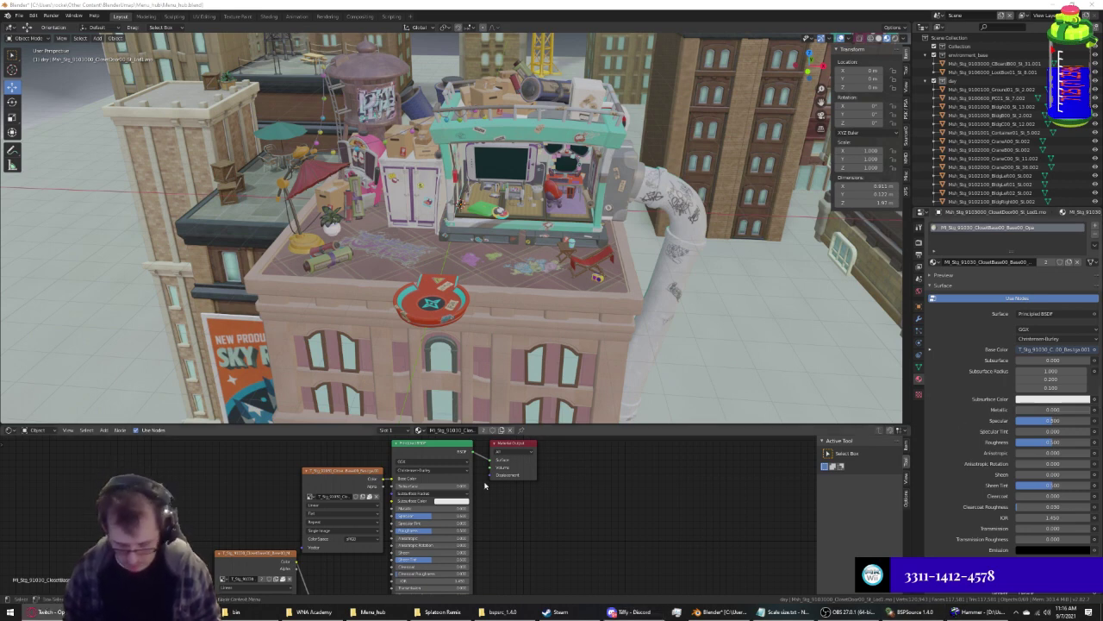
Collapse the node editor to enlarge the 3D viewport
click(666, 436)
drag(662, 426, 758, 587)
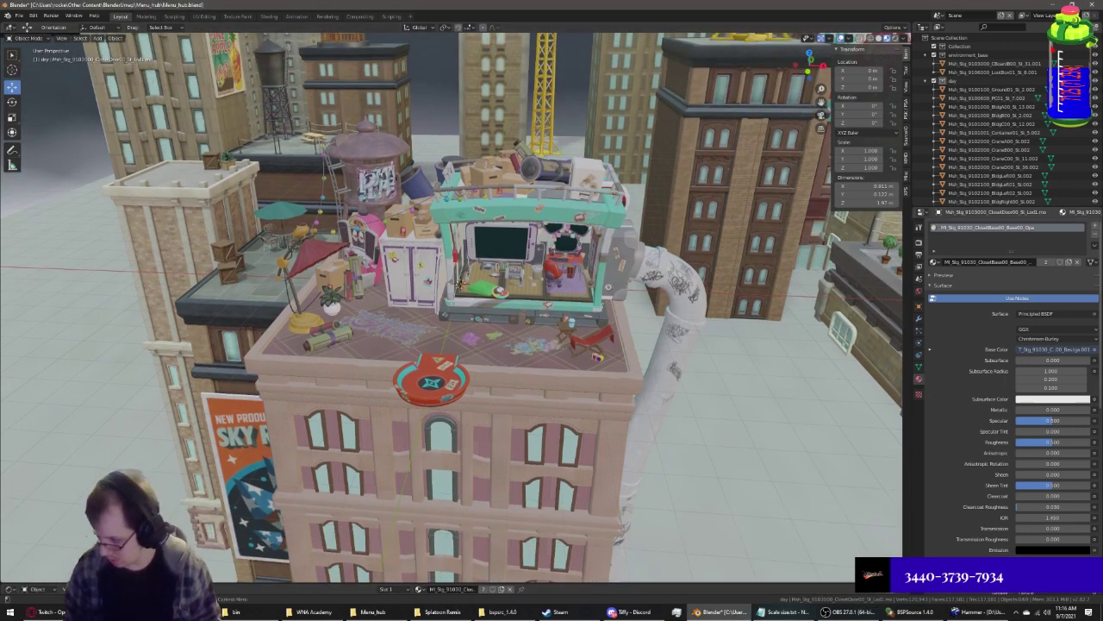
key(alt+Tab)
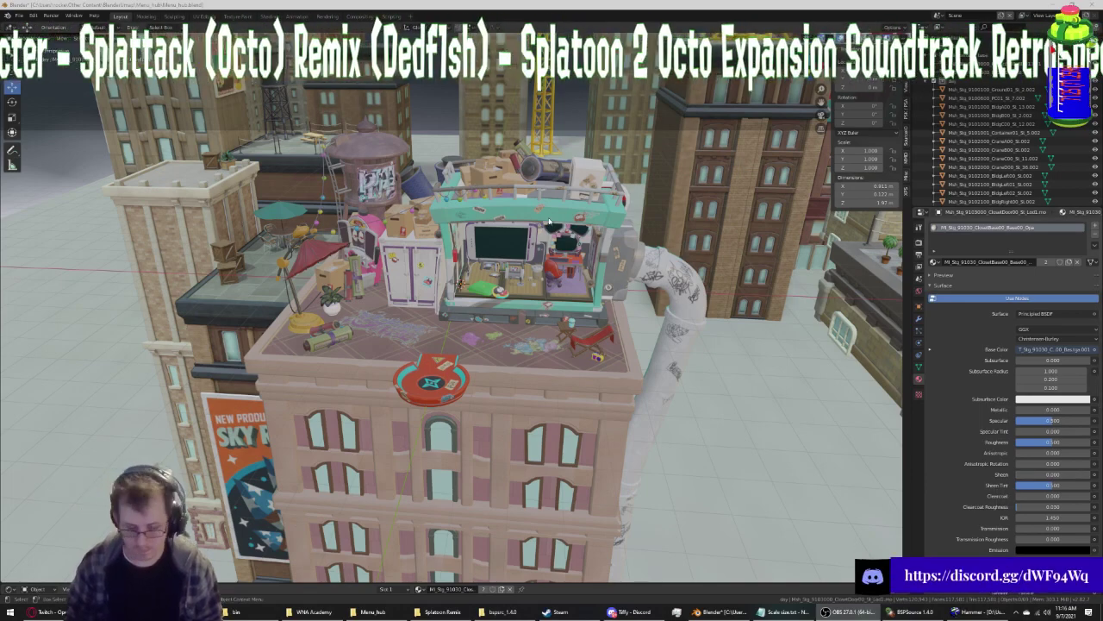
Select the rooftop disc, restore the node editor below, and show Blender's recent-files list
scroll(420, 488, up, 4)
click(419, 489)
scroll(420, 488, down, 4)
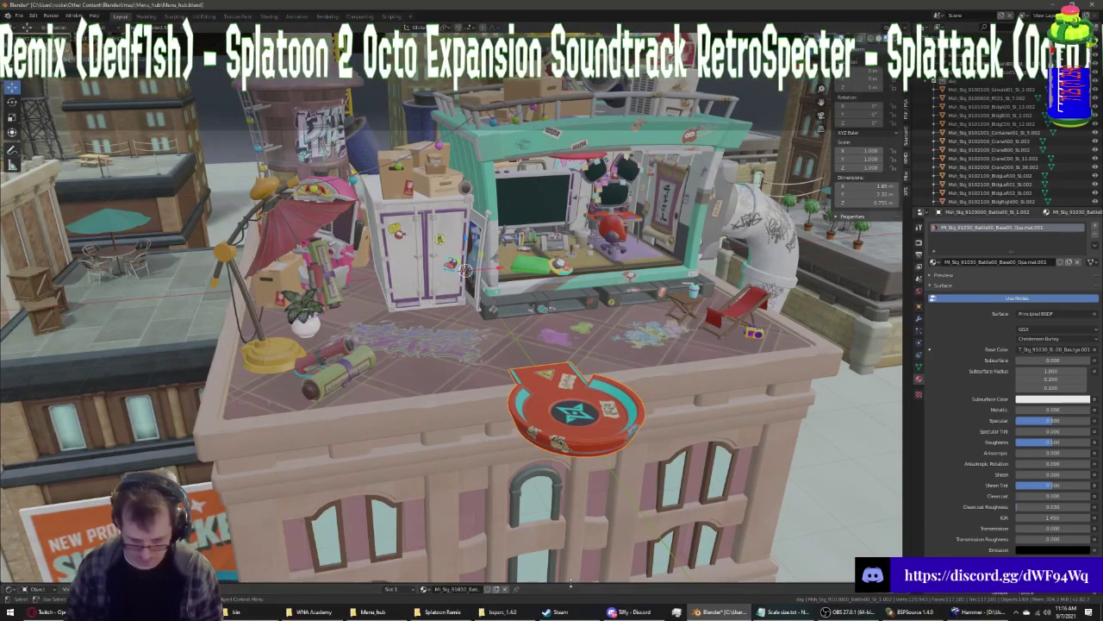
drag(570, 584, 571, 401)
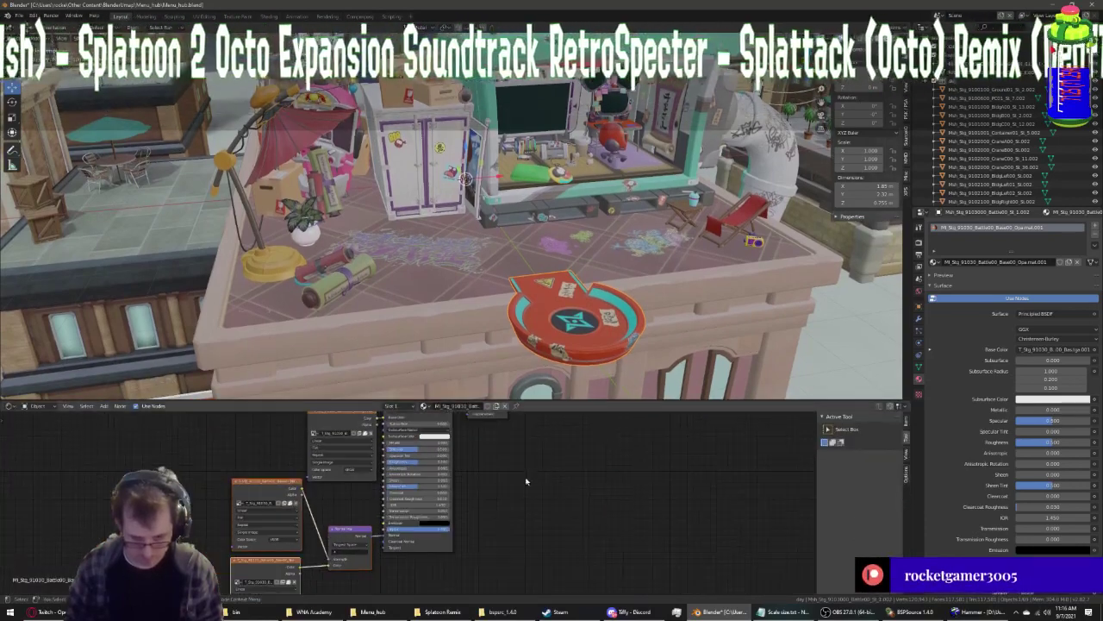
right_click(703, 612)
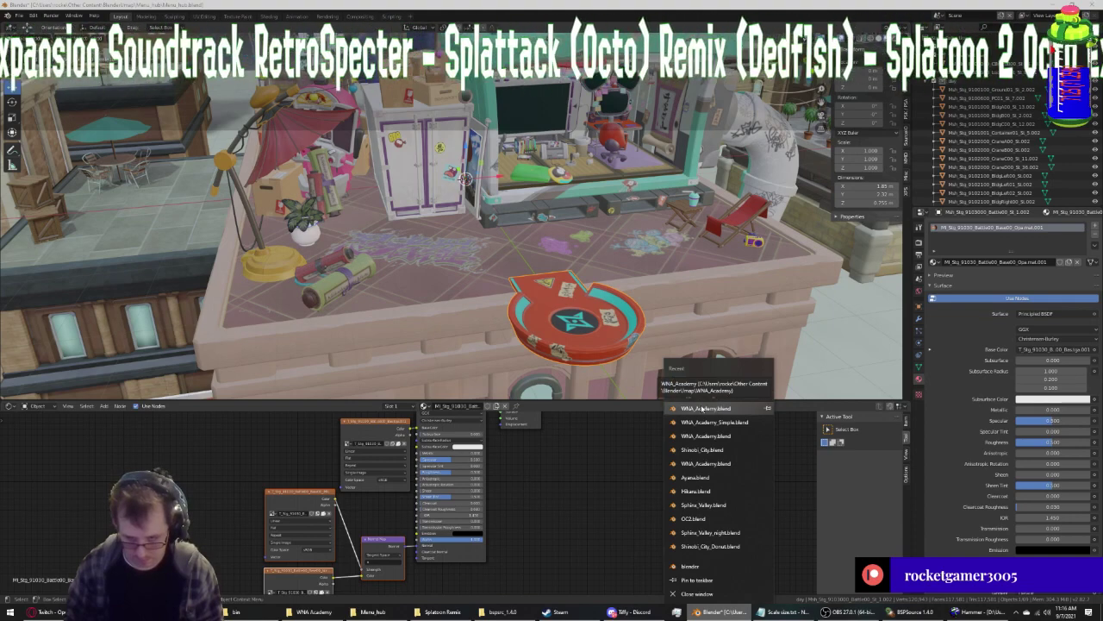
Open WNA_Academy.blend in a new window, then return to the Menu_hub scene
click(702, 408)
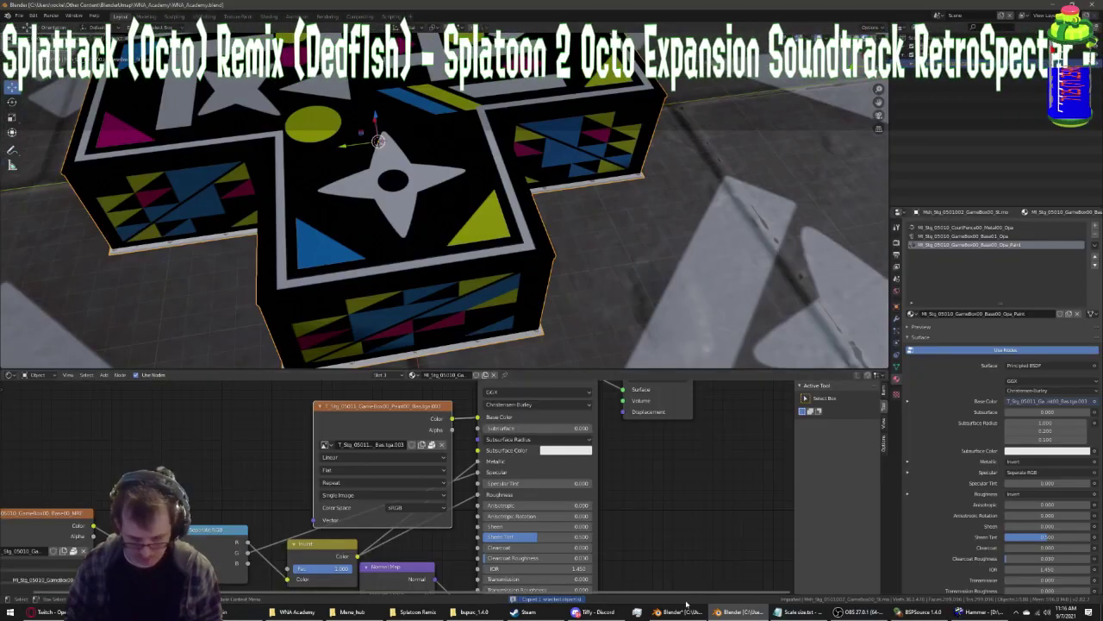
key(alt+Tab)
key(KP_Decimal)
Select the GameBox00 object from a low side view and bring up its context menu
scroll(467, 267, down, 5)
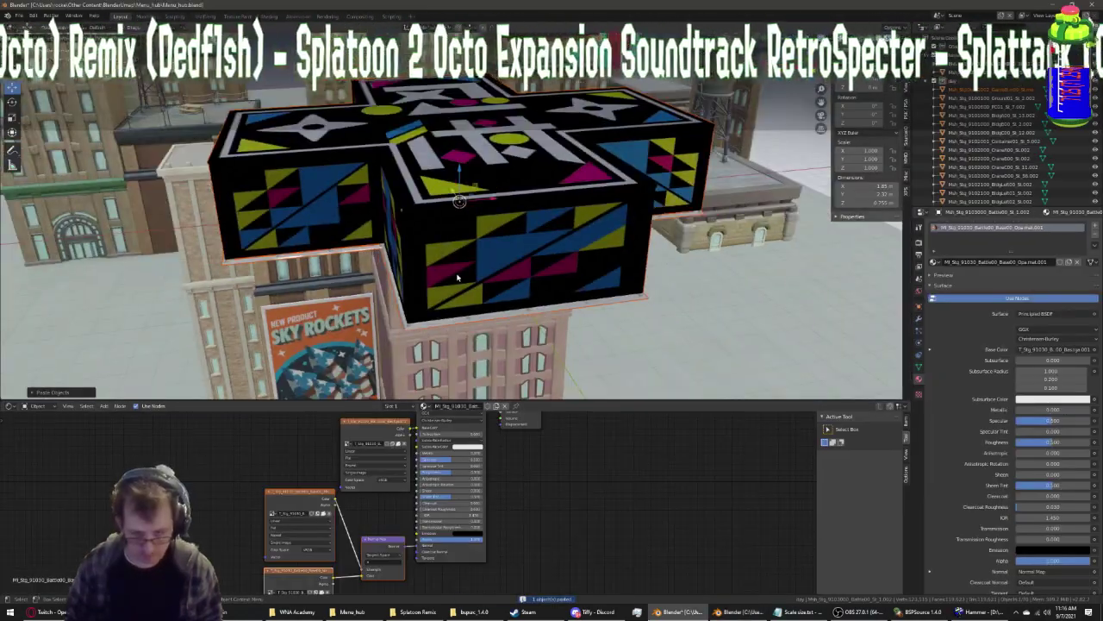
mouse_move(467, 267)
middle_down()
mouse_move(519, 250)
mouse_move(485, 272)
middle_up()
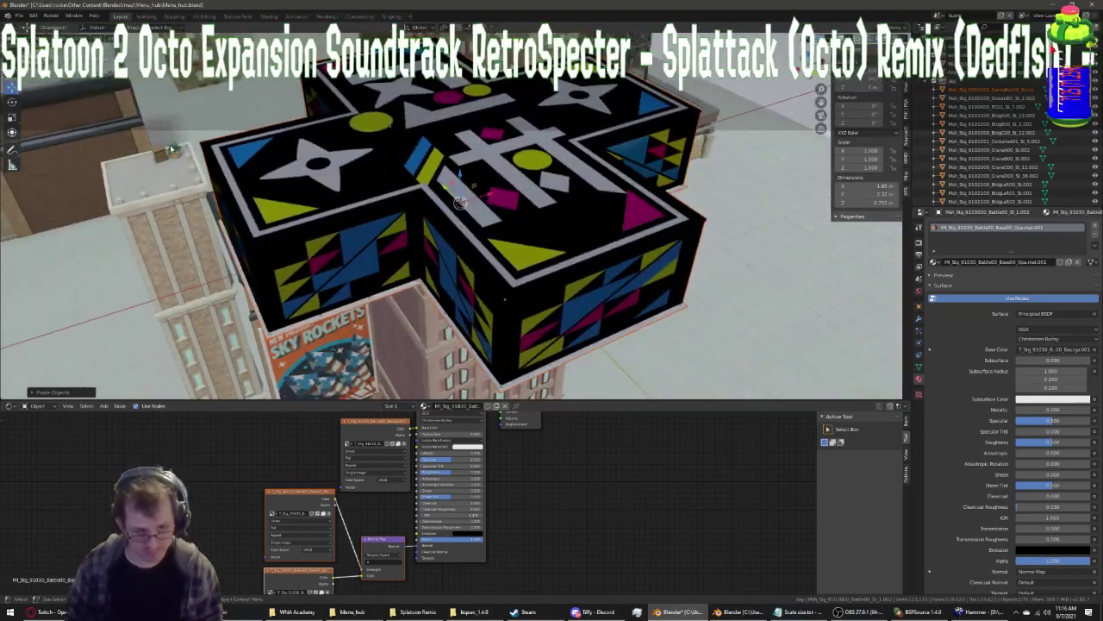
click(442, 203)
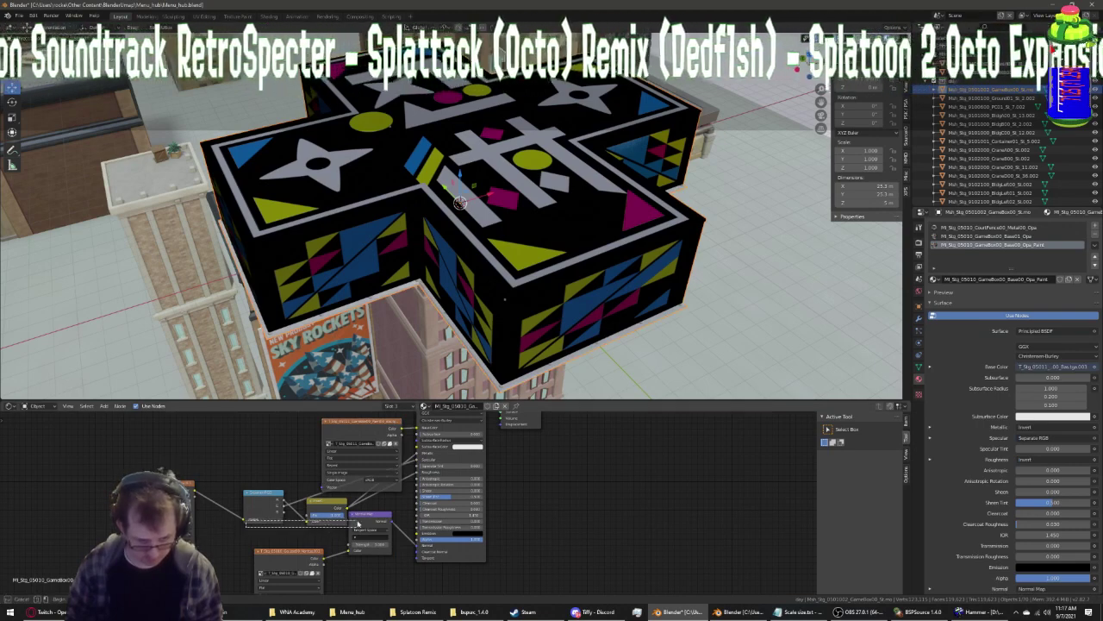
drag(247, 530, 413, 530)
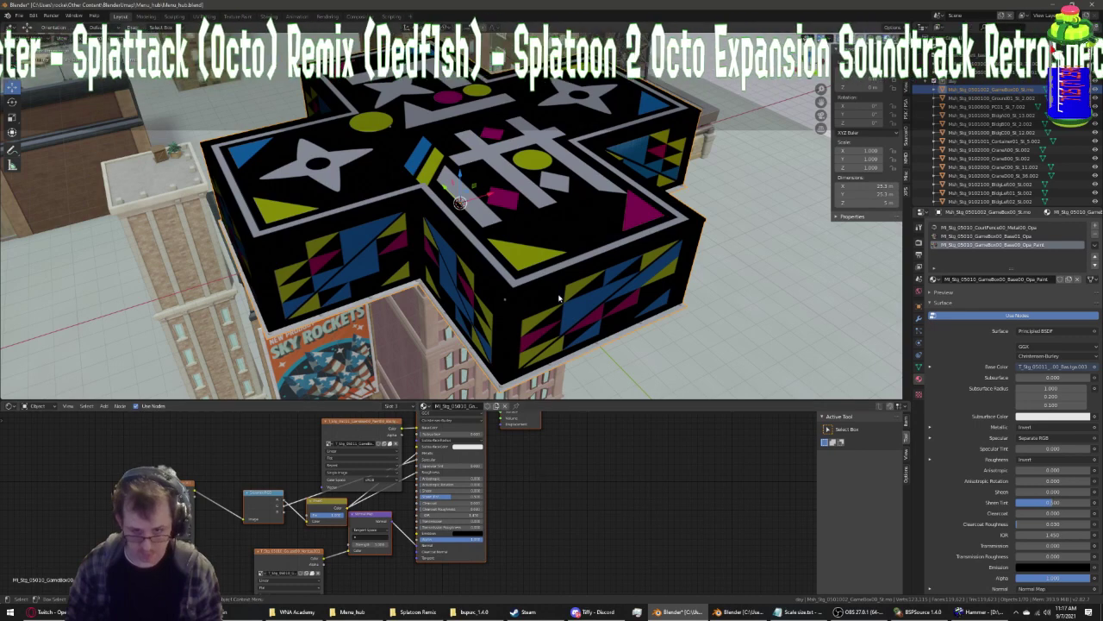
right_click(508, 281)
Delete the patterned GameBox object from the rooftop
key(Delete)
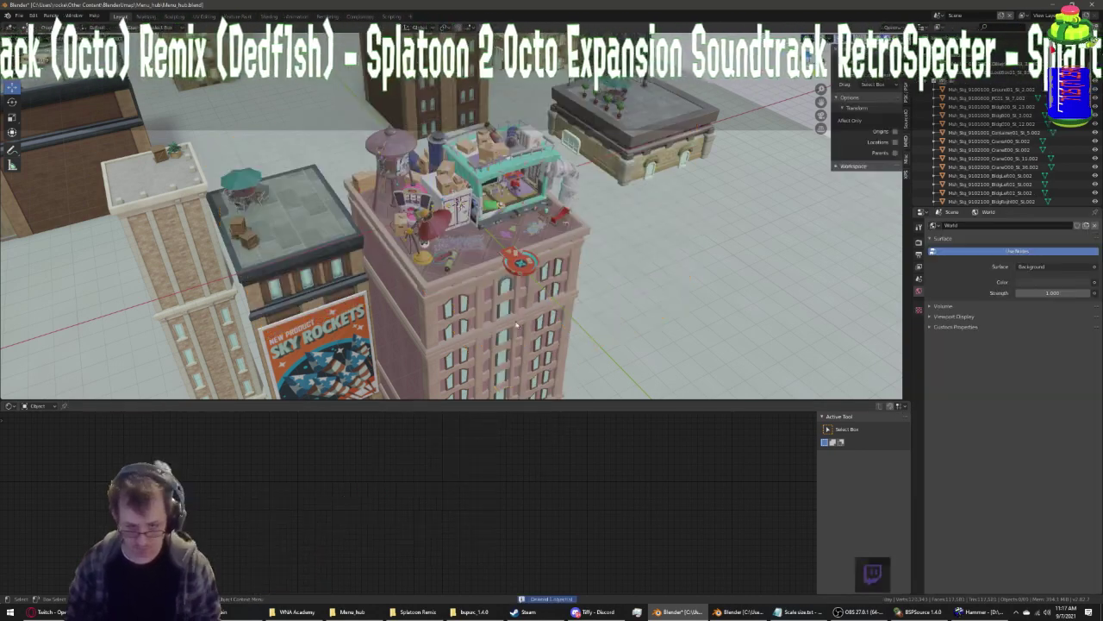
click(525, 345)
scroll(517, 492, down, 2)
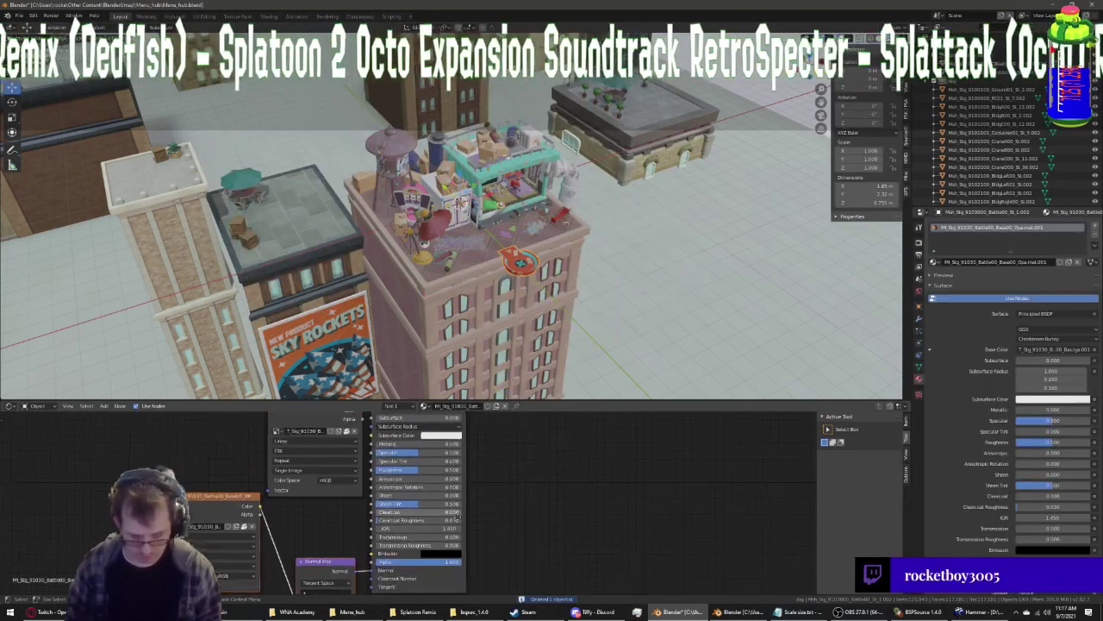
scroll(482, 526, down, 2)
scroll(429, 569, down, 1)
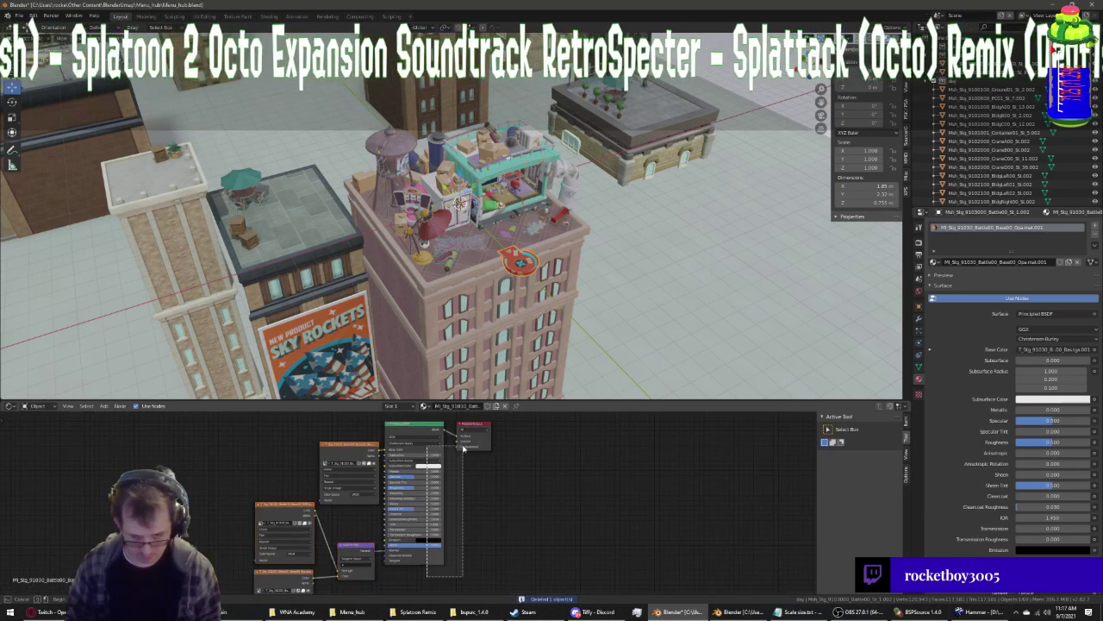
Reposition the disc's texture nodes and link the Image Texture Color to Base Color
drag(428, 569, 497, 436)
key(Delete)
key(ctrl+z)
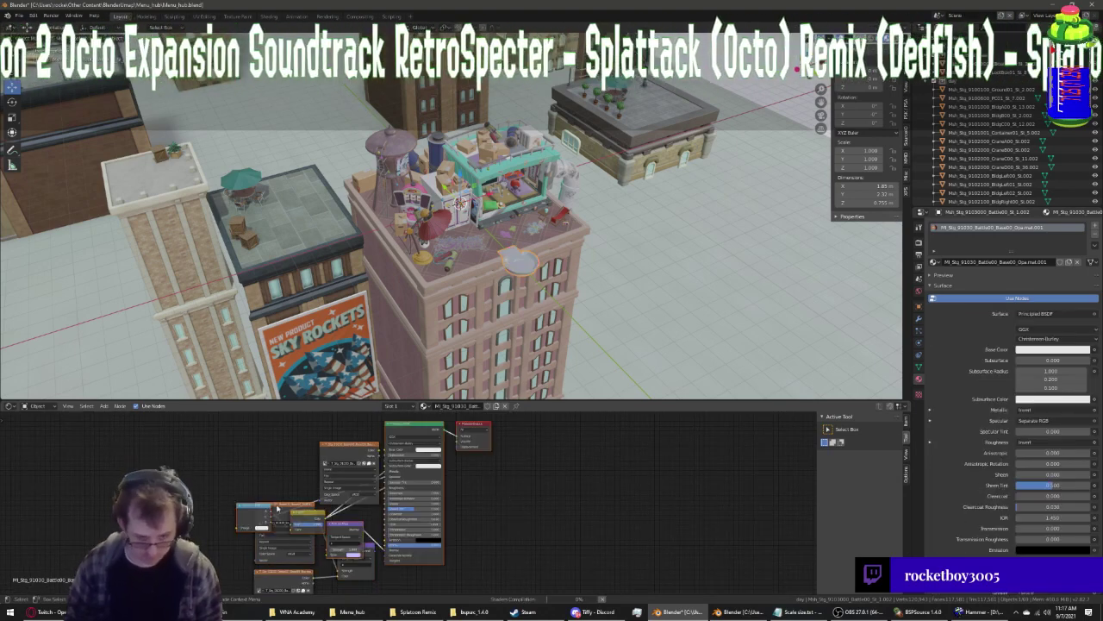
key(g)
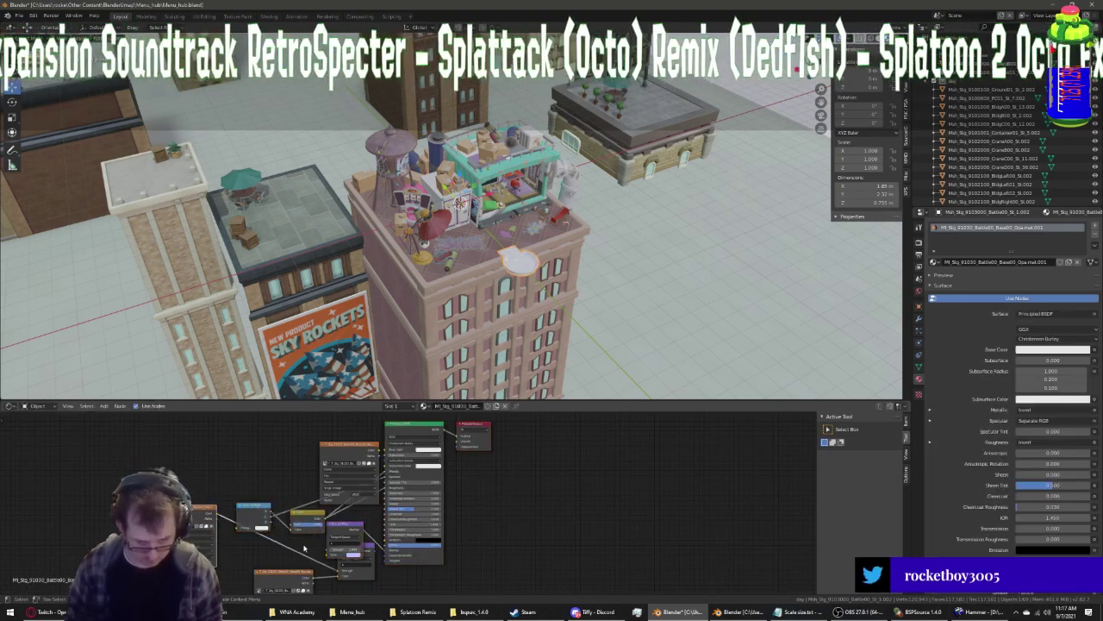
click(253, 535)
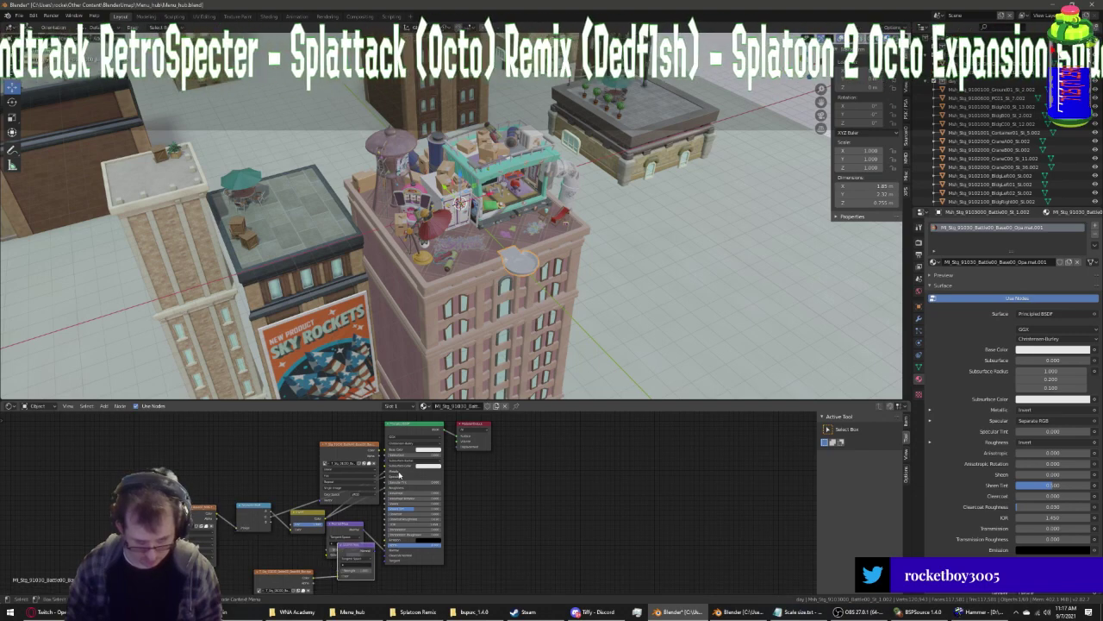
scroll(387, 450, up, 2)
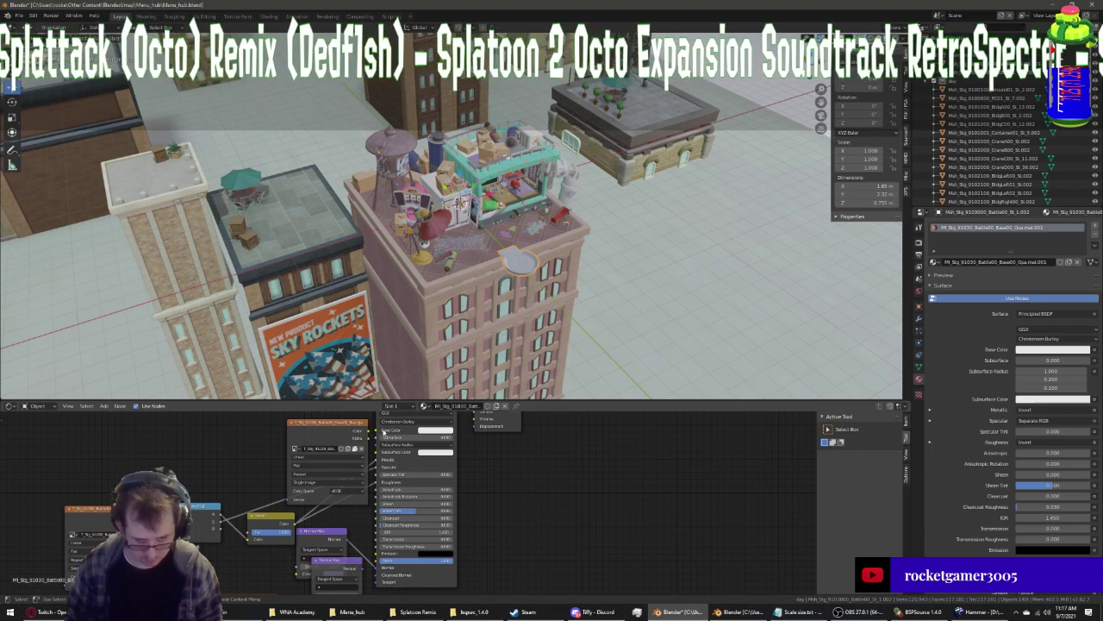
drag(374, 431, 384, 429)
Remove then restore the upper Normal Map node, shifting it further down
scroll(362, 482, down, 2)
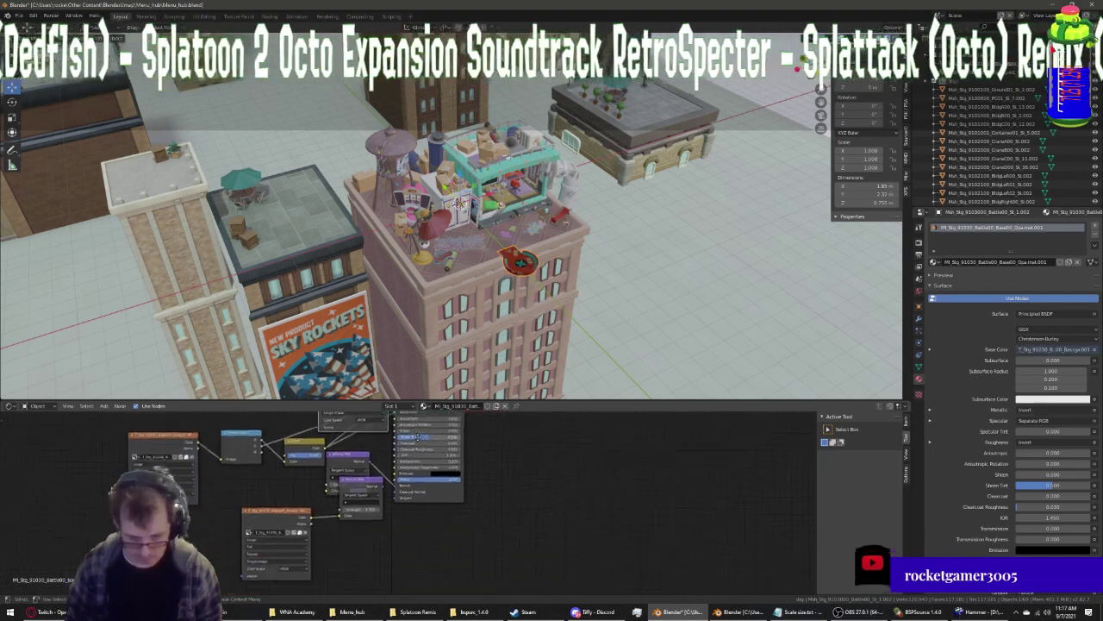
middle_drag(361, 473, 360, 502)
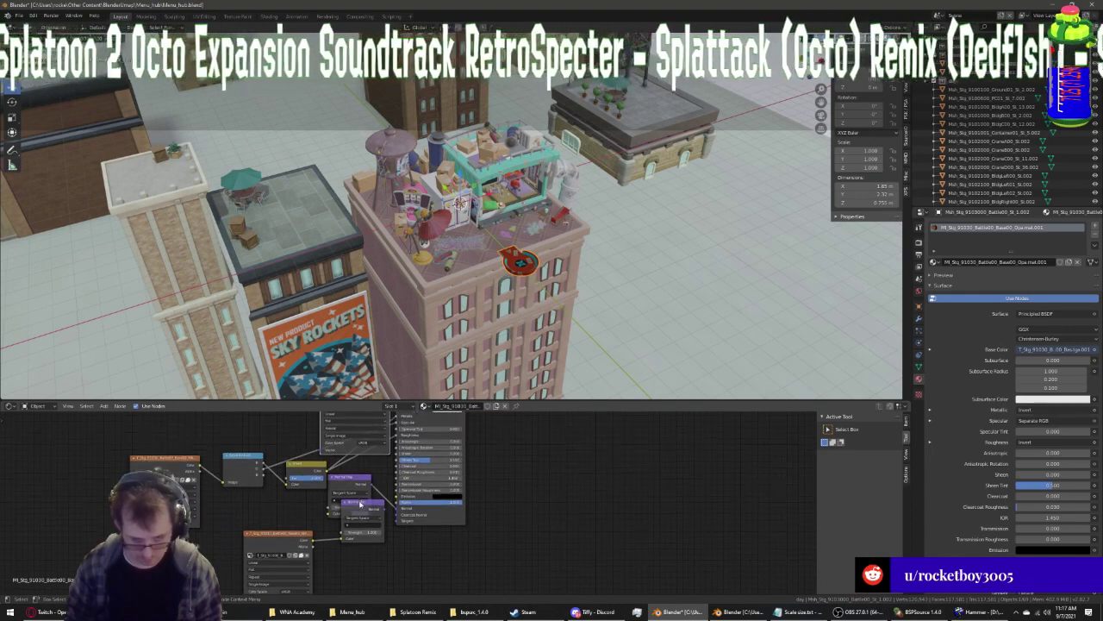
key(x)
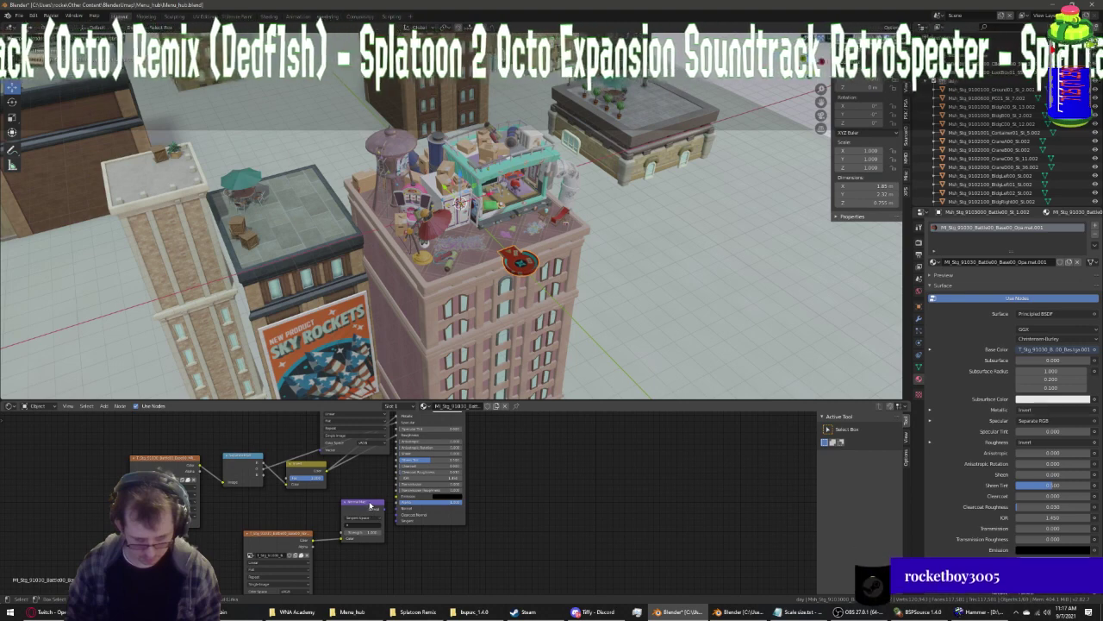
key(ctrl+z)
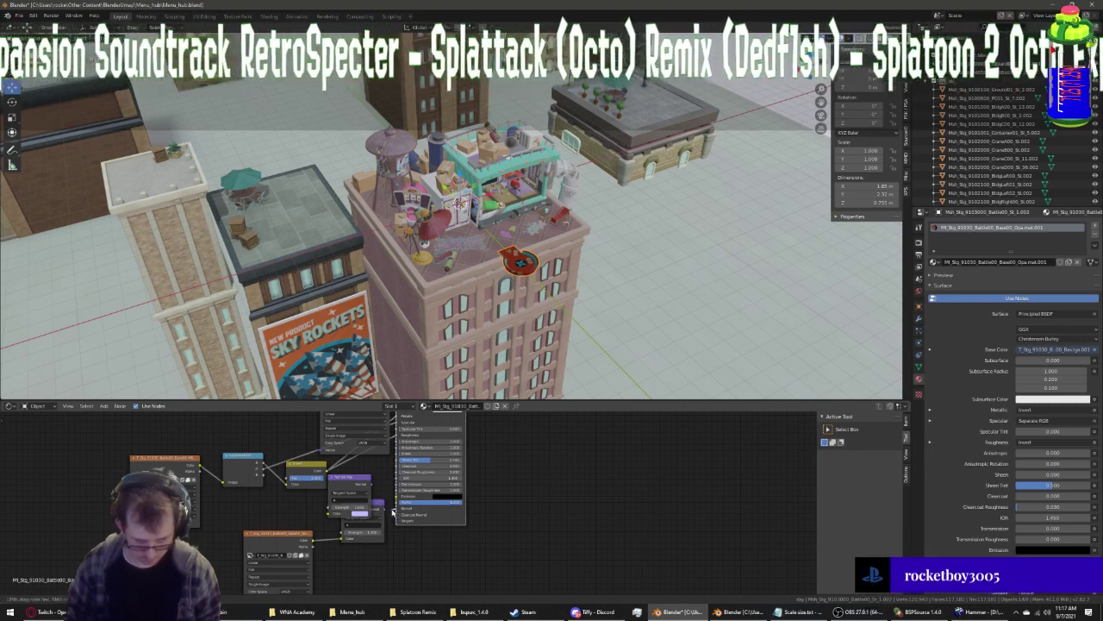
mouse_move(349, 477)
mouse_down()
mouse_move(360, 502)
mouse_move(351, 487)
mouse_up()
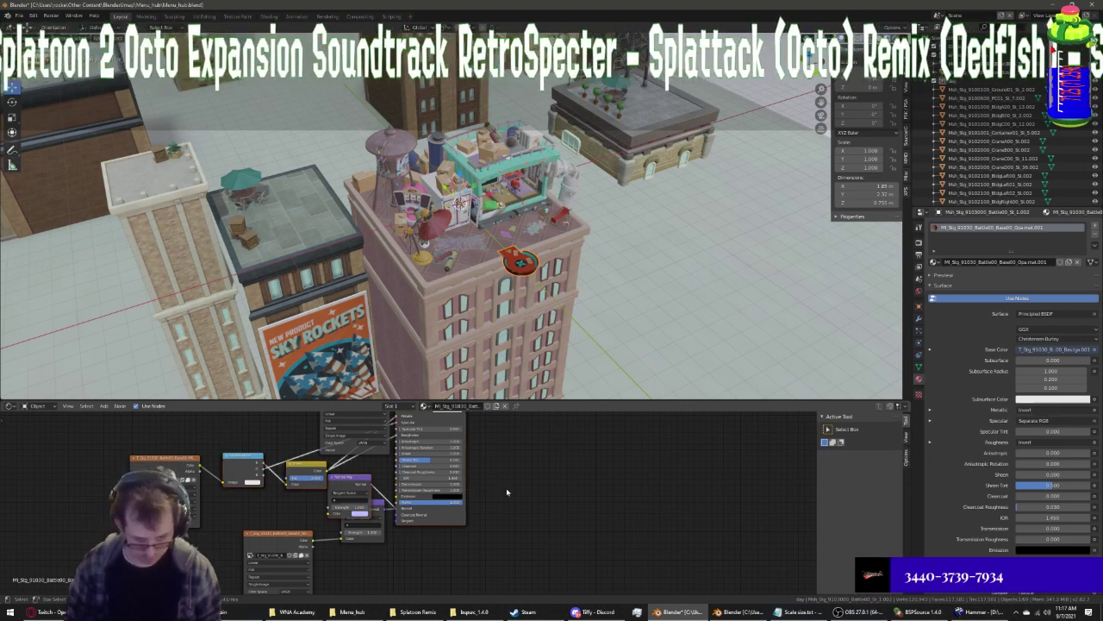
Delete the extra Normal Map node and select the CBoard00_St_1.001 object
key(x)
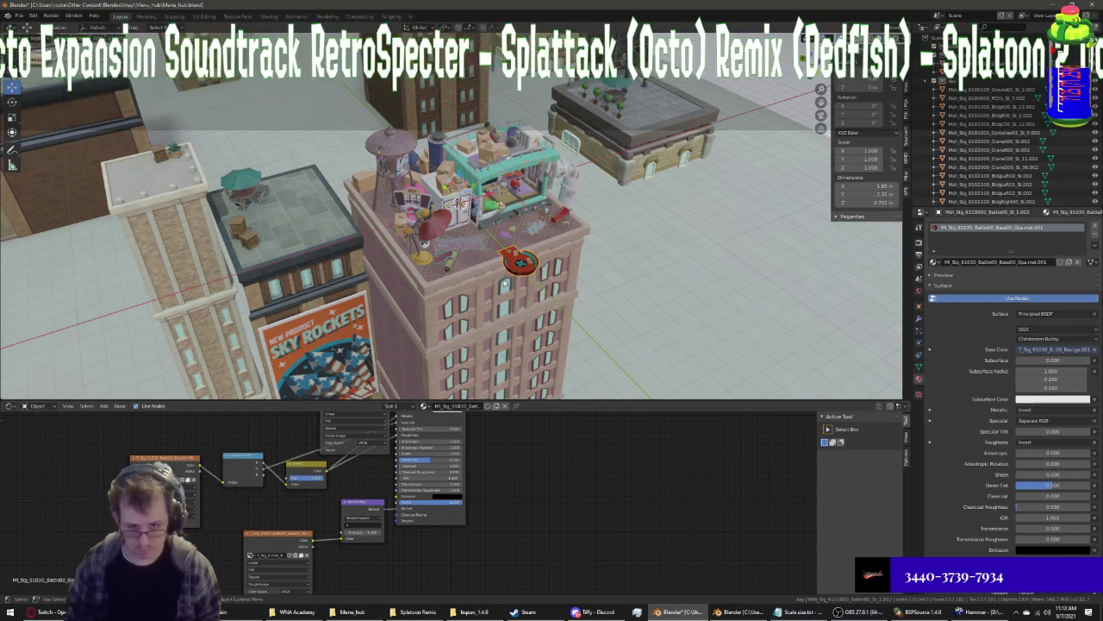
click(505, 285)
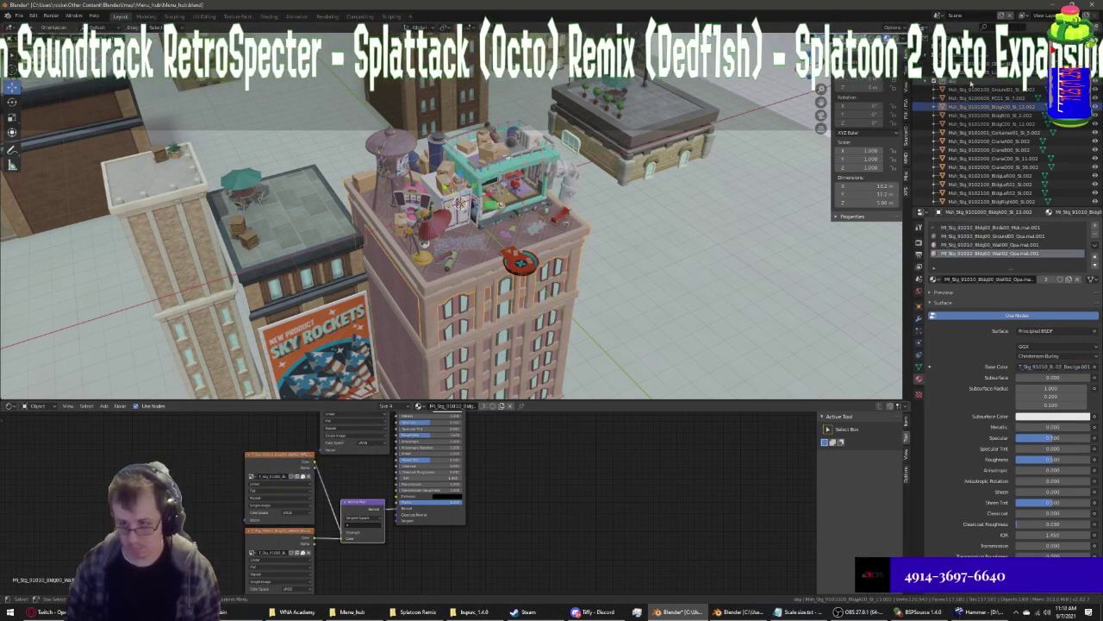
click(588, 248)
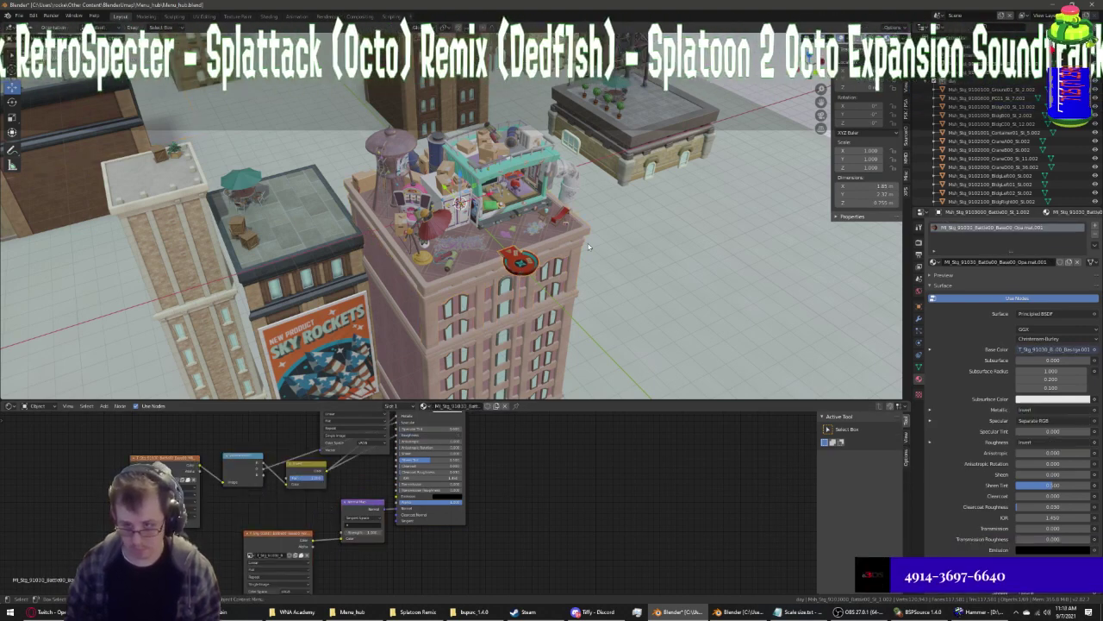
scroll(1000, 142, down, 5)
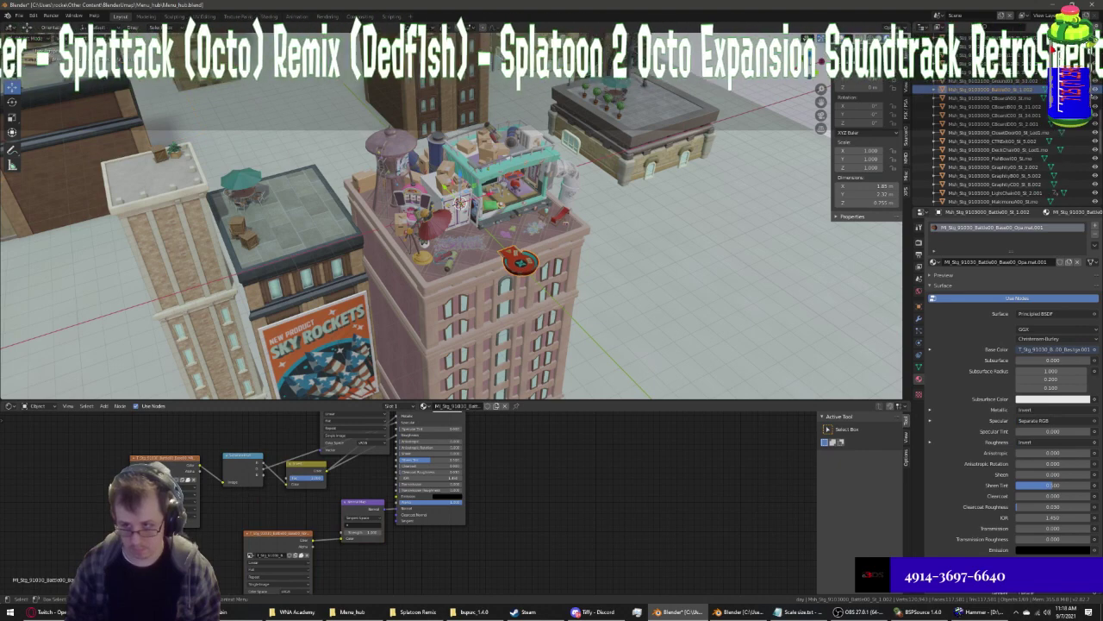
scroll(1030, 99, down, 5)
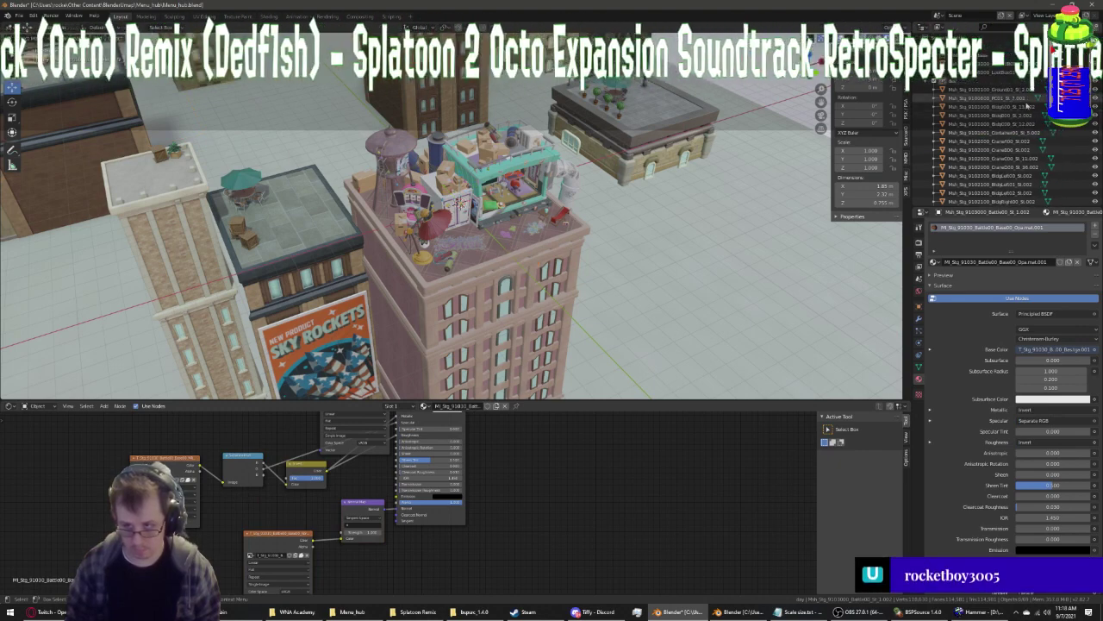
click(453, 176)
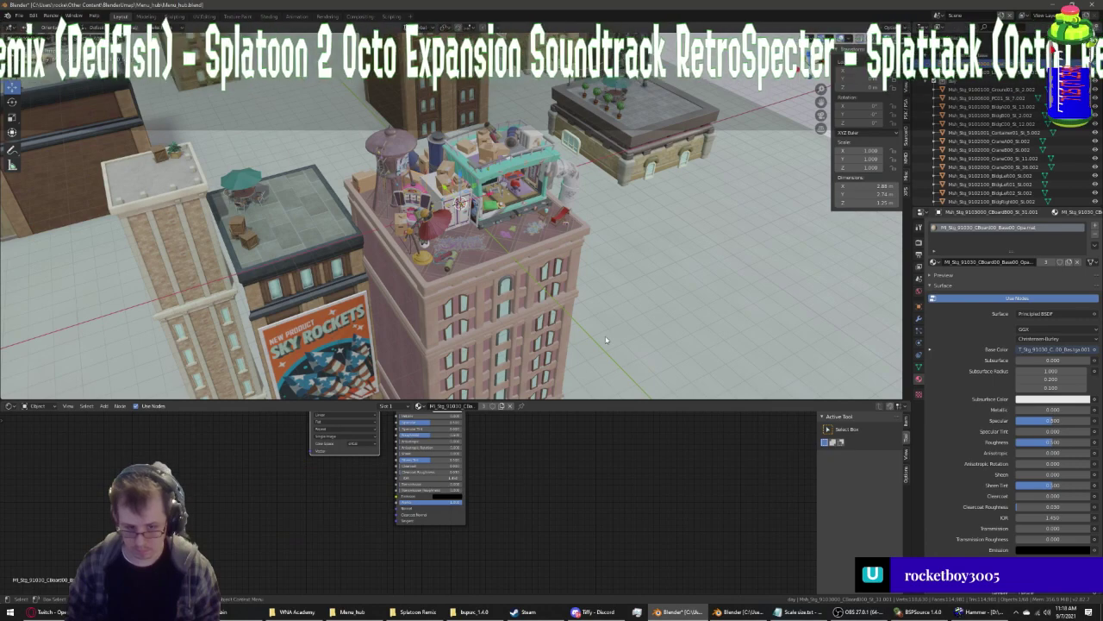
Frame all material nodes, pull back to see the whole rooftop, and open the Add menu
key(Home)
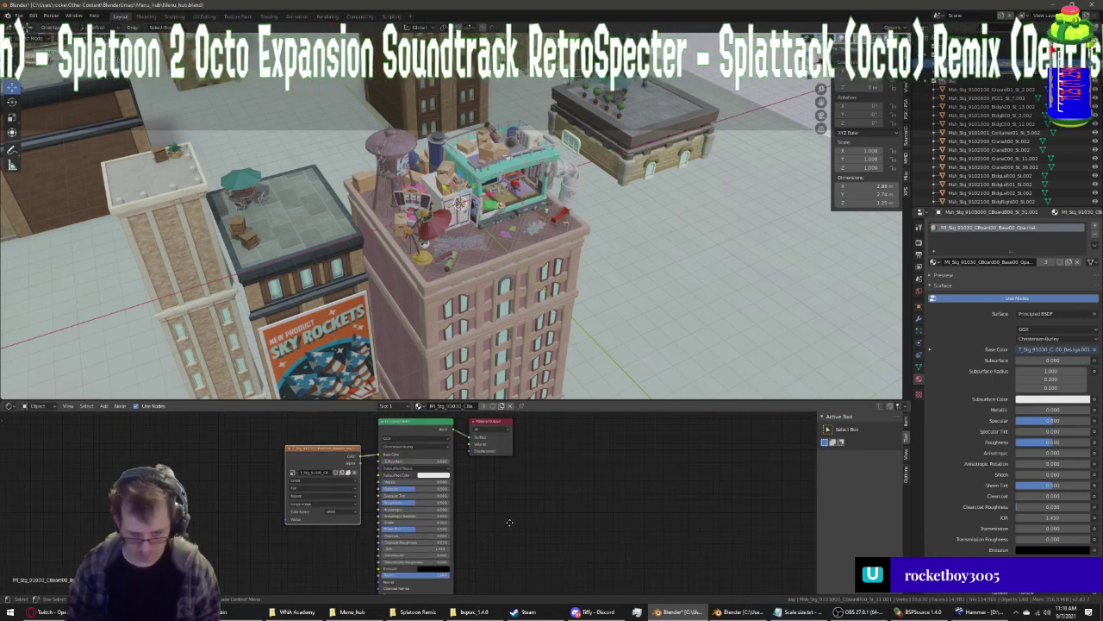
middle_drag(655, 259, 546, 200)
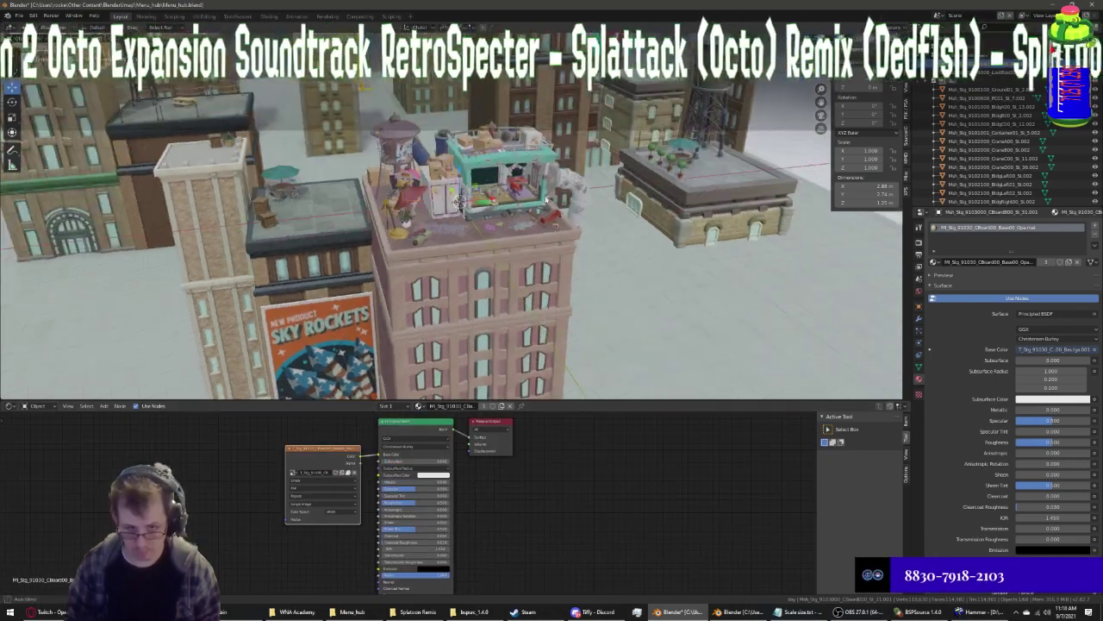
scroll(460, 203, up, 2)
scroll(460, 202, up, 2)
scroll(466, 212, up, 2)
scroll(471, 219, up, 4)
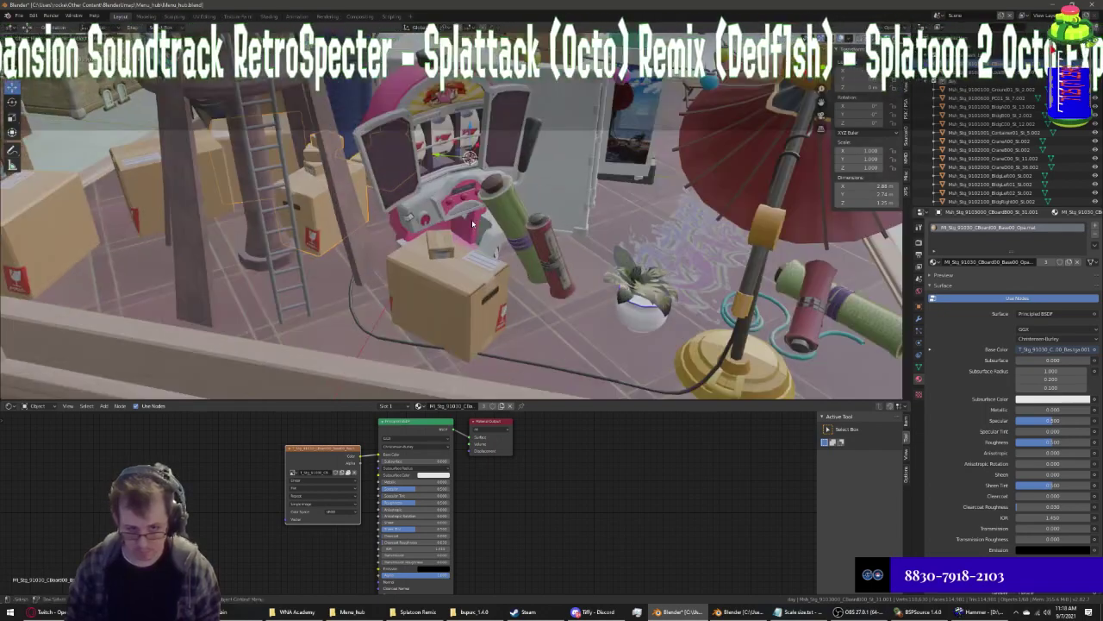
scroll(471, 219, down, 5)
middle_drag(471, 219, 517, 258)
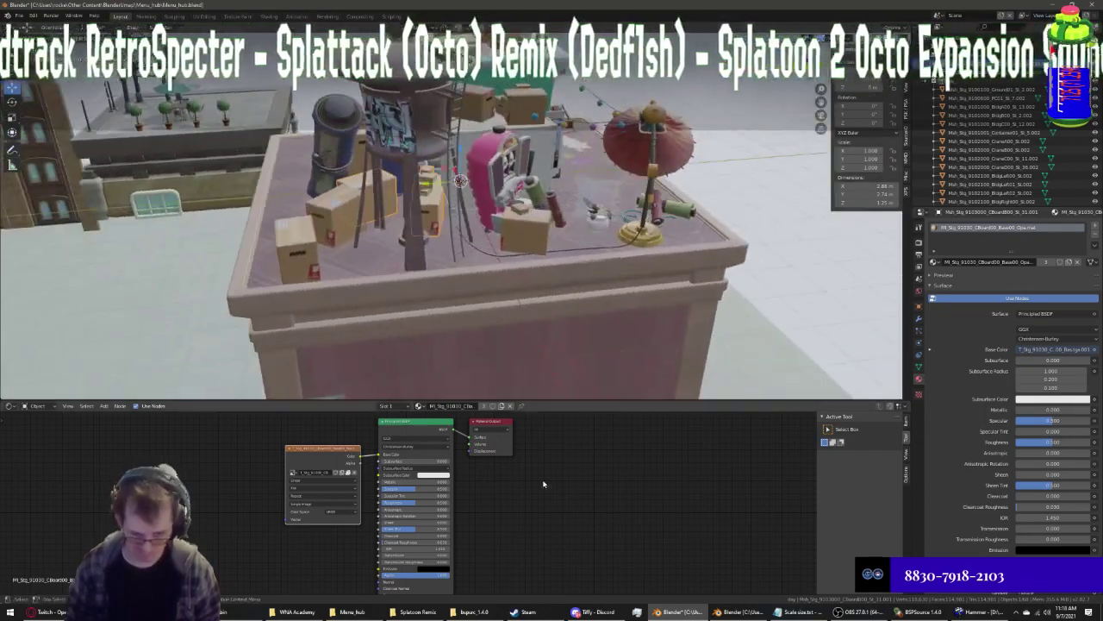
scroll(463, 421, down, 2)
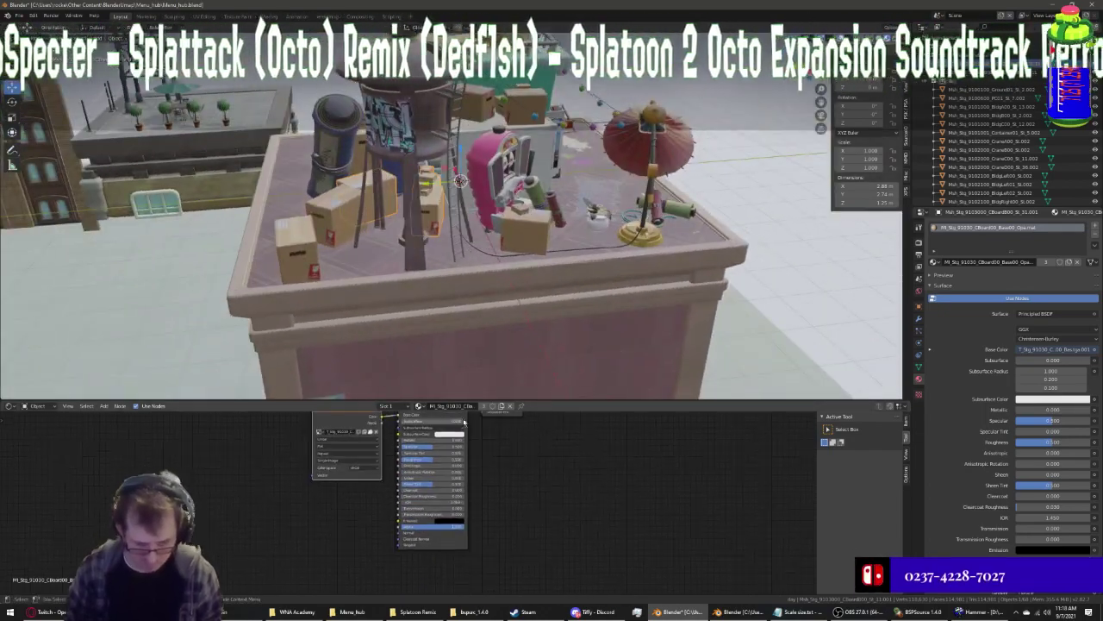
click(103, 406)
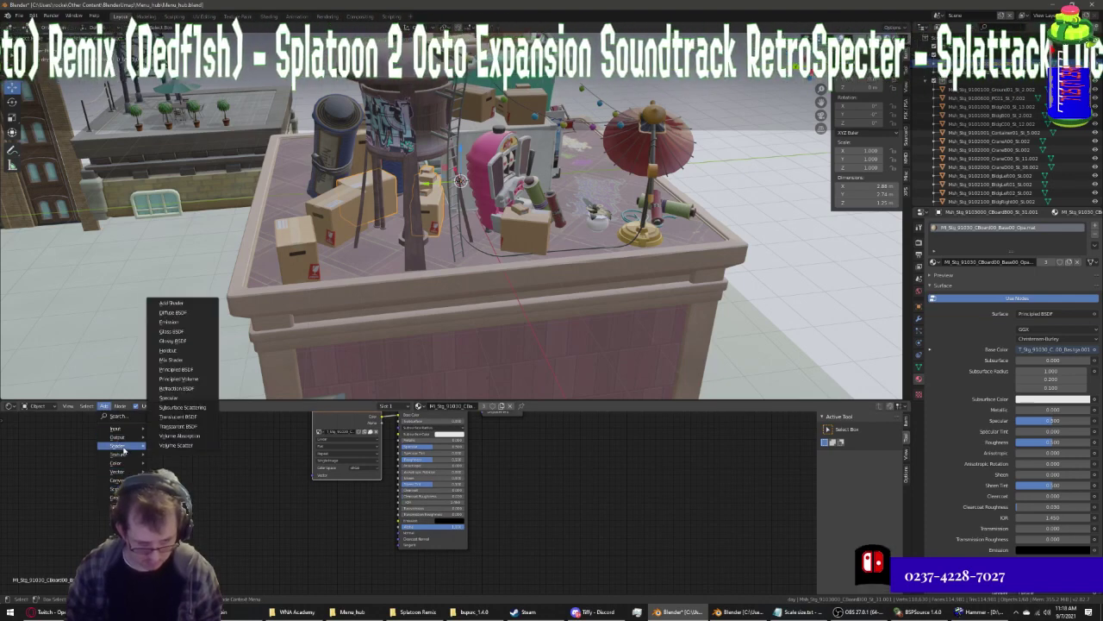
mouse_move(119, 454)
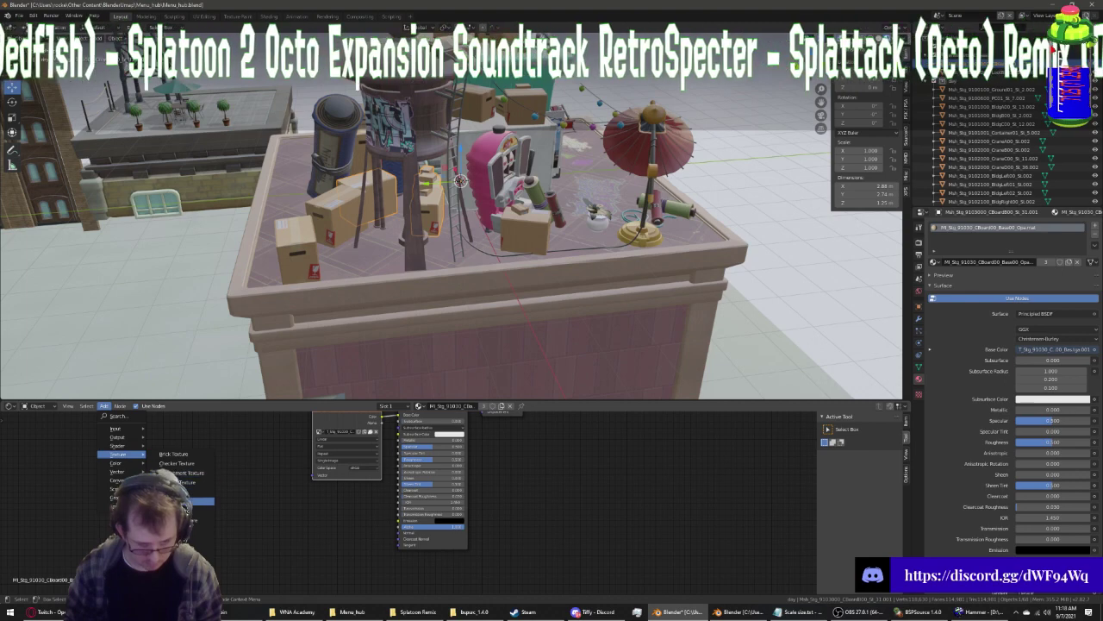
Add a new Image Texture node to the rooftop material
click(203, 501)
click(258, 508)
scroll(390, 560, up, 2)
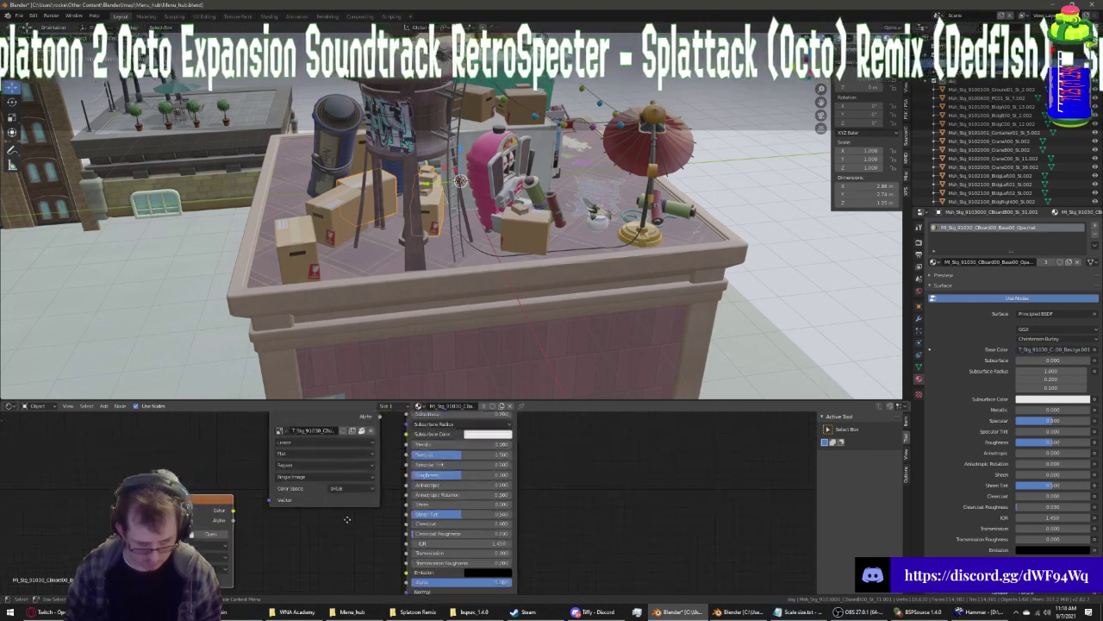
scroll(391, 560, up, 2)
middle_drag(390, 559, 411, 534)
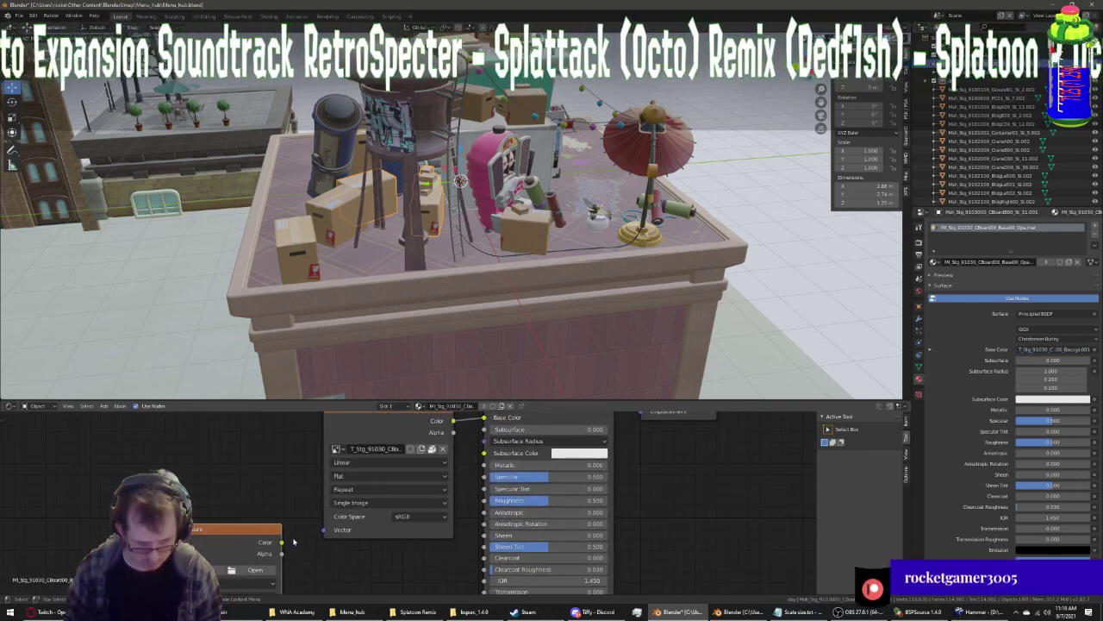
Load CBoard00_Base00_MRE from the stage's Object textures folder into the new node
click(255, 571)
click(360, 318)
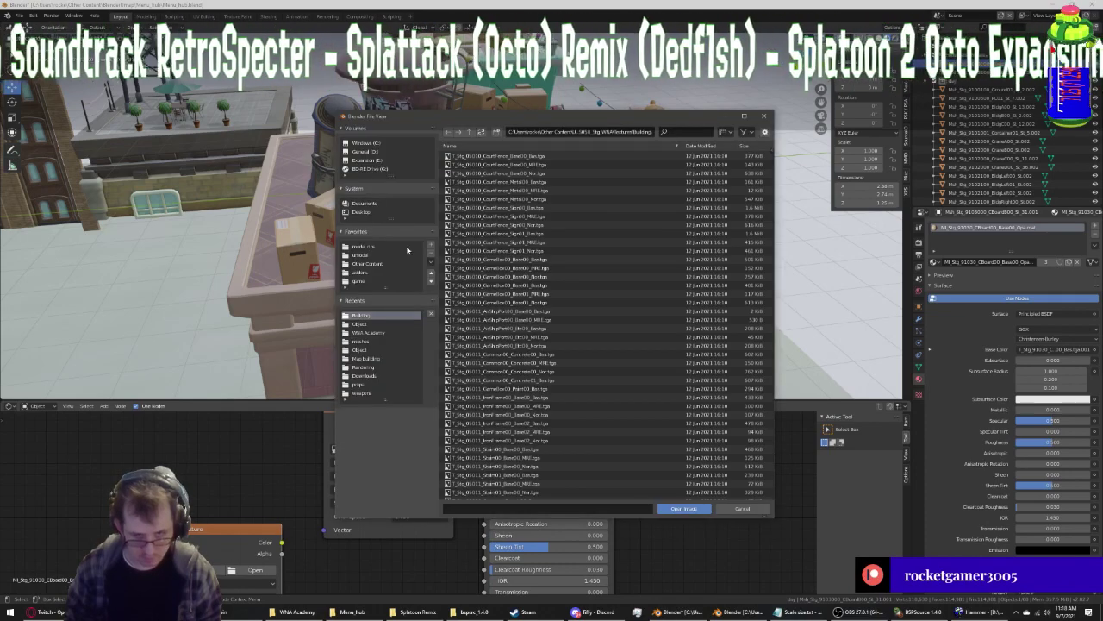
click(470, 133)
click(470, 132)
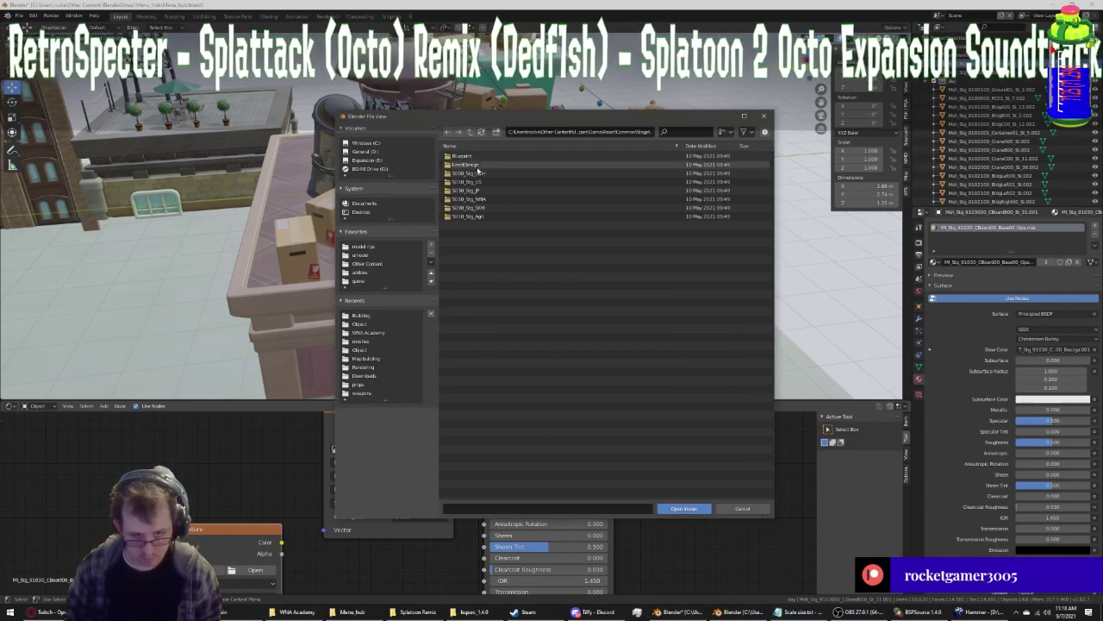
double_click(479, 215)
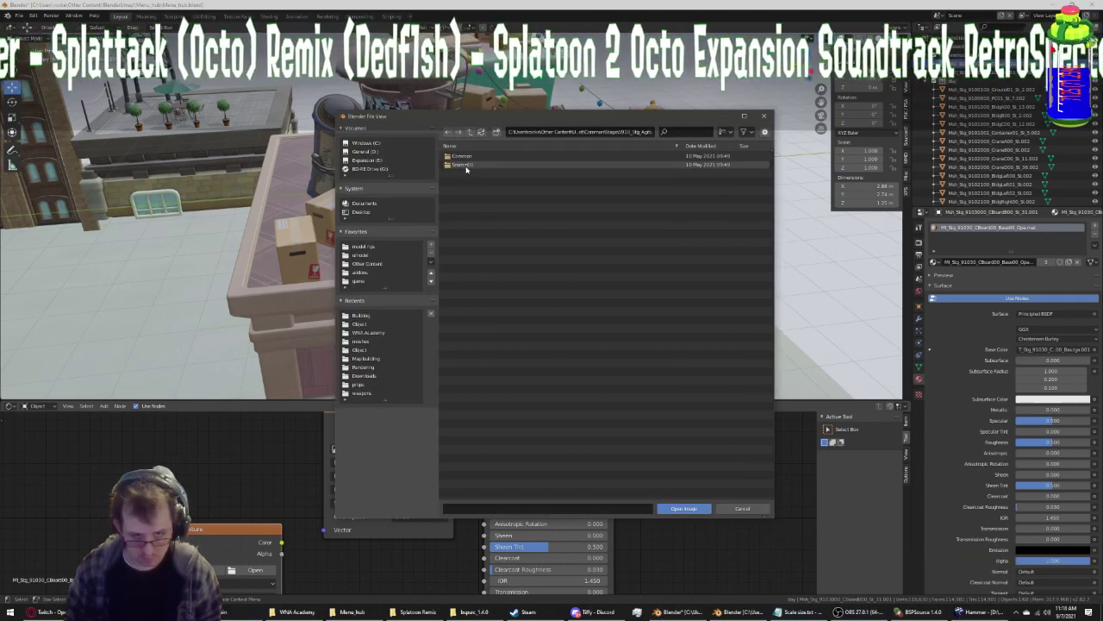
double_click(465, 173)
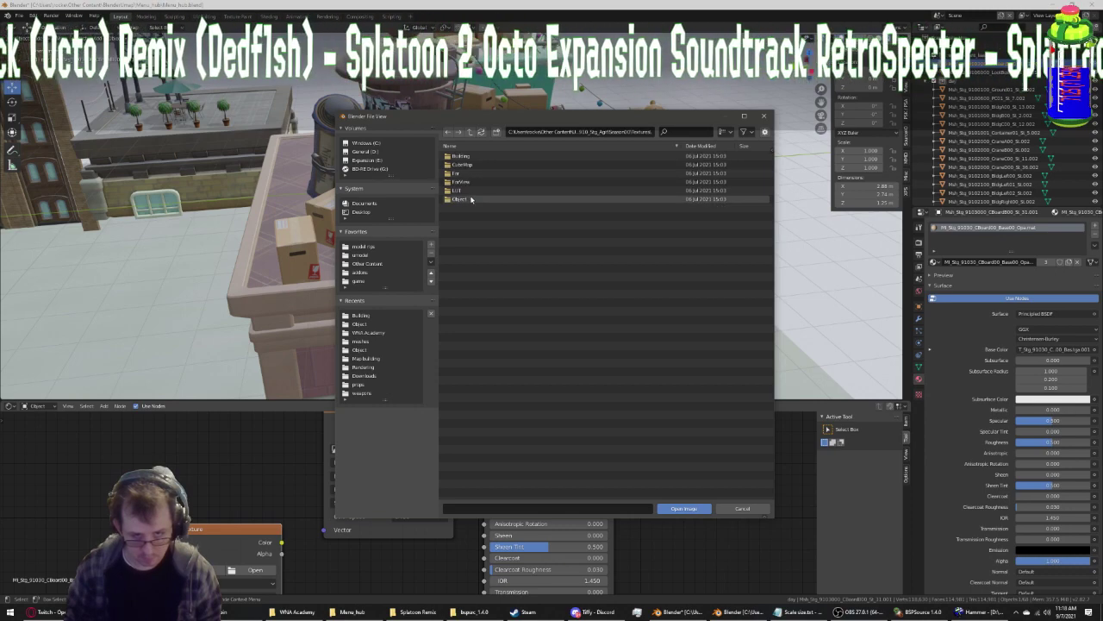
double_click(471, 198)
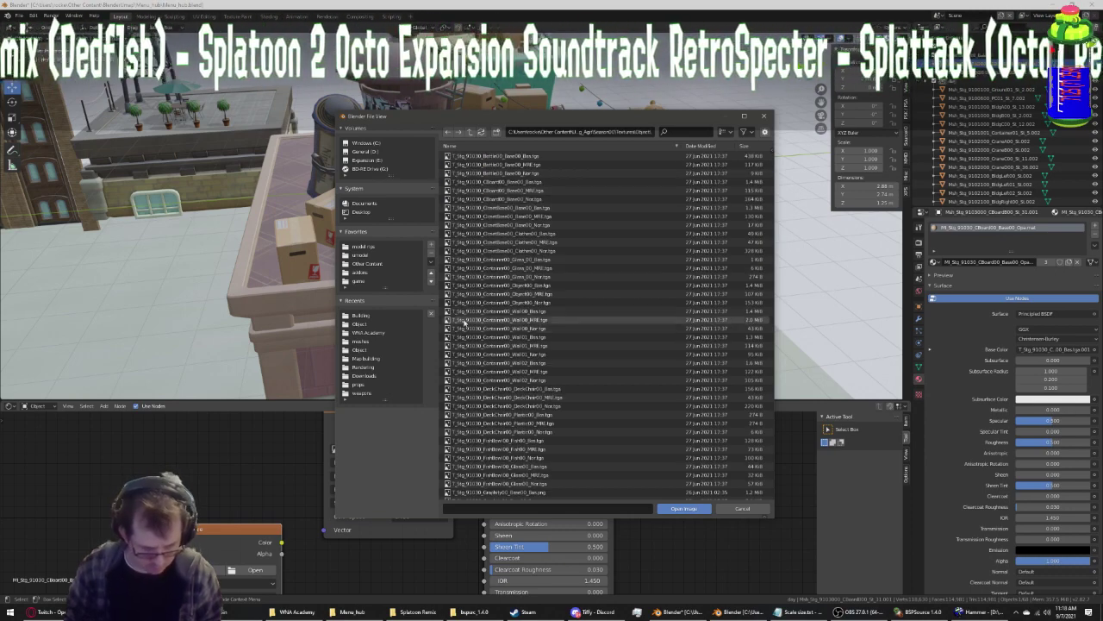
drag(414, 116, 521, 109)
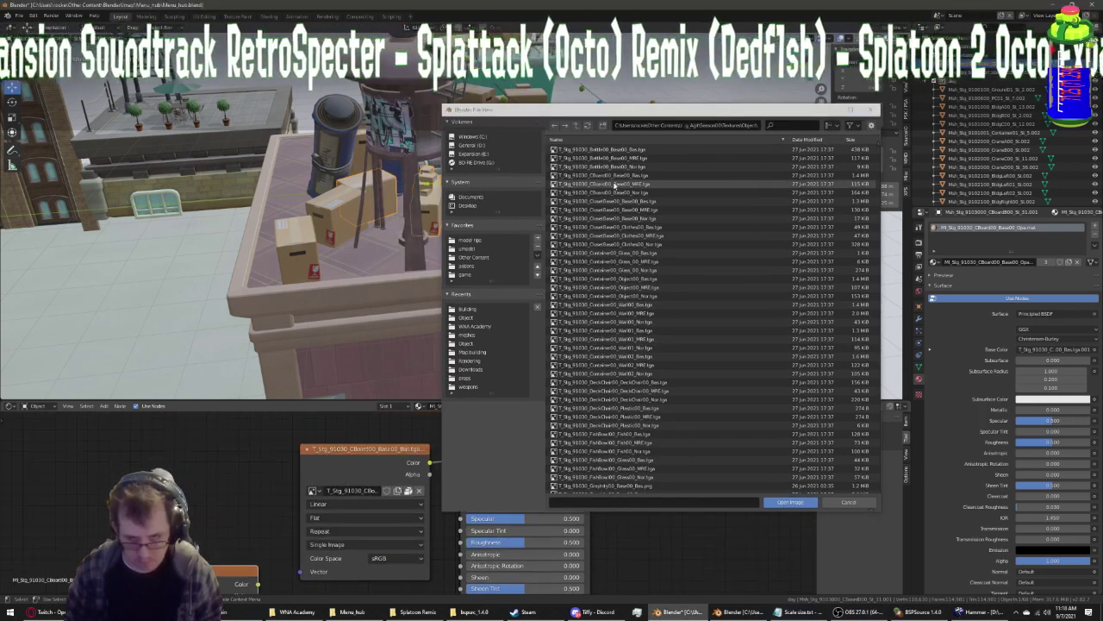
double_click(658, 188)
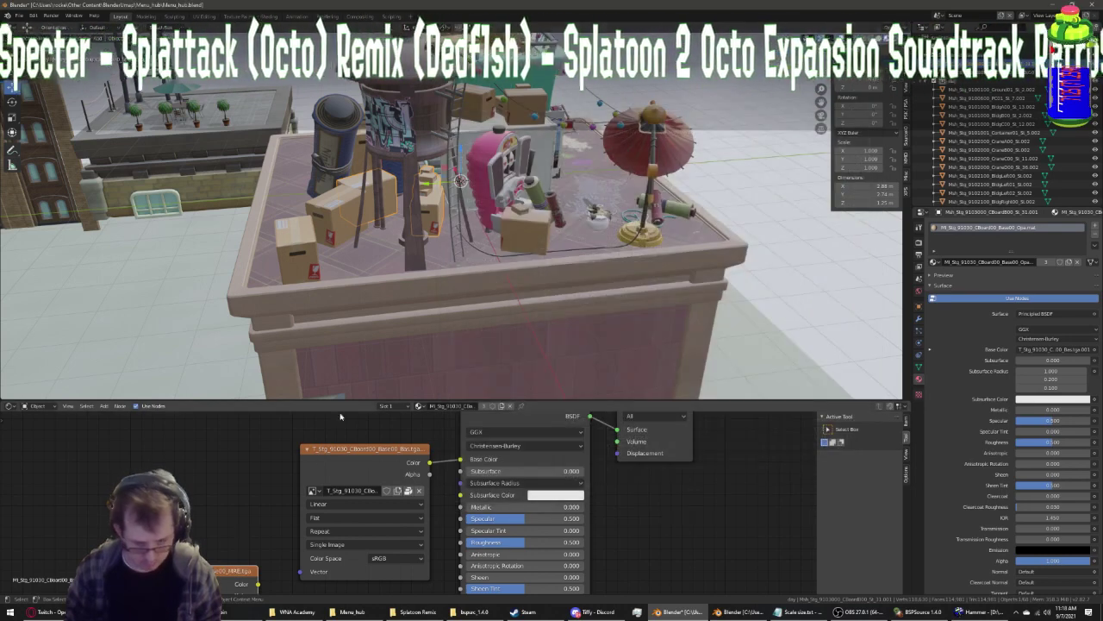
Route the MRE texture through Separate RGB and Invert into Metallic, Specular and Roughness
mouse_move(317, 466)
middle_down()
mouse_move(365, 432)
mouse_move(325, 455)
mouse_move(352, 450)
middle_up()
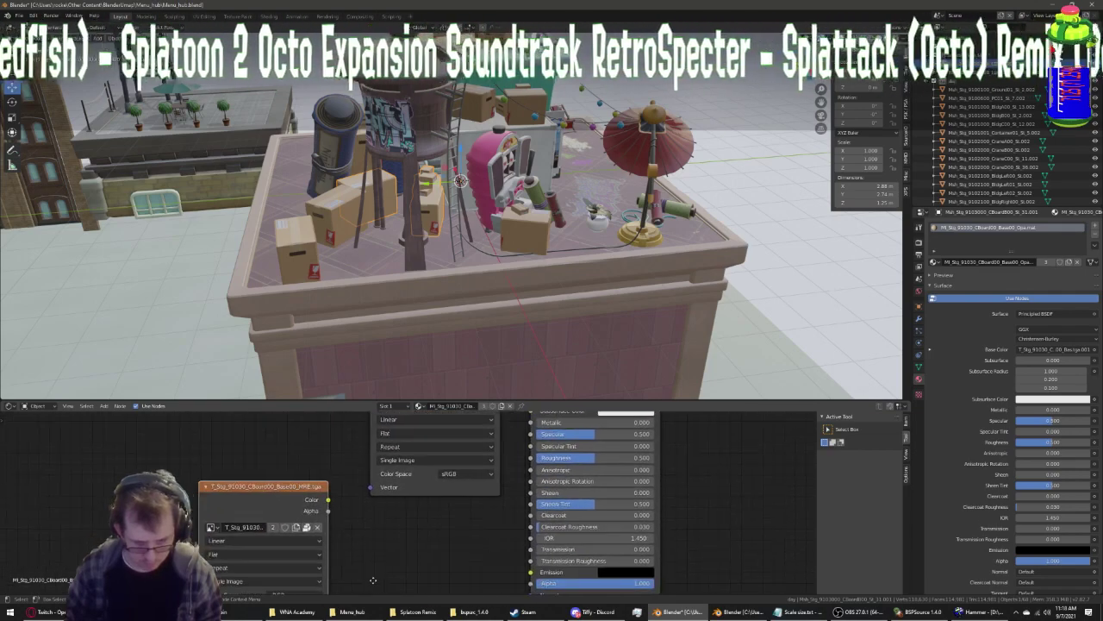
middle_drag(334, 569, 323, 413)
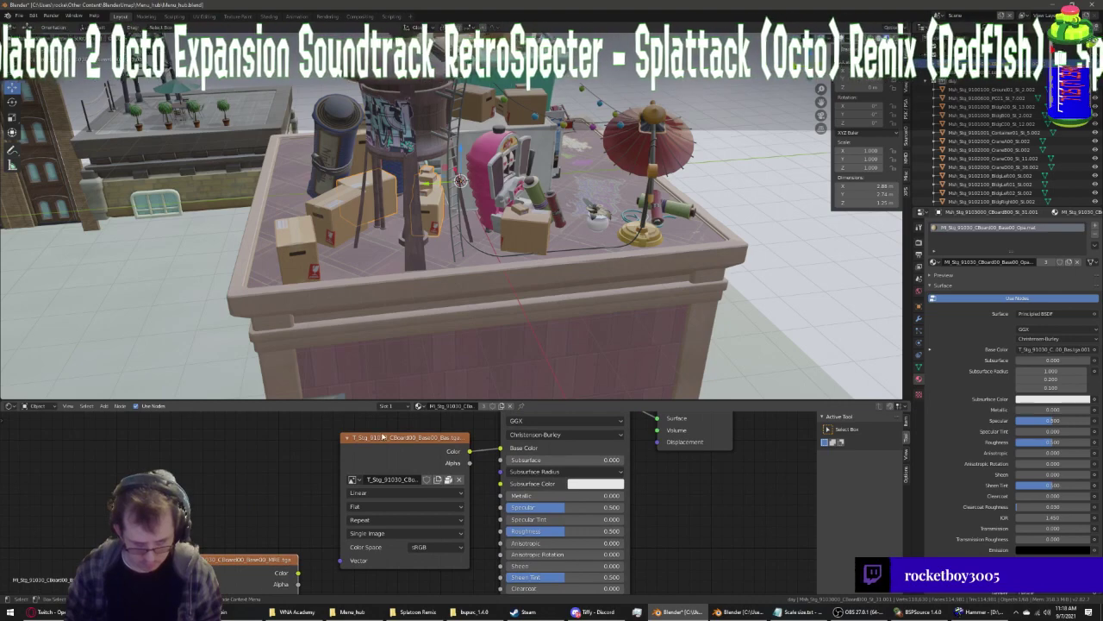
scroll(382, 432, down, 1)
scroll(306, 496, down, 2)
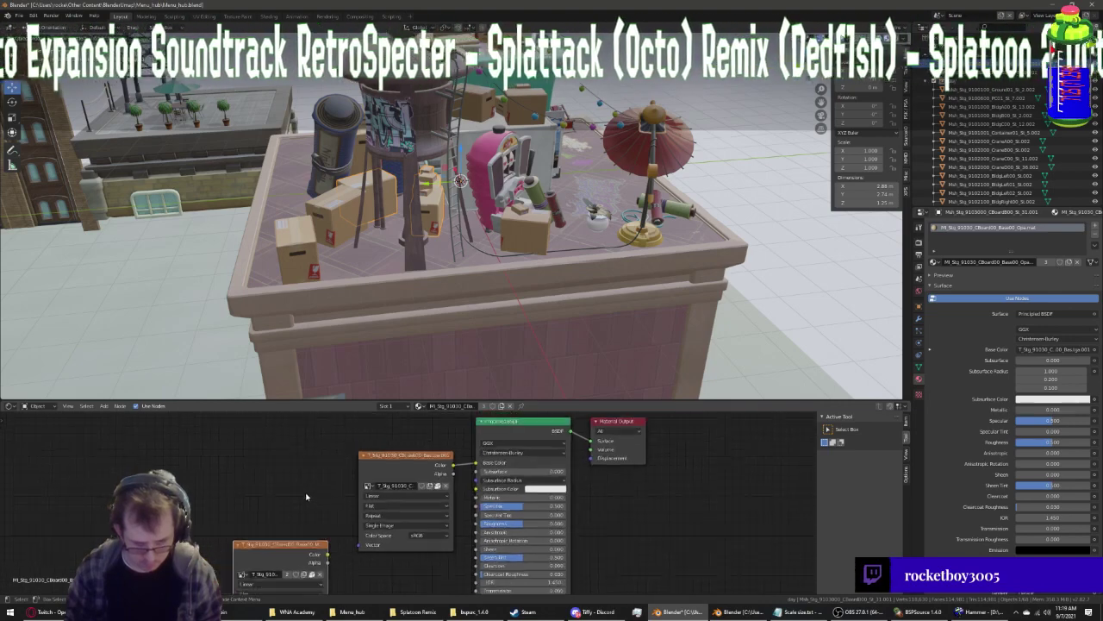
scroll(306, 497, down, 1)
middle_drag(306, 496, 295, 450)
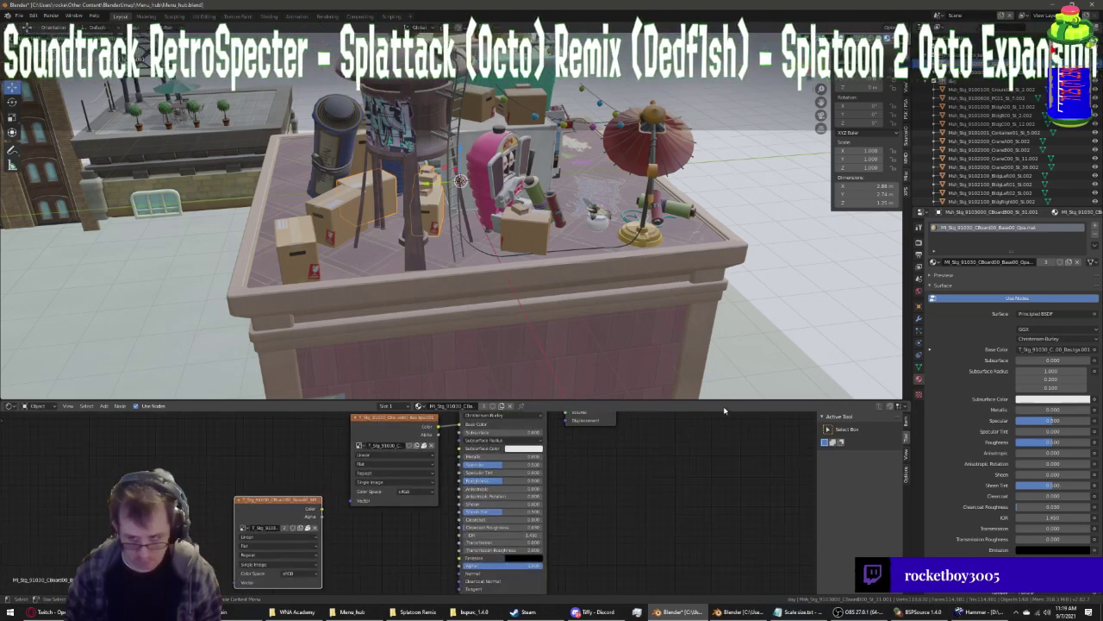
scroll(411, 498, down, 1)
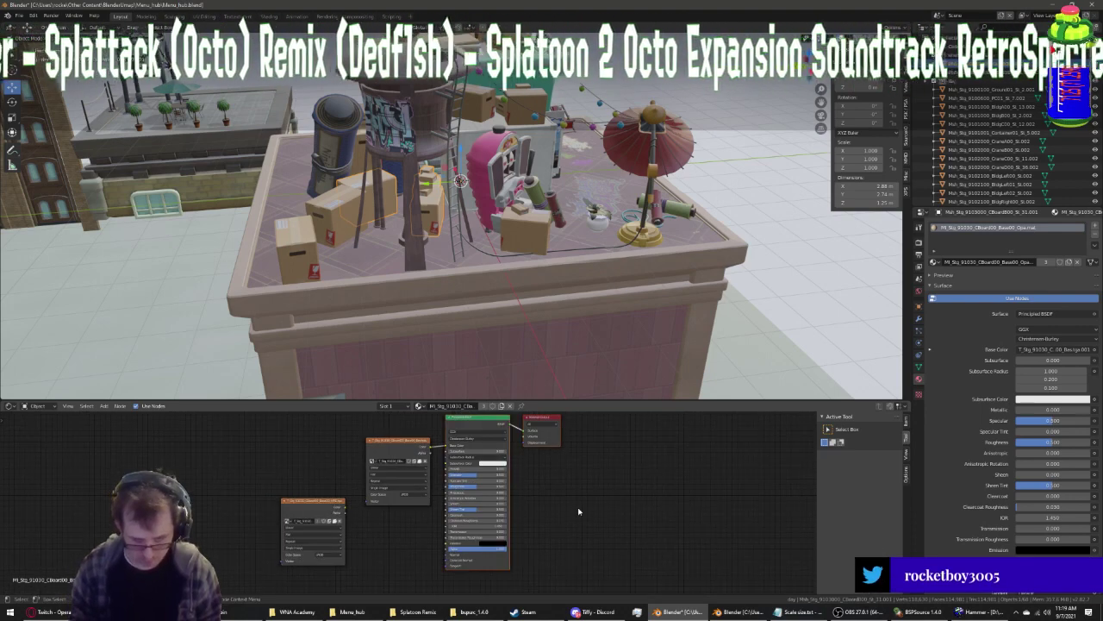
key(ctrl+z)
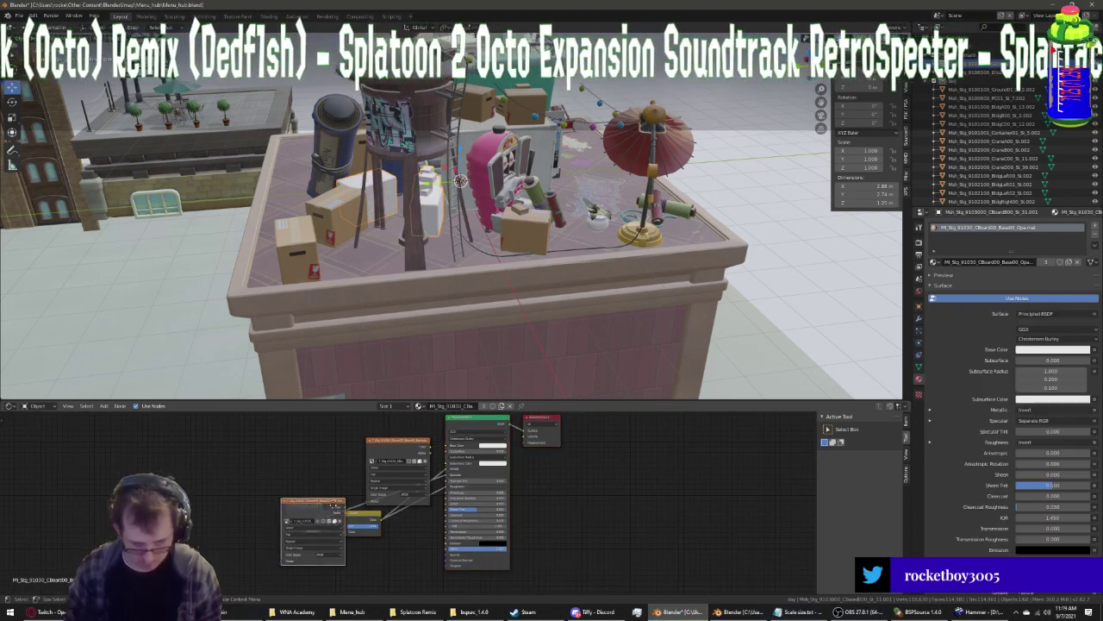
drag(334, 504, 259, 511)
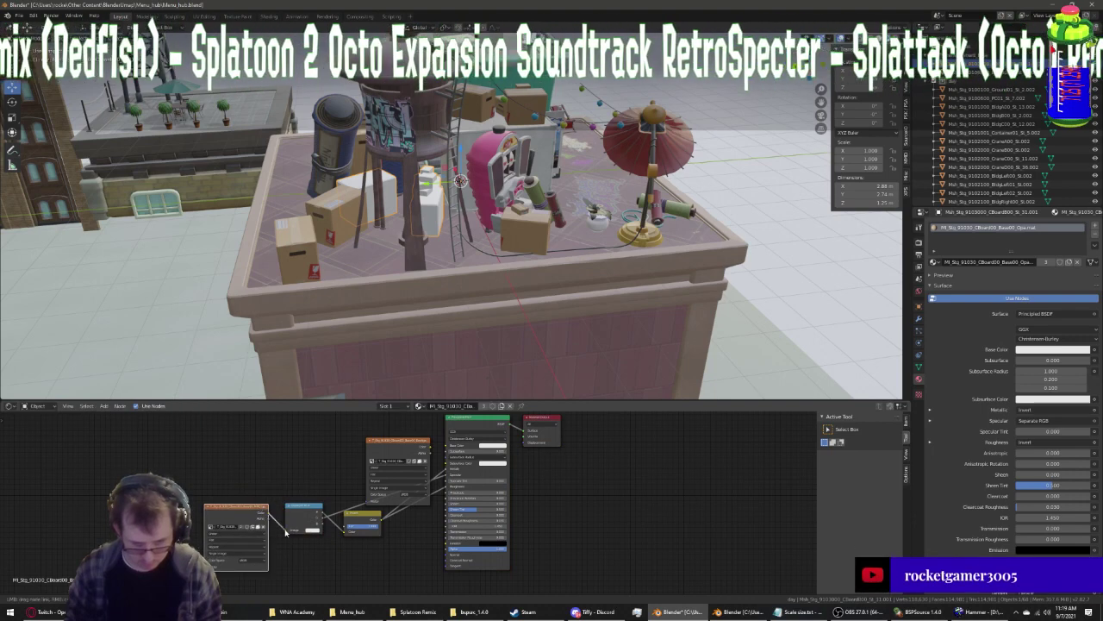
click(433, 450)
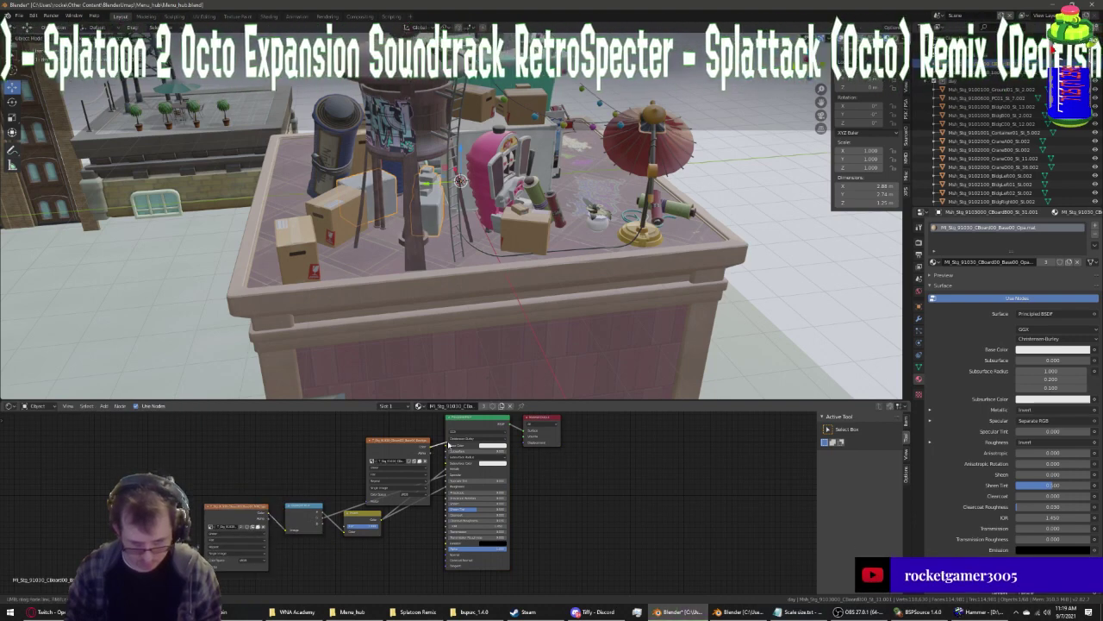
middle_drag(448, 284, 310, 230)
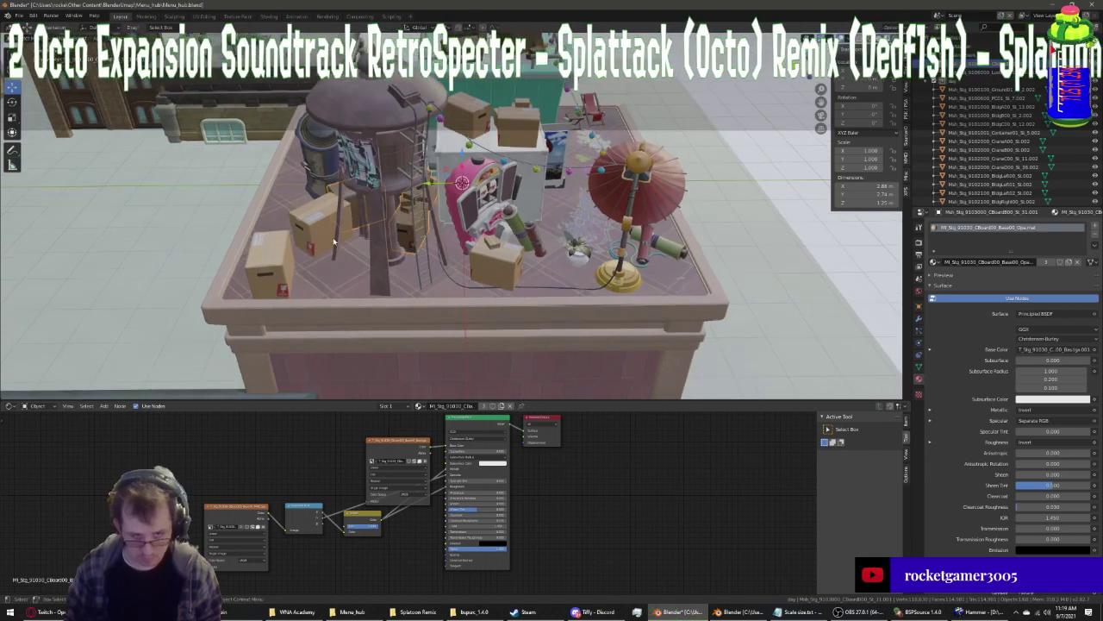
Switch the selected object to a different material from the materials list
scroll(394, 520, up, 2)
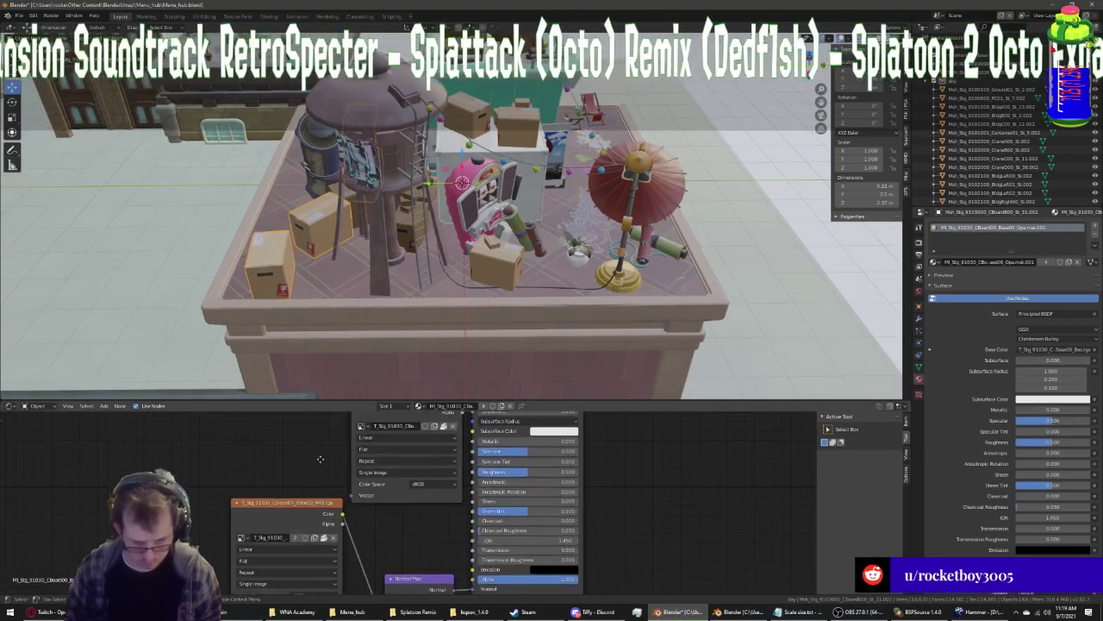
scroll(394, 521, up, 1)
middle_drag(328, 443, 293, 491)
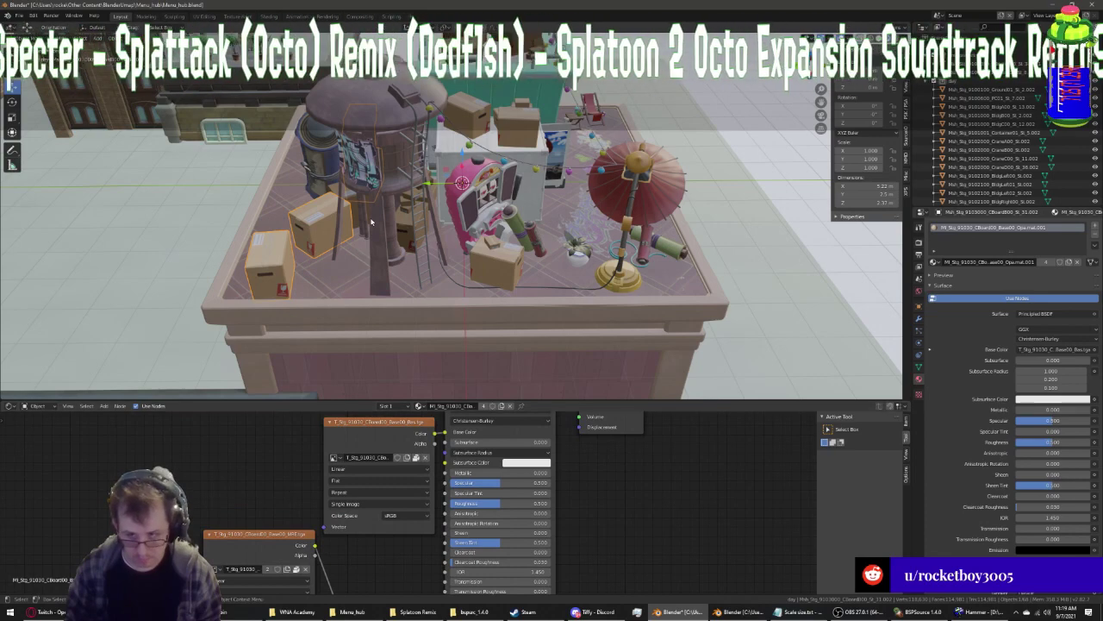
click(936, 261)
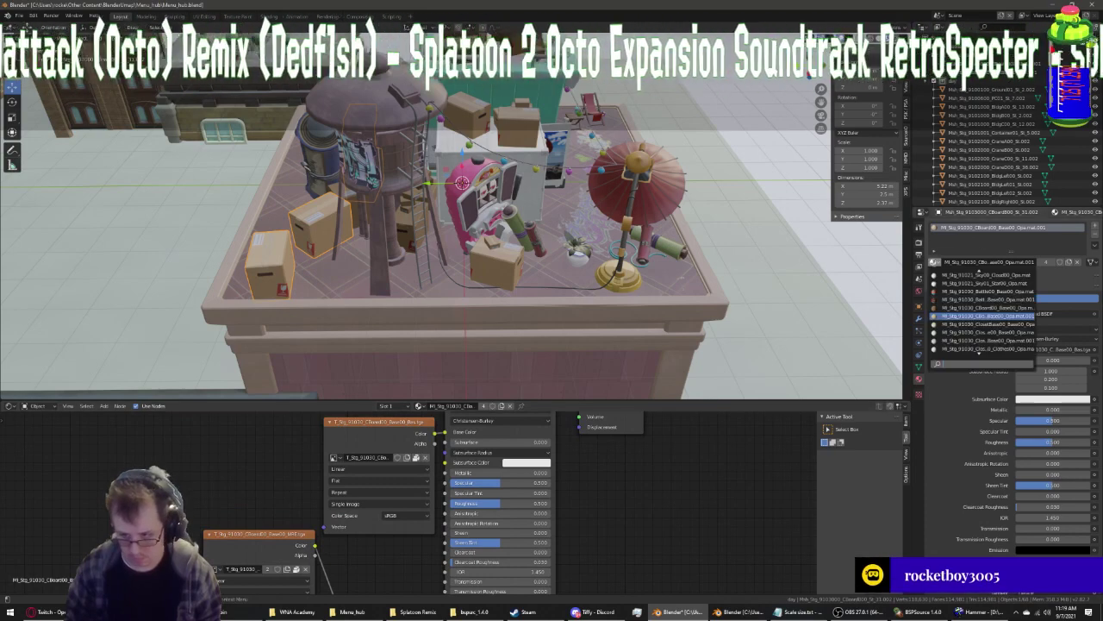
click(980, 312)
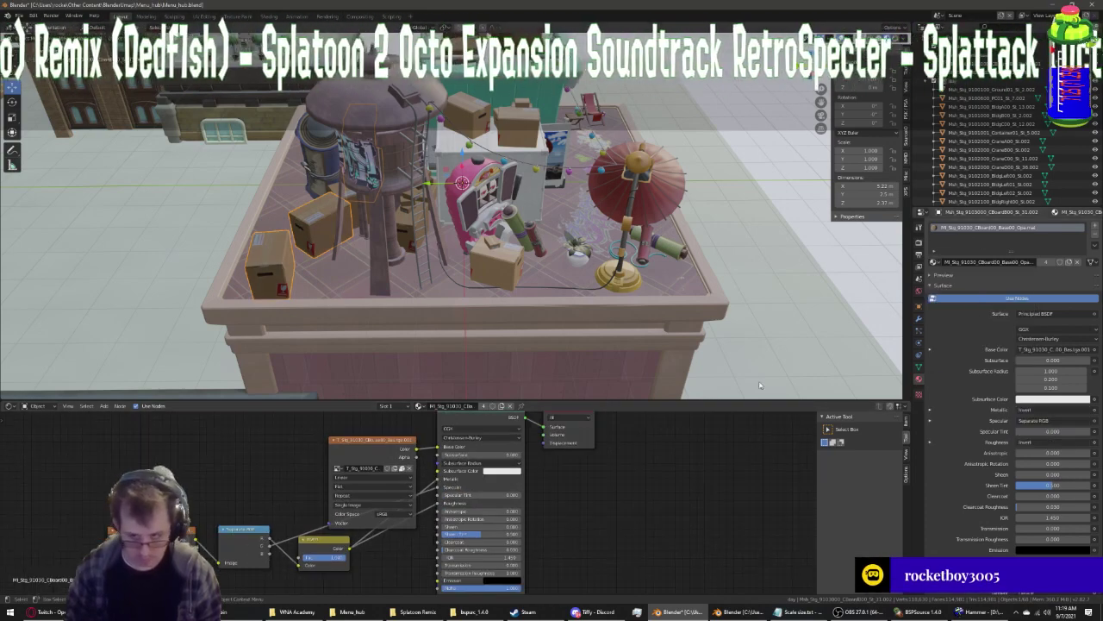
Orbit to face the teal building and select another prop beside it
scroll(550, 405, down, 1)
mouse_move(655, 310)
middle_down()
mouse_move(806, 280)
mouse_move(430, 313)
mouse_move(462, 164)
middle_up()
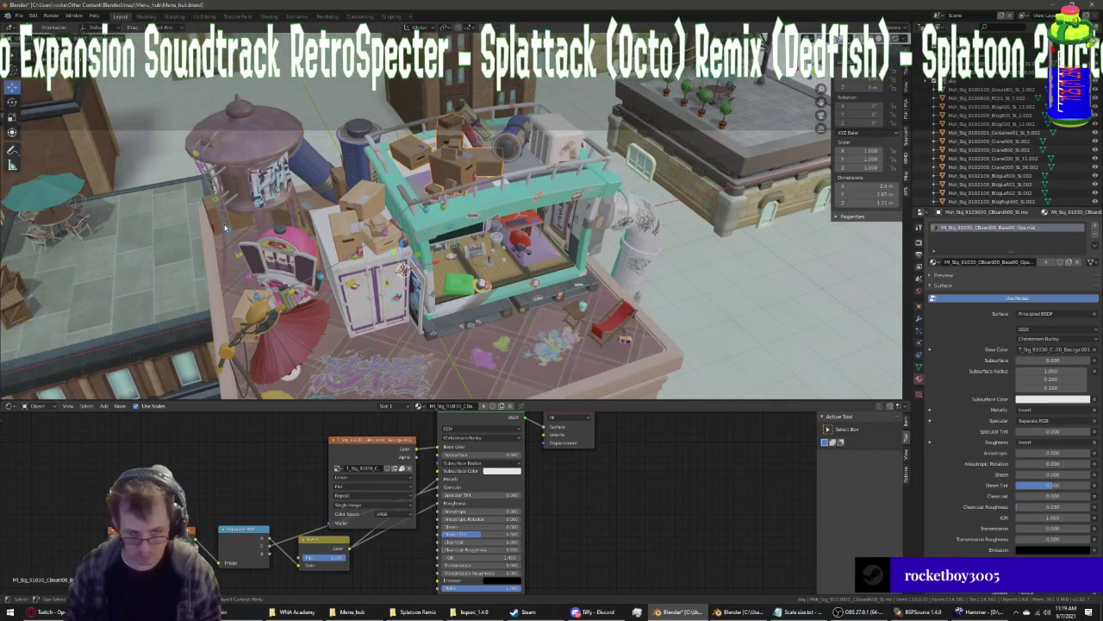
click(225, 226)
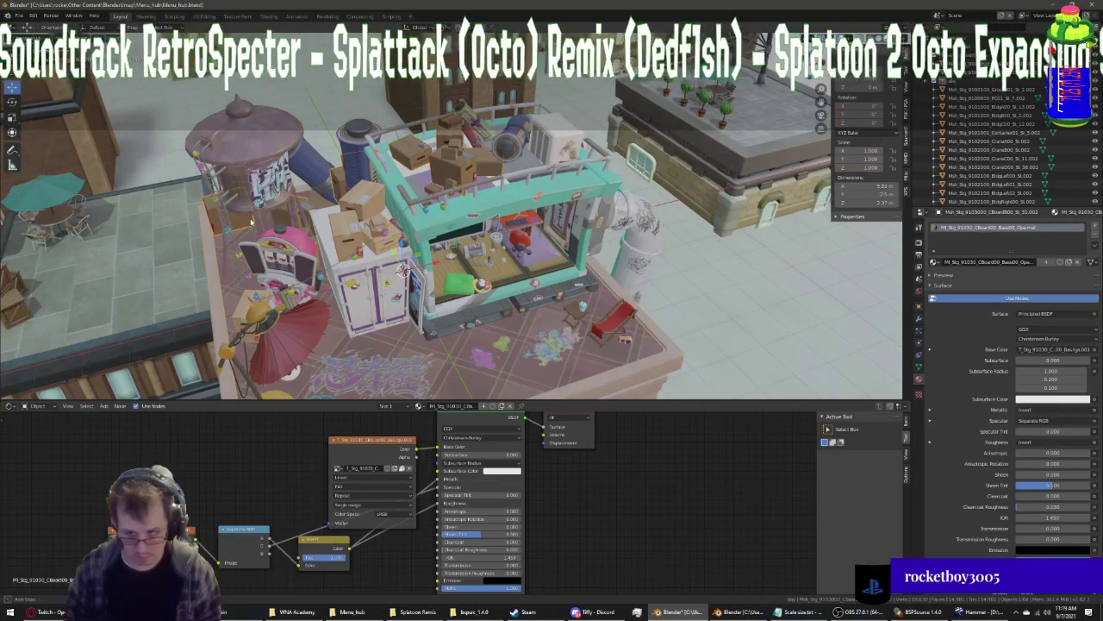
middle_drag(250, 222, 285, 195)
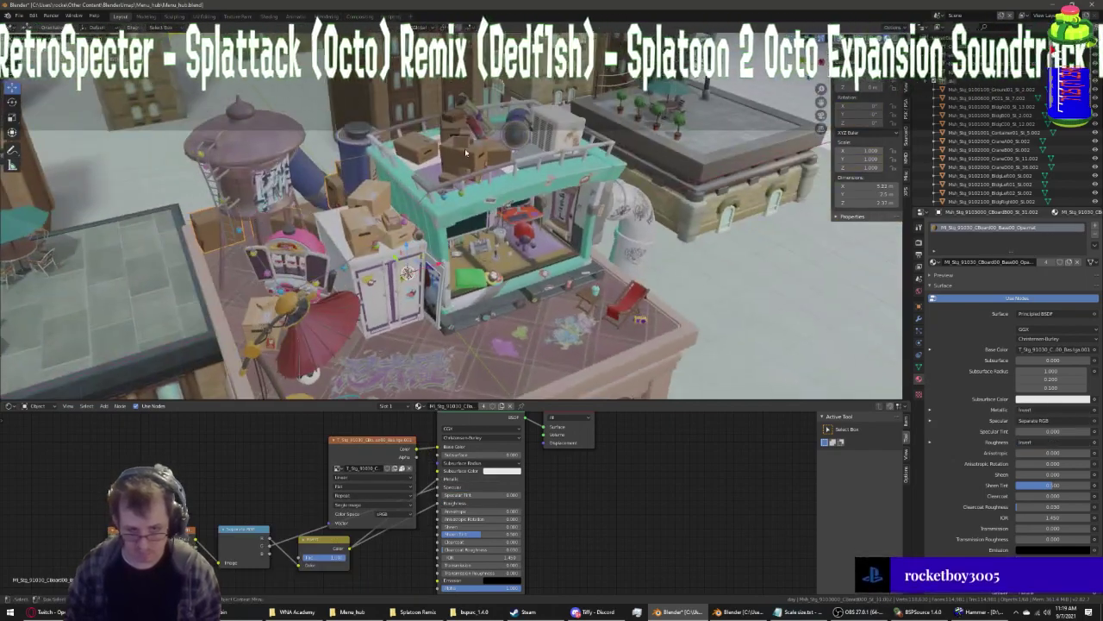
middle_drag(466, 152, 470, 216)
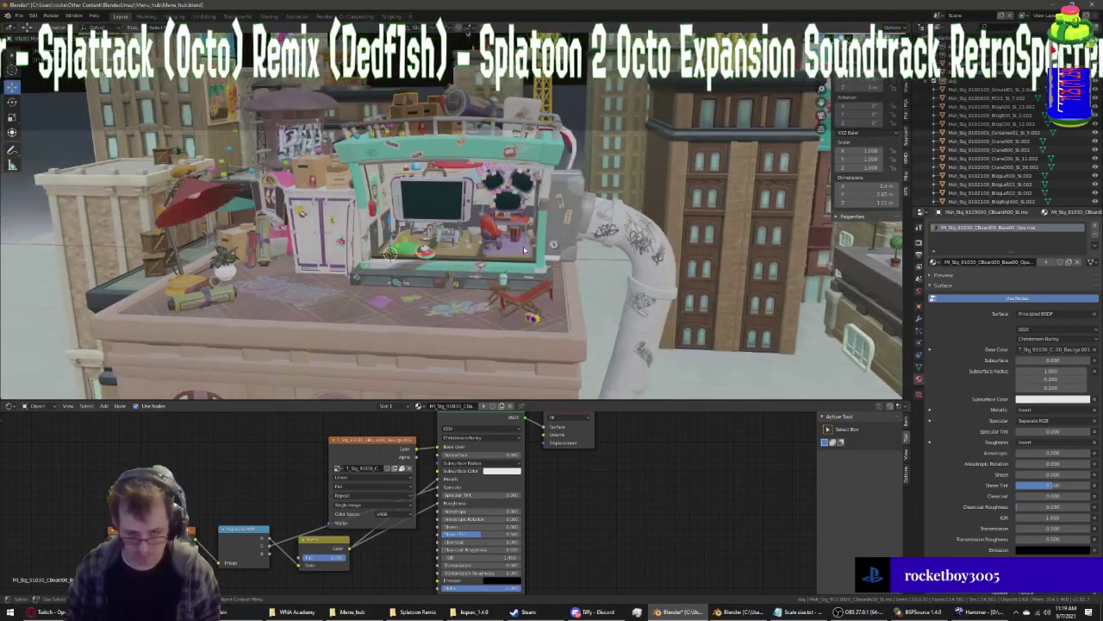
click(457, 285)
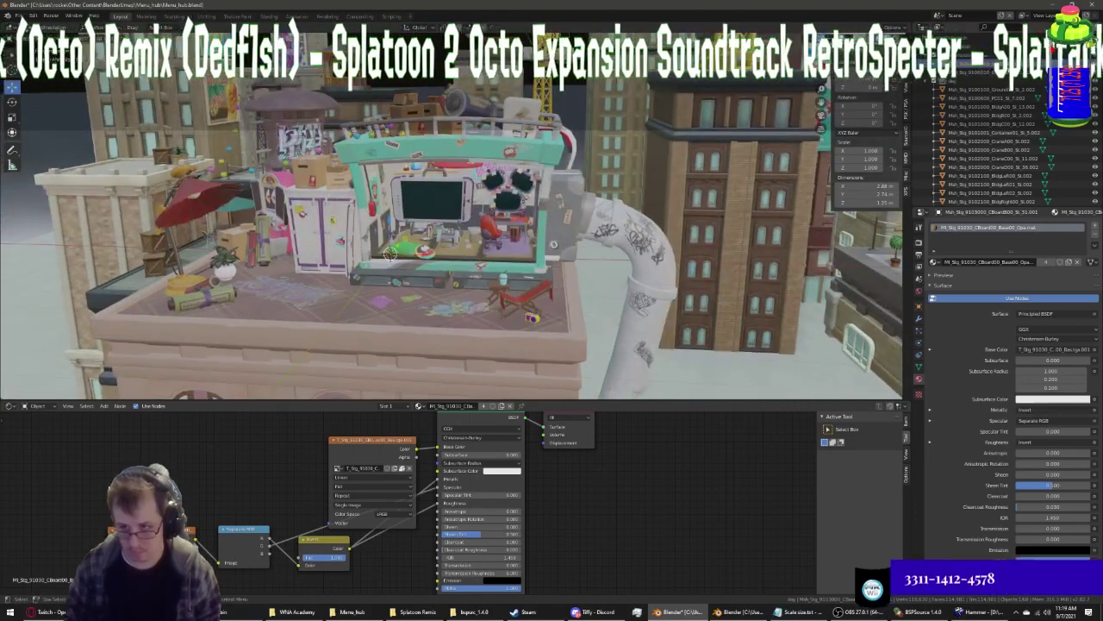
Paste the Separate RGB/Invert nodes into the loot box body material and link its texture to Base Color
click(611, 248)
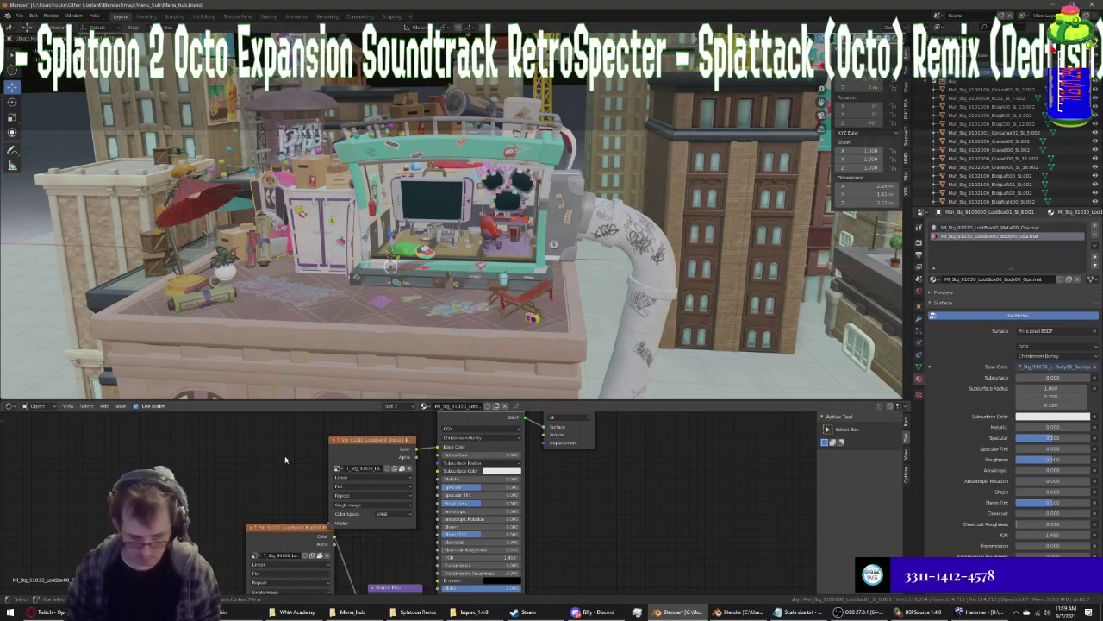
shift+scroll(435, 584, down, 4)
scroll(436, 584, down, 3)
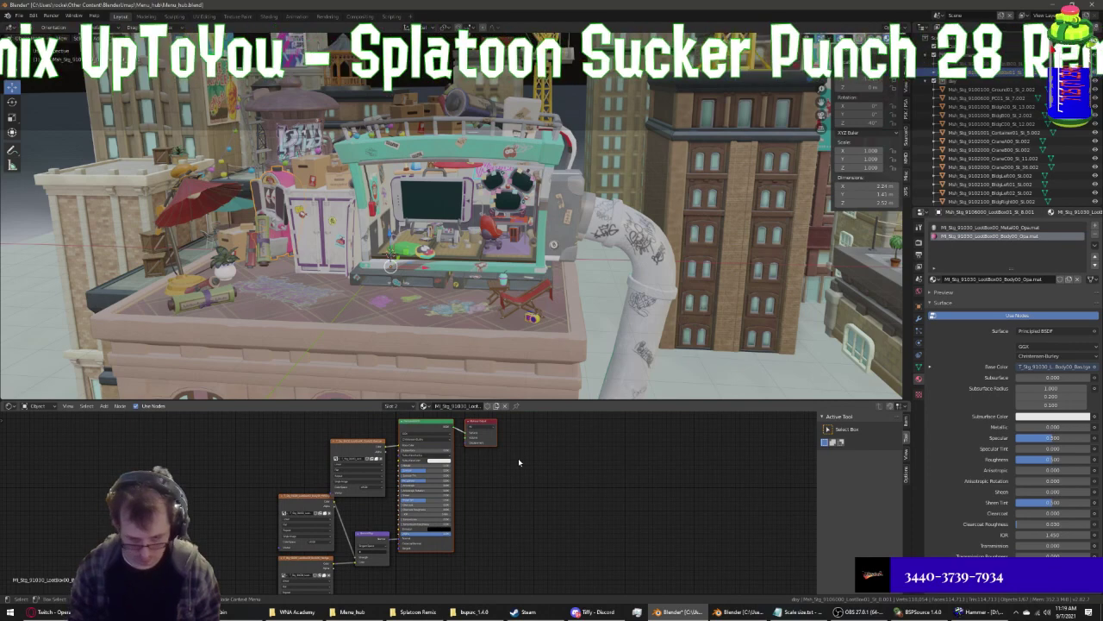
key(ctrl+z)
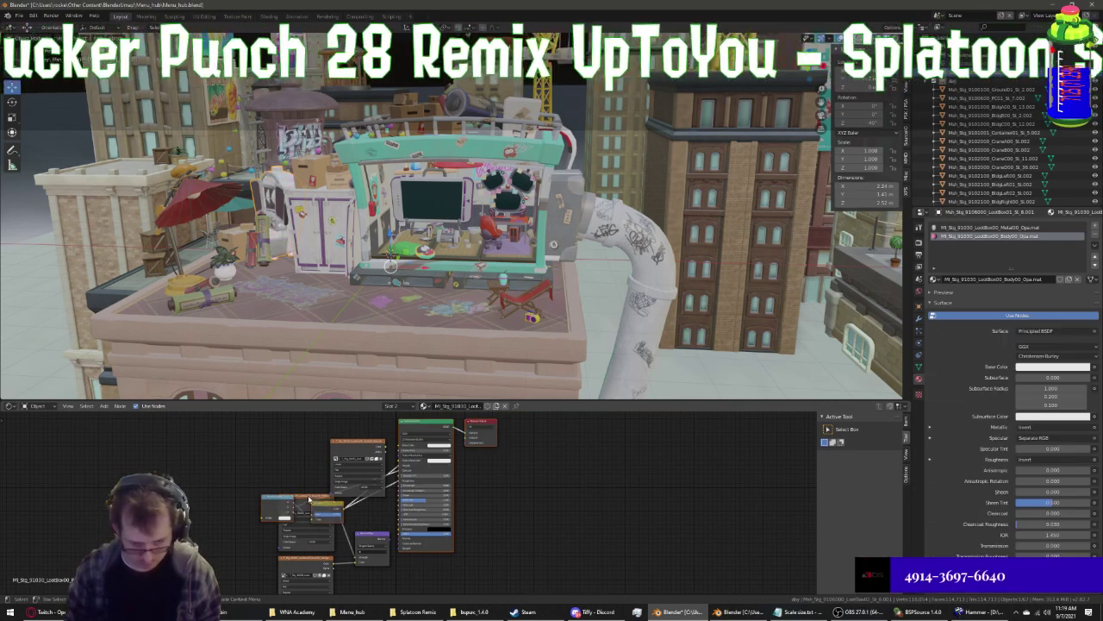
drag(297, 500, 231, 505)
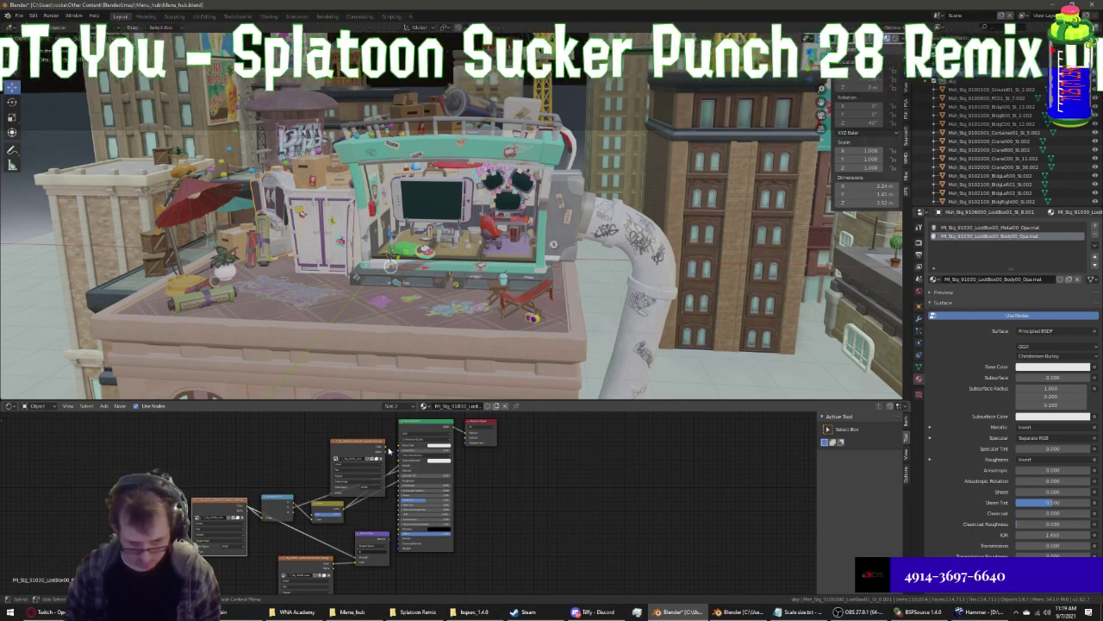
drag(400, 449, 333, 559)
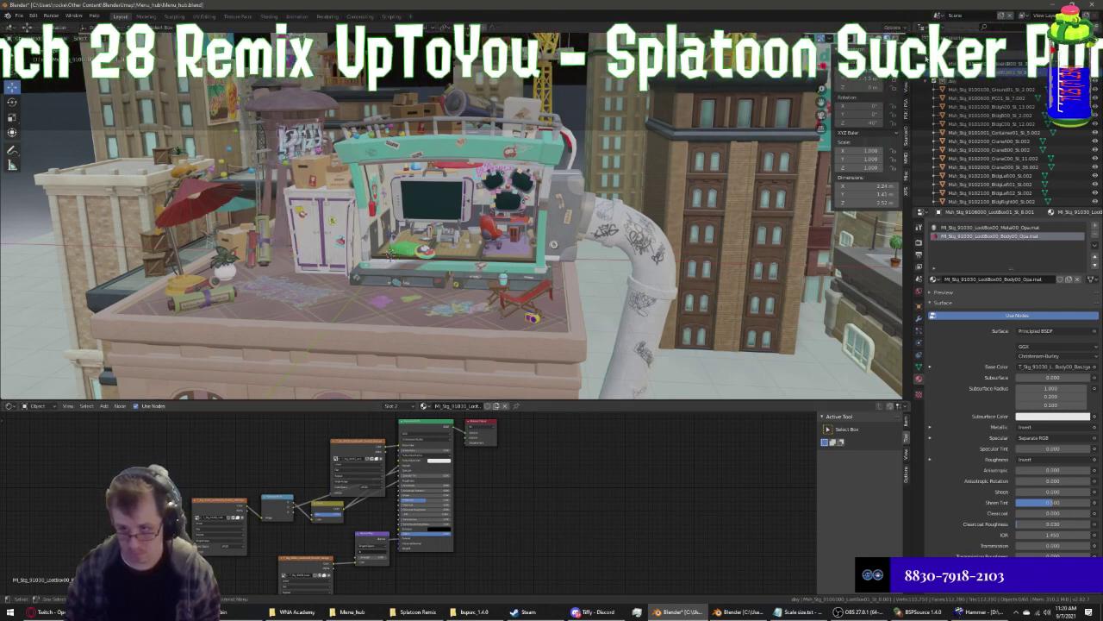
click(753, 201)
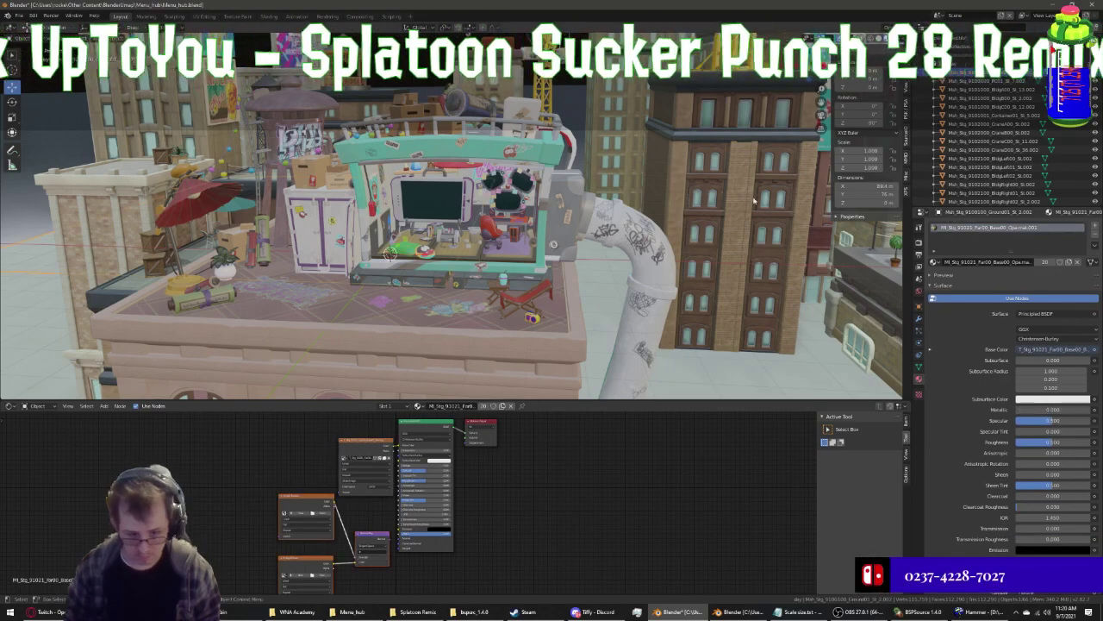
Paste the Separate RGB/Invert nodes into the Far00 building material and reconnect its texture to Base Color
drag(429, 560, 497, 432)
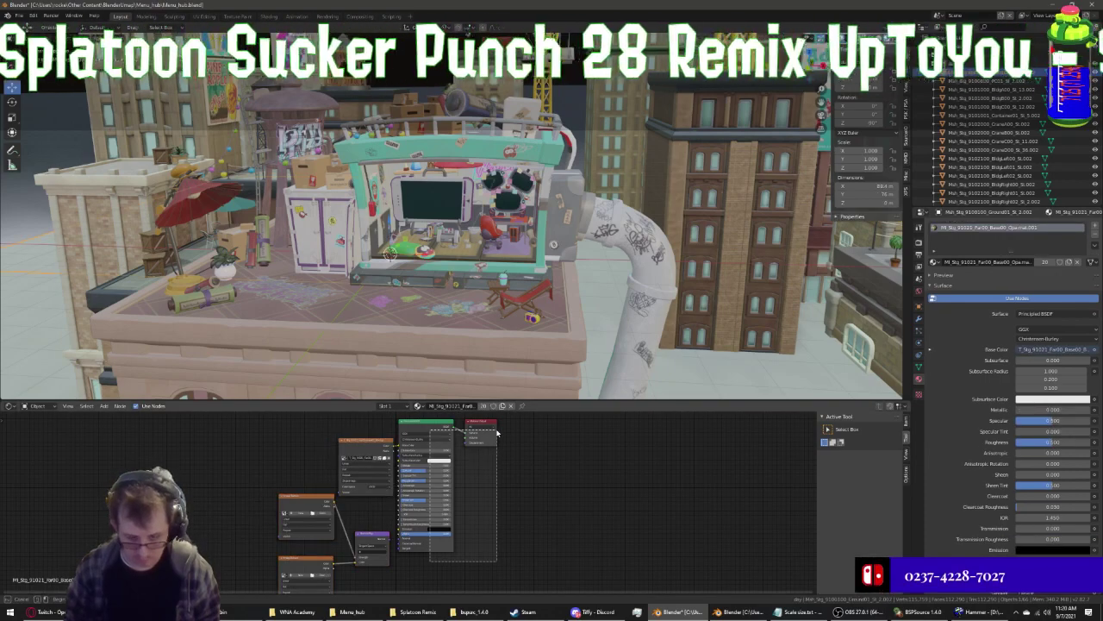
key(ctrl+v)
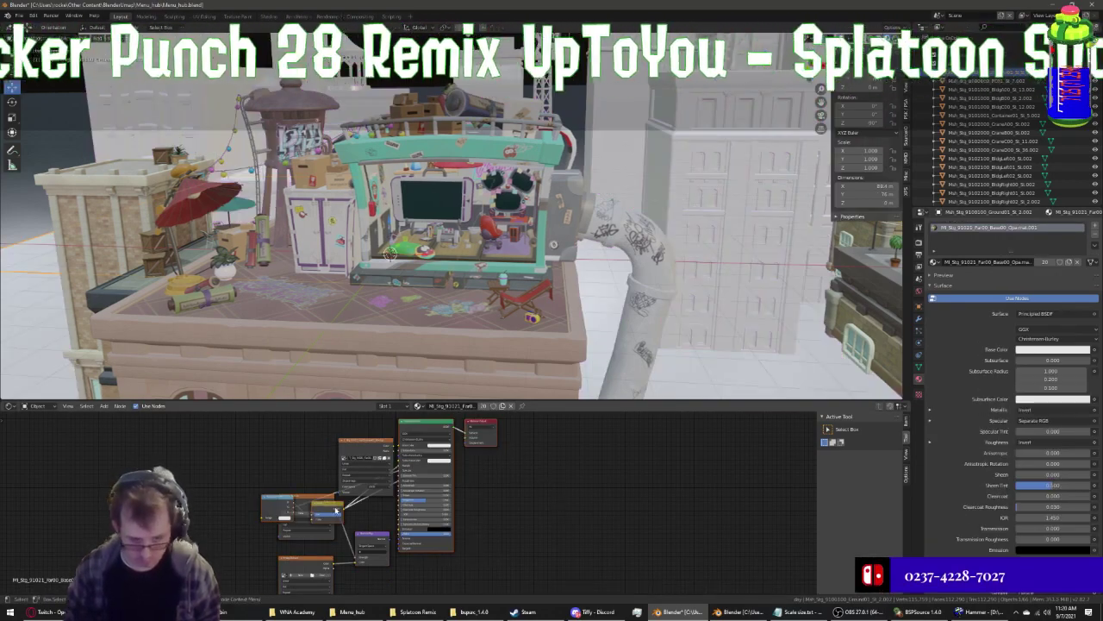
drag(336, 511, 256, 515)
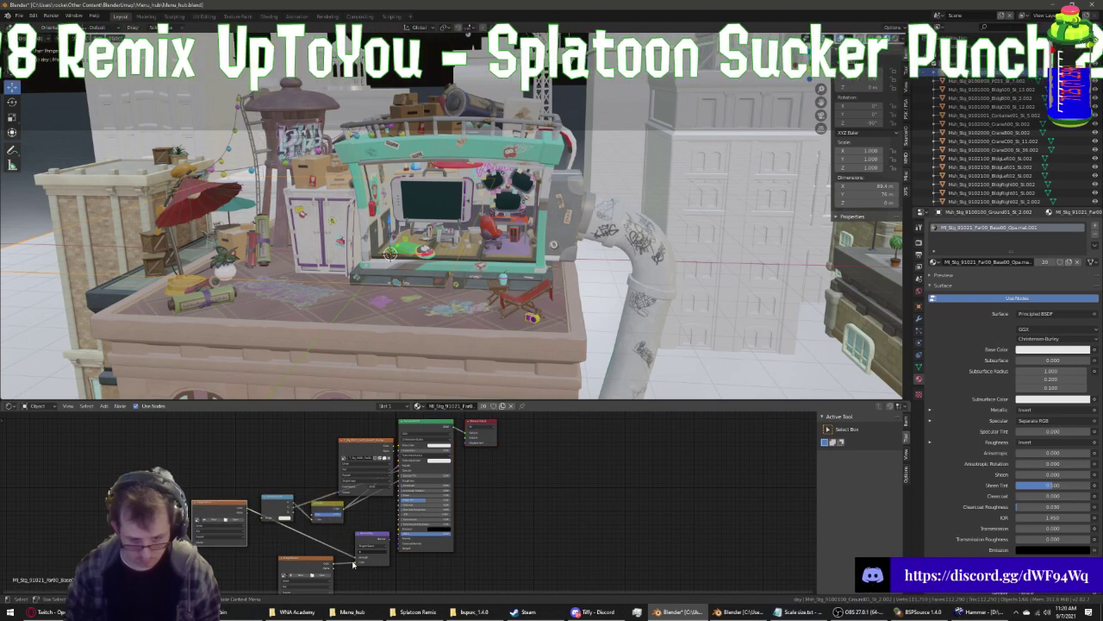
drag(357, 561, 263, 517)
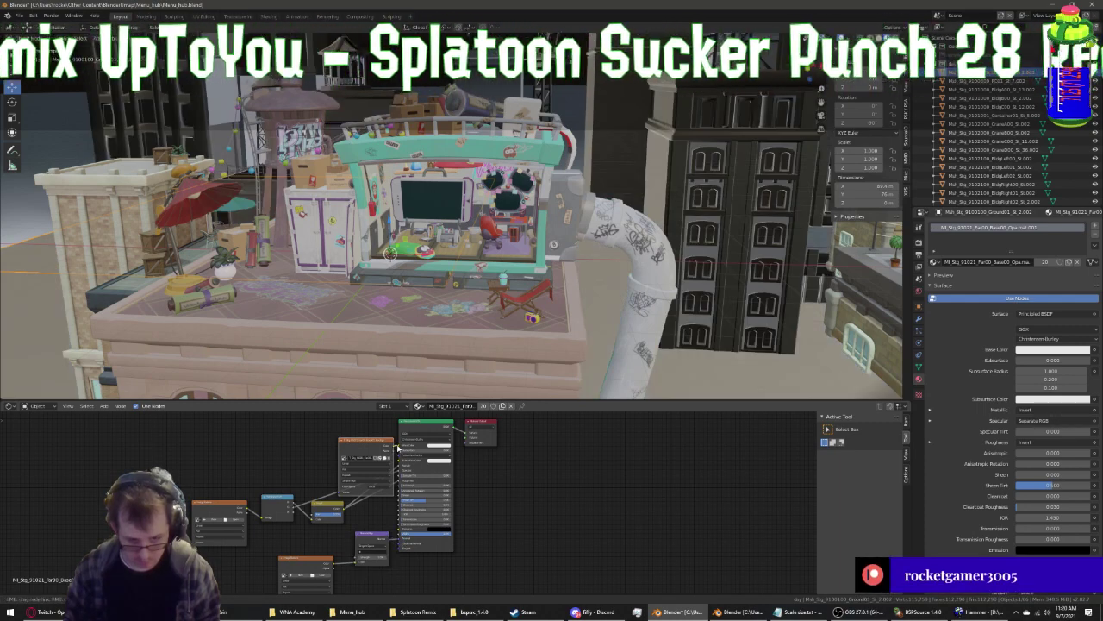
drag(395, 448, 398, 444)
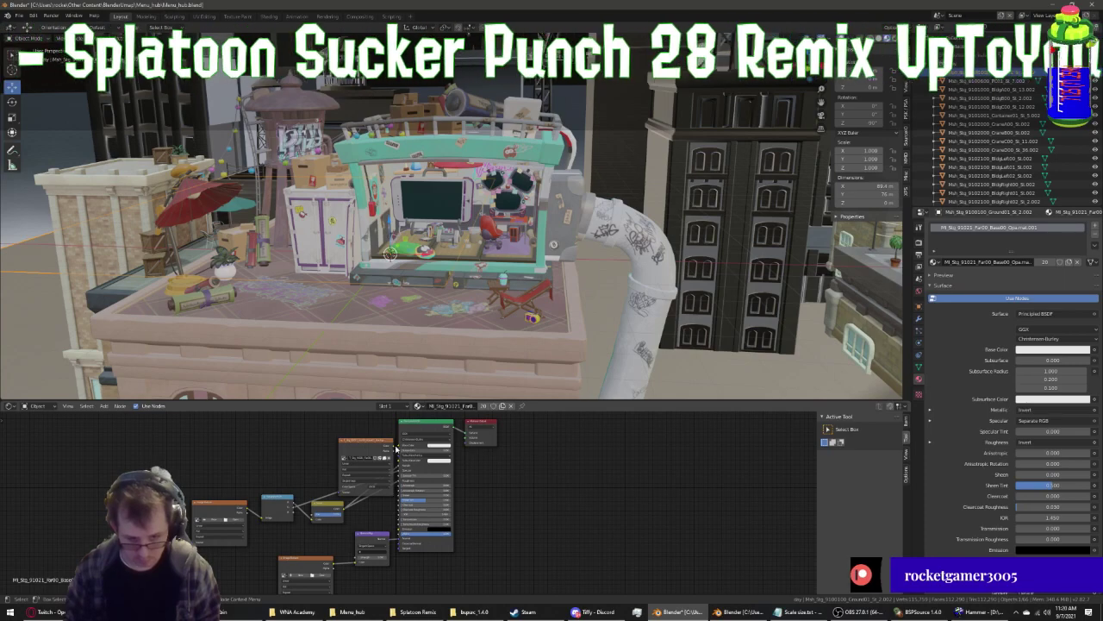
mouse_move(534, 345)
middle_down()
mouse_move(504, 326)
mouse_move(586, 317)
mouse_move(539, 304)
middle_up()
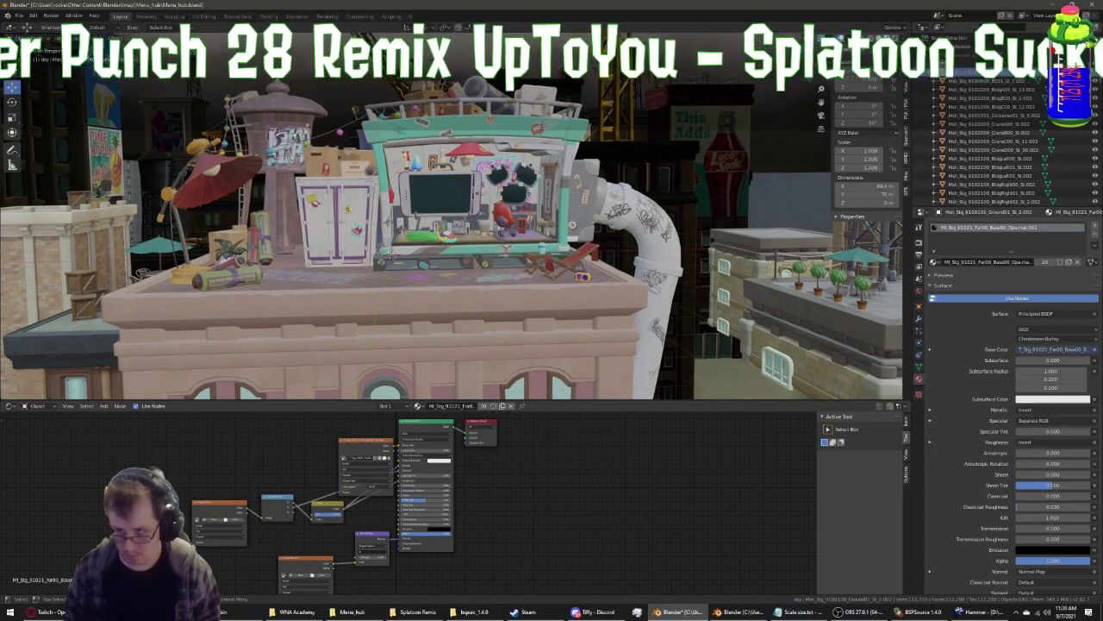
click(392, 255)
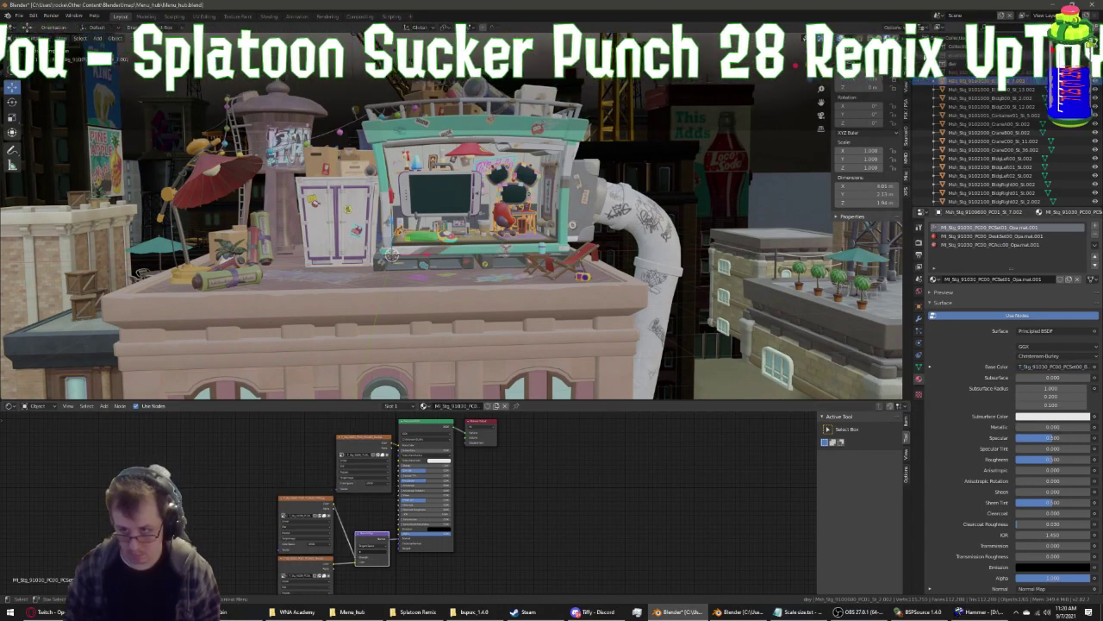
Give the loot box's Metal00 material the Separate RGB/Invert setup, linking its texture to Base Color
click(707, 86)
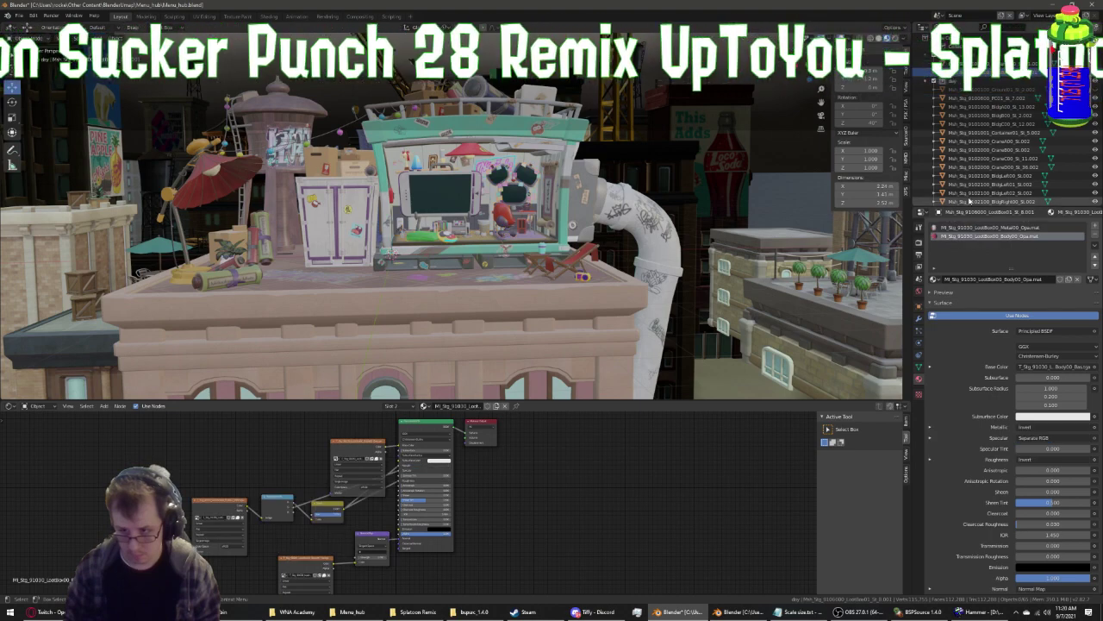
middle_drag(630, 431, 626, 446)
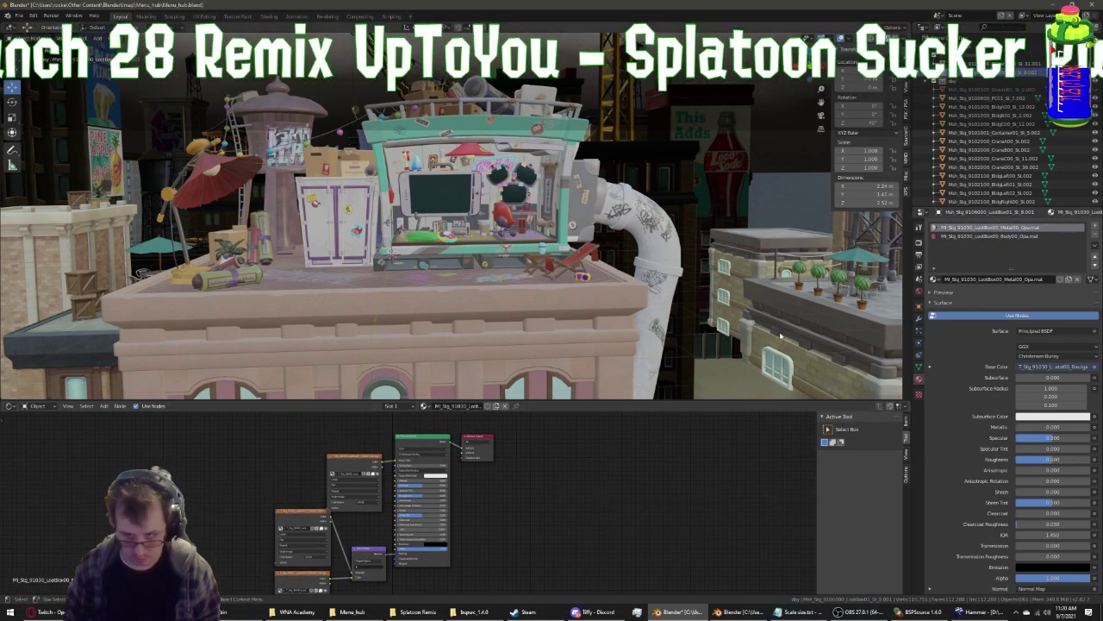
click(991, 235)
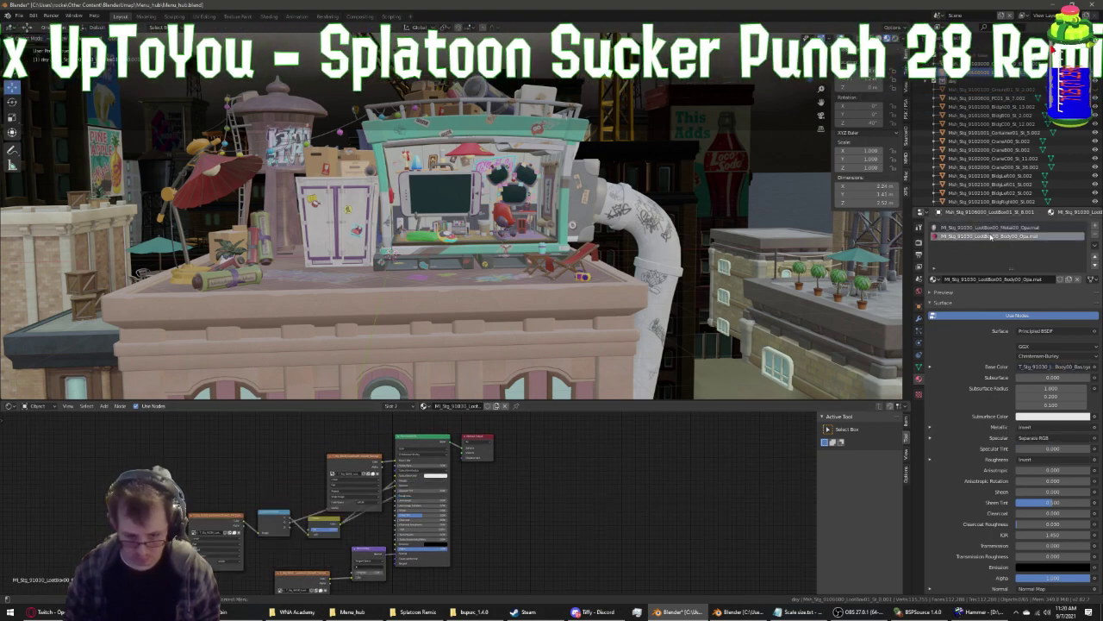
click(991, 227)
drag(436, 578, 522, 443)
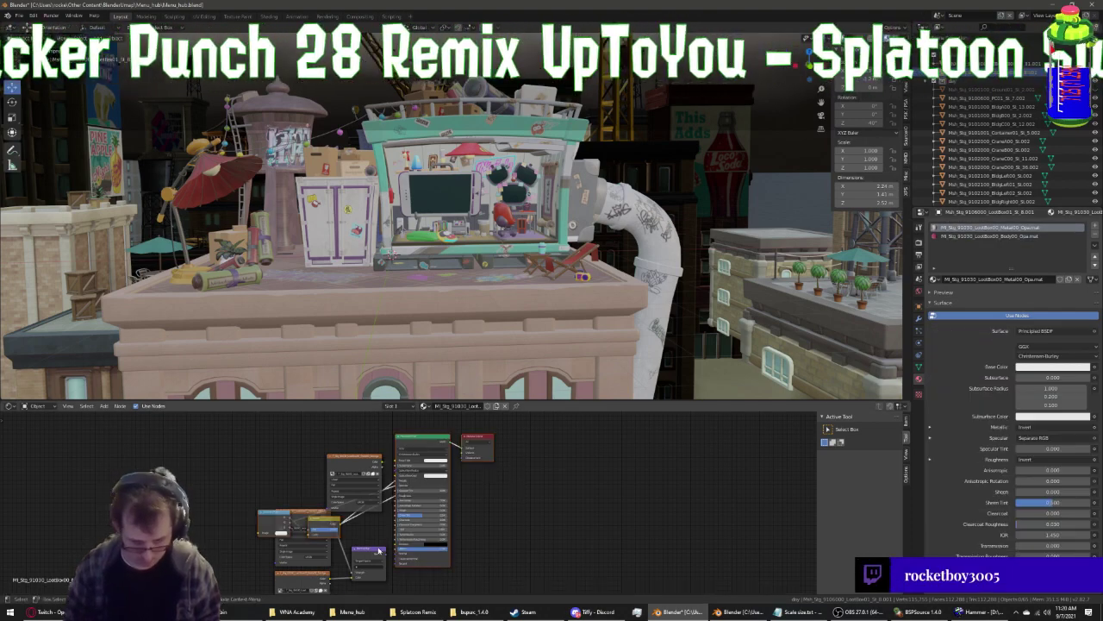
drag(303, 514, 237, 519)
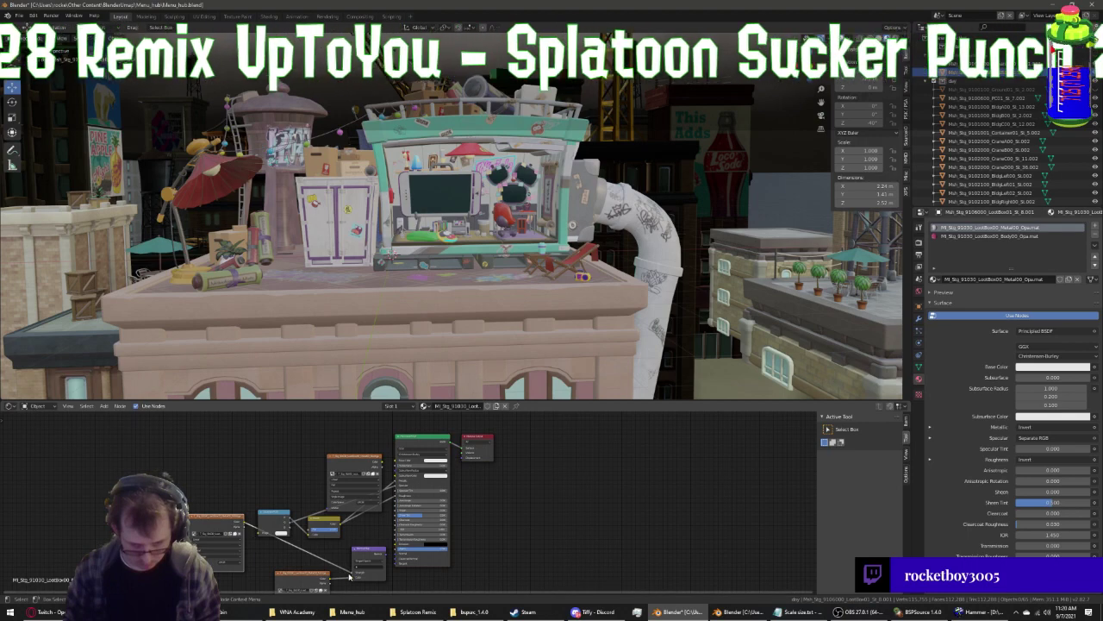
drag(351, 575, 413, 558)
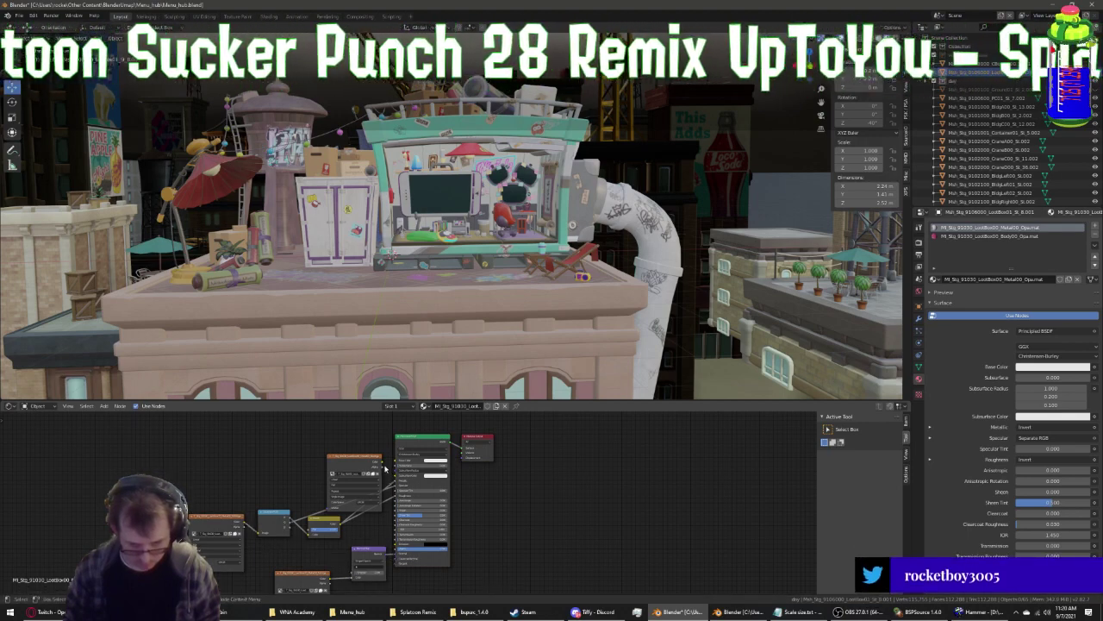
drag(395, 464, 397, 460)
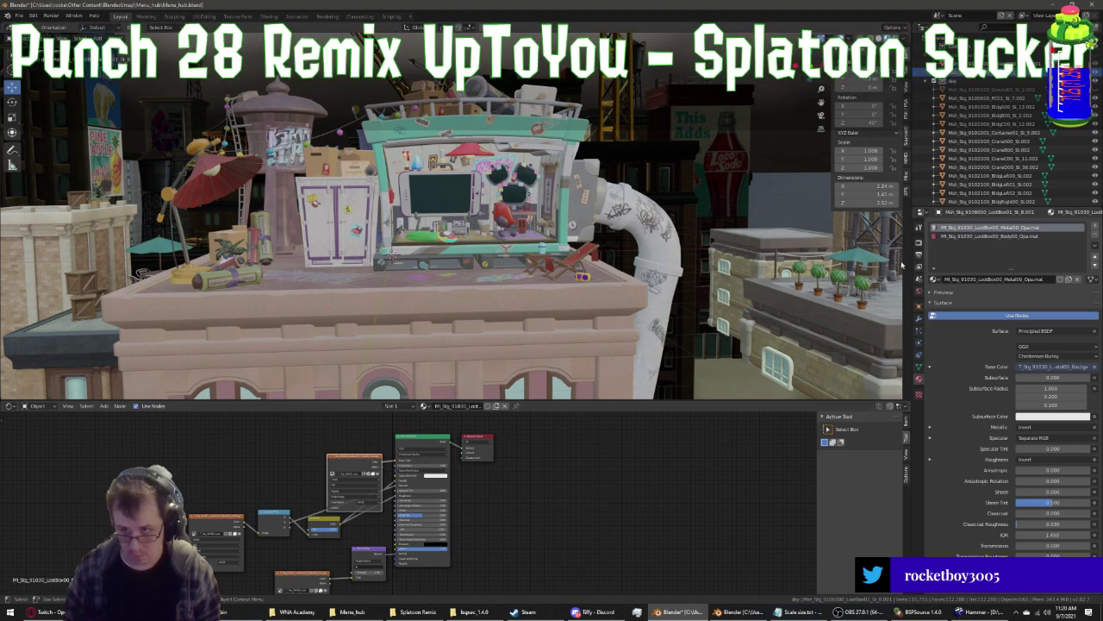
click(985, 87)
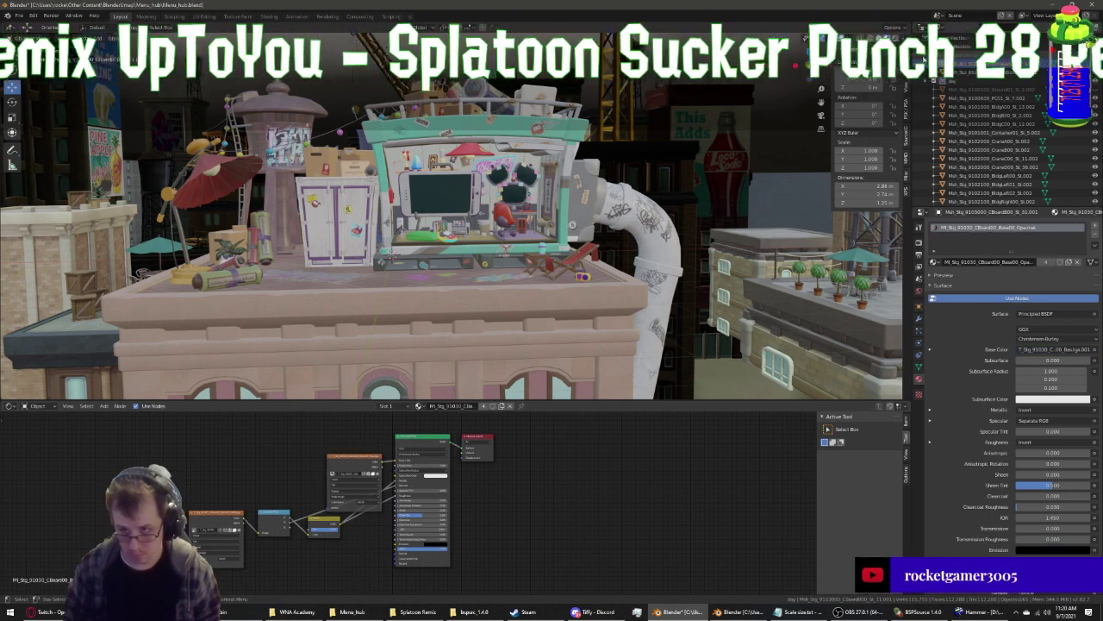
Paste the Separate RGB/Invert nodes into the PCSet01 material and link its texture to Base Color
click(983, 81)
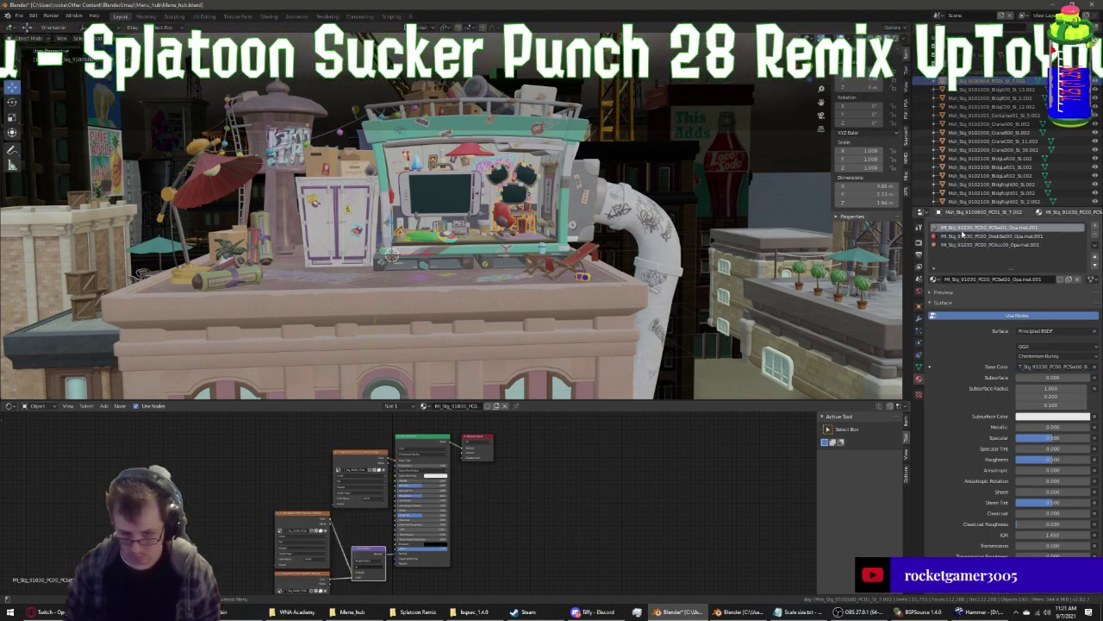
click(970, 237)
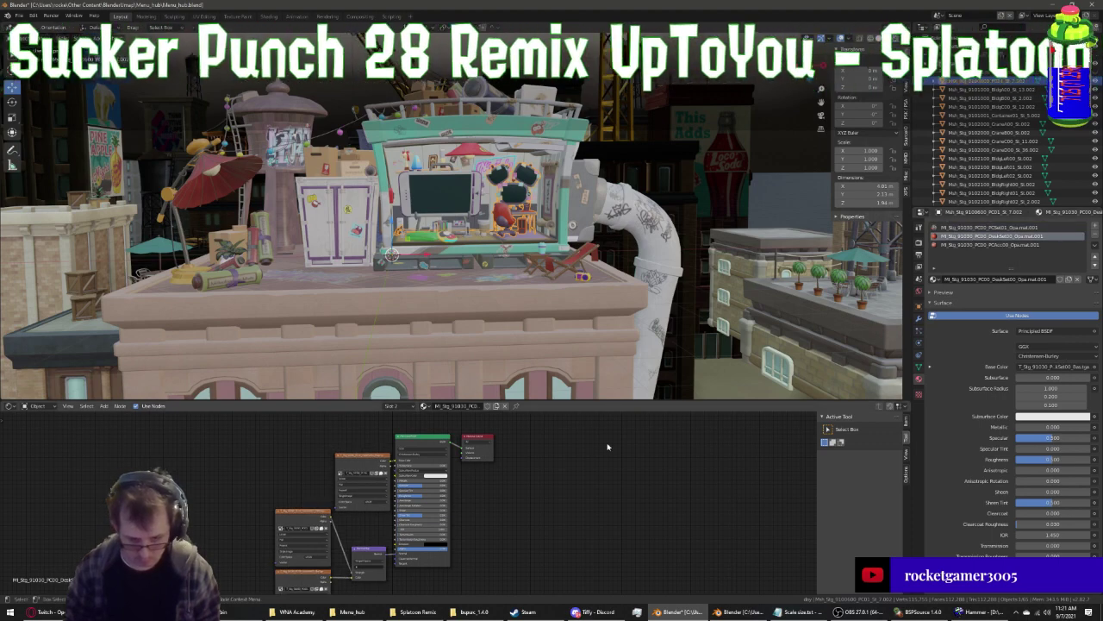
click(976, 227)
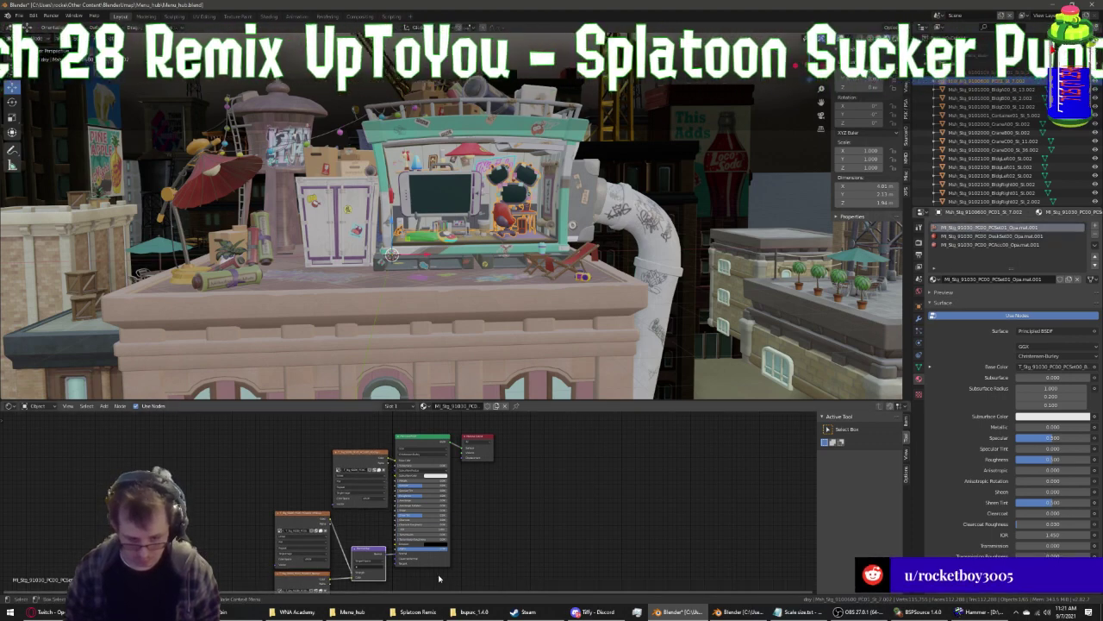
drag(427, 577, 512, 450)
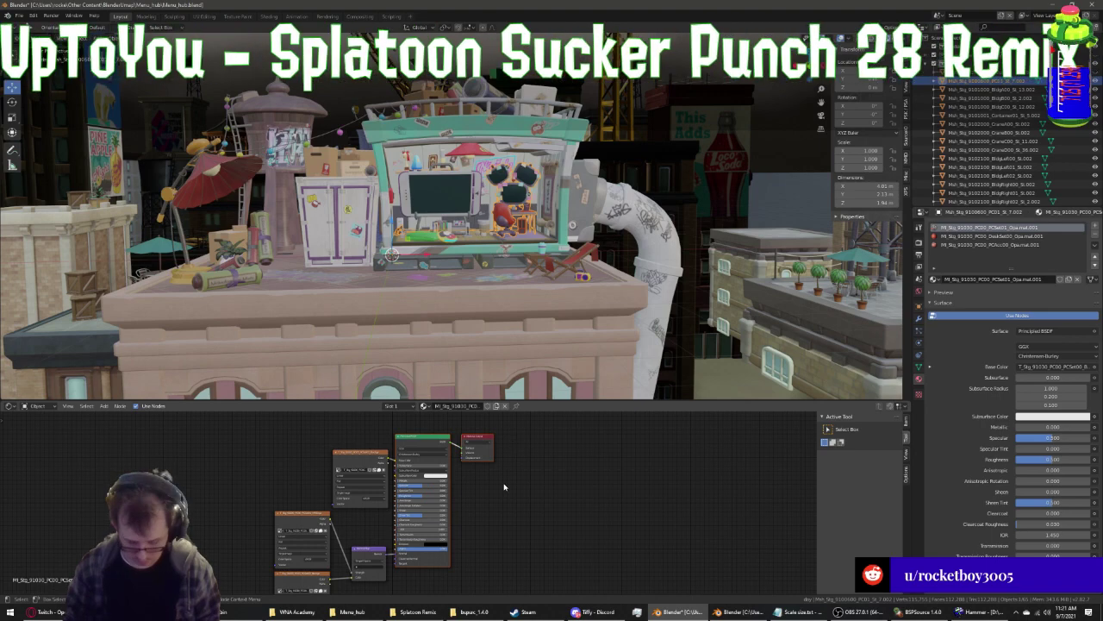
key(ctrl+v)
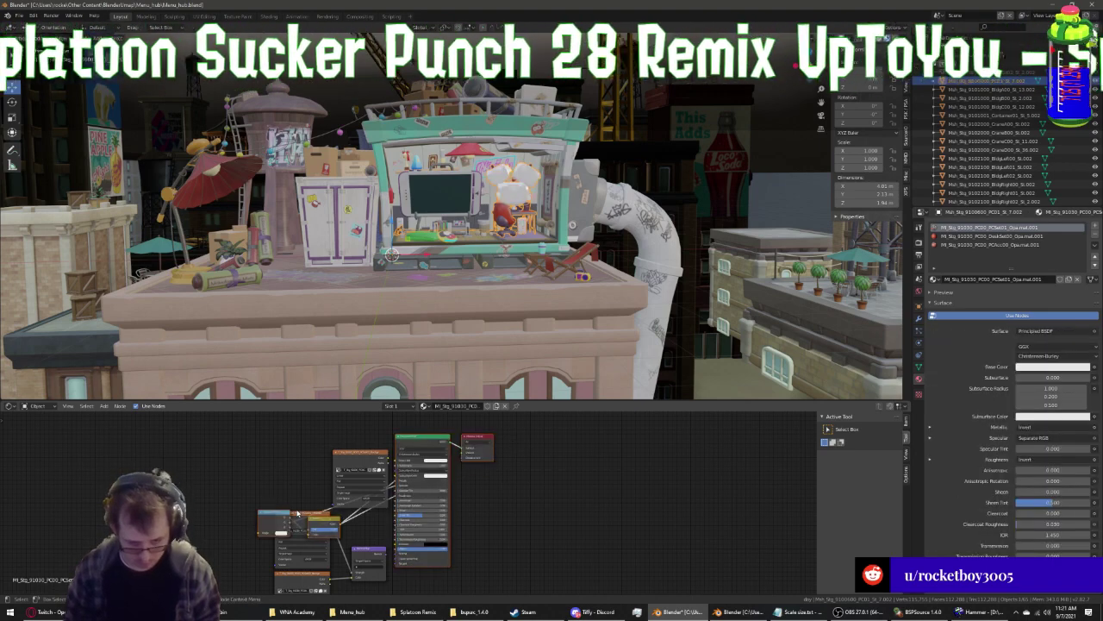
mouse_move(298, 513)
mouse_down()
mouse_move(230, 517)
mouse_move(347, 571)
mouse_up()
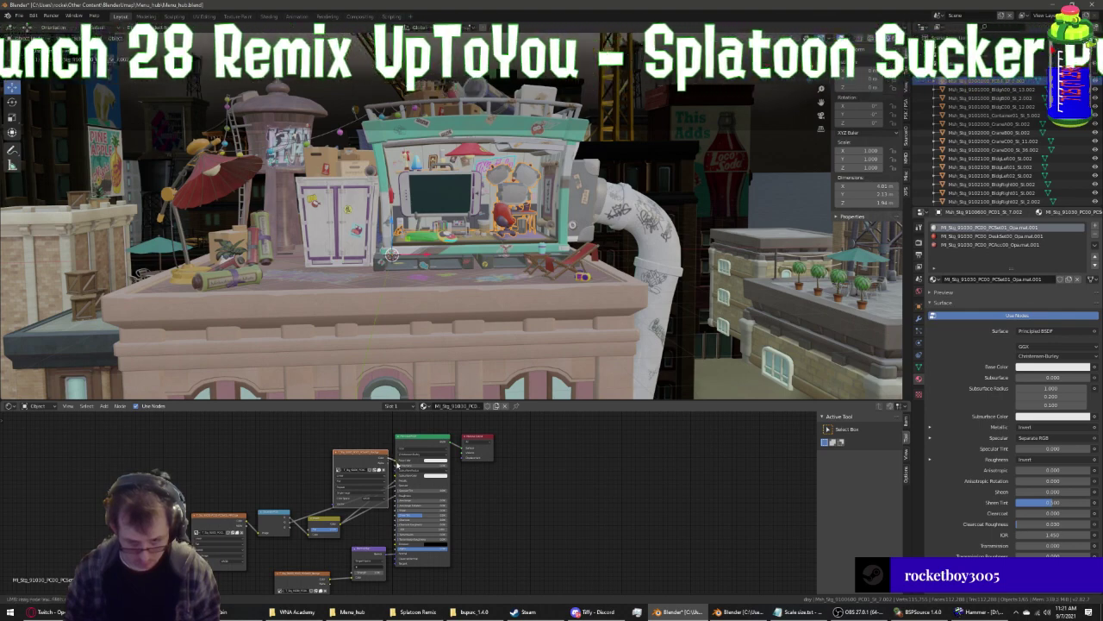
drag(385, 468, 397, 460)
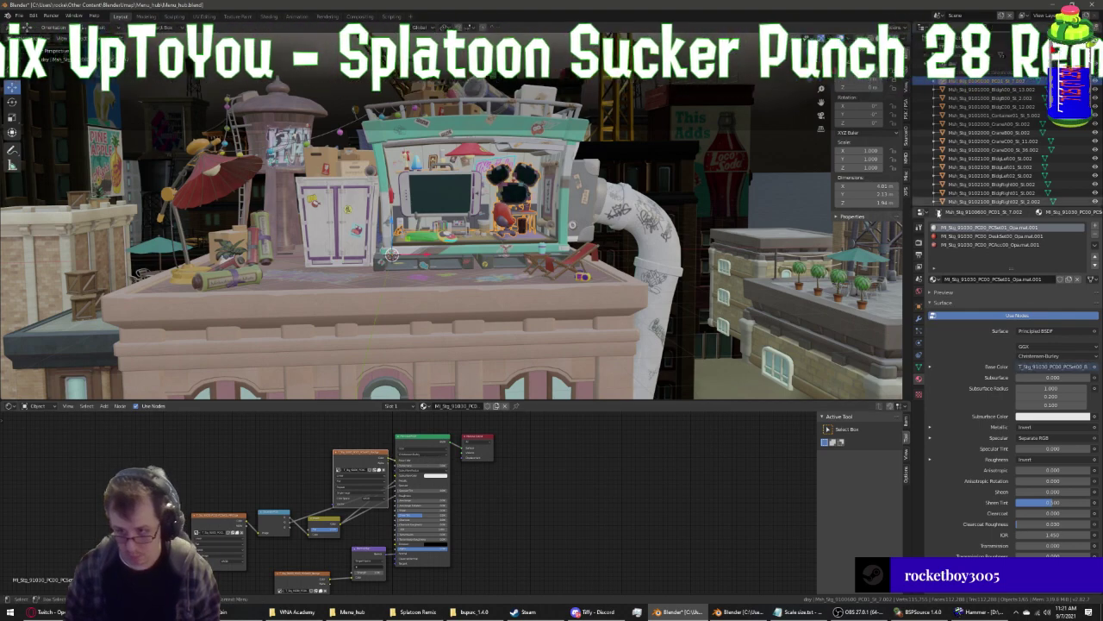
Link the DeskSet00 material's image texture Color to Base Color
click(991, 236)
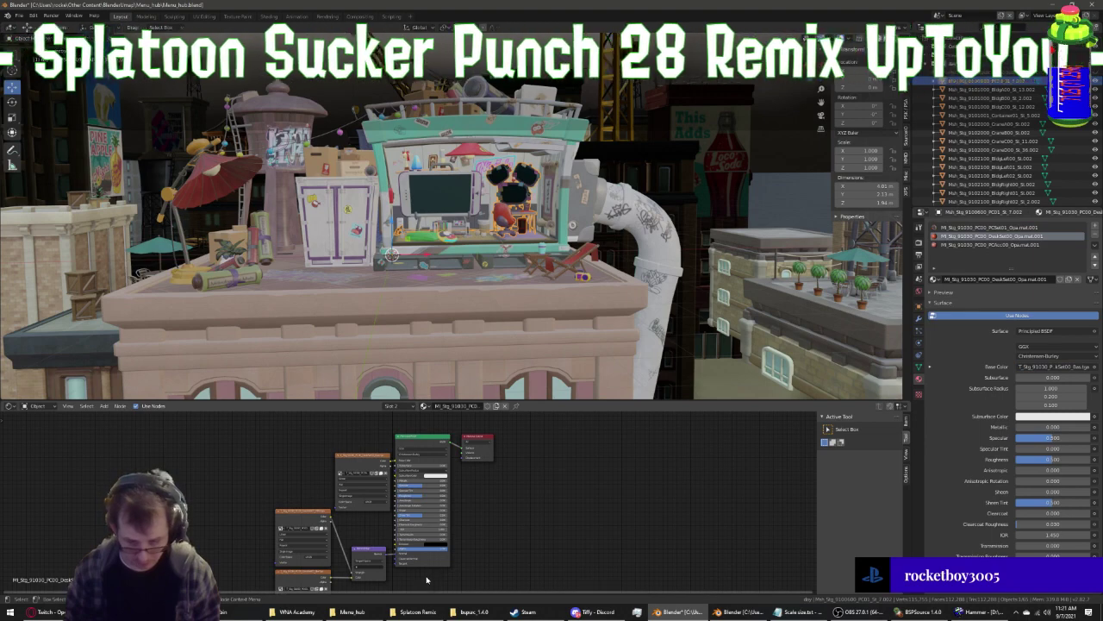
drag(426, 579, 546, 455)
key(x)
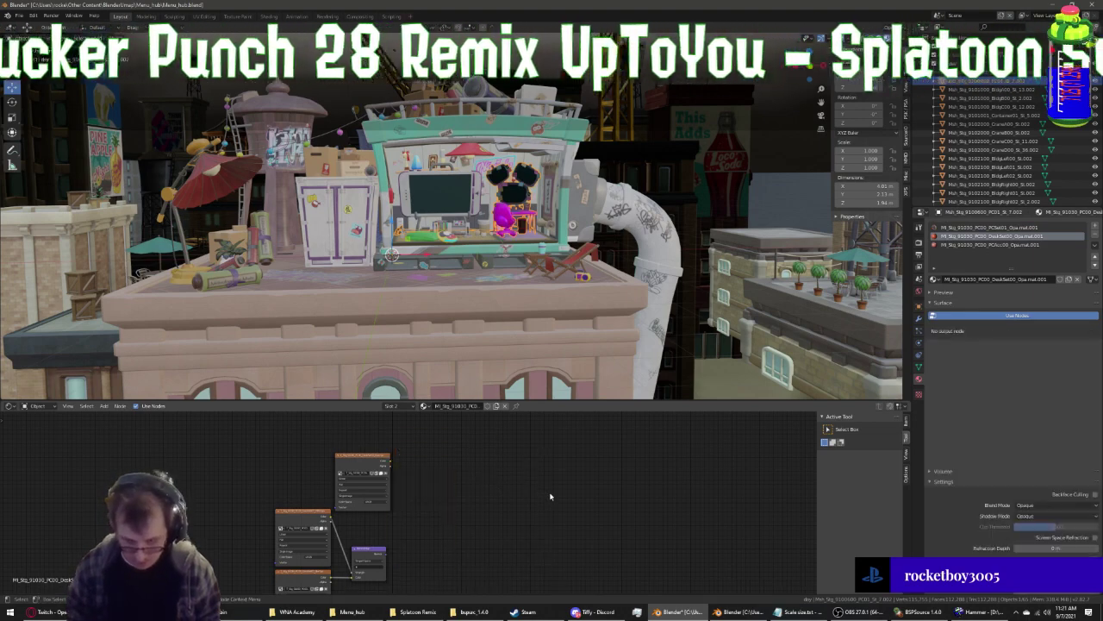
key(ctrl+z)
drag(301, 514, 233, 517)
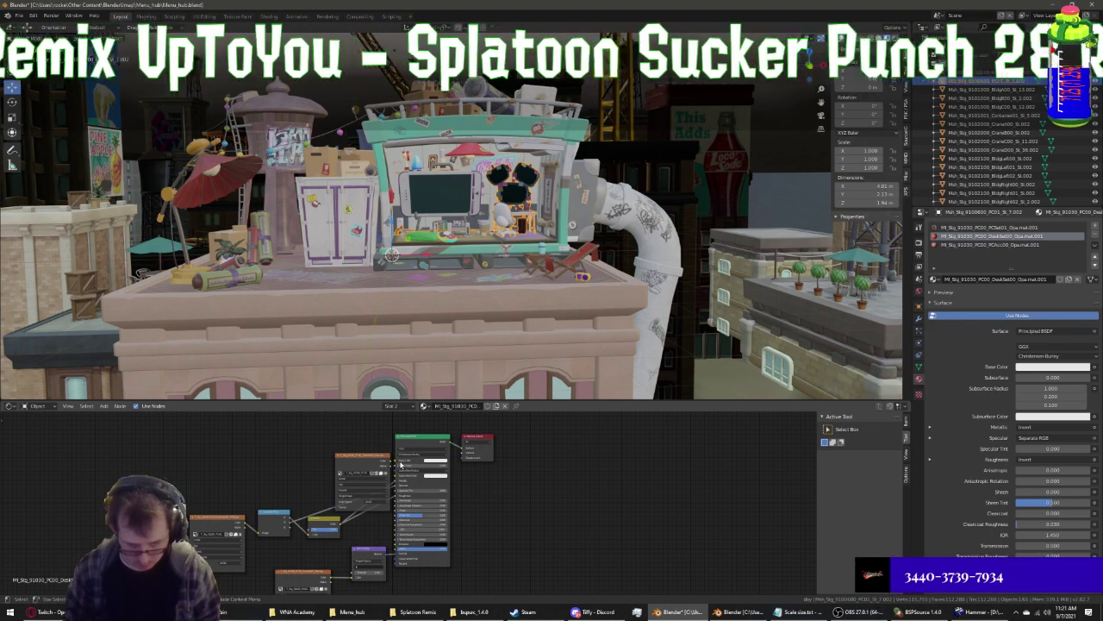
scroll(400, 465, up, 1)
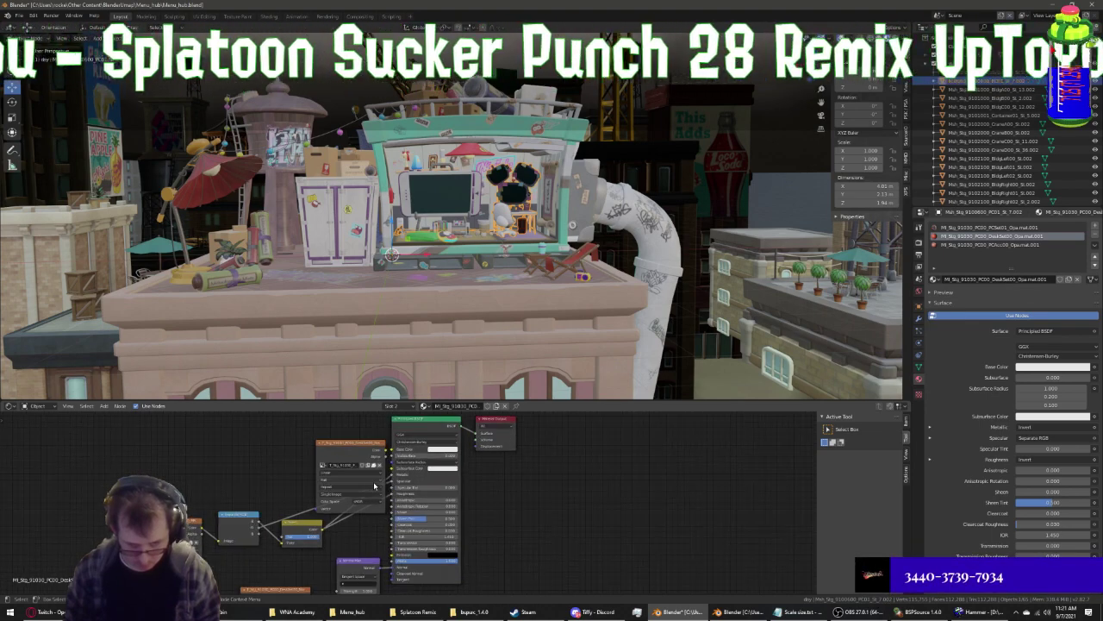
scroll(388, 453, up, 1)
drag(396, 437, 392, 436)
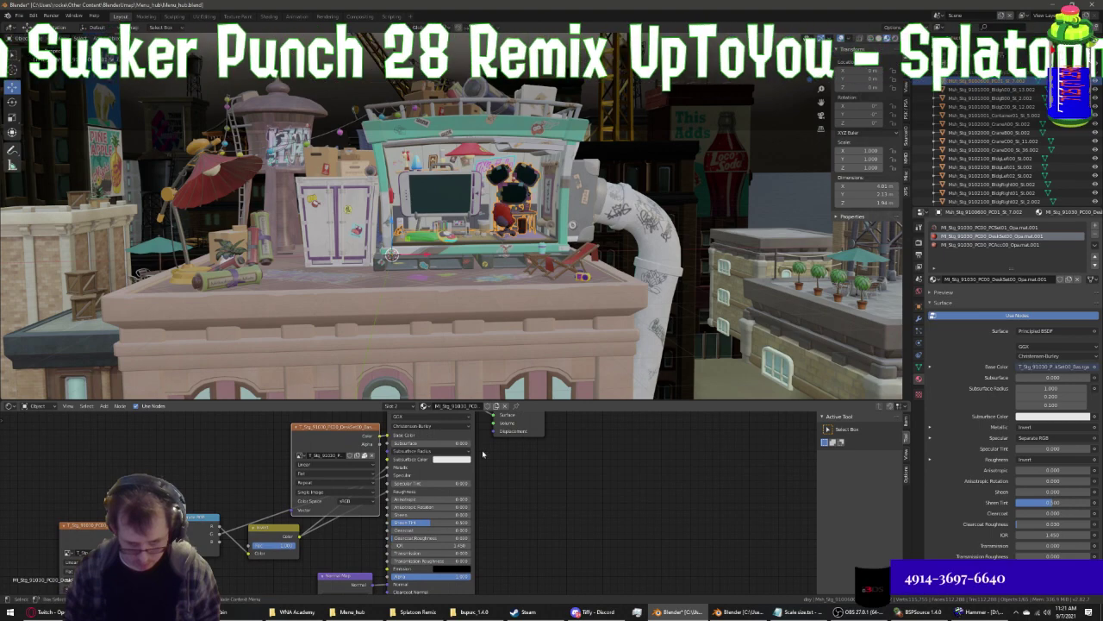
scroll(392, 440, down, 1)
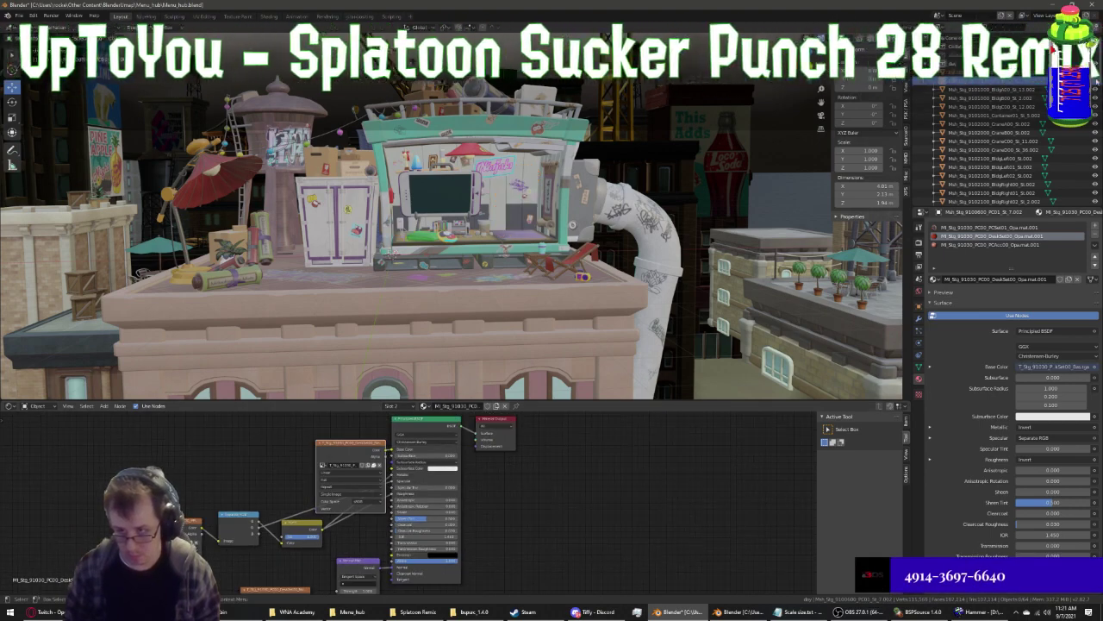
Link the PCAc00 texture into Base Color and detach the stray Normal Map link
click(991, 244)
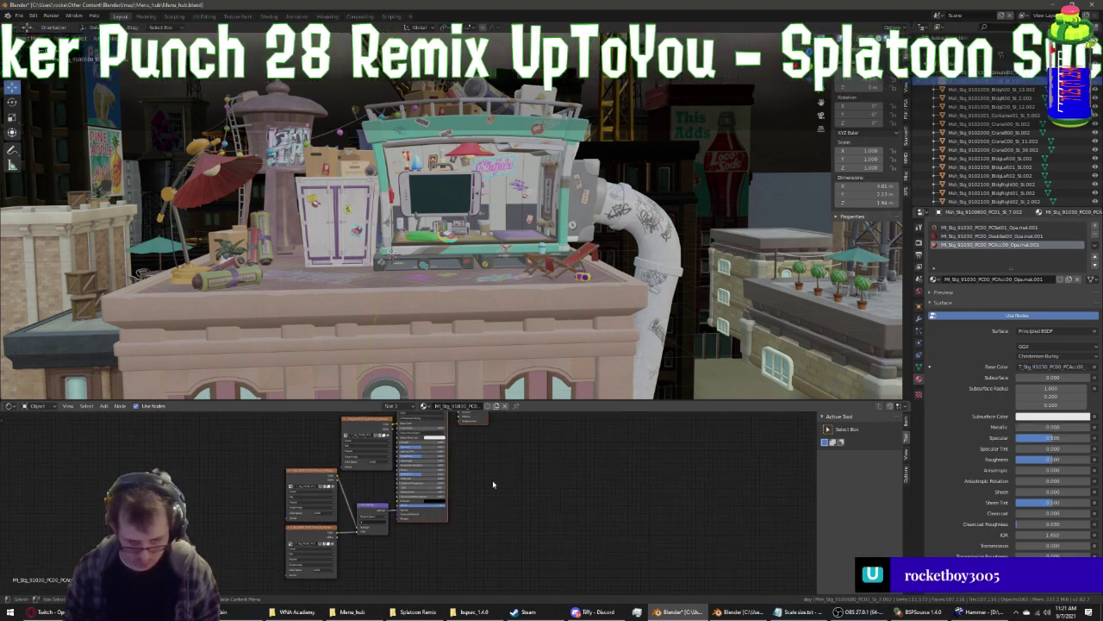
scroll(379, 509, up, 3)
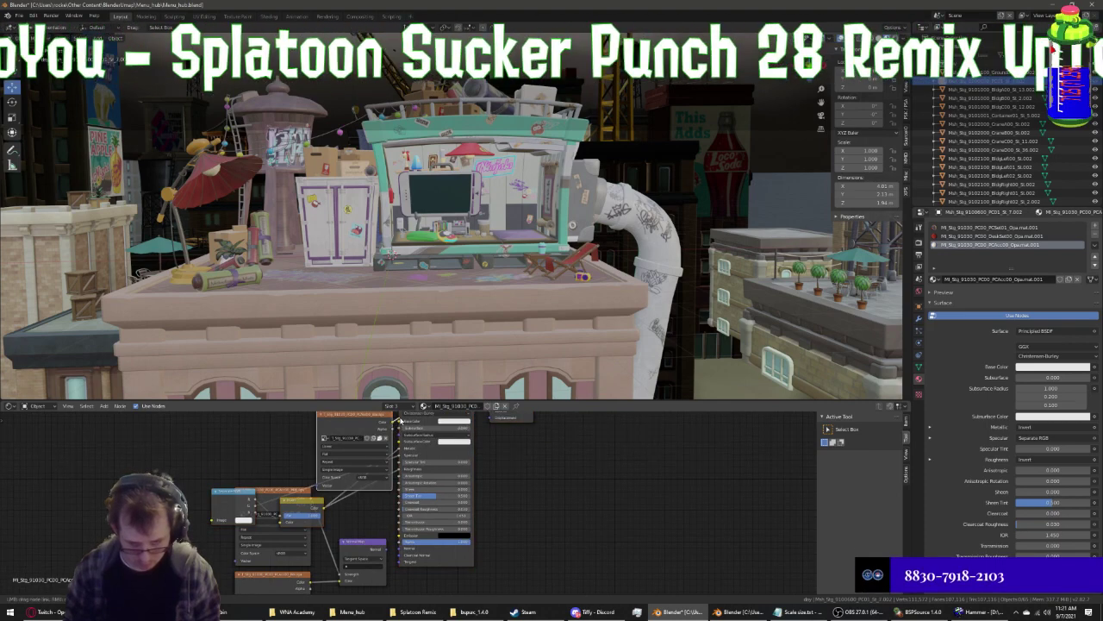
drag(402, 426, 403, 422)
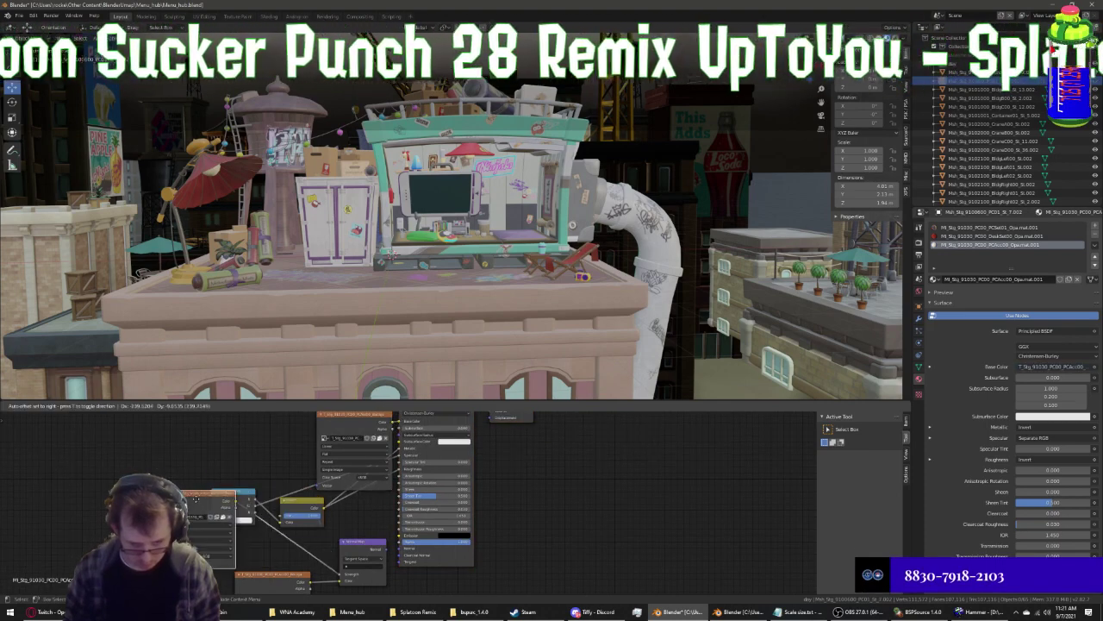
drag(198, 509, 333, 581)
drag(340, 579, 213, 527)
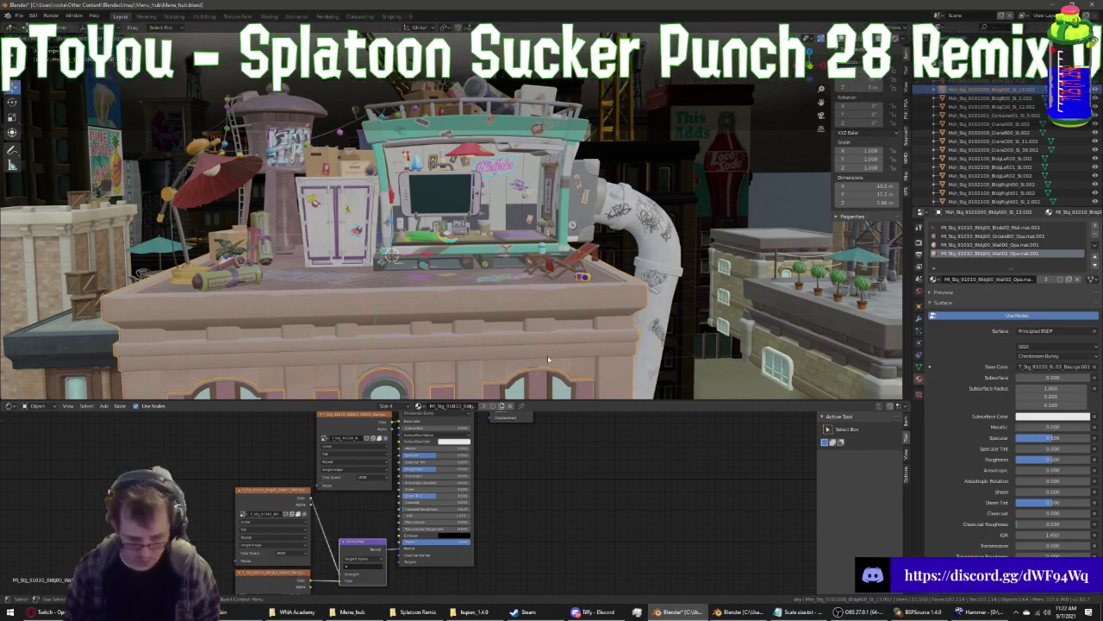
On Bldg00, link the image texture to Base Color and the normal map to Normal, then swap the slot's material
click(1024, 89)
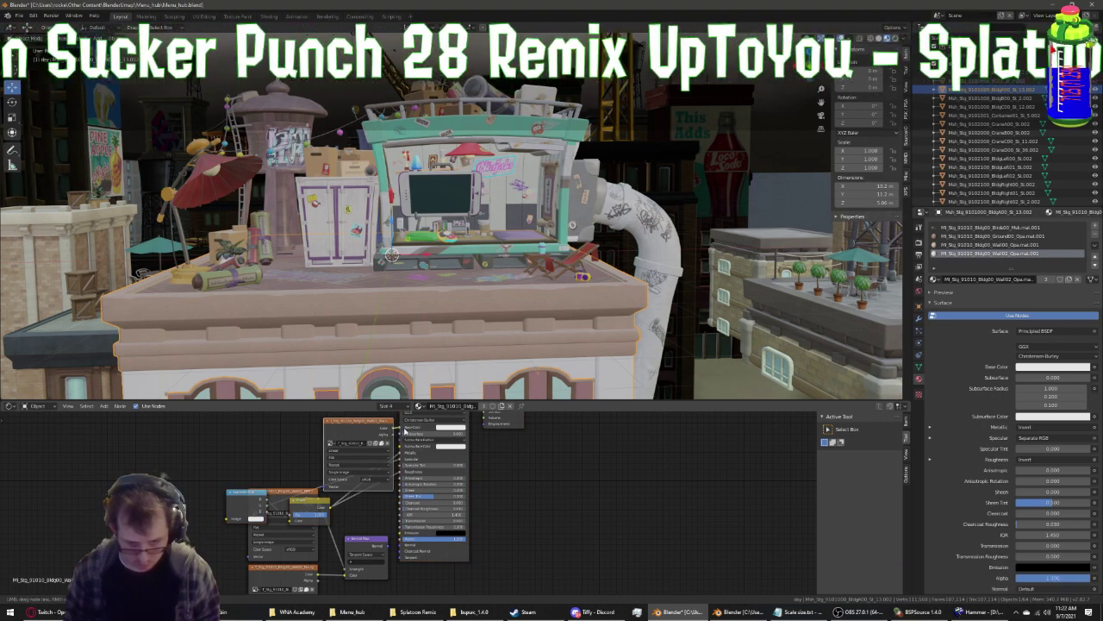
mouse_move(405, 431)
mouse_down()
mouse_move(328, 552)
mouse_move(233, 518)
mouse_up()
drag(389, 548, 400, 544)
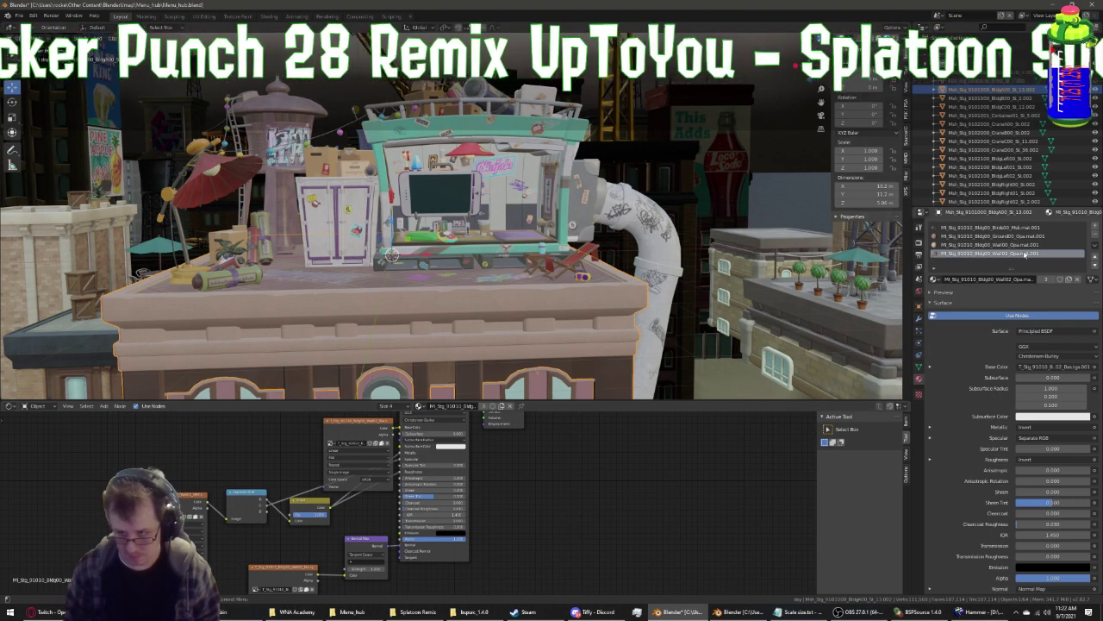
click(932, 279)
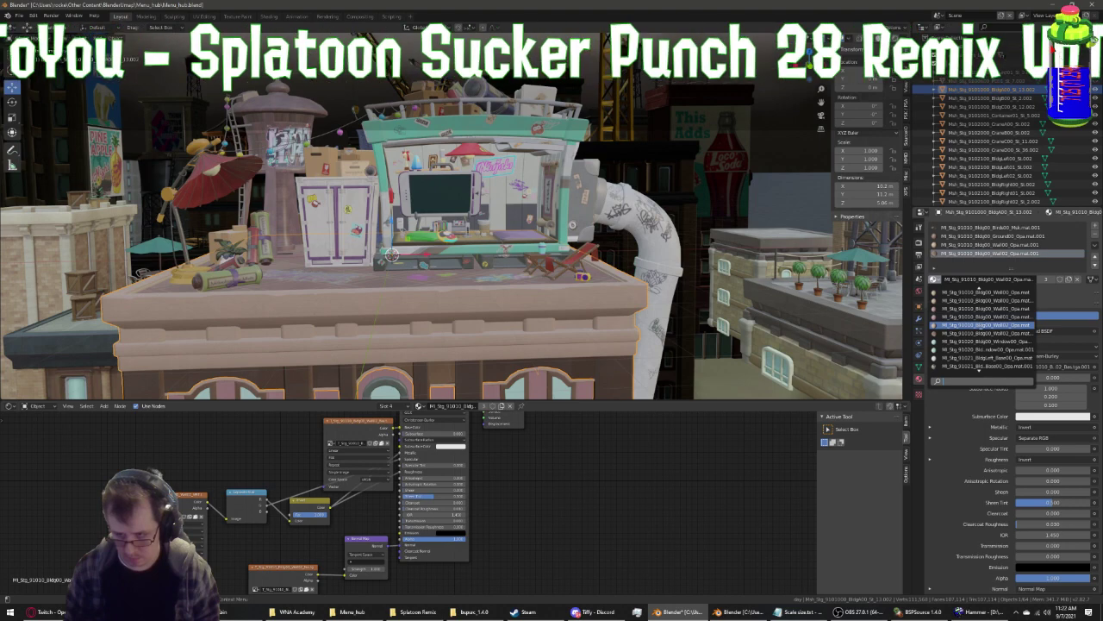
click(980, 325)
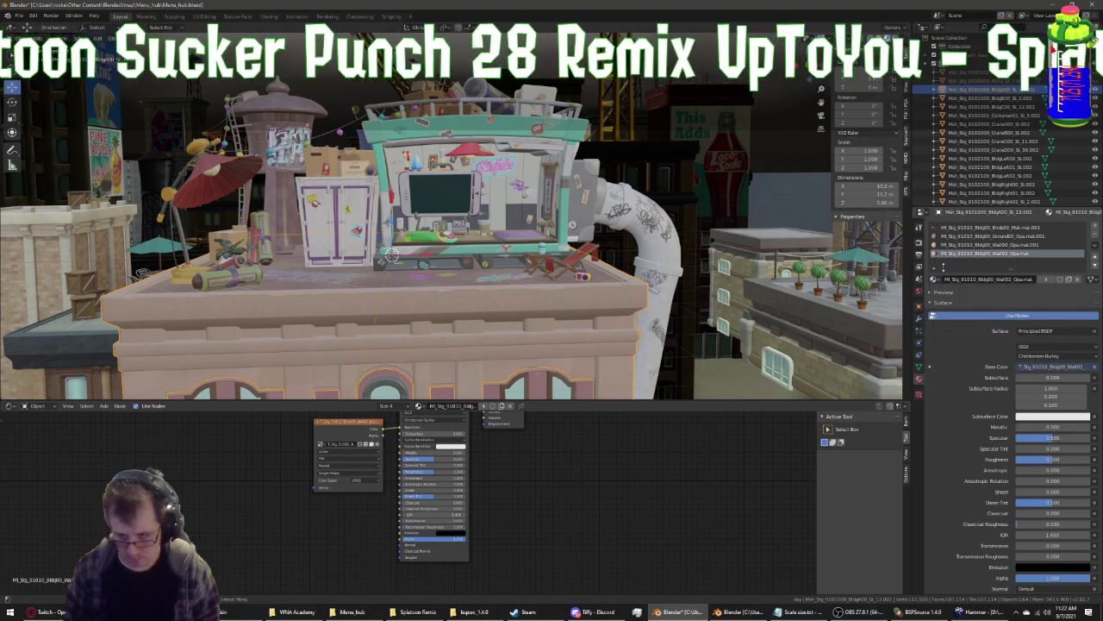
click(933, 279)
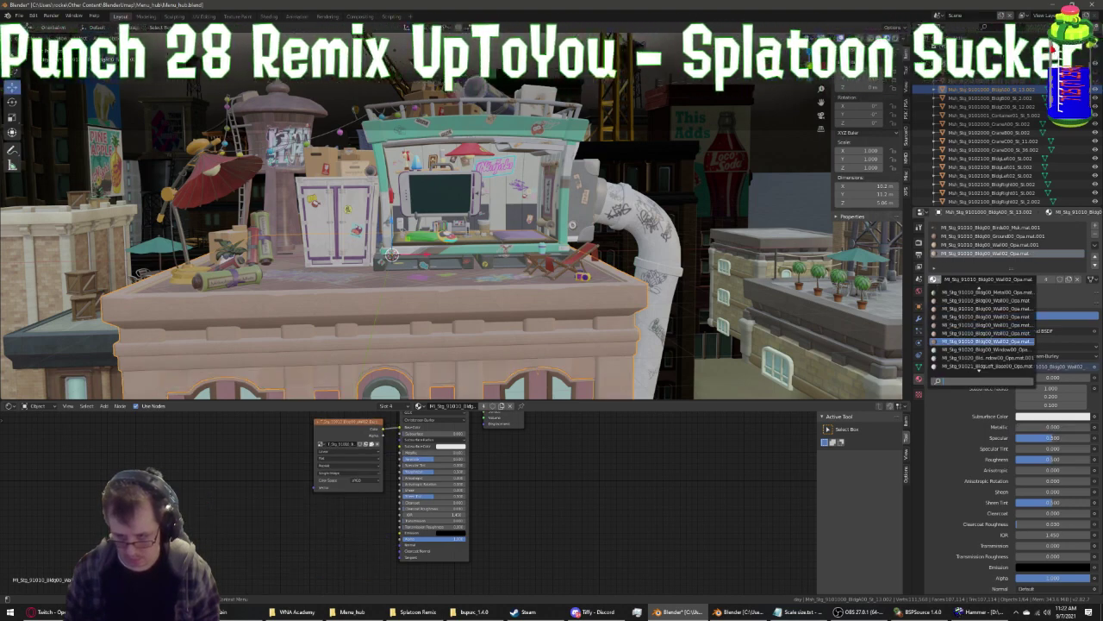
click(983, 341)
Give Wall00 the copied Separate RGB/Invert setup and relink its image into the normal map
click(963, 245)
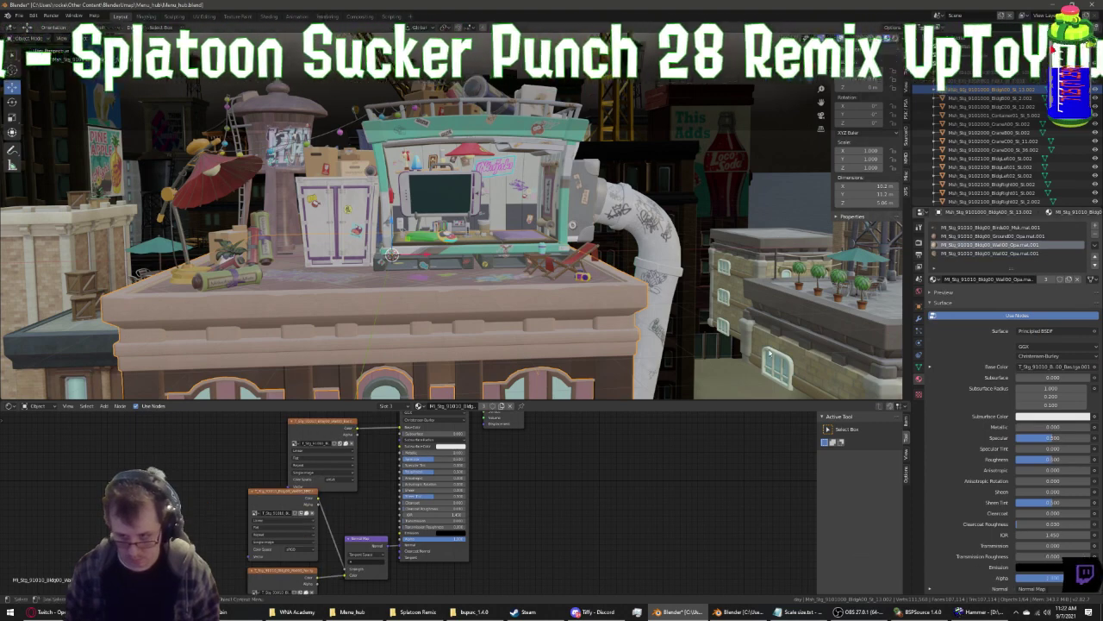
drag(433, 573, 530, 424)
key(x)
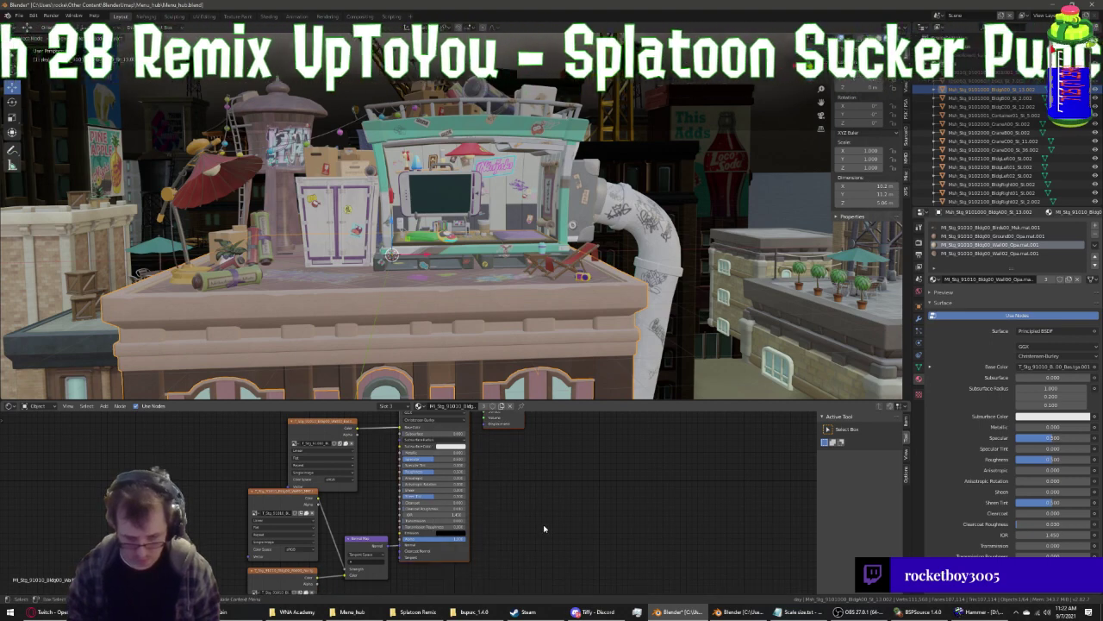
key(ctrl+z)
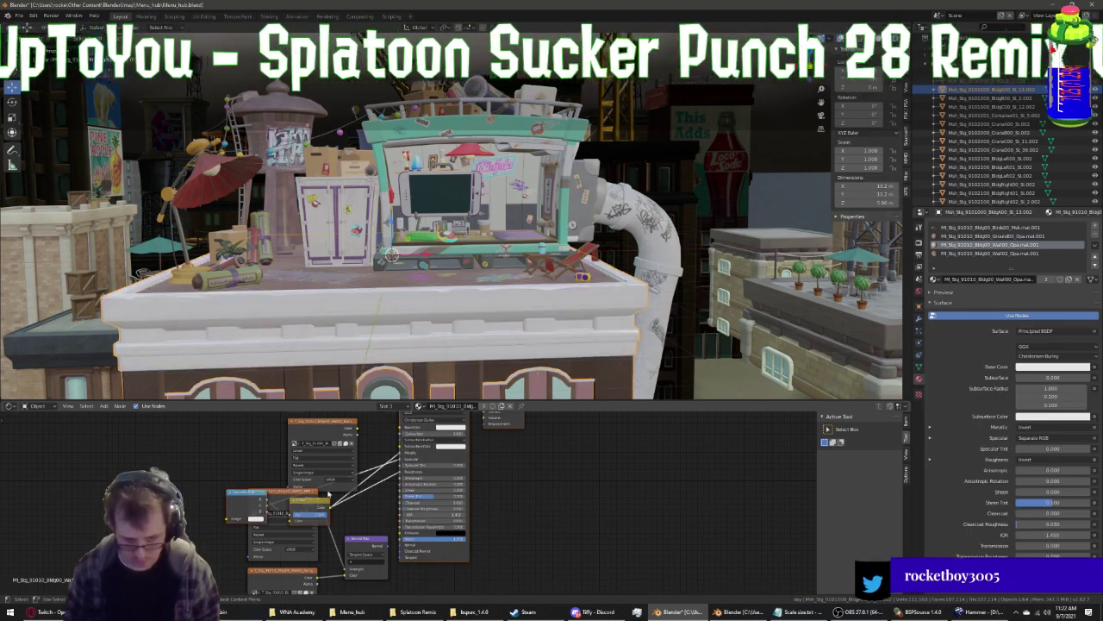
key(ctrl+z)
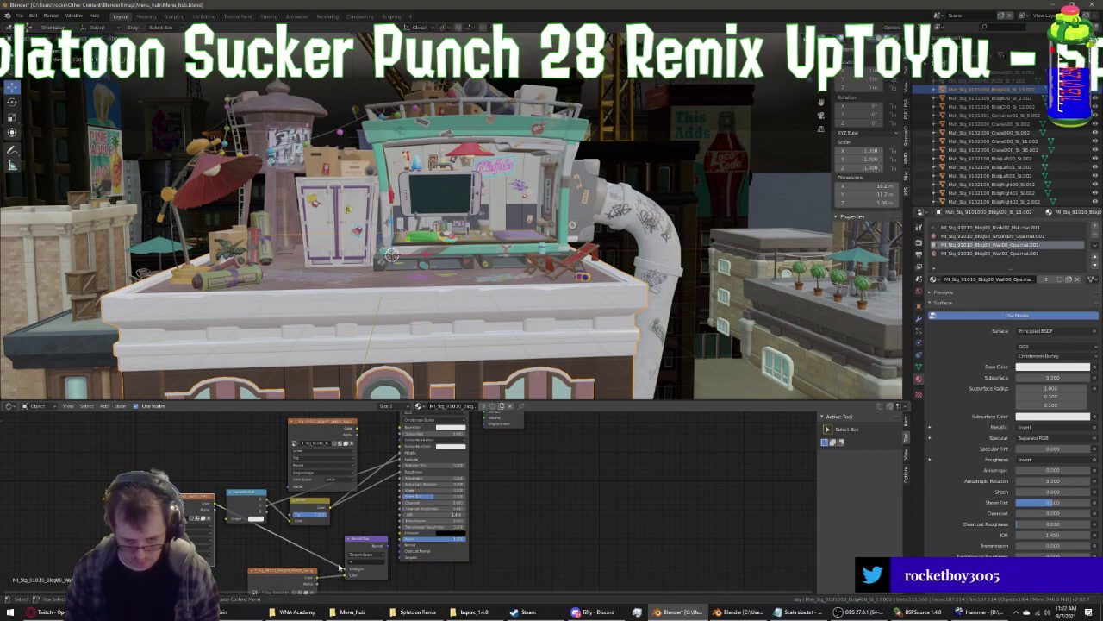
mouse_move(345, 570)
mouse_down()
mouse_move(230, 526)
mouse_move(250, 519)
mouse_up()
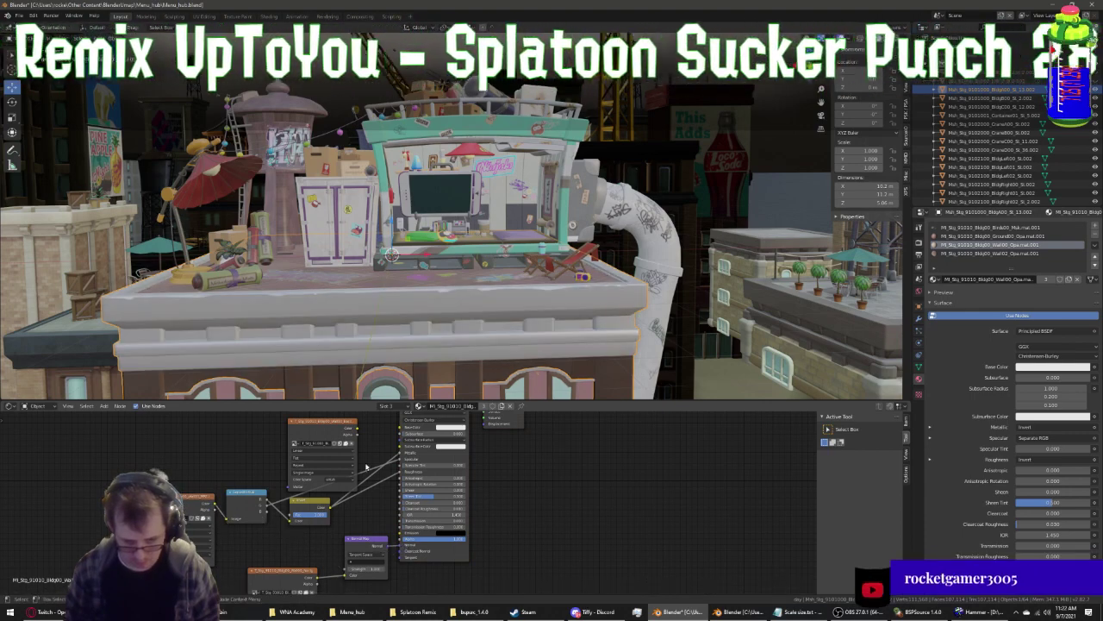
drag(357, 432, 402, 428)
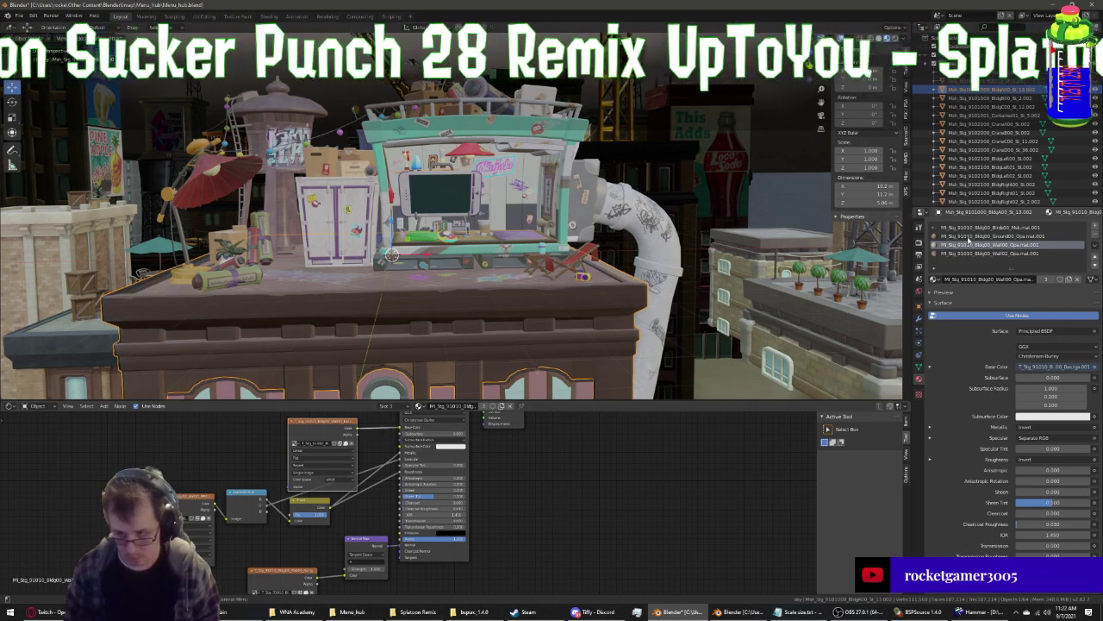
Paste the node setup into Ground00, relink its normal map, and feed the texture Color into Base Color
click(970, 236)
drag(446, 567, 512, 426)
key(ctrl+v)
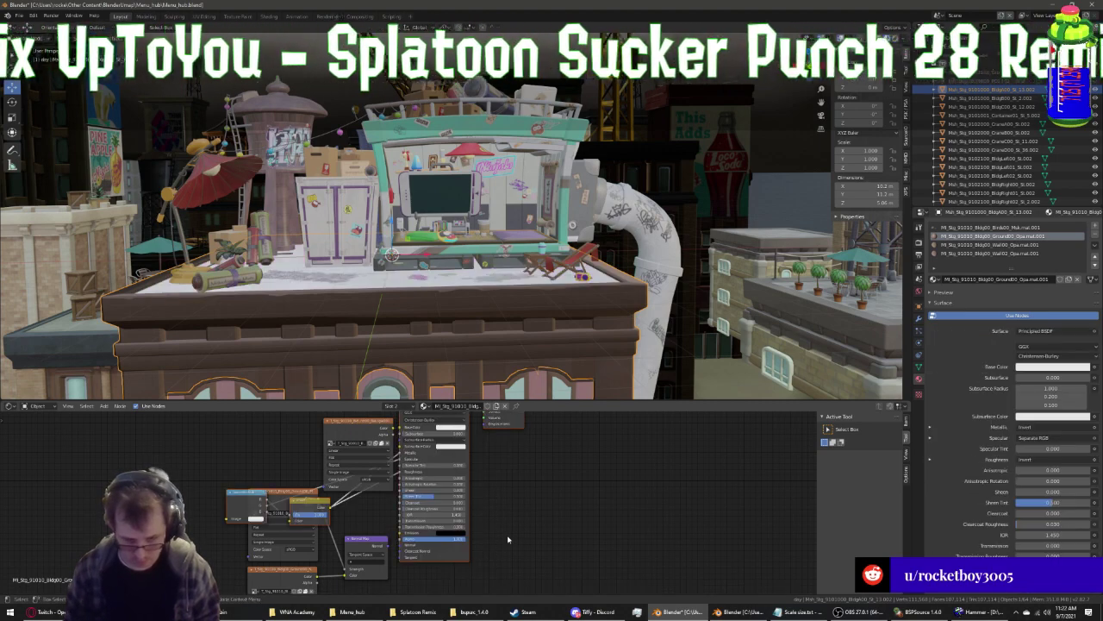
mouse_move(282, 493)
mouse_down()
mouse_move(191, 493)
mouse_move(347, 572)
mouse_up()
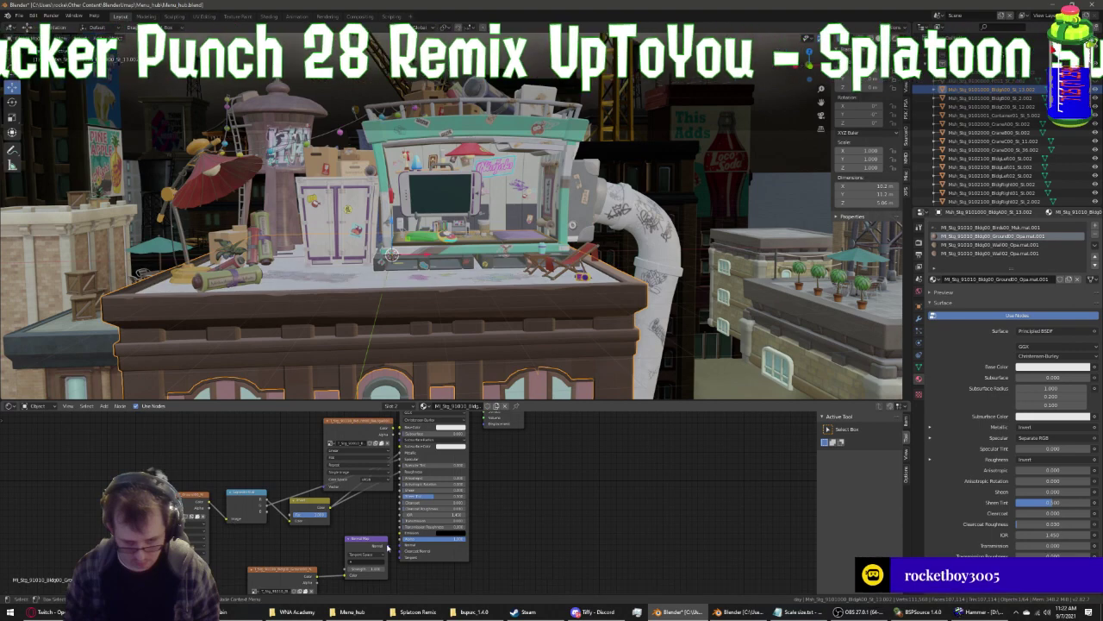
drag(405, 546, 402, 547)
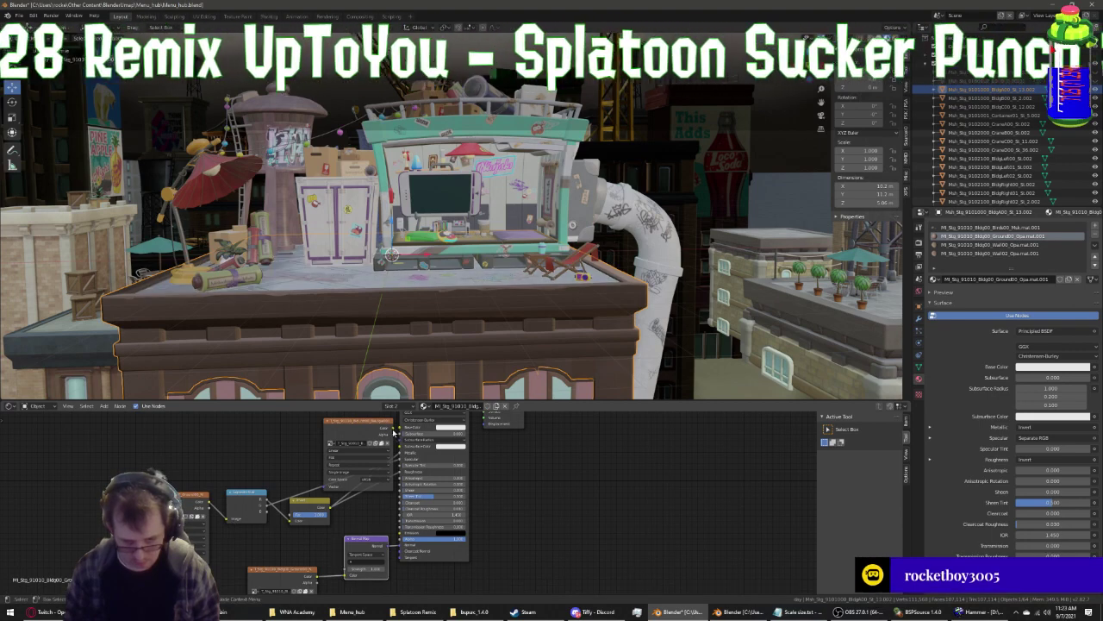
click(394, 434)
drag(404, 431, 400, 428)
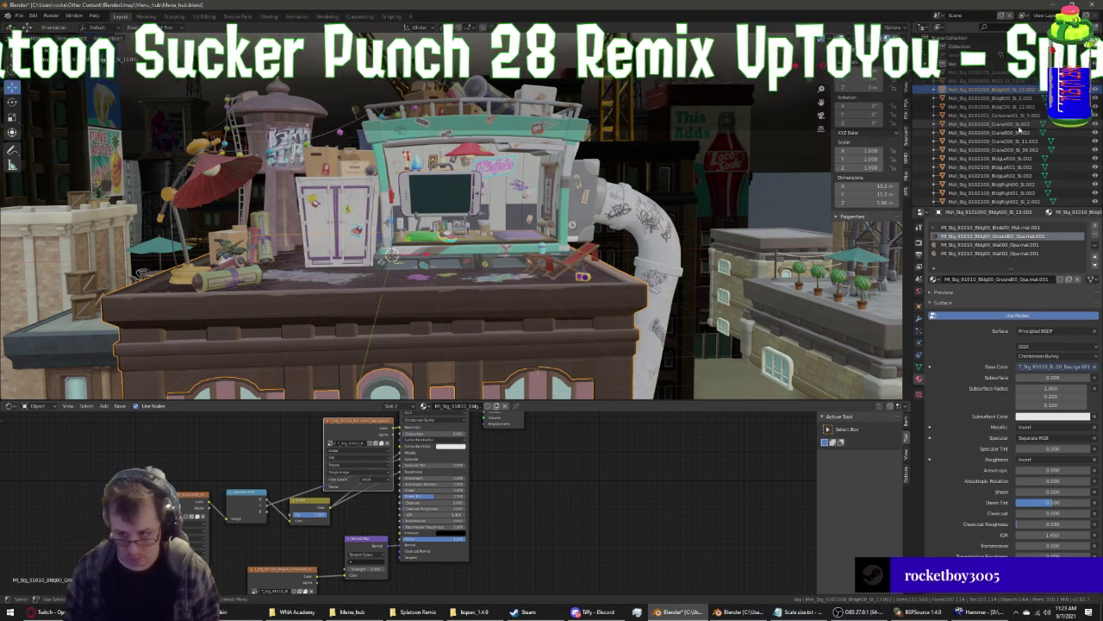
Paste the node setup into Bldg00_Mlk, reconnect the normal map link, and feed the texture into Base Color
click(940, 227)
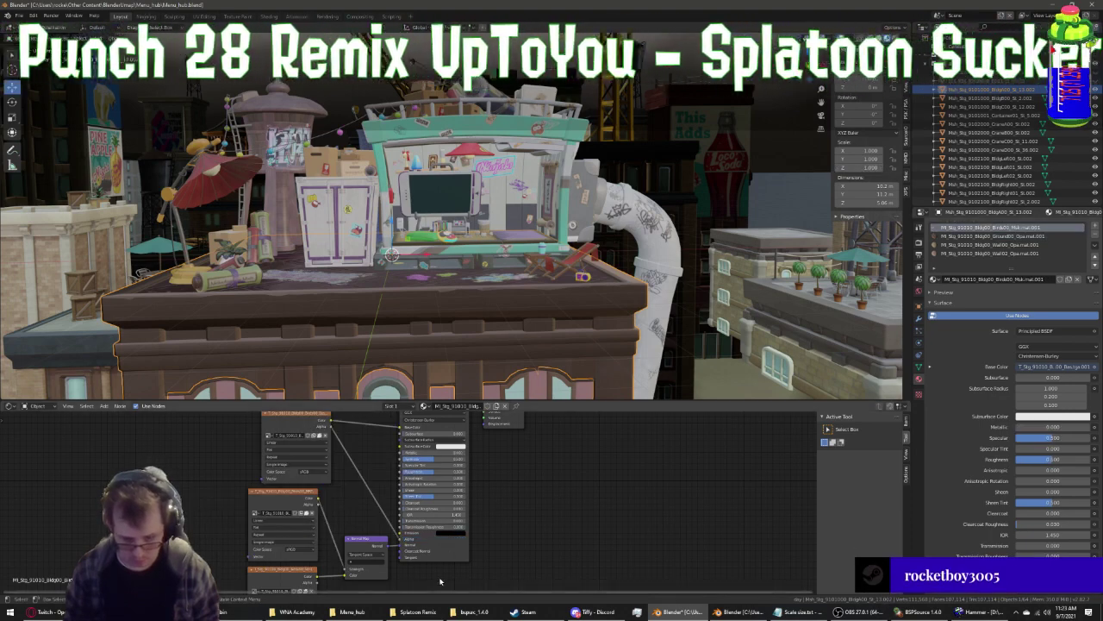
key(ctrl+v)
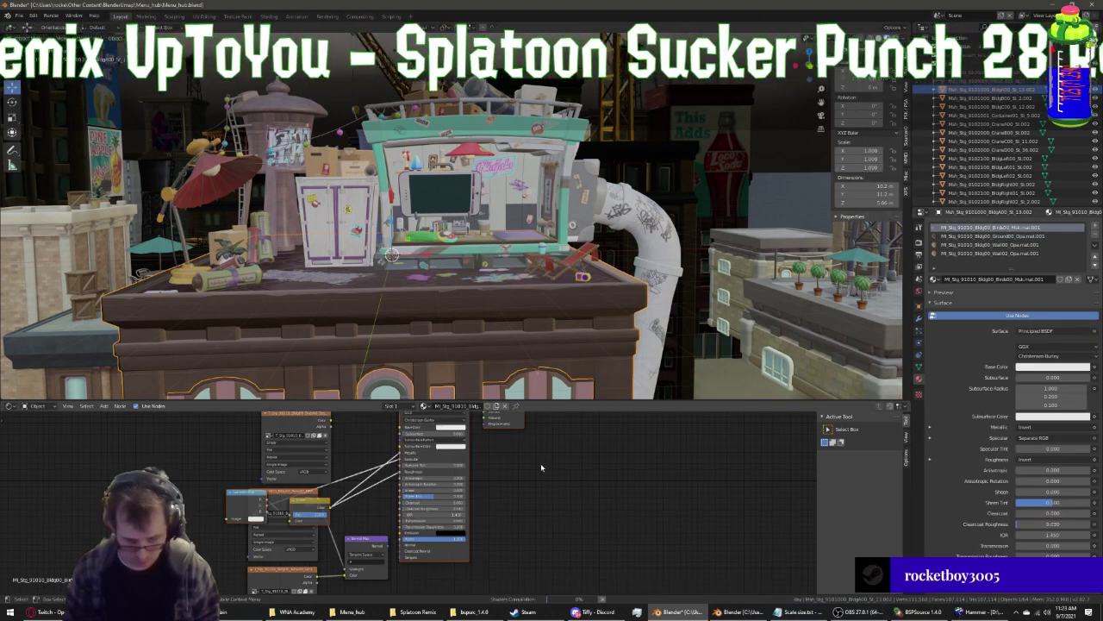
drag(301, 488, 250, 498)
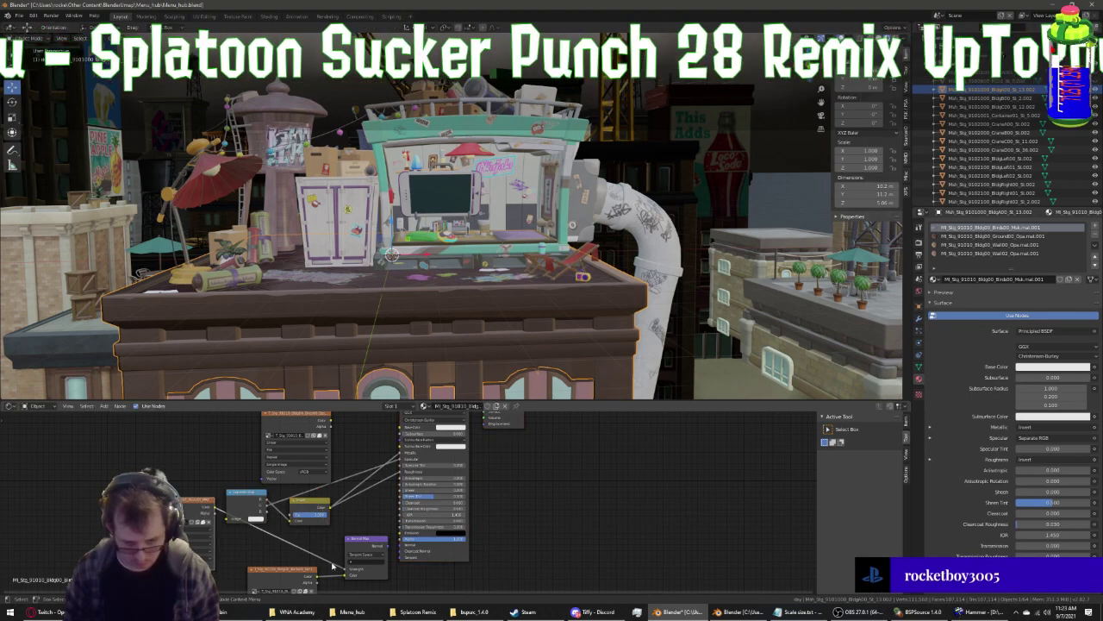
drag(342, 569, 326, 561)
drag(230, 523, 228, 519)
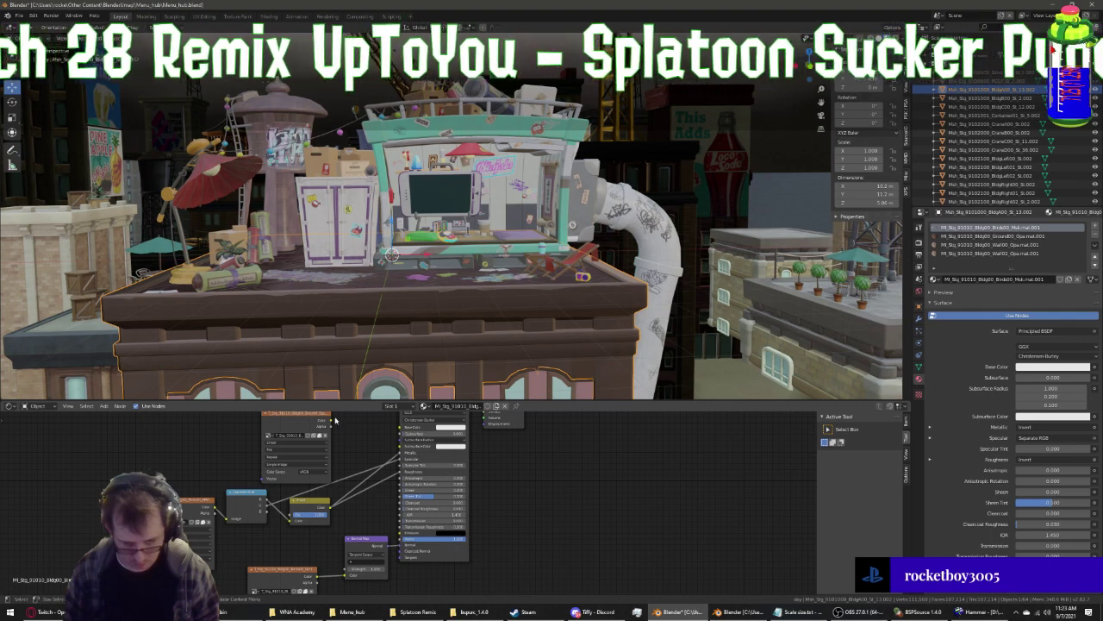
drag(330, 421, 404, 431)
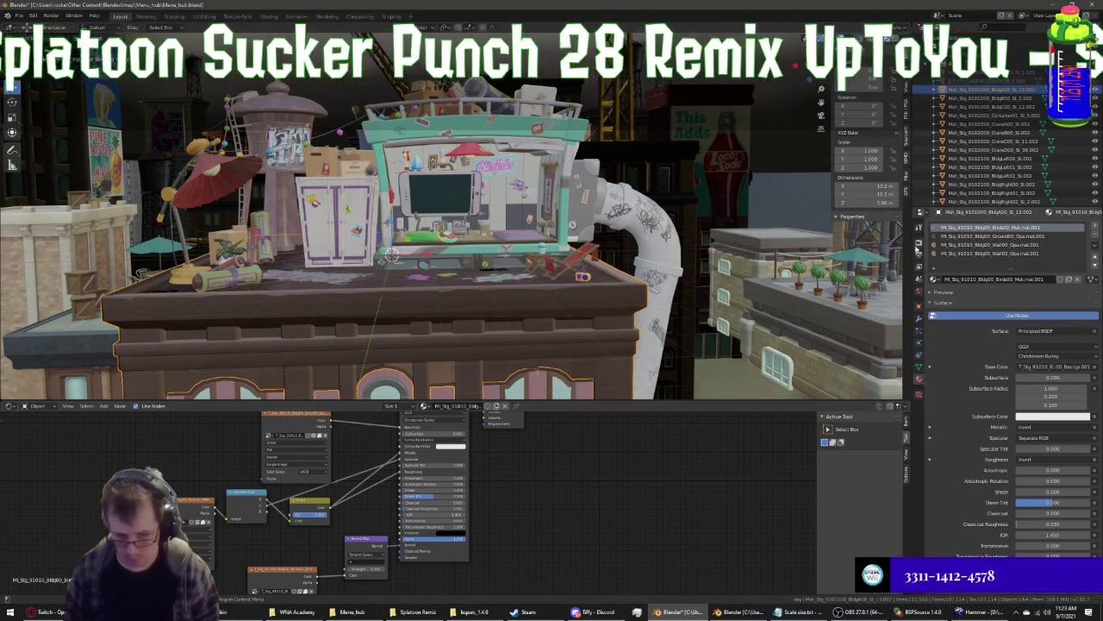
Review the Ground00, Wall00 and Wall02 node trees, ending back on the first material
click(959, 237)
click(967, 245)
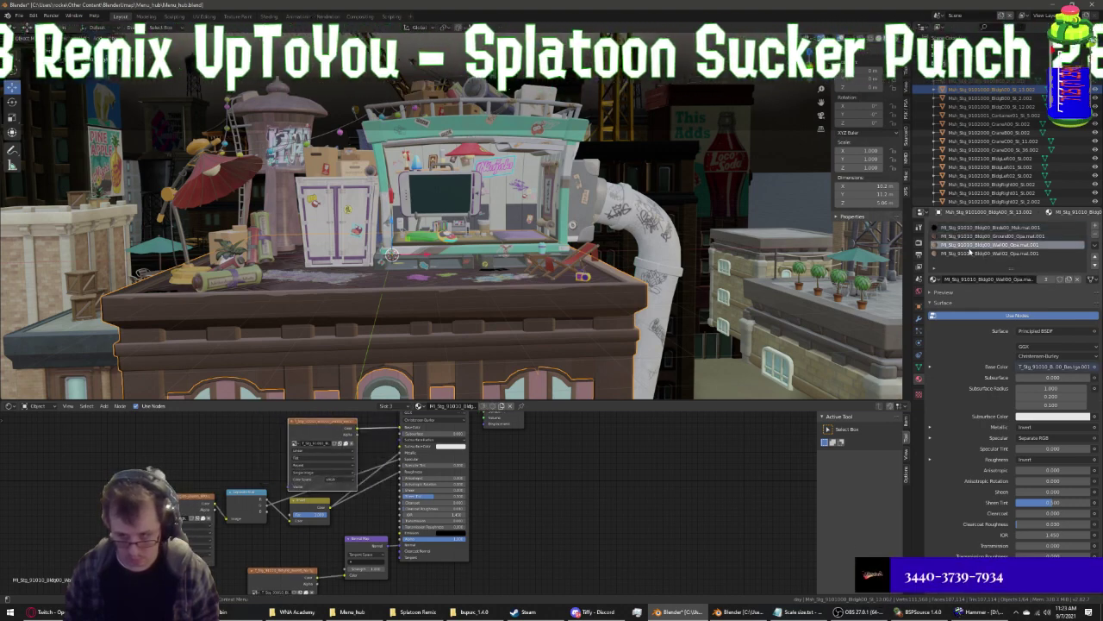
click(970, 252)
click(966, 228)
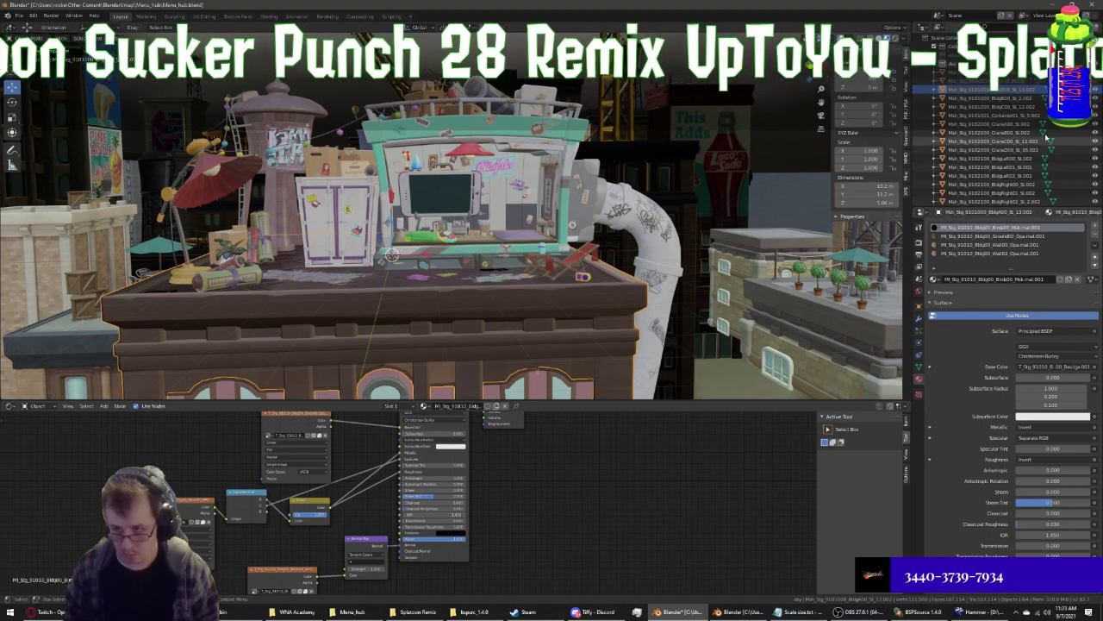
Select the pink building, paste the node setup into Metal00, and feed its texture into Base Color
click(1095, 99)
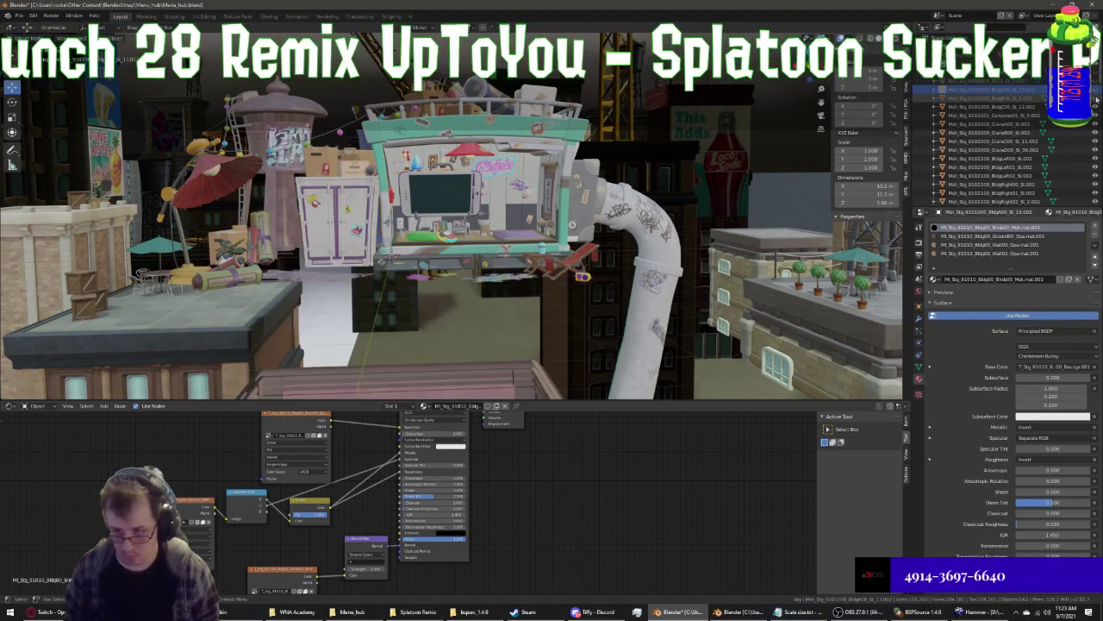
click(1094, 99)
click(991, 98)
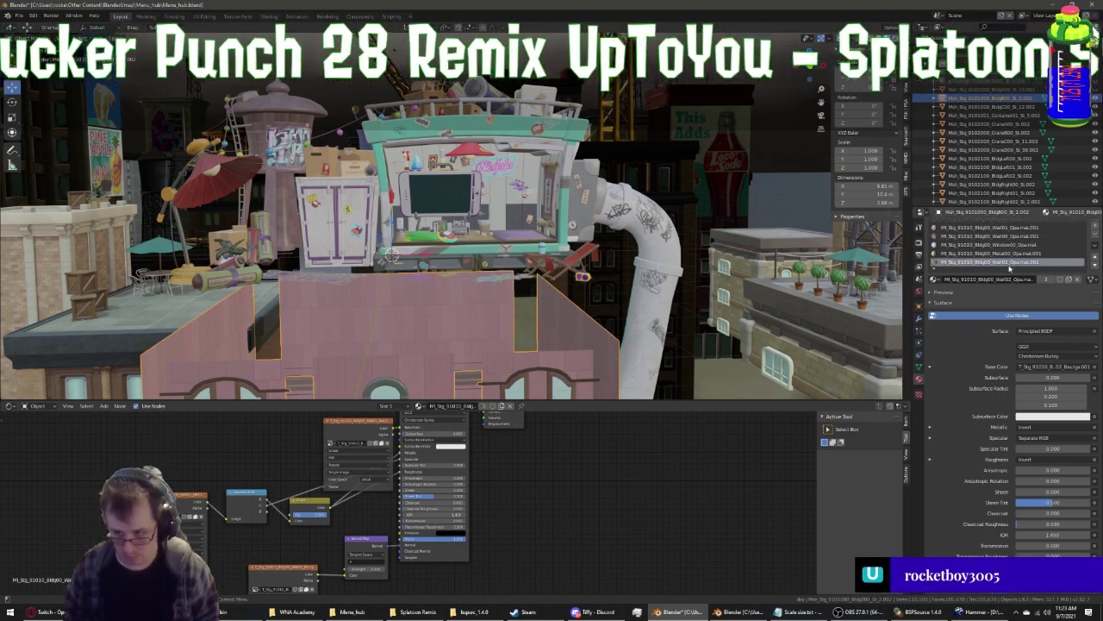
click(1017, 253)
scroll(690, 370, up, 2)
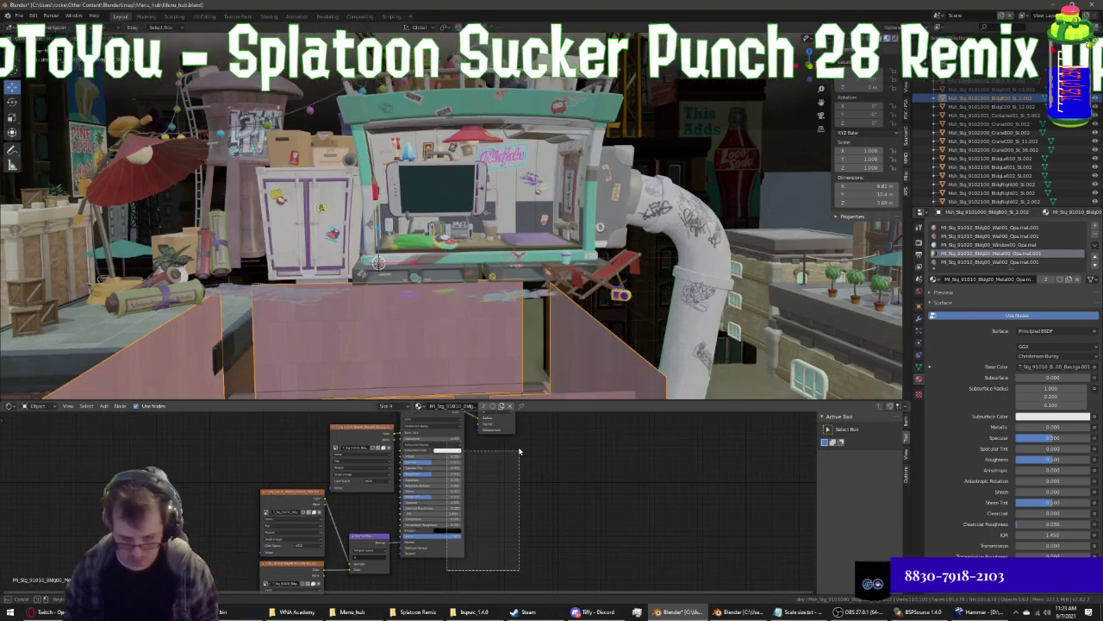
click(514, 491)
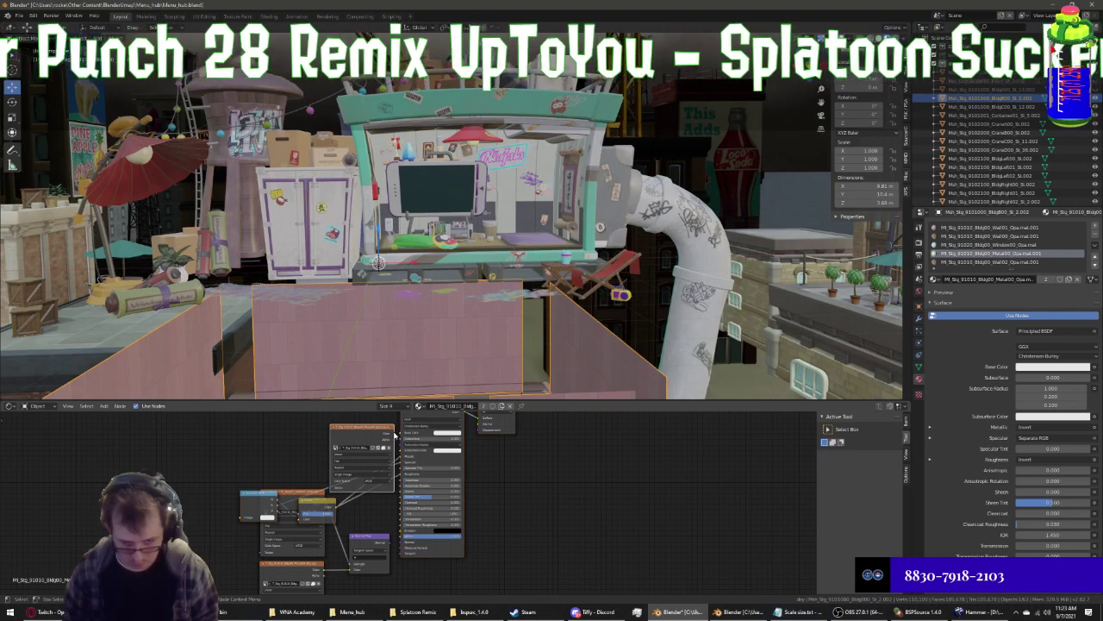
mouse_move(402, 437)
mouse_down()
mouse_move(353, 571)
mouse_move(252, 522)
mouse_move(383, 546)
mouse_up()
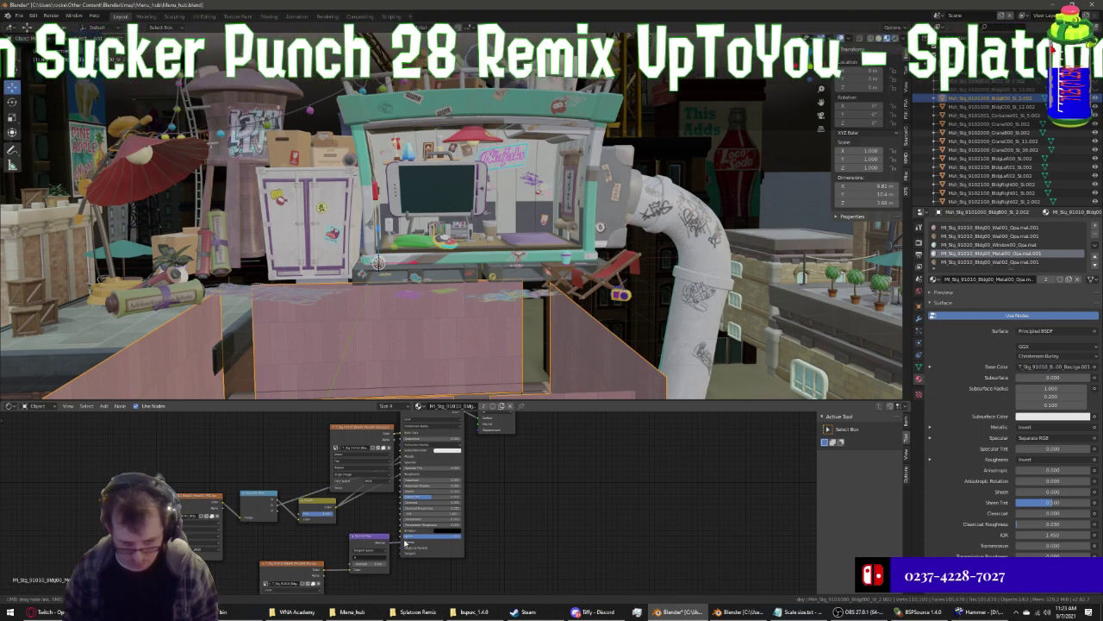
Link the Window00 image texture's Color to Base Color
click(983, 246)
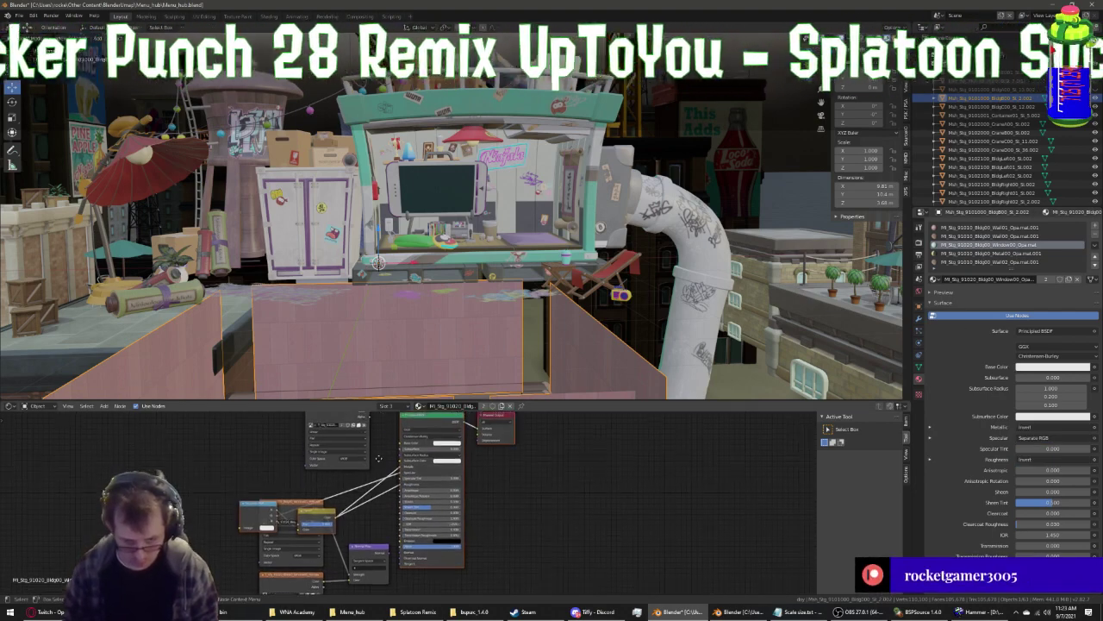
click(368, 420)
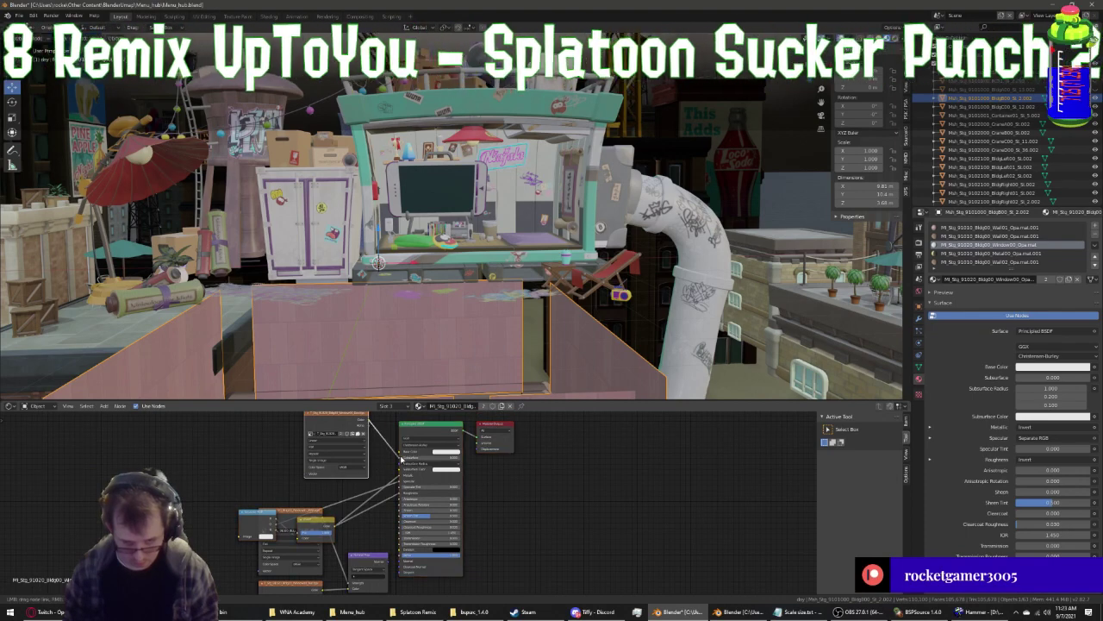
mouse_move(402, 455)
mouse_down()
mouse_move(280, 549)
mouse_move(250, 543)
mouse_up()
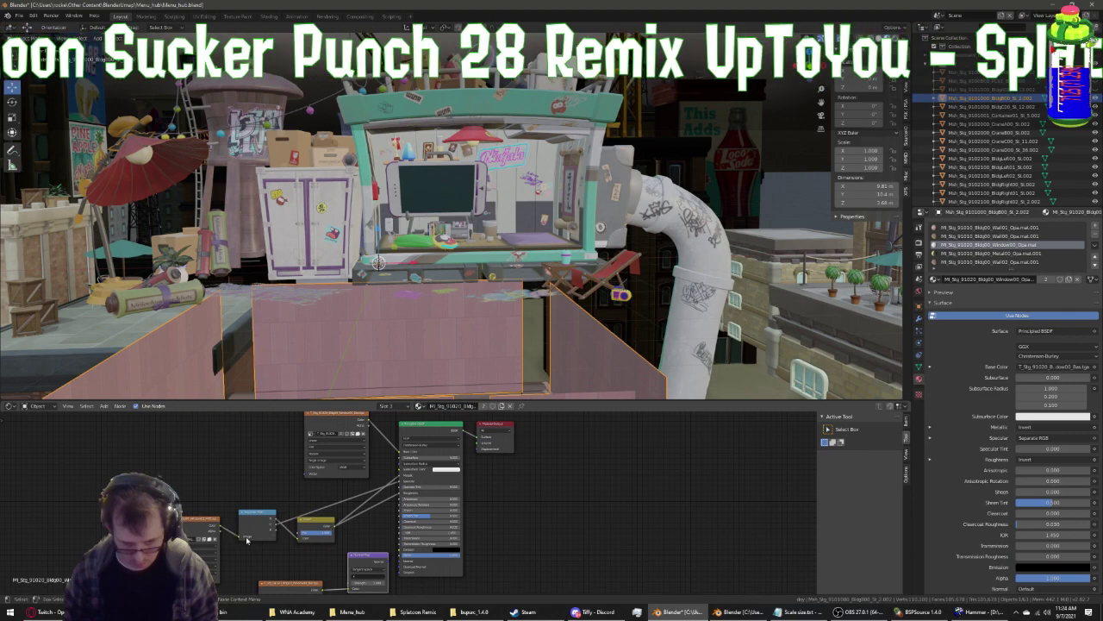
drag(391, 565, 397, 567)
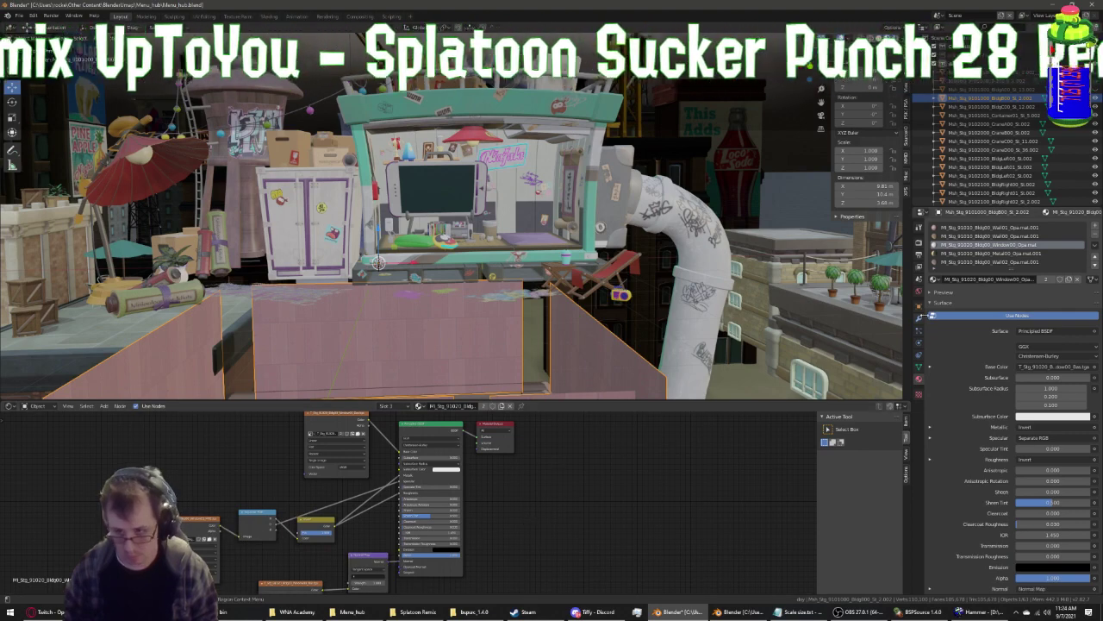
Paste the node setup into Wall01, relink its normal input, feed the texture into Base Color, and hide the building
click(978, 237)
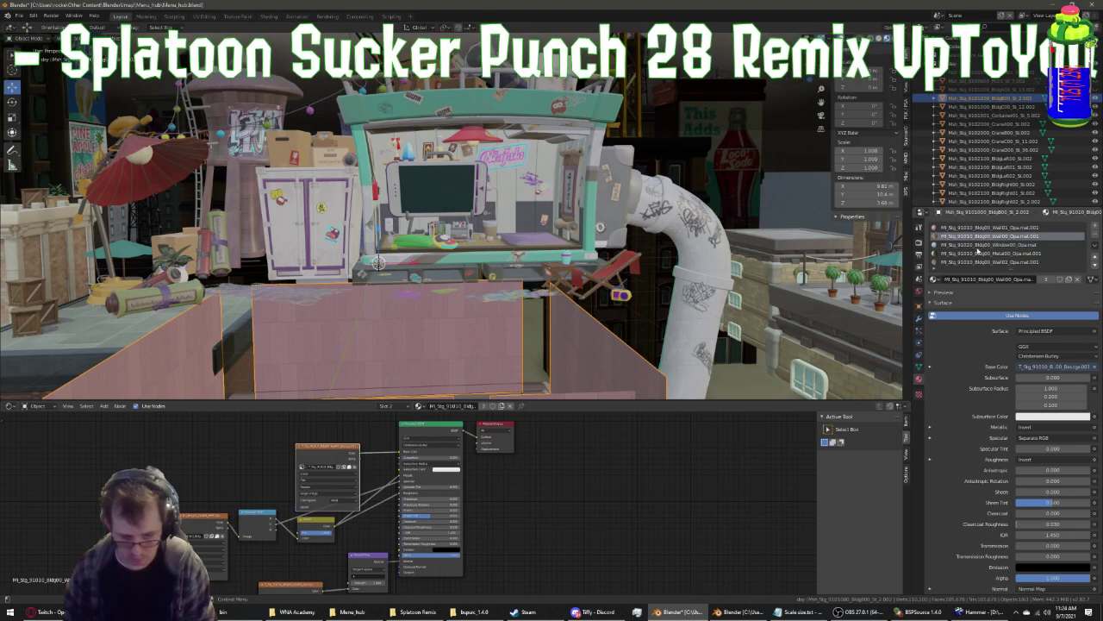
click(978, 228)
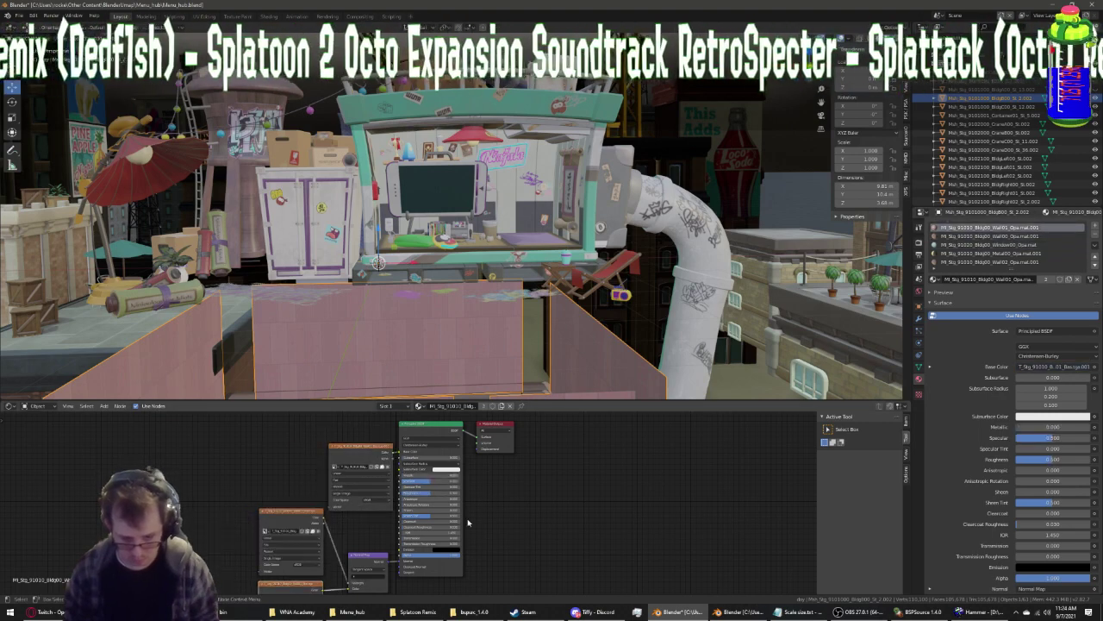
drag(437, 576, 506, 452)
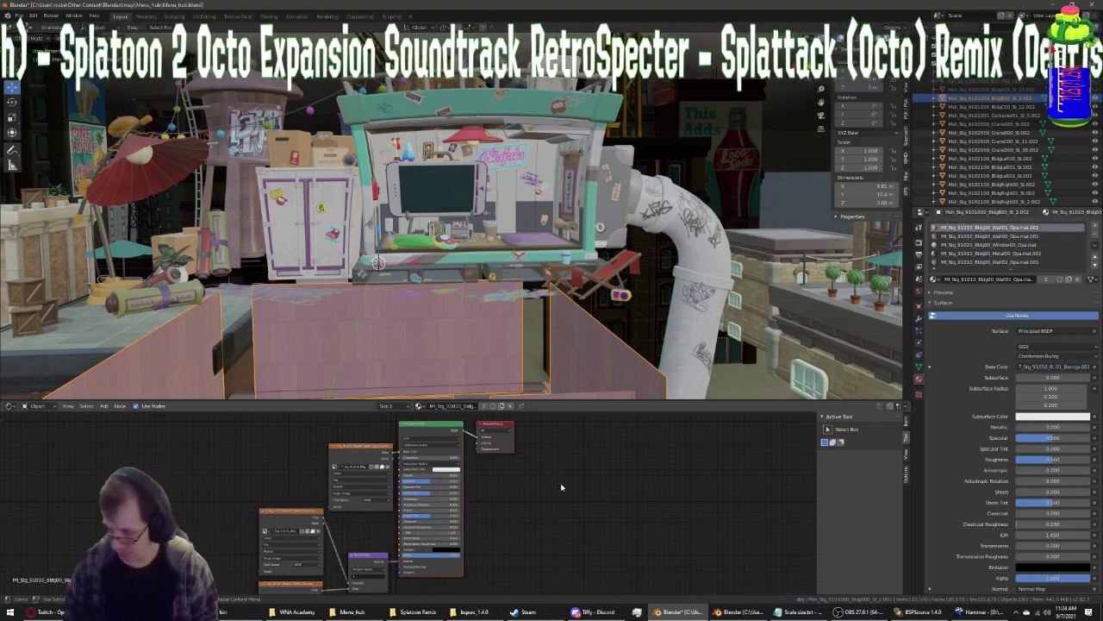
key(ctrl+v)
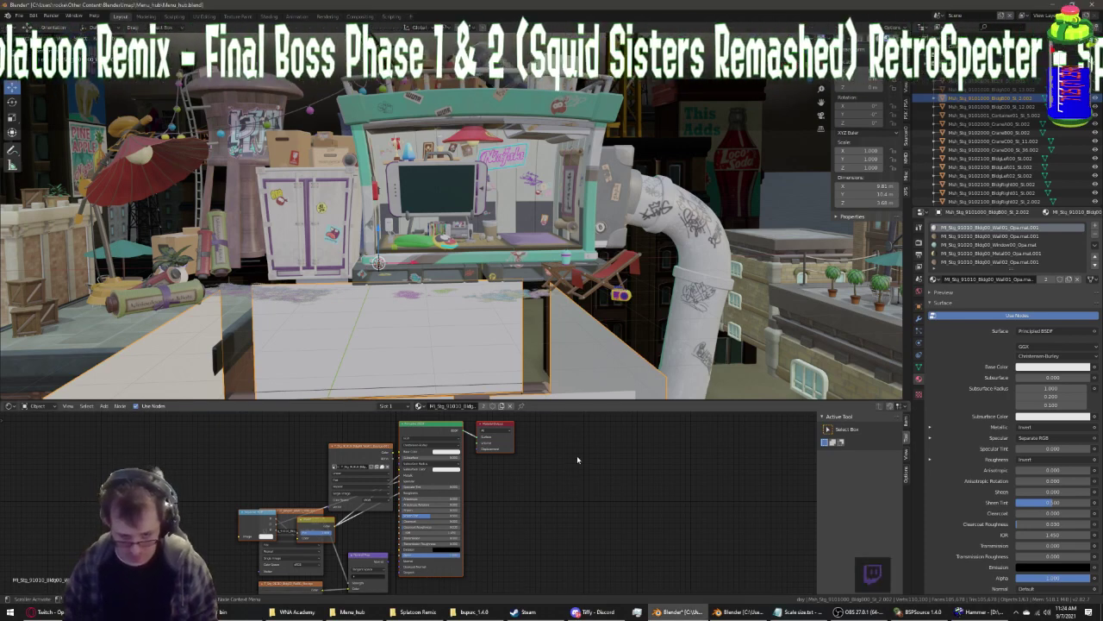
drag(288, 517, 190, 515)
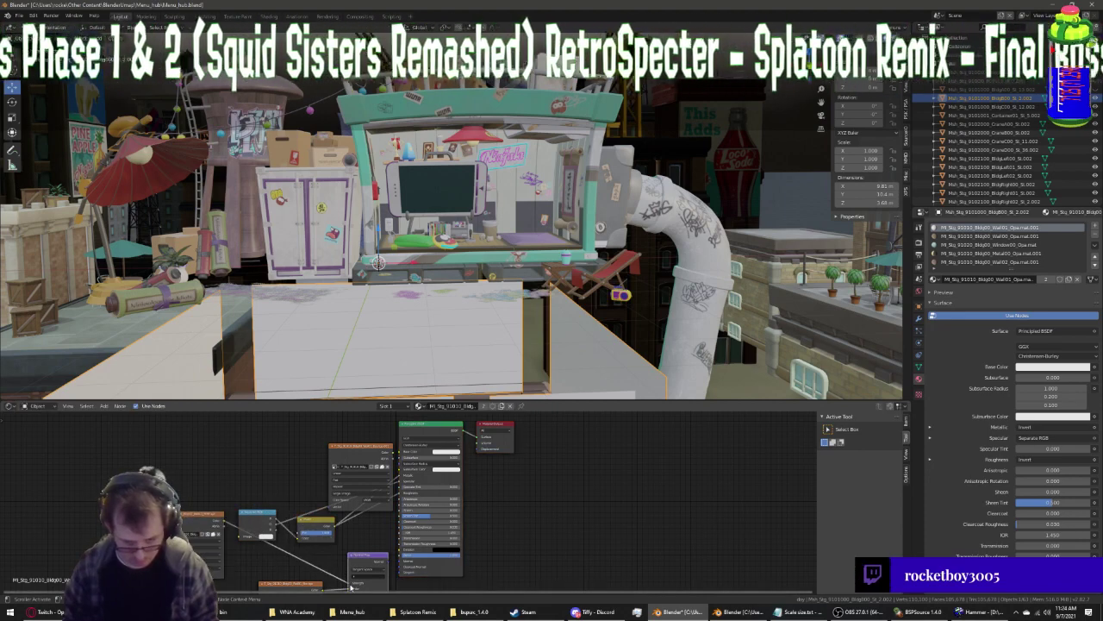
drag(351, 586, 243, 536)
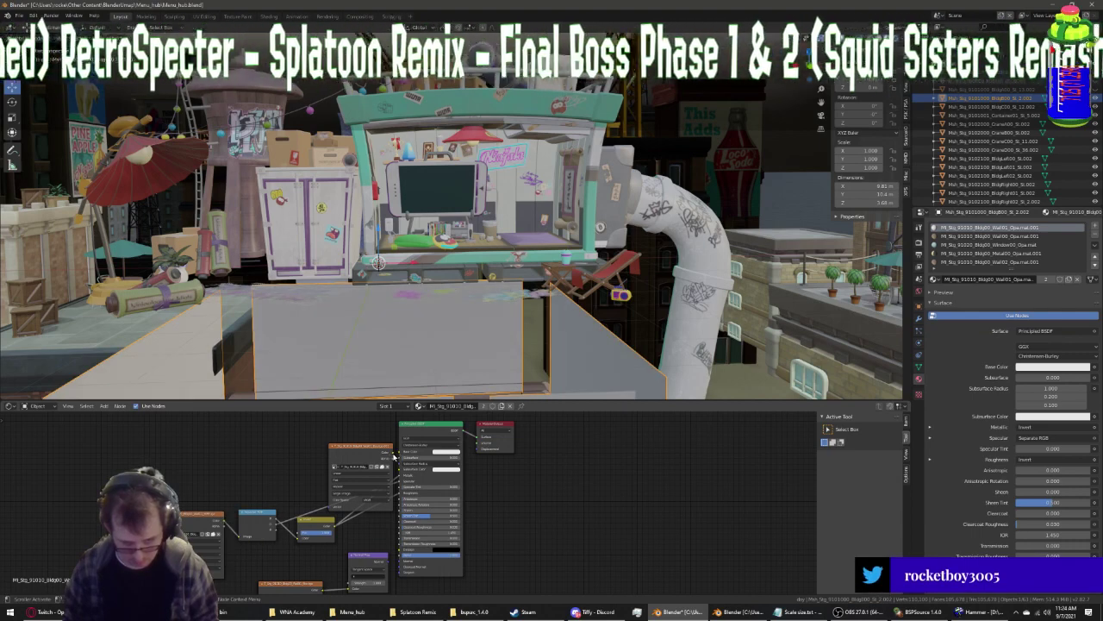
drag(401, 452, 400, 457)
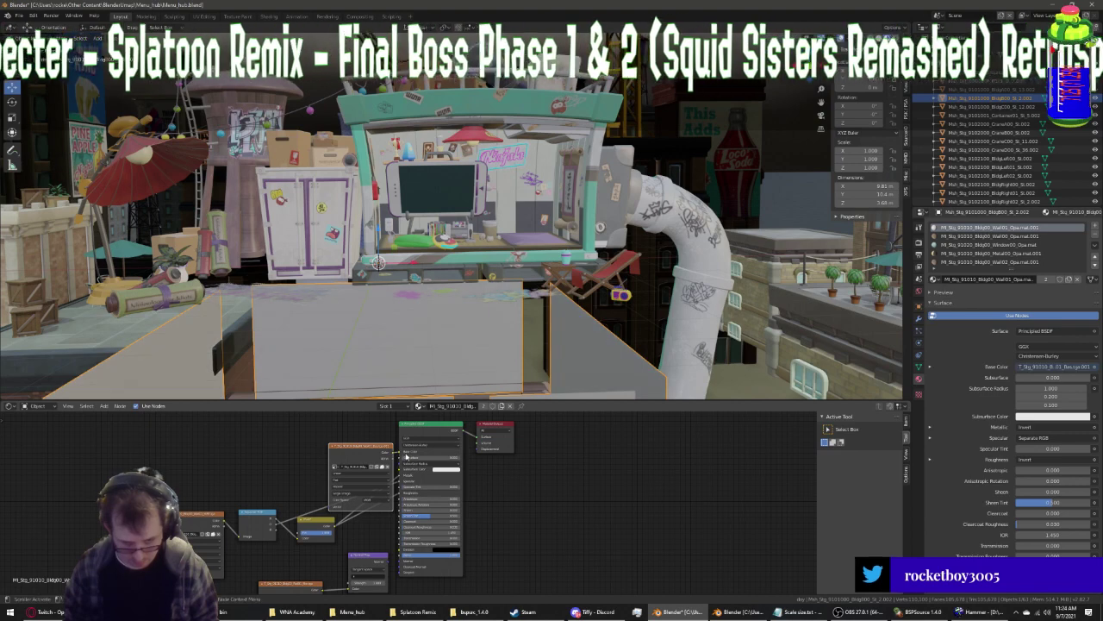
click(387, 564)
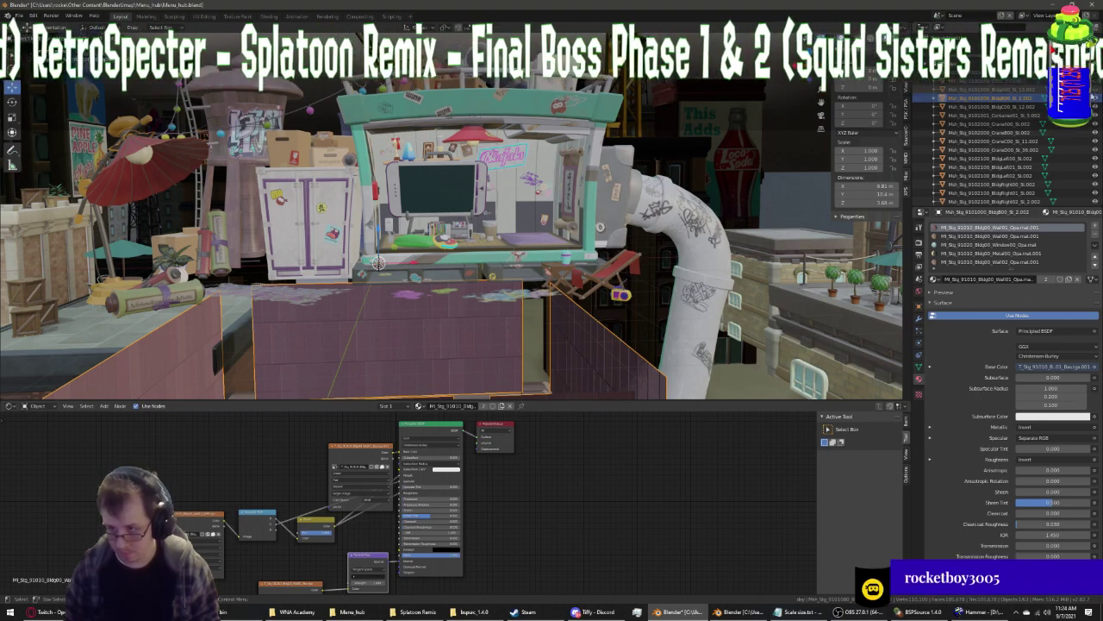
click(1095, 99)
Select the container, bring the copied node setup into Wall02, and link its texture to Base Color
click(1020, 106)
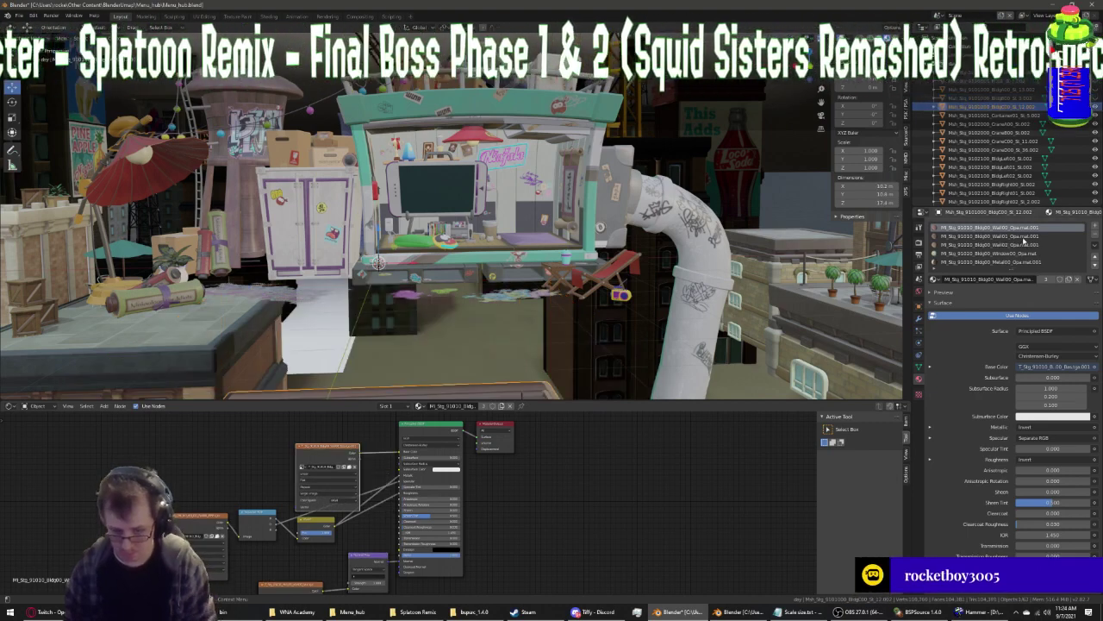
ctrl+scroll(1034, 244, down, 1)
ctrl+scroll(1034, 244, down, 3)
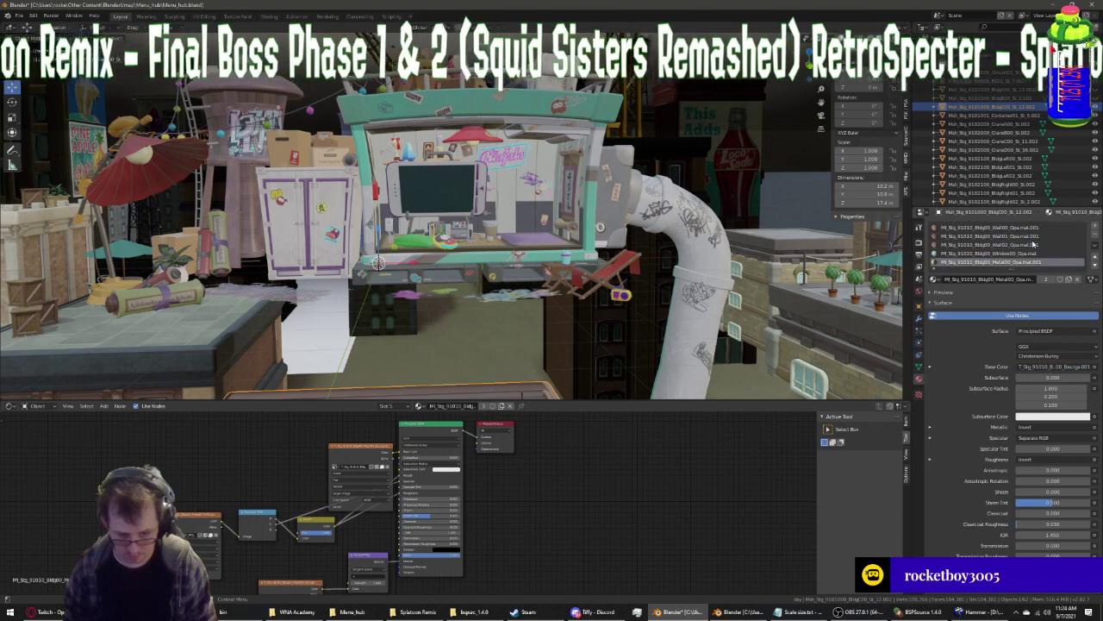
click(1008, 115)
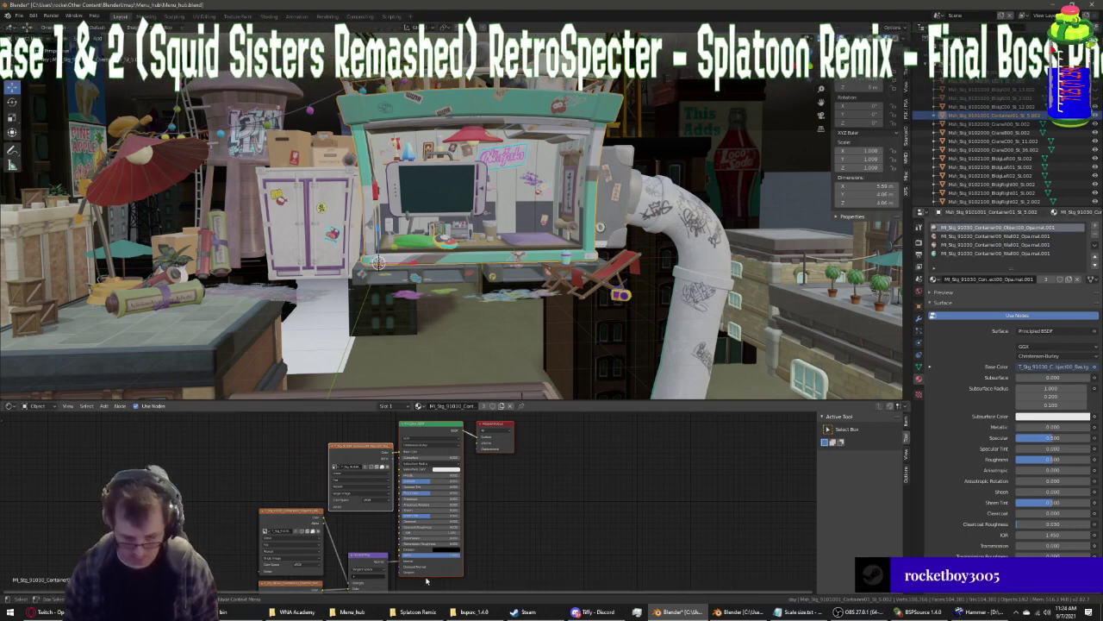
scroll(580, 386, down, 4)
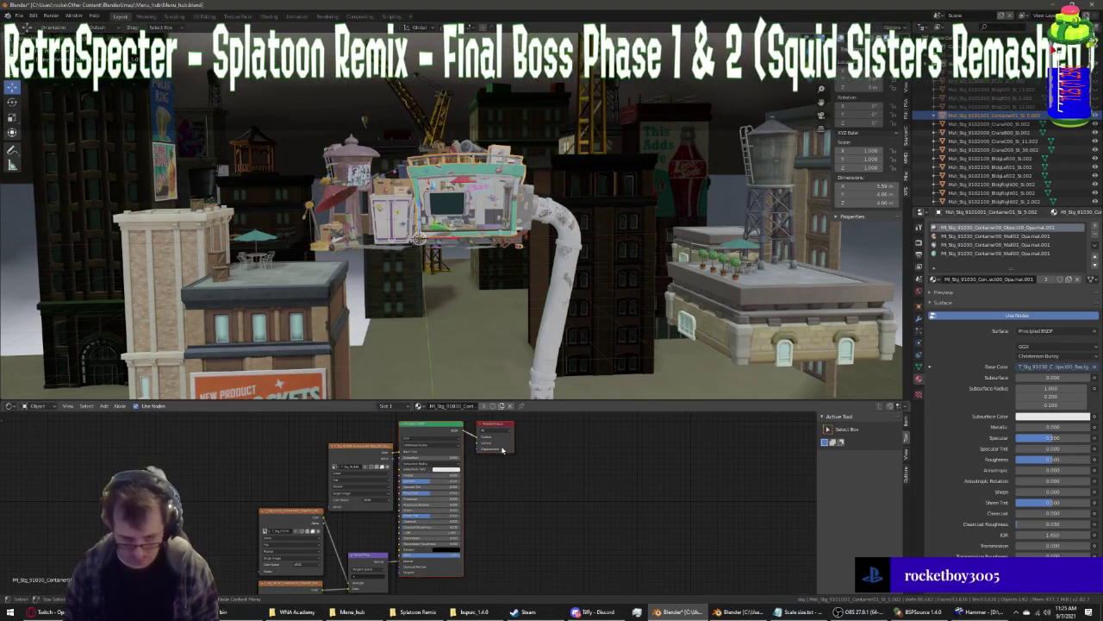
key(ctrl+z)
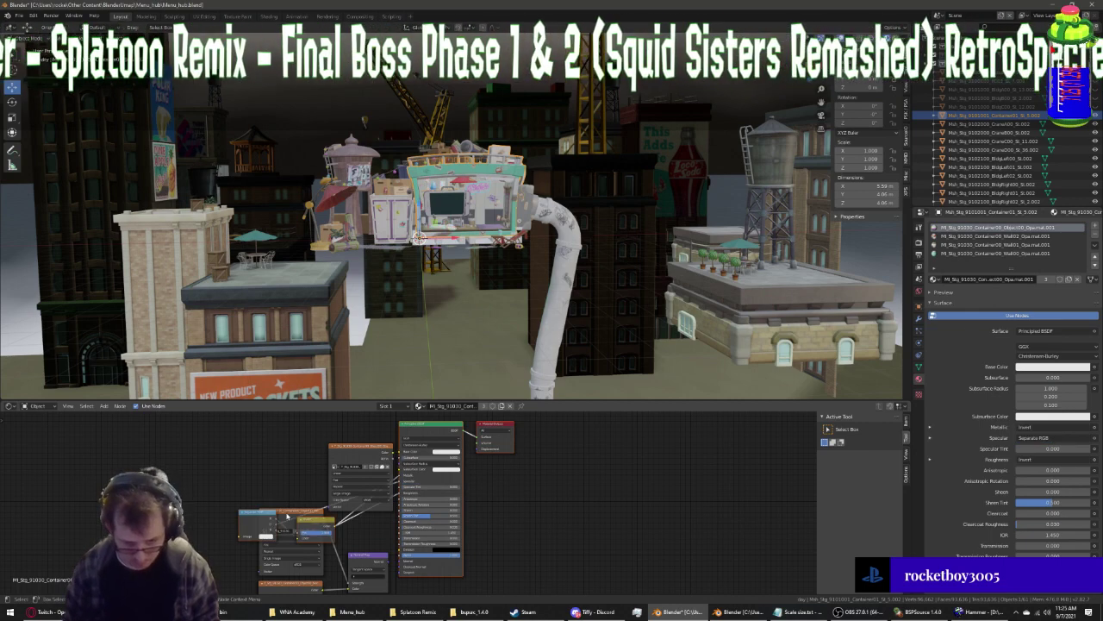
mouse_move(258, 520)
mouse_down()
mouse_move(185, 520)
mouse_move(284, 561)
mouse_move(241, 536)
mouse_up()
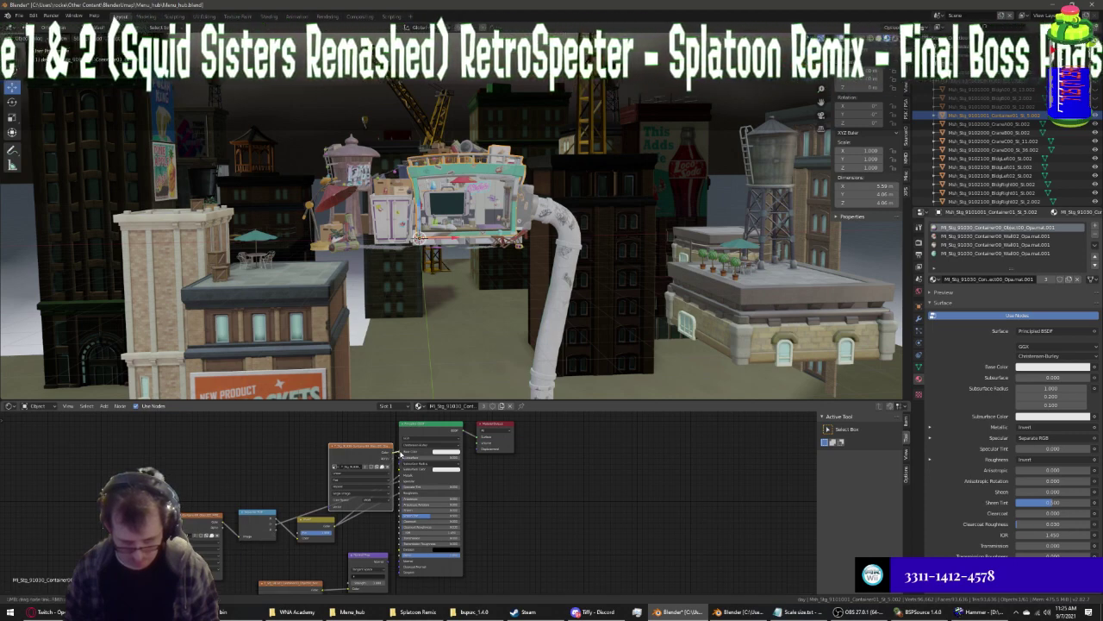
drag(402, 456, 400, 453)
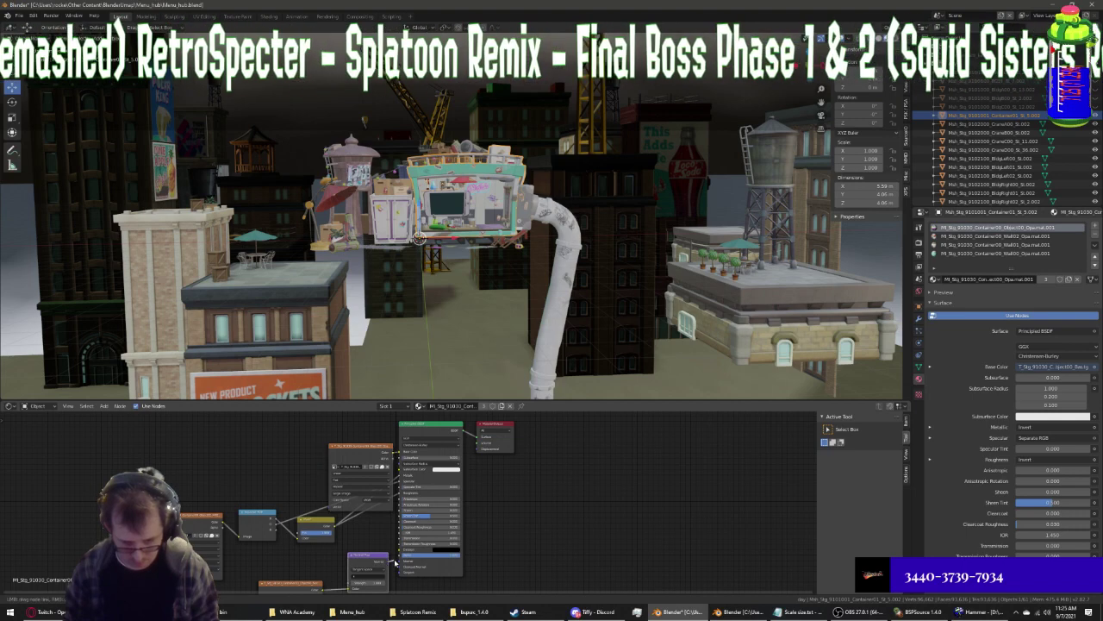
click(387, 564)
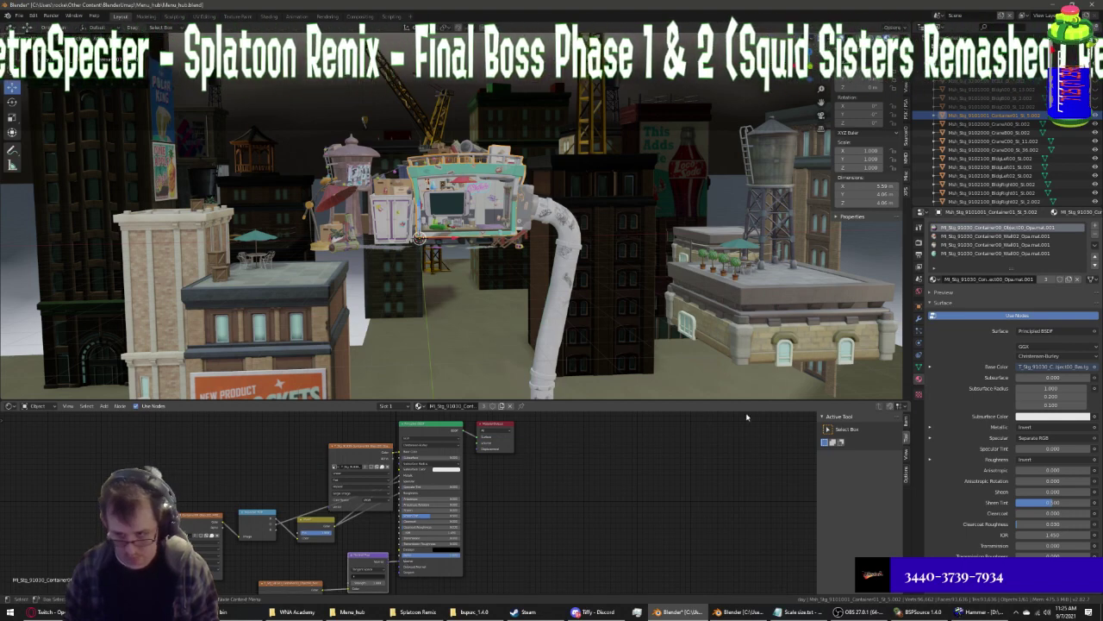
Undo and redo the Wall02 node edits, ending on the container's Wall01 material
ctrl+scroll(997, 244, down, 1)
ctrl+scroll(997, 244, down, 2)
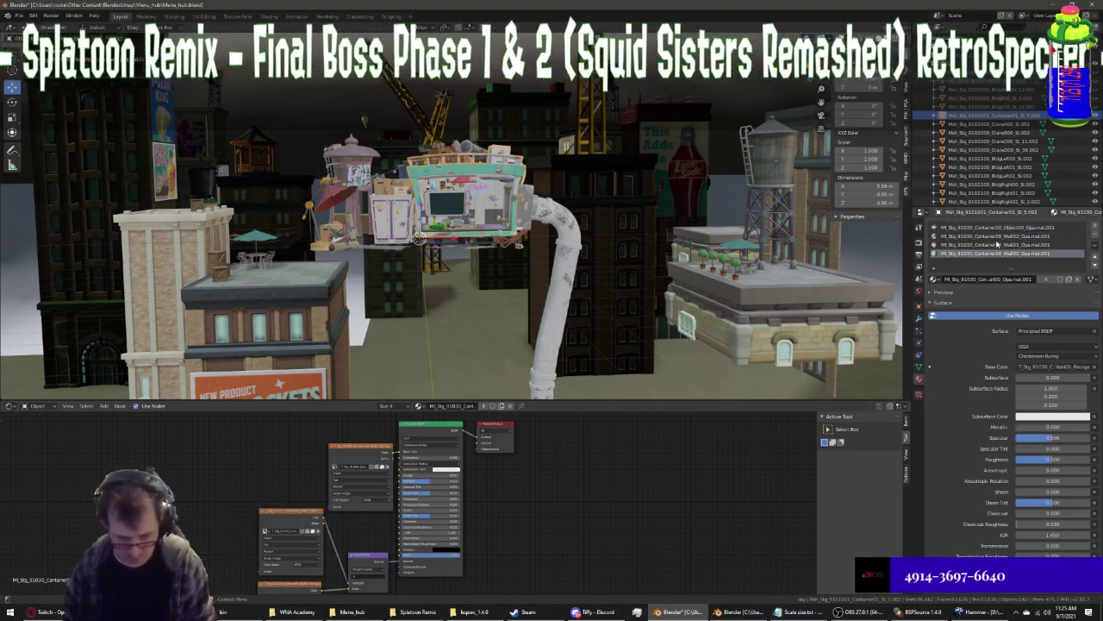
ctrl+scroll(997, 244, up, 2)
ctrl+scroll(997, 244, up, 1)
ctrl+scroll(997, 244, down, 1)
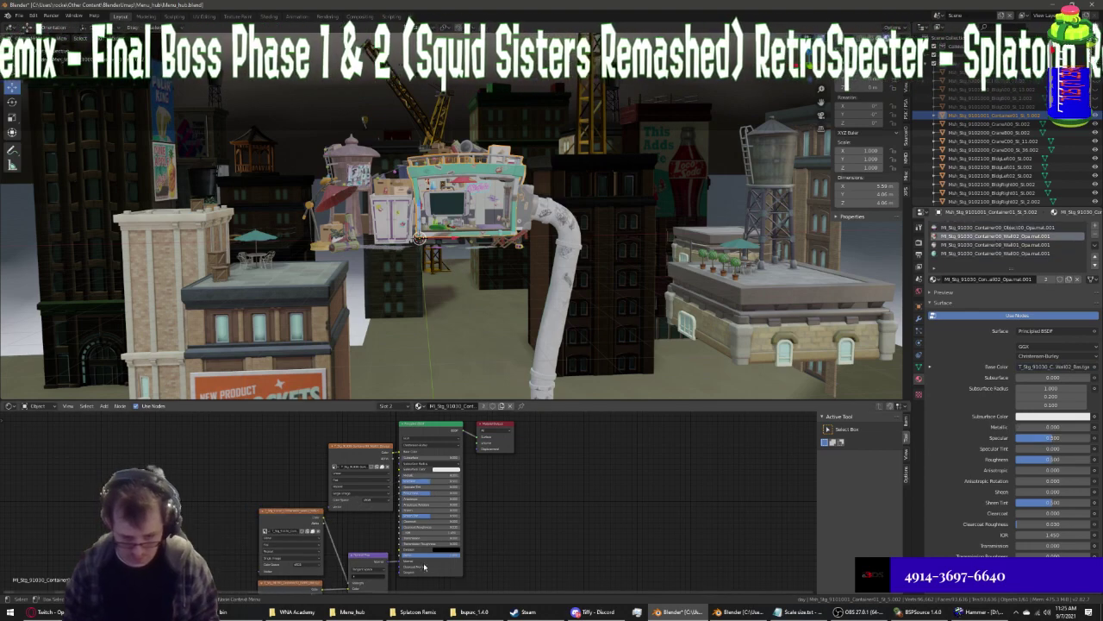
key(ctrl+z)
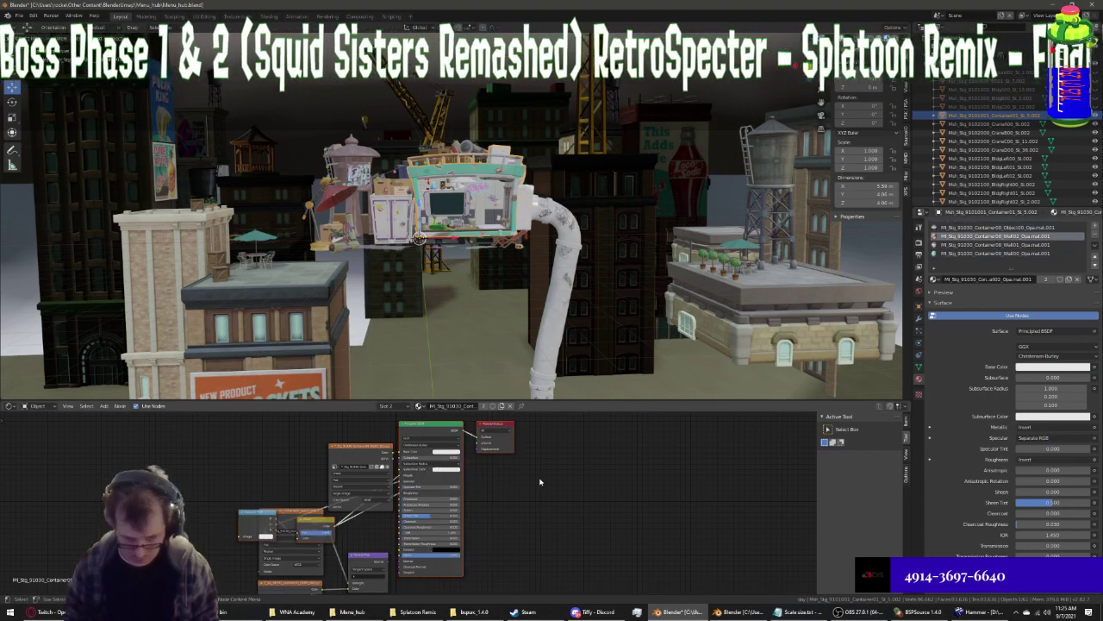
key(ctrl+z)
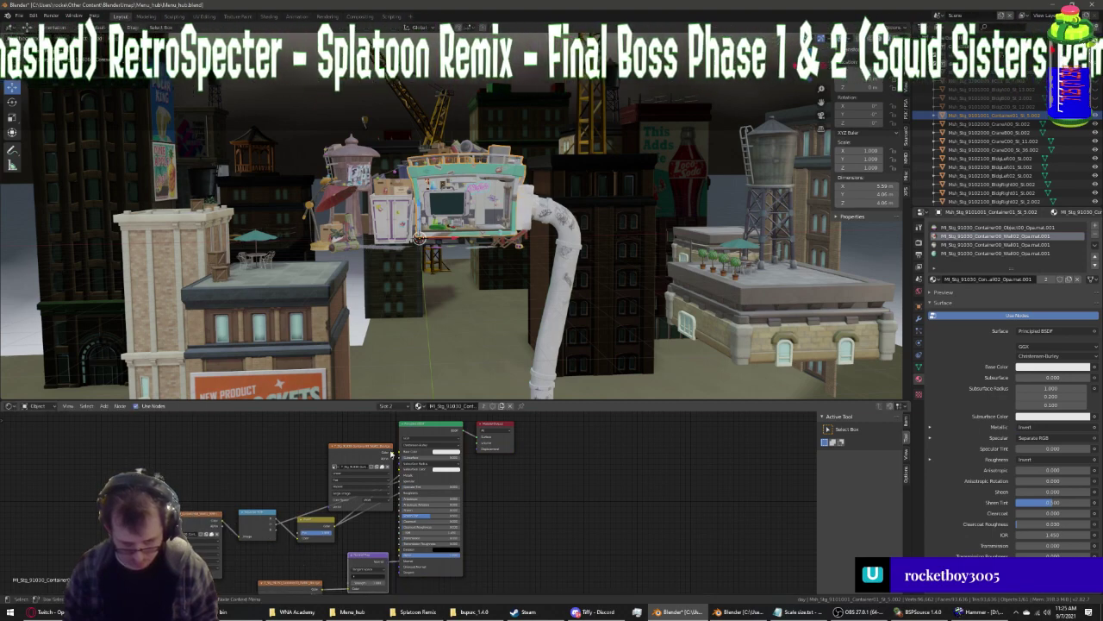
key(ctrl+shift+z)
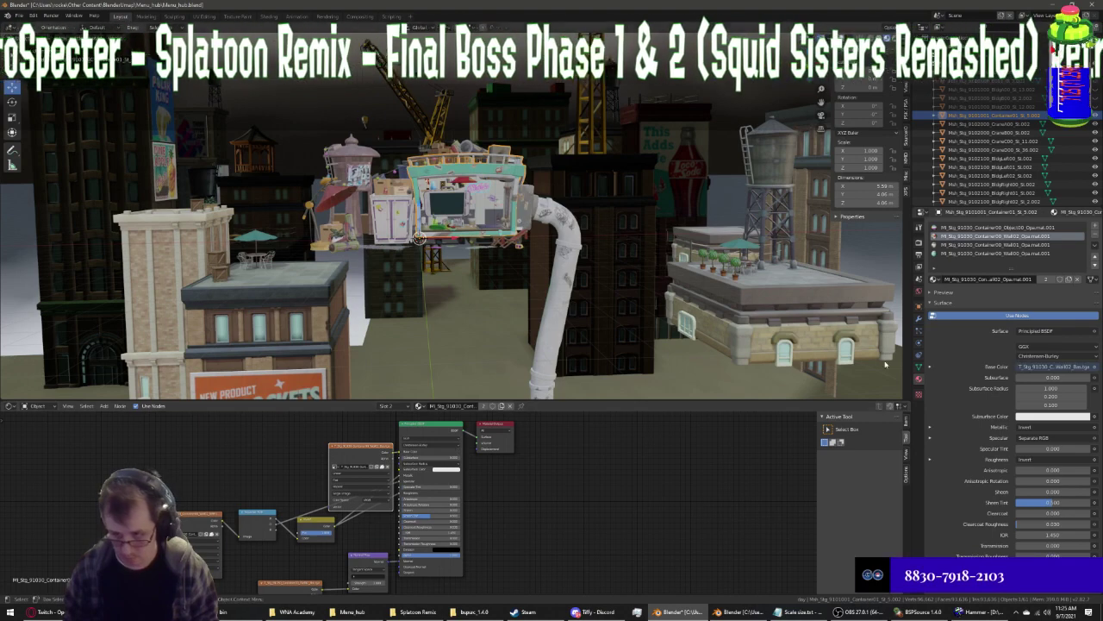
click(988, 245)
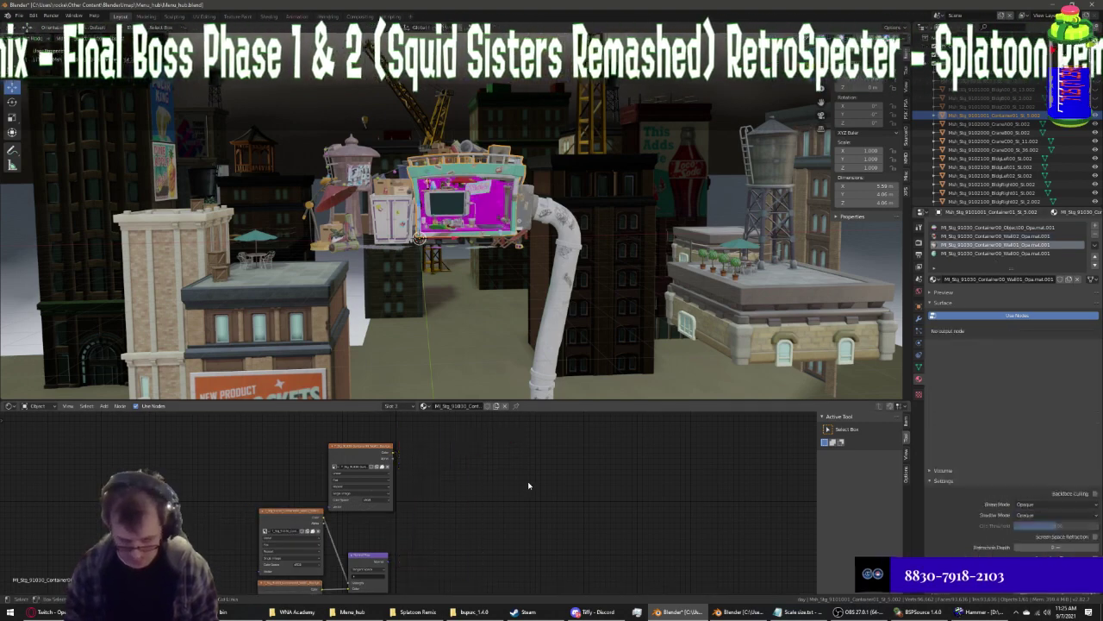
Restore the node setup in Wall01 and link its wall texture to Base Color
key(ctrl+z)
drag(288, 514, 212, 515)
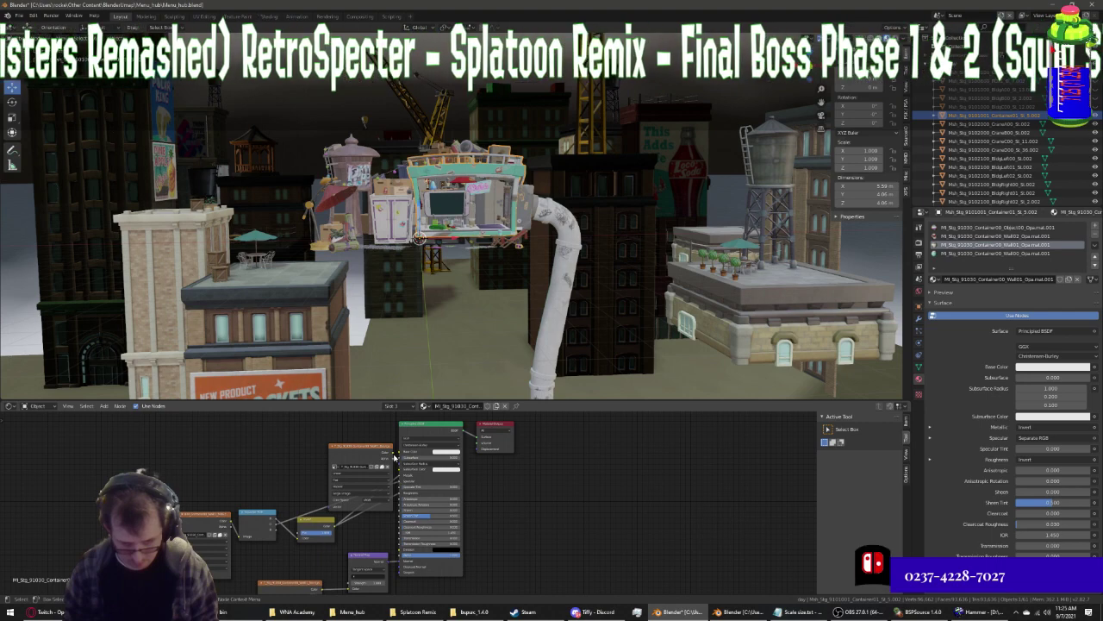
drag(405, 452, 400, 453)
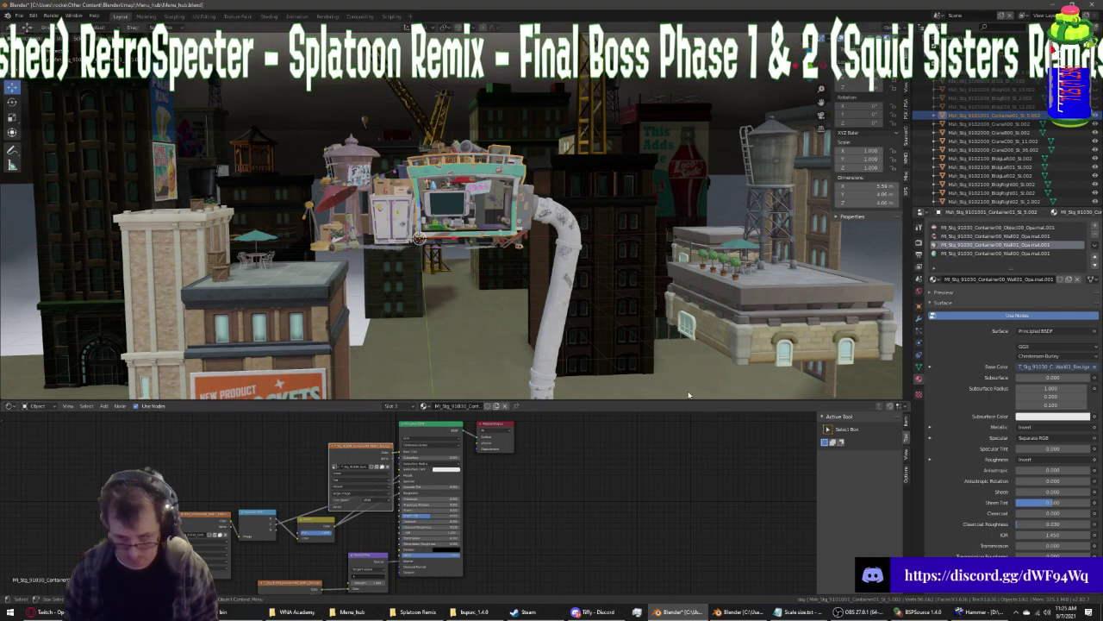
In Wall00, link the texture Color to Base Color and the normal map to Normal
click(1017, 252)
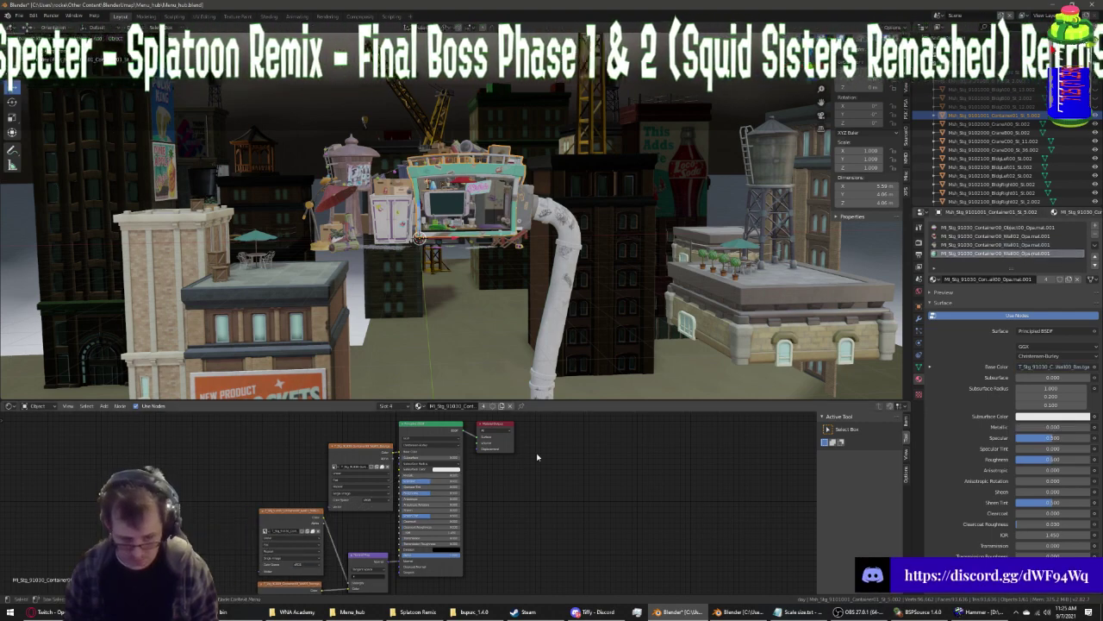
drag(434, 580, 496, 466)
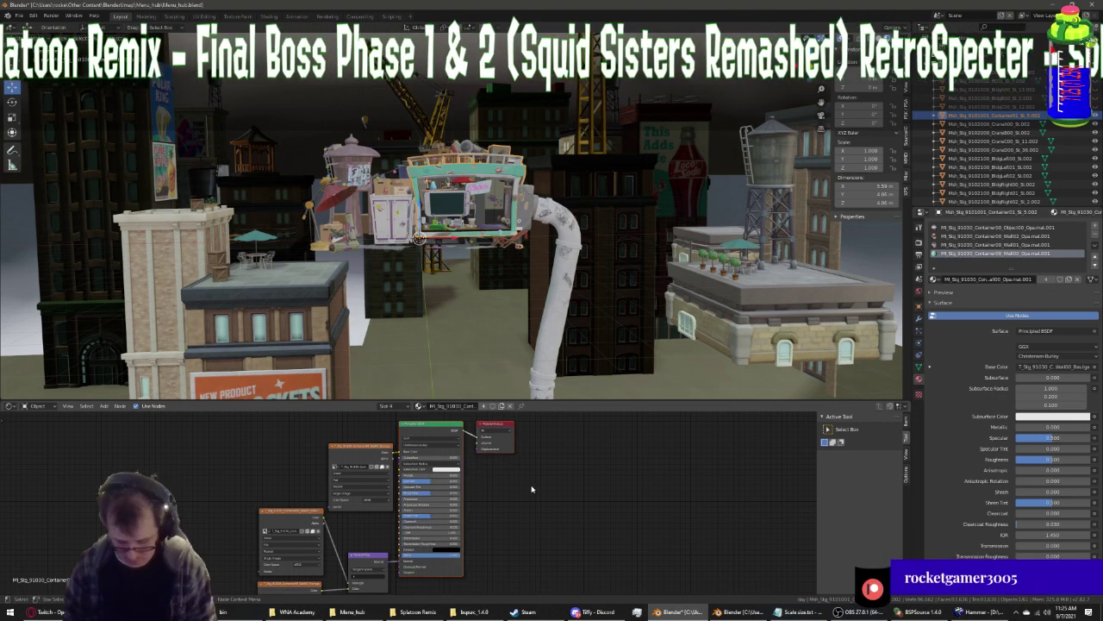
key(x)
key(ctrl+z)
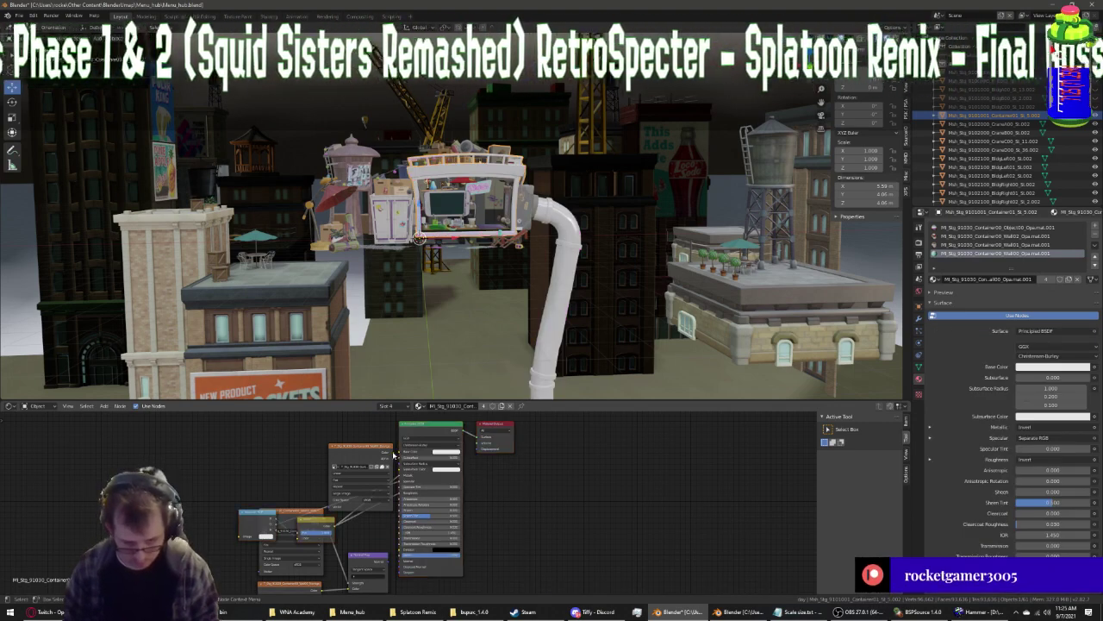
drag(404, 455, 405, 452)
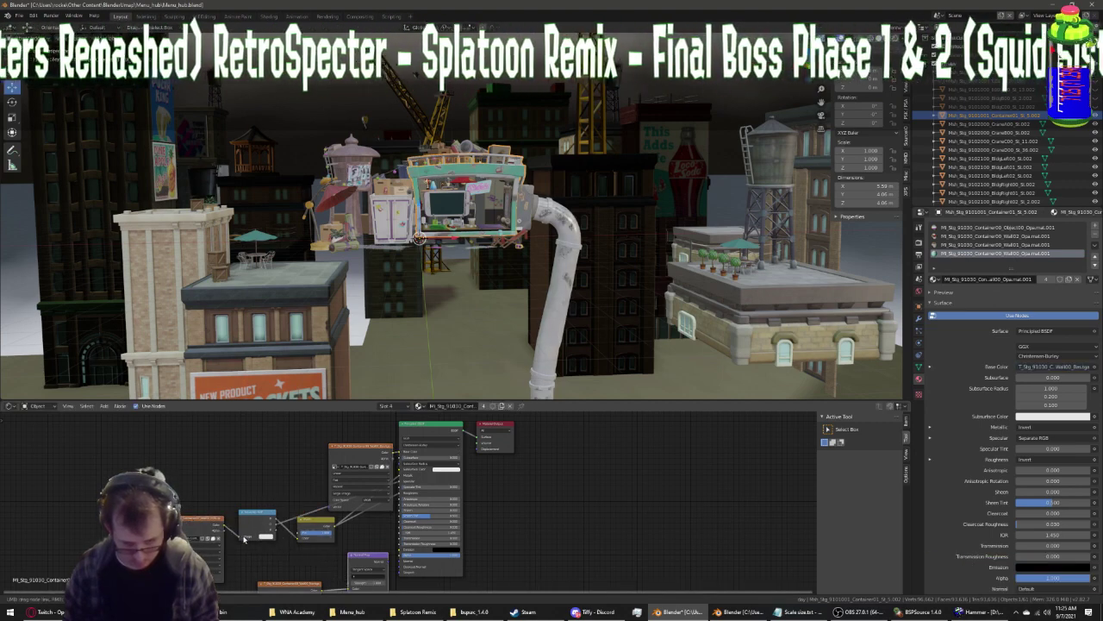
drag(405, 562, 406, 560)
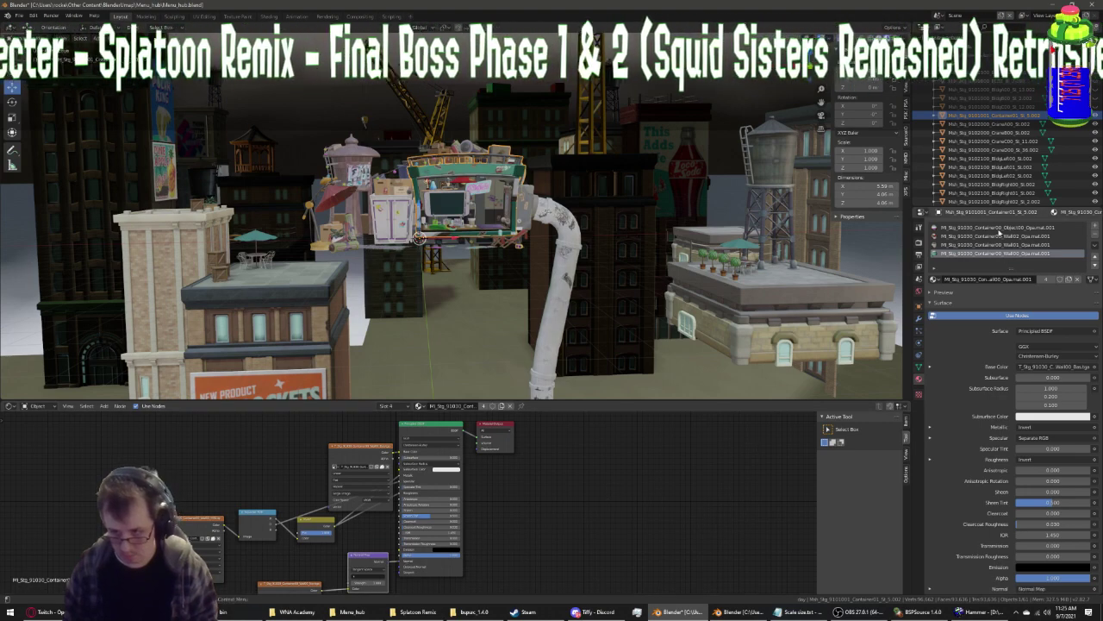
ctrl+scroll(1006, 245, up, 3)
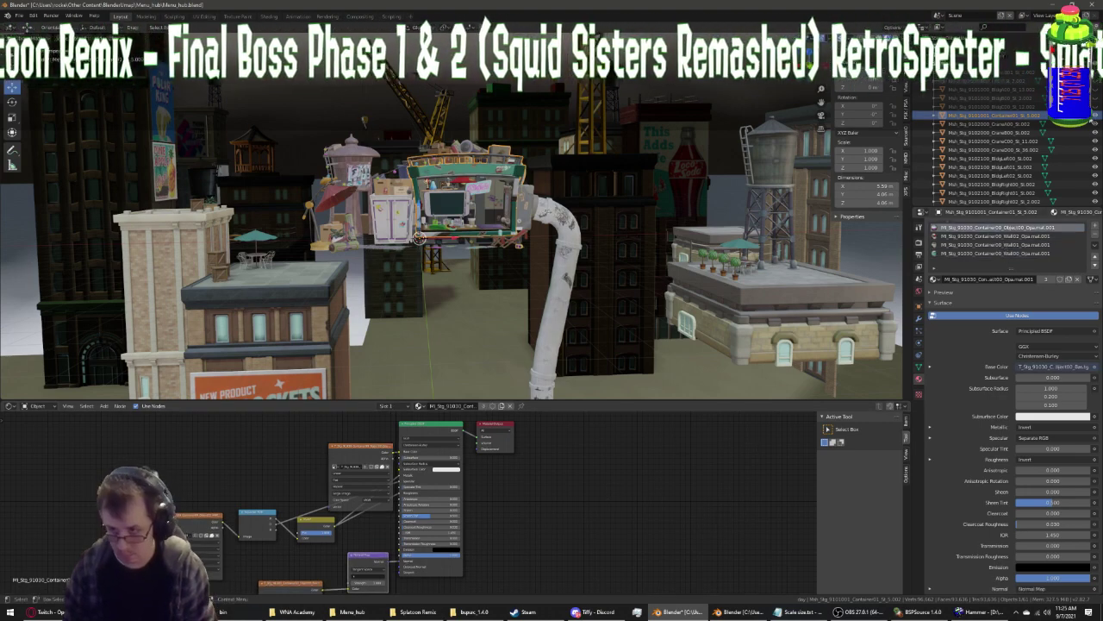
click(992, 123)
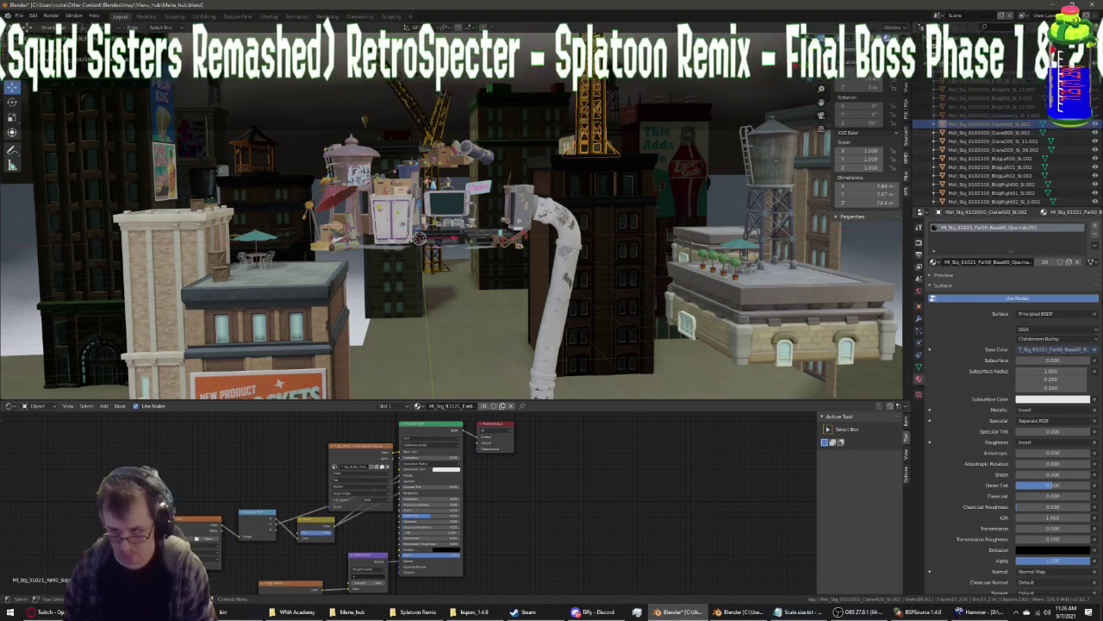
Select Crane000 and delete the Invert/Separate RGB helper nodes from the Far00_Base00 material
click(1017, 131)
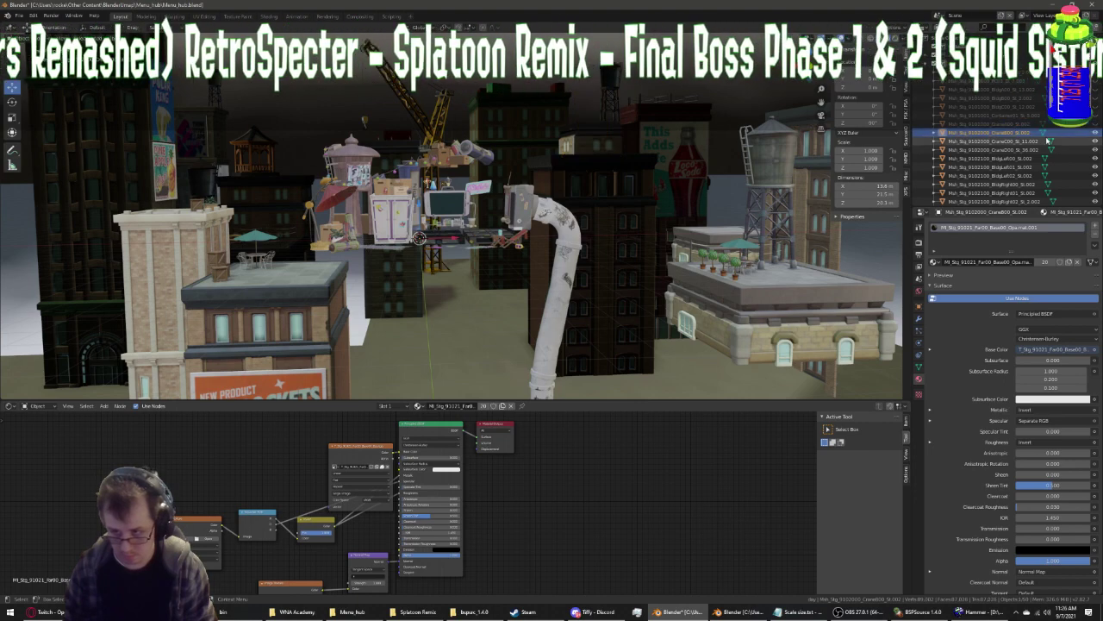
click(1008, 142)
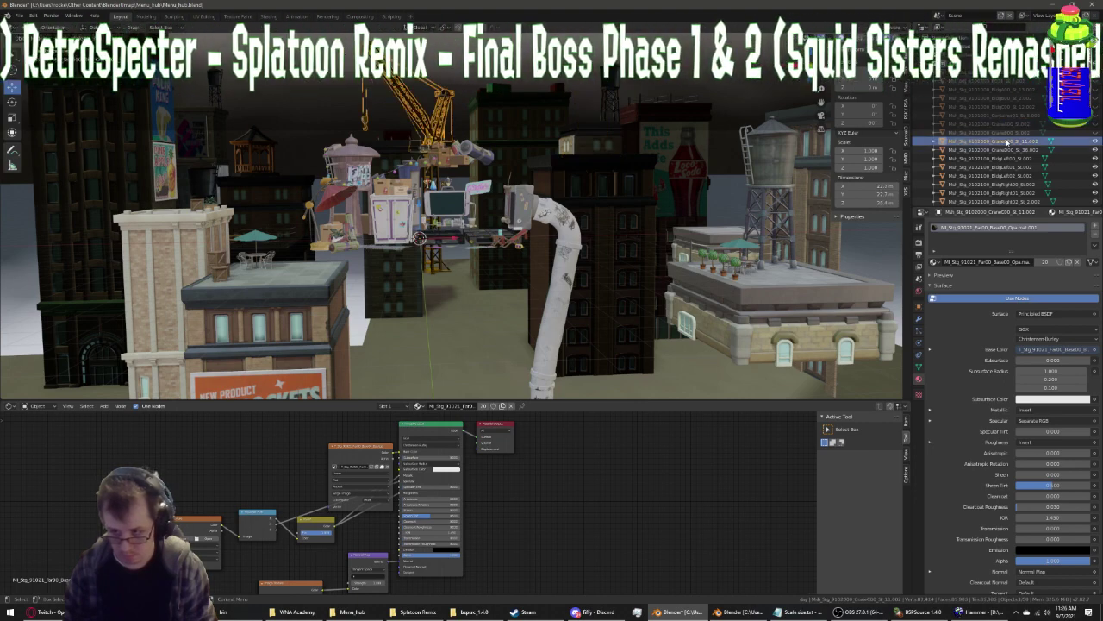
click(1019, 151)
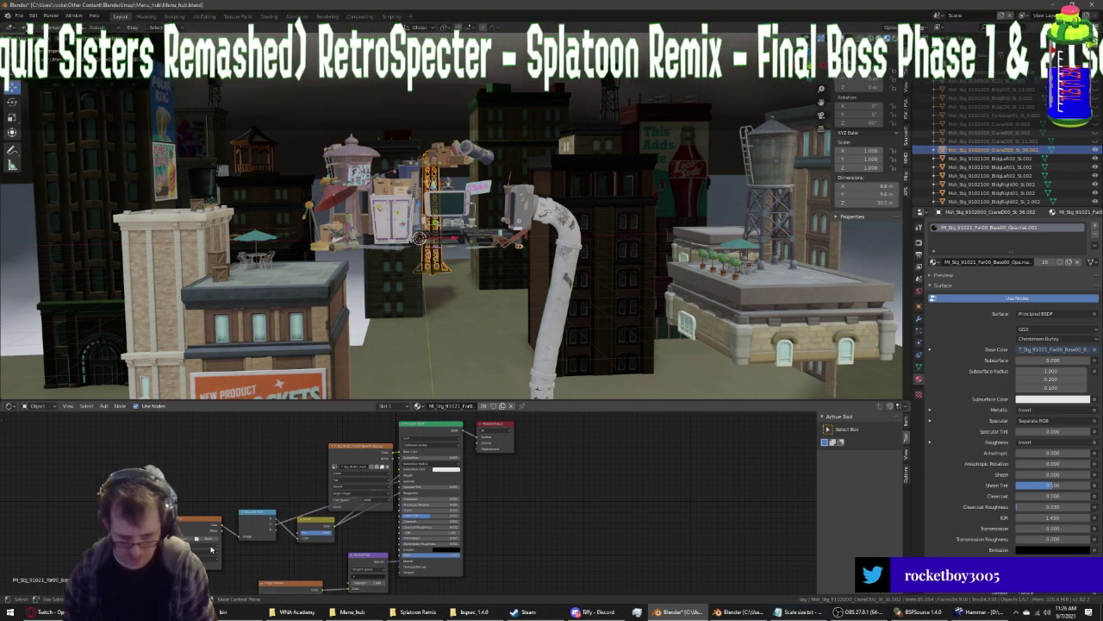
scroll(211, 549, down, 1)
scroll(239, 486, down, 1)
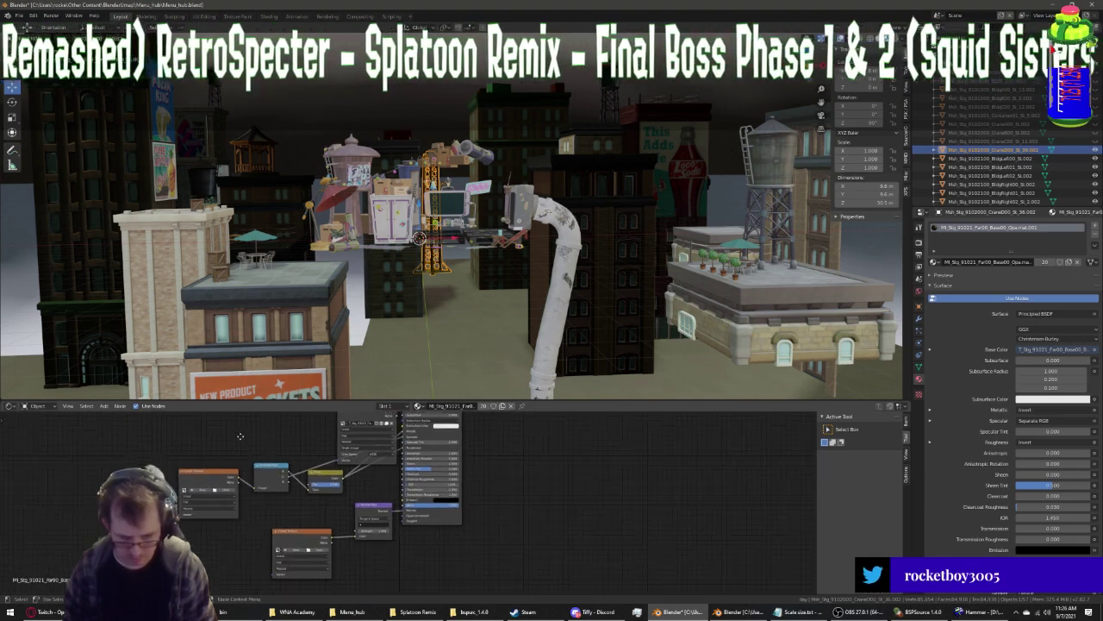
scroll(233, 500, down, 1)
scroll(226, 518, down, 1)
scroll(220, 534, down, 1)
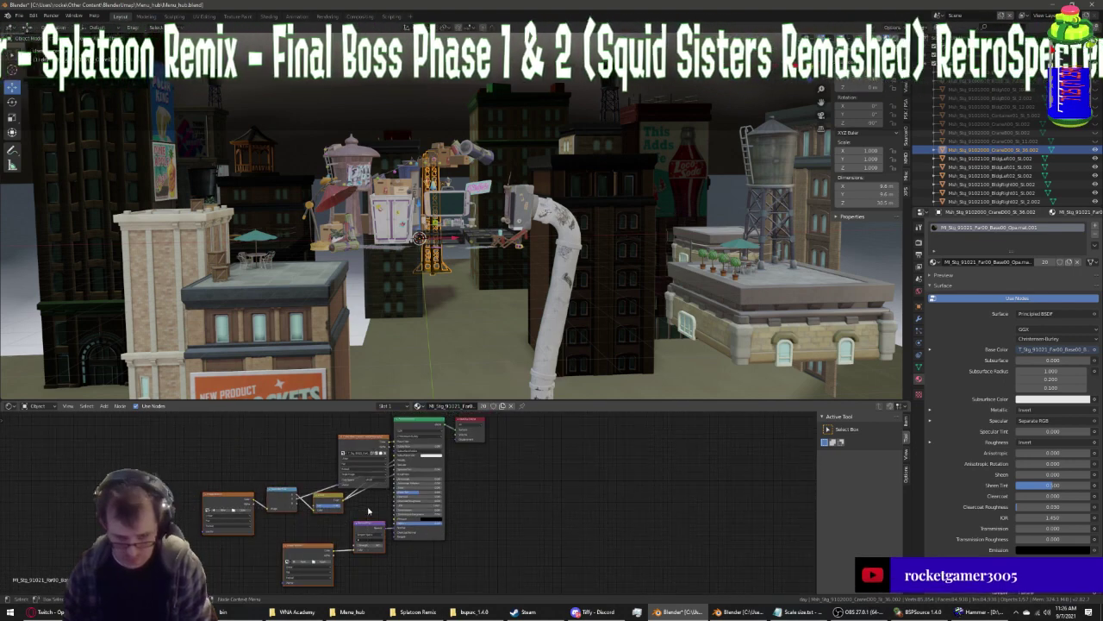
key(x)
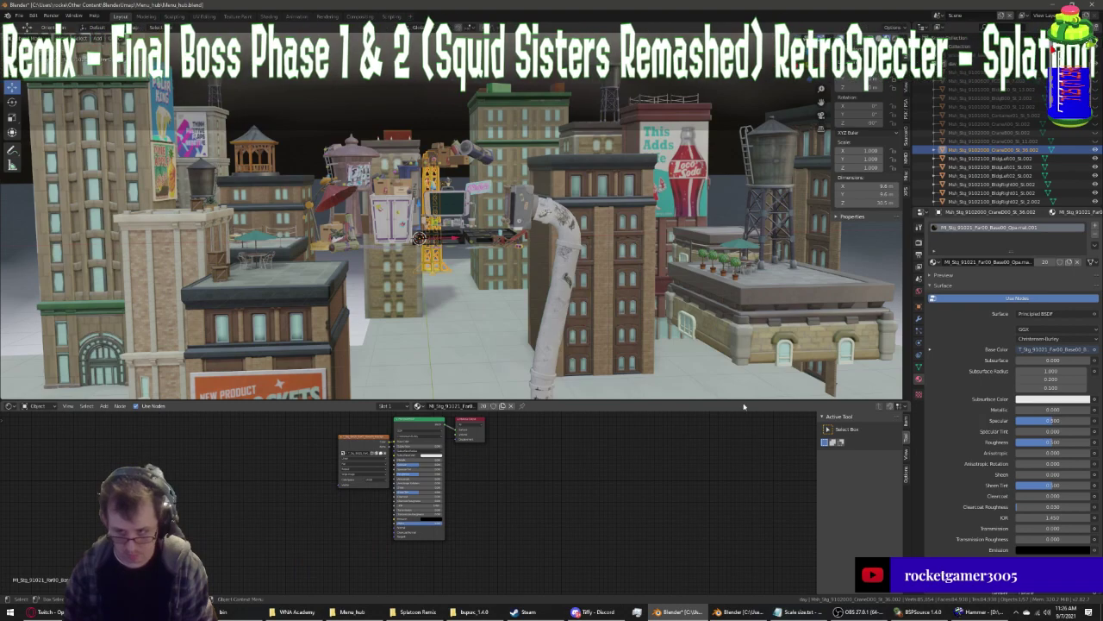
mouse_move(662, 260)
middle_down()
mouse_move(621, 274)
mouse_move(663, 258)
mouse_move(596, 333)
middle_up()
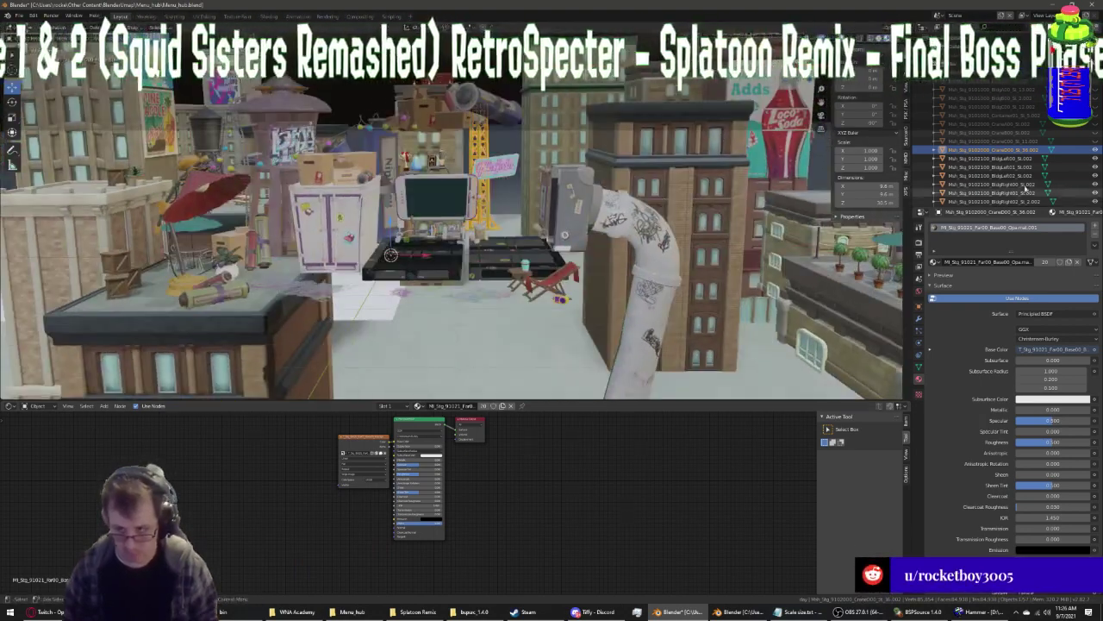
Step through the crane and building objects and delete the texture nodes from one building material
click(992, 140)
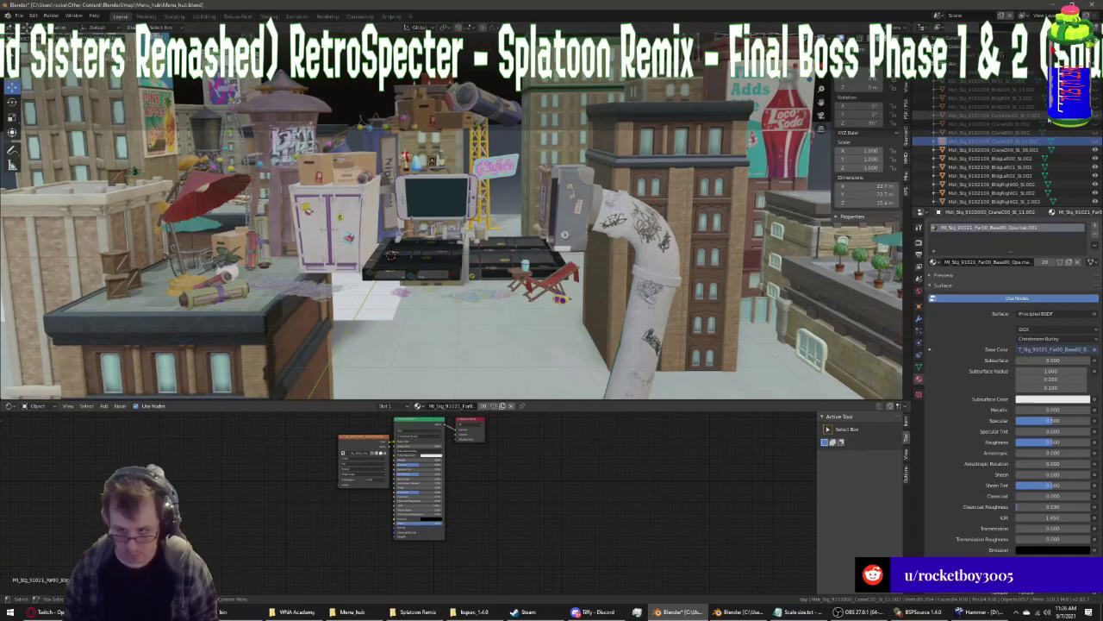
click(1010, 132)
click(1000, 141)
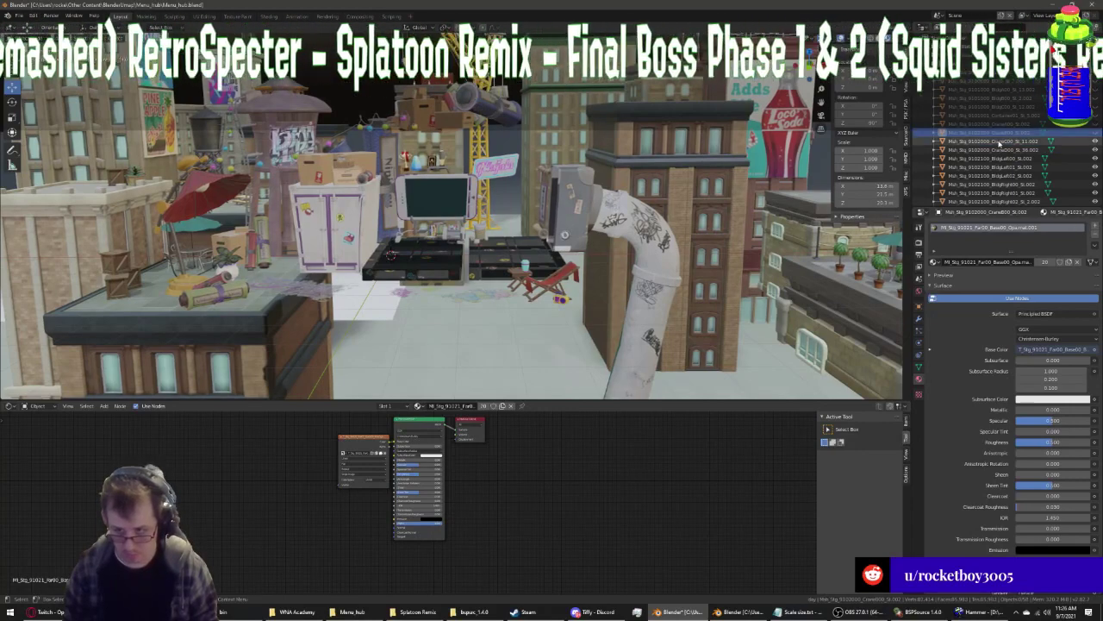
scroll(537, 448, up, 2)
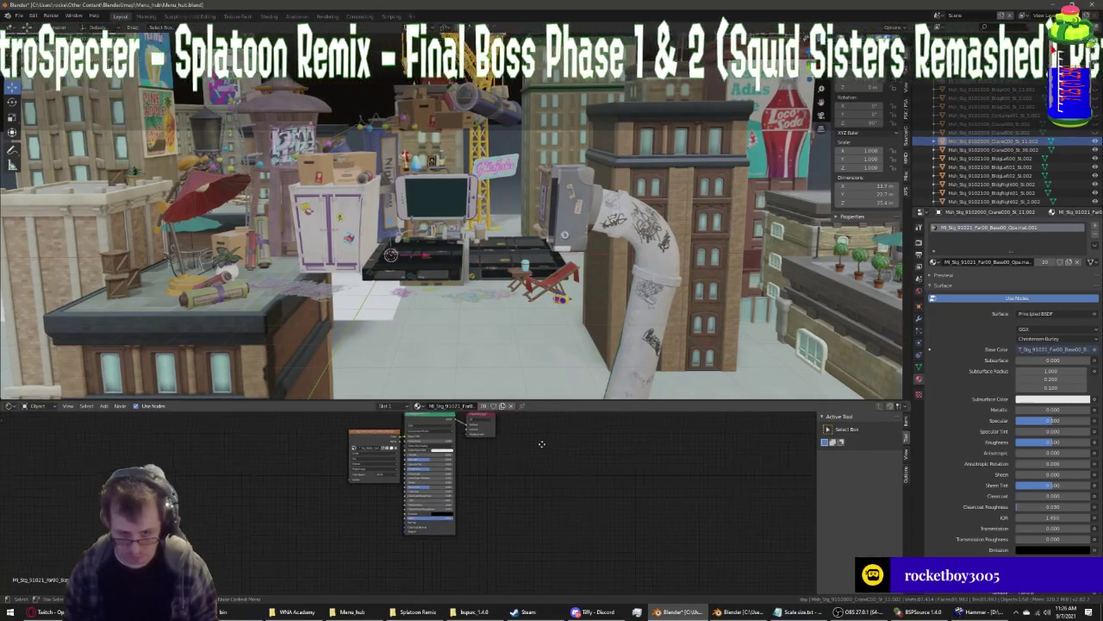
scroll(517, 459, up, 2)
scroll(510, 463, down, 2)
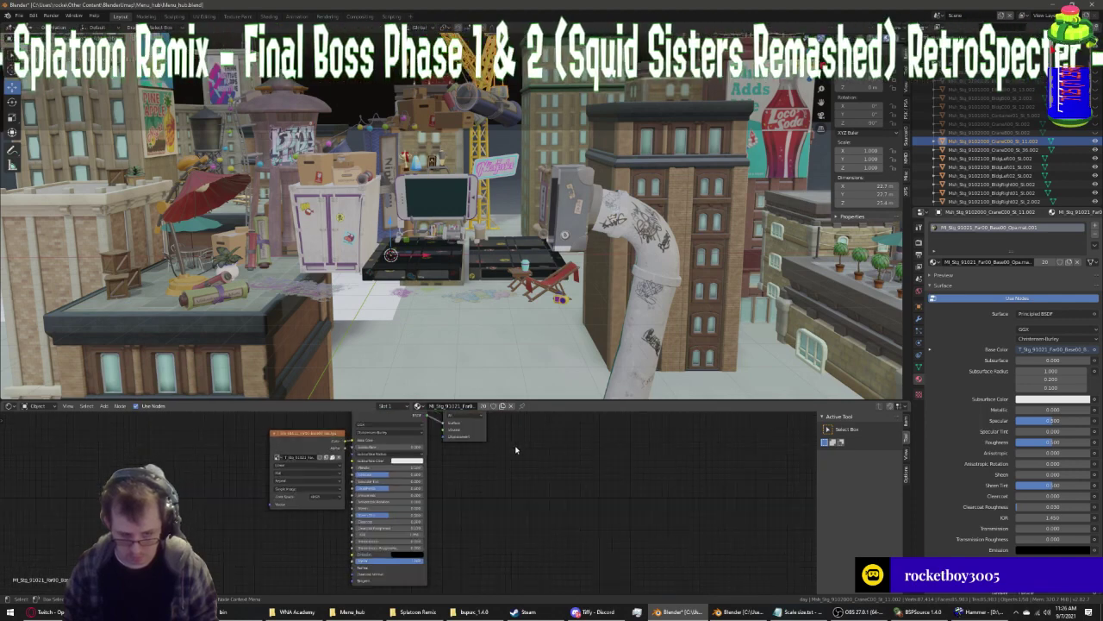
scroll(510, 463, down, 1)
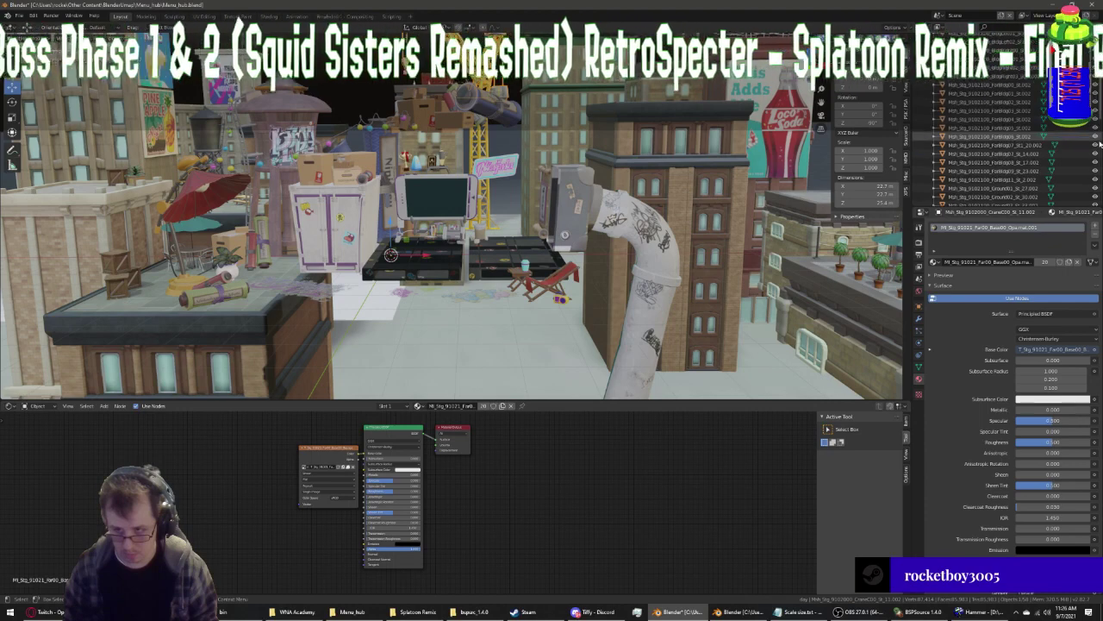
scroll(1097, 138, down, 2)
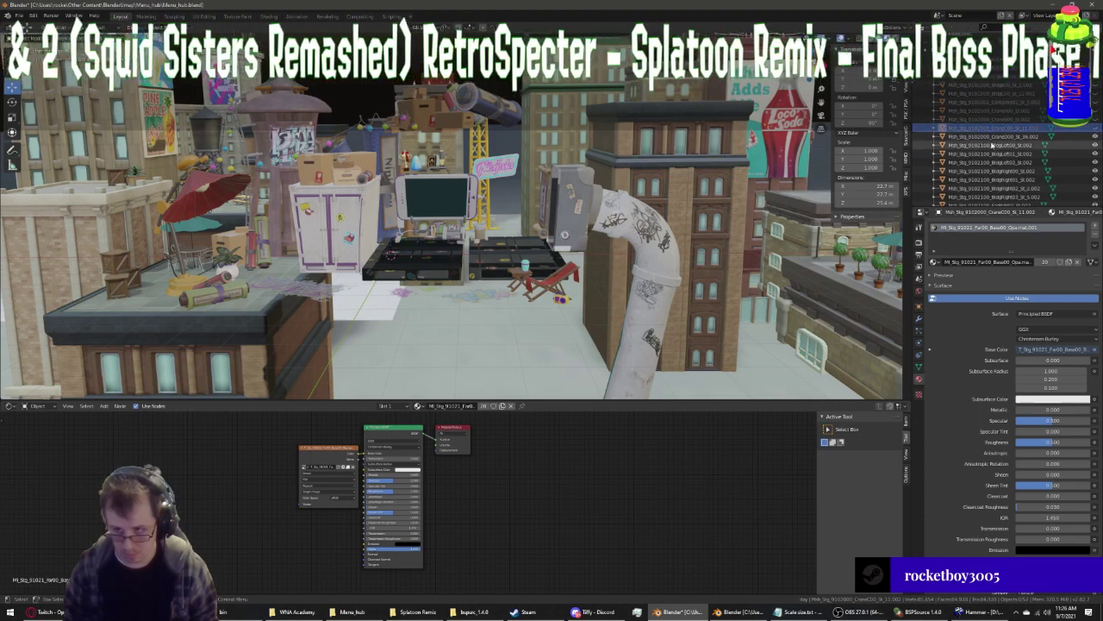
click(983, 136)
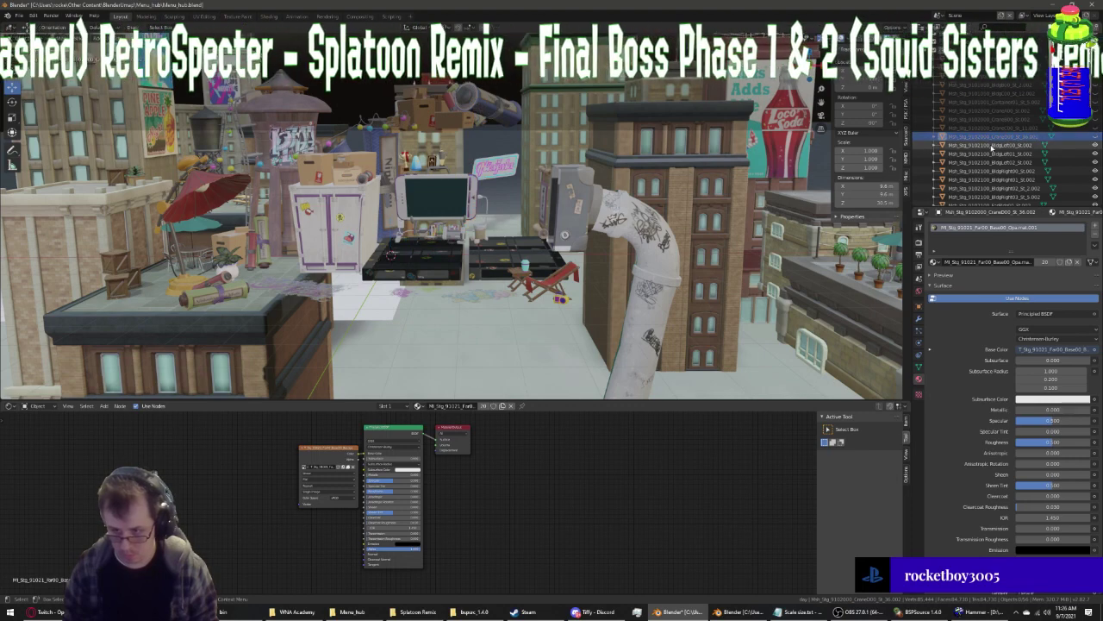
click(991, 145)
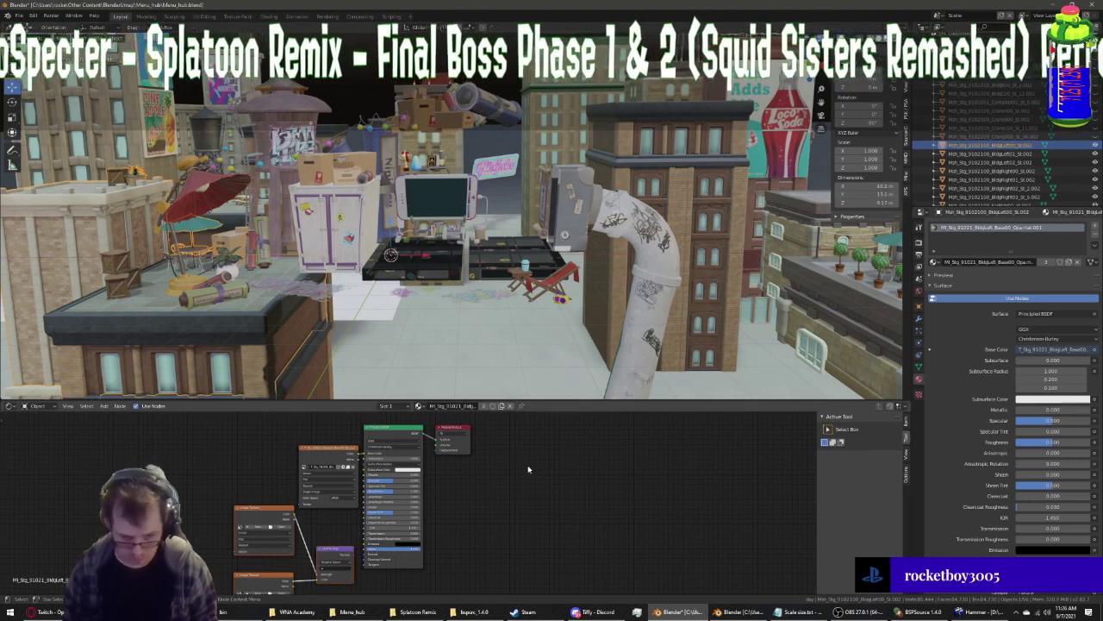
middle_drag(529, 469, 313, 544)
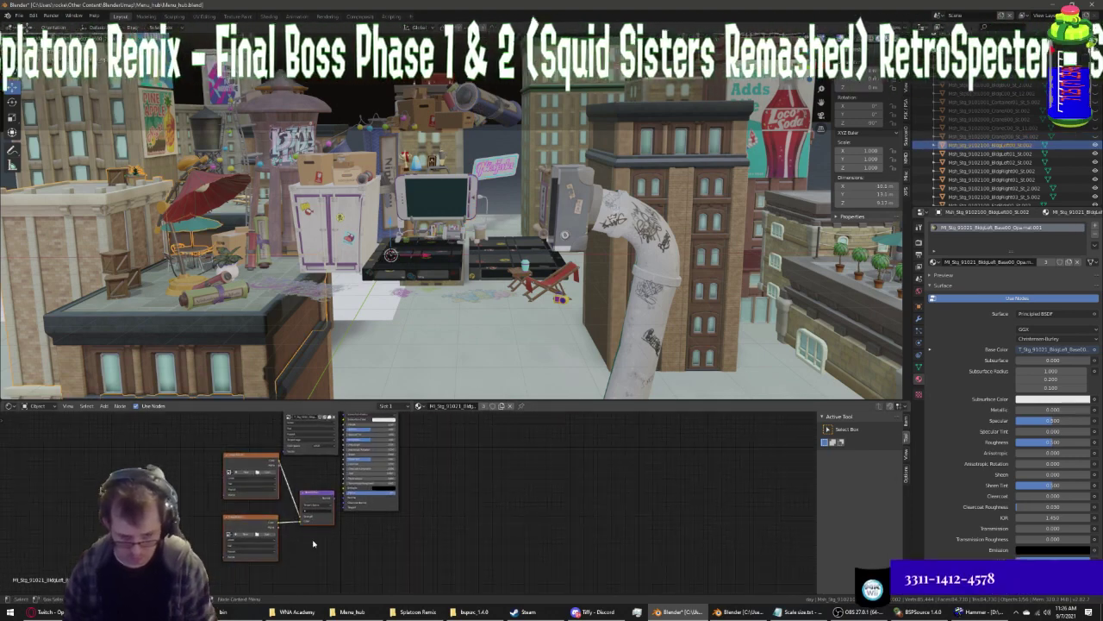
key(x)
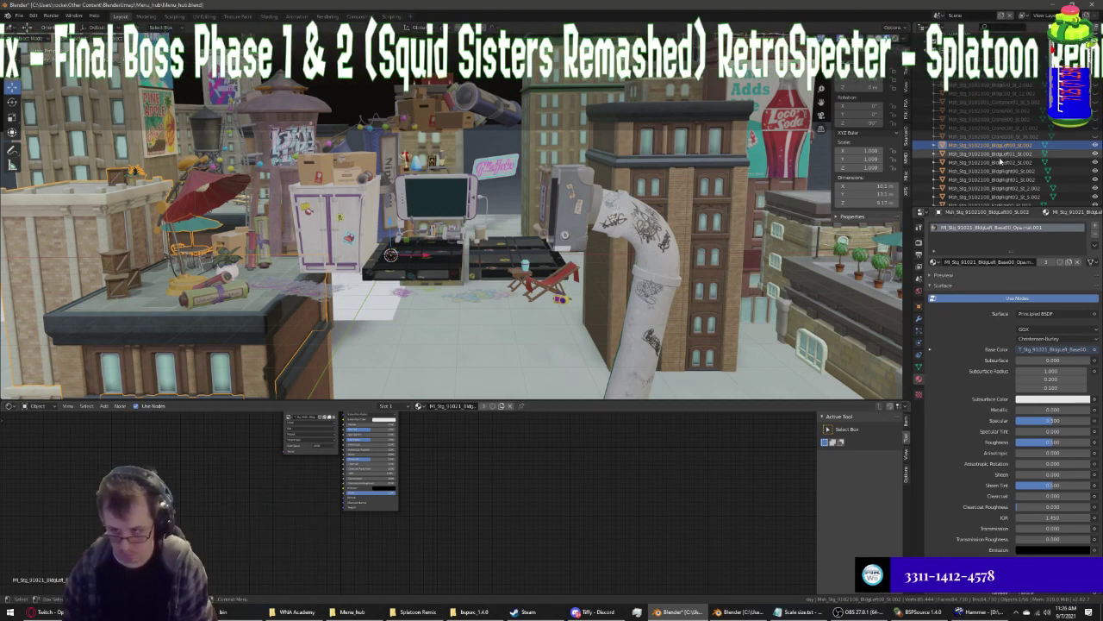
Delete the two image texture nodes from the next building's material
click(998, 154)
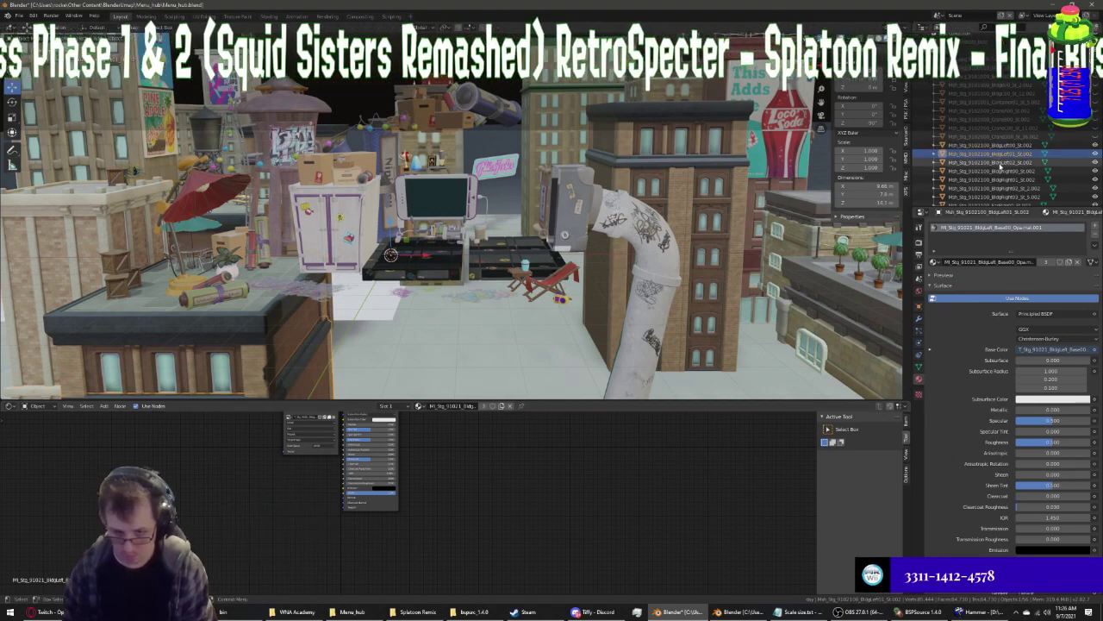
click(1002, 162)
click(1004, 170)
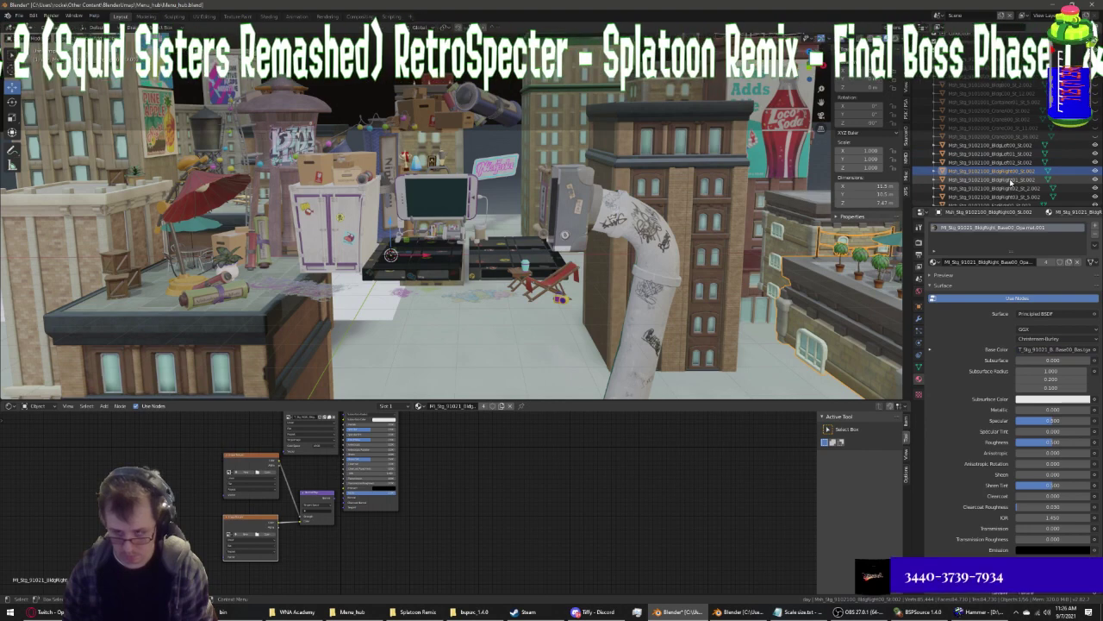
drag(194, 485, 338, 565)
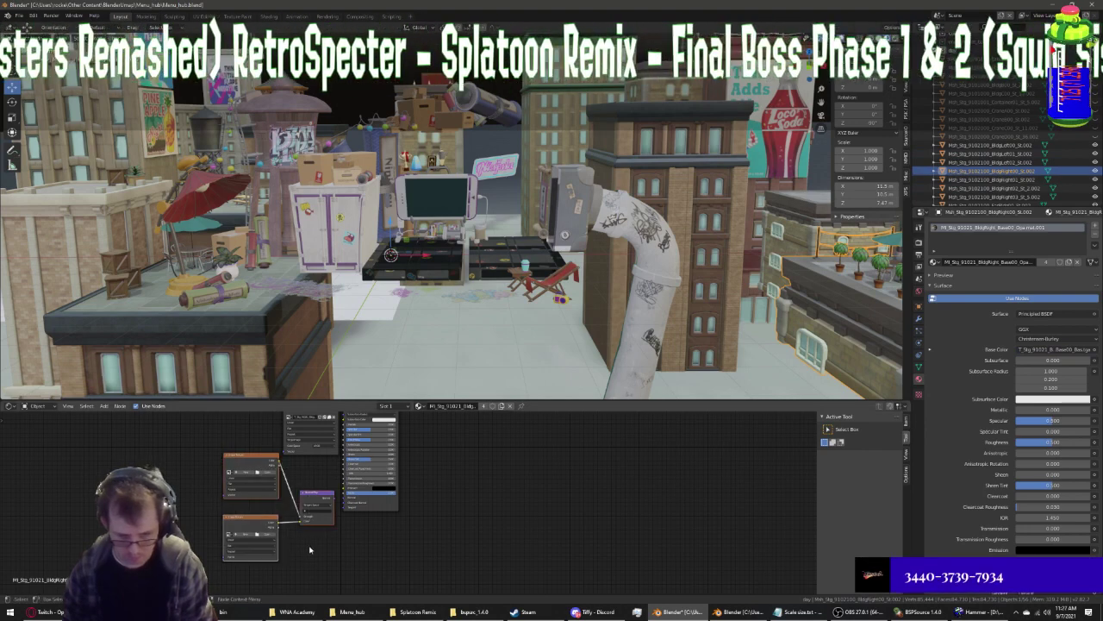
key(x)
Inspect the far background buildings and ground meshes down to Ground03
click(991, 179)
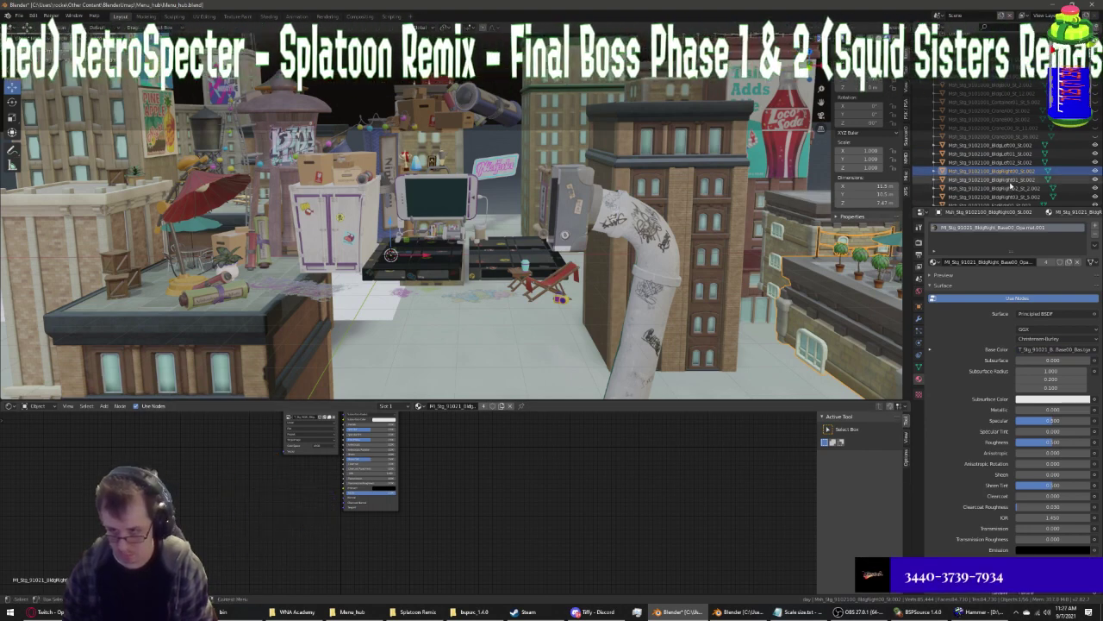
click(1014, 188)
click(1016, 196)
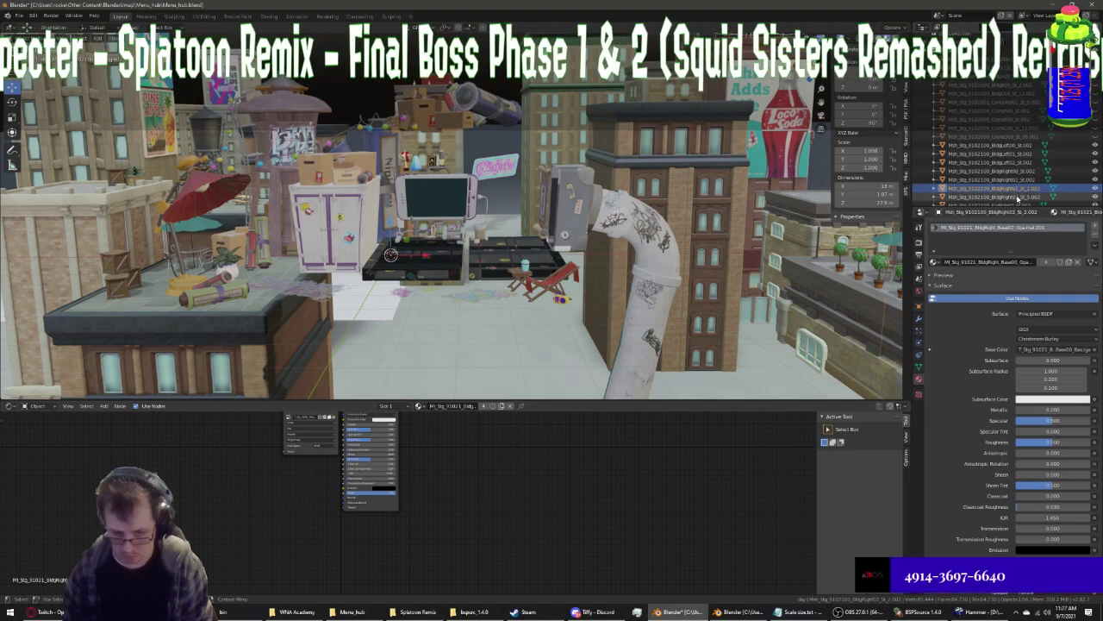
scroll(1018, 190, down, 2)
click(1013, 180)
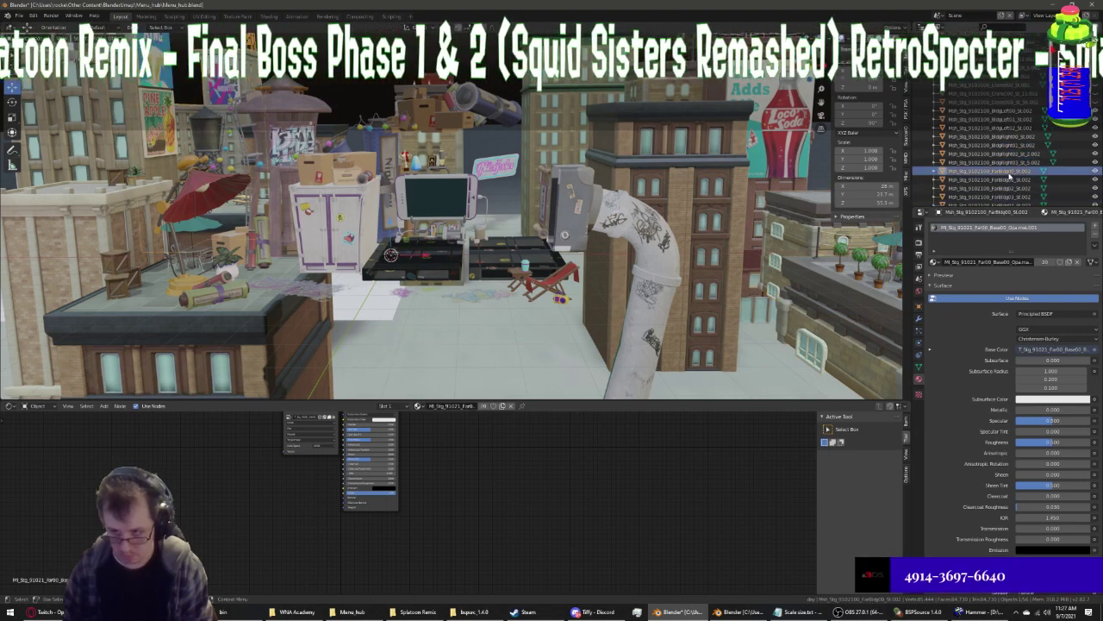
click(1013, 188)
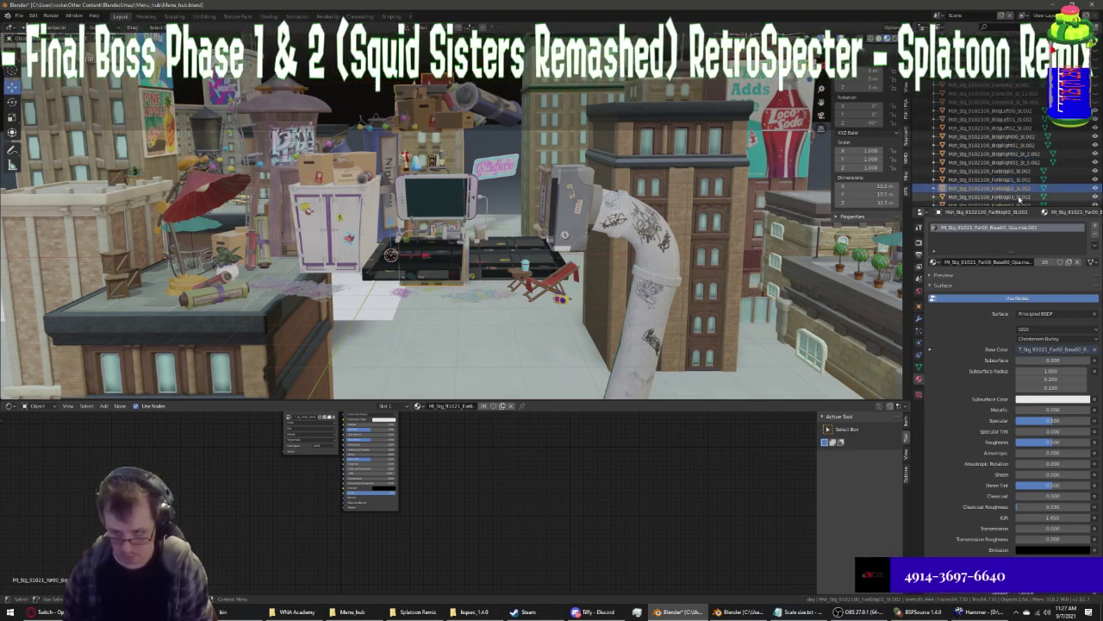
click(1014, 196)
scroll(1014, 196, down, 3)
click(1008, 153)
click(1010, 162)
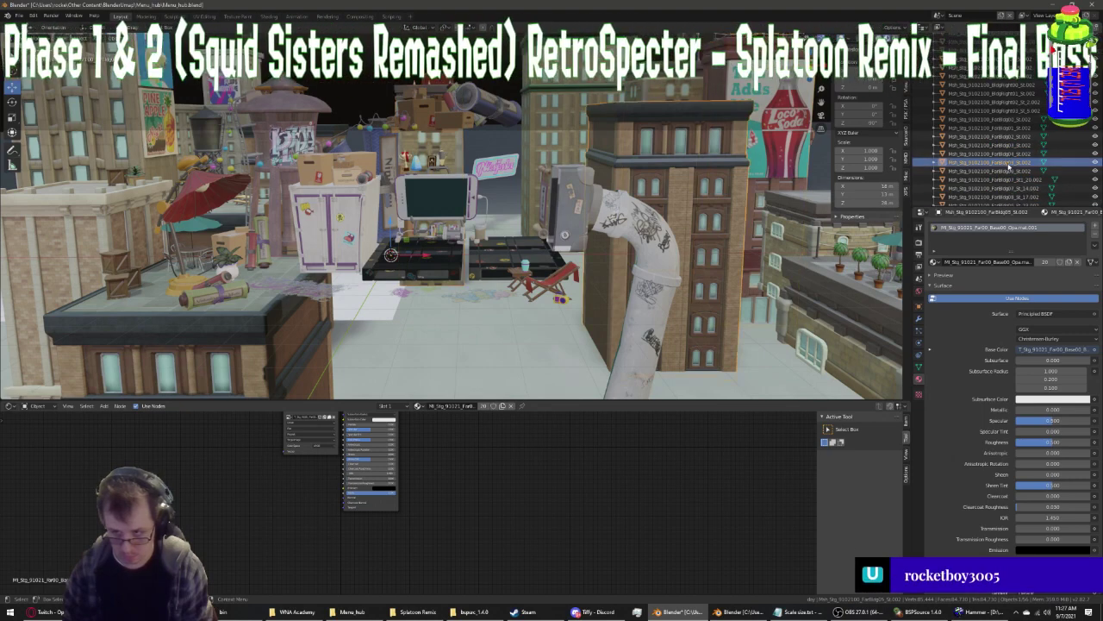
click(1013, 171)
click(1014, 179)
click(1014, 188)
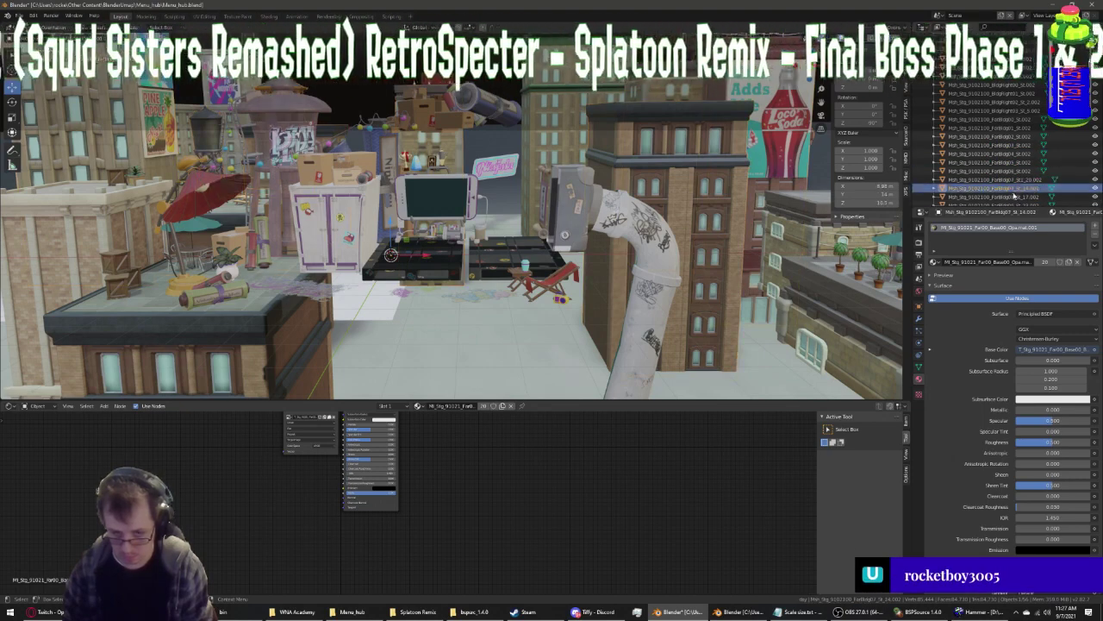
click(1015, 196)
scroll(1015, 197, down, 2)
scroll(1015, 196, down, 2)
click(1007, 136)
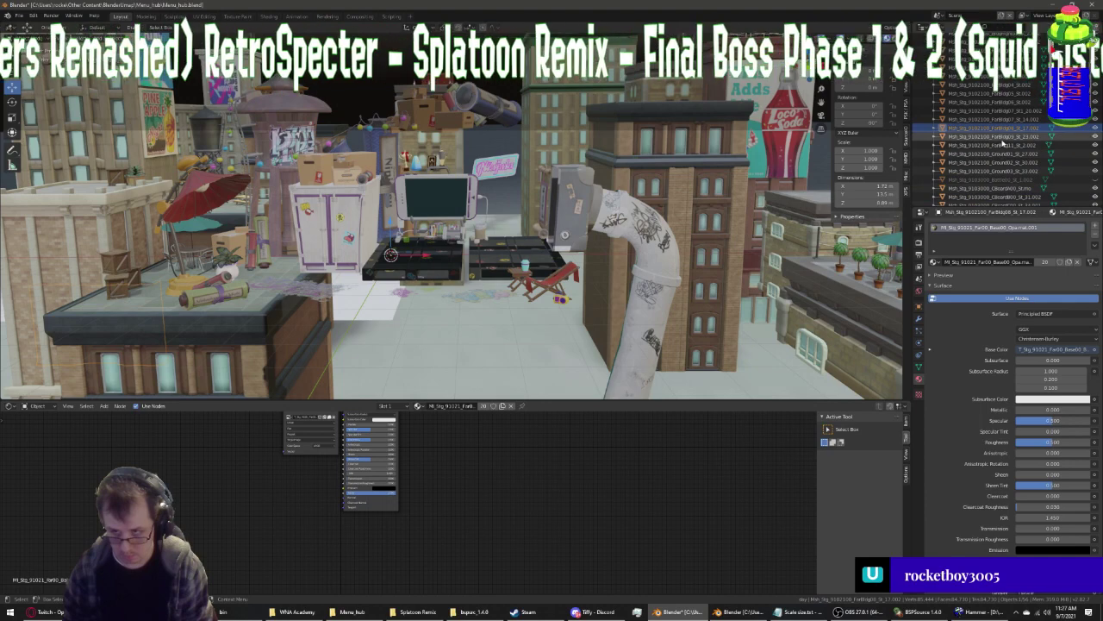
click(1006, 145)
click(1006, 154)
click(1006, 162)
click(1007, 171)
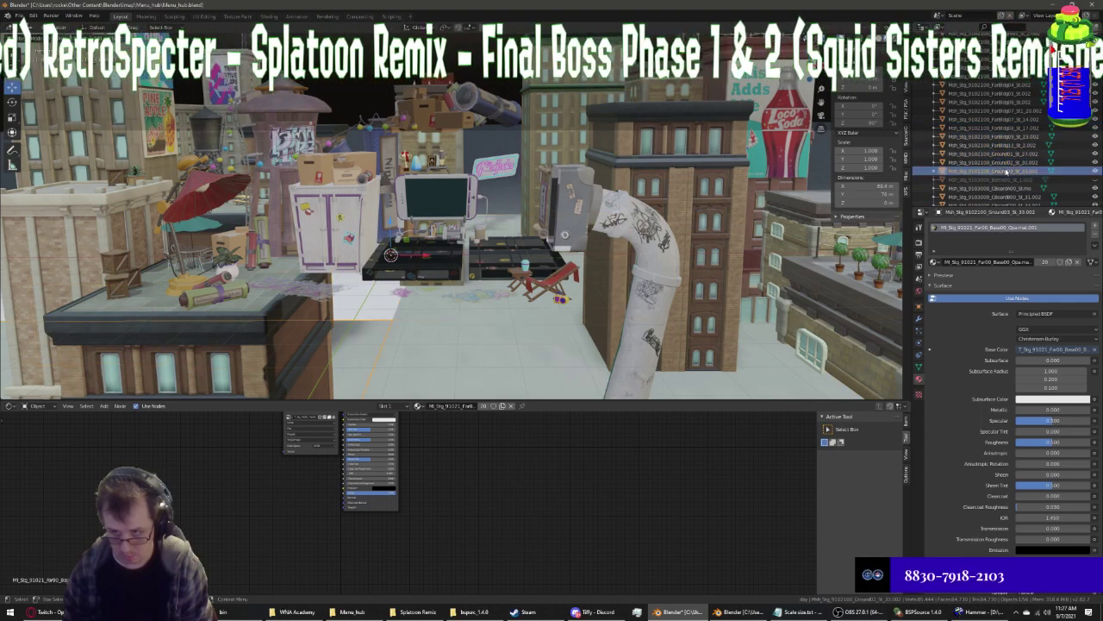
Check the CBoard00 props and hide the surrounding buildings from the viewport
click(1005, 188)
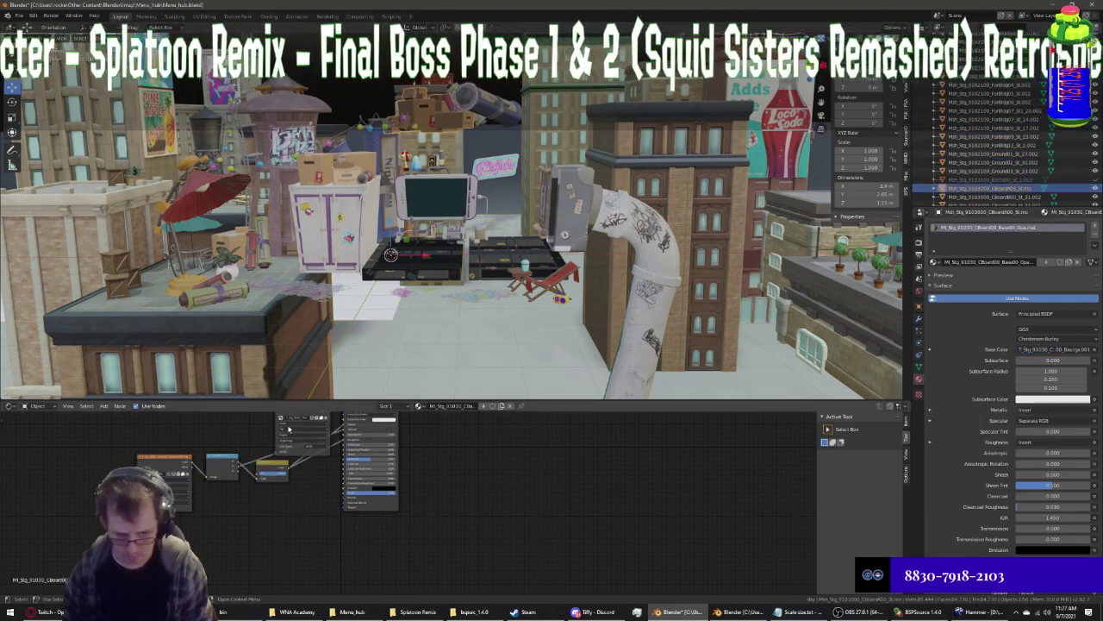
scroll(983, 183, down, 2)
scroll(983, 172, down, 2)
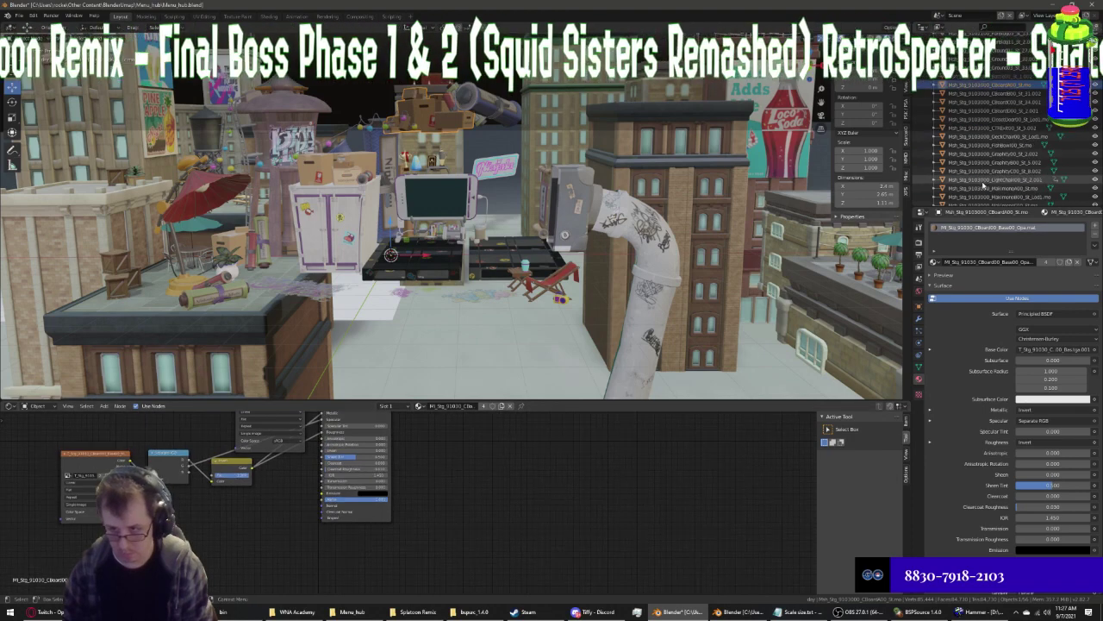
scroll(991, 146, down, 2)
click(1015, 103)
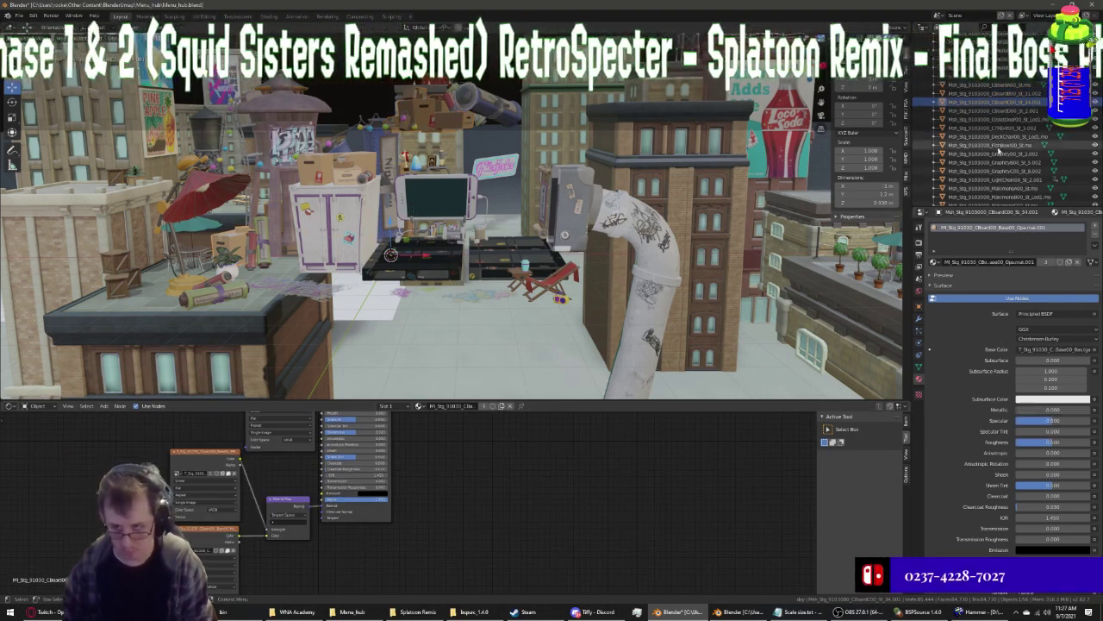
scroll(1034, 163, up, 5)
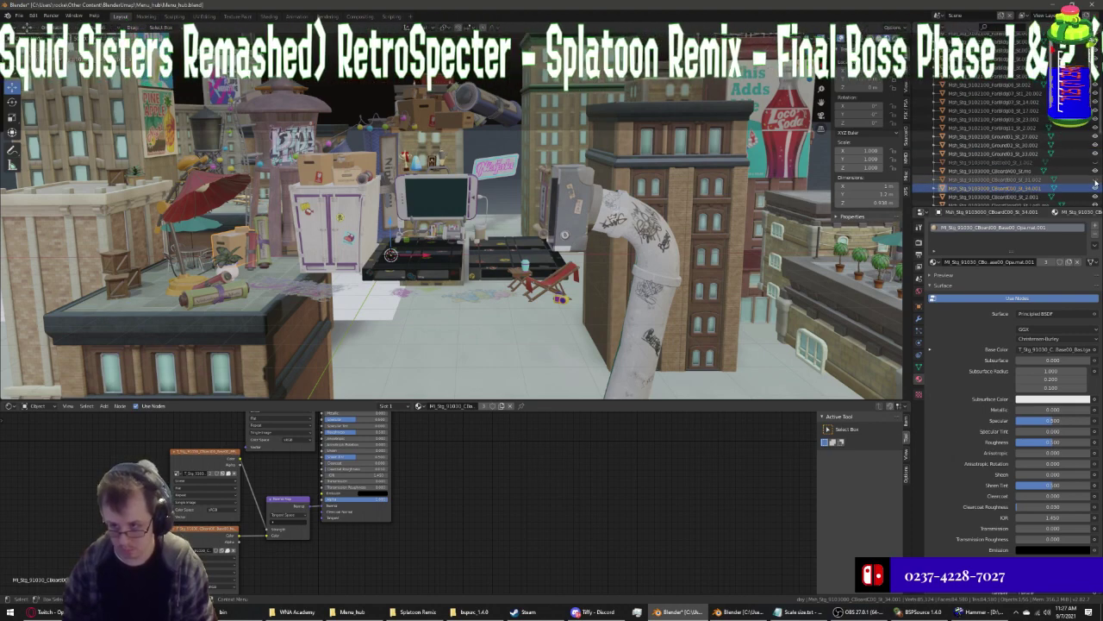
click(1096, 184)
scroll(1096, 168, up, 2)
Hide the brick buildings on both sides and bring the closet's node tree into view
click(1097, 152)
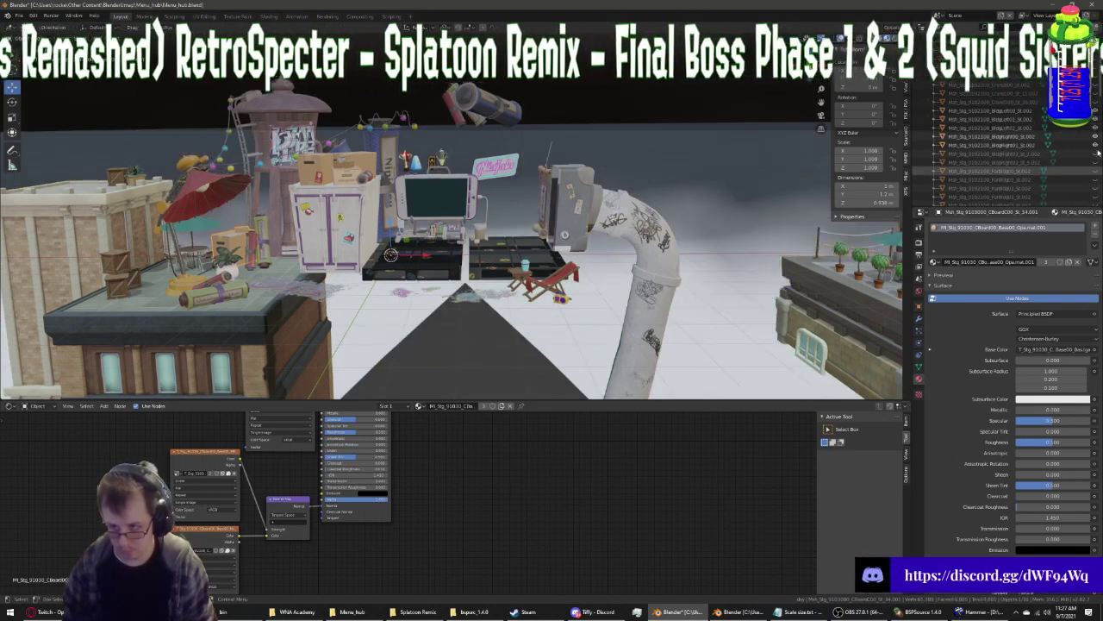
click(1097, 152)
scroll(1020, 158, up, 5)
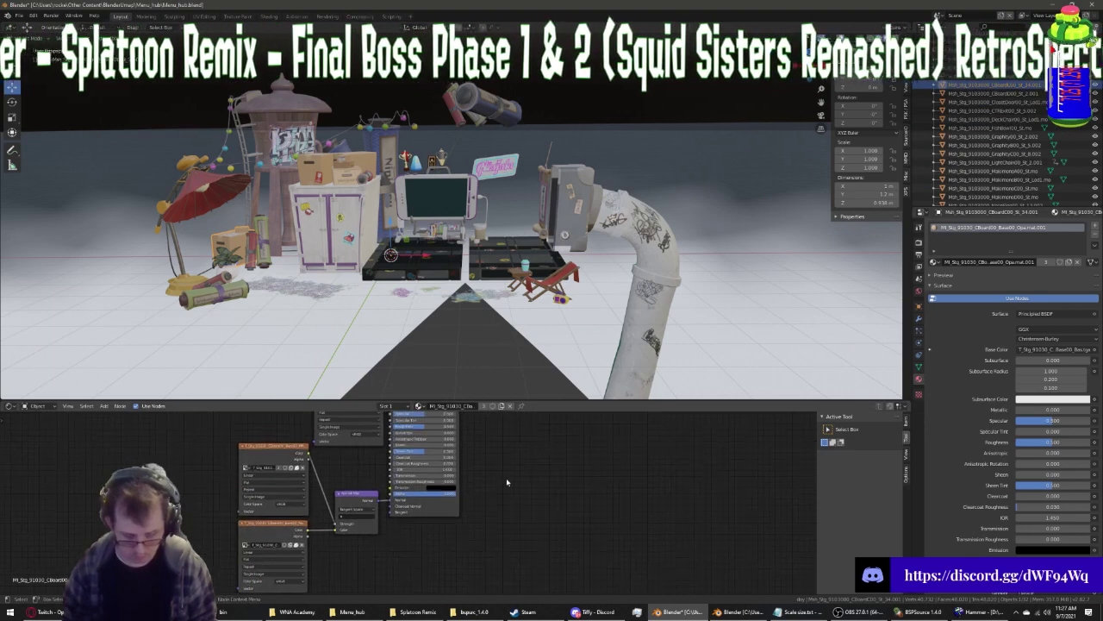
middle_drag(390, 552, 455, 557)
scroll(455, 557, down, 1)
Wire the closet image texture's Color into the Principled BSDF Base Color, then check the next object's material
click(431, 483)
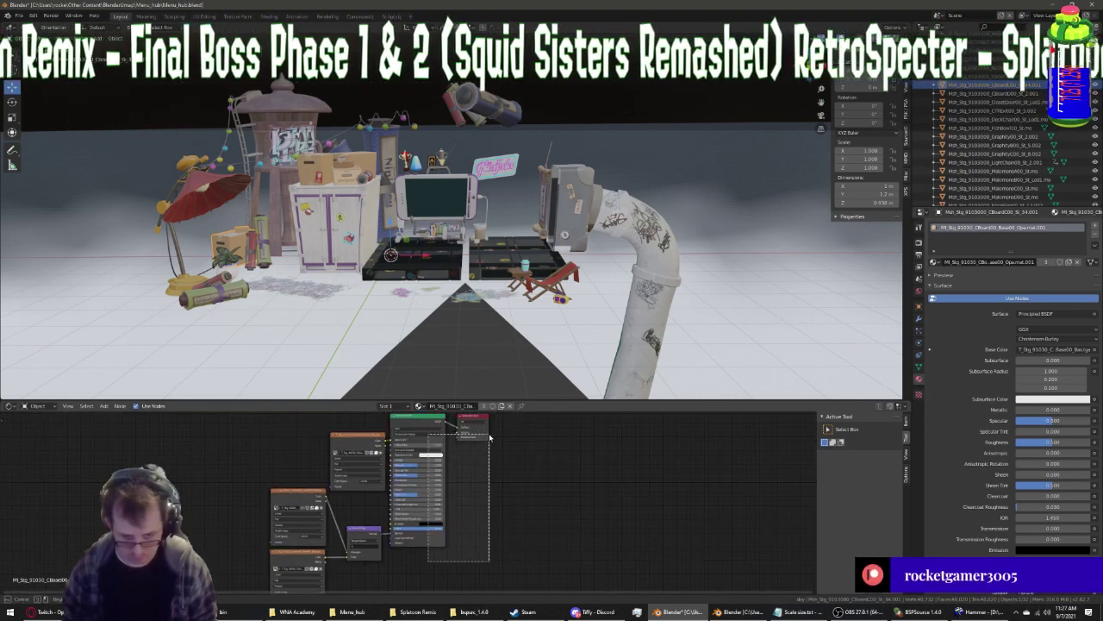
key(x)
key(ctrl+z)
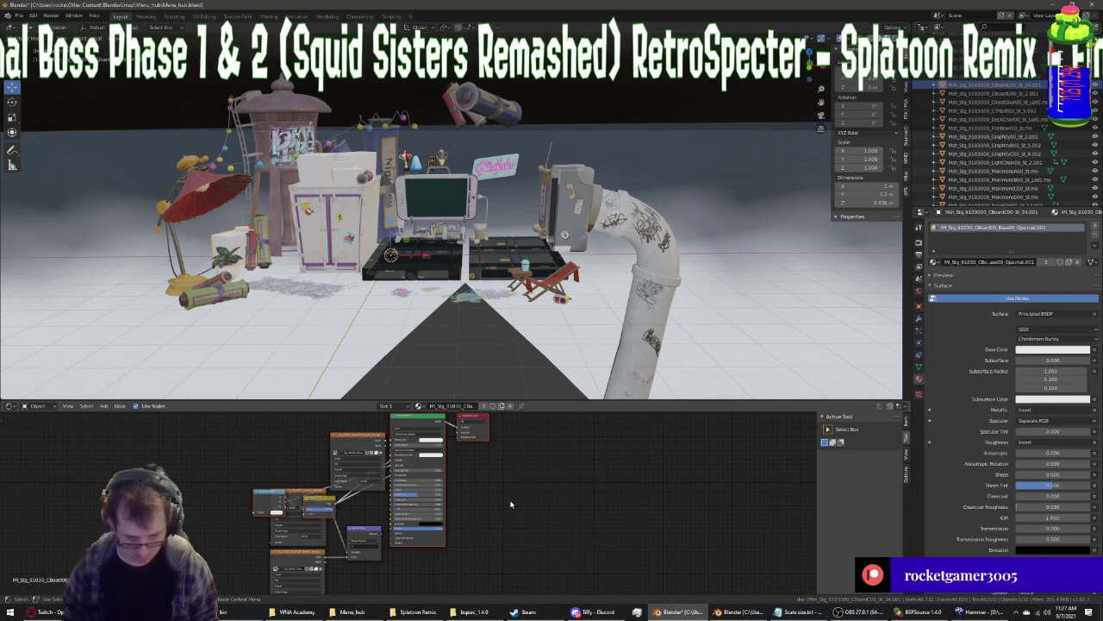
scroll(297, 493, up, 1)
scroll(297, 493, up, 1)
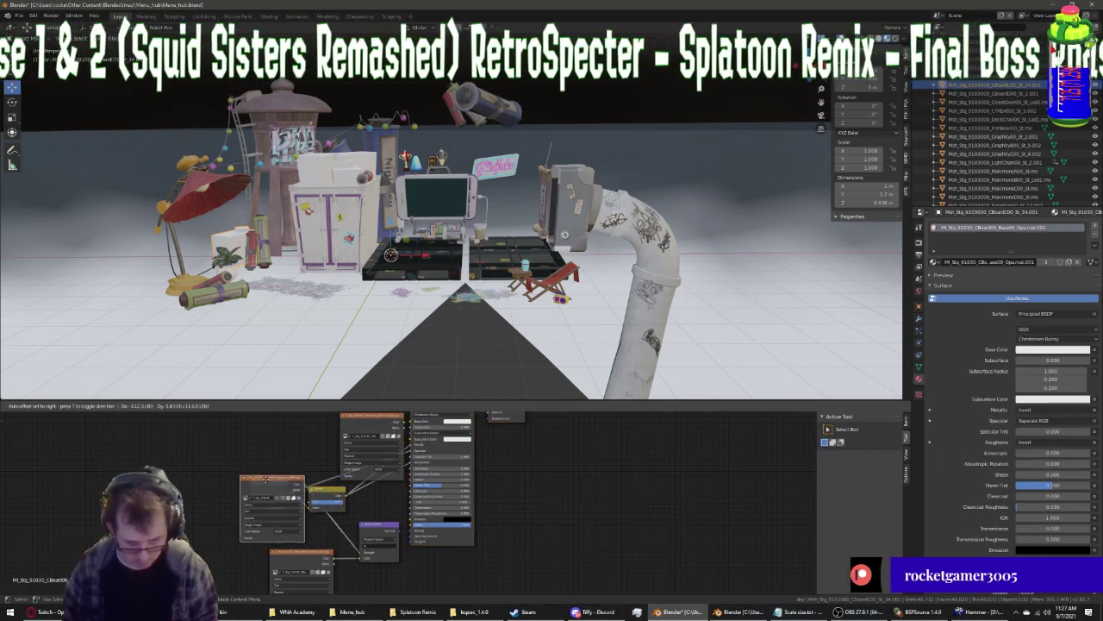
drag(298, 493, 226, 492)
drag(358, 556, 344, 542)
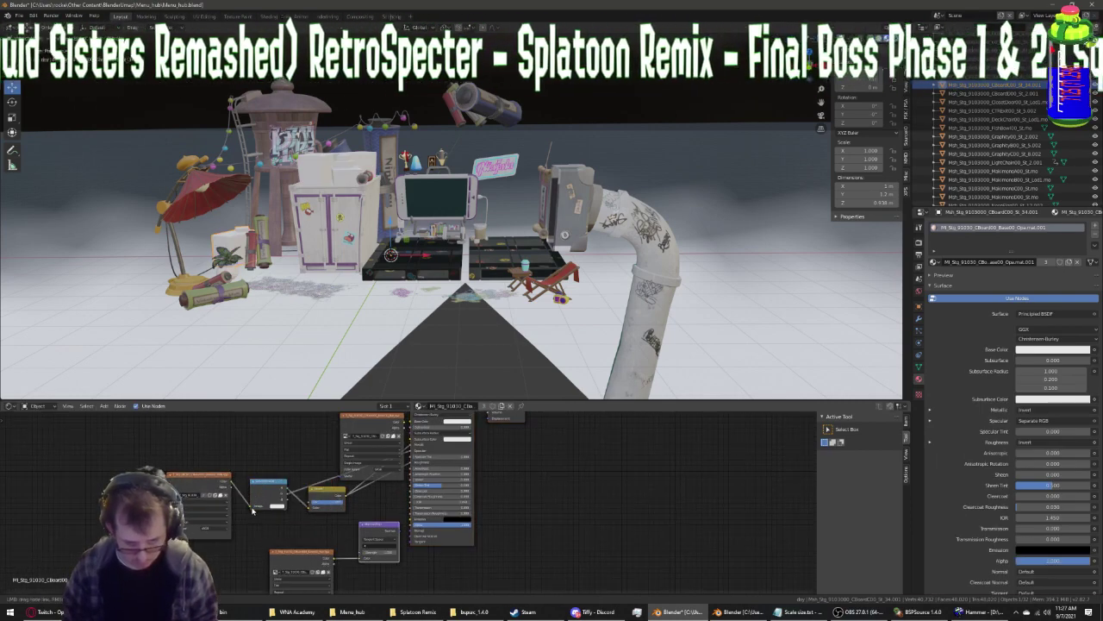
drag(253, 510, 406, 534)
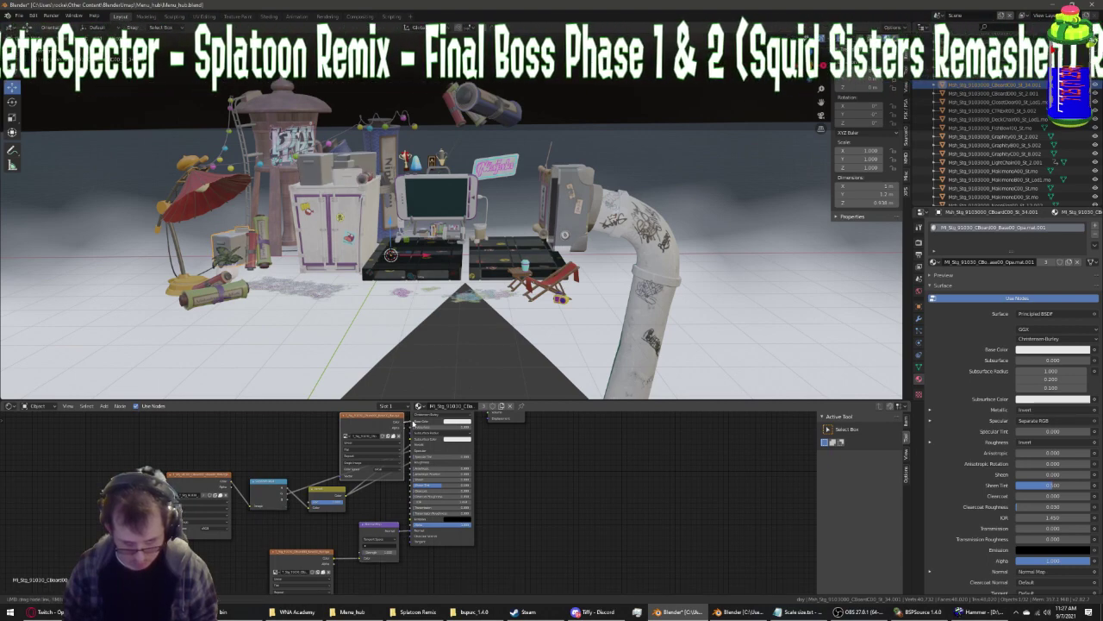
drag(412, 425, 413, 426)
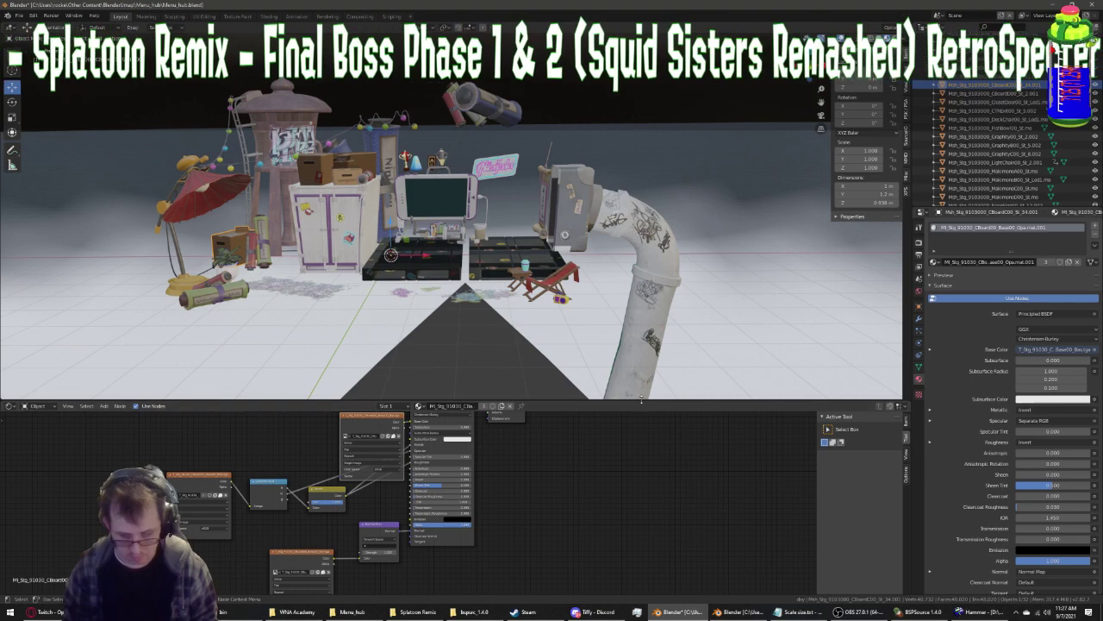
click(999, 93)
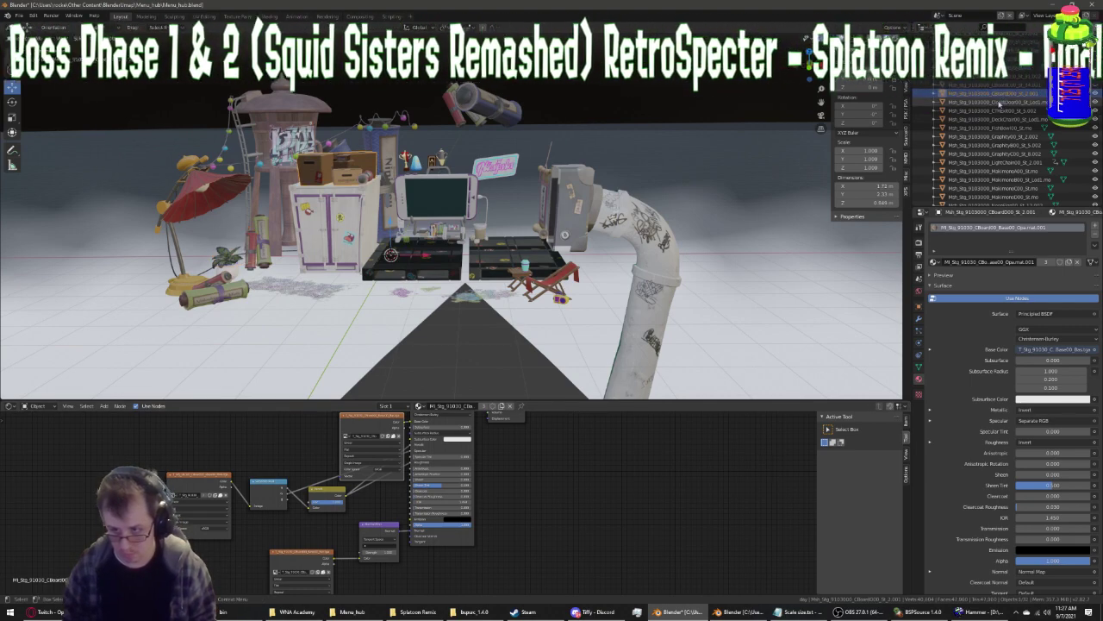
click(1000, 102)
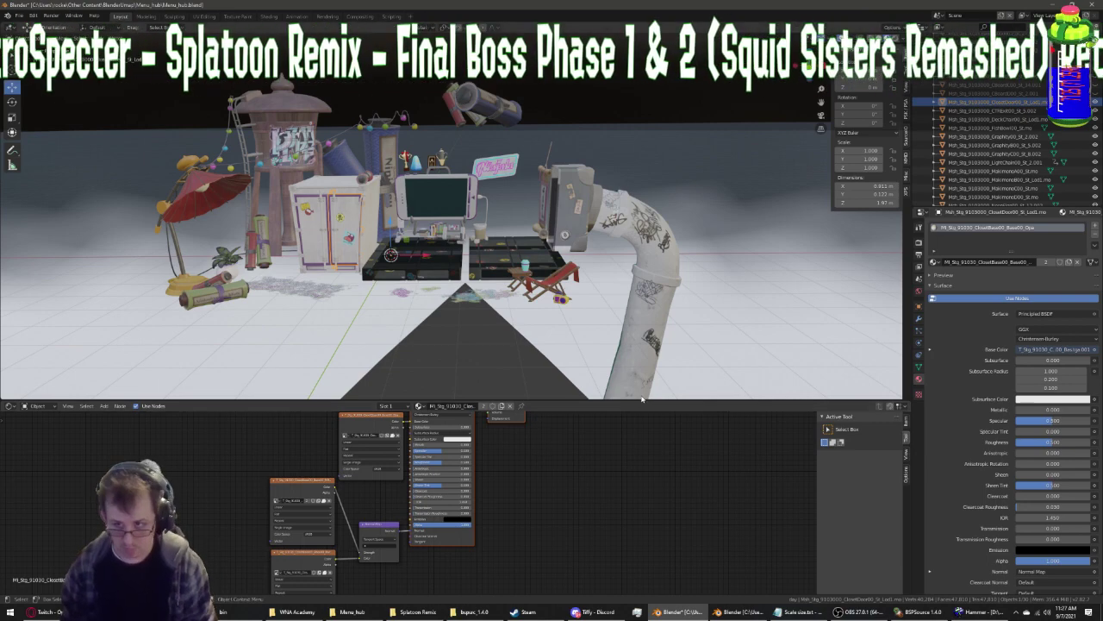
Paste the Separate RGB and Invert node setup into the closet material
middle_drag(629, 371, 600, 331)
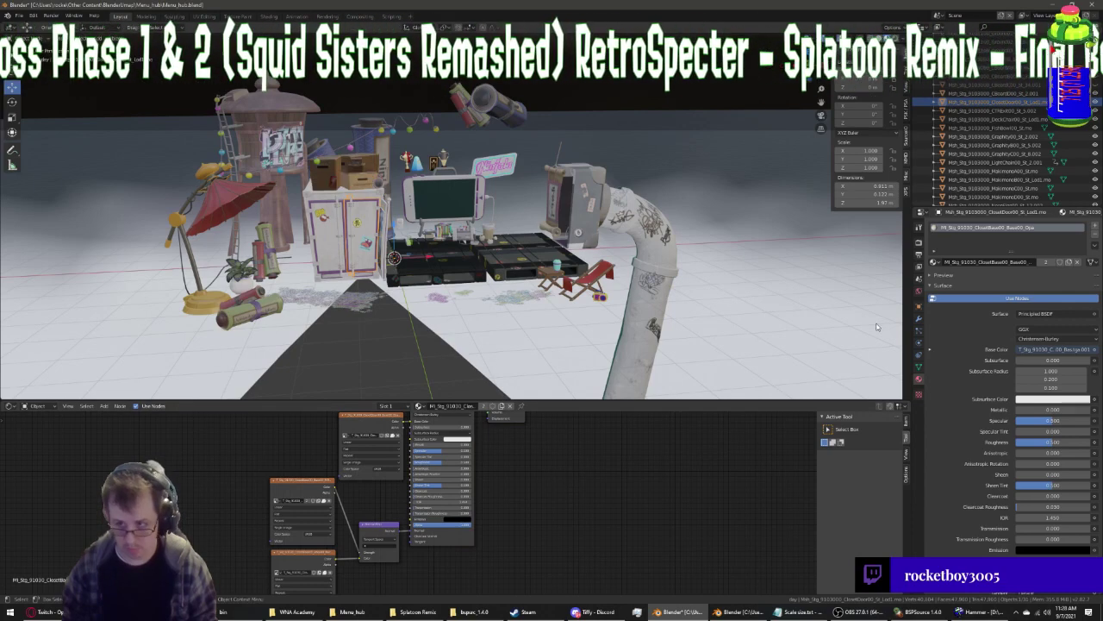
drag(449, 562, 528, 436)
key(ctrl+z)
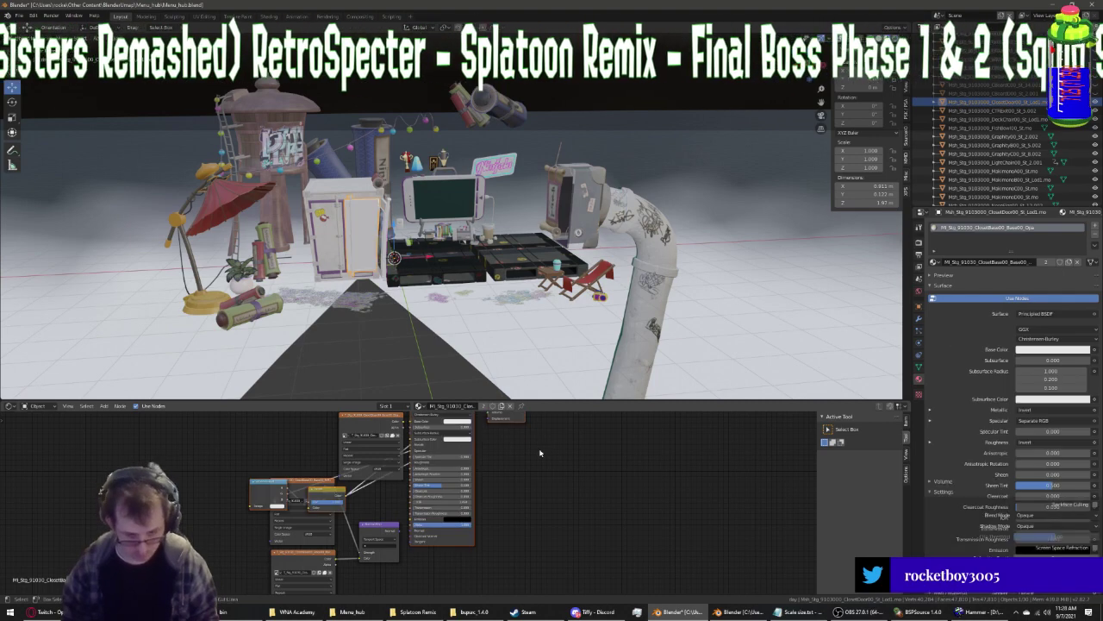
Link the texture's Color to Base Color, then show the container prop's material
drag(304, 485, 226, 490)
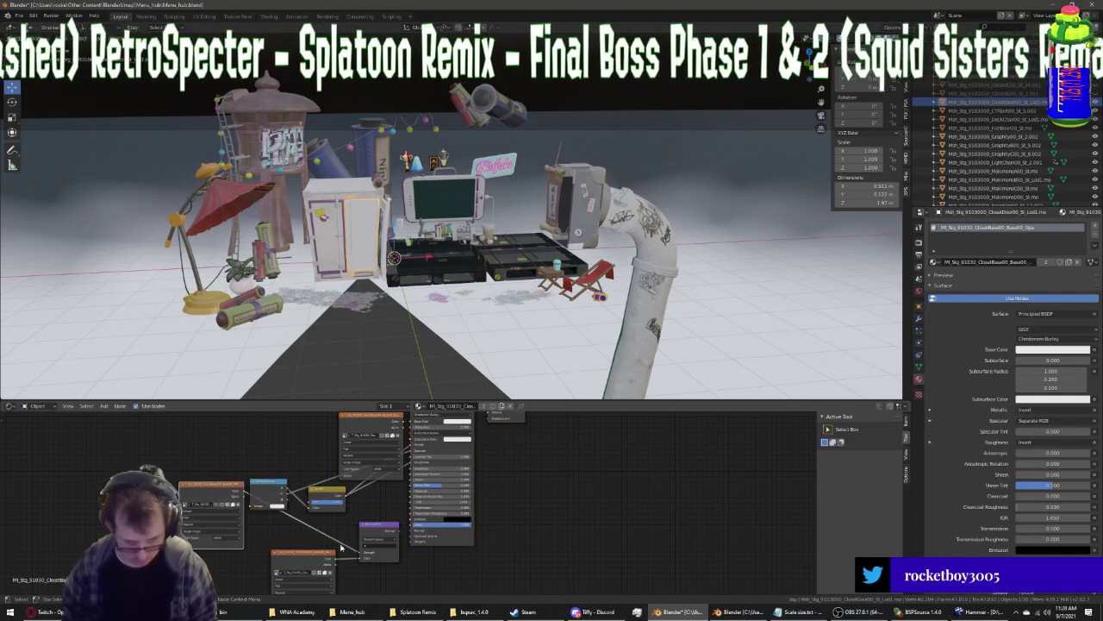
drag(330, 543, 327, 541)
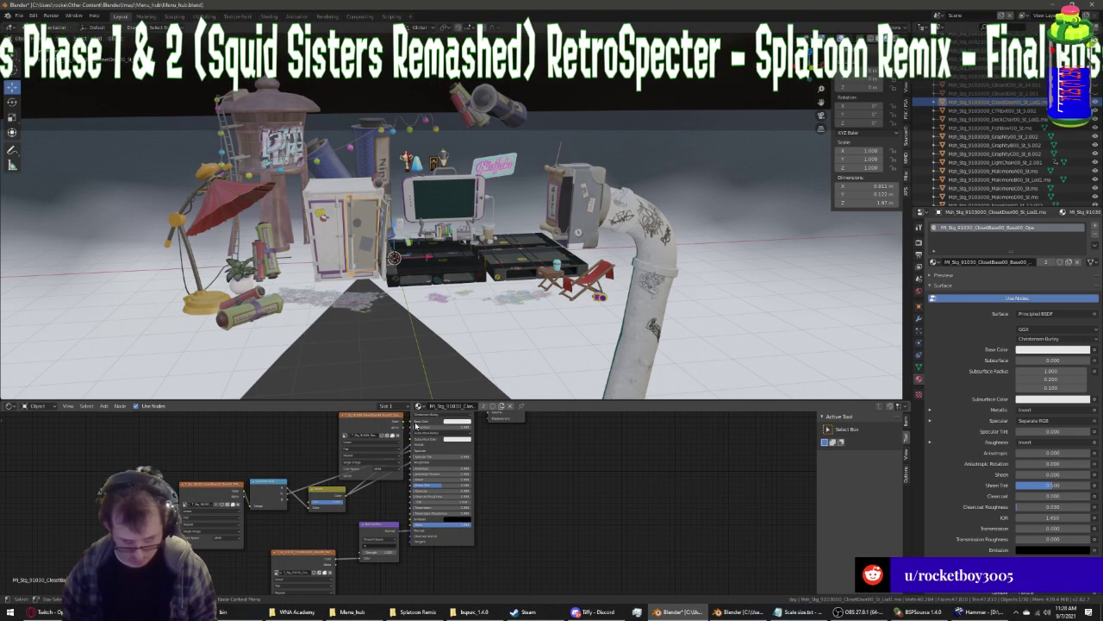
drag(398, 527, 412, 425)
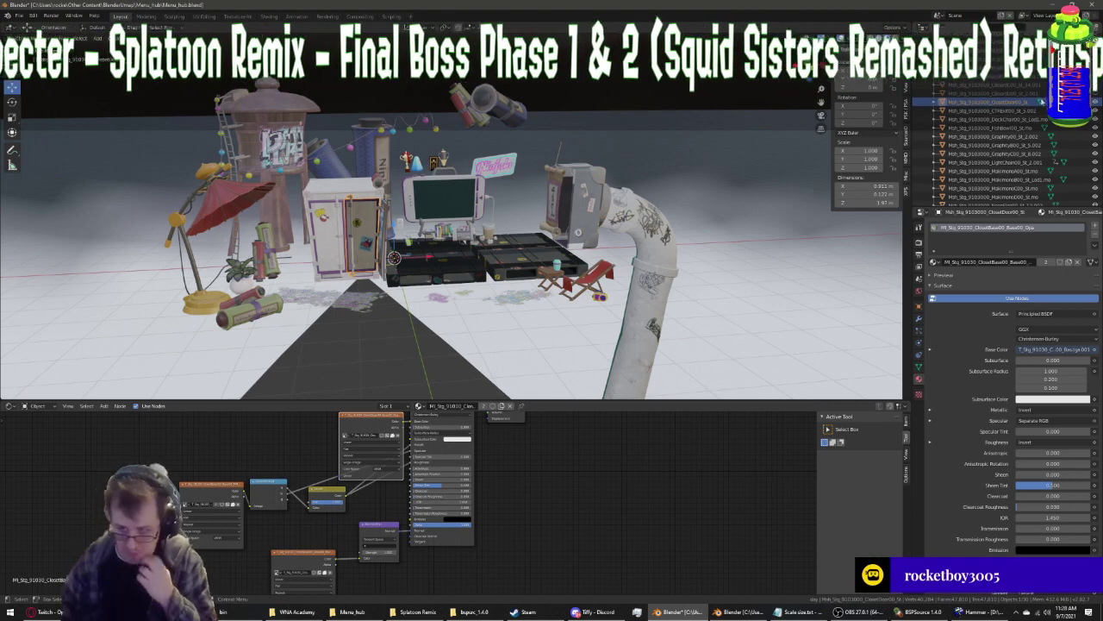
click(1034, 111)
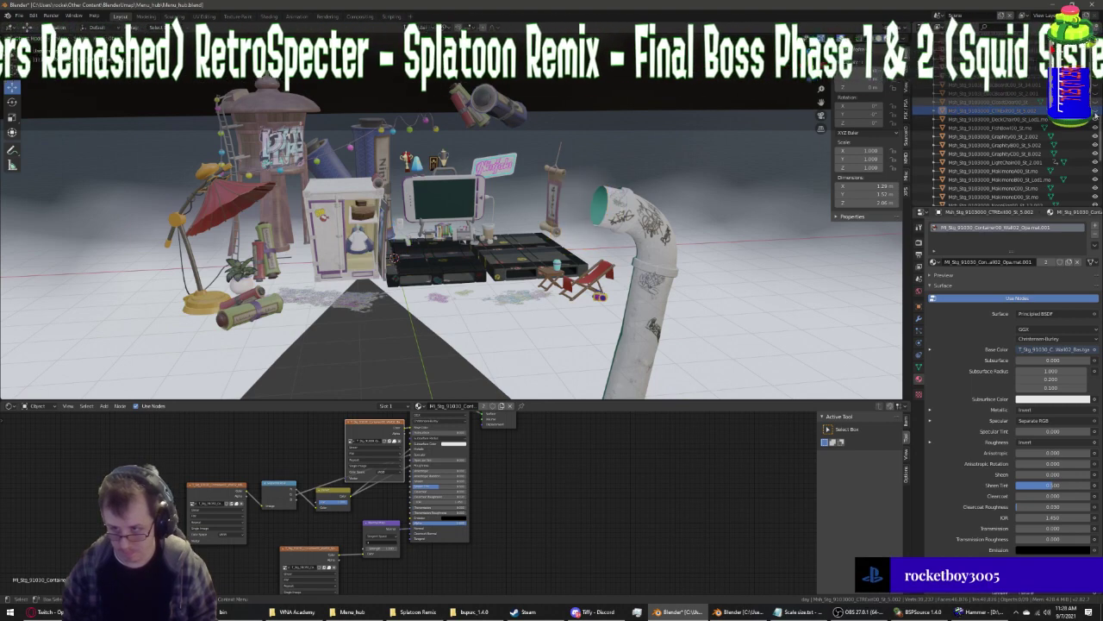
Select the deck chair and frame its Plastic material's node tree
click(1047, 120)
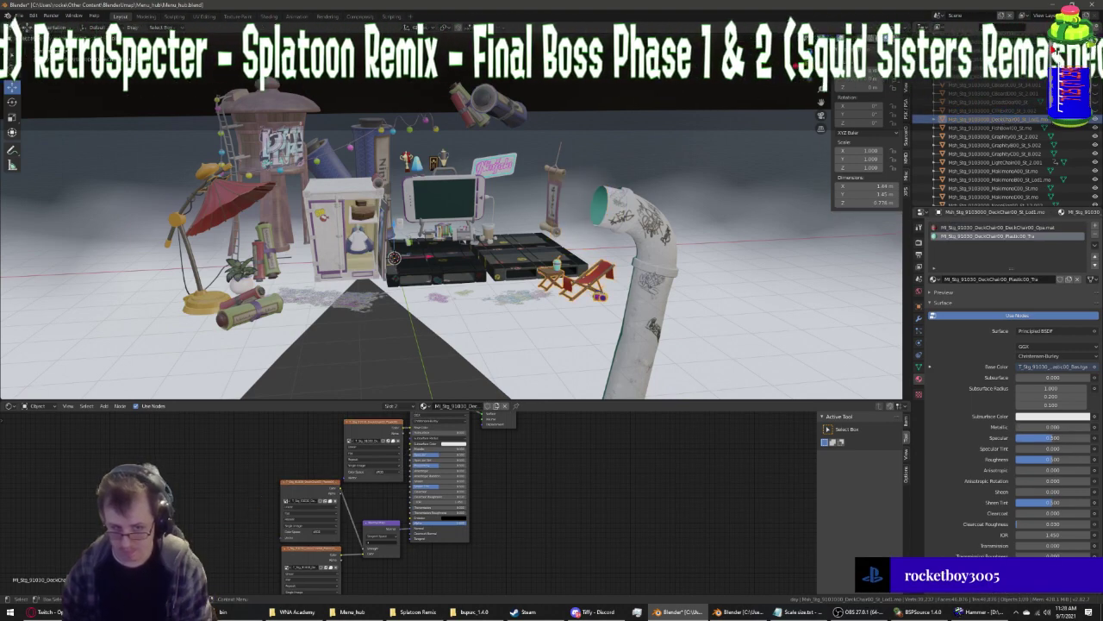
mouse_move(638, 190)
middle_down()
mouse_move(684, 179)
mouse_move(523, 138)
mouse_move(711, 198)
mouse_move(655, 203)
mouse_move(733, 140)
mouse_move(603, 258)
middle_up()
scroll(616, 207, up, 5)
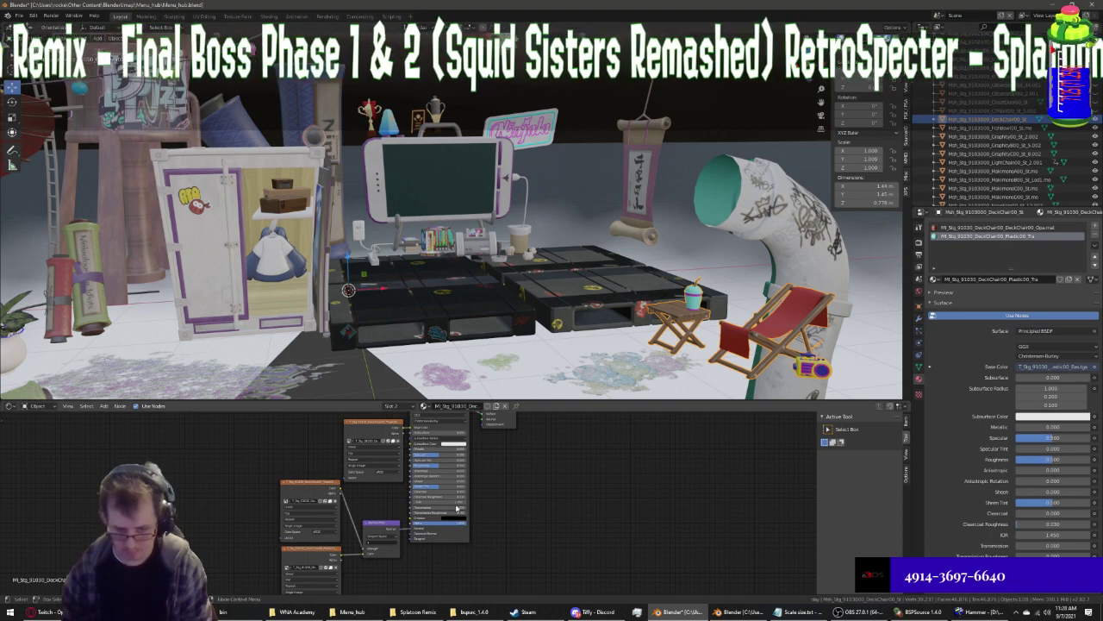
key(Home)
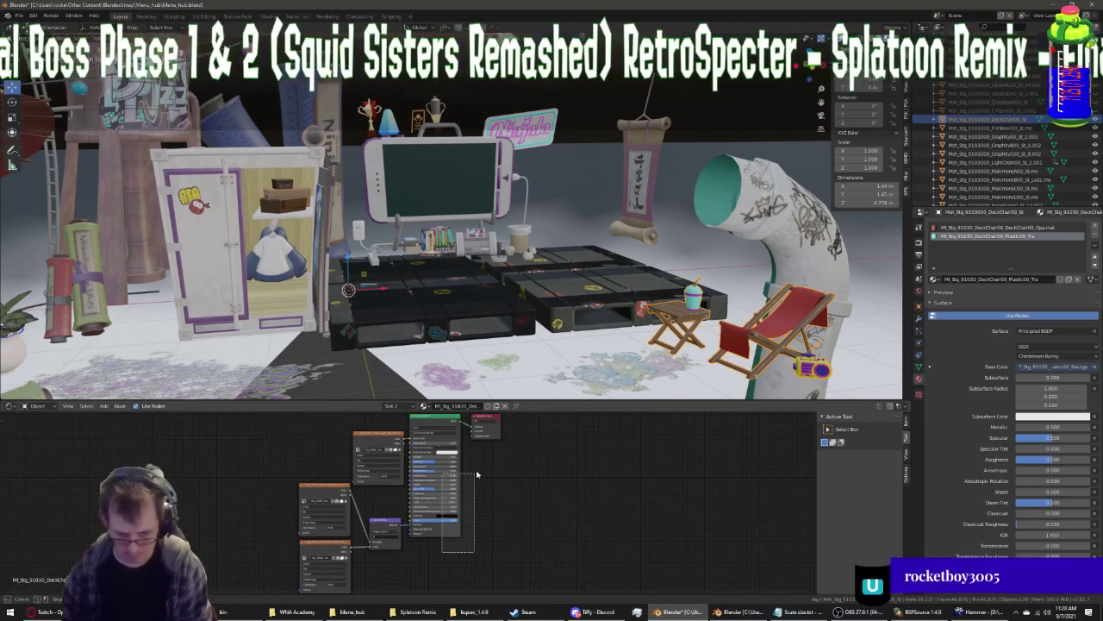
Replace the Plastic BSDF and Output with the pasted Separate RGB and Invert setup, then rearrange the nodes
drag(470, 547, 515, 436)
key(x)
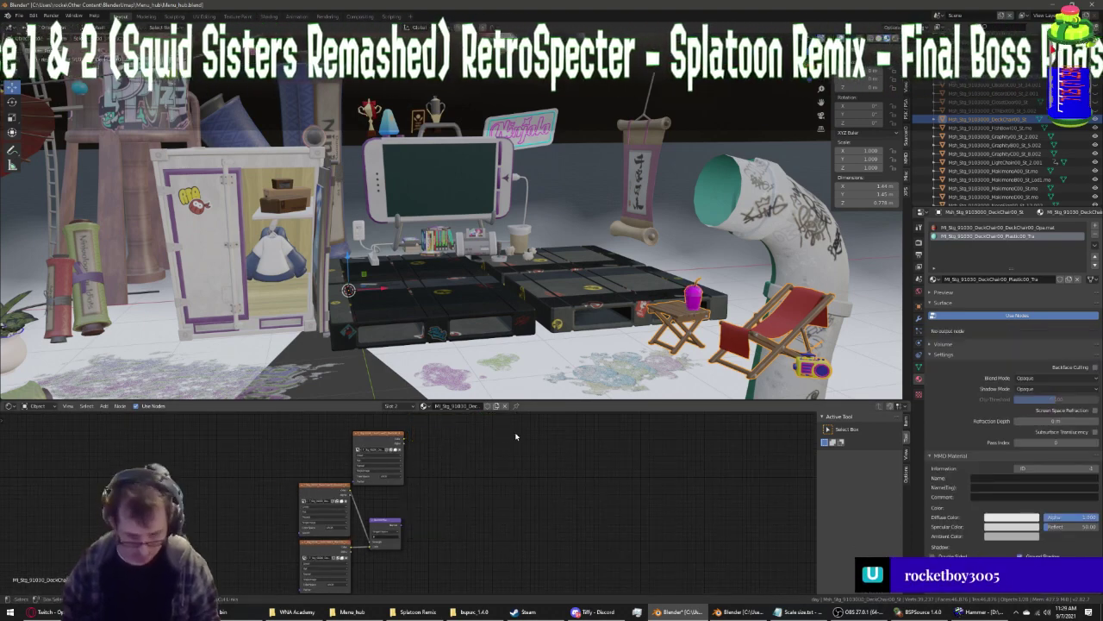
key(ctrl+z)
click(398, 527)
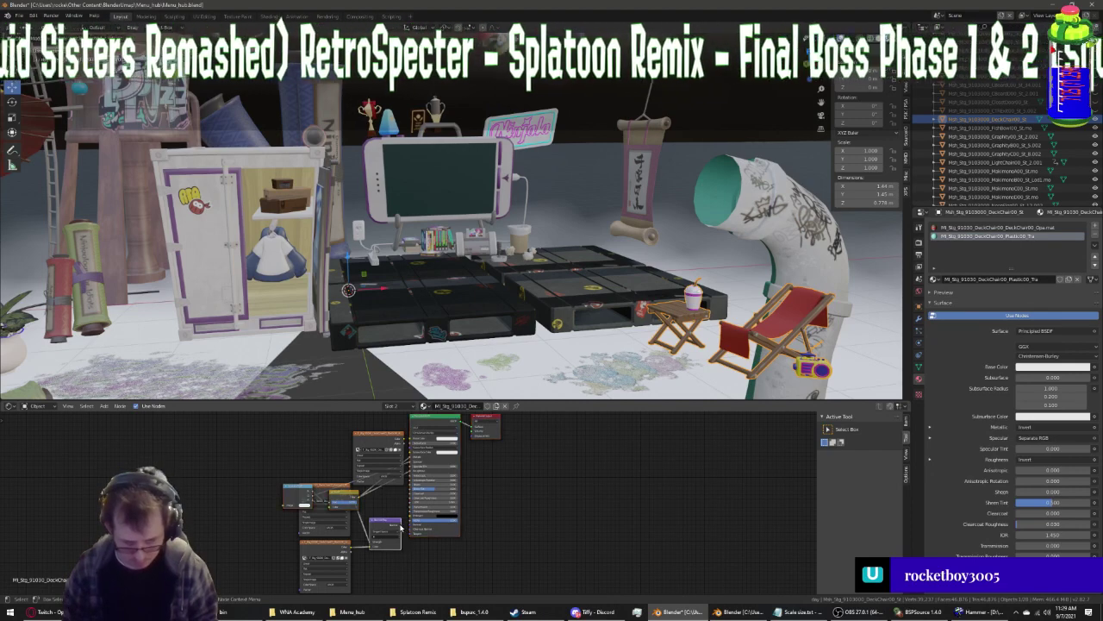
drag(386, 526, 304, 505)
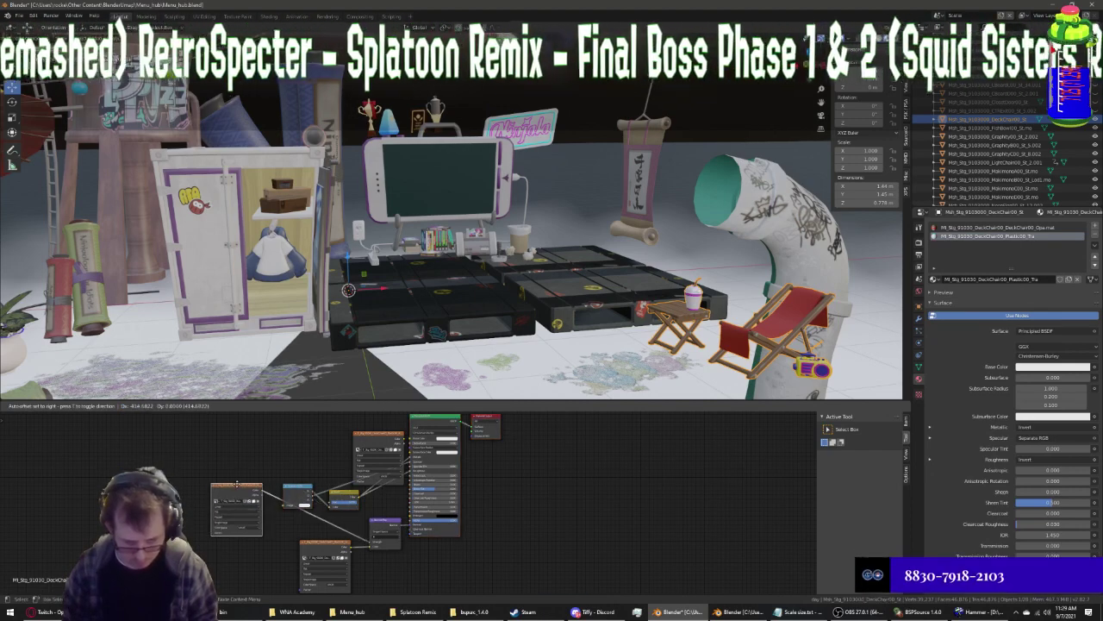
click(375, 546)
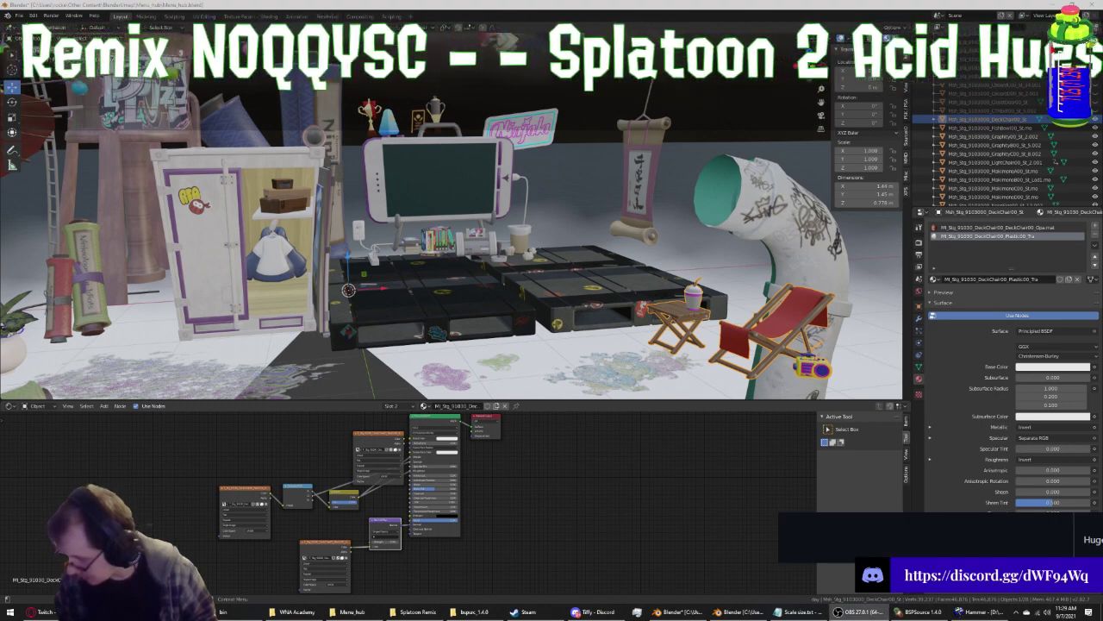
Restore Blender from the desktop and switch to the deck chair's Opa material
key(super+d)
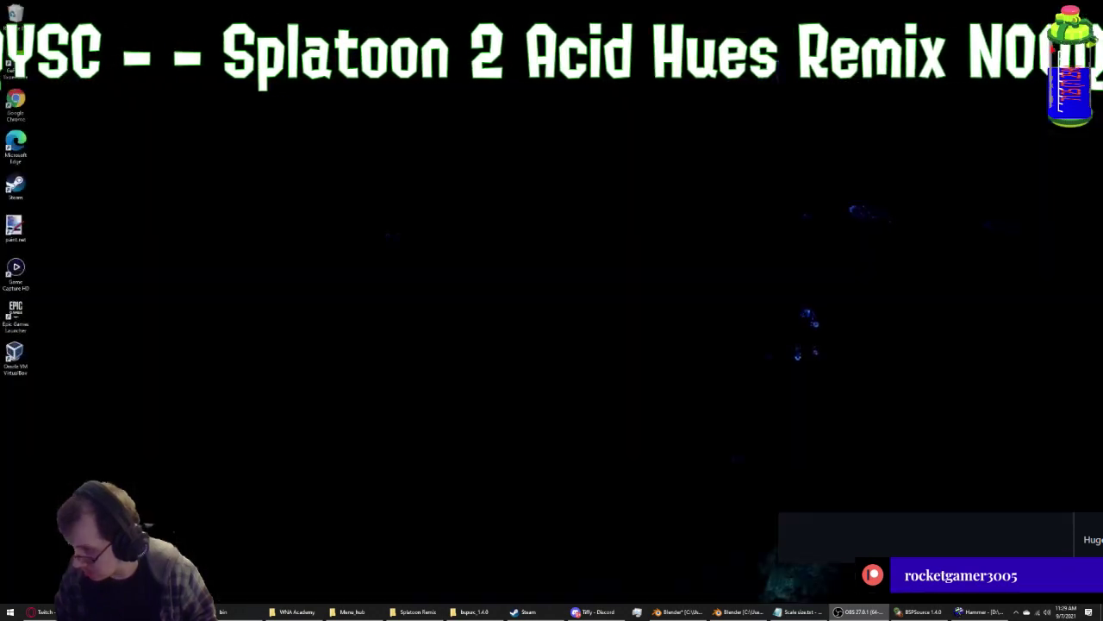
key(super+d)
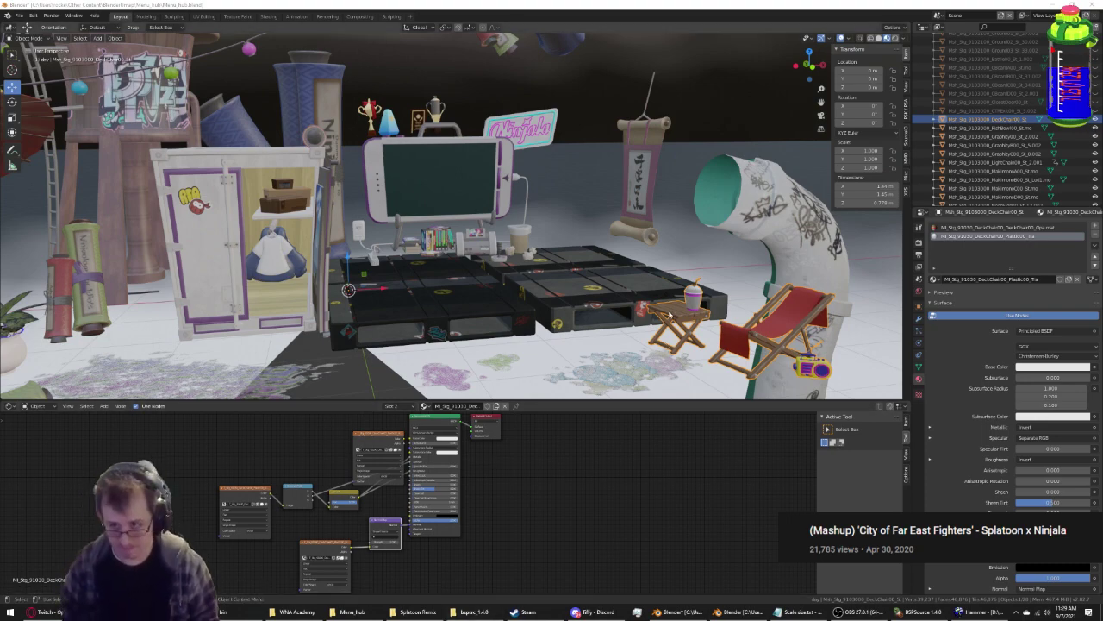
scroll(527, 250, up, 2)
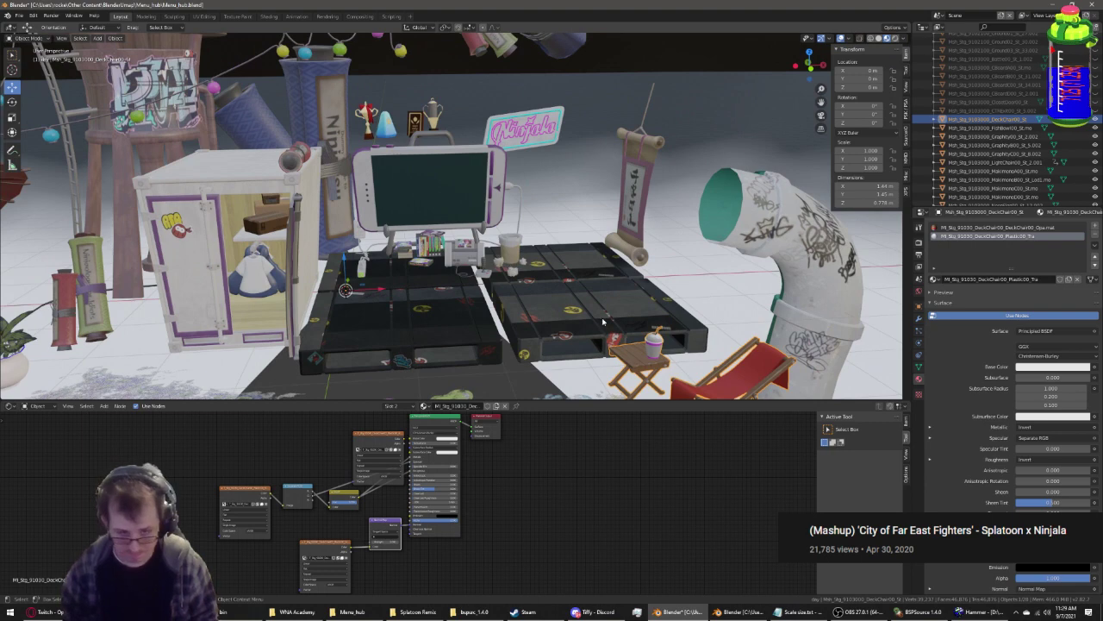
click(1000, 227)
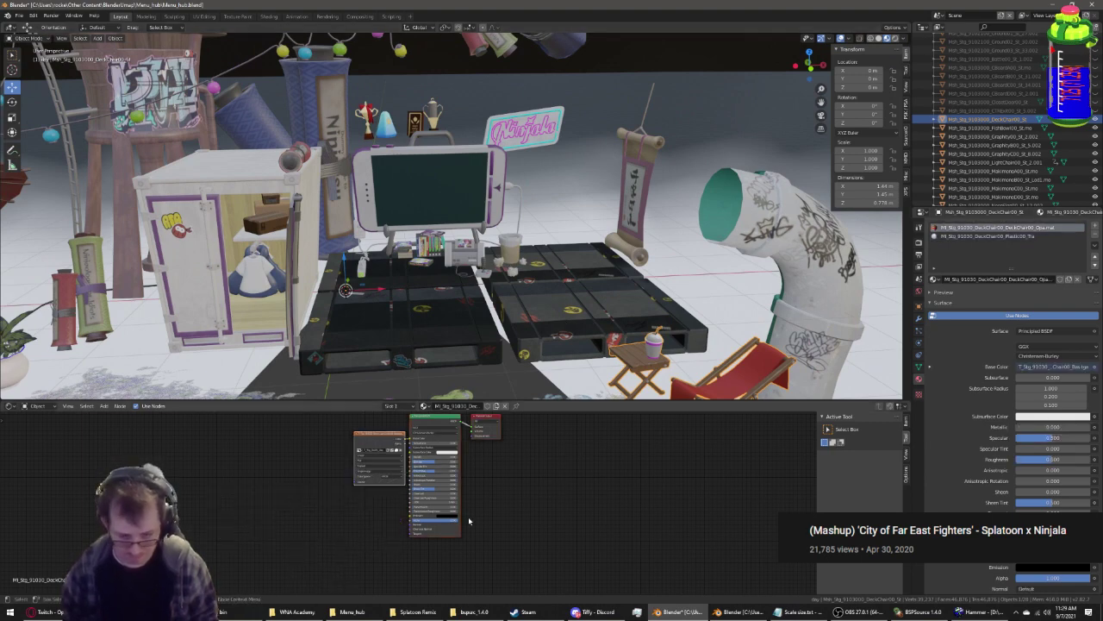
Undo and redo the last node change to relink the base colour texture
scroll(379, 466, up, 3)
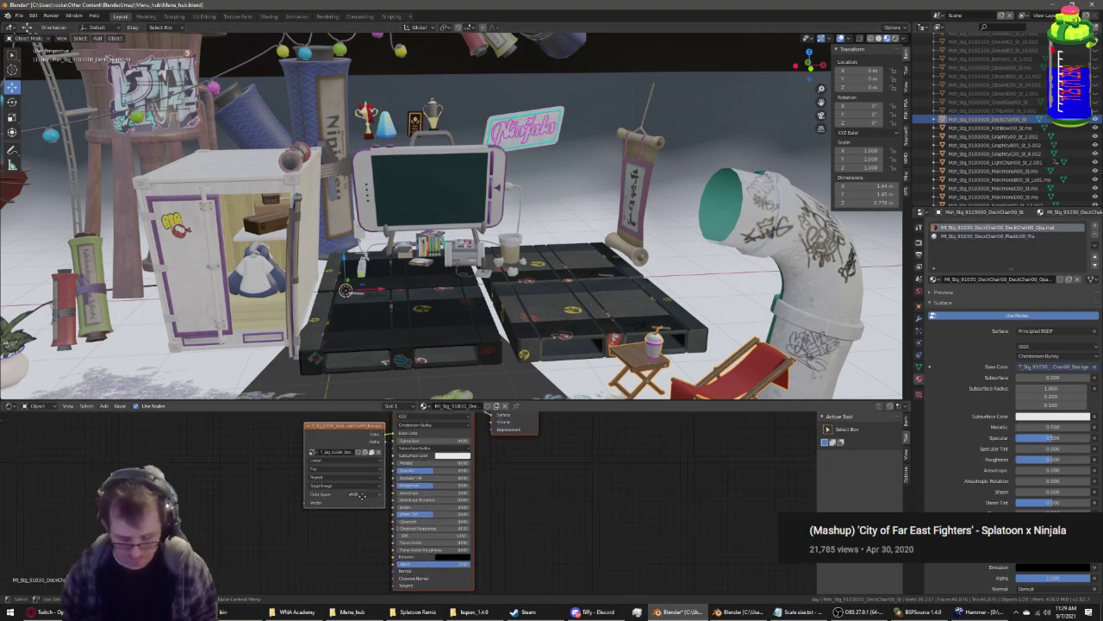
scroll(363, 499, down, 1)
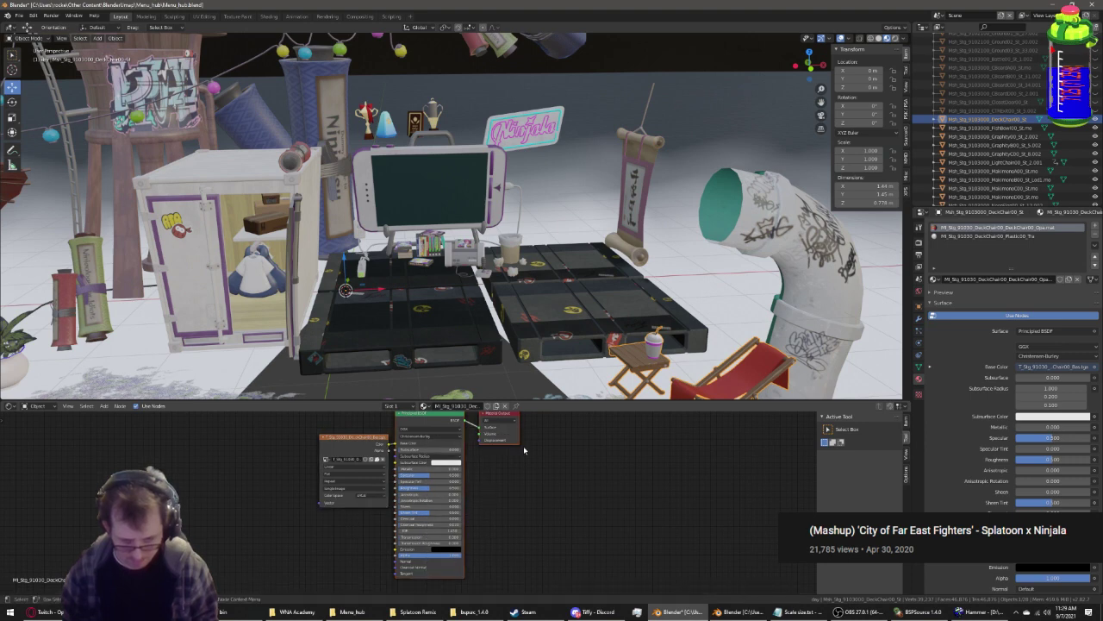
key(ctrl+z)
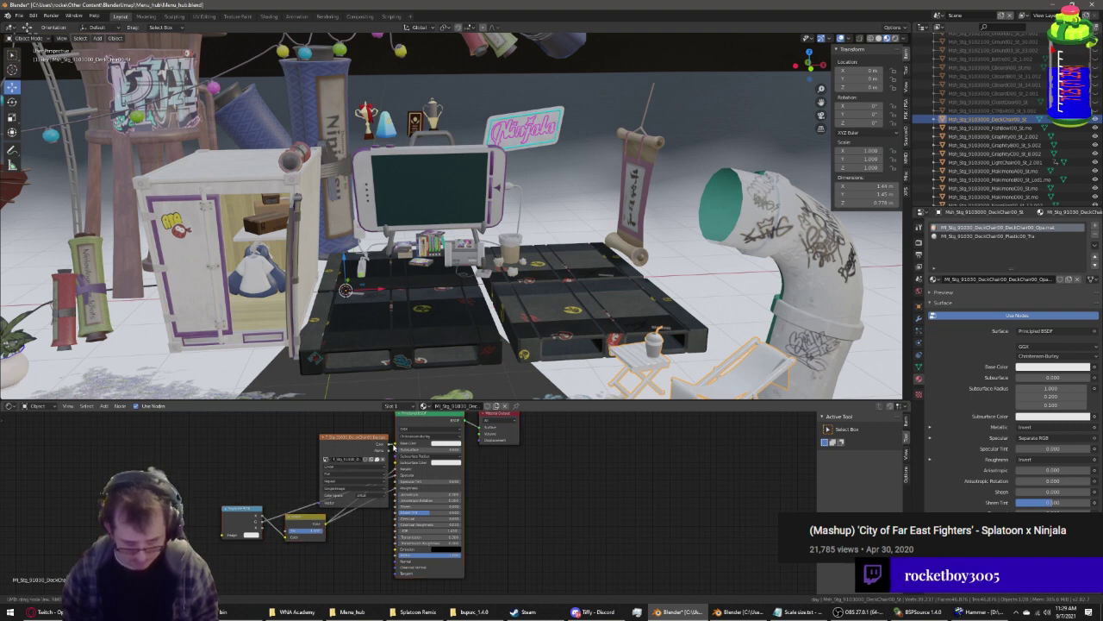
key(ctrl+shift+z)
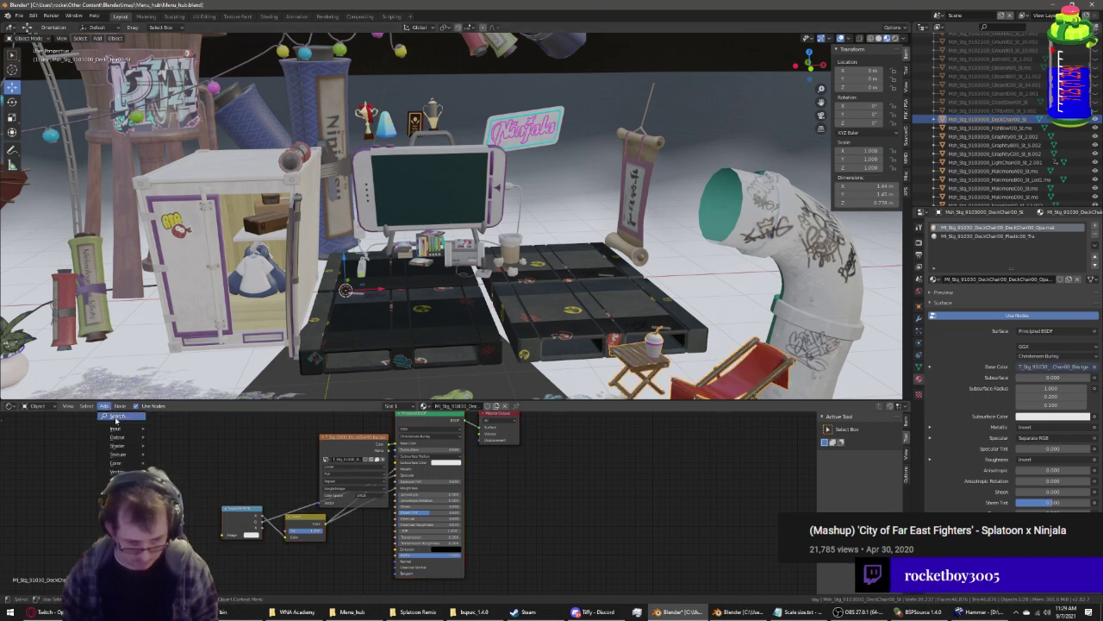
Add an Image Texture node loaded with the deck chair's MRE texture image
click(183, 502)
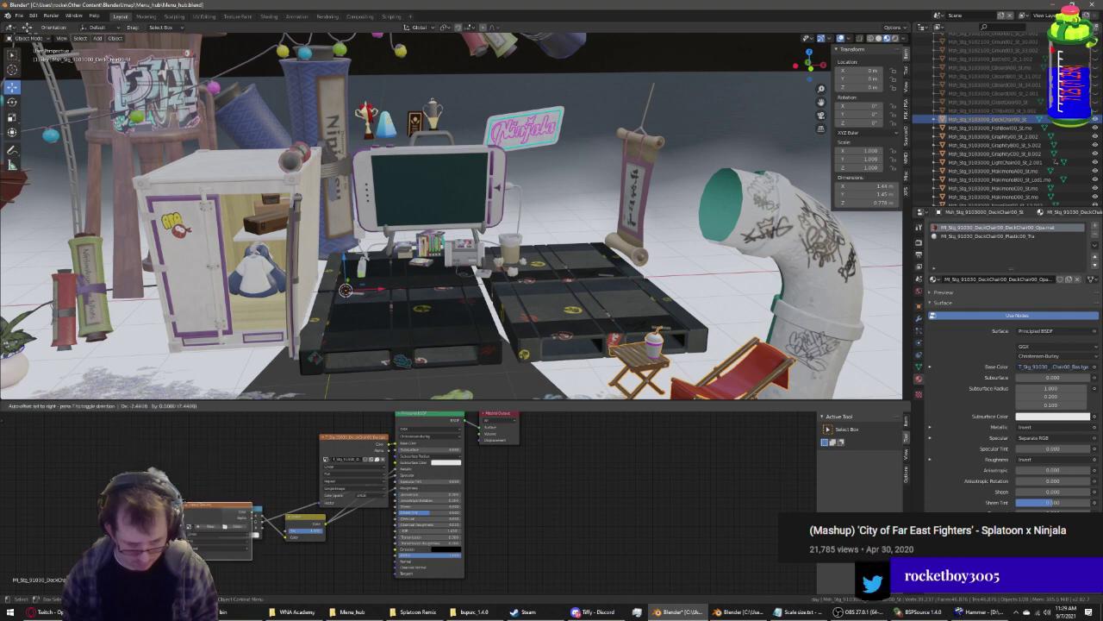
click(245, 521)
click(251, 534)
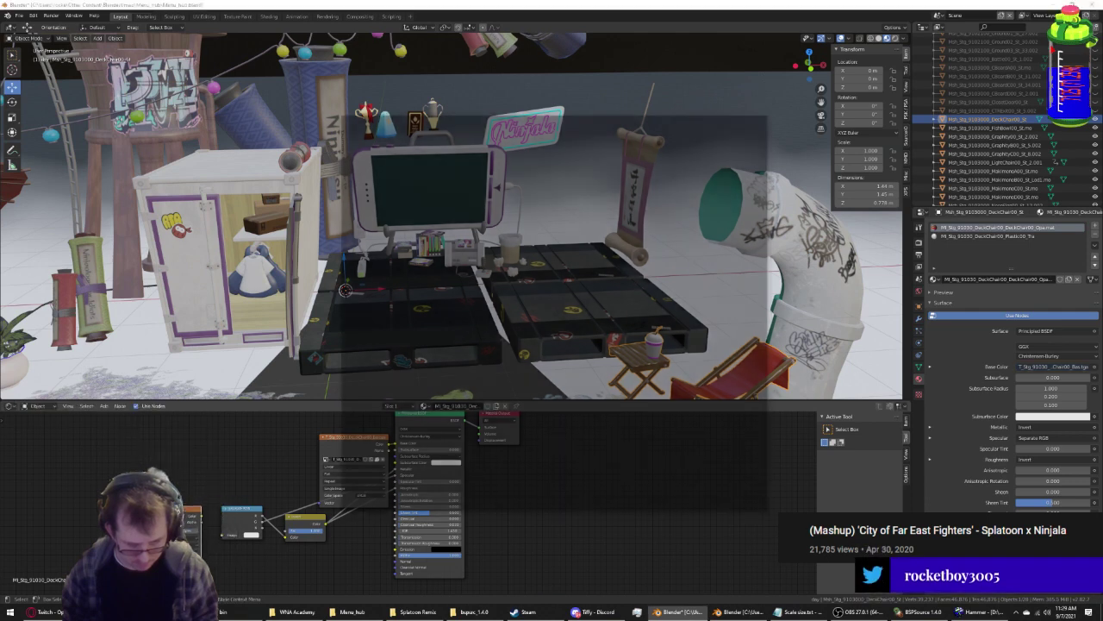
click(359, 316)
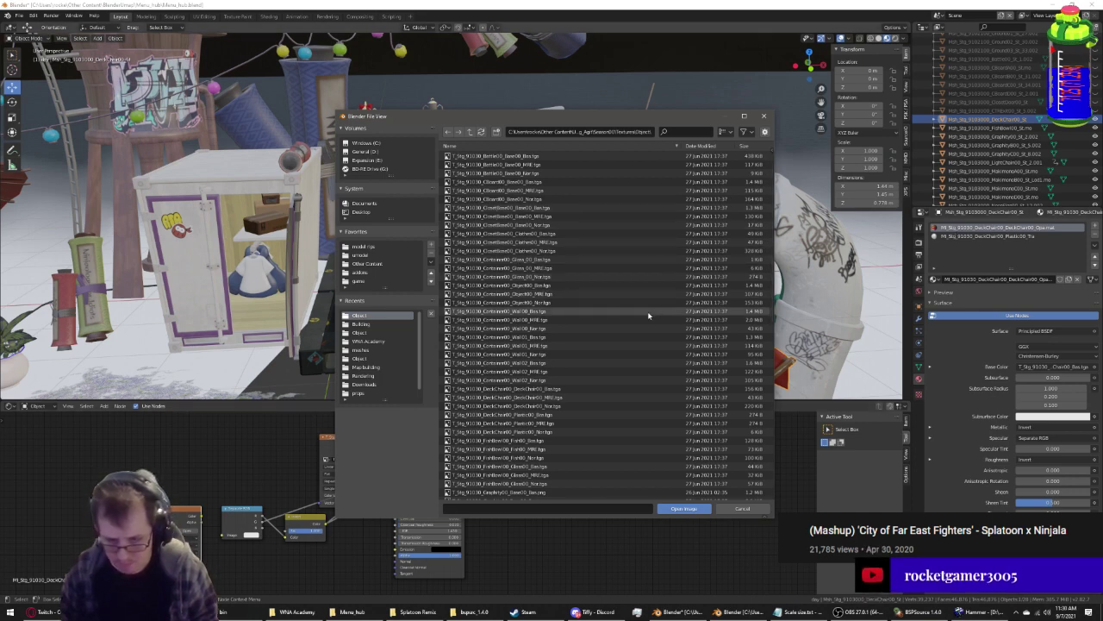
double_click(555, 400)
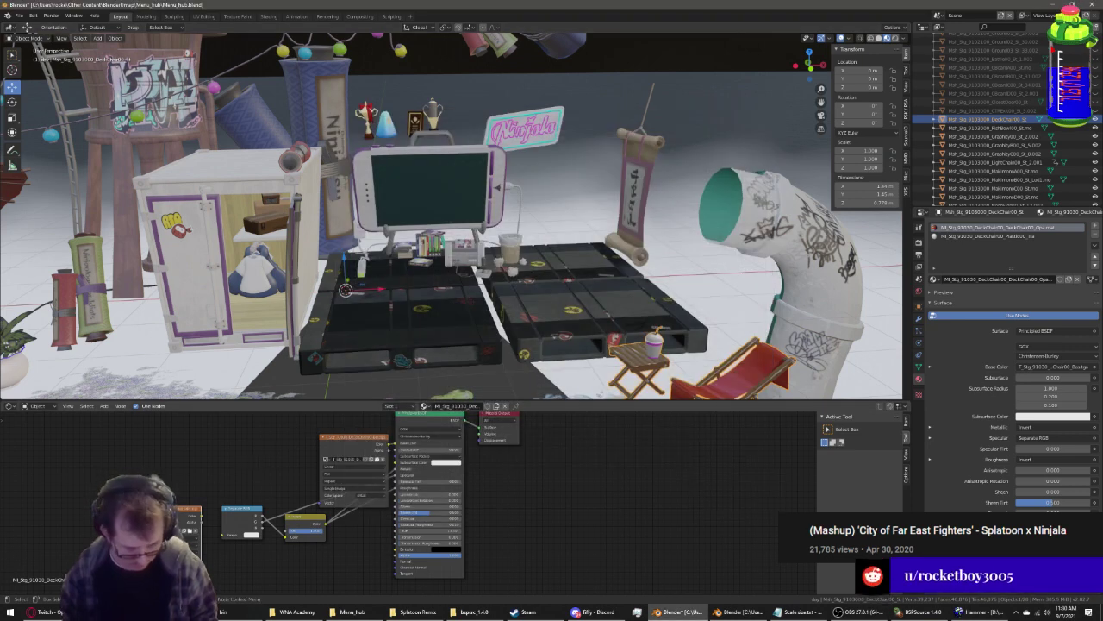
Add a Normal Map node below the Principled BSDF
click(87, 406)
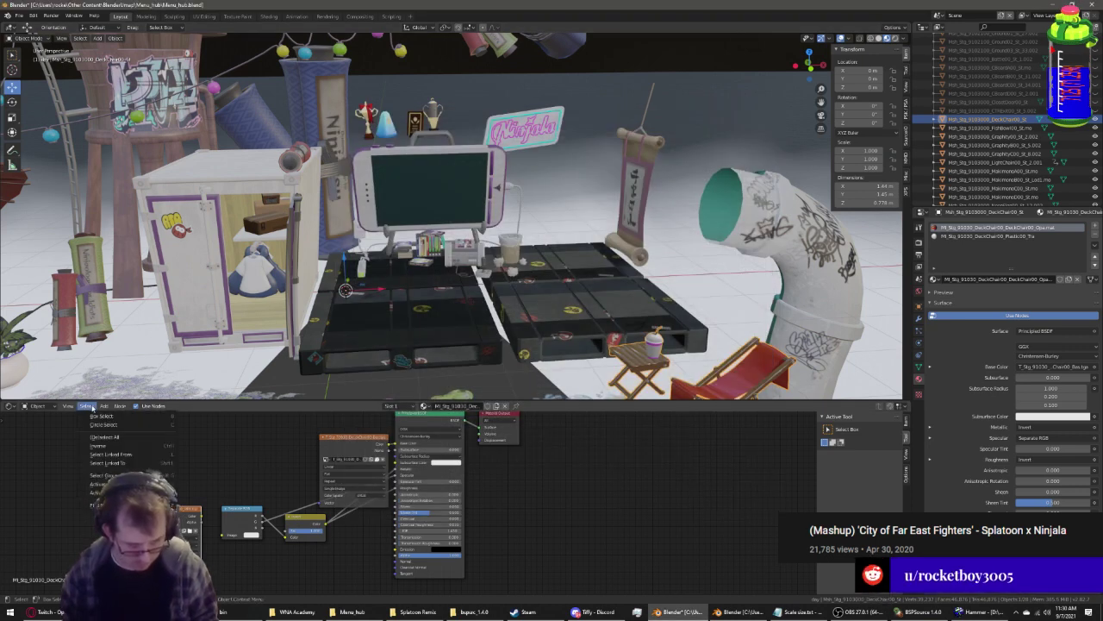
click(104, 406)
mouse_move(121, 455)
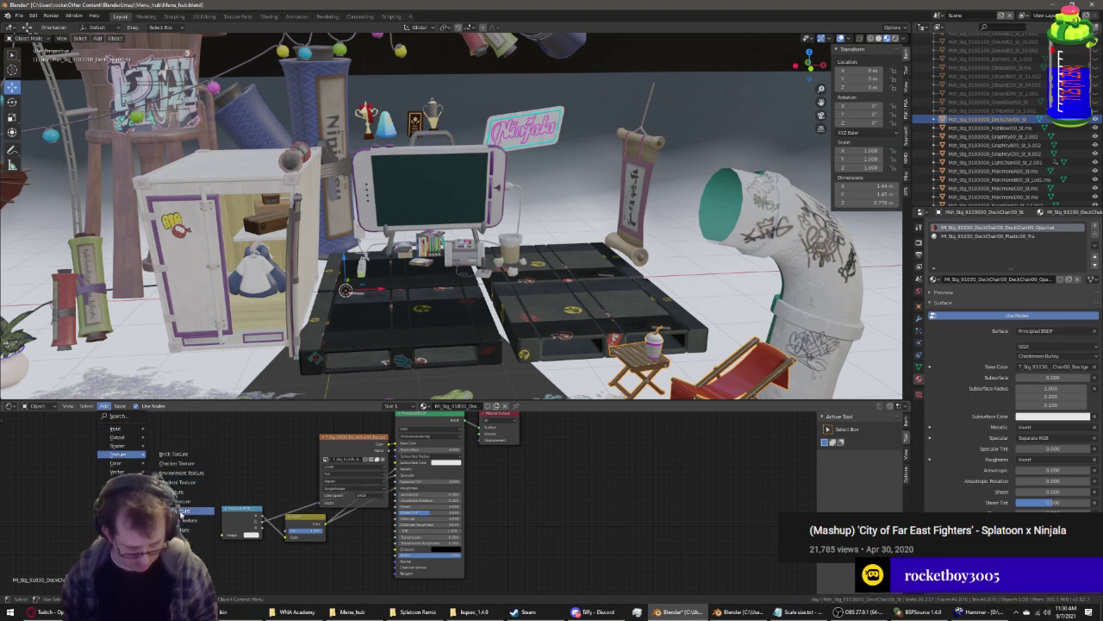
click(183, 510)
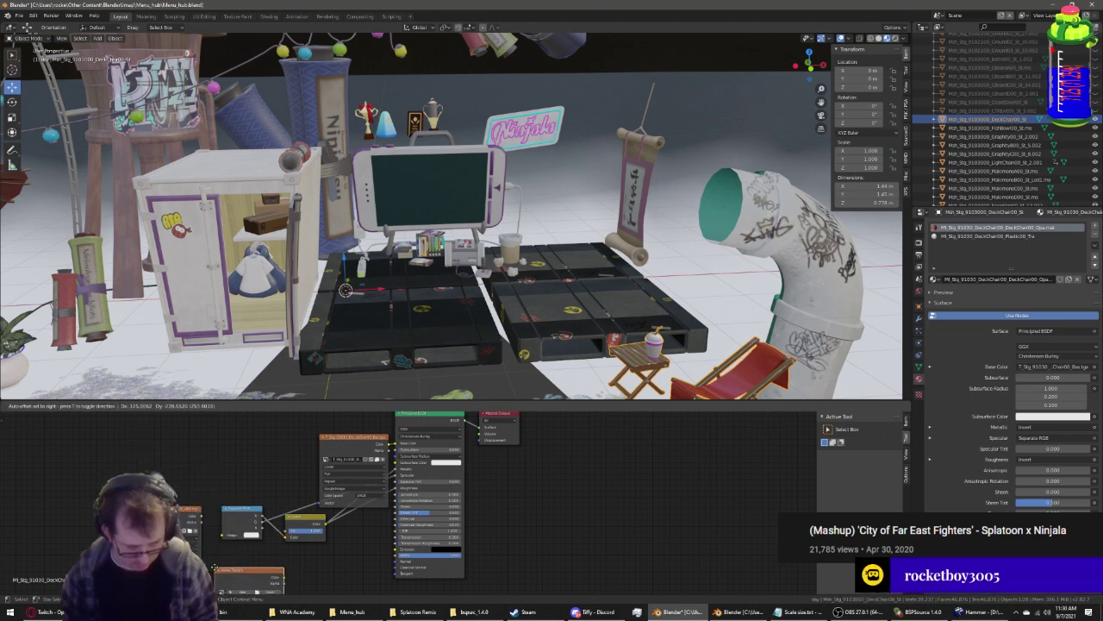
click(263, 510)
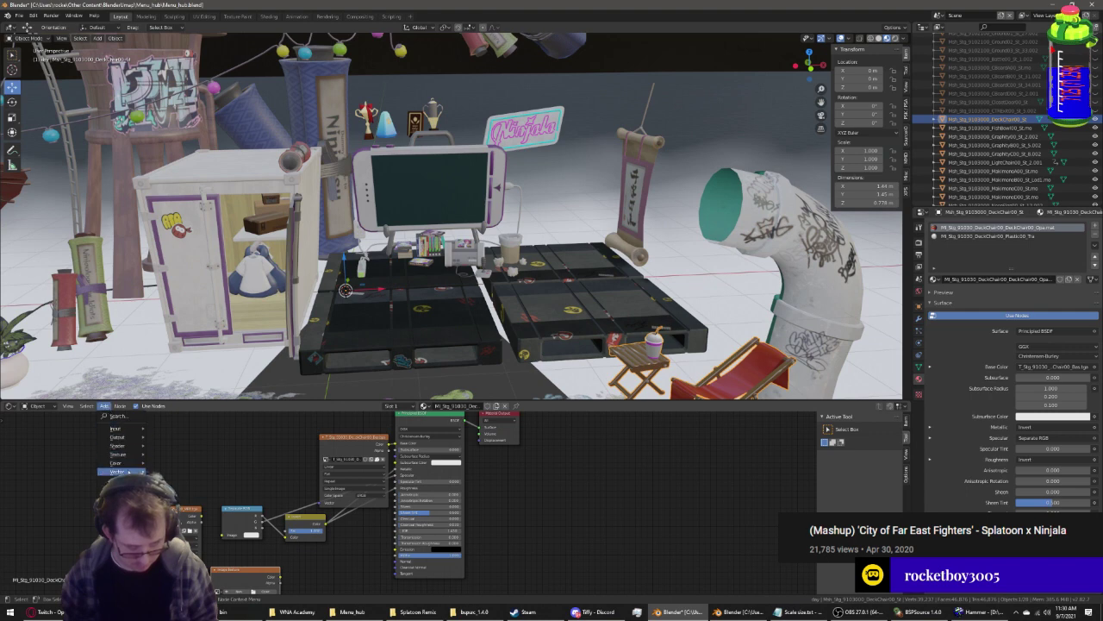
click(172, 507)
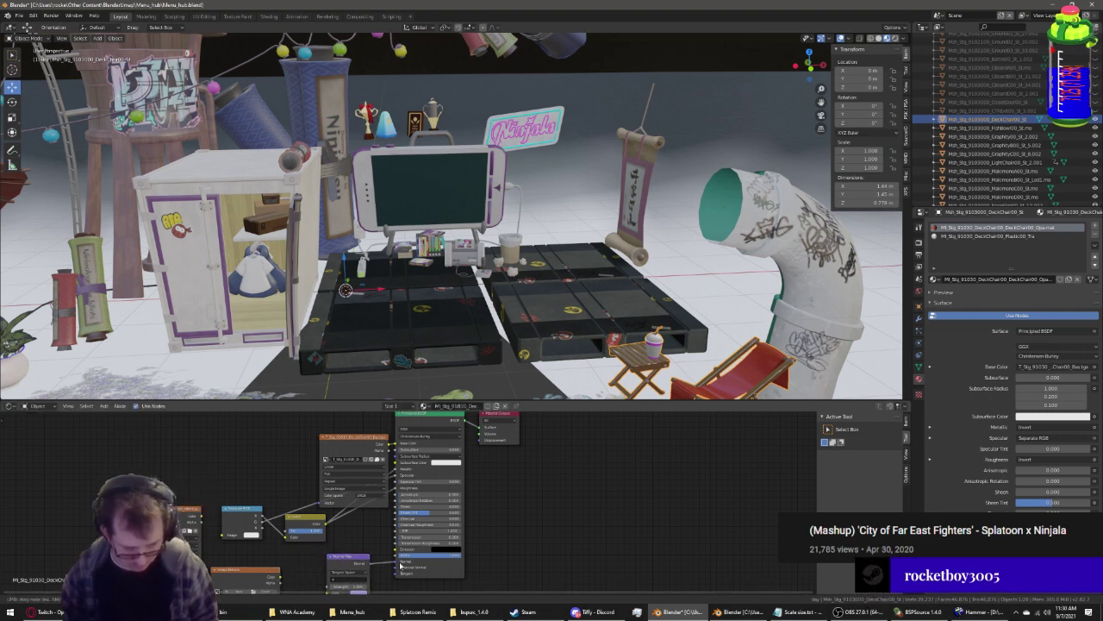
Load the chair's normal .tga from the Object folder into a new Image Texture node
middle_drag(400, 564, 403, 554)
click(265, 585)
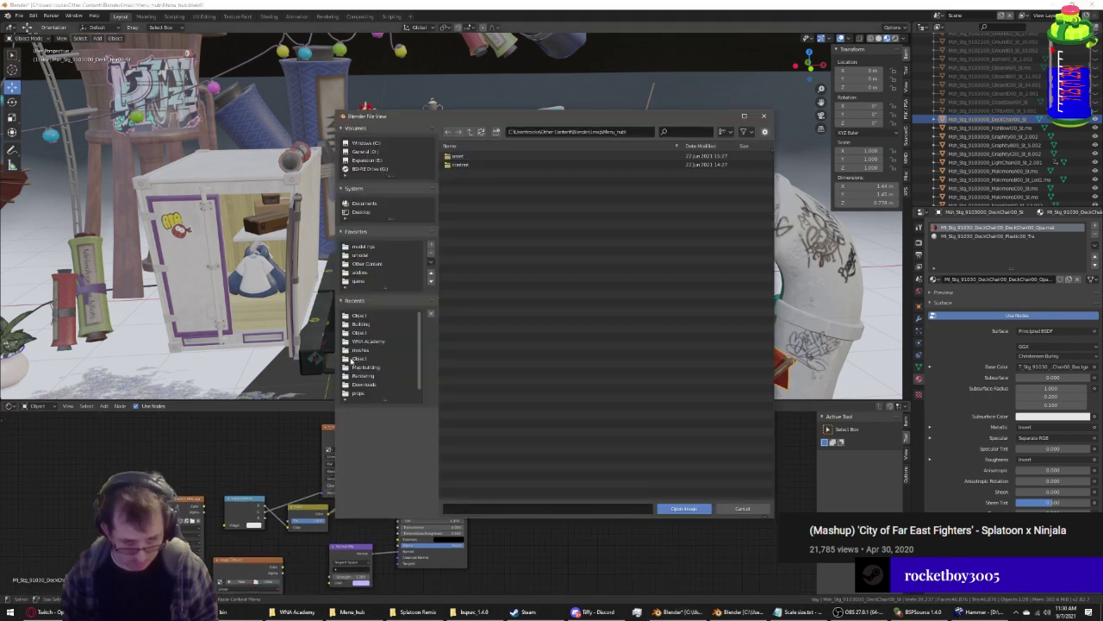
click(357, 317)
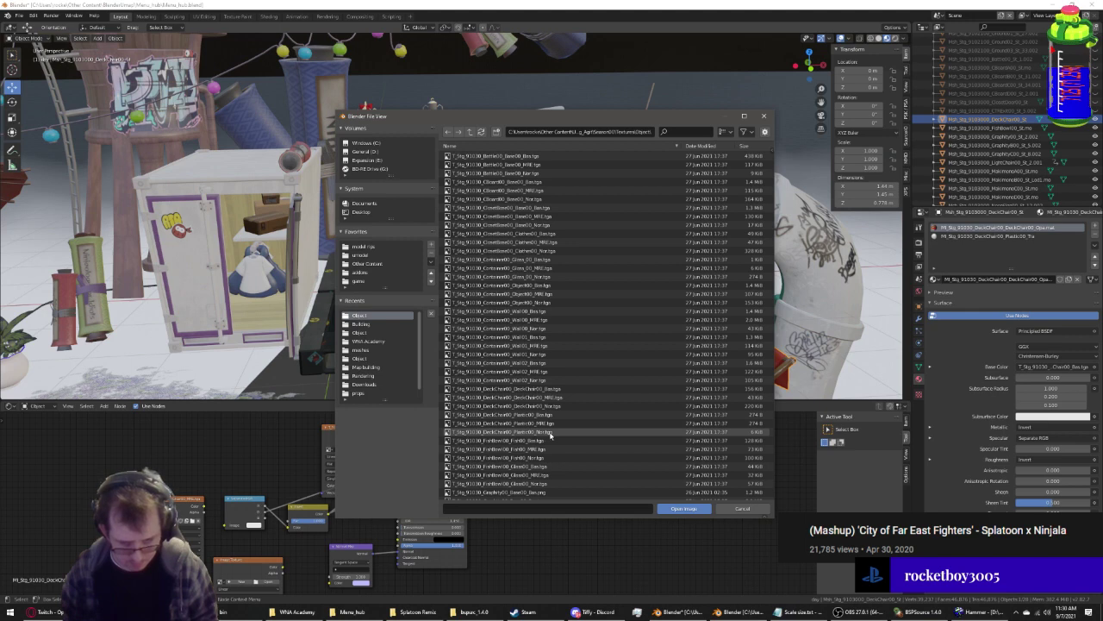
double_click(543, 414)
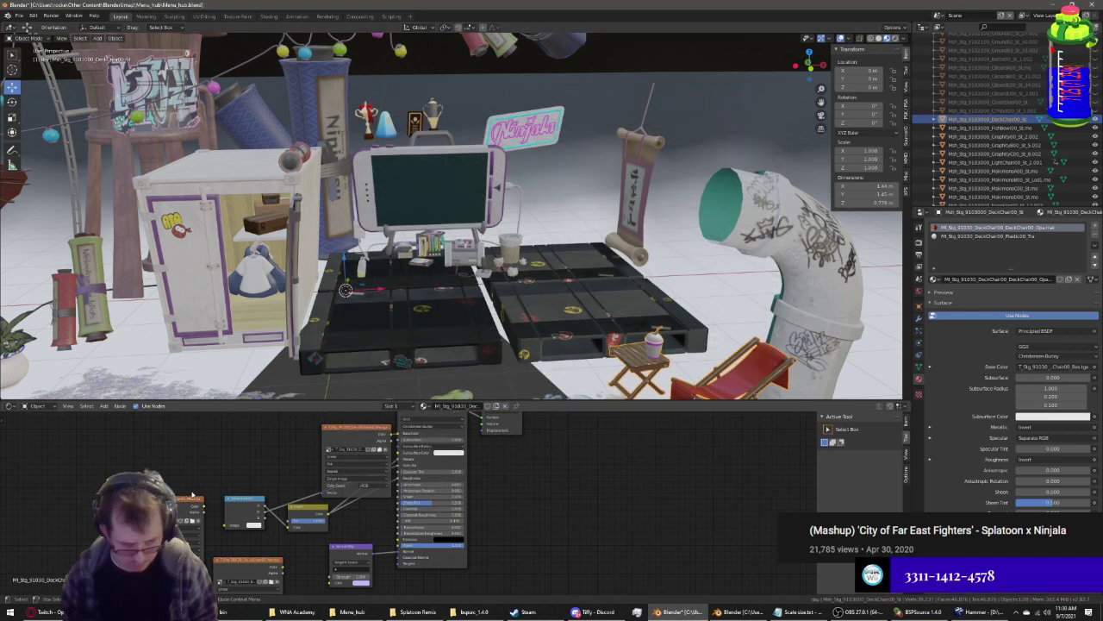
Link the normal texture's Color into the Normal Map Color input and recheck the chair's materials
scroll(191, 494, up, 1)
middle_drag(175, 490, 210, 438)
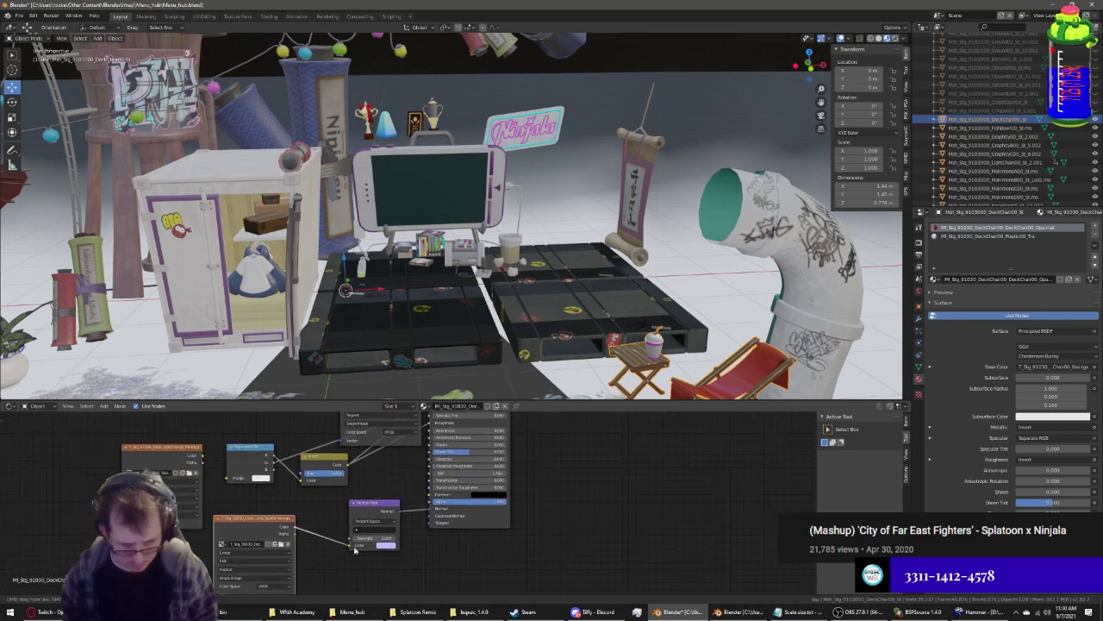
drag(354, 549, 351, 545)
drag(203, 458, 229, 477)
middle_drag(449, 224, 500, 215)
scroll(500, 215, down, 4)
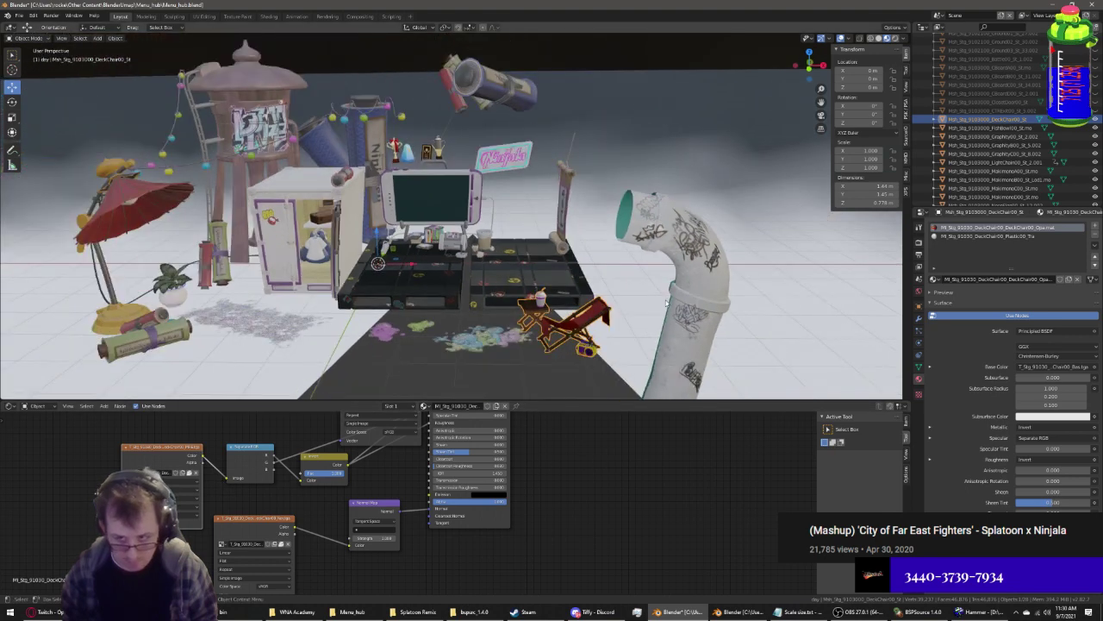
click(986, 235)
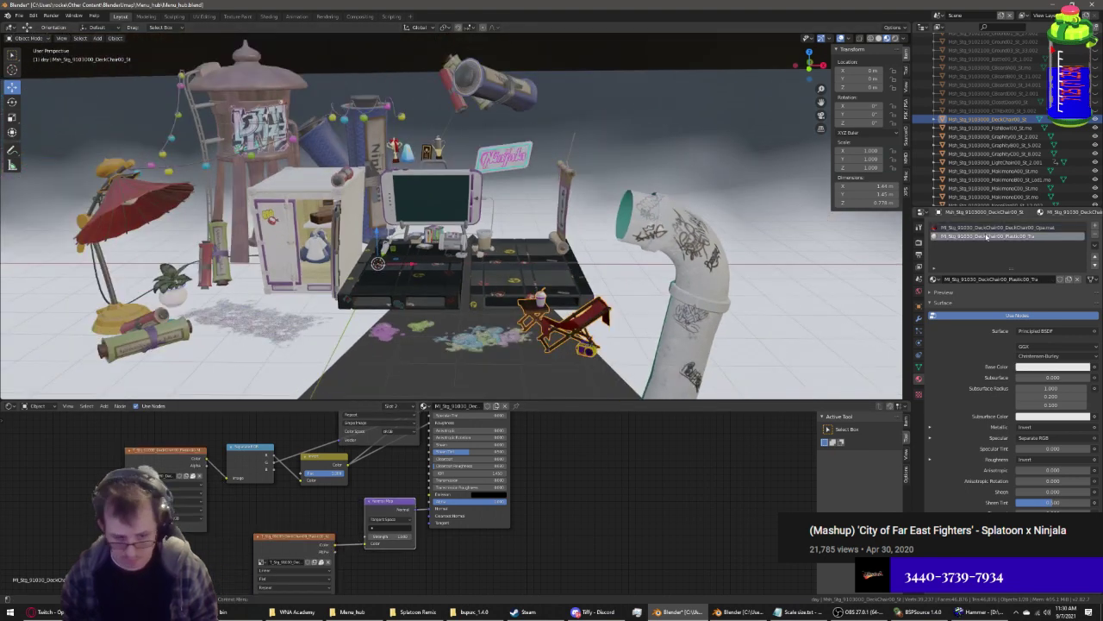
click(1042, 229)
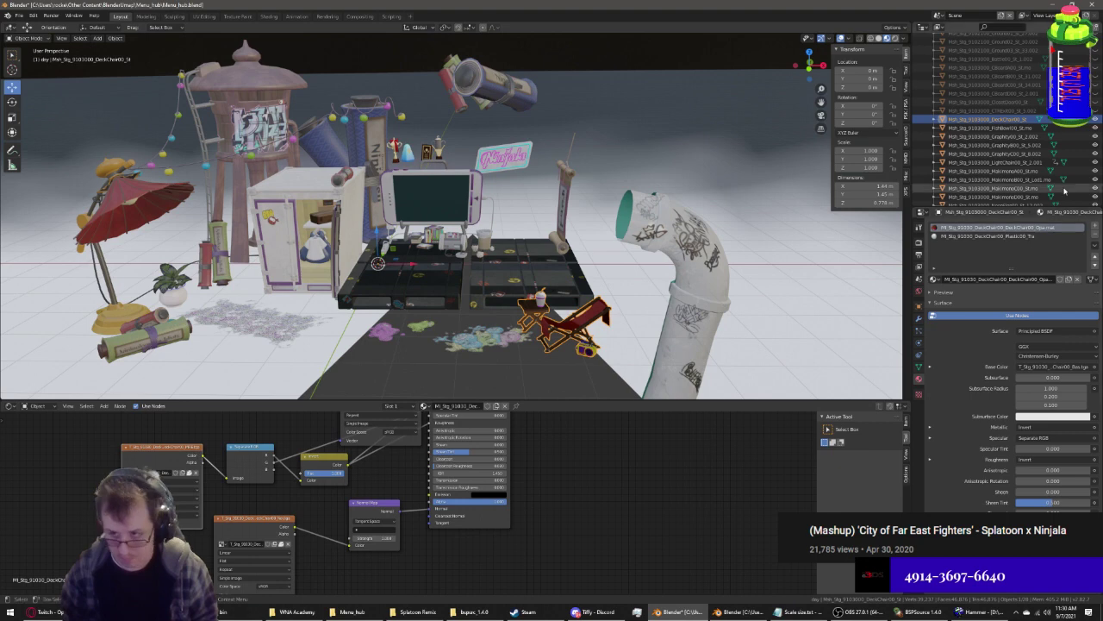
Select the FishBowl object and frame its fish material's nodes
ctrl+click(1023, 120)
click(1023, 128)
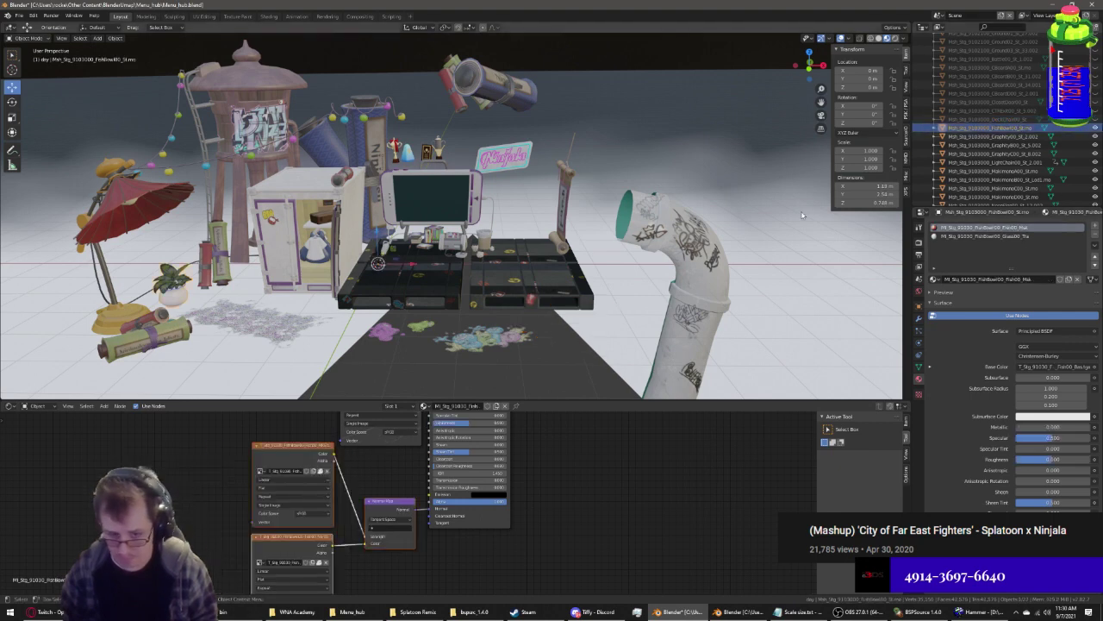
key(Home)
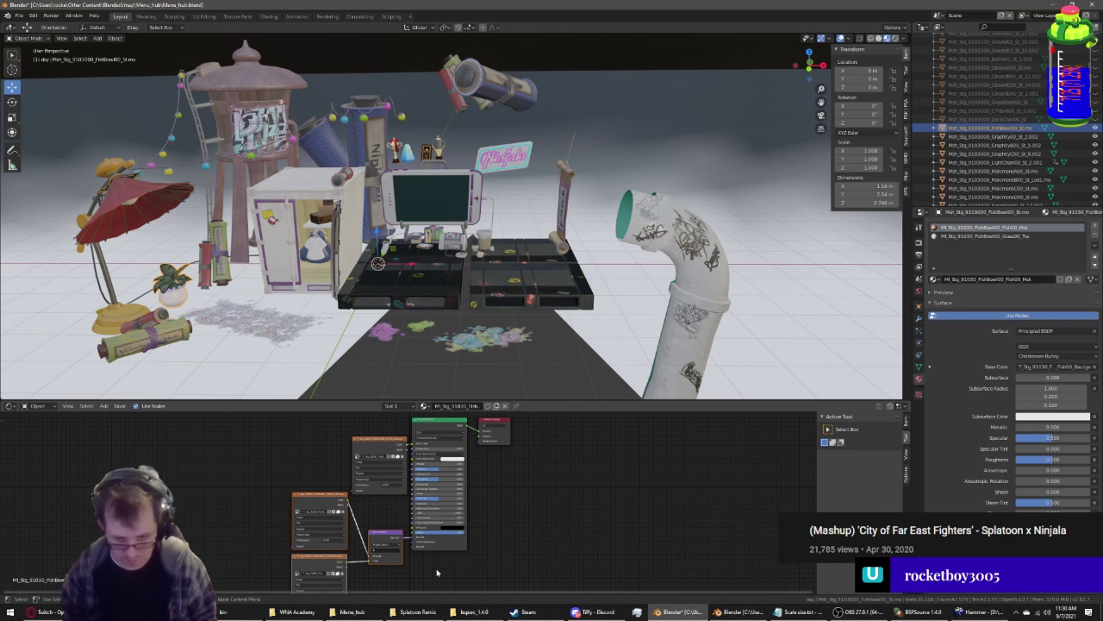
Swap in the pasted shader setup, wiring the texture to Base Color and the normal texture to Normal Map
drag(436, 573, 516, 418)
key(x)
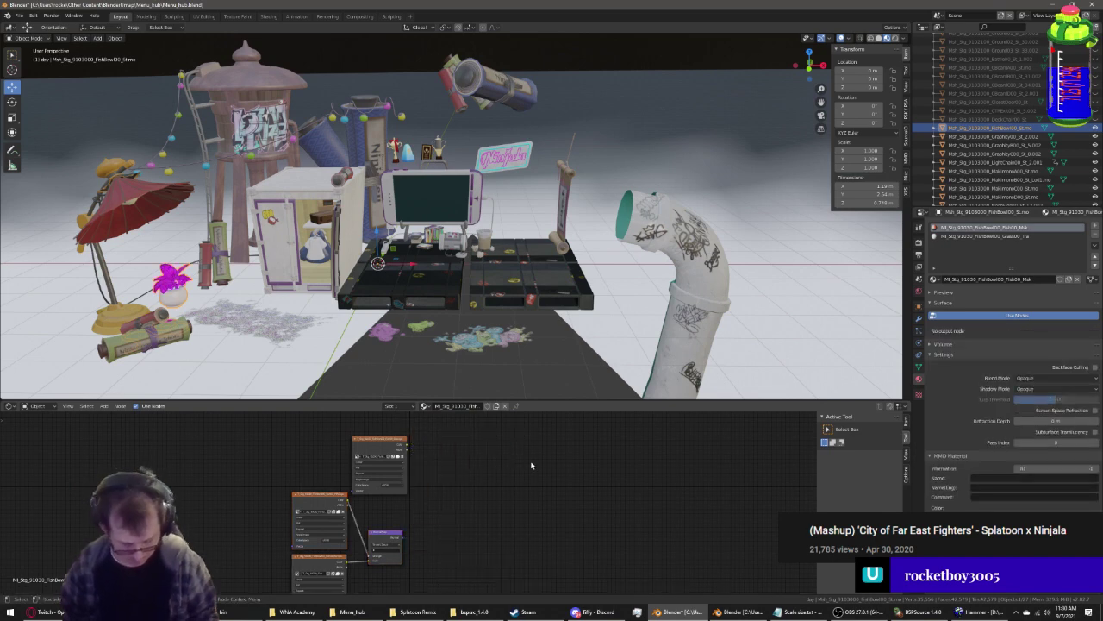
key(ctrl+z)
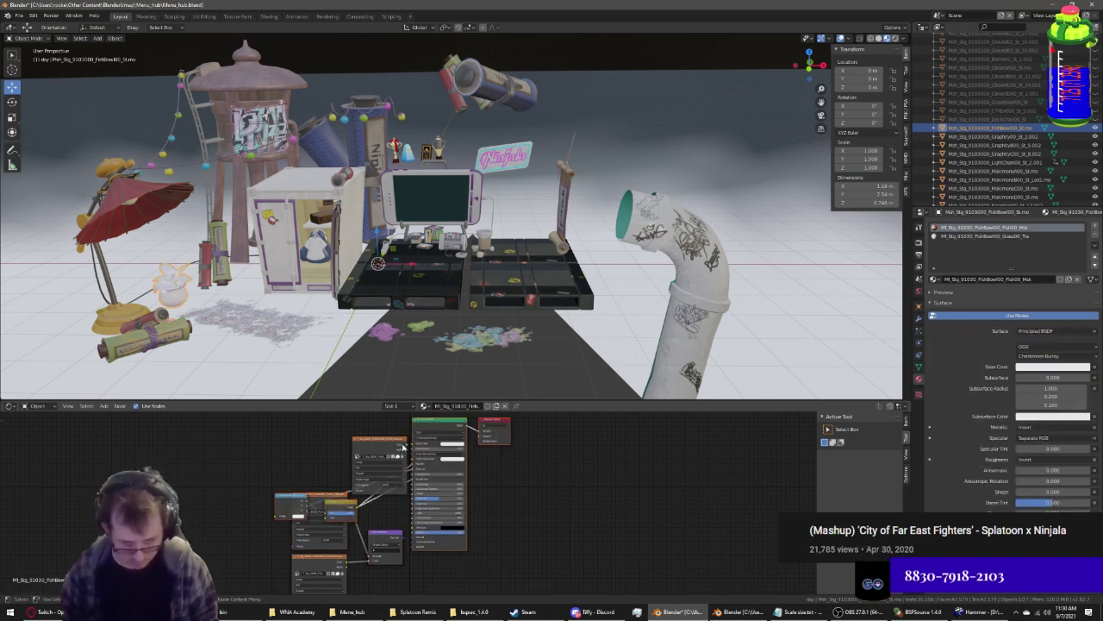
drag(407, 444, 414, 447)
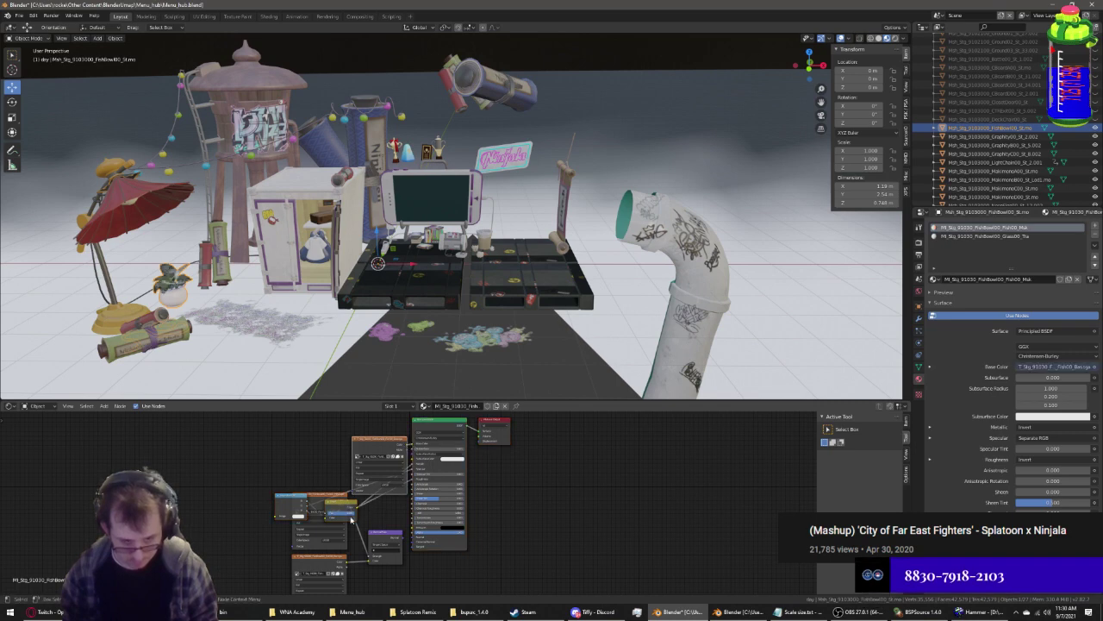
drag(313, 498, 213, 499)
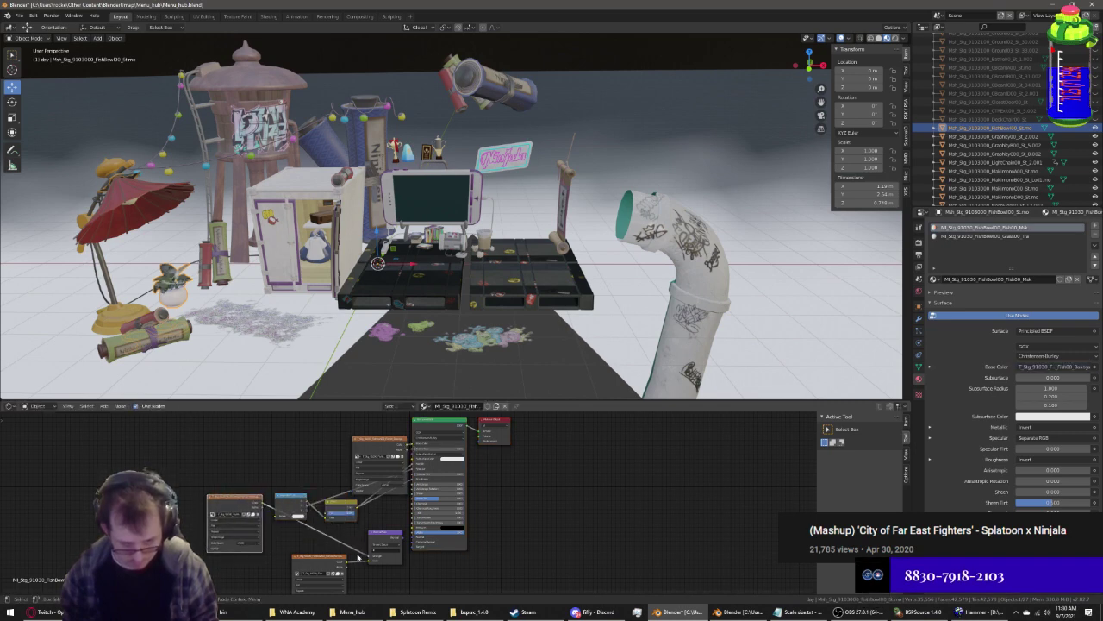
drag(370, 559, 371, 556)
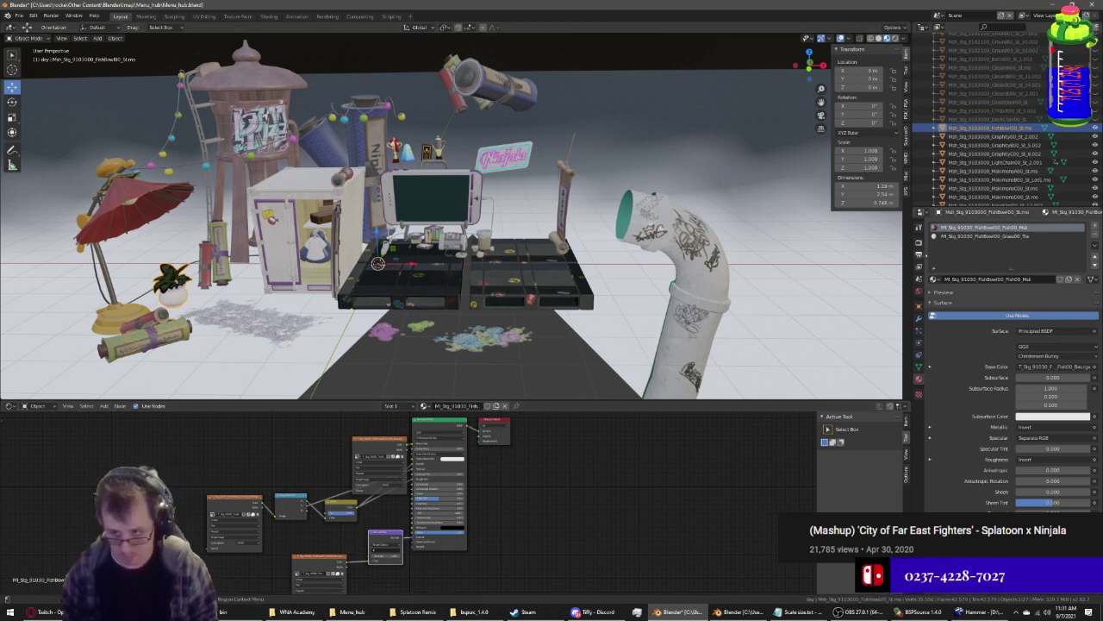
Replace the fishbowl Glass material's shader and output nodes with the pasted setup
click(991, 235)
scroll(515, 471, up, 2)
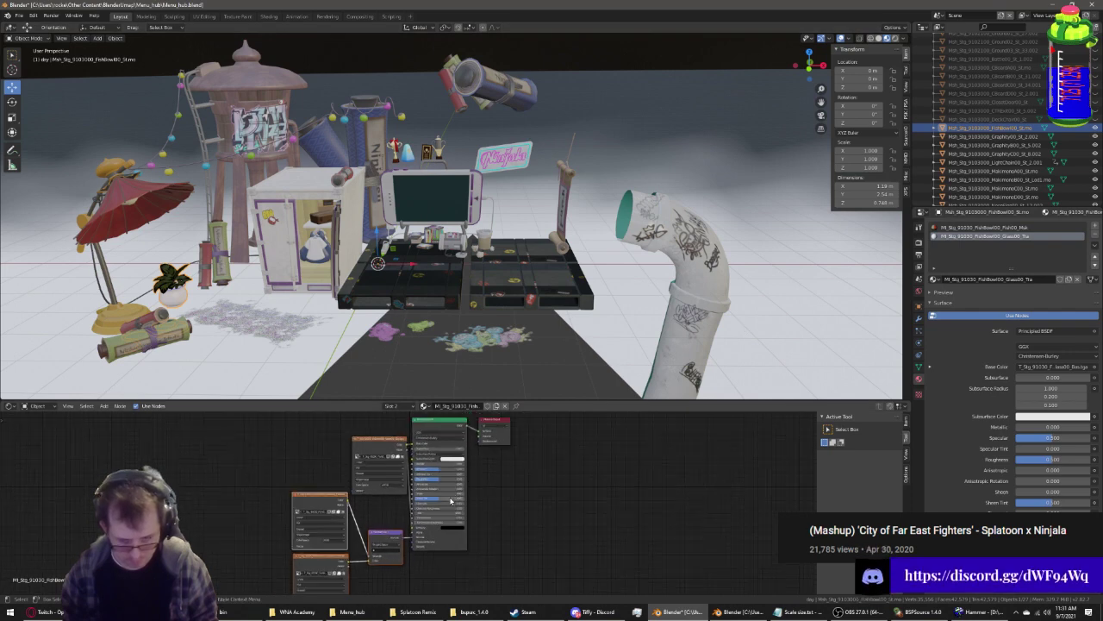
scroll(437, 490, down, 1)
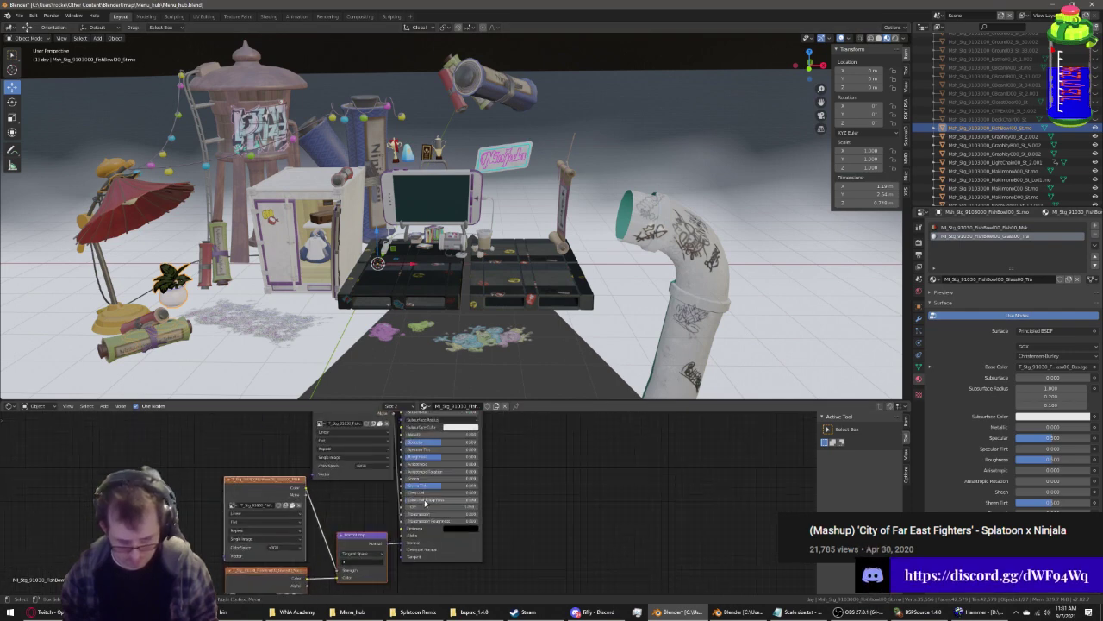
scroll(437, 490, down, 1)
scroll(437, 490, down, 1)
drag(434, 547, 502, 438)
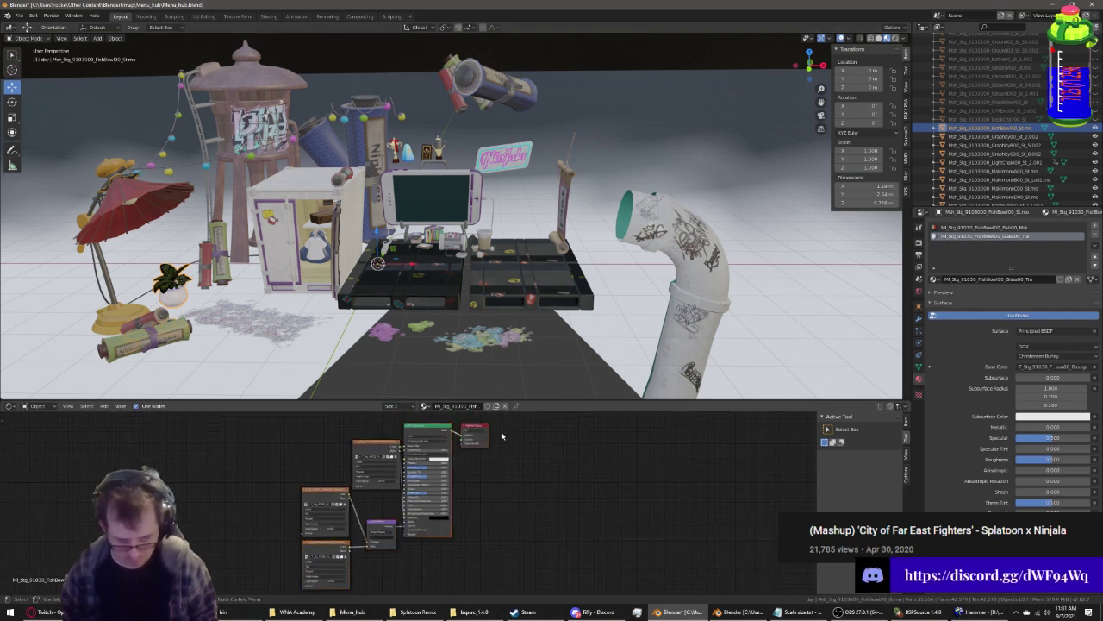
key(Delete)
key(ctrl+v)
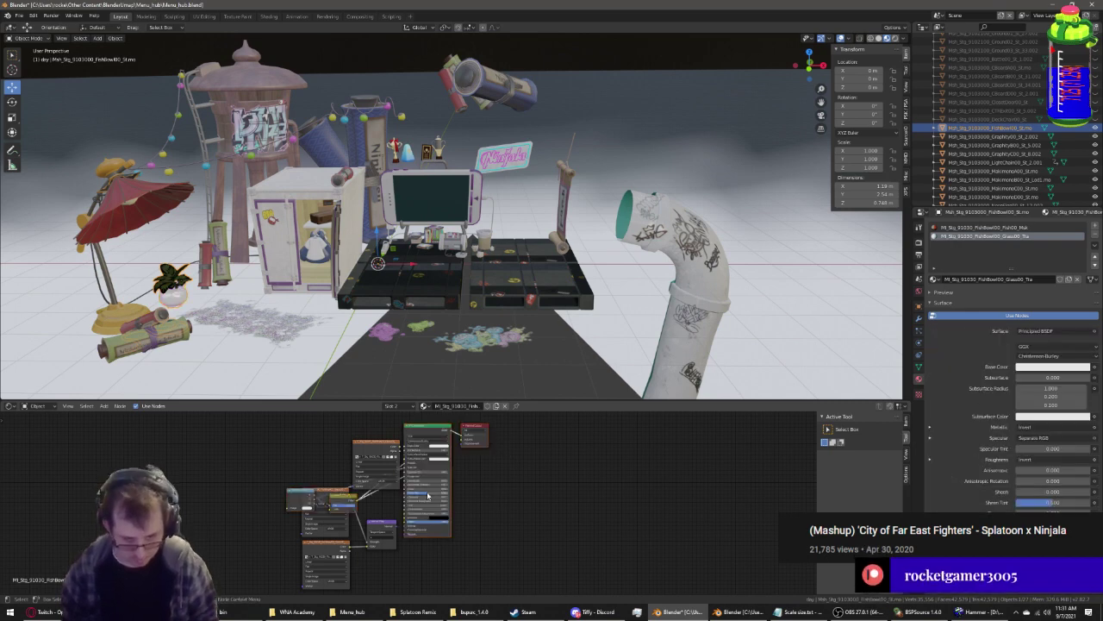
Drive the Glass BSDF's Alpha and Base Color from the image texture
scroll(412, 451, up, 1)
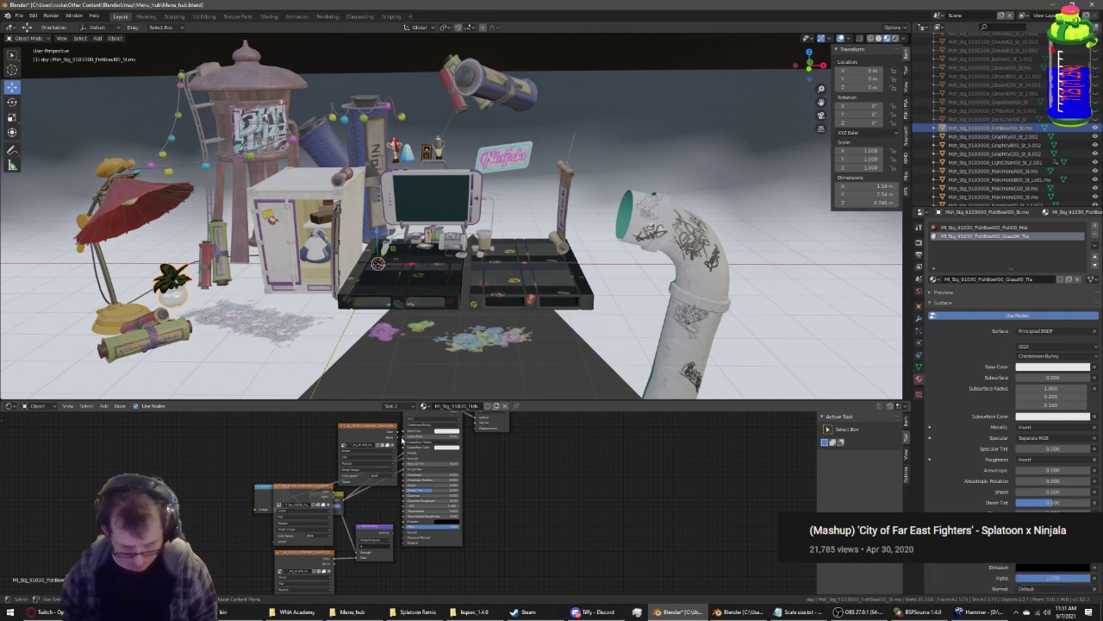
scroll(409, 451, up, 1)
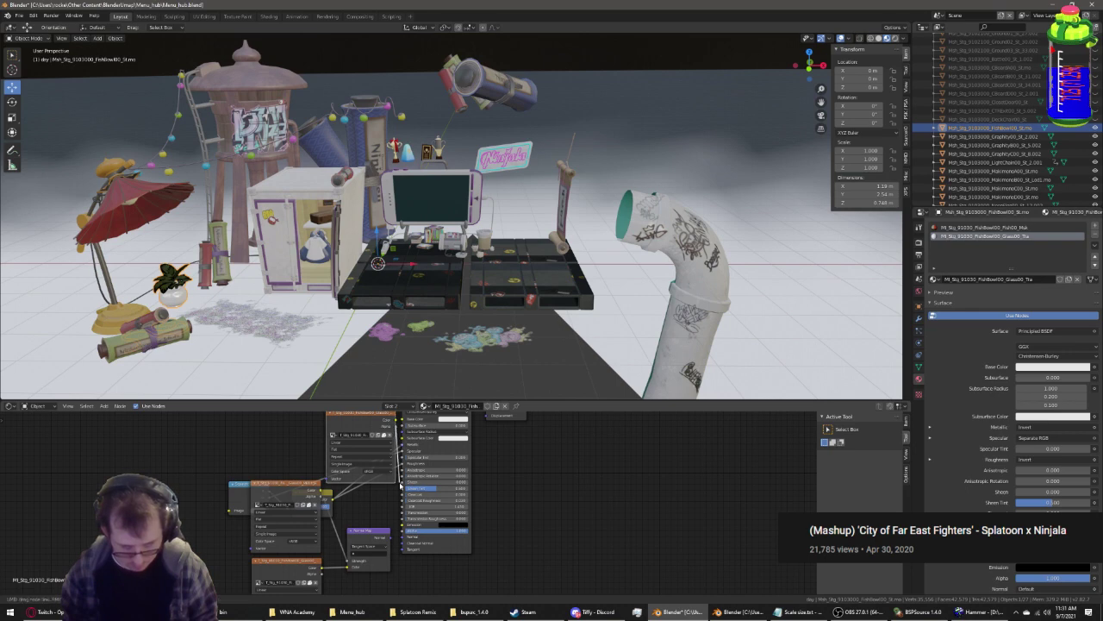
drag(404, 535, 397, 426)
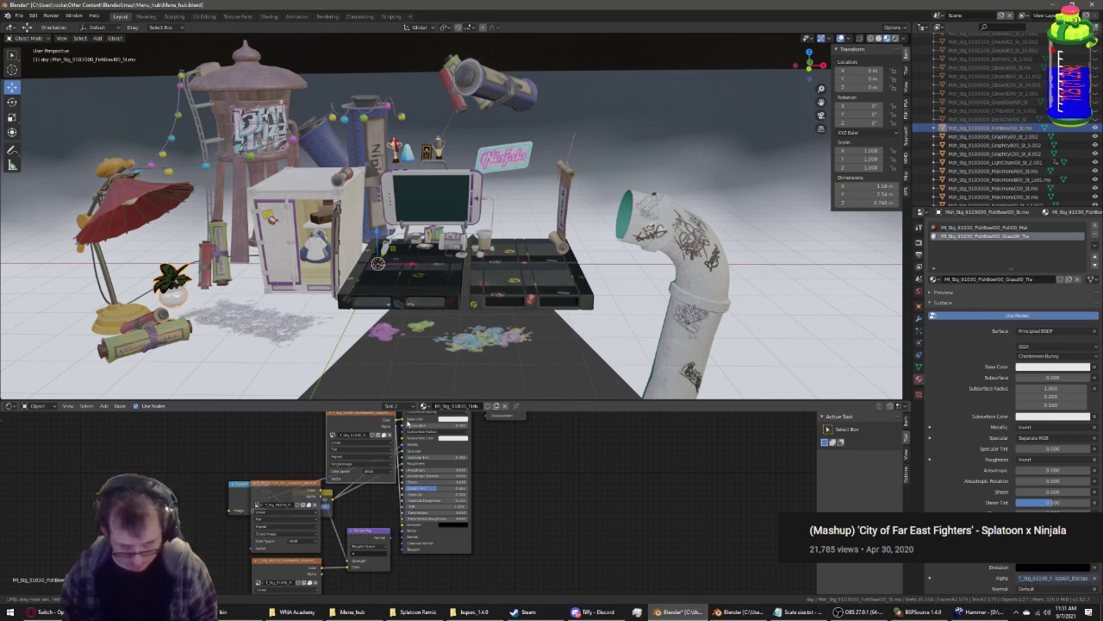
drag(325, 493, 408, 422)
drag(276, 485, 185, 488)
Remove the Normal Map Strength link and frame the Graffity decal's material nodes
drag(351, 562, 302, 537)
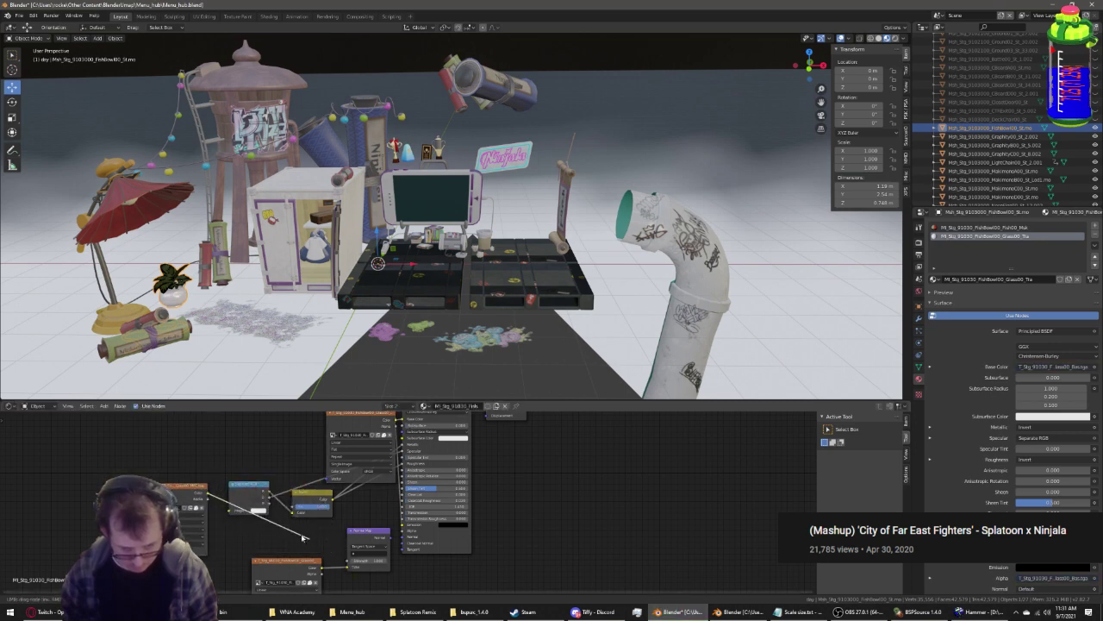
drag(234, 511, 237, 513)
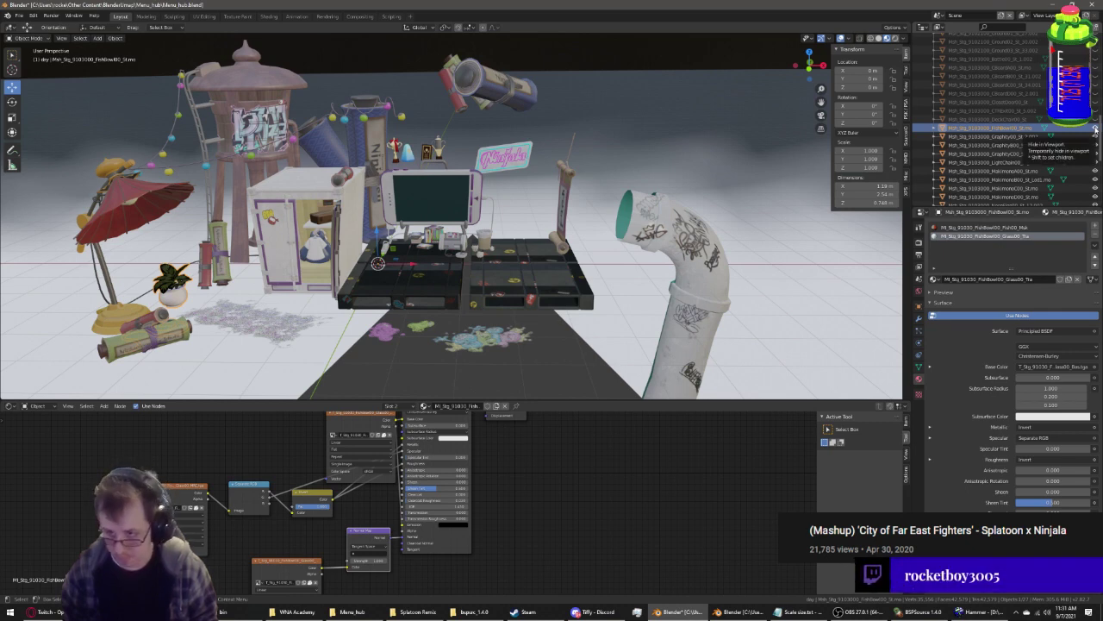
click(983, 136)
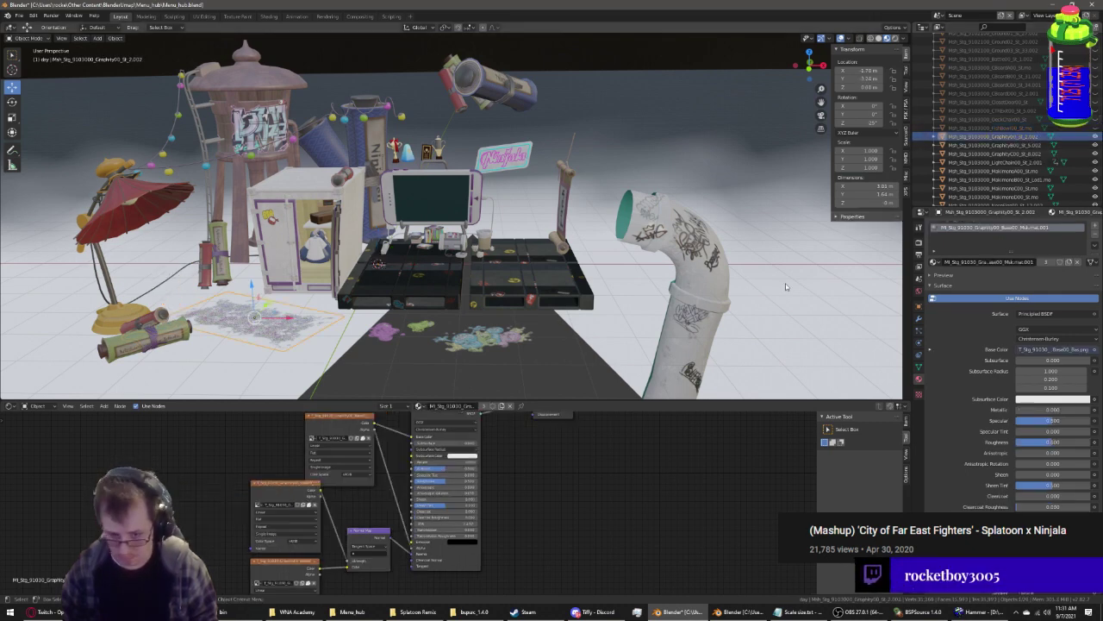
key(Home)
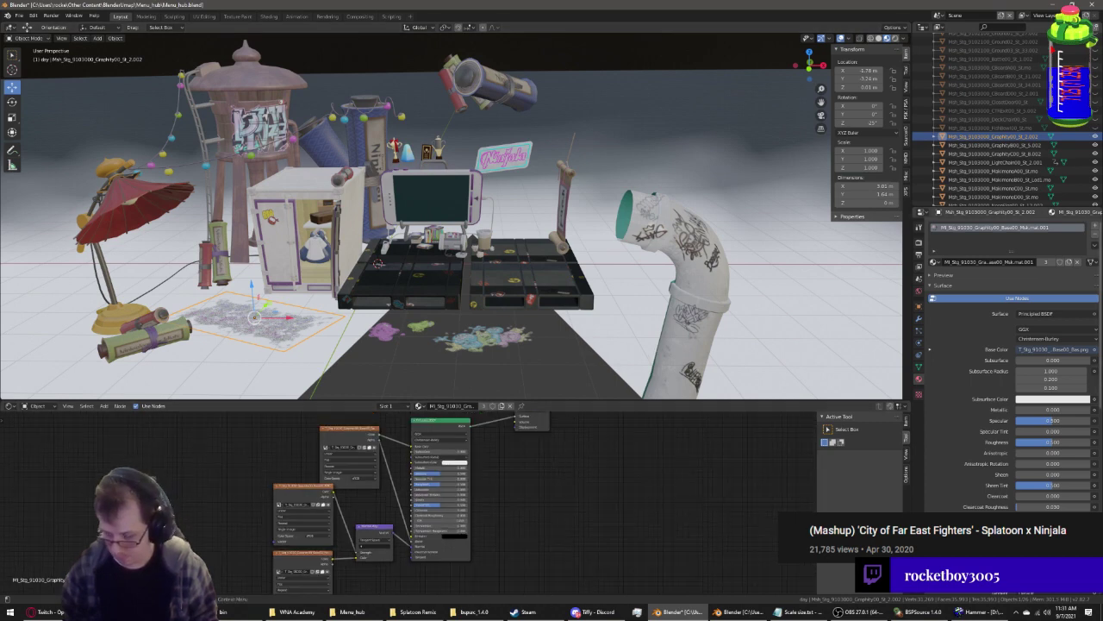
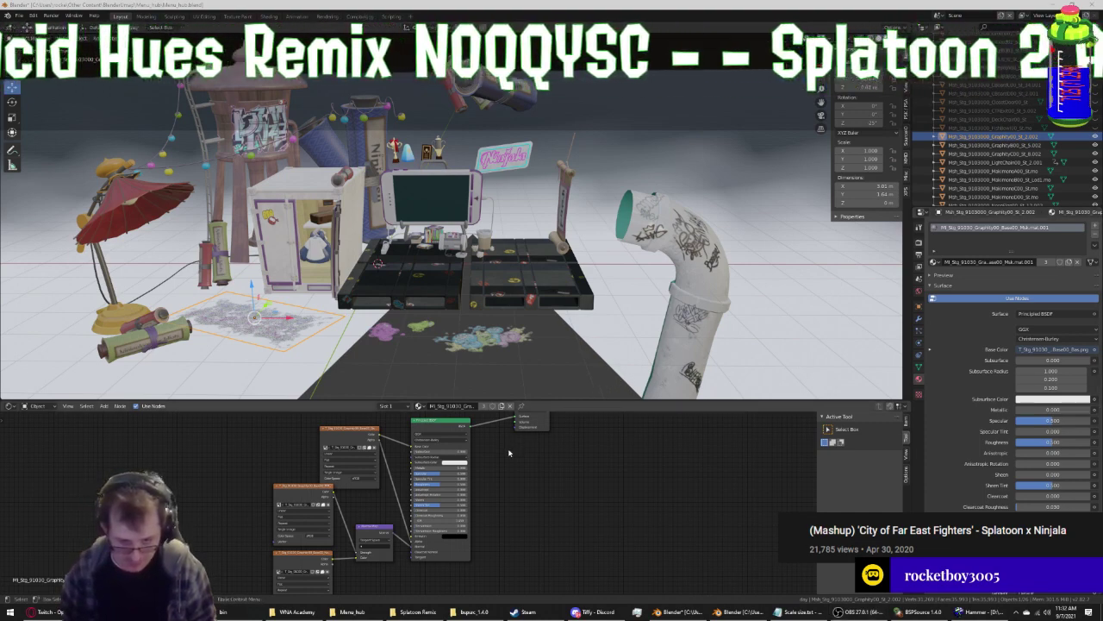
Replace the graffiti floor decal's old nodes with the copied setup, wiring its image texture into Base Color
scroll(517, 490, down, 1)
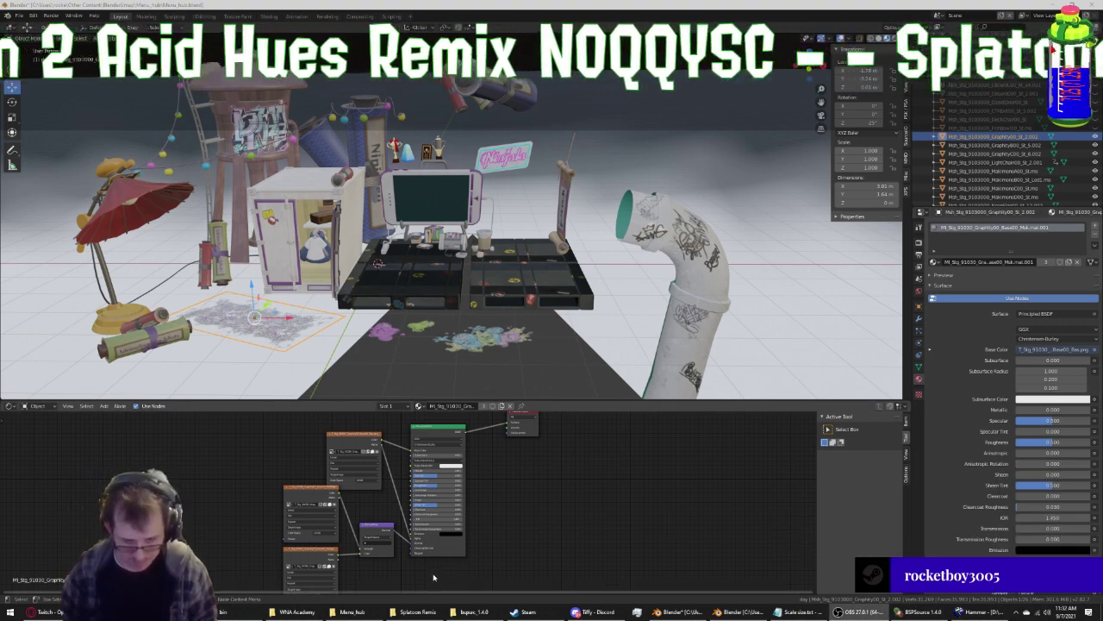
mouse_move(432, 570)
mouse_down()
mouse_move(557, 418)
mouse_move(543, 471)
mouse_up()
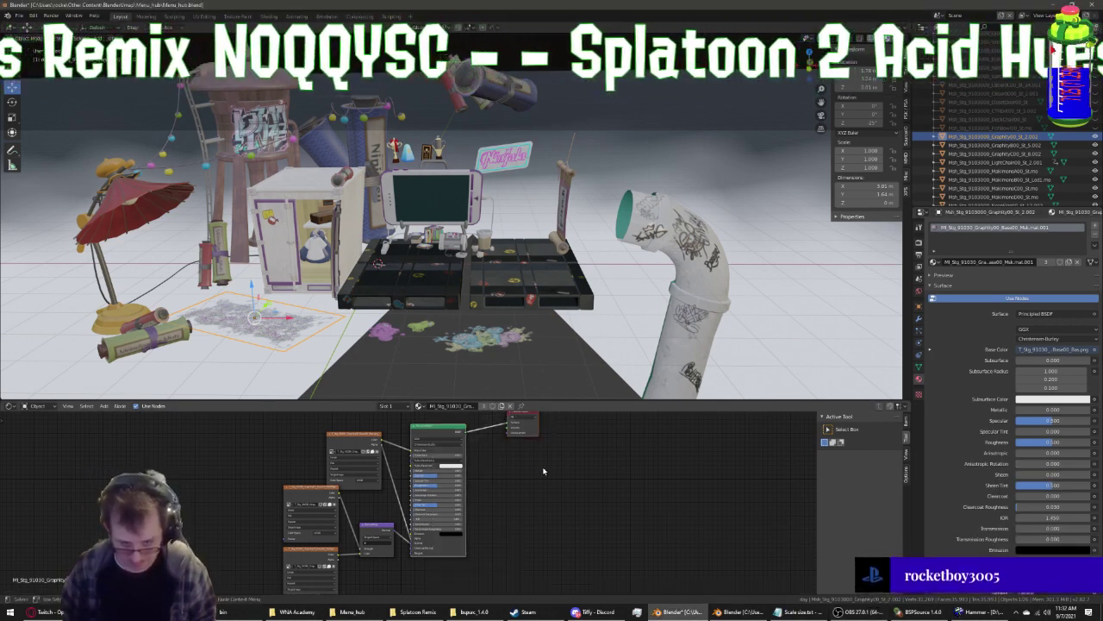
key(ctrl+z)
key(ctrl+z)
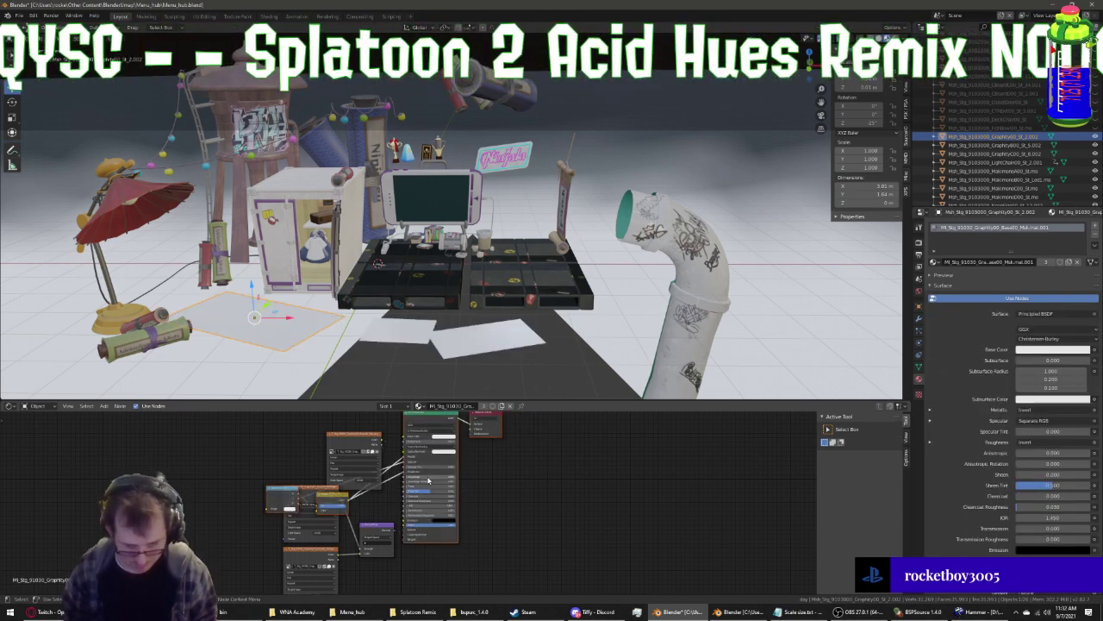
scroll(405, 455, up, 2)
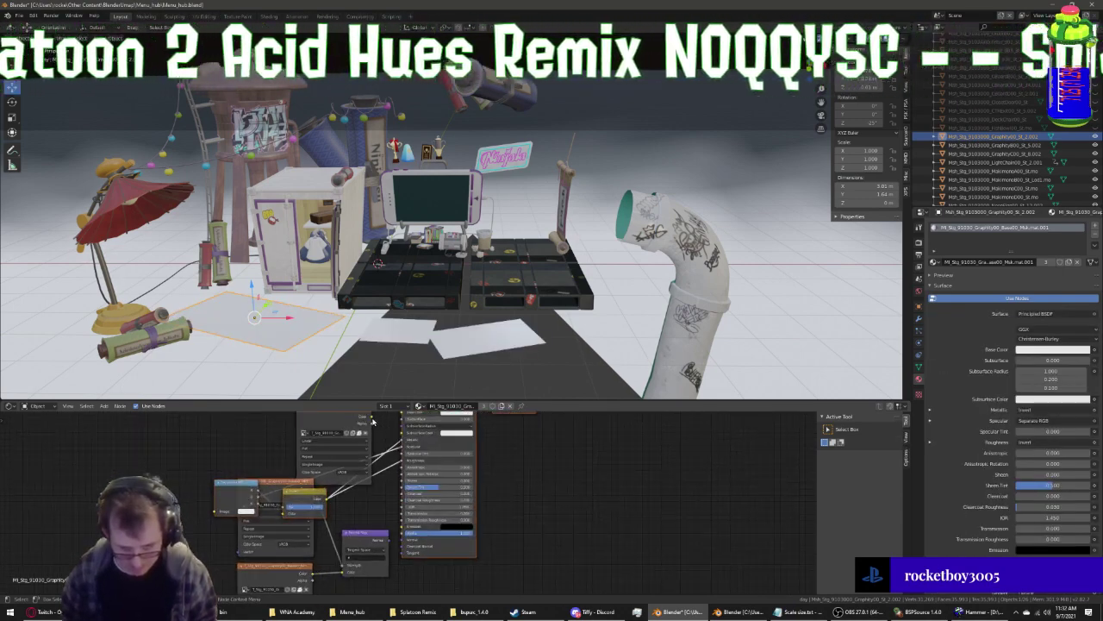
key(ctrl+shift+z)
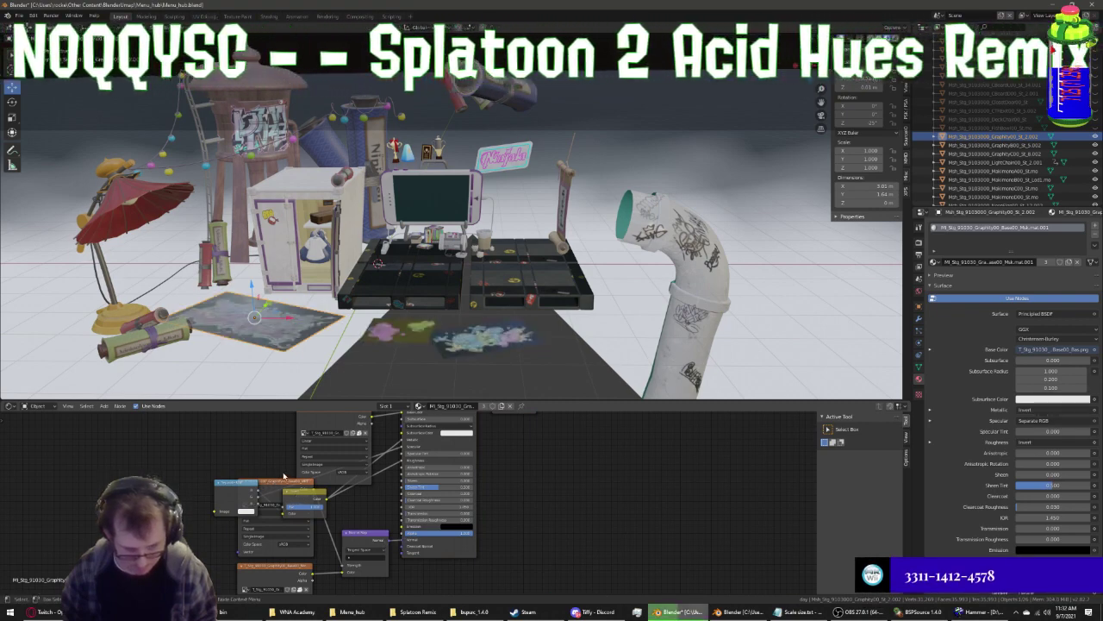
mouse_move(372, 427)
mouse_down()
mouse_move(409, 507)
mouse_move(409, 539)
mouse_up()
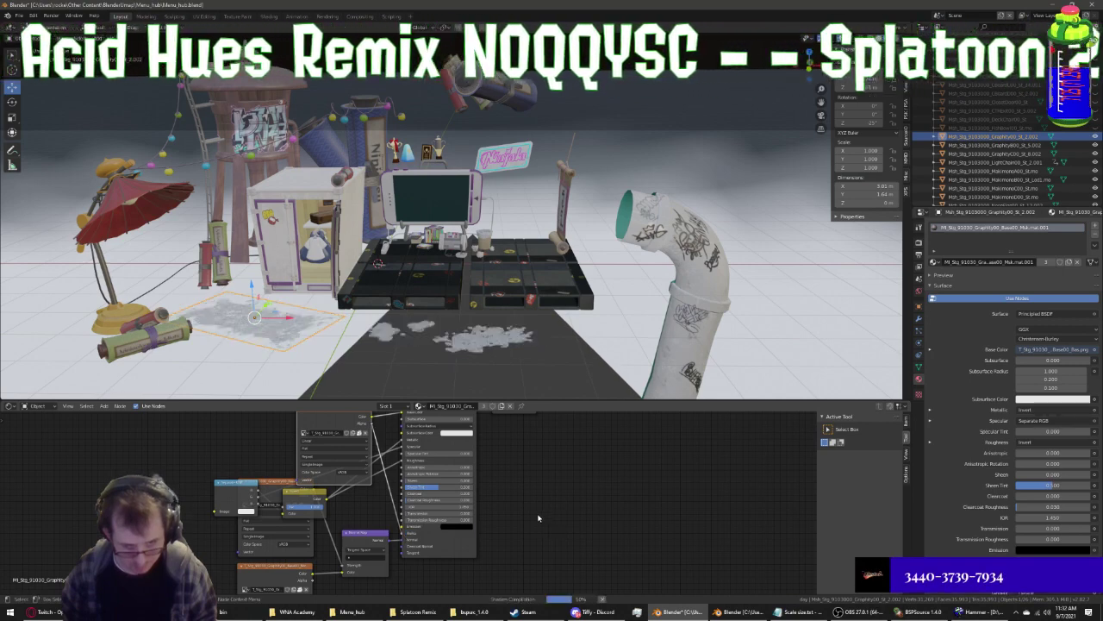
mouse_move(339, 504)
mouse_down()
mouse_move(263, 517)
mouse_move(345, 559)
mouse_up()
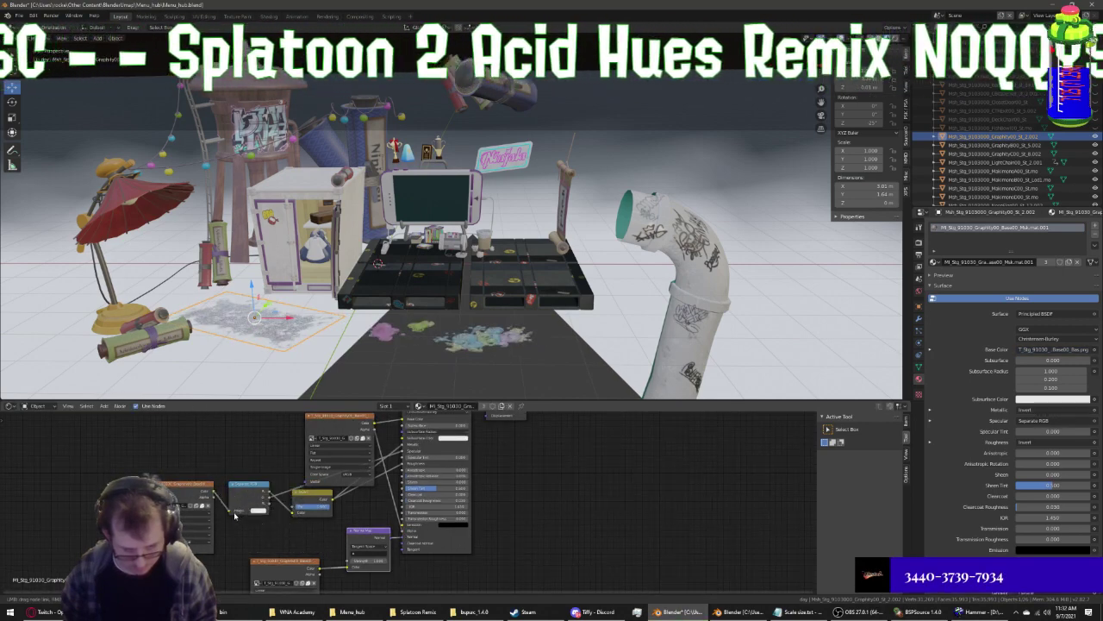
shift+scroll(387, 545, up, 1)
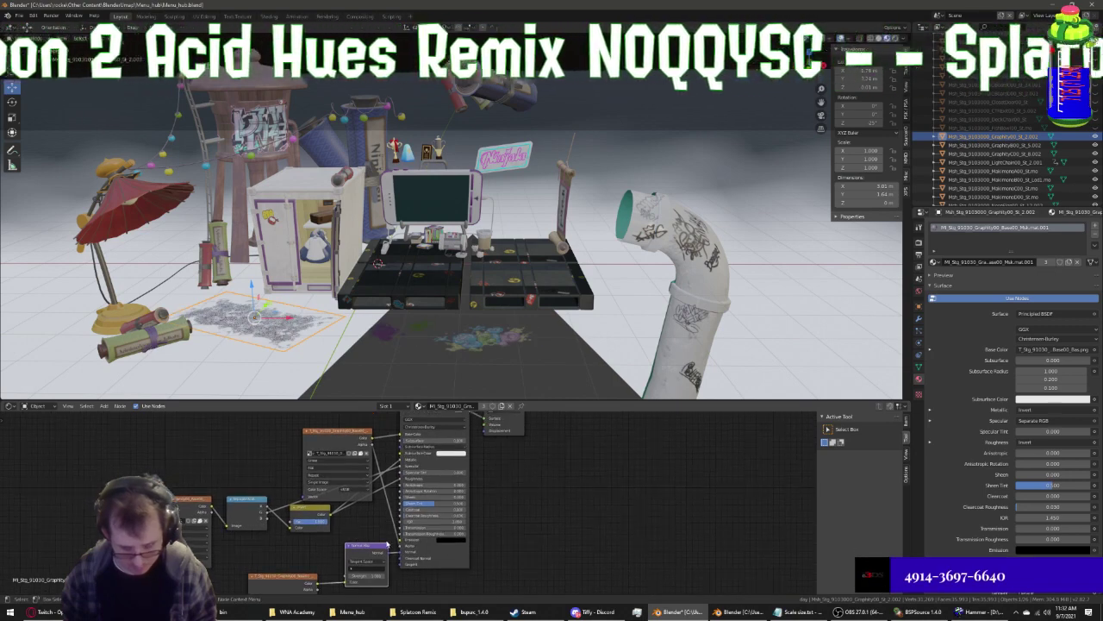
scroll(387, 545, down, 1)
middle_drag(387, 545, 531, 526)
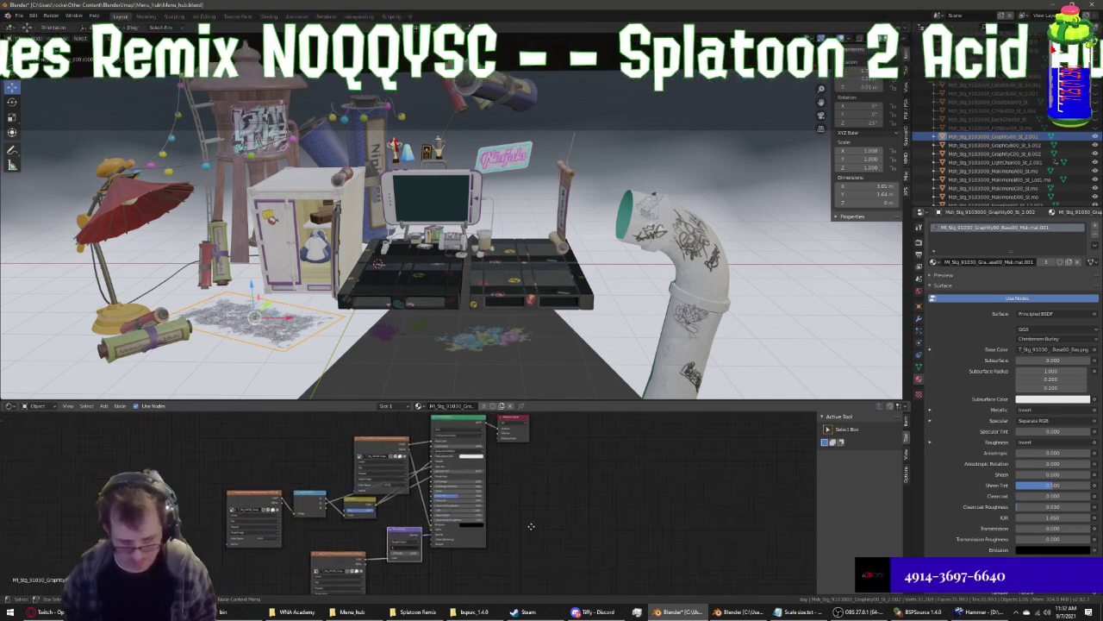
scroll(535, 532, down, 1)
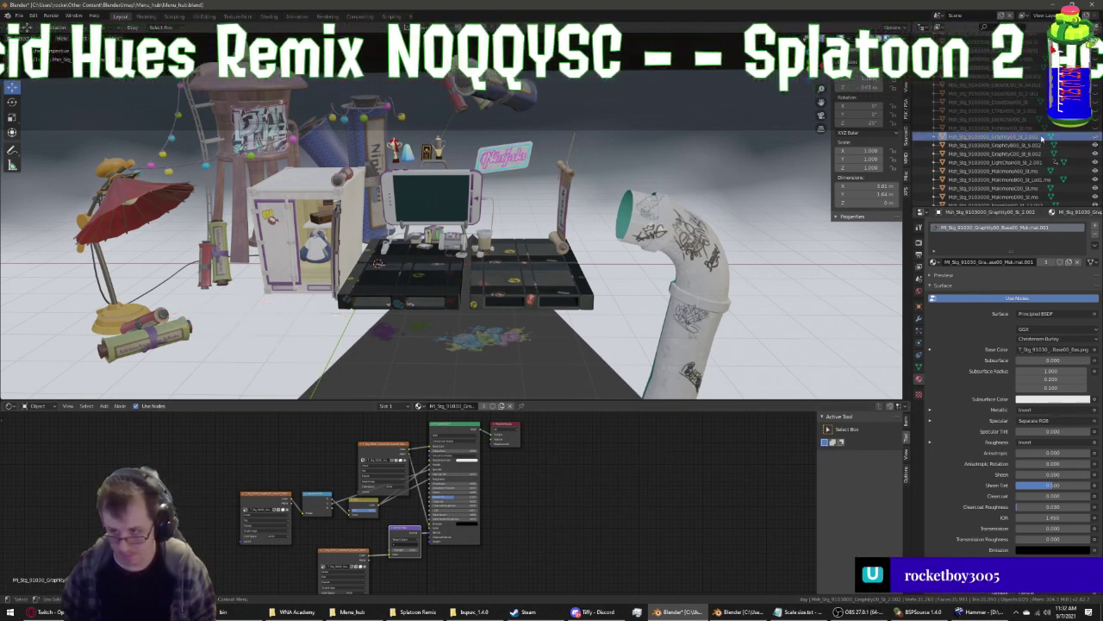
Select LightChain and replace its material's original nodes with the copied node setup
click(1000, 145)
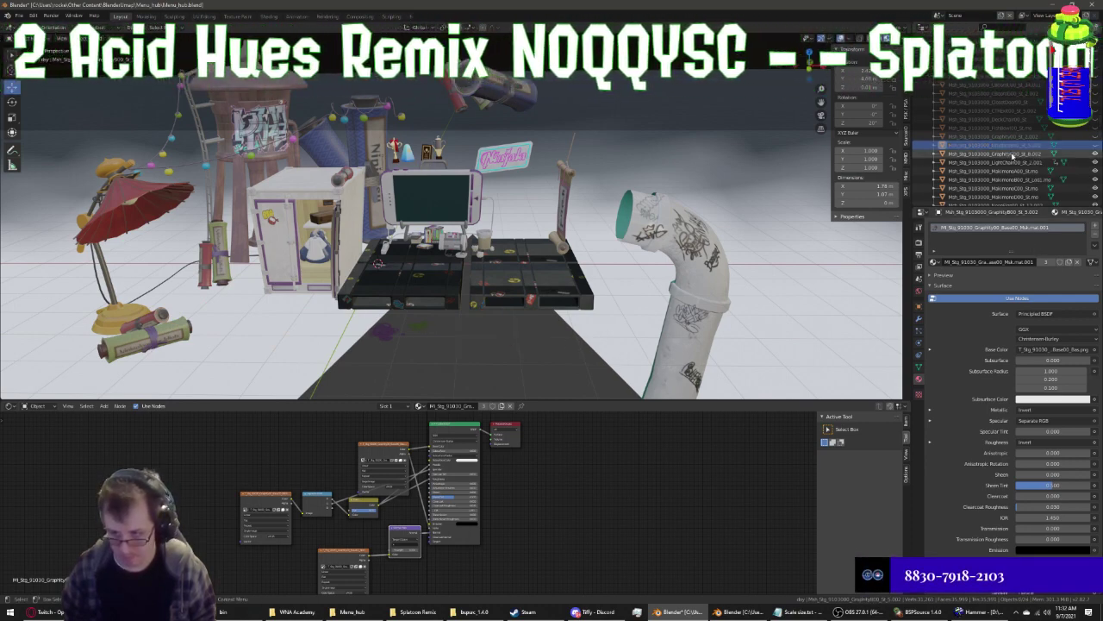
click(1076, 154)
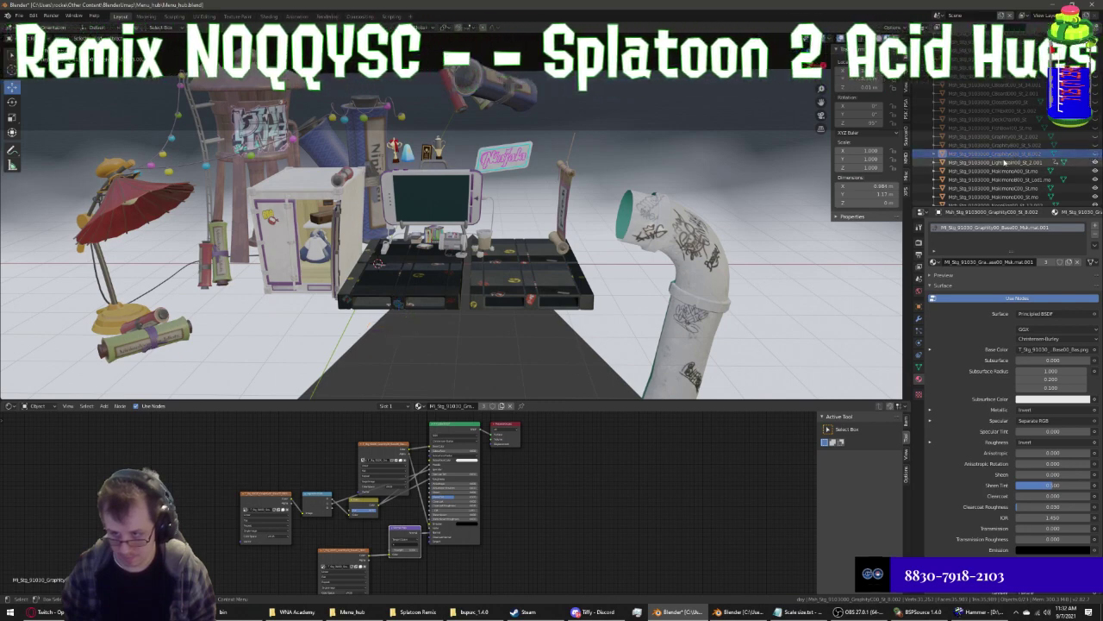
click(1001, 162)
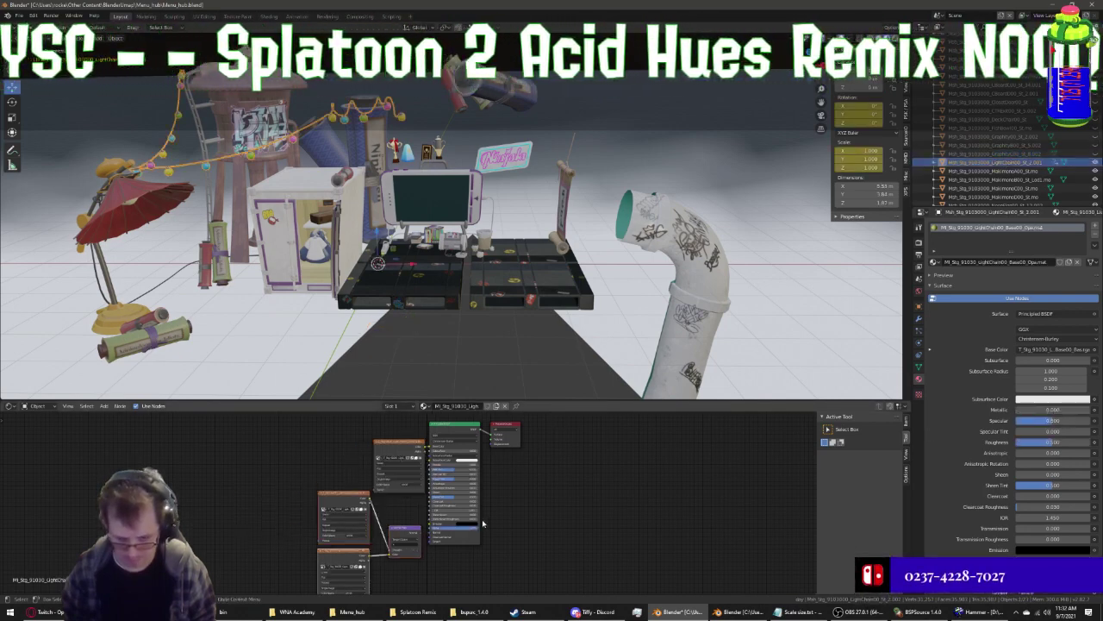
scroll(431, 536, up, 1)
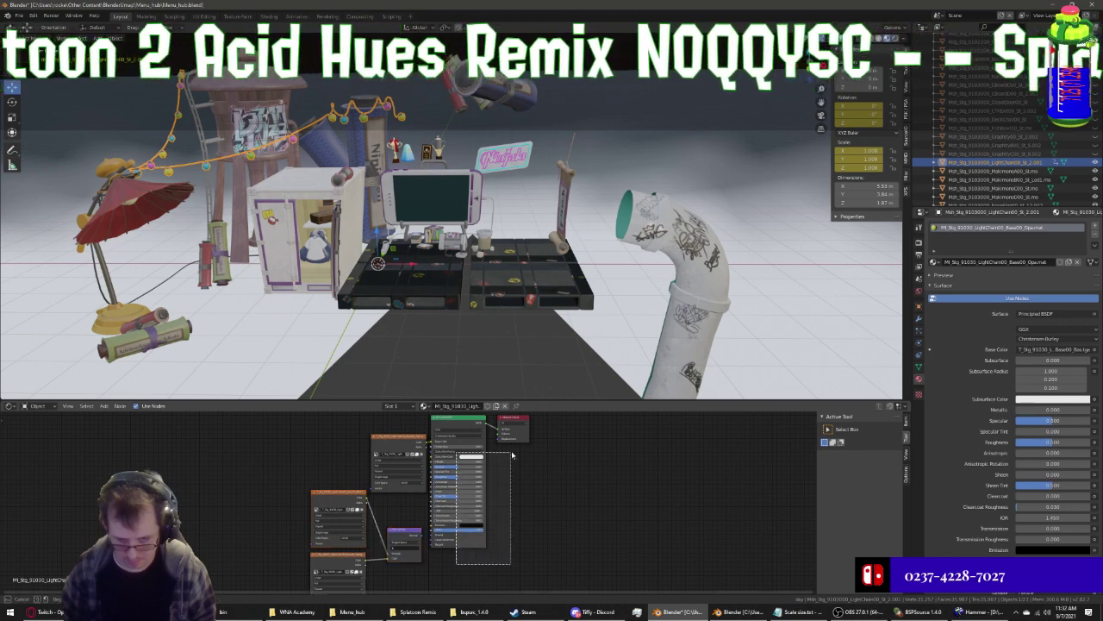
key(ctrl+z)
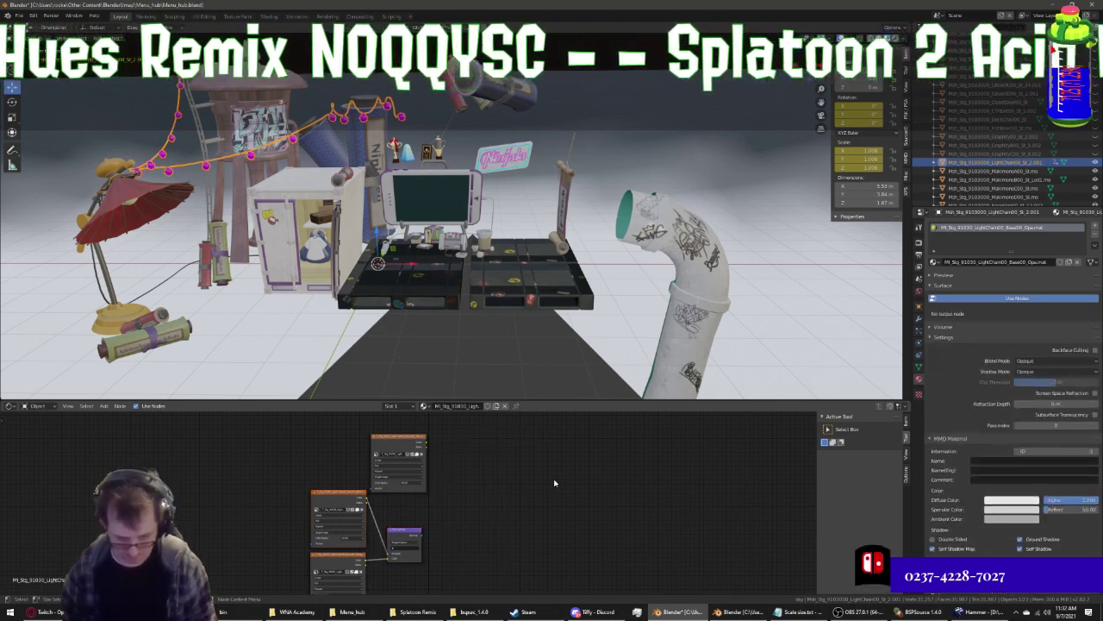
key(ctrl+z)
scroll(424, 541, up, 1)
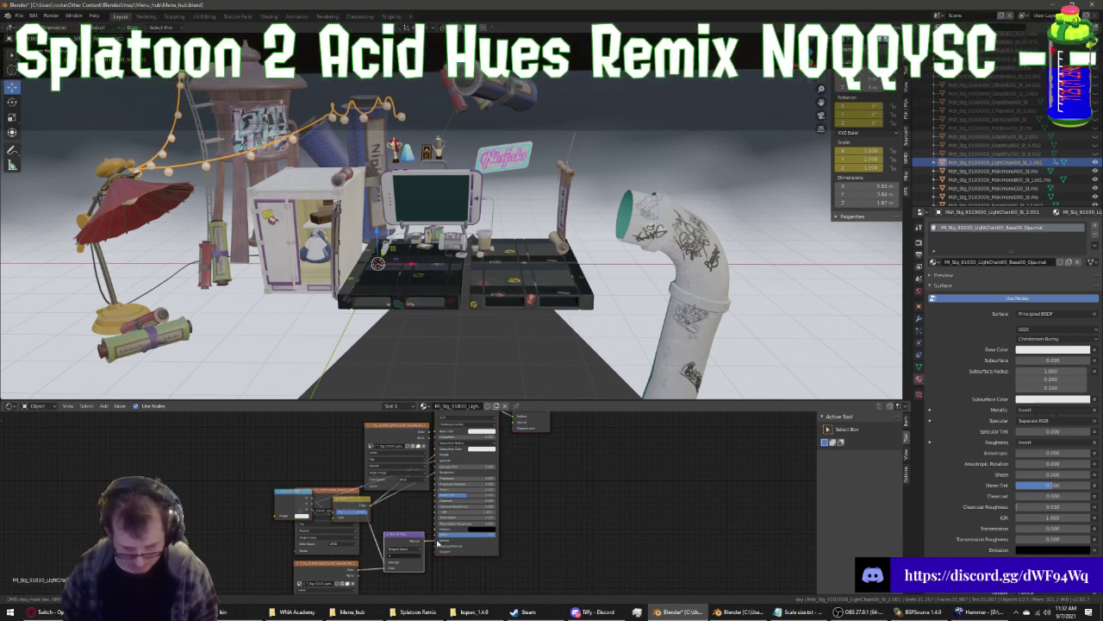
Link the light chain's image texture to Base Color, then select the Makimono object
drag(429, 437, 437, 431)
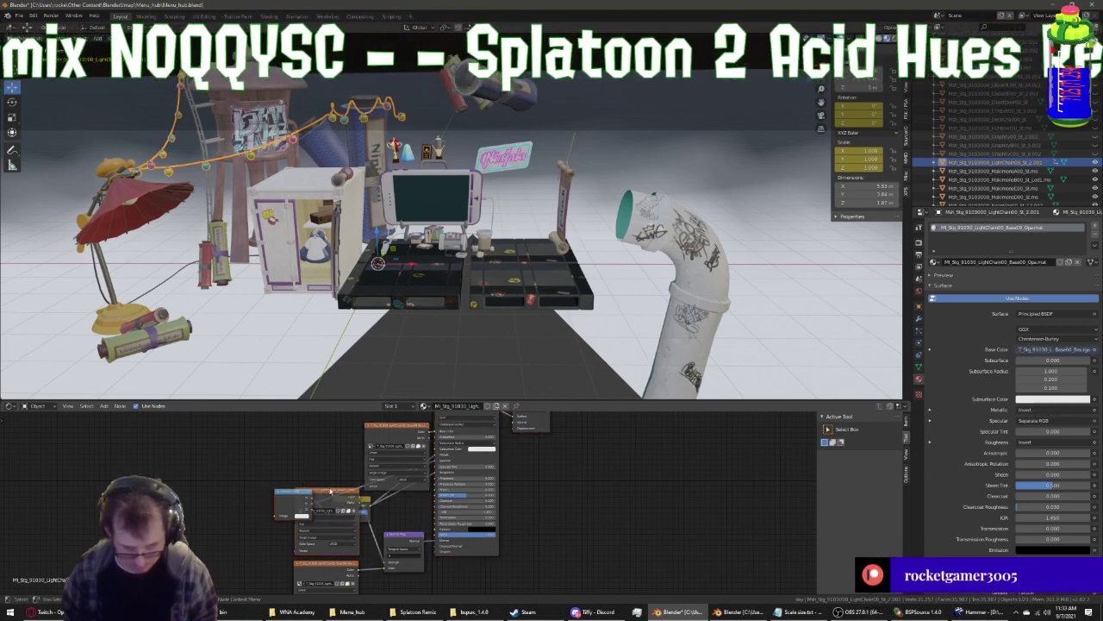
drag(329, 488, 218, 499)
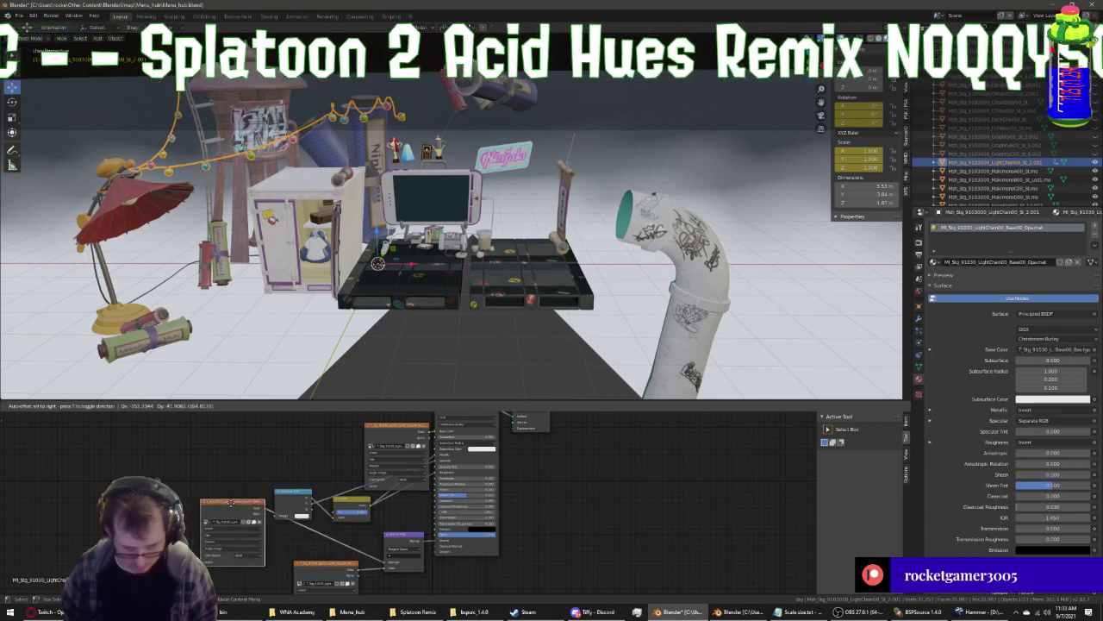
drag(384, 565, 388, 562)
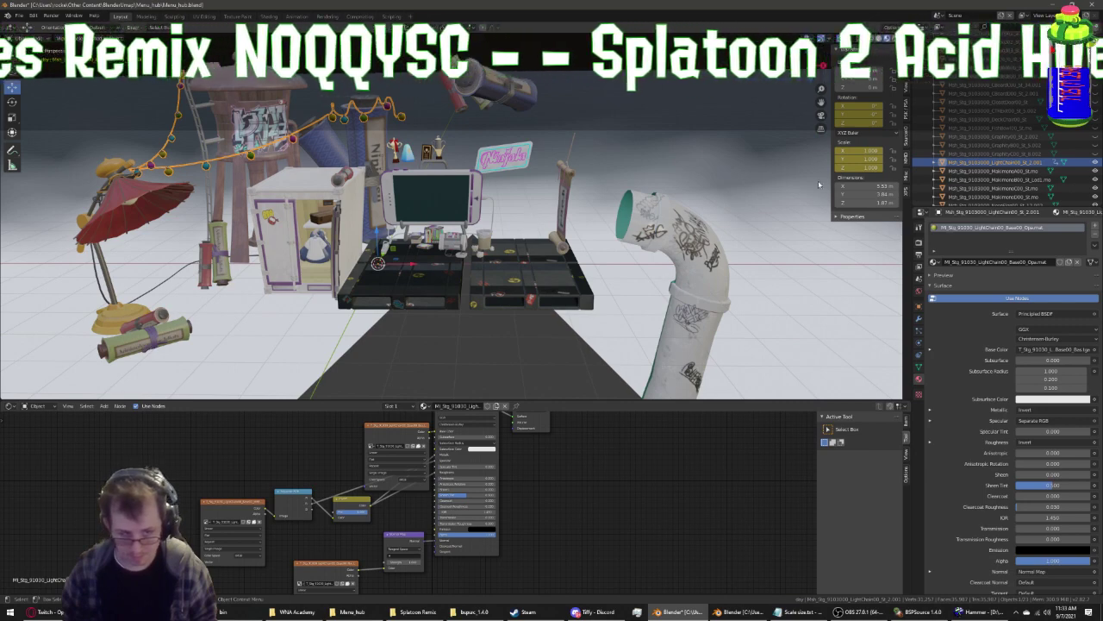
click(1000, 171)
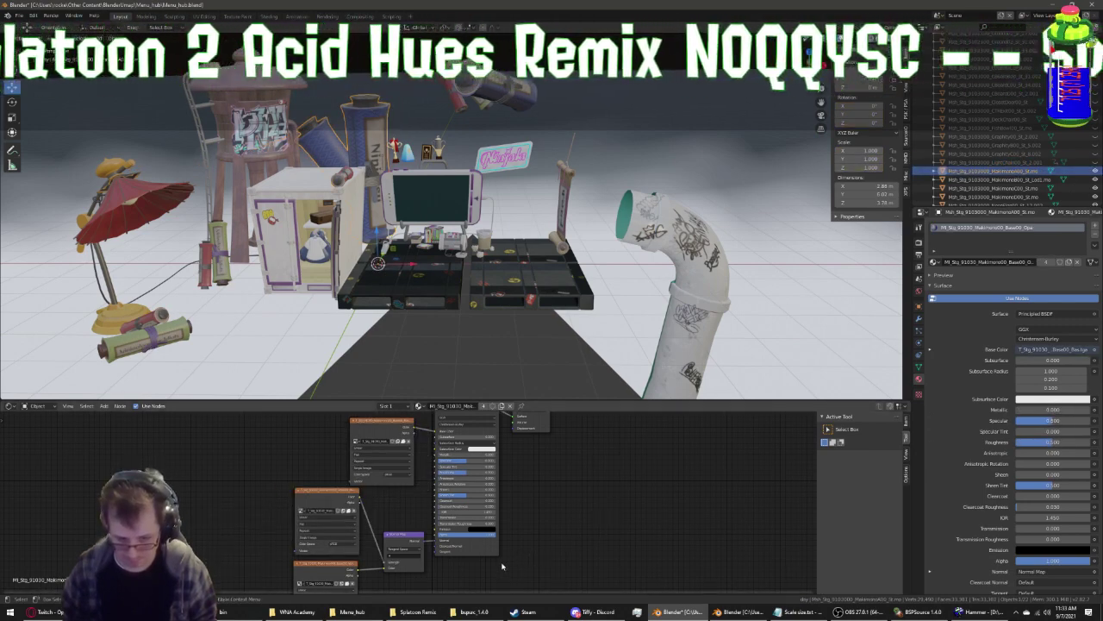
Paste the copied nodes into the Makimono material and connect the texture output to the lower node
key(ctrl+v)
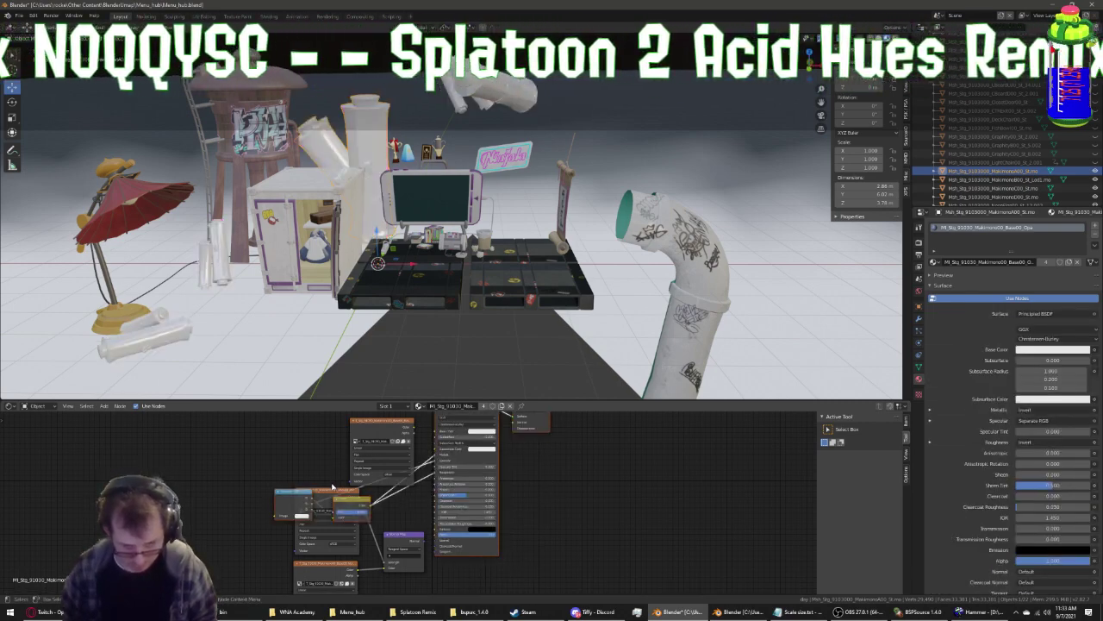
drag(332, 490, 238, 487)
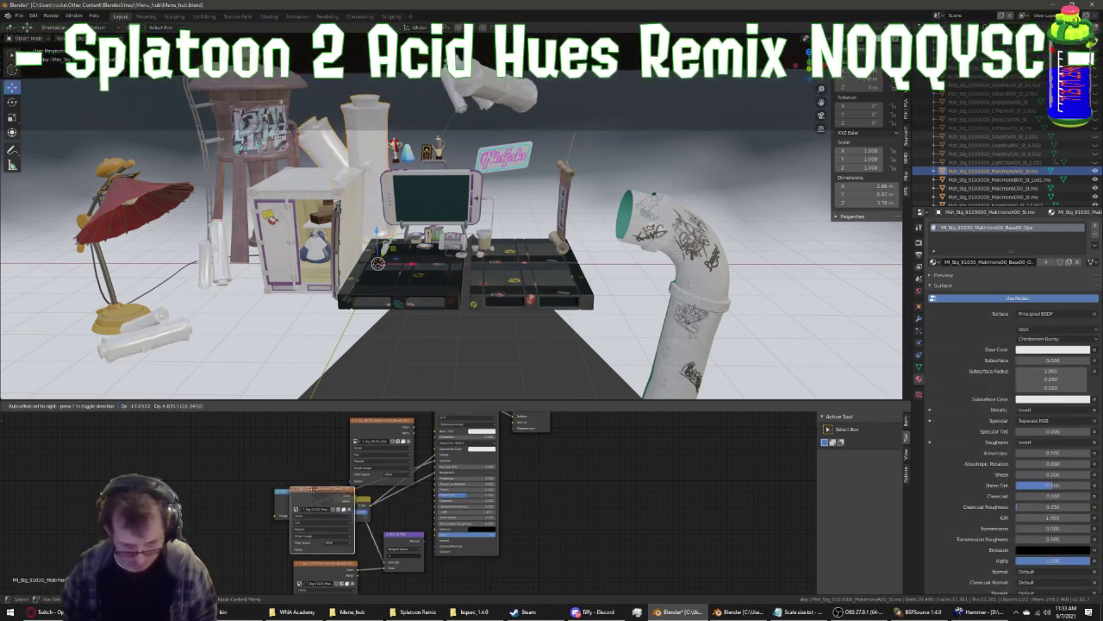
drag(320, 513, 226, 509)
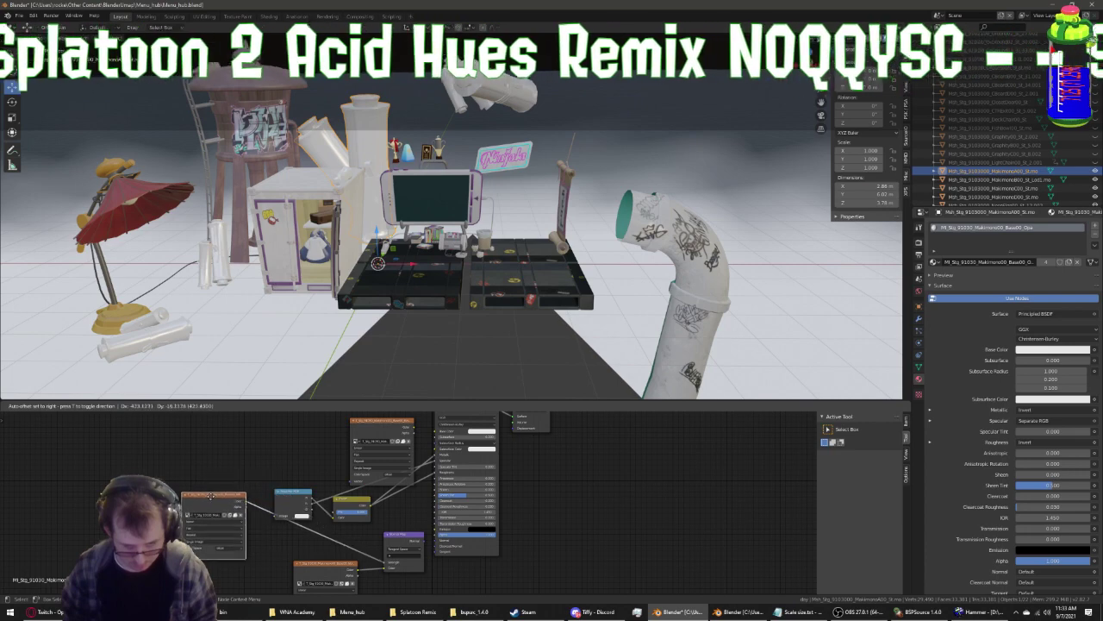
click(414, 429)
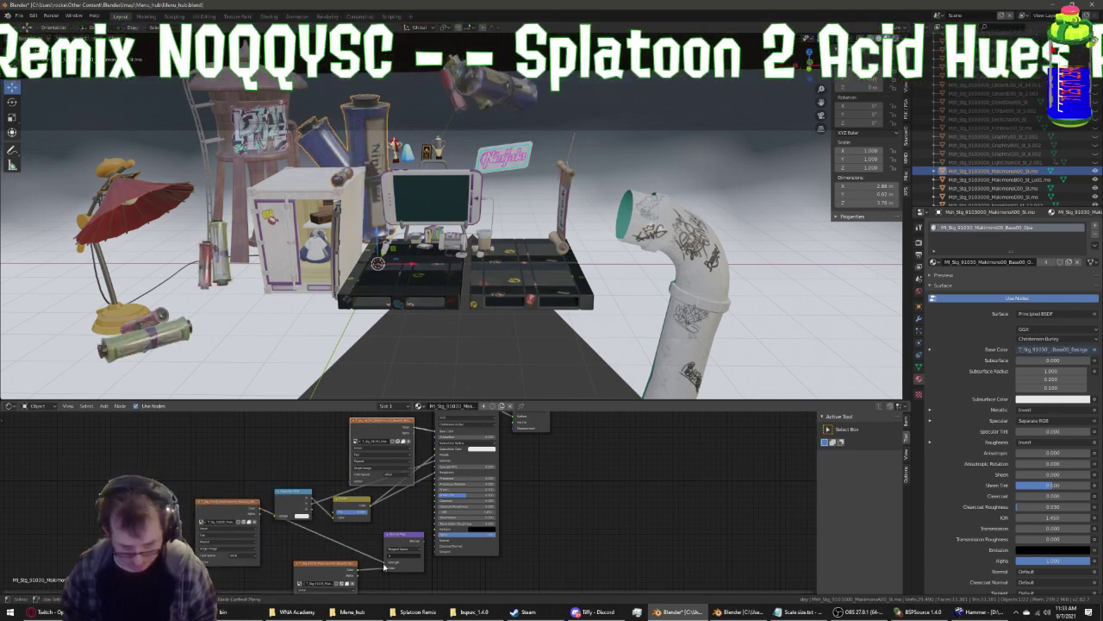
click(383, 560)
drag(293, 529, 424, 543)
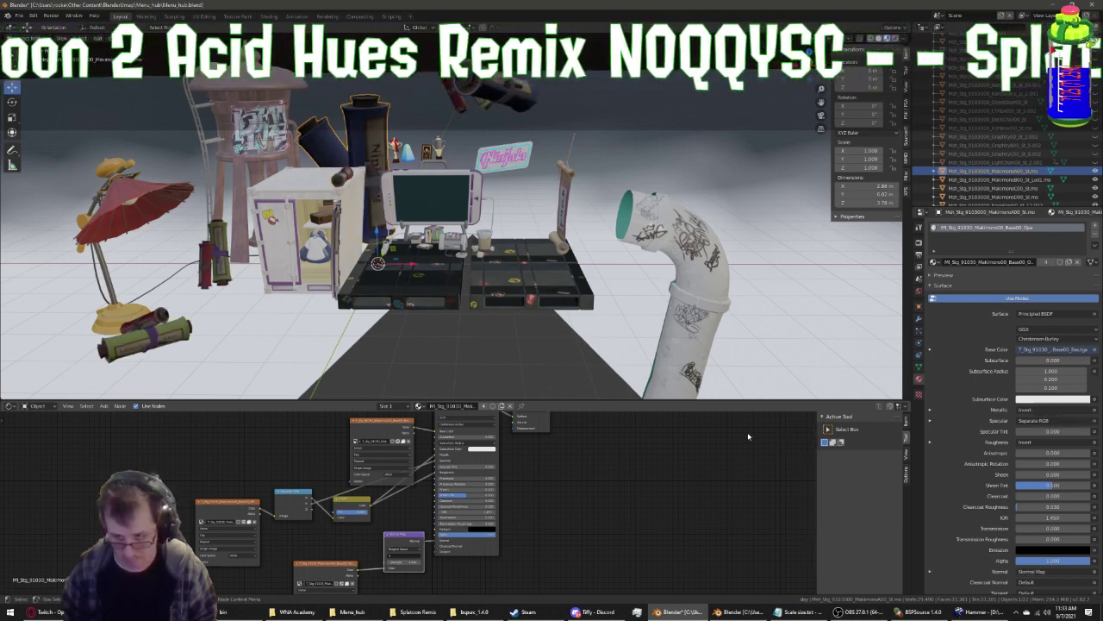
Step through the Makimono objects and hide the finished makimono scroll
click(1010, 180)
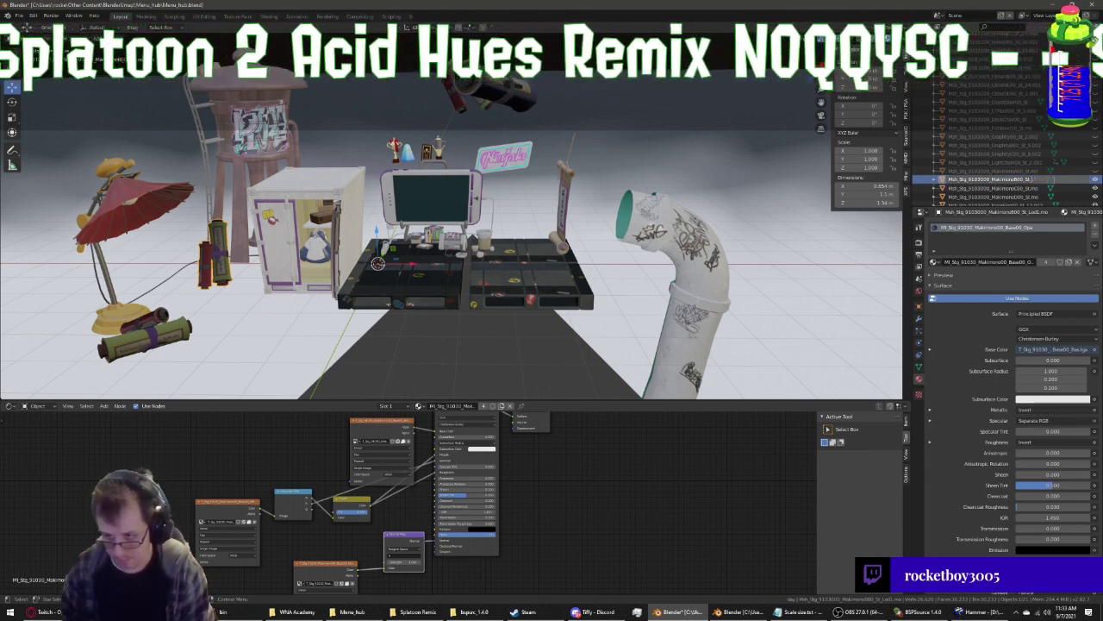
click(1032, 181)
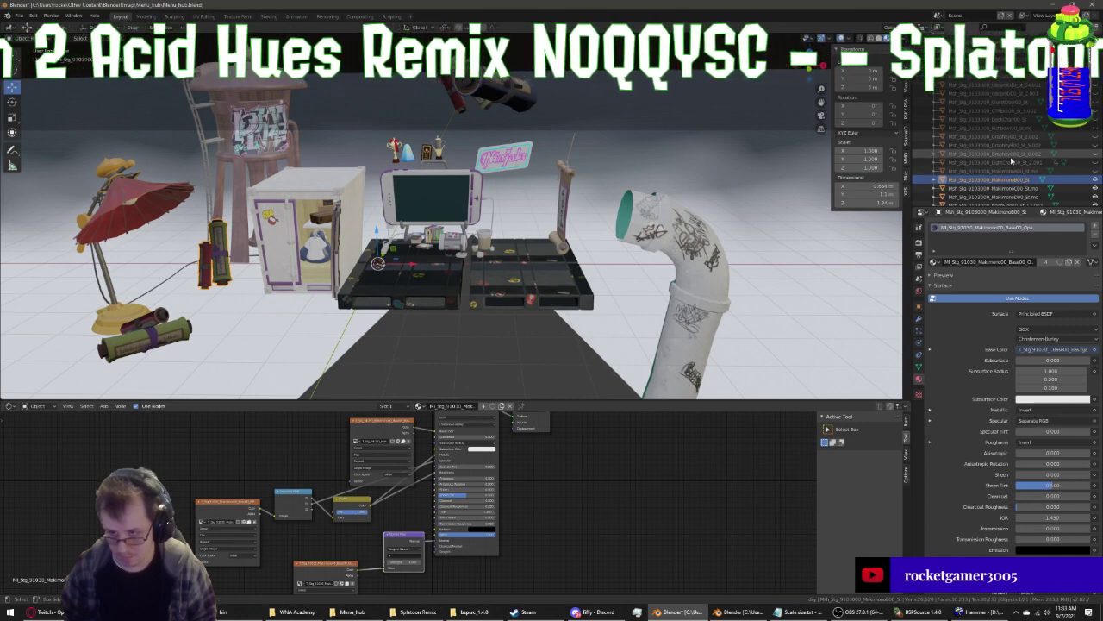
click(1024, 178)
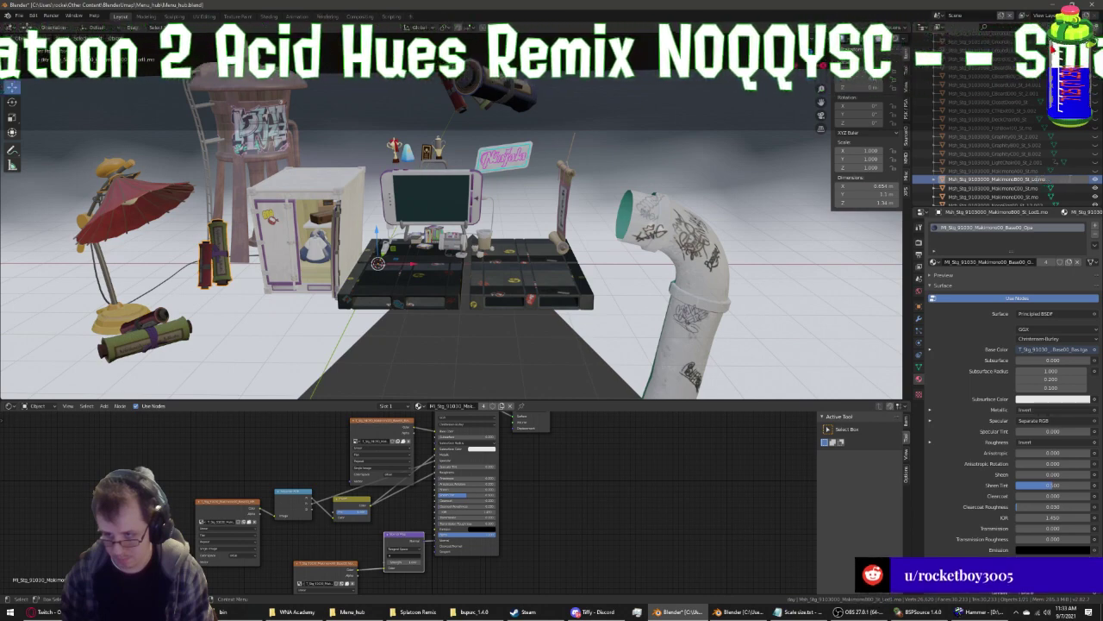
click(991, 178)
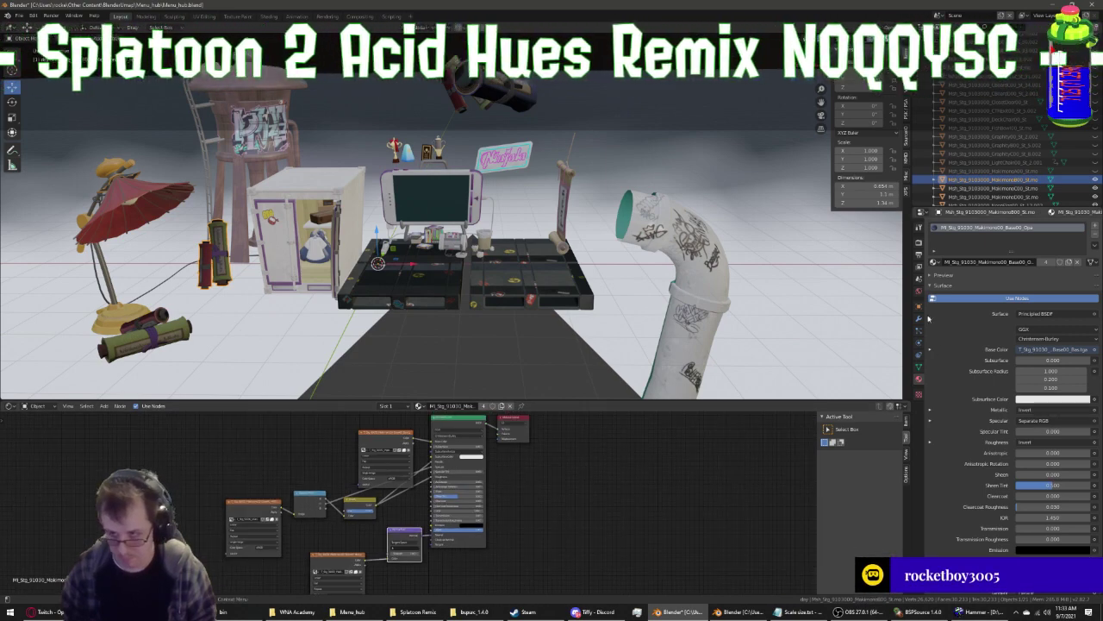
click(1014, 188)
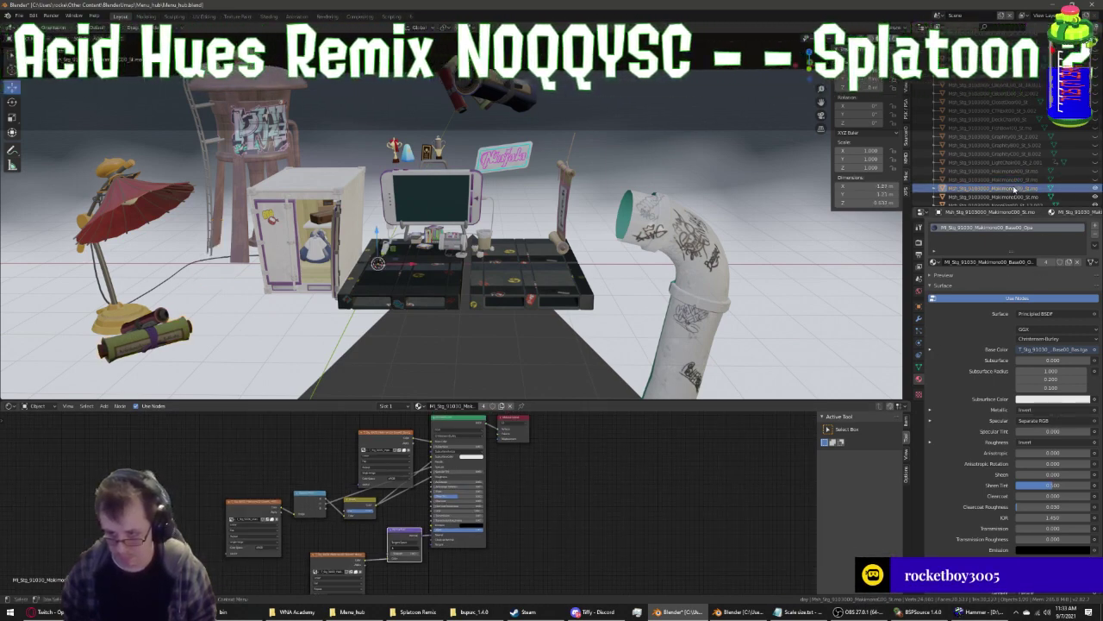
key(Delete)
Hide the dark prop floating above the scene and select the neon sign
click(1080, 179)
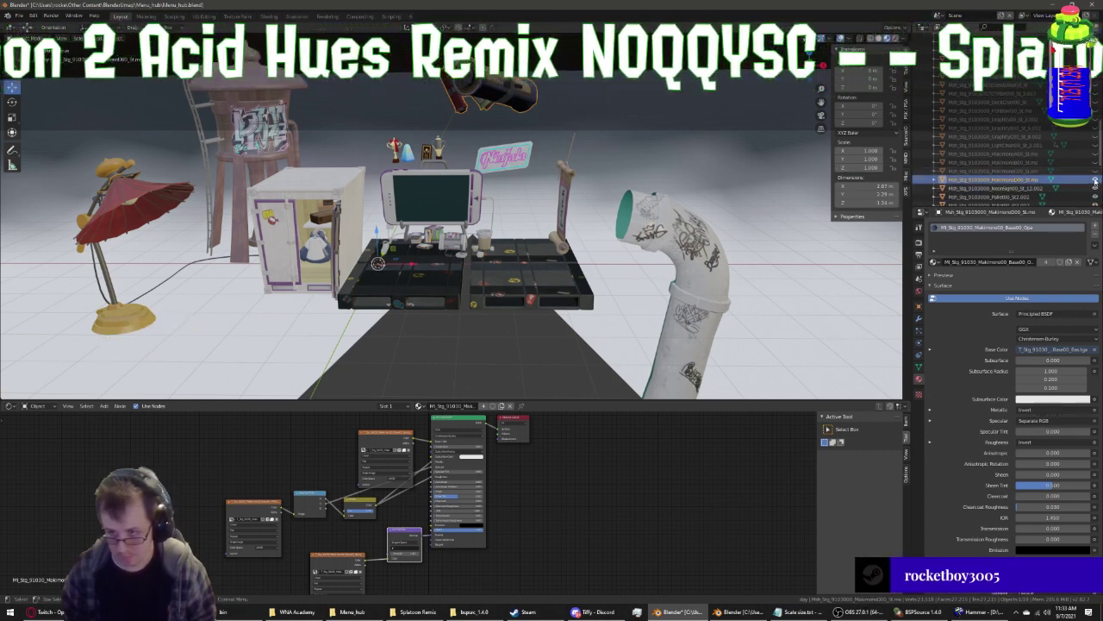
click(1096, 182)
click(1026, 187)
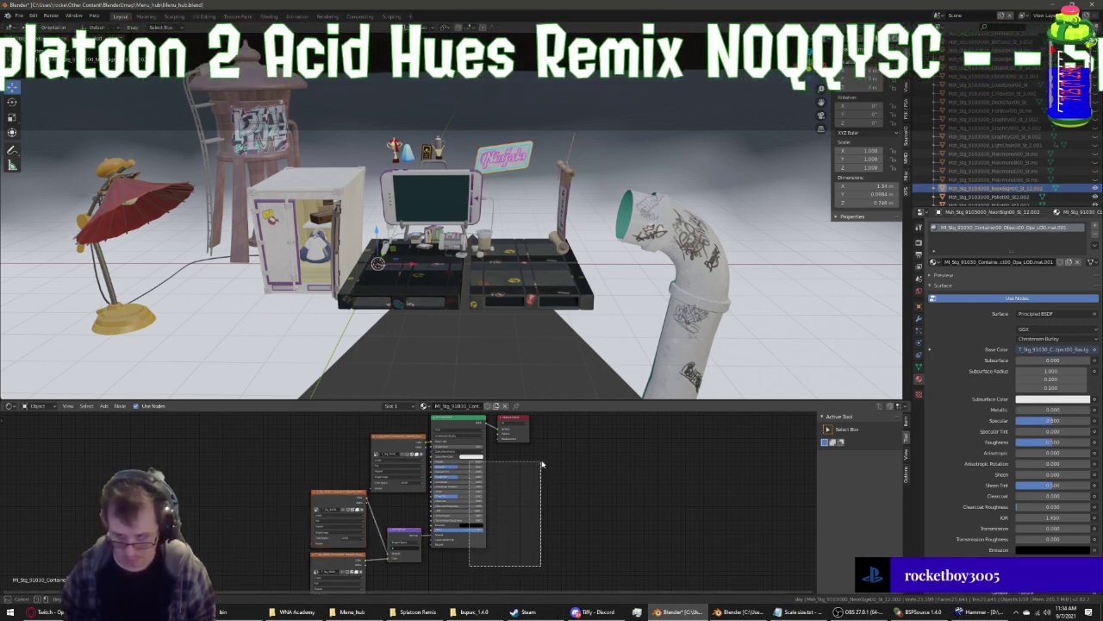
Paste the copied nodes into the neon sign and choose its material from the browse list
key(ctrl+z)
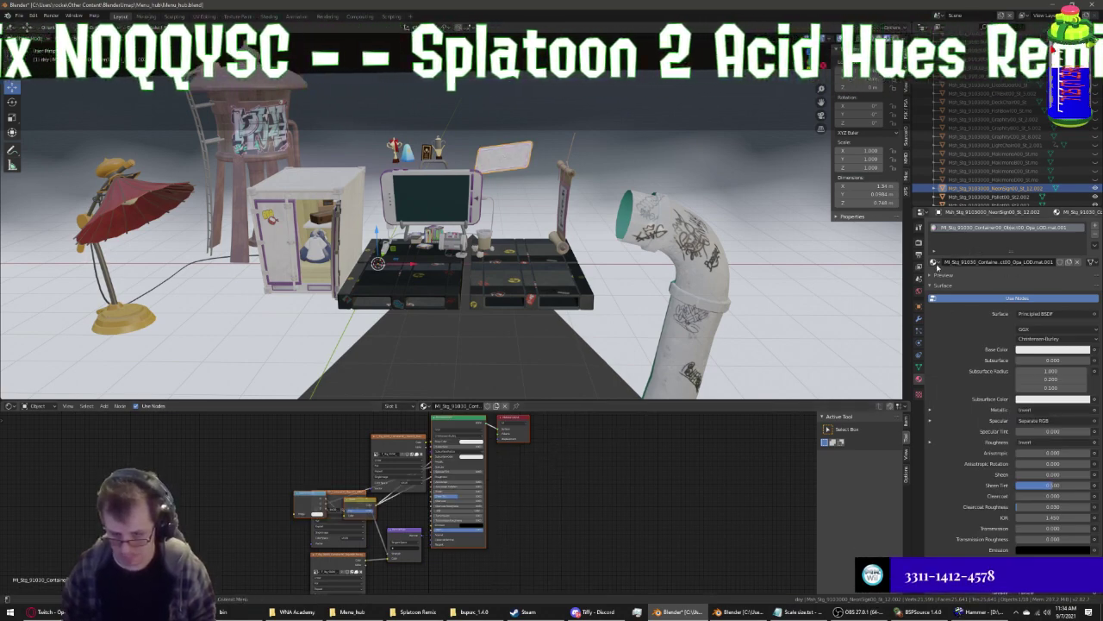
click(934, 262)
key(Up)
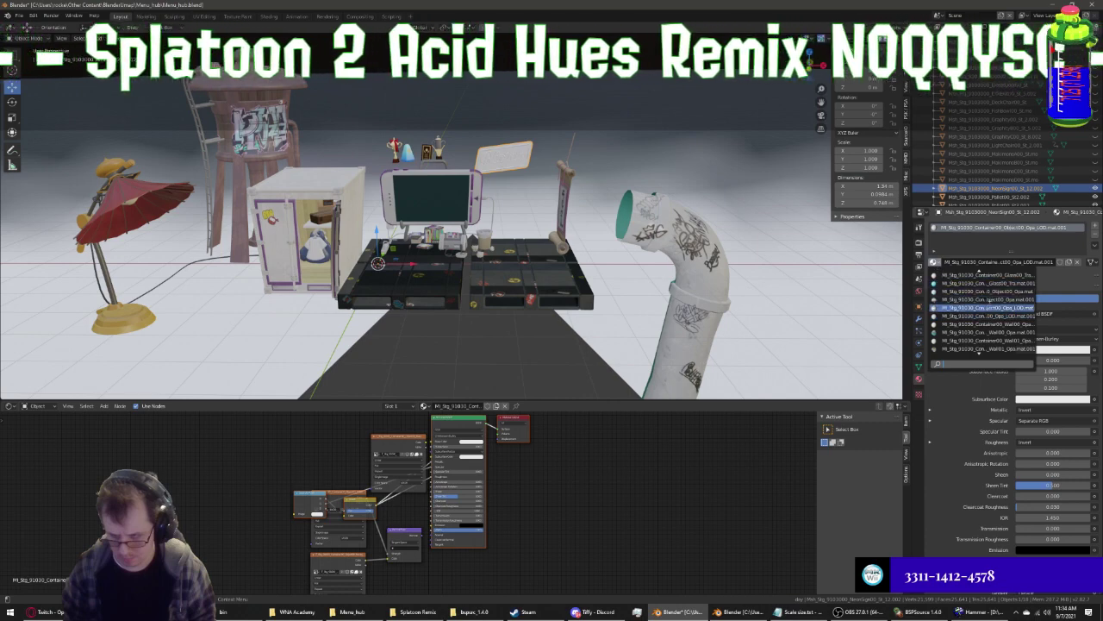
key(Return)
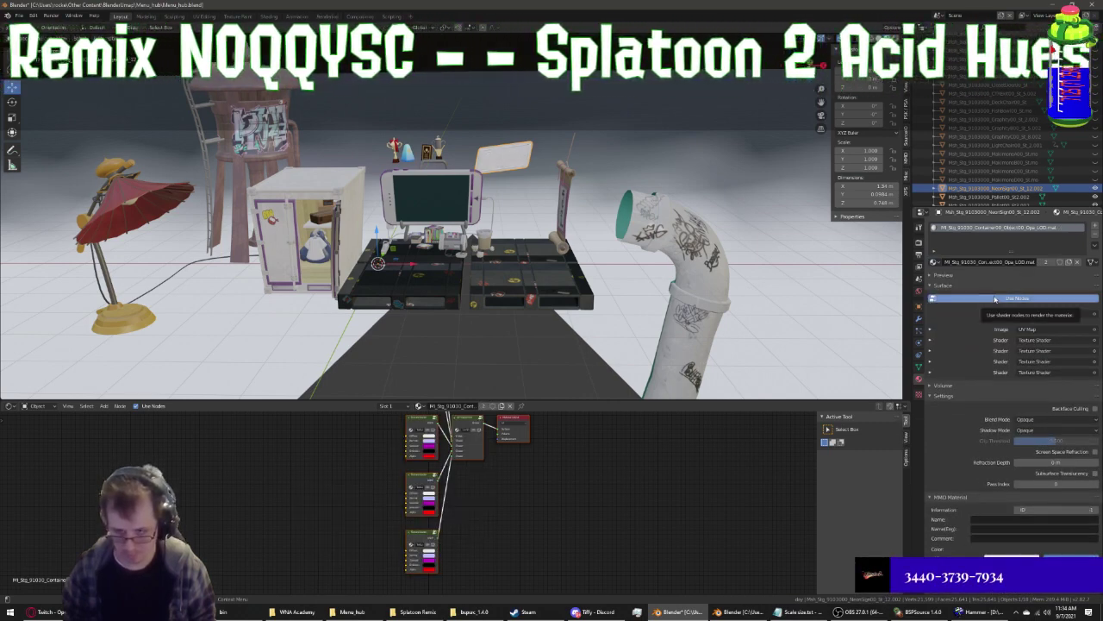
click(933, 261)
key(Down)
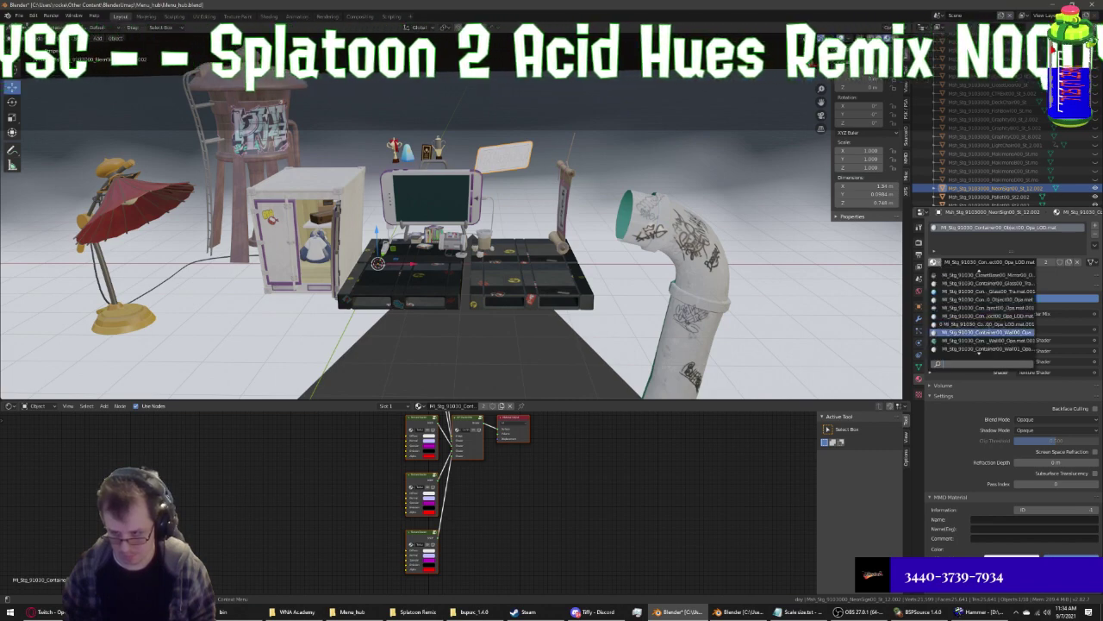
key(Down)
key(Return)
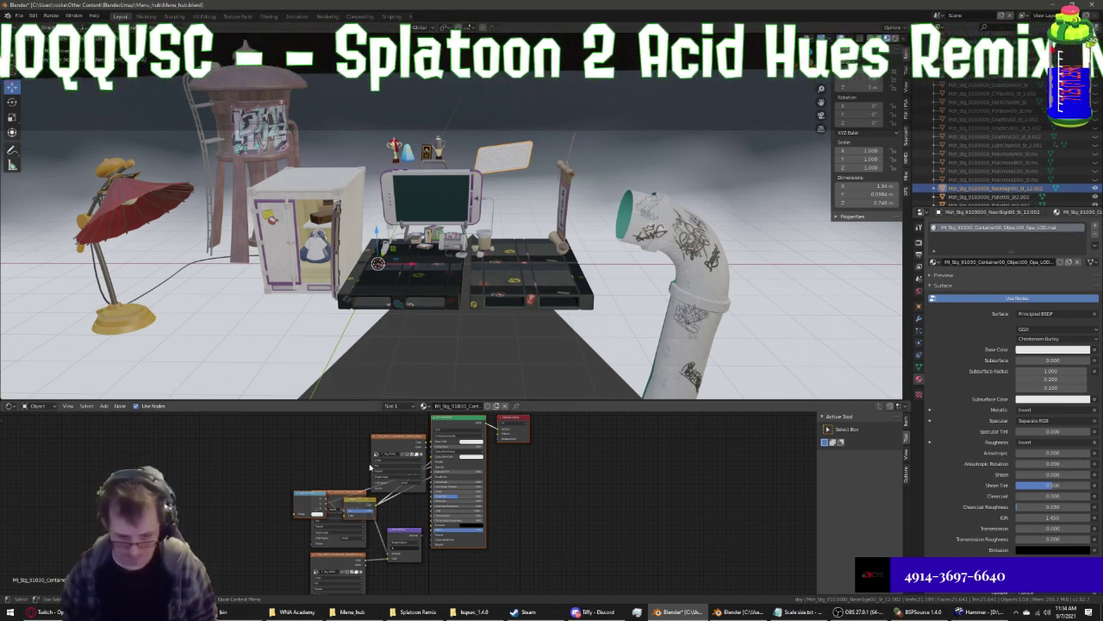
Connect the neon sign's texture into Base Color
mouse_move(338, 495)
mouse_down()
mouse_move(316, 484)
mouse_move(254, 494)
mouse_up()
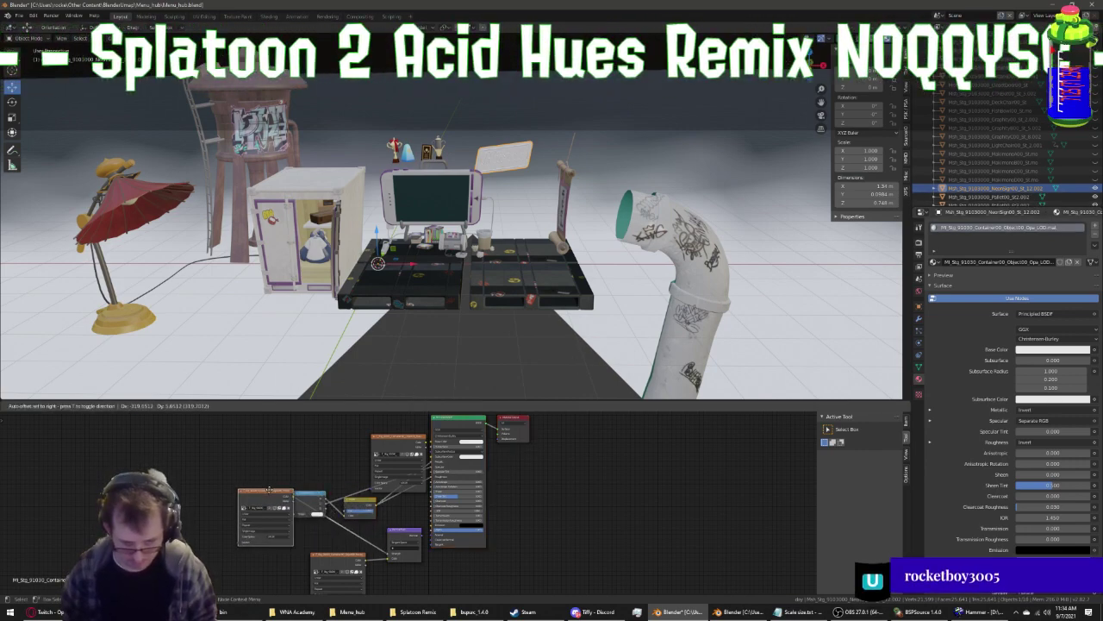
click(421, 541)
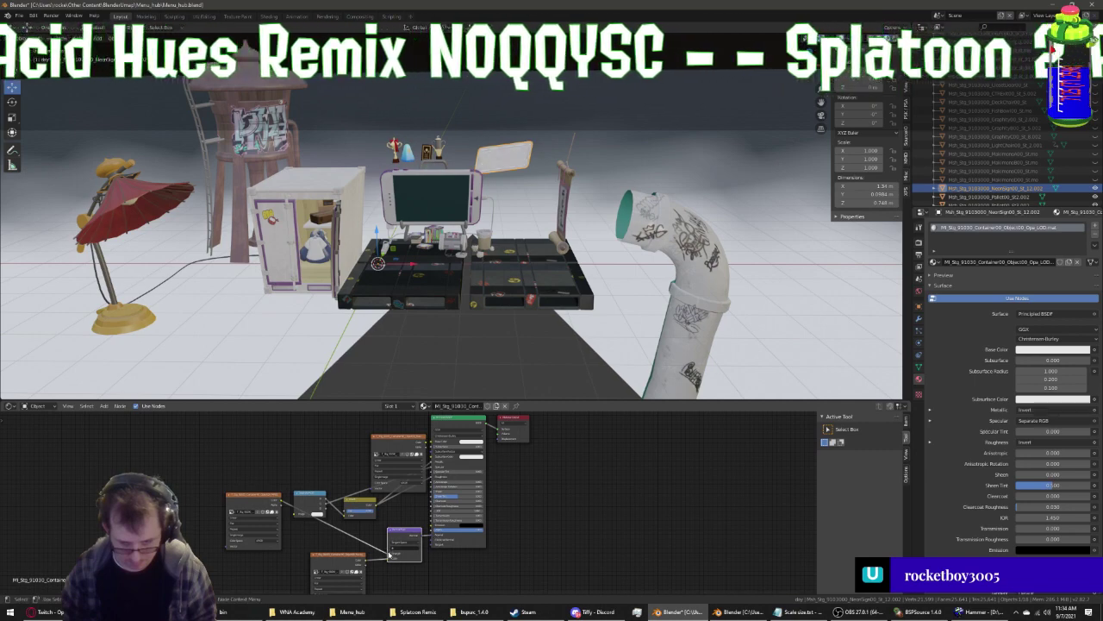
click(390, 556)
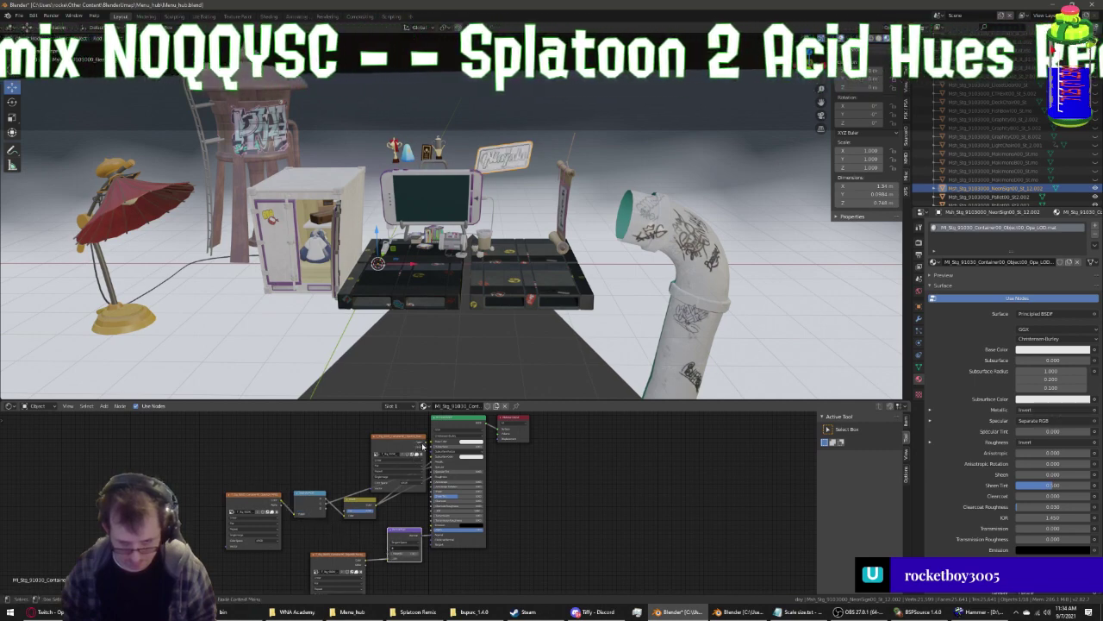
drag(425, 445, 431, 441)
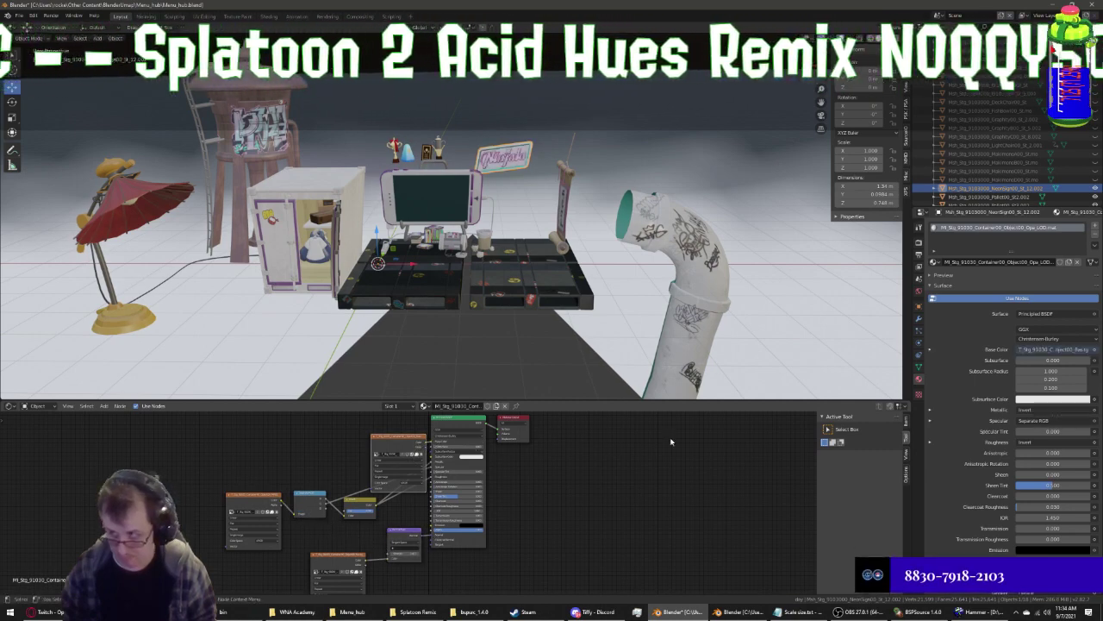
scroll(1000, 164, down, 2)
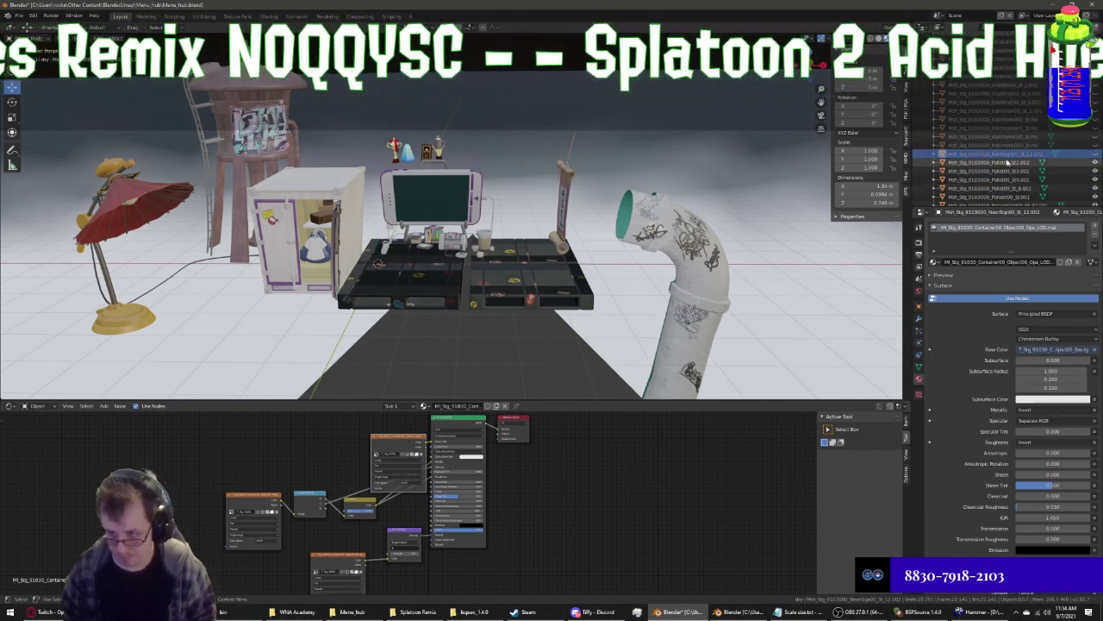
Assign the Container00_Object00 material to the next pallet
click(999, 162)
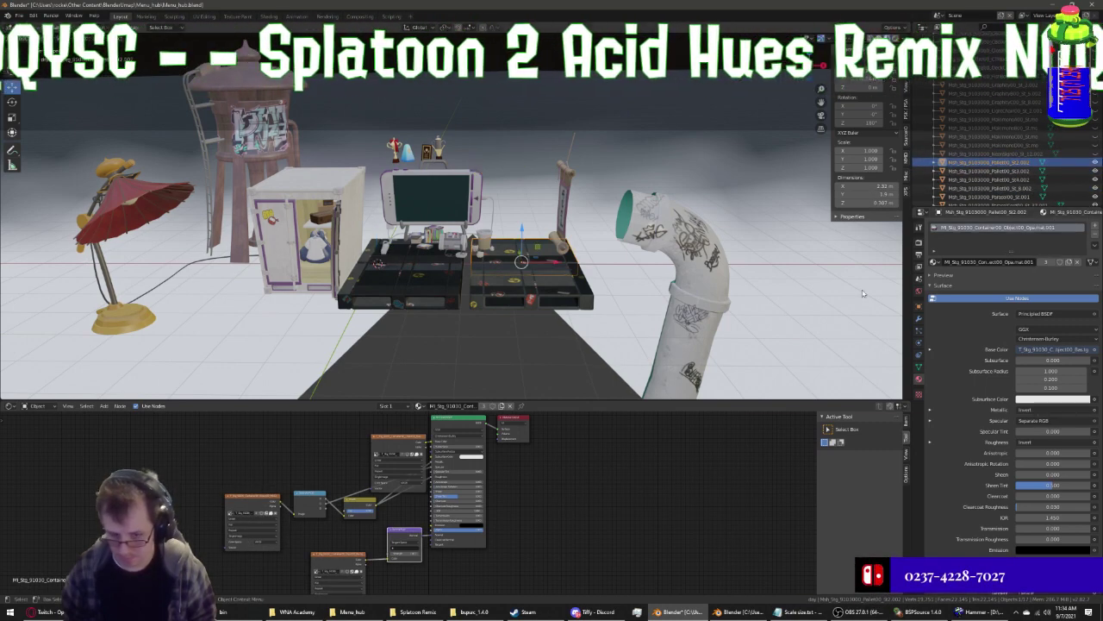
click(936, 261)
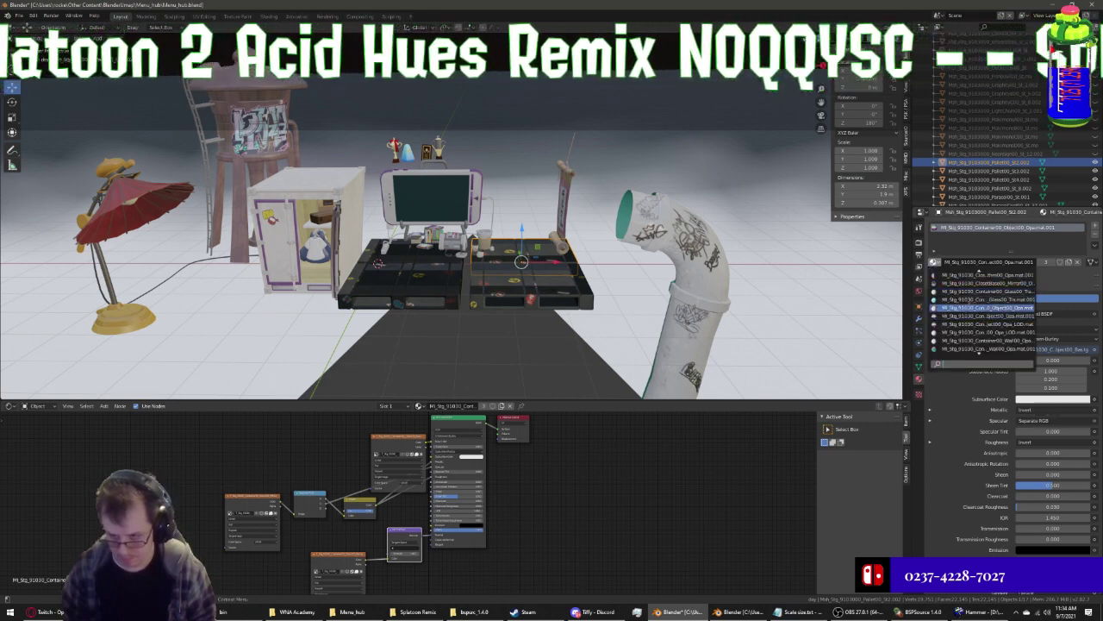
click(968, 308)
click(936, 261)
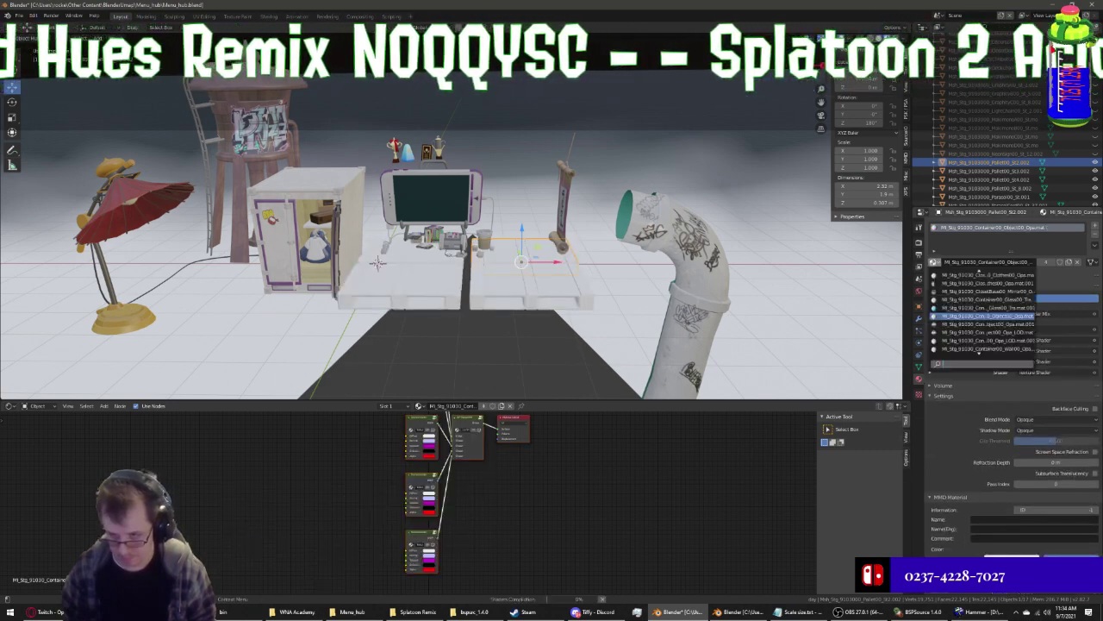
click(982, 324)
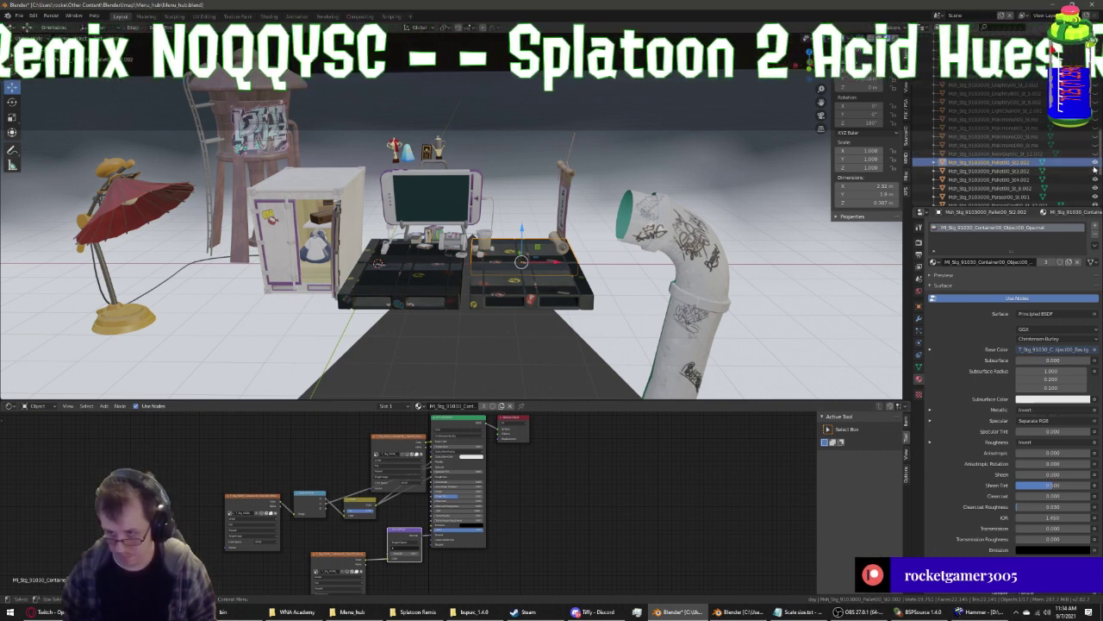
Hide both pallet objects from the viewport and select the parasol lamp
click(1005, 171)
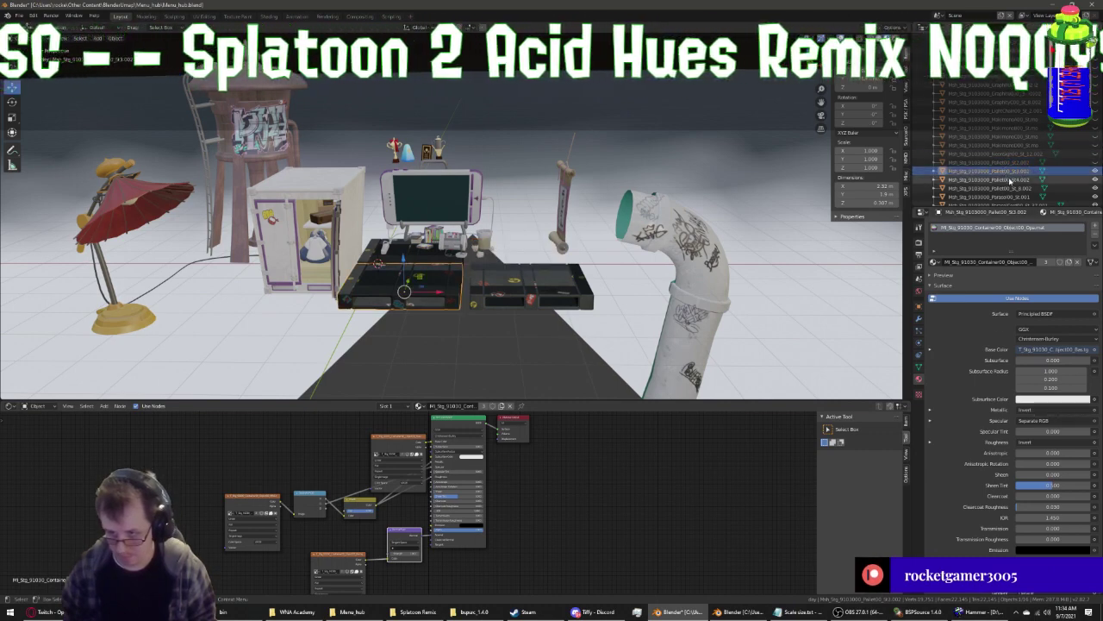
click(1011, 179)
click(1014, 188)
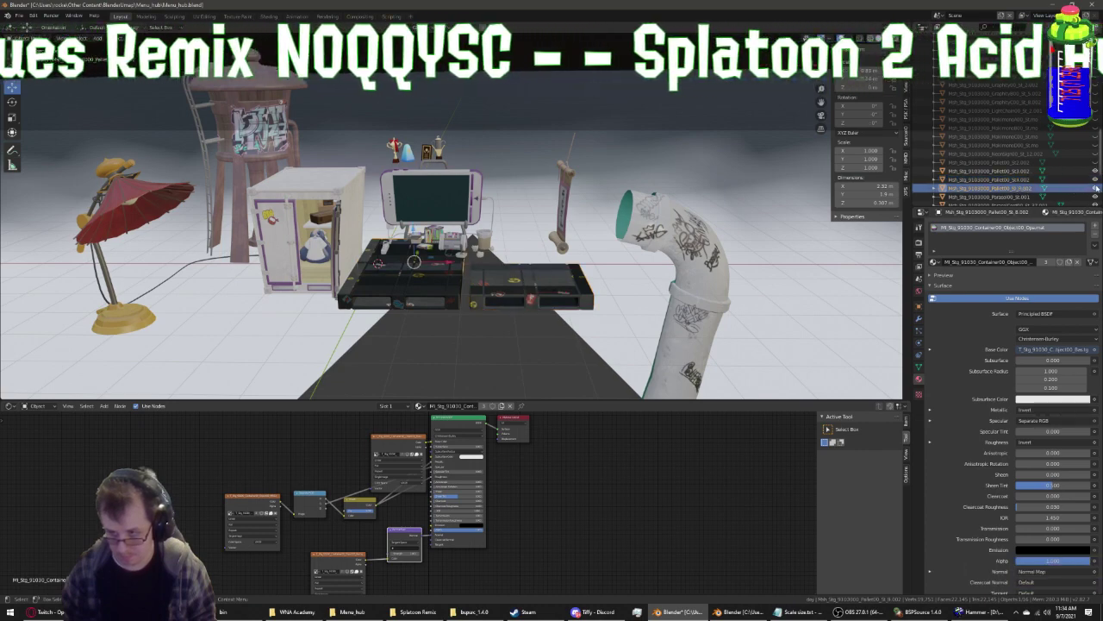
drag(1095, 188, 1096, 162)
click(1021, 197)
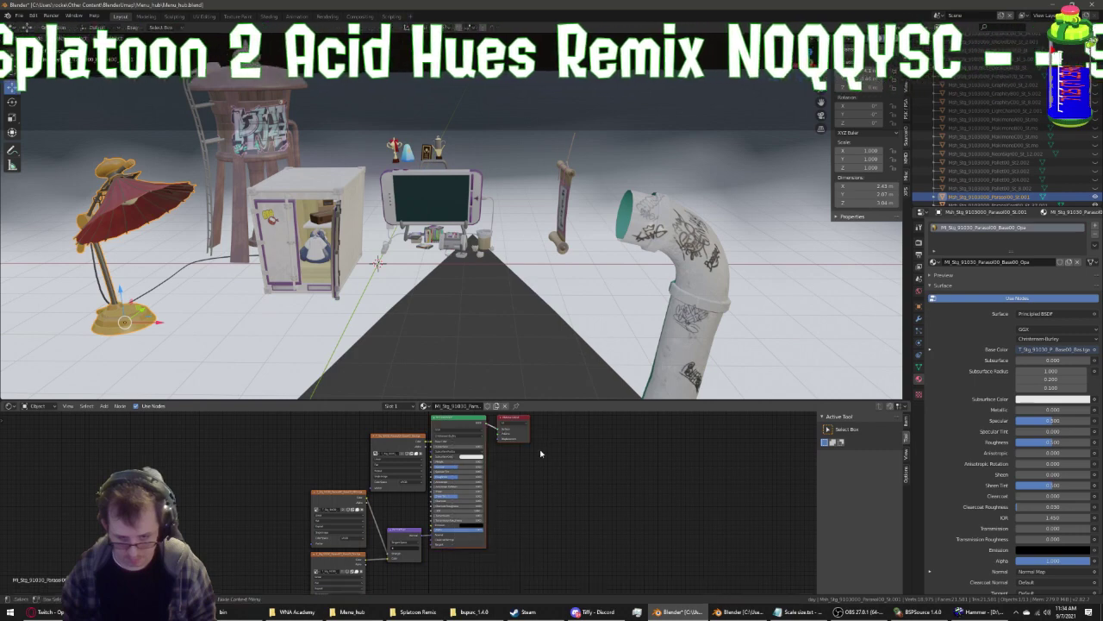
Give the parasol lamp the copied node setup with its texture in Base Color, then hide it
key(ctrl+z)
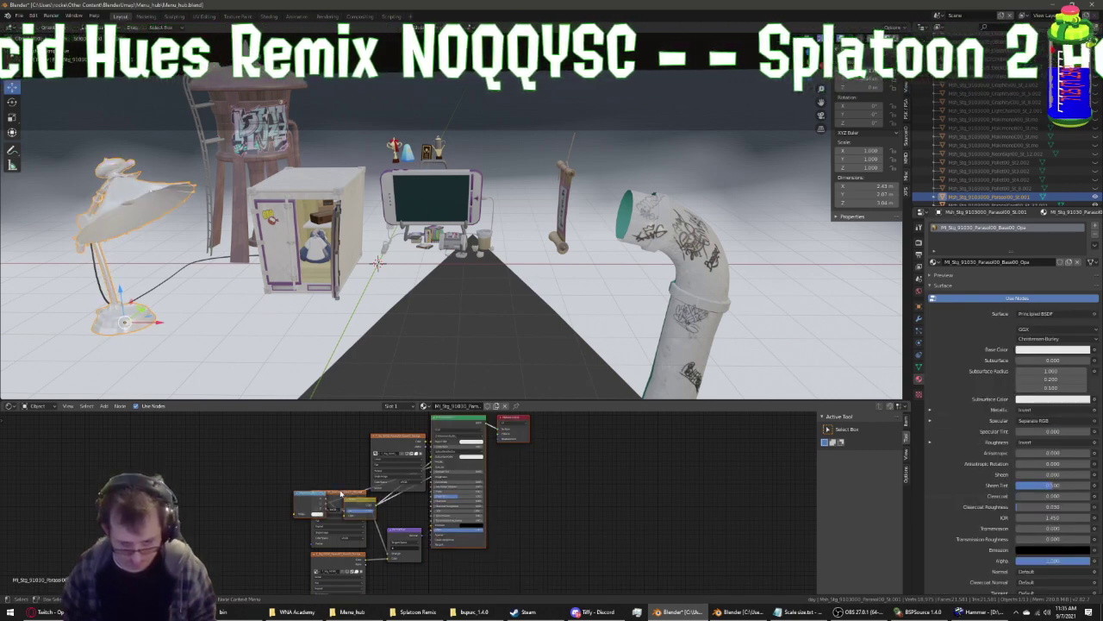
drag(341, 493, 297, 488)
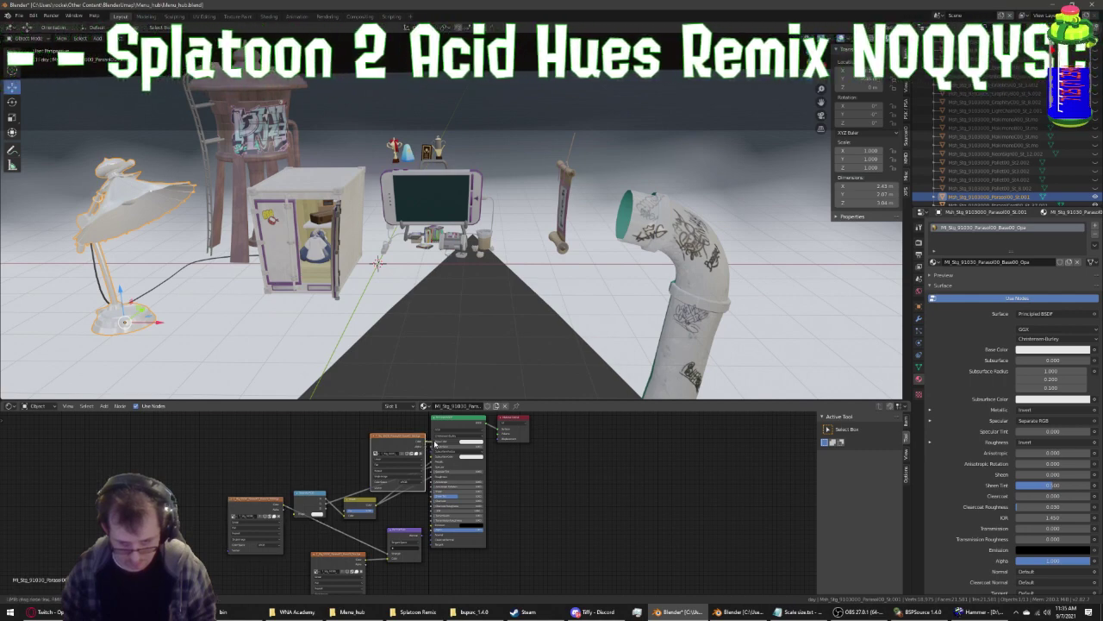
drag(428, 443, 424, 539)
click(414, 544)
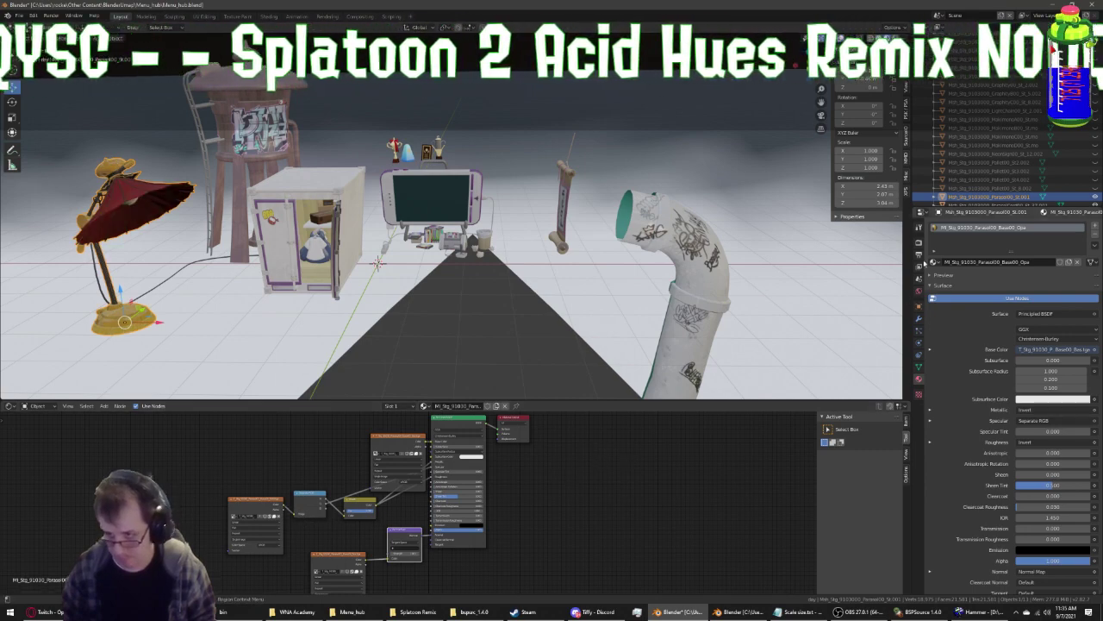
scroll(1069, 185, down, 1)
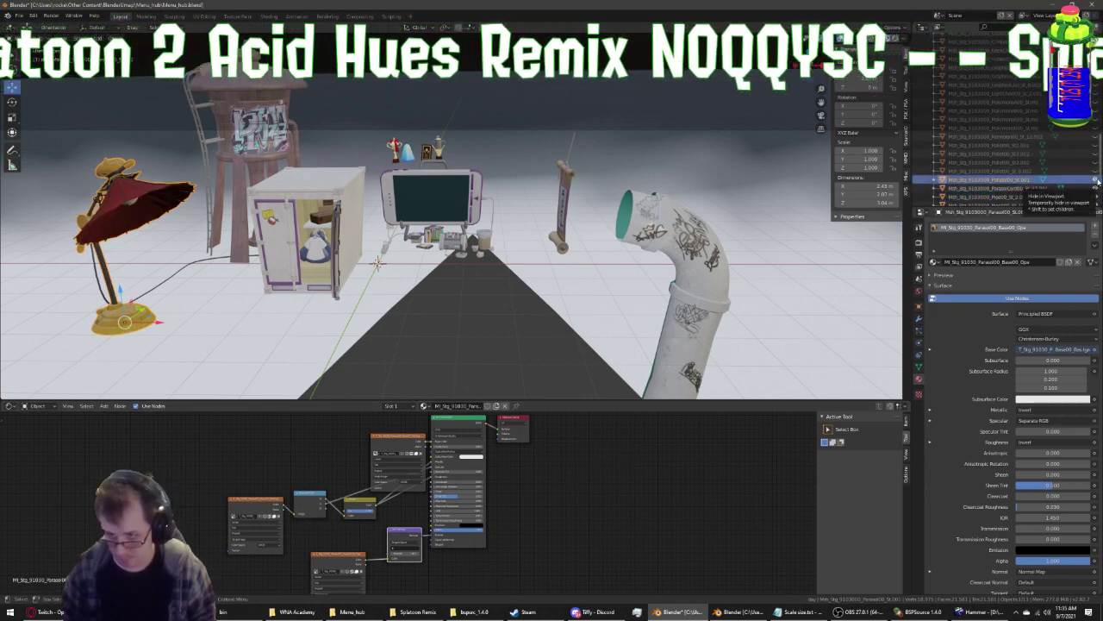
click(1095, 179)
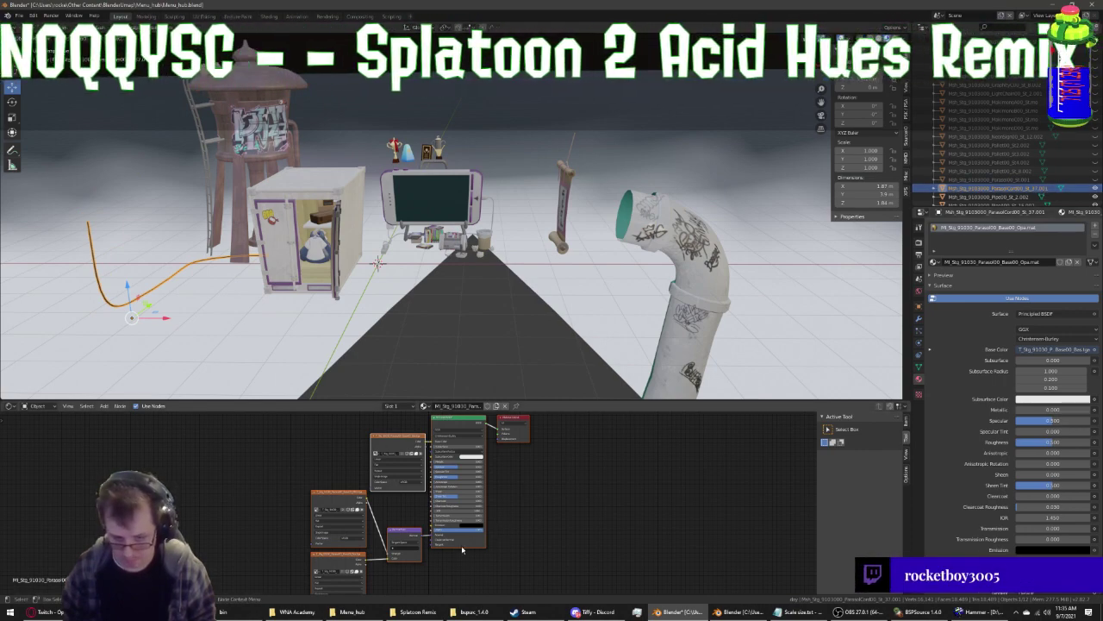
Paste the copied node setup into the cord material and rewire its texture
key(ctrl+z)
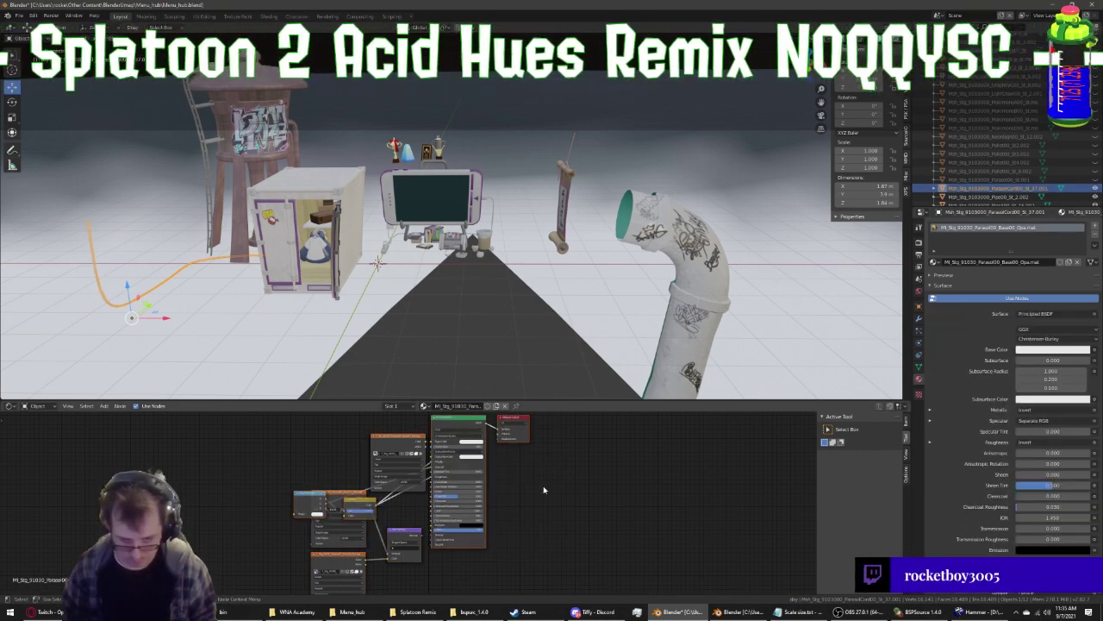
drag(332, 504, 253, 506)
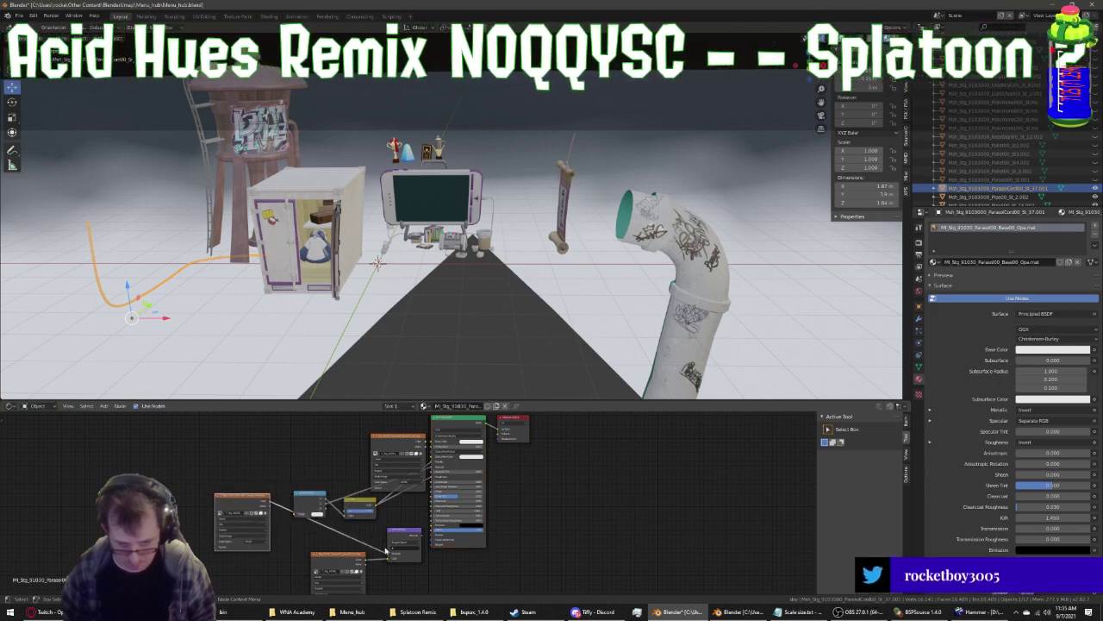
drag(387, 558, 299, 522)
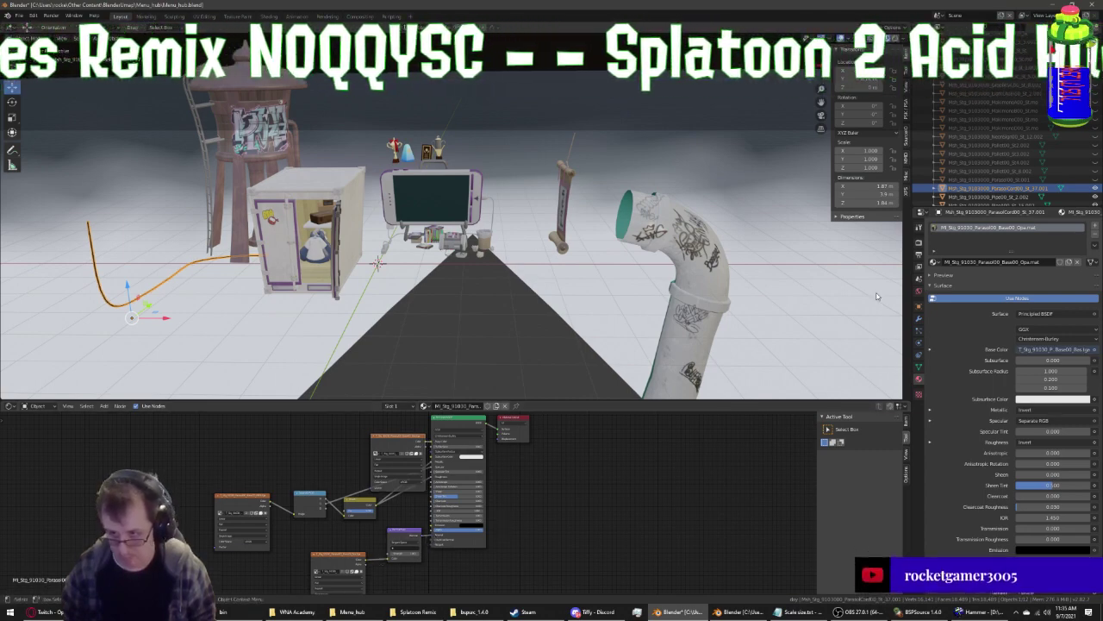
Assign the Container00_Wall00 .mat.001 material copy to the graffiti pipe
click(1025, 197)
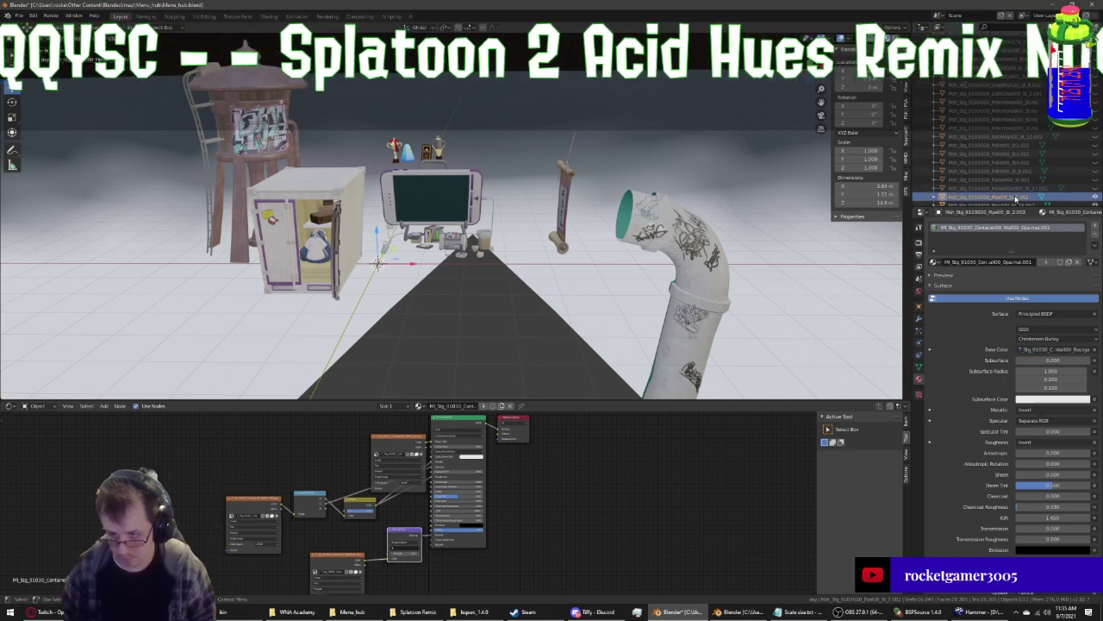
click(934, 261)
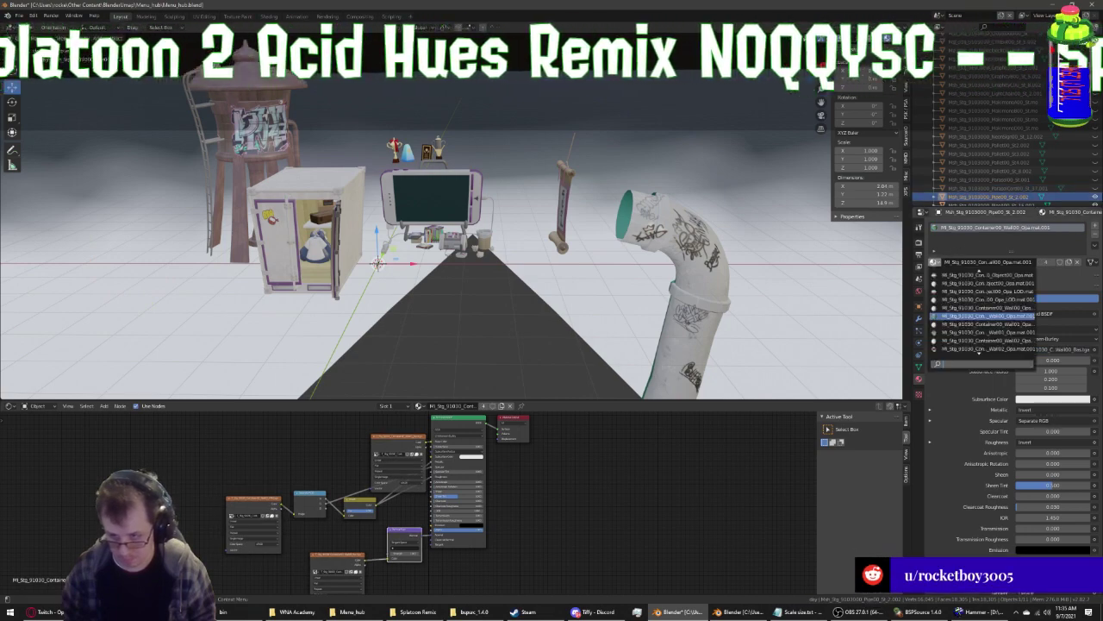
click(978, 307)
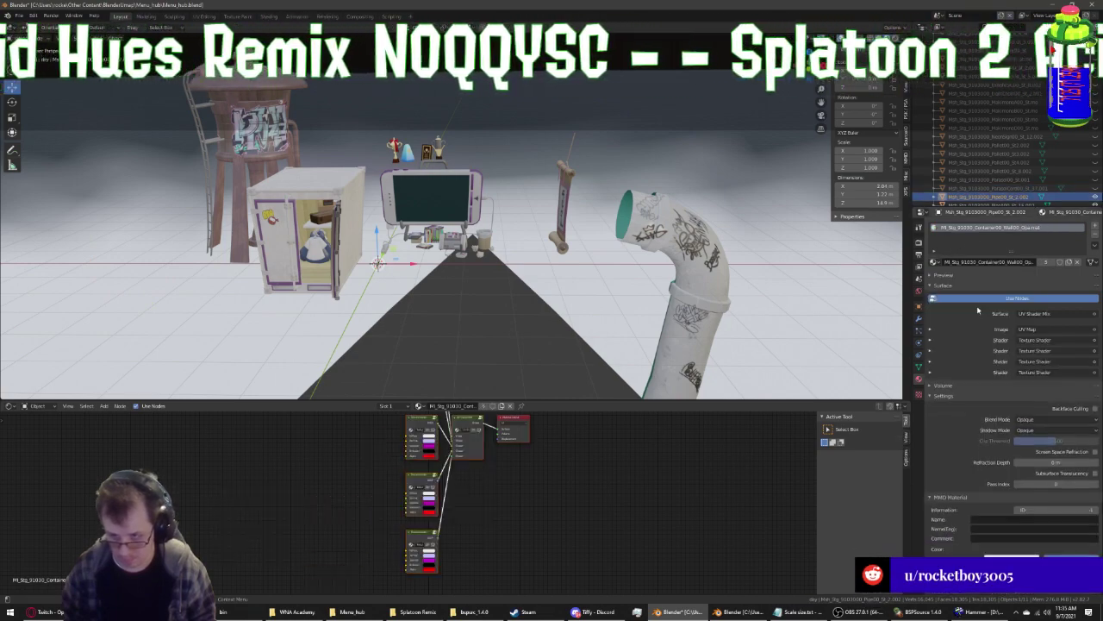
click(935, 261)
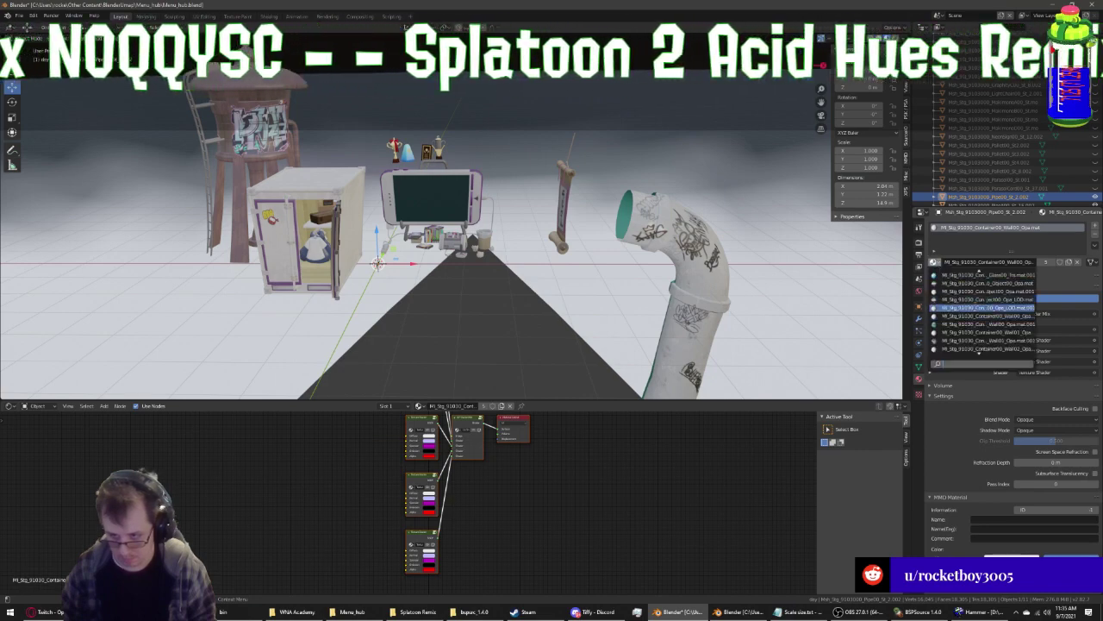
click(983, 326)
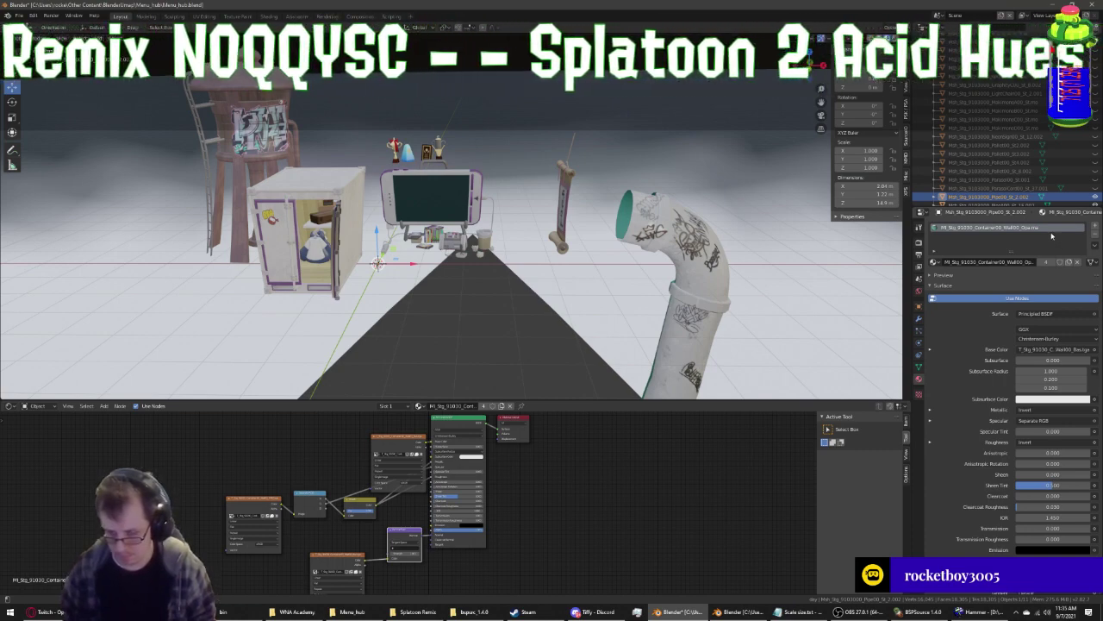
Browse the material list again and select the next pipe objects in the Outliner
click(935, 261)
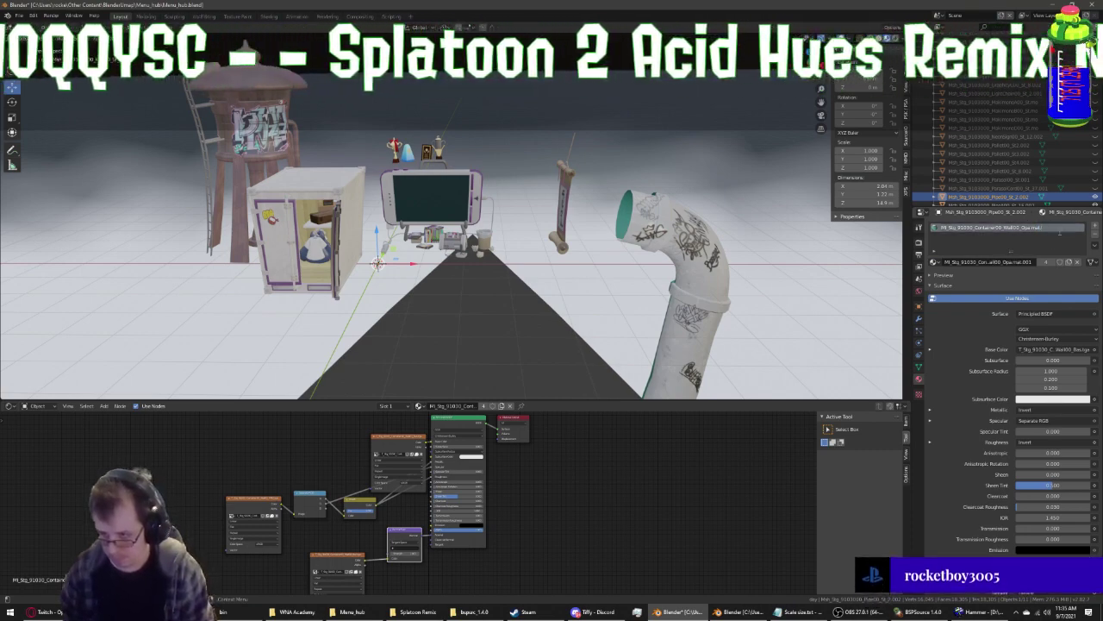
scroll(1019, 188, down, 1)
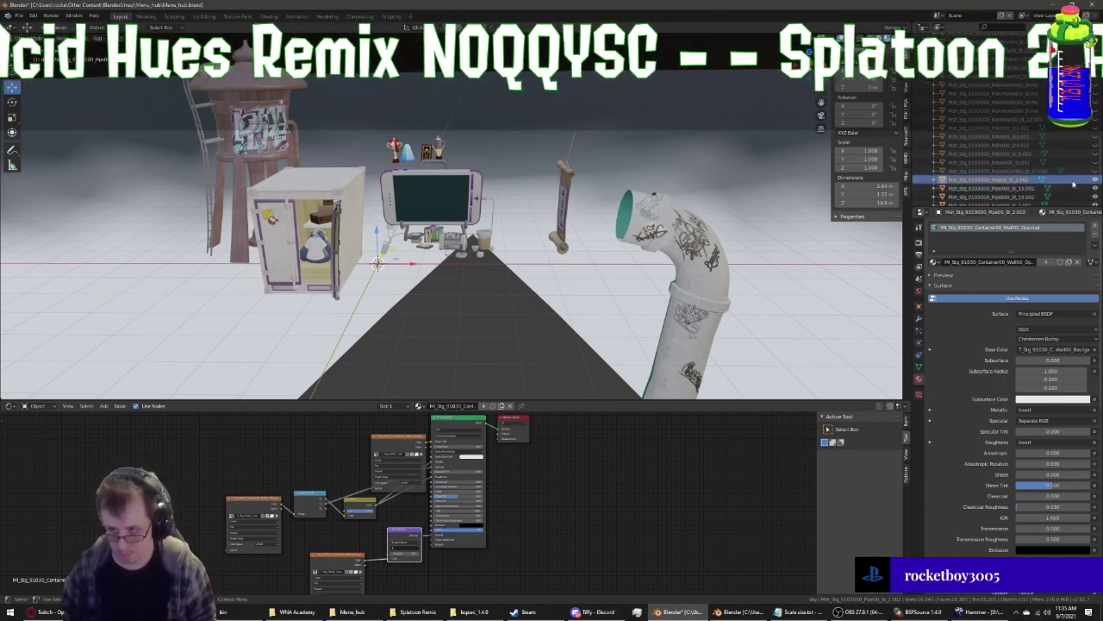
click(1010, 188)
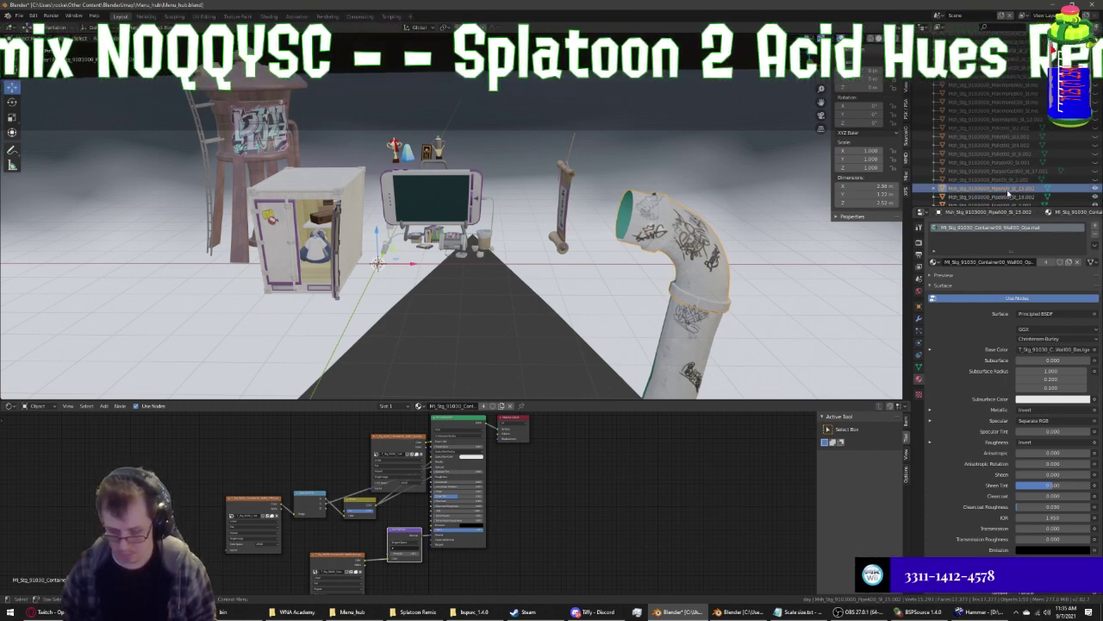
click(1020, 196)
scroll(1018, 190, down, 1)
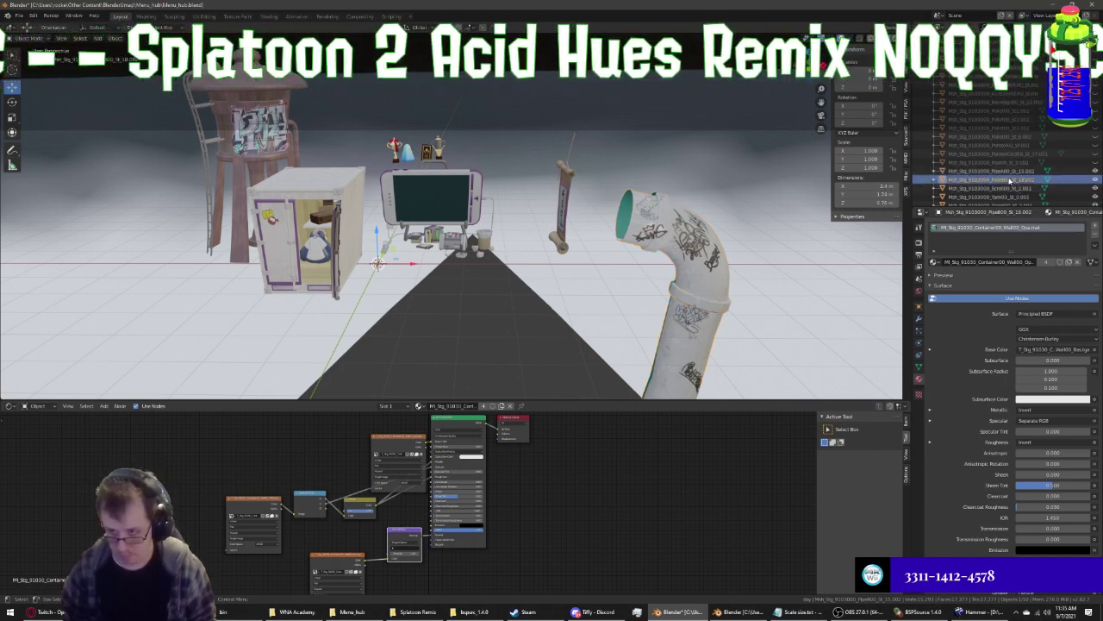
Hide the pipe and give Scroll00 the copied Separate RGB/Invert nodes, texture linked to Base Color
click(1017, 189)
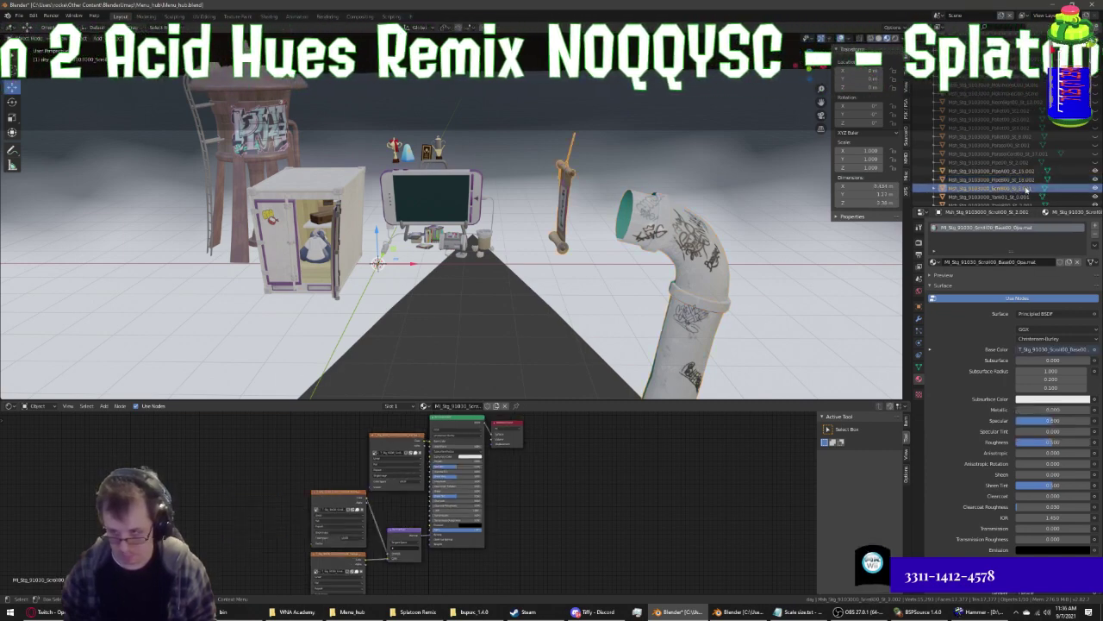
scroll(1017, 181, down, 1)
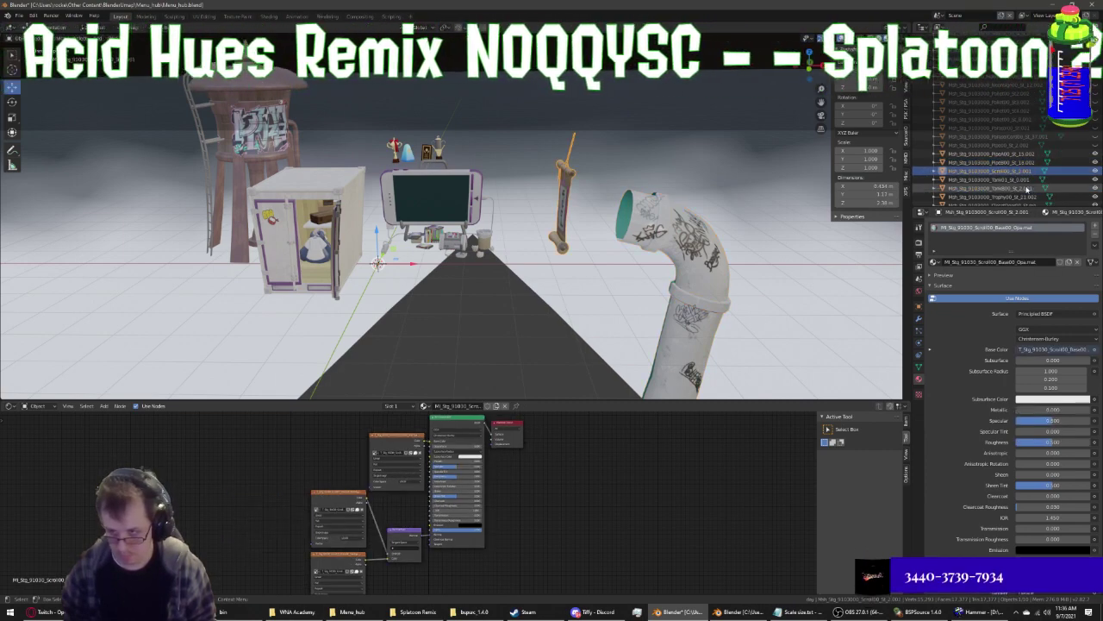
click(1095, 162)
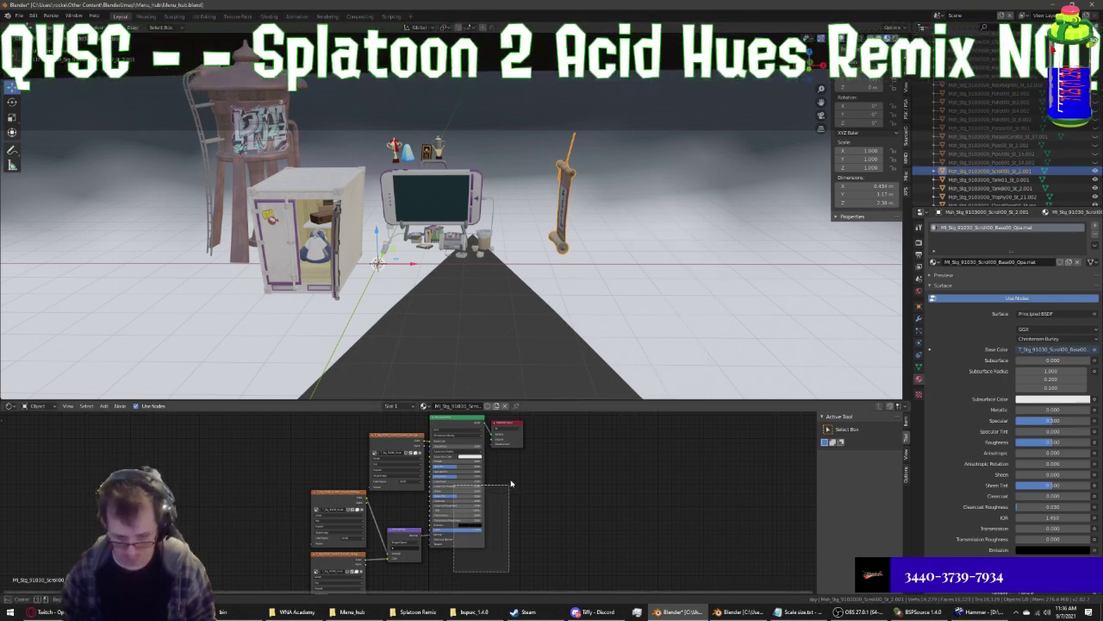
key(ctrl+z)
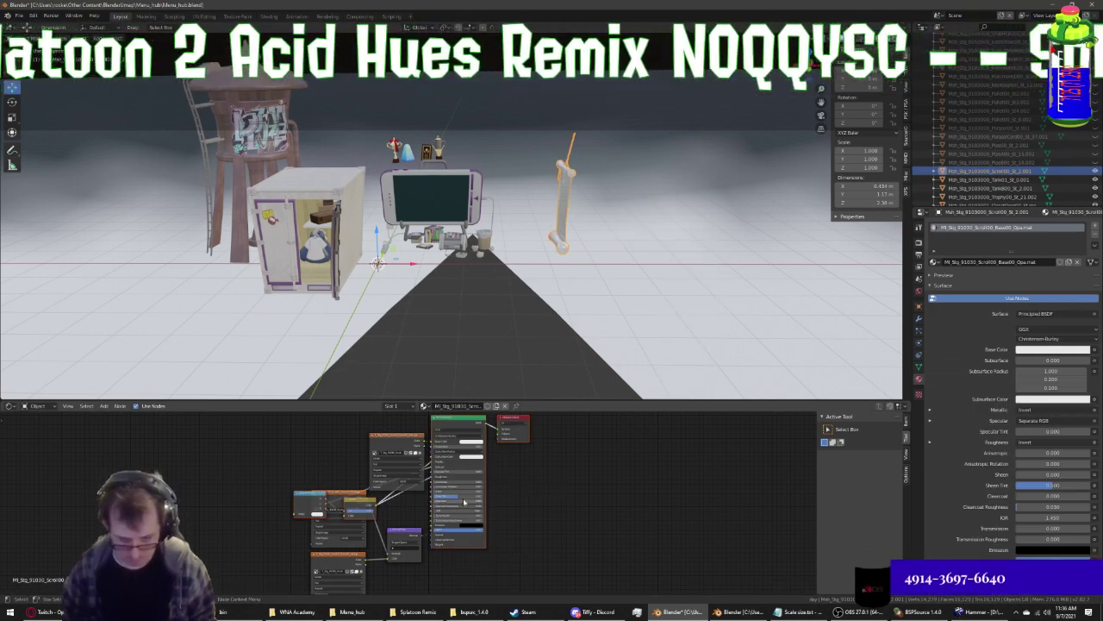
drag(319, 492, 244, 494)
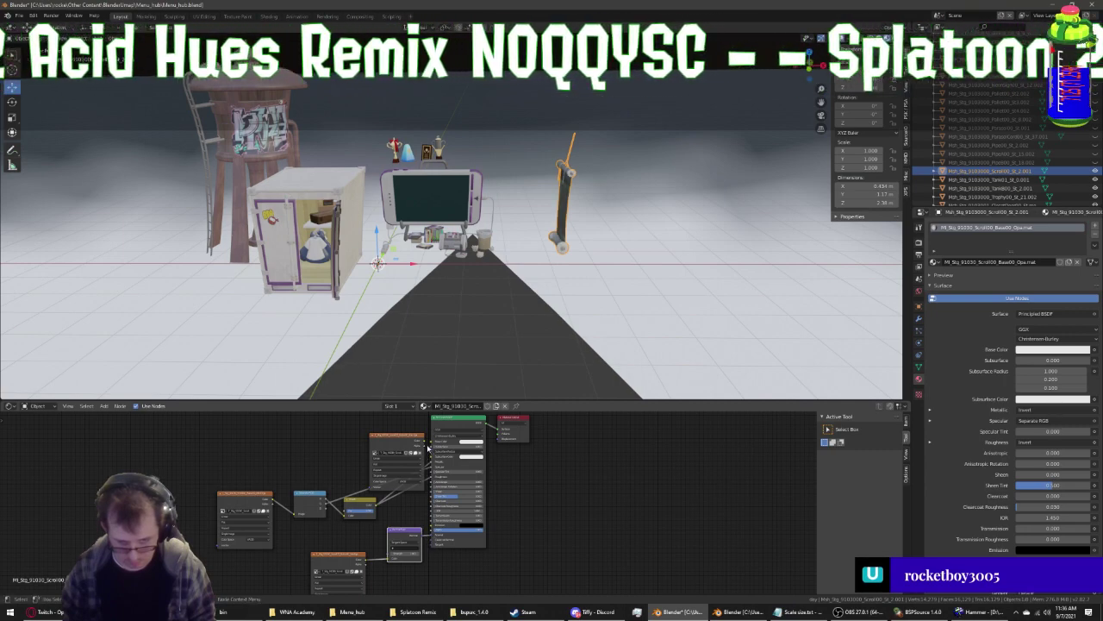
drag(424, 450, 436, 442)
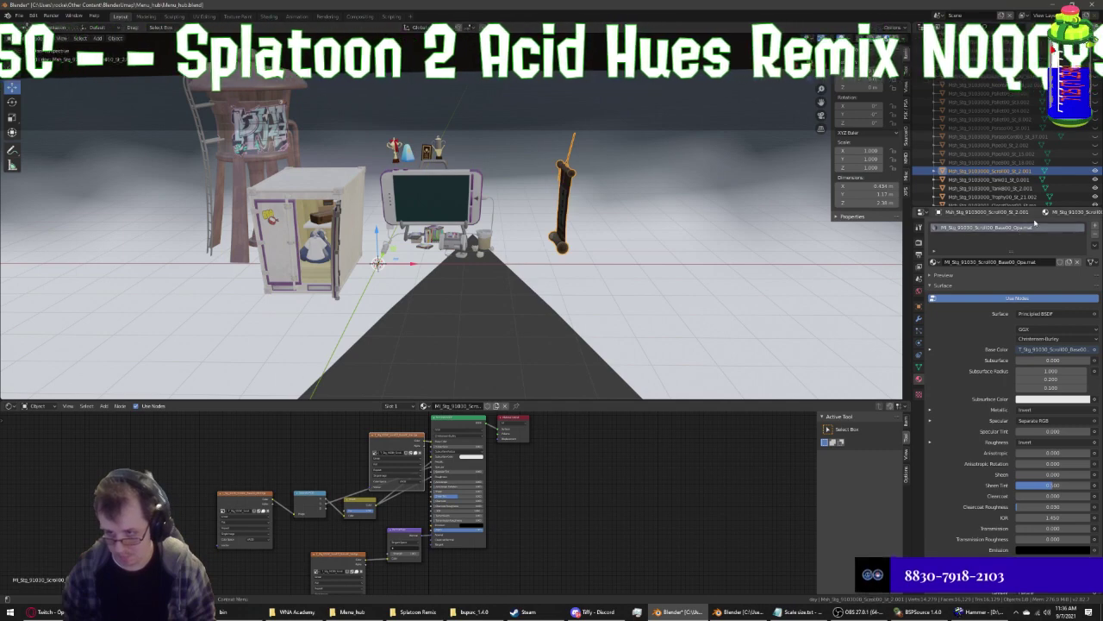
Rearrange and relink the Tank01 tower's texture nodes, then hide the tower
click(1002, 180)
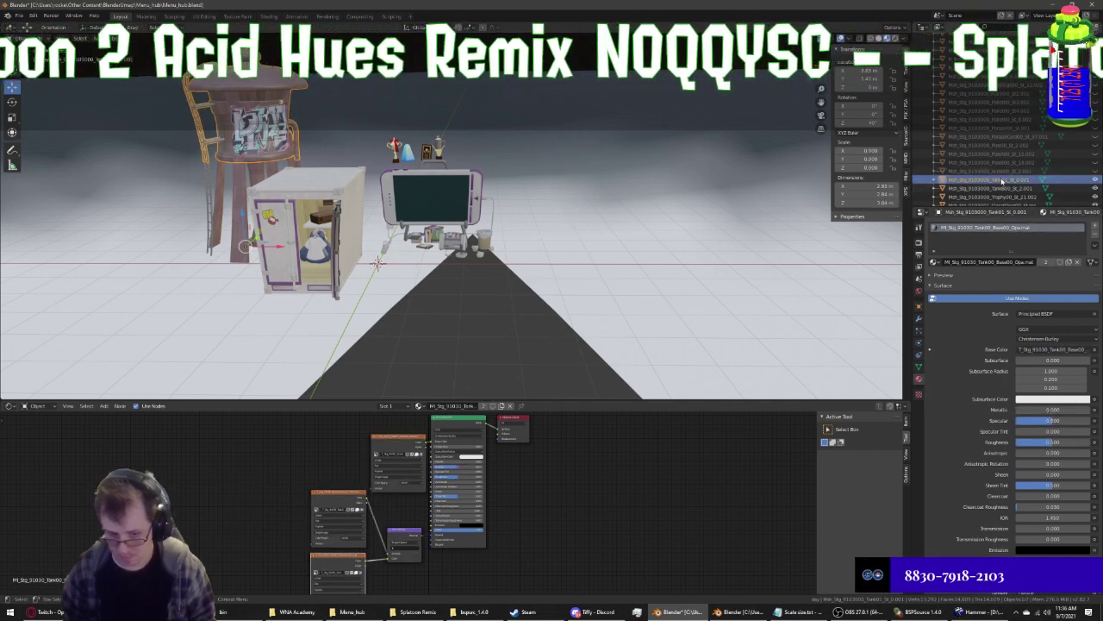
drag(464, 562, 536, 435)
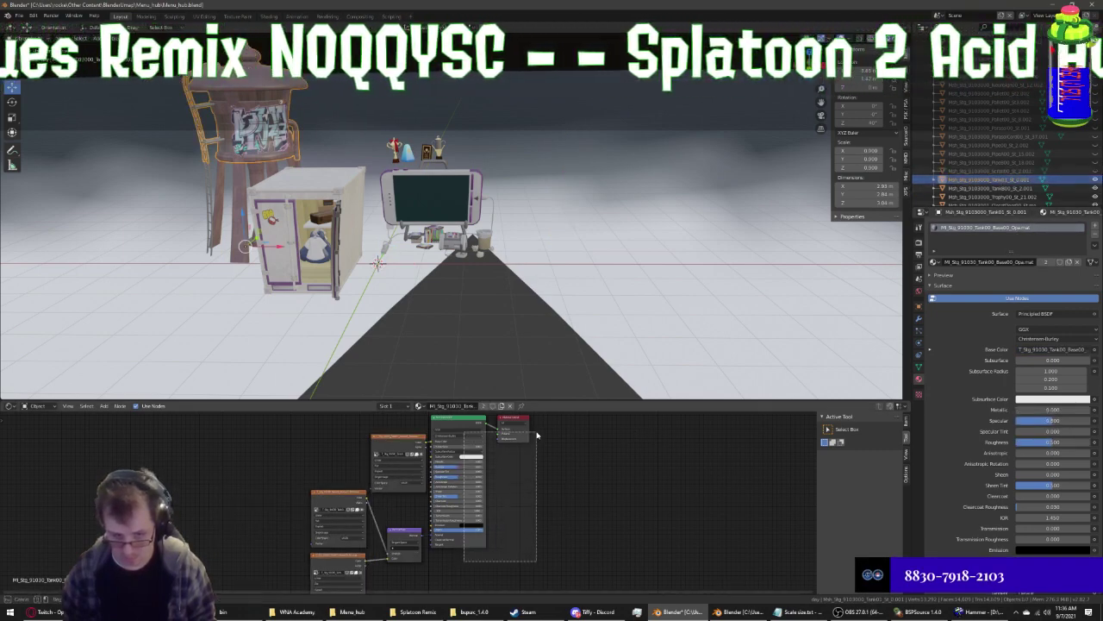
drag(341, 493, 257, 498)
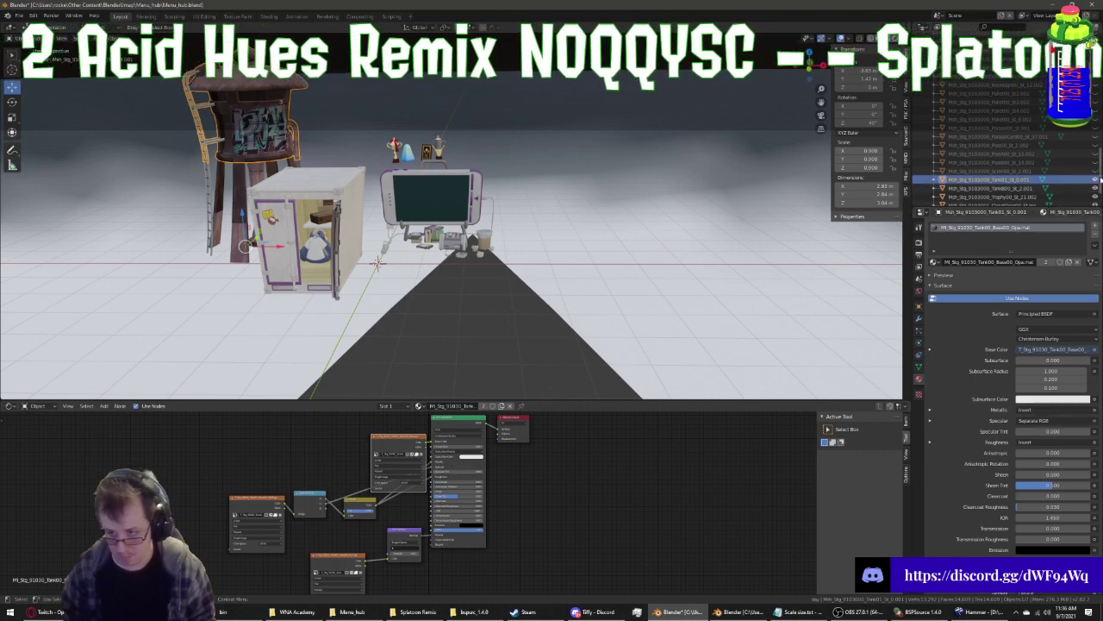
click(1095, 180)
Hide Tank00, then tidy the Trophy00 material's nodes after deleting and restoring the BSDF/output pair
click(1023, 188)
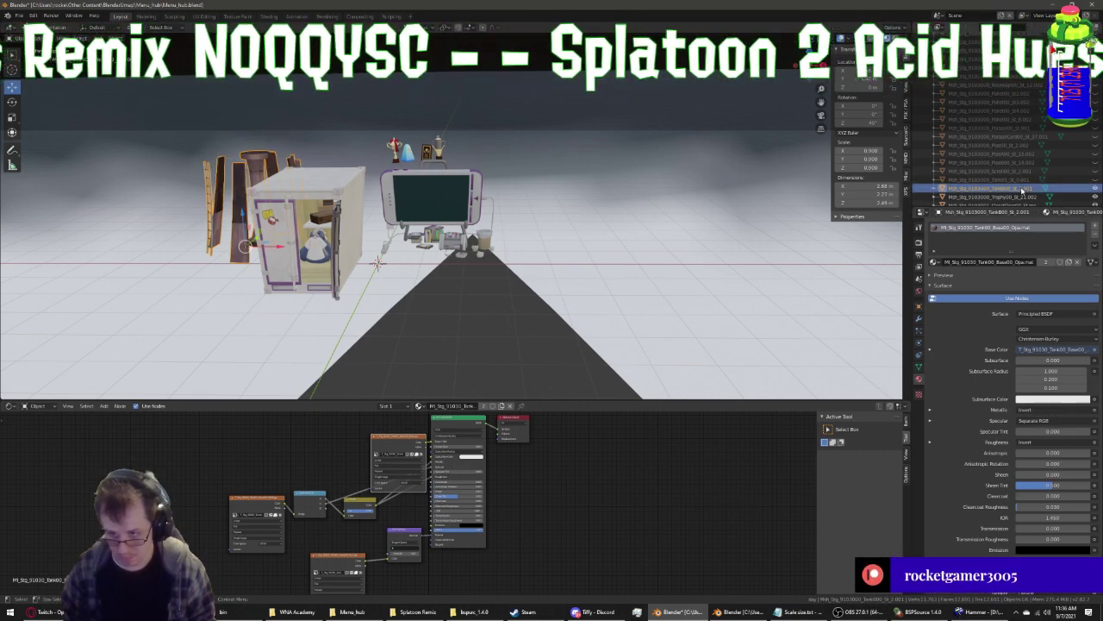
click(1095, 188)
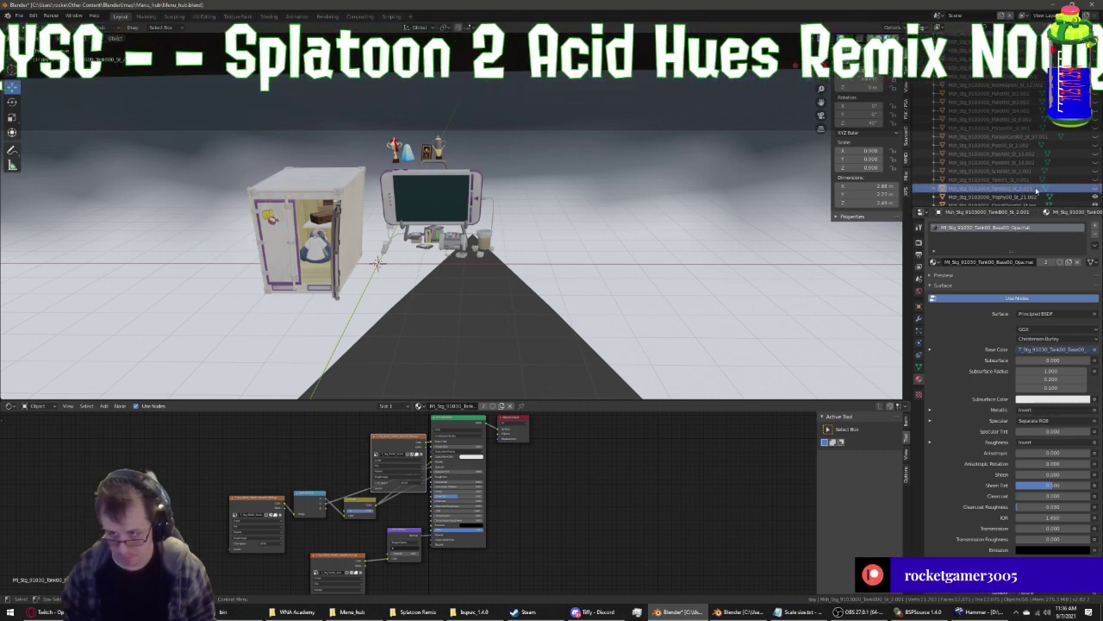
click(1000, 196)
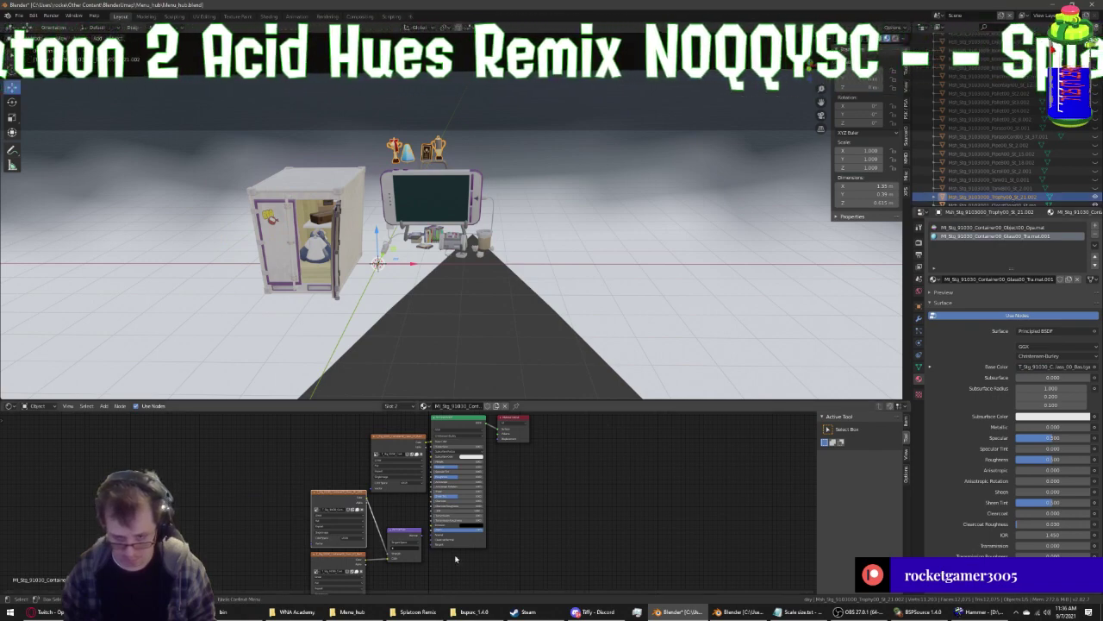
drag(455, 558, 529, 421)
key(x)
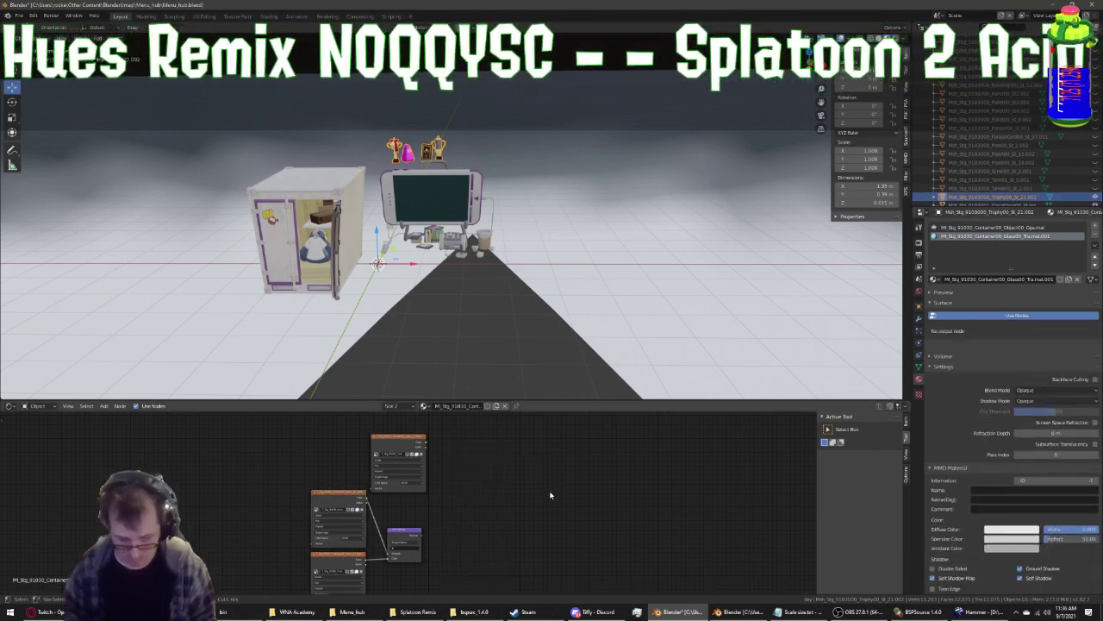
key(ctrl+z)
drag(336, 494, 263, 496)
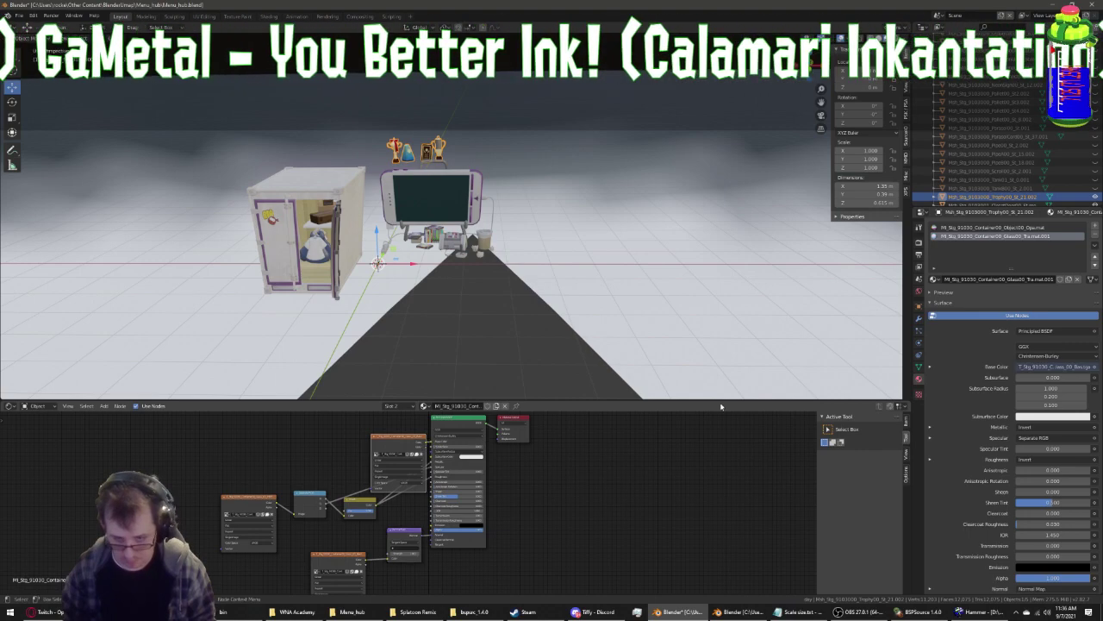
Hide the trophies above the TV and show the trophy's first material
click(1094, 197)
scroll(1034, 181, down, 3)
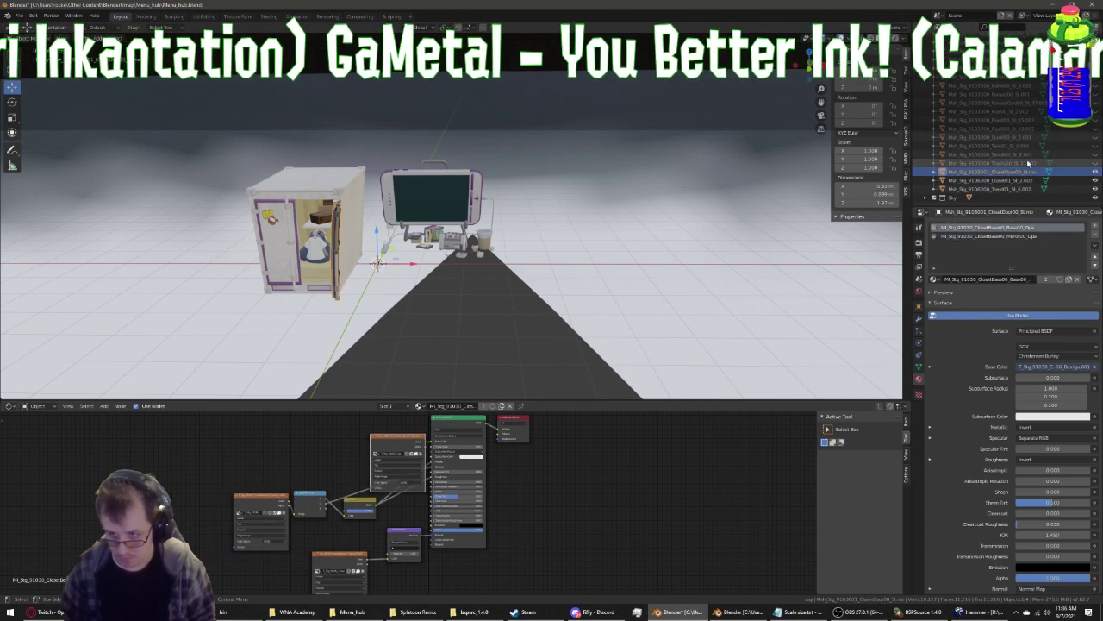
click(992, 227)
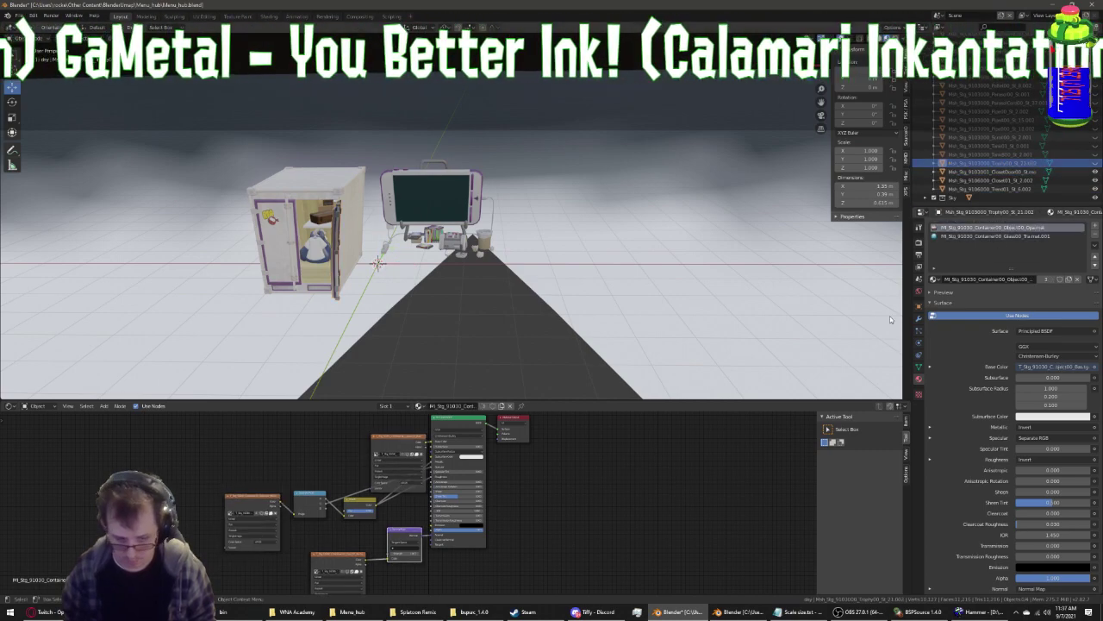
scroll(1088, 192, up, 2)
scroll(1090, 188, down, 2)
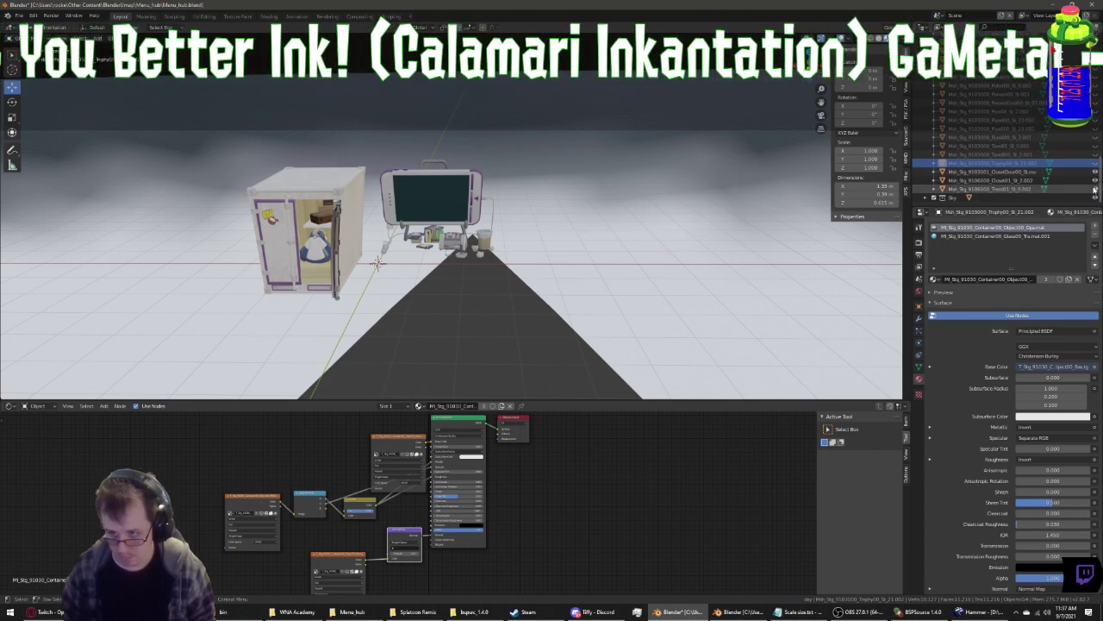
Select ClosetDoor and display its Mirror00 Opa material in the node editor
click(991, 171)
click(1000, 236)
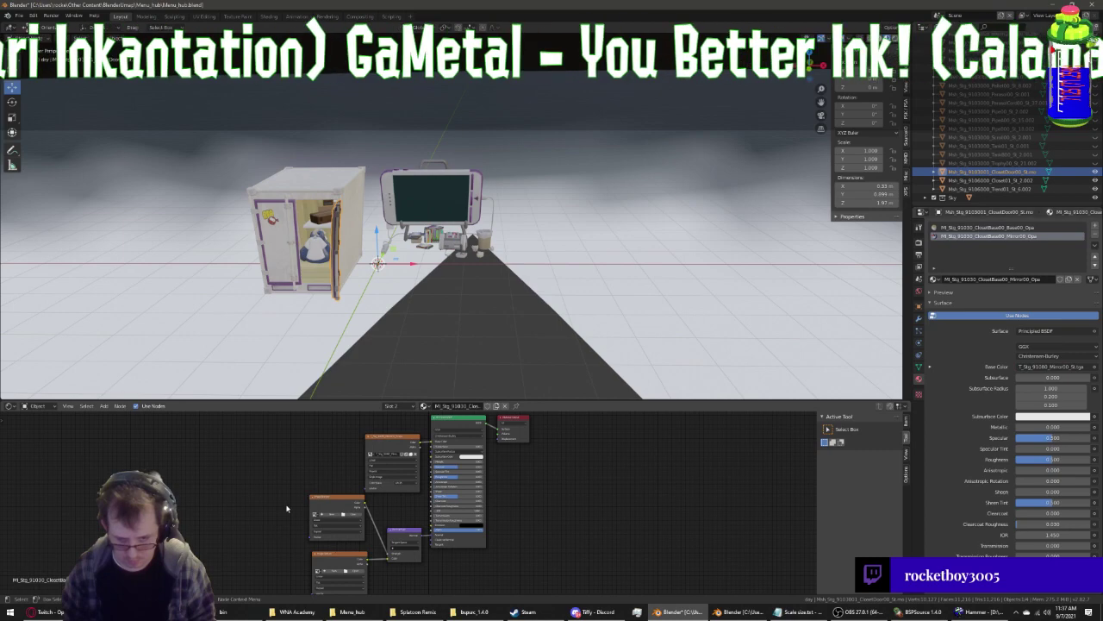
scroll(397, 564, up, 1)
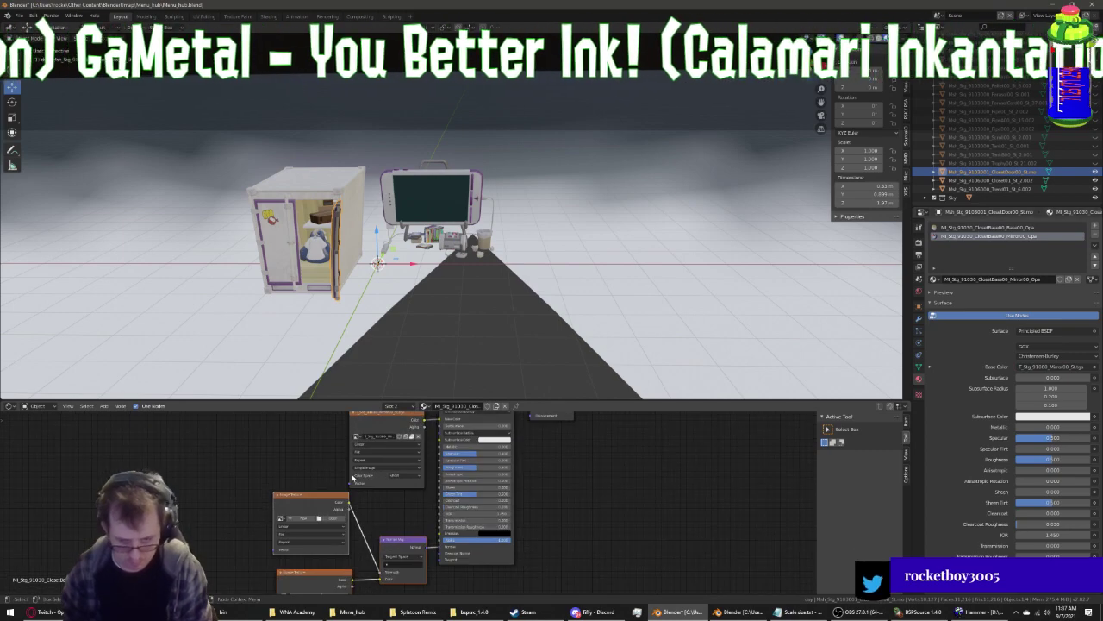
scroll(388, 543, up, 1)
scroll(377, 519, up, 1)
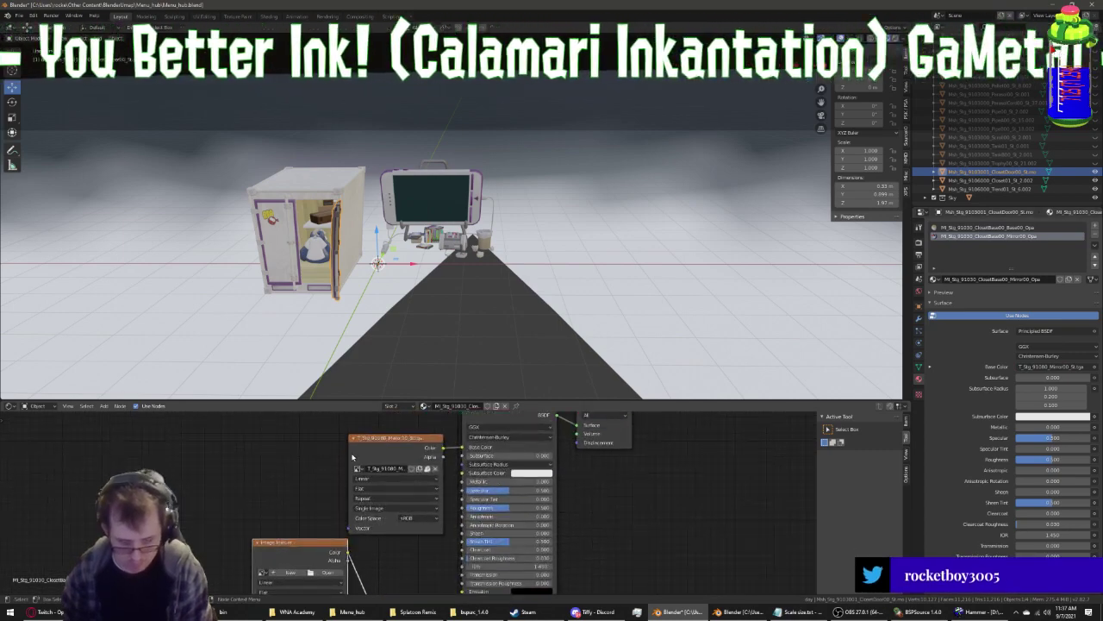
scroll(352, 456, down, 2)
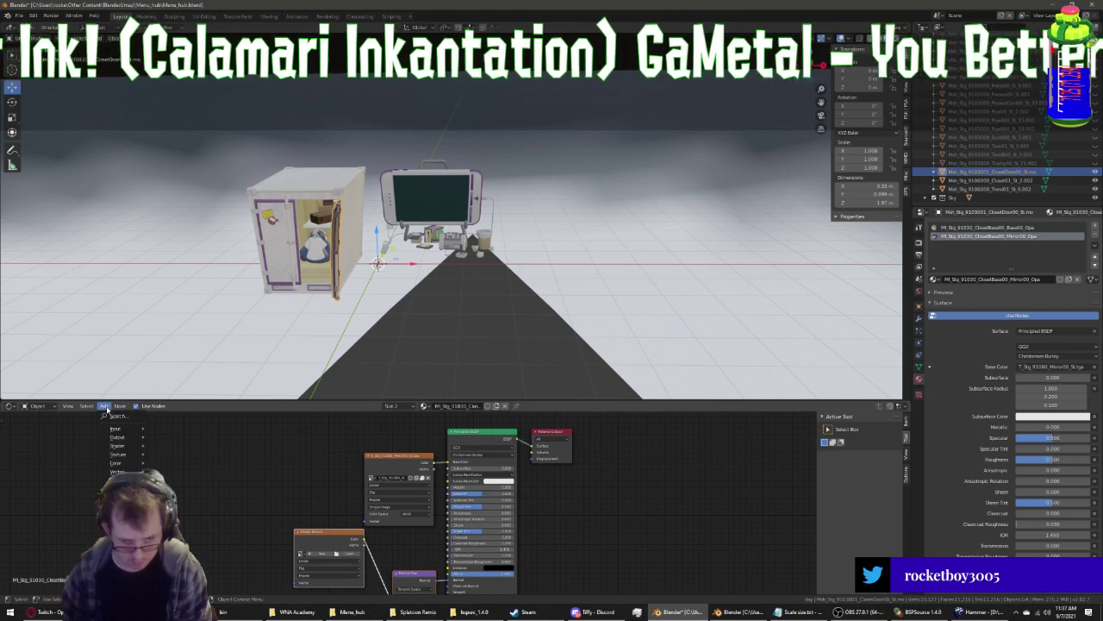
click(345, 554)
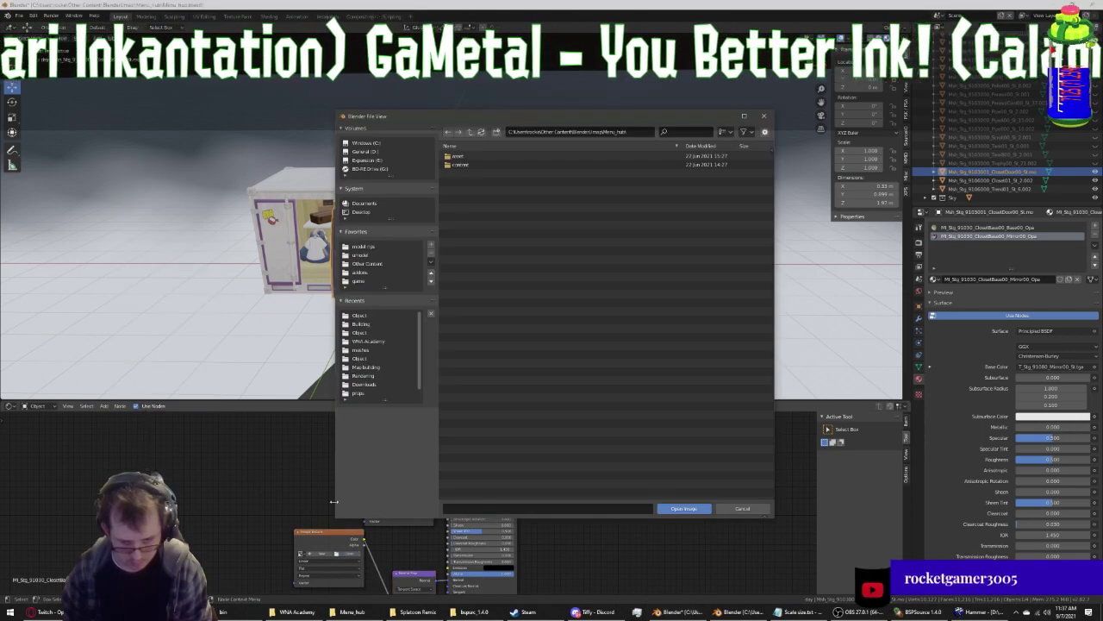
click(358, 315)
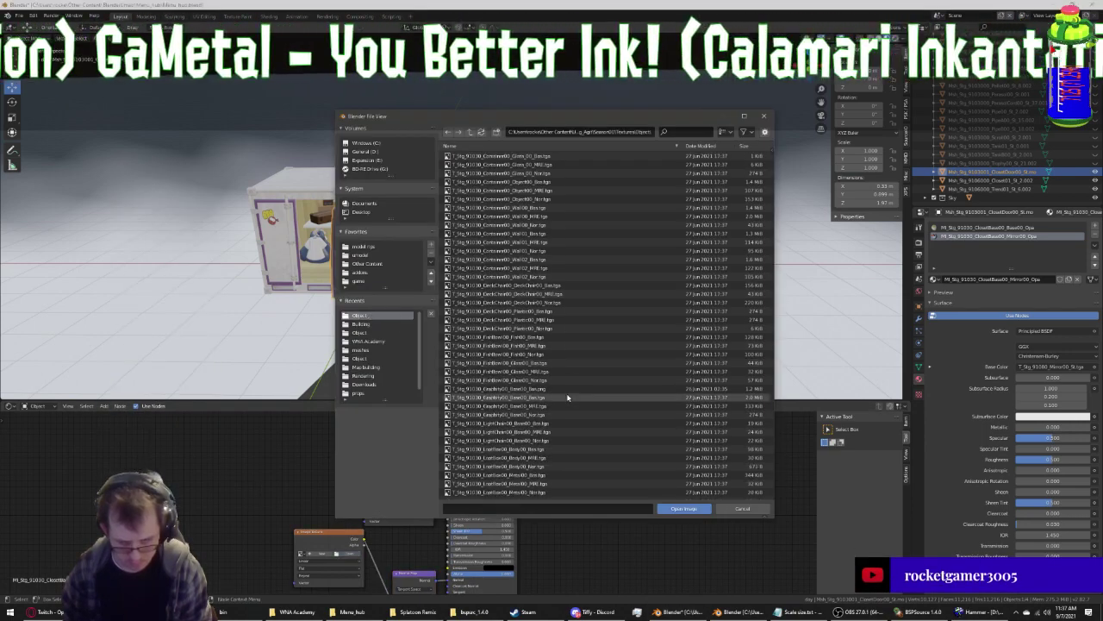
scroll(567, 398, down, 5)
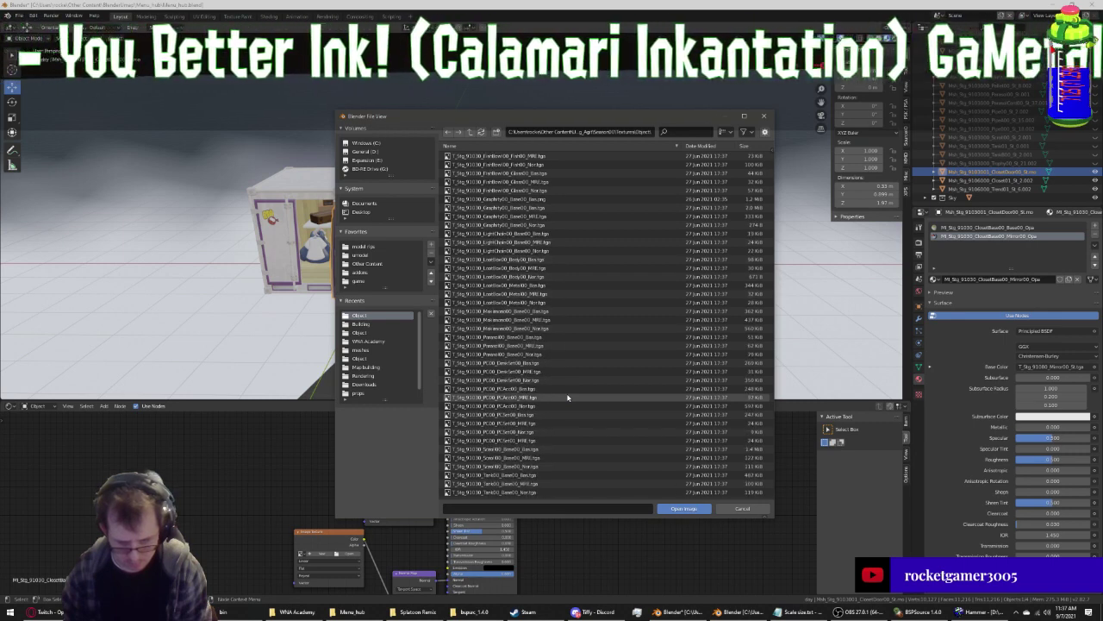
scroll(567, 397, up, 3)
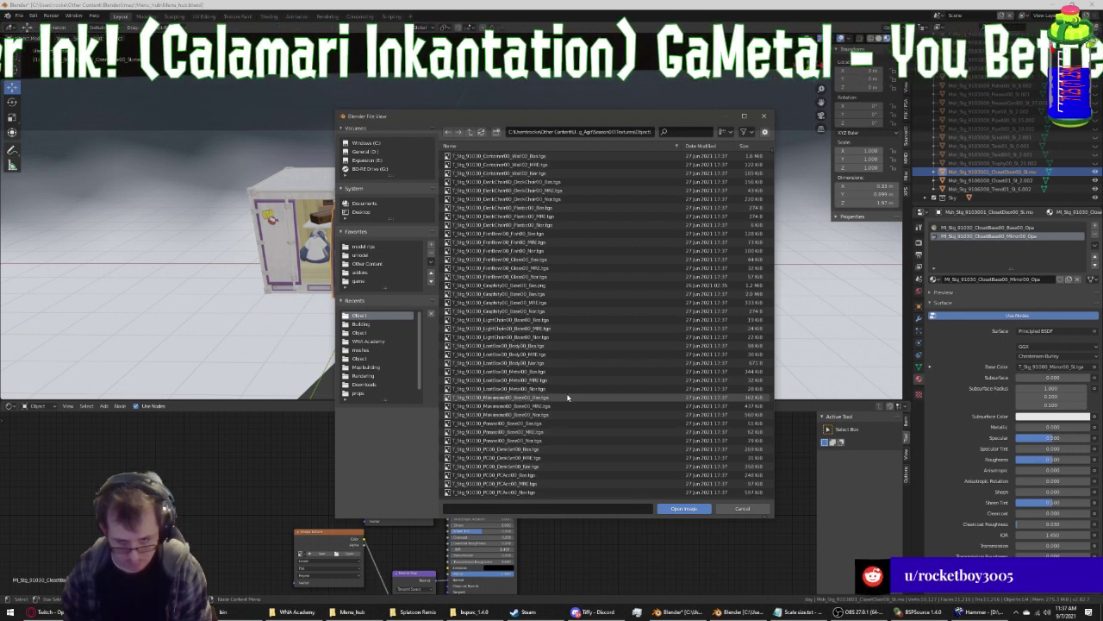
scroll(567, 397, down, 2)
scroll(567, 397, down, 1)
scroll(567, 397, down, 3)
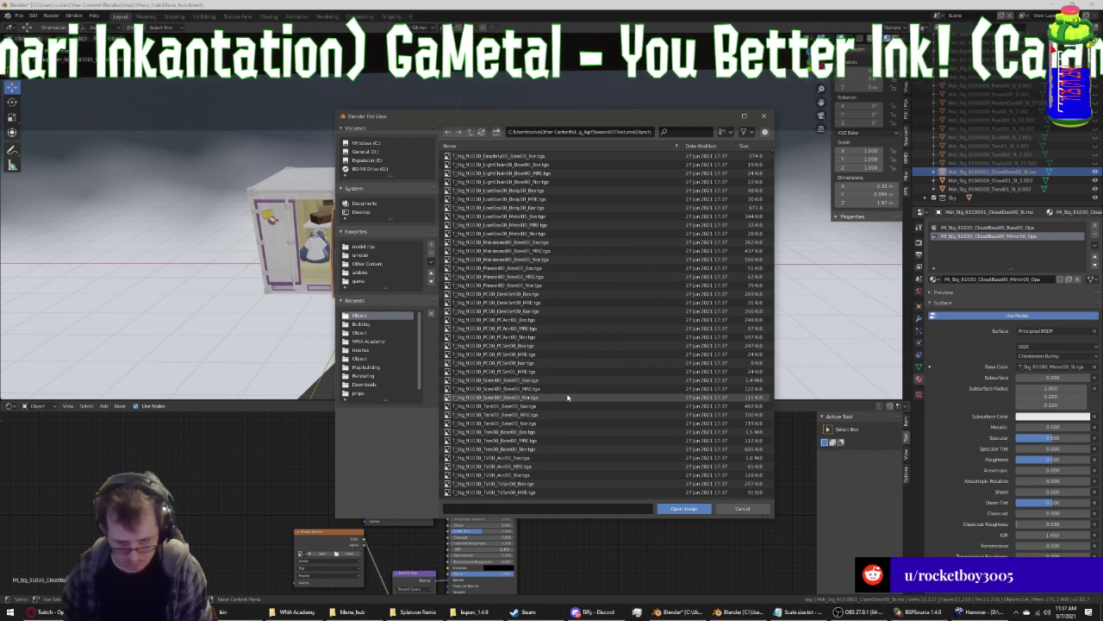
click(469, 132)
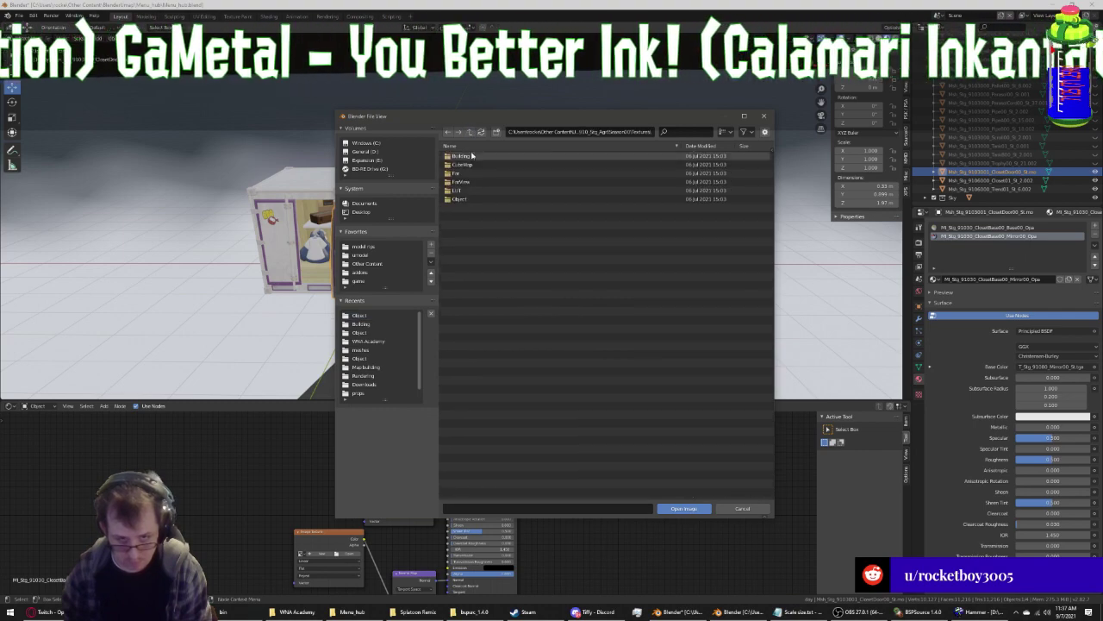
double_click(460, 199)
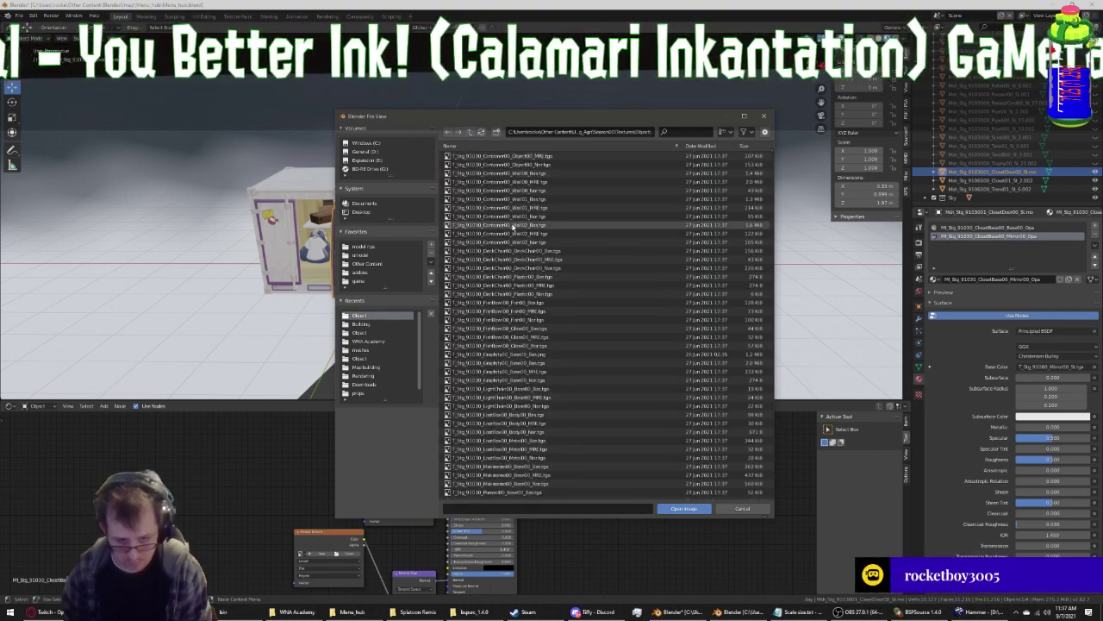
scroll(514, 226, down, 2)
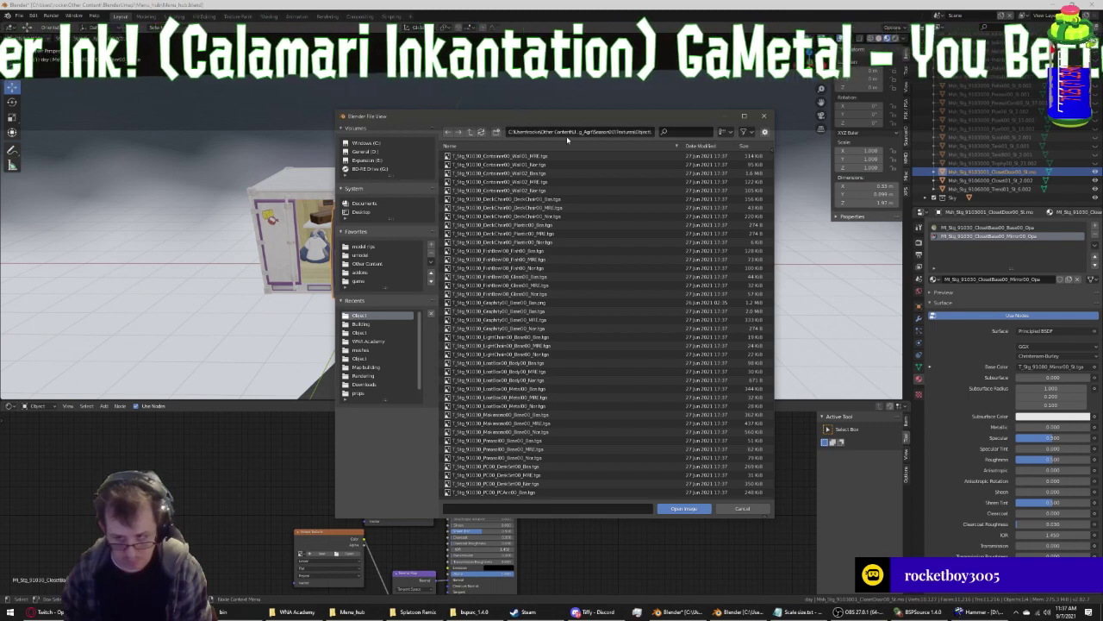
drag(560, 116, 679, 132)
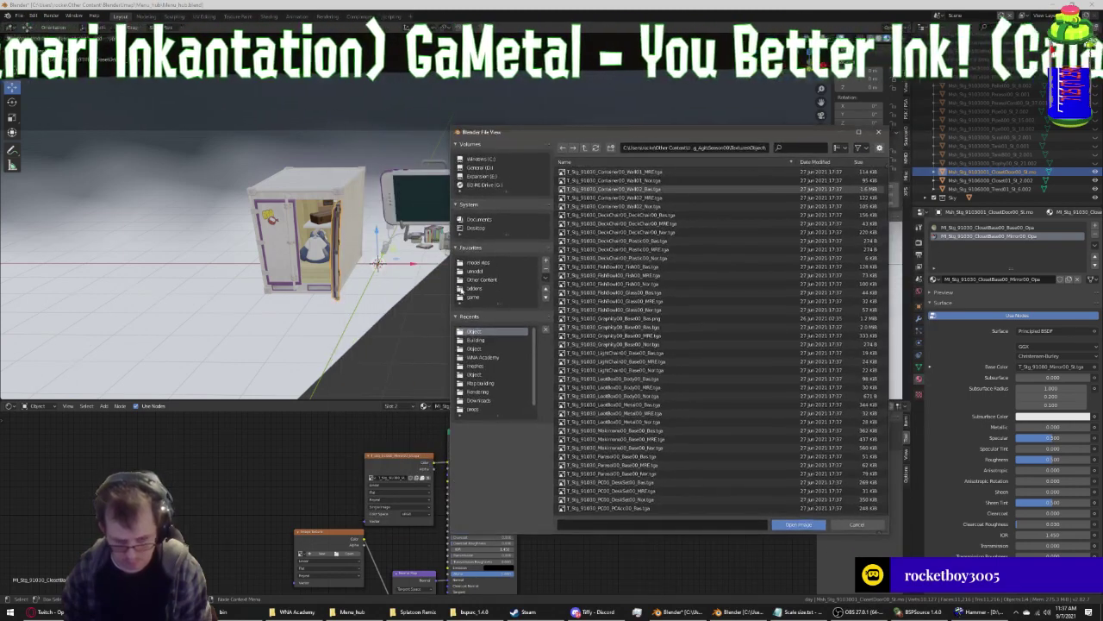
scroll(345, 258, up, 3)
scroll(408, 498, up, 3)
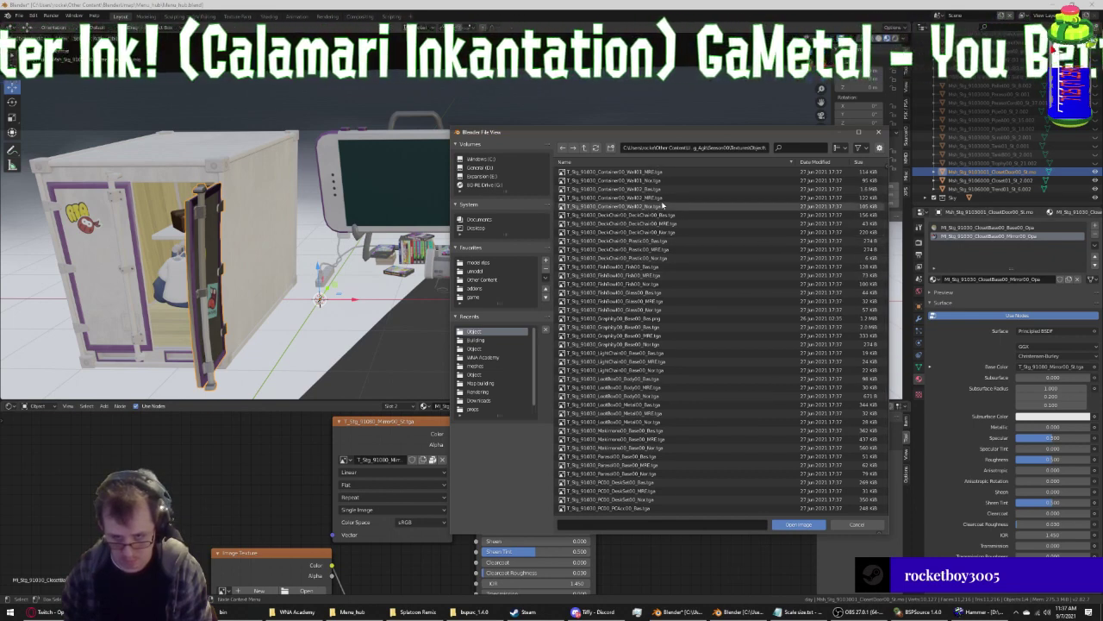
scroll(660, 284, down, 1)
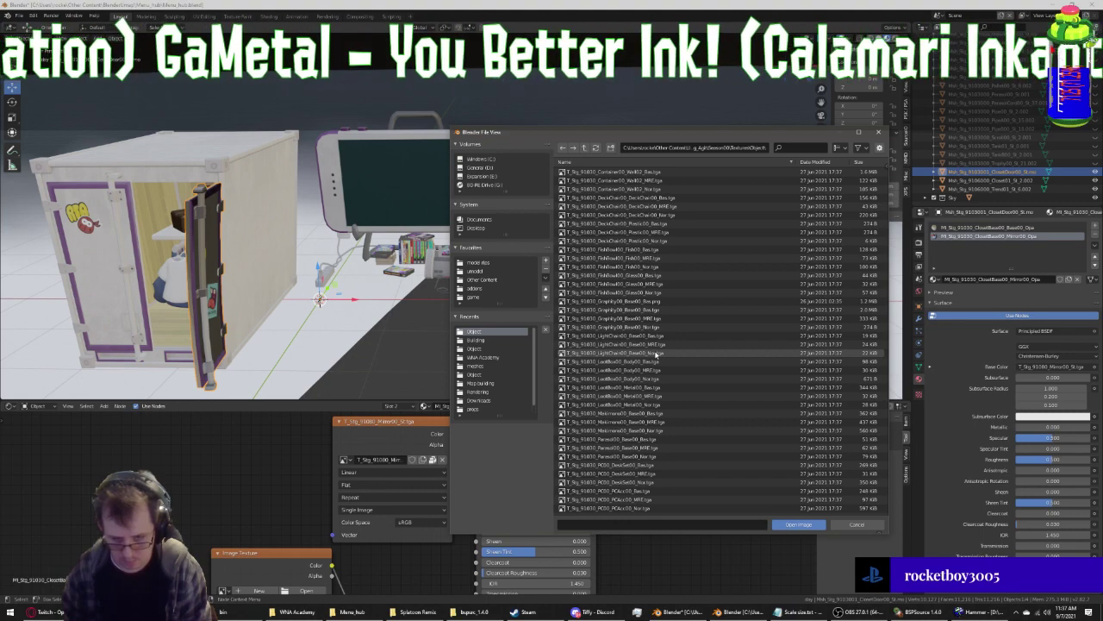
scroll(655, 362, down, 5)
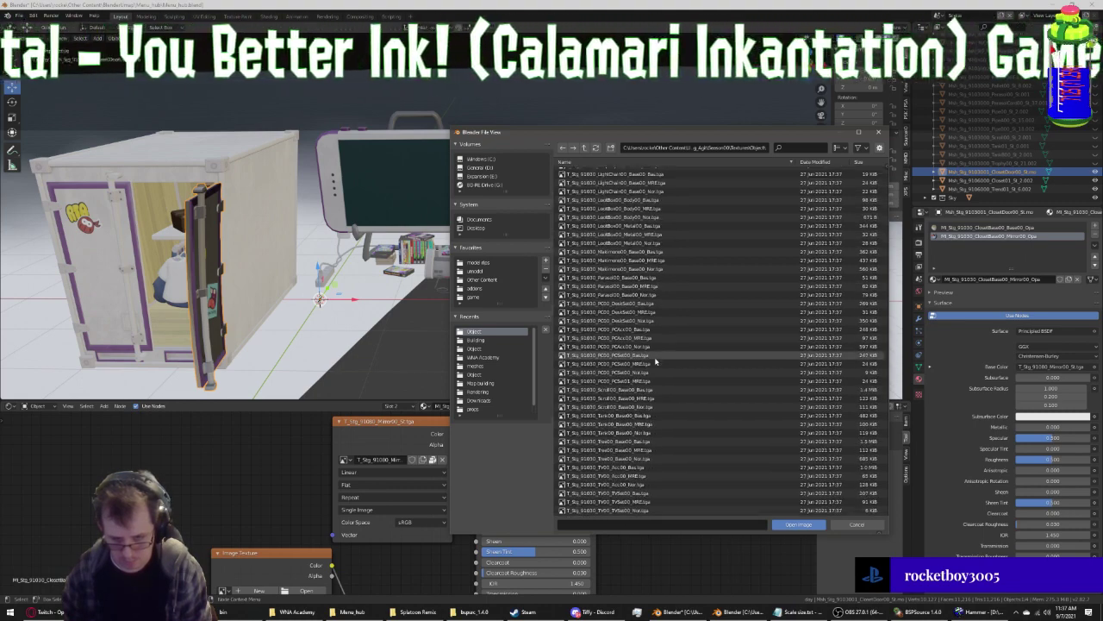
scroll(655, 362, up, 8)
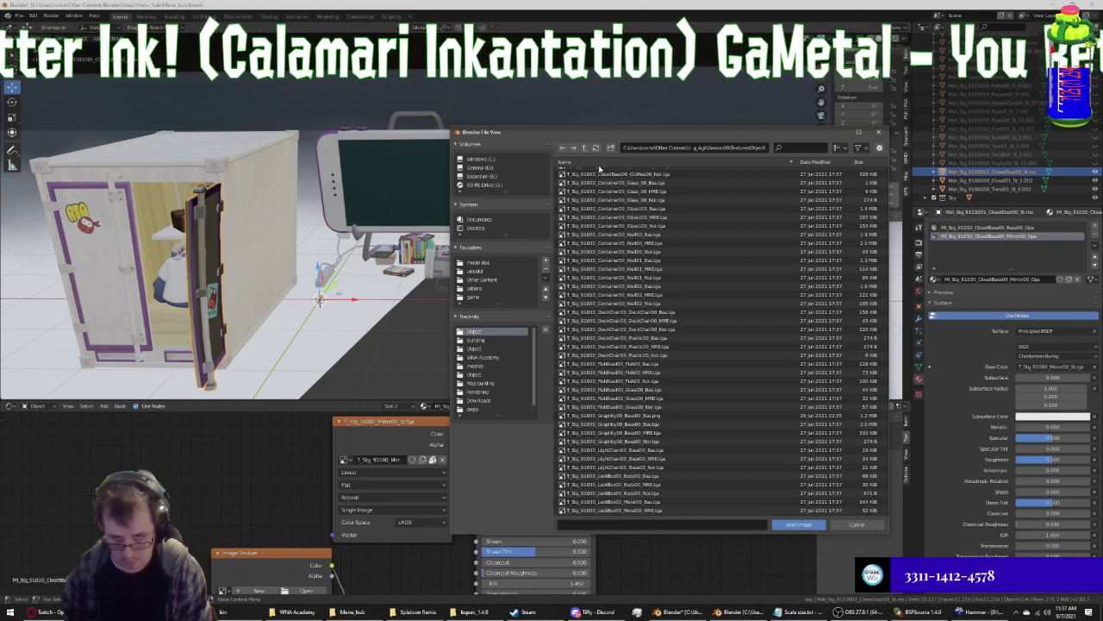
click(583, 147)
double_click(595, 172)
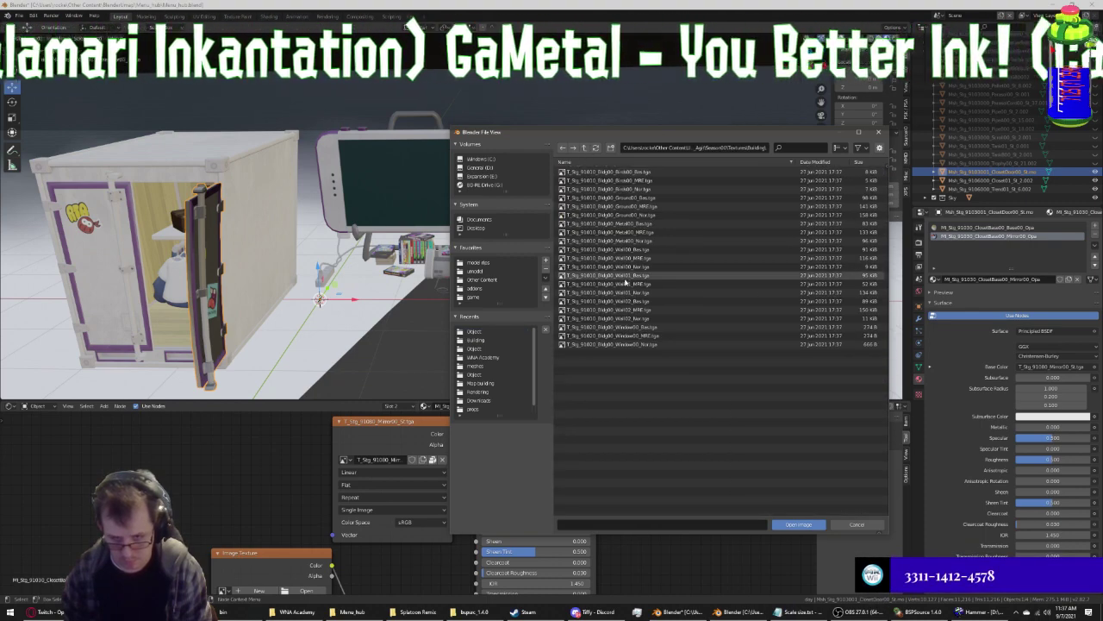
click(584, 147)
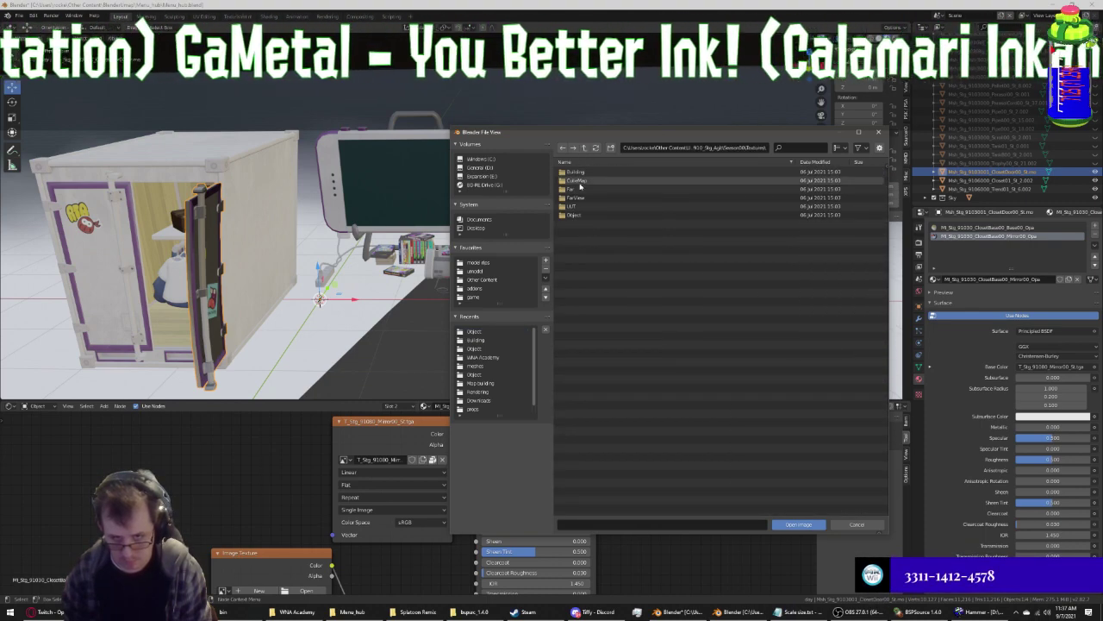
double_click(576, 197)
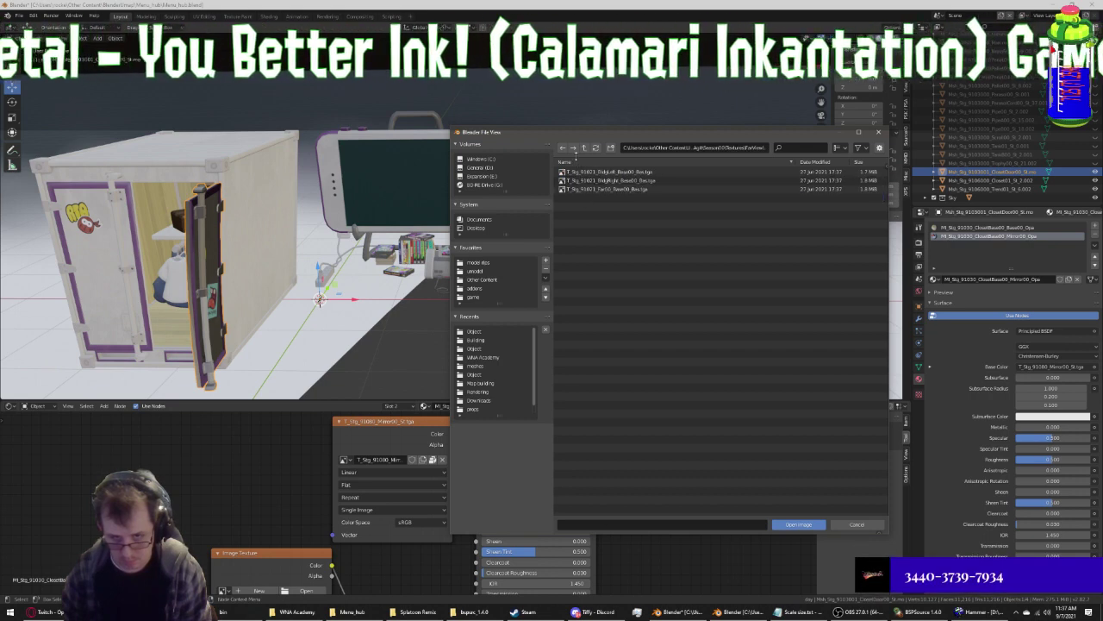
click(583, 149)
double_click(577, 192)
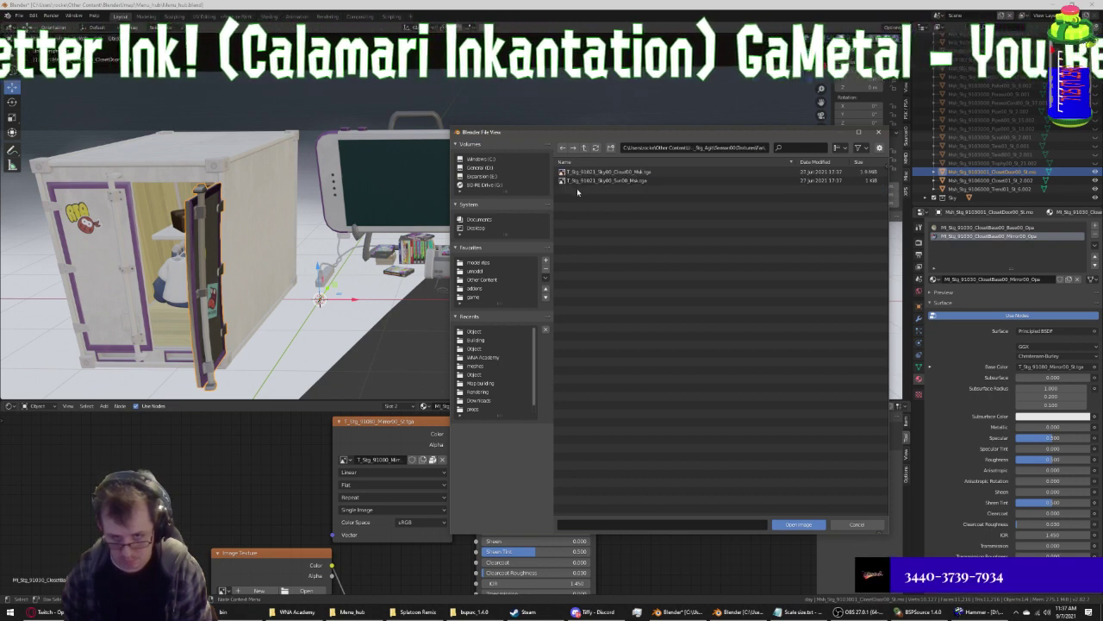
click(583, 148)
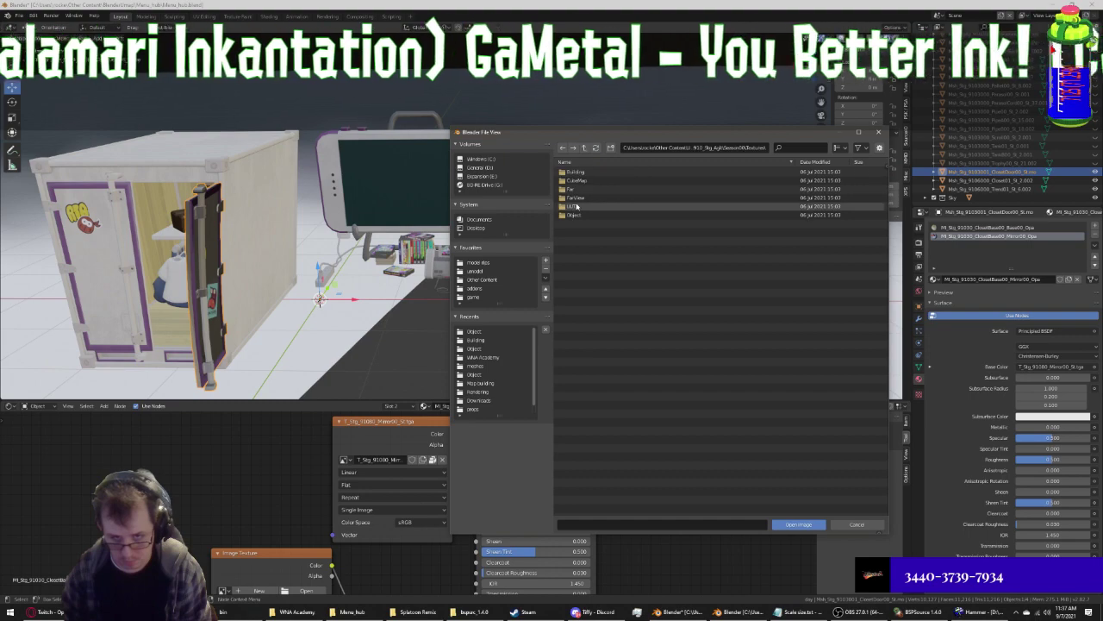
double_click(578, 206)
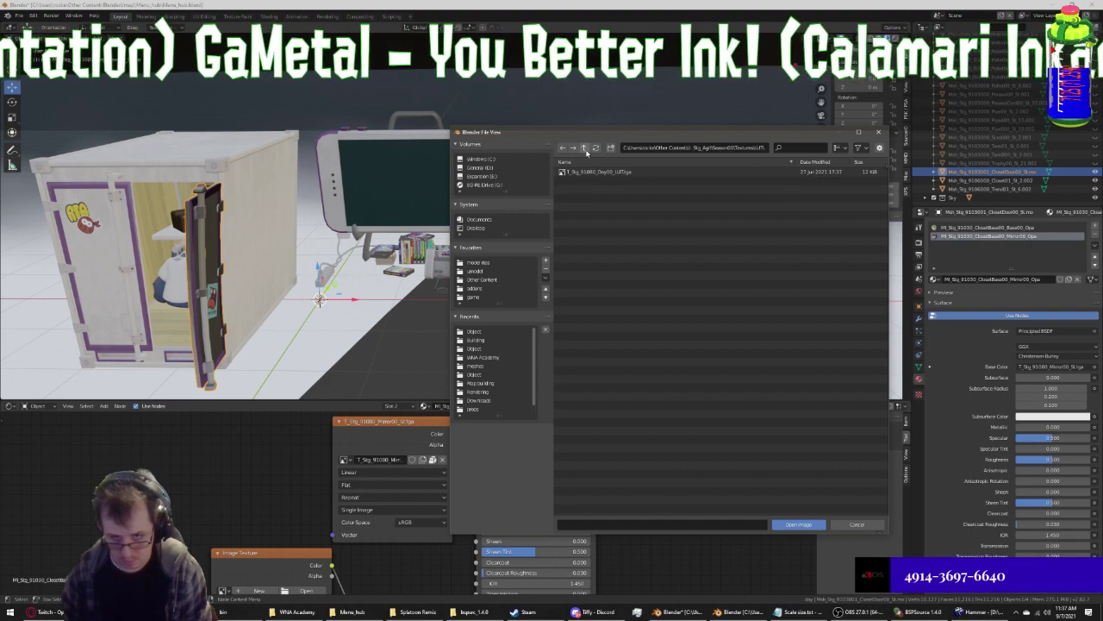
click(583, 148)
double_click(579, 214)
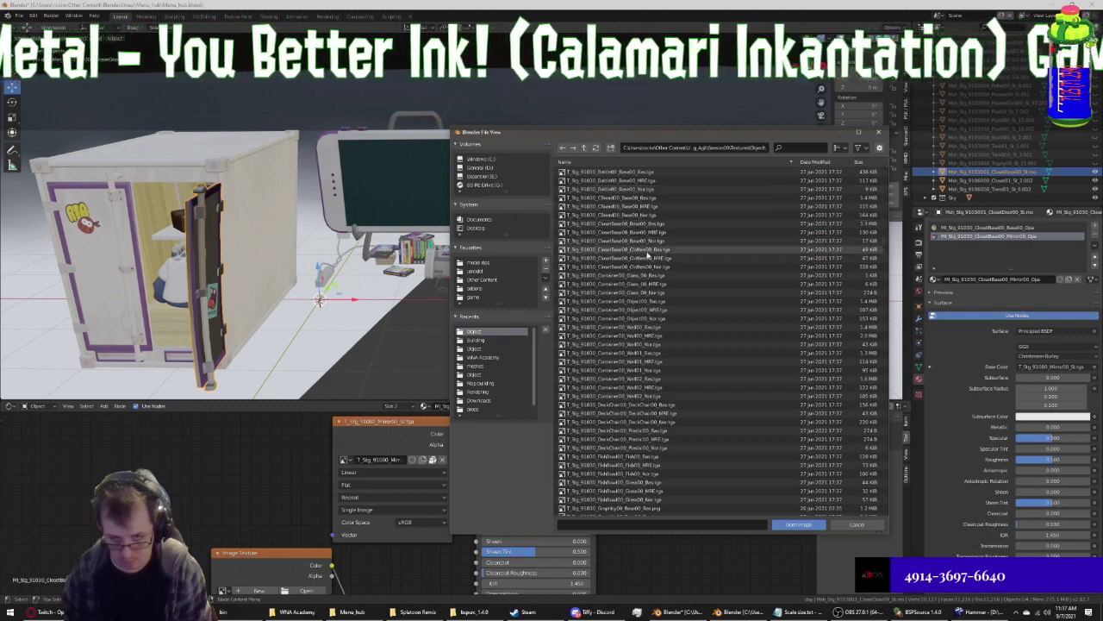
scroll(647, 263, down, 2)
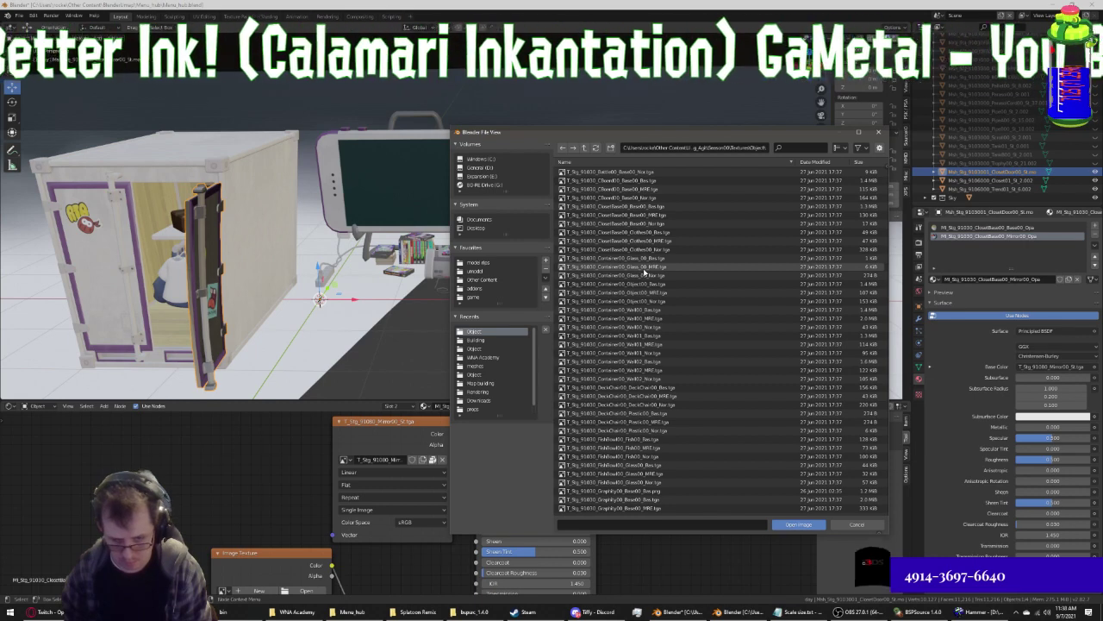
scroll(644, 272, down, 4)
scroll(645, 276, down, 4)
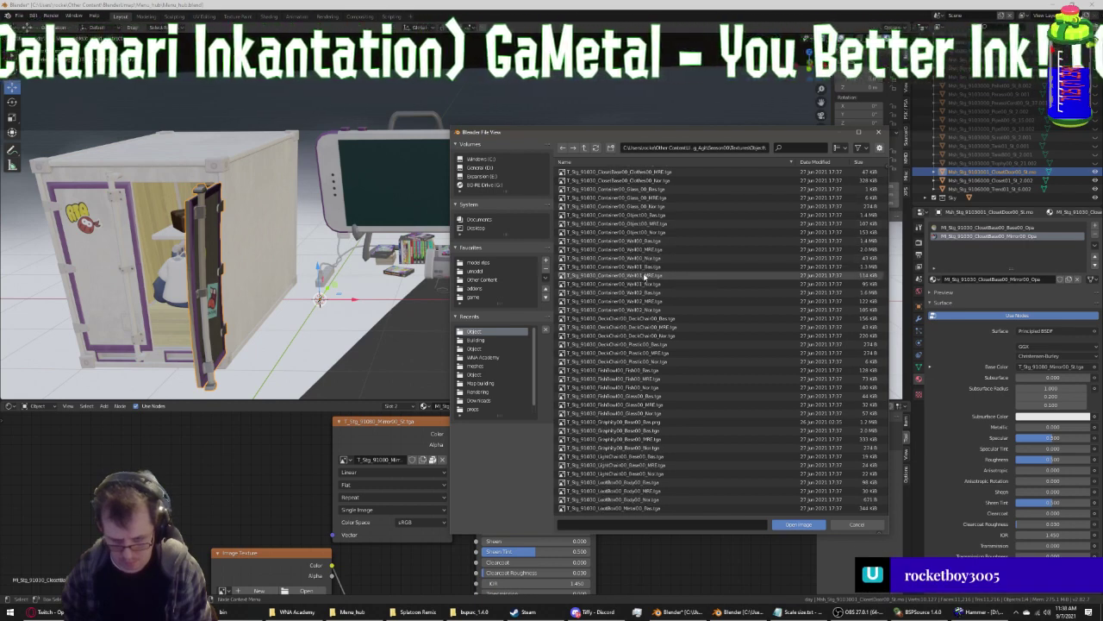
scroll(645, 276, down, 2)
scroll(644, 276, down, 3)
scroll(645, 275, down, 2)
scroll(644, 276, down, 3)
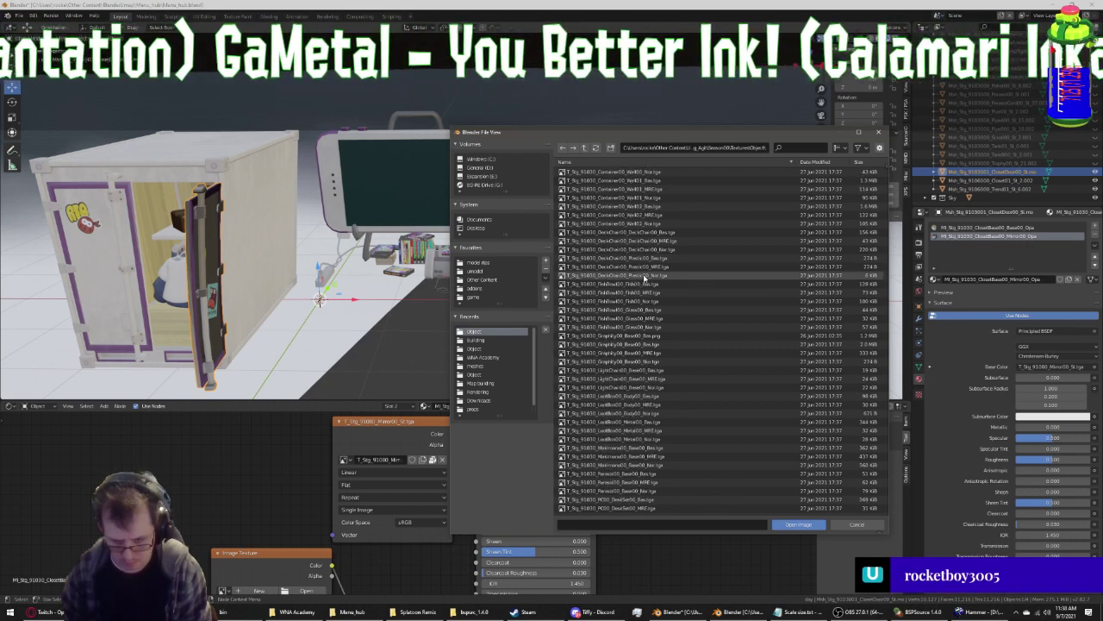
scroll(645, 277, down, 4)
scroll(644, 278, down, 4)
scroll(645, 277, down, 4)
scroll(645, 277, down, 2)
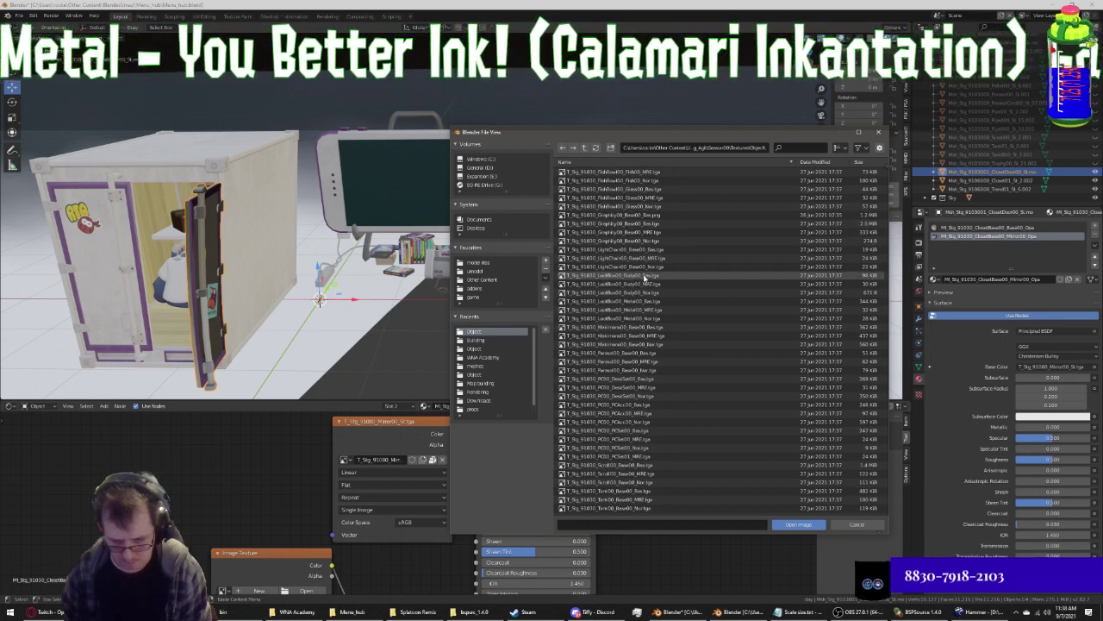
scroll(645, 277, down, 9)
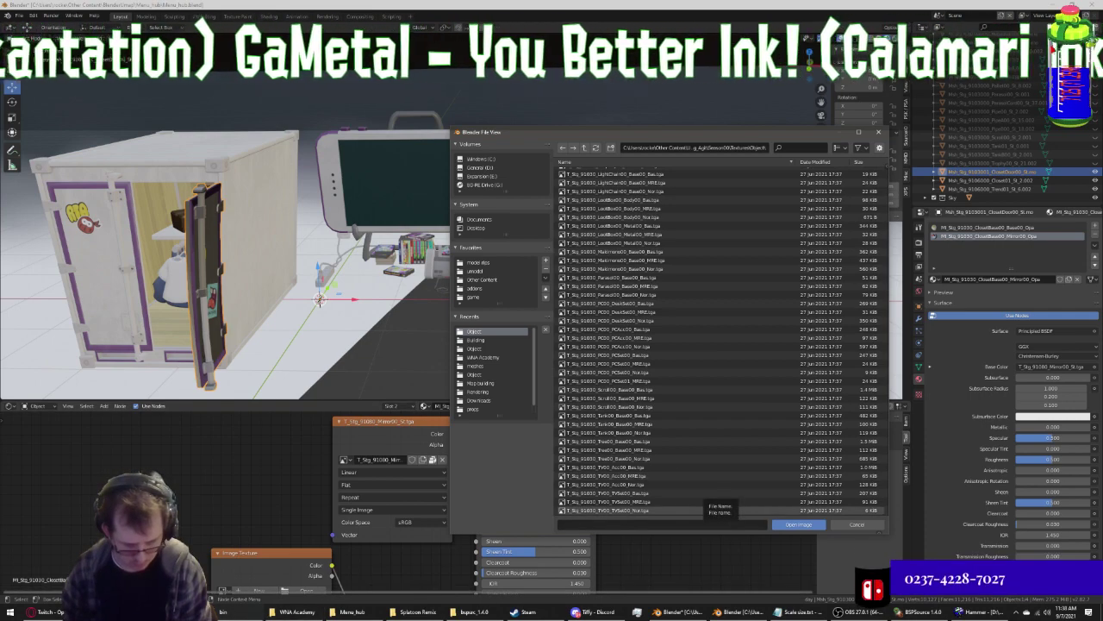
mouse_move(352, 611)
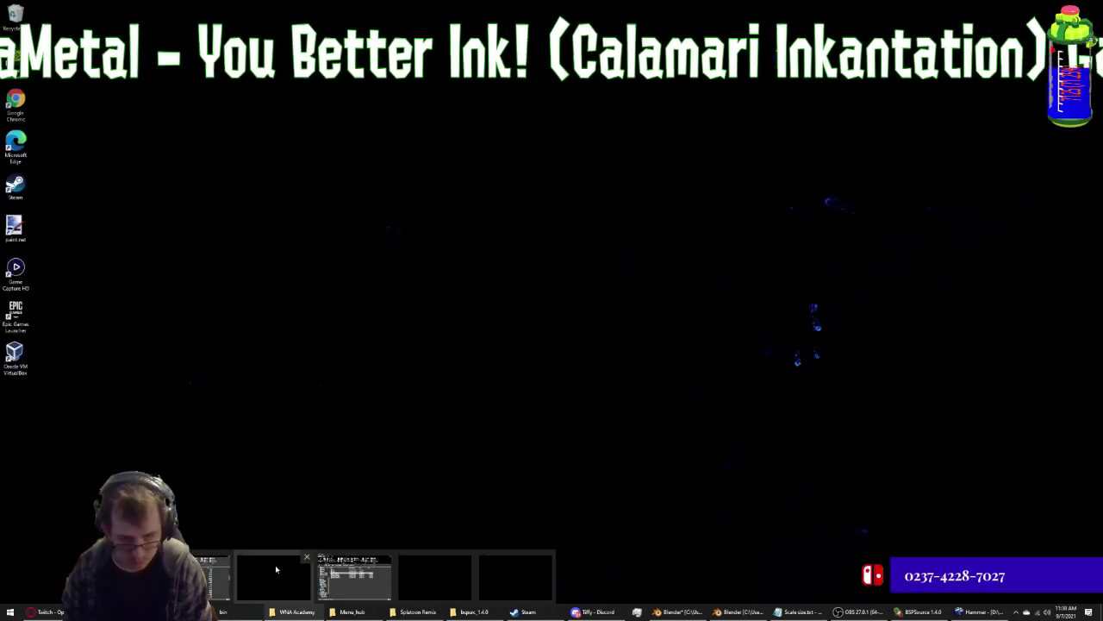
Return to the BlenderUmap folder in File Explorer and launch umodel.exe (UE Viewer)
click(349, 576)
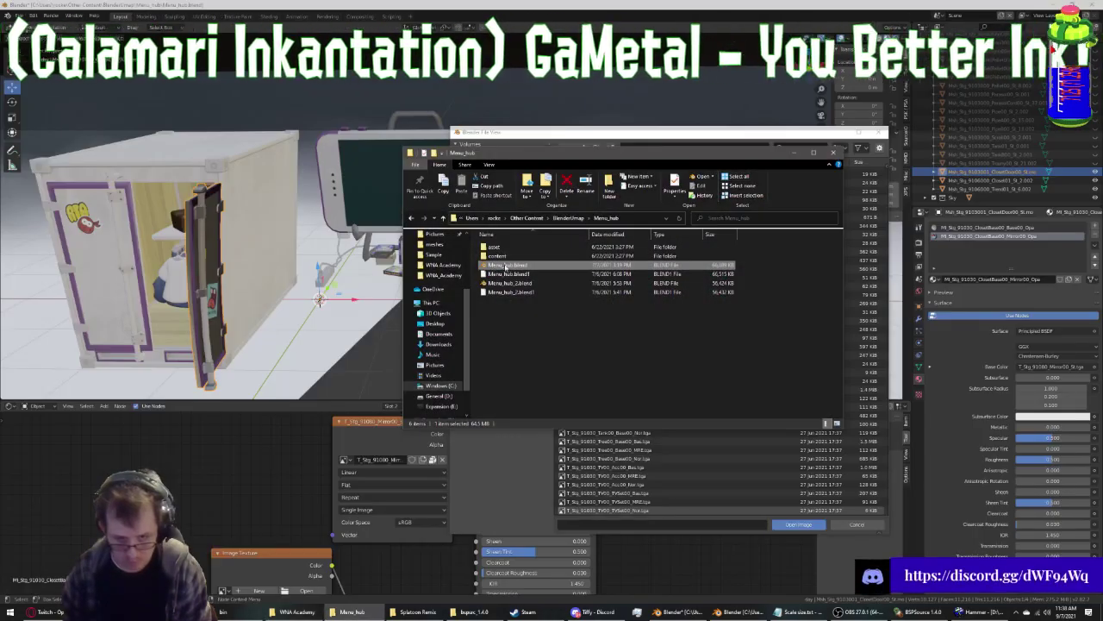
click(413, 218)
scroll(505, 405, down, 1)
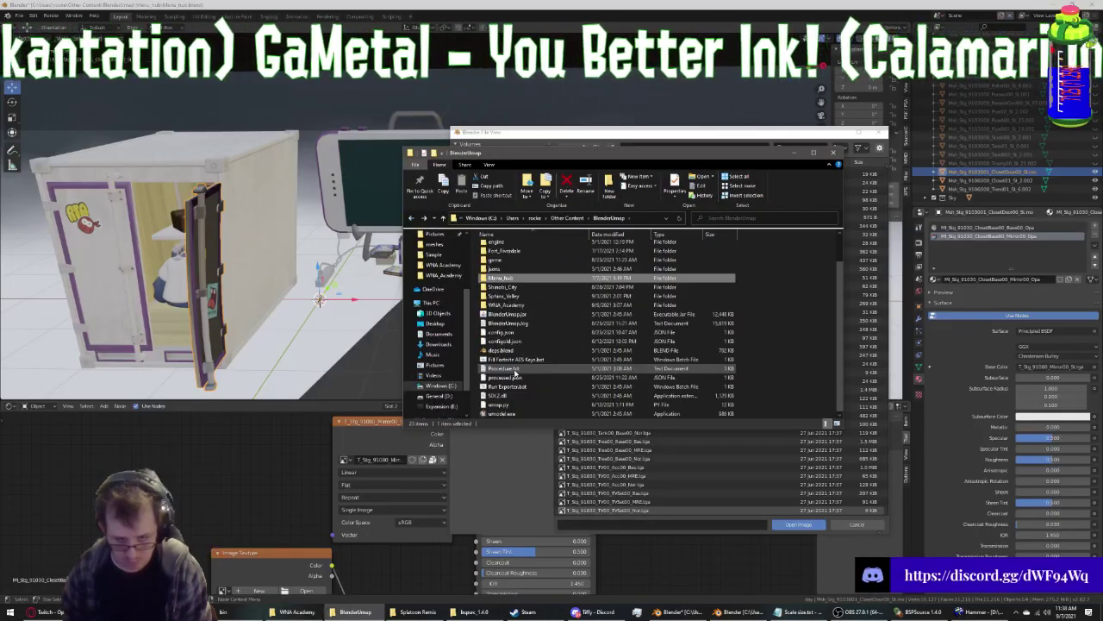
double_click(503, 413)
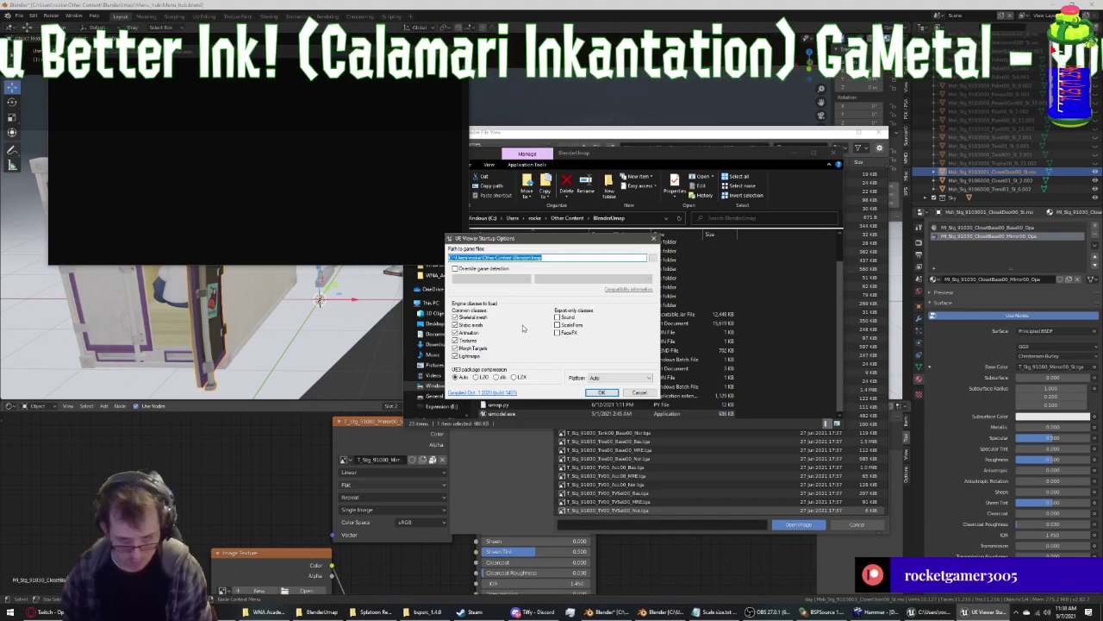
In UE Viewer, set the game files path to the Ninjala folder under quickbms and the platform to Nintendo Switch
click(653, 259)
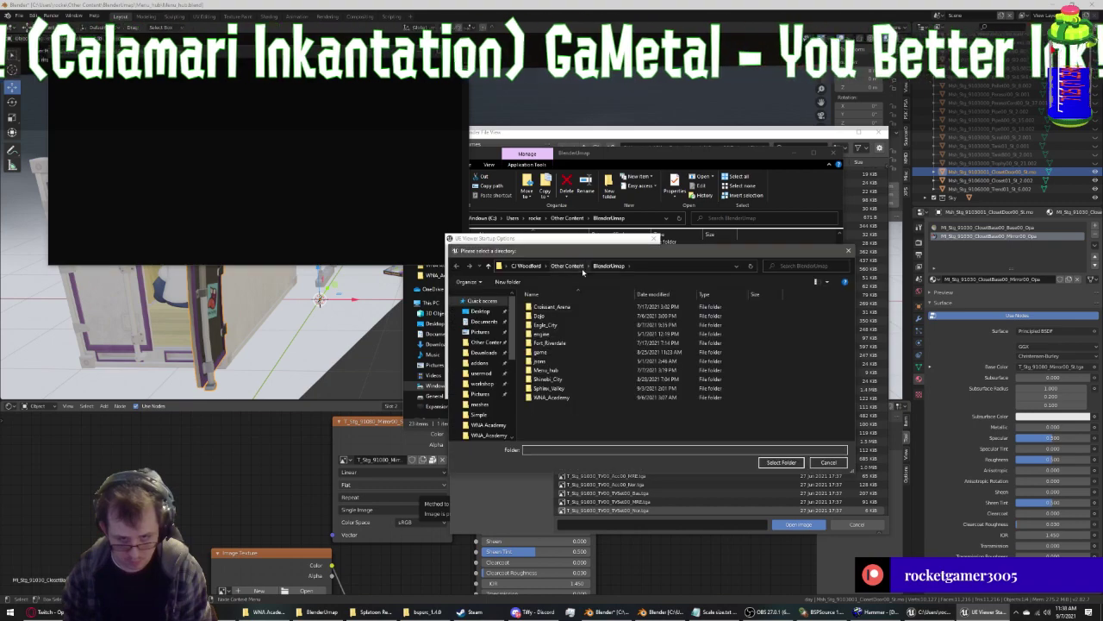
click(586, 267)
click(603, 287)
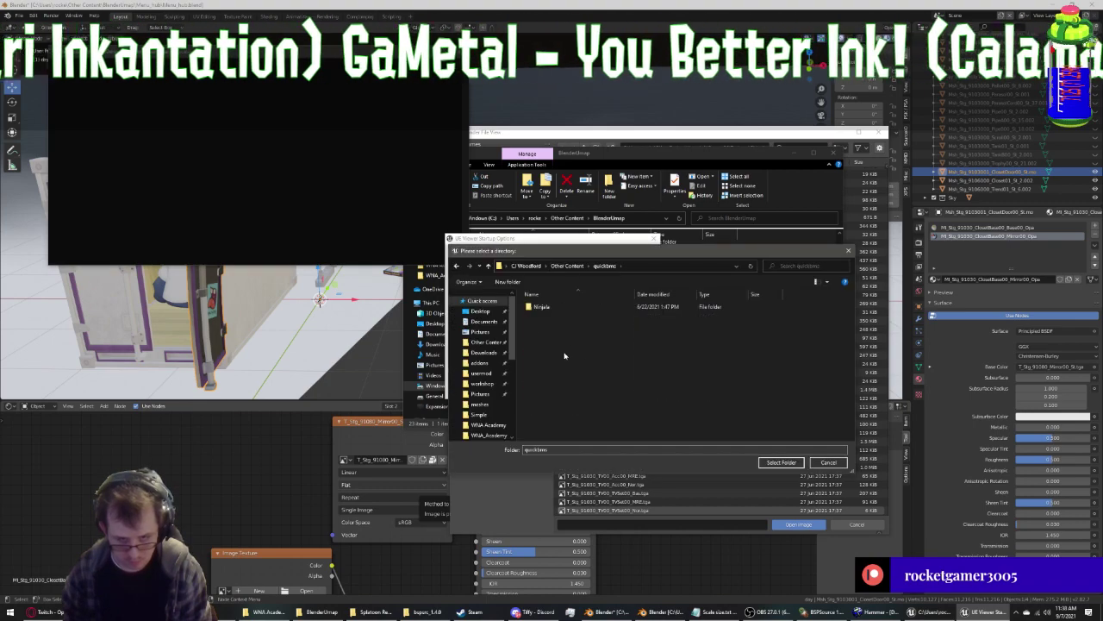
double_click(543, 307)
click(779, 462)
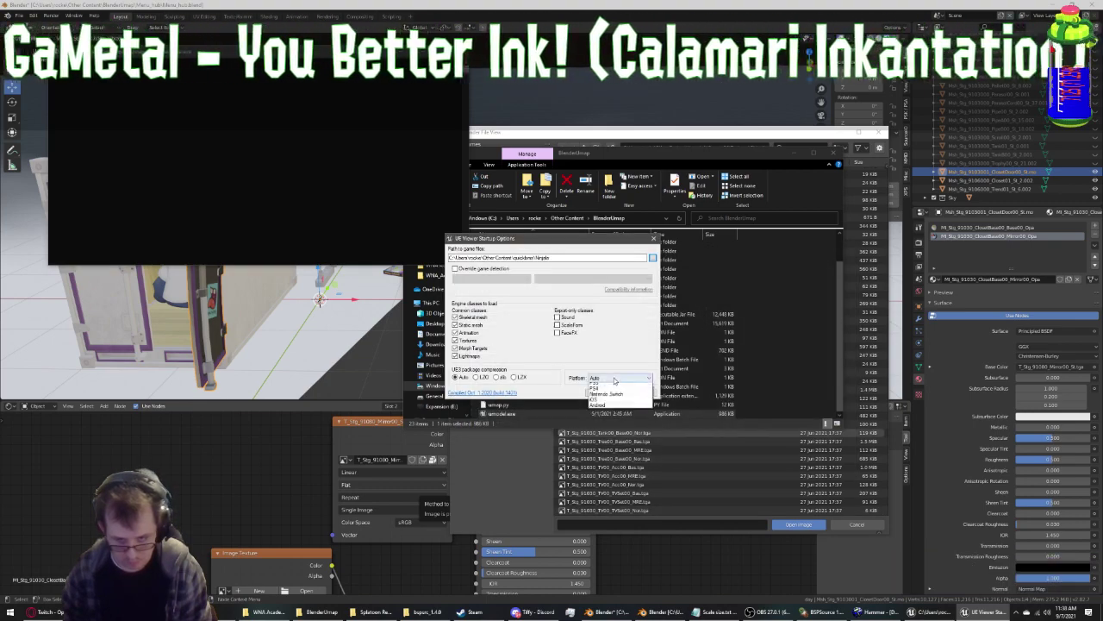
click(617, 415)
click(608, 392)
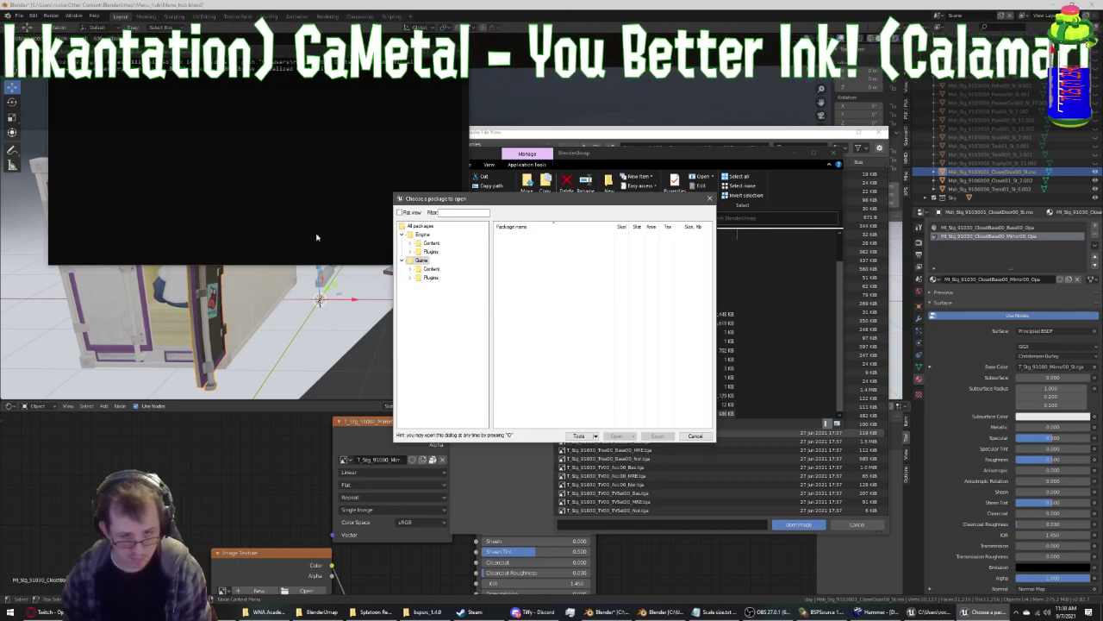
Expand Asset > Stage > S910_Sq_Agit > Season08 in the package tree and list the Object texture packages
click(419, 281)
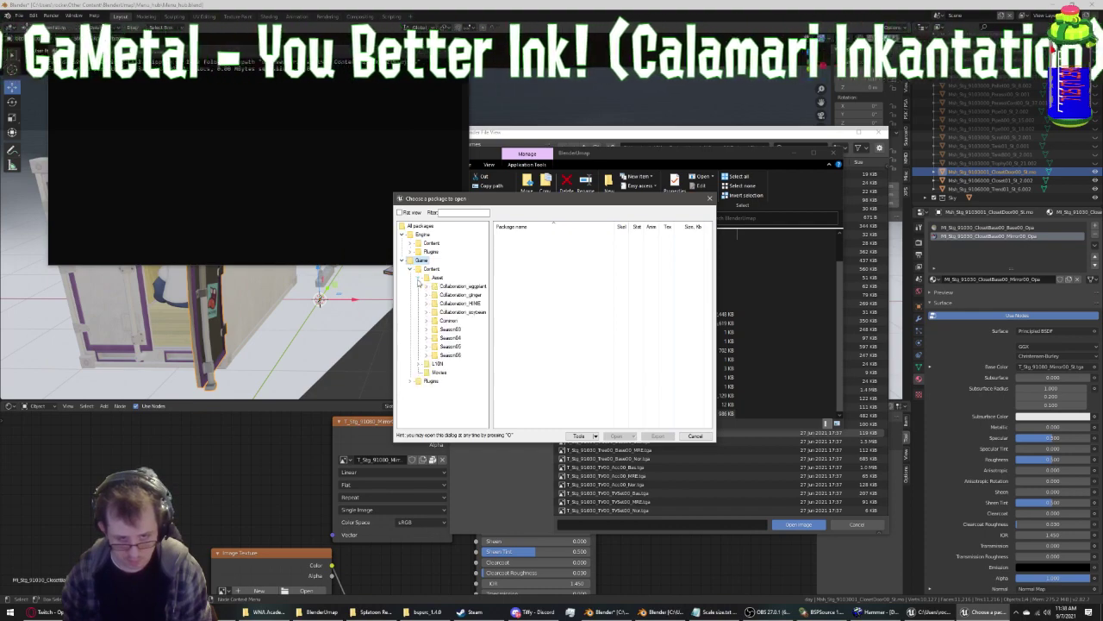
click(427, 322)
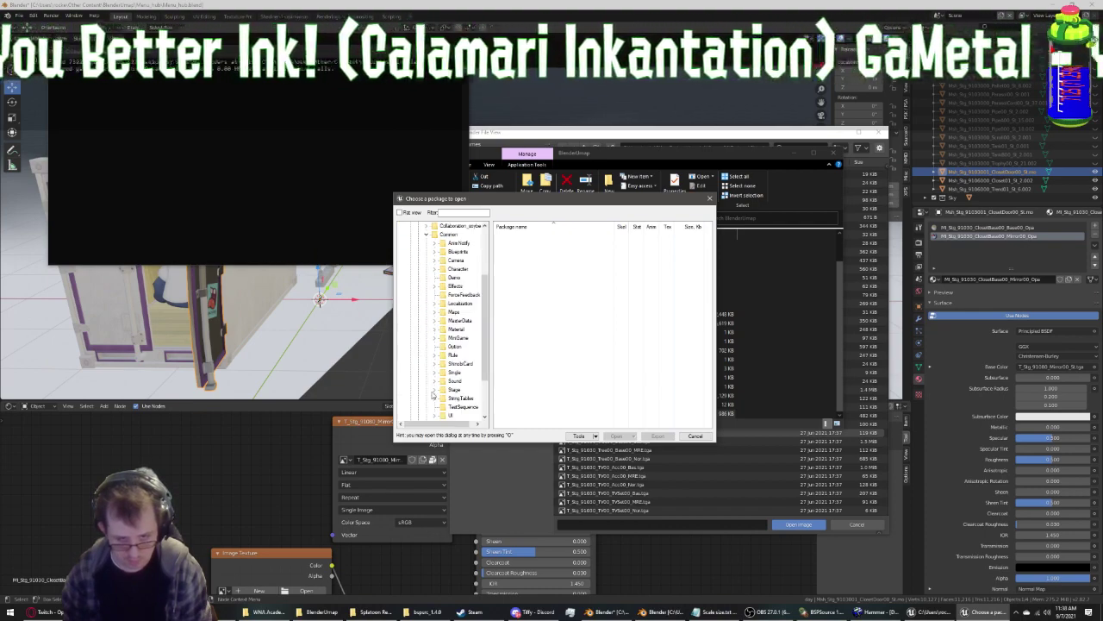
click(434, 389)
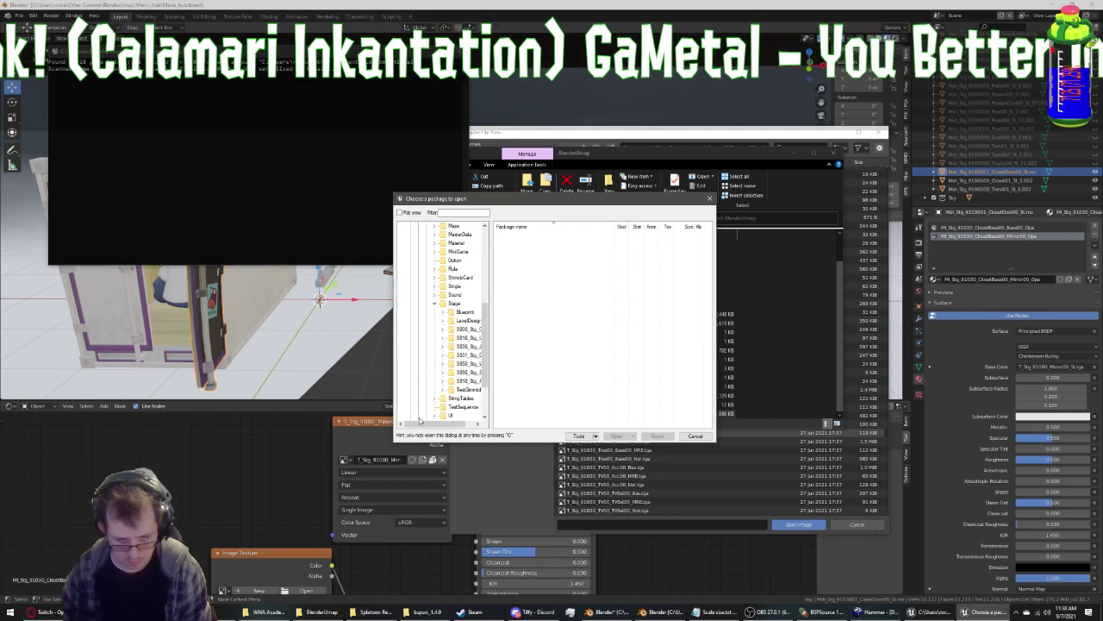
drag(424, 424, 436, 424)
click(432, 382)
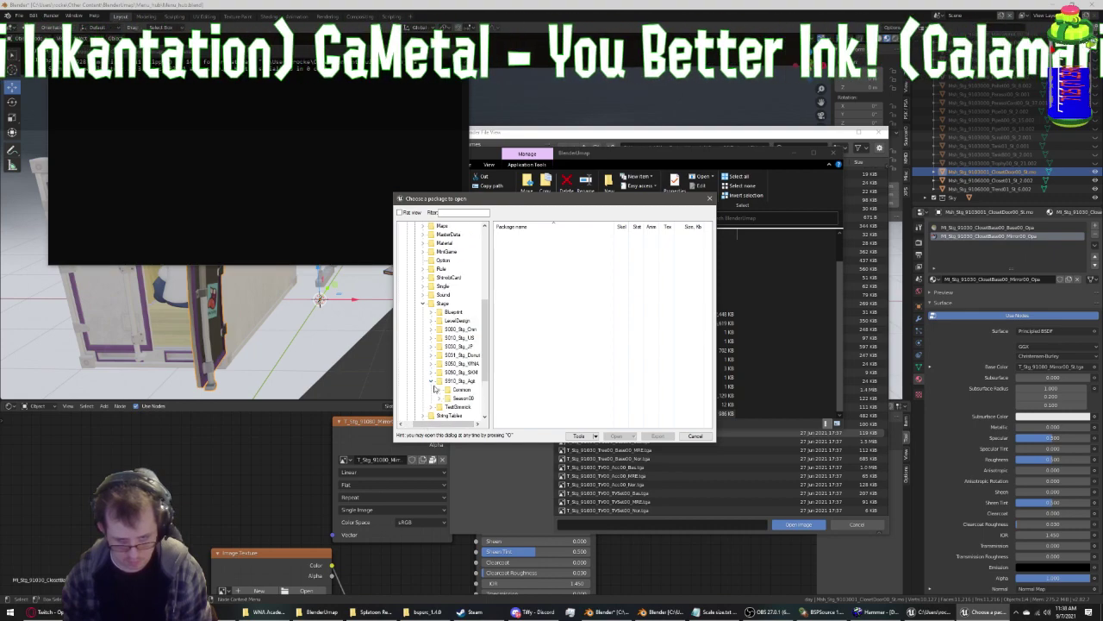
click(441, 397)
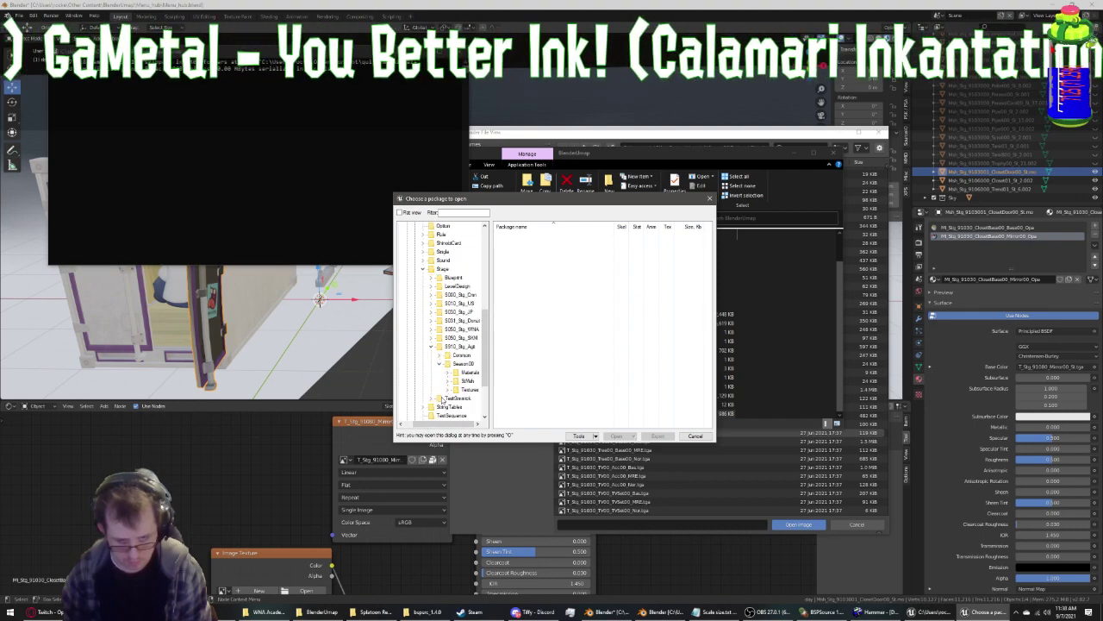
click(449, 365)
drag(441, 422, 450, 422)
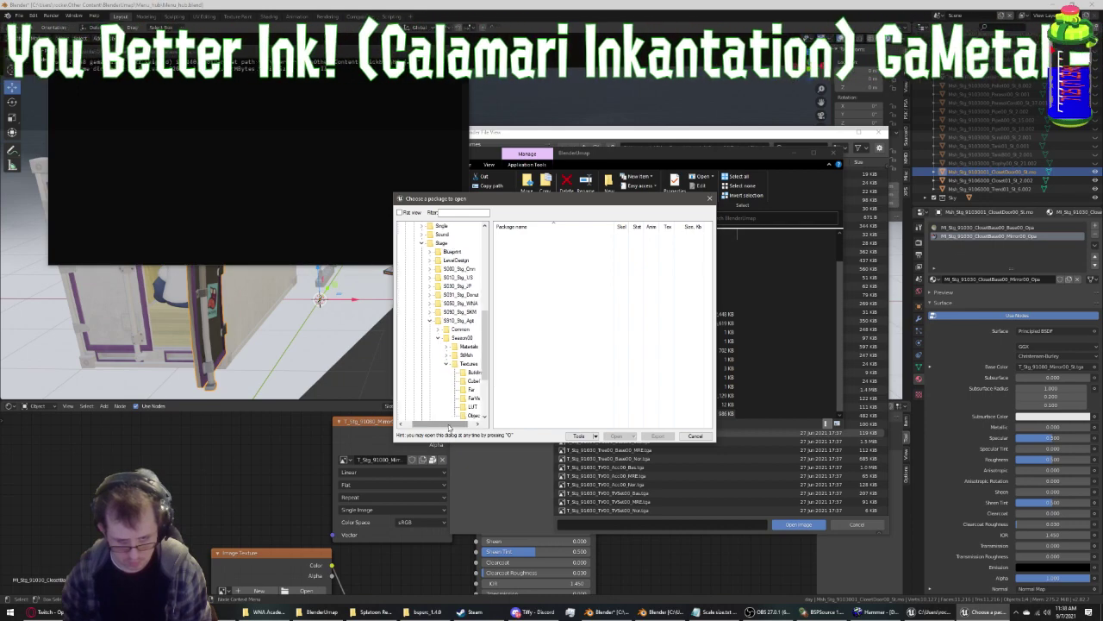
click(466, 416)
scroll(603, 383, down, 3)
scroll(556, 389, down, 3)
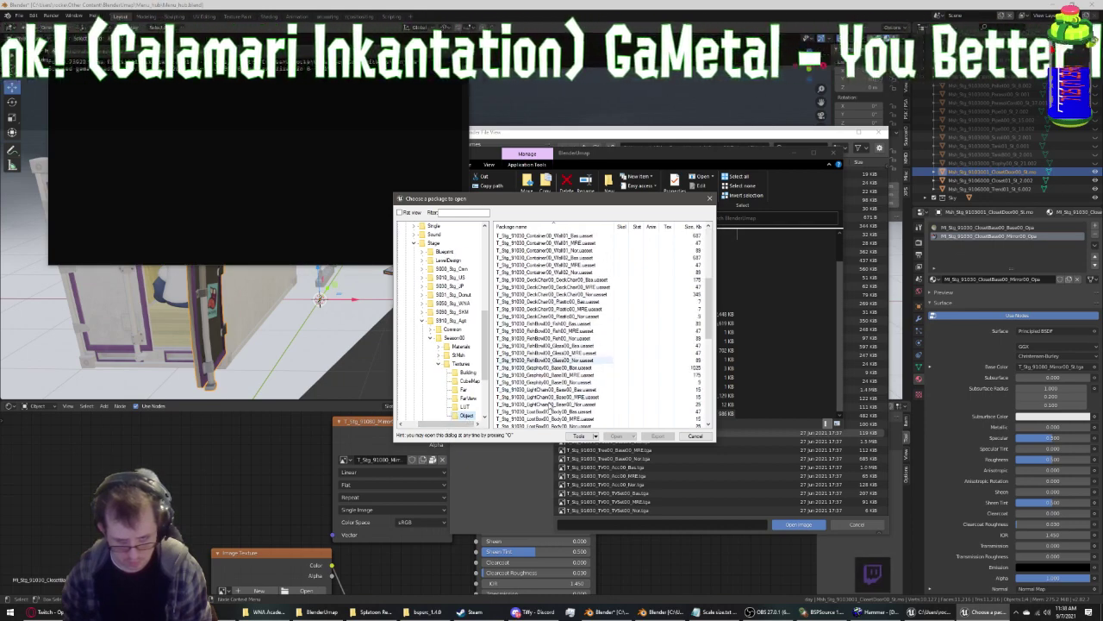
scroll(556, 379, down, 3)
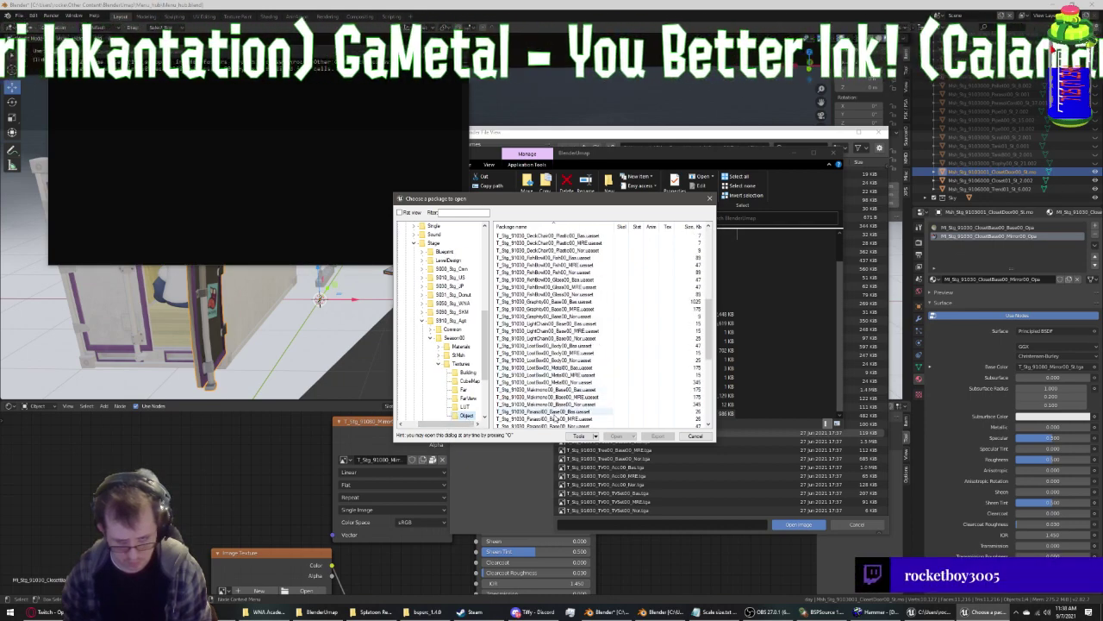
Open S910_Sq_Agit's Common > Mirror textures, showing the single Mirror00 package, and return to Blender
click(430, 329)
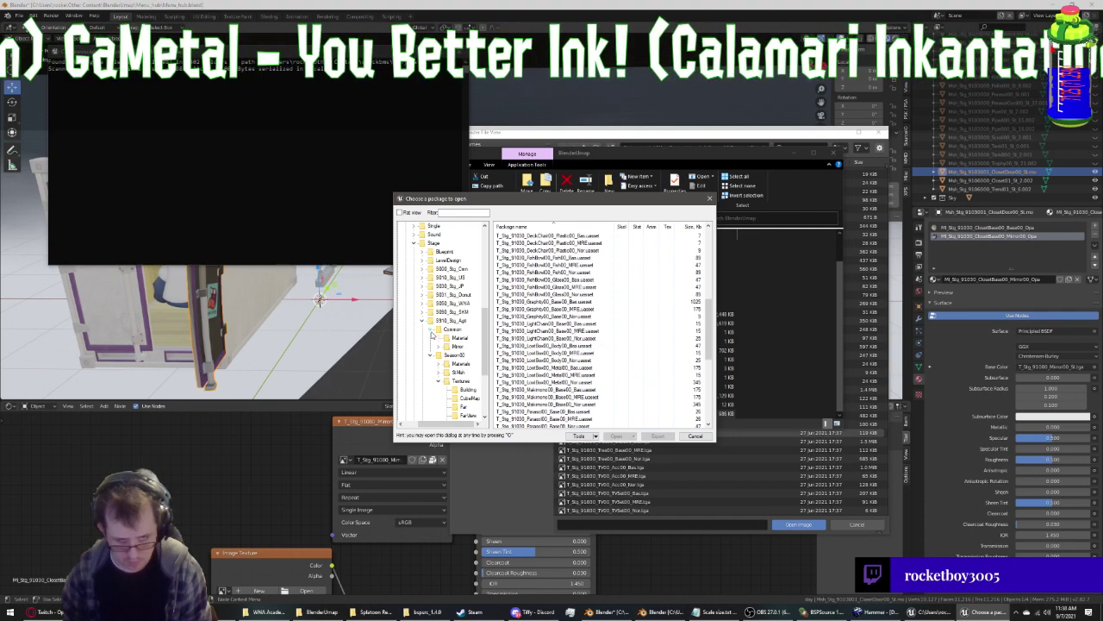
click(440, 347)
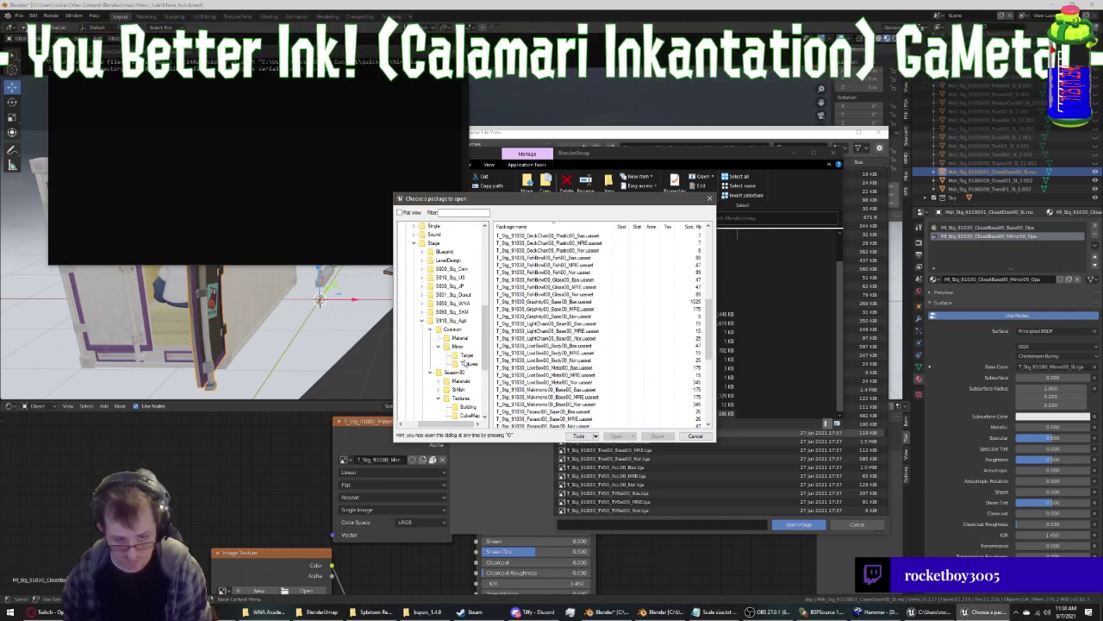
click(467, 363)
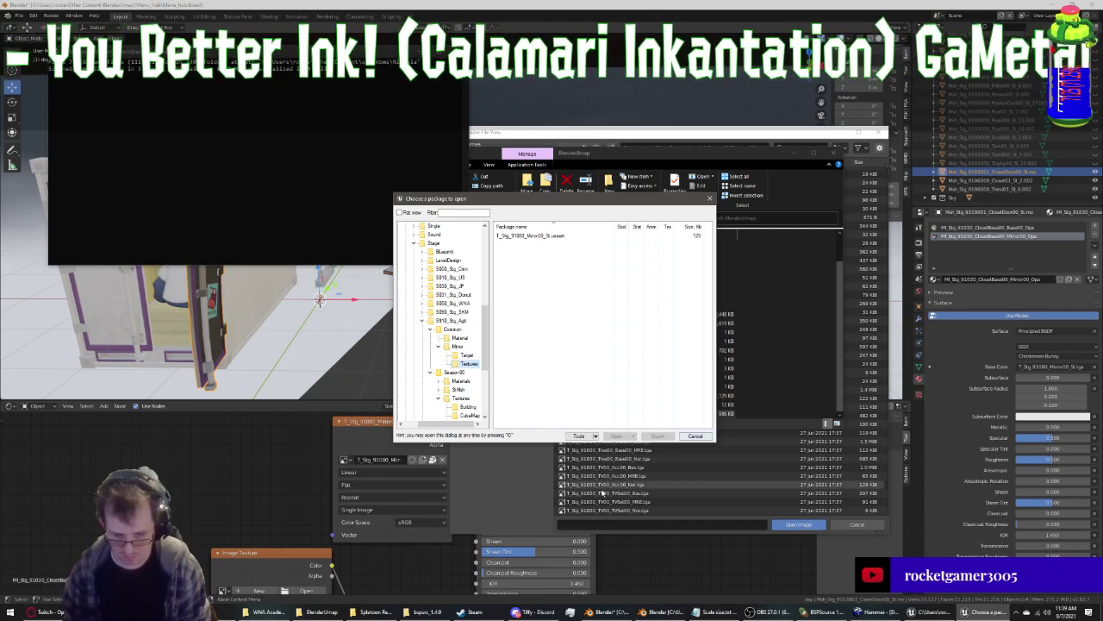
click(248, 496)
scroll(248, 497, down, 2)
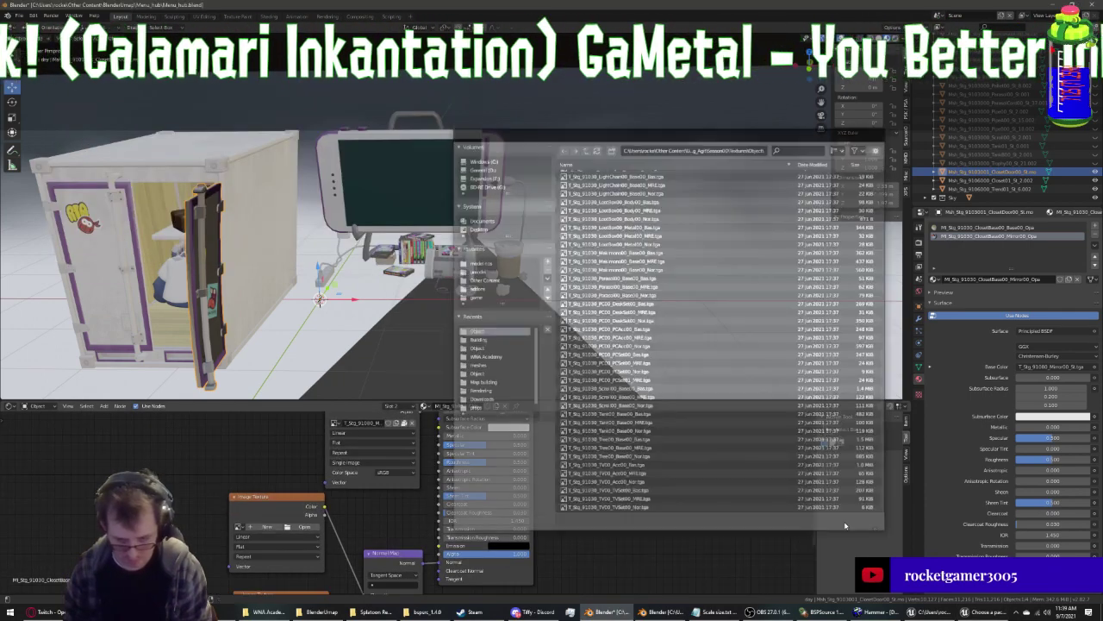
Close the image browser without loading, and delete the old texture and normal-map nodes
click(857, 524)
middle_drag(216, 506, 210, 470)
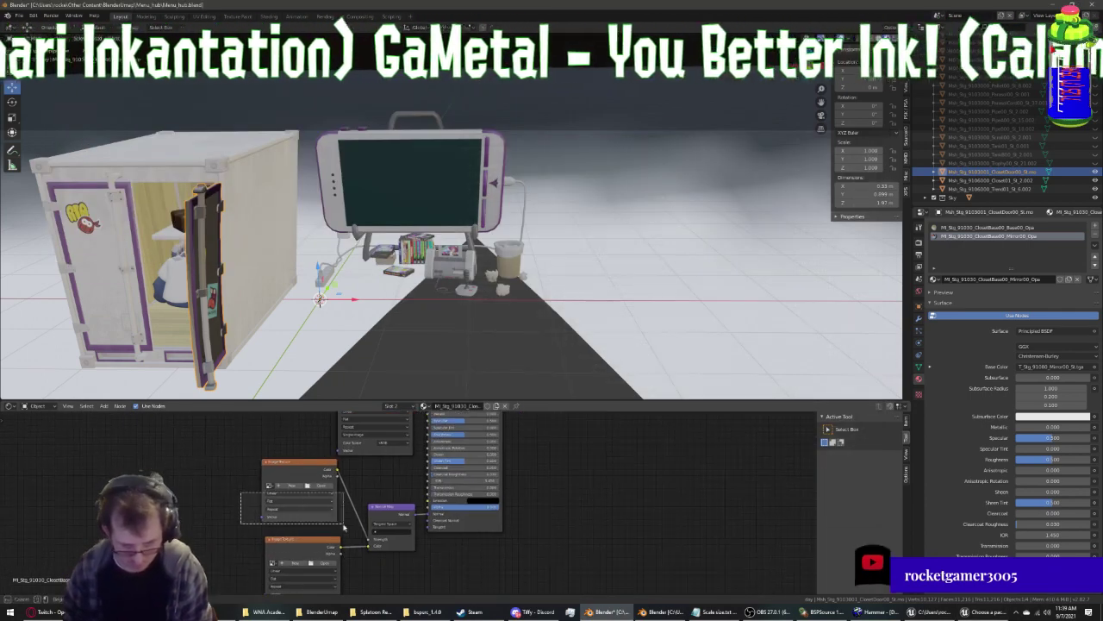
drag(240, 491, 390, 588)
key(x)
key(Home)
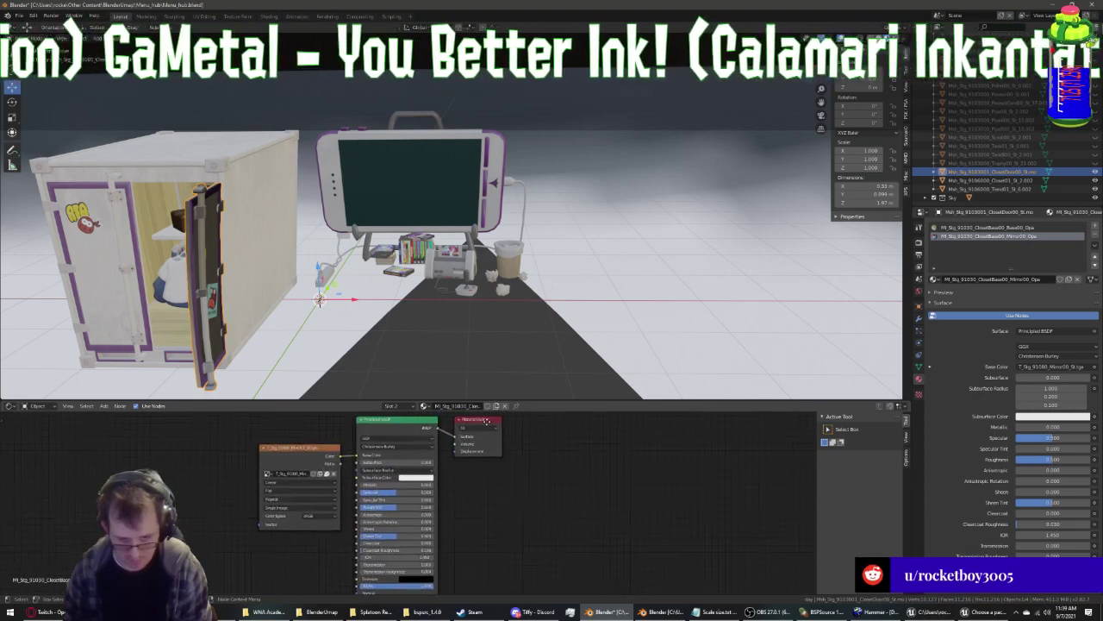
On Closet01's Base00 material, replace the nodes with the copied setup and link the image texture to Base Color
click(986, 228)
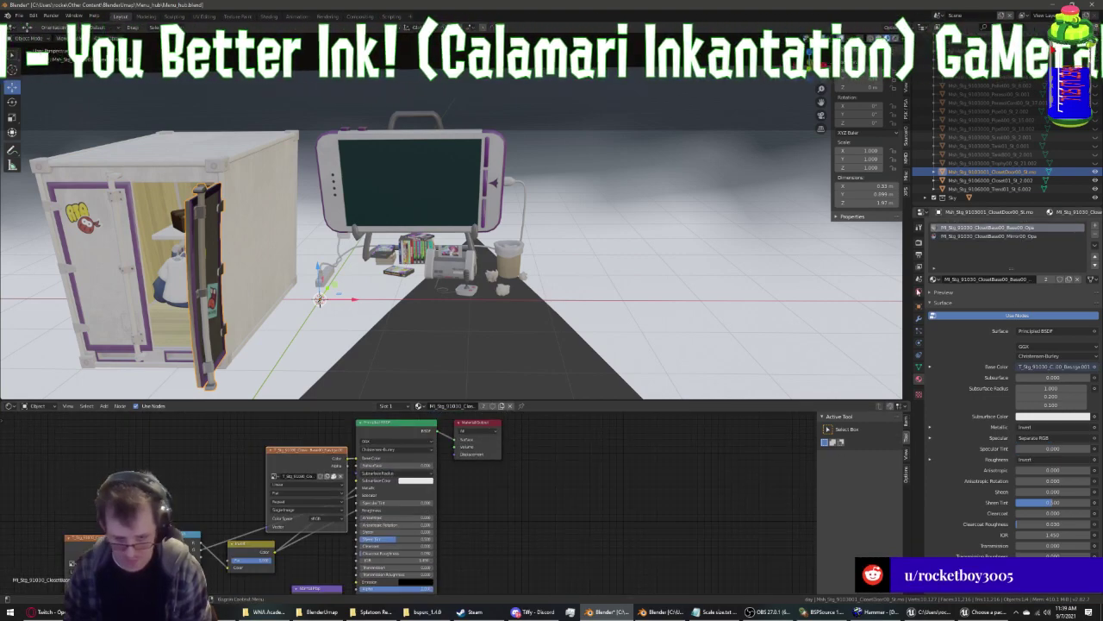
click(991, 180)
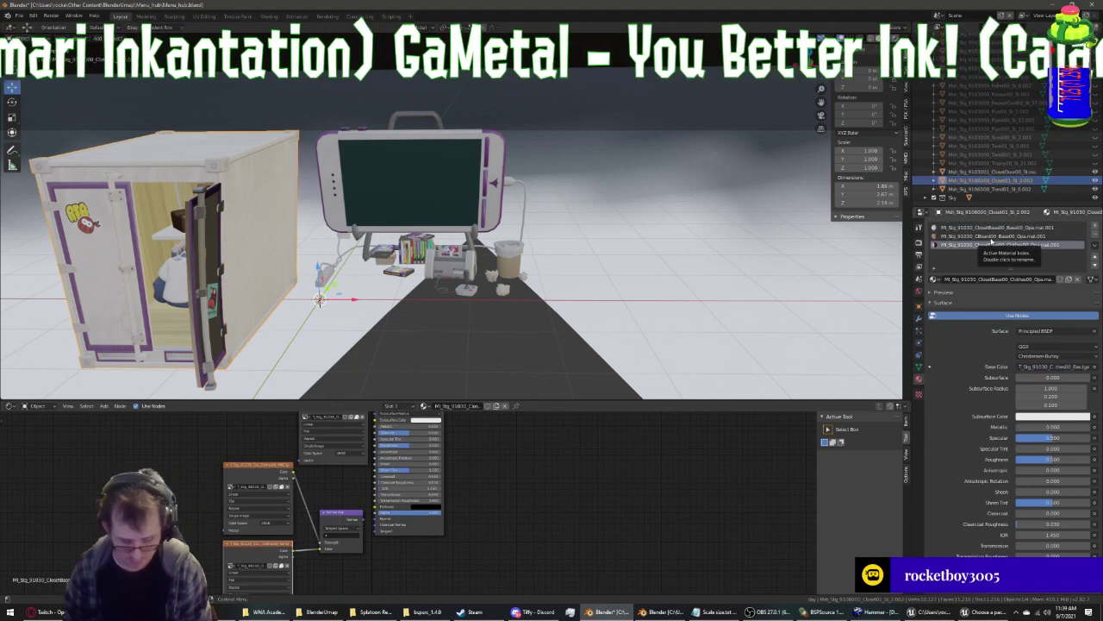
scroll(422, 560, down, 2)
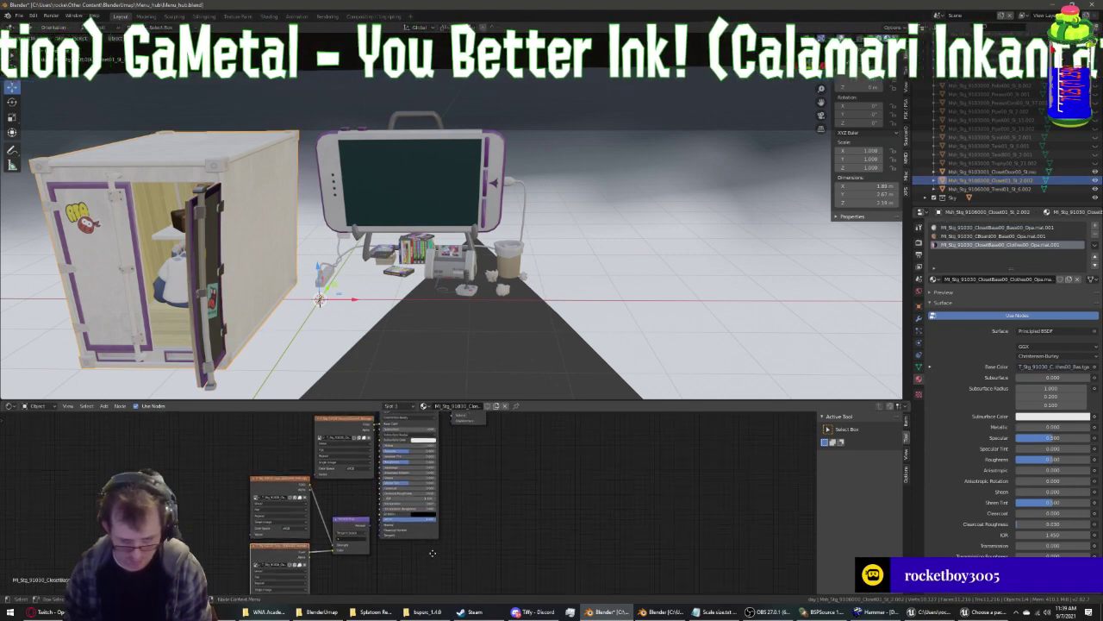
drag(413, 566, 485, 412)
key(x)
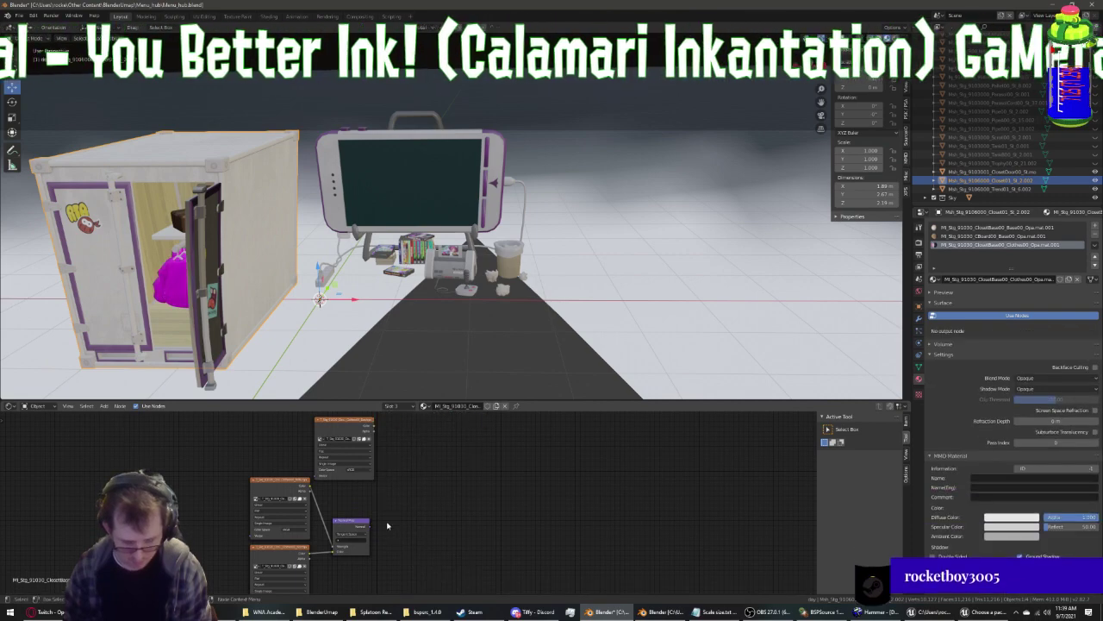
key(ctrl+z)
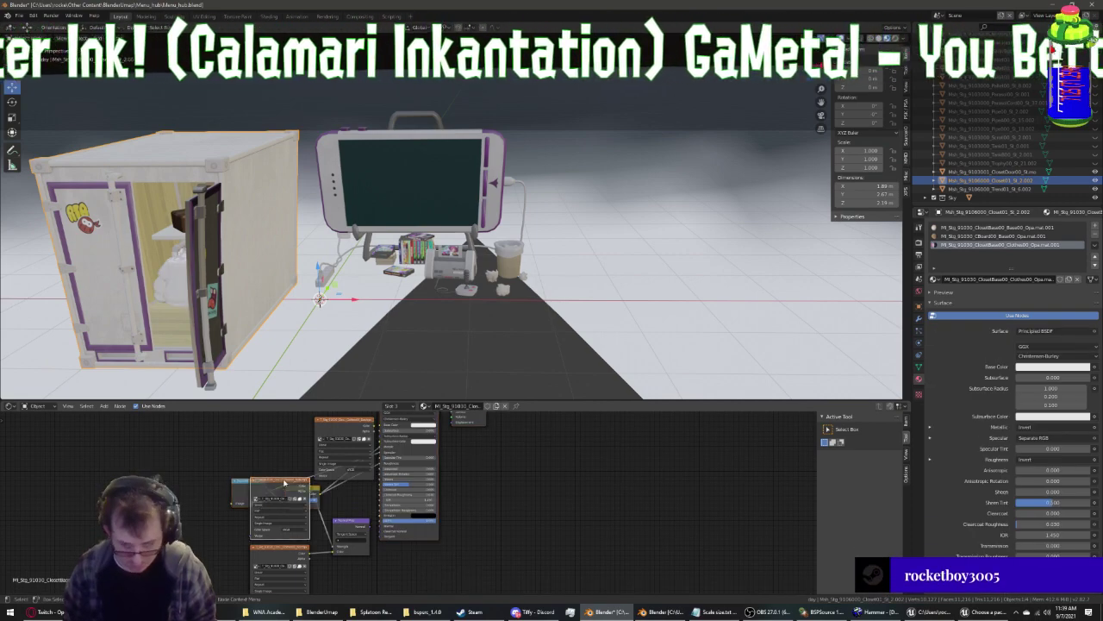
mouse_move(258, 480)
mouse_down()
mouse_move(186, 485)
mouse_move(334, 540)
mouse_move(257, 508)
mouse_up()
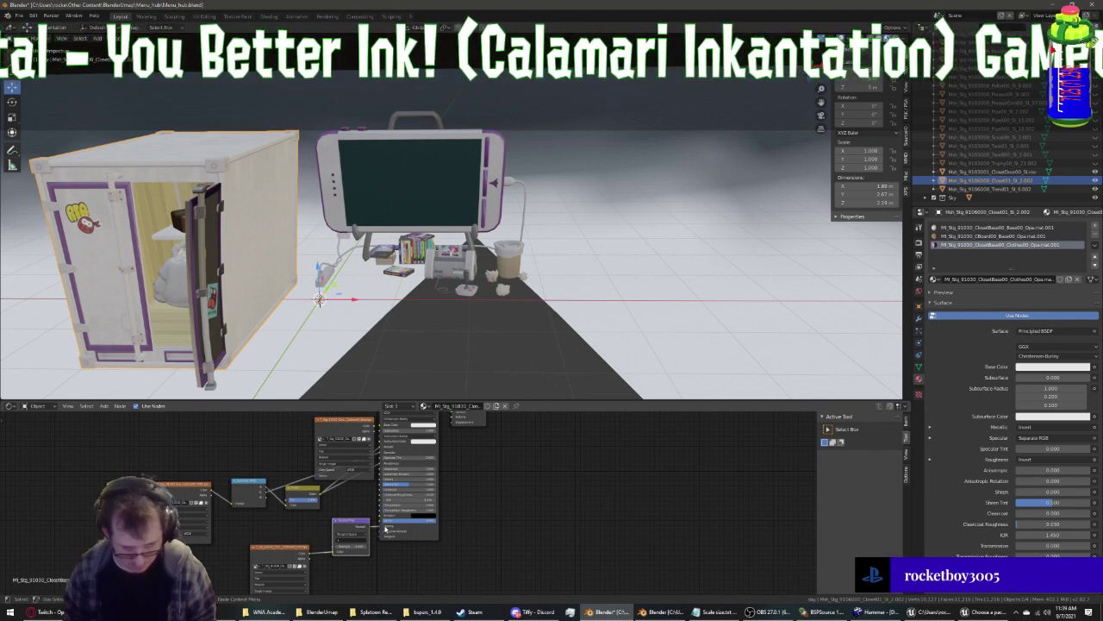
scroll(381, 435, up, 1)
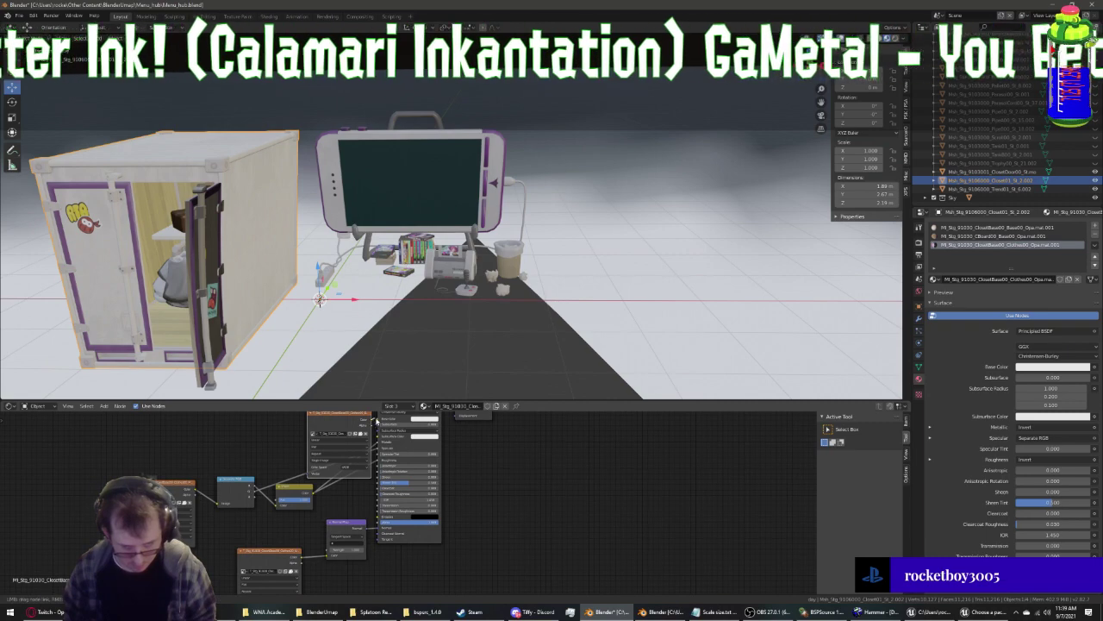
drag(372, 420, 382, 420)
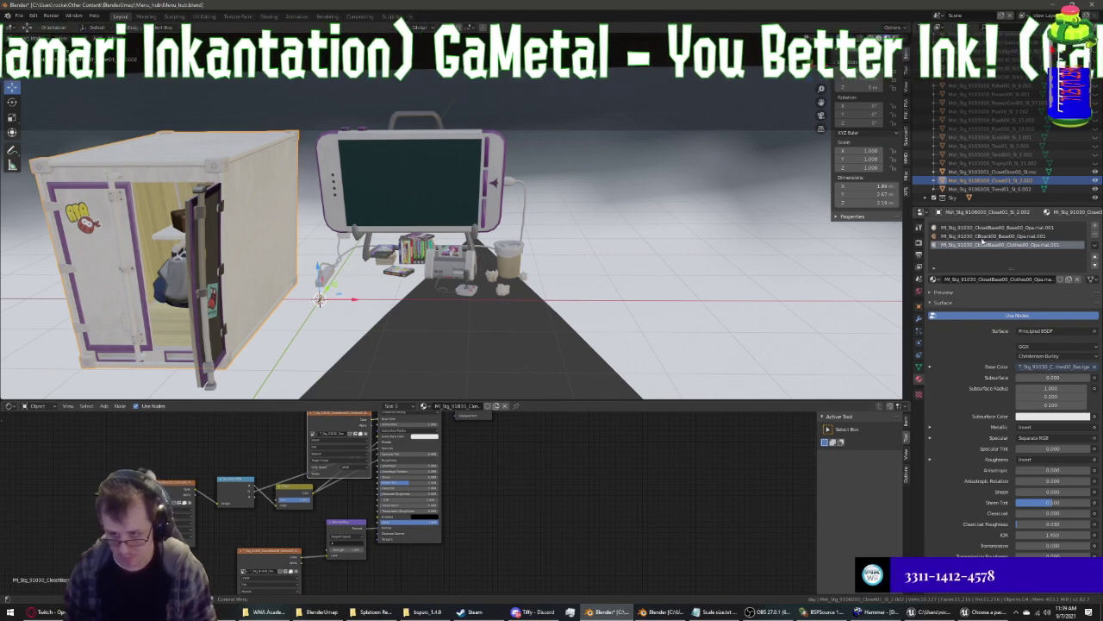
Paste the copied node setup into the closet's second material and link its texture to Base Color
click(983, 237)
ctrl+scroll(983, 241, up, 1)
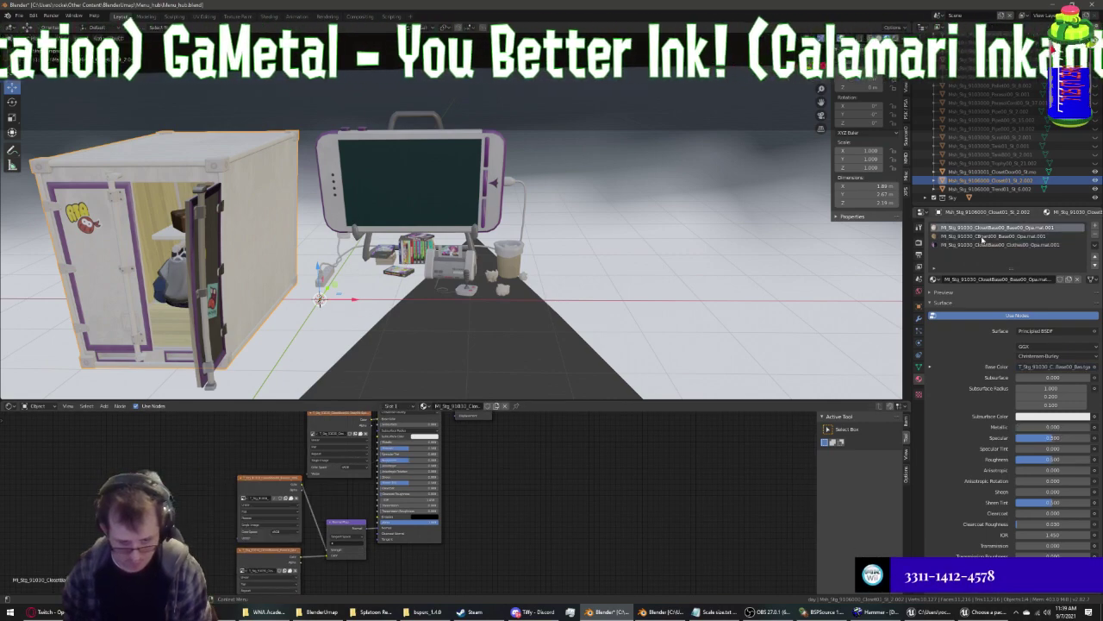
mouse_move(423, 558)
mouse_down()
mouse_move(492, 435)
mouse_move(514, 473)
mouse_up()
key(ctrl+z)
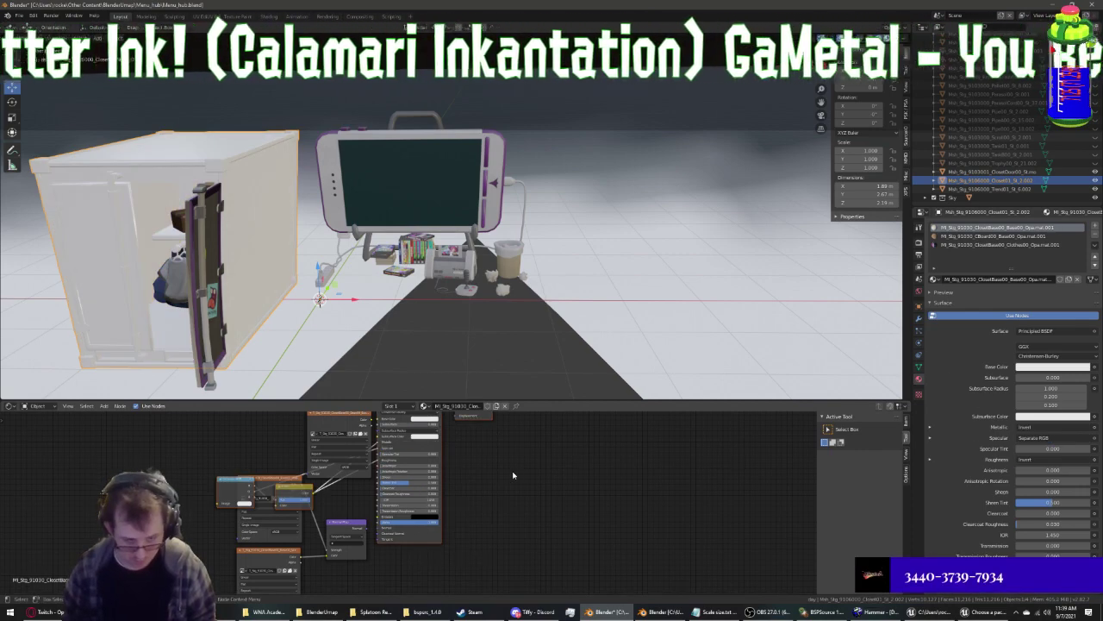
drag(296, 487, 206, 491)
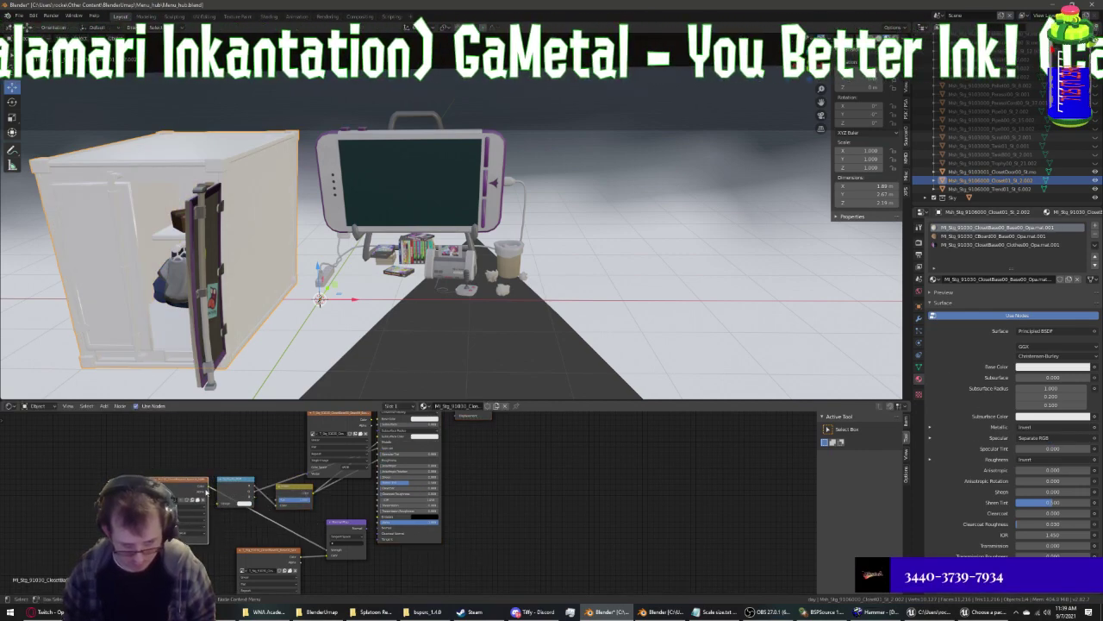
drag(231, 512, 231, 514)
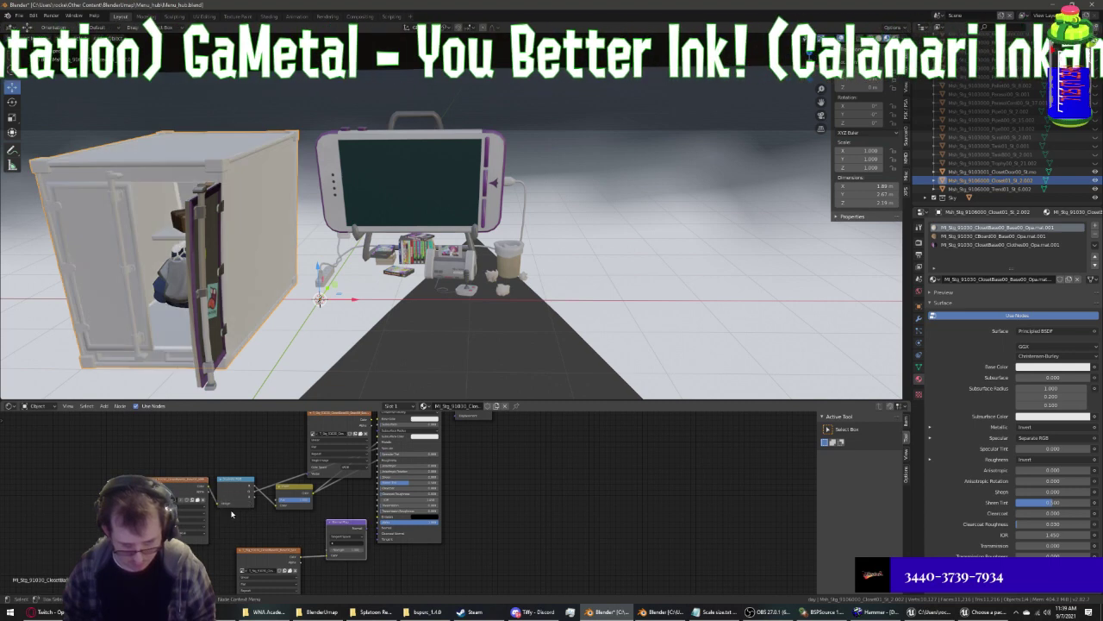
drag(363, 536, 380, 532)
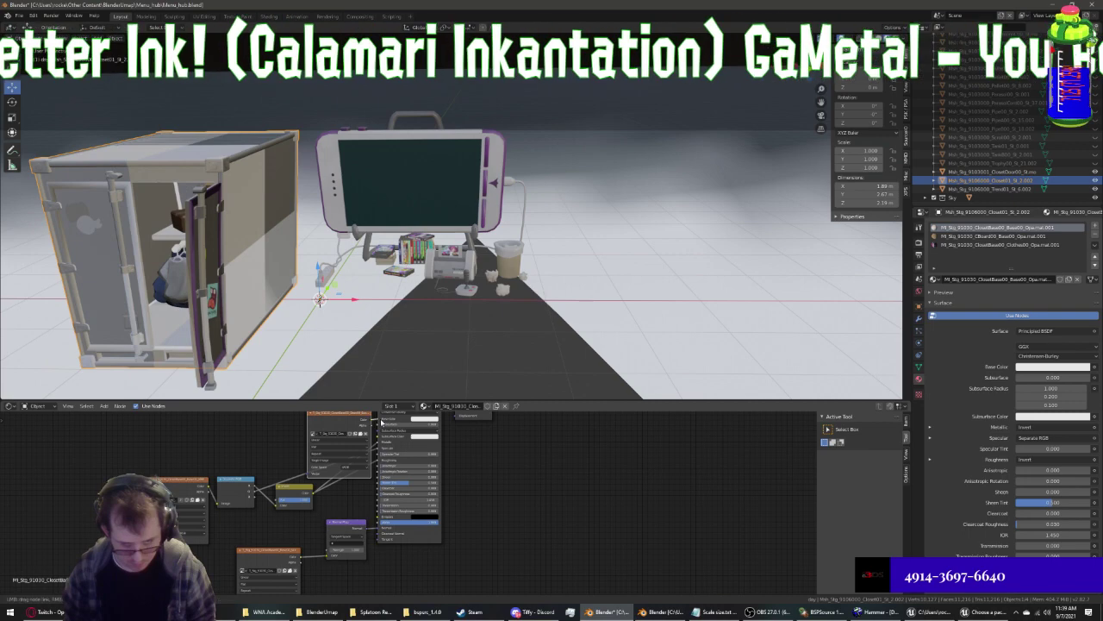
drag(381, 420, 381, 422)
scroll(446, 527, up, 1)
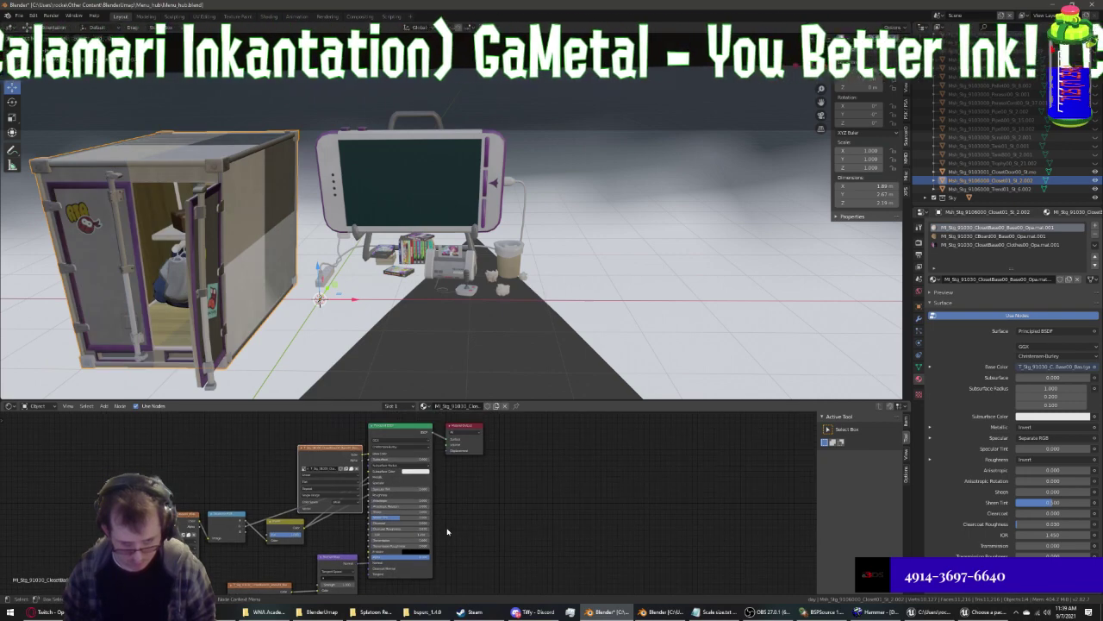
scroll(447, 532, down, 1)
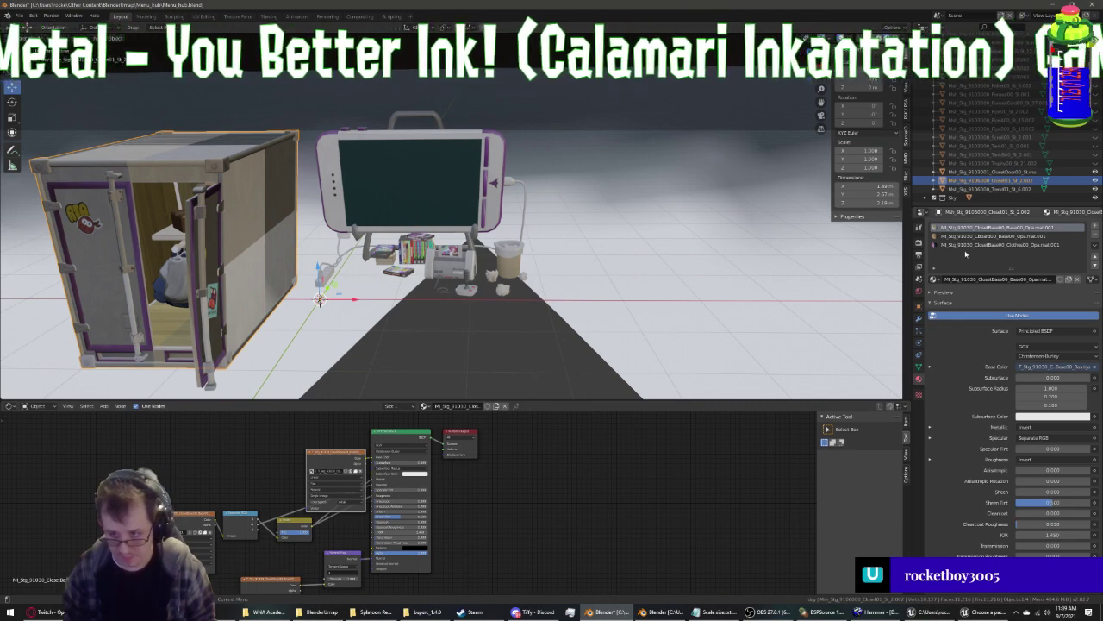
click(991, 245)
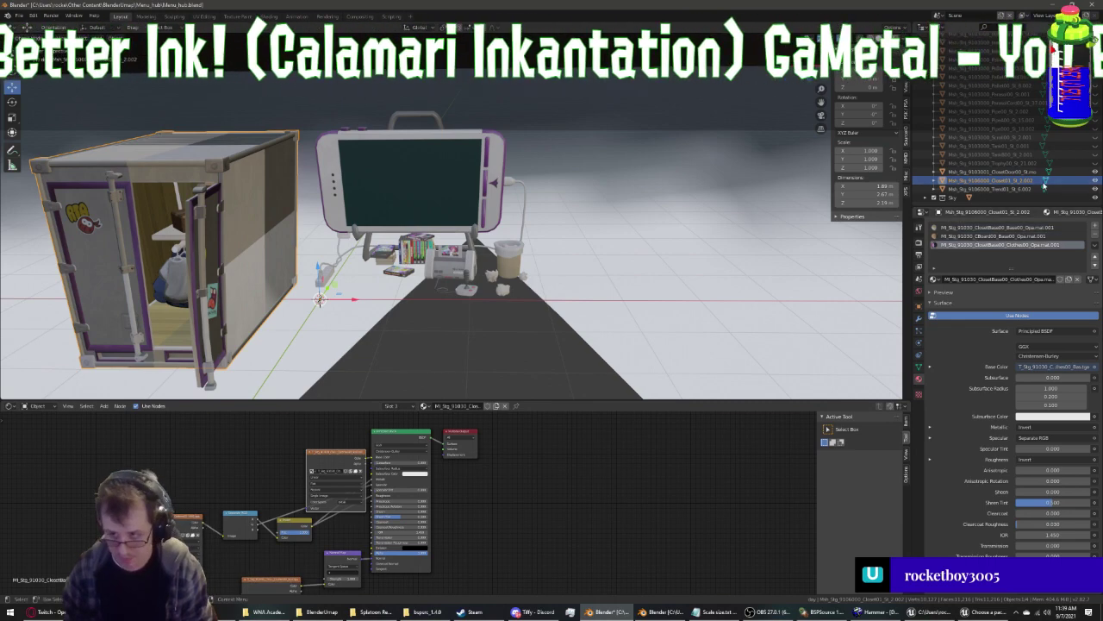
click(1043, 188)
Try swapping in the original TVSet00_Opa.mat and Acc00_Opa.mat materials, undoing both swaps
scroll(538, 388, down, 1)
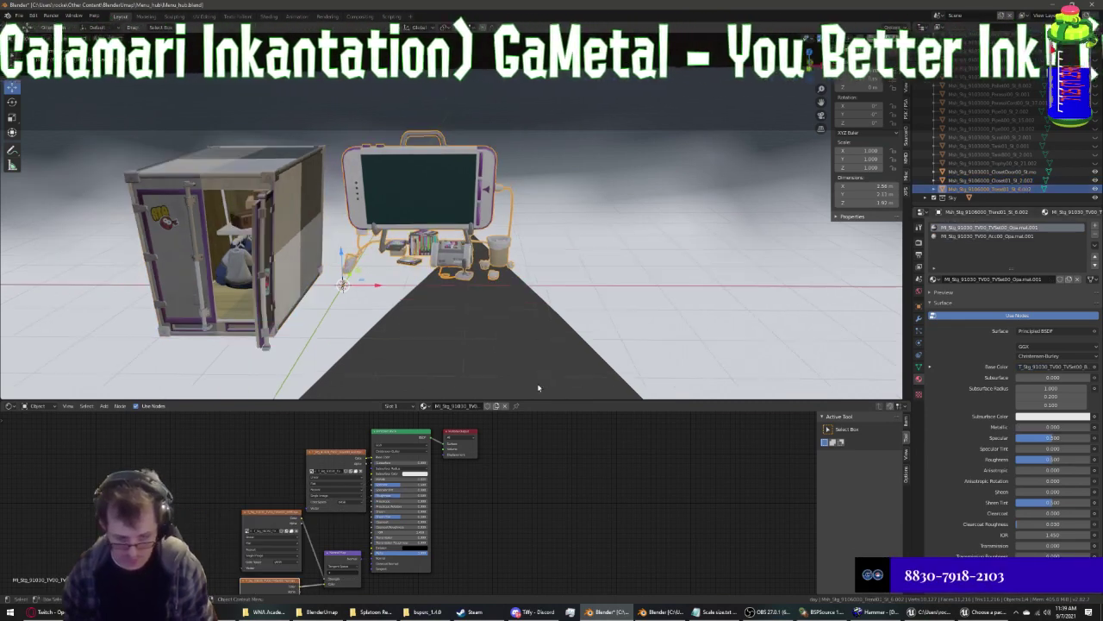
scroll(549, 506, down, 1)
click(935, 279)
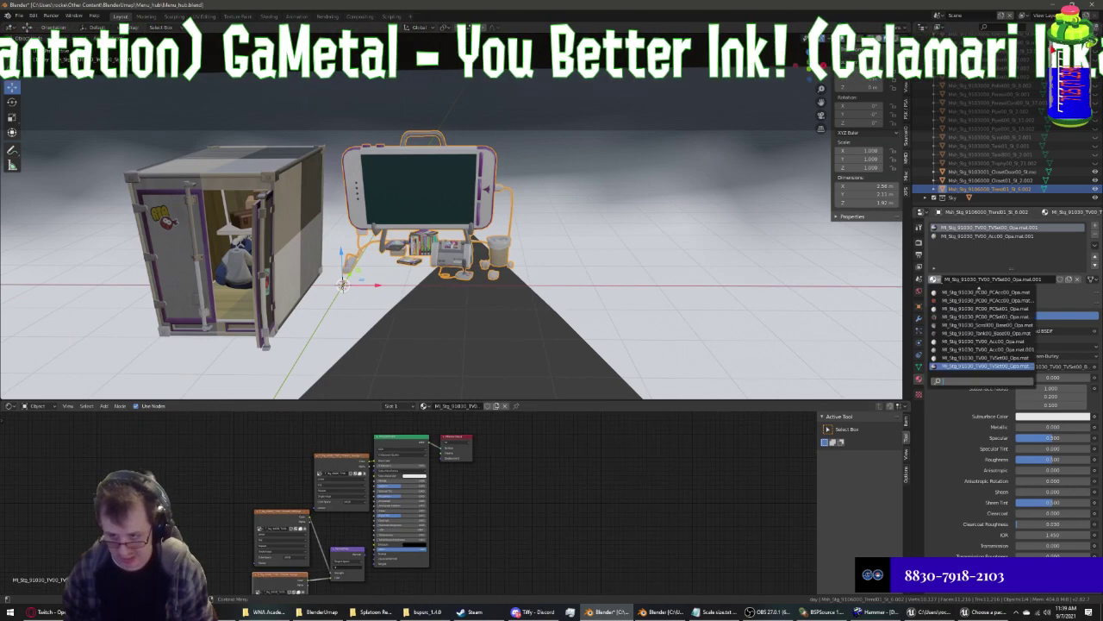
click(982, 357)
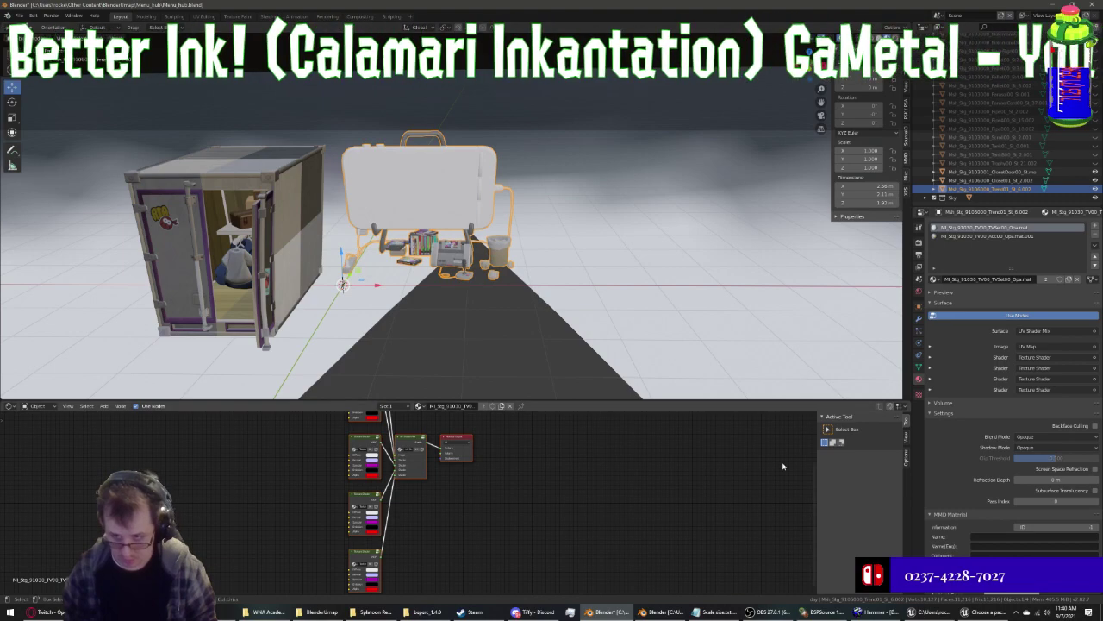
key(ctrl+z)
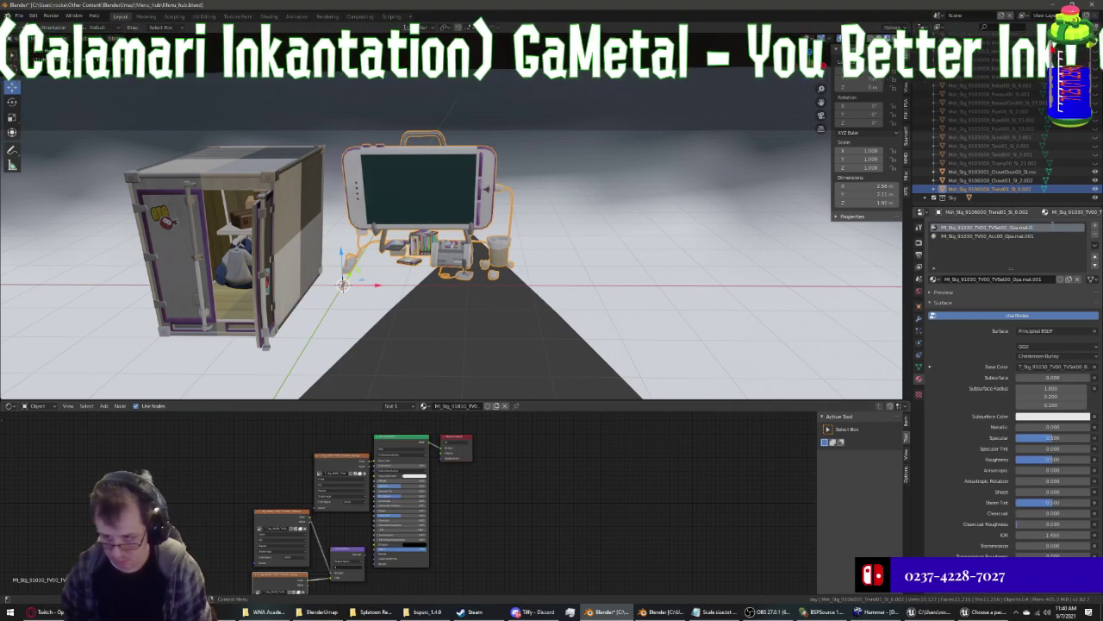
click(975, 236)
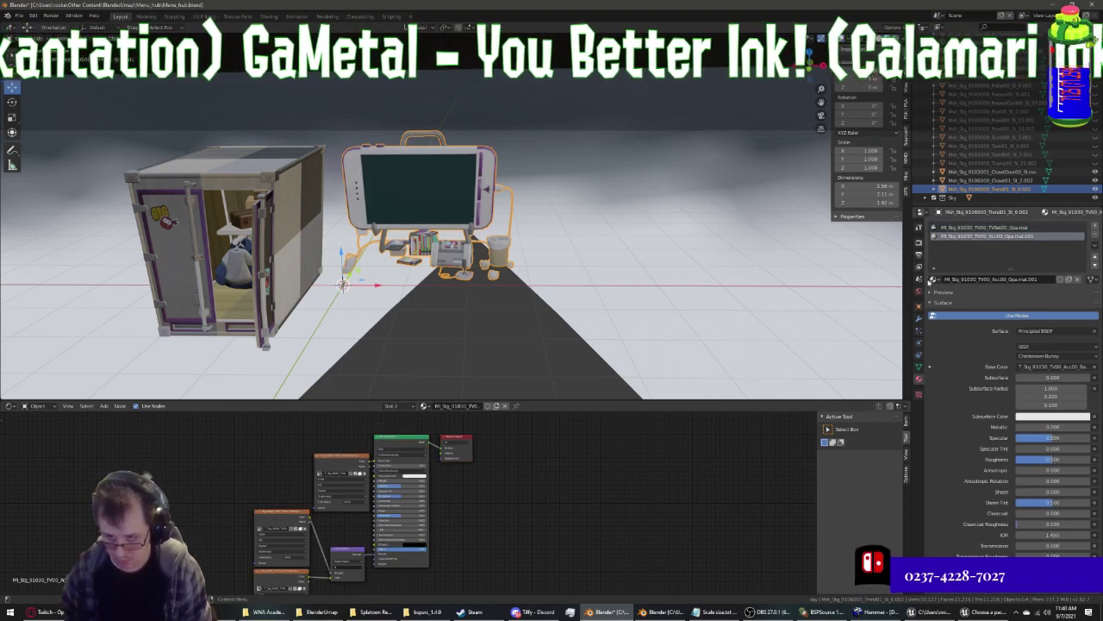
click(934, 279)
click(982, 341)
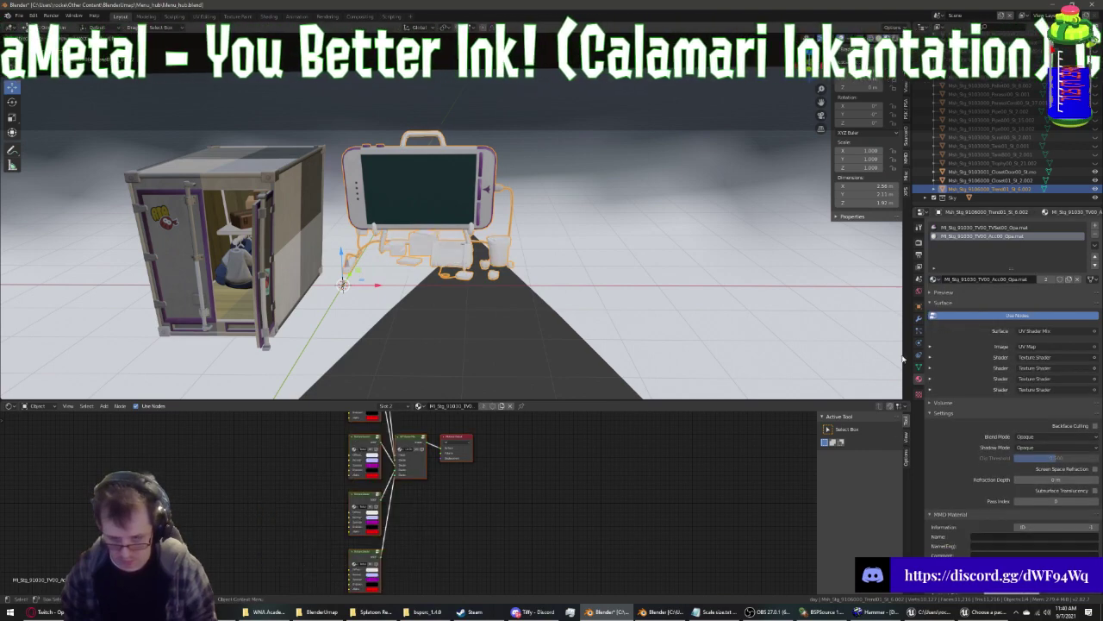
key(ctrl+z)
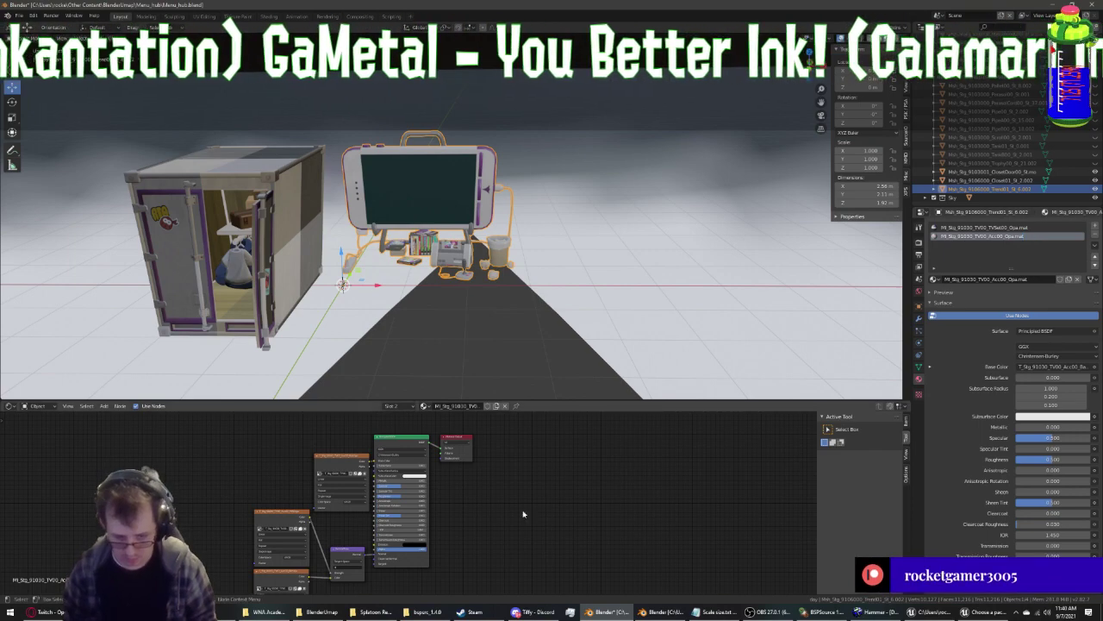
Paste the copied node setup into the TV set's accessories material and feed its texture into Base Color
key(ctrl+z)
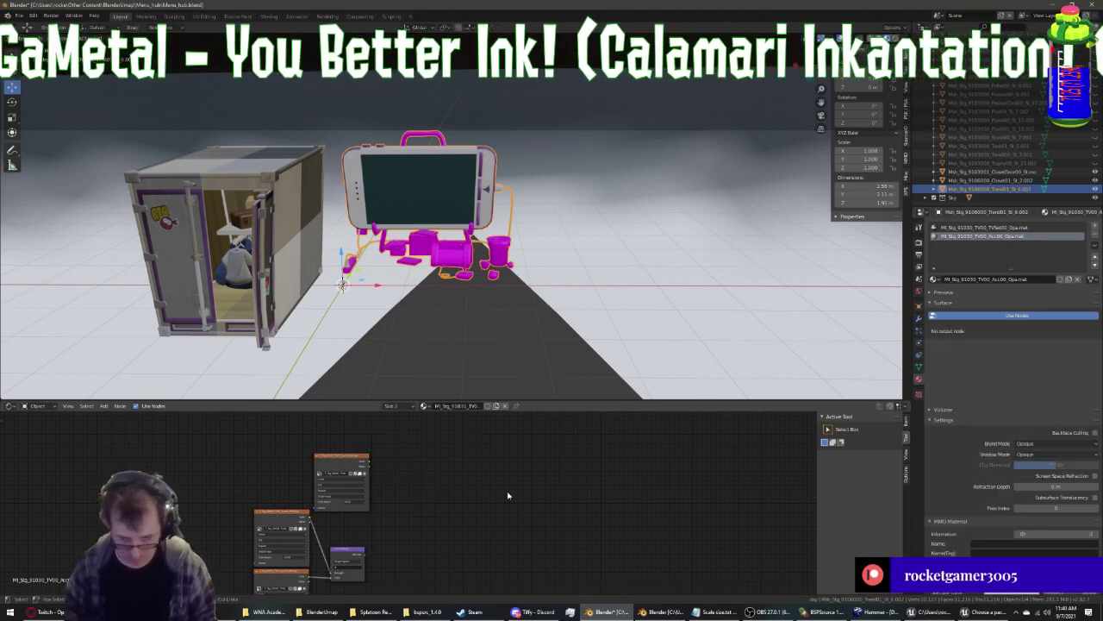
key(ctrl+z)
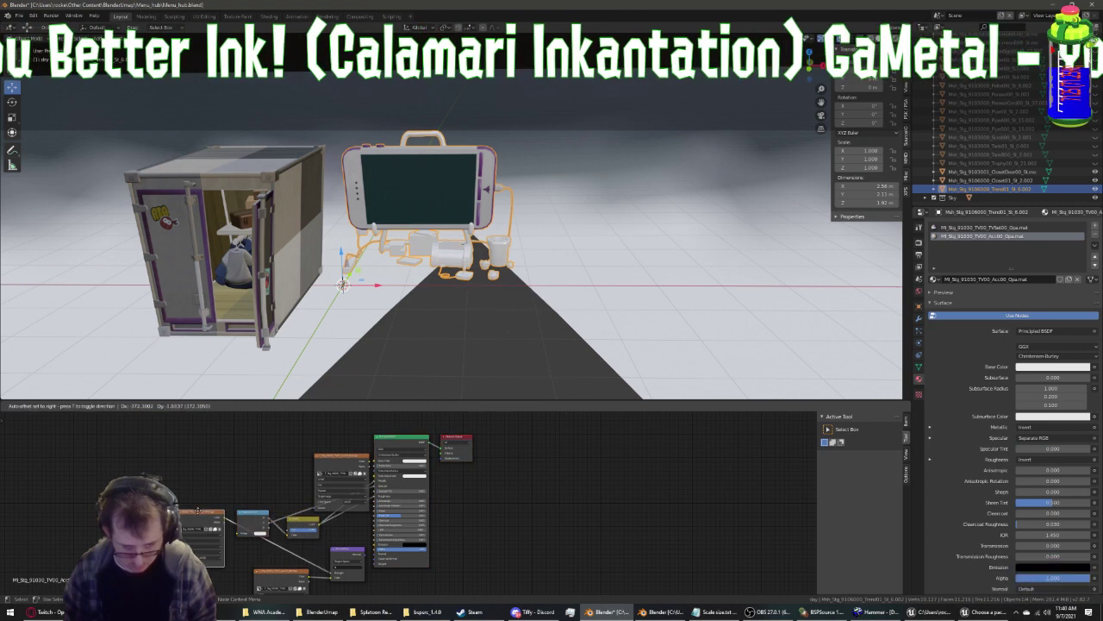
mouse_move(329, 574)
mouse_down()
mouse_move(289, 552)
mouse_move(353, 539)
mouse_up()
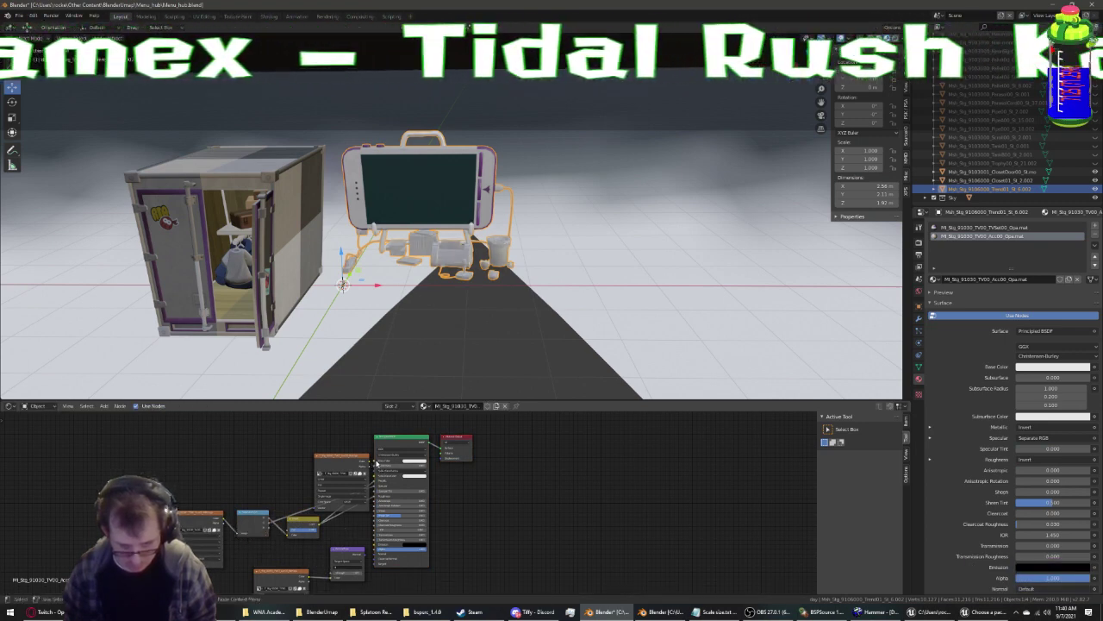
drag(370, 462, 376, 465)
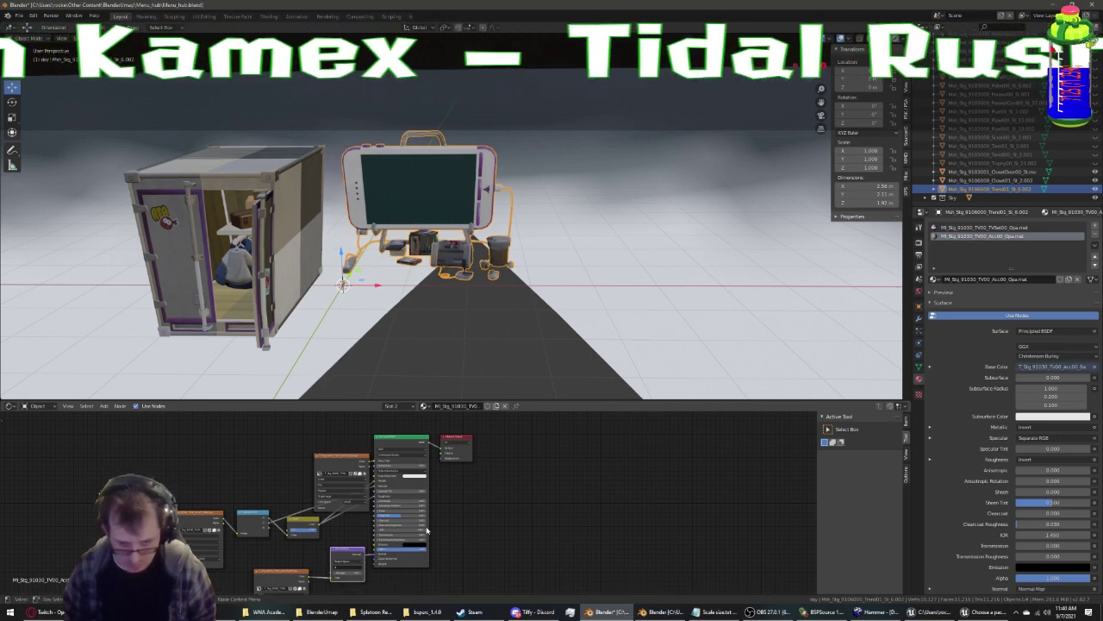
On the TVSet00 material, tidy the pasted nodes and feed the screen texture into Base Color
click(983, 228)
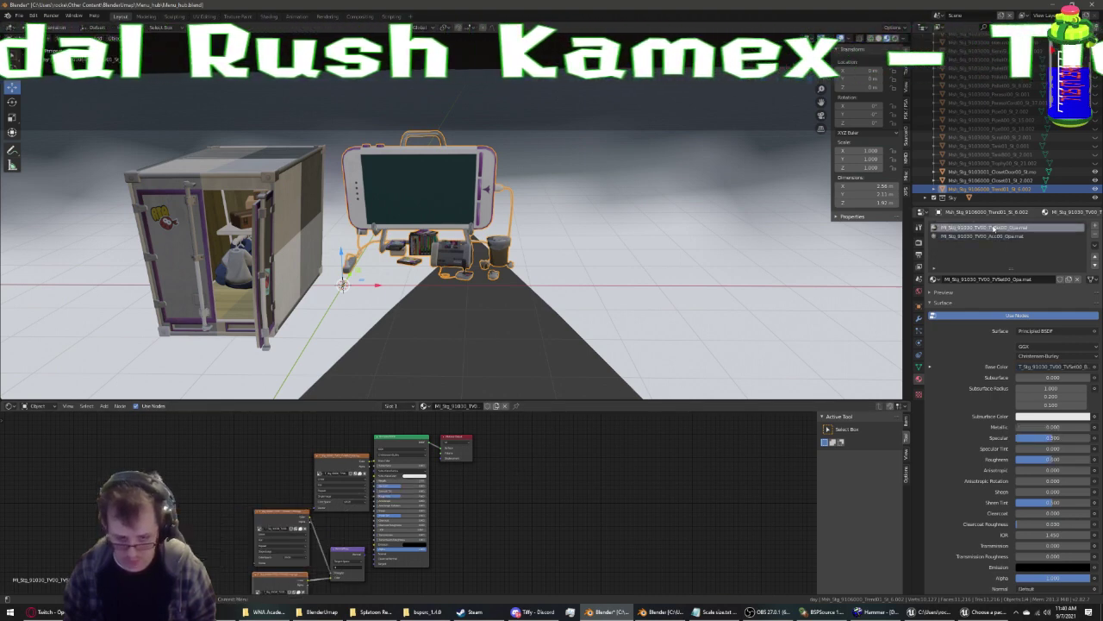
drag(400, 575, 475, 454)
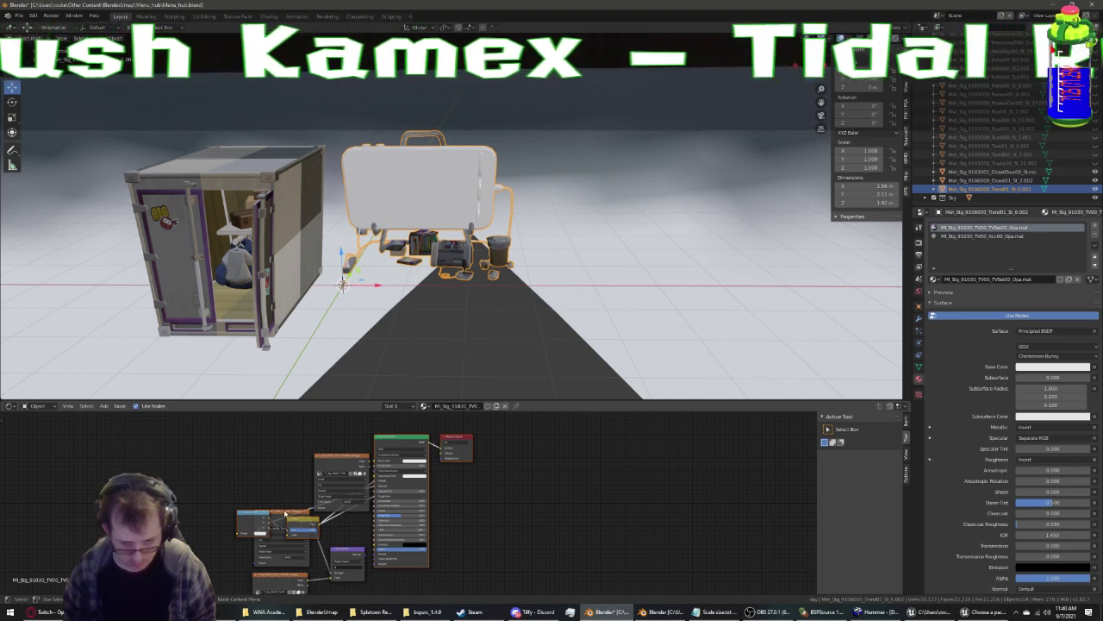
drag(286, 513, 218, 518)
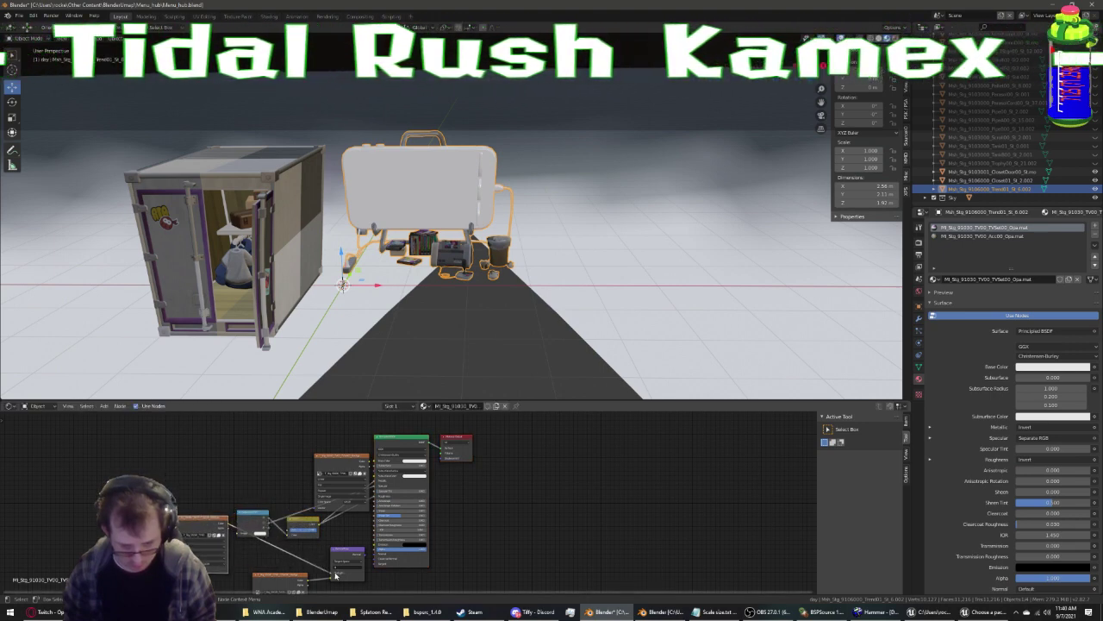
drag(336, 575, 245, 542)
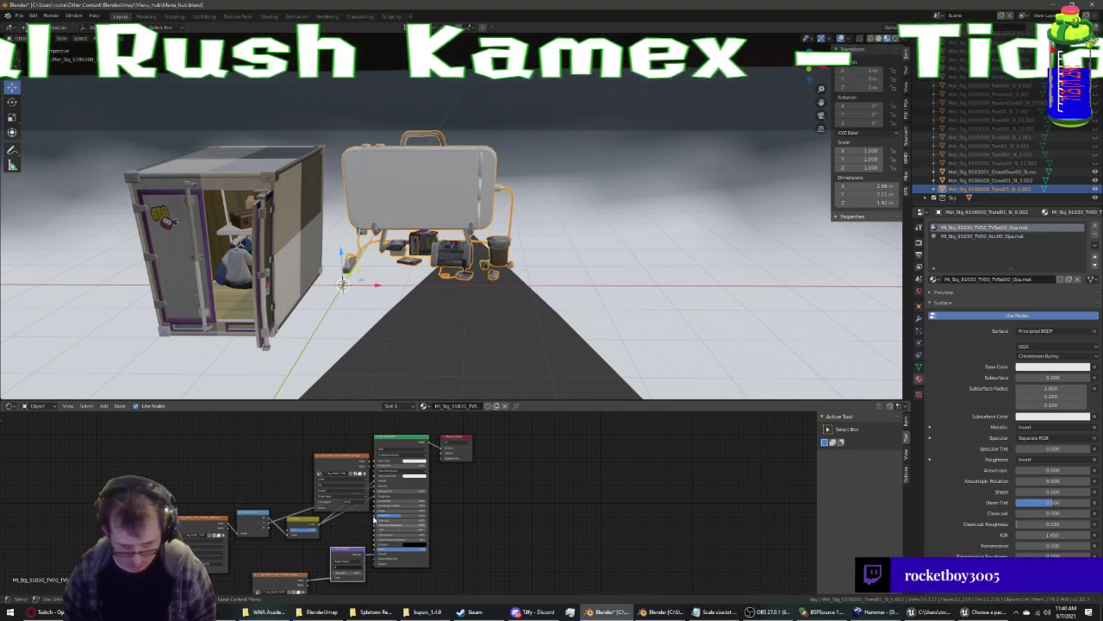
click(368, 463)
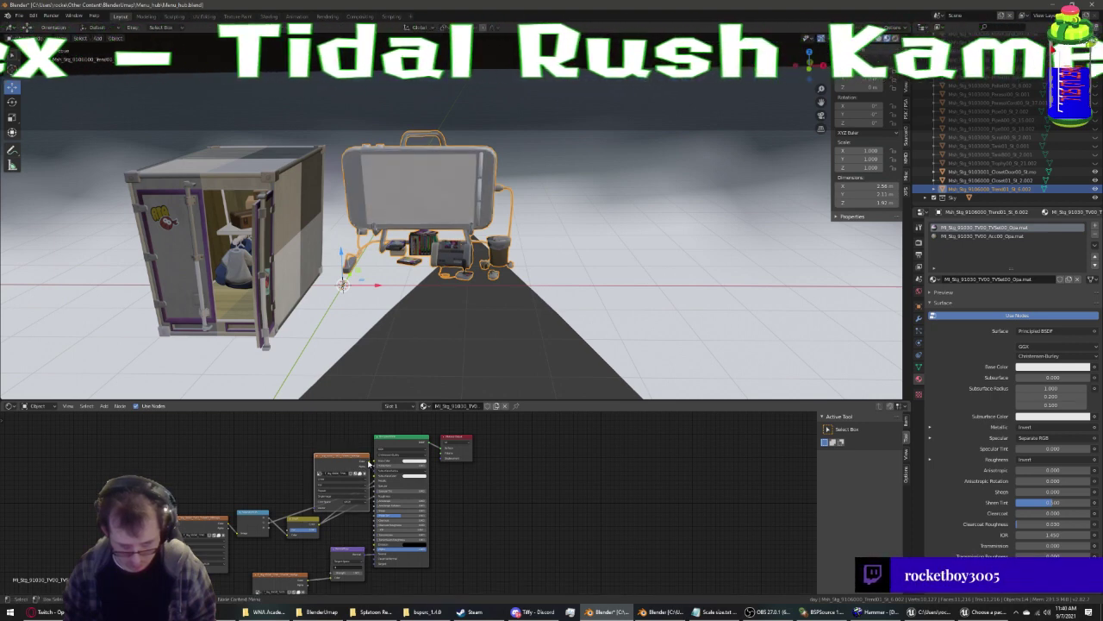
drag(369, 466, 377, 464)
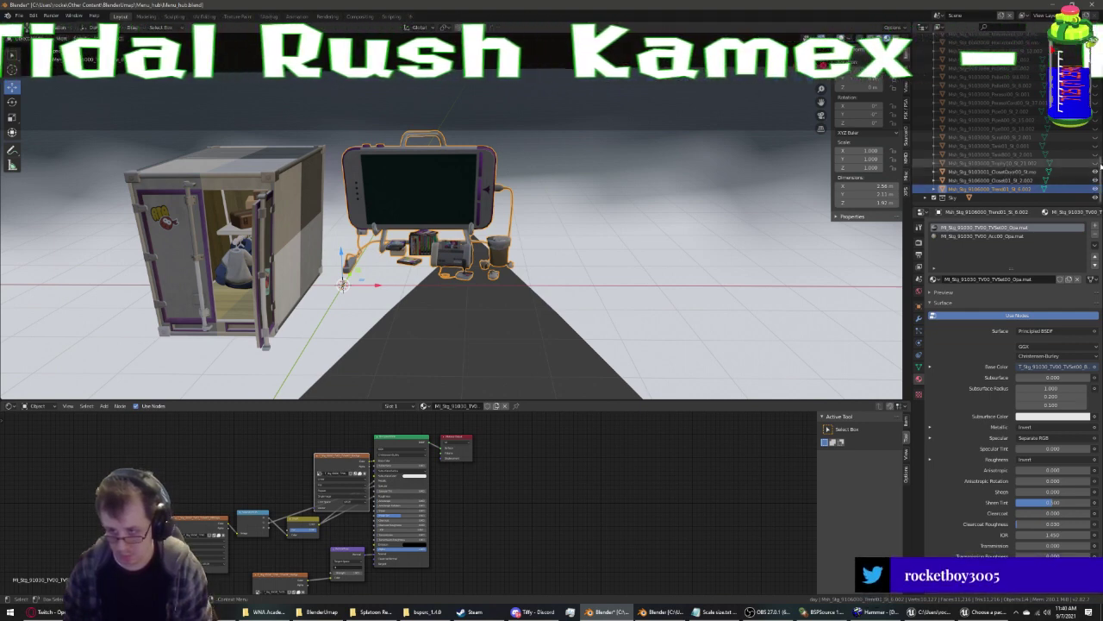
Reveal all hidden props, pallets, pipe and city buildings with Alt+H, and select the desk in the Outliner
key(alt+h)
scroll(1061, 155, up, 3)
scroll(1054, 151, up, 3)
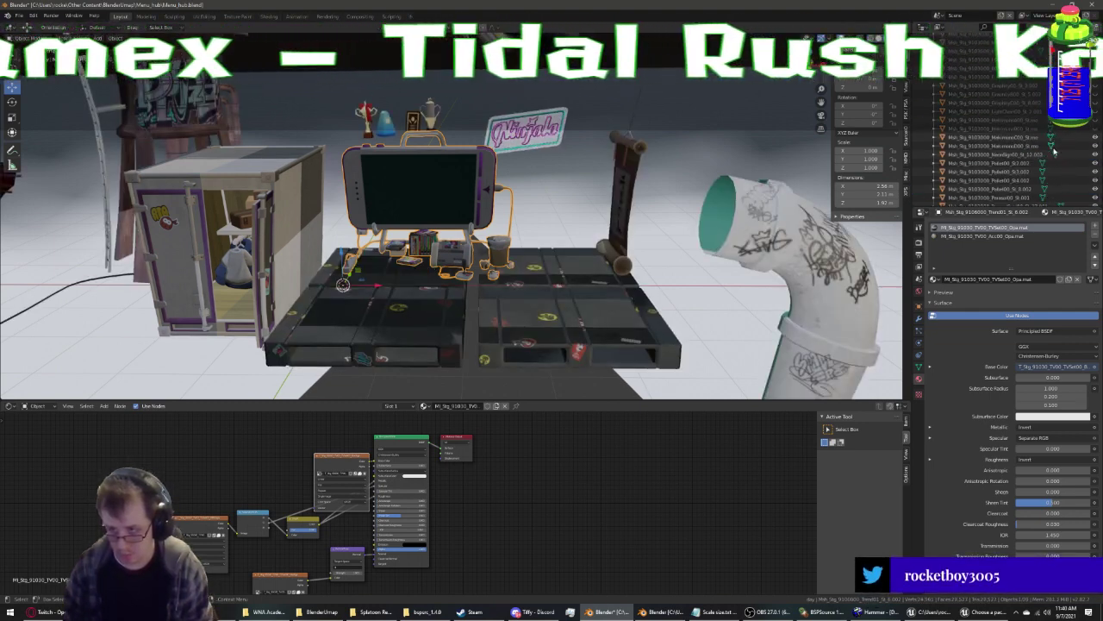
scroll(1053, 151, up, 3)
scroll(1050, 136, up, 3)
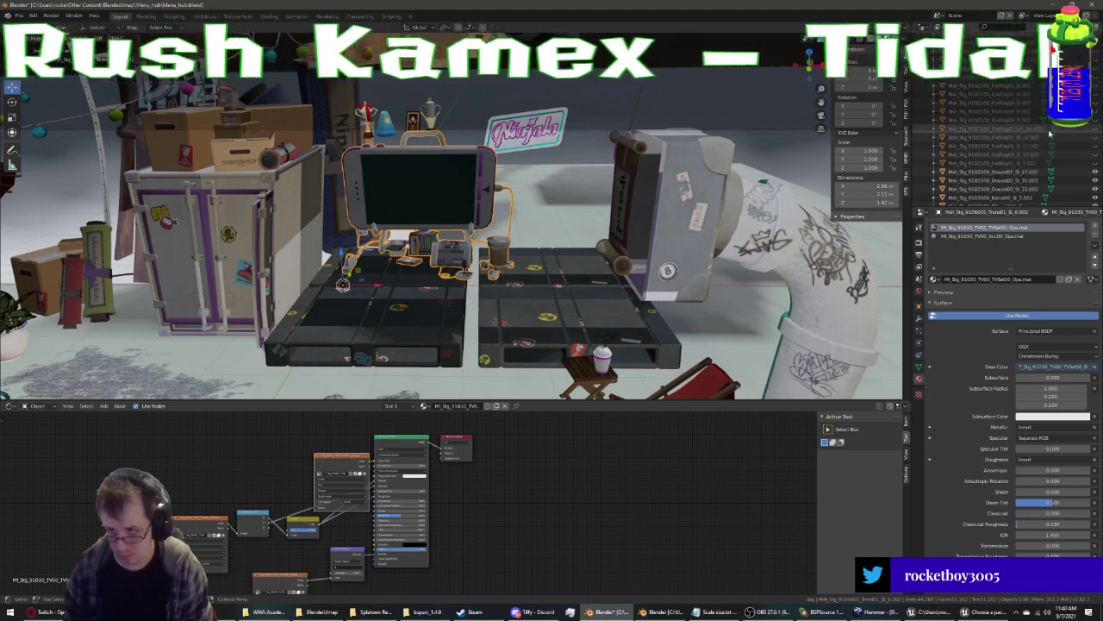
scroll(1049, 136, up, 3)
scroll(1051, 136, up, 3)
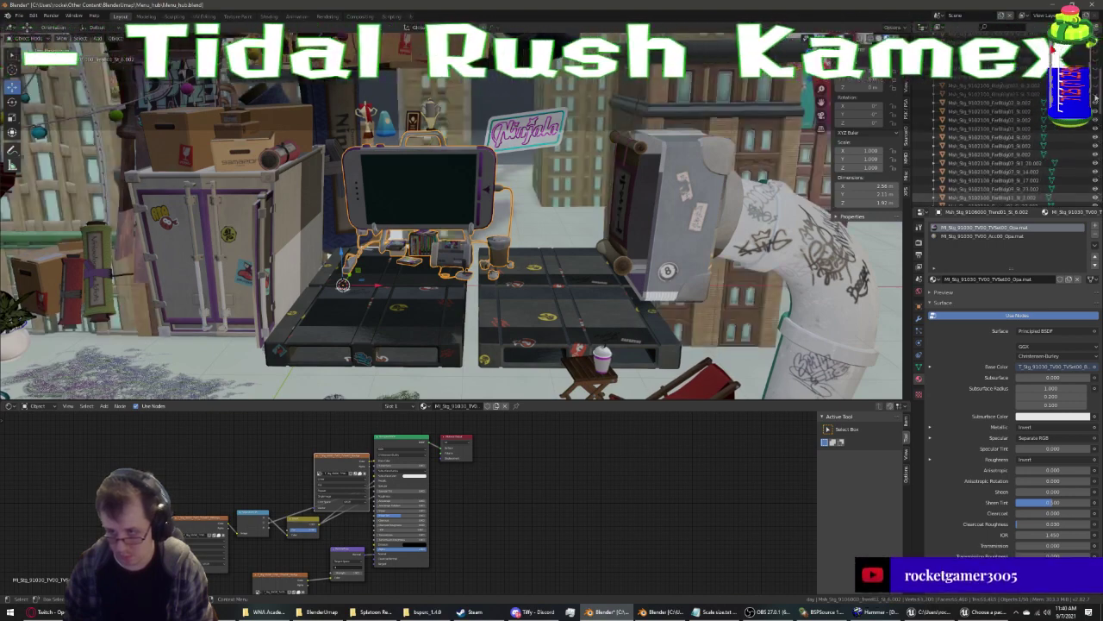
scroll(1095, 100, up, 3)
scroll(1096, 103, up, 3)
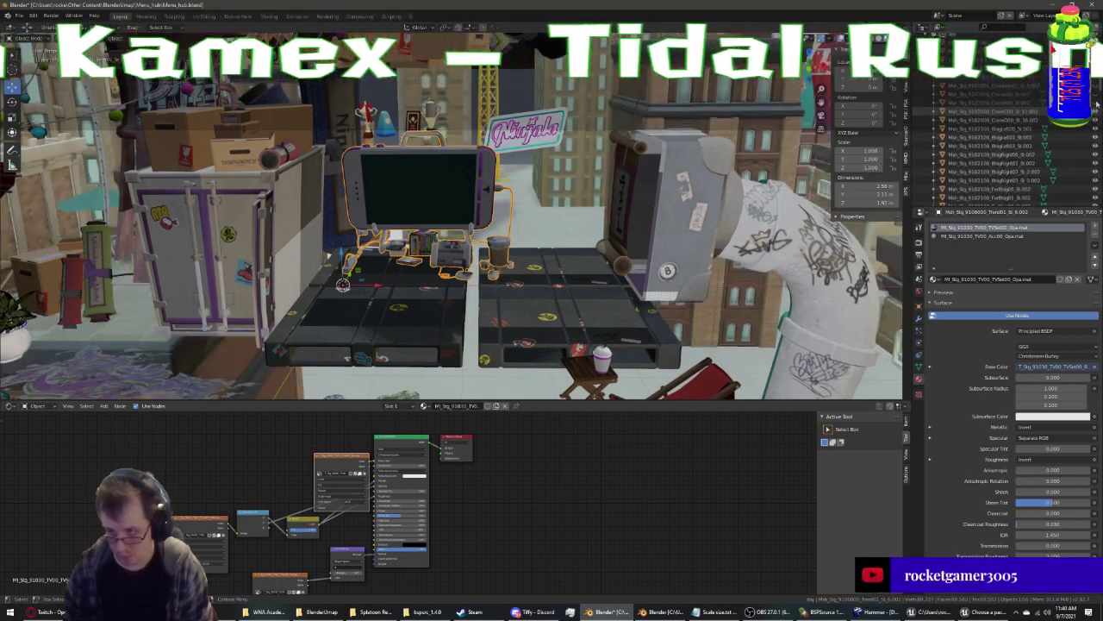
scroll(1094, 102, up, 3)
click(991, 73)
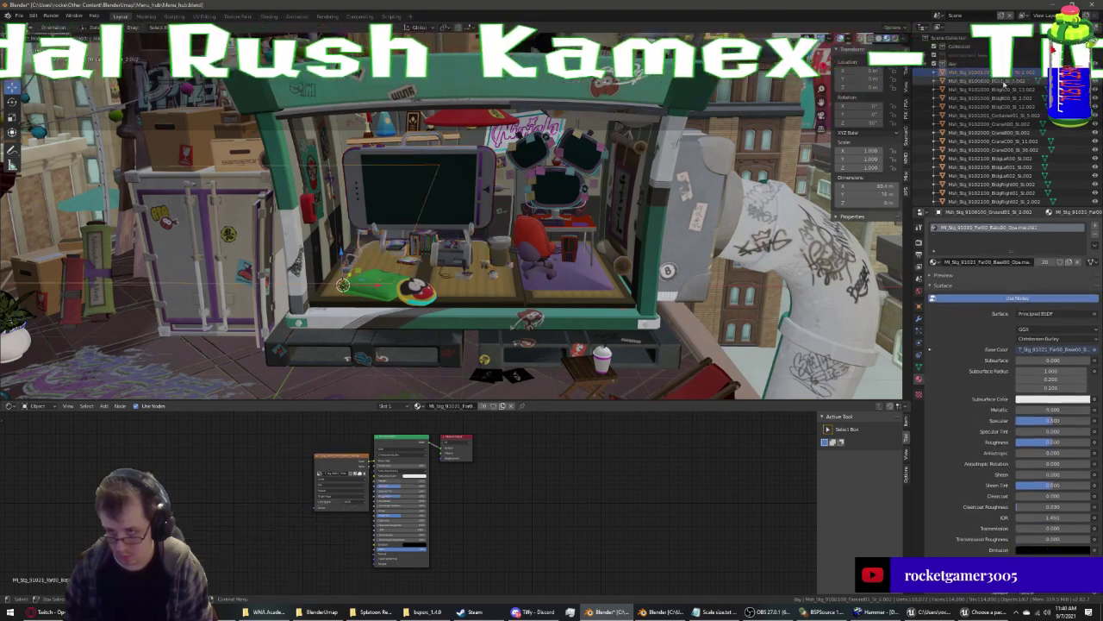
click(1005, 82)
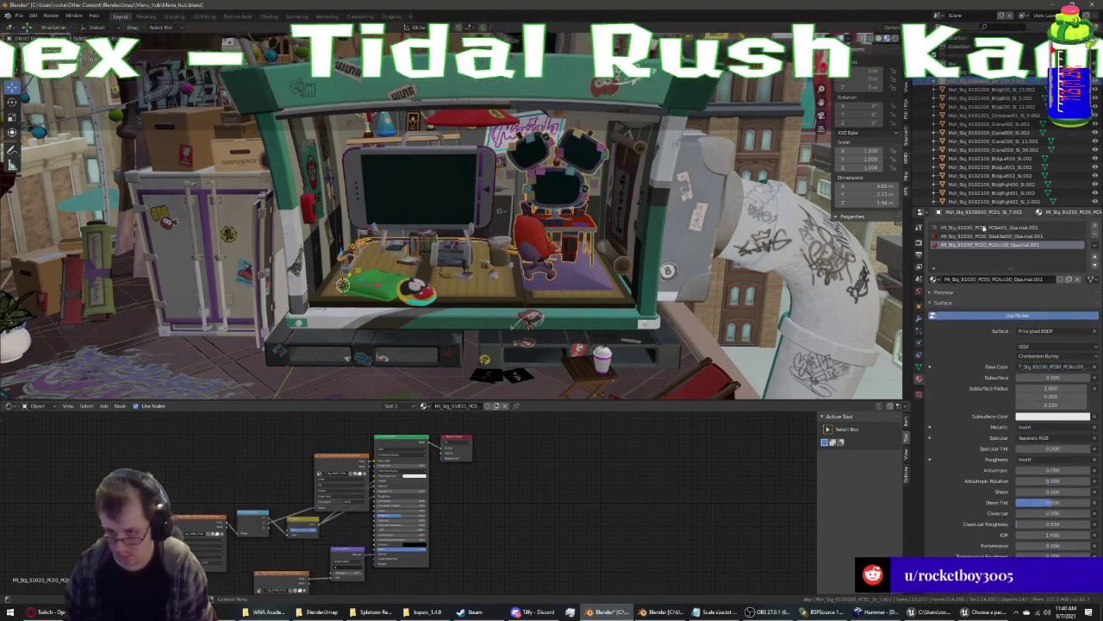
Review the desk and Bldg400 material slots, Ground00 and Wall02, undoing a trial swap to the original material
click(991, 227)
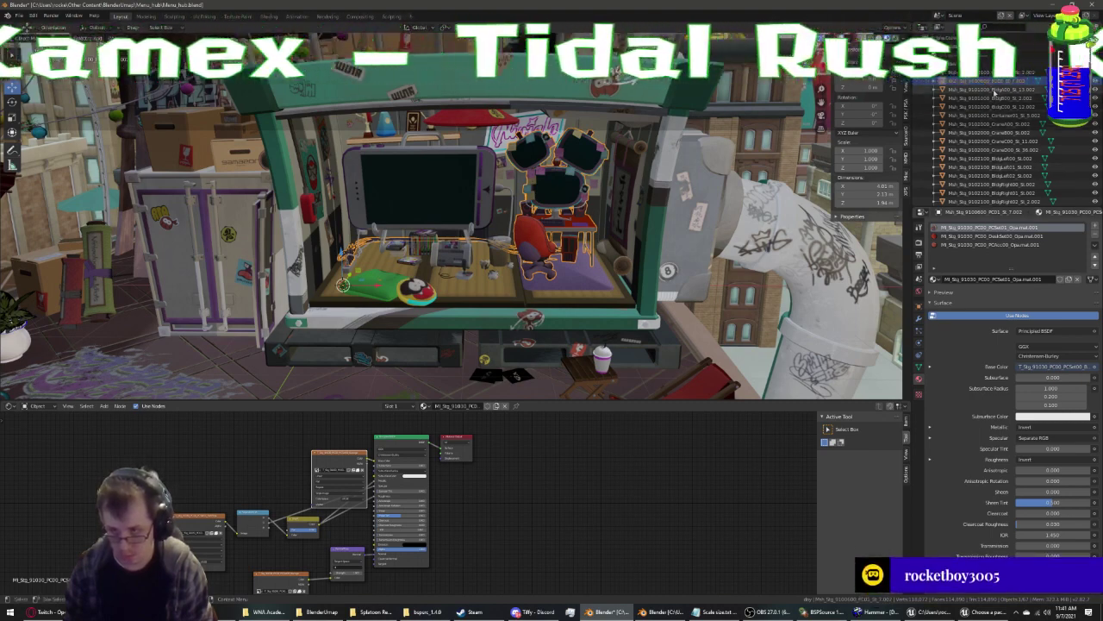
click(995, 90)
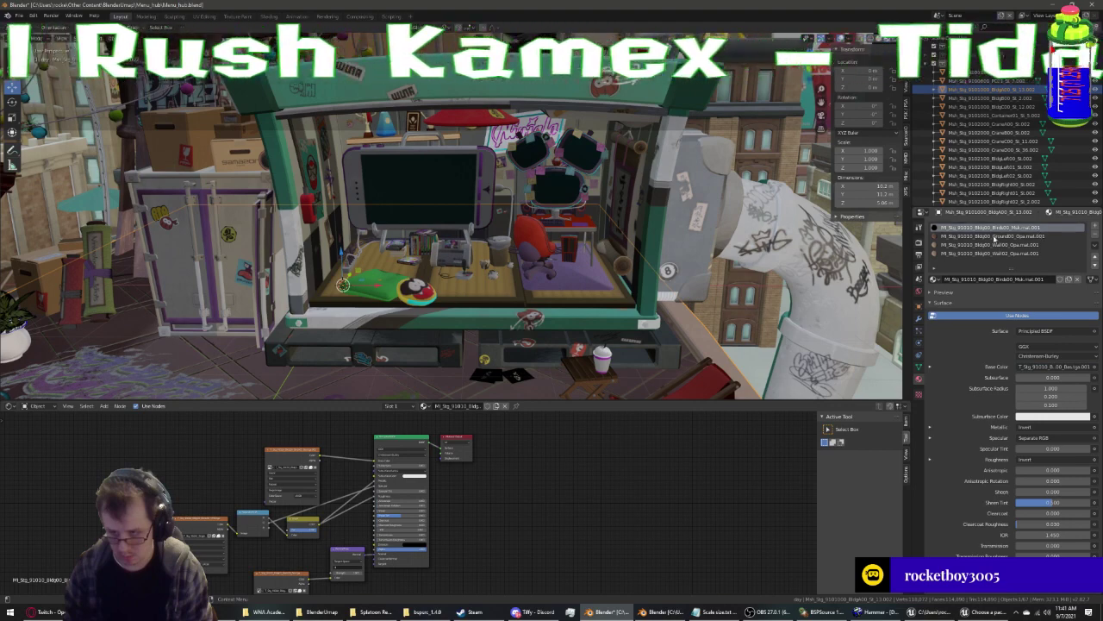
click(932, 278)
click(983, 317)
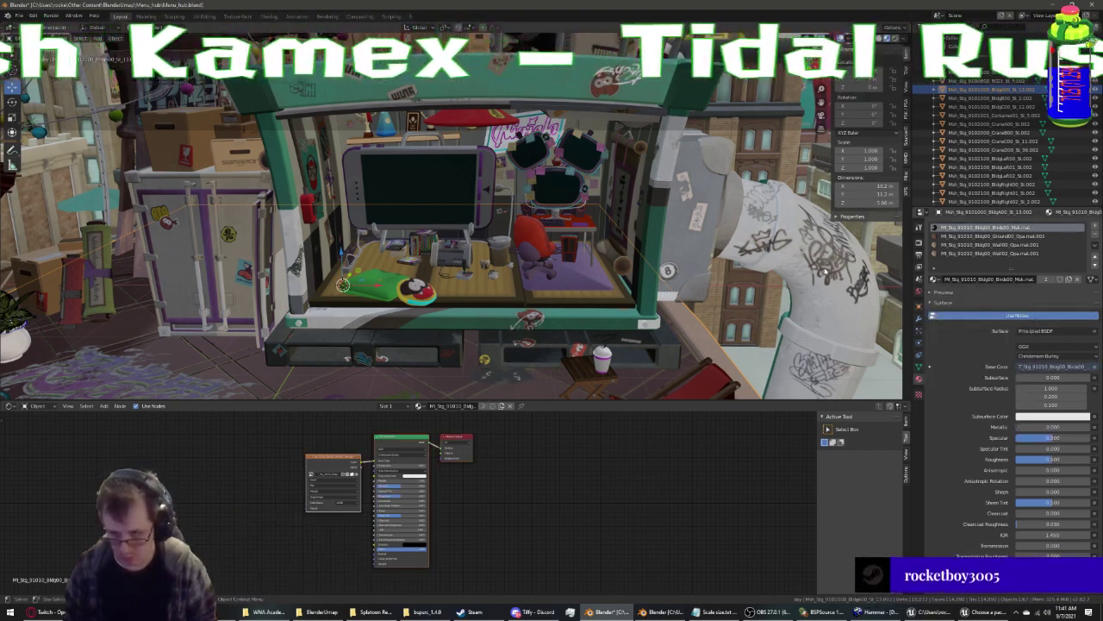
key(ctrl+z)
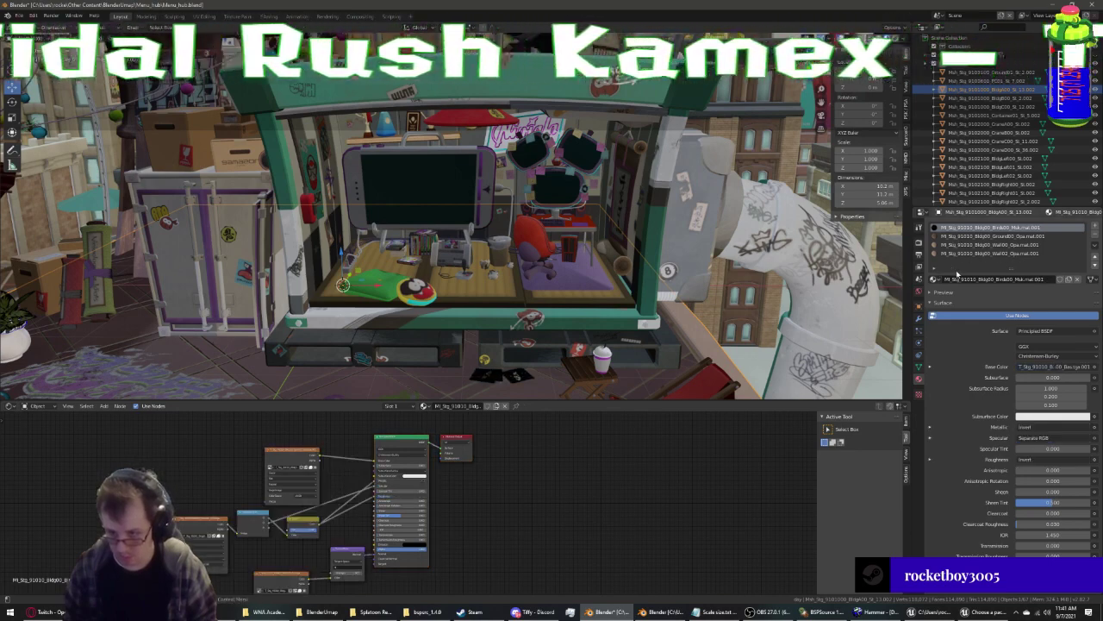
click(1045, 236)
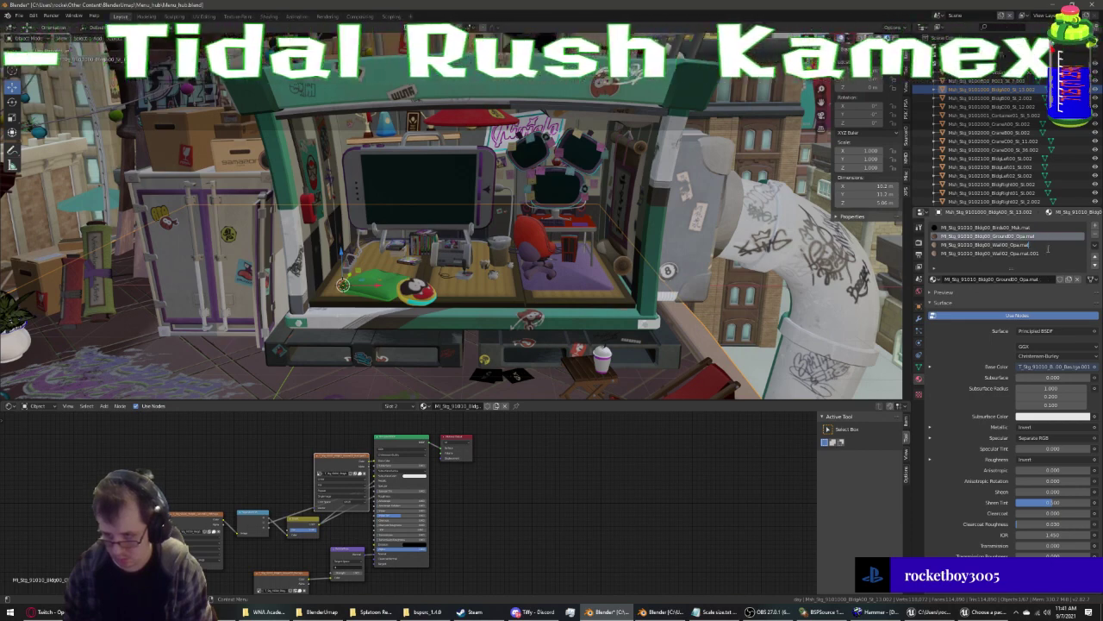
click(1045, 254)
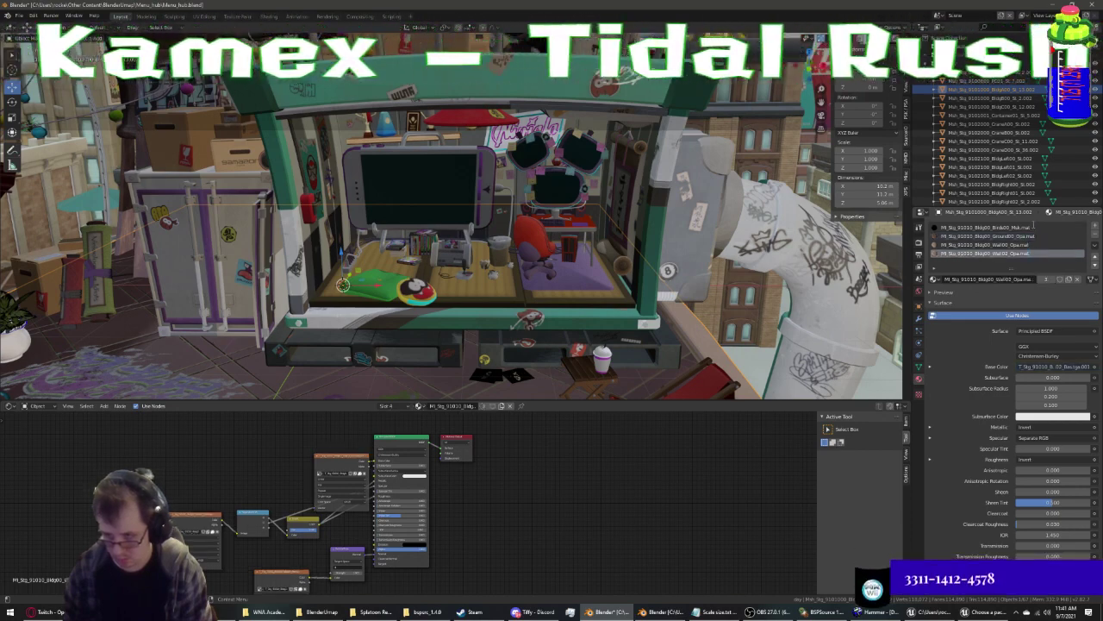
Check the next building objects' materials, viewing Metal01's nodes and enlarging the slot list to show every slot
click(991, 97)
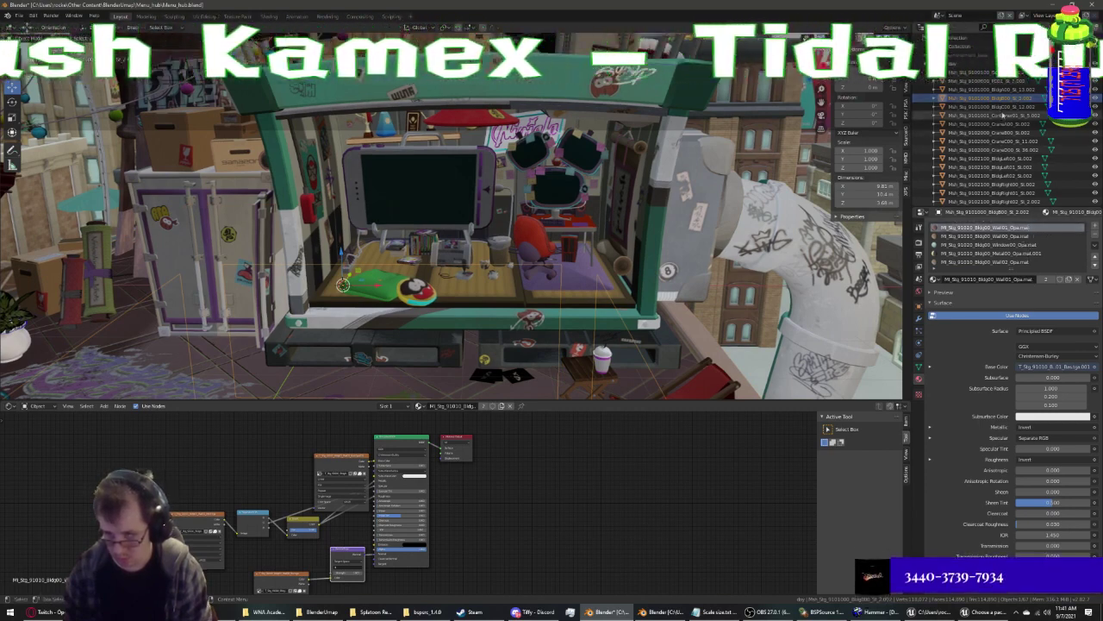
click(1000, 106)
click(1000, 97)
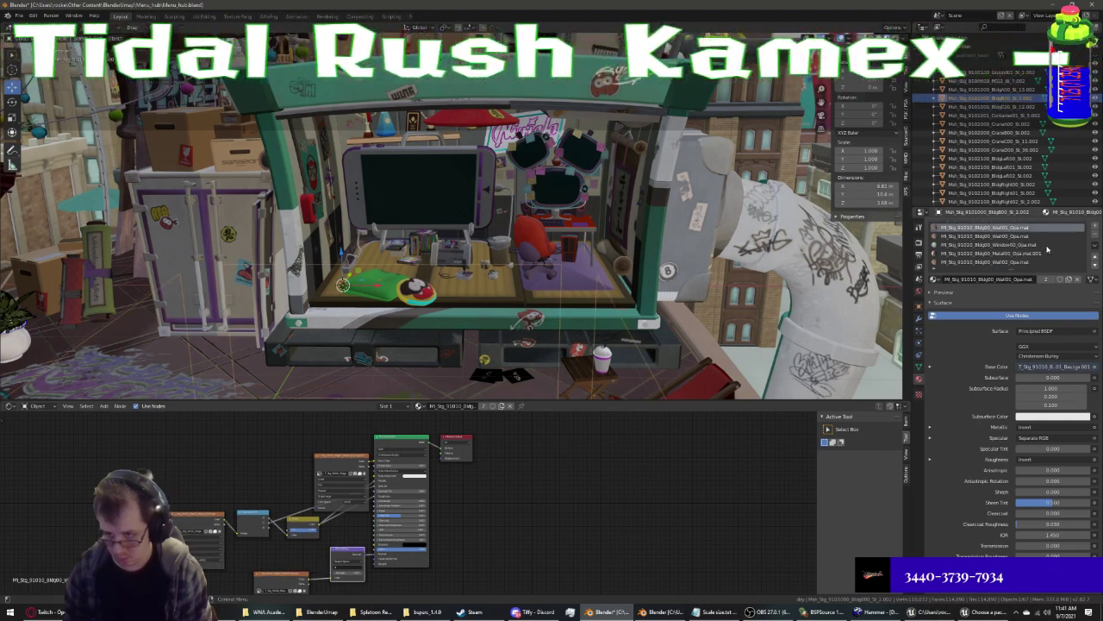
click(1045, 252)
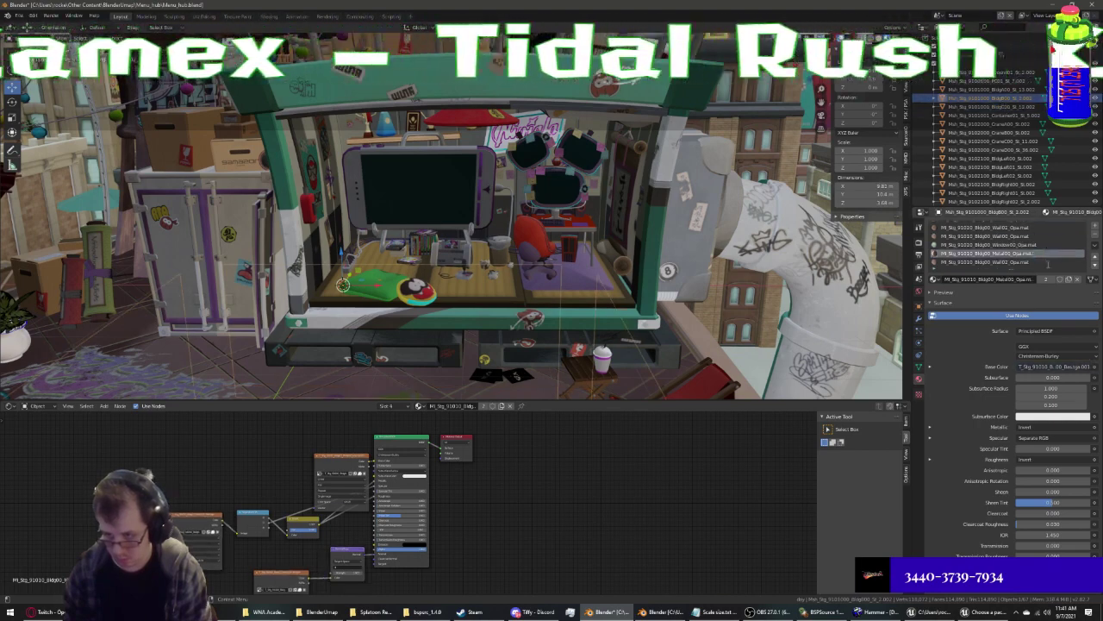
drag(1012, 270, 1012, 323)
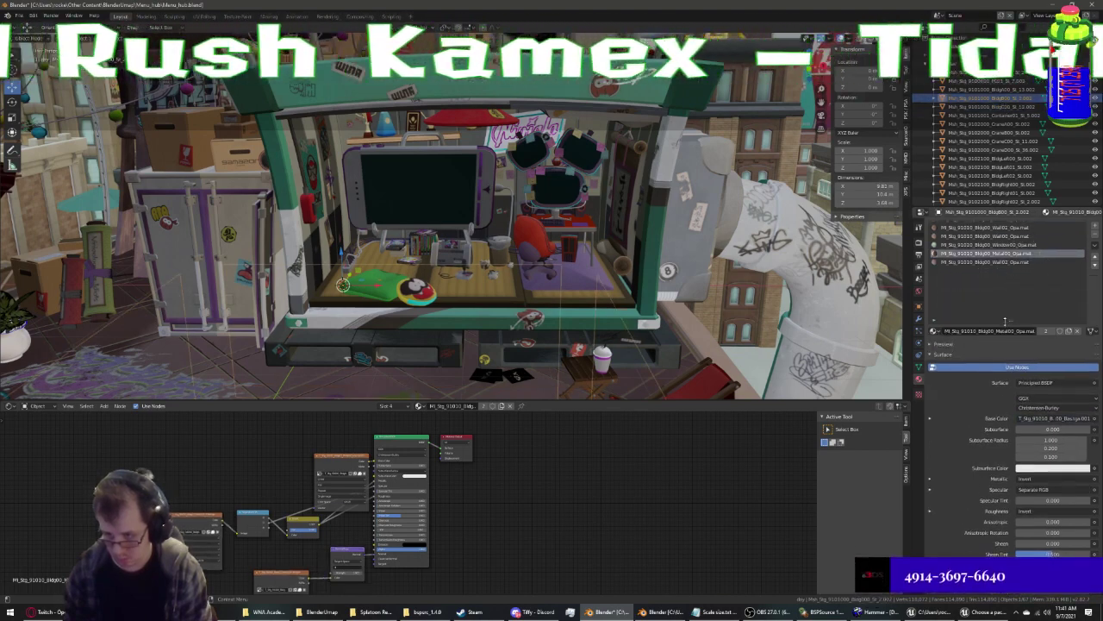
Inspect Container01's Wall02 and Wall01 node trees, then Crane00's single basic material
click(1015, 107)
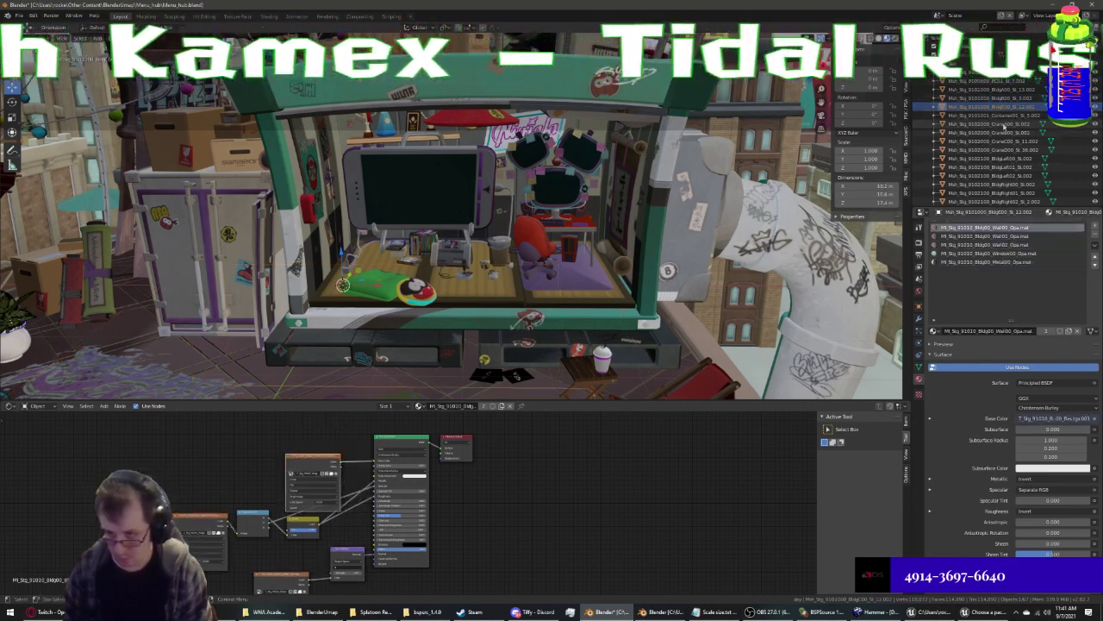
click(992, 114)
click(1017, 236)
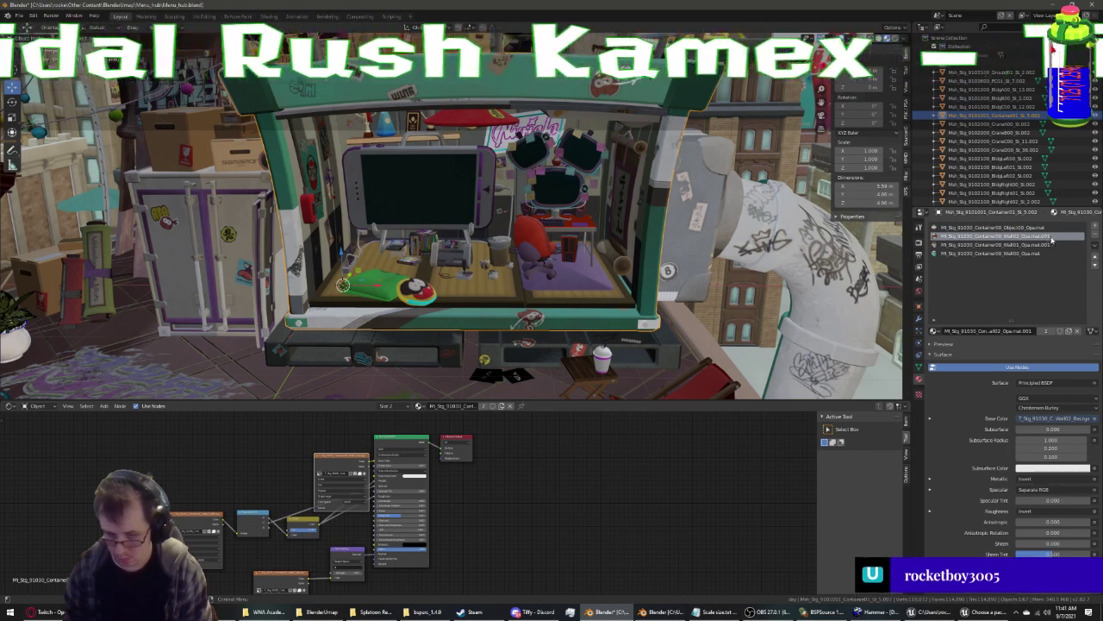
click(1055, 245)
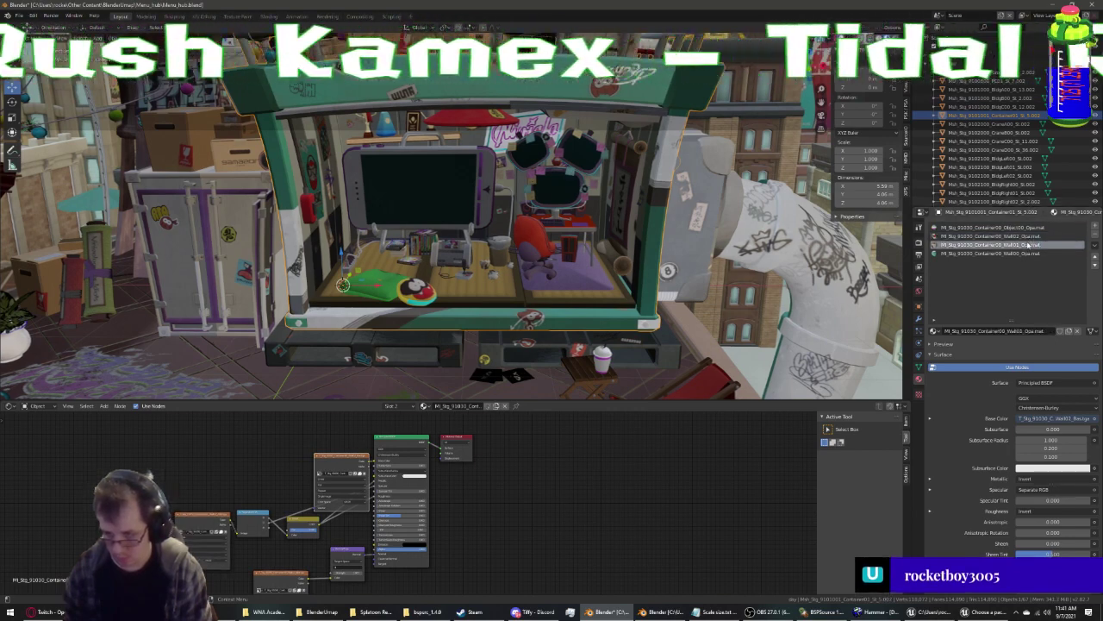
ctrl+scroll(1028, 254, up, 2)
click(991, 123)
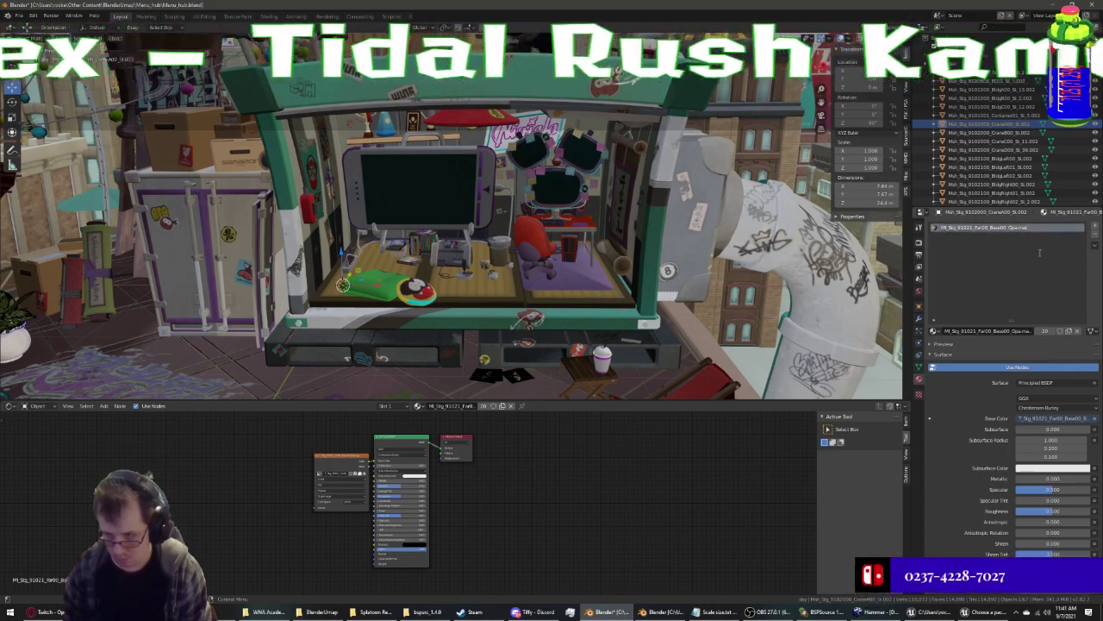
Check the materials of the crane objects, BldgLeft, BldgRight00 and BldgRight02
click(1000, 141)
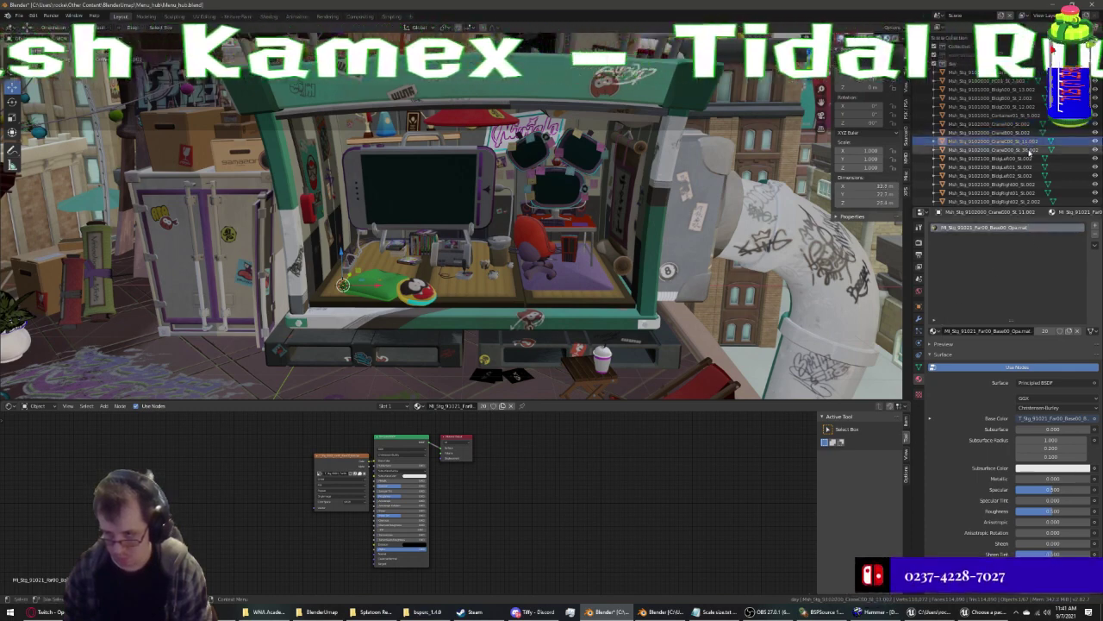
click(1028, 150)
click(1026, 167)
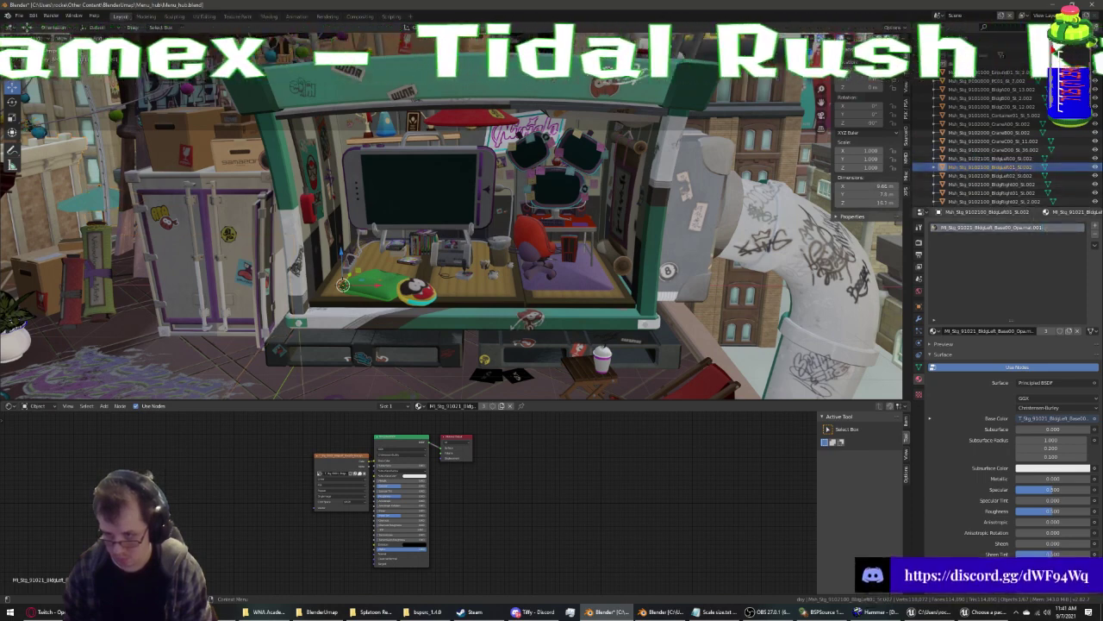
click(1019, 185)
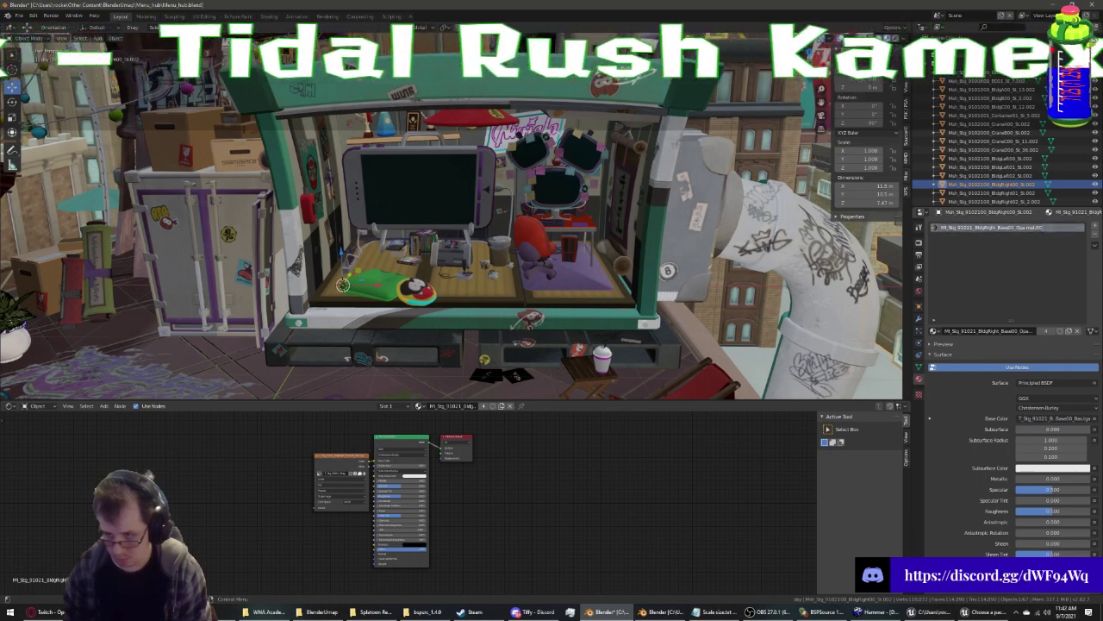
click(1021, 202)
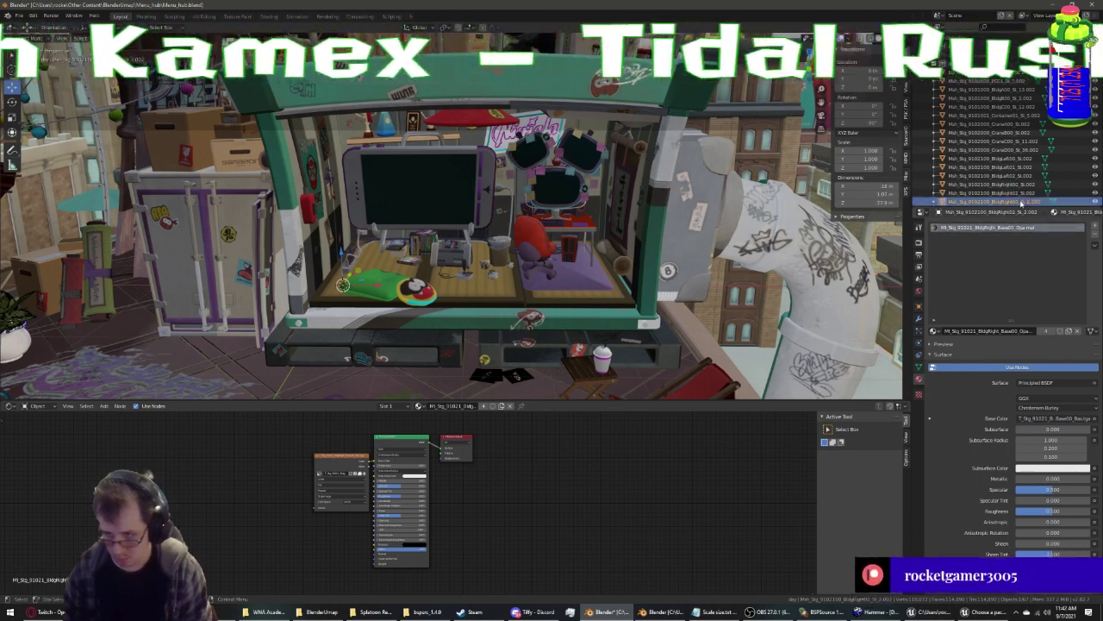
scroll(1022, 202, down, 5)
scroll(1000, 172, down, 3)
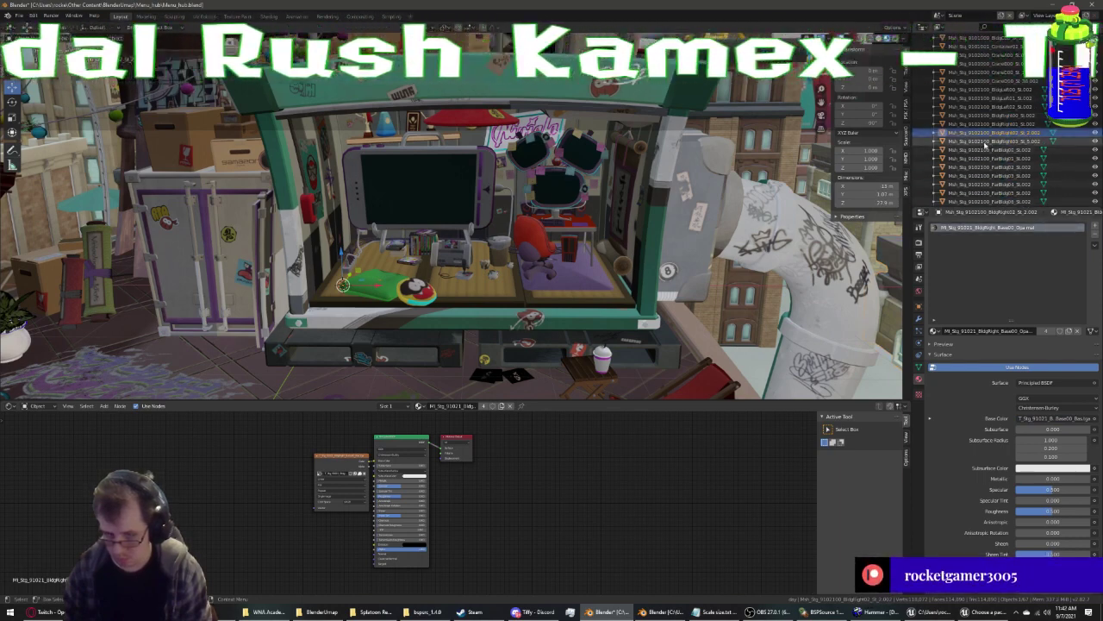
Step through the FarBldg objects, from FarBldg00 to FarBldg03 17.002 and 23.002, checking their materials
click(1004, 150)
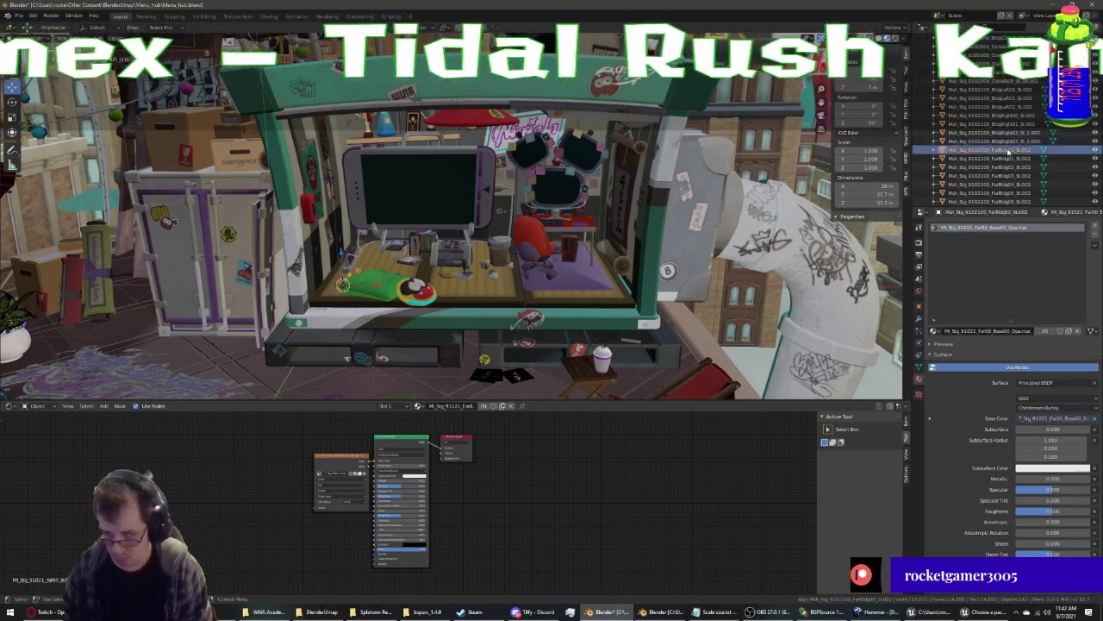
click(1017, 158)
click(1018, 167)
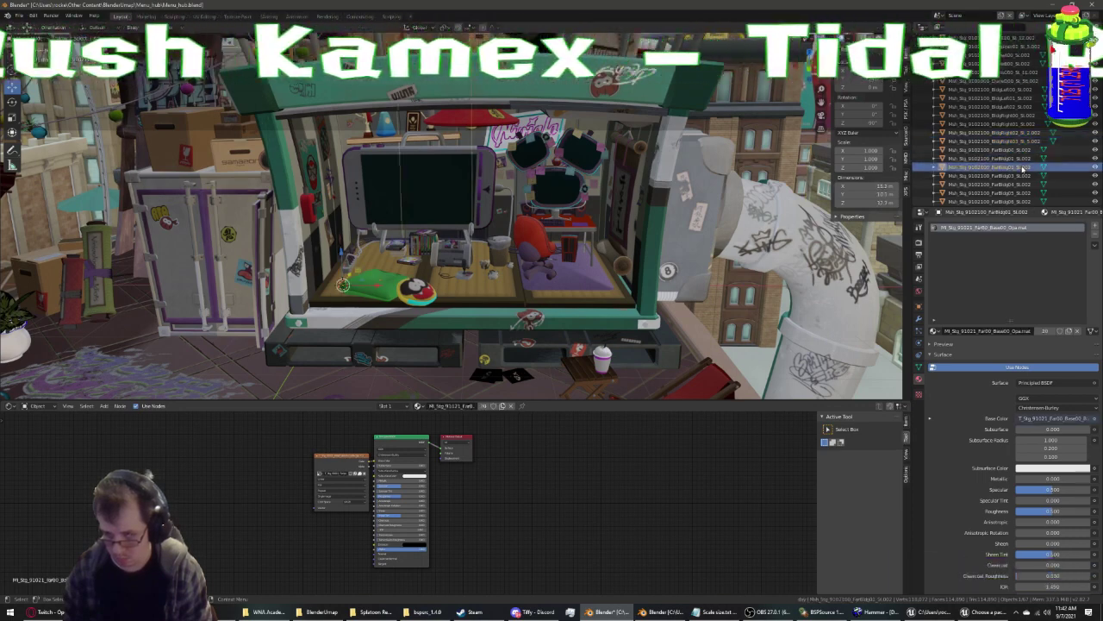
click(1019, 176)
click(1020, 185)
scroll(1021, 177, down, 3)
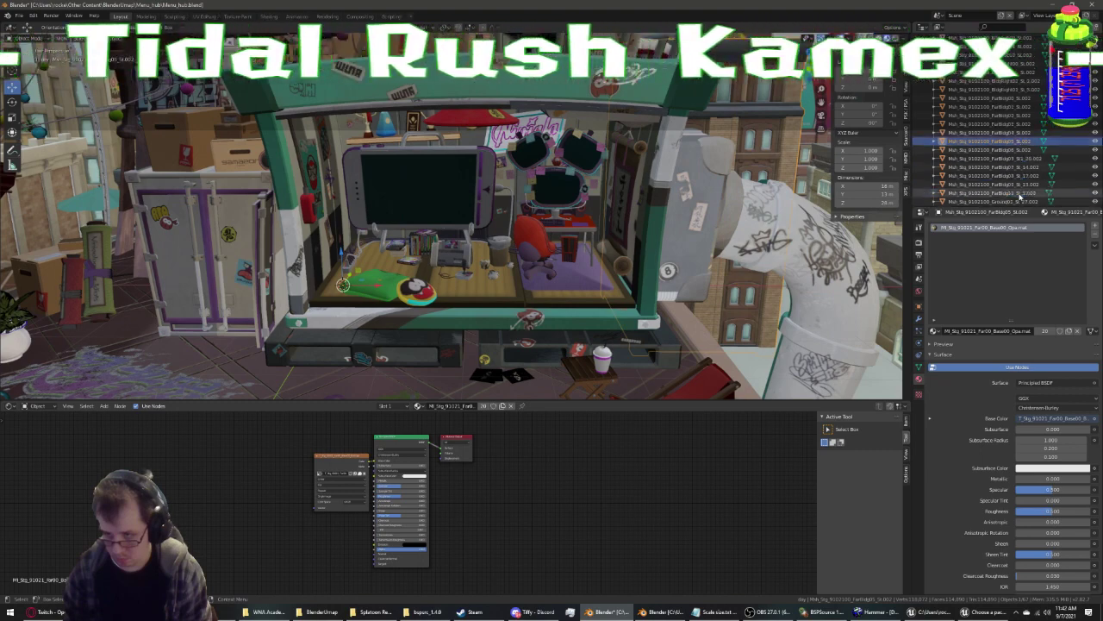
click(1024, 167)
scroll(1028, 167, down, 2)
click(1028, 168)
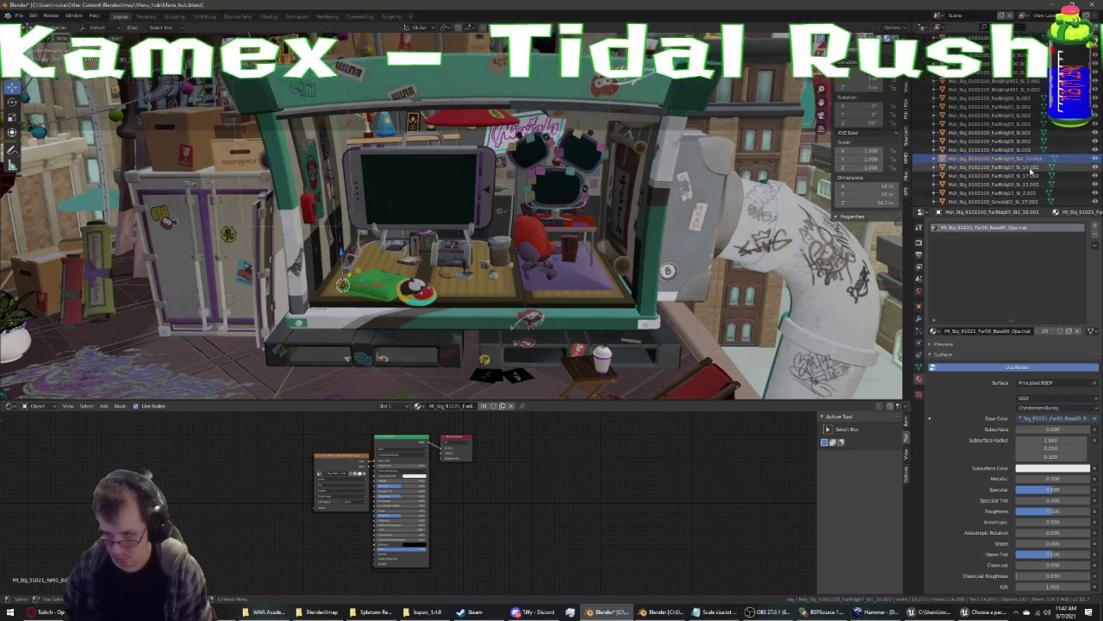
click(1030, 176)
click(1030, 185)
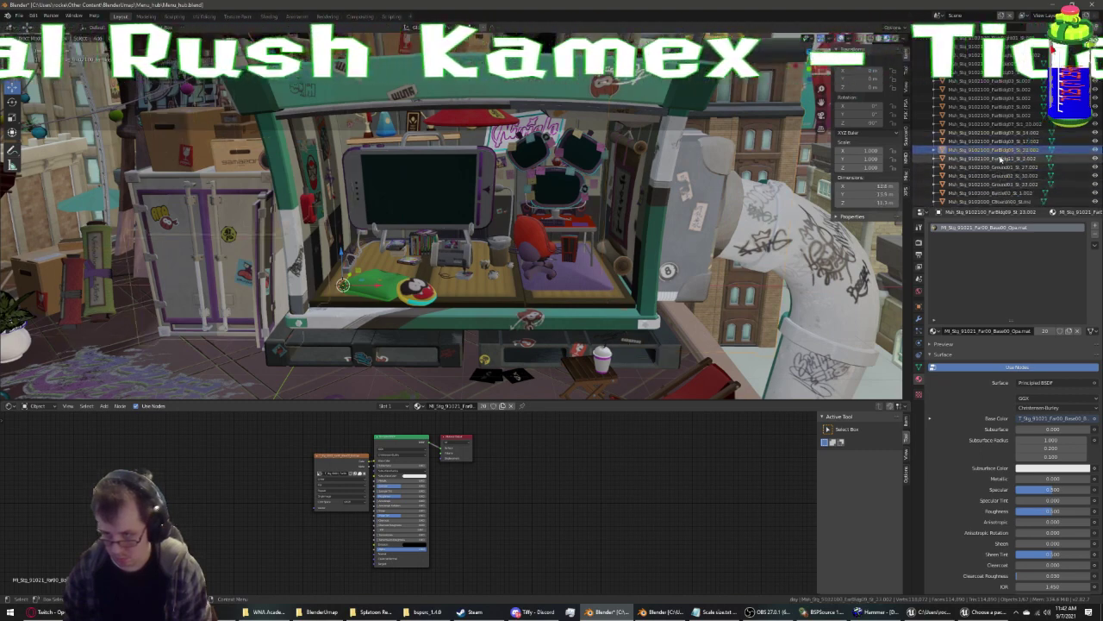
scroll(1008, 156, down, 4)
Move down past the Ground object to Batto00, whose Base00 material already uses the full copied setup
click(998, 123)
click(1001, 132)
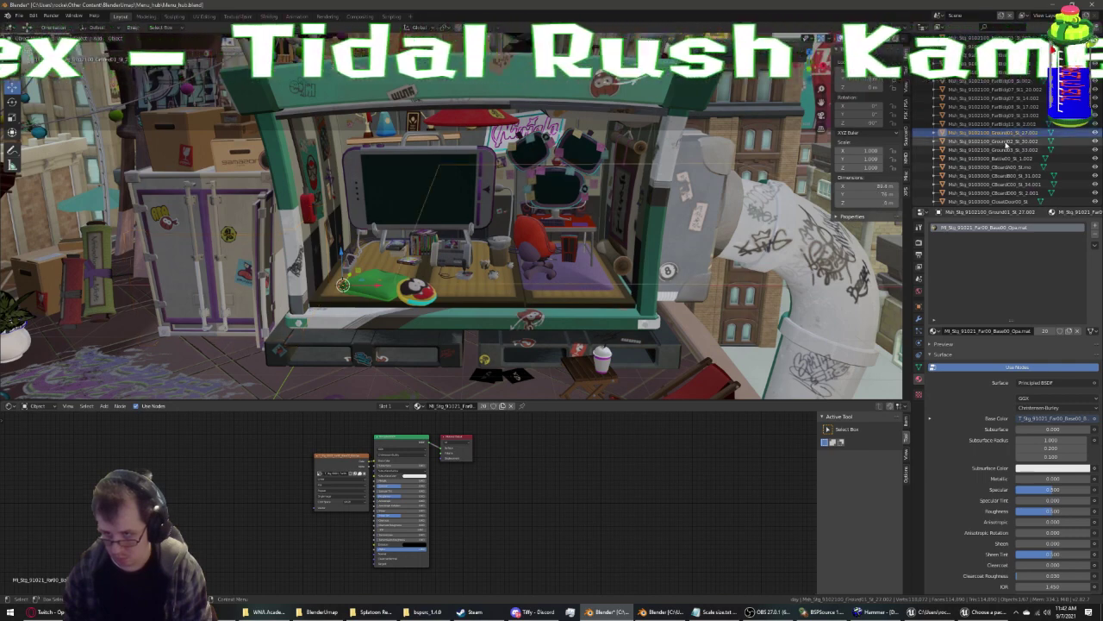
click(1003, 141)
click(1007, 149)
click(1011, 159)
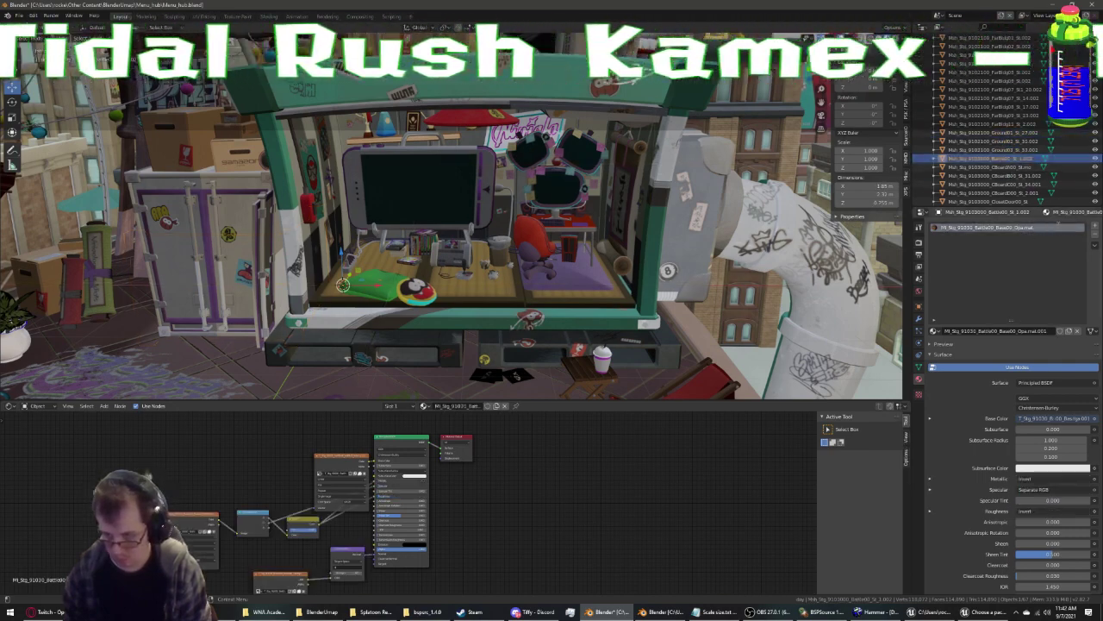
Inspect the materials of CBoard, ClosetDoor, DeckChair, FishBowl, the Graffiti objects and the Makimono objects
click(1022, 175)
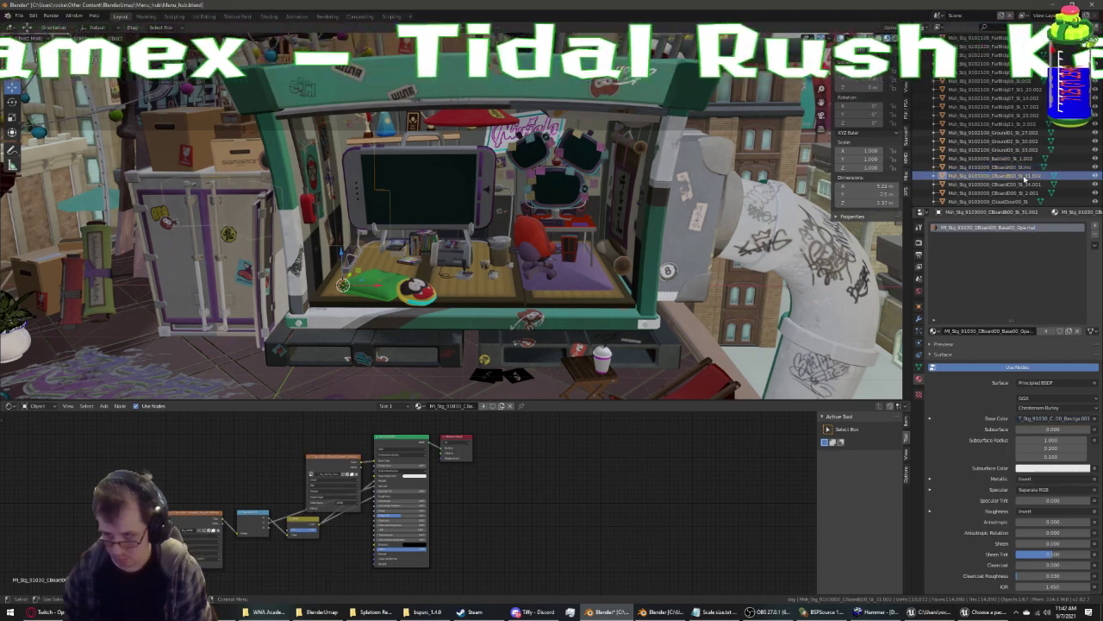
click(1031, 184)
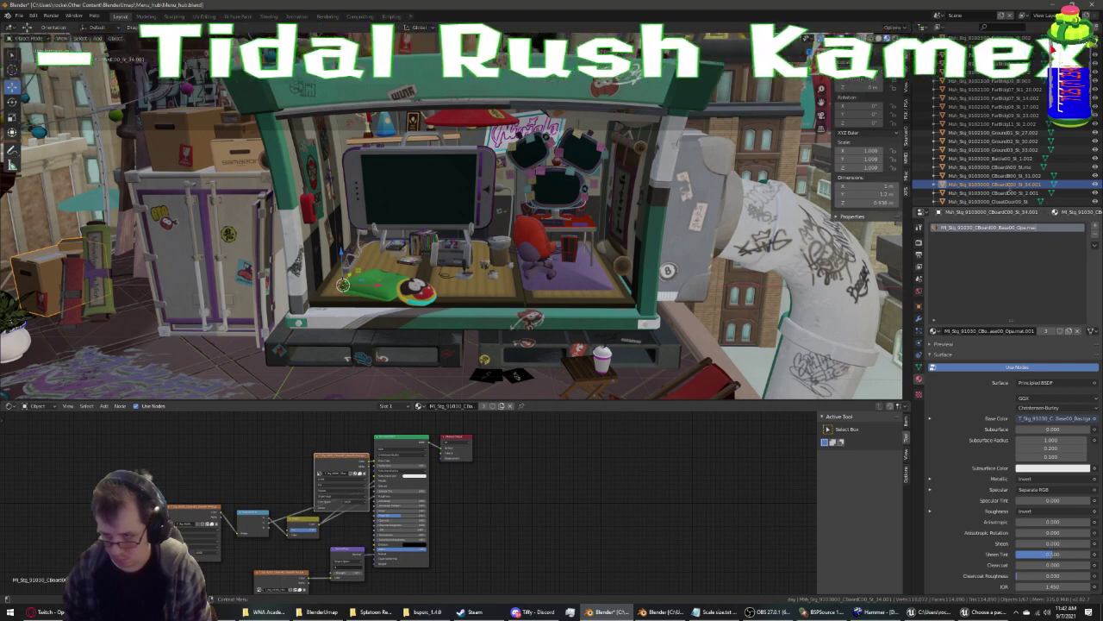
key(Down)
key(Down)
scroll(1000, 175, down, 3)
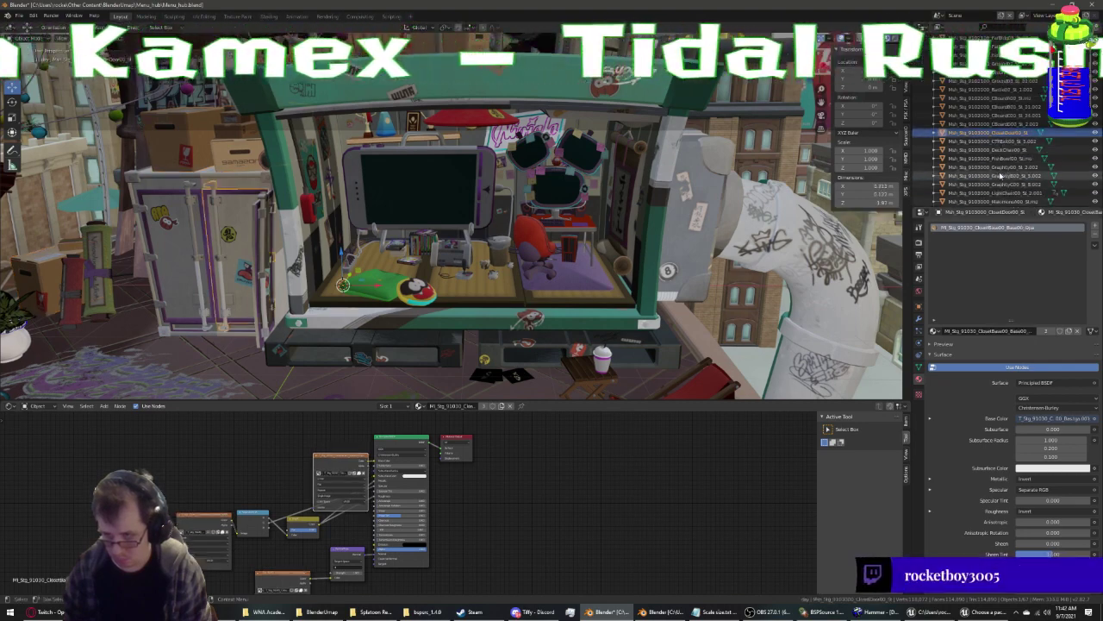
scroll(1000, 175, down, 3)
key(Down)
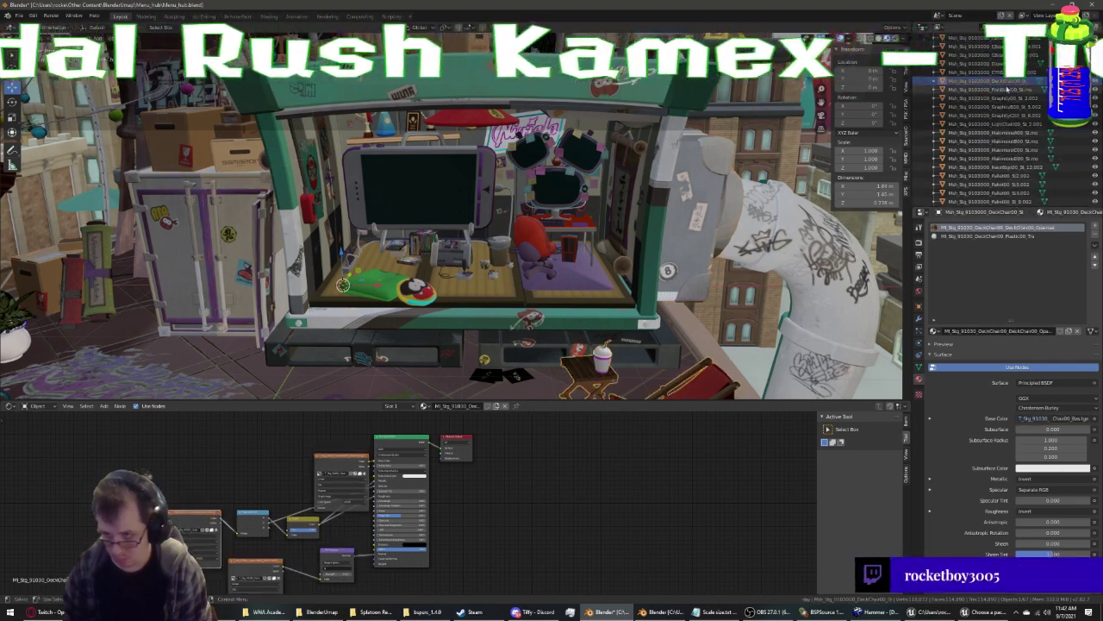
click(996, 236)
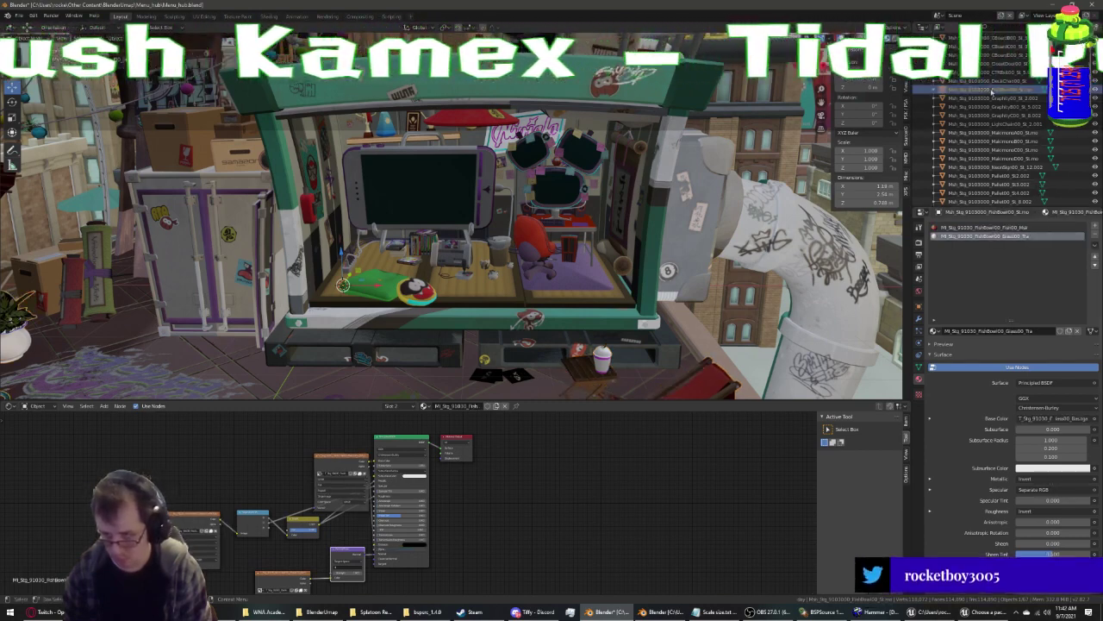
click(991, 89)
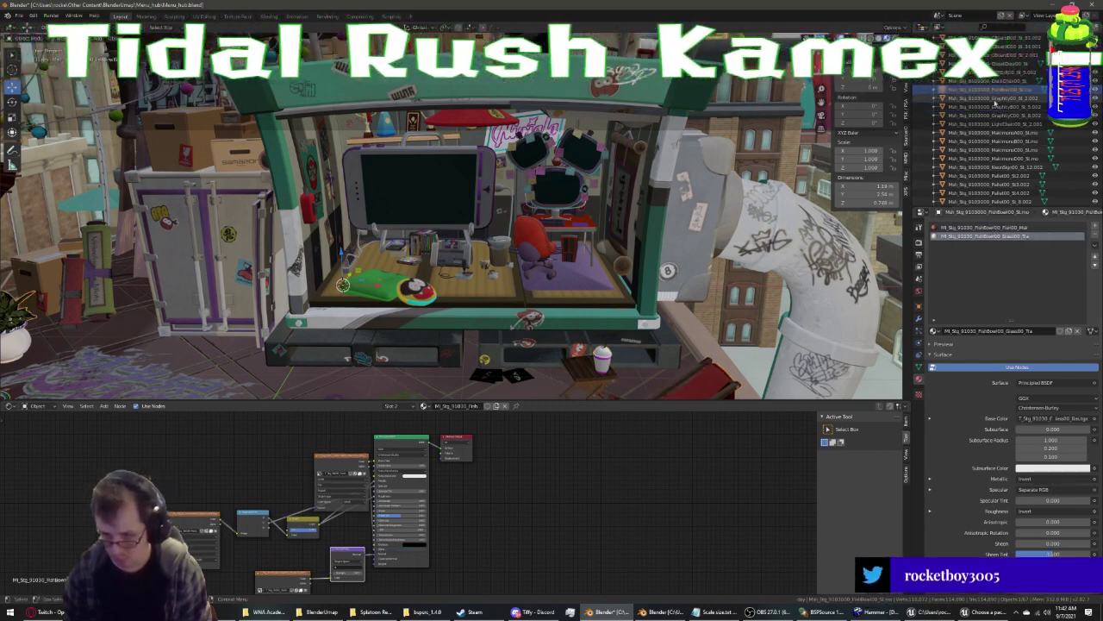
click(995, 99)
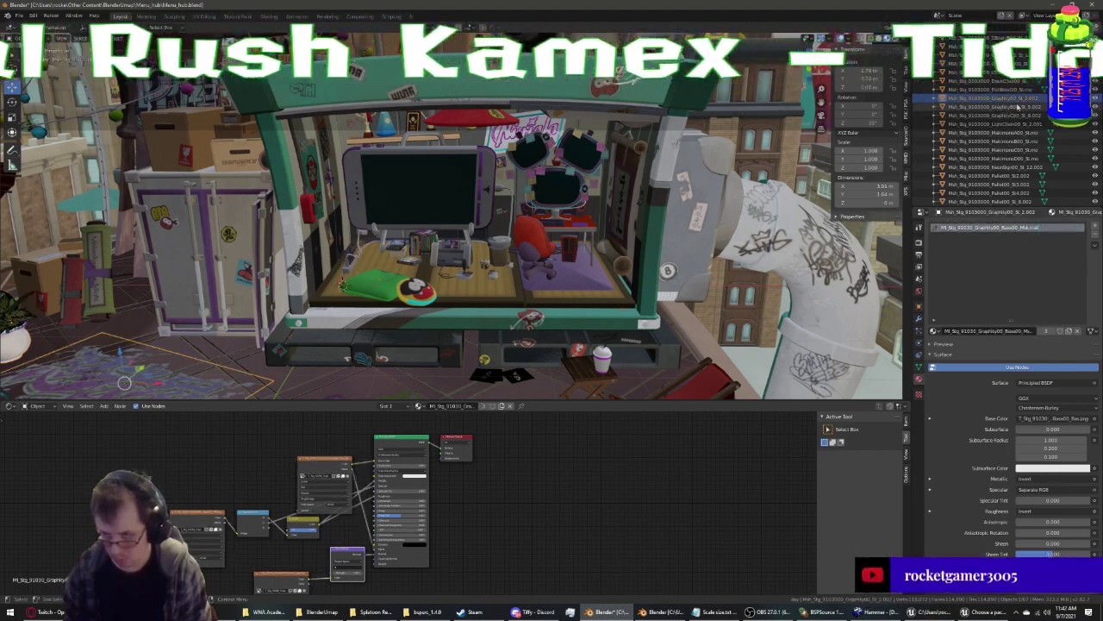
click(1026, 115)
click(1028, 123)
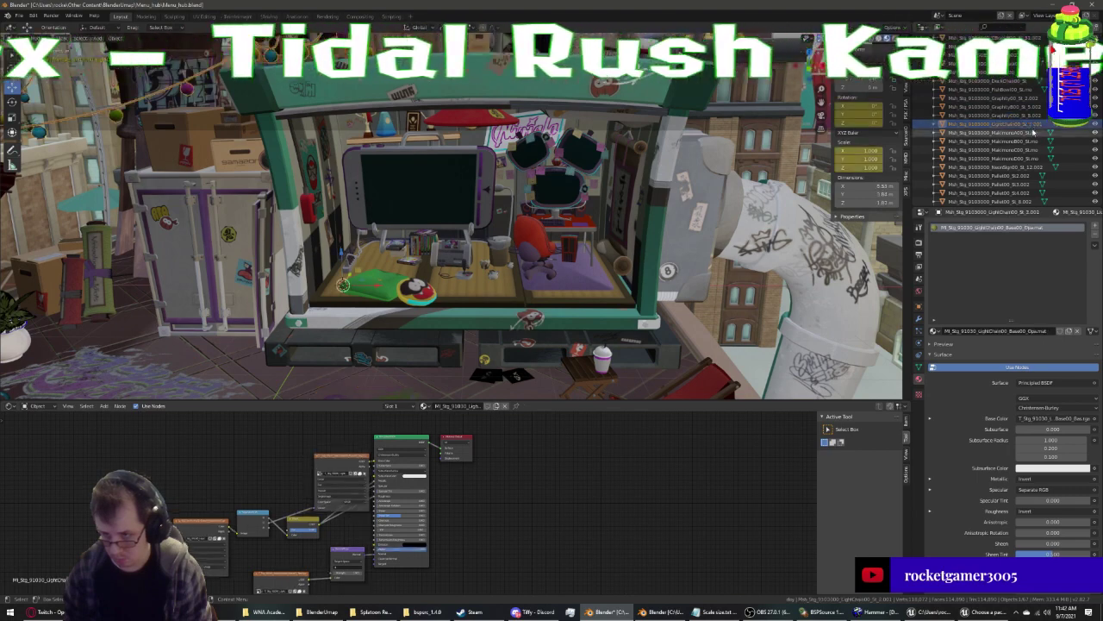
click(1029, 132)
click(1030, 140)
click(1030, 149)
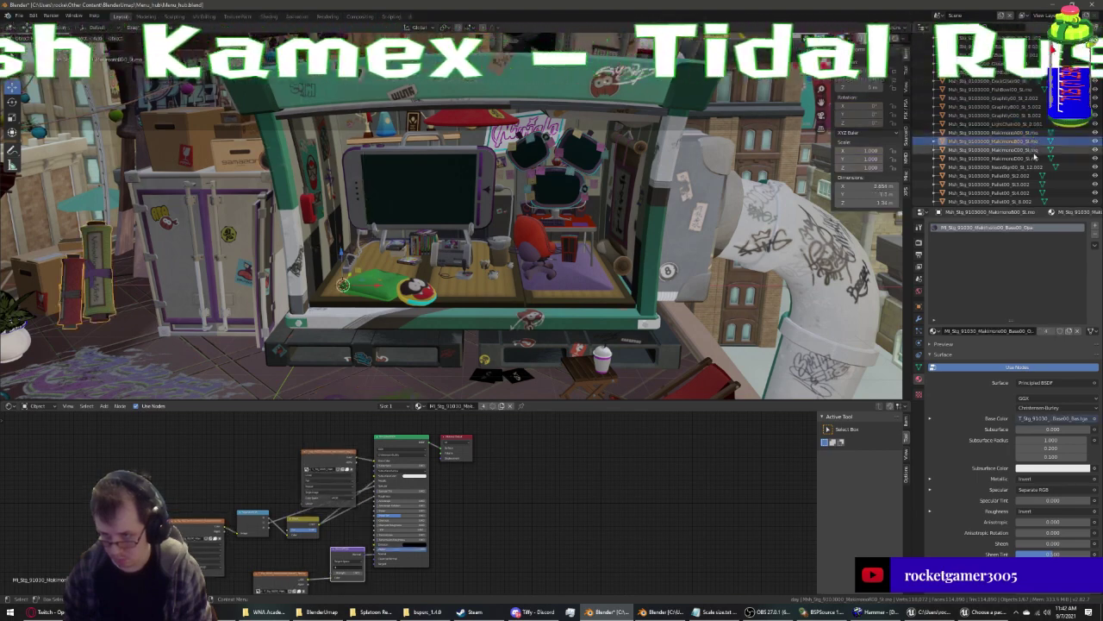
click(1030, 158)
click(1031, 166)
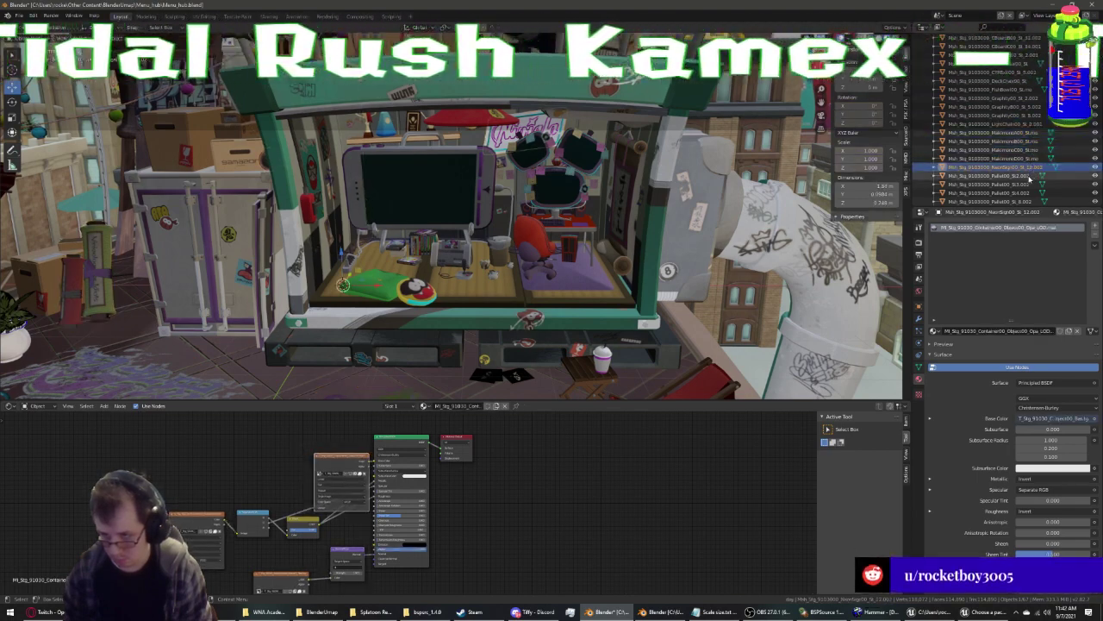
click(1026, 175)
Inspect the NeonSign, Pallet, Parasol, pipe, Scroll00 and trophy materials
click(1022, 167)
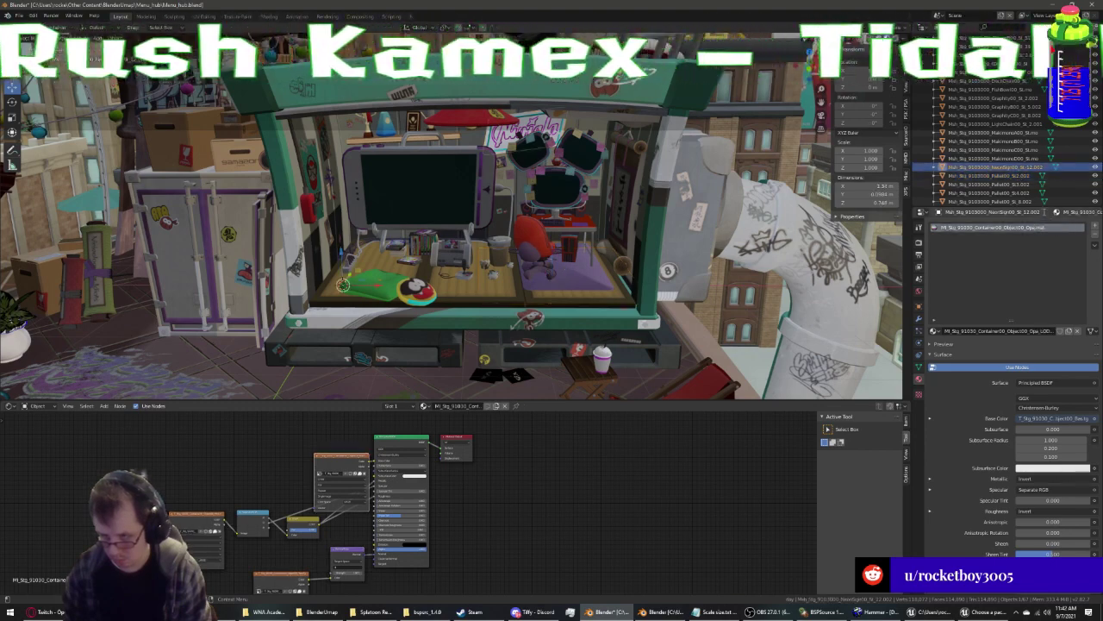
click(1015, 185)
click(1018, 176)
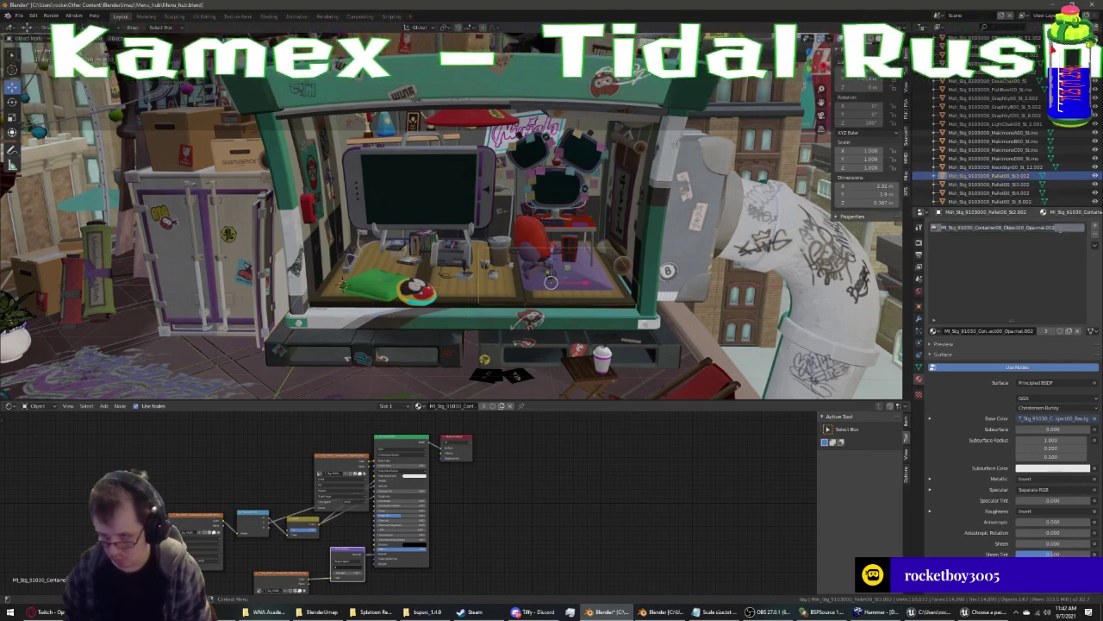
click(1015, 184)
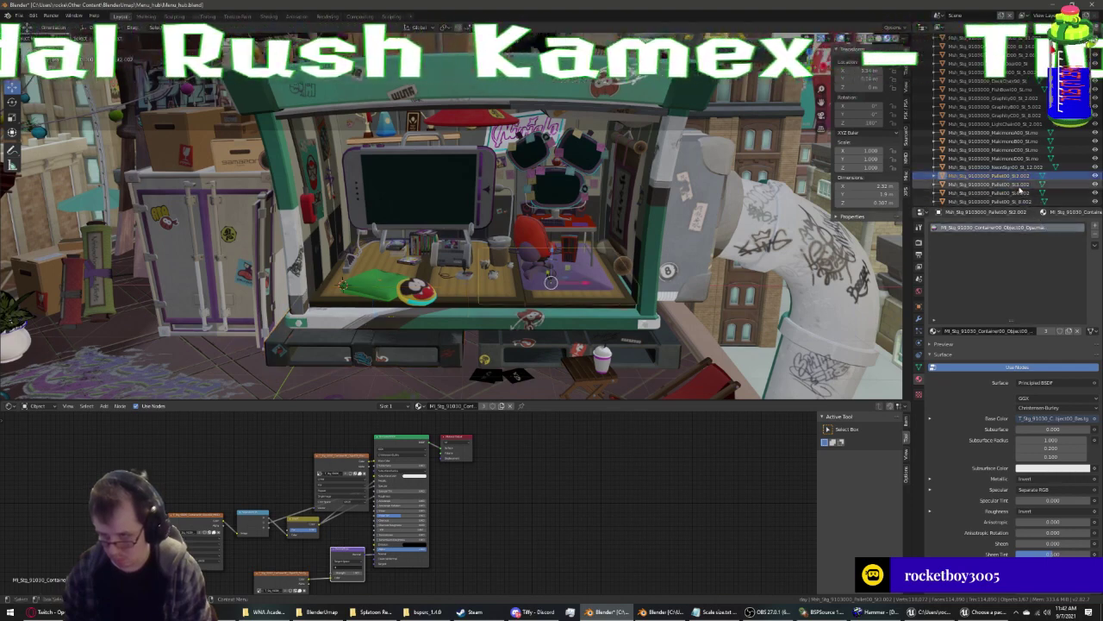
click(1005, 200)
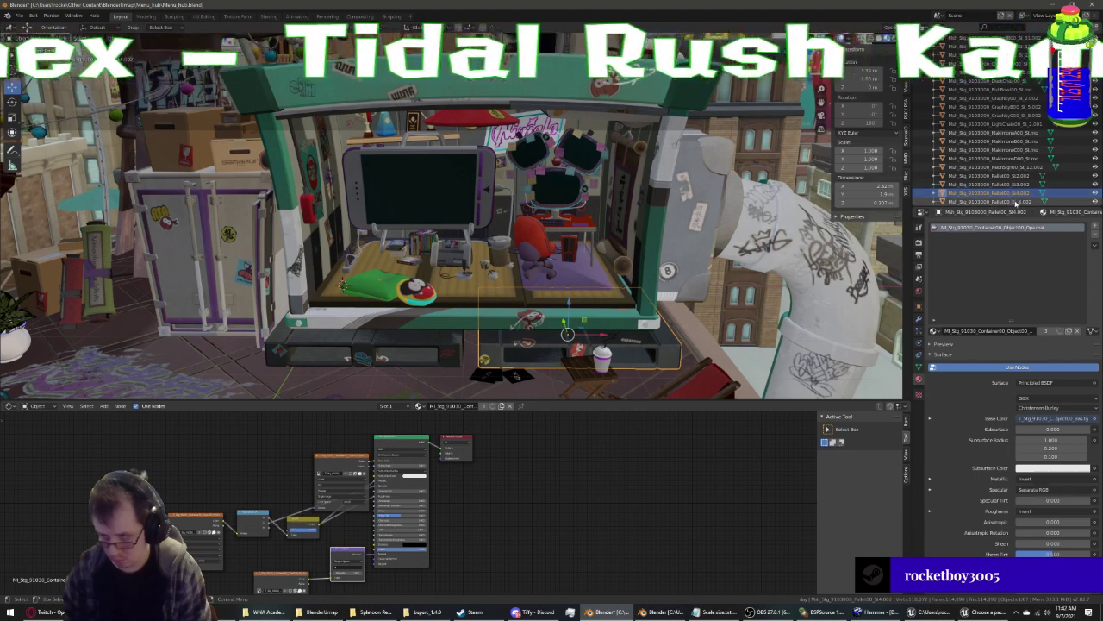
scroll(993, 148, down, 5)
click(1008, 95)
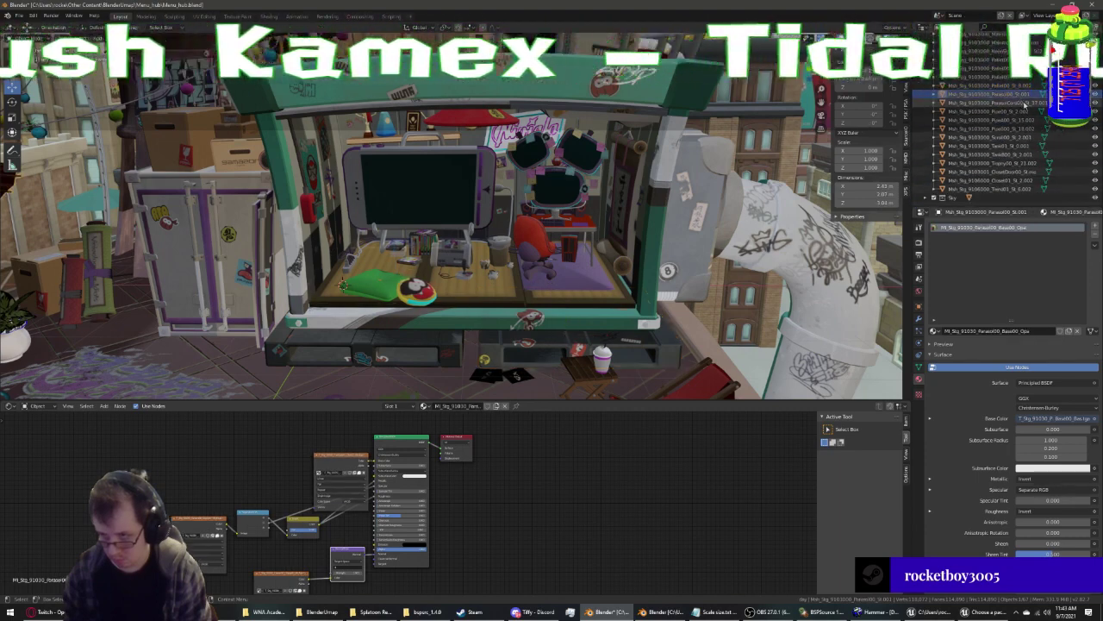
click(1026, 104)
click(1026, 112)
click(1026, 120)
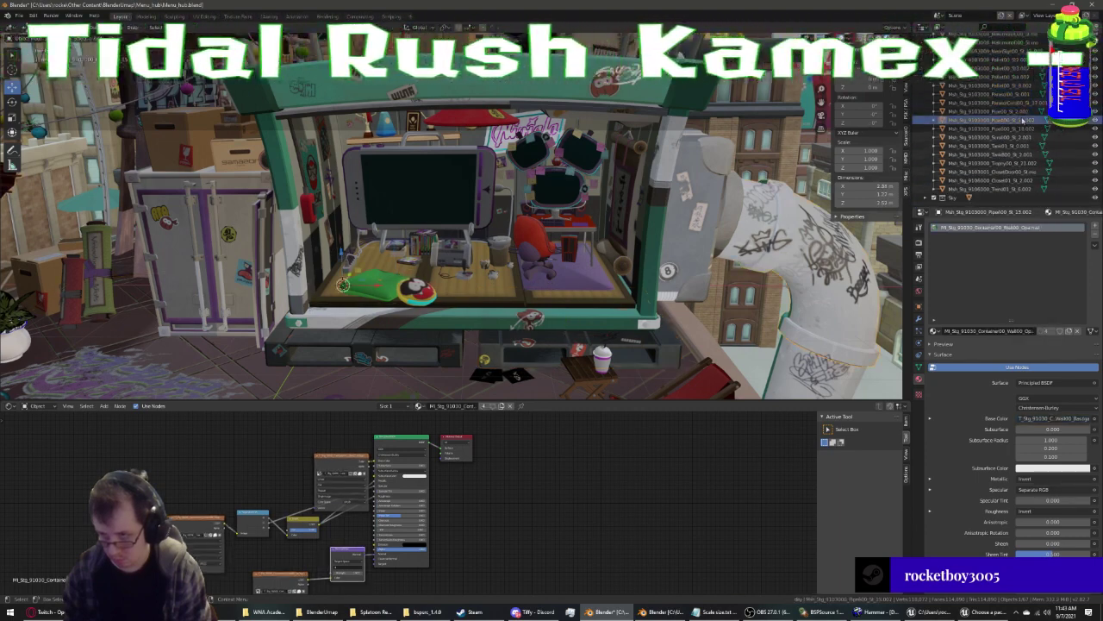
click(1026, 127)
click(1025, 128)
click(1025, 137)
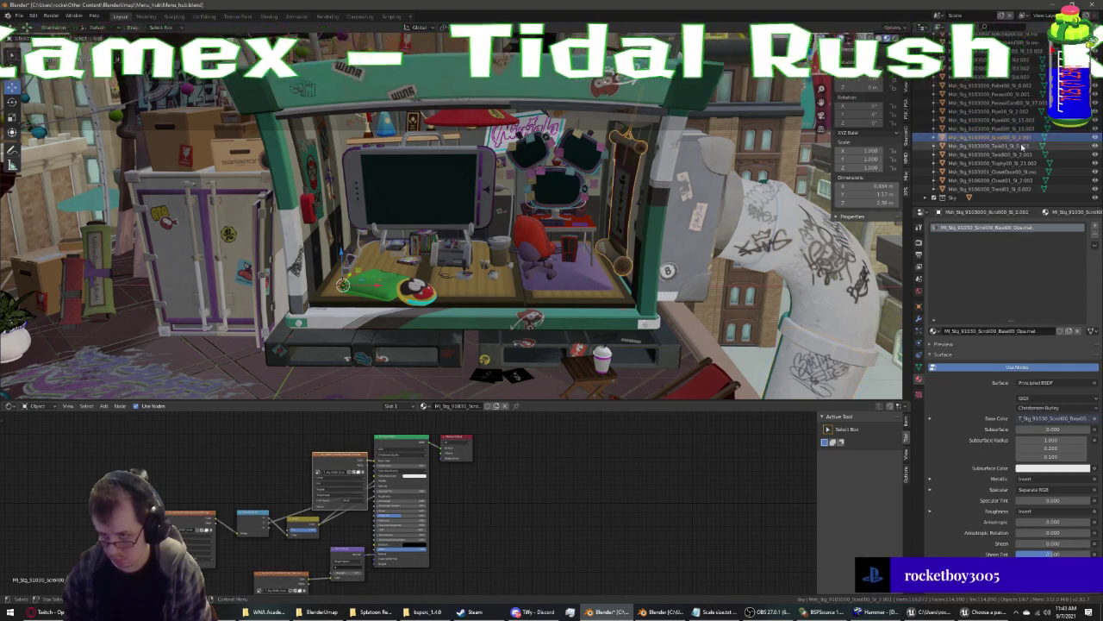
click(1023, 146)
click(1023, 154)
click(1023, 163)
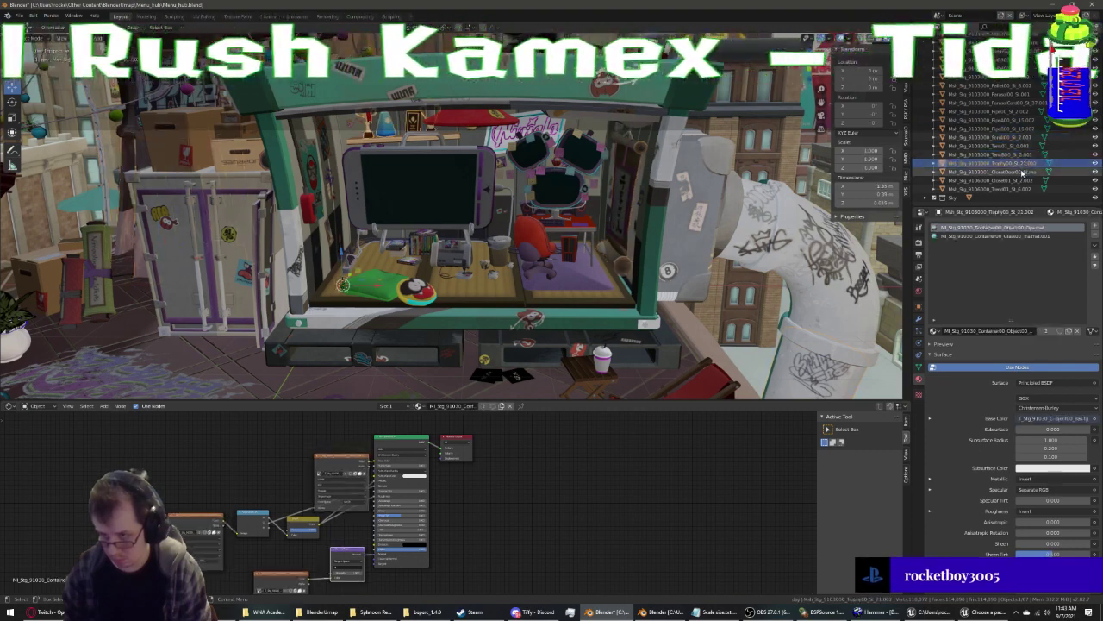
View the trophy's Glass00, the closet's Base00 and Clothes00, and the TVs and sky materials, then collapse the Outliner list
click(1052, 236)
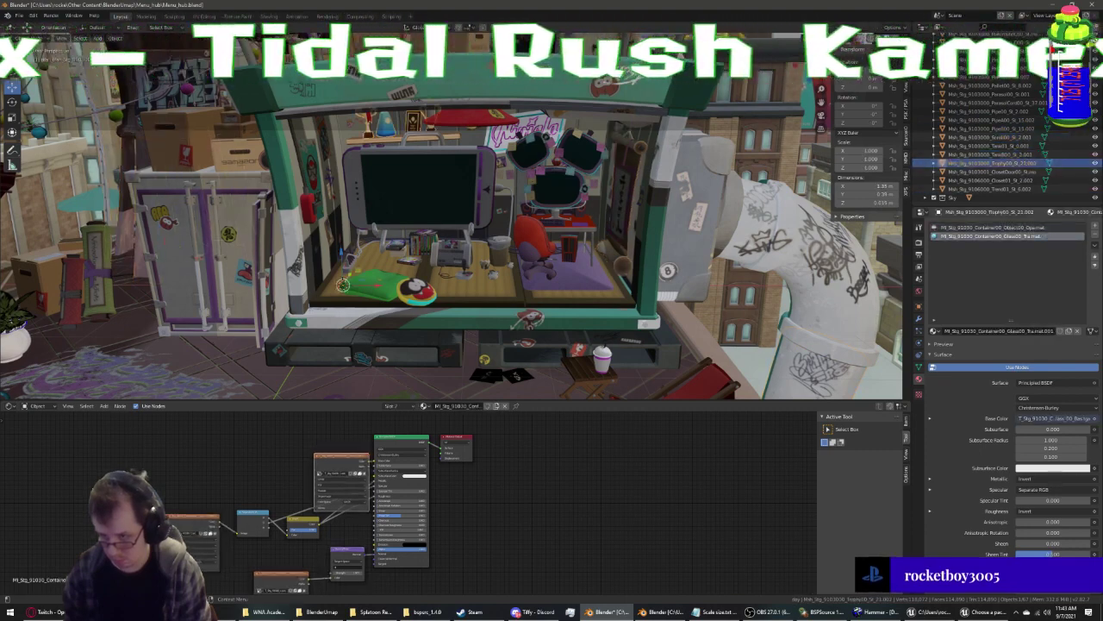
click(1017, 172)
click(1017, 180)
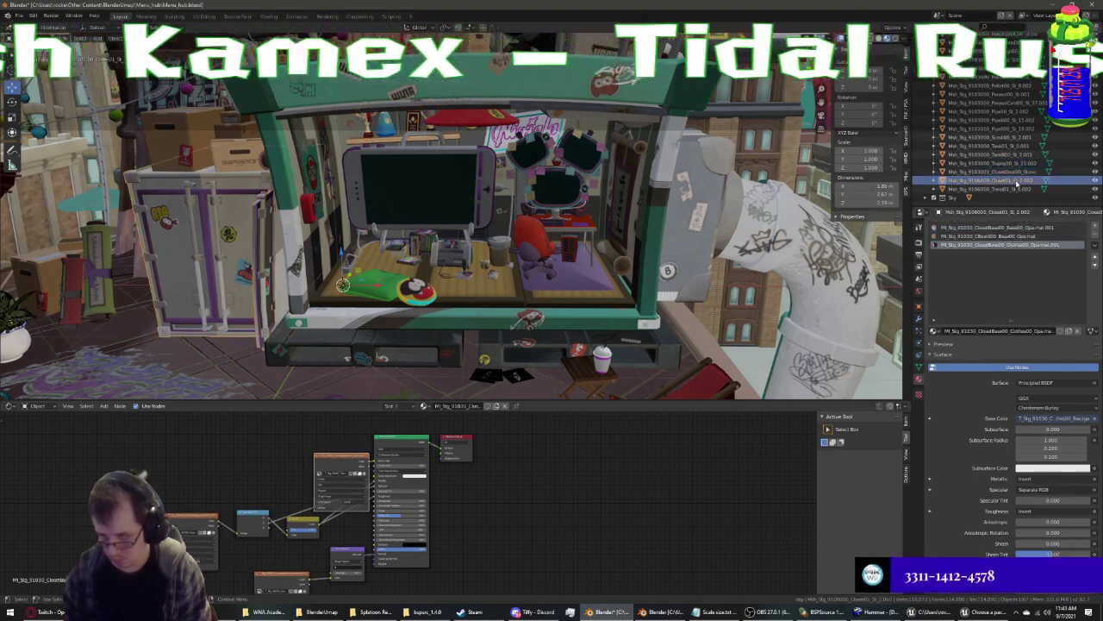
click(1051, 227)
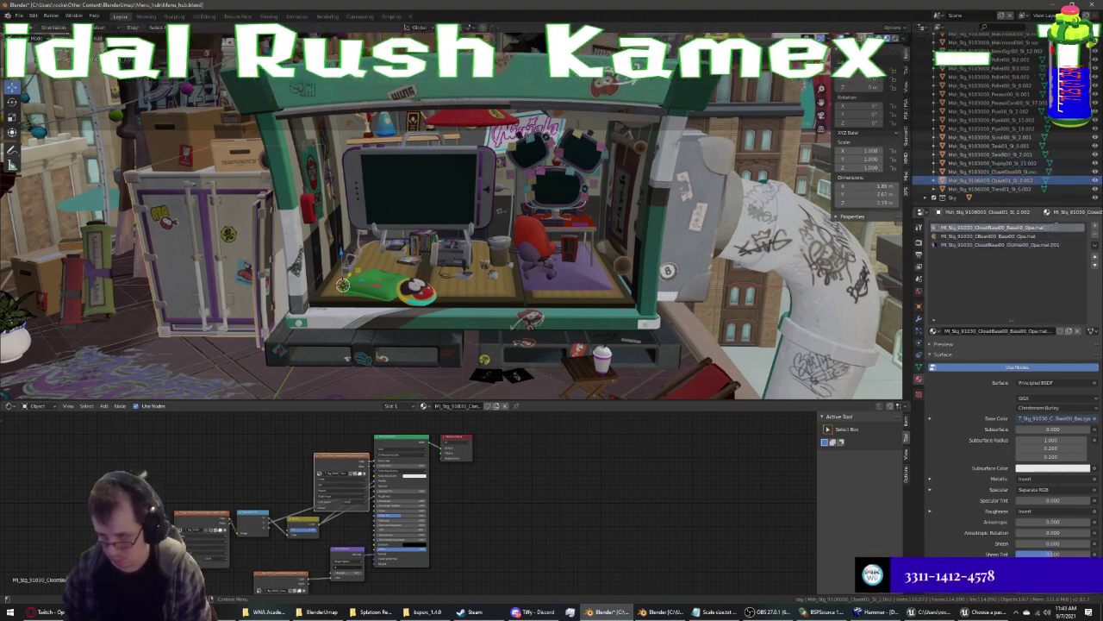
click(1017, 245)
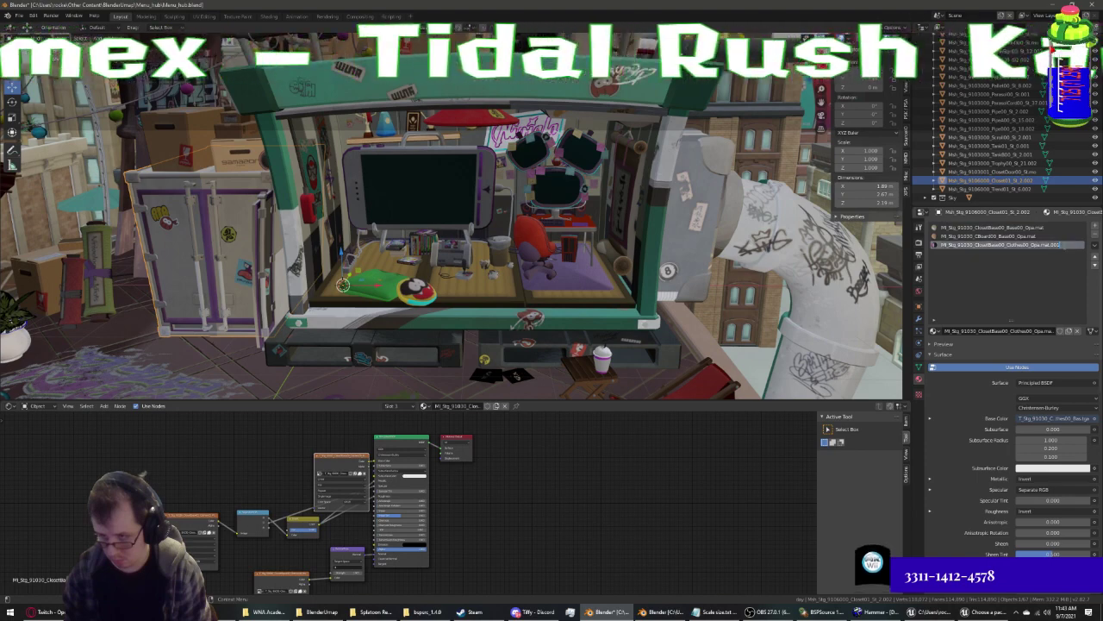
click(992, 189)
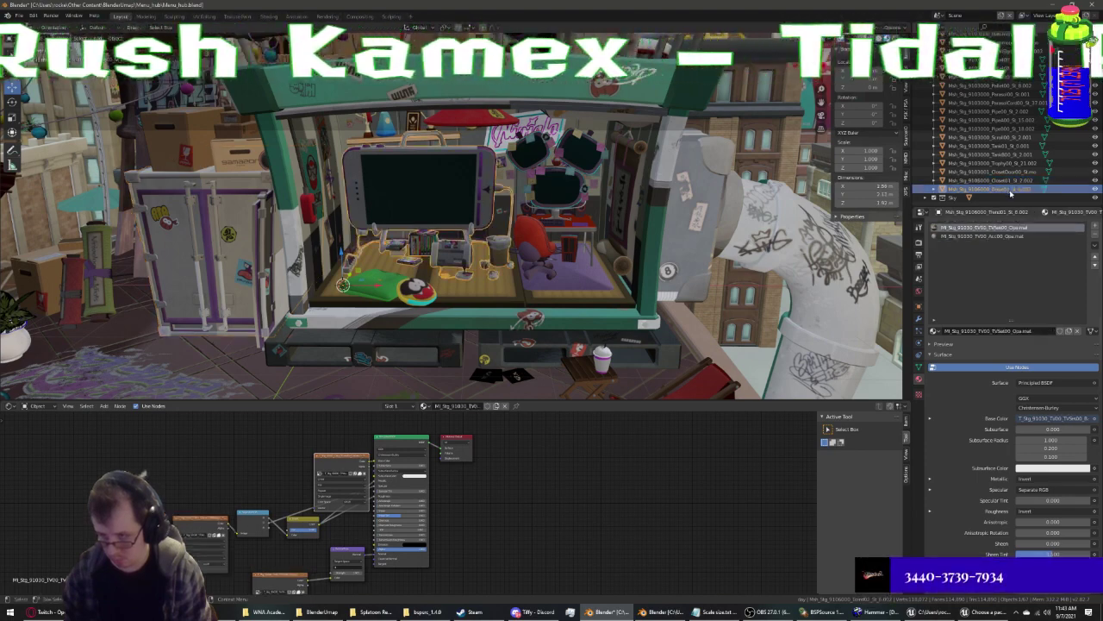
scroll(962, 198, down, 1)
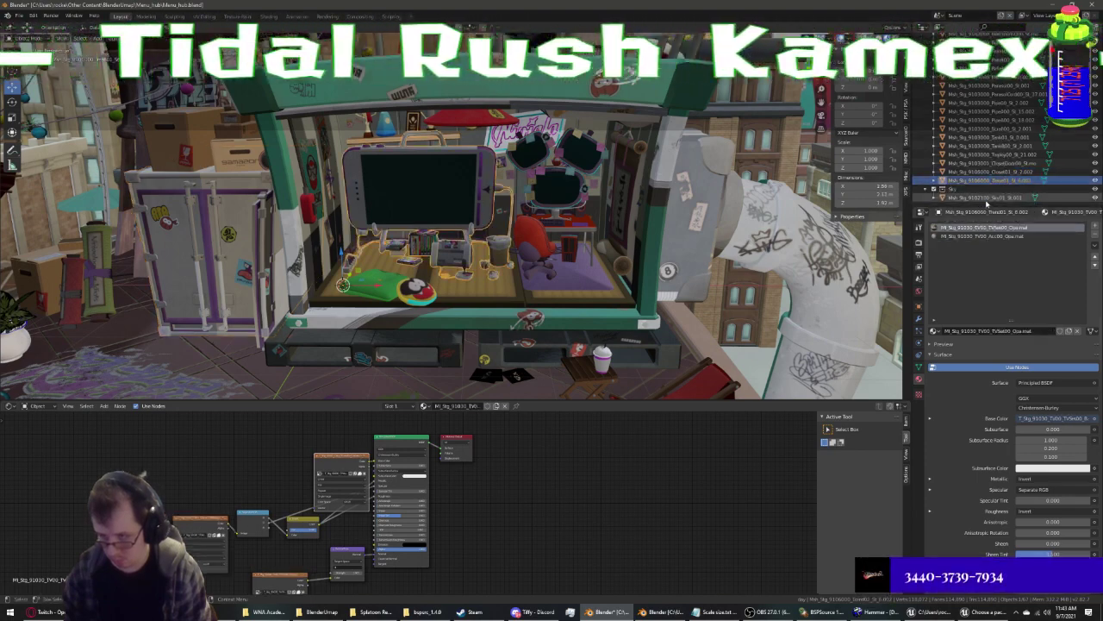
scroll(986, 181, down, 2)
click(925, 189)
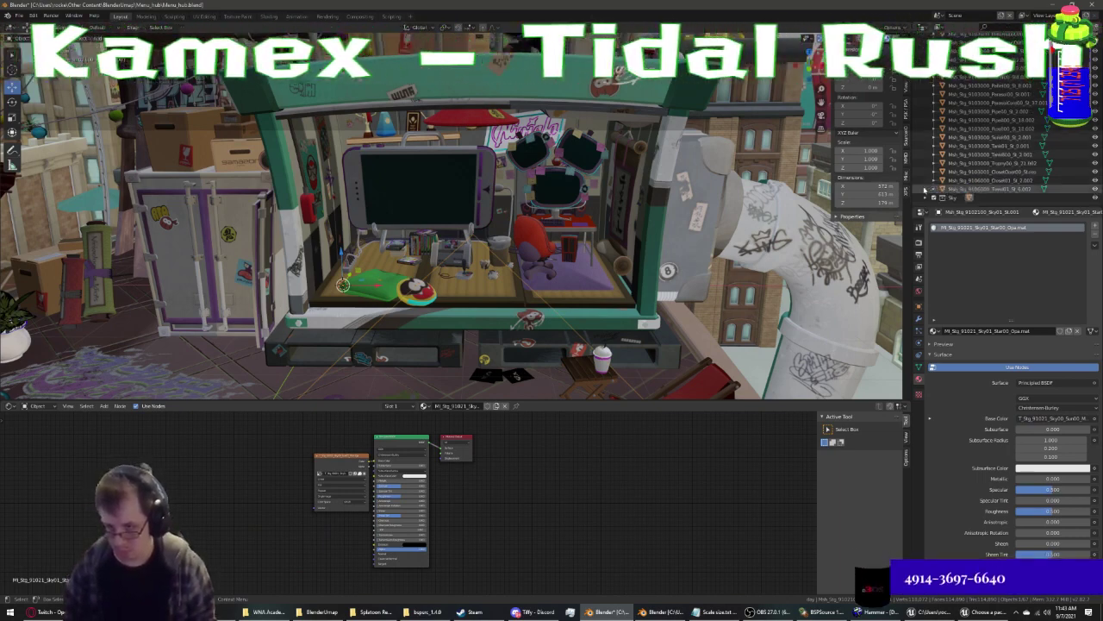
scroll(962, 123, up, 5)
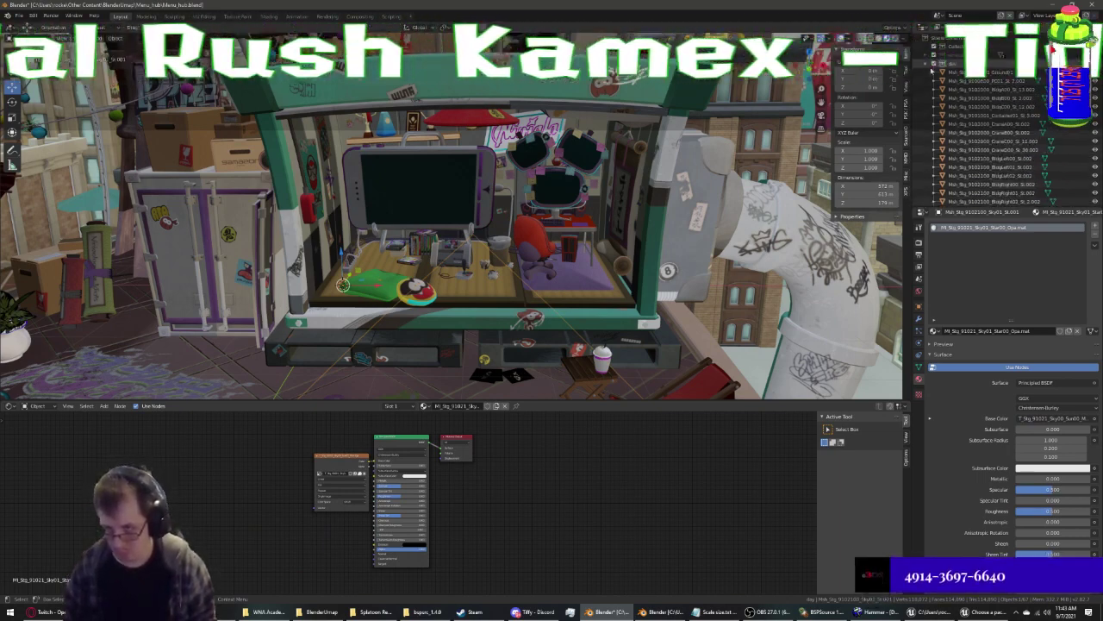
key(shift+a)
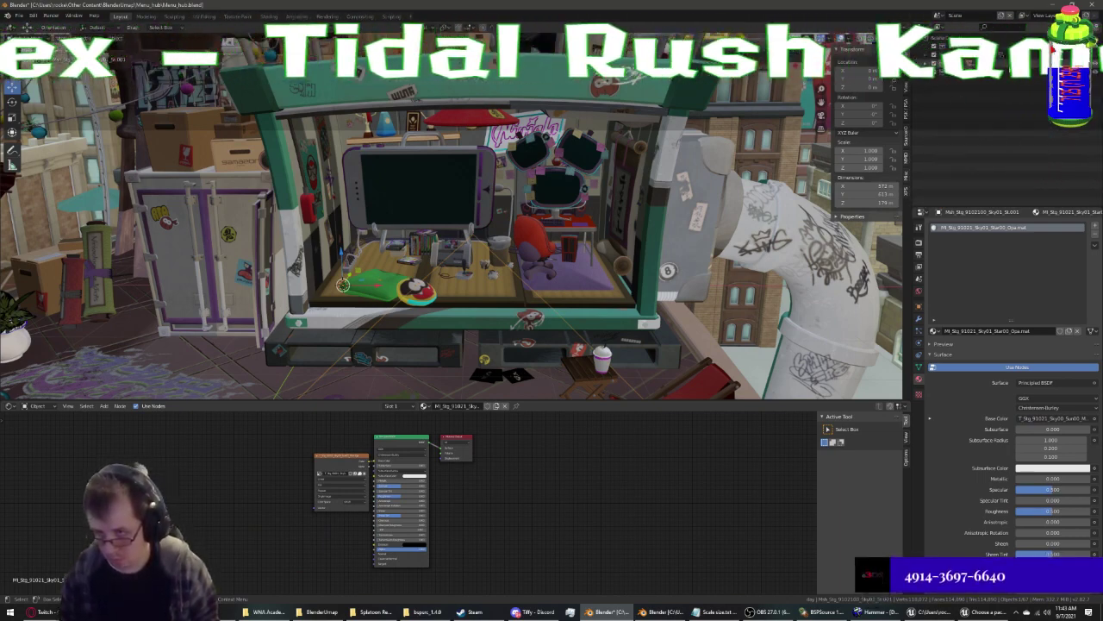
scroll(708, 192, down, 5)
middle_drag(709, 192, 616, 258)
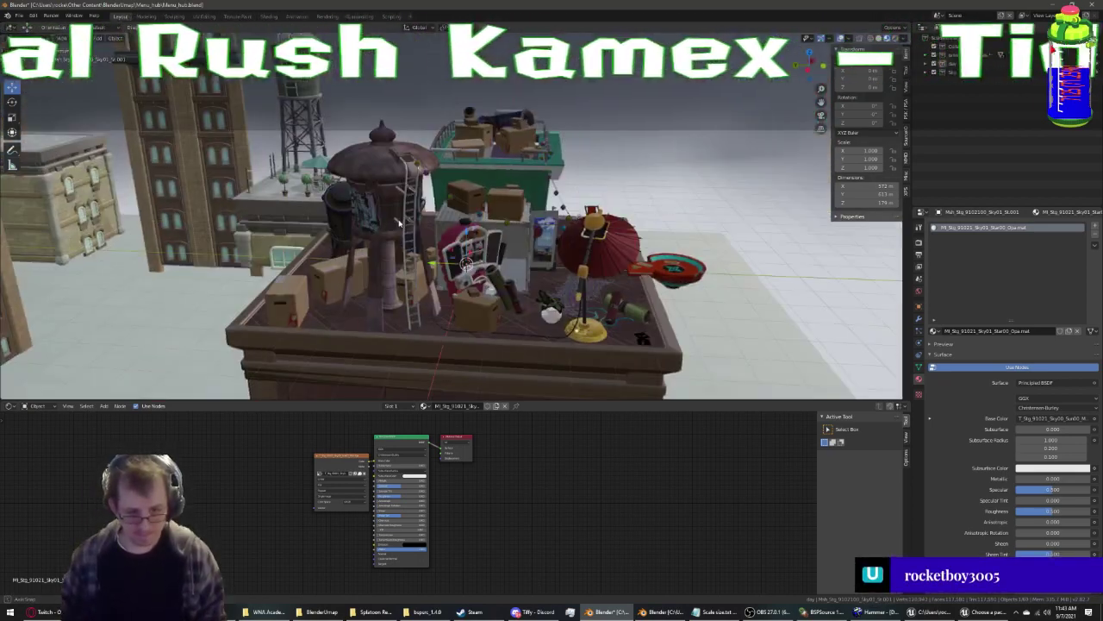
mouse_move(436, 250)
middle_down()
mouse_move(392, 203)
mouse_move(278, 216)
mouse_move(457, 207)
mouse_move(402, 250)
middle_up()
scroll(392, 202, up, 5)
scroll(392, 203, down, 3)
scroll(457, 207, down, 3)
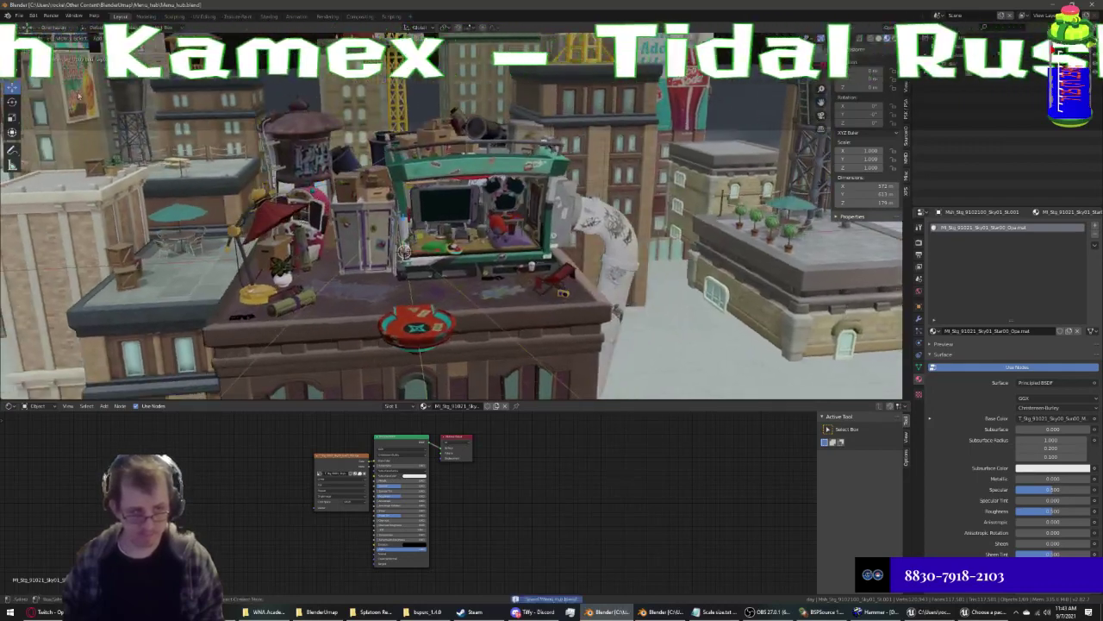
click(18, 16)
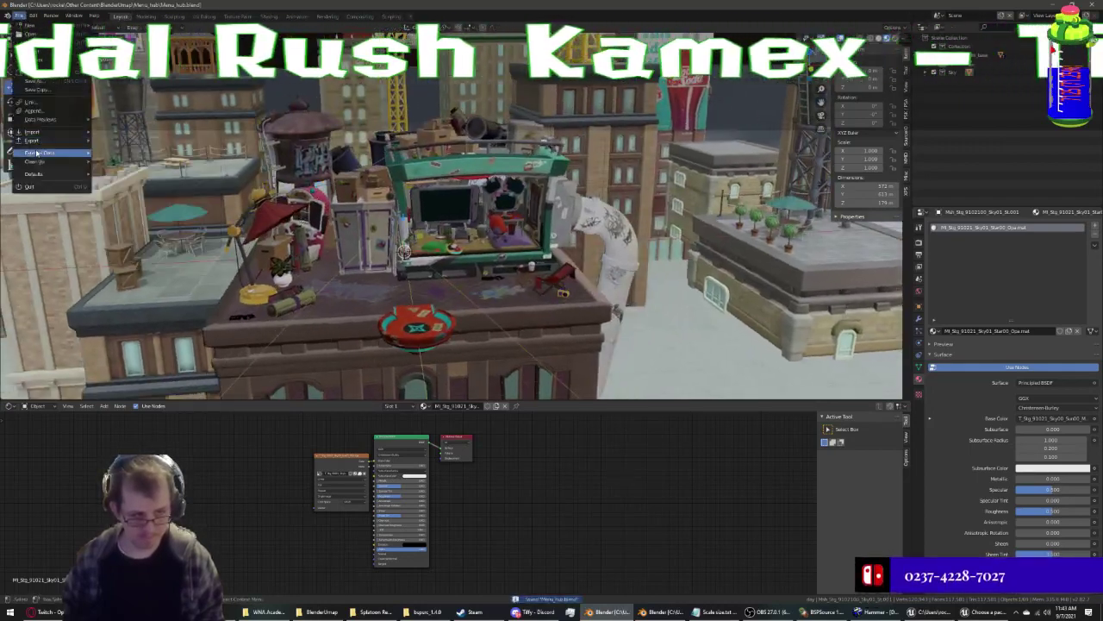
mouse_move(284, 190)
middle_down()
mouse_move(531, 187)
mouse_move(660, 228)
mouse_move(681, 167)
mouse_move(657, 241)
middle_up()
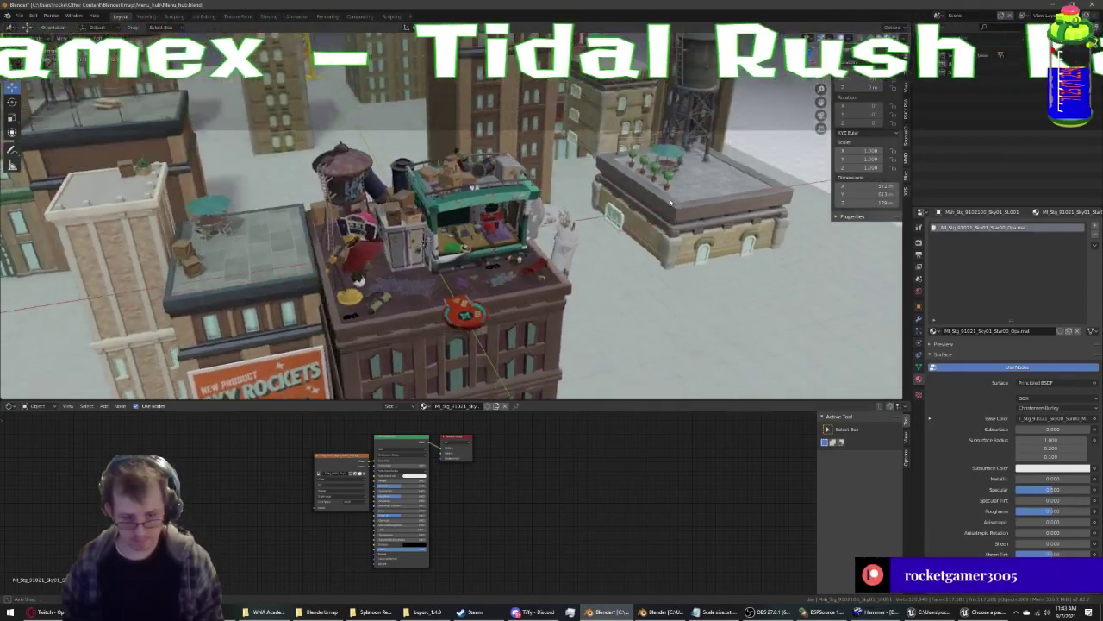
middle_drag(959, 170, 598, 162)
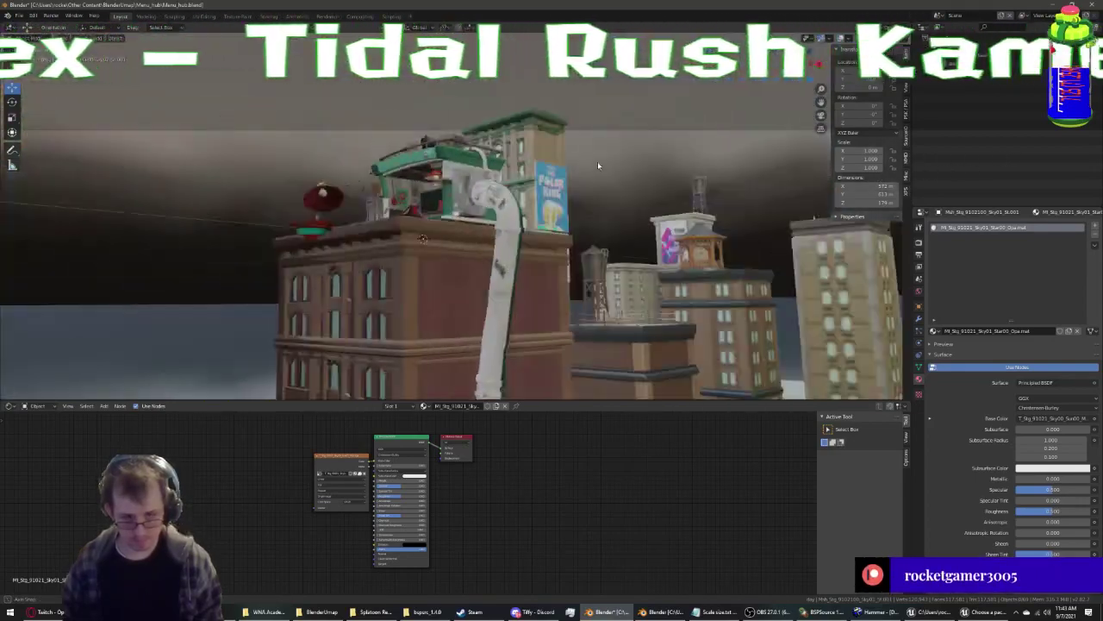
scroll(481, 171, up, 3)
middle_drag(482, 172, 263, 197)
scroll(263, 197, down, 5)
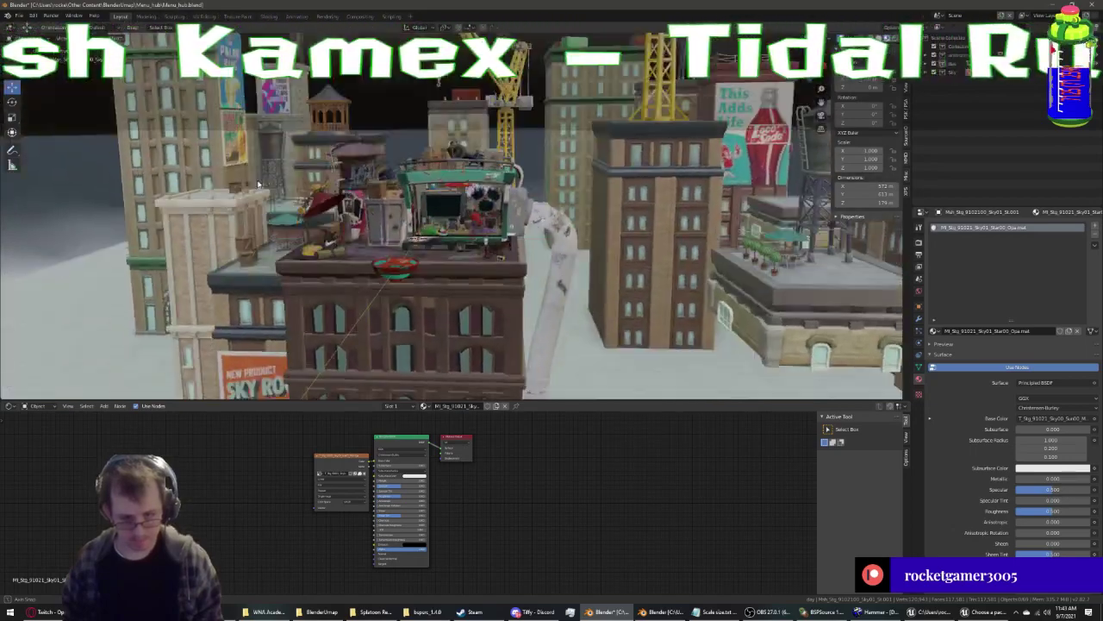
click(321, 614)
click(333, 613)
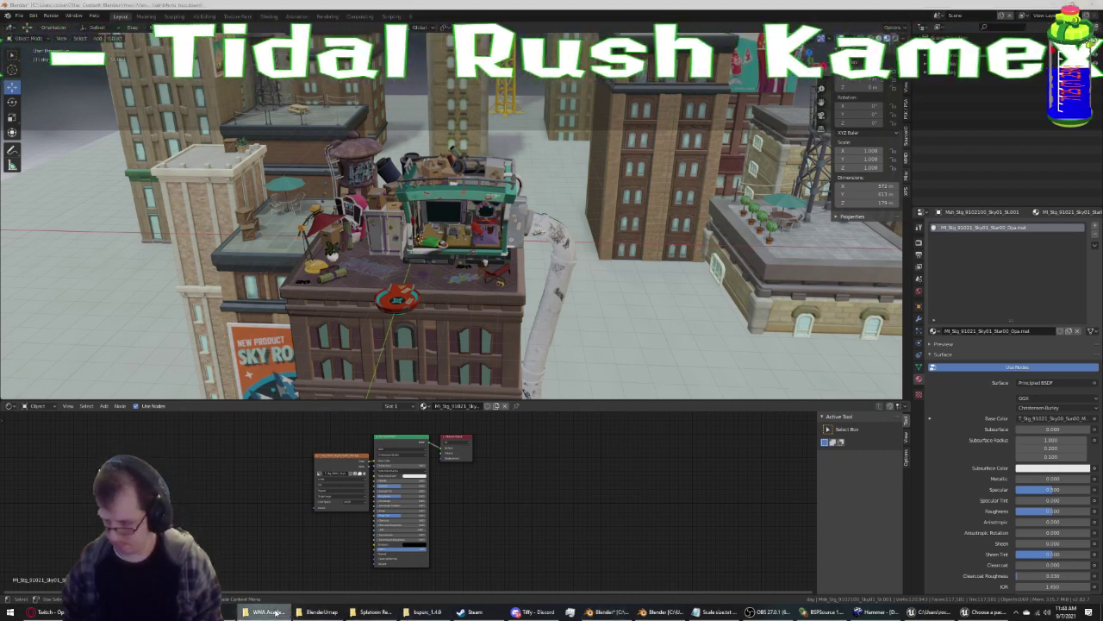
Open Menu_hub_2.blend from the Menu_hub folder in File Explorer in a new Blender window
click(603, 612)
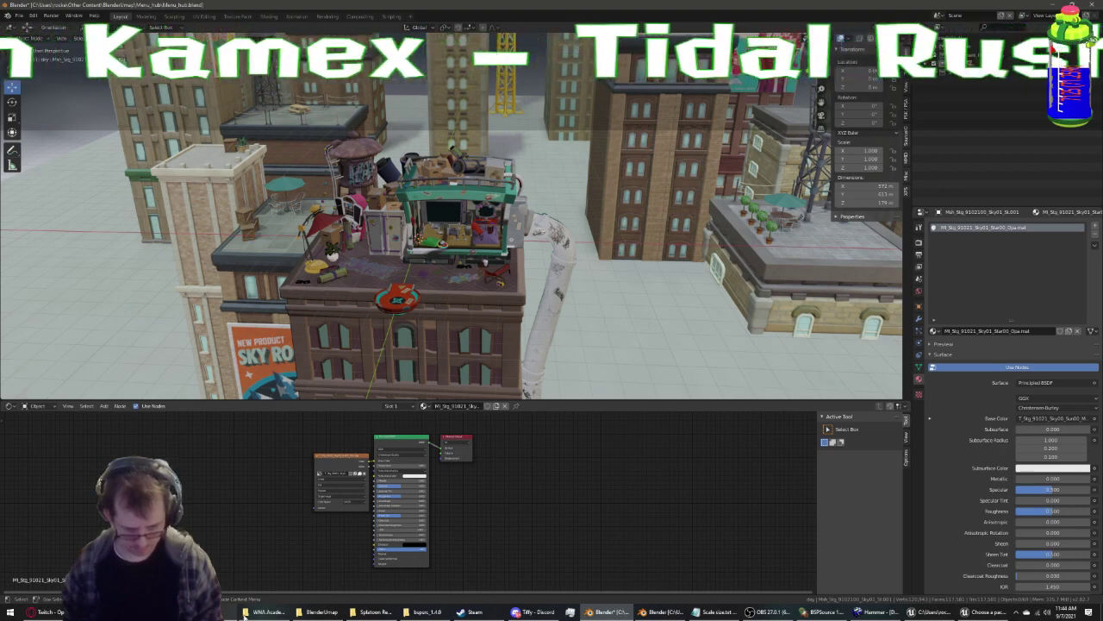
click(320, 612)
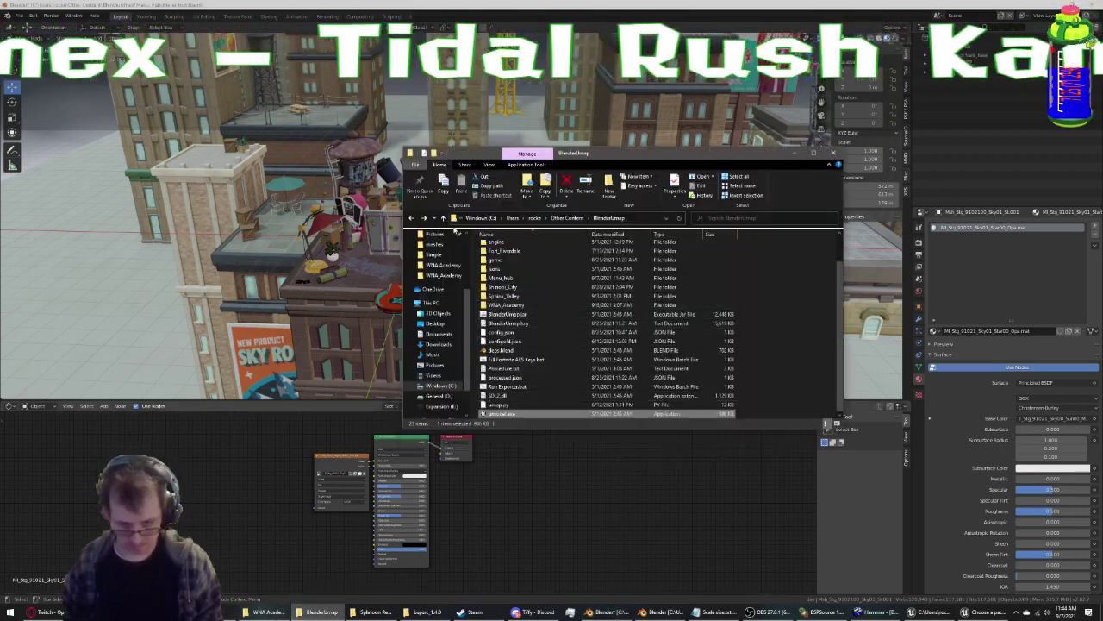
double_click(501, 278)
double_click(510, 282)
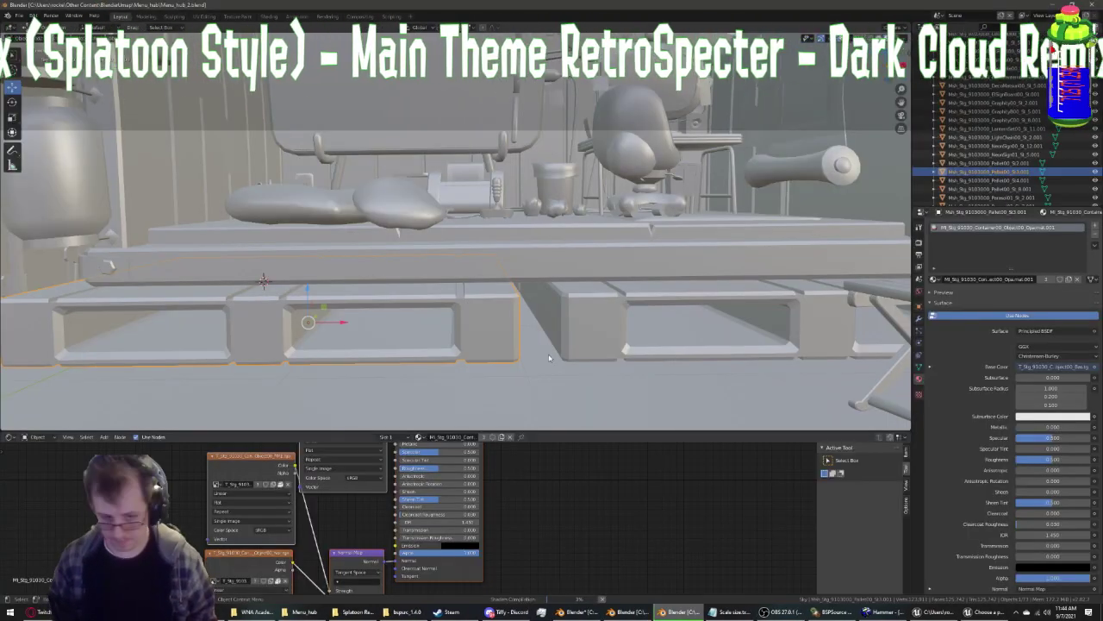
Zoom and orbit toward the central booth, then switch back to the original hub scene window
scroll(484, 332, up, 2)
scroll(484, 347, down, 5)
middle_drag(486, 365, 524, 337)
scroll(520, 351, up, 3)
scroll(519, 350, down, 3)
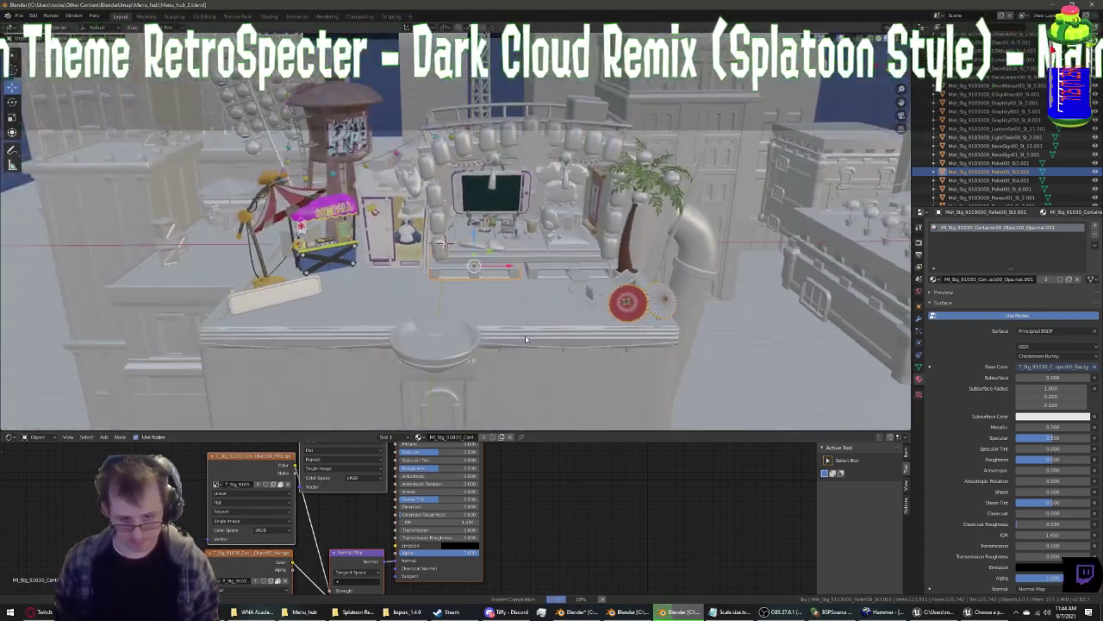
scroll(525, 335, up, 2)
scroll(536, 333, down, 3)
scroll(533, 323, up, 1)
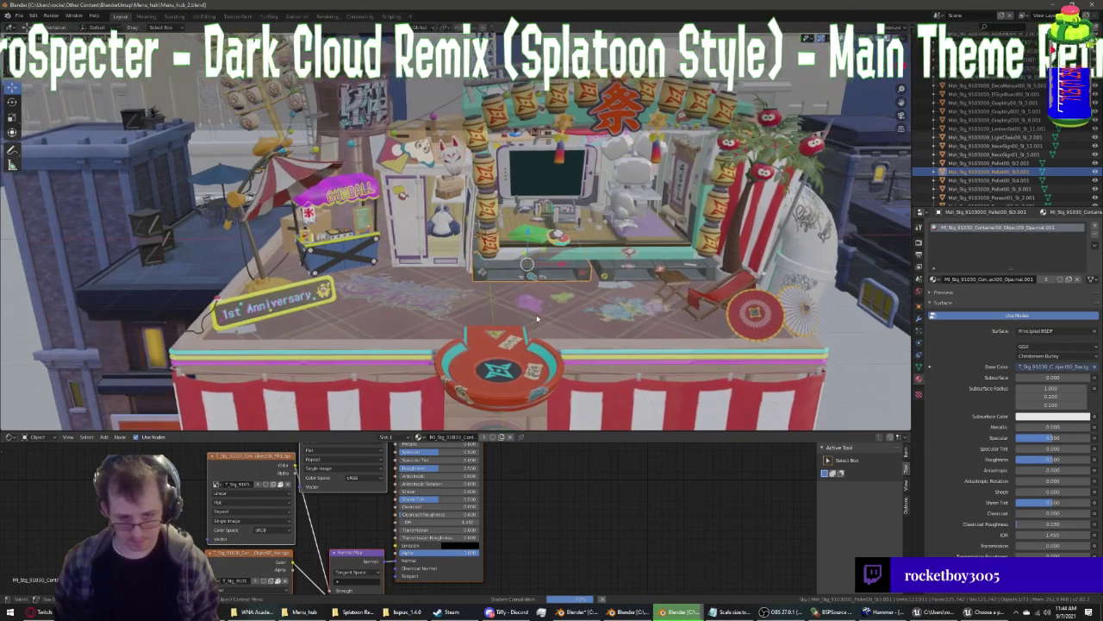
scroll(533, 318, up, 1)
scroll(532, 317, down, 1)
scroll(536, 314, up, 1)
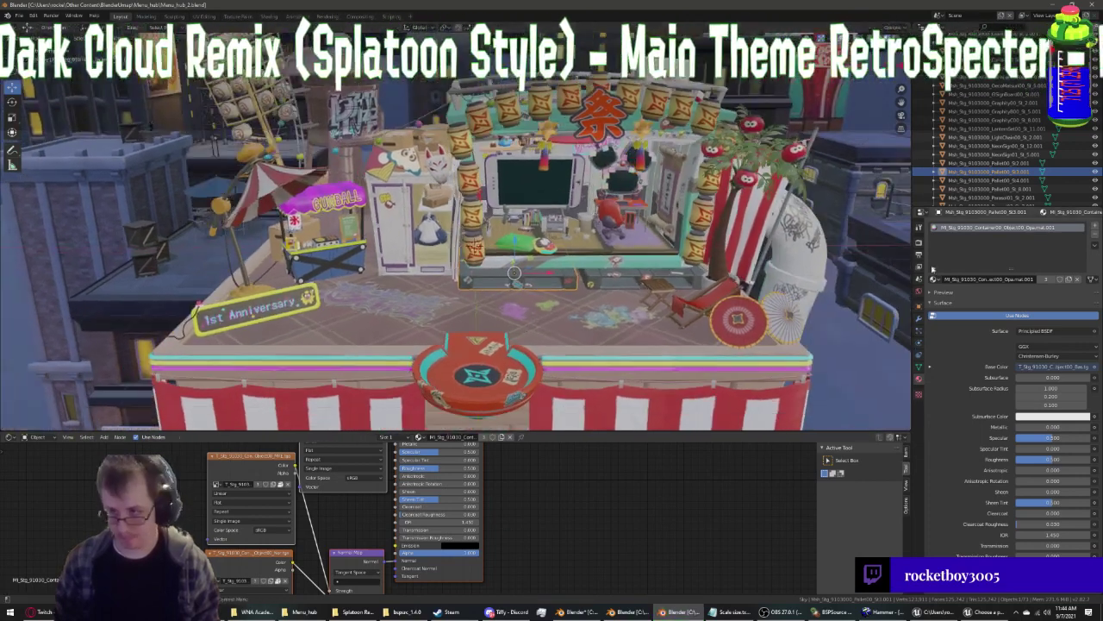
scroll(991, 138, up, 2)
scroll(991, 121, up, 2)
scroll(983, 86, up, 3)
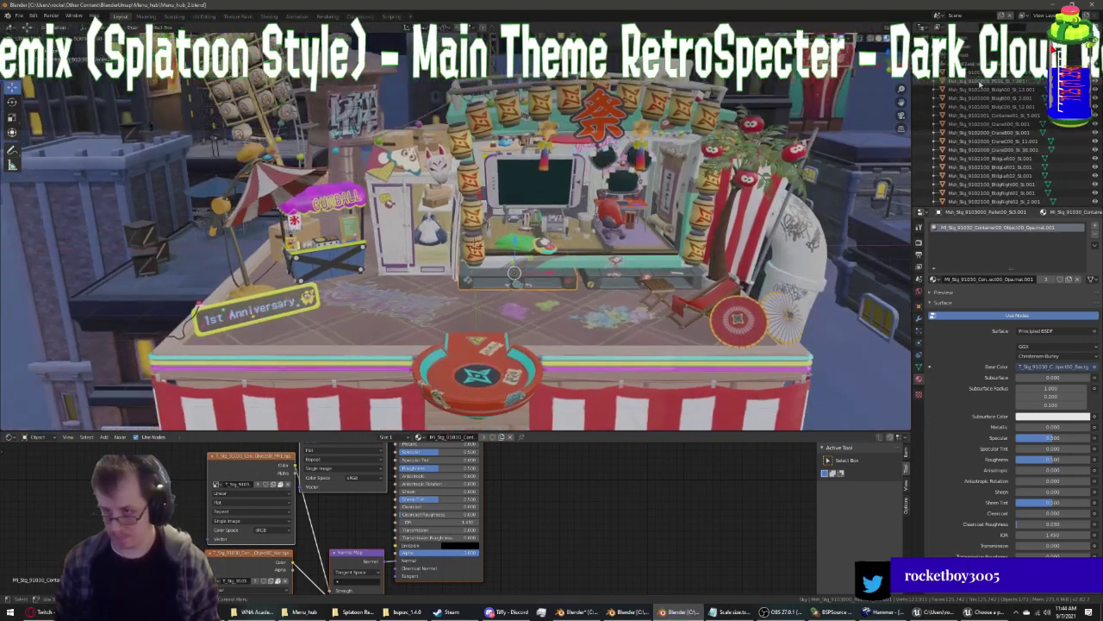
right_click(967, 69)
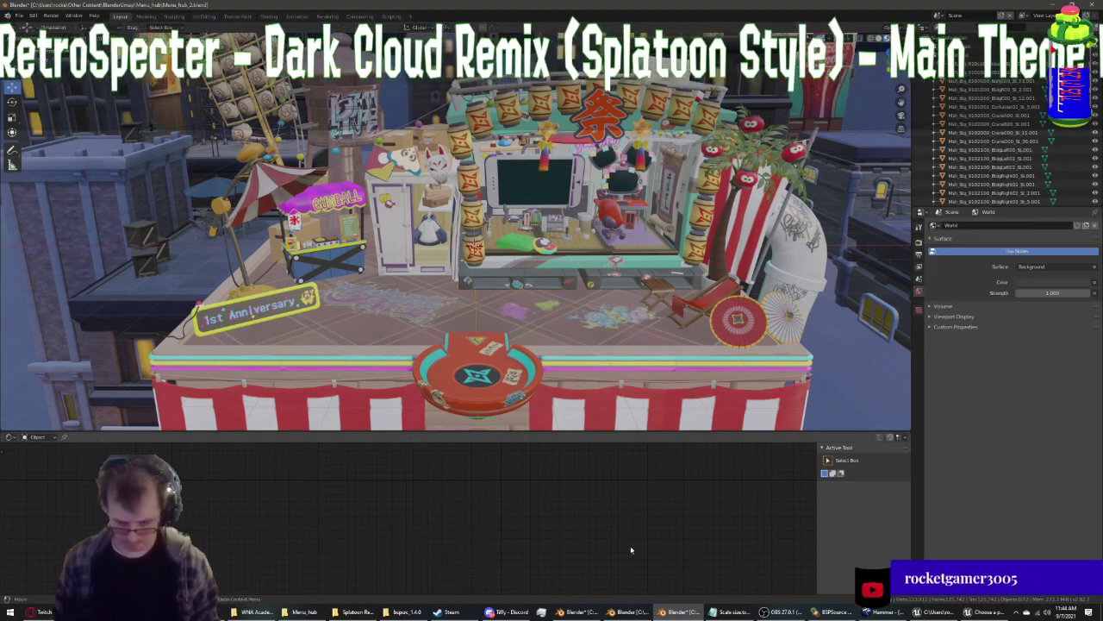
key(alt+Tab)
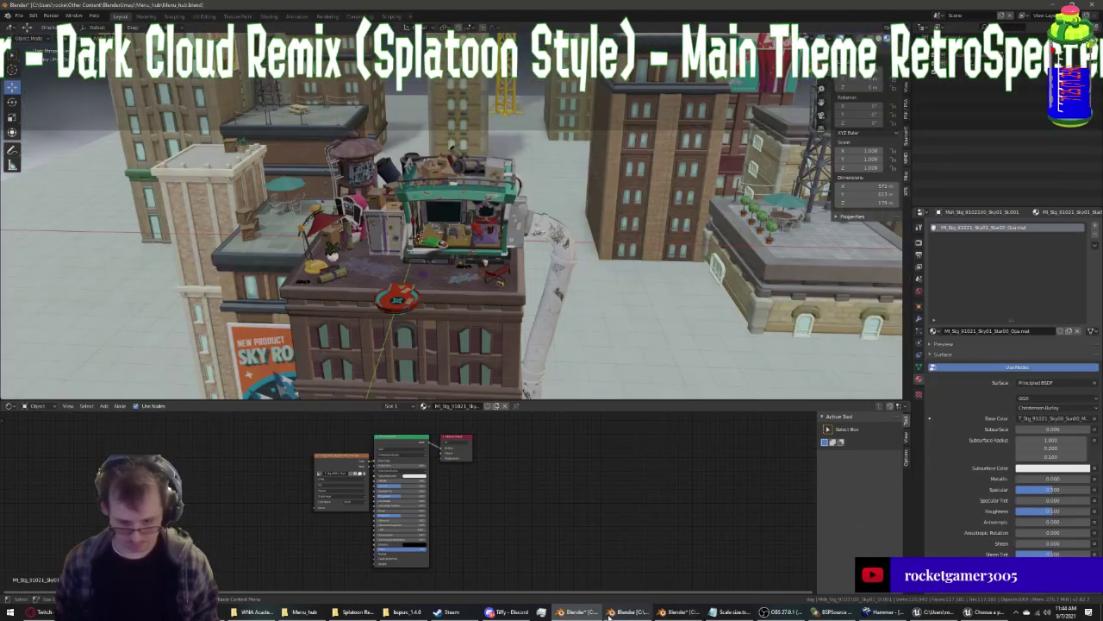
mouse_move(629, 612)
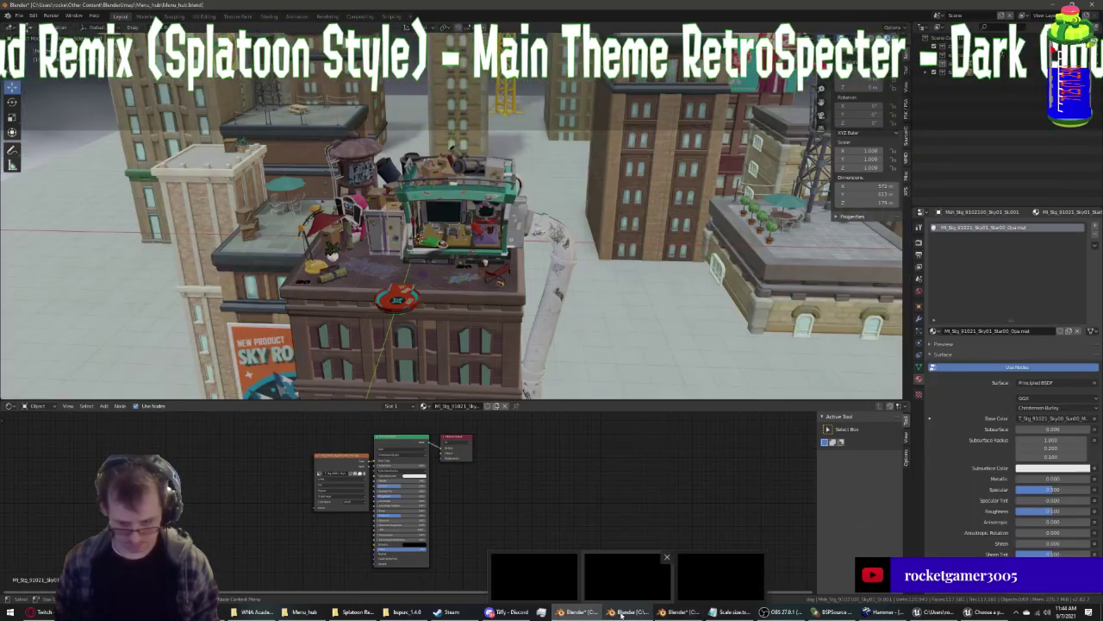
Select all objects in the daytime hub scene and make them single-user for Object & Data
mouse_move(379, 190)
middle_down()
mouse_move(349, 186)
mouse_move(342, 154)
middle_up()
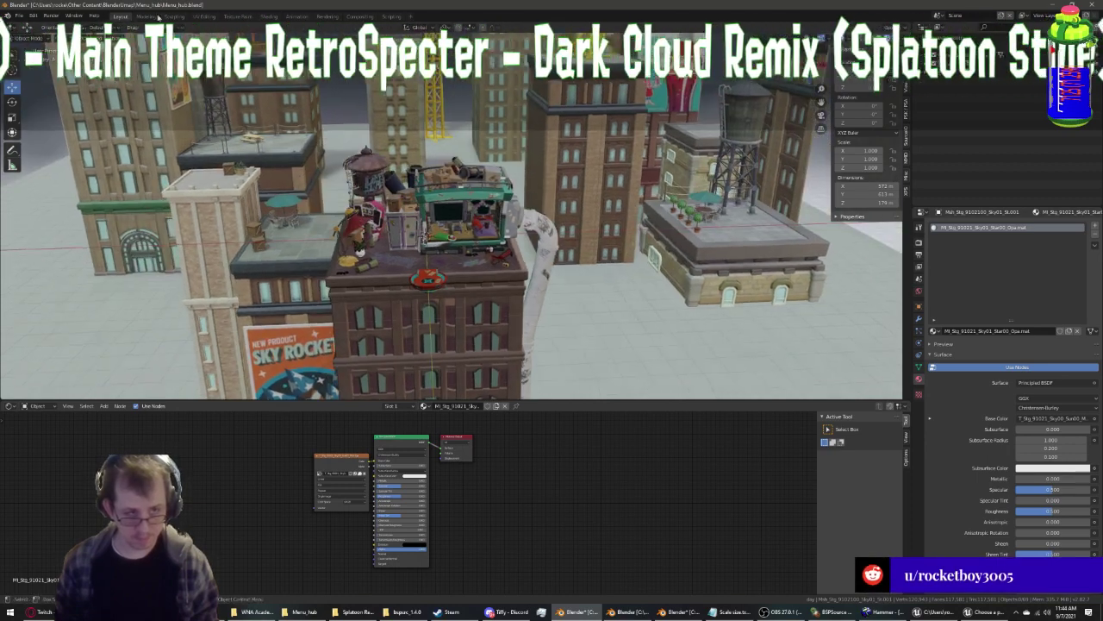
key(a)
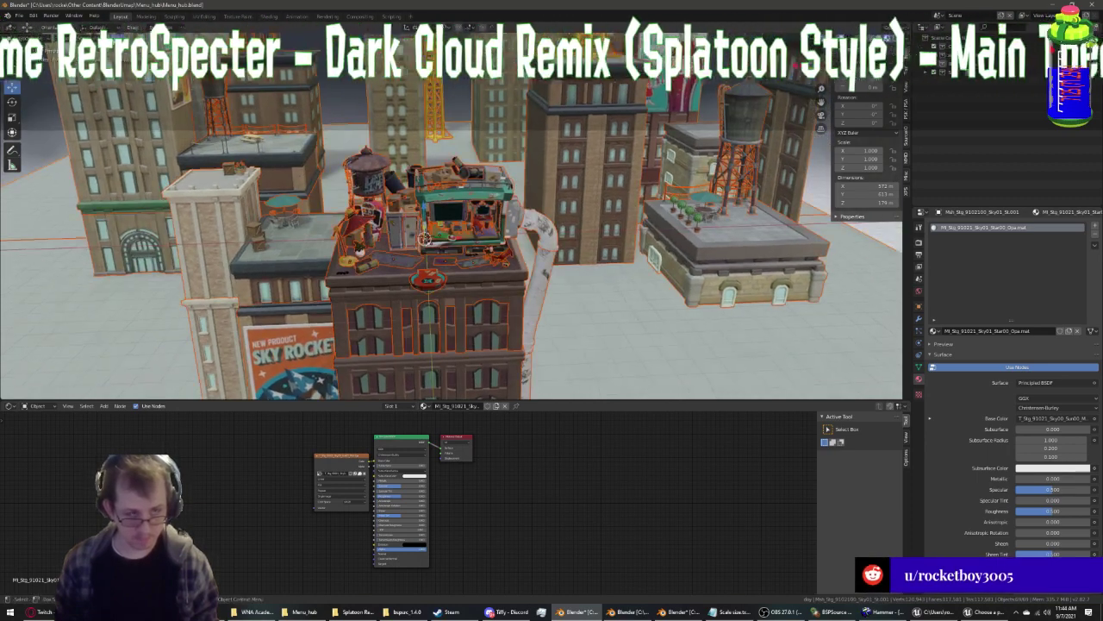
key(shift+a)
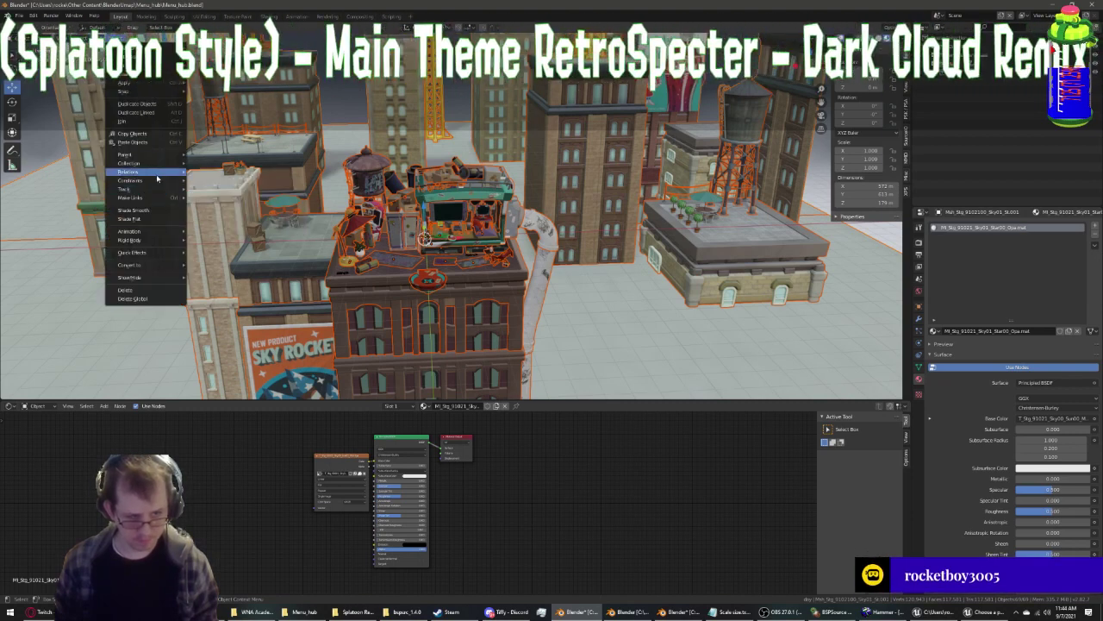
mouse_move(142, 171)
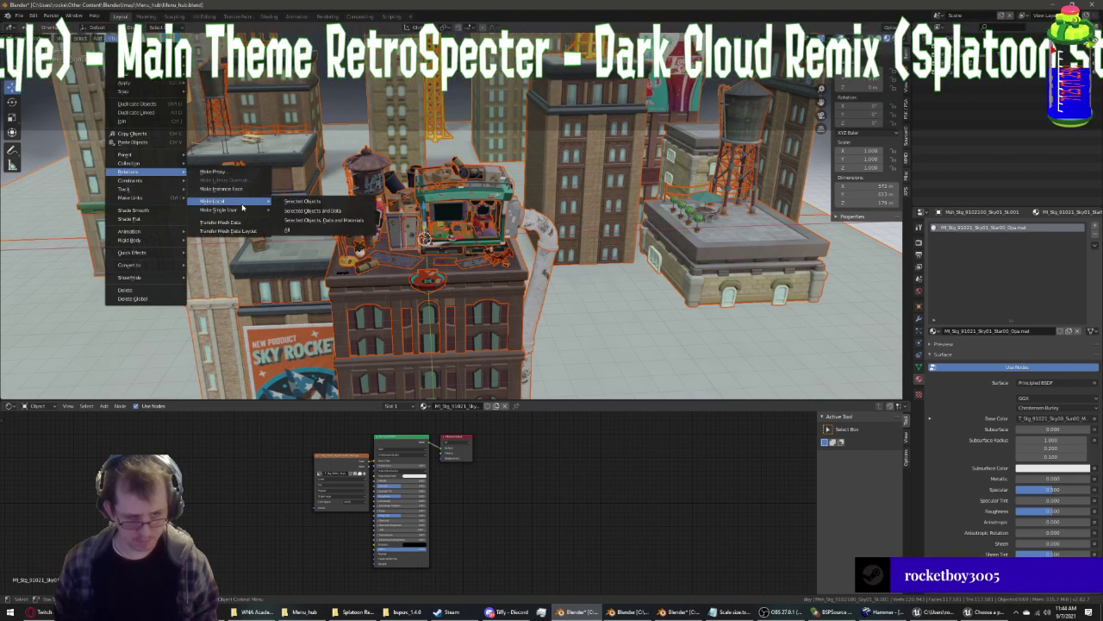
mouse_move(220, 209)
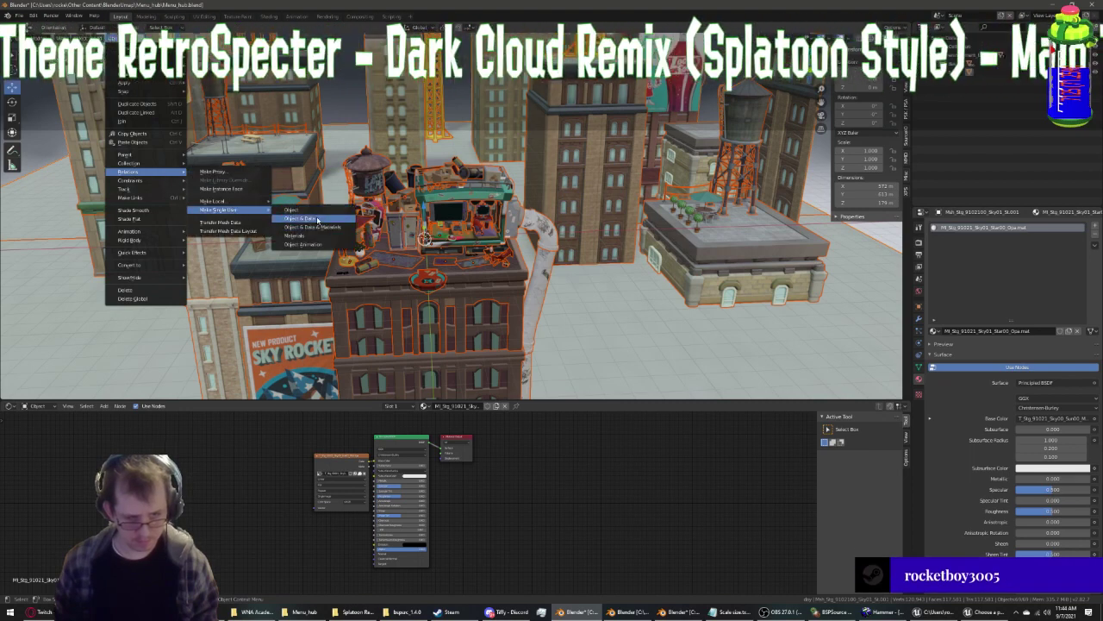
click(317, 219)
click(279, 228)
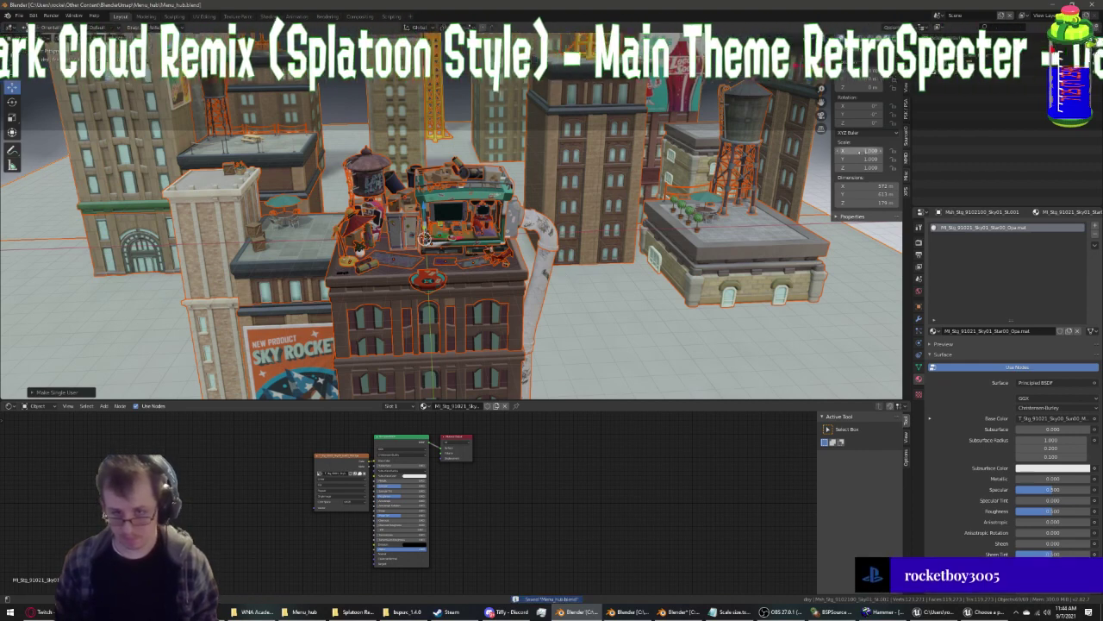
middle_drag(859, 151, 666, 245)
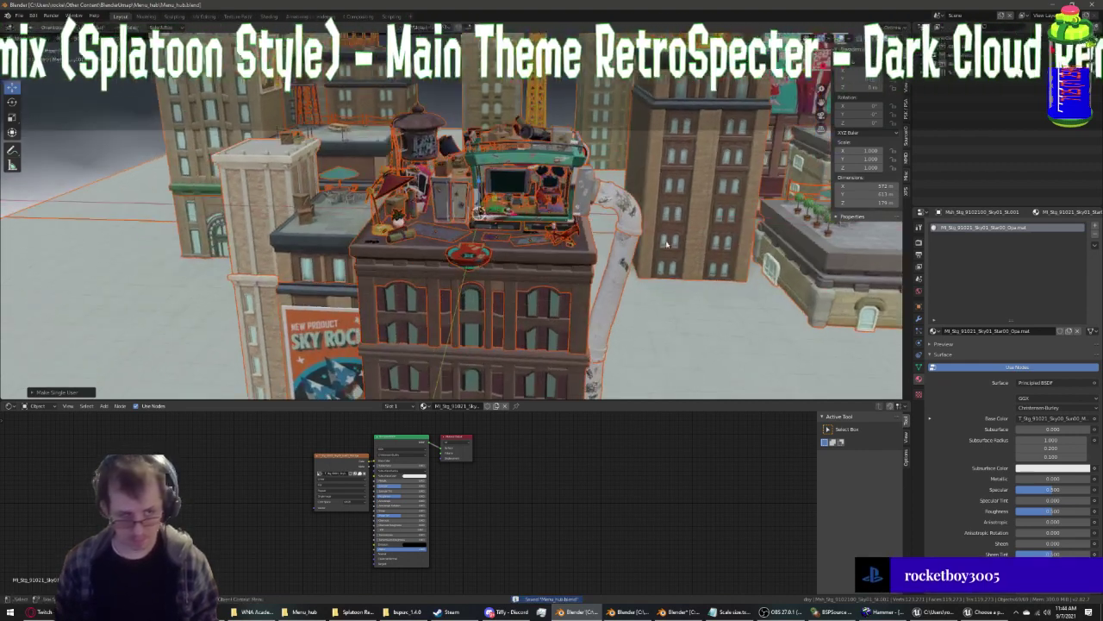
In the Menu_hub_2 night scene, select all and make objects single-user for Object & Data
key(alt+Tab)
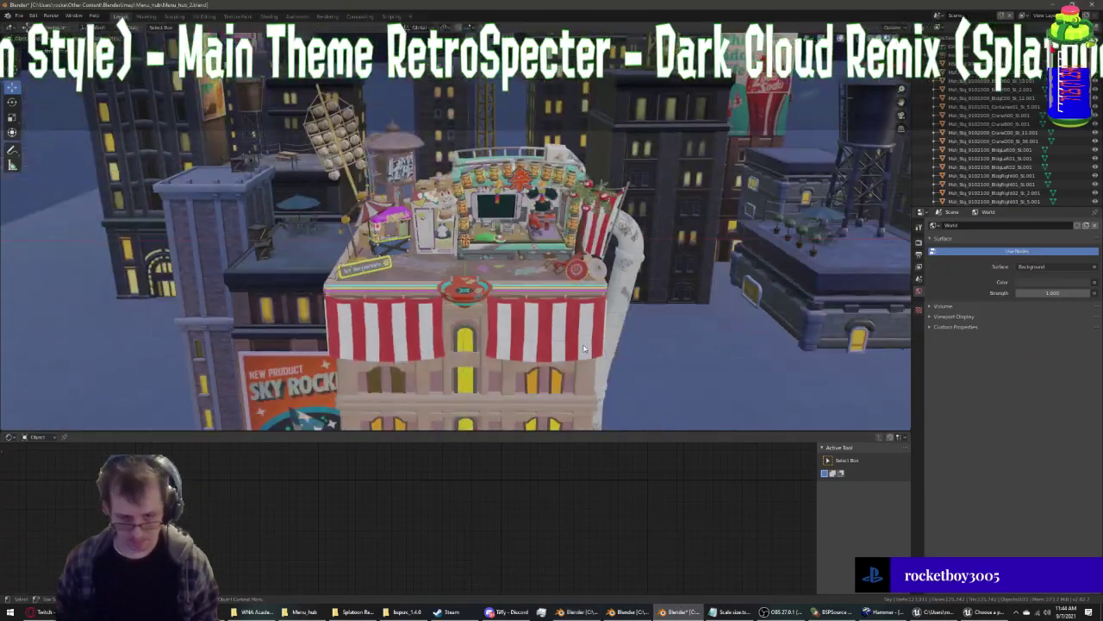
scroll(584, 348, down, 4)
key(a)
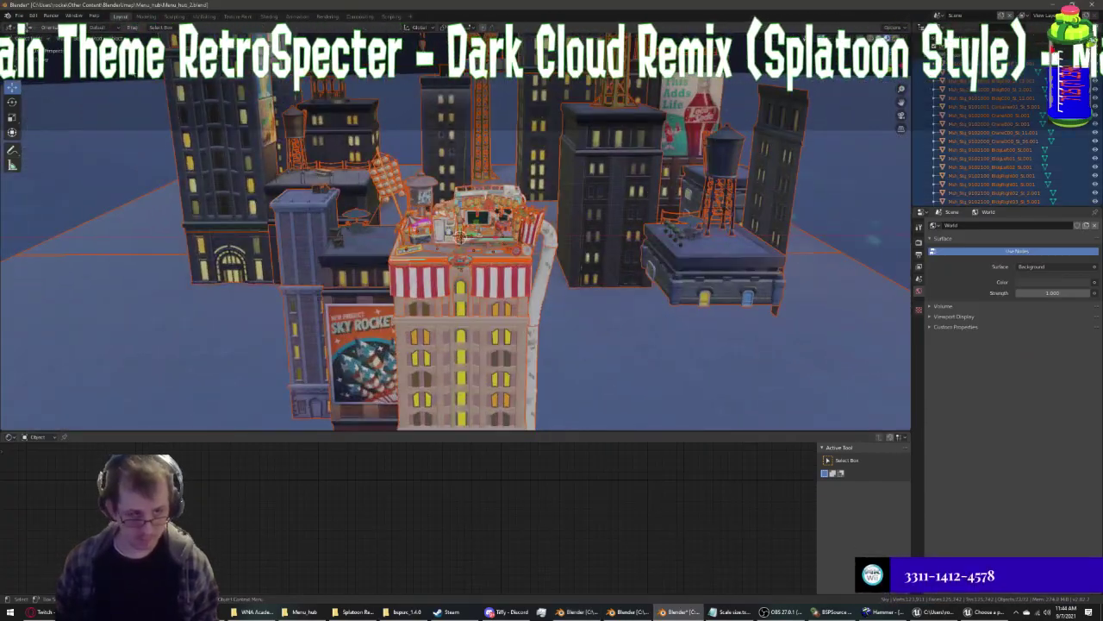
click(112, 38)
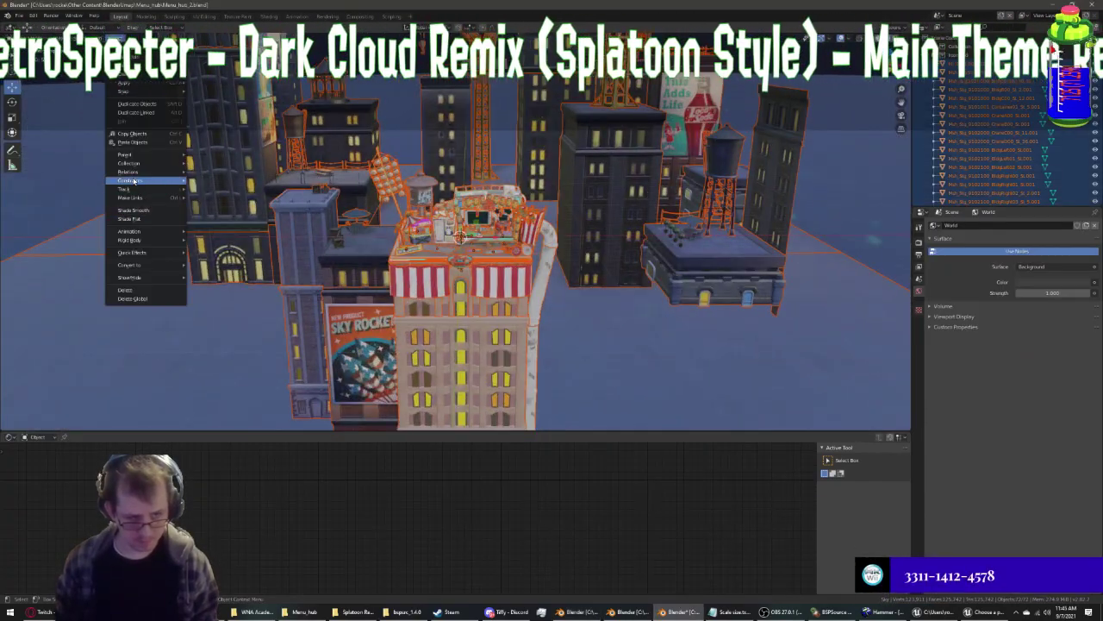
mouse_move(129, 172)
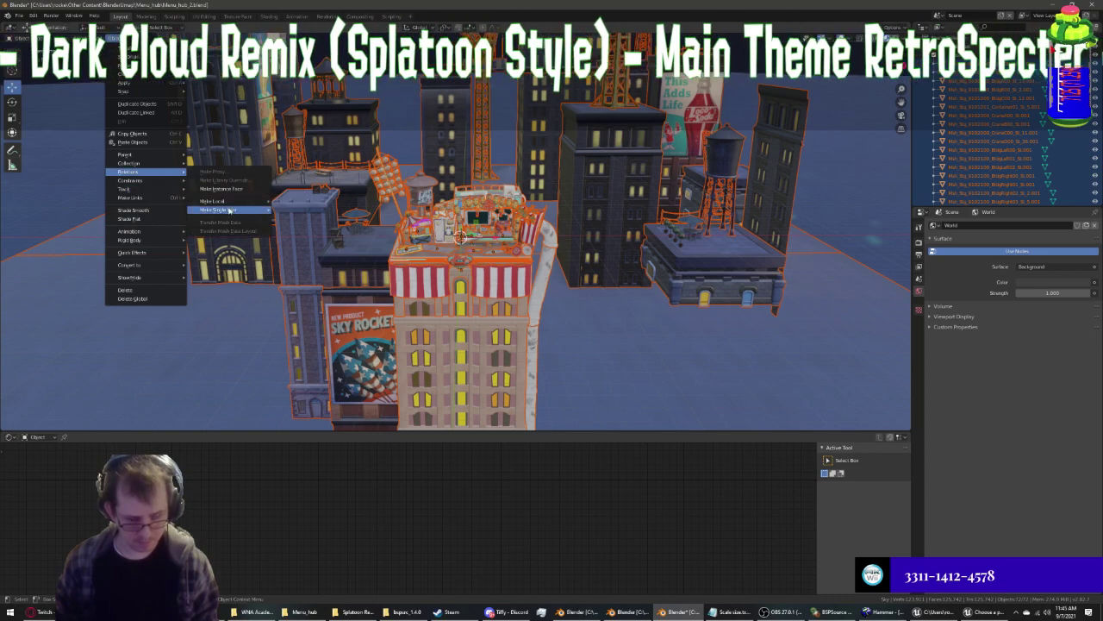
click(272, 207)
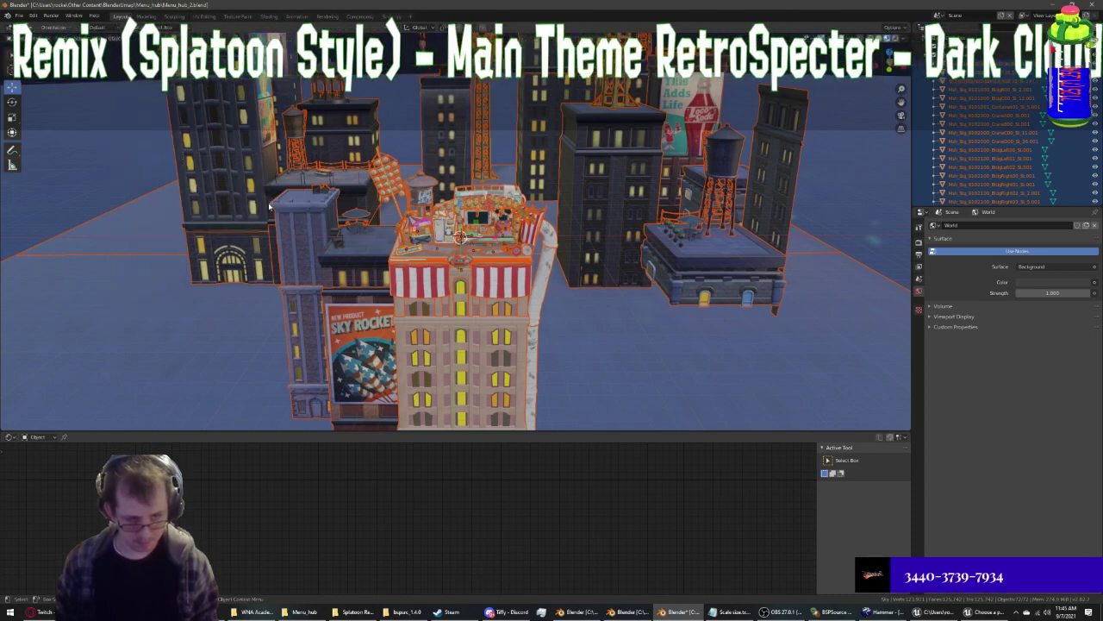
click(115, 38)
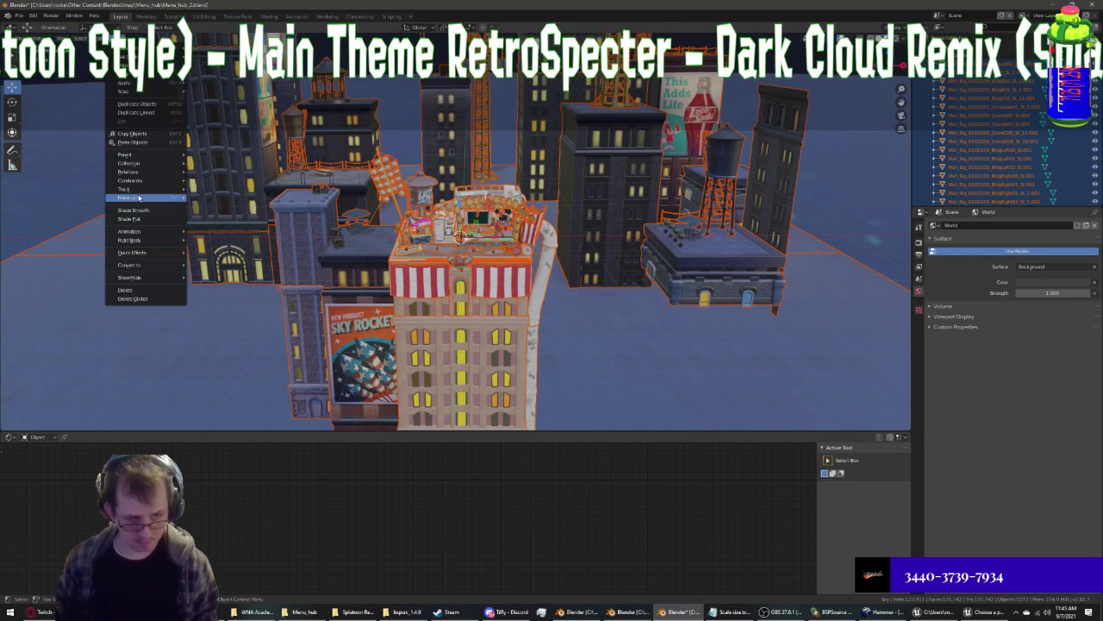
mouse_move(220, 209)
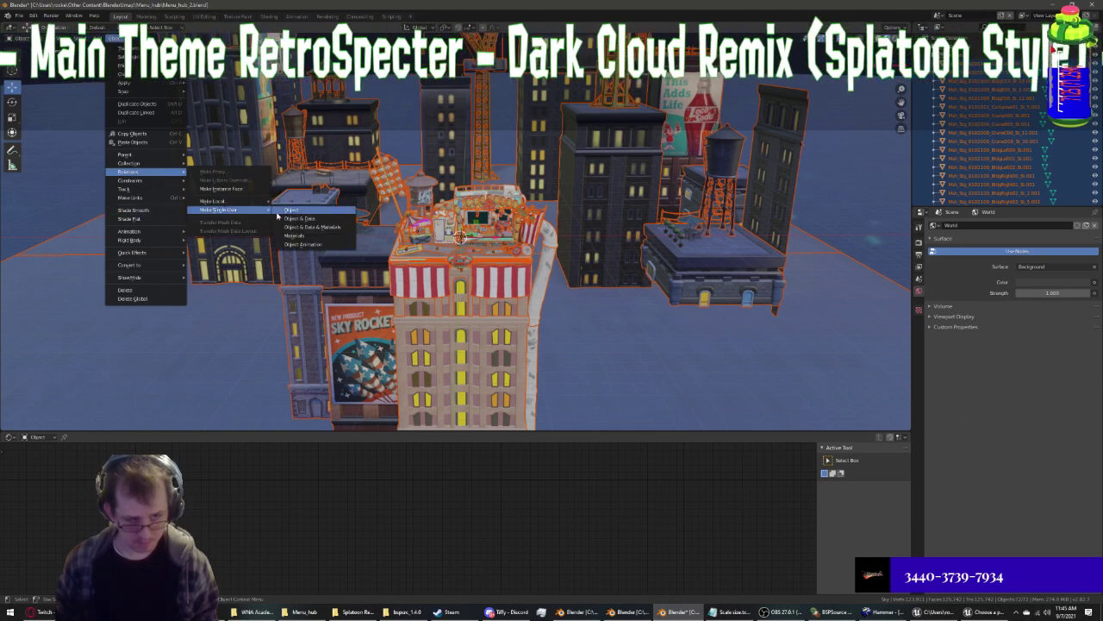
click(284, 221)
click(250, 229)
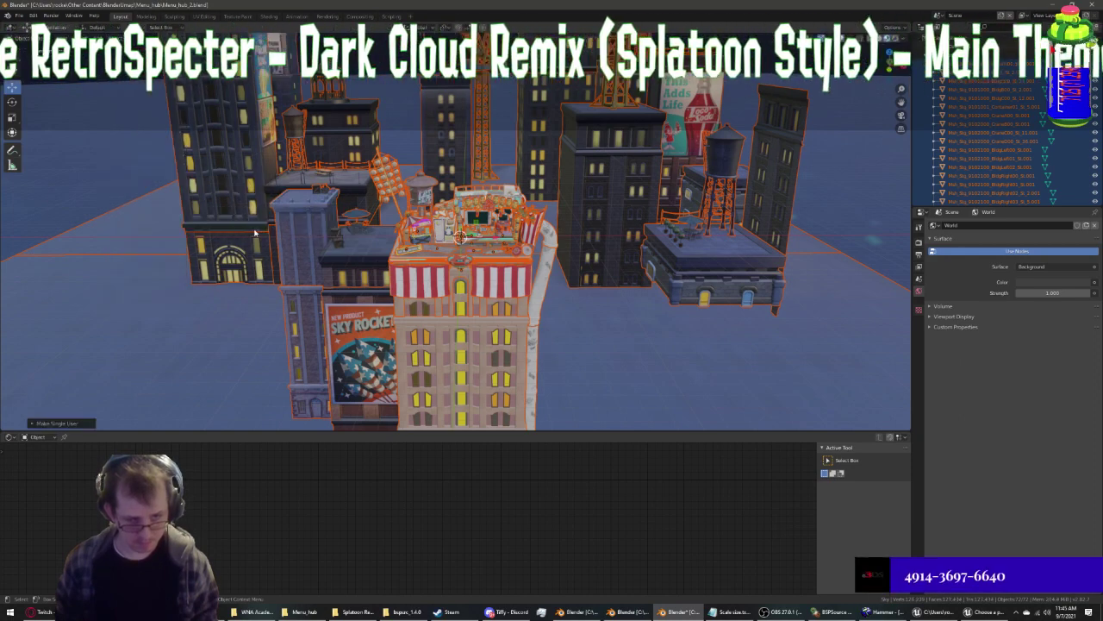
Select the game box and frame it to show its GameBox00 paint material
scroll(192, 257, up, 2)
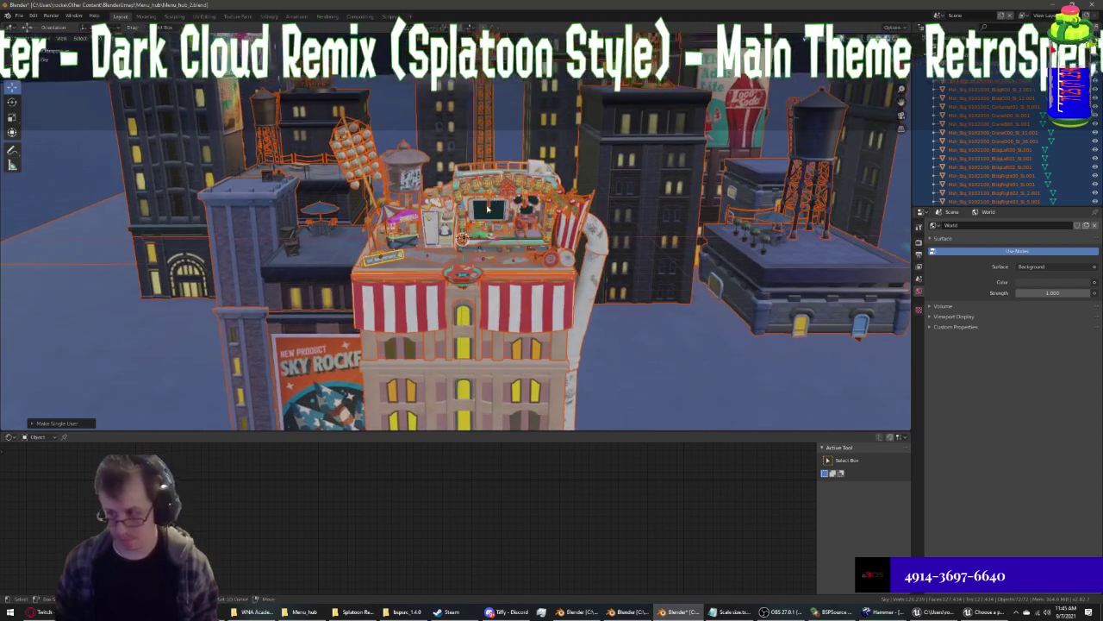
scroll(191, 256, up, 2)
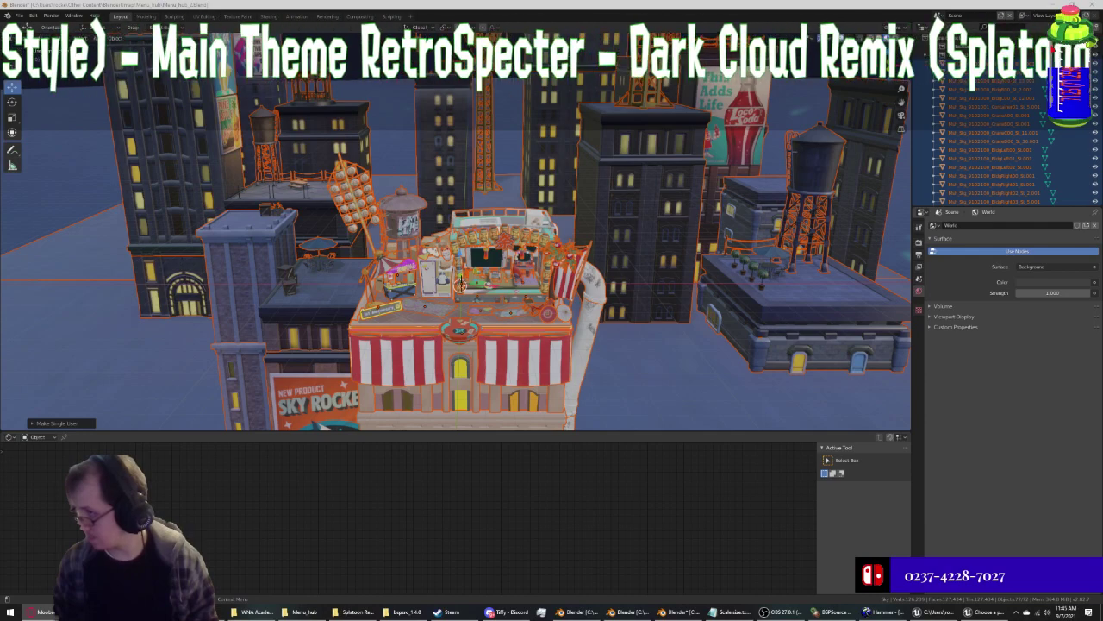
scroll(523, 354, up, 3)
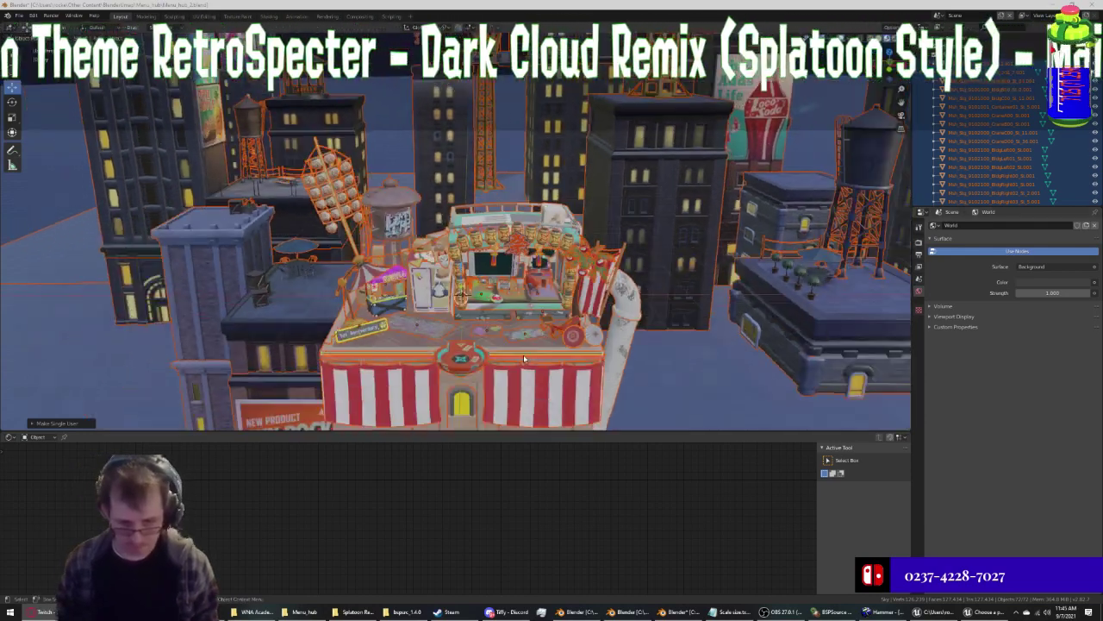
mouse_move(523, 355)
middle_down()
mouse_move(550, 318)
mouse_move(582, 326)
middle_up()
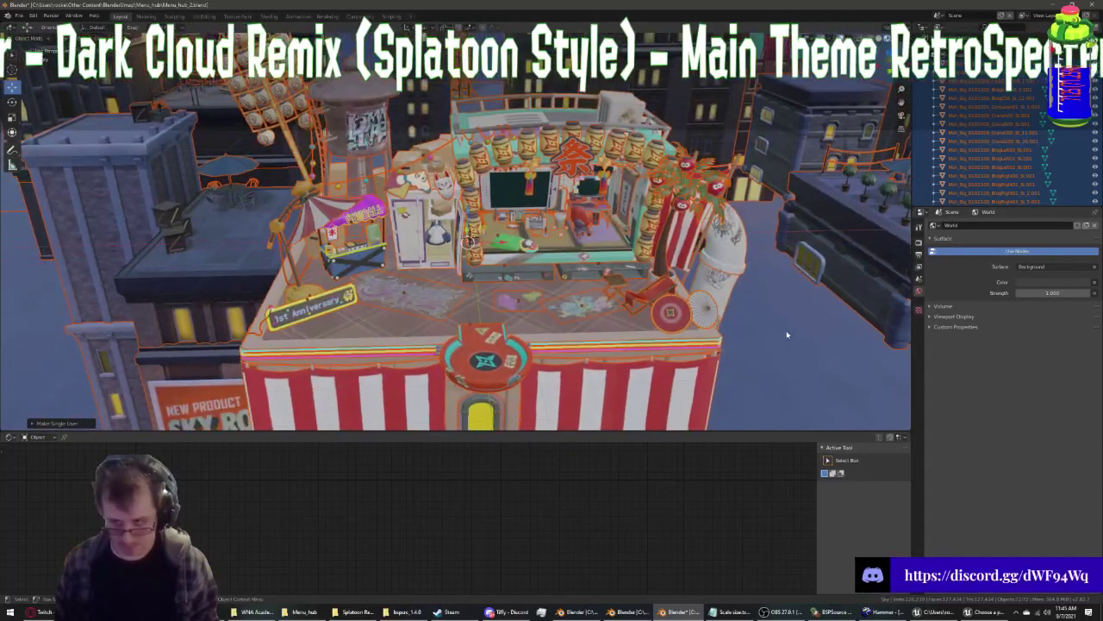
scroll(786, 334, down, 2)
click(783, 317)
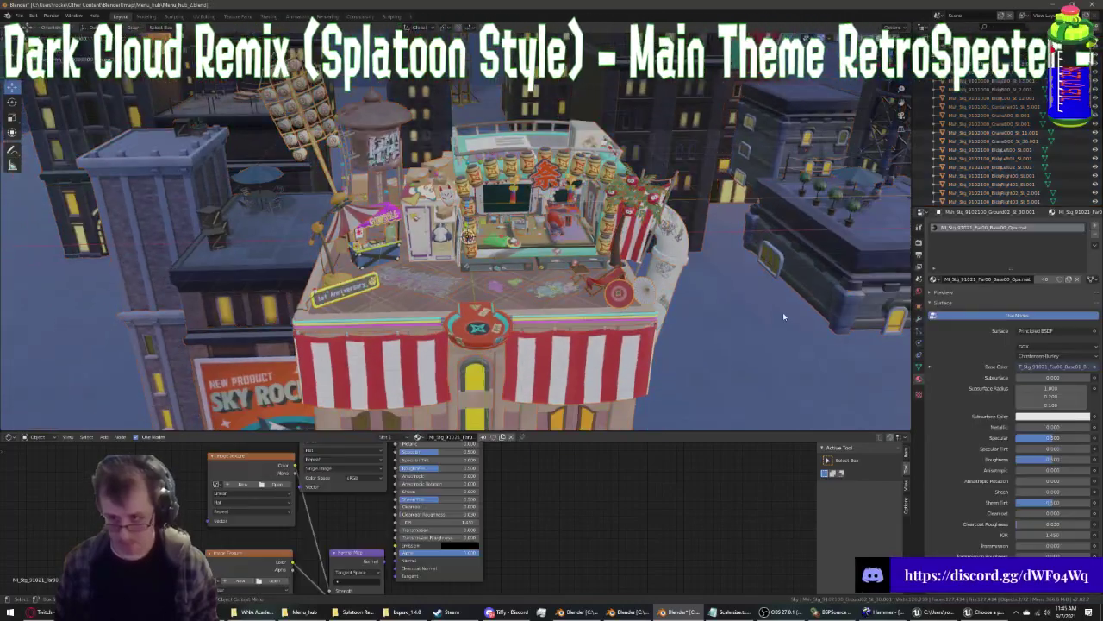
click(608, 330)
key(KP_Decimal)
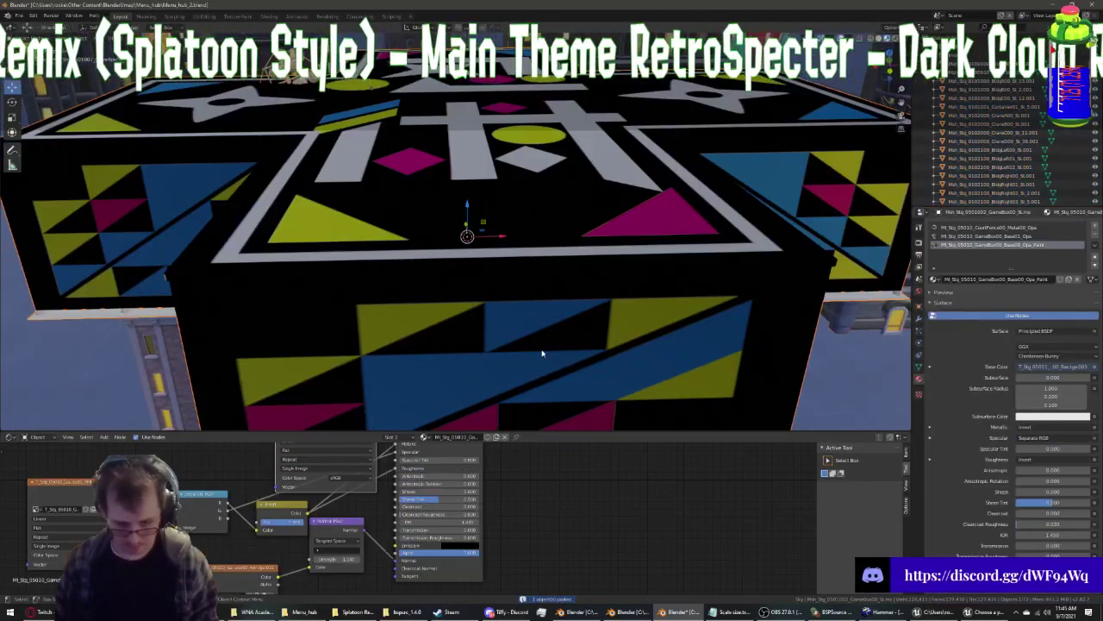
Return to the wide city view and select the Ground01 object
scroll(396, 555, down, 1)
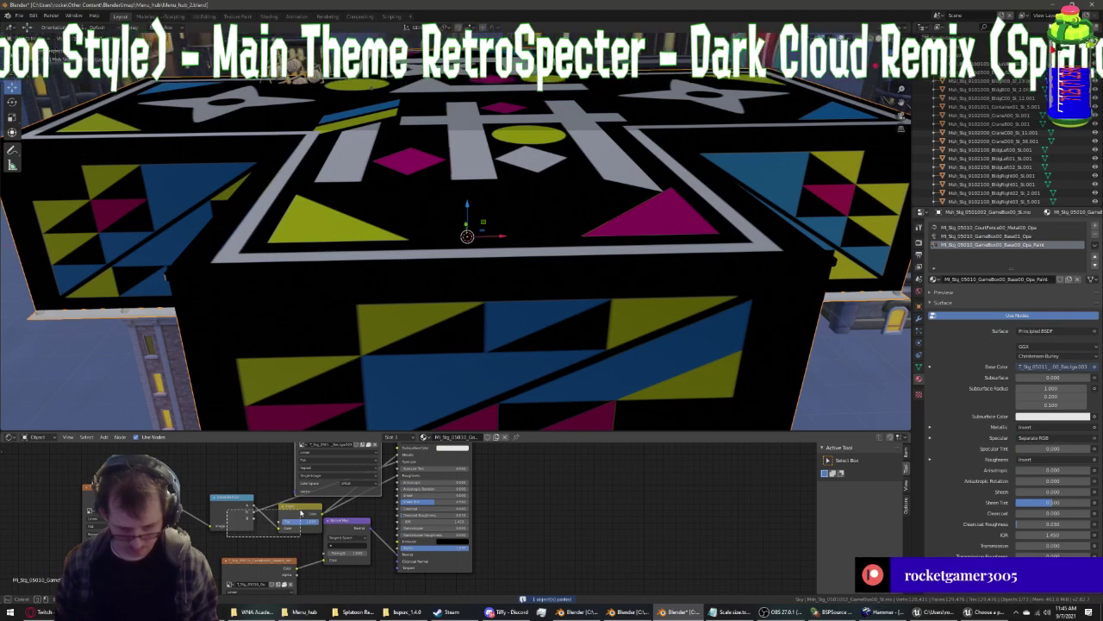
scroll(396, 555, down, 1)
scroll(426, 541, up, 2)
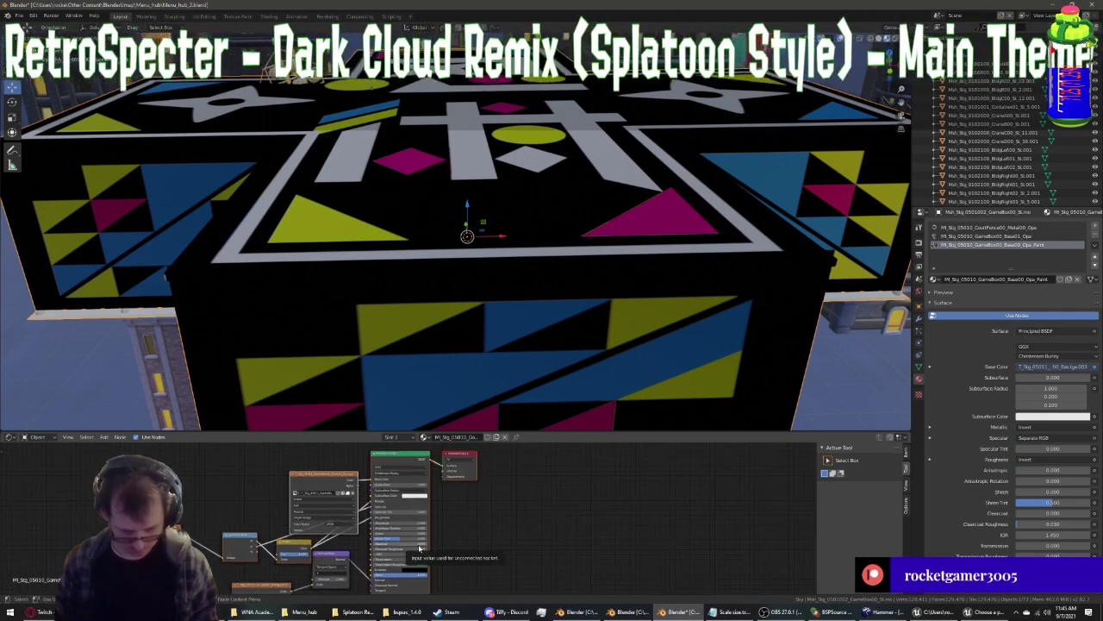
key(ctrl+z)
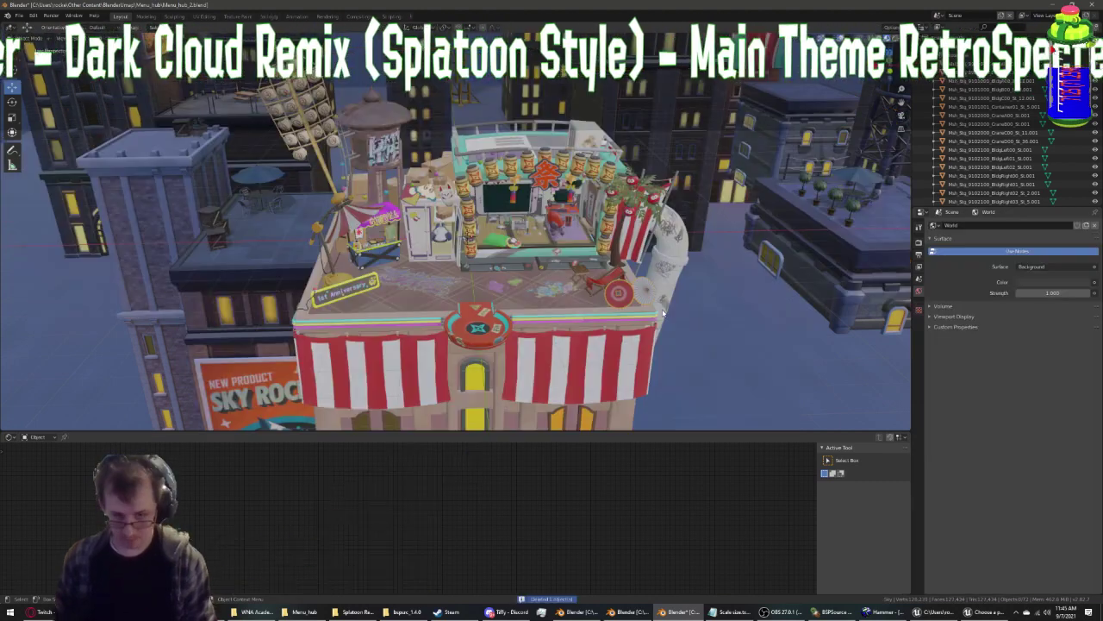
scroll(521, 367, up, 2)
click(490, 315)
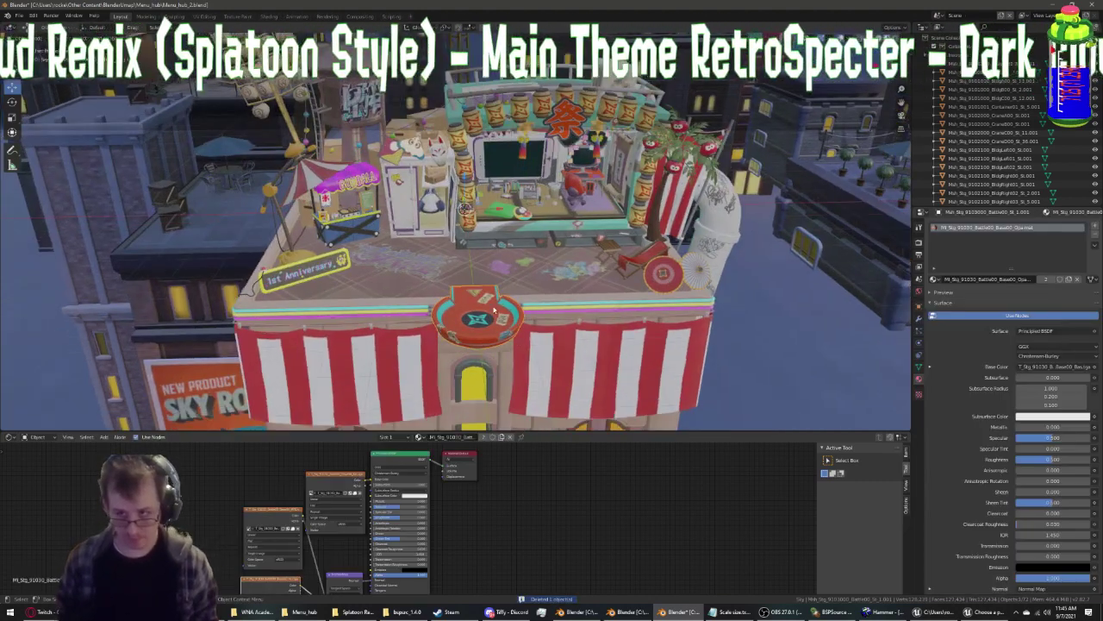
scroll(492, 263, down, 2)
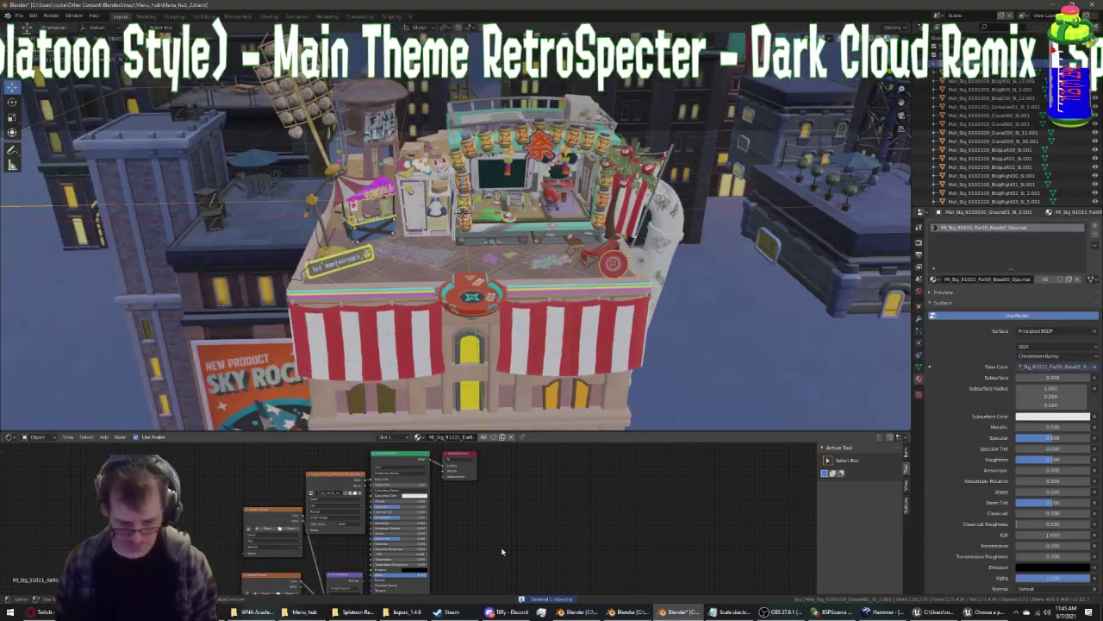
click(500, 345)
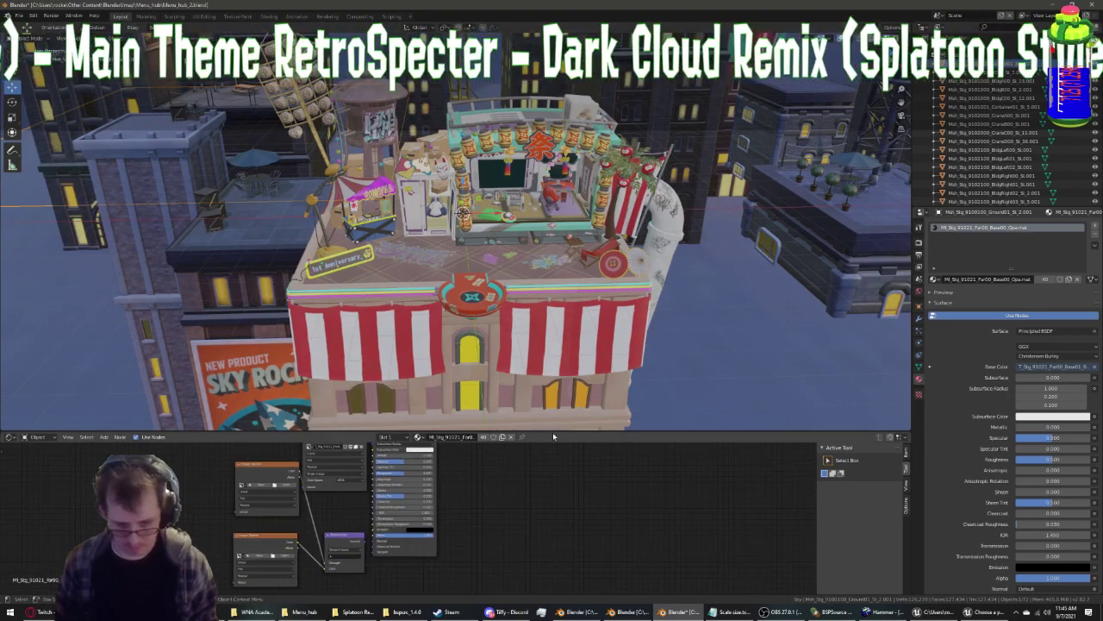
Enlarge the node editor and delete Ground01's Principled BSDF and Material Output nodes
mouse_move(552, 432)
mouse_down()
mouse_move(554, 347)
mouse_move(554, 364)
mouse_up()
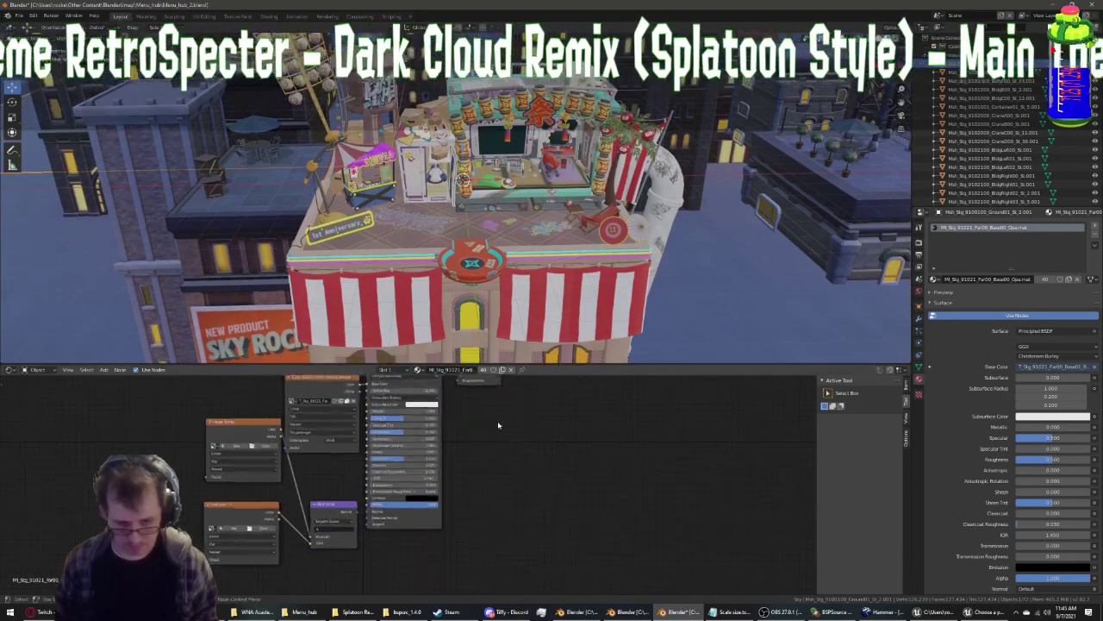
scroll(497, 420, up, 3)
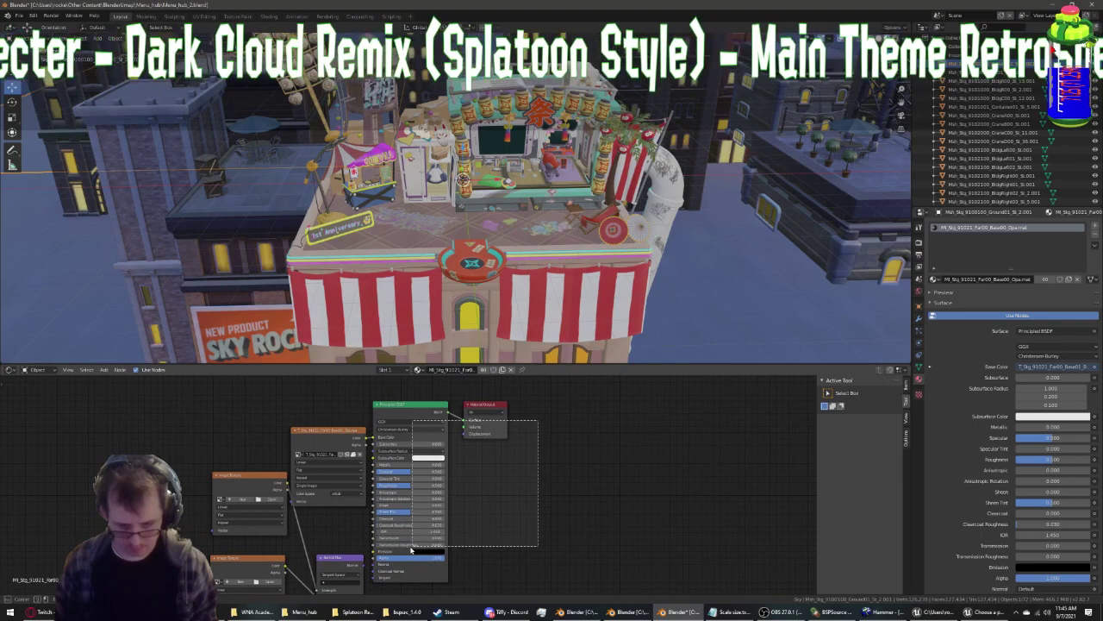
drag(535, 411, 379, 554)
key(x)
key(ctrl+v)
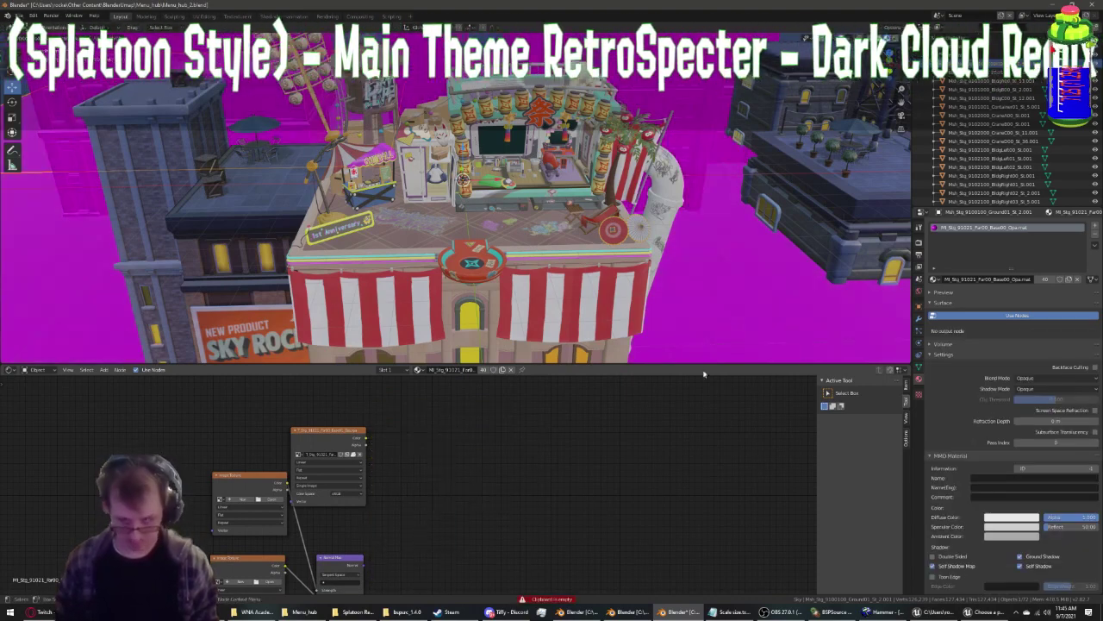
click(788, 131)
key(KP_Decimal)
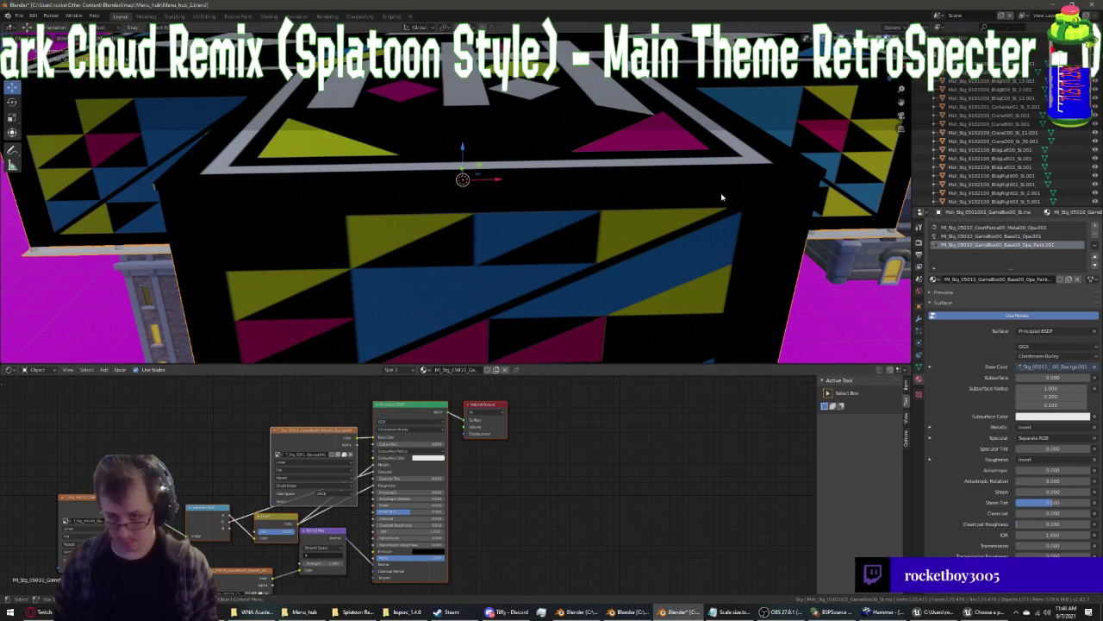
Undo the accidentally pasted box, then paste the copied BSDF nodes into Ground01's material
key(ctrl+v)
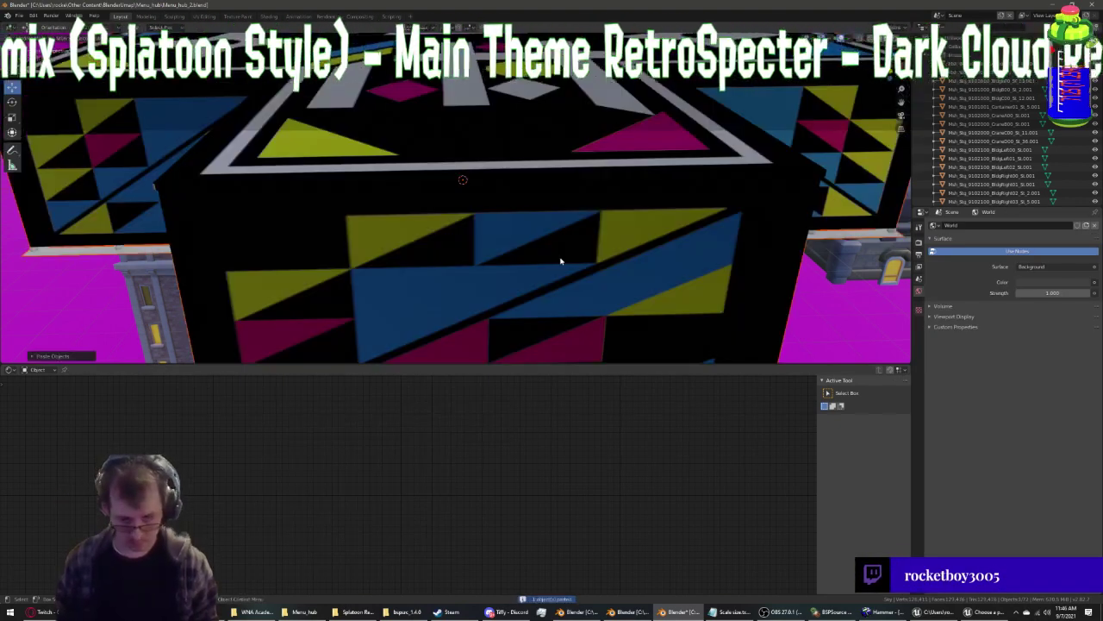
key(ctrl+z)
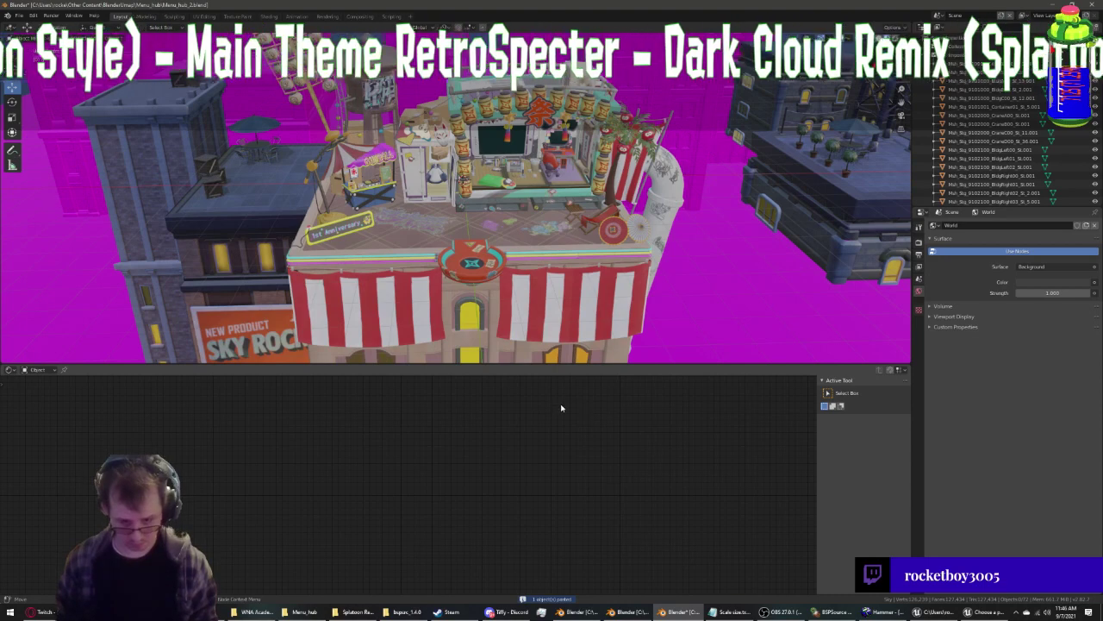
click(586, 258)
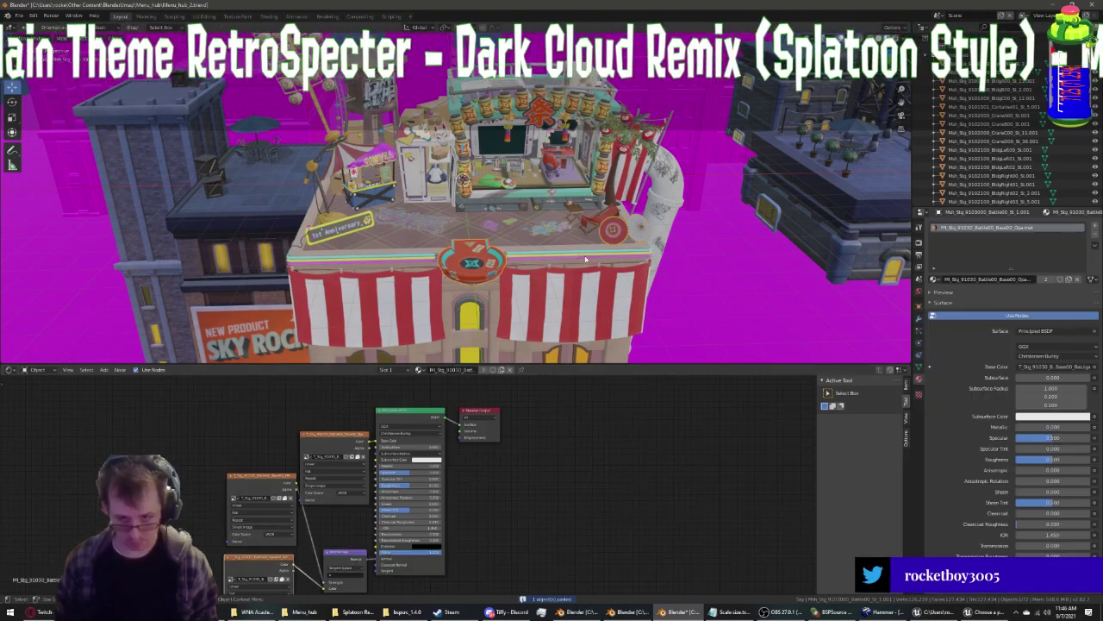
click(585, 258)
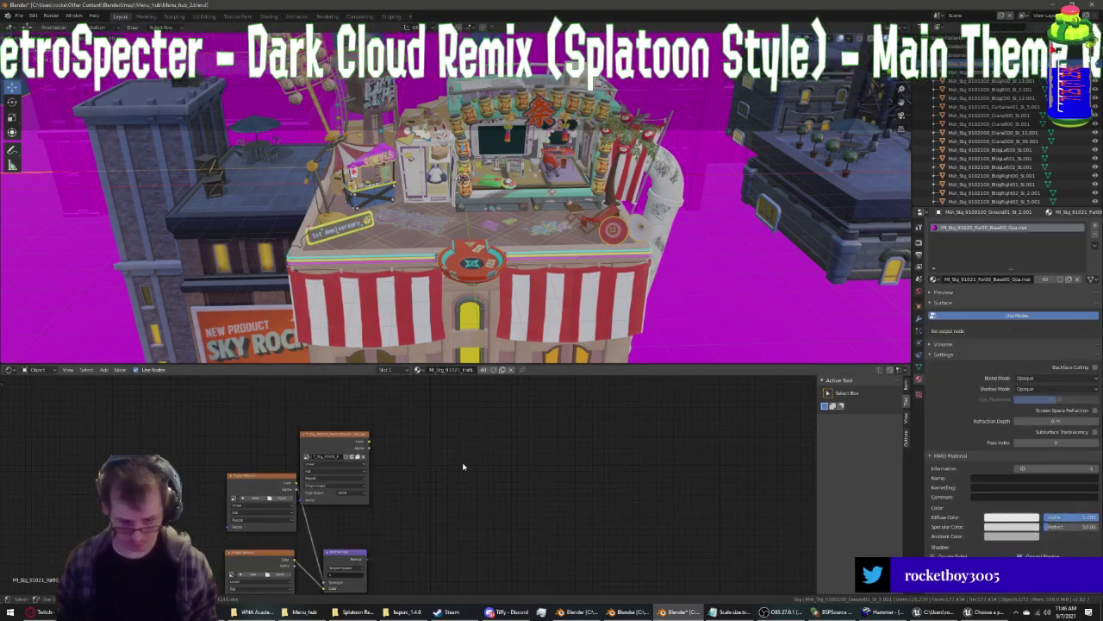
key(ctrl+v)
key(g)
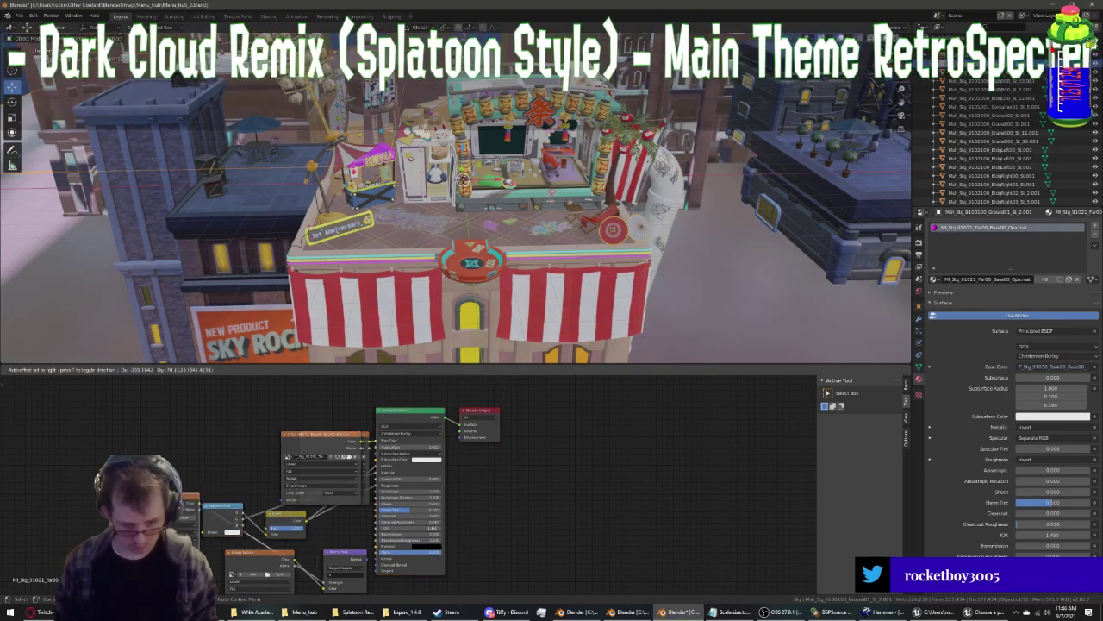
click(321, 586)
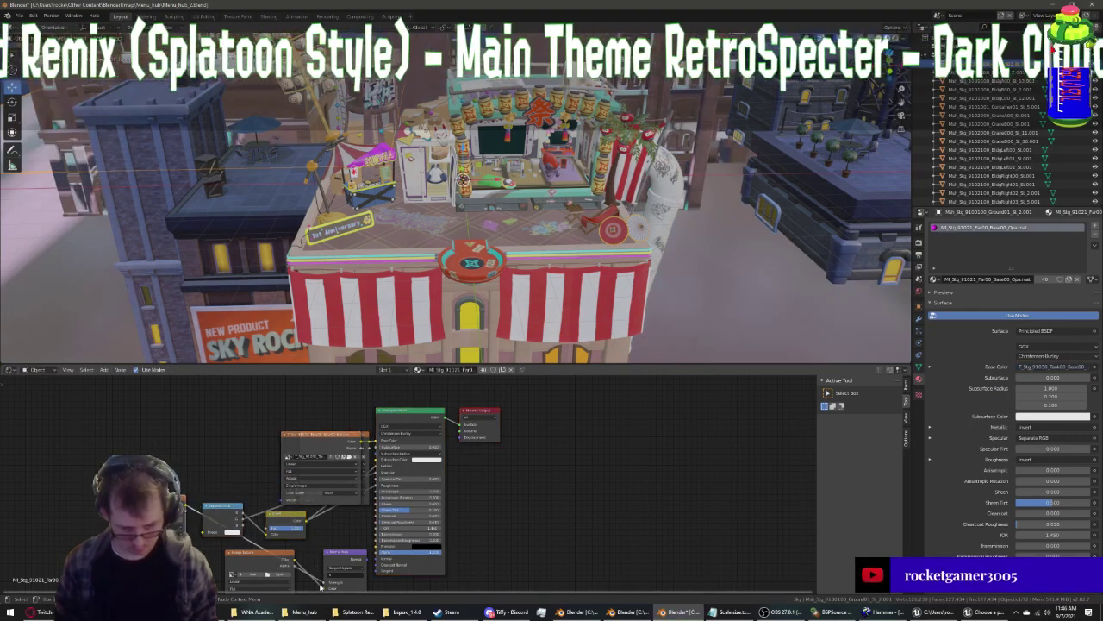
Connect the Image Texture Color output to the Principled BSDF Base Color
drag(324, 585, 281, 549)
drag(207, 533, 373, 442)
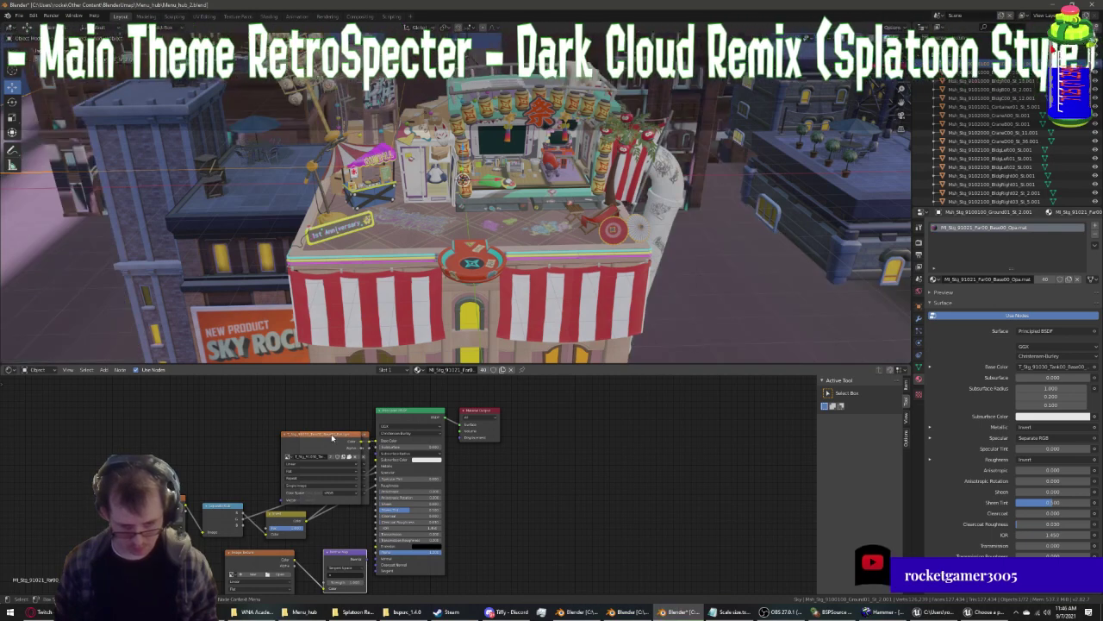
key(shift+d)
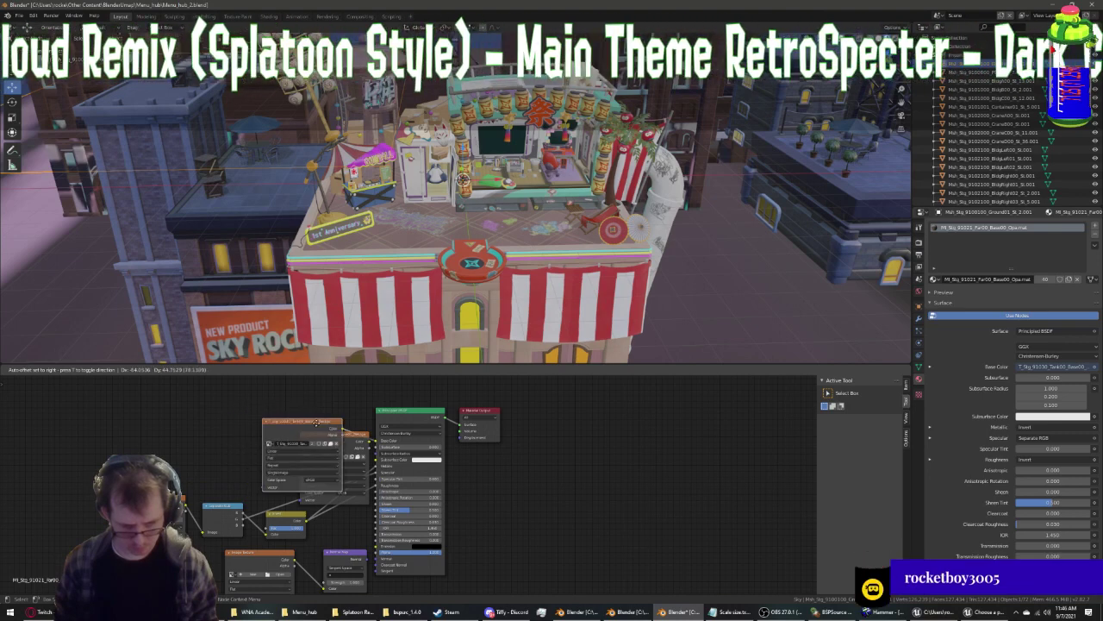
click(299, 410)
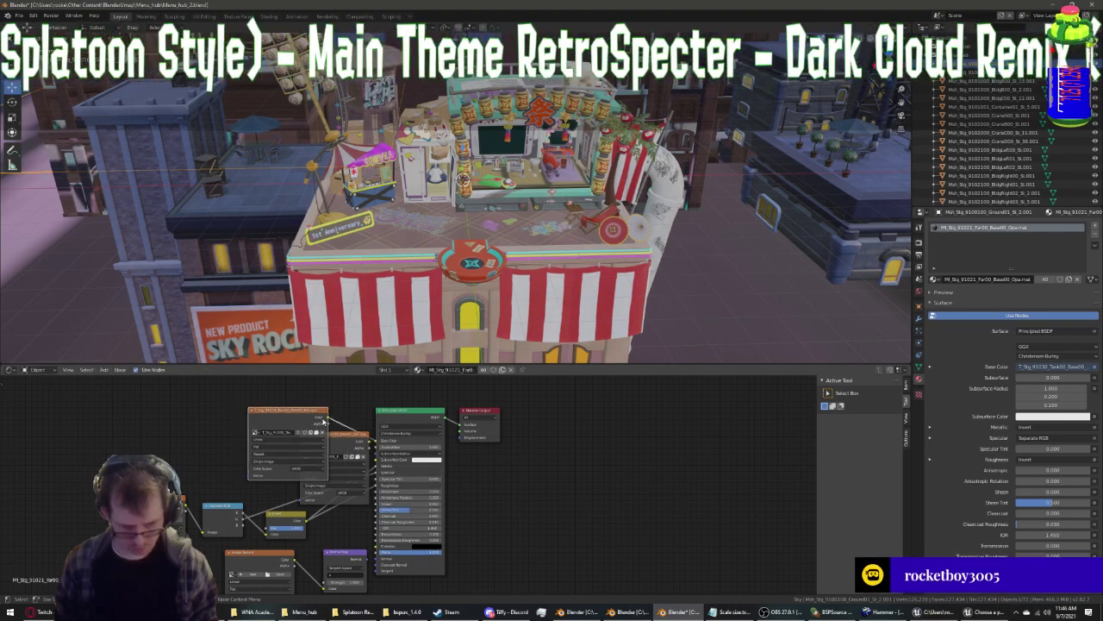
key(x)
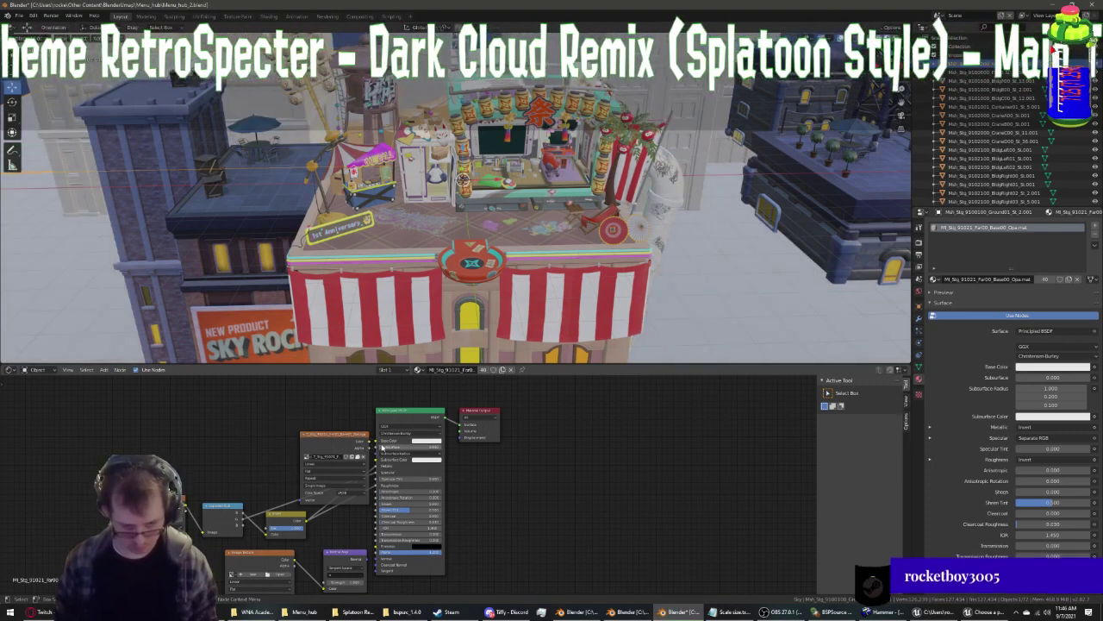
drag(369, 444, 410, 459)
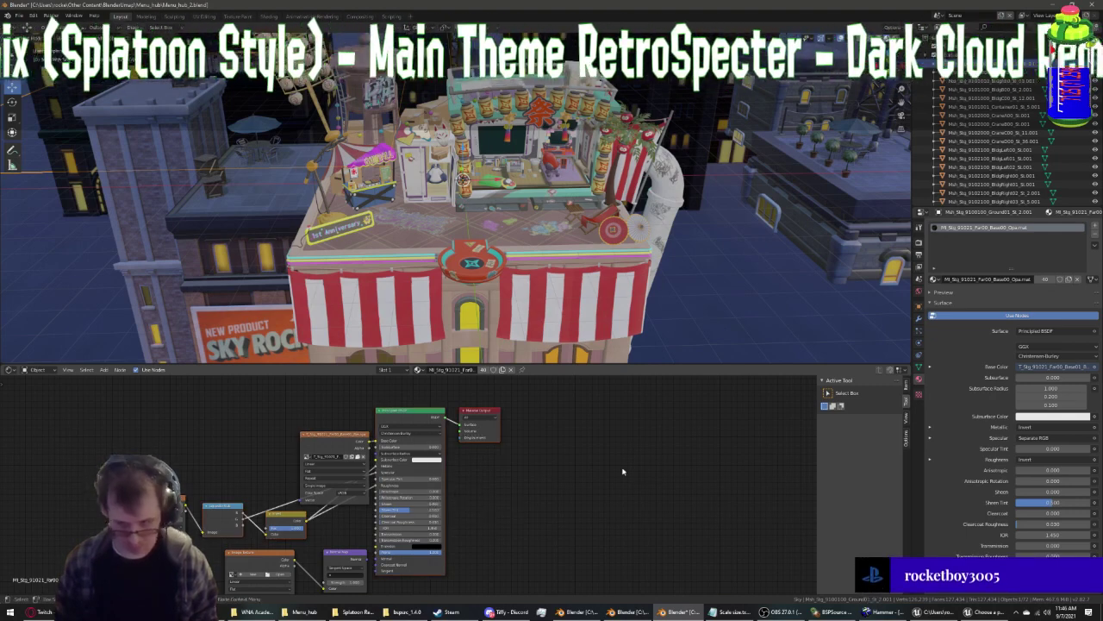
Select PC01 and delete its old Image Texture and Normal Map nodes
click(508, 168)
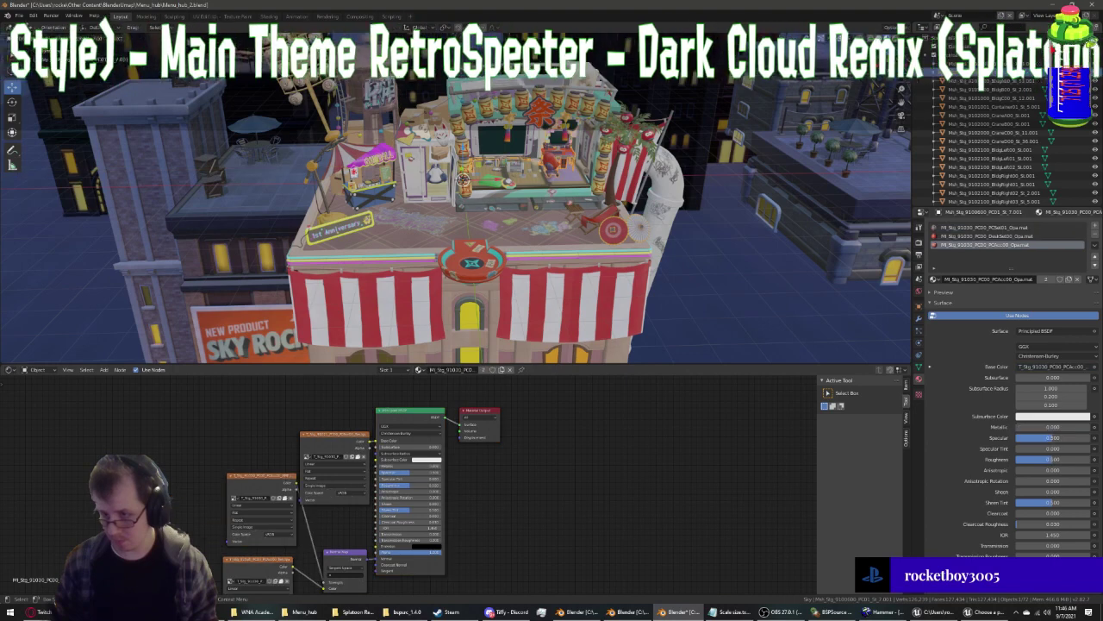
click(508, 168)
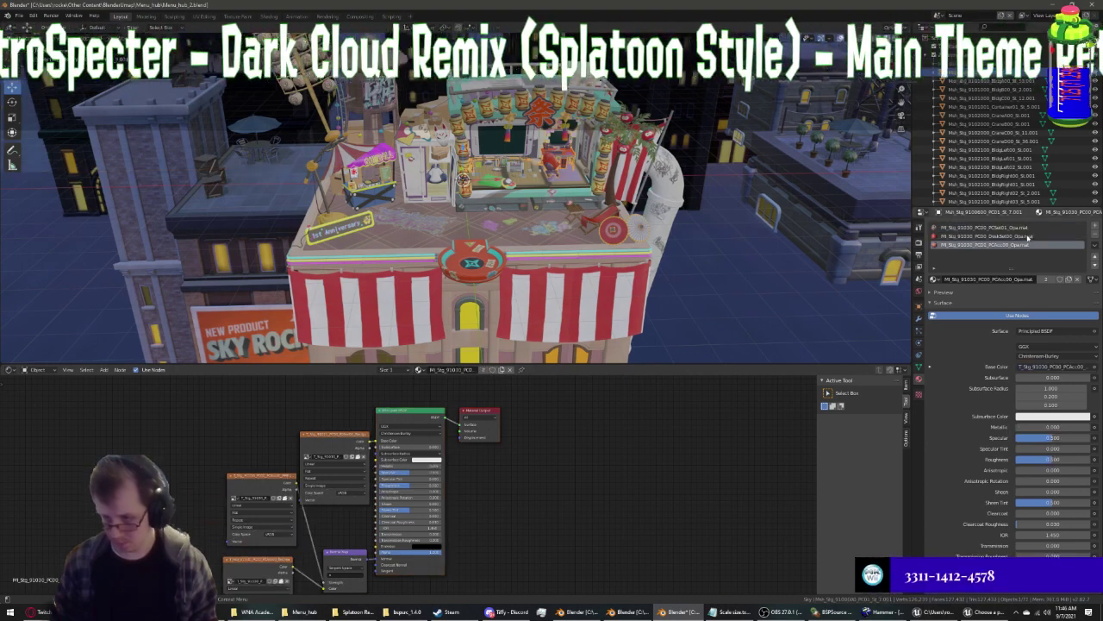
click(509, 168)
key(Home)
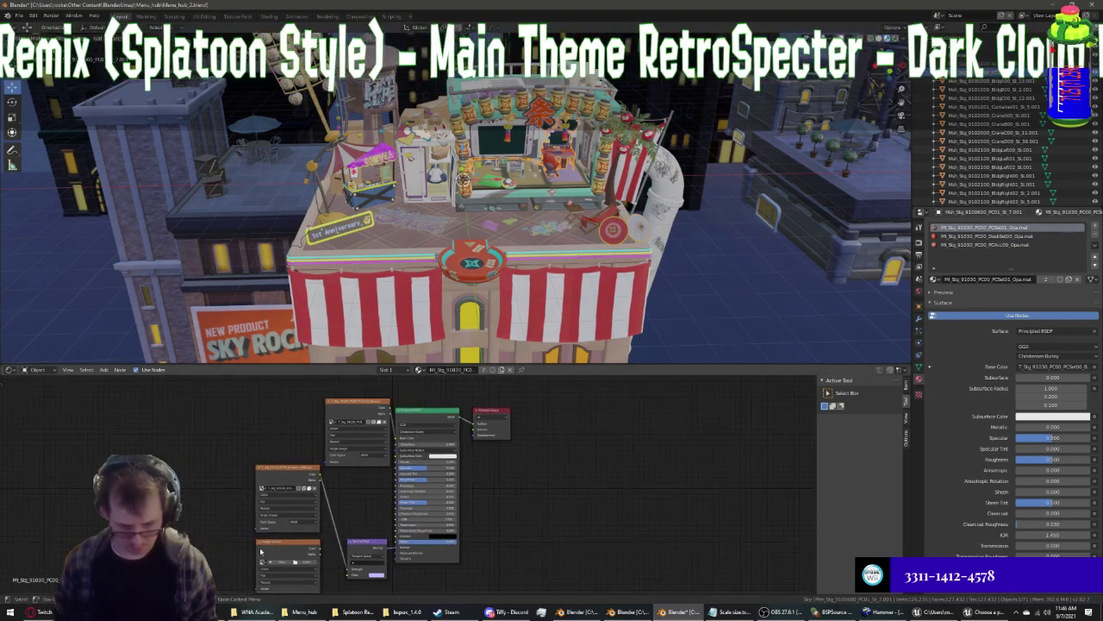
scroll(240, 534, up, 1)
scroll(234, 556, up, 1)
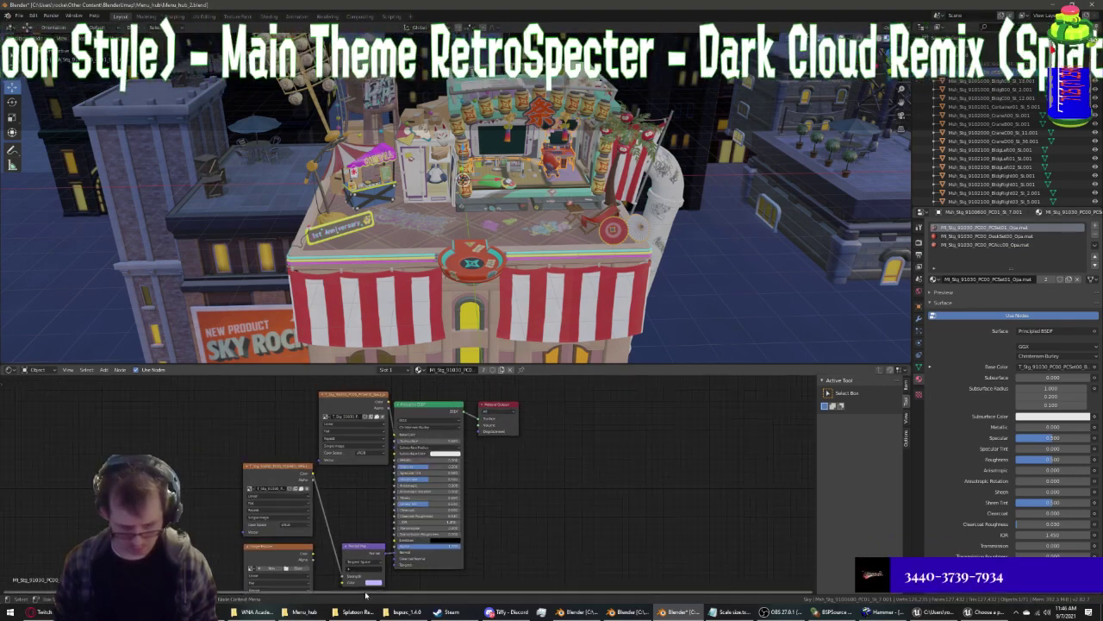
drag(231, 566, 375, 584)
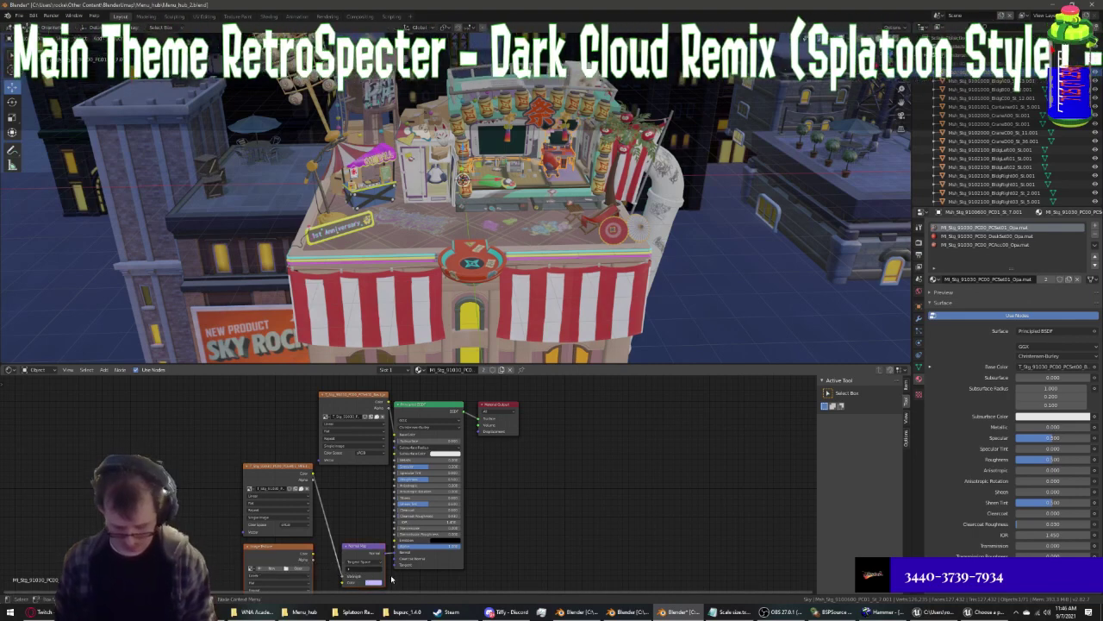
key(x)
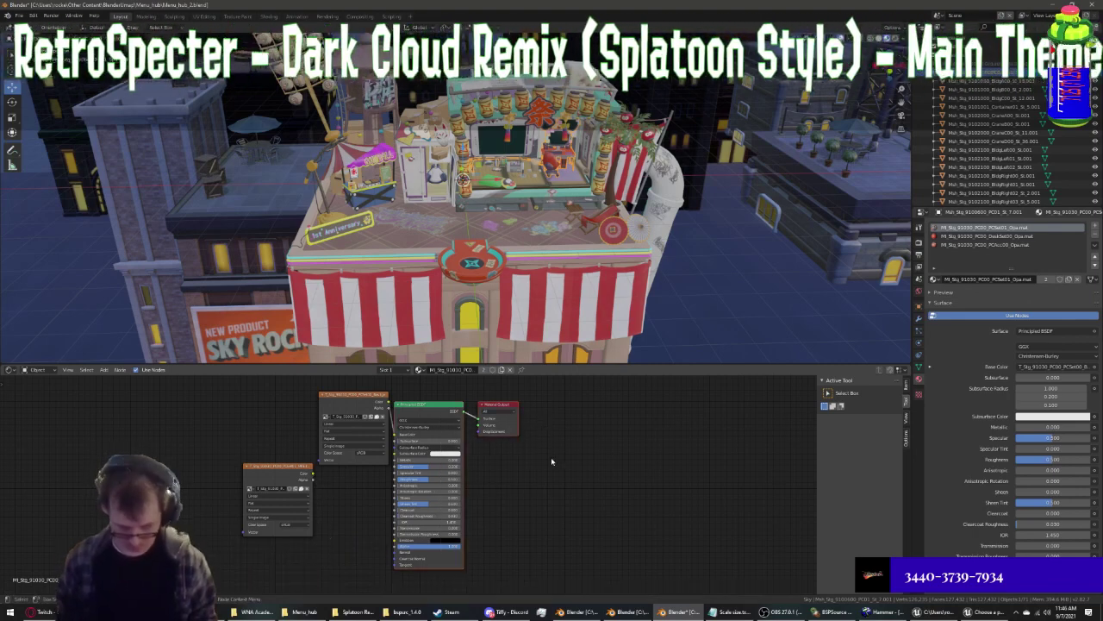
Paste the copied nodes, remove the extra image node, and link texture Color to Base Color
key(ctrl+v)
scroll(329, 493, up, 1)
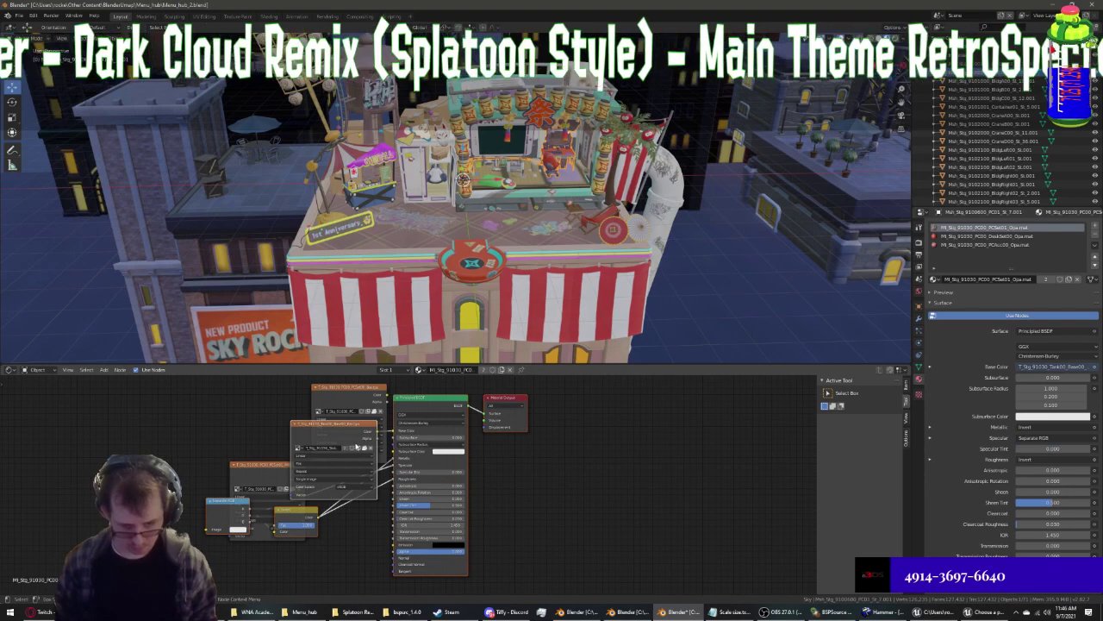
key(x)
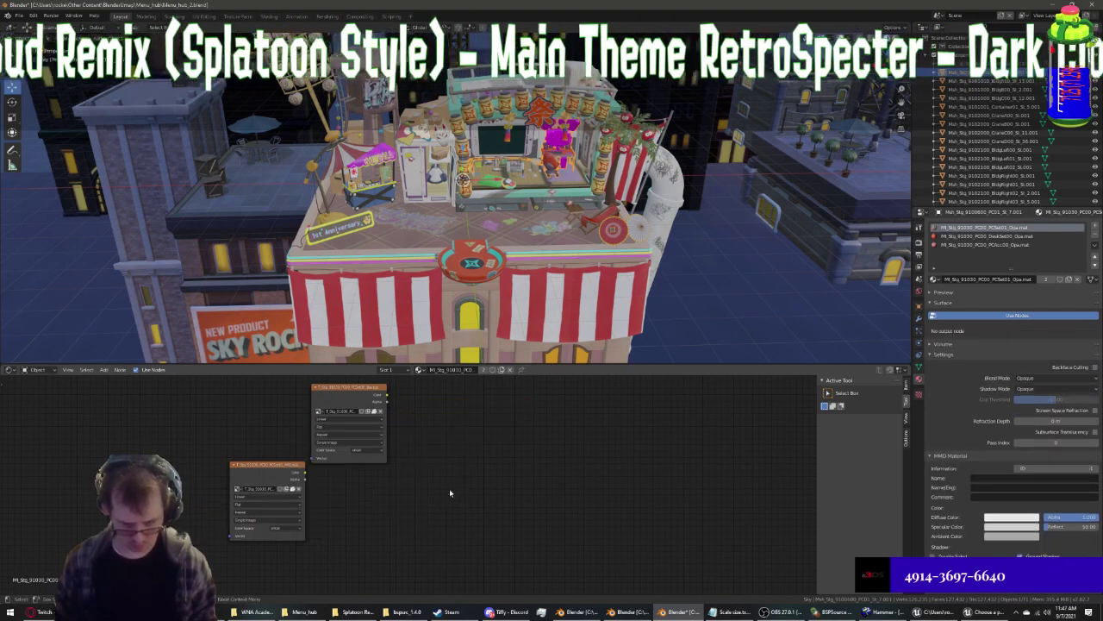
key(ctrl+z)
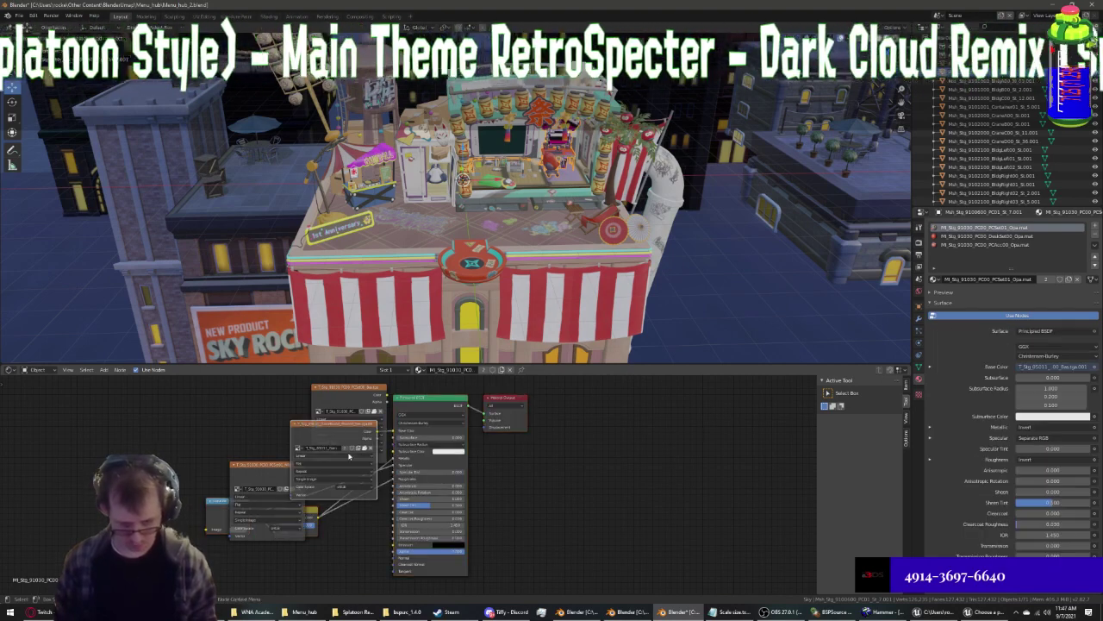
key(x)
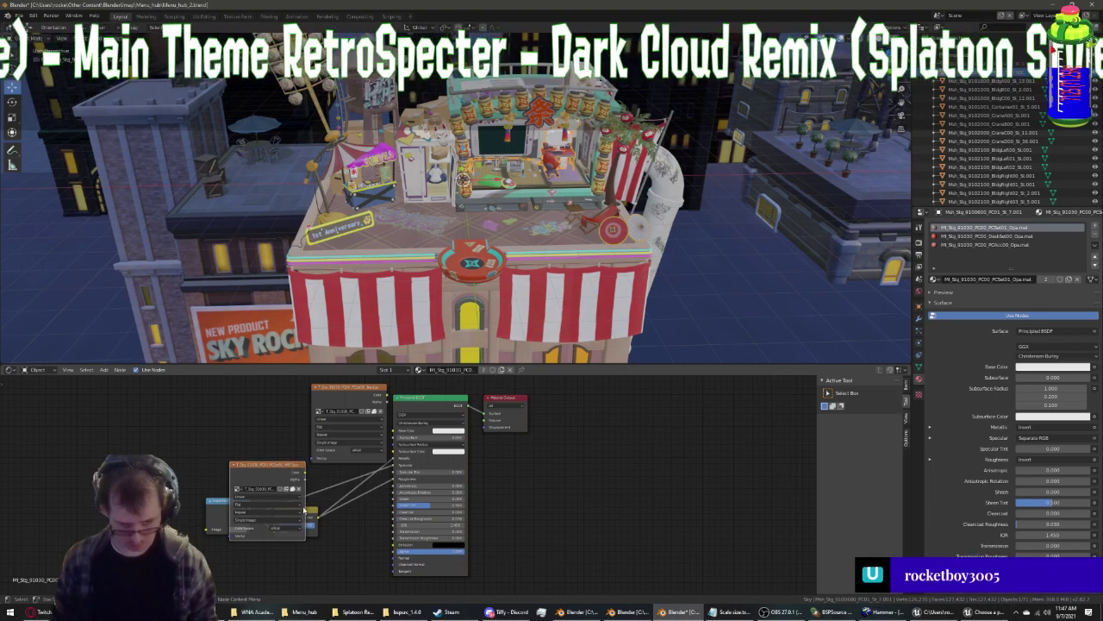
click(217, 499)
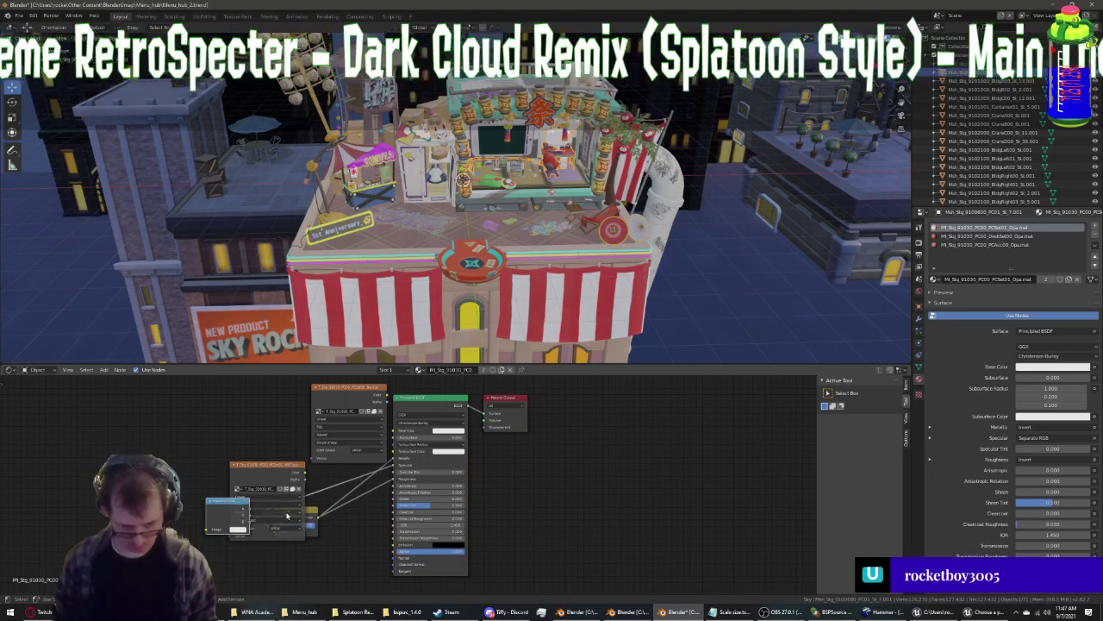
click(313, 518)
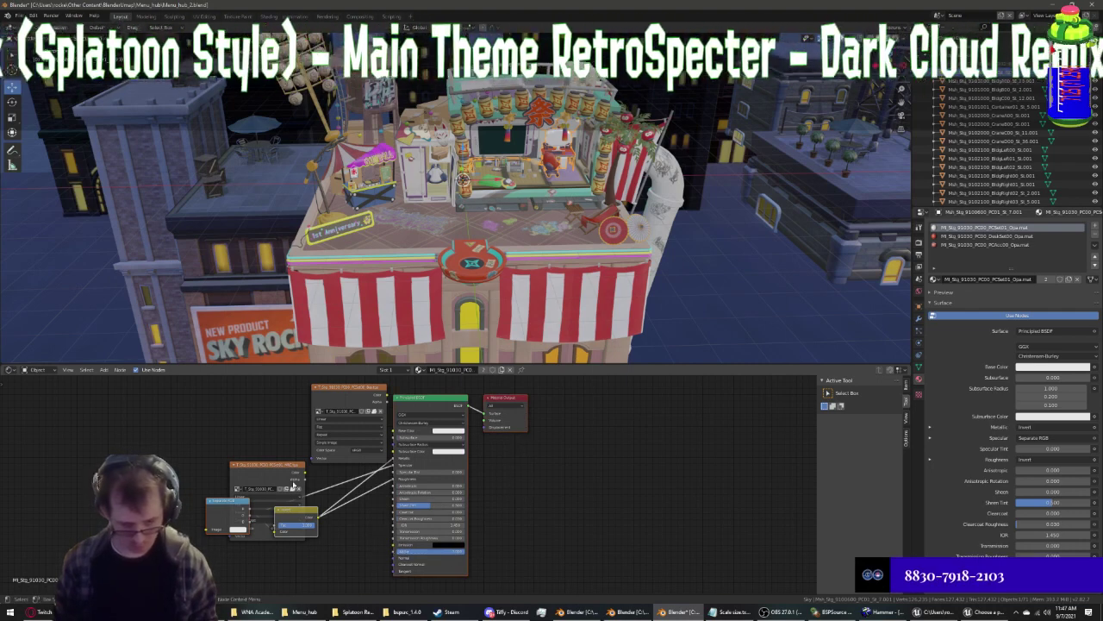
key(x)
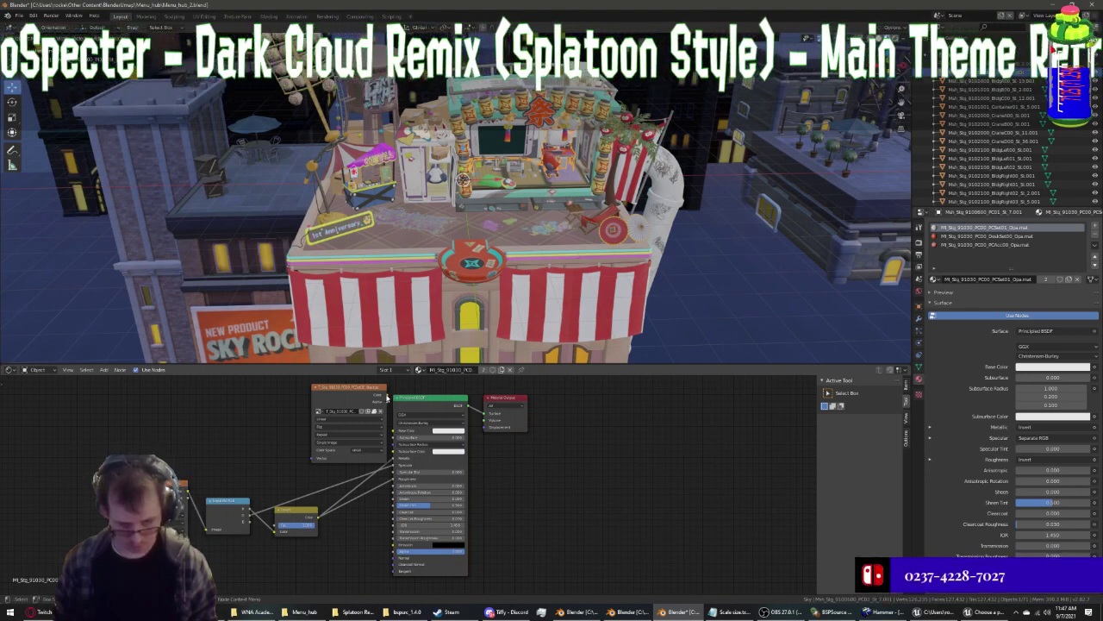
drag(332, 398, 298, 406)
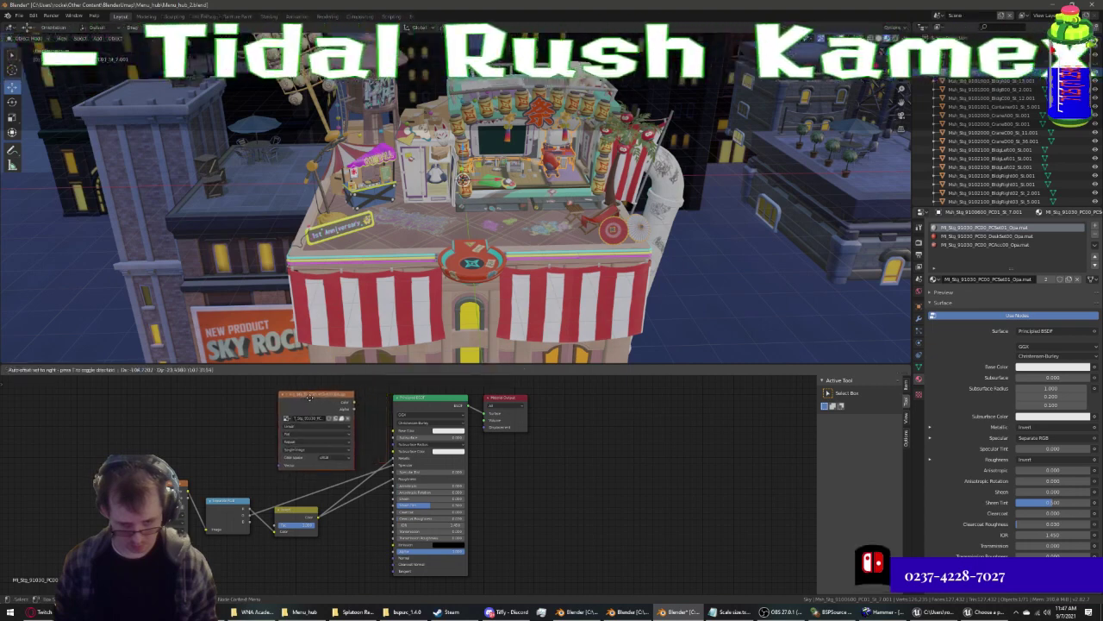
drag(394, 435, 395, 430)
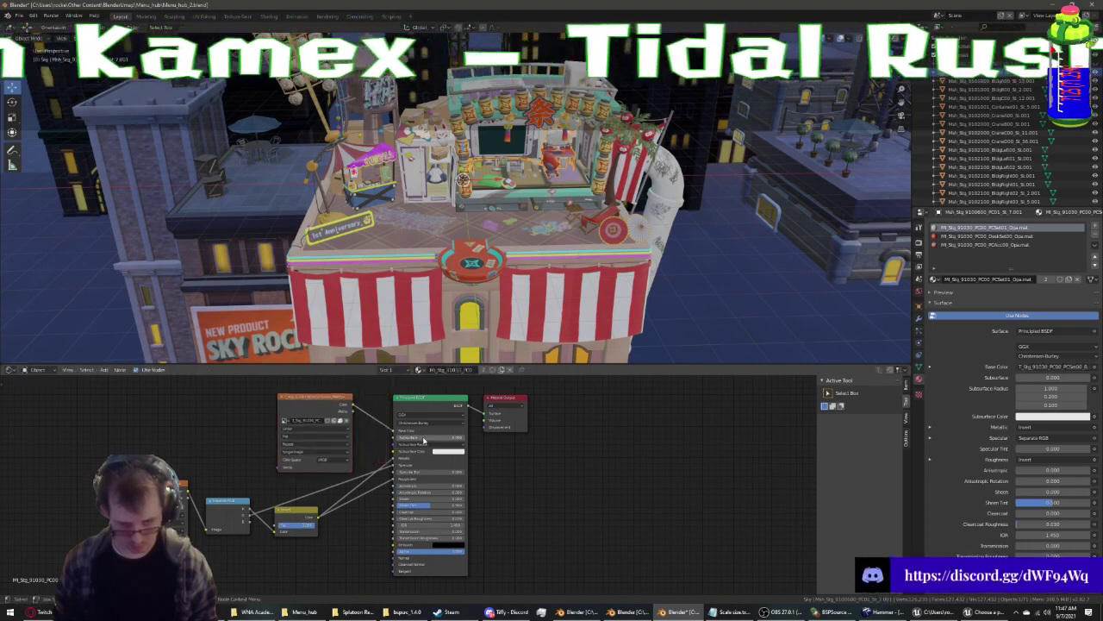
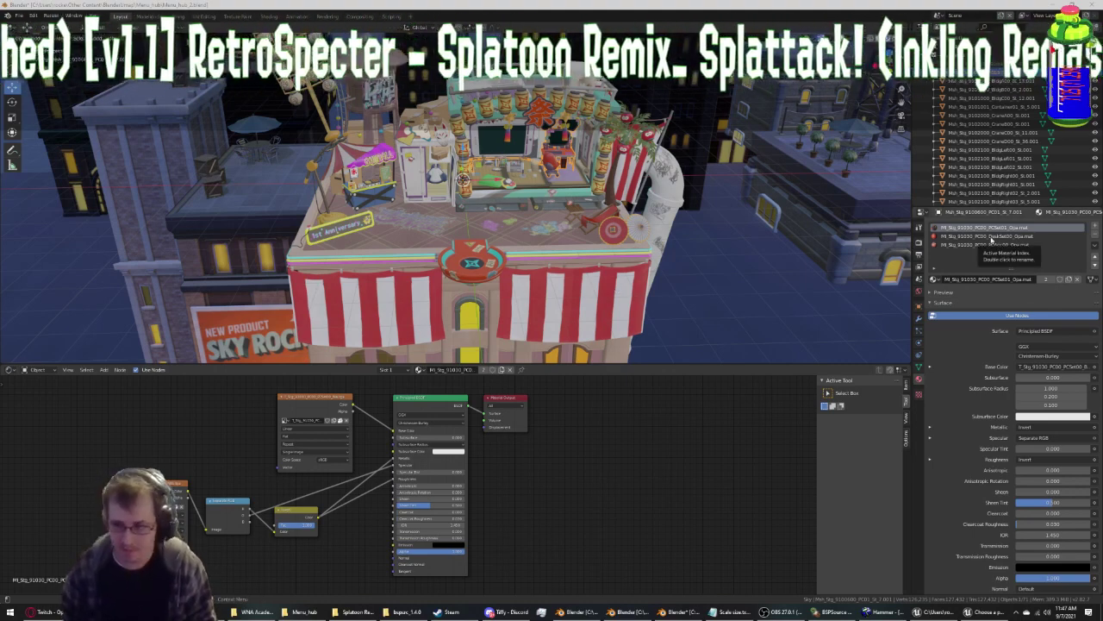
Paste the texture node setup into the desk set's second material and link its Color to Base Color
click(991, 236)
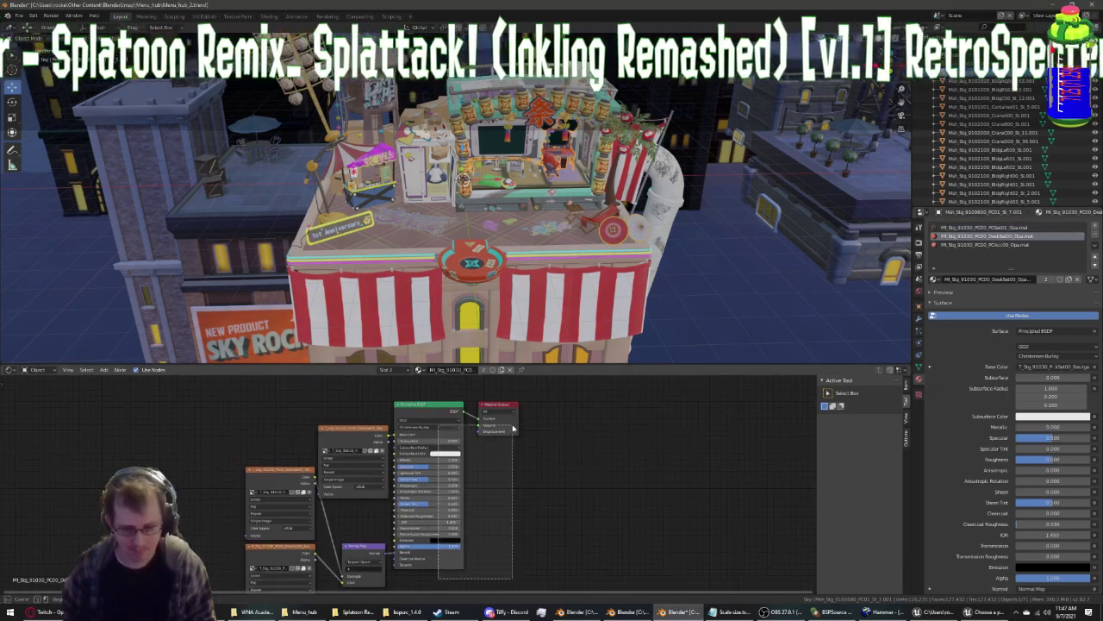
key(ctrl+z)
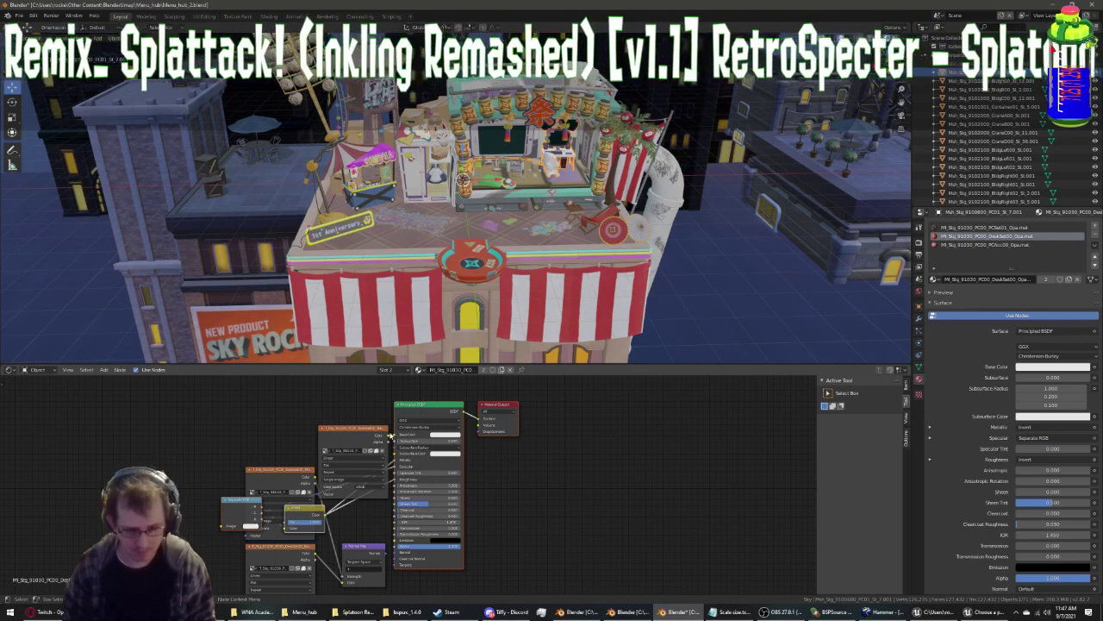
drag(301, 472, 205, 486)
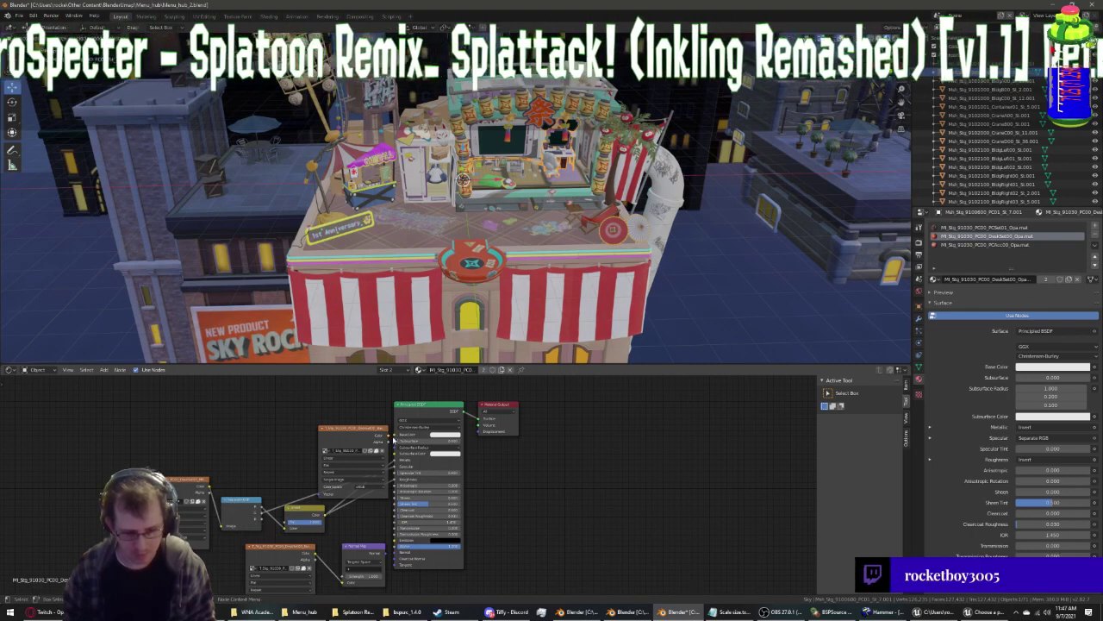
click(389, 439)
drag(394, 438, 402, 450)
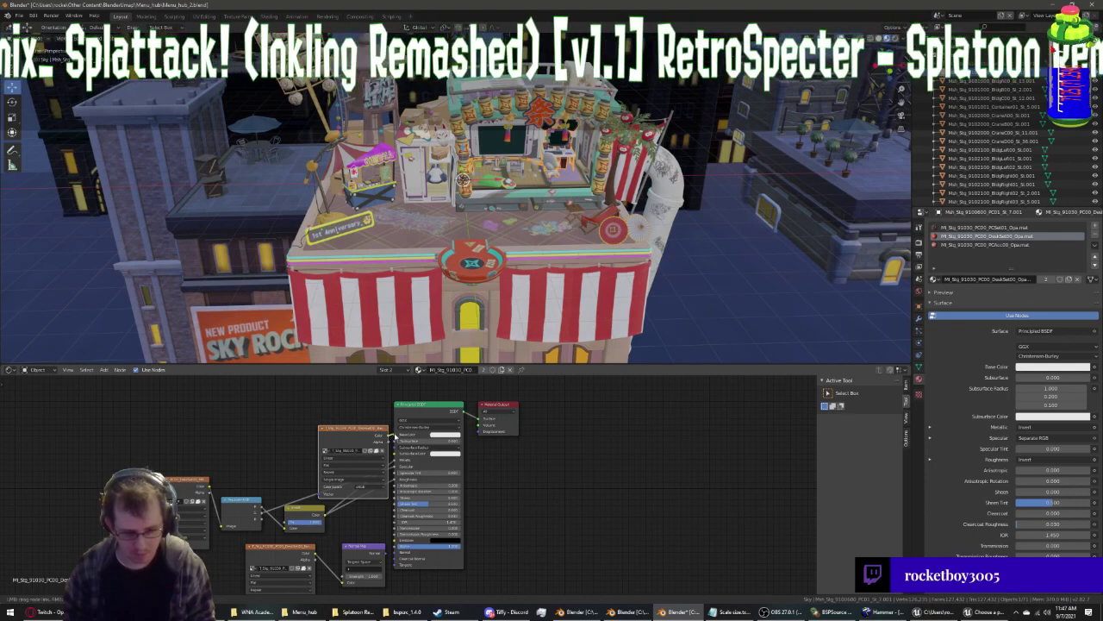
drag(397, 435, 397, 434)
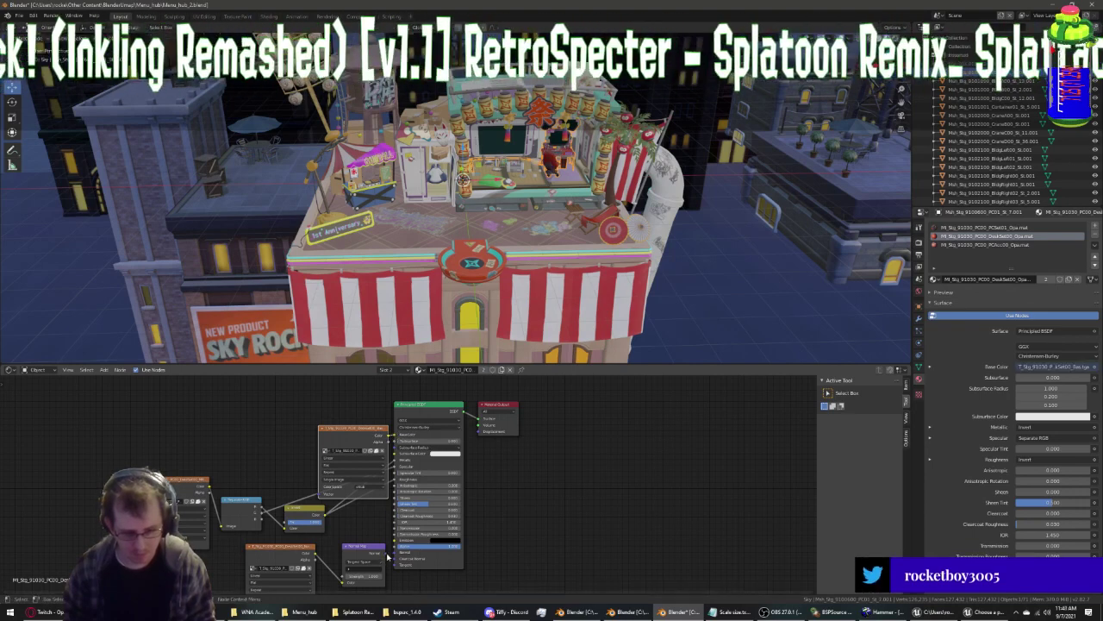
click(991, 228)
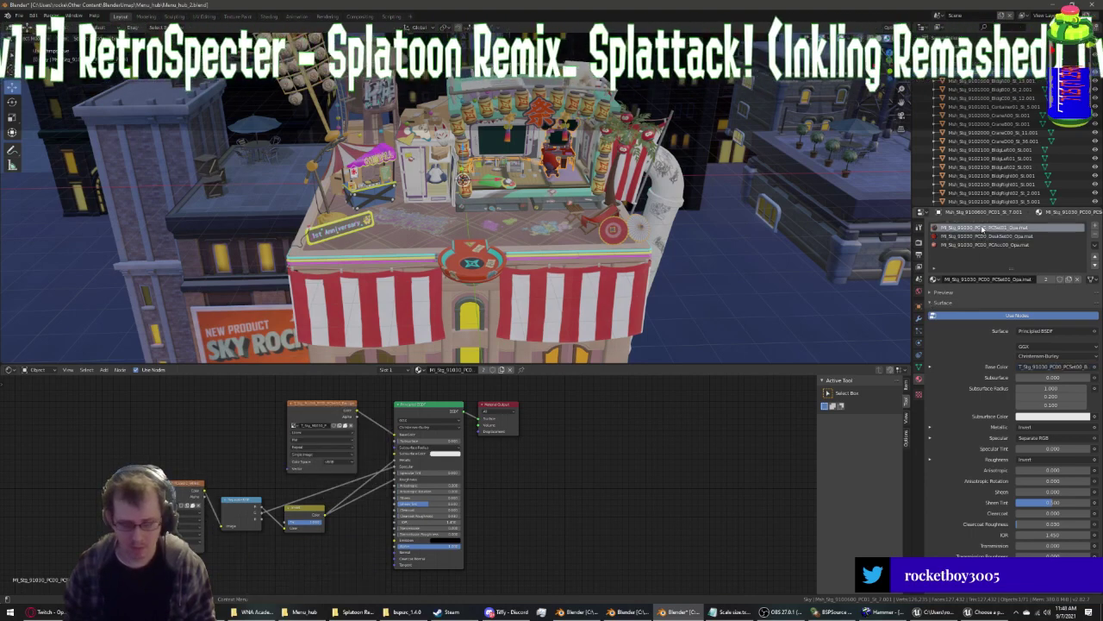
click(991, 236)
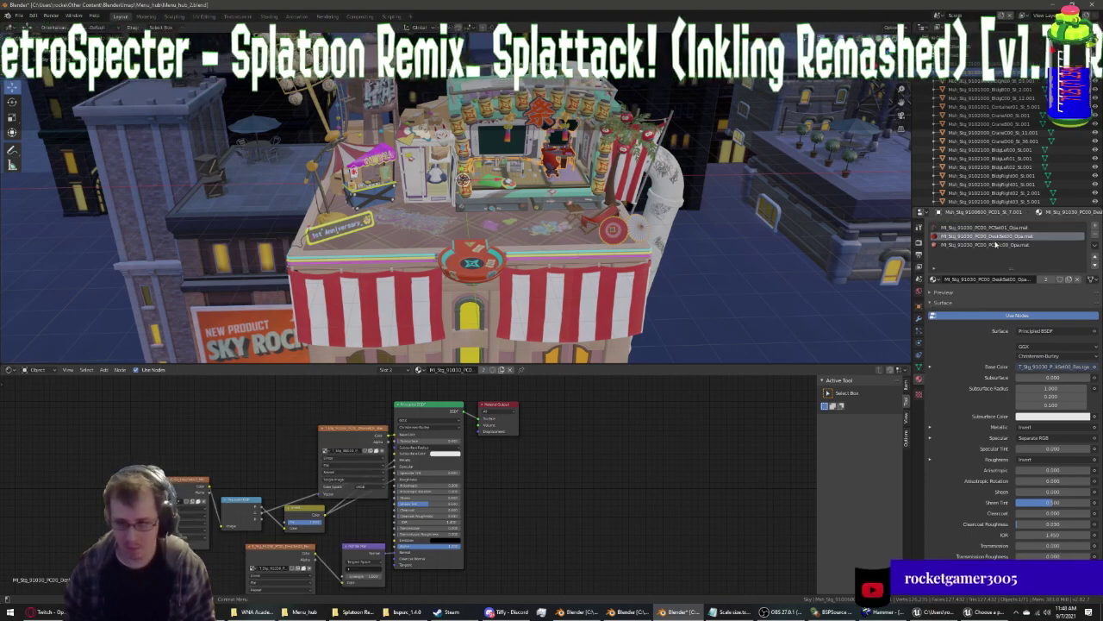
On the Far00 base object, cut the mask node links and delete the leftover mask nodes
click(464, 179)
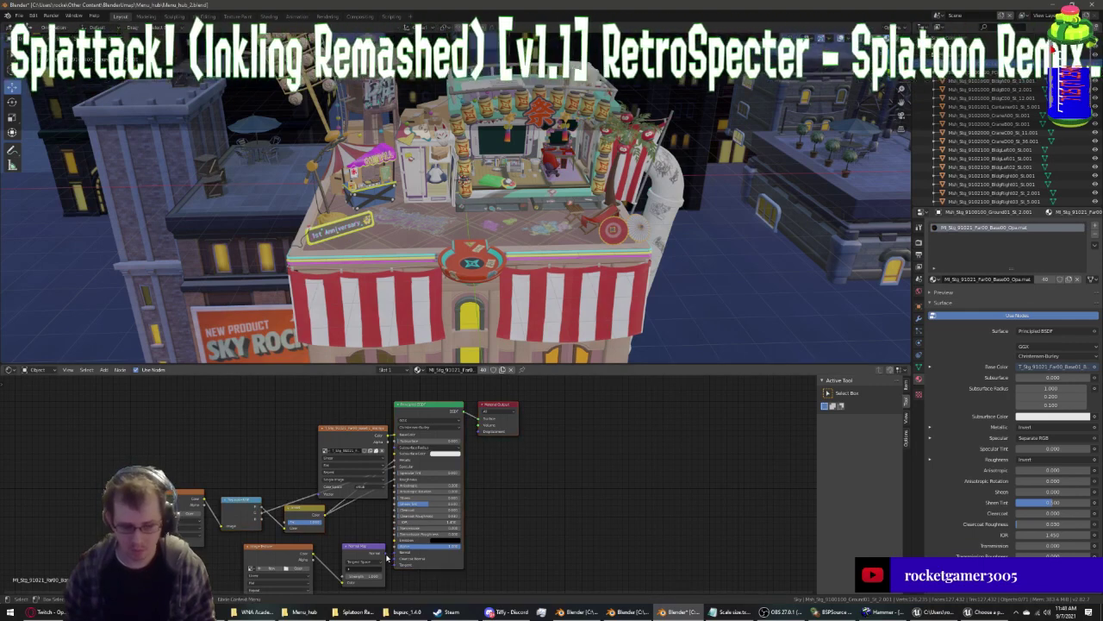
ctrl+right_drag(235, 567, 356, 572)
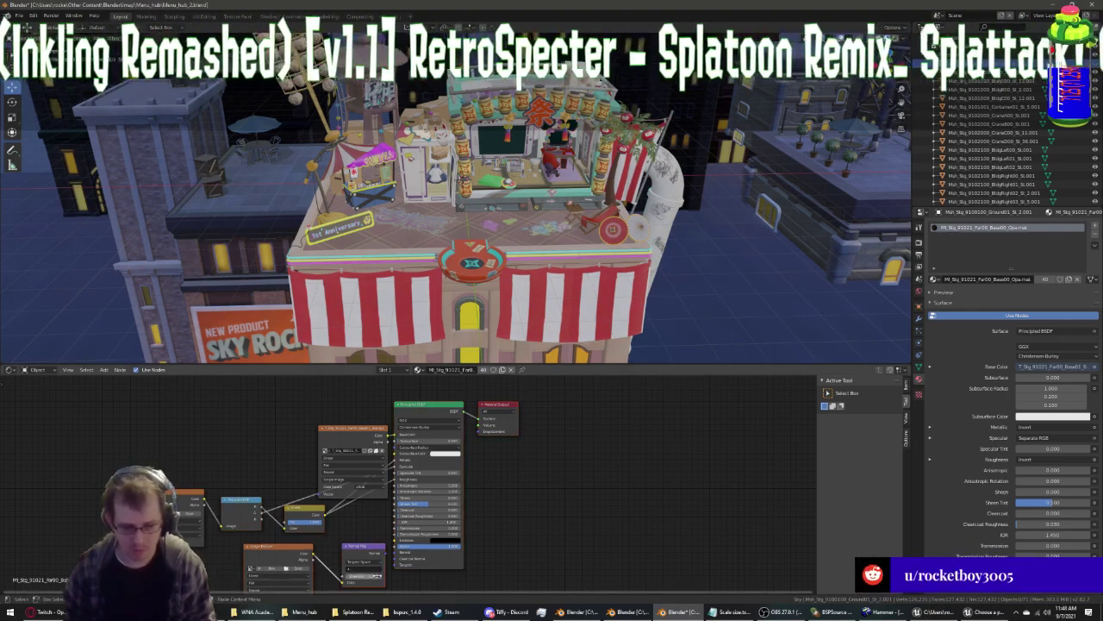
key(x)
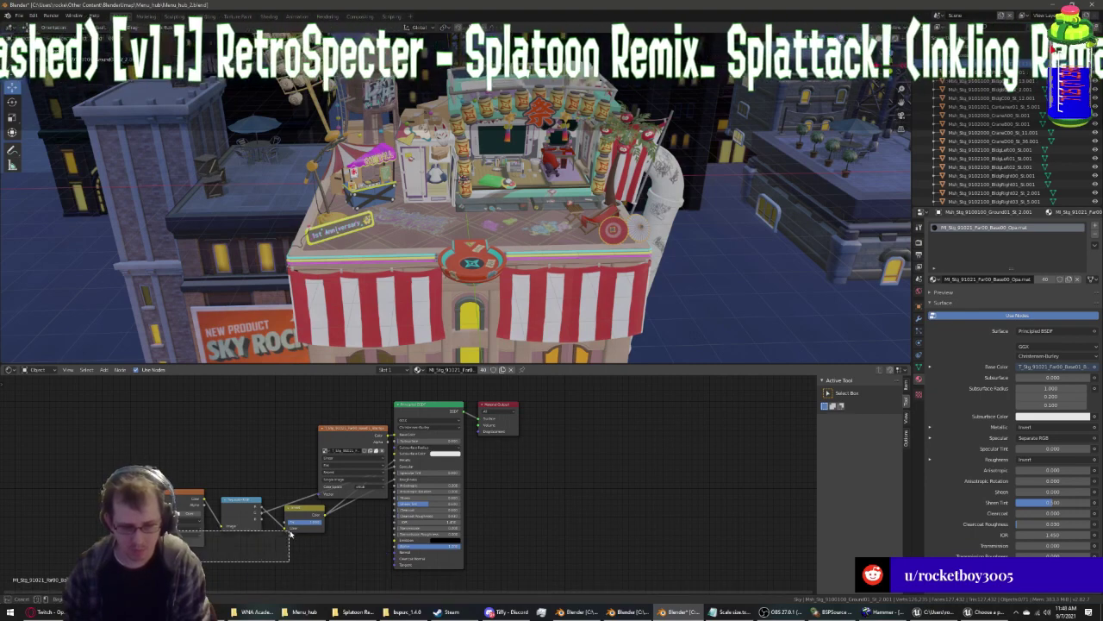
drag(172, 564, 328, 490)
key(x)
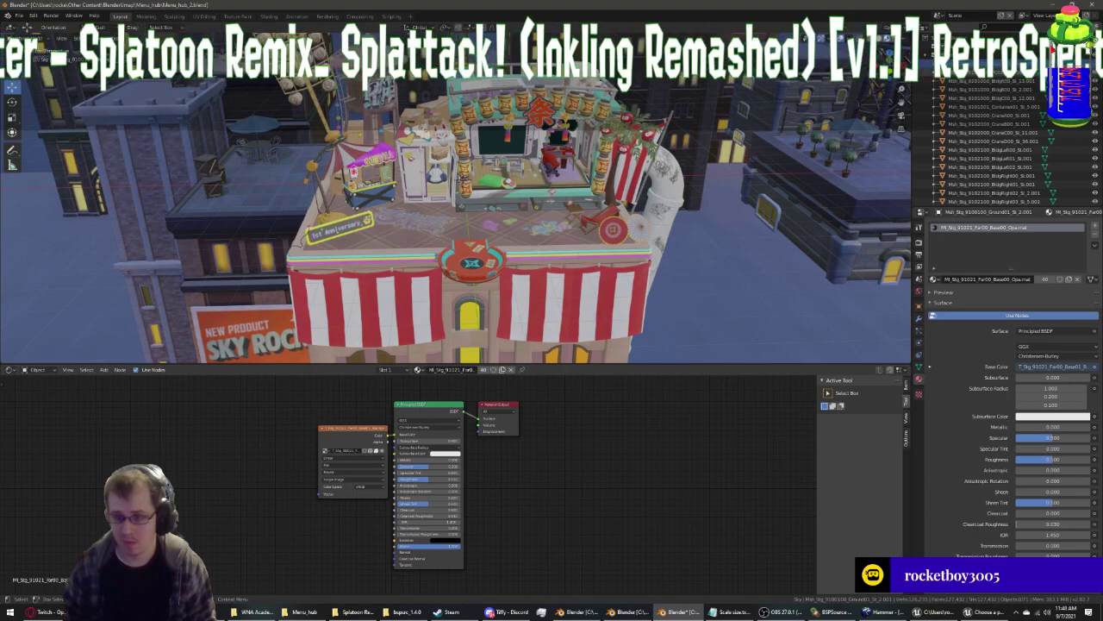
Paste the texture setup into the desk set's PCAcc00 material and link its Color to Base Color
click(463, 175)
click(1015, 81)
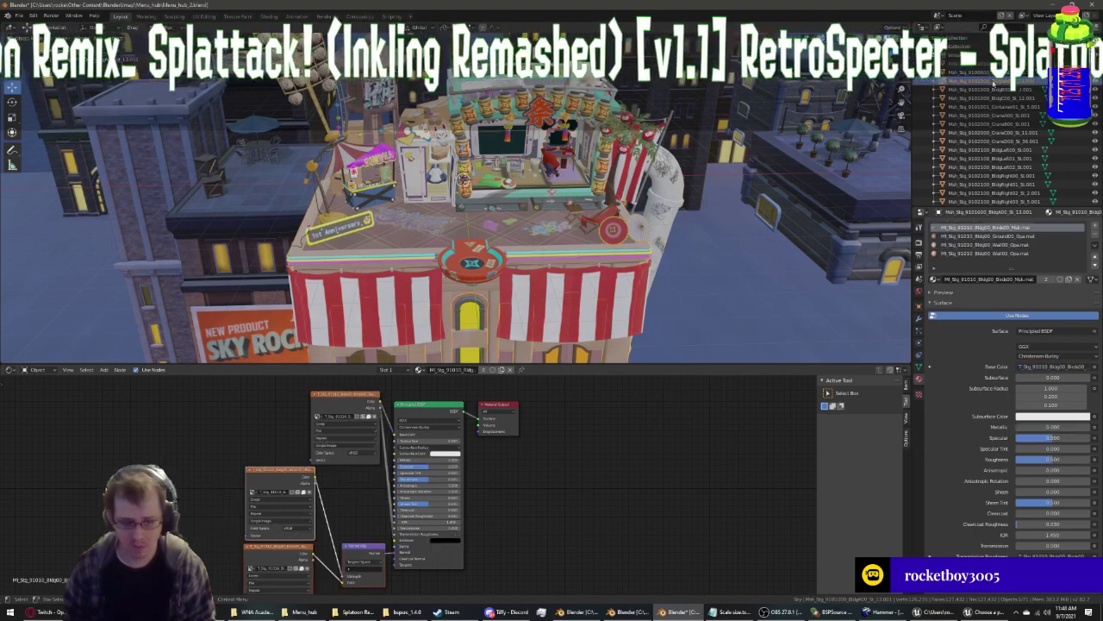
click(463, 177)
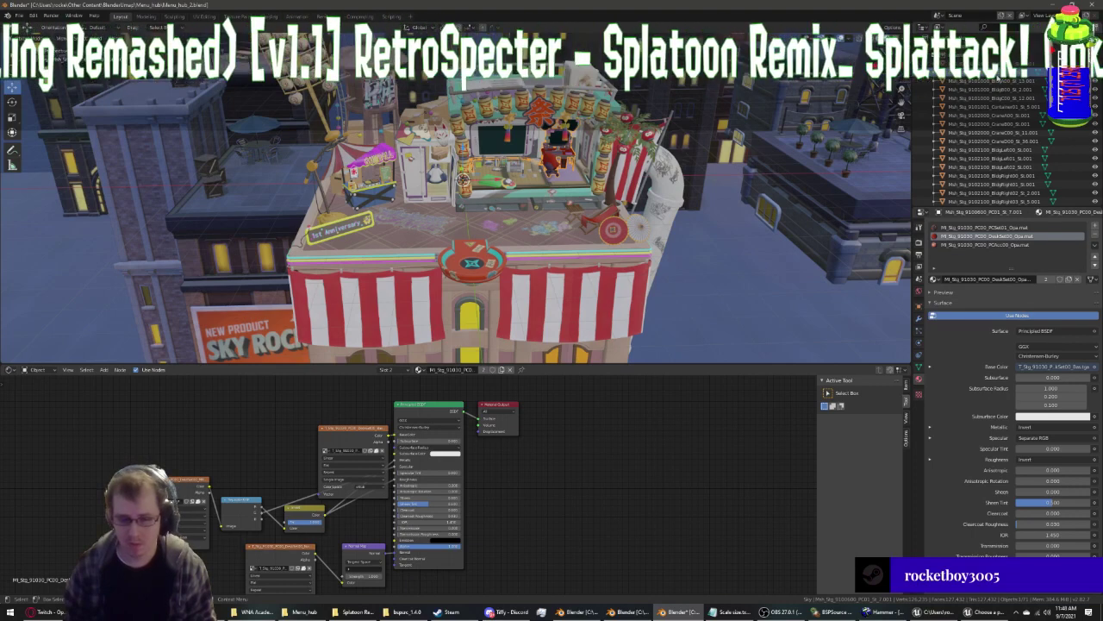
click(1000, 245)
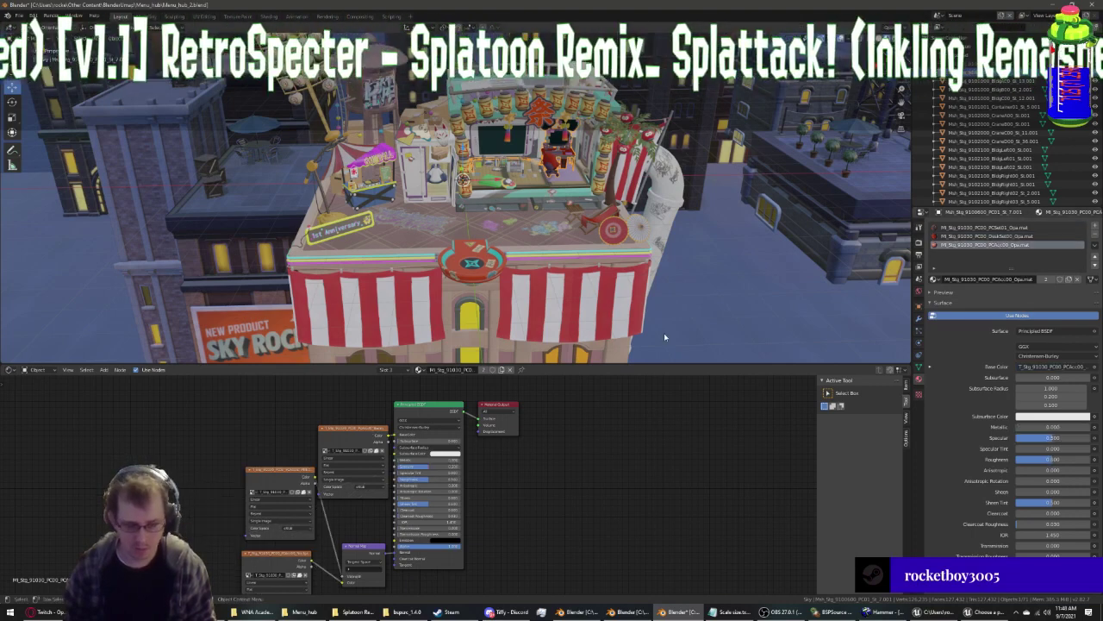
drag(446, 575, 479, 510)
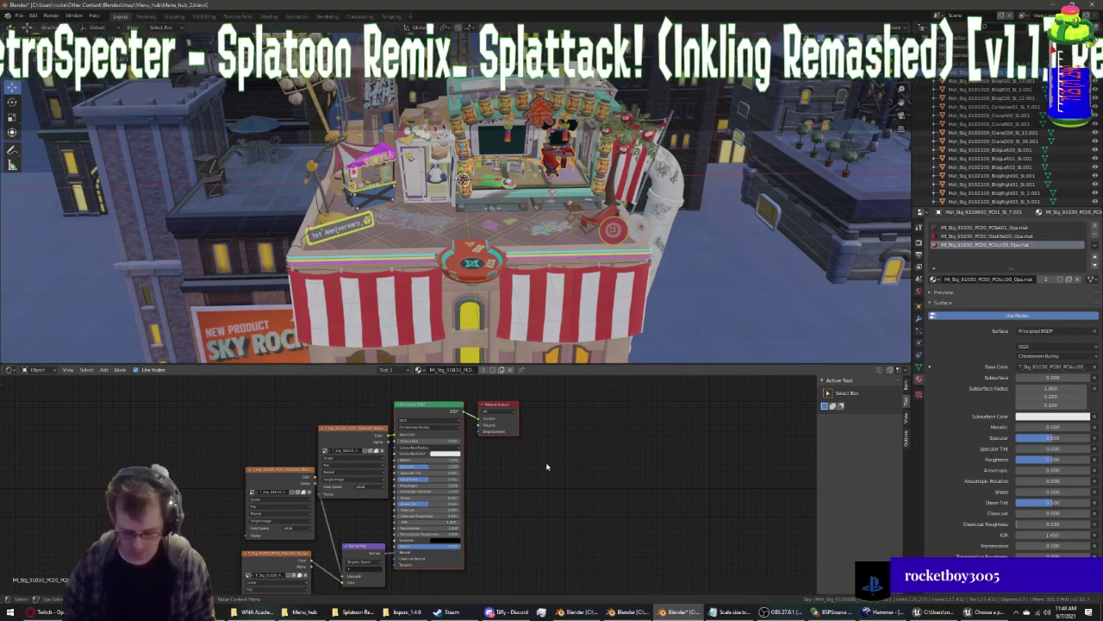
key(ctrl+v)
drag(302, 468, 201, 480)
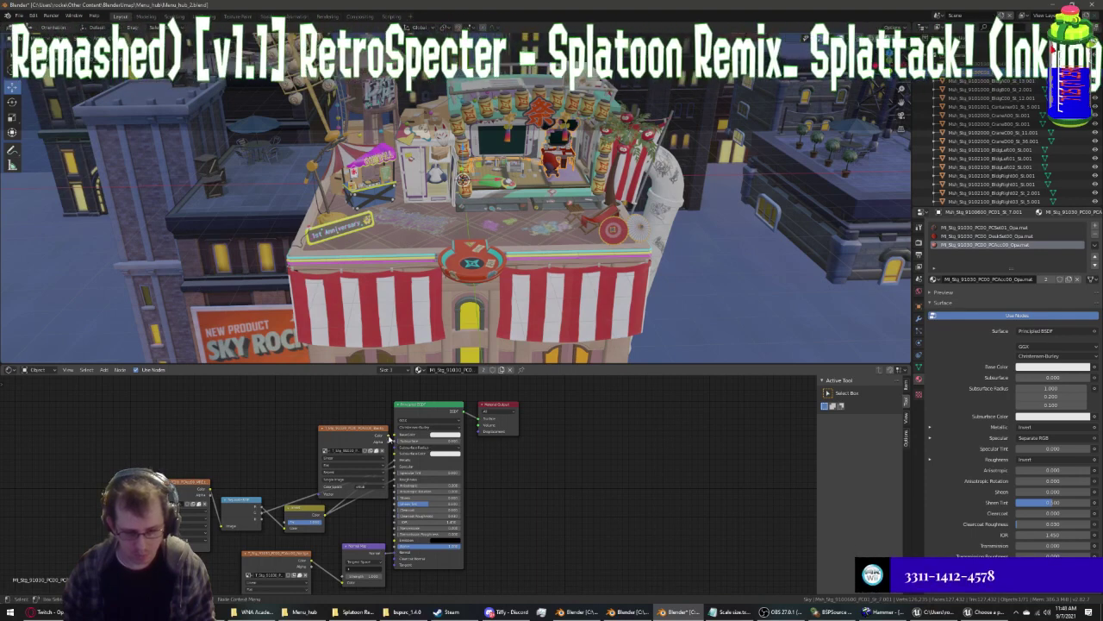
drag(400, 440, 428, 448)
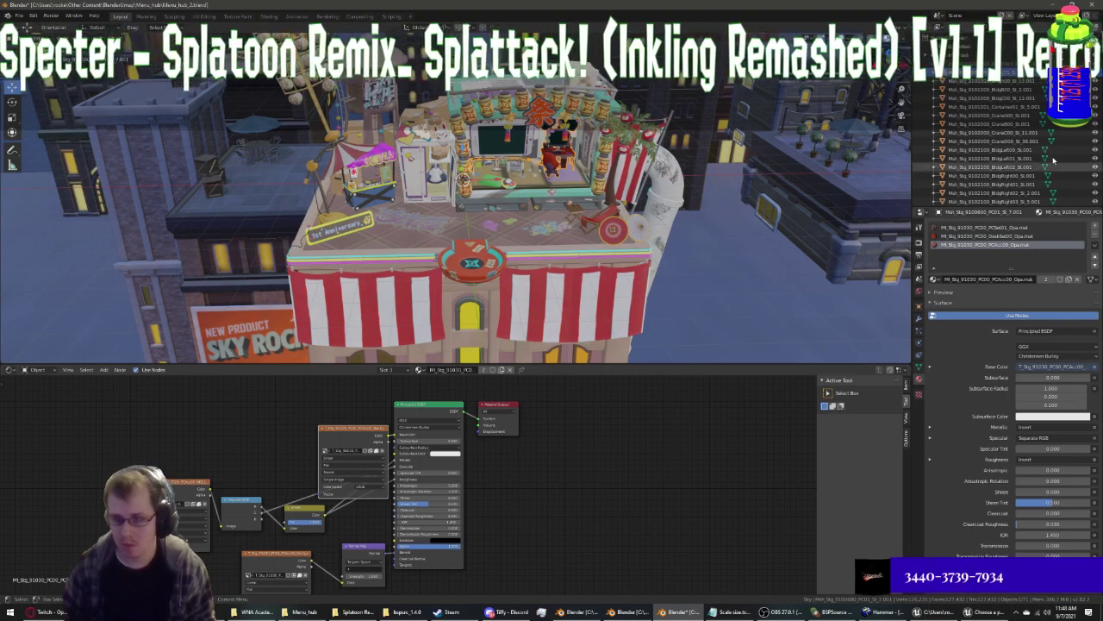
click(982, 87)
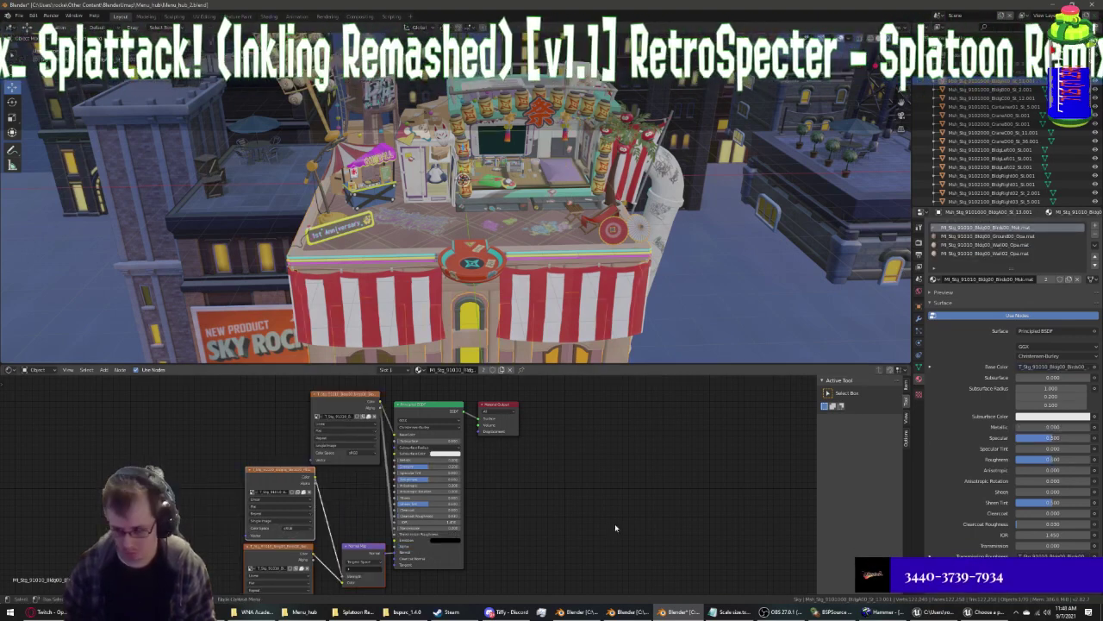
In the Bldg00 building's first material, move the texture node left and link it to Base Color
drag(424, 582, 539, 450)
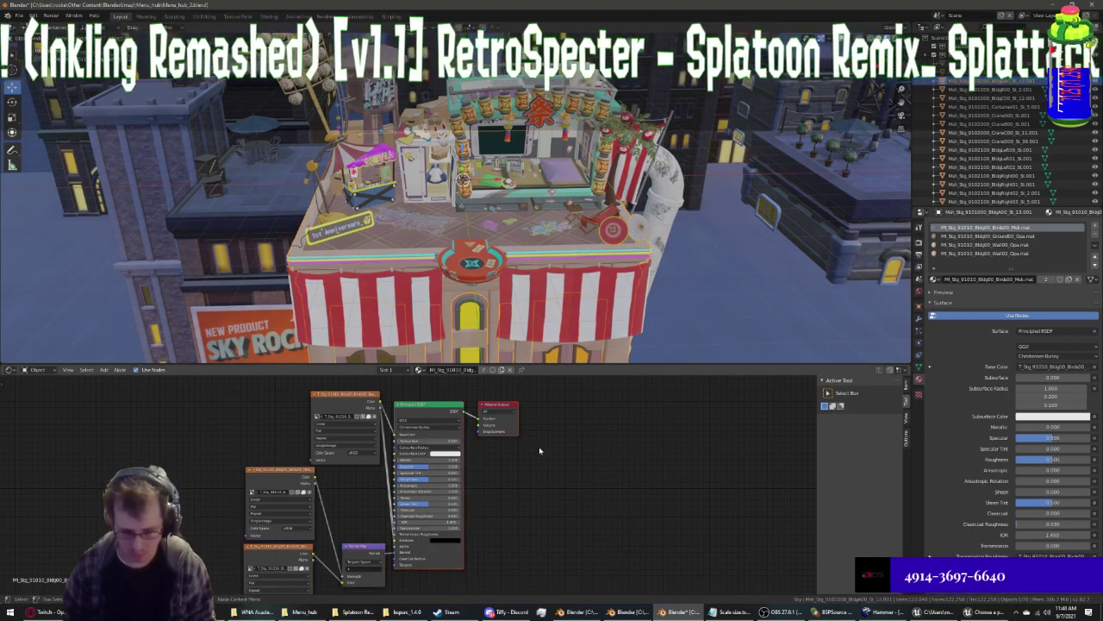
key(x)
key(ctrl+z)
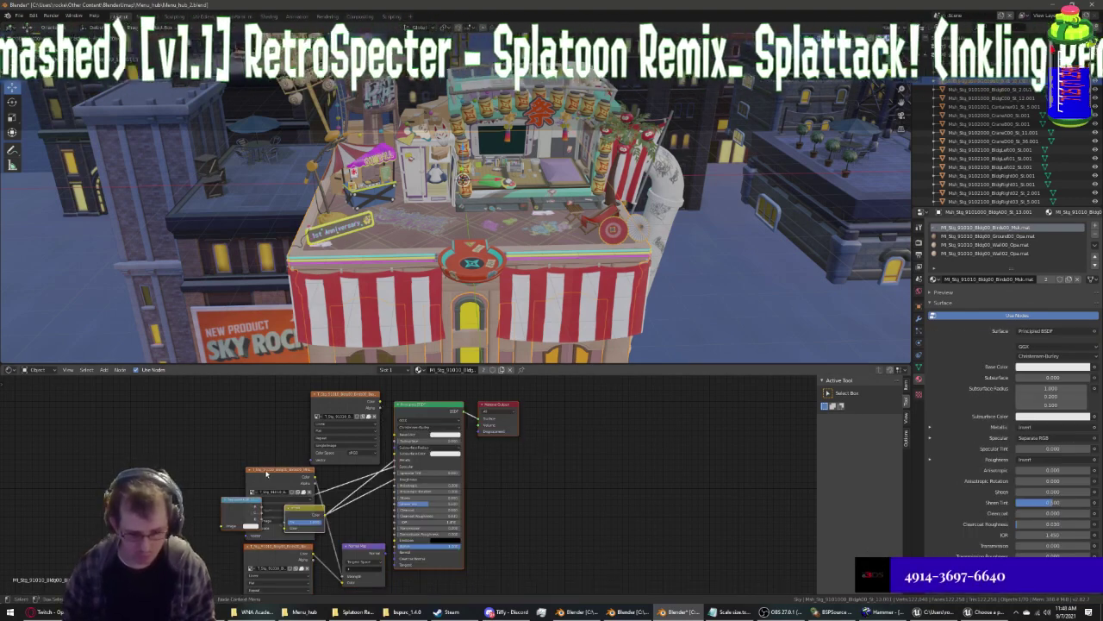
drag(266, 473, 189, 480)
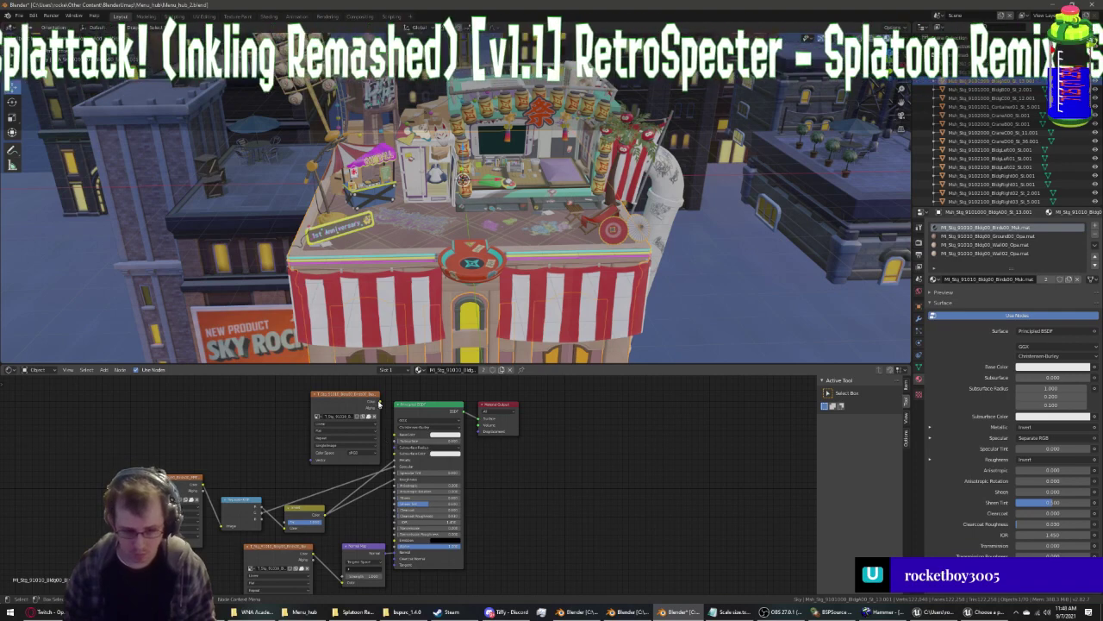
drag(392, 427, 395, 434)
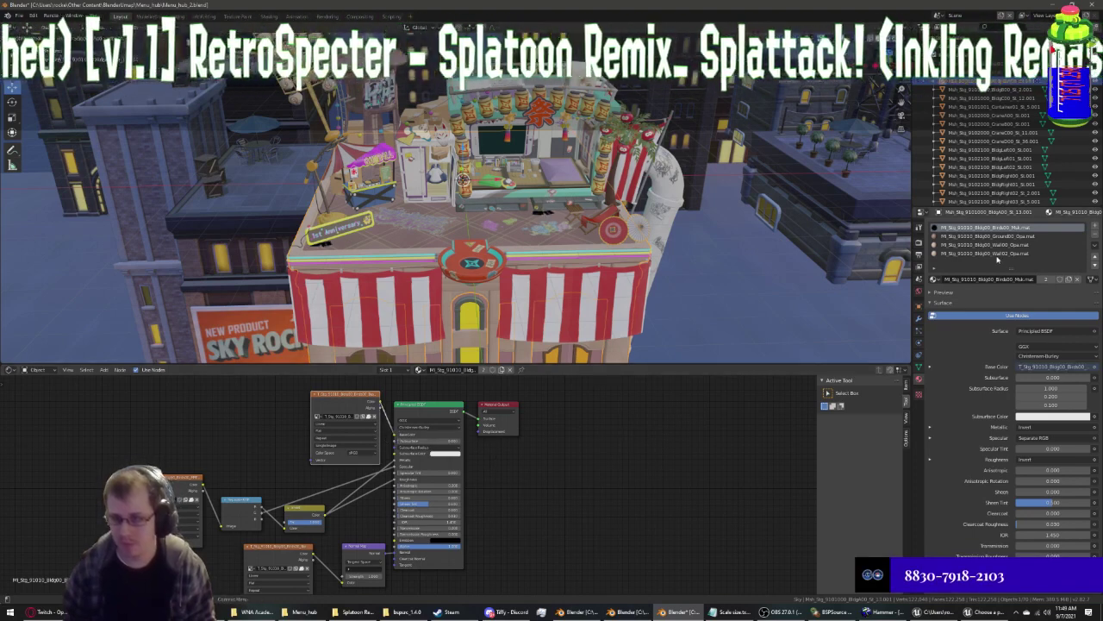
Rearrange the Ground00 material's nodes and link its ground texture to Base Color
click(992, 235)
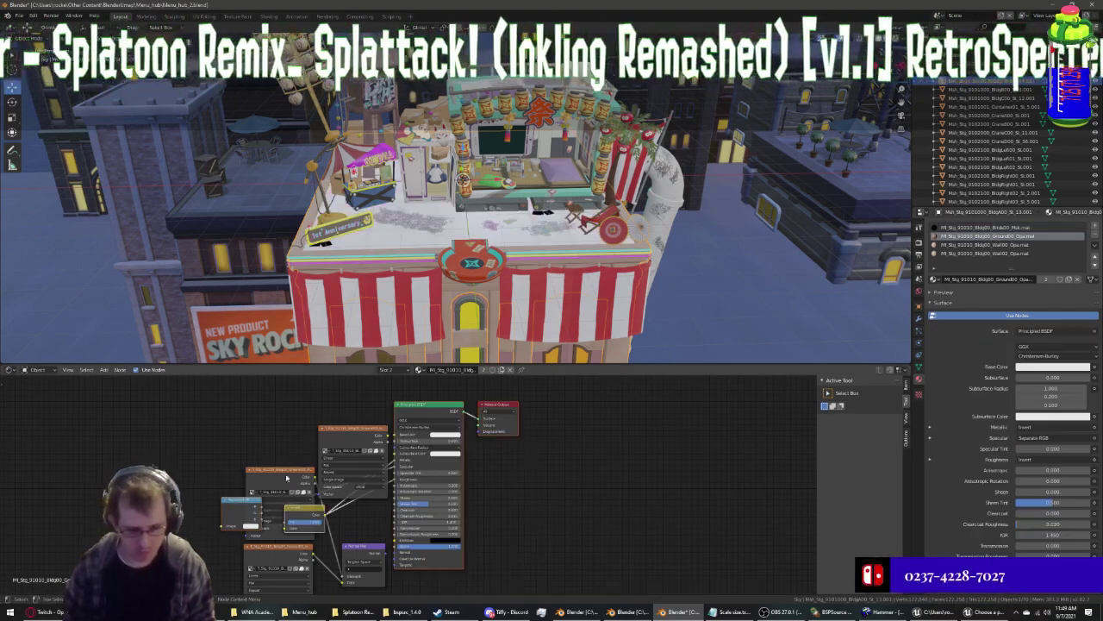
drag(287, 476, 192, 479)
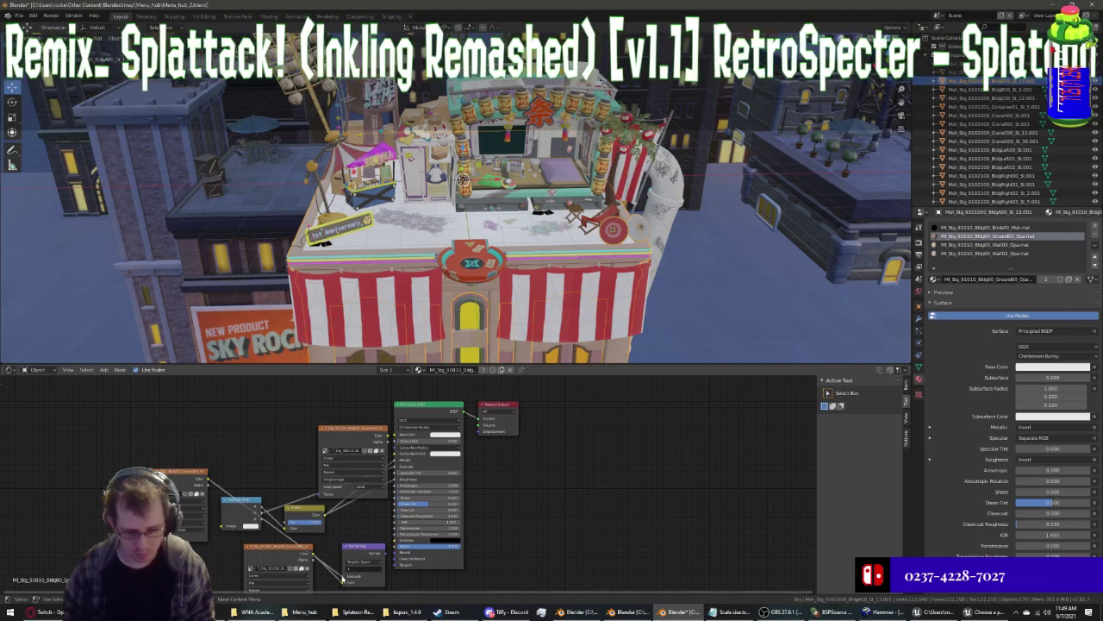
drag(342, 579, 388, 554)
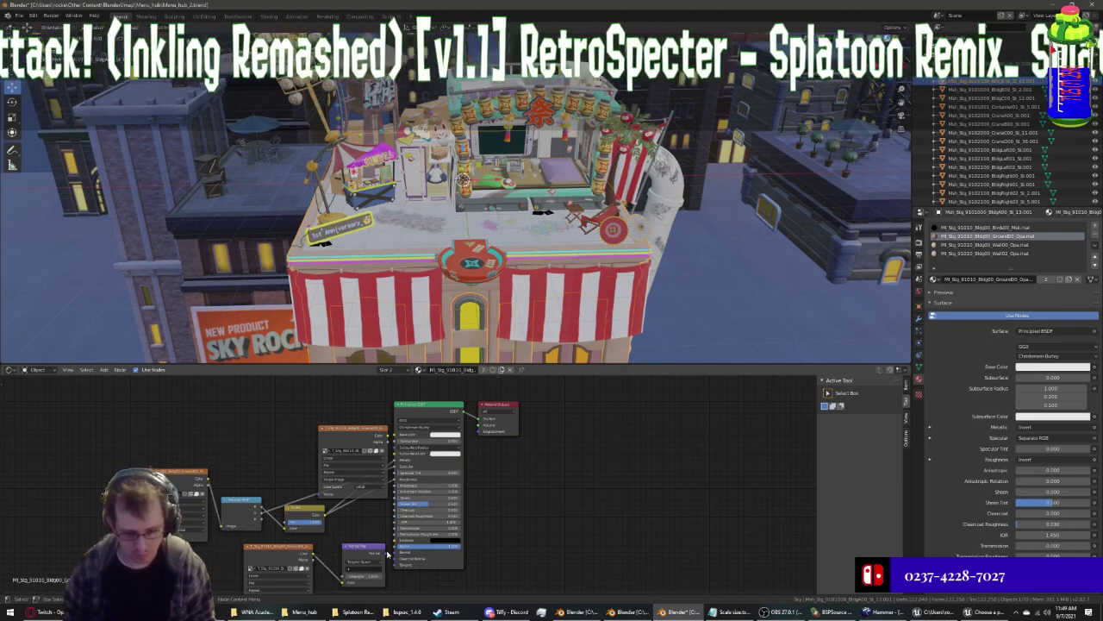
drag(384, 436, 396, 433)
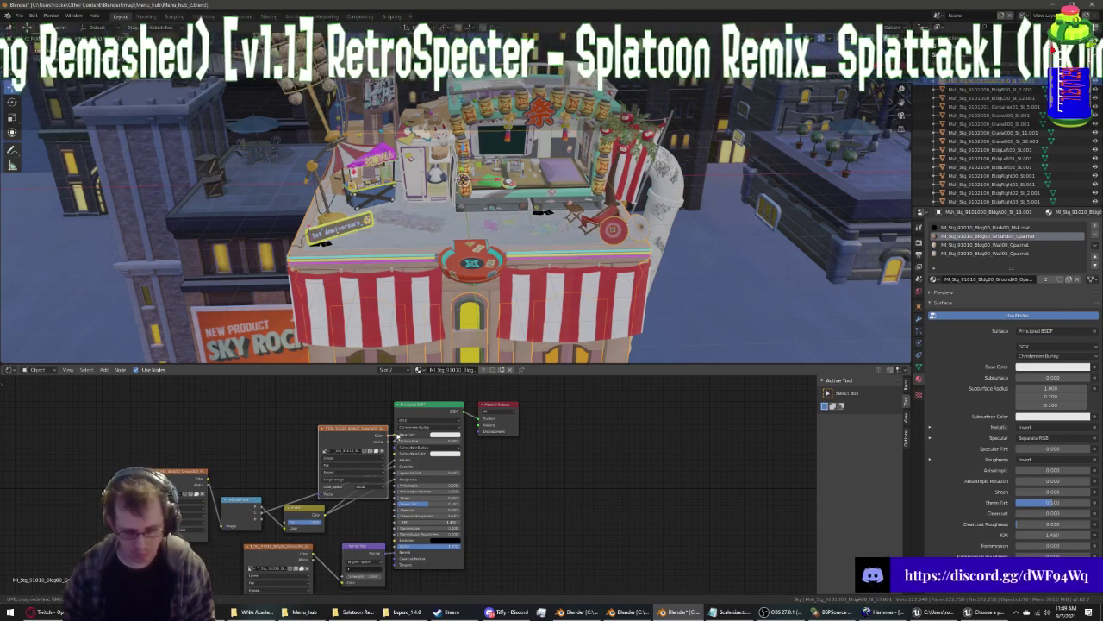
Paste the texture and mask setup into Wall00 and link the wall texture to Base Color
click(976, 246)
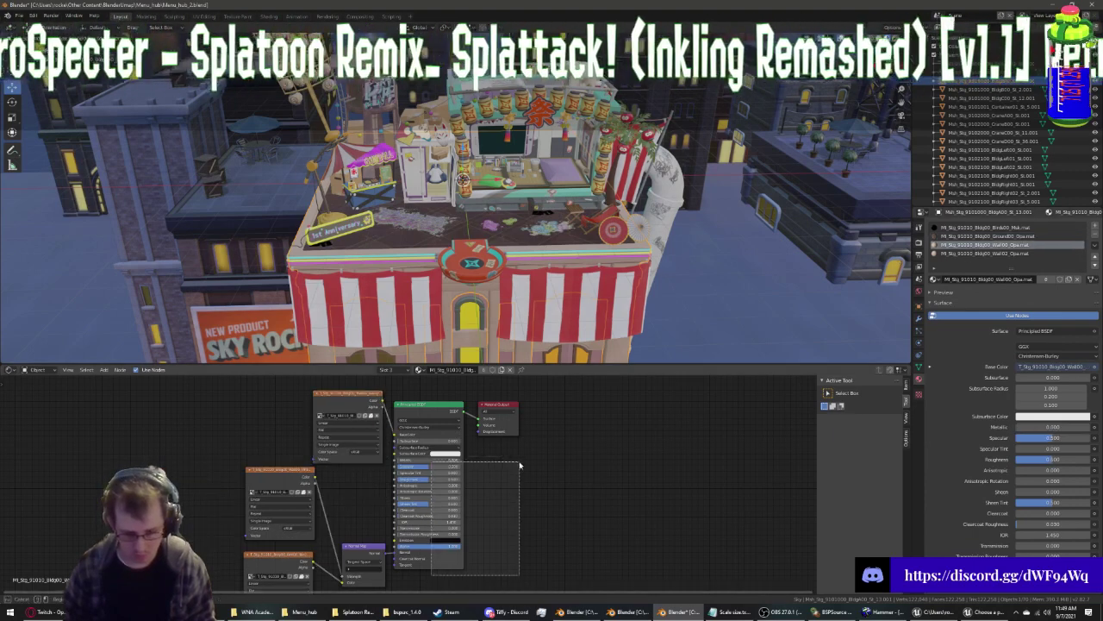
key(ctrl+z)
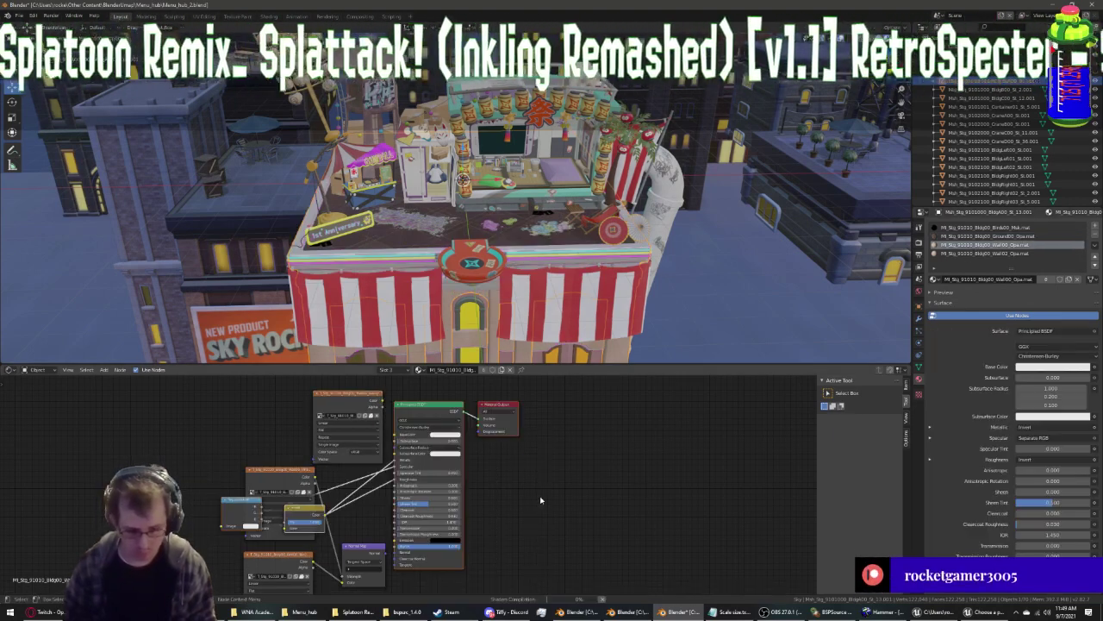
key(g)
click(351, 580)
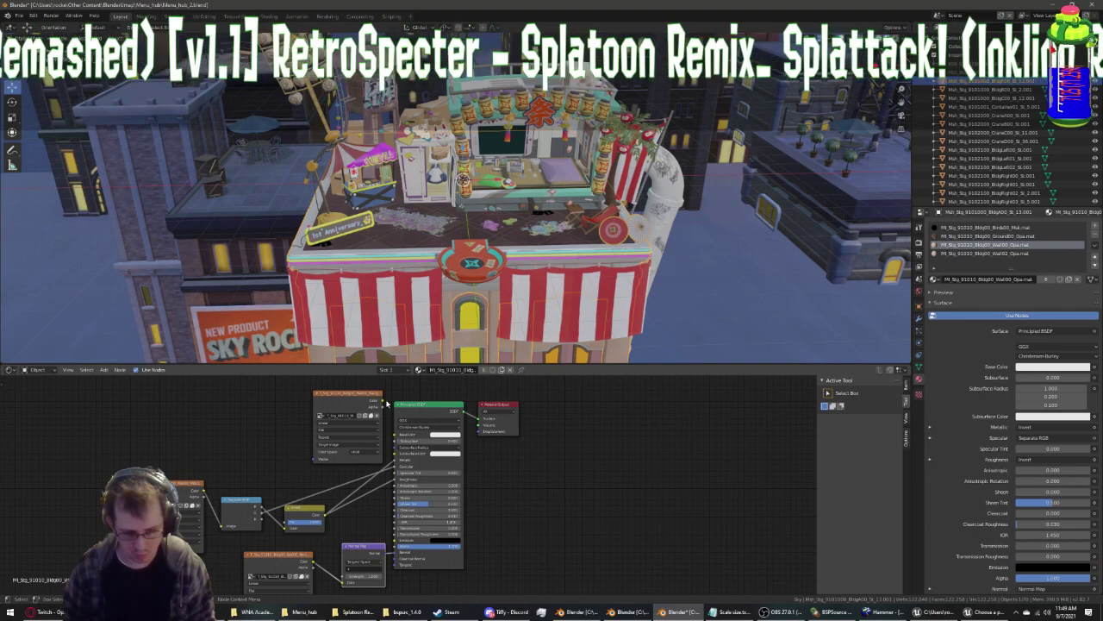
drag(399, 440, 397, 434)
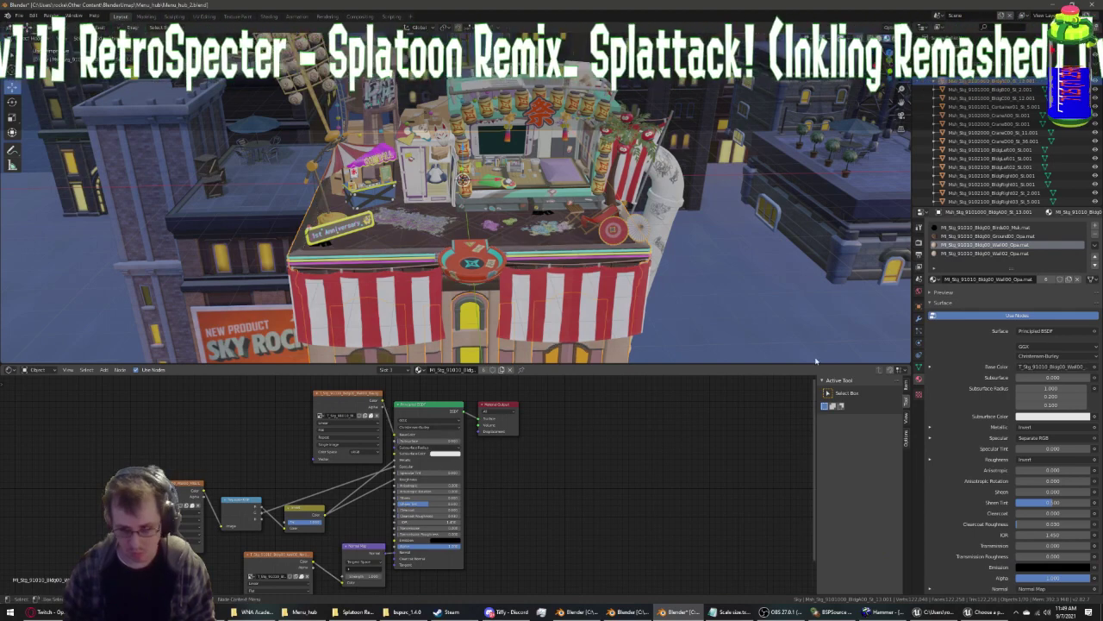
Paste the Invert and Separate RGB nodes into Wall02, then select the BldgB00 building
click(983, 254)
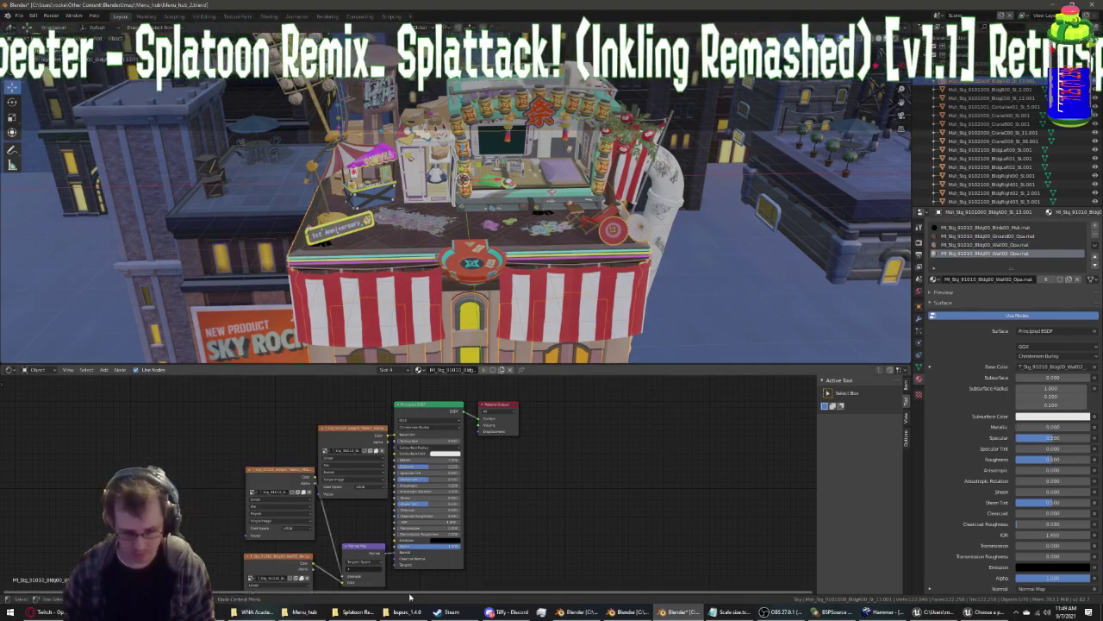
key(ctrl+v)
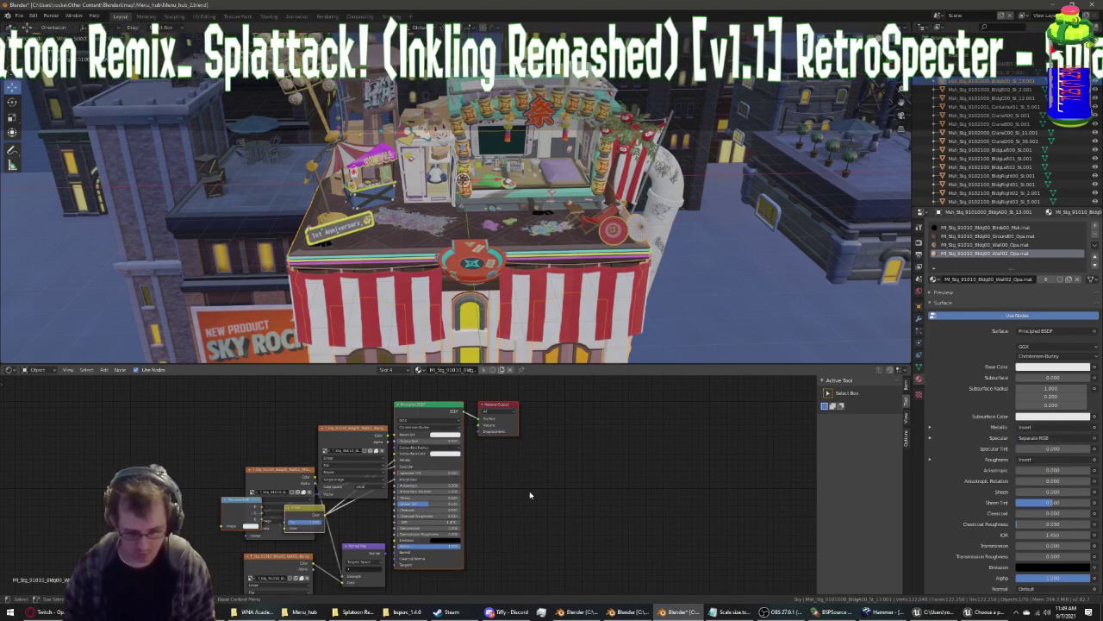
key(g)
click(352, 575)
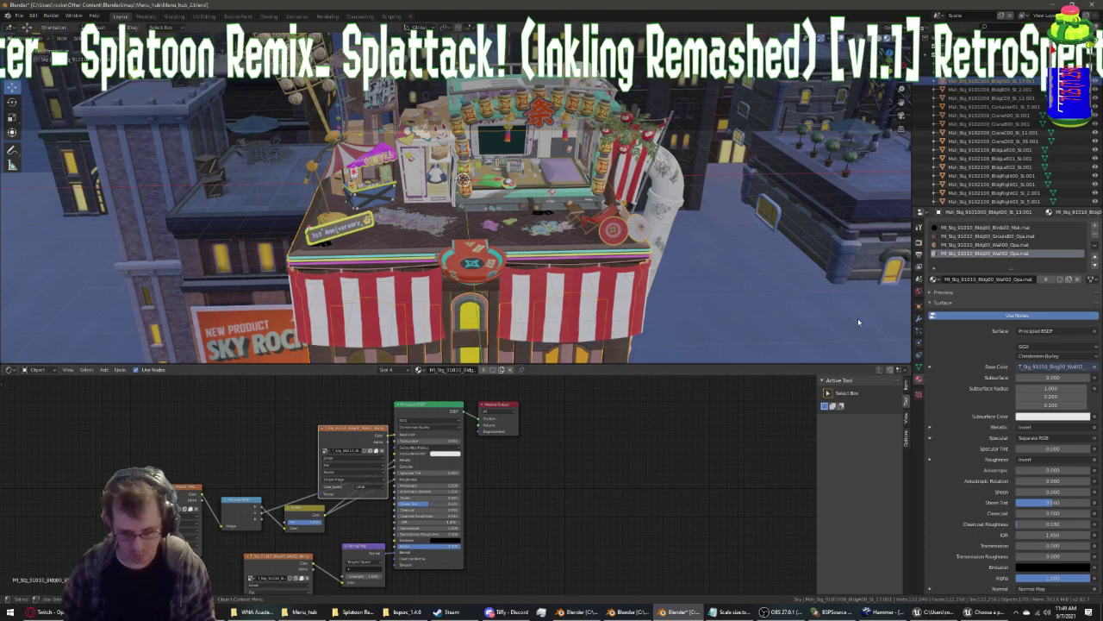
click(974, 246)
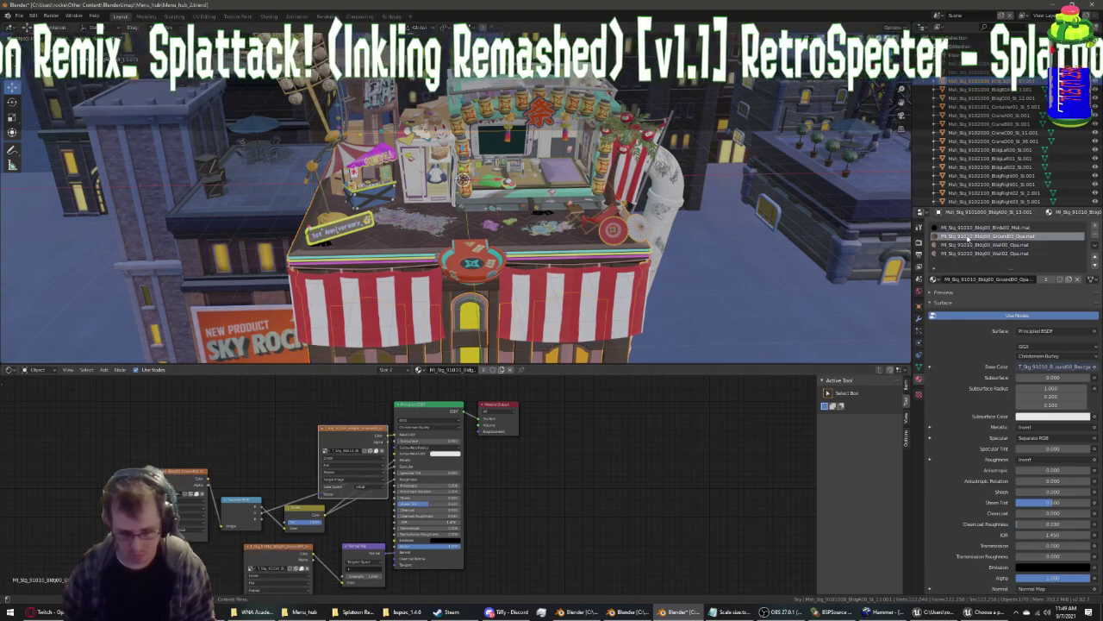
click(985, 254)
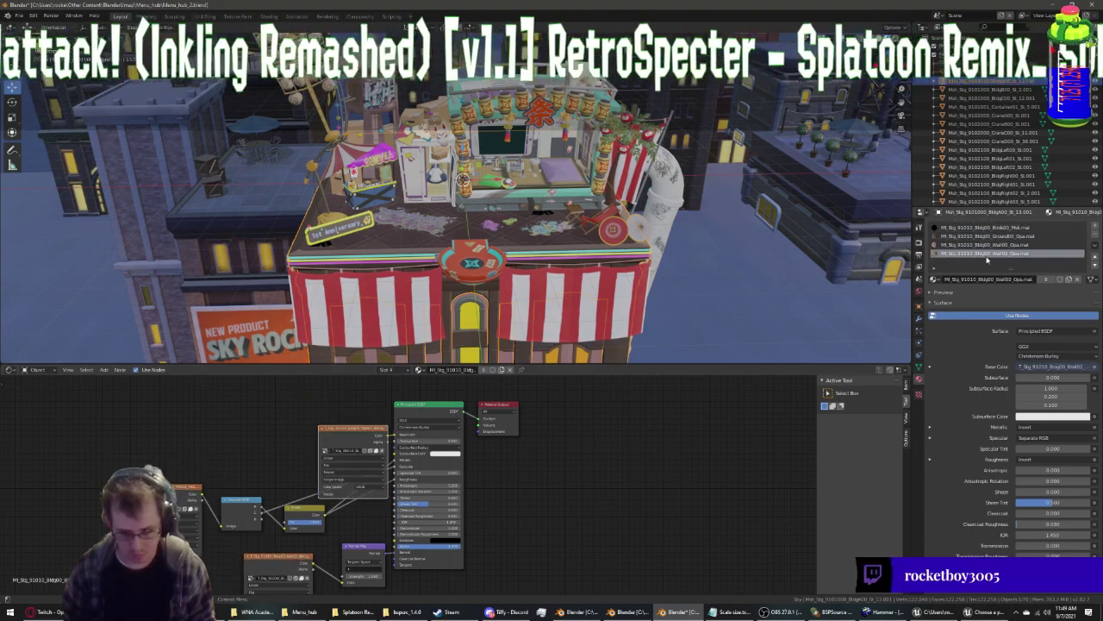
click(991, 88)
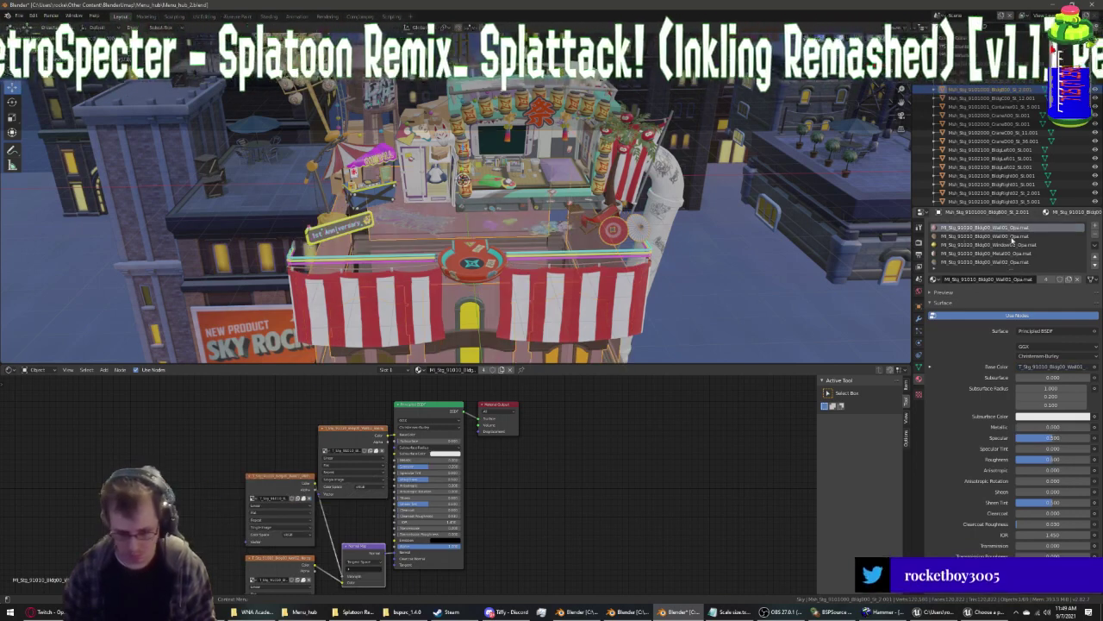
Paste the Invert/Separate RGB setup into BldgB00's Wall00 material, placed left of the shader
click(1022, 236)
click(1013, 227)
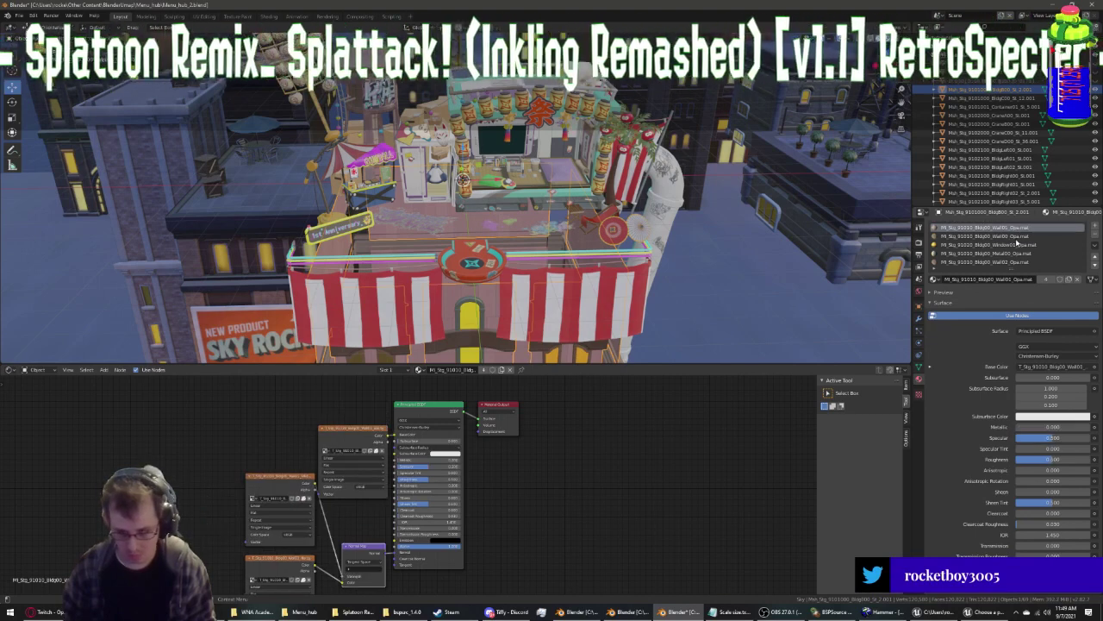
key(ctrl+z)
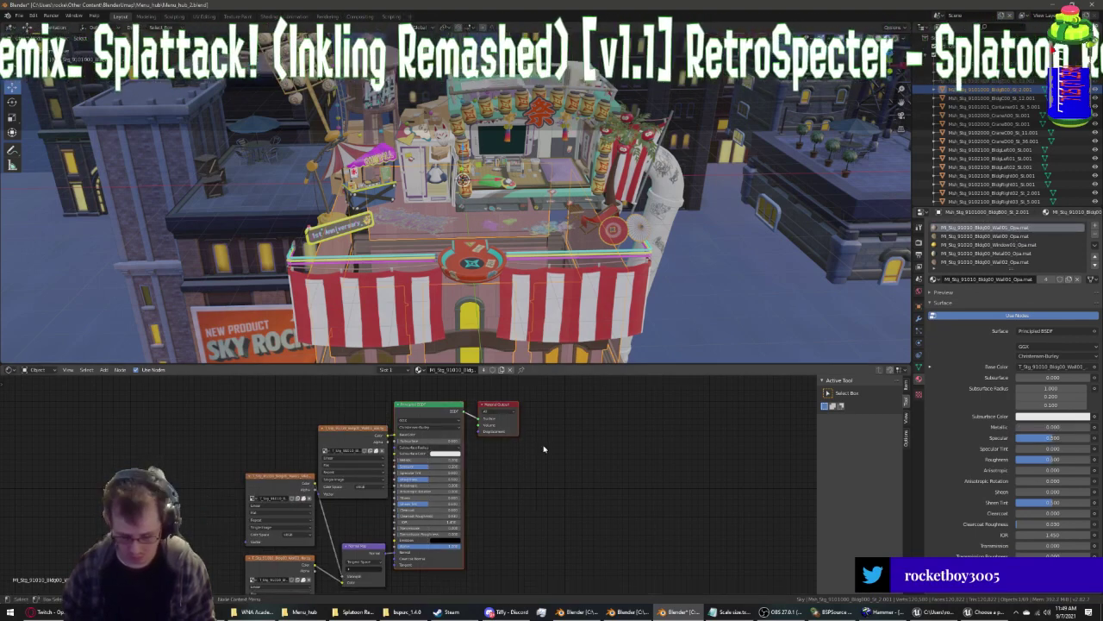
key(ctrl+z)
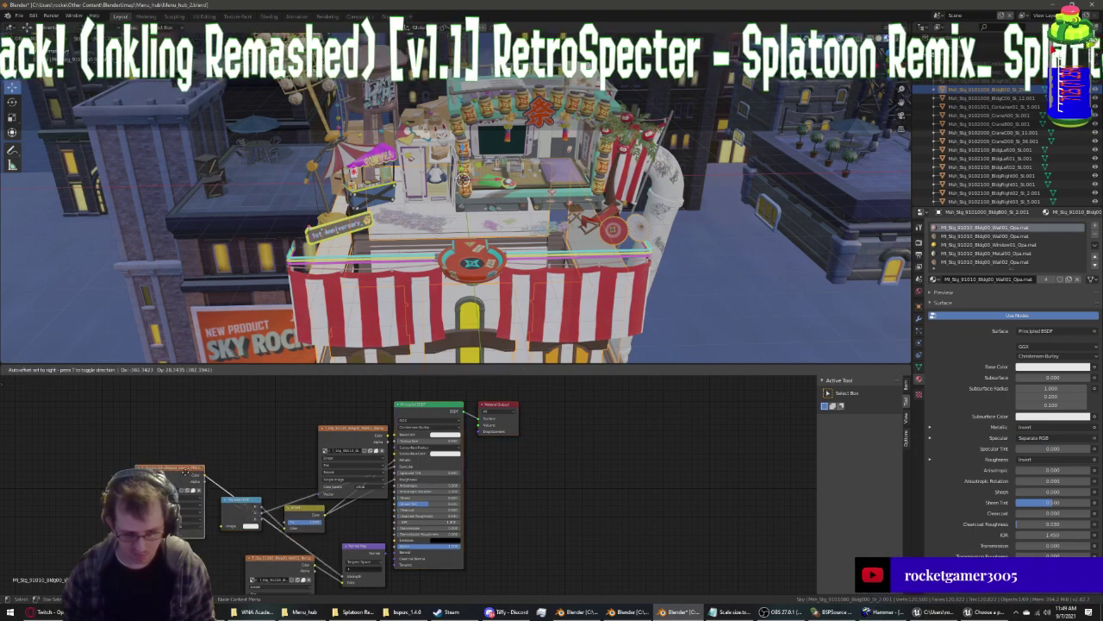
drag(343, 582, 229, 527)
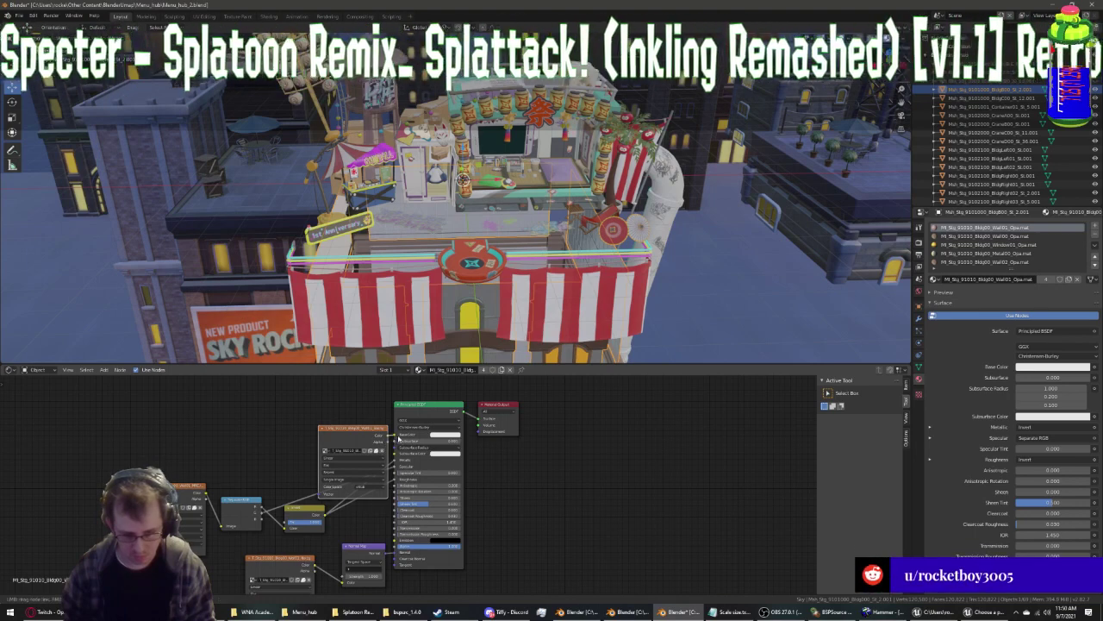
Paste the node setup into Window01 and link its texture Color to Base Color
click(1023, 236)
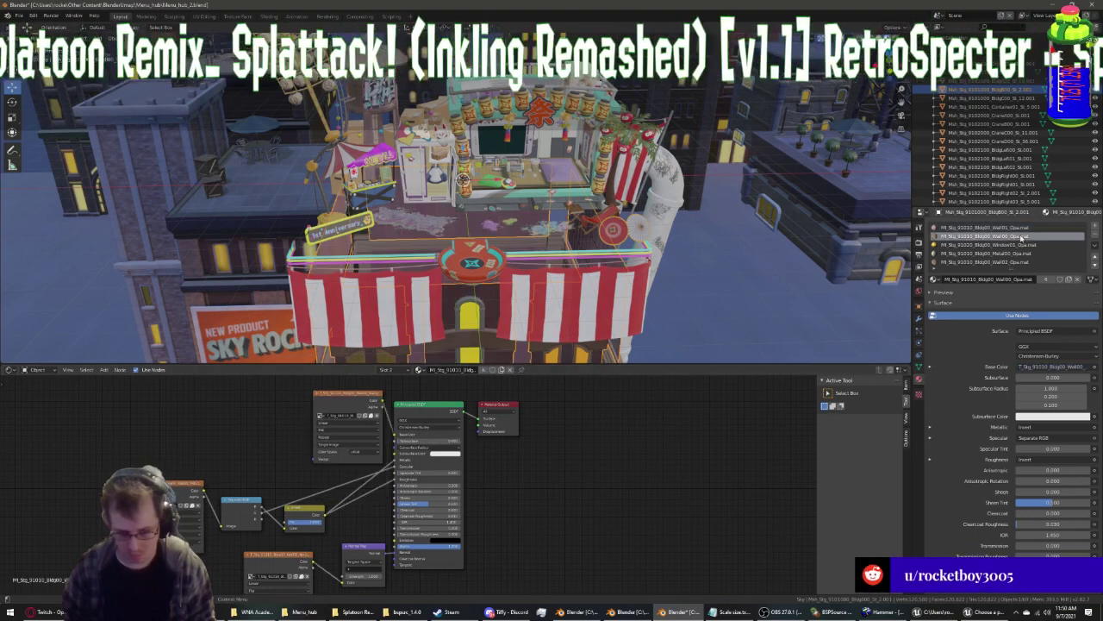
click(1022, 244)
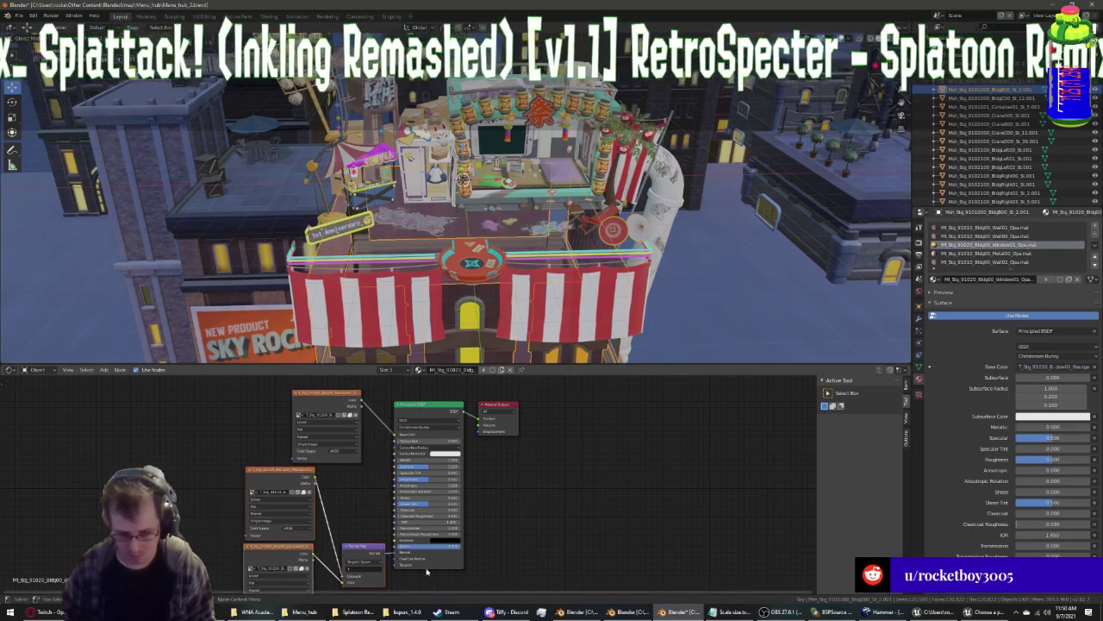
key(ctrl+v)
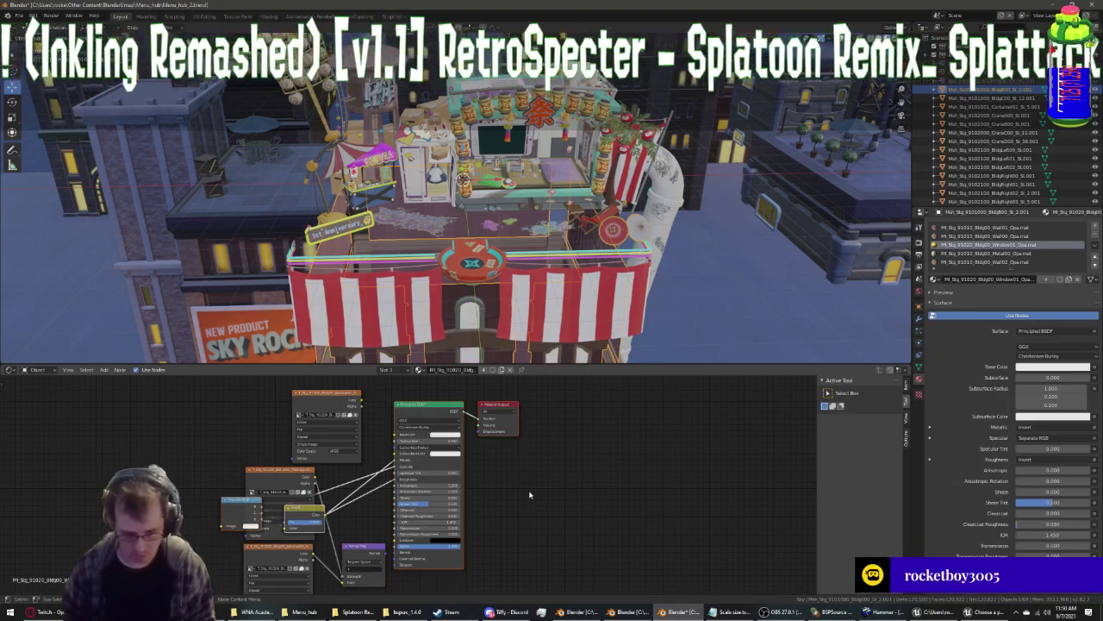
mouse_move(262, 472)
mouse_down()
mouse_move(183, 480)
mouse_move(222, 539)
mouse_move(222, 518)
mouse_move(403, 556)
mouse_move(402, 504)
mouse_up()
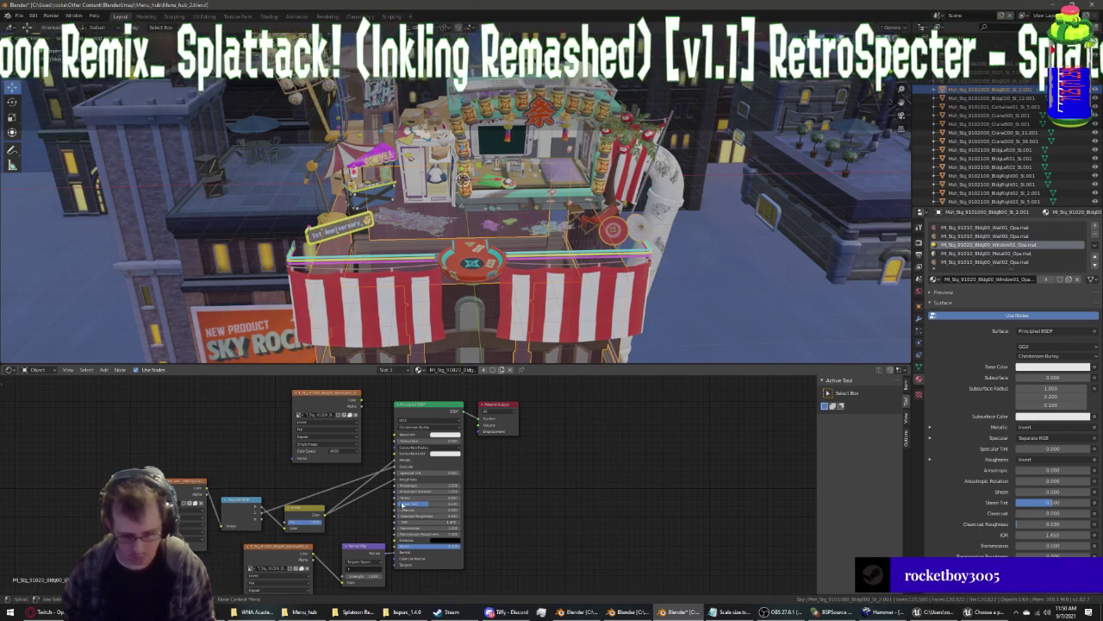
drag(361, 403, 379, 418)
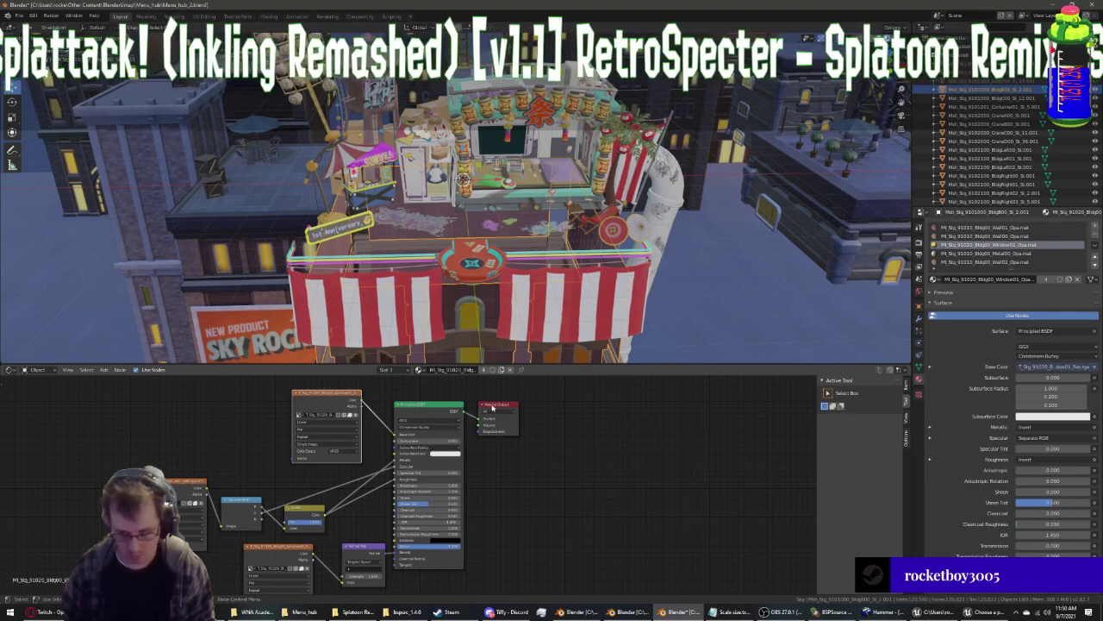
Paste the node setup into Metal00 and connect its texture Color to Base Color
click(982, 252)
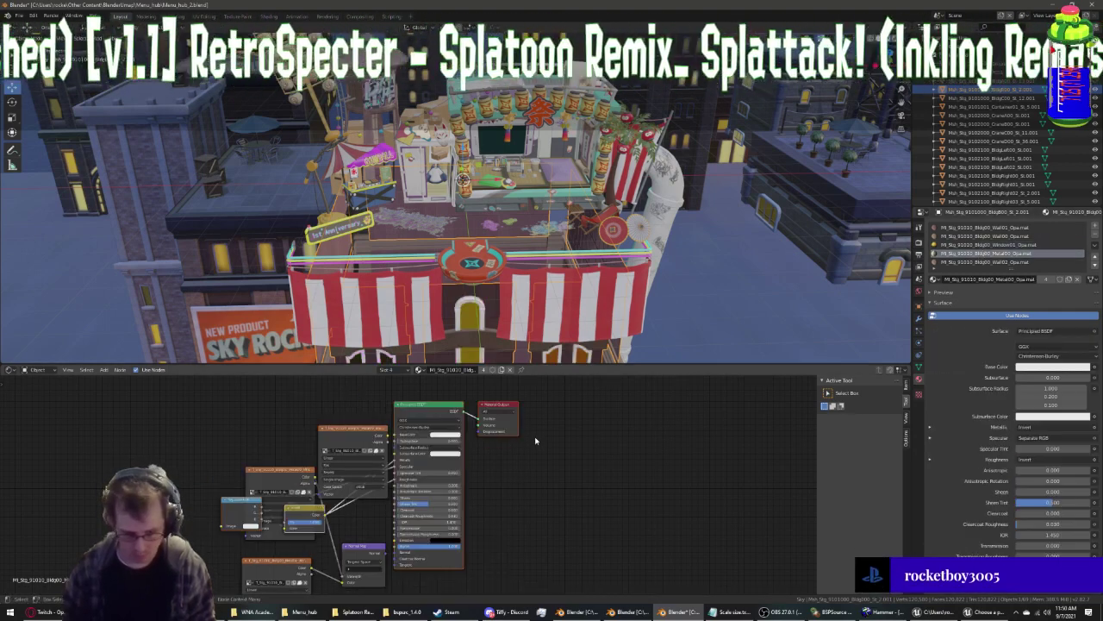
key(ctrl+z)
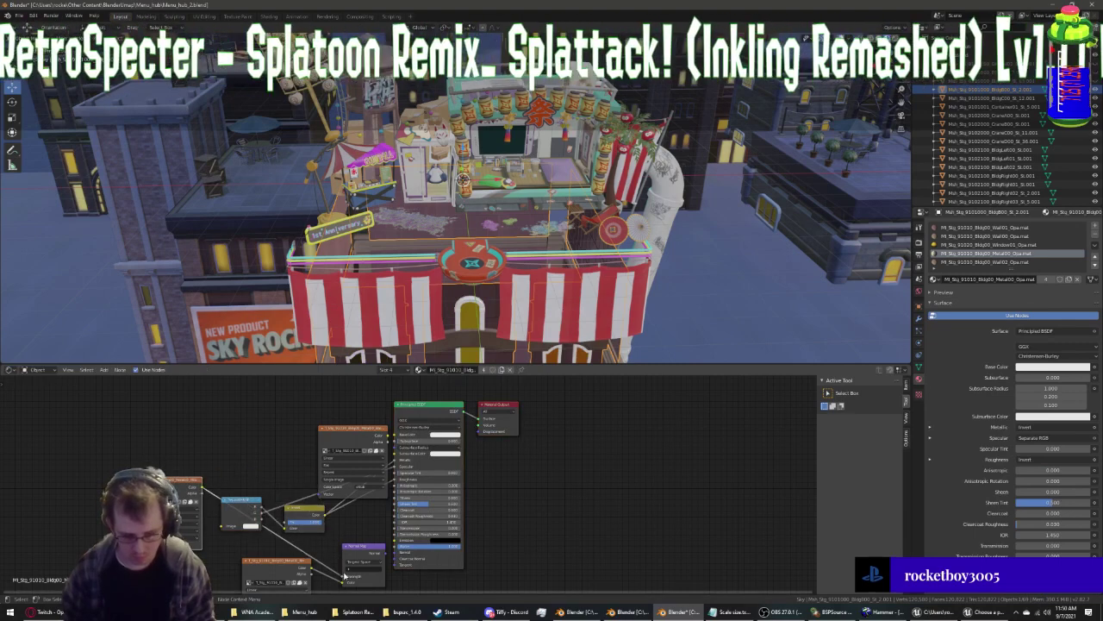
mouse_move(352, 566)
mouse_down()
mouse_move(336, 561)
mouse_move(347, 577)
mouse_move(249, 539)
mouse_move(259, 510)
mouse_up()
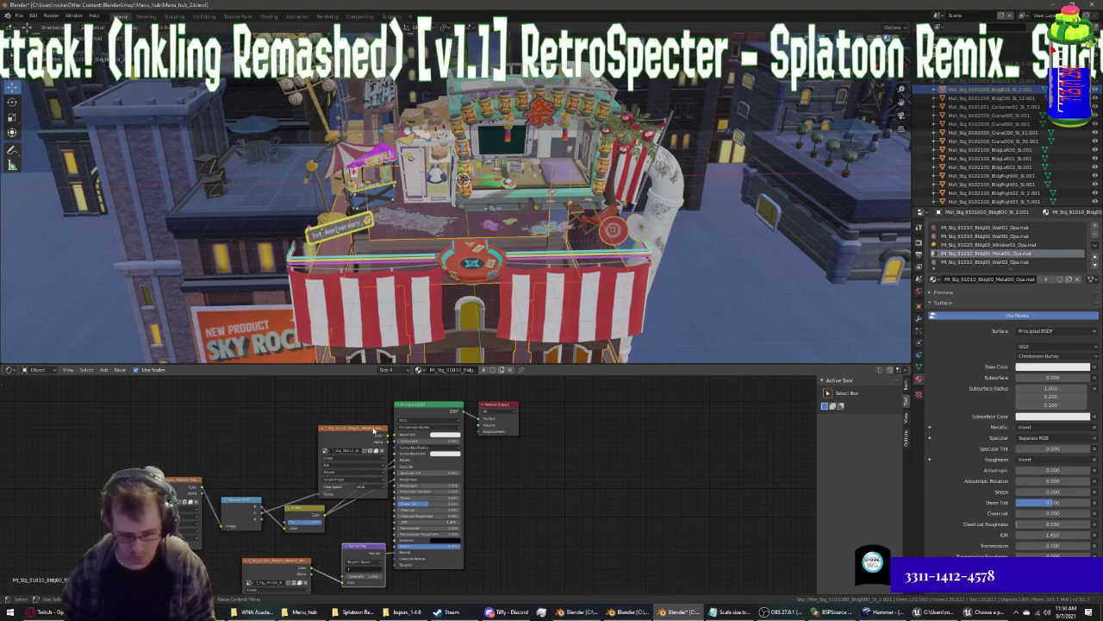
drag(399, 552, 420, 451)
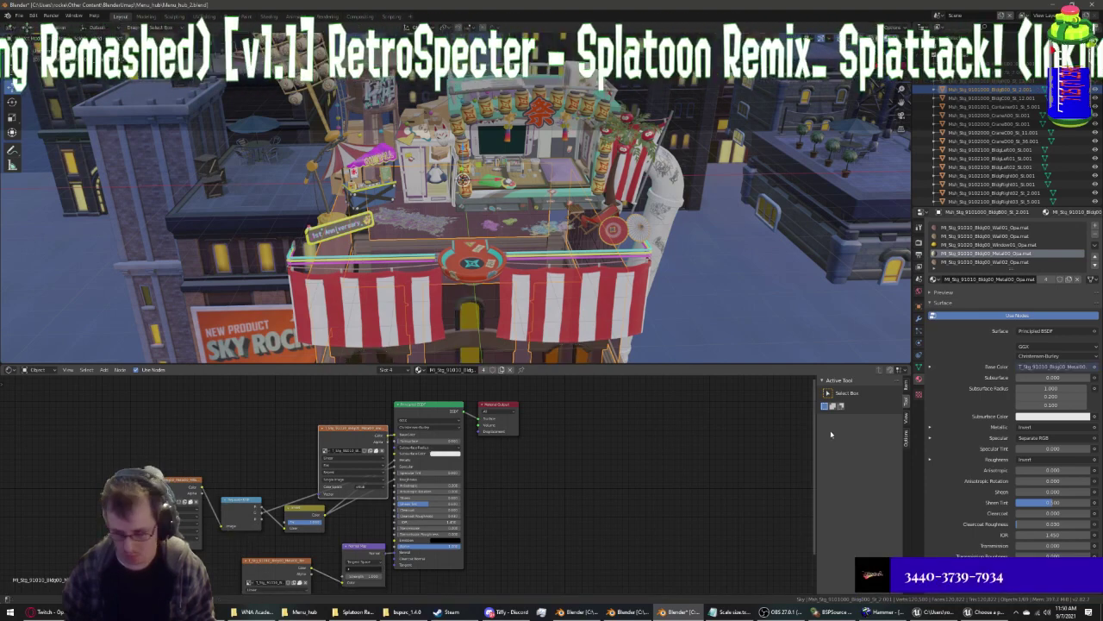
Replace Wall02's nodes with the setup, link texture Color to Base Color, and select BldgC00
click(996, 262)
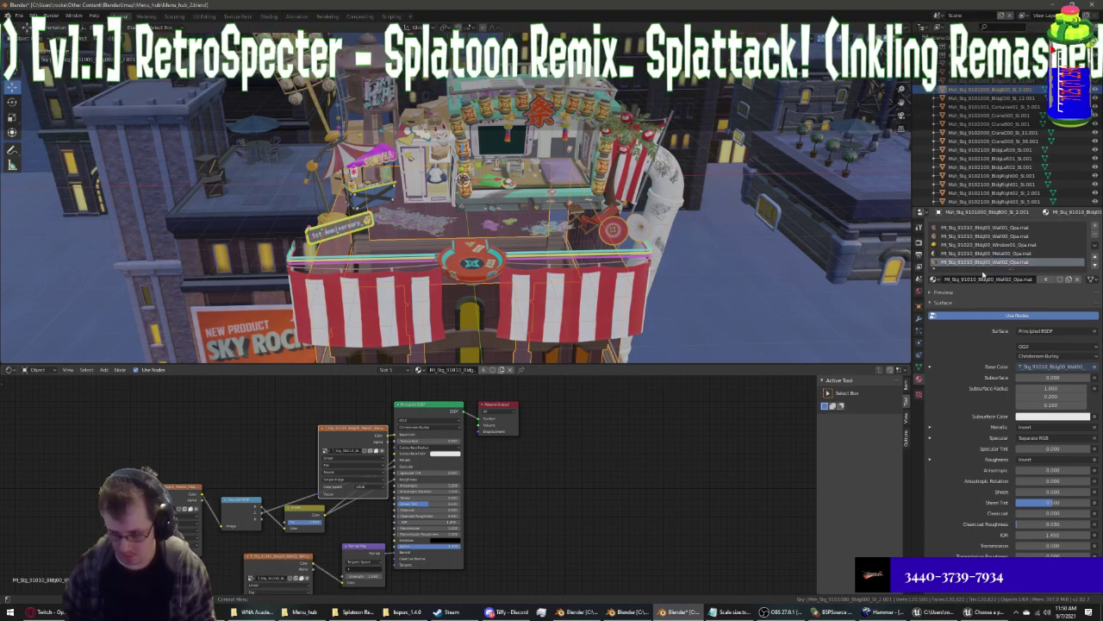
drag(421, 579, 500, 429)
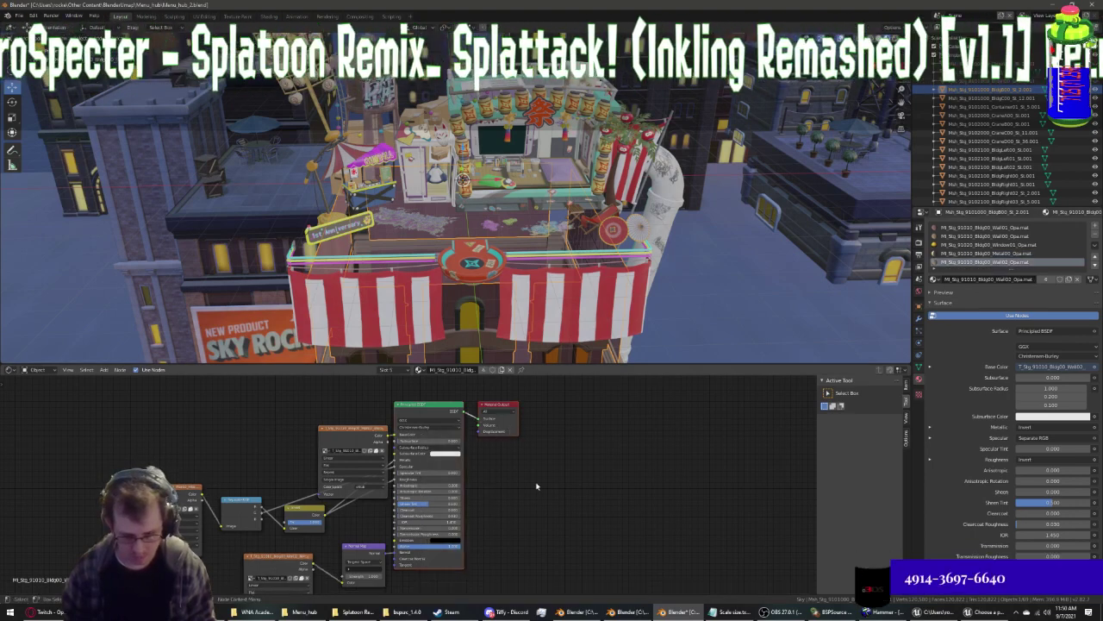
key(Delete)
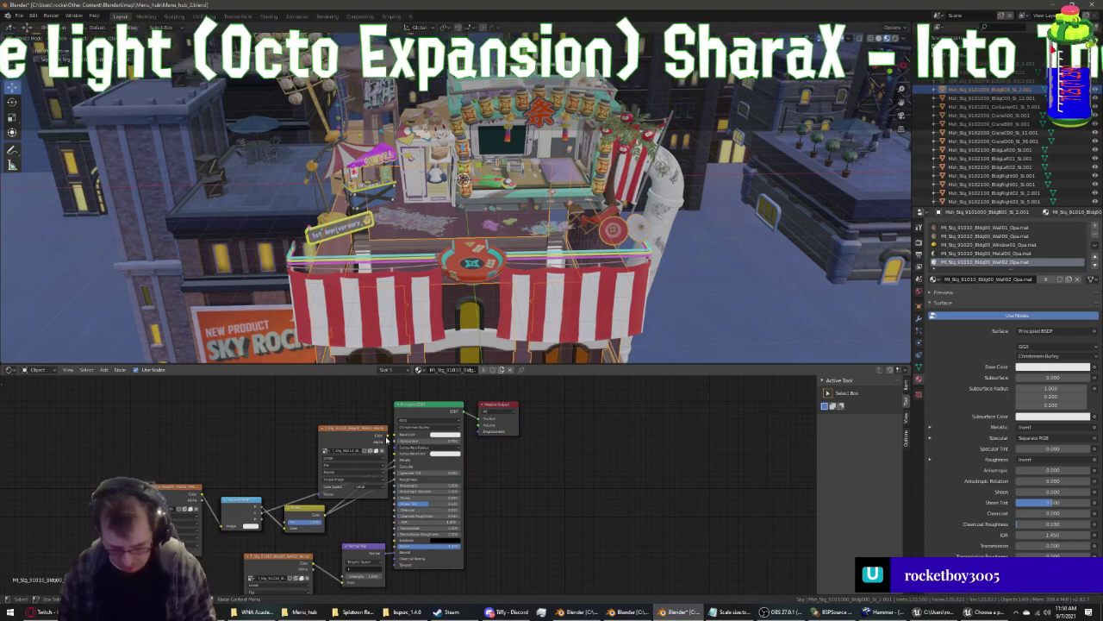
drag(385, 435, 398, 436)
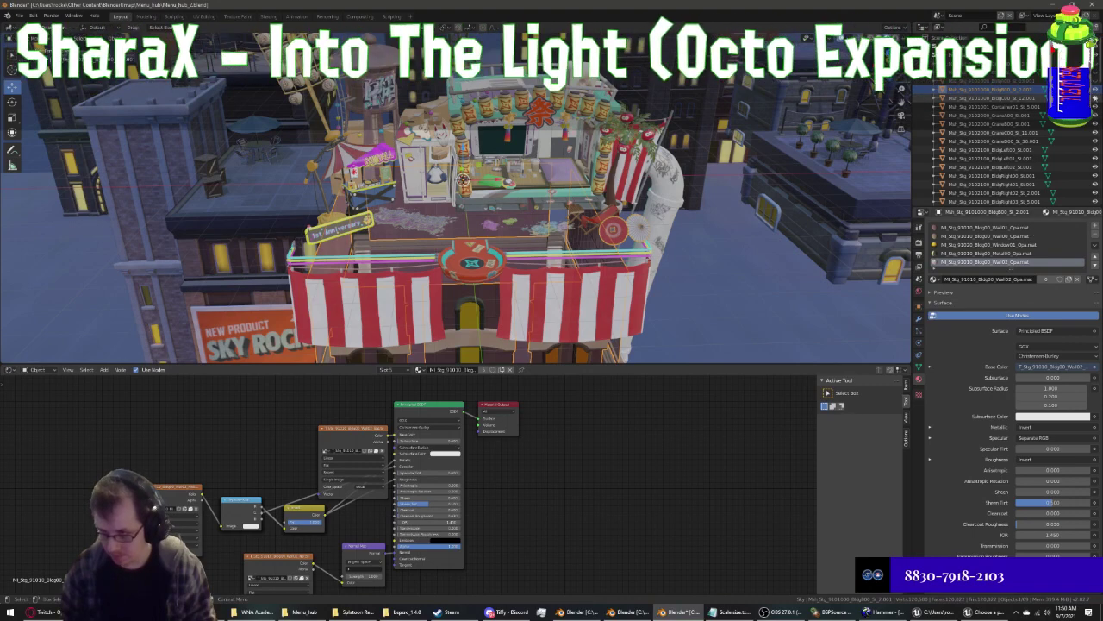
click(992, 97)
click(991, 97)
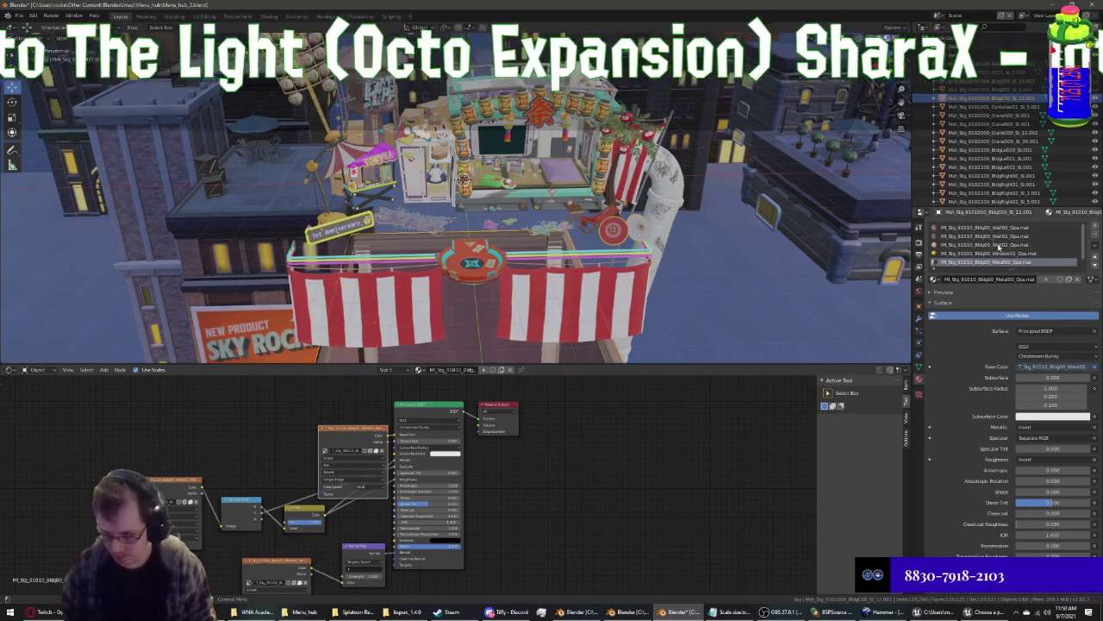
Add and remove a placeholder material slot, review BldgC00's Wall02 and Metal00, then select the container object
click(1094, 226)
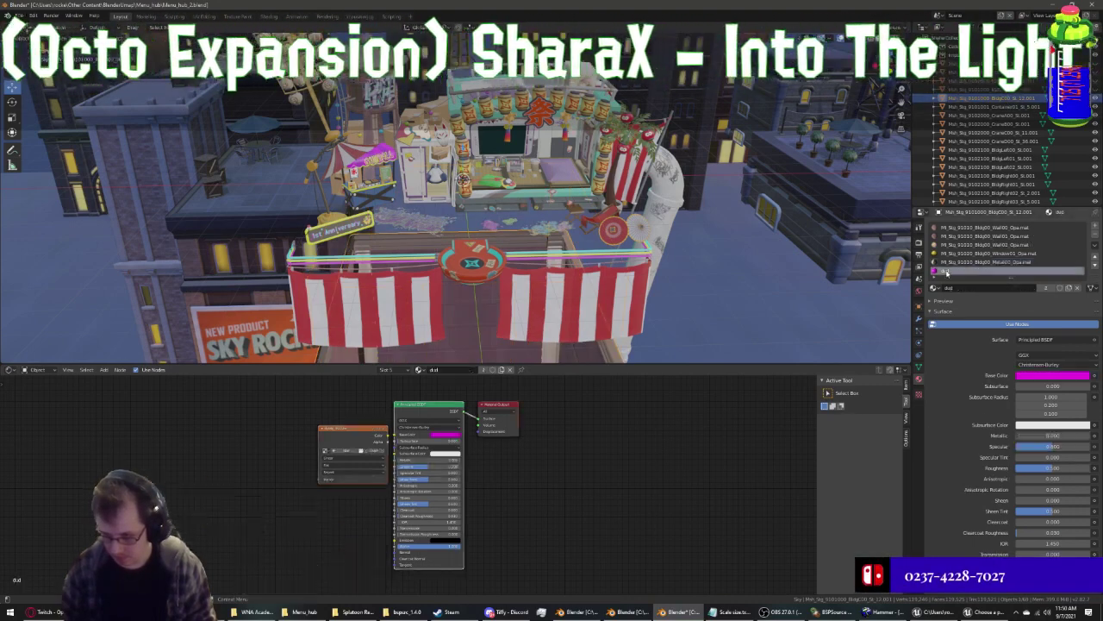
click(1095, 236)
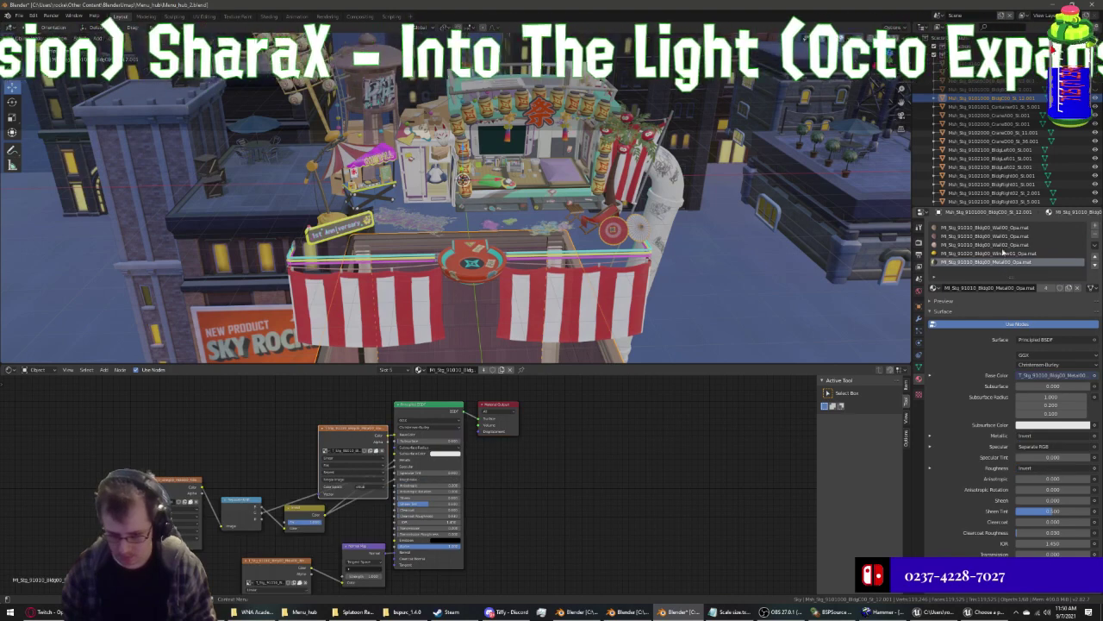
click(997, 235)
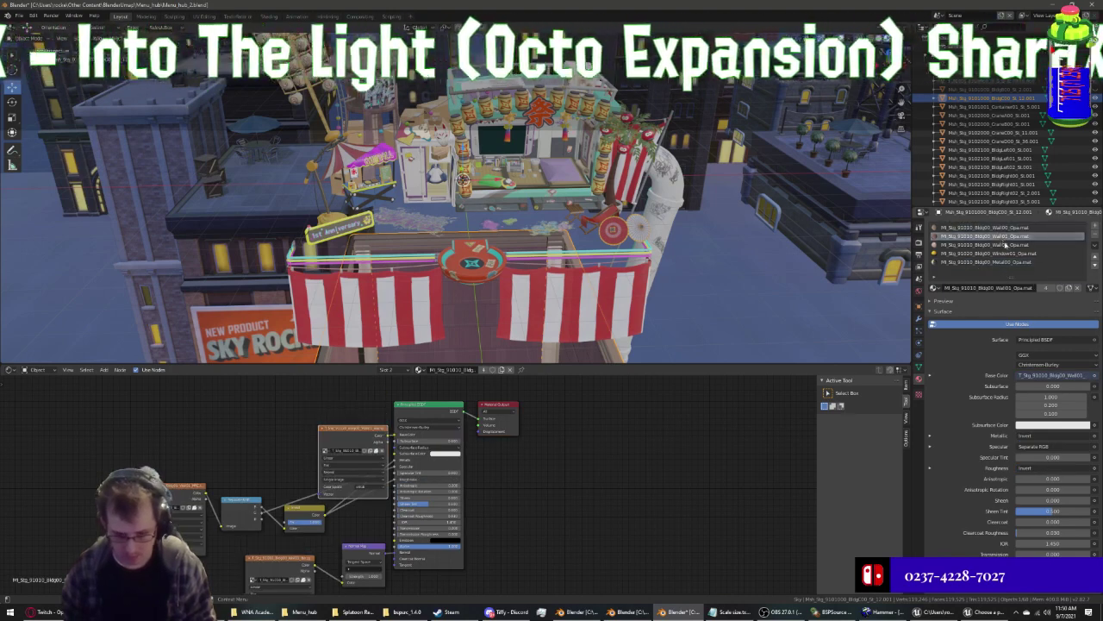
click(1007, 245)
click(1000, 253)
click(1004, 262)
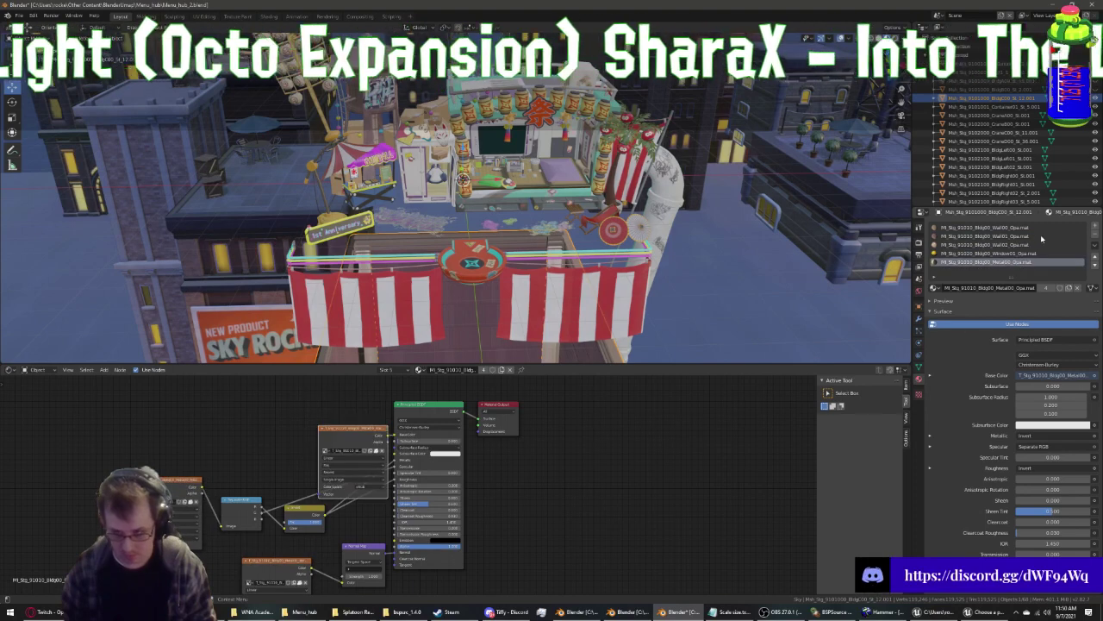
click(991, 106)
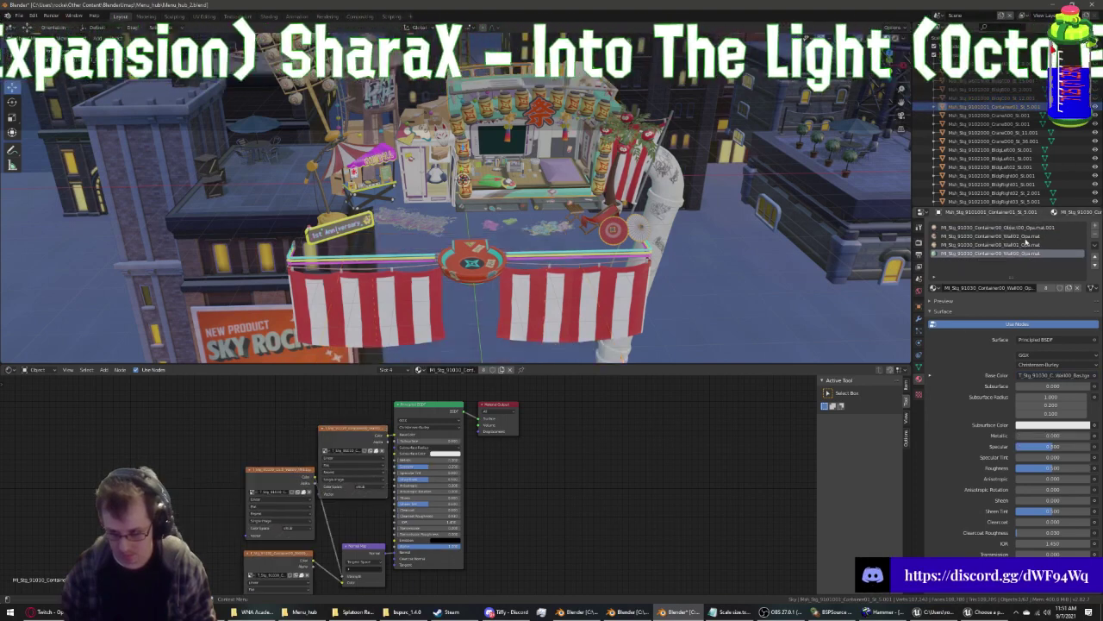
Assign the original Object00_Opa material to the container's slot instead of Object00
click(1023, 228)
click(935, 287)
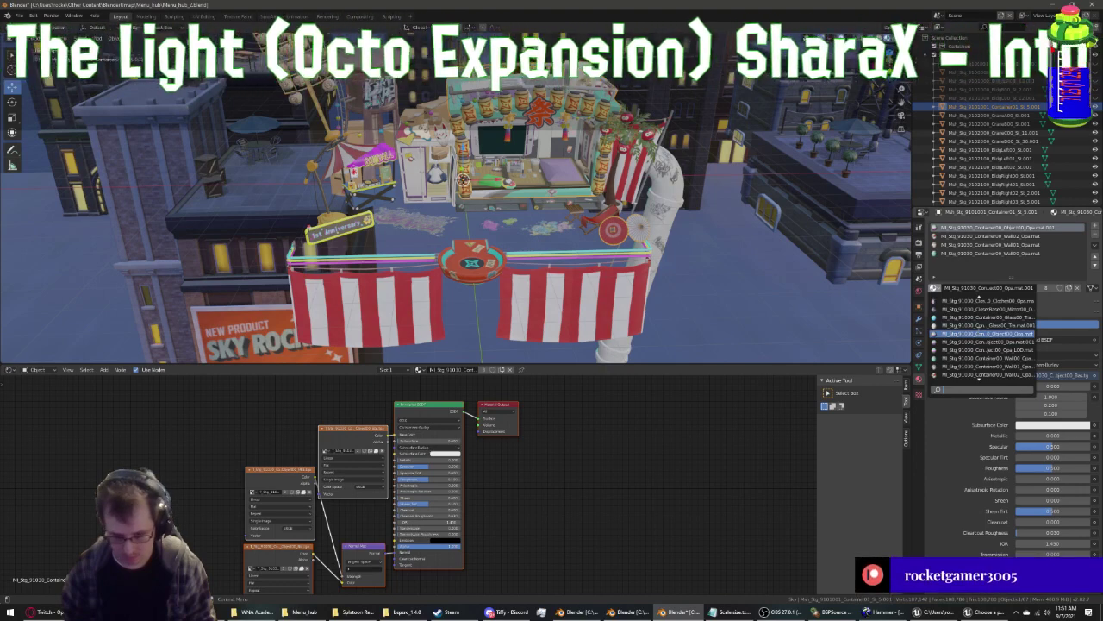
click(977, 331)
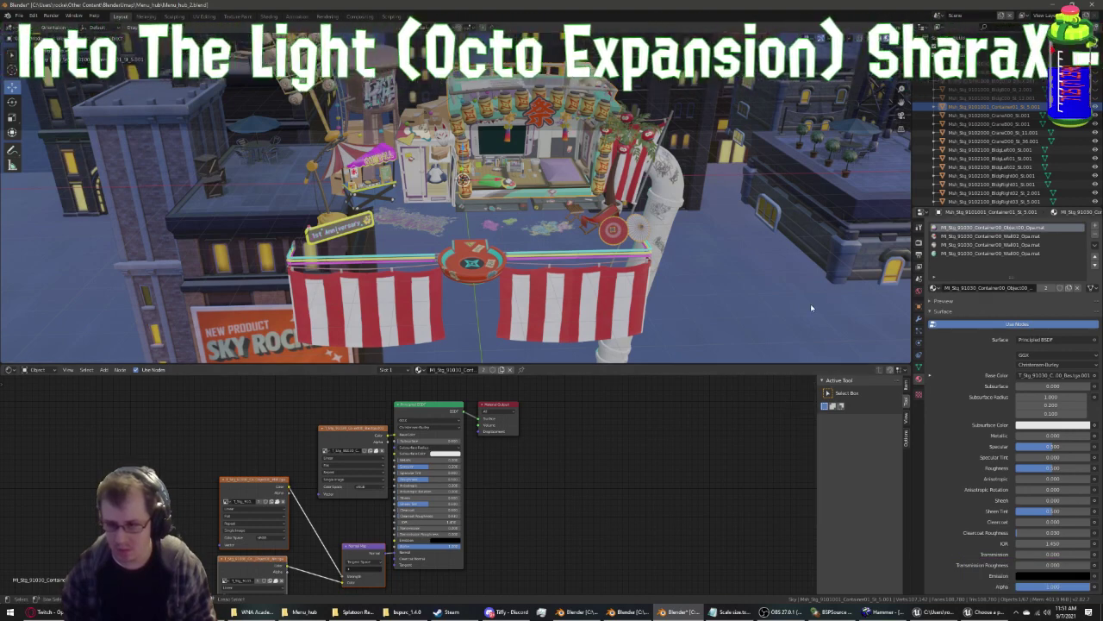
click(935, 288)
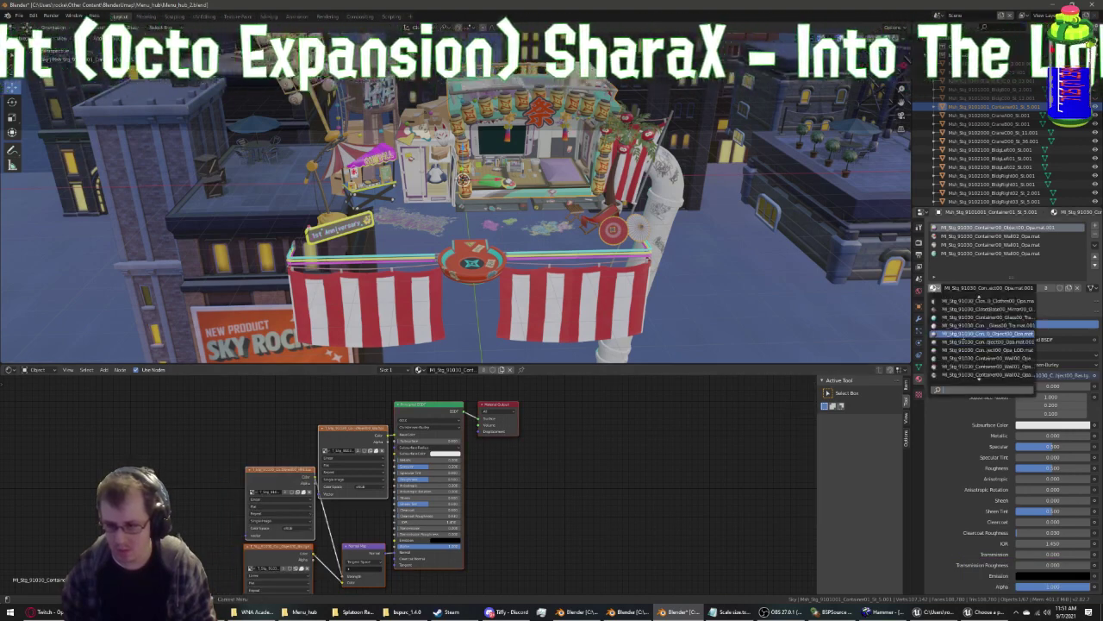
click(987, 333)
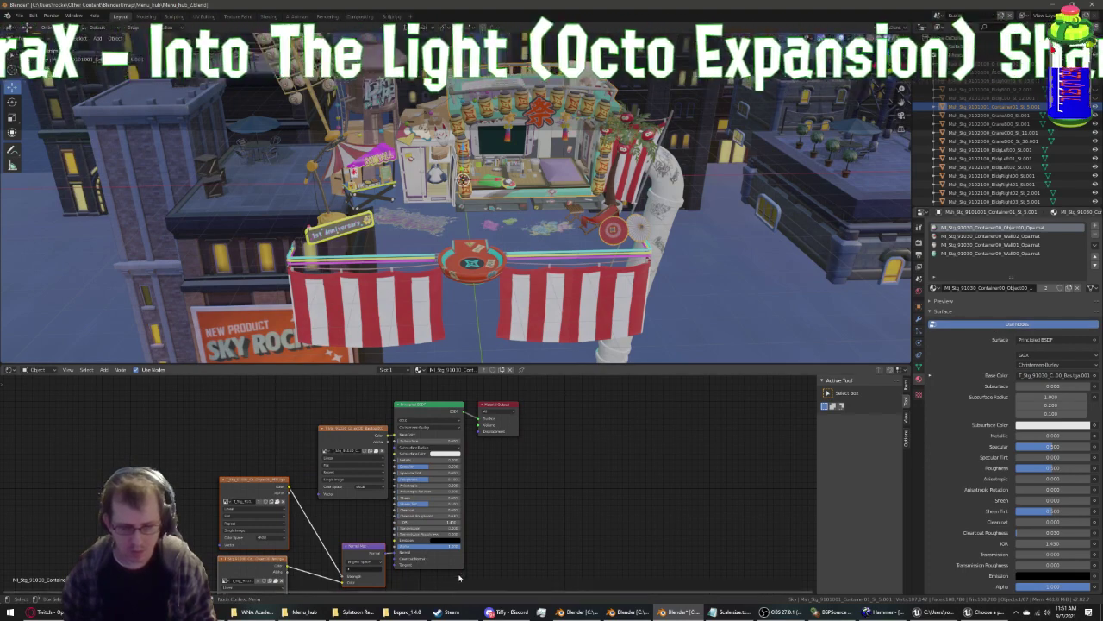
Choose the correct replacement image in the material's Image Texture node
scroll(242, 472, up, 1)
scroll(243, 472, up, 1)
scroll(284, 462, up, 1)
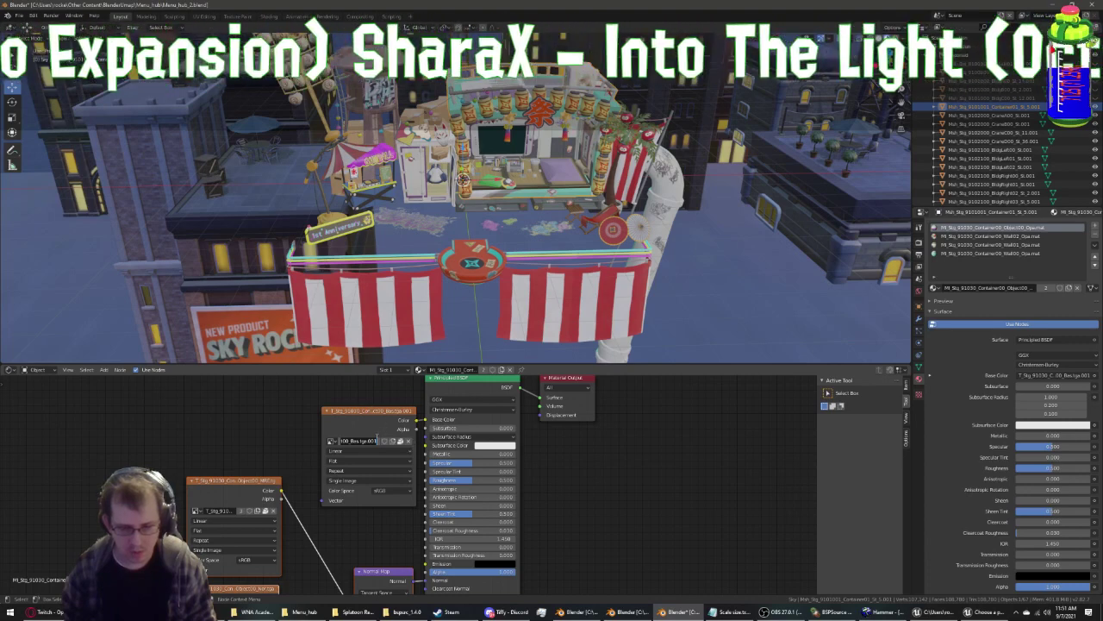
click(331, 442)
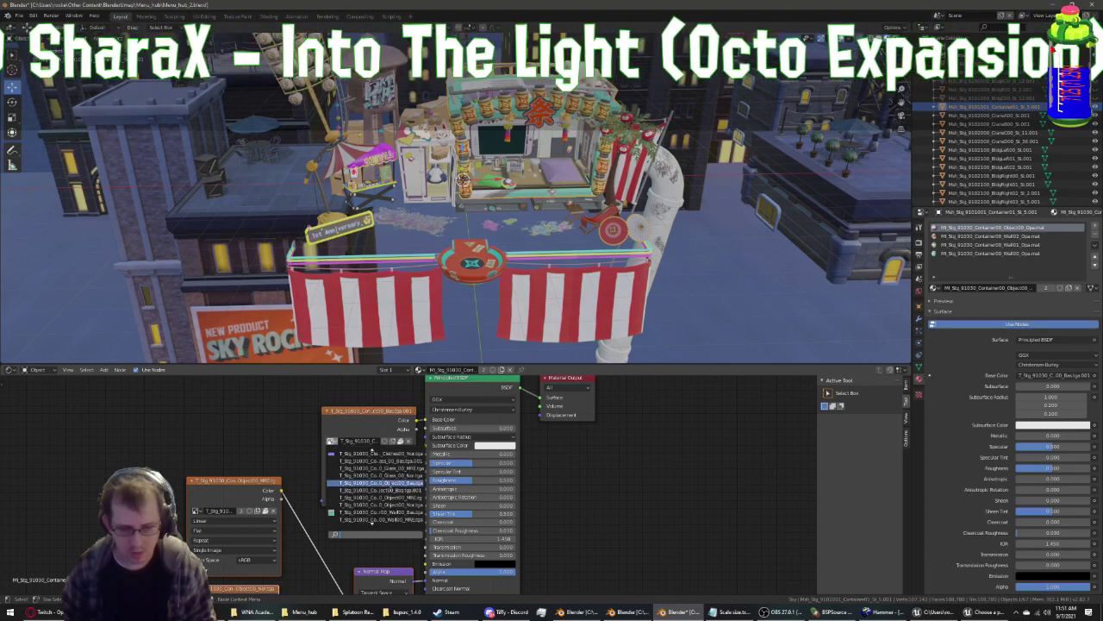
click(390, 488)
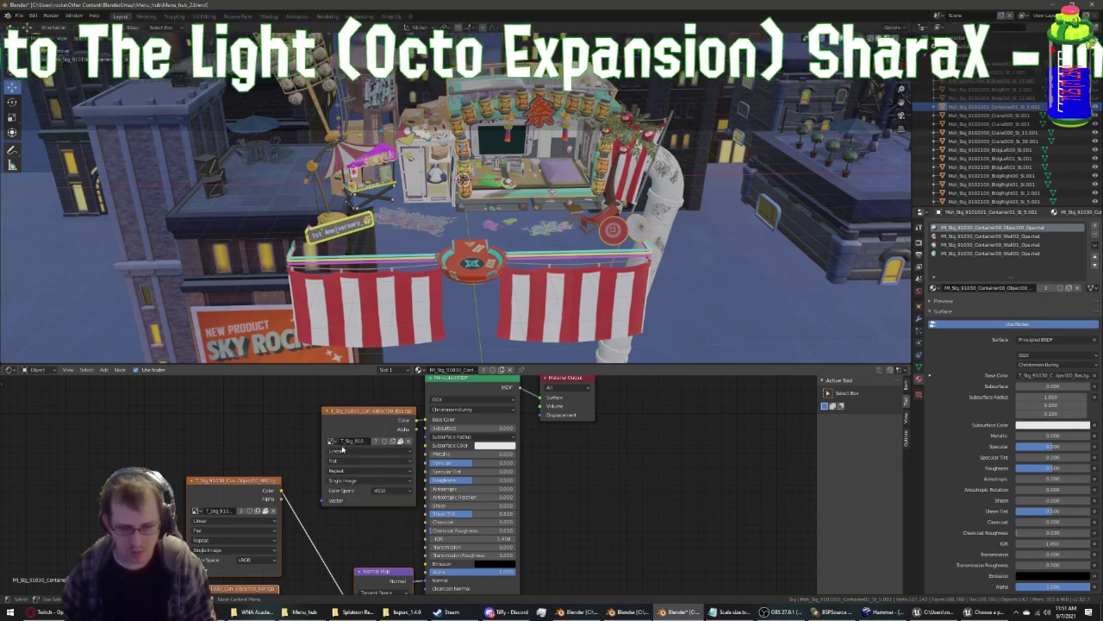
scroll(332, 443, down, 2)
scroll(377, 449, down, 1)
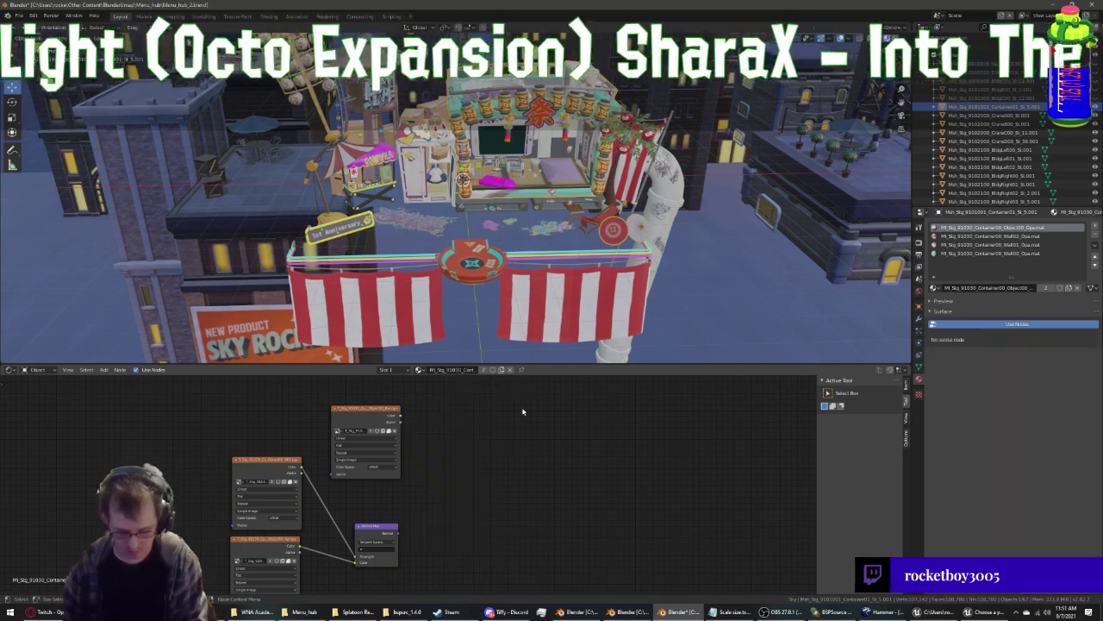
Generate Separate RGB and Invert nodes, then connect the texture Color to Base Color
key(ctrl+z)
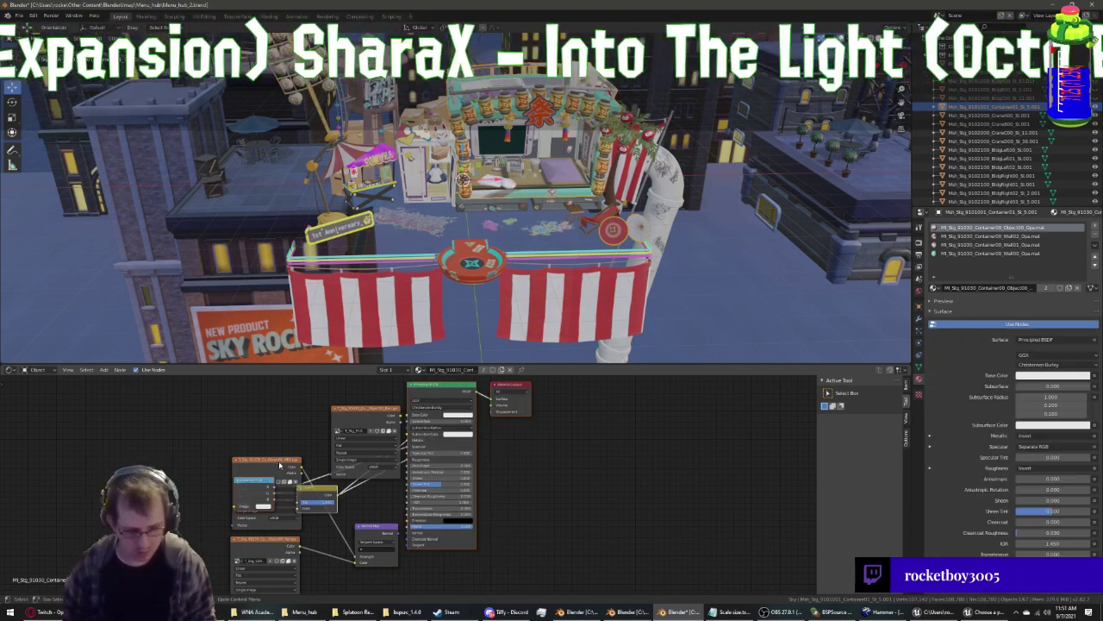
drag(279, 466, 183, 474)
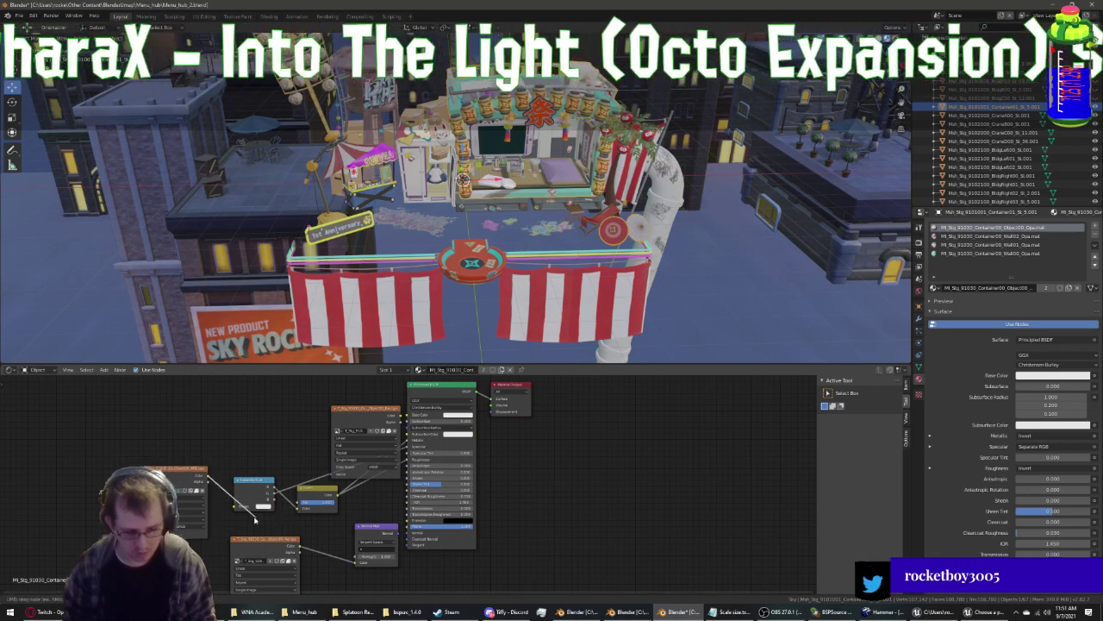
mouse_move(355, 559)
mouse_down()
mouse_move(239, 512)
mouse_move(392, 538)
mouse_up()
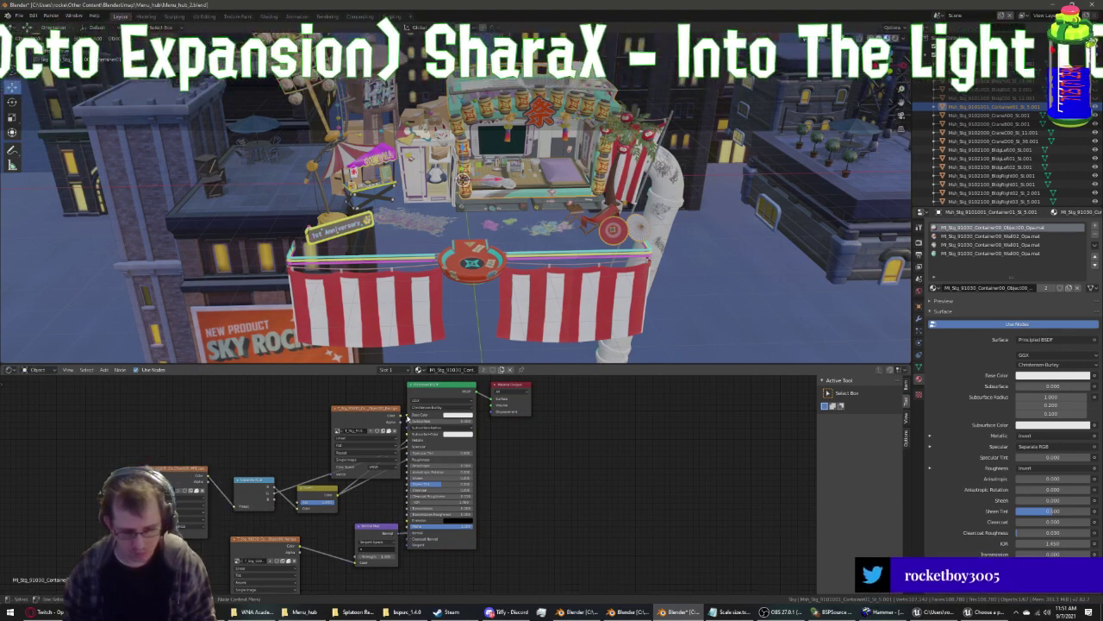
drag(402, 417, 407, 416)
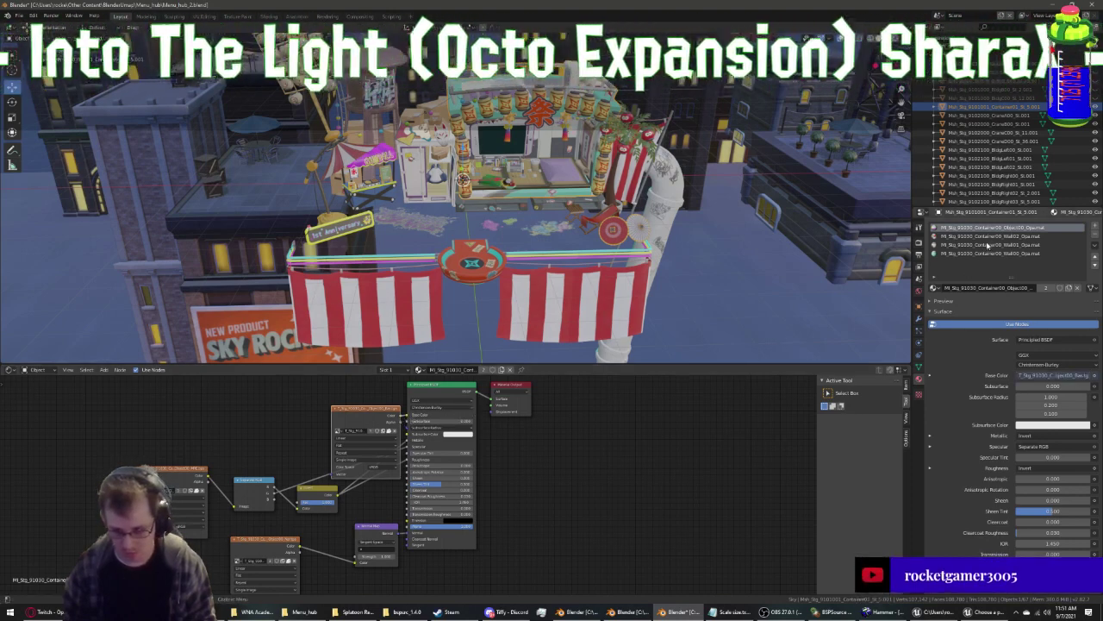
Give Wall02 Separate RGB and Invert nodes and link its texture Color to Base Color
click(997, 238)
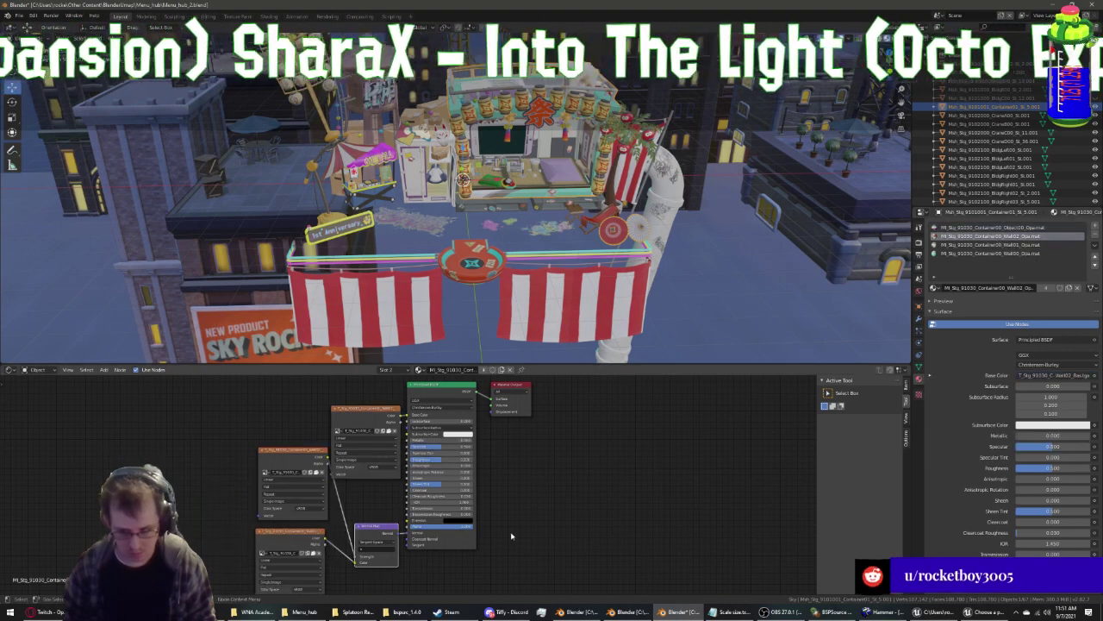
drag(445, 561, 539, 405)
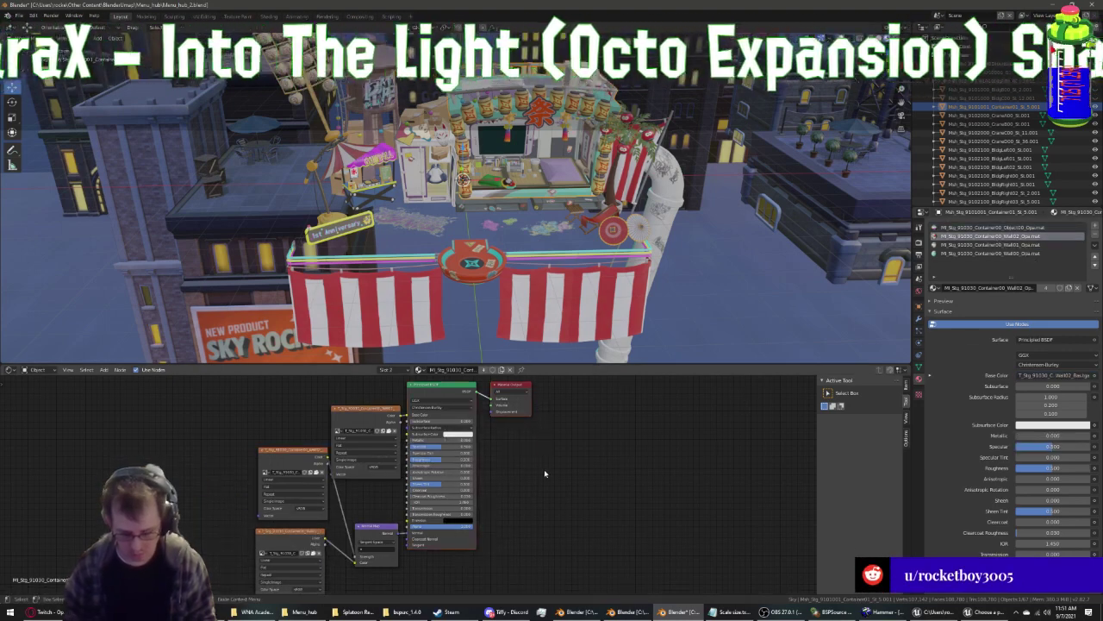
key(ctrl+v)
drag(290, 455, 175, 469)
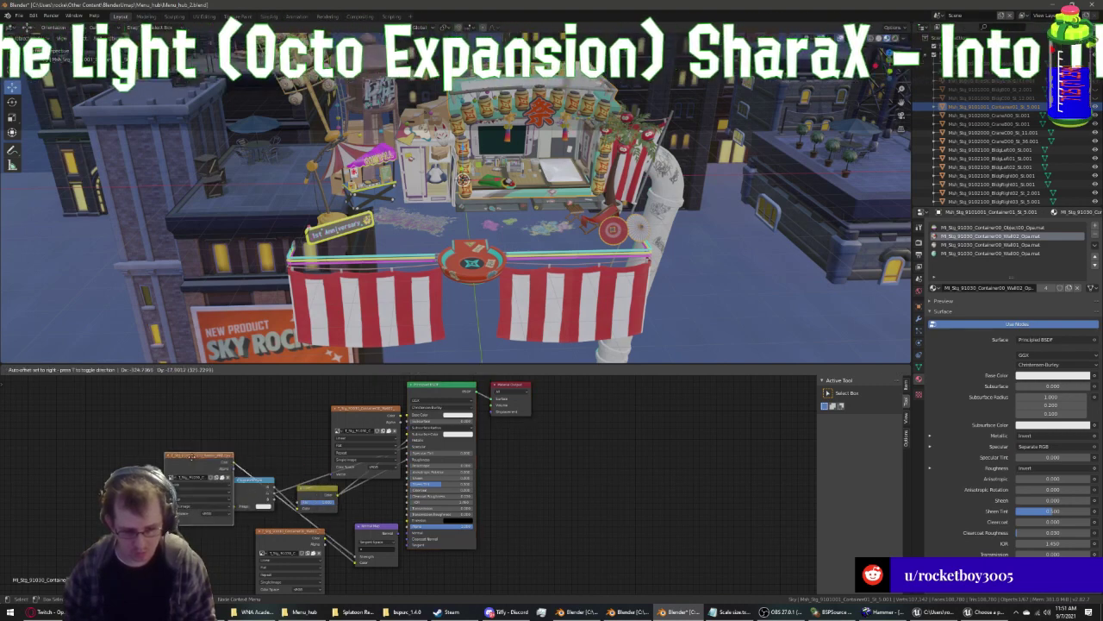
drag(343, 550, 349, 553)
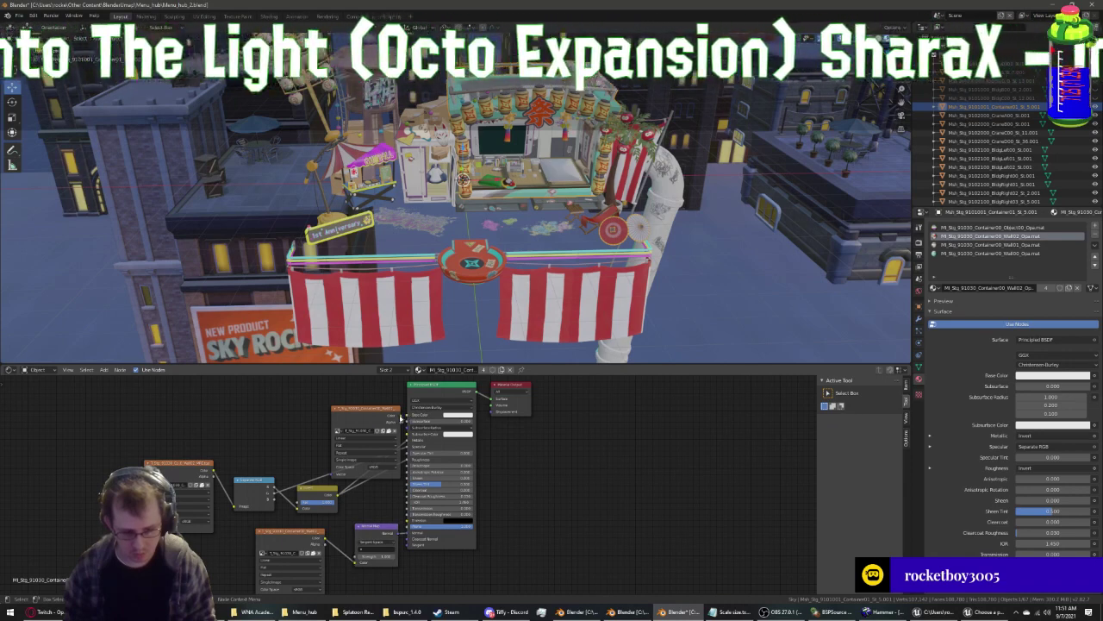
drag(400, 415, 412, 416)
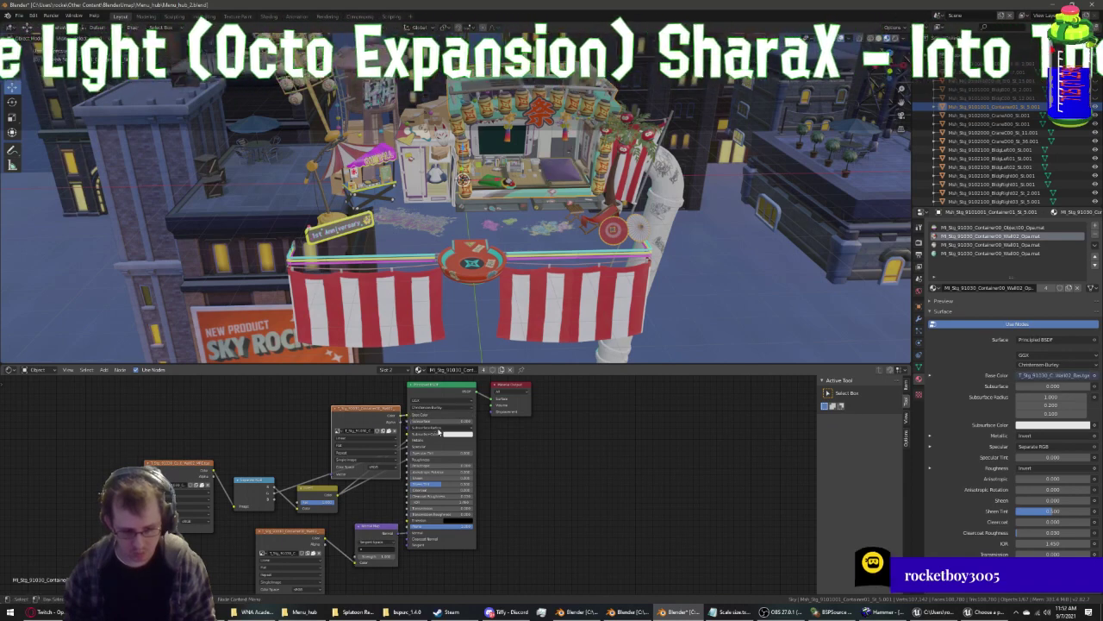
Generate Separate RGB and Invert nodes for Wall01, undoing a mistaken Specular link
click(1030, 246)
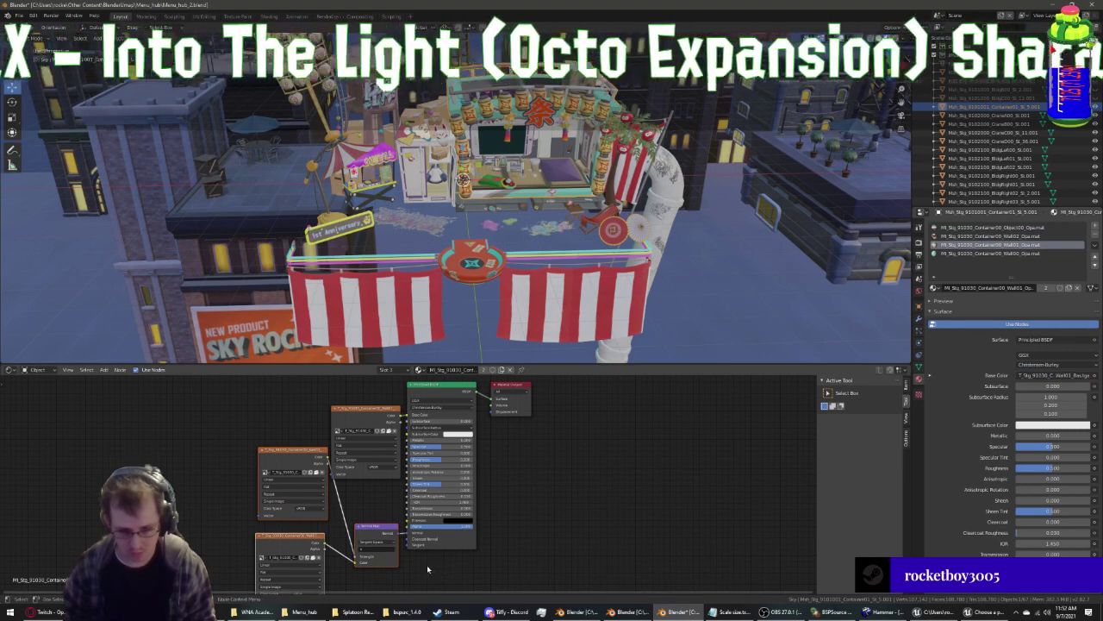
key(ctrl+z)
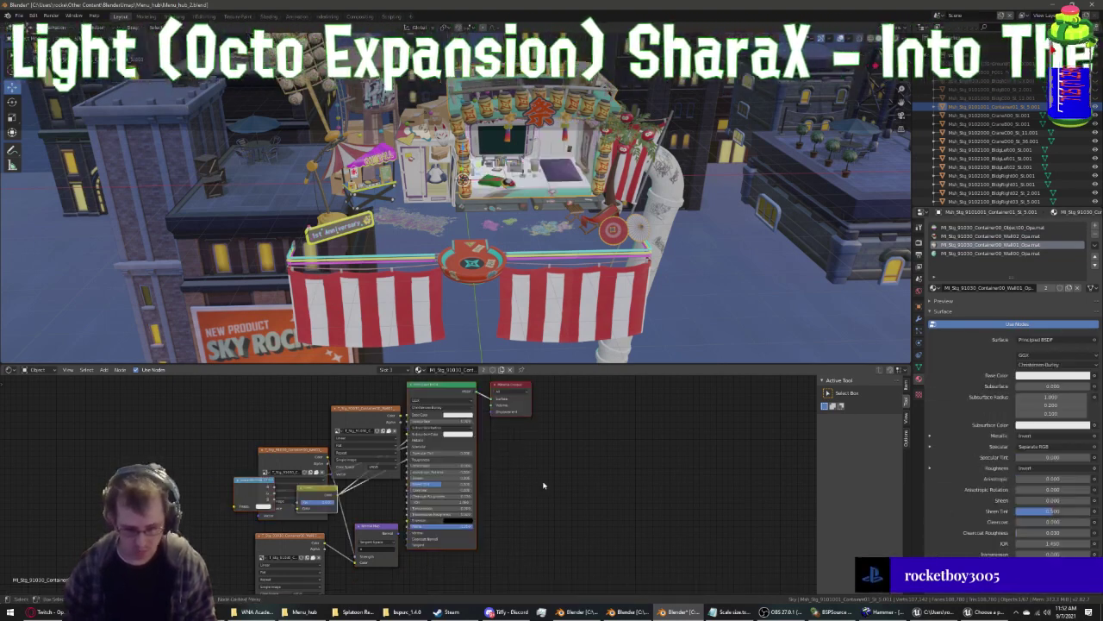
drag(291, 460, 187, 468)
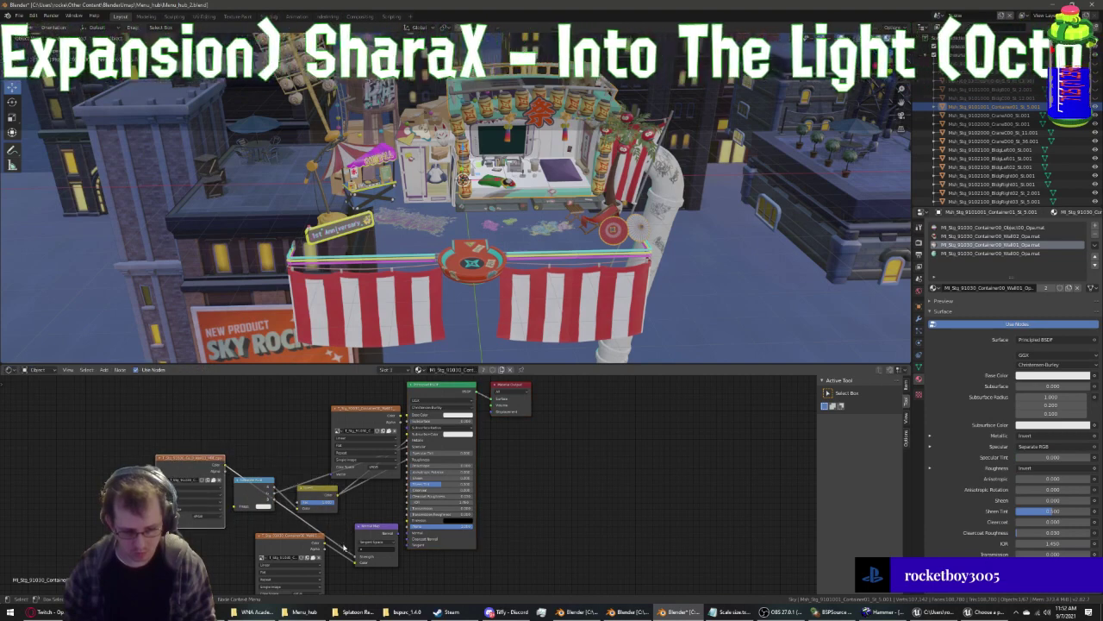
drag(353, 559, 355, 557)
drag(242, 512, 291, 522)
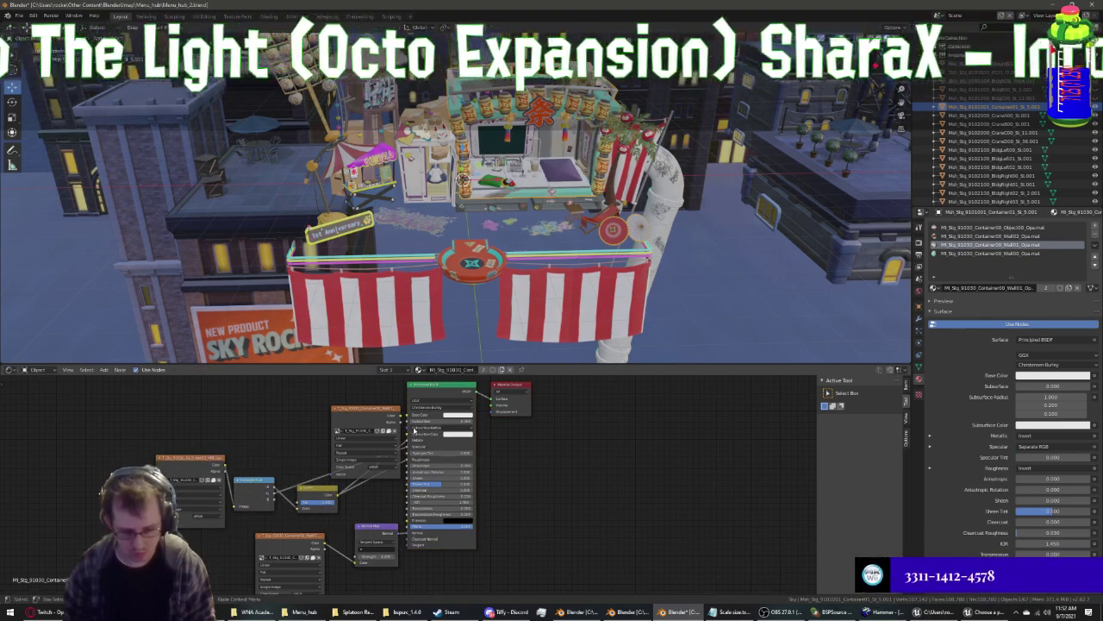
mouse_move(399, 416)
mouse_down()
mouse_move(409, 446)
mouse_move(353, 408)
mouse_up()
key(ctrl+z)
key(ctrl+z)
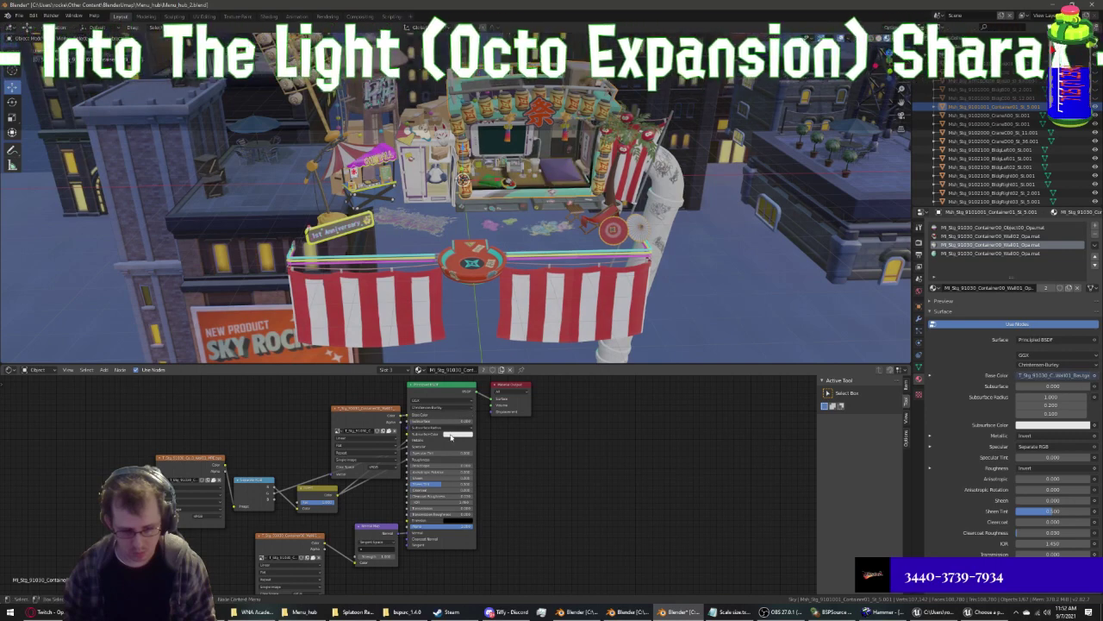
Generate Separate RGB and Invert nodes for Wall00 and link its texture Color to Base Color
click(978, 252)
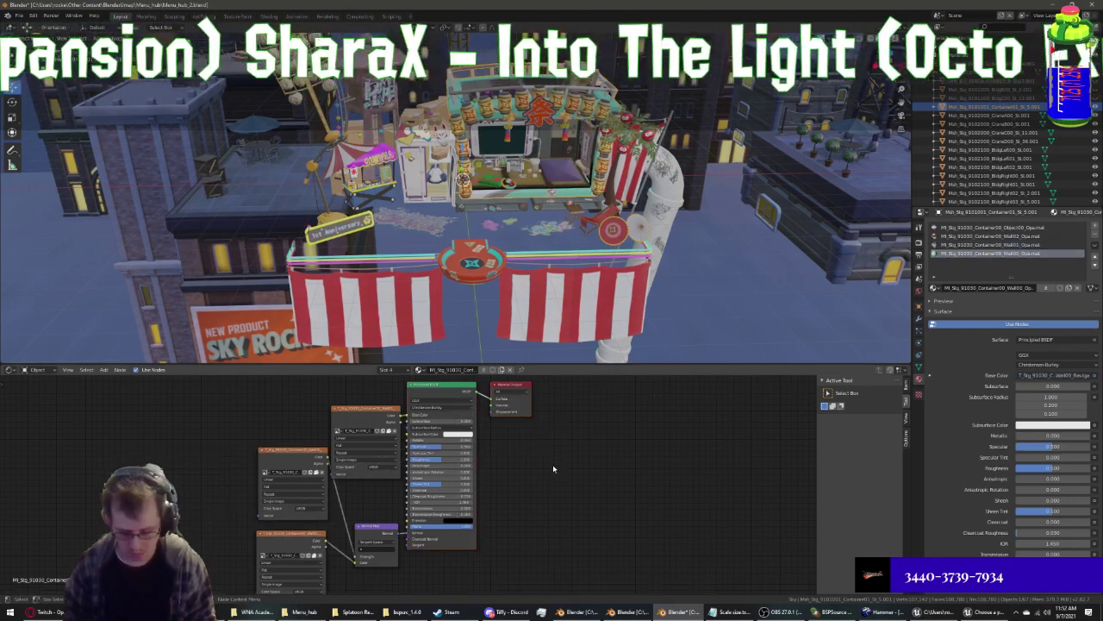
key(ctrl+z)
drag(314, 451, 204, 462)
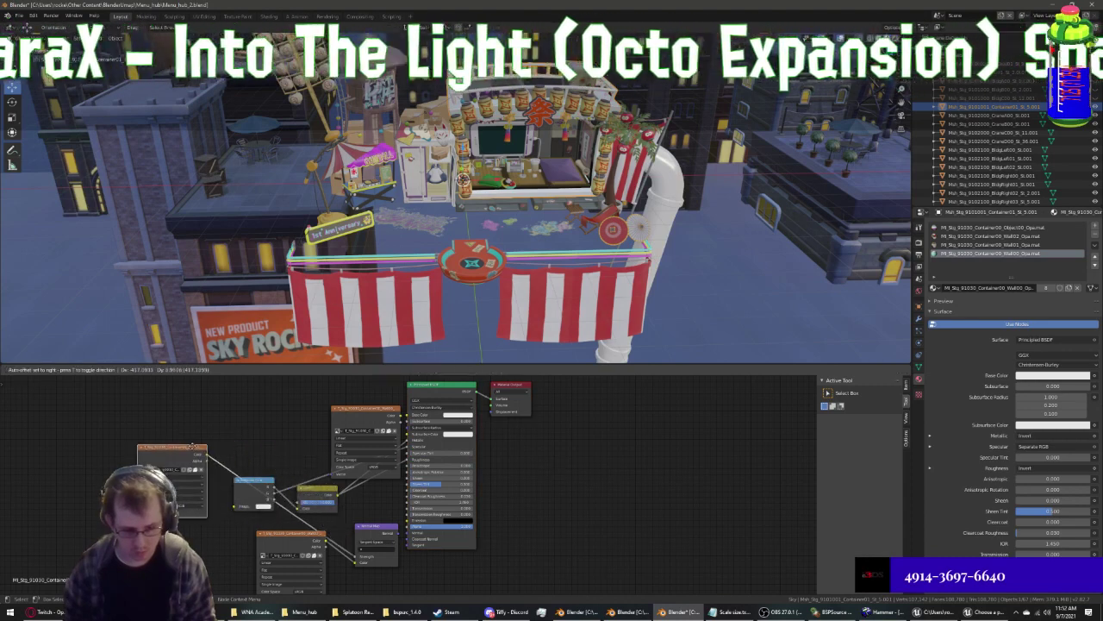
drag(358, 558, 259, 505)
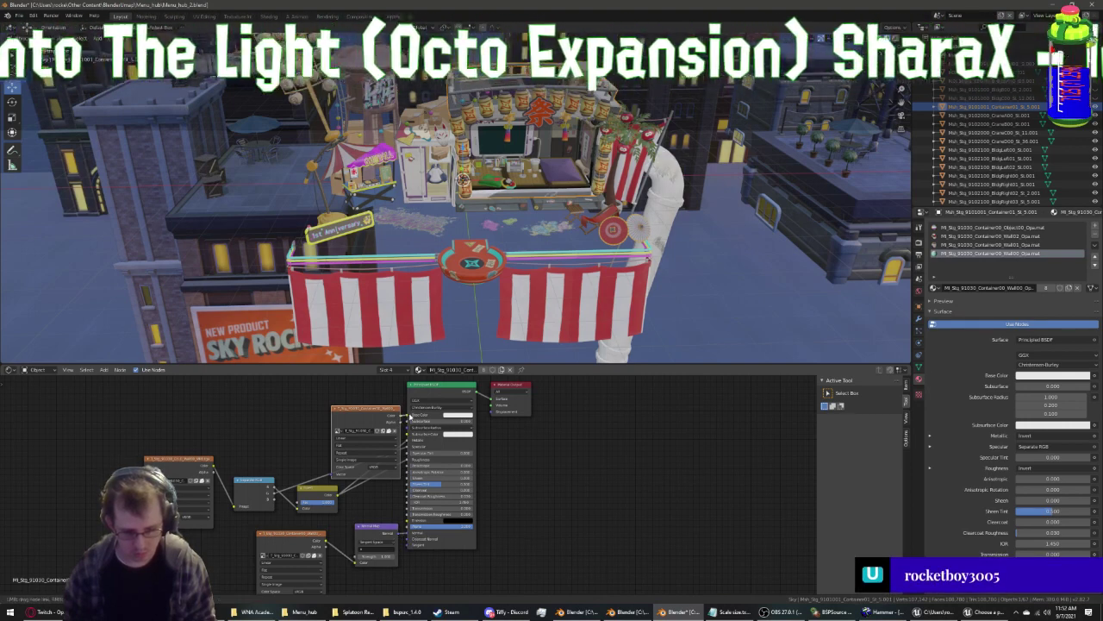
drag(399, 414, 411, 415)
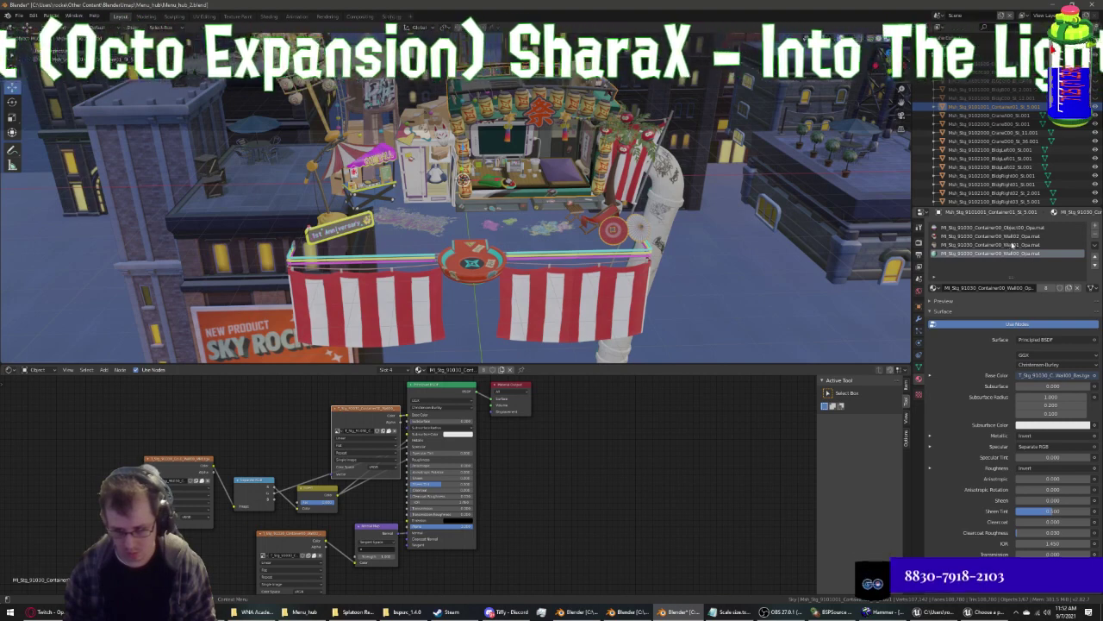
ctrl+scroll(1008, 246, up, 1)
ctrl+scroll(1013, 246, up, 2)
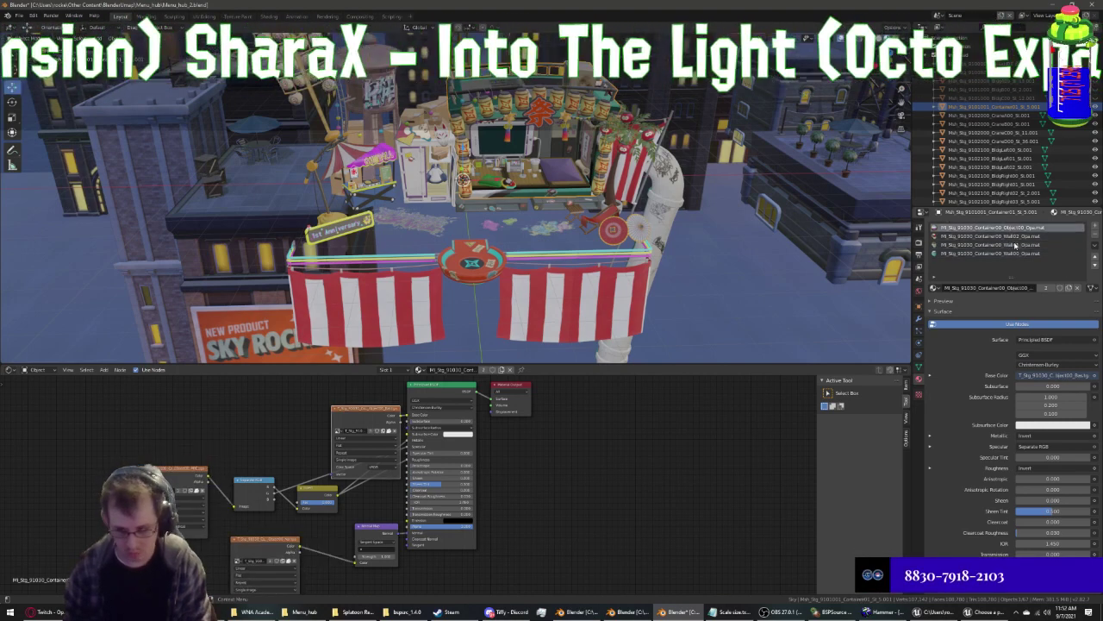
Hide the finished booth object and the Crane400 object
key(h)
click(1019, 115)
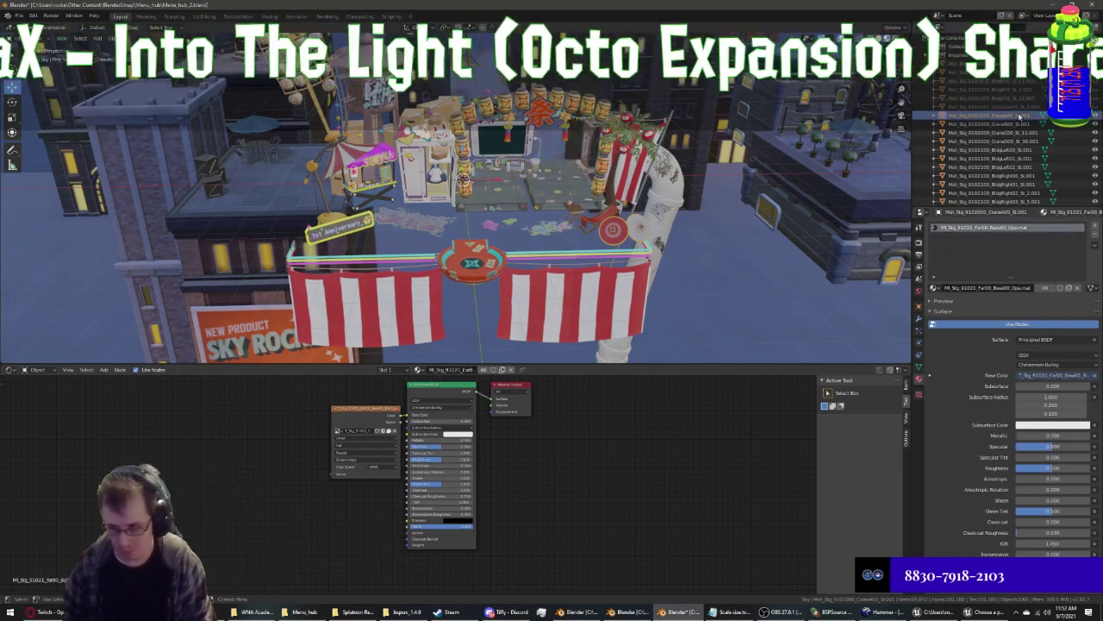
click(1096, 114)
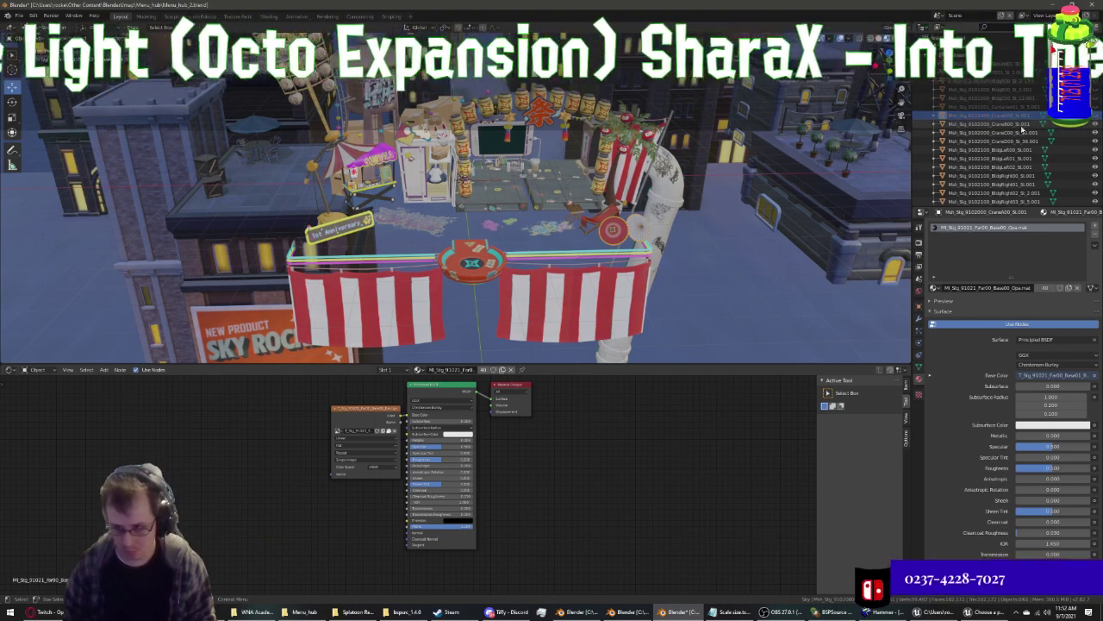
click(1095, 124)
click(1096, 132)
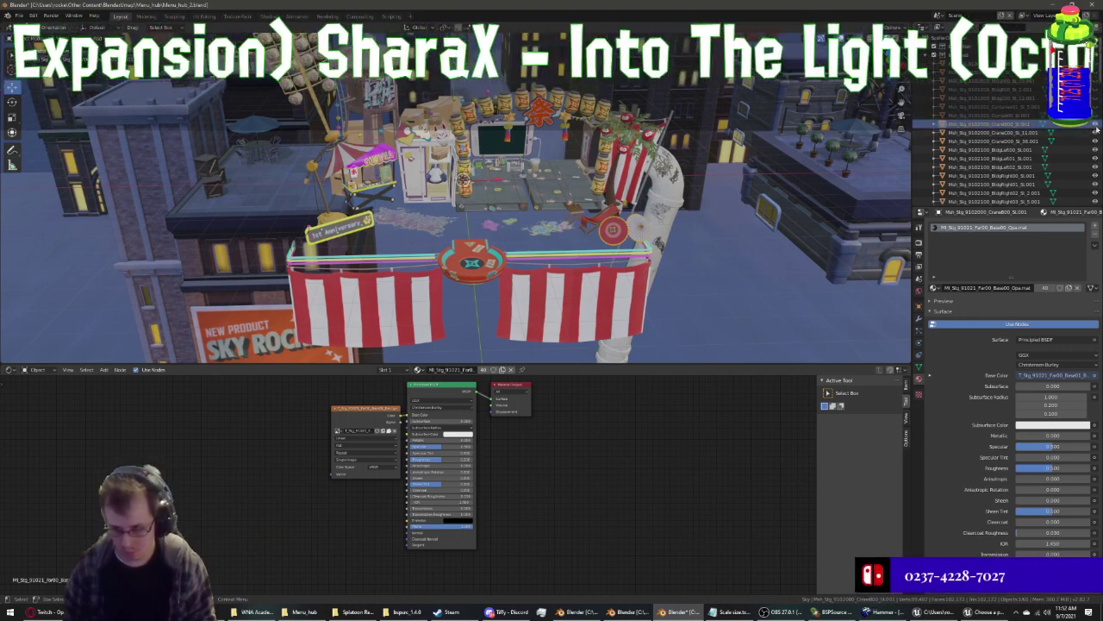
Hide Crane000 SL_11.001, then delete BlogLeft00's texture and Normal Map nodes
click(1033, 134)
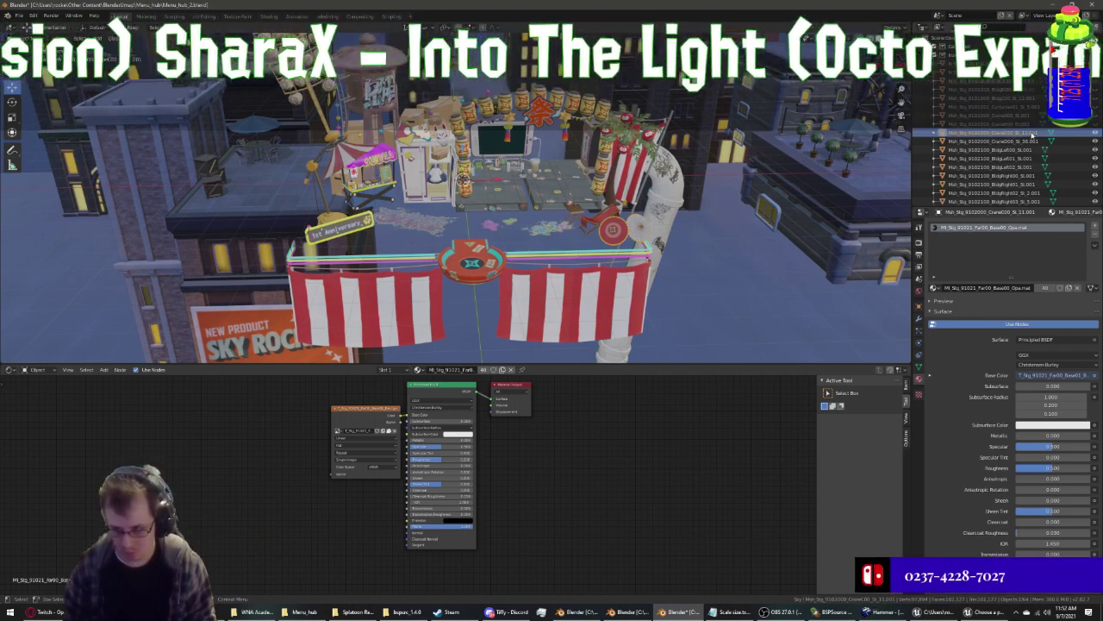
click(1095, 132)
click(1008, 141)
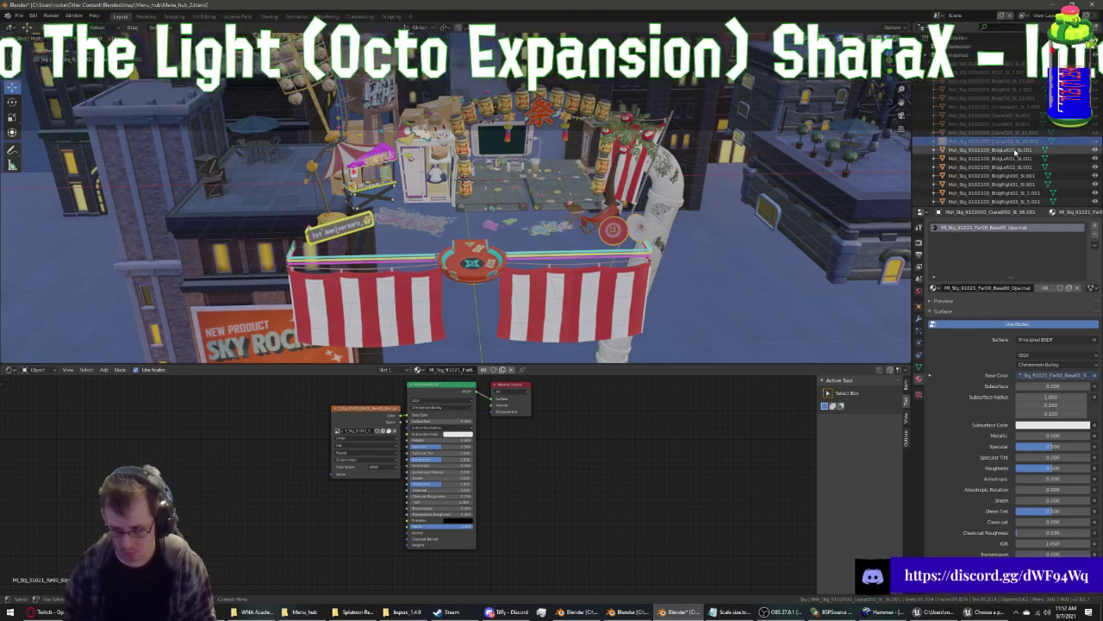
click(1096, 141)
click(1009, 150)
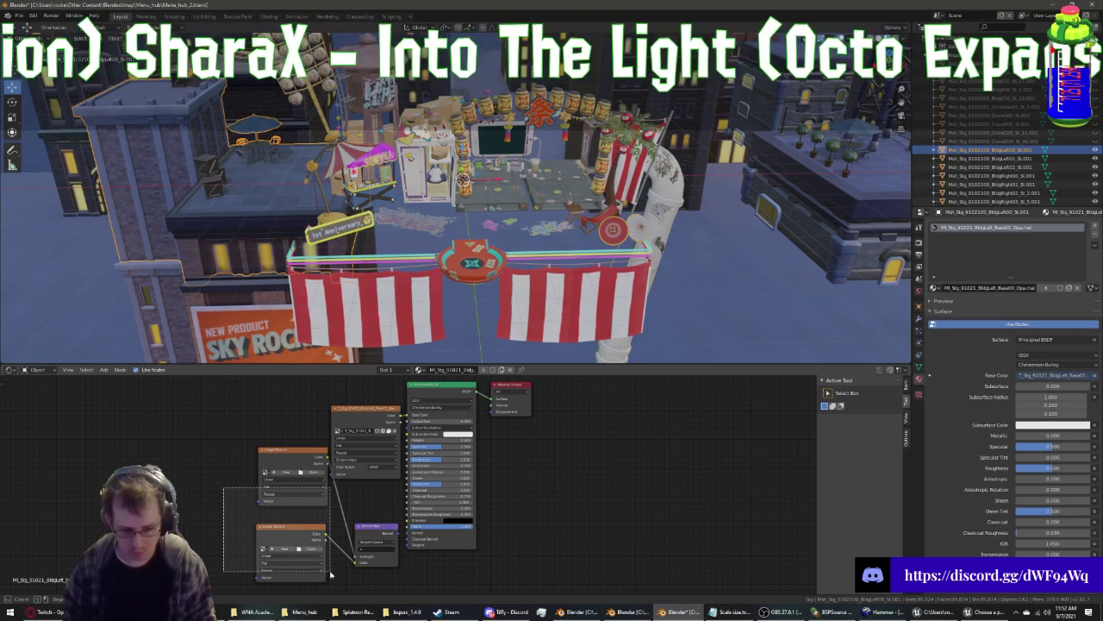
key(x)
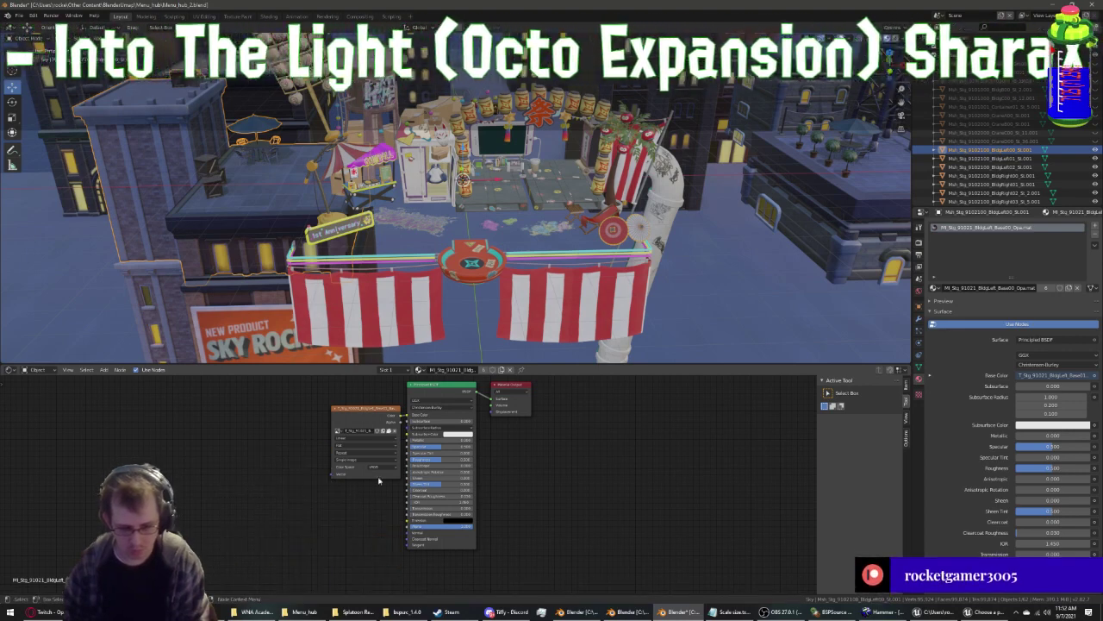
Remove the extra texture and normal map nodes from BlogRight00's material
click(999, 157)
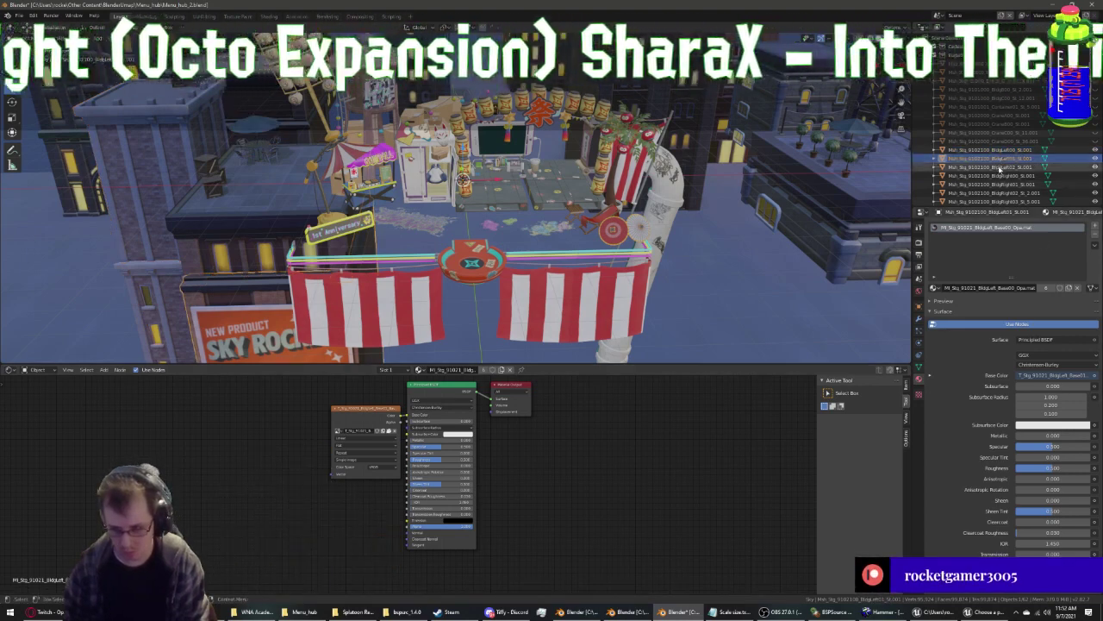
click(1002, 166)
click(1004, 175)
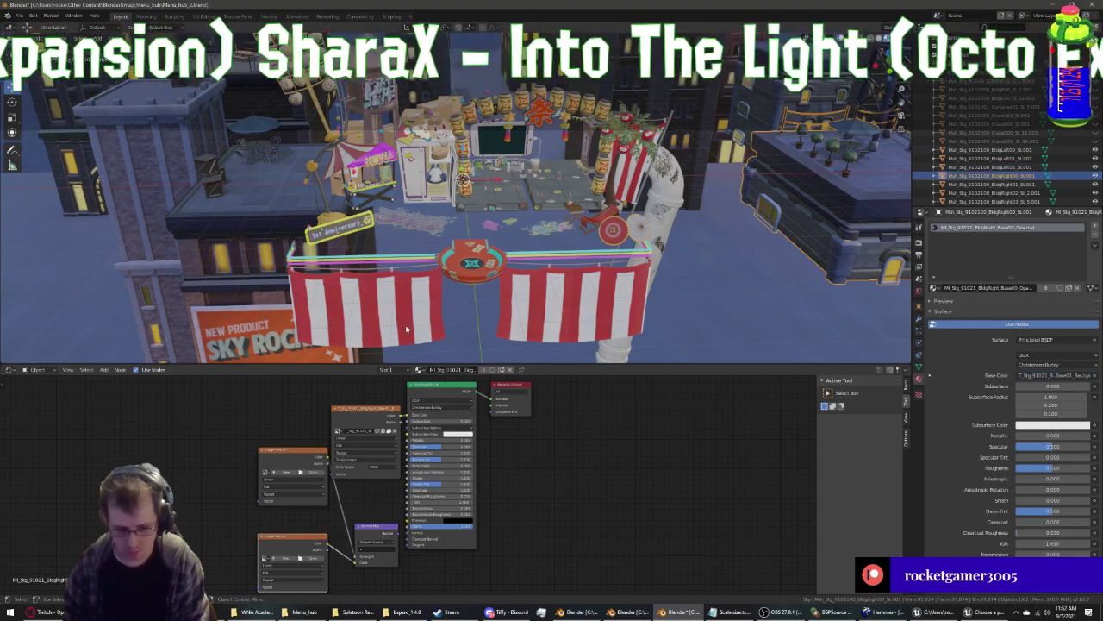
key(x)
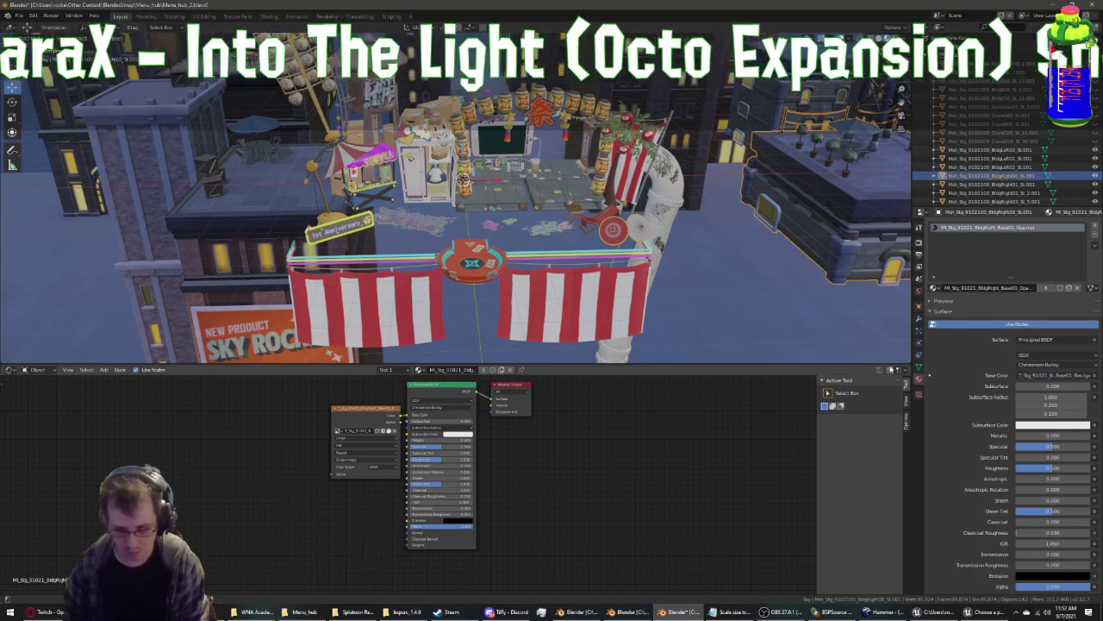
Browse the BldgRight01, BldgRight03 and FurBldg01–FurBldg07 building materials
click(1009, 183)
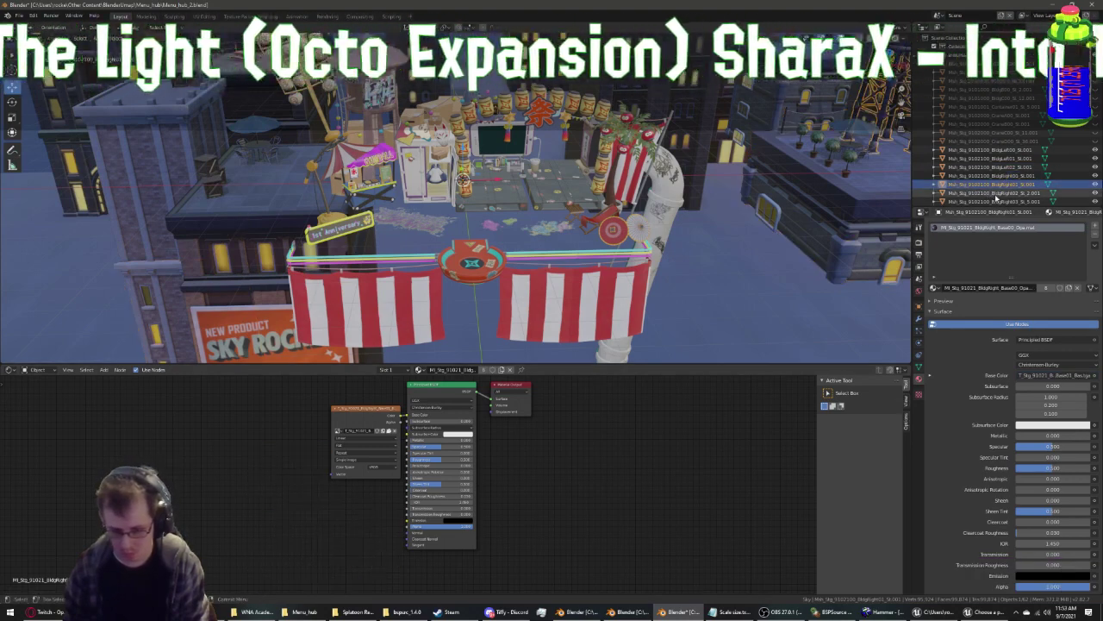
click(998, 192)
click(1000, 201)
scroll(1003, 194, down, 3)
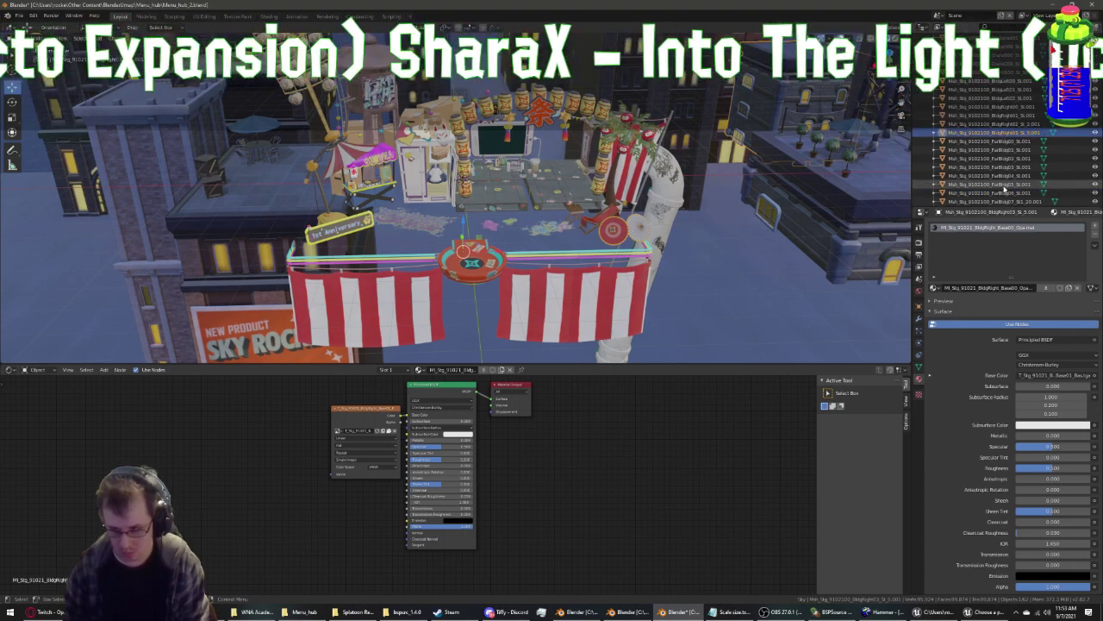
click(1000, 149)
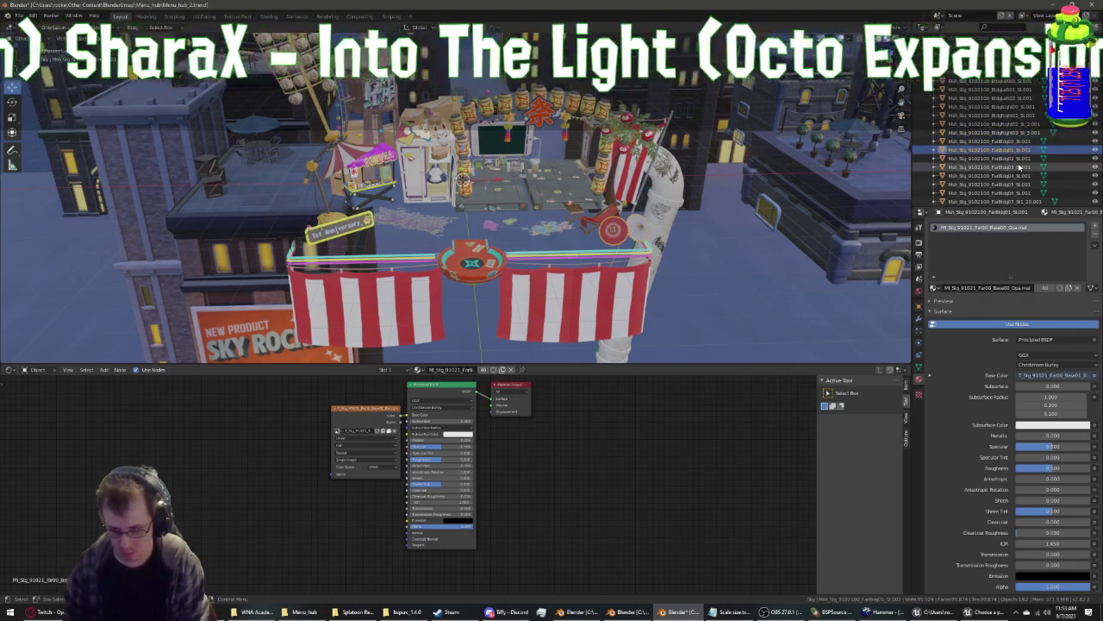
click(1020, 167)
click(1021, 175)
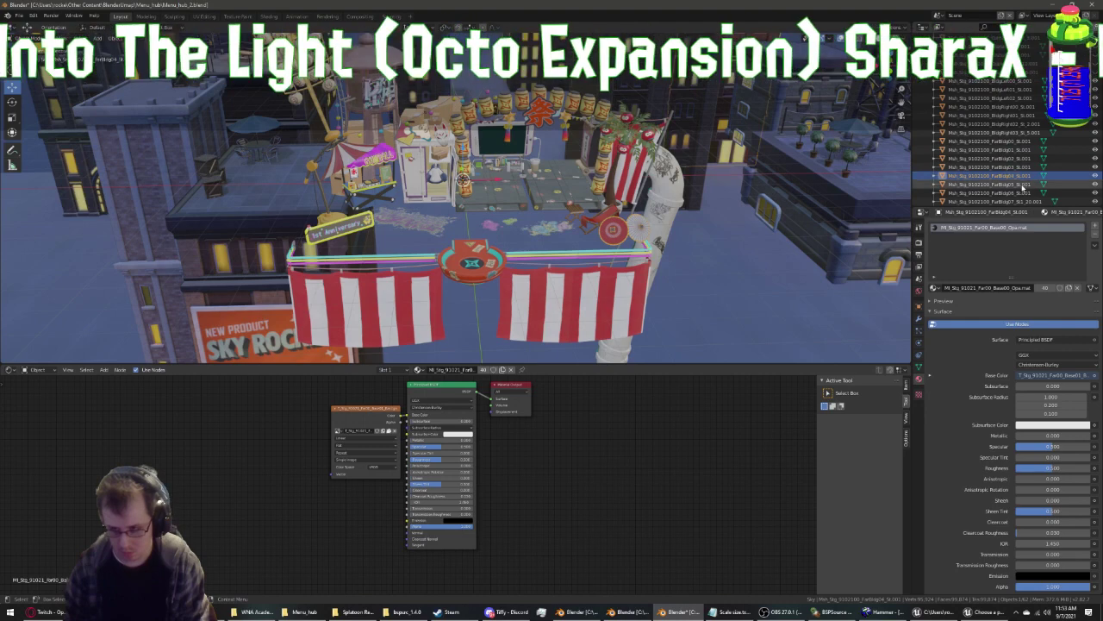
click(1022, 183)
click(1021, 193)
click(1021, 201)
Check the remaining FurBldg objects and hide the surrounding city buildings
scroll(1019, 198, down, 1)
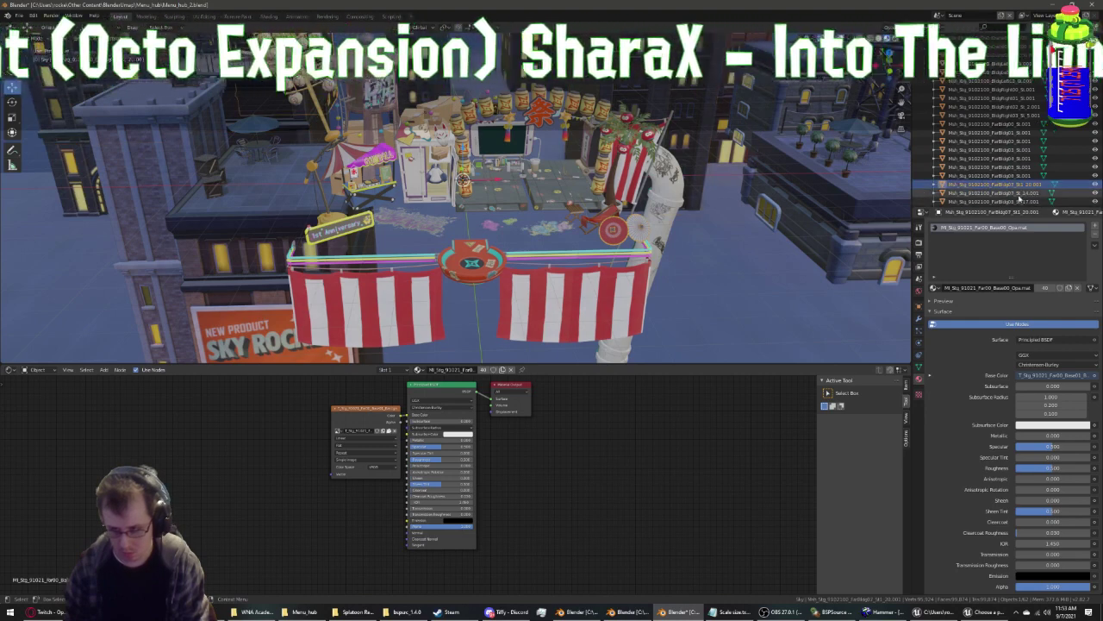
click(1020, 198)
scroll(1020, 197, down, 1)
click(1020, 193)
scroll(1019, 192, down, 1)
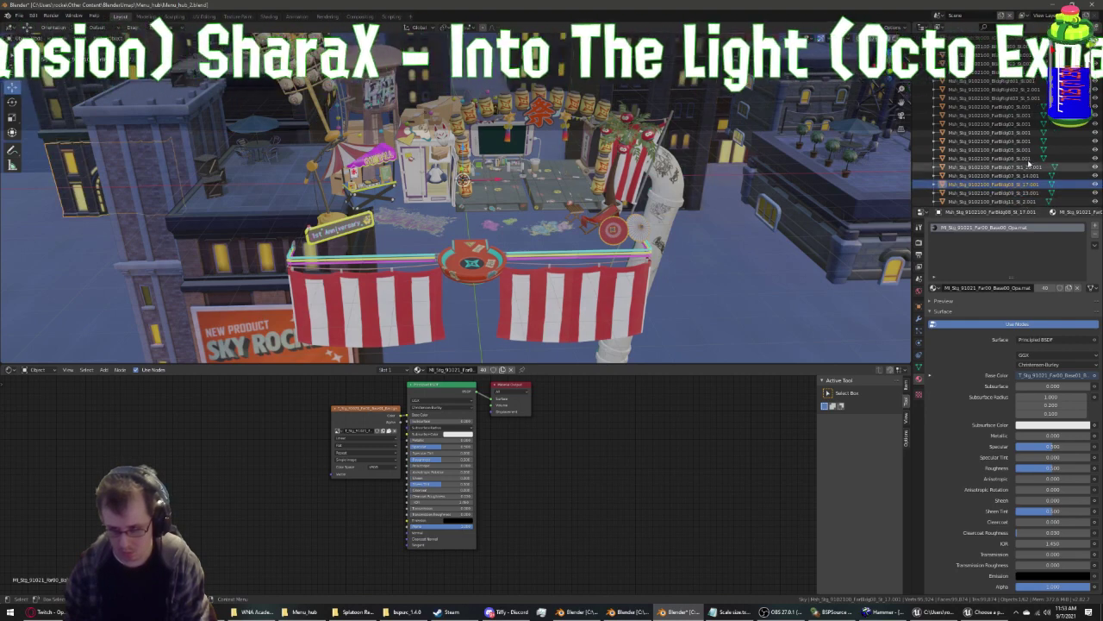
drag(1095, 82, 1093, 175)
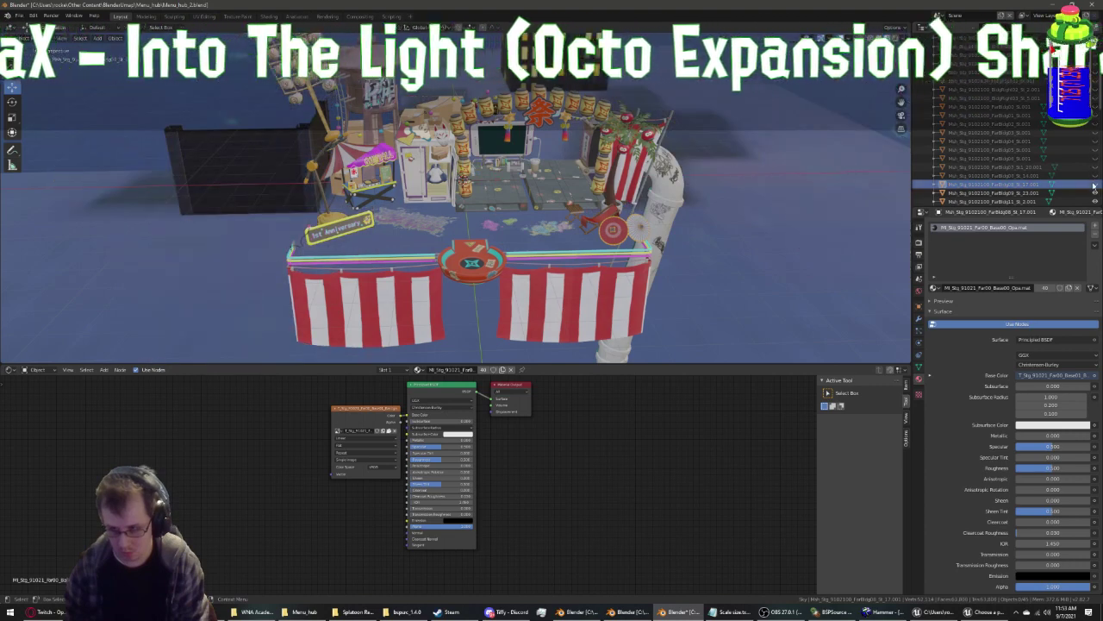
scroll(1026, 138, down, 5)
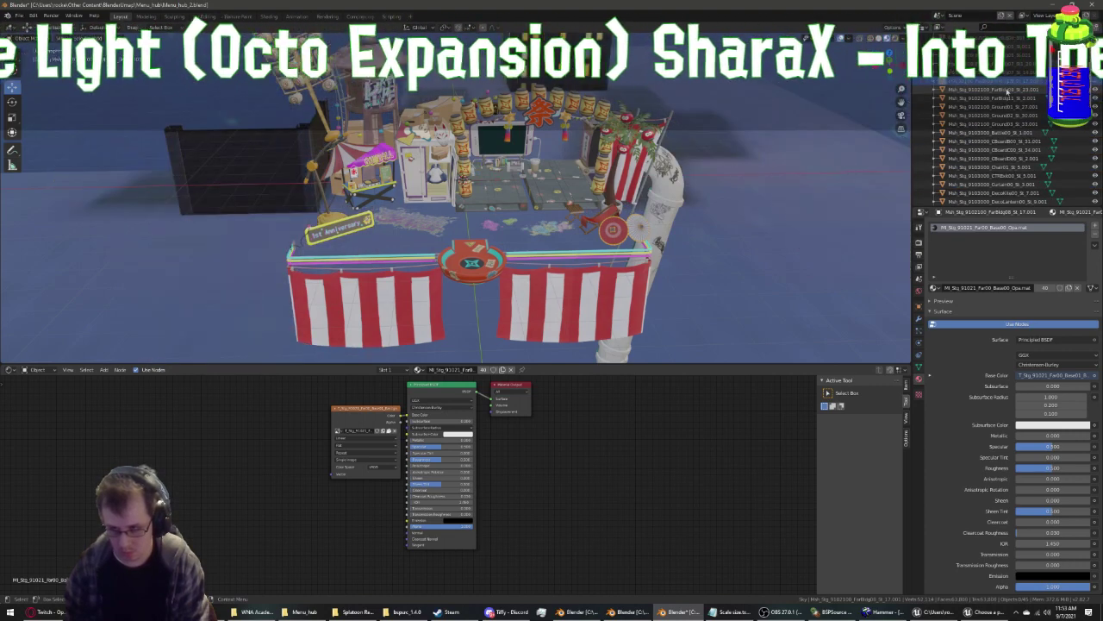
Step through Ground01 and Ground03, then select the Ballast object
click(1014, 107)
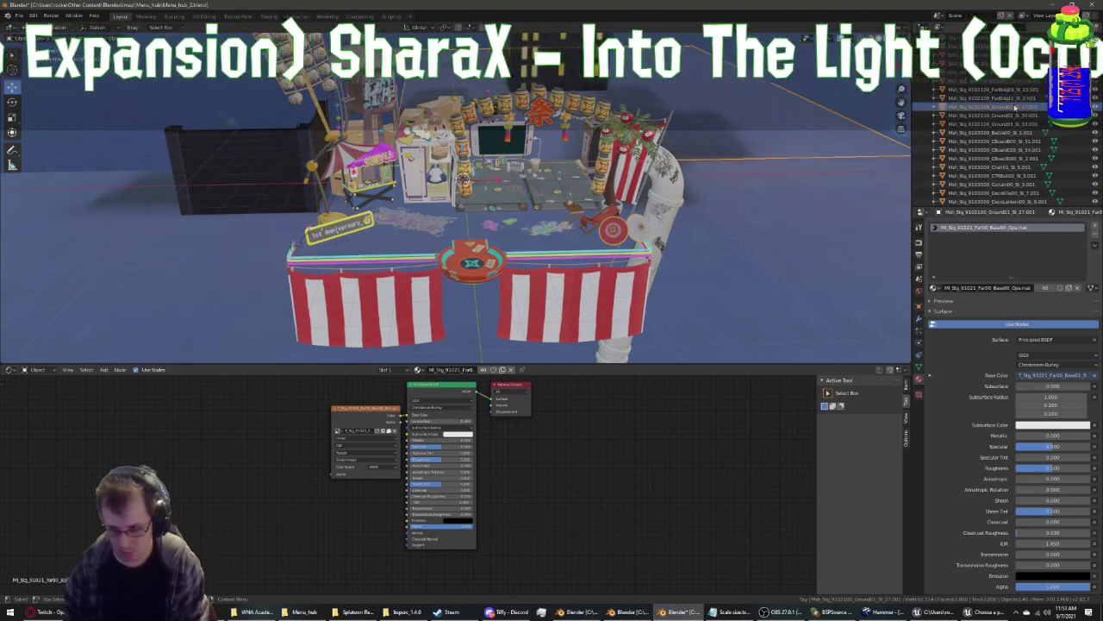
click(1013, 115)
click(1012, 124)
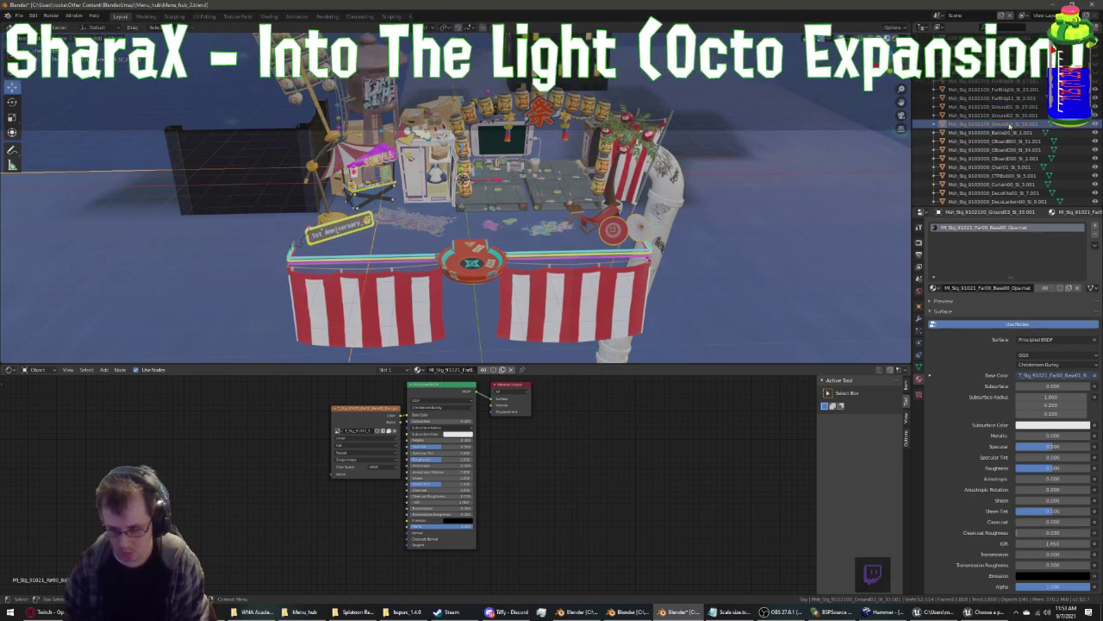
click(1010, 133)
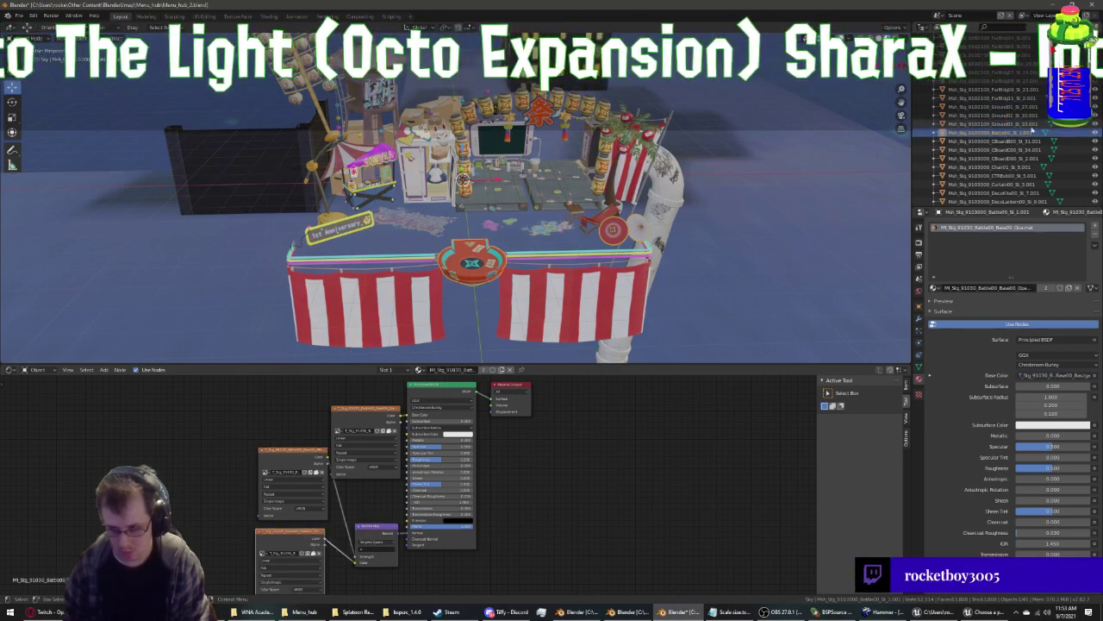
Hide the ground objects and paste the prepared texture nodes into Ballast's material
click(1095, 125)
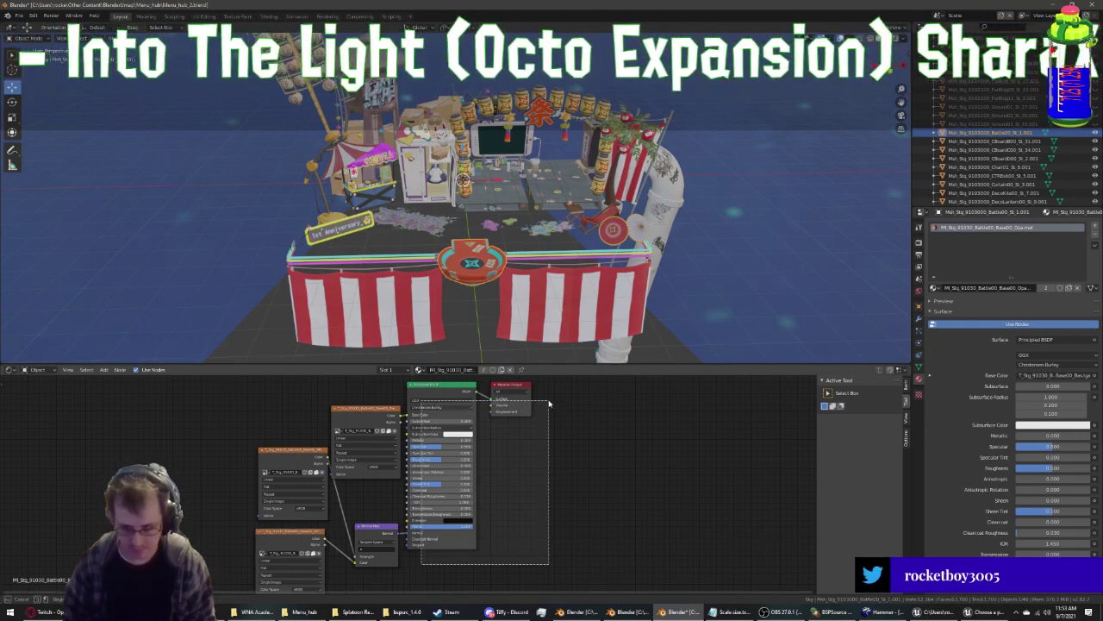
key(ctrl+z)
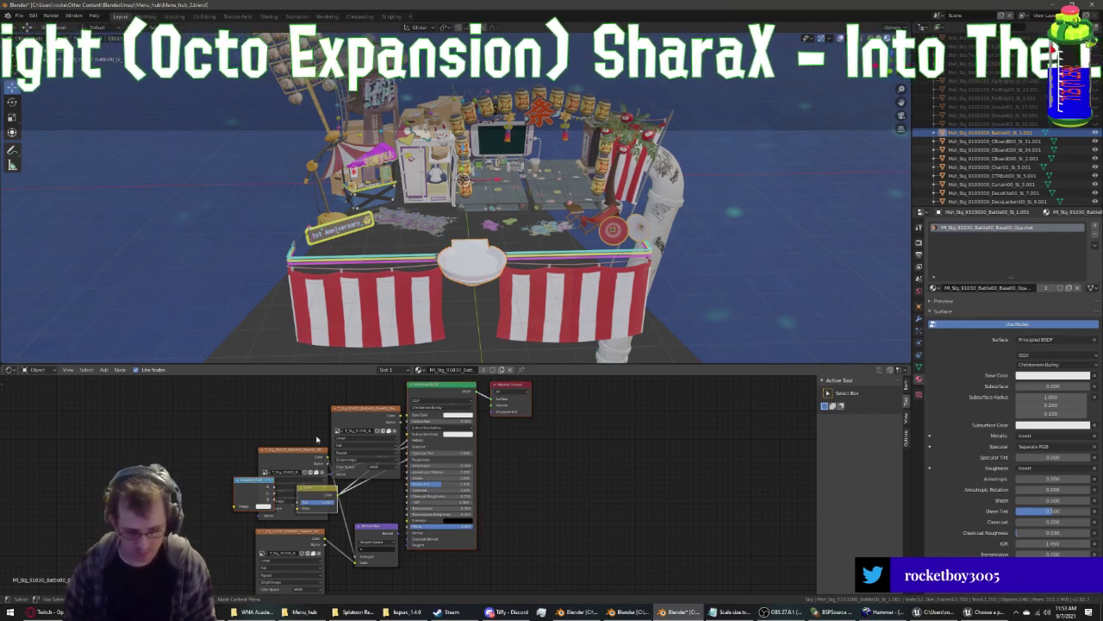
drag(293, 449, 190, 462)
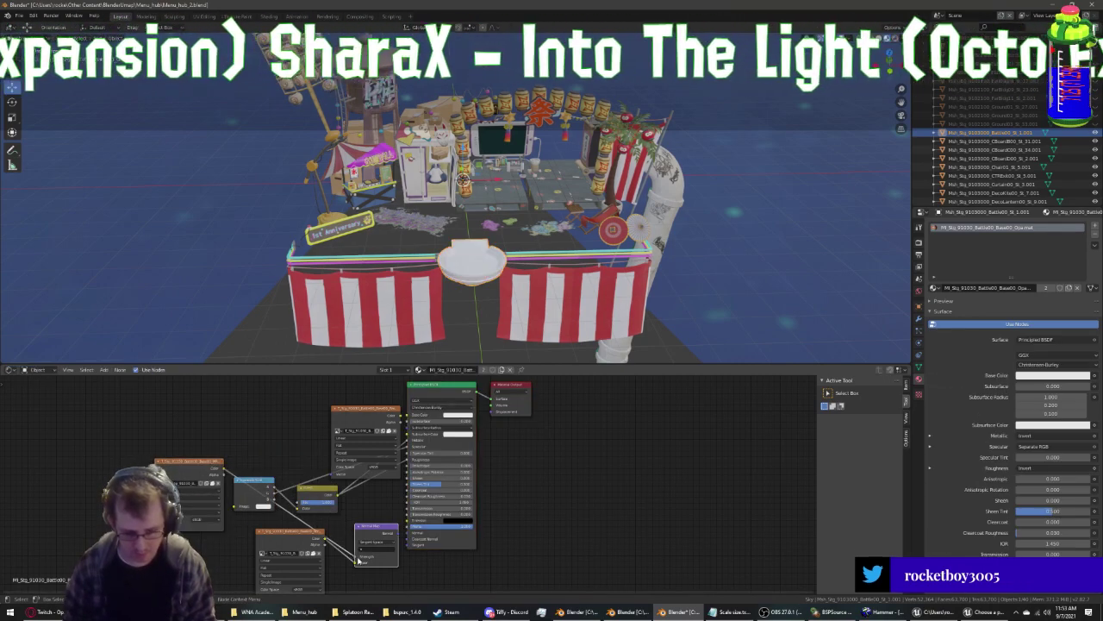
Wire the texture into Normal Map and Base Color, then hide Ballast
drag(358, 560, 357, 558)
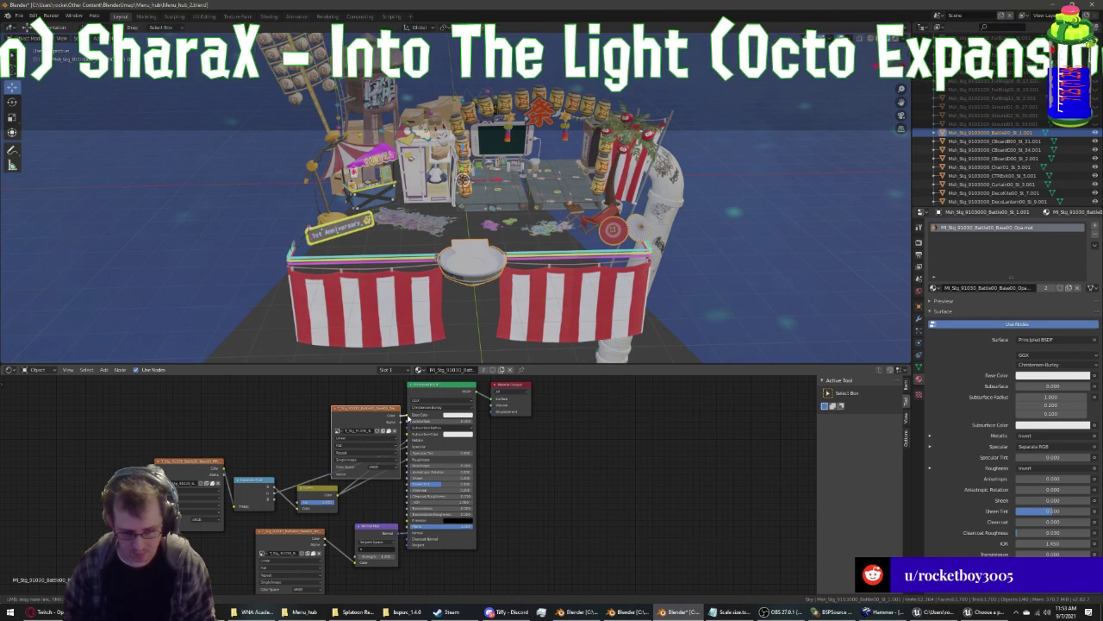
drag(409, 418, 408, 415)
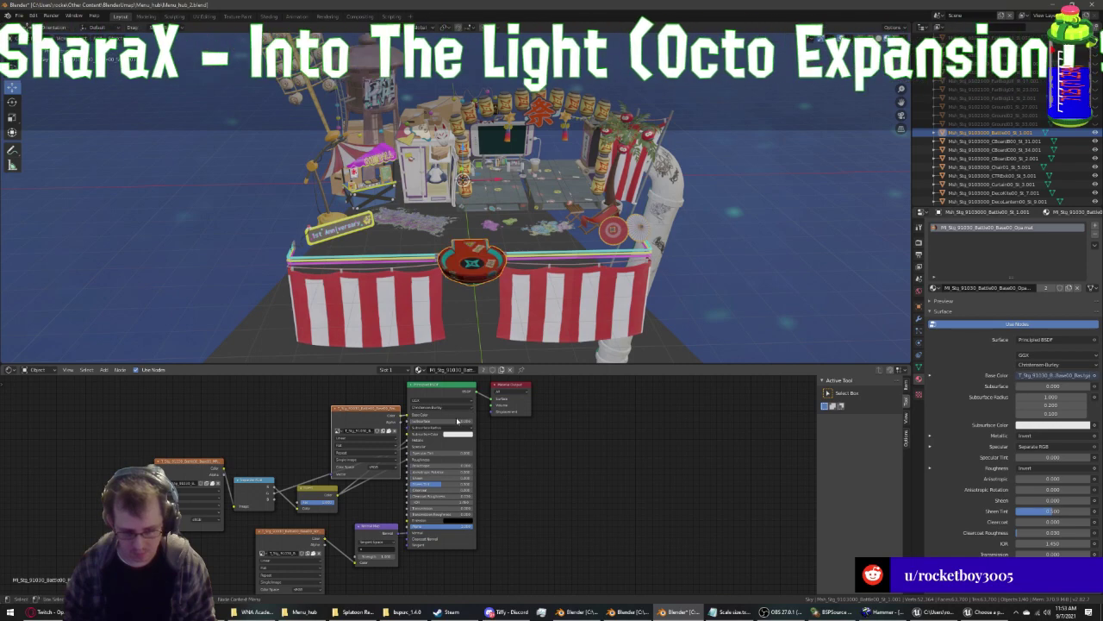
click(1094, 132)
click(991, 140)
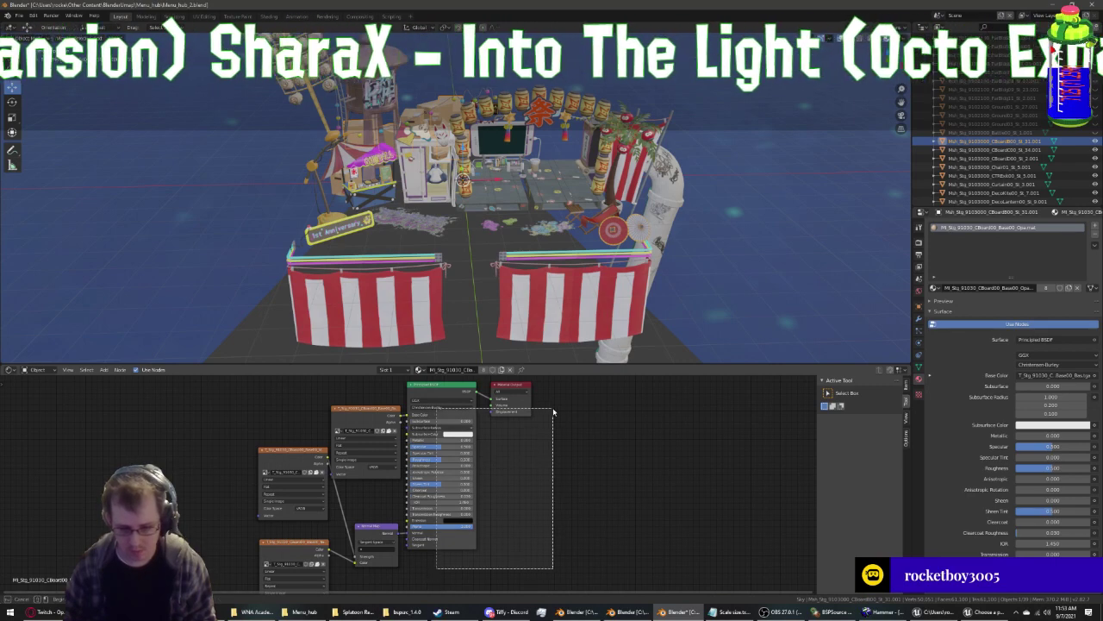
Paste the texture node setup, place it left, and connect Normal Map to BSDF Normal
key(ctrl+v)
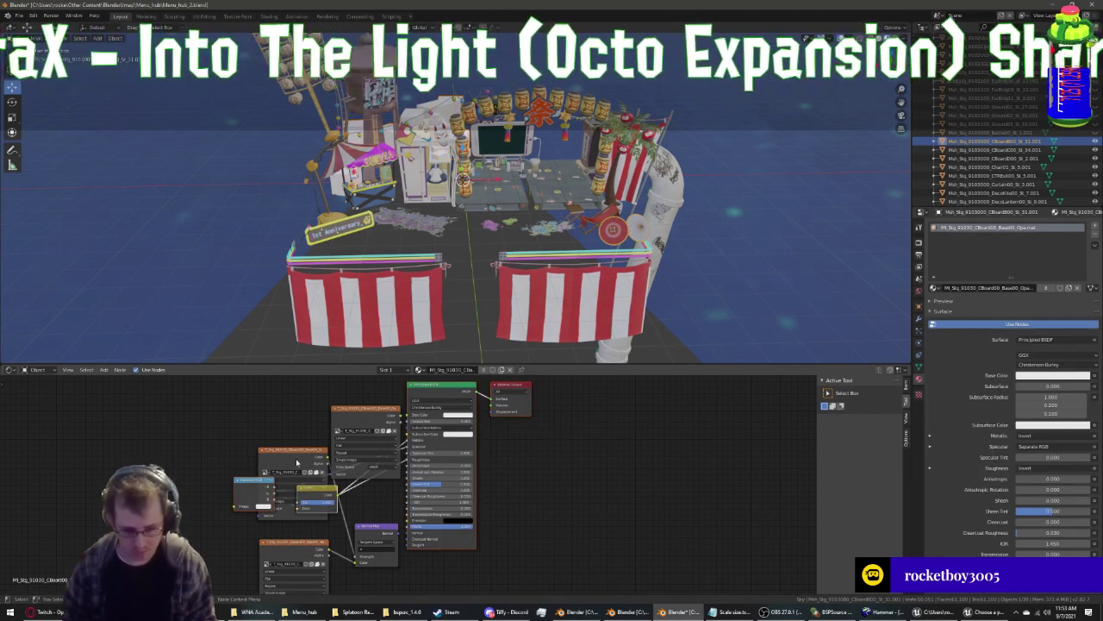
key(g)
click(169, 468)
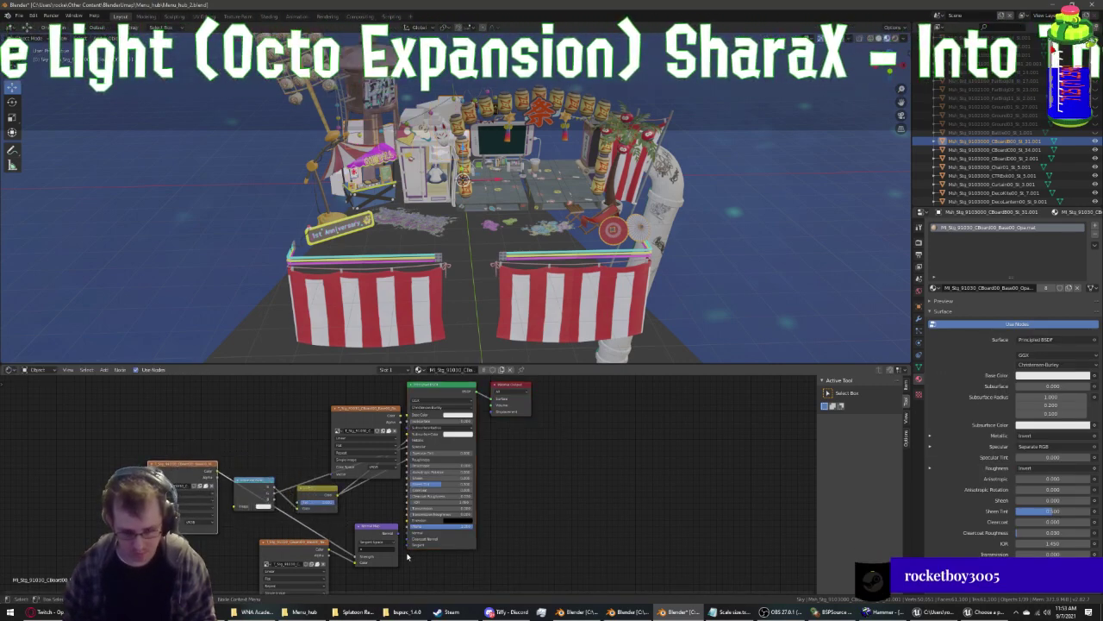
drag(358, 557, 259, 506)
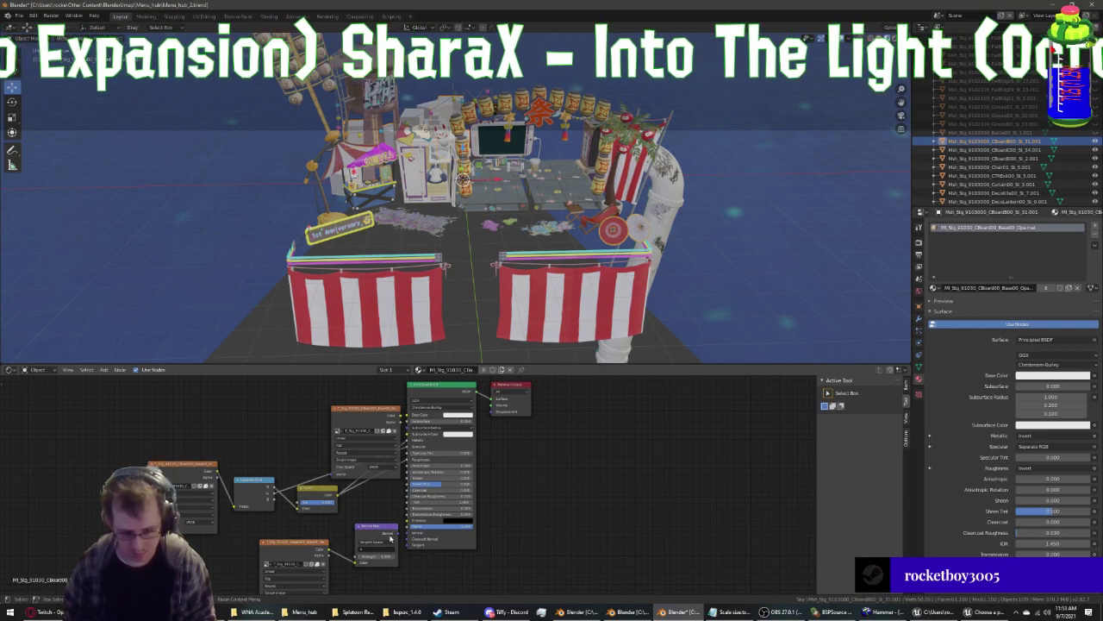
drag(416, 534, 406, 522)
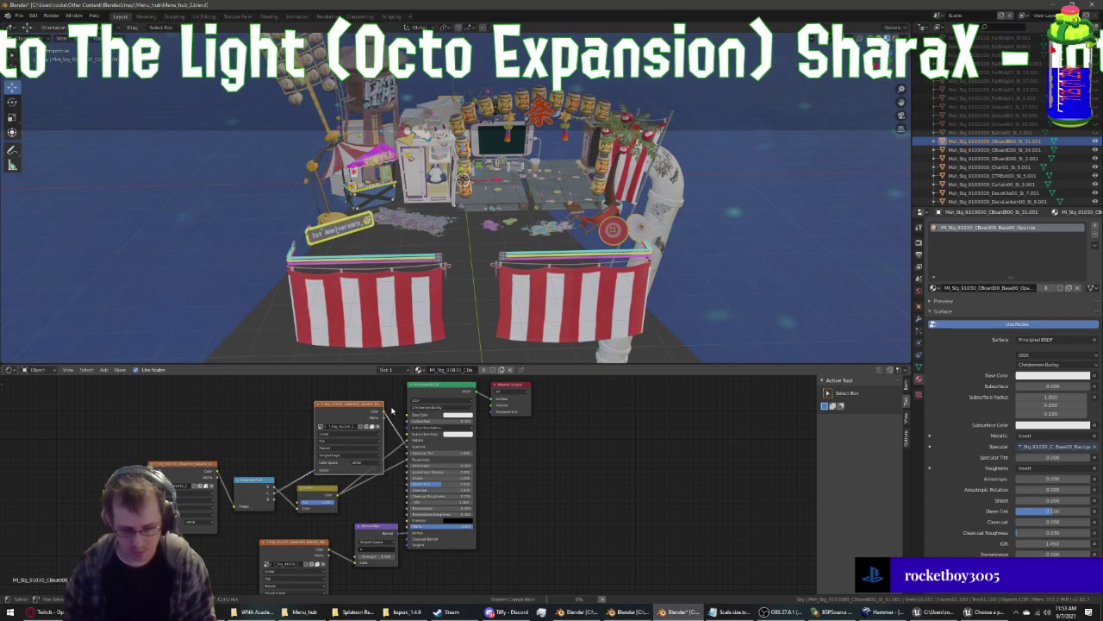
Link the CBoard texture into Base Color and Separate RGB into Specular
key(ctrl+x)
key(ctrl+z)
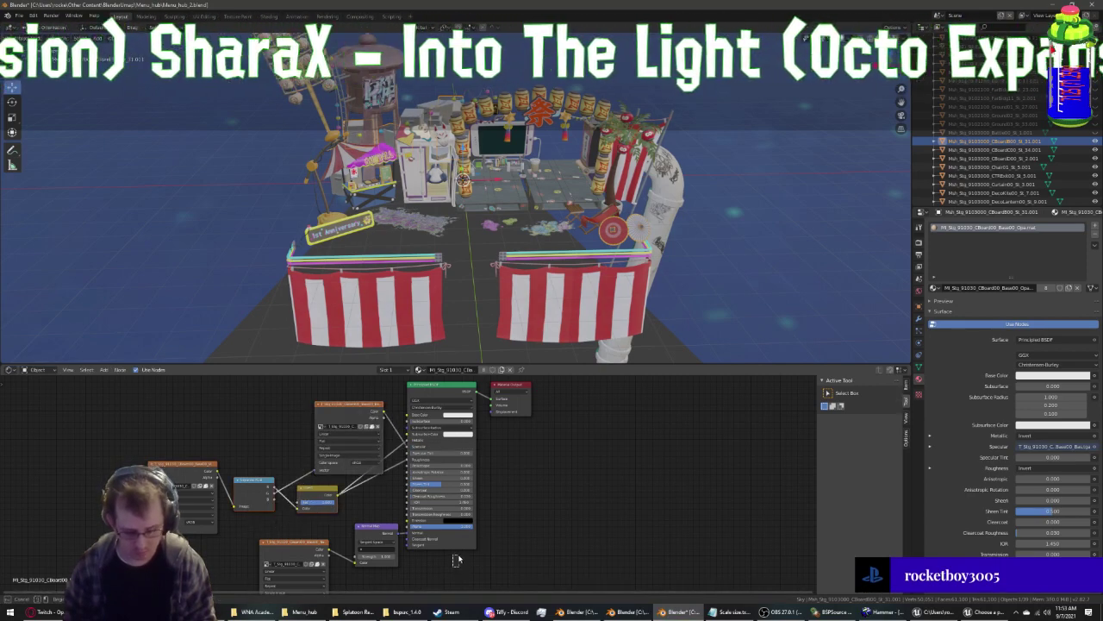
drag(452, 566, 563, 412)
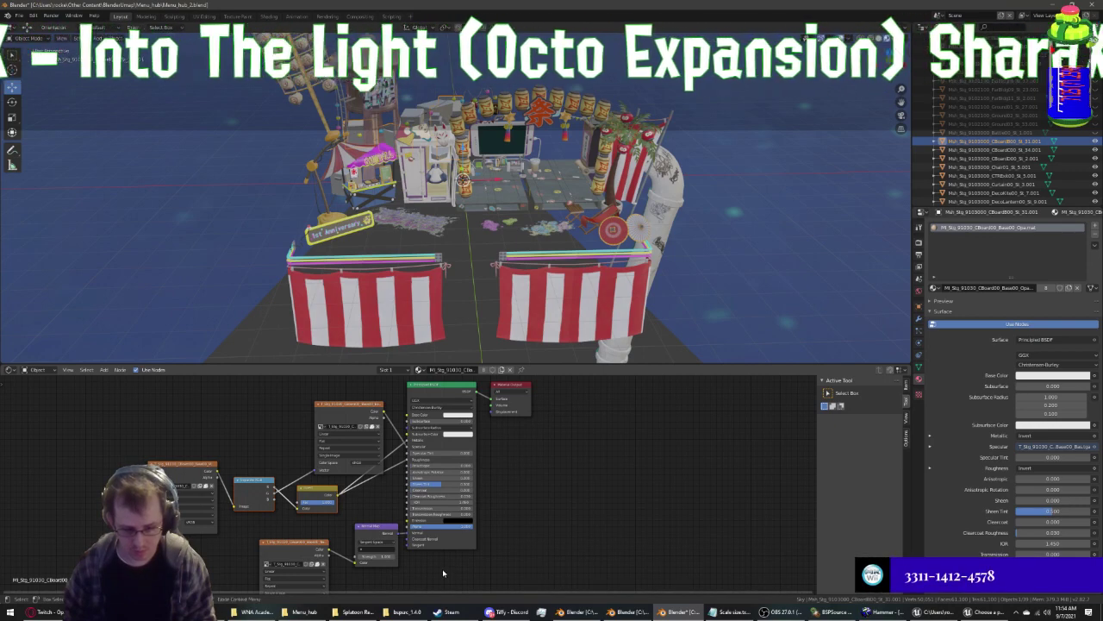
mouse_move(442, 569)
mouse_down()
mouse_move(528, 421)
mouse_move(530, 431)
mouse_up()
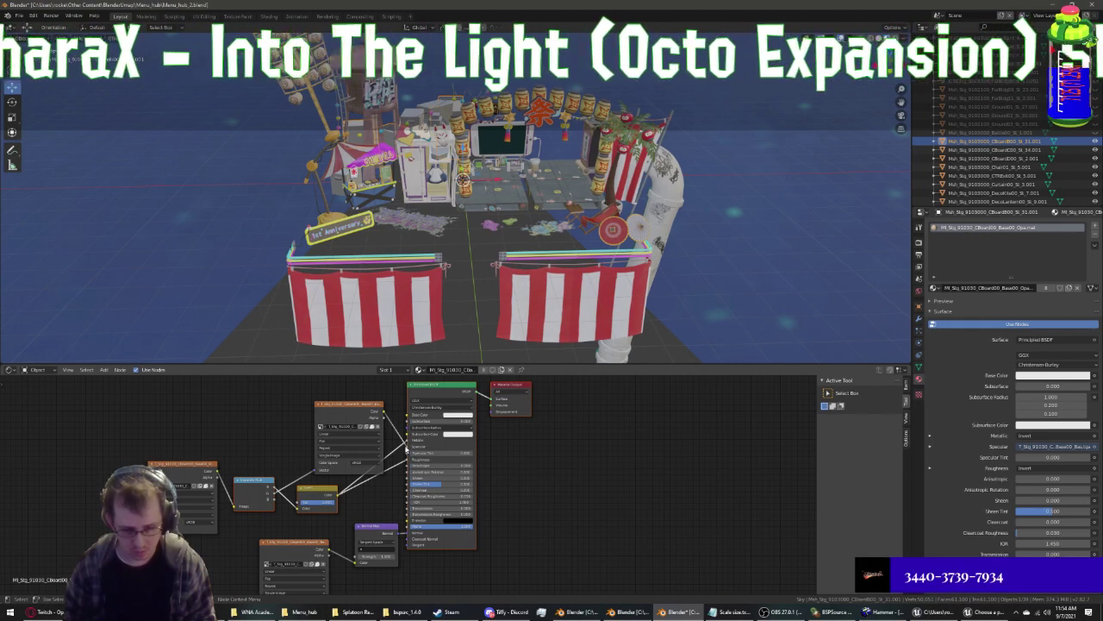
drag(405, 446, 408, 414)
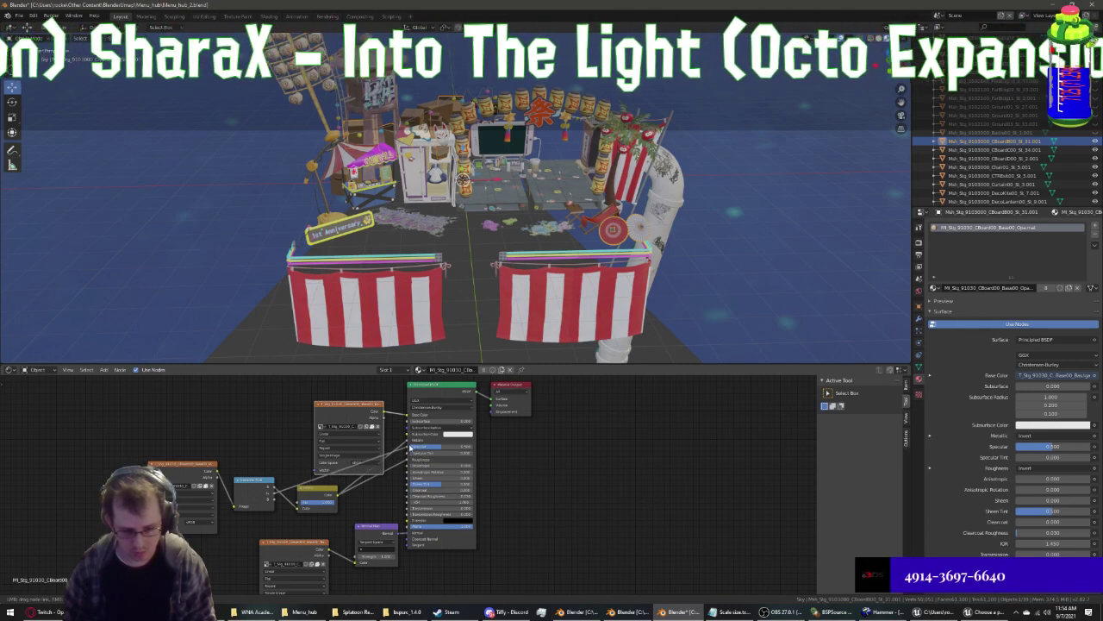
drag(411, 448, 407, 446)
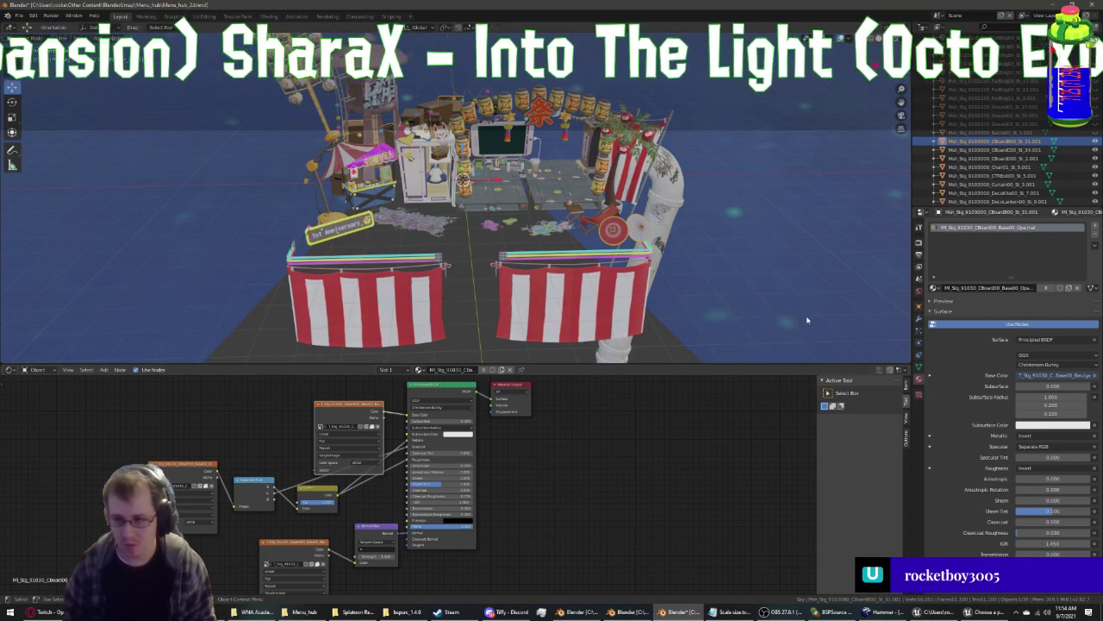
Hide the CBoard800 and CBoard00 objects and select the Chair01 object
click(1095, 142)
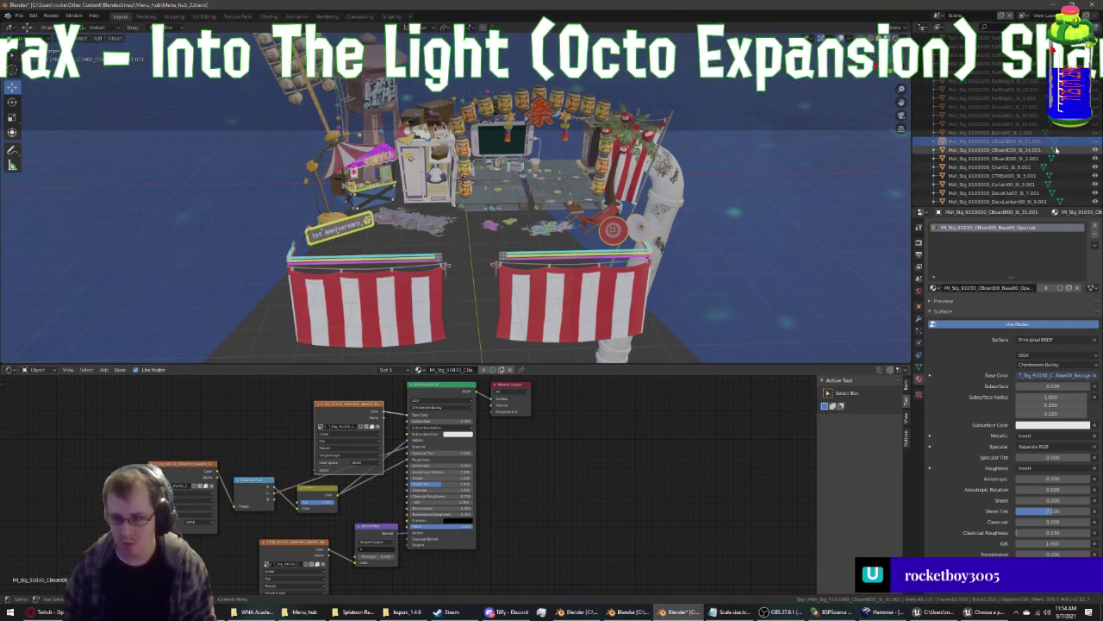
click(1004, 159)
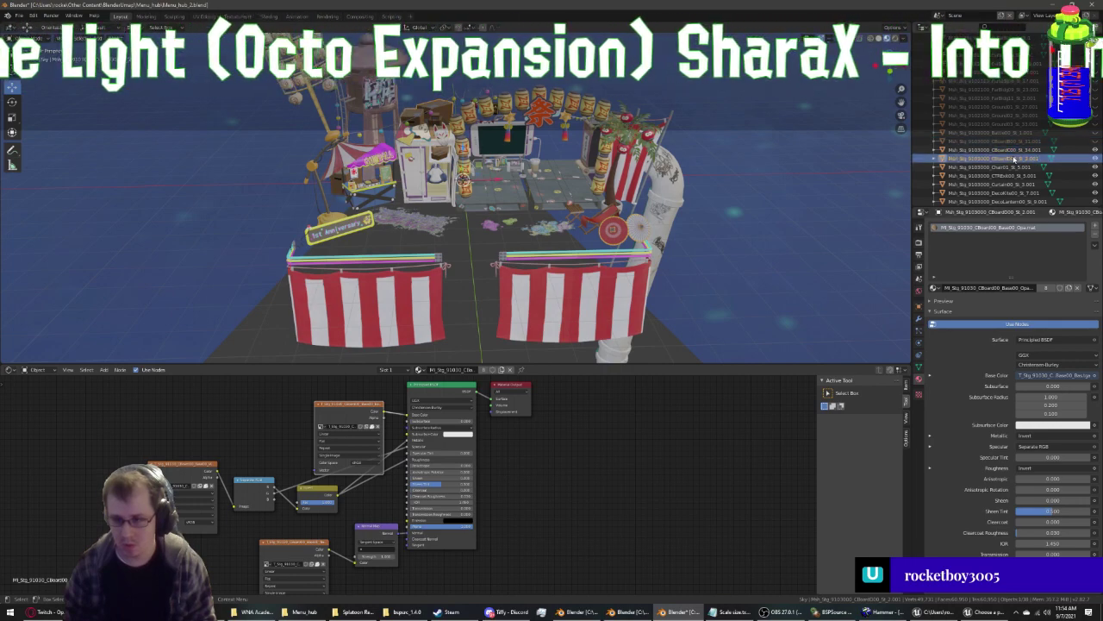
click(1026, 168)
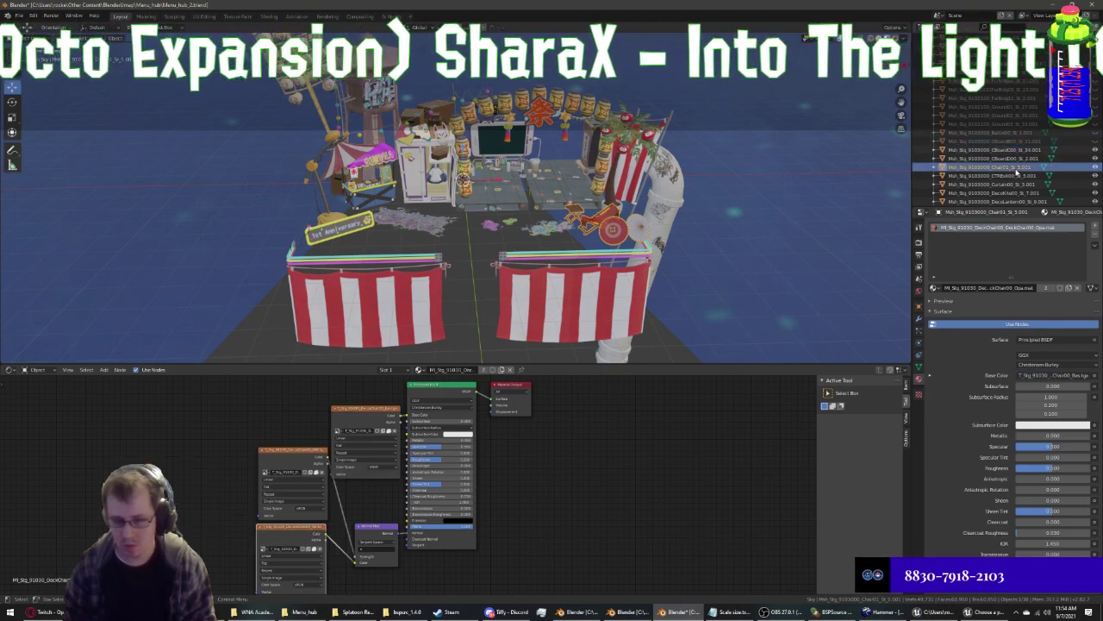
click(1095, 159)
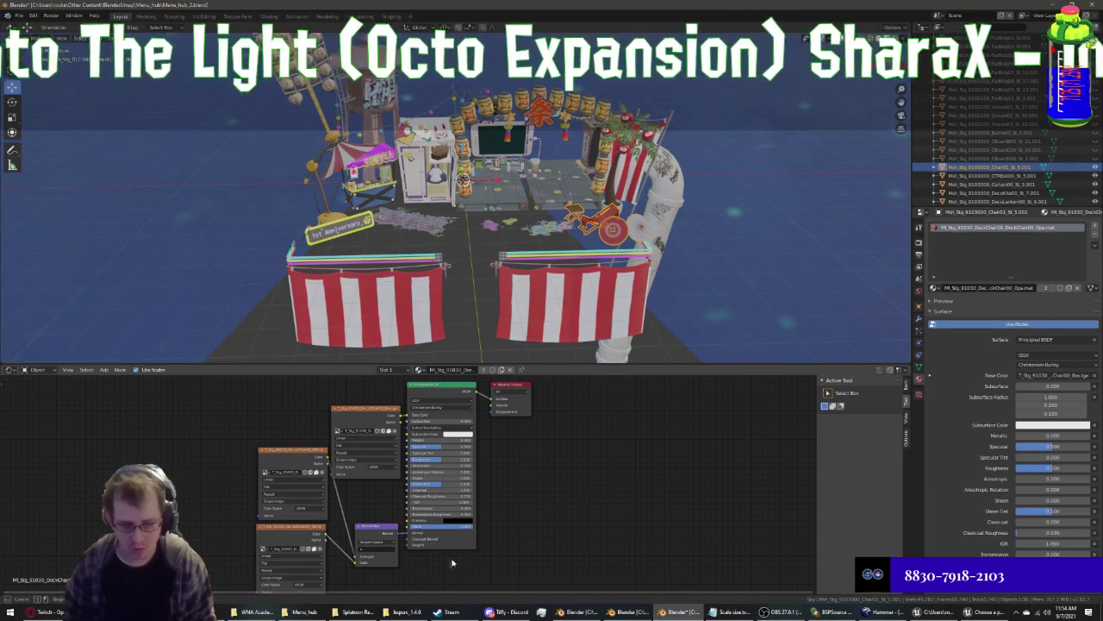
Wire the DeckChair00 normal texture into Normal Map and its color into Base Color
drag(450, 566, 512, 403)
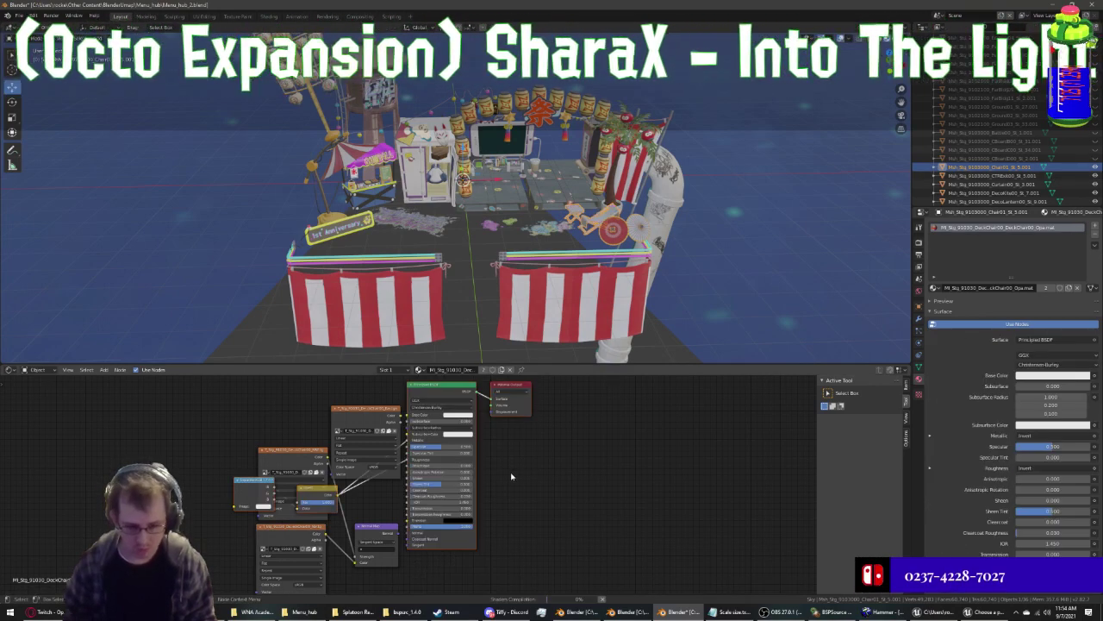
drag(325, 450, 199, 453)
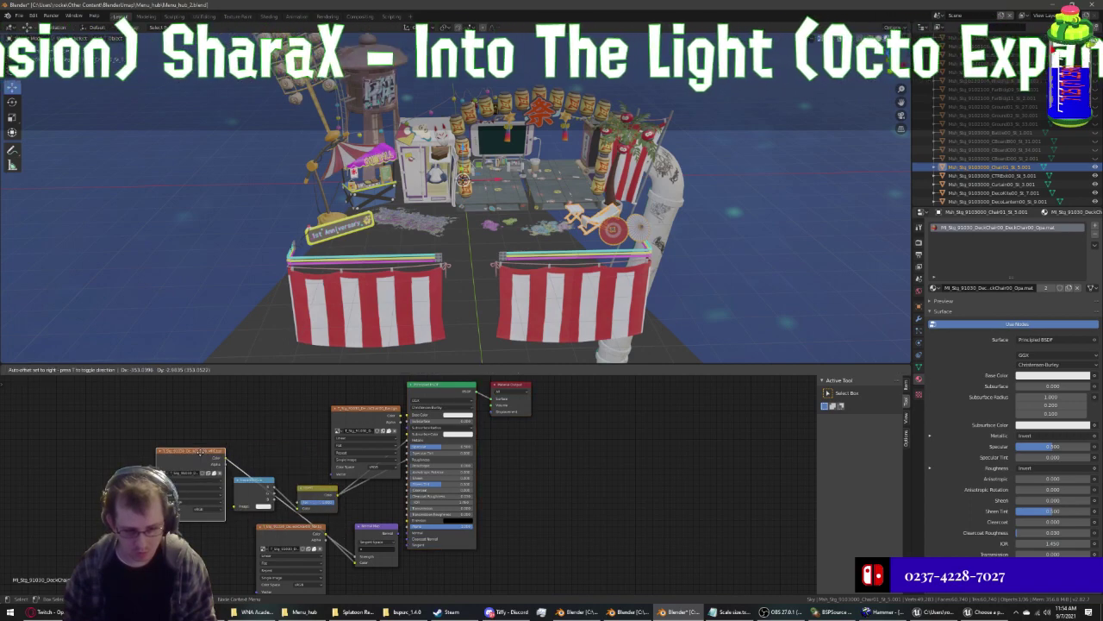
click(199, 453)
drag(356, 558, 356, 558)
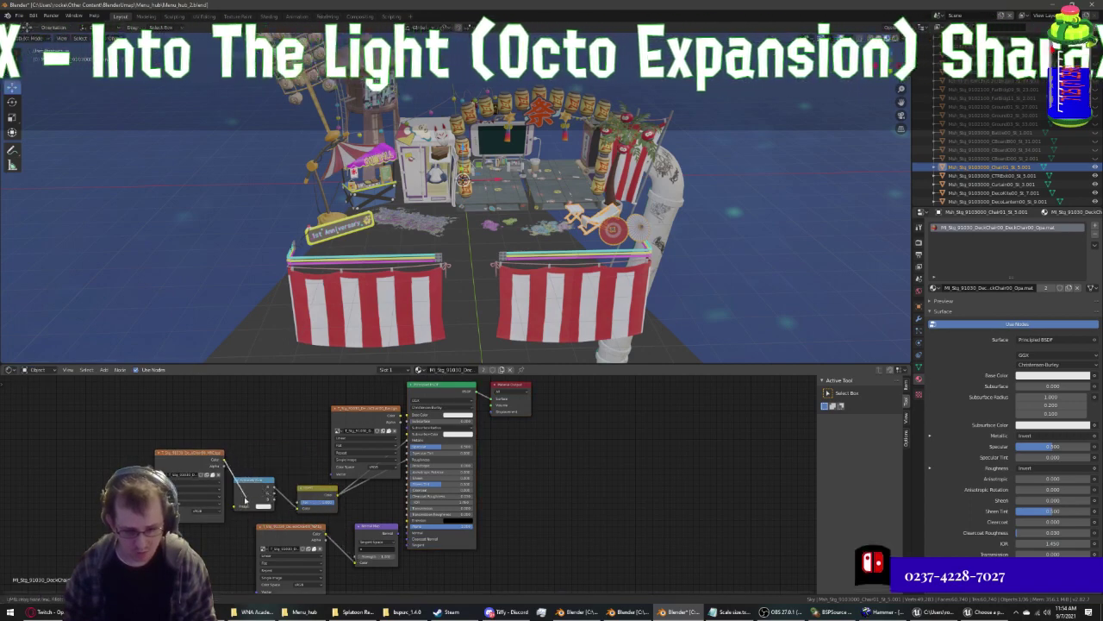
mouse_move(223, 472)
mouse_down()
mouse_move(239, 513)
mouse_move(371, 537)
mouse_up()
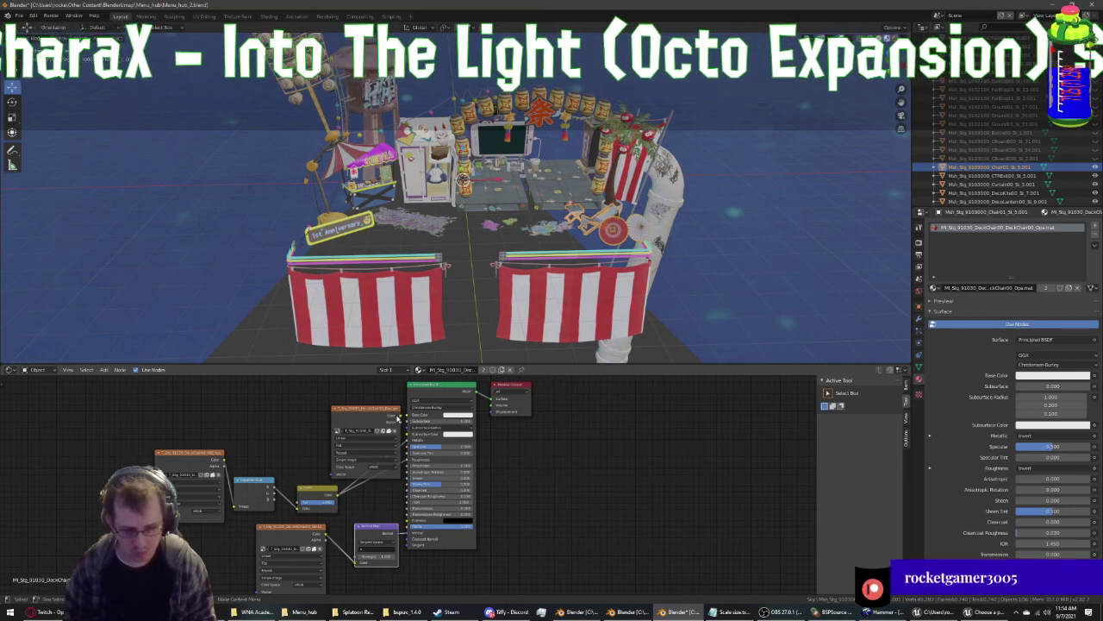
drag(392, 422, 409, 414)
mouse_move(379, 259)
middle_down()
mouse_move(332, 252)
mouse_move(345, 247)
mouse_move(336, 256)
middle_up()
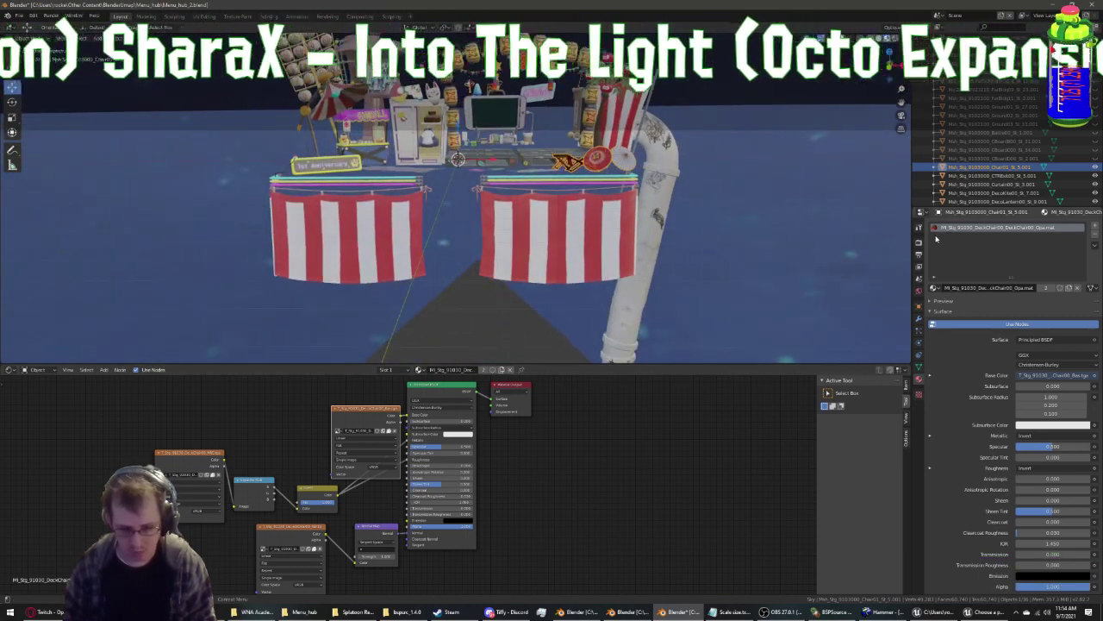
click(1017, 175)
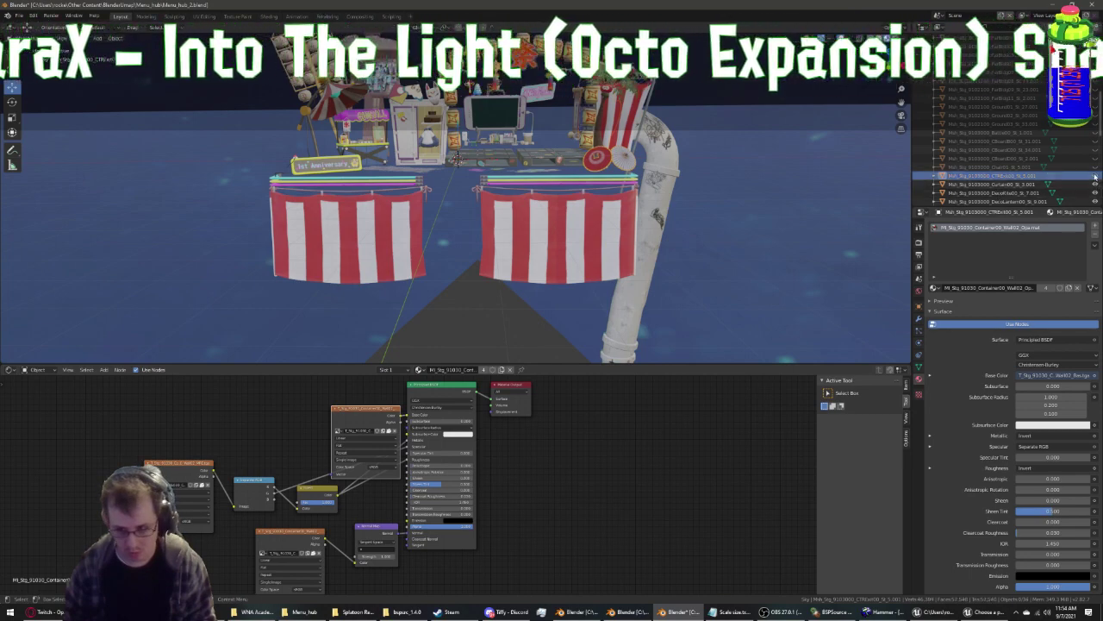
Wire the Curtain00 textures into Normal Map and Base Color, making red-and-white stripes
click(1017, 184)
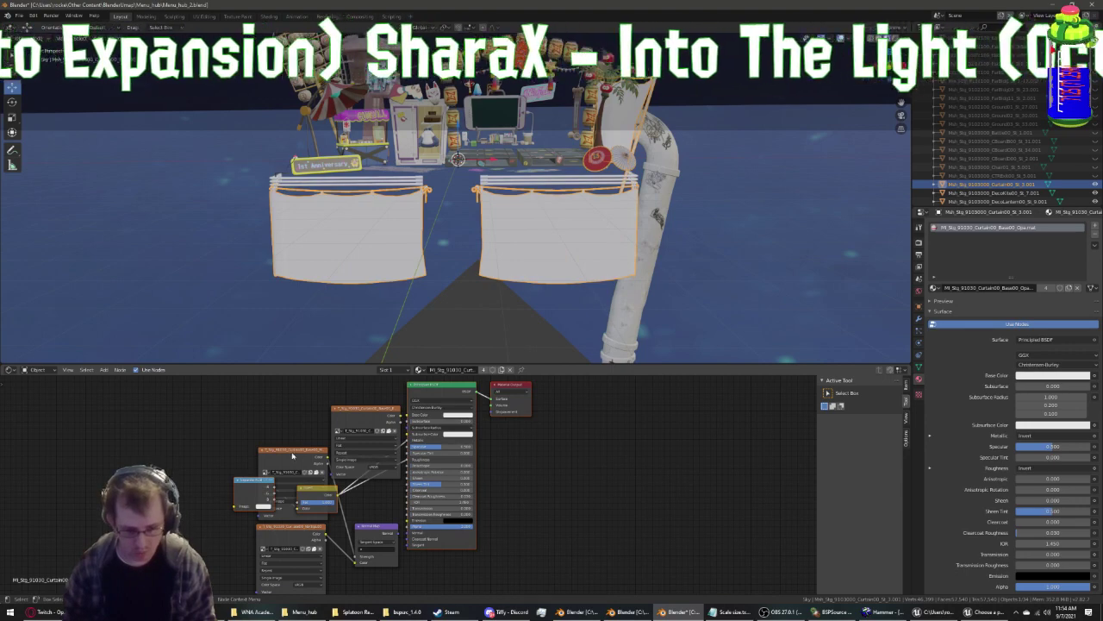
drag(270, 451, 170, 465)
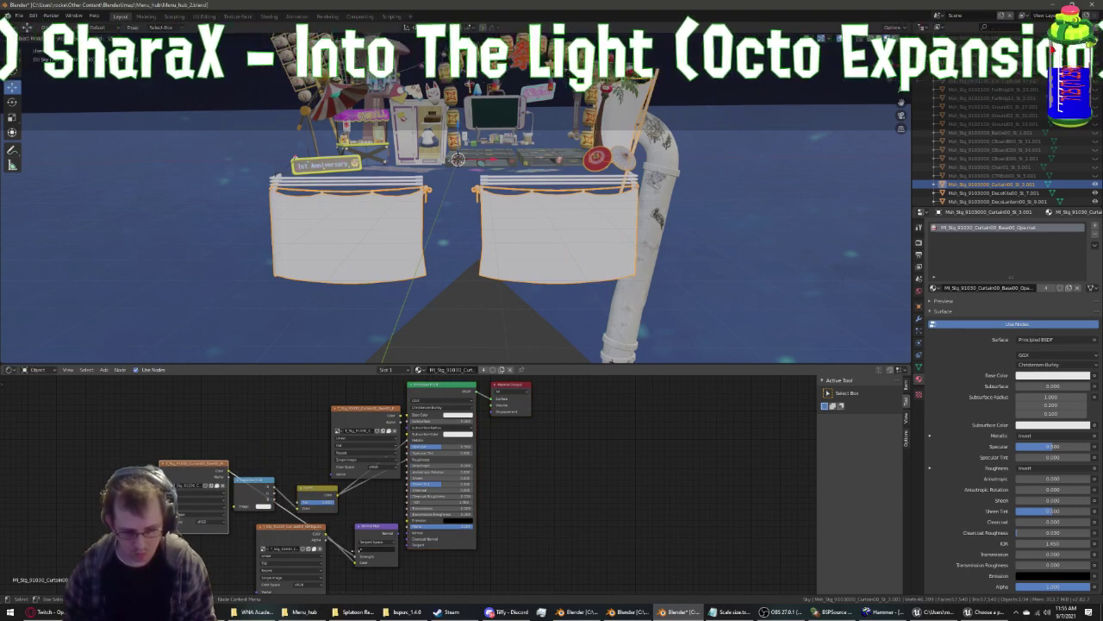
drag(359, 558, 360, 559)
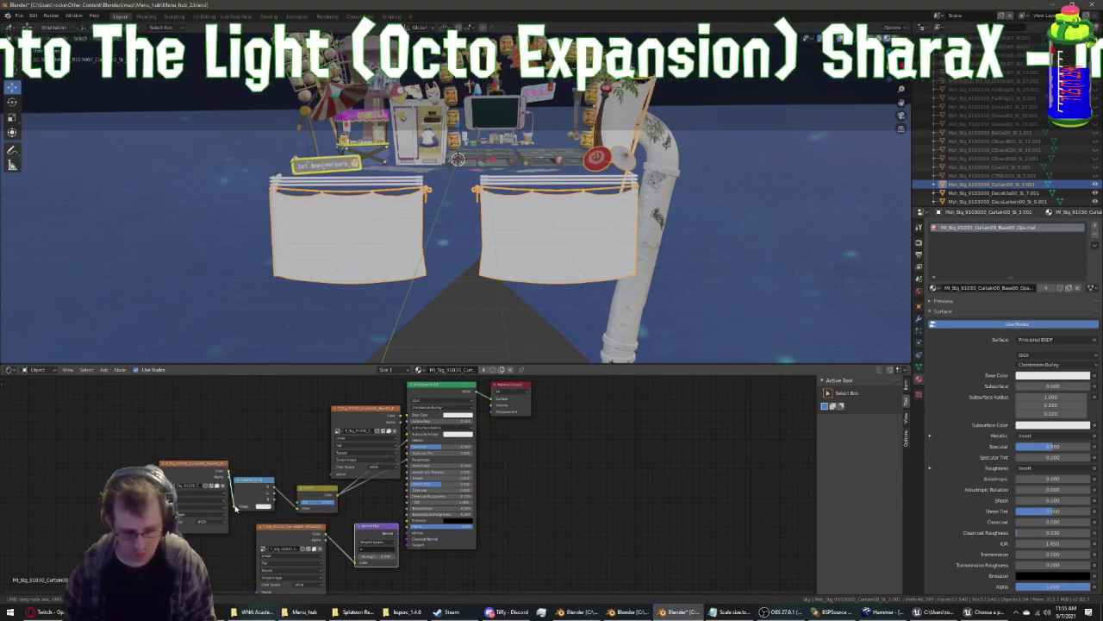
drag(241, 511, 409, 508)
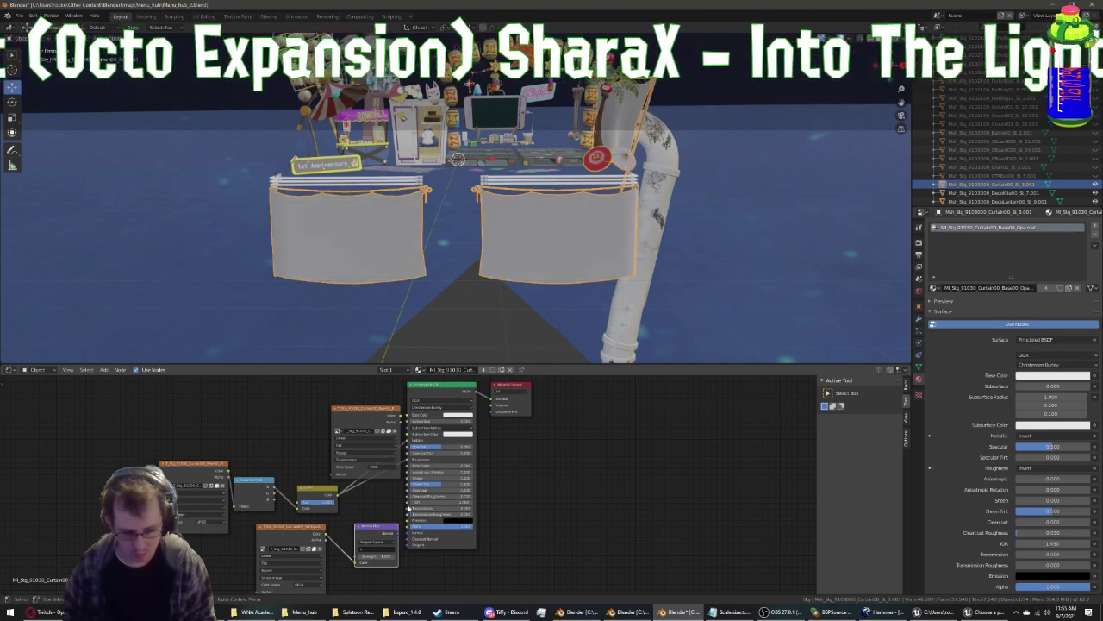
drag(410, 417, 409, 416)
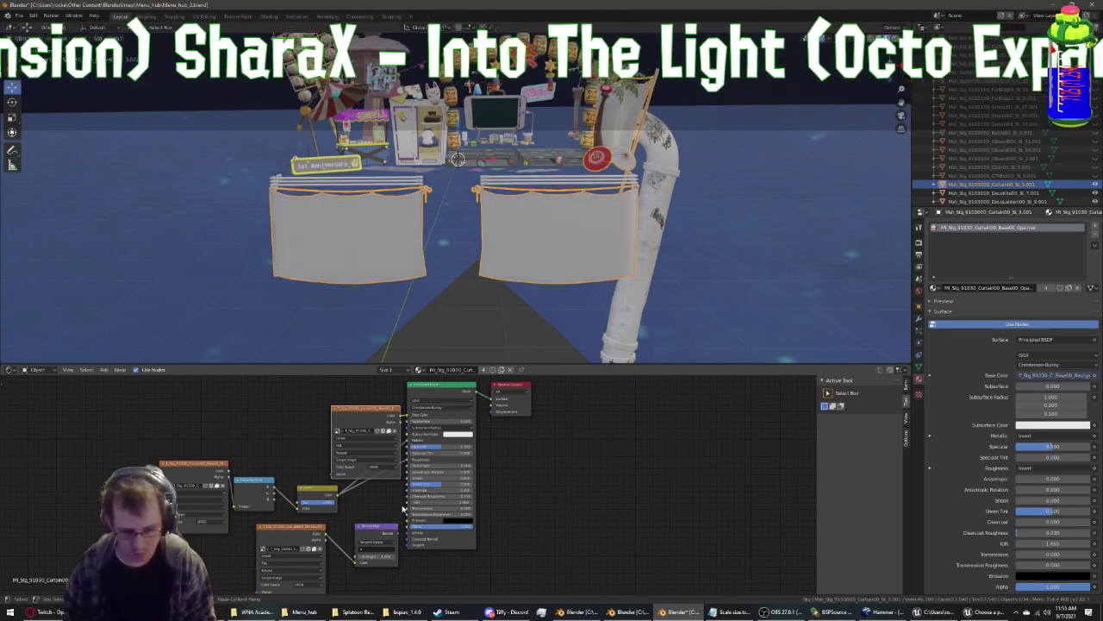
drag(411, 533, 428, 529)
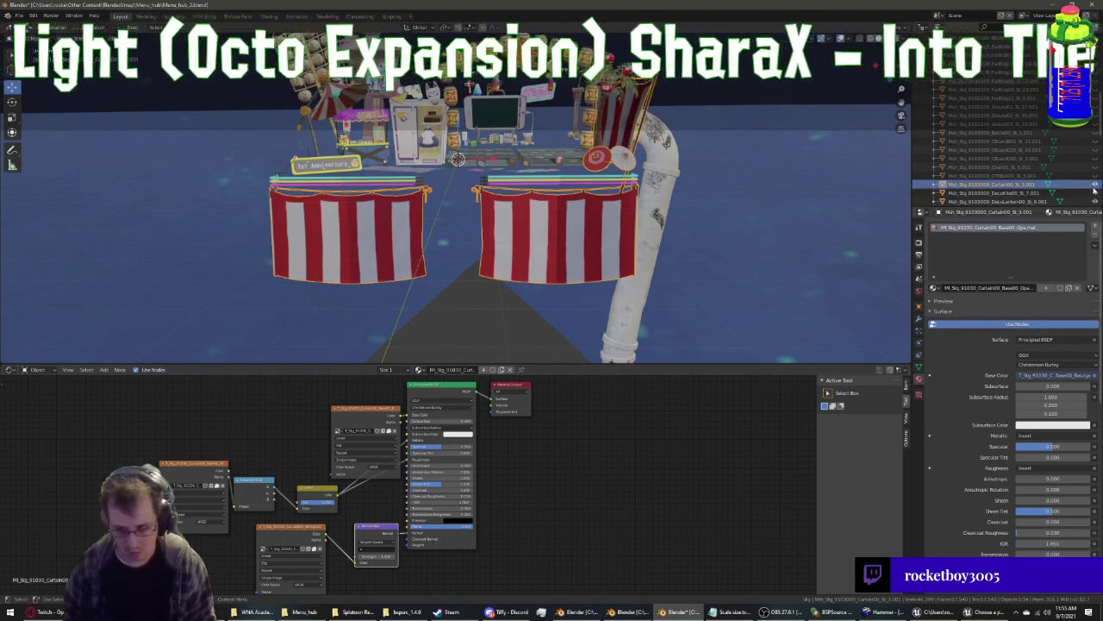
click(1004, 193)
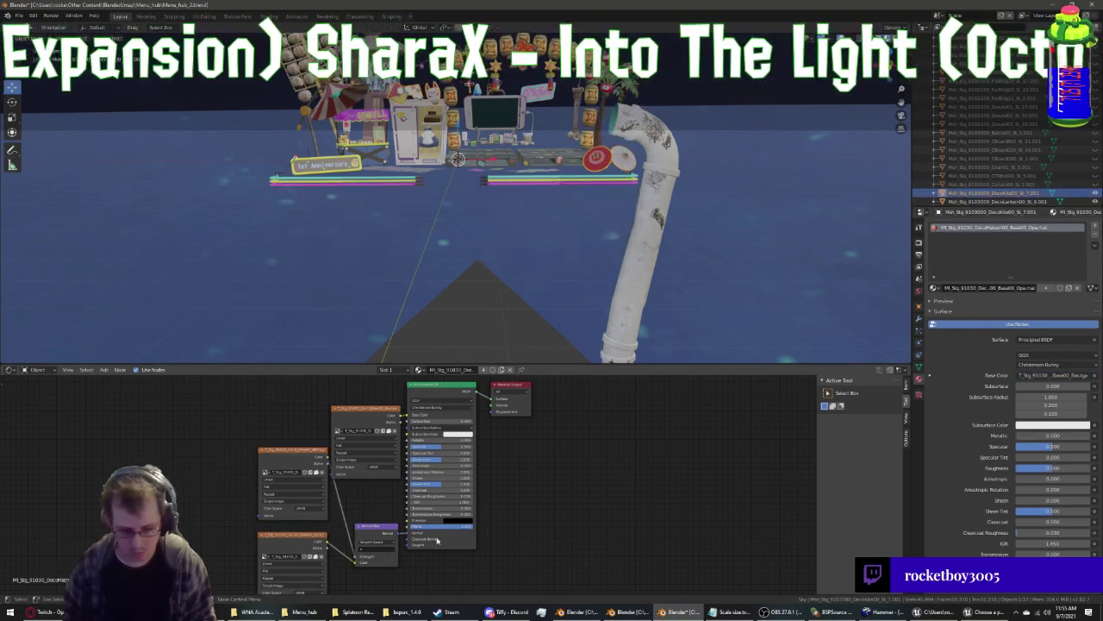
Paste the texture node setup into DecoMatsuri's material and wire its color into Base Color
mouse_move(433, 561)
mouse_down()
mouse_move(512, 424)
mouse_move(555, 498)
mouse_up()
key(ctrl+z)
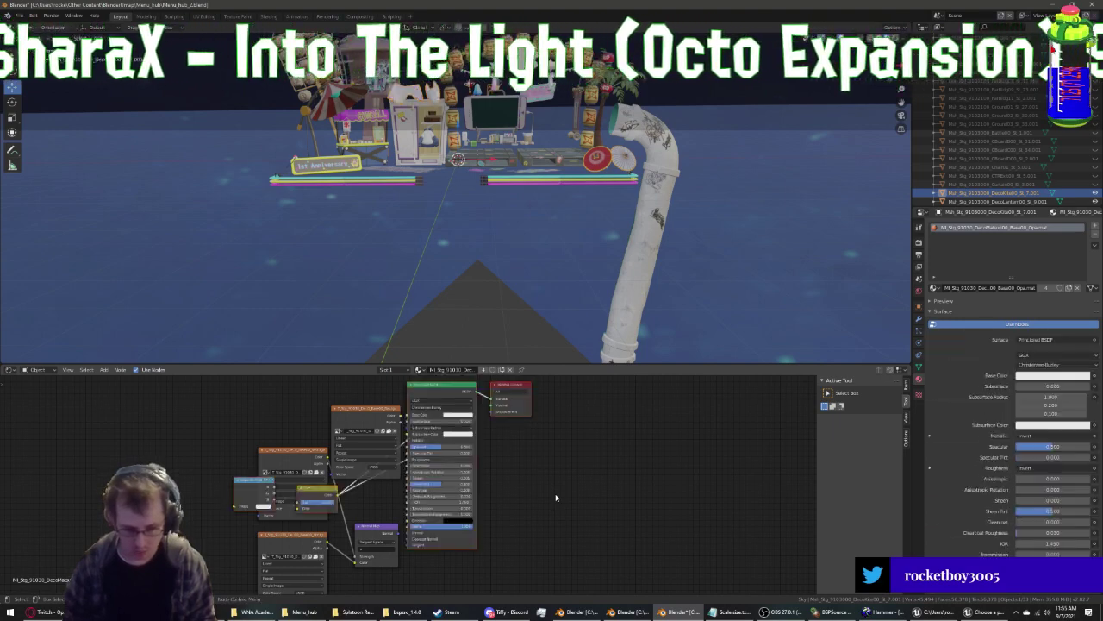
mouse_move(282, 454)
mouse_down()
mouse_move(178, 464)
mouse_move(286, 519)
mouse_move(420, 534)
mouse_up()
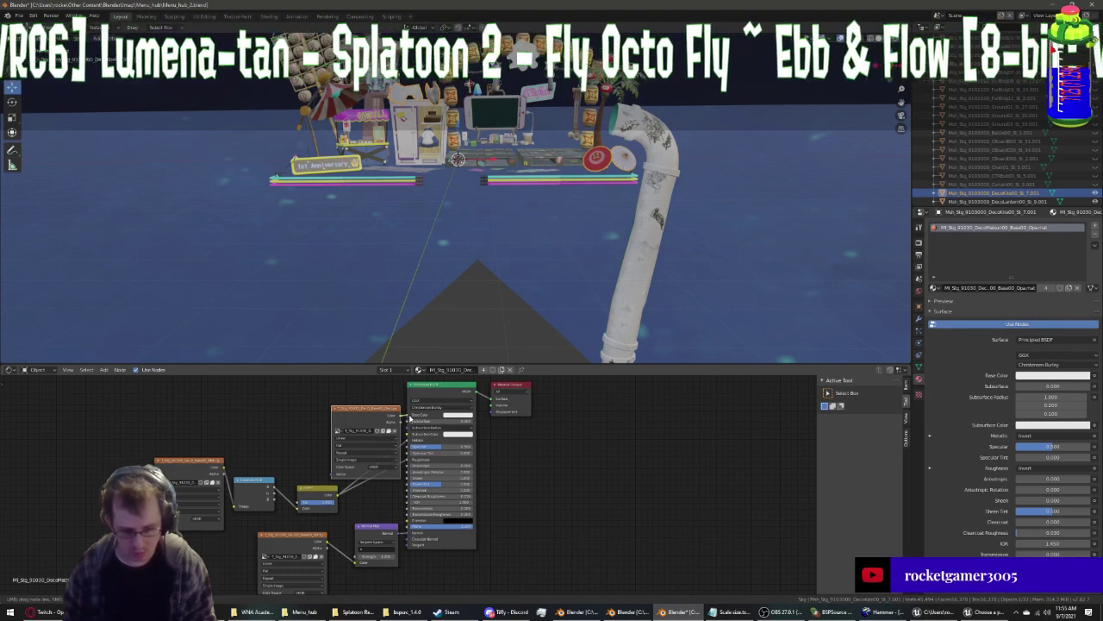
drag(411, 417, 411, 417)
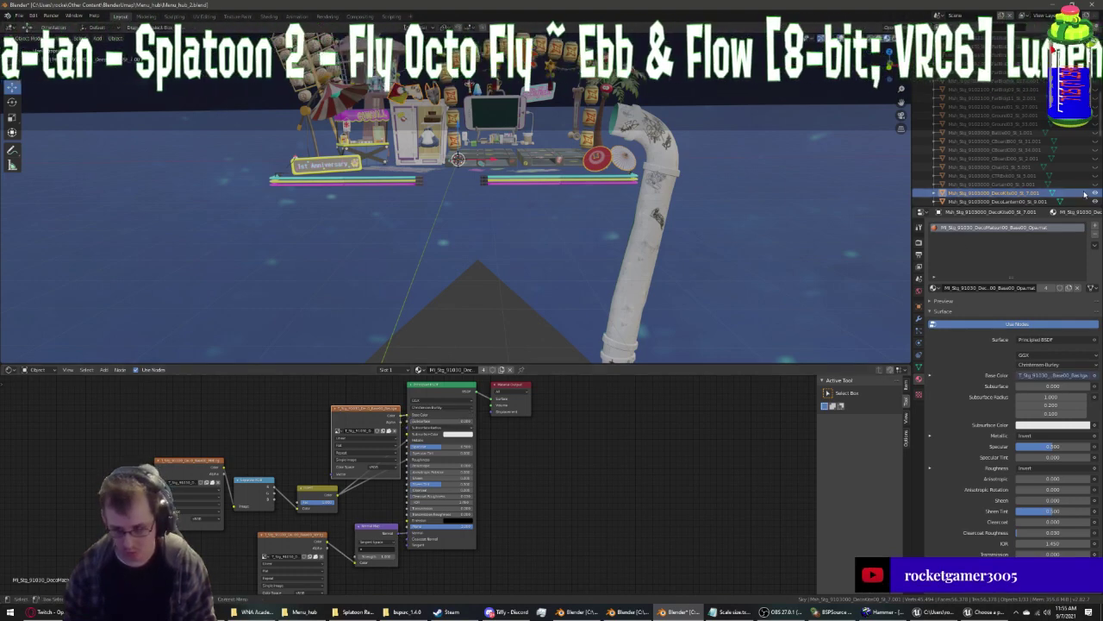
Paste the node setup into DecoLantern00, linking Normal Map and Base Color
click(1000, 201)
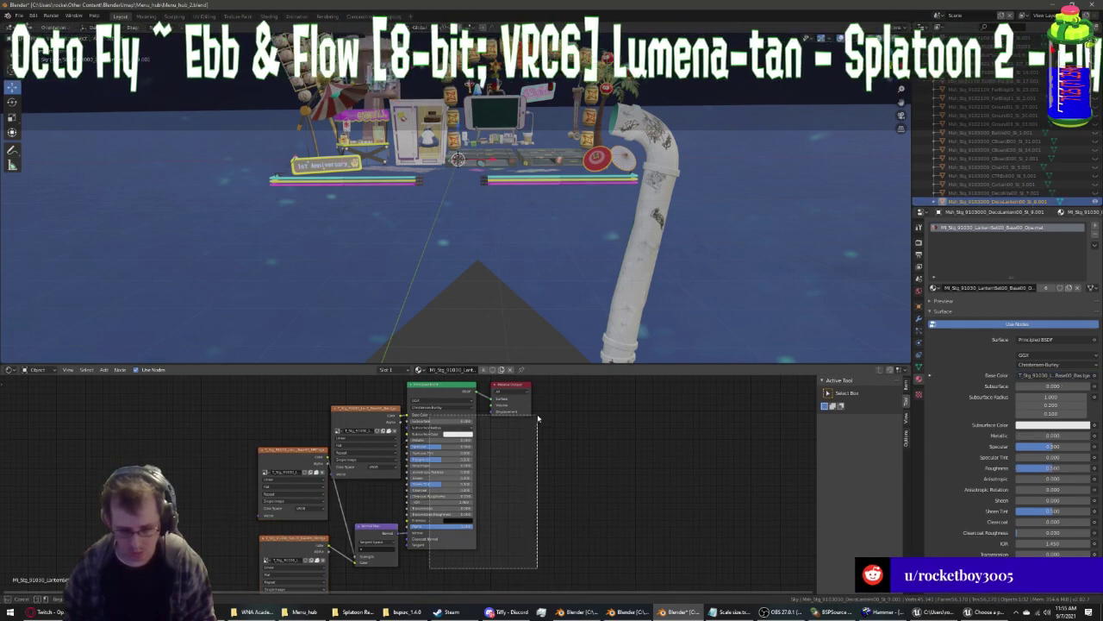
key(ctrl+z)
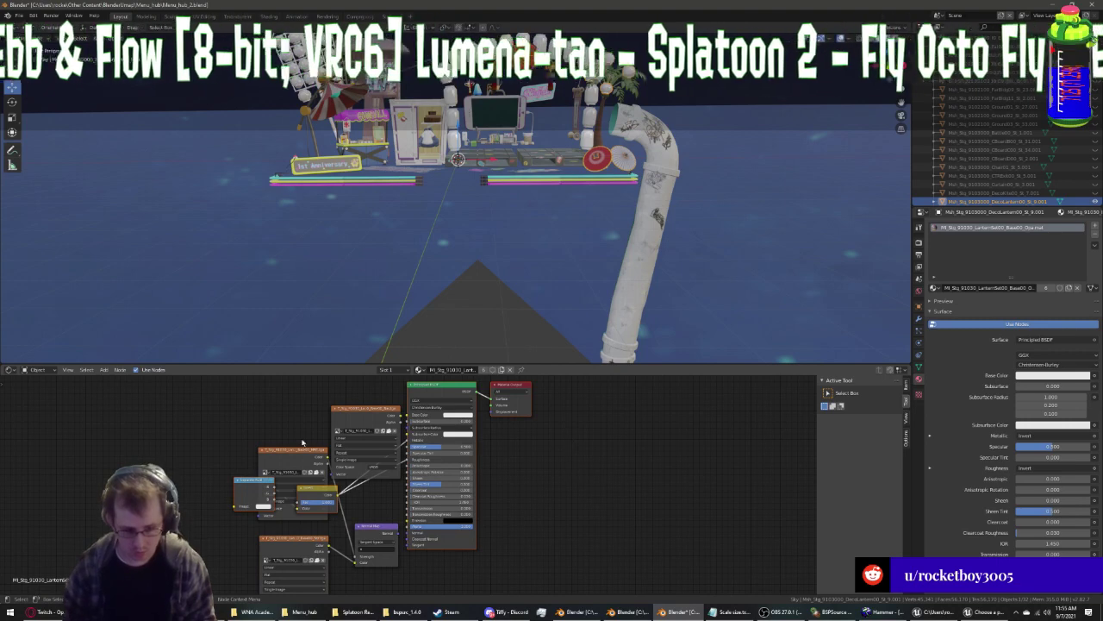
drag(301, 449, 189, 466)
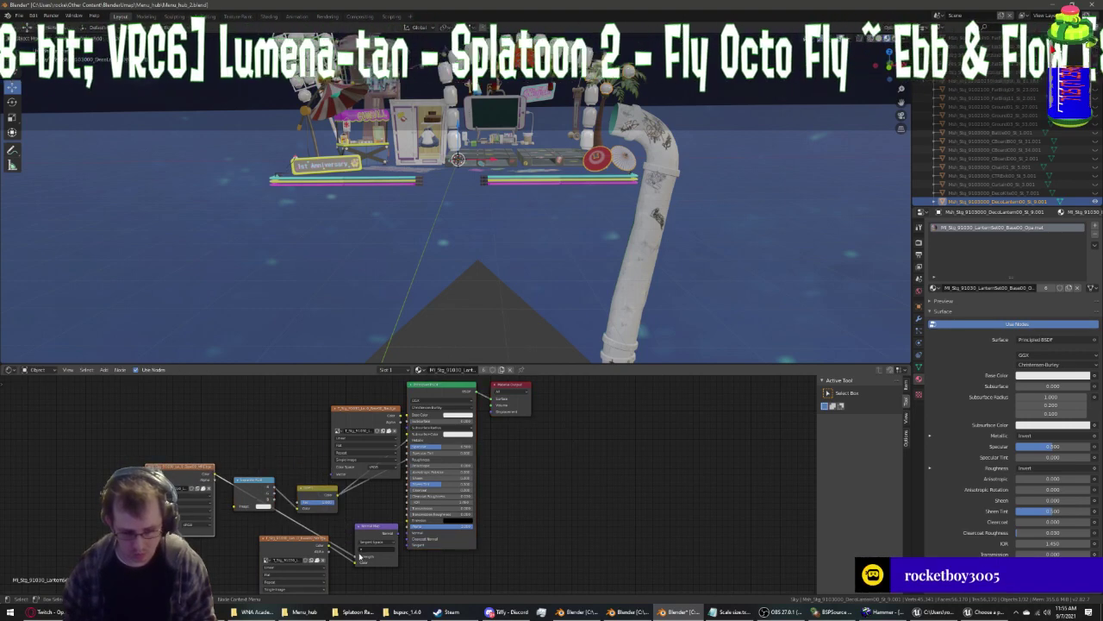
drag(360, 556, 343, 550)
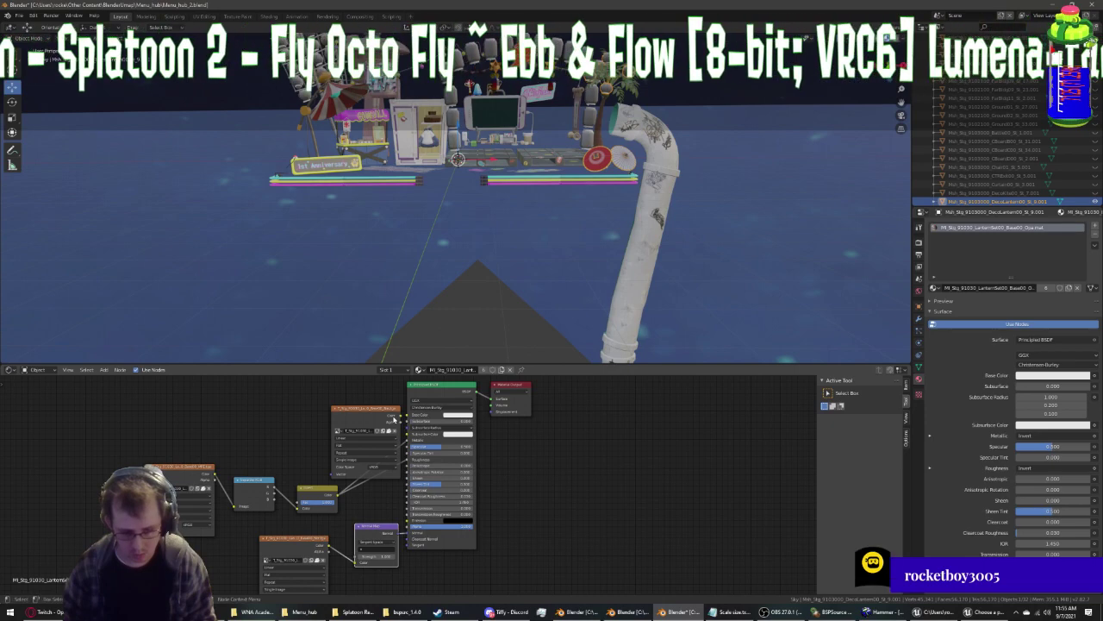
drag(393, 419, 454, 432)
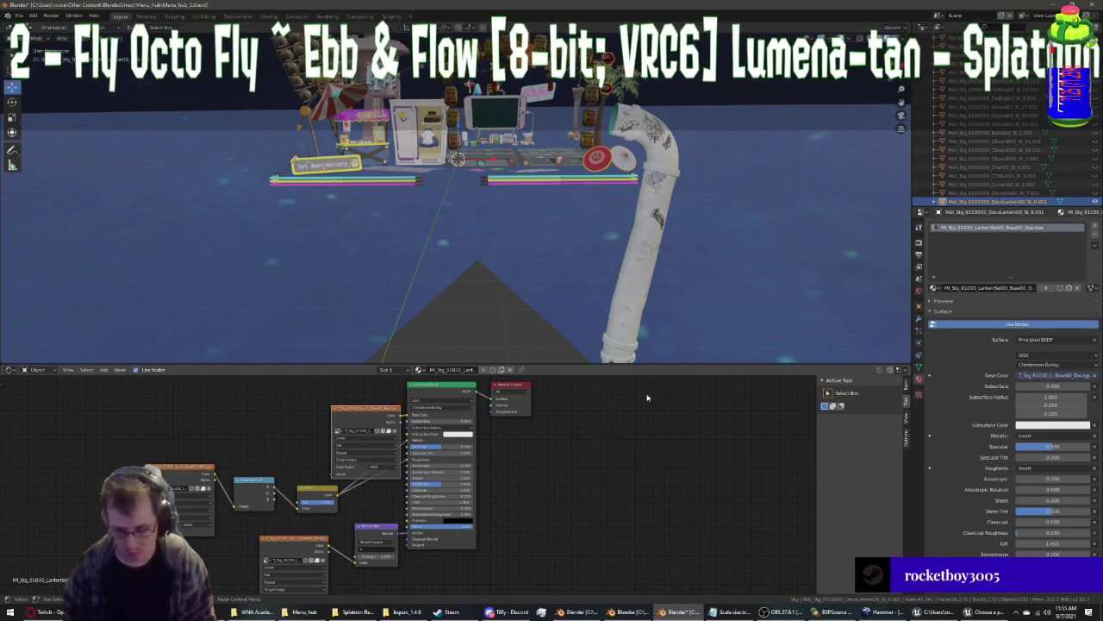
scroll(1012, 166, down, 5)
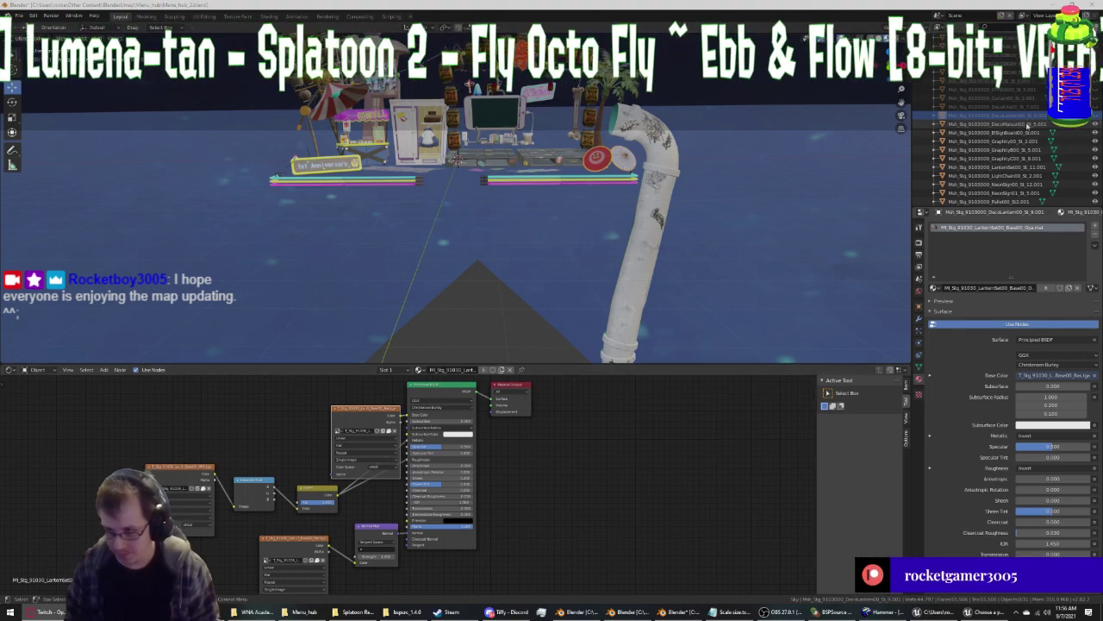
View DecoMascot's second material, then open the sign's Monitor00 material and zoom in
click(1026, 124)
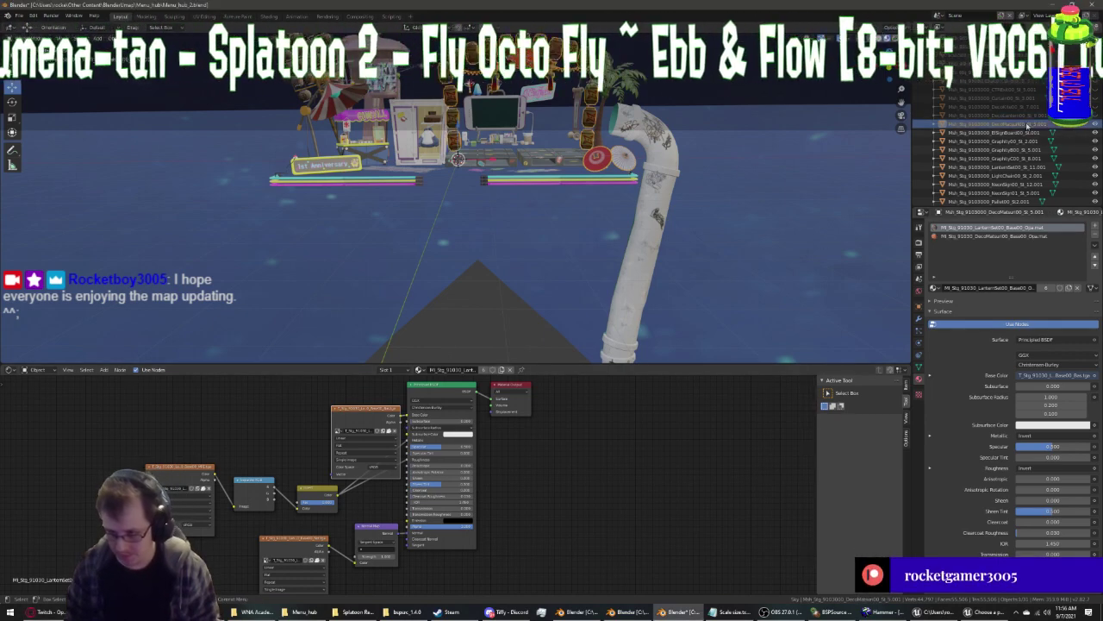
click(1018, 237)
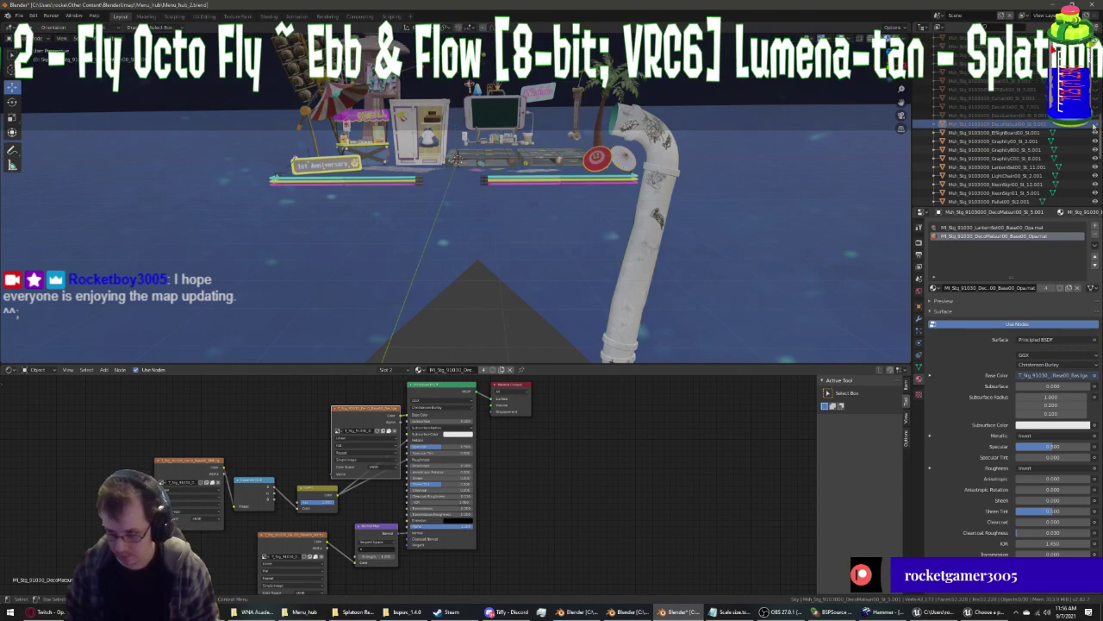
click(1025, 133)
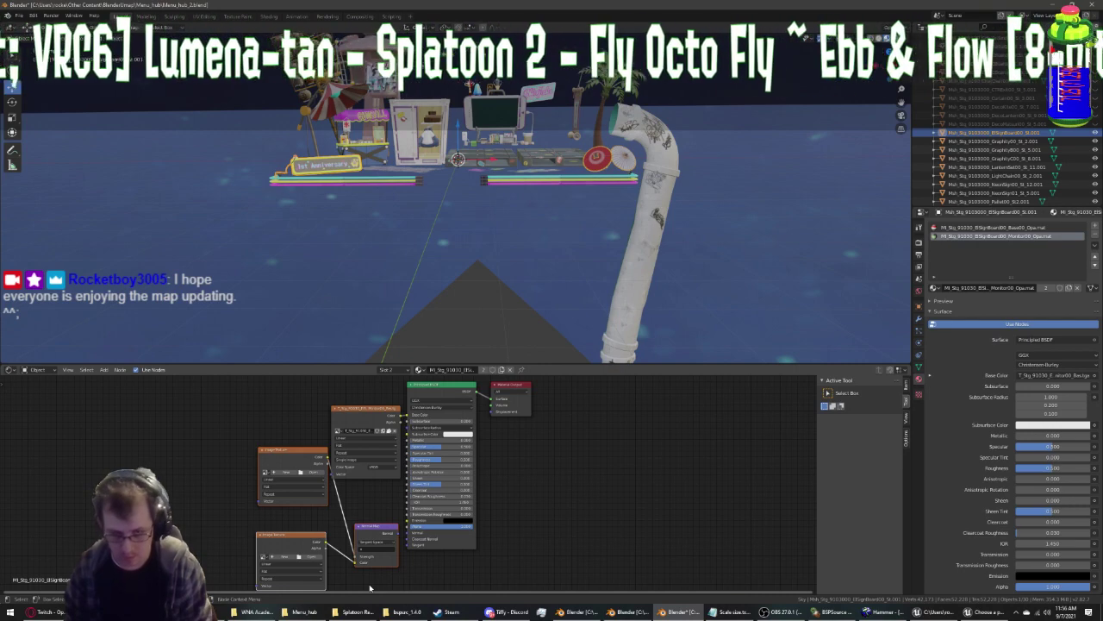
middle_drag(337, 332, 352, 337)
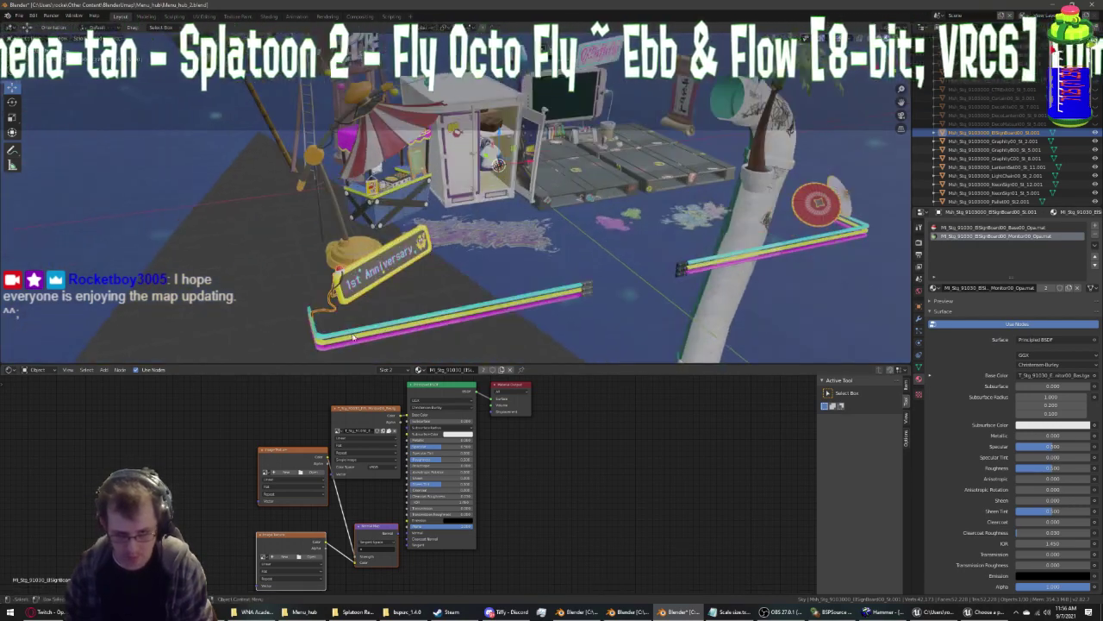
scroll(352, 337, up, 2)
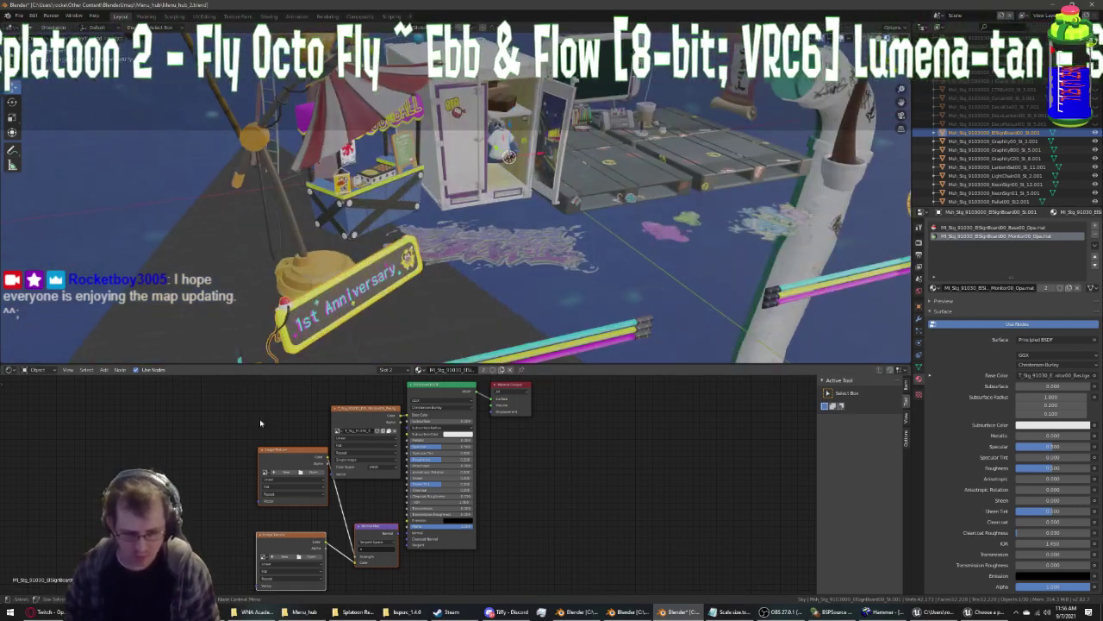
scroll(253, 417, up, 1)
scroll(253, 417, up, 1)
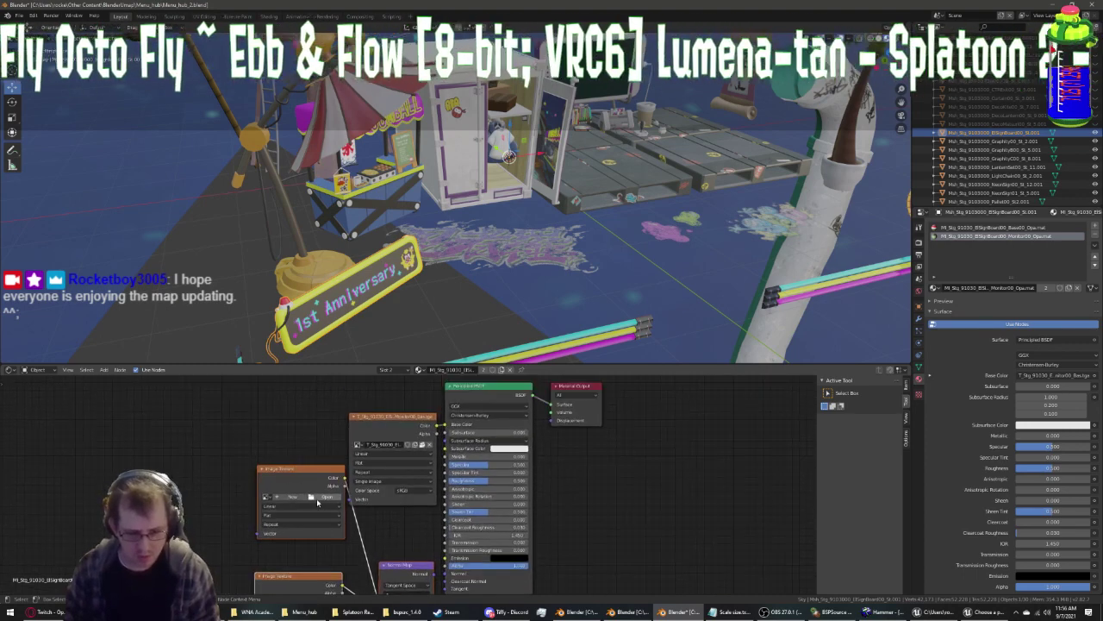
Open the image file browser for the texture node and go up to the Stage folder
click(310, 499)
click(366, 316)
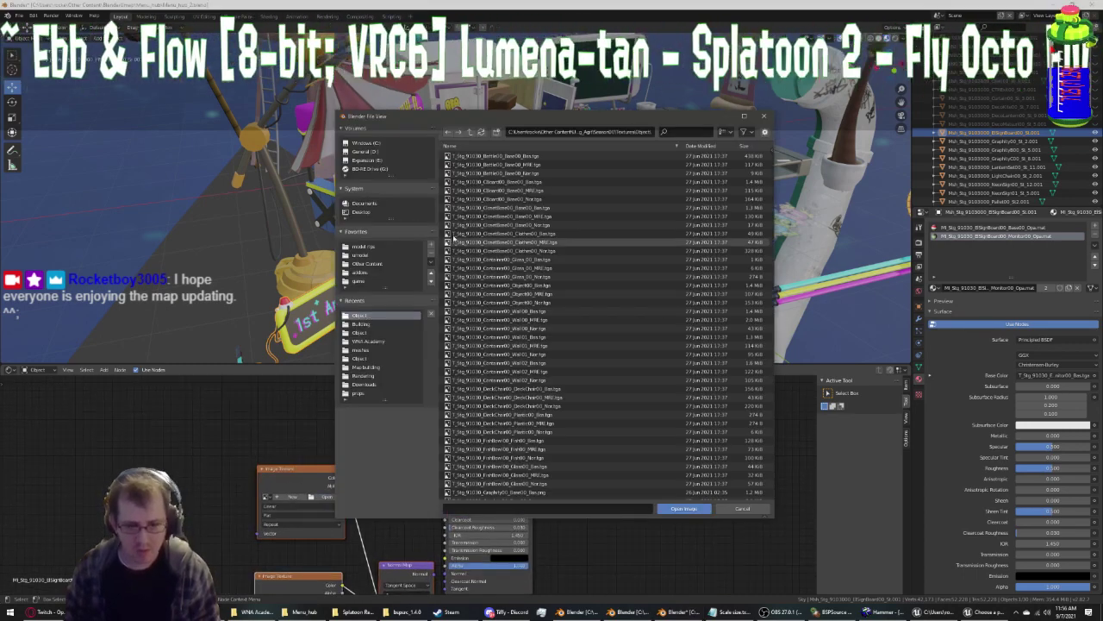
click(470, 132)
click(470, 132)
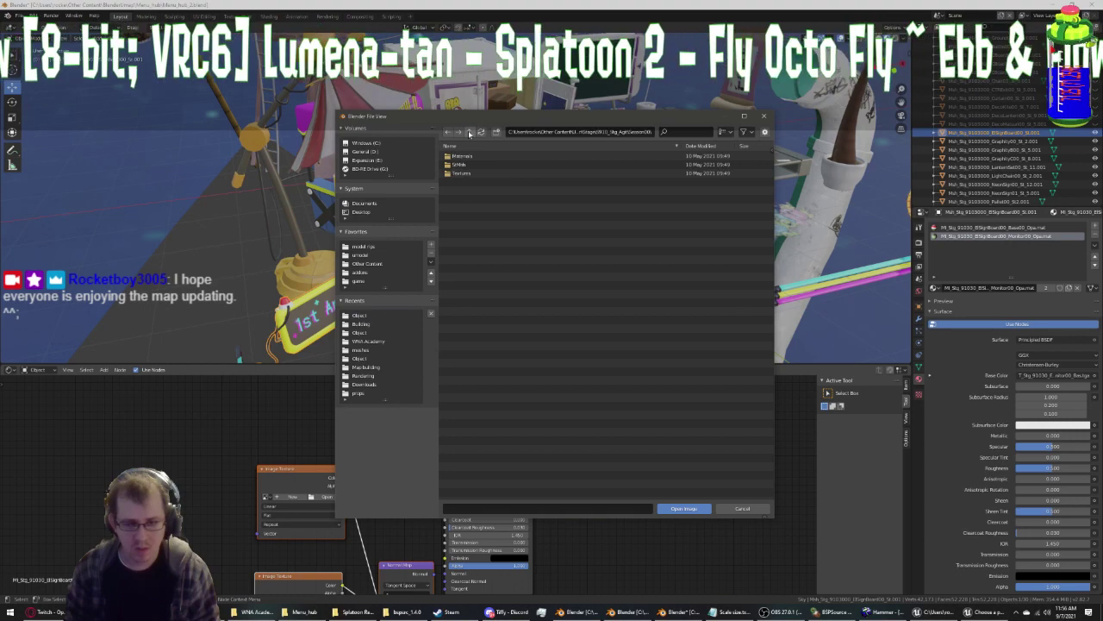
click(470, 132)
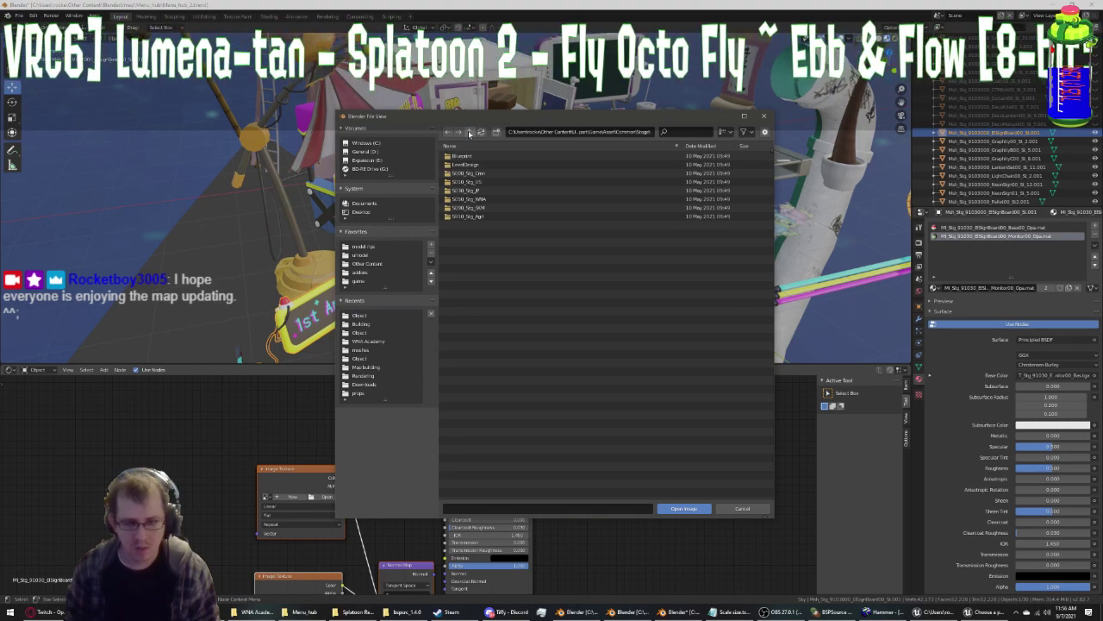
Browse into 5010_Stg_Agri > Textures > Object and scroll through the .tga files
double_click(492, 216)
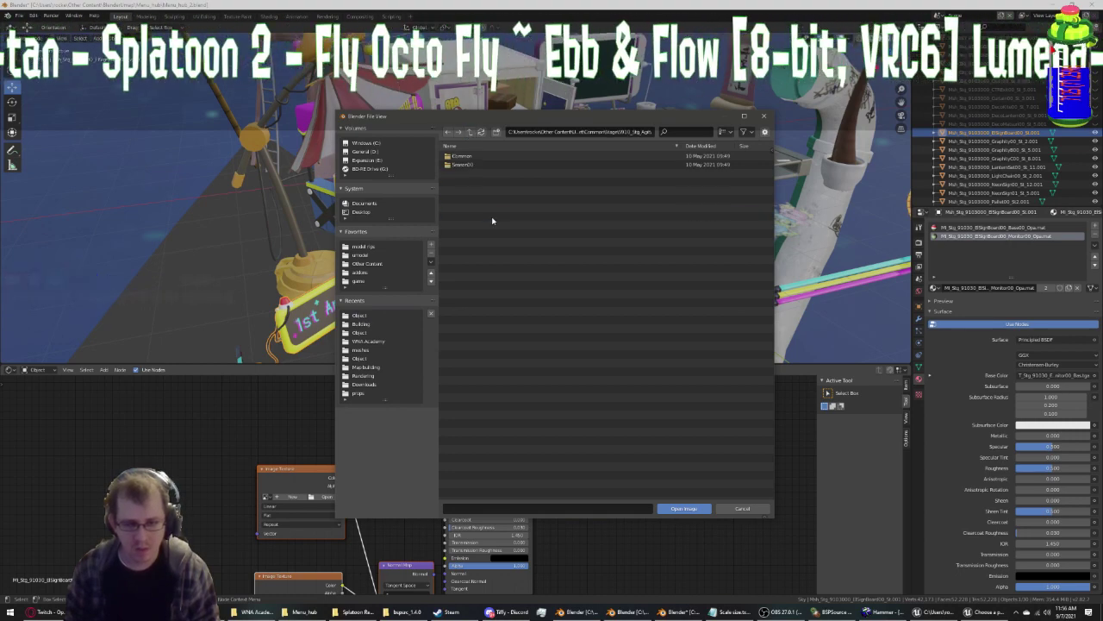
double_click(465, 166)
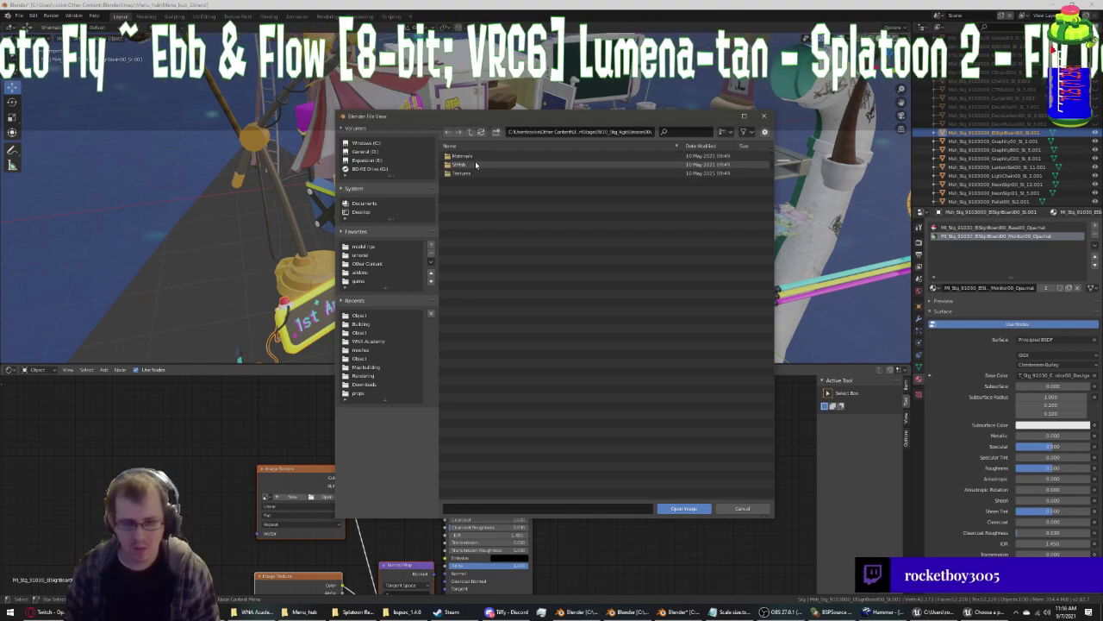
double_click(464, 174)
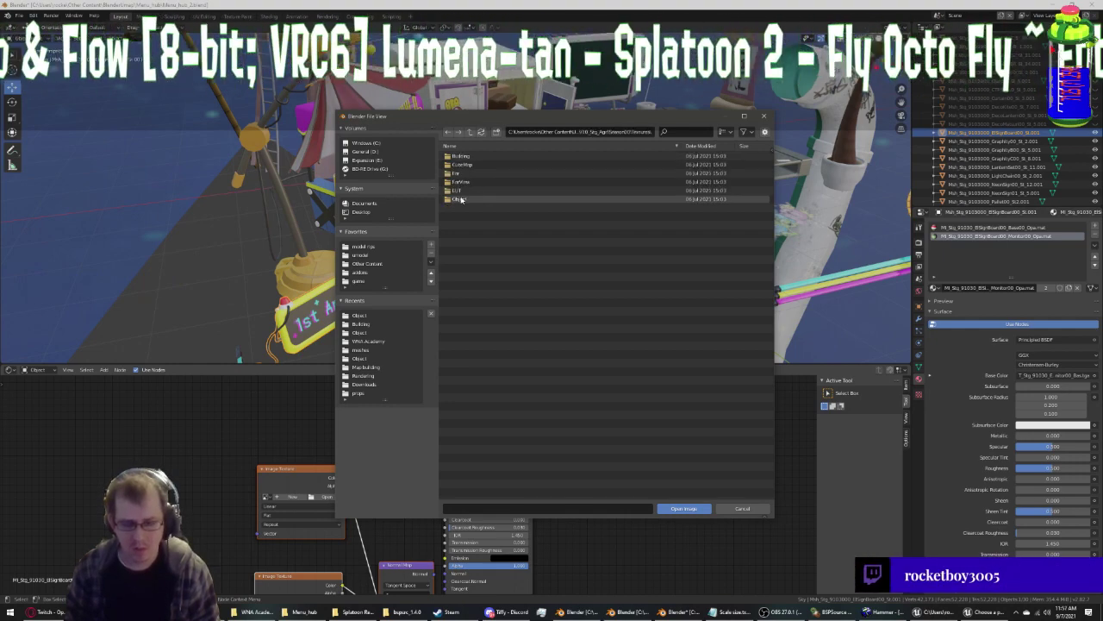
double_click(470, 200)
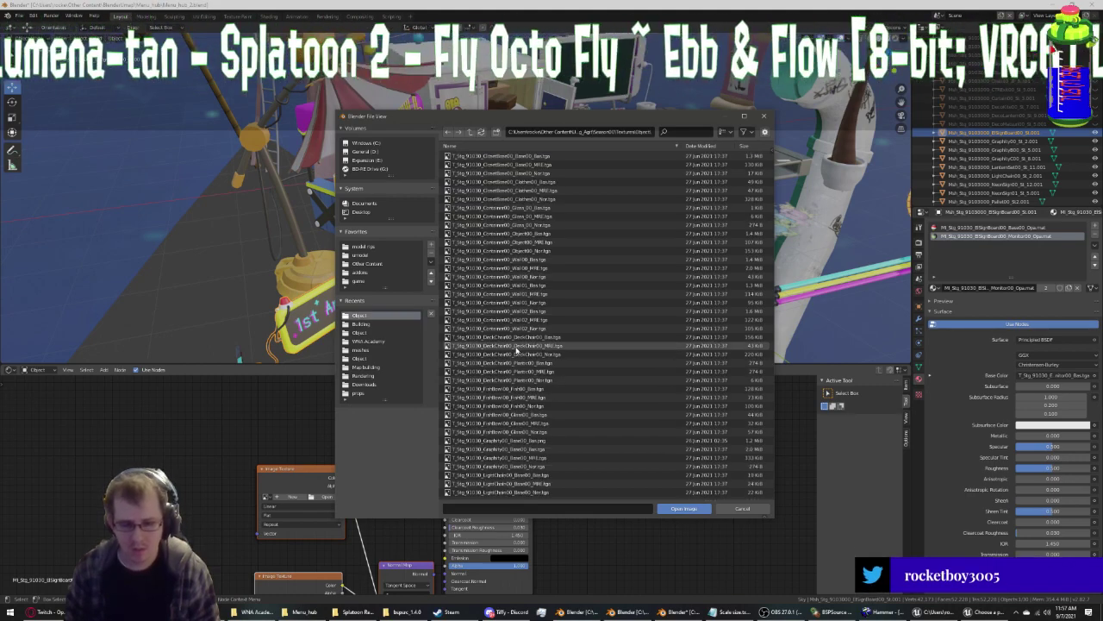
scroll(521, 357, down, 2)
scroll(515, 352, down, 2)
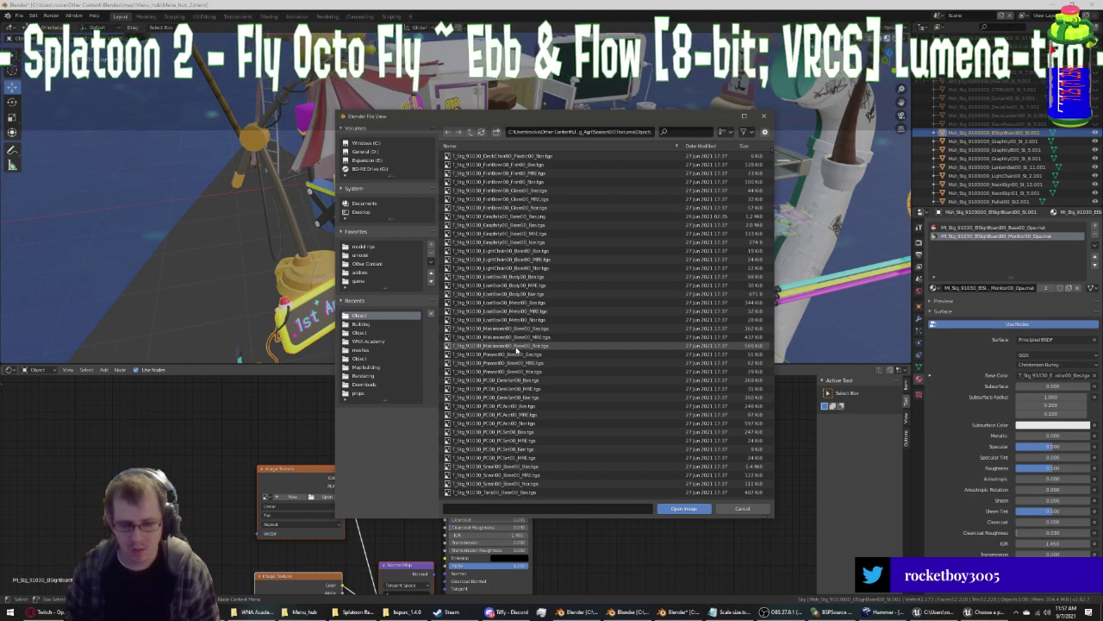
scroll(516, 350, down, 10)
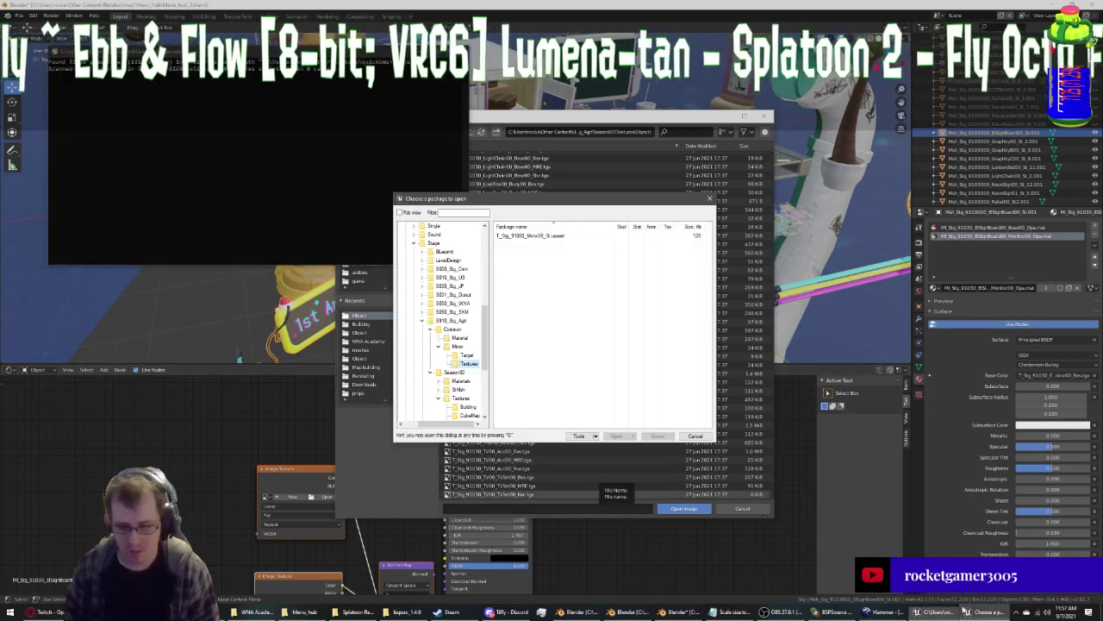
In UE Viewer, collapse Season05 and expand Season06 > Stage > S910_Sty_Agit
click(424, 322)
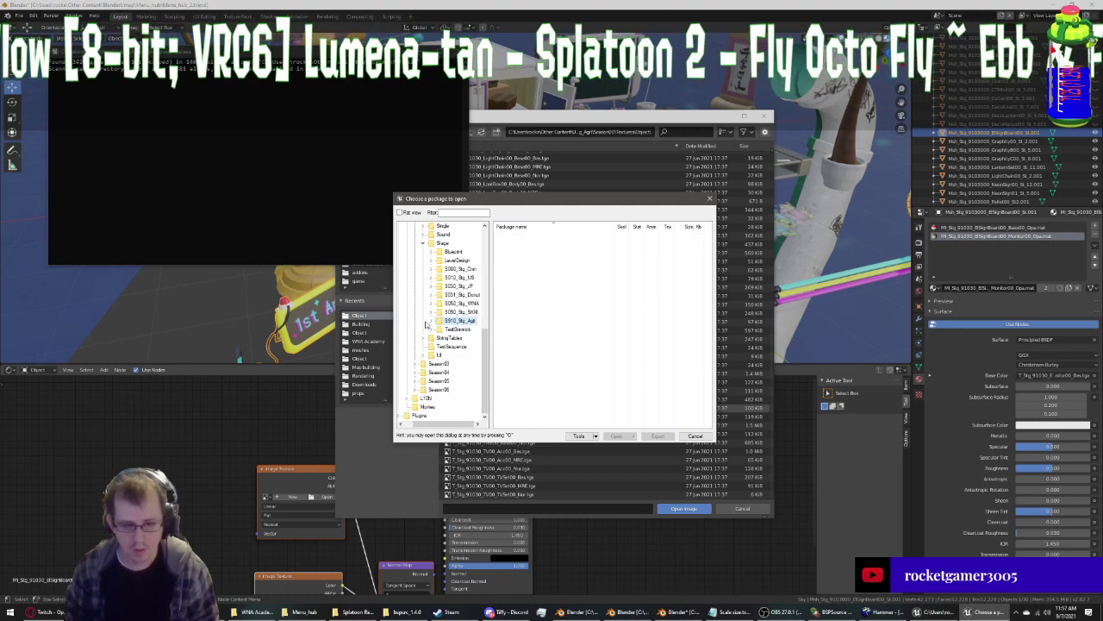
click(416, 380)
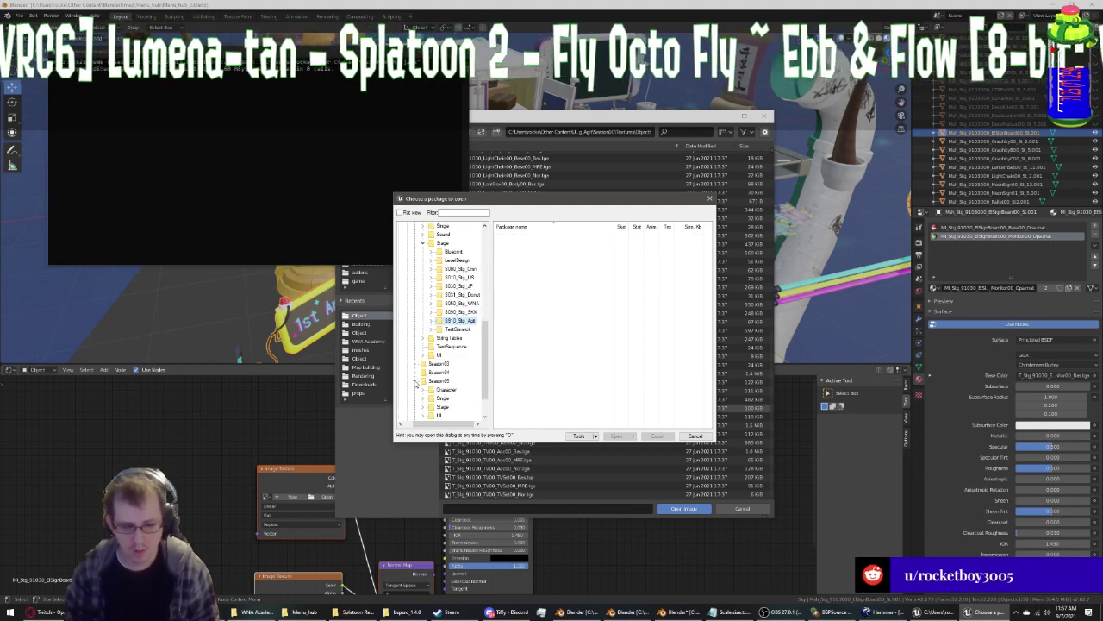
click(416, 381)
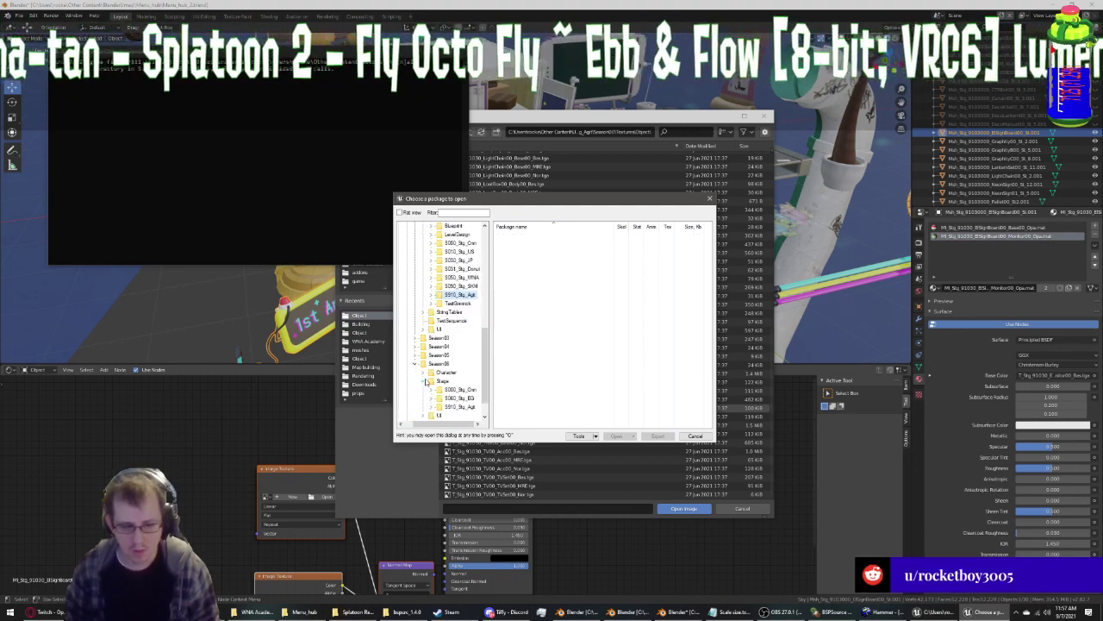
click(423, 406)
click(432, 381)
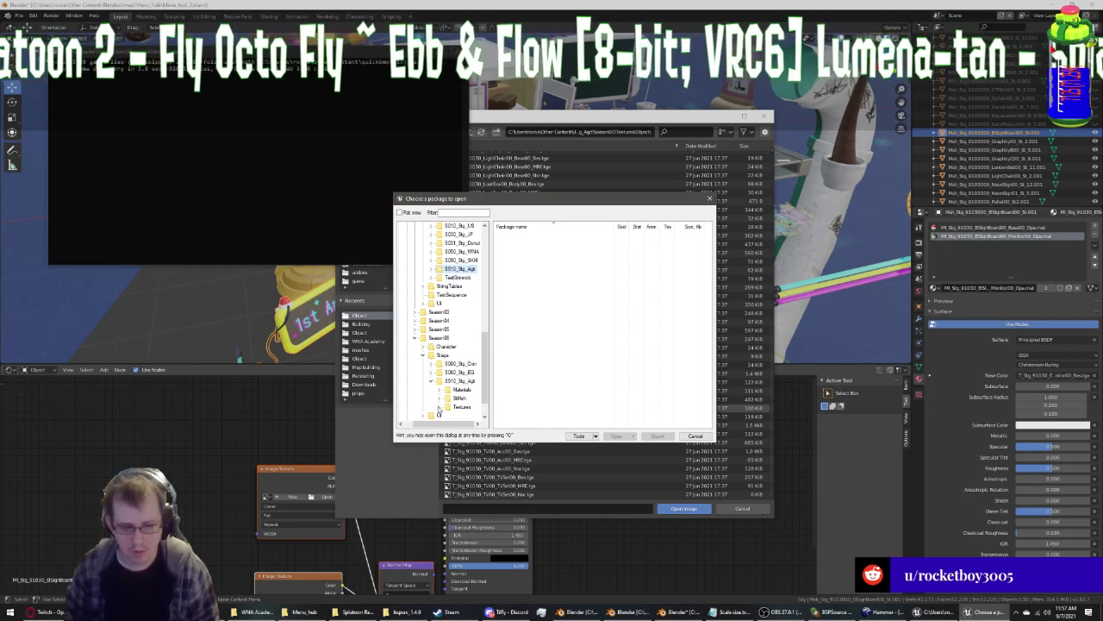
List the S910_Sty_Agit Object texture packages, then go up a folder in Blender's browser
click(438, 407)
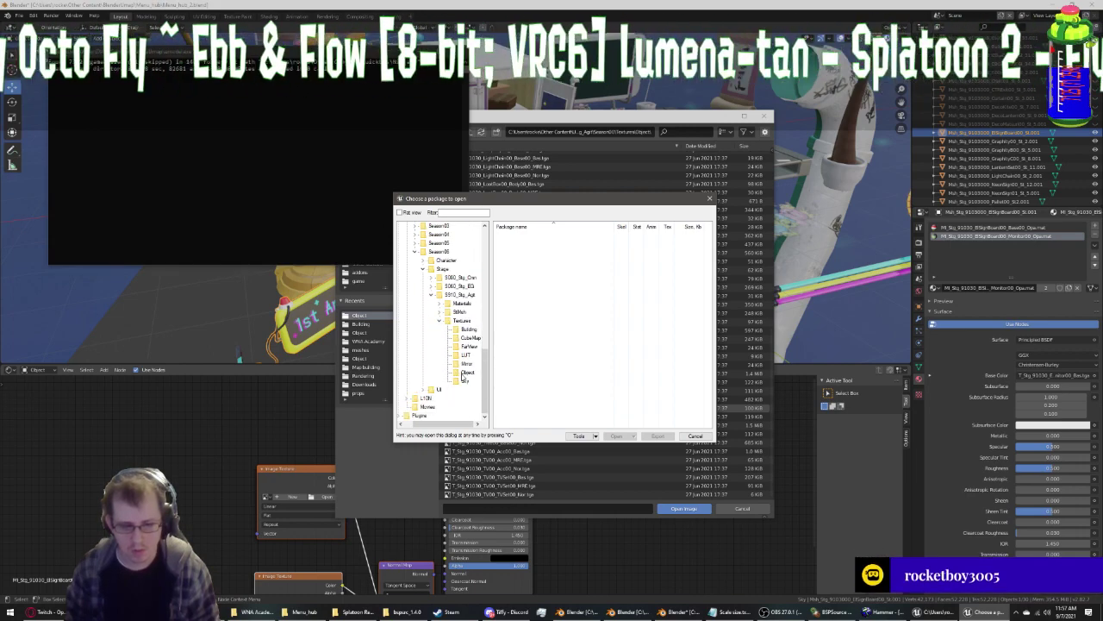
click(466, 372)
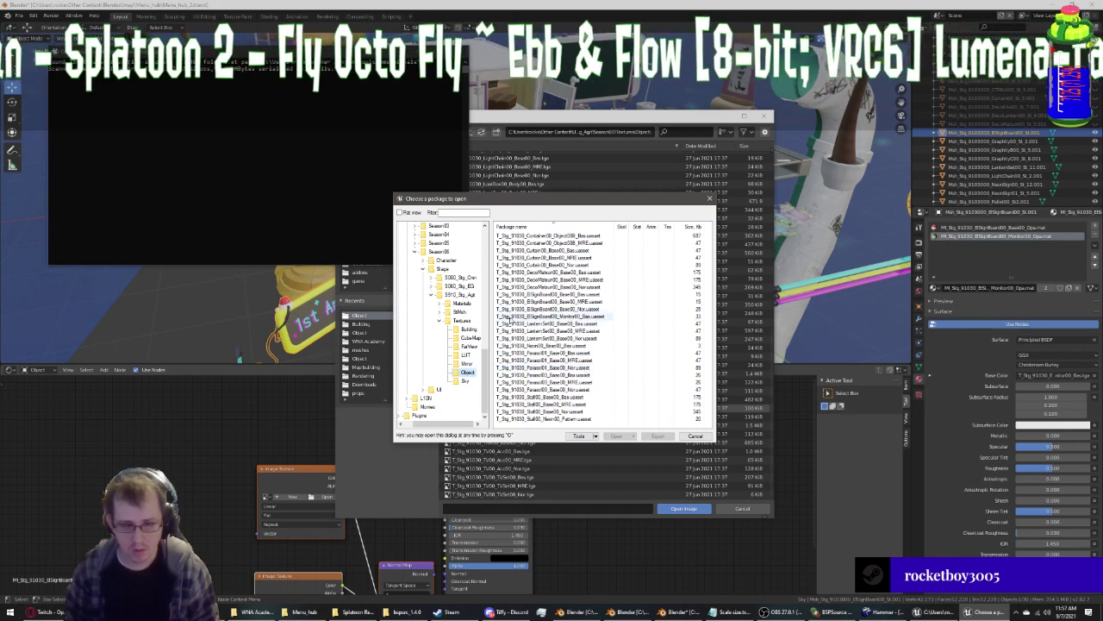
click(517, 229)
click(469, 133)
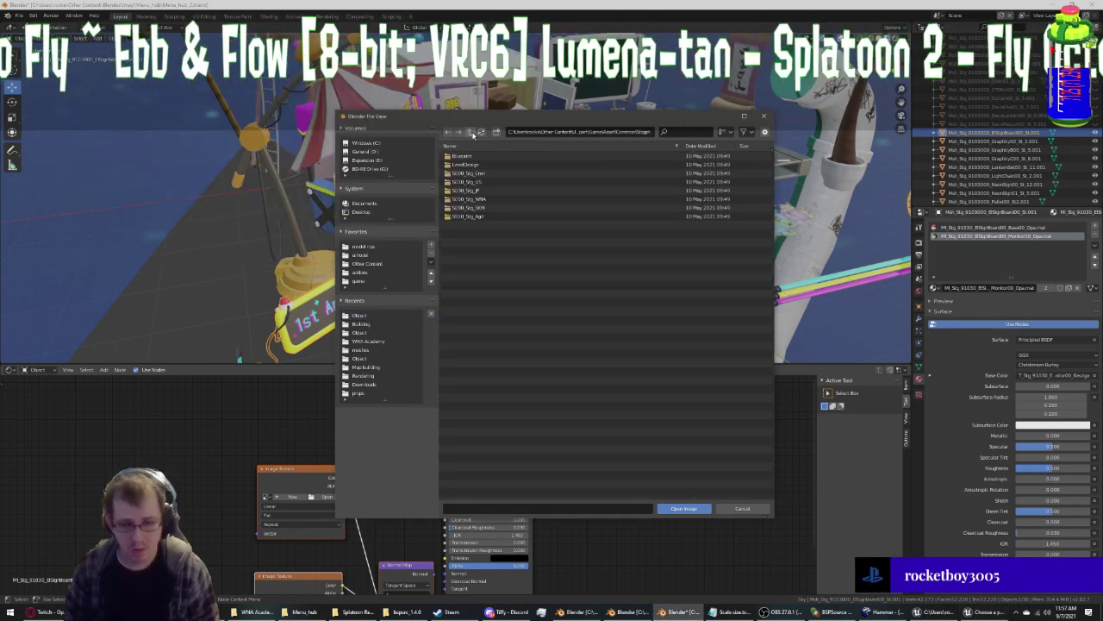
Browse to Season03 > Stage > Agri > textures > Object, then cancel without loading an image
click(470, 132)
click(469, 132)
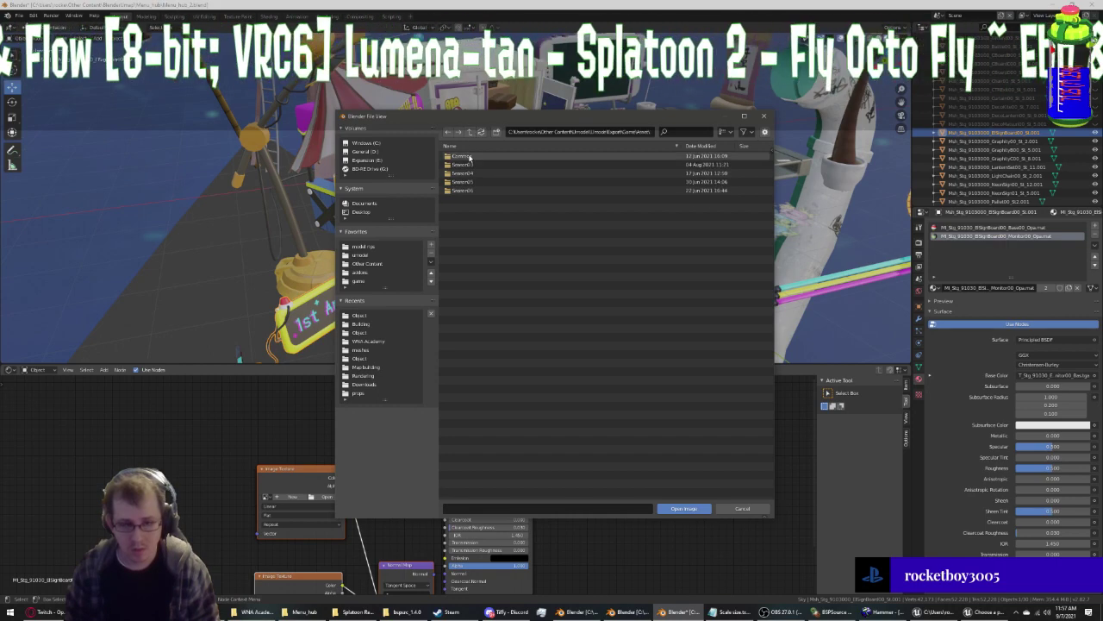
double_click(457, 190)
double_click(455, 156)
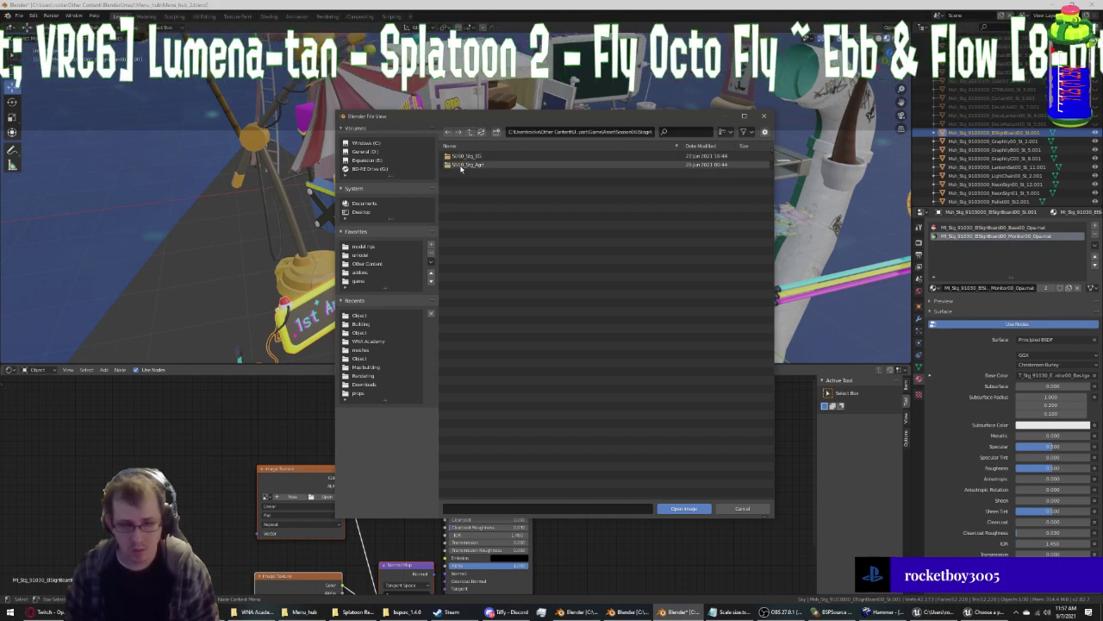
double_click(456, 163)
double_click(457, 173)
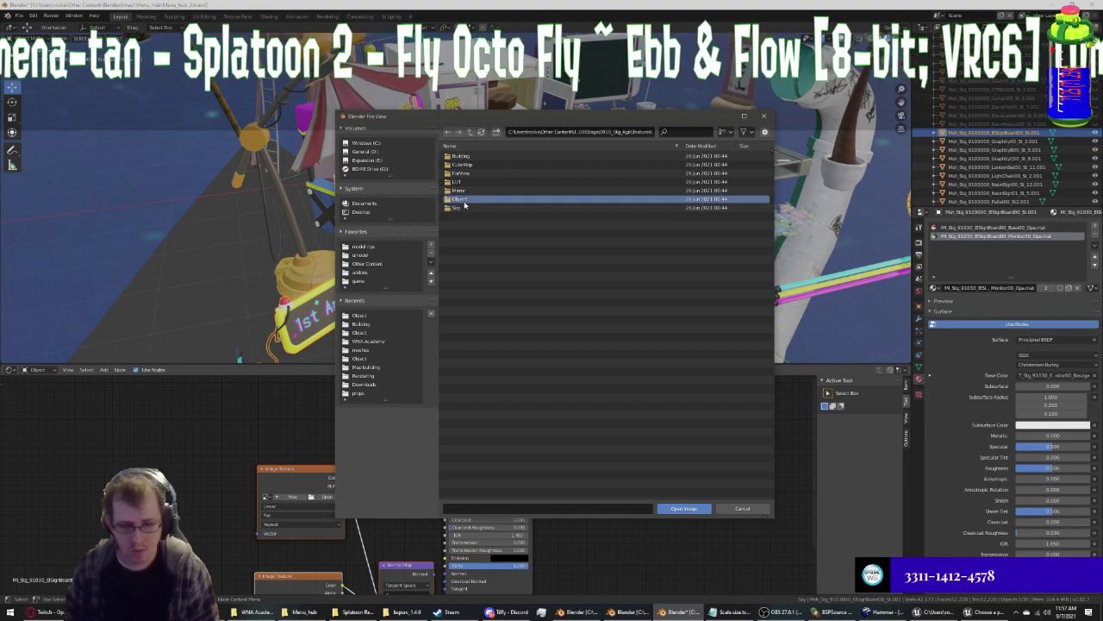
double_click(456, 199)
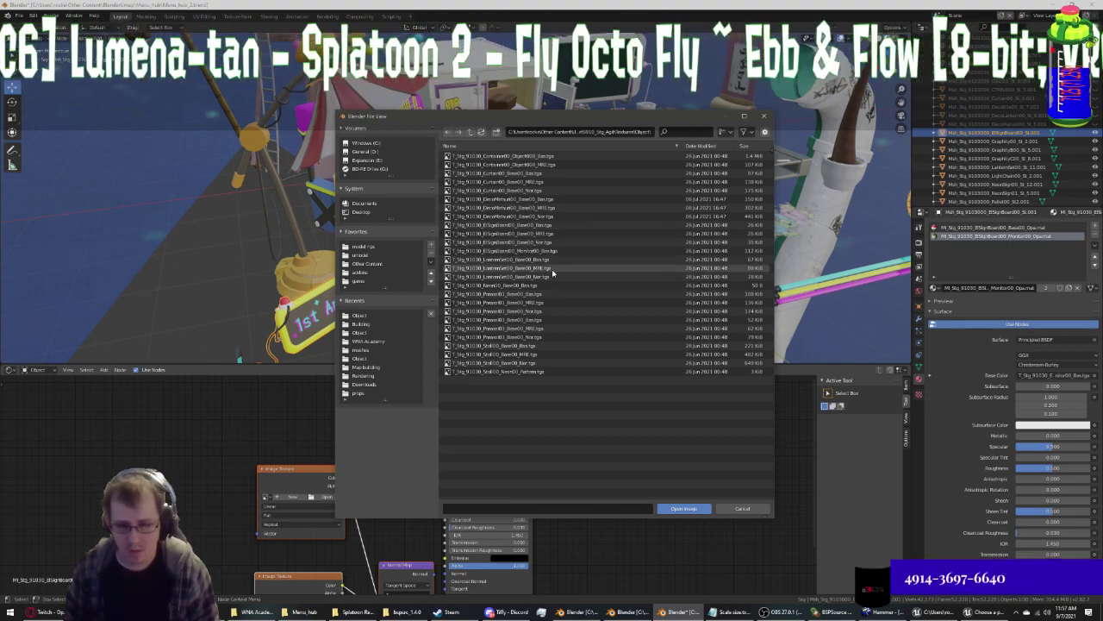
click(742, 508)
Delete and restore the sign's two texture nodes and Normal Map, then frame the whole tree
middle_drag(243, 493, 254, 439)
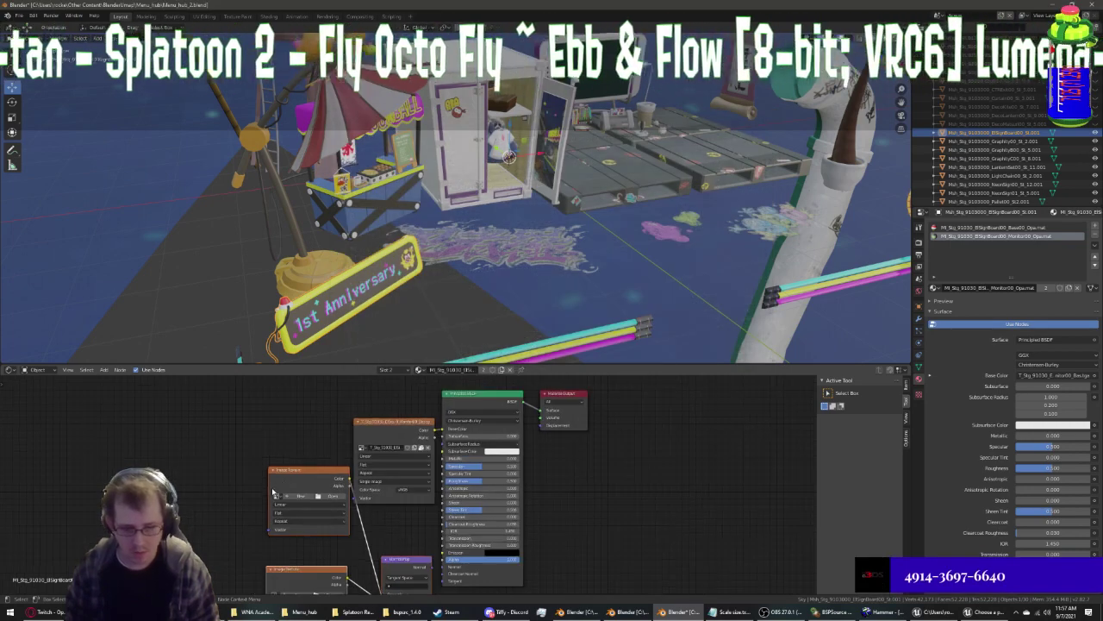
drag(253, 457, 440, 538)
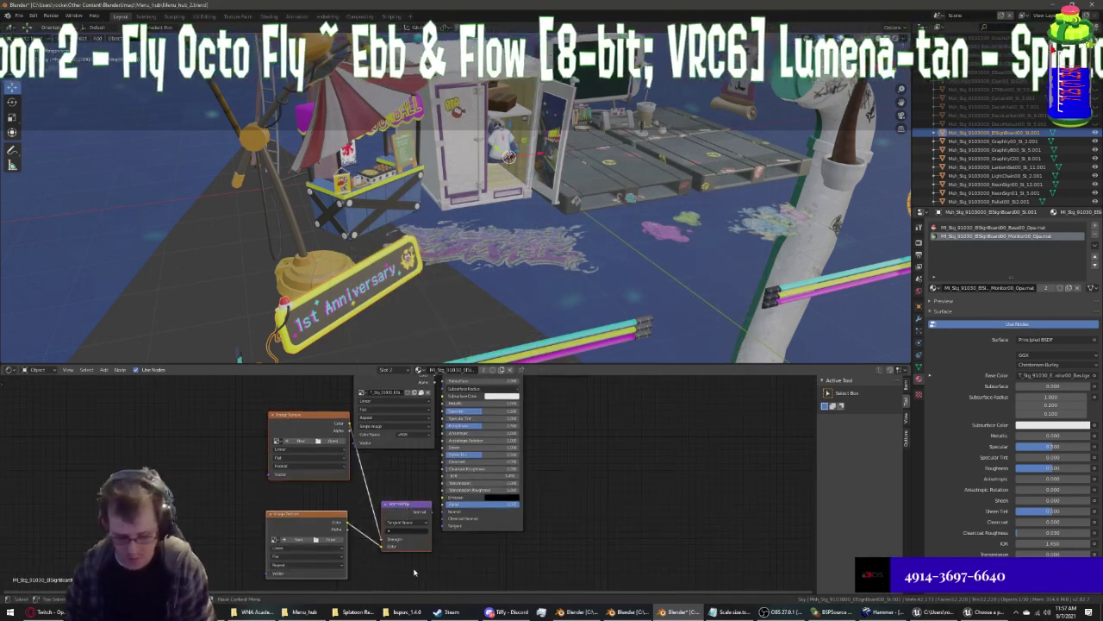
key(x)
key(ctrl+z)
key(ctrl+z)
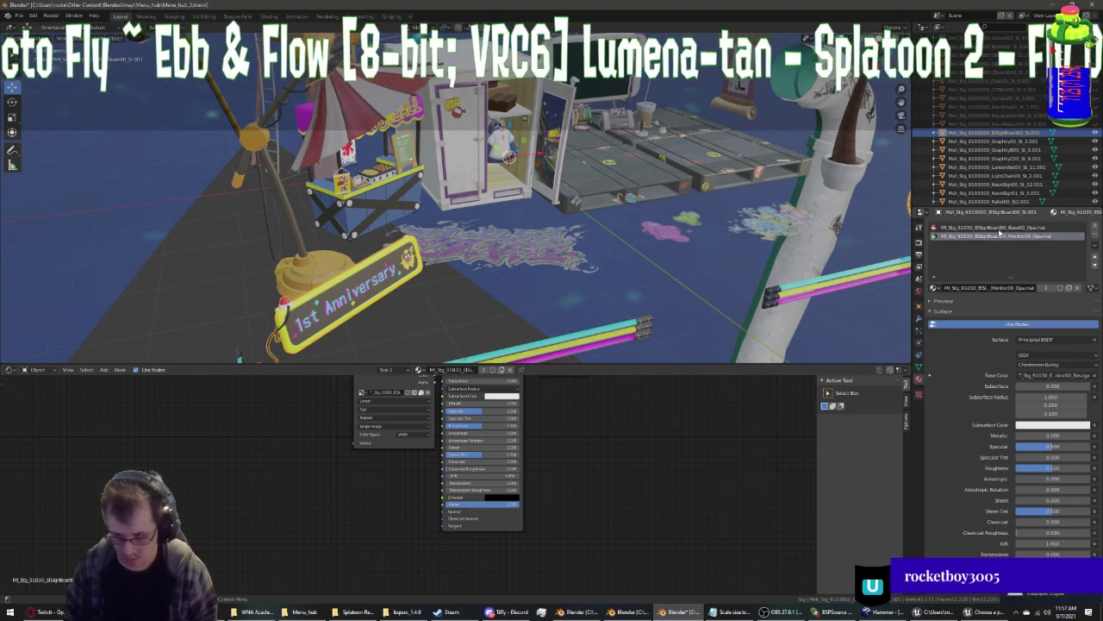
key(Home)
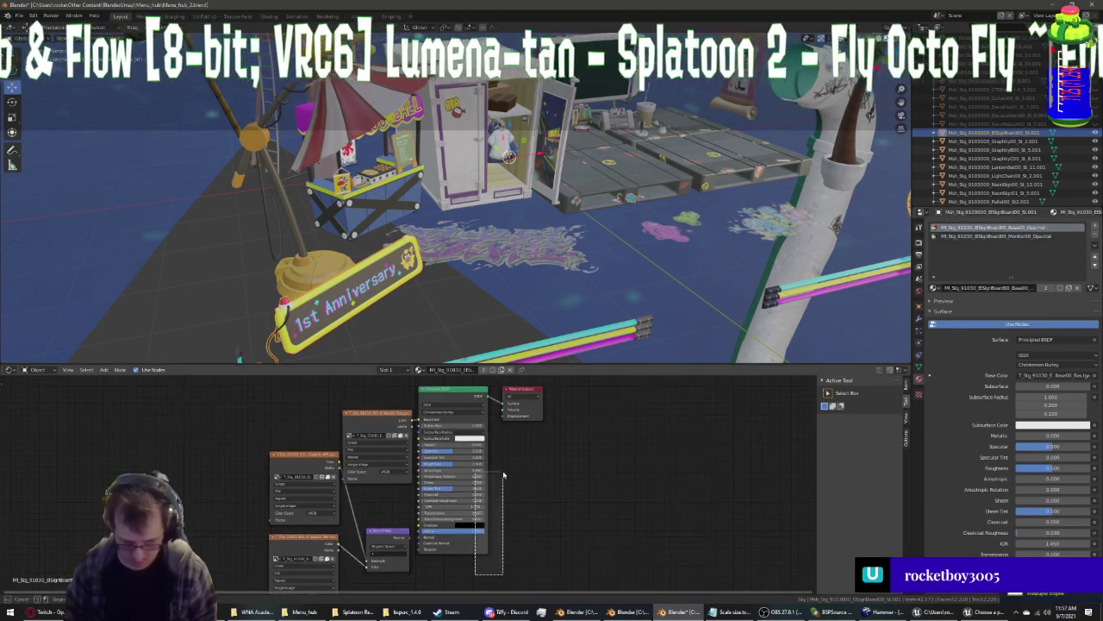
Add the texture and Invert setup, wire its colour into Base Color, and hide the sign
key(ctrl+z)
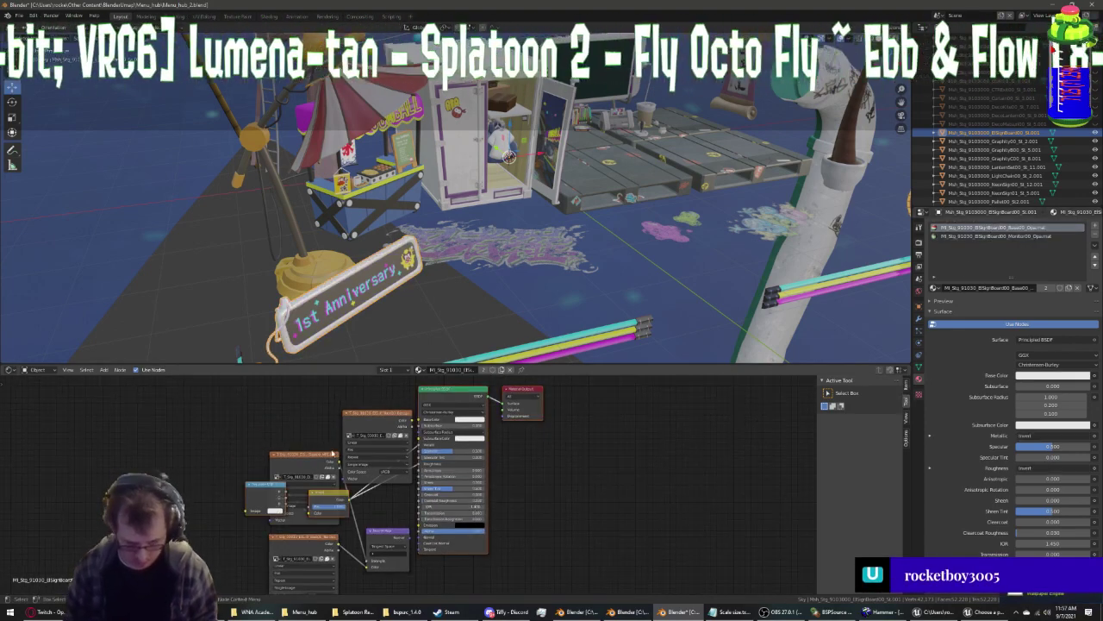
drag(307, 454, 198, 472)
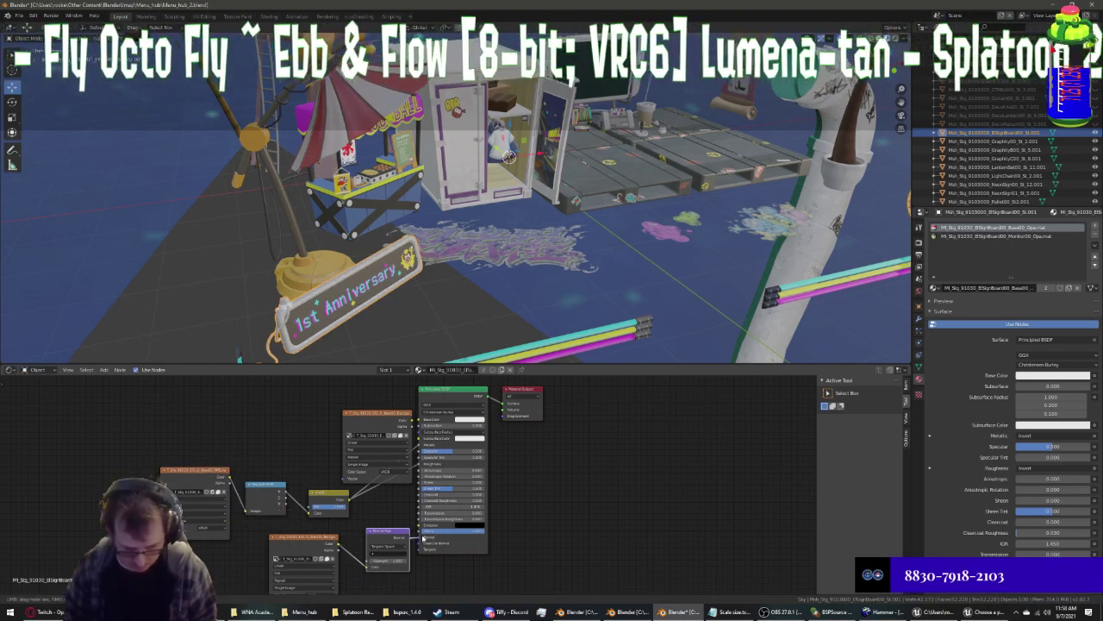
drag(412, 422, 420, 420)
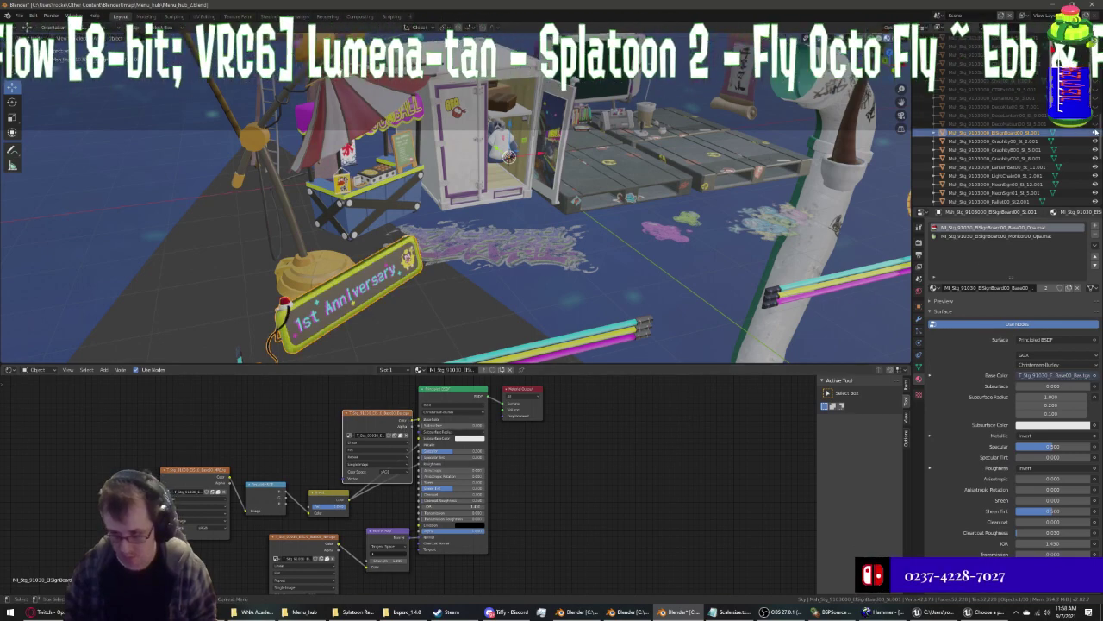
click(1095, 133)
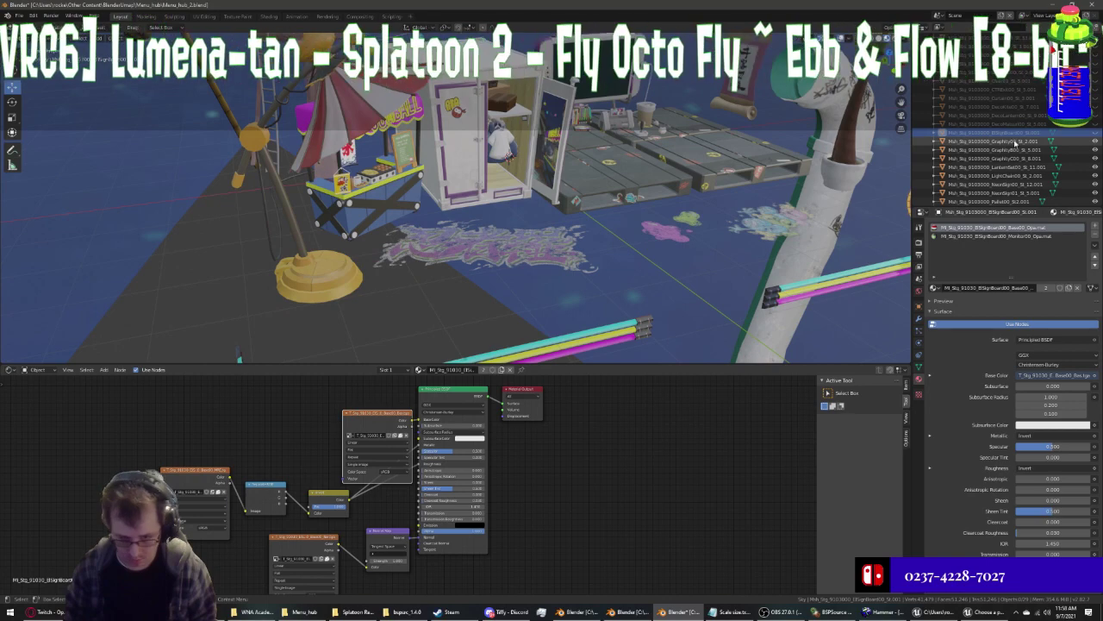
click(1008, 141)
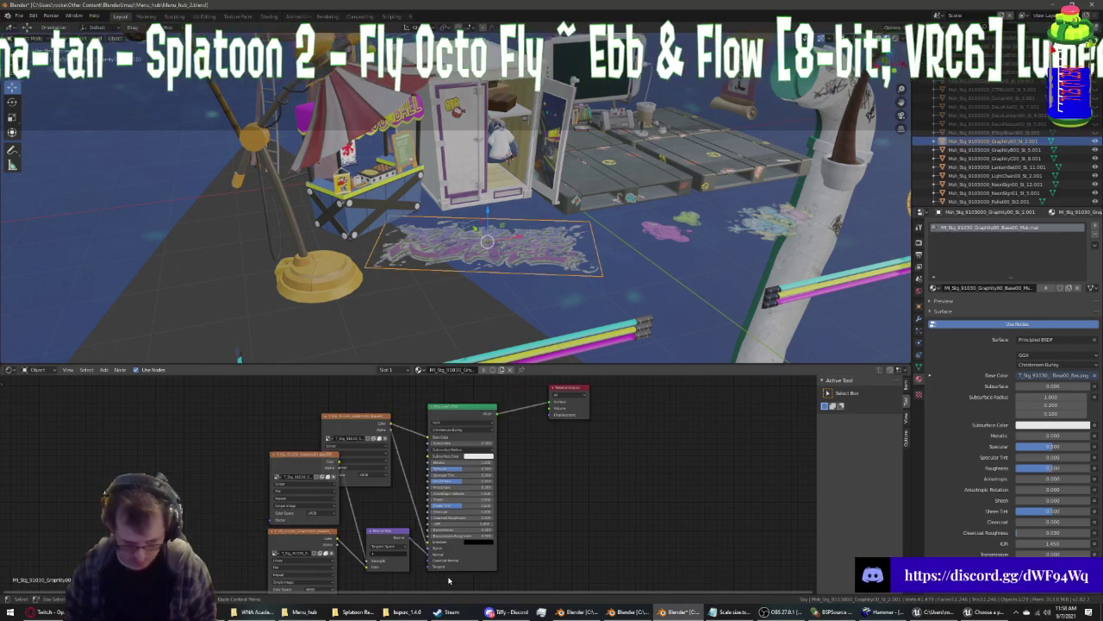
Replace the decal material's old shader nodes with the pasted node setup and move the texture node aside
drag(456, 579, 517, 552)
key(ctrl+z)
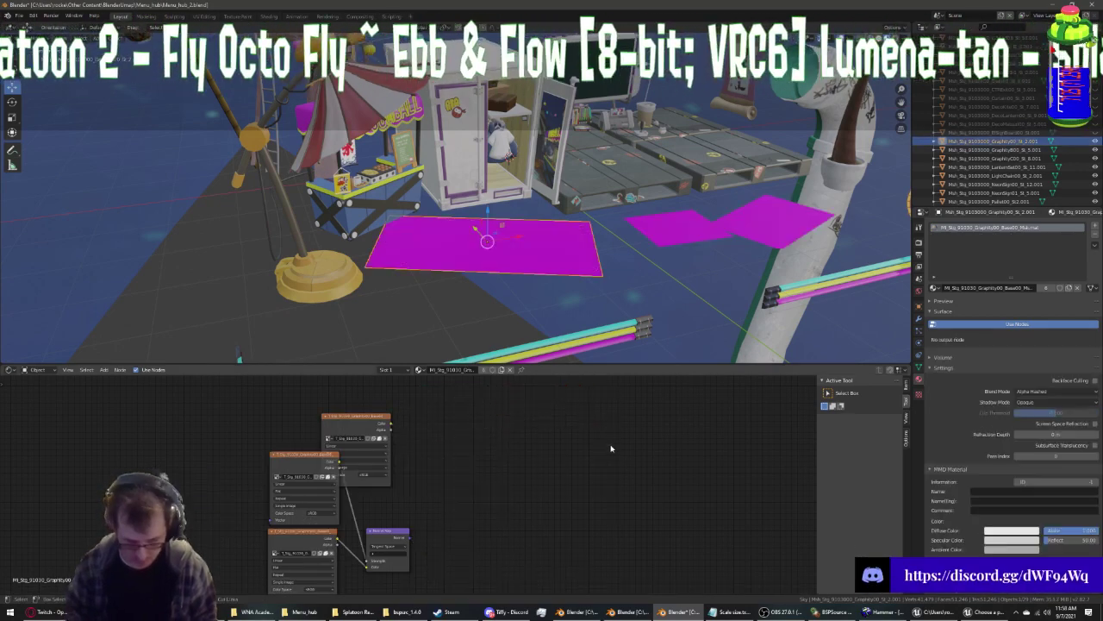
drag(295, 458, 181, 479)
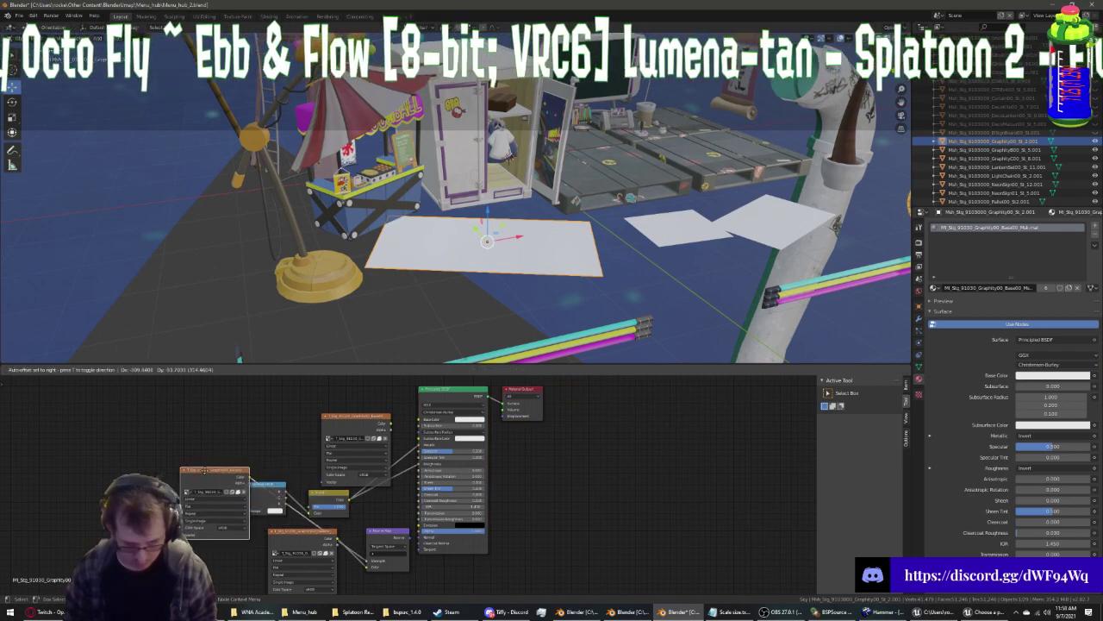
drag(365, 562, 371, 560)
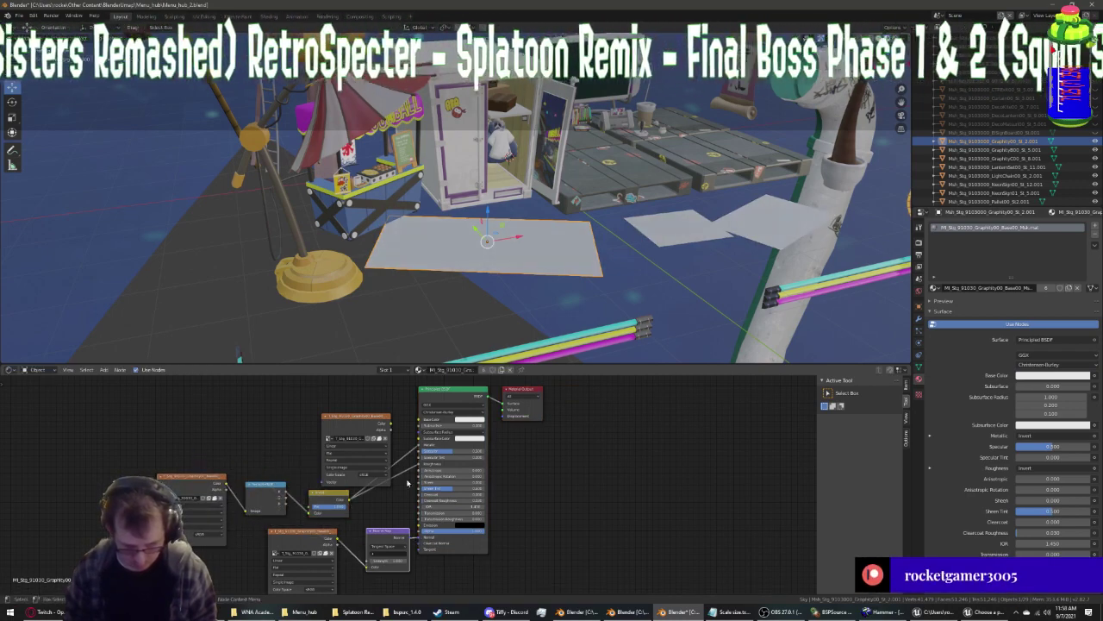
Wire the image texture into the Principled BSDF Alpha and Base Color so the graffiti shows transparent surroundings
drag(387, 423, 412, 422)
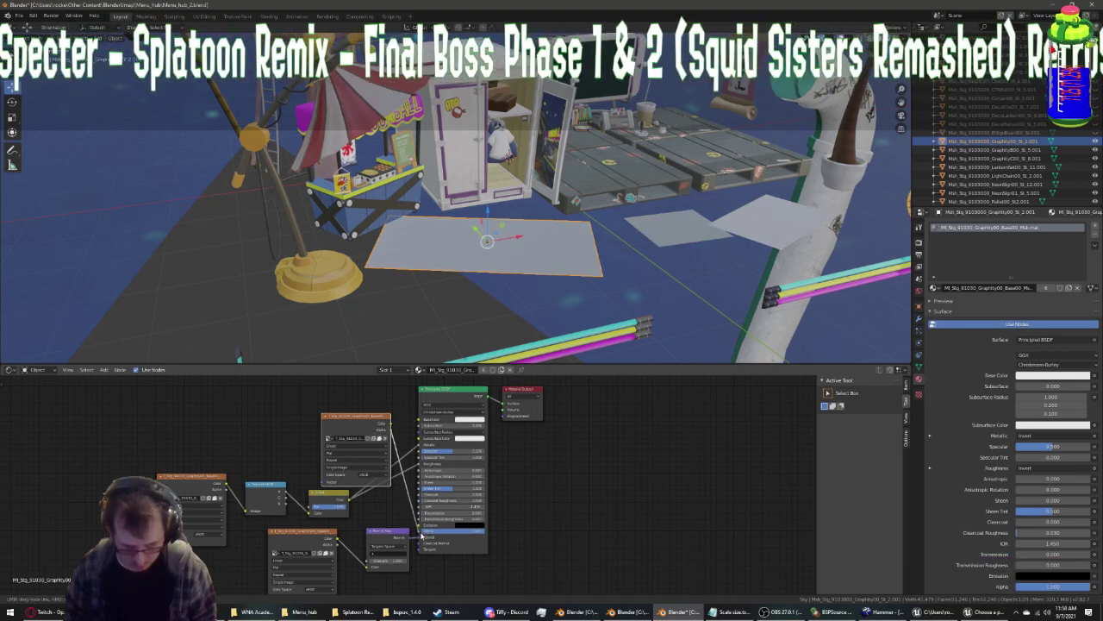
drag(422, 535, 420, 531)
middle_drag(507, 437, 494, 435)
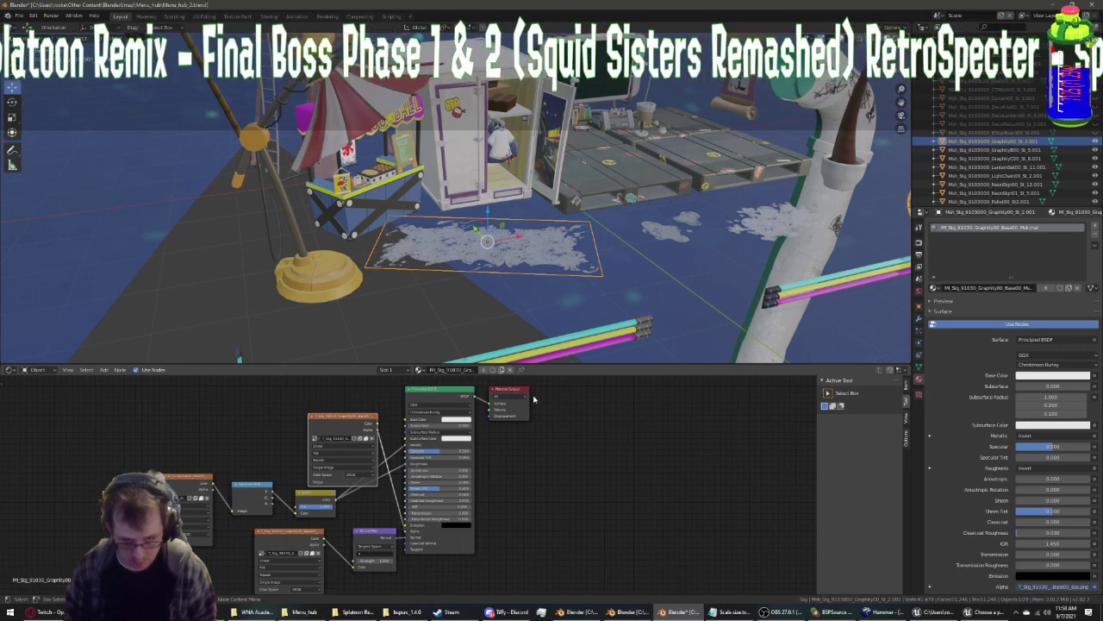
middle_drag(517, 332, 483, 301)
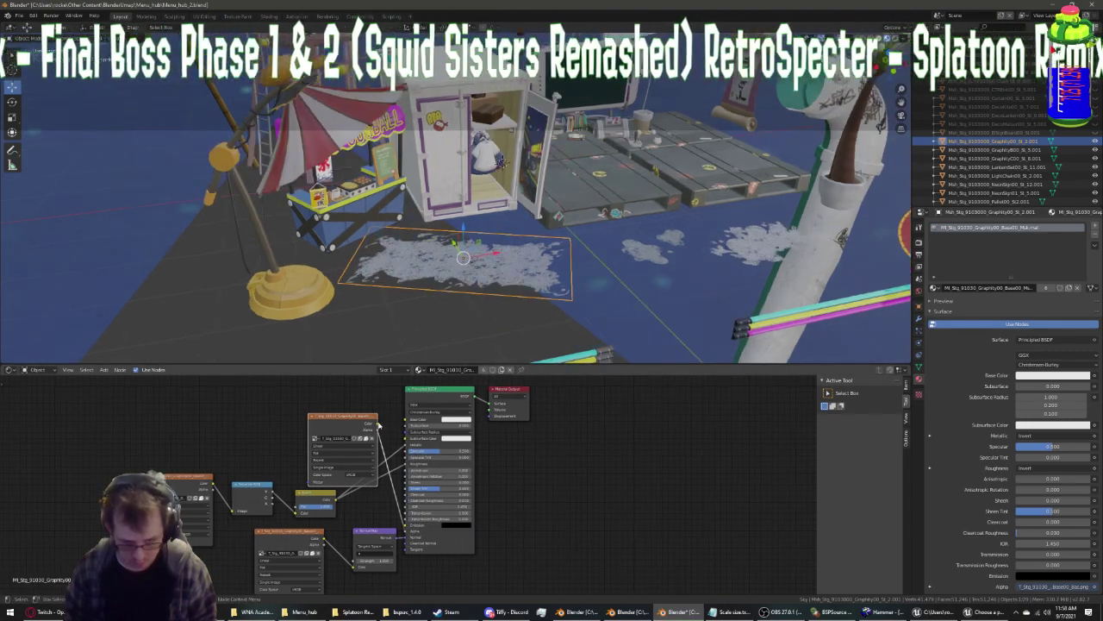
drag(378, 423, 407, 419)
middle_drag(523, 265, 506, 266)
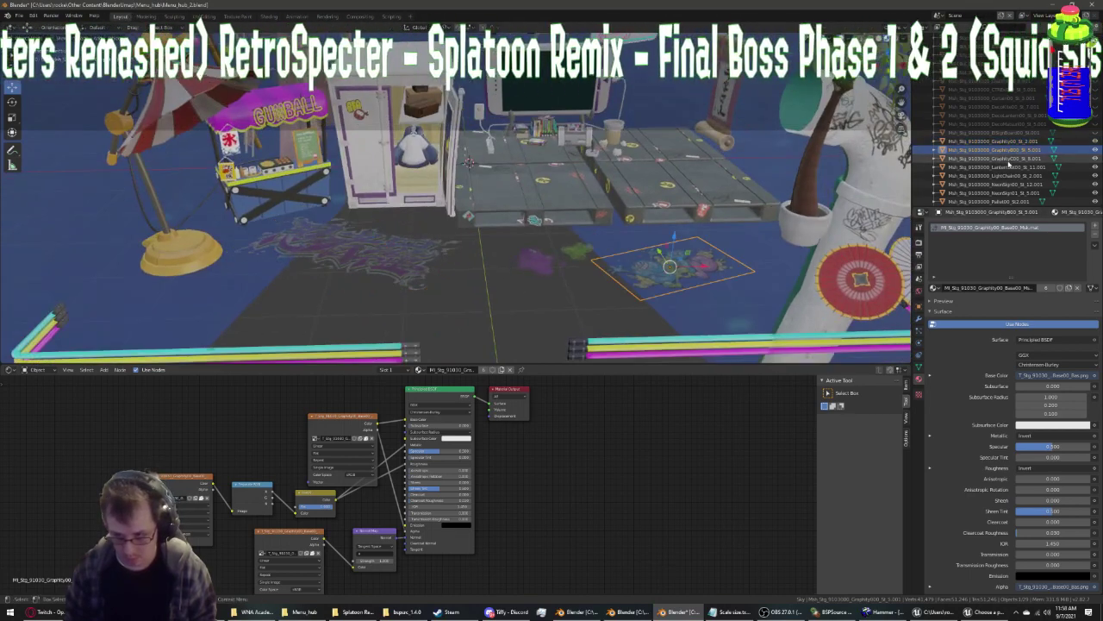
Add the invert node setup to the LightChain00 material and move its texture node left
click(1021, 157)
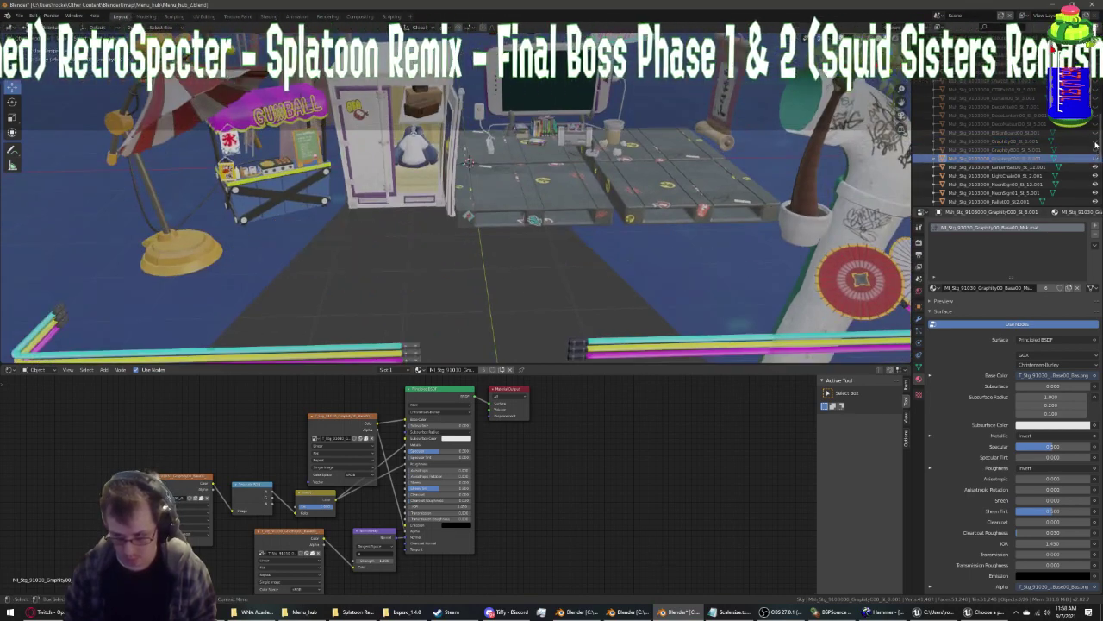
key(Down)
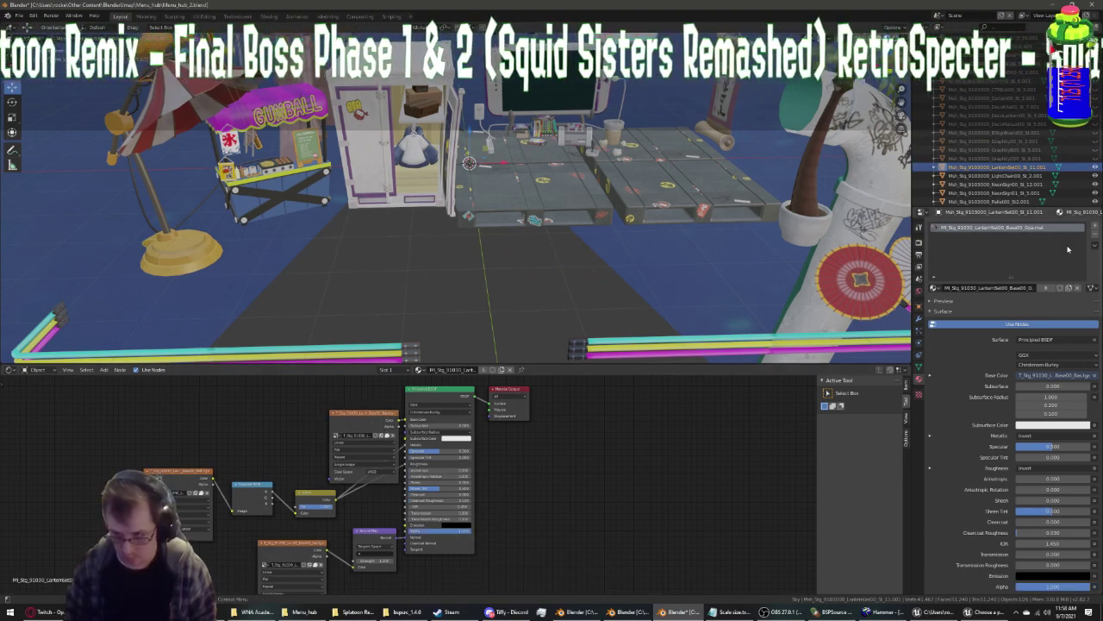
click(1017, 175)
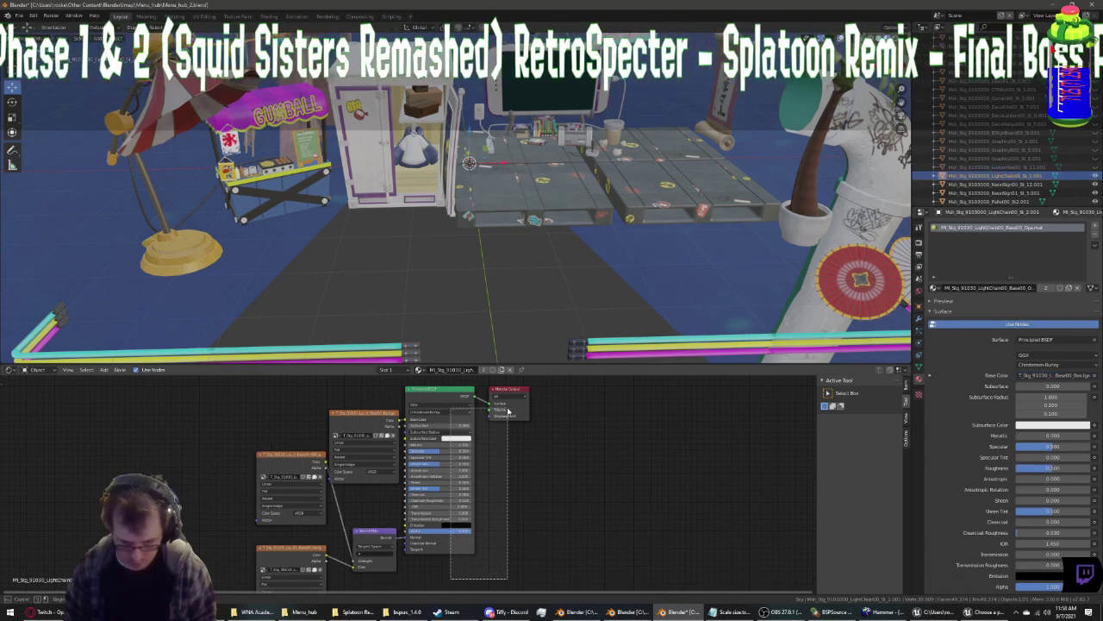
key(ctrl+z)
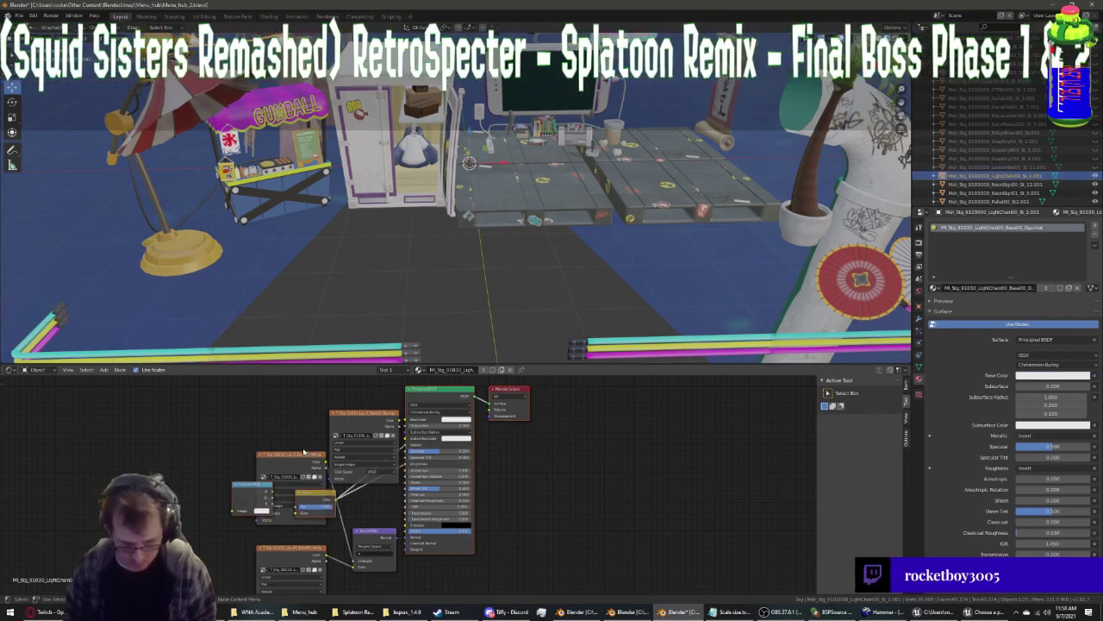
drag(285, 455, 185, 482)
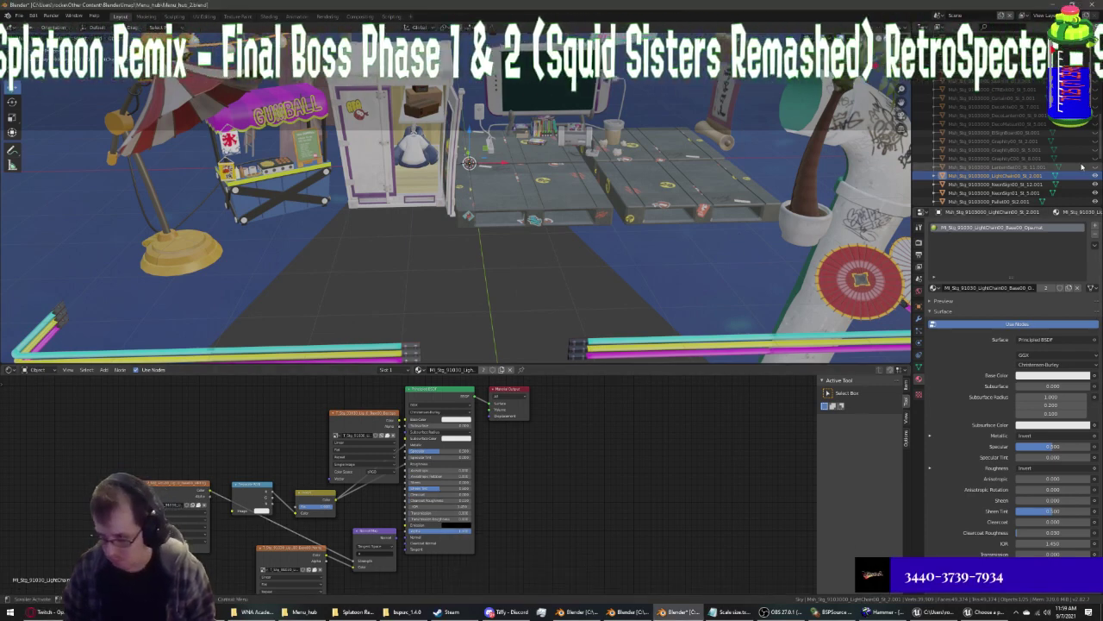
Add the invert node setup to NeonSign, move its texture node left, and link Color to Base Color
click(1000, 184)
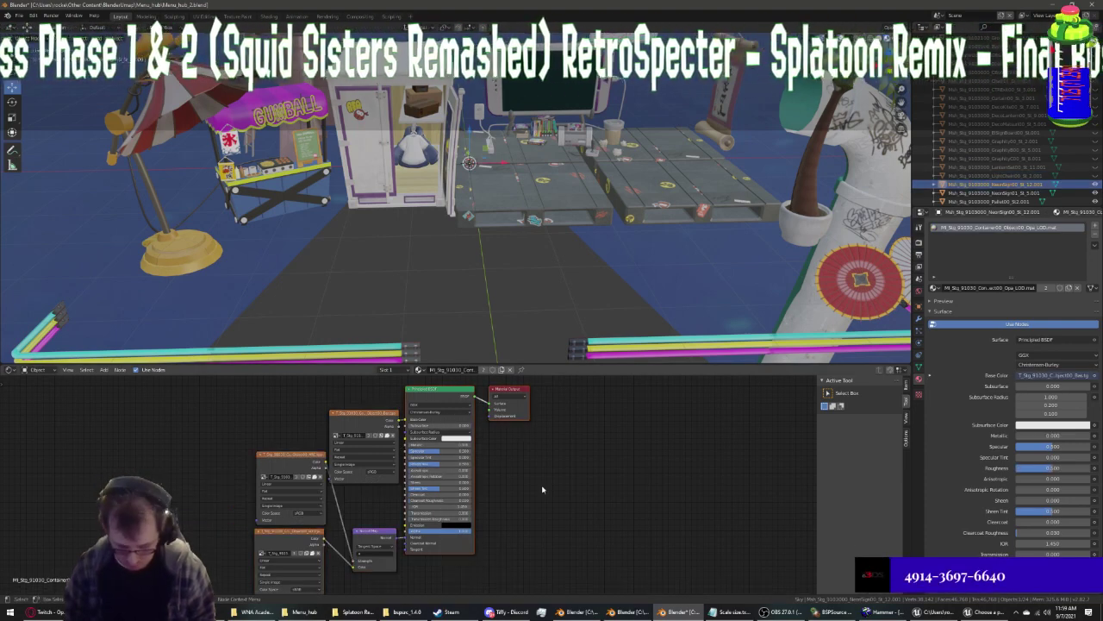
key(ctrl+z)
drag(271, 461, 157, 476)
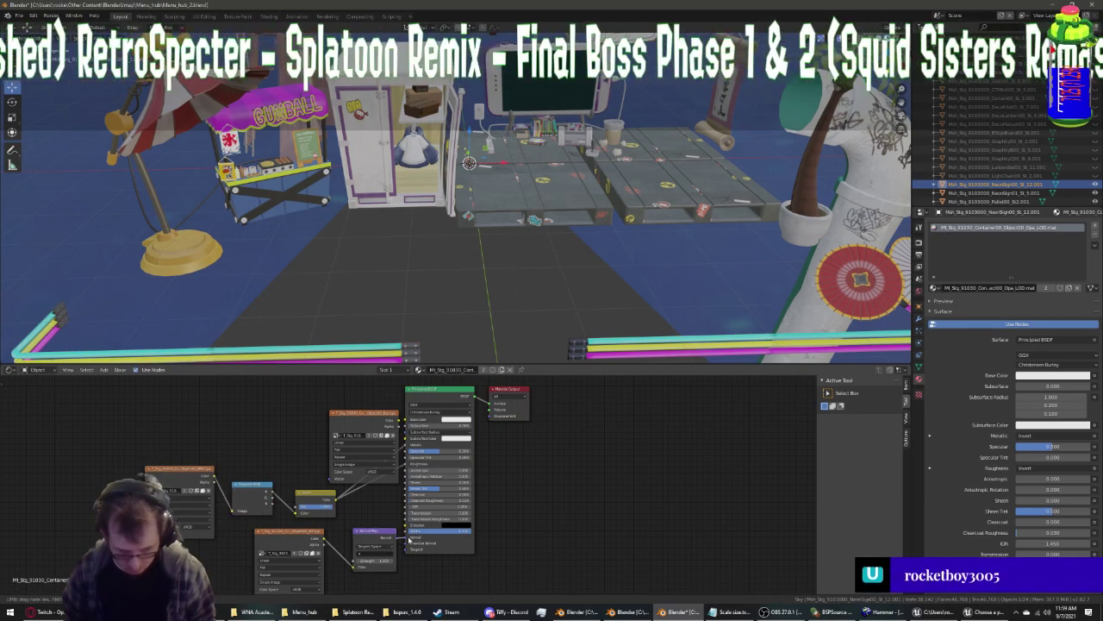
drag(400, 420, 411, 421)
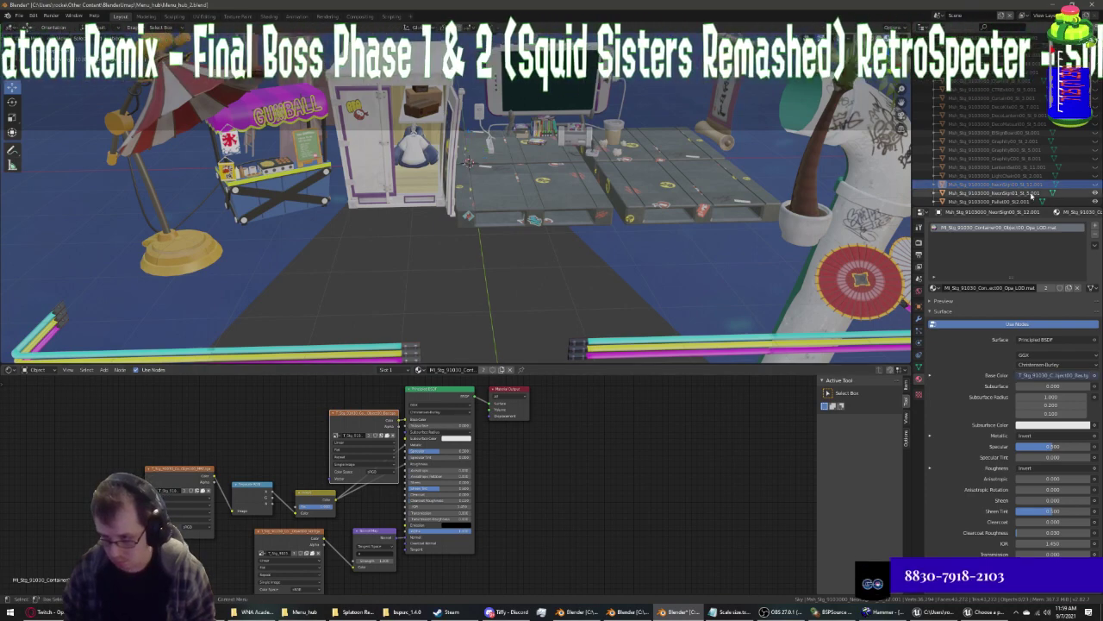
Select NeonSign01, then pick a pallet to show its material
click(1017, 192)
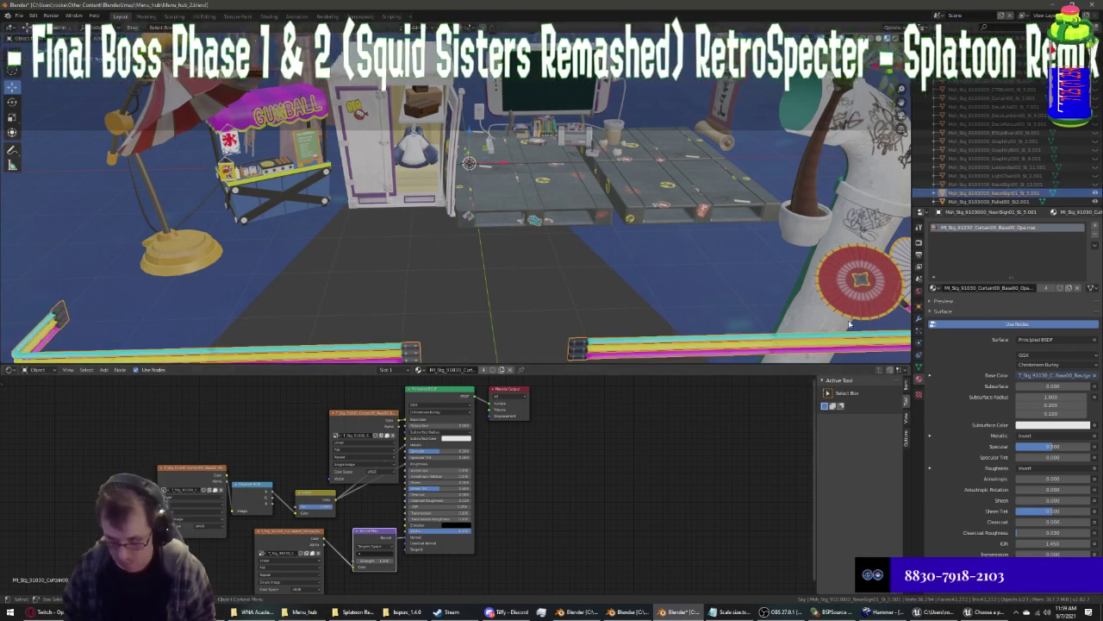
scroll(1000, 129, down, 3)
scroll(1000, 112, down, 2)
scroll(999, 101, down, 2)
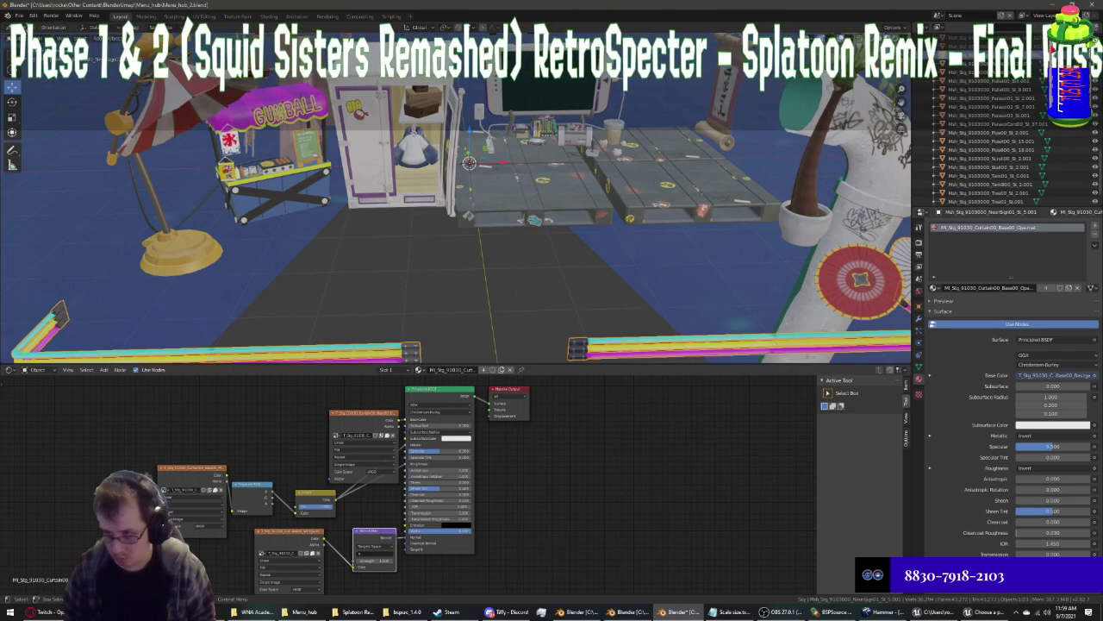
click(991, 89)
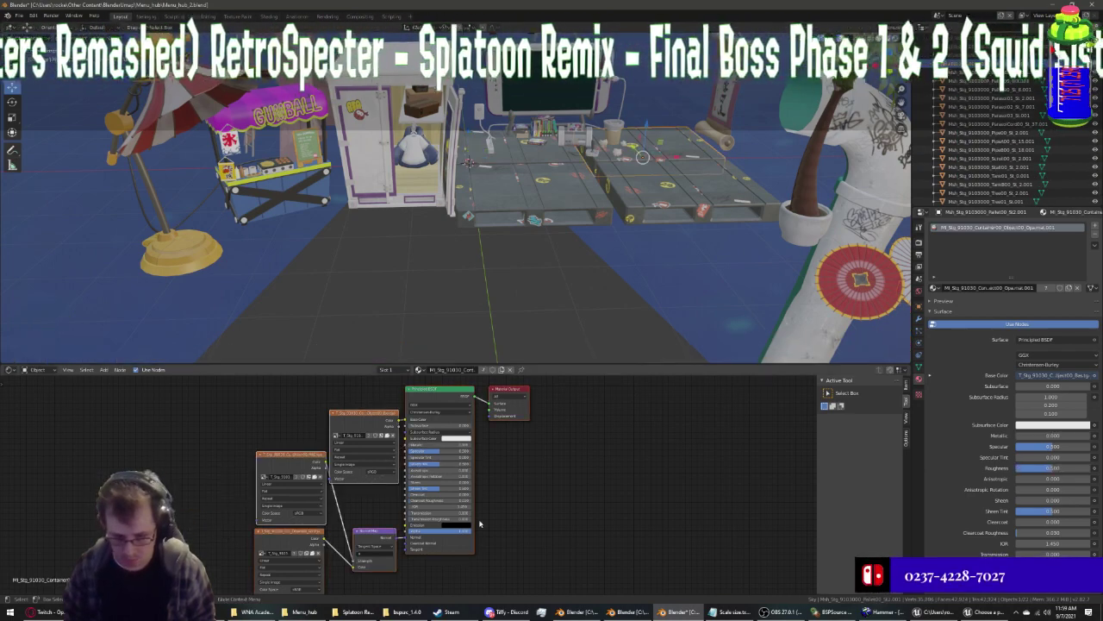
Rebuild the pallet material's nodes, rewire the normal link and feed the texture into Base Color
key(ctrl+z)
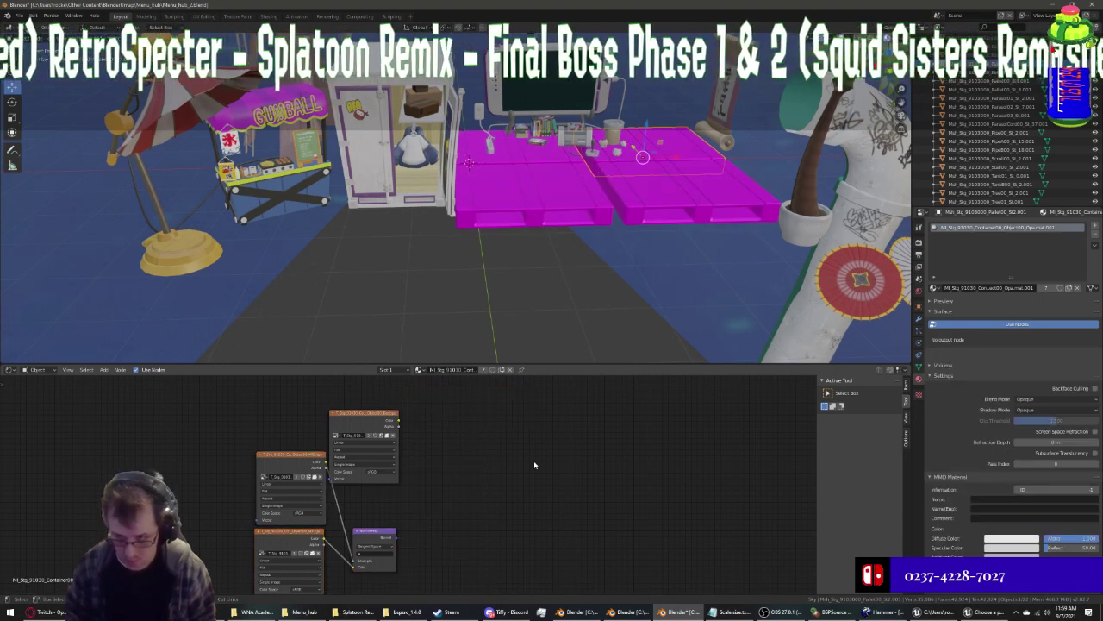
drag(290, 458, 185, 463)
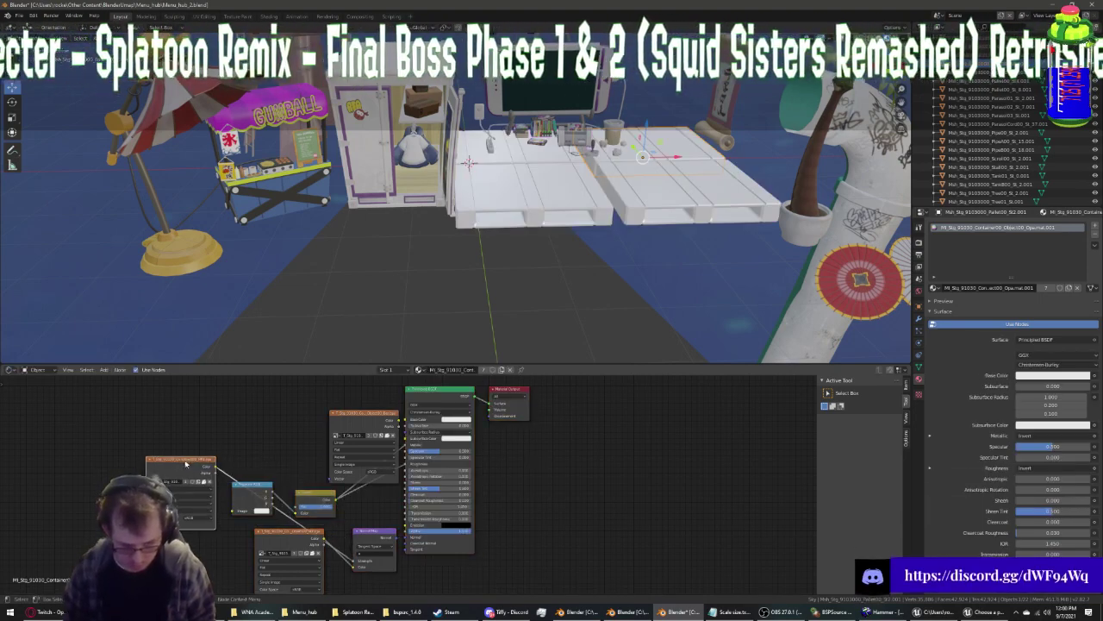
mouse_move(357, 554)
mouse_down()
mouse_move(256, 523)
mouse_move(214, 467)
mouse_up()
drag(373, 530, 372, 533)
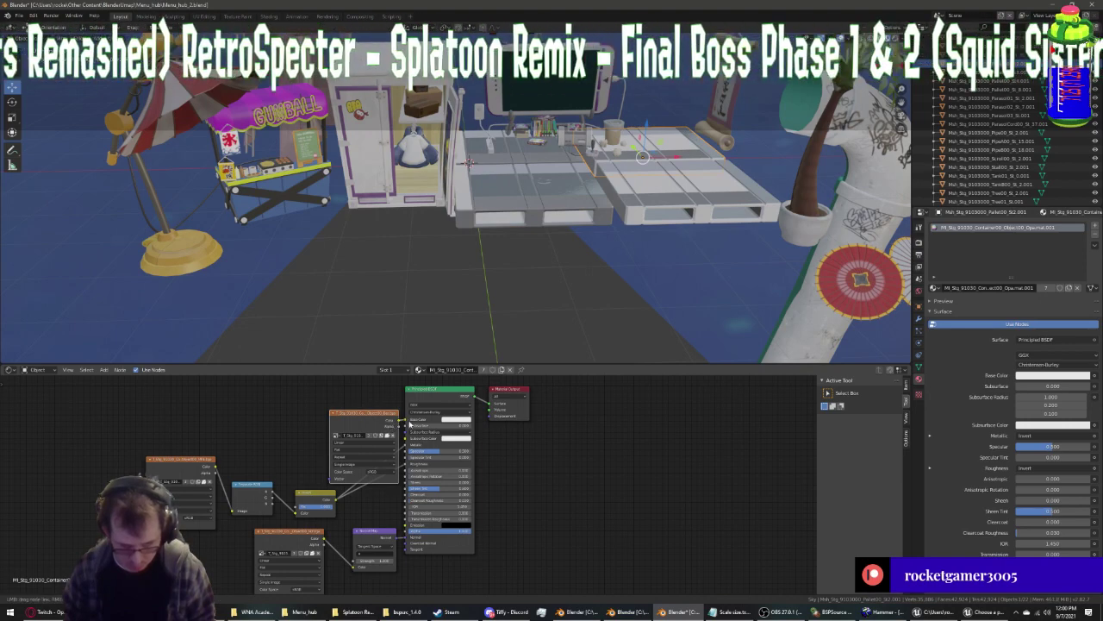
drag(396, 417, 408, 420)
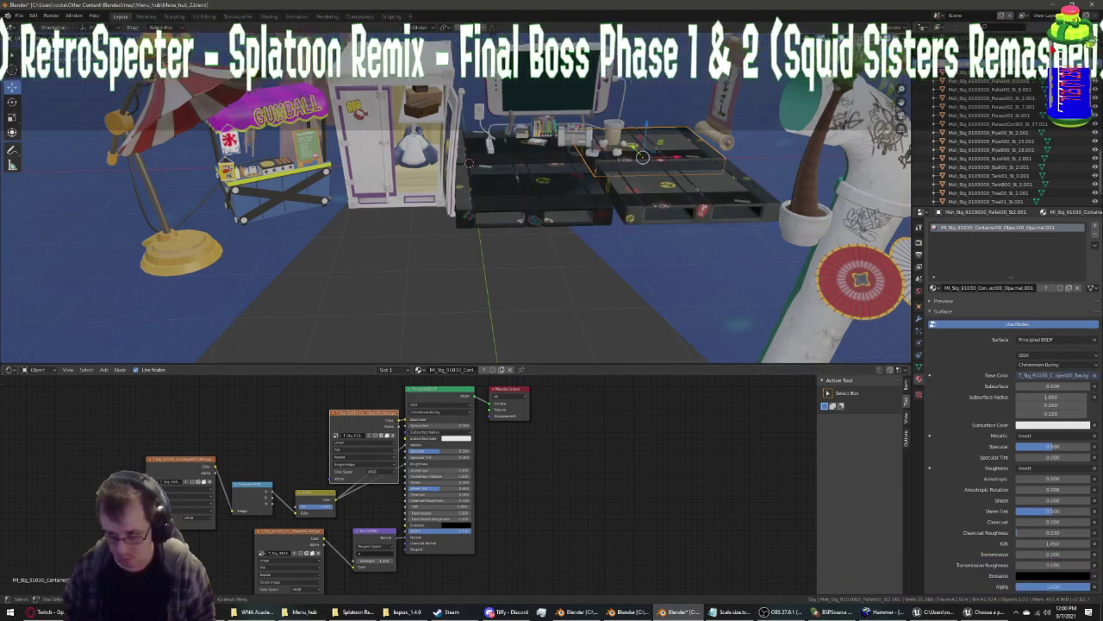
Hide the left pallet and select the Parasol01 object to show its material
key(alt+a)
click(468, 162)
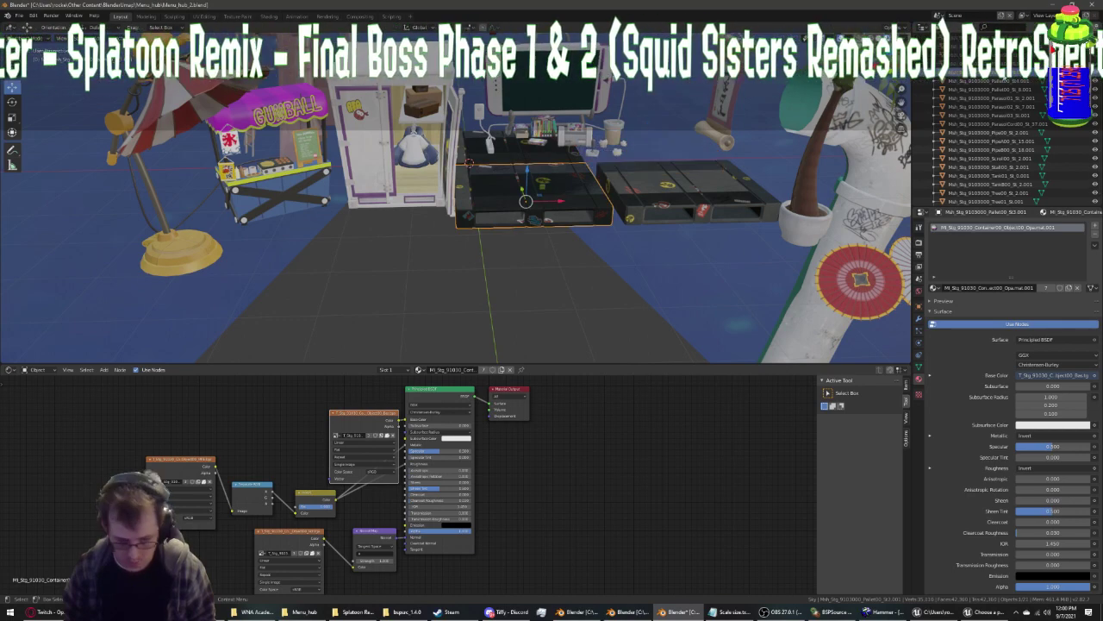
key(h)
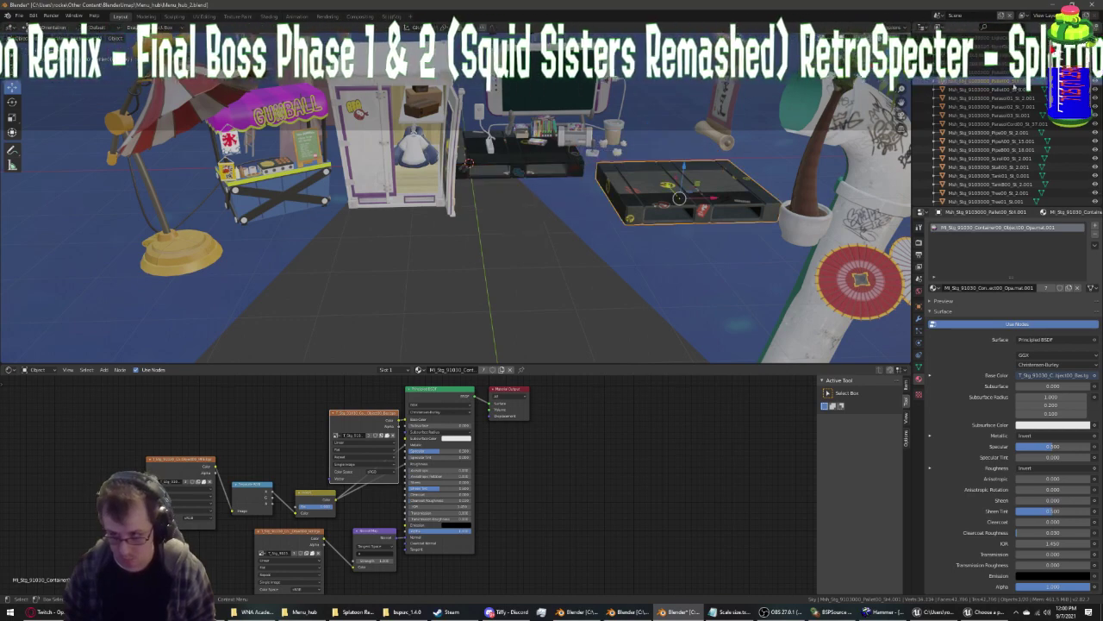
click(1017, 90)
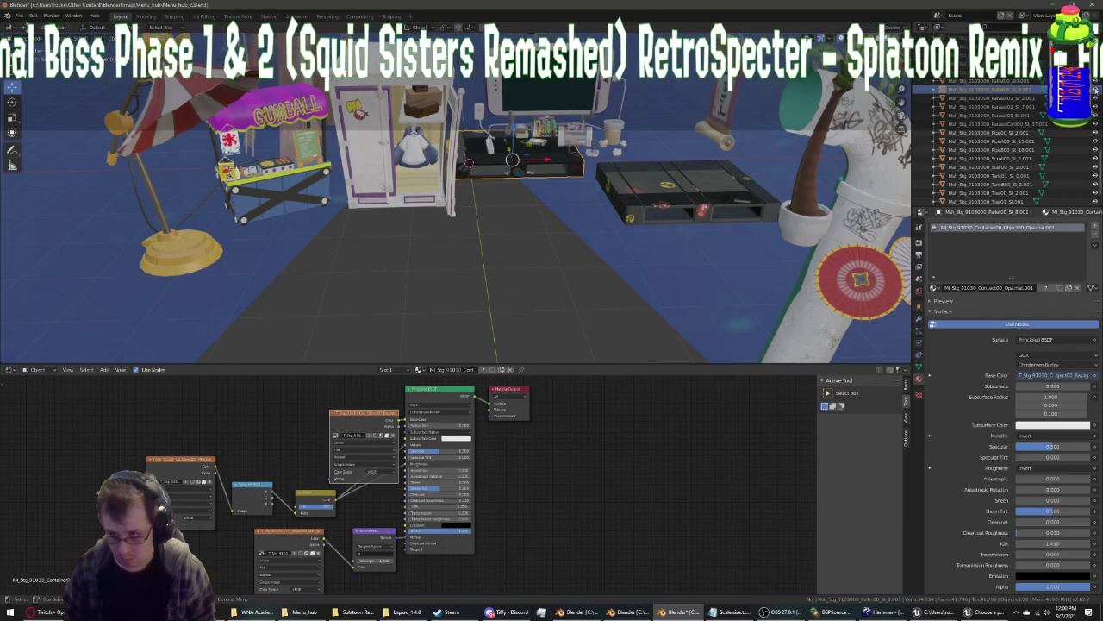
click(991, 97)
Frame and orbit around the parasols, then bring up UE Viewer's package chooser
key(KP_Decimal)
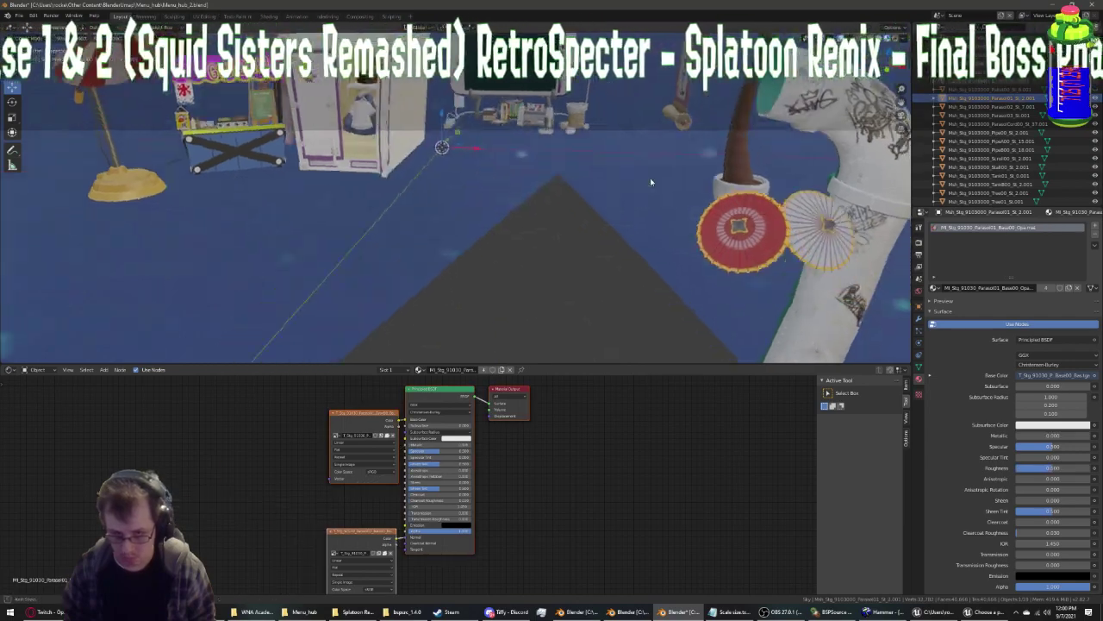
mouse_move(650, 178)
middle_down()
mouse_move(737, 188)
mouse_move(585, 191)
mouse_move(666, 168)
middle_up()
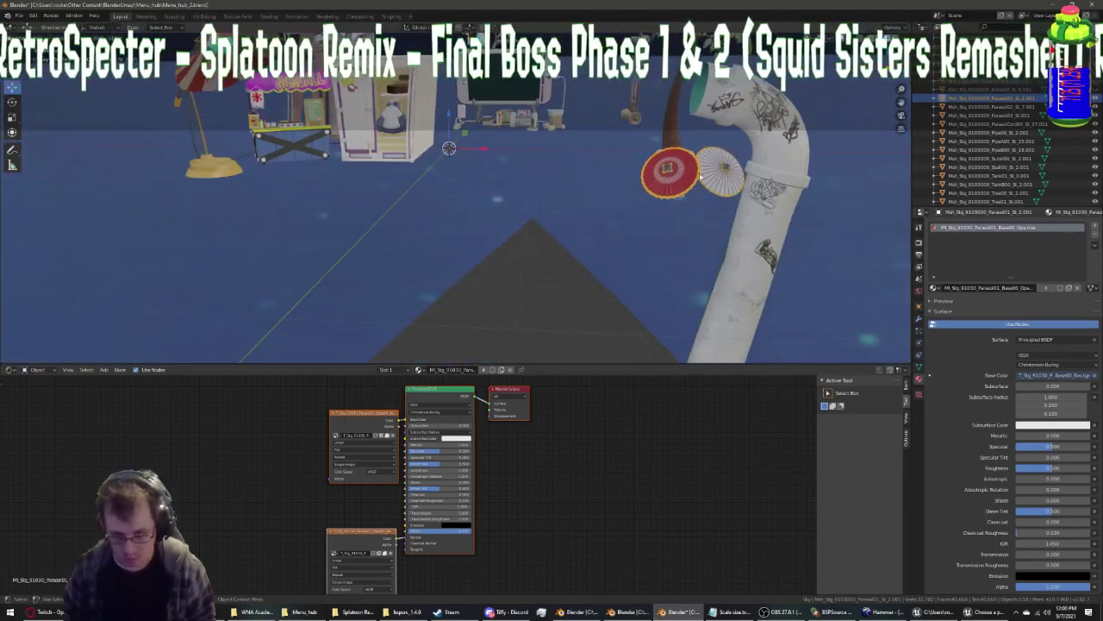
scroll(388, 482, up, 1)
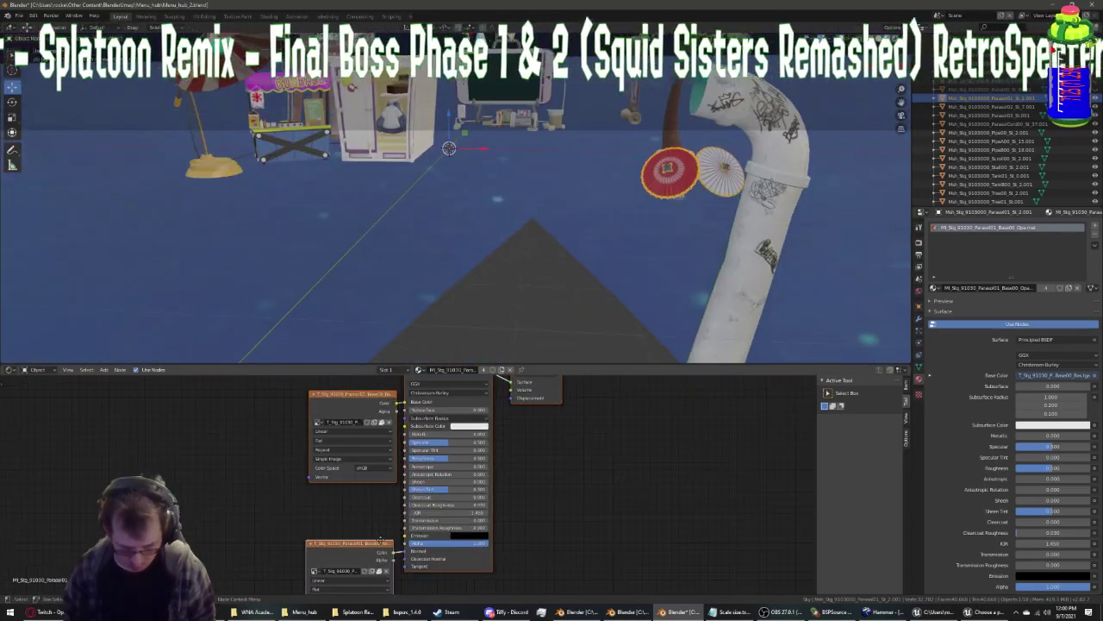
scroll(352, 540, up, 1)
scroll(388, 556, down, 2)
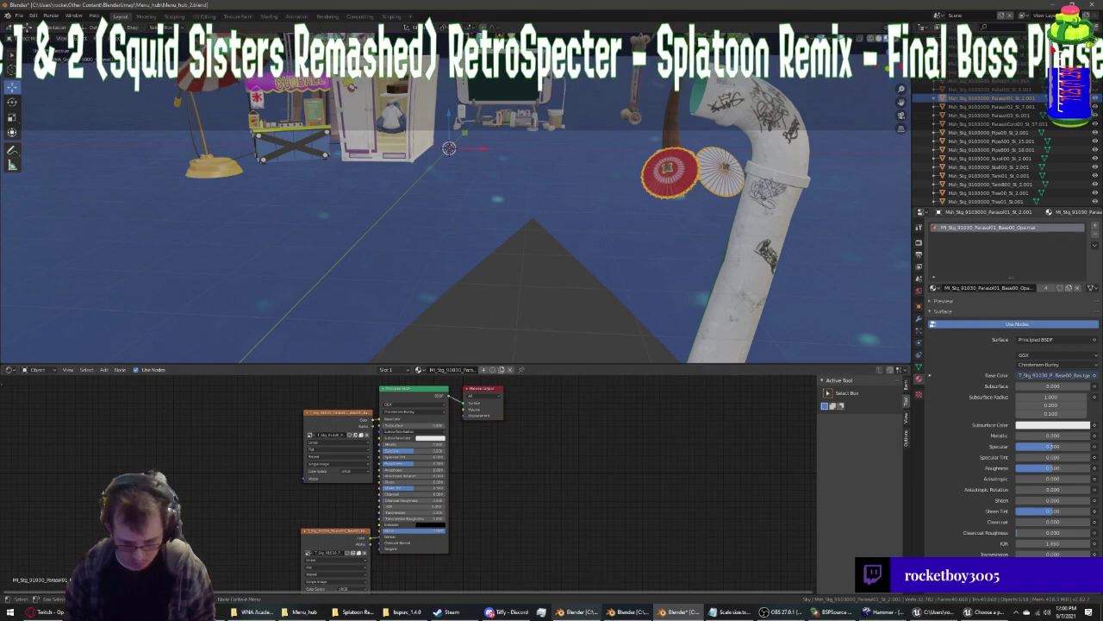
click(982, 612)
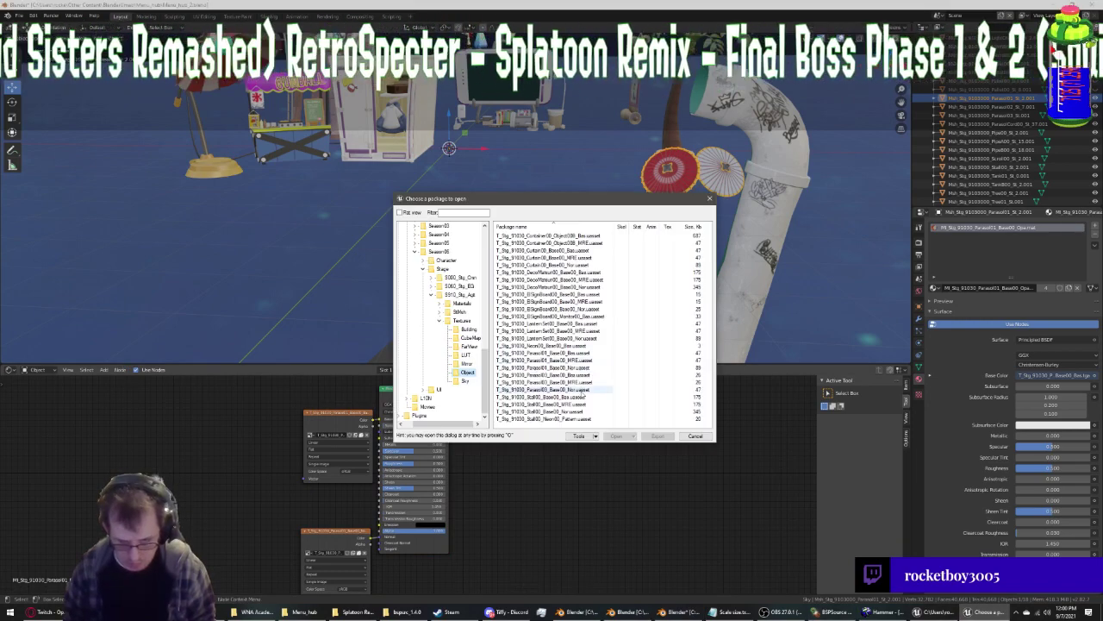
Look over the Parasol03_Base00_MRE texture package in UE Viewer, then return to Blender
click(549, 382)
click(574, 505)
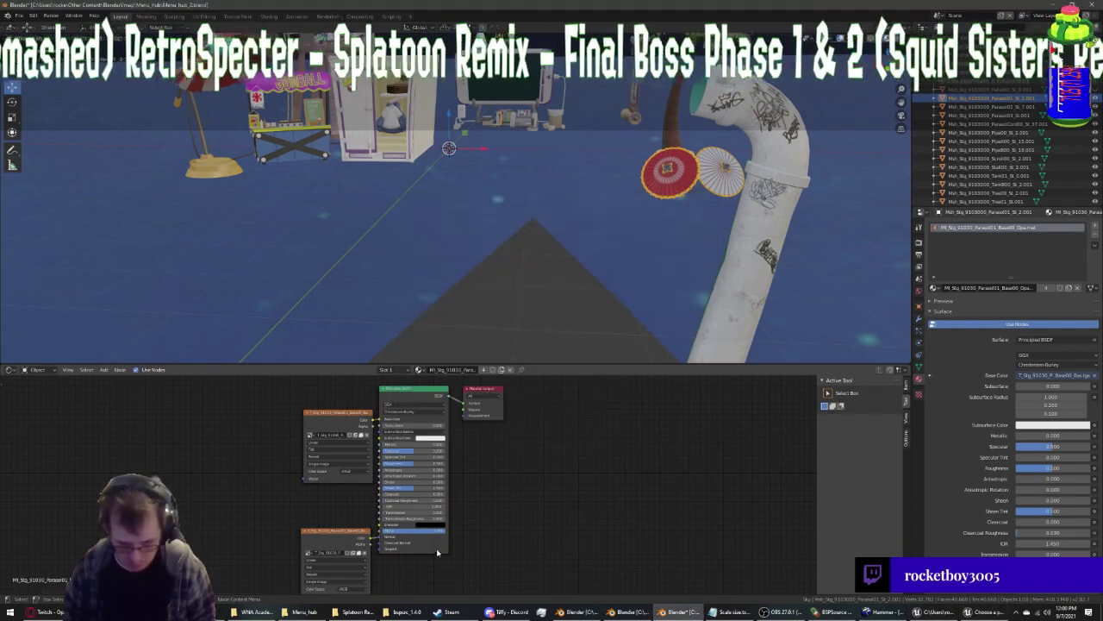
scroll(320, 458, up, 1)
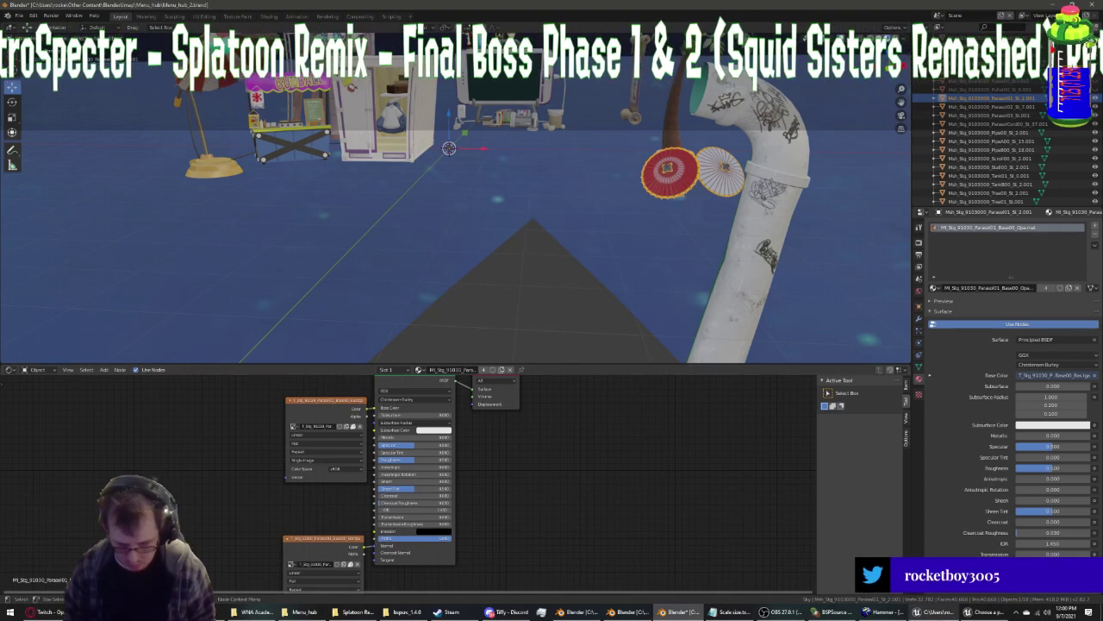
click(982, 612)
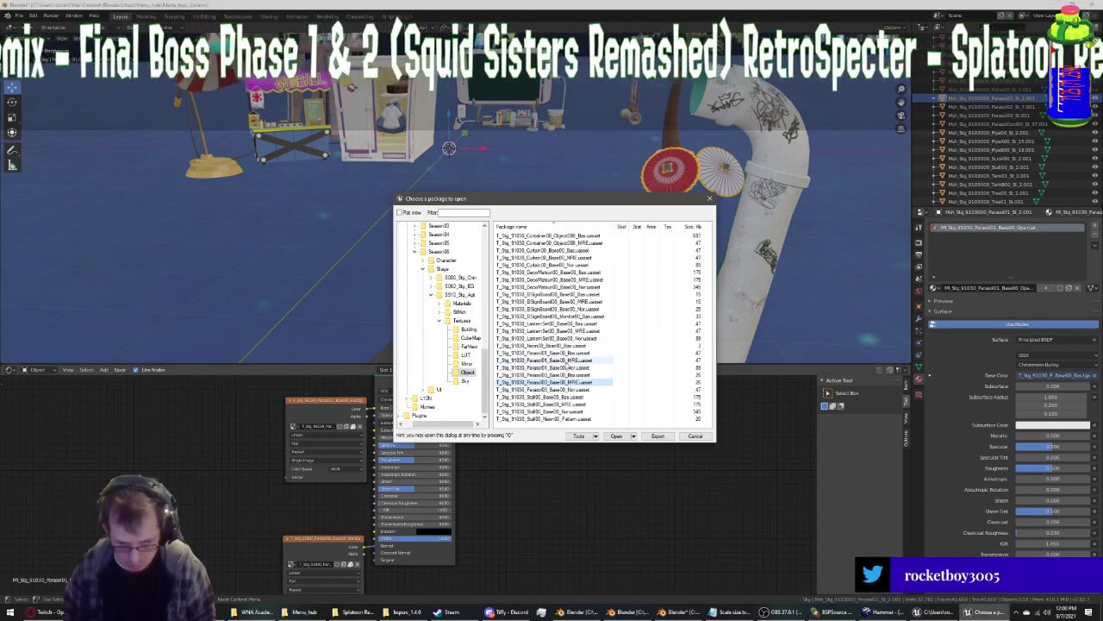
click(489, 523)
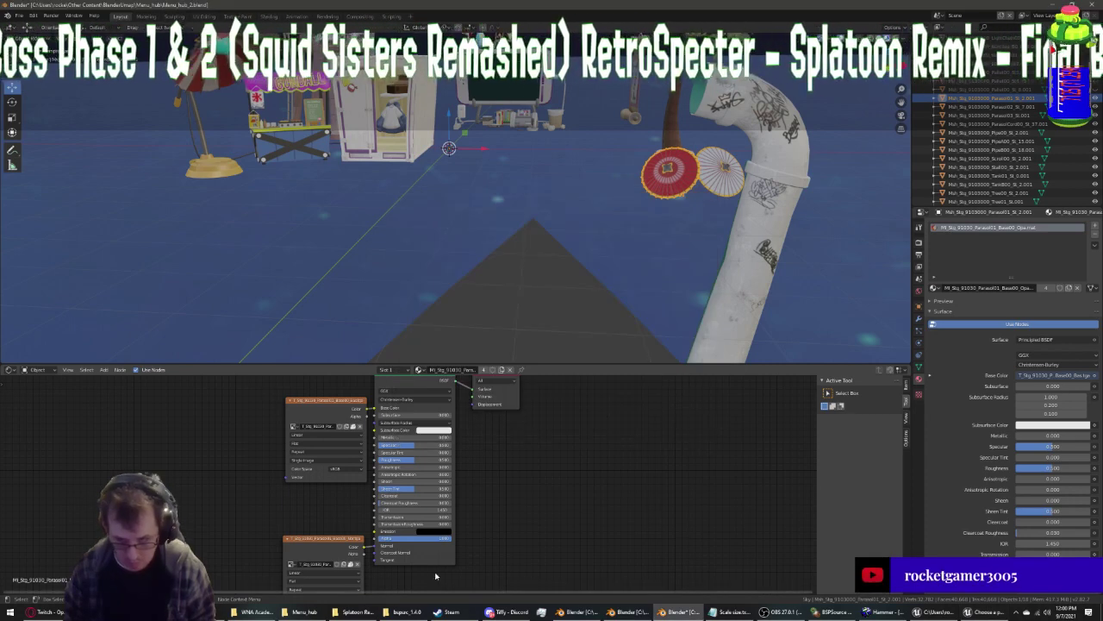
Add the invert node setup and a new Image Texture node to the parasol material
key(ctrl+z)
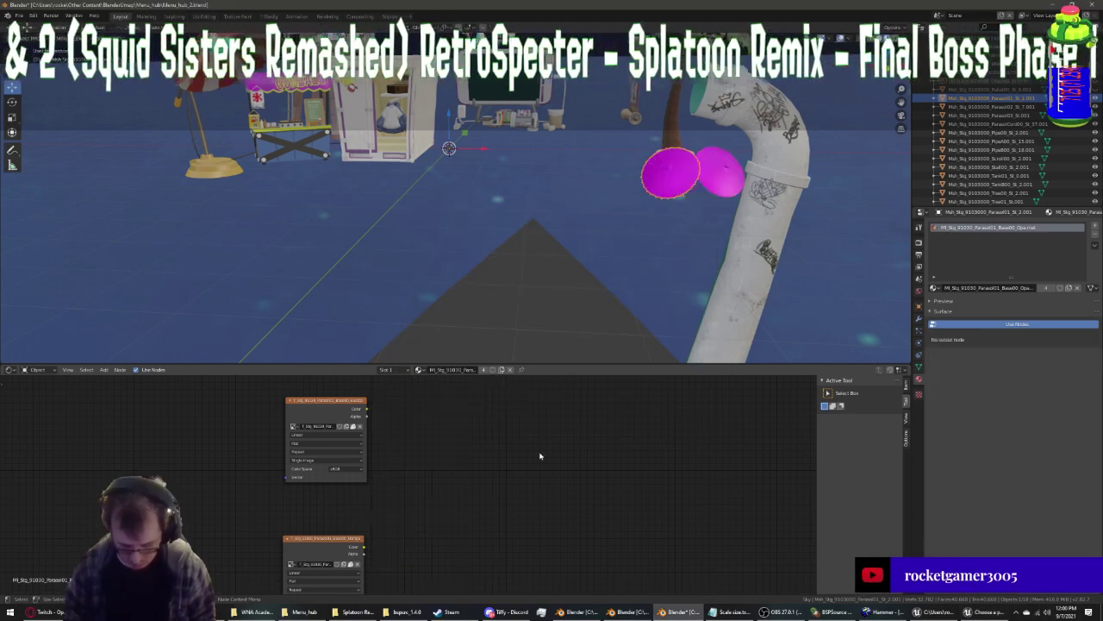
click(104, 369)
mouse_move(118, 418)
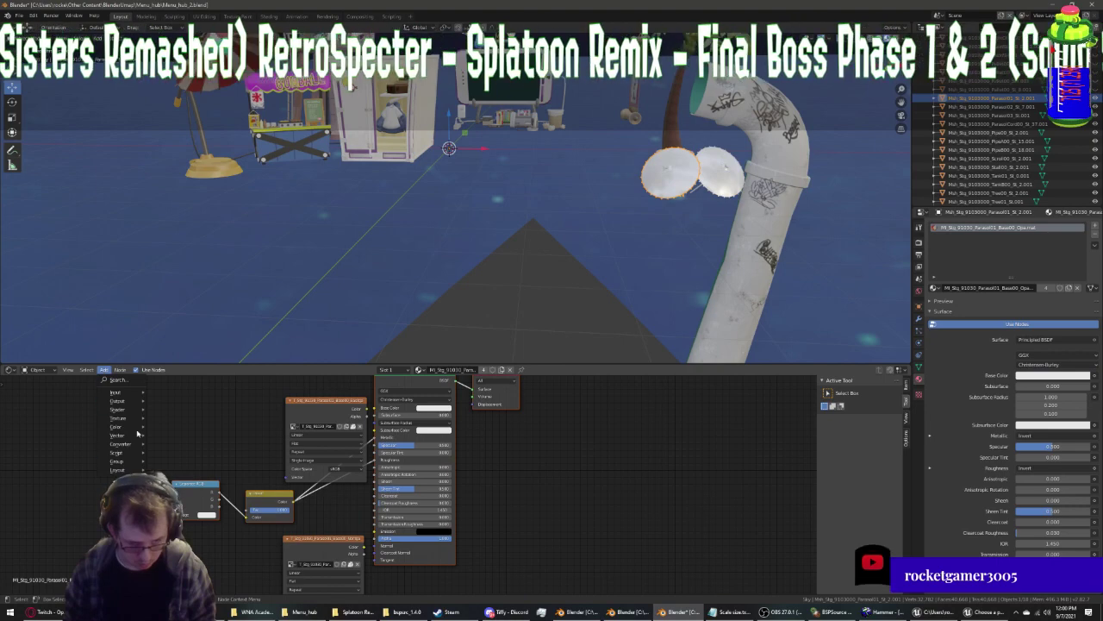
click(177, 467)
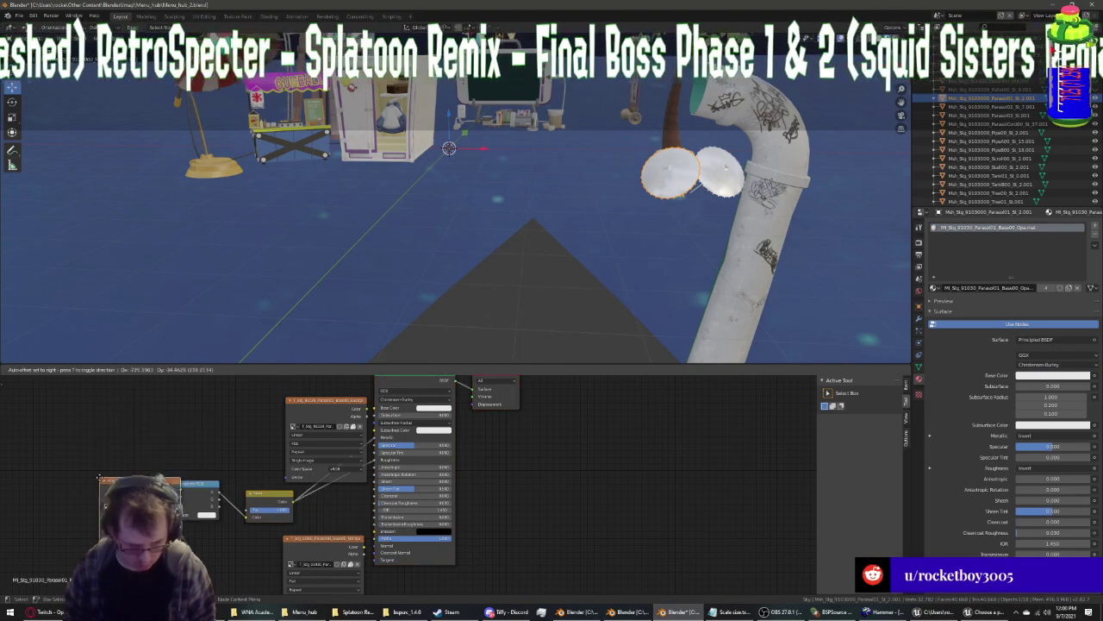
click(337, 397)
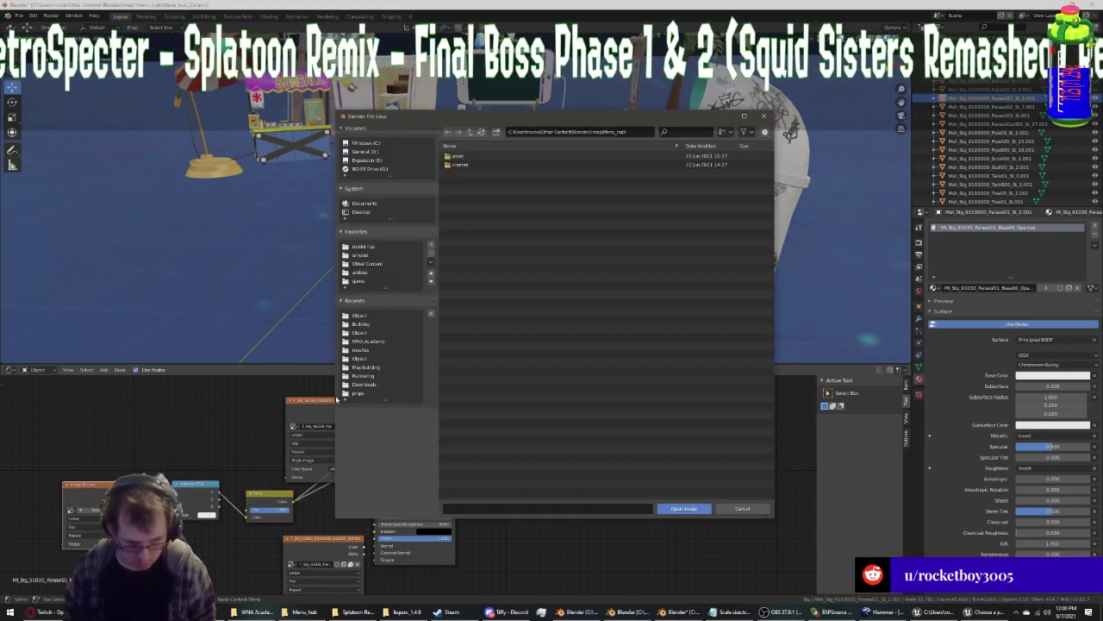
Load the normal texture from Assets > Season06 > Stl10_Agit > Object into the new image node
click(367, 317)
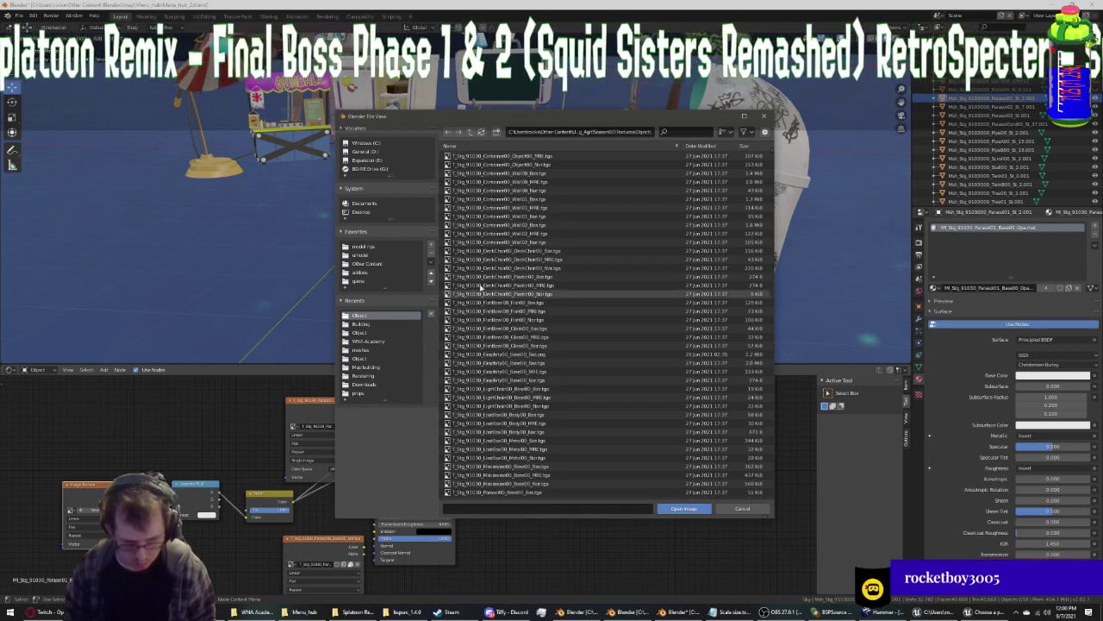
click(471, 131)
click(471, 131)
click(471, 131)
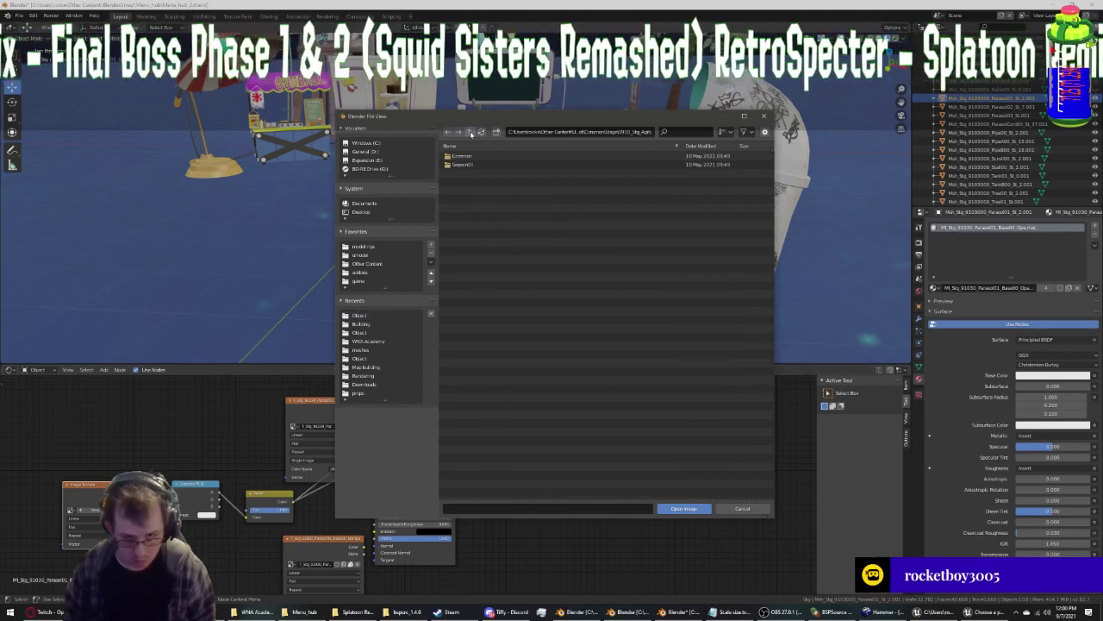
click(471, 131)
click(470, 131)
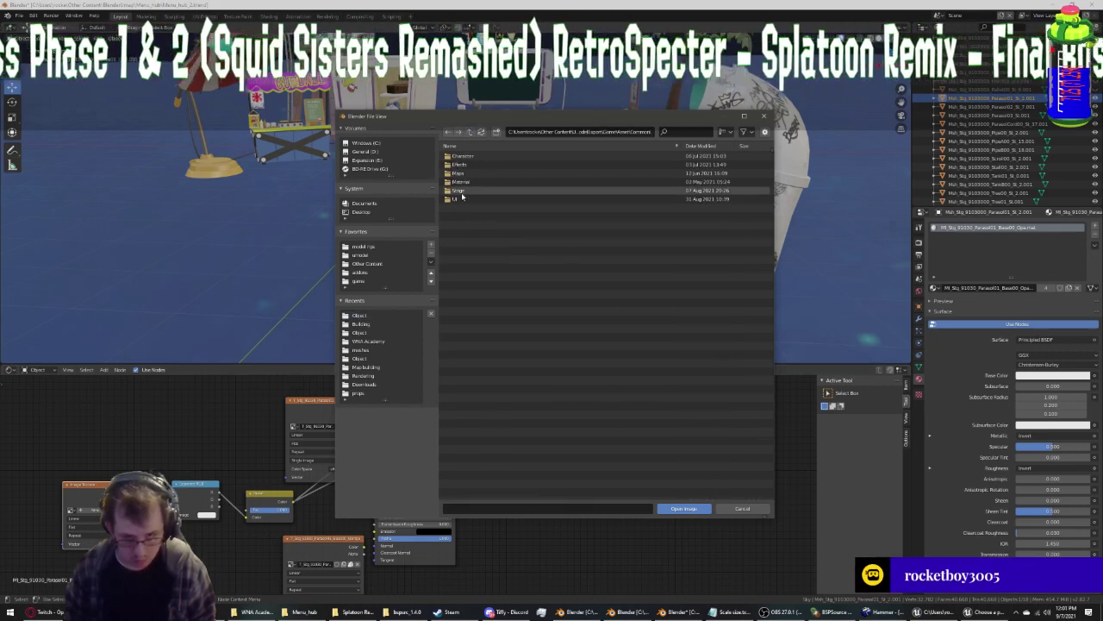
click(471, 131)
double_click(464, 189)
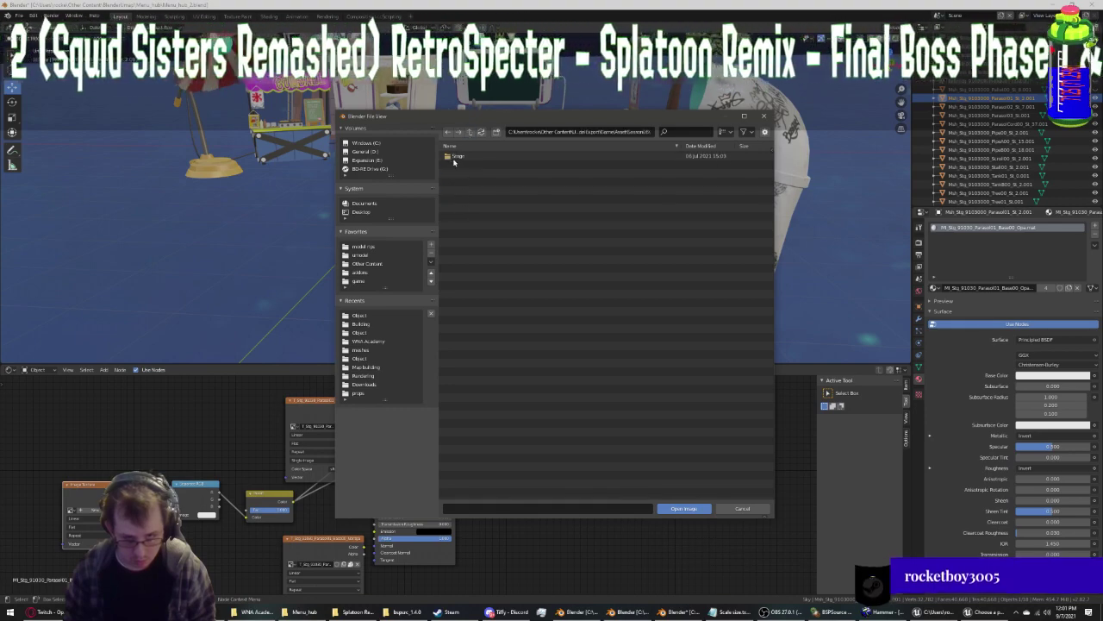
double_click(459, 155)
double_click(458, 165)
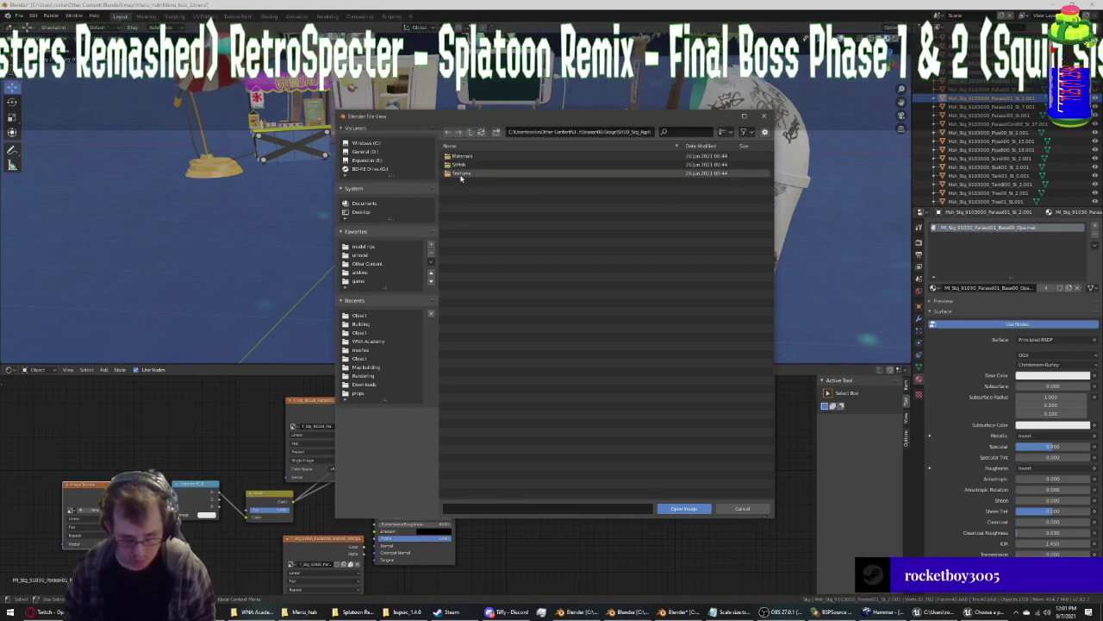
double_click(458, 164)
double_click(458, 198)
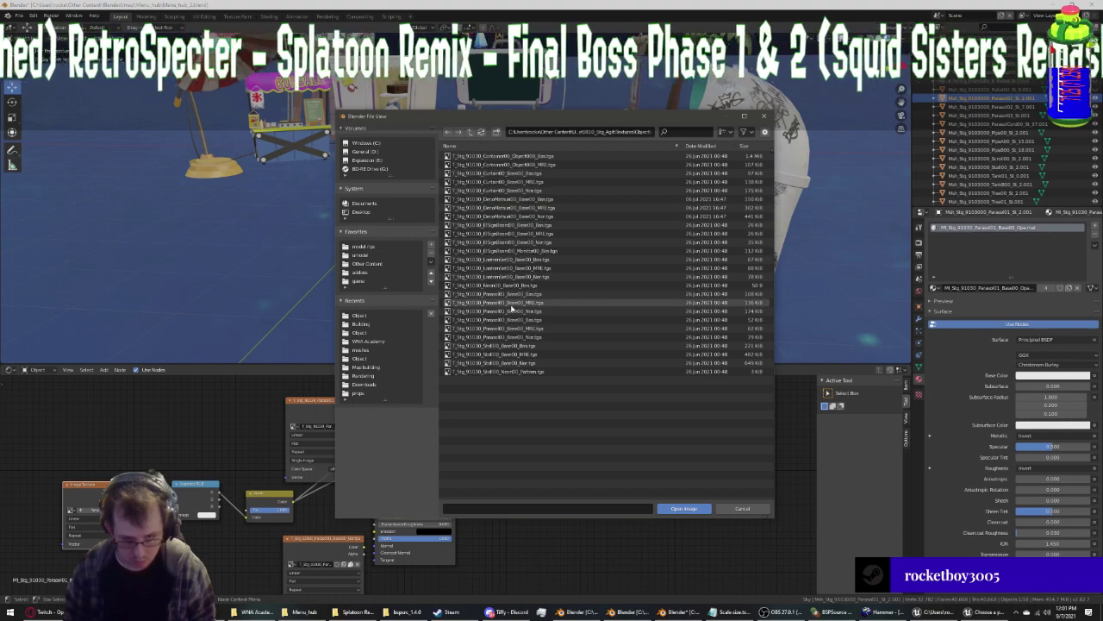
double_click(525, 304)
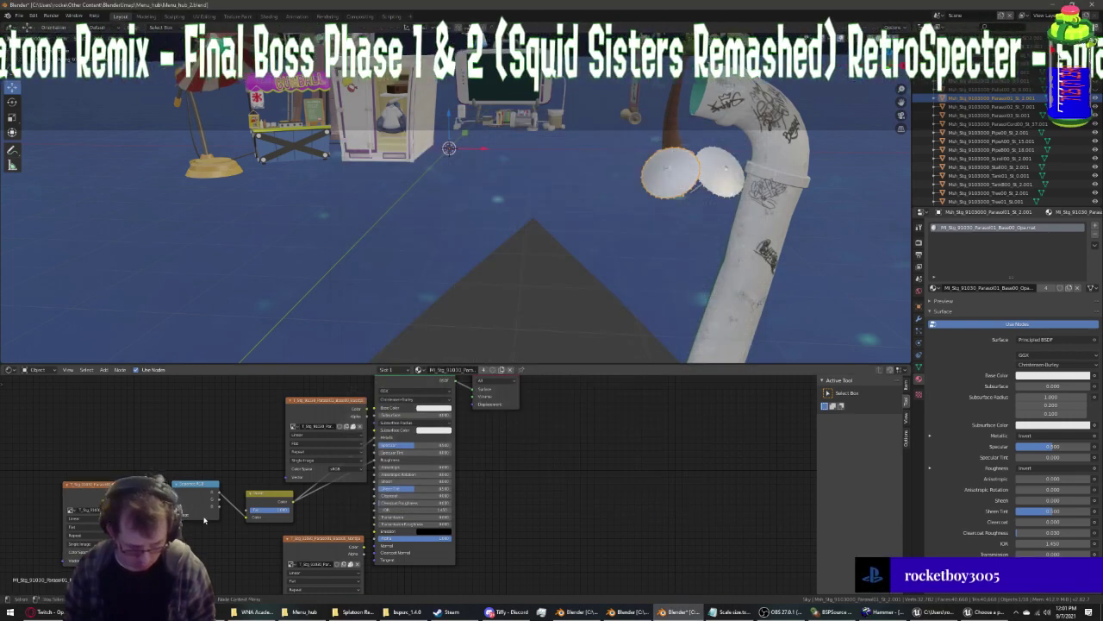
Add a Normal Map node below the BSDF and connect it to the Normal input
drag(358, 549, 289, 559)
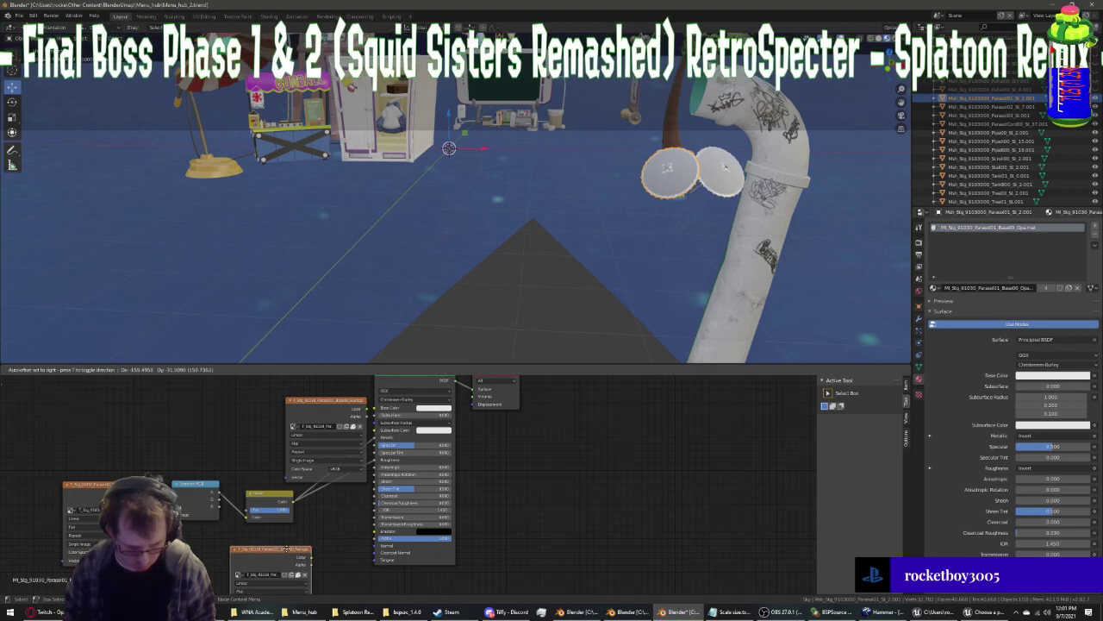
click(104, 371)
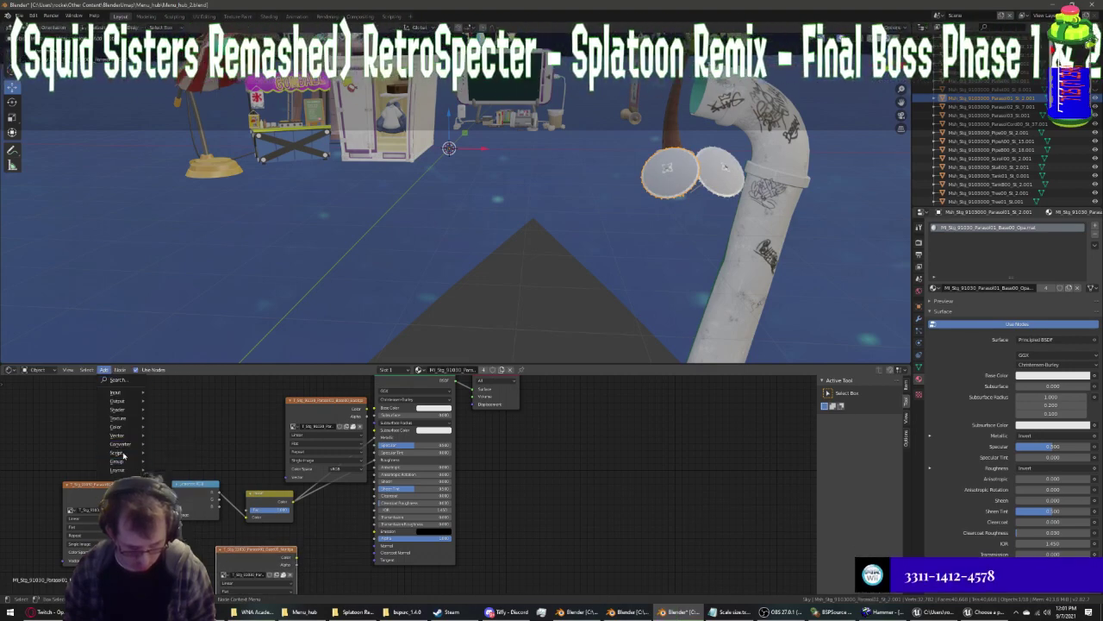
mouse_move(117, 435)
click(188, 475)
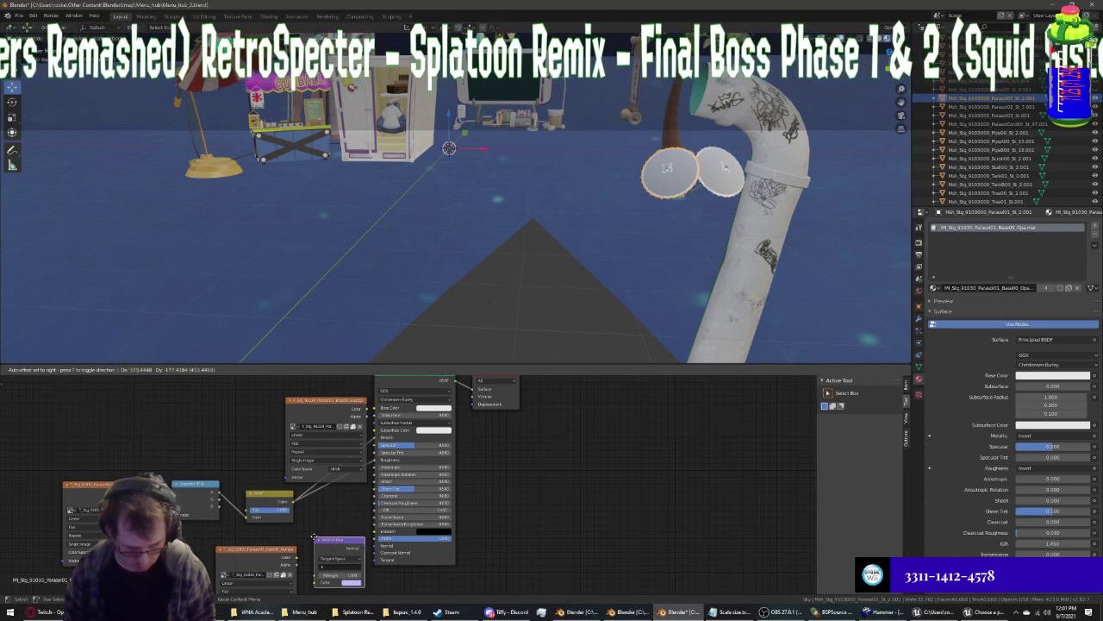
click(312, 570)
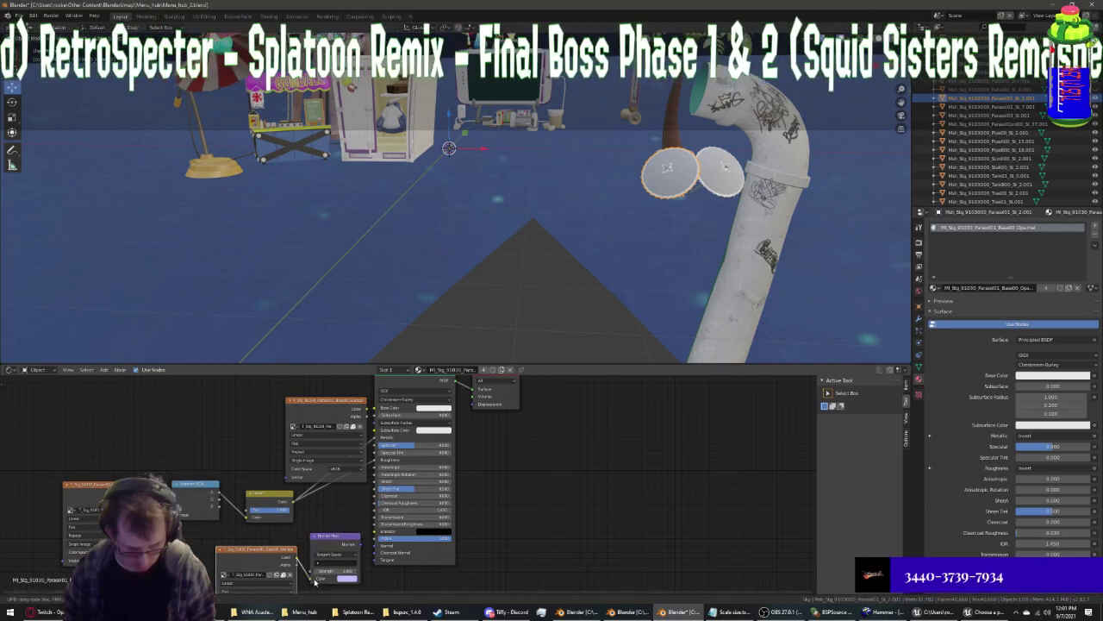
drag(378, 549, 378, 549)
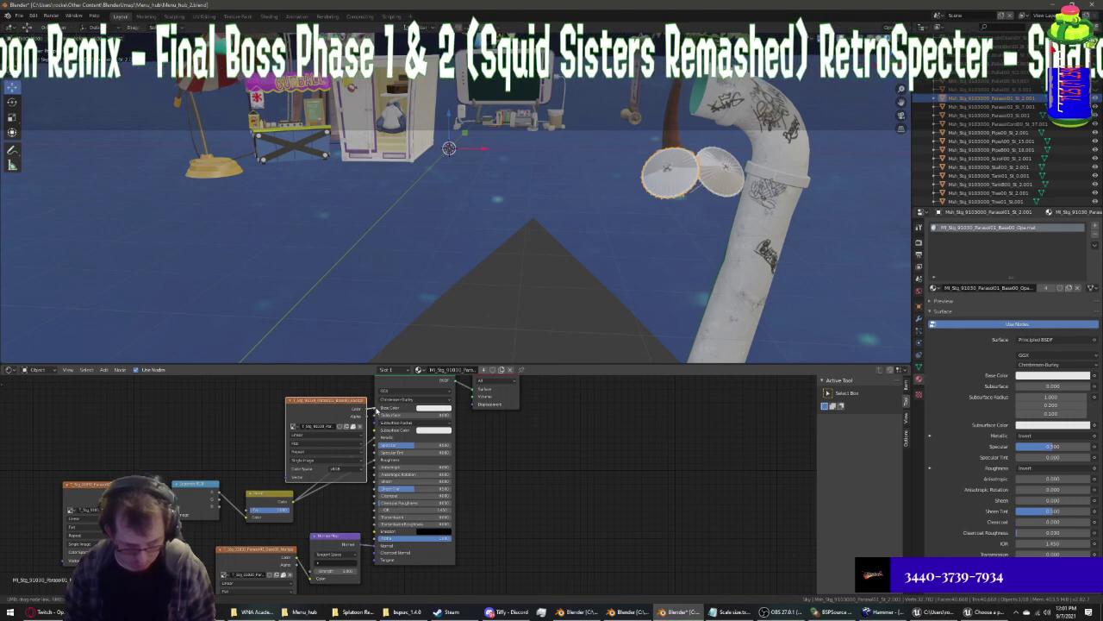
Connect the colour texture to Base Color so the parasols appear red
drag(344, 419, 380, 415)
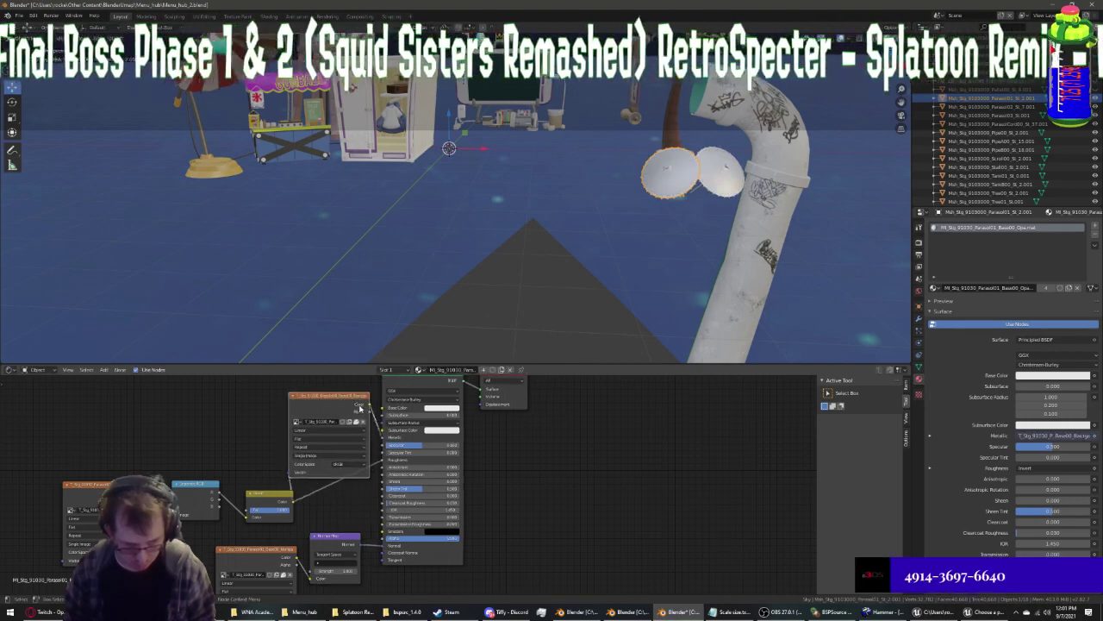
key(ctrl+z)
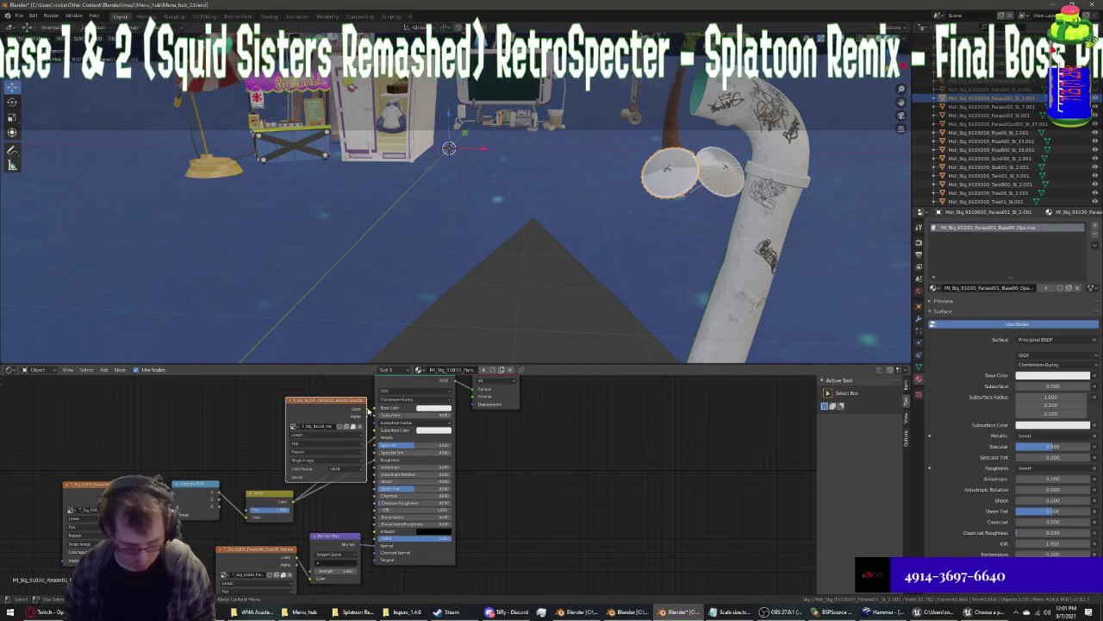
drag(380, 409, 377, 408)
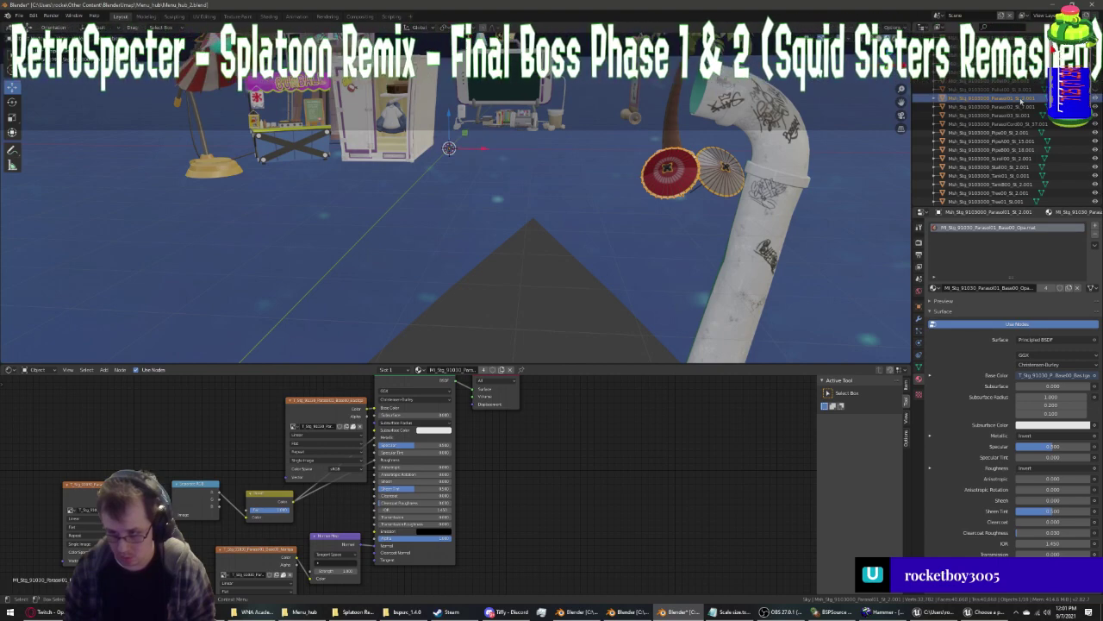
Hide the finished parasols and wire Parasol03's textures into its Normal Map and Base Color
click(1095, 97)
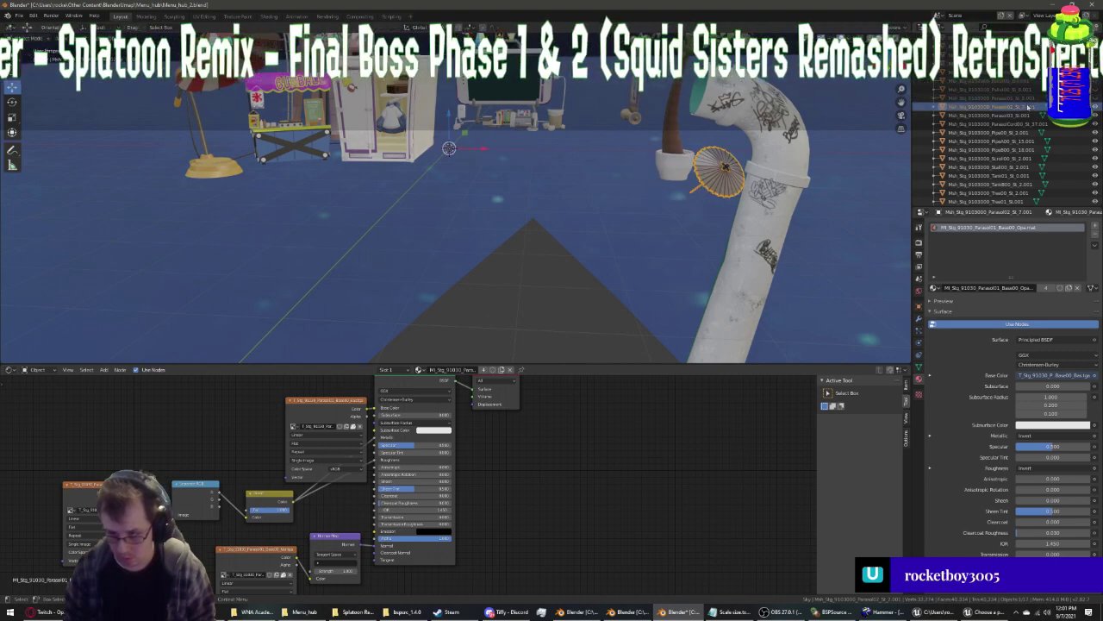
click(1005, 114)
key(h)
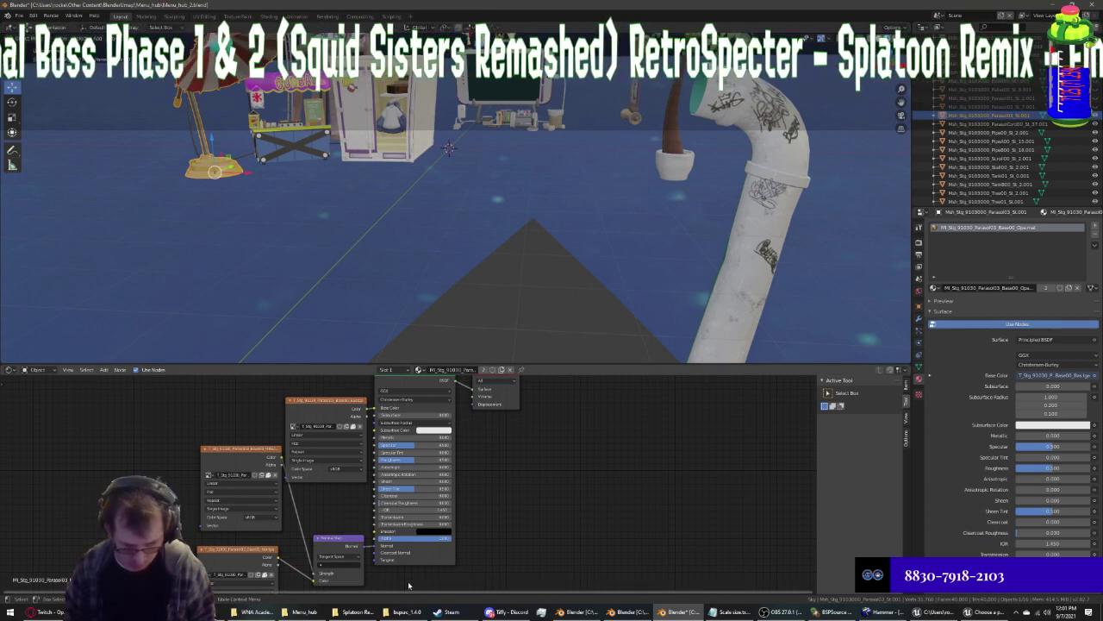
key(ctrl+z)
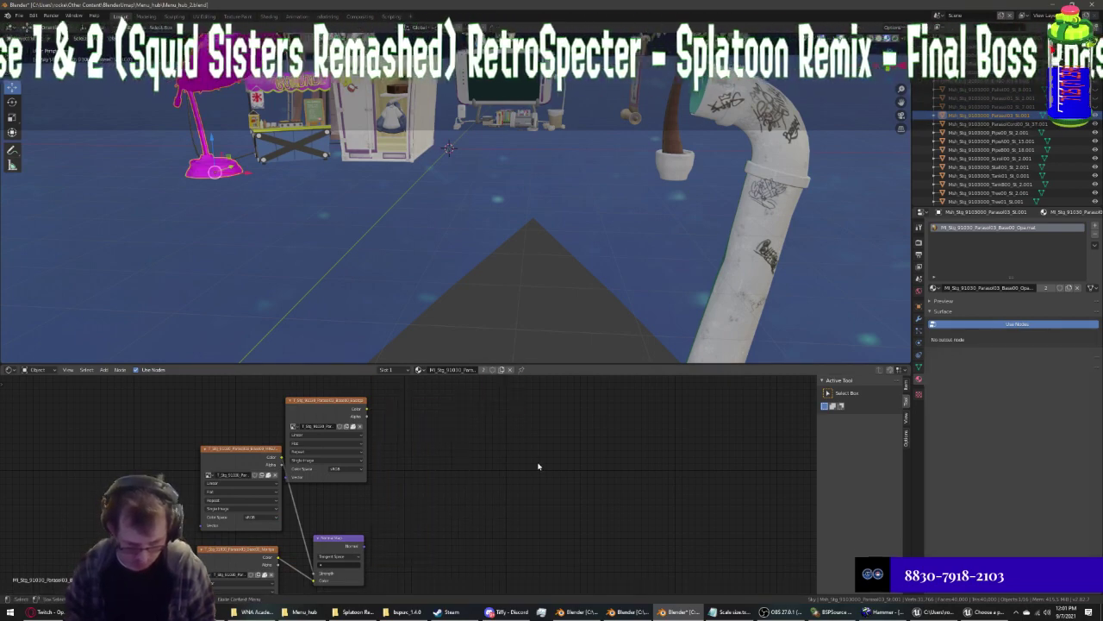
key(ctrl+z)
key(g)
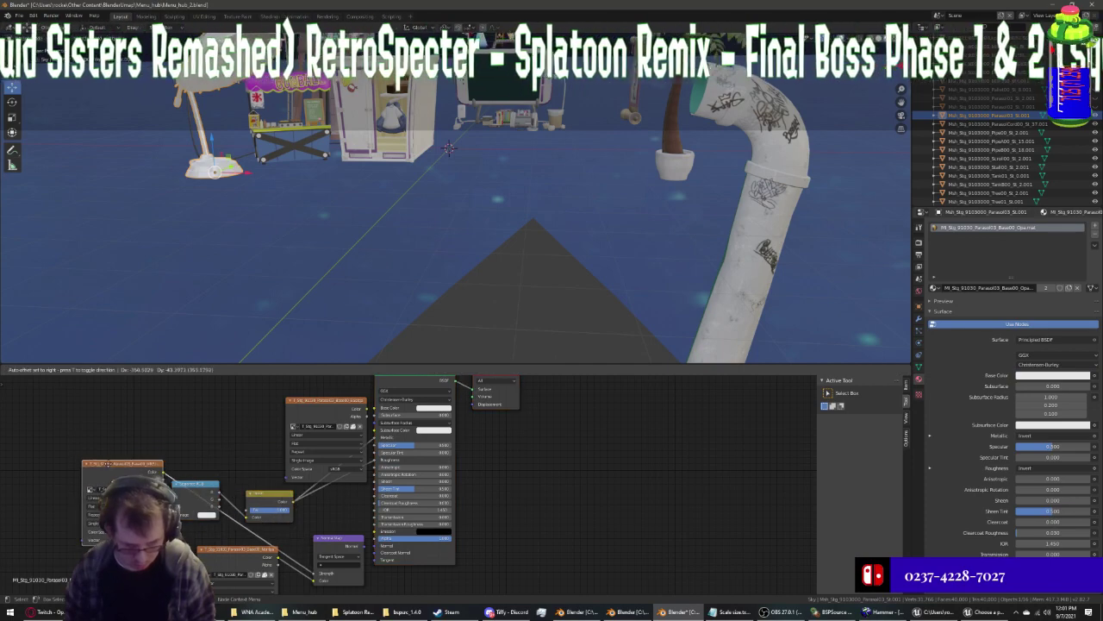
click(105, 462)
click(310, 573)
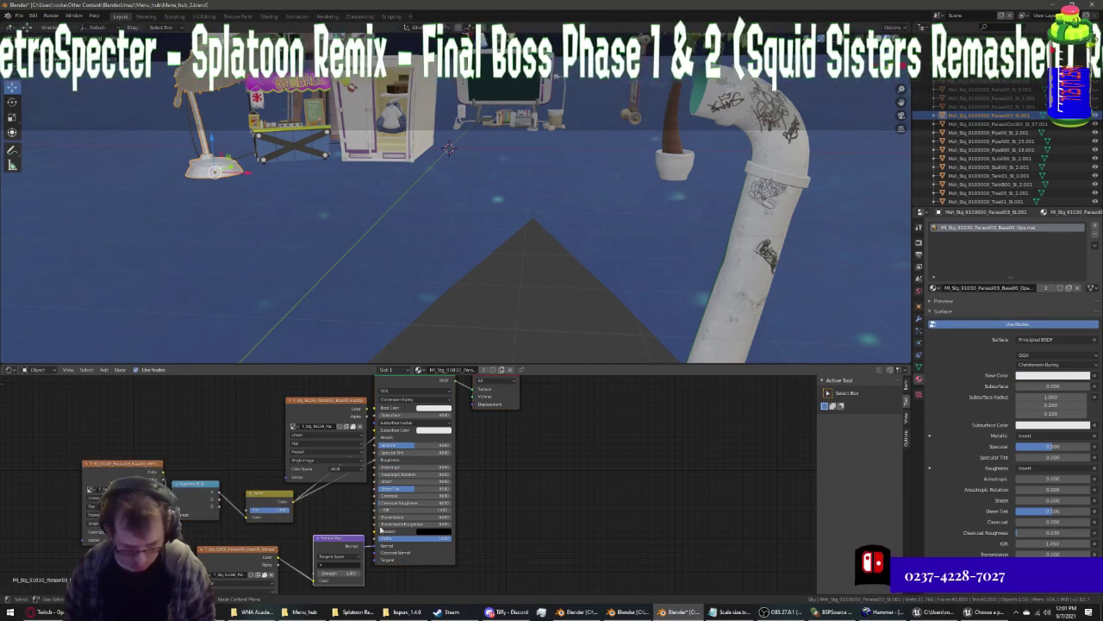
drag(358, 413, 371, 412)
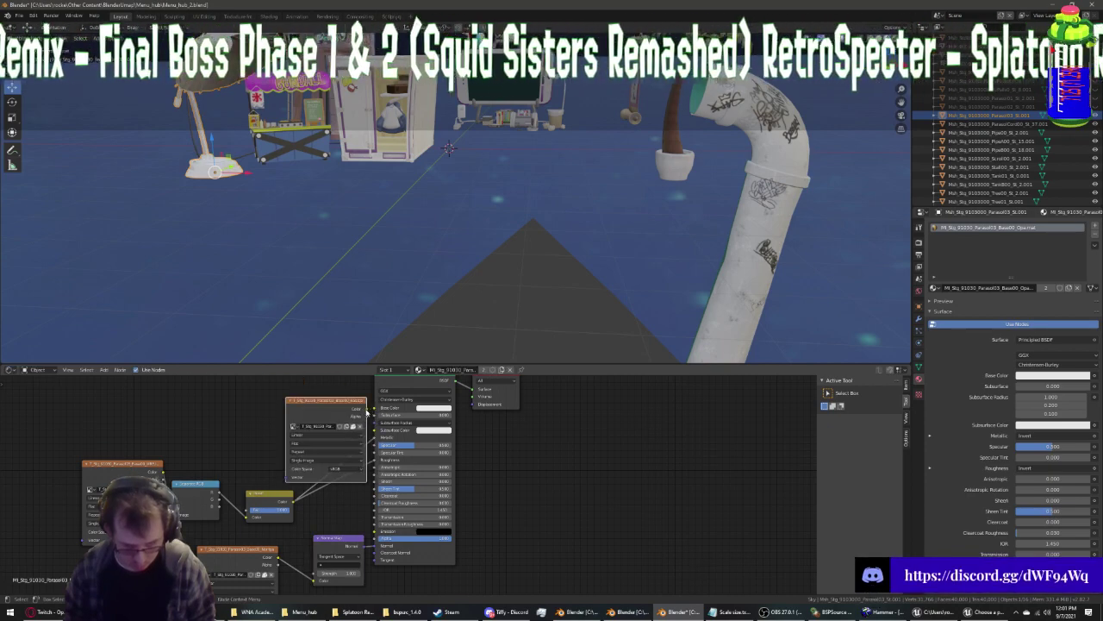
drag(377, 412, 377, 408)
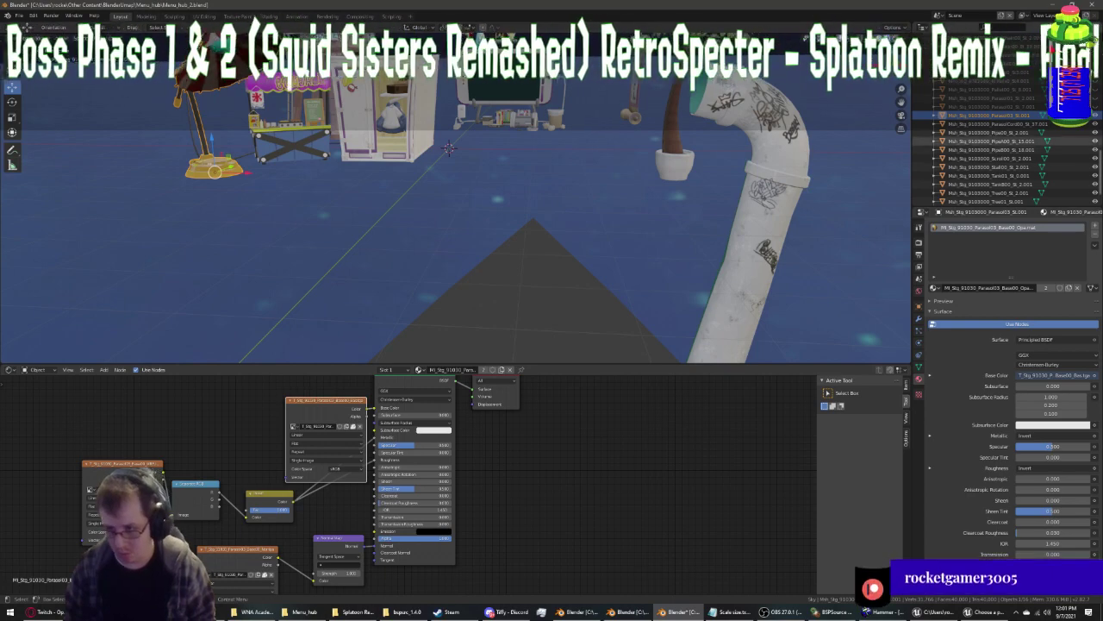
key(h)
Rebuild ParasolCord's nodes, feeding its texture into Separate RGB and Base Color
click(997, 123)
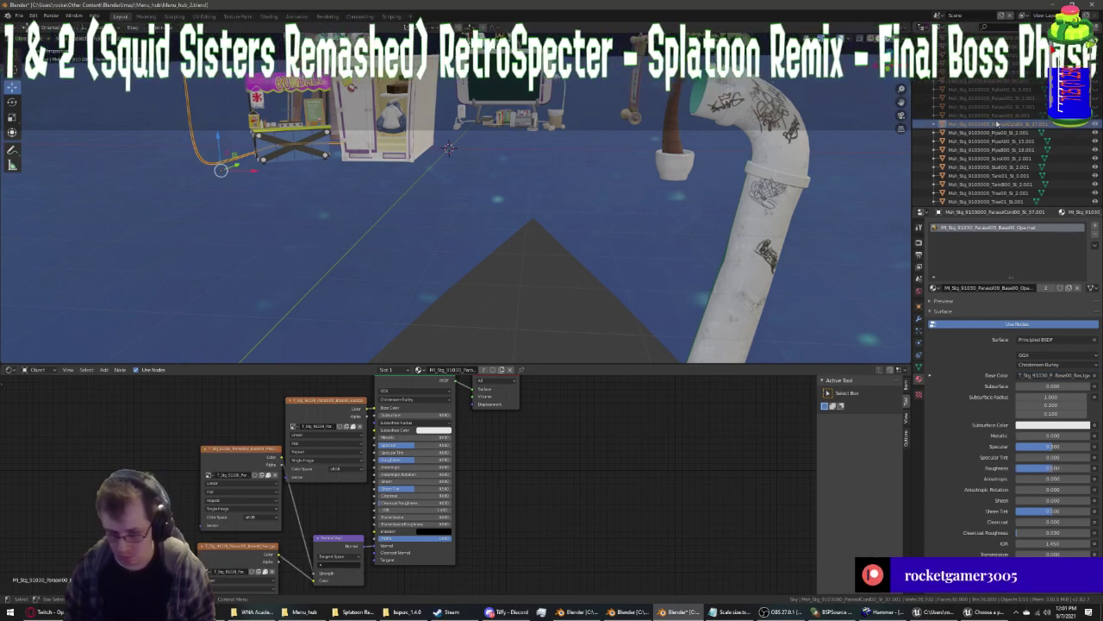
drag(424, 567, 487, 416)
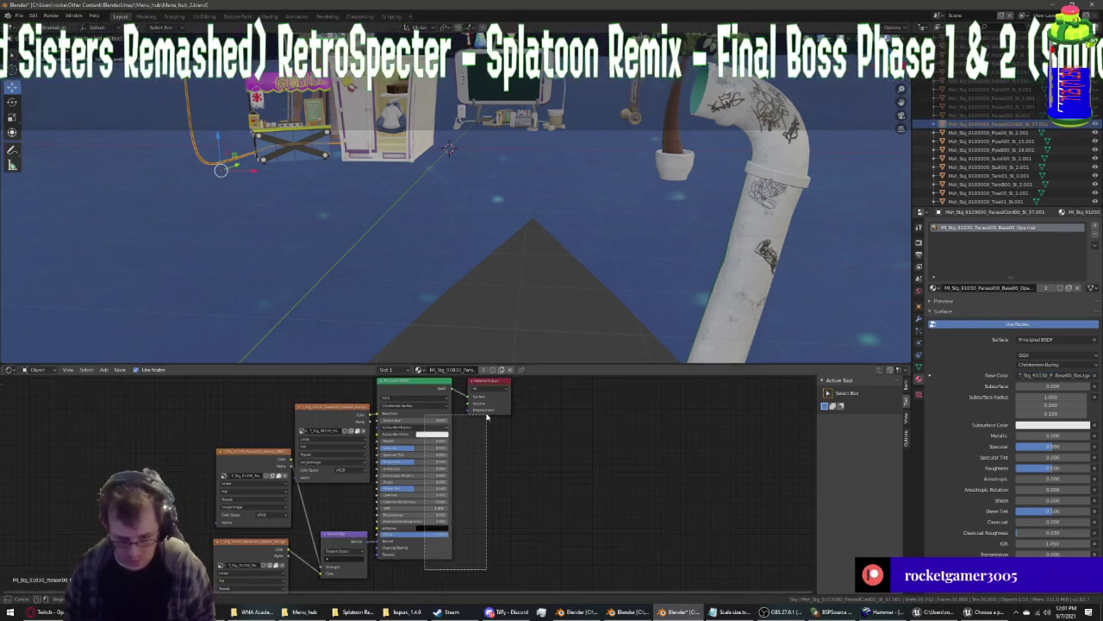
key(ctrl+z)
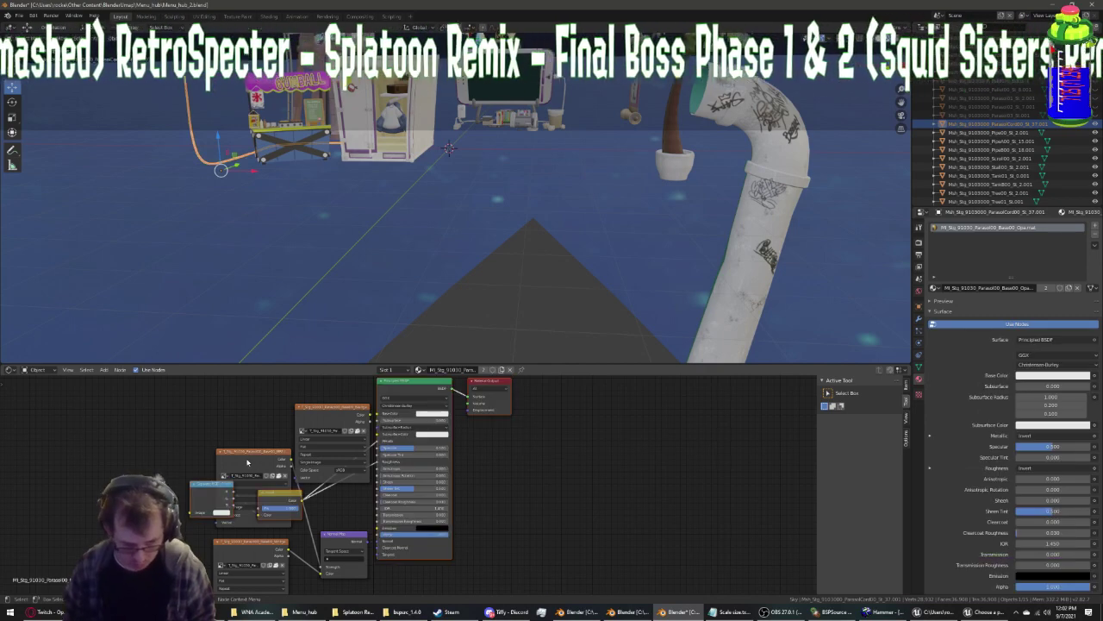
mouse_move(247, 463)
mouse_down()
mouse_move(129, 480)
mouse_move(312, 566)
mouse_up()
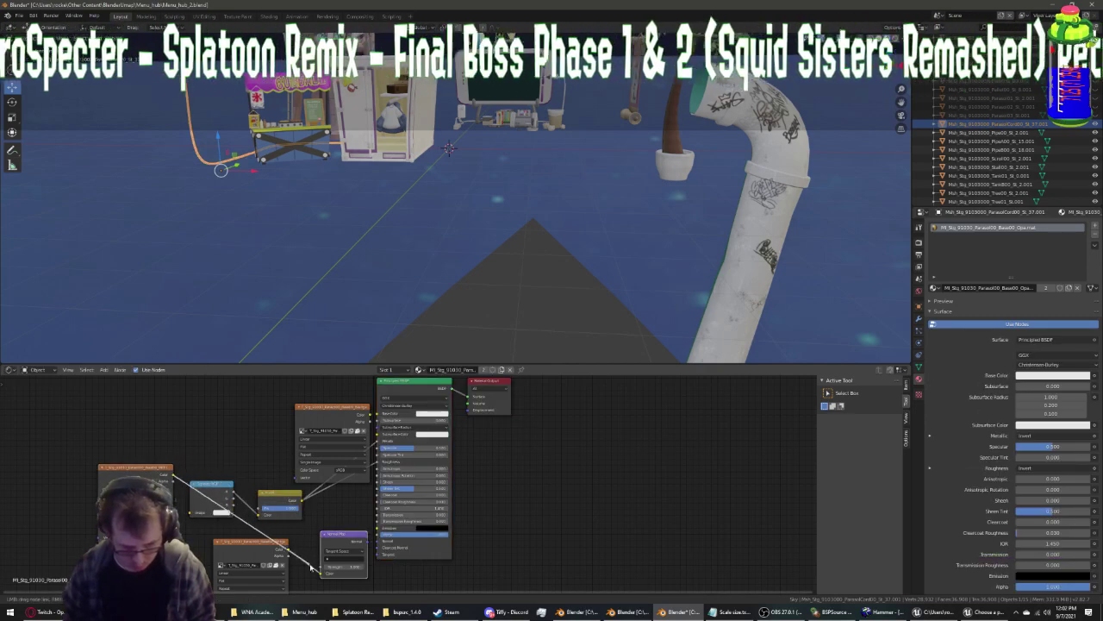
drag(200, 514, 203, 514)
click(171, 478)
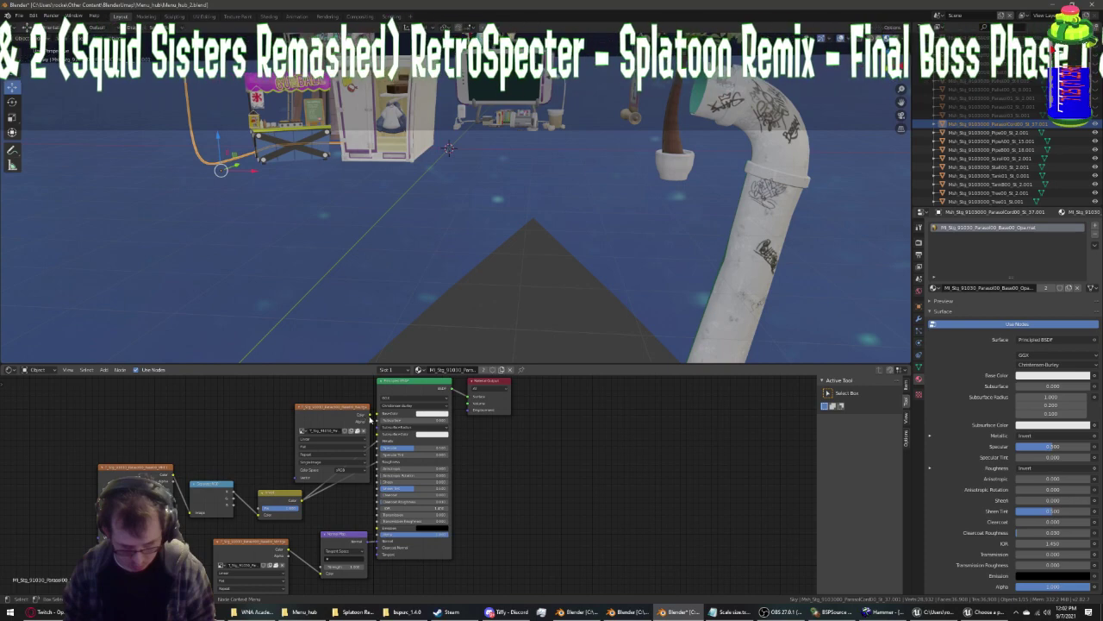
drag(383, 414, 380, 414)
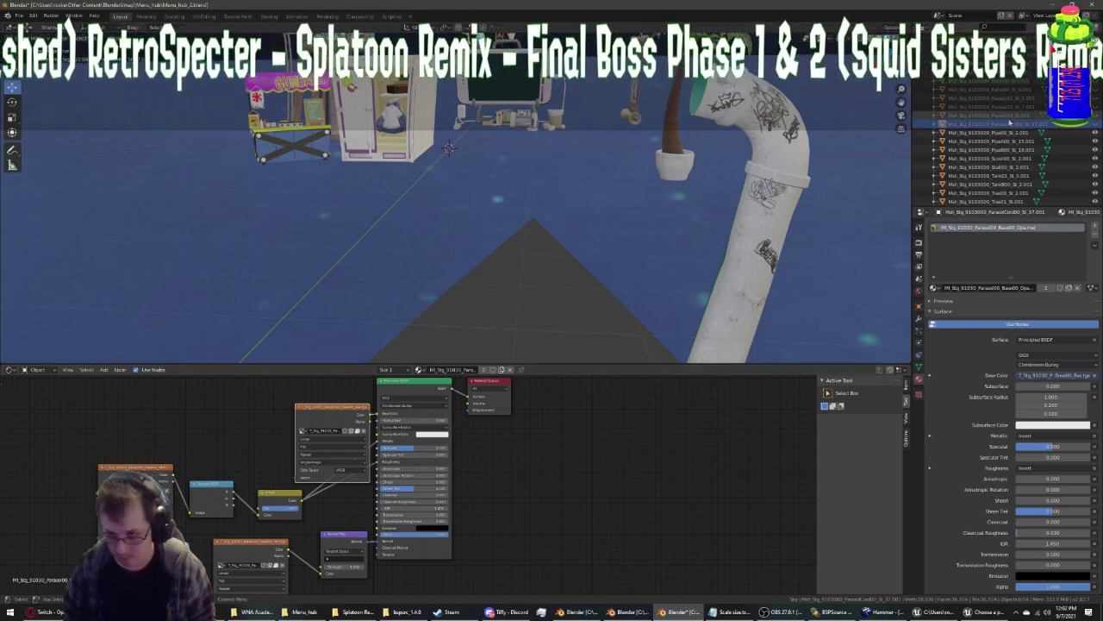
Select Scroll00, hide the white pipe, regenerate the node setup and move the texture node left
click(1017, 132)
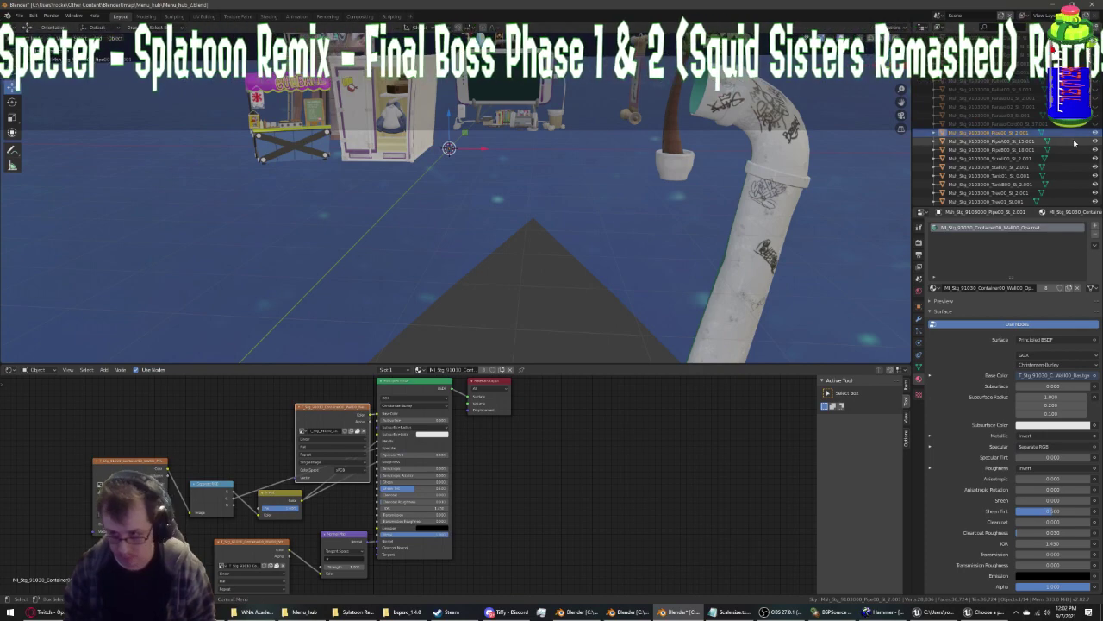
click(1002, 142)
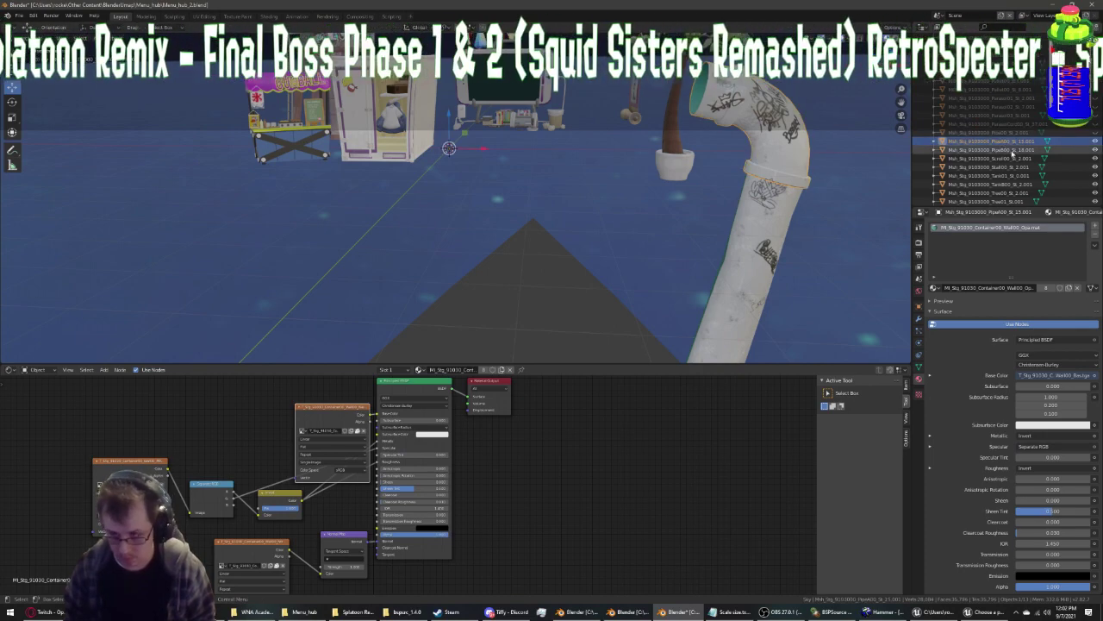
click(1004, 150)
click(1017, 158)
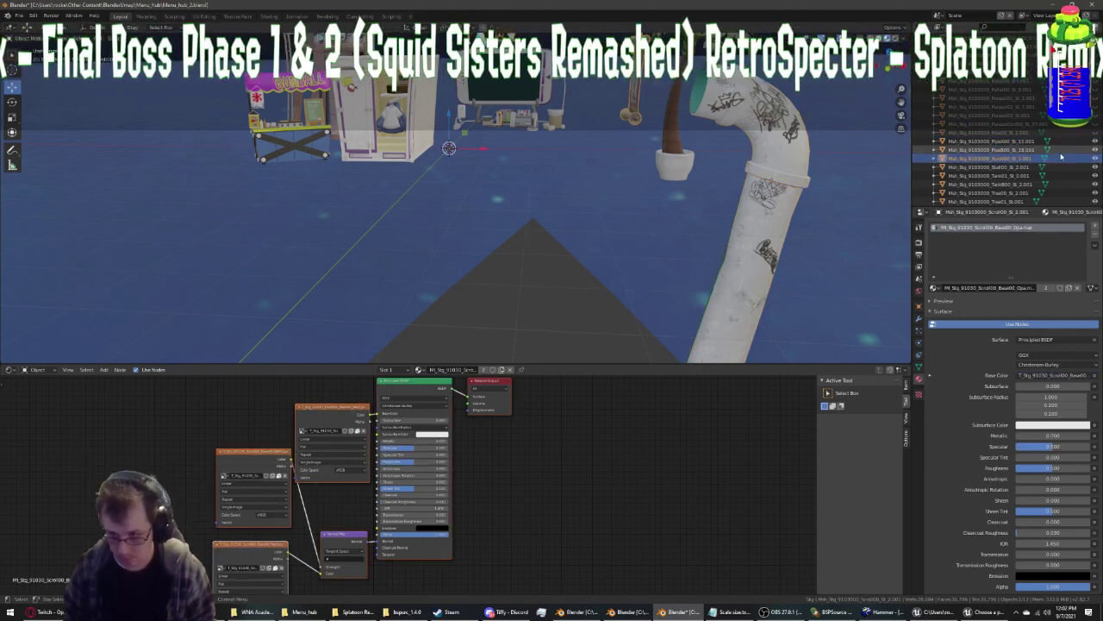
key(h)
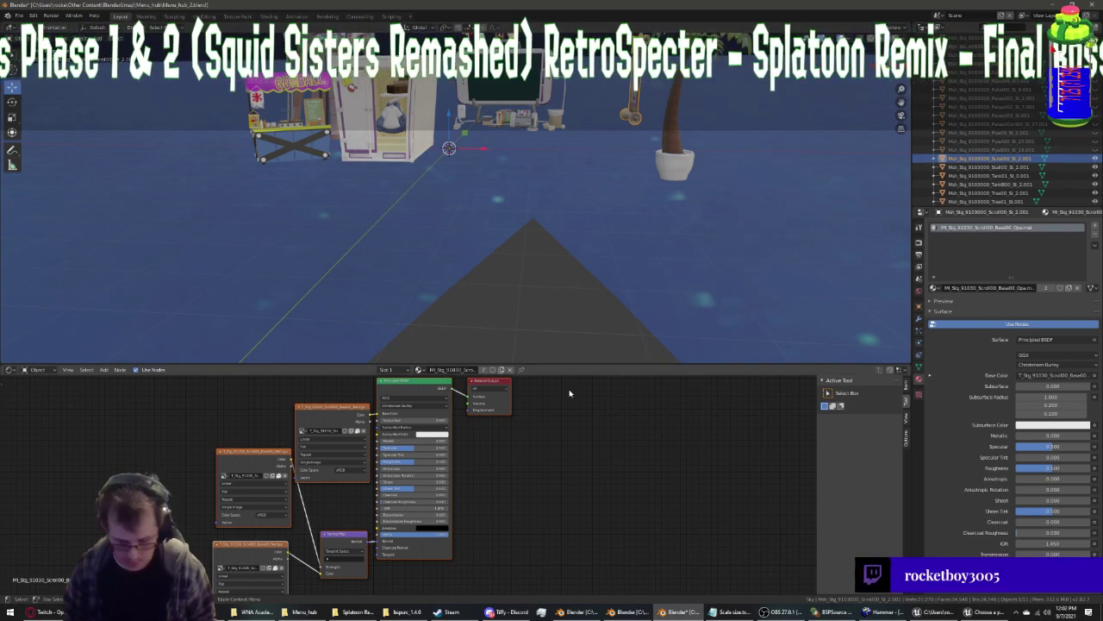
key(ctrl+z)
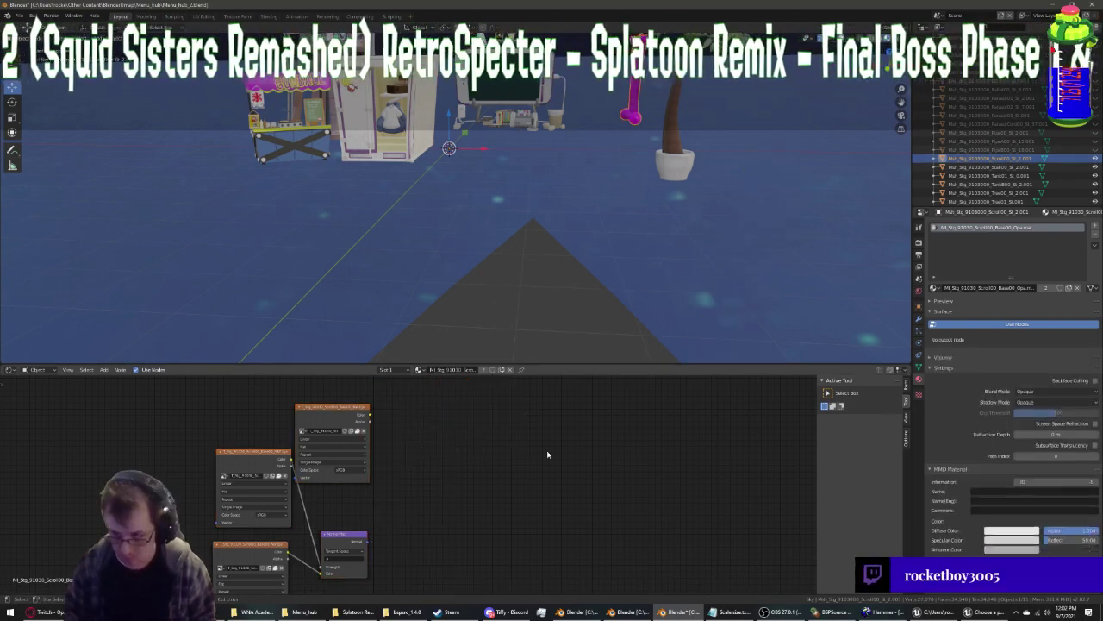
drag(232, 457, 114, 470)
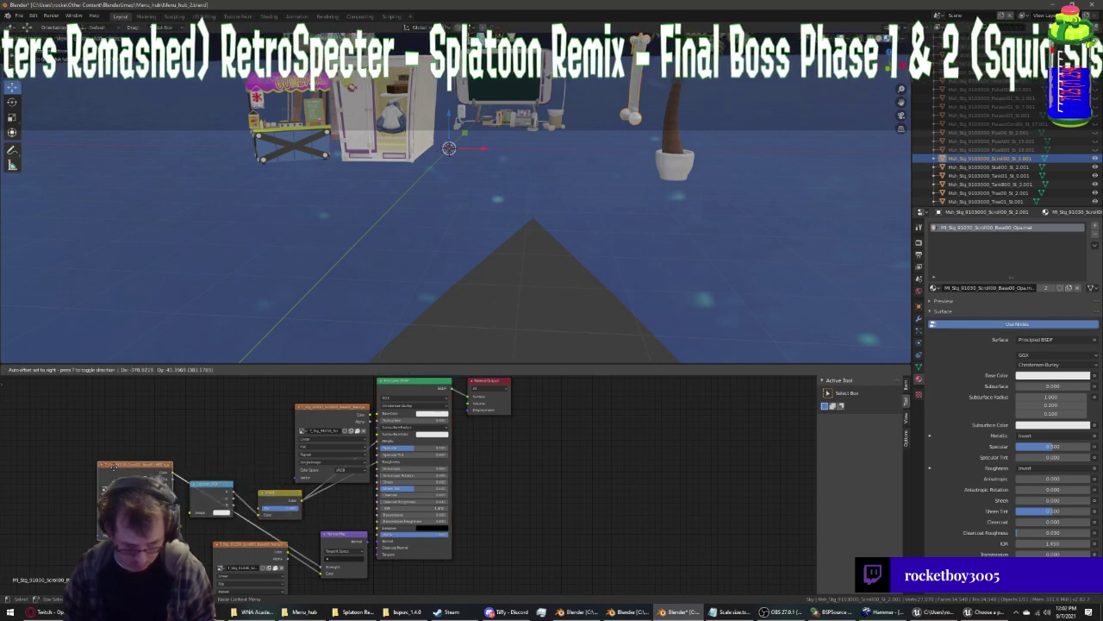
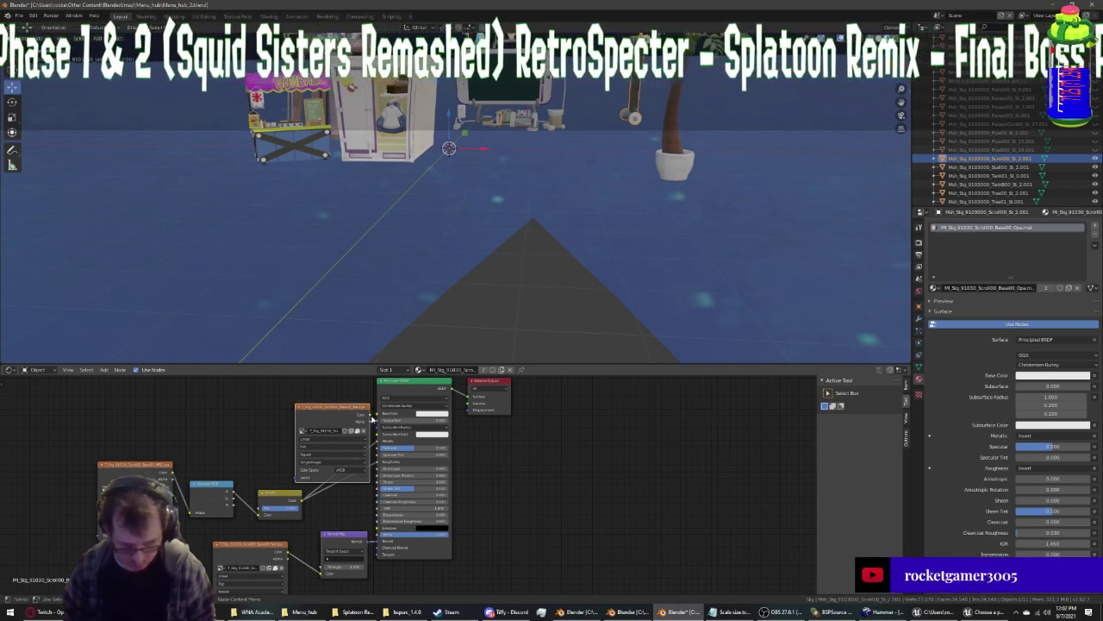
Link the Gumball stall material's image texture Color into the Principled BSDF Base Color
drag(385, 415, 384, 416)
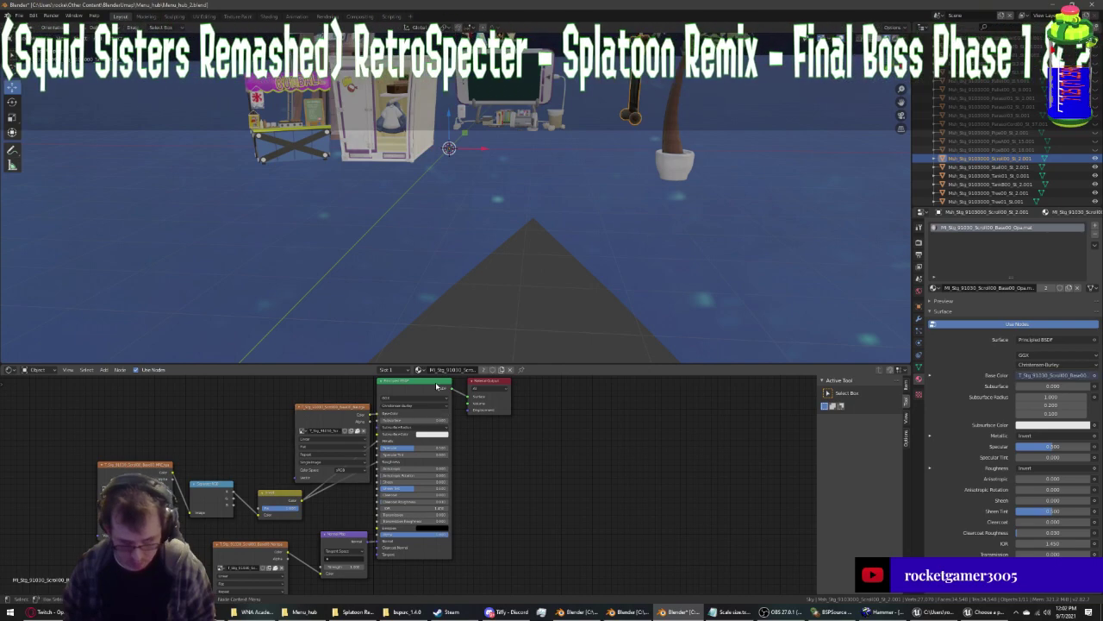
click(1043, 166)
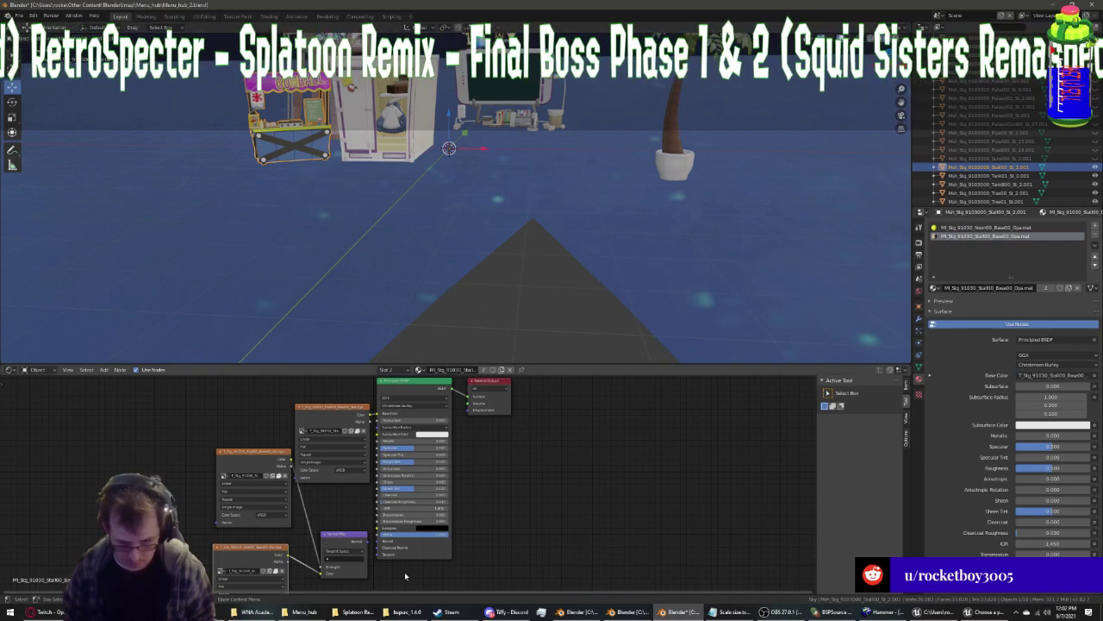
key(ctrl+z)
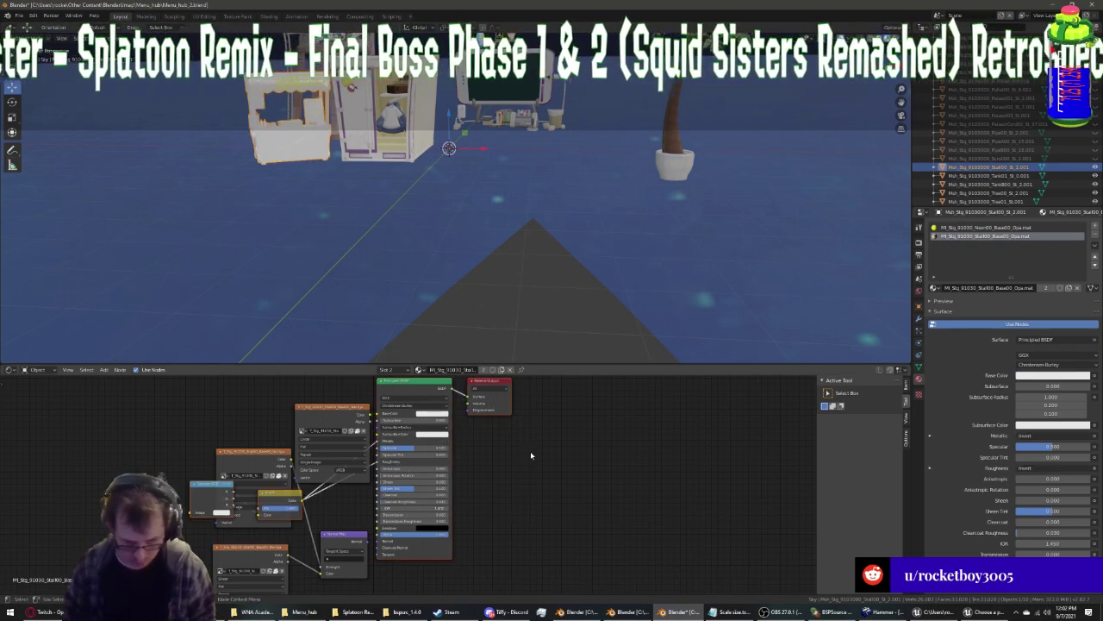
key(ctrl+z)
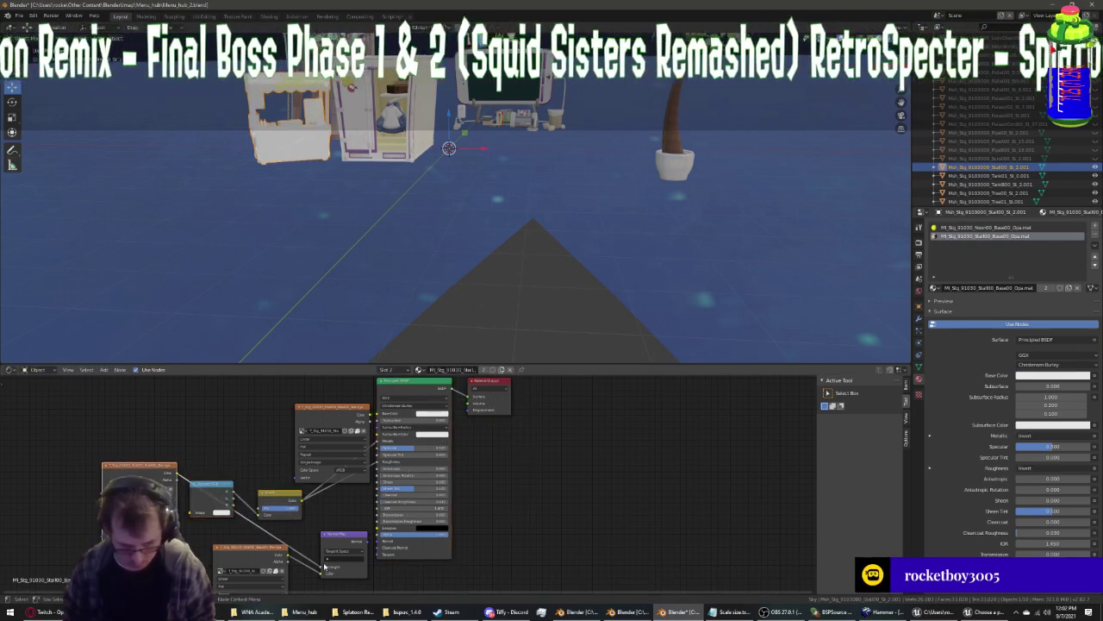
drag(323, 571, 200, 514)
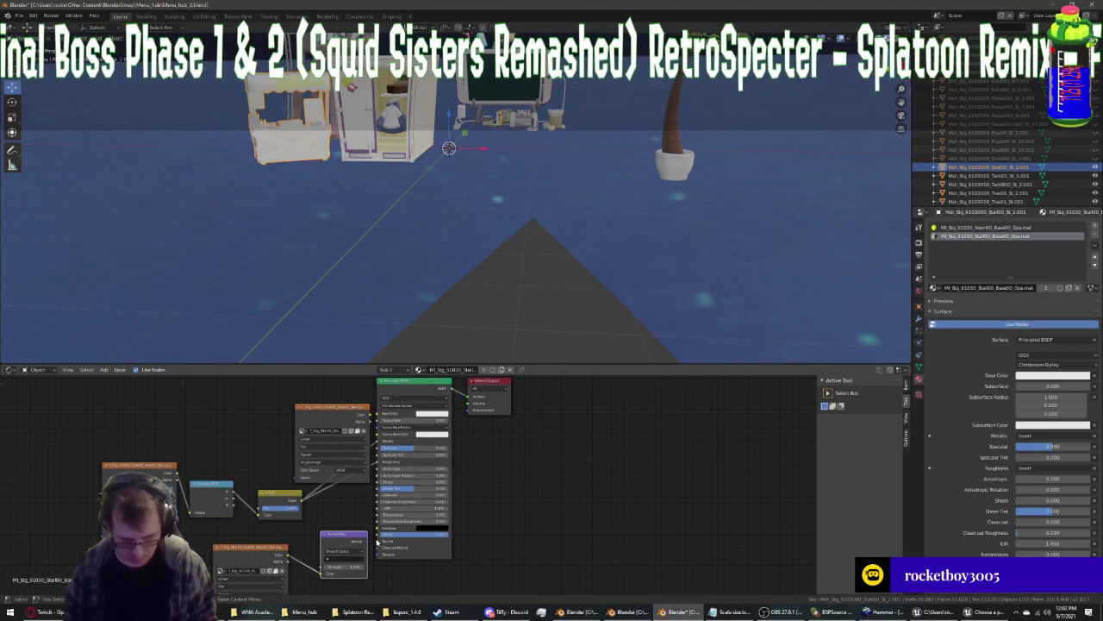
click(366, 416)
drag(367, 416, 377, 414)
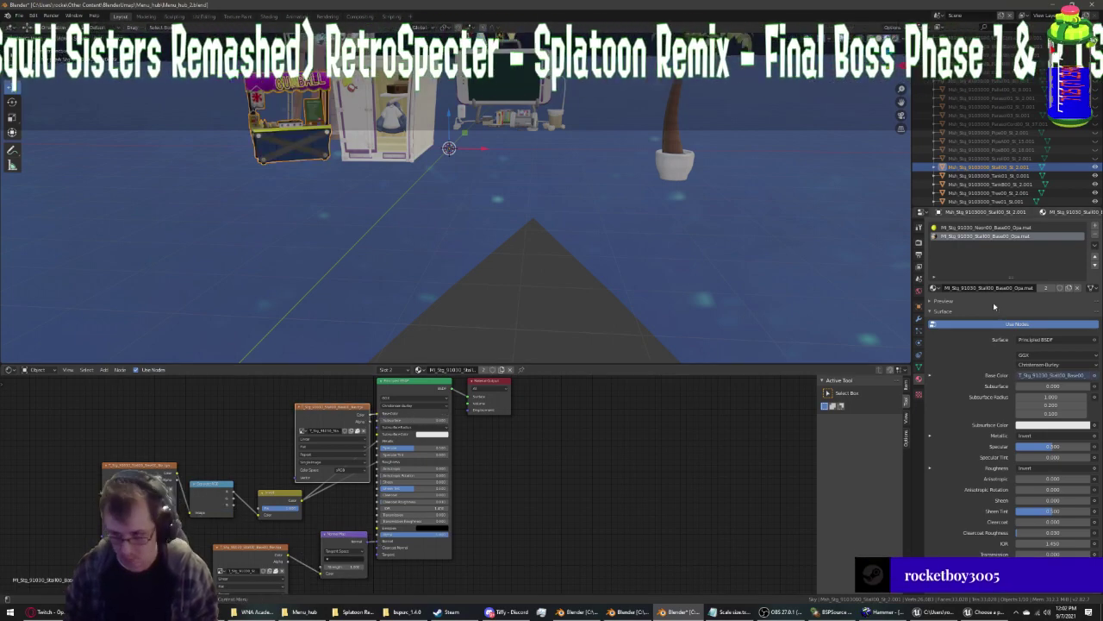
key(h)
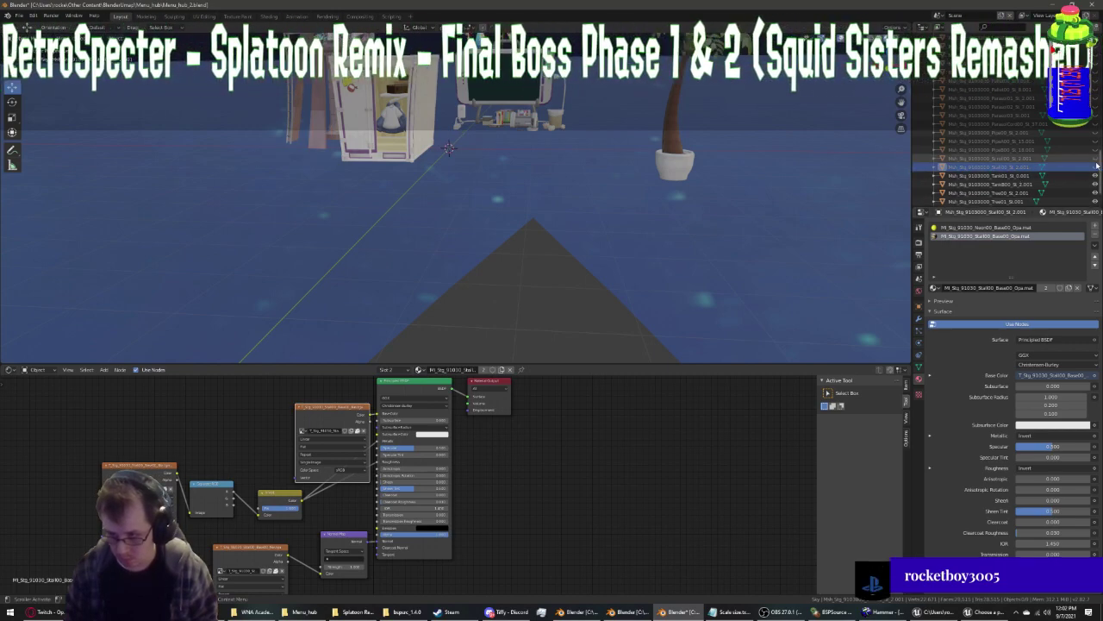
key(alt+h)
Feed the Neon material's image texture into Base Color, then hide the booth
click(983, 227)
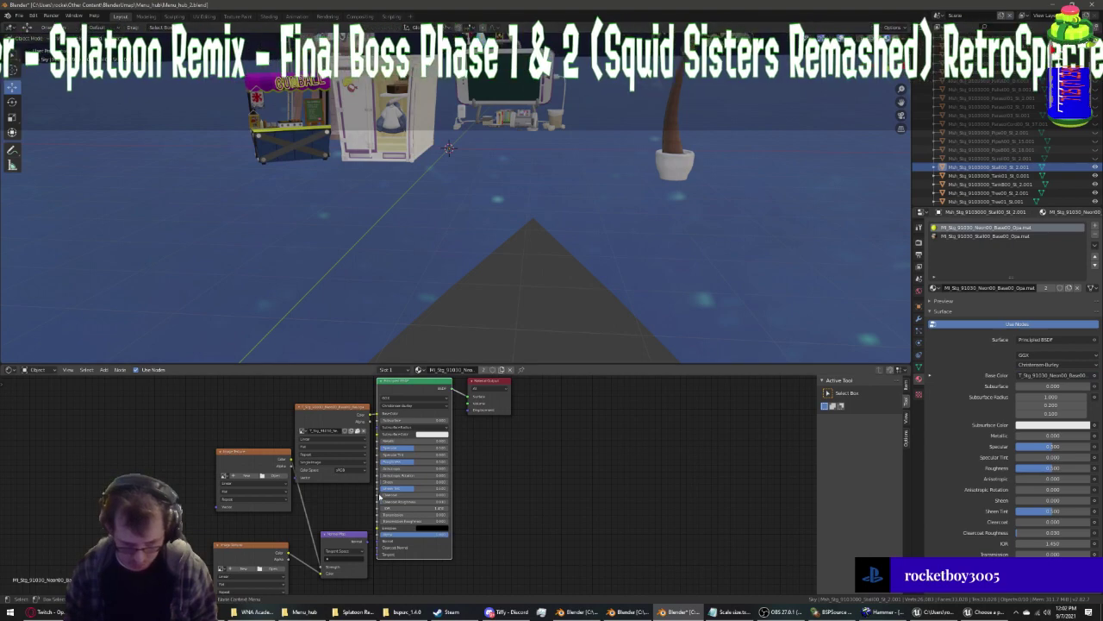
key(ctrl+z)
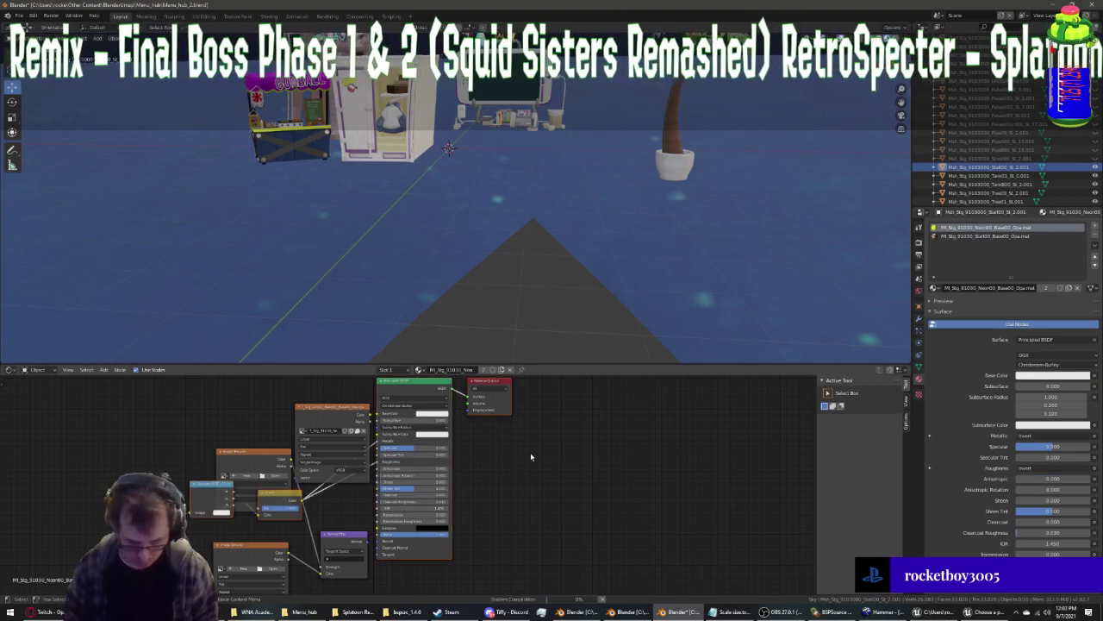
drag(254, 458, 136, 473)
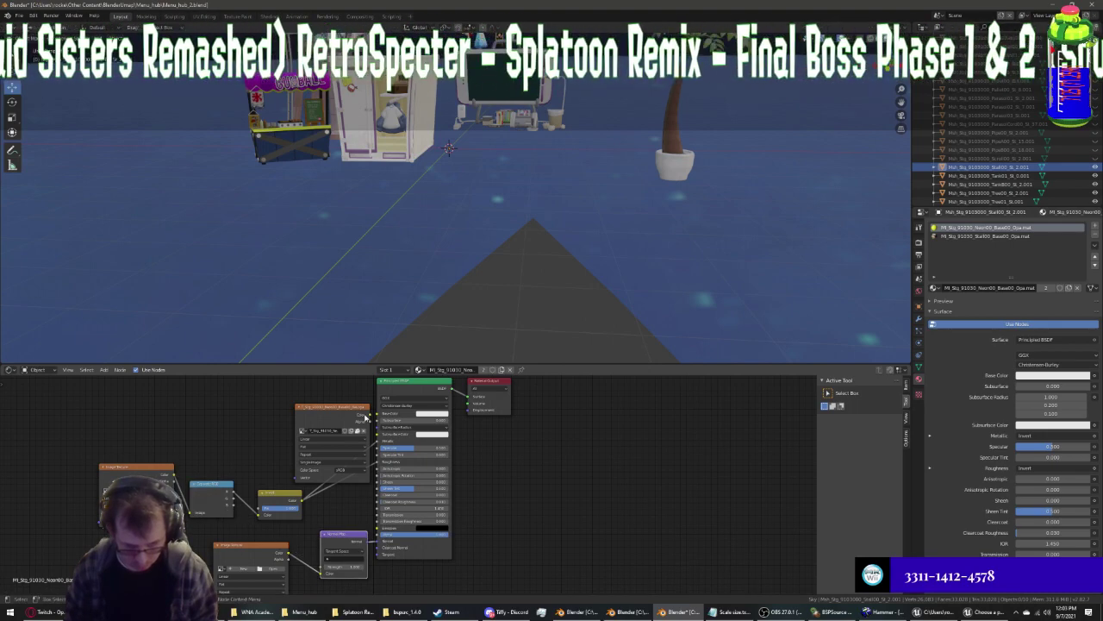
drag(368, 415, 377, 414)
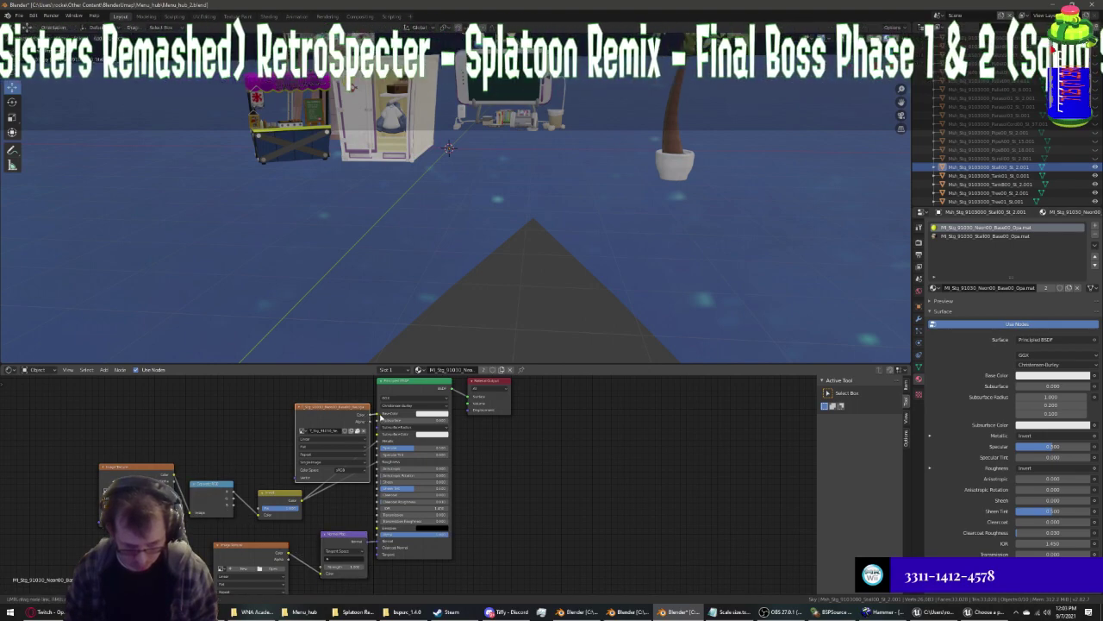
click(1094, 167)
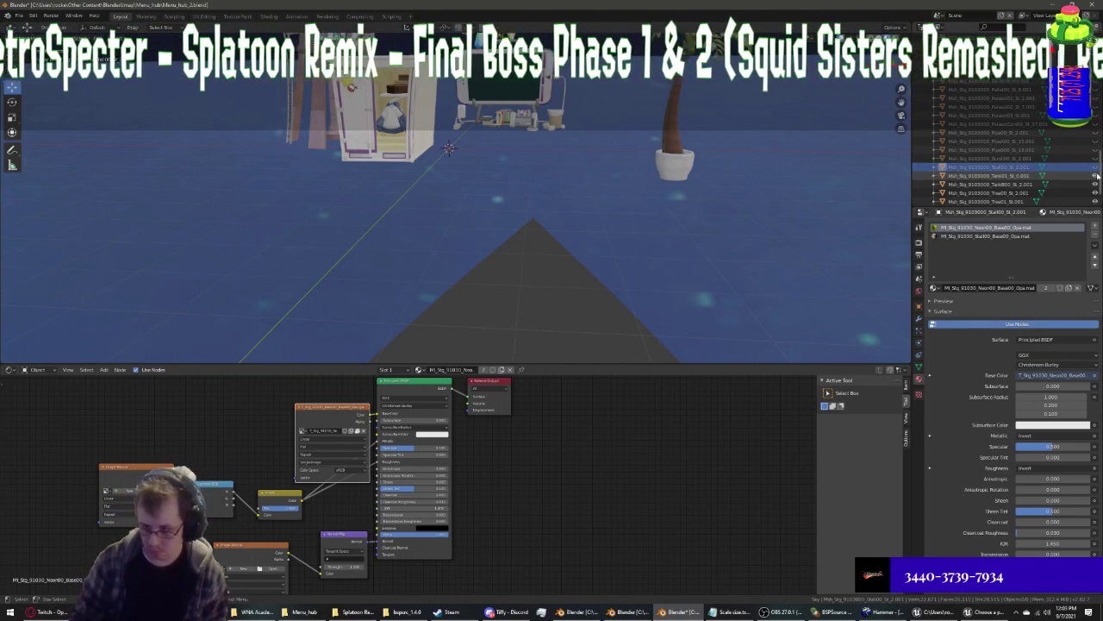
Move Tank01's Image Texture node aside and wire its Color into Base Color
click(999, 176)
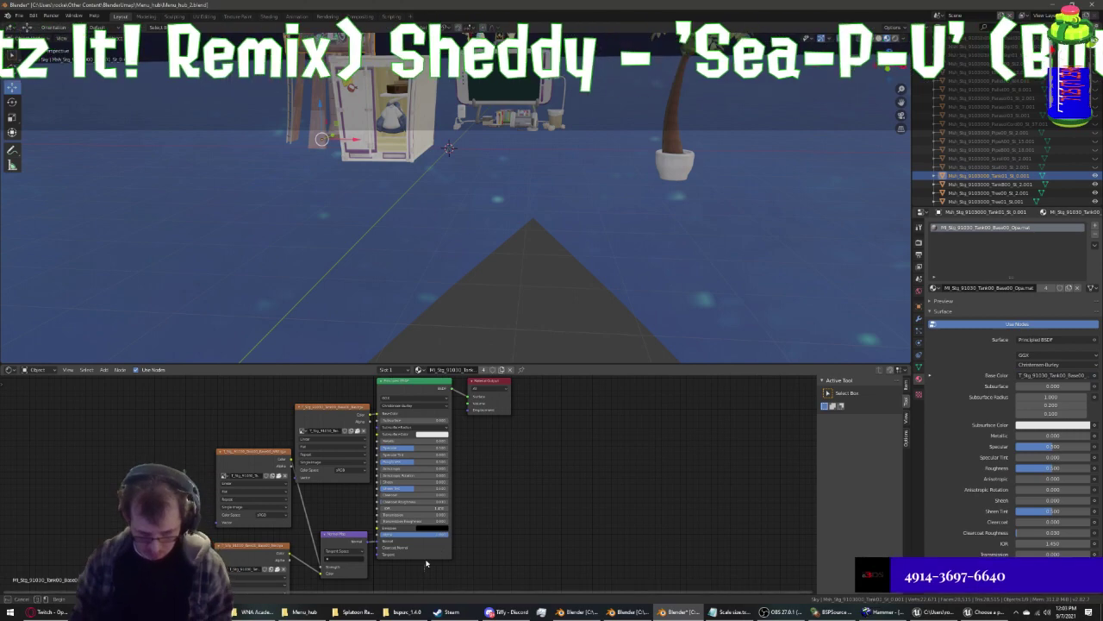
key(ctrl+z)
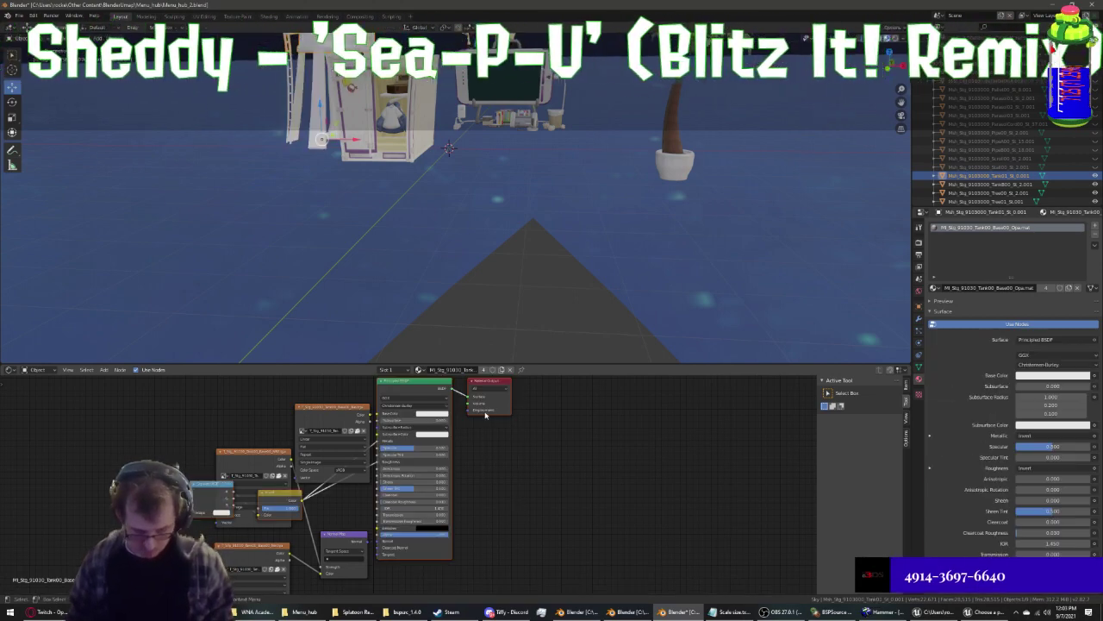
drag(285, 449, 169, 463)
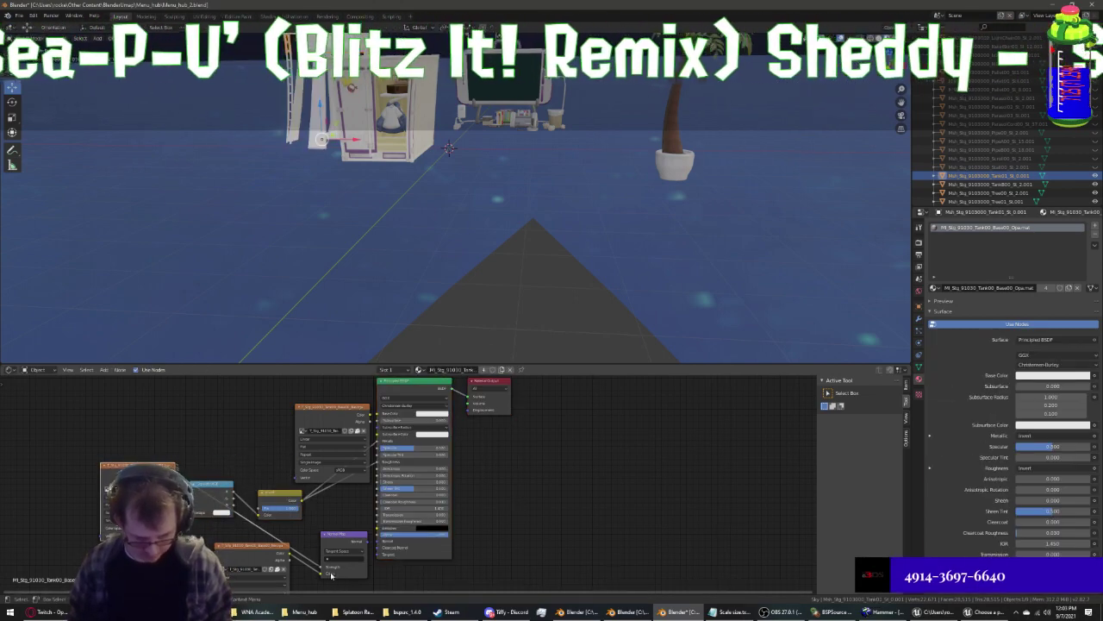
drag(318, 569, 321, 562)
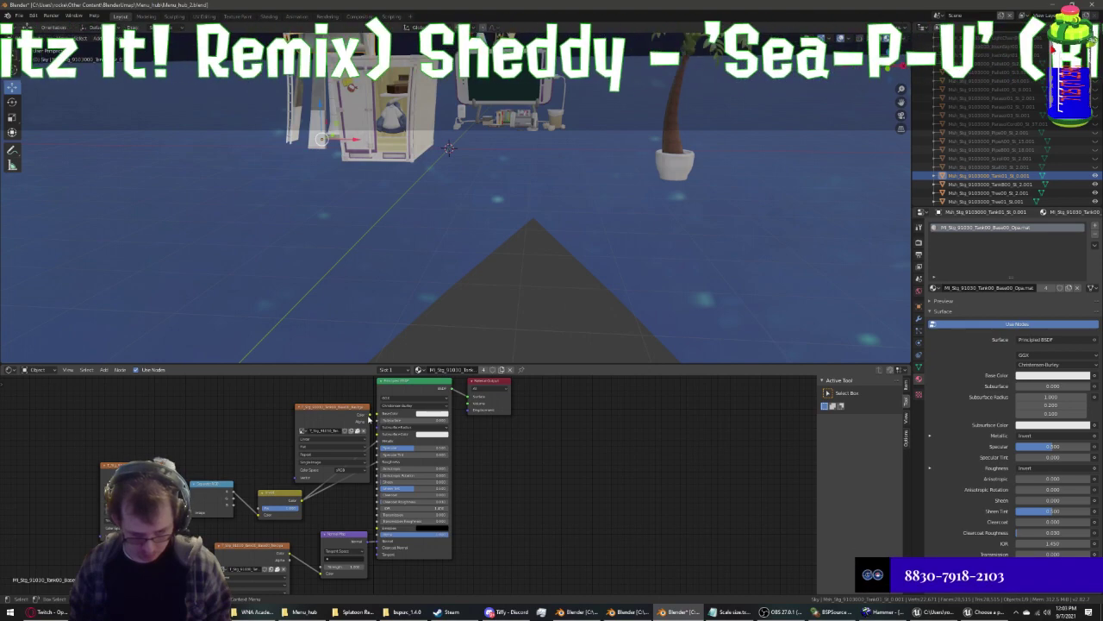
drag(367, 414, 380, 413)
mouse_move(449, 259)
middle_down()
mouse_move(508, 292)
mouse_move(425, 290)
mouse_move(534, 275)
middle_up()
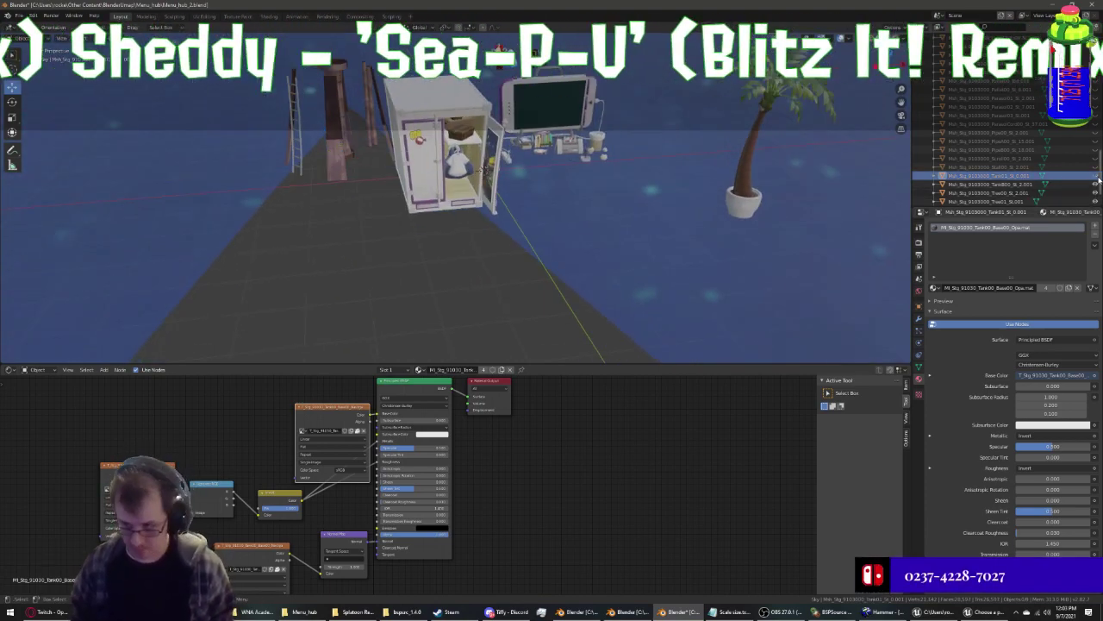
Hide the Tank00 ladders and poles
click(992, 184)
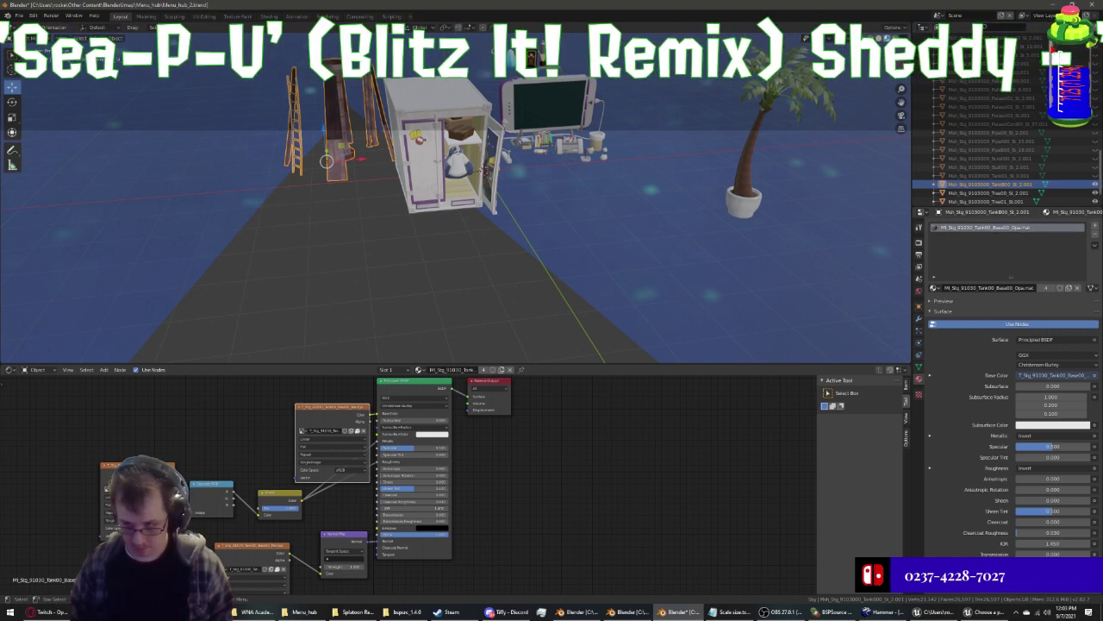
key(h)
scroll(1023, 174, down, 2)
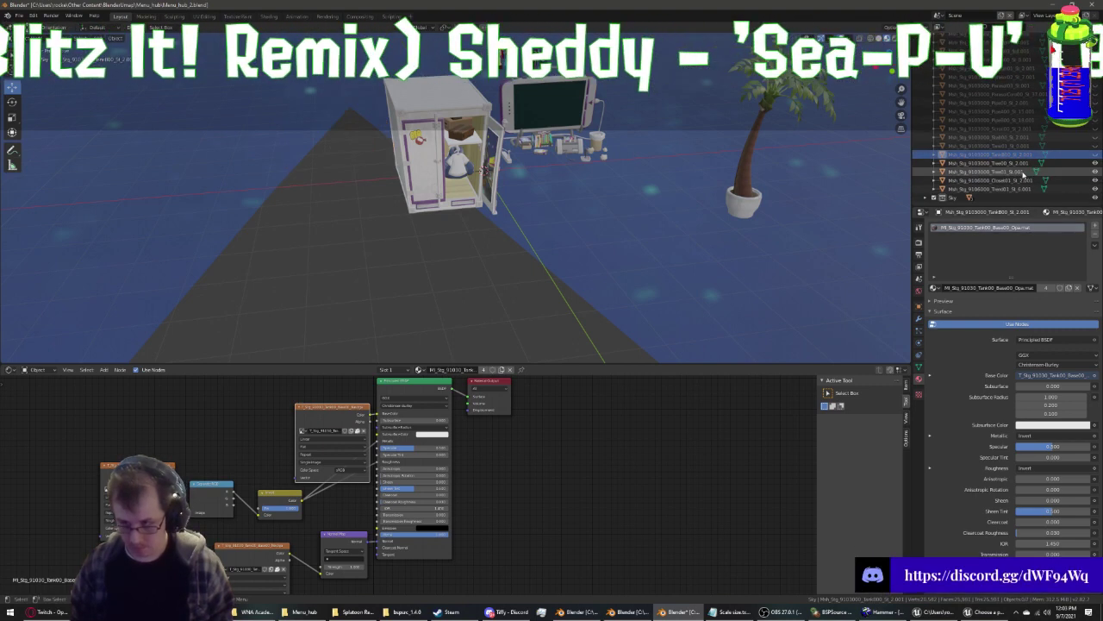
Connect the Tree00 palm tree's image texture Color to Base Color
click(1009, 163)
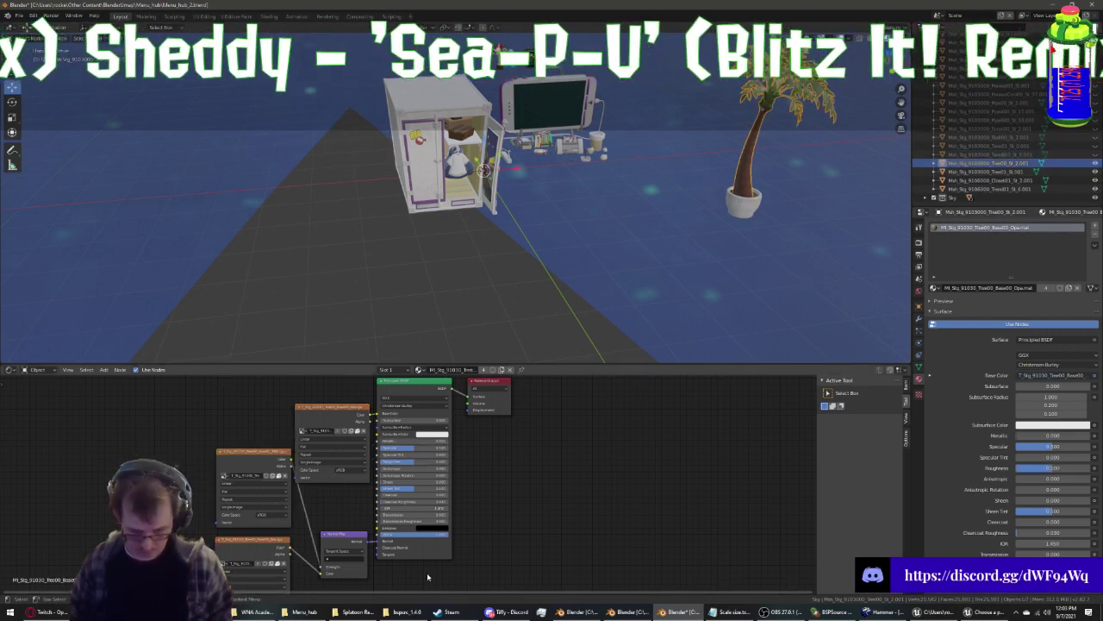
key(ctrl+z)
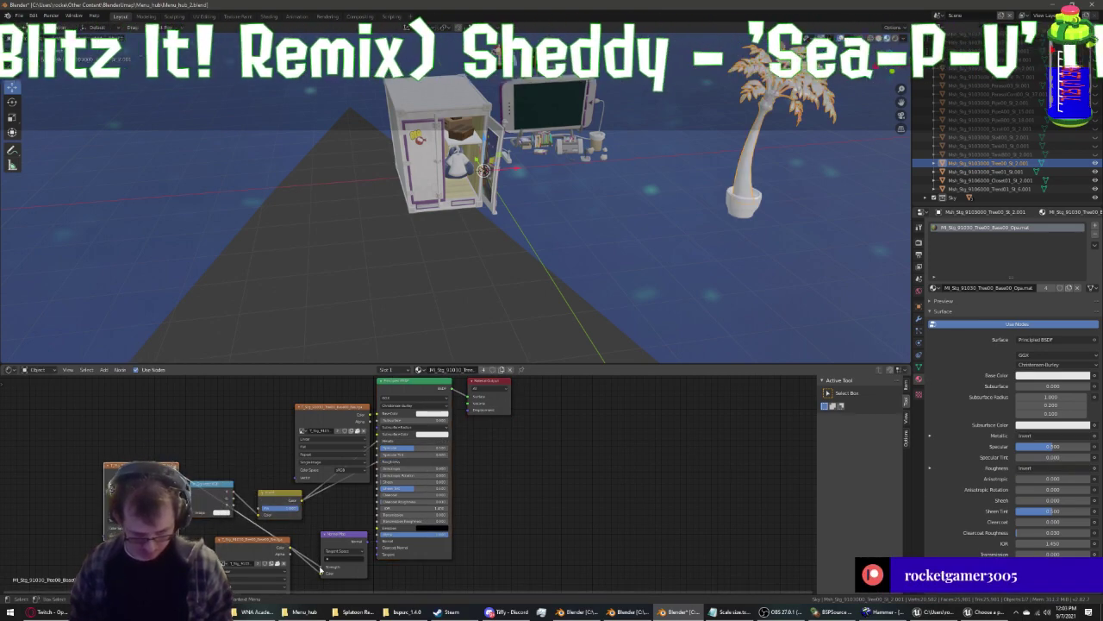
drag(321, 571, 193, 515)
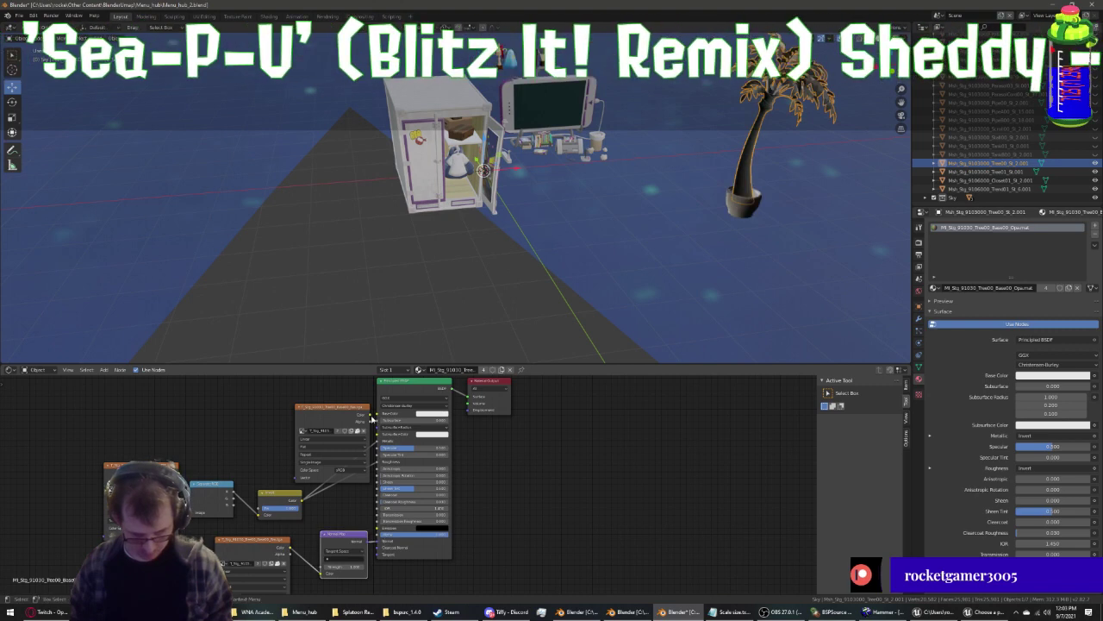
click(370, 418)
drag(382, 418, 379, 414)
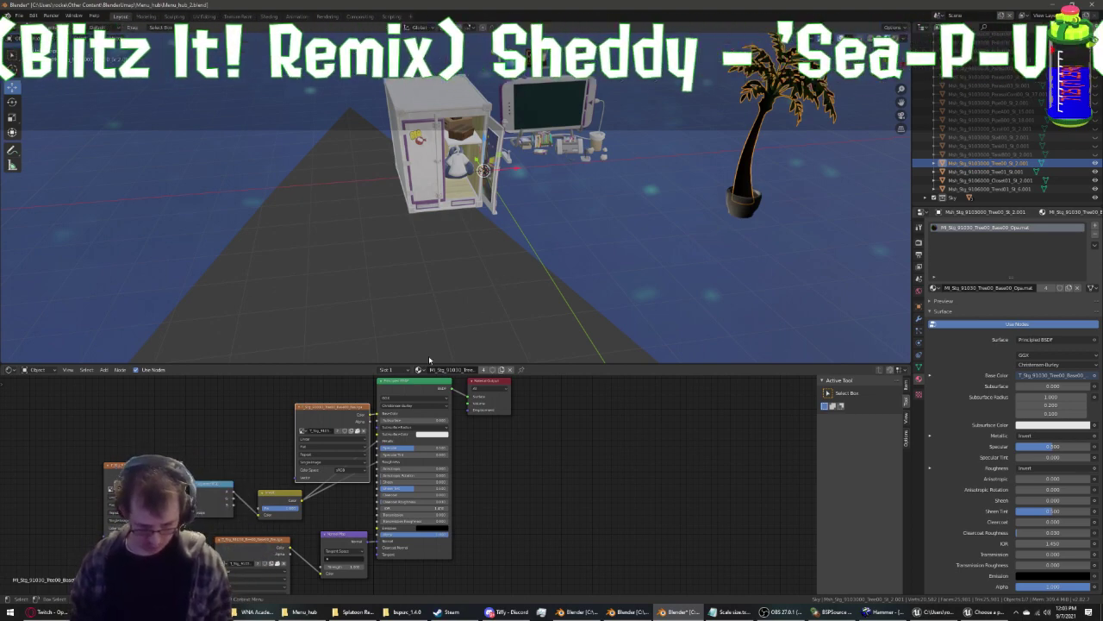
Hide the palm tree and its Tree01 pot, and select Closet01
click(1095, 163)
click(1017, 172)
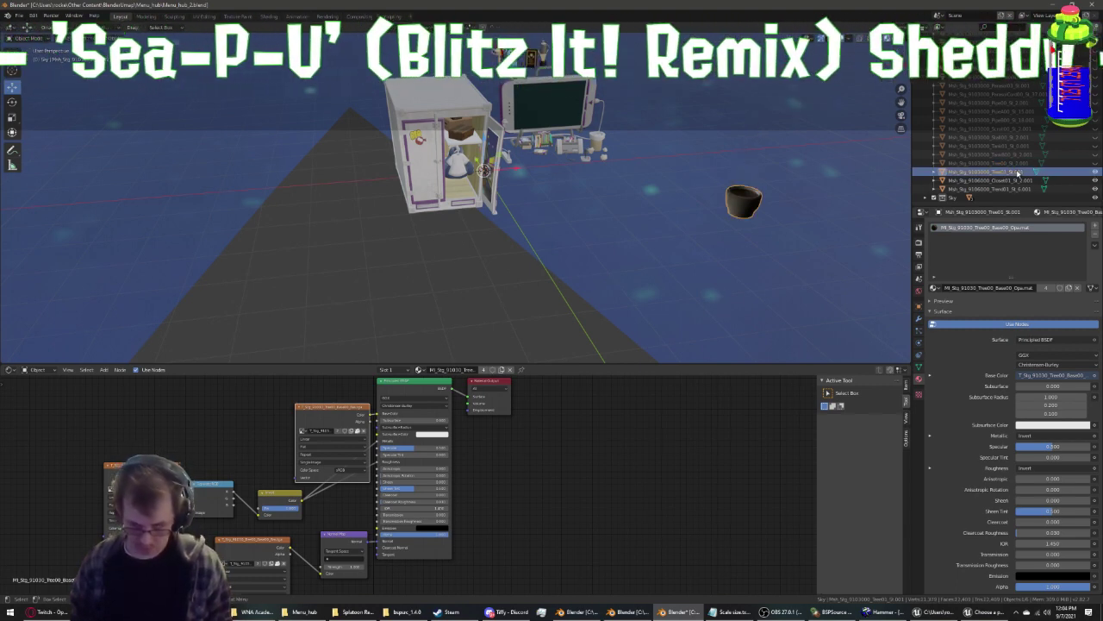
click(1092, 171)
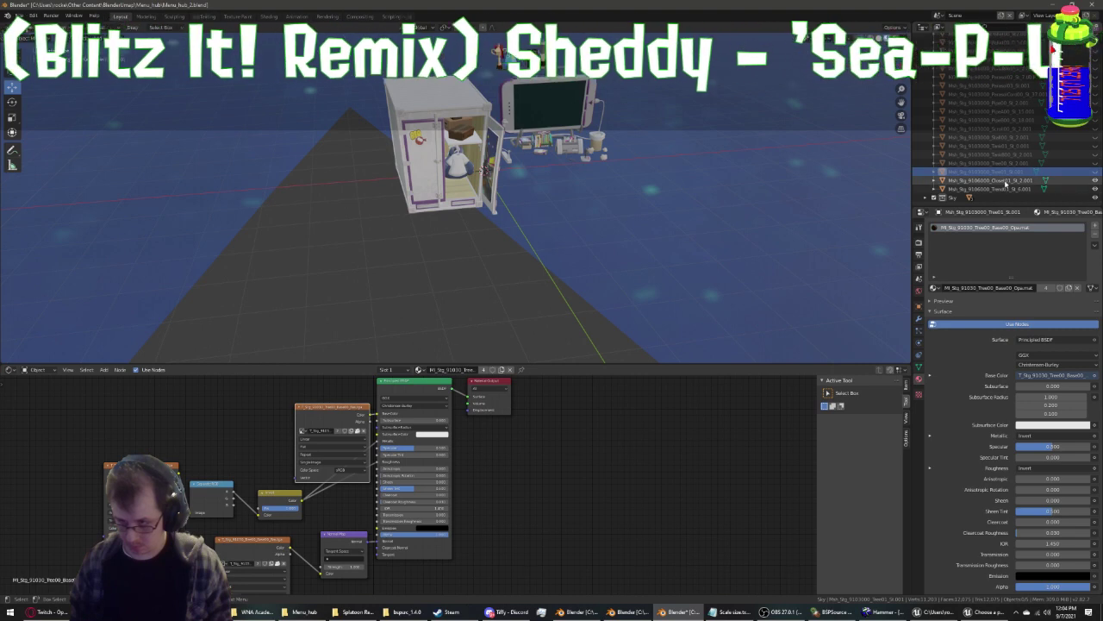
click(1000, 180)
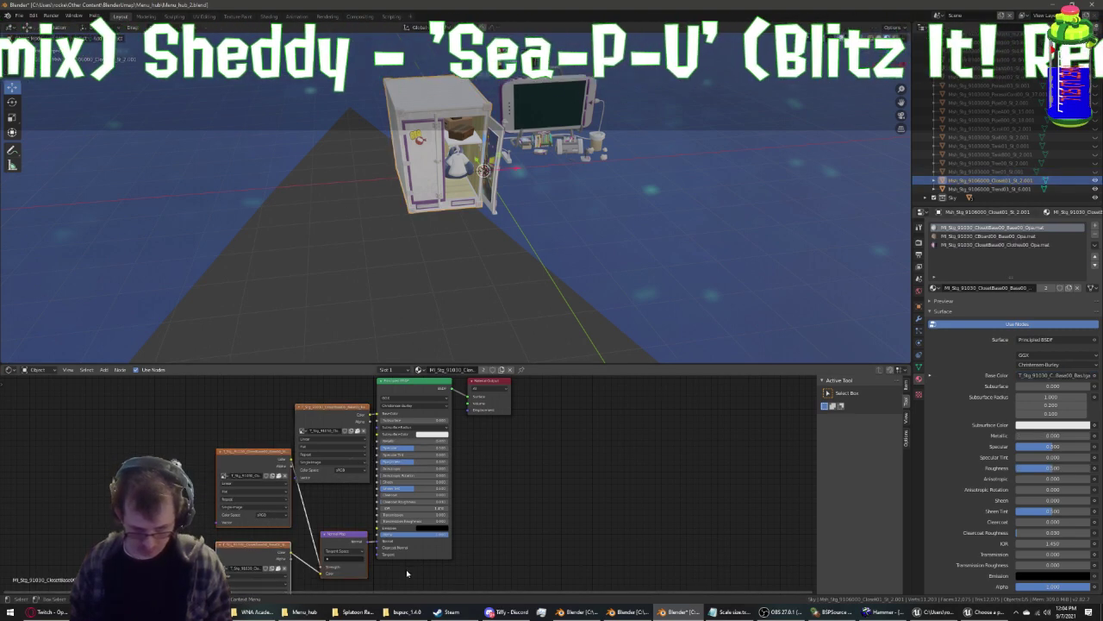
Link the closet's first material image texture to Base Color
key(ctrl+z)
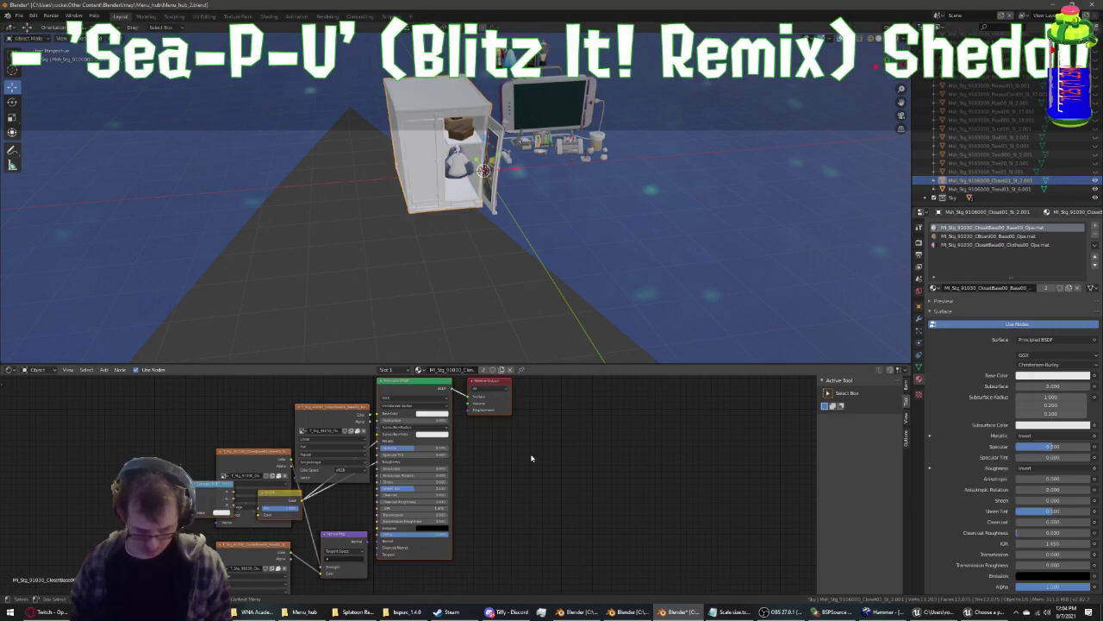
drag(247, 453, 120, 472)
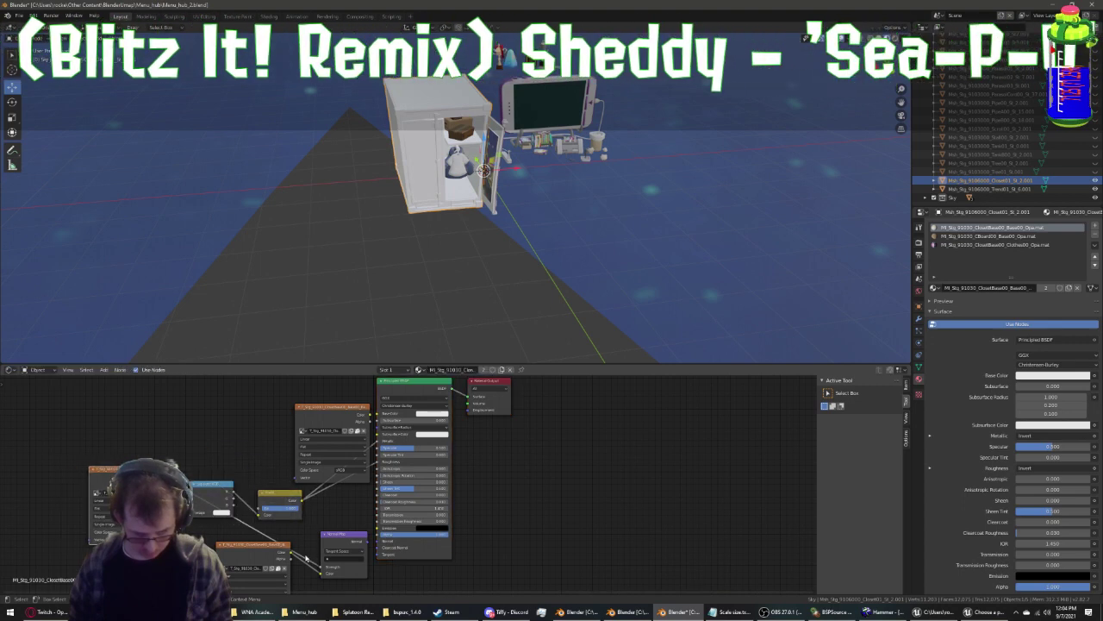
drag(279, 548, 281, 549)
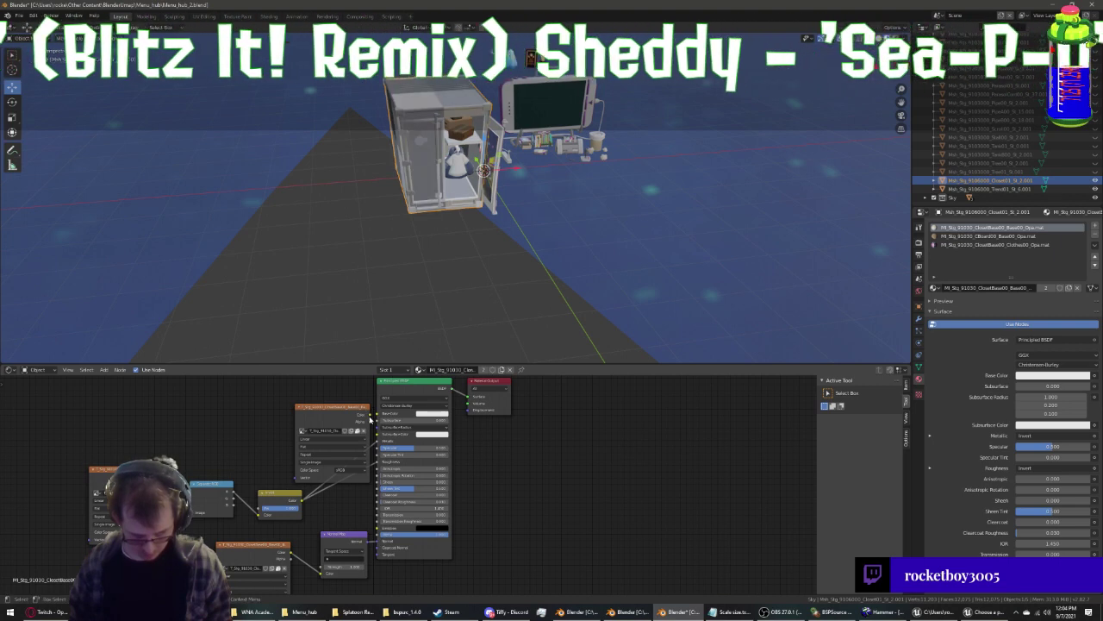
drag(381, 414, 379, 414)
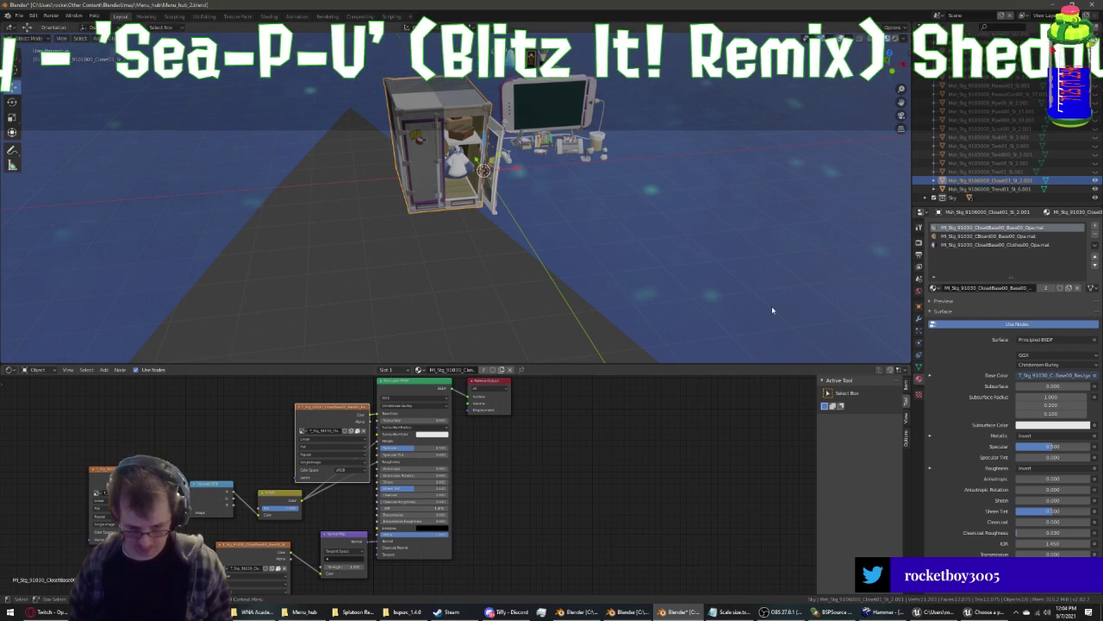
Try replacing the second closet material's nodes with the copied shader setup, then undo
click(985, 237)
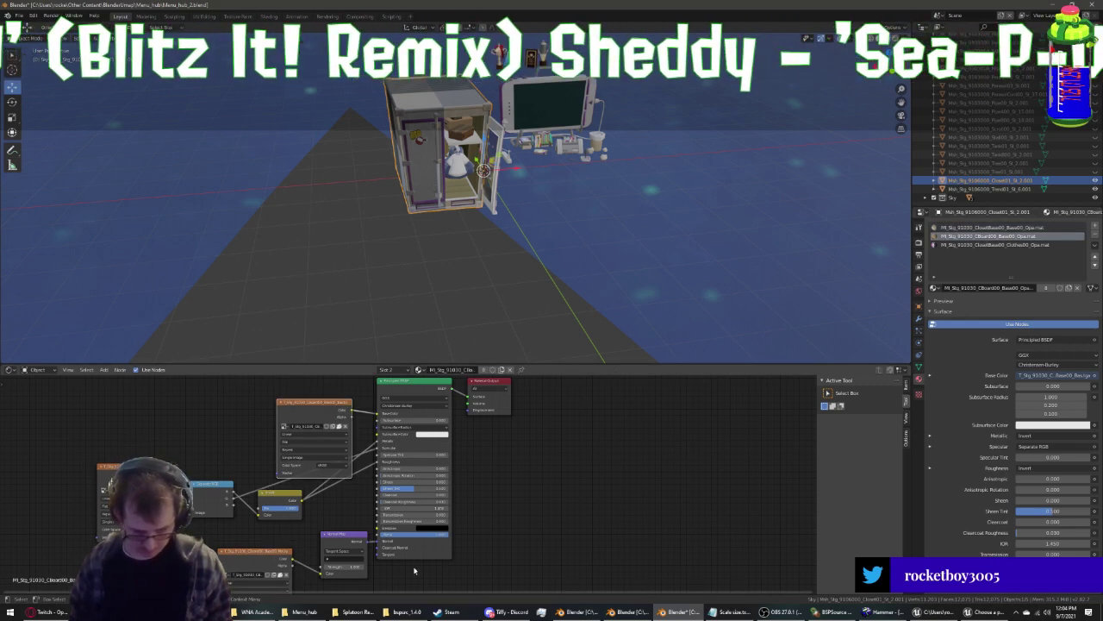
drag(412, 576, 514, 397)
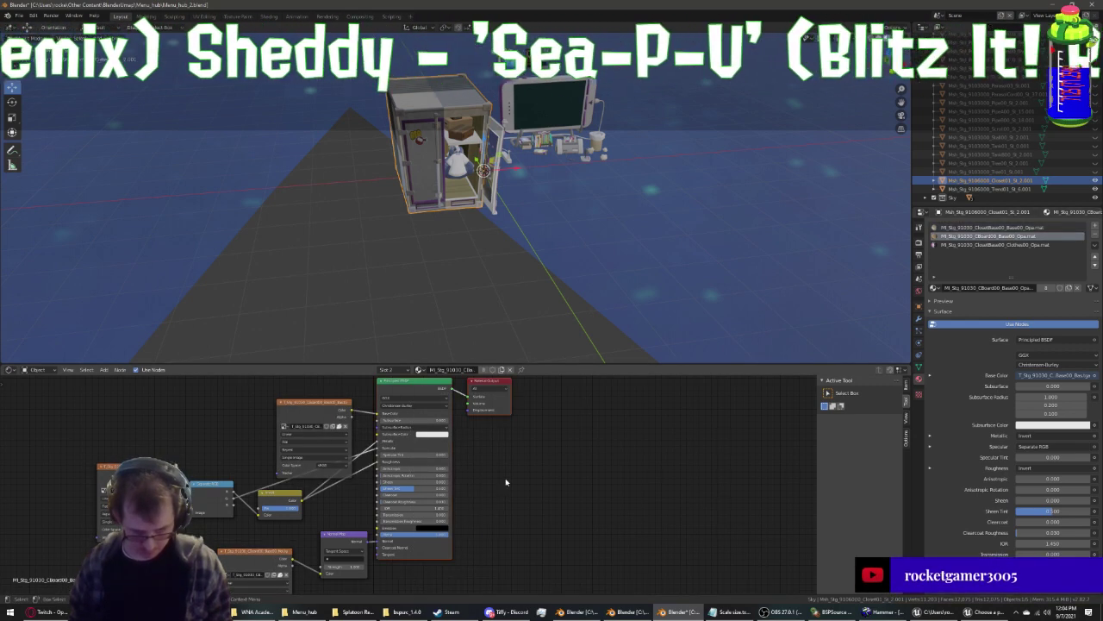
key(x)
key(ctrl+v)
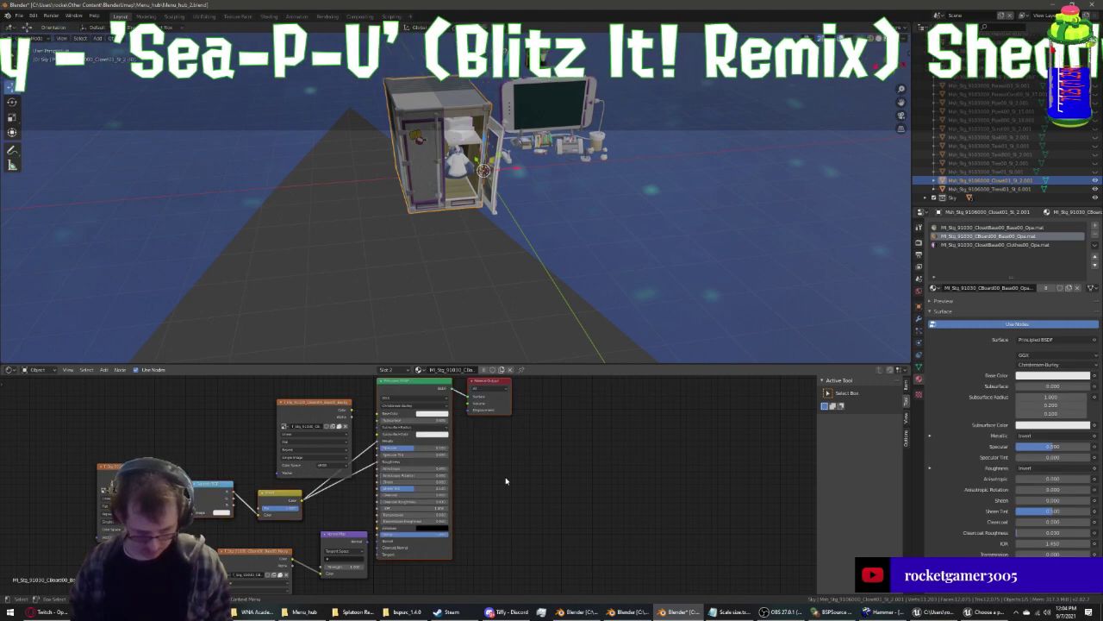
key(ctrl+z)
key(ctrl+z)
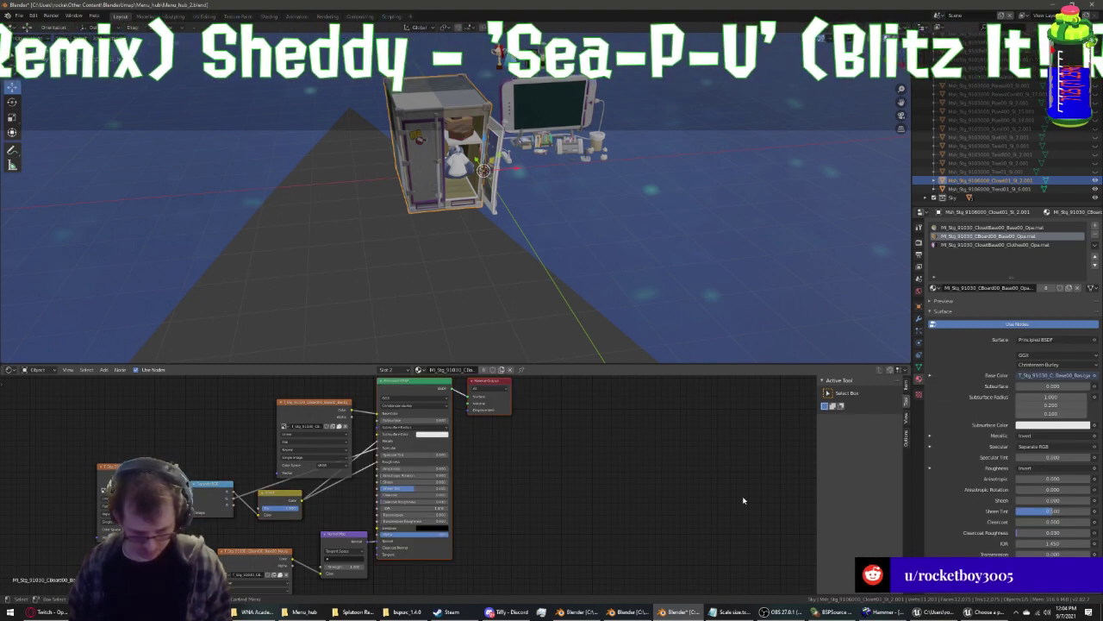
Link the Clothes00_Opa image texture to Base Color, hide the closet, select the TV set
click(1034, 245)
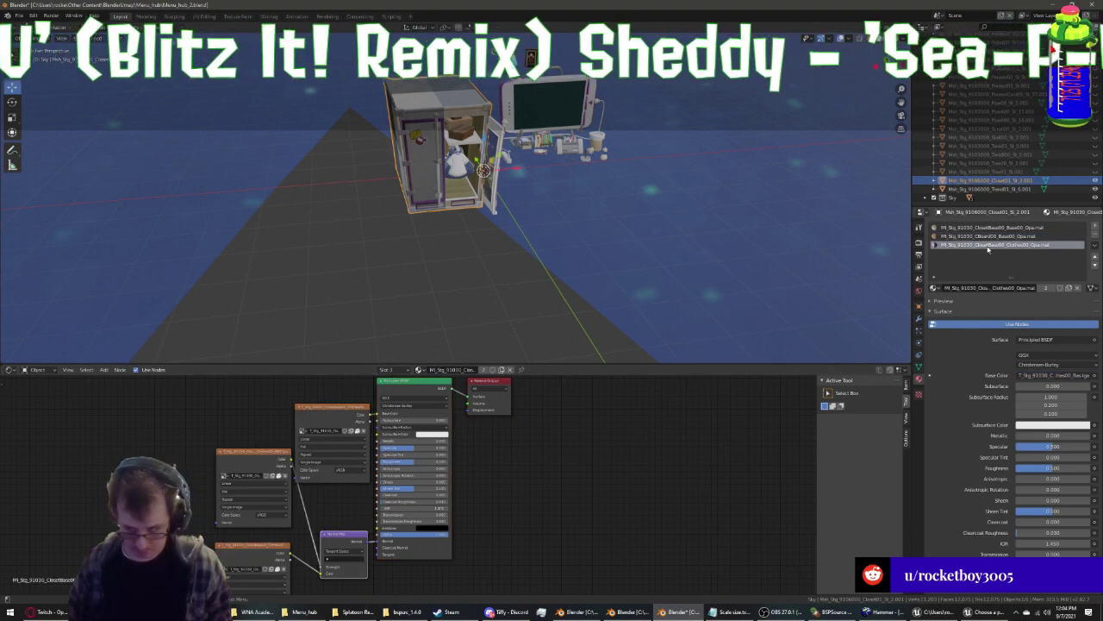
drag(533, 379, 379, 579)
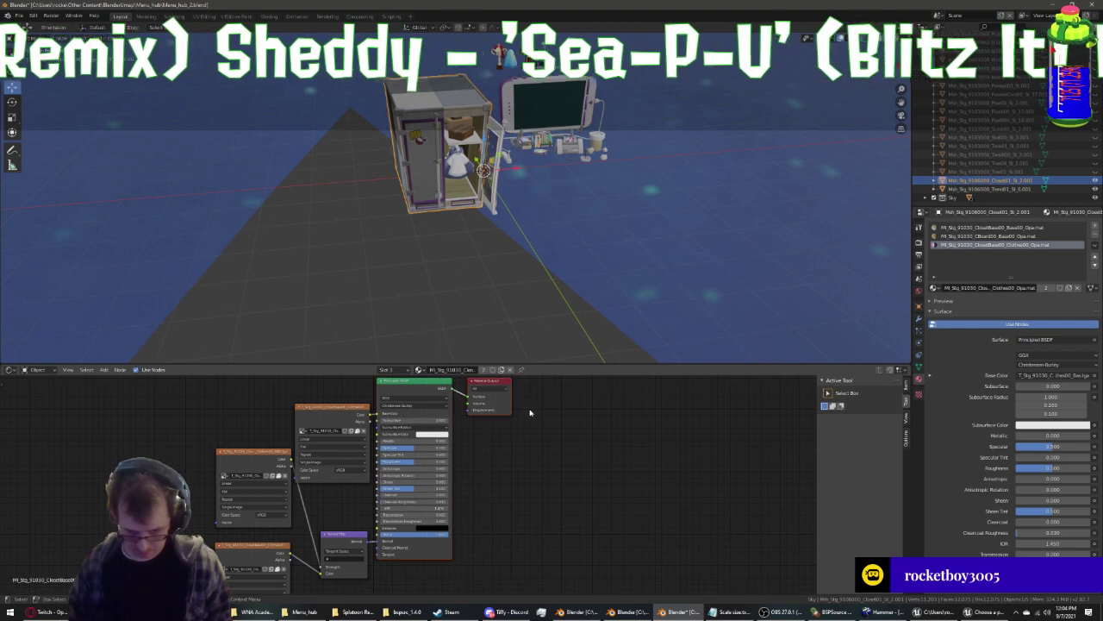
key(Delete)
key(ctrl+z)
drag(256, 458, 144, 471)
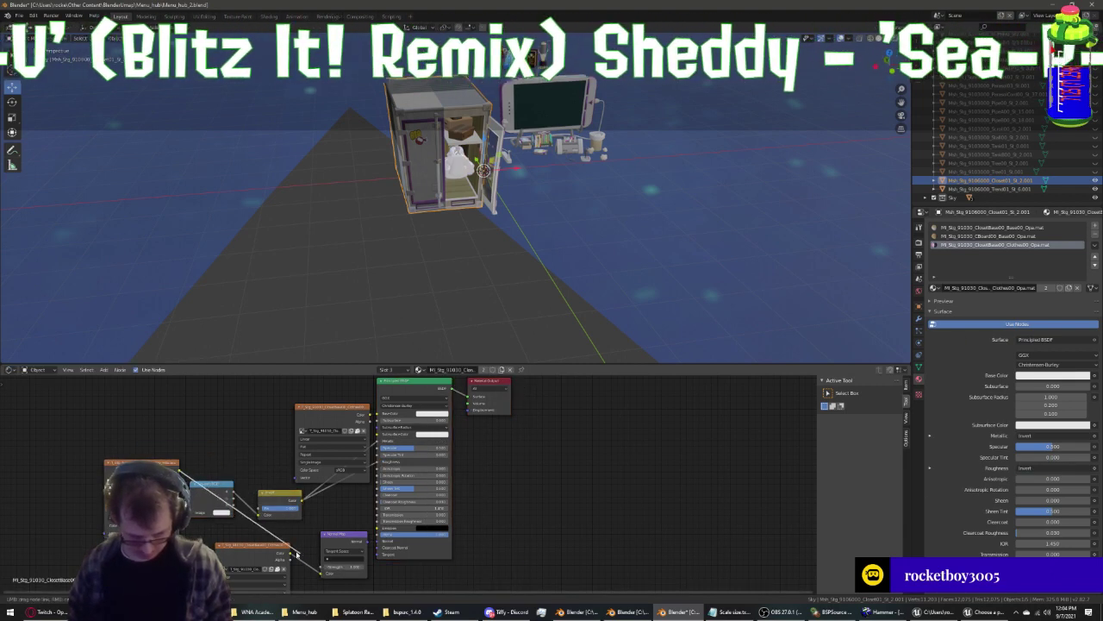
drag(296, 553, 296, 553)
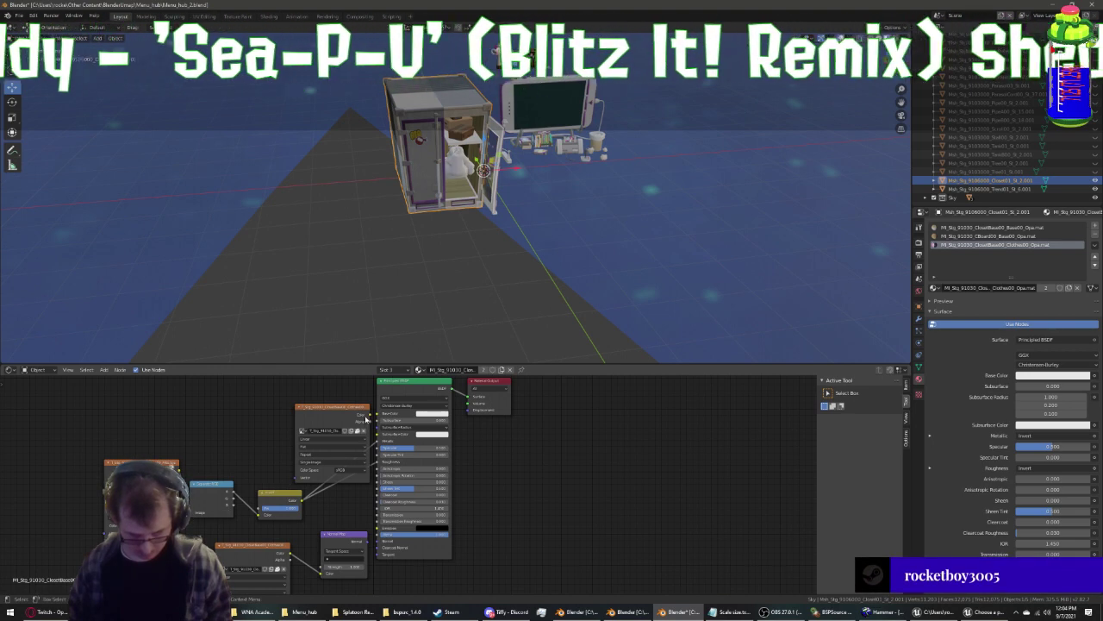
drag(382, 419, 378, 414)
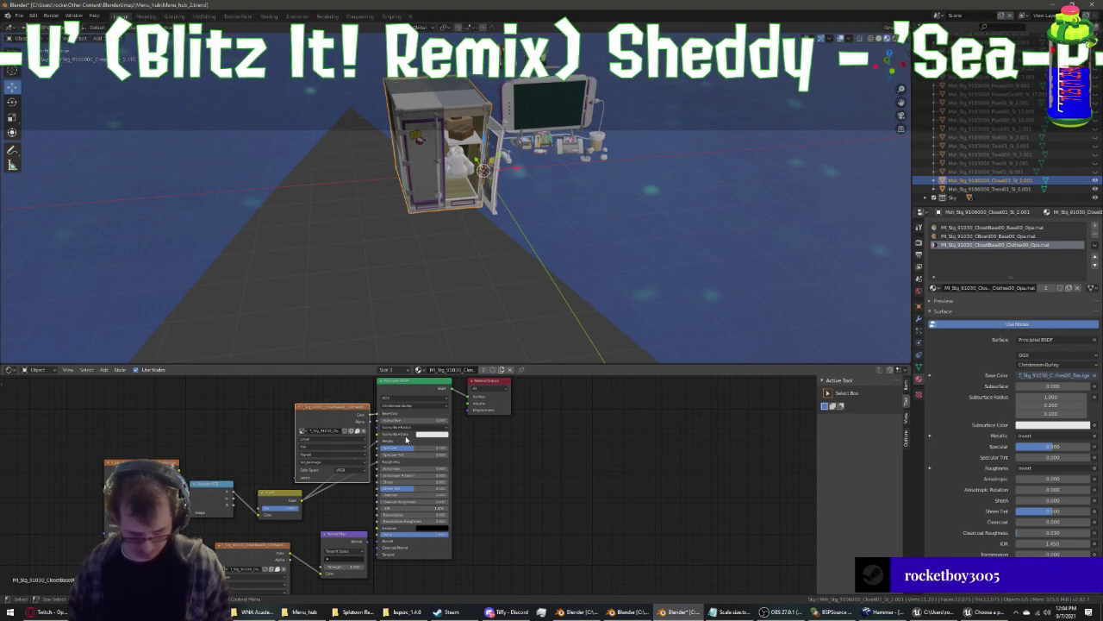
click(1095, 180)
click(991, 188)
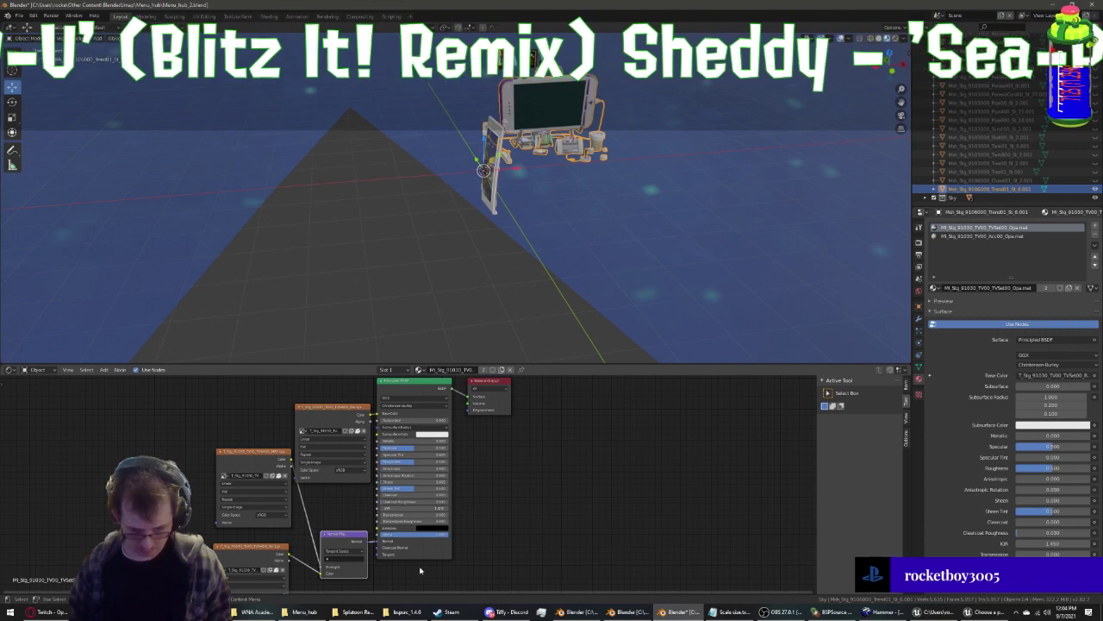
Connect the TV screen's image texture Color to Base Color
drag(420, 566, 522, 412)
key(x)
key(ctrl+z)
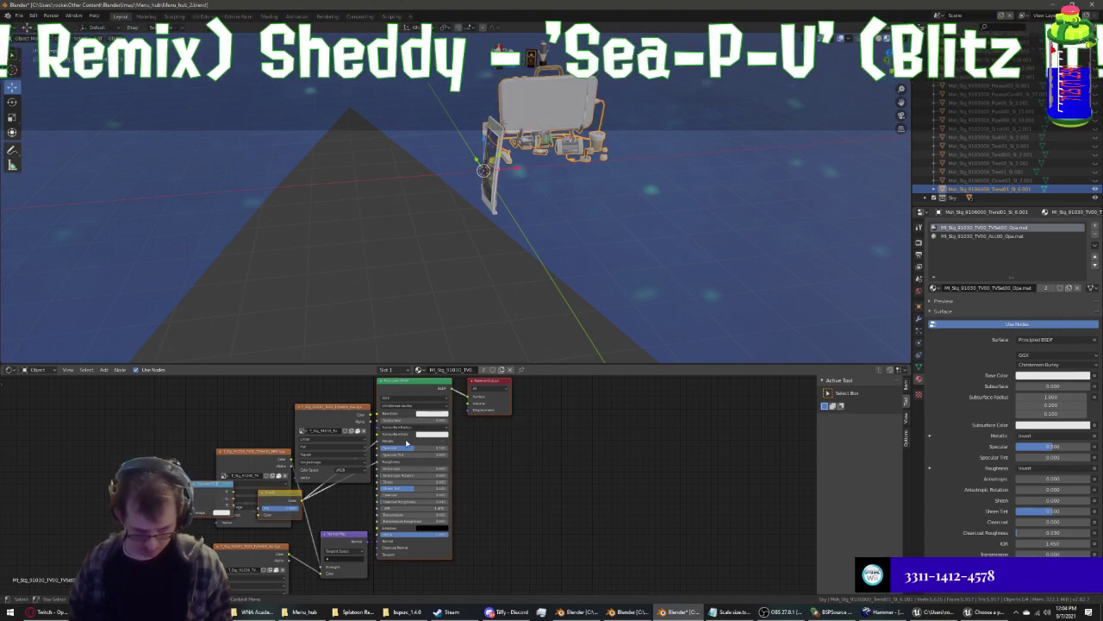
key(ctrl+z)
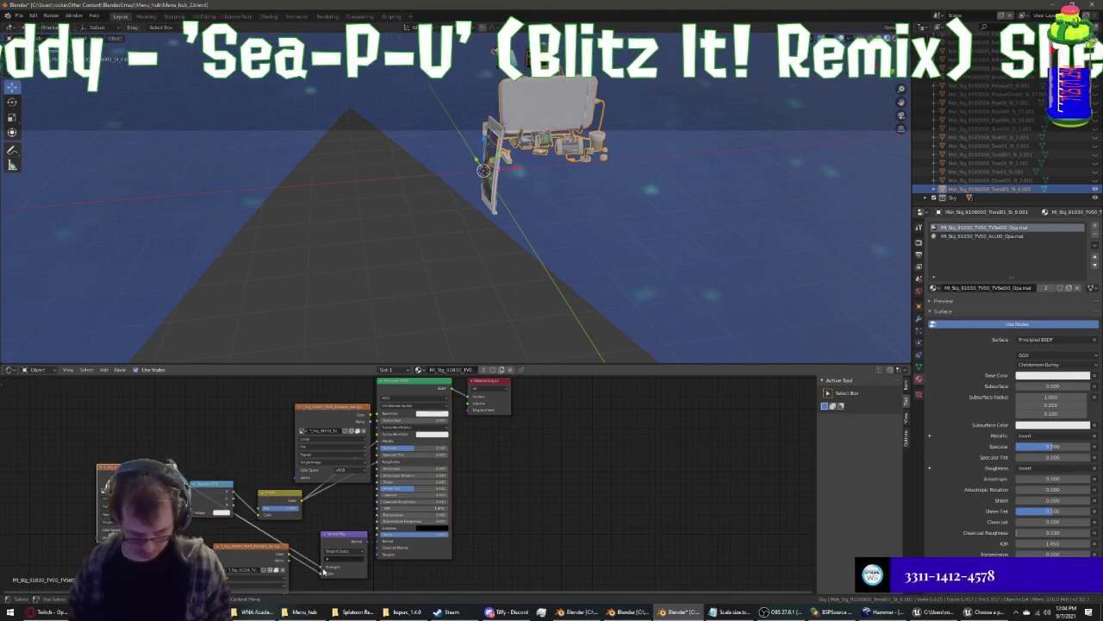
key(ctrl+z)
key(ctrl+z)
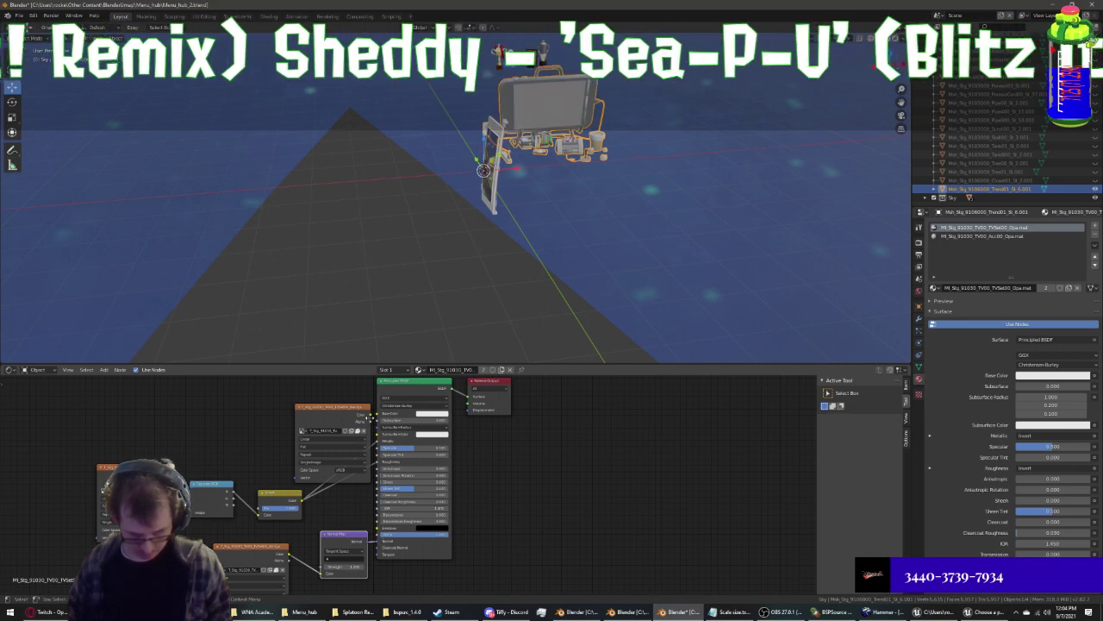
click(370, 418)
drag(383, 418, 379, 414)
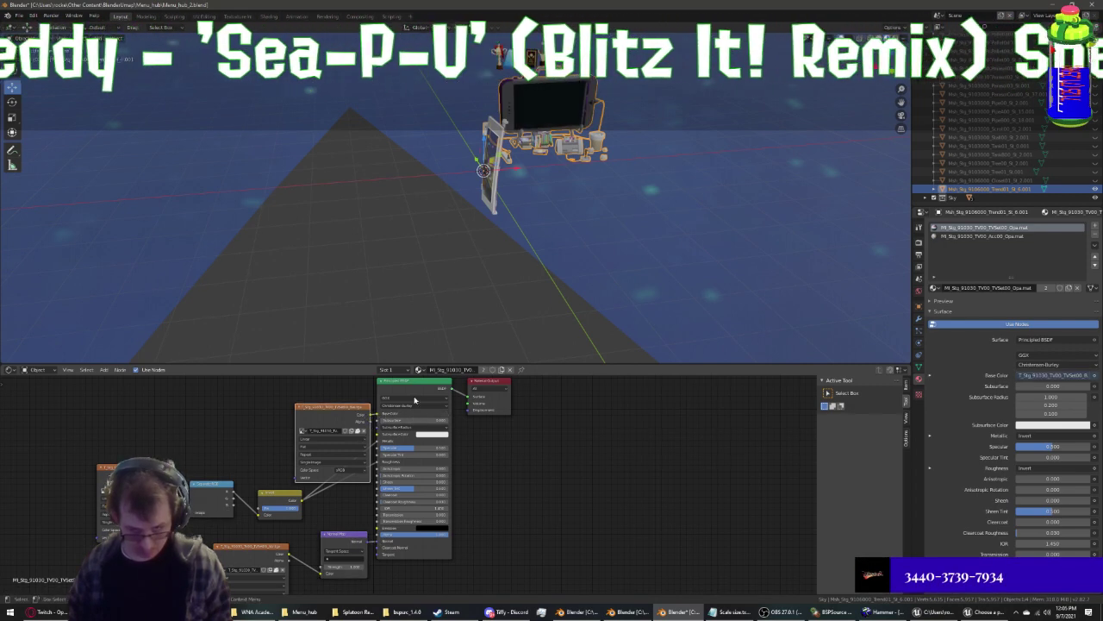
Hide the props on top of the TV and move Trophy00 out of the Sky collection
click(1094, 188)
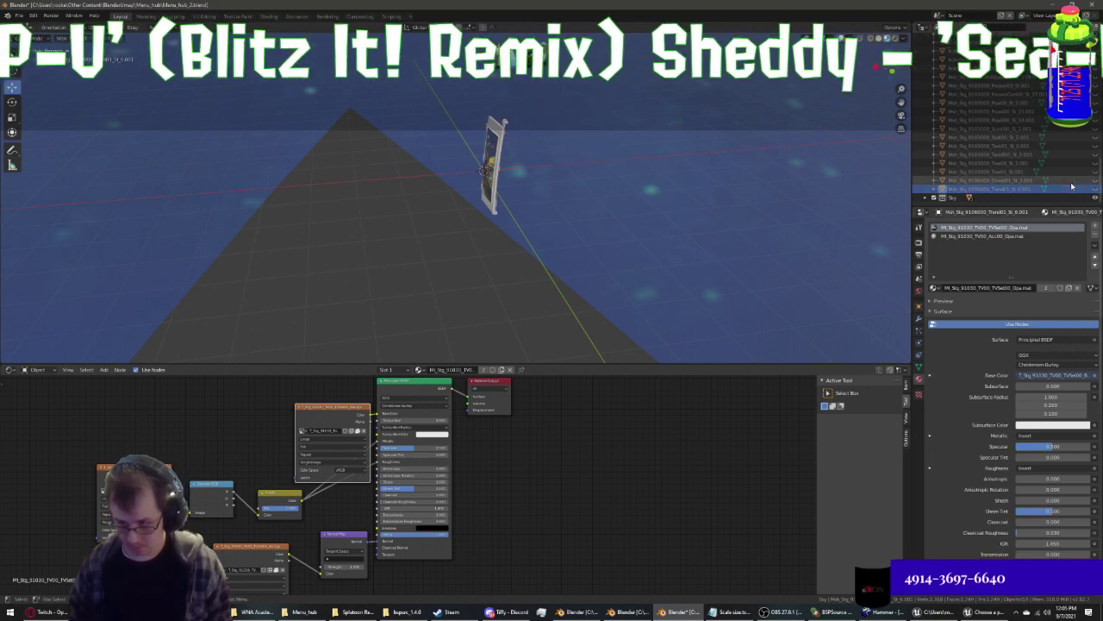
click(925, 198)
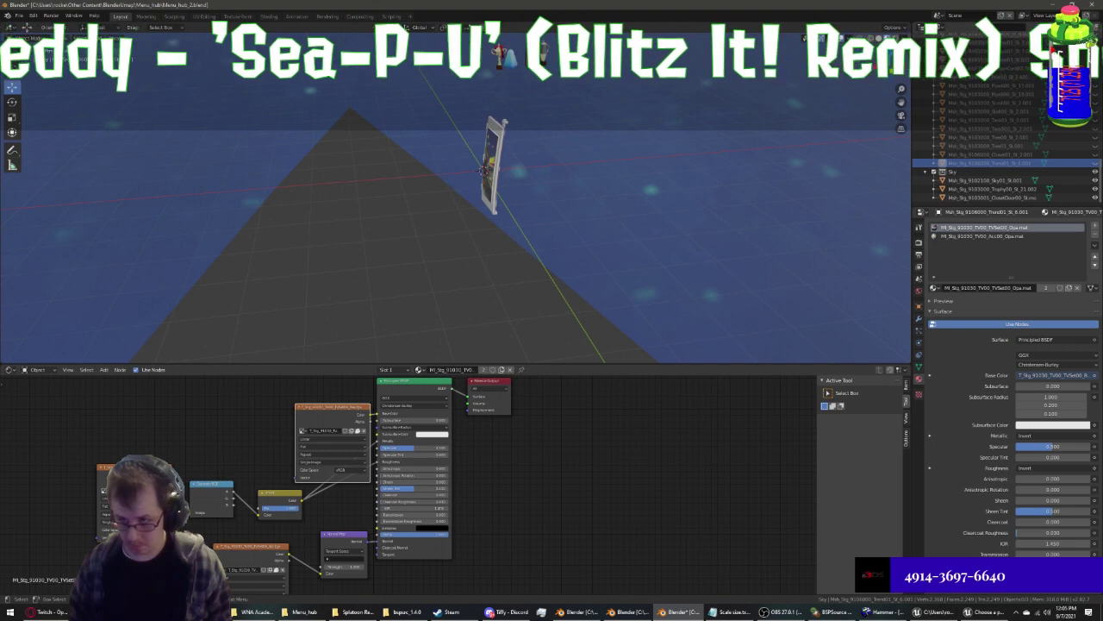
click(983, 189)
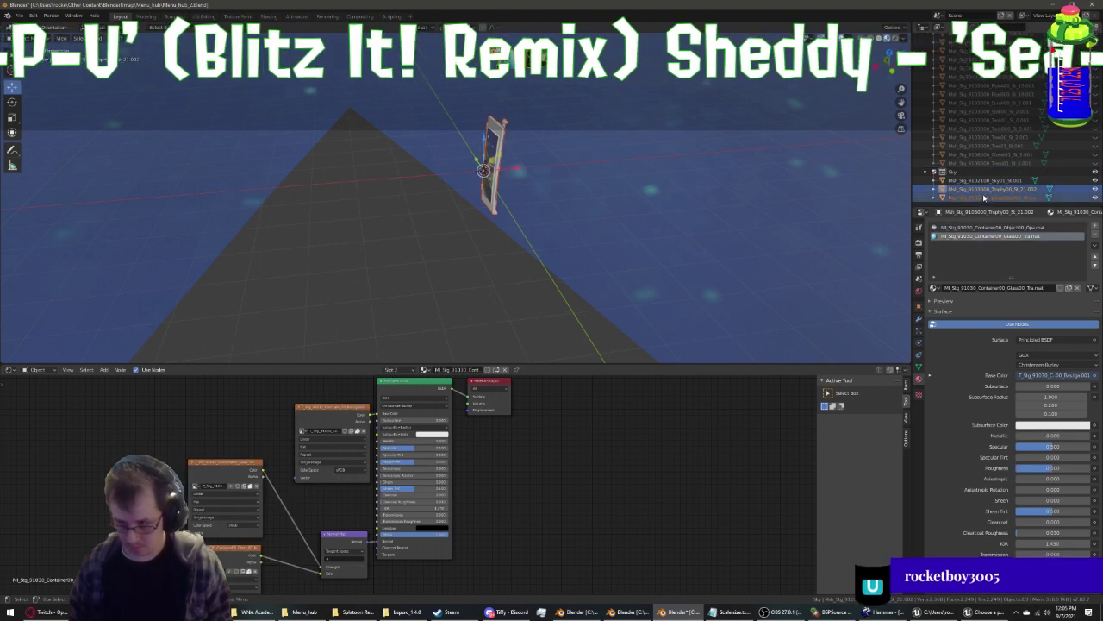
drag(984, 197, 1017, 159)
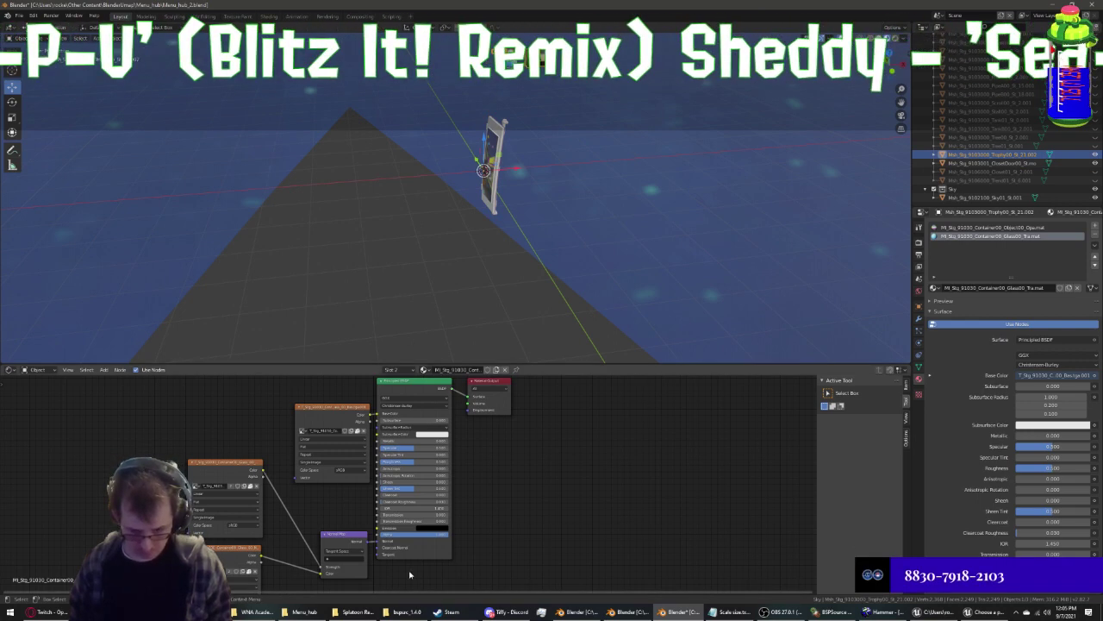
Tidy the trophy's material nodes, check its Object00_Opa material, and select the closet door
drag(410, 574, 545, 395)
key(ctrl+z)
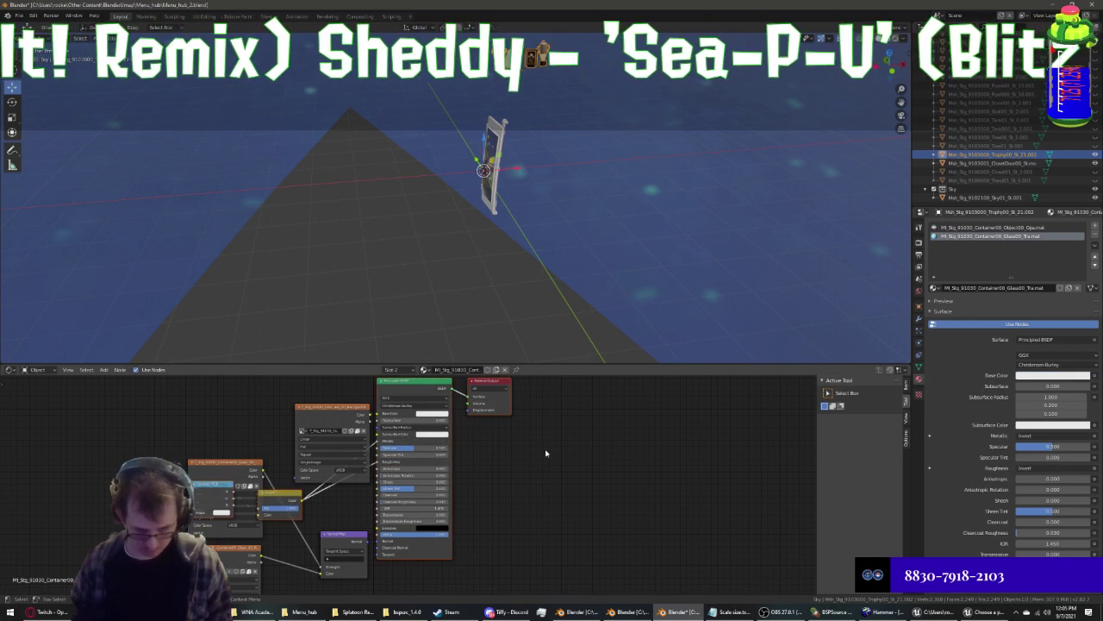
drag(227, 465, 127, 466)
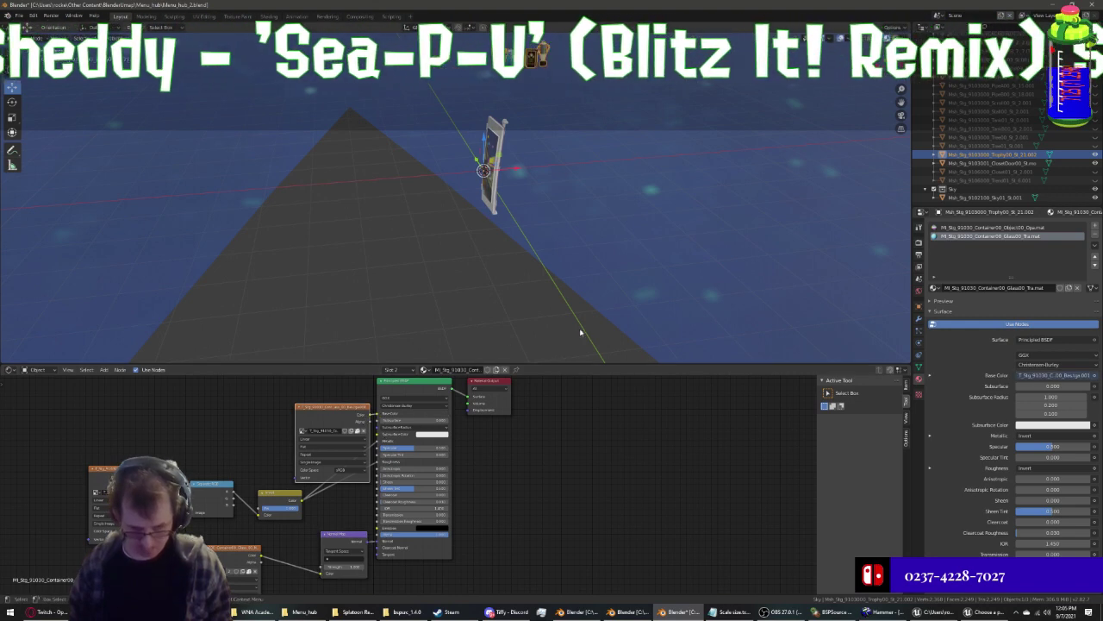
click(999, 228)
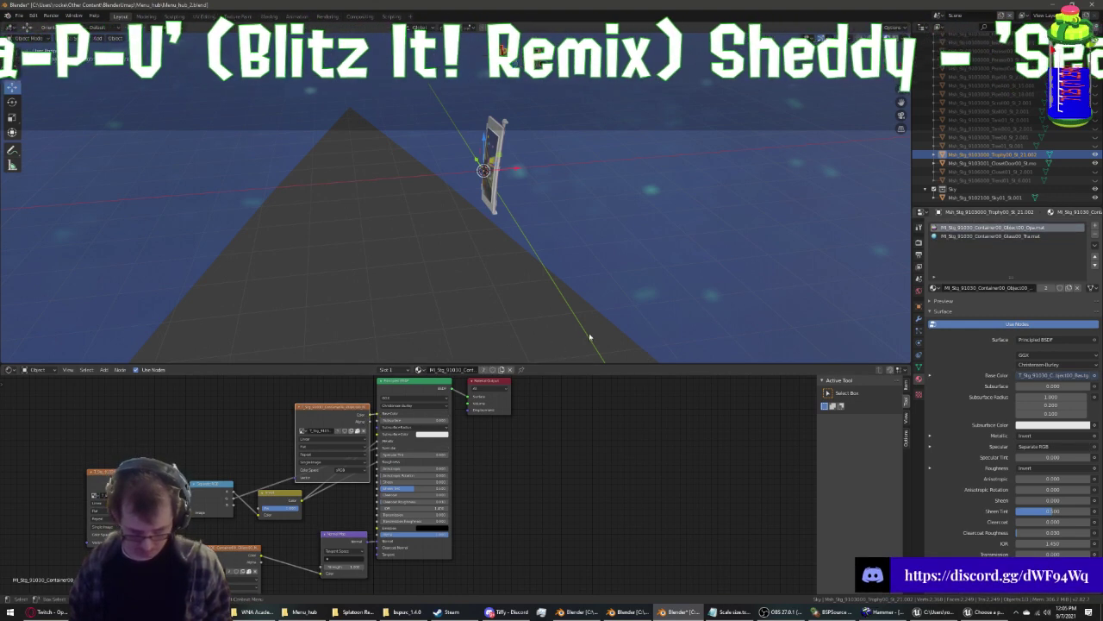
click(1007, 163)
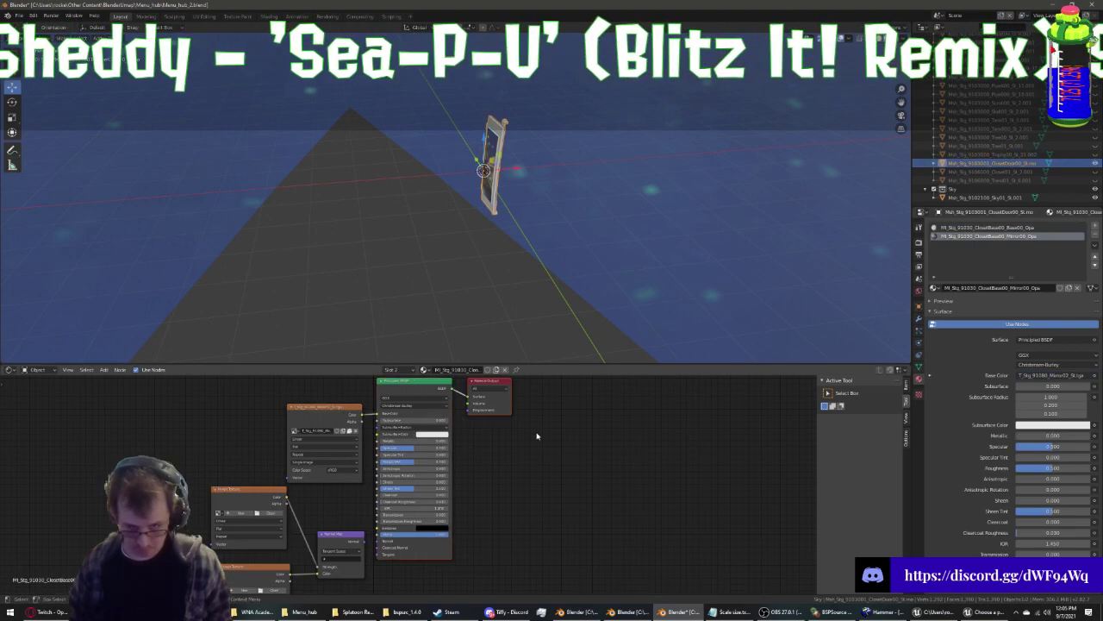
Tidy the CloseDoor00 material nodes, deleting the leftover helper nodes
key(ctrl+z)
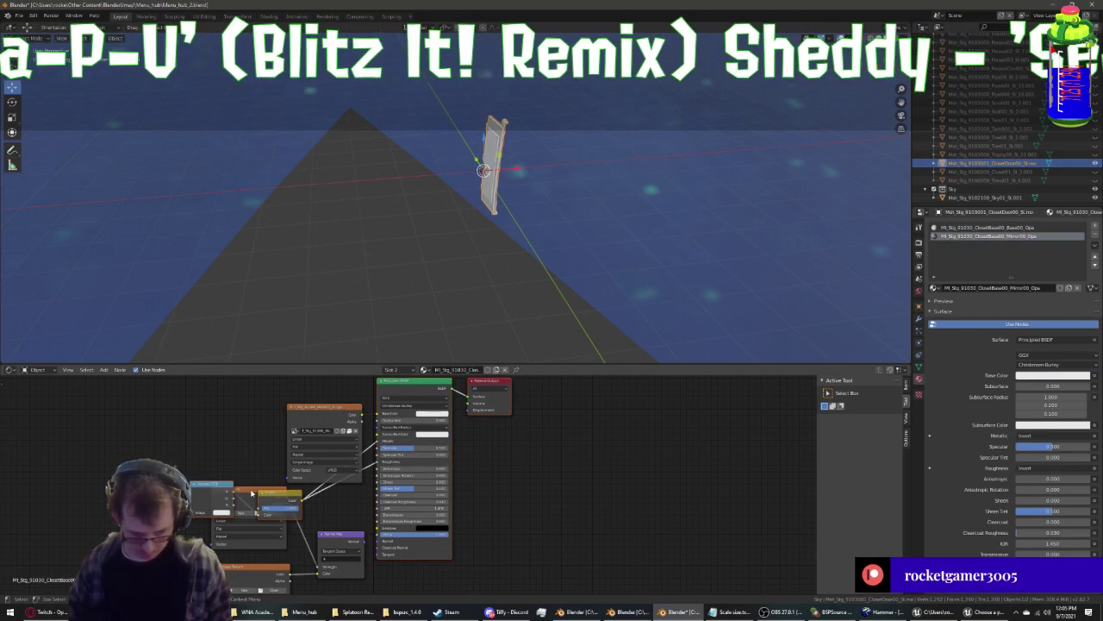
drag(251, 493, 273, 498)
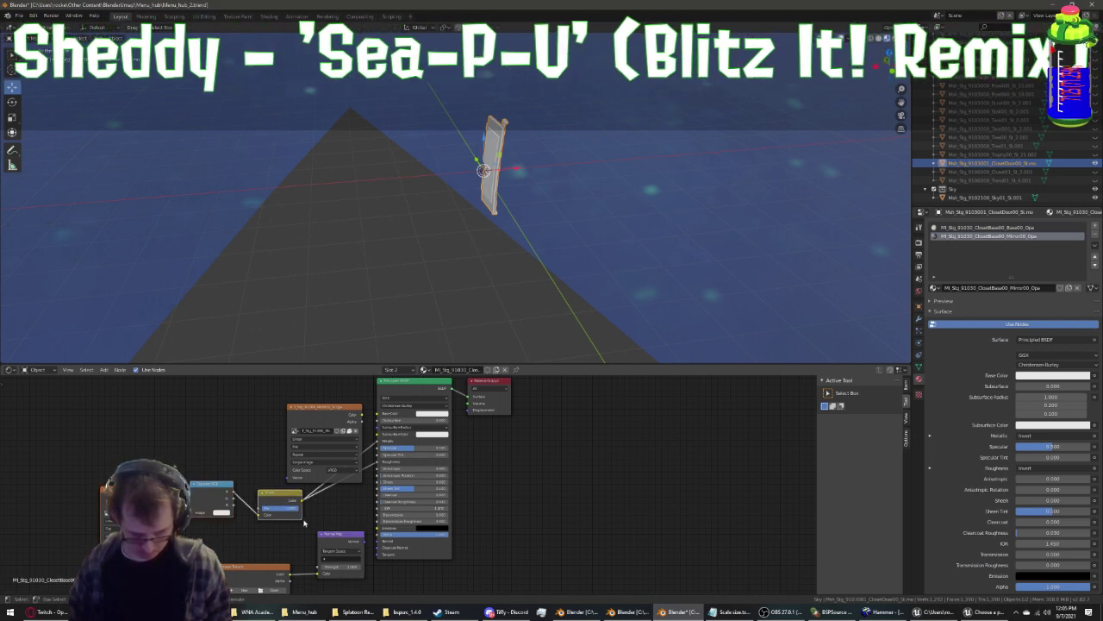
key(x)
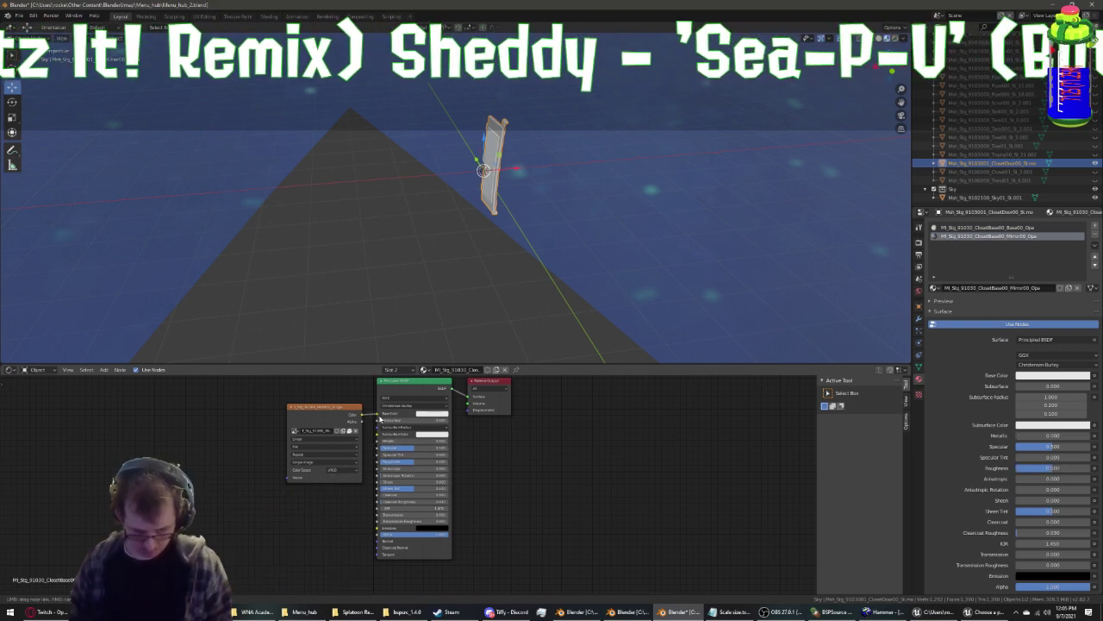
Link the Base00 material's image texture to Base Color and unhide all objects
click(997, 227)
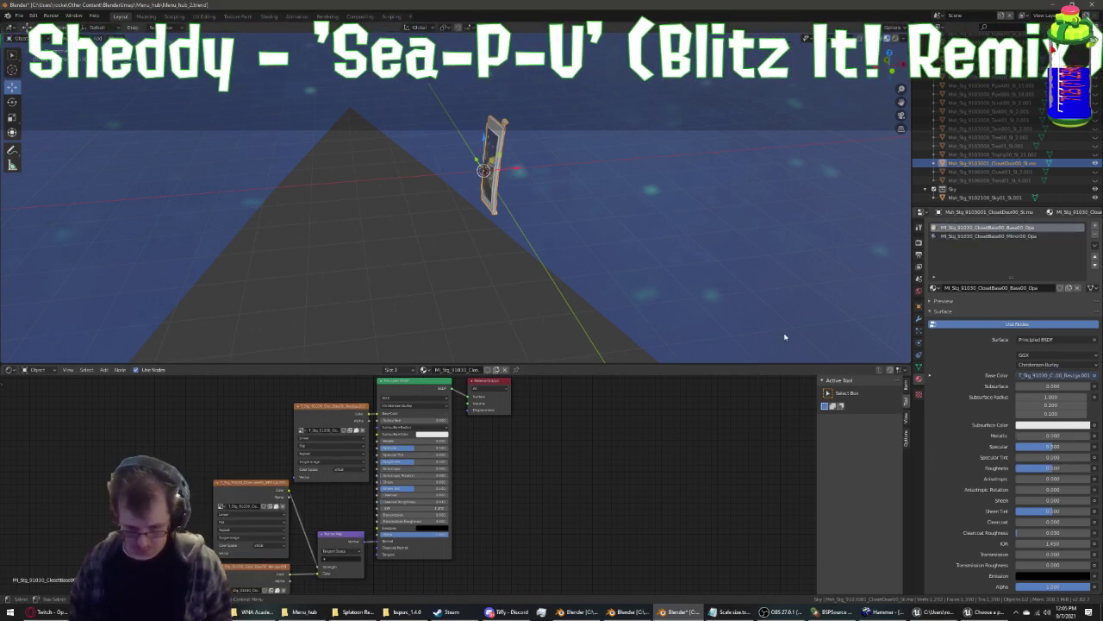
key(ctrl+z)
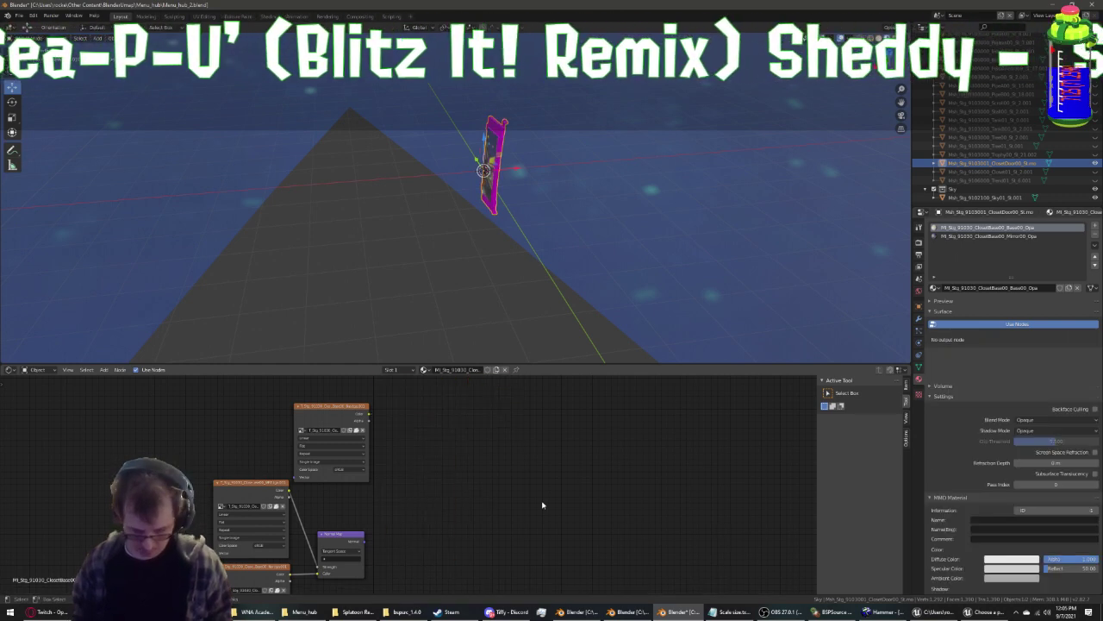
drag(248, 488, 102, 488)
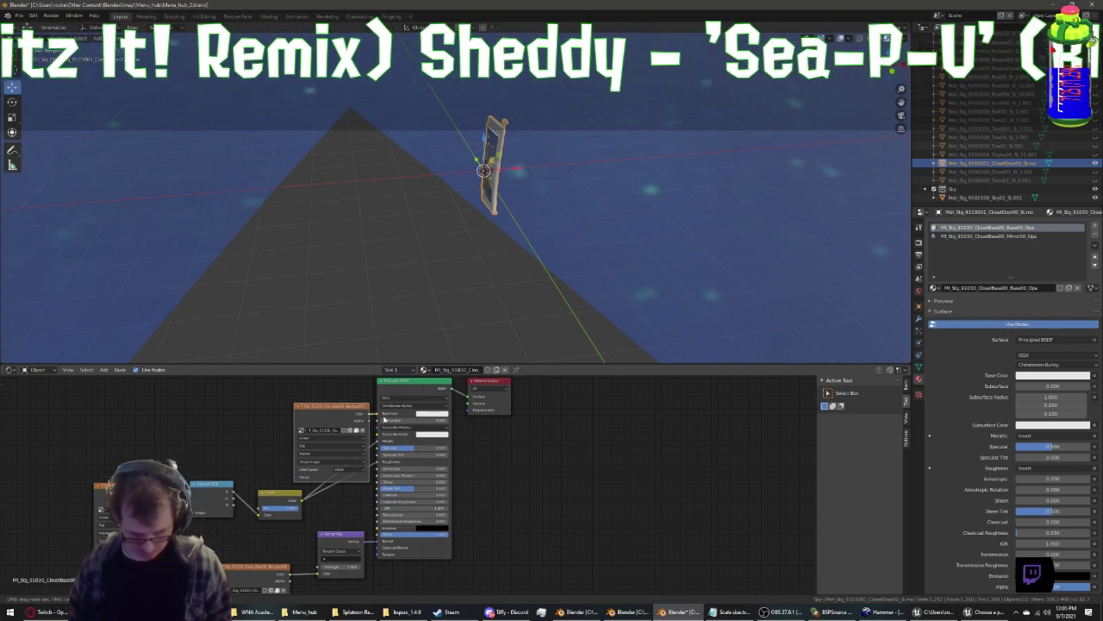
drag(365, 413, 380, 415)
mouse_move(535, 328)
middle_down()
mouse_move(524, 252)
mouse_move(480, 260)
middle_up()
key(alt+h)
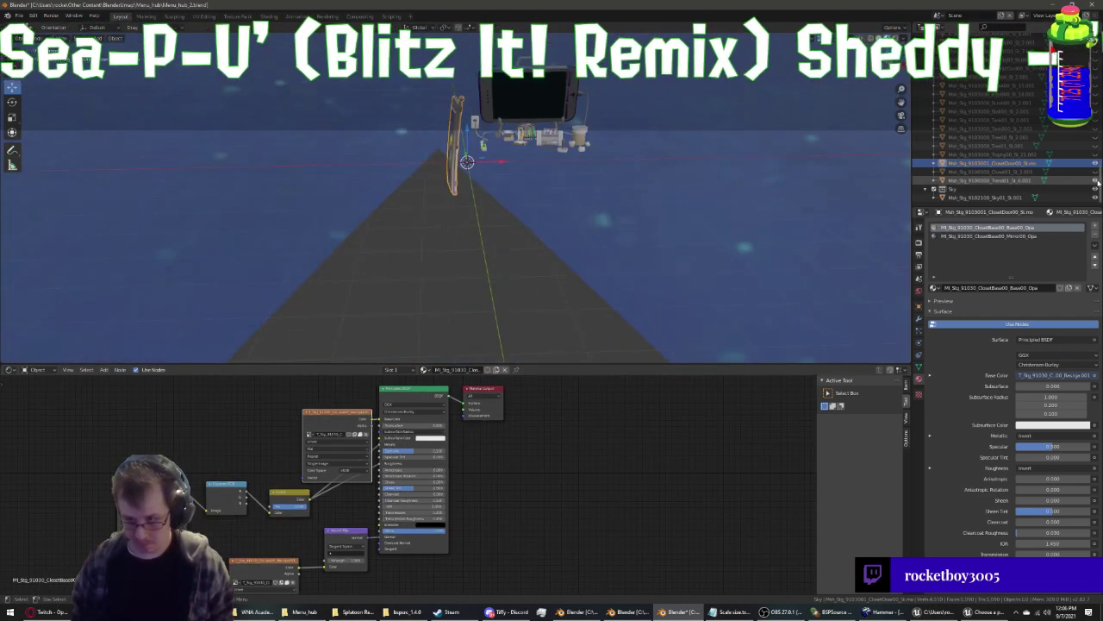
Select the LightChain object and feed its image texture Color into Base Color
scroll(1099, 115, up, 3)
scroll(1099, 115, up, 3)
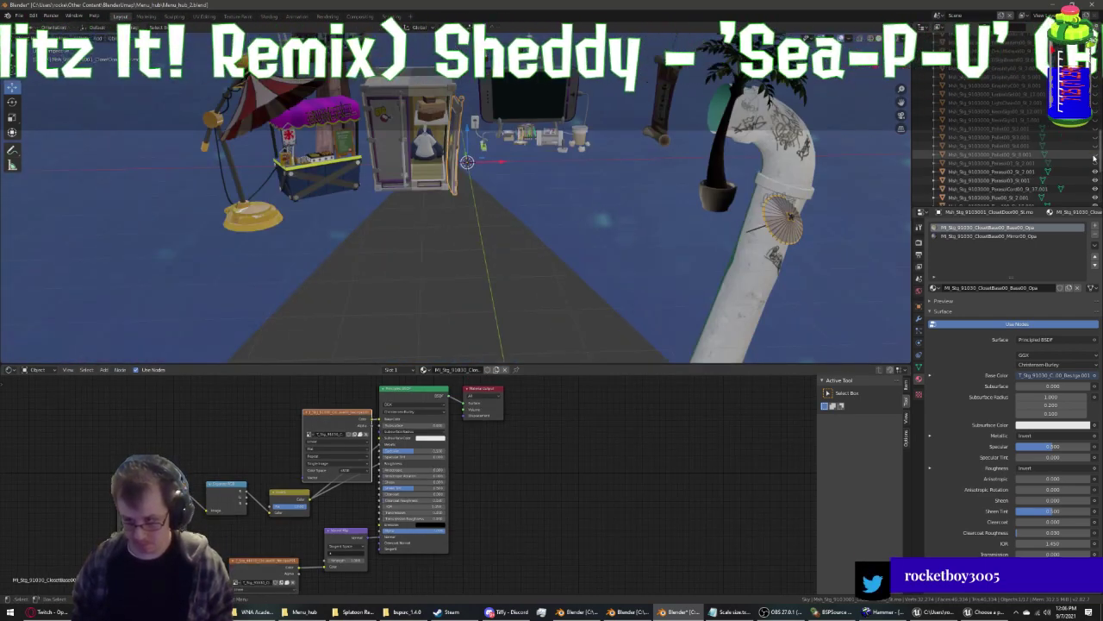
scroll(1099, 115, up, 2)
scroll(1099, 114, up, 3)
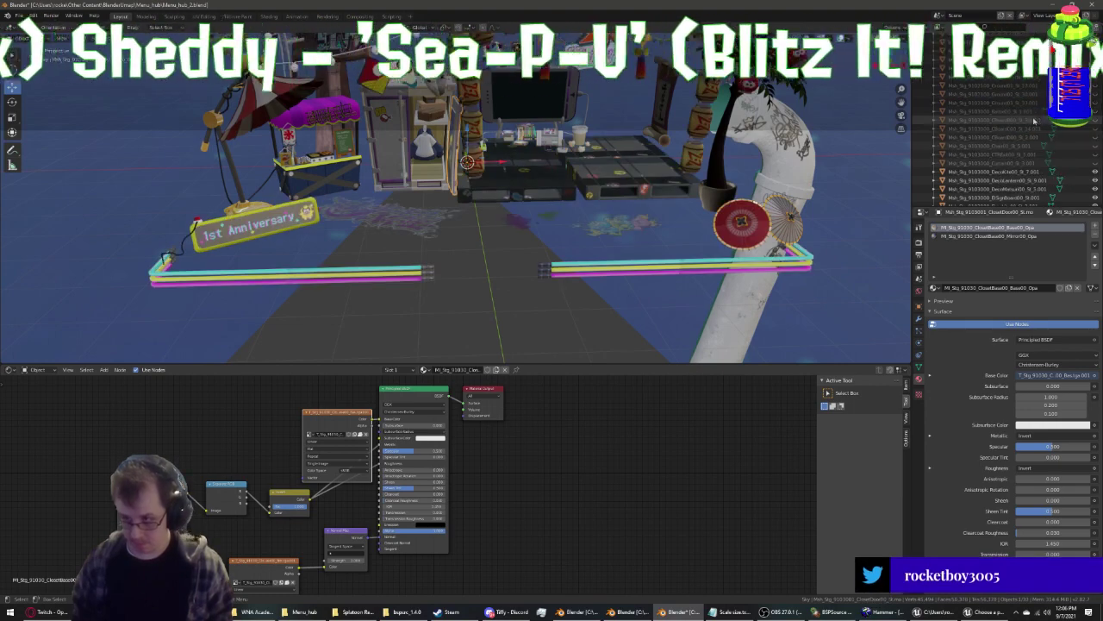
scroll(1099, 114, up, 2)
scroll(1099, 114, up, 2)
scroll(1099, 115, up, 2)
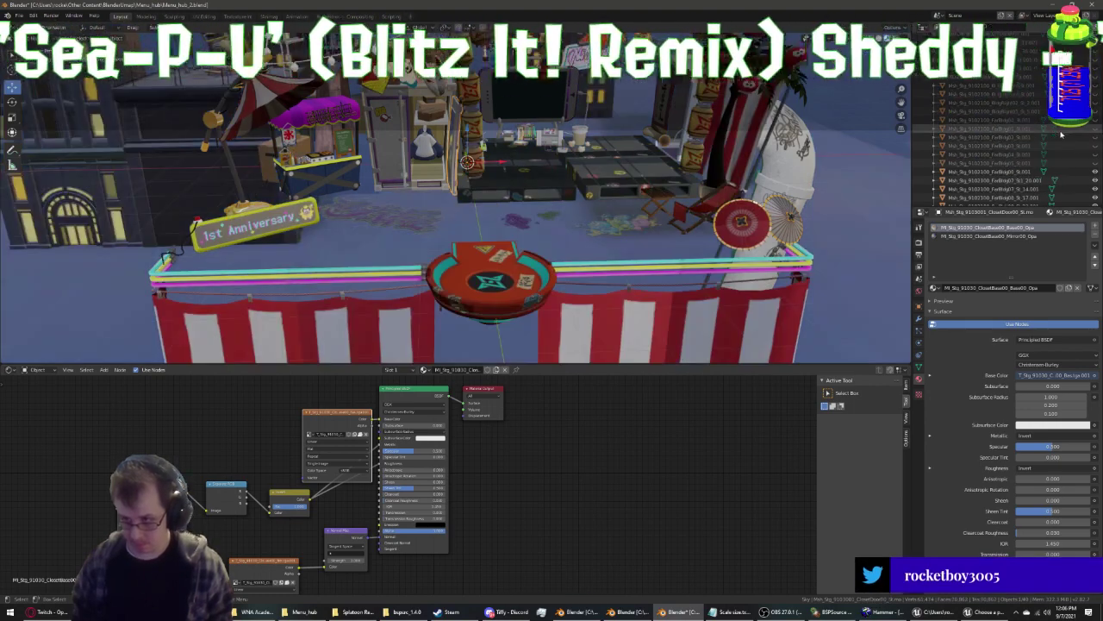
scroll(1099, 115, up, 2)
scroll(1098, 114, up, 3)
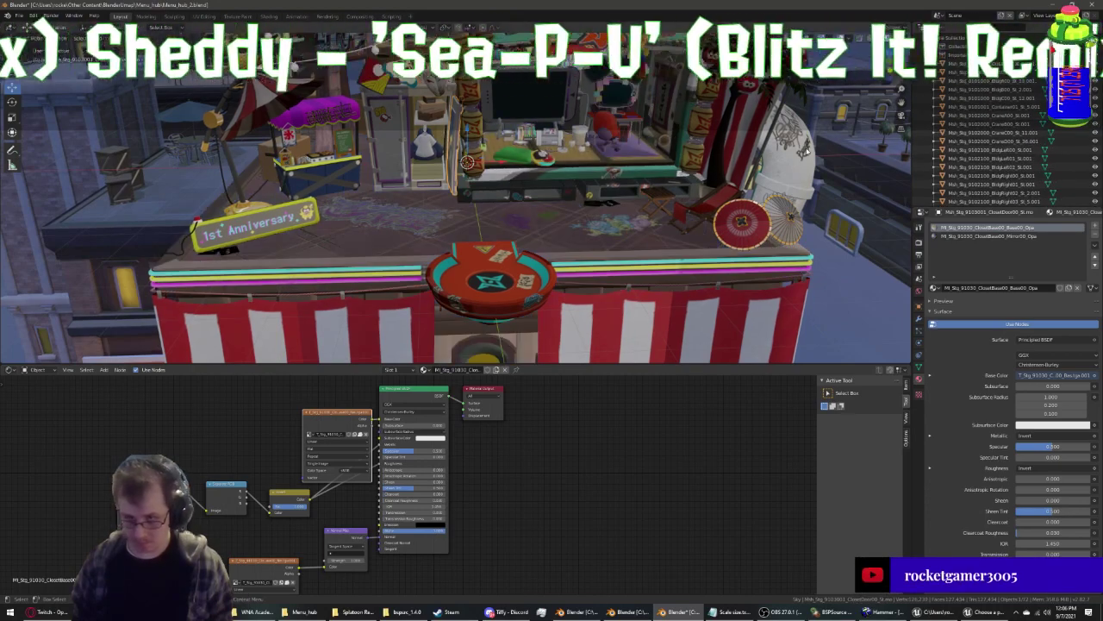
scroll(655, 172, down, 5)
mouse_move(655, 173)
middle_down()
mouse_move(710, 163)
mouse_move(653, 150)
mouse_move(509, 185)
mouse_move(595, 169)
mouse_move(549, 192)
mouse_move(509, 191)
mouse_move(542, 205)
mouse_move(407, 102)
middle_up()
scroll(549, 191, up, 3)
scroll(407, 102, up, 3)
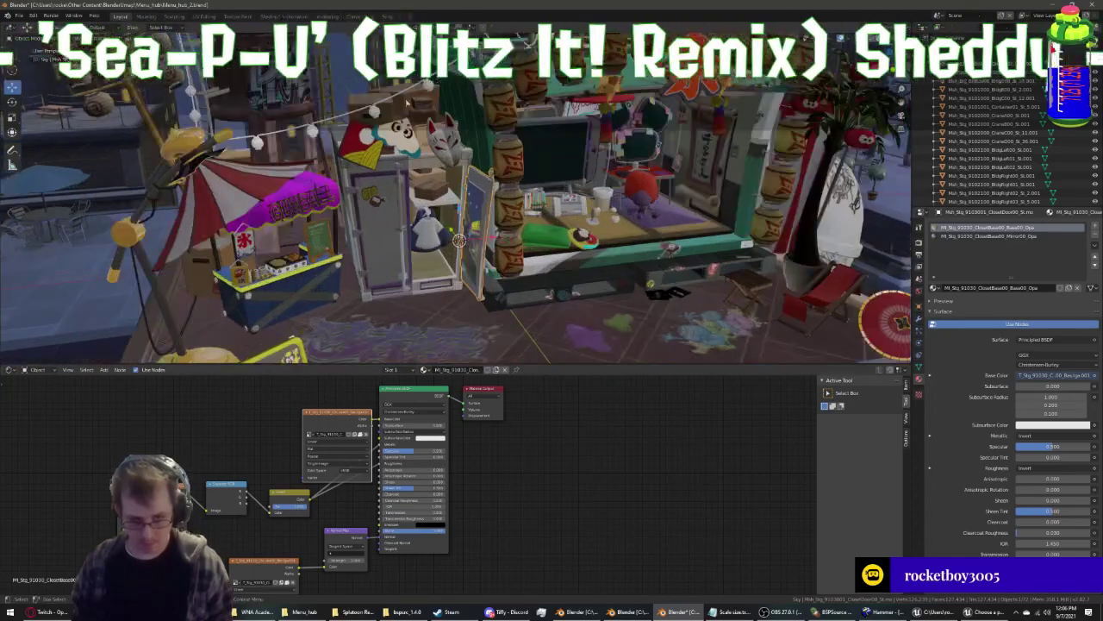
click(373, 110)
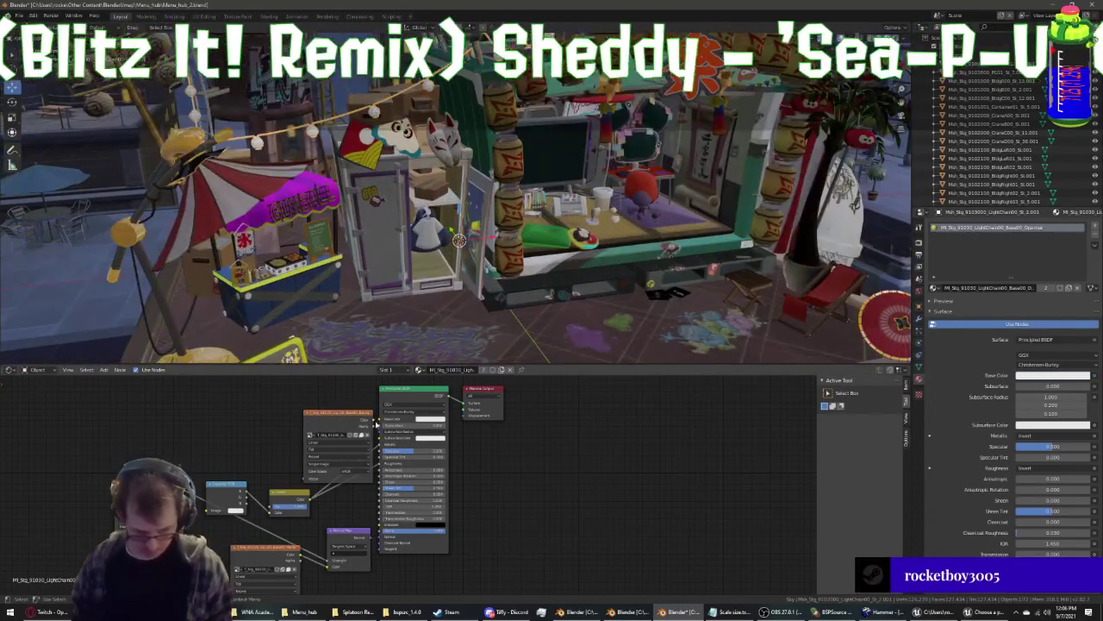
drag(384, 422, 382, 419)
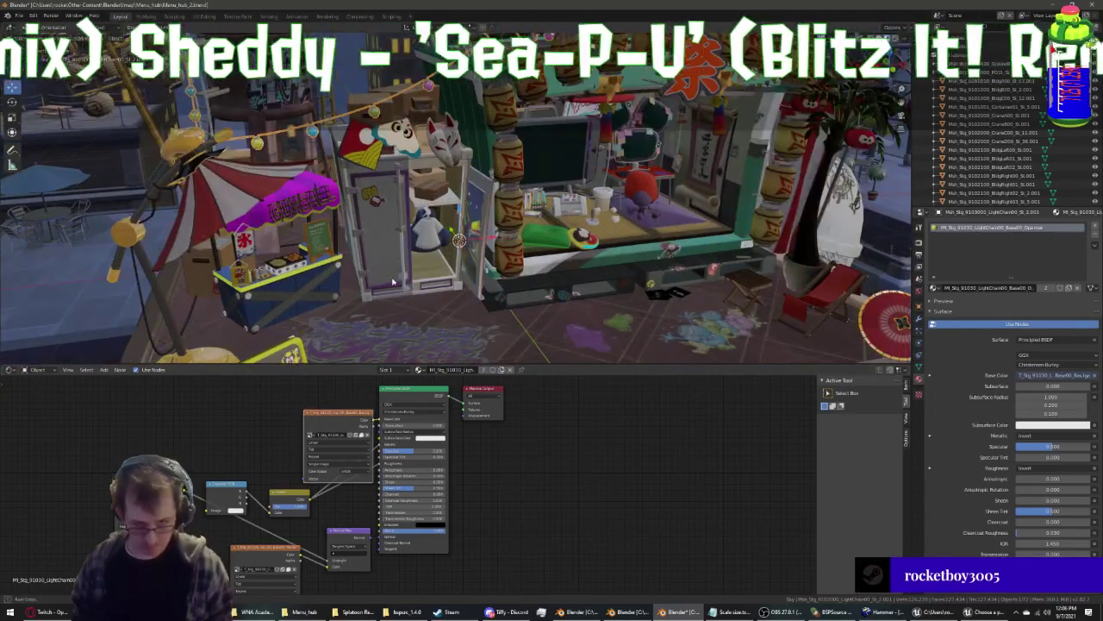
mouse_move(392, 281)
middle_down()
mouse_move(374, 272)
mouse_move(410, 274)
mouse_move(429, 214)
middle_up()
click(564, 268)
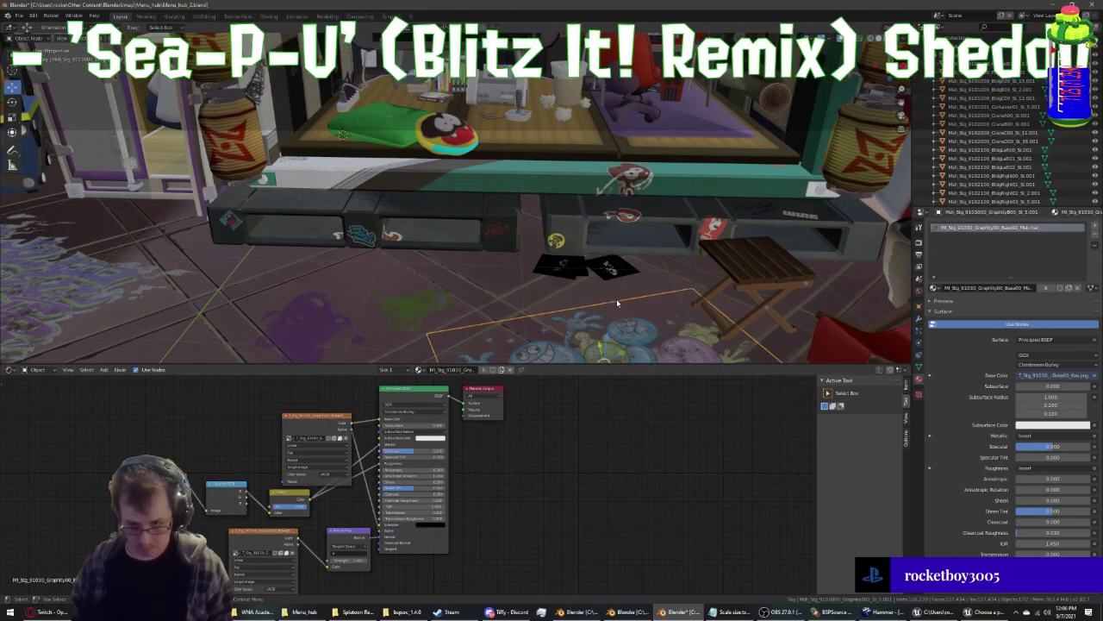
Inspect the floor decals, counter items and building around the stall, briefly hiding them
middle_drag(616, 298, 565, 247)
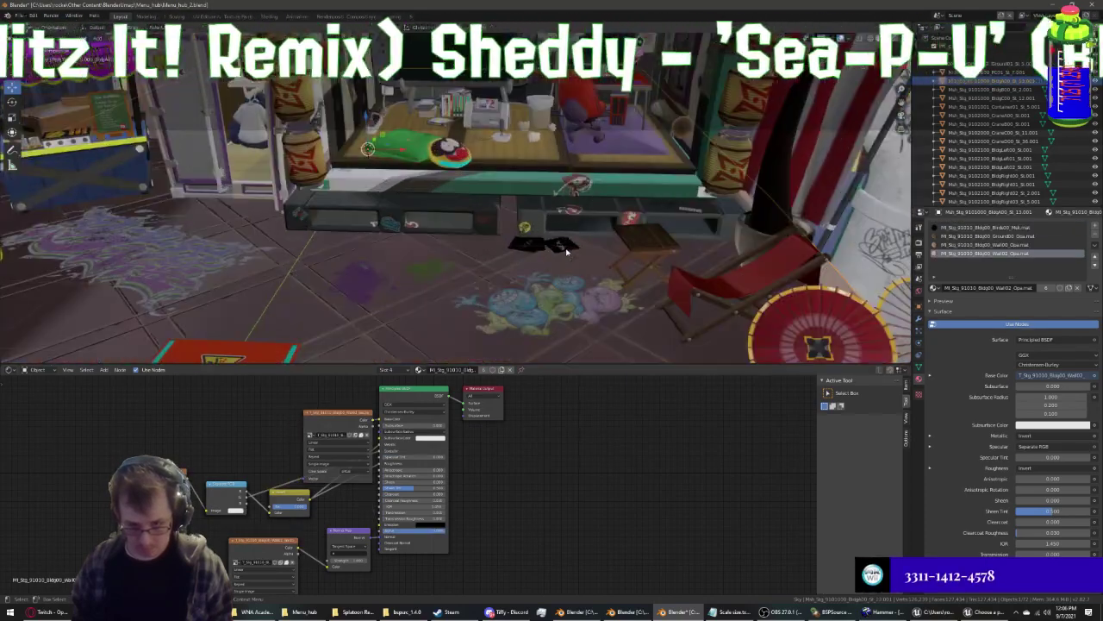
scroll(569, 254, up, 2)
scroll(594, 282, up, 2)
middle_drag(594, 282, 587, 281)
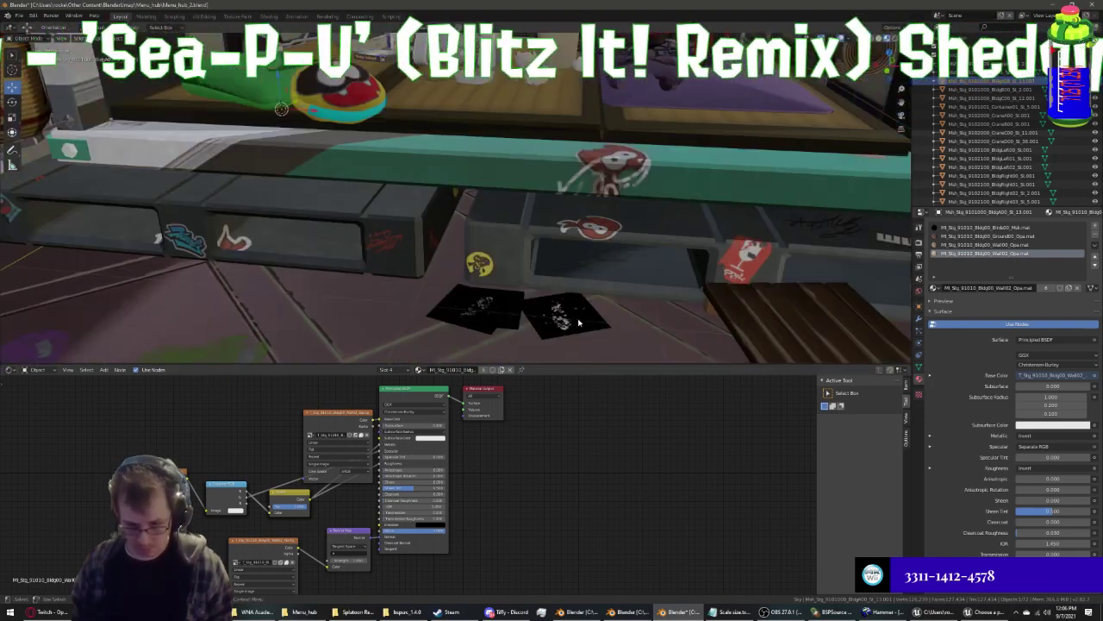
scroll(578, 320, down, 3)
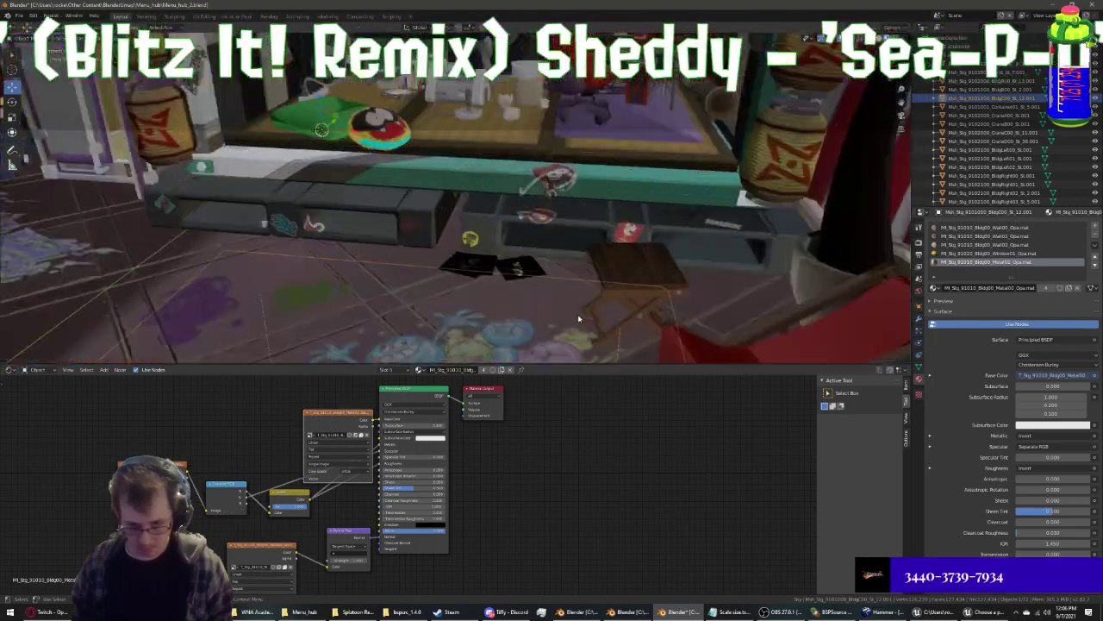
scroll(579, 321, down, 2)
click(573, 318)
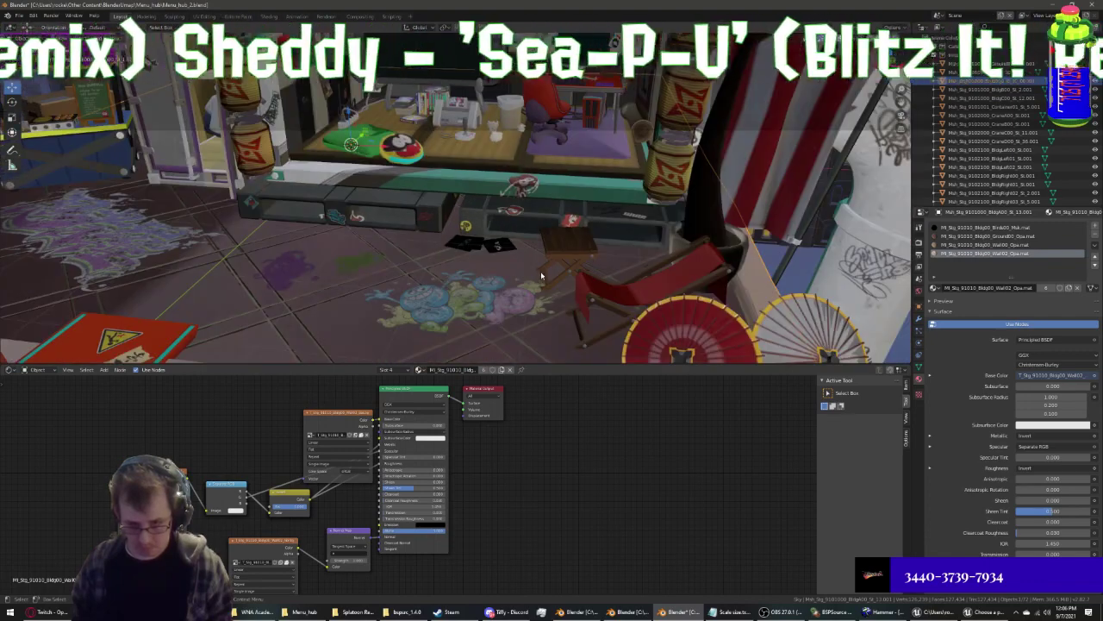
click(542, 275)
click(475, 270)
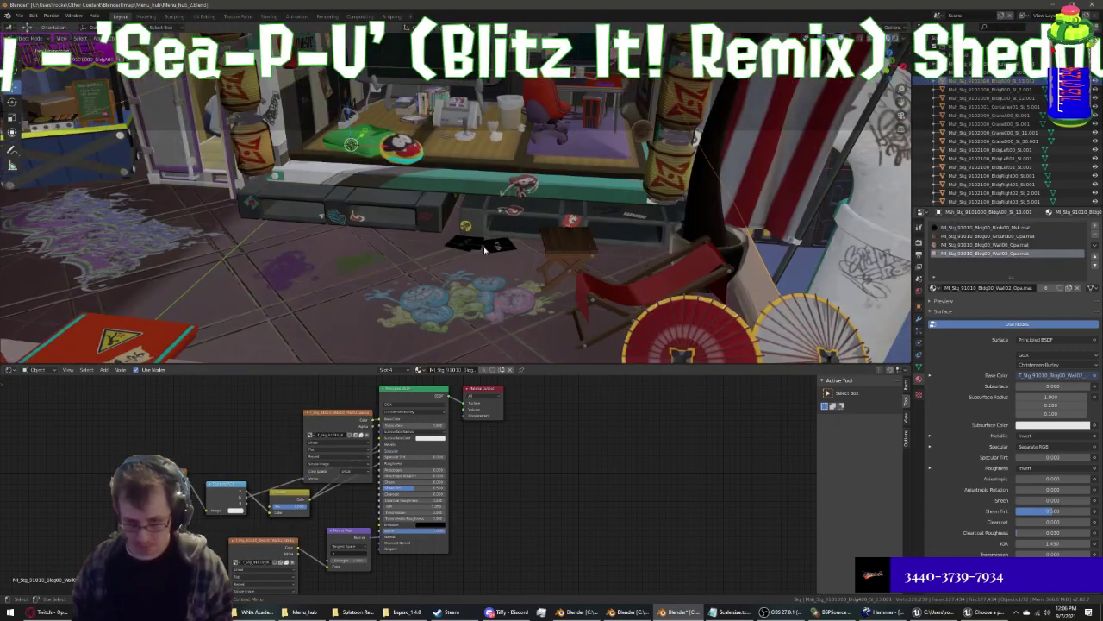
scroll(762, 229, down, 4)
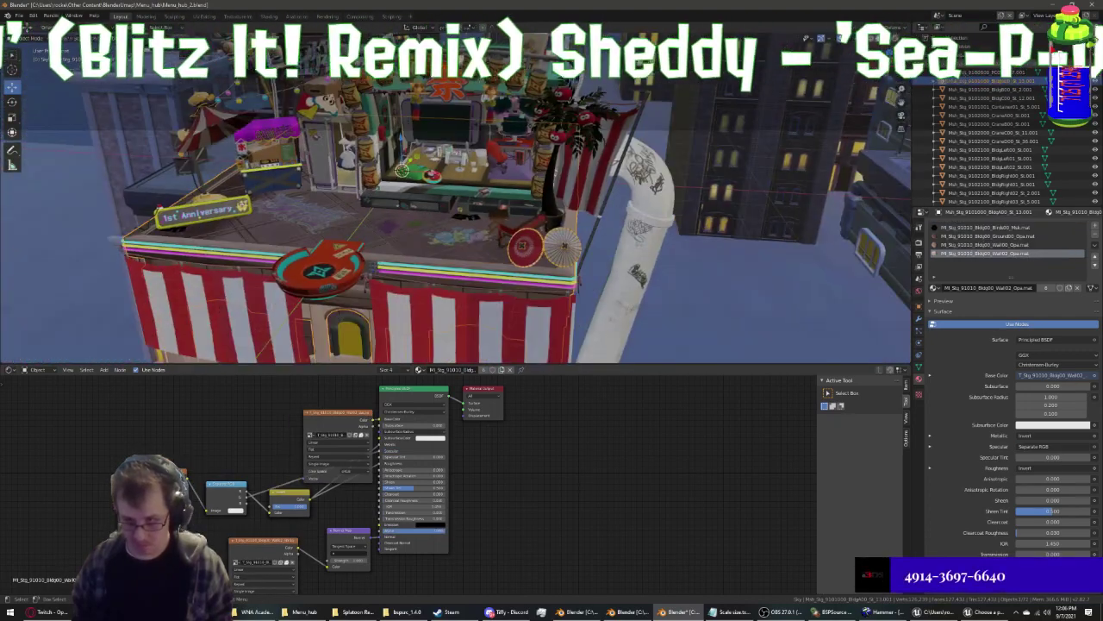
key(h)
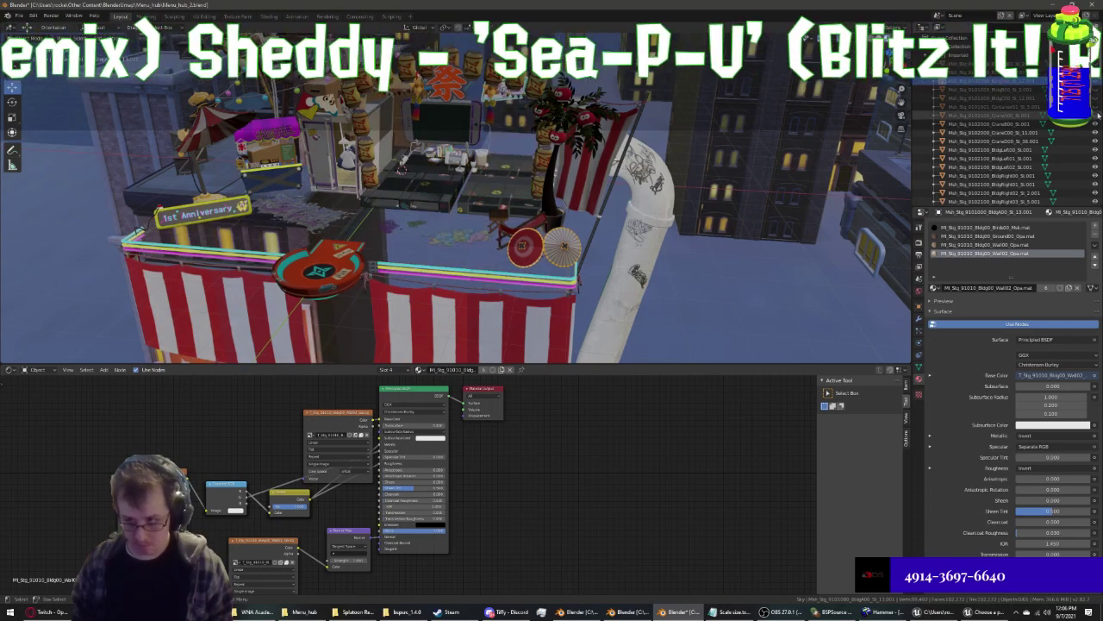
key(alt+h)
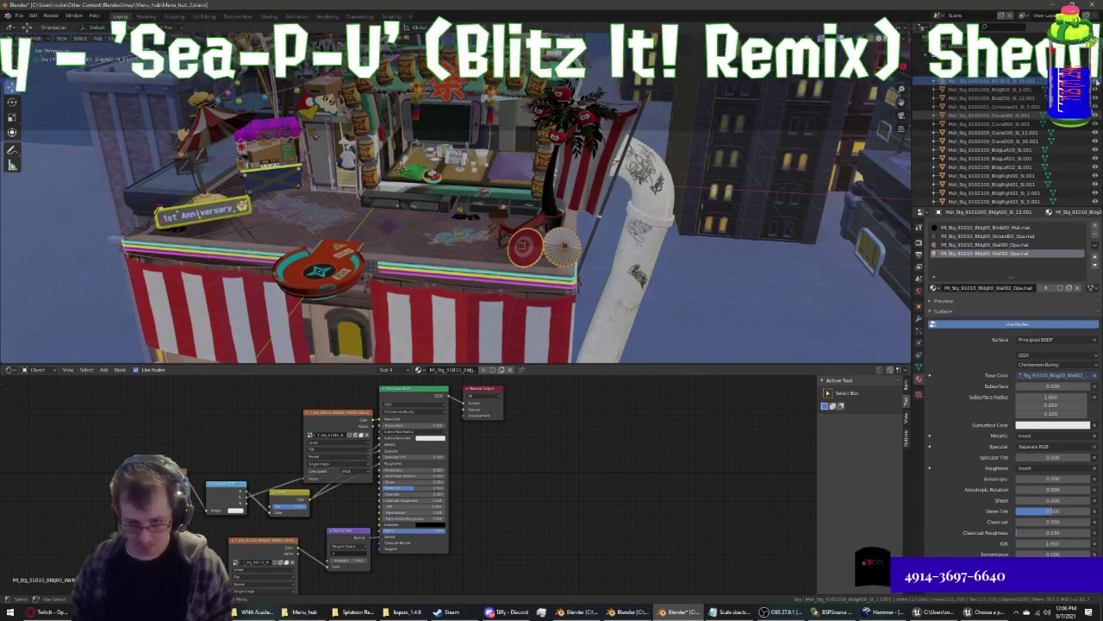
On the Brick00_Mat material, connect the image texture Alpha to the BSDF Alpha
click(943, 88)
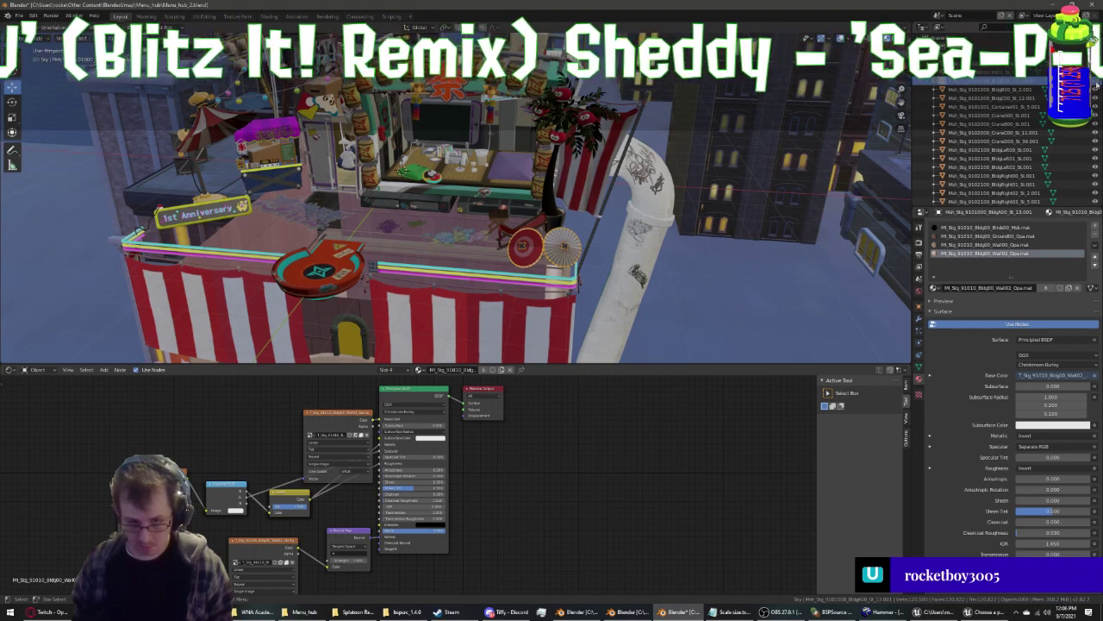
scroll(474, 188, up, 2)
scroll(473, 188, up, 2)
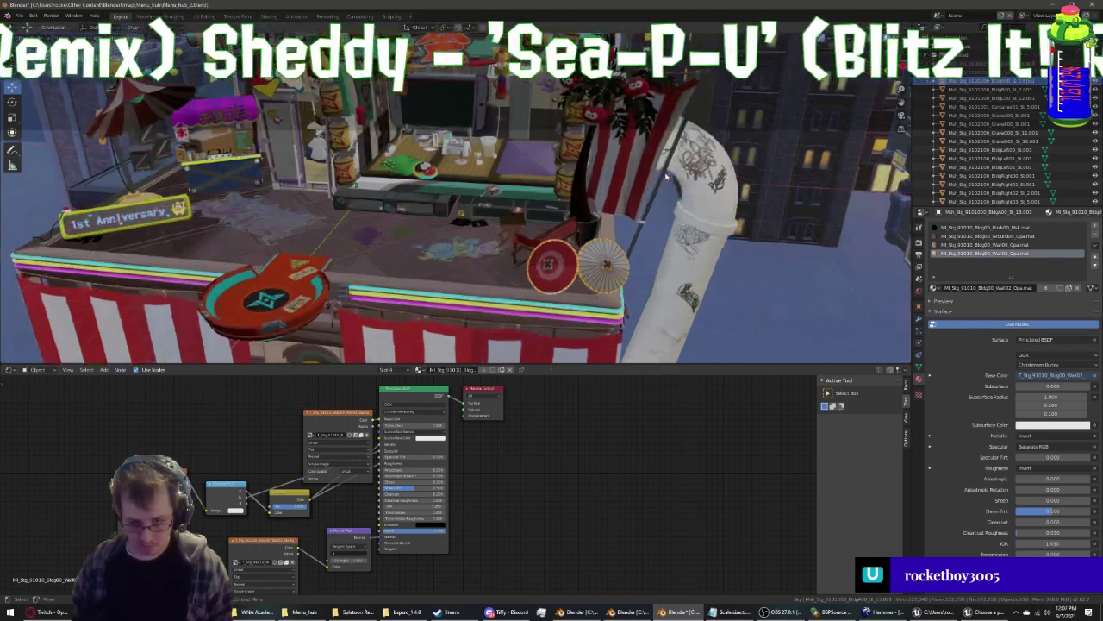
scroll(473, 188, up, 3)
scroll(473, 188, up, 2)
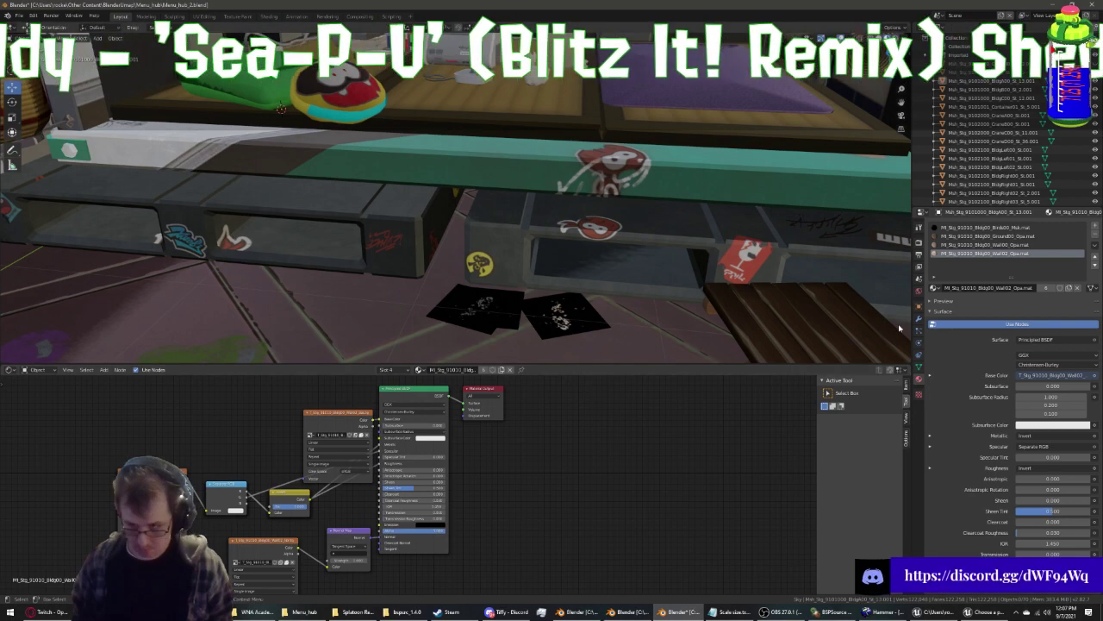
click(977, 228)
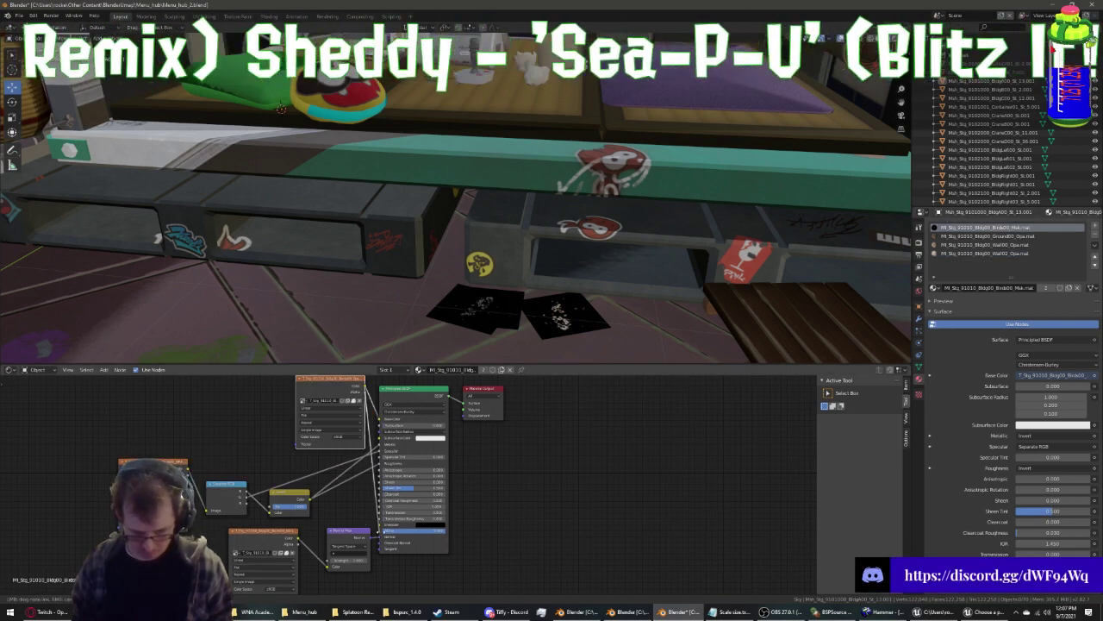
drag(380, 529, 380, 529)
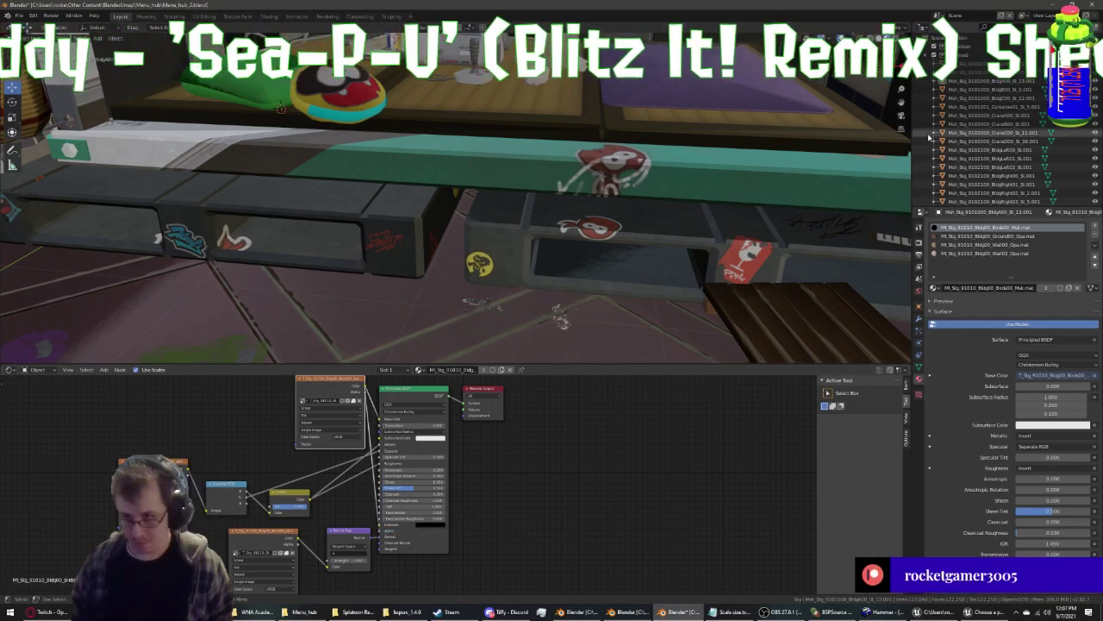
mouse_move(476, 266)
middle_down()
mouse_move(570, 282)
mouse_move(556, 330)
mouse_move(496, 285)
mouse_move(529, 99)
mouse_move(516, 152)
mouse_move(490, 172)
mouse_move(538, 213)
mouse_move(547, 310)
mouse_move(500, 323)
mouse_move(531, 329)
middle_up()
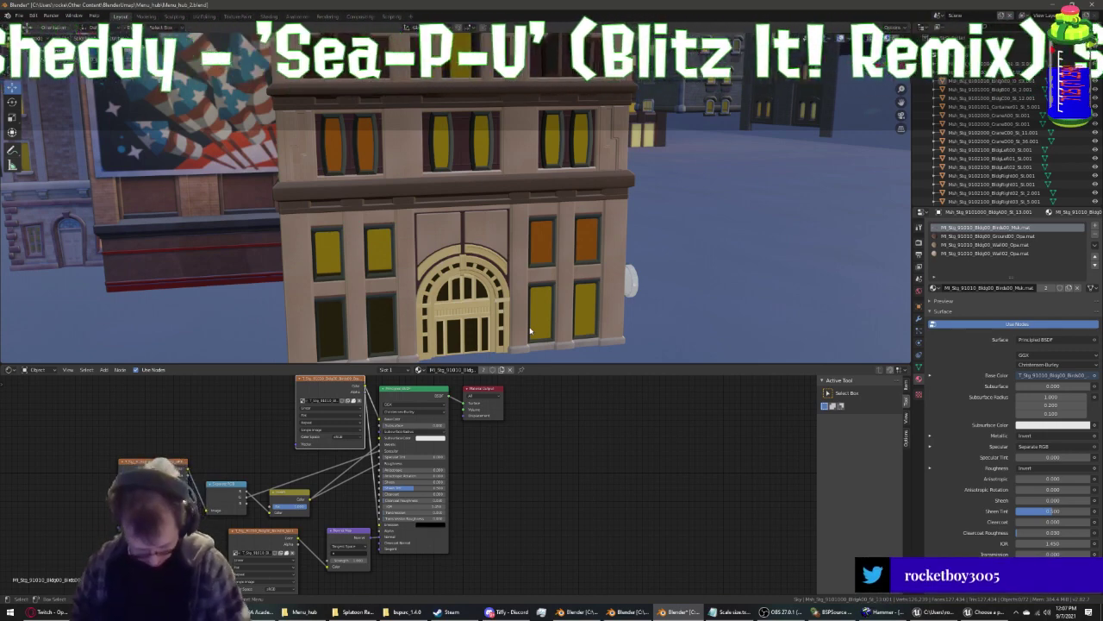
mouse_move(535, 348)
middle_down()
mouse_move(506, 182)
mouse_move(480, 150)
middle_up()
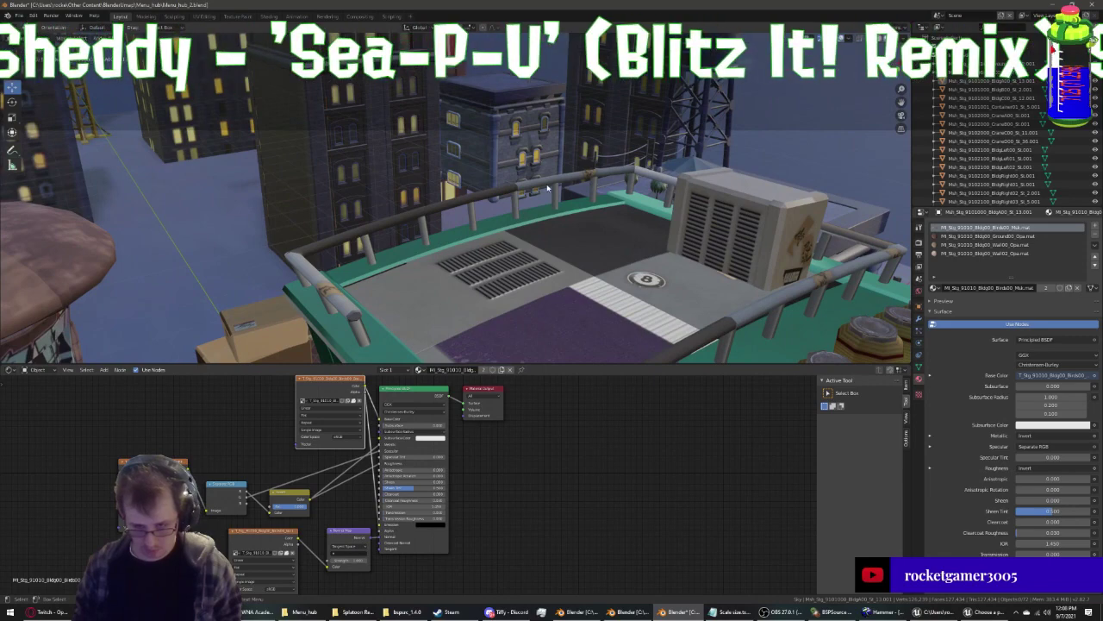
mouse_move(480, 154)
middle_down()
mouse_move(553, 191)
mouse_move(544, 184)
middle_up()
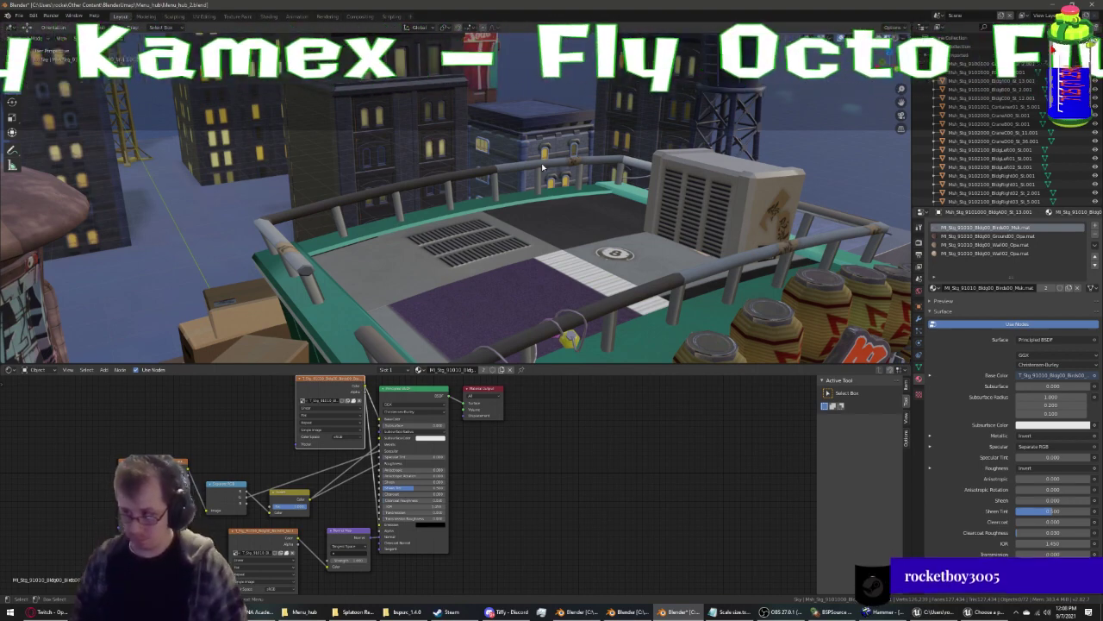
mouse_move(543, 166)
middle_down()
mouse_move(618, 220)
mouse_move(535, 216)
mouse_move(595, 150)
mouse_move(407, 113)
mouse_move(21, 274)
mouse_move(705, 284)
mouse_move(279, 158)
middle_up()
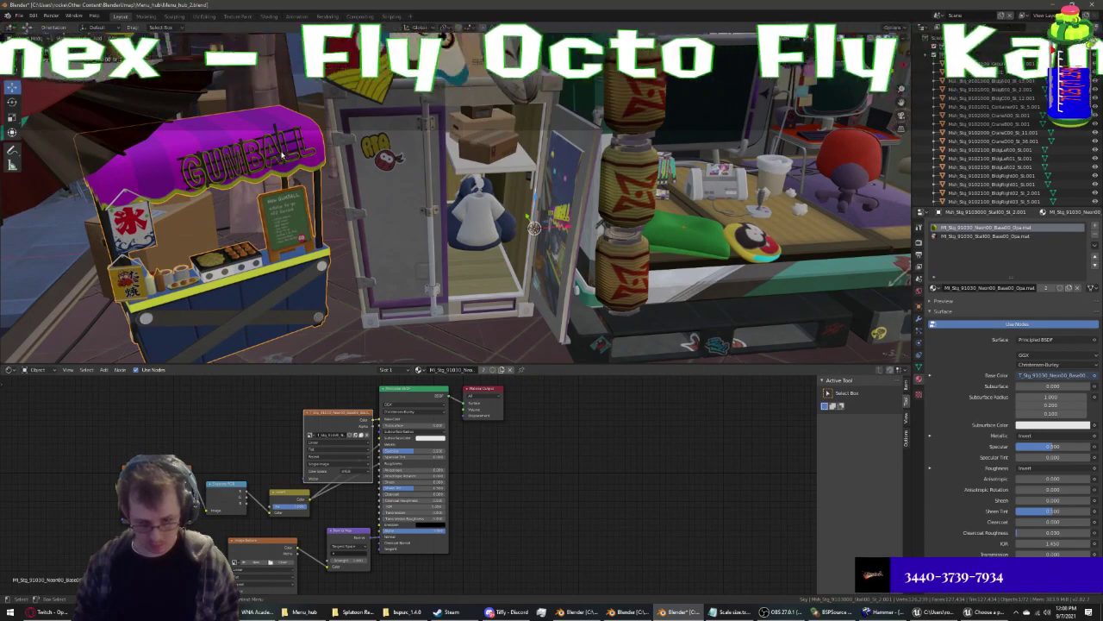
Select the stall's Stall00 material slot and bring up Blender's recent .blend files list
click(982, 235)
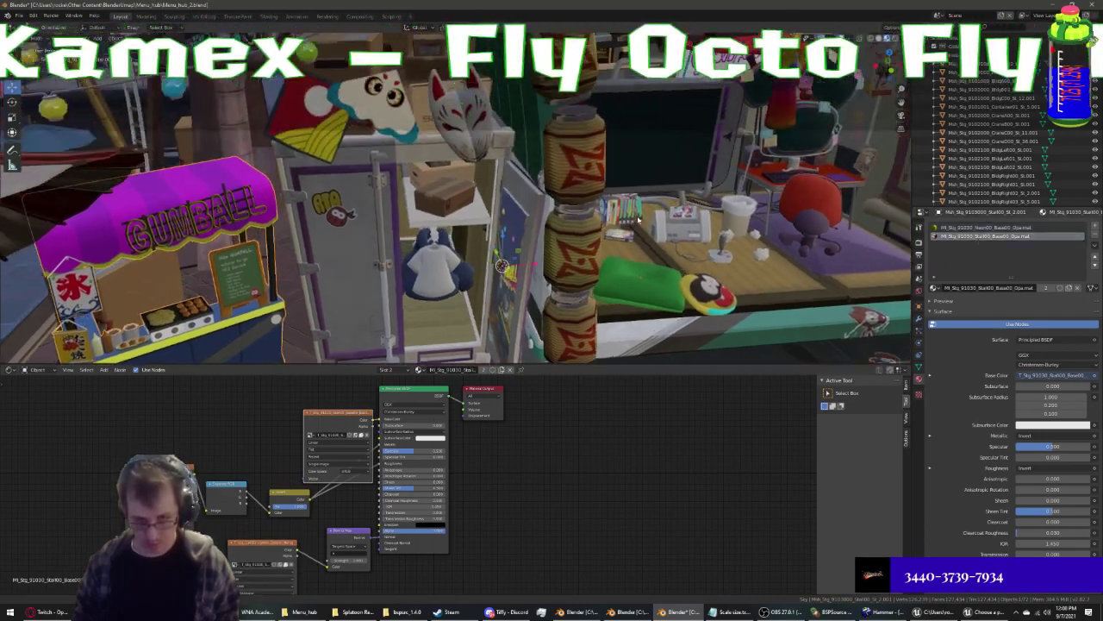
mouse_move(603, 276)
middle_down()
mouse_move(642, 301)
mouse_move(354, 101)
mouse_move(417, 128)
mouse_move(432, 166)
mouse_move(408, 156)
mouse_move(626, 234)
middle_up()
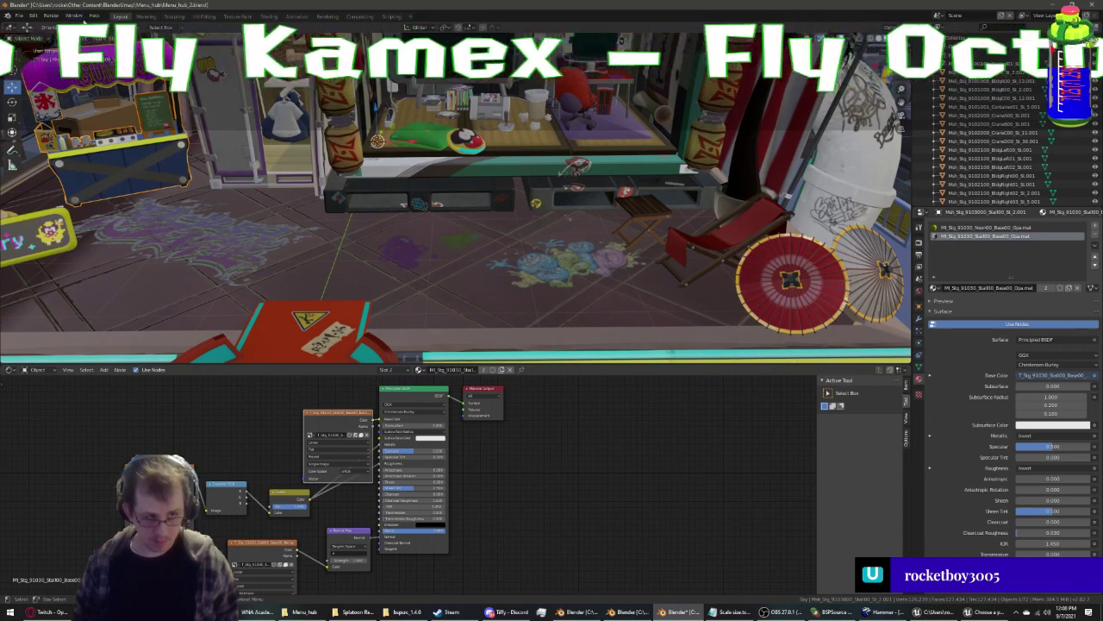
right_click(629, 611)
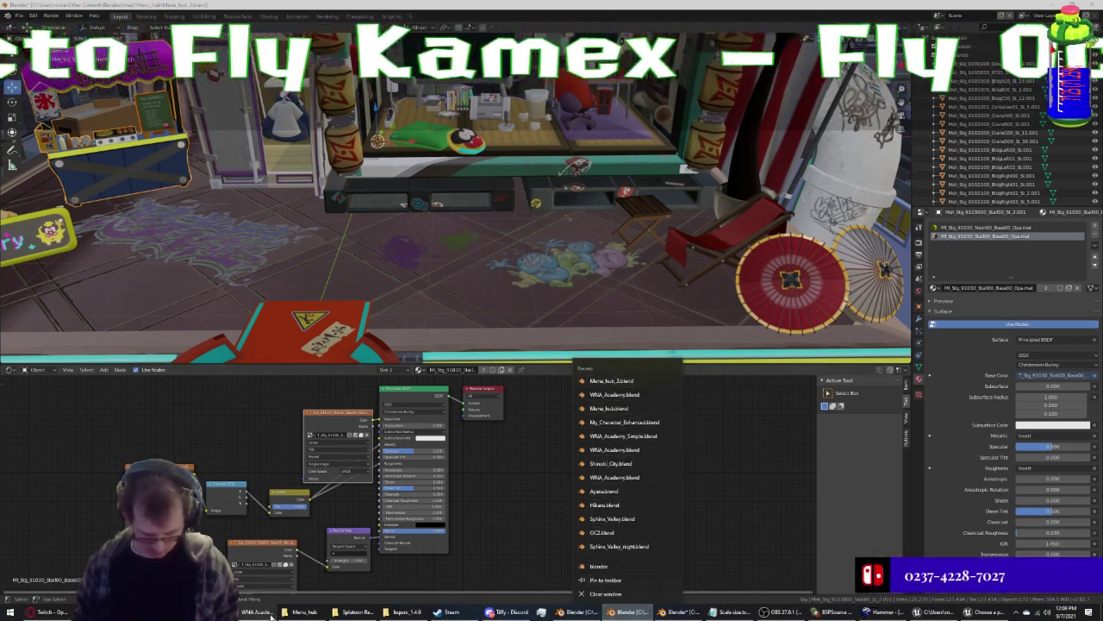
Save the scene and confirm Menu_hub_2.blend in the Menu_hub folder, then minimise it
click(301, 612)
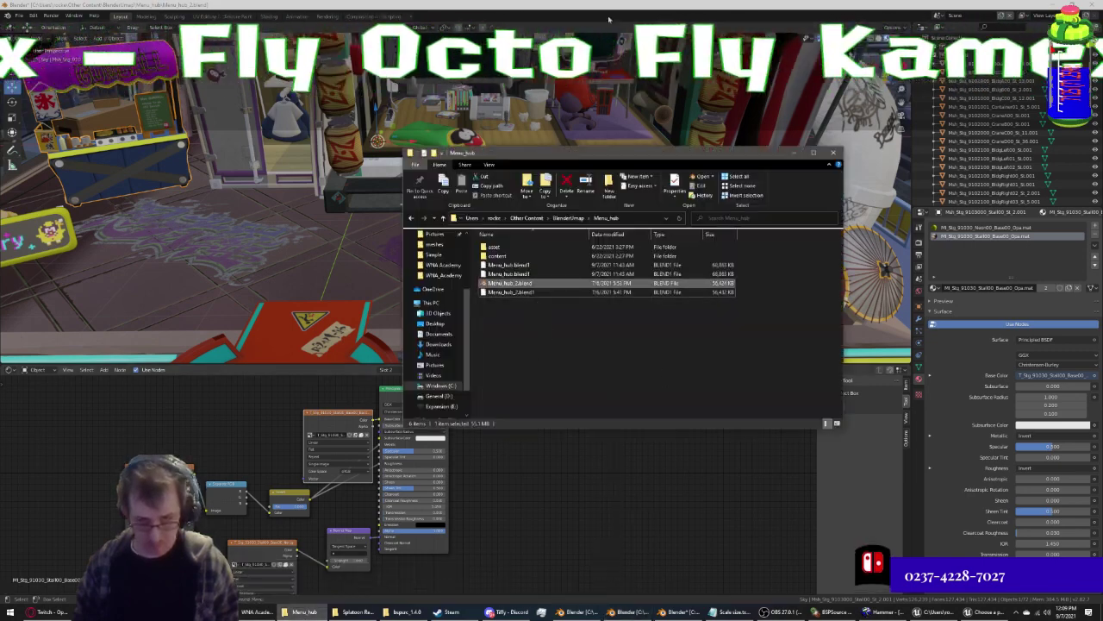
click(180, 112)
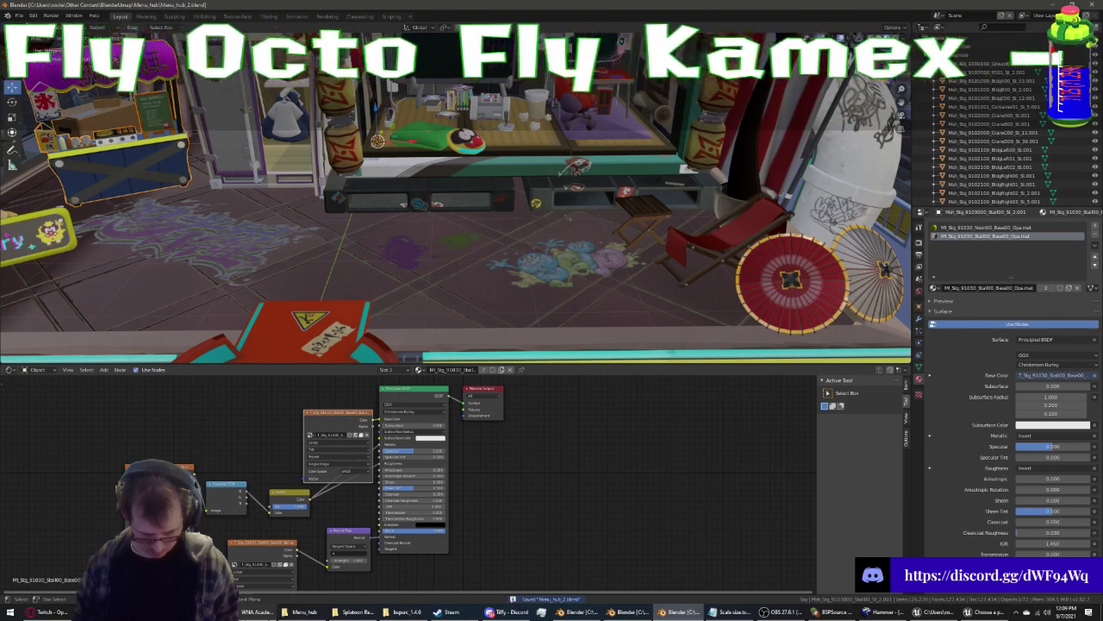
click(303, 611)
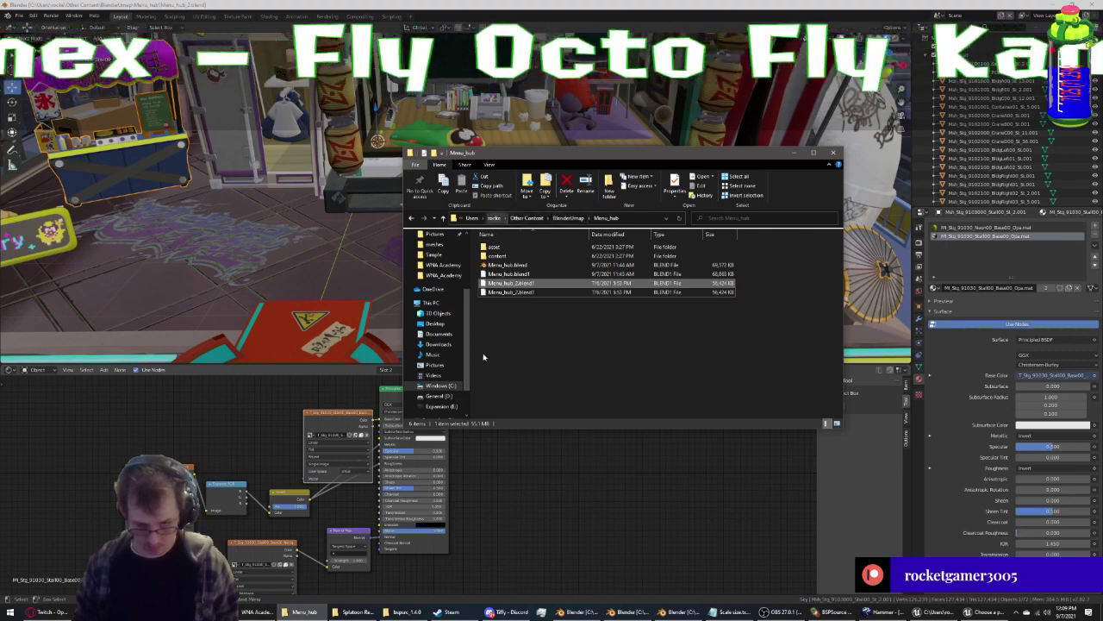
click(316, 616)
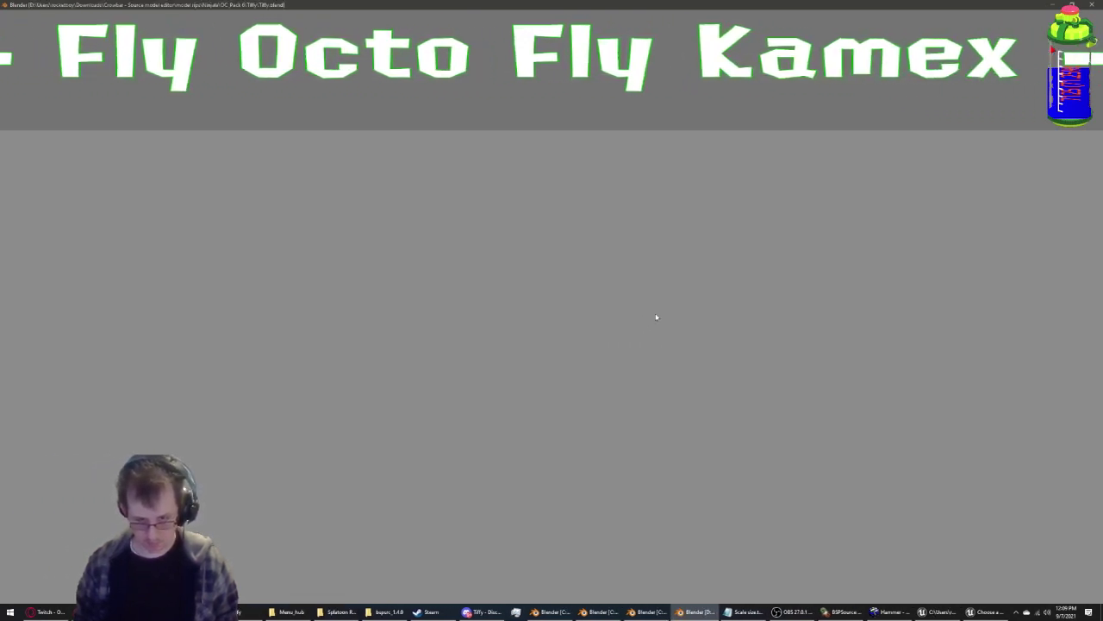
Check Tiffy's objects by selecting the head mesh, the jane_body_ARM armature and its RightEye child
scroll(665, 316, down, 1)
scroll(655, 326, down, 3)
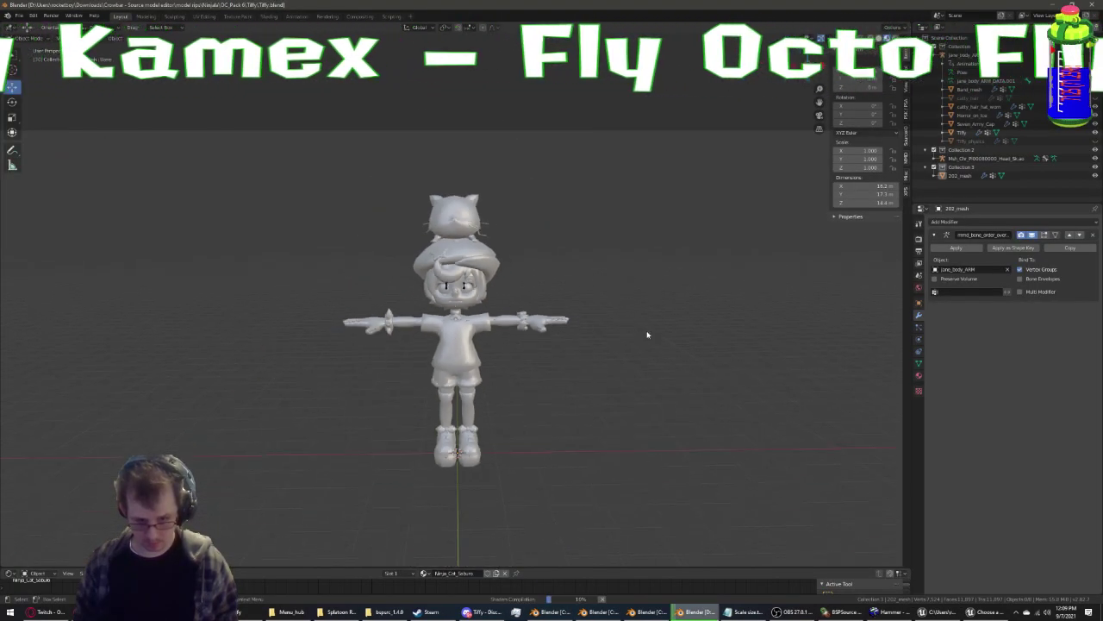
scroll(647, 332, up, 3)
key(a)
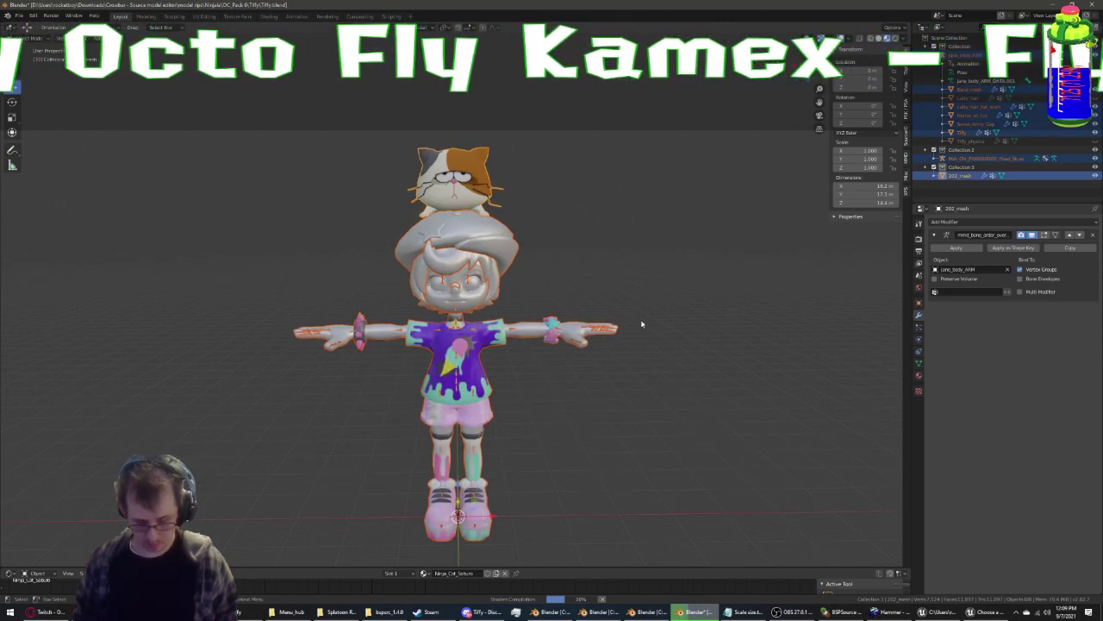
scroll(646, 302, up, 1)
click(616, 270)
scroll(501, 299, up, 2)
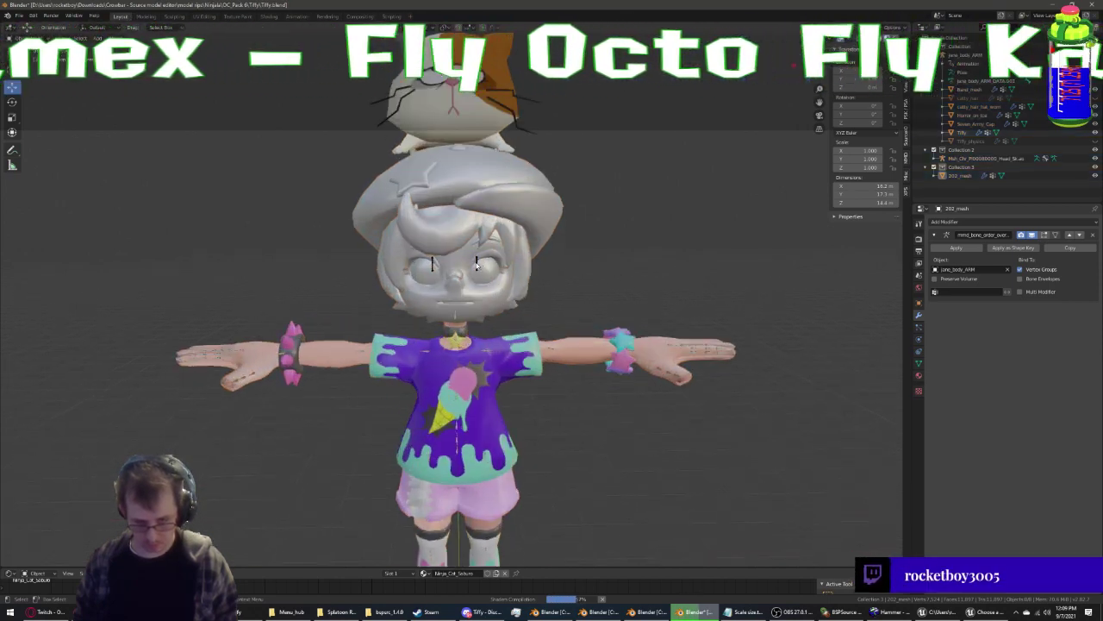
click(477, 266)
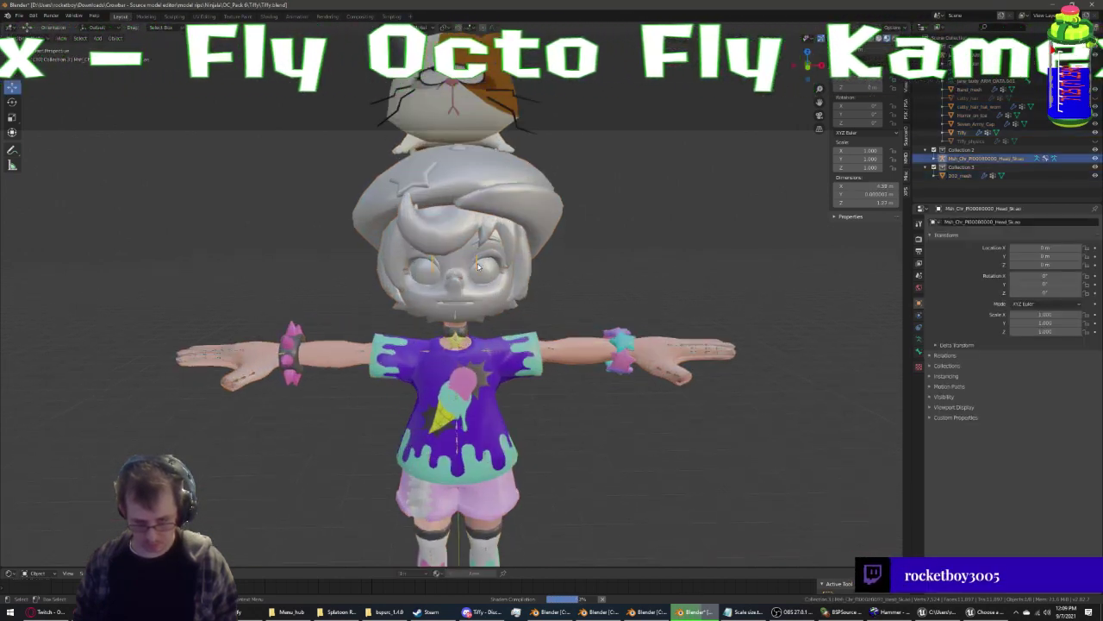
click(556, 350)
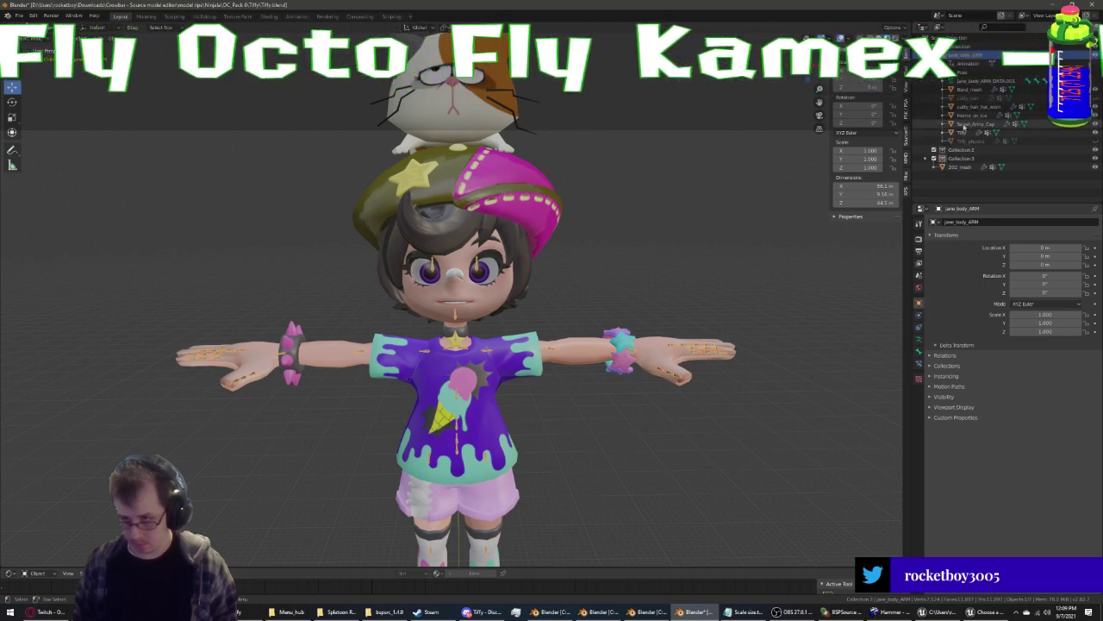
click(948, 81)
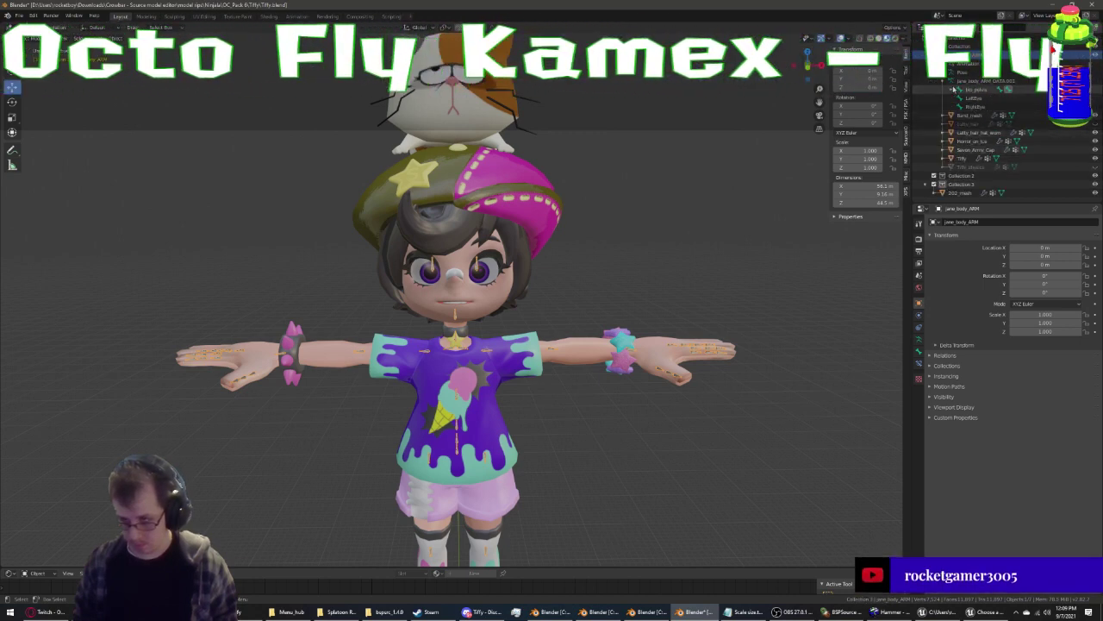
click(974, 106)
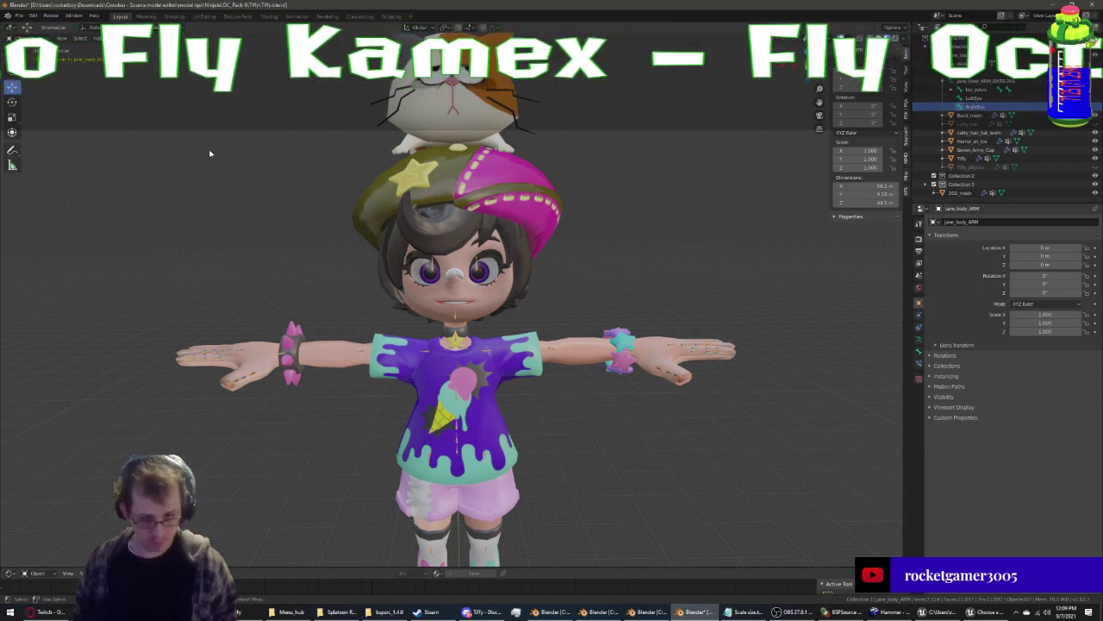
Copy all seven of Tiffy's objects and bring up the city scene window
key(a)
key(ctrl+c)
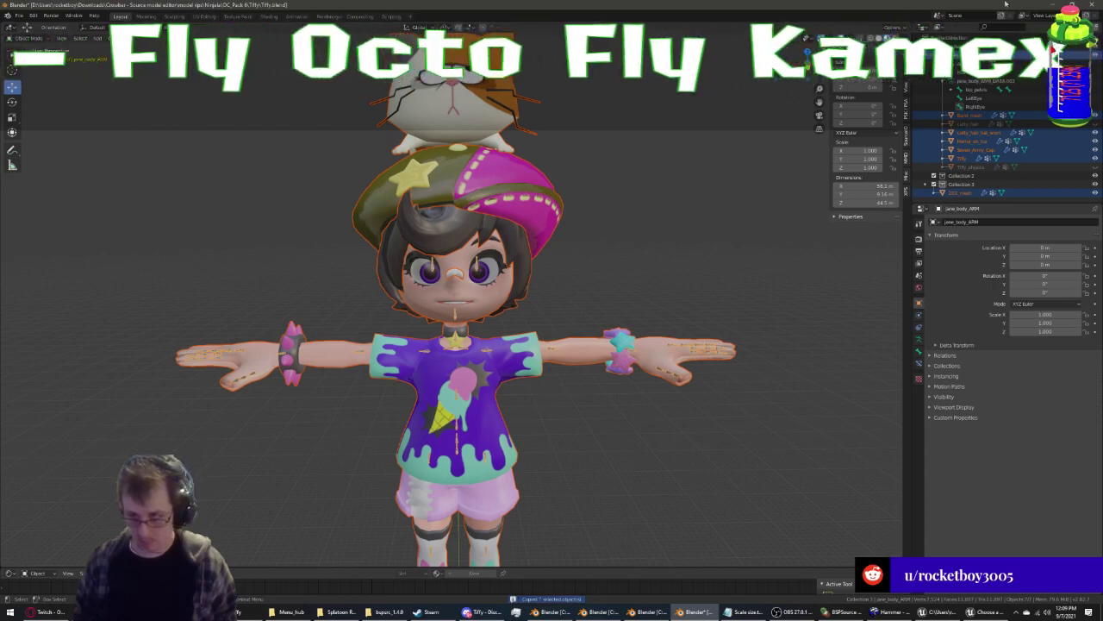
key(alt+Tab)
scroll(595, 236, down, 3)
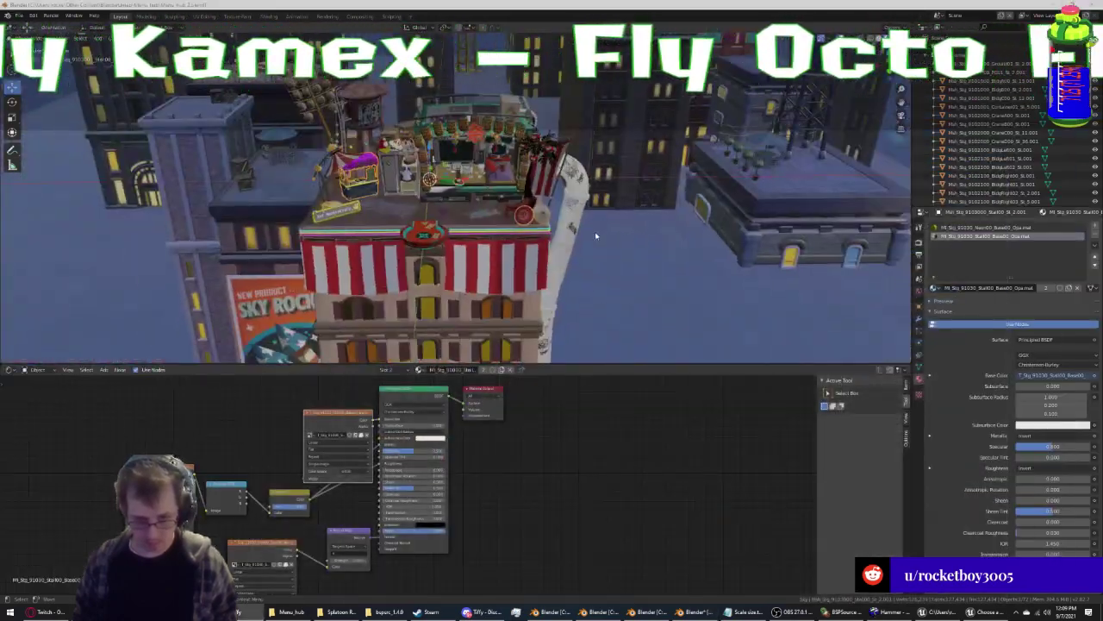
Paste Tiffy into the city scene and rotate her around the vertical axis
mouse_move(595, 235)
middle_down()
mouse_move(499, 231)
mouse_move(563, 245)
mouse_move(624, 219)
mouse_move(584, 223)
mouse_move(555, 298)
mouse_move(483, 291)
mouse_move(500, 259)
mouse_move(517, 276)
mouse_move(604, 285)
middle_up()
key(ctrl+v)
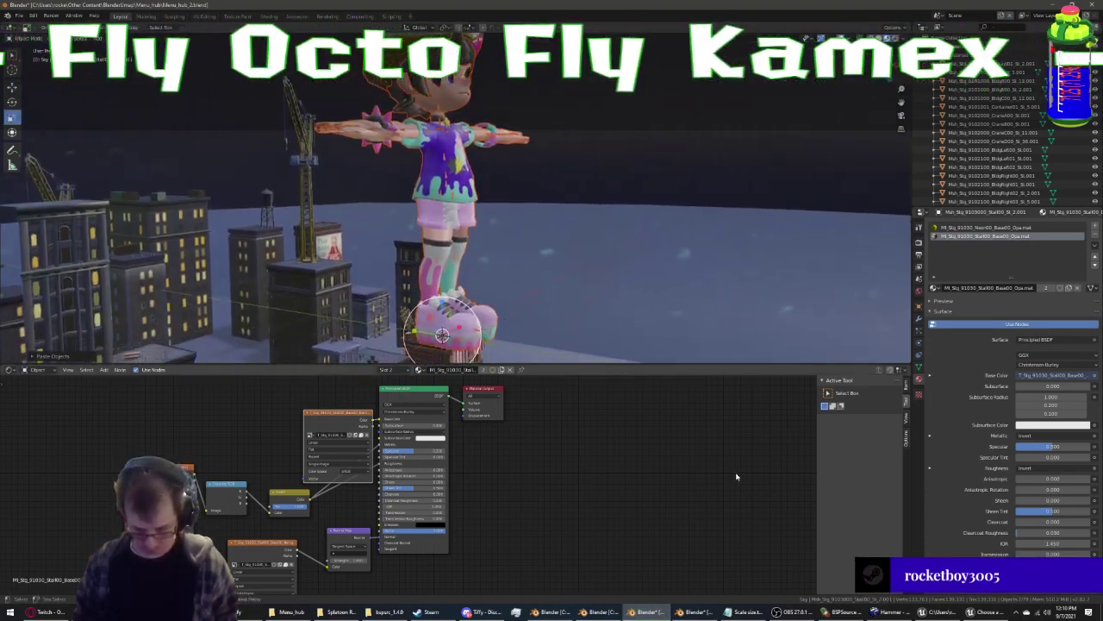
click(741, 611)
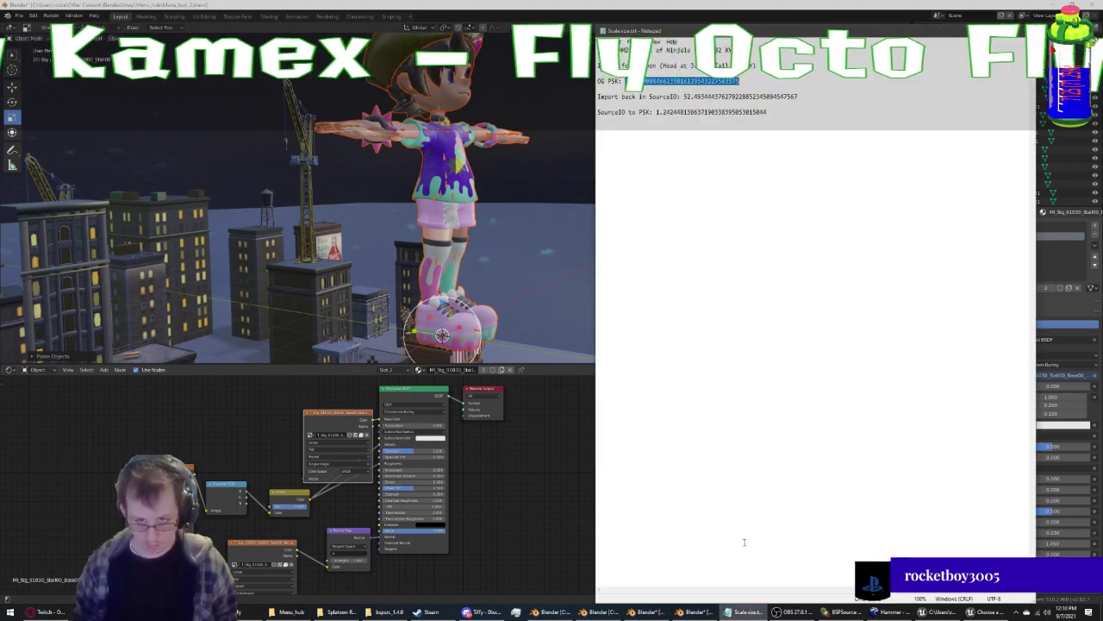
click(744, 611)
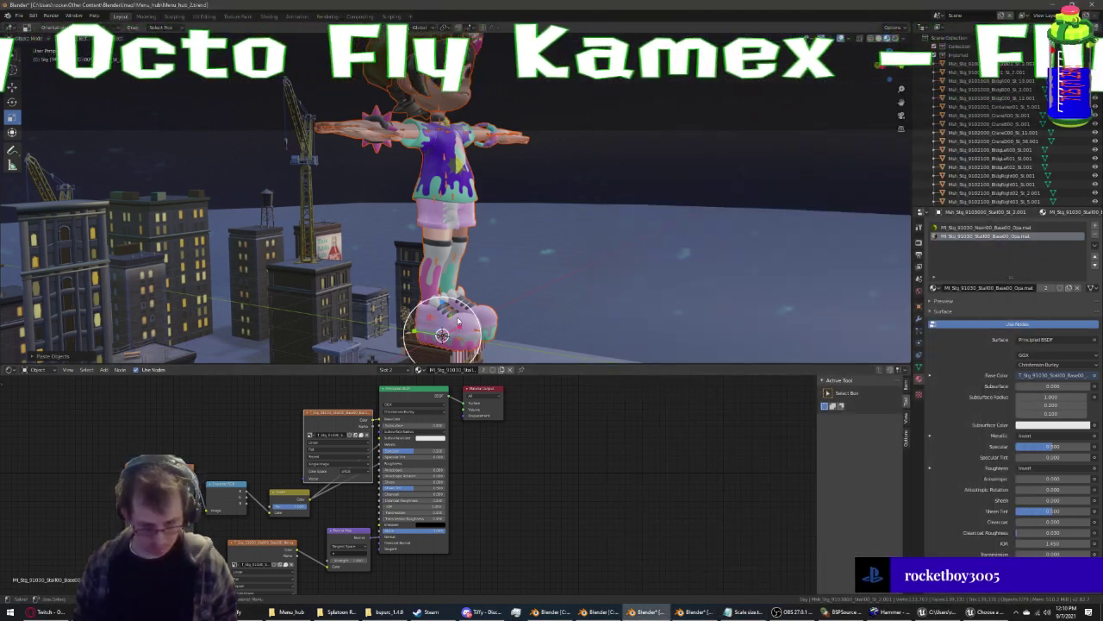
drag(458, 321, 361, 350)
Scale the pasted character to 0.024 on X, Y and Z, and apply its location
click(77, 355)
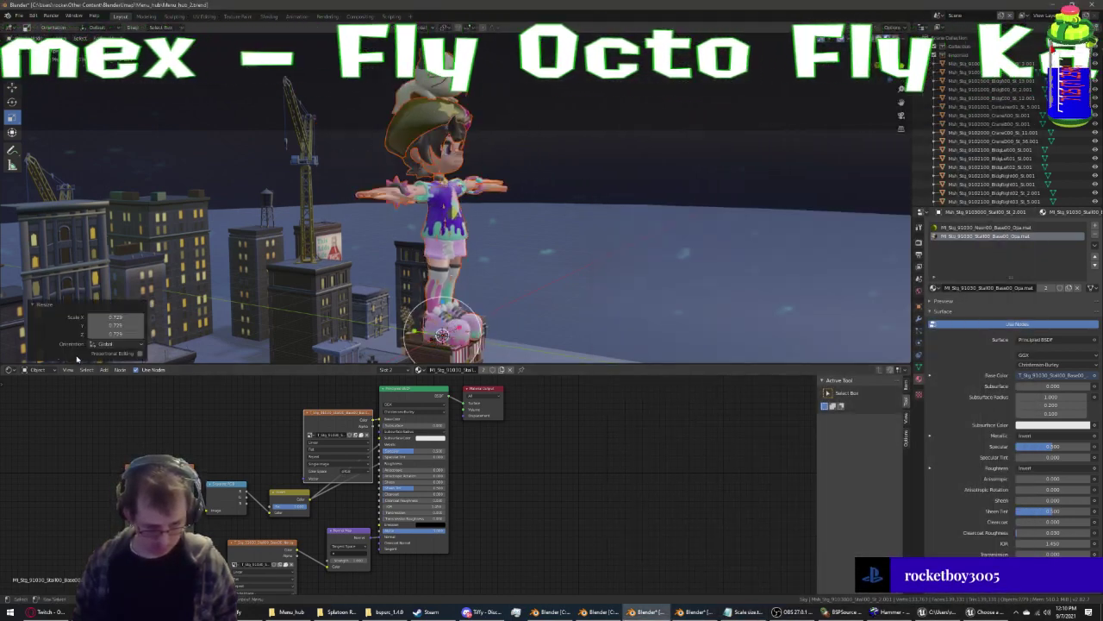
key(ctrl+v)
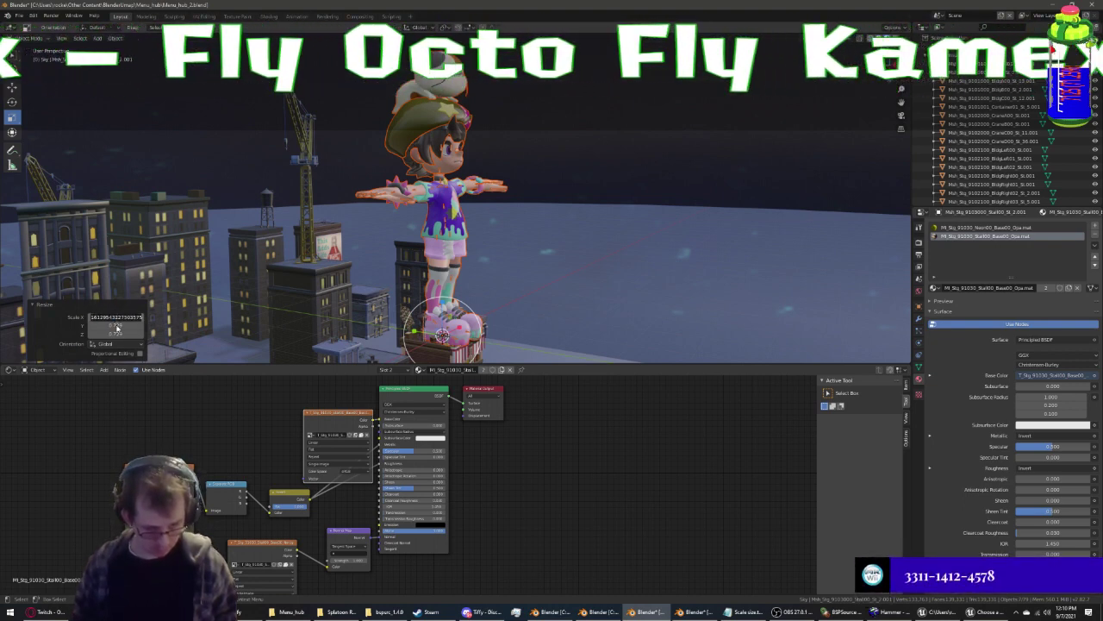
key(Return)
key(Return)
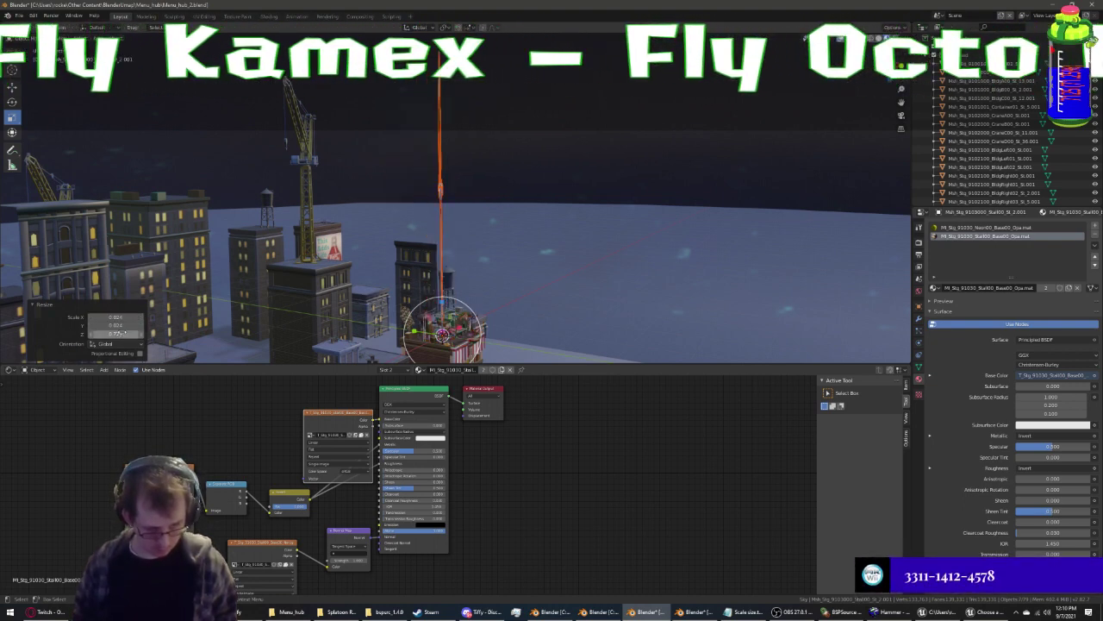
key(Return)
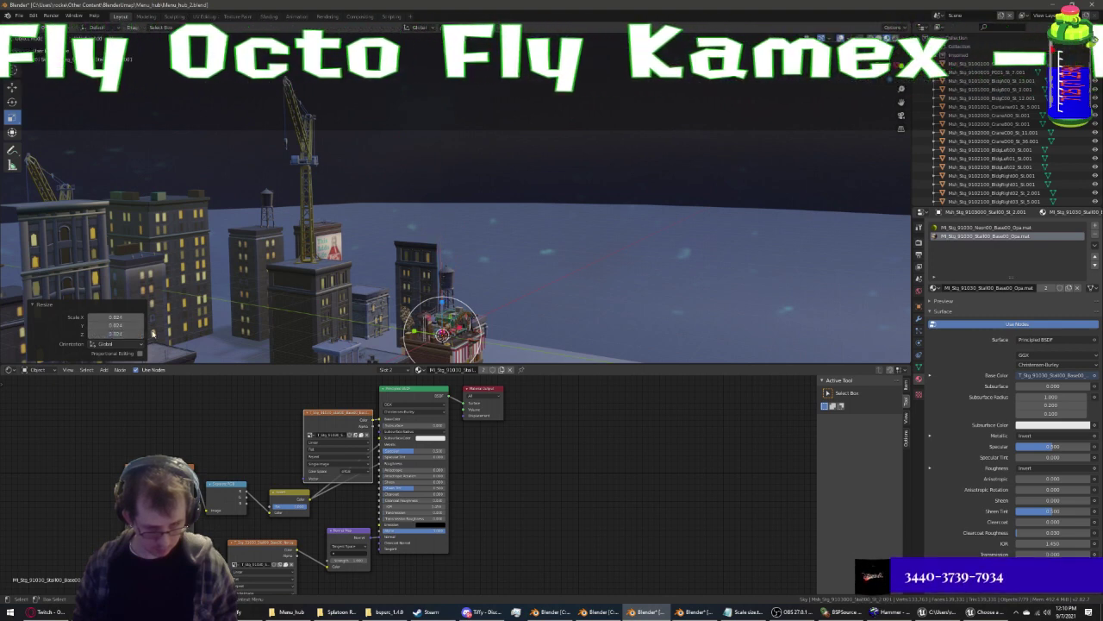
key(ctrl+a)
click(284, 261)
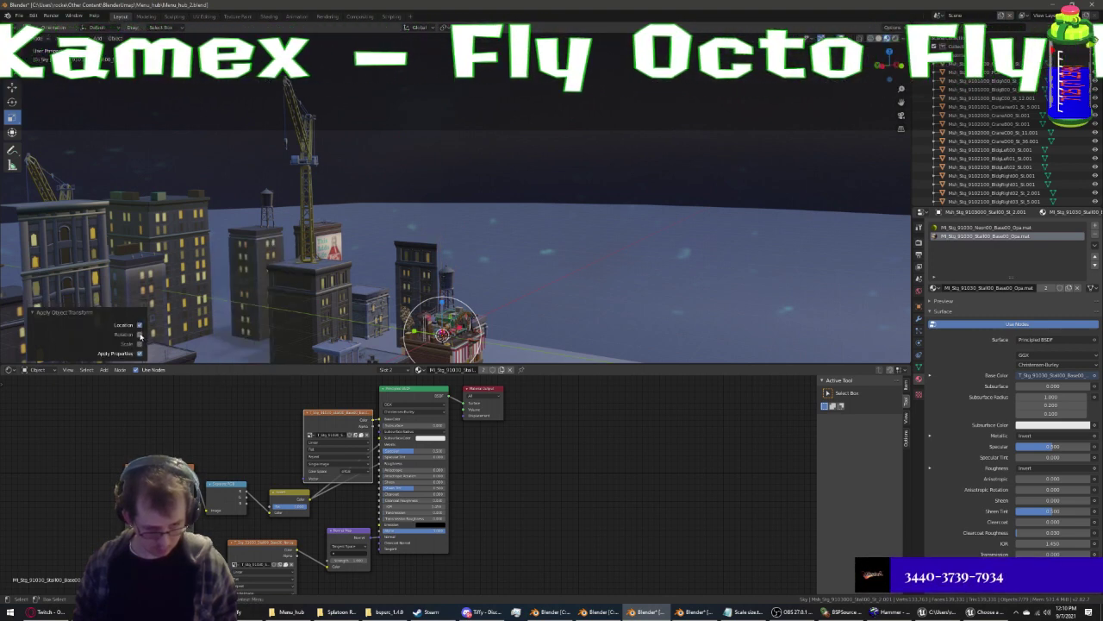
Move Tiffy −4.25 m along Y onto the floor in front of the stall, and enlarge the 3D viewport
middle_drag(340, 306, 303, 312)
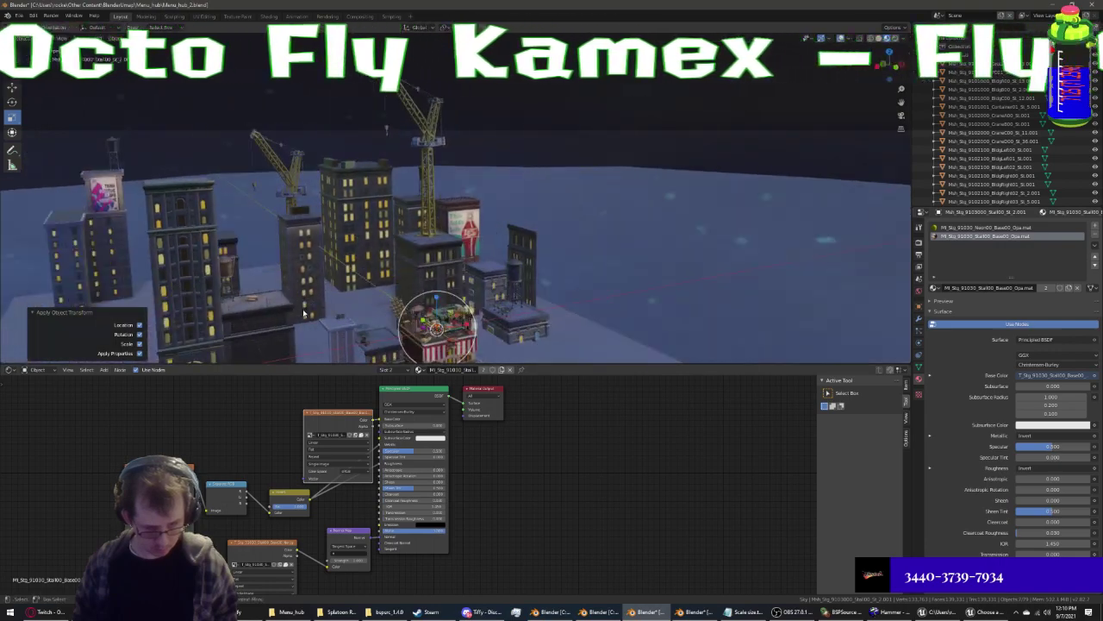
middle_drag(117, 148, 358, 280)
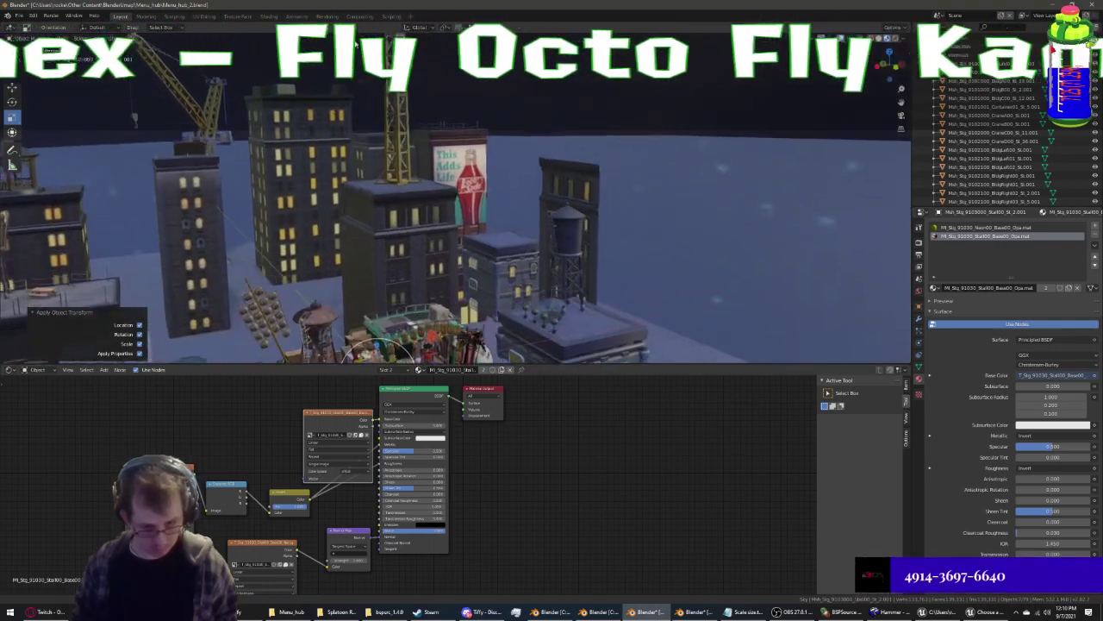
scroll(358, 280, up, 2)
scroll(370, 272, up, 1)
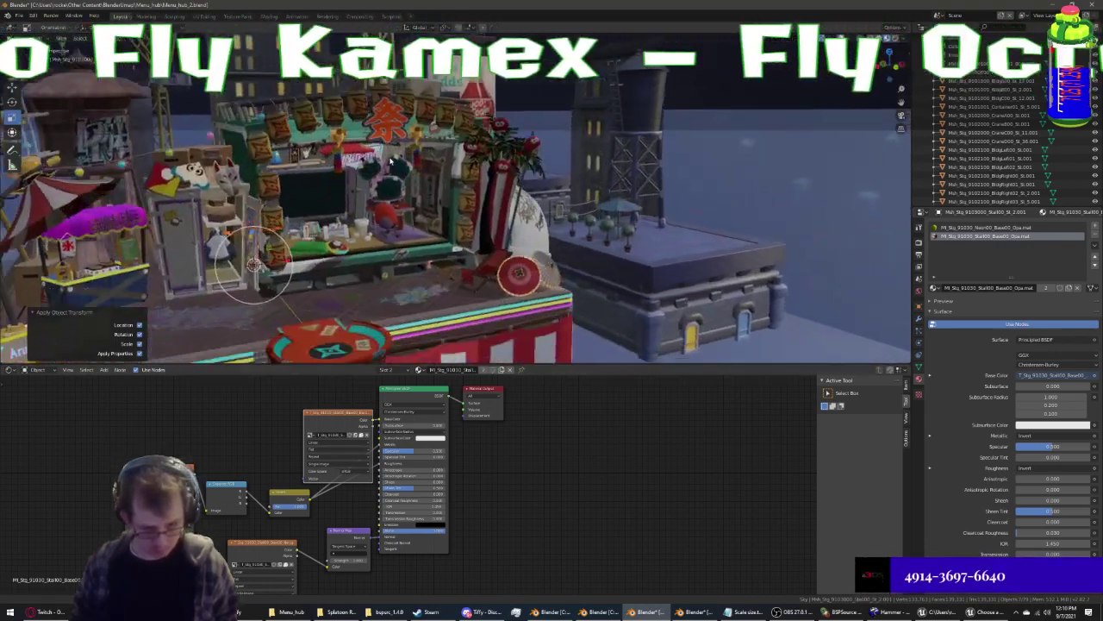
scroll(383, 263, up, 2)
scroll(396, 255, up, 1)
middle_drag(396, 255, 363, 273)
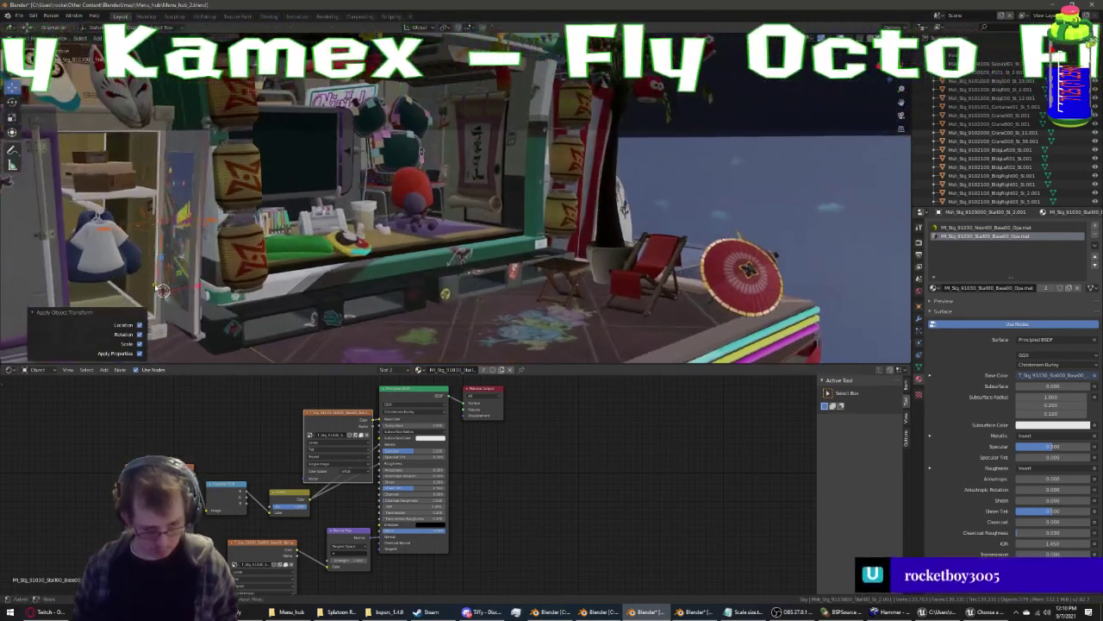
drag(161, 290, 319, 284)
scroll(463, 132, up, 3)
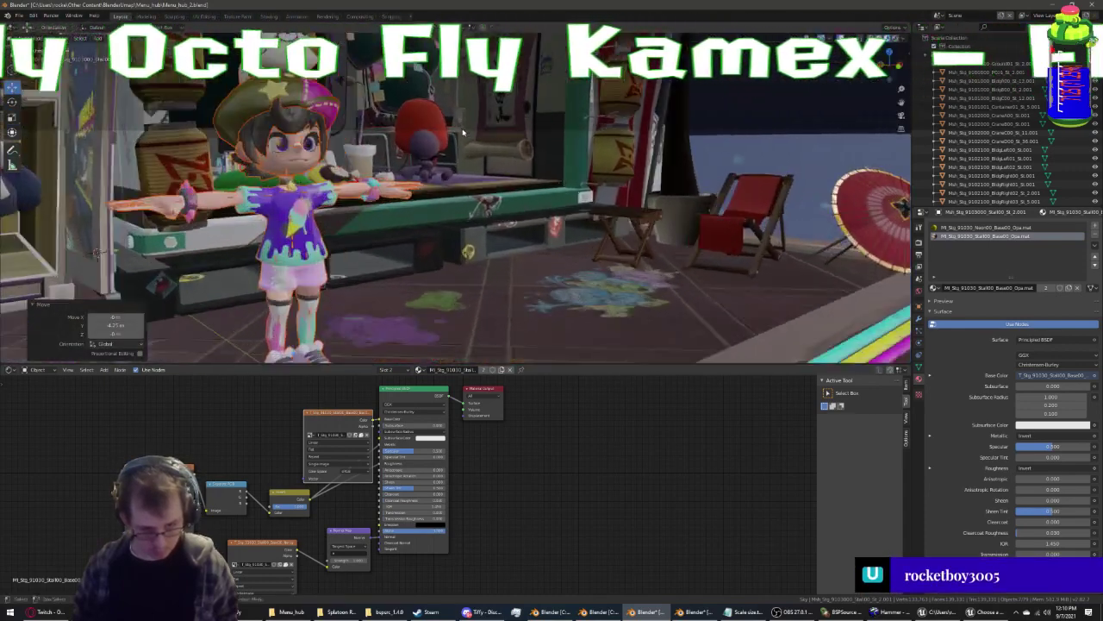
mouse_move(462, 132)
middle_down()
mouse_move(432, 164)
mouse_move(533, 330)
mouse_move(556, 340)
mouse_move(603, 328)
mouse_move(480, 347)
mouse_move(511, 340)
middle_up()
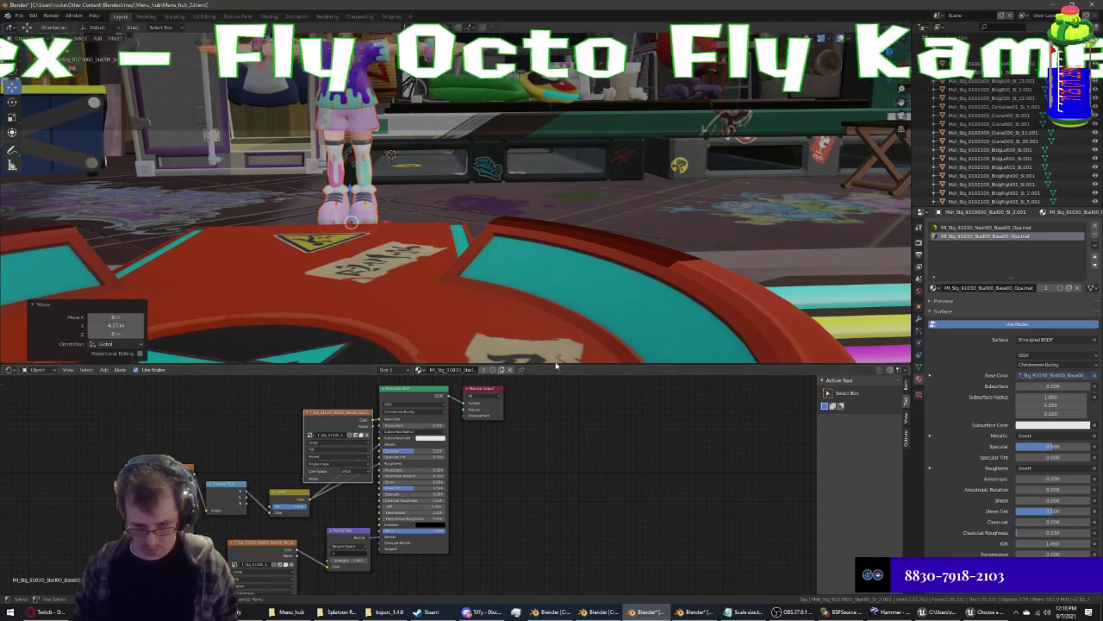
key(ctrl+z)
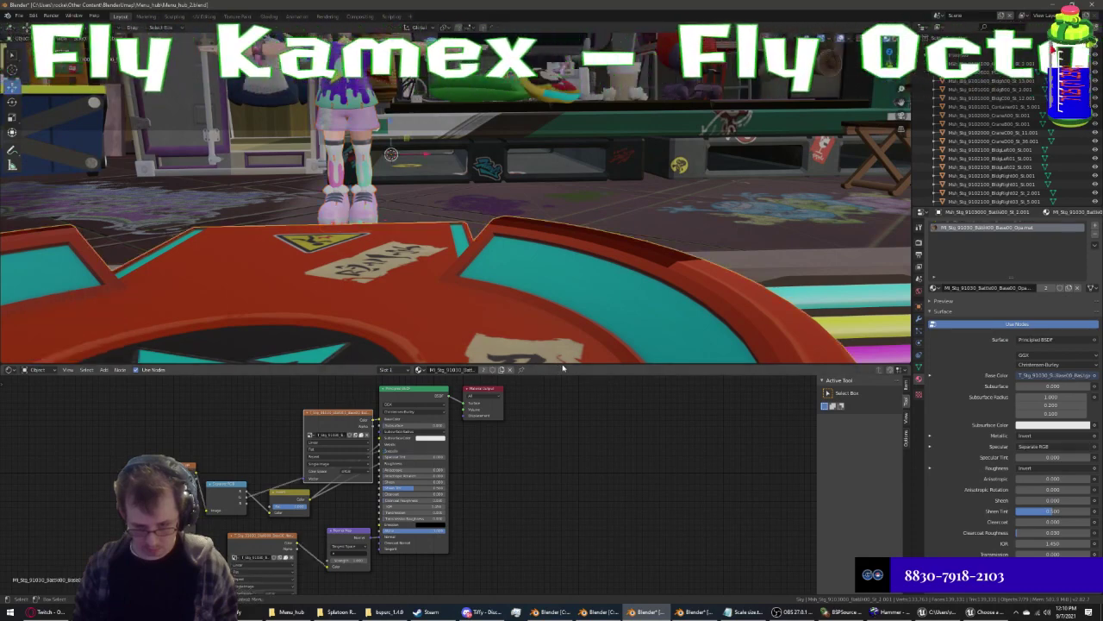
drag(563, 367, 569, 594)
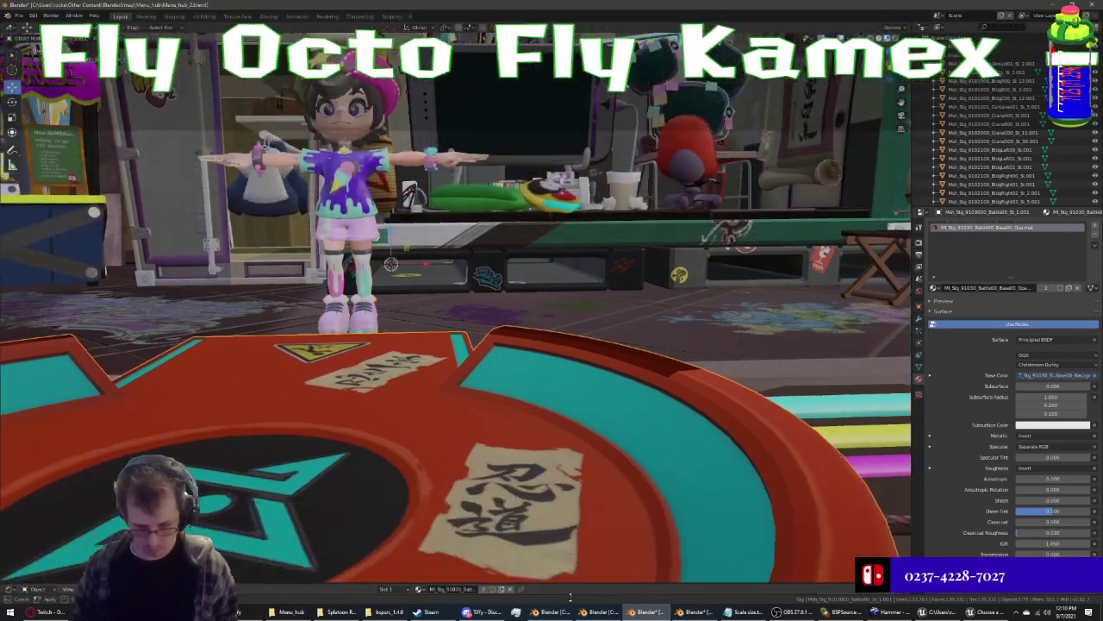
Save the lobby scene with Tiffy as Menu_hub_2.blend in the Rendering folder
click(18, 15)
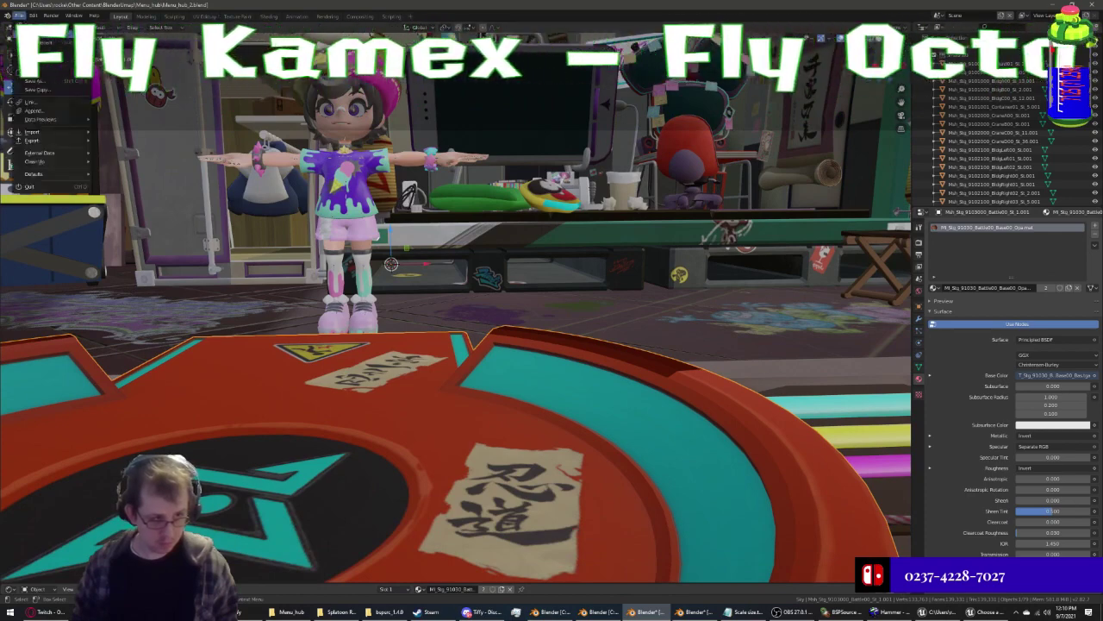
click(40, 82)
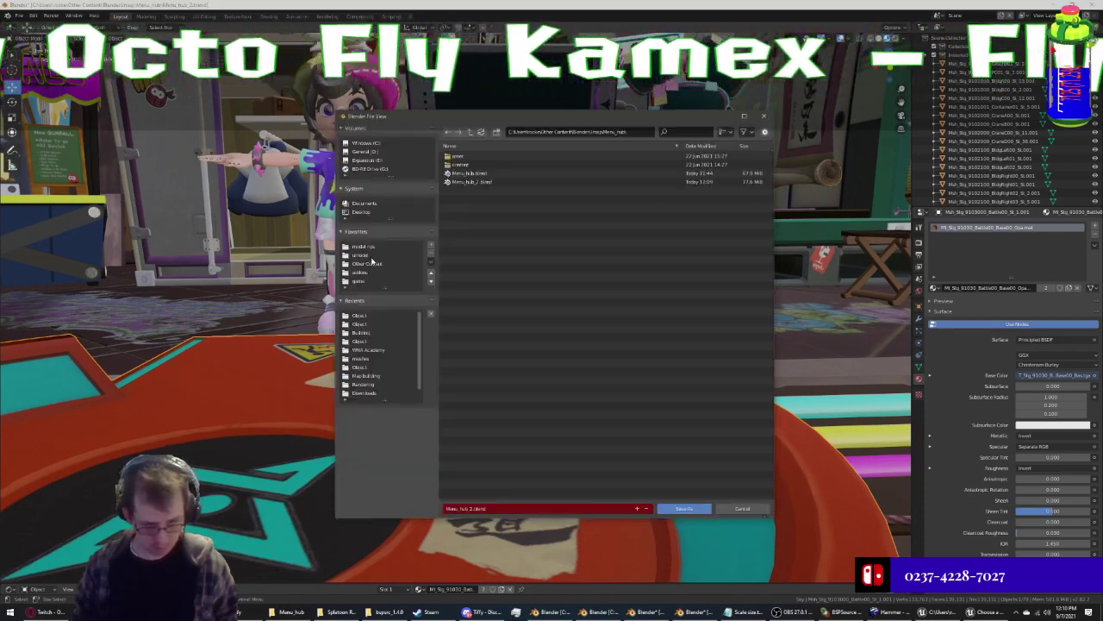
scroll(368, 394, down, 1)
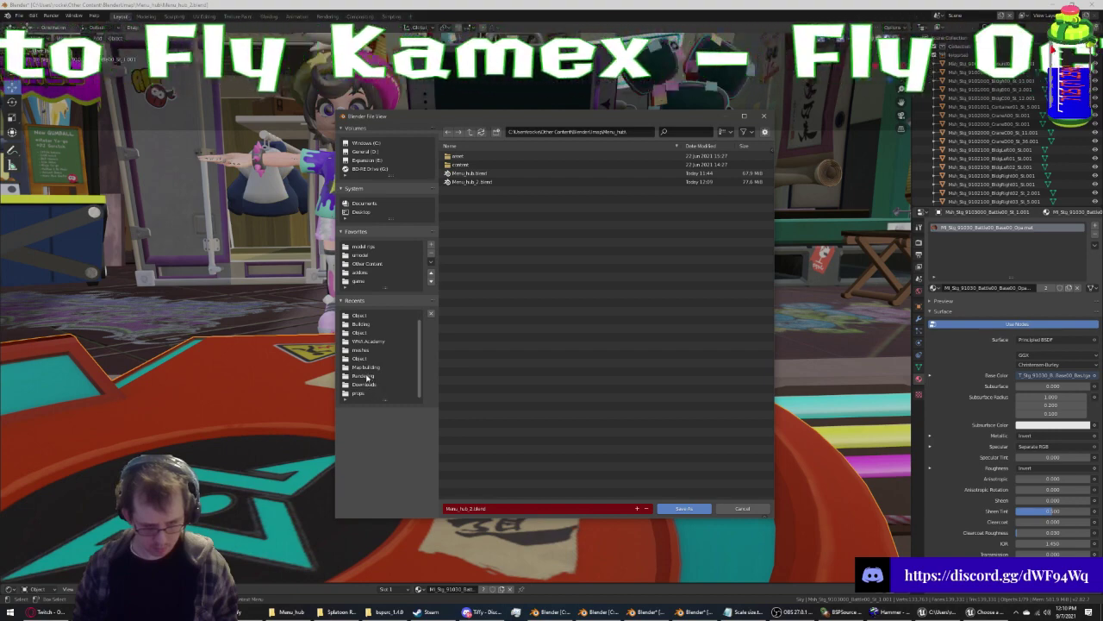
click(366, 377)
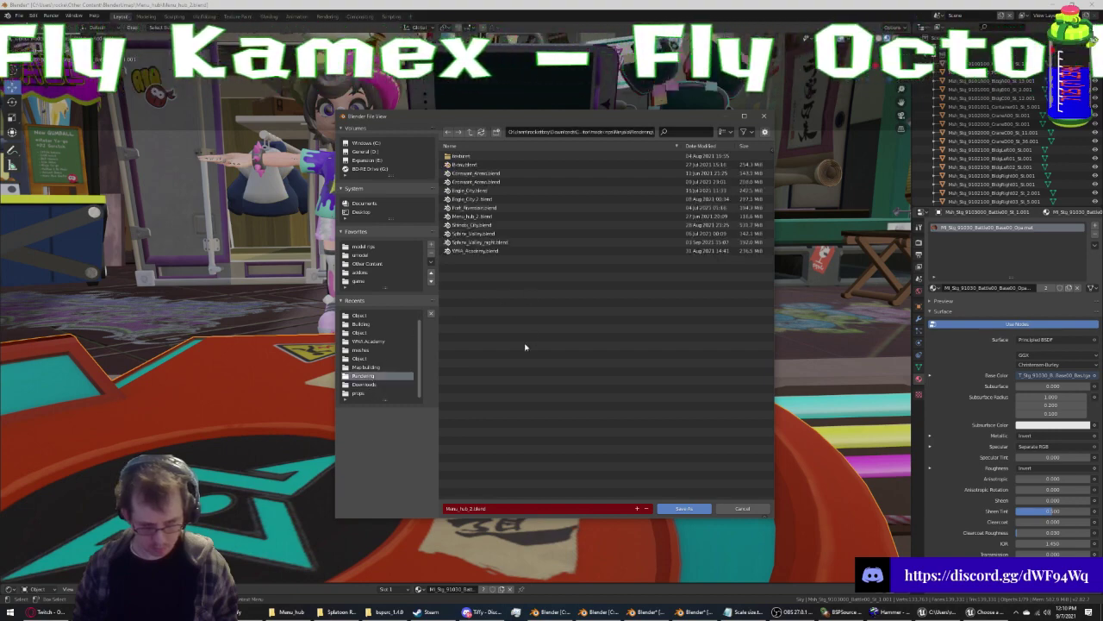
click(474, 216)
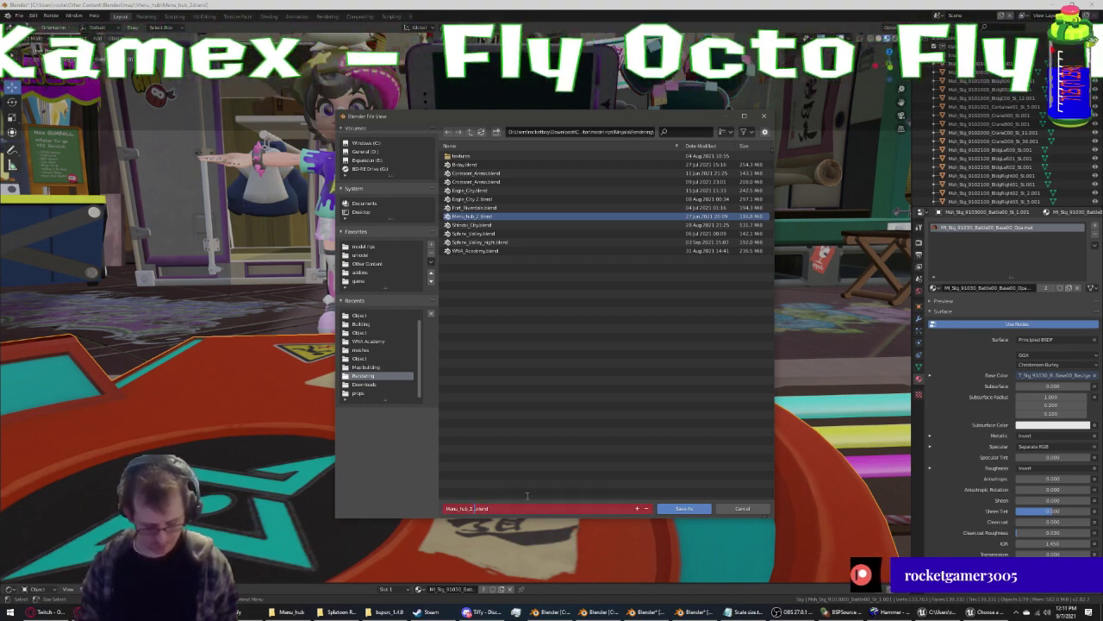
text(_and)
key(Return)
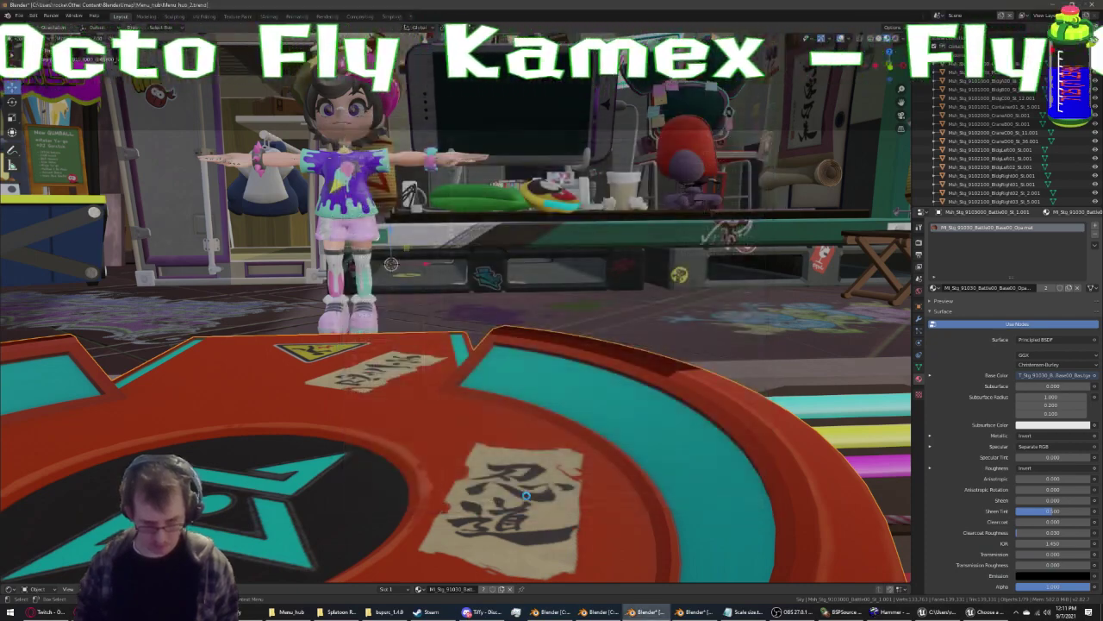
scroll(382, 386, up, 5)
middle_drag(382, 386, 435, 354)
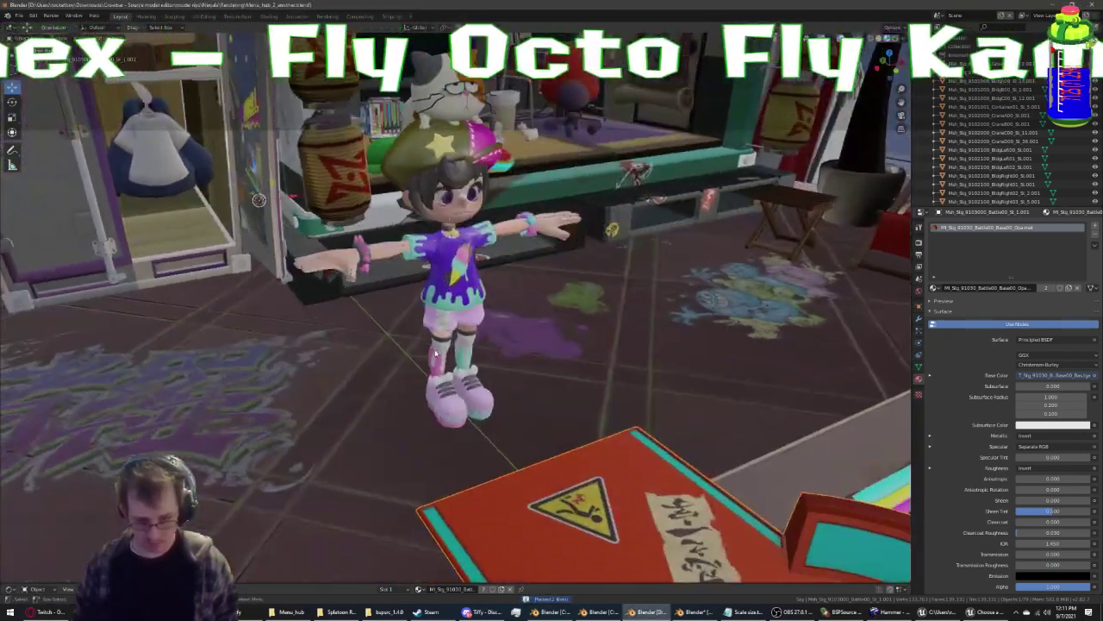
Move the jane_body_ARM rig and its children into Collection 4, and make that collection active
click(942, 89)
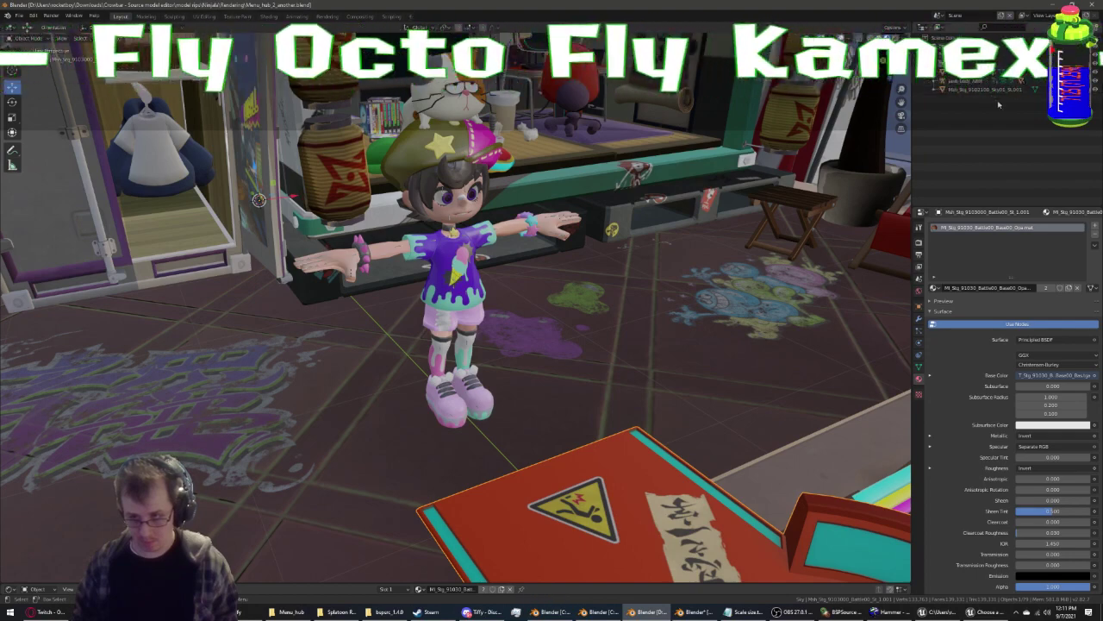
click(974, 80)
click(936, 82)
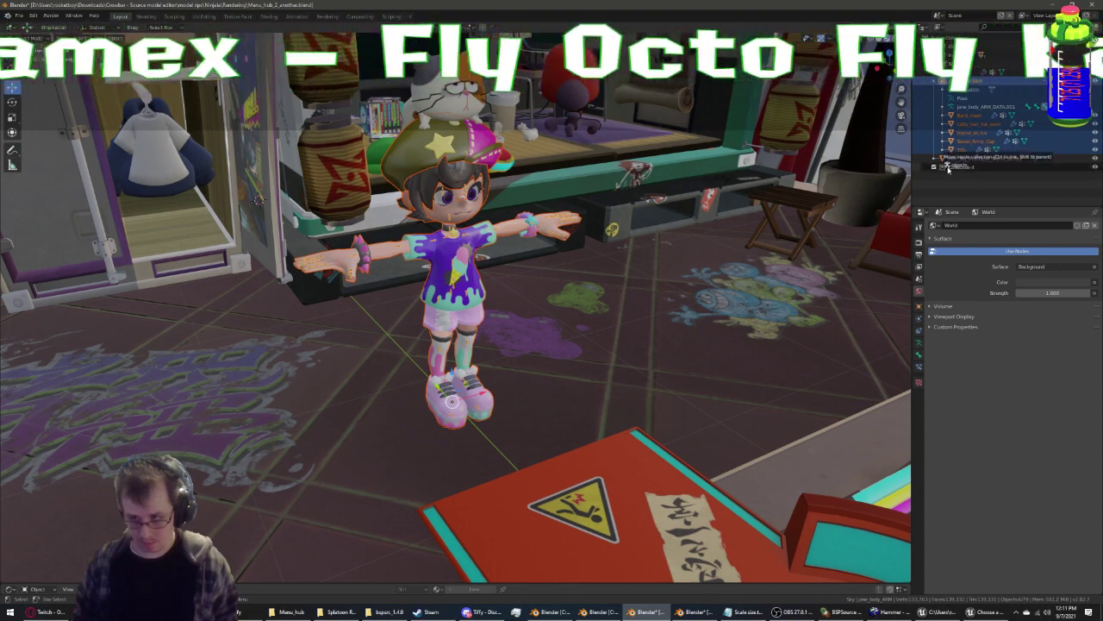
drag(958, 81, 961, 167)
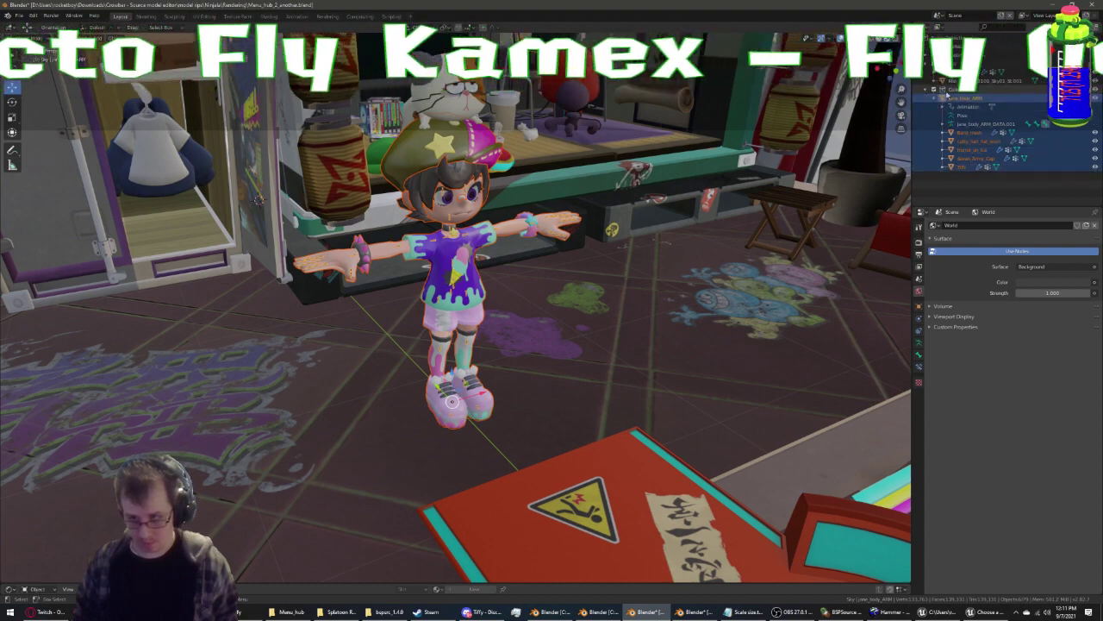
click(955, 89)
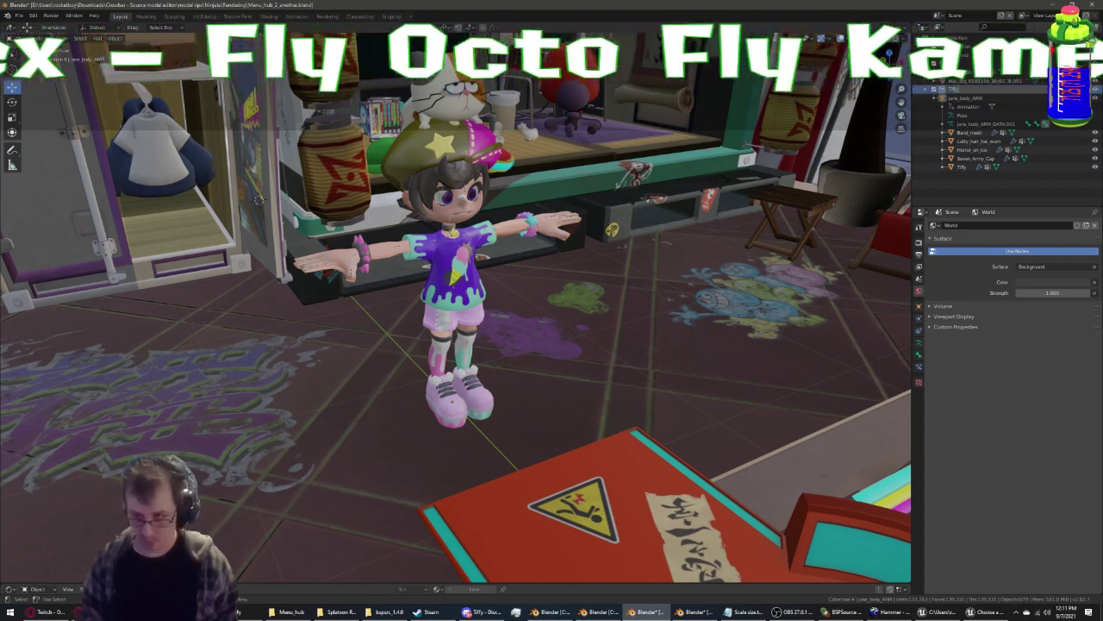
Select the Tiffy mesh to show her material settings
scroll(645, 279, up, 3)
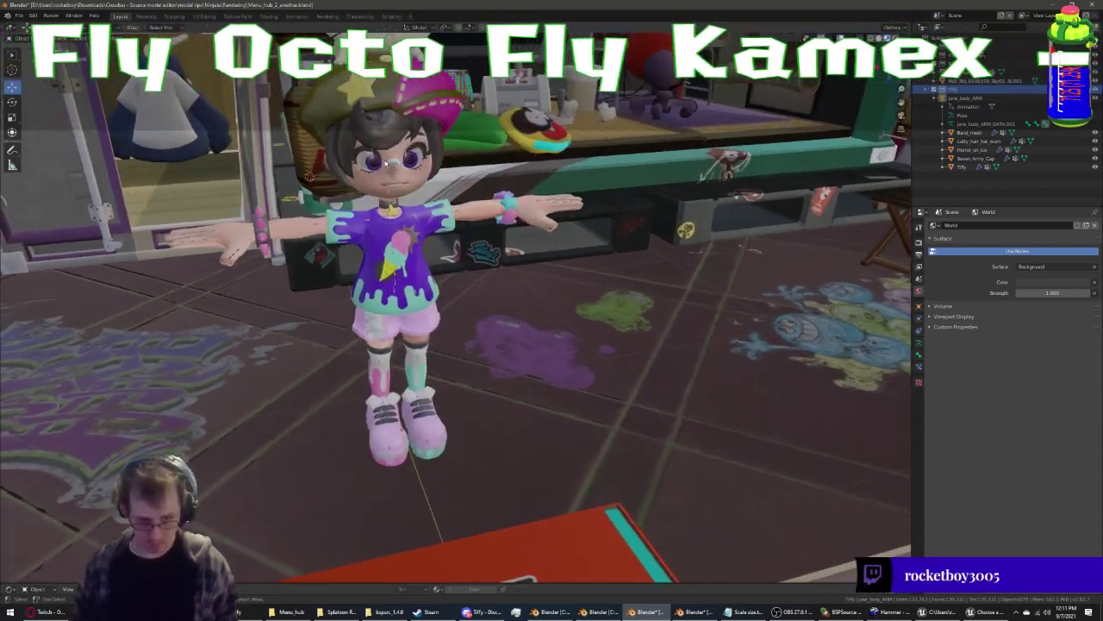
click(373, 163)
middle_drag(373, 164, 50, 100)
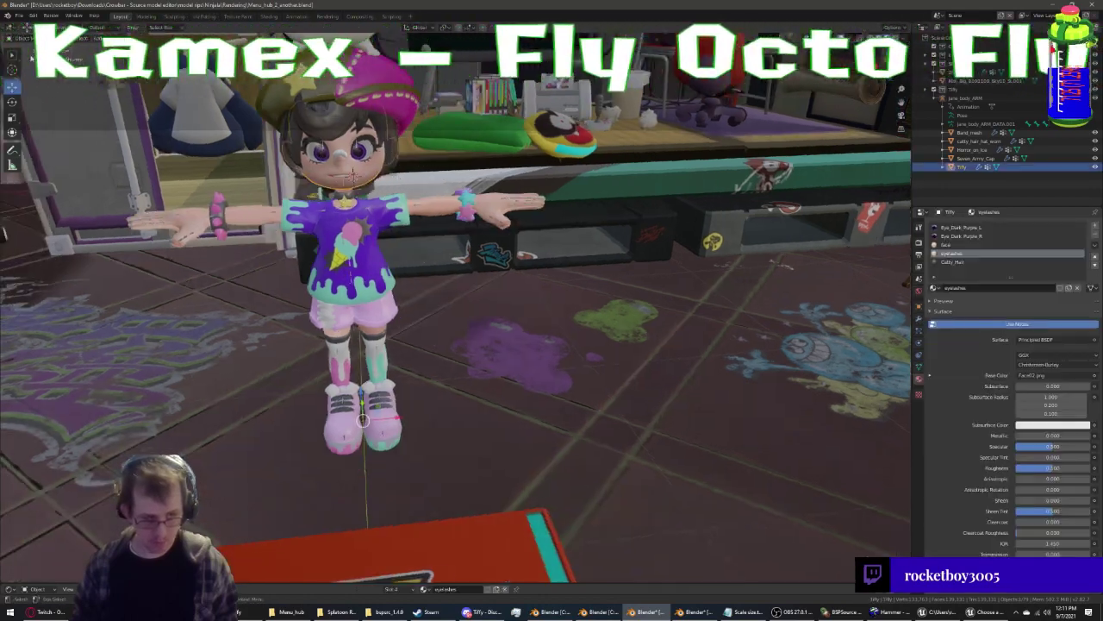
In Edit Mode on Tiffy's face mesh, select the geometry of both eyes
key(Tab)
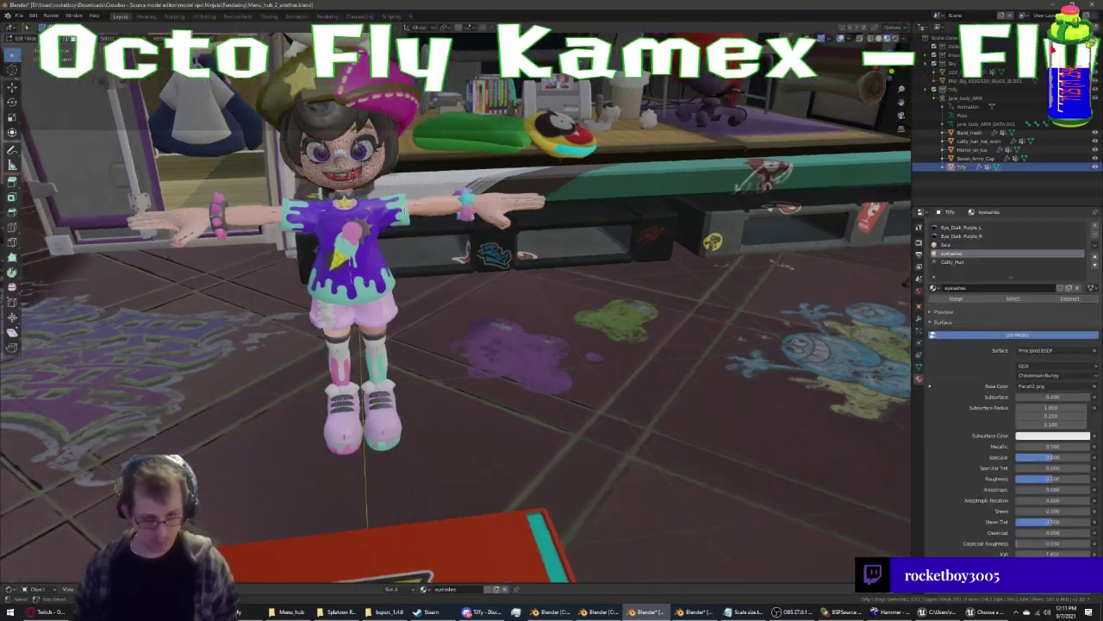
scroll(362, 189, up, 2)
scroll(431, 259, up, 2)
scroll(539, 350, up, 2)
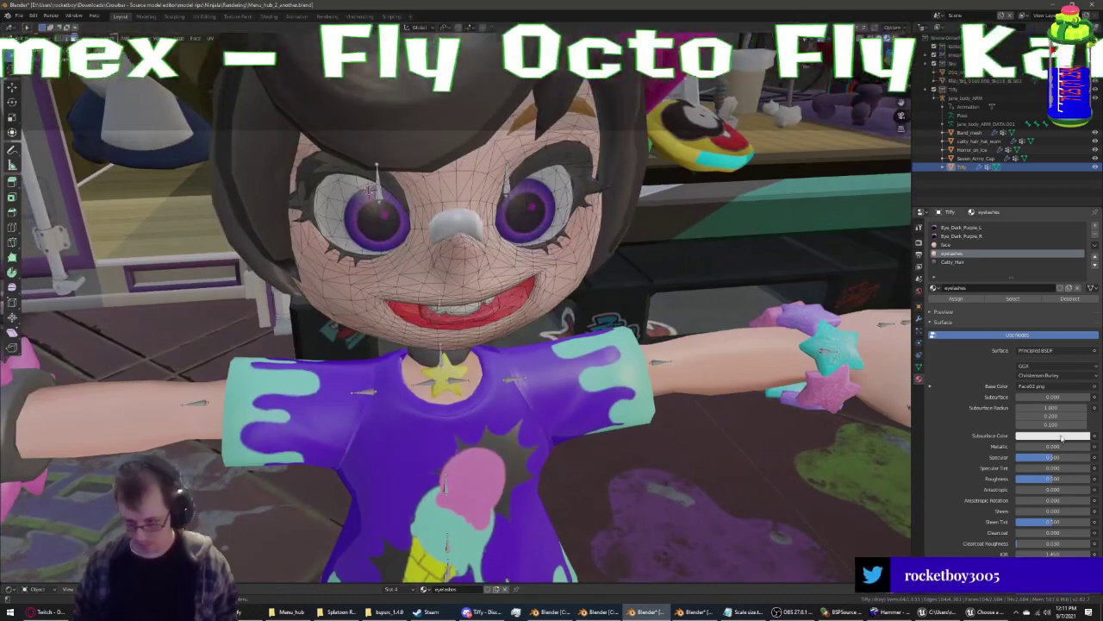
click(919, 367)
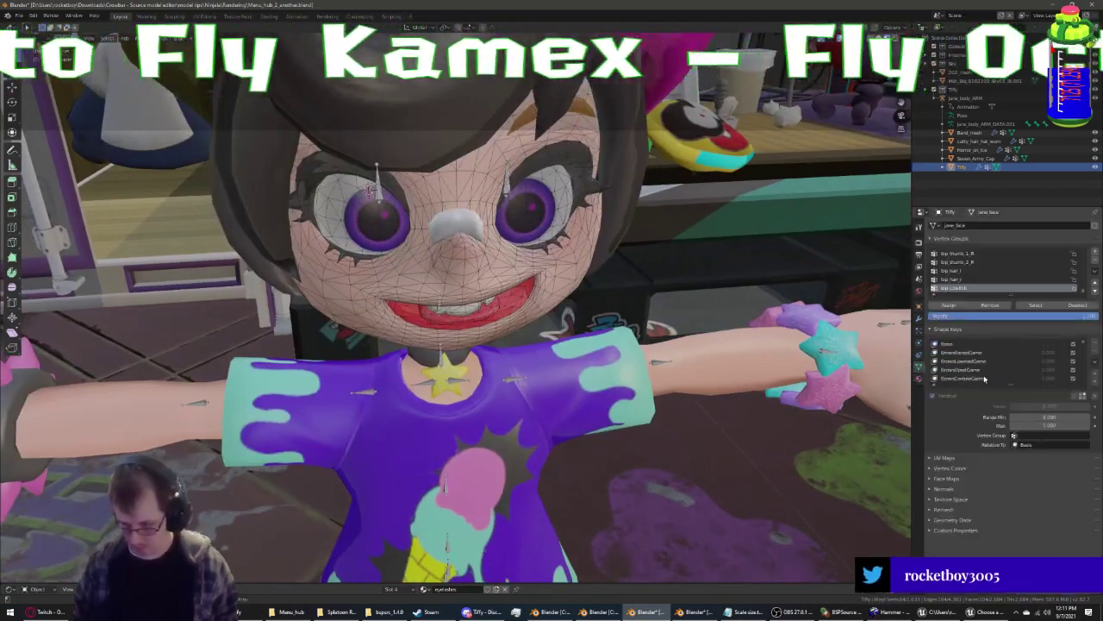
click(946, 345)
middle_drag(448, 258, 517, 236)
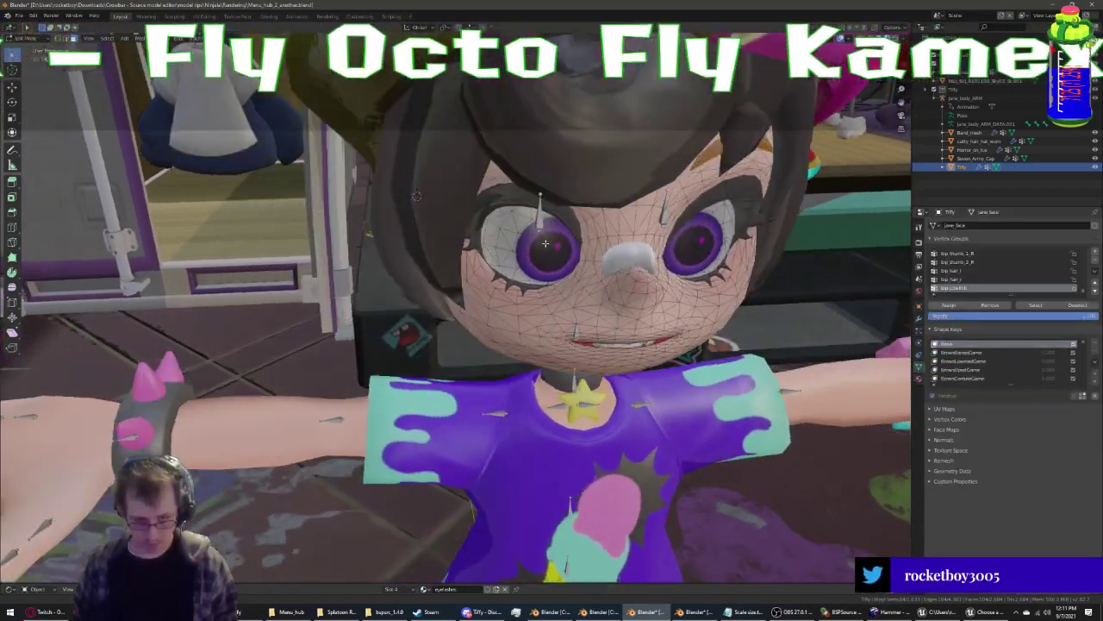
key(l)
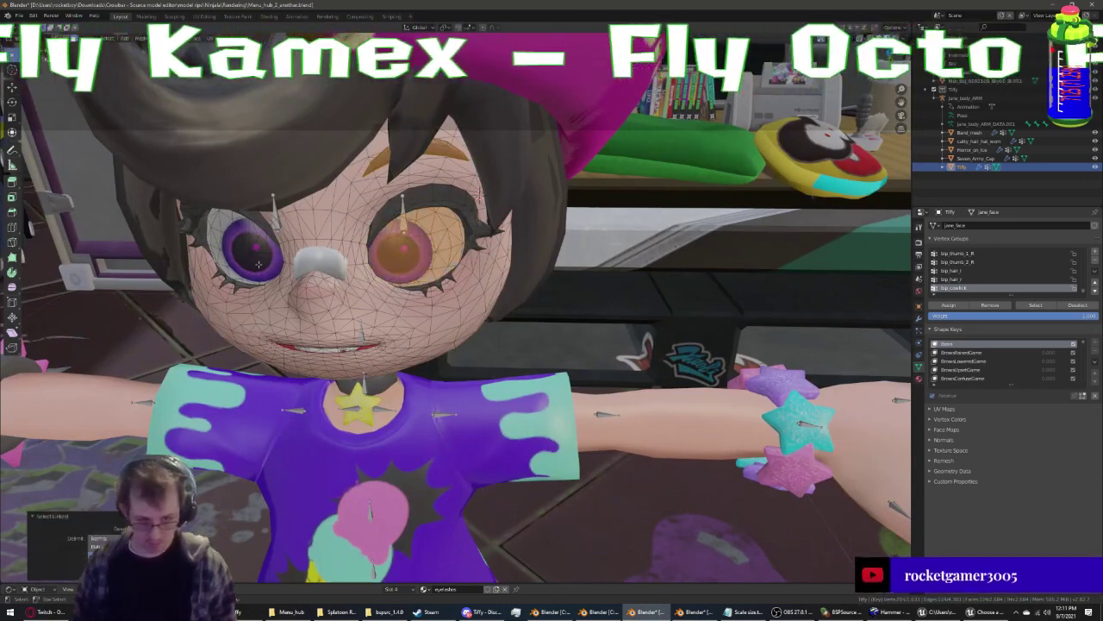
key(l)
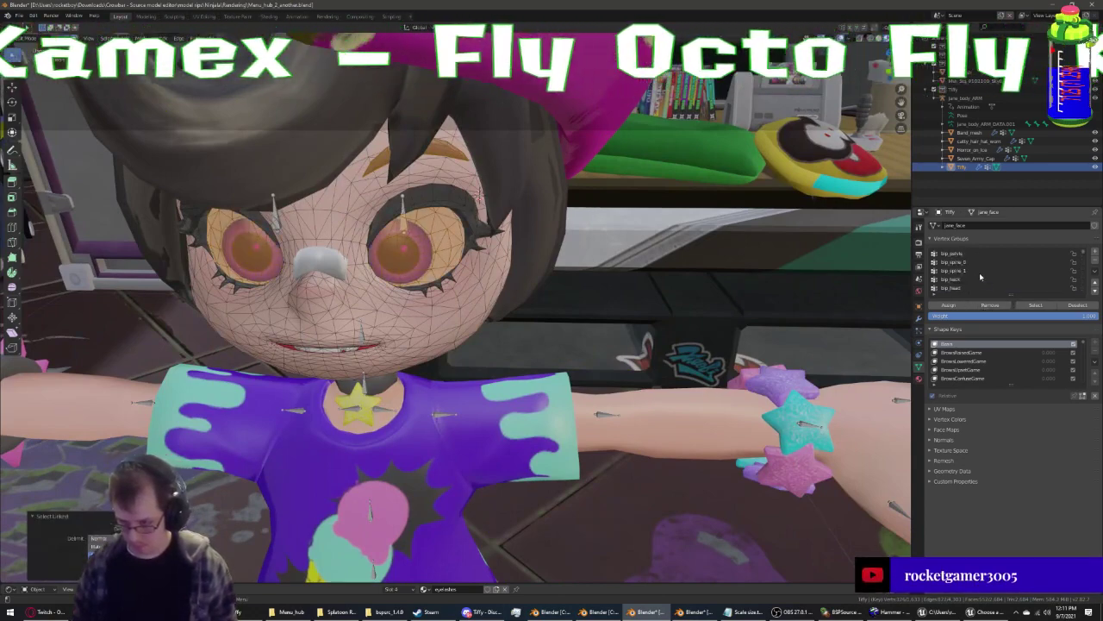
Add new vertex groups to the face mesh below bip_head
click(955, 279)
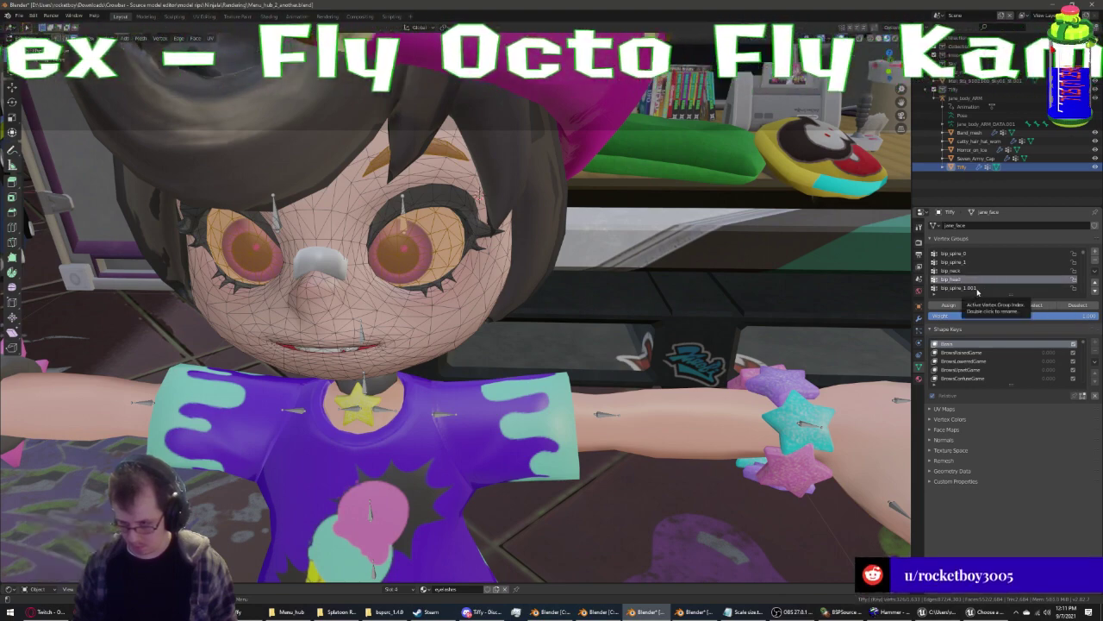
click(1096, 251)
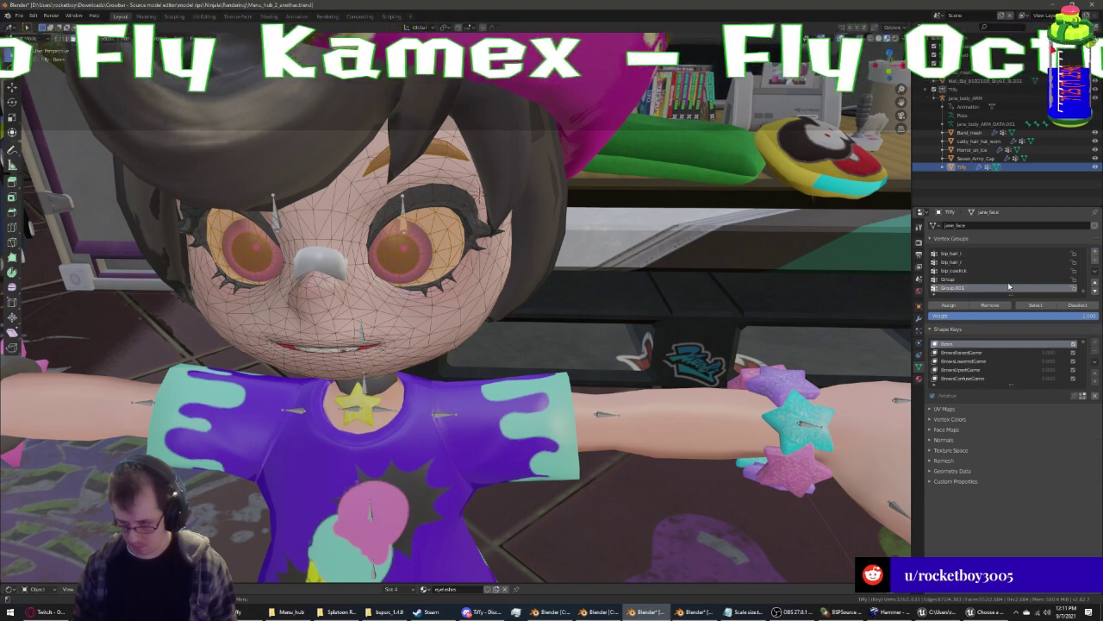
click(955, 278)
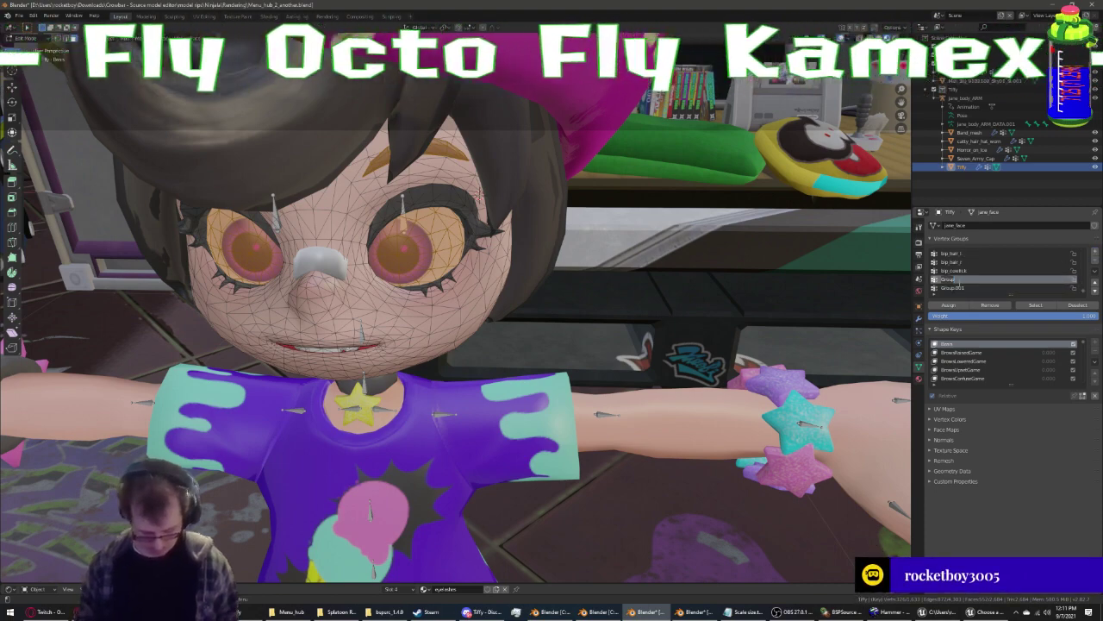
text(ye)
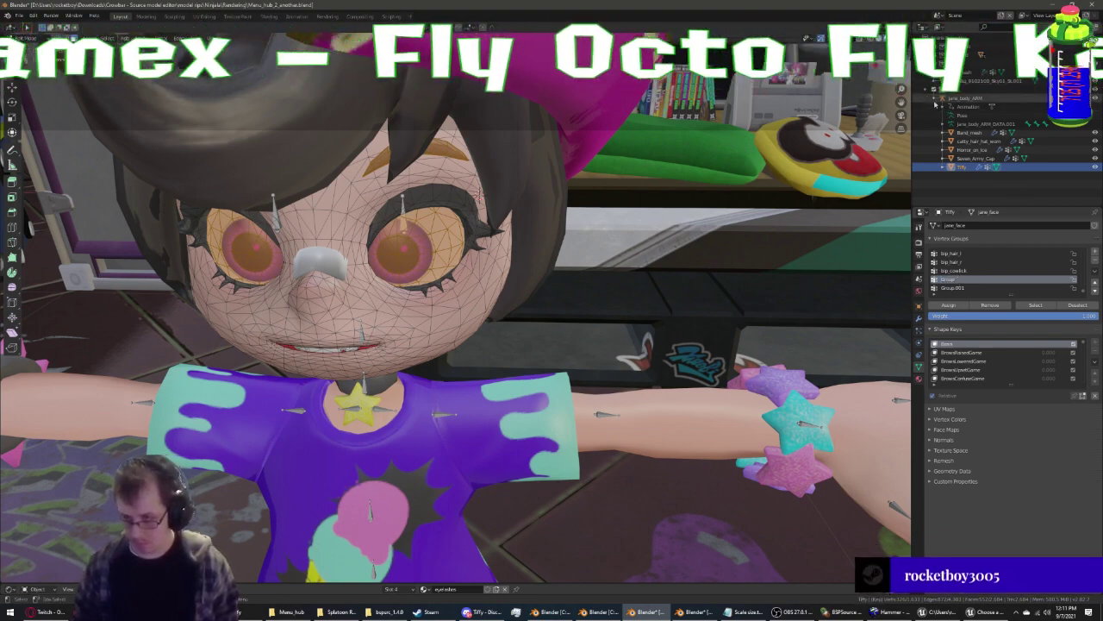
Rename the armature's two eye bones to Eye_L and Eye_R
click(945, 123)
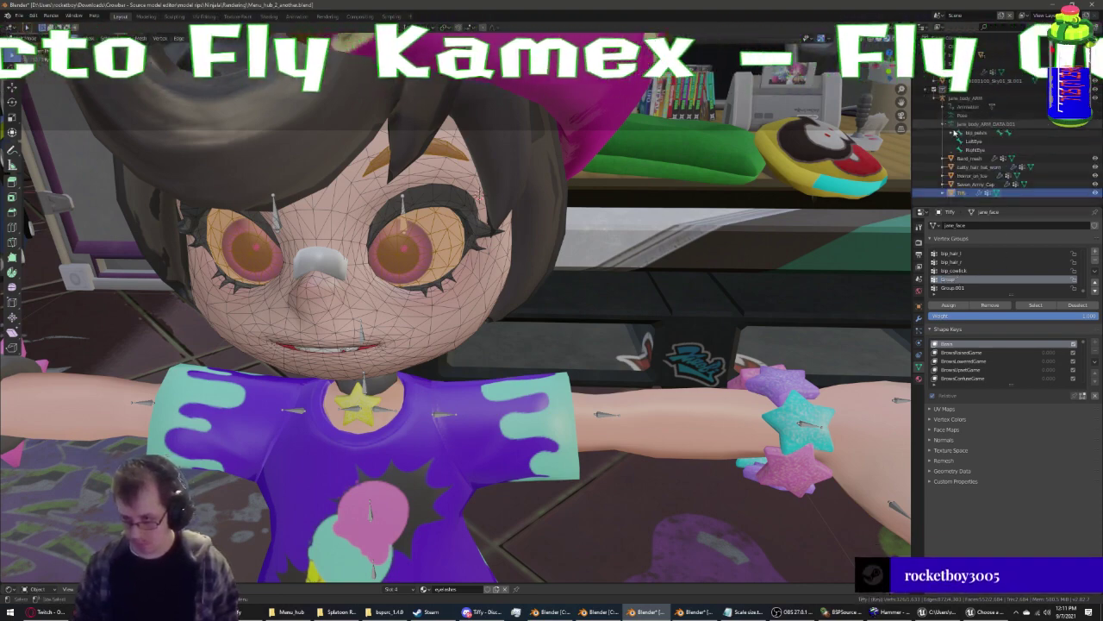
click(973, 140)
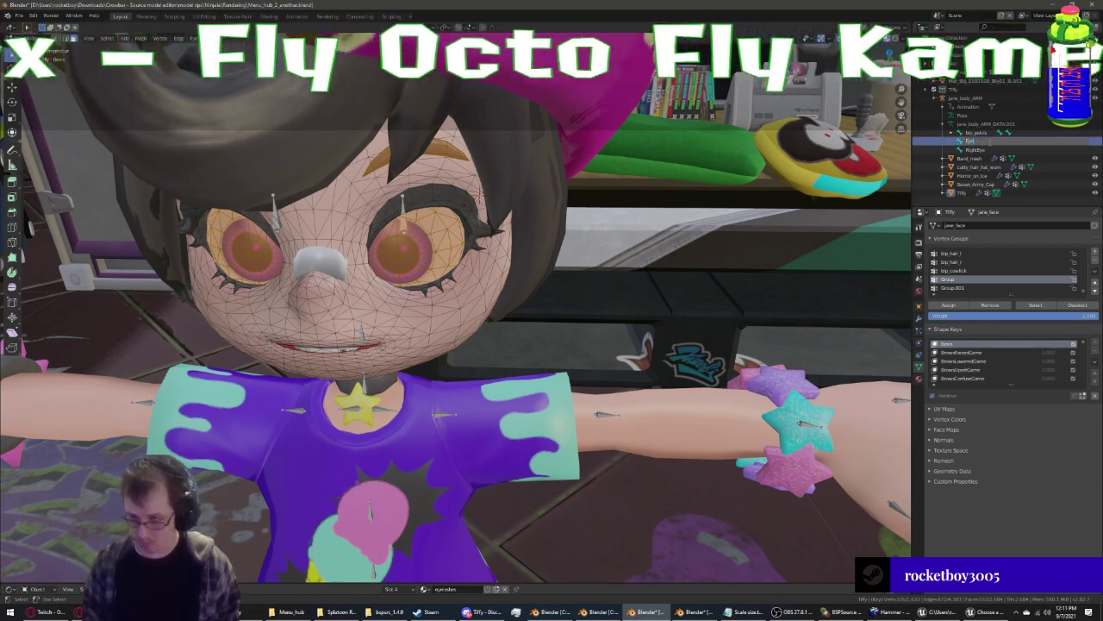
double_click(989, 142)
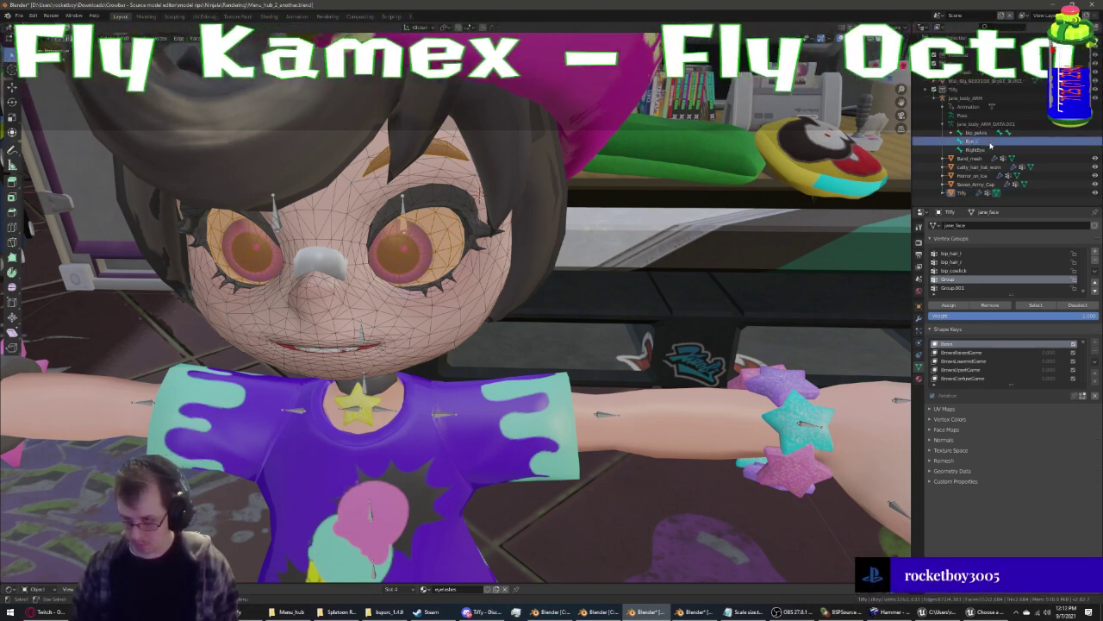
double_click(978, 149)
text(Eye_R)
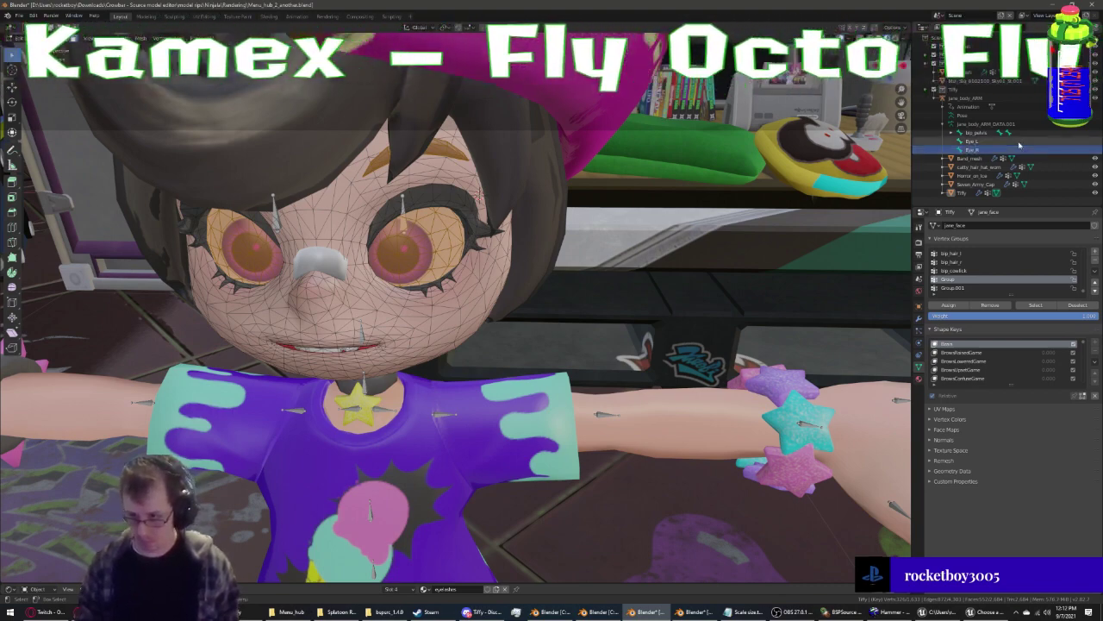
Name the two new vertex groups Eye_L and Eye_R
double_click(952, 279)
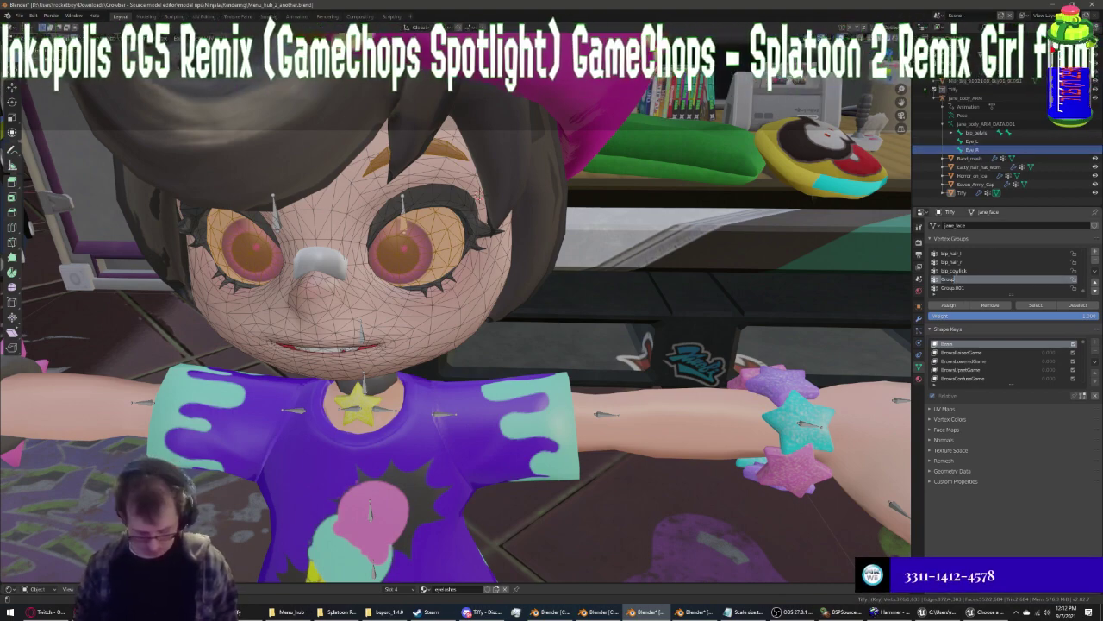
text(Eye_L)
key(Return)
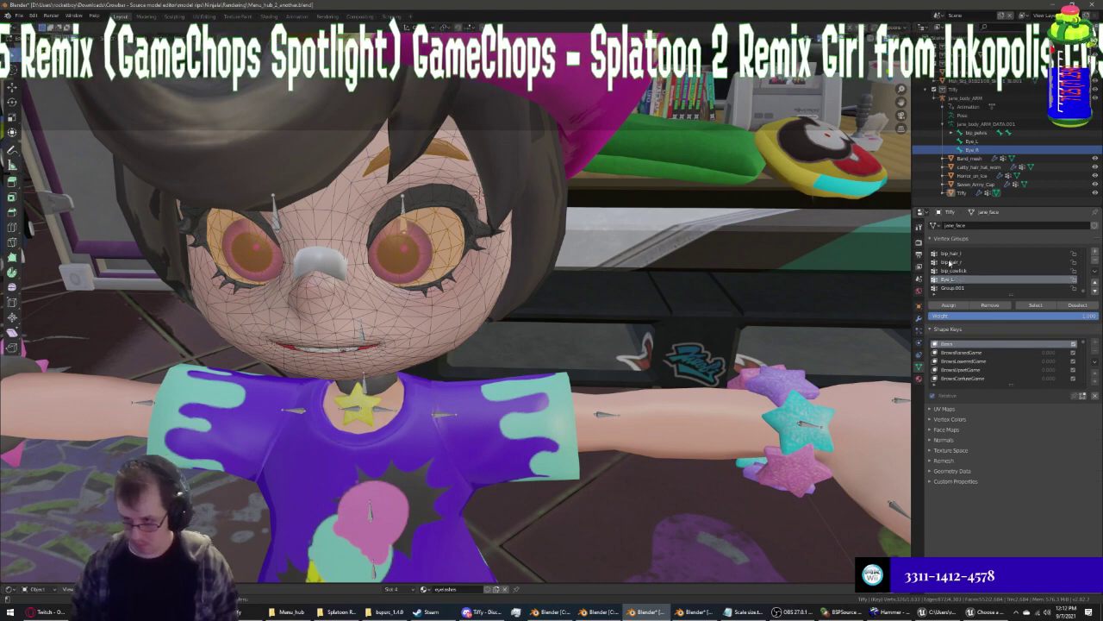
double_click(953, 288)
text(Eye_R)
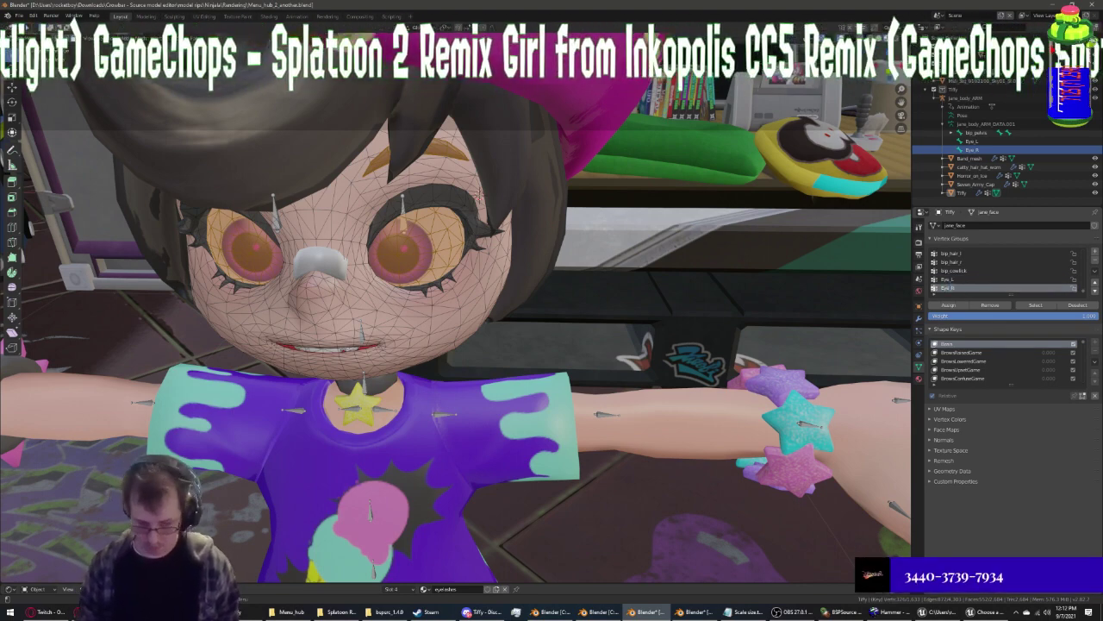
key(Return)
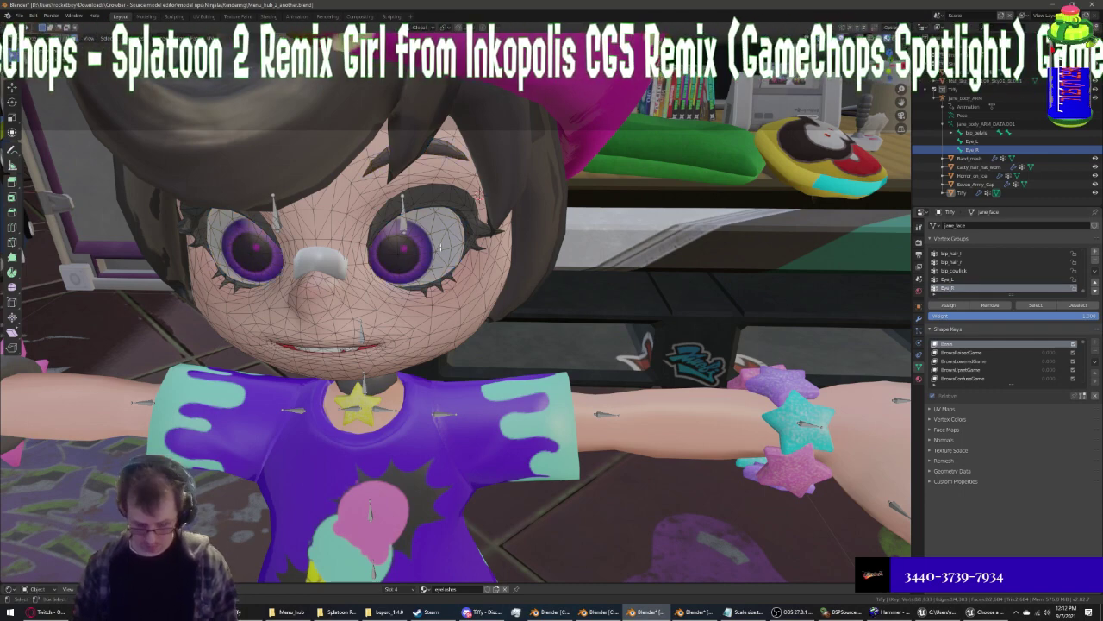
Assign the right eye to Eye_R and the left eye to Eye_L, then exit Edit Mode
key(l)
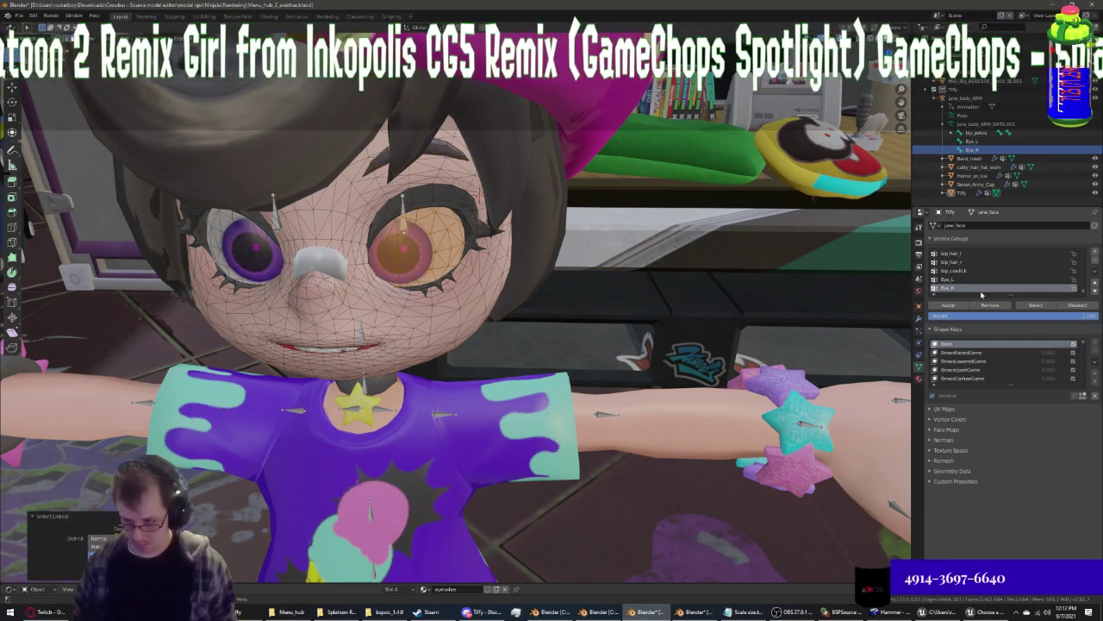
click(949, 305)
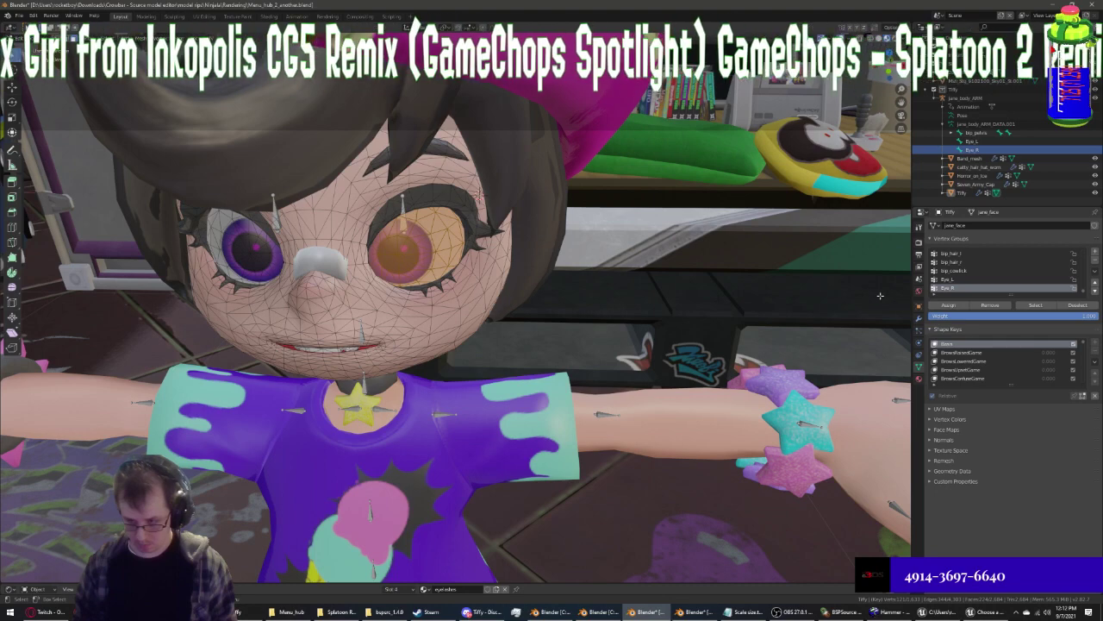
click(961, 281)
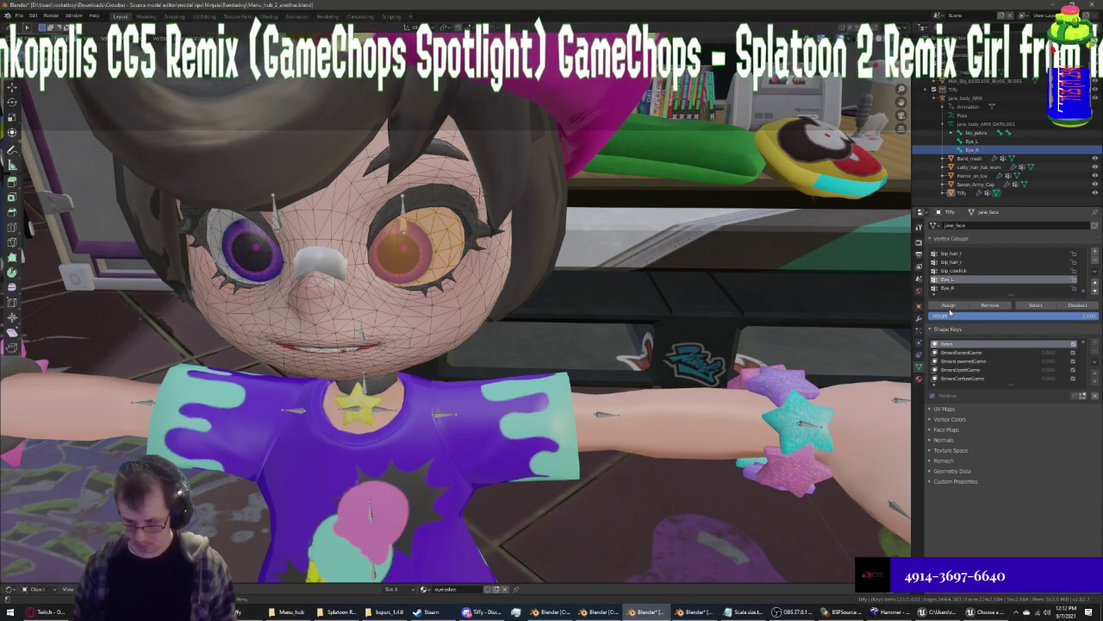
click(948, 305)
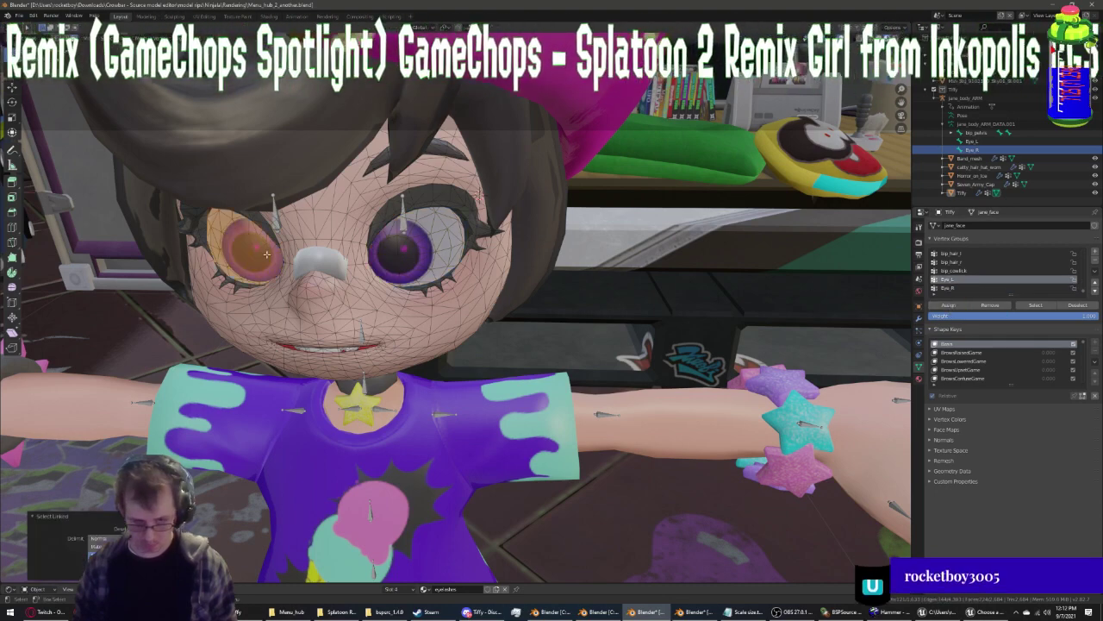
click(945, 288)
click(948, 305)
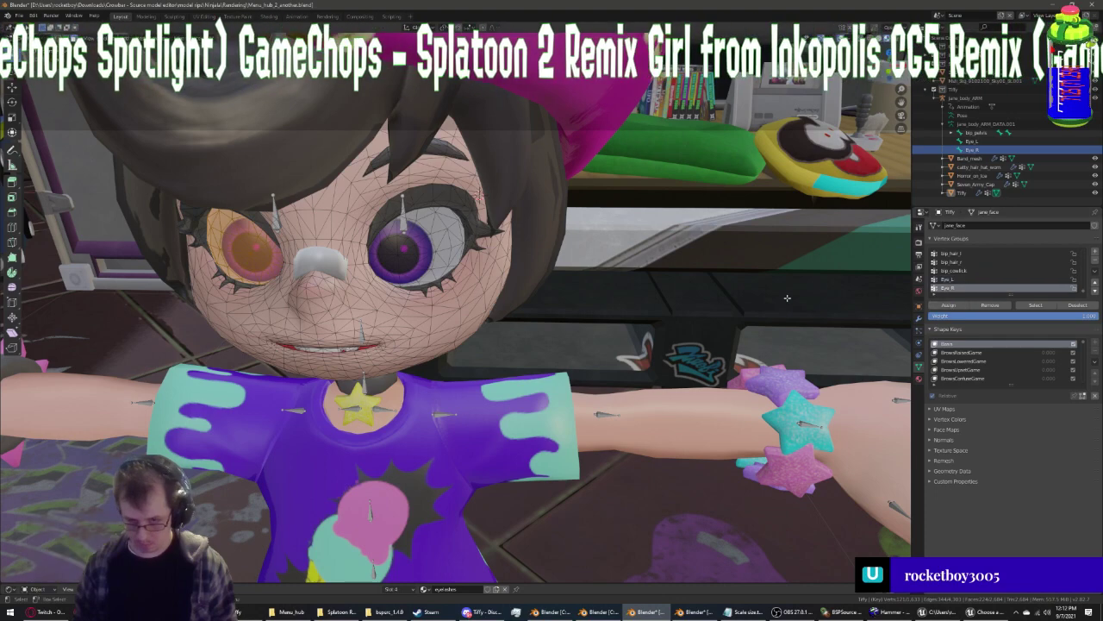
key(Tab)
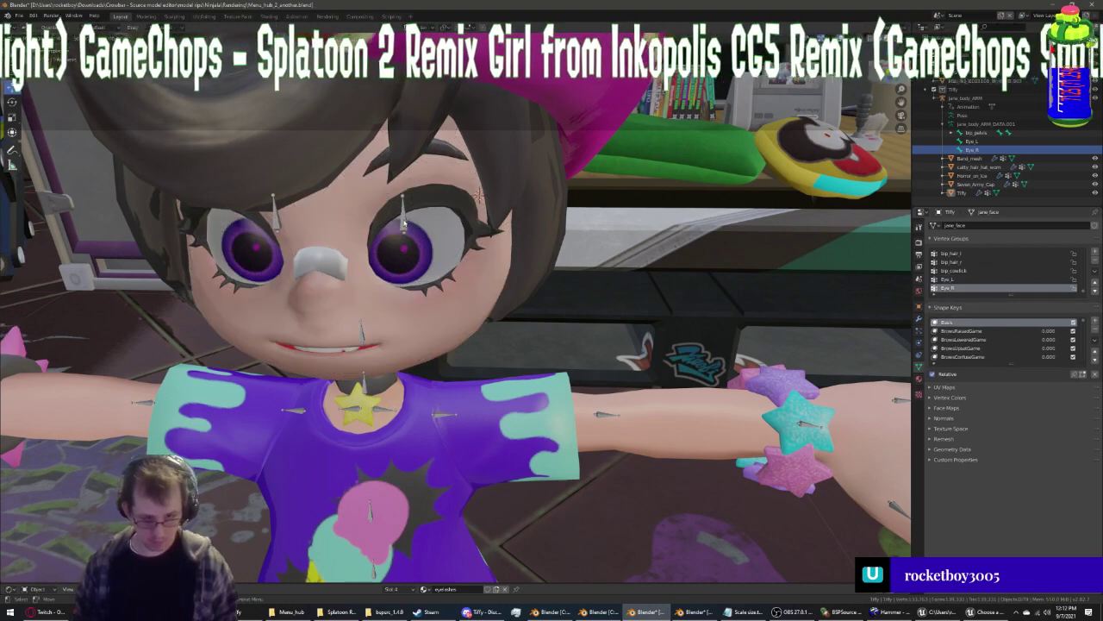
In Pose Mode, rotate Tiffy's right and left eye bones
click(428, 223)
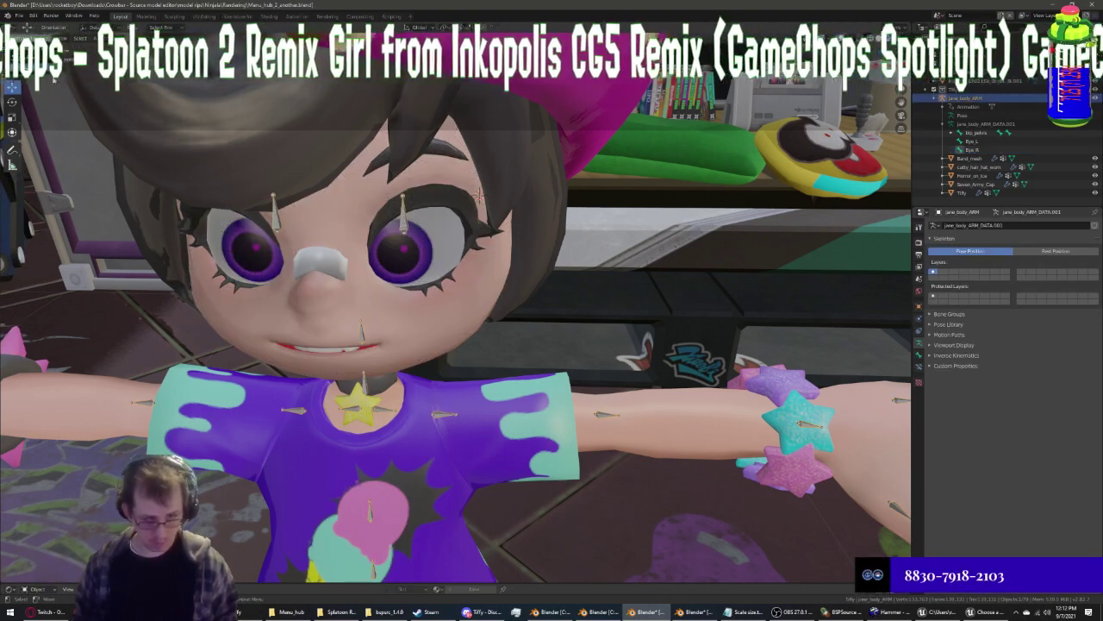
key(ctrl+Tab)
click(415, 226)
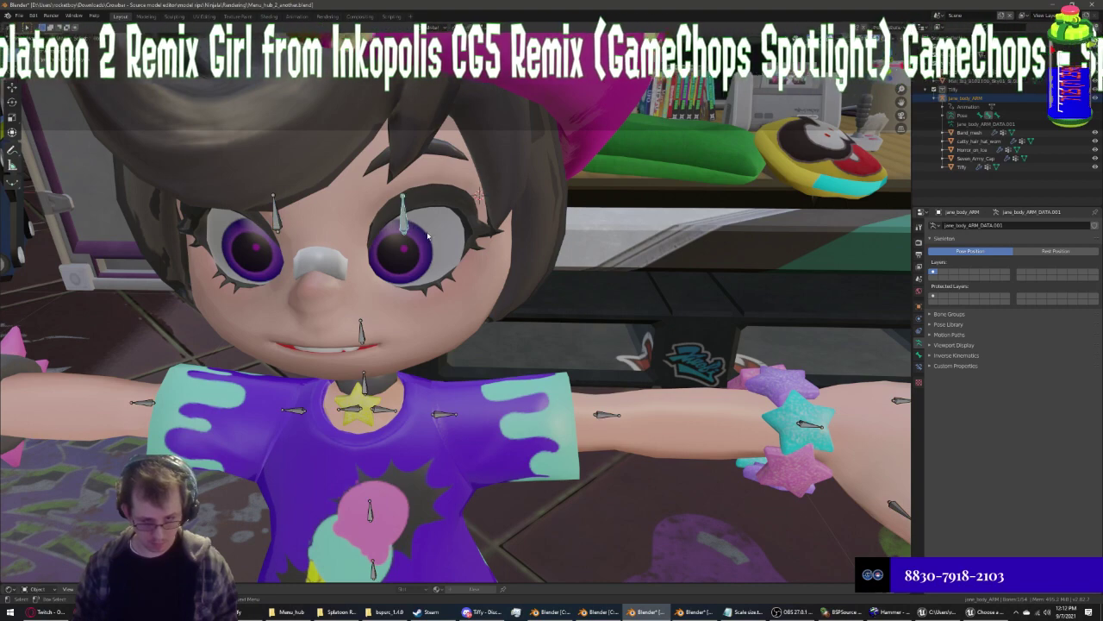
click(12, 102)
drag(405, 234, 333, 229)
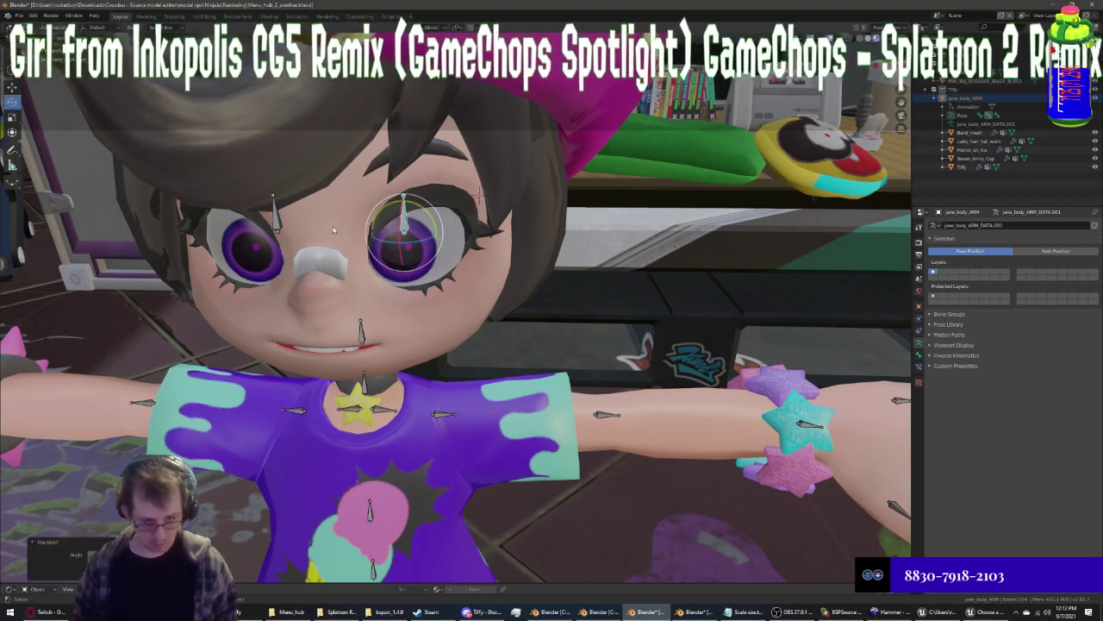
click(275, 211)
key(r)
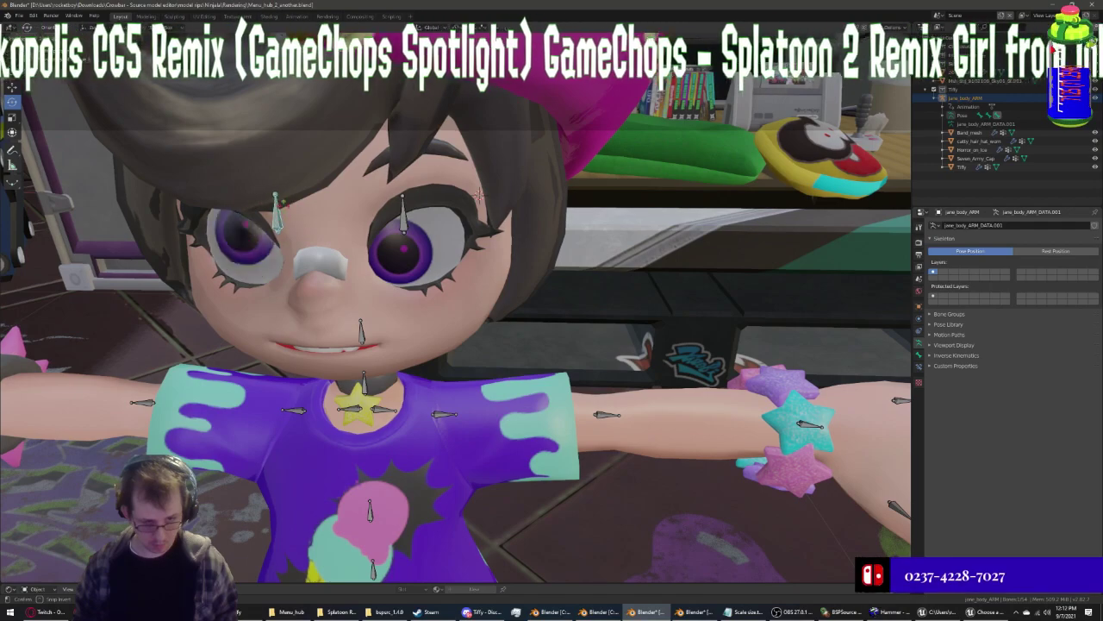
click(478, 194)
scroll(478, 193, down, 5)
scroll(478, 194, down, 2)
scroll(478, 194, down, 2)
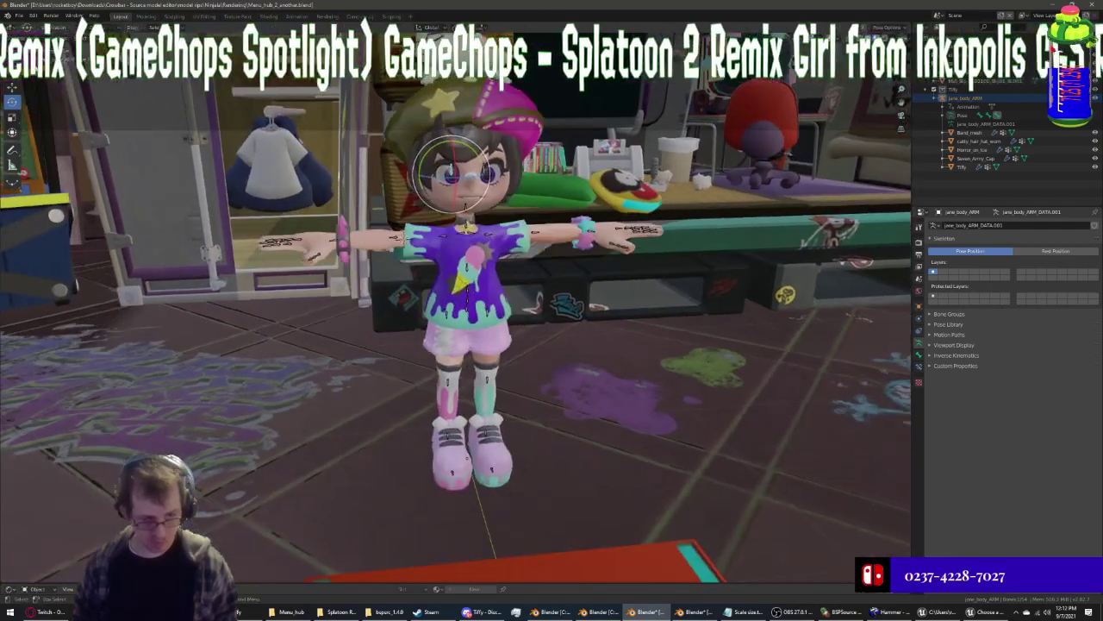
Move Tiffy across the rooftop to stand beside the red deck chair and umbrella
click(12, 86)
mouse_move(17, 95)
middle_down()
mouse_move(251, 213)
mouse_move(271, 368)
middle_up()
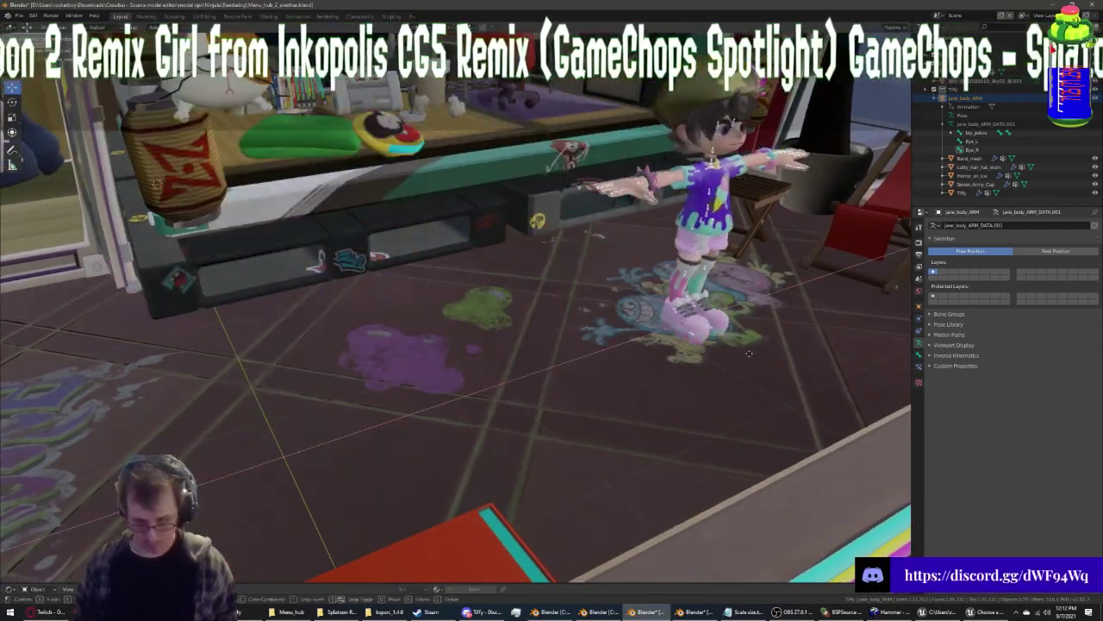
drag(312, 448, 740, 318)
key(KP_Decimal)
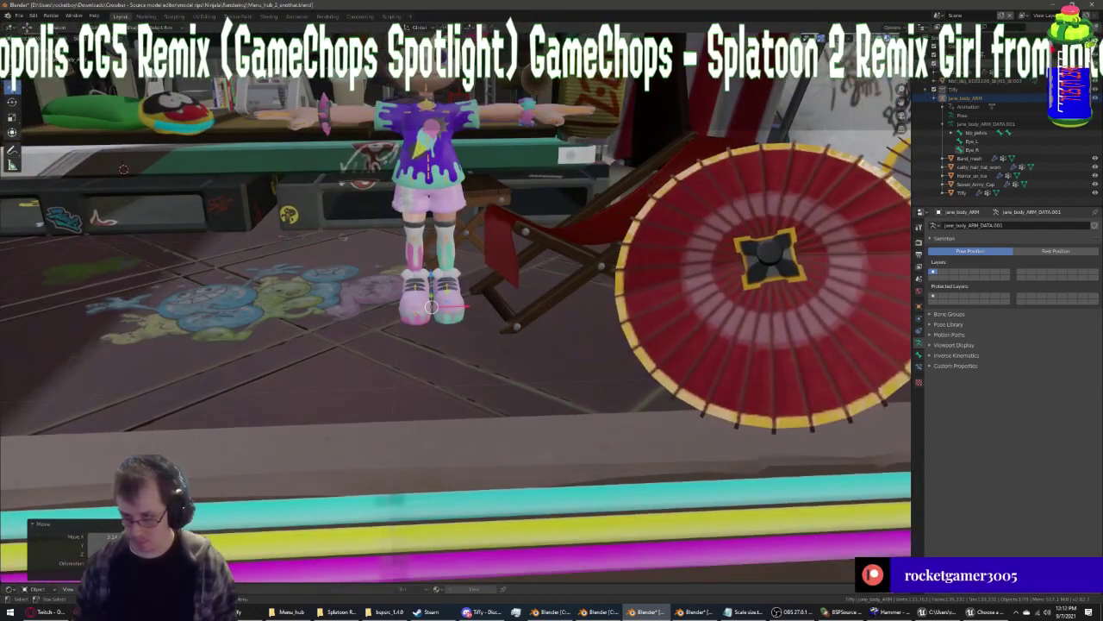
Place 202_mesh among the character's meshes in the Outliner and collapse jane_body_ARM
click(1073, 28)
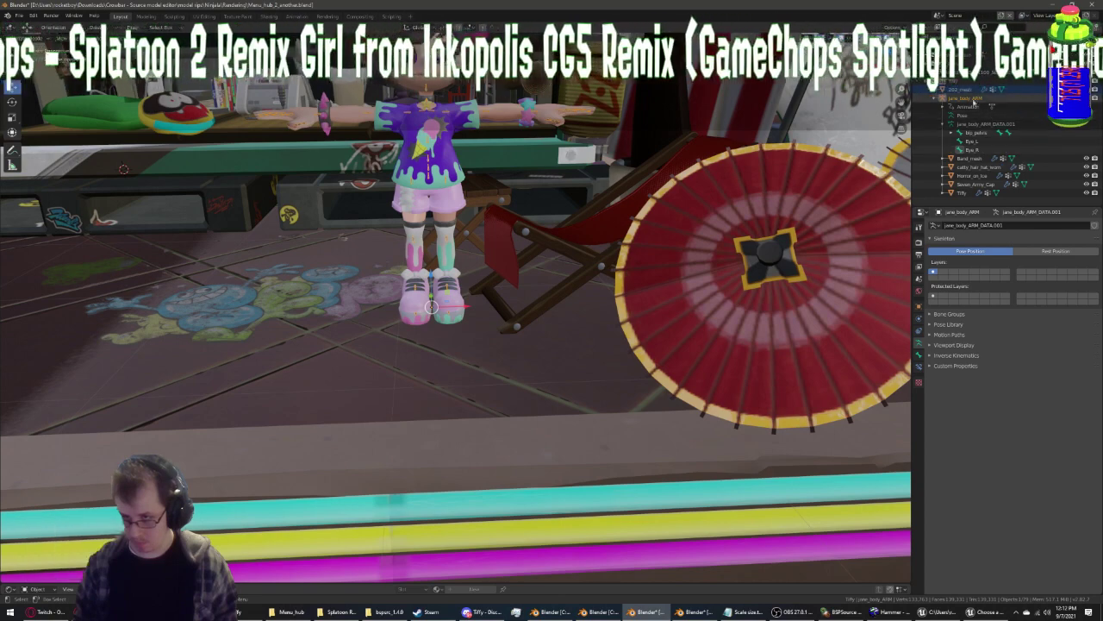
click(957, 97)
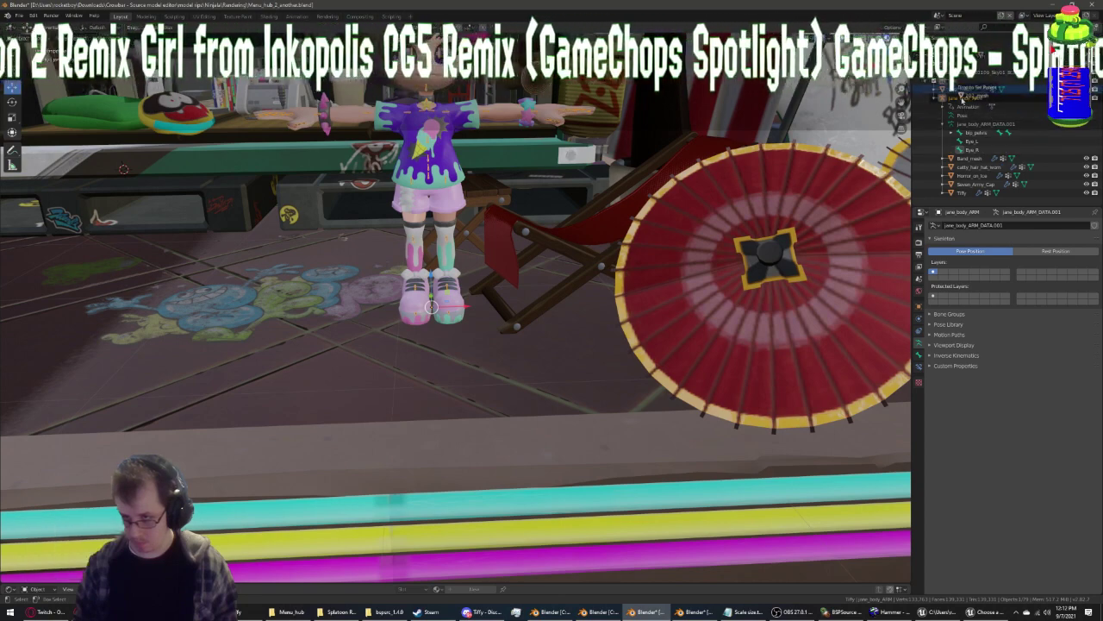
drag(955, 90, 943, 95)
click(940, 89)
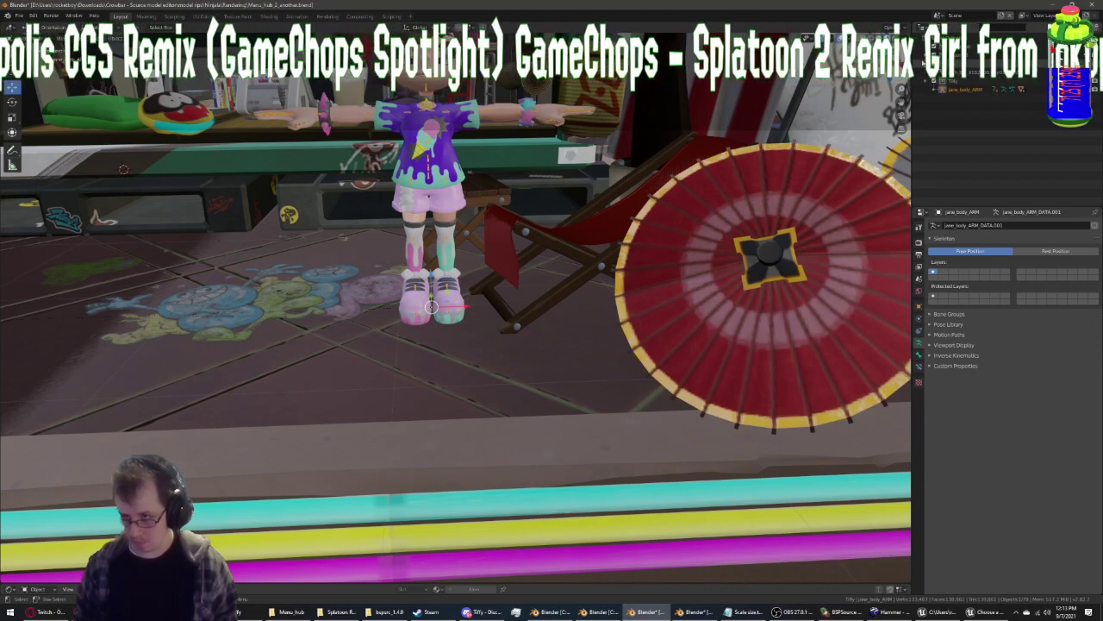
middle_drag(597, 212, 539, 245)
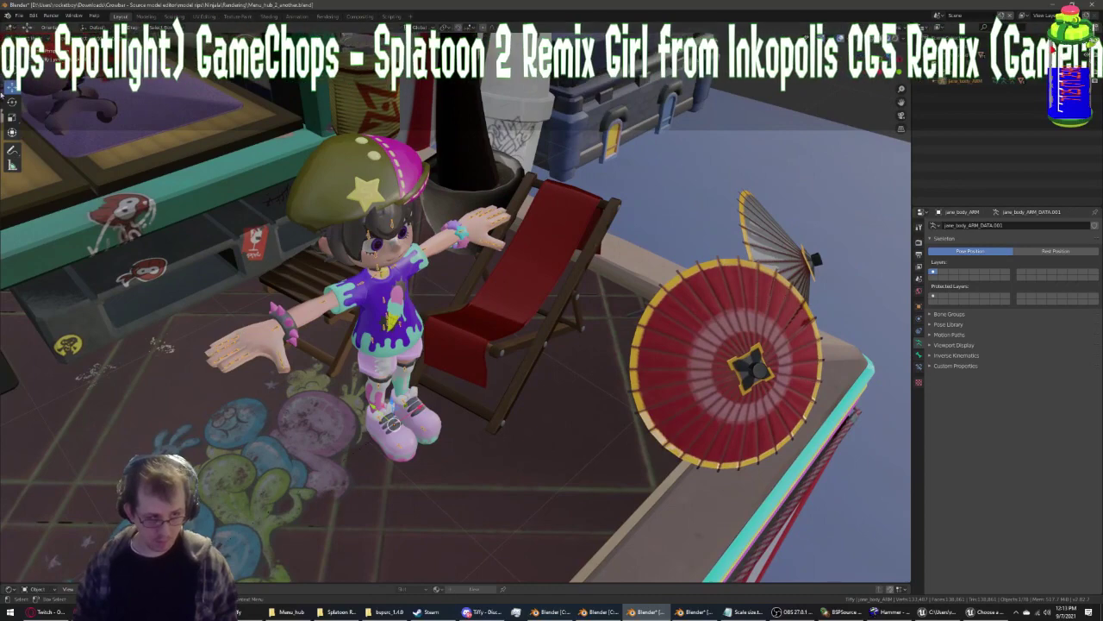
Rotate Tiffy's chest bone in Pose Mode to turn her upper body
key(shift+space)
key(r)
middle_drag(457, 328, 483, 310)
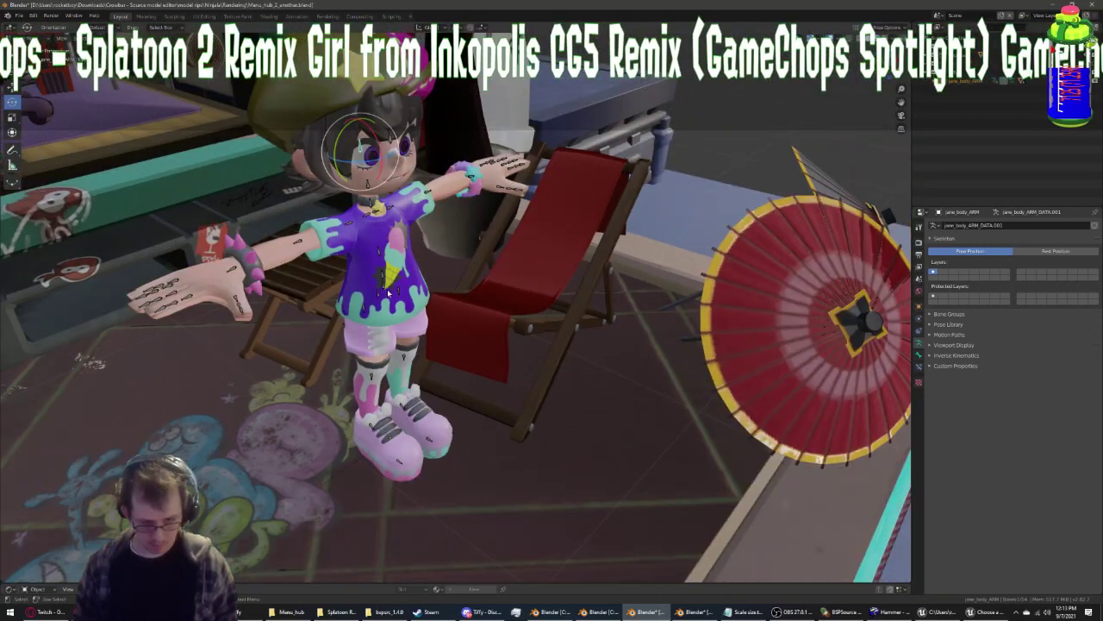
key(ctrl+Tab)
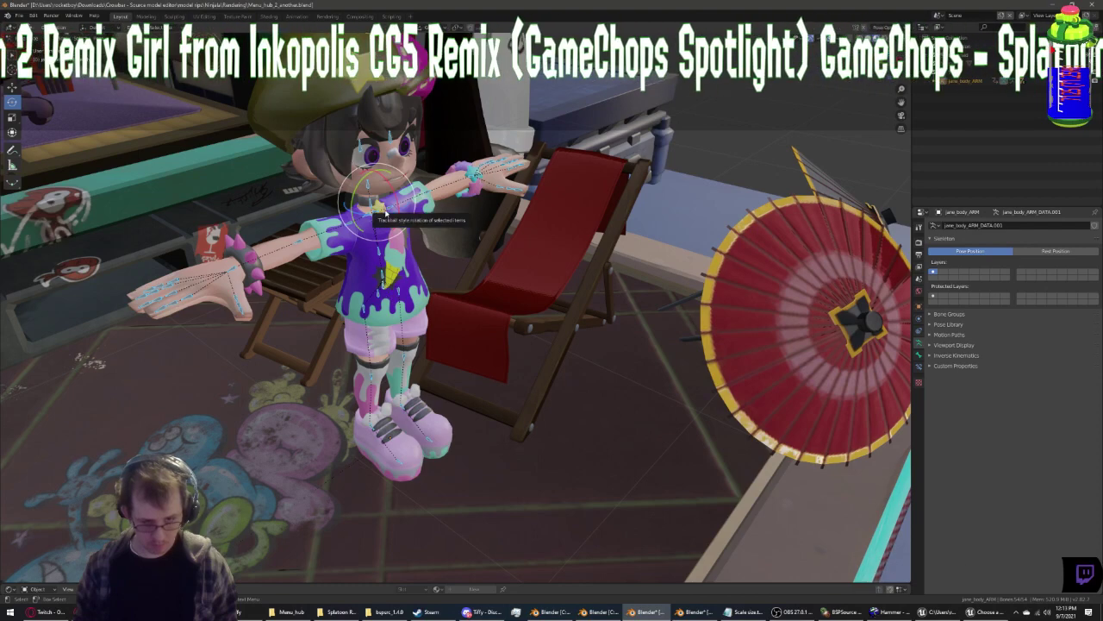
drag(379, 212, 405, 199)
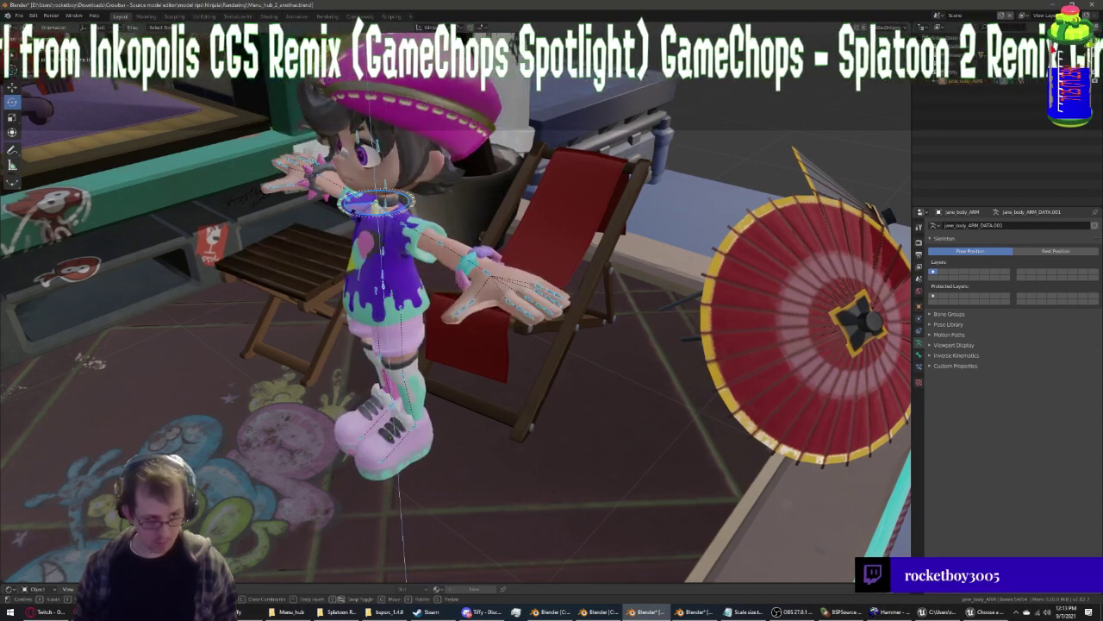
click(386, 232)
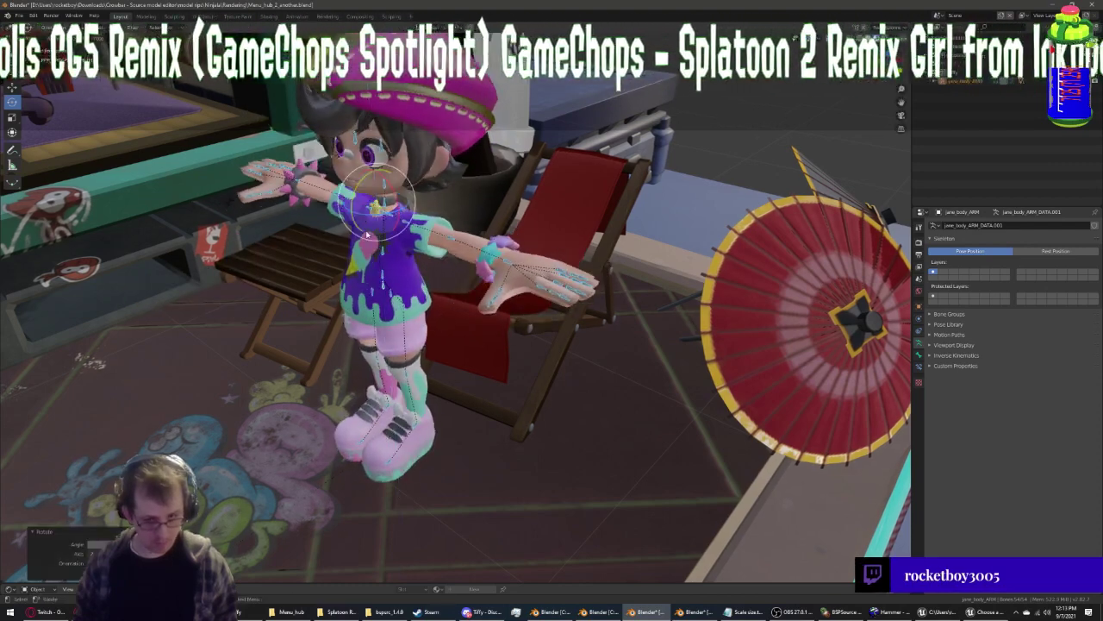
Move the whole posed character down onto the red deck chair
scroll(385, 231, up, 2)
scroll(385, 232, up, 2)
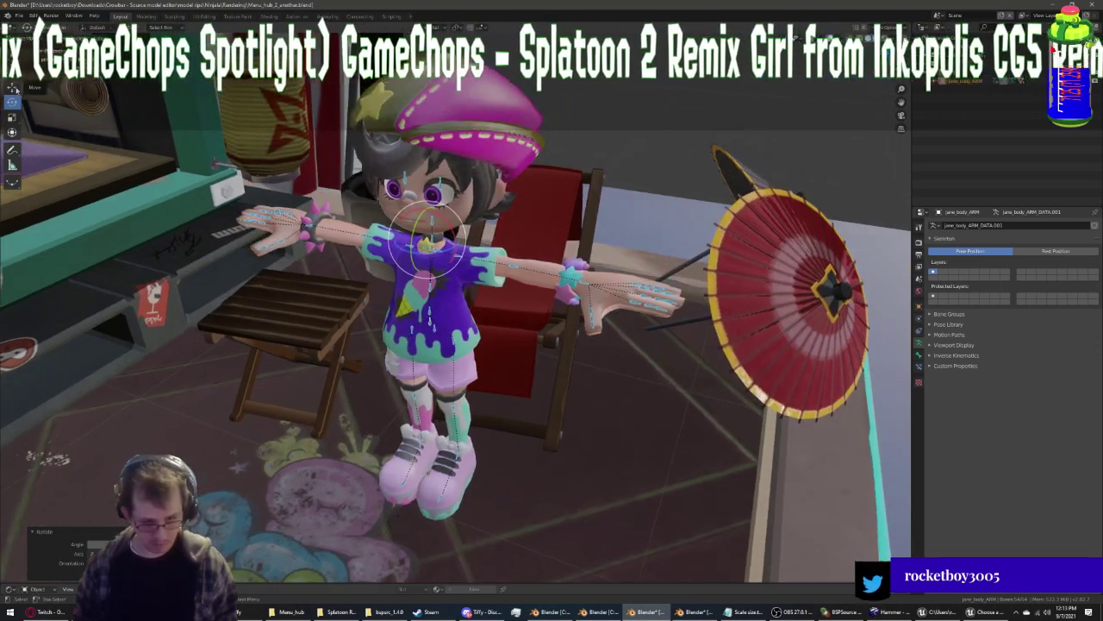
click(12, 86)
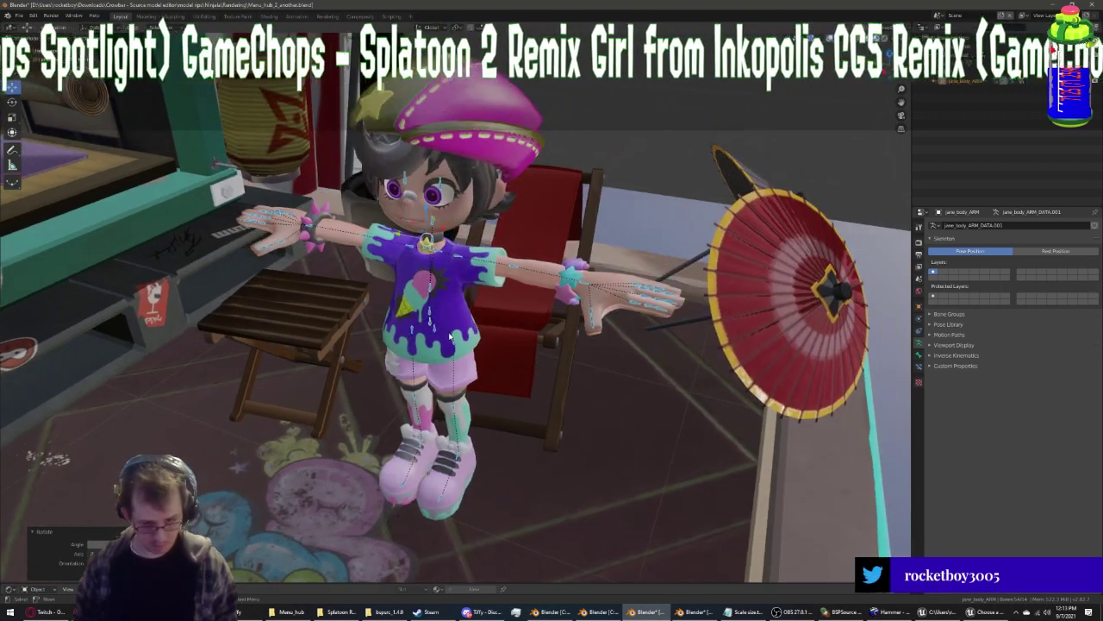
middle_drag(450, 338, 329, 221)
key(g)
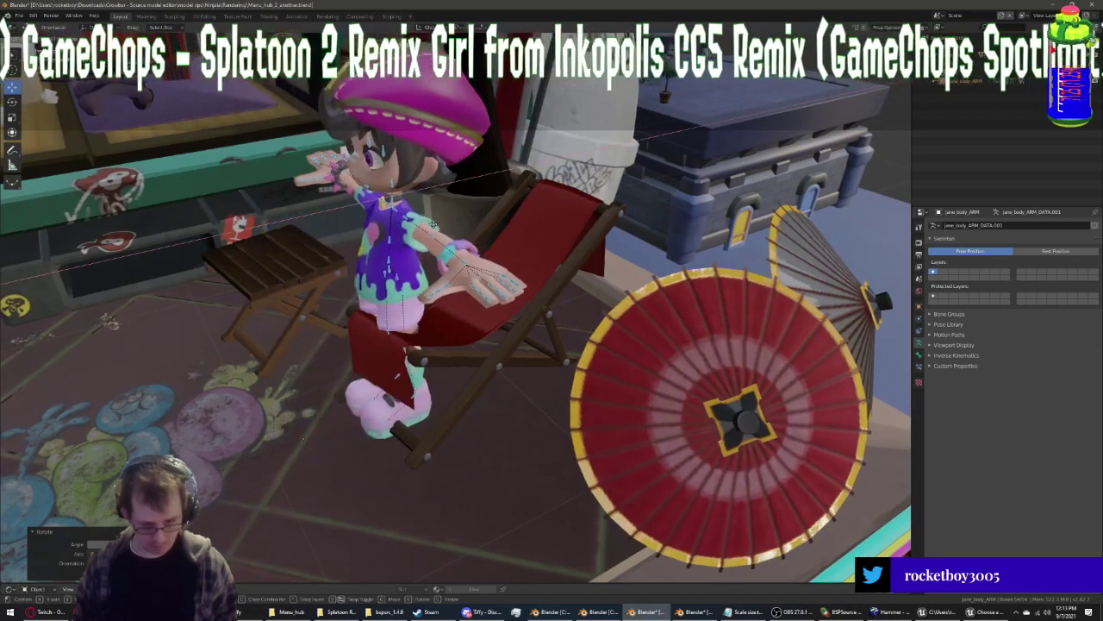
click(476, 226)
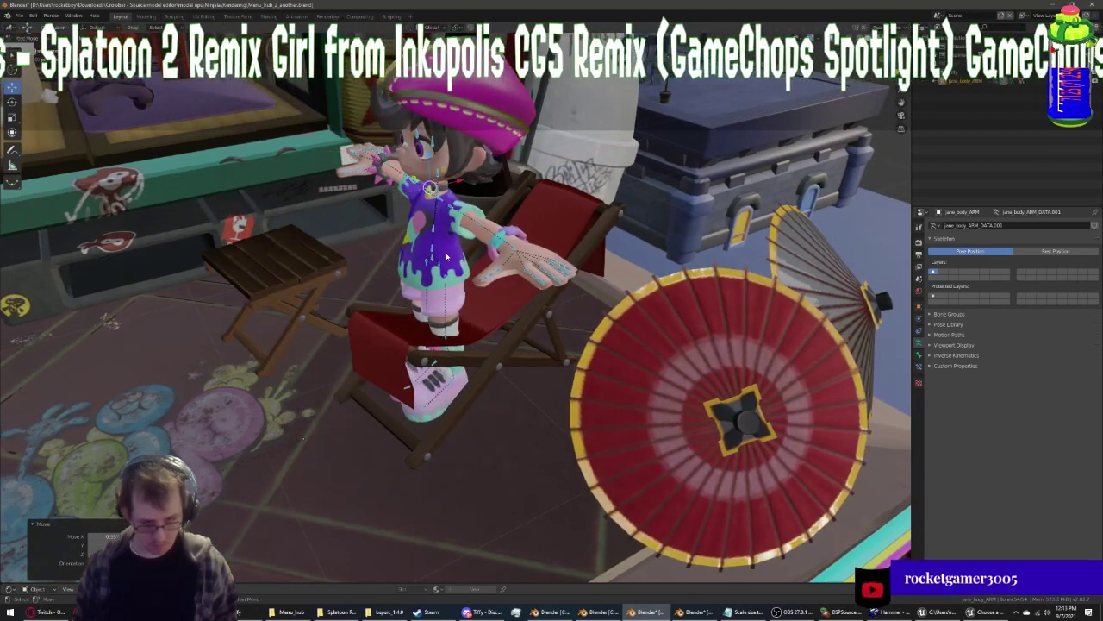
scroll(409, 284, up, 2)
scroll(409, 285, up, 3)
scroll(409, 285, up, 1)
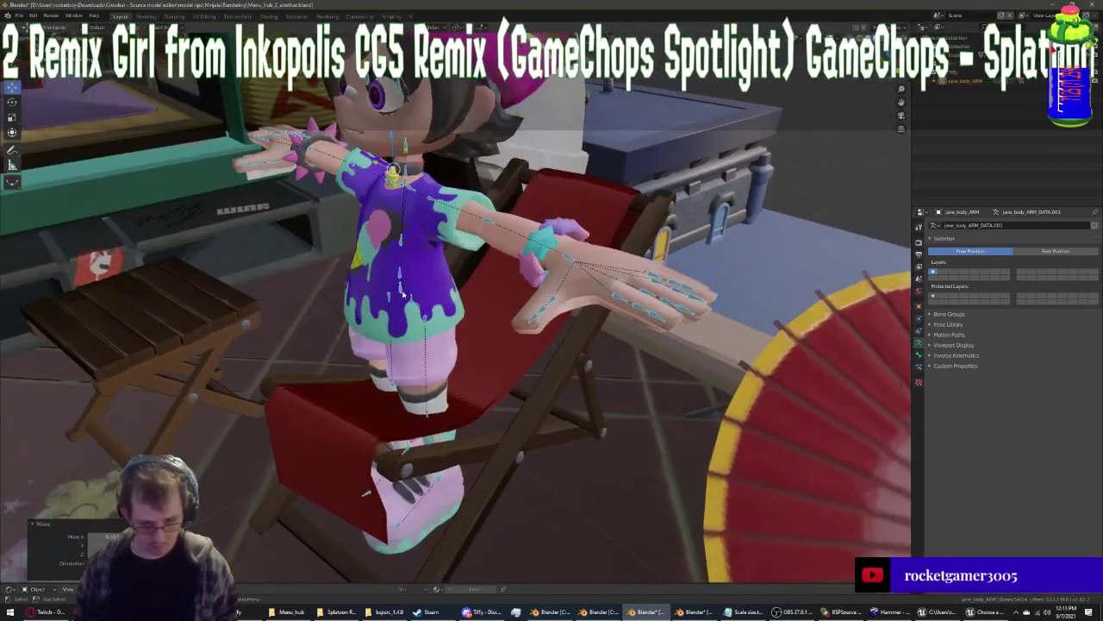
Try swinging the lower body left, then undo and redo back to the seated pose
click(402, 294)
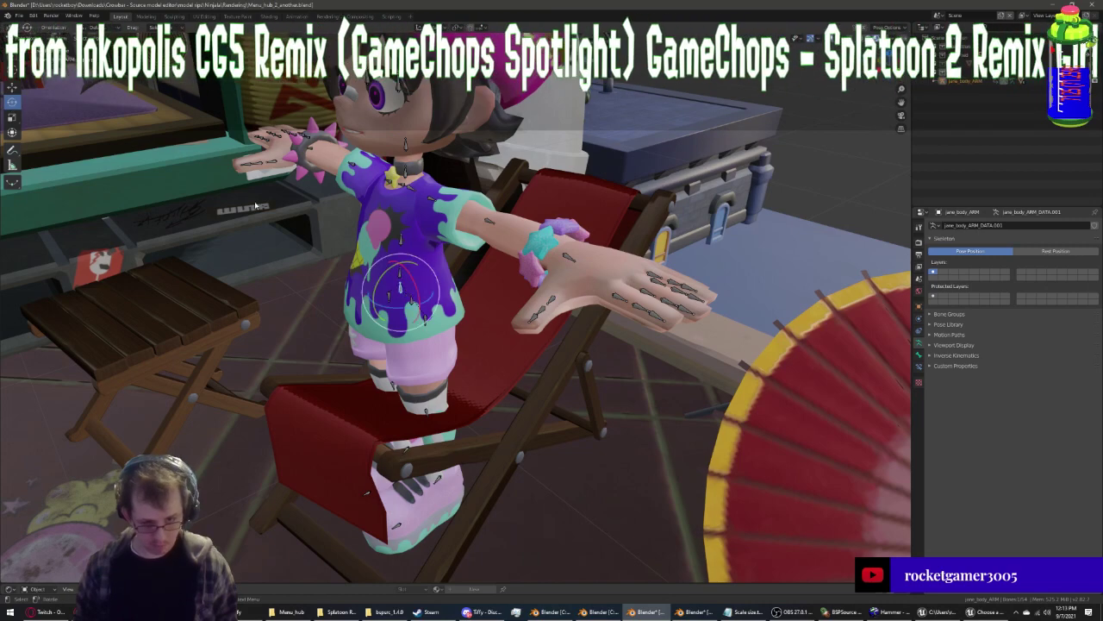
key(shift+space)
key(r)
drag(378, 277, 401, 272)
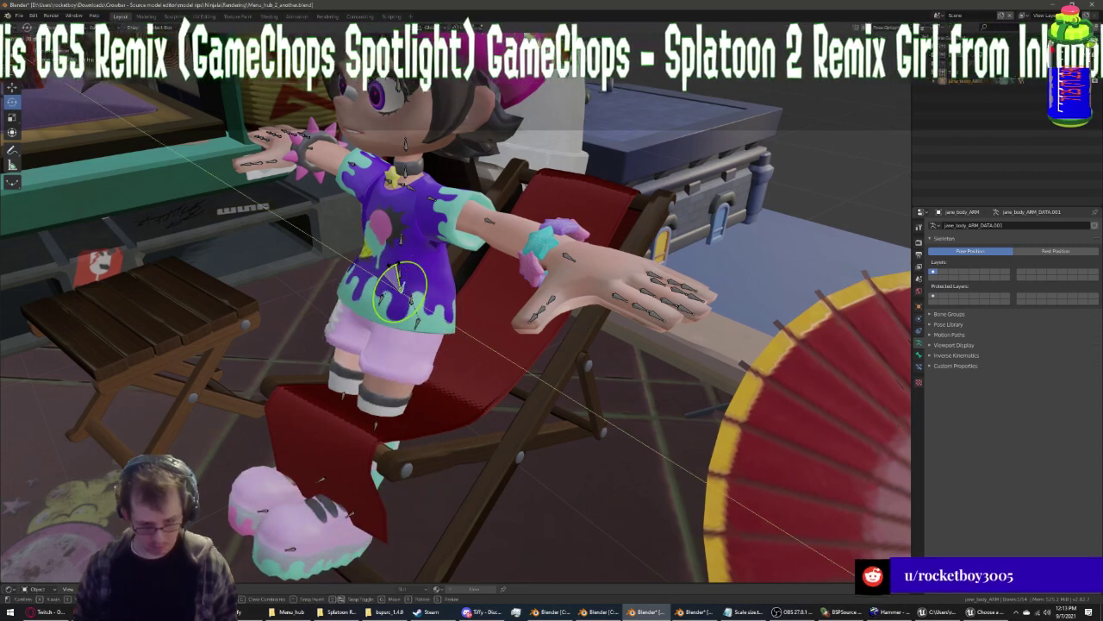
key(ctrl+z)
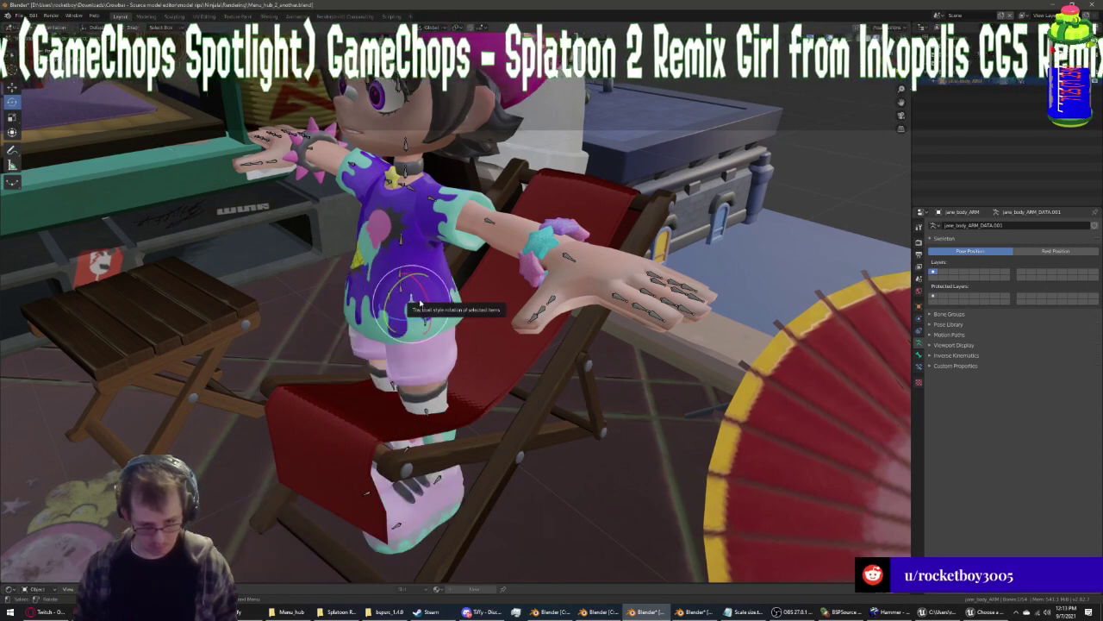
key(ctrl+z)
key(ctrl+z)
key(ctrl+shift+z)
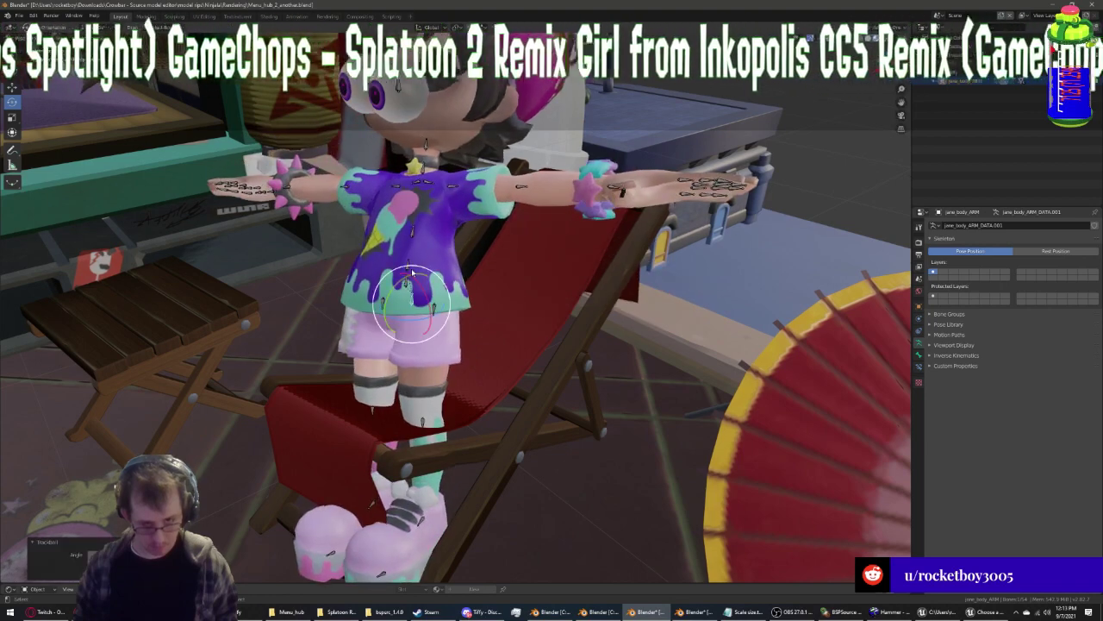
key(ctrl+shift+z)
Open the jane_body_ARM armature in Edit Mode
key(ctrl+Tab)
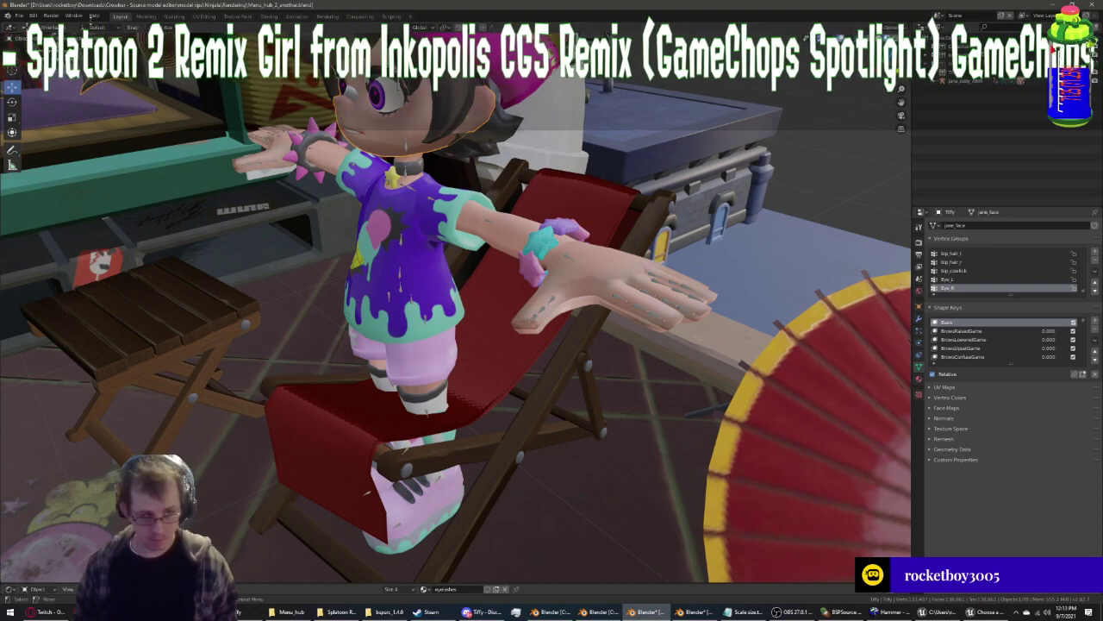
key(ctrl+Tab)
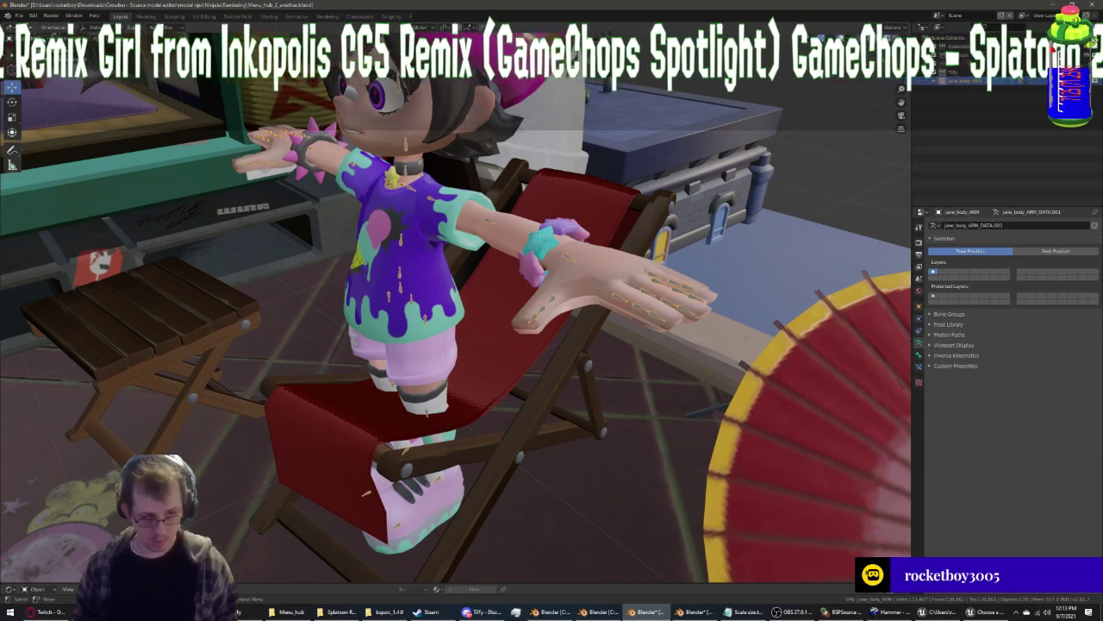
key(Tab)
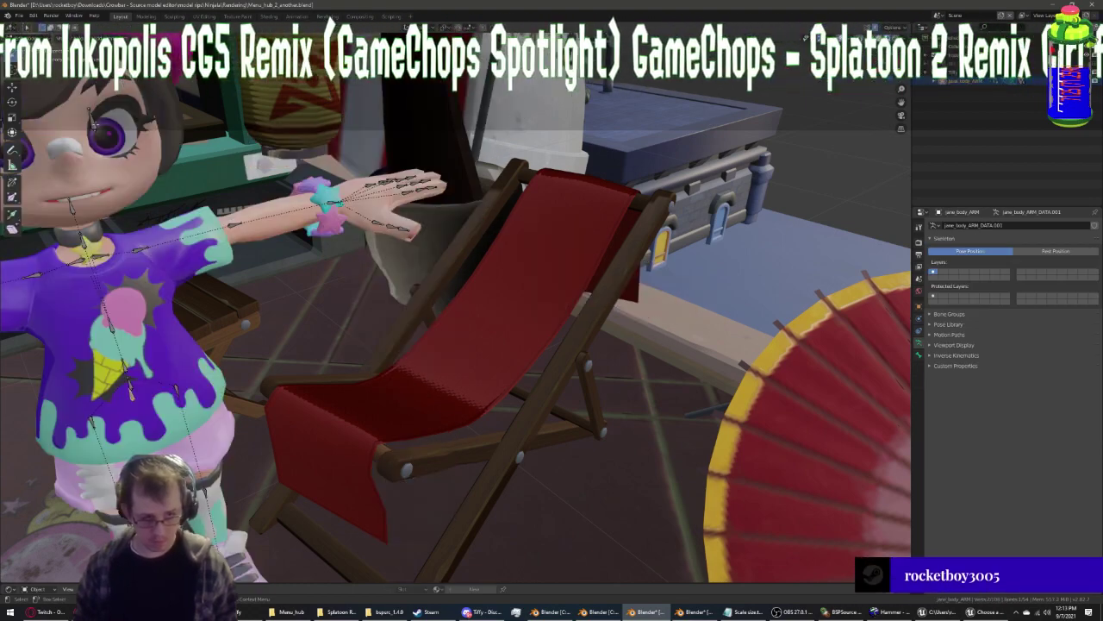
scroll(161, 114, down, 2)
Parent the Eye L and Eye R bones to bip_head in the bone Relations settings
click(919, 354)
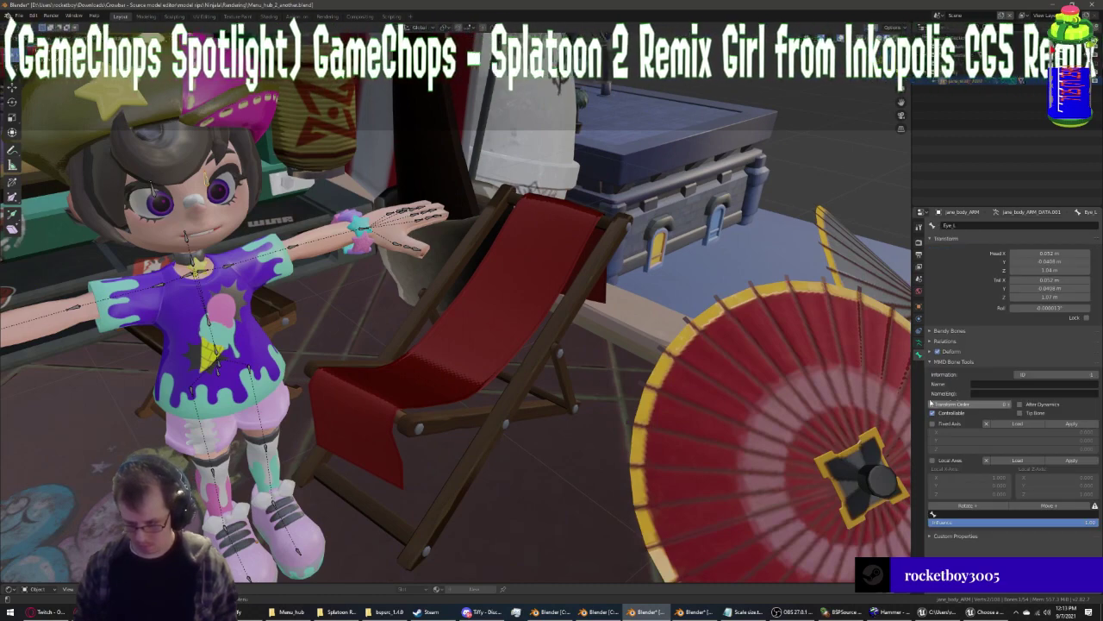
click(940, 340)
click(1051, 372)
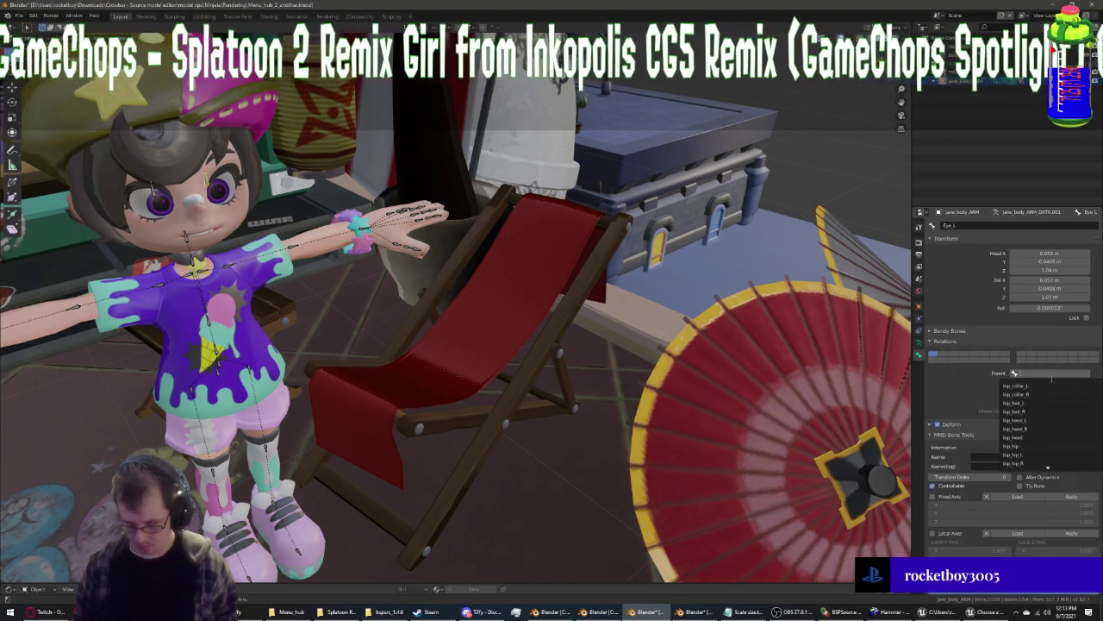
click(1017, 437)
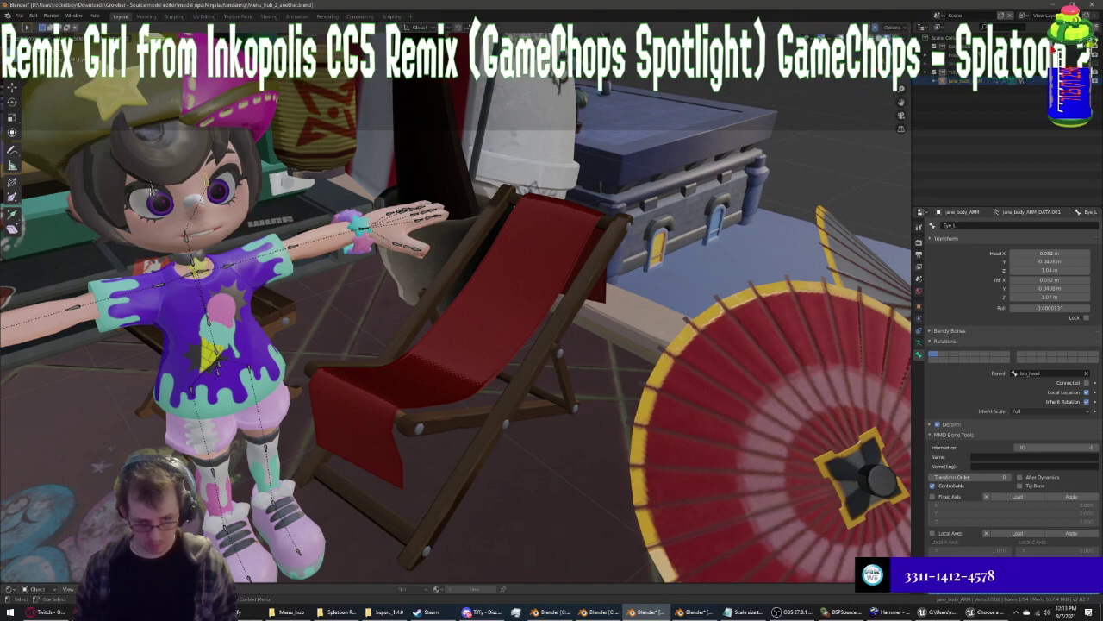
click(1015, 372)
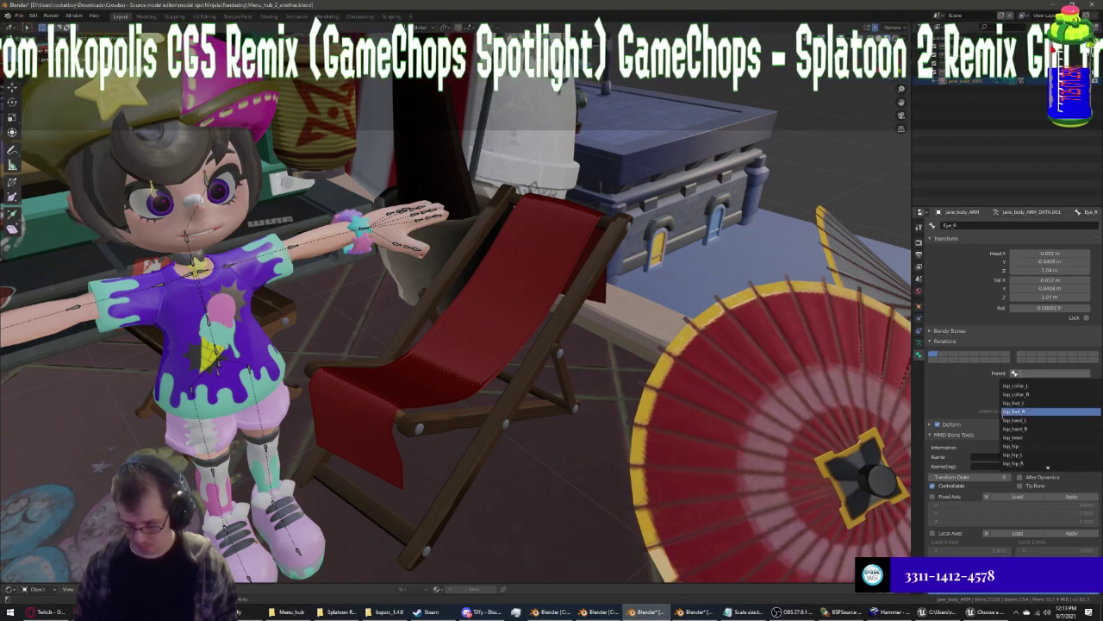
click(1017, 437)
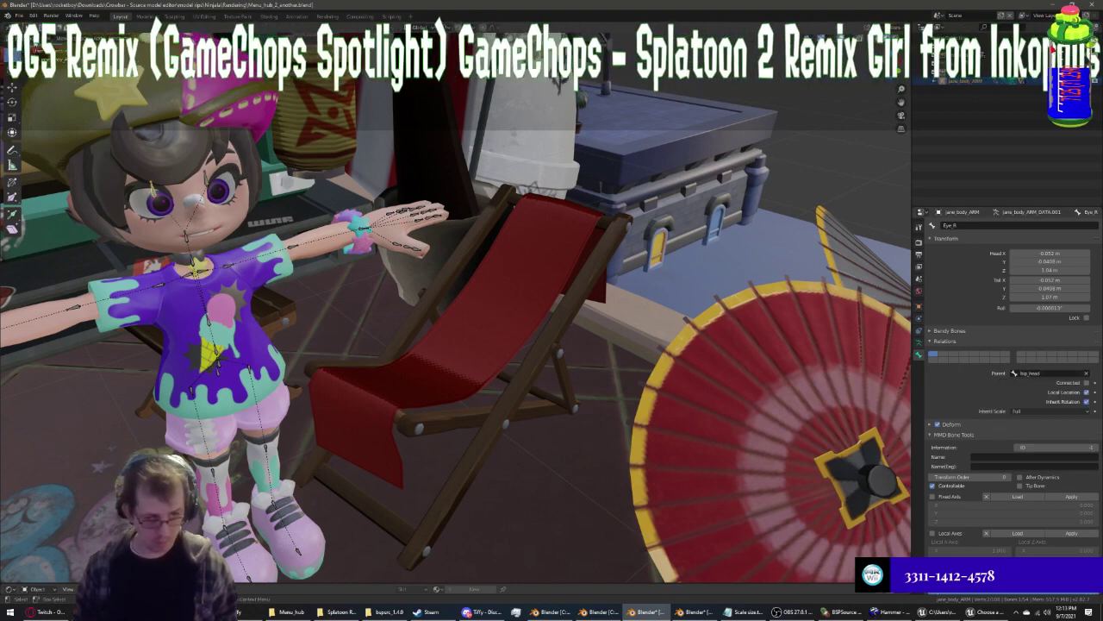
Toggle the armature between Pose and Edit Mode, making bip_head the active bone
key(ctrl+Tab)
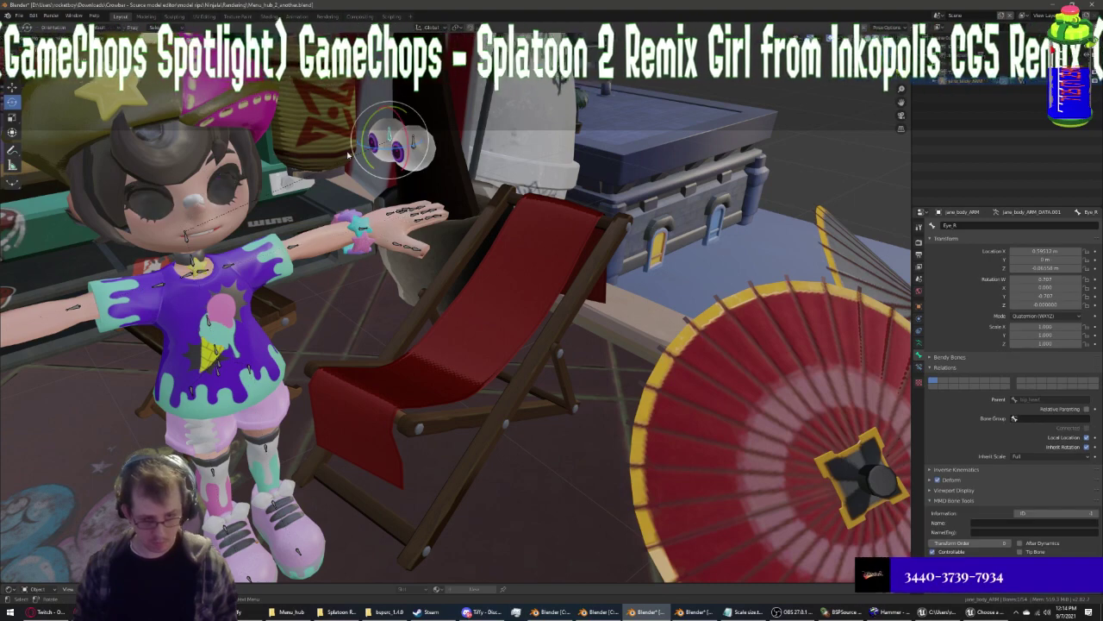
key(ctrl+Tab)
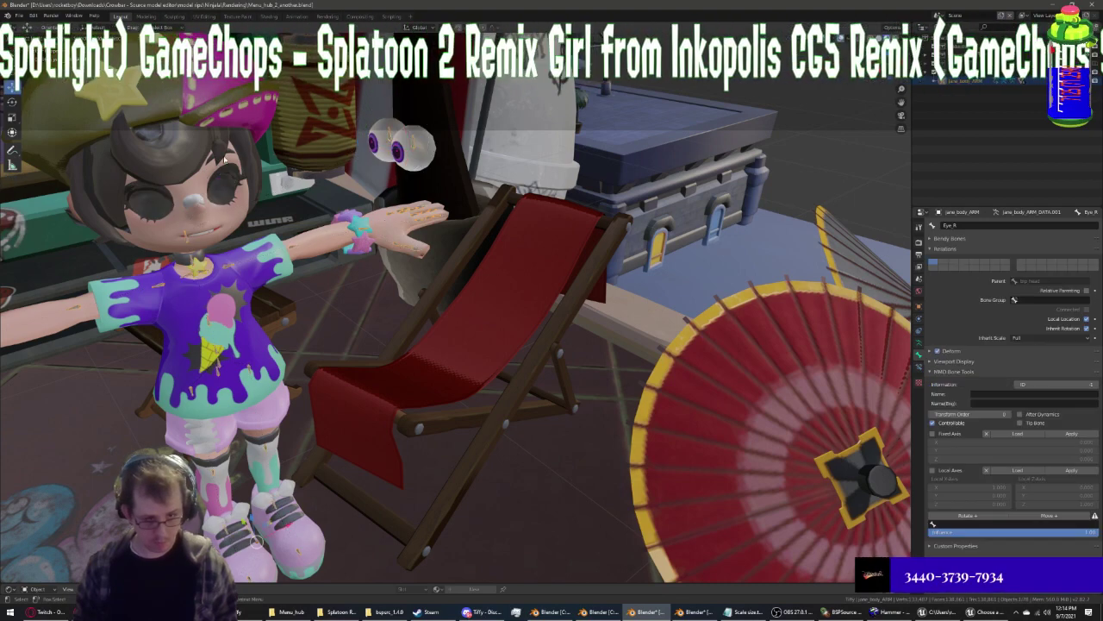
key(Tab)
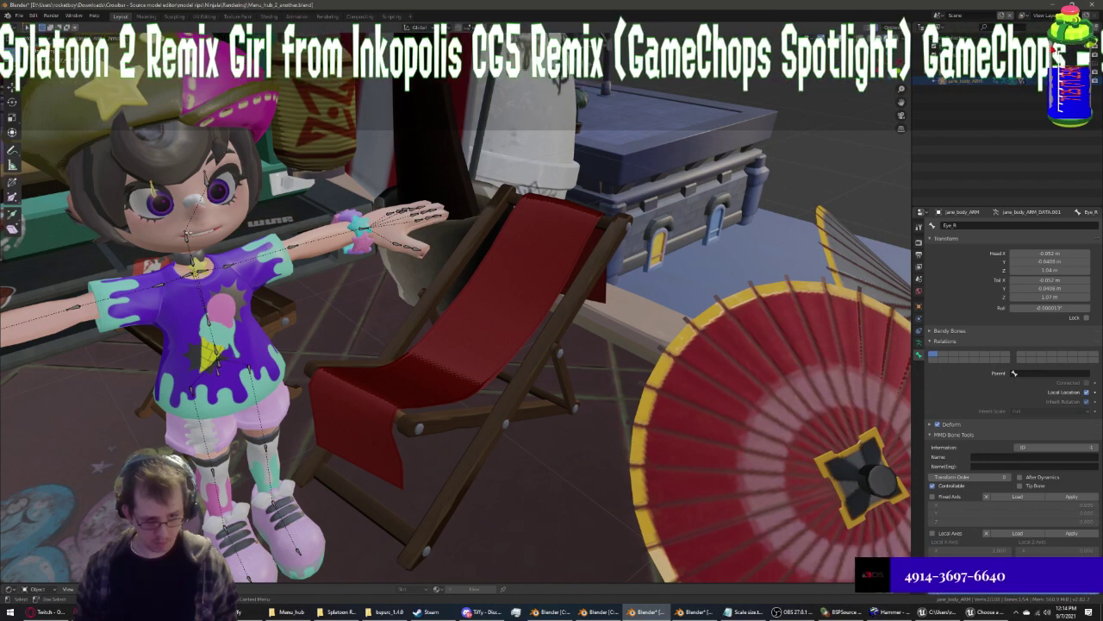
click(186, 234)
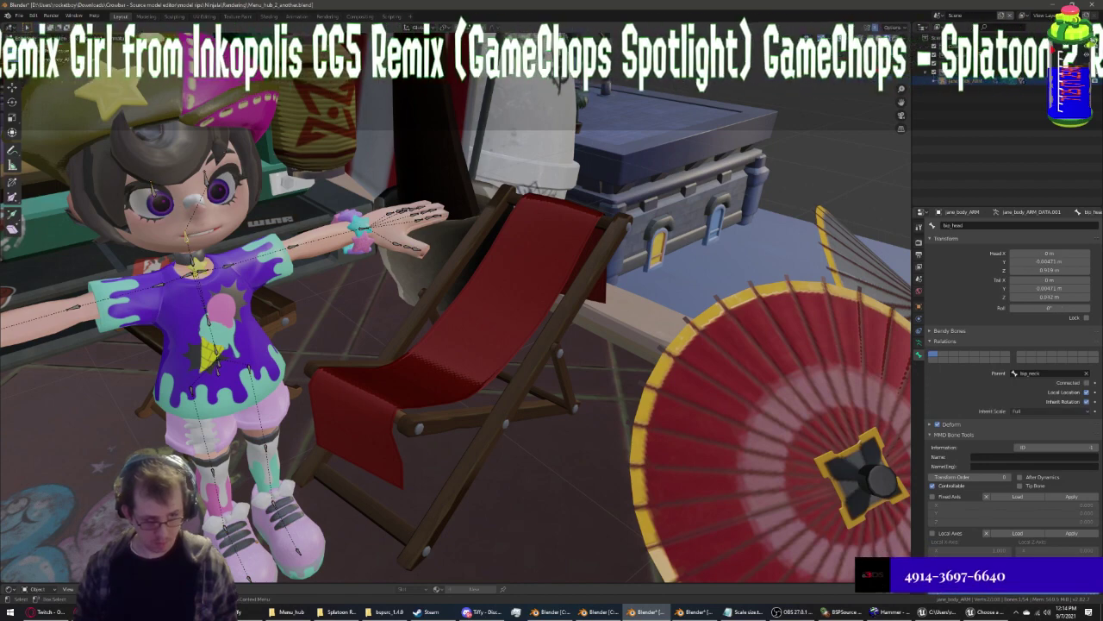
key(Tab)
key(Tab)
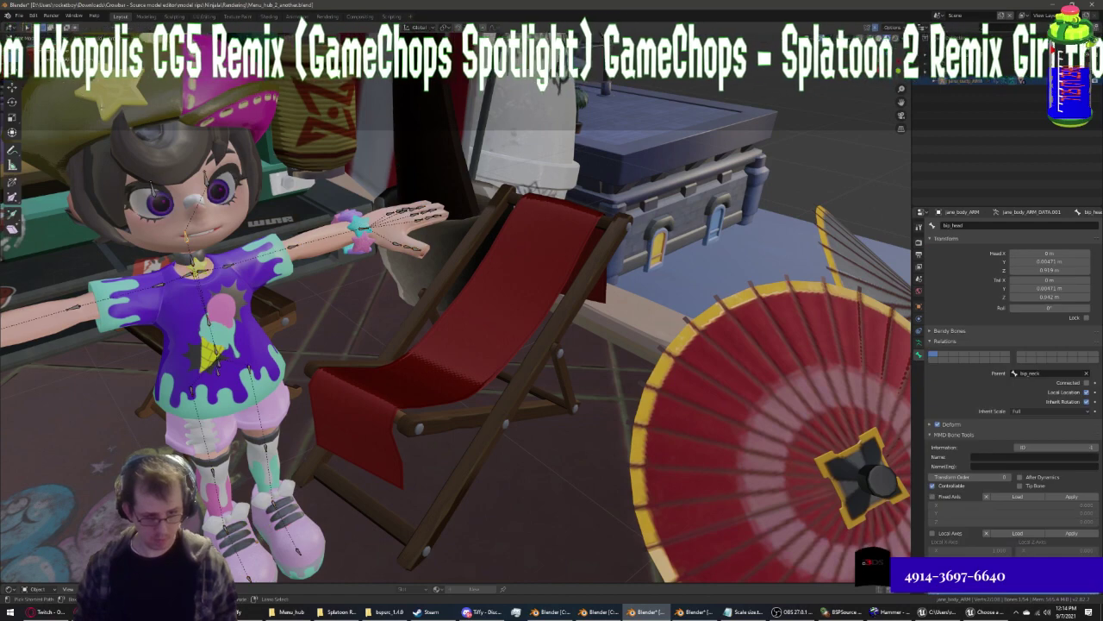
key(Tab)
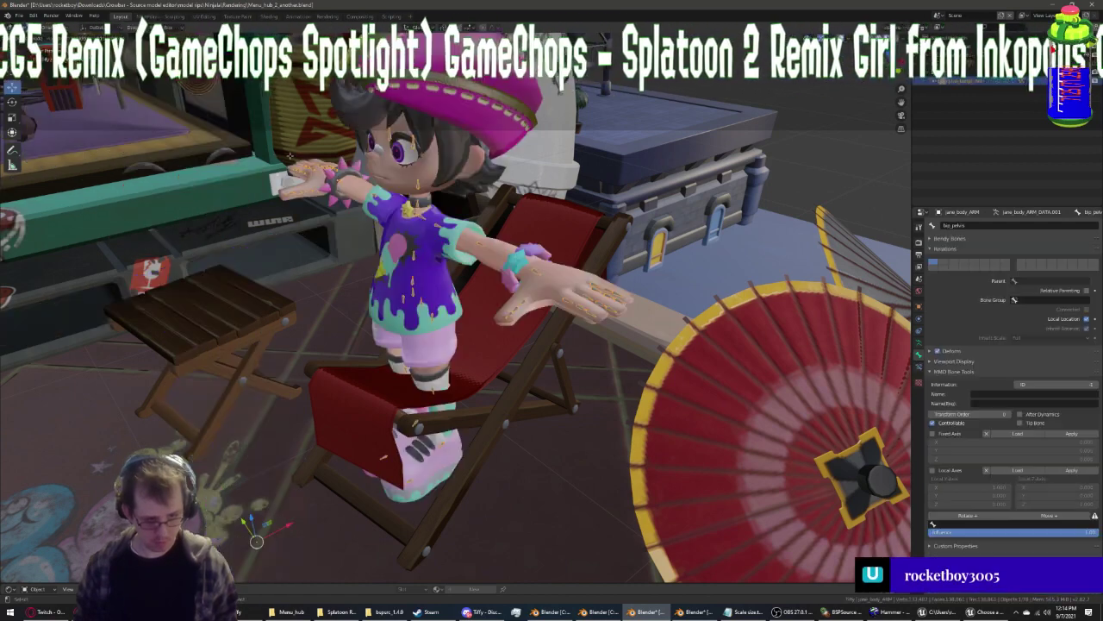
Select all objects, pick the hat, bip_pelvis and Band_mesh, then show the Rendering workspace
key(a)
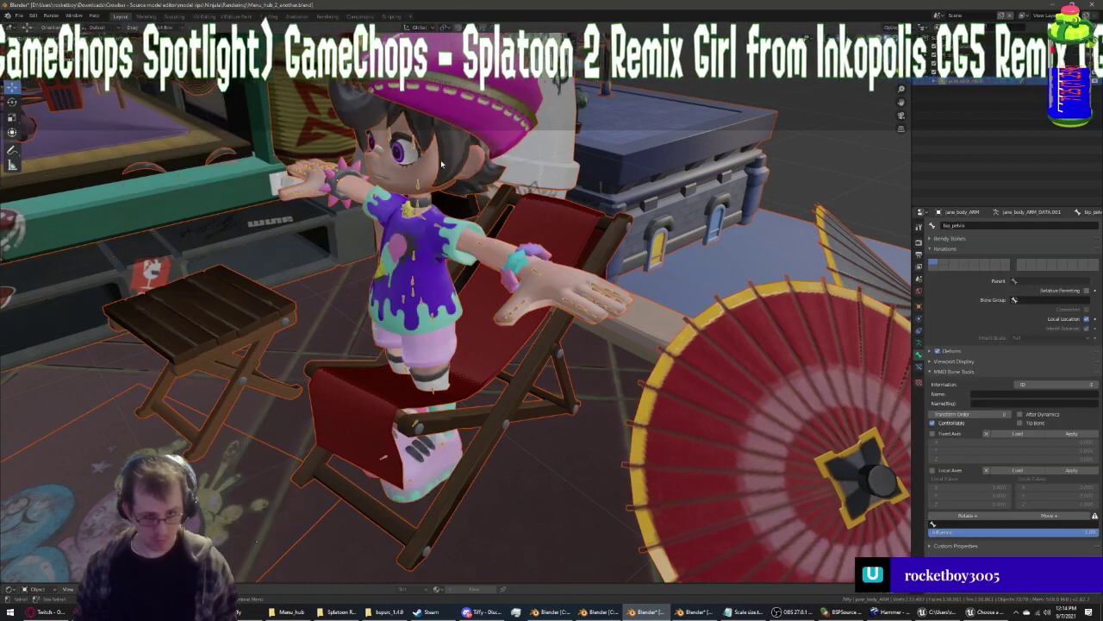
click(437, 190)
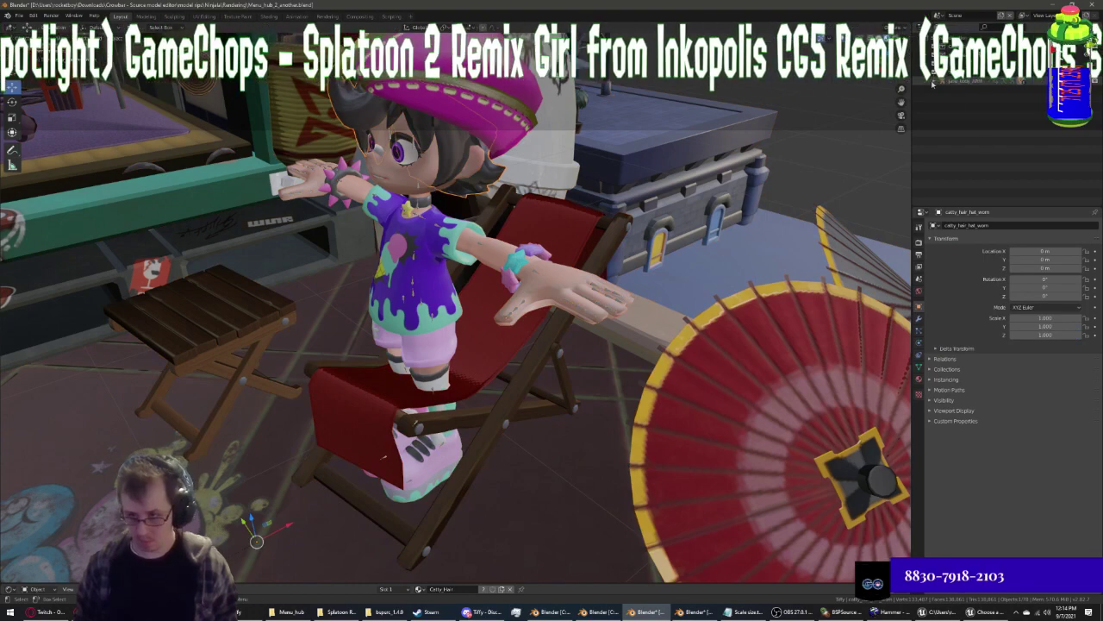
scroll(967, 113, up, 3)
click(968, 115)
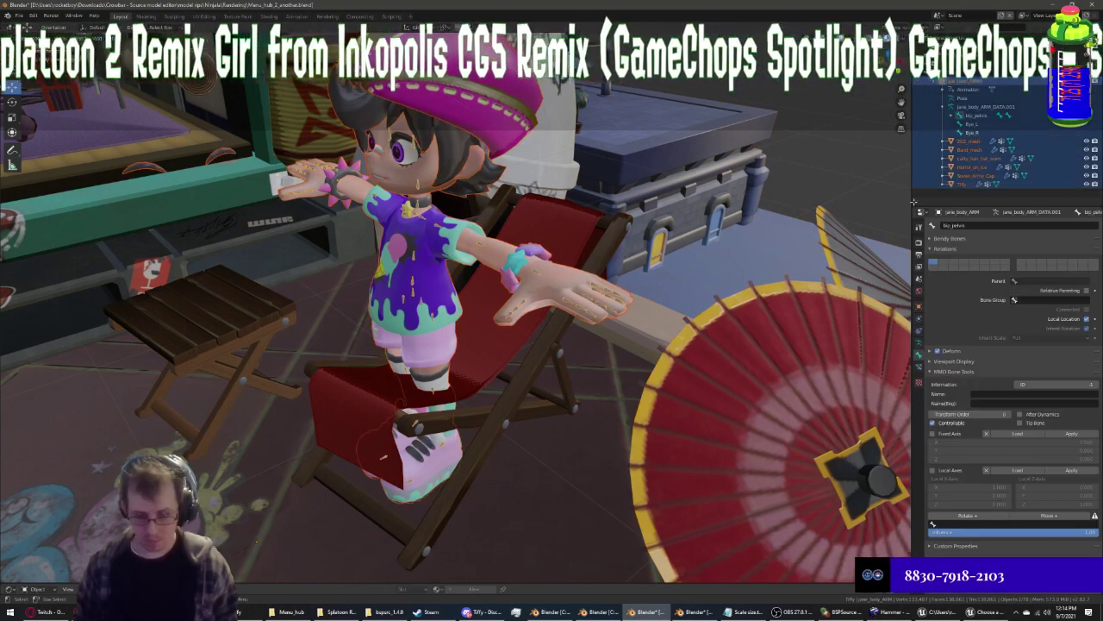
click(975, 150)
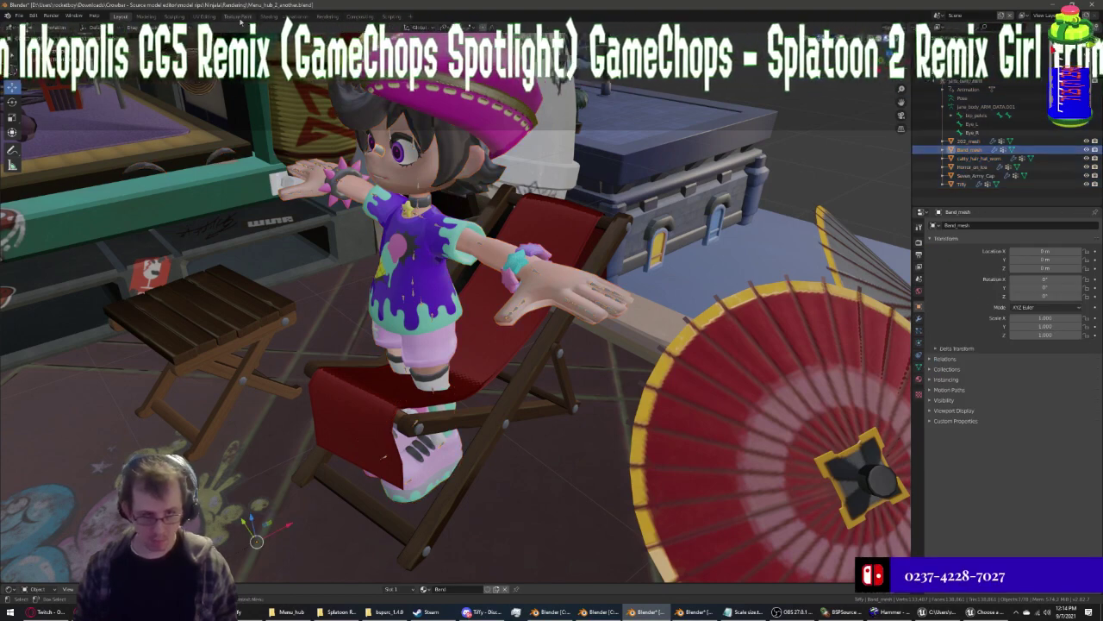
click(328, 16)
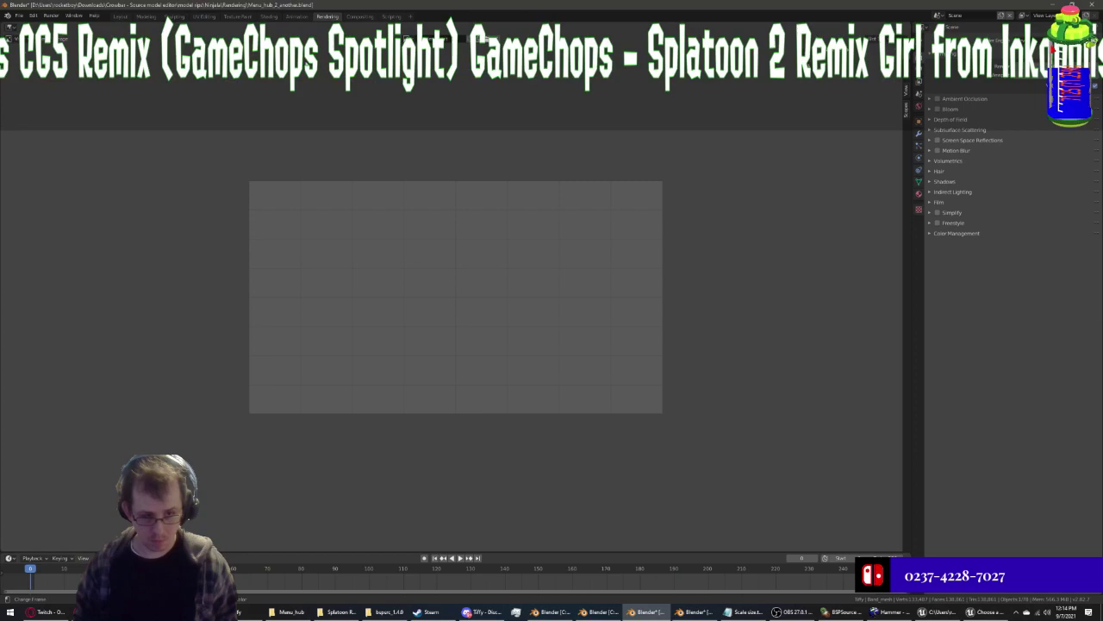
Inspect the Animation workspace Dope Sheet, selecting the bip_spine_1.001 channel and Ground03
click(293, 16)
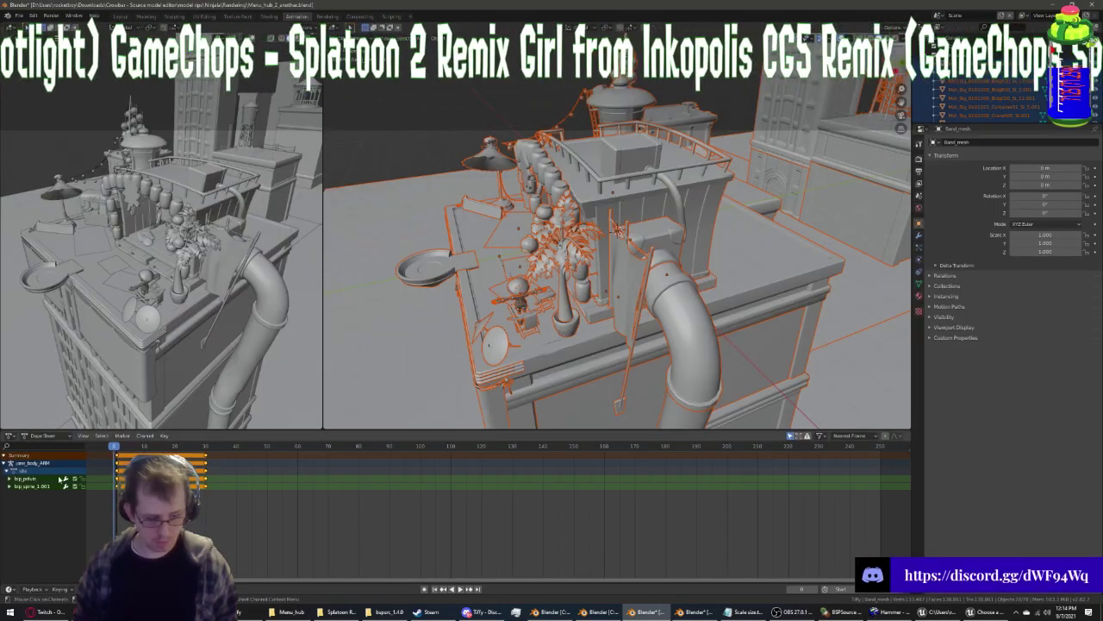
click(44, 487)
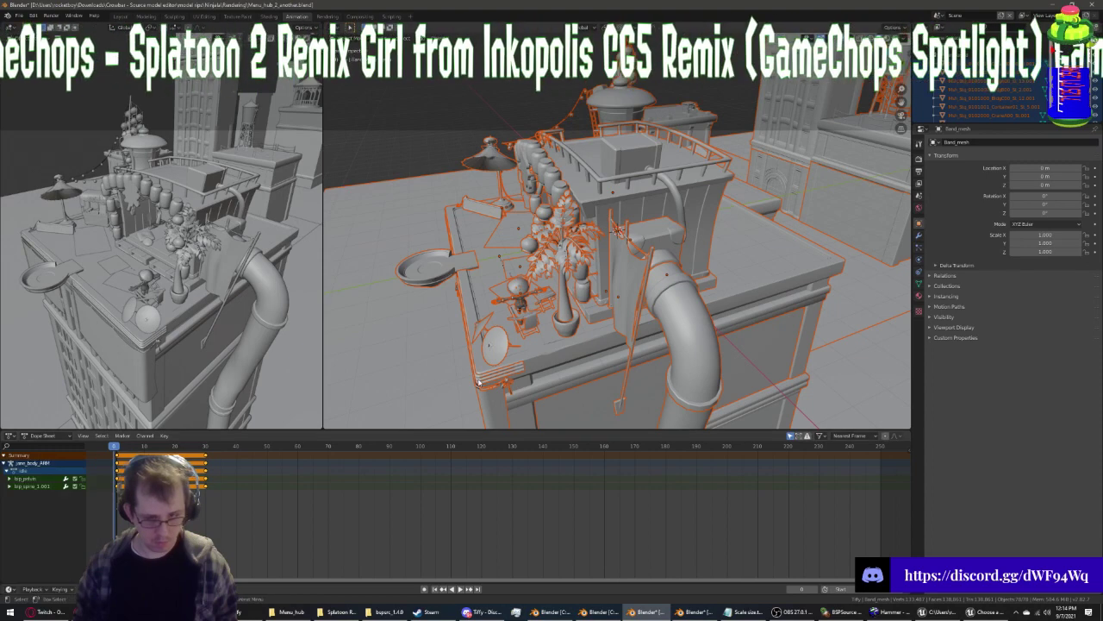
click(393, 313)
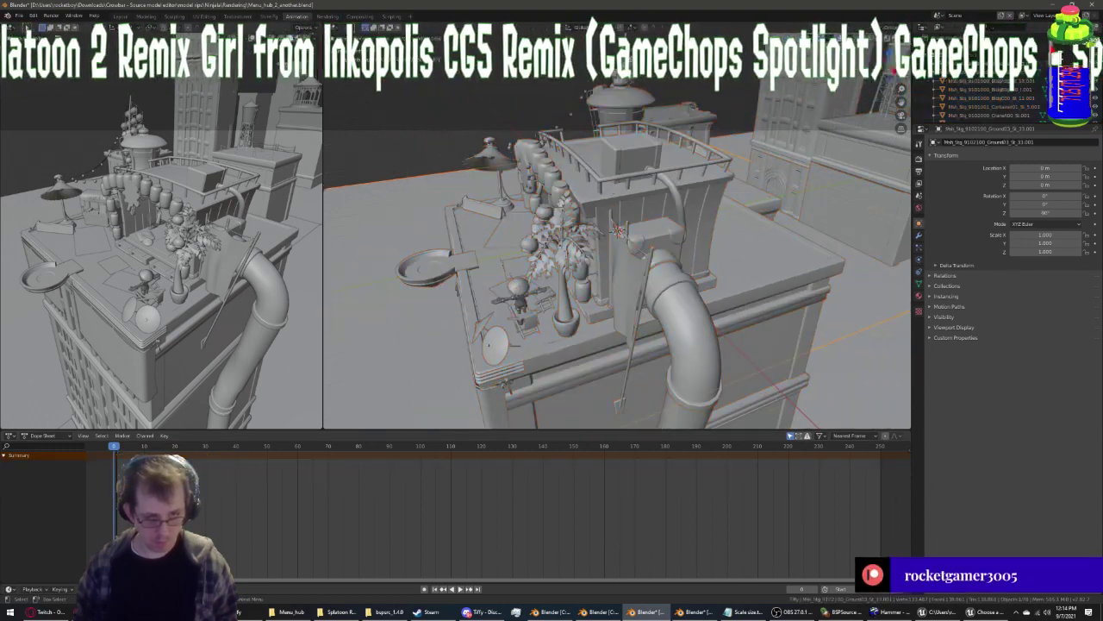
click(114, 16)
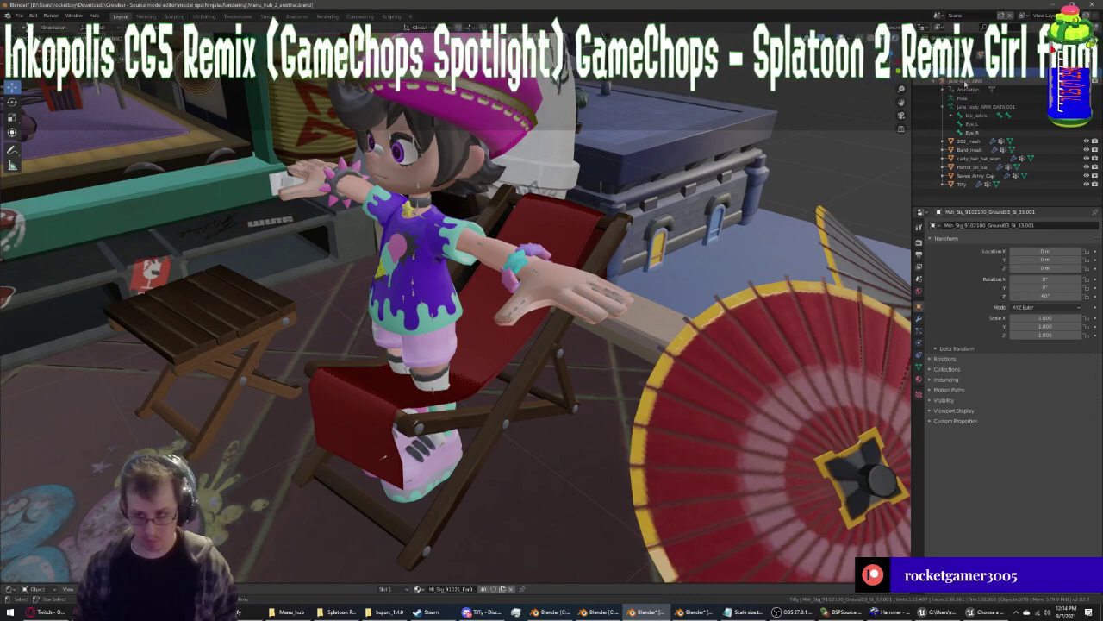
Select the jane_body_ARM armature and check its channel options in the Animation workspace
click(970, 80)
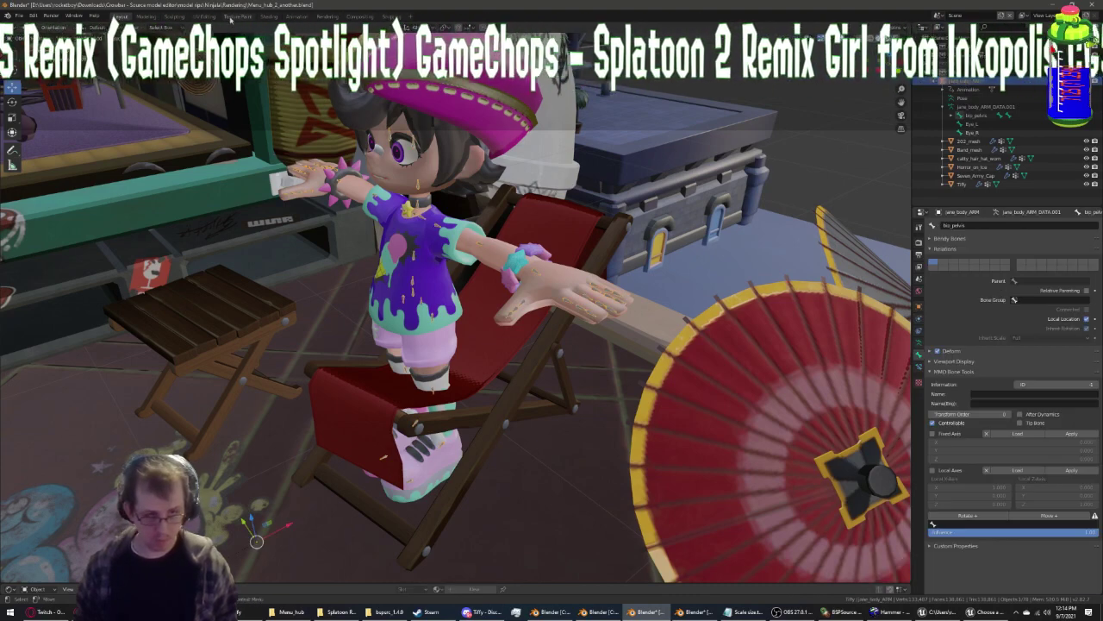
click(299, 16)
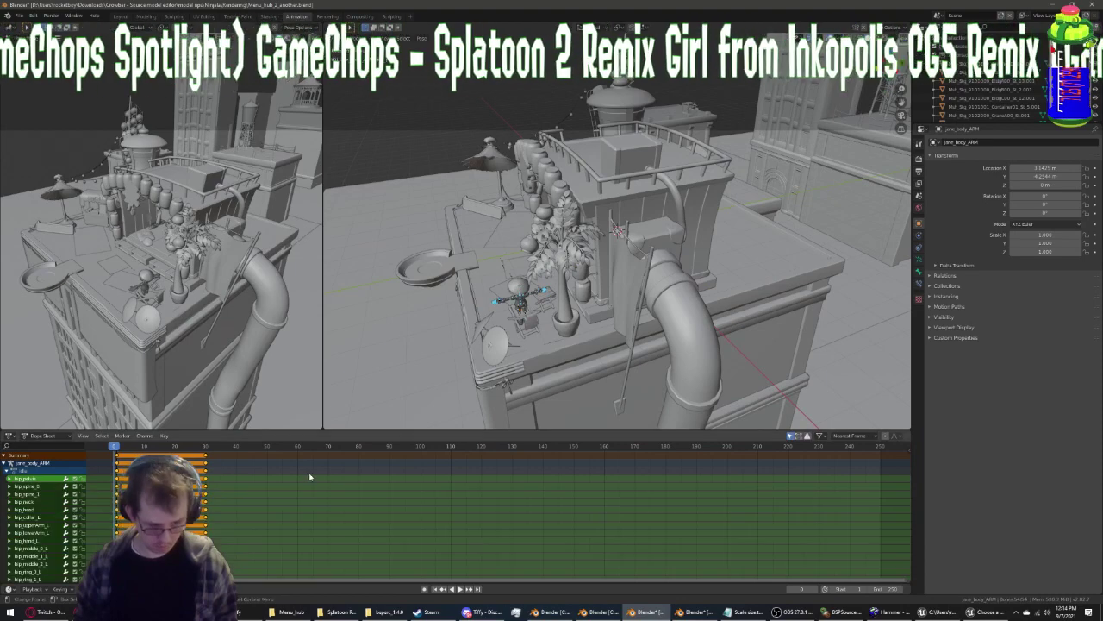
right_click(43, 474)
click(42, 569)
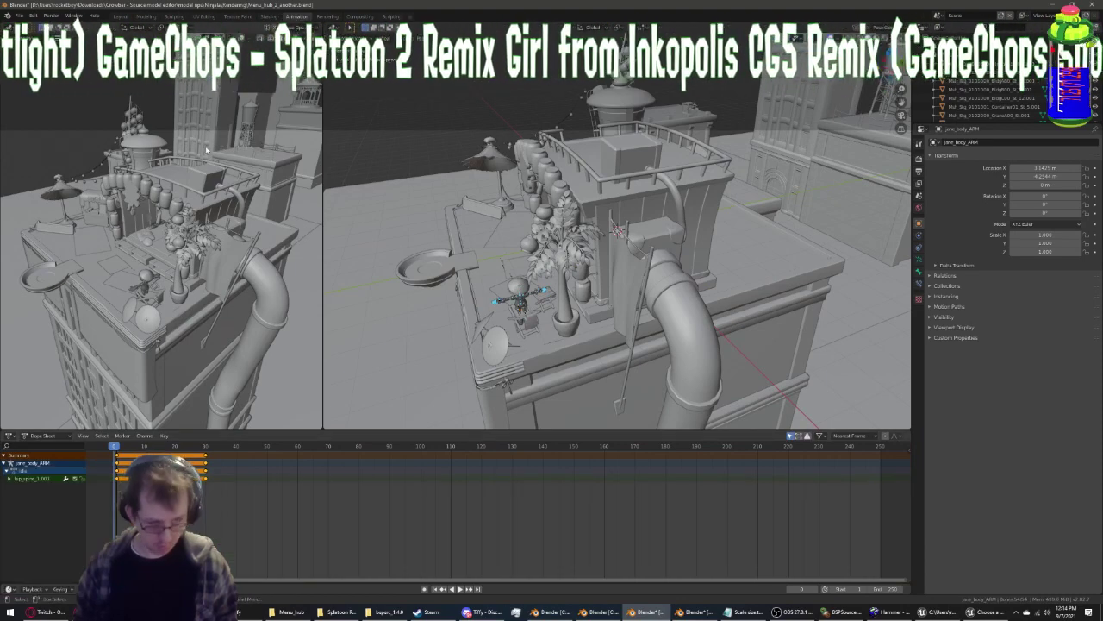
click(129, 17)
Select the Tiffy mesh, container, Ground03 and armature, framing the view on the Eye R bone
middle_drag(457, 328, 478, 323)
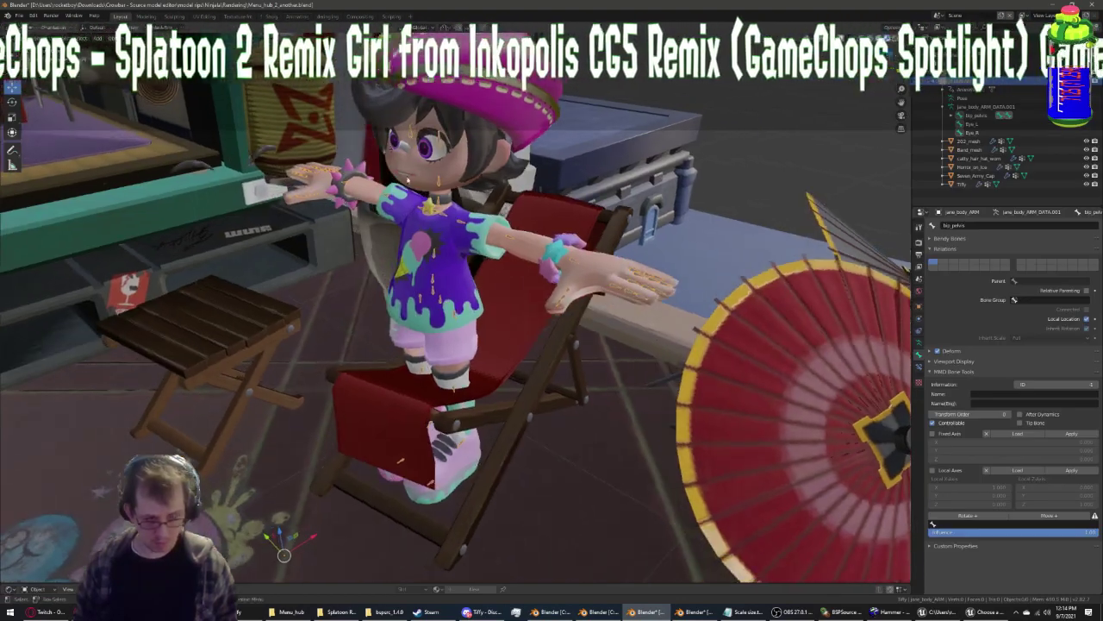
middle_drag(418, 162, 190, 123)
click(189, 123)
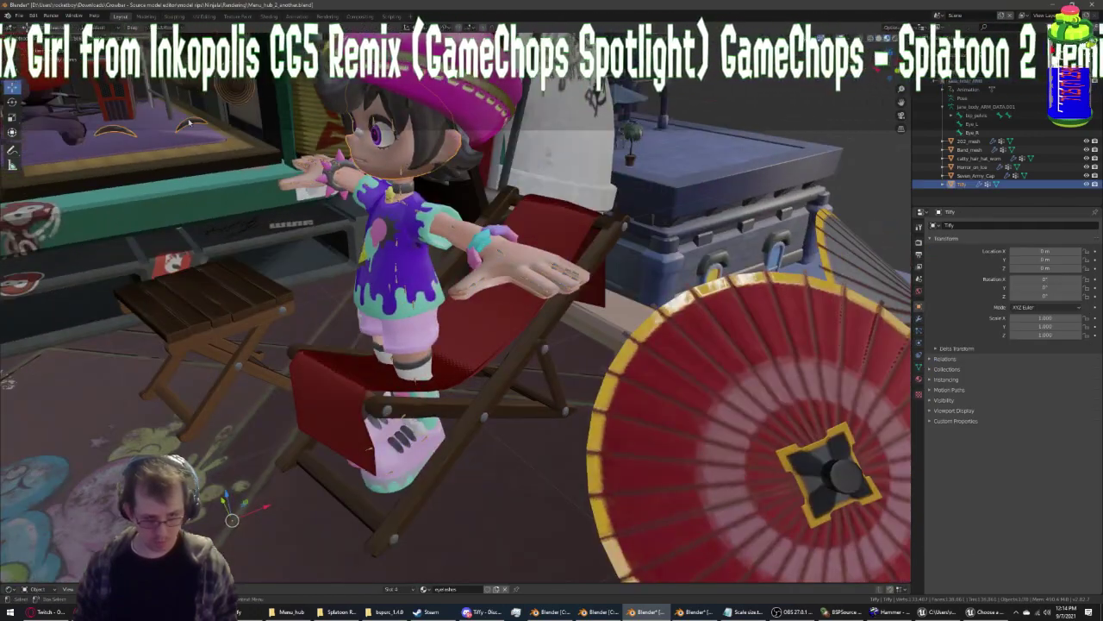
click(388, 160)
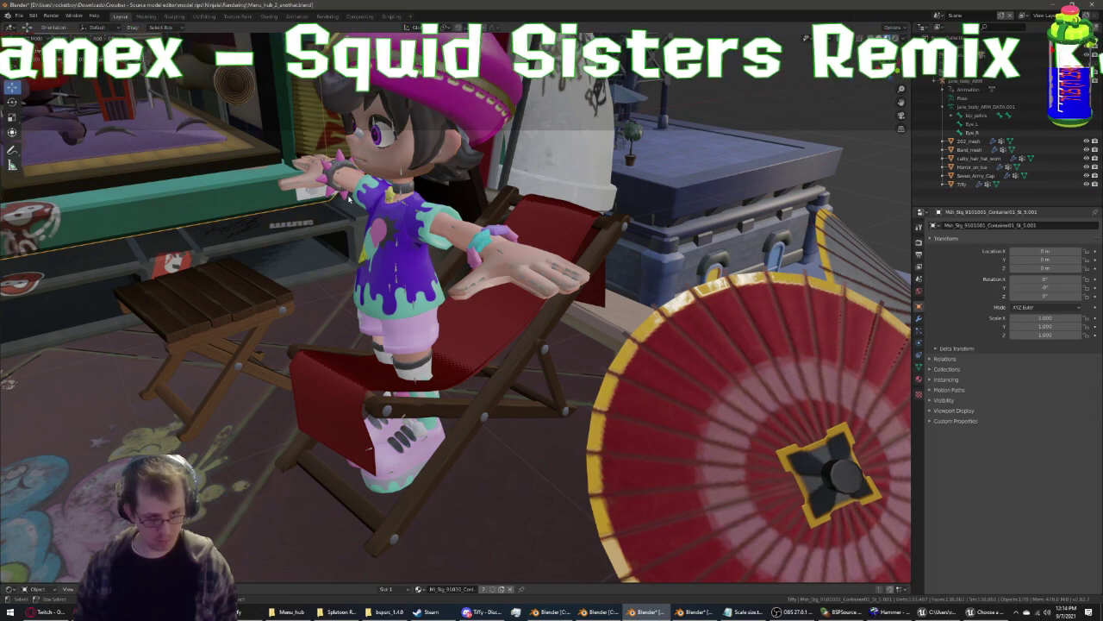
click(336, 188)
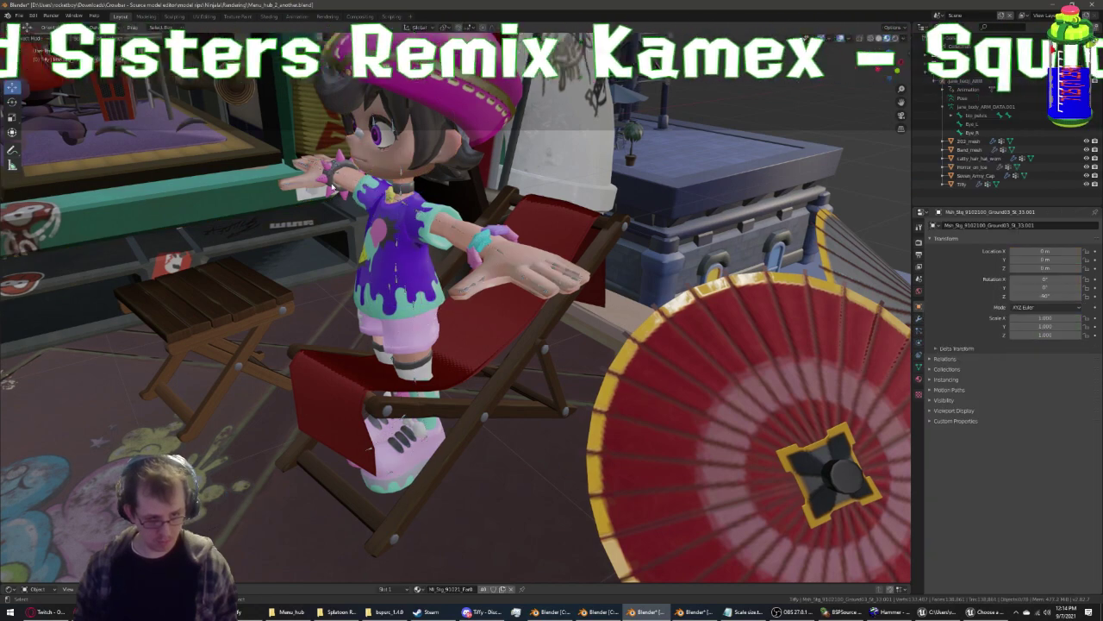
click(331, 186)
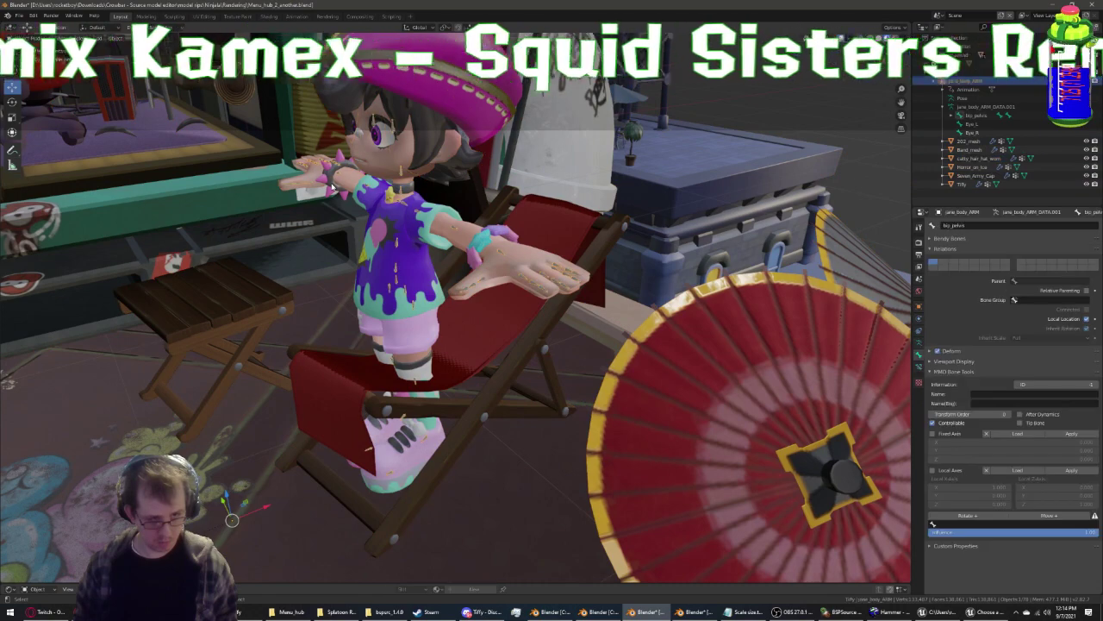
click(332, 186)
key(KP_Decimal)
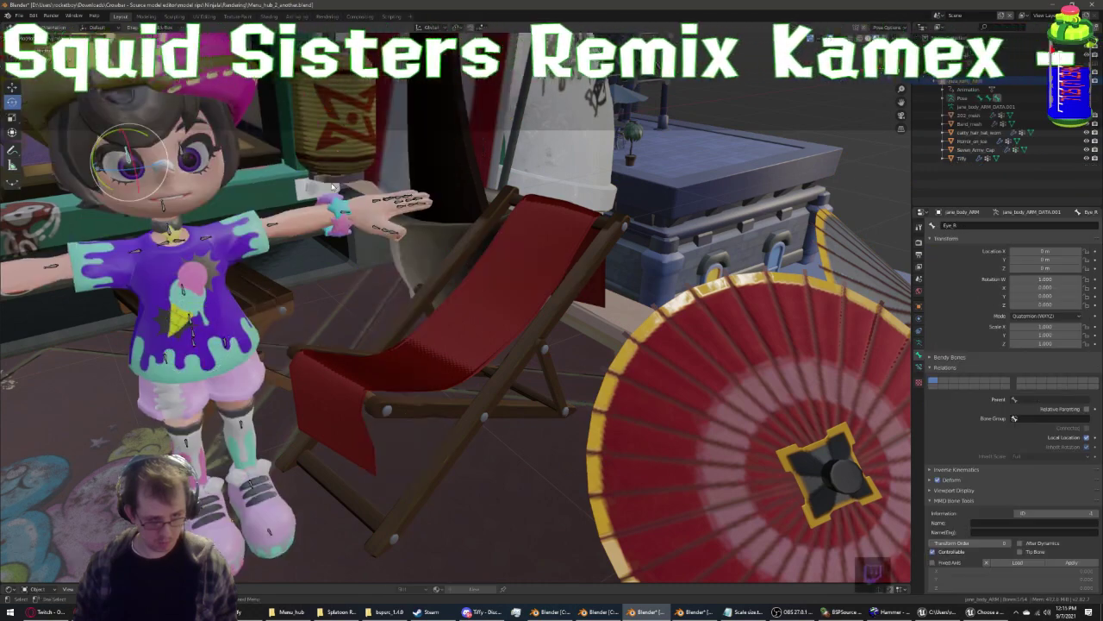
middle_drag(331, 186, 224, 153)
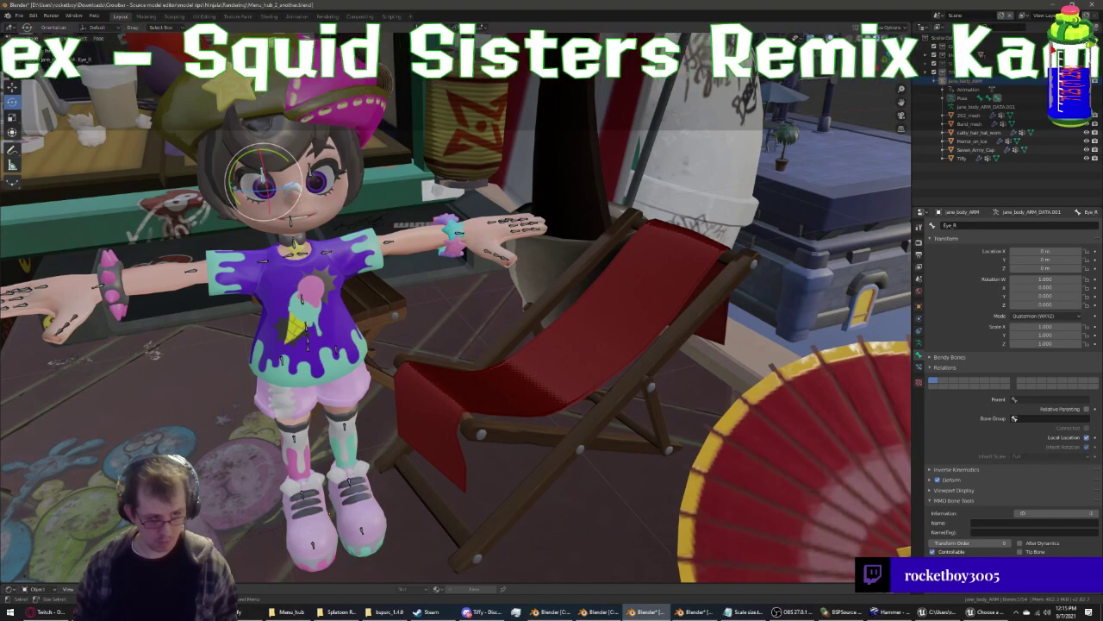
Return to Object Mode and select all objects in the scene
click(25, 47)
key(a)
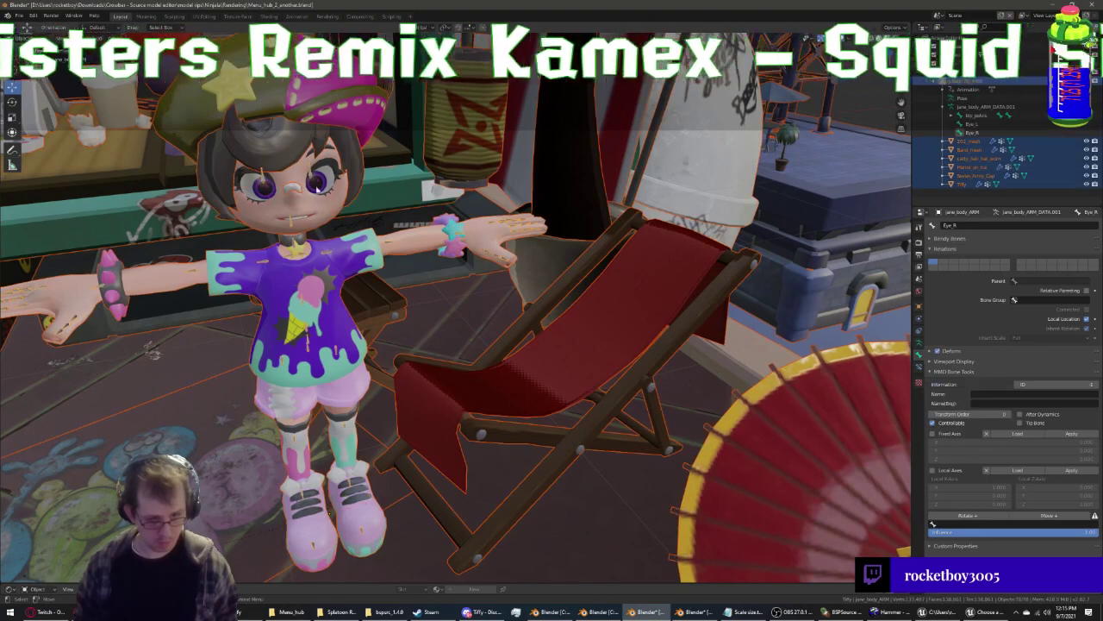
click(964, 183)
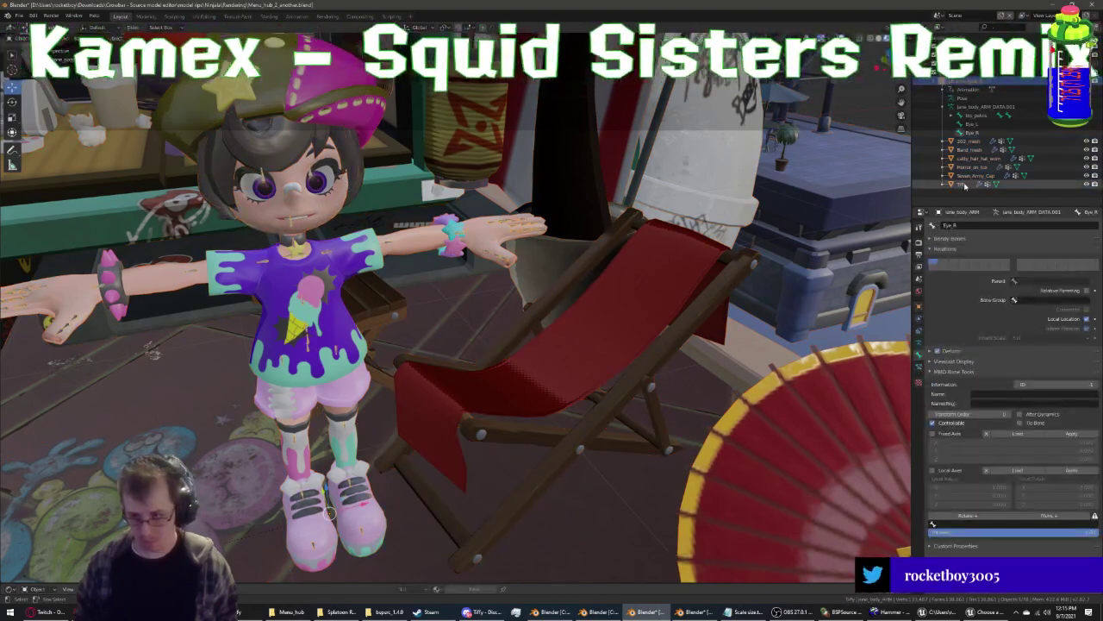
key(a)
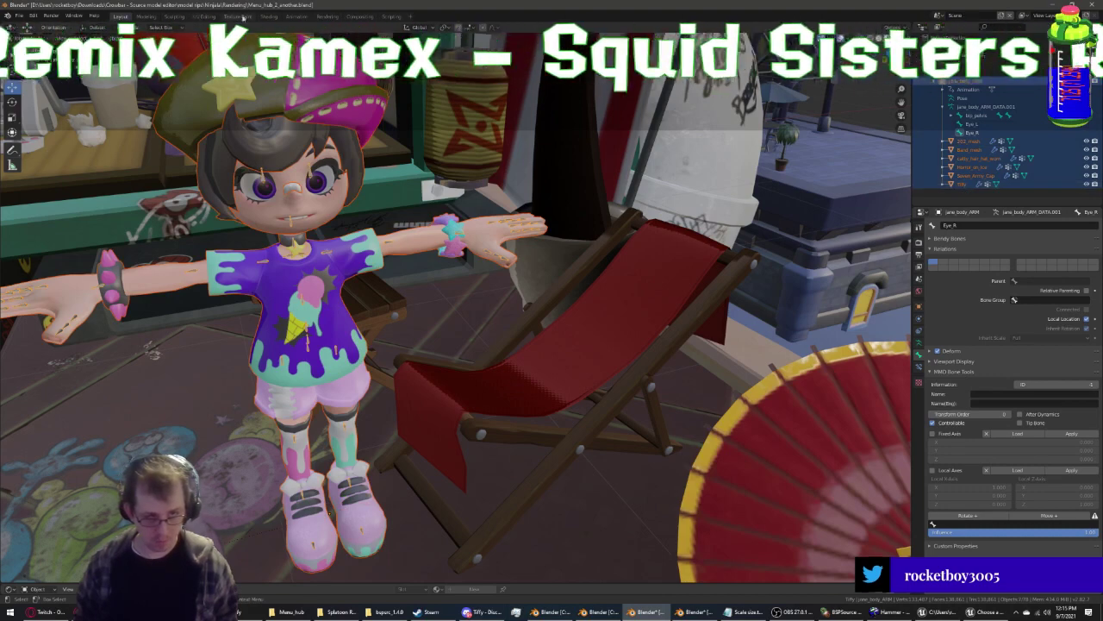
Expand all bone channels in the Animation Dope Sheet and delete them with Delete Channels
click(296, 16)
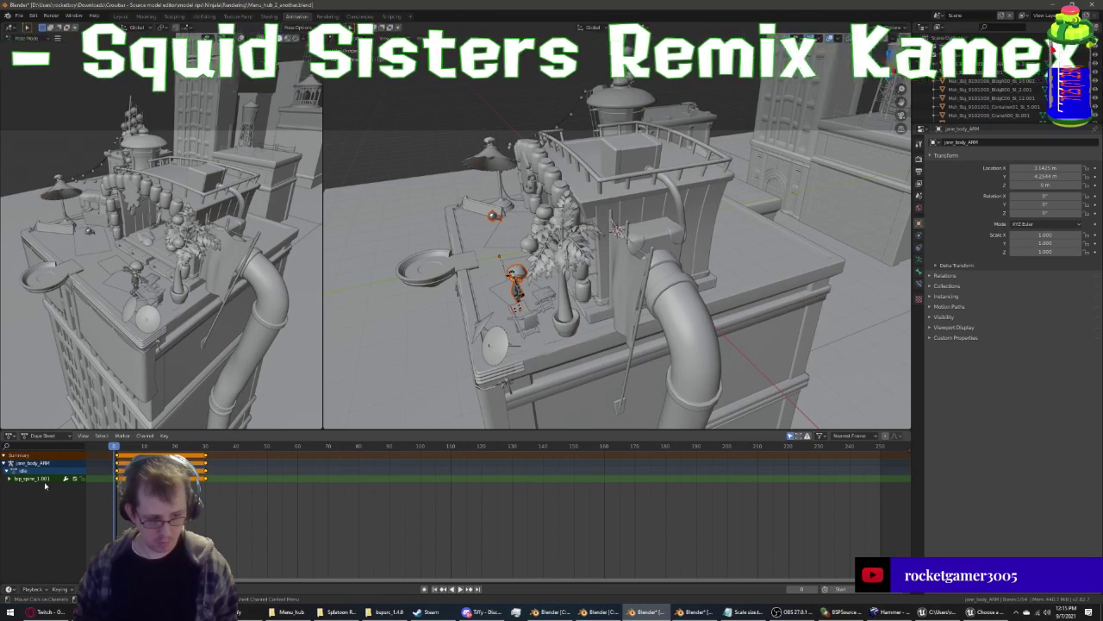
key(ctrl+KP_Add)
right_click(45, 489)
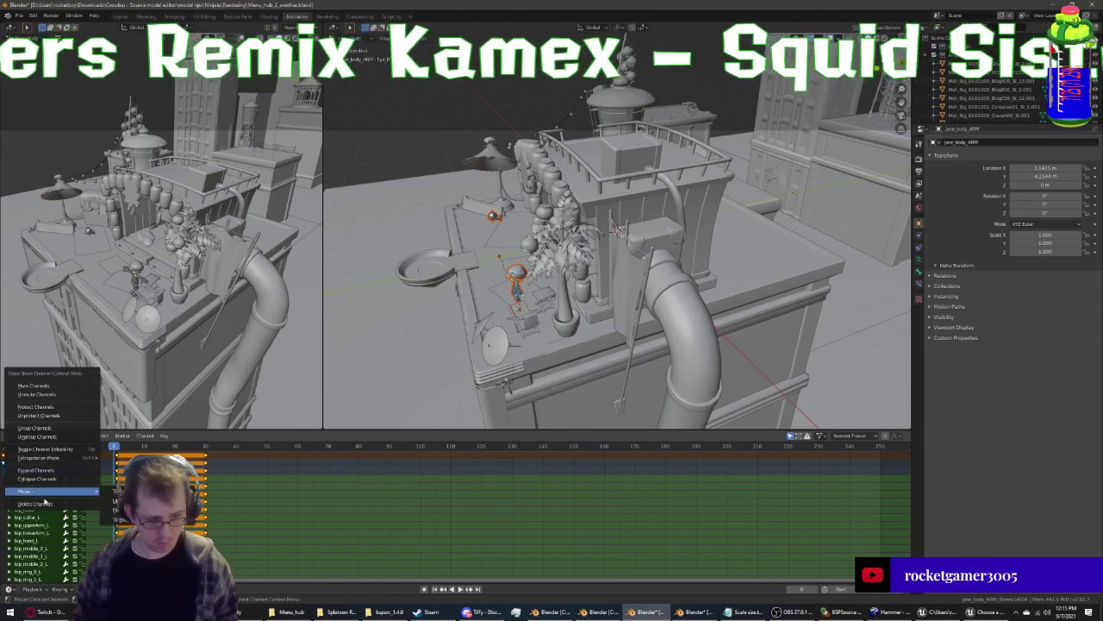
click(39, 503)
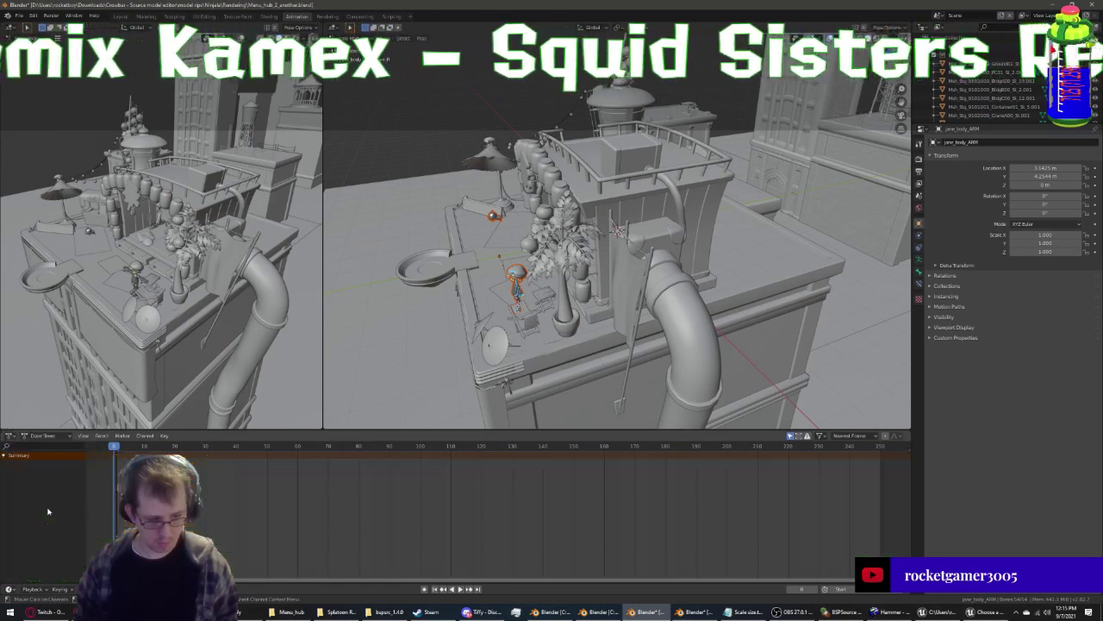
click(121, 15)
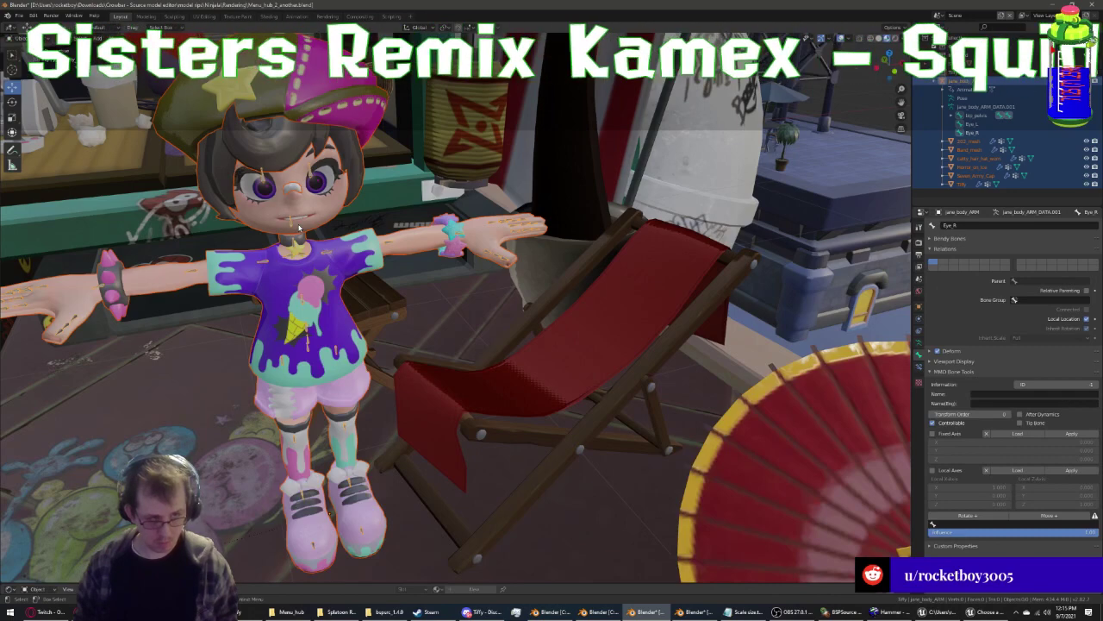
Enter armature Edit Mode and set bip_head as the parent of Eye_L, then Eye_R
click(314, 175)
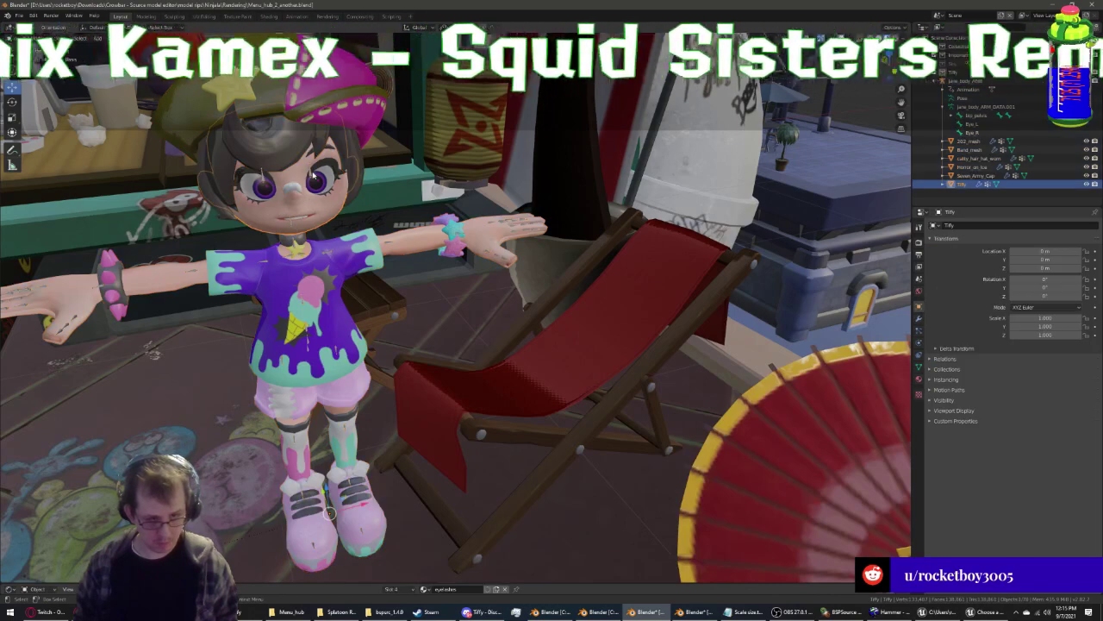
click(314, 177)
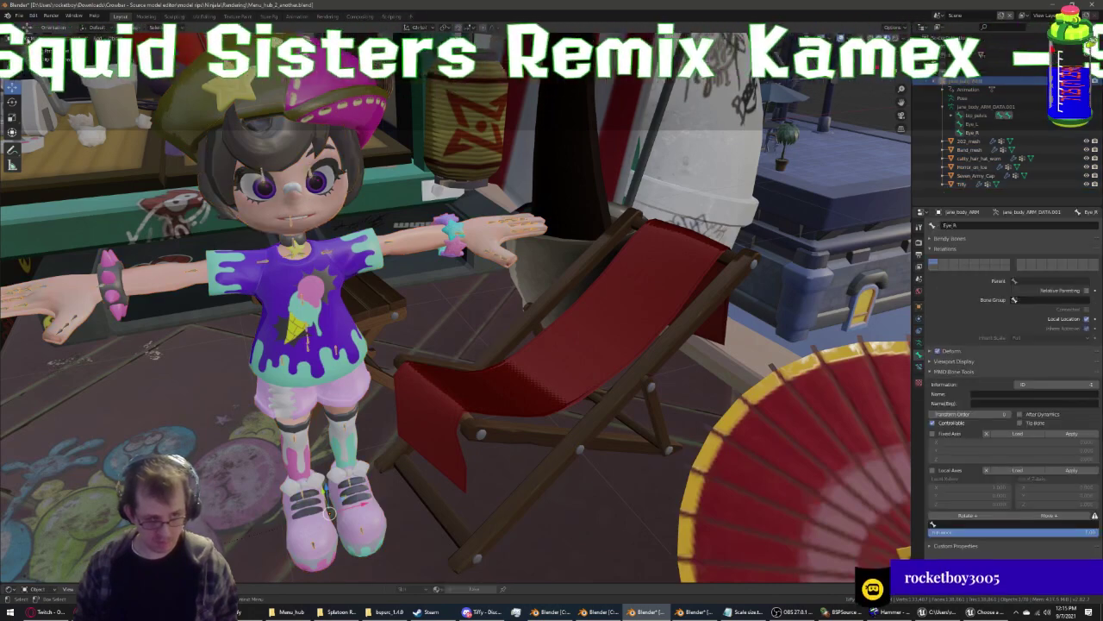
key(Tab)
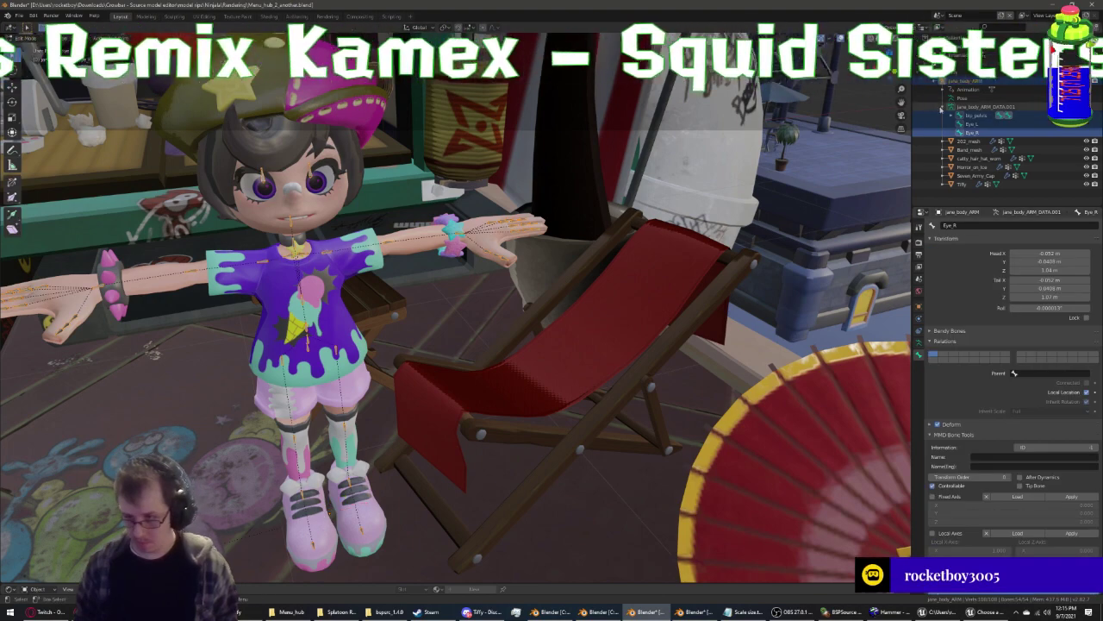
click(971, 124)
click(1047, 372)
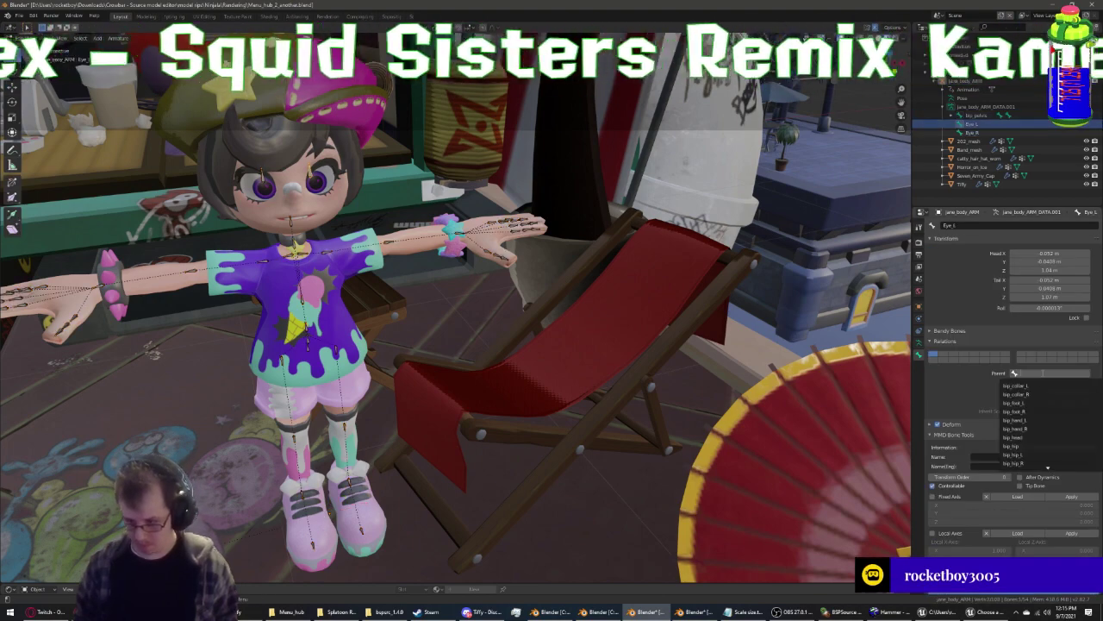
click(1047, 438)
click(971, 124)
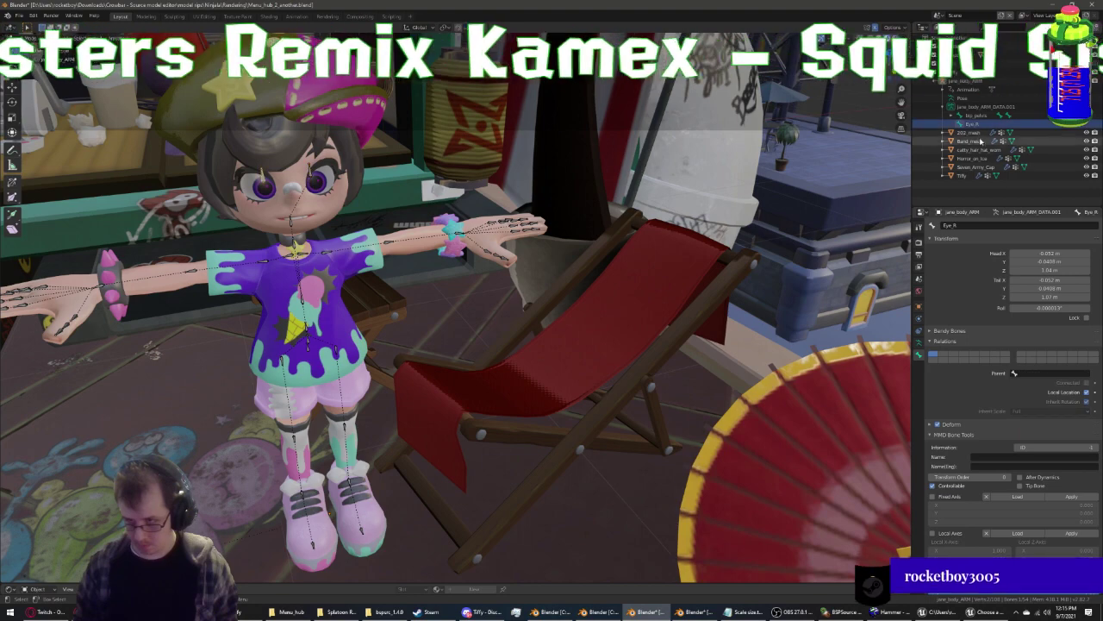
click(1047, 373)
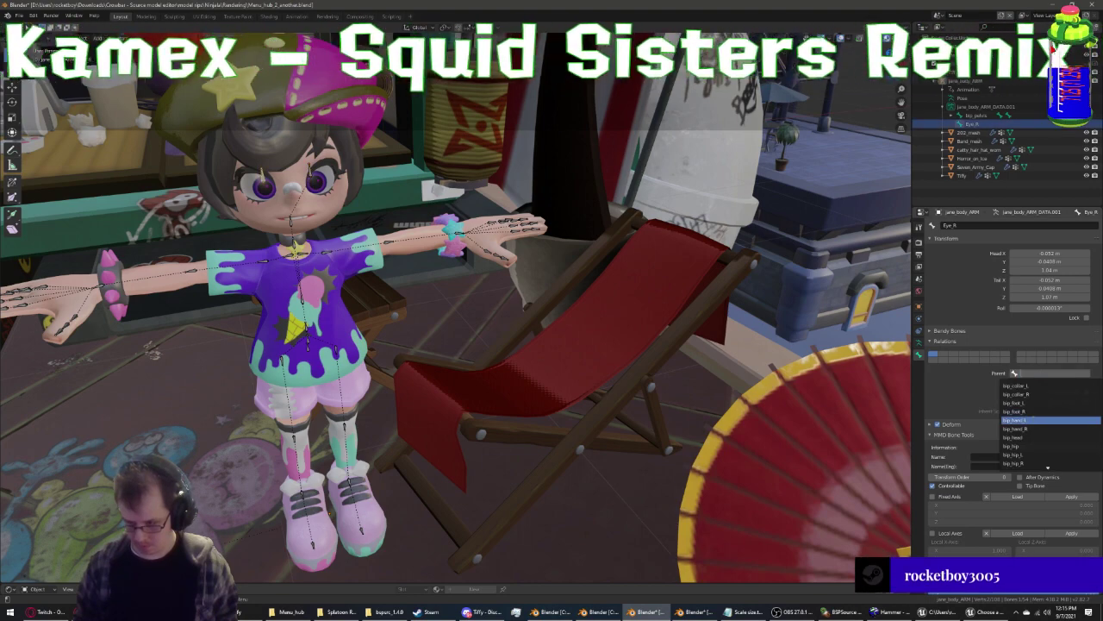
click(1047, 437)
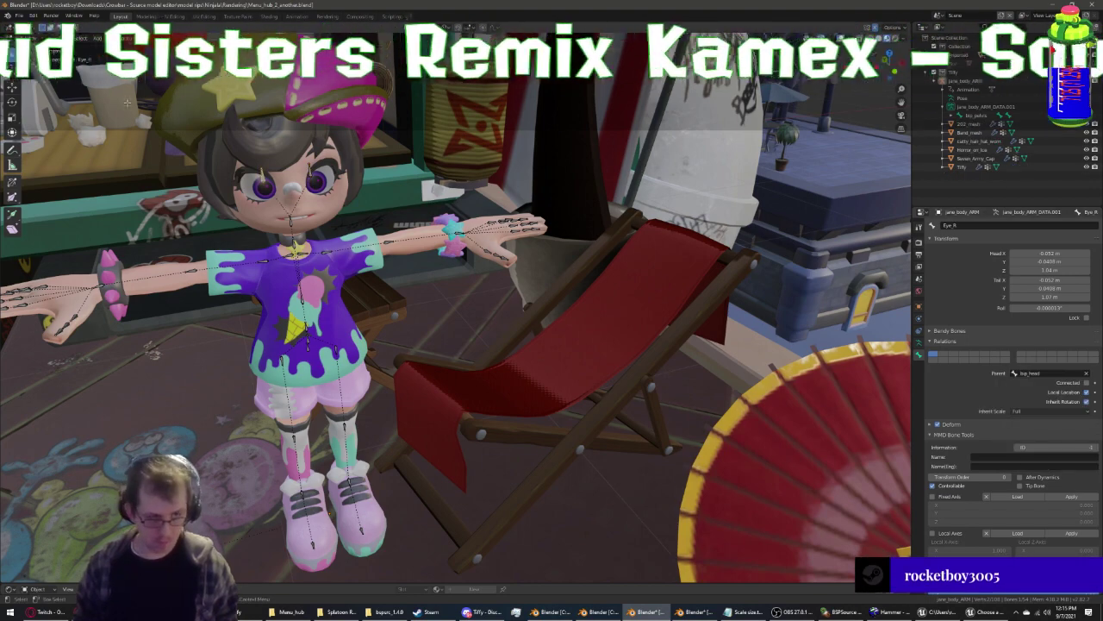
Test the rig by rotating bip_pelvis in Pose Mode, cancel it, and return to Object Mode
click(33, 67)
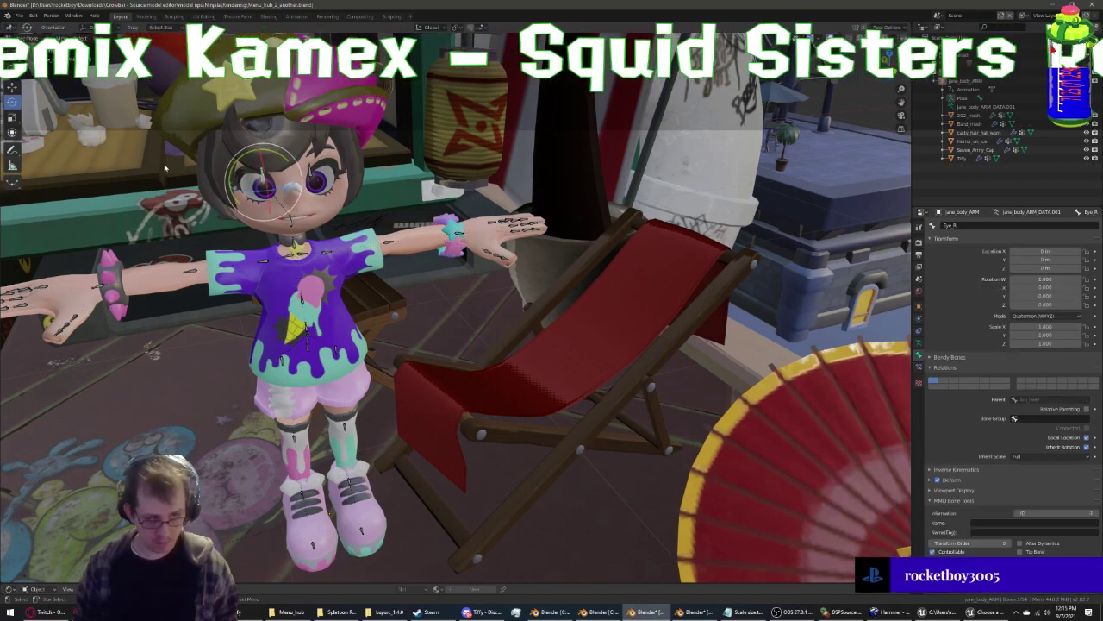
click(310, 349)
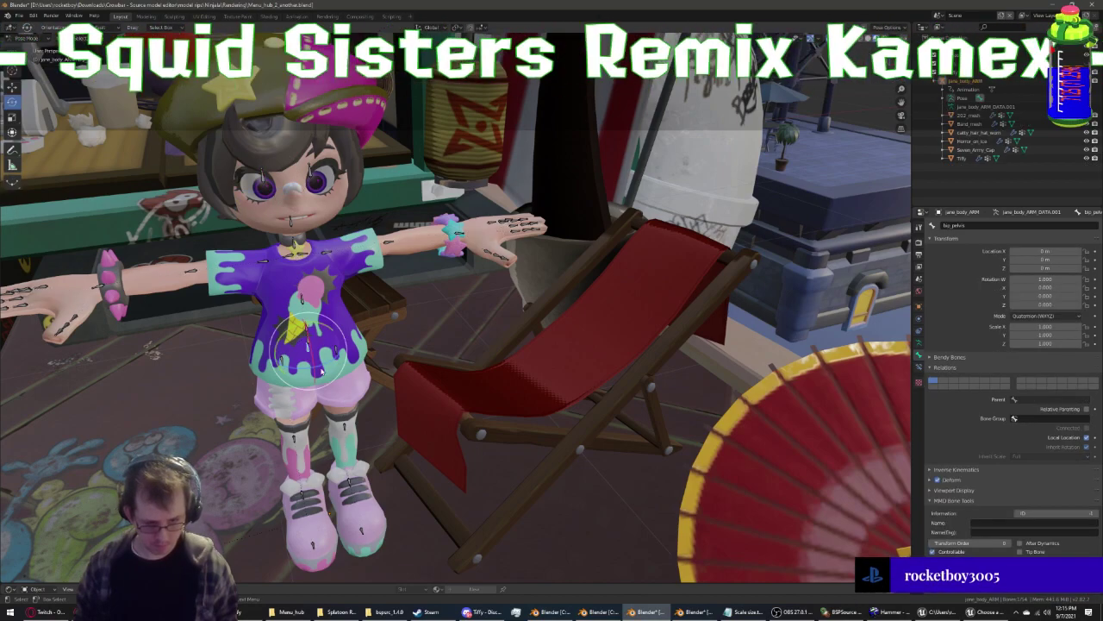
key(r)
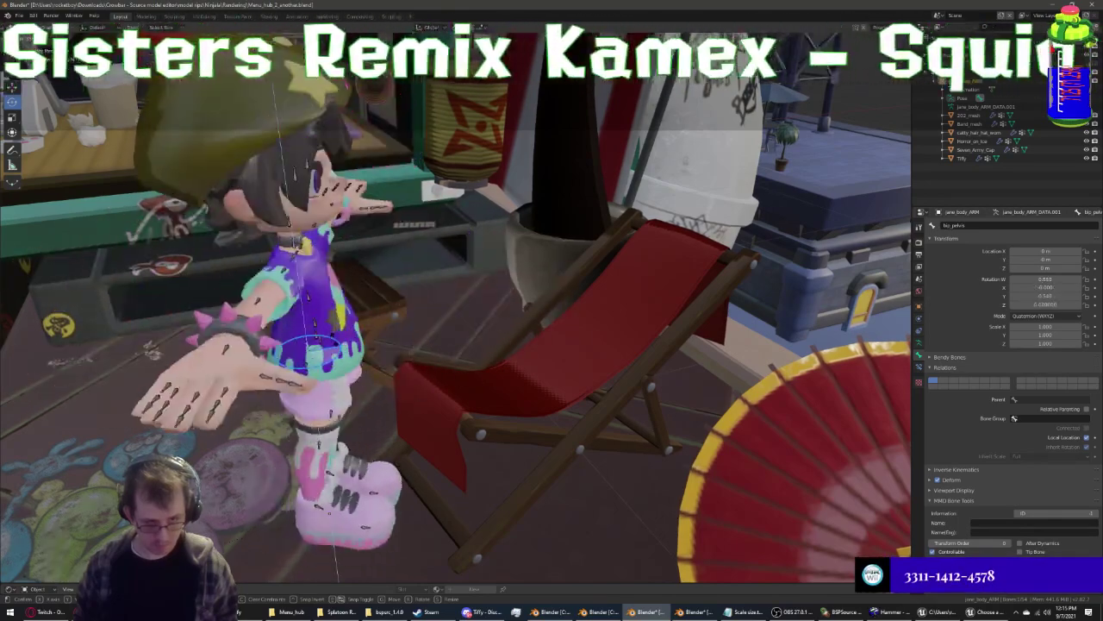
key(Escape)
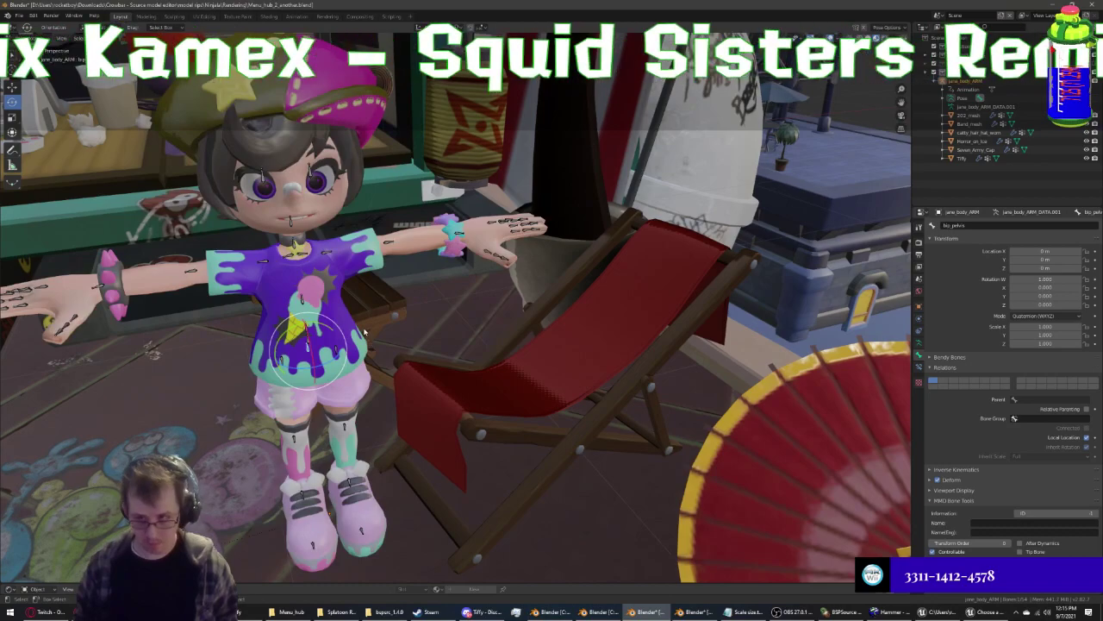
click(258, 185)
key(ctrl+Tab)
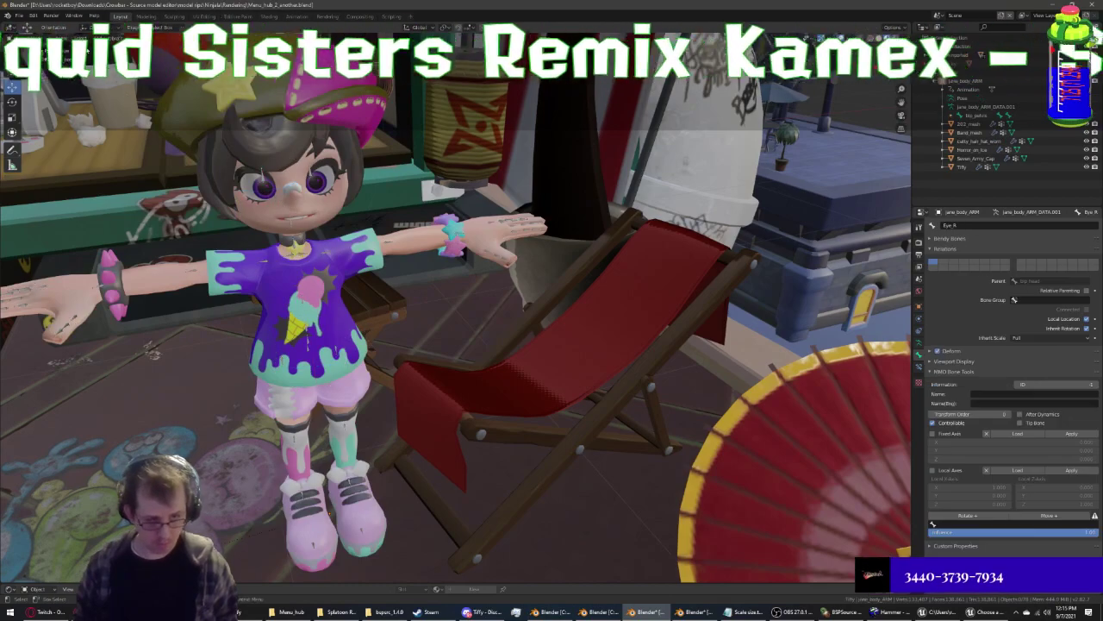
scroll(324, 308, up, 2)
scroll(324, 308, up, 2)
scroll(324, 307, up, 2)
Select the Tiffy mesh, enter Edit Mode and select the linked eyebrow geometry
scroll(324, 308, up, 2)
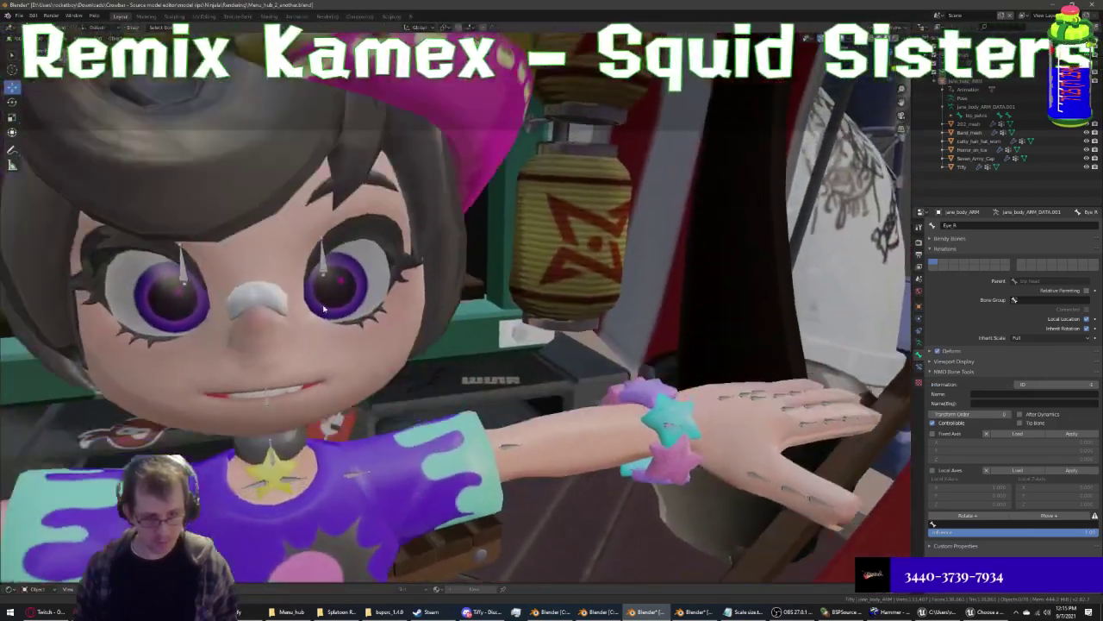
scroll(324, 308, up, 1)
click(385, 198)
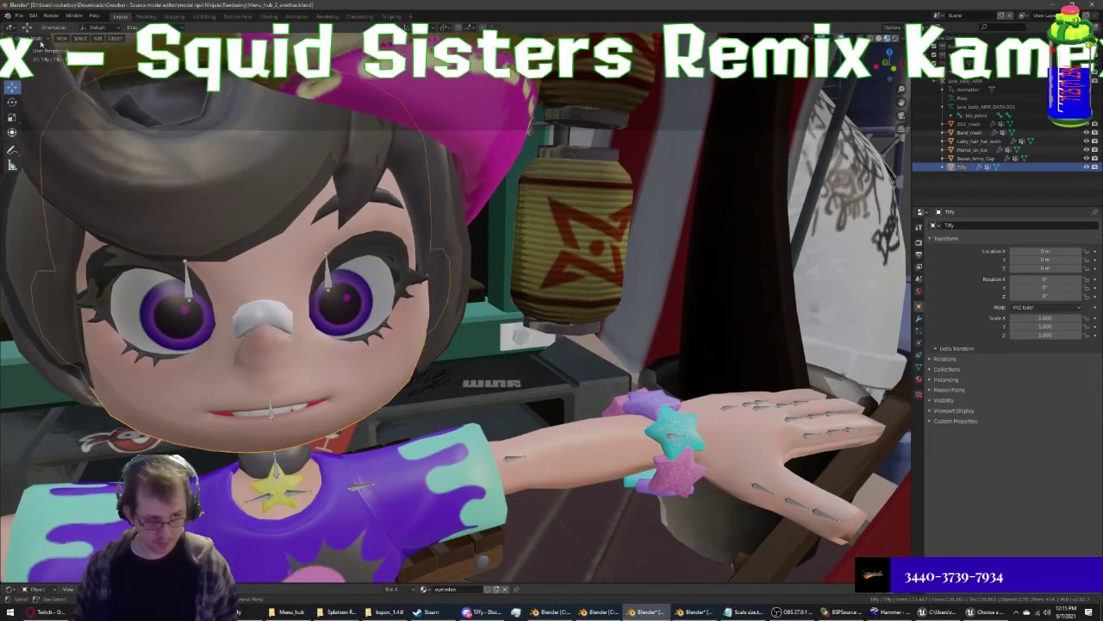
key(Tab)
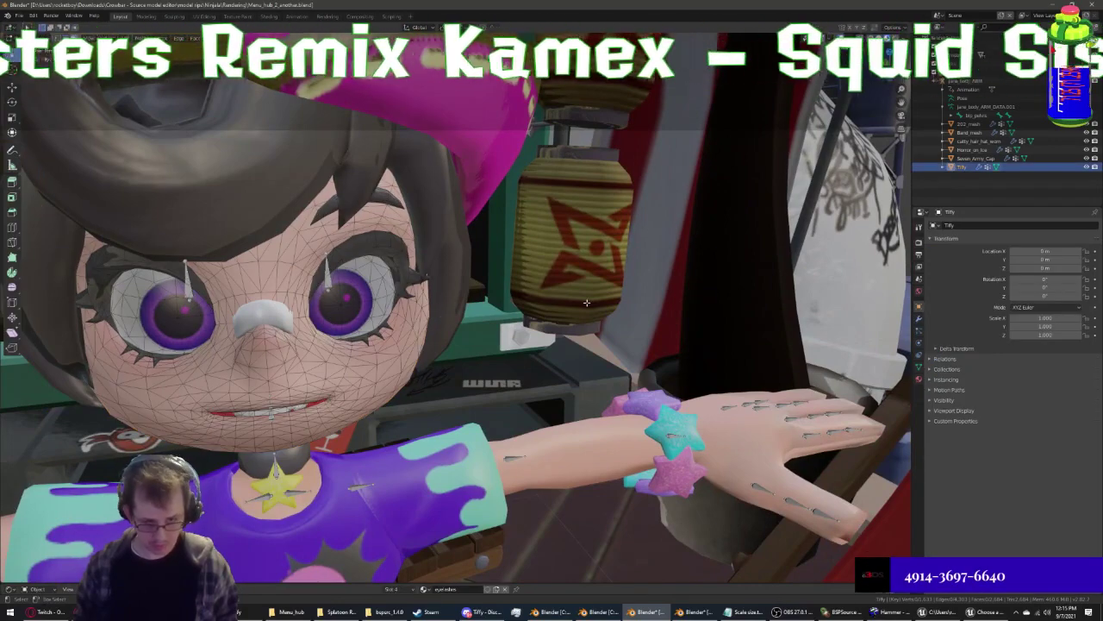
key(l)
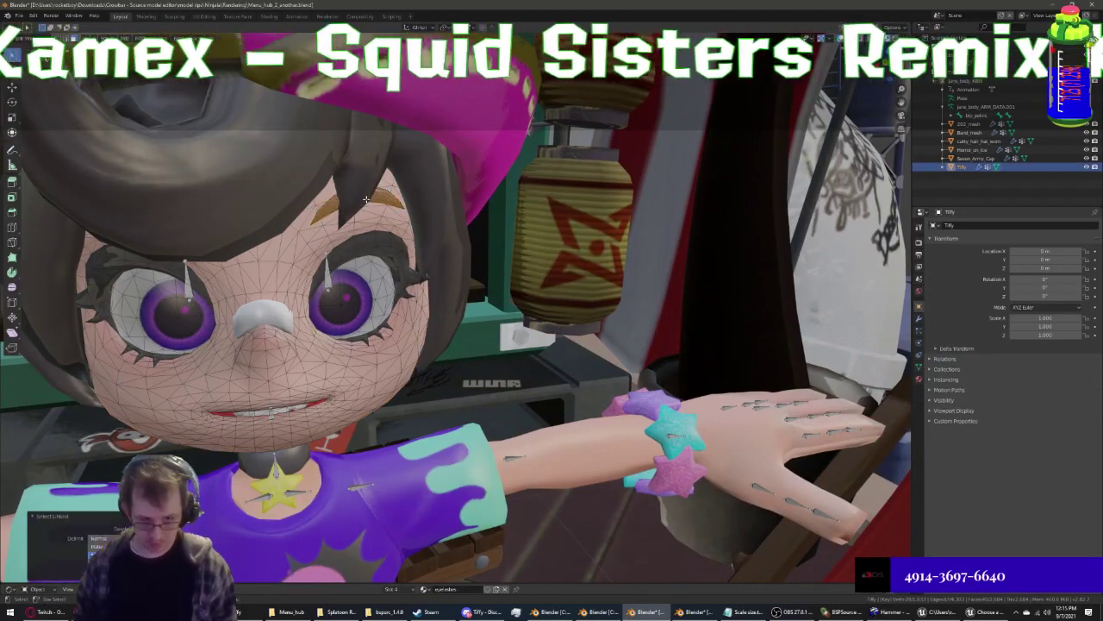
Select and deselect the faces of the eyelashes and face material slots, then orbit around the head
click(919, 378)
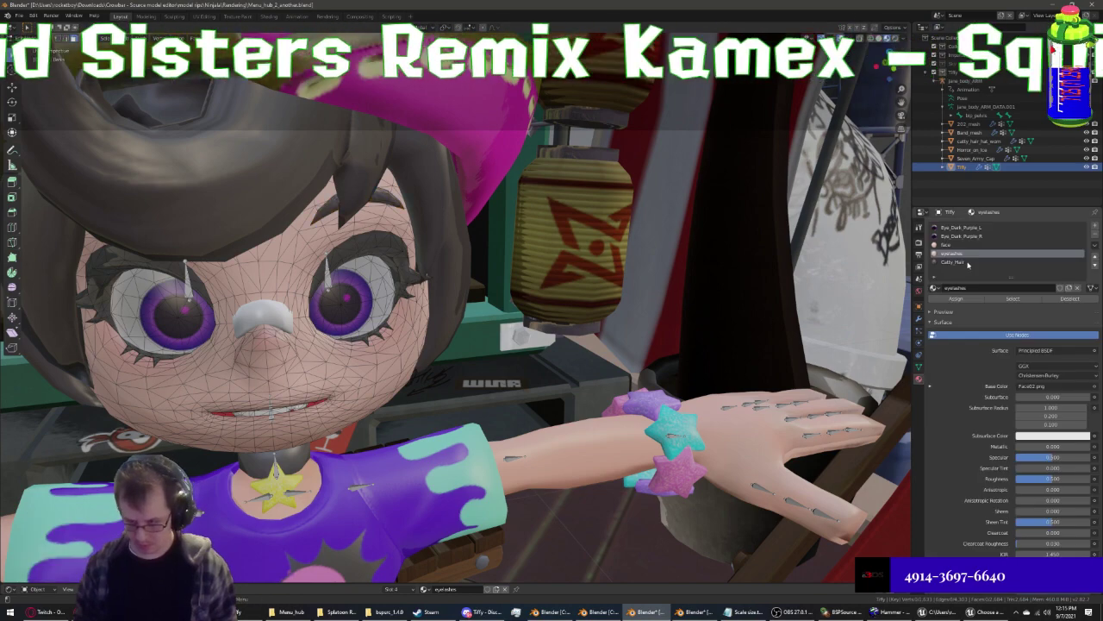
click(1022, 299)
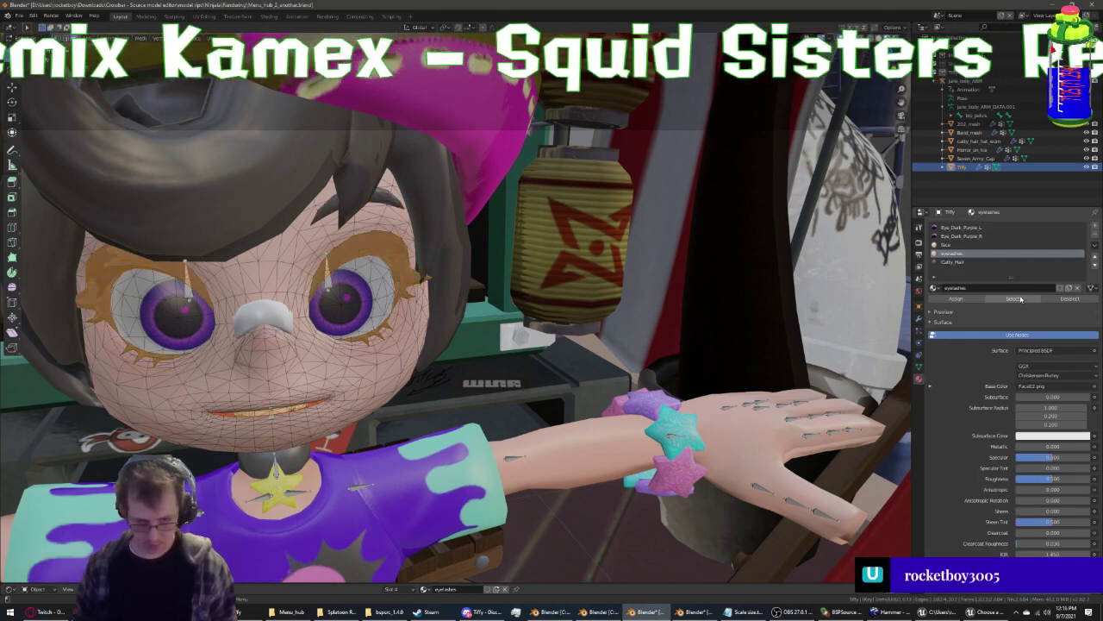
key(alt+a)
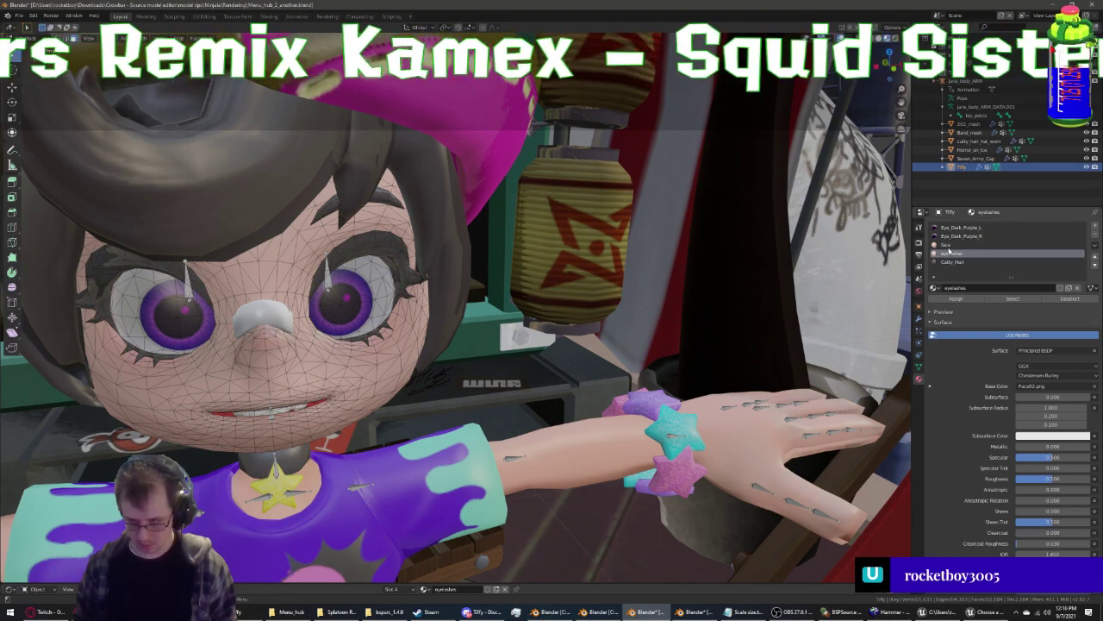
click(946, 245)
click(1013, 298)
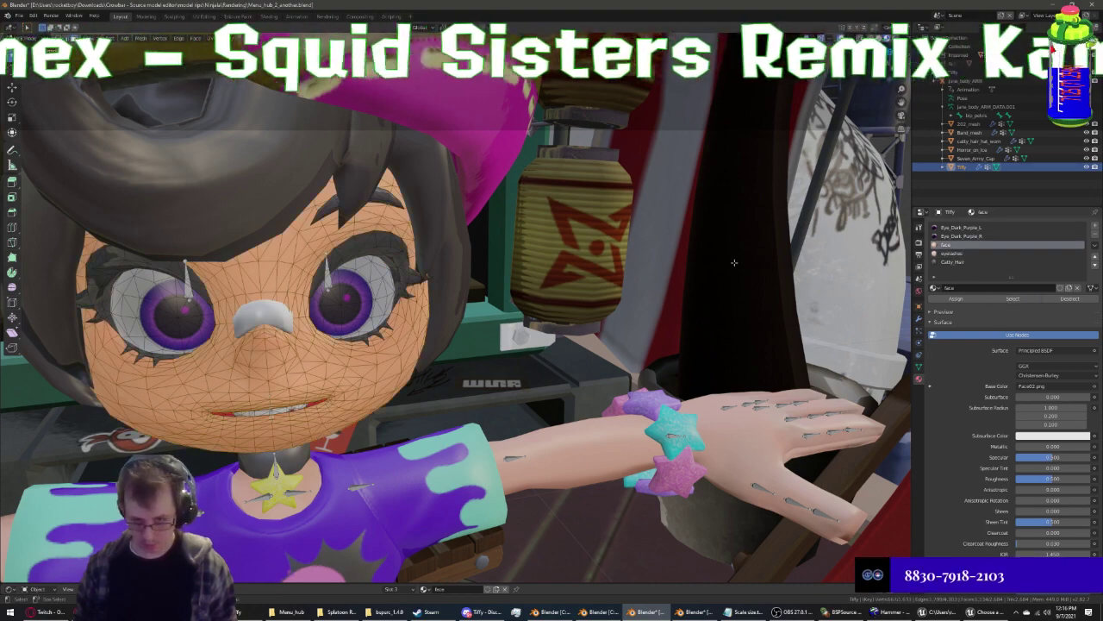
key(alt+a)
key(l)
middle_drag(402, 197, 401, 196)
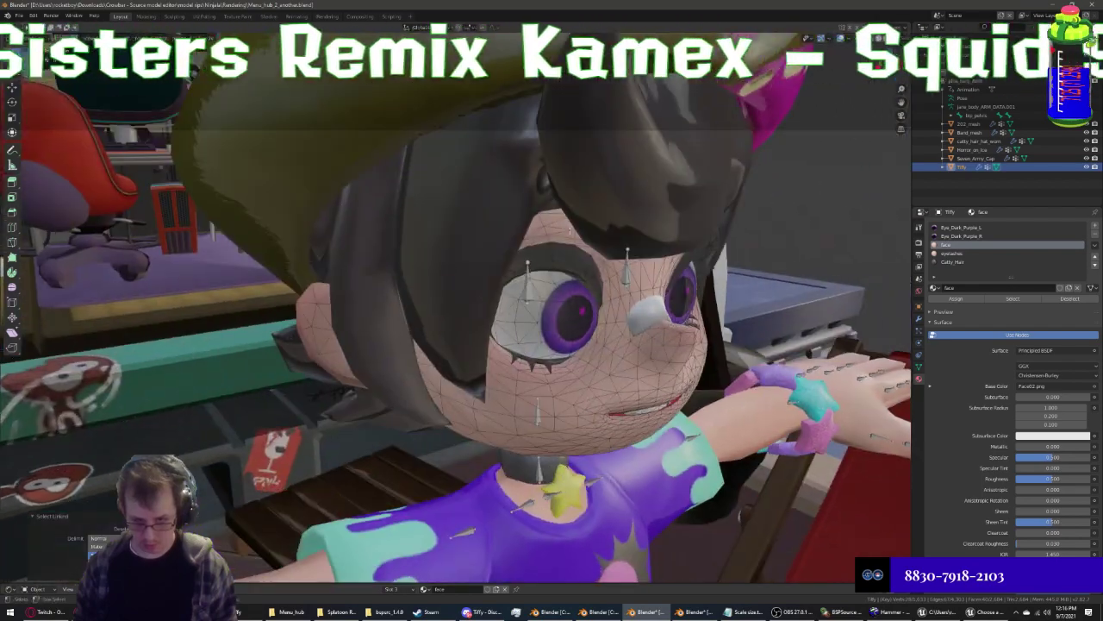
middle_drag(557, 206, 329, 201)
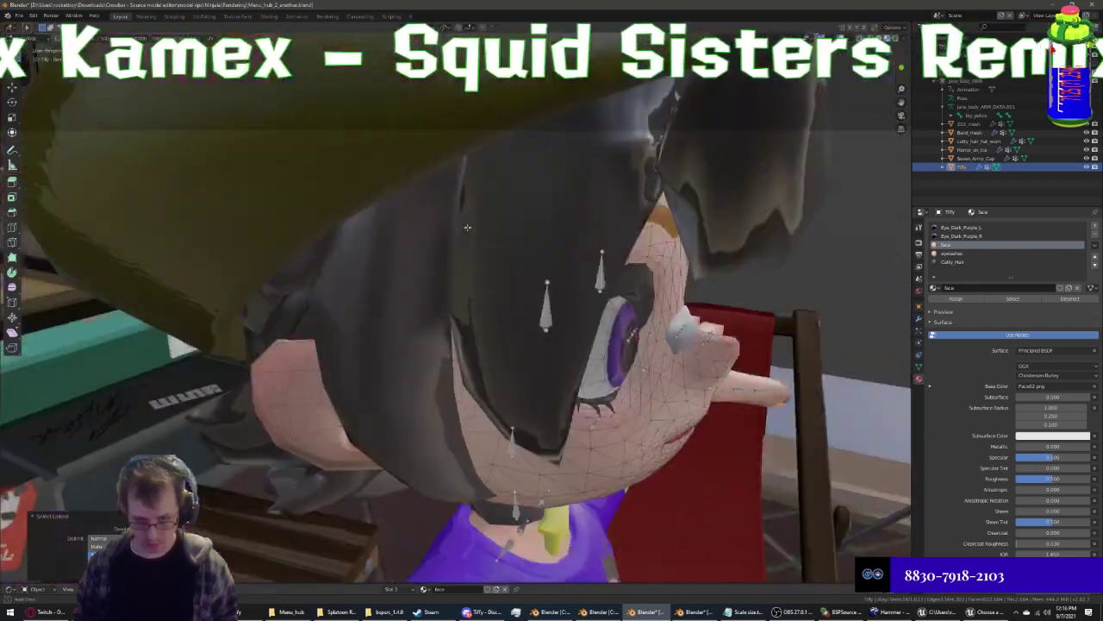
Orbit around and inside the head to inspect the pink face mesh and eye spheres
scroll(328, 202, up, 5)
scroll(330, 207, up, 3)
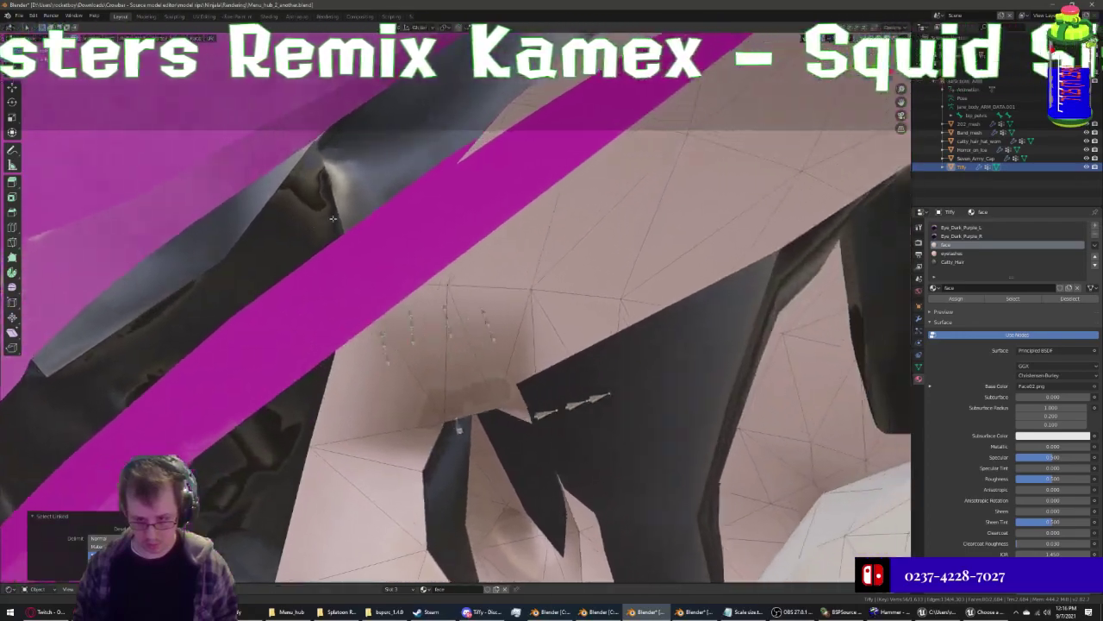
mouse_move(332, 218)
middle_down()
mouse_move(216, 228)
mouse_move(433, 247)
mouse_move(484, 278)
middle_up()
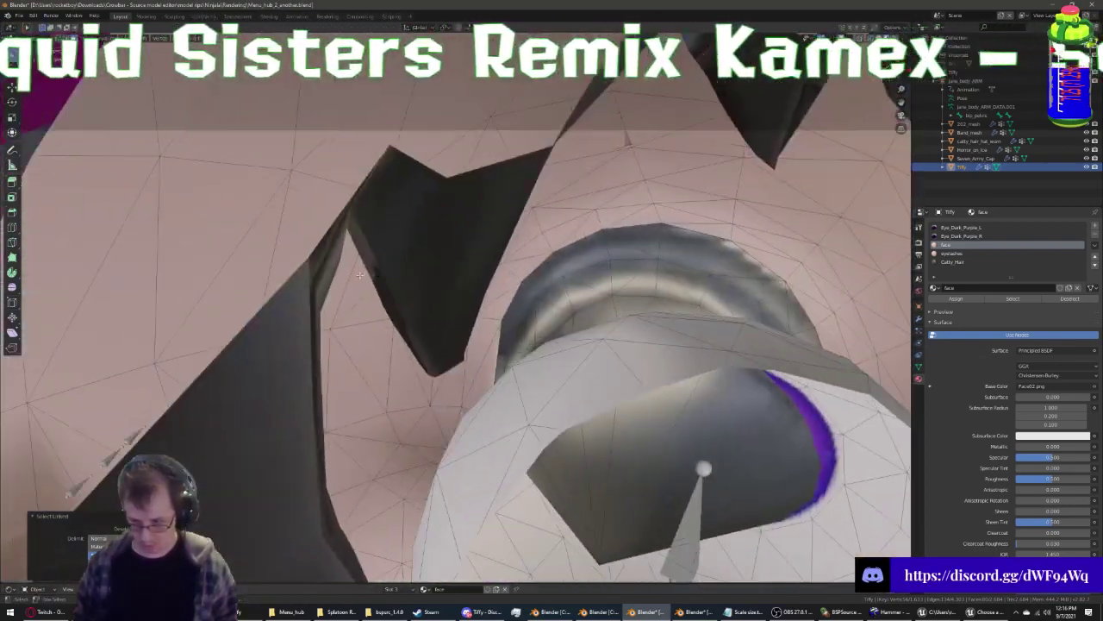
middle_drag(360, 275, 373, 281)
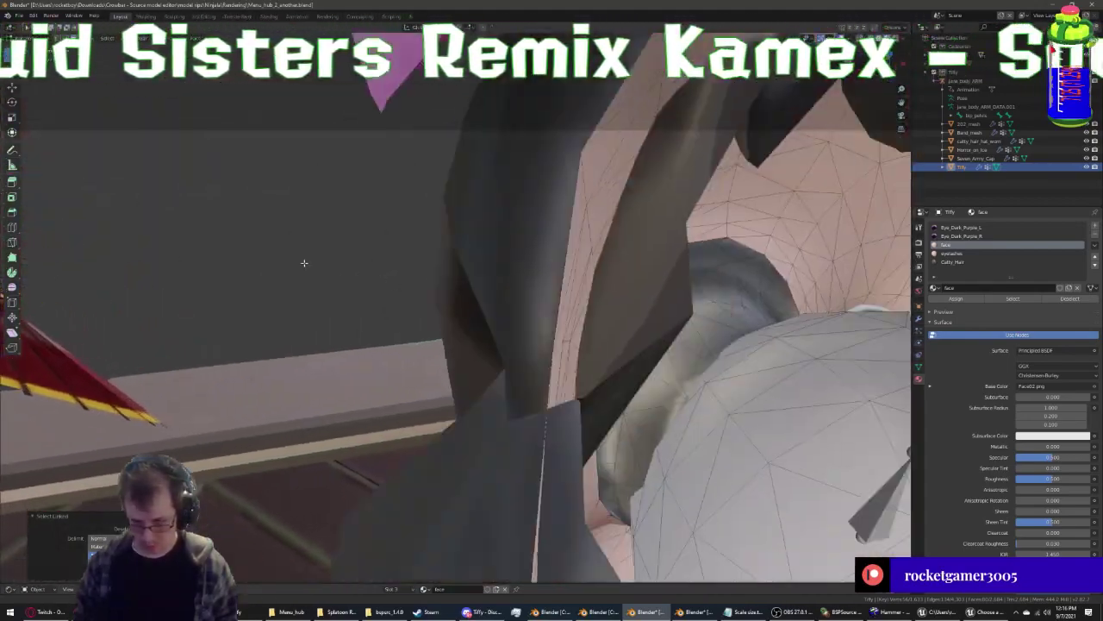
mouse_move(303, 262)
middle_down()
mouse_move(249, 268)
mouse_move(278, 257)
middle_up()
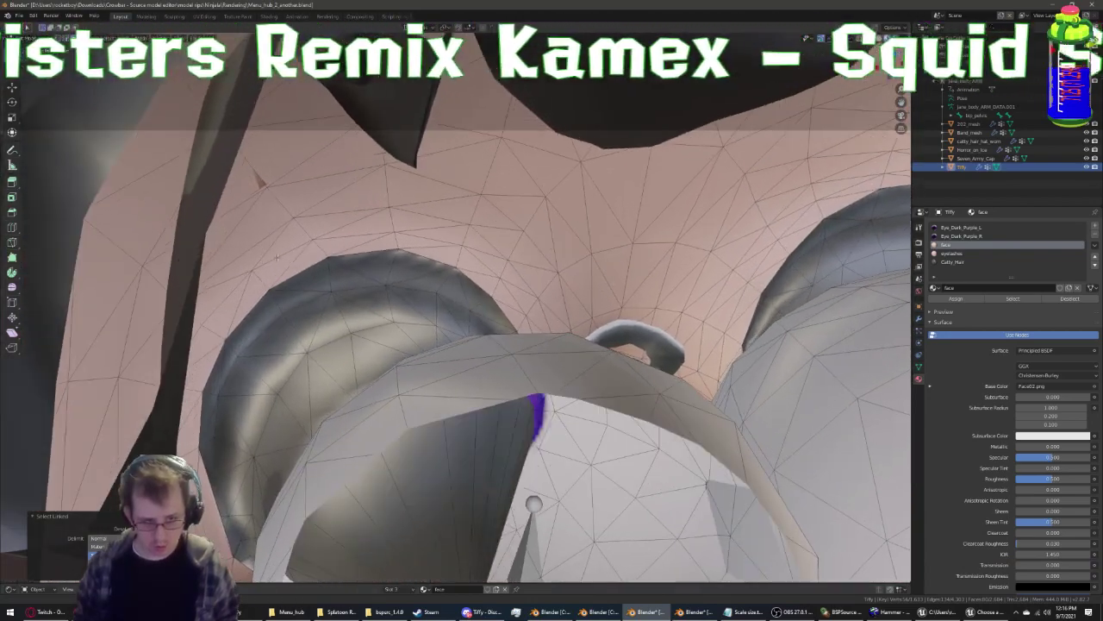
middle_drag(392, 246, 337, 253)
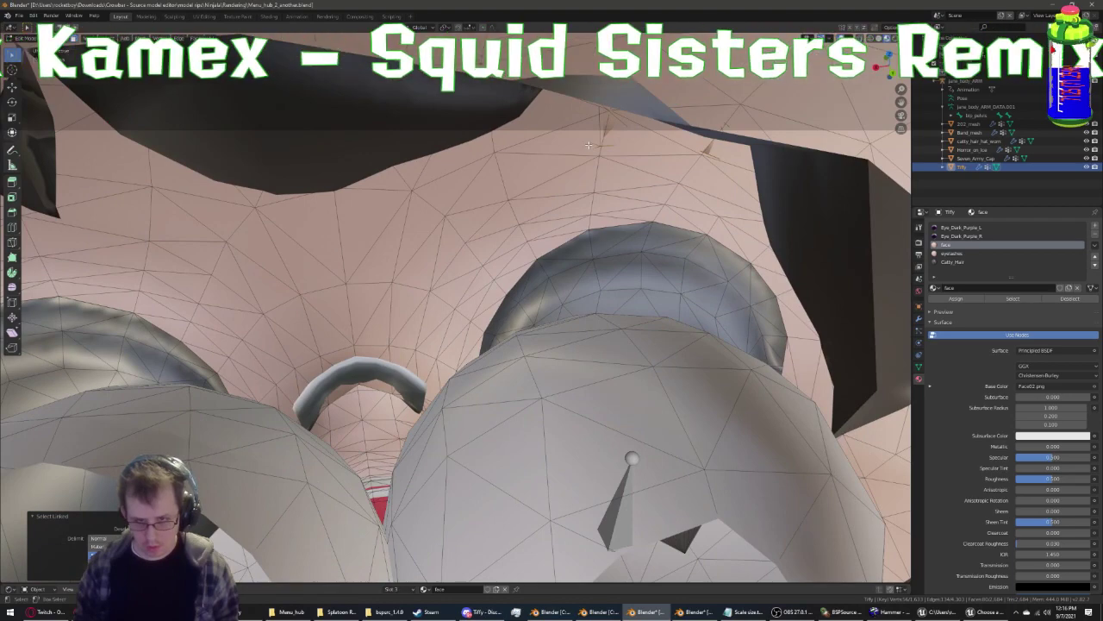
mouse_move(588, 145)
middle_down()
mouse_move(573, 168)
mouse_move(609, 176)
mouse_move(374, 145)
mouse_move(95, 215)
mouse_move(411, 149)
middle_up()
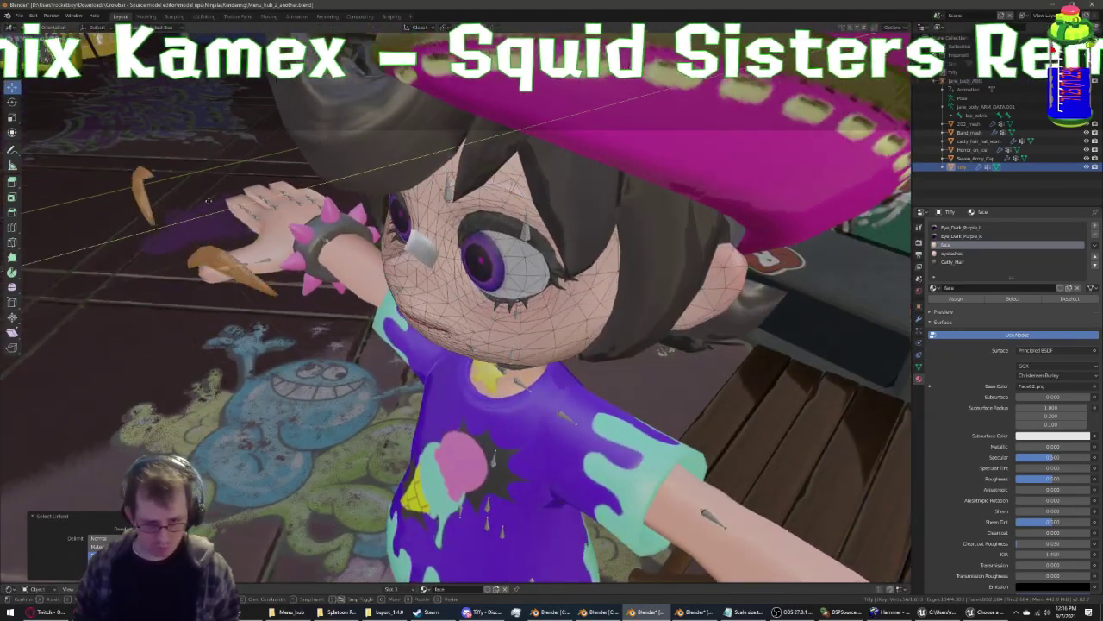
Move the selected mesh pieces, reselect linked face regions, and frame the view on the head
mouse_move(208, 201)
middle_down()
mouse_move(130, 194)
mouse_move(236, 243)
mouse_move(281, 303)
mouse_move(268, 332)
mouse_move(518, 362)
mouse_move(458, 316)
mouse_move(396, 322)
middle_up()
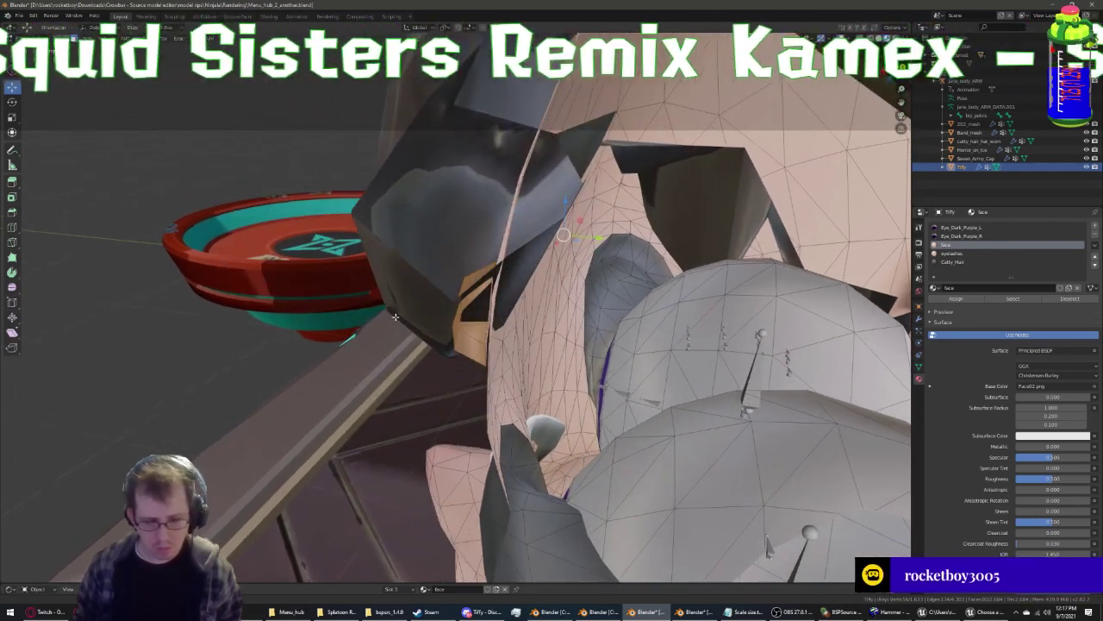
middle_drag(397, 321, 398, 321)
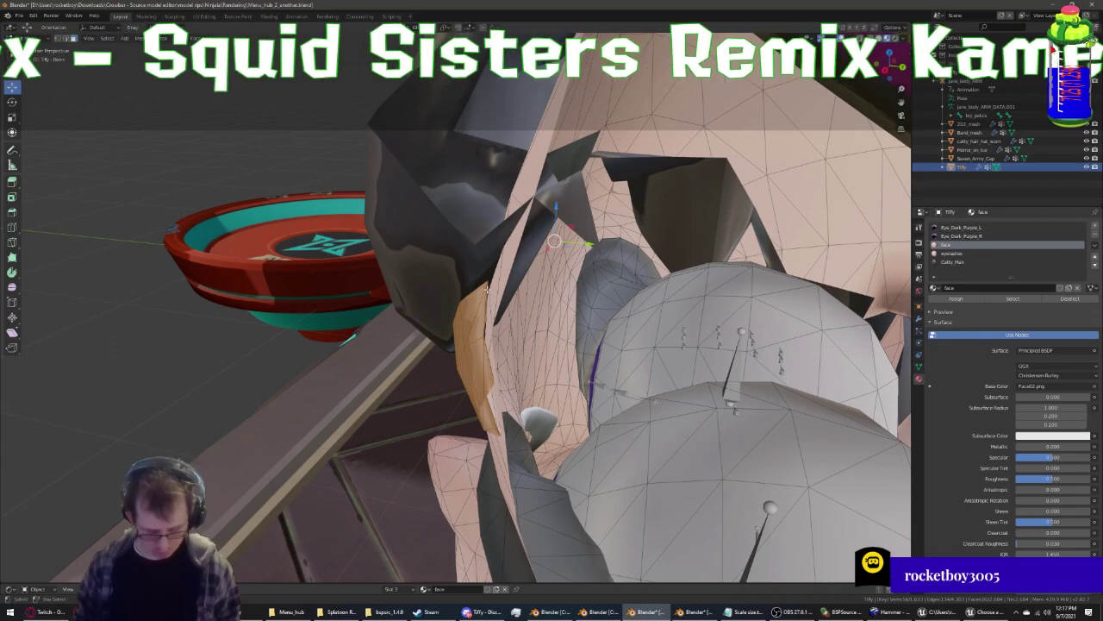
key(ctrl+l)
scroll(488, 289, down, 5)
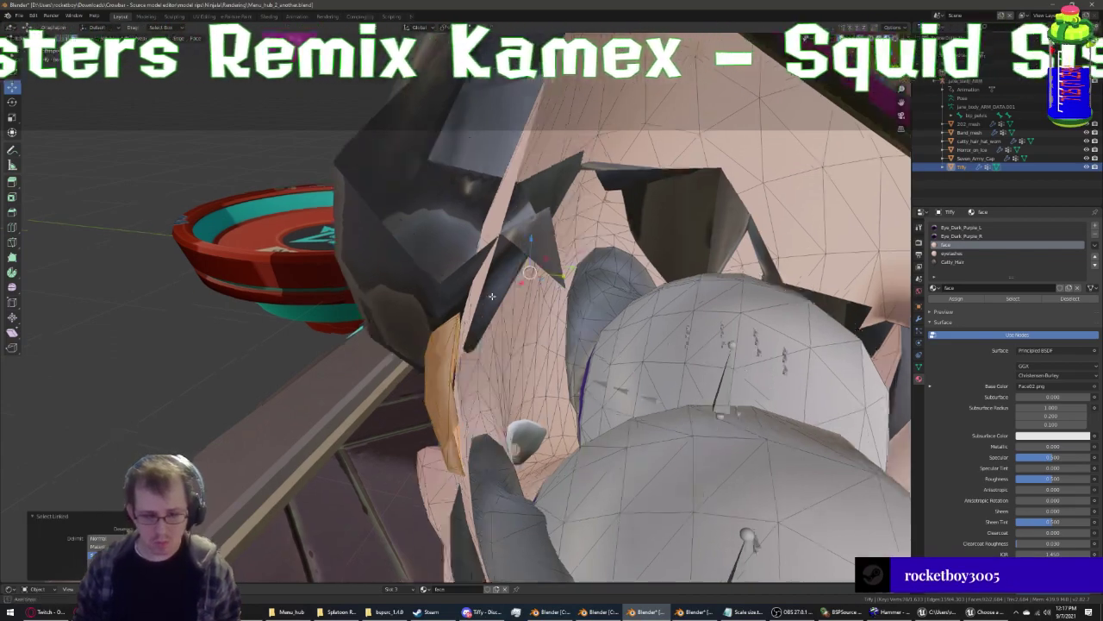
mouse_move(488, 288)
middle_down()
mouse_move(207, 291)
mouse_move(343, 263)
mouse_move(315, 303)
middle_up()
scroll(207, 292, up, 5)
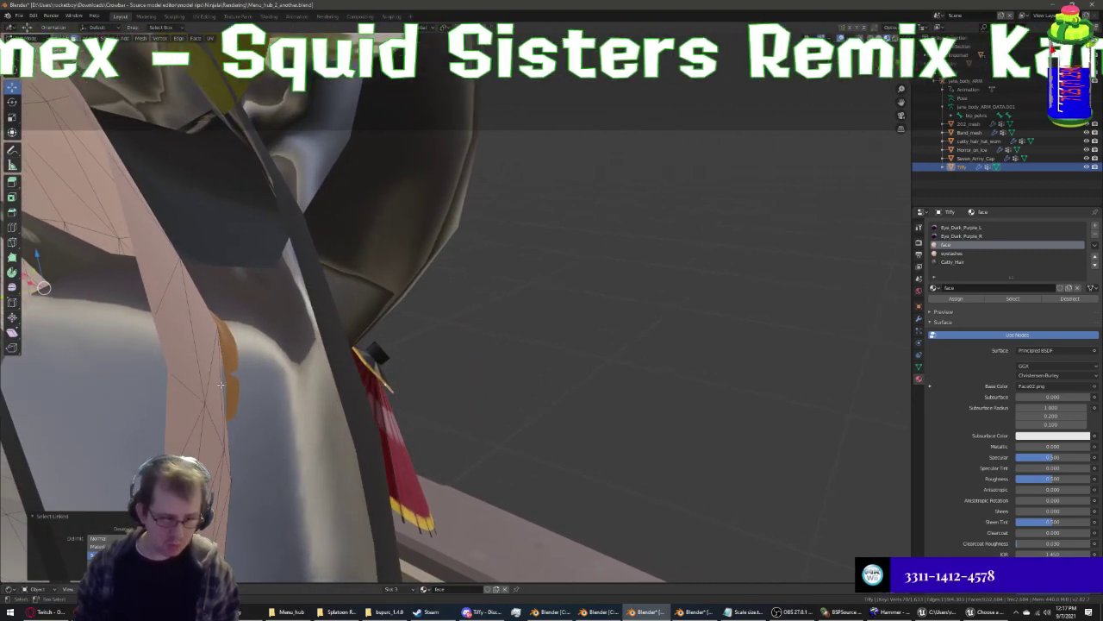
key(l)
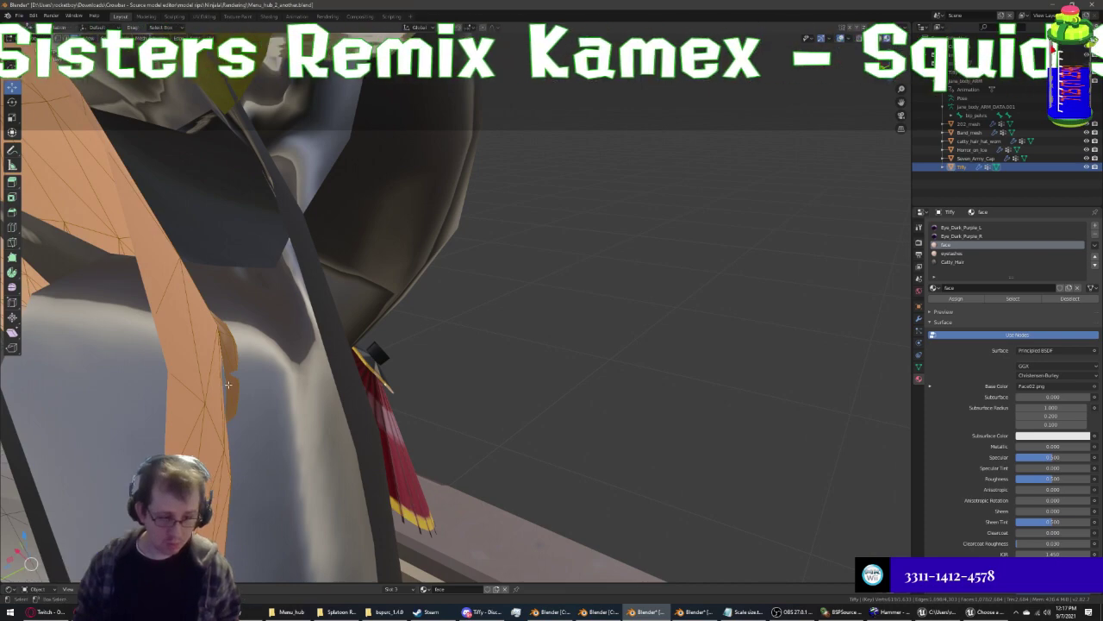
key(alt+a)
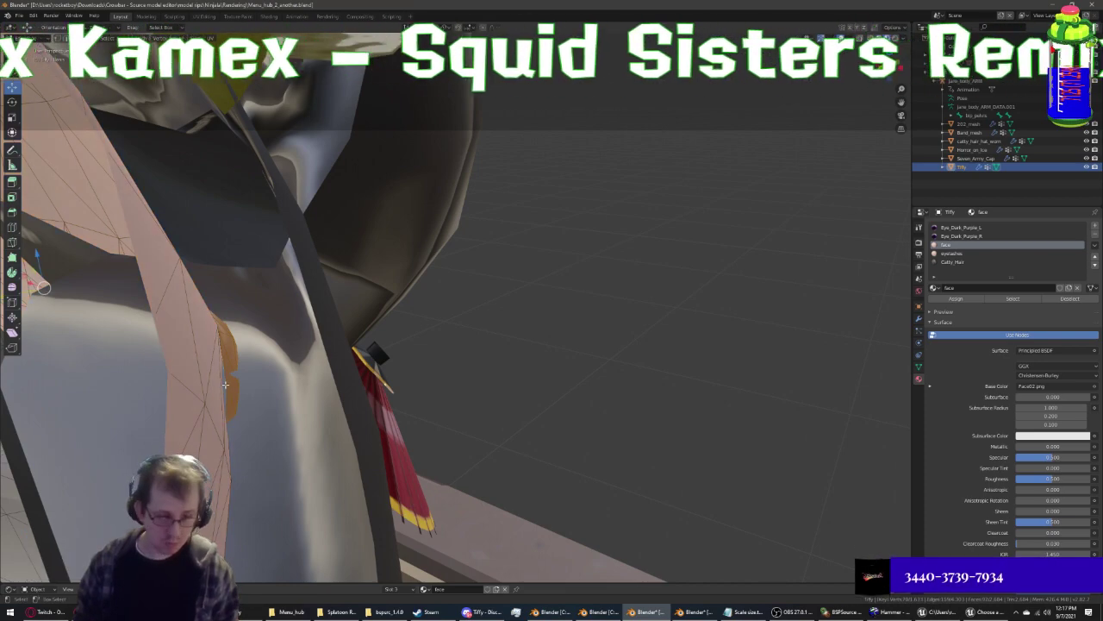
key(l)
key(KP_Decimal)
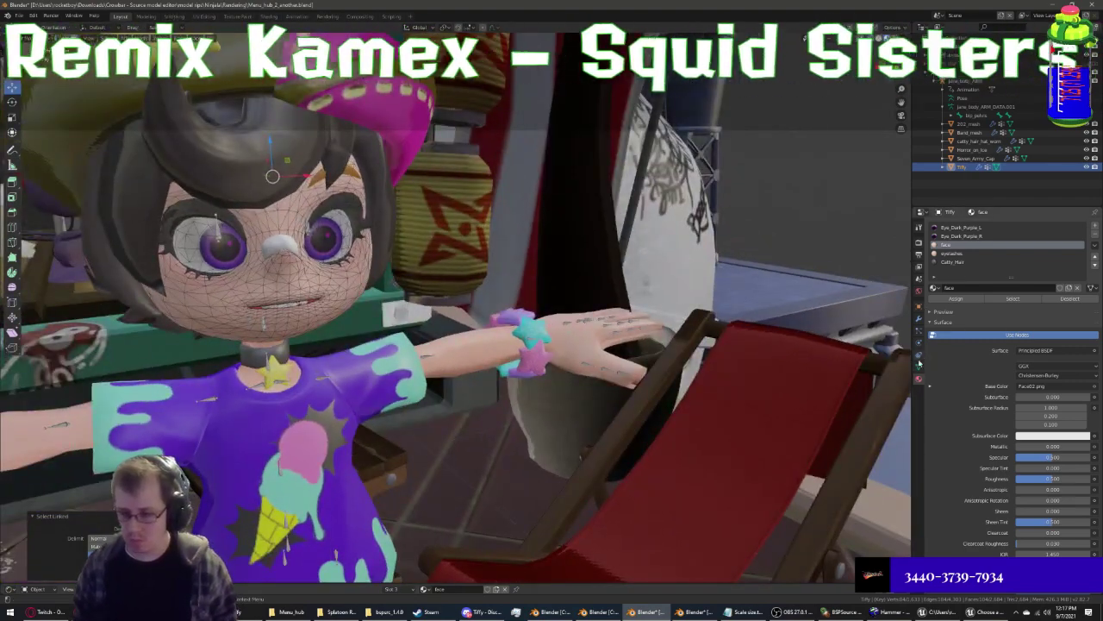
Show the mesh's vertex groups and shape keys, and expand bip_pelvis, bip_spine_0 and bip_spine_1 in the Outliner
click(919, 364)
scroll(975, 281, down, 5)
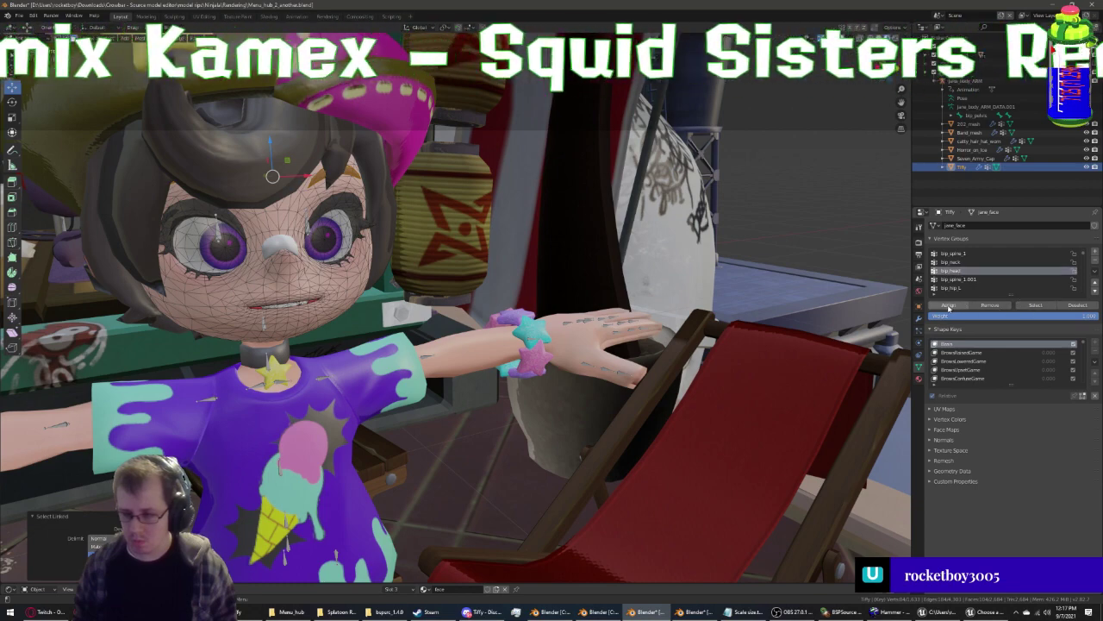
click(948, 305)
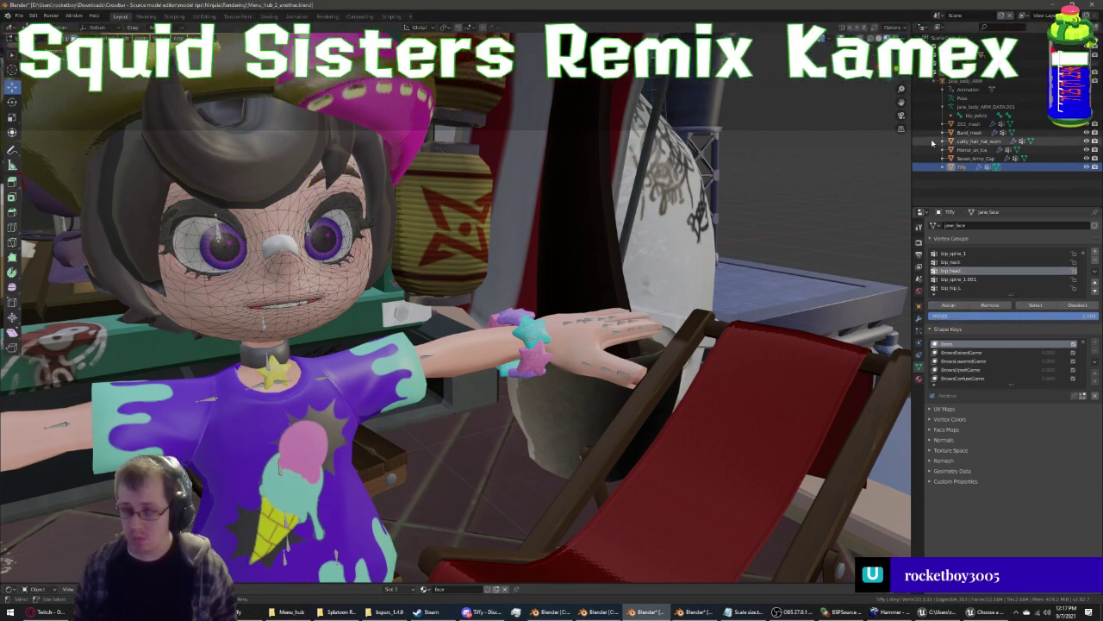
click(952, 115)
click(961, 123)
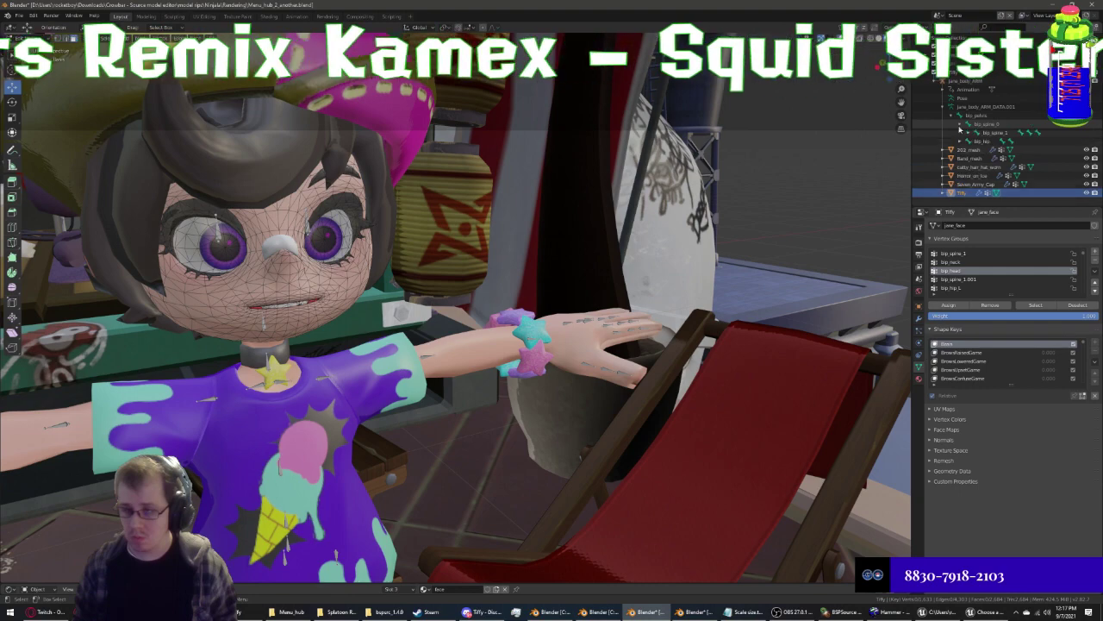
click(969, 133)
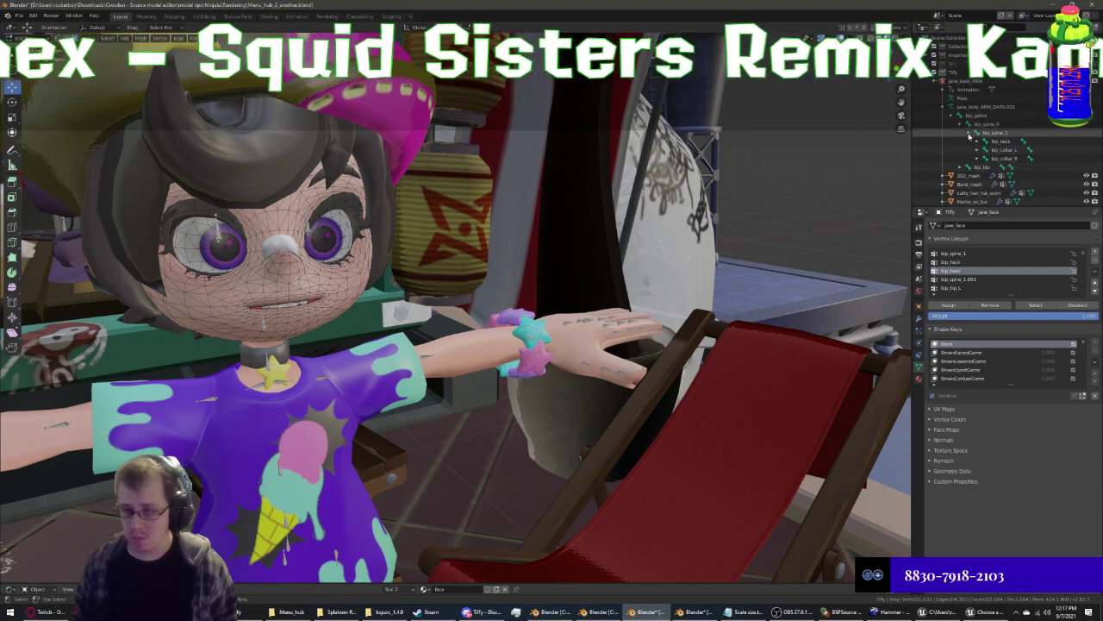
click(969, 133)
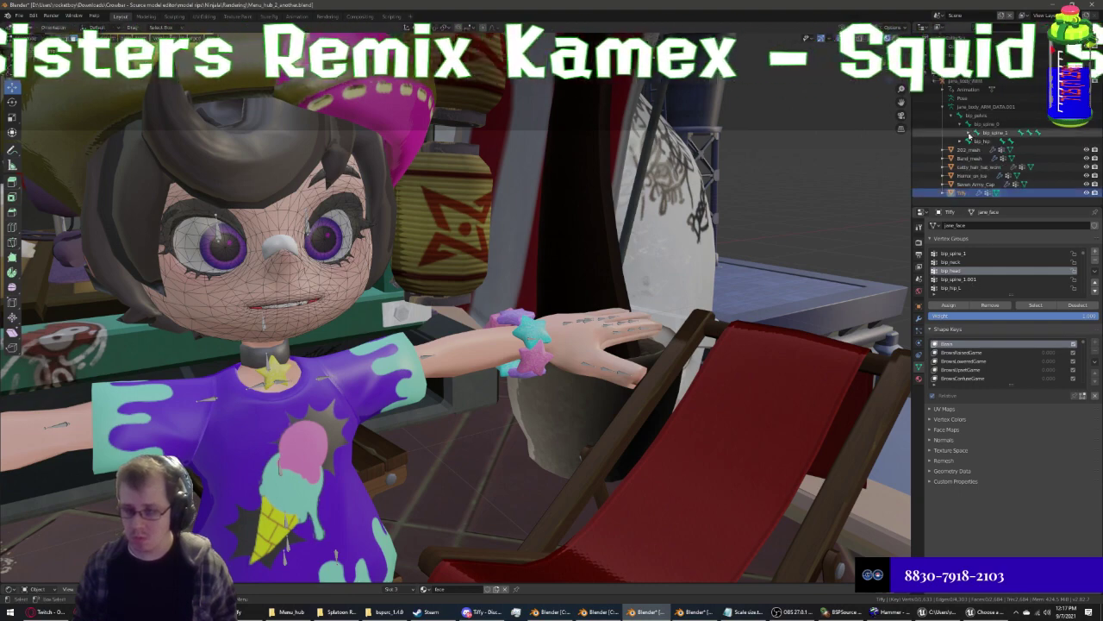
Orbit to a front view and take Tiffy's mesh out of Edit Mode
middle_drag(448, 258, 388, 164)
scroll(388, 151, up, 2)
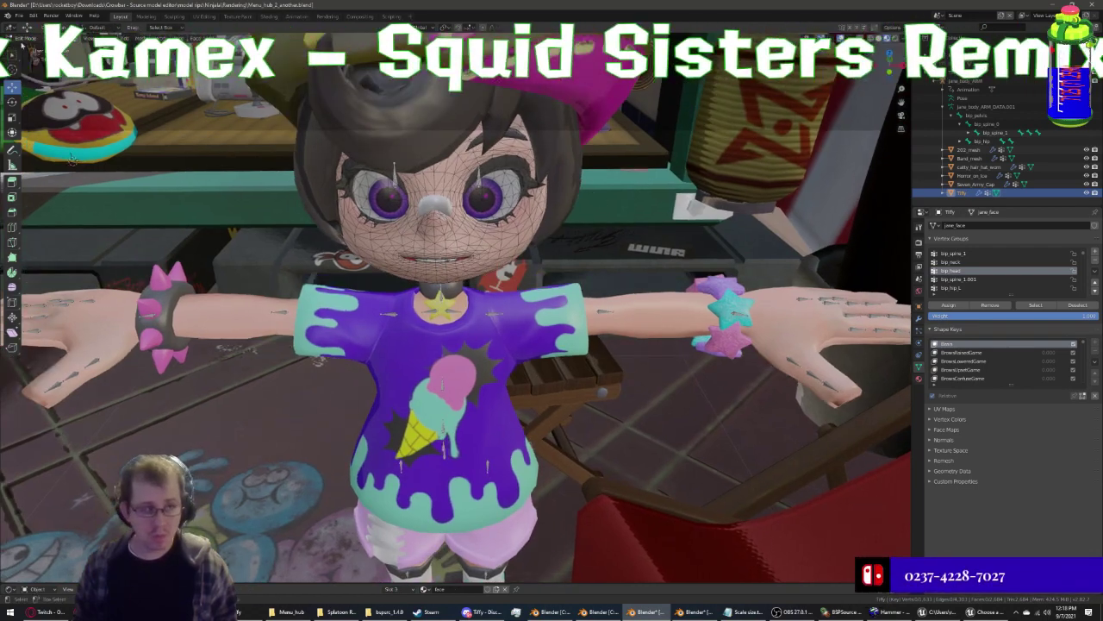
key(Tab)
middle_drag(285, 405, 389, 415)
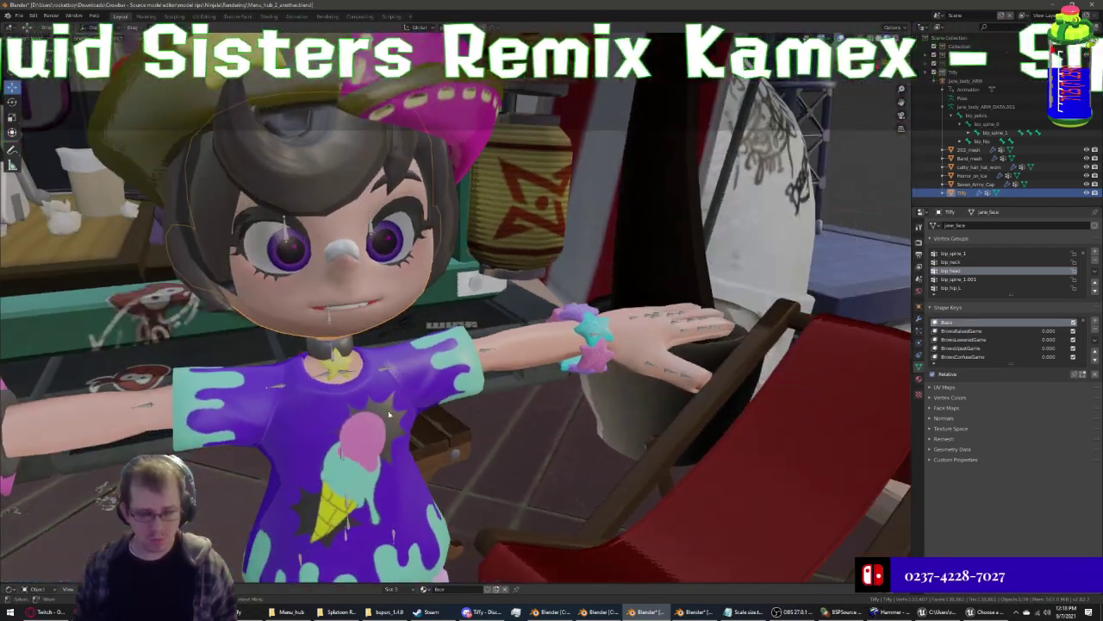
Put the jane_body_ARM armature into Pose Mode and rotate the selected bone
click(339, 454)
scroll(359, 389, up, 1)
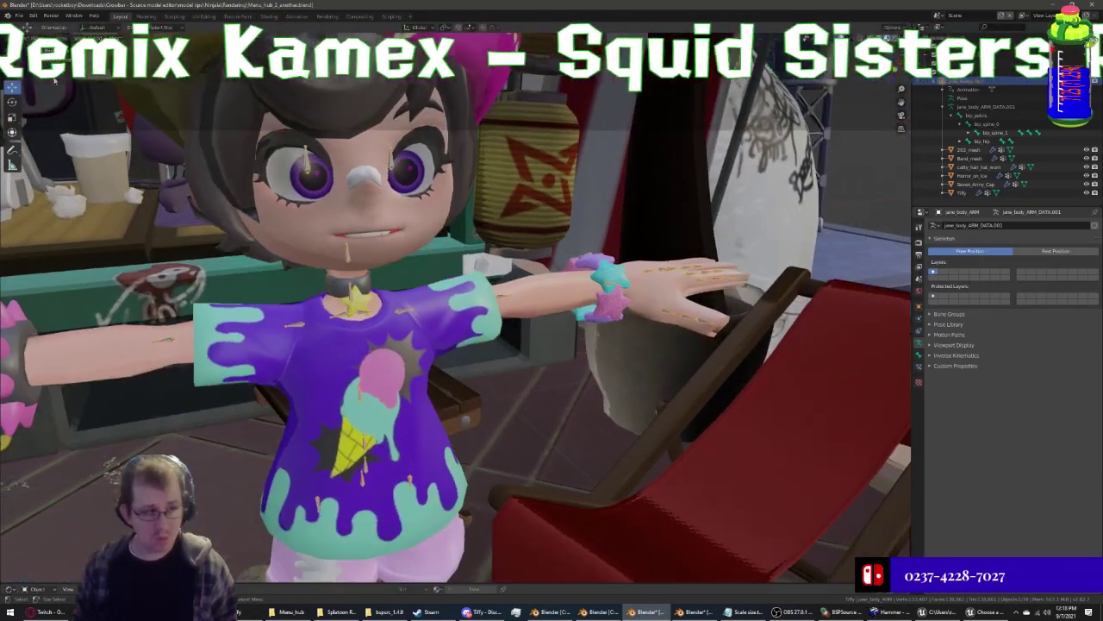
key(ctrl+Tab)
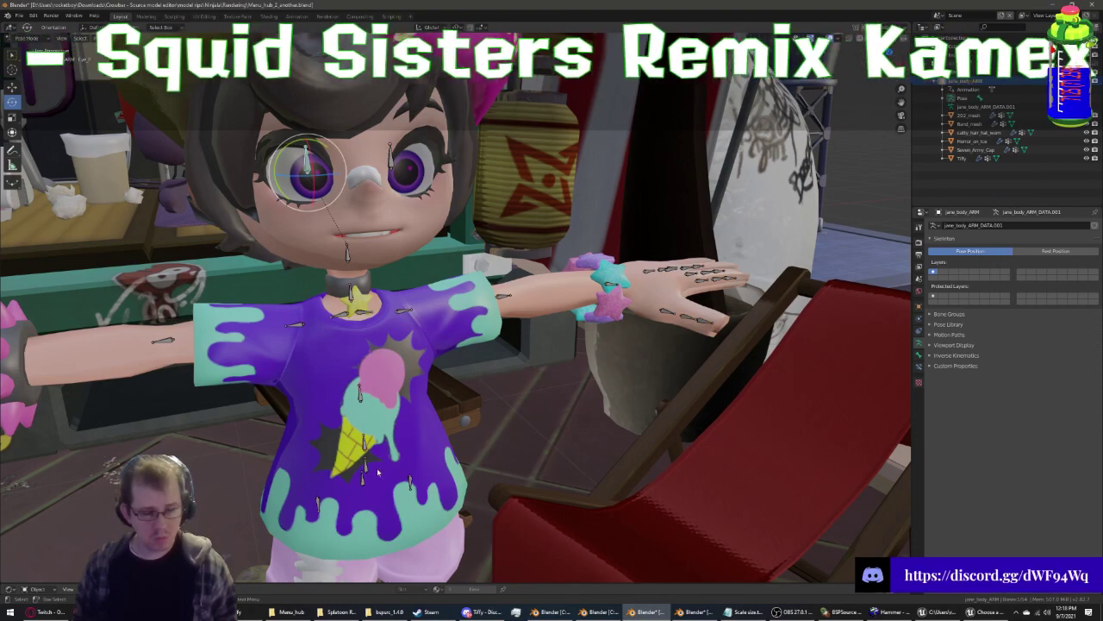
middle_drag(360, 480, 366, 476)
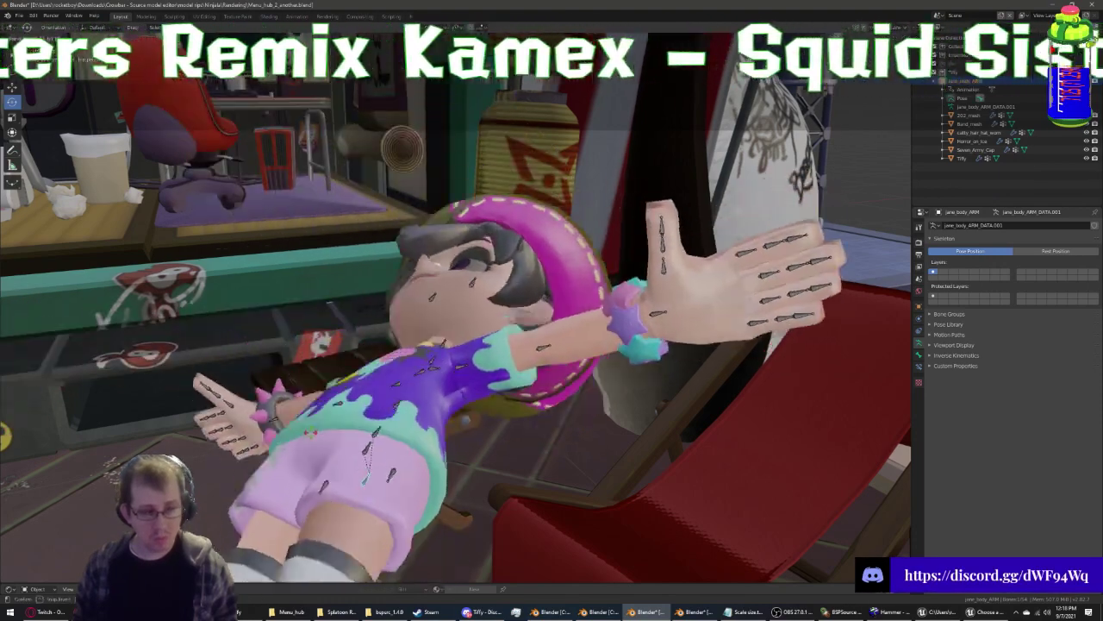
key(KP_1)
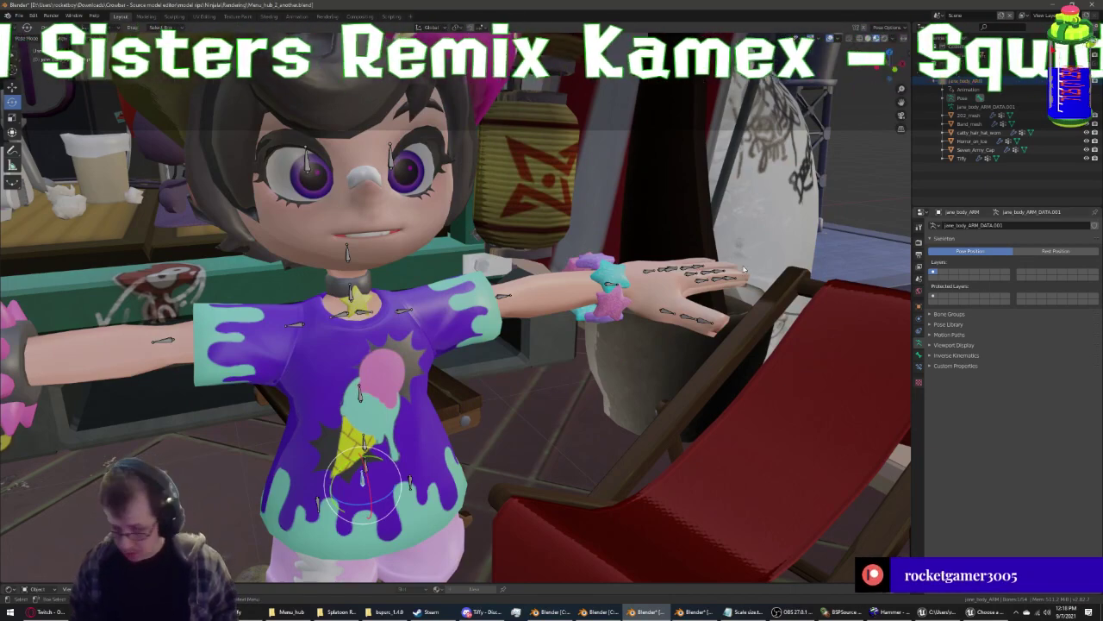
mouse_move(744, 270)
middle_down()
mouse_move(356, 378)
mouse_move(345, 370)
middle_up()
key(r)
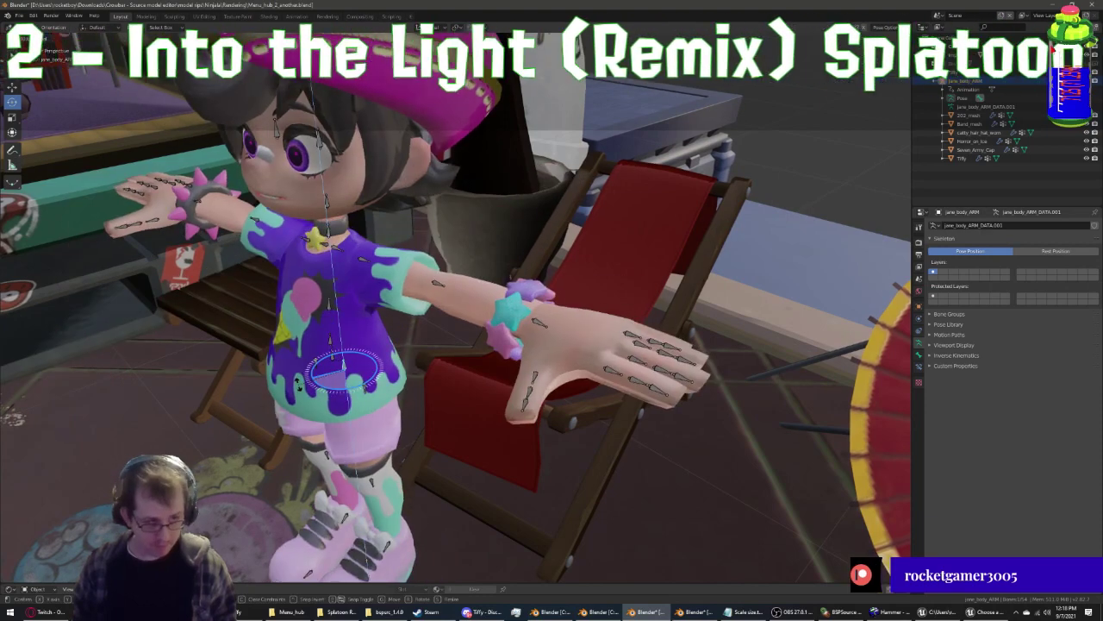
click(345, 370)
Move the rig to a new position and turn the waist bone around the Z axis
mouse_move(344, 371)
middle_down()
mouse_move(327, 388)
mouse_move(528, 315)
mouse_move(431, 370)
mouse_move(644, 412)
mouse_move(448, 362)
middle_up()
key(g)
click(528, 315)
scroll(418, 381, up, 3)
click(431, 362)
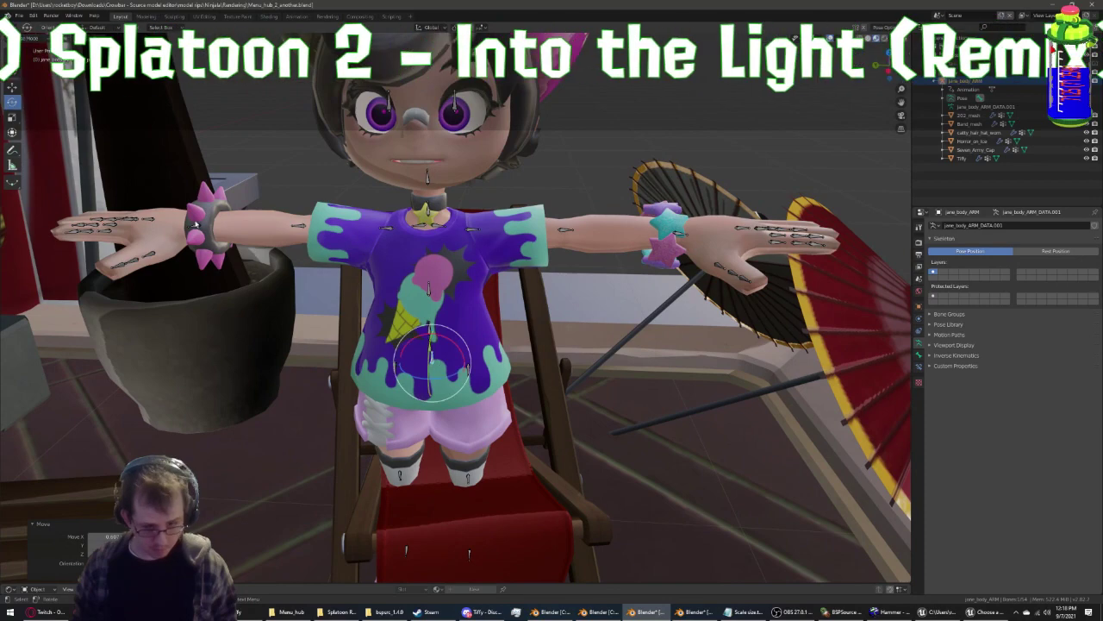
key(r)
key(z)
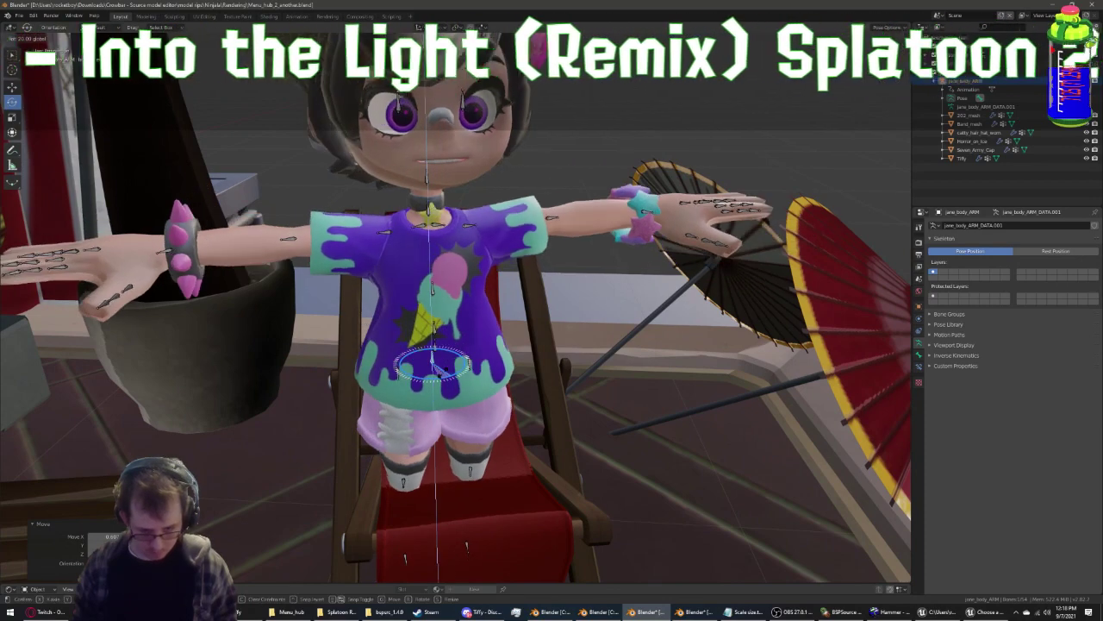
click(442, 377)
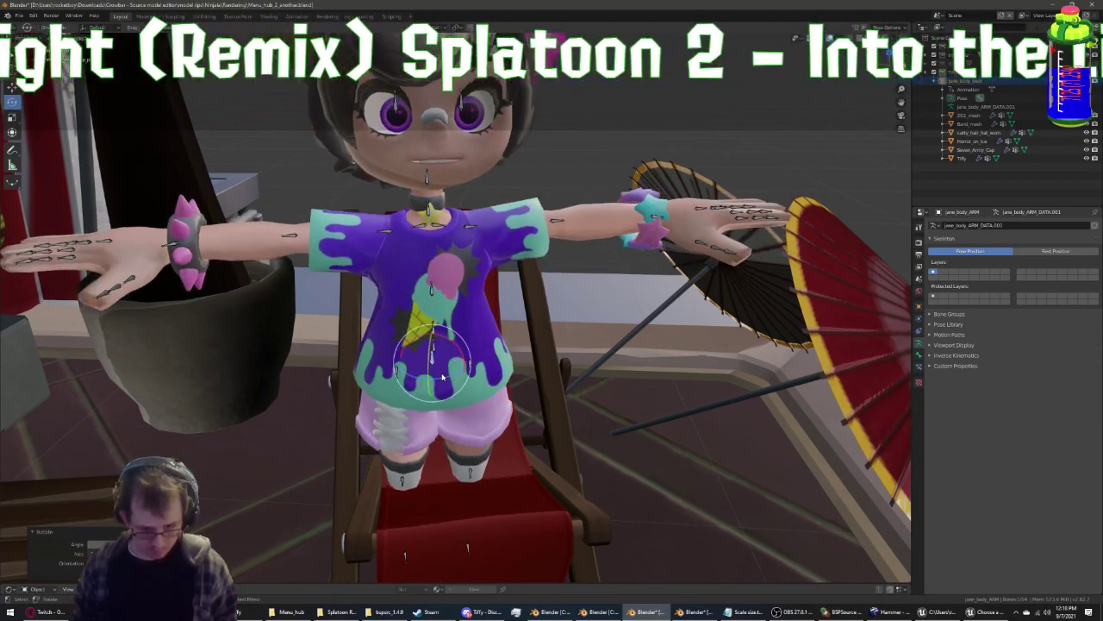
Start a Y-constrained move of the rig, switch to box selection, and orbit to see the legs
key(w)
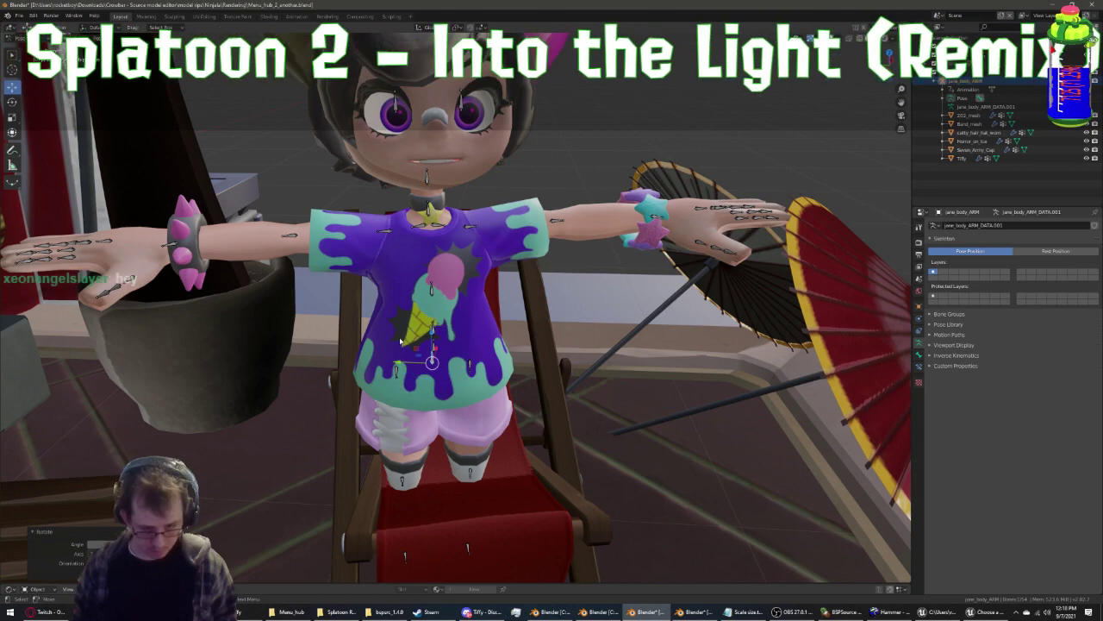
key(g)
key(y)
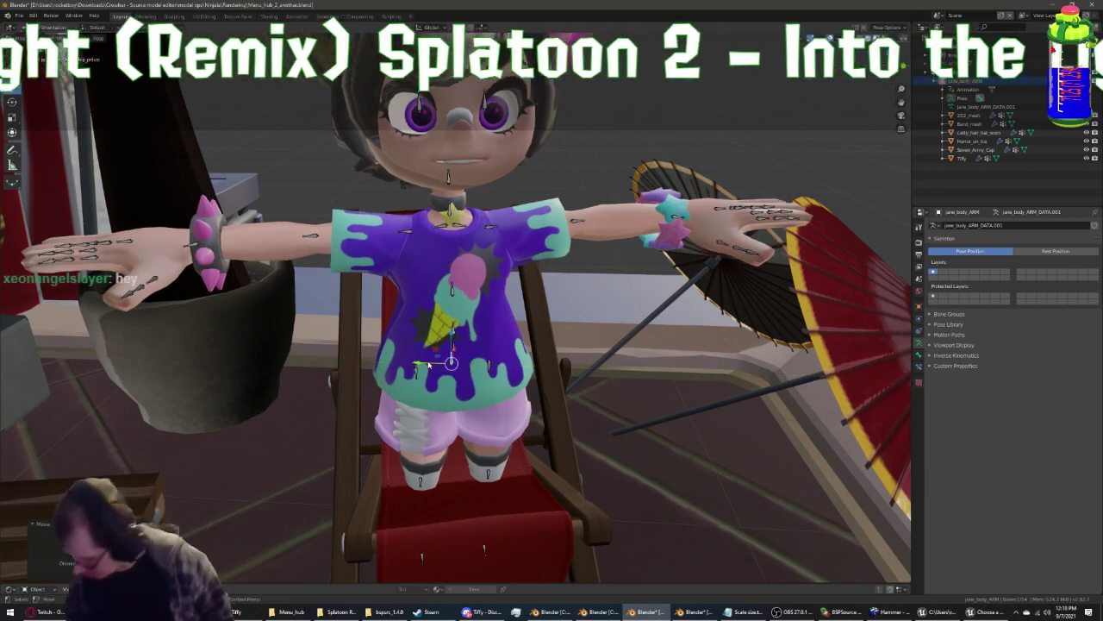
click(13, 88)
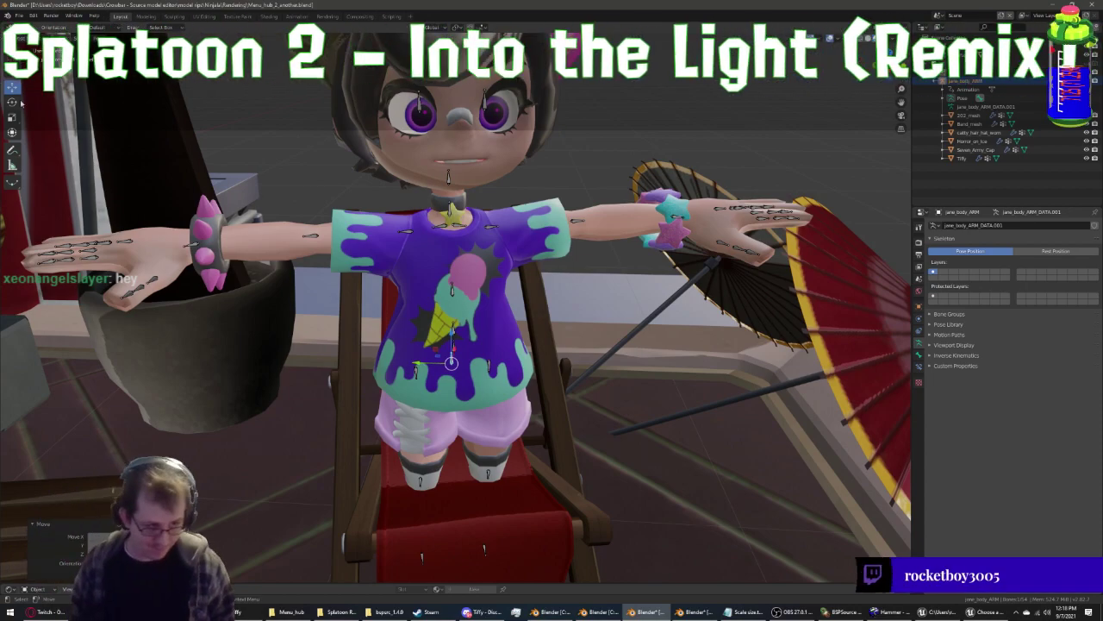
mouse_move(190, 265)
middle_down()
mouse_move(459, 338)
mouse_move(463, 389)
mouse_move(47, 350)
middle_up()
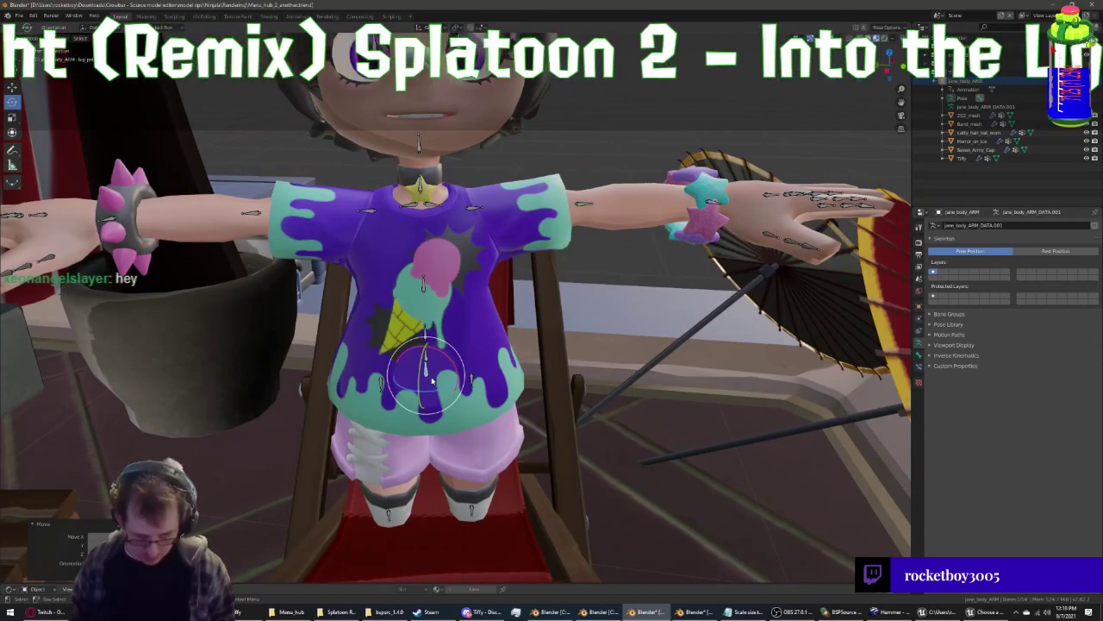
mouse_move(432, 379)
middle_down()
mouse_move(429, 340)
mouse_move(718, 578)
middle_up()
Lower the rig onto the red deck chair, then adjust it along the vertical axis
mouse_move(552, 362)
middle_down()
mouse_move(572, 315)
mouse_move(596, 327)
mouse_move(530, 412)
middle_up()
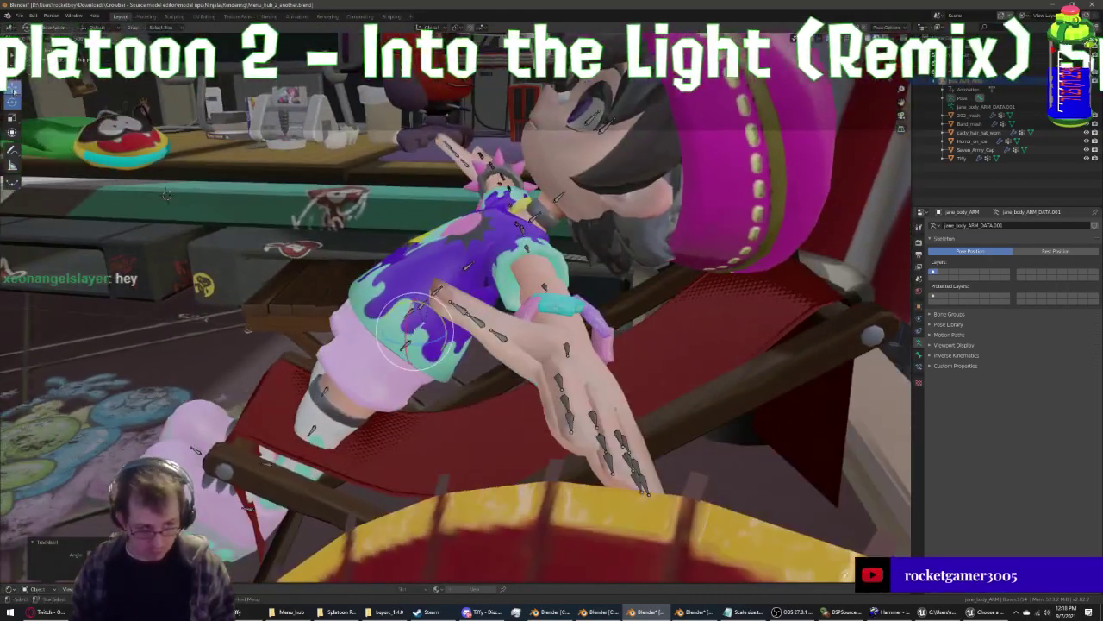
key(g)
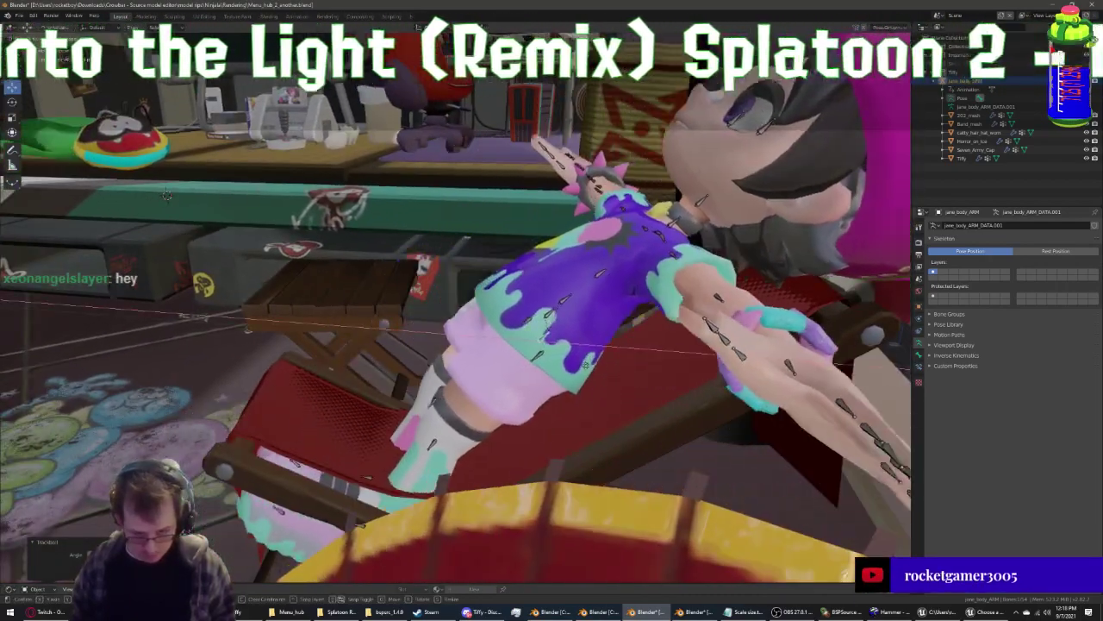
click(537, 339)
key(g)
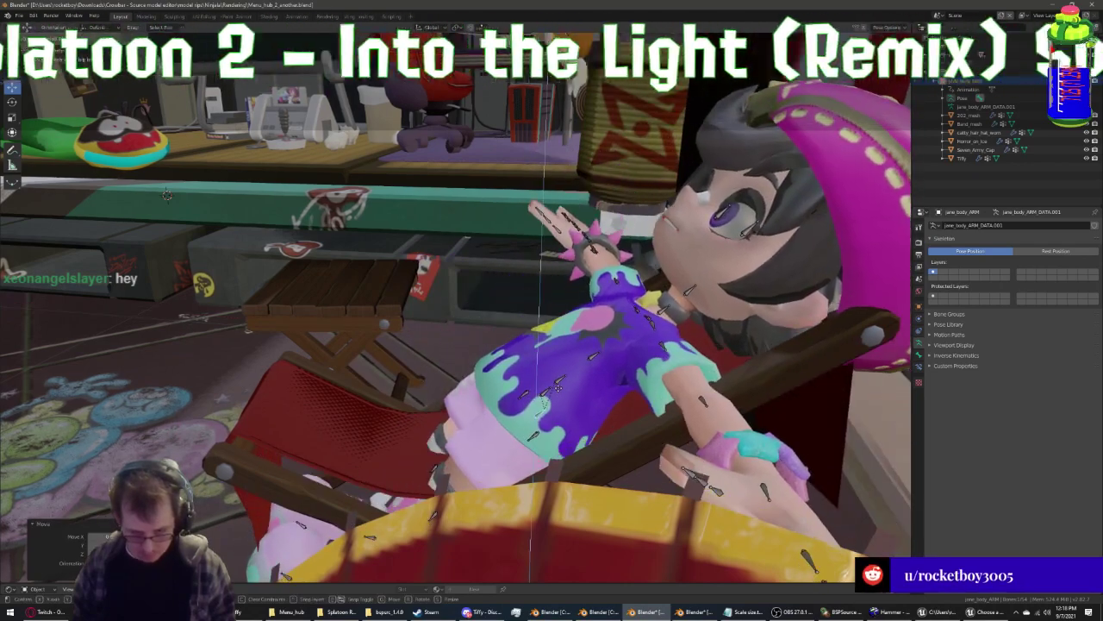
click(558, 387)
mouse_move(558, 387)
middle_down()
mouse_move(744, 366)
mouse_move(509, 379)
mouse_move(528, 298)
mouse_move(456, 347)
mouse_move(484, 327)
middle_up()
mouse_move(409, 370)
middle_down()
mouse_move(363, 402)
mouse_move(378, 409)
mouse_move(350, 397)
middle_up()
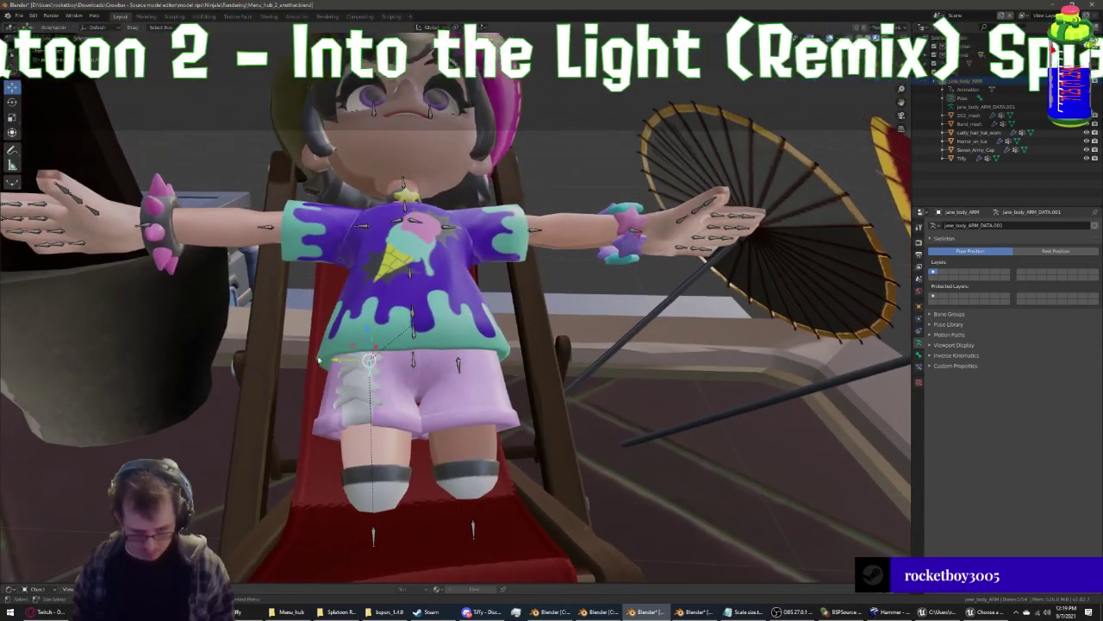
Rotate the leg bone upward and view the reclining pose
drag(373, 352, 406, 333)
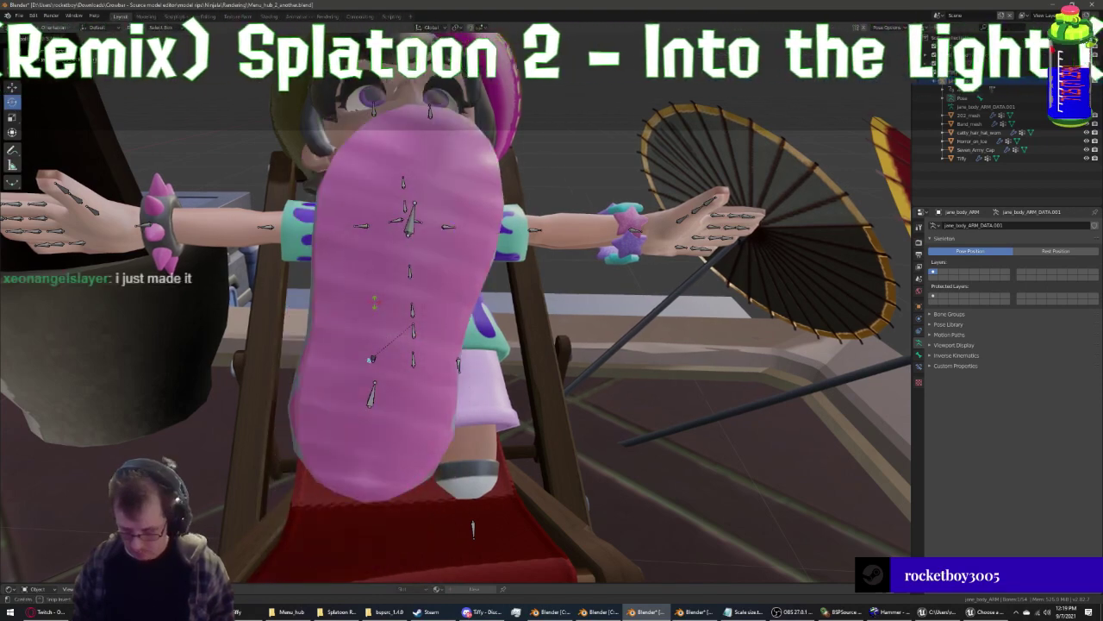
click(412, 329)
middle_drag(412, 329, 456, 348)
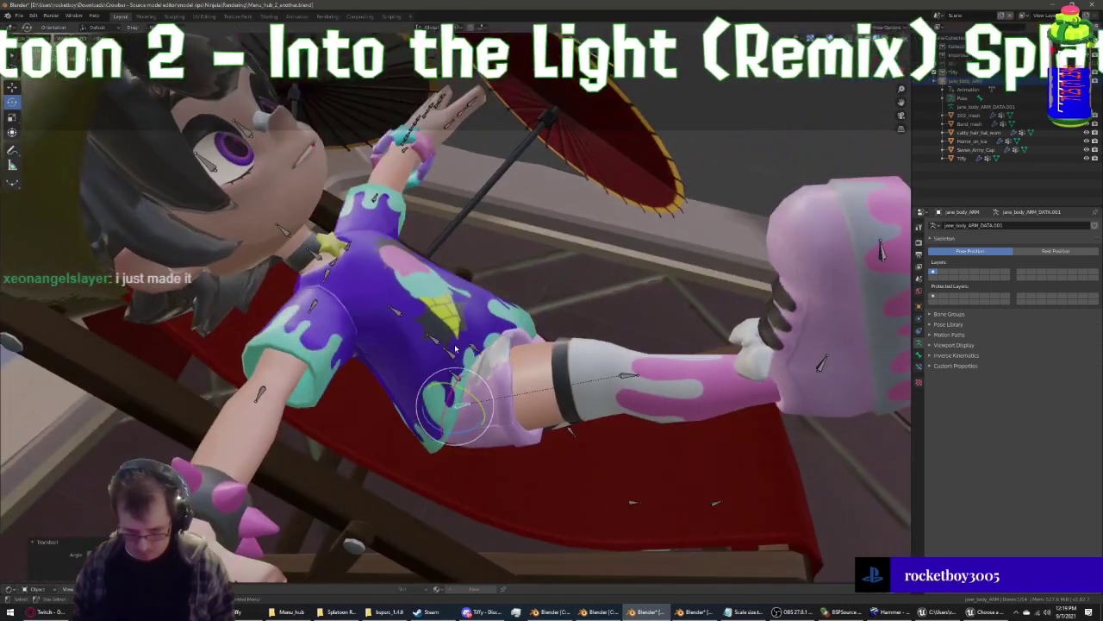
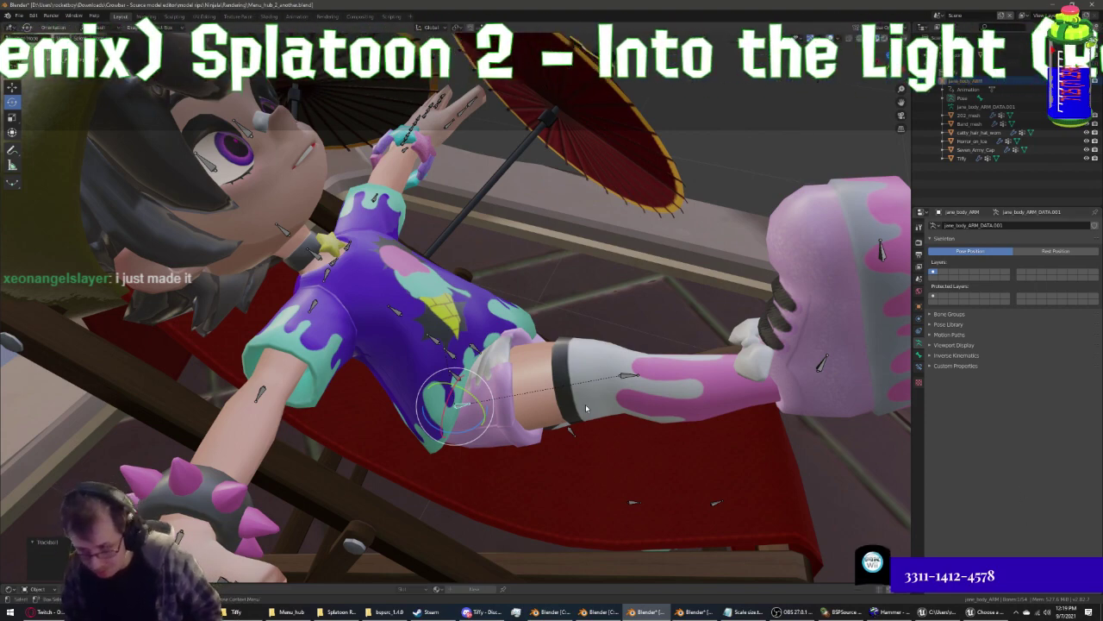
Rotate the first leg bone about the Z and then Y axis into a bent pose
mouse_move(586, 408)
middle_down()
mouse_move(480, 291)
mouse_move(370, 393)
mouse_move(386, 340)
mouse_move(387, 369)
middle_up()
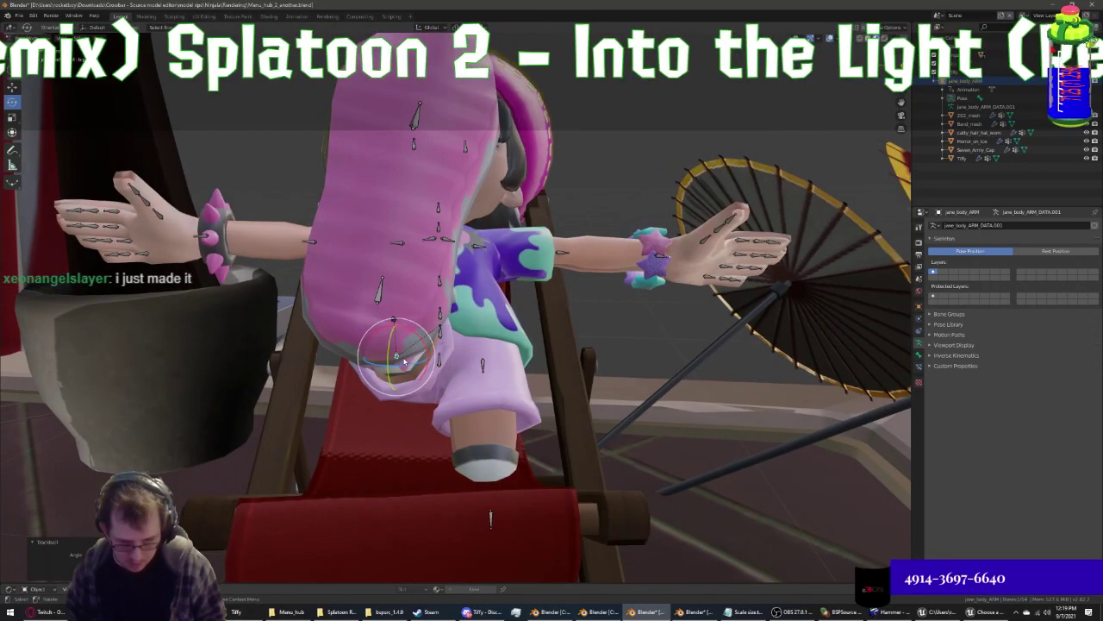
key(r)
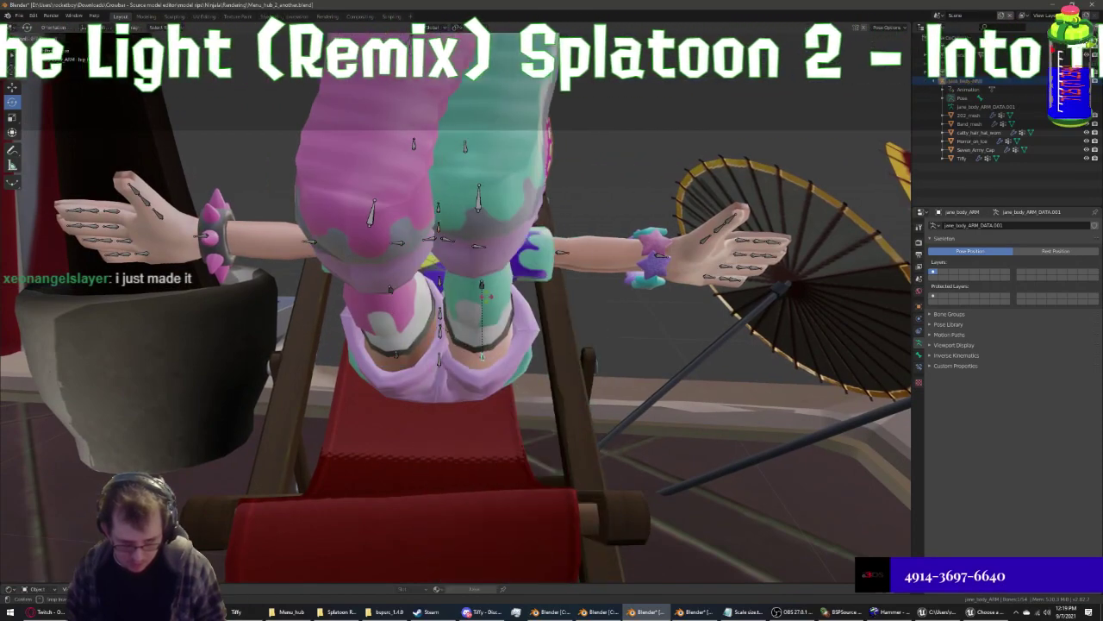
key(r)
middle_drag(482, 359, 368, 307)
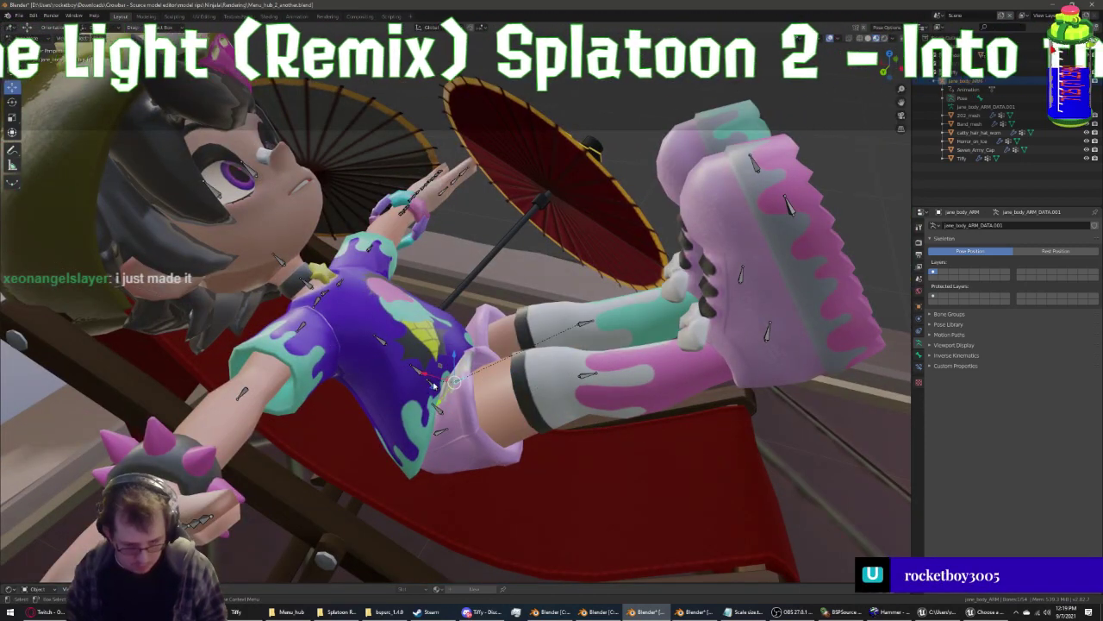
right_click(436, 407)
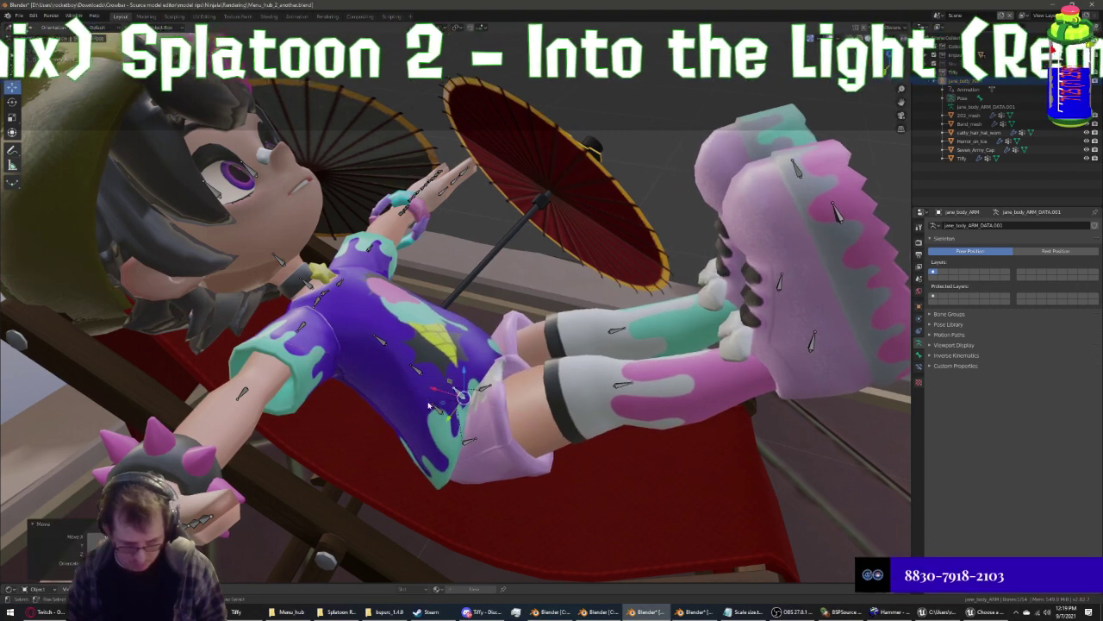
middle_drag(422, 405, 506, 420)
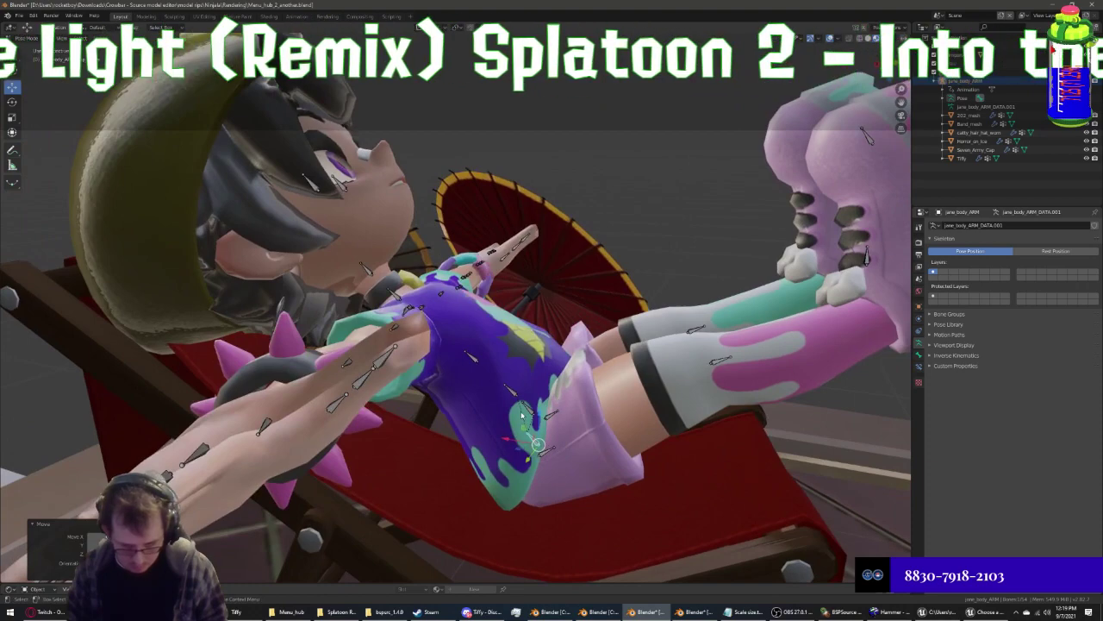
key(r)
key(z)
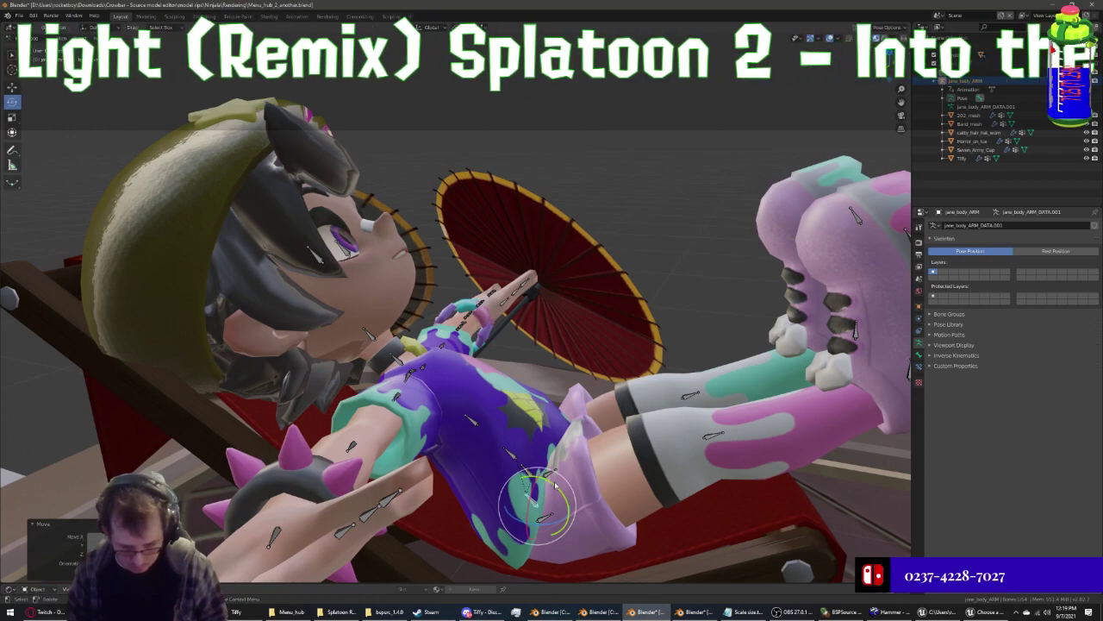
key(r)
key(y)
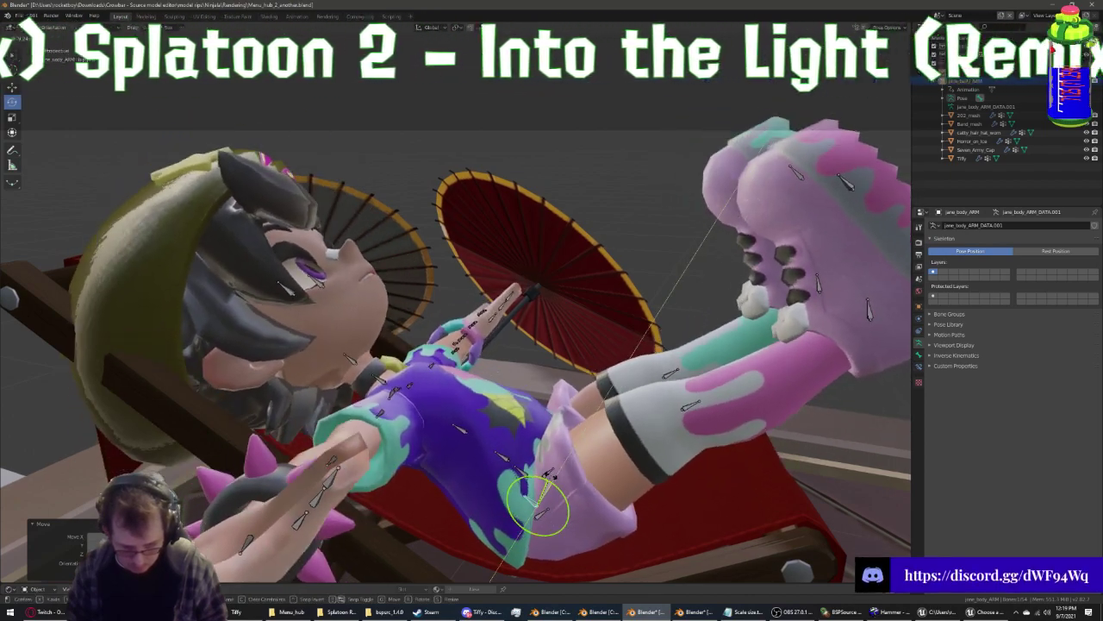
click(552, 476)
middle_drag(552, 476, 445, 420)
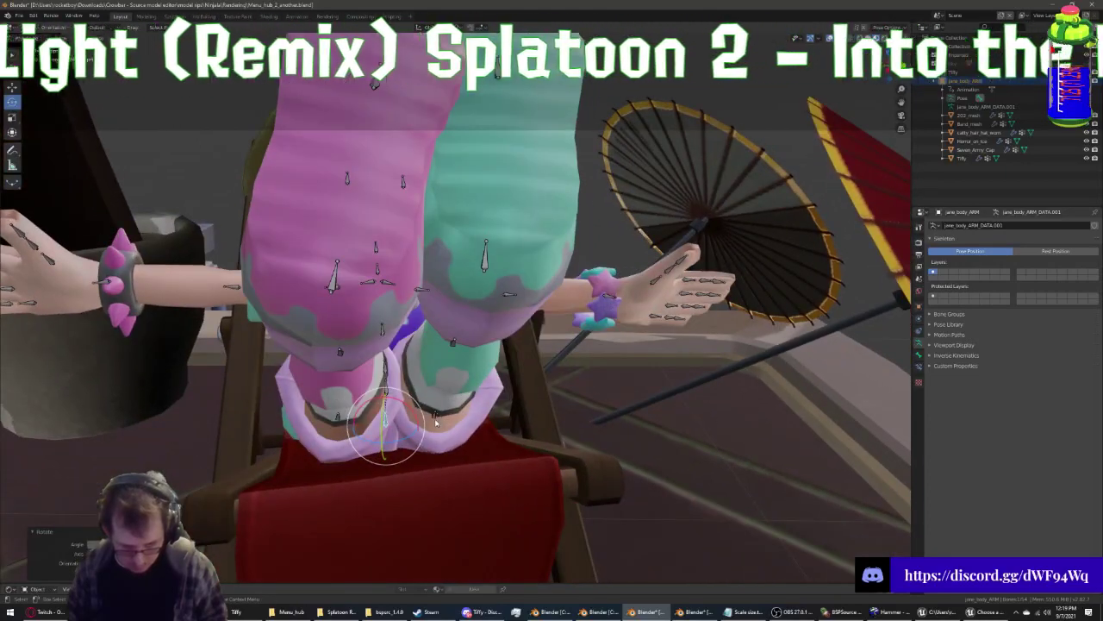
Rotate the teal and pink leg bones so the legs rest bent on the deck chair
key(r)
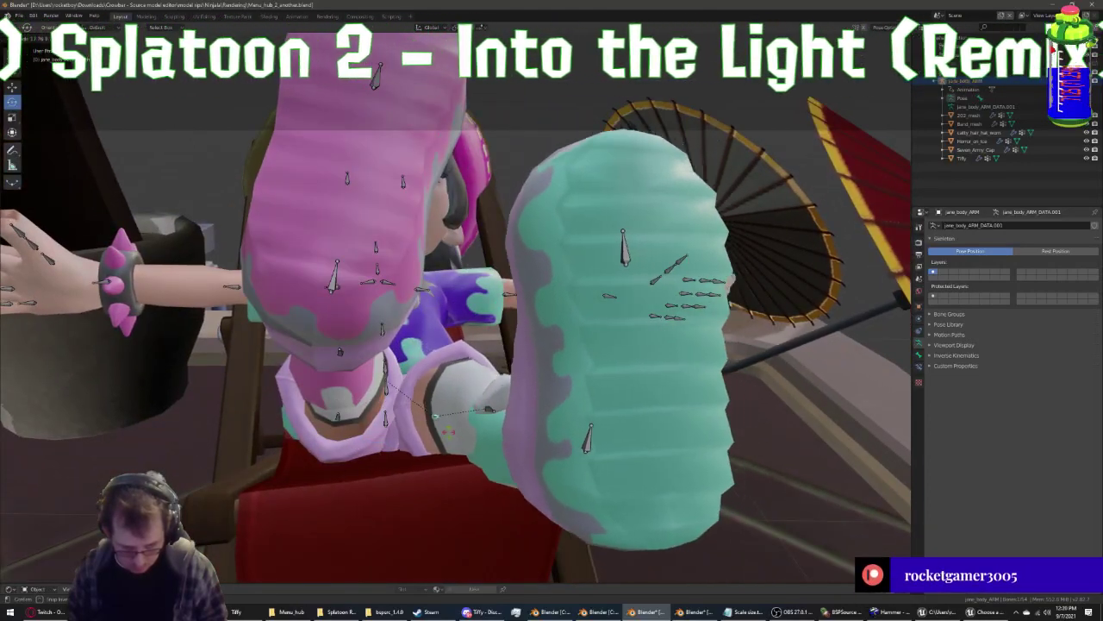
key(r)
click(341, 421)
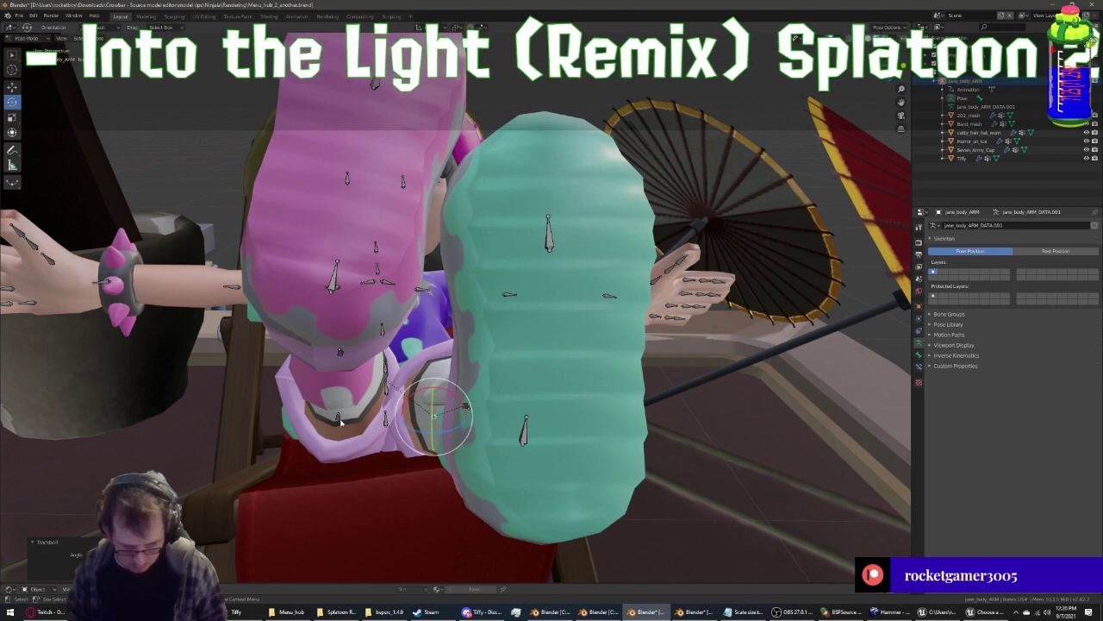
click(336, 421)
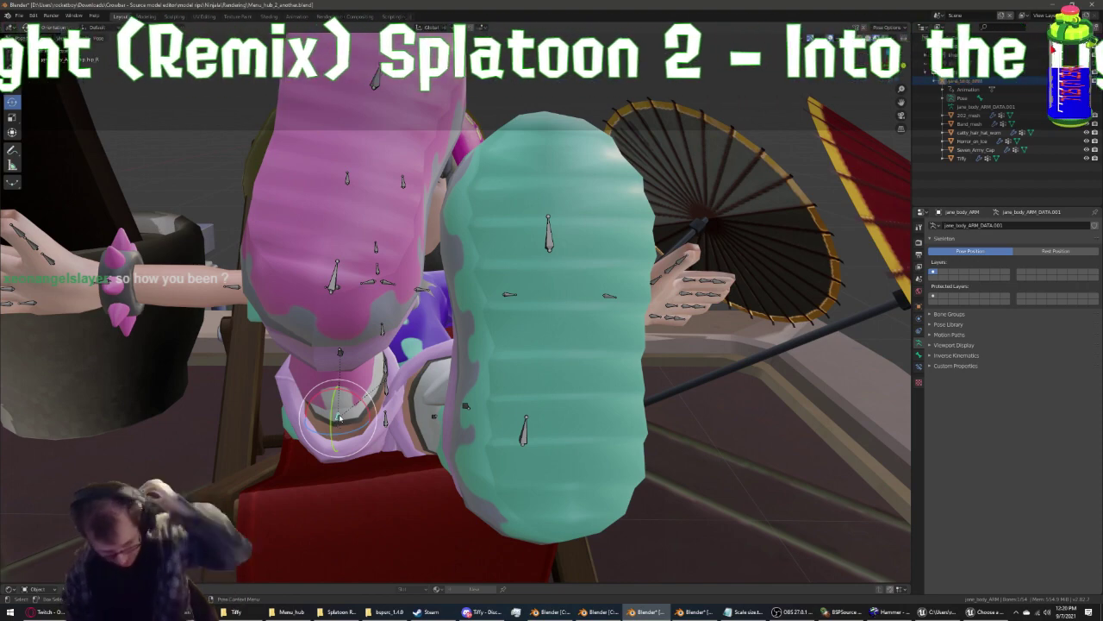
drag(339, 418, 336, 417)
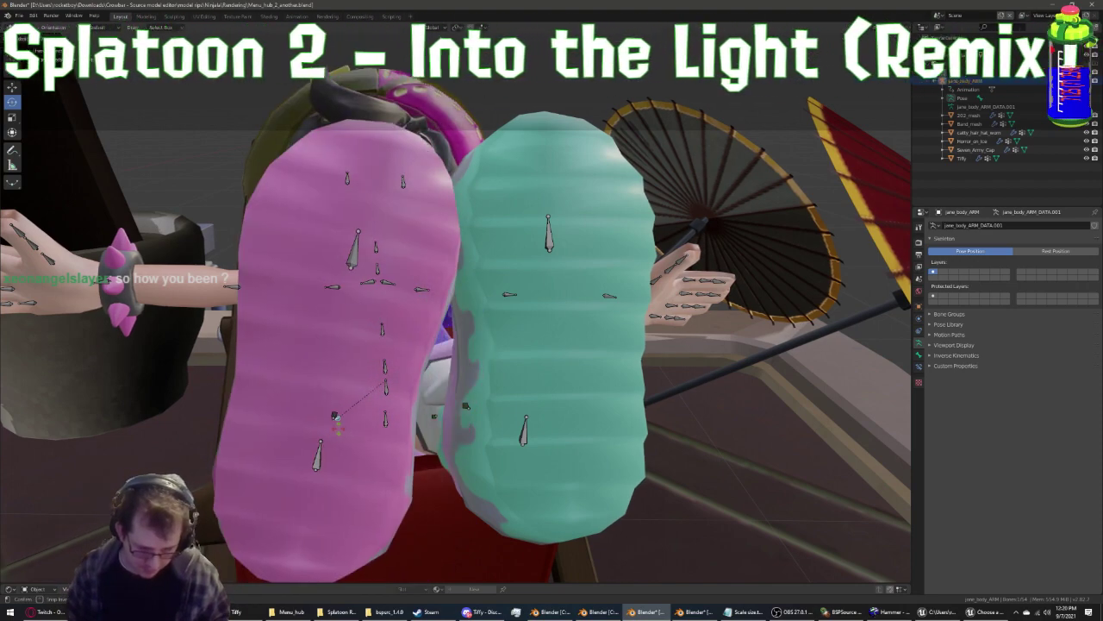
middle_drag(336, 417, 313, 463)
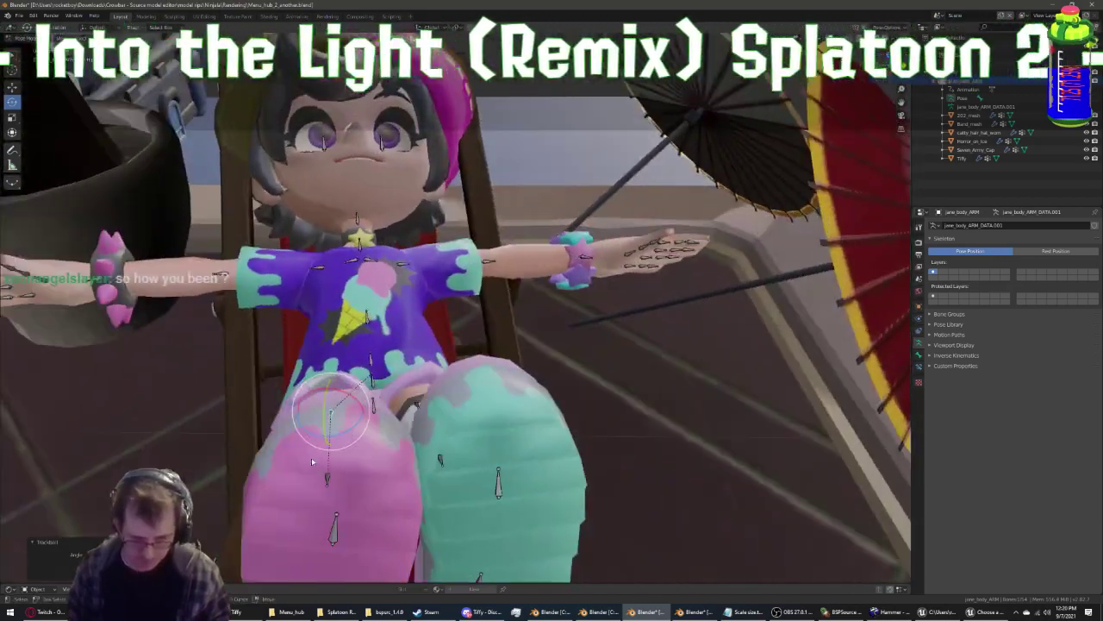
scroll(313, 463, down, 3)
mouse_move(313, 463)
middle_down()
mouse_move(428, 100)
mouse_move(381, 133)
mouse_move(26, 140)
mouse_move(299, 198)
middle_up()
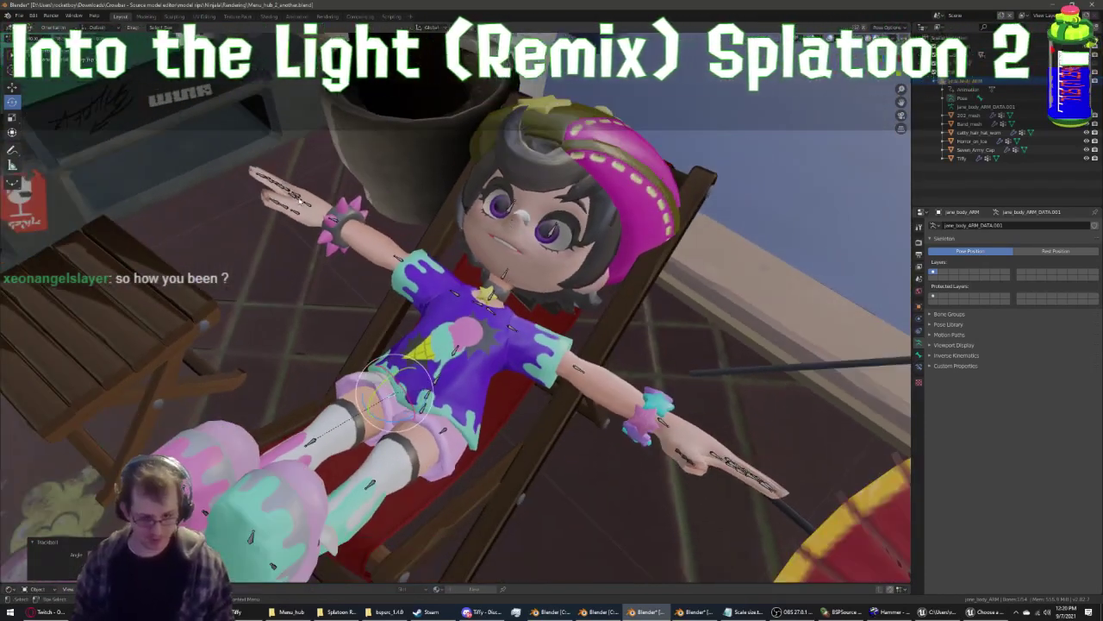
scroll(300, 198, down, 5)
scroll(300, 198, down, 1)
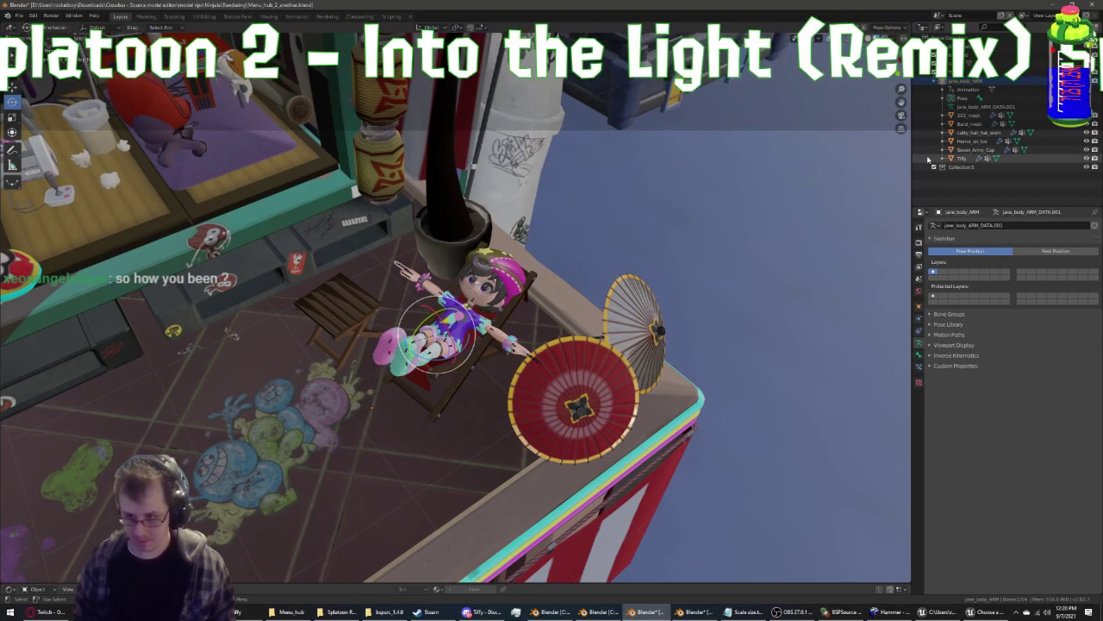
Make Collection 5 active and start a Source Model (.mdl) import from the workshop models folder
click(956, 167)
click(18, 16)
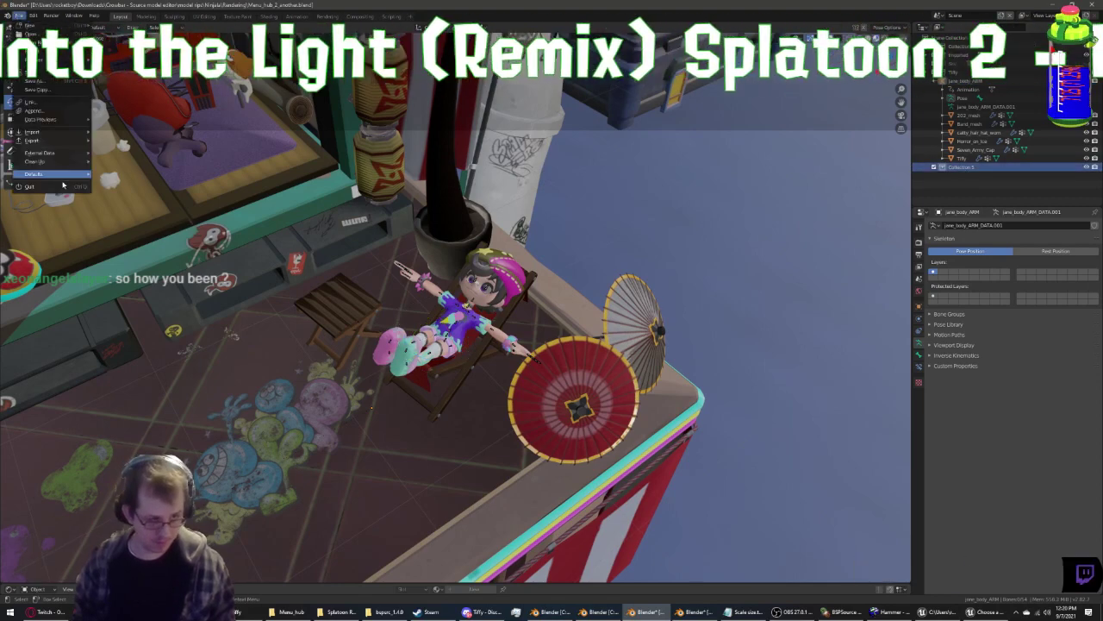
mouse_move(47, 131)
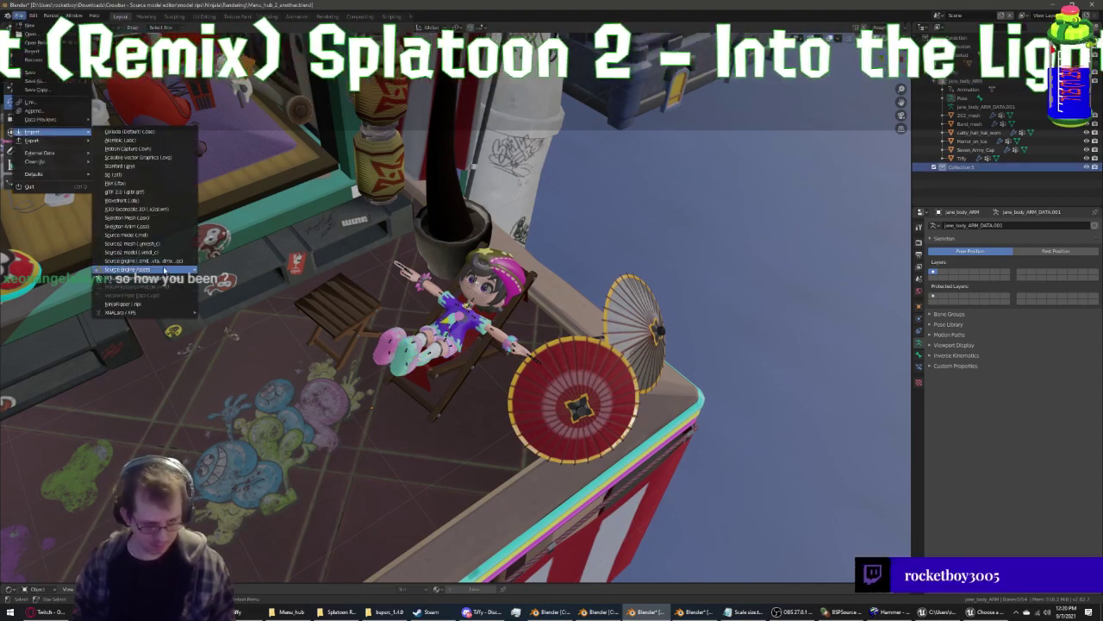
mouse_move(138, 269)
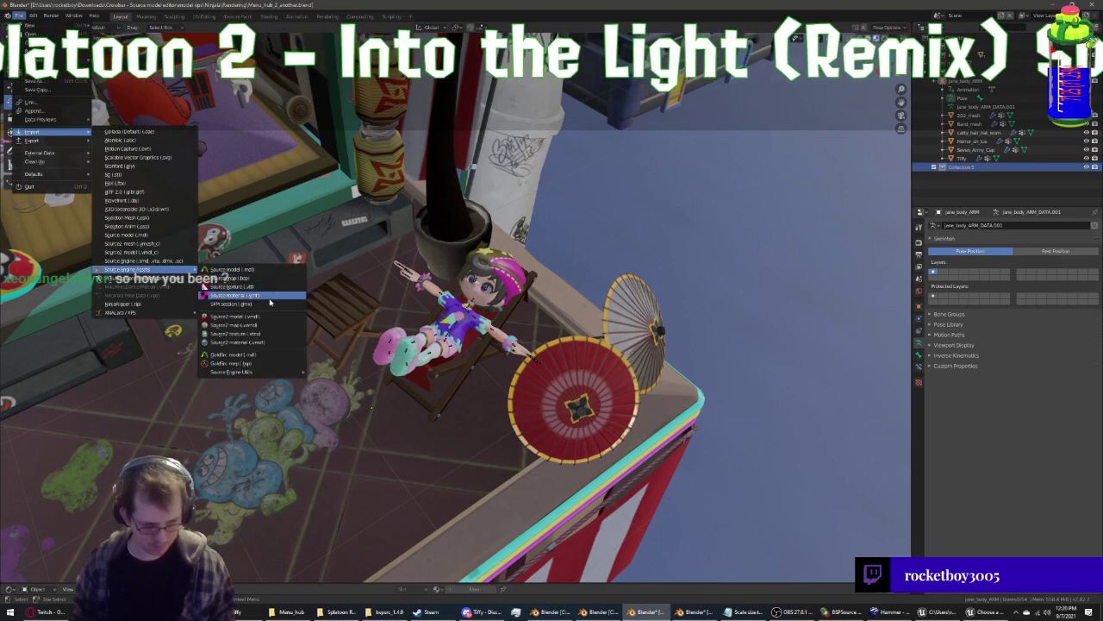
click(245, 269)
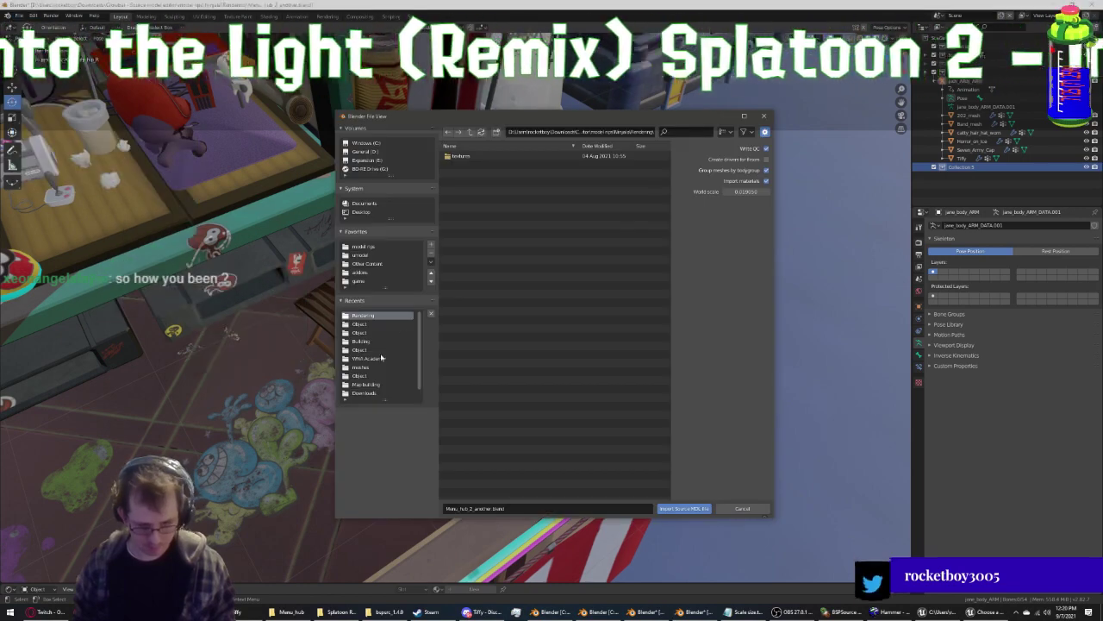
click(364, 280)
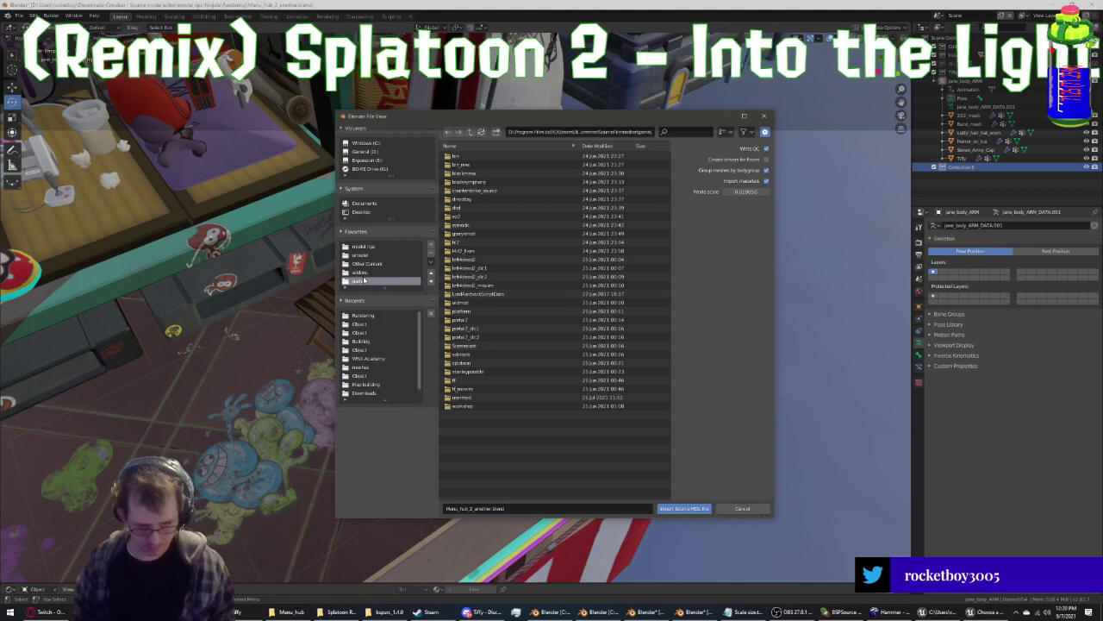
click(468, 407)
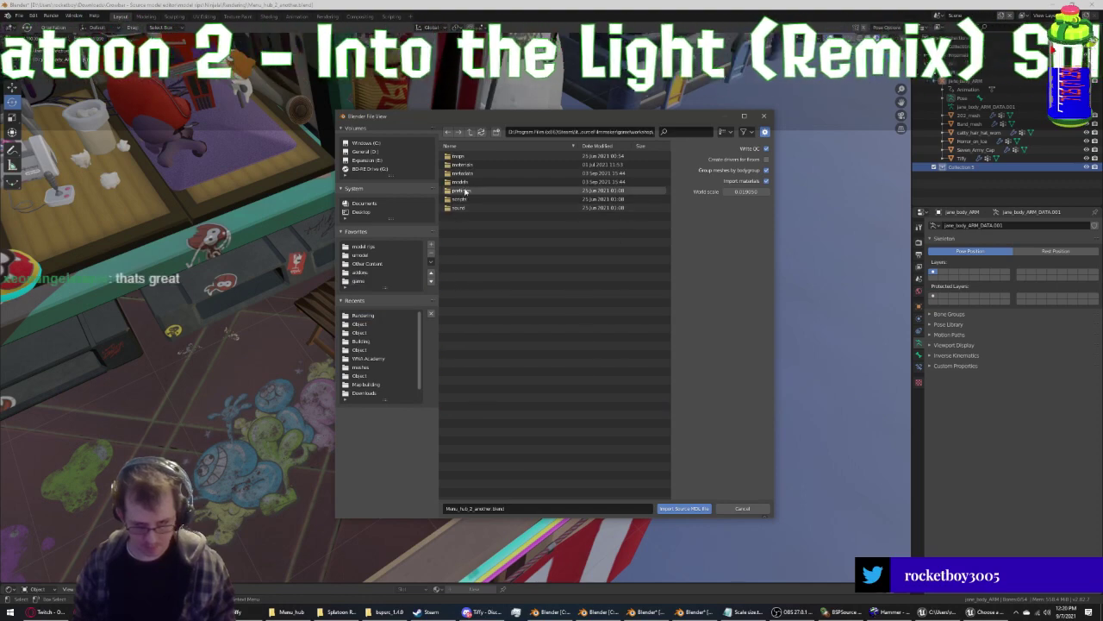
click(461, 182)
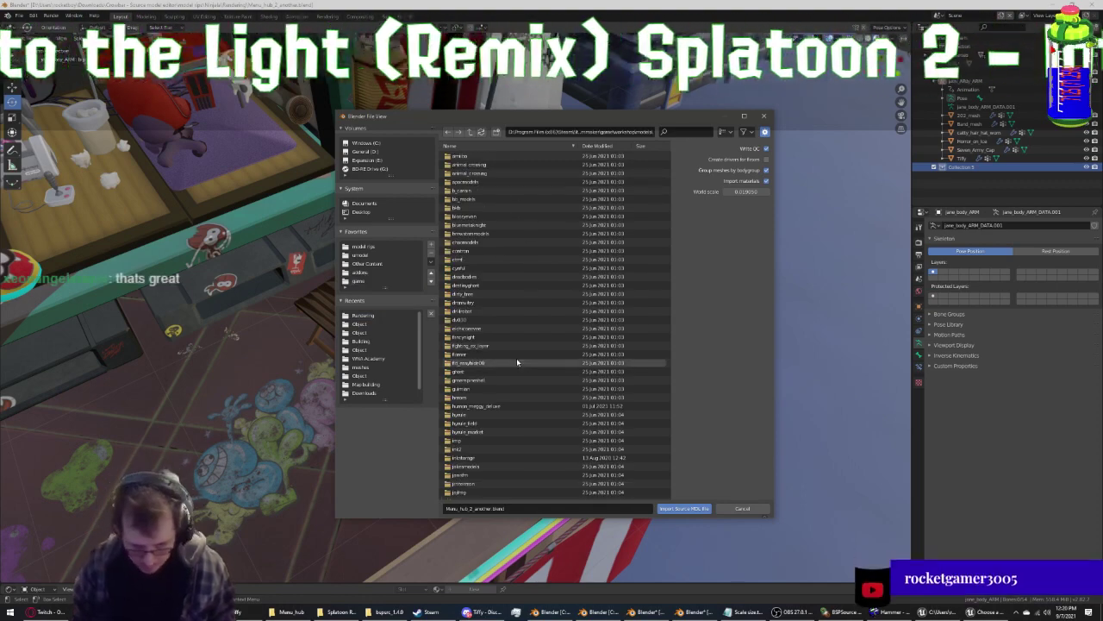
scroll(477, 388, down, 5)
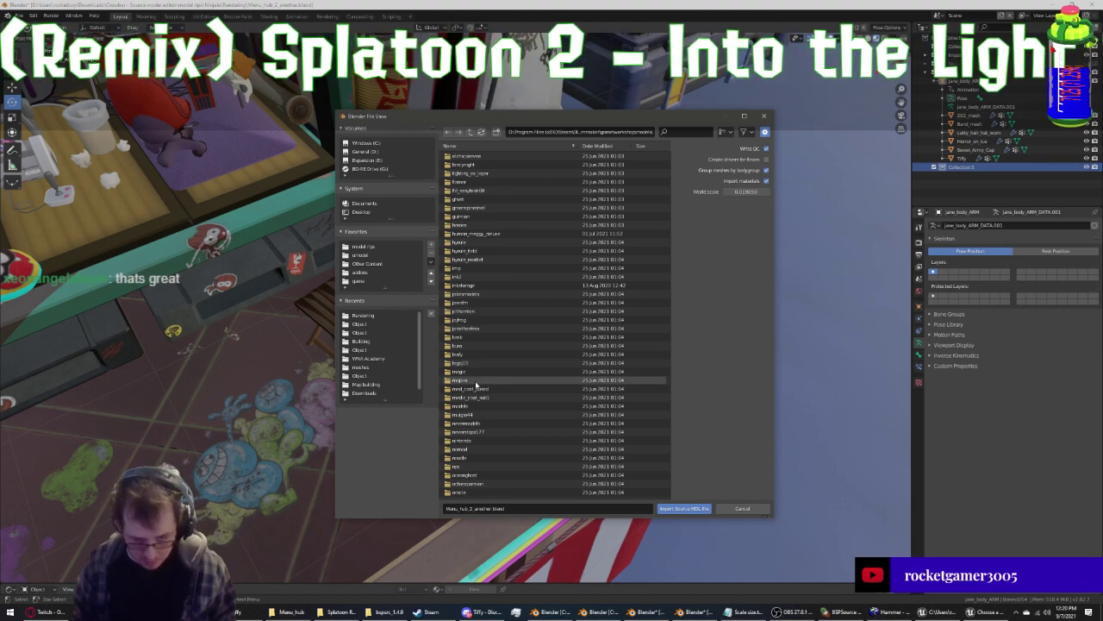
scroll(476, 388, down, 2)
scroll(479, 407, up, 5)
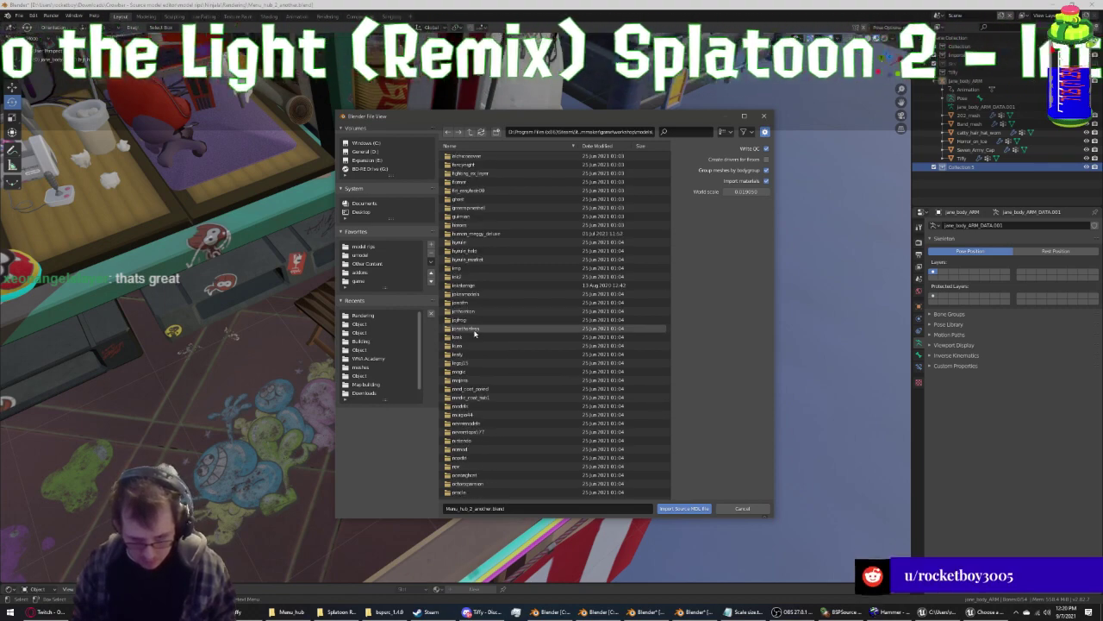
Browse to ninjala/props and import smartphone.mdl
double_click(473, 329)
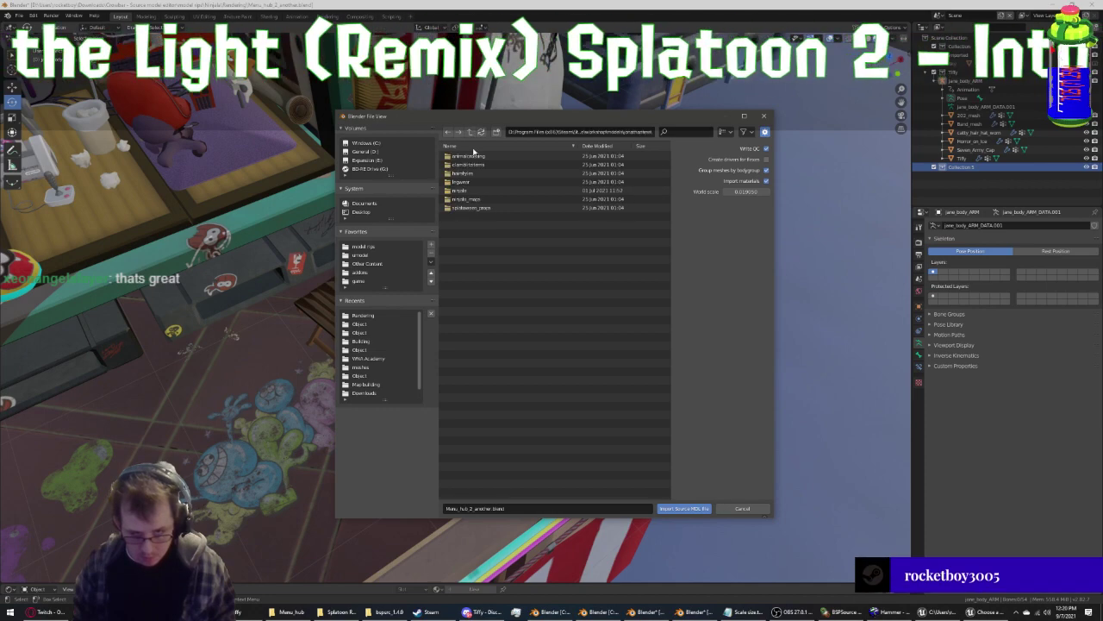
double_click(474, 193)
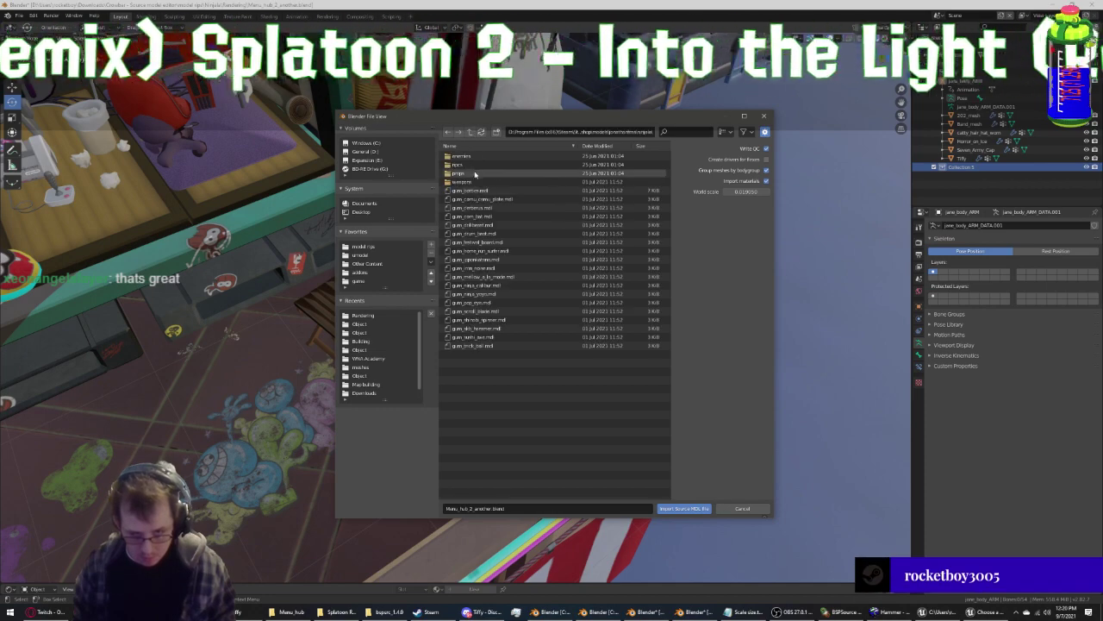
double_click(457, 173)
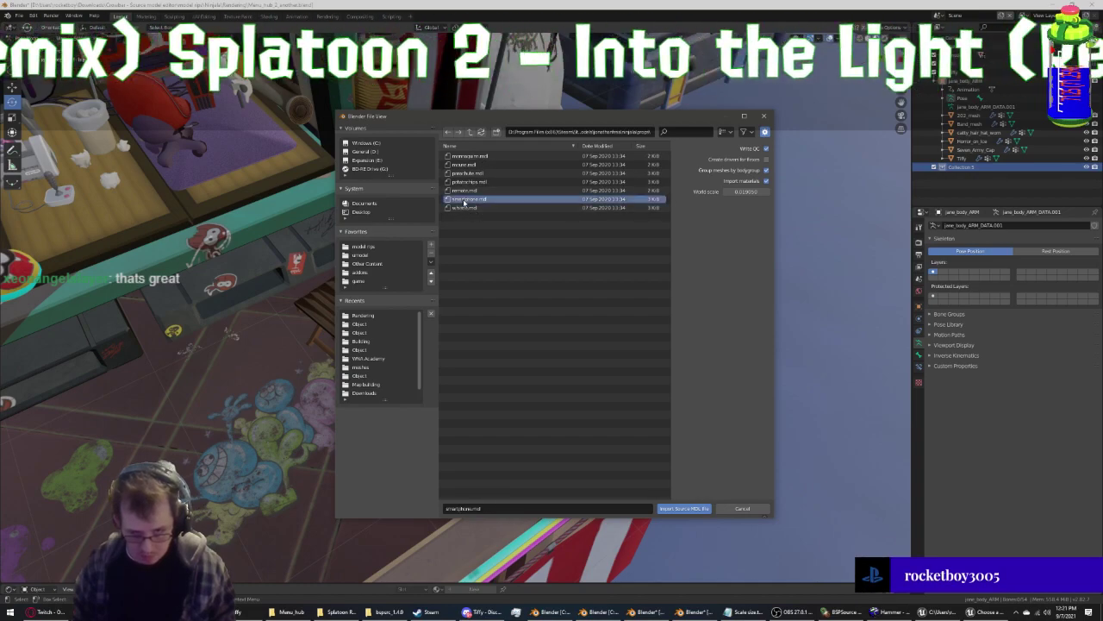
double_click(464, 202)
middle_drag(465, 207, 474, 237)
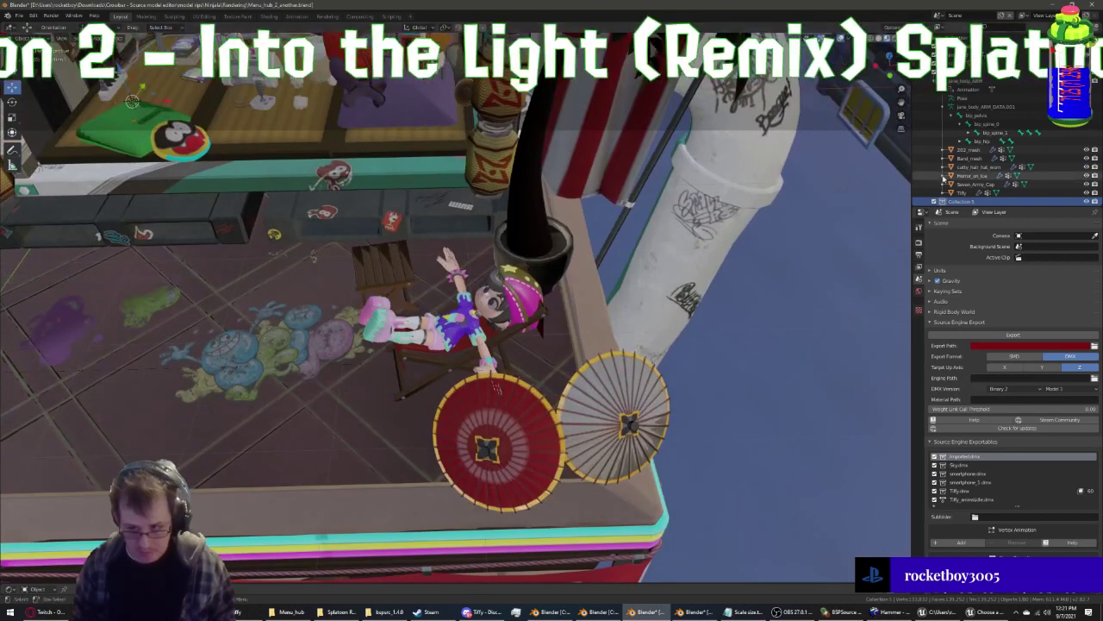
Move the smartphone armature into the collection and delete the extra smartphone_1 object
scroll(979, 195, down, 2)
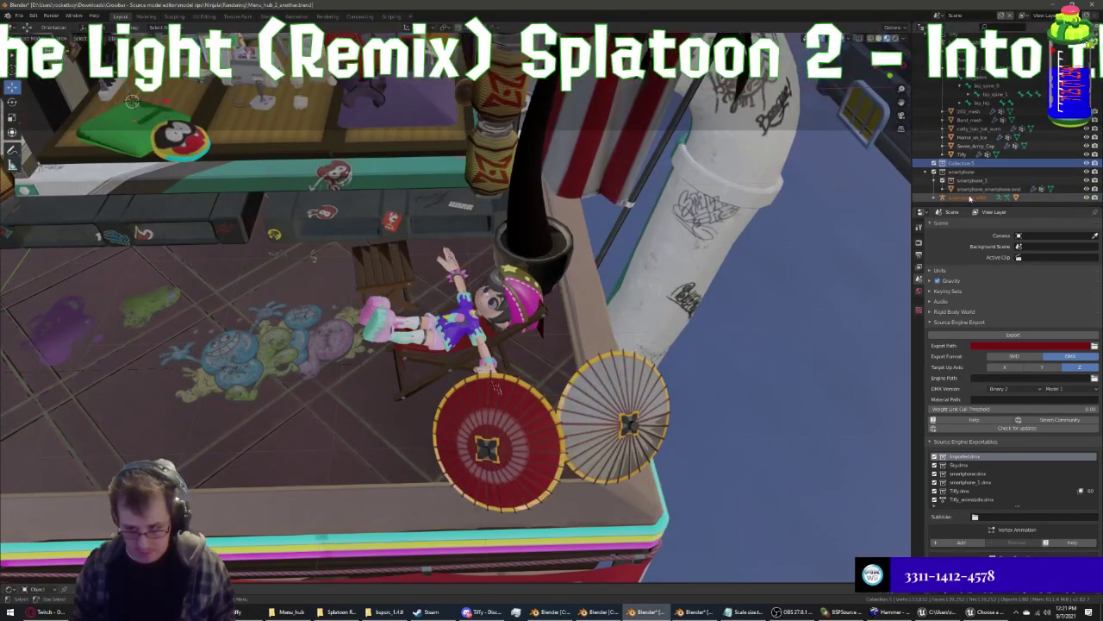
drag(956, 197, 955, 200)
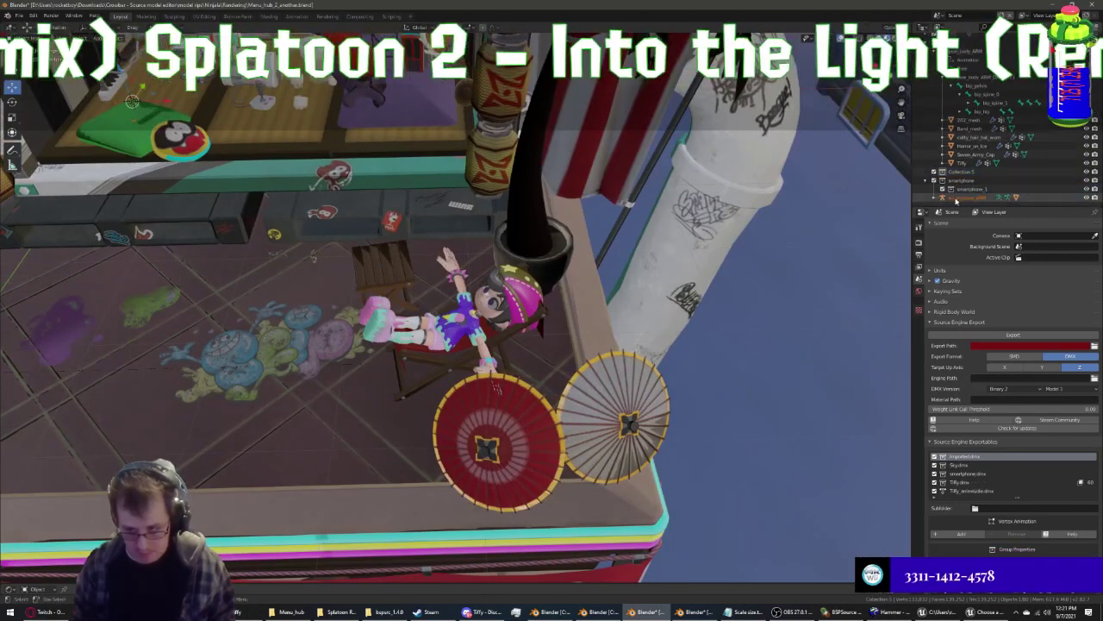
right_click(960, 190)
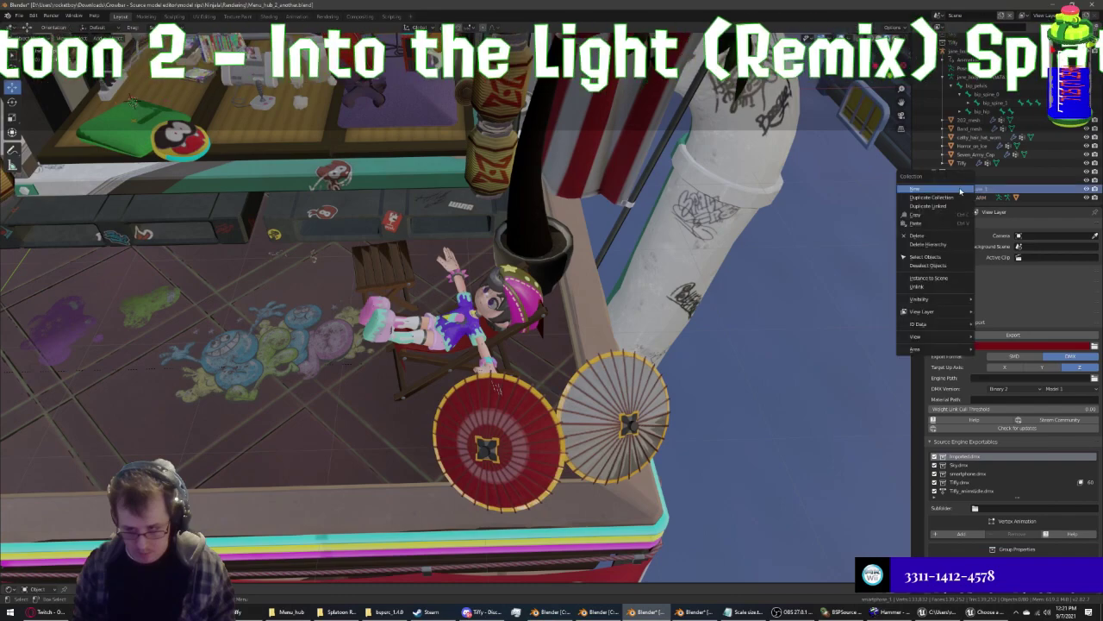
click(933, 236)
Move the smartphone rig along Z down onto the chalk drawing beside the stool
middle_drag(551, 327, 513, 215)
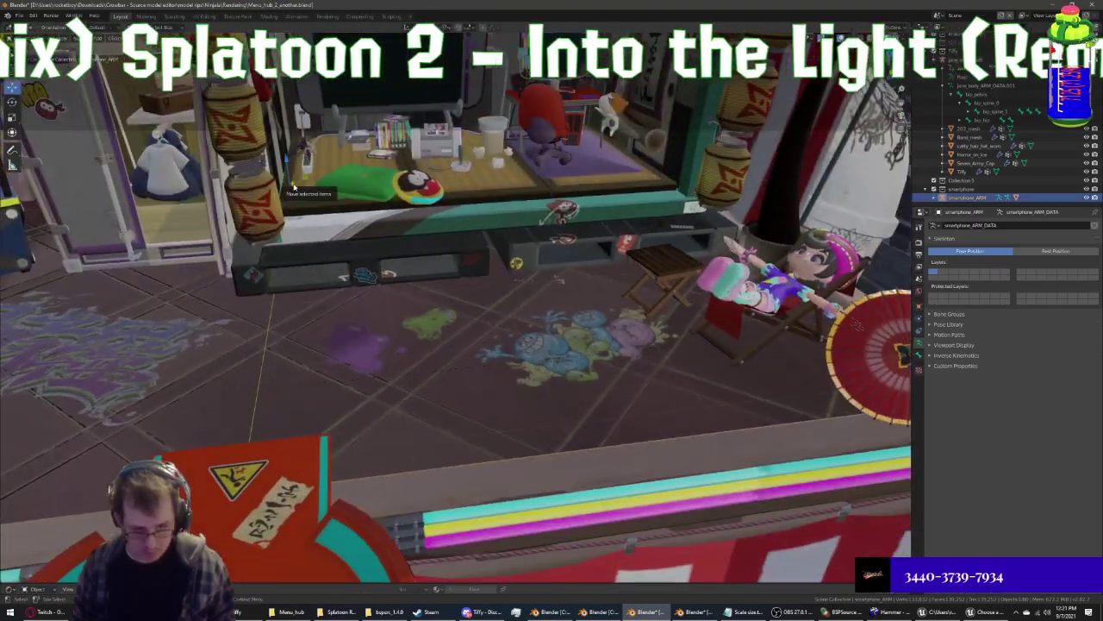
drag(278, 373, 289, 380)
key(g)
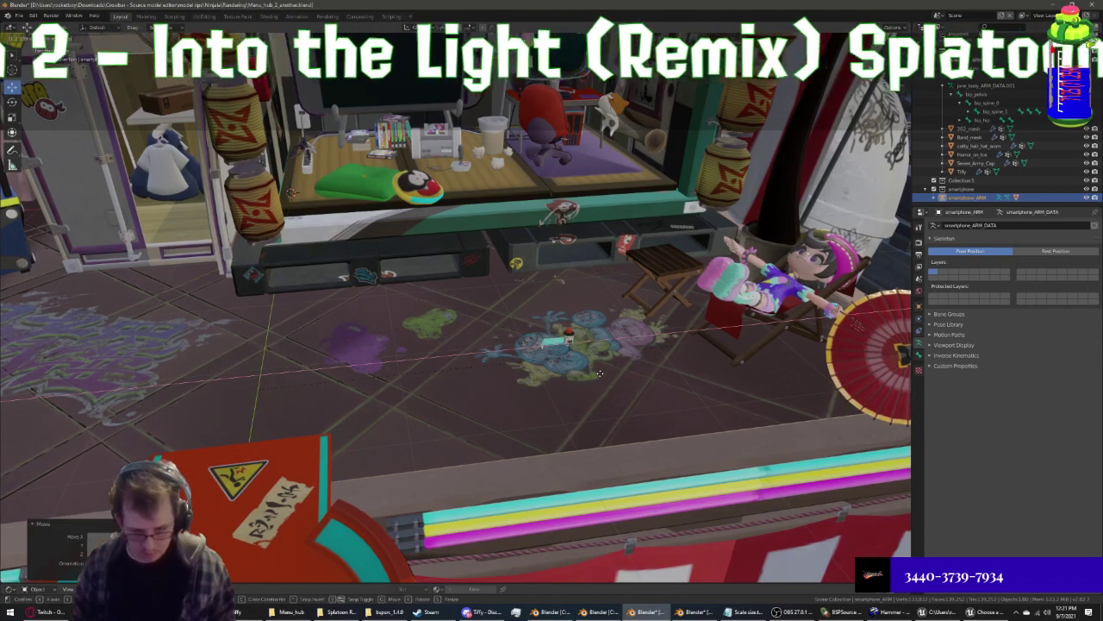
key(z)
scroll(577, 283, up, 5)
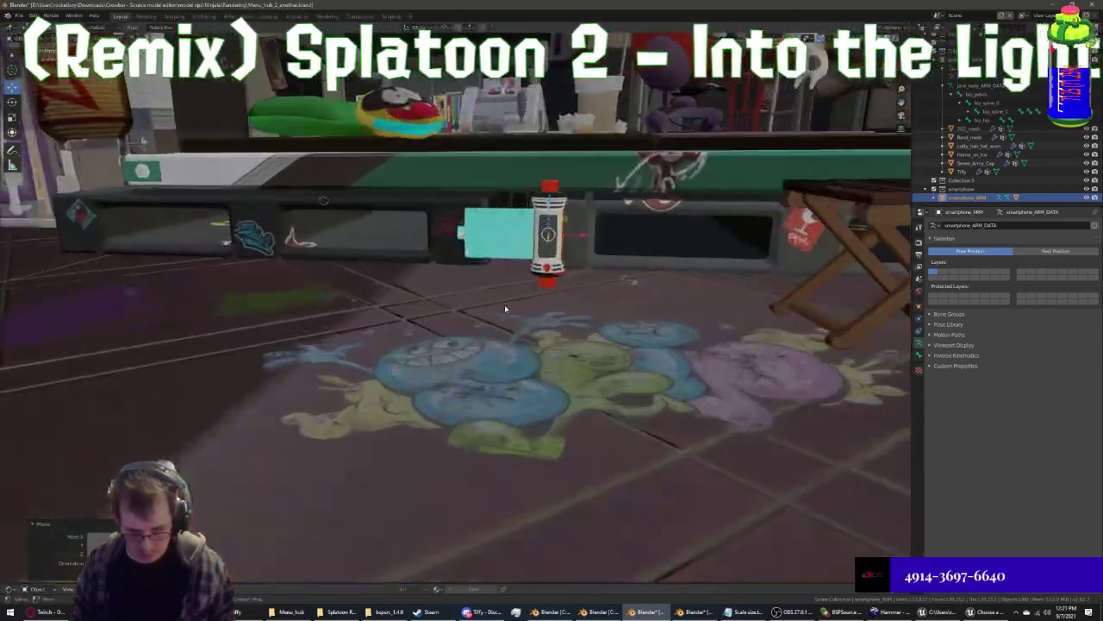
mouse_move(504, 304)
middle_down()
mouse_move(607, 314)
mouse_move(733, 305)
mouse_move(584, 328)
mouse_move(492, 321)
mouse_move(518, 342)
middle_up()
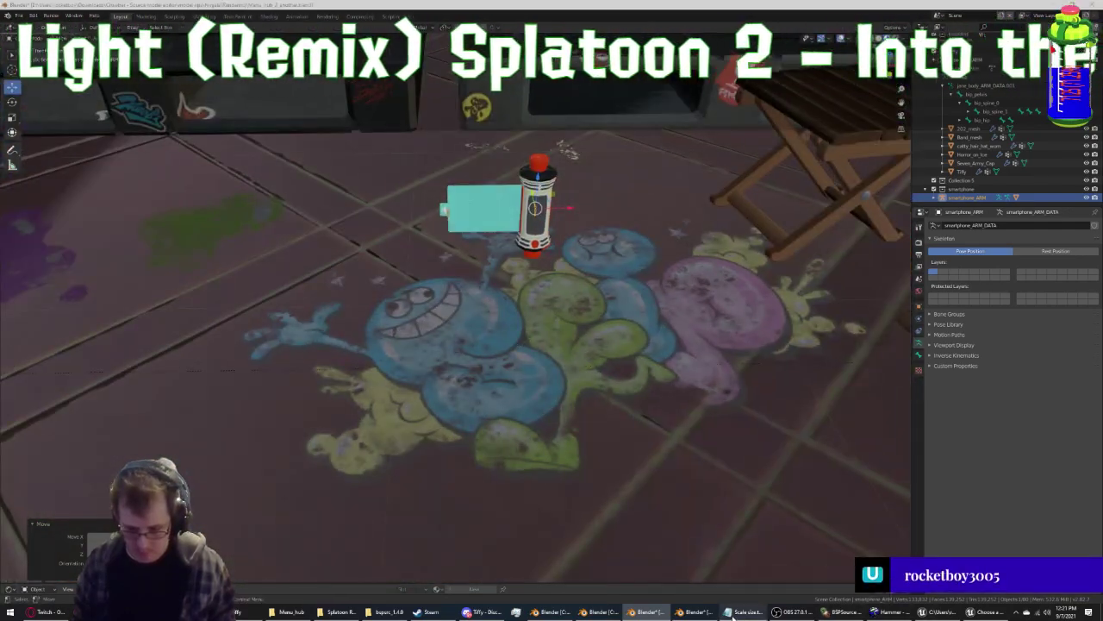
Check the scale conversion values in the Notepad notes and frame the smartphone rig
click(763, 612)
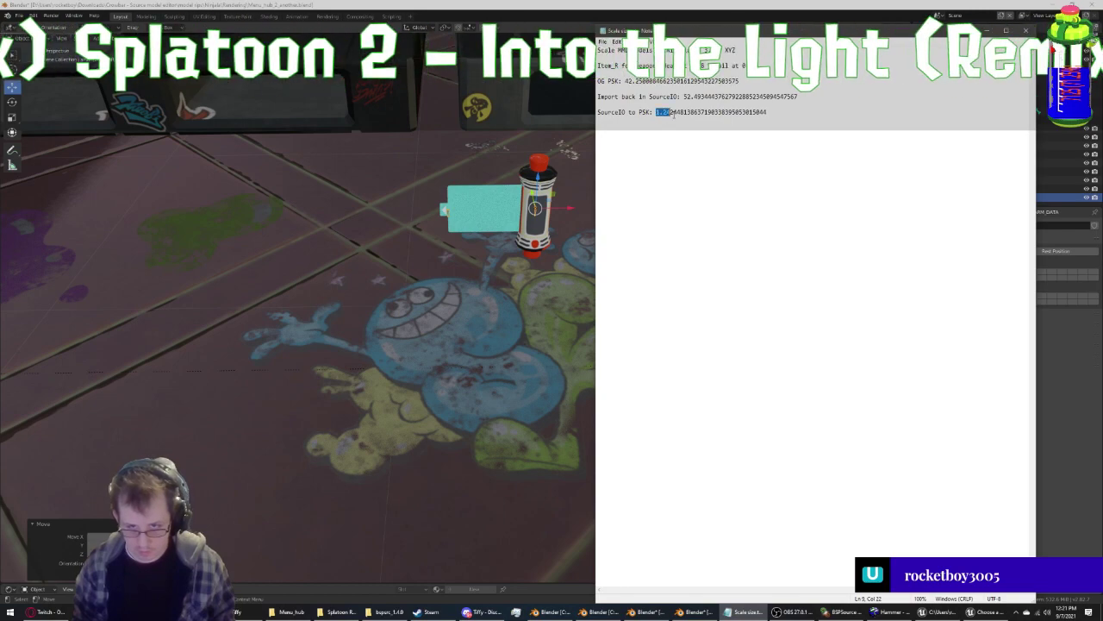
click(541, 216)
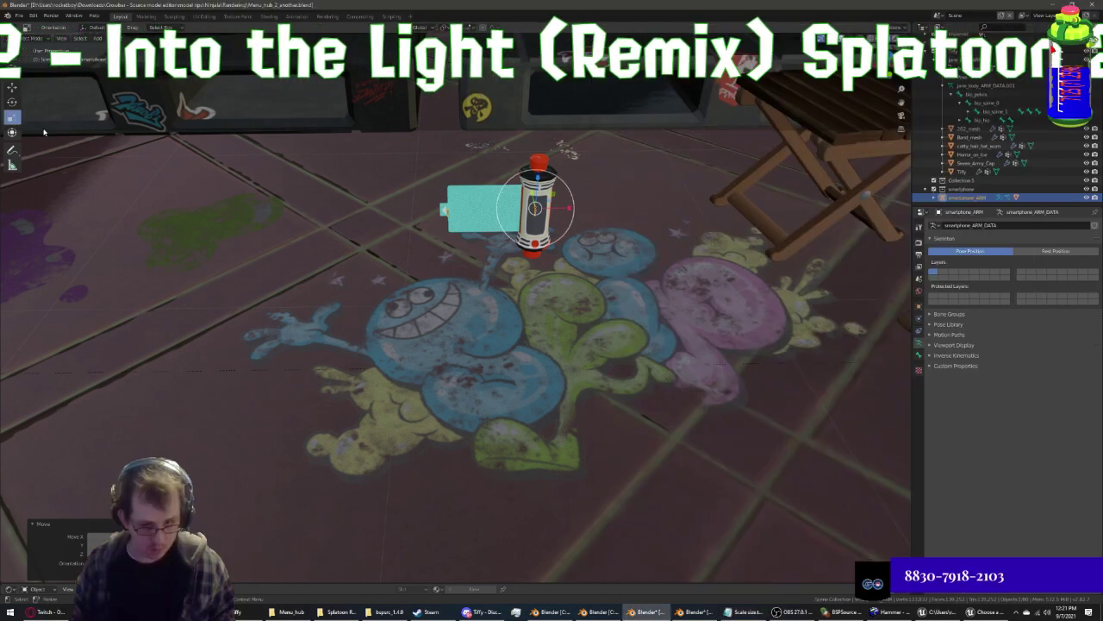
key(s)
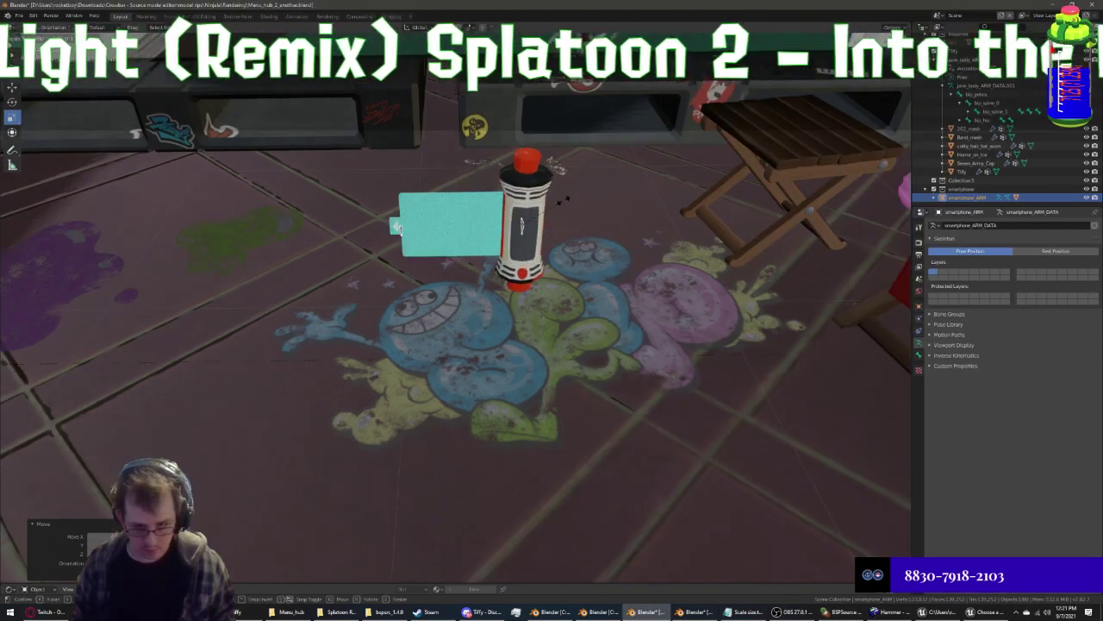
key(ctrl+z)
key(ctrl+z)
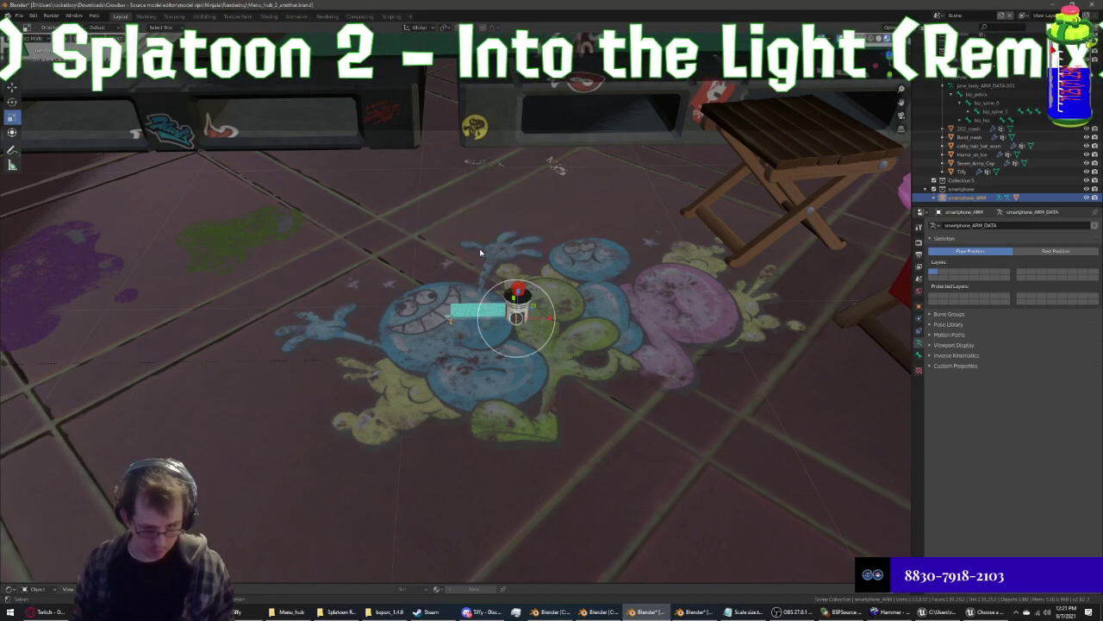
scroll(480, 253, down, 3)
scroll(487, 263, down, 3)
scroll(495, 280, down, 3)
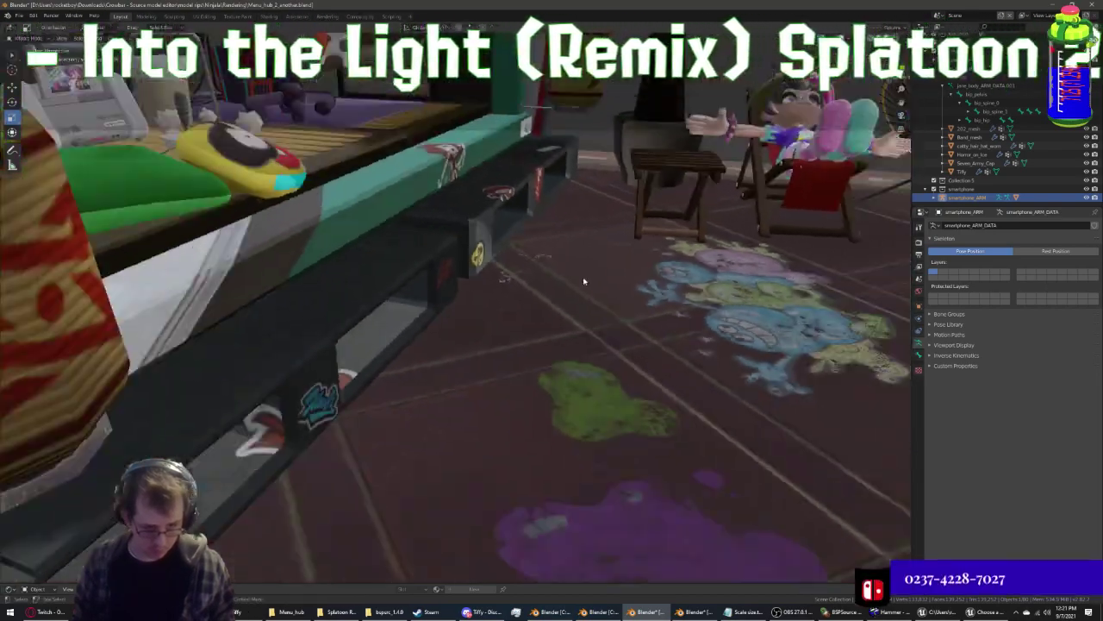
scroll(503, 296, down, 3)
middle_drag(503, 295, 536, 284)
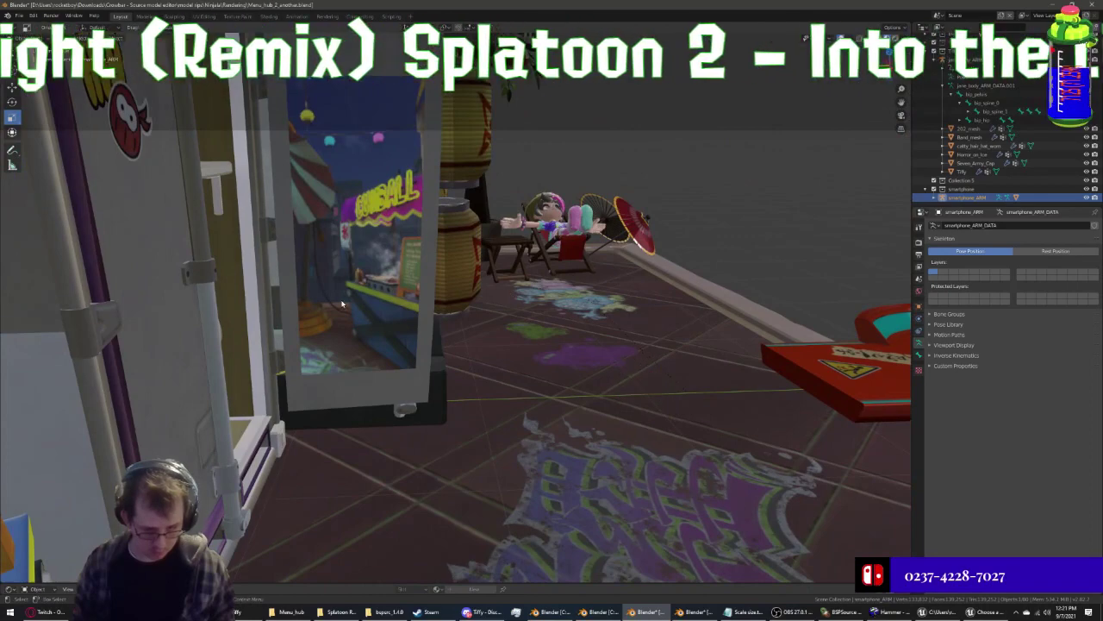
scroll(342, 303, up, 3)
scroll(366, 289, up, 3)
scroll(380, 289, up, 3)
scroll(410, 290, up, 3)
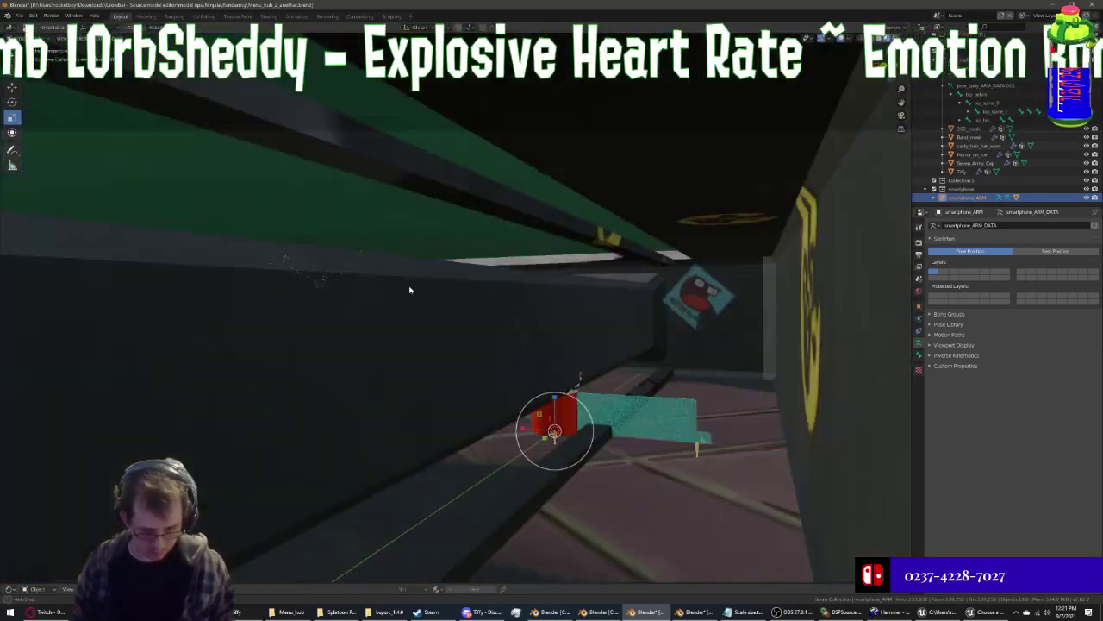
scroll(411, 290, up, 2)
Rescale the smartphone rig and apply its scale with Ctrl+A > Scale
key(s)
key(Return)
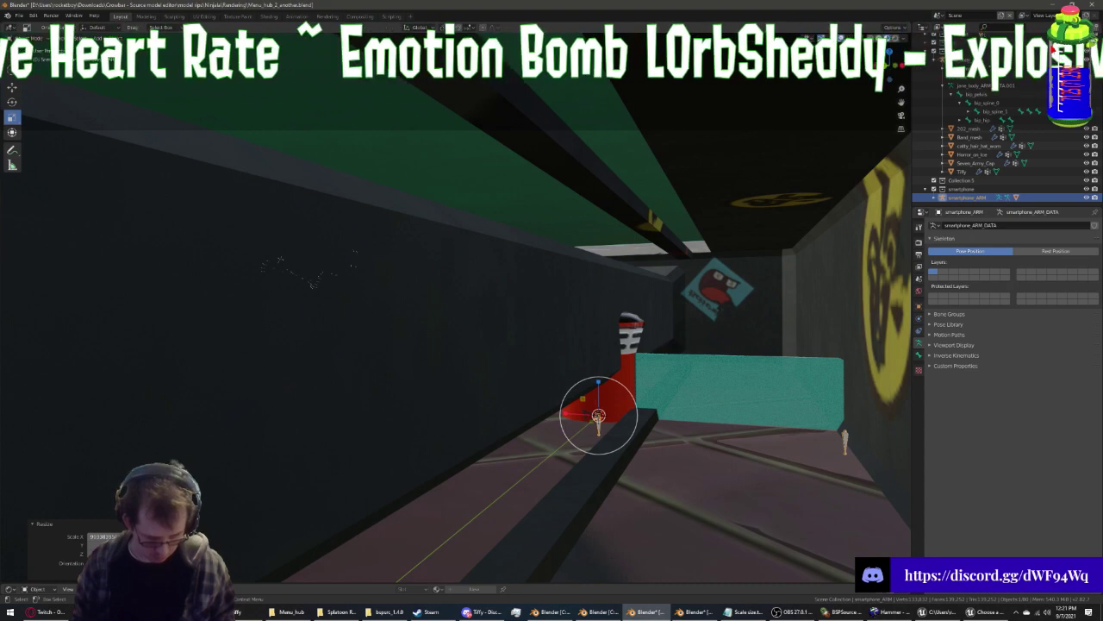
text(1)
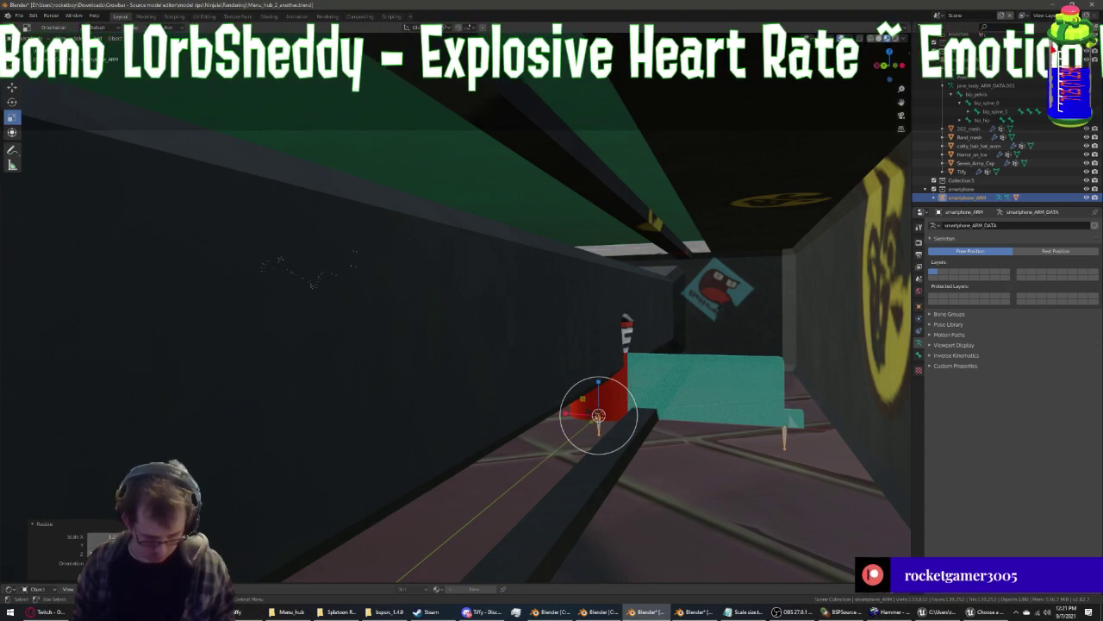
click(339, 374)
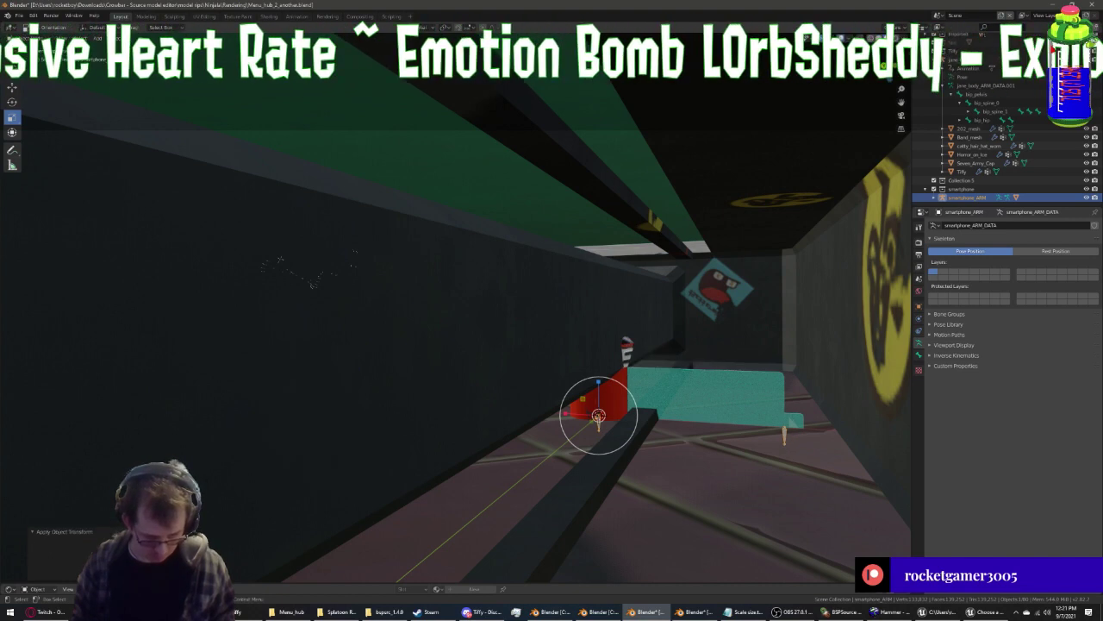
click(13, 88)
Move the smartphone along X past the stool and lift it toward the character's hand
key(g)
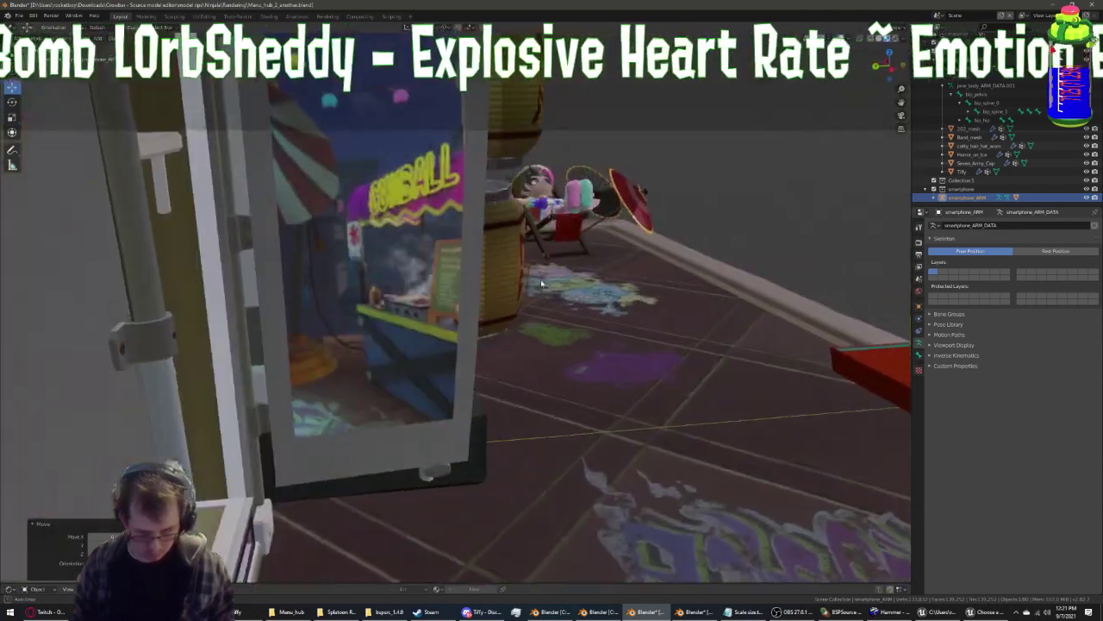
click(470, 294)
middle_drag(469, 294, 97, 219)
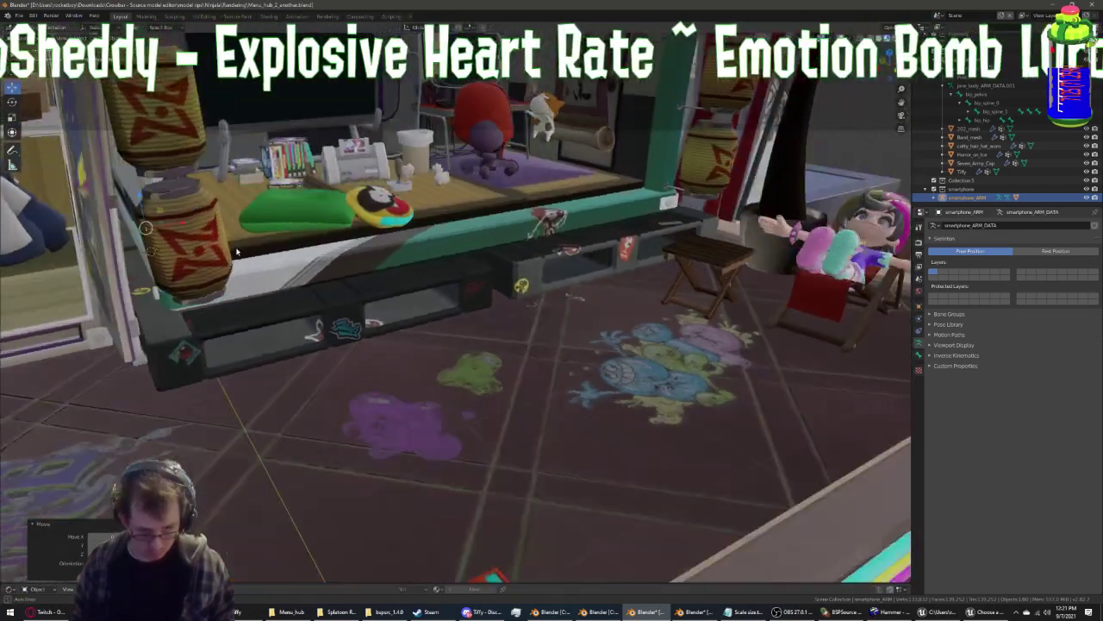
key(g)
key(x)
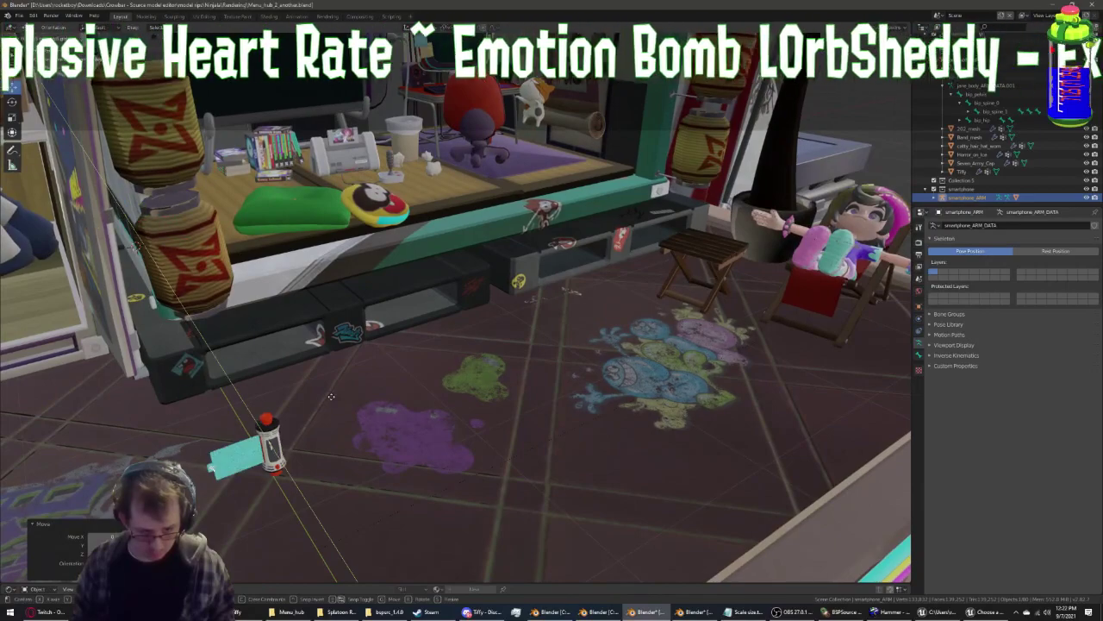
click(618, 309)
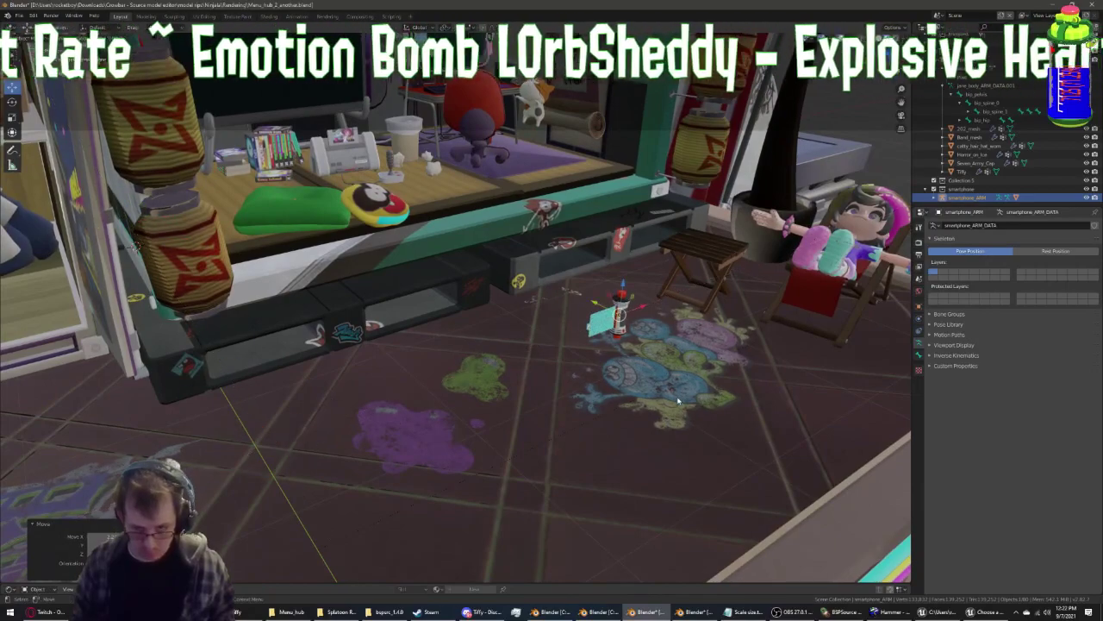
mouse_move(619, 309)
middle_down()
mouse_move(619, 423)
mouse_move(479, 425)
middle_up()
scroll(479, 425, up, 4)
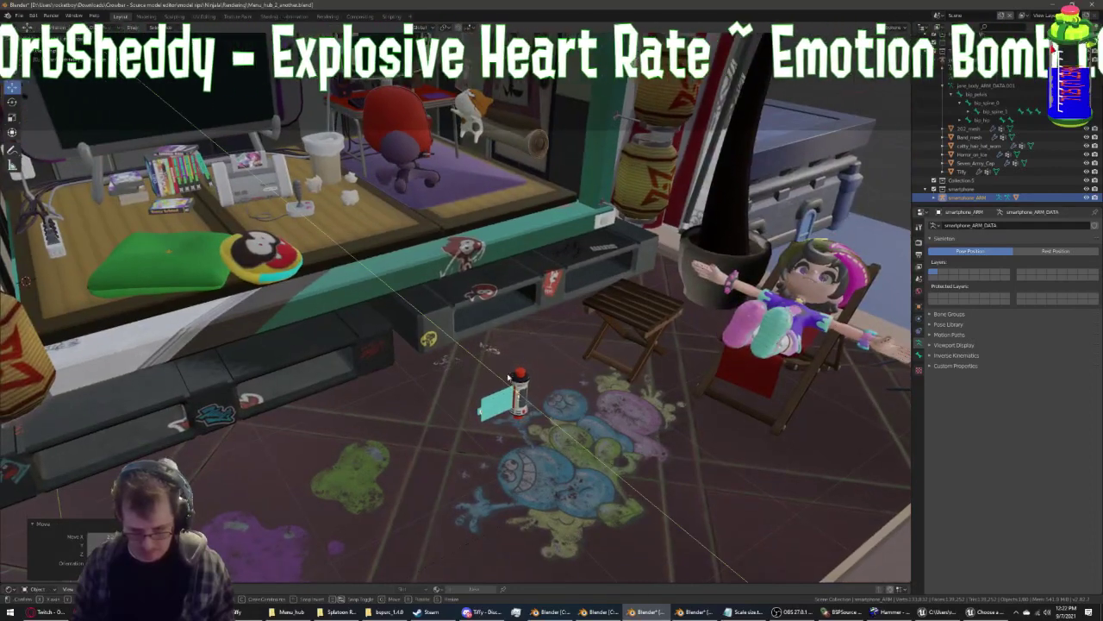
mouse_move(508, 388)
mouse_down()
mouse_move(619, 375)
mouse_move(700, 395)
mouse_move(720, 302)
mouse_up()
mouse_move(720, 301)
middle_down()
mouse_move(681, 316)
mouse_move(412, 255)
middle_up()
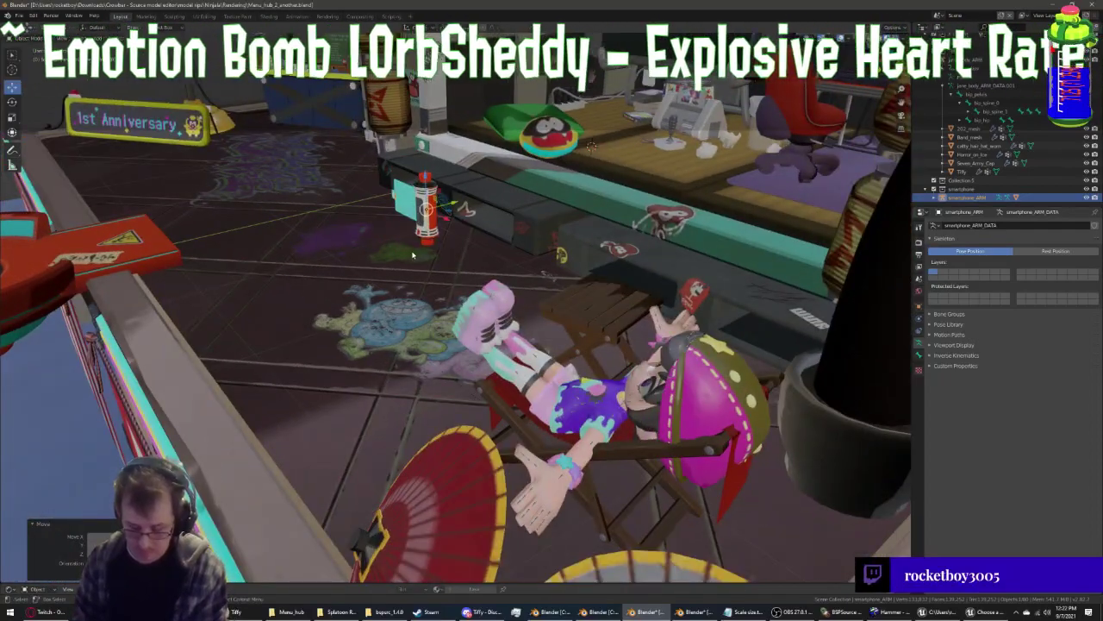
mouse_move(412, 255)
middle_down()
mouse_move(457, 263)
mouse_move(432, 270)
middle_up()
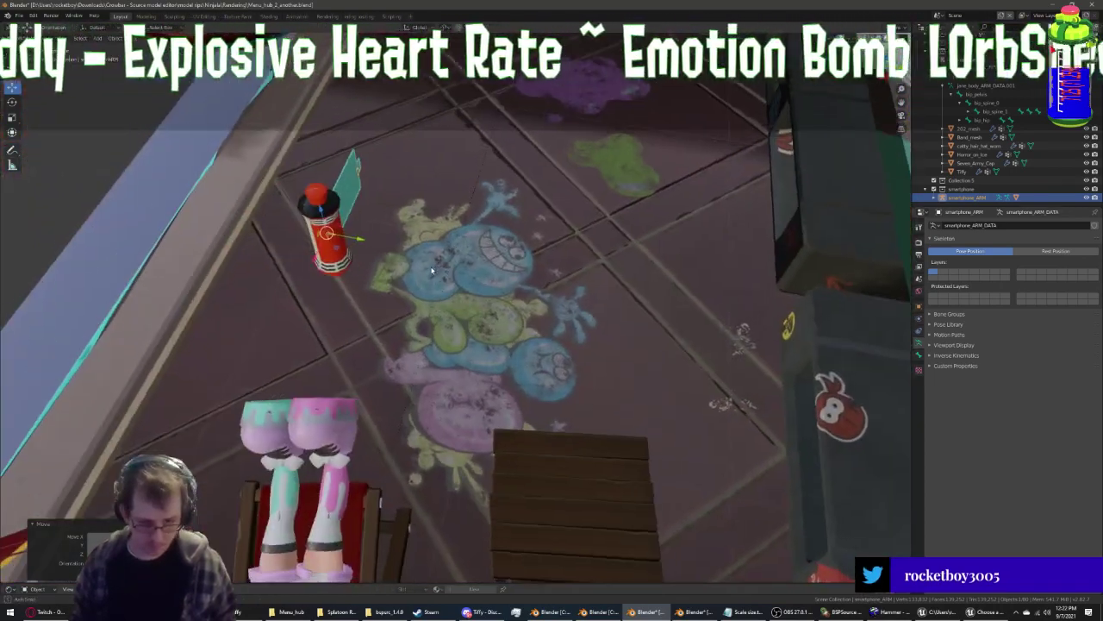
Rotate the smartphone rig onto its side
click(12, 102)
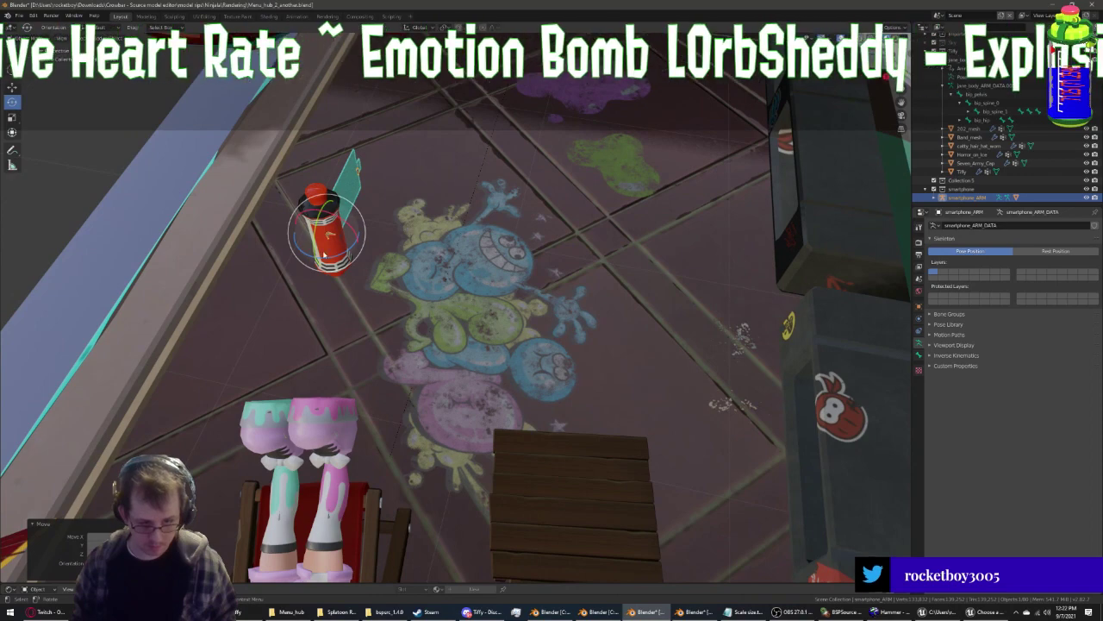
key(r)
click(354, 250)
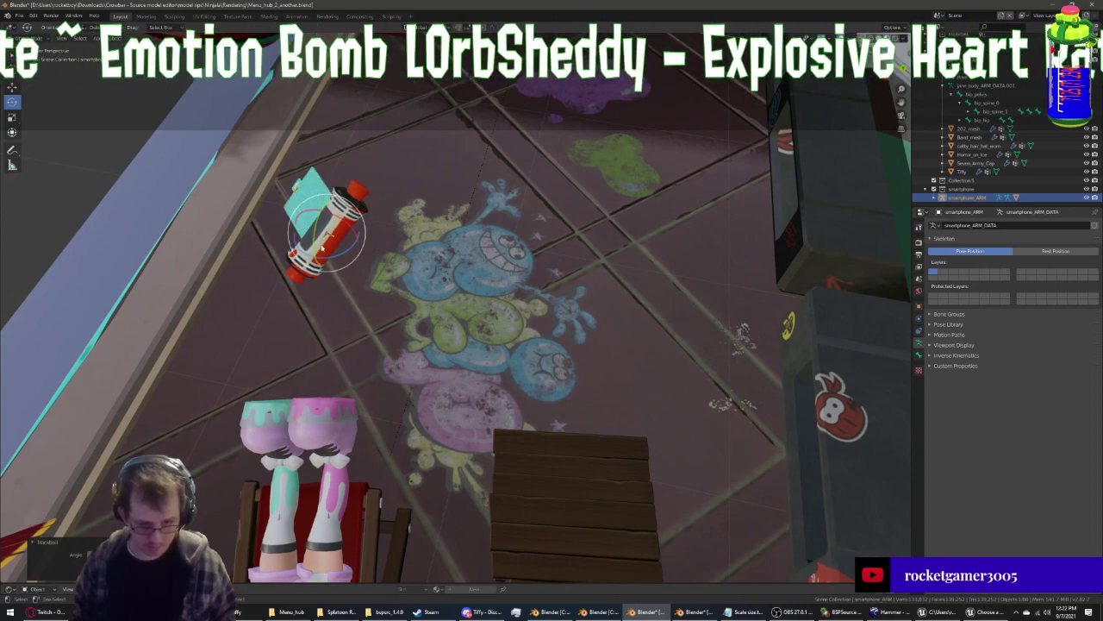
key(ctrl+z)
drag(311, 257, 332, 246)
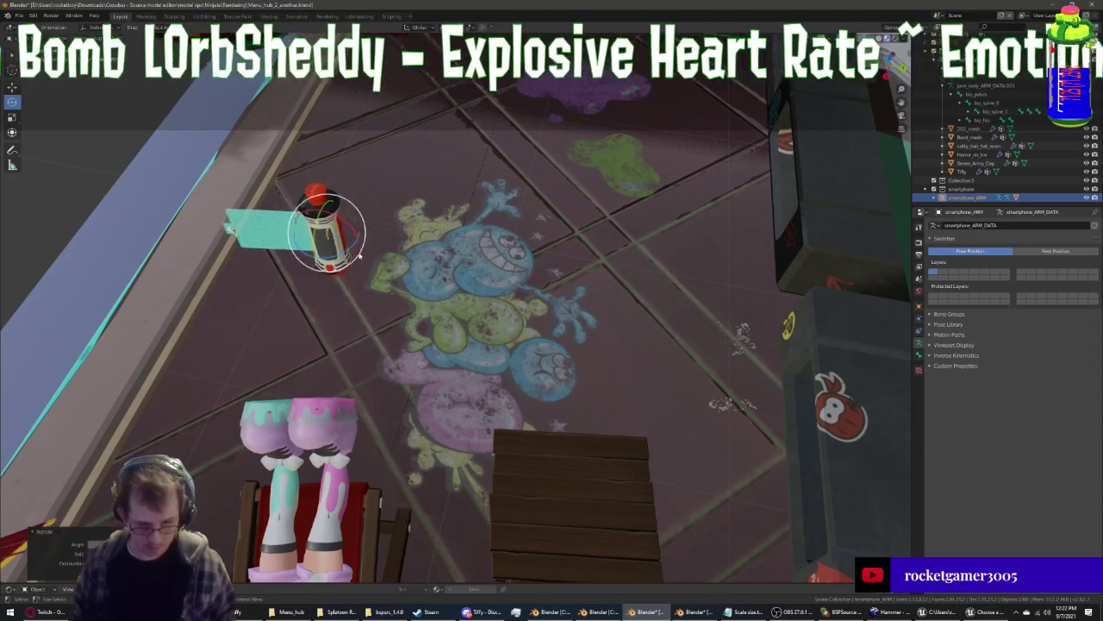
mouse_move(332, 246)
middle_down()
mouse_move(347, 250)
mouse_move(318, 285)
mouse_move(268, 302)
middle_up()
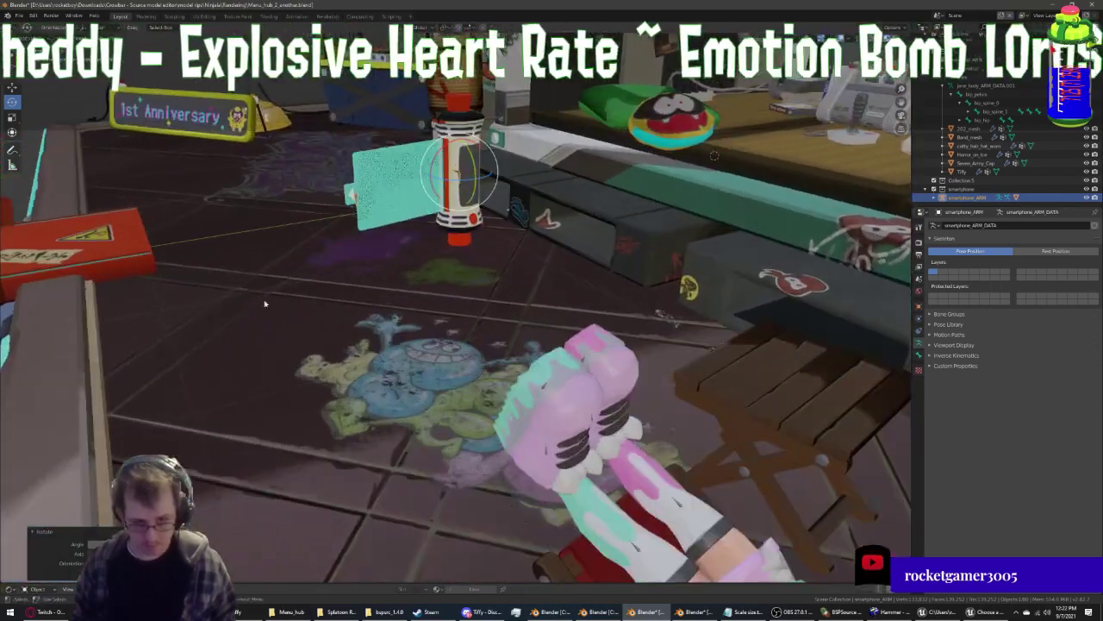
middle_drag(77, 132, 166, 195)
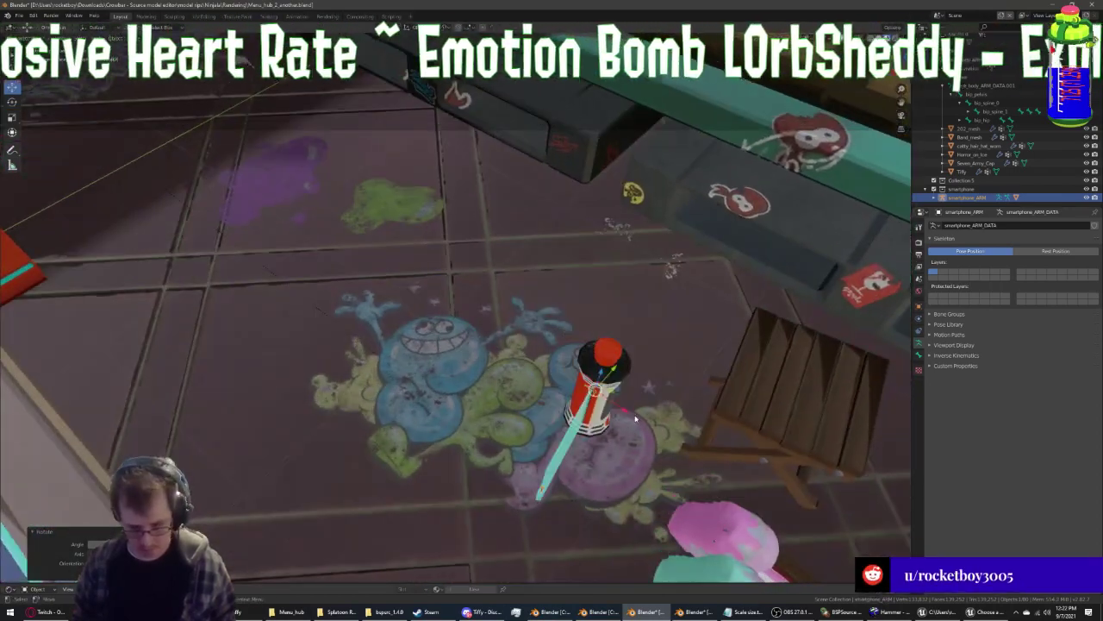
Lower the phone and slide it along X to sit beside the character's raised hand
drag(627, 416, 739, 519)
mouse_move(739, 519)
middle_down()
mouse_move(447, 386)
mouse_move(480, 235)
middle_up()
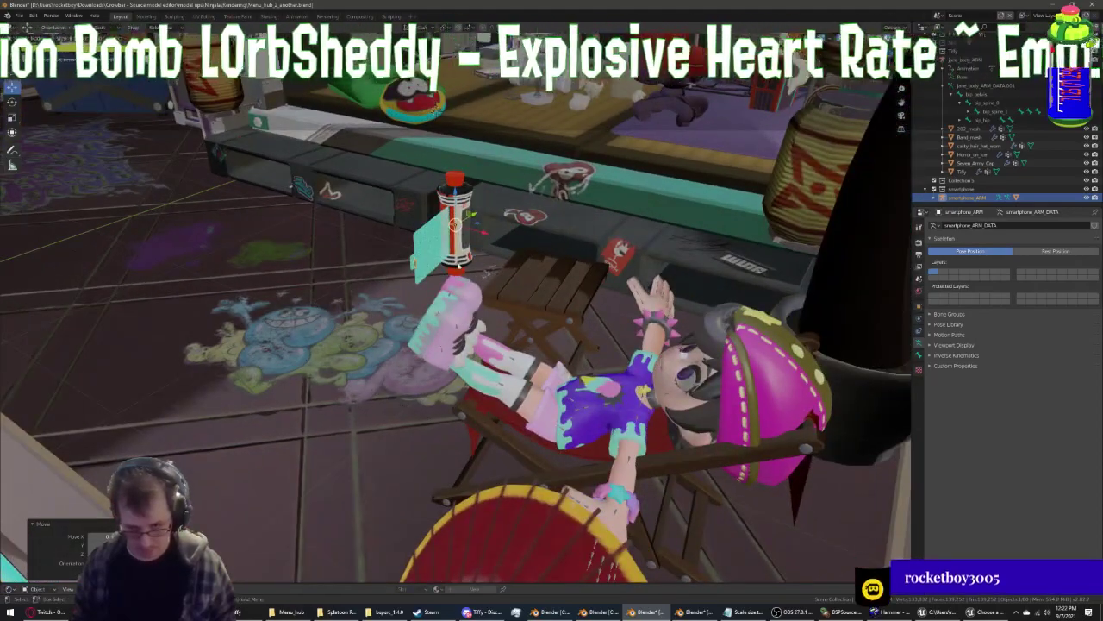
middle_drag(568, 277, 536, 280)
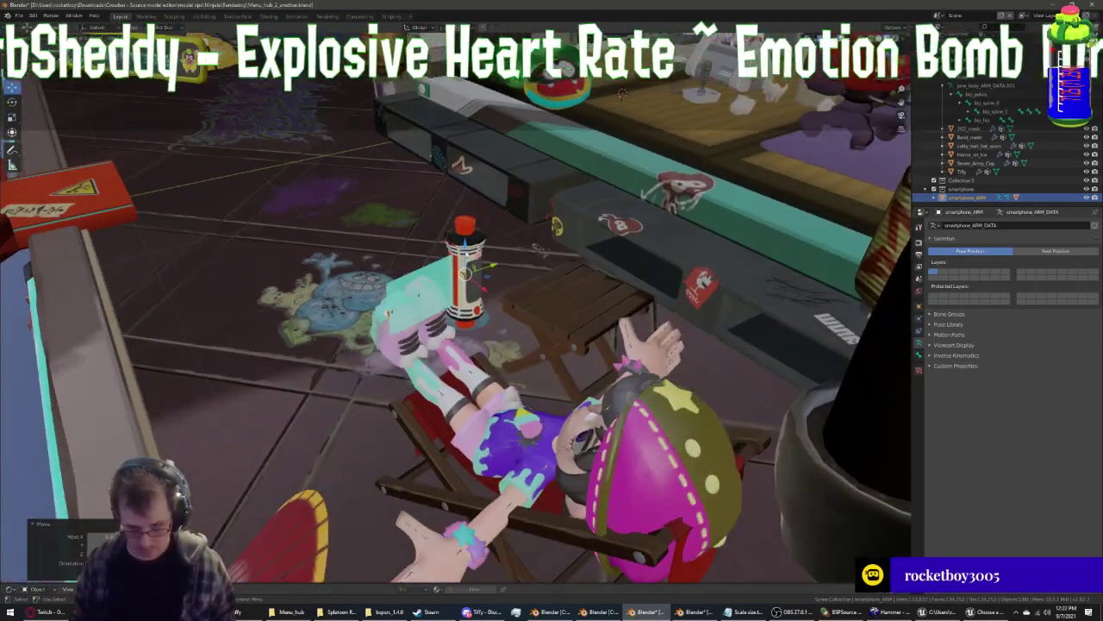
drag(465, 246, 466, 336)
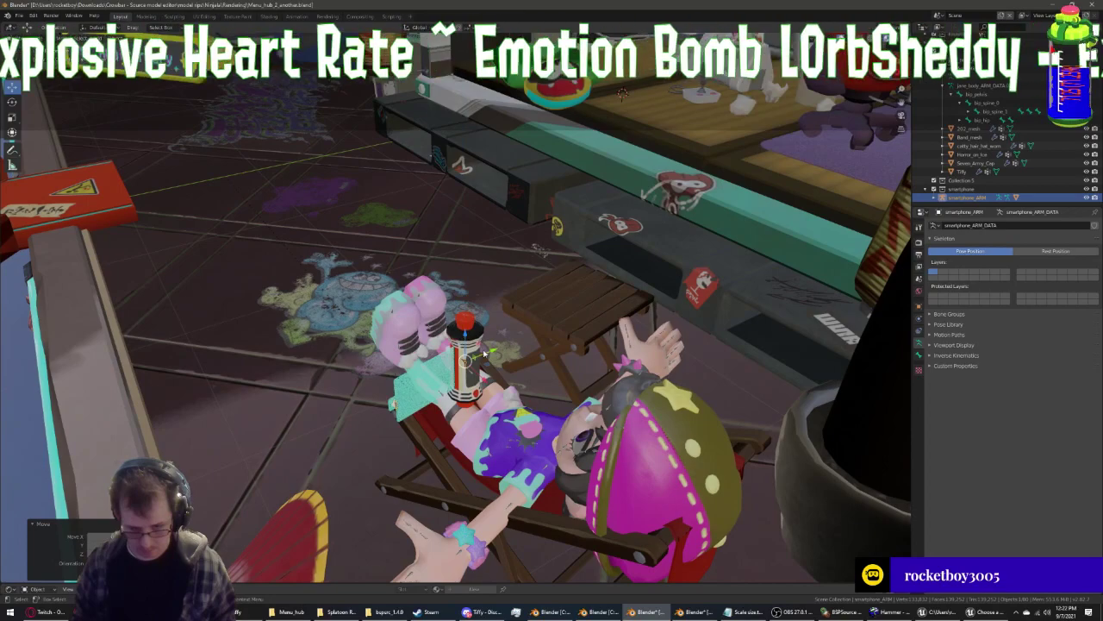
key(g)
key(x)
click(543, 329)
mouse_move(543, 329)
middle_down()
mouse_move(466, 379)
mouse_move(606, 395)
middle_up()
Select the character's armature, enter Pose Mode and rotate the head bone to a new angle
click(600, 391)
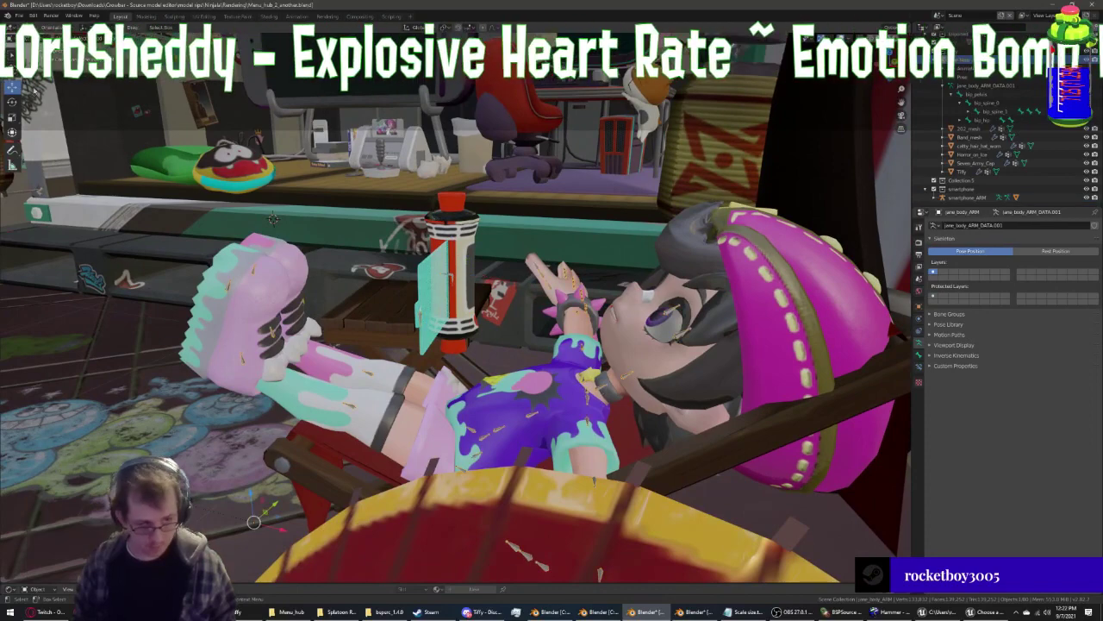
middle_drag(272, 219, 42, 180)
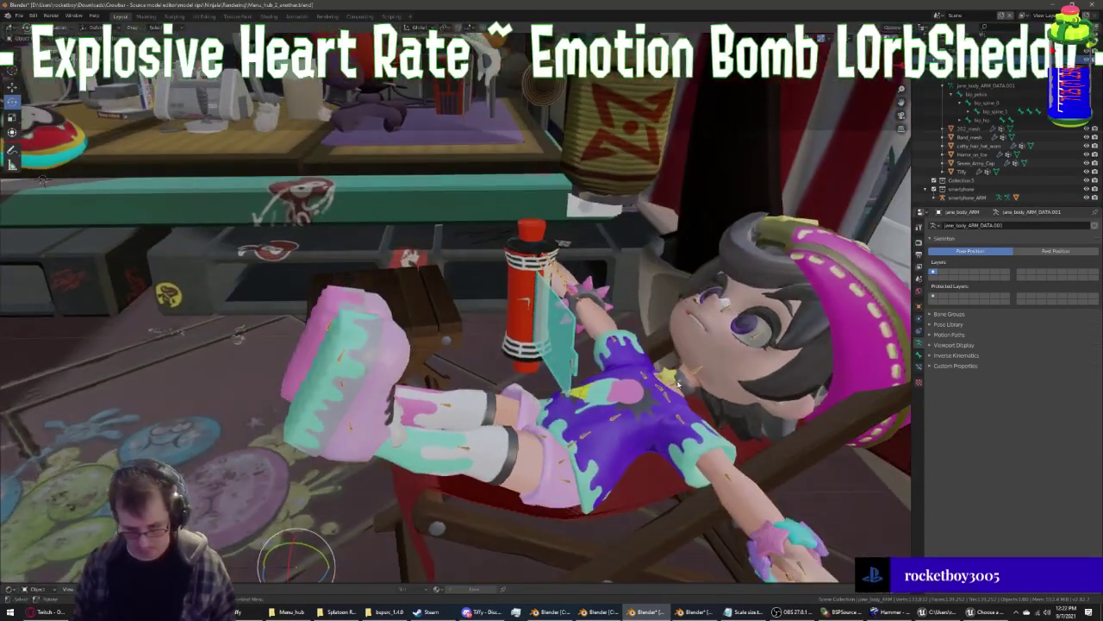
key(ctrl+Tab)
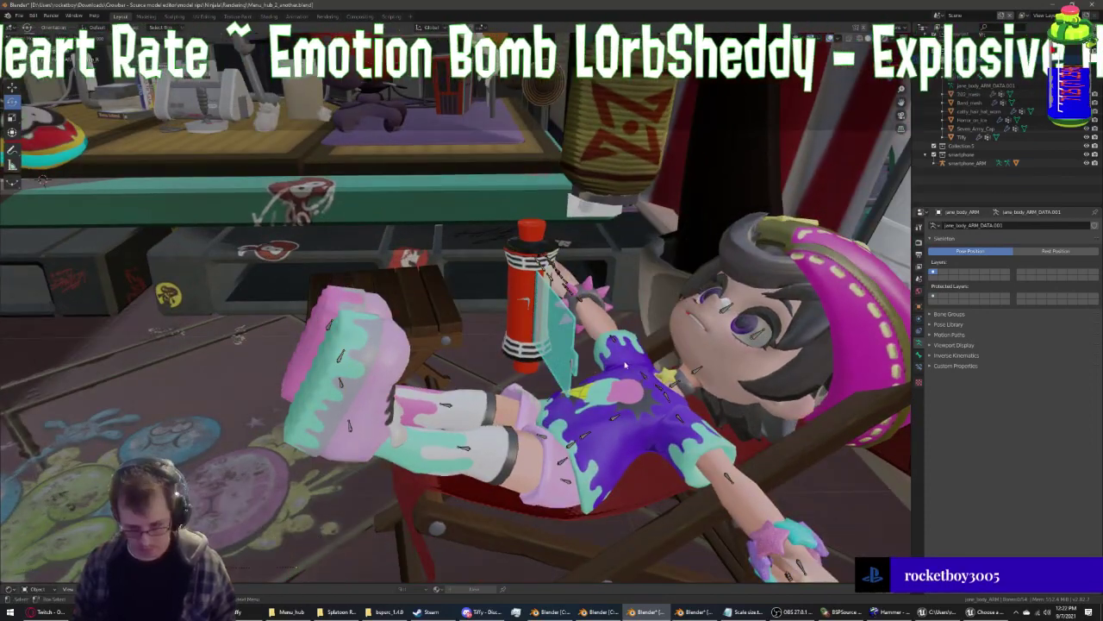
key(c)
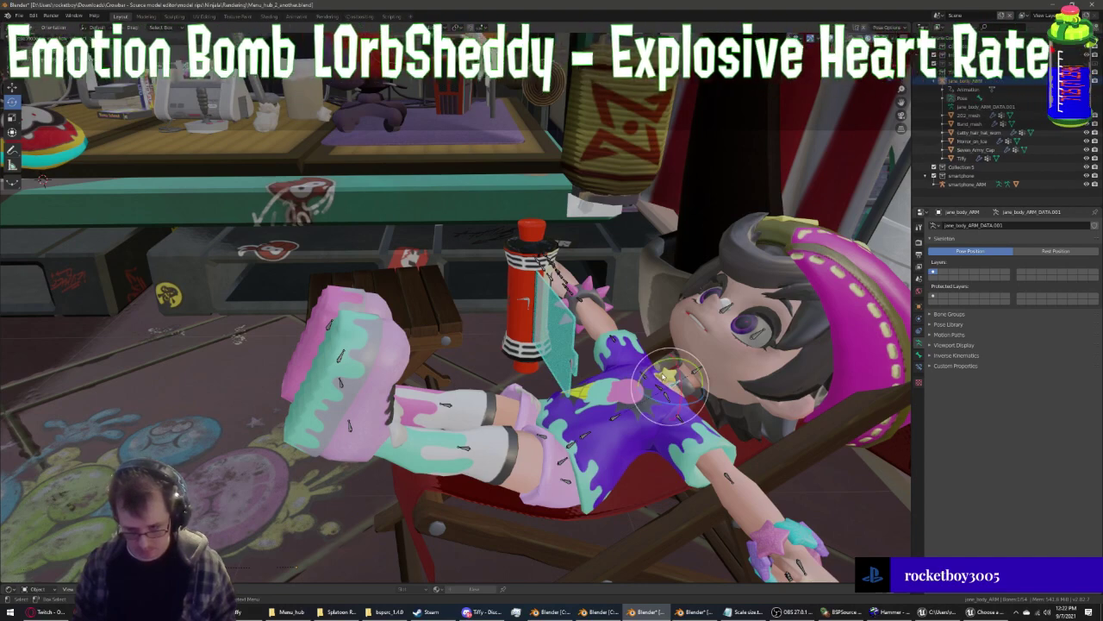
key(Escape)
key(r)
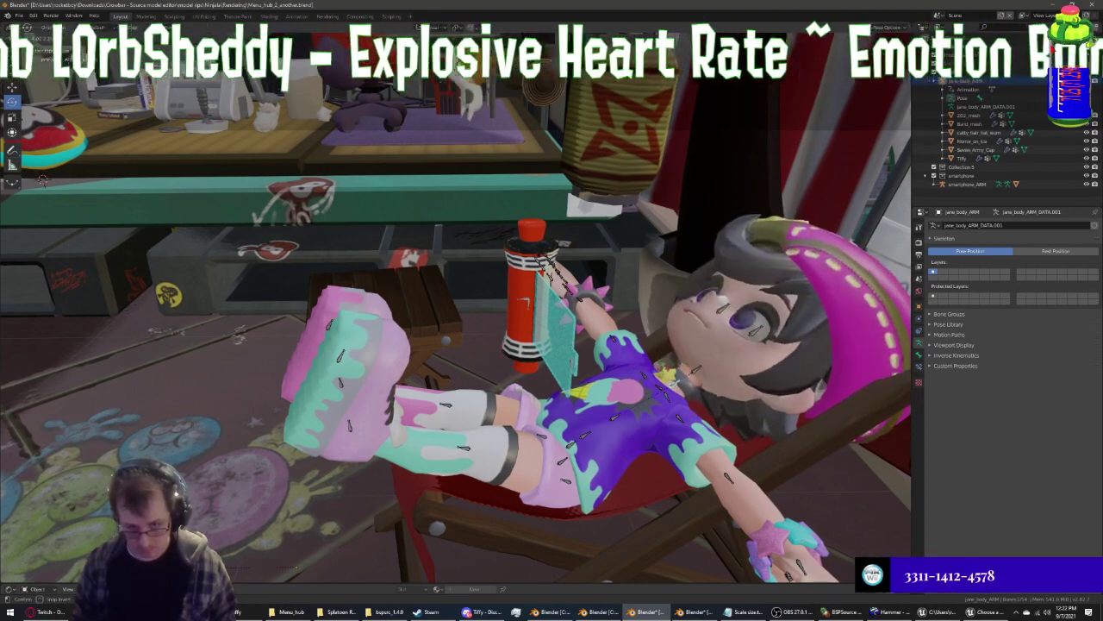
click(670, 386)
key(c)
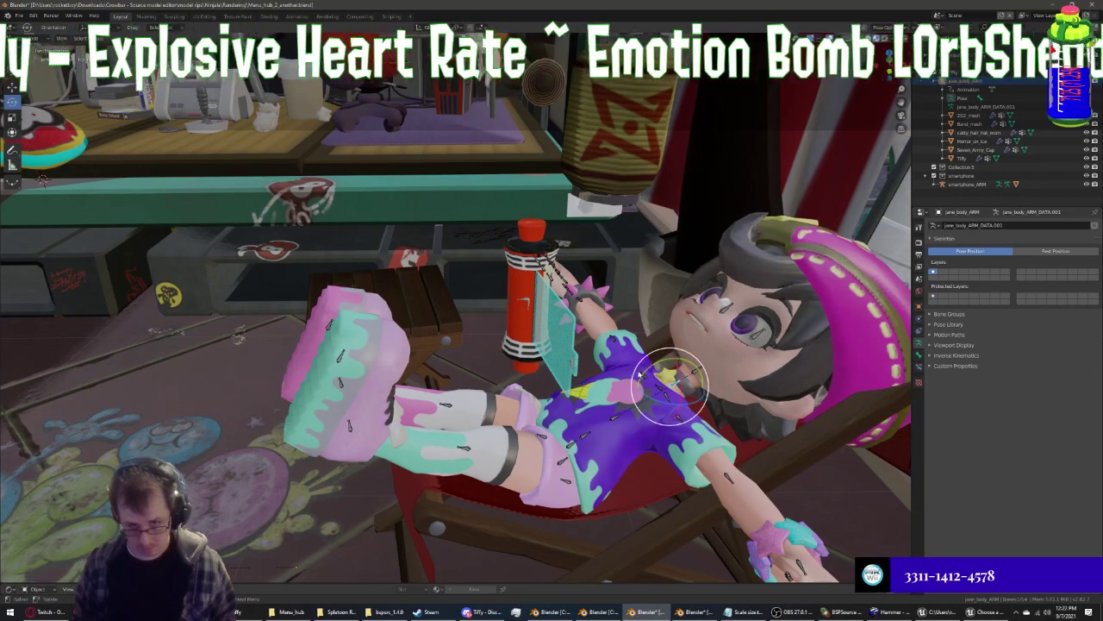
mouse_move(670, 386)
middle_down()
mouse_move(482, 412)
mouse_move(280, 307)
middle_up()
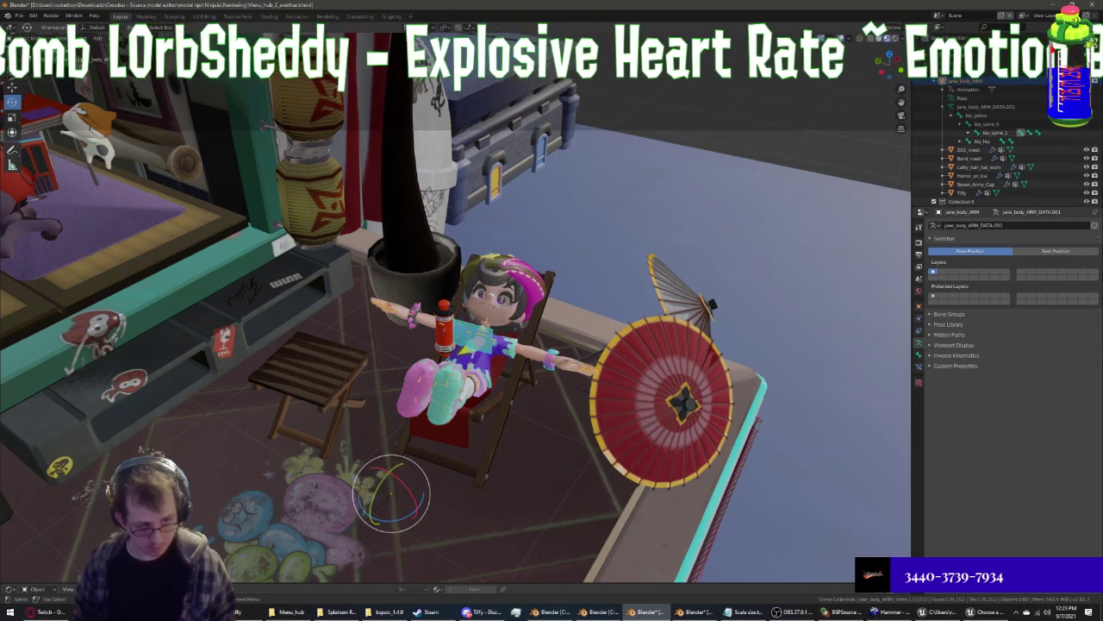
Leave Pose Mode, select 202_mesh, and review its bip_head vertex group and armature modifier
key(Escape)
key(ctrl+Tab)
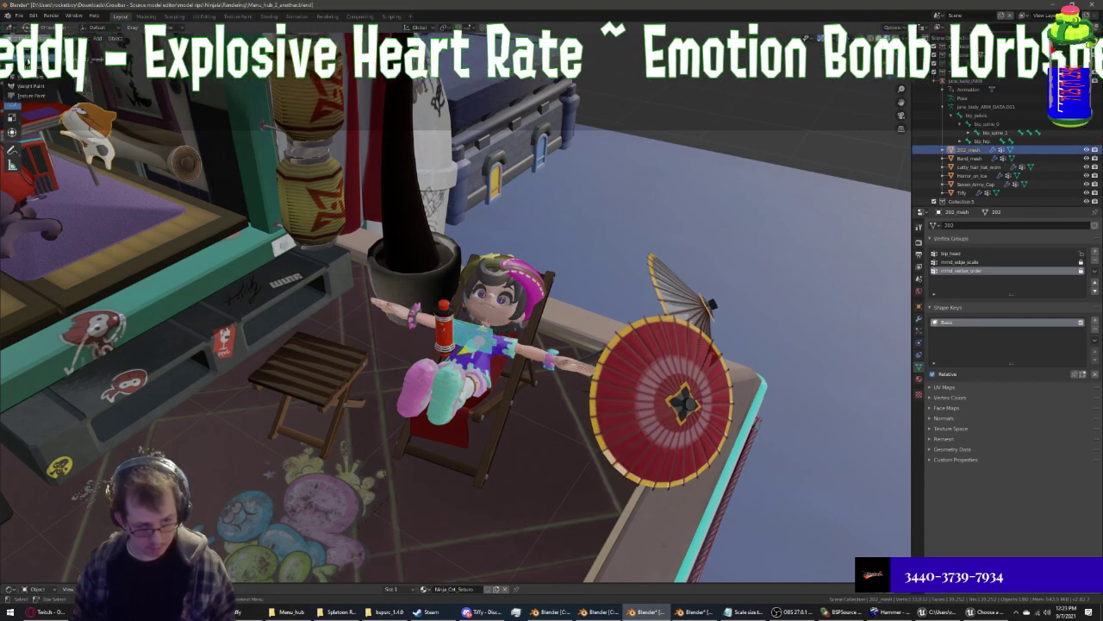
key(Tab)
scroll(457, 336, down, 5)
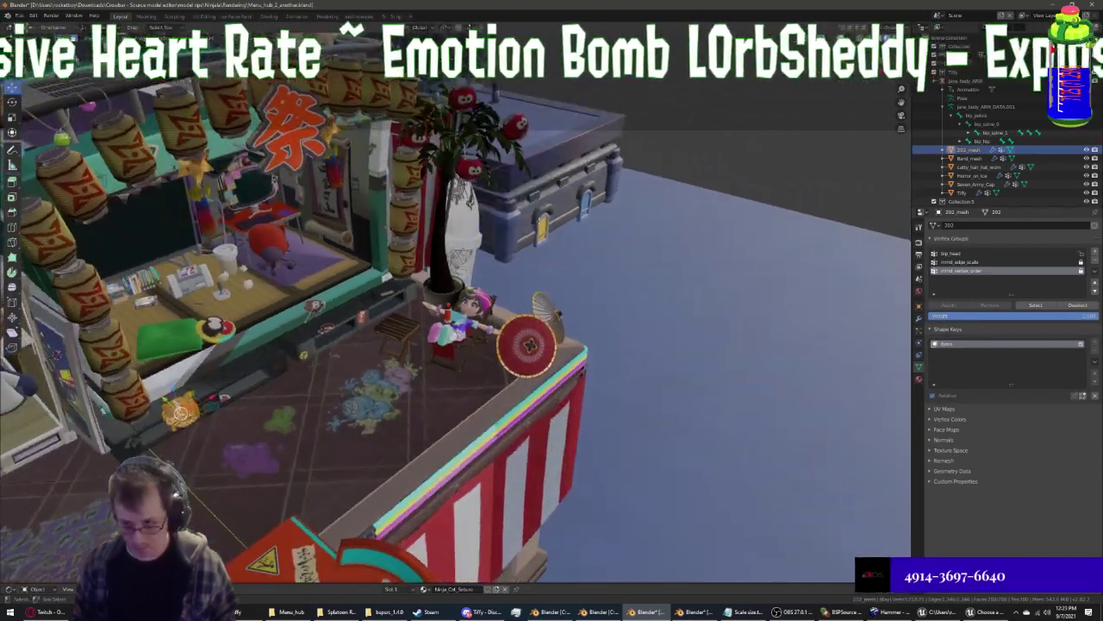
click(958, 254)
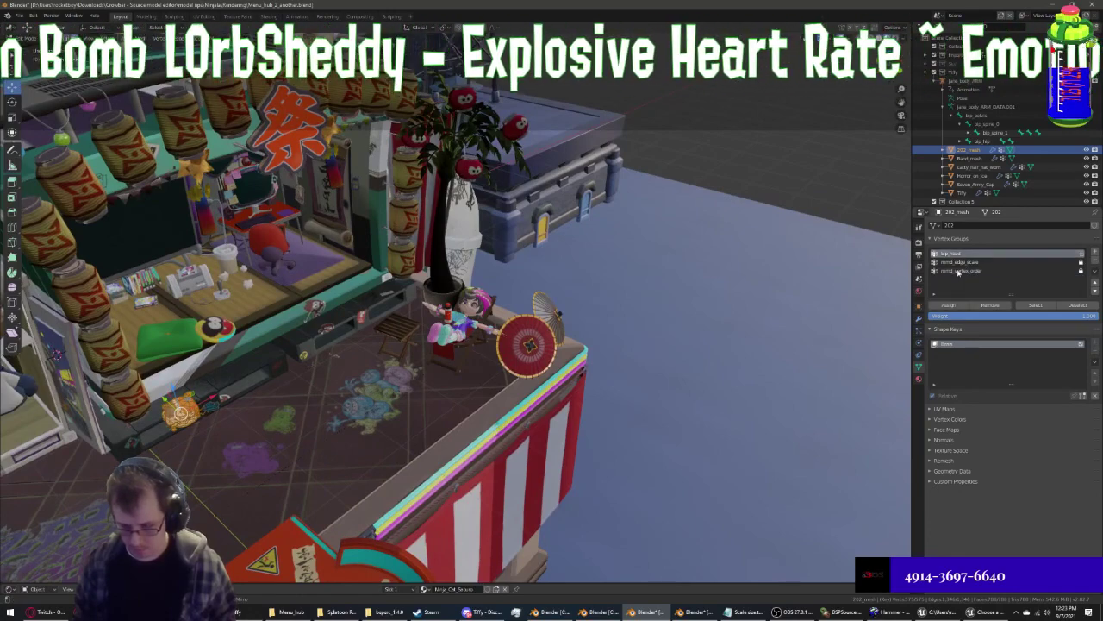
click(920, 319)
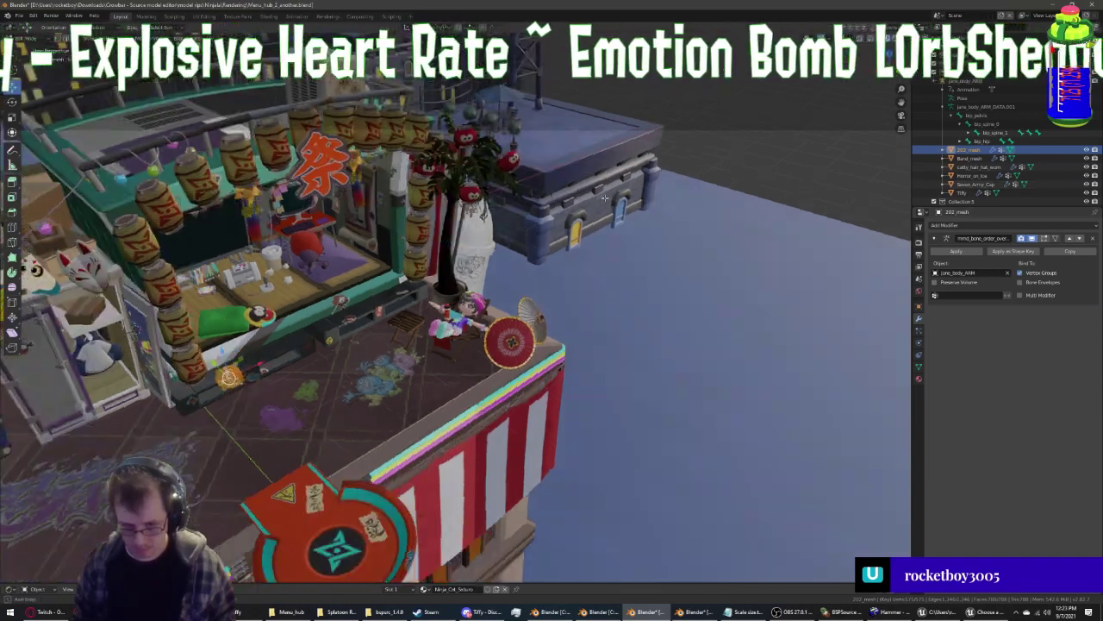
mouse_move(690, 258)
middle_down()
mouse_move(581, 182)
mouse_move(830, 287)
middle_up()
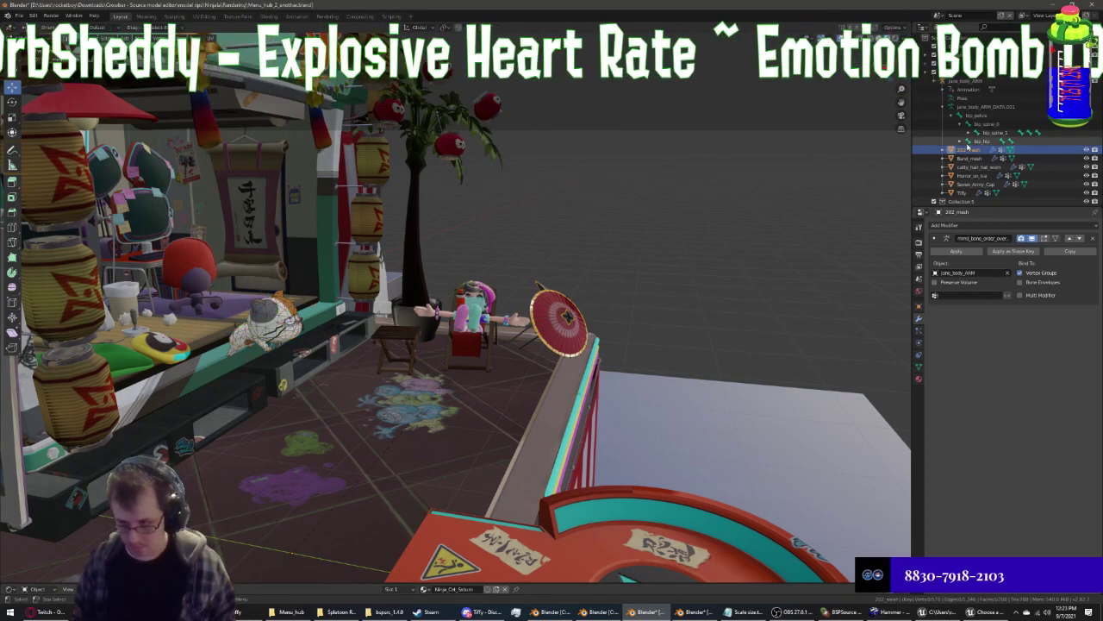
click(919, 366)
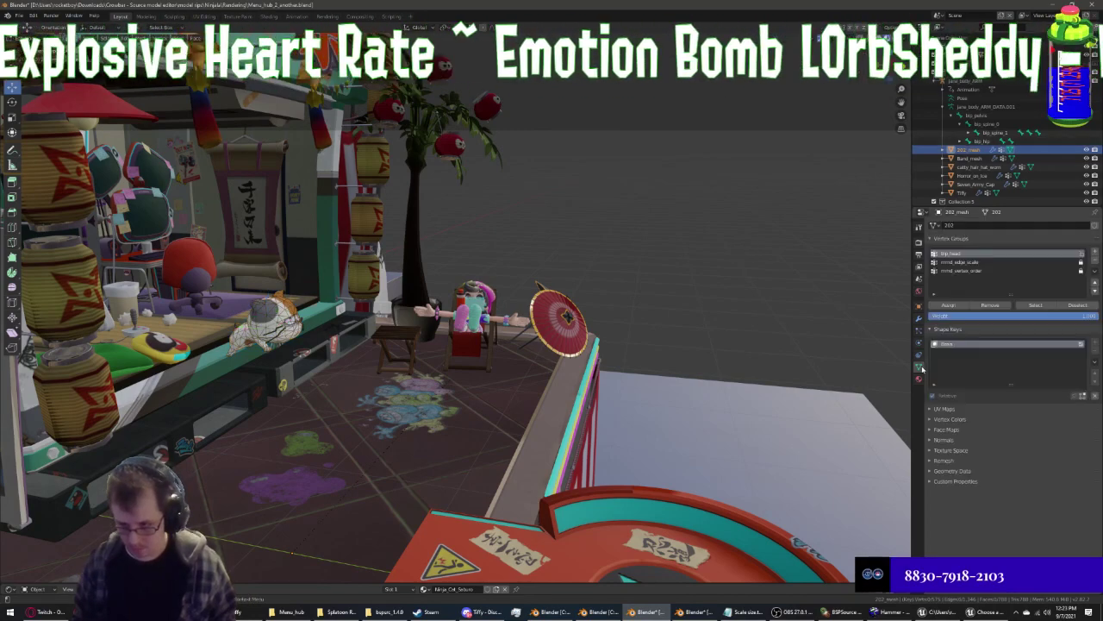
Delete the mmd_vertex_order and mmd_edge_scale groups and assign the vertices to bip_head
key(Tab)
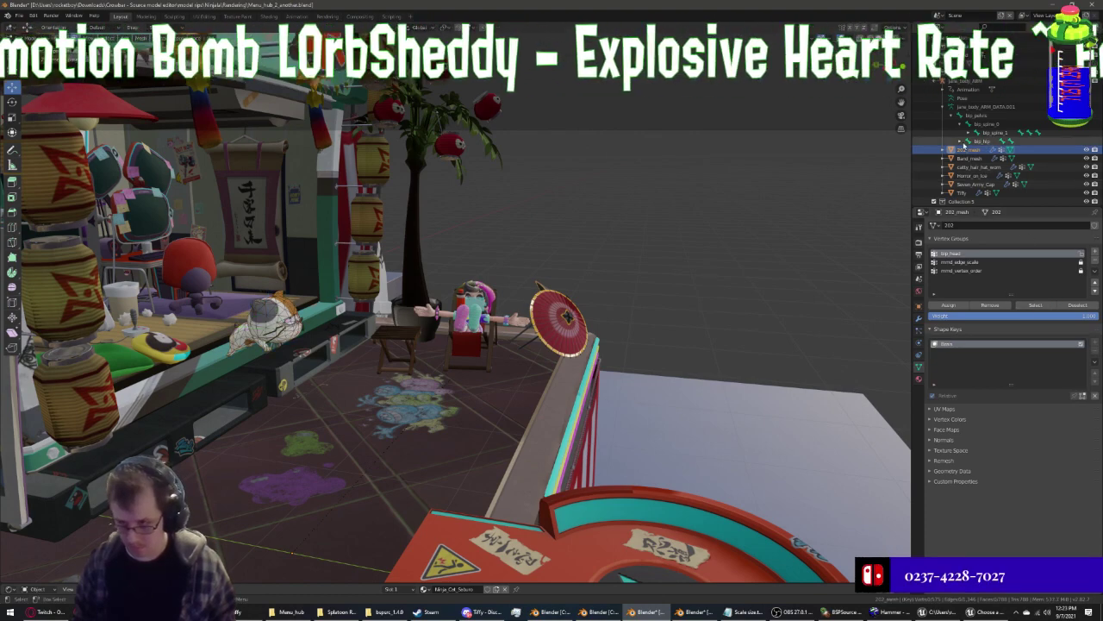
click(957, 271)
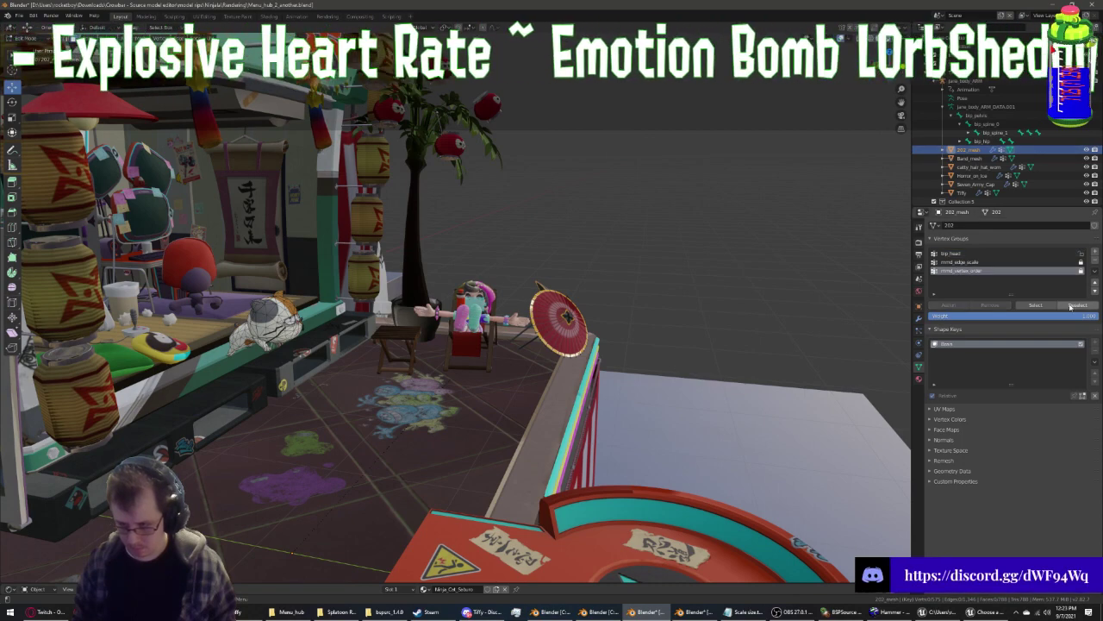
click(1096, 261)
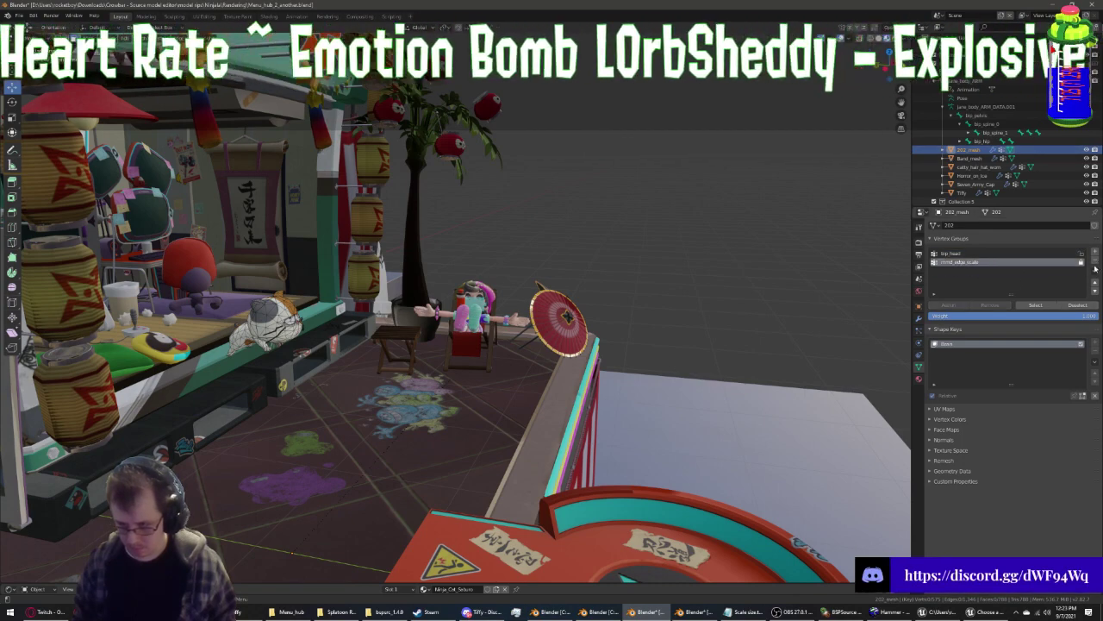
click(1096, 261)
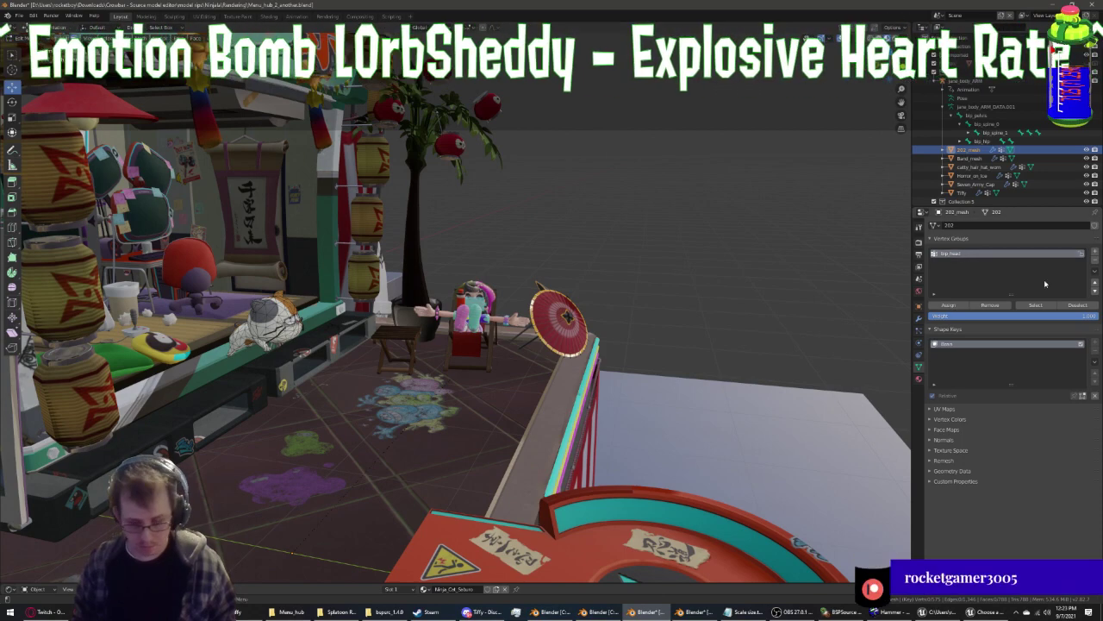
click(955, 307)
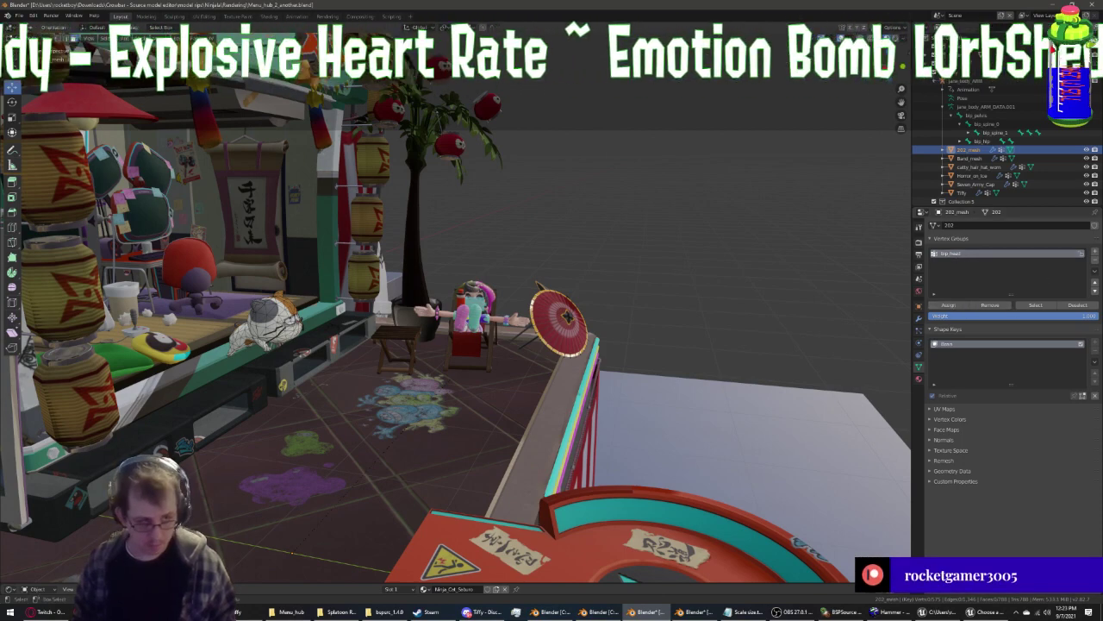
click(34, 49)
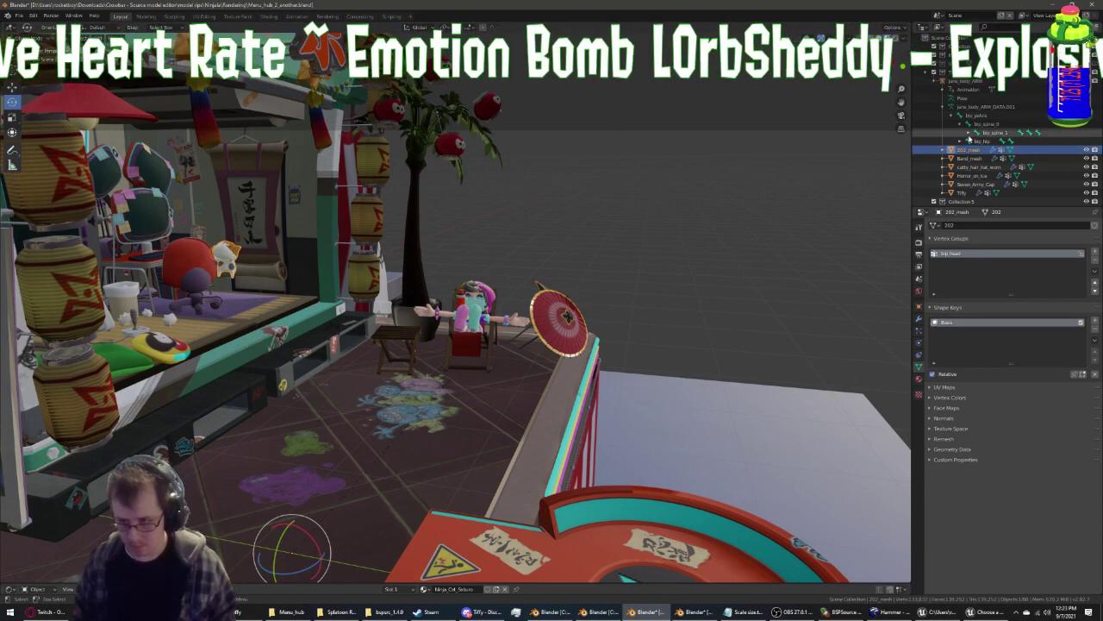
Expand bip_spine_1, bip_neck and bip_head in the Outliner to reveal Eye_L and Eye_R
click(970, 133)
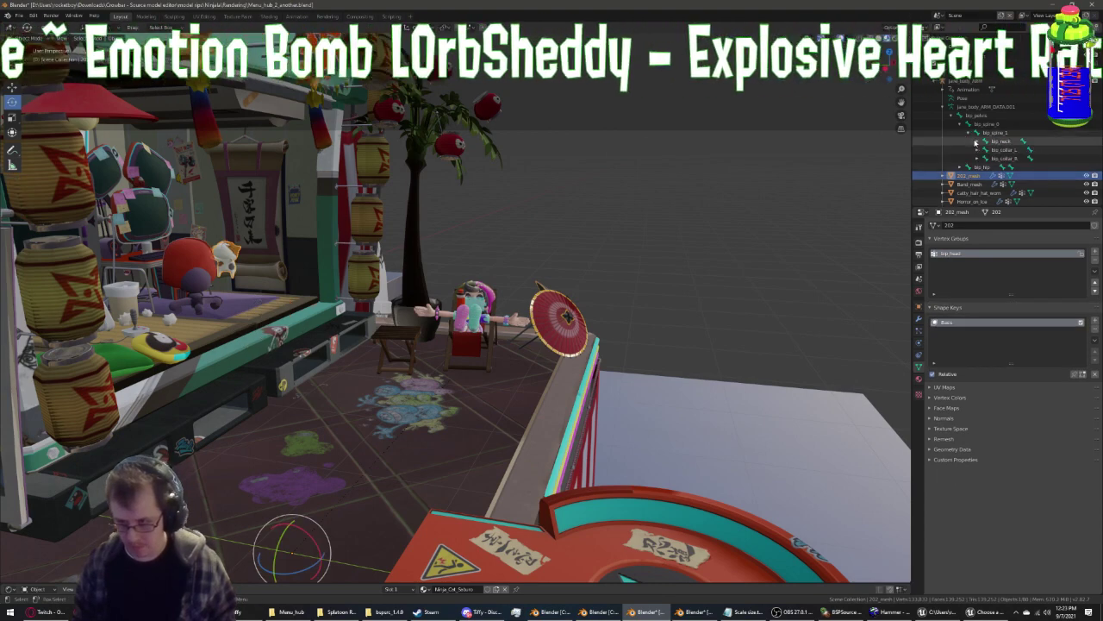
click(975, 141)
click(987, 150)
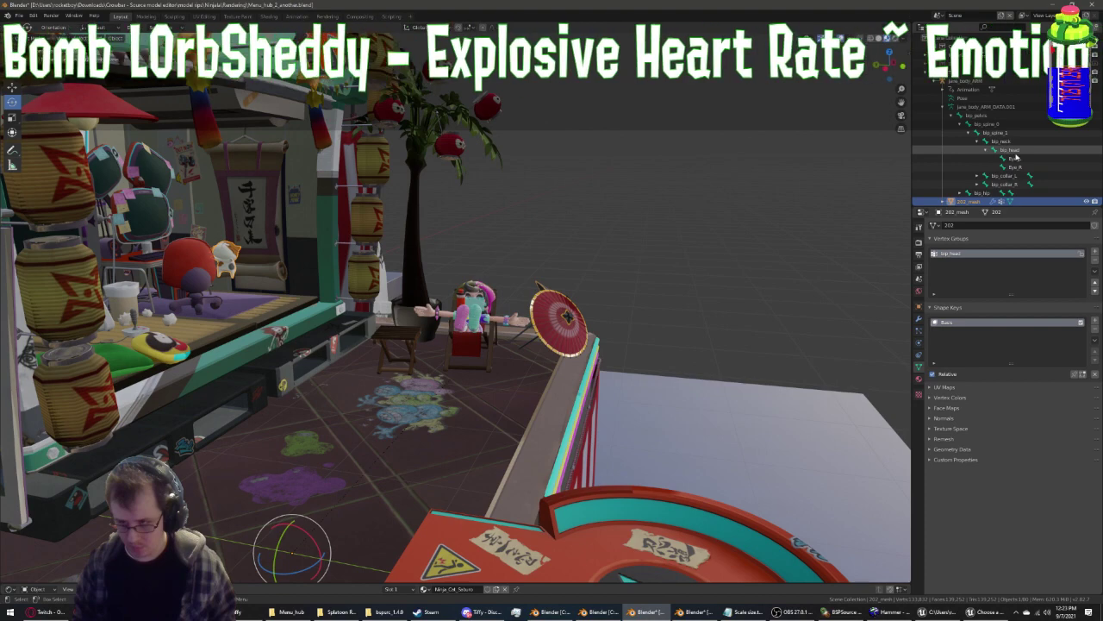
Select bip_head, toggle 202_mesh into and out of Edit Mode, then switch to the Animation workspace
click(1010, 150)
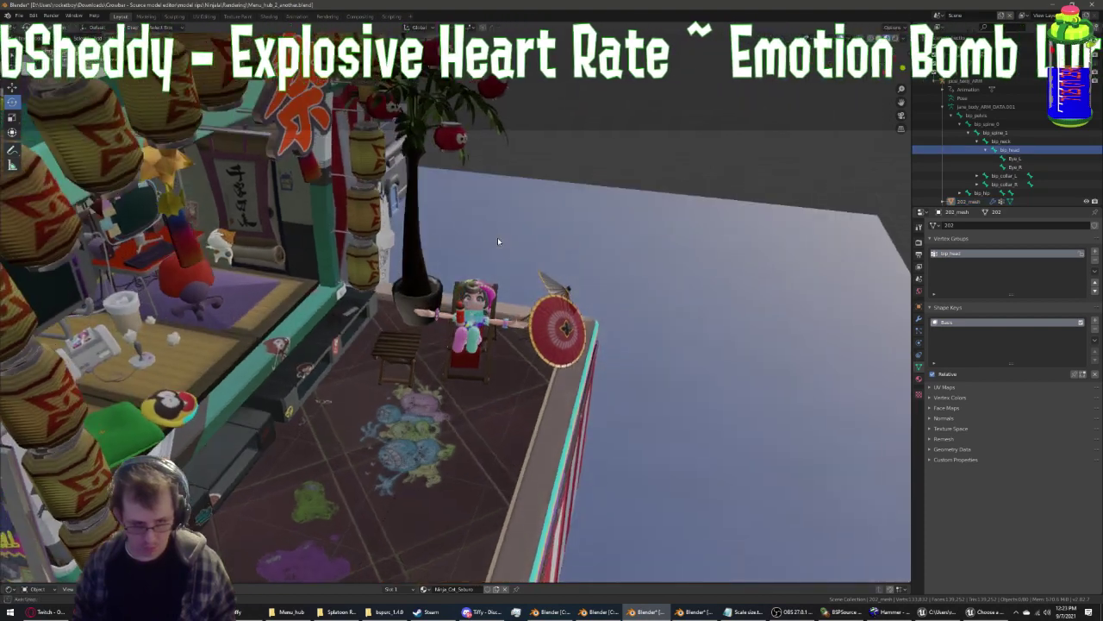
middle_drag(497, 237, 501, 233)
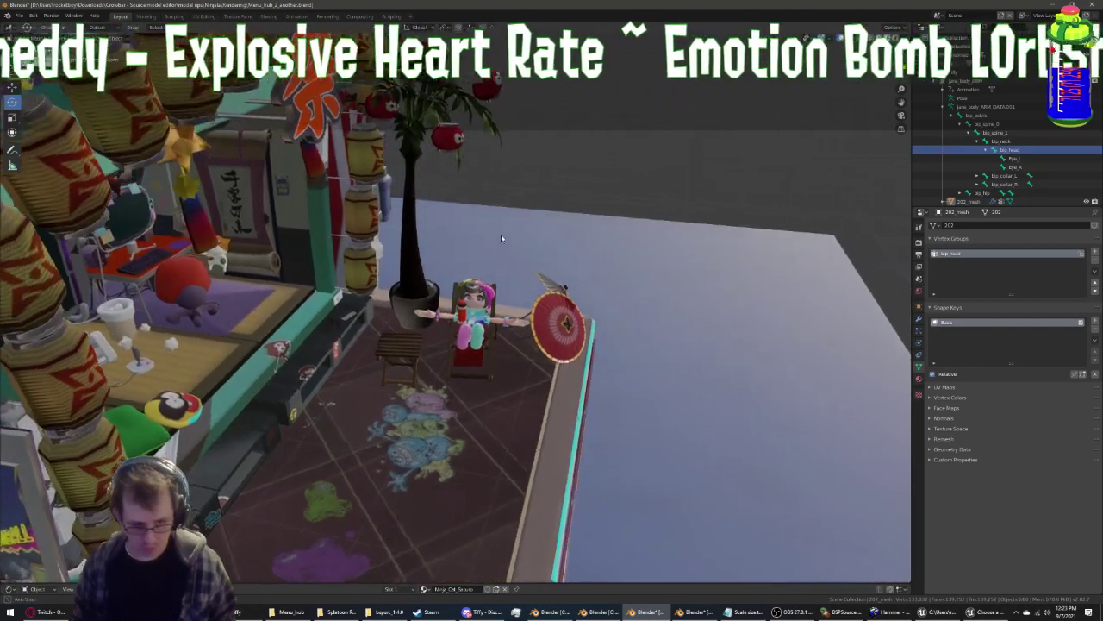
scroll(500, 238, up, 2)
scroll(489, 233, up, 2)
scroll(489, 234, up, 1)
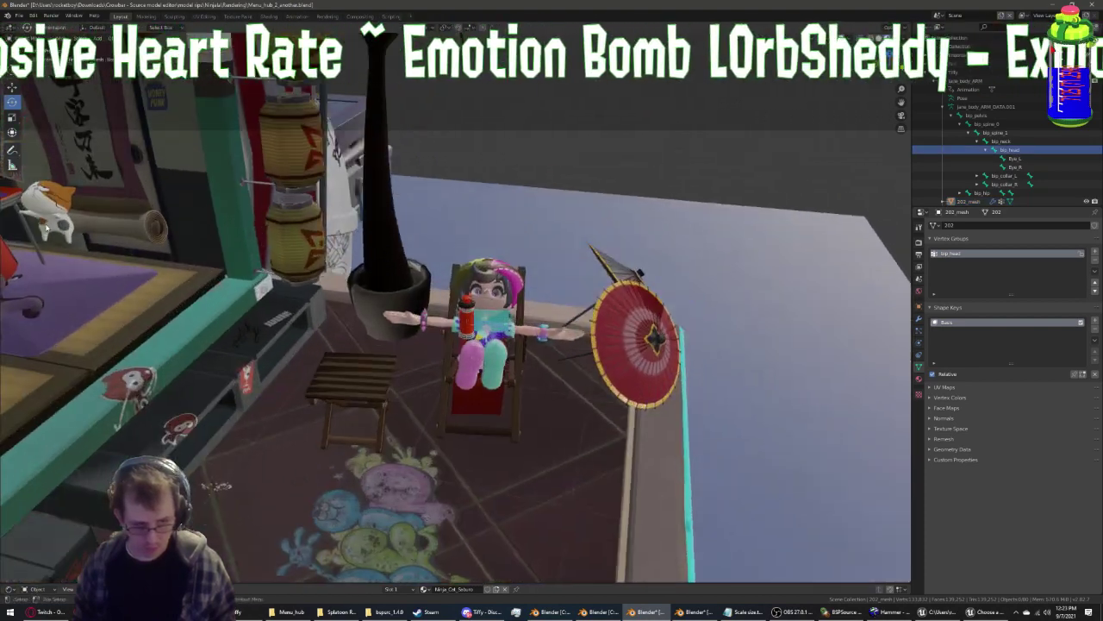
key(ctrl+Tab)
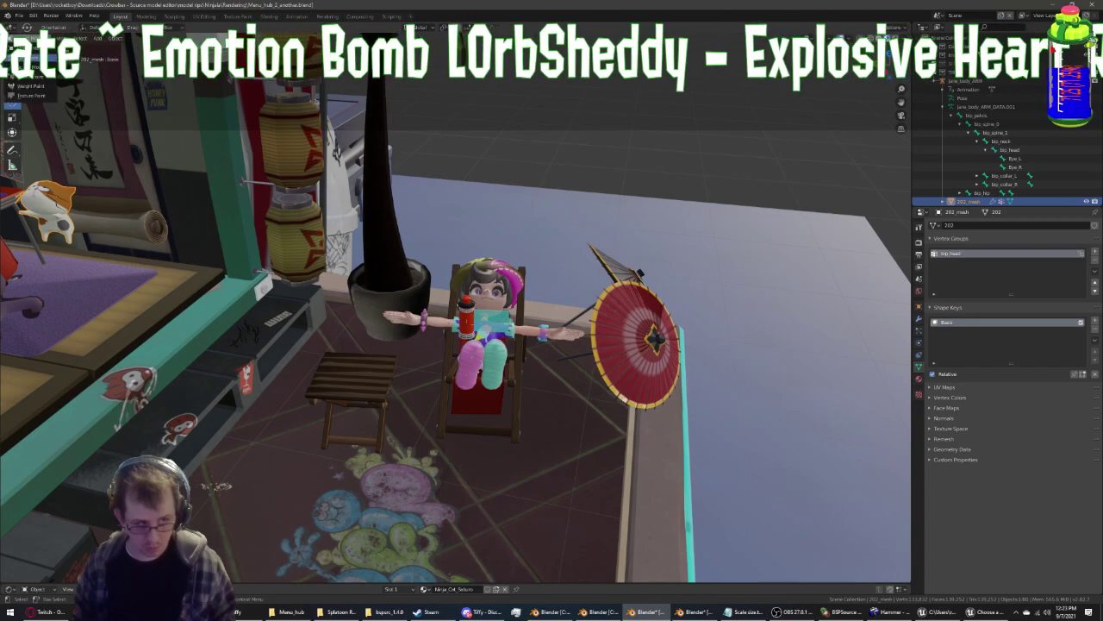
key(Tab)
scroll(217, 486, down, 3)
scroll(217, 485, down, 2)
mouse_move(216, 485)
middle_down()
mouse_move(187, 315)
mouse_move(402, 285)
middle_up()
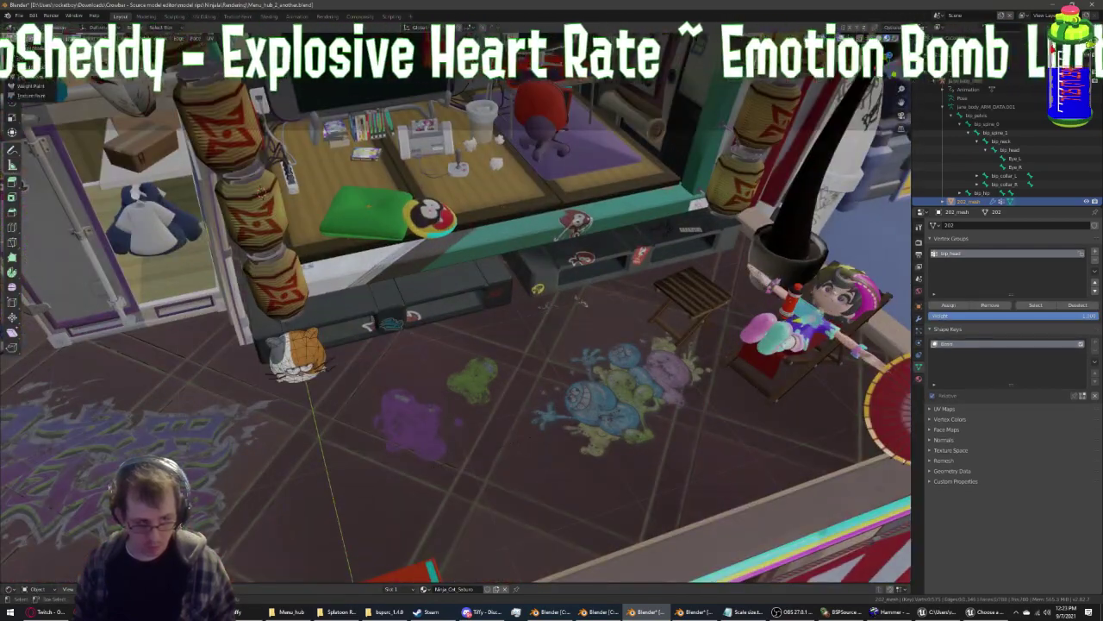
key(Tab)
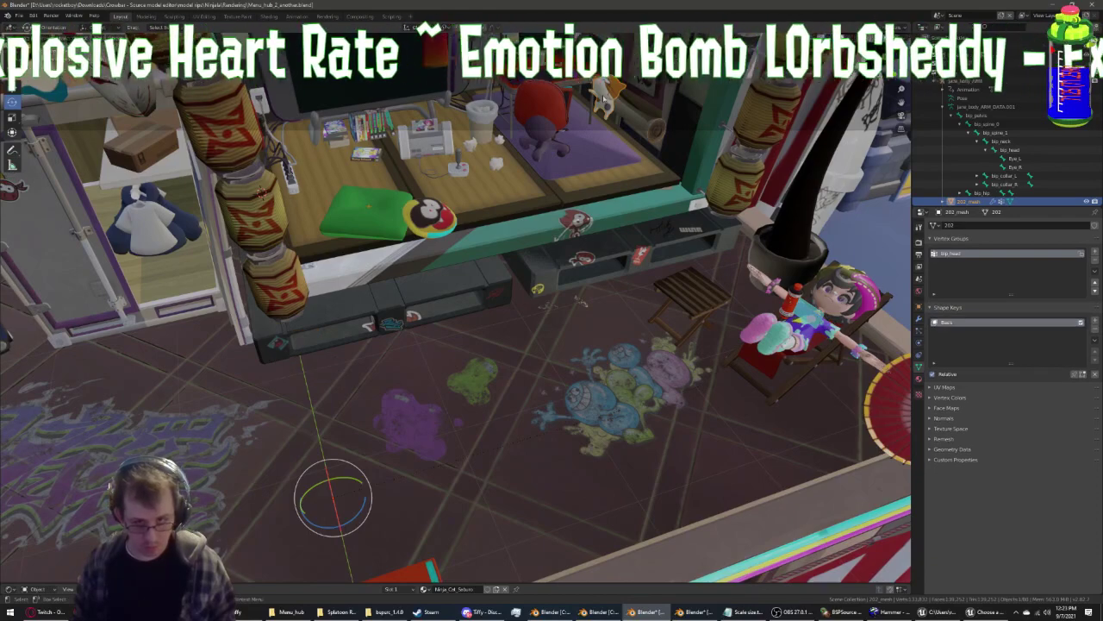
click(295, 16)
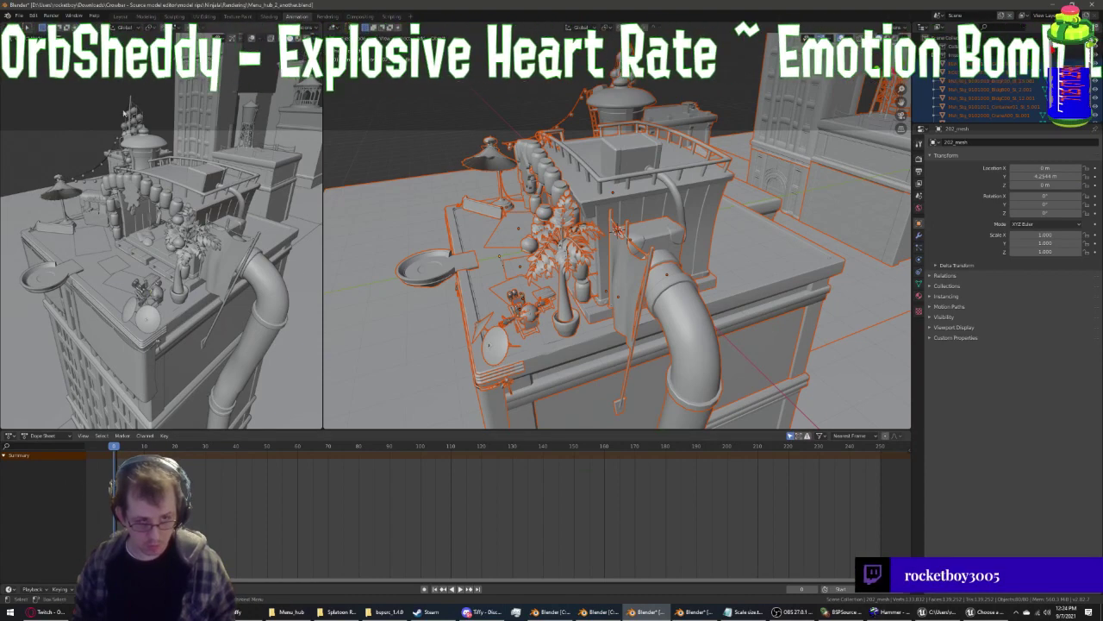
Deselect everything, make the jane_body_ARM rig active in Layout, and zoom onto the chair
click(350, 148)
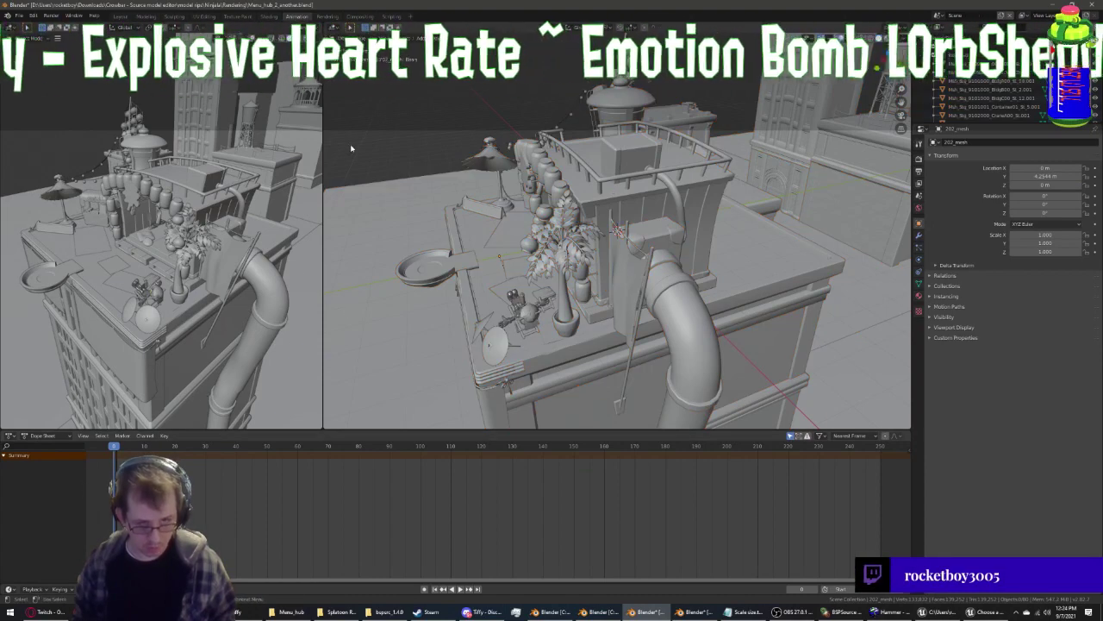
click(120, 16)
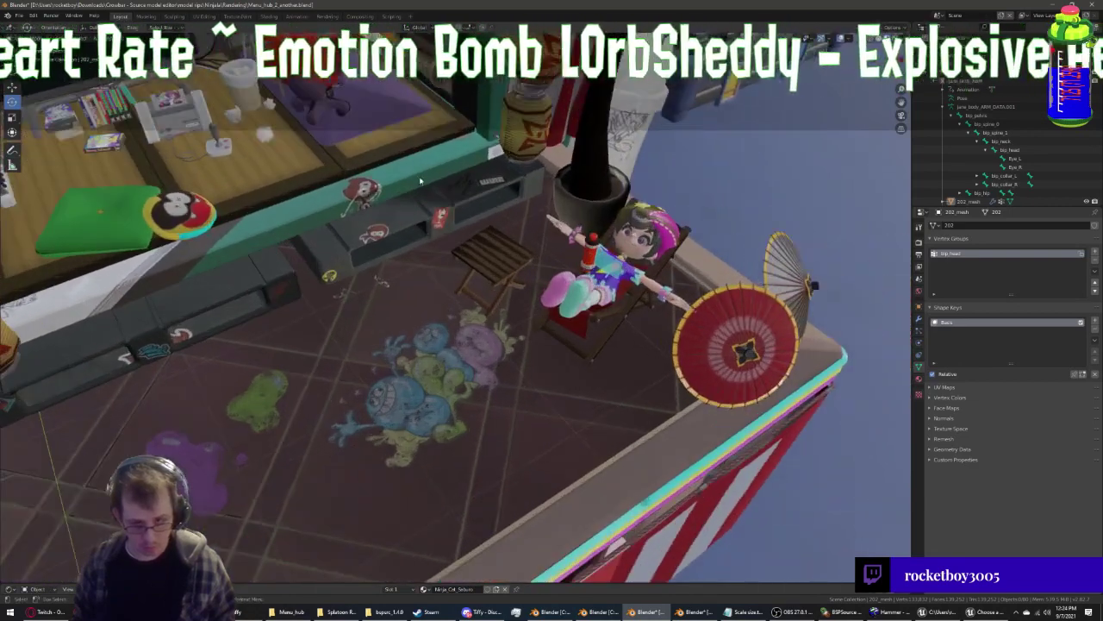
click(628, 256)
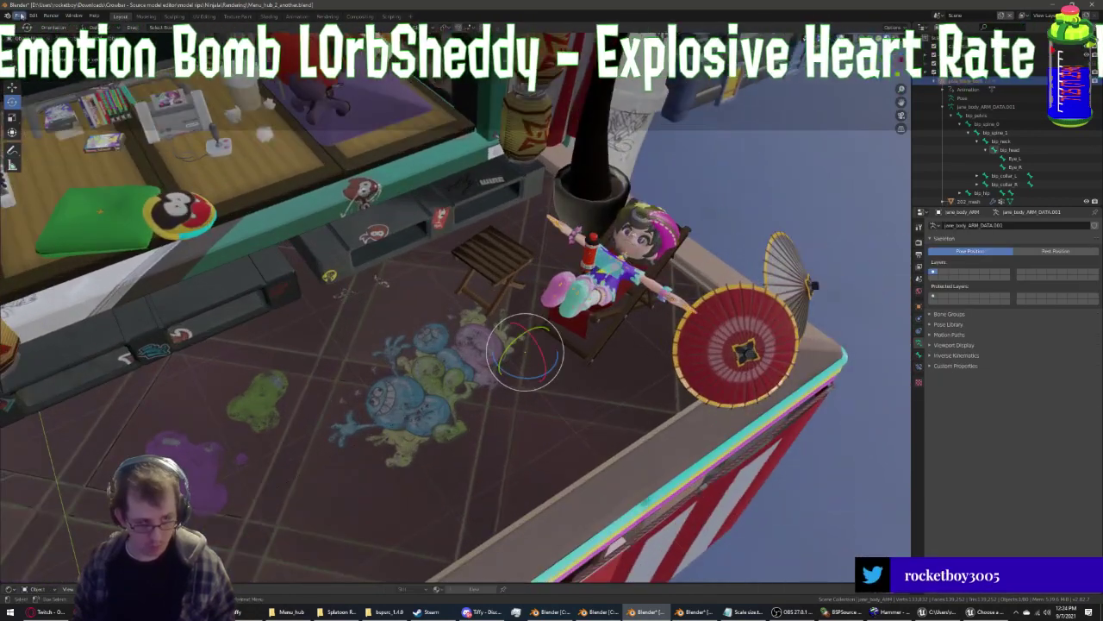
click(296, 16)
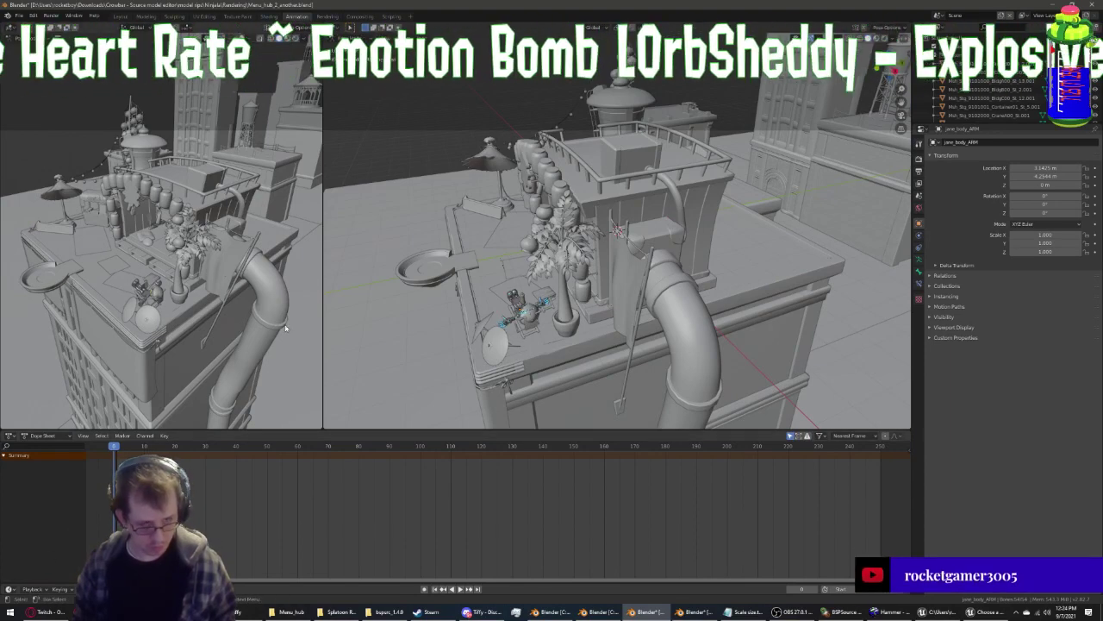
click(123, 16)
mouse_move(205, 108)
middle_down()
mouse_move(206, 255)
mouse_move(409, 374)
middle_up()
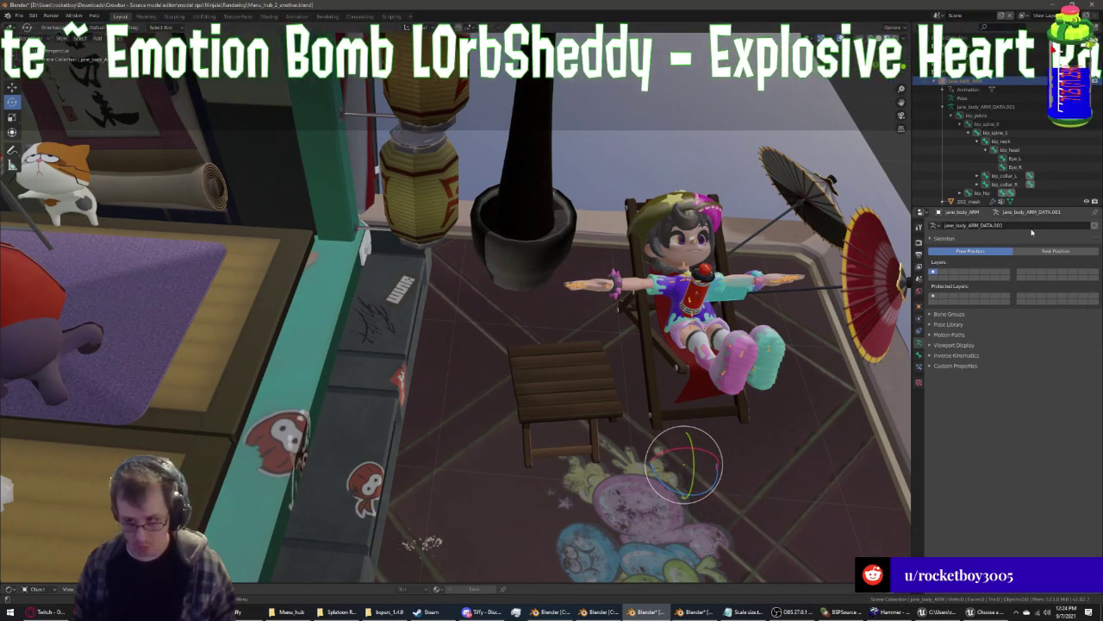
Select the bip_head bone and rotate it to tilt the character's head
click(1010, 150)
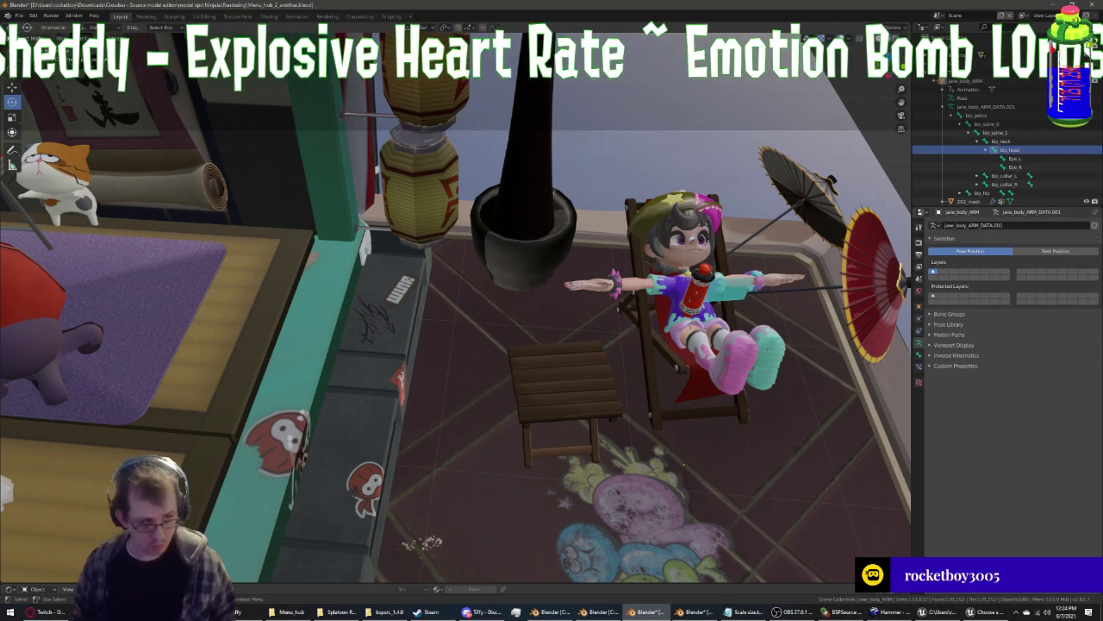
click(685, 263)
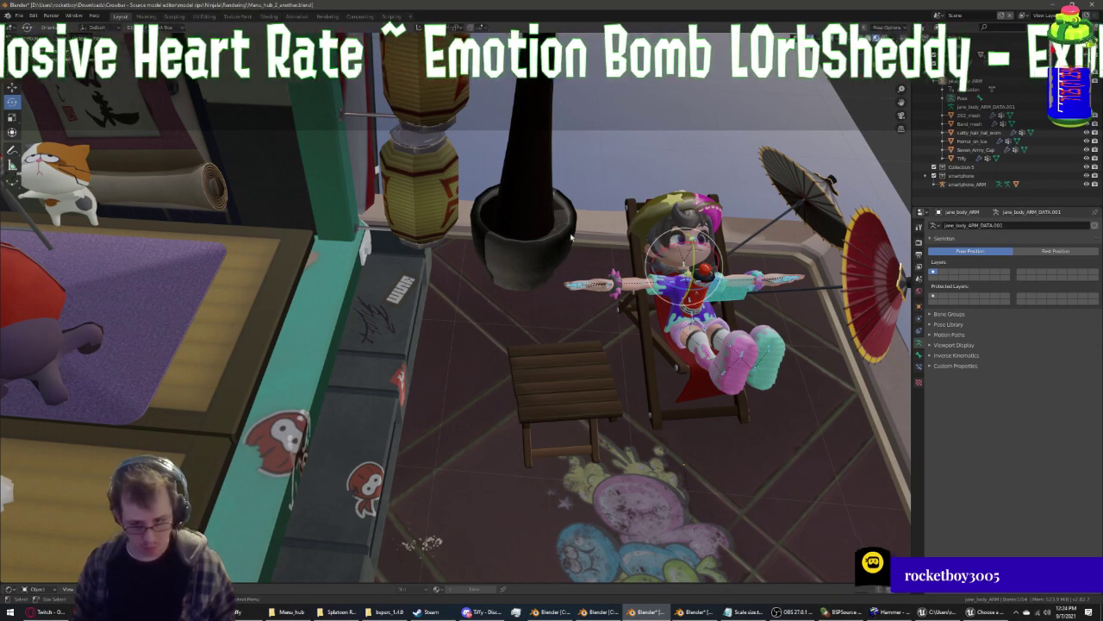
key(w)
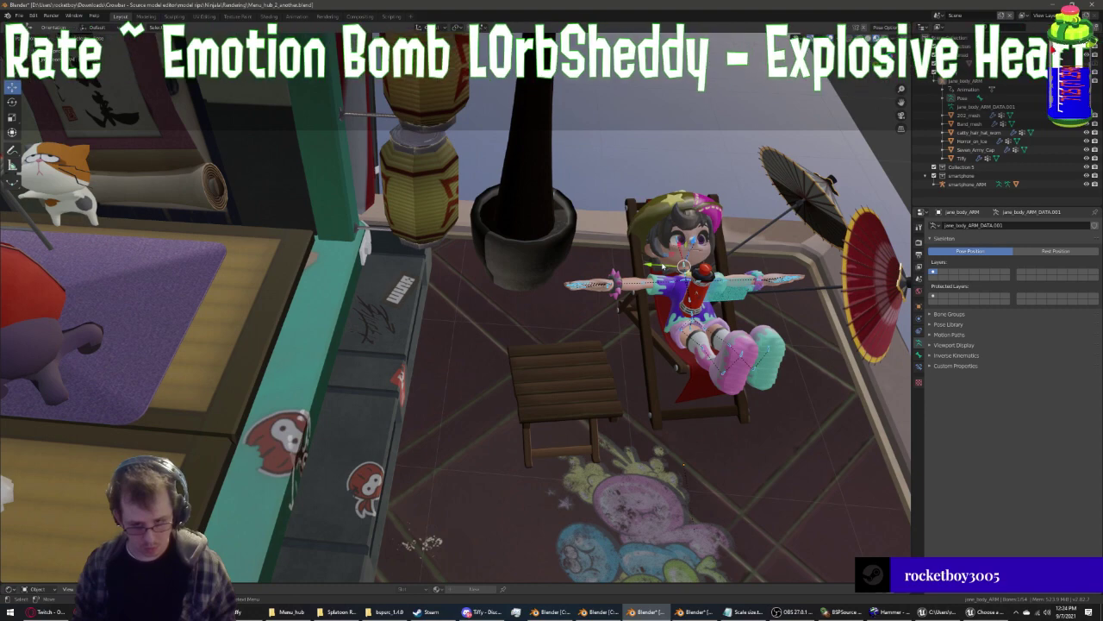
key(r)
key(y)
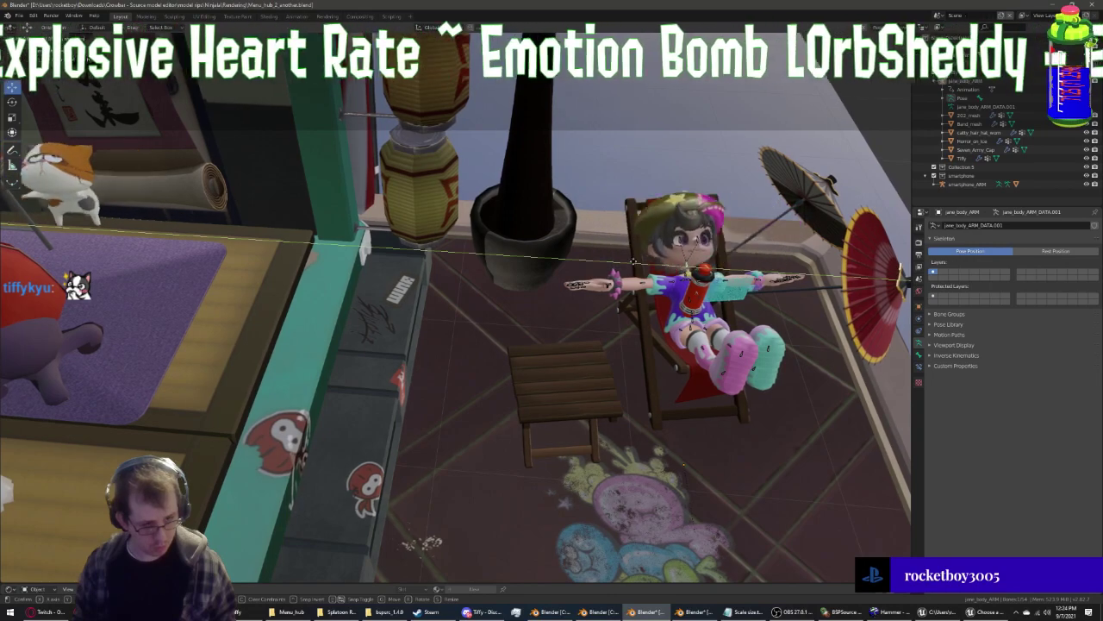
click(711, 294)
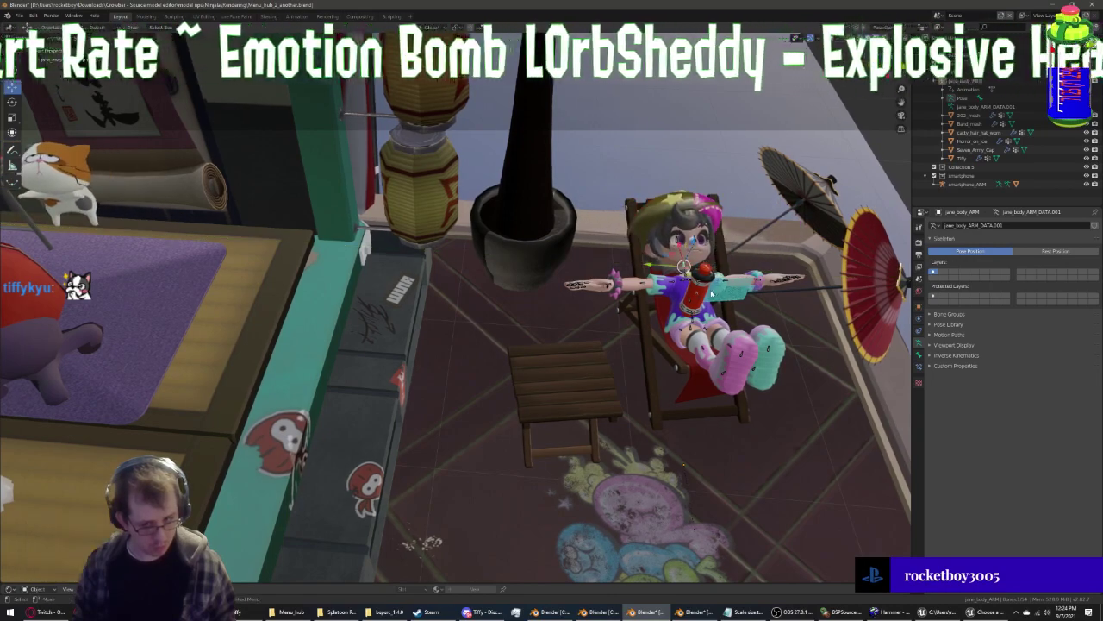
middle_drag(711, 294, 615, 276)
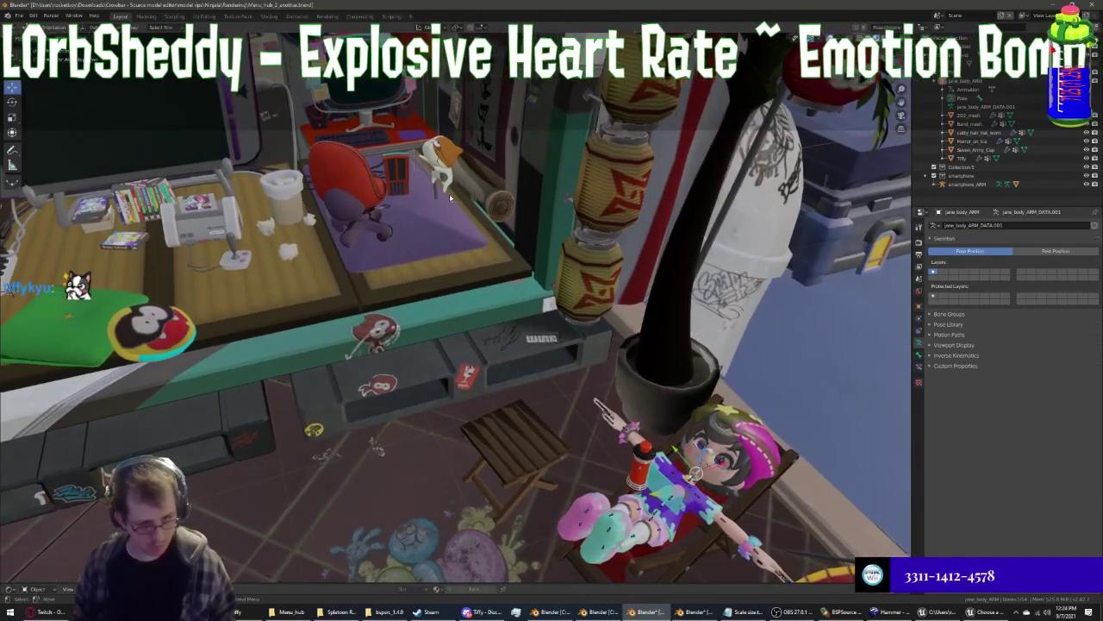
Return the armature to Pose Mode after a mode switch, then select Band_mesh in the Outliner
key(ctrl+Tab)
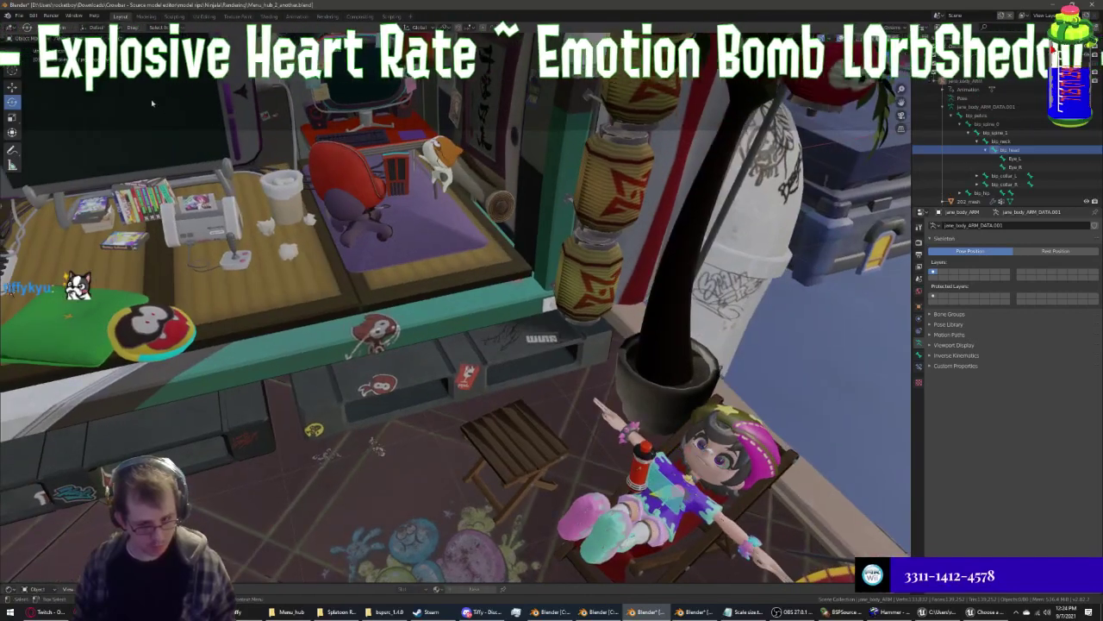
mouse_move(483, 215)
middle_down()
mouse_move(411, 166)
mouse_move(322, 167)
middle_up()
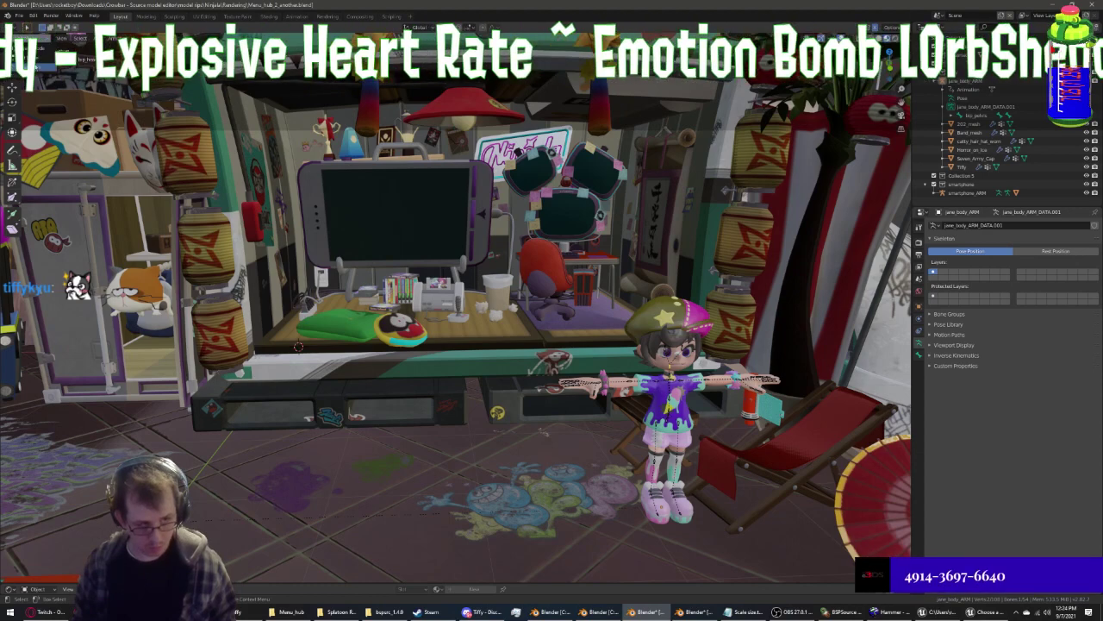
key(ctrl+z)
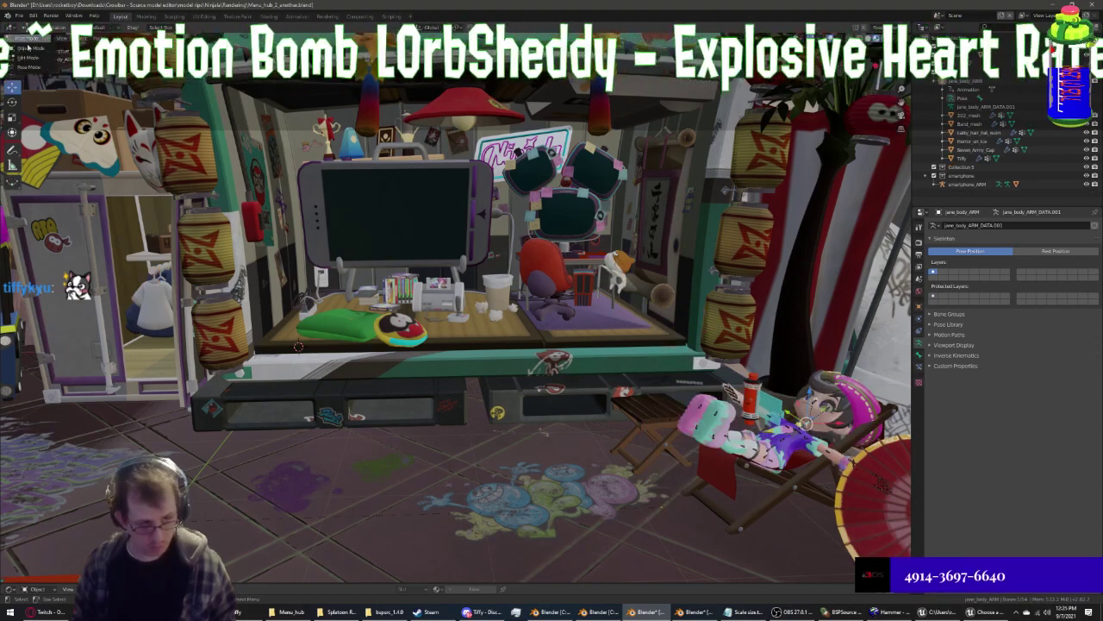
click(28, 48)
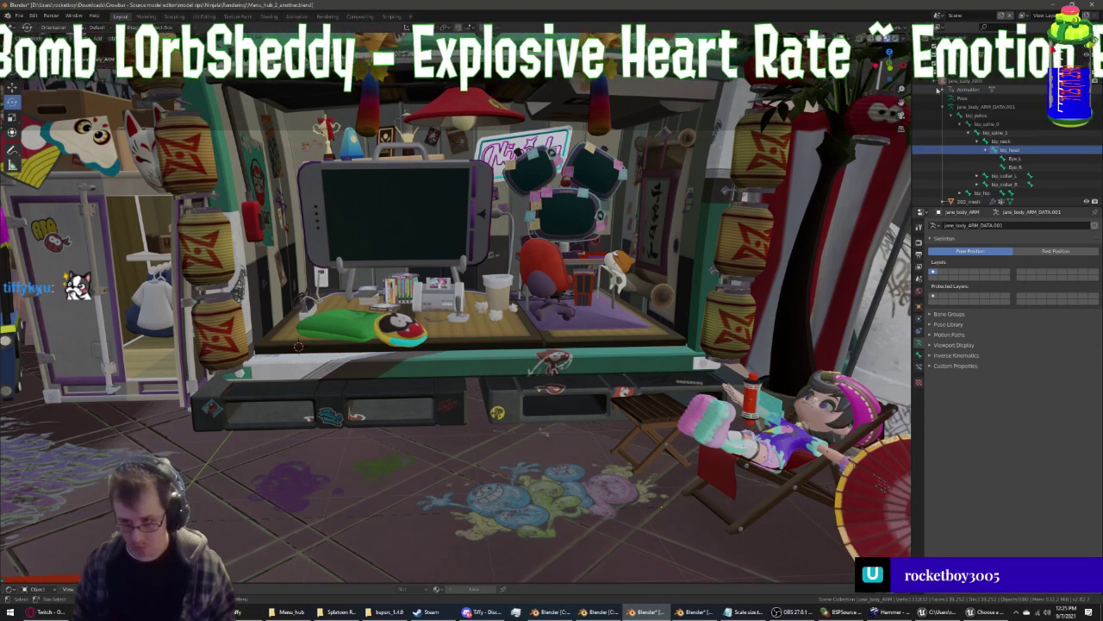
scroll(939, 89, down, 5)
scroll(935, 89, down, 5)
scroll(935, 89, up, 3)
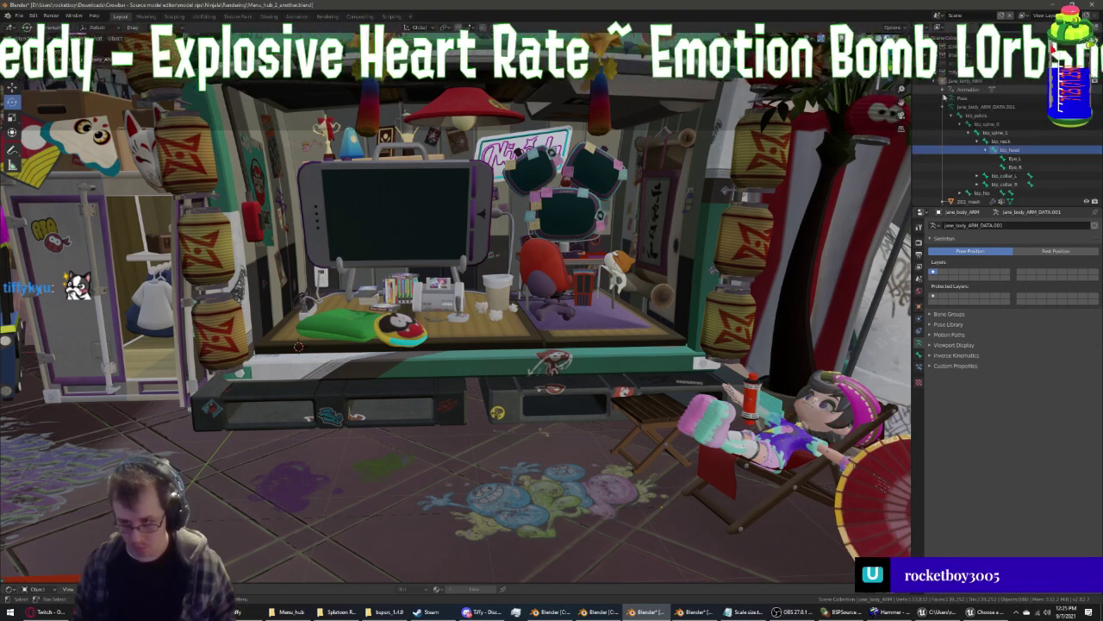
scroll(948, 103, up, 2)
click(962, 124)
Edit the 202_mesh and move the small cat head piece above the character
click(962, 115)
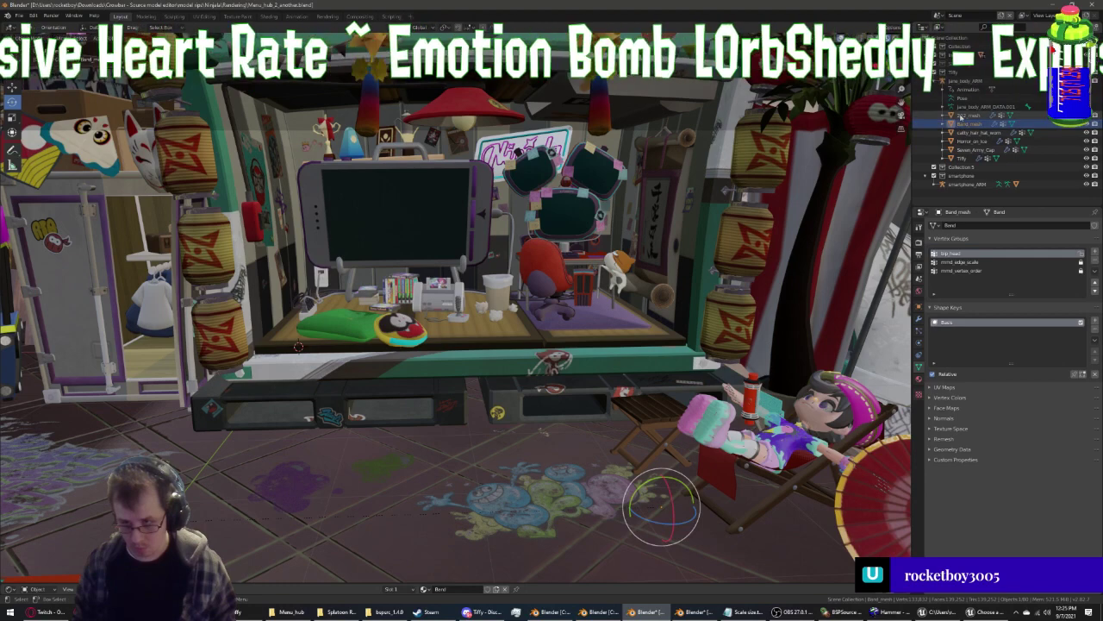
shift+click(962, 158)
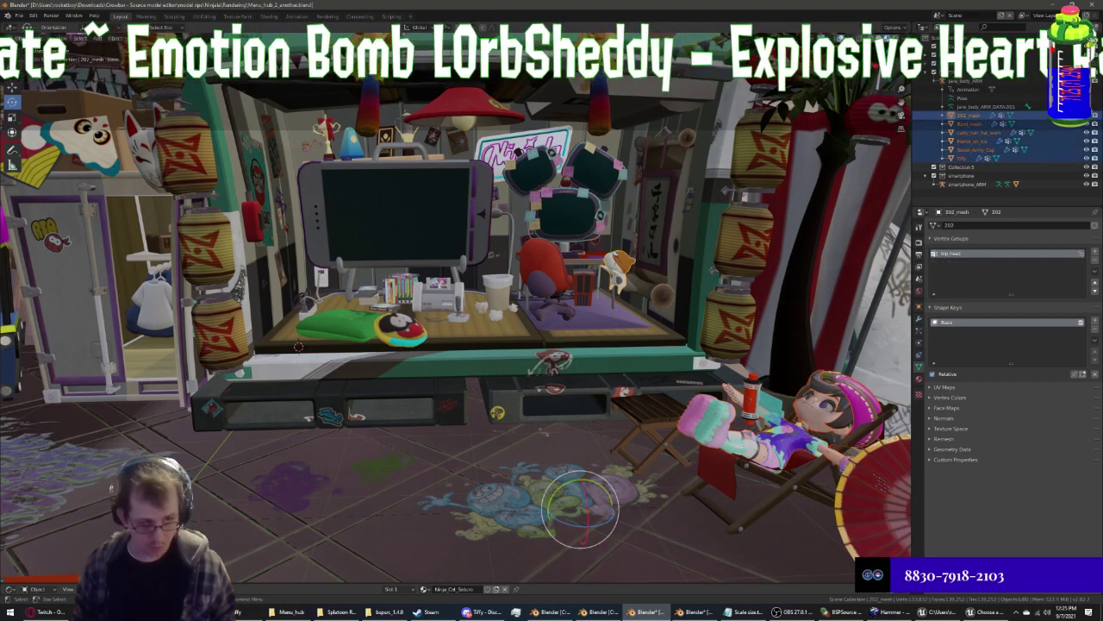
click(34, 58)
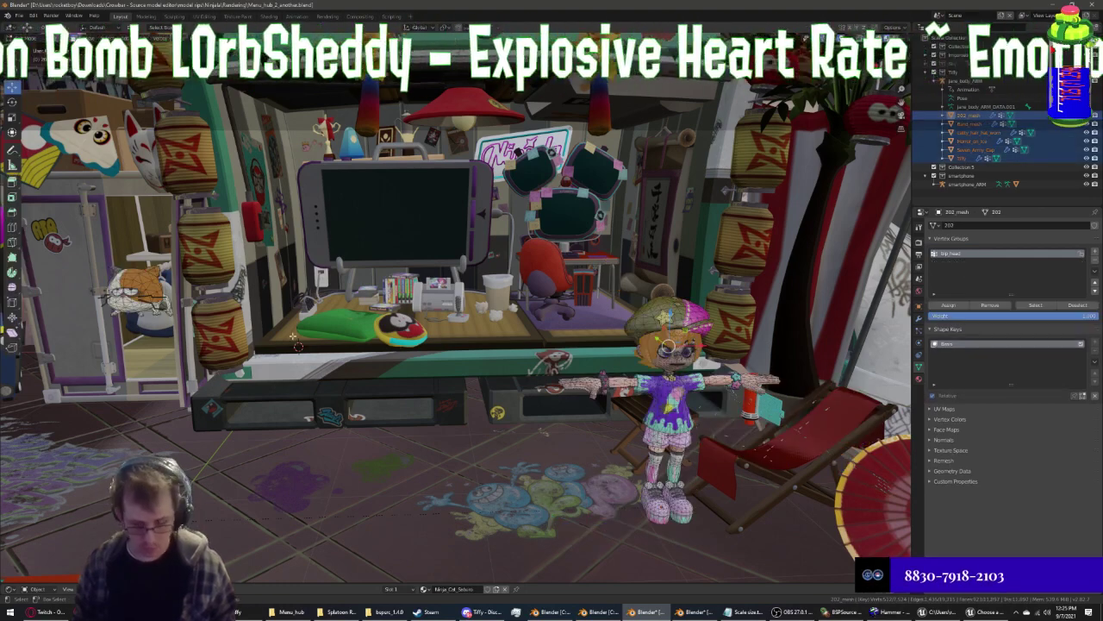
click(206, 446)
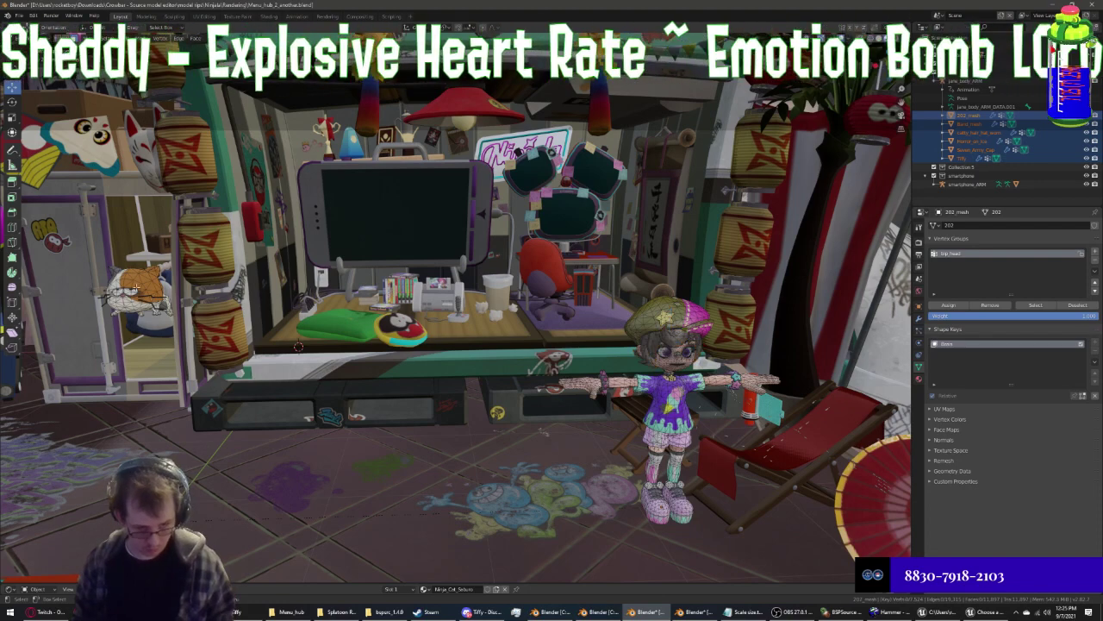
key(l)
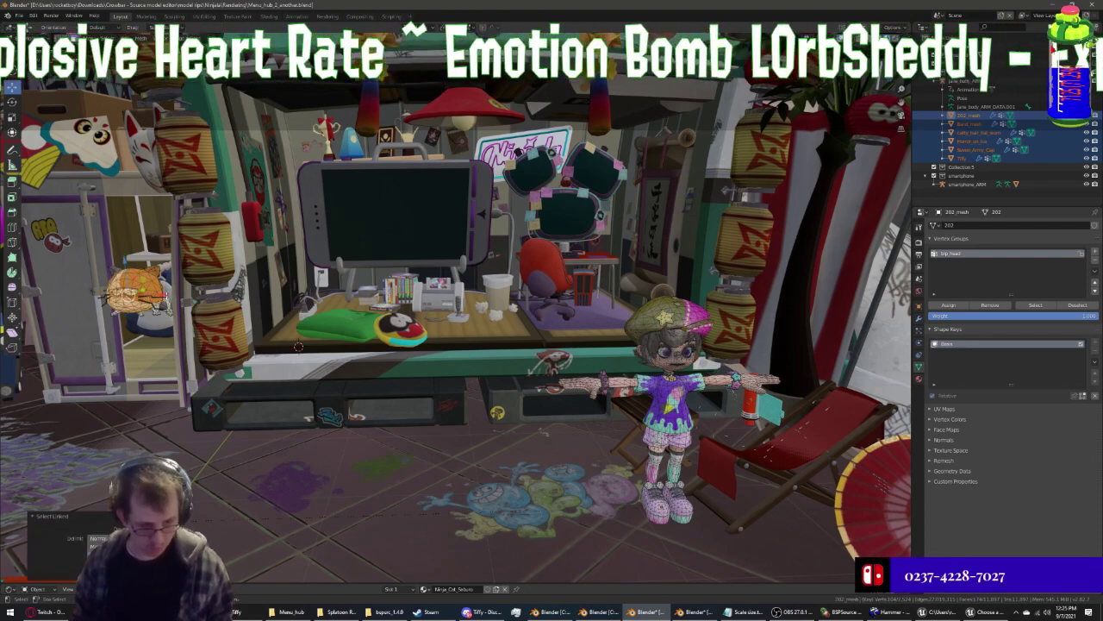
drag(160, 299, 681, 293)
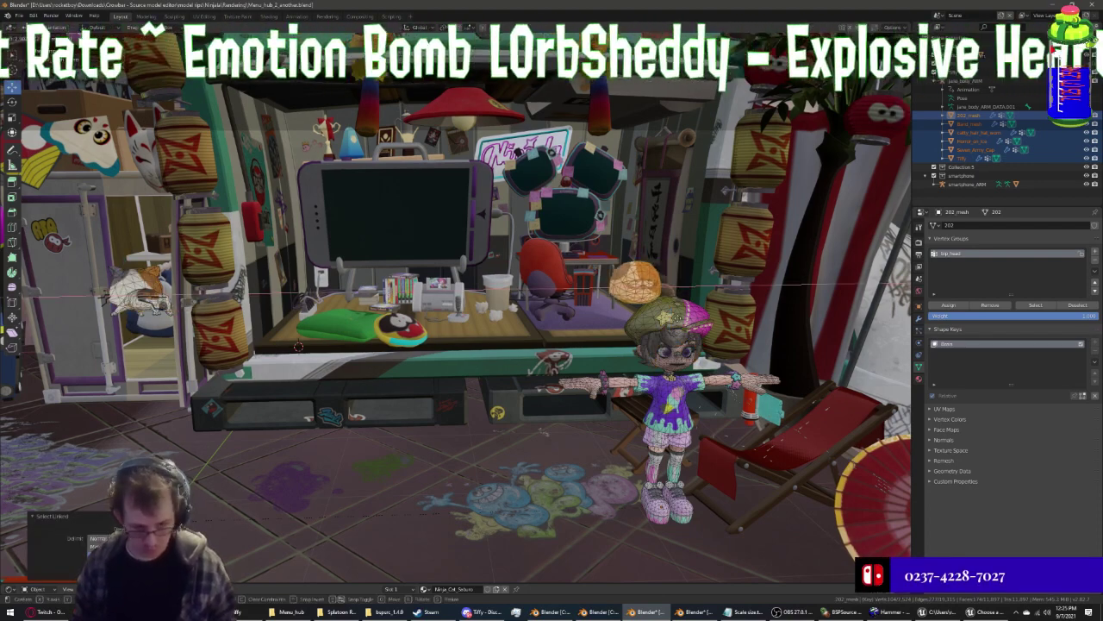
click(678, 318)
Select the whole cat head mesh and add the cat's grey ear to the selection
middle_drag(678, 318, 454, 358)
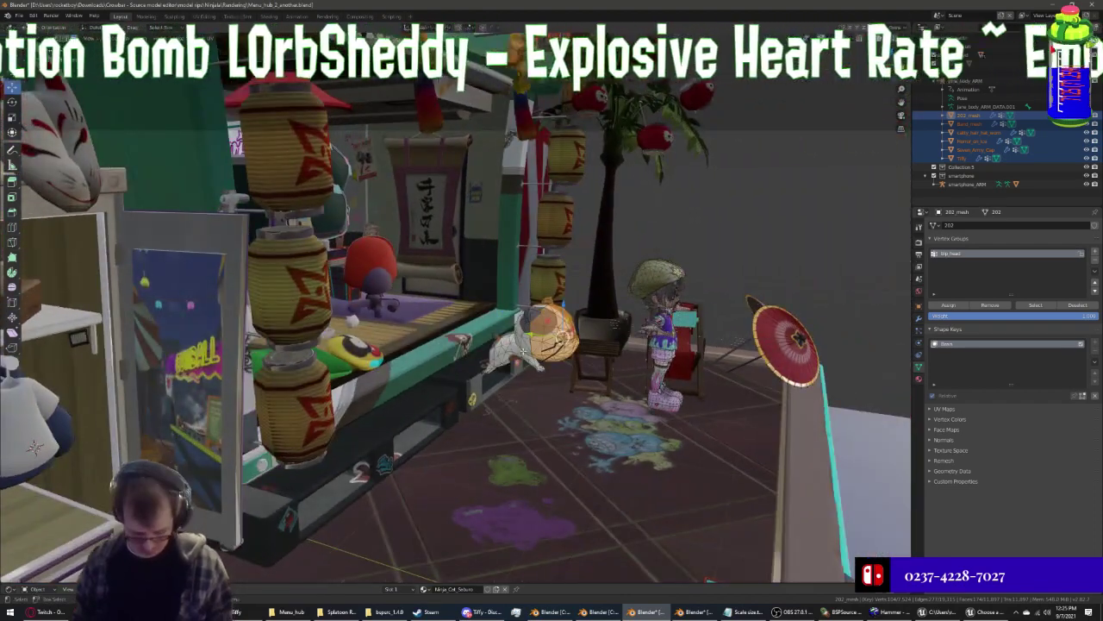
key(ctrl+l)
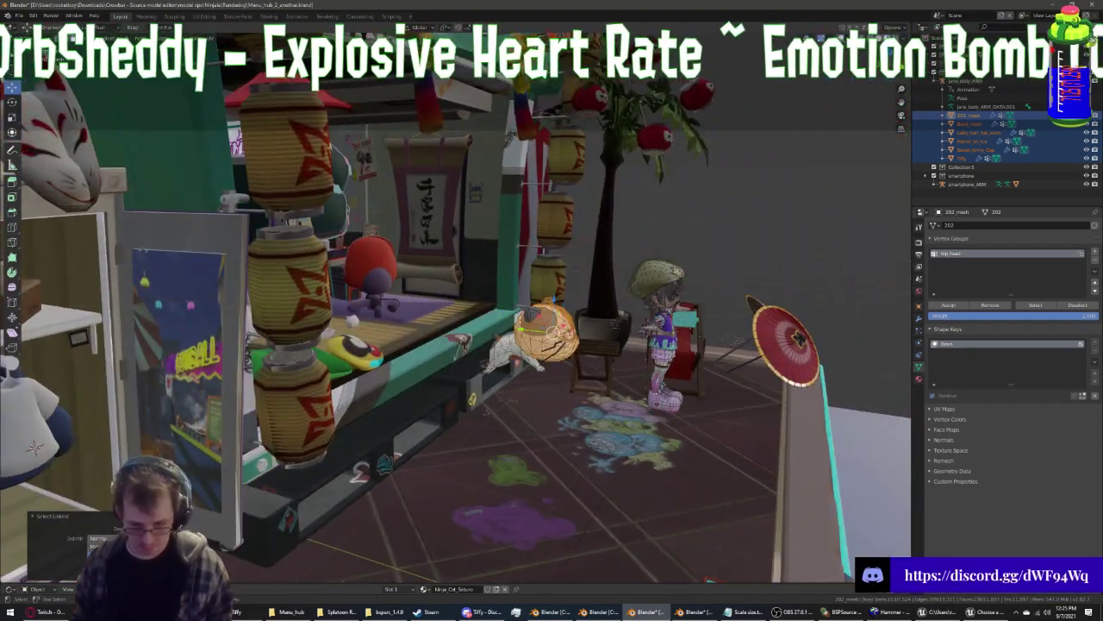
middle_drag(454, 358, 474, 431)
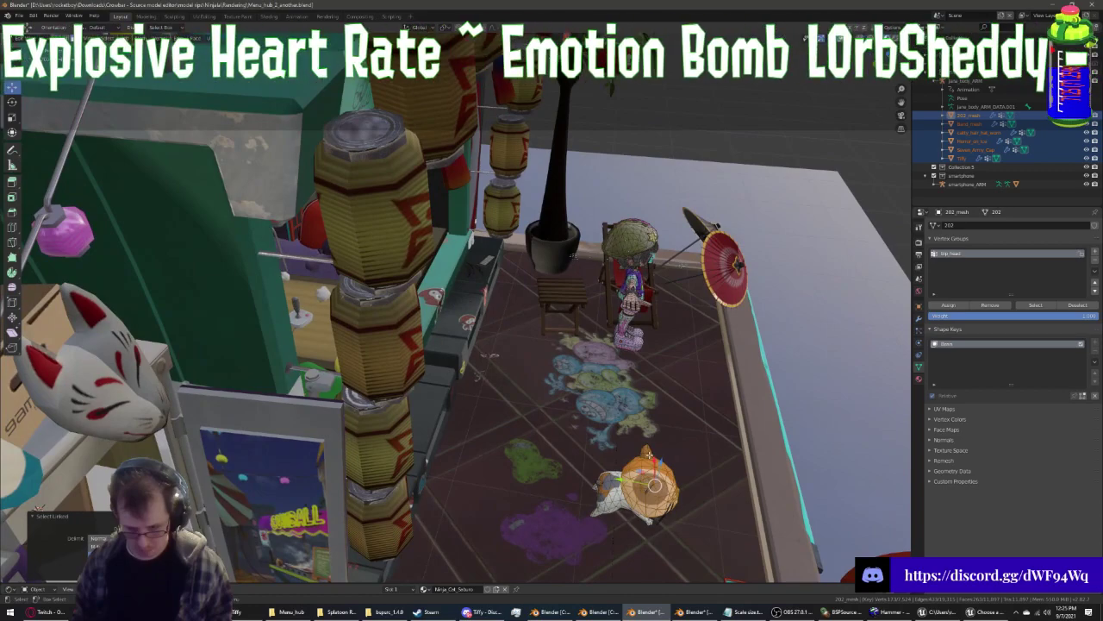
middle_drag(649, 455, 676, 457)
mouse_move(466, 347)
middle_down()
mouse_move(506, 368)
mouse_move(482, 362)
middle_up()
scroll(538, 349, up, 3)
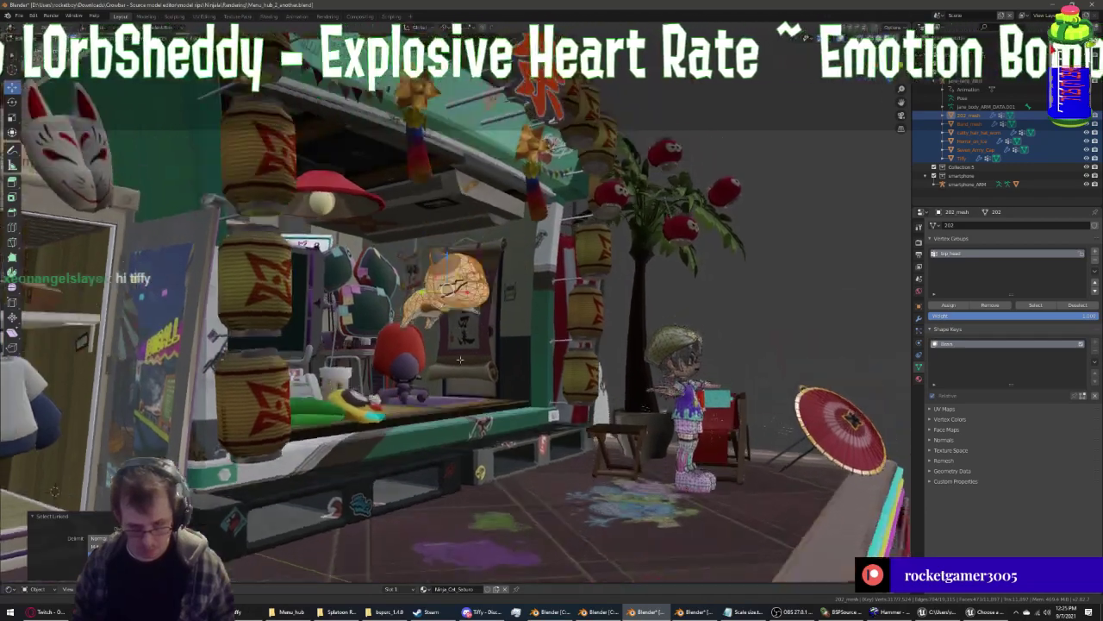
scroll(483, 362, up, 2)
scroll(466, 386, up, 3)
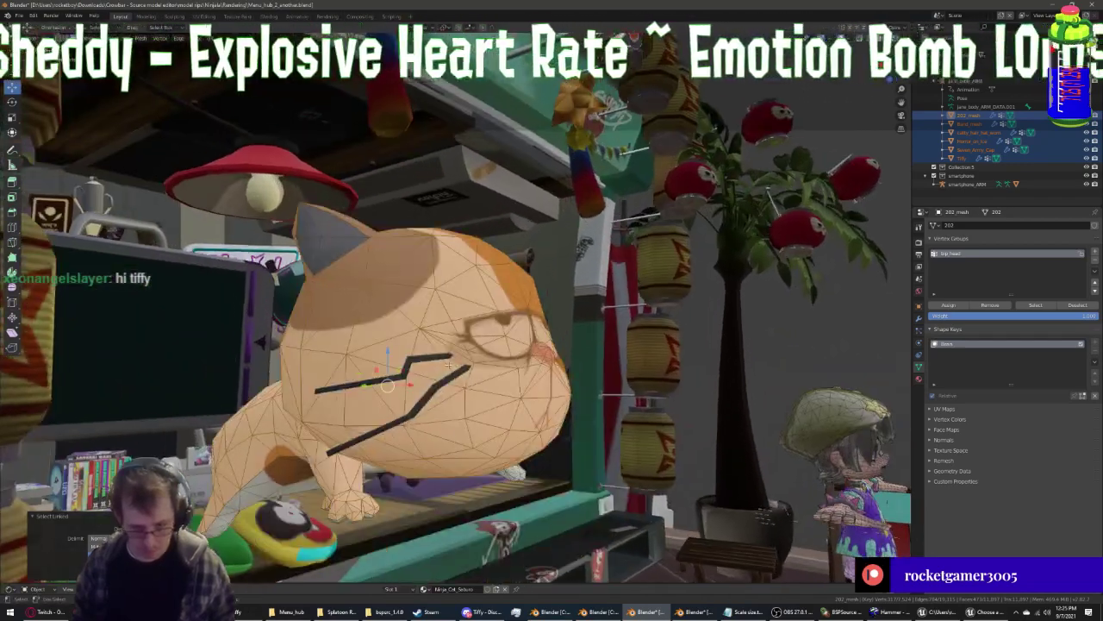
click(307, 226)
Move the selected cat mesh to a new position
middle_drag(298, 458, 298, 405)
scroll(299, 405, down, 2)
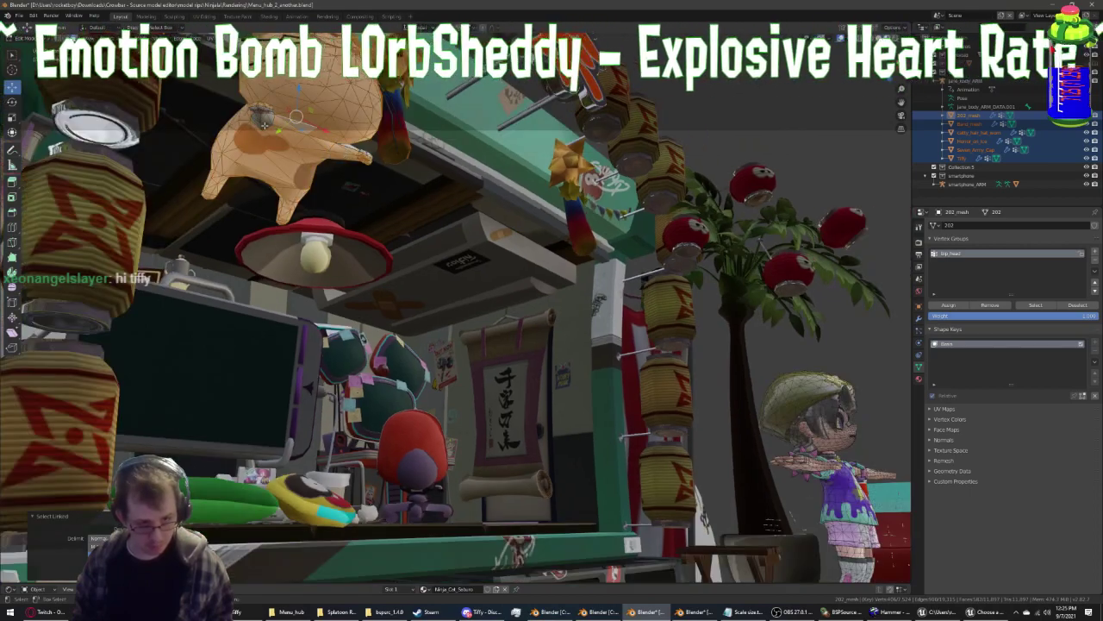
mouse_move(259, 241)
middle_down()
mouse_move(154, 274)
mouse_move(852, 250)
middle_up()
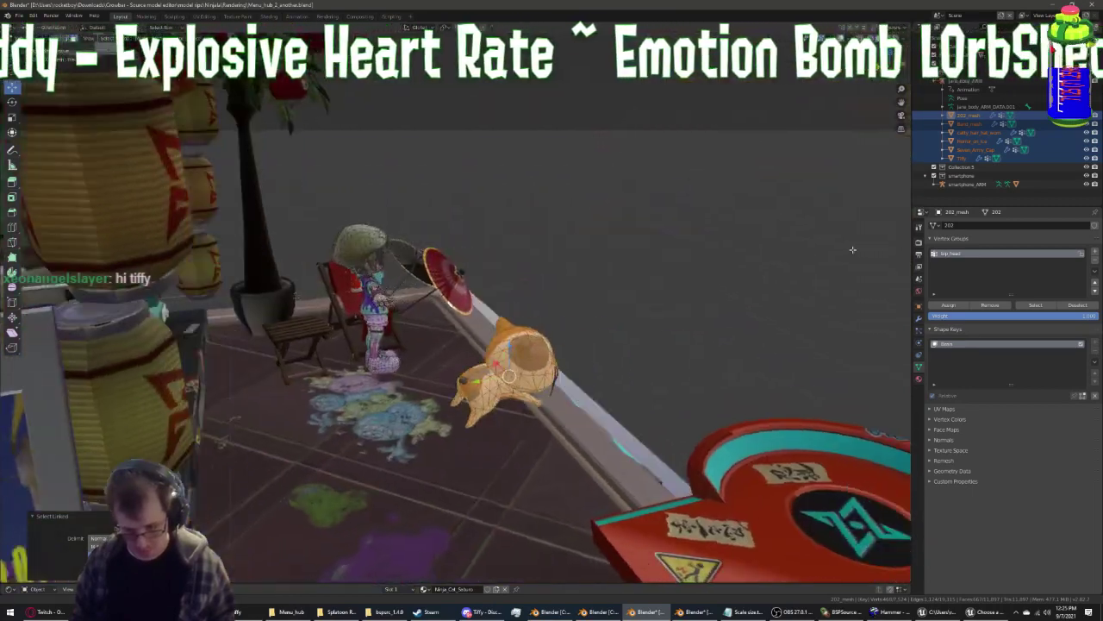
scroll(797, 274, up, 2)
scroll(741, 298, up, 2)
scroll(690, 323, up, 2)
scroll(633, 348, up, 1)
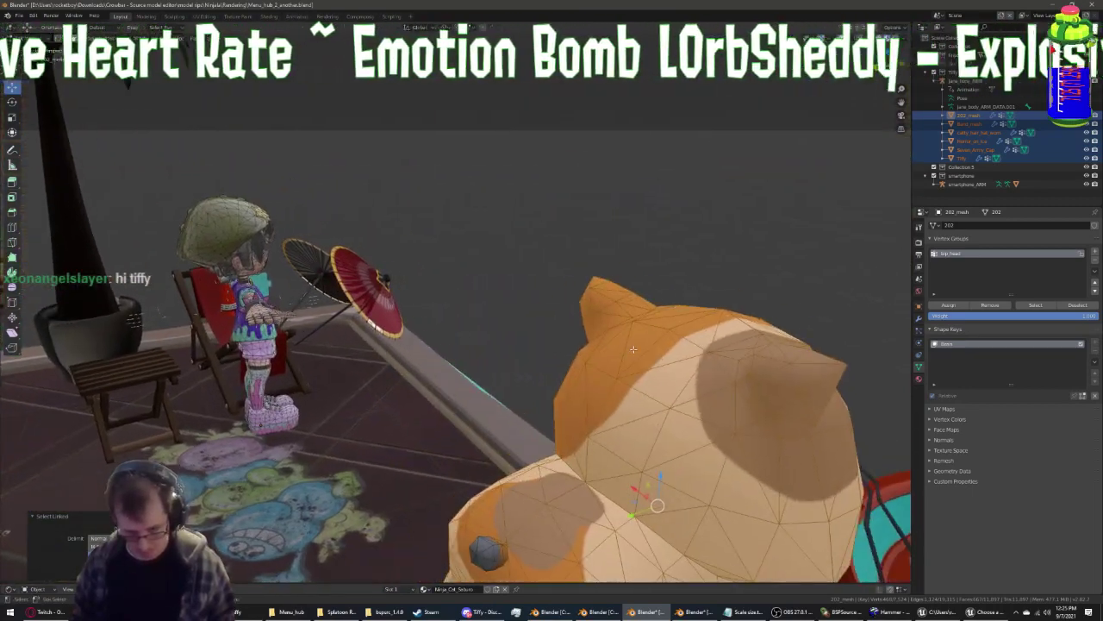
middle_drag(484, 562, 675, 490)
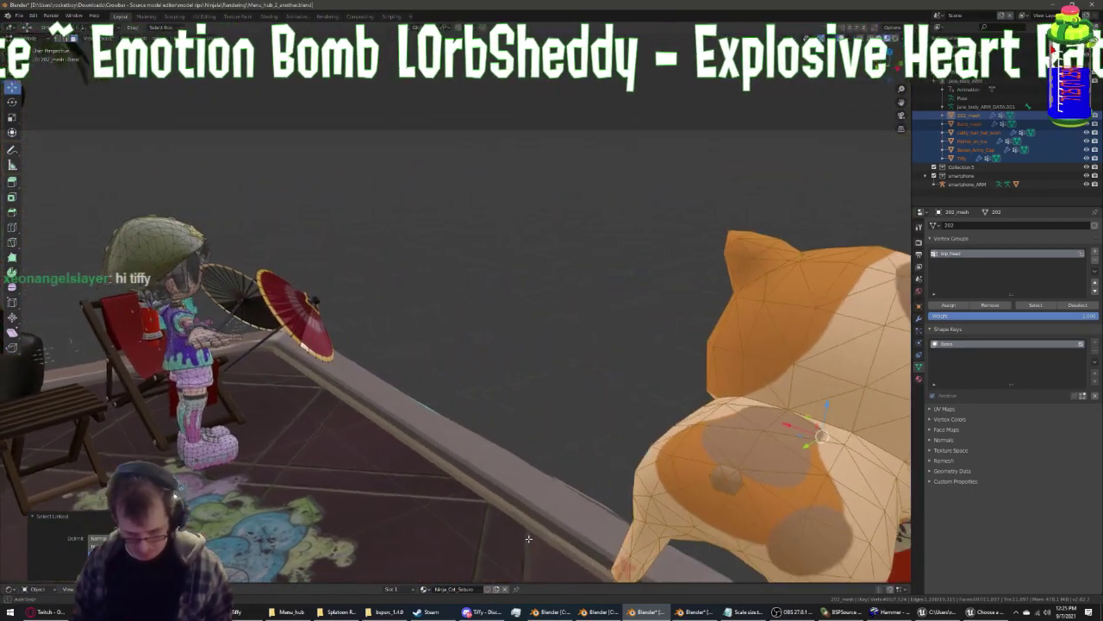
key(g)
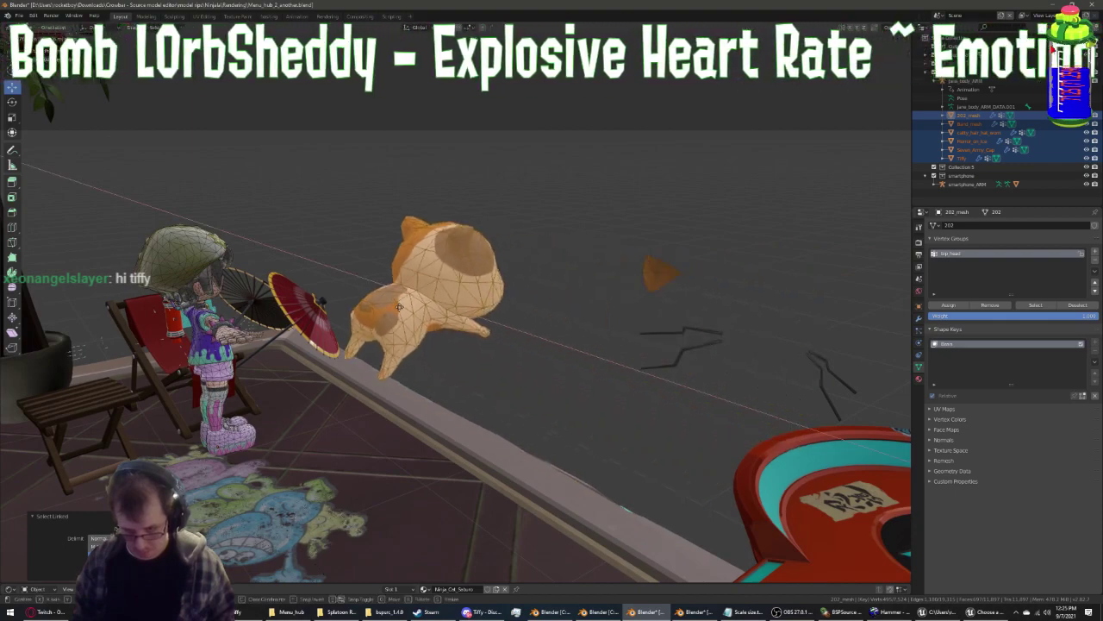
click(655, 405)
Add the cat's dark stripe to the selection and move the cat mesh to the right
middle_drag(655, 405, 417, 404)
scroll(417, 404, up, 2)
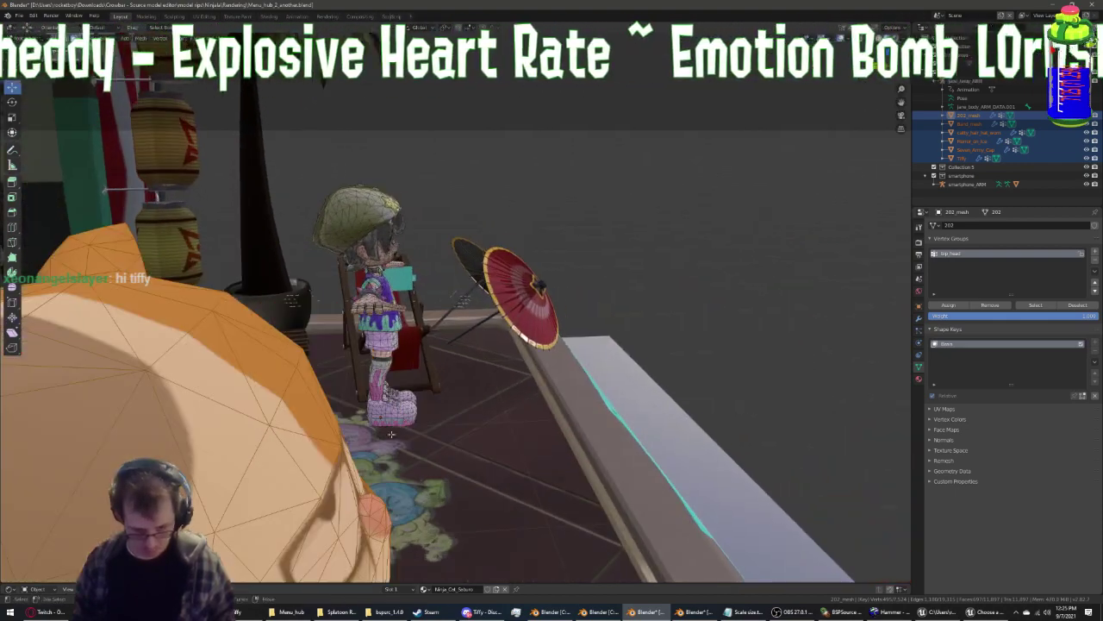
scroll(394, 400, up, 2)
key(l)
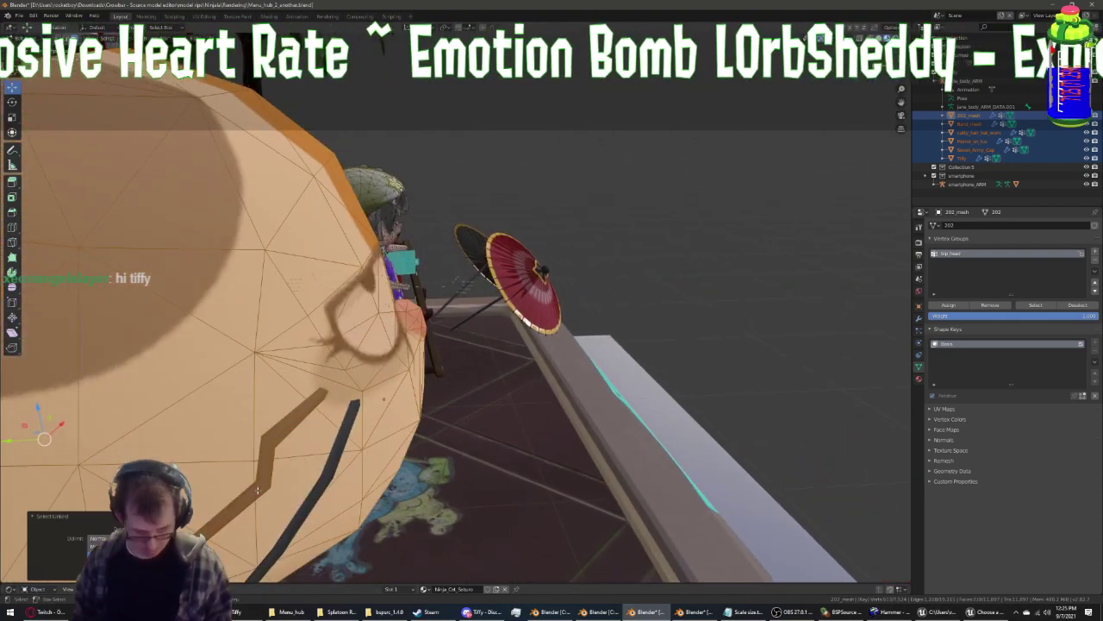
scroll(300, 513, down, 4)
middle_drag(300, 513, 418, 434)
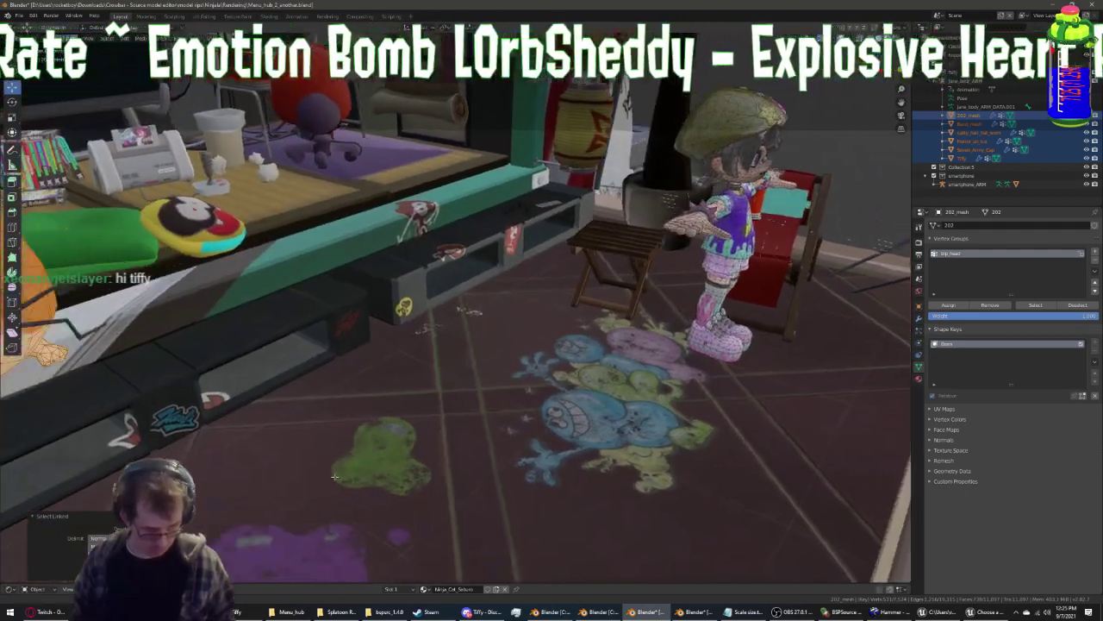
scroll(418, 433, up, 1)
scroll(418, 434, up, 1)
scroll(362, 392, up, 1)
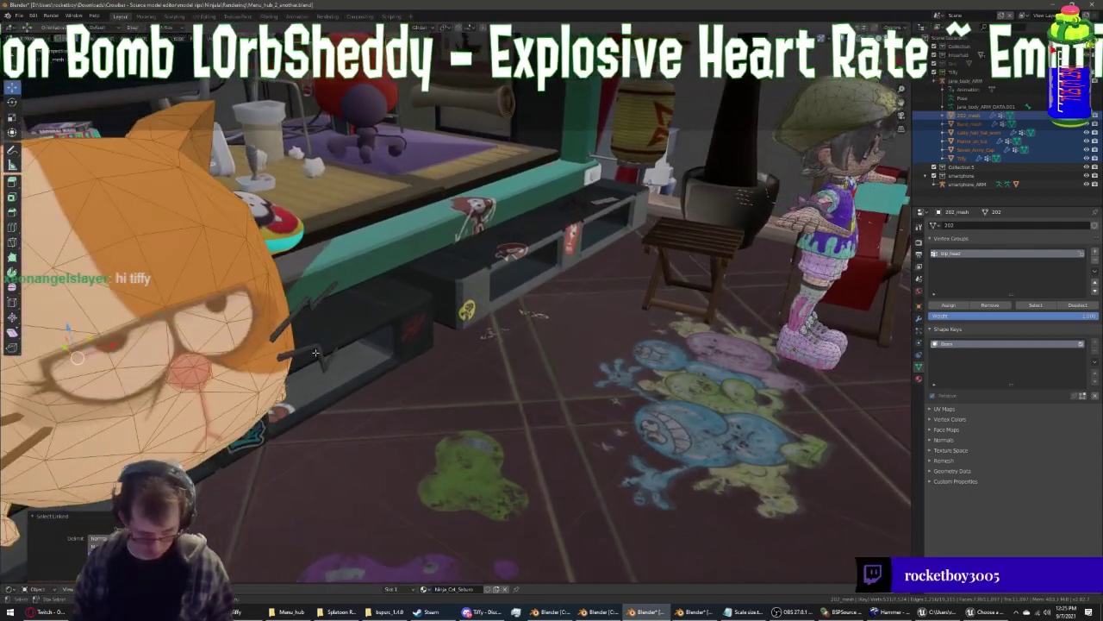
scroll(293, 312, down, 3)
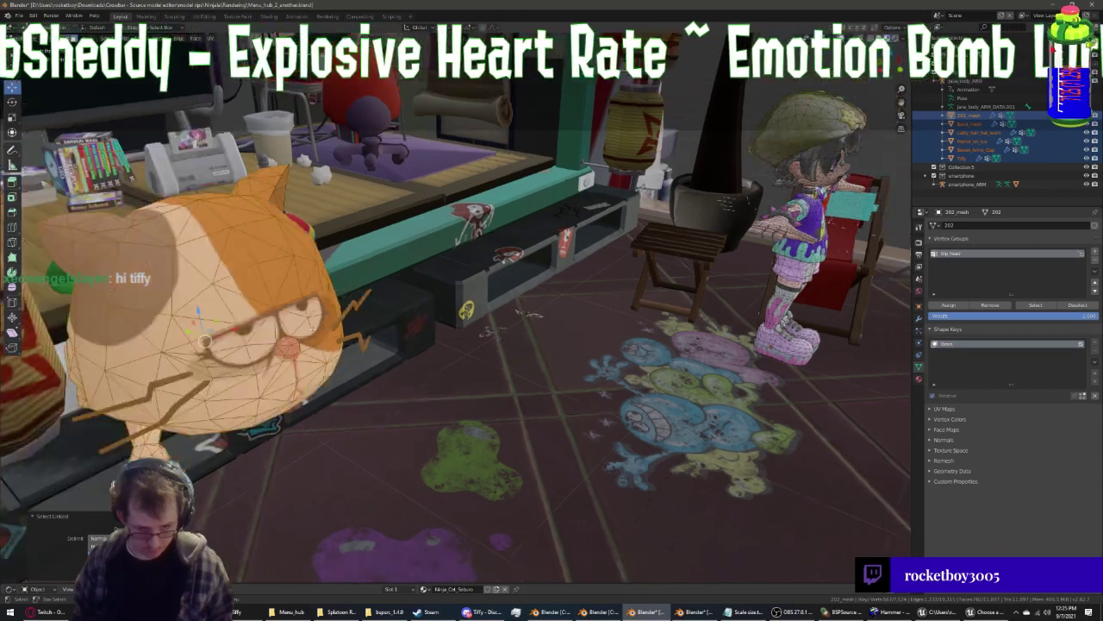
key(g)
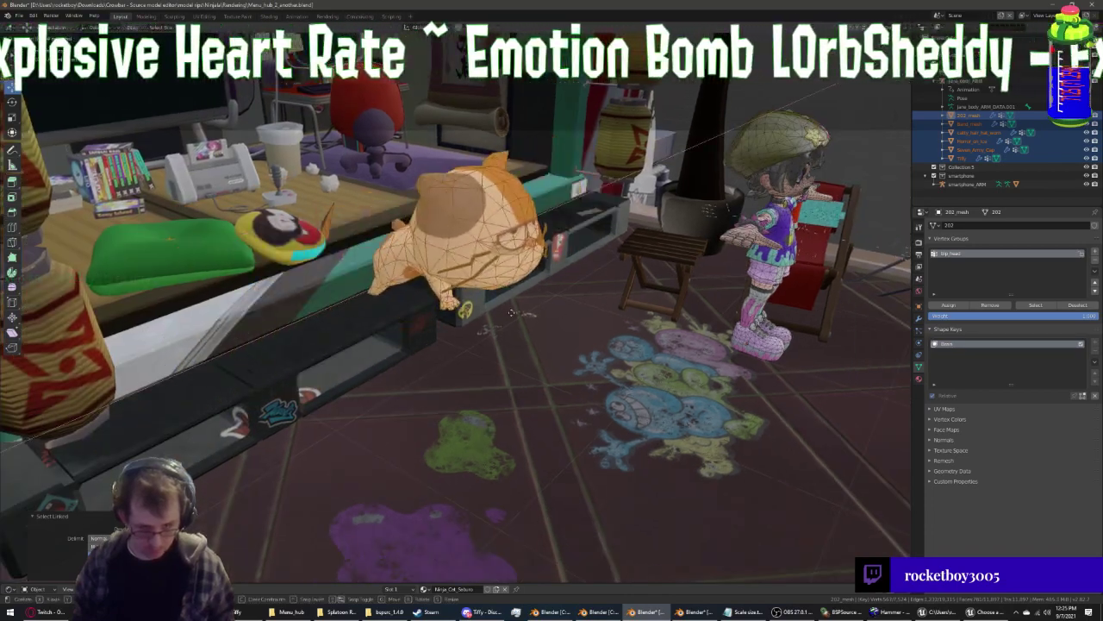
click(864, 240)
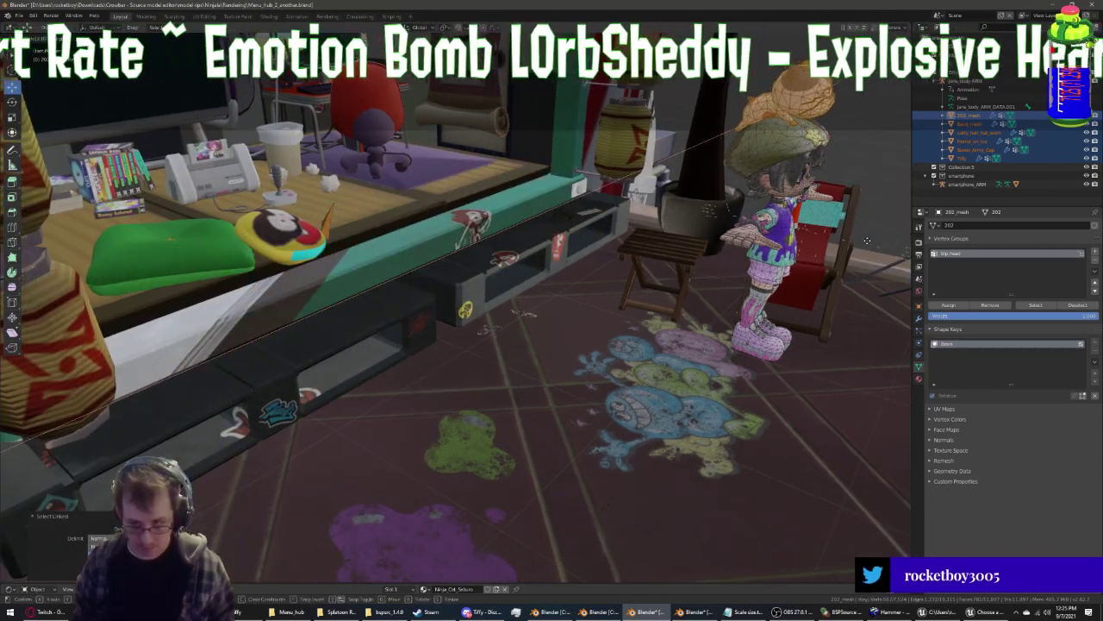
Check the posed character outside Edit Mode, then cancel the stray hat move
mouse_move(865, 241)
middle_down()
mouse_move(109, 123)
mouse_move(219, 287)
middle_up()
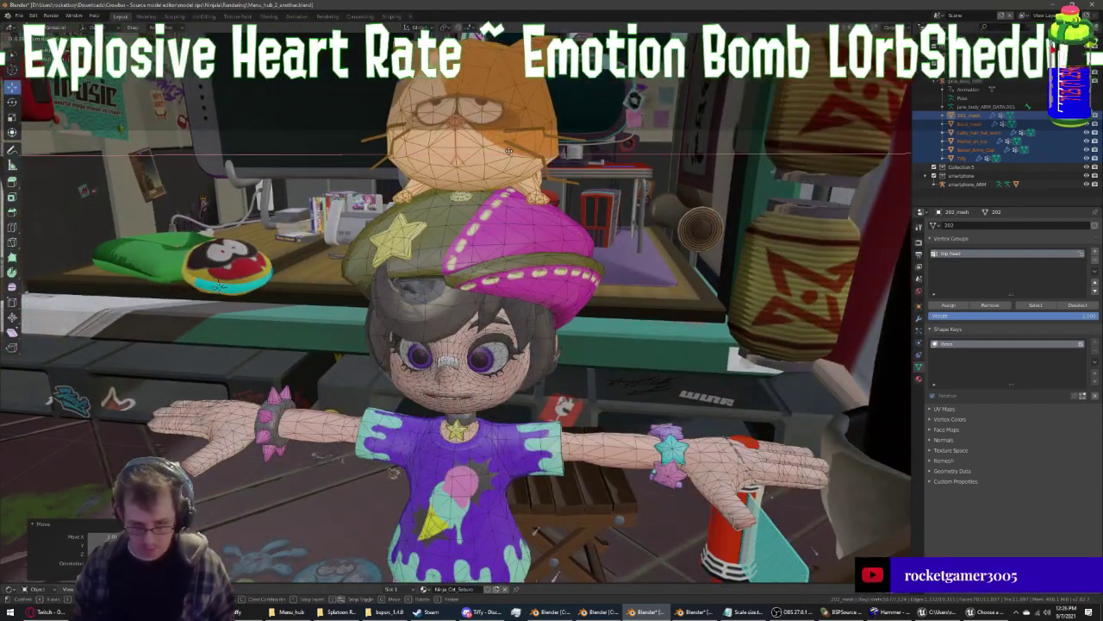
mouse_move(483, 185)
middle_down()
mouse_move(512, 175)
mouse_move(473, 208)
middle_up()
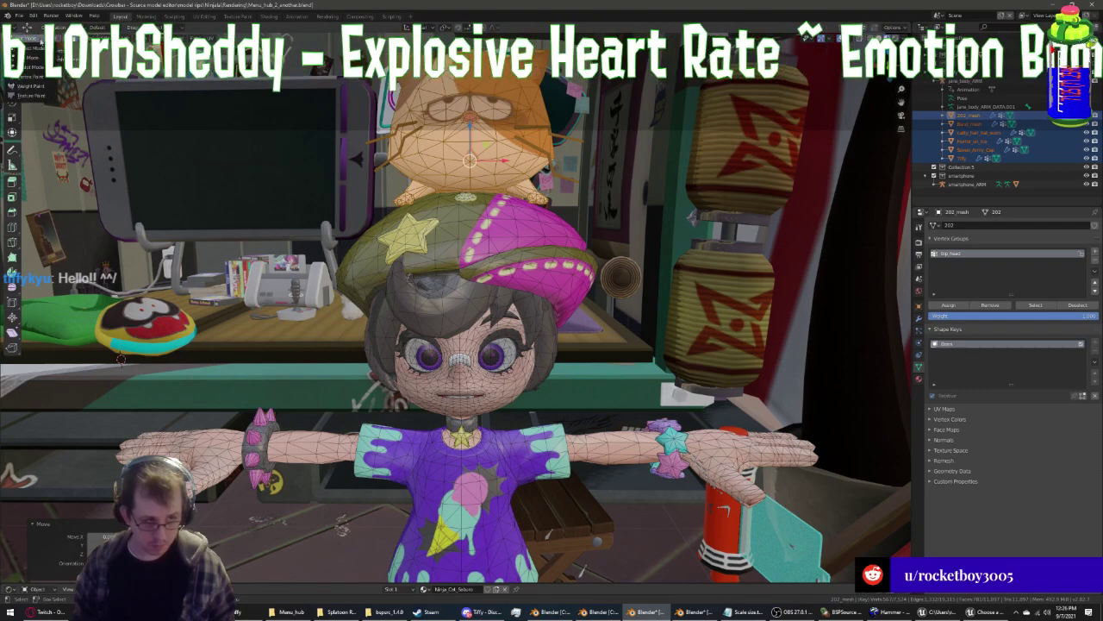
key(Tab)
mouse_move(246, 88)
middle_down()
mouse_move(263, 169)
mouse_move(178, 170)
mouse_move(568, 216)
middle_up()
key(Tab)
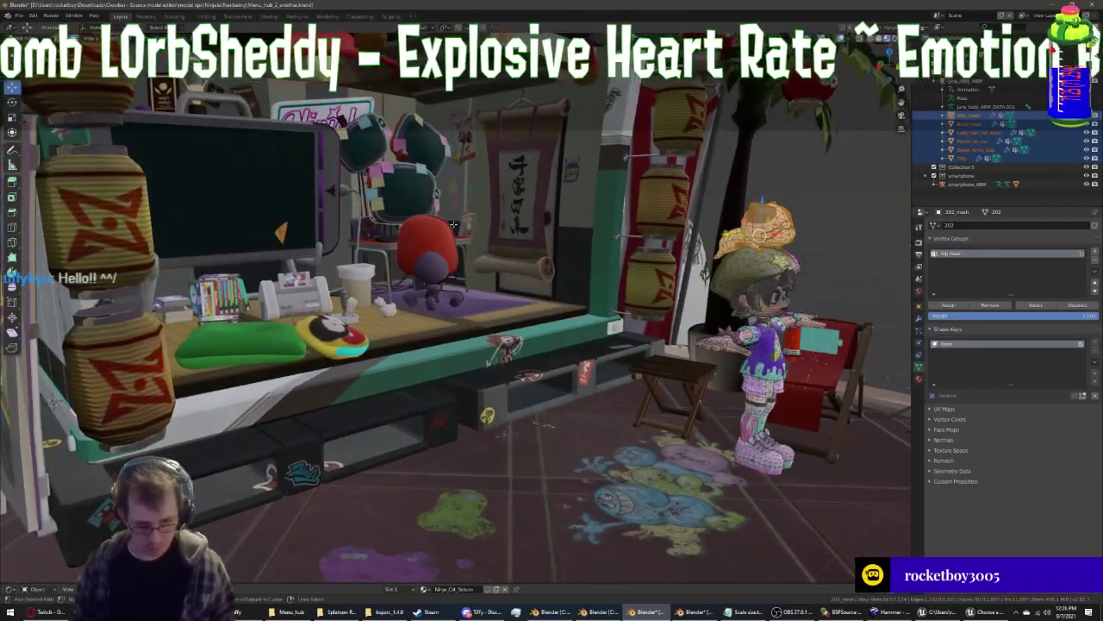
key(Escape)
Select the whole connected cat hat and place it on the character's head
key(ctrl+l)
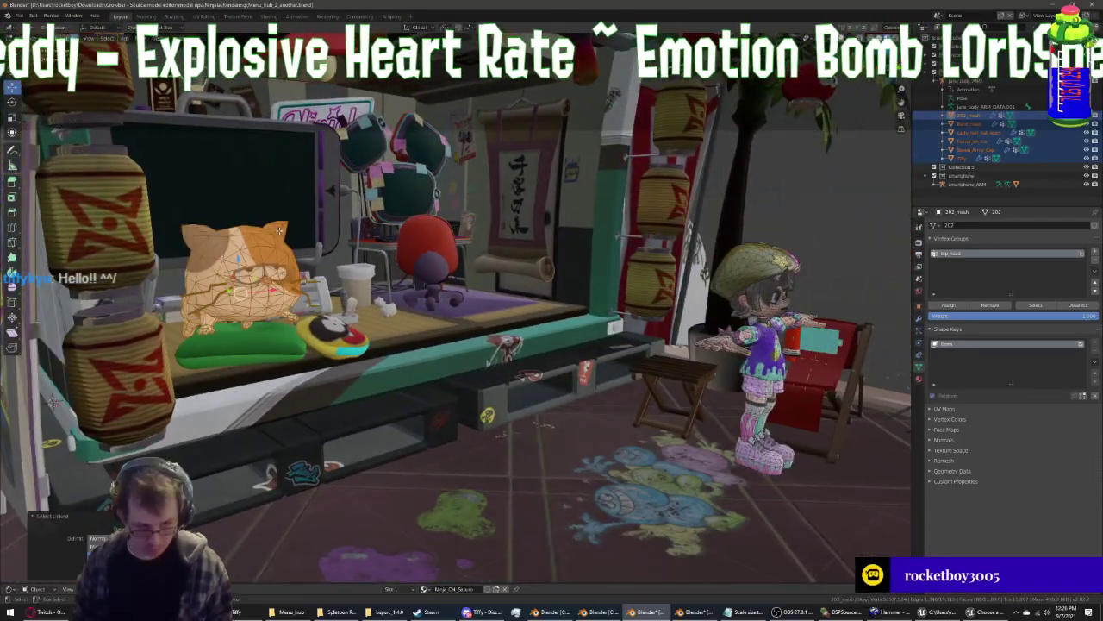
key(g)
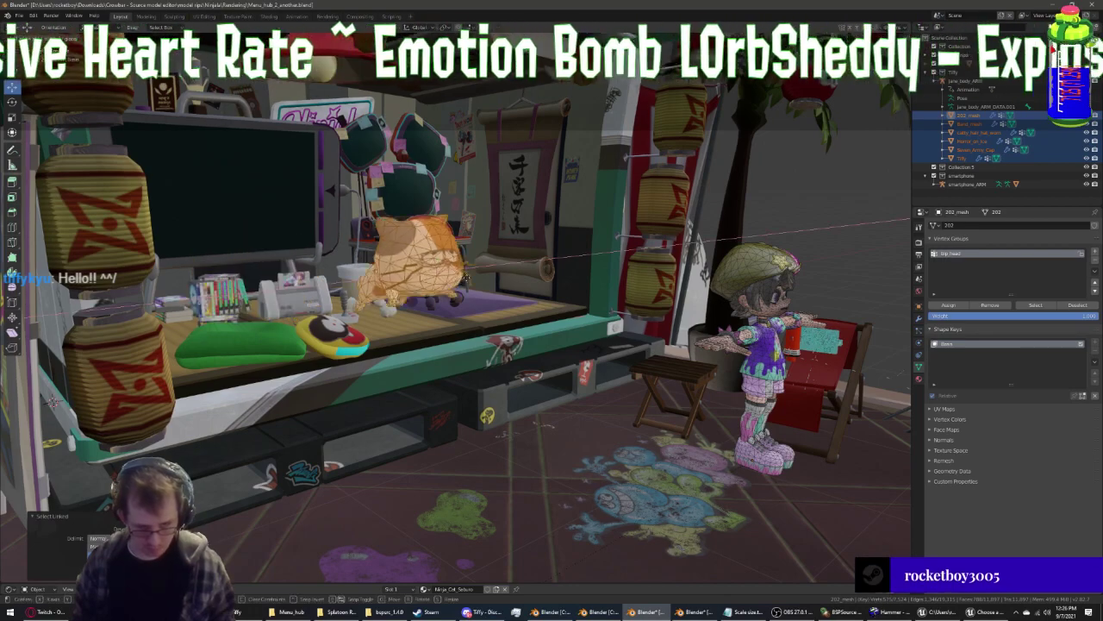
click(804, 274)
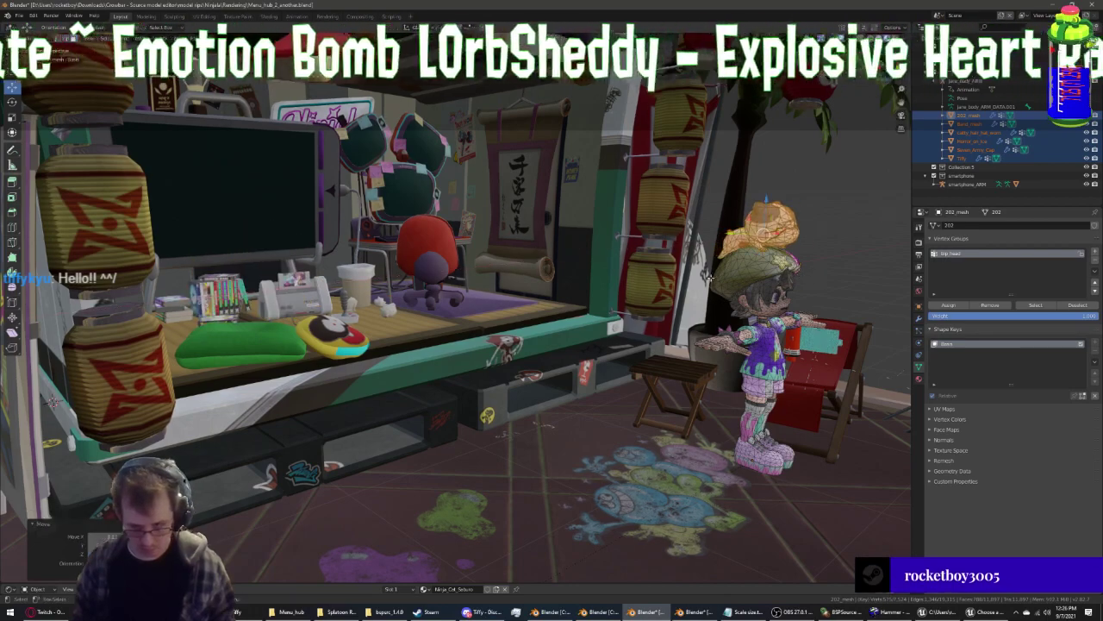
mouse_move(804, 274)
middle_down()
mouse_move(337, 224)
mouse_move(444, 179)
middle_up()
scroll(336, 224, up, 3)
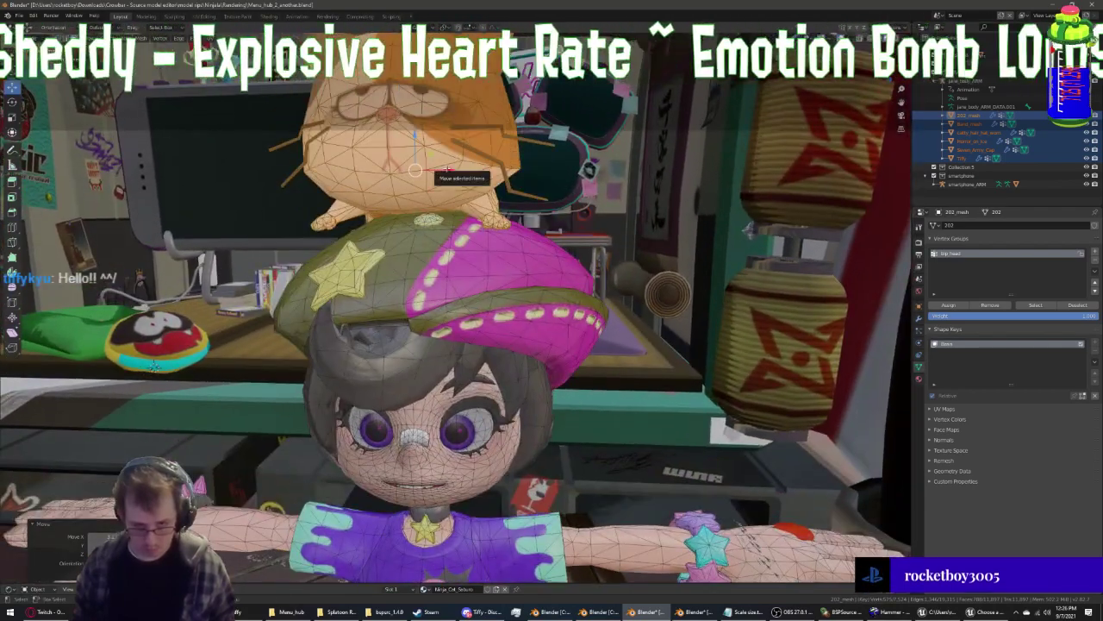
Shift the cat hat sideways along X, then return to Object Mode
key(g)
key(x)
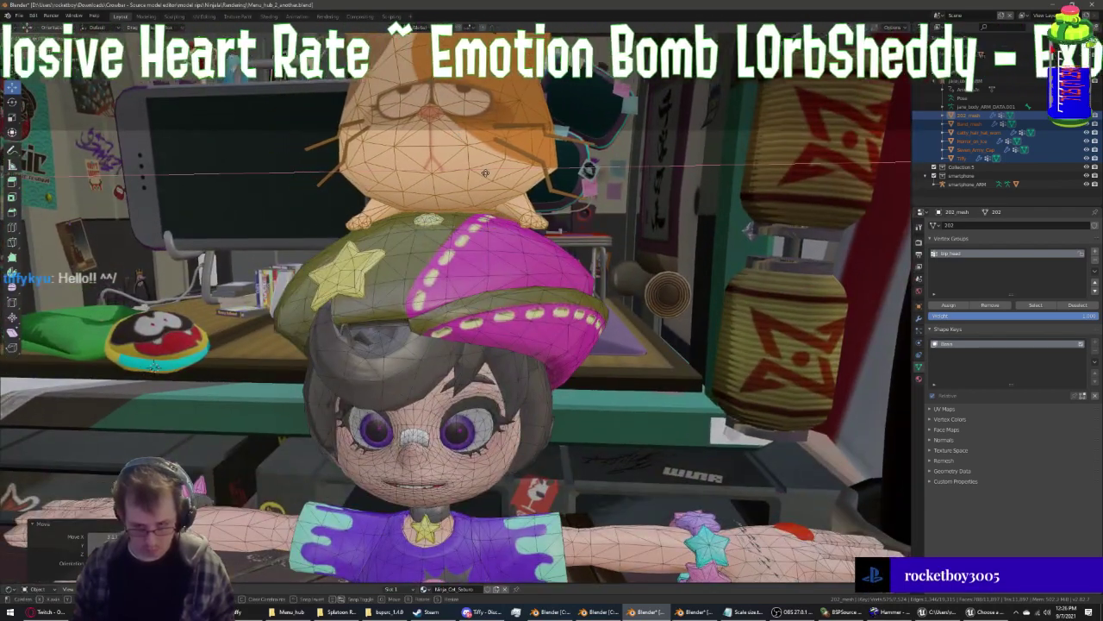
click(483, 172)
scroll(484, 172, down, 3)
middle_drag(484, 172, 569, 198)
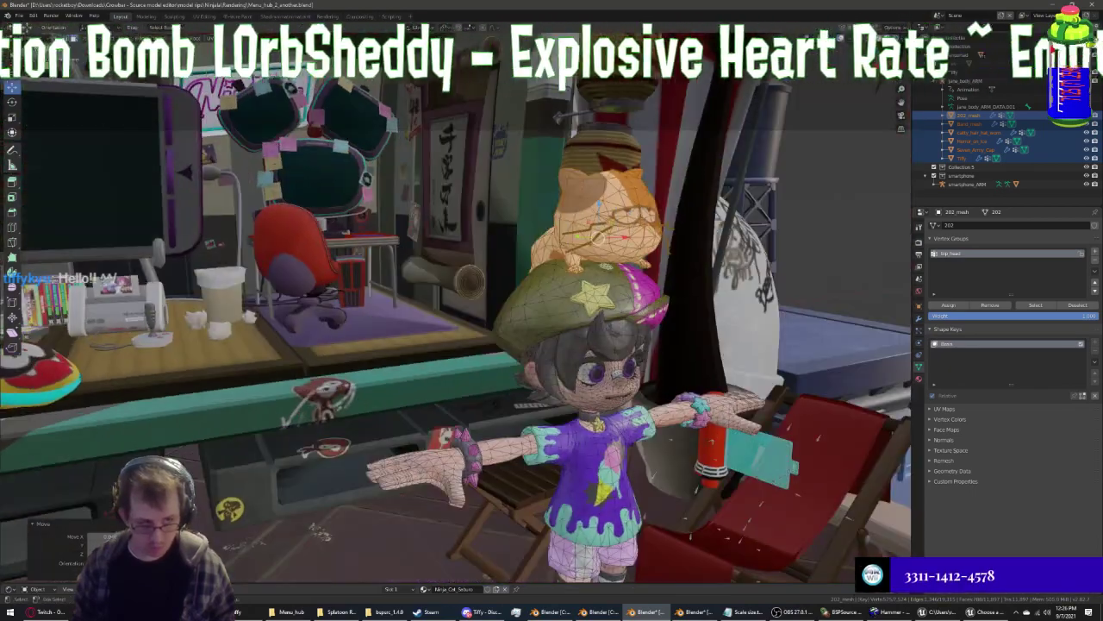
key(Tab)
mouse_move(483, 284)
middle_down()
mouse_move(399, 269)
mouse_move(197, 365)
middle_up()
scroll(399, 274, up, 2)
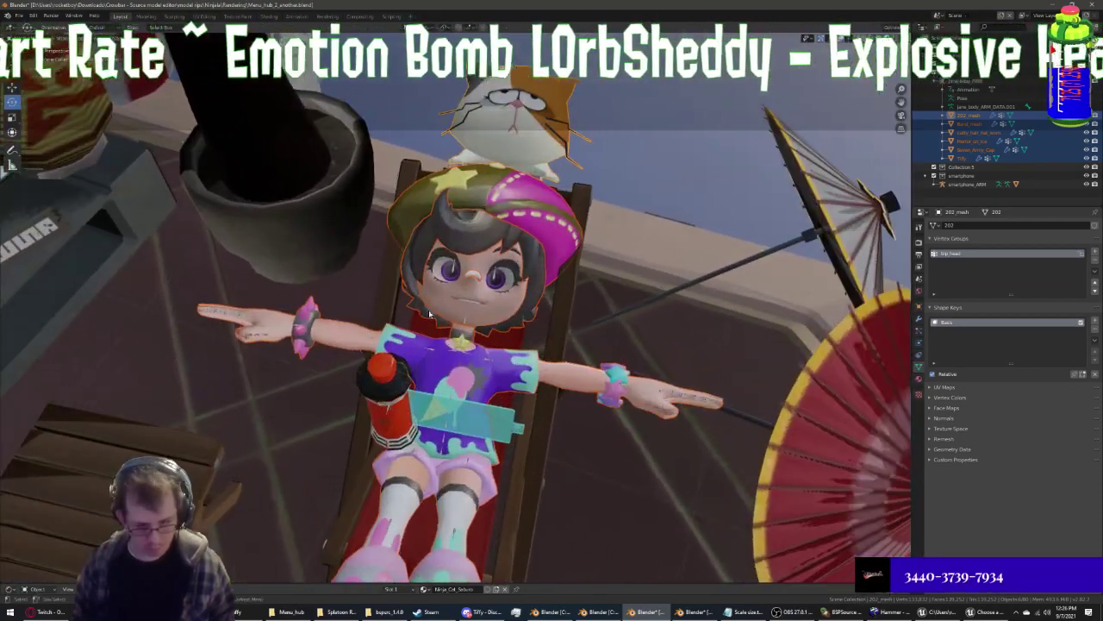
Select the character's armature and tilt the head, hat and cat bones
click(465, 323)
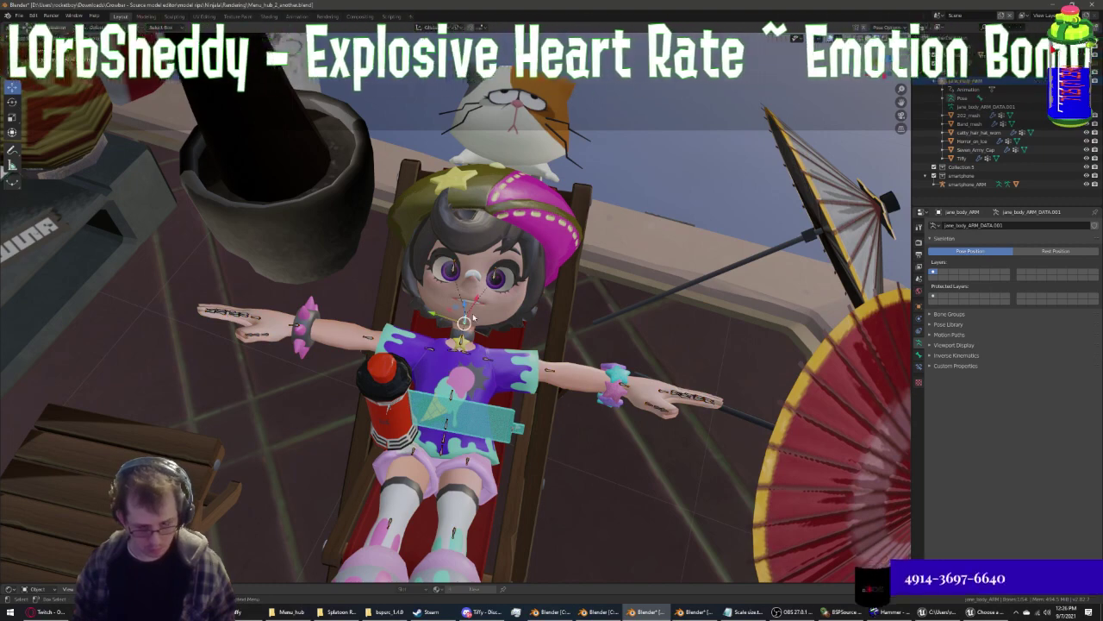
middle_drag(52, 172, 61, 103)
mouse_move(371, 258)
middle_down()
mouse_move(289, 260)
mouse_move(383, 402)
middle_up()
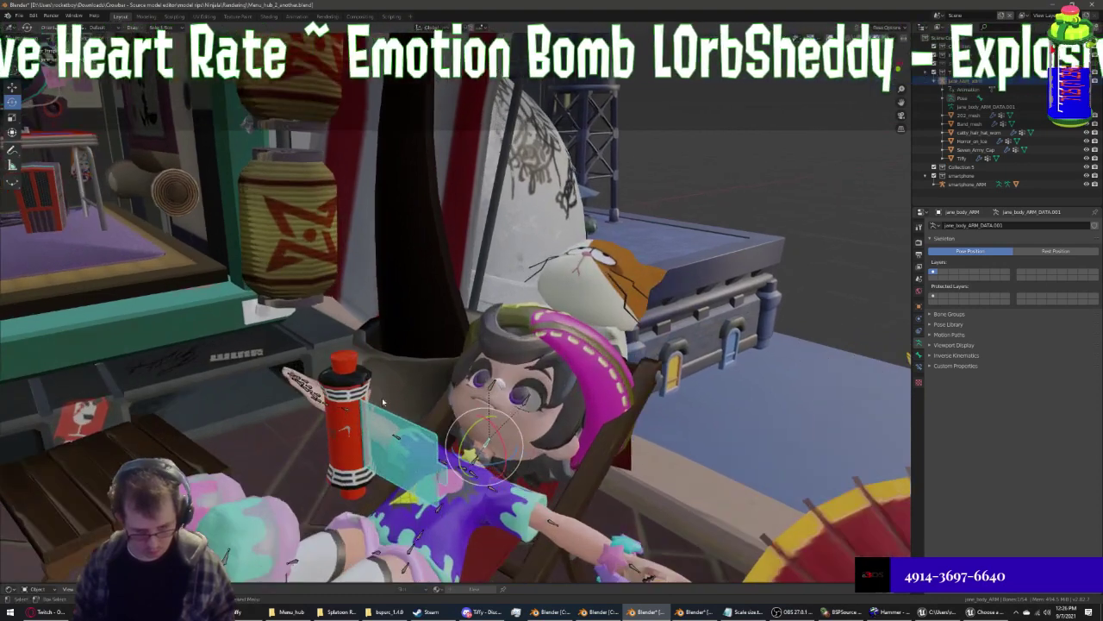
click(486, 443)
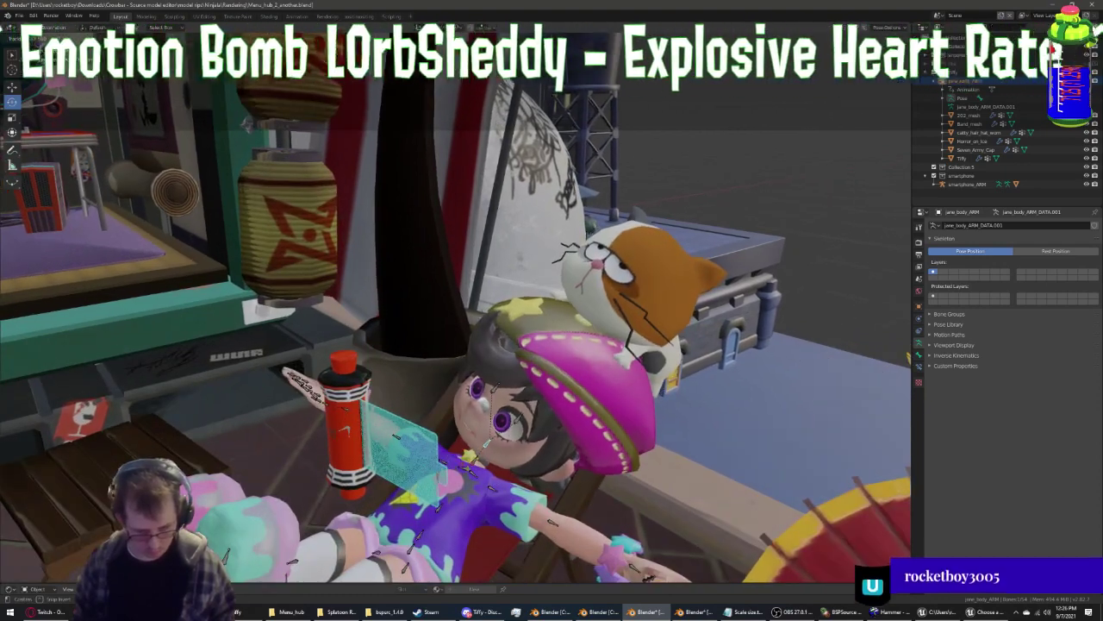
key(r)
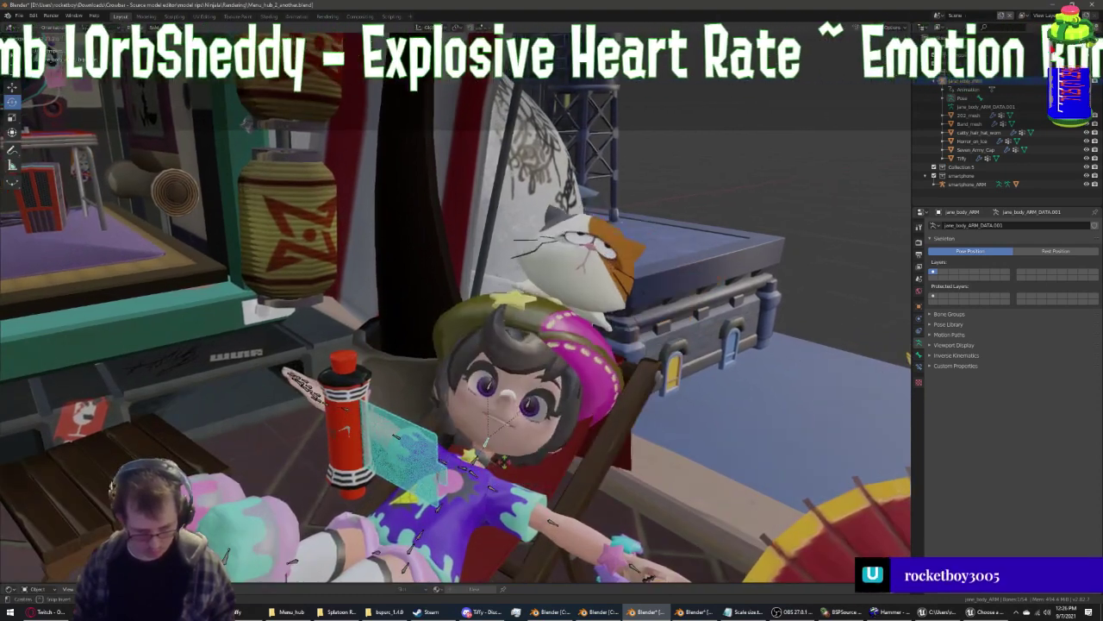
middle_drag(448, 405, 546, 449)
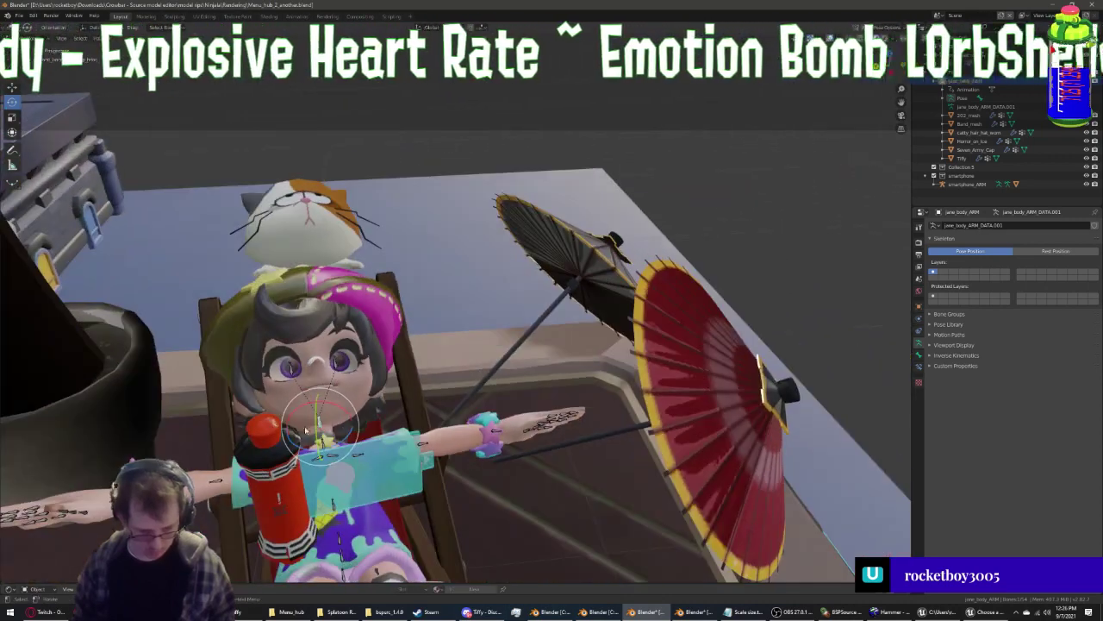
Tilt the head bones further forward, including a rotation constrained to Z
key(r)
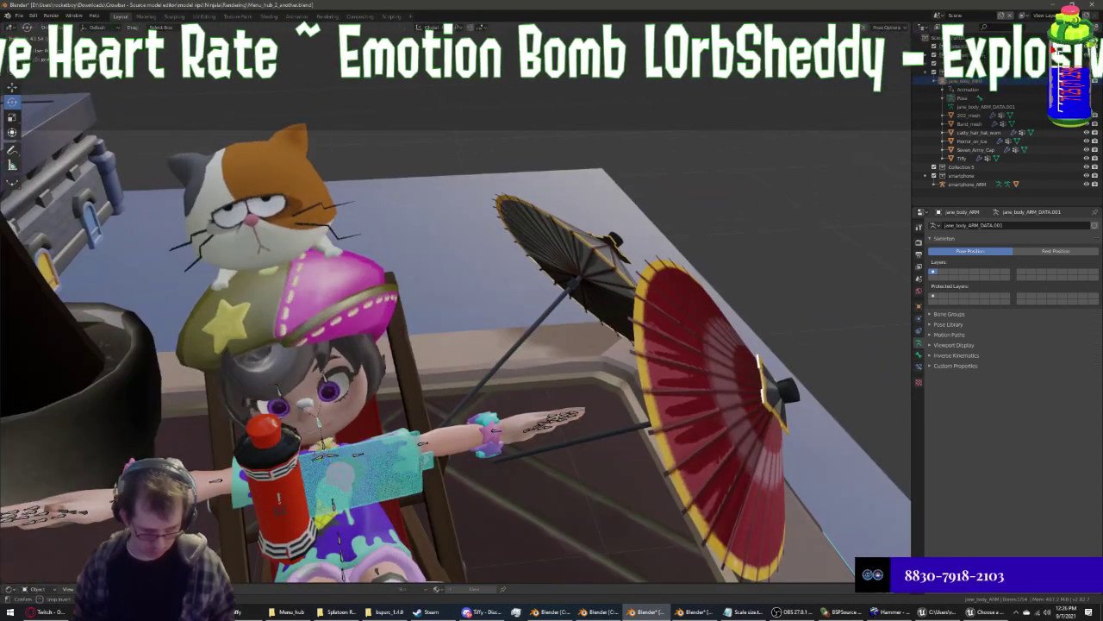
key(Return)
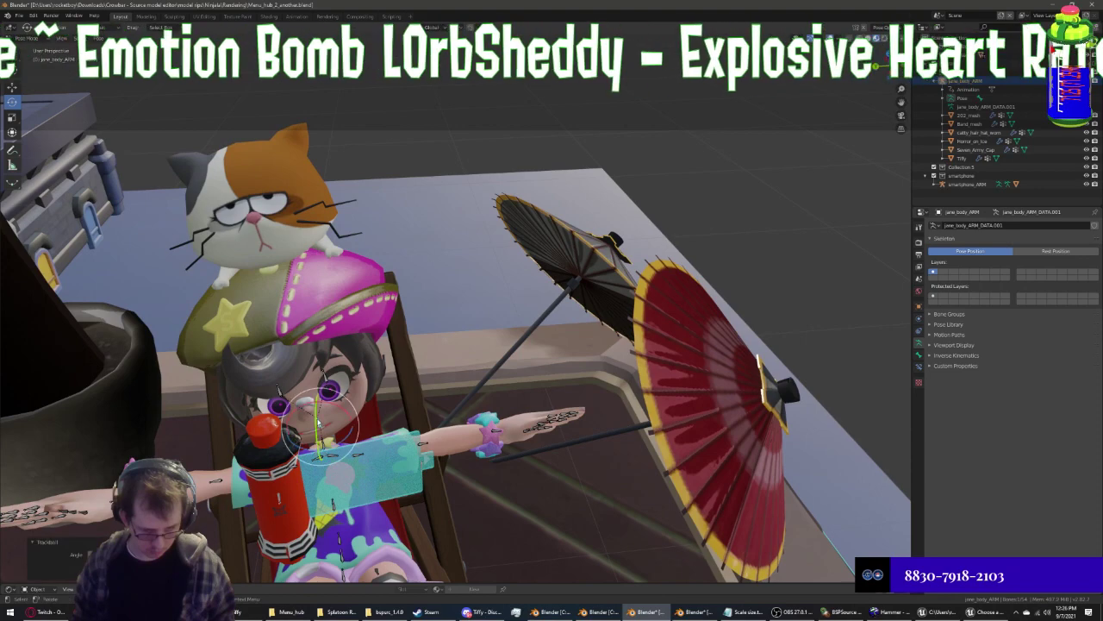
key(r)
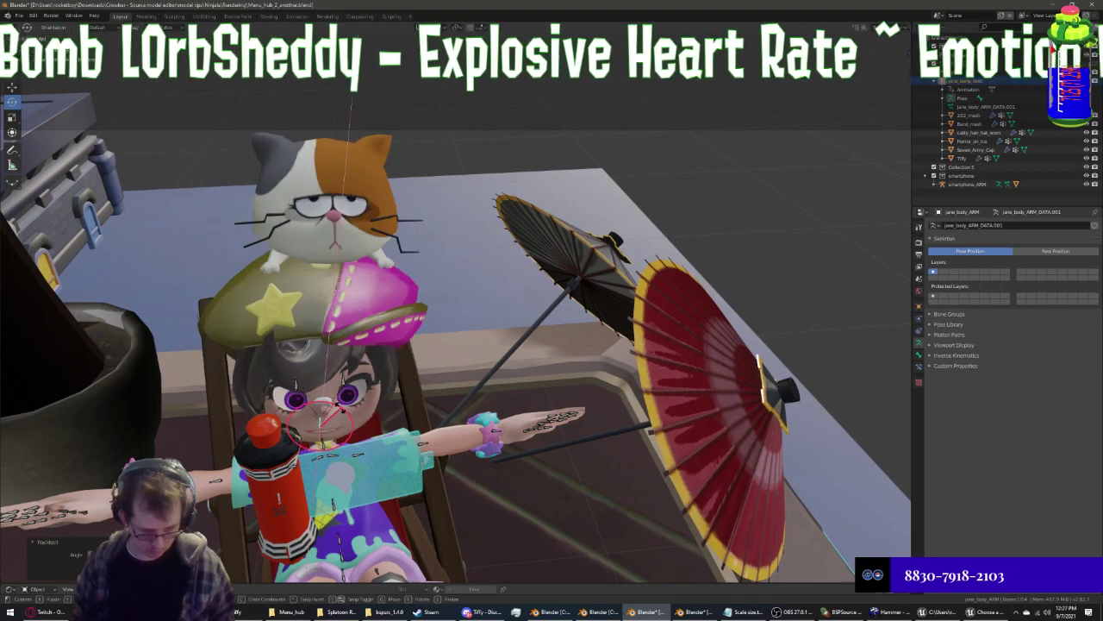
click(337, 409)
middle_drag(336, 409, 337, 340)
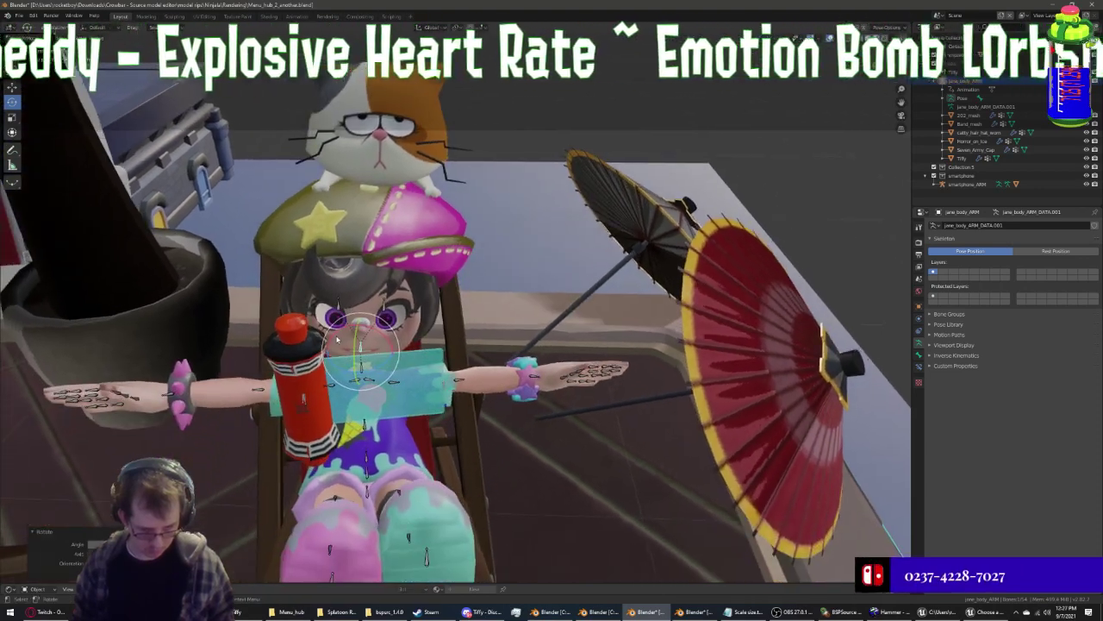
key(r)
key(z)
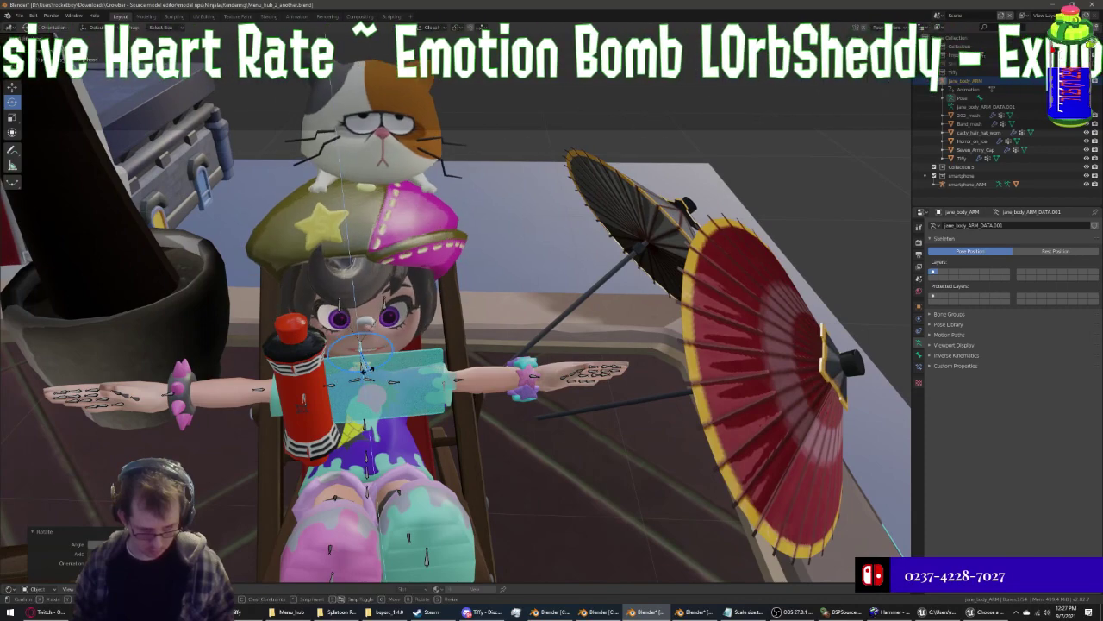
mouse_move(337, 339)
middle_down()
mouse_move(215, 345)
mouse_move(308, 371)
mouse_move(293, 344)
mouse_move(377, 366)
middle_up()
Rotate the arm bone up, down and toward the viewer to raise the arm
key(r)
click(309, 371)
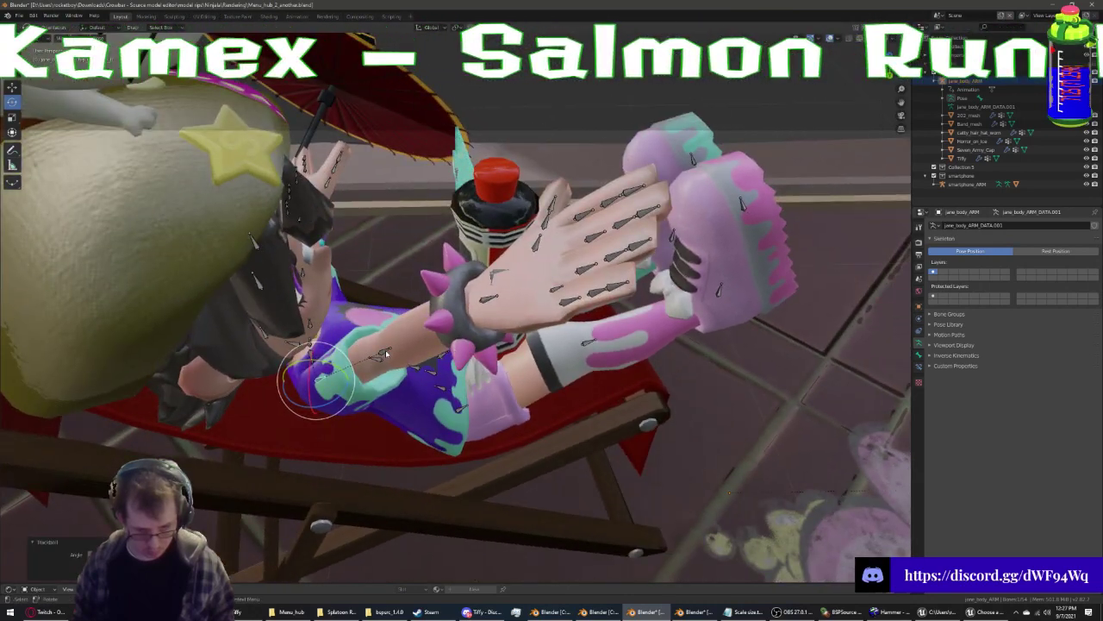
key(r)
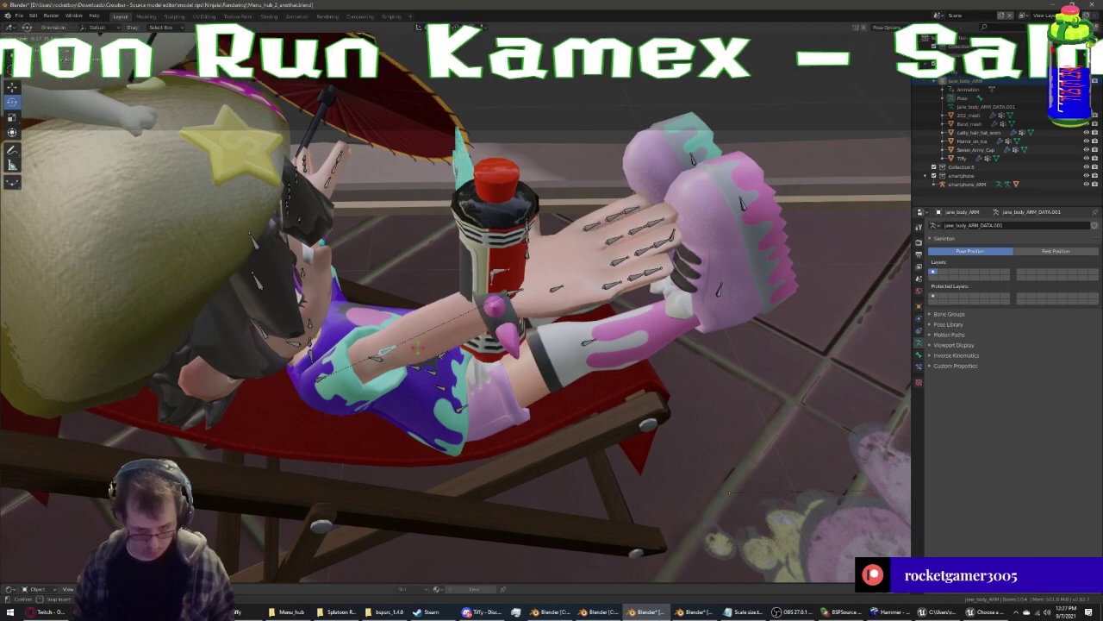
click(392, 354)
key(r)
key(r)
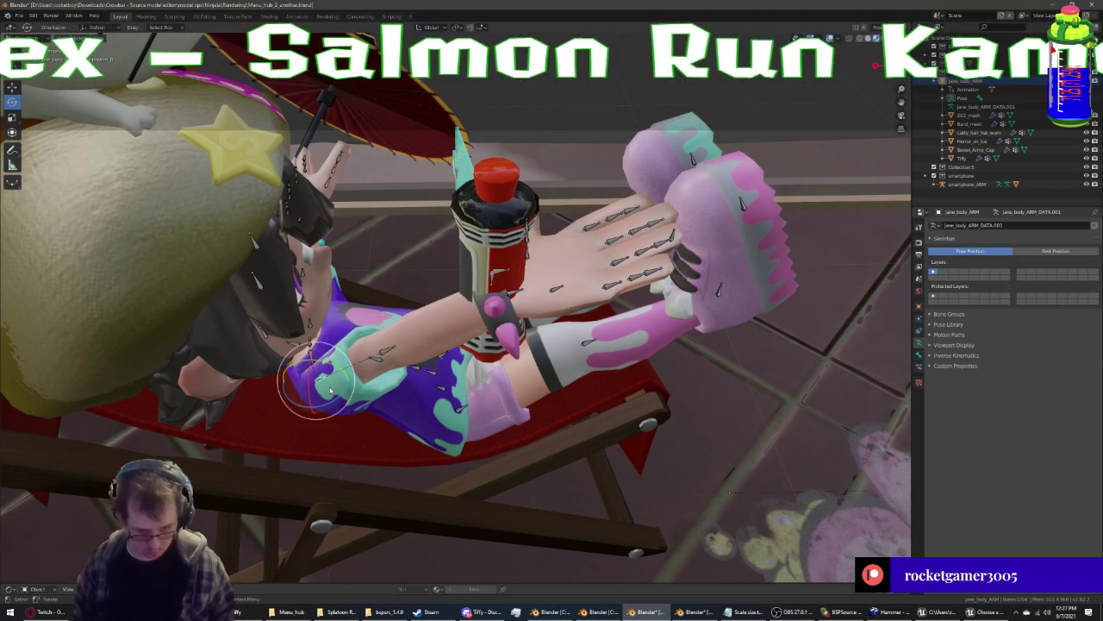
click(370, 388)
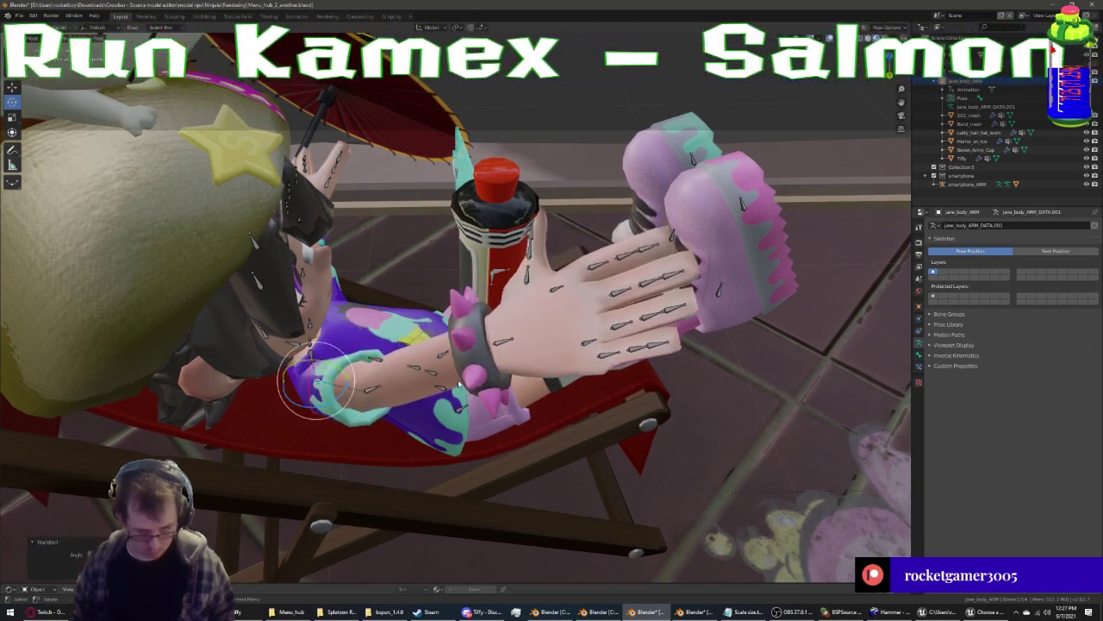
Rotate the hand bones, including a free rotation of the upper hand bone
key(r)
key(r)
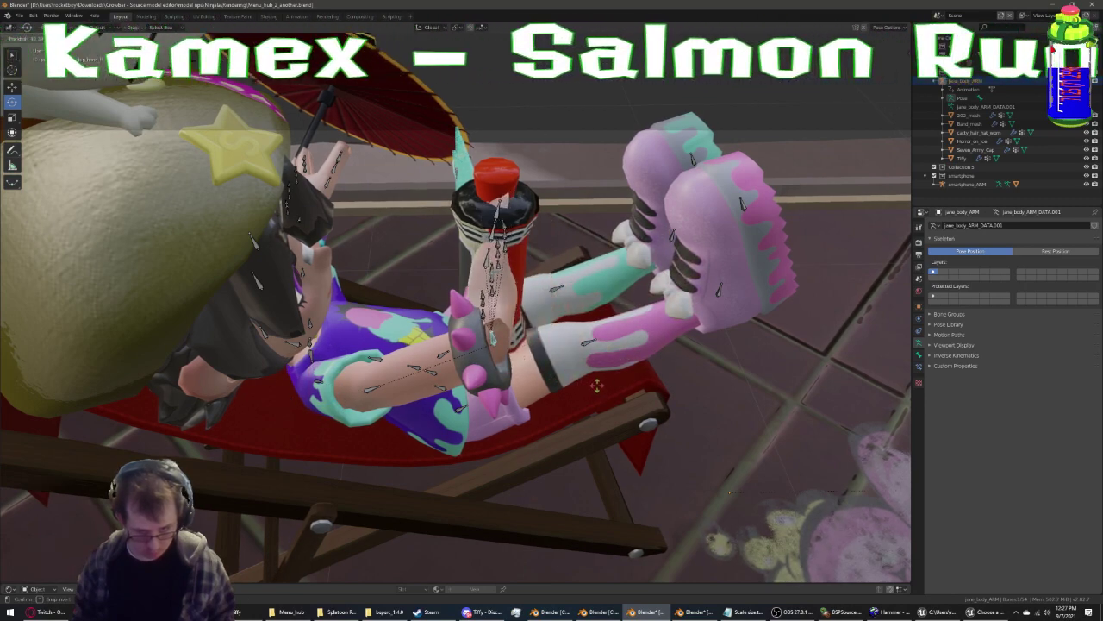
click(580, 385)
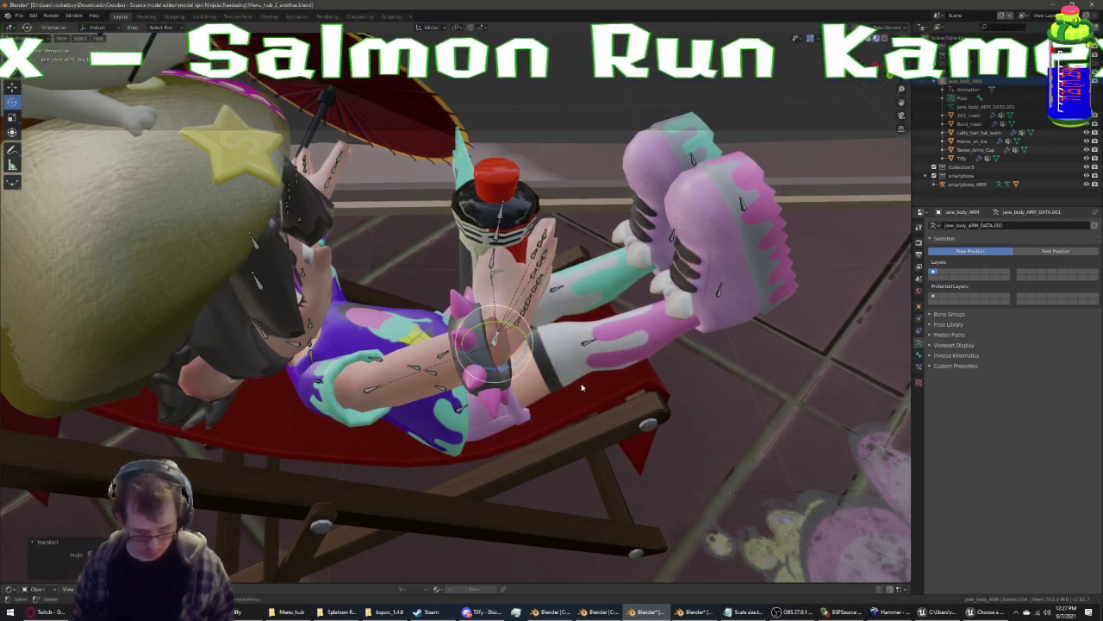
click(492, 267)
key(r)
key(r)
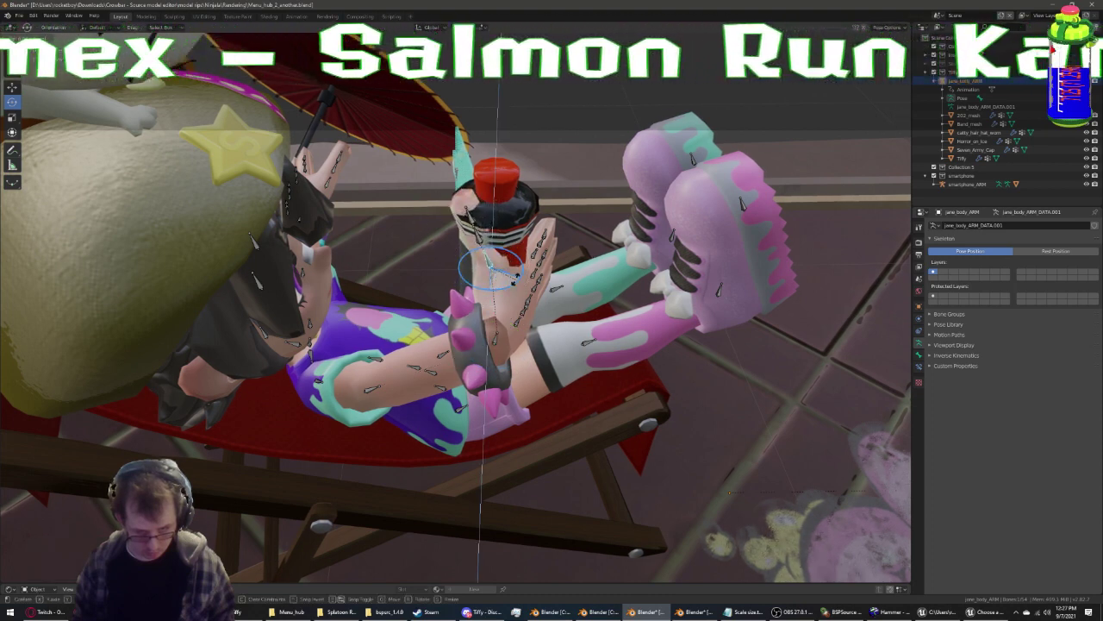
click(515, 276)
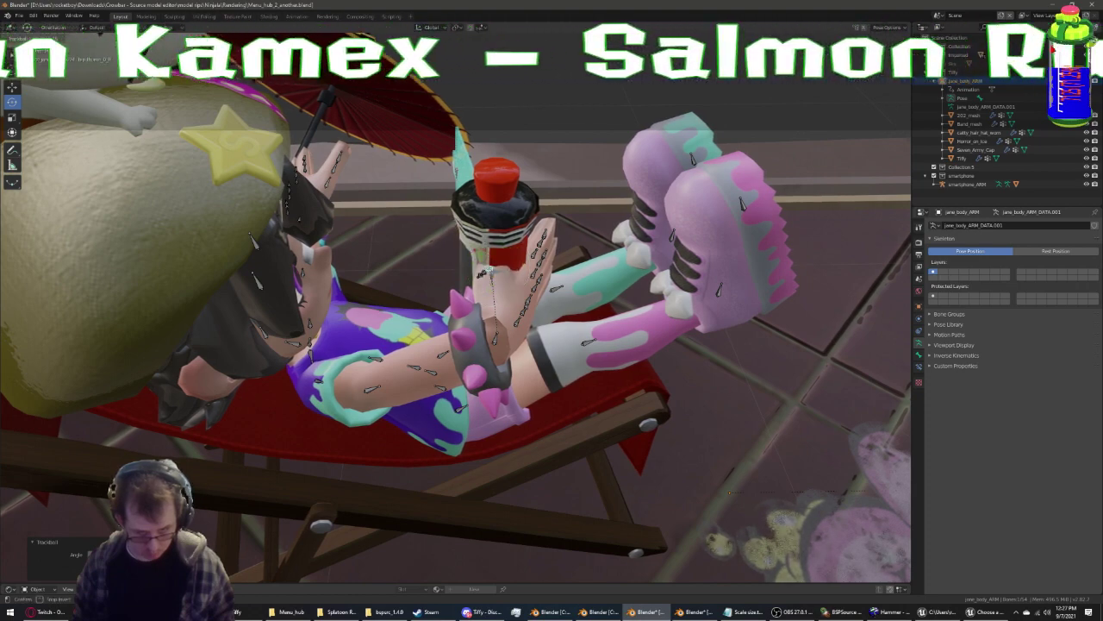
mouse_move(728, 493)
middle_down()
mouse_move(462, 242)
mouse_move(413, 393)
middle_up()
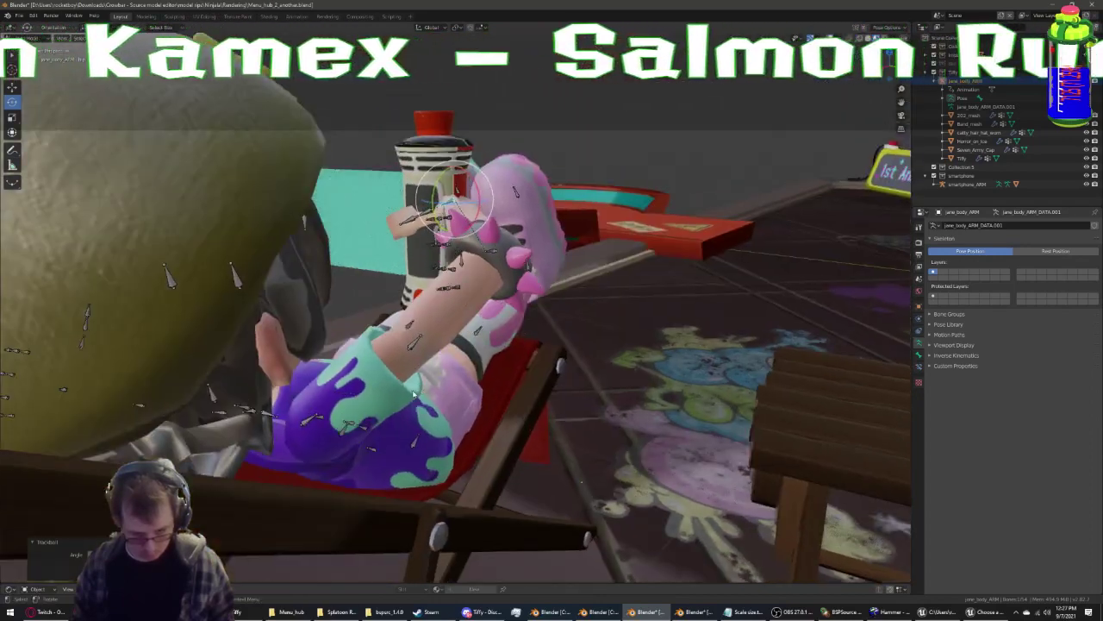
Rotate the raised leg's hip bone into a new pose
click(326, 422)
key(r)
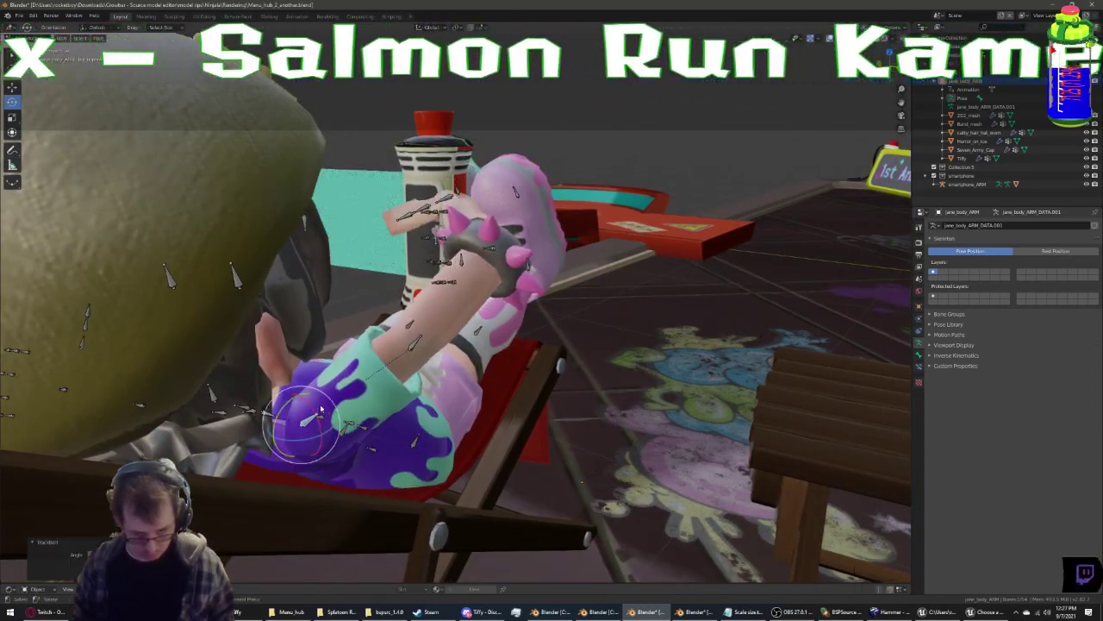
click(317, 416)
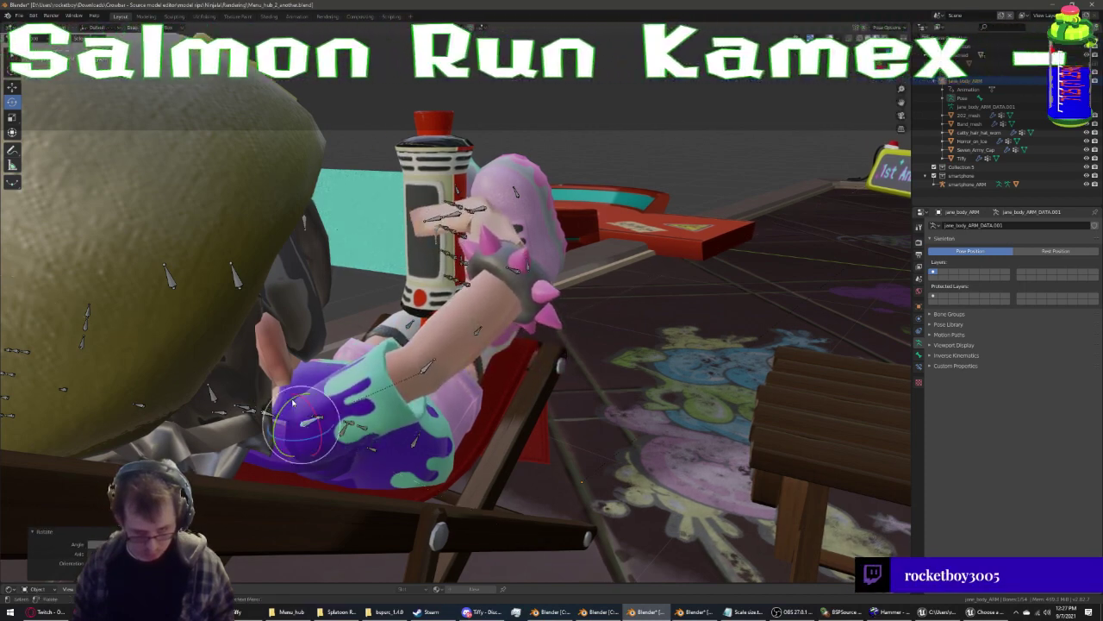
Freely rotate the selected hand bones so the hand rests against the bottle
mouse_move(293, 403)
middle_down()
mouse_move(256, 412)
mouse_move(281, 412)
middle_up()
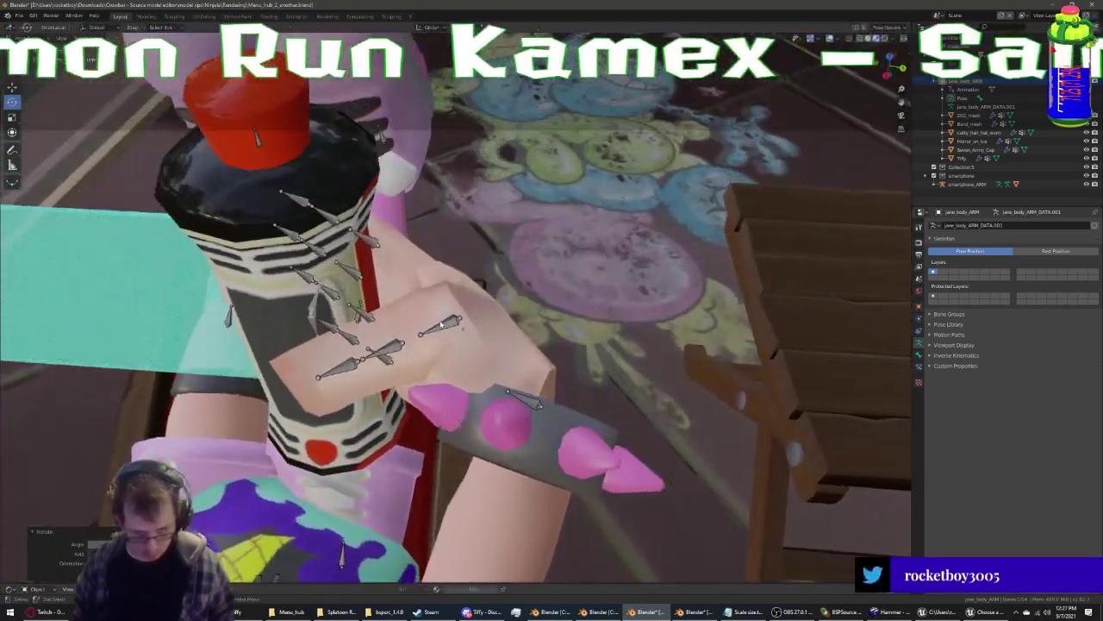
mouse_move(440, 324)
middle_down()
mouse_move(356, 368)
mouse_move(291, 461)
mouse_move(403, 455)
middle_up()
key(r)
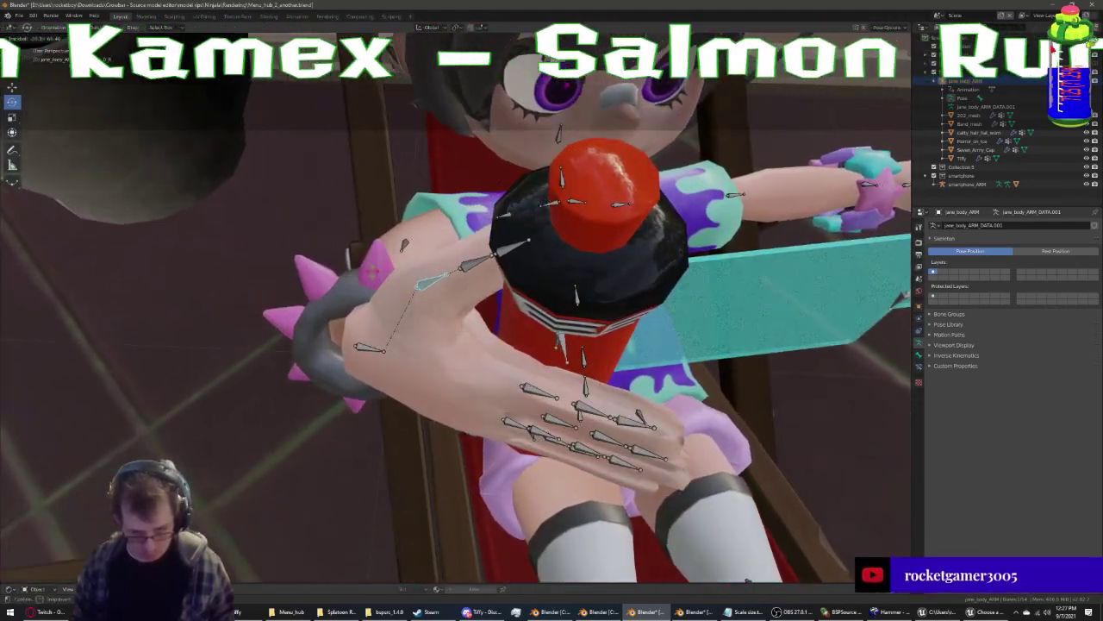
click(440, 263)
click(411, 241)
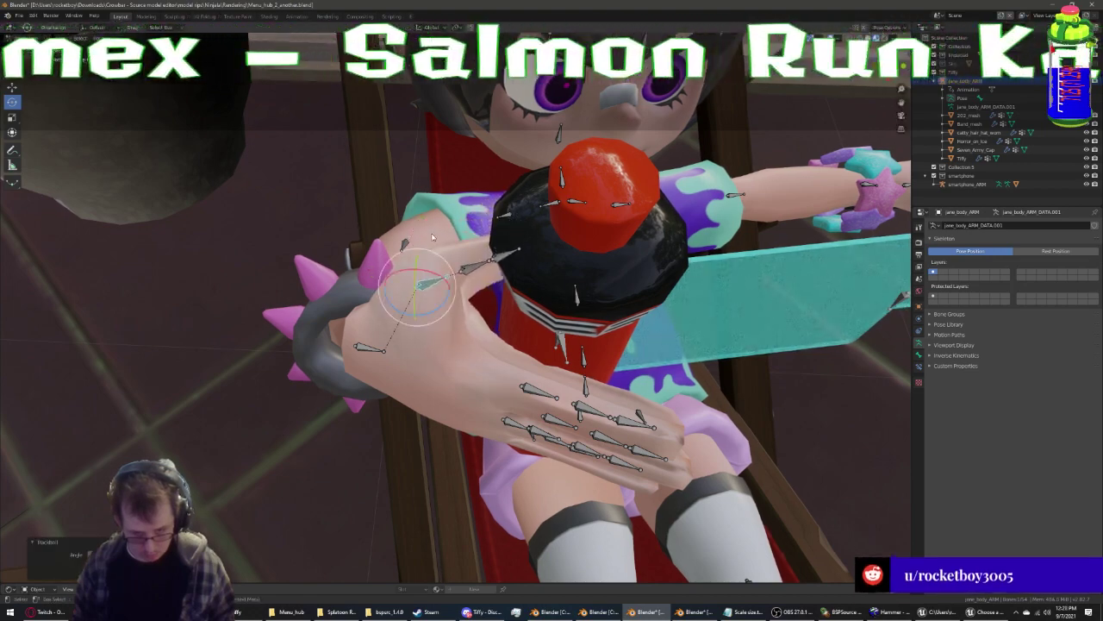
middle_drag(433, 237, 494, 247)
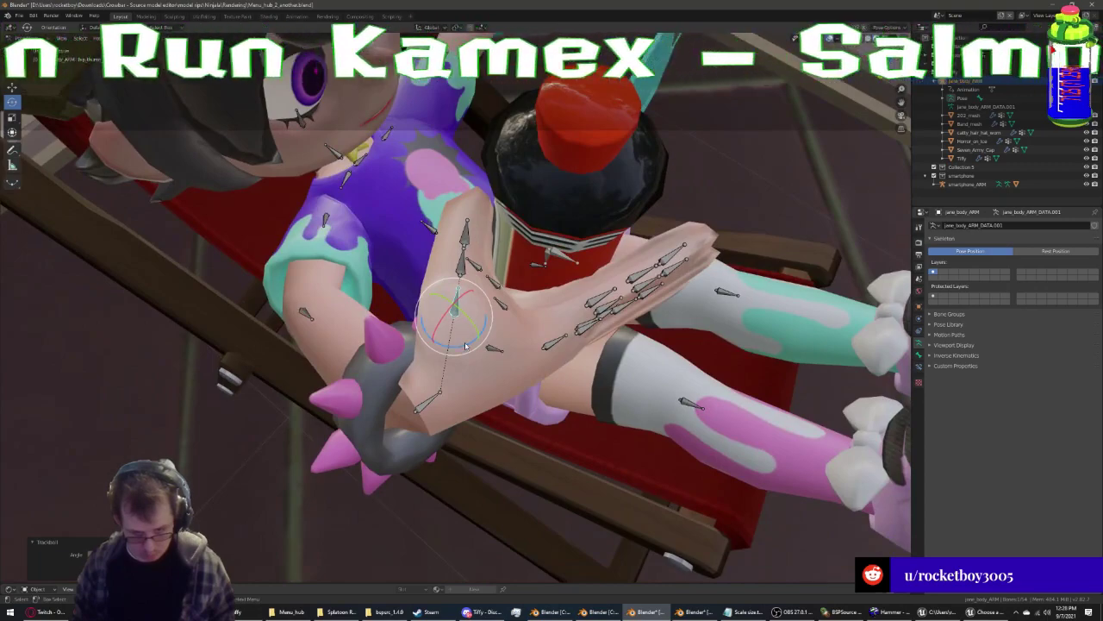
Bend the first finger bones around the red bottle
click(466, 348)
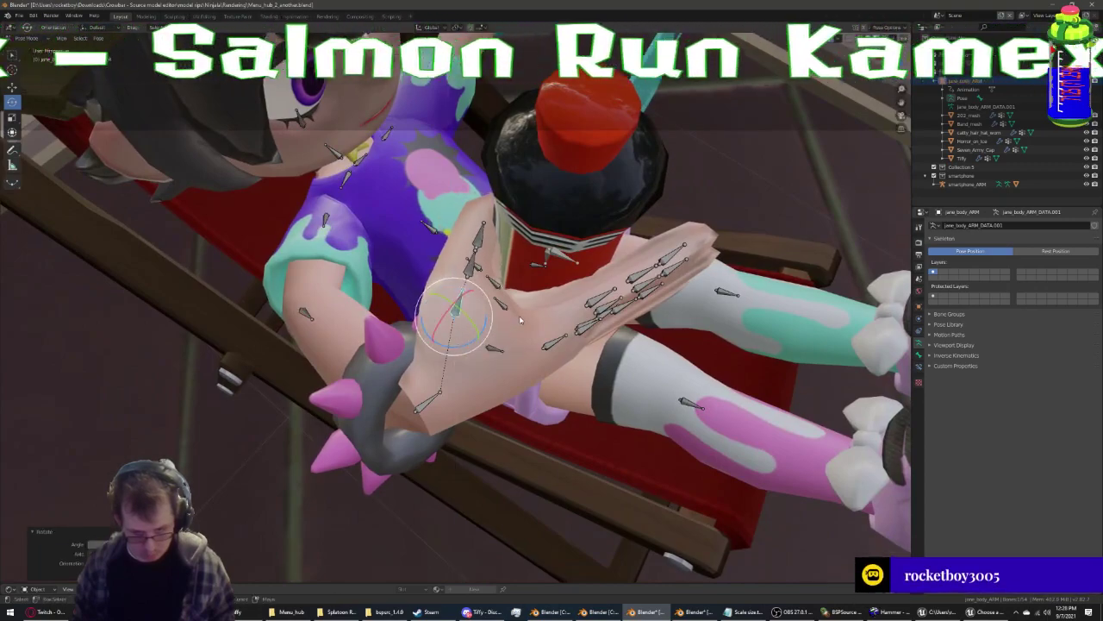
mouse_move(466, 348)
middle_down()
mouse_move(363, 309)
mouse_move(380, 331)
middle_up()
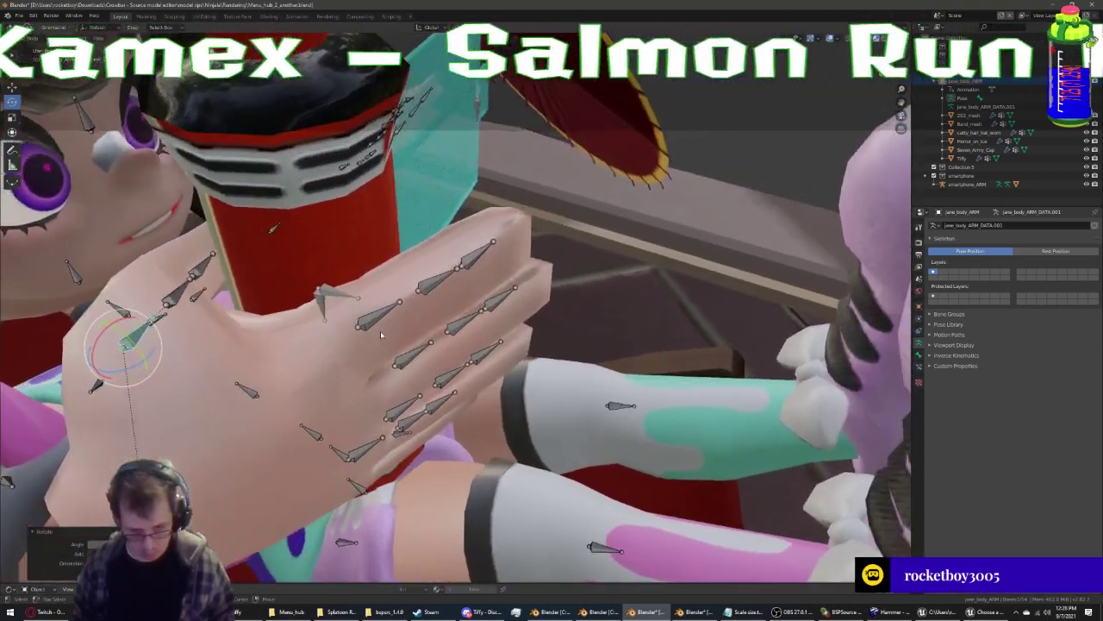
click(380, 331)
drag(369, 338, 405, 319)
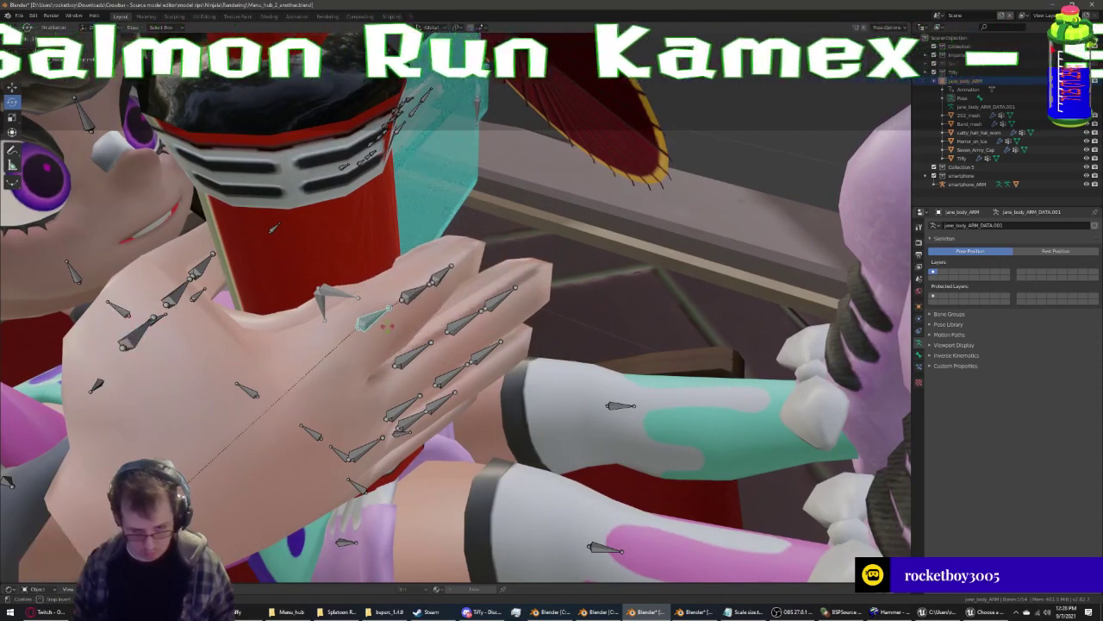
click(421, 356)
middle_drag(420, 356, 405, 336)
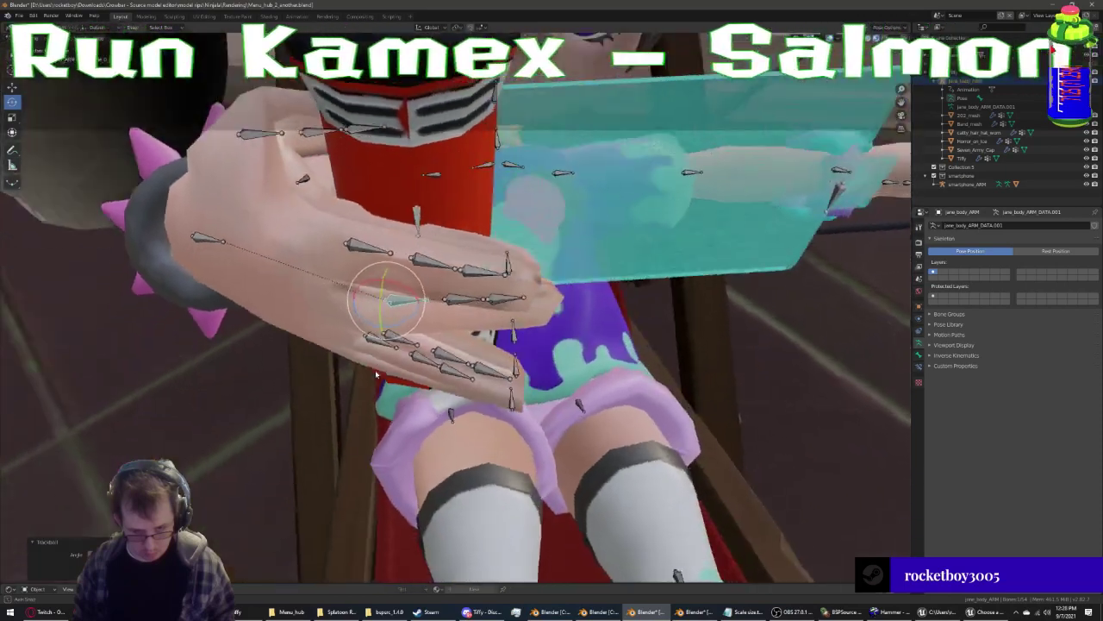
mouse_move(410, 338)
middle_down()
mouse_move(299, 370)
mouse_move(373, 327)
middle_up()
click(464, 272)
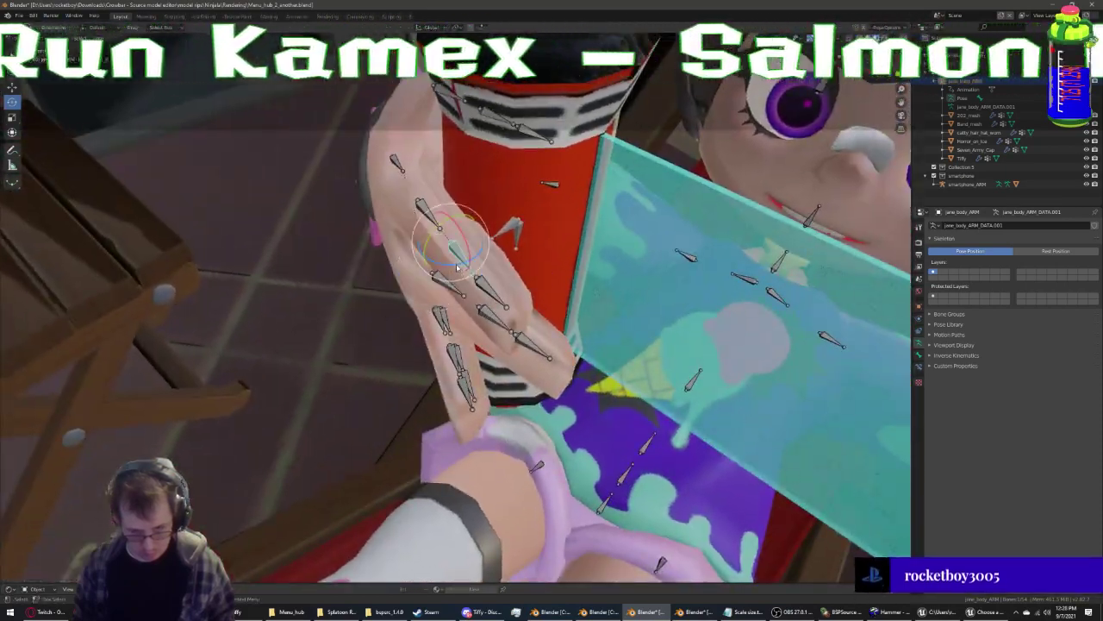
drag(456, 267, 496, 326)
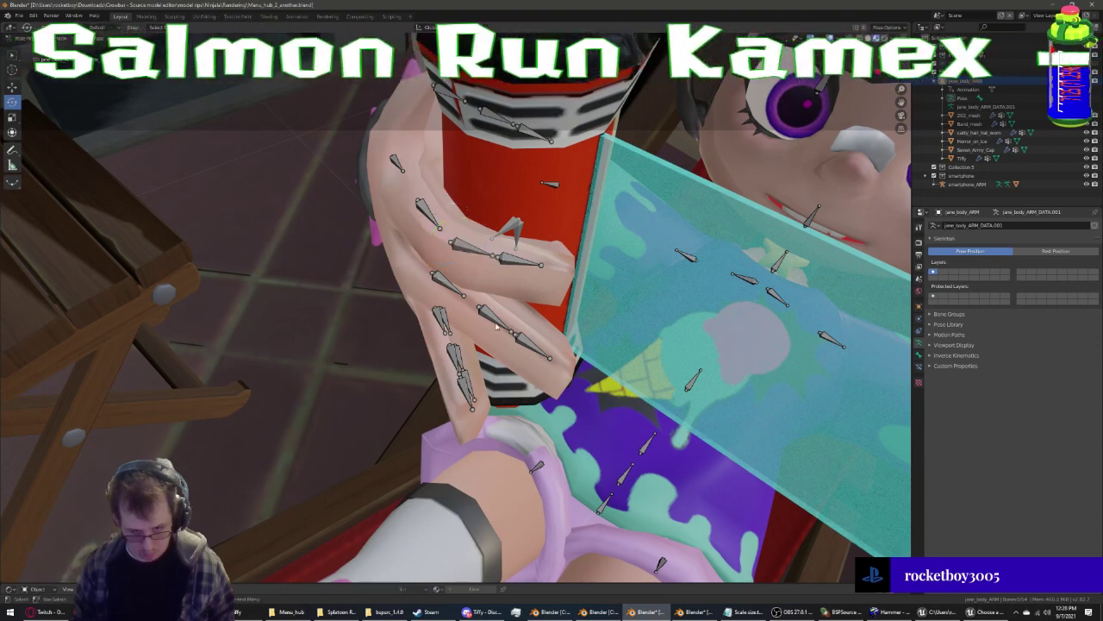
drag(483, 327, 507, 320)
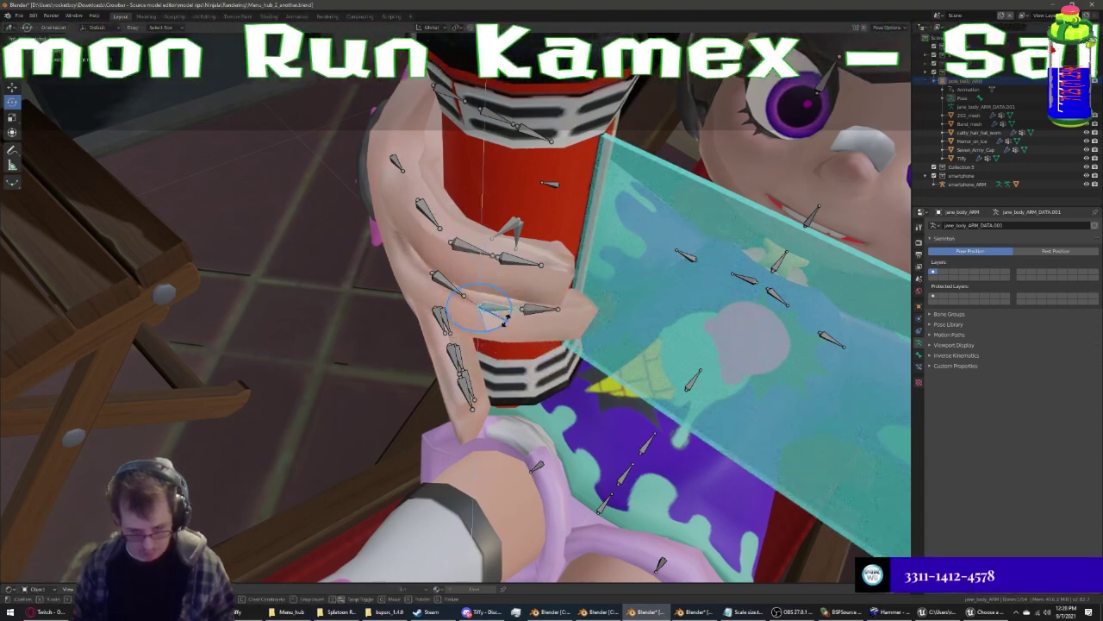
middle_drag(507, 319, 423, 357)
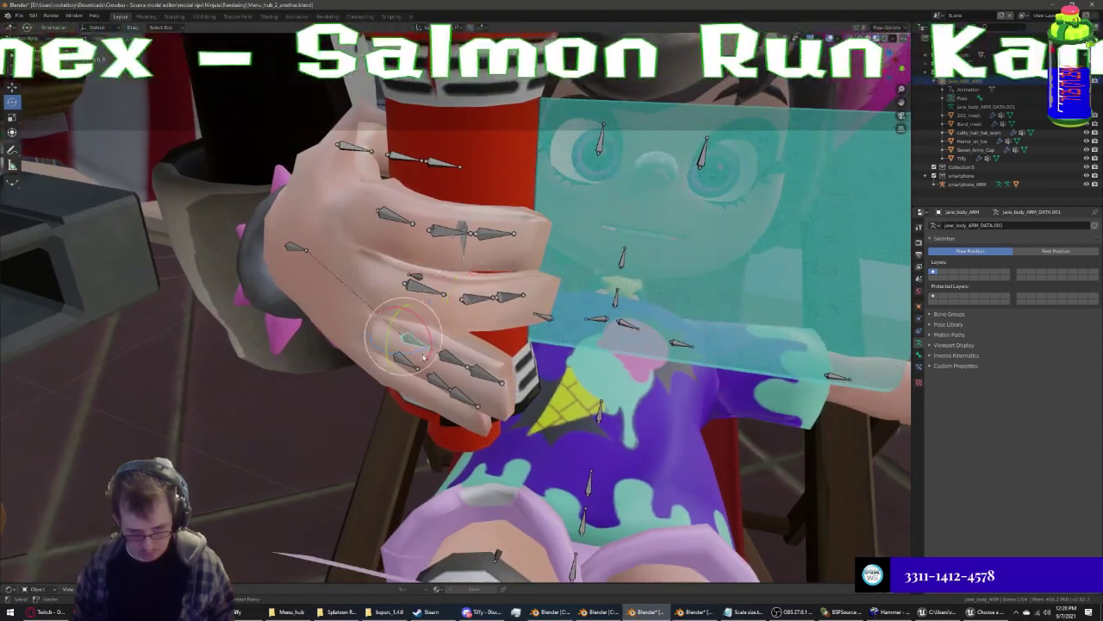
mouse_move(415, 354)
mouse_down()
mouse_move(436, 343)
mouse_move(414, 339)
mouse_up()
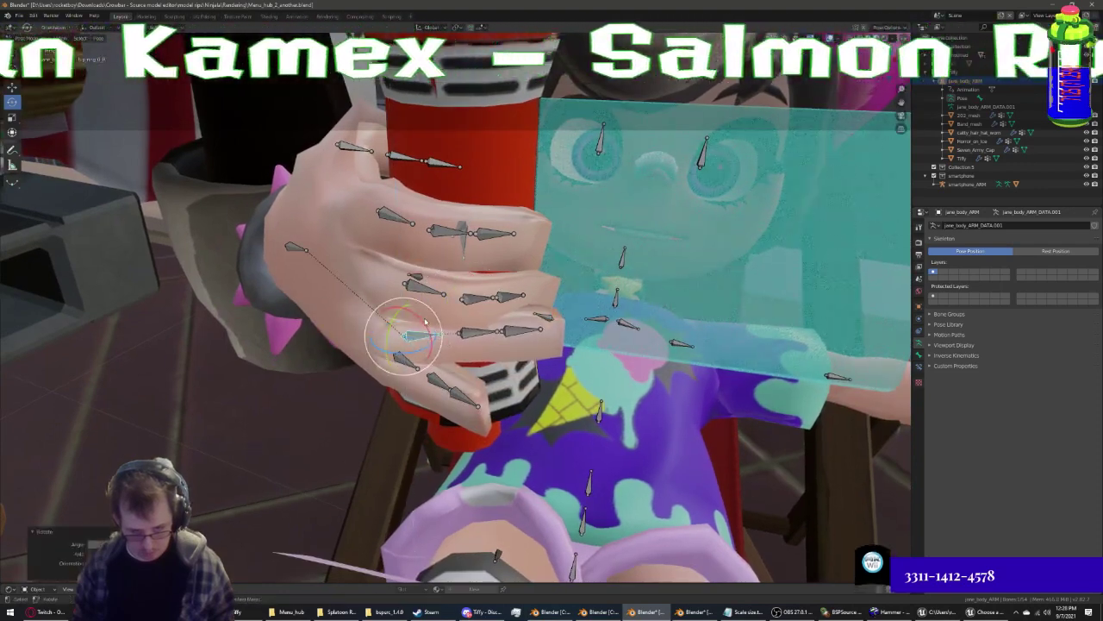
Curl the remaining finger bones around the bottle and slightly twist the hand
click(466, 343)
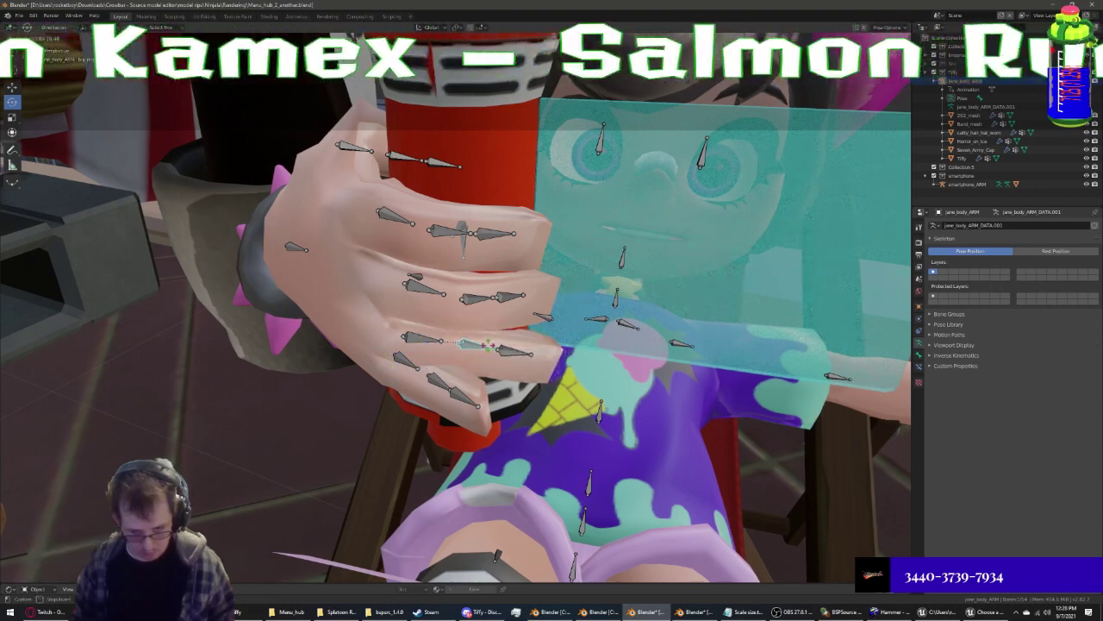
click(496, 345)
drag(477, 325, 461, 364)
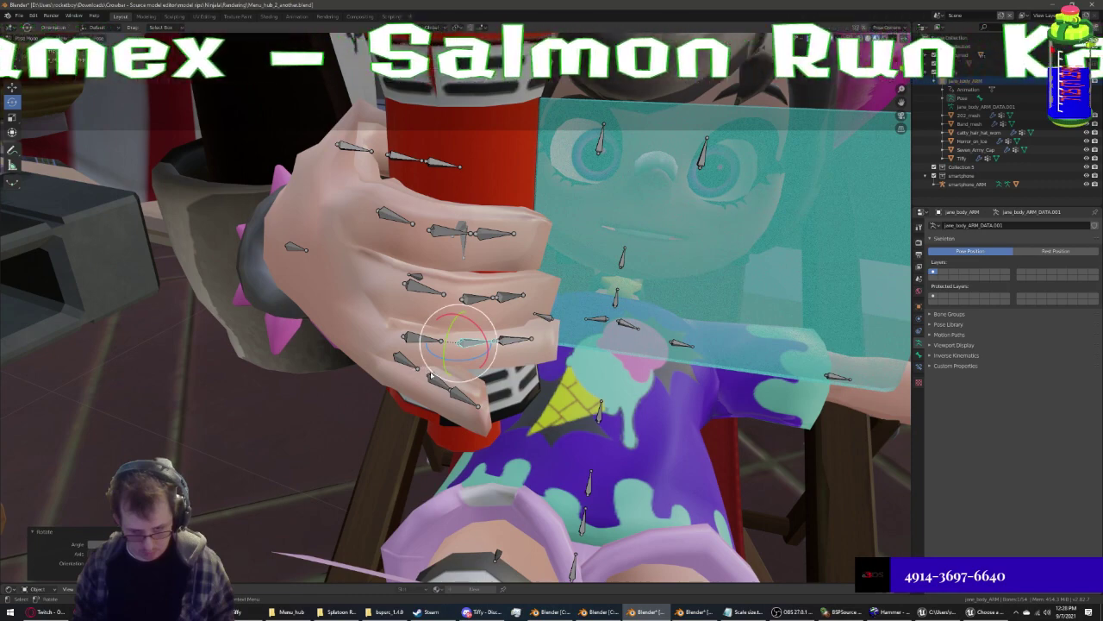
click(414, 371)
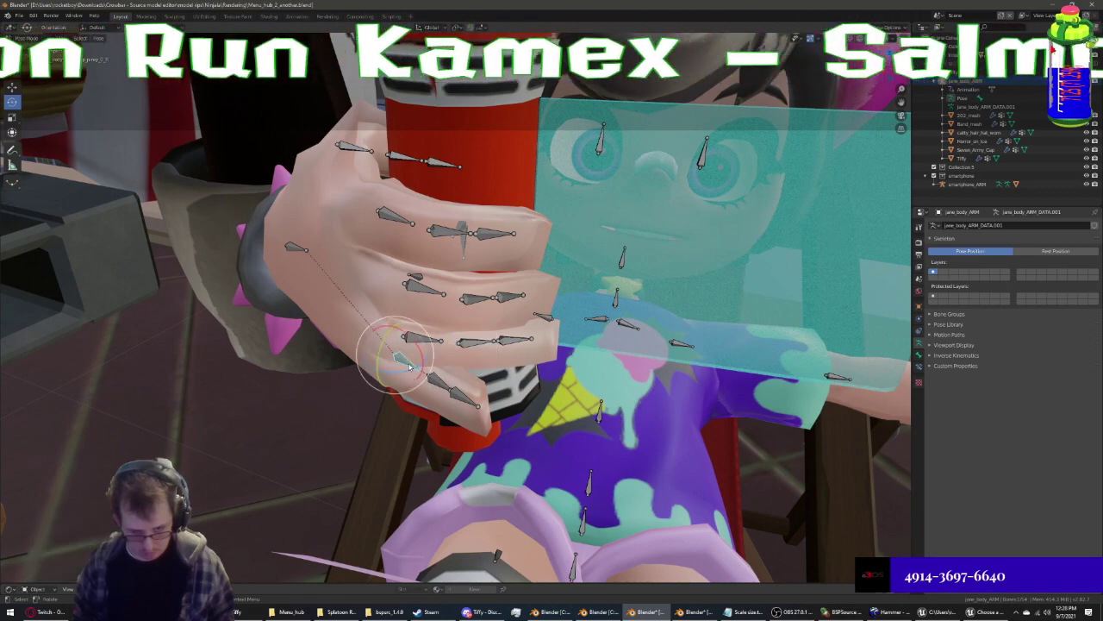
key(r)
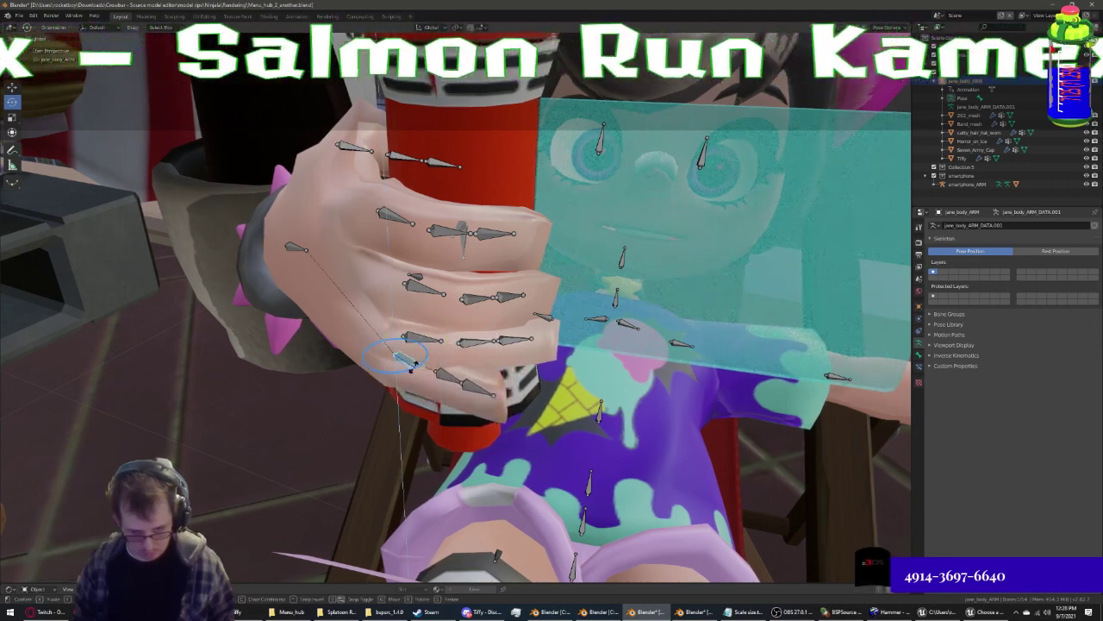
click(405, 362)
key(r)
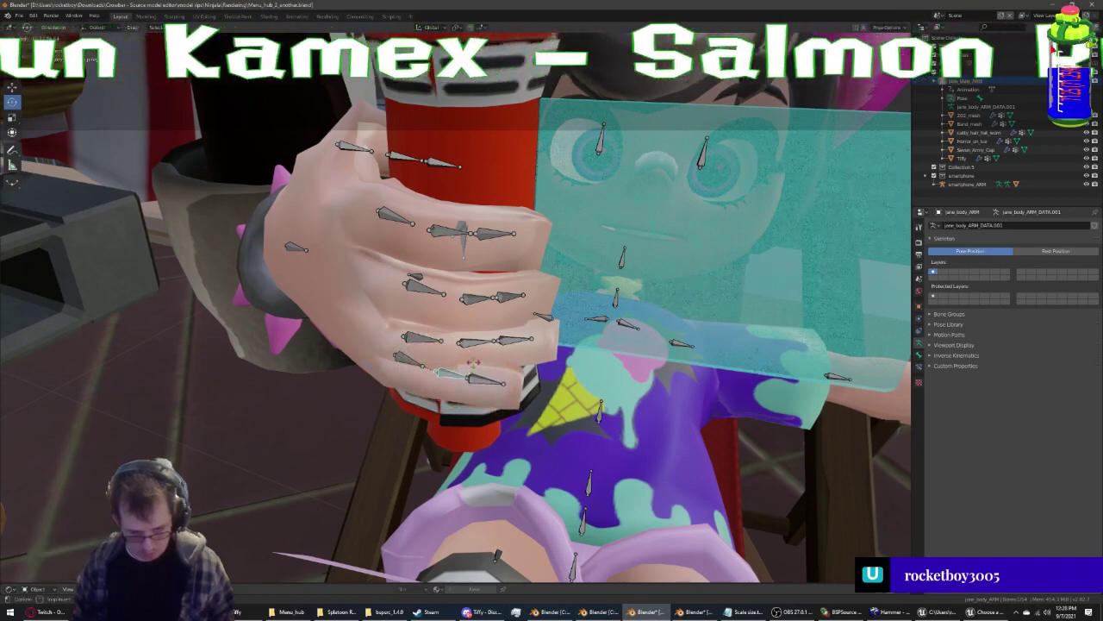
click(480, 358)
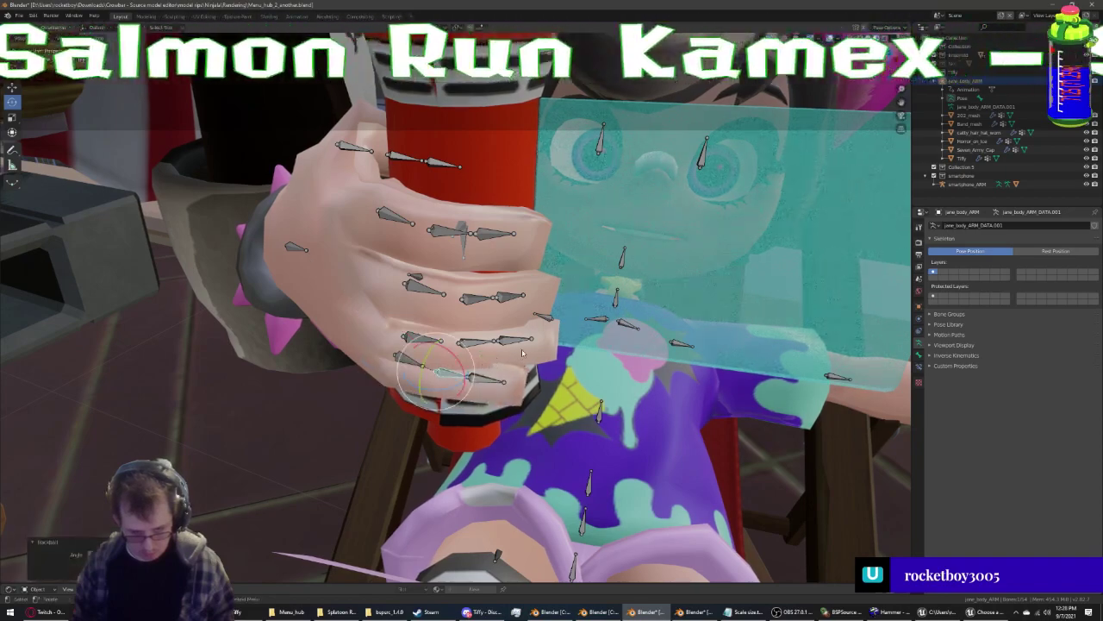
mouse_move(479, 358)
middle_down()
mouse_move(335, 341)
mouse_move(387, 371)
mouse_move(432, 299)
mouse_move(448, 323)
middle_up()
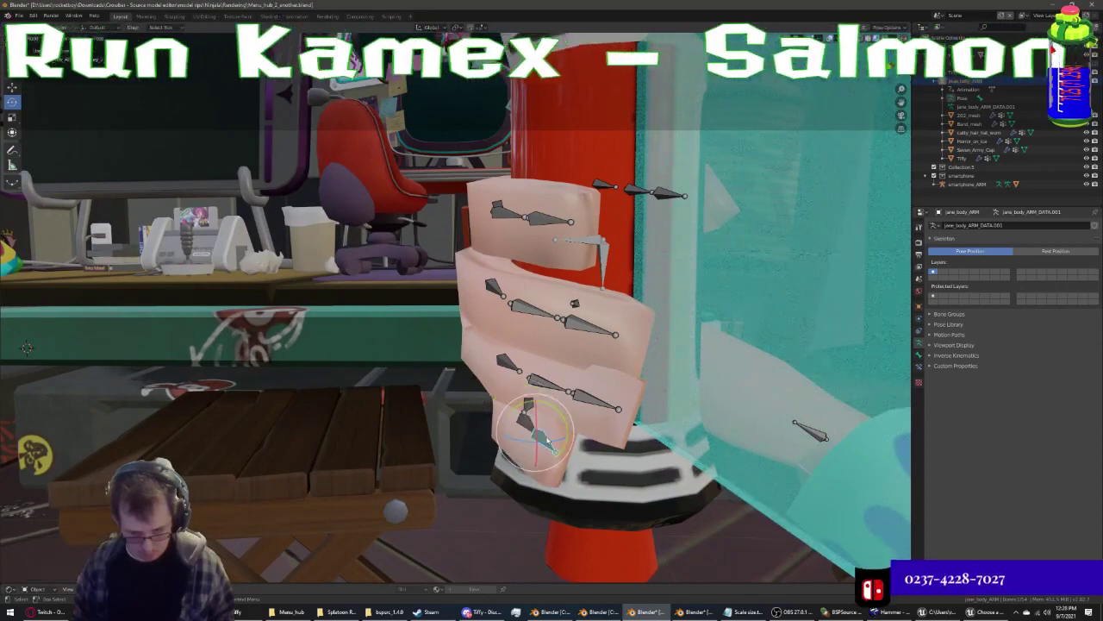
drag(545, 441, 560, 442)
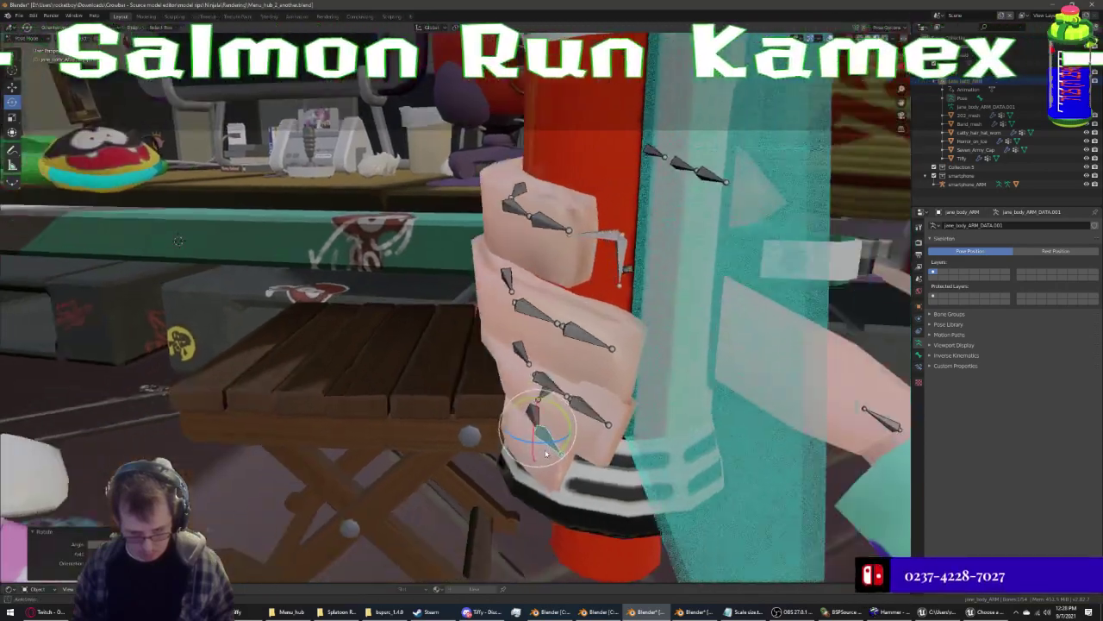
mouse_move(560, 442)
middle_down()
mouse_move(537, 480)
mouse_move(475, 443)
mouse_move(506, 431)
mouse_move(556, 437)
mouse_move(323, 412)
middle_up()
Raise the outstretched arm upward by rotating its shoulder bone
click(393, 366)
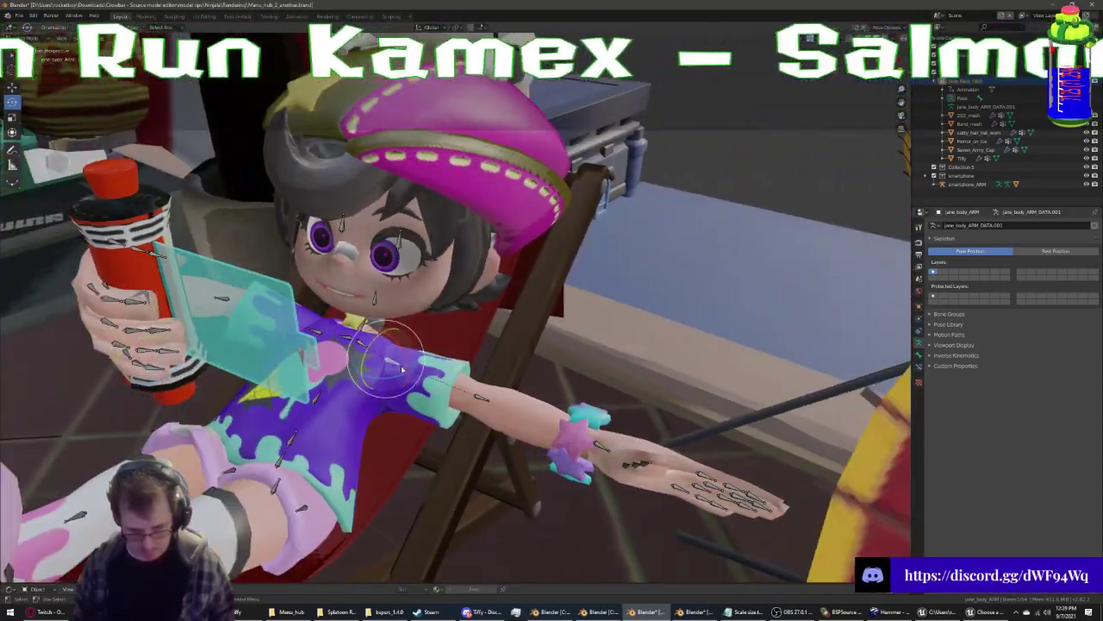
mouse_move(393, 367)
mouse_down()
mouse_move(407, 364)
mouse_move(387, 355)
mouse_move(387, 341)
mouse_up()
click(377, 321)
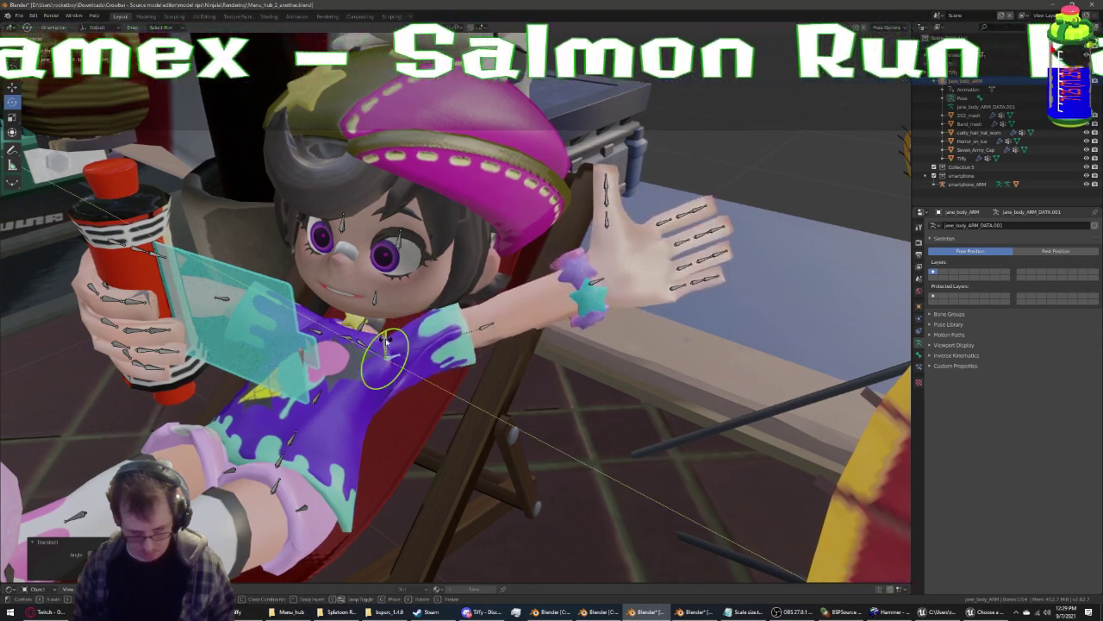
click(386, 340)
Bend the forearm and hand up so the hand rests behind her head
click(487, 328)
mouse_move(488, 326)
mouse_down()
mouse_move(475, 300)
mouse_move(470, 321)
mouse_move(518, 291)
mouse_up()
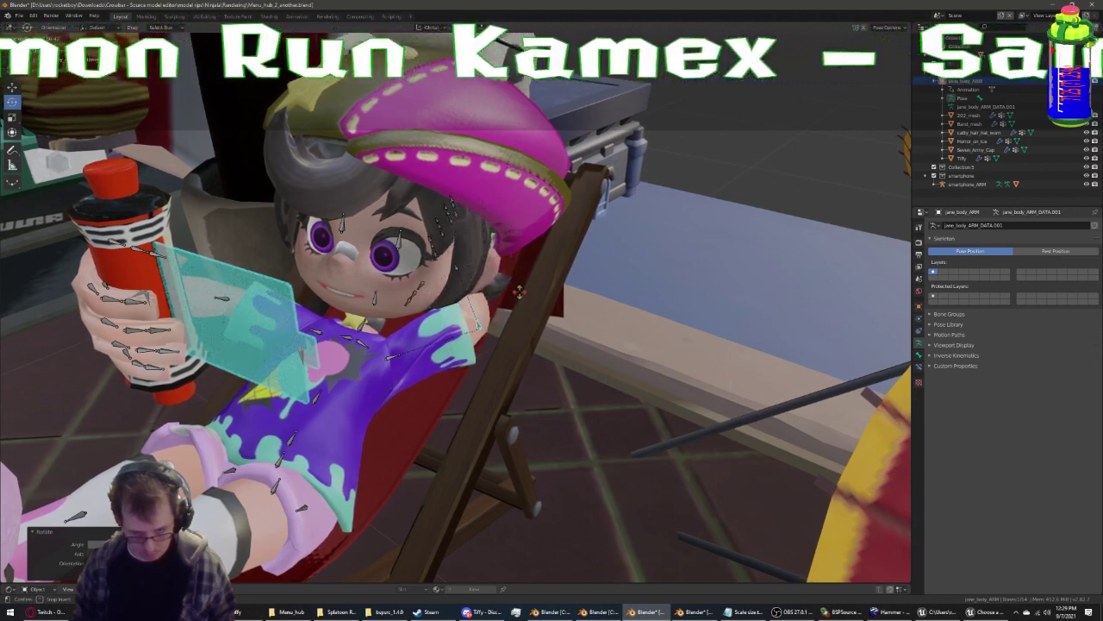
mouse_move(518, 292)
middle_down()
mouse_move(508, 327)
mouse_move(623, 283)
mouse_move(609, 291)
middle_up()
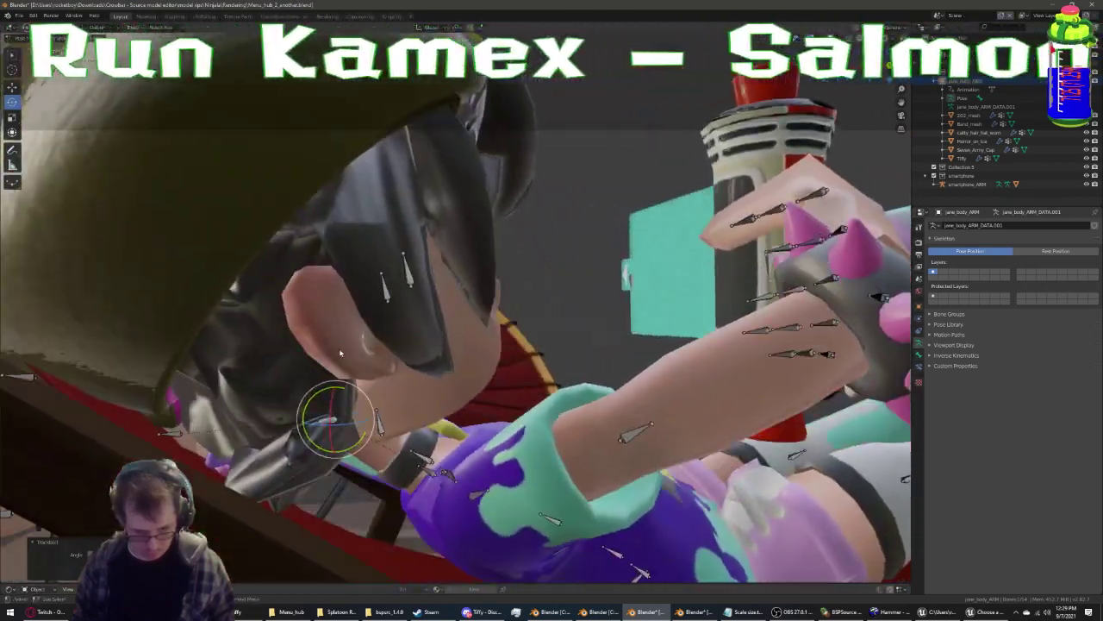
key(r)
key(r)
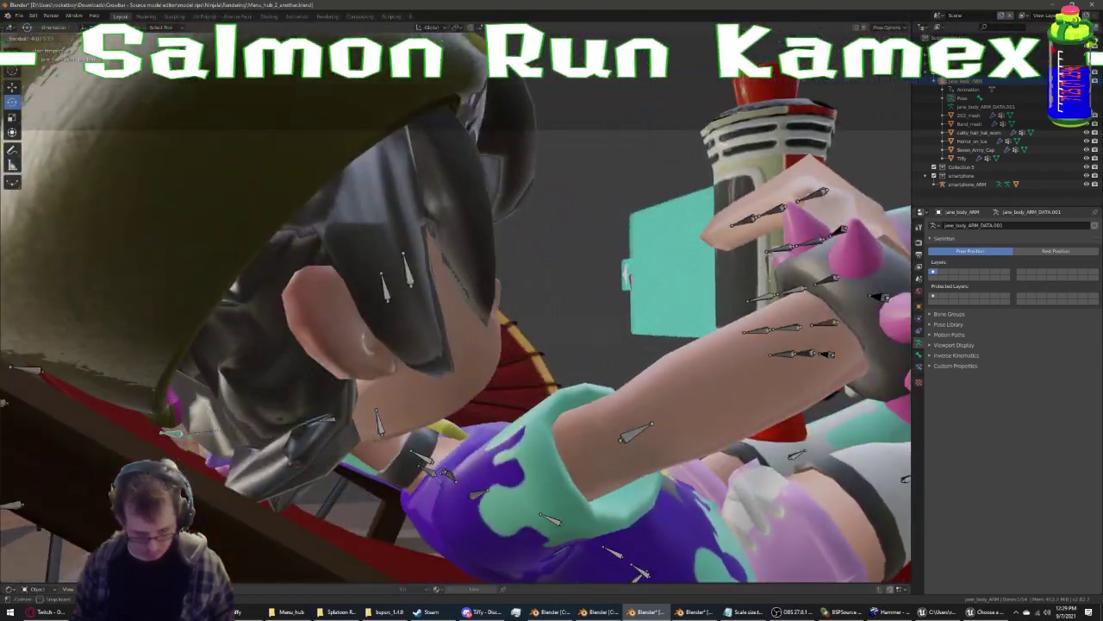
click(221, 426)
mouse_move(221, 427)
middle_down()
mouse_move(219, 456)
mouse_move(440, 425)
mouse_move(576, 428)
middle_up()
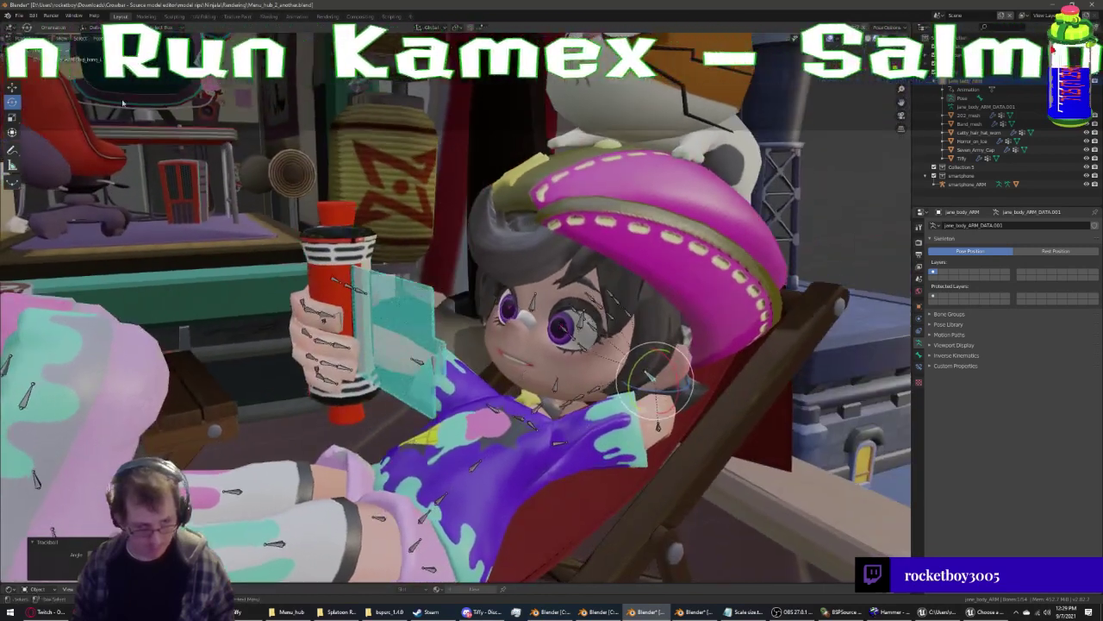
key(a)
click(521, 345)
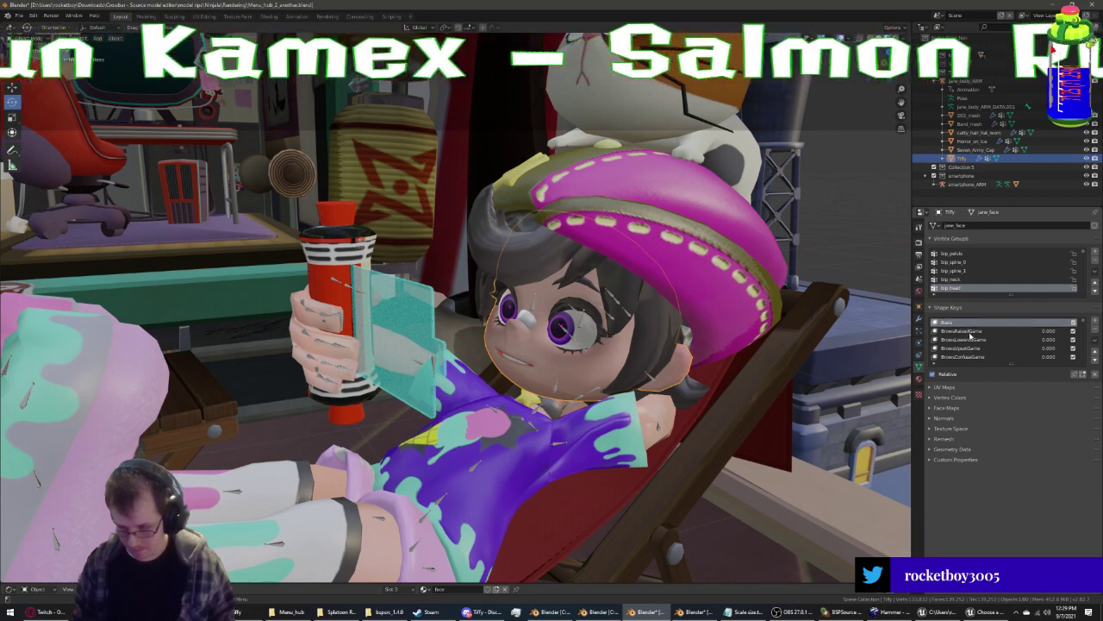
scroll(987, 349, down, 1)
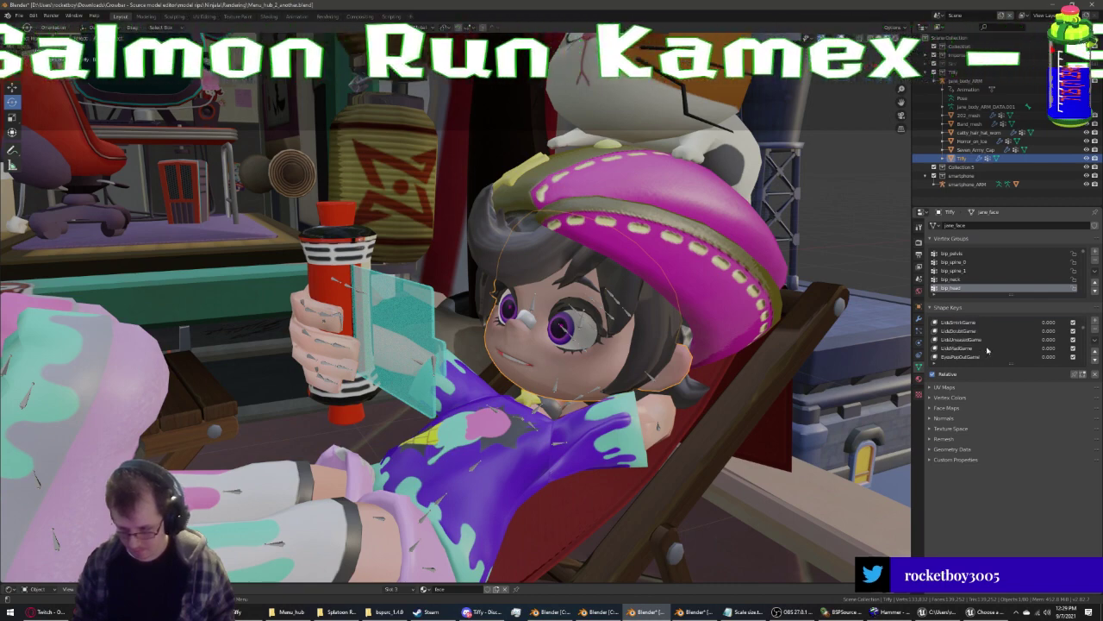
scroll(988, 349, down, 1)
click(988, 356)
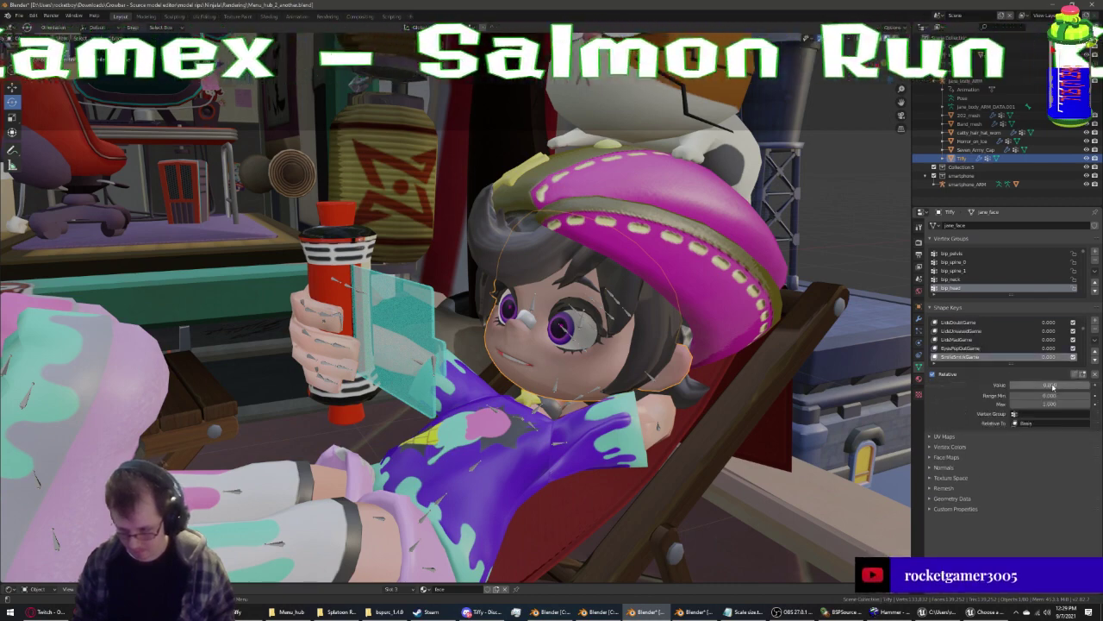
drag(1053, 387, 1091, 387)
mouse_move(569, 405)
middle_down()
mouse_move(614, 405)
mouse_move(595, 374)
middle_up()
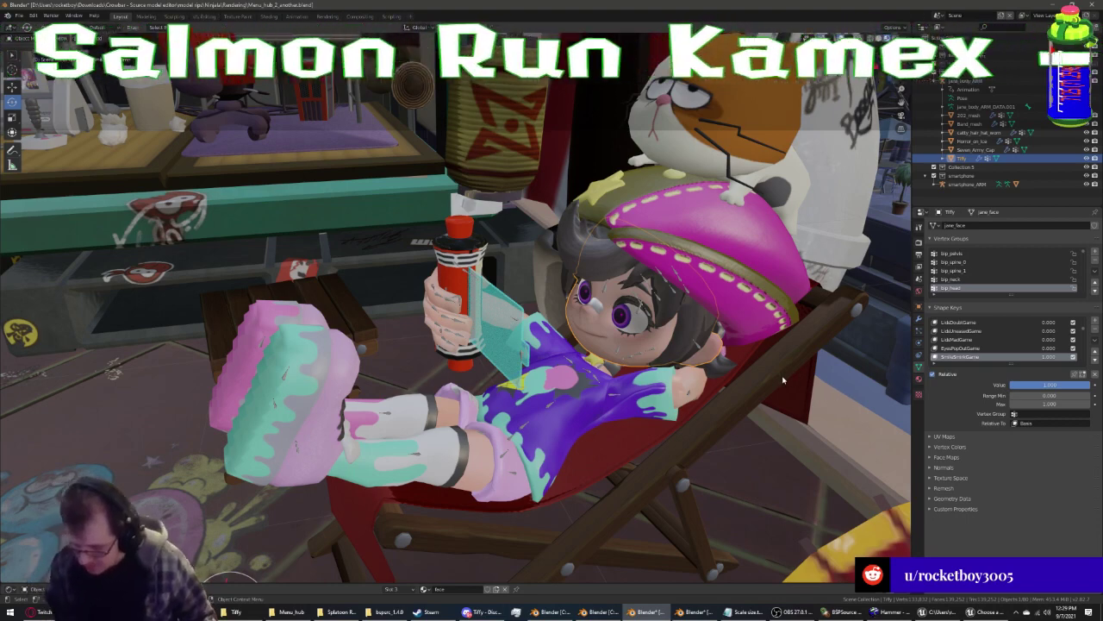
middle_drag(783, 379, 780, 371)
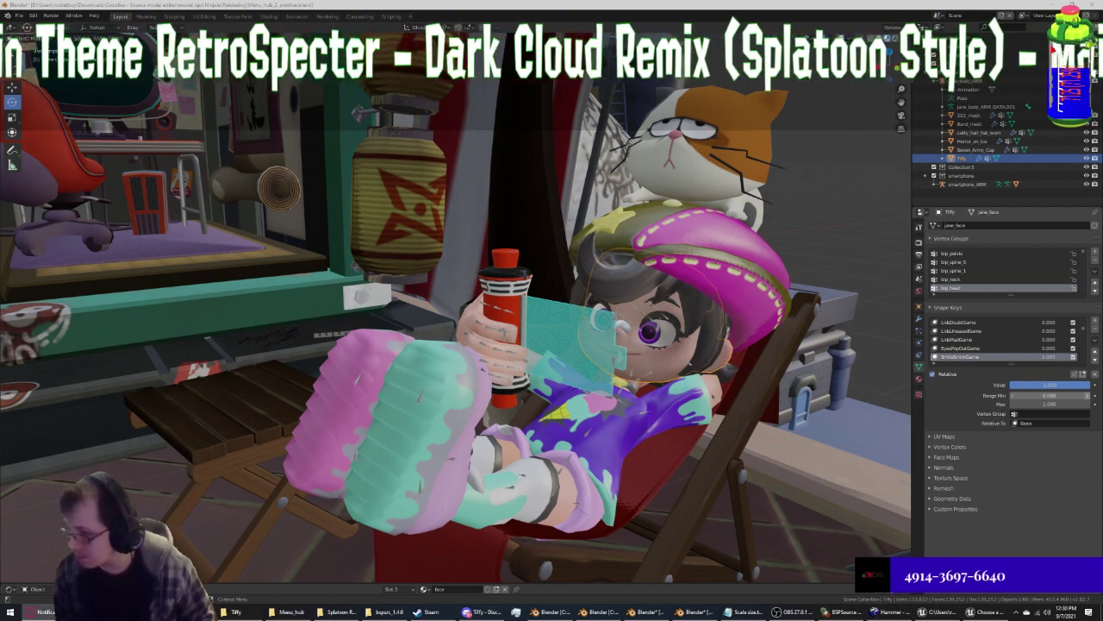
scroll(707, 340, up, 2)
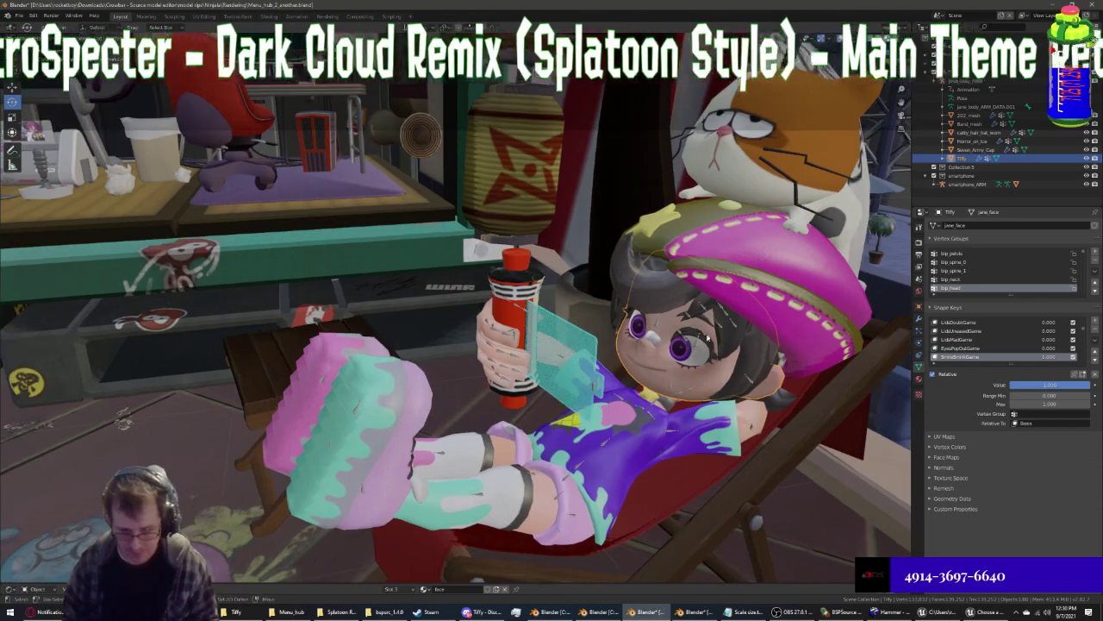
mouse_move(707, 339)
middle_down()
mouse_move(648, 309)
mouse_move(648, 386)
mouse_move(607, 353)
middle_up()
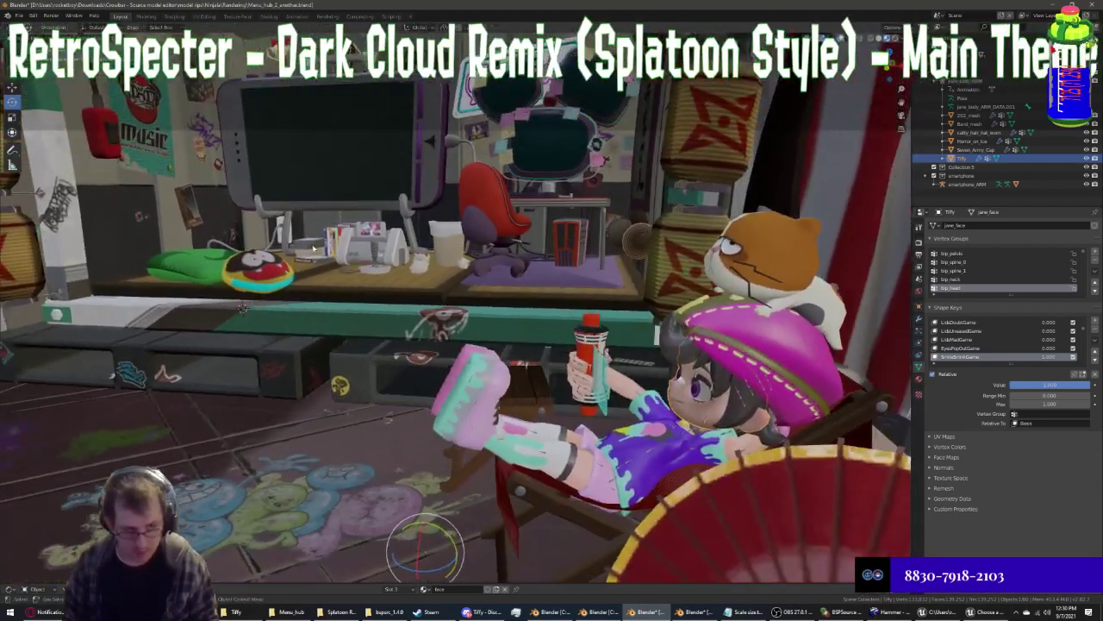
middle_drag(314, 248, 211, 239)
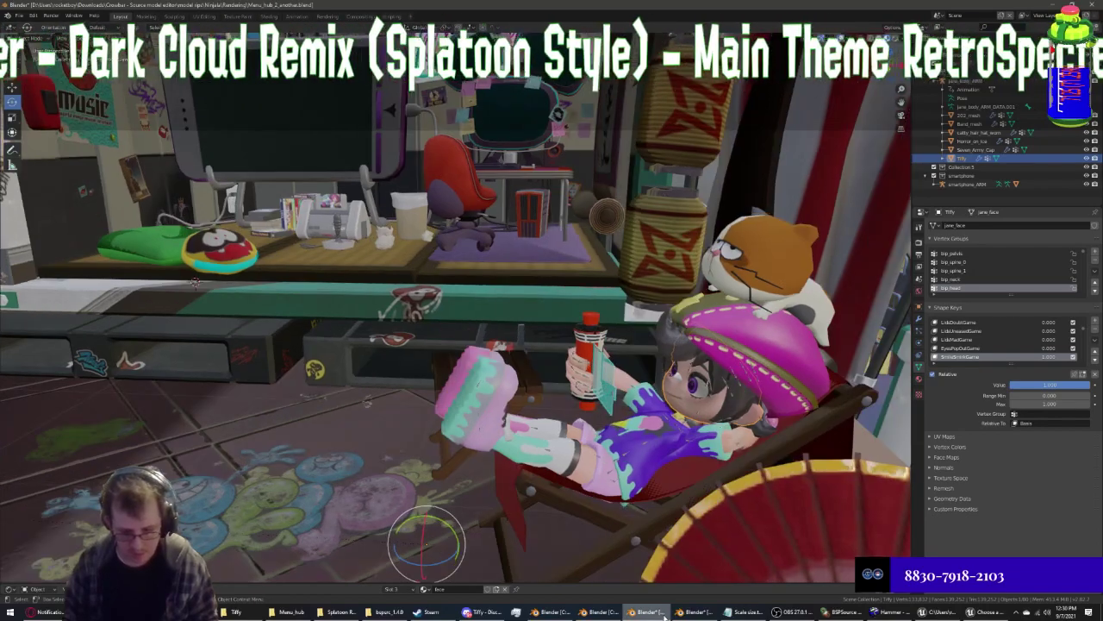
mouse_move(695, 611)
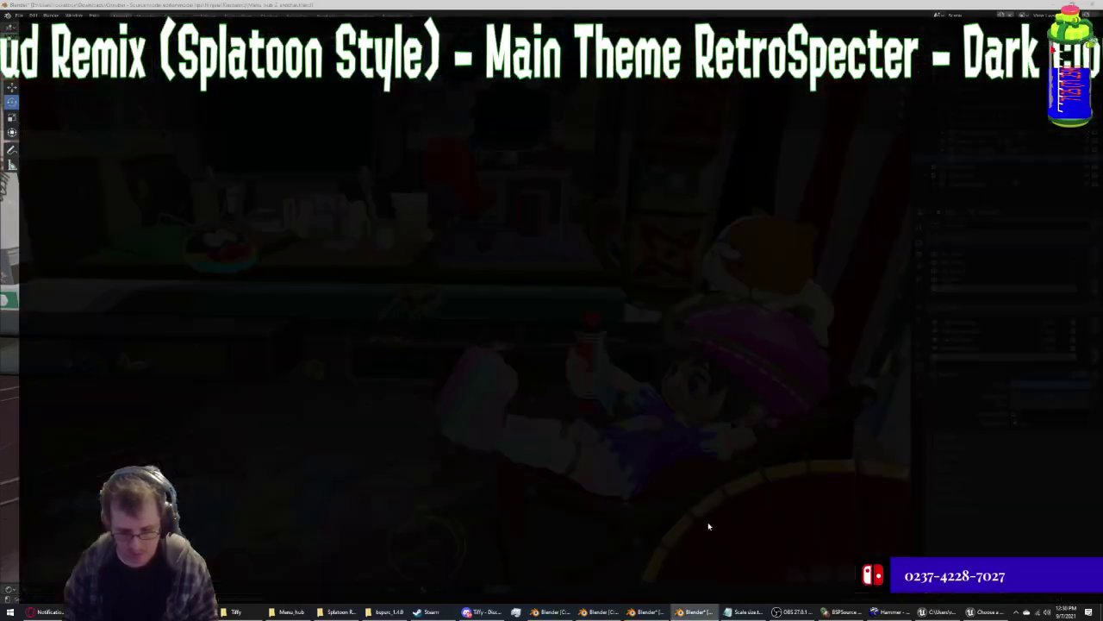
Switch to the My_Character_Enhanced window and view the character front-on
click(707, 522)
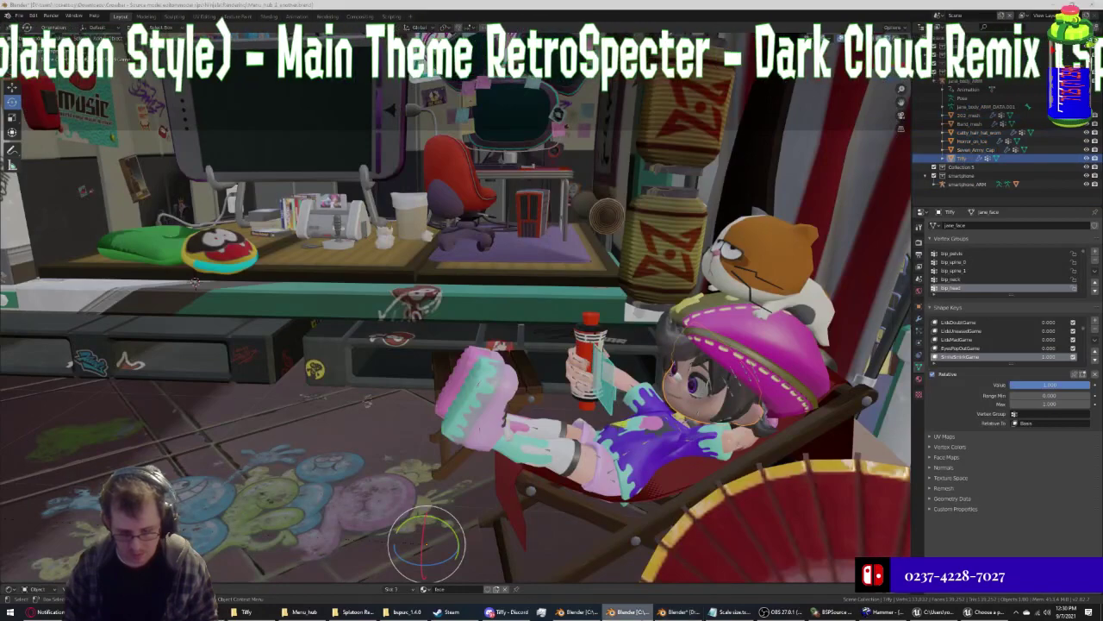
right_click(630, 611)
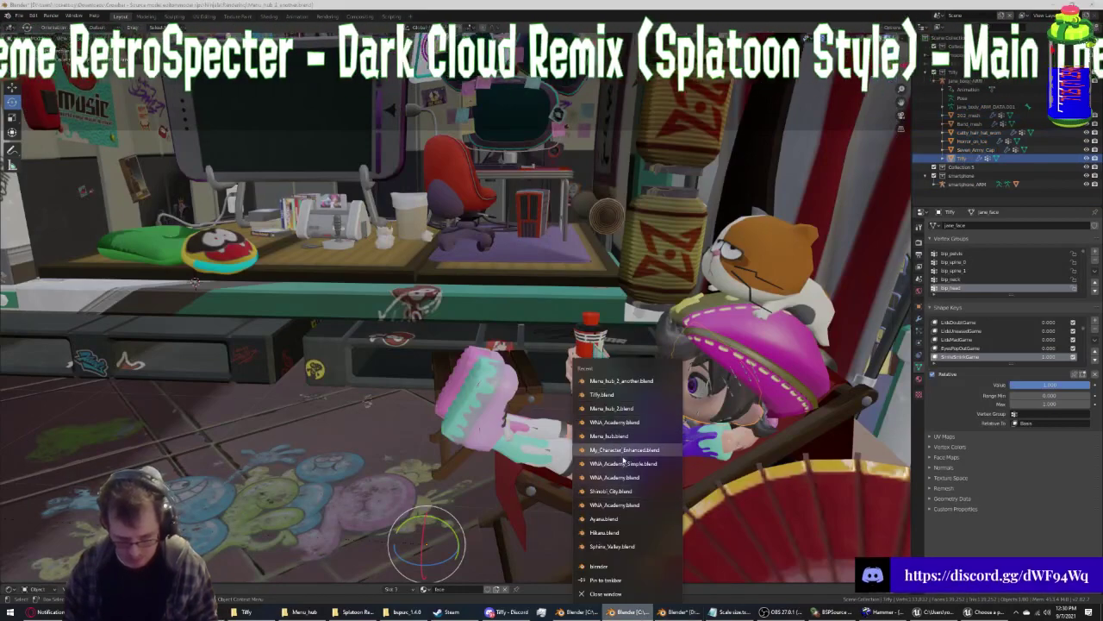
click(592, 507)
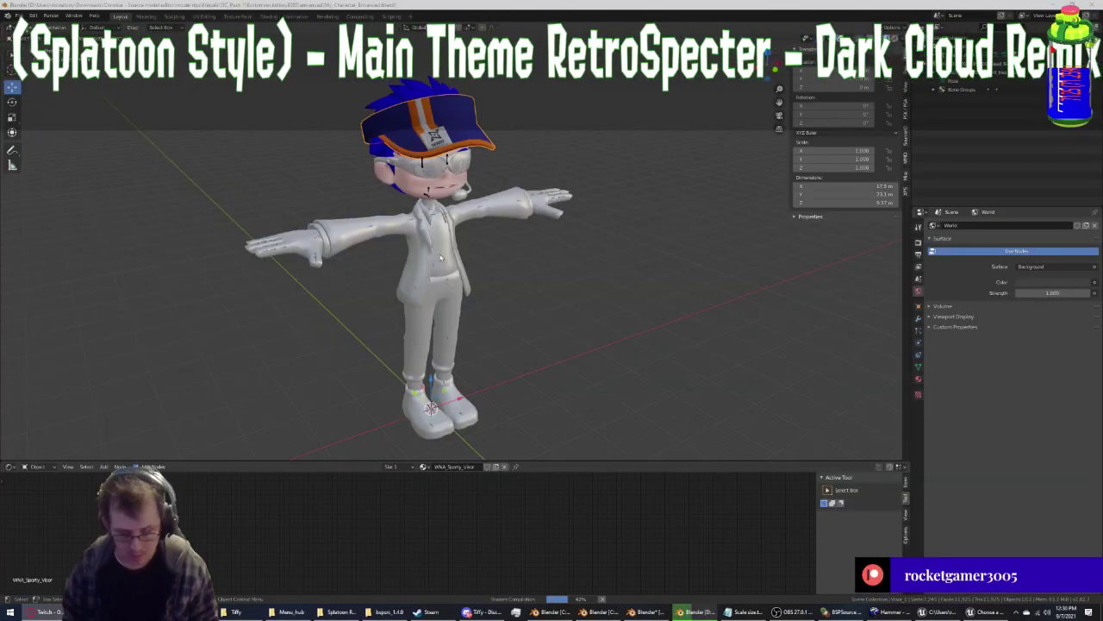
mouse_move(441, 257)
middle_down()
mouse_move(573, 287)
mouse_move(552, 282)
mouse_move(414, 141)
middle_up()
scroll(518, 256, up, 3)
scroll(518, 256, up, 3)
scroll(518, 256, up, 2)
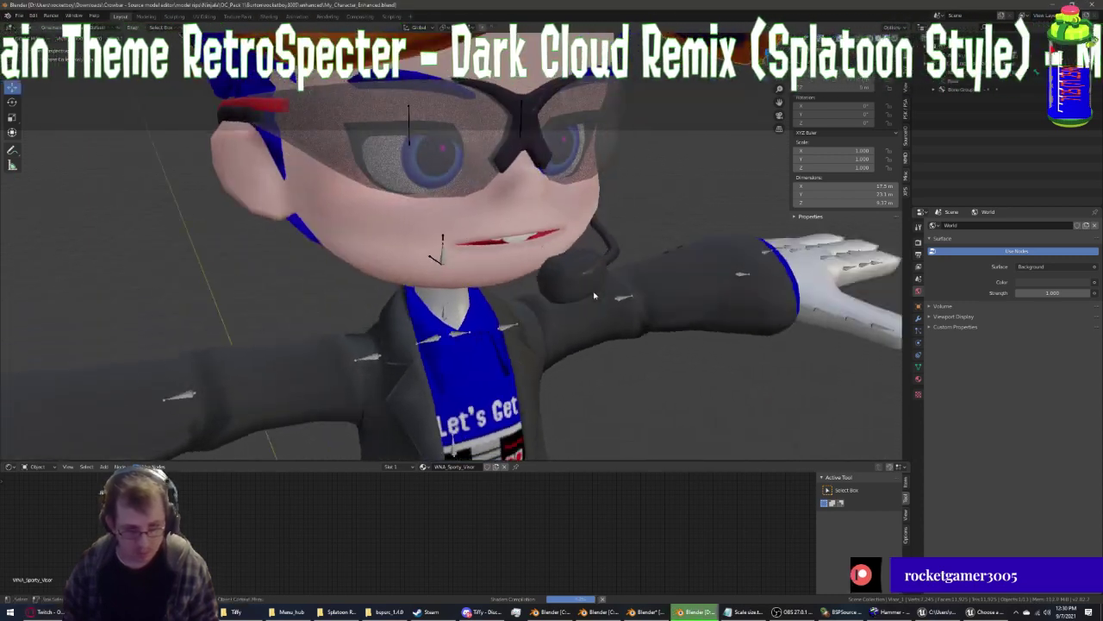
Delete the extra bones around the chin from the armature in Edit Mode
click(411, 139)
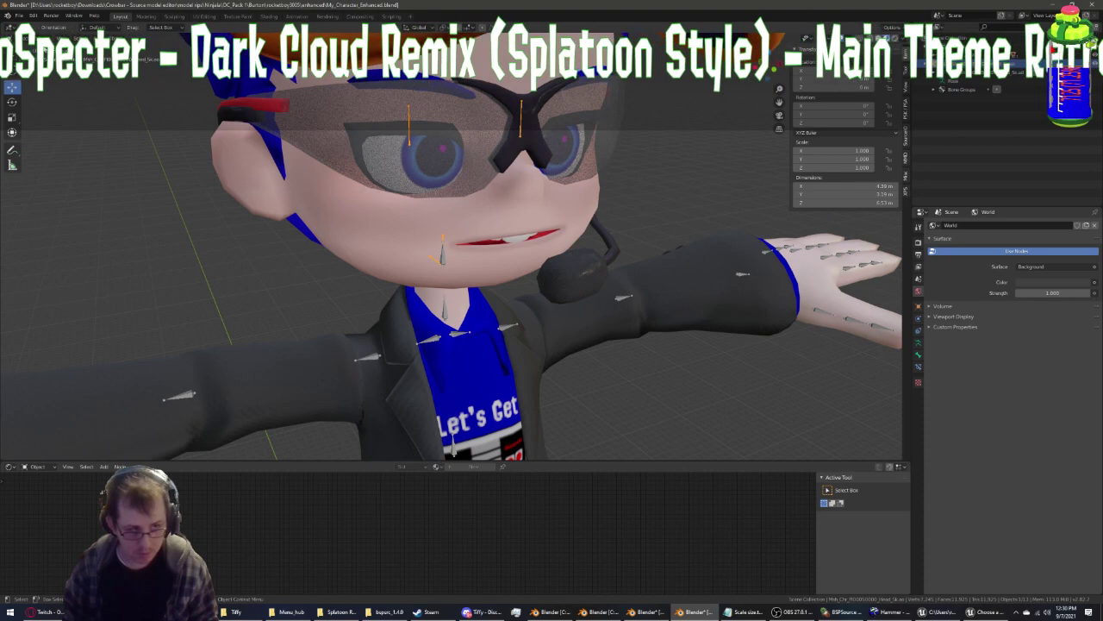
click(34, 53)
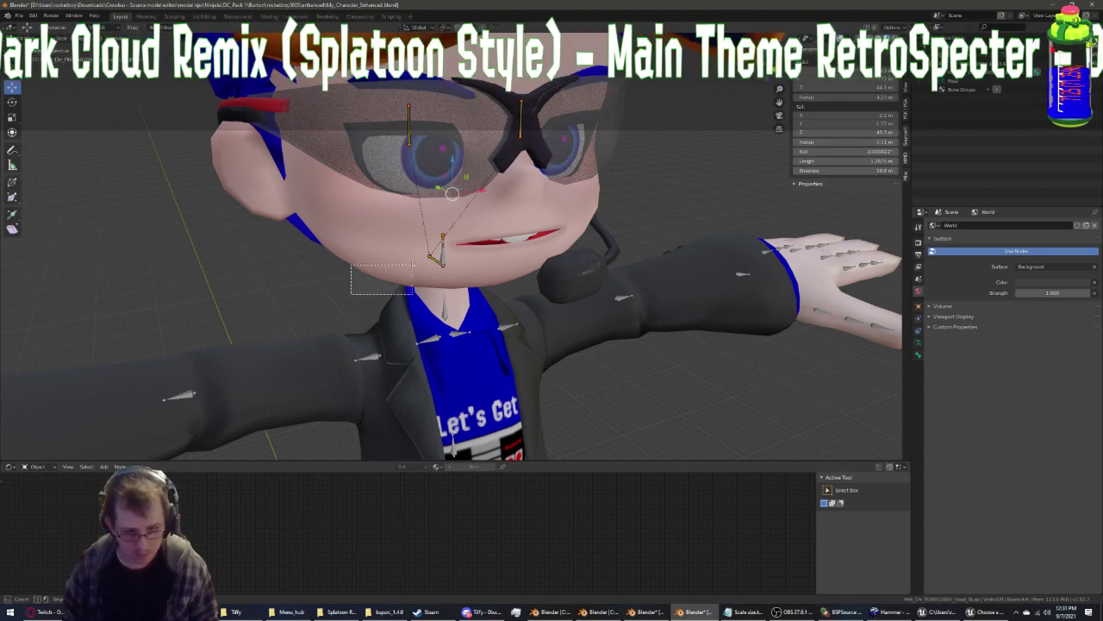
drag(413, 266, 474, 228)
key(x)
click(469, 228)
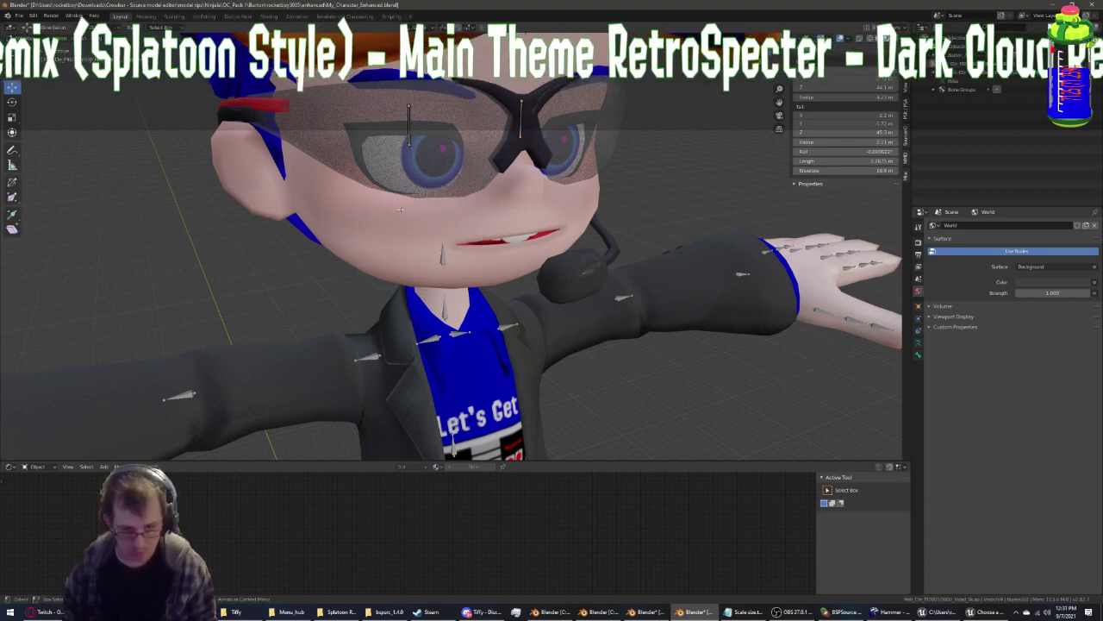
key(Tab)
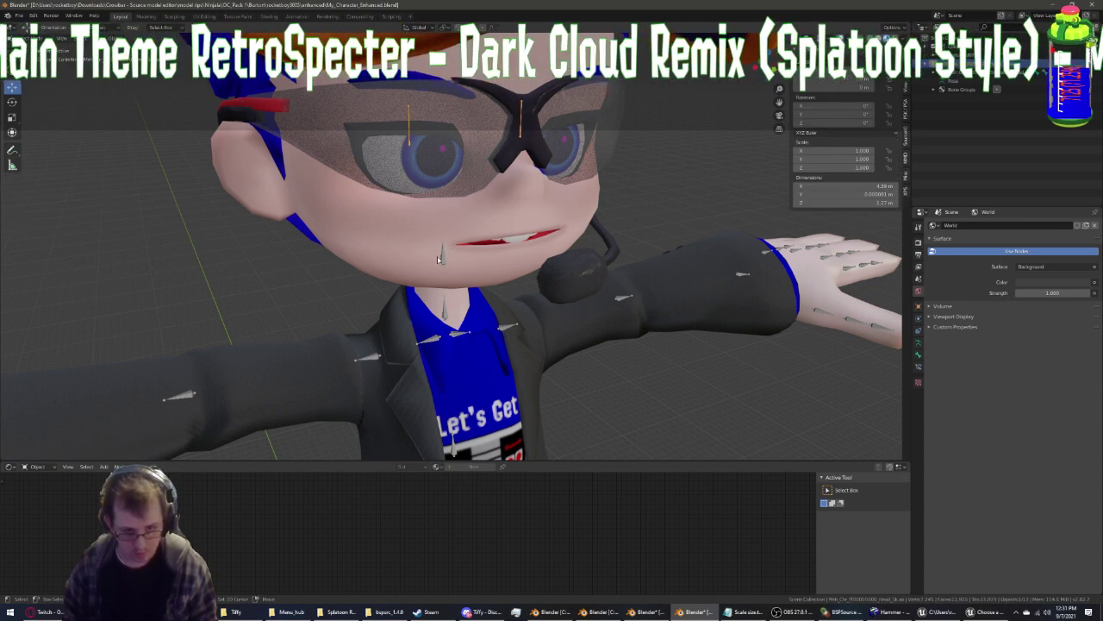
click(440, 260)
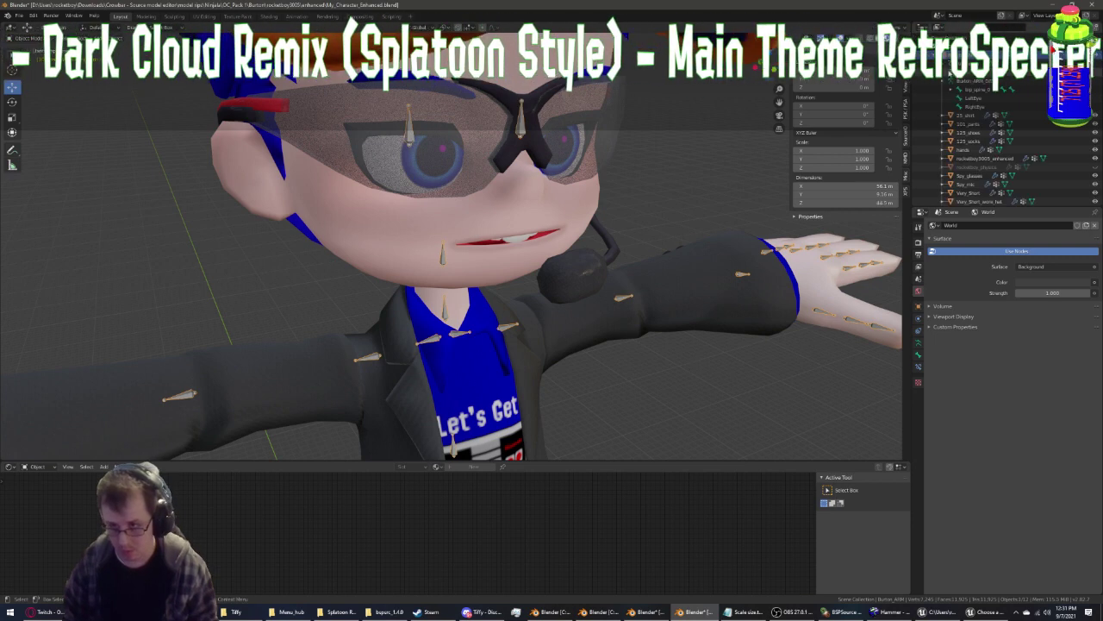
Rename the LeftEye bone to Eye_L and open its Relations settings
click(972, 98)
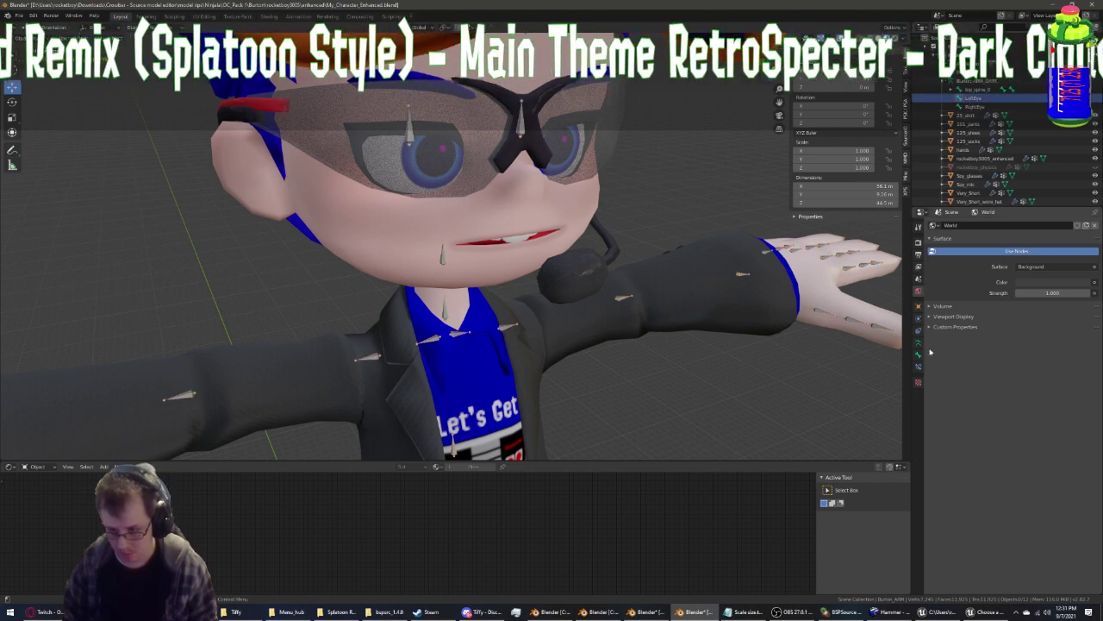
double_click(972, 98)
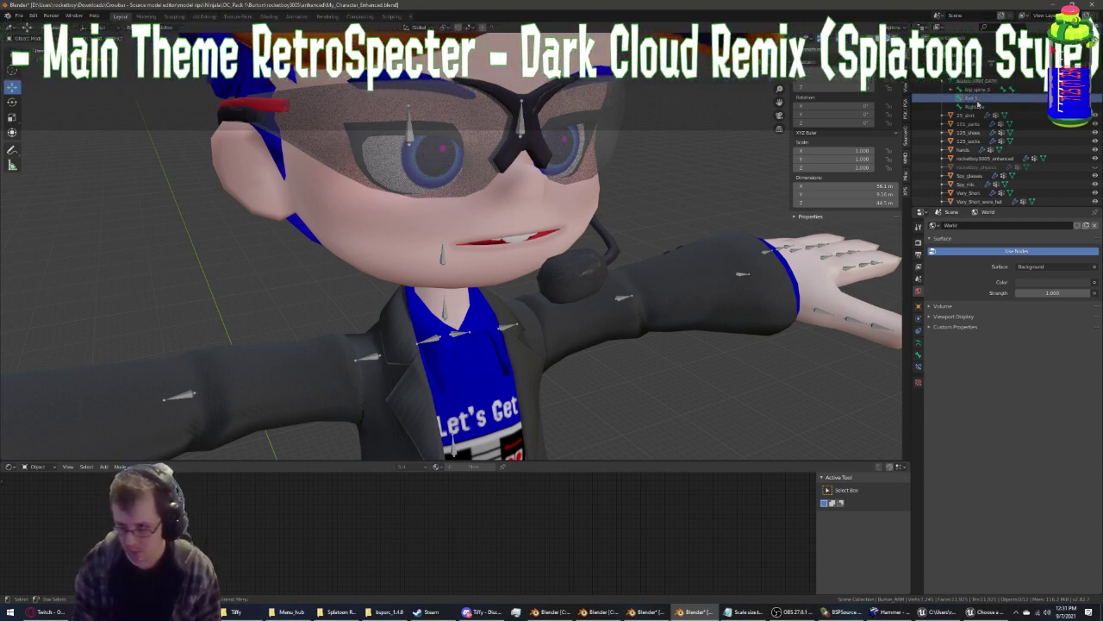
key(Return)
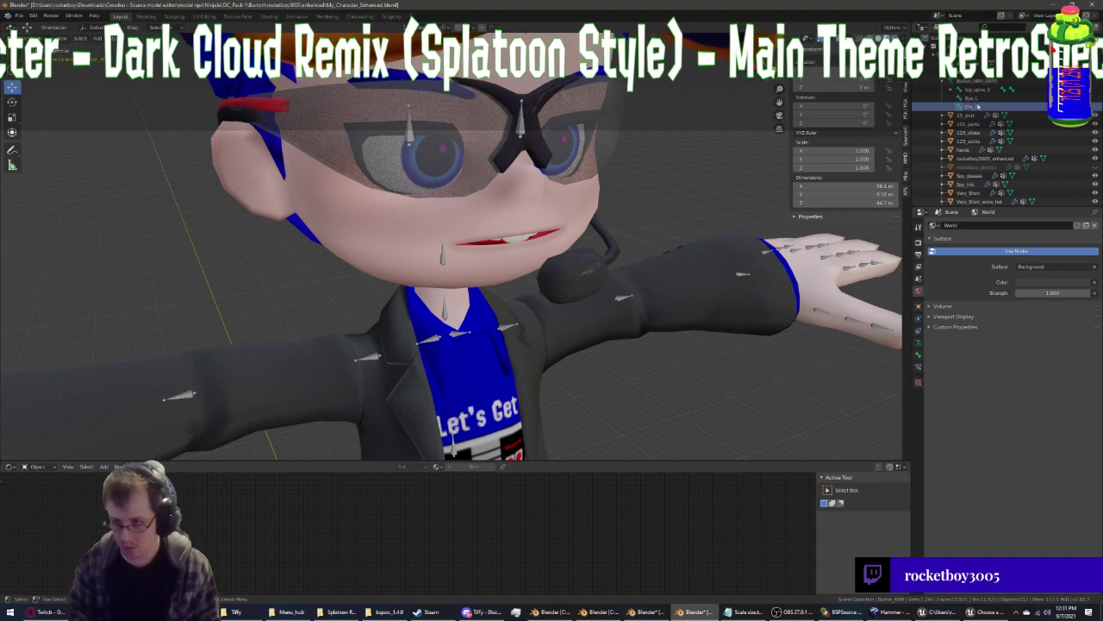
key(Up)
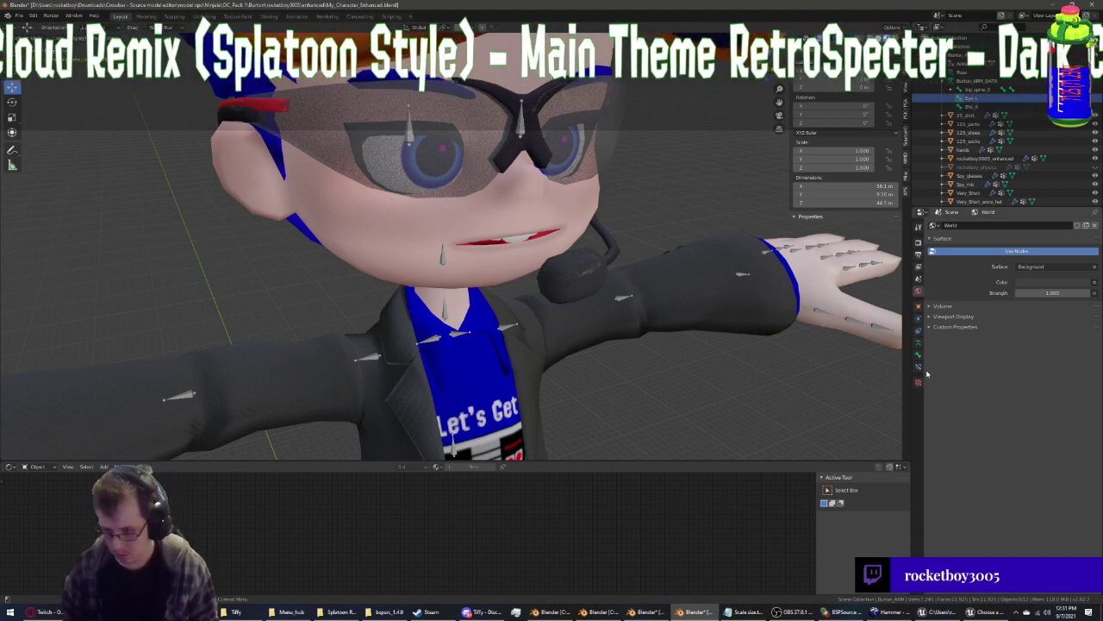
click(918, 353)
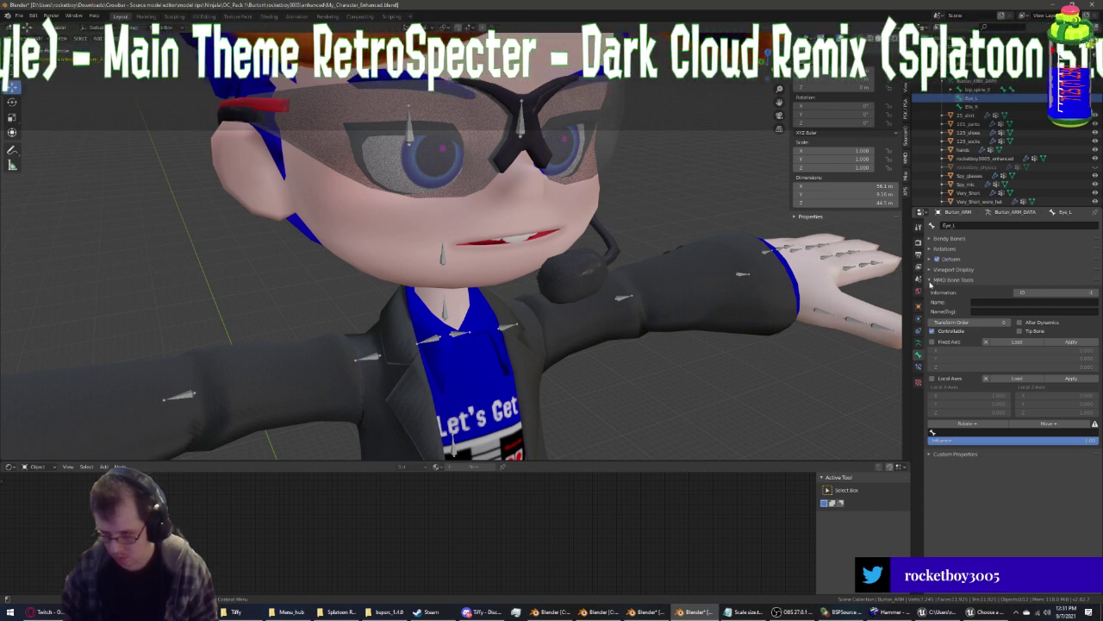
click(931, 281)
click(930, 249)
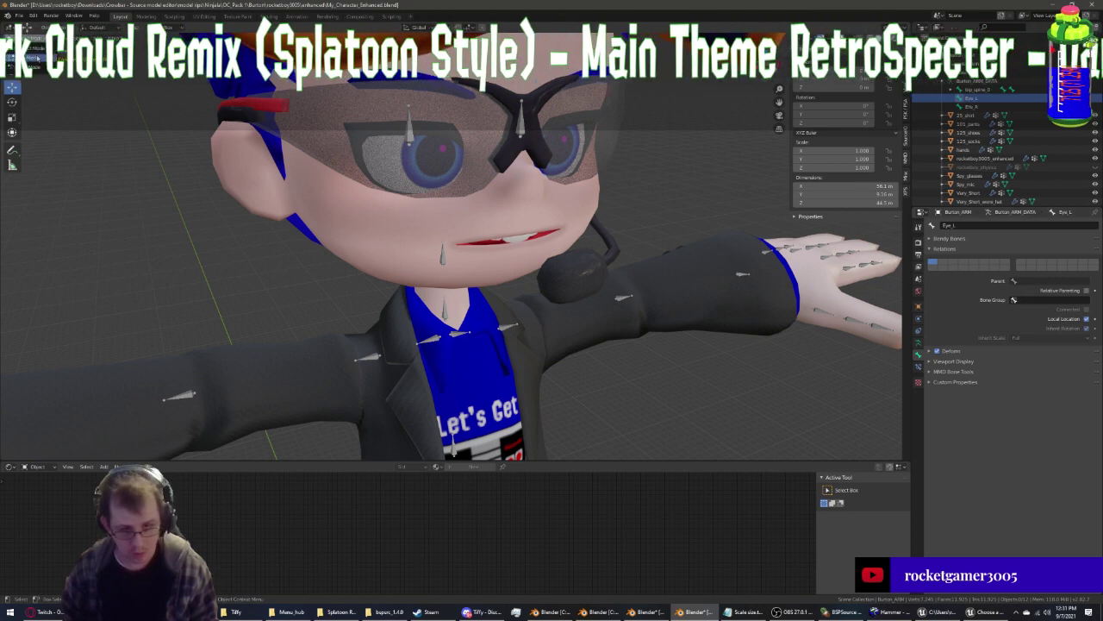
Set bip_head as the parent bone of both Eye_L and Eye_R
key(Tab)
click(1031, 373)
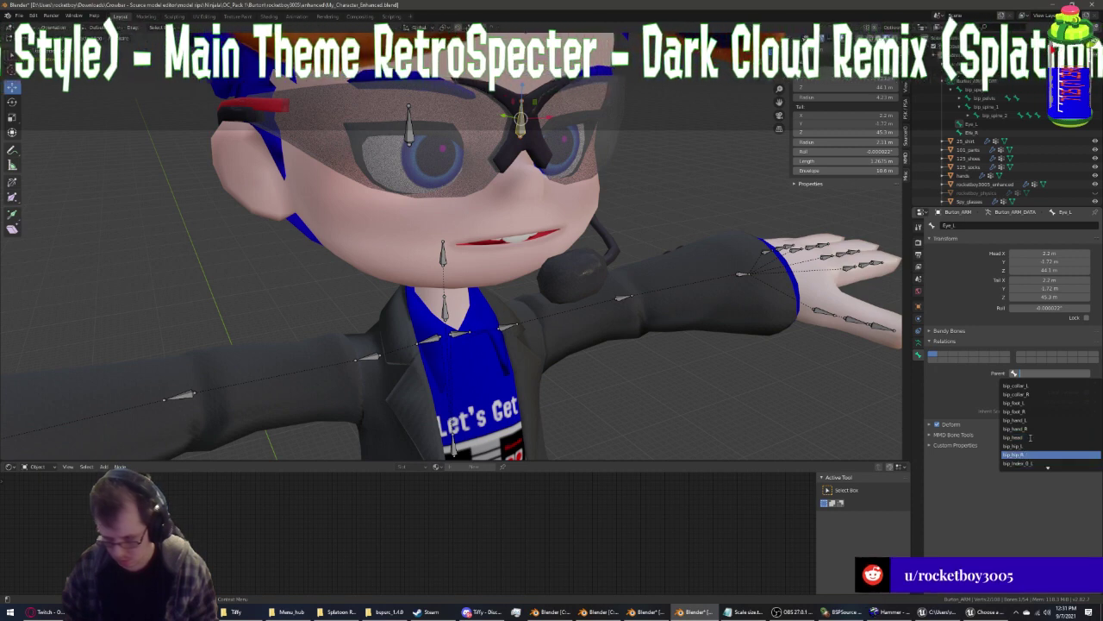
text(he)
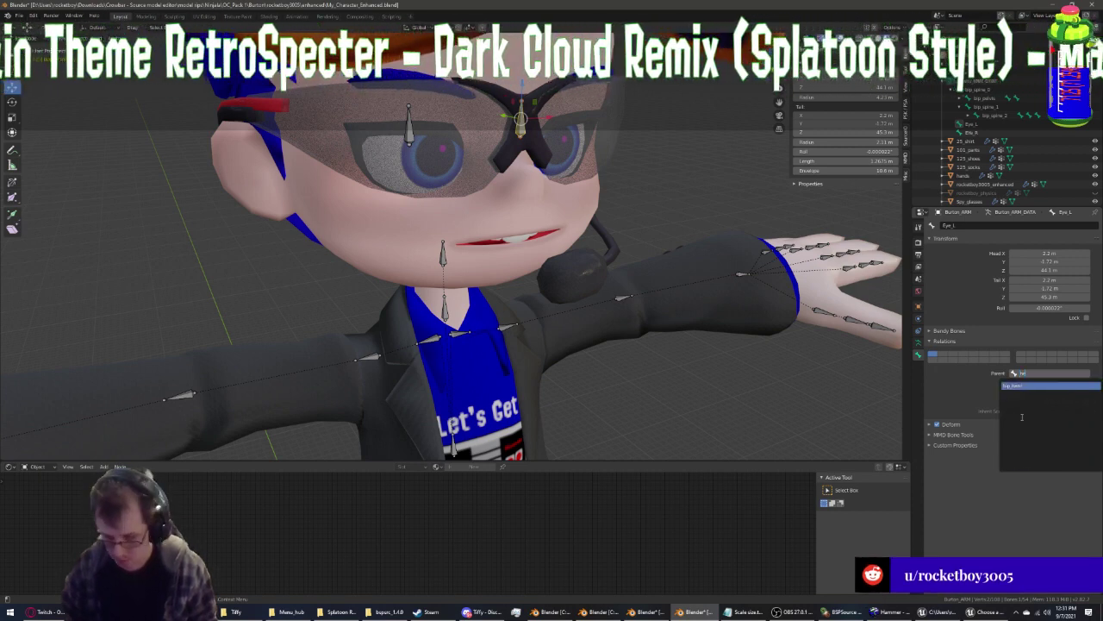
click(1024, 386)
click(970, 123)
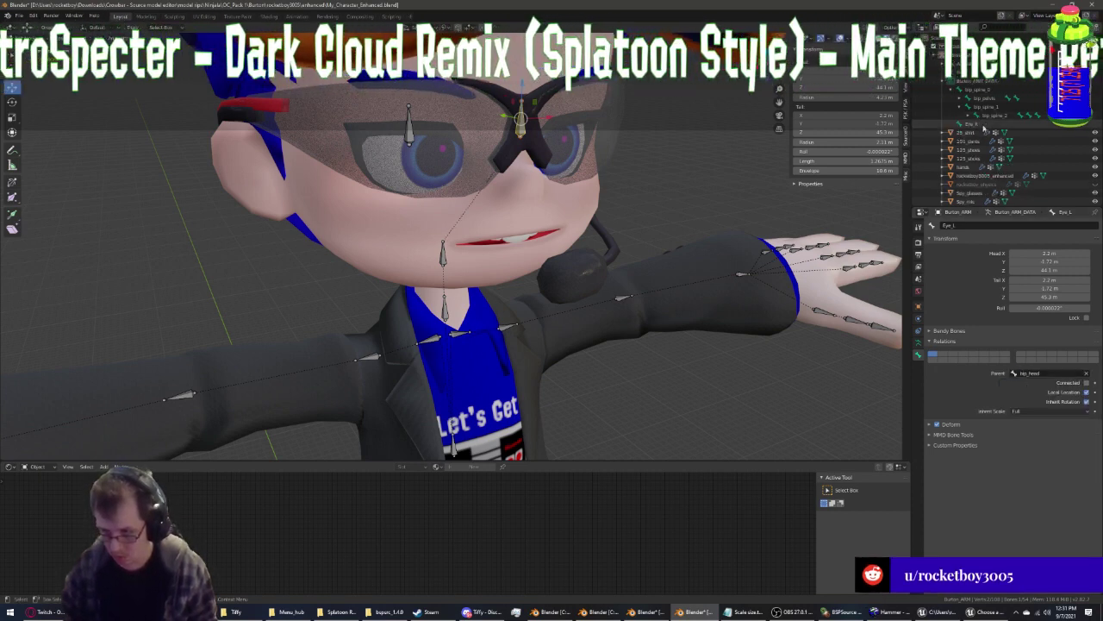
click(1048, 373)
text(he)
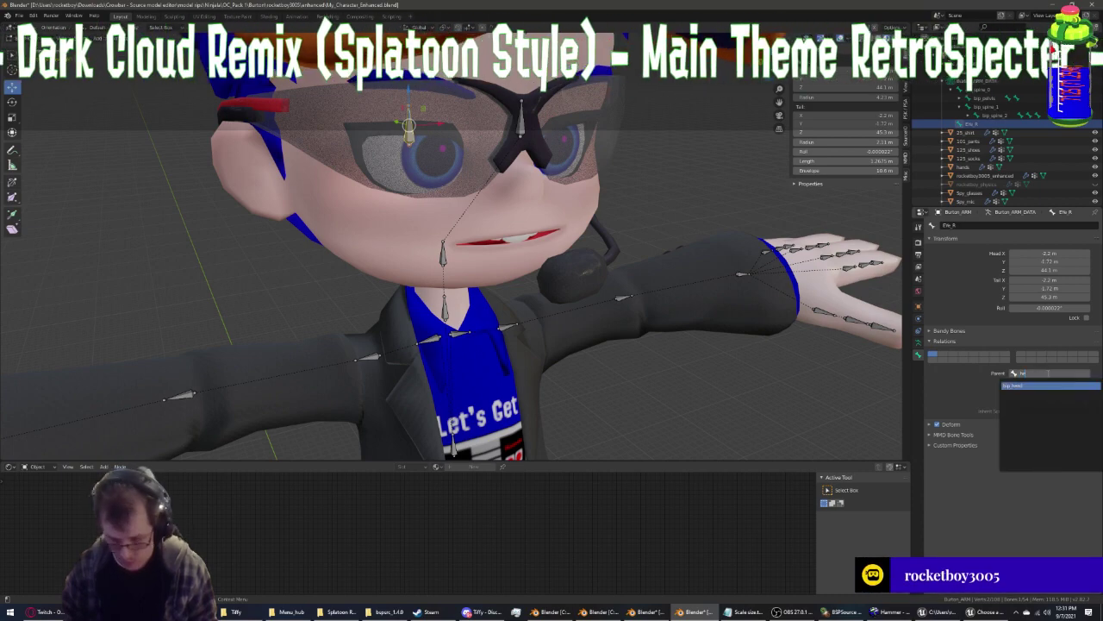
click(1027, 386)
middle_drag(517, 181, 474, 170)
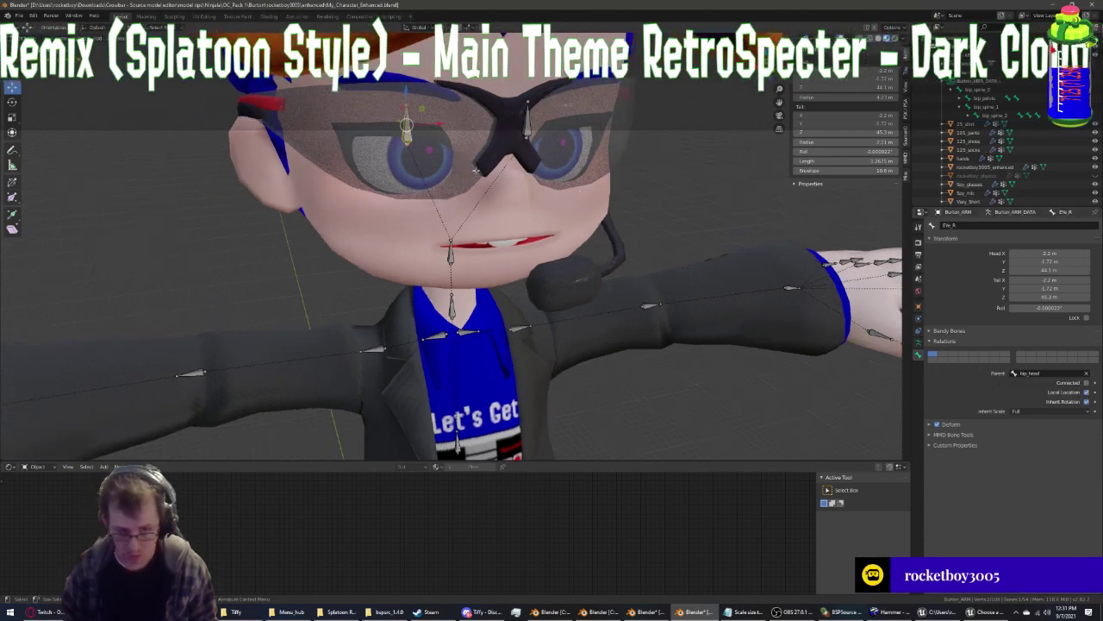
middle_drag(524, 132, 568, 151)
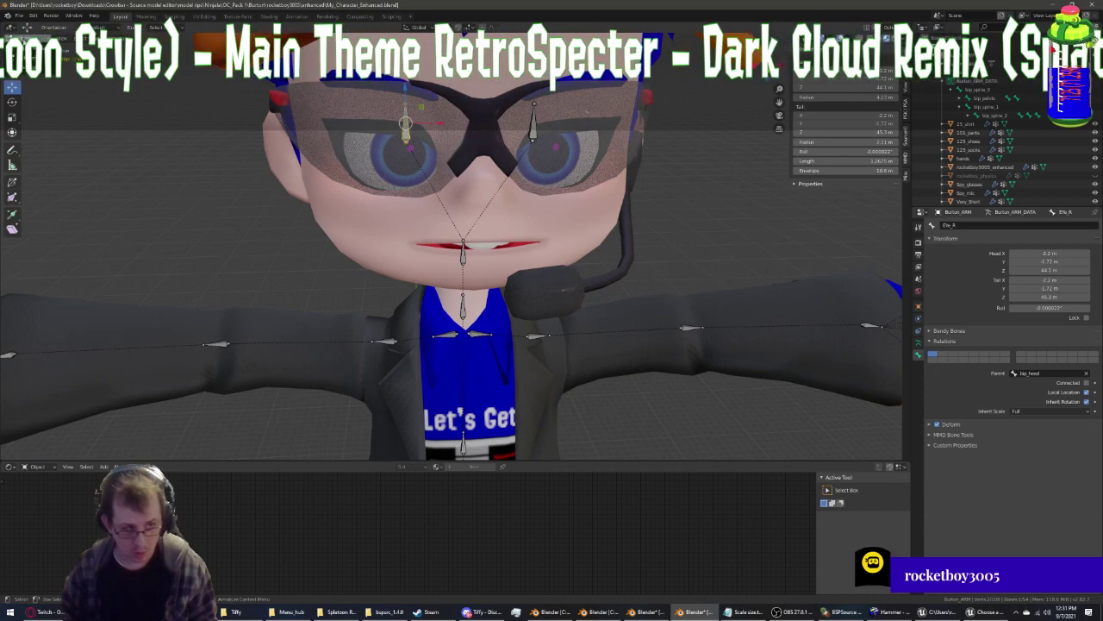
key(Tab)
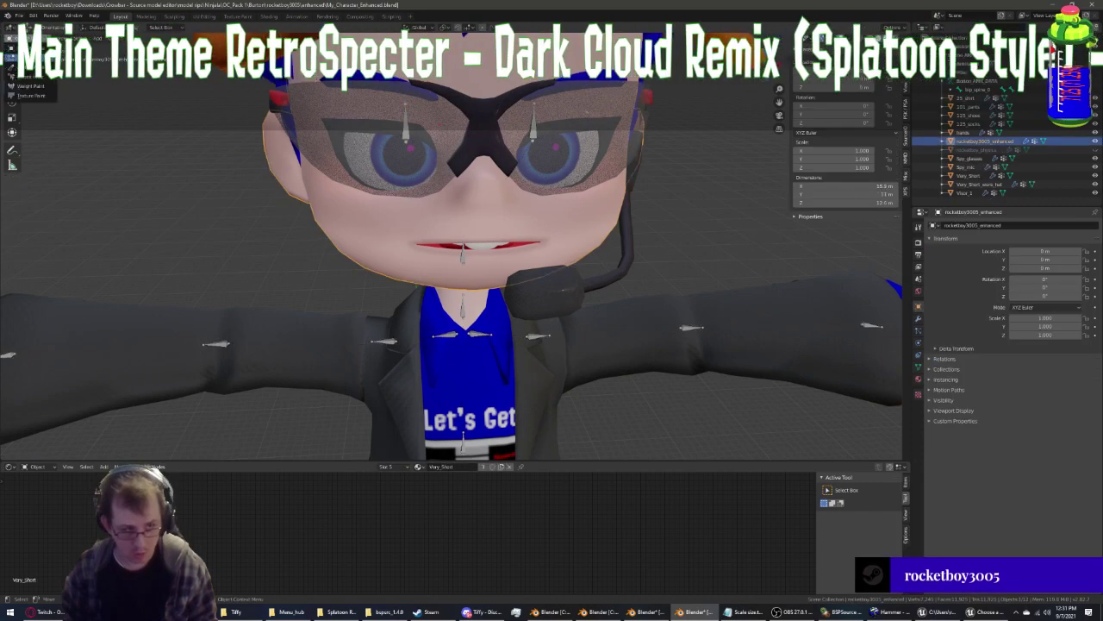
Select the connected eye geometry in the body mesh and inspect its vertex groups and shape keys
key(Tab)
key(n)
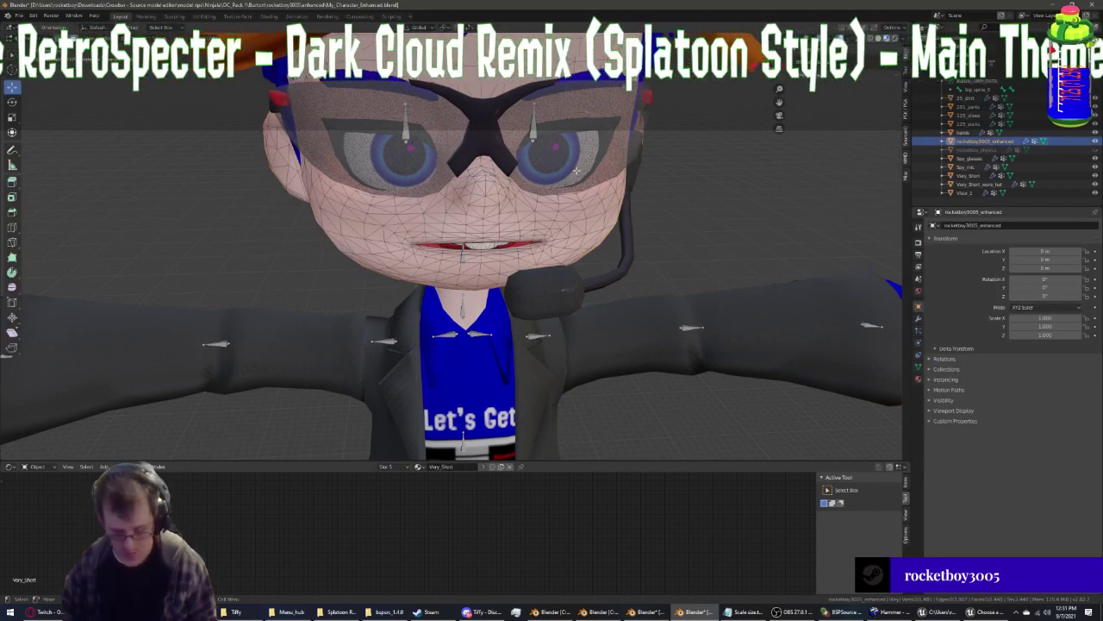
key(l)
key(n)
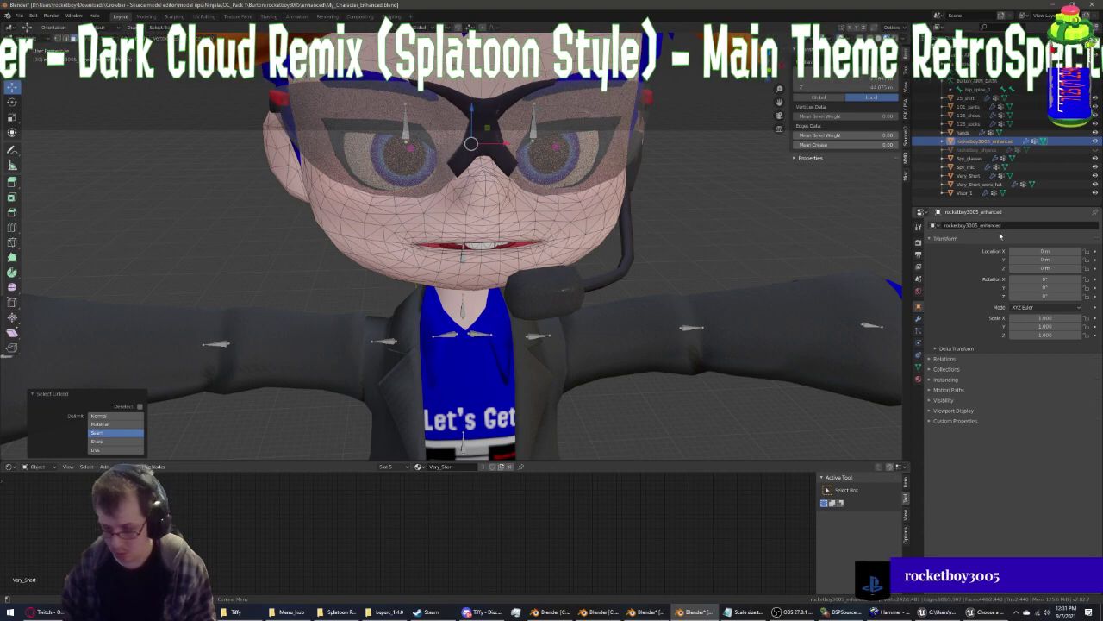
click(918, 366)
scroll(1006, 255, up, 3)
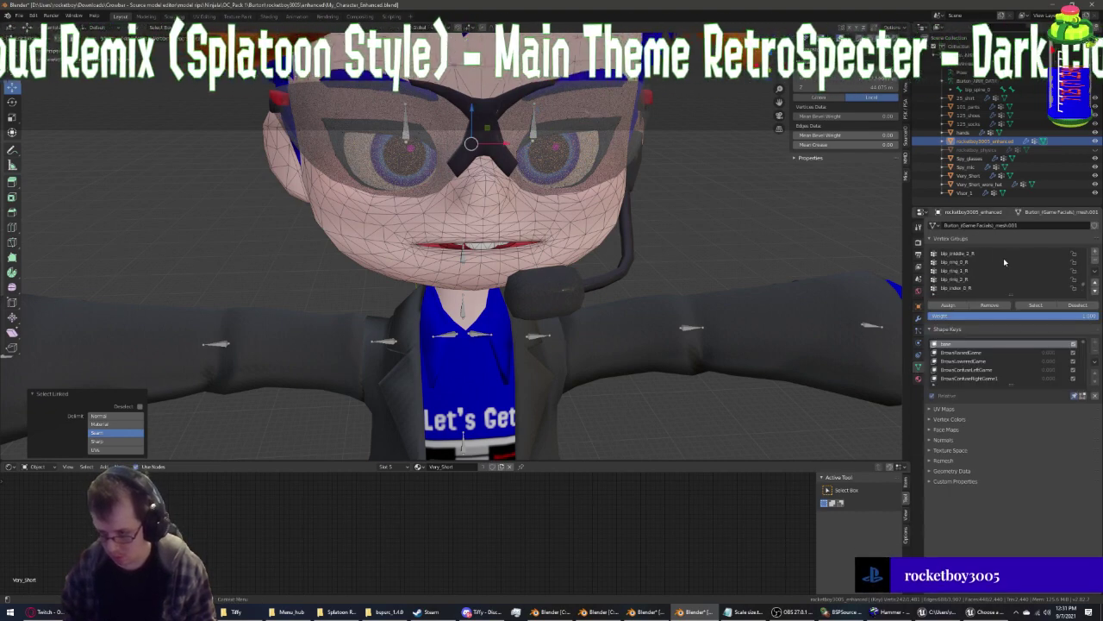
scroll(1004, 258, up, 3)
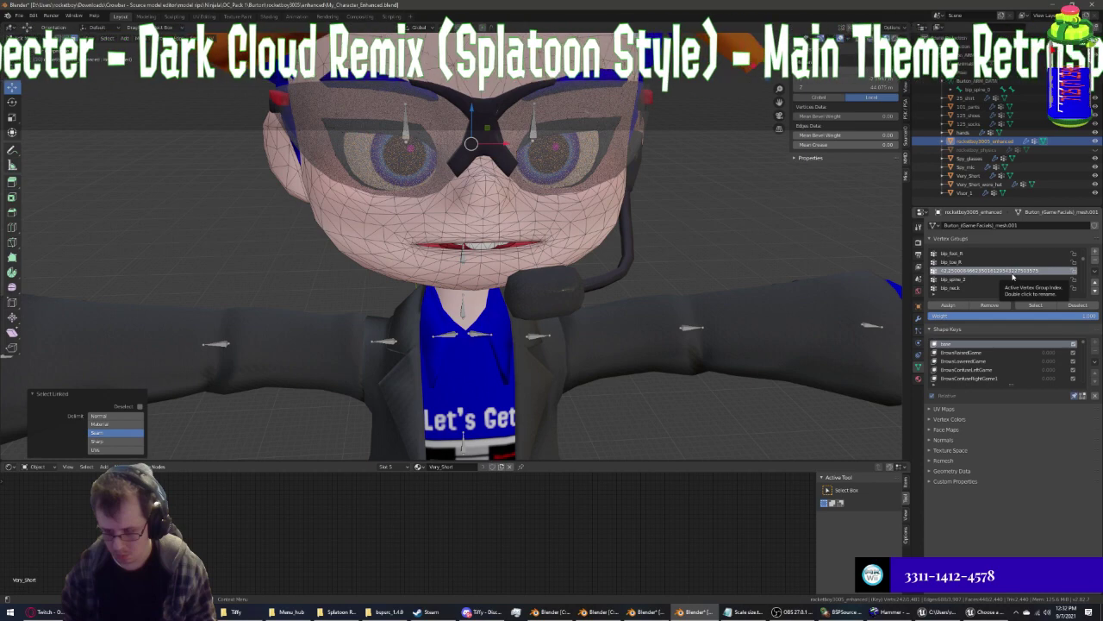
scroll(452, 237, down, 3)
scroll(451, 237, down, 3)
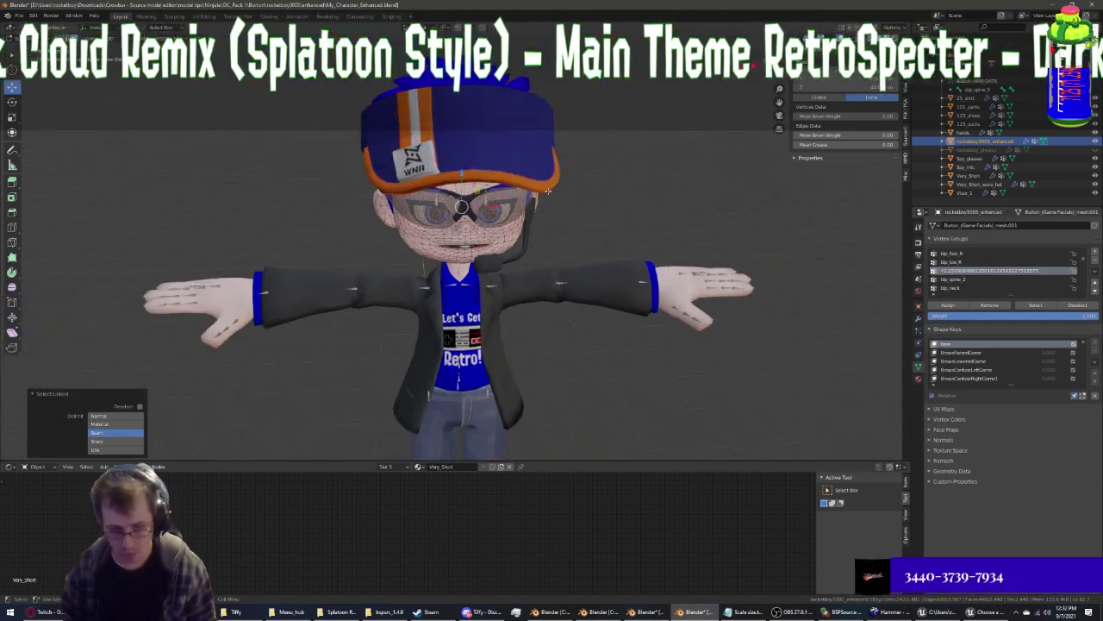
key(Tab)
Put the Burton_ARM armature into Pose Mode
scroll(385, 261, down, 1)
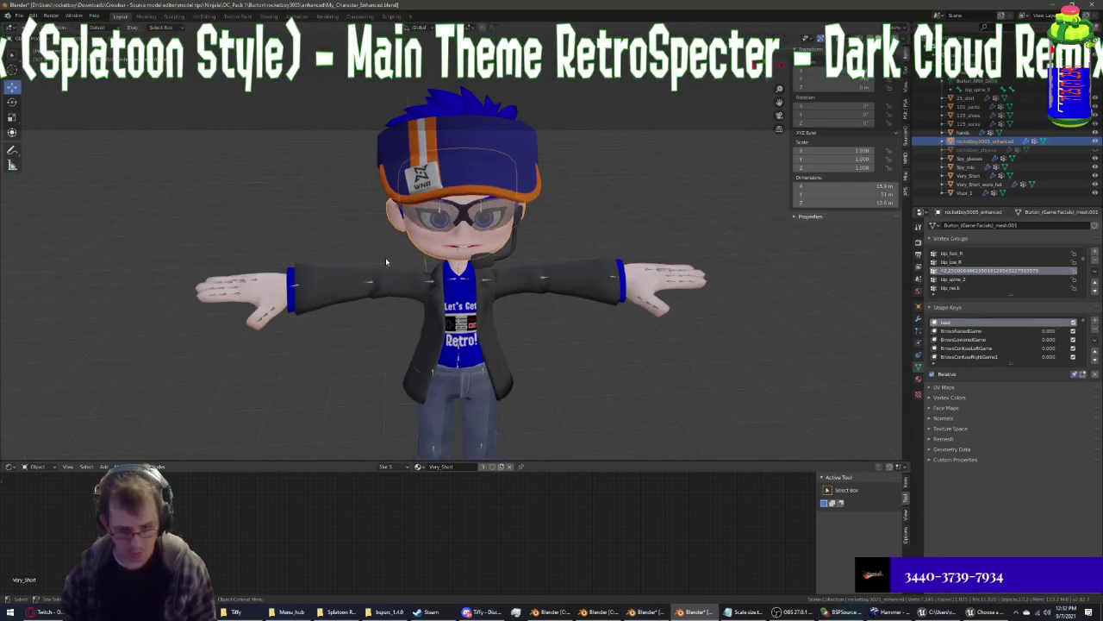
click(427, 283)
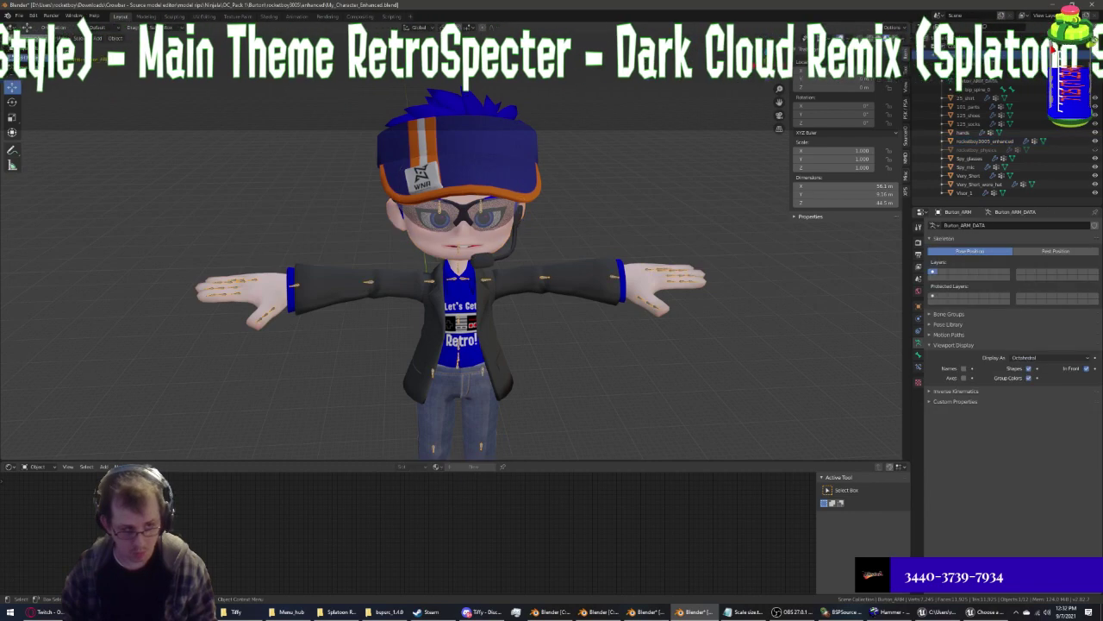
key(ctrl+Tab)
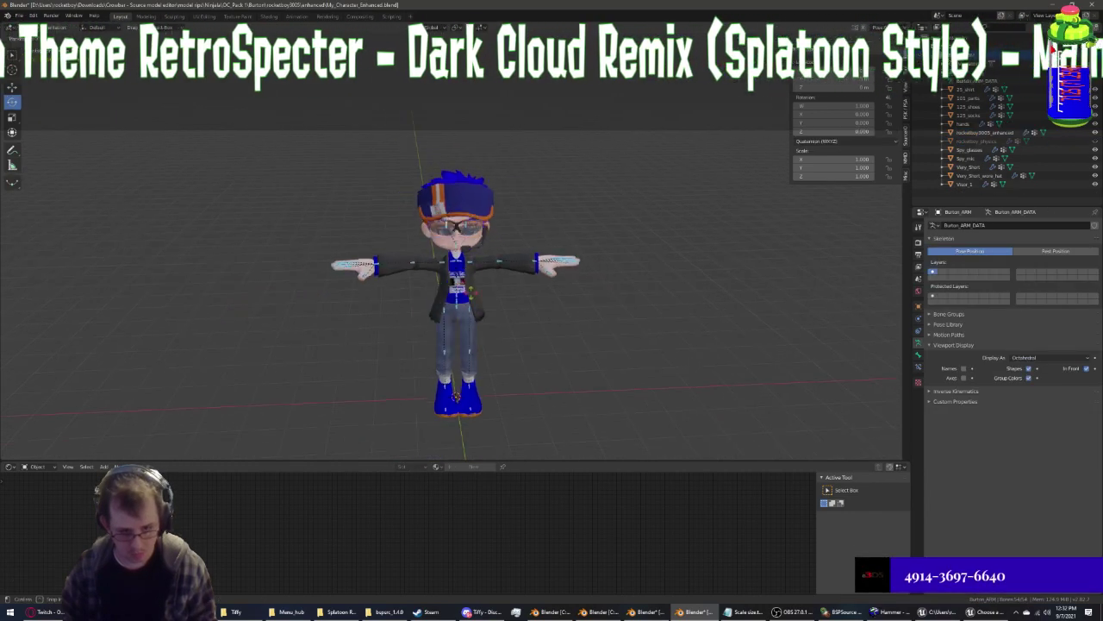
Cancel the pose-bone rotation and take the armature out of Pose Mode
key(r)
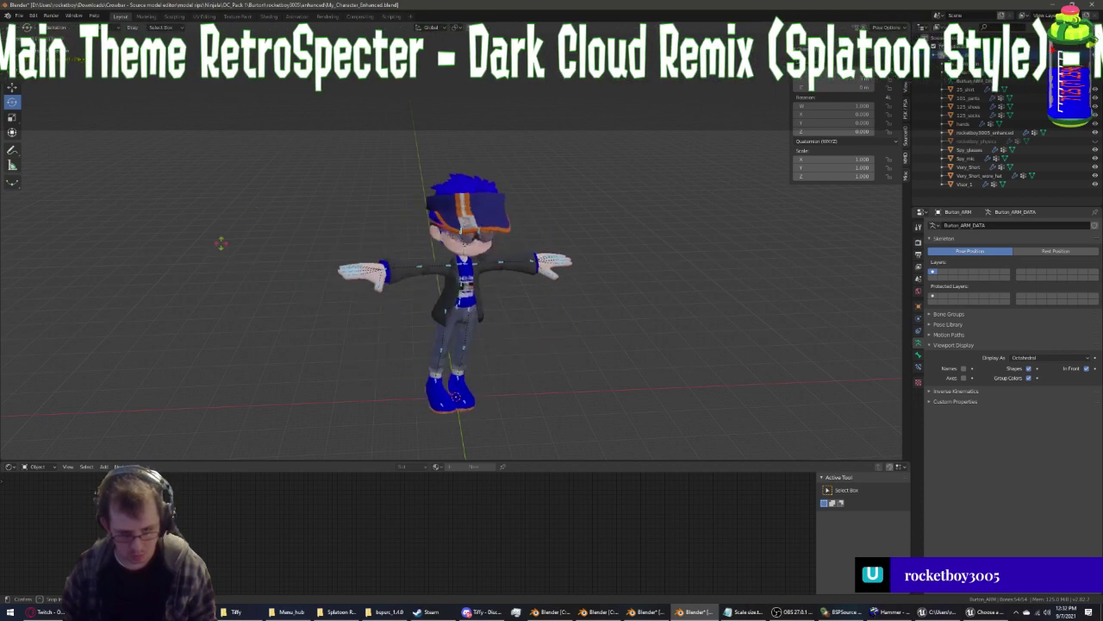
click(205, 276)
scroll(409, 259, up, 3)
scroll(409, 259, up, 2)
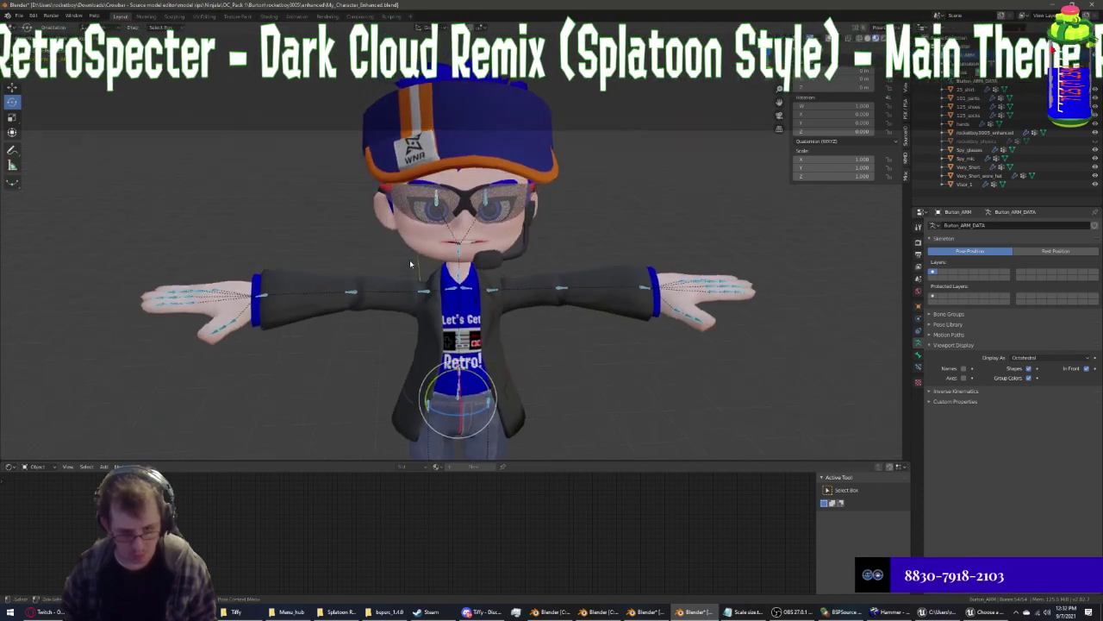
key(ctrl+Tab)
scroll(462, 272, down, 3)
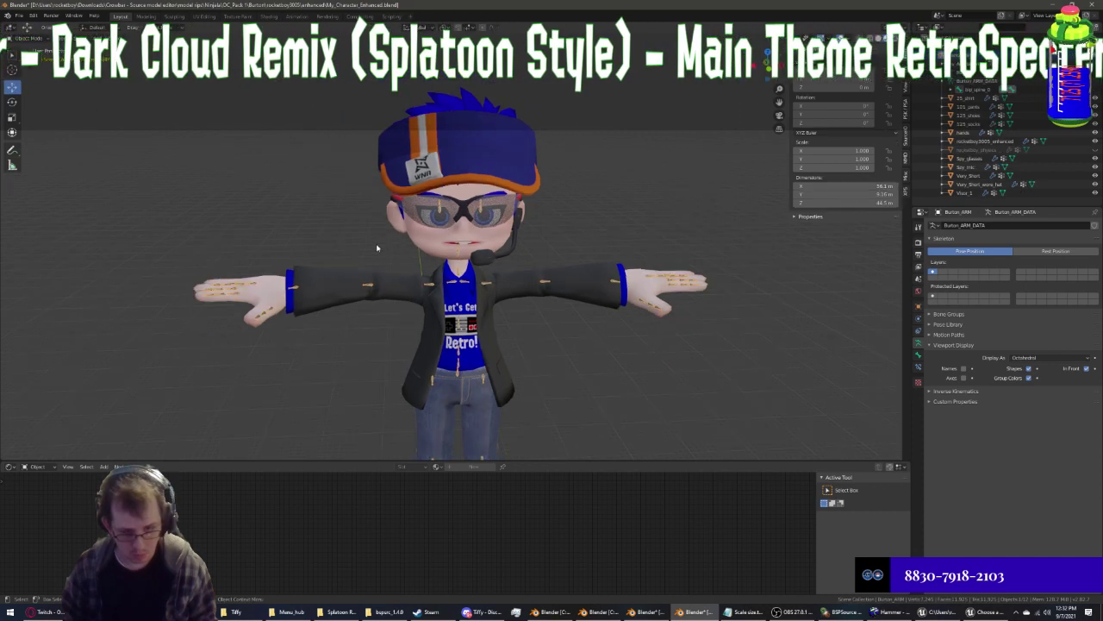
scroll(461, 271, down, 2)
Put the head mesh into Edit Mode and check its bip_head vertex group
click(461, 271)
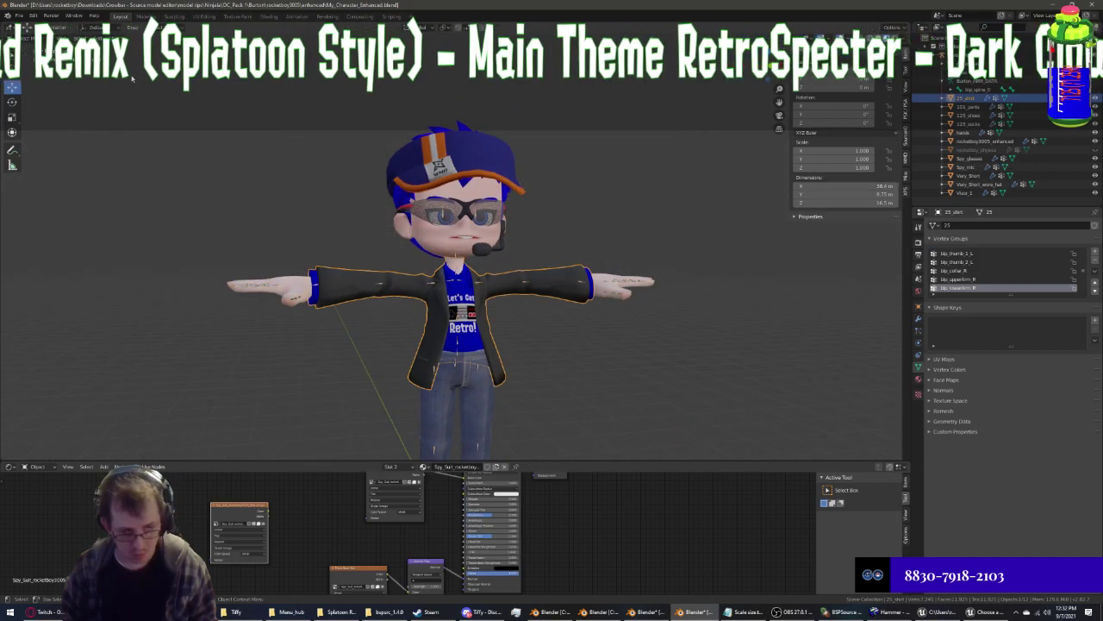
click(466, 246)
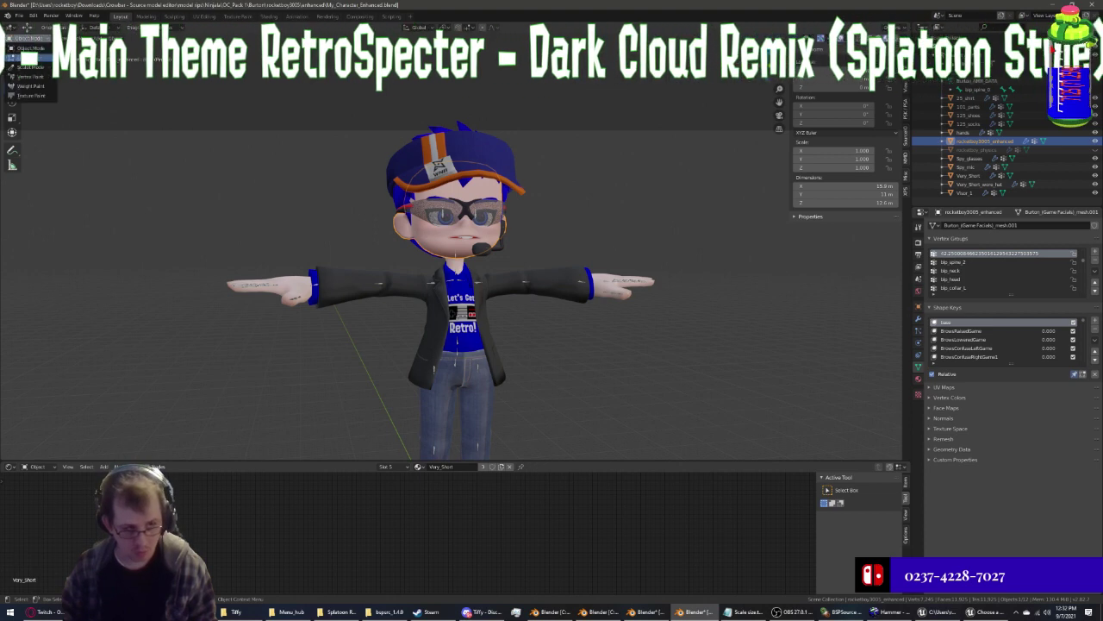
click(26, 57)
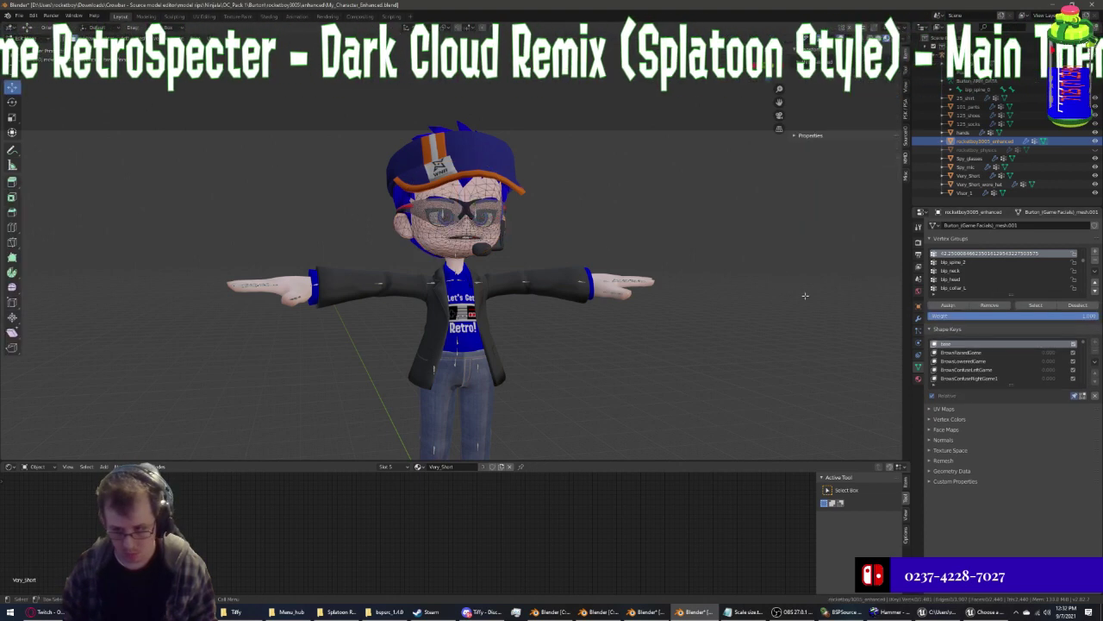
middle_drag(758, 258, 701, 230)
scroll(701, 229, up, 5)
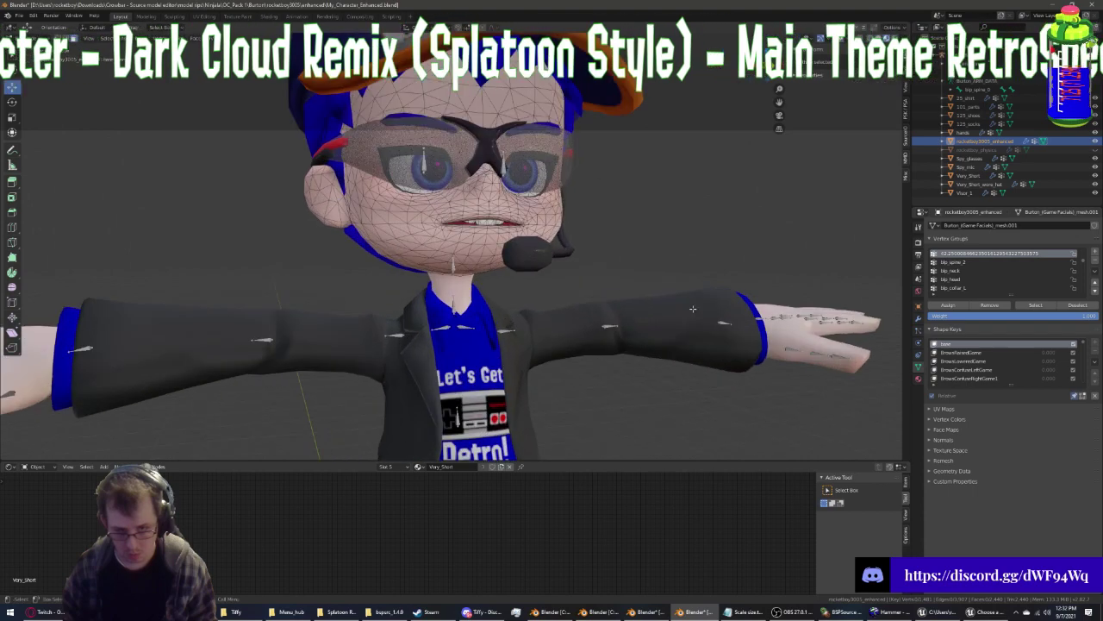
middle_drag(765, 298, 540, 223)
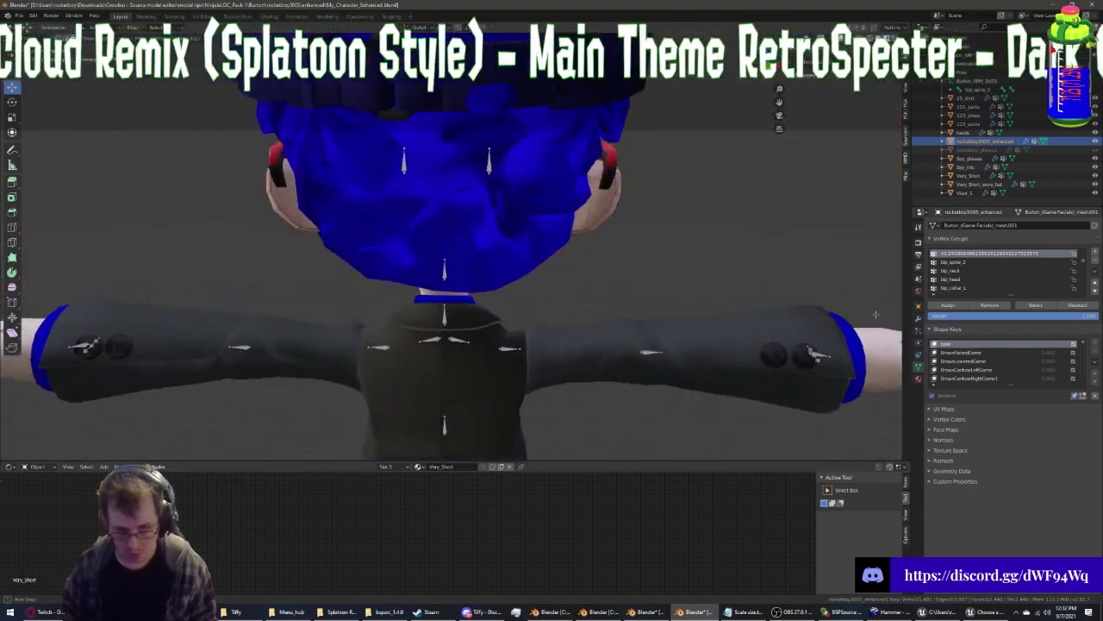
scroll(276, 188, down, 10)
middle_drag(604, 258, 742, 293)
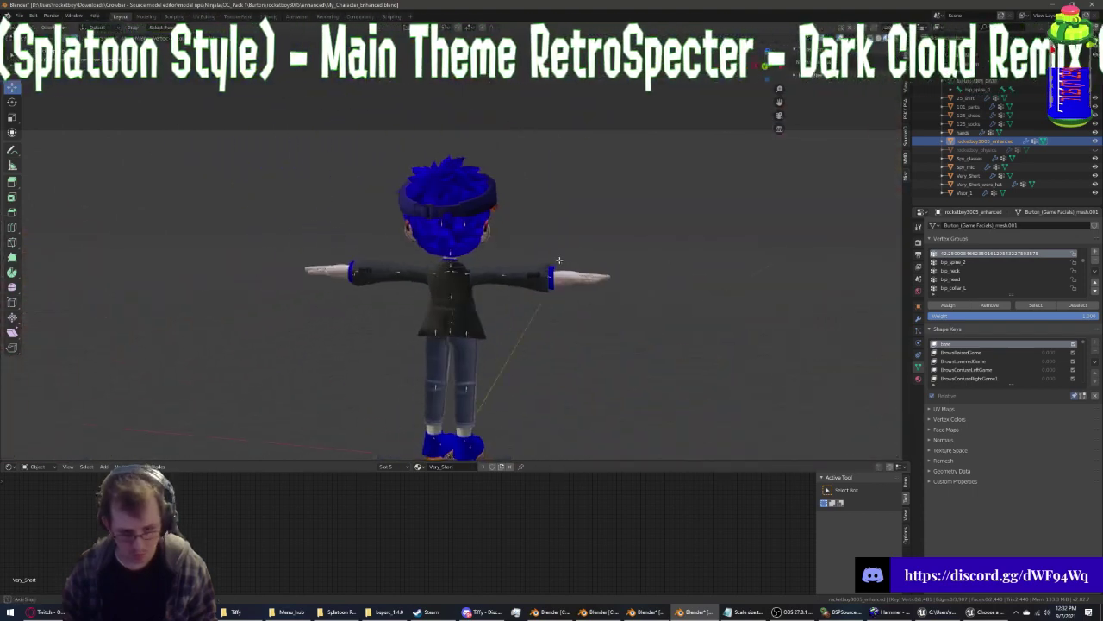
scroll(744, 300, down, 3)
click(954, 279)
Snap to a front view and bring the head mesh back into Edit Mode
click(964, 255)
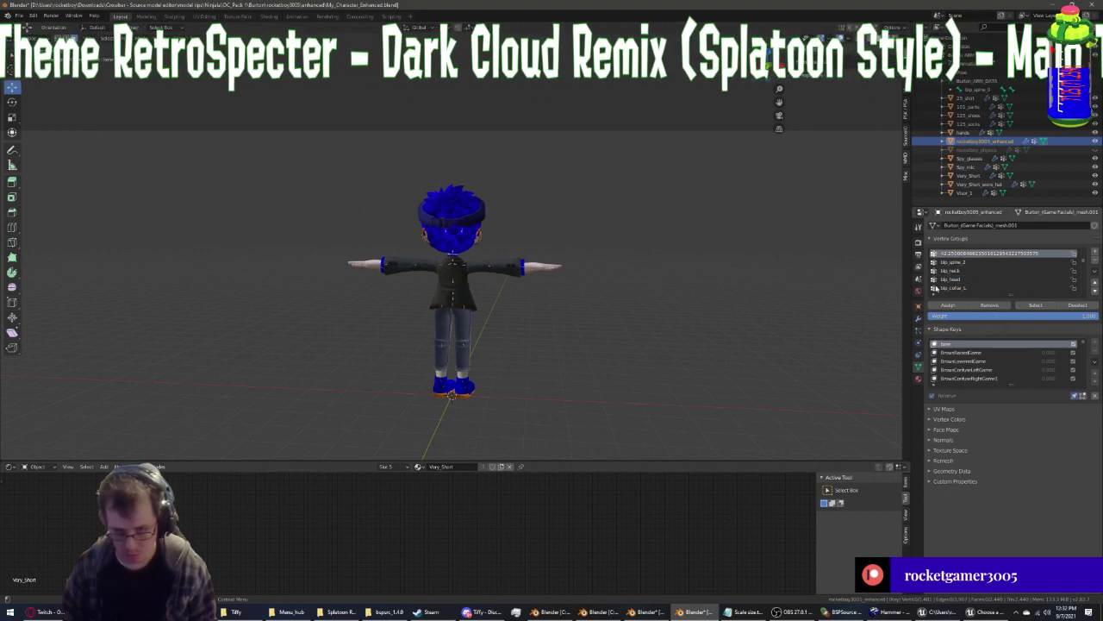
key(KP_1)
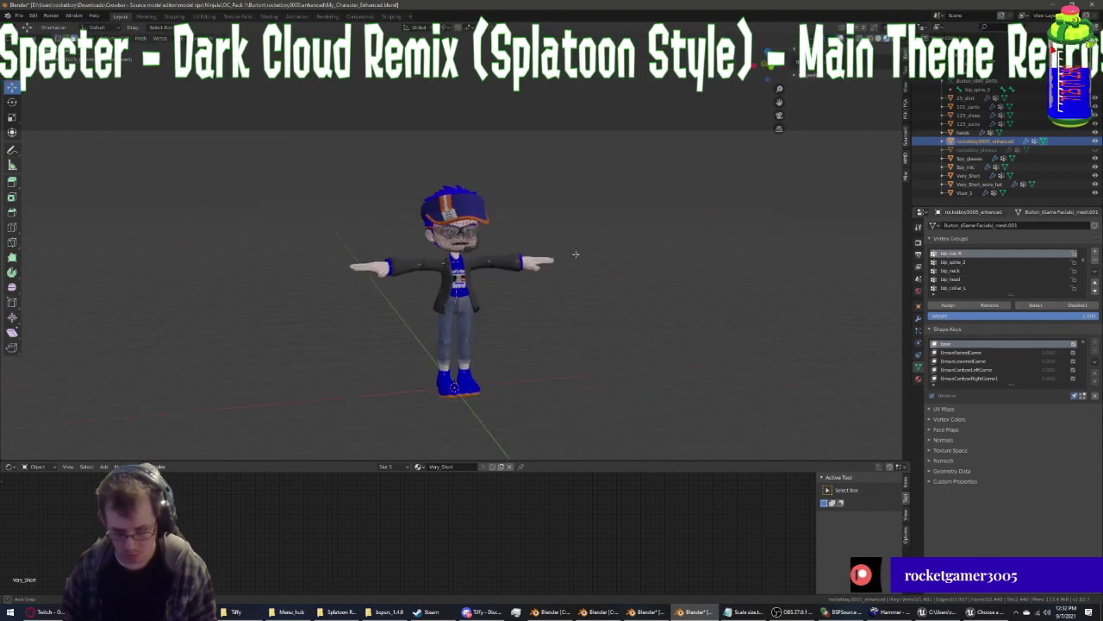
scroll(431, 184, up, 3)
click(34, 49)
key(n)
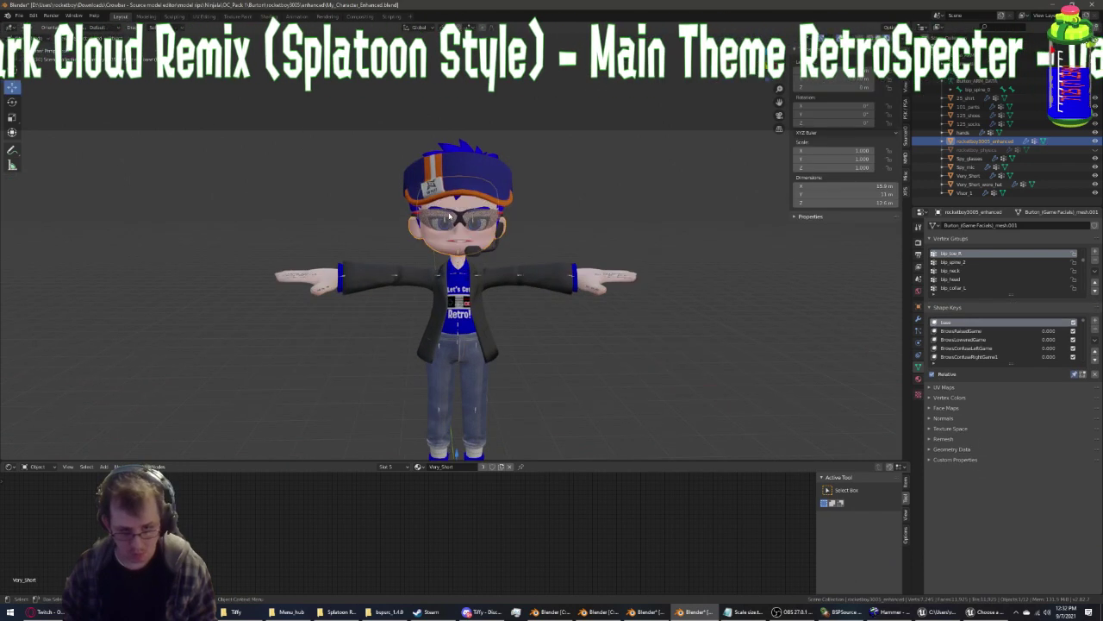
scroll(482, 227, up, 1)
scroll(482, 226, up, 2)
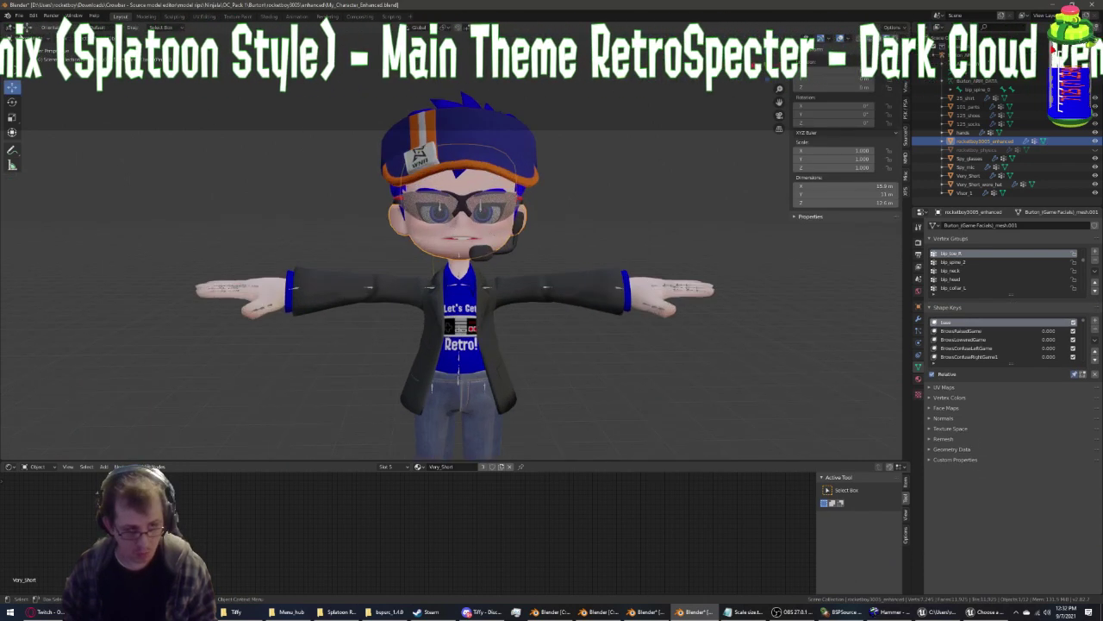
key(Tab)
key(n)
scroll(1020, 273, up, 1)
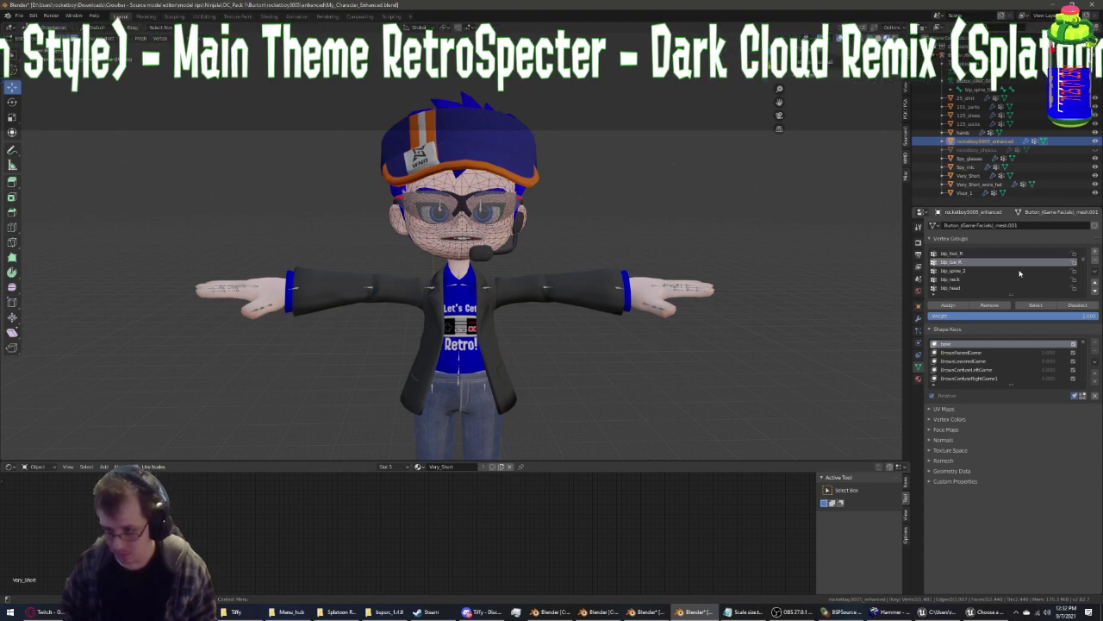
Add two vertex groups and name them Eye_L and Eye_R
click(1096, 254)
click(1096, 253)
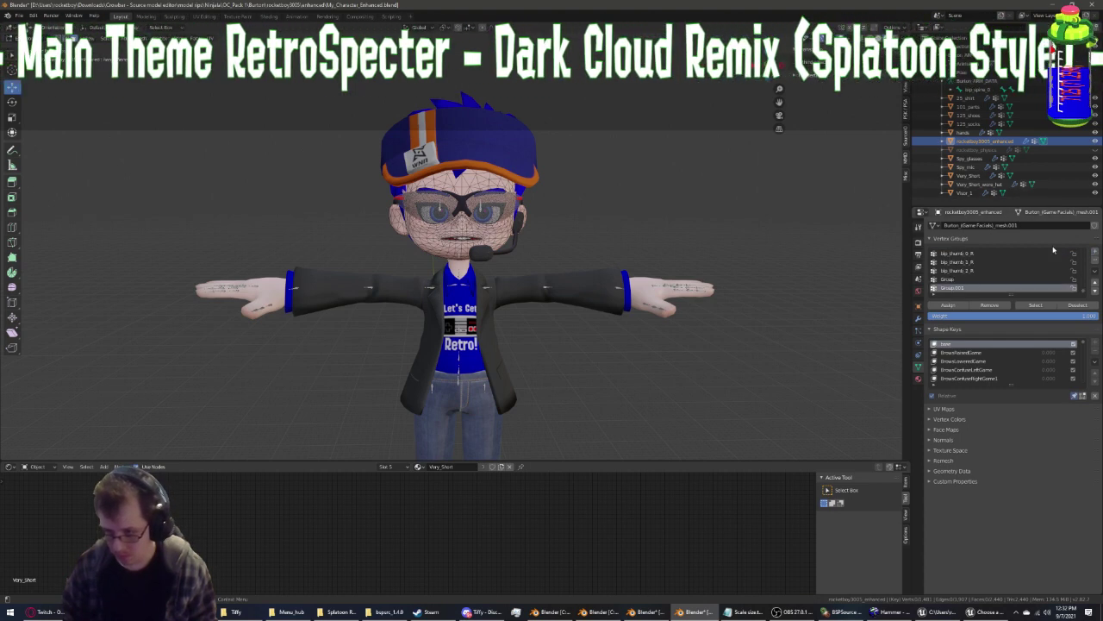
click(960, 279)
text(Eye)
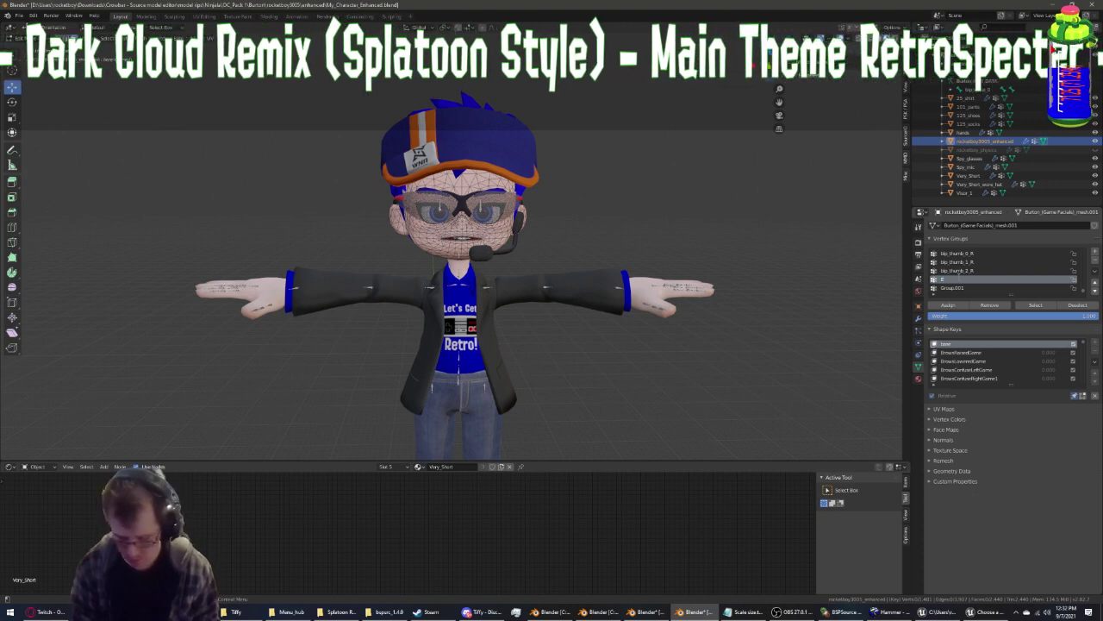
text(_L)
key(Return)
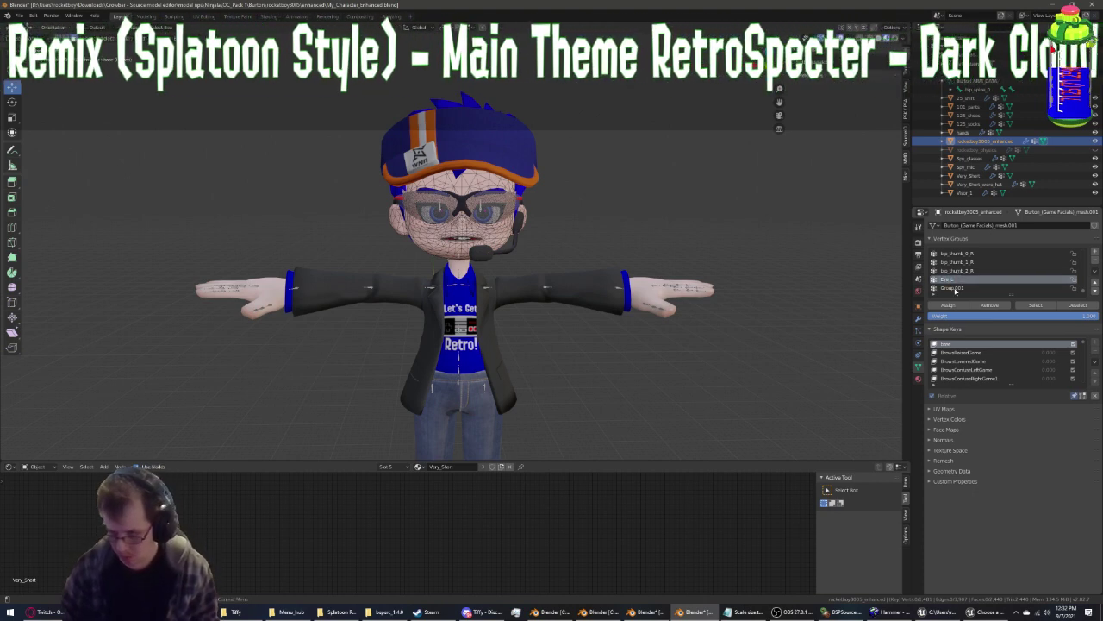
double_click(954, 287)
text(Eye_R)
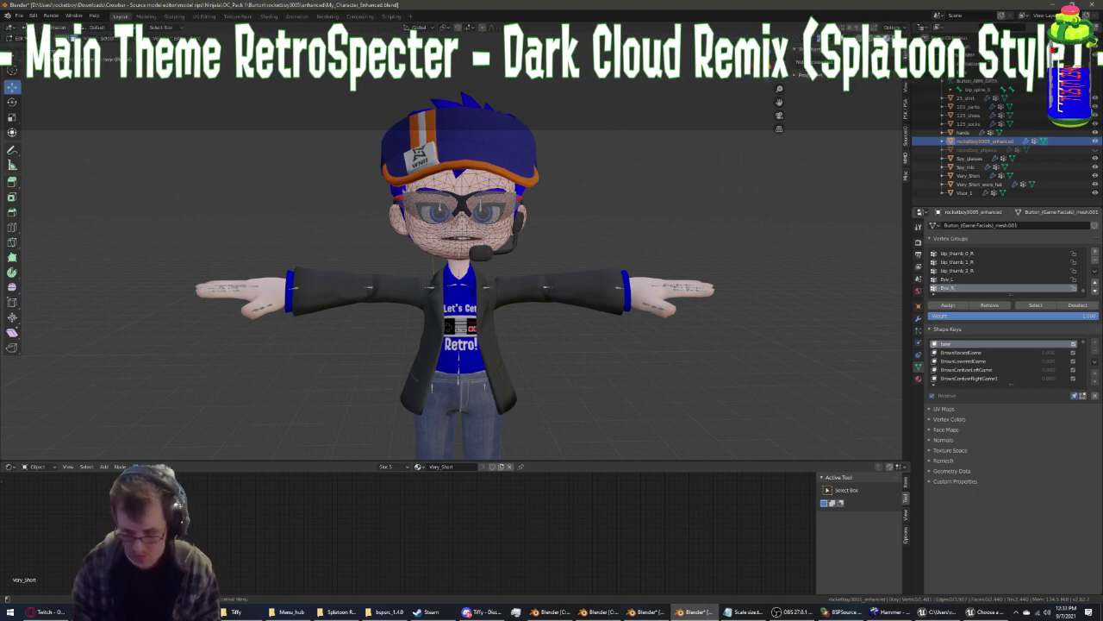
key(Return)
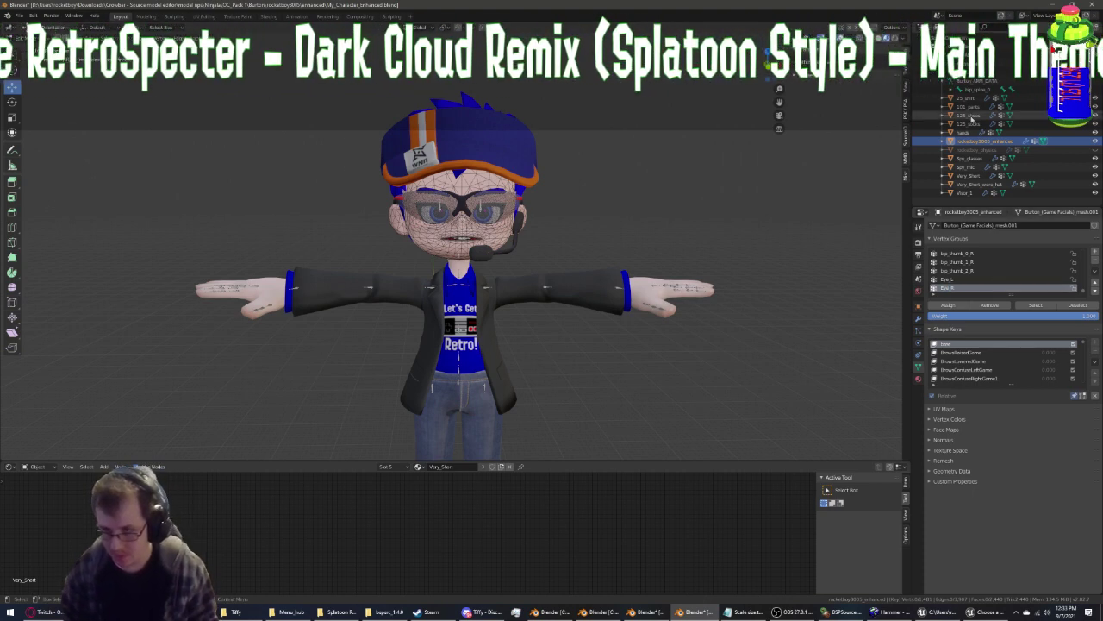
scroll(753, 216, up, 3)
Select one eye's geometry and assign it to the Eye_L vertex group
middle_drag(753, 216, 733, 233)
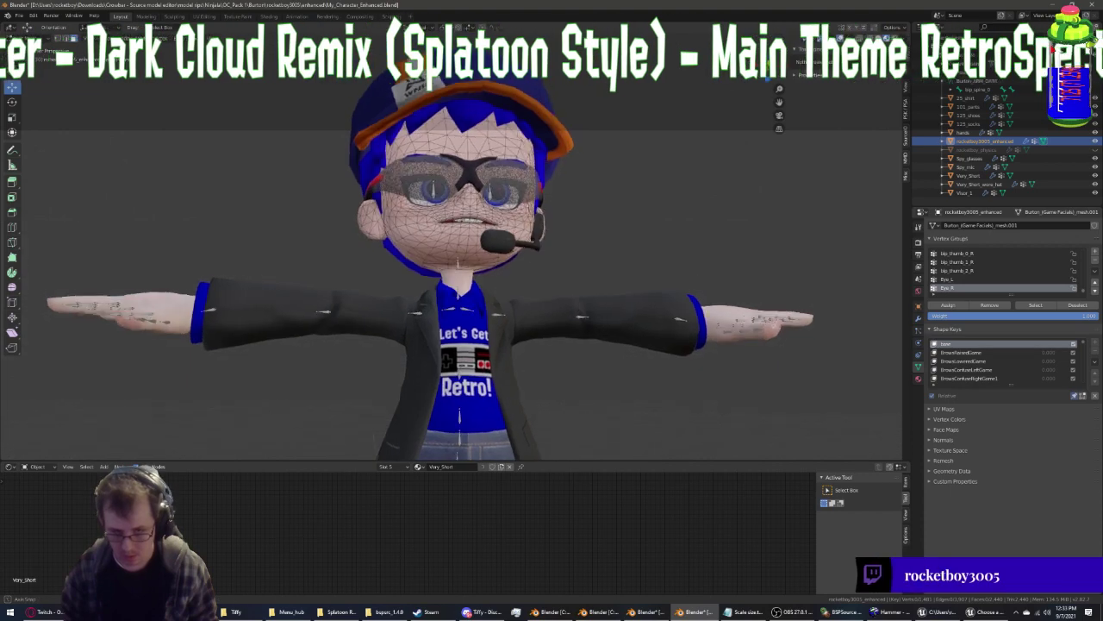
key(l)
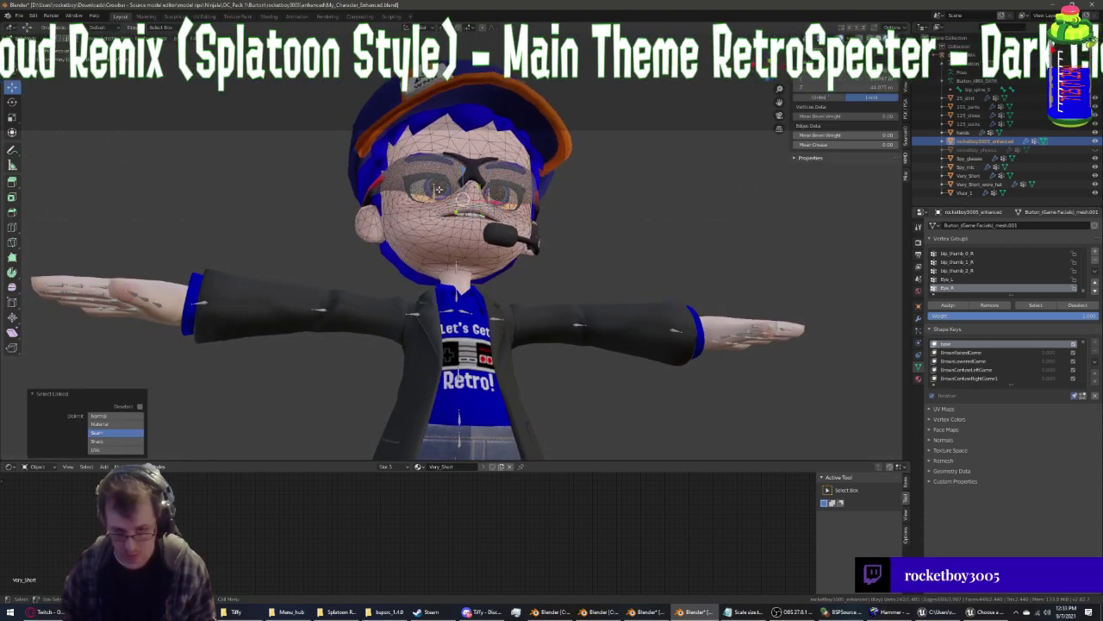
scroll(1000, 280, up, 3)
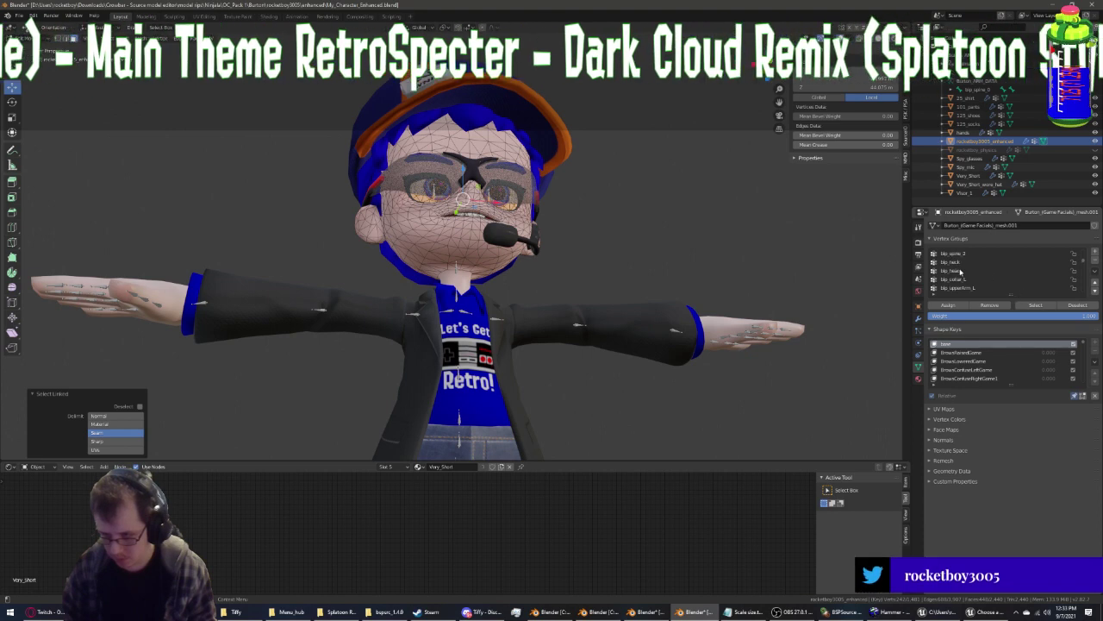
key(ctrl+z)
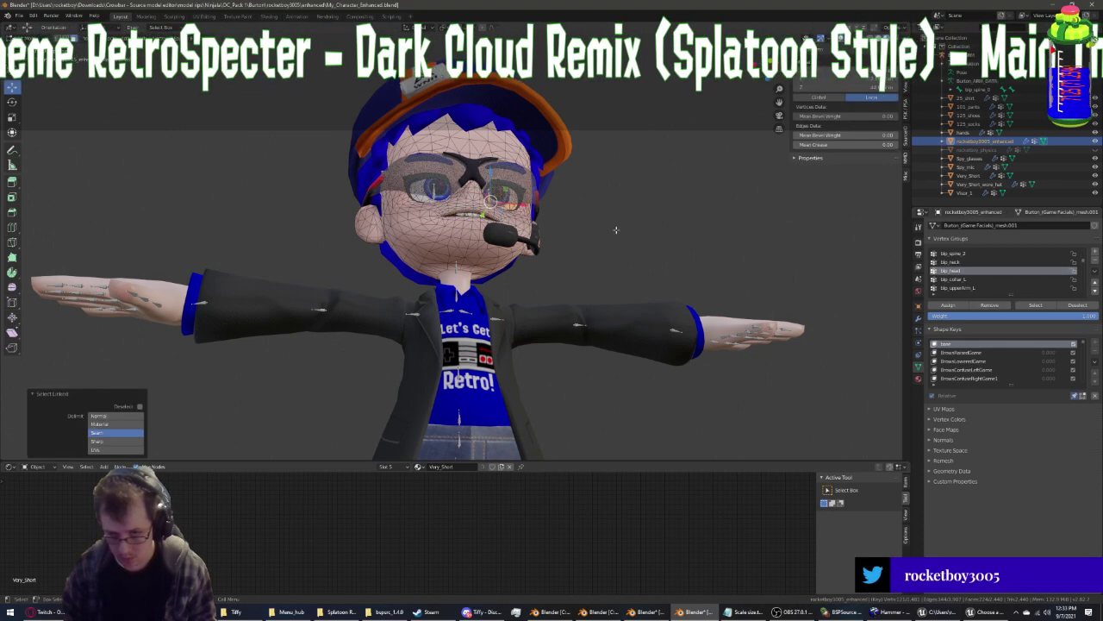
scroll(983, 282, down, 5)
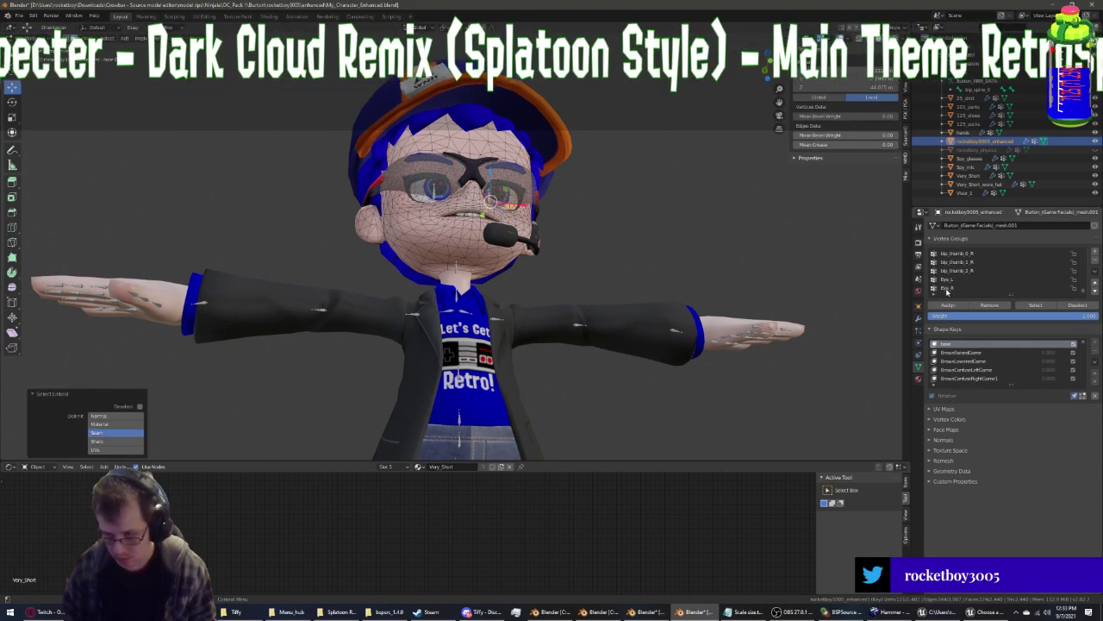
click(957, 307)
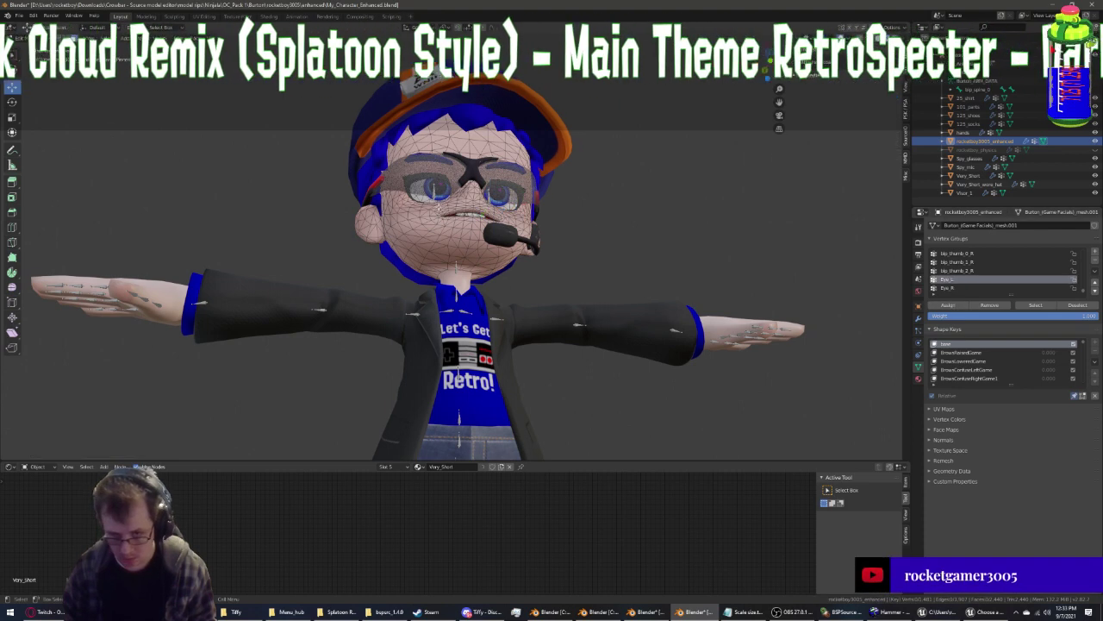
Make Eye_R the active group, return to Object Mode and select the armature
click(946, 288)
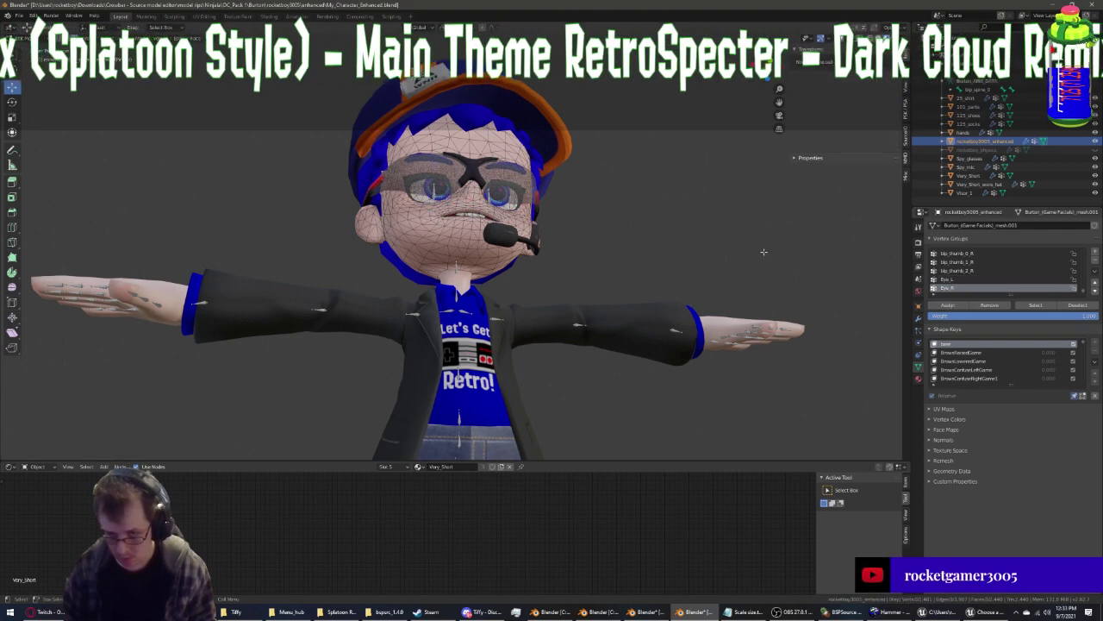
key(n)
middle_drag(656, 259, 692, 245)
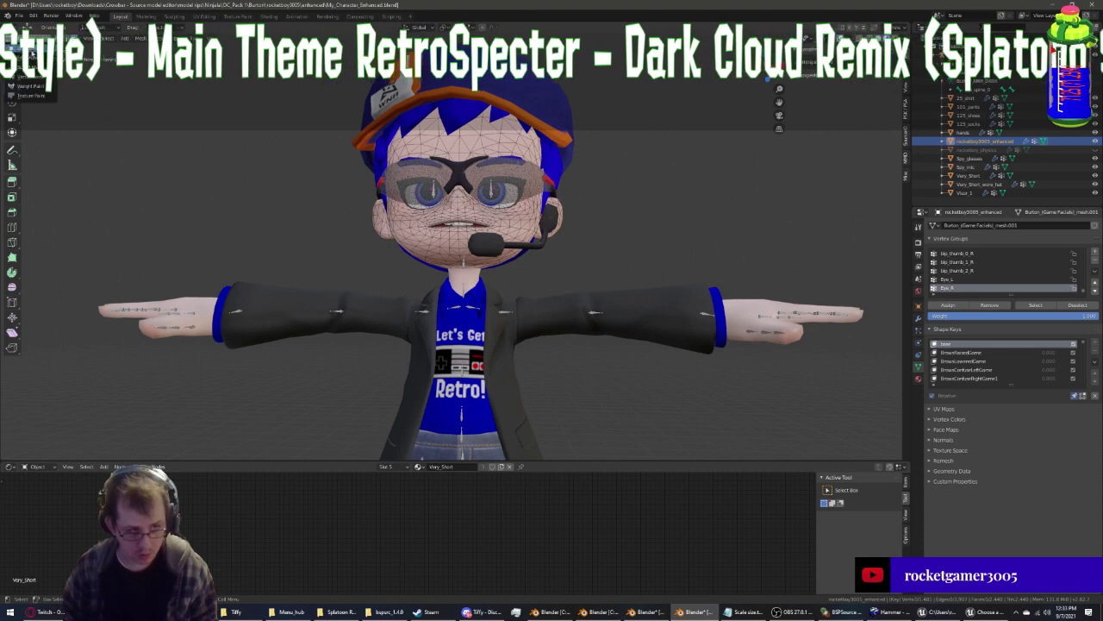
key(Tab)
key(n)
click(493, 193)
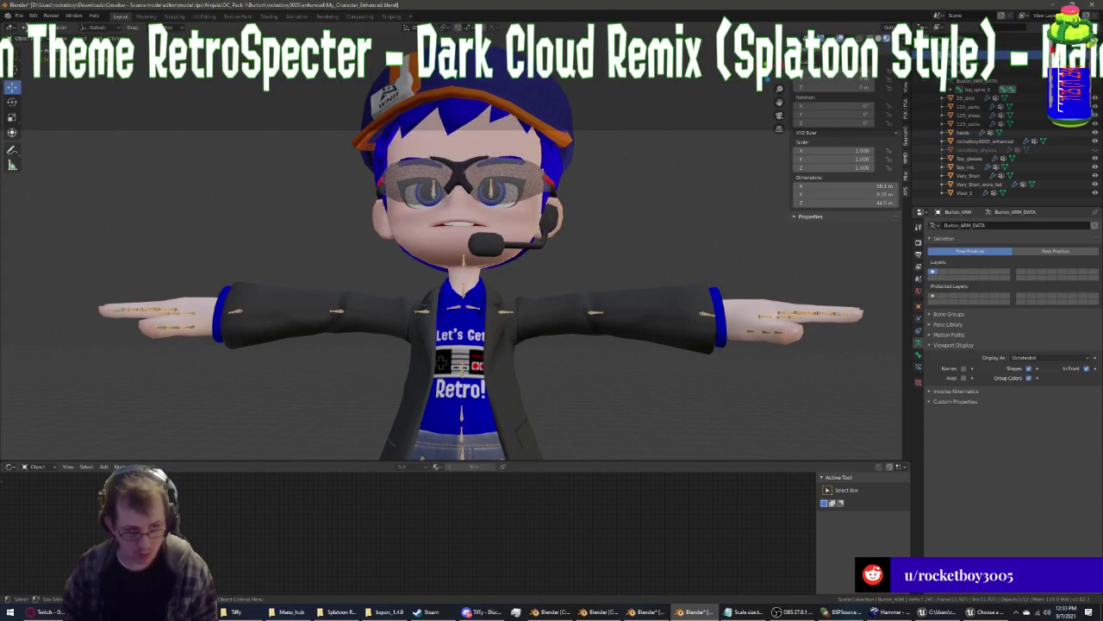
Test-rotate the eye bone in Pose Mode, cancelling each rotation
key(ctrl+Tab)
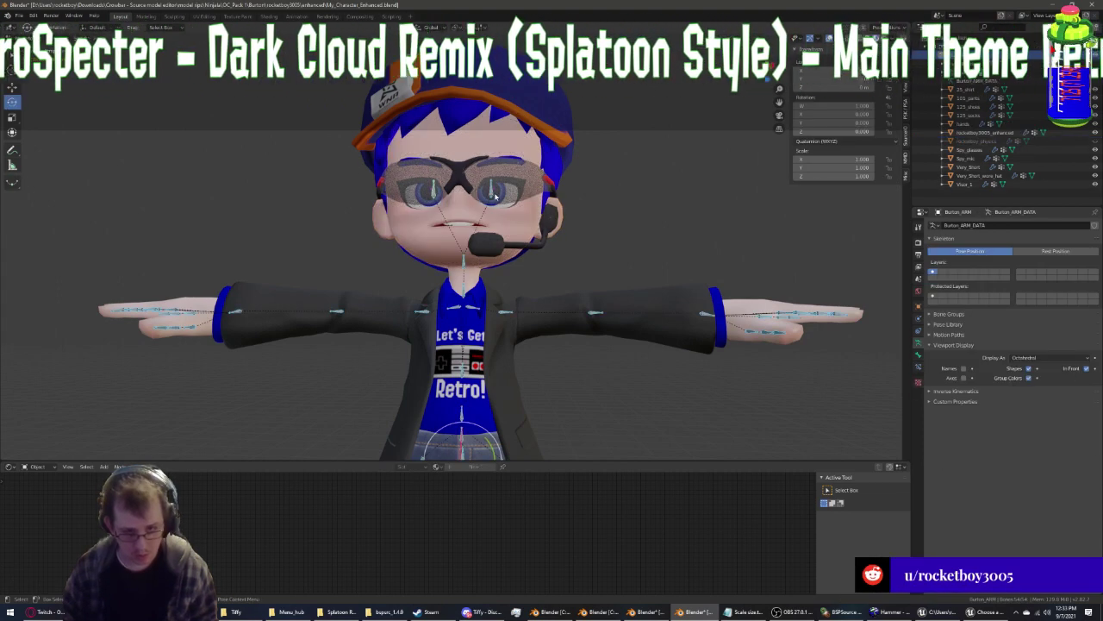
key(r)
key(r)
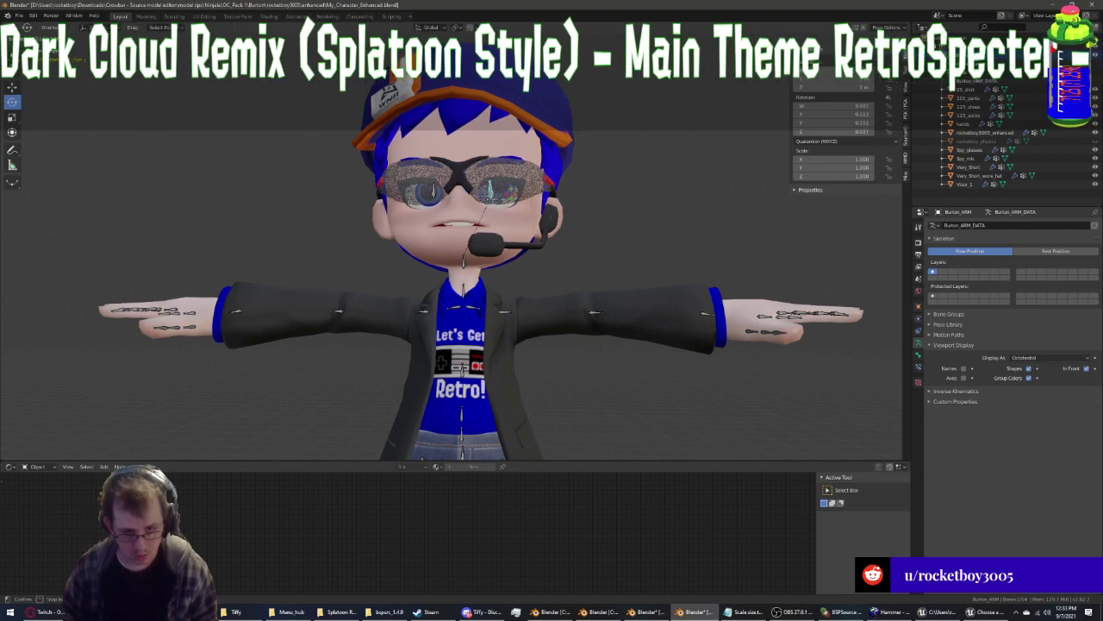
key(Escape)
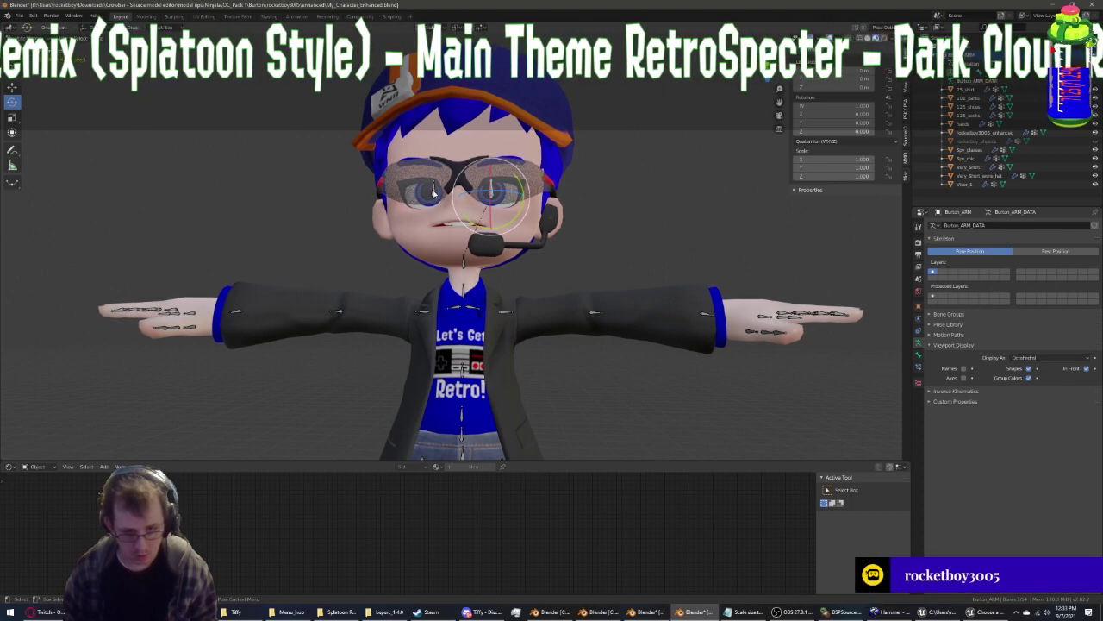
key(r)
key(r)
key(Escape)
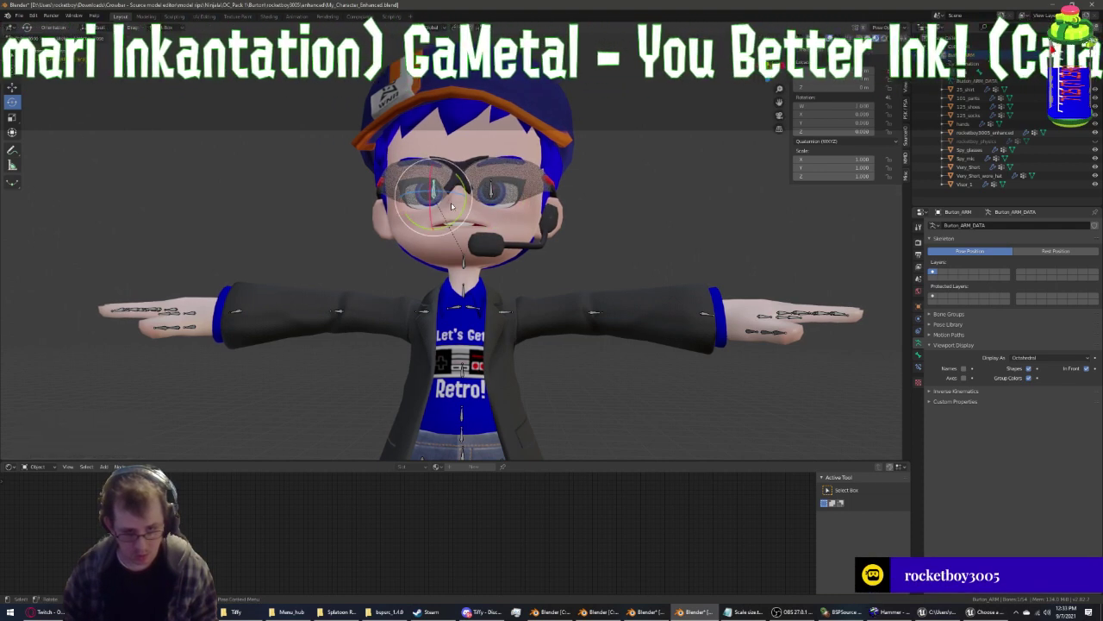
key(r)
key(r)
key(Escape)
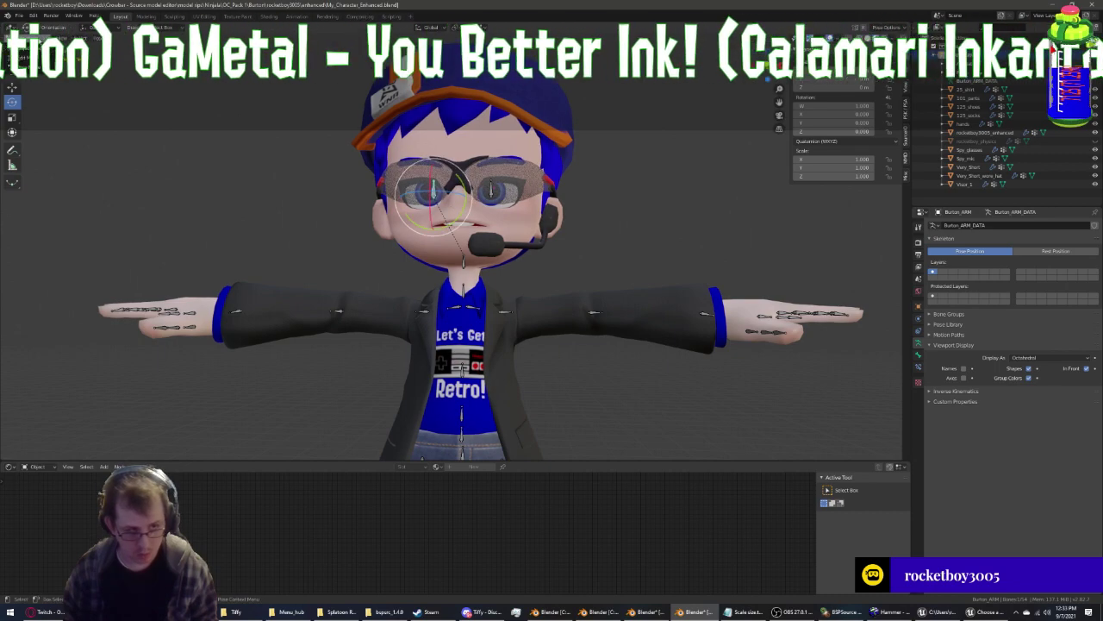
key(ctrl+Tab)
Assign the other eye's vertices to the Eye_R vertex group in the body mesh
middle_drag(462, 369, 385, 194)
click(385, 194)
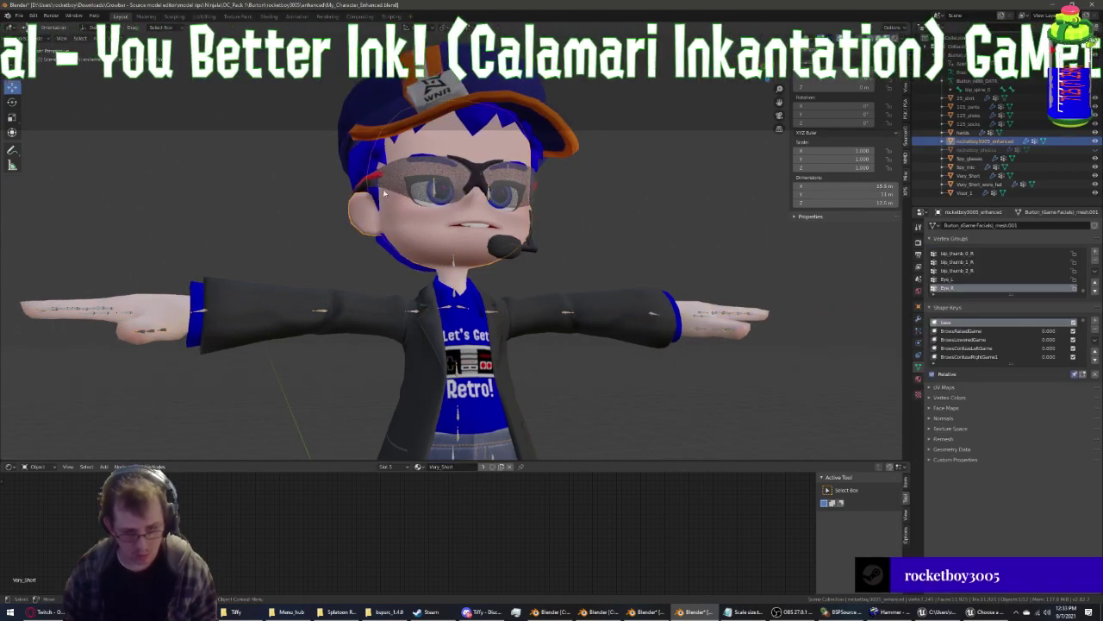
key(Tab)
key(n)
middle_drag(431, 259, 405, 224)
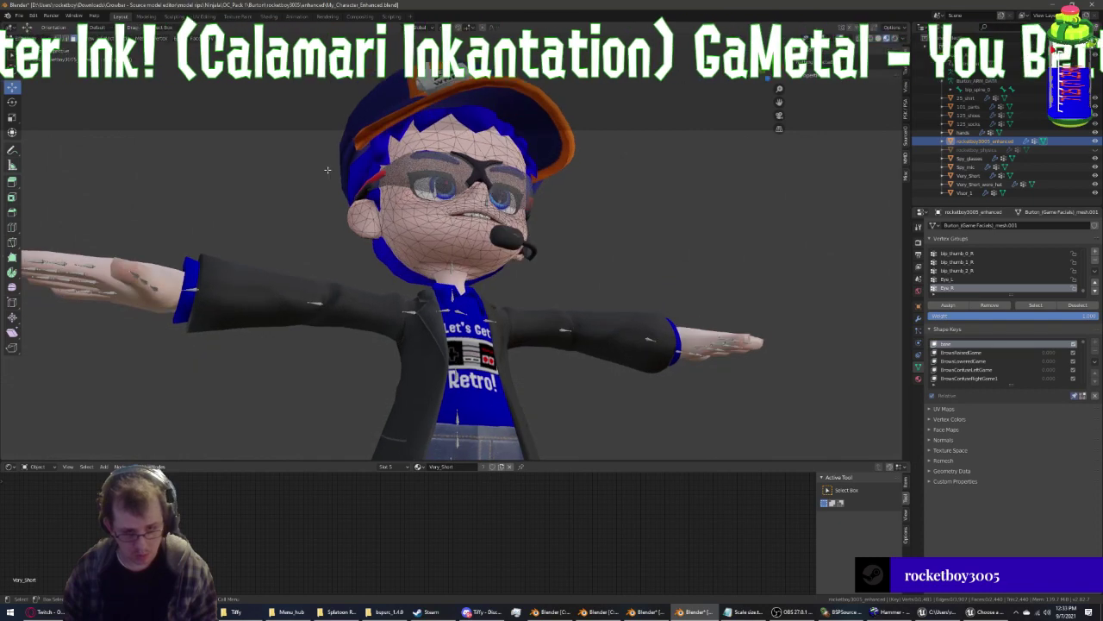
scroll(405, 224, up, 2)
key(l)
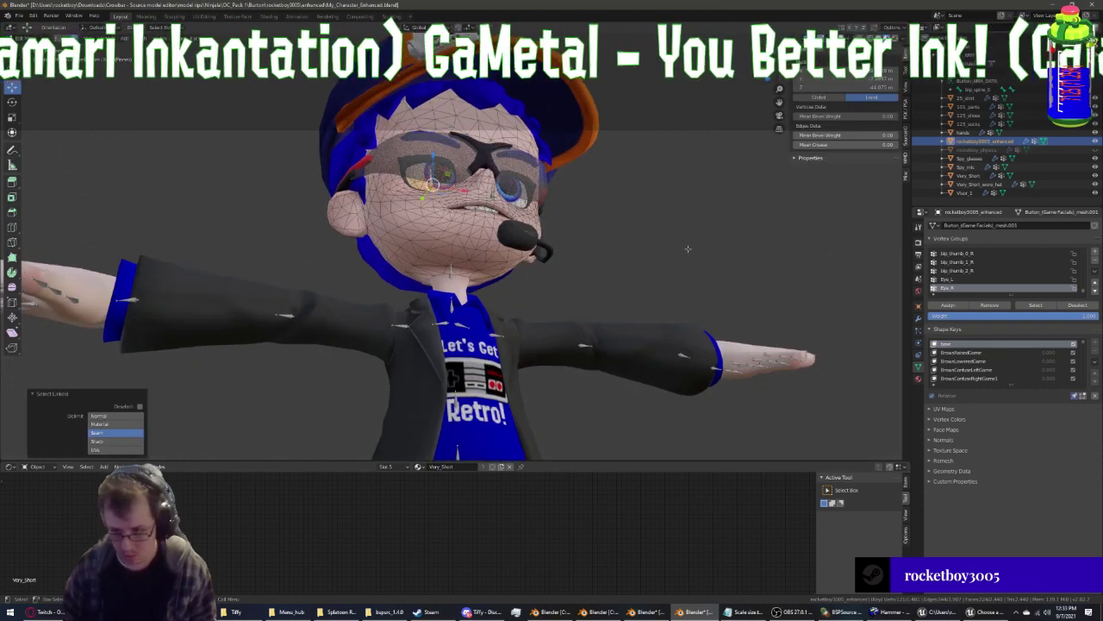
click(937, 304)
key(alt+a)
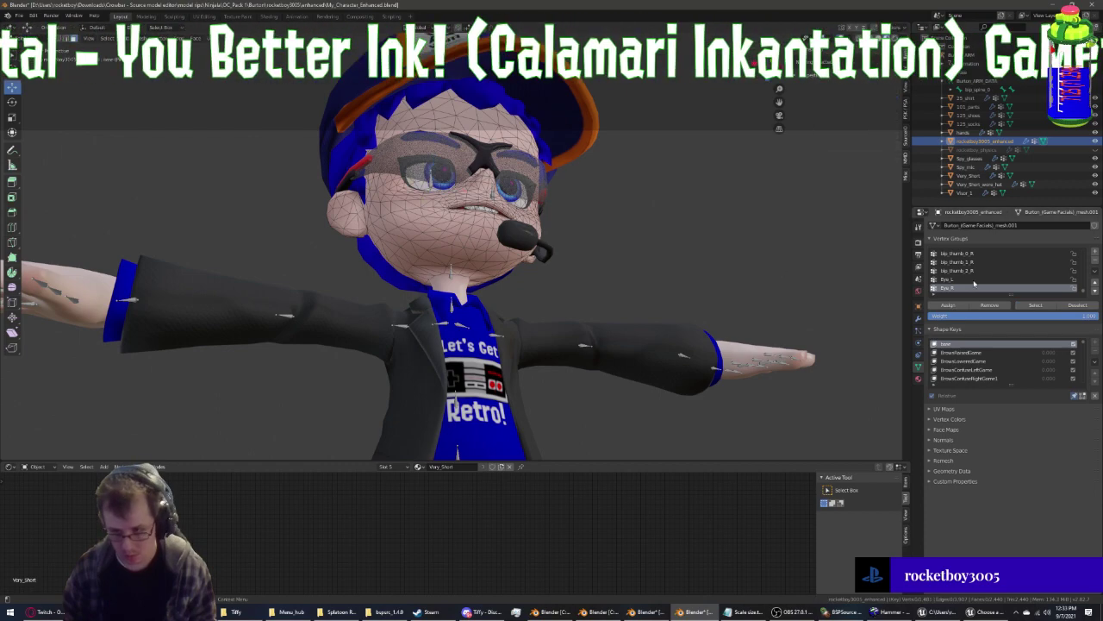
click(946, 279)
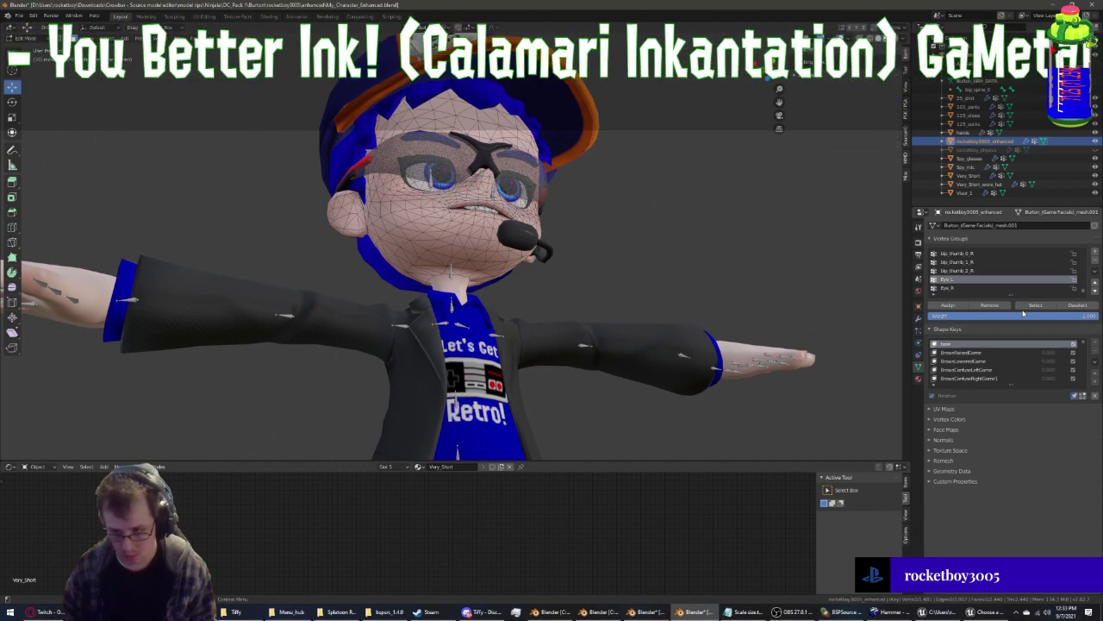
Expand the bone hierarchy down to bip_head and select the Eye_R bone
click(951, 90)
click(963, 98)
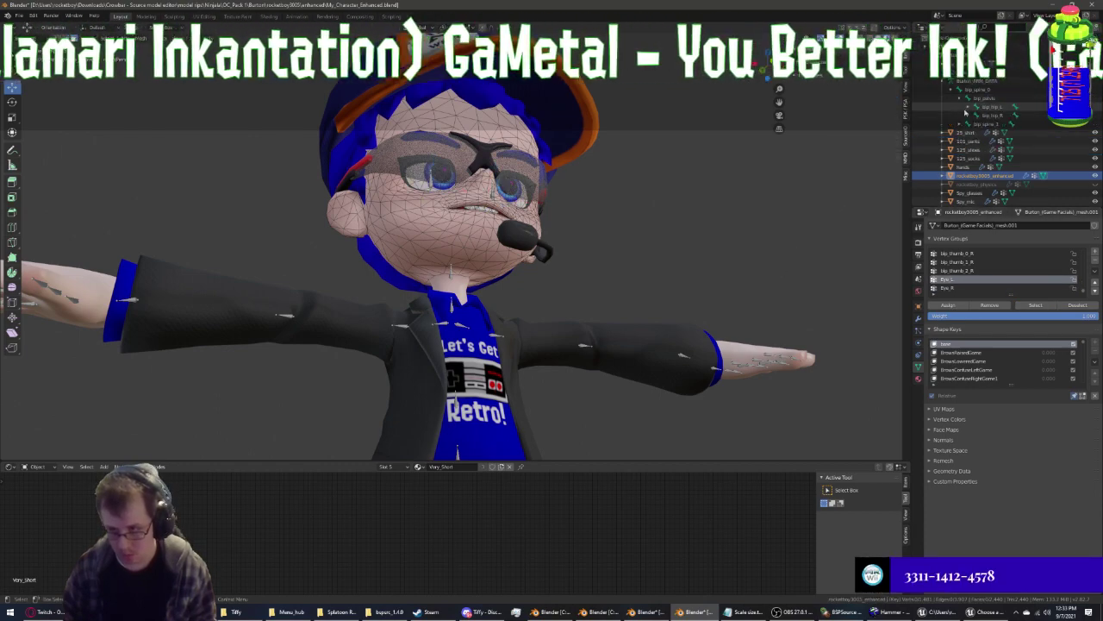
click(969, 124)
click(977, 133)
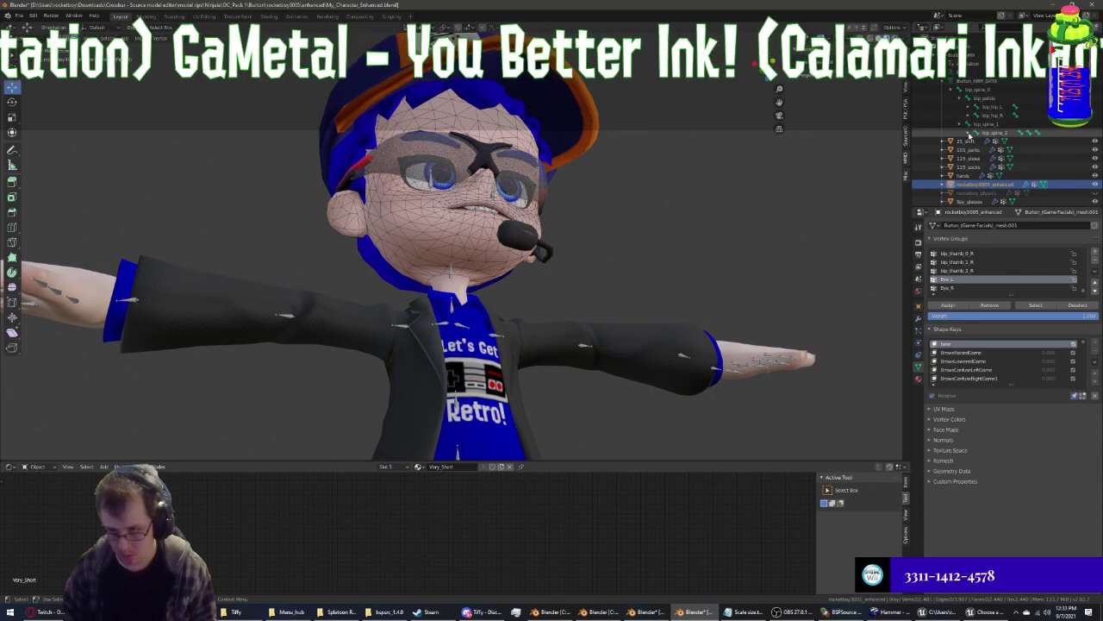
click(984, 141)
click(993, 150)
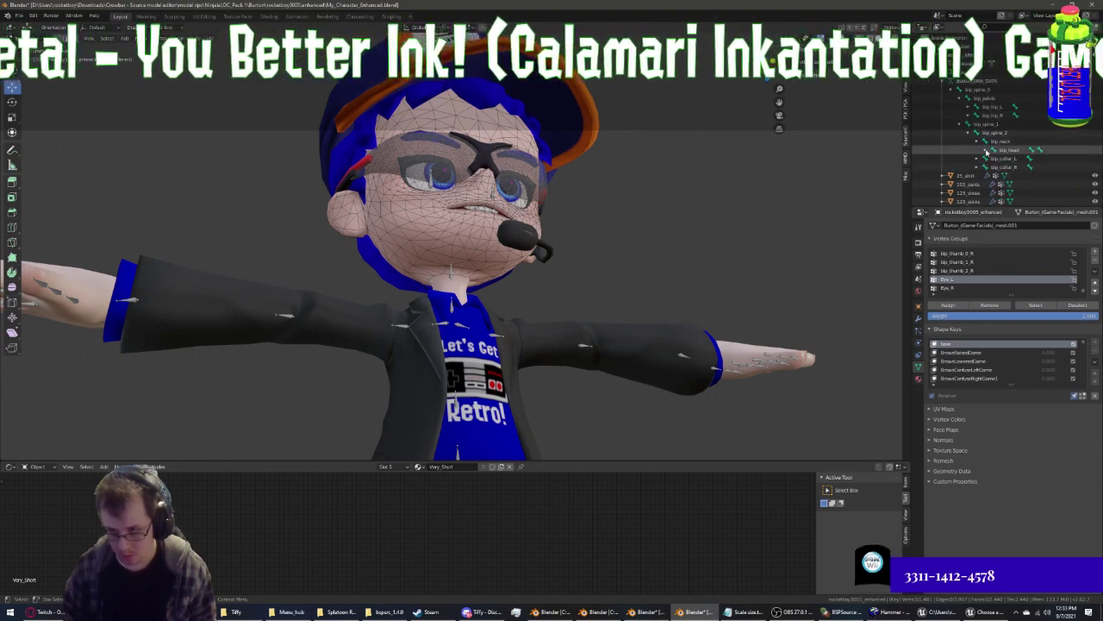
click(1005, 168)
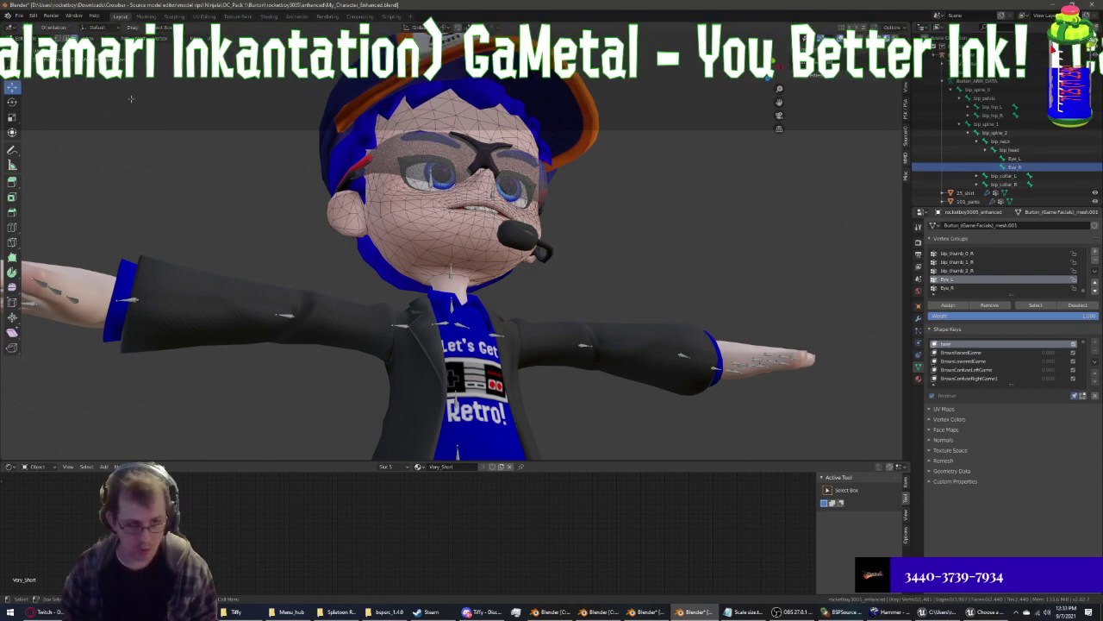
Return the mesh to Object Mode and select the right eye bone in Pose Mode
click(26, 39)
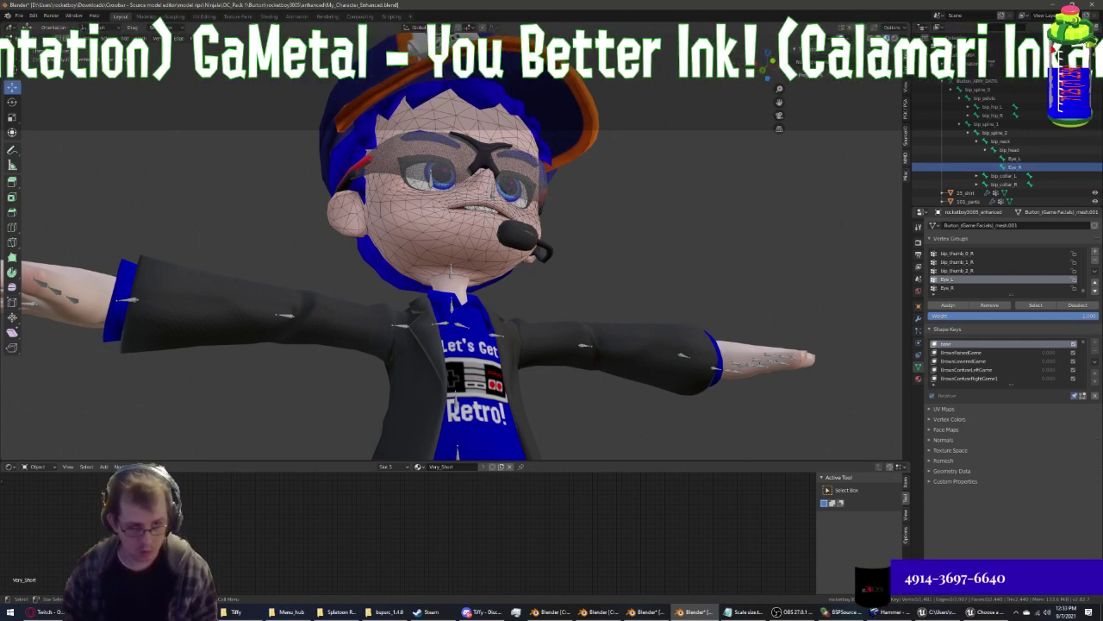
click(30, 52)
click(974, 72)
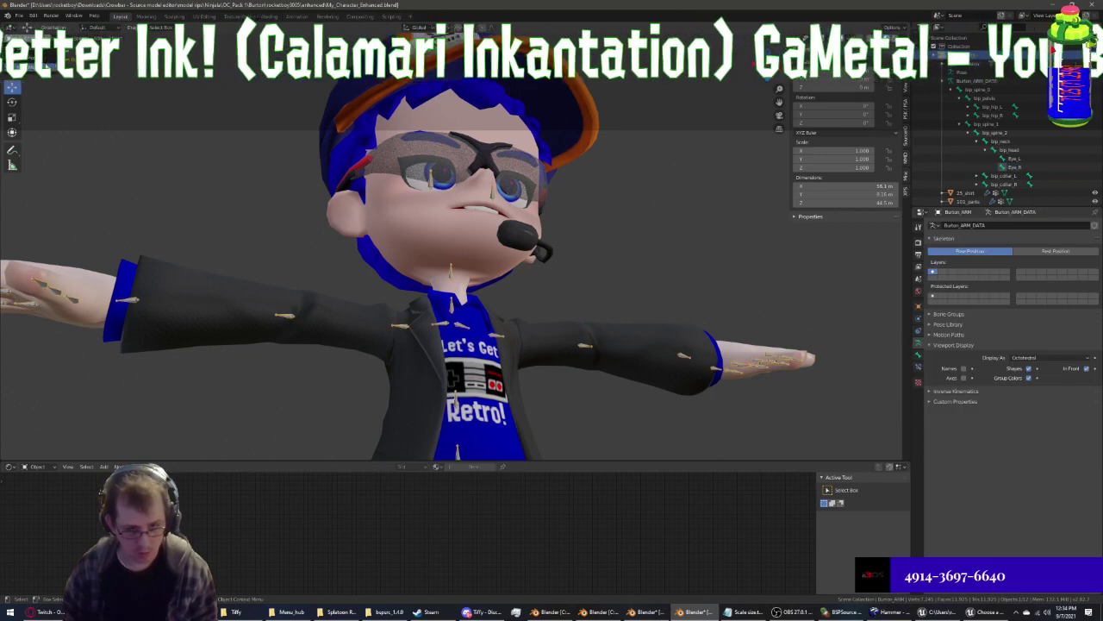
key(ctrl+Tab)
middle_drag(413, 224, 421, 181)
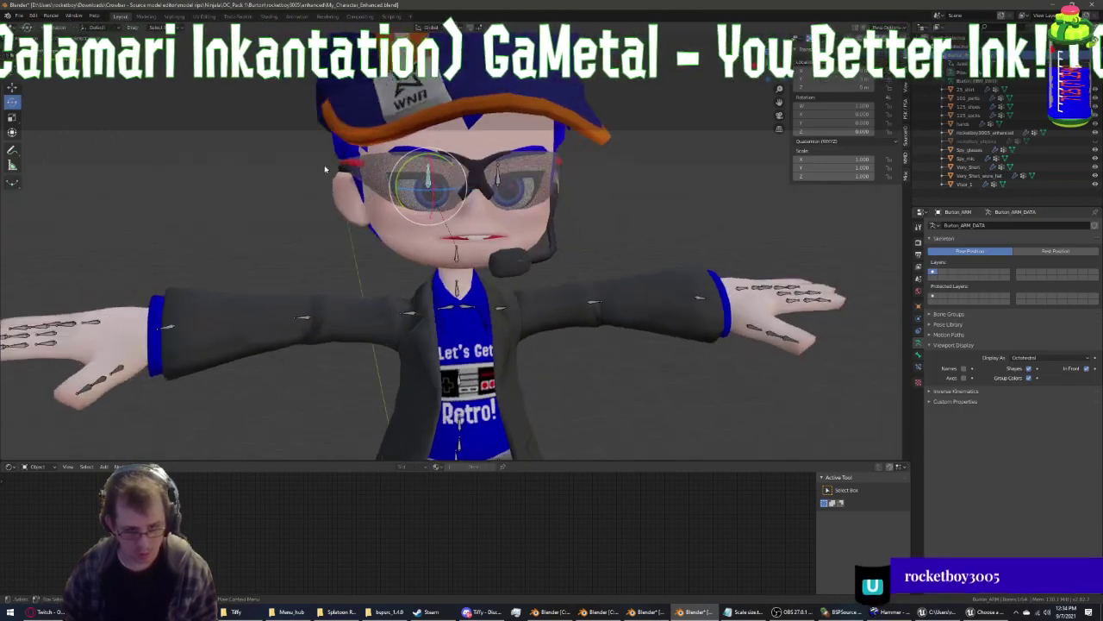
click(421, 179)
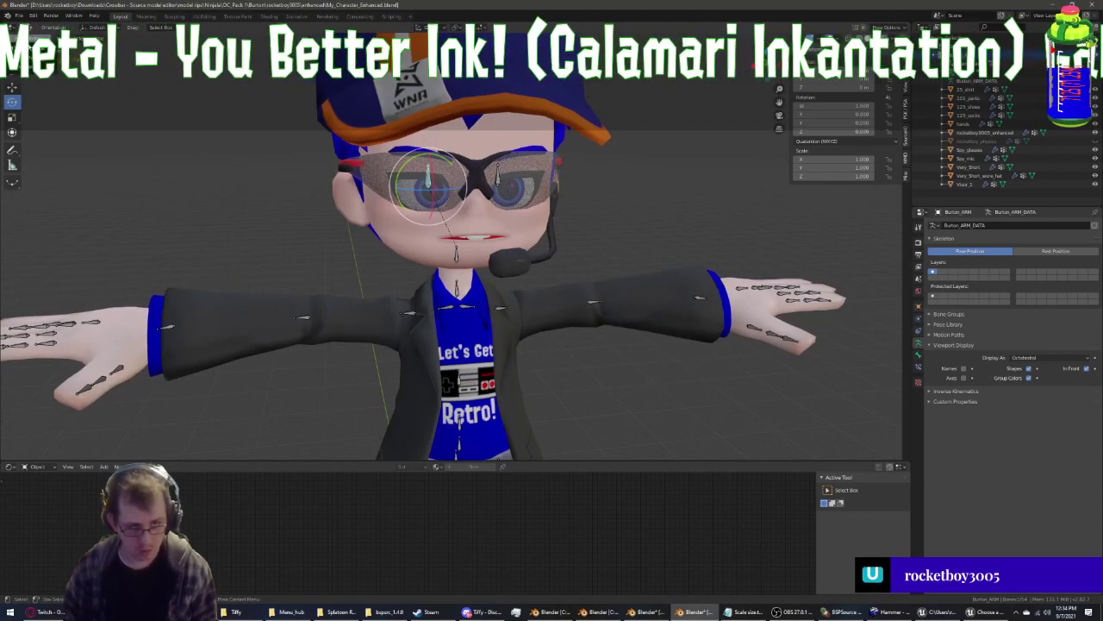
Select all 12 of the character's objects and copy them
key(ctrl+Tab)
key(a)
key(ctrl+c)
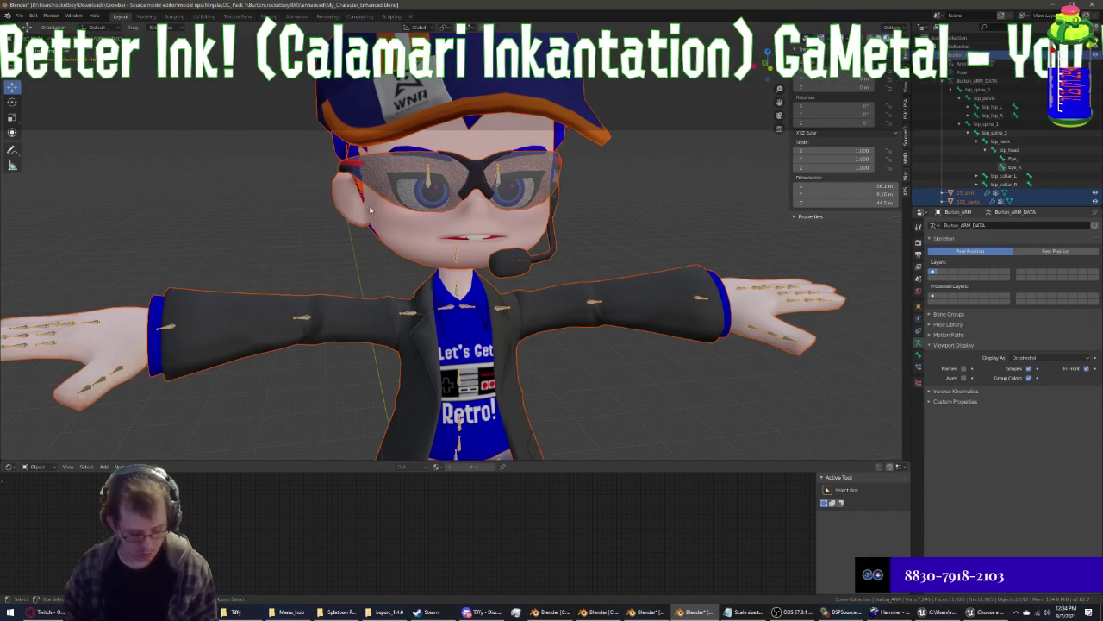
Paste the 12 character objects into the hub scene and frame them in view
key(alt+Tab)
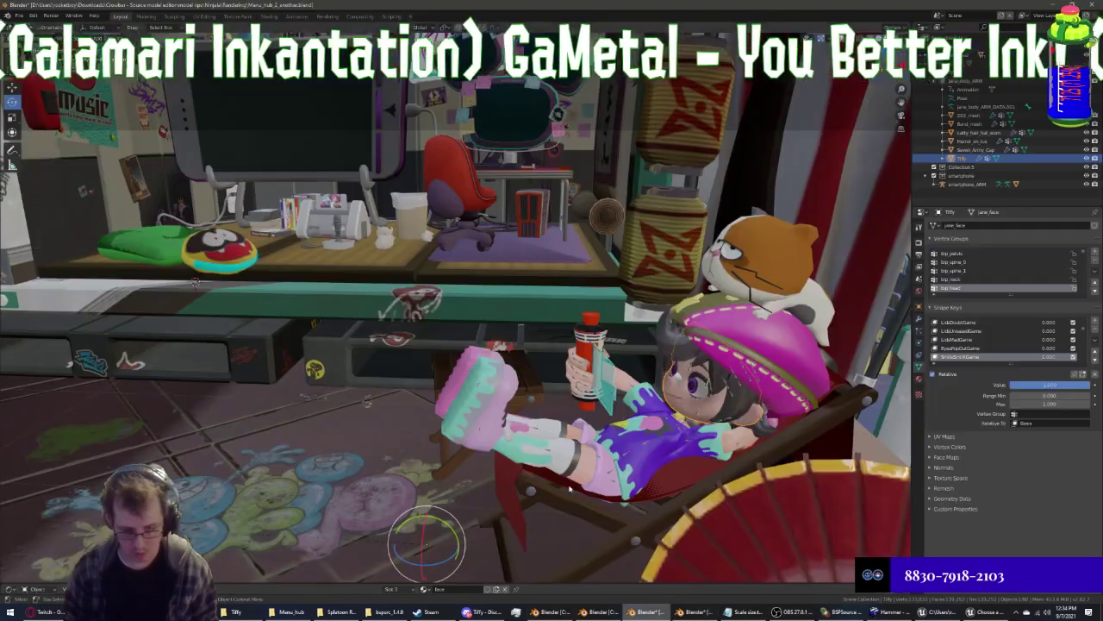
key(ctrl+v)
key(KP_Decimal)
scroll(455, 327, down, 3)
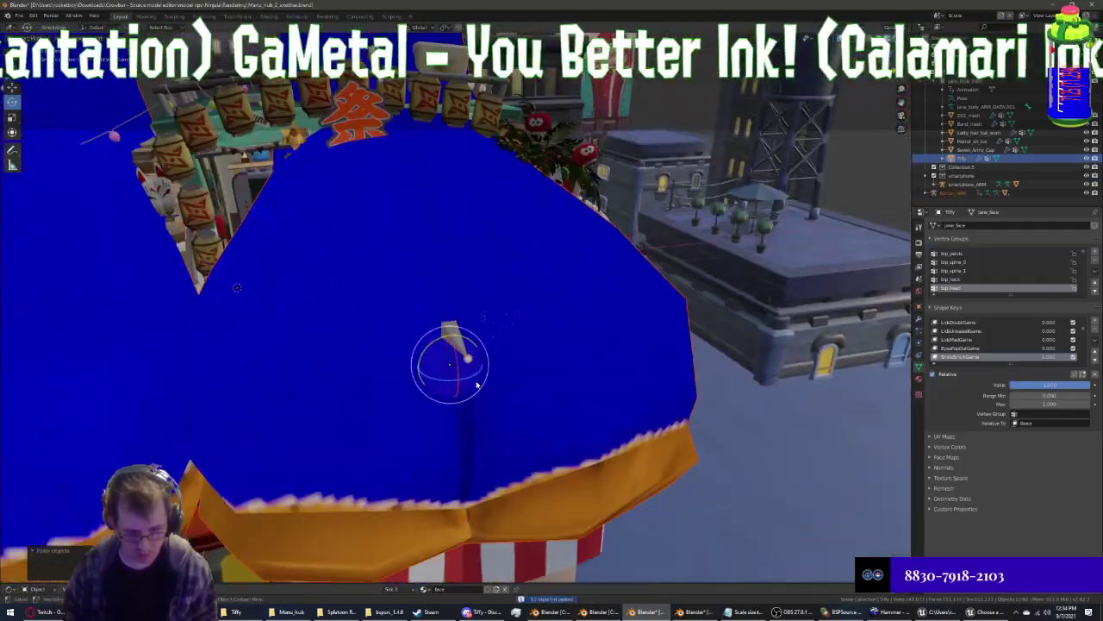
scroll(466, 362, down, 3)
middle_drag(476, 383, 532, 571)
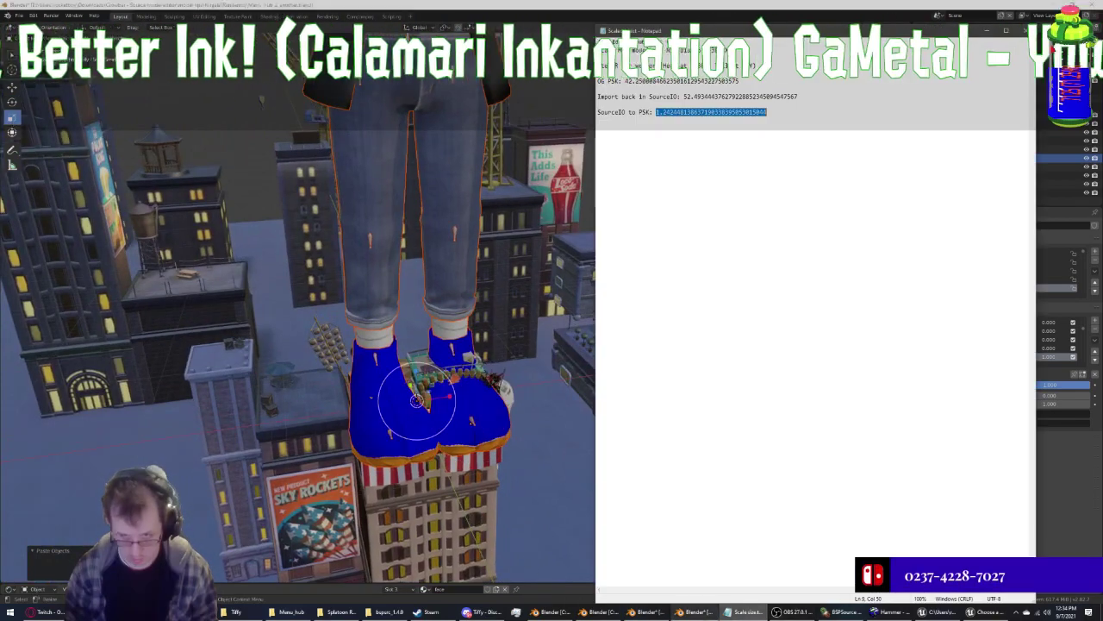
Scale the character down by the conversion factor noted in Notepad, then apply its scale
click(743, 611)
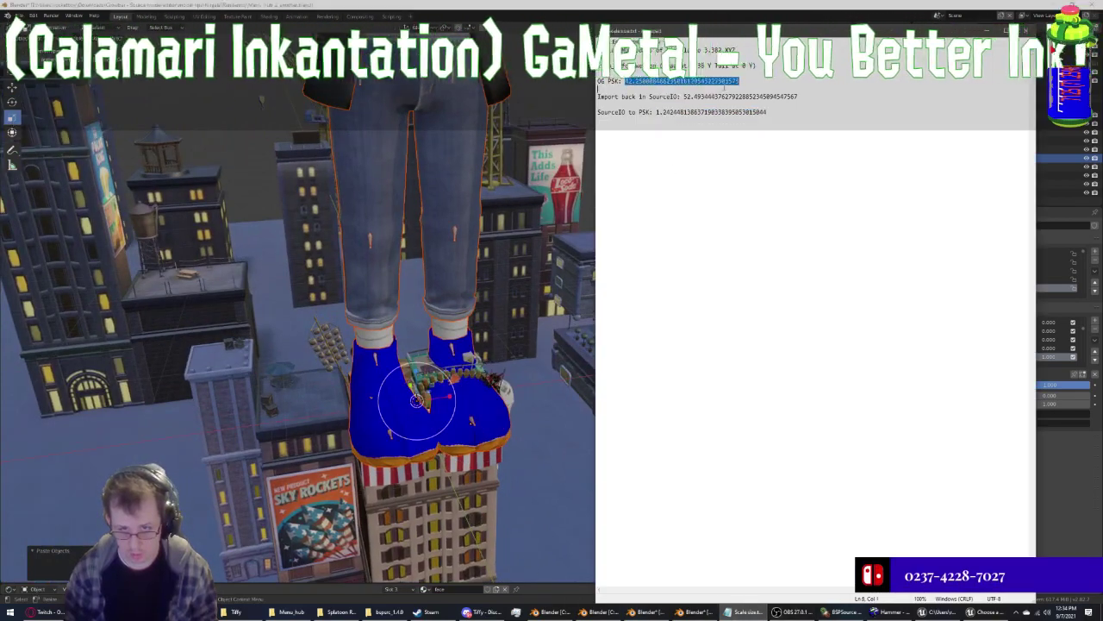
click(416, 399)
key(s)
key(ctrl+v)
key(Return)
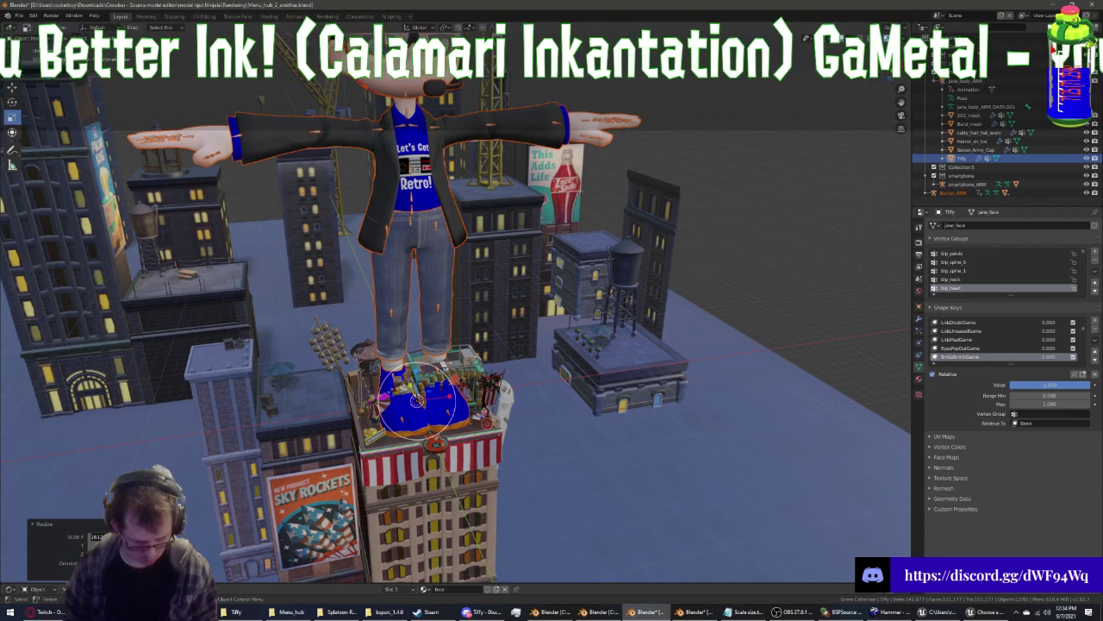
key(ctrl+z)
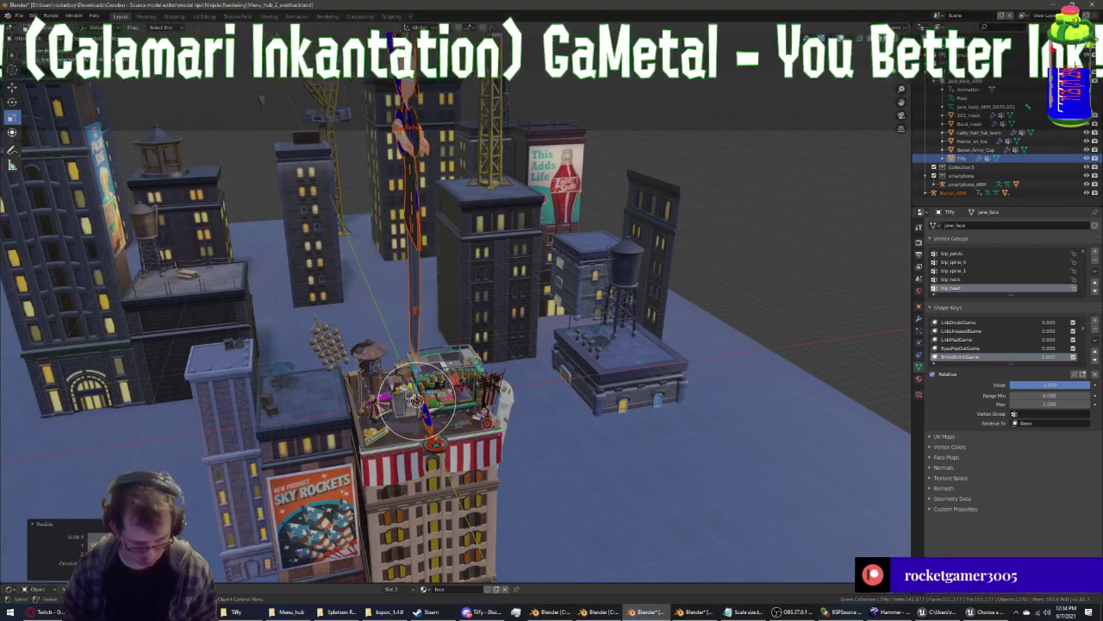
key(ctrl+z)
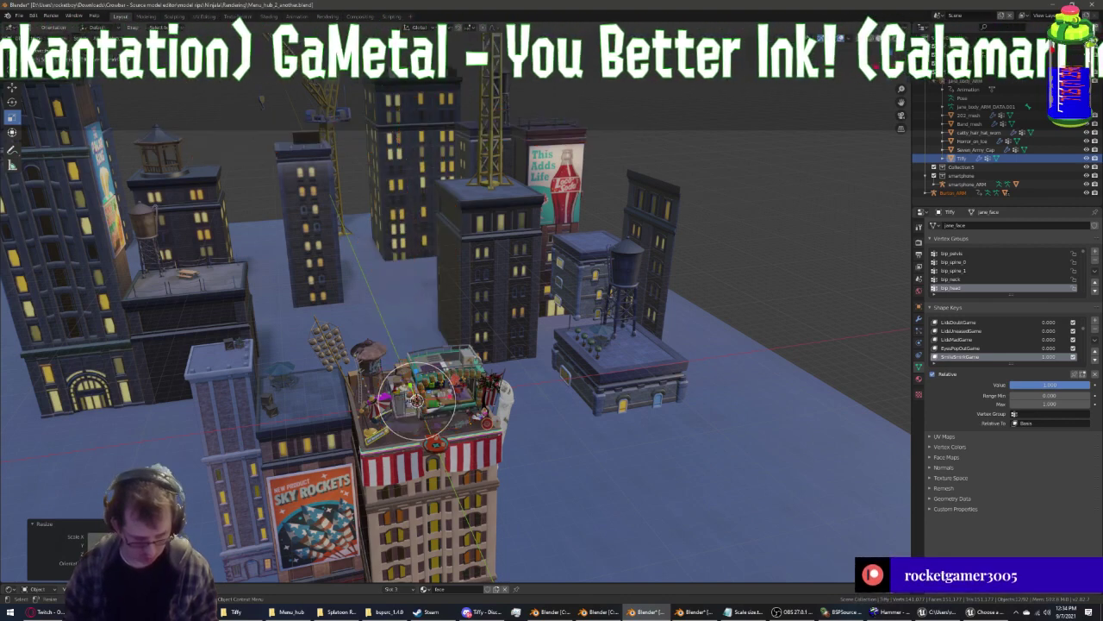
key(ctrl+a)
click(168, 291)
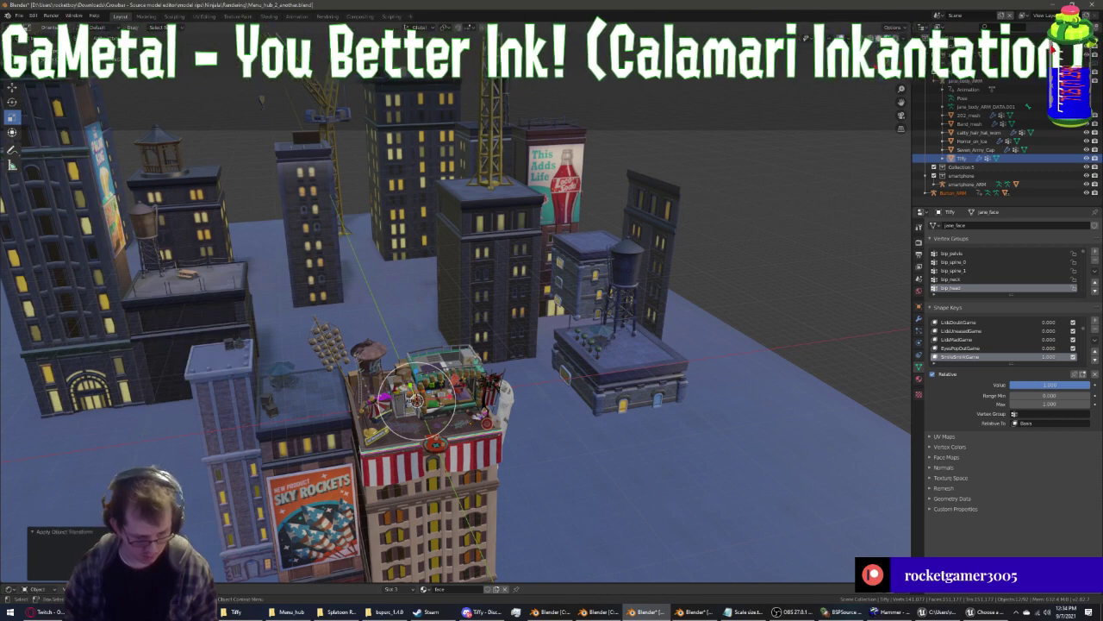
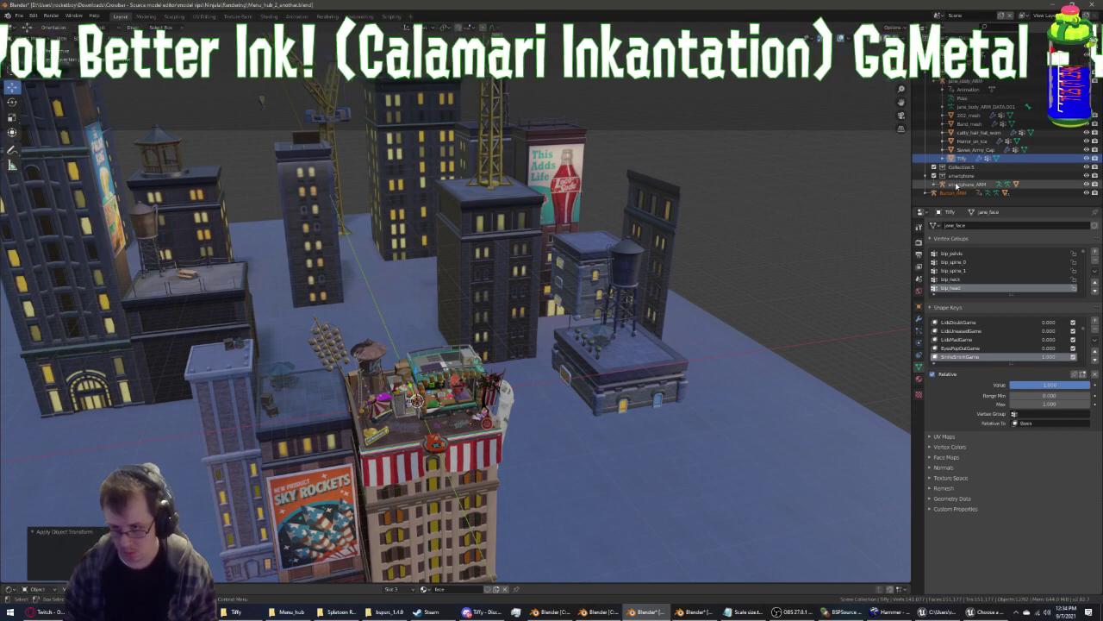
Select the Burton_ARM armature in the Outliner
click(950, 205)
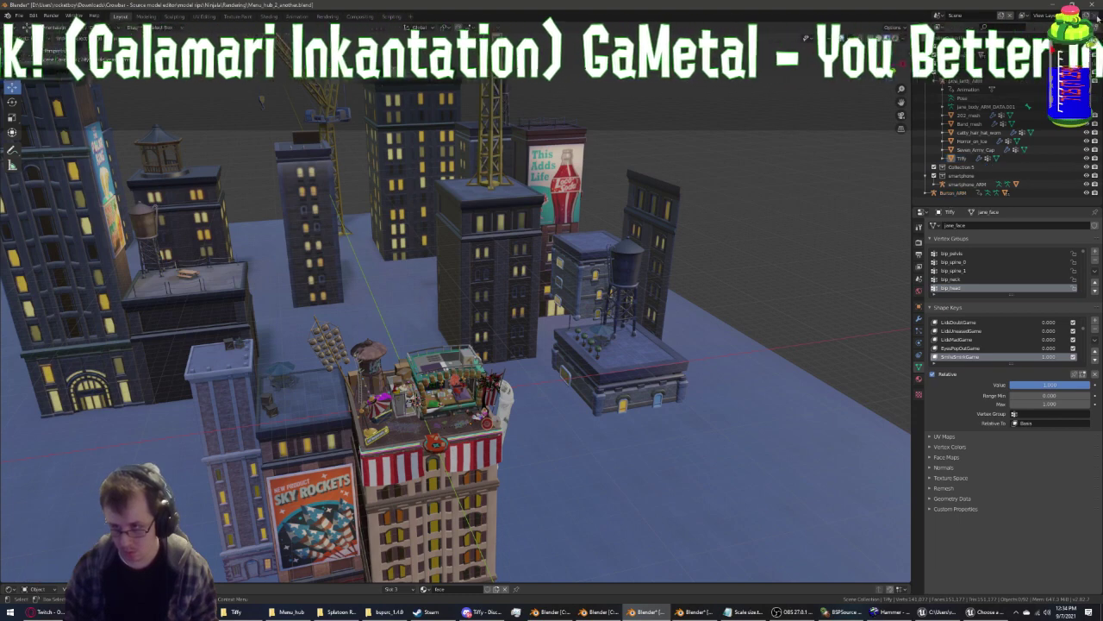
scroll(952, 196, down, 1)
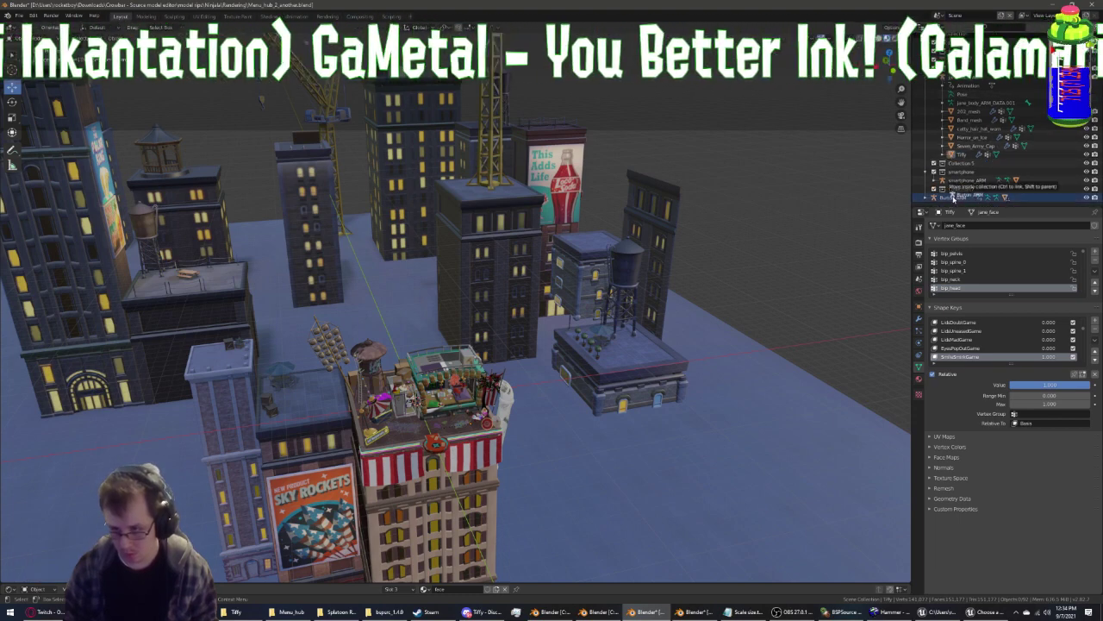
scroll(954, 195, down, 1)
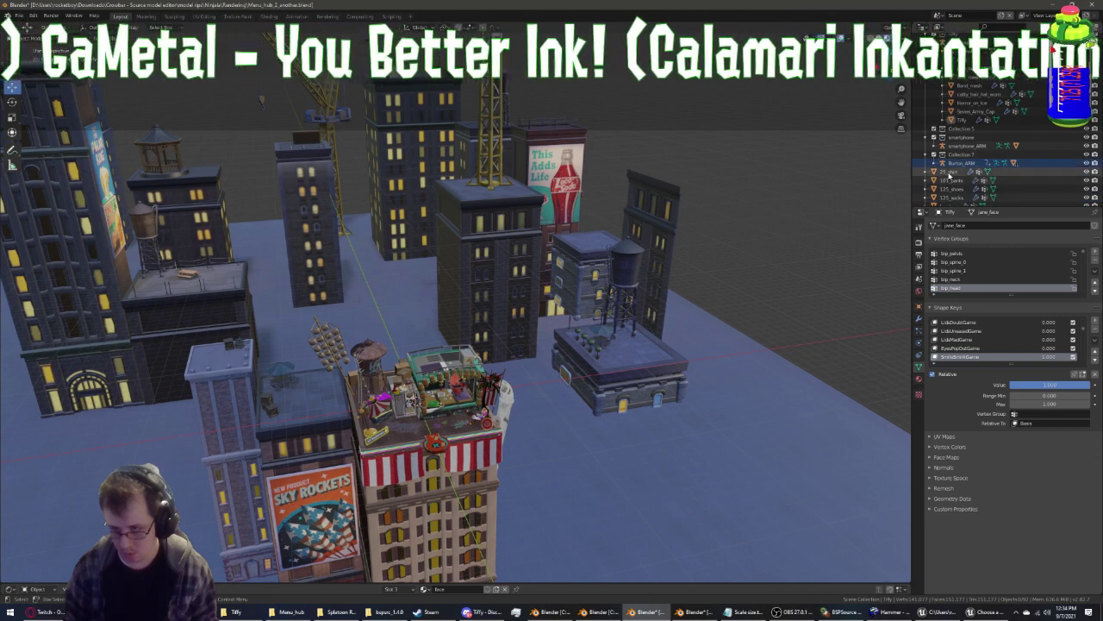
click(952, 196)
scroll(953, 197, down, 5)
scroll(951, 197, up, 3)
scroll(948, 173, up, 1)
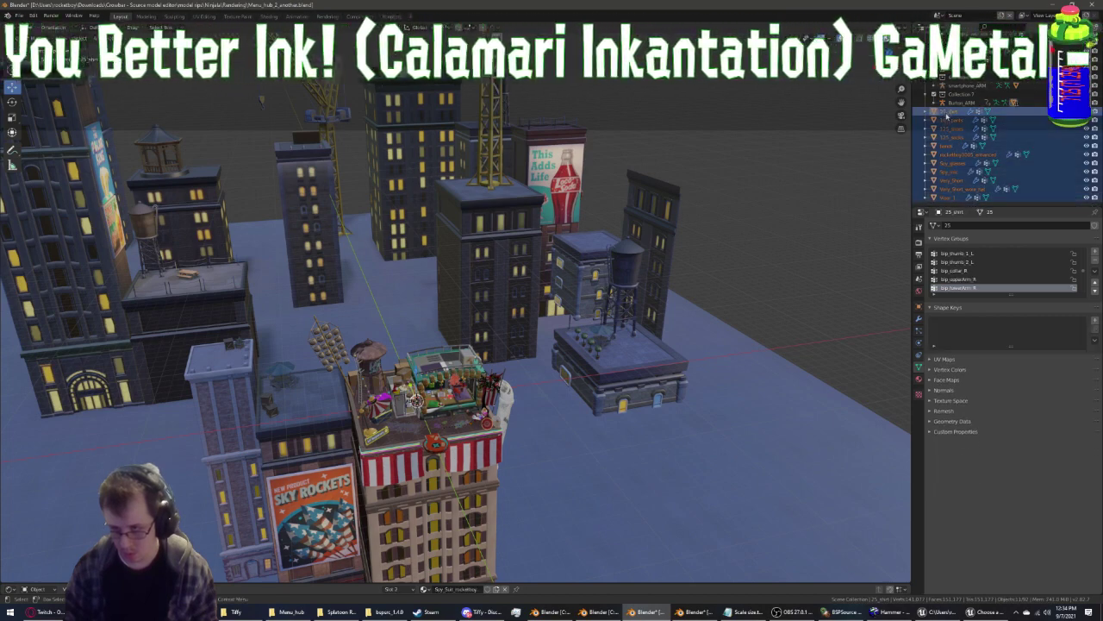
scroll(940, 156, up, 3)
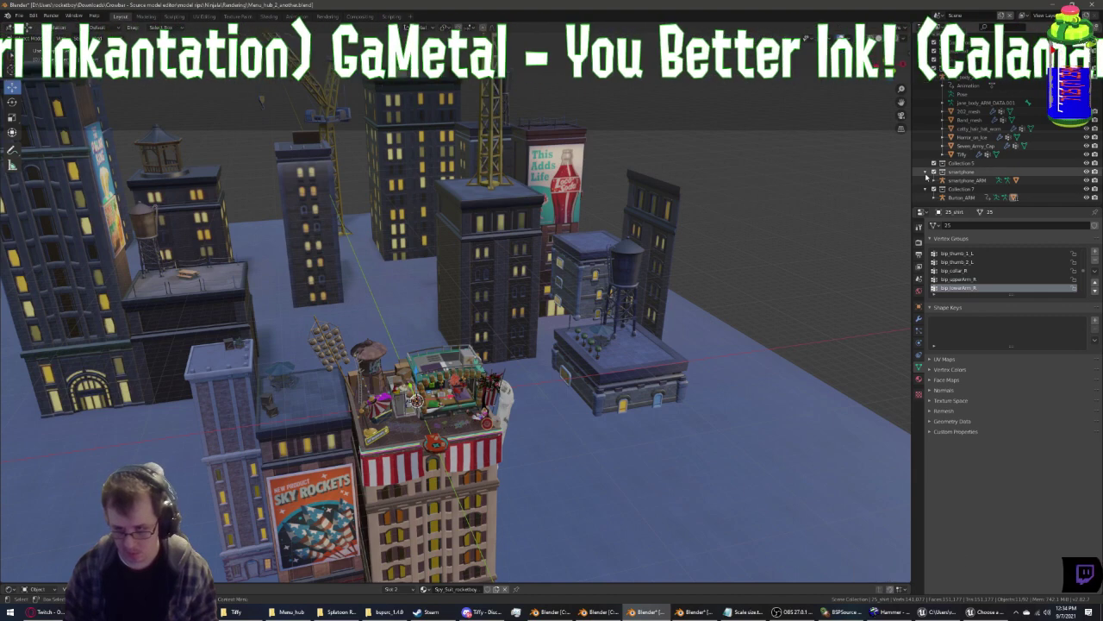
scroll(367, 349, up, 2)
scroll(367, 349, up, 2)
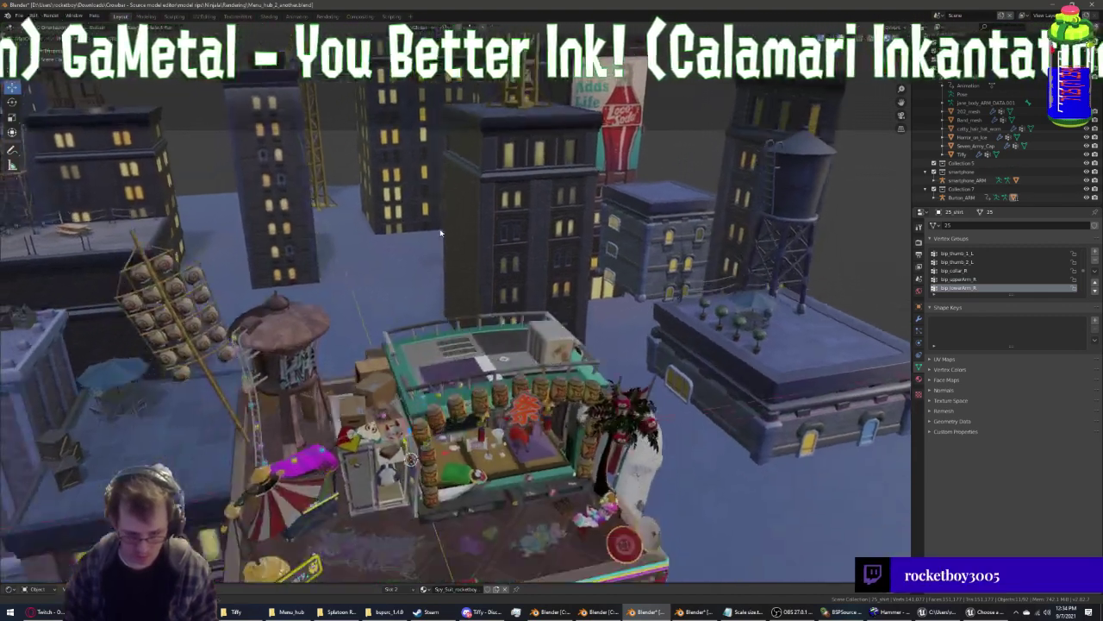
click(960, 197)
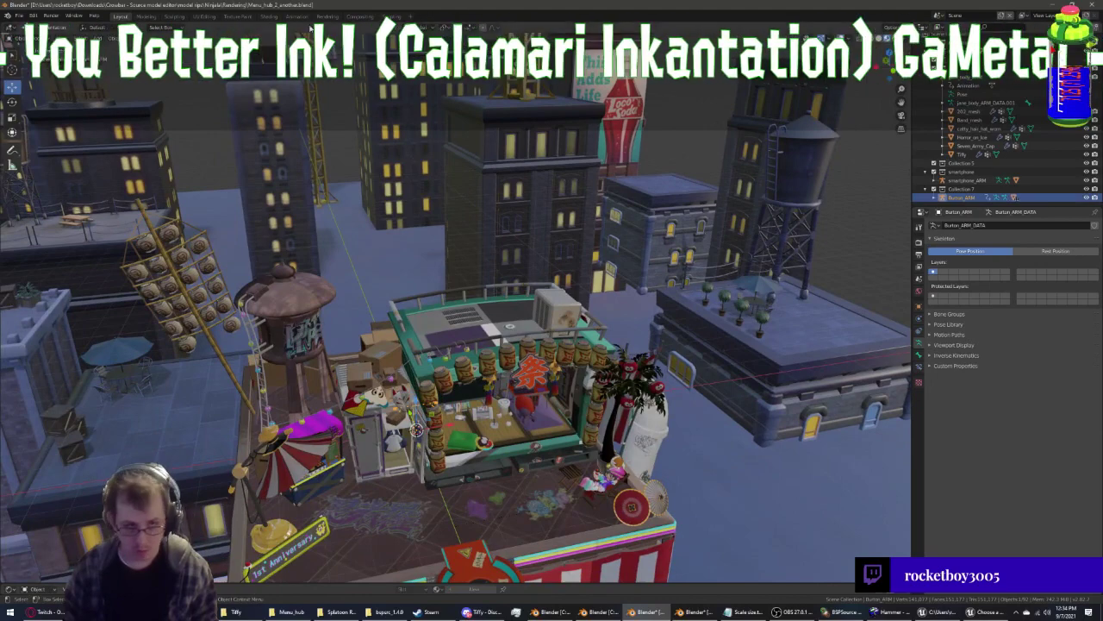
Delete all of Burton_ARM's keyframe channels in the Animation Dope Sheet, then return to Layout
click(297, 16)
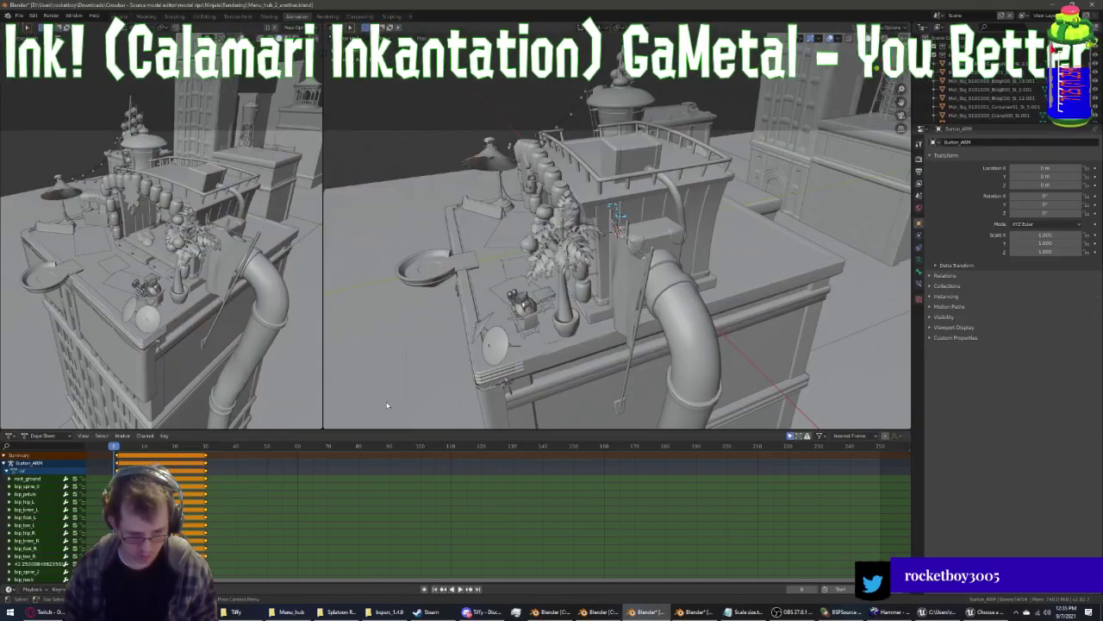
right_click(24, 522)
click(25, 514)
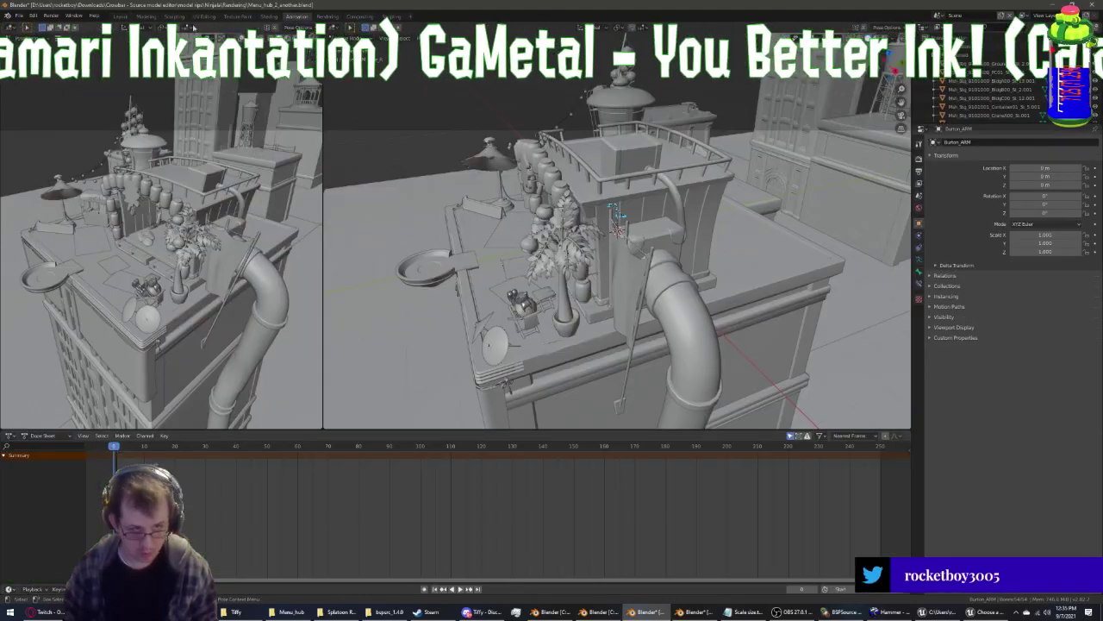
click(121, 17)
Move the Burton character forward into the stall in front of the desk
scroll(379, 420, up, 5)
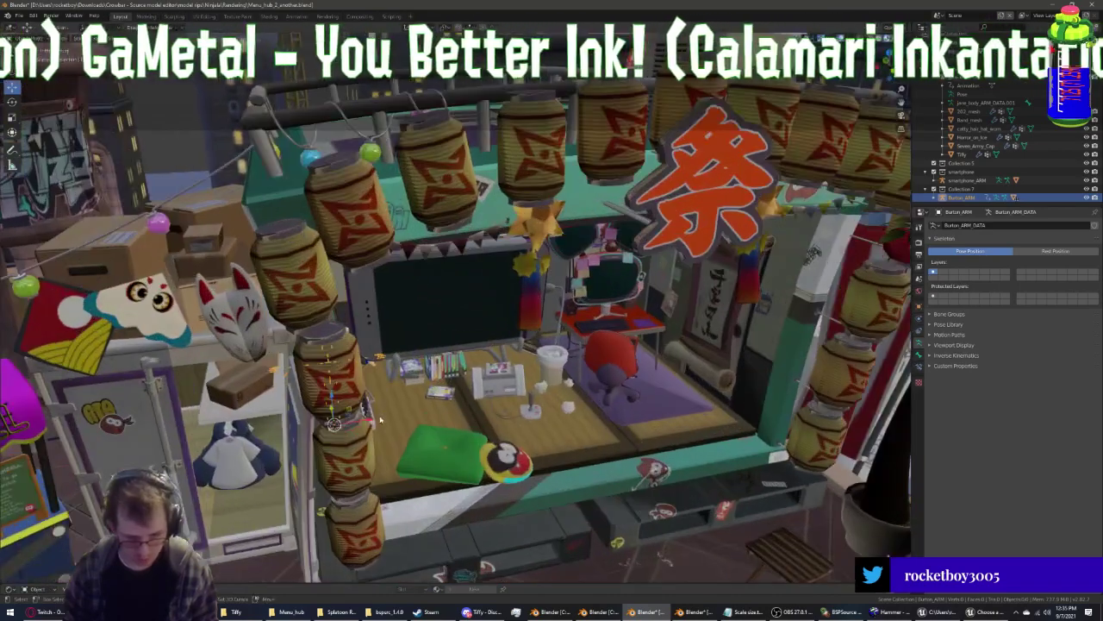
middle_drag(379, 420, 338, 332)
key(g)
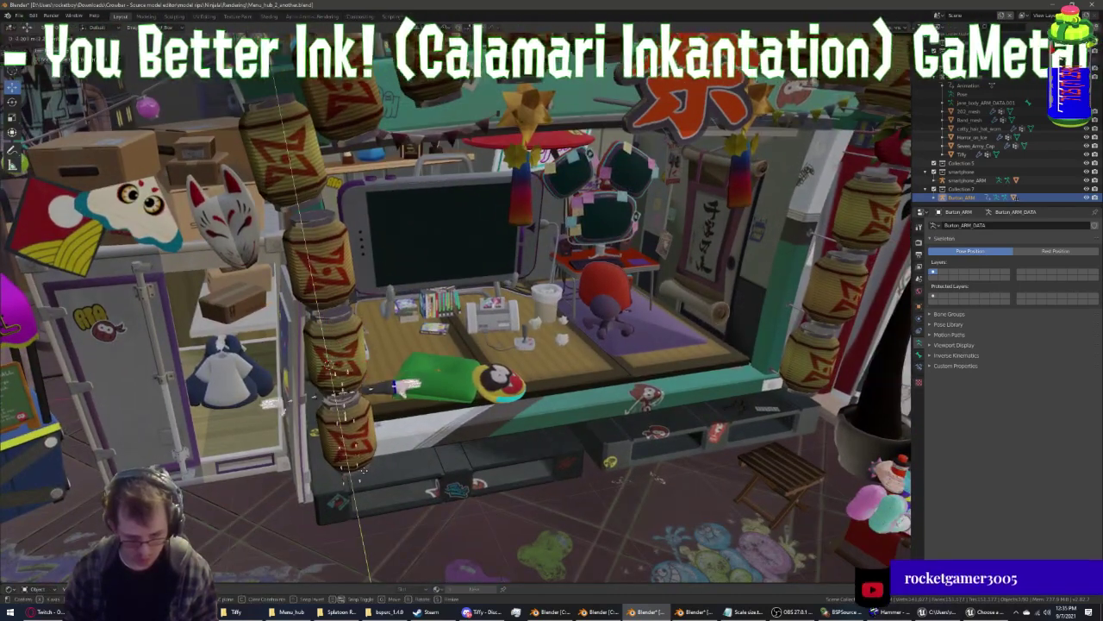
scroll(473, 463, up, 2)
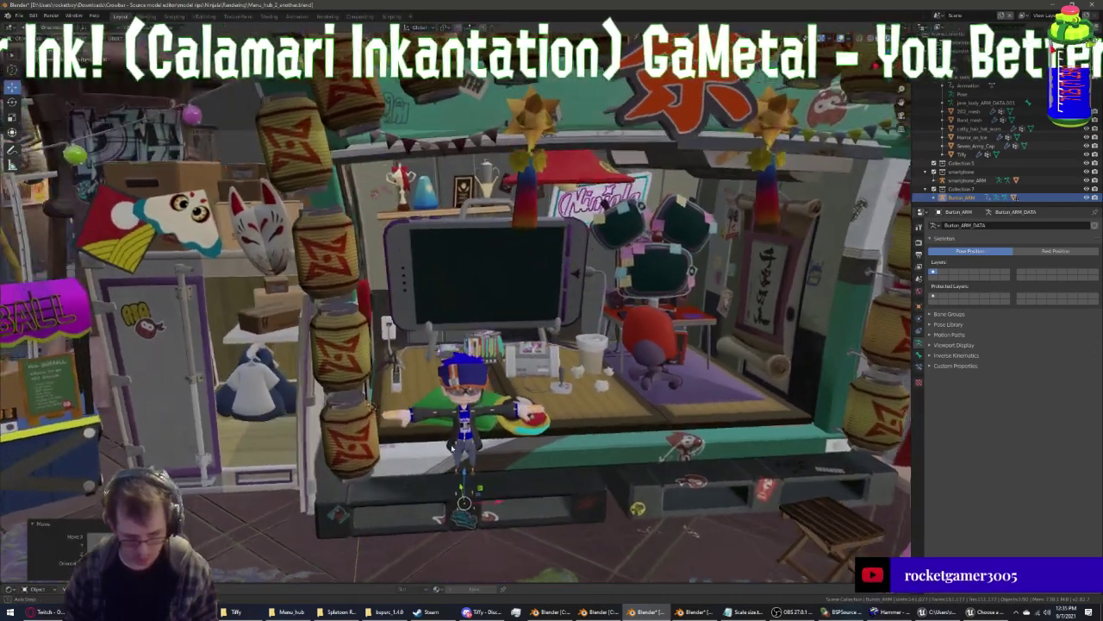
scroll(448, 439, up, 2)
scroll(423, 413, up, 2)
scroll(398, 386, up, 2)
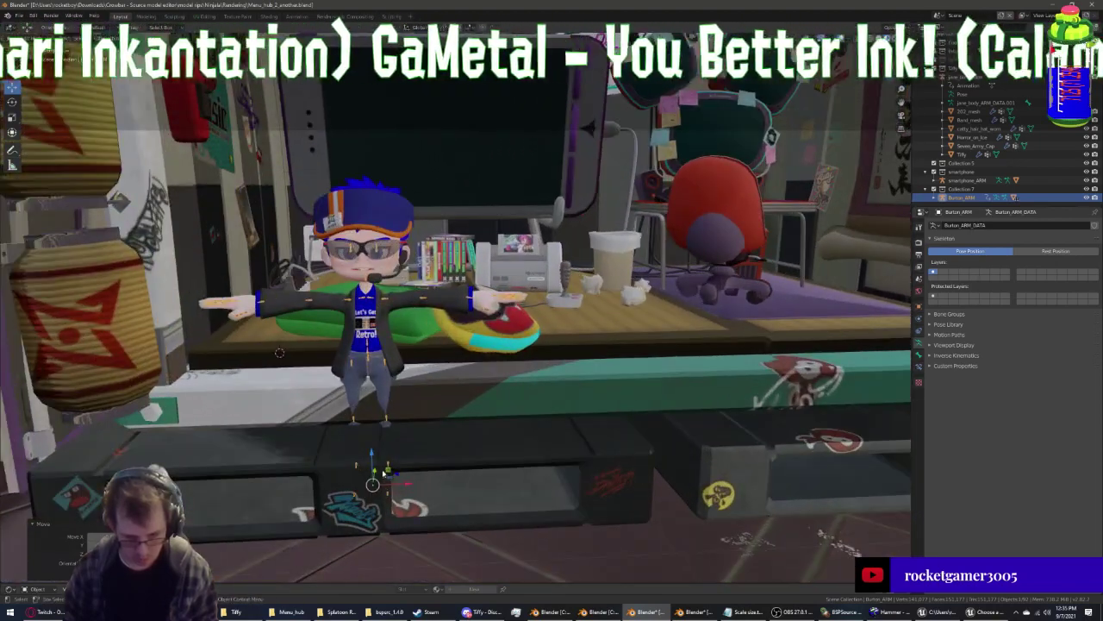
drag(385, 472, 367, 416)
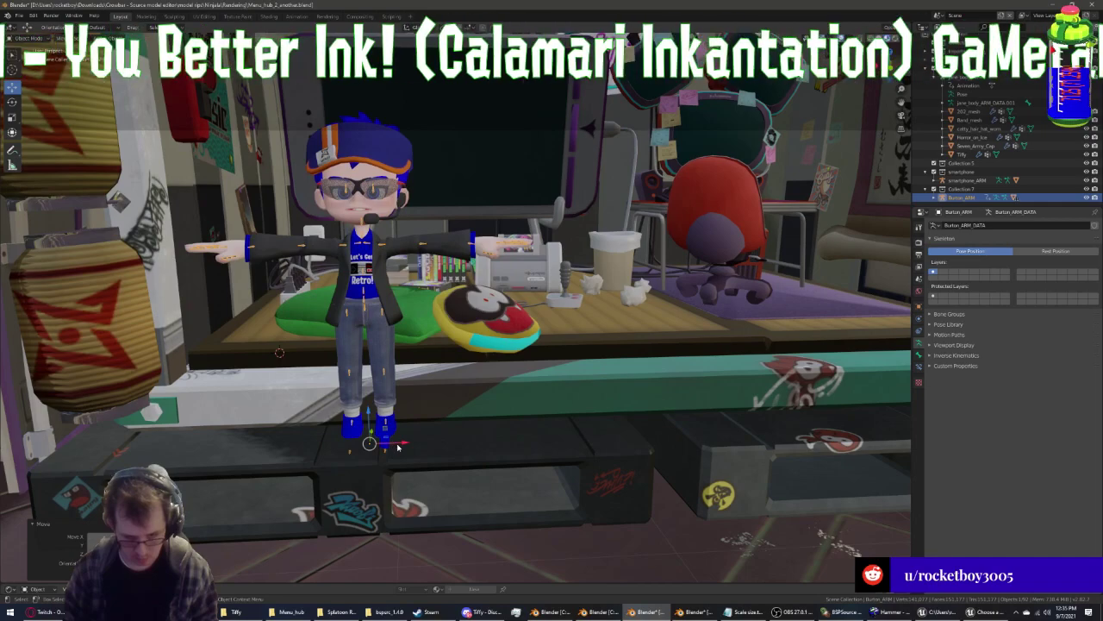
middle_drag(397, 447, 354, 368)
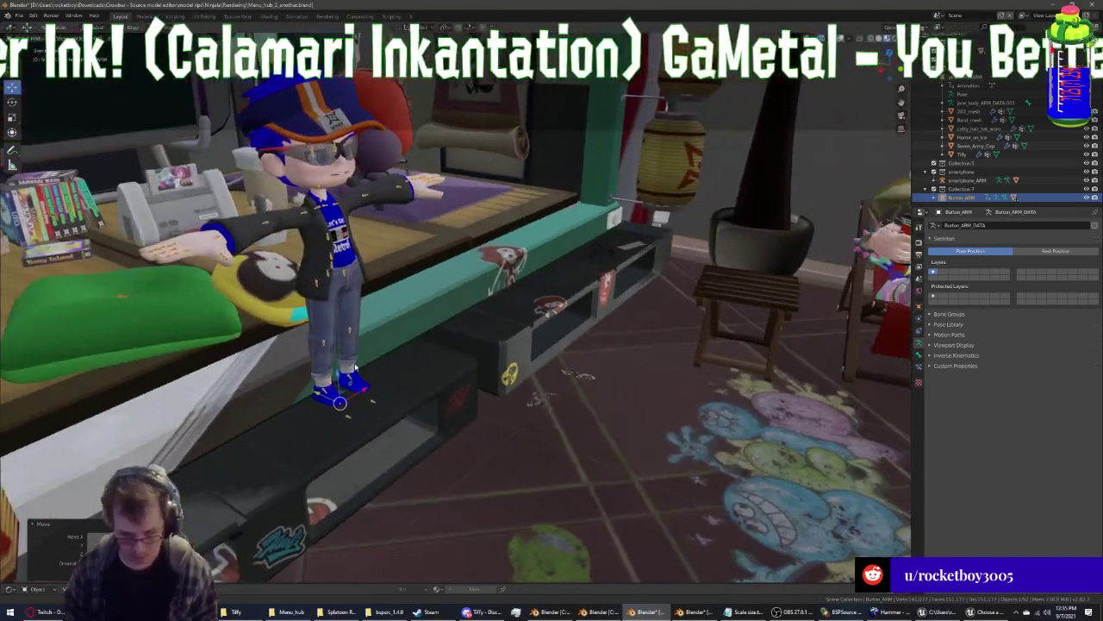
Frame the character and lower it along Z onto the pallet ledge
key(KP_Decimal)
key(g)
key(z)
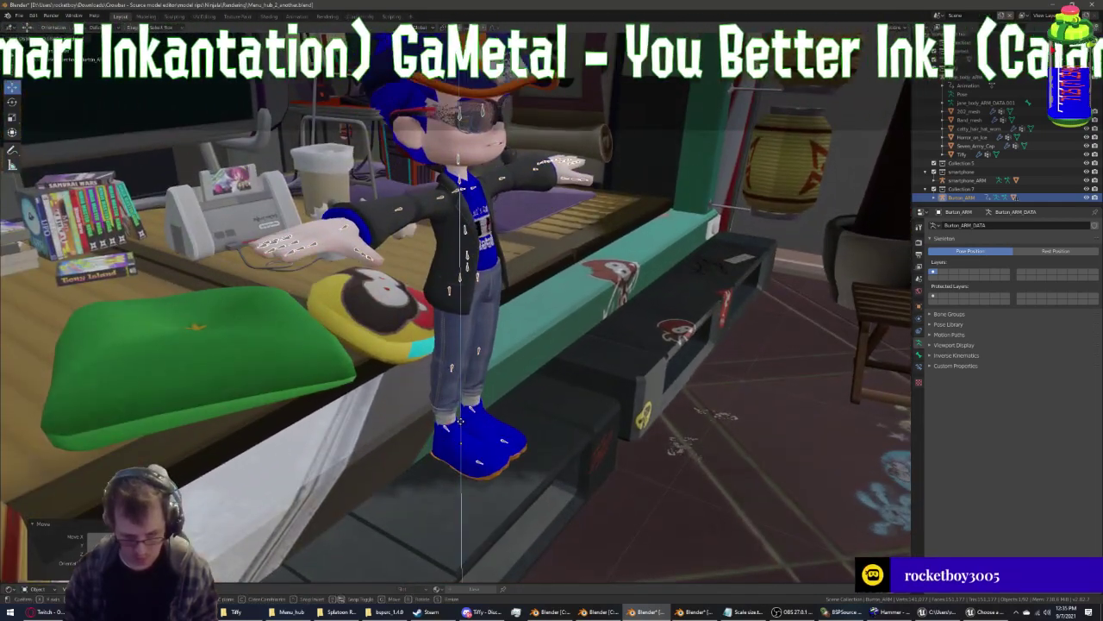
key(ctrl+z)
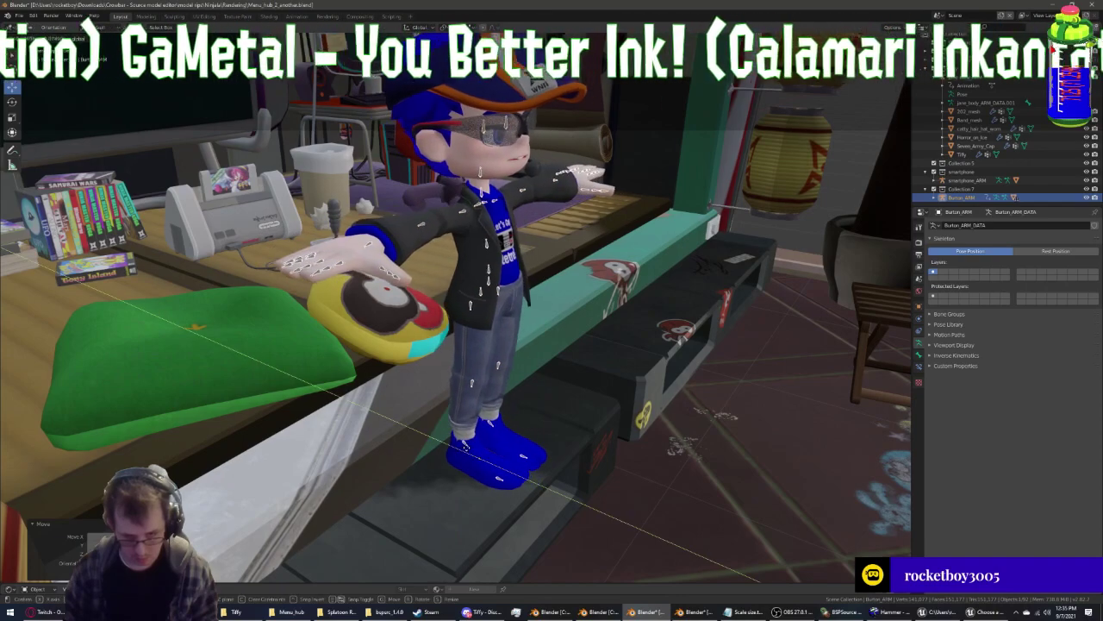
mouse_move(461, 303)
middle_down()
mouse_move(331, 308)
mouse_move(349, 353)
middle_up()
scroll(340, 341, down, 3)
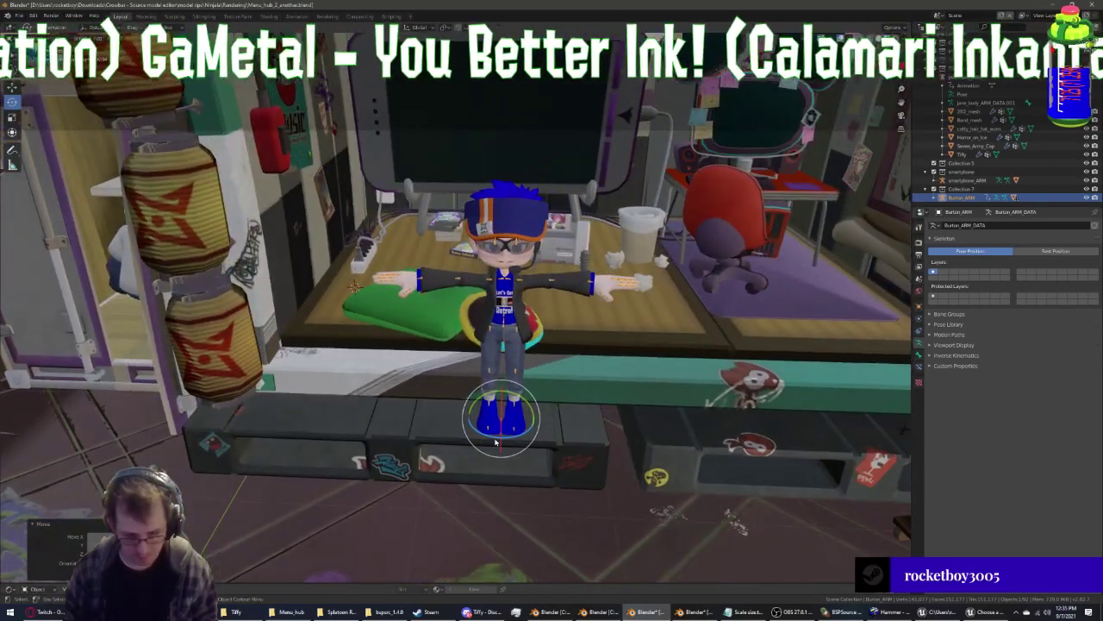
Turn the character around Z, then tip it over on the Y axis
key(r)
key(z)
click(506, 412)
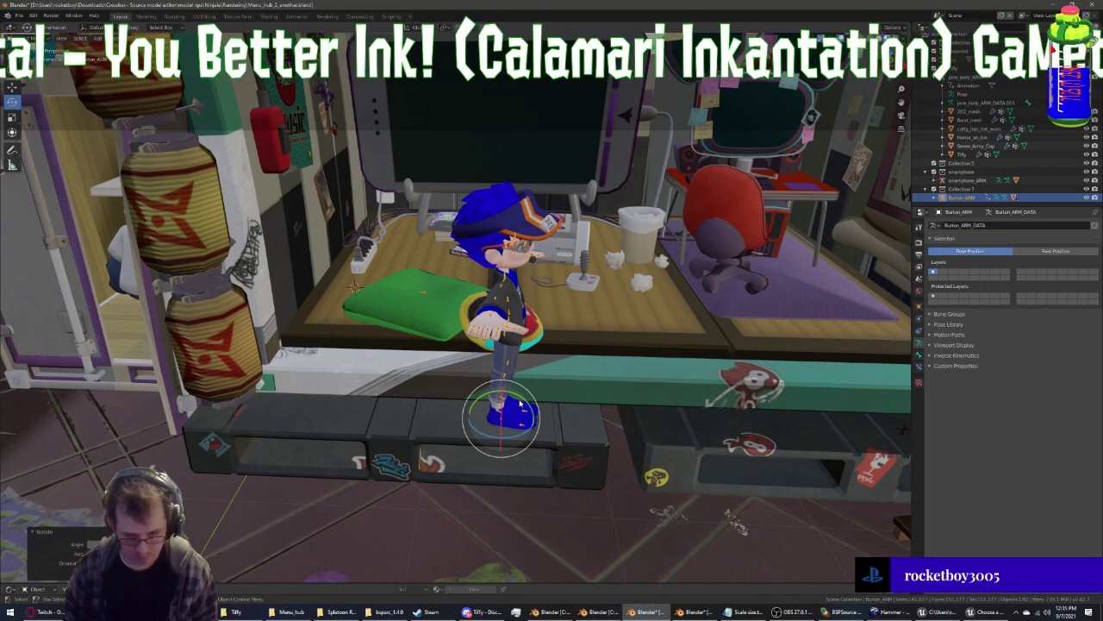
key(r)
key(y)
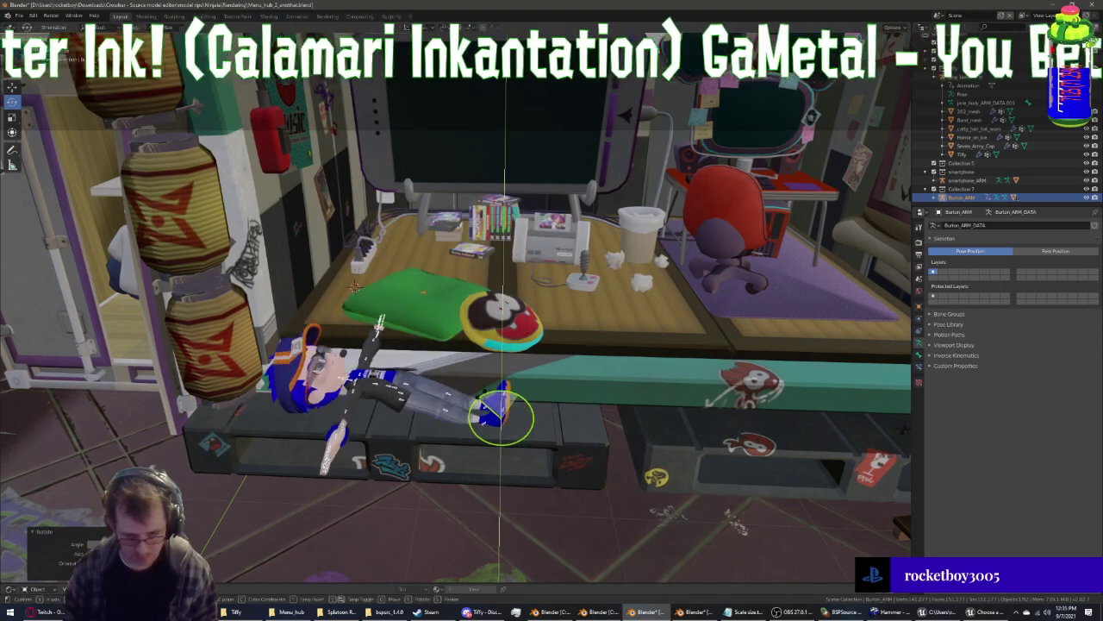
click(432, 391)
click(13, 87)
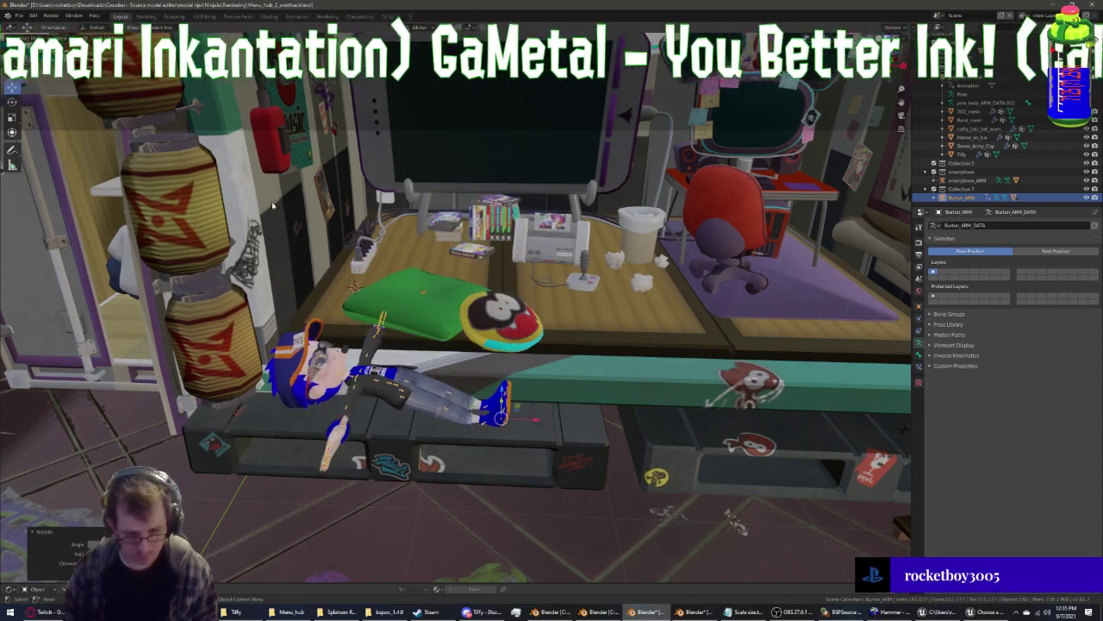
Lift the lying character onto the desk, rotate it across the cushion and reselect its armature
key(g)
click(501, 349)
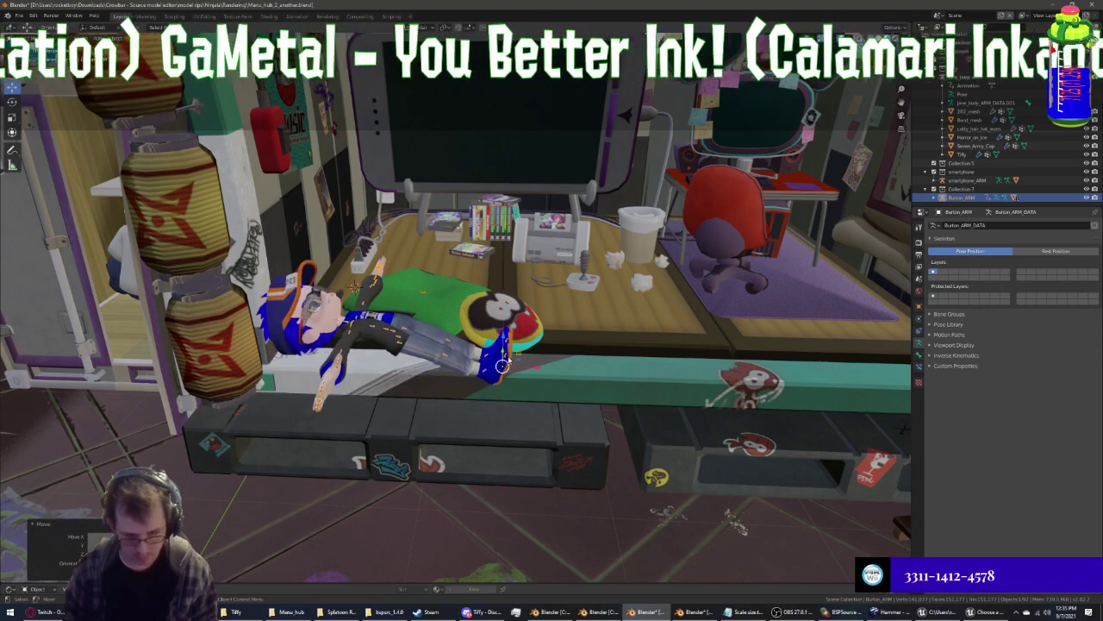
middle_drag(504, 353, 541, 387)
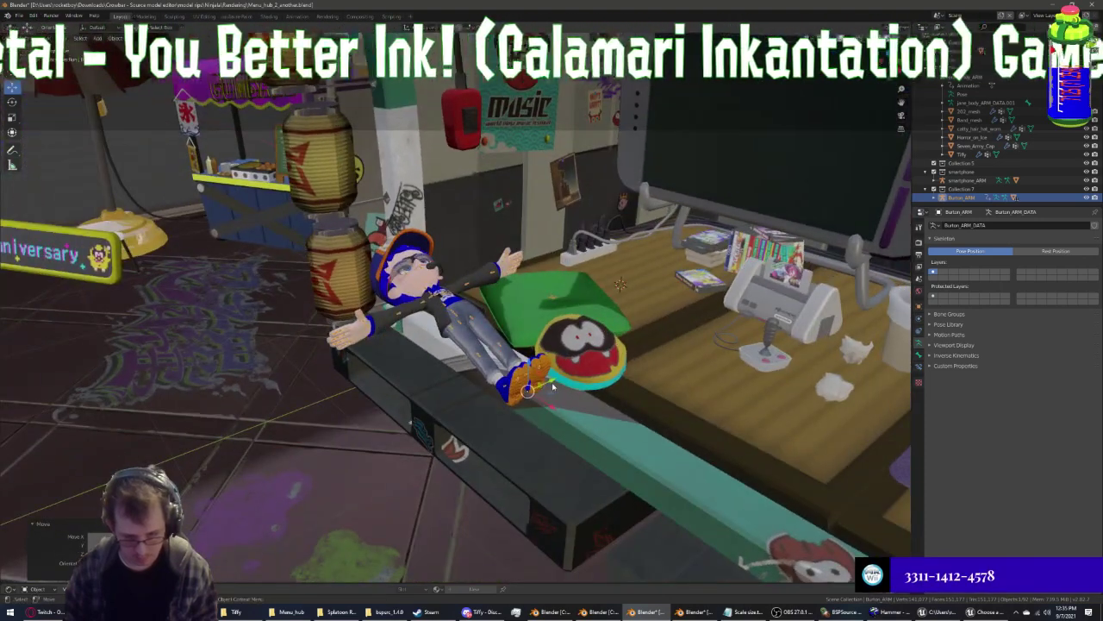
key(r)
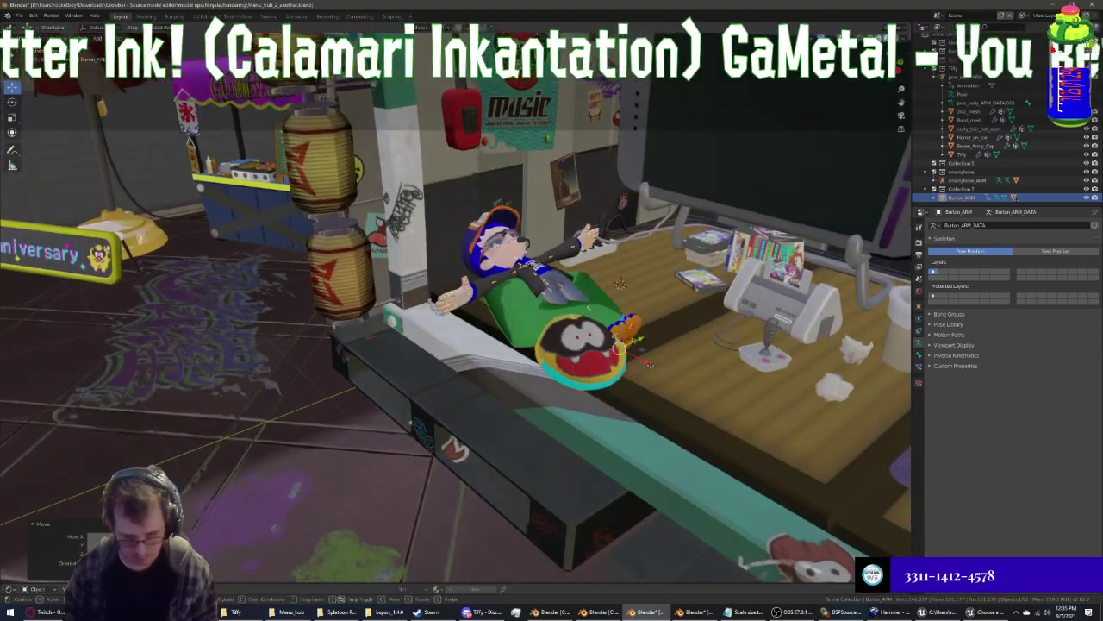
mouse_move(696, 399)
middle_down()
mouse_move(573, 419)
mouse_move(546, 454)
middle_up()
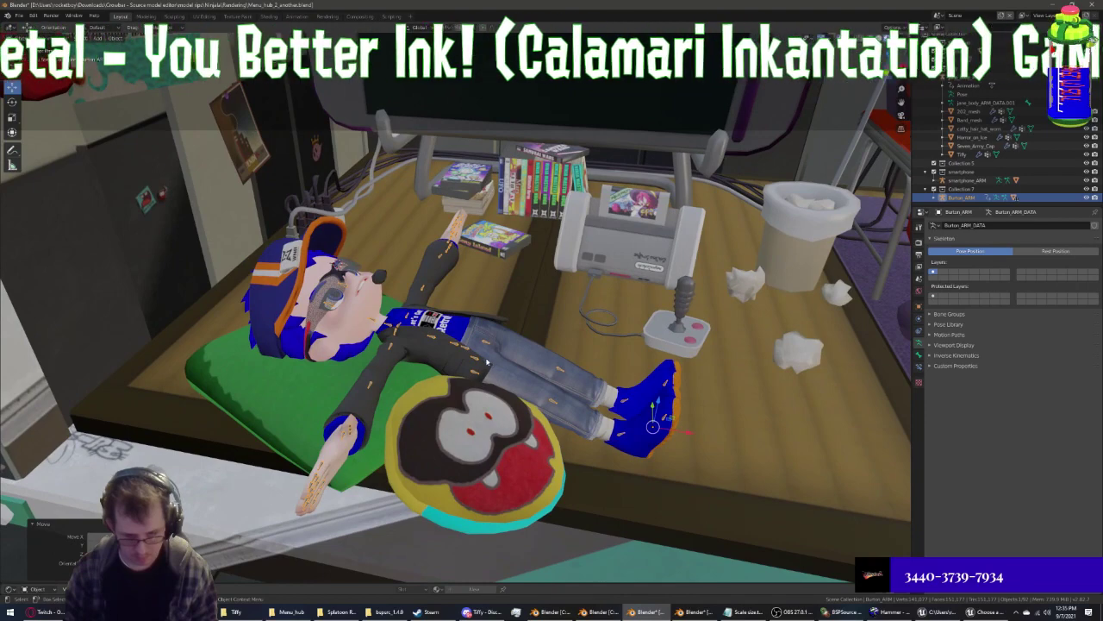
middle_drag(473, 352, 438, 379)
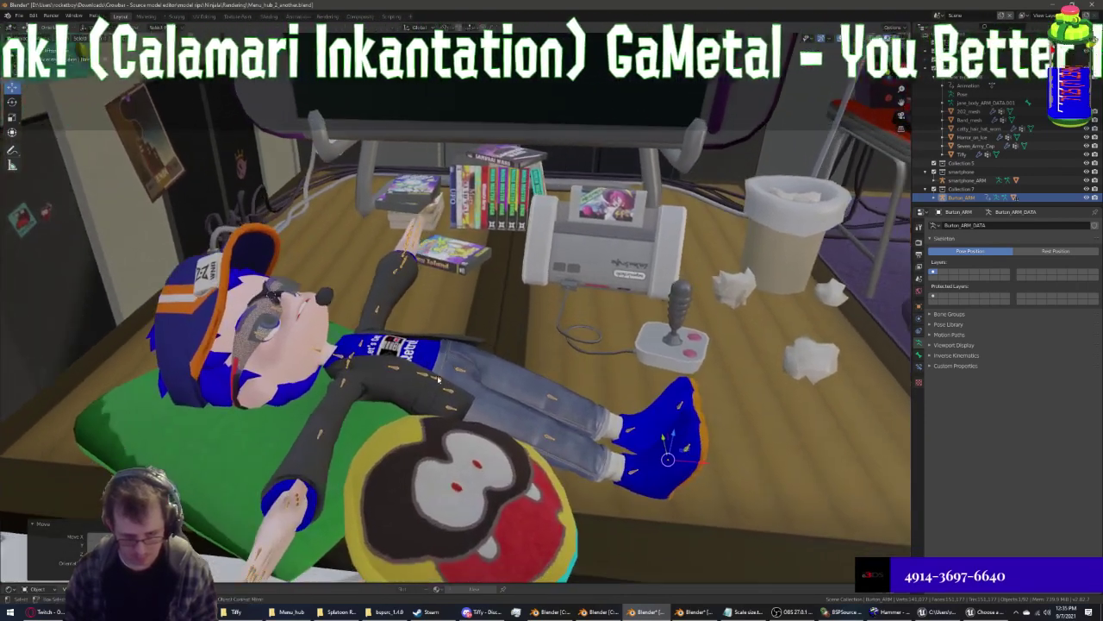
click(437, 379)
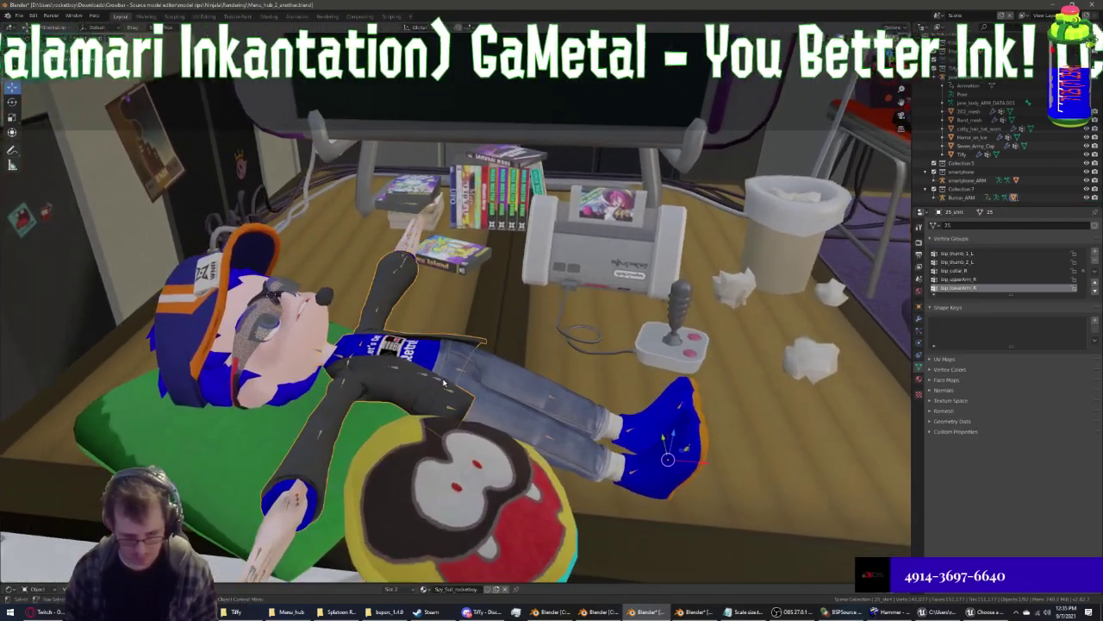
click(961, 197)
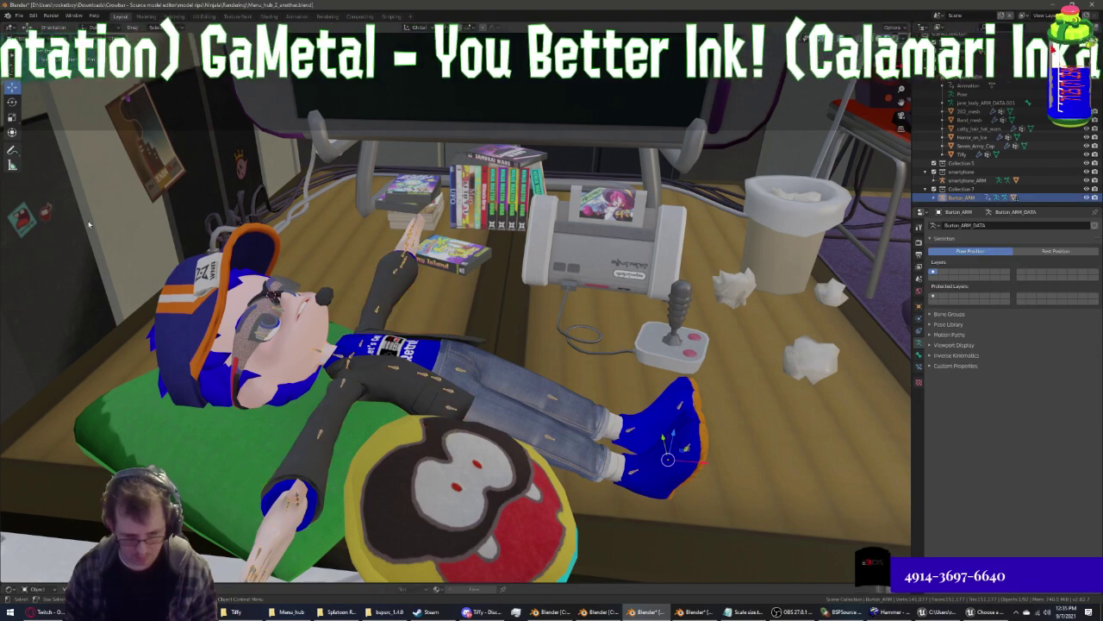
Enter Pose Mode and swing the upper-arm bone across the chest toward the pillow
key(ctrl+Tab)
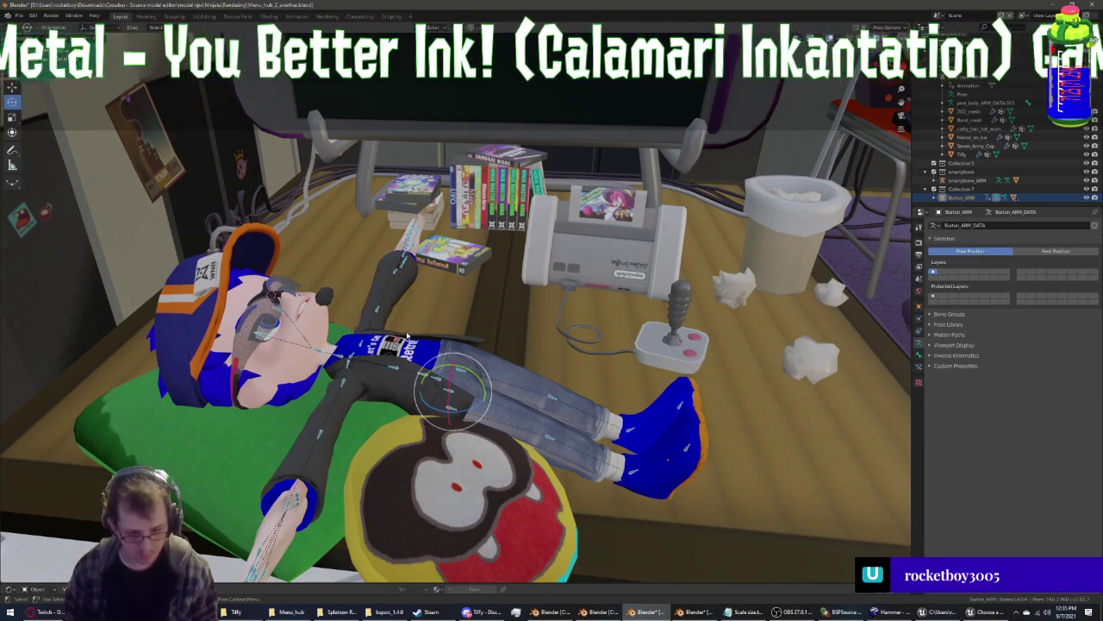
mouse_move(459, 408)
middle_down()
mouse_move(443, 394)
mouse_move(415, 435)
mouse_move(294, 372)
middle_up()
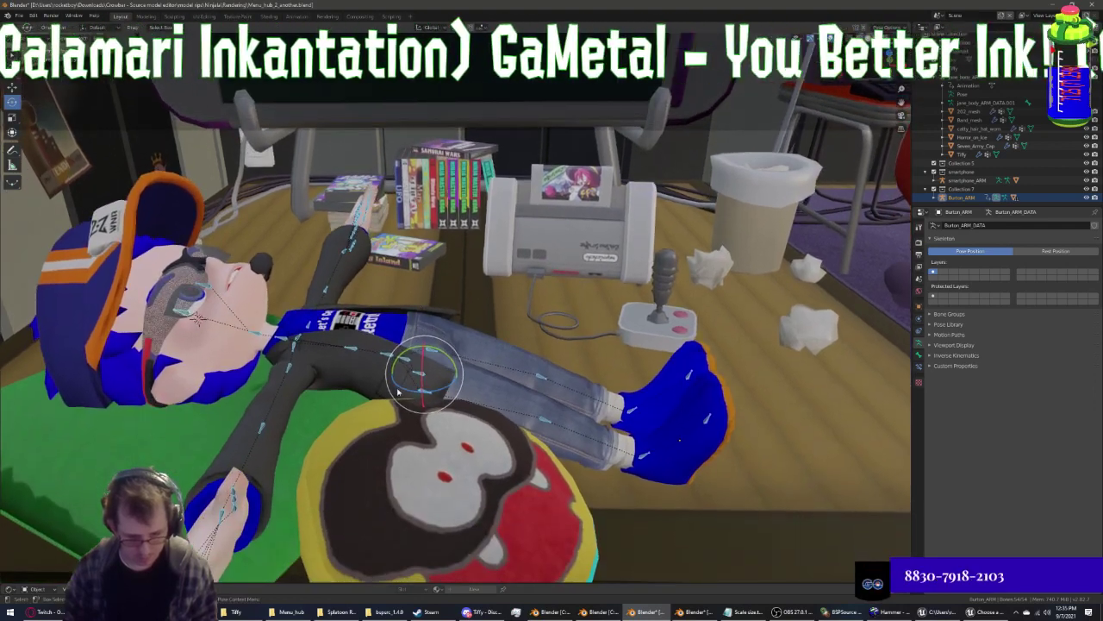
click(289, 379)
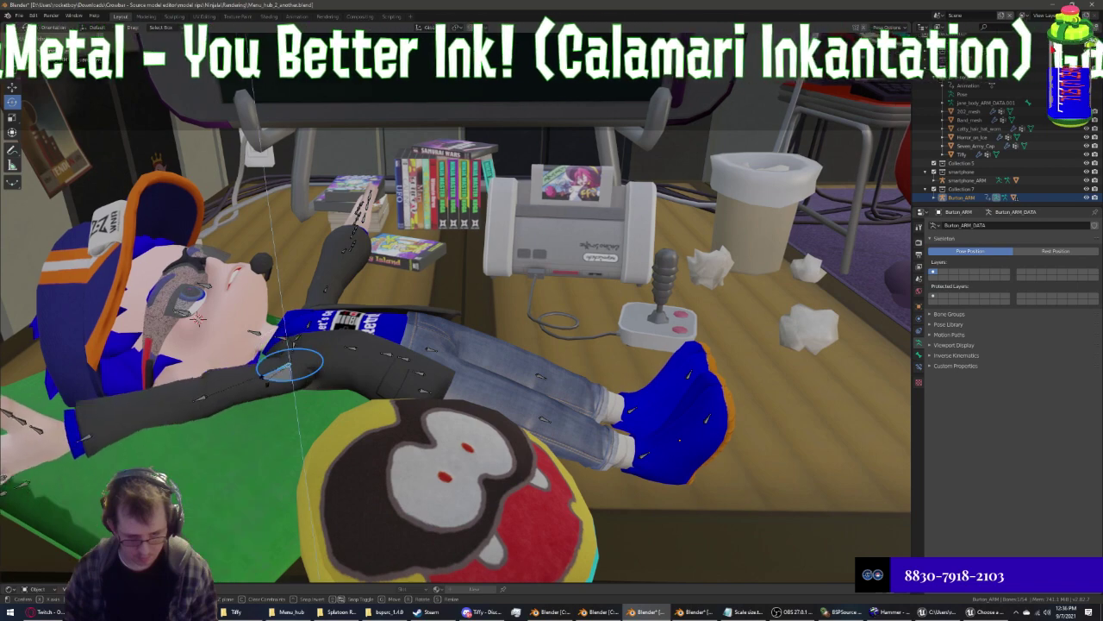
drag(290, 369, 287, 366)
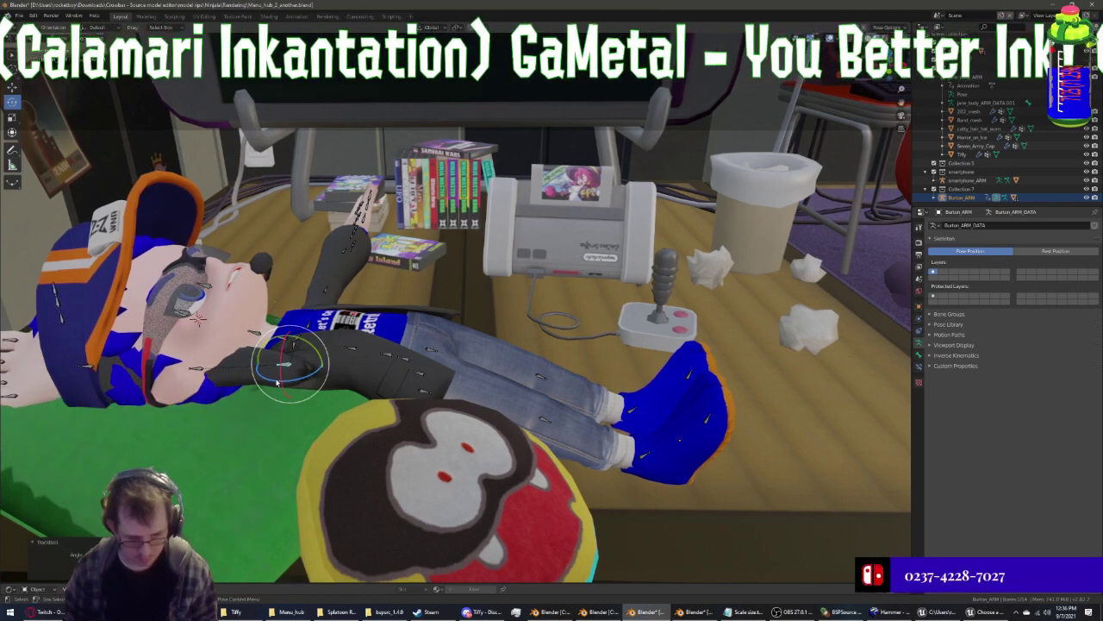
drag(278, 382, 258, 414)
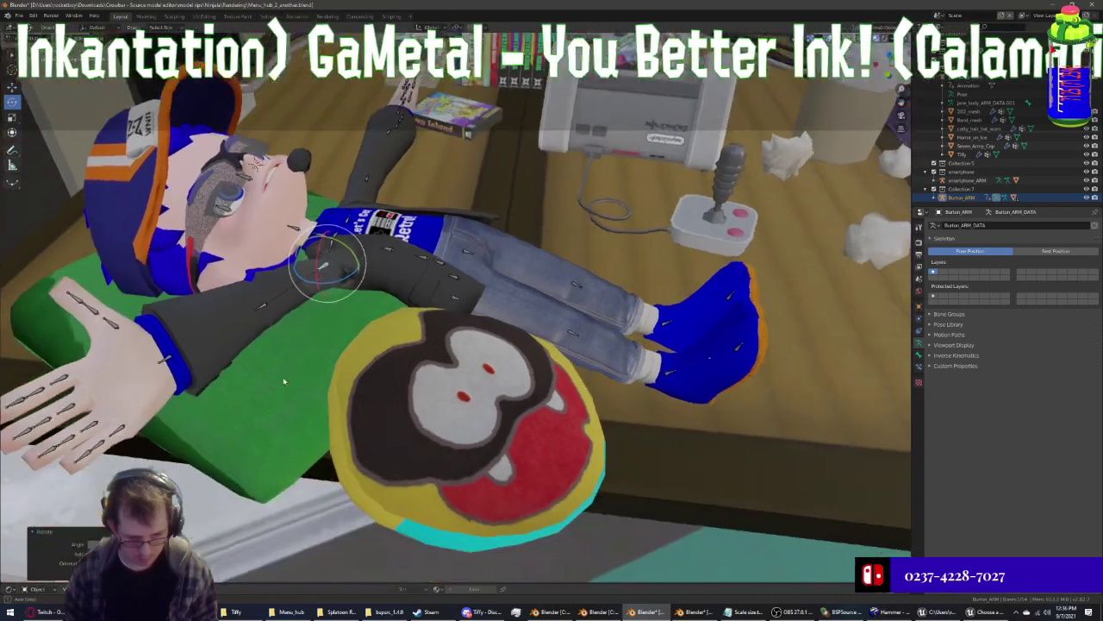
mouse_move(258, 414)
middle_down()
mouse_move(294, 447)
mouse_move(337, 373)
middle_up()
Refine the upper-arm rotation until the bent arm rests on the pillow
key(r)
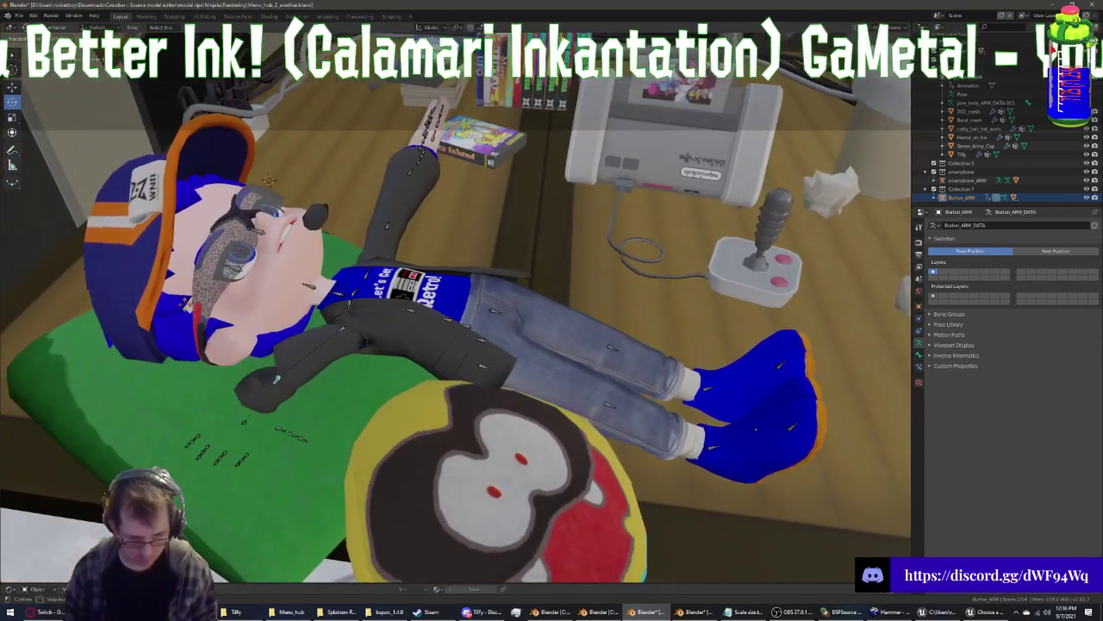
click(292, 391)
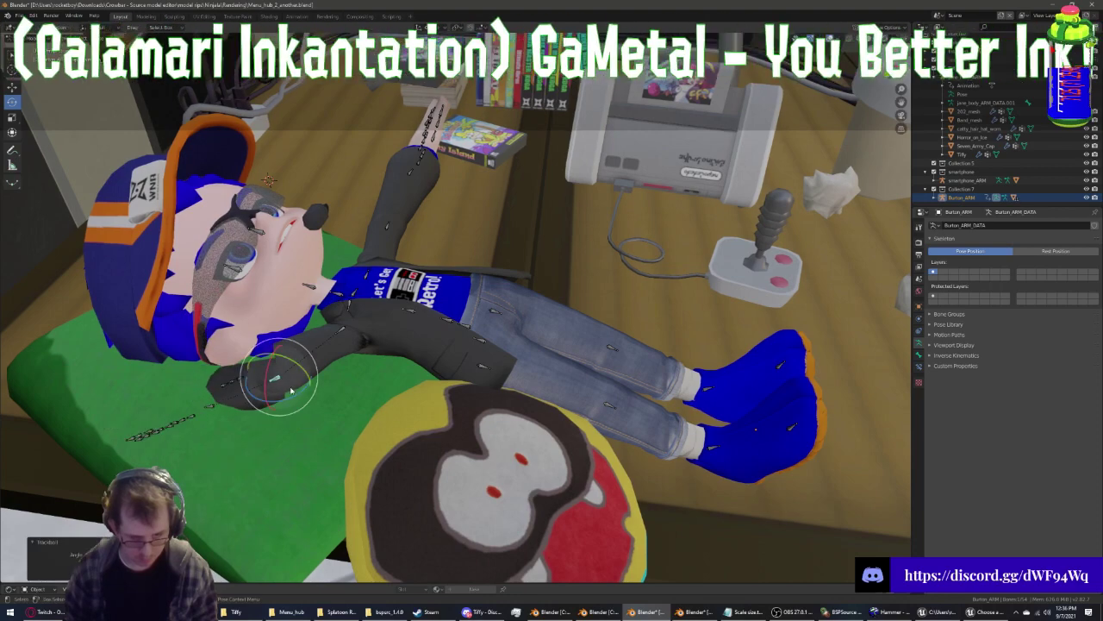
key(r)
click(262, 369)
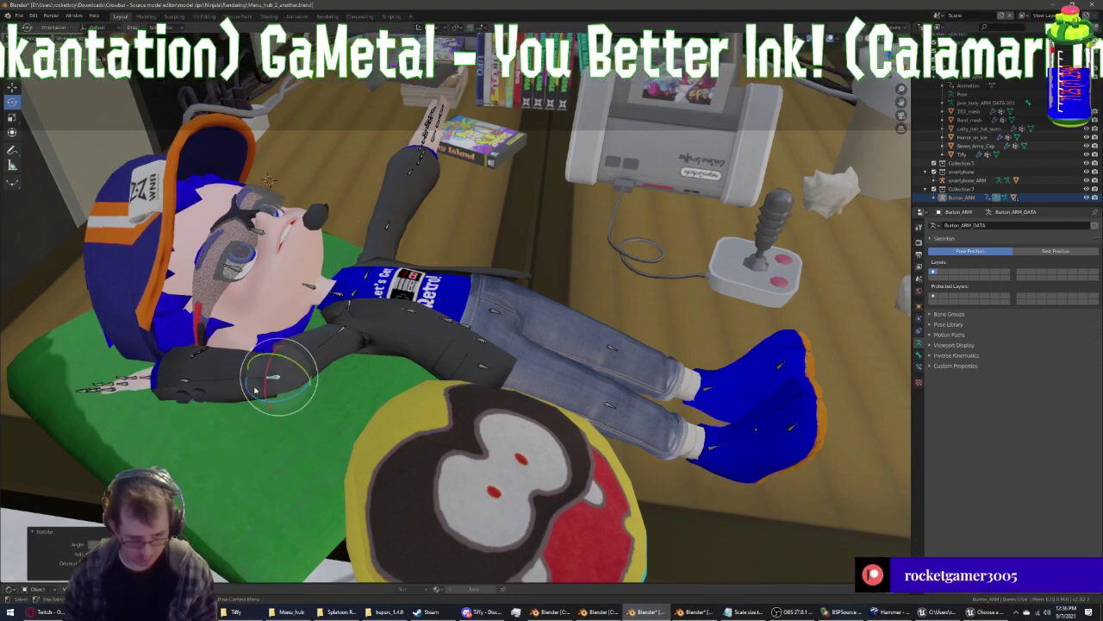
key(r)
key(Return)
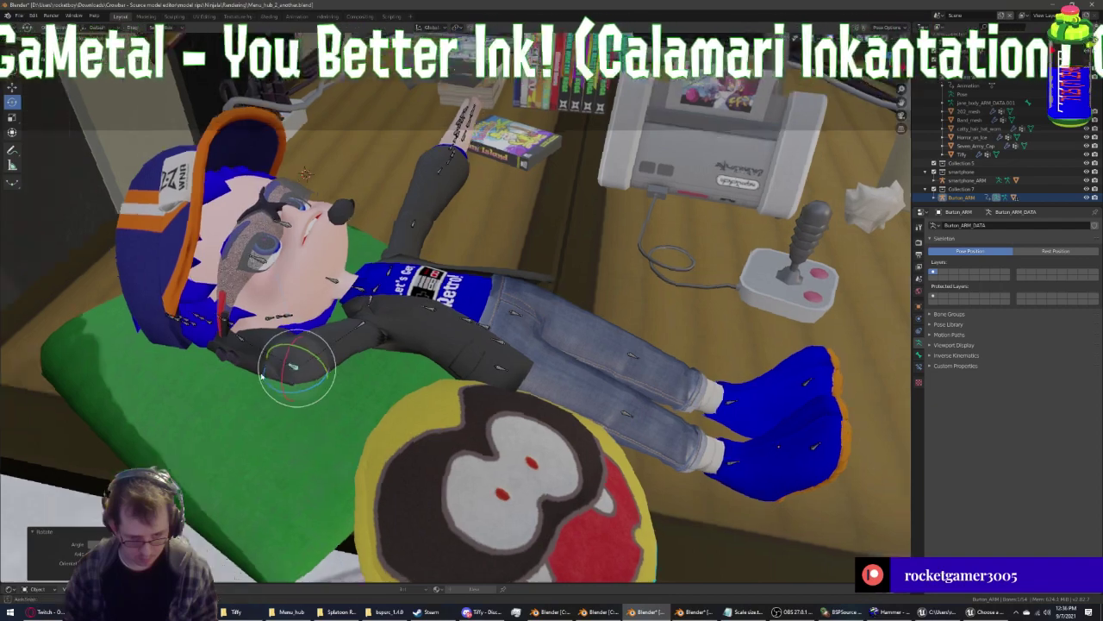
middle_drag(517, 345, 1019, 317)
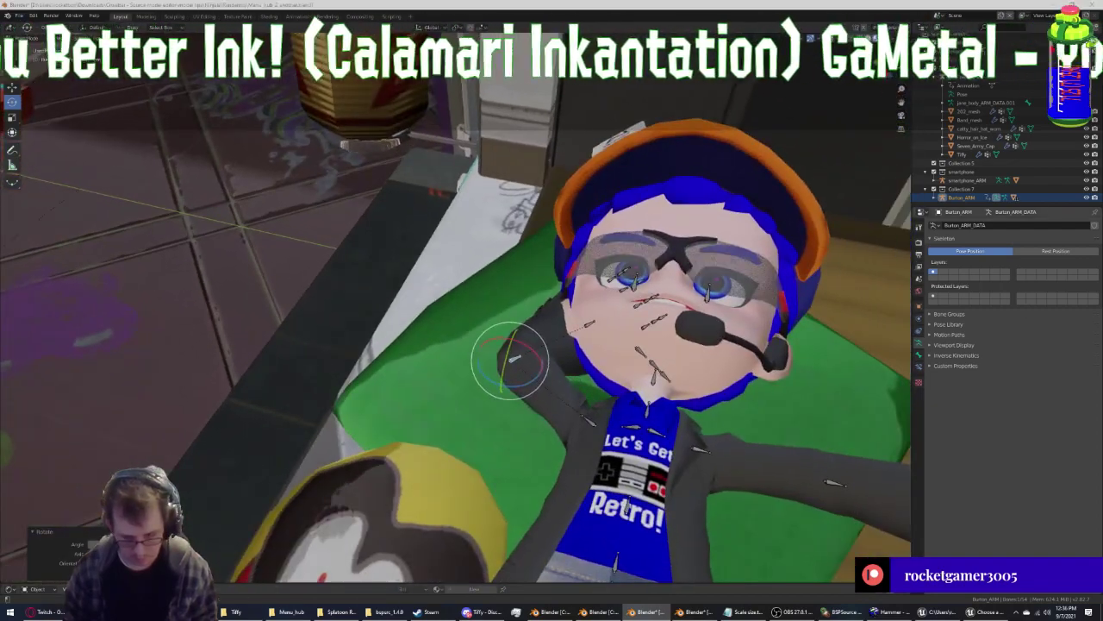
Rotate the outstretched second arm up toward the head
middle_drag(903, 352, 776, 345)
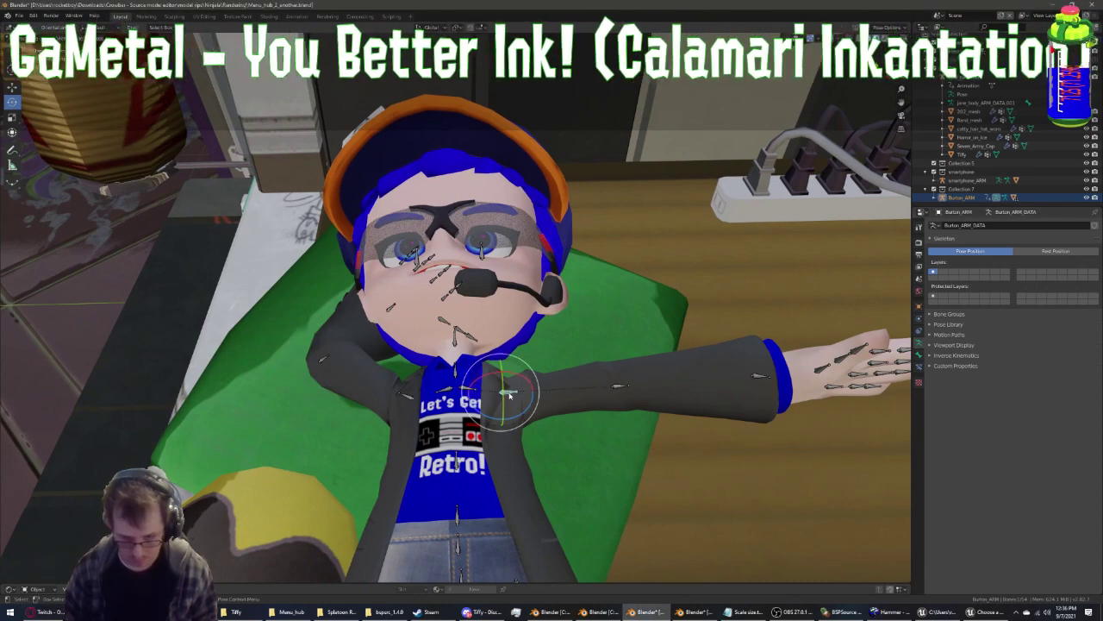
key(r)
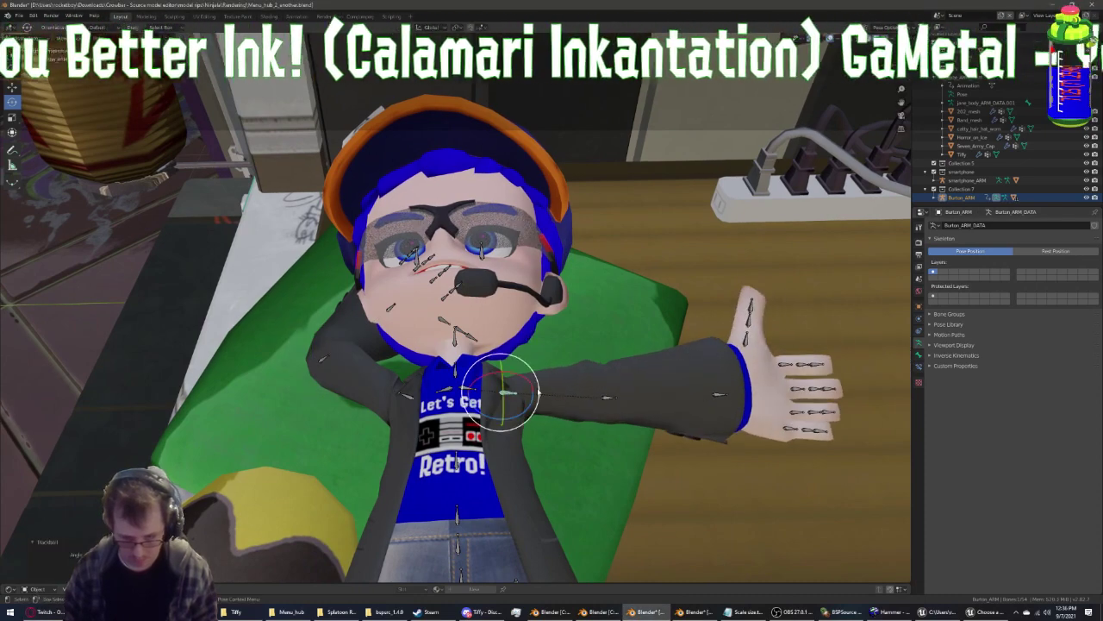
mouse_move(525, 409)
mouse_down()
mouse_move(536, 393)
mouse_move(515, 386)
mouse_move(586, 366)
mouse_move(599, 377)
mouse_move(585, 356)
mouse_move(615, 397)
mouse_up()
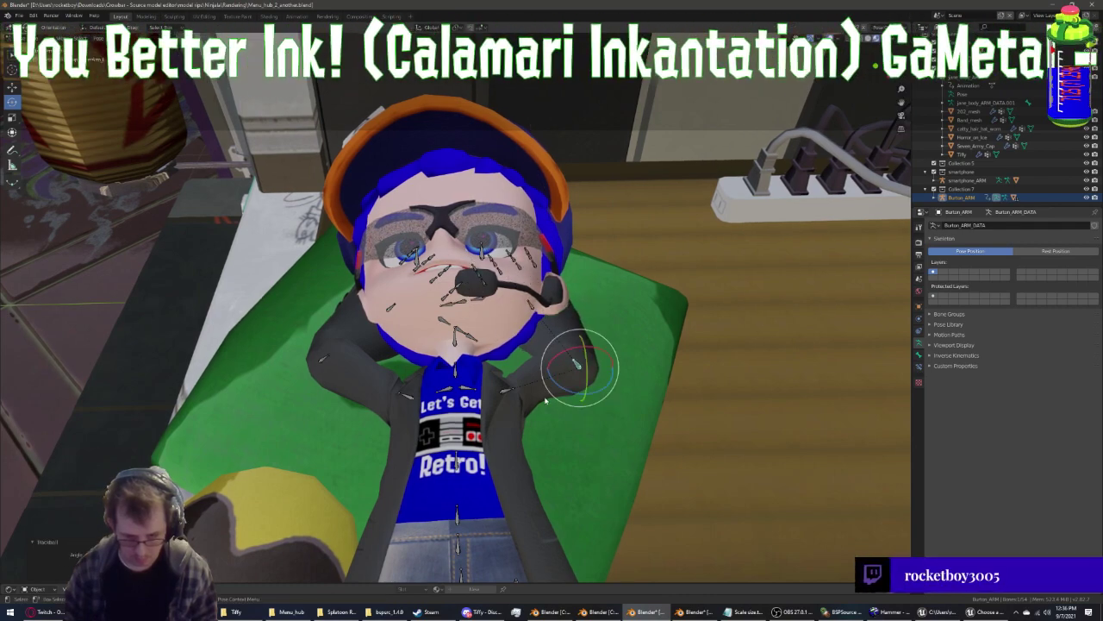
mouse_move(603, 362)
middle_down()
mouse_move(547, 299)
mouse_move(602, 283)
middle_up()
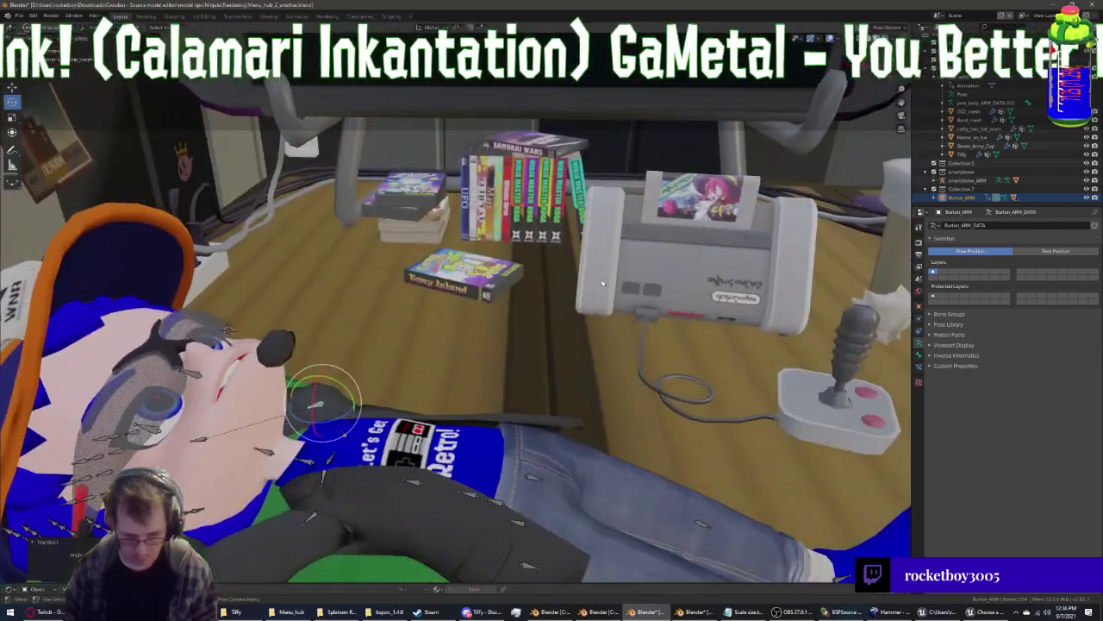
Rotate a chest bone and tilt the character's head
click(312, 461)
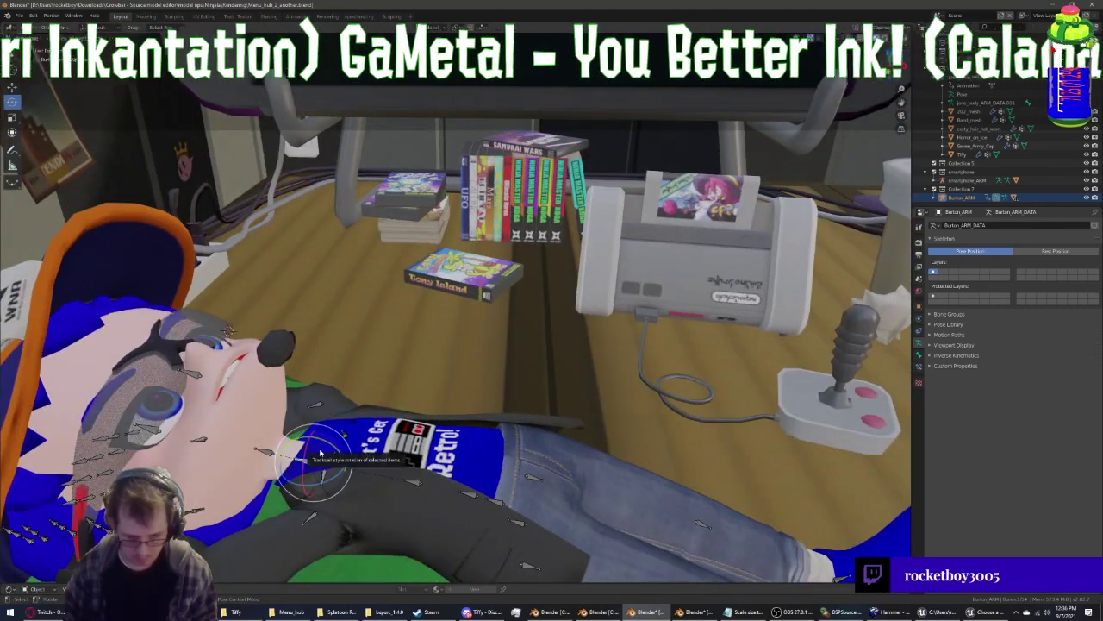
drag(320, 451, 316, 456)
mouse_move(315, 456)
middle_down()
mouse_move(261, 452)
mouse_move(355, 457)
middle_up()
drag(546, 418, 539, 412)
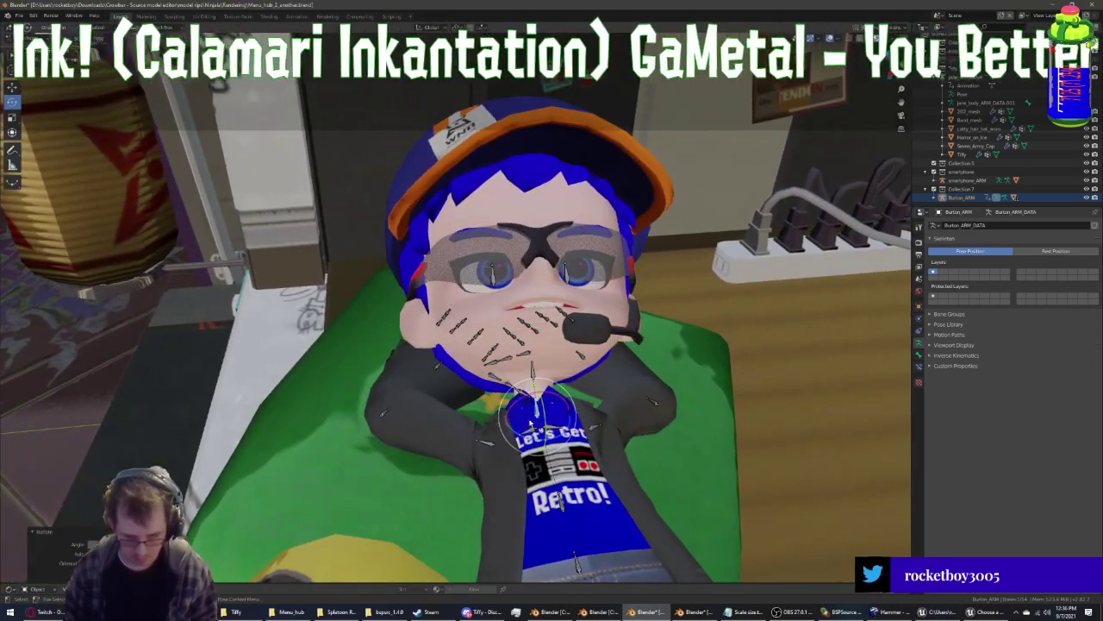
mouse_move(539, 412)
middle_down()
mouse_move(568, 457)
mouse_move(388, 258)
mouse_move(297, 210)
middle_up()
Swing the thigh bone up and bend the shin to a new angle
click(435, 312)
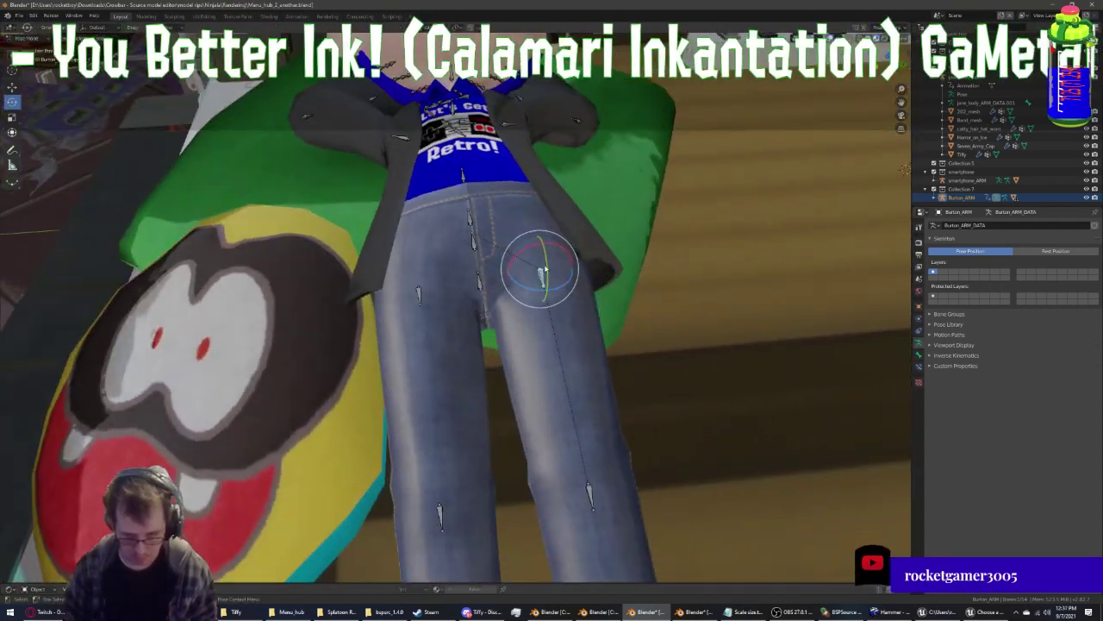
drag(545, 269, 825, 369)
mouse_move(825, 369)
middle_down()
mouse_move(520, 243)
mouse_move(616, 265)
mouse_move(636, 353)
mouse_move(776, 360)
middle_up()
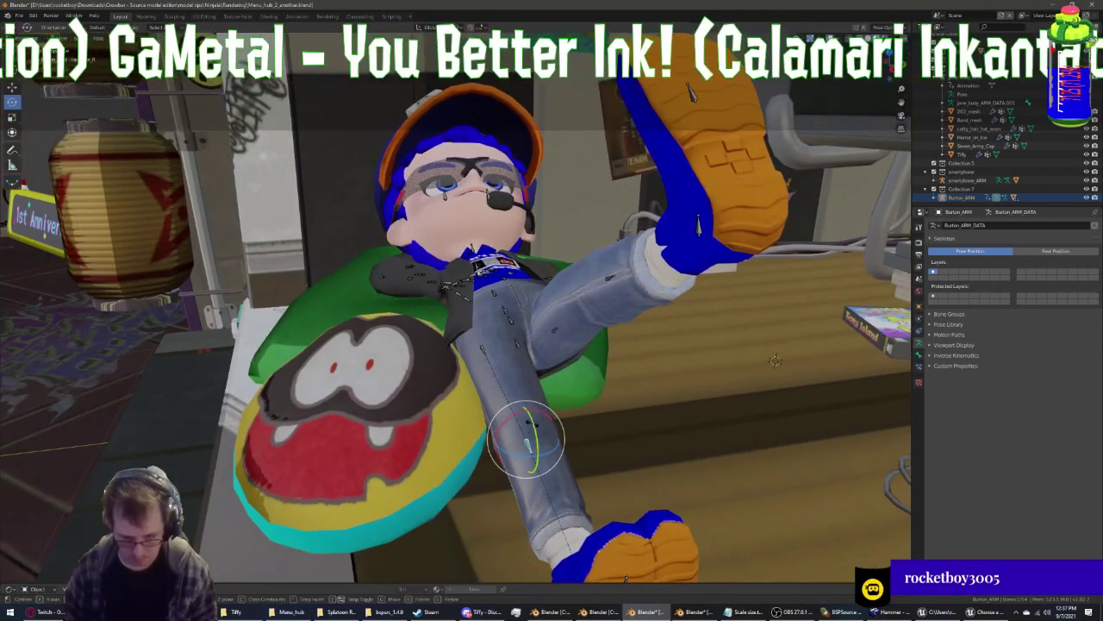
key(r)
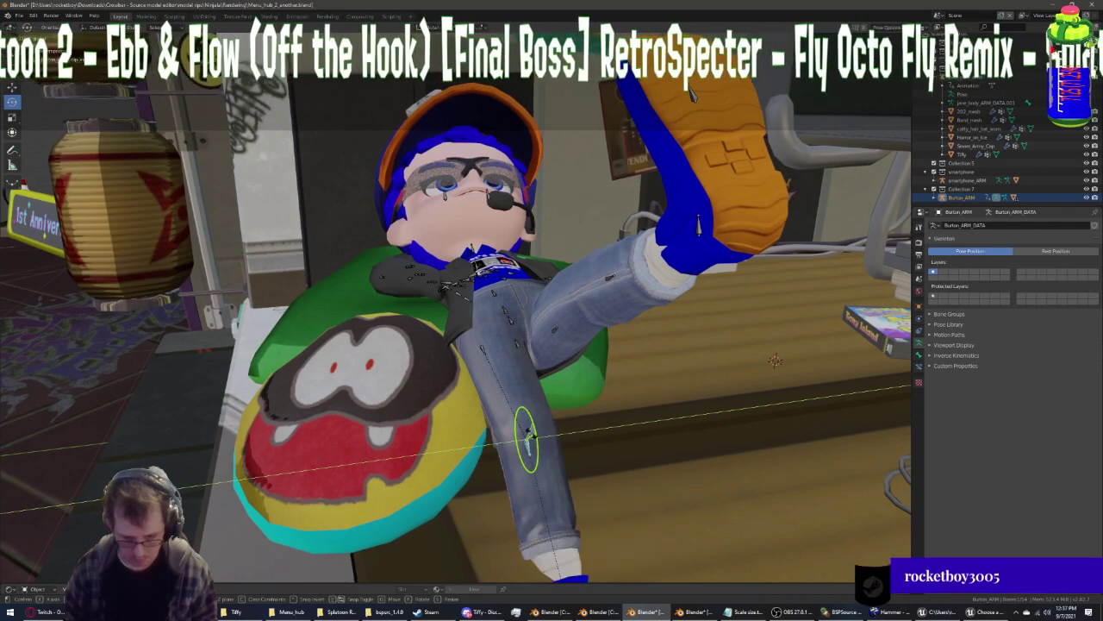
click(564, 552)
middle_drag(565, 552, 592, 422)
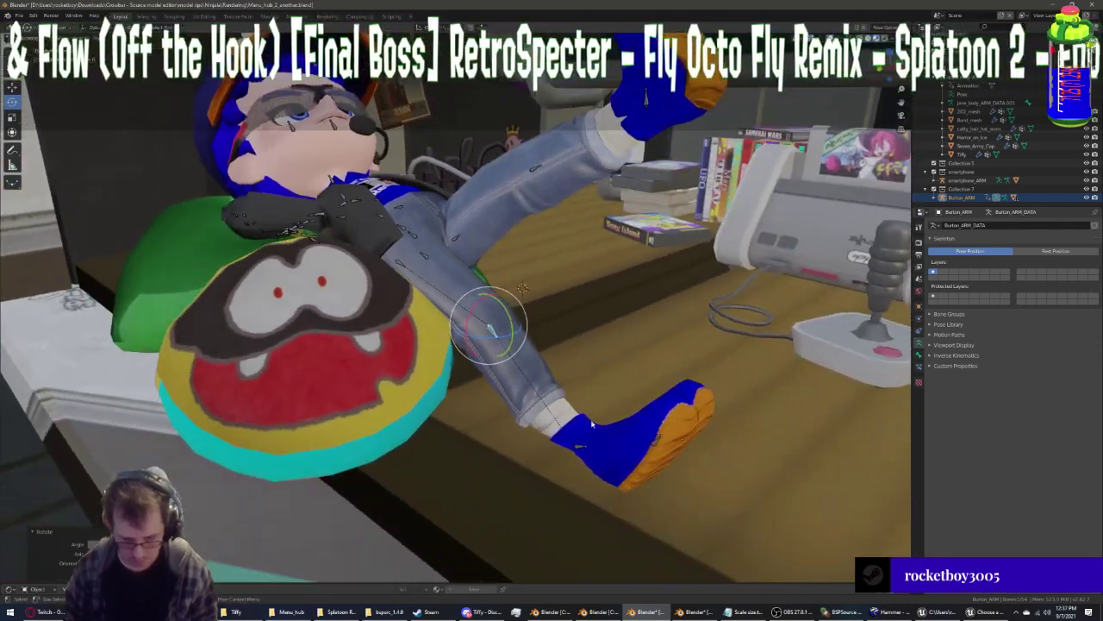
Adjust the foot and shin bones until the foot sits at its final angle
click(594, 441)
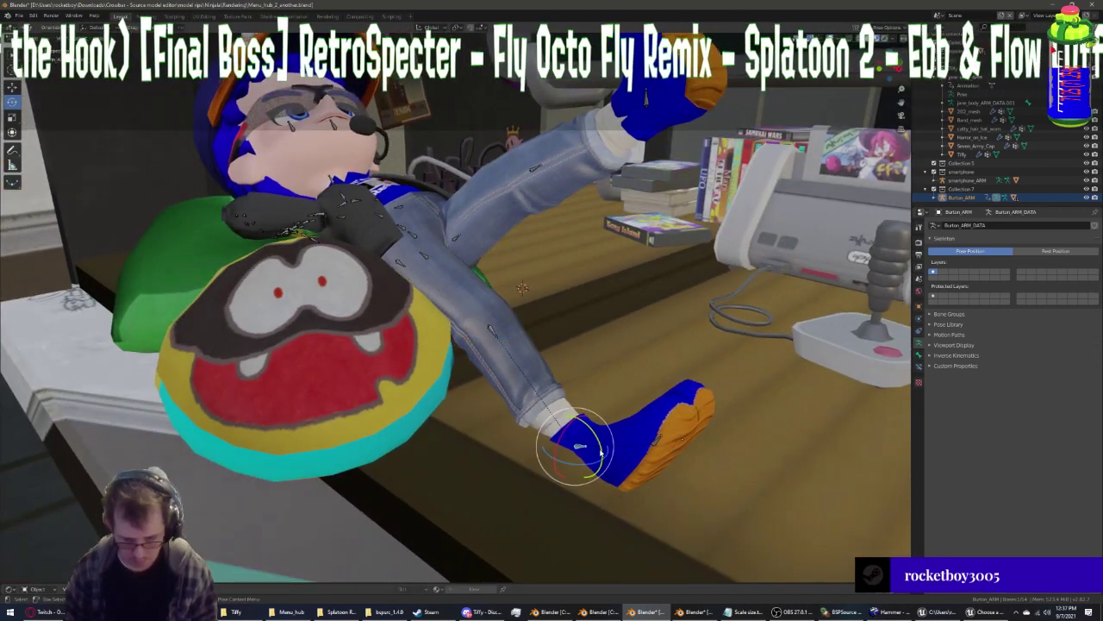
drag(595, 441, 524, 360)
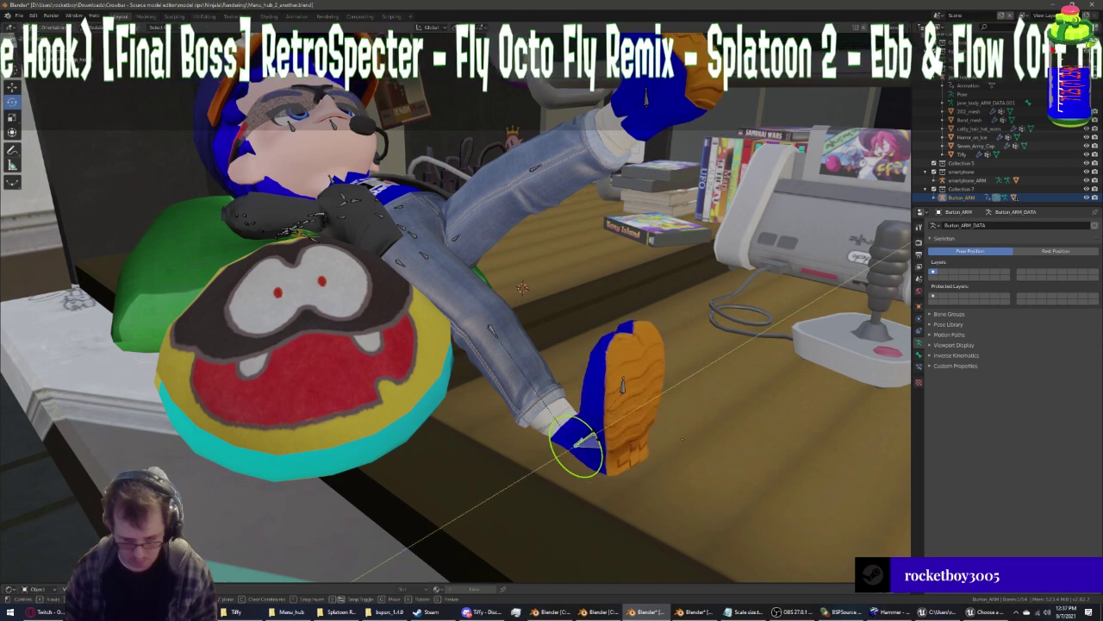
click(497, 332)
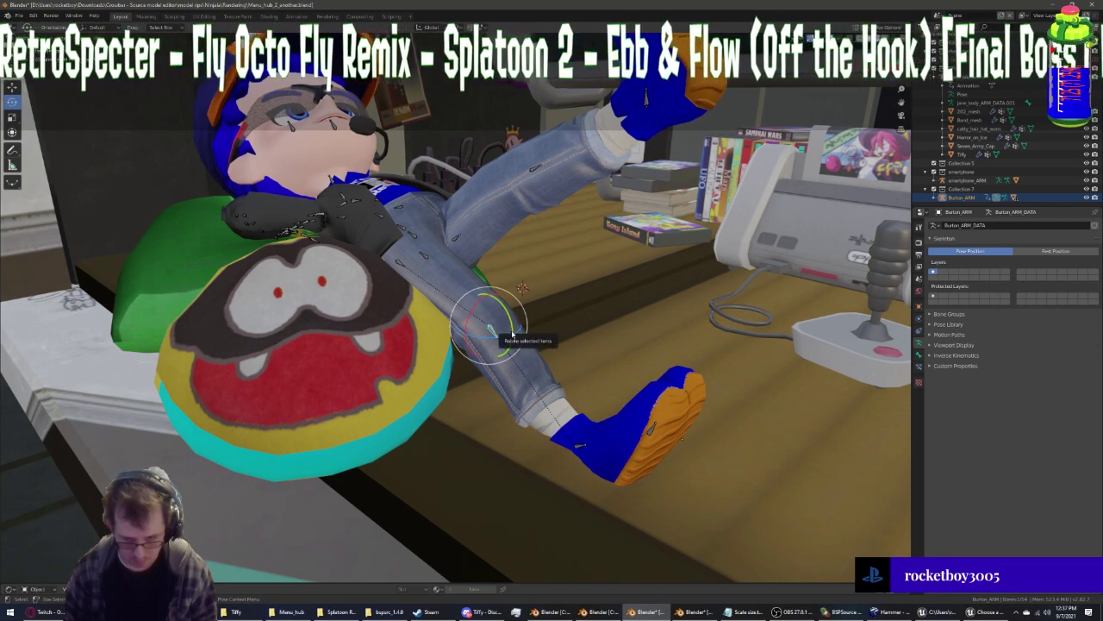
drag(513, 332, 527, 348)
click(601, 416)
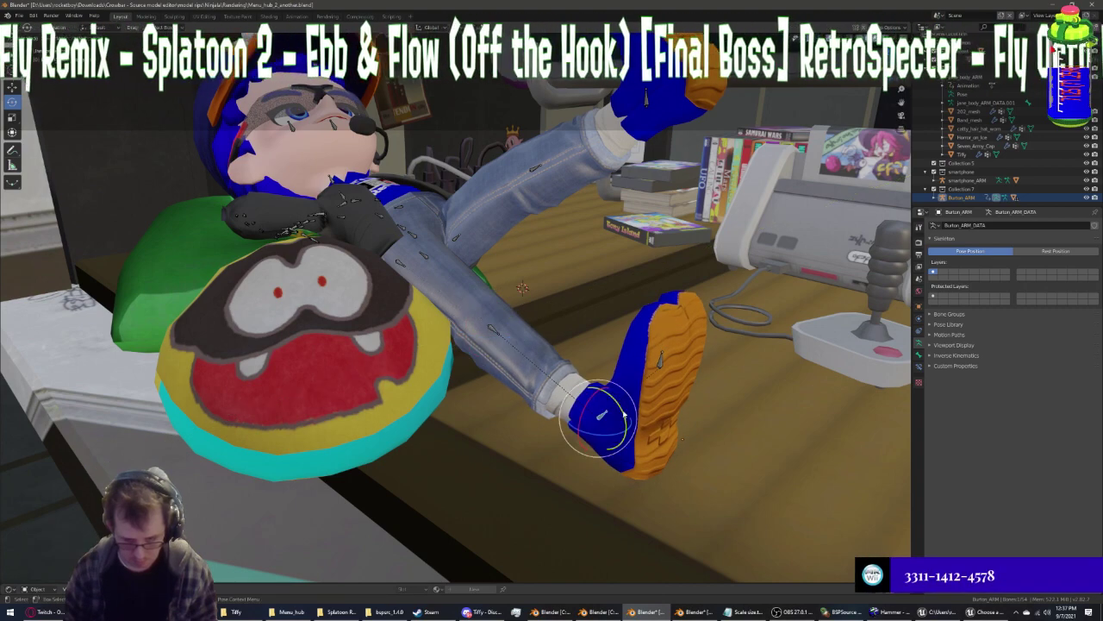
drag(602, 415, 618, 399)
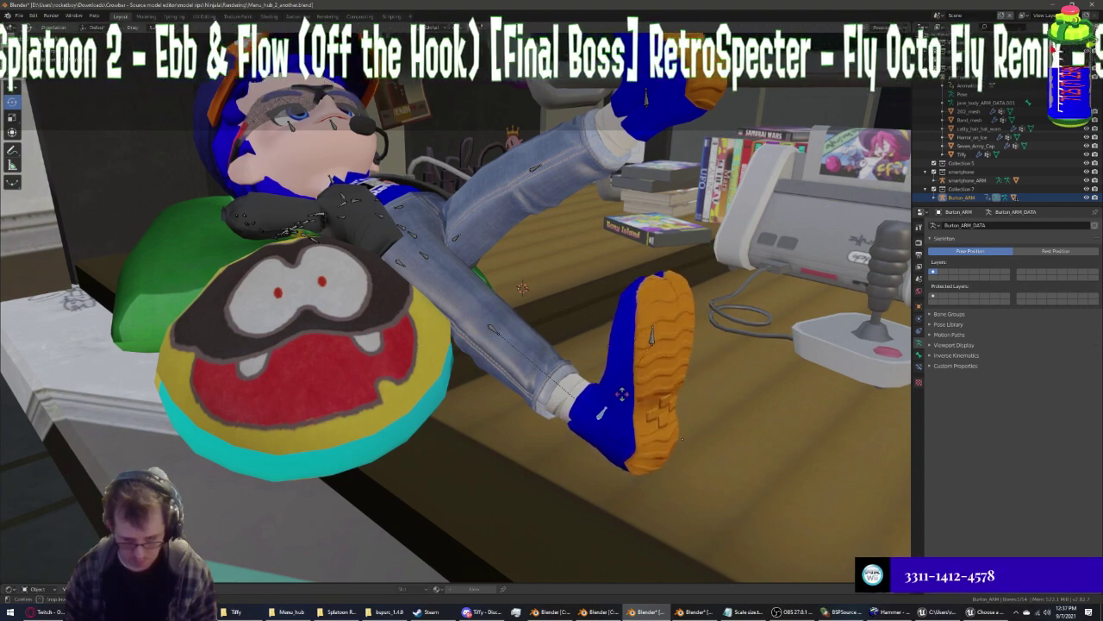
click(604, 397)
mouse_move(603, 396)
middle_down()
mouse_move(592, 391)
mouse_move(551, 431)
middle_up()
drag(522, 448, 529, 448)
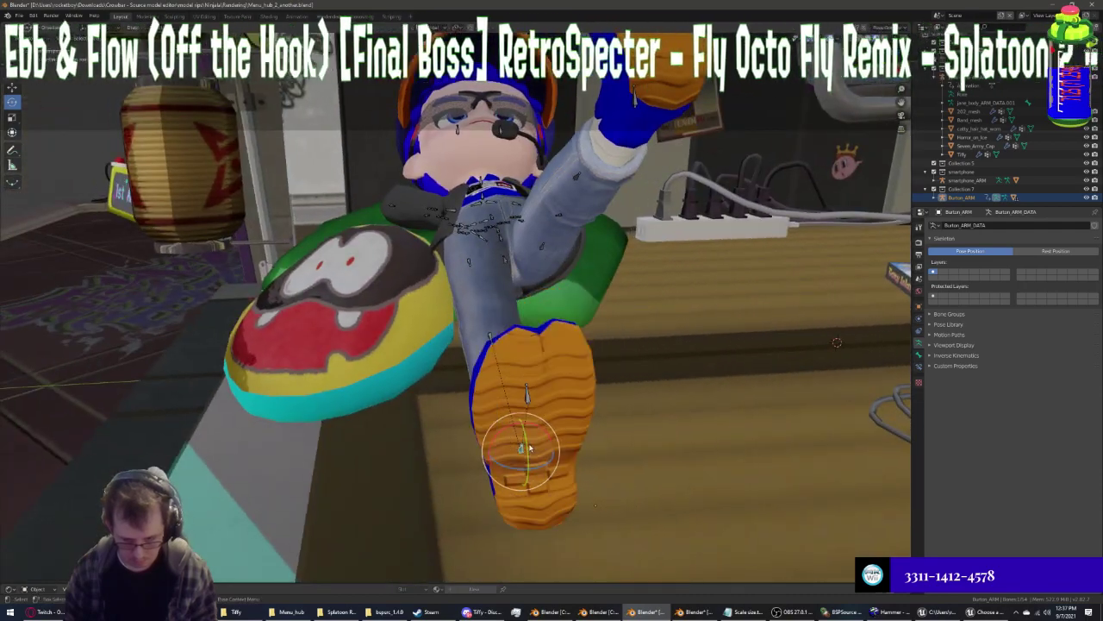
click(529, 447)
middle_drag(529, 448, 512, 423)
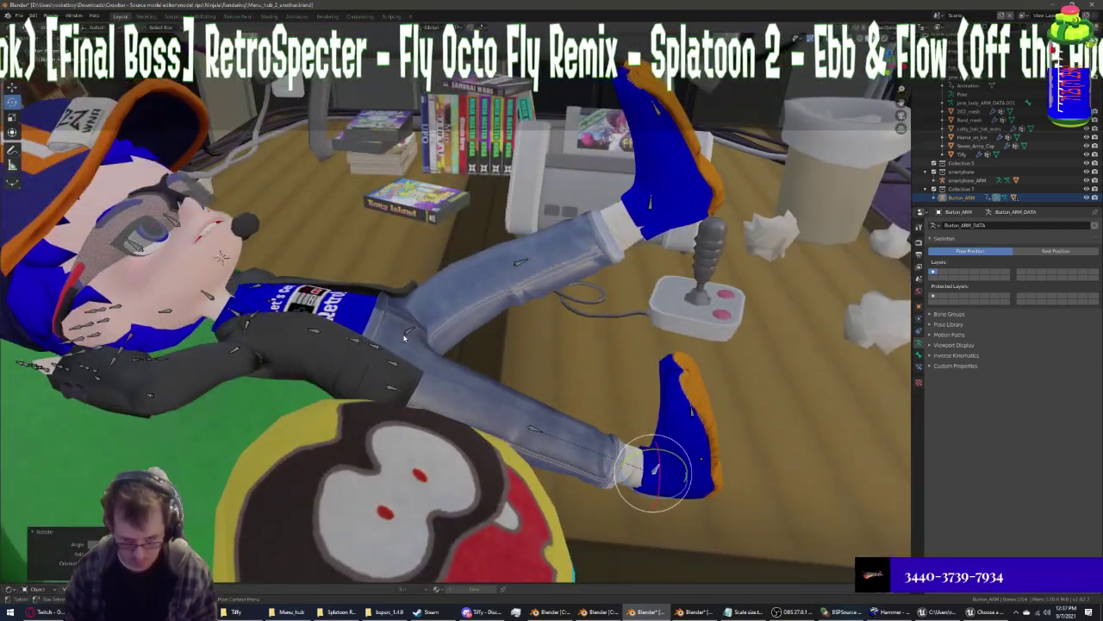
Raise the other leg and rotate it repeatedly until the foot drops lower
click(403, 338)
drag(422, 348, 403, 330)
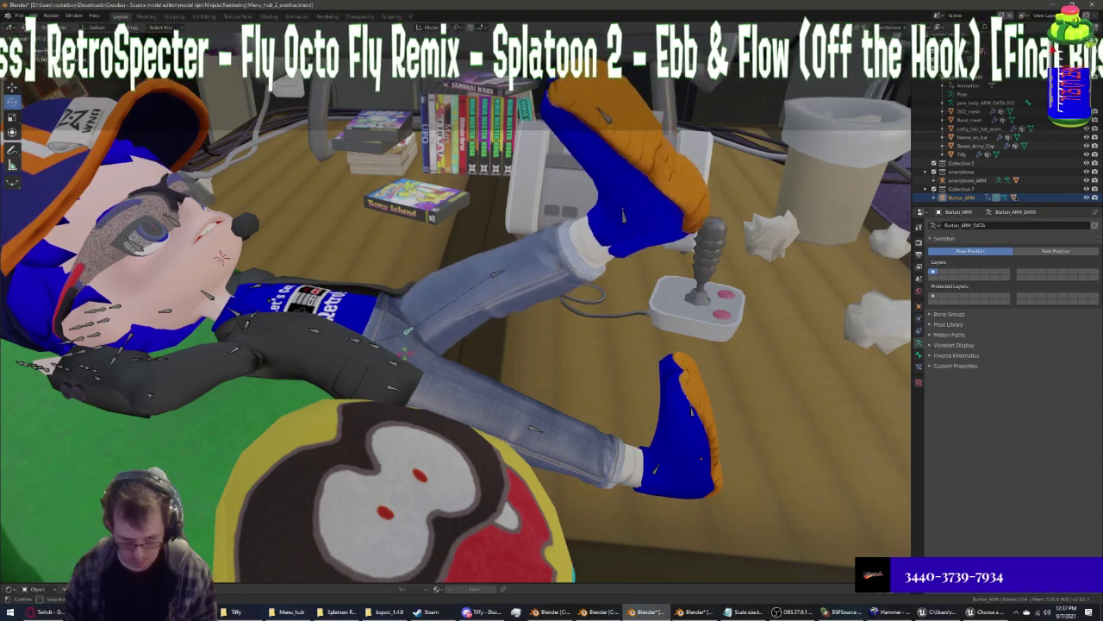
key(r)
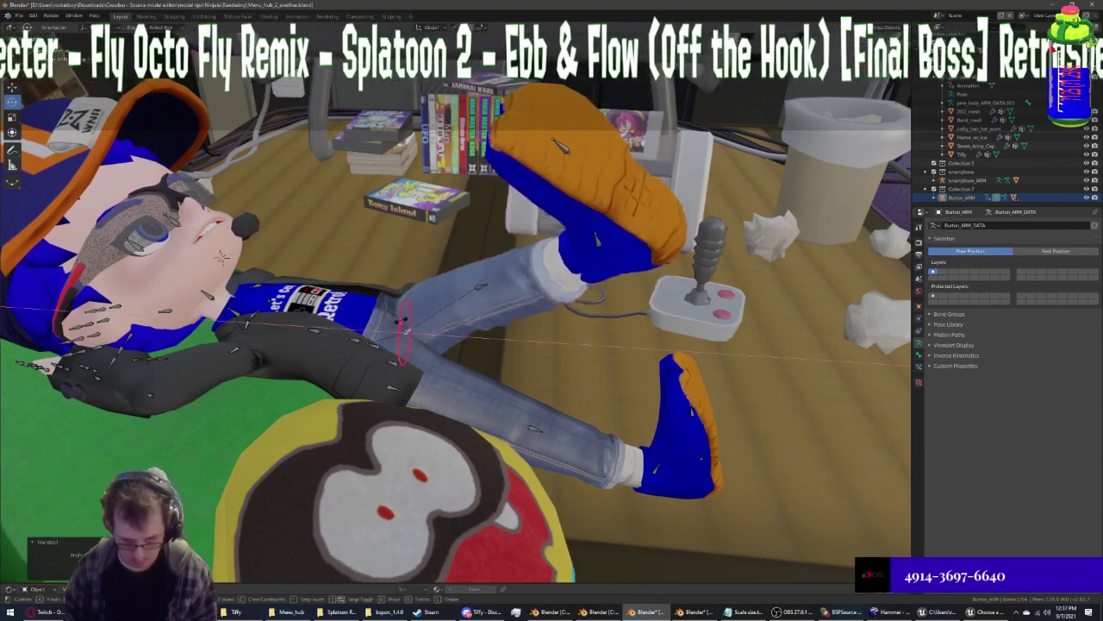
click(424, 319)
key(r)
key(r)
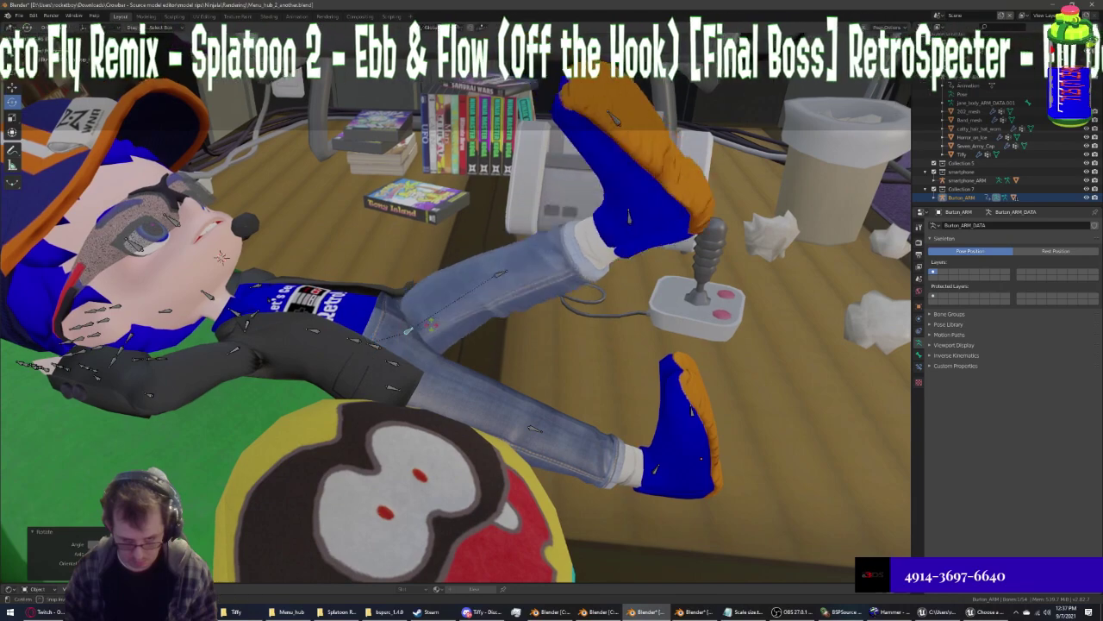
click(435, 328)
middle_drag(435, 327, 476, 334)
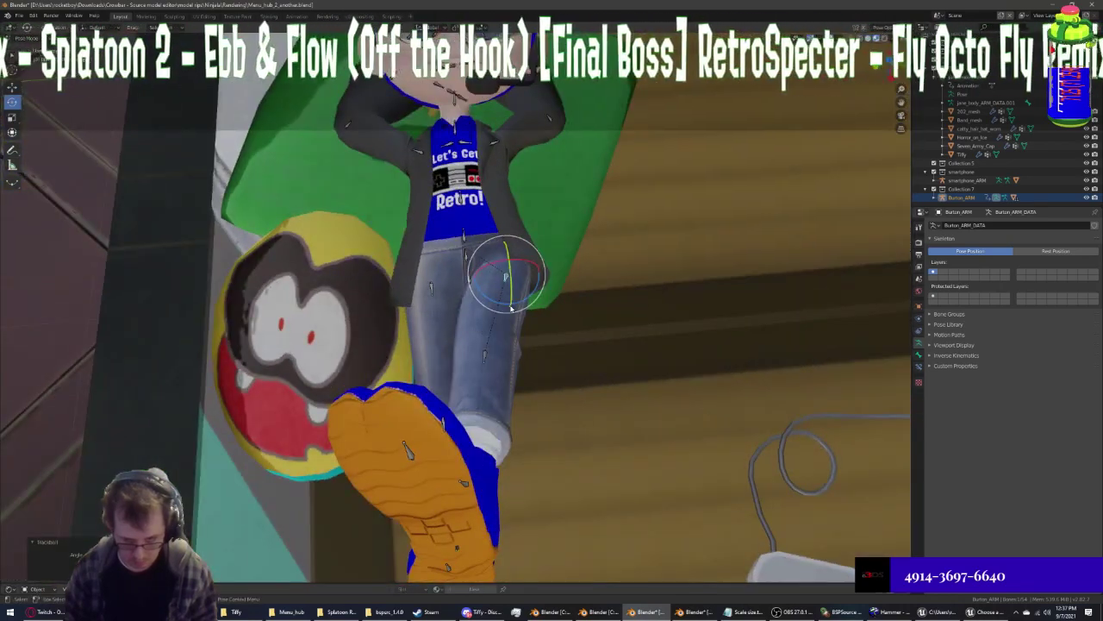
key(r)
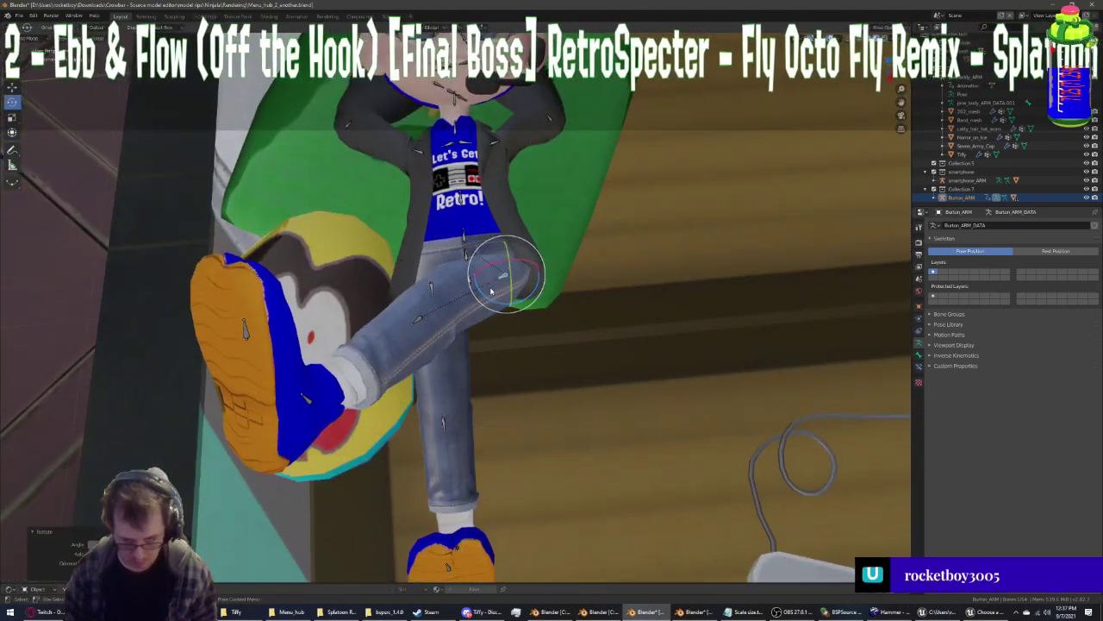
click(494, 289)
key(r)
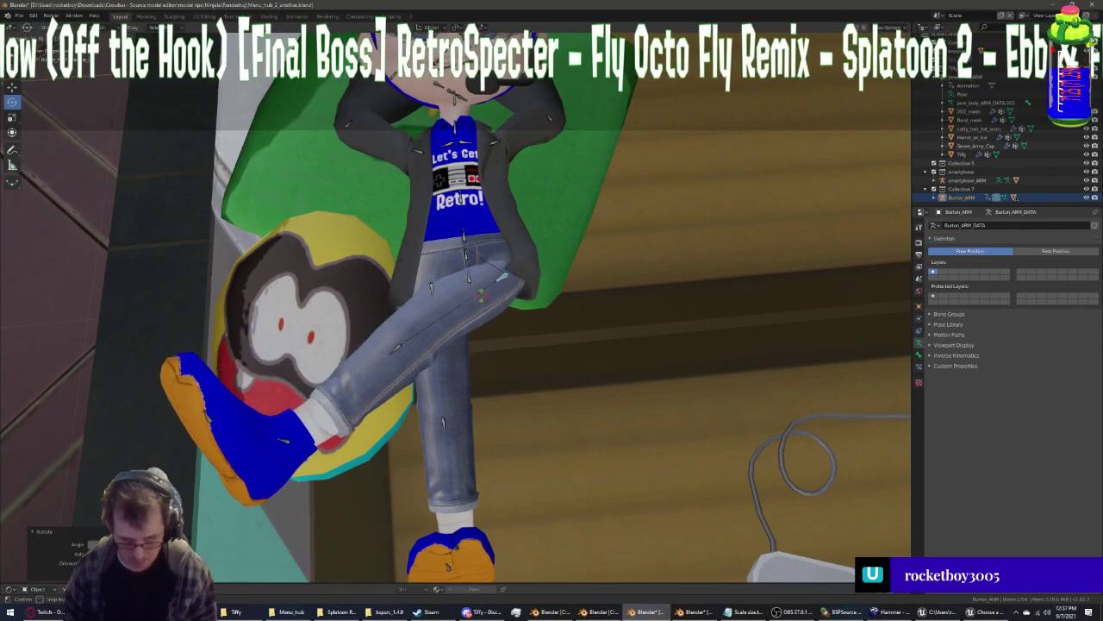
click(501, 277)
key(r)
key(r)
click(501, 277)
Bend the lower leg so the foot swings to the right
middle_drag(501, 278, 447, 312)
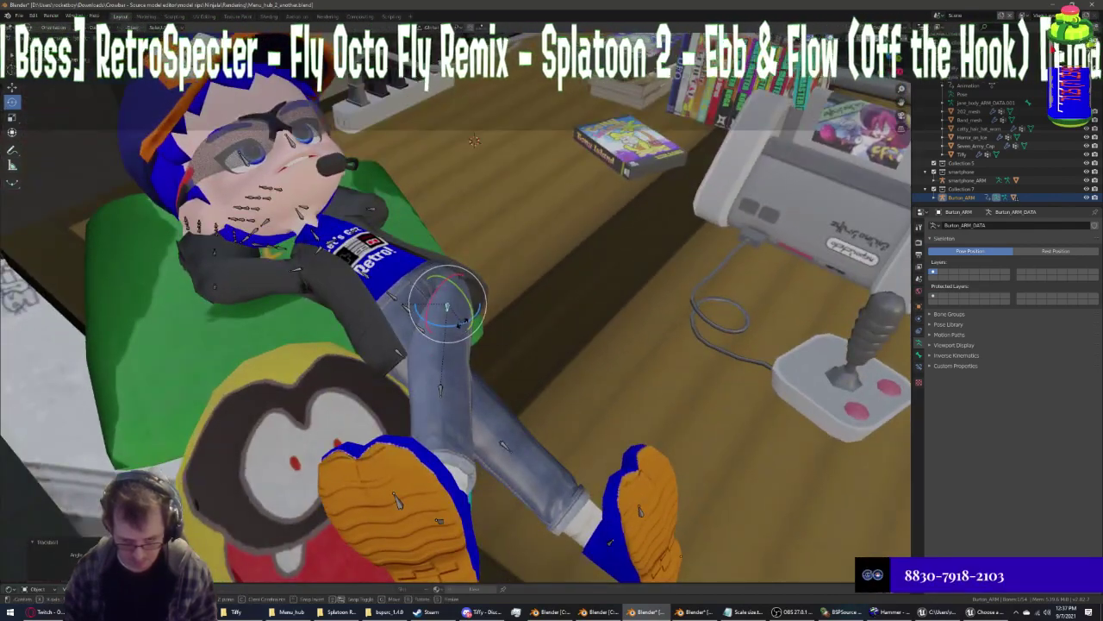
drag(461, 321, 451, 388)
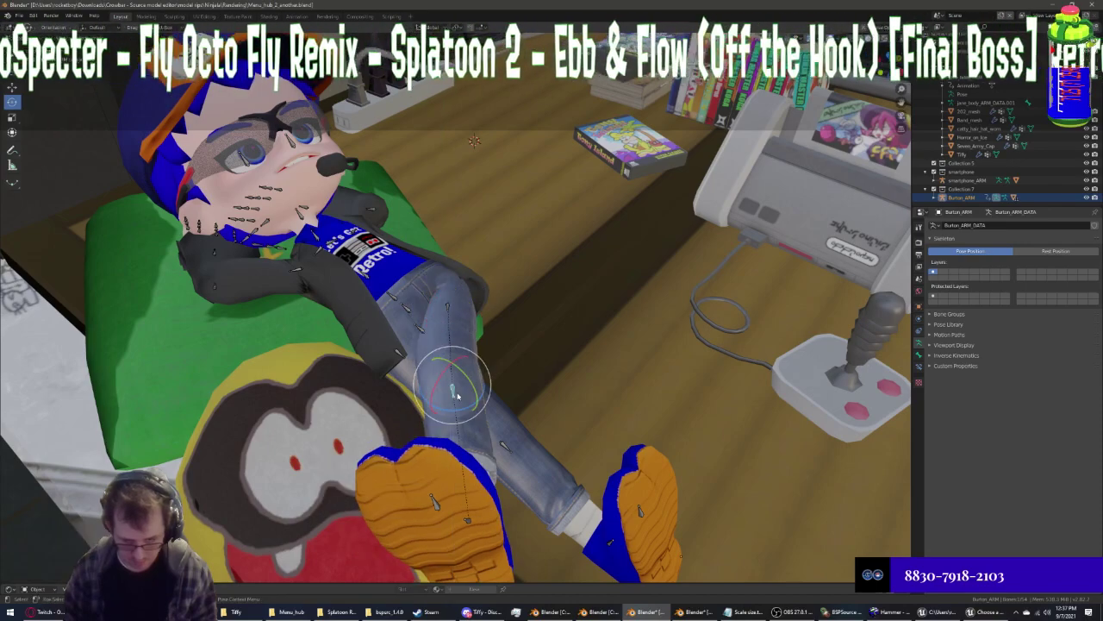
key(r)
key(r)
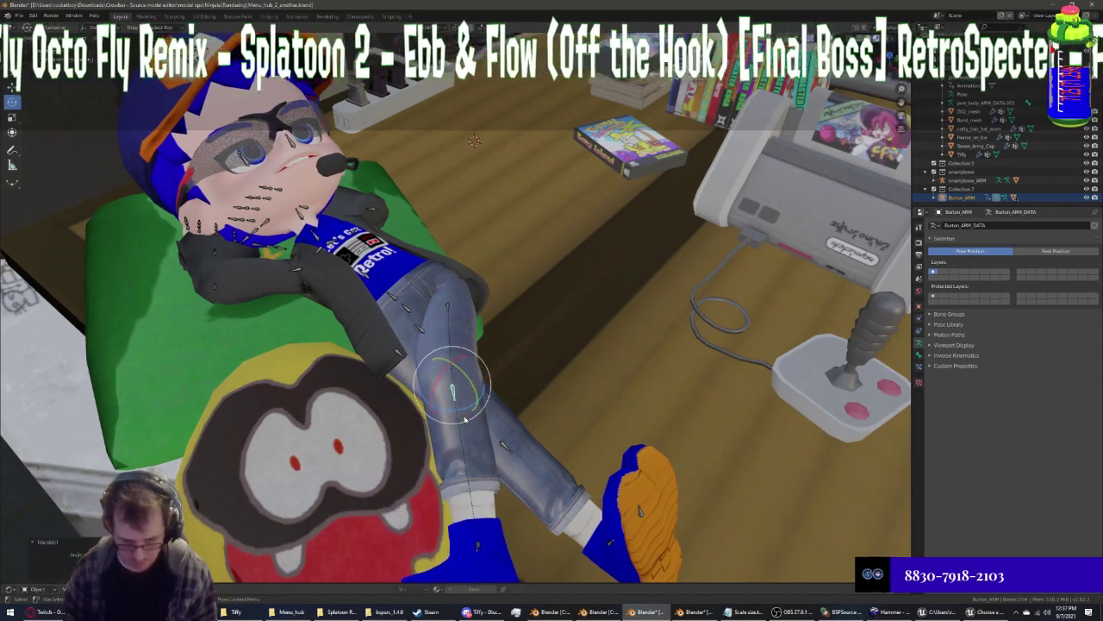
mouse_move(463, 413)
middle_down()
mouse_move(471, 410)
mouse_move(447, 409)
mouse_move(464, 564)
mouse_move(461, 499)
mouse_move(514, 478)
mouse_move(522, 462)
middle_up()
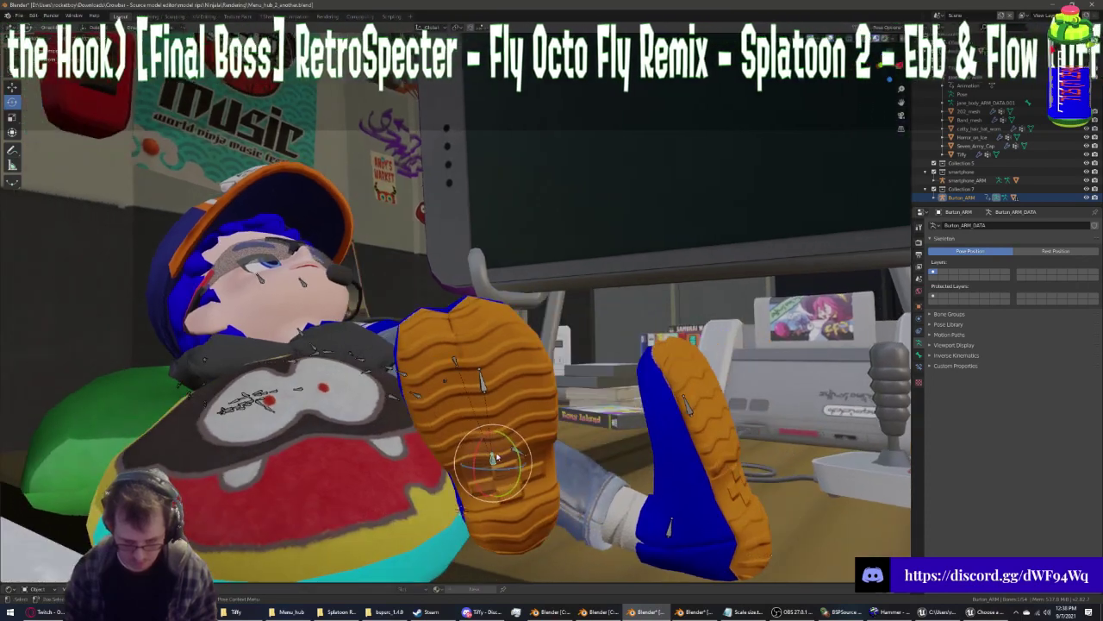
Tilt the shoe up, then back down to its final angle
drag(494, 459, 463, 510)
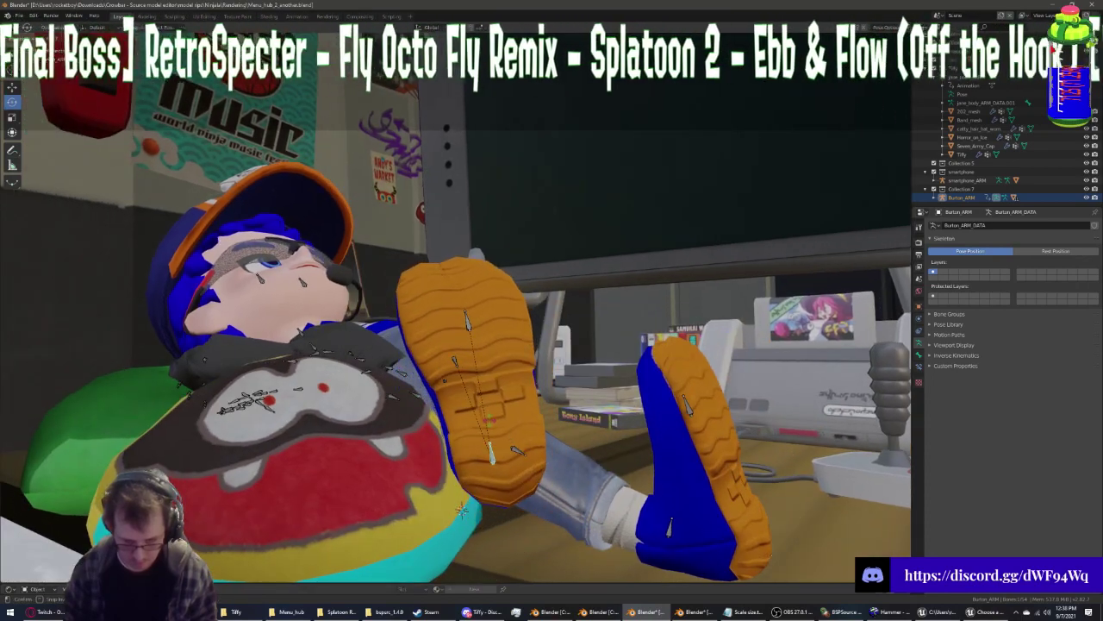
mouse_move(463, 510)
middle_down()
mouse_move(584, 442)
mouse_move(561, 430)
middle_up()
middle_drag(393, 421, 453, 427)
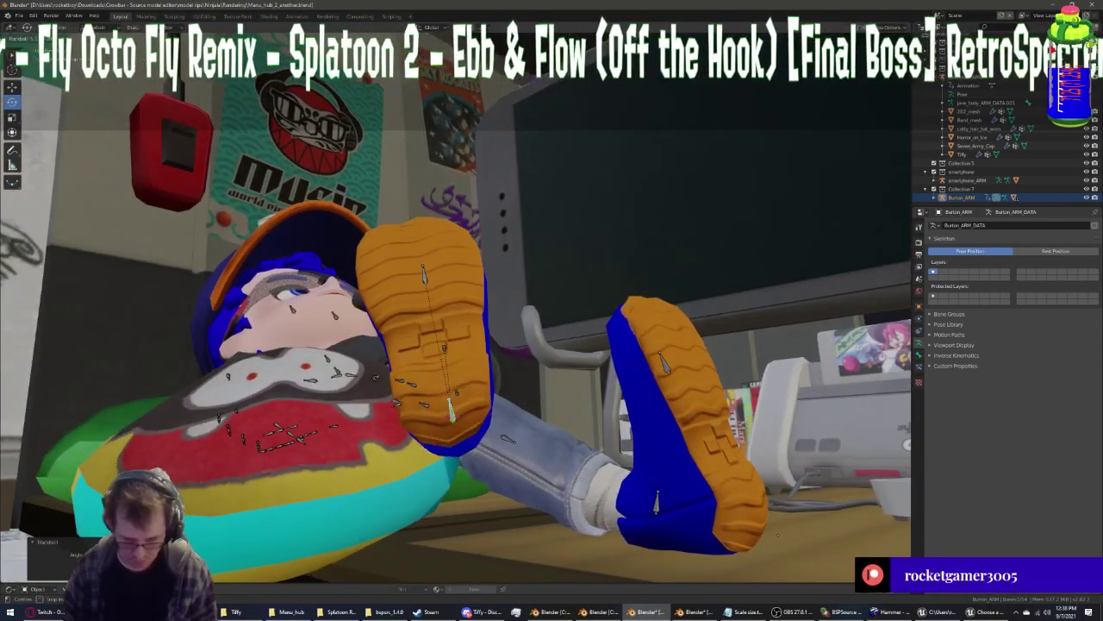
drag(452, 427, 424, 458)
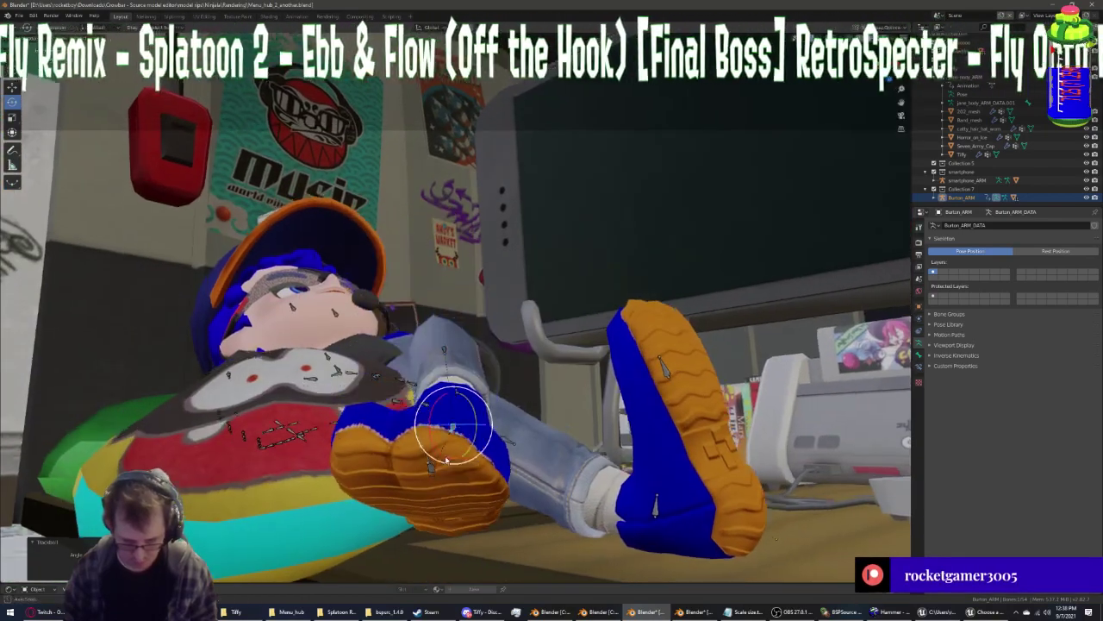
mouse_move(439, 431)
middle_down()
mouse_move(374, 418)
mouse_move(470, 410)
mouse_move(492, 433)
mouse_move(335, 401)
middle_up()
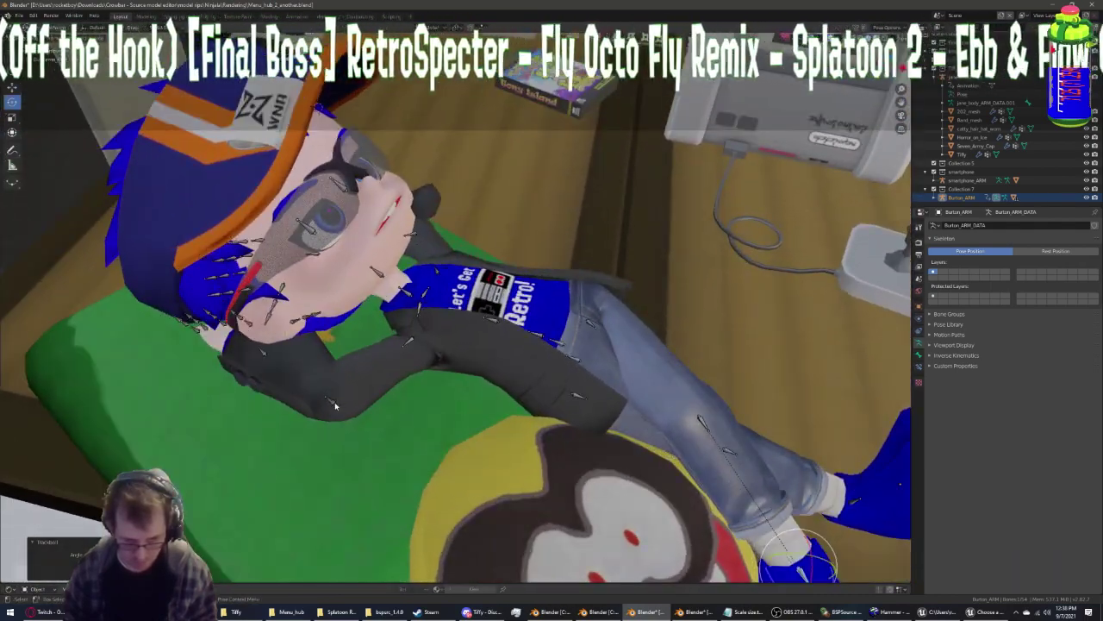
Rotate the character's arm bone into a new pose
click(335, 405)
key(r)
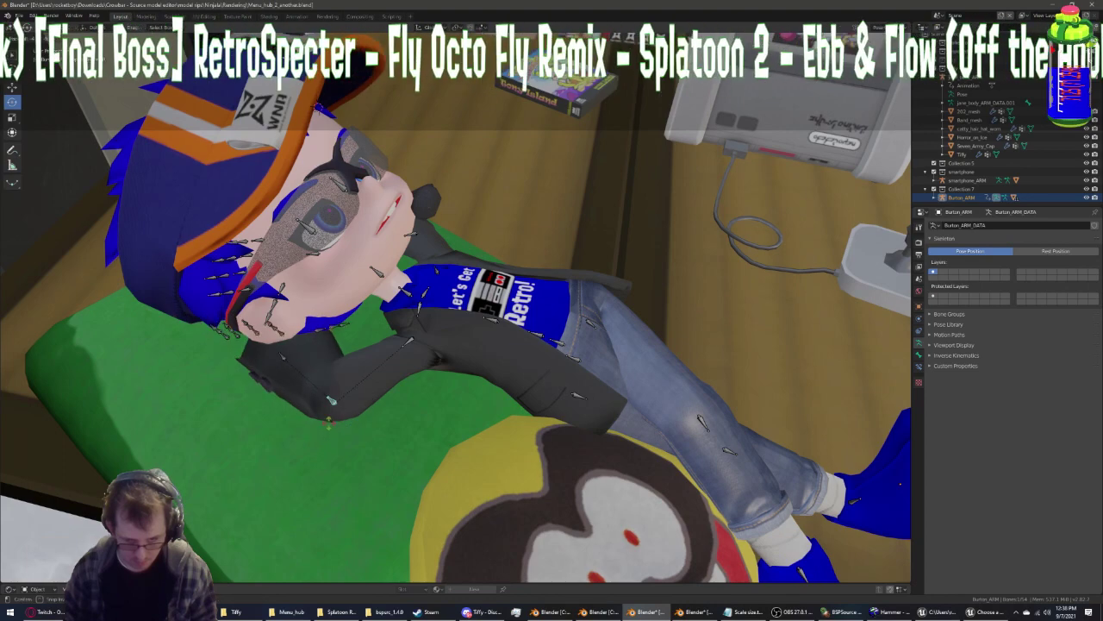
click(327, 434)
middle_drag(328, 433, 309, 354)
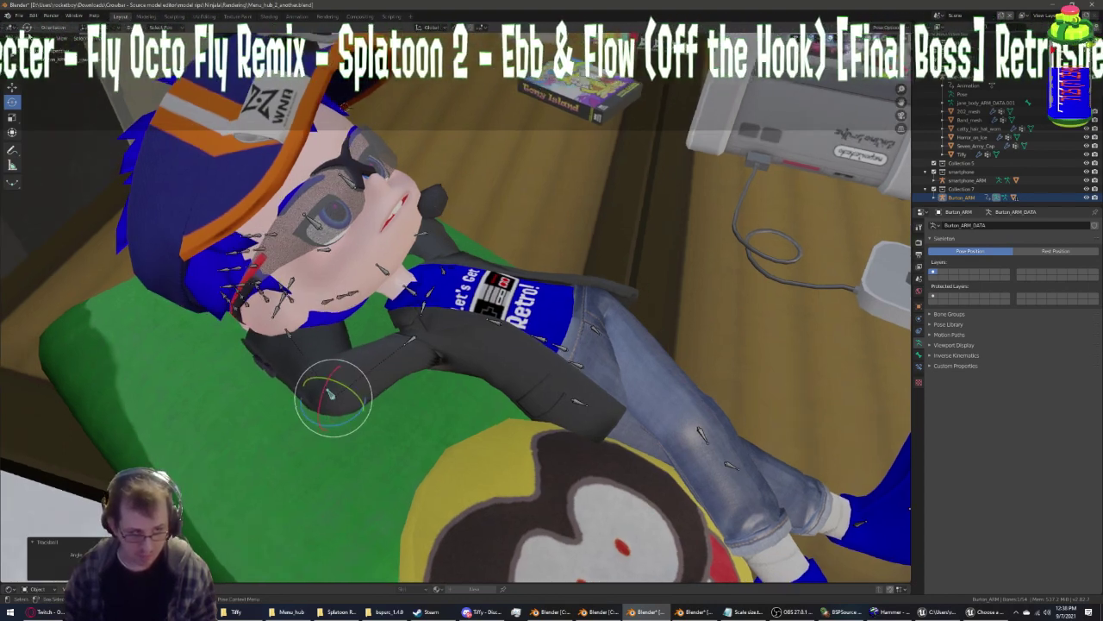
In Object Mode, select the face mesh and raise the BrowsRaisedGame shape key to 1.0
click(33, 48)
click(343, 257)
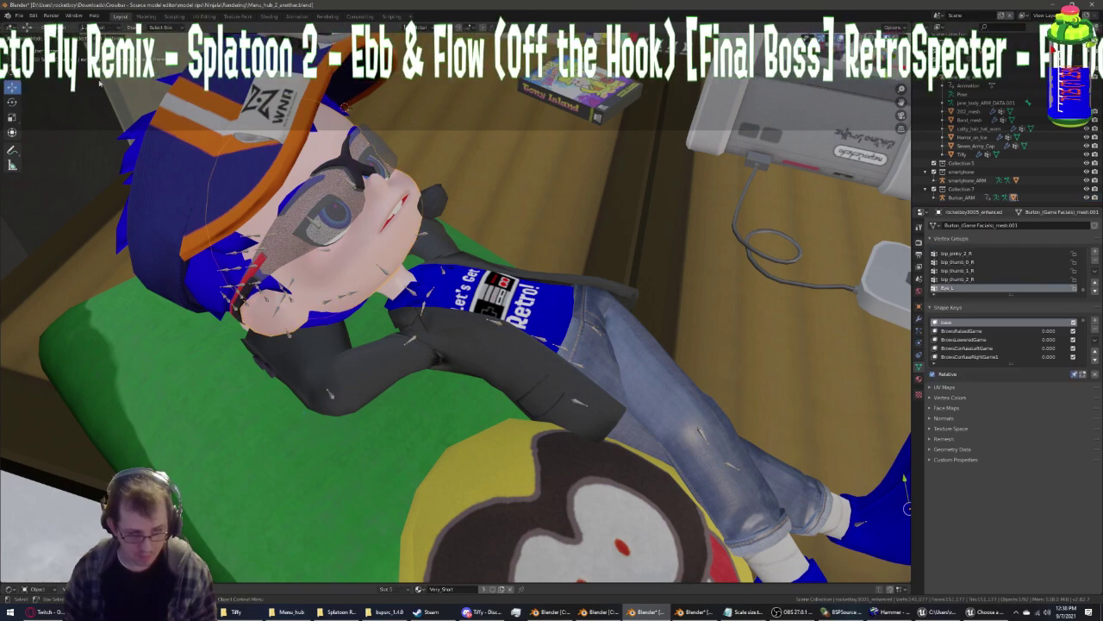
click(966, 331)
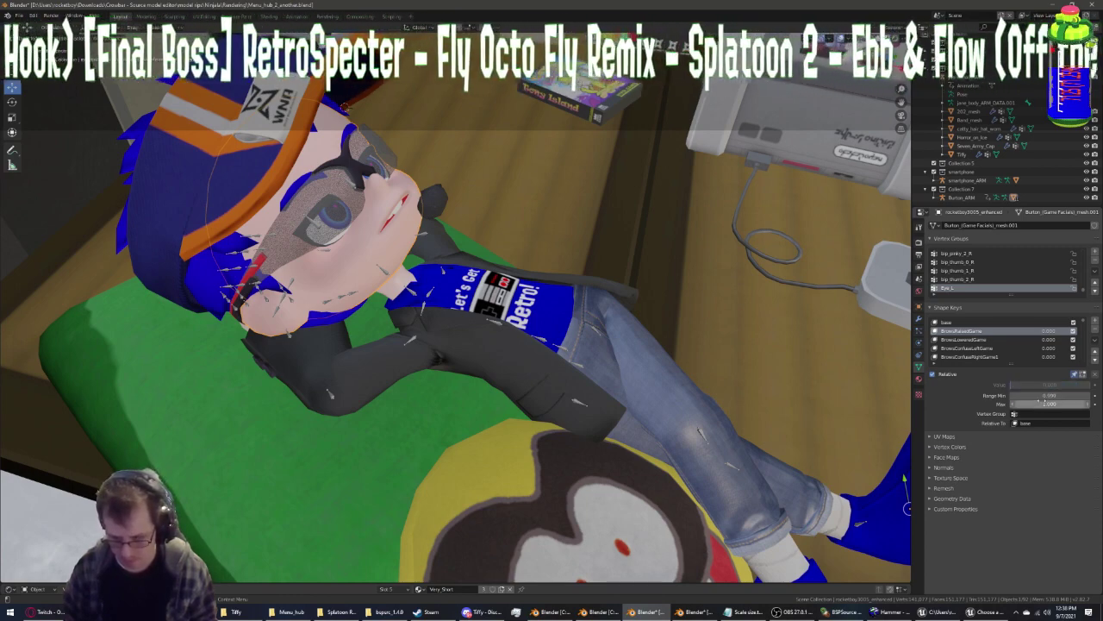
text(-1)
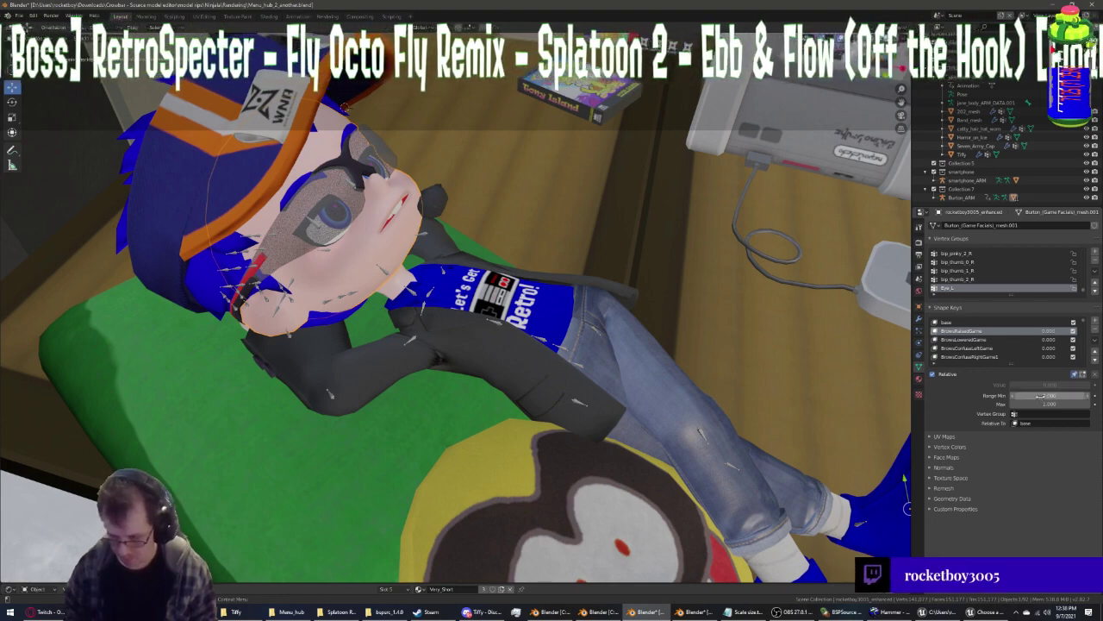
drag(1052, 388, 1087, 388)
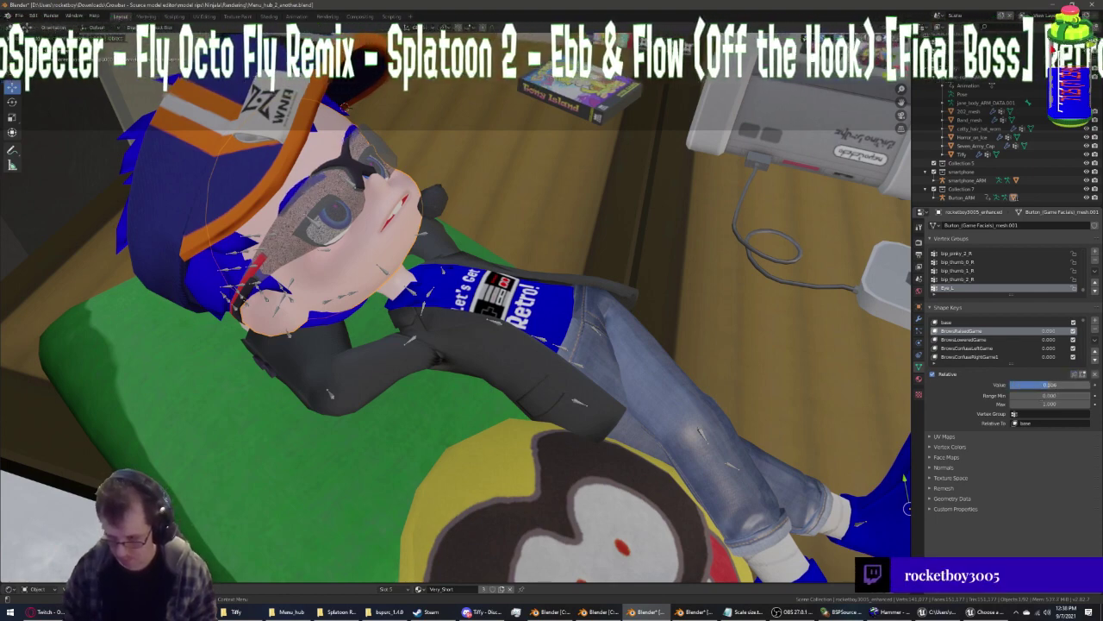
scroll(1008, 347, down, 3)
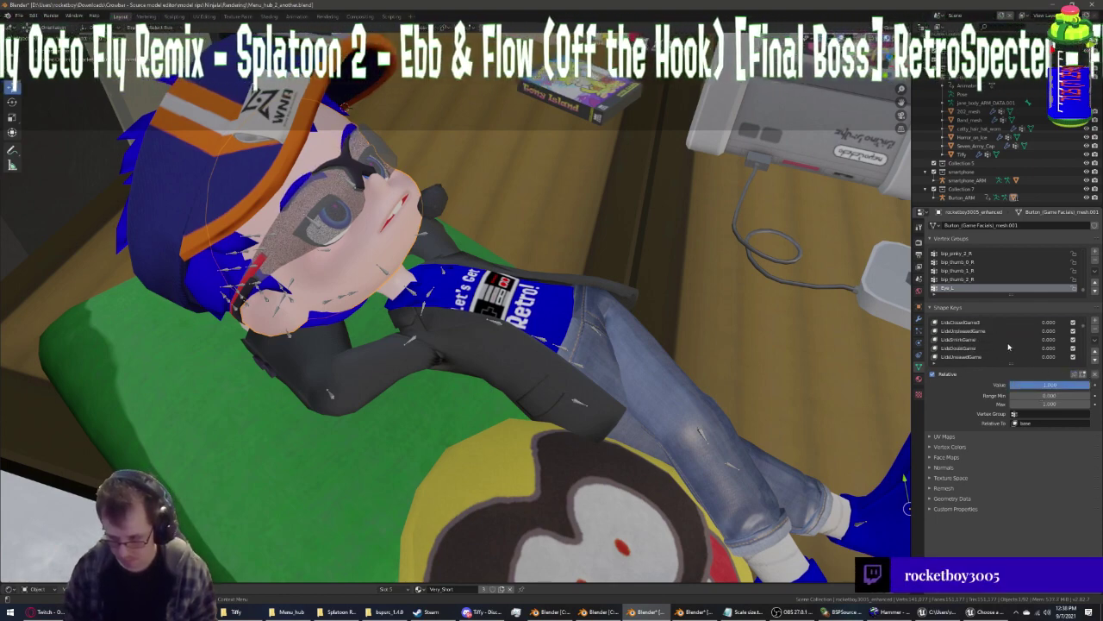
scroll(1008, 347, down, 1)
Set the SmileShrinkGame shape key to full strength, 1.0
click(1009, 348)
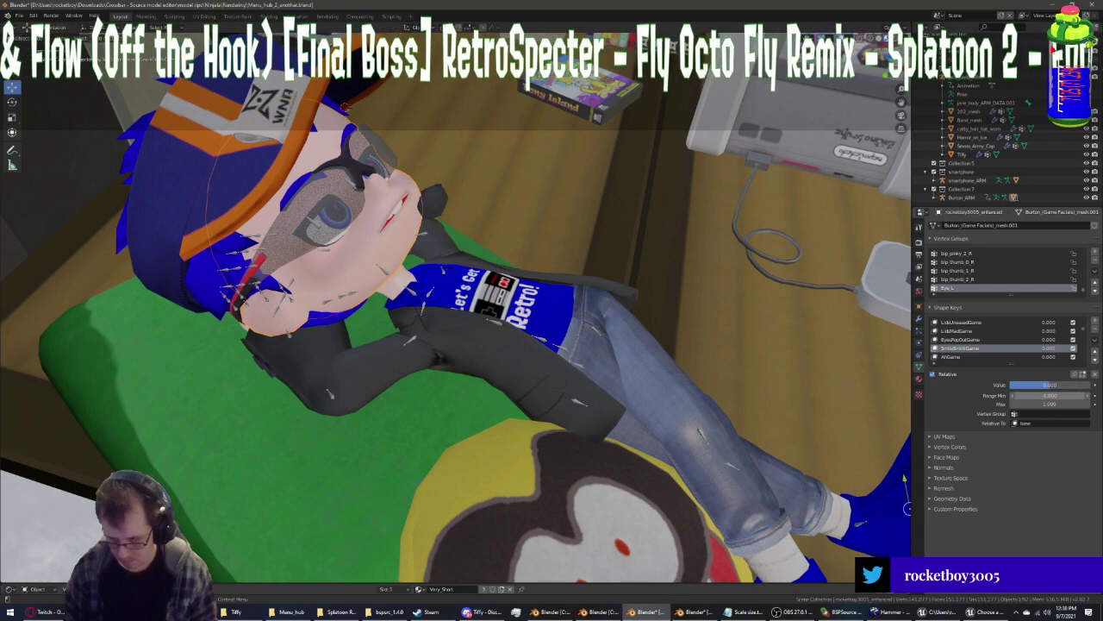
click(1040, 395)
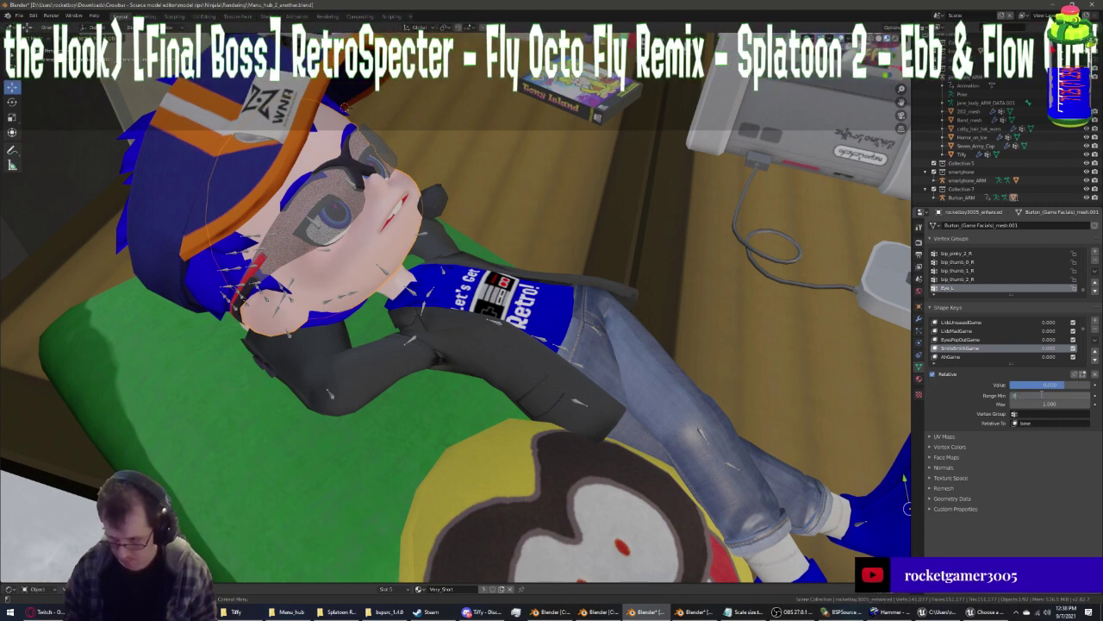
drag(1040, 385, 1092, 388)
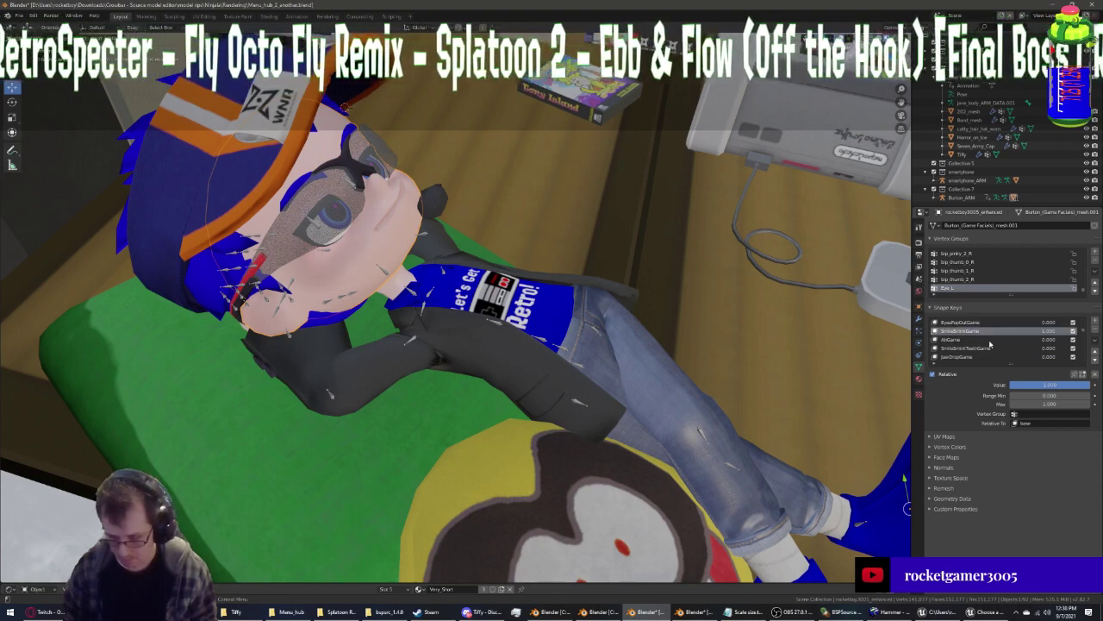
scroll(990, 343, up, 5)
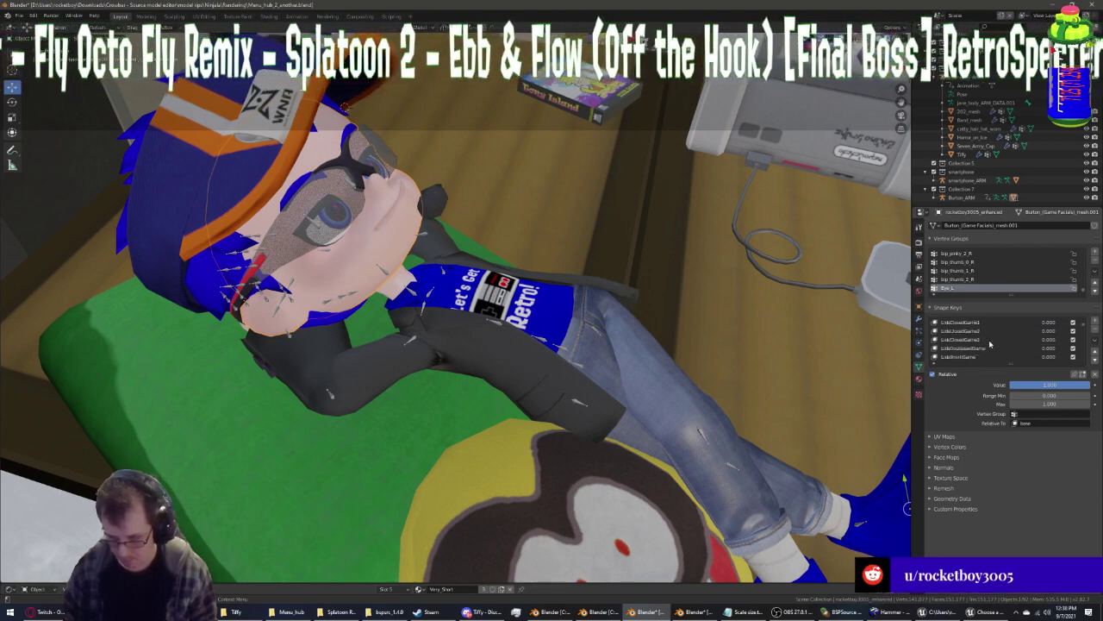
scroll(990, 343, up, 5)
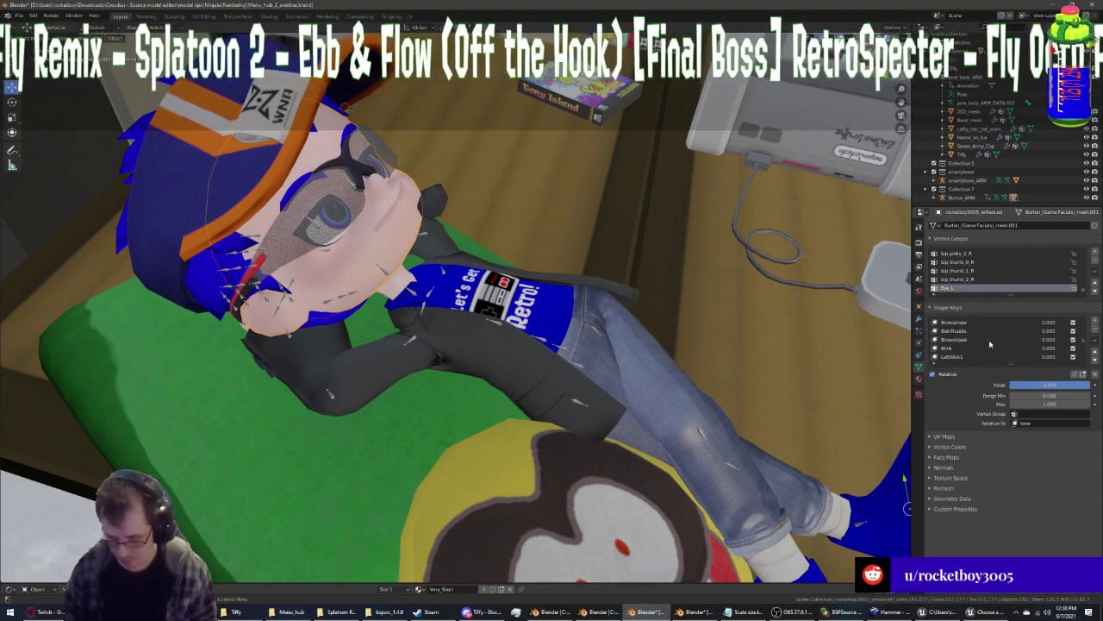
Set the LeftWink2 and RightWink2 shape keys to close the eyes
click(955, 347)
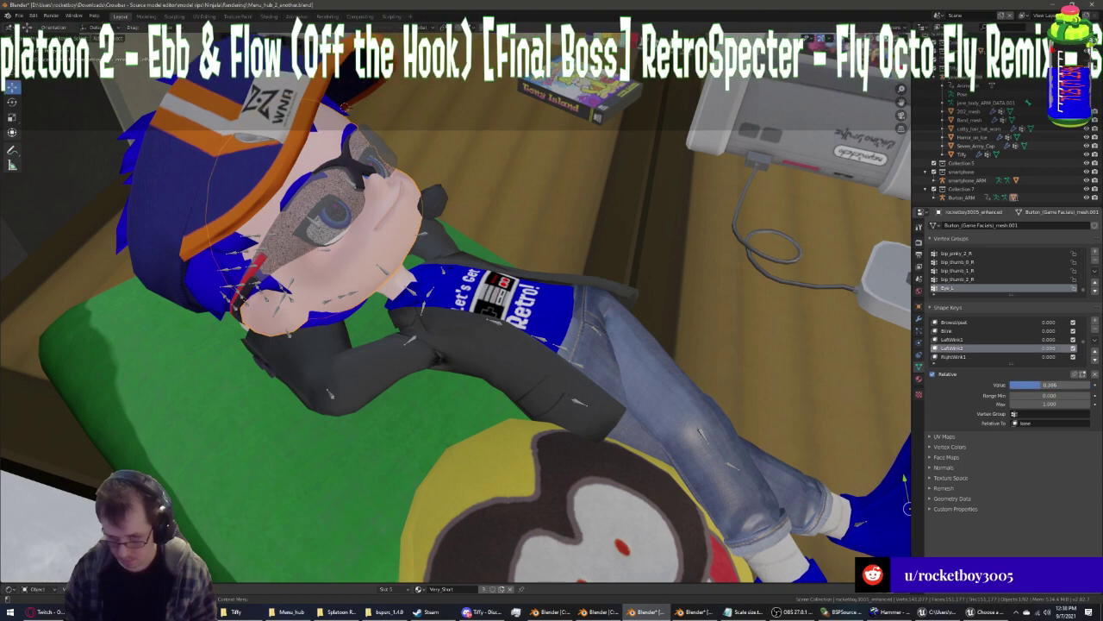
click(963, 356)
scroll(963, 356, down, 1)
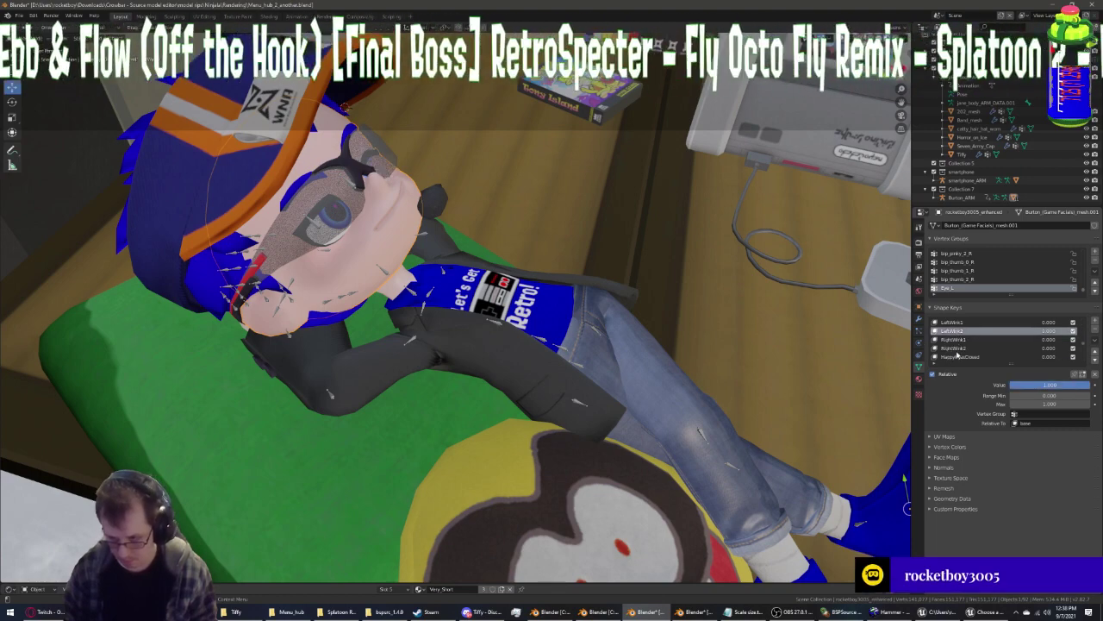
click(963, 356)
scroll(964, 356, down, 1)
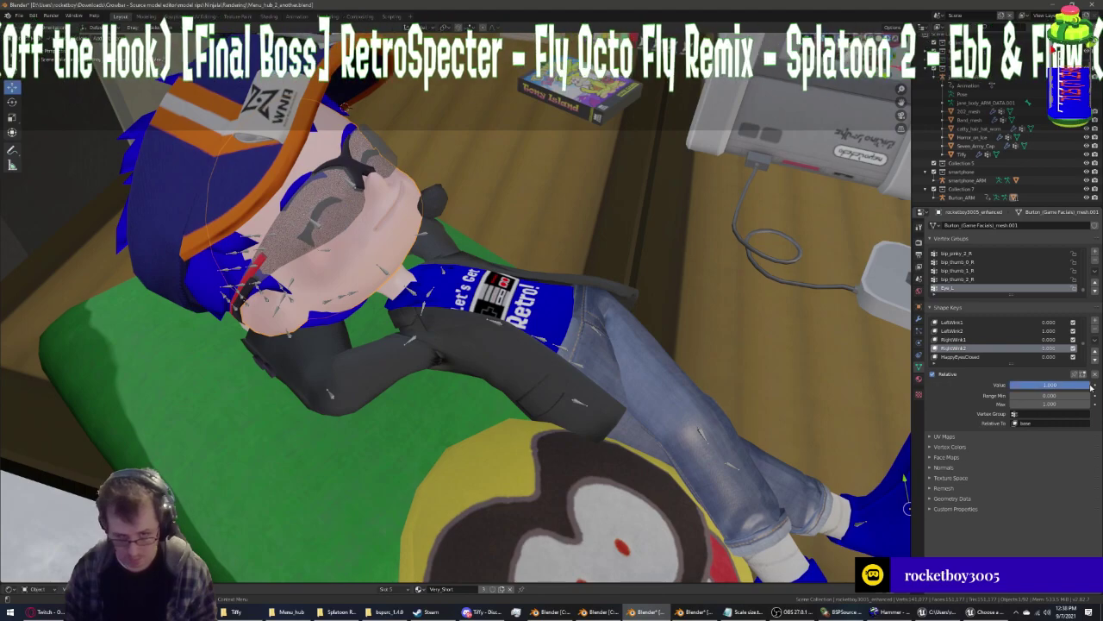
mouse_move(517, 284)
middle_down()
mouse_move(579, 289)
mouse_move(527, 265)
mouse_move(535, 291)
mouse_move(590, 289)
mouse_move(590, 337)
mouse_move(603, 301)
mouse_move(801, 375)
mouse_move(677, 355)
mouse_move(558, 366)
mouse_move(70, 323)
mouse_move(119, 321)
mouse_move(131, 332)
mouse_move(129, 366)
mouse_move(2, 367)
middle_up()
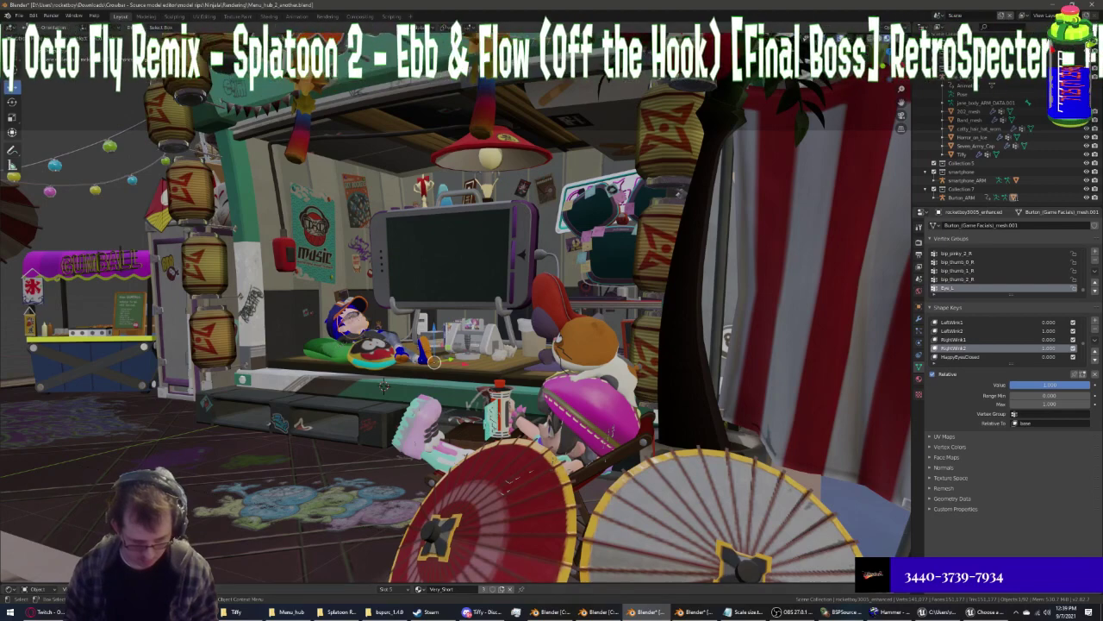
Open a Shader Editor below the 3D view showing the World node tree
drag(193, 594, 194, 431)
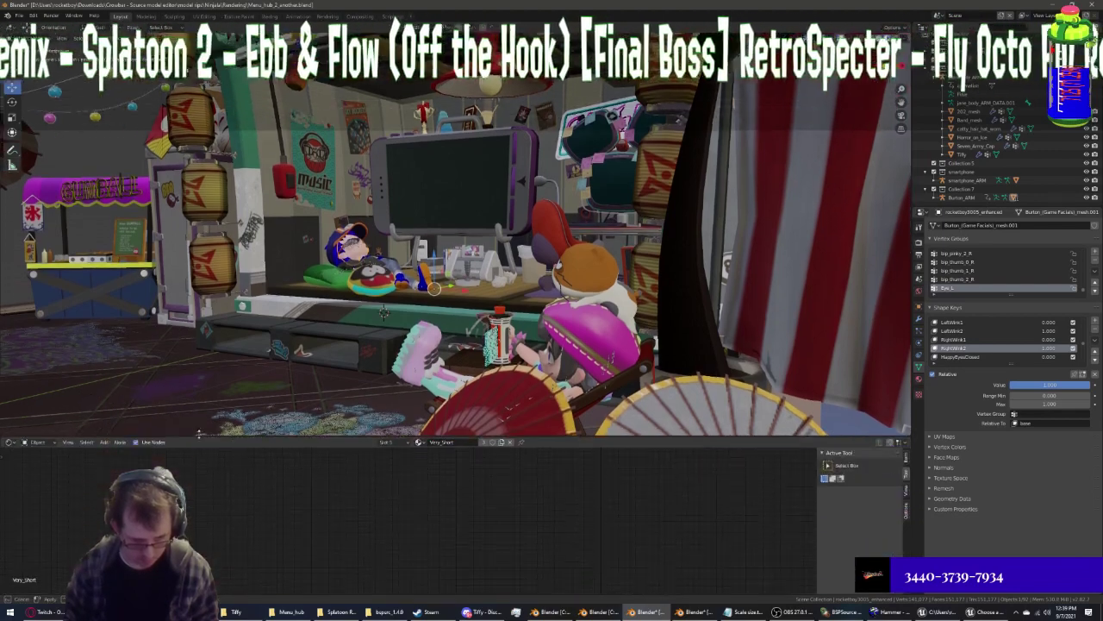
click(37, 435)
click(72, 459)
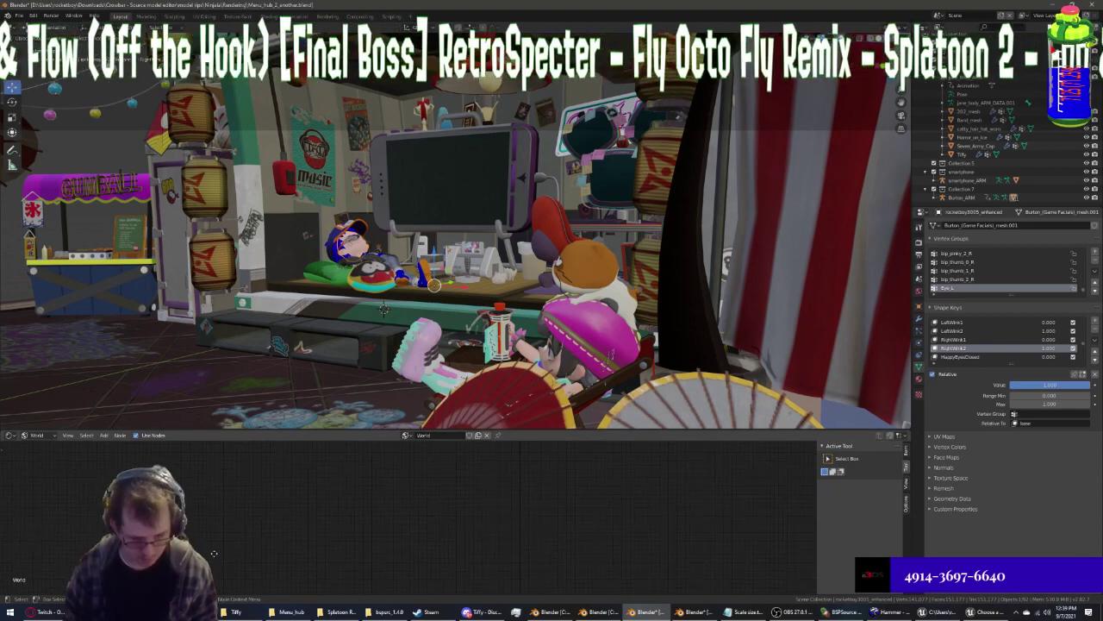
middle_drag(262, 473, 107, 464)
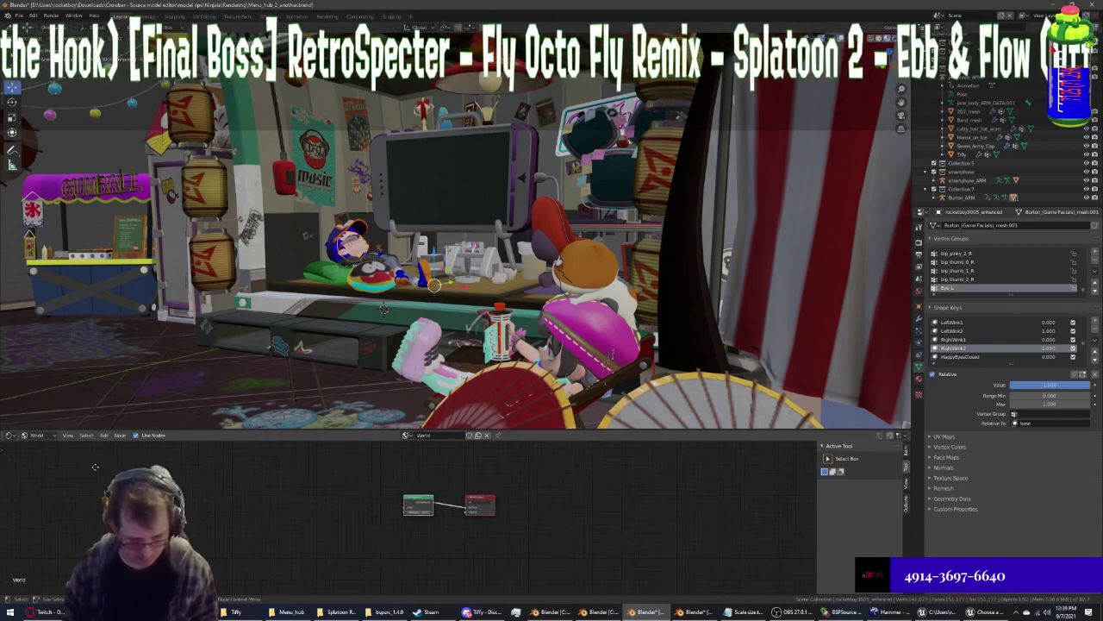
click(103, 434)
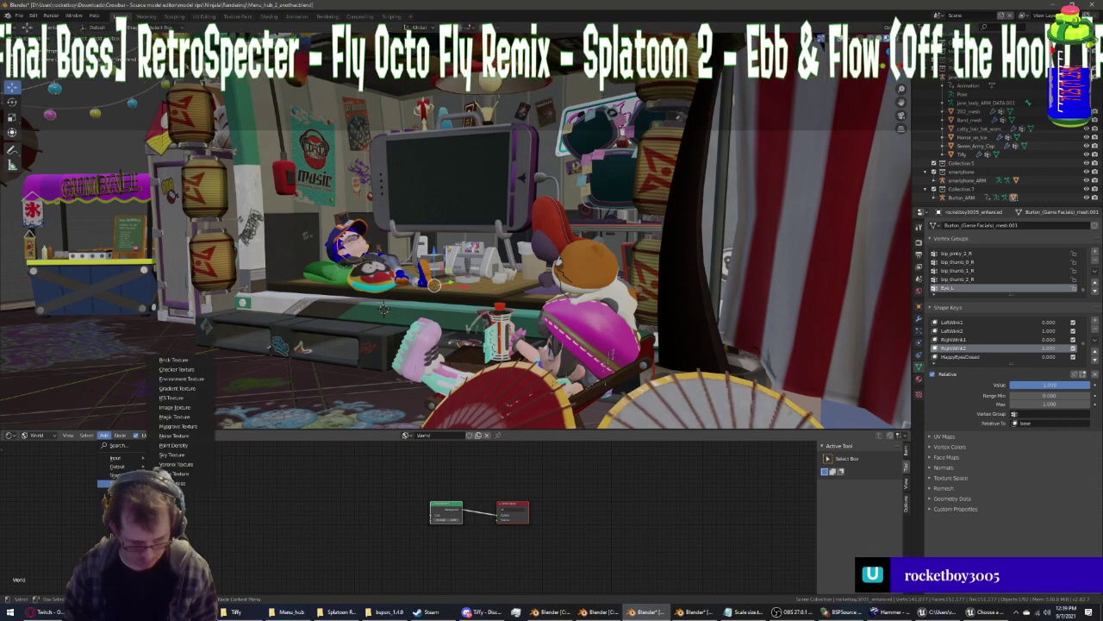
key(Escape)
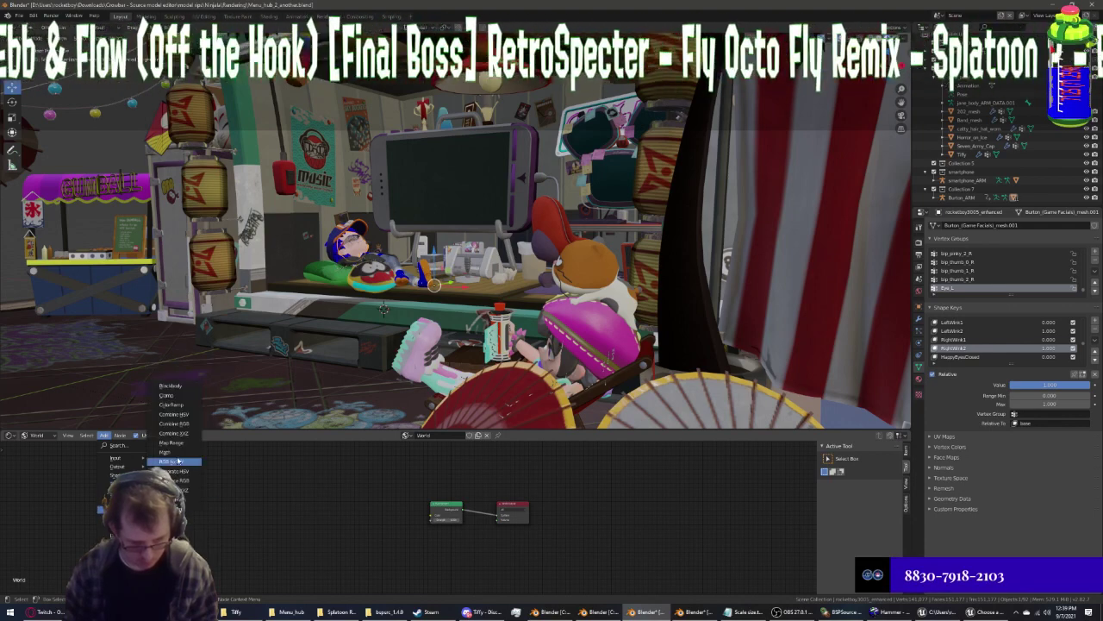
Add an RGB to BW converter, insert it into the texture link, and switch its node type
click(177, 461)
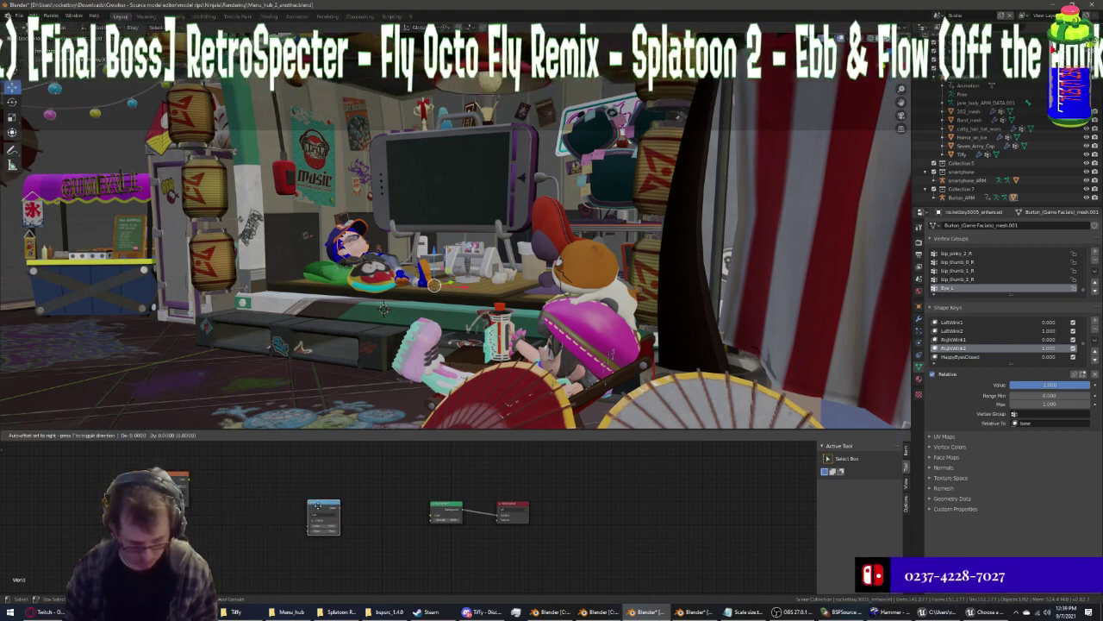
click(381, 511)
scroll(341, 520, up, 1)
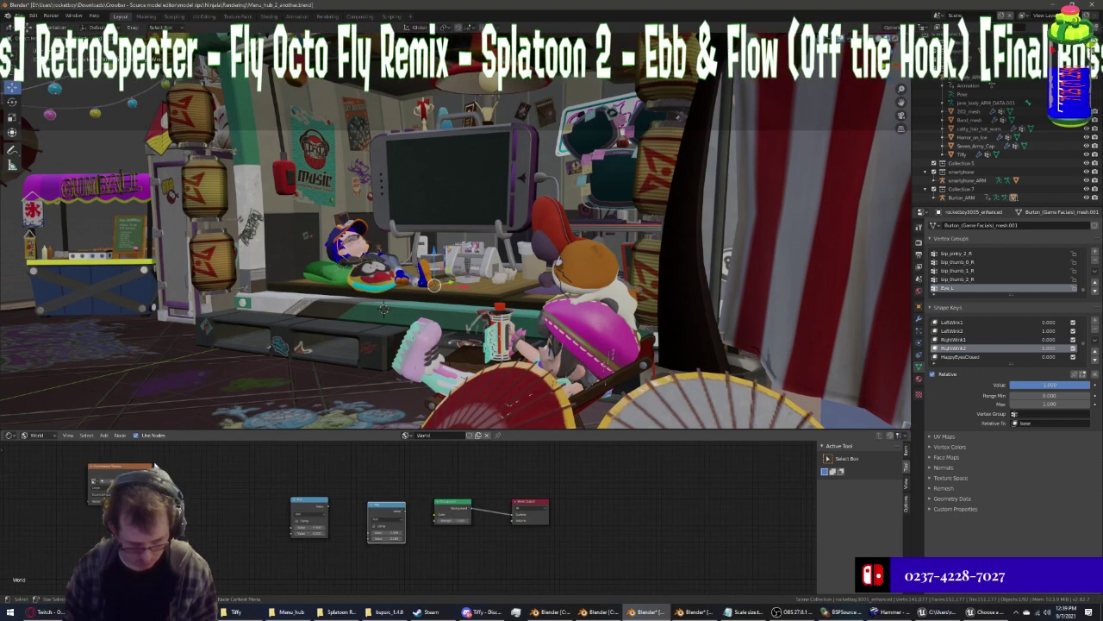
drag(137, 470, 256, 500)
click(256, 499)
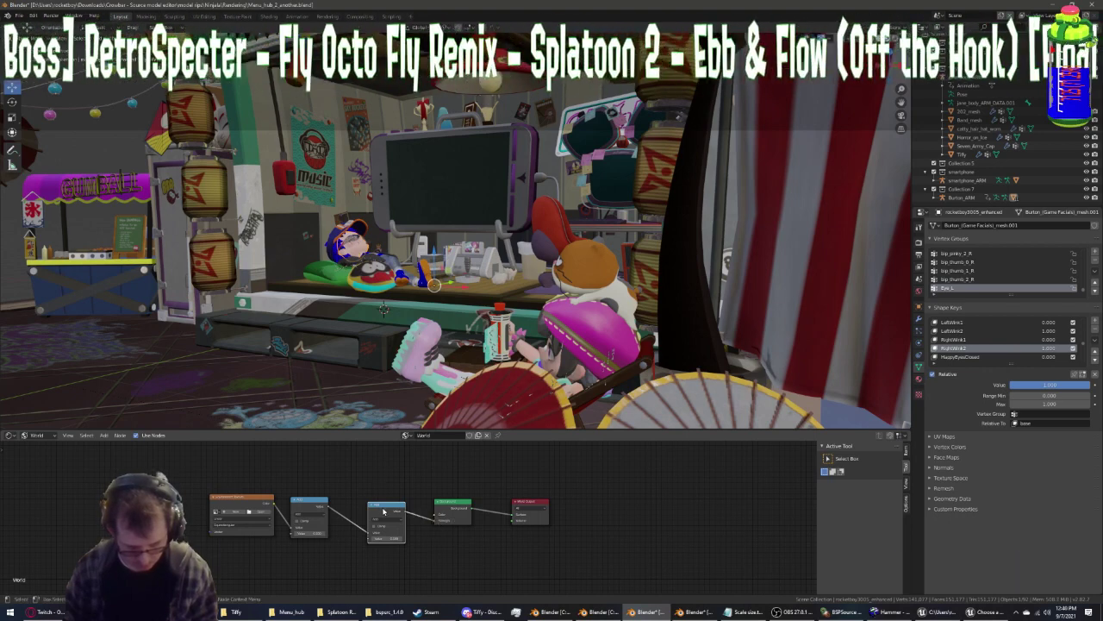
drag(383, 512, 345, 524)
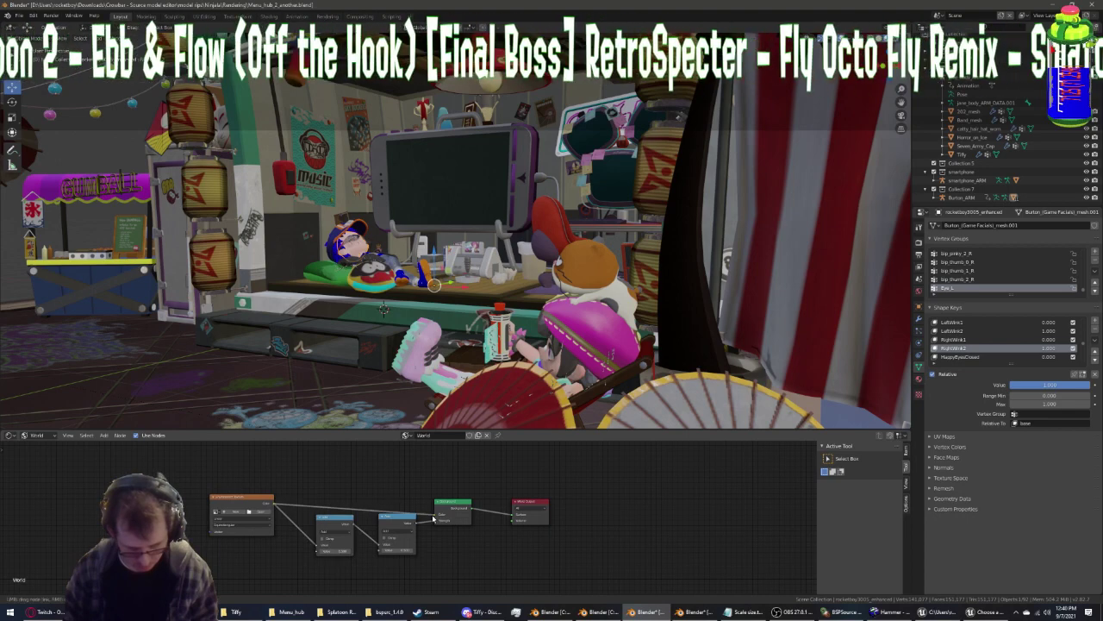
key(shift+s)
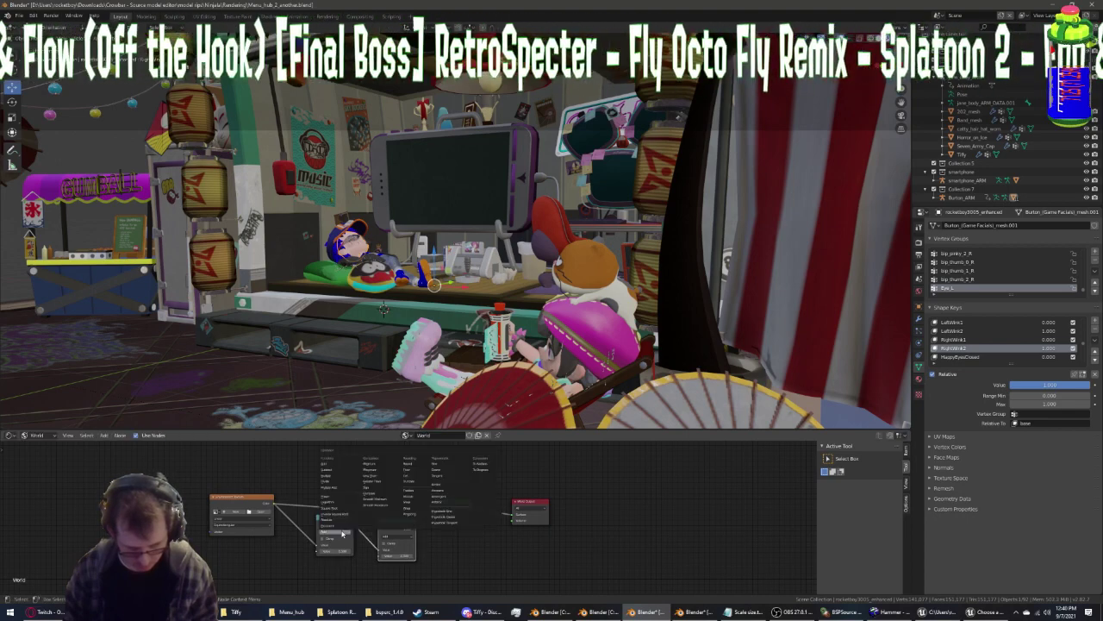
click(333, 479)
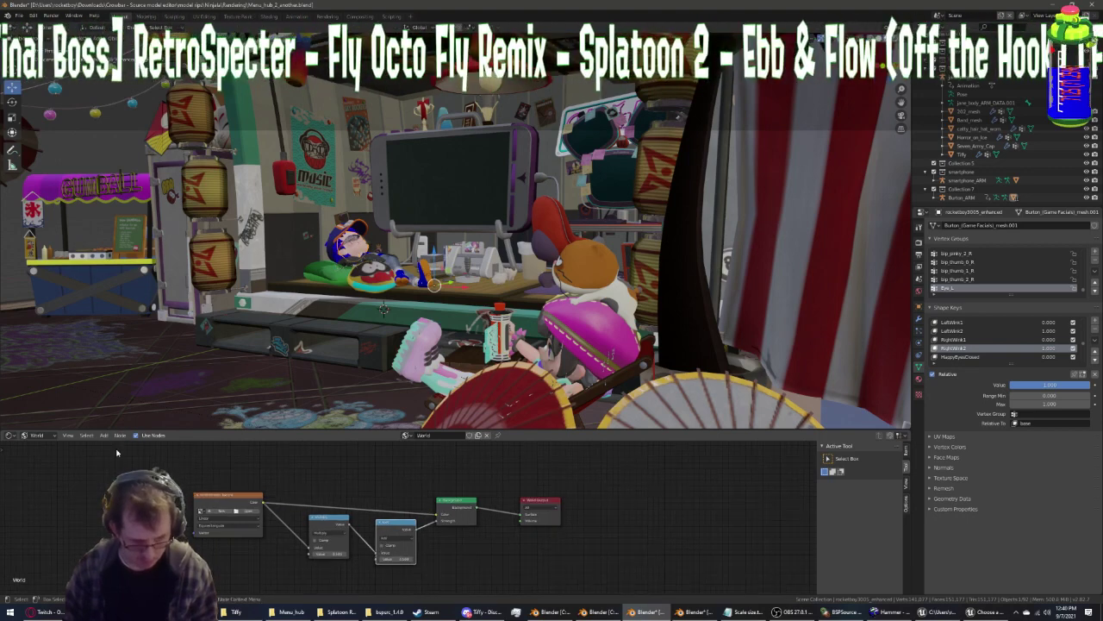
Load the kiara_1_dawn_4k HDR from Downloads into the Environment Texture and view the room
click(249, 512)
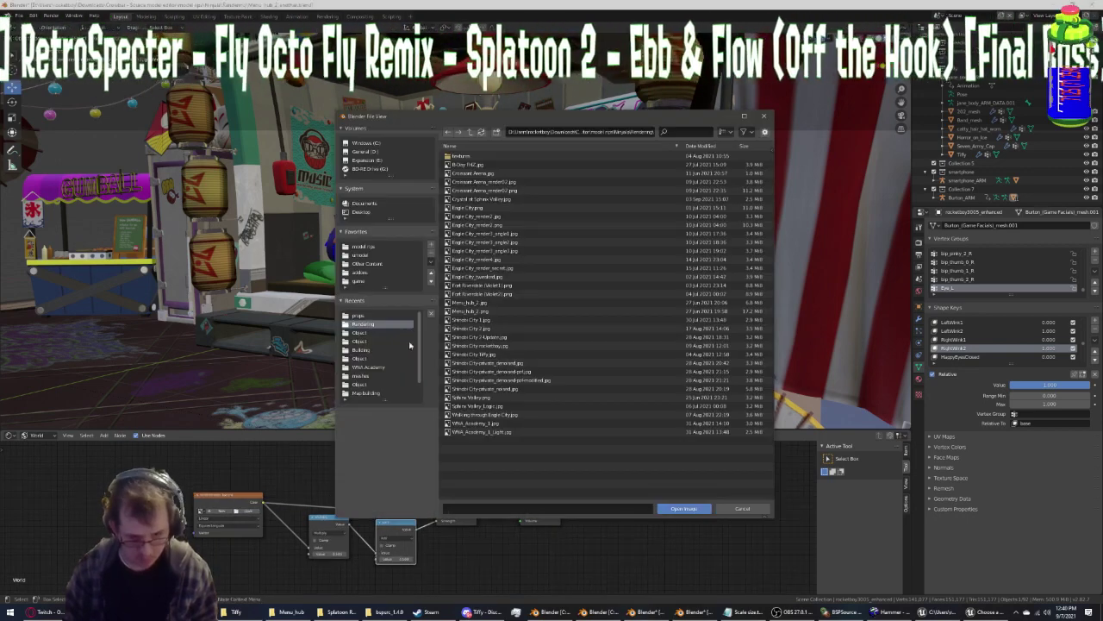
scroll(375, 372, down, 2)
click(365, 386)
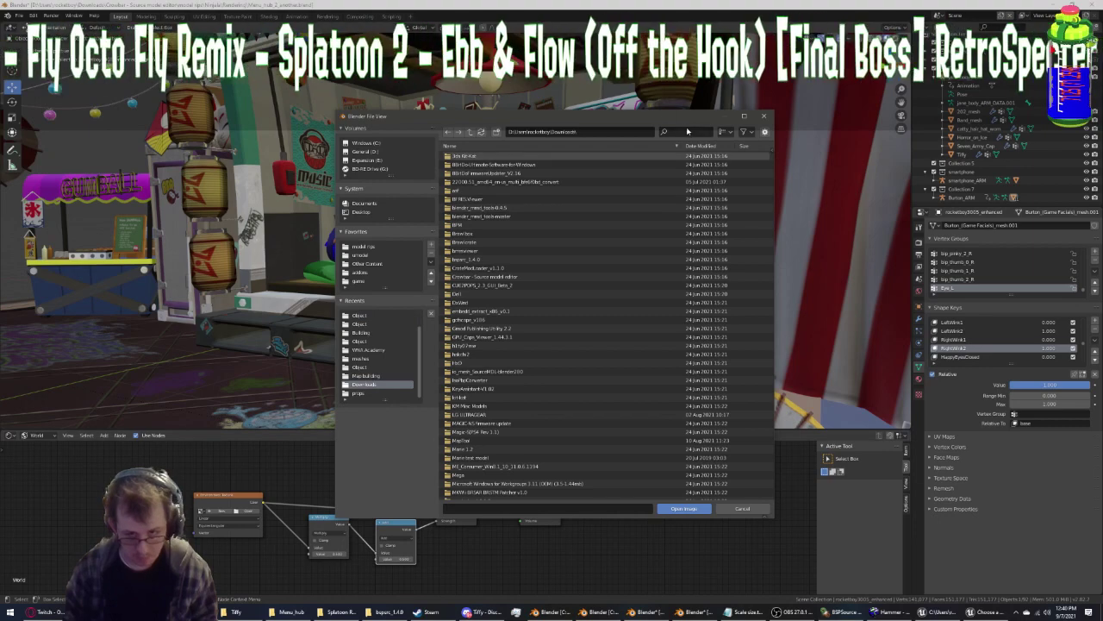
text(m)
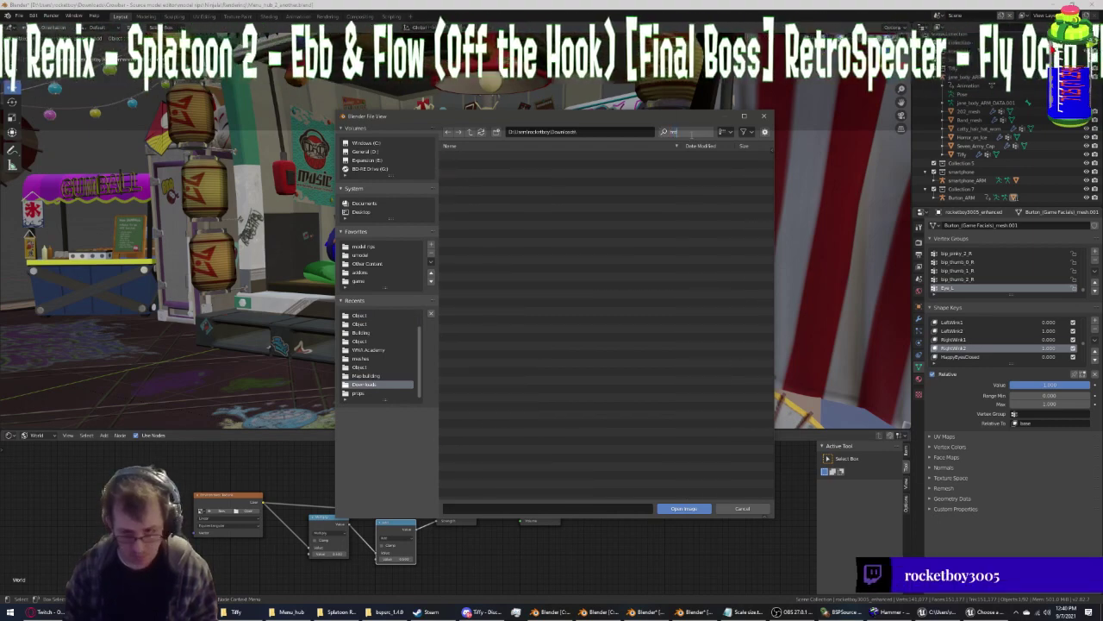
text(dr)
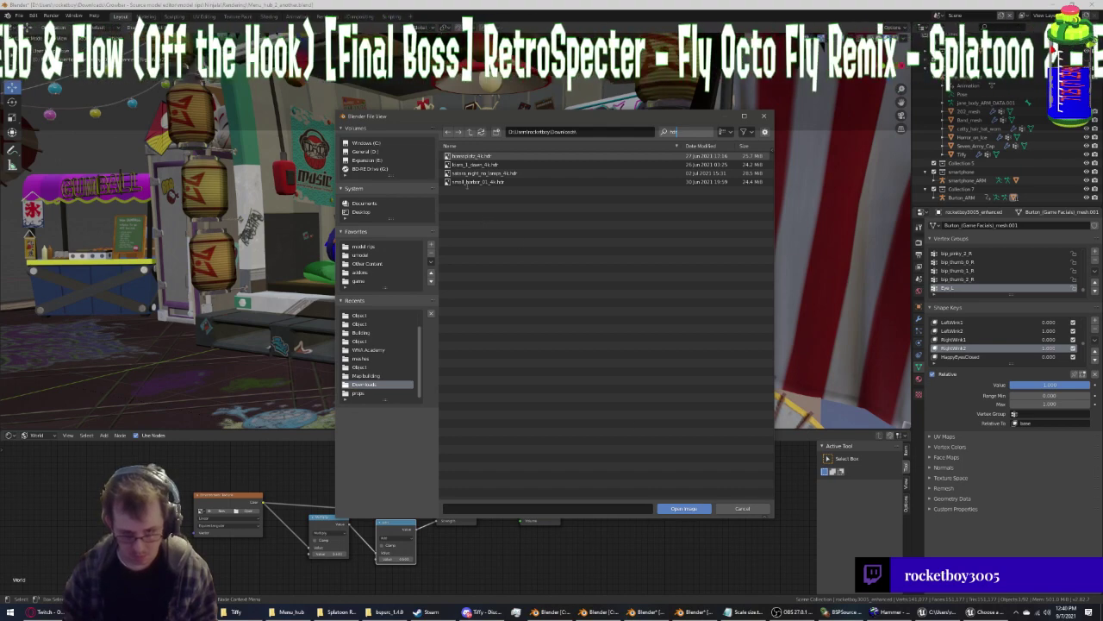
double_click(463, 165)
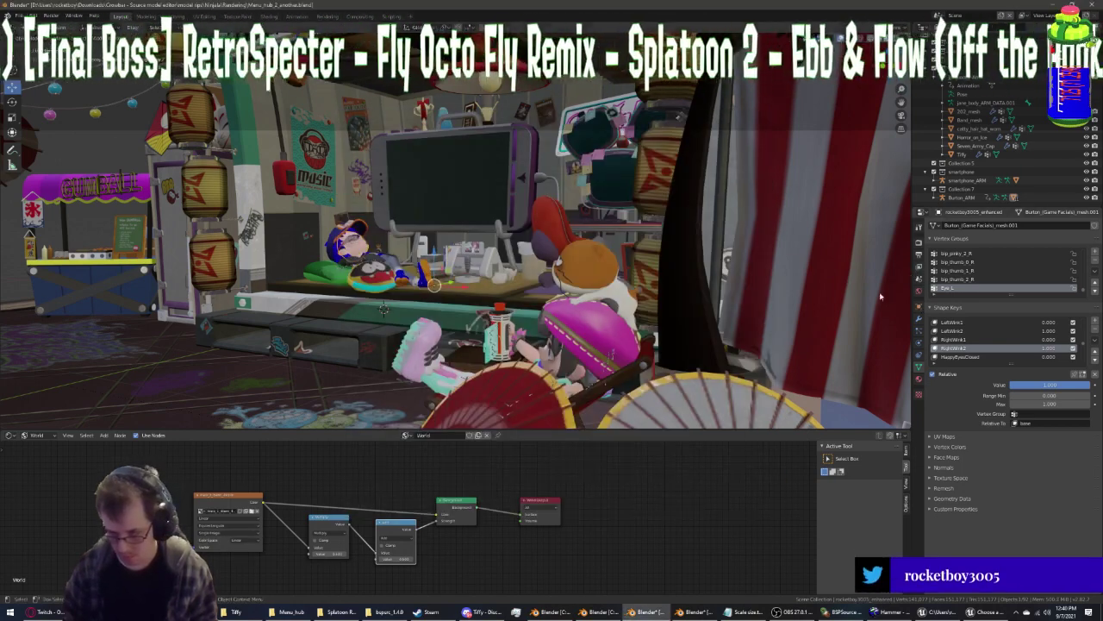
middle_drag(880, 296, 536, 274)
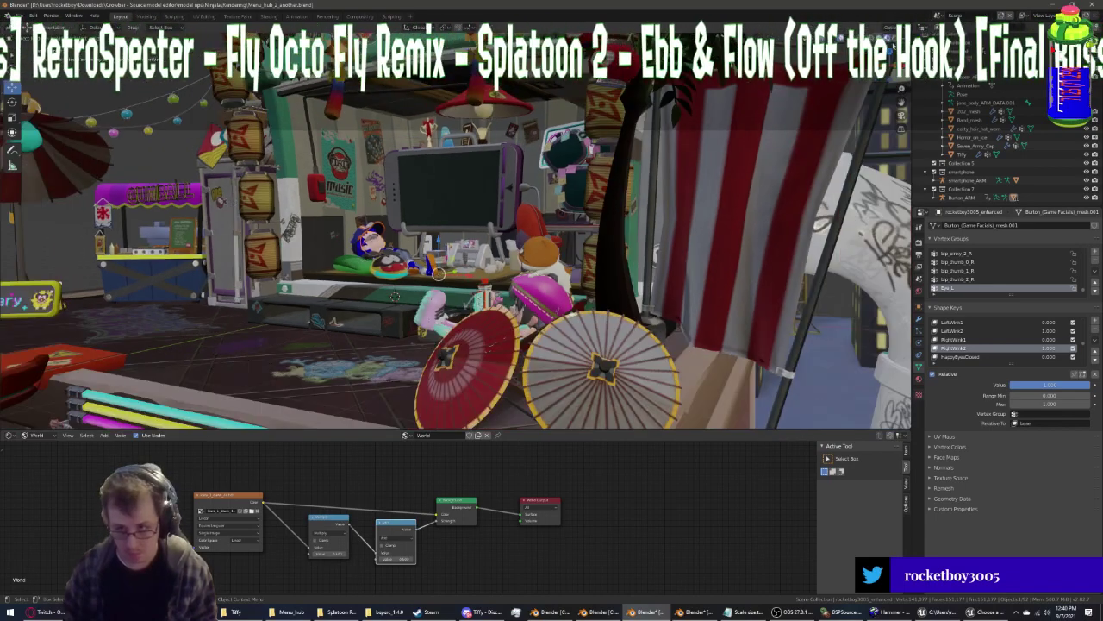
scroll(315, 246, down, 2)
scroll(306, 263, down, 2)
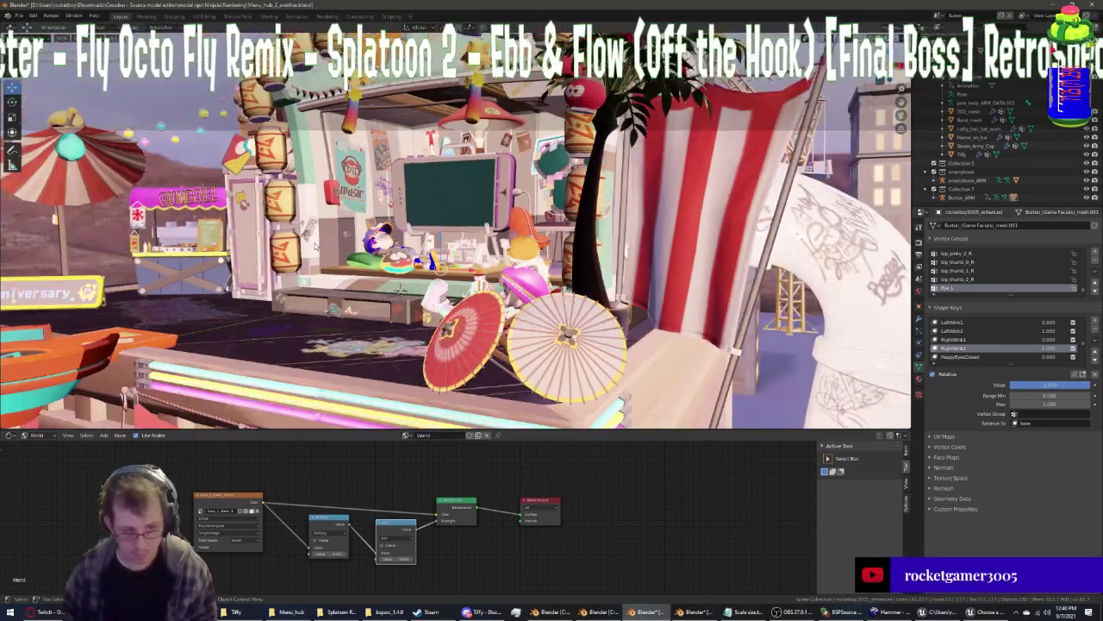
scroll(298, 280, down, 2)
scroll(289, 299, down, 2)
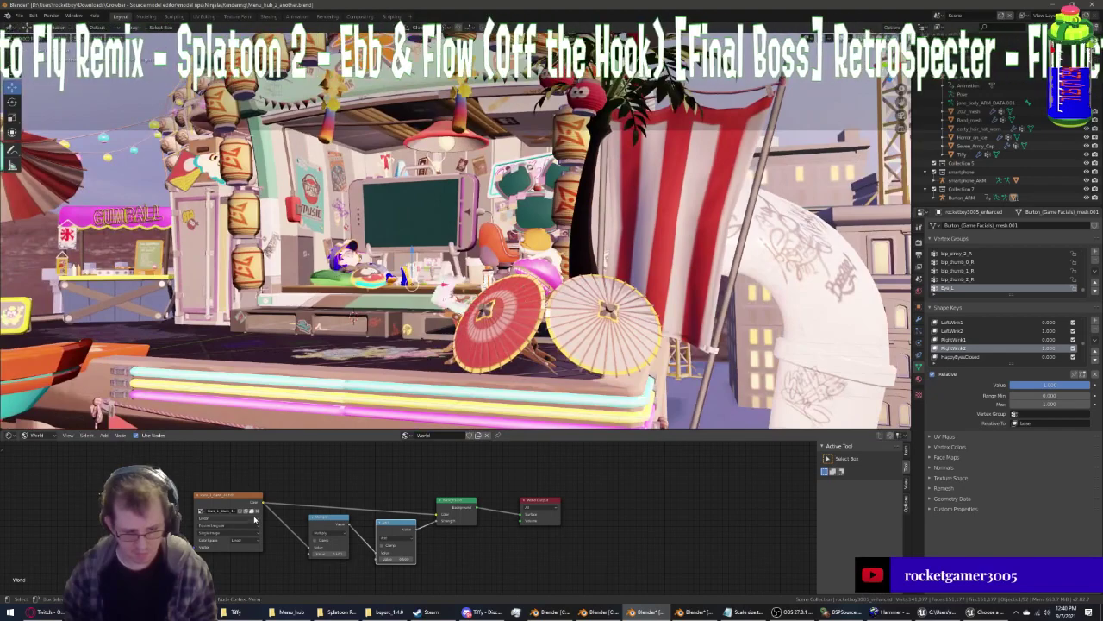
Unlink it and load a different hdr-filtered Downloads image, orbiting to see the background
click(256, 511)
click(245, 510)
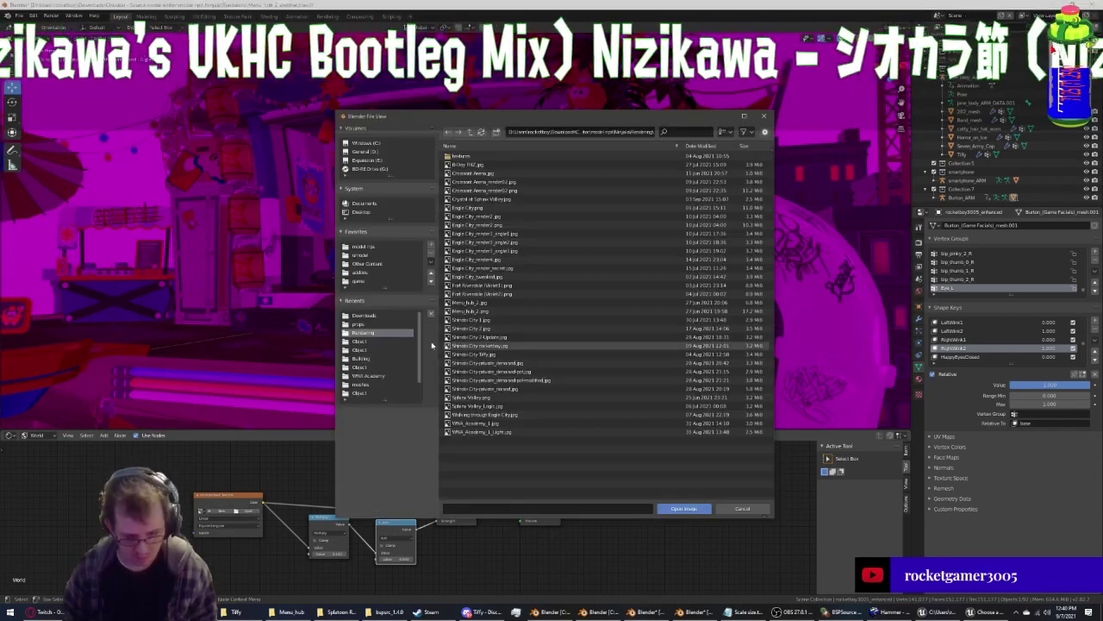
click(364, 315)
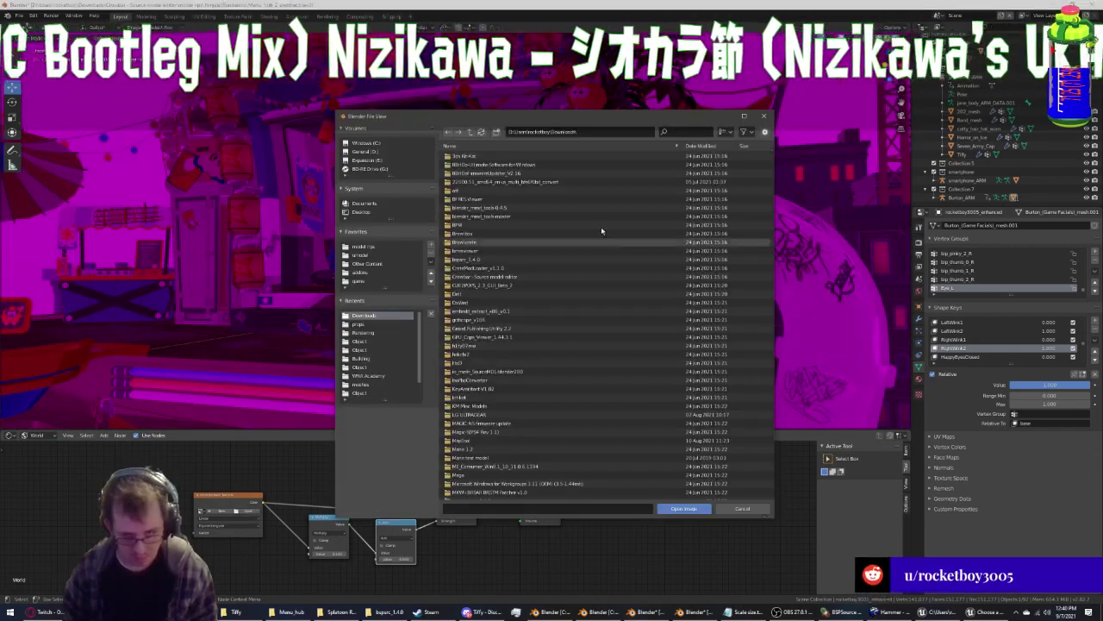
click(683, 132)
scroll(681, 134, down, 5)
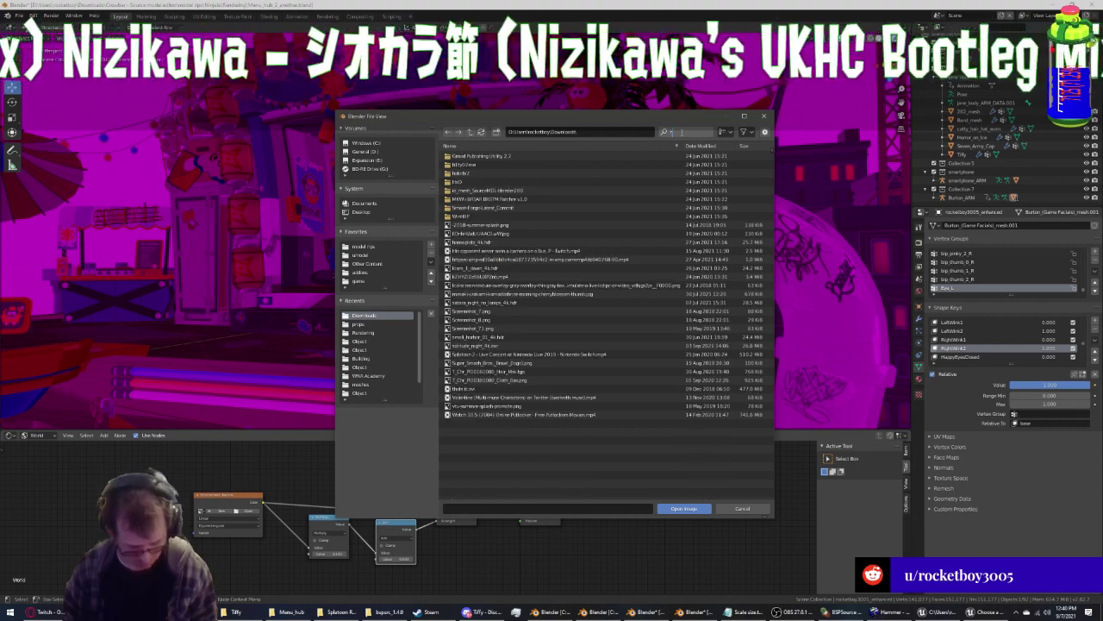
text(hdr)
key(Return)
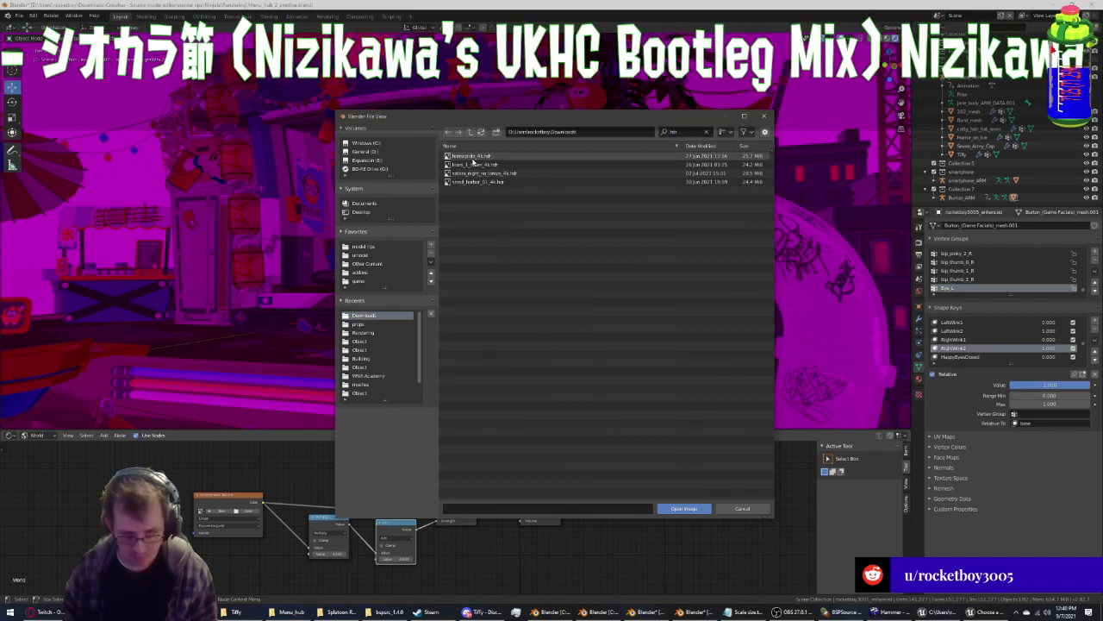
double_click(473, 157)
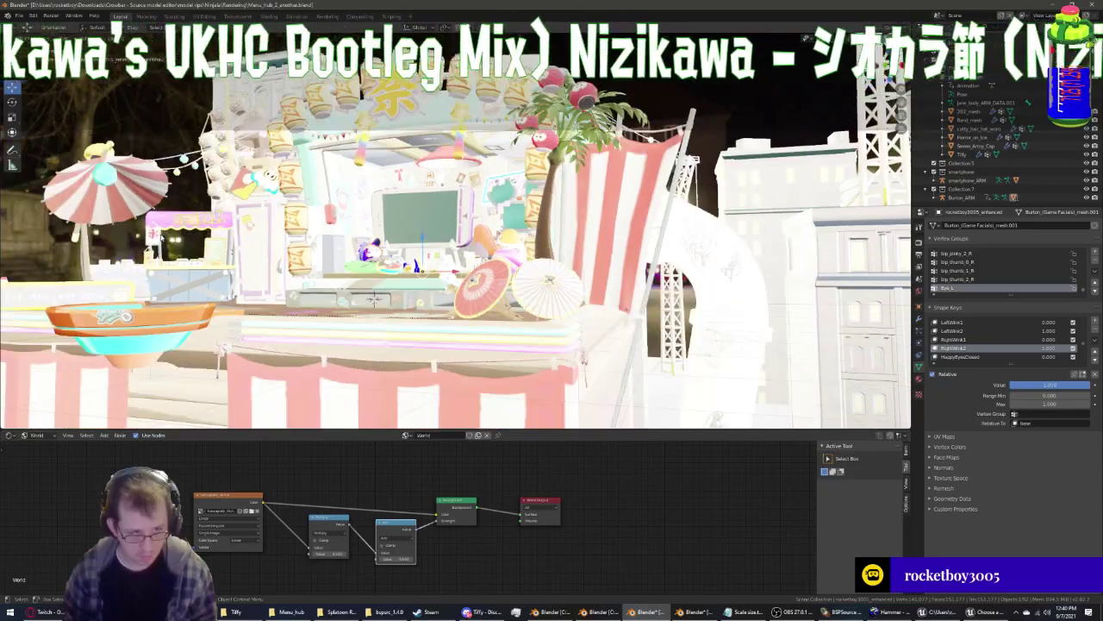
middle_drag(344, 241, 164, 239)
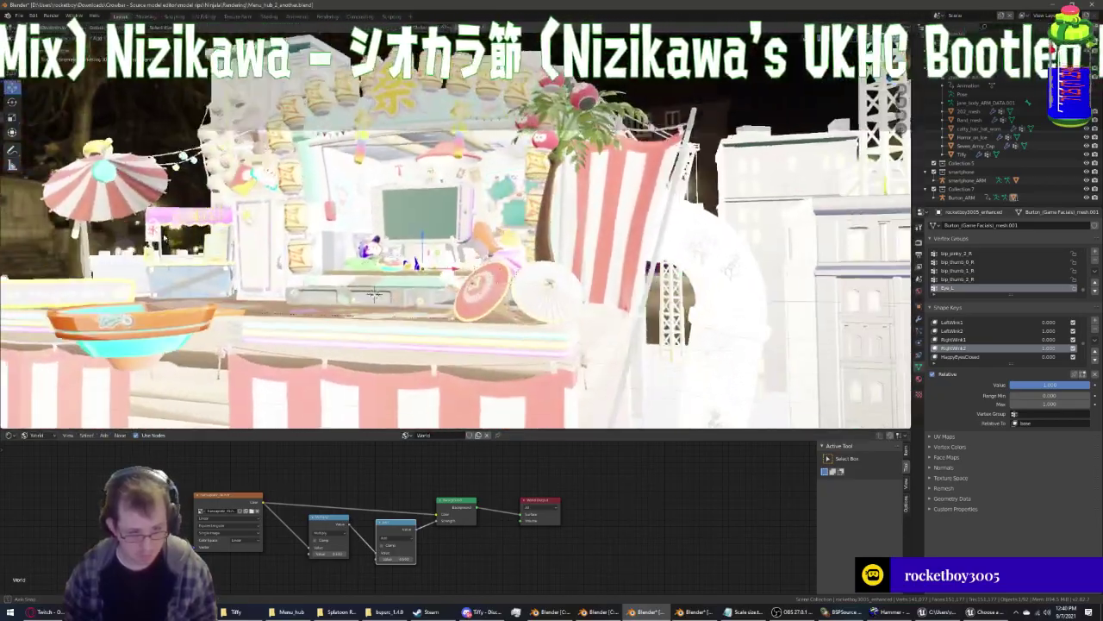
scroll(164, 240, up, 6)
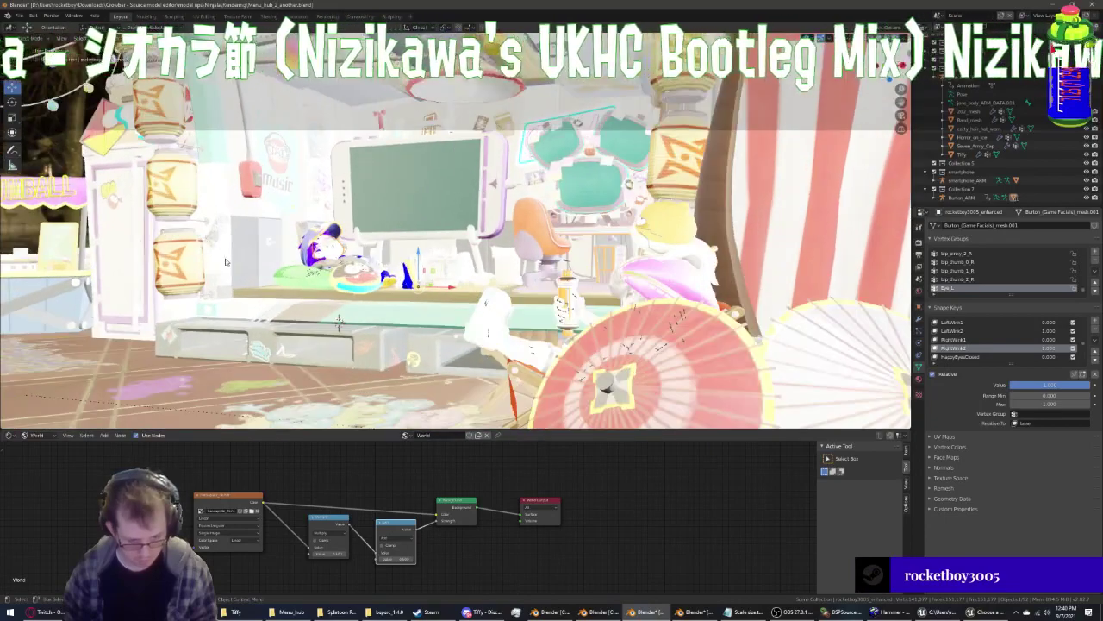
scroll(226, 262, up, 2)
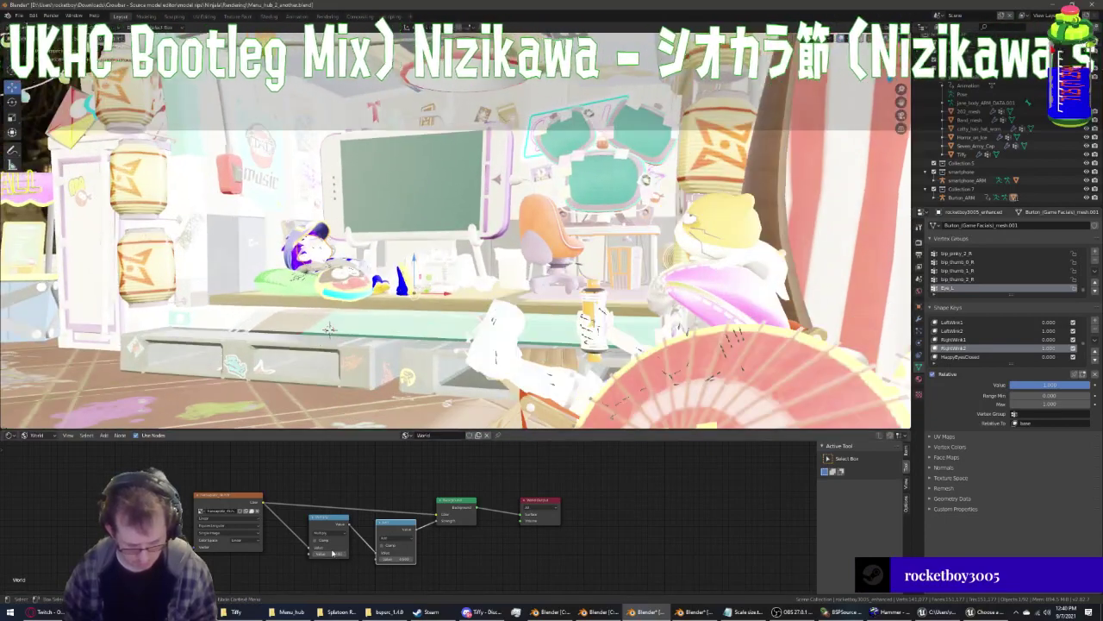
mouse_move(285, 379)
middle_down()
mouse_move(215, 375)
mouse_move(237, 405)
middle_up()
Replace the environment image with the small_harbor_01_4k HDR from Downloads
click(256, 511)
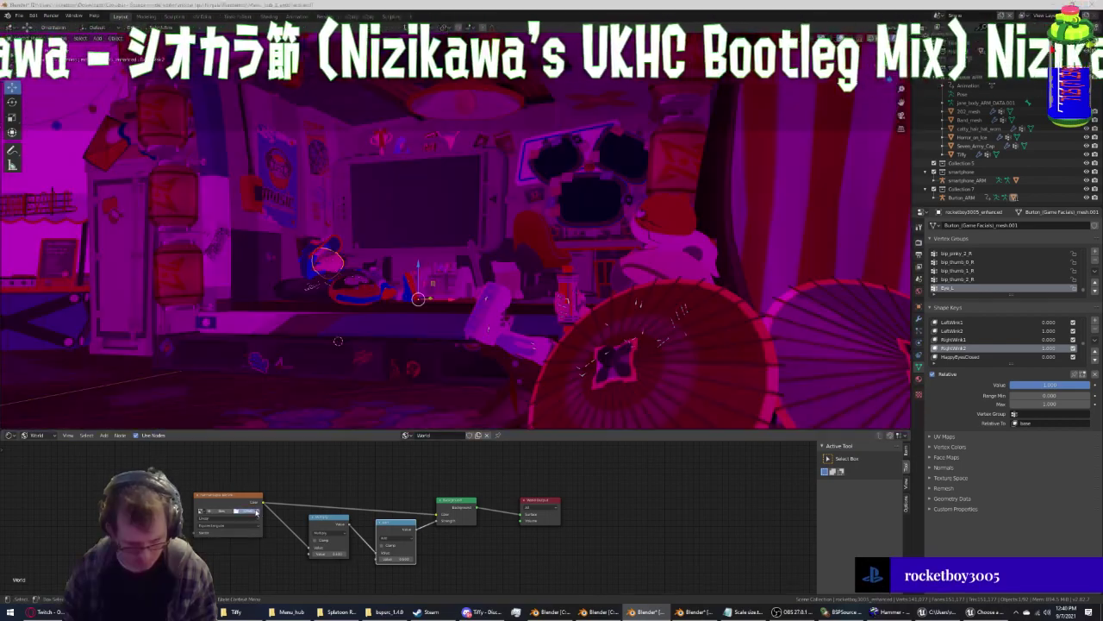
click(246, 510)
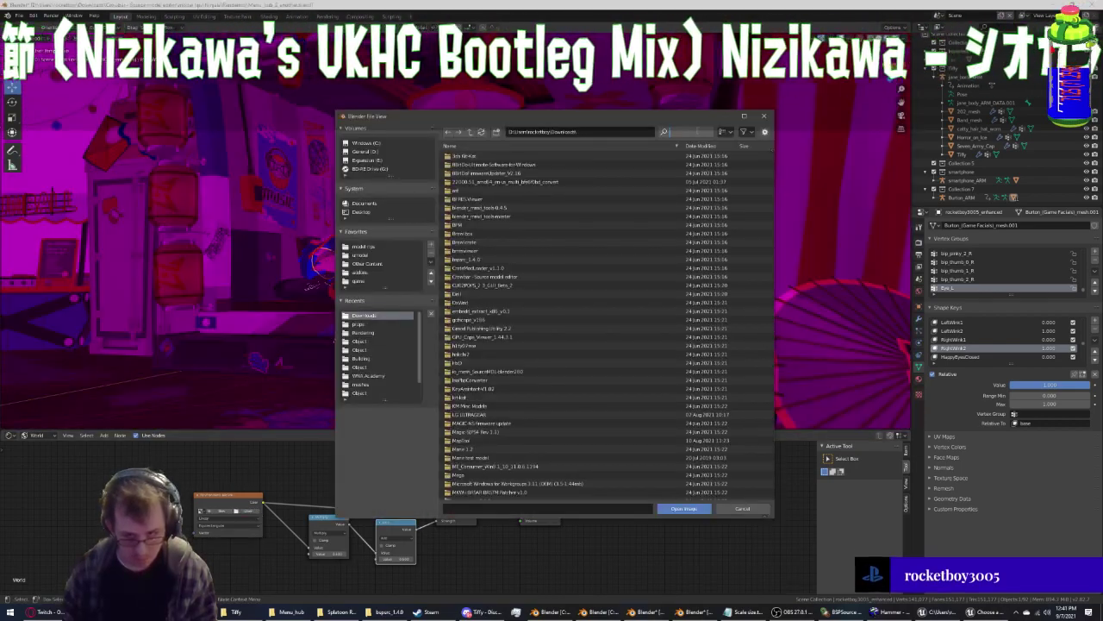
text(hdr)
key(Return)
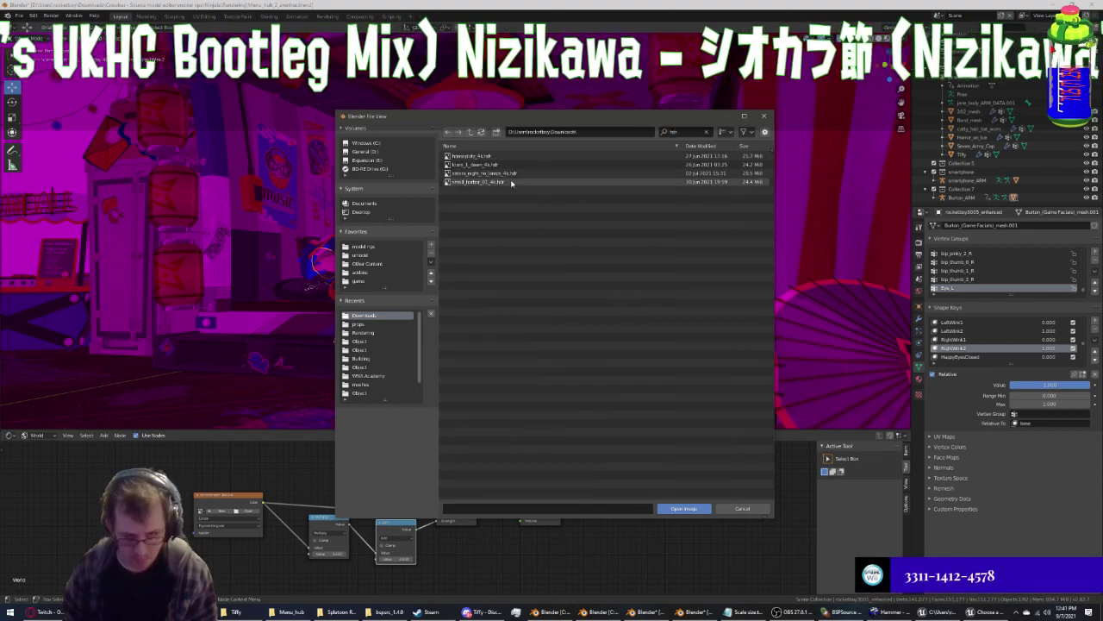
double_click(511, 182)
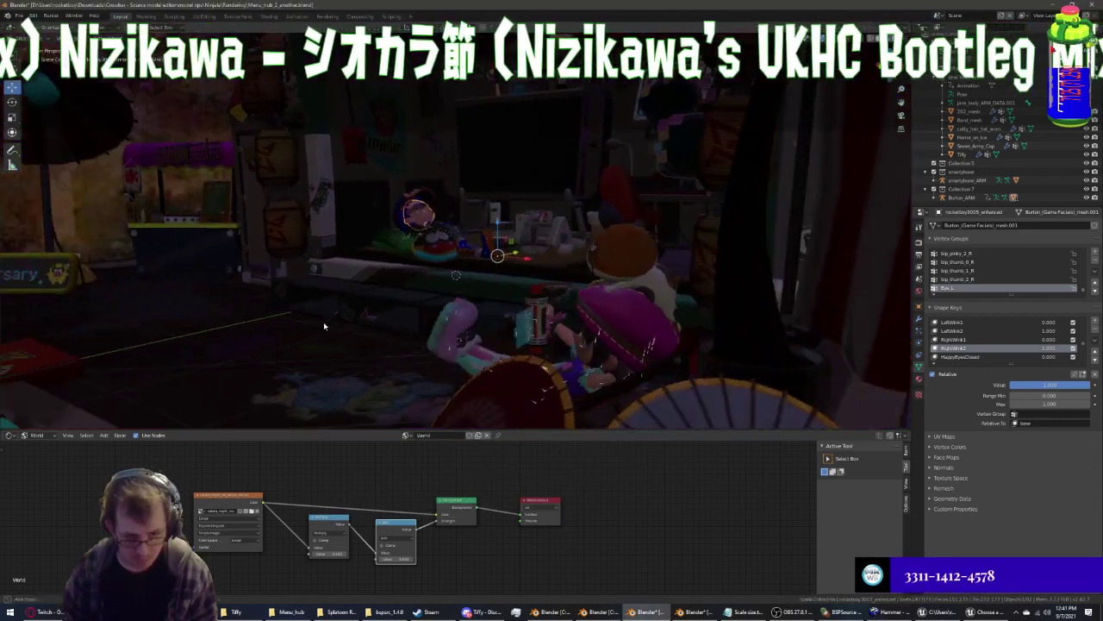
mouse_move(351, 313)
middle_down()
mouse_move(382, 318)
mouse_move(232, 315)
mouse_move(362, 343)
middle_up()
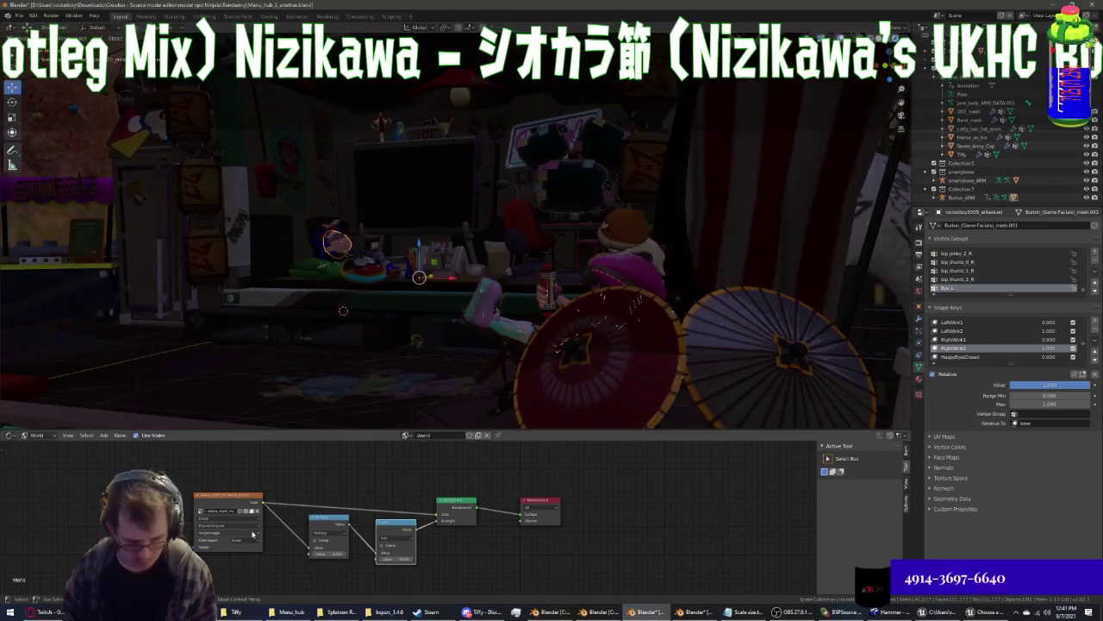
Swap in another hdr-filtered image from the Downloads folder
click(256, 510)
click(249, 511)
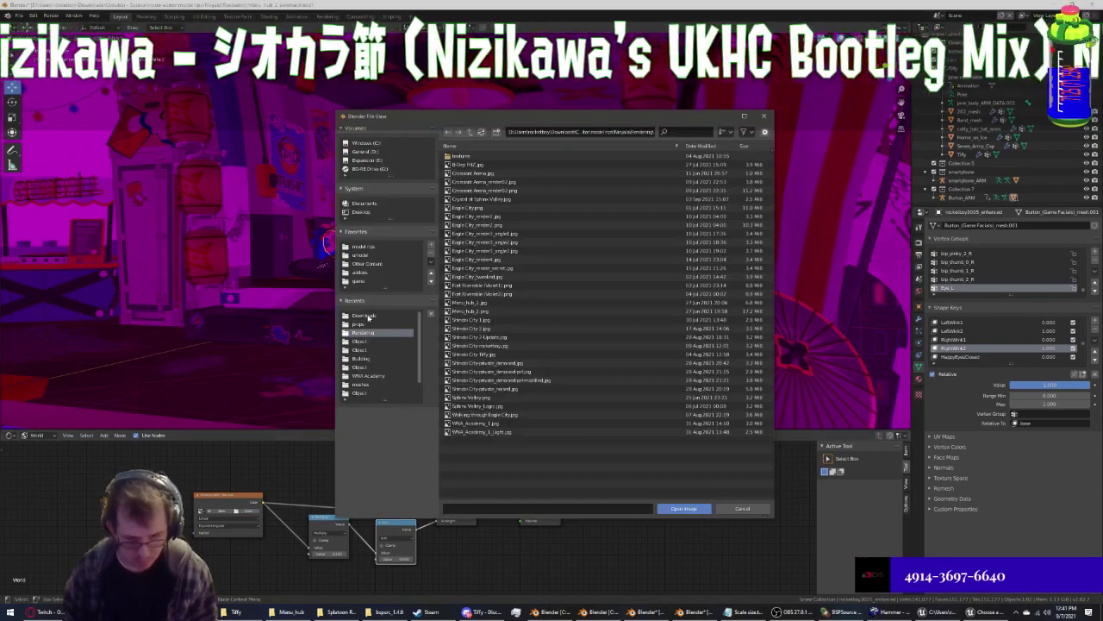
click(366, 315)
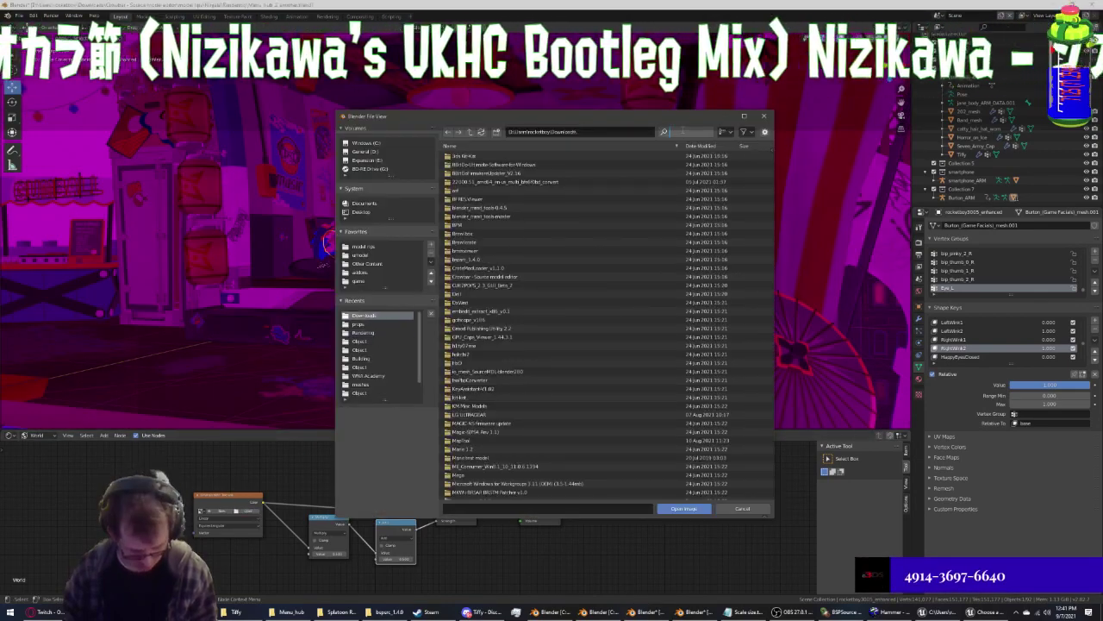
text(hdr)
double_click(480, 182)
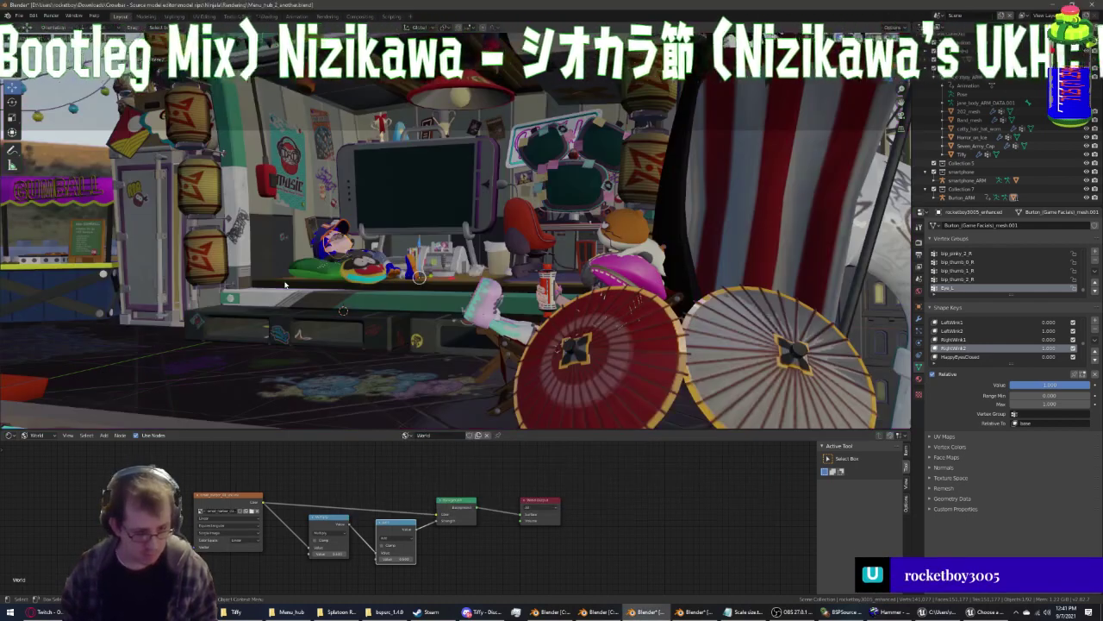
Load one more Downloads HDR and view it around the seated girl and umbrella
click(257, 512)
click(245, 510)
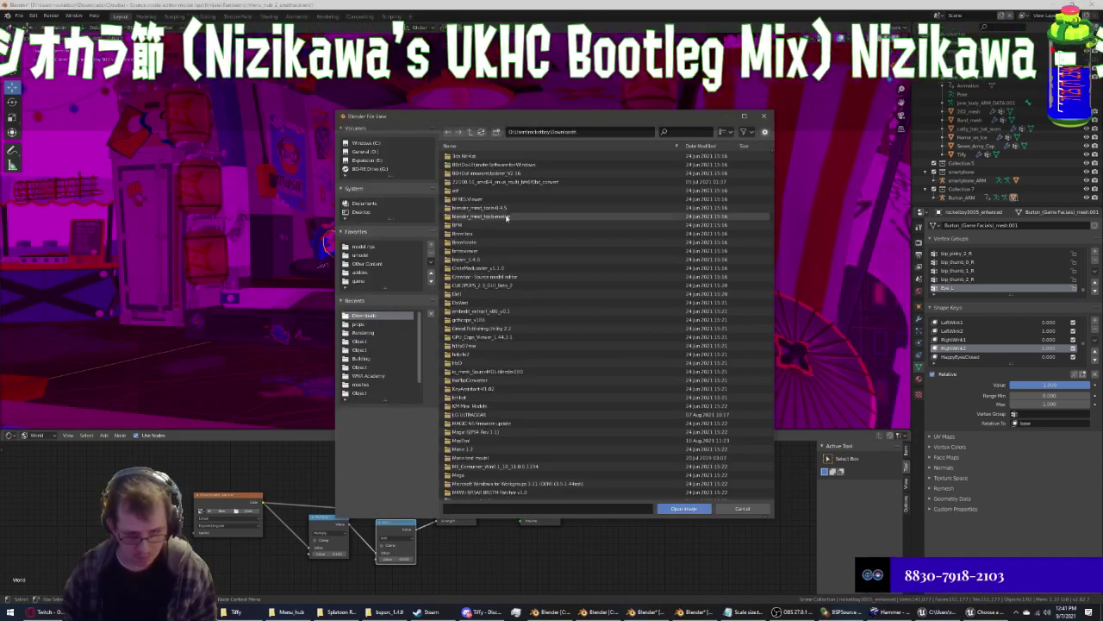
scroll(696, 135, down, 5)
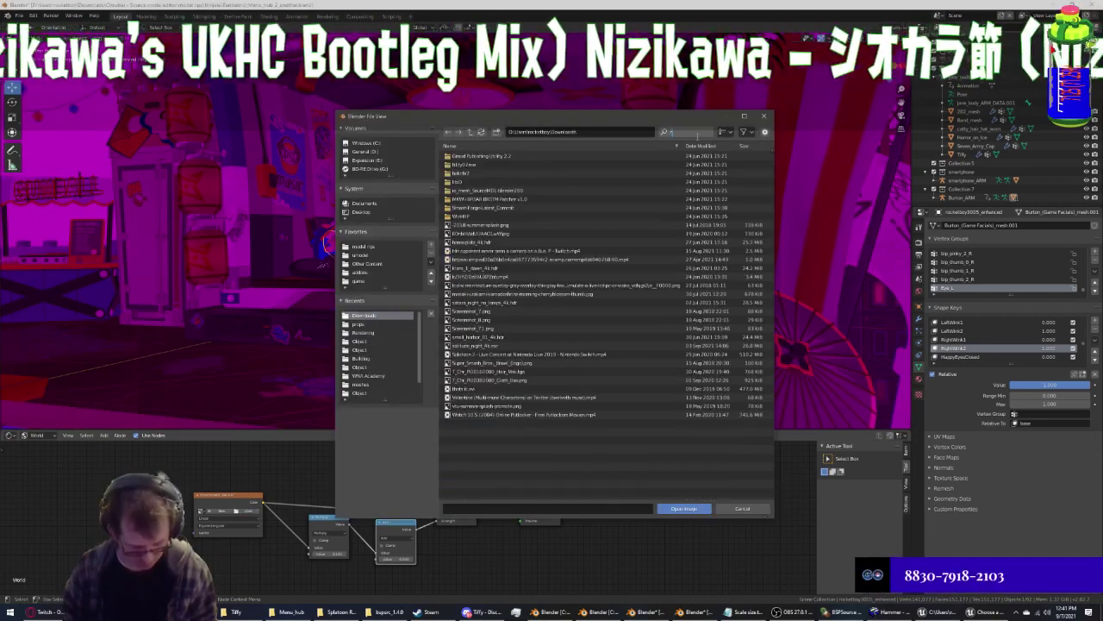
text(hdr)
double_click(483, 159)
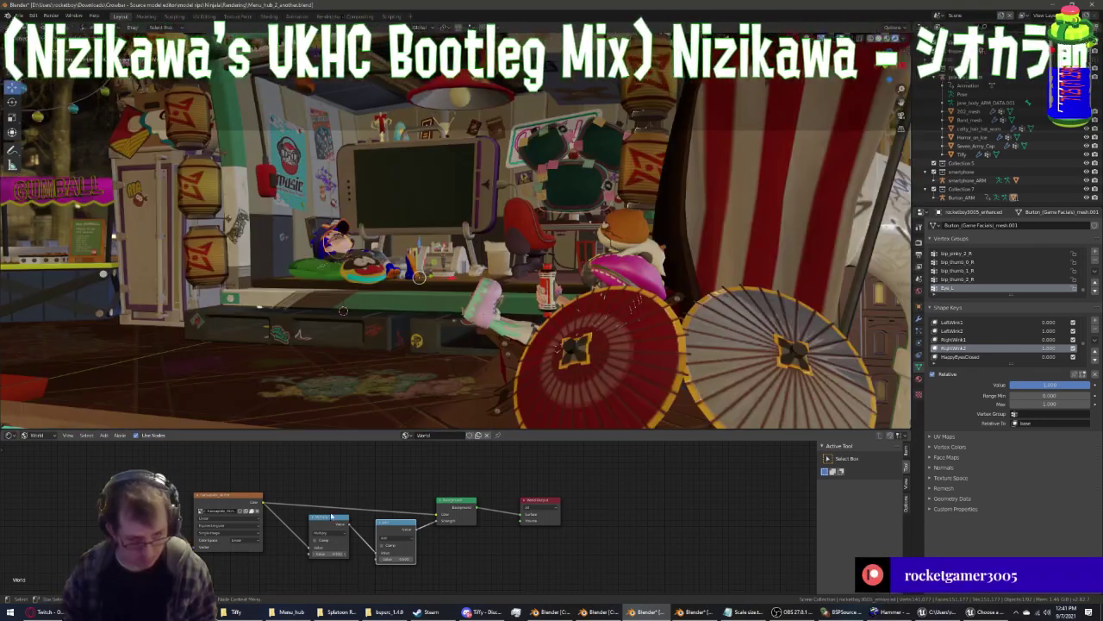
scroll(312, 405, up, 2)
scroll(332, 412, up, 2)
scroll(352, 419, up, 2)
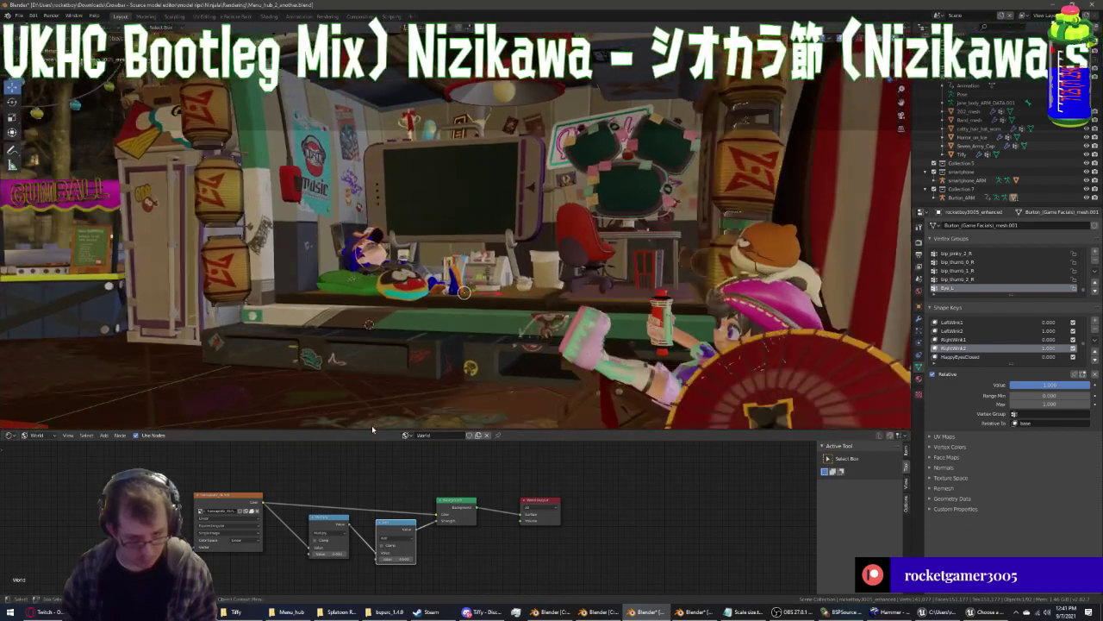
scroll(371, 425, up, 1)
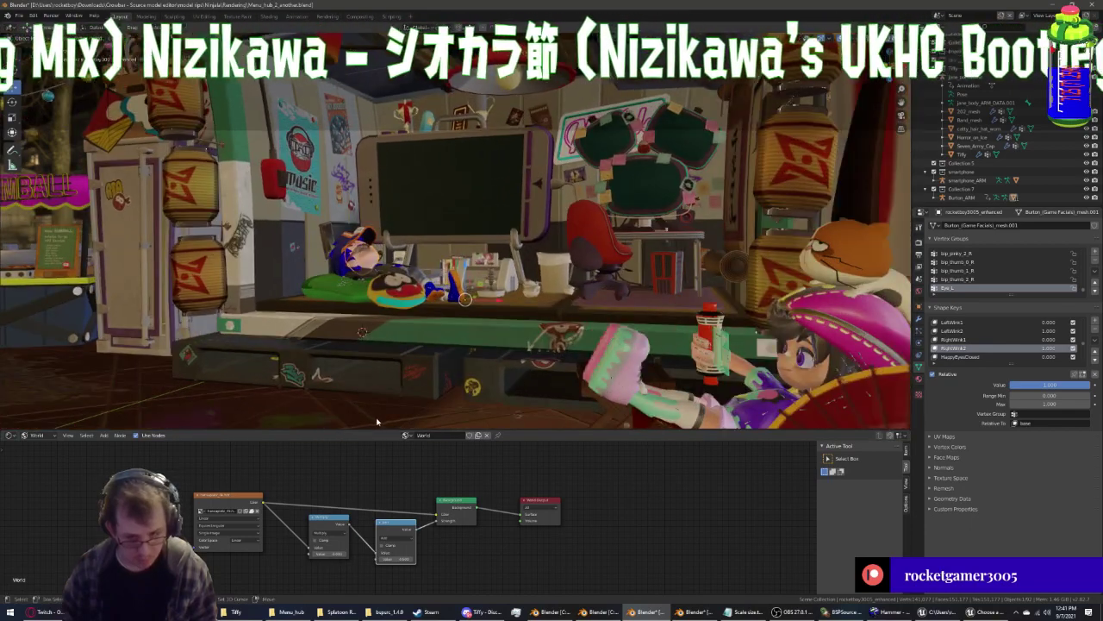
middle_drag(377, 421, 262, 366)
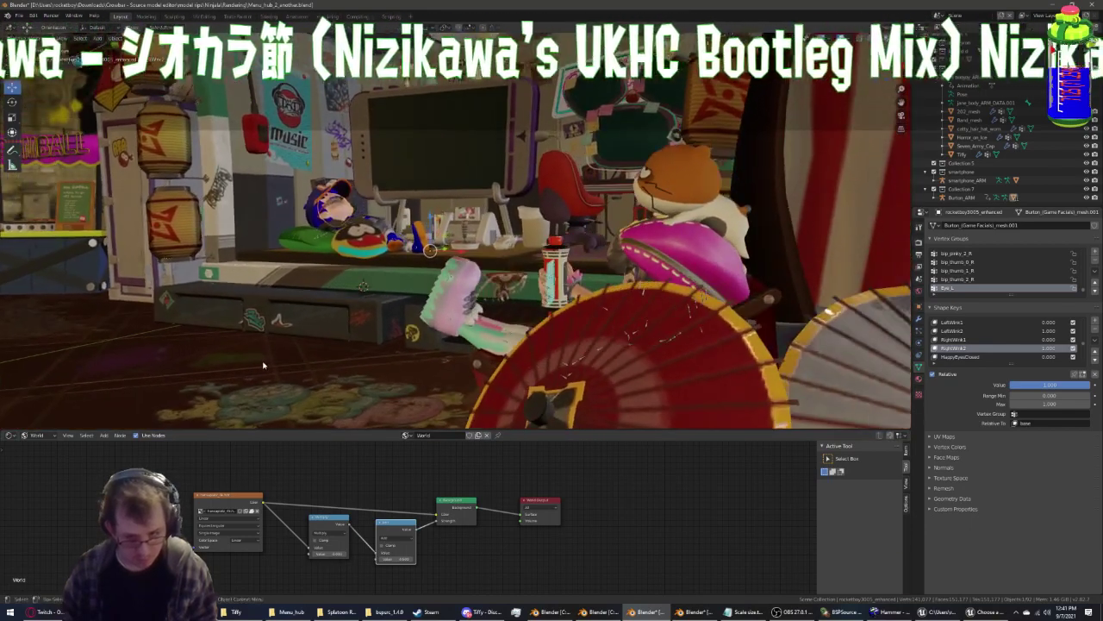
mouse_move(263, 366)
middle_down()
mouse_move(137, 309)
mouse_move(207, 304)
middle_up()
Set the render engine to Cycles using GPU Compute and check the path-traced viewport
click(919, 243)
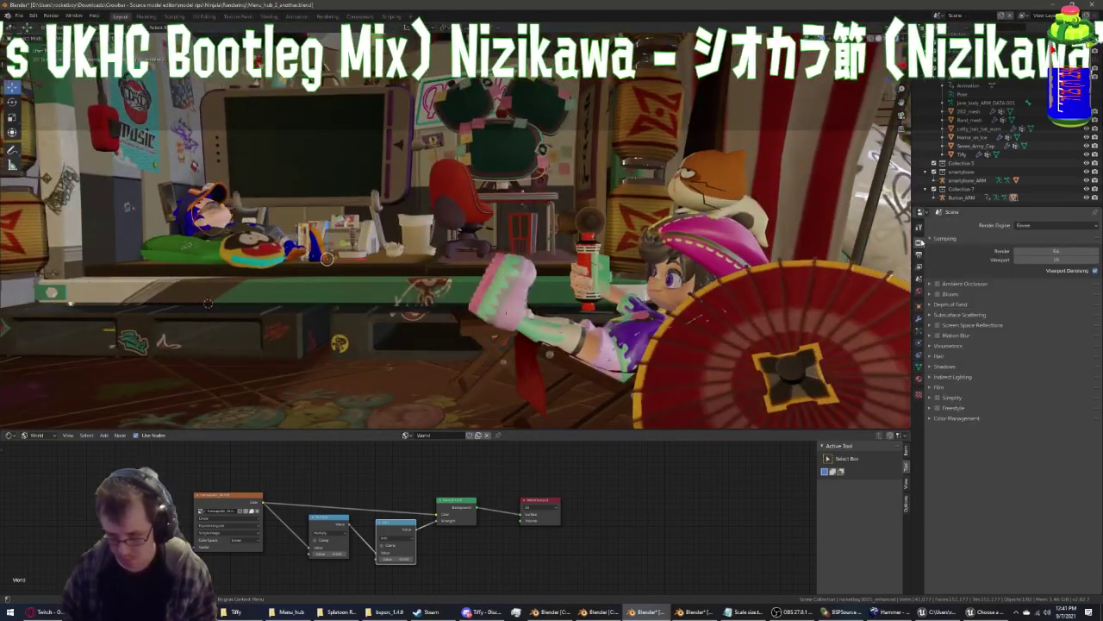
click(1034, 225)
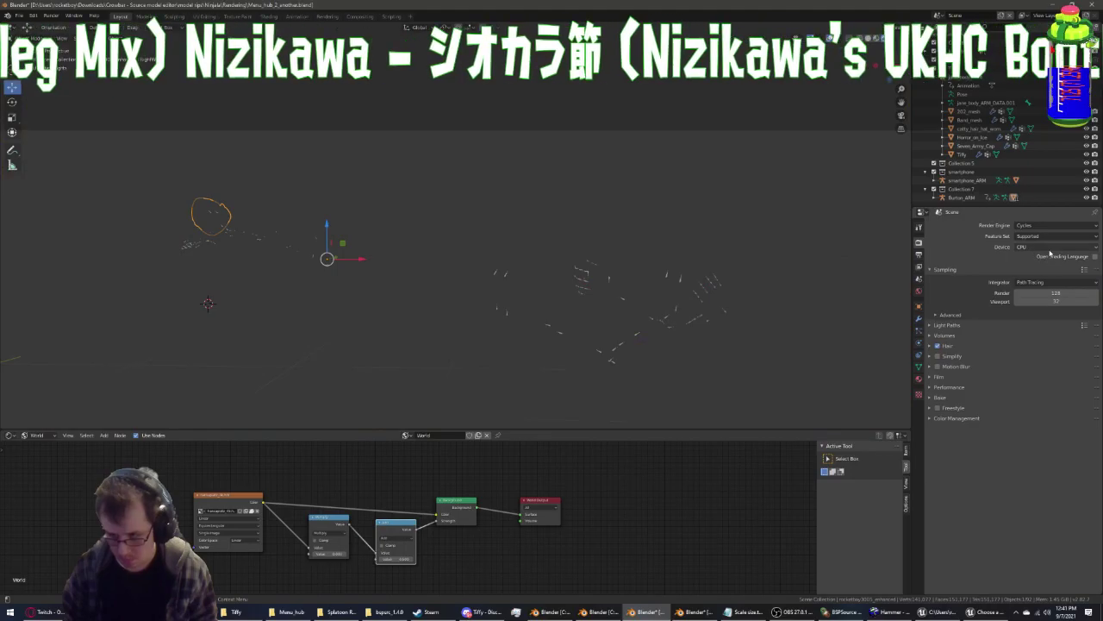
click(1048, 248)
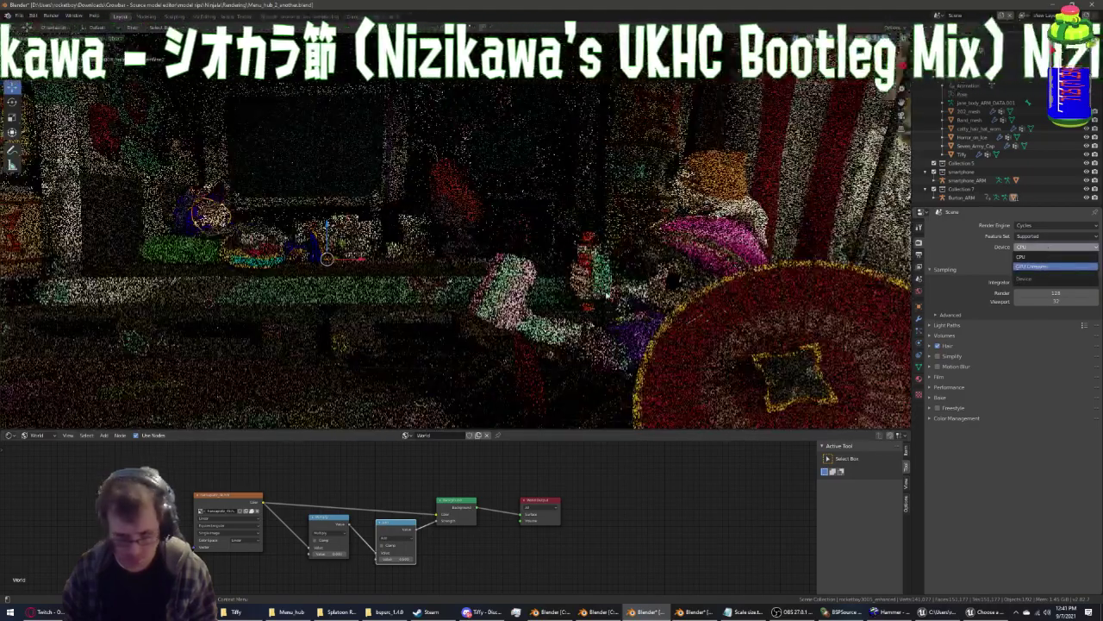
click(1056, 265)
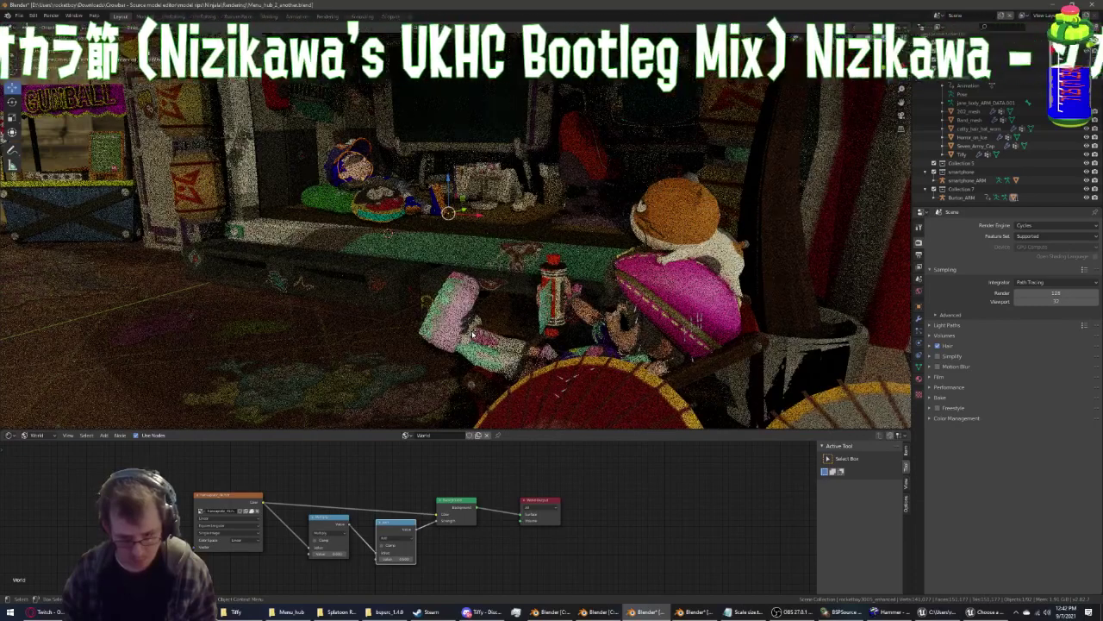
middle_drag(472, 332, 268, 138)
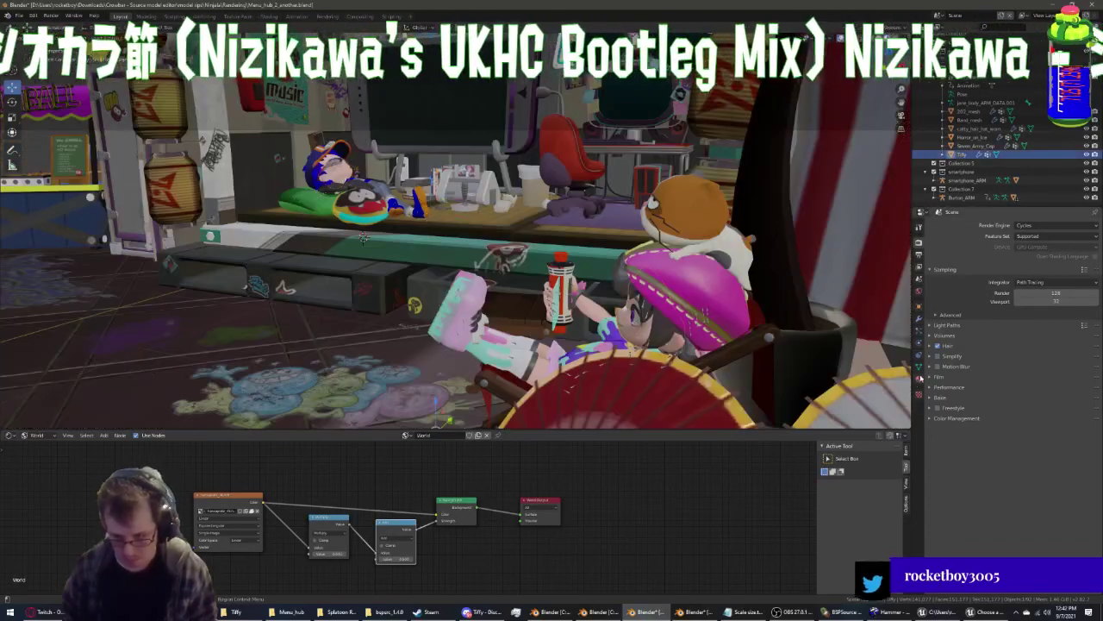
click(919, 378)
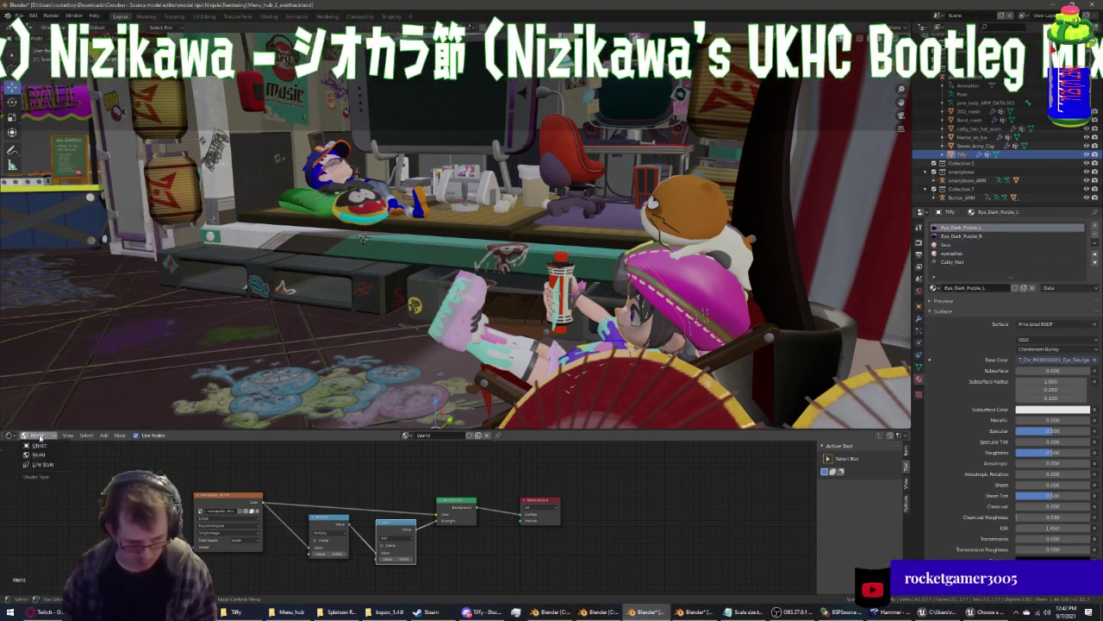
Delete the Normal Map and extra Image Texture nodes from the Eye_Dark_Purple_L material
click(39, 445)
middle_drag(281, 519, 251, 441)
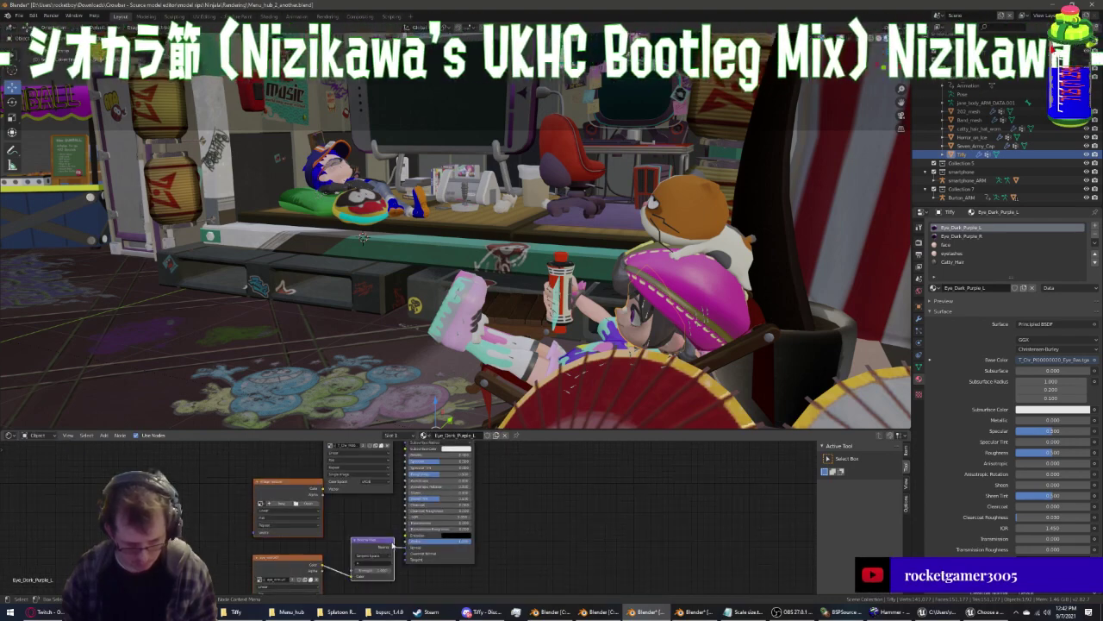
key(x)
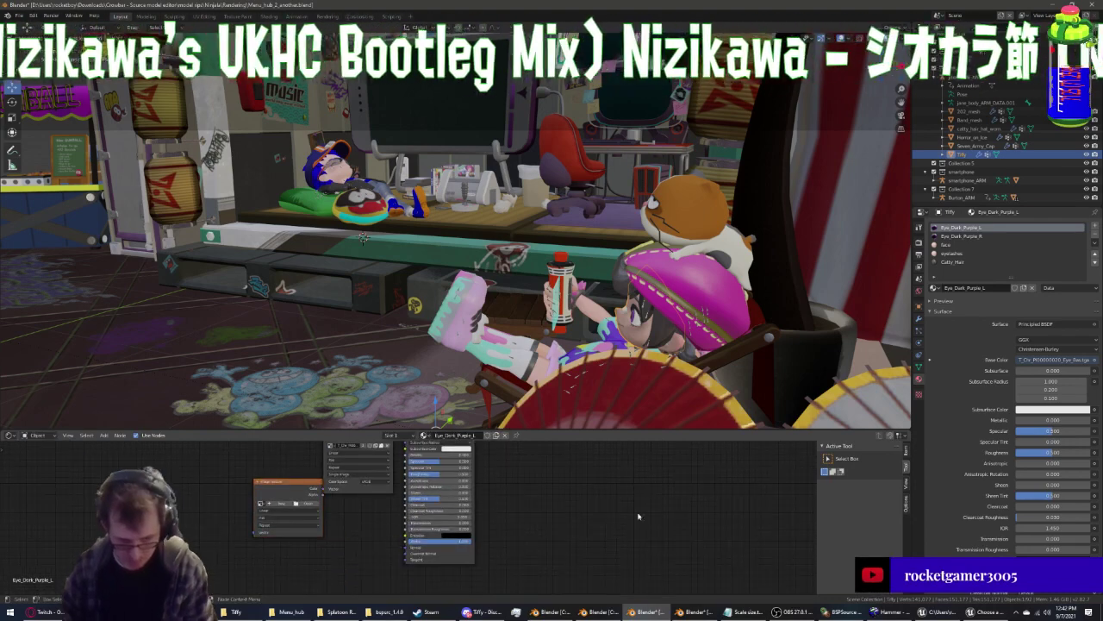
click(954, 244)
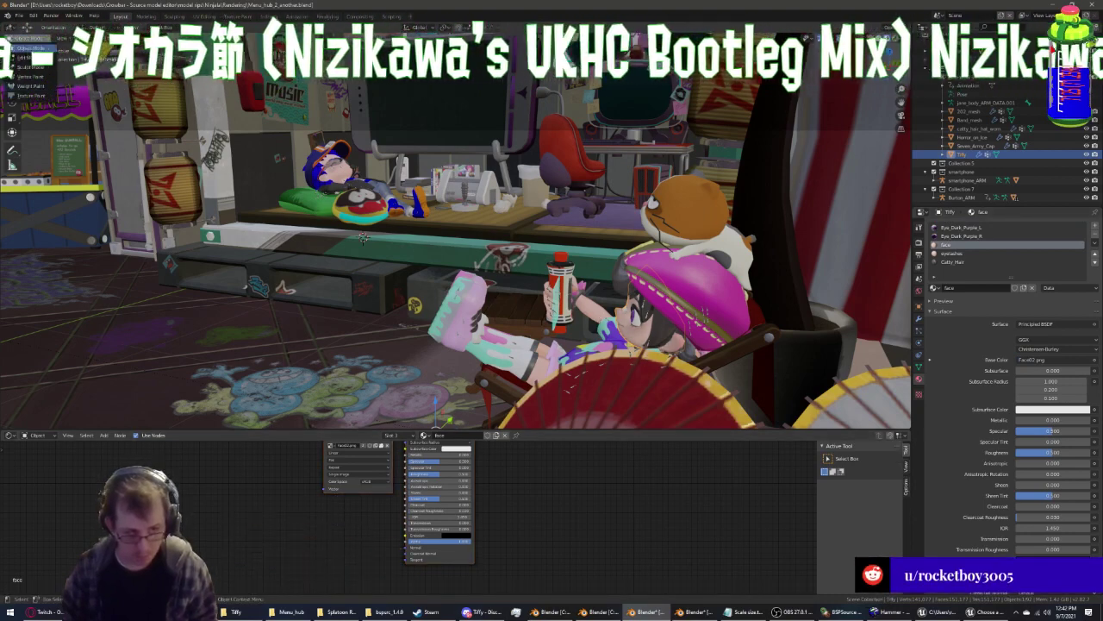
Inspect the other character's BlueEyeL material nodes, then return to the framed World node tree
click(35, 434)
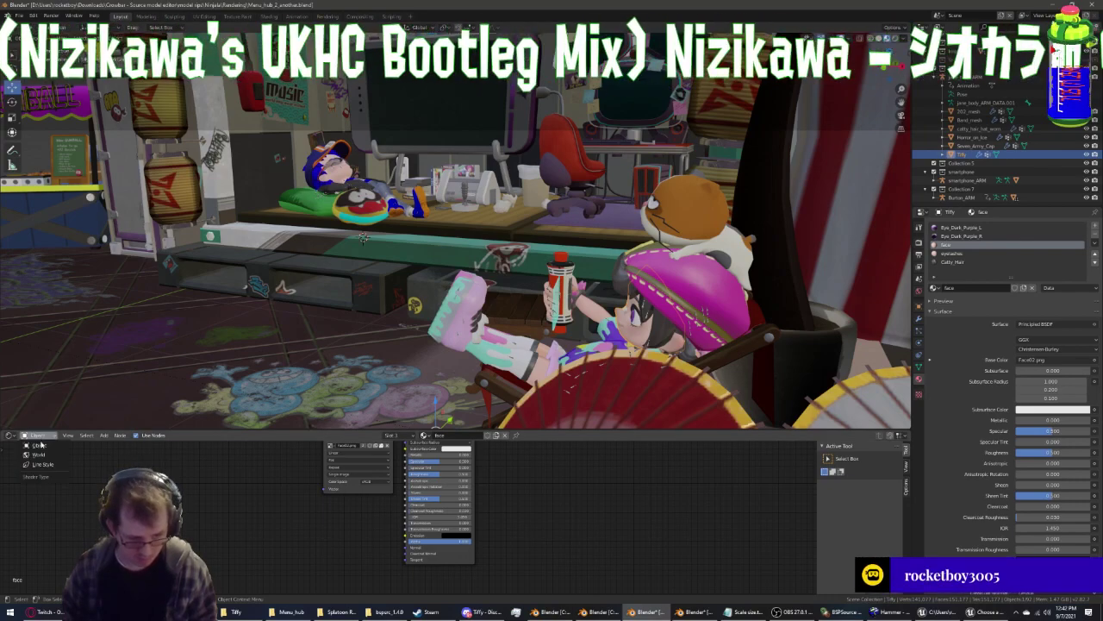
click(39, 457)
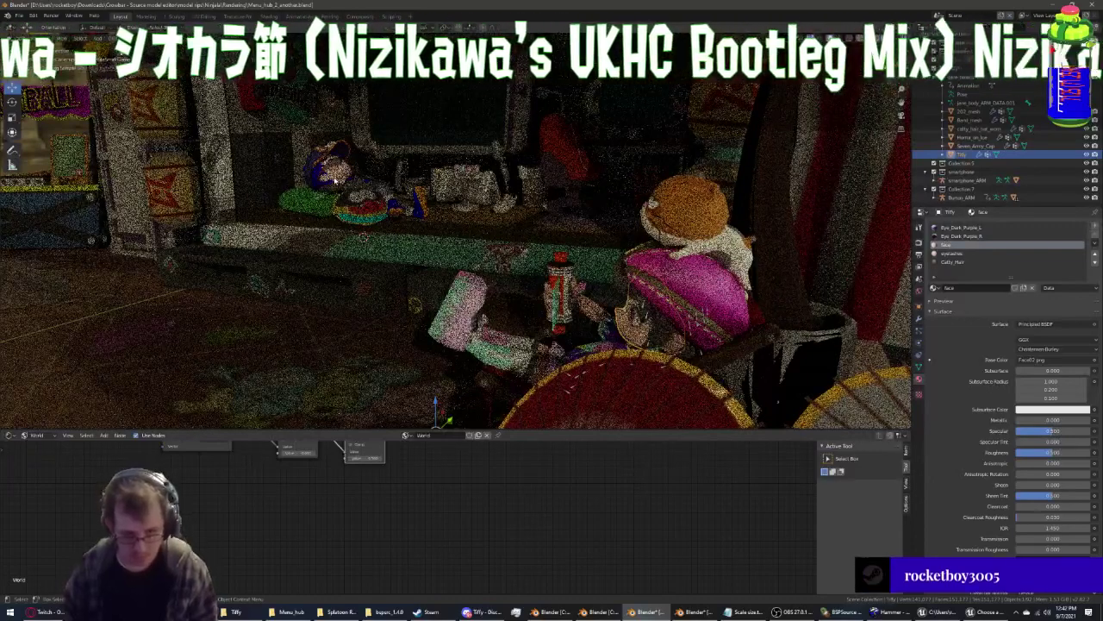
click(334, 180)
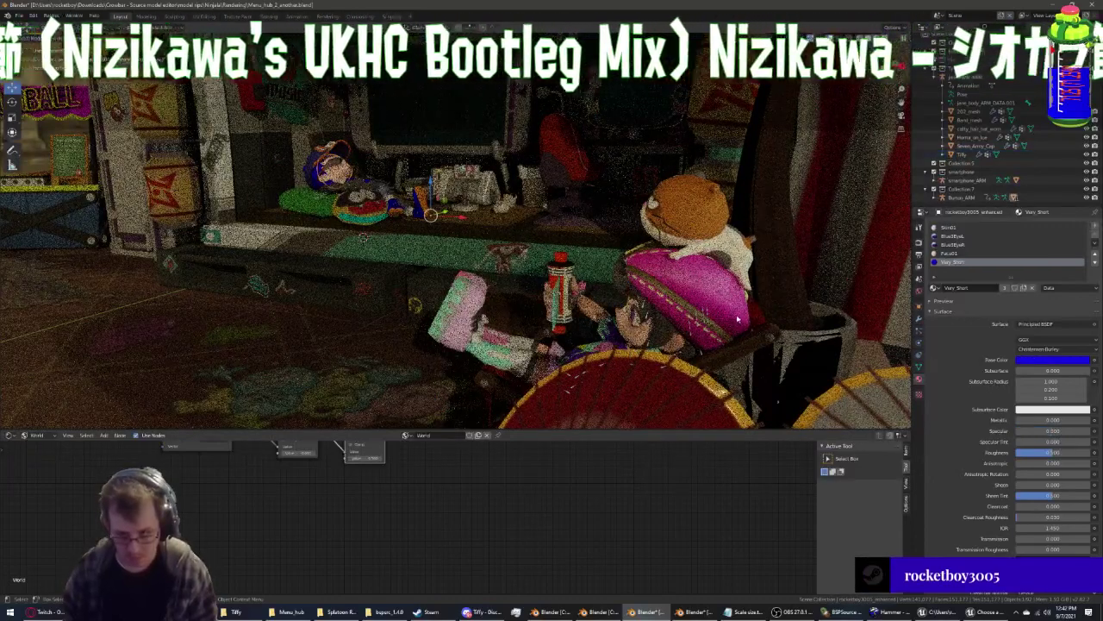
click(950, 235)
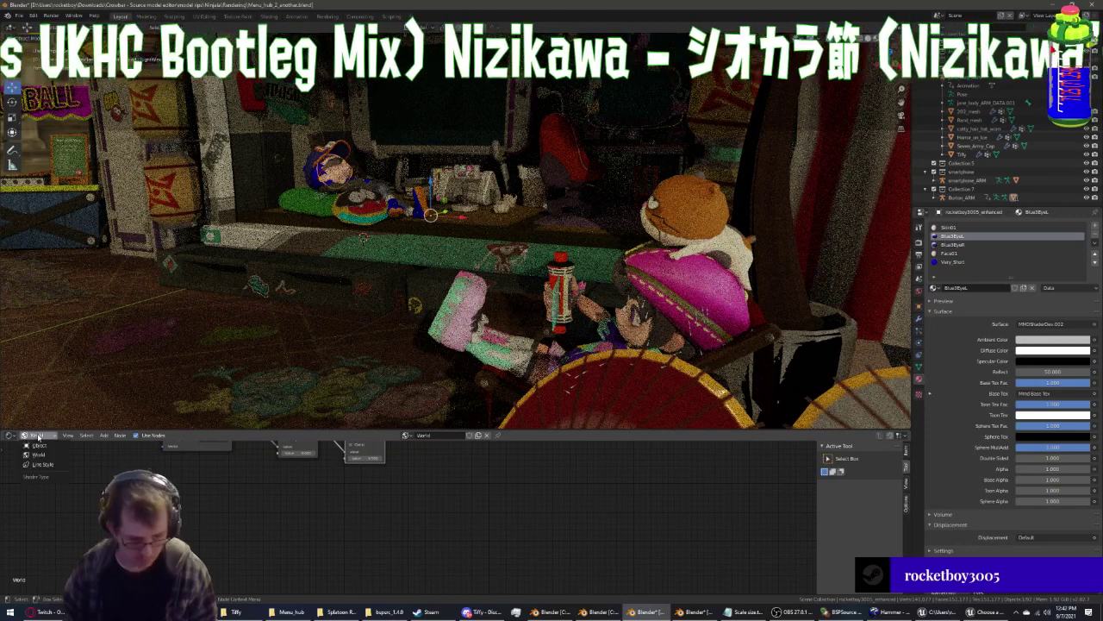
click(41, 446)
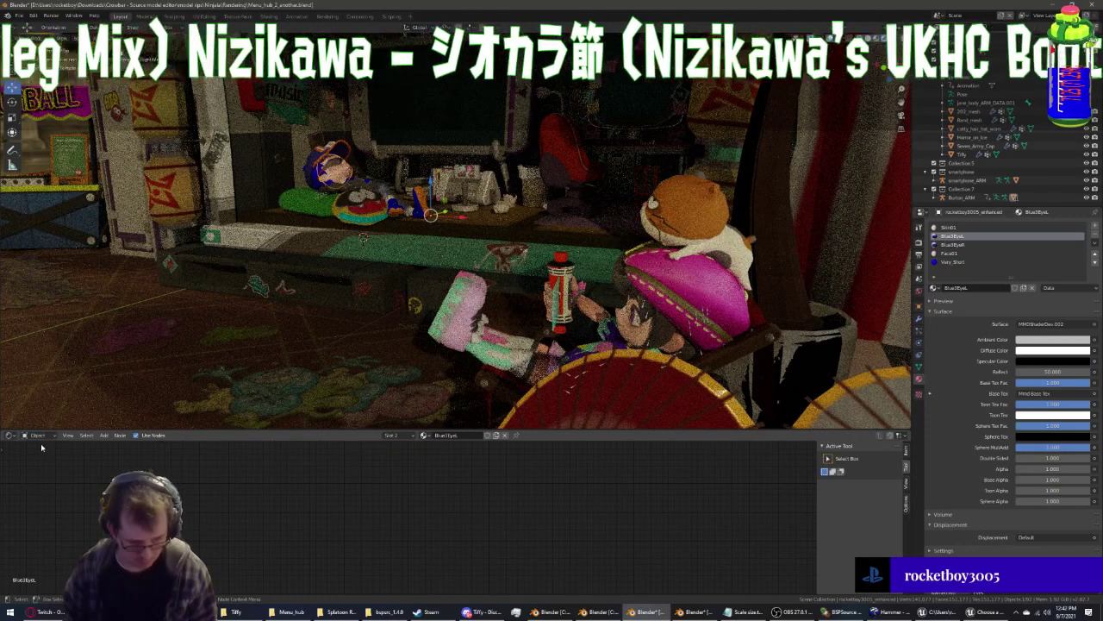
key(Home)
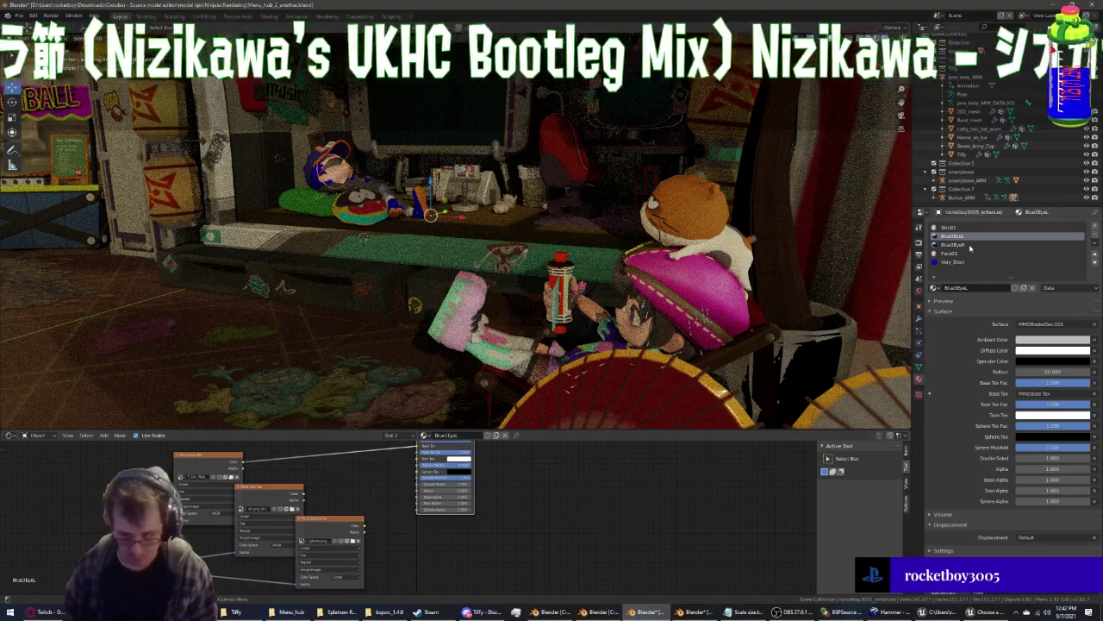
click(39, 455)
key(Home)
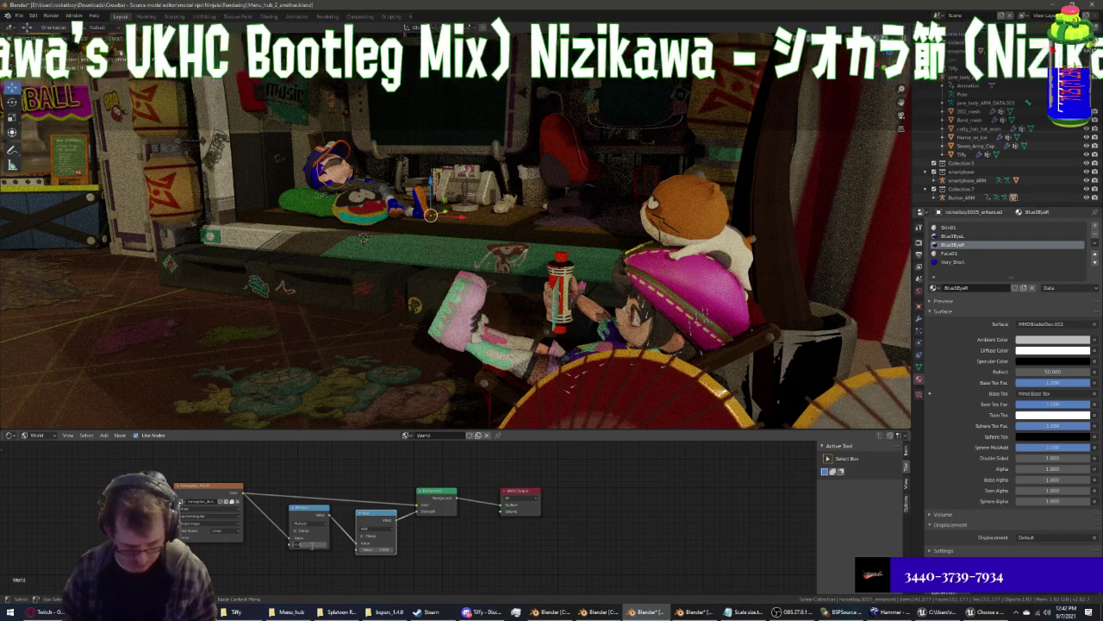
Adjust the World Multiply and Add node values until the room renders at natural brightness
drag(312, 544, 317, 544)
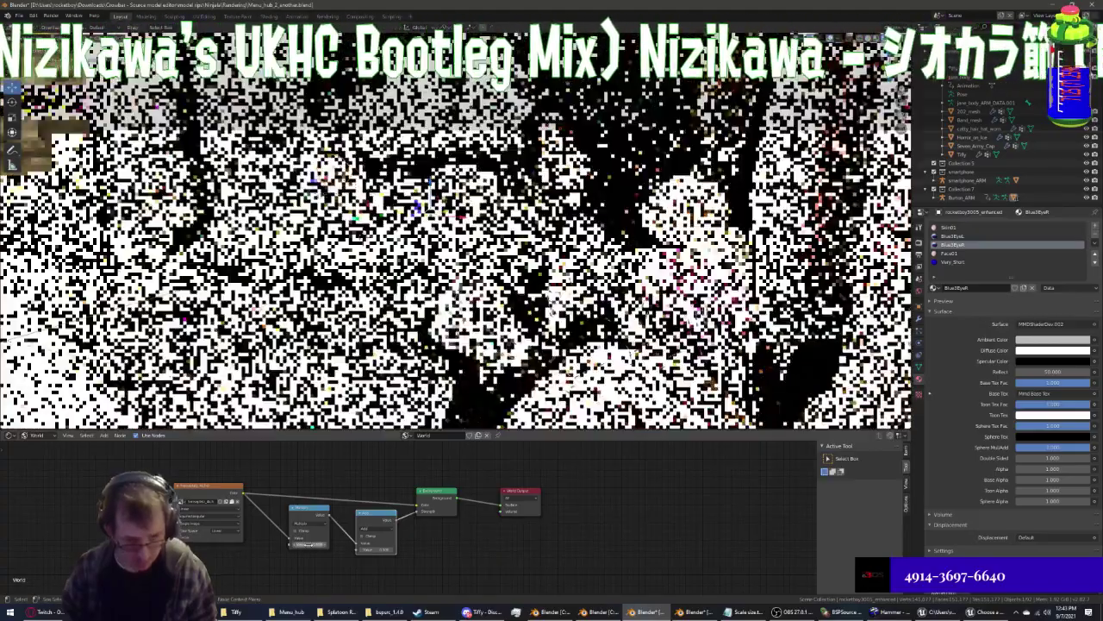
drag(316, 545, 321, 545)
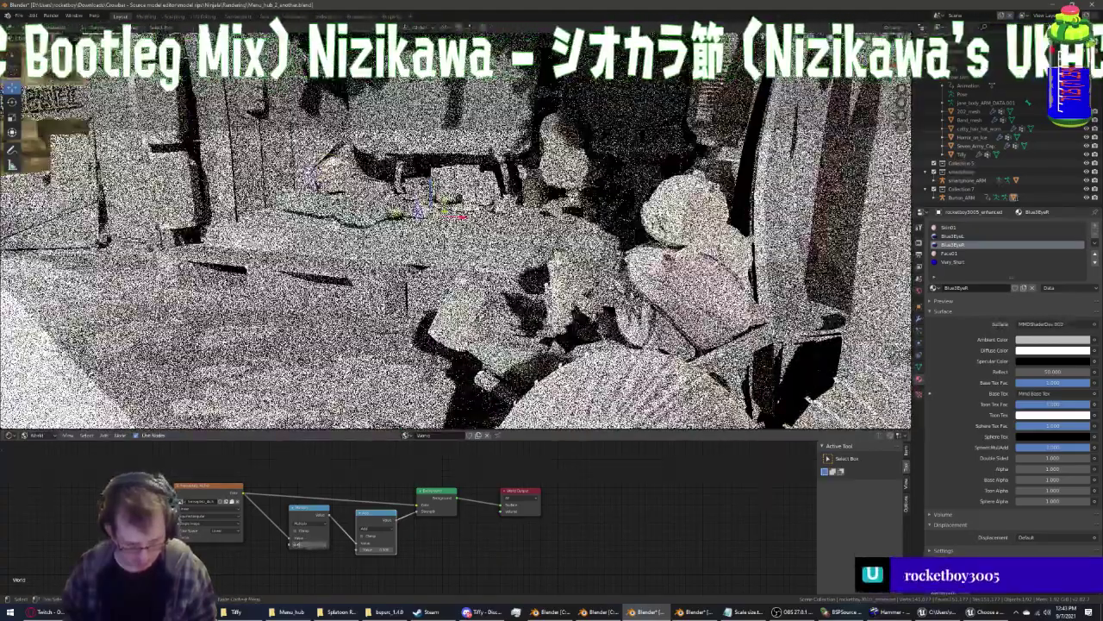
click(309, 544)
key(Return)
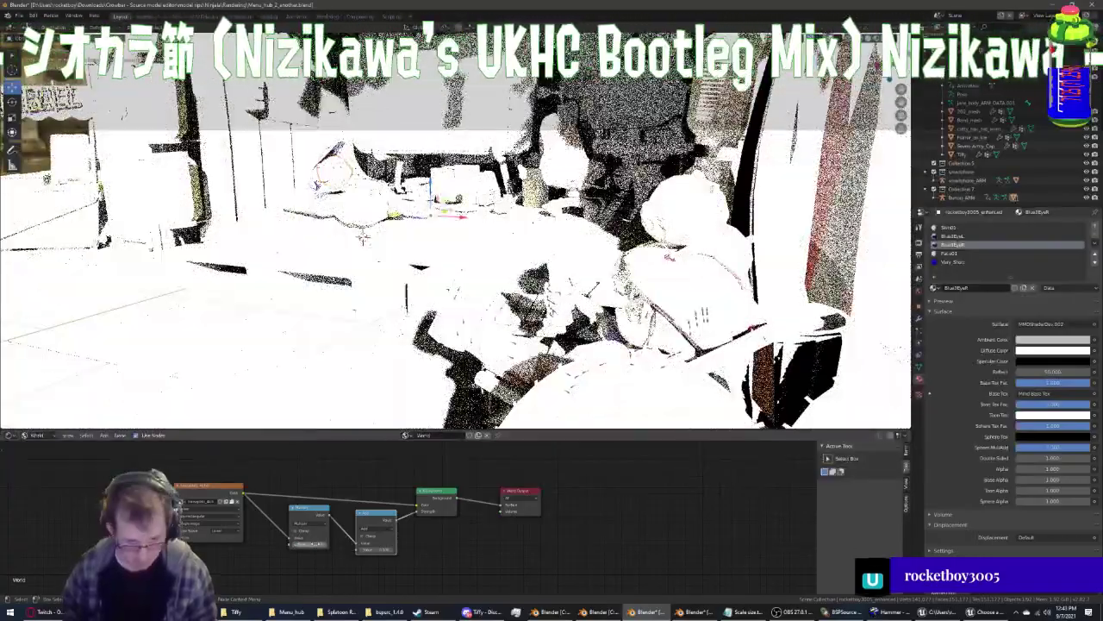
drag(315, 545, 319, 544)
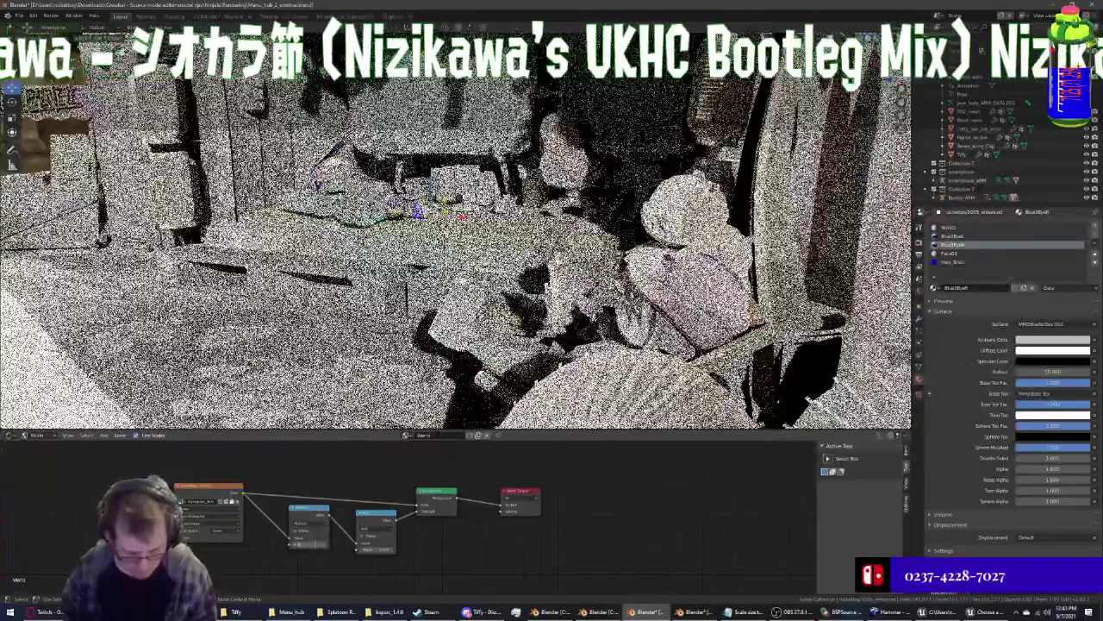
drag(319, 544, 321, 544)
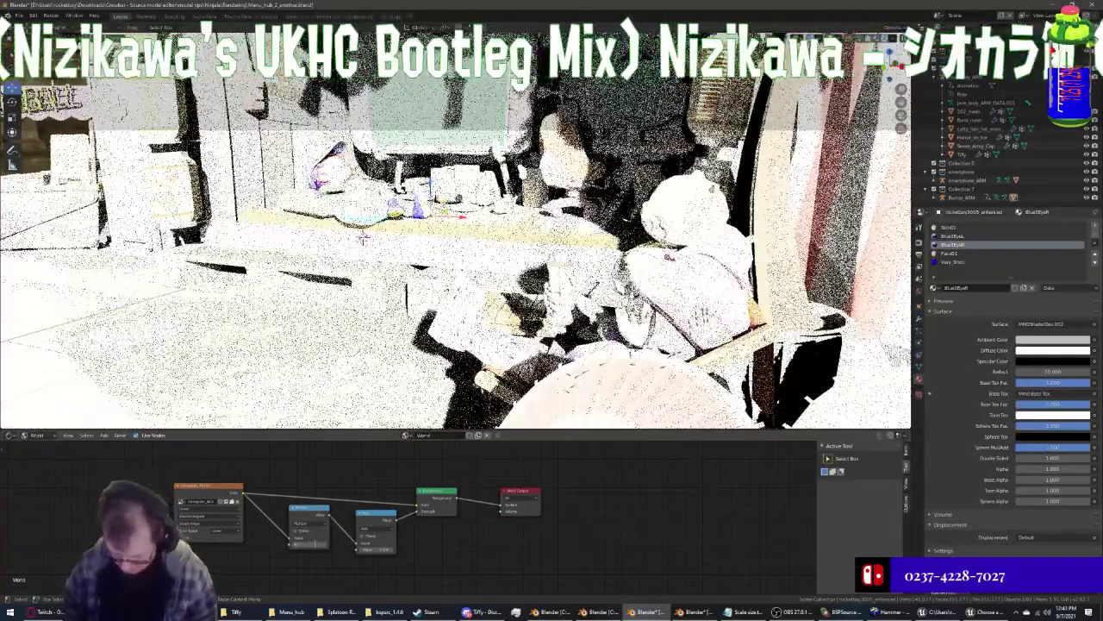
drag(375, 543, 376, 531)
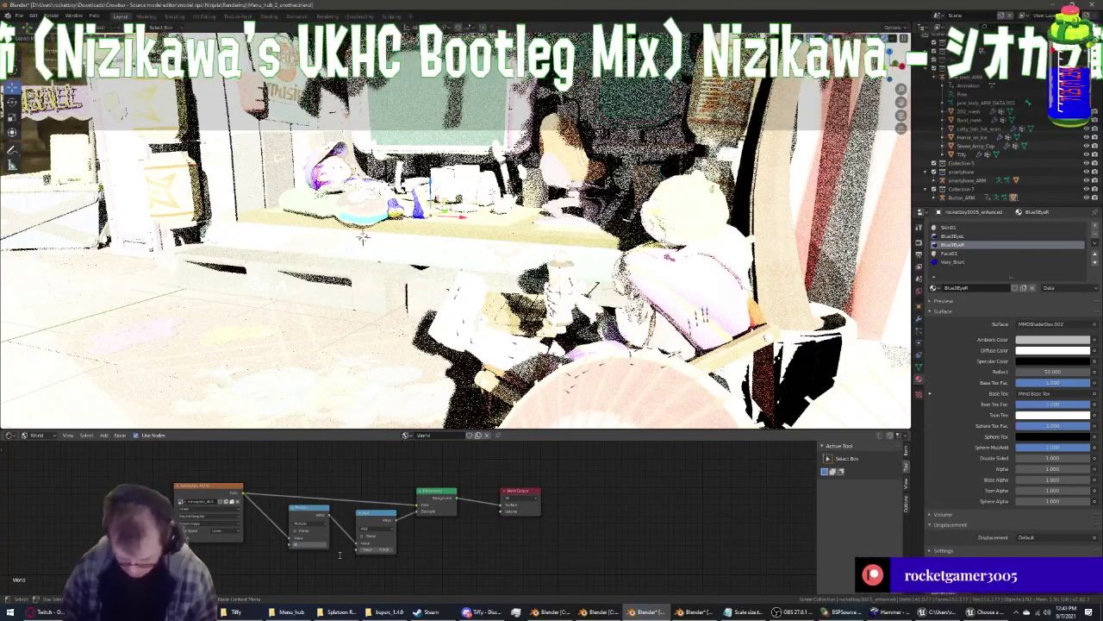
drag(310, 544, 340, 559)
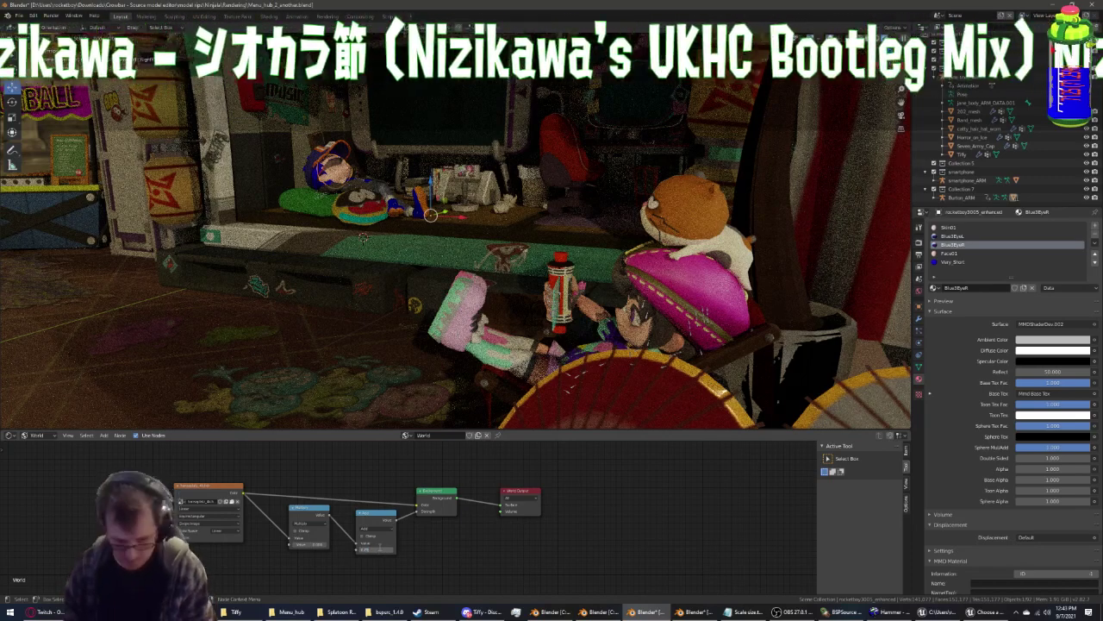
click(379, 546)
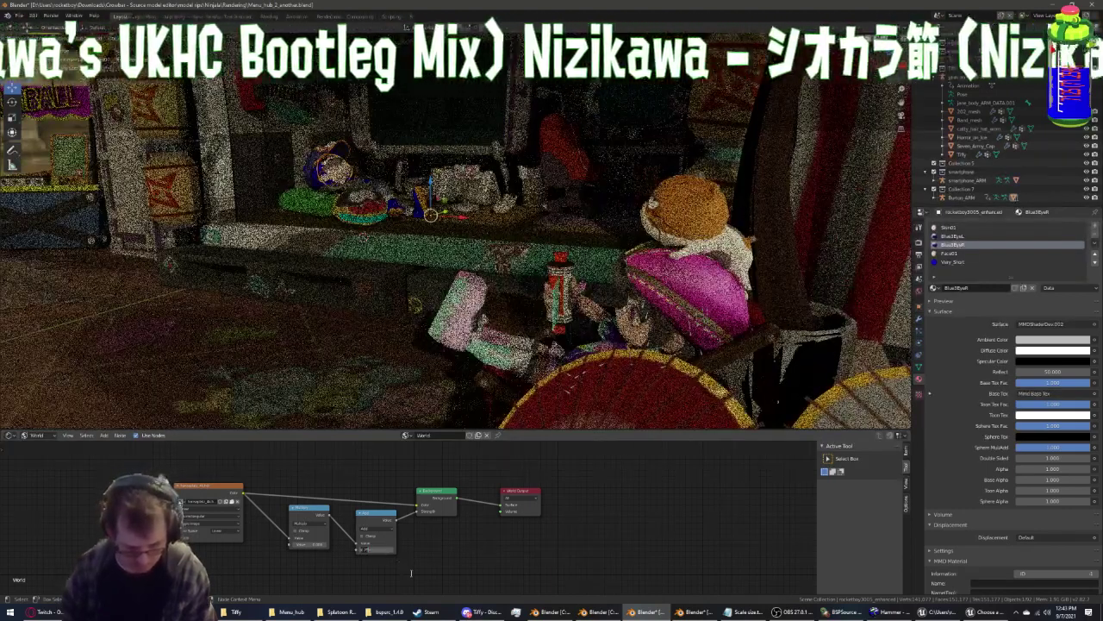
key(Return)
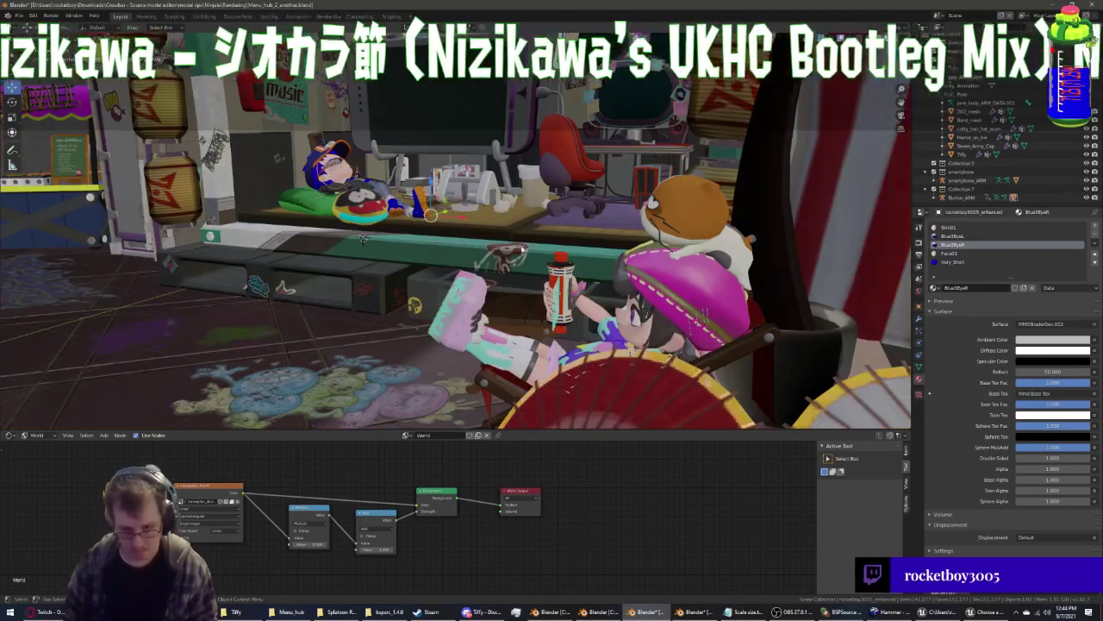
Zoom toward the deck chair, select smartphone_ARM in the Outliner, and pick the Rotate tool
mouse_move(364, 236)
middle_down()
mouse_move(493, 283)
mouse_move(463, 131)
middle_up()
scroll(466, 131, up, 3)
scroll(472, 131, up, 3)
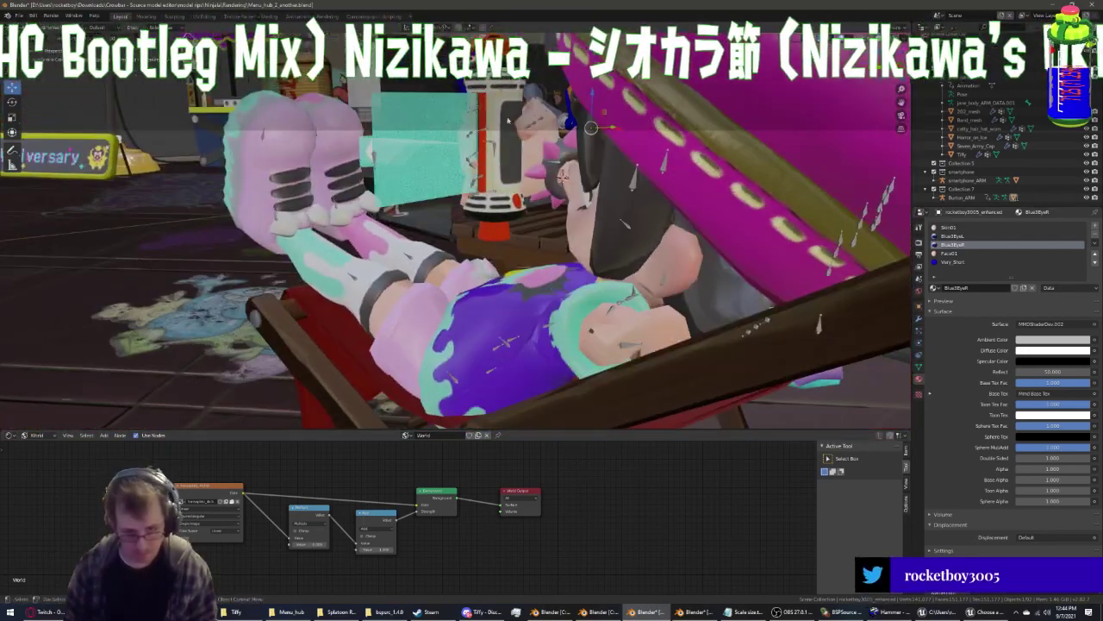
click(511, 181)
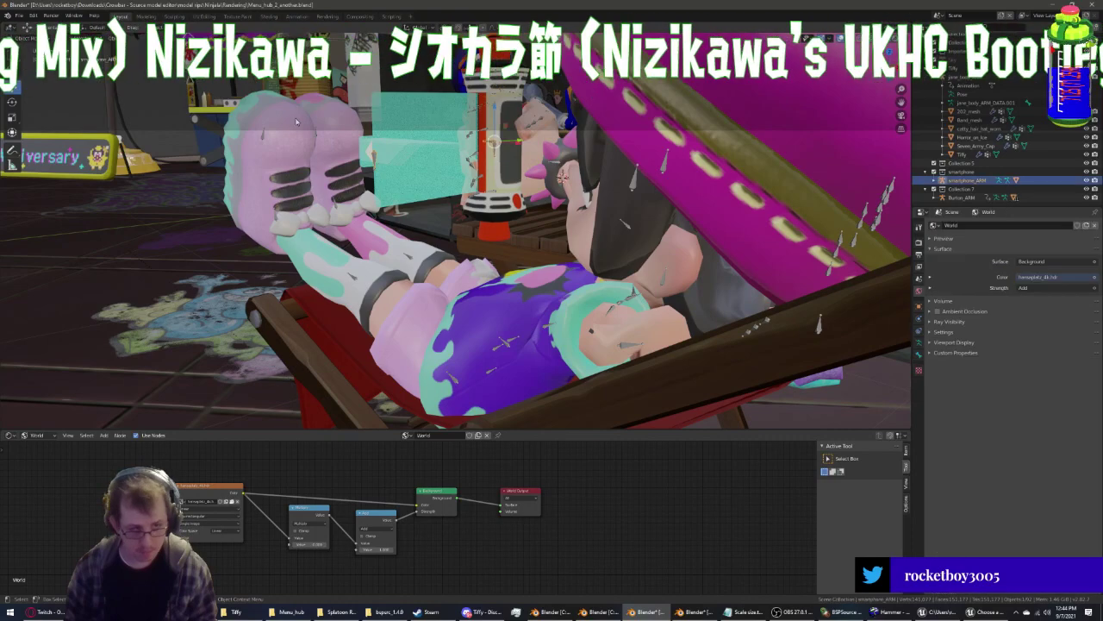
click(511, 182)
click(969, 179)
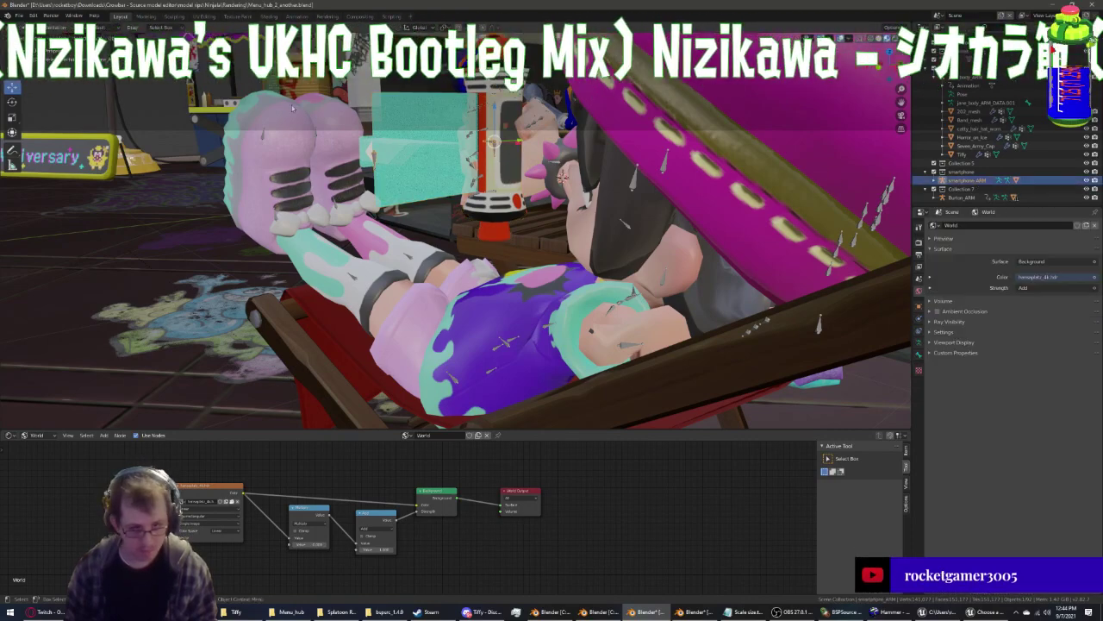
click(13, 101)
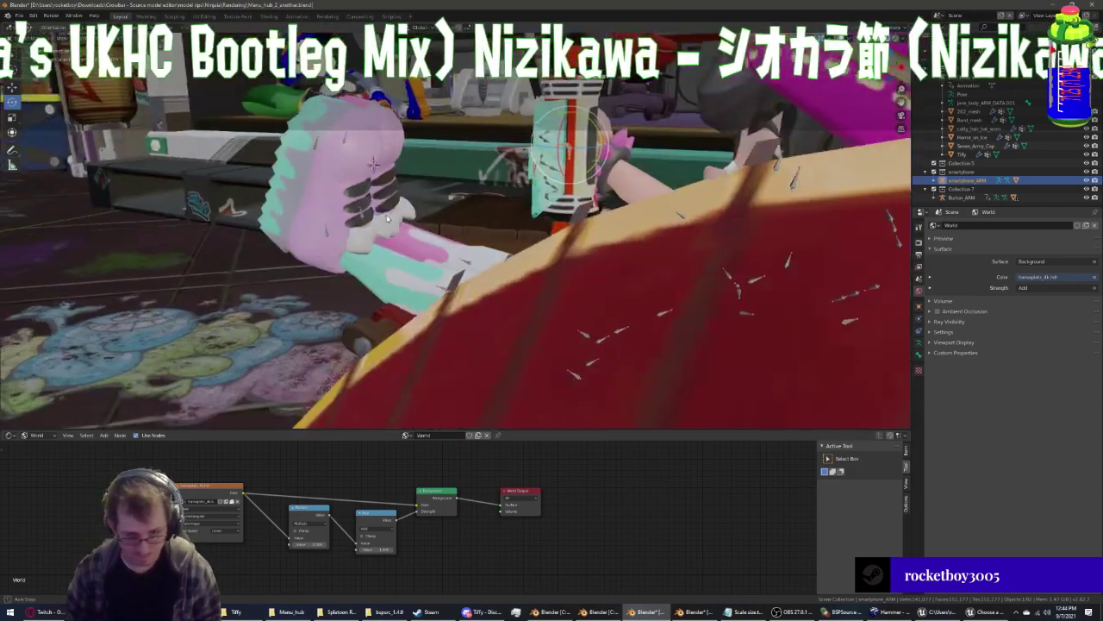
mouse_move(519, 138)
middle_down()
mouse_move(370, 222)
mouse_move(355, 210)
mouse_move(377, 200)
mouse_move(354, 213)
mouse_move(420, 236)
middle_up()
mouse_move(252, 169)
middle_down()
mouse_move(210, 218)
mouse_move(220, 216)
middle_up()
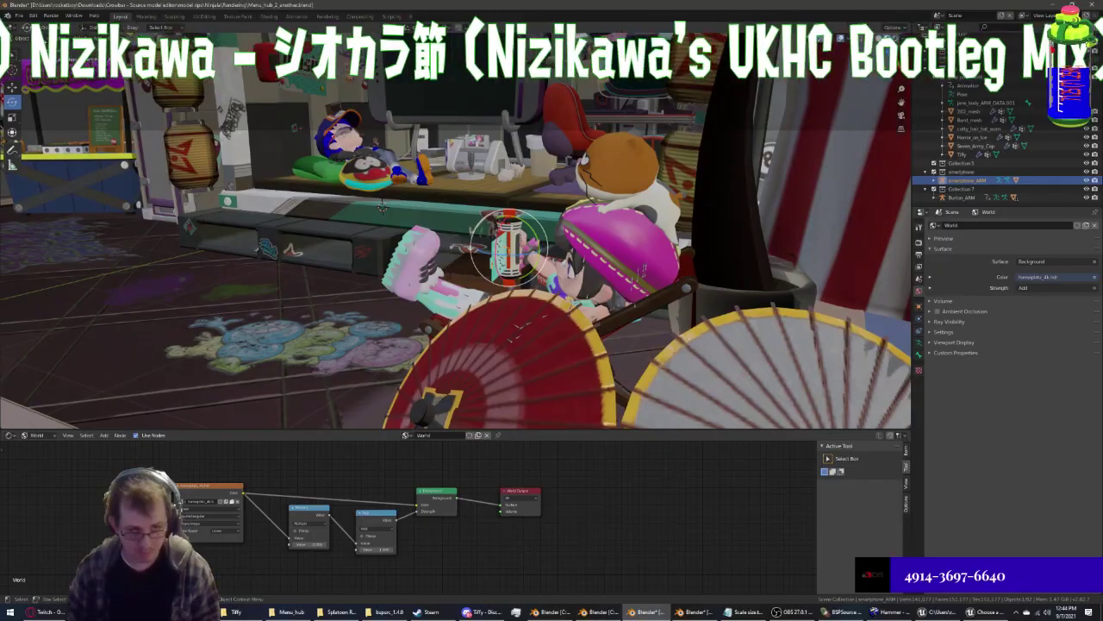
key(z)
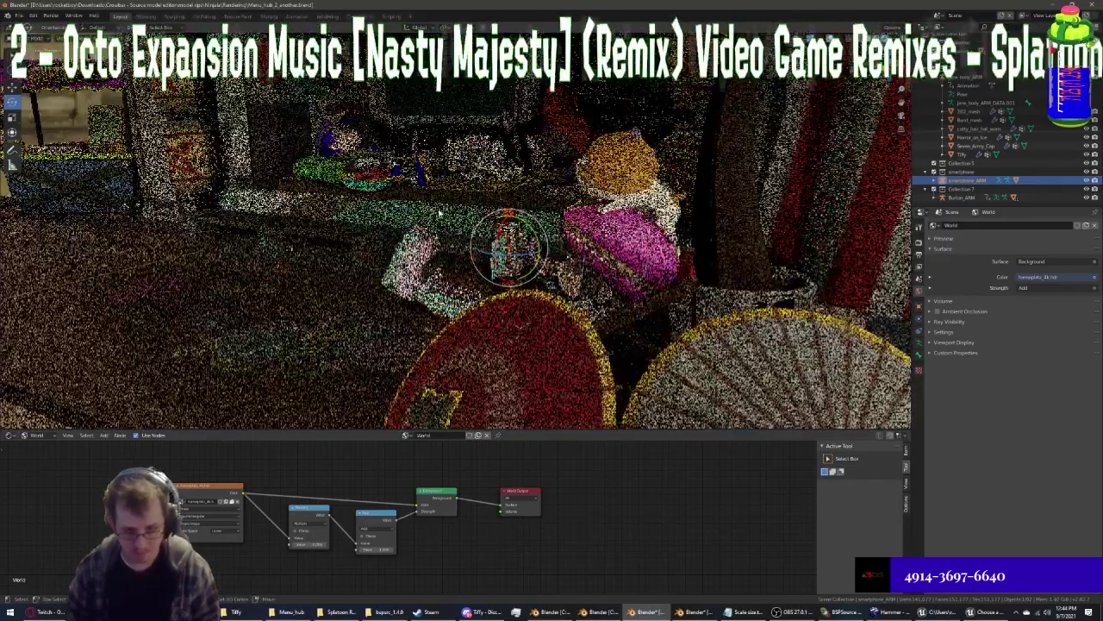
middle_drag(439, 212, 428, 235)
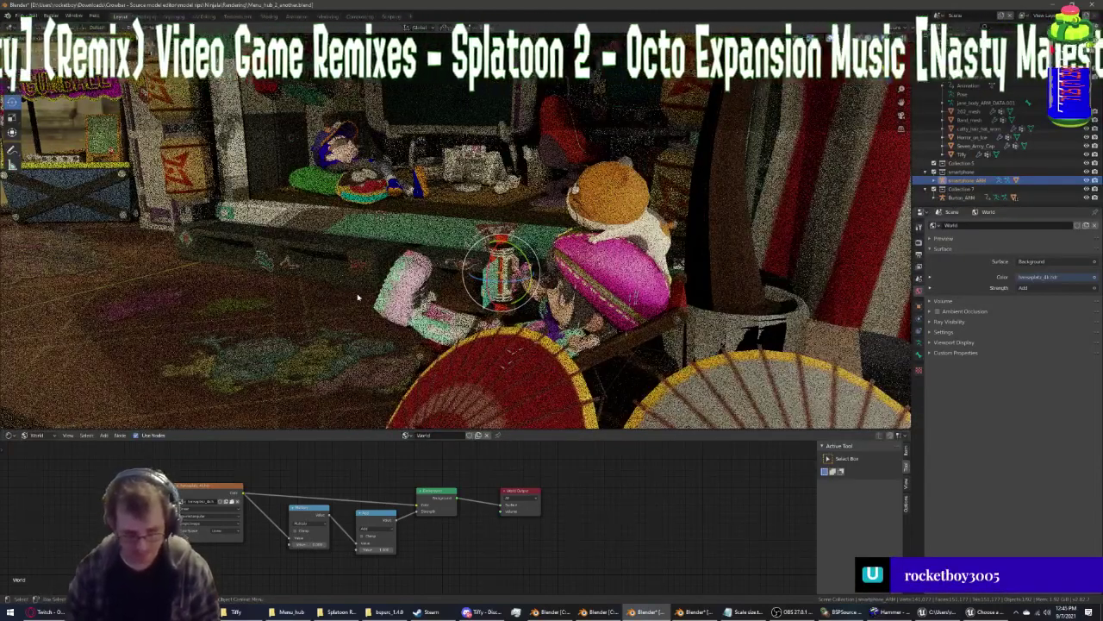
scroll(466, 185, up, 2)
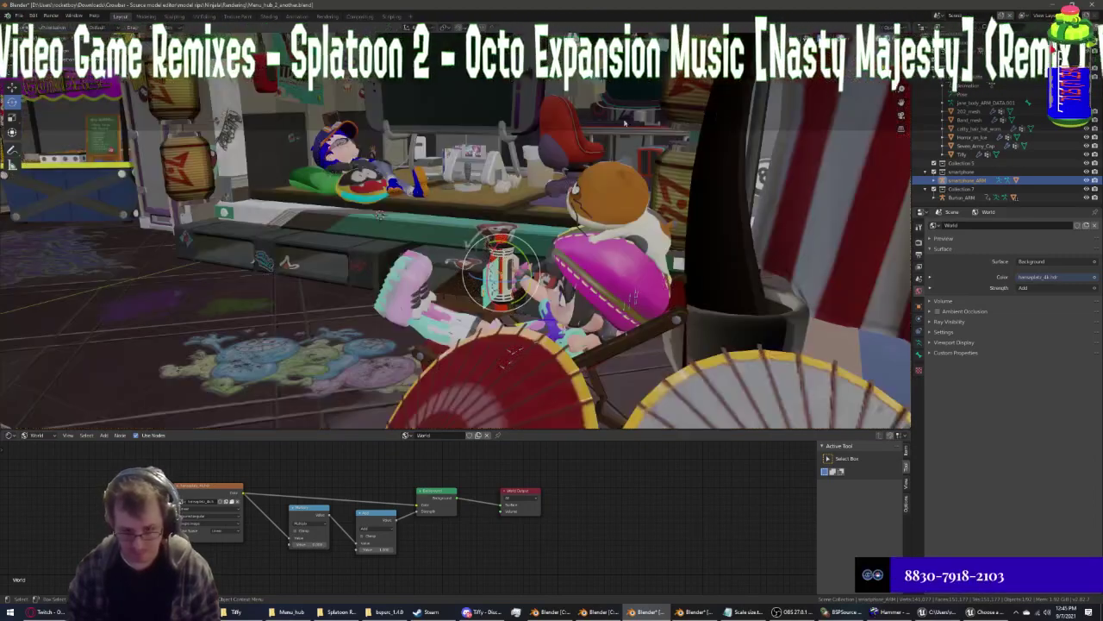
scroll(466, 185, up, 2)
scroll(449, 163, up, 2)
scroll(424, 141, up, 2)
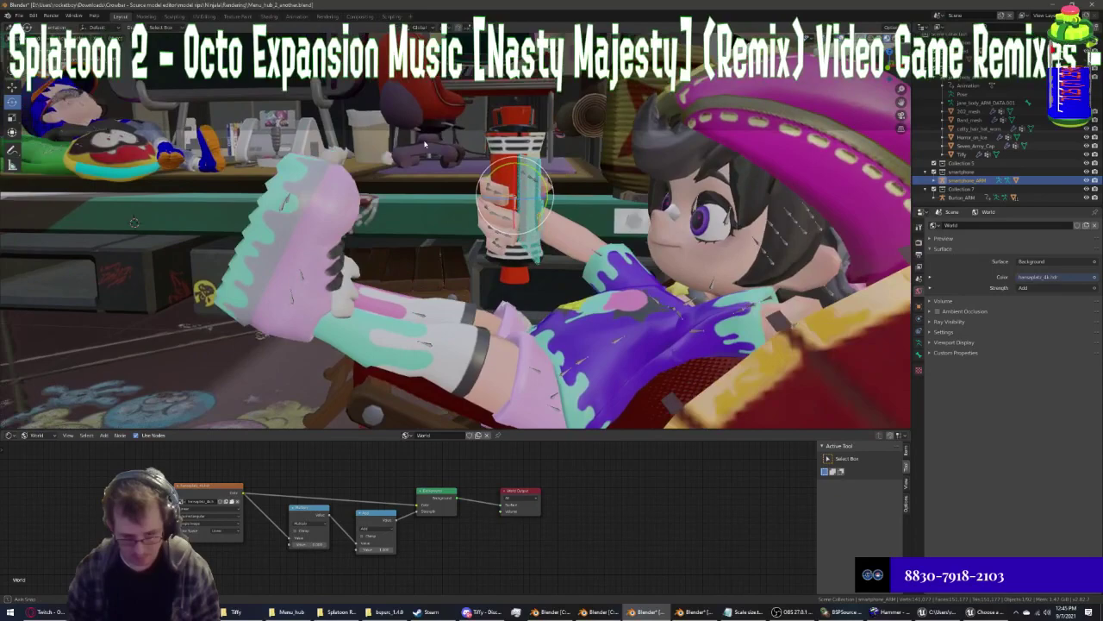
mouse_move(424, 144)
middle_down()
mouse_move(399, 171)
mouse_move(480, 225)
mouse_move(468, 243)
middle_up()
middle_drag(461, 223, 459, 222)
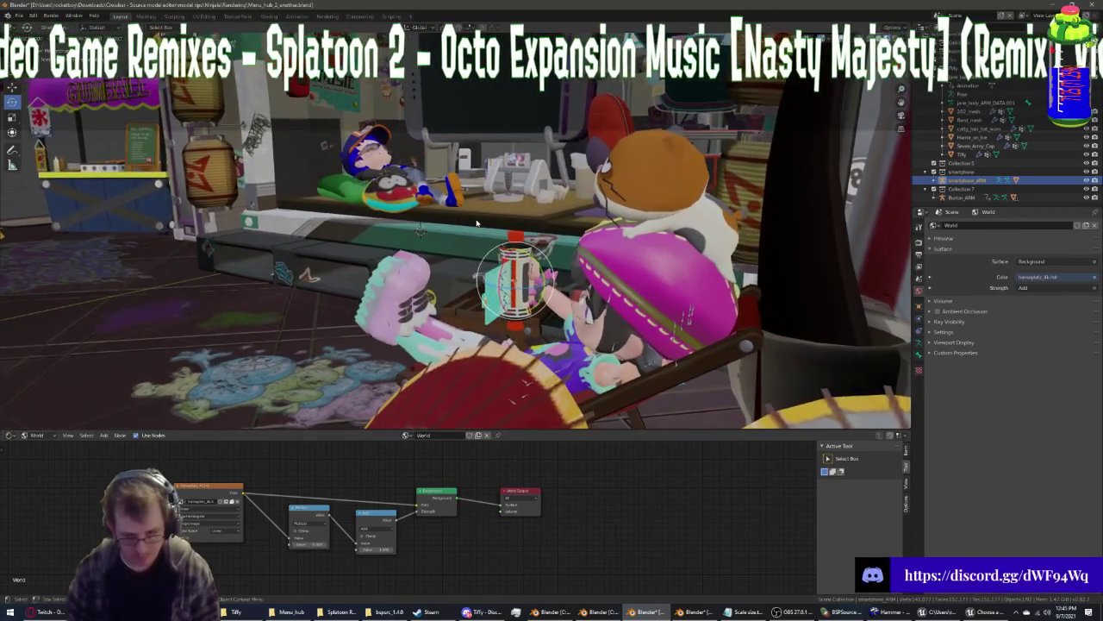
middle_drag(477, 222, 480, 225)
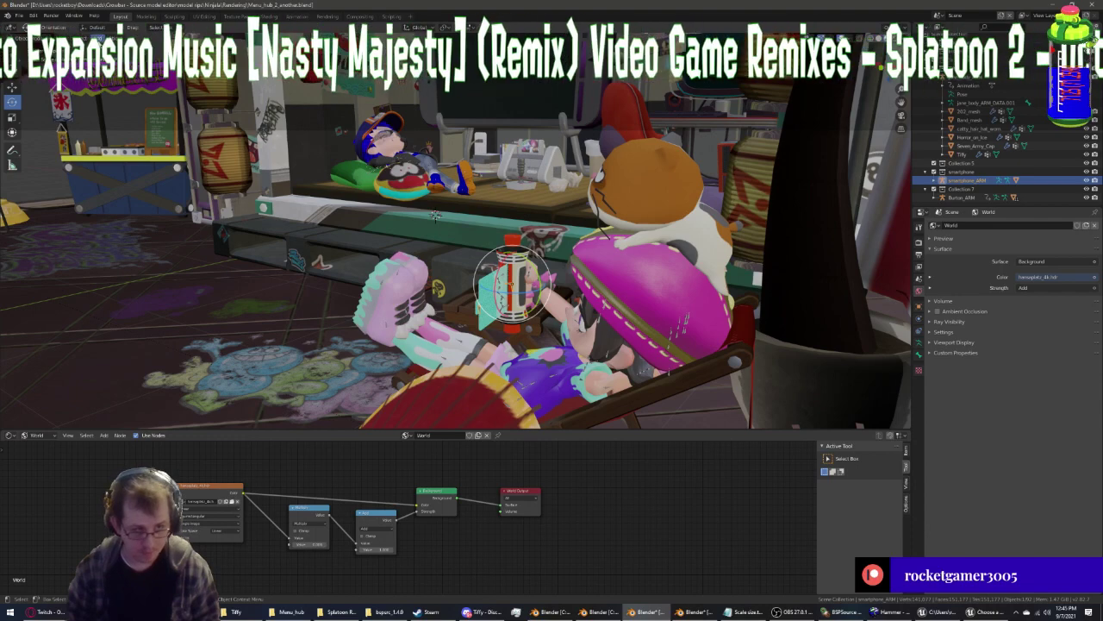
Add a new camera and look through it
click(99, 27)
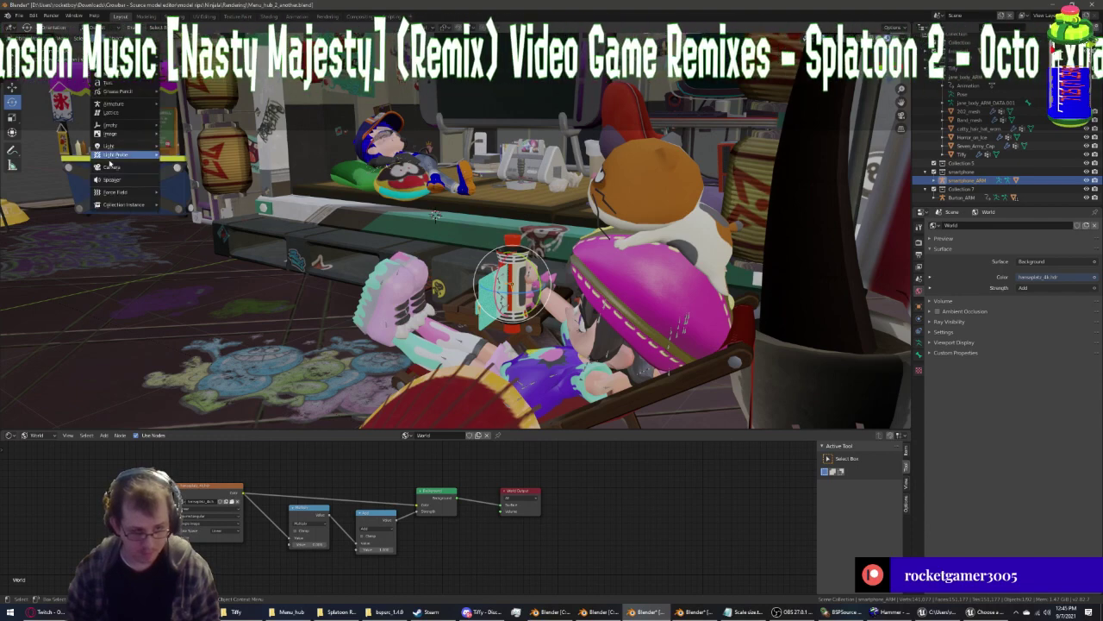
click(113, 167)
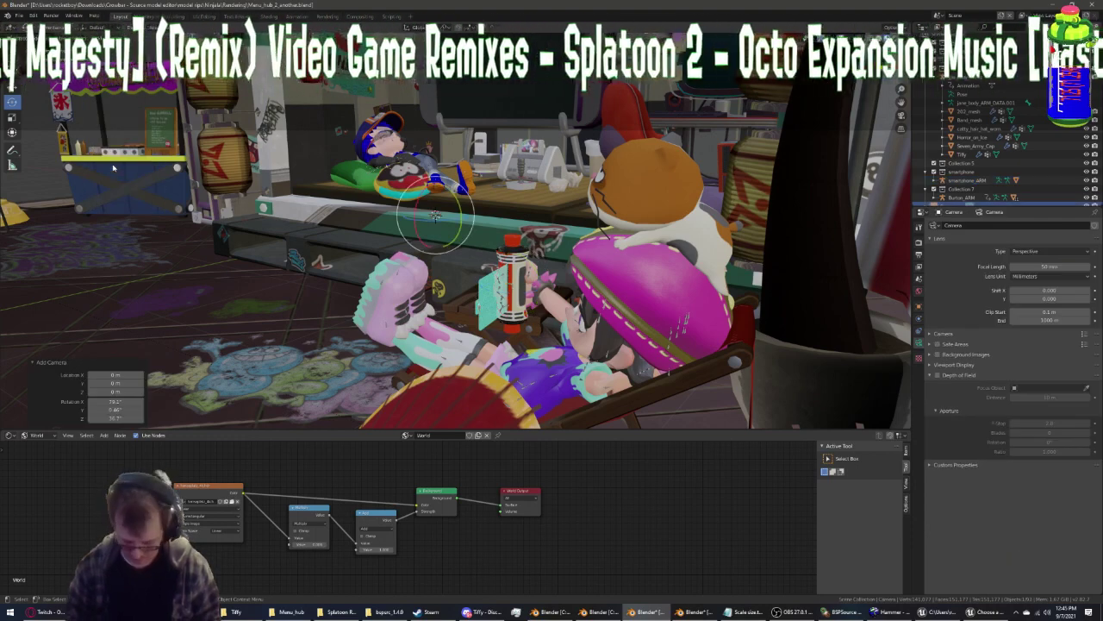
key(ctrl+KP_0)
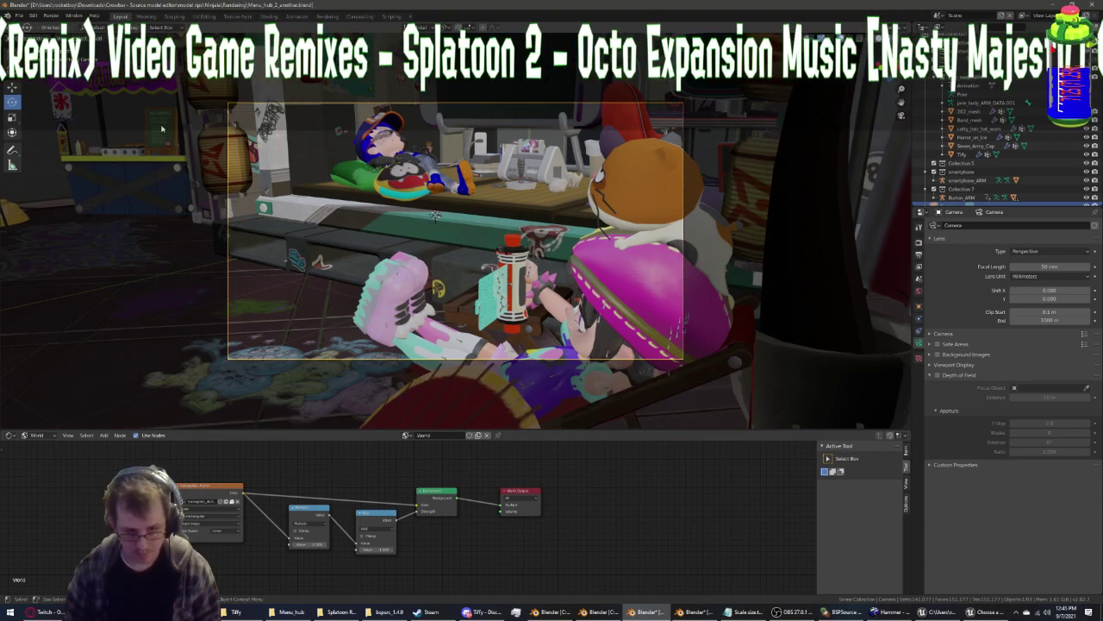
Set the output resolution to 3840 × 2160 px
click(919, 256)
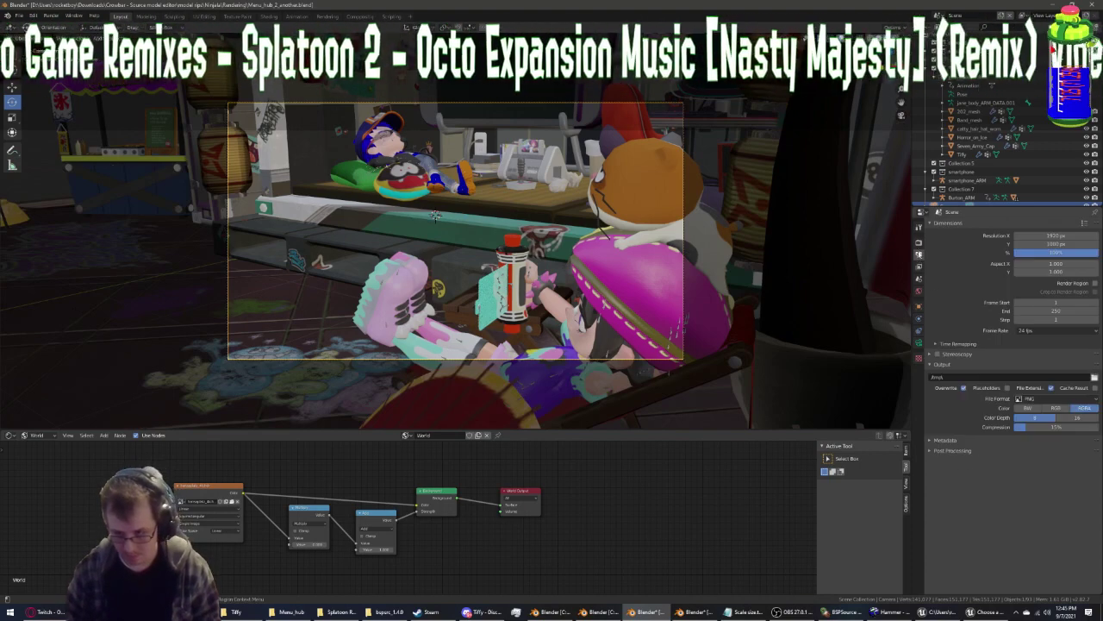
click(1056, 235)
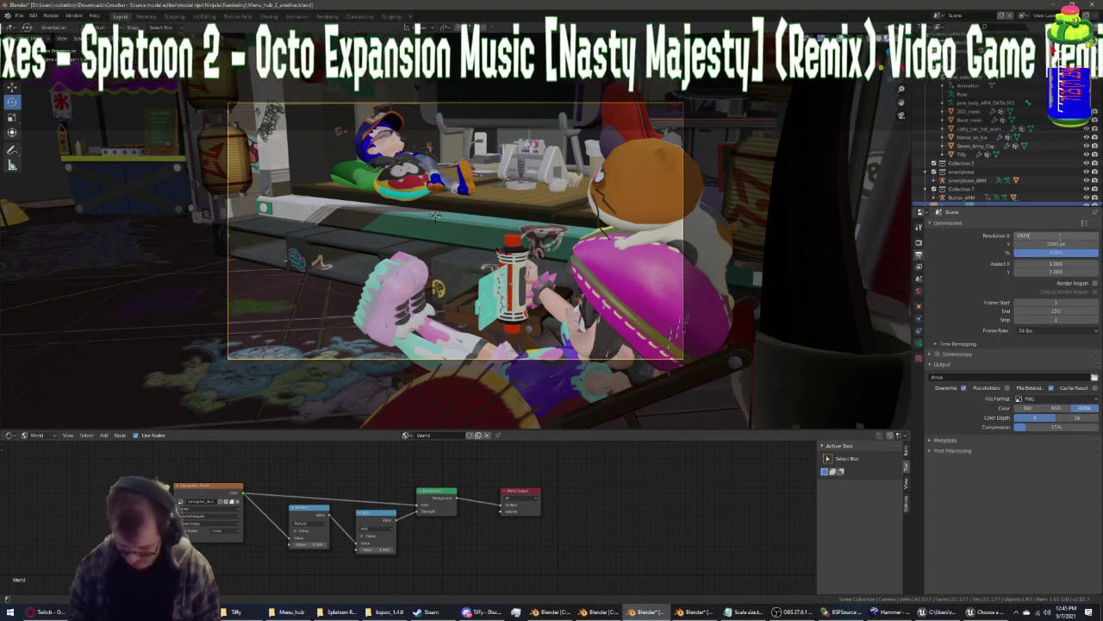
text(*23840)
key(Return)
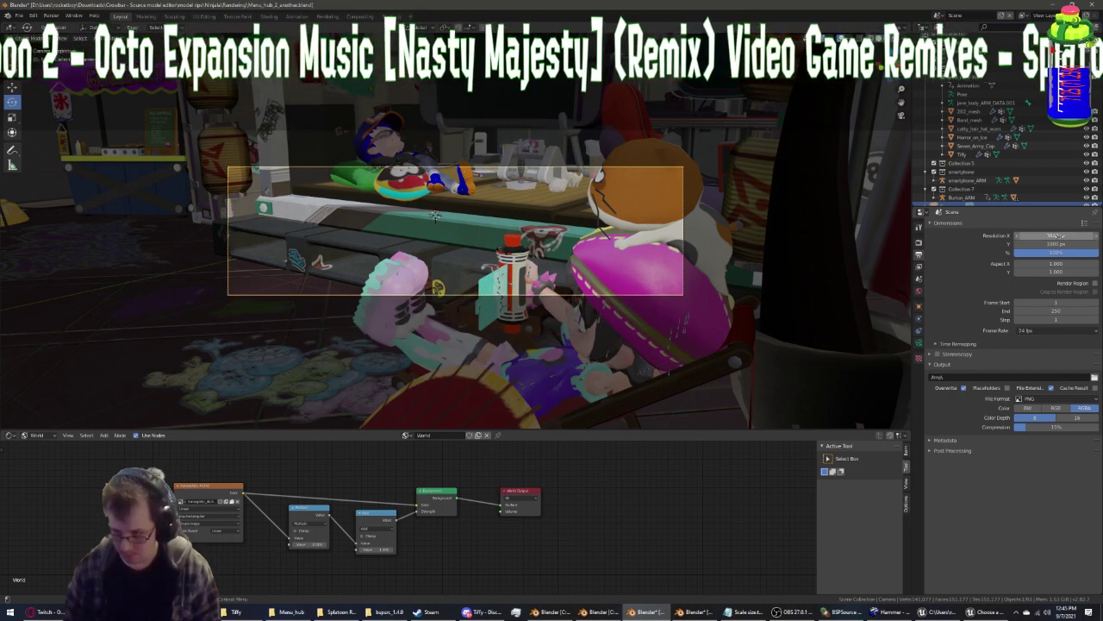
click(1062, 244)
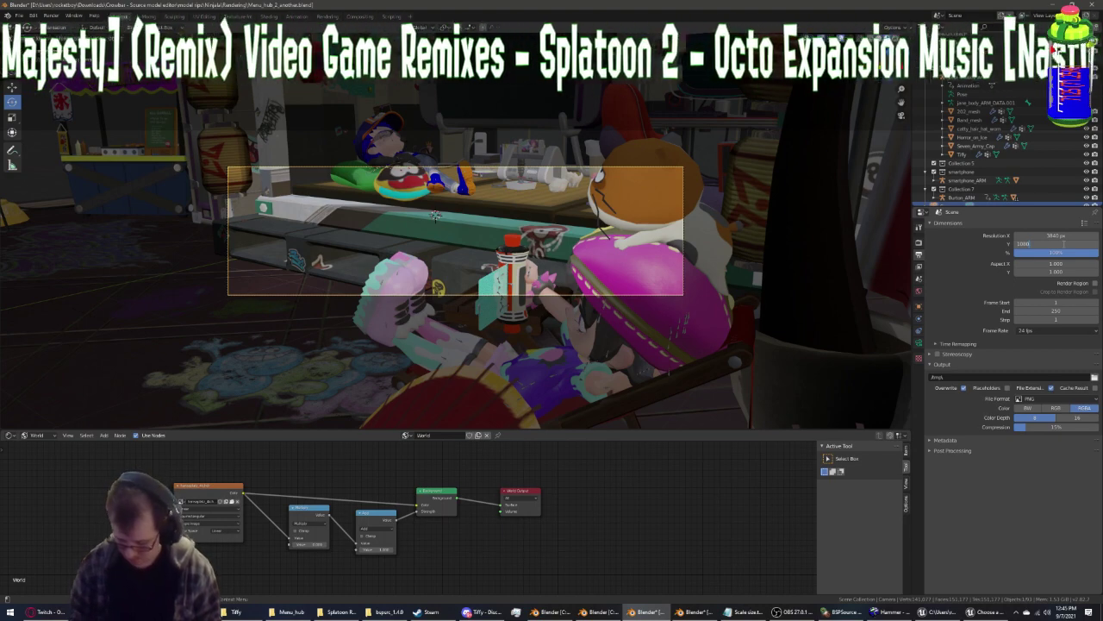
text(2160)
key(Return)
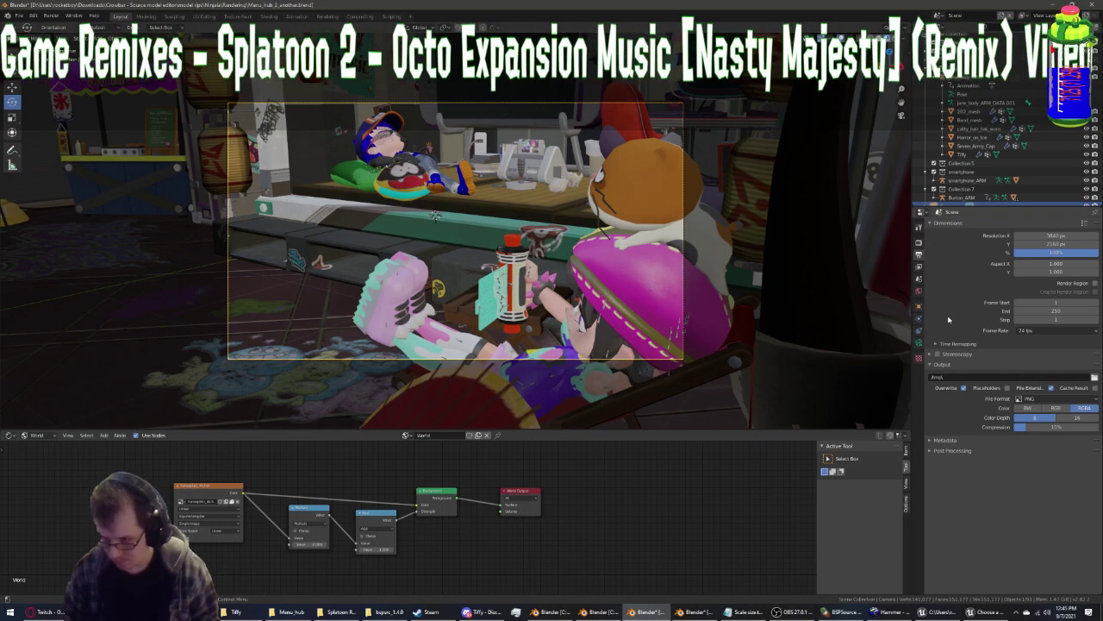
click(919, 266)
click(918, 240)
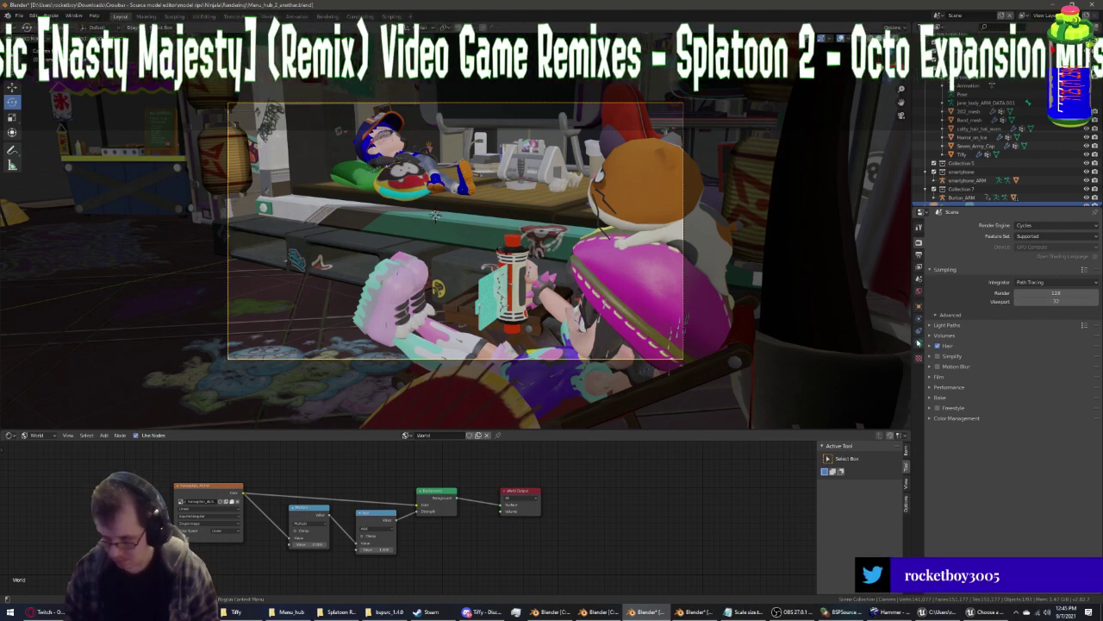
Enable depth of field on the camera and display its clipping limits
click(919, 343)
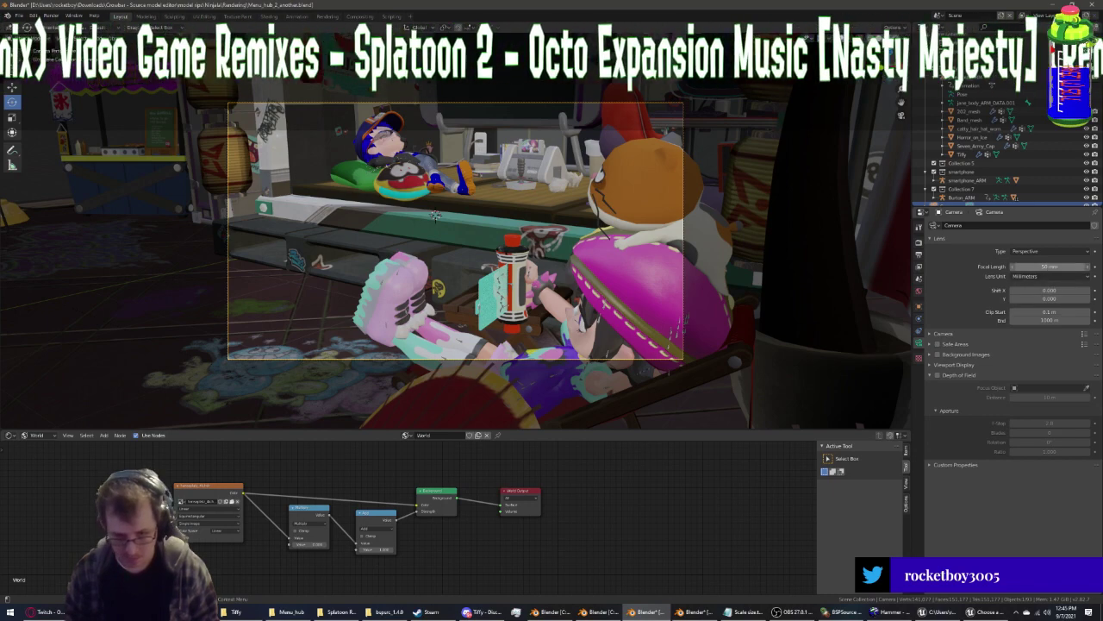
ctrl+scroll(1049, 266, down, 2)
ctrl+scroll(1049, 266, down, 2)
ctrl+scroll(1049, 267, down, 2)
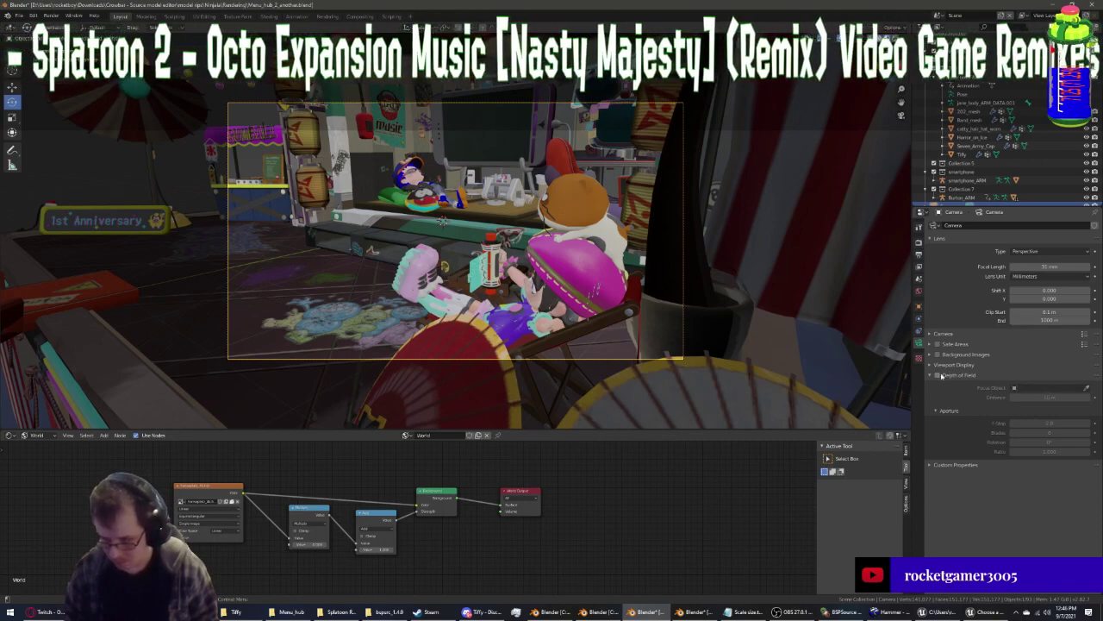
click(939, 375)
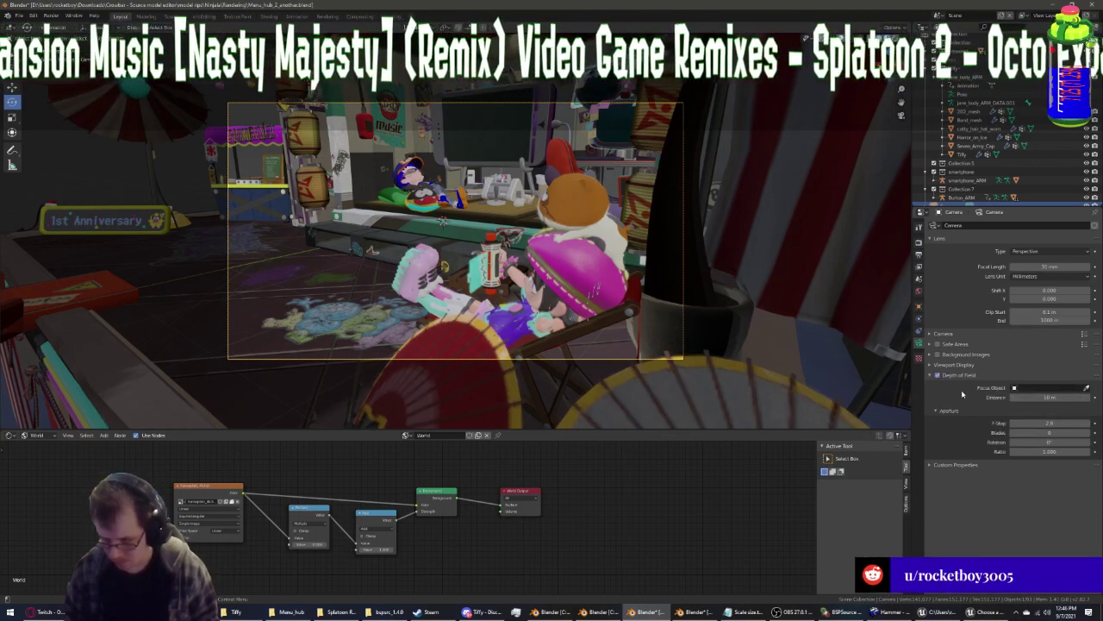
click(931, 365)
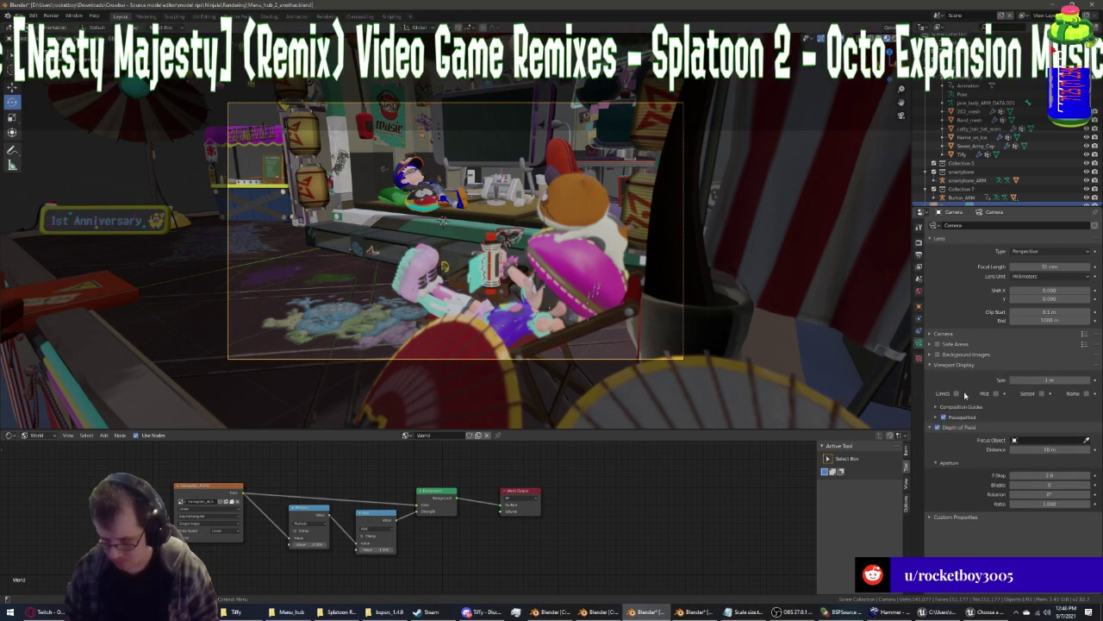
click(956, 394)
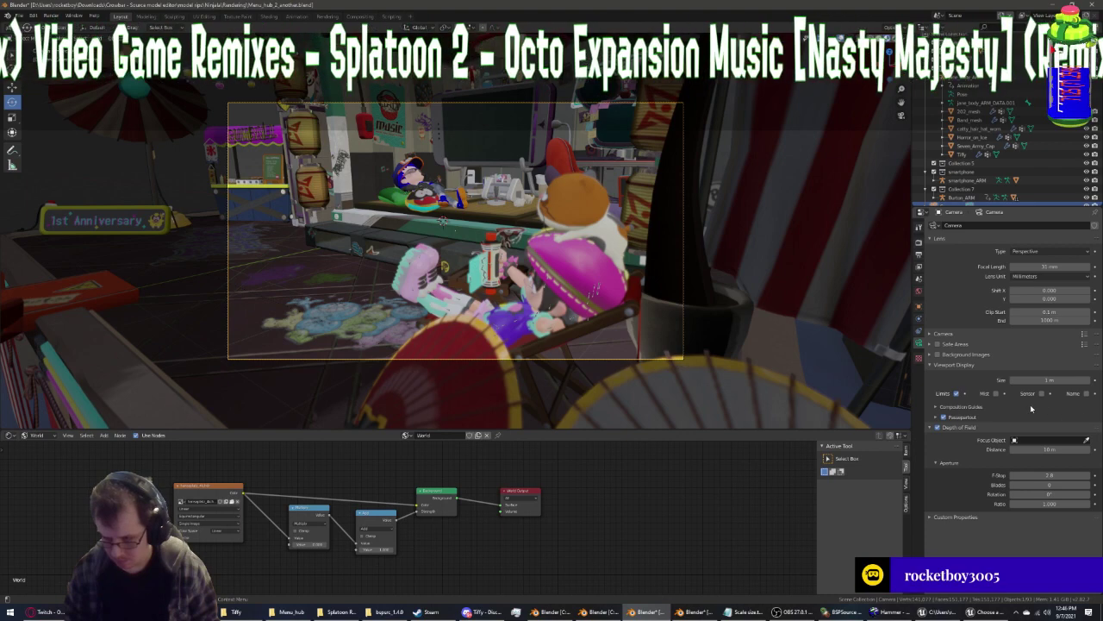
Try F-Stop values between about 1.5 and 5.3, then orbit out of camera view
drag(1039, 476, 1013, 476)
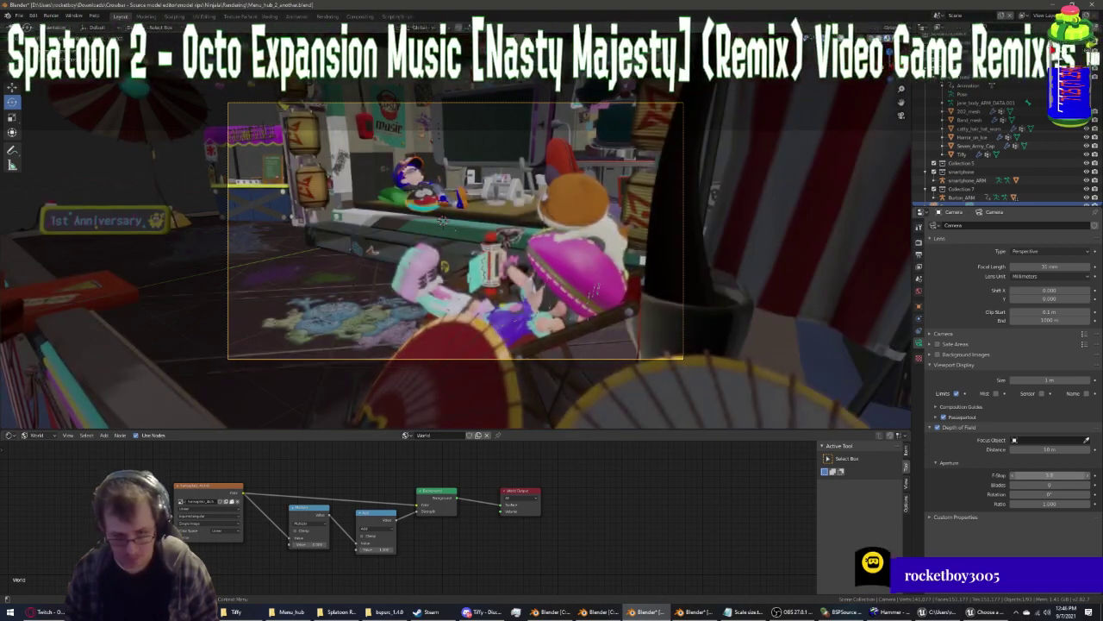
drag(1014, 475, 1045, 475)
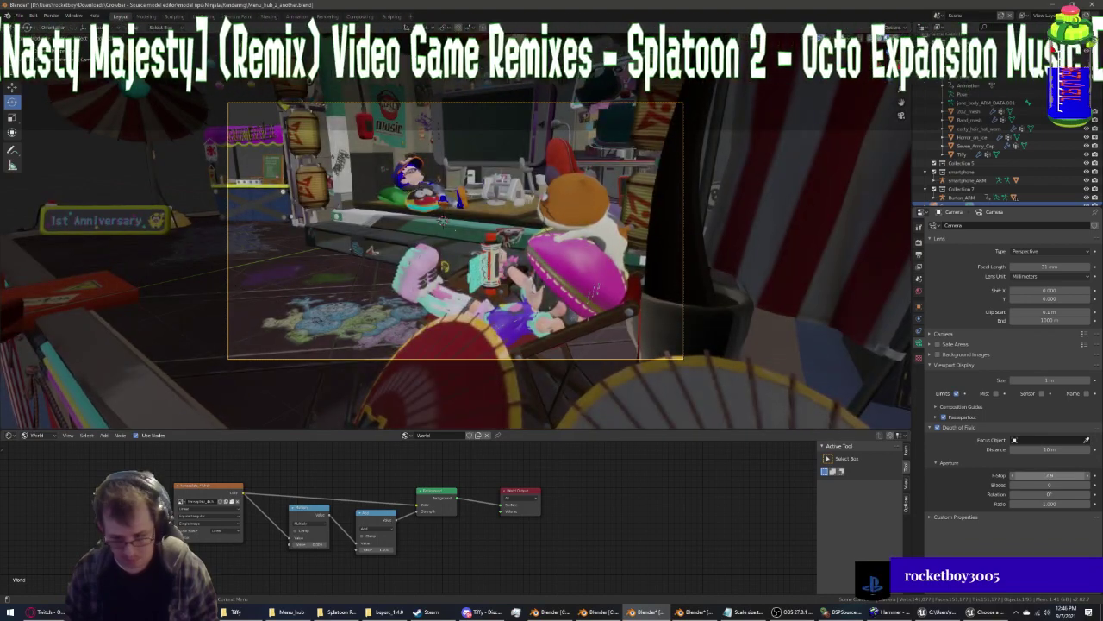
drag(1014, 475, 1000, 474)
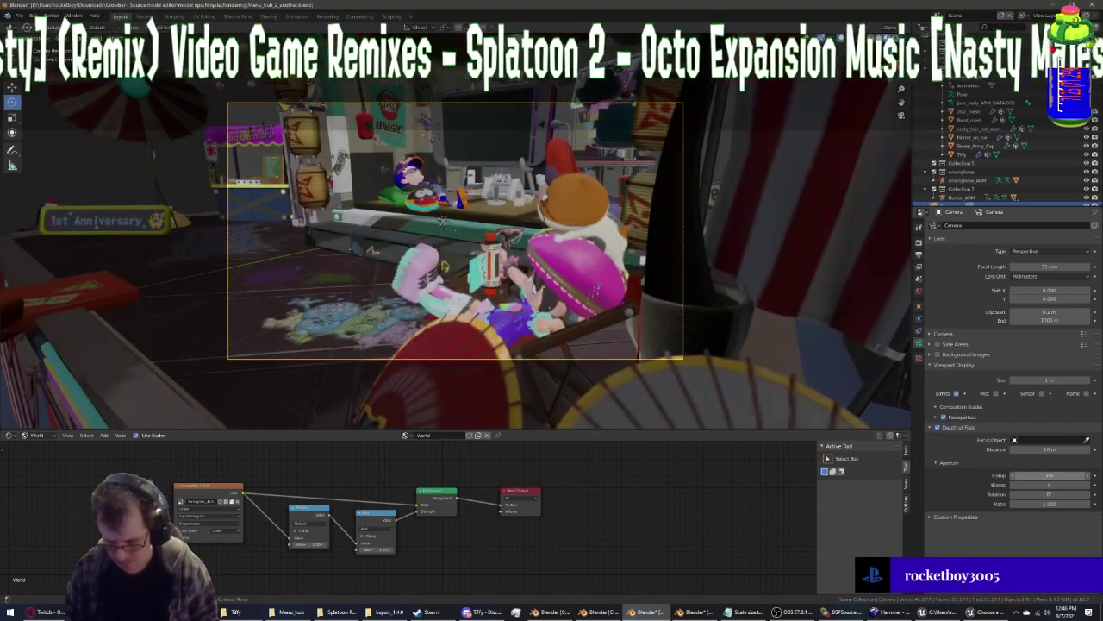
drag(1026, 475, 1051, 475)
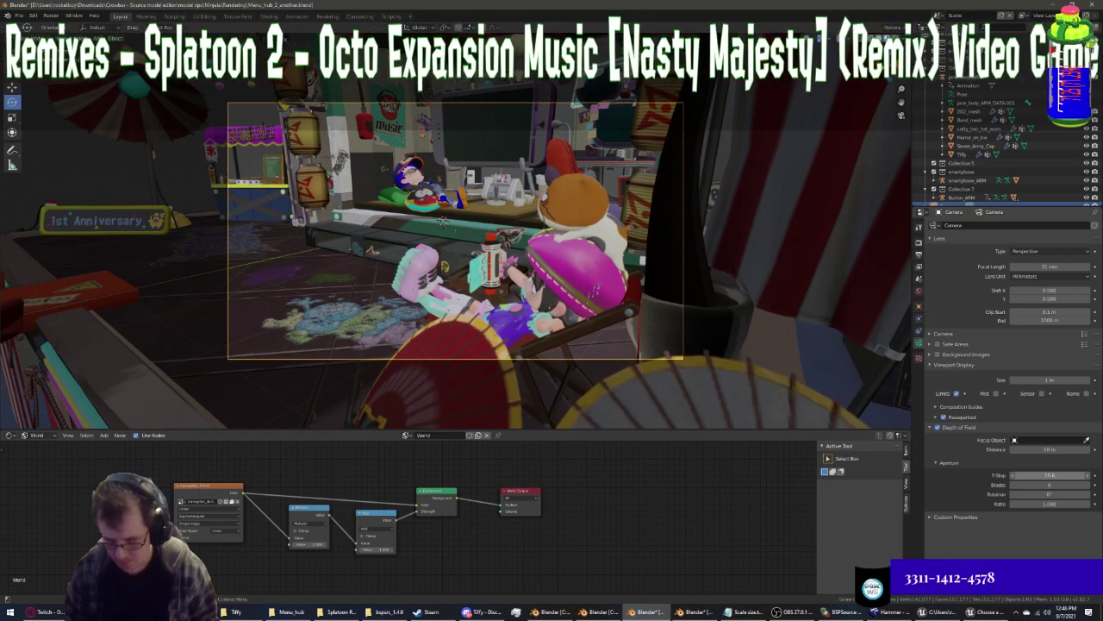
drag(1043, 474, 991, 475)
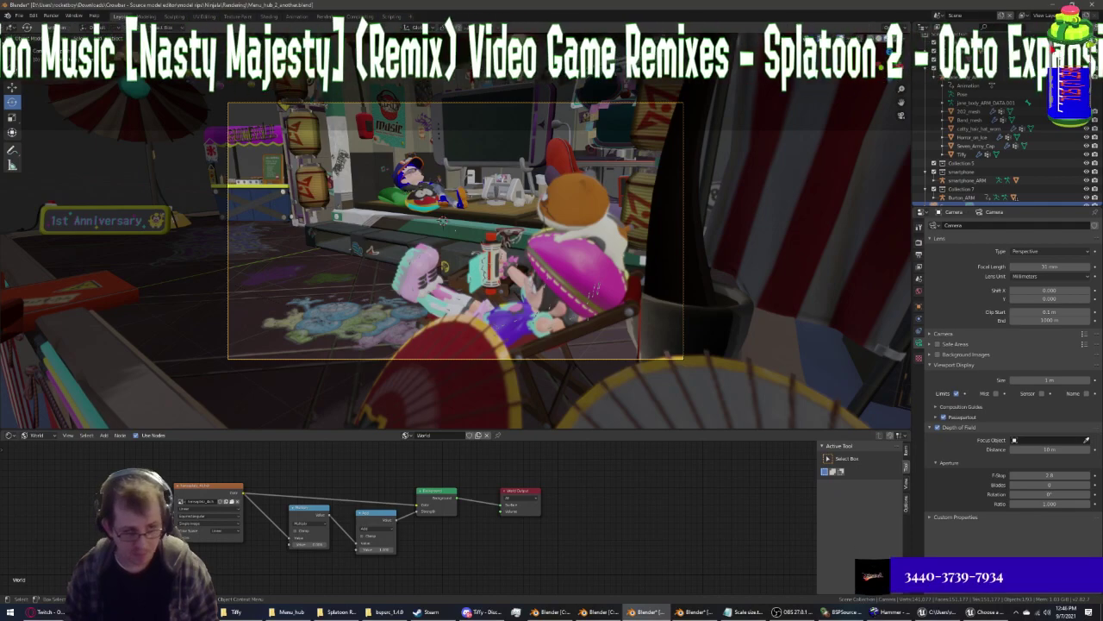
mouse_move(370, 250)
middle_down()
mouse_move(374, 214)
mouse_move(826, 414)
middle_up()
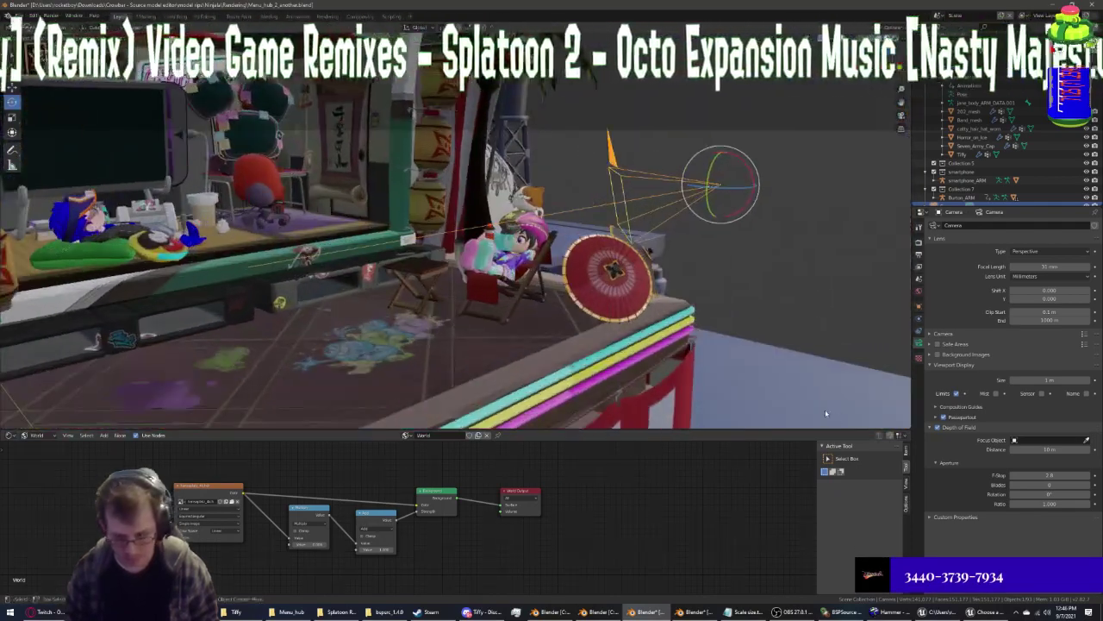
Set the depth-of-field F-Stop to 6.7
mouse_move(1047, 475)
mouse_down()
mouse_move(1014, 475)
mouse_move(1048, 475)
mouse_up()
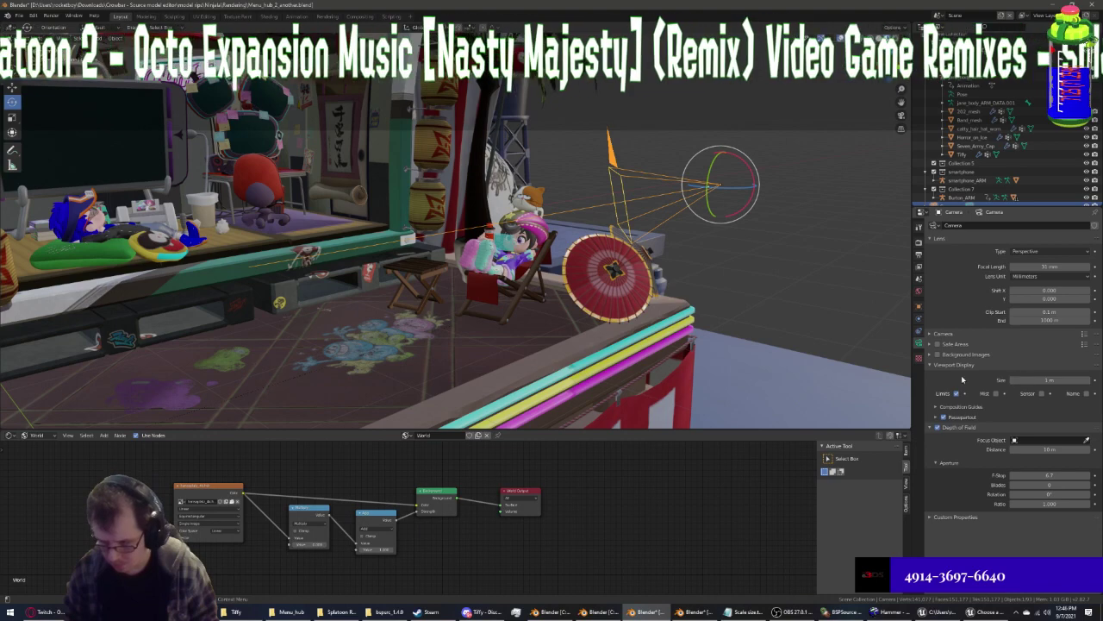
click(930, 335)
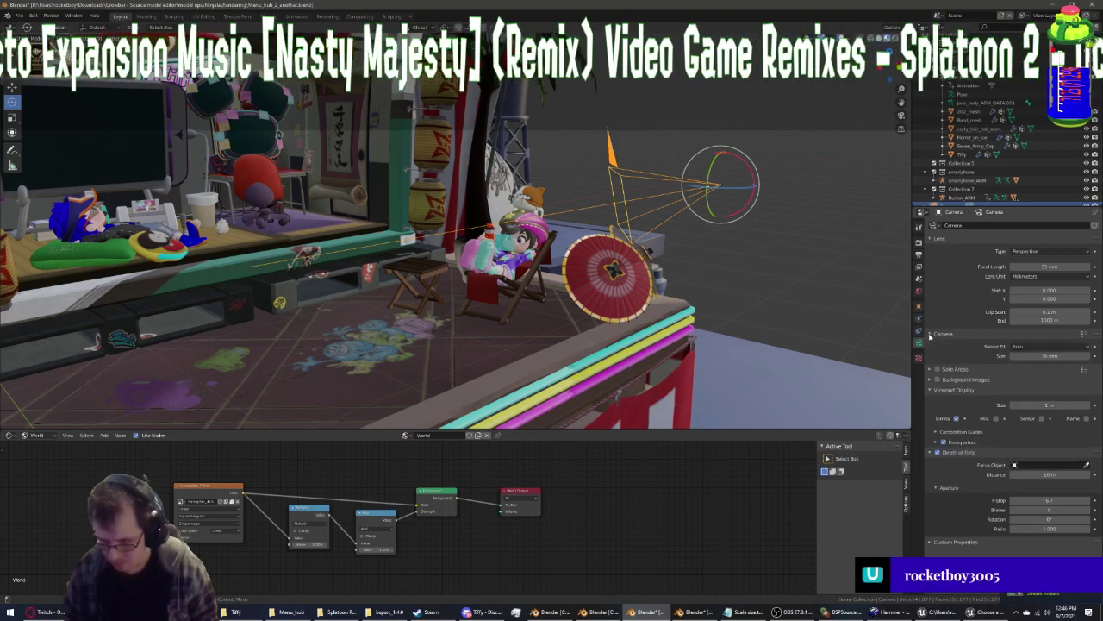
click(930, 335)
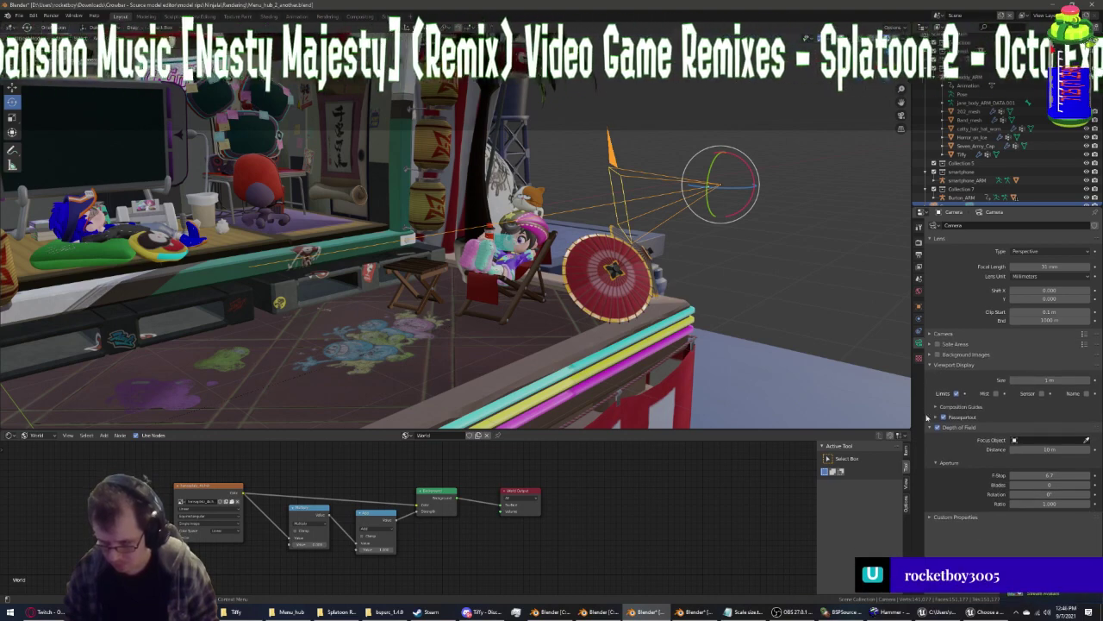
Reveal the camera's Center, Thirds and Golden Ratio composition guides, then toggle Depth of Field off and on
click(933, 465)
click(941, 461)
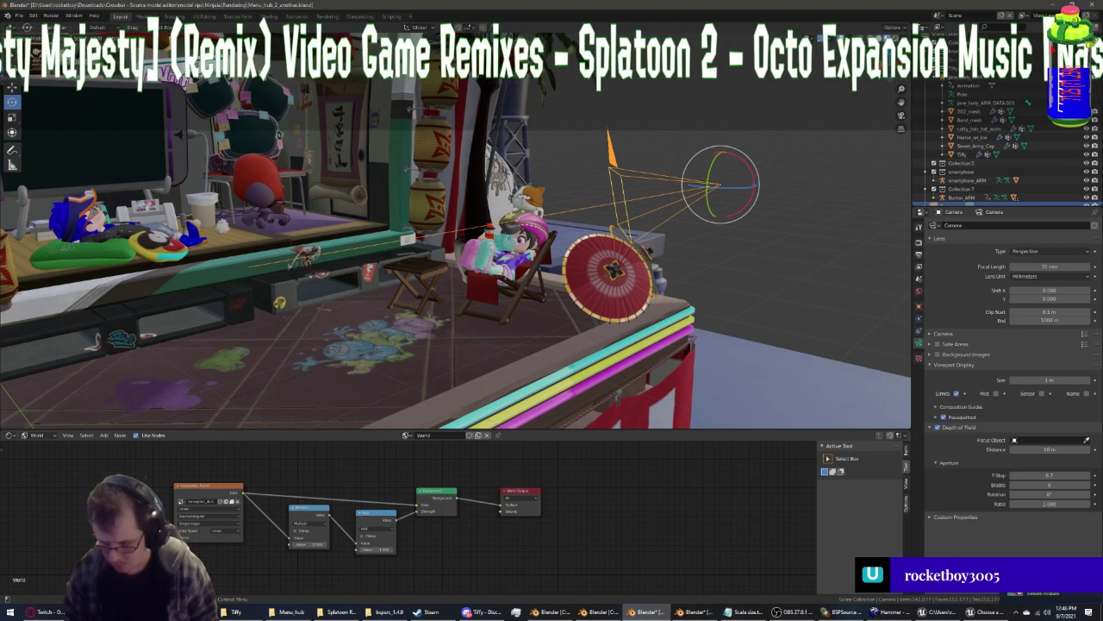
click(937, 408)
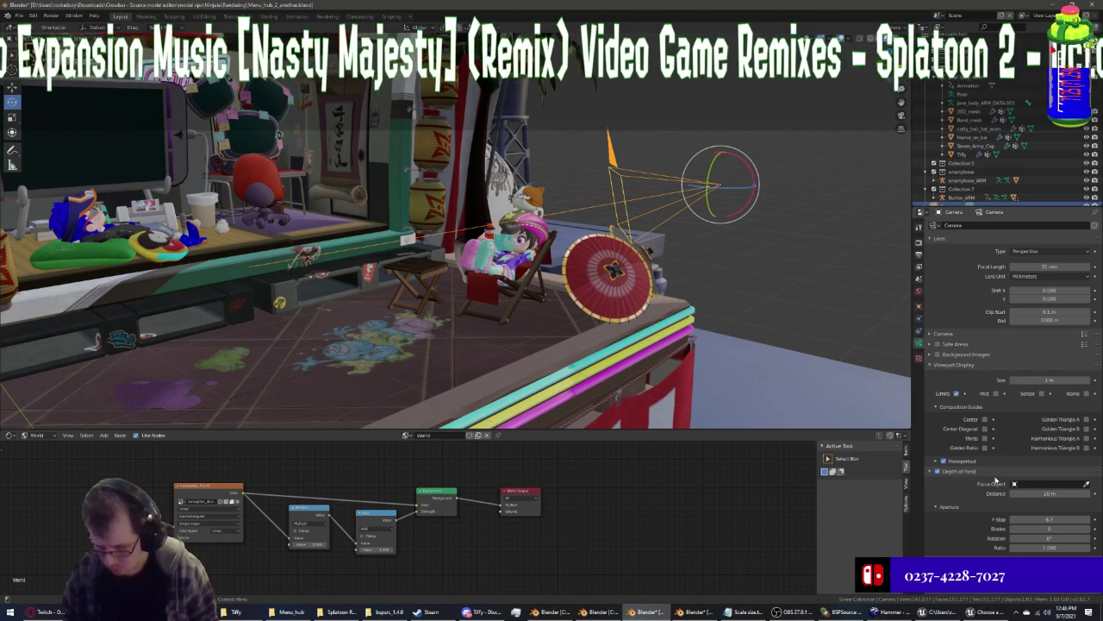
click(936, 472)
click(936, 471)
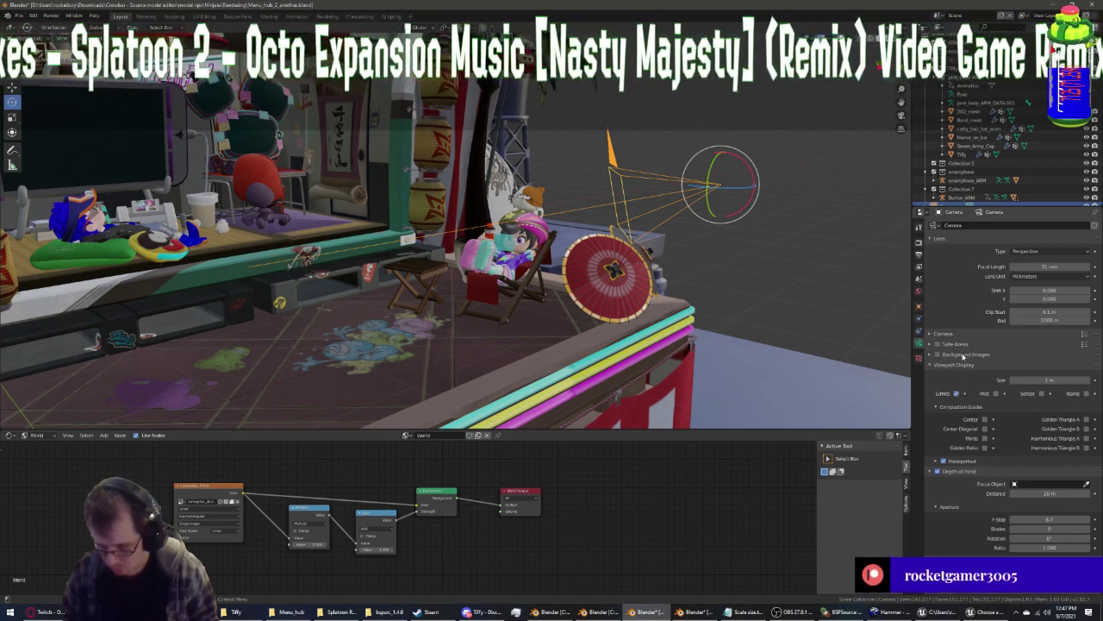
click(692, 613)
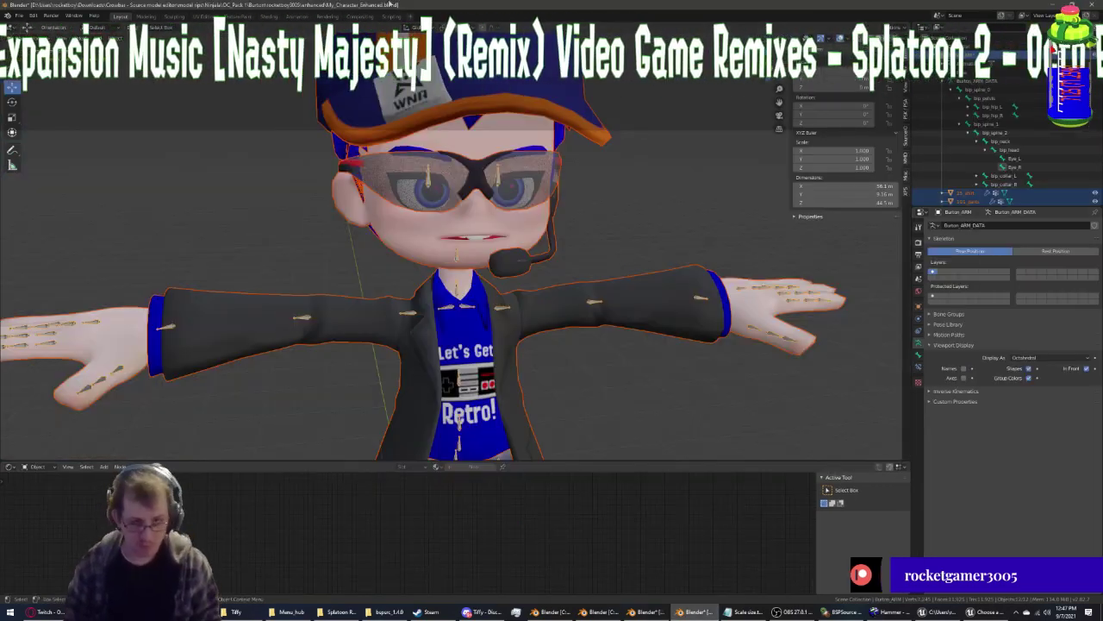
key(alt+Tab)
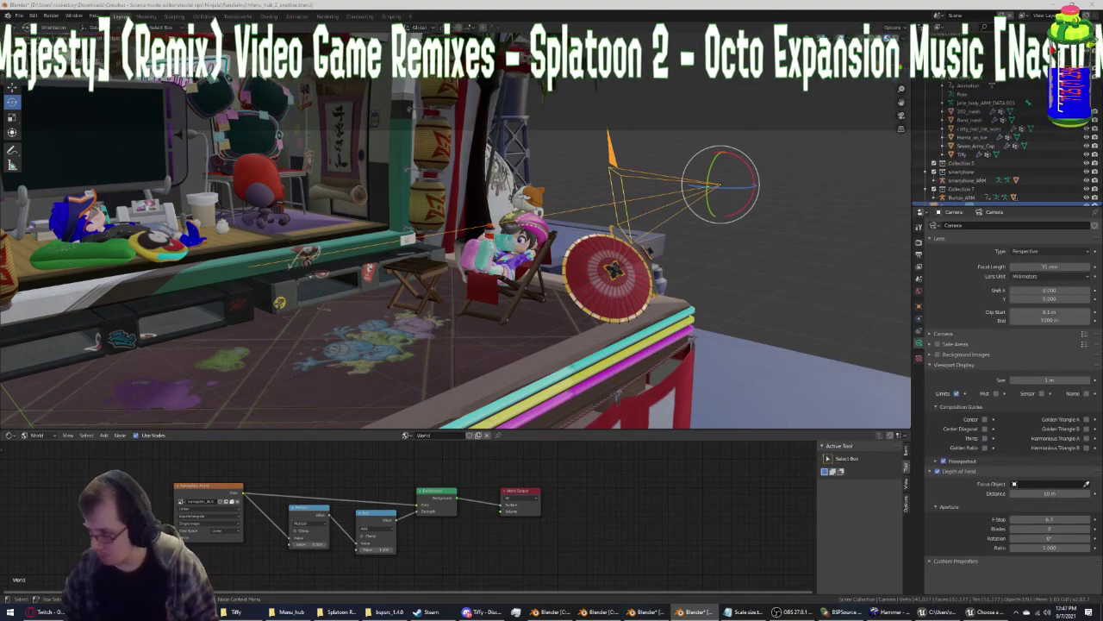
key(ctrl+o)
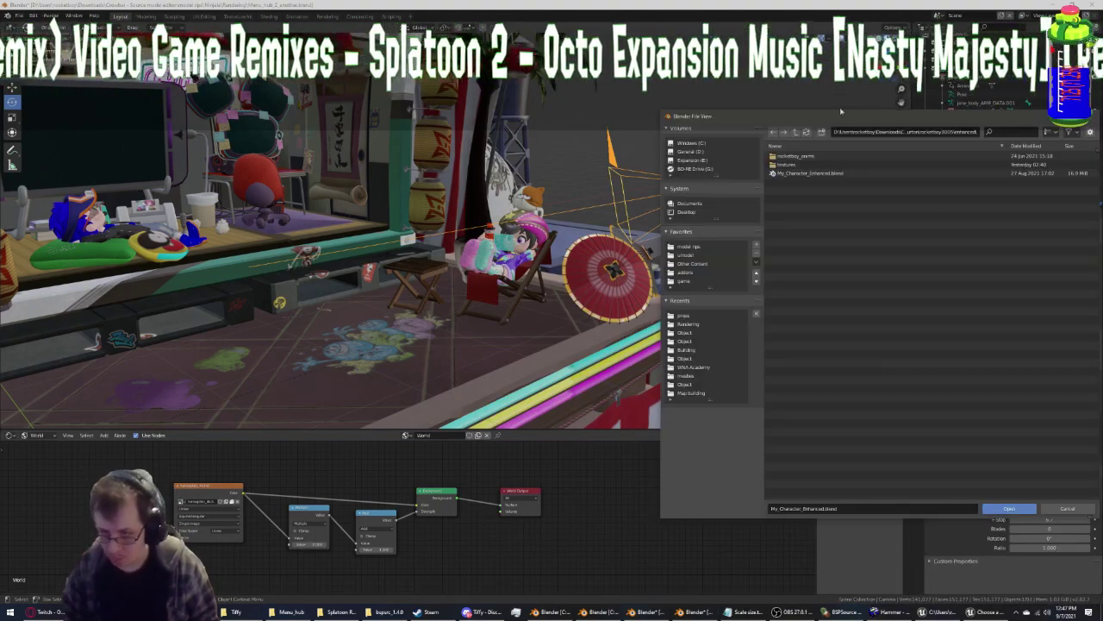
key(Escape)
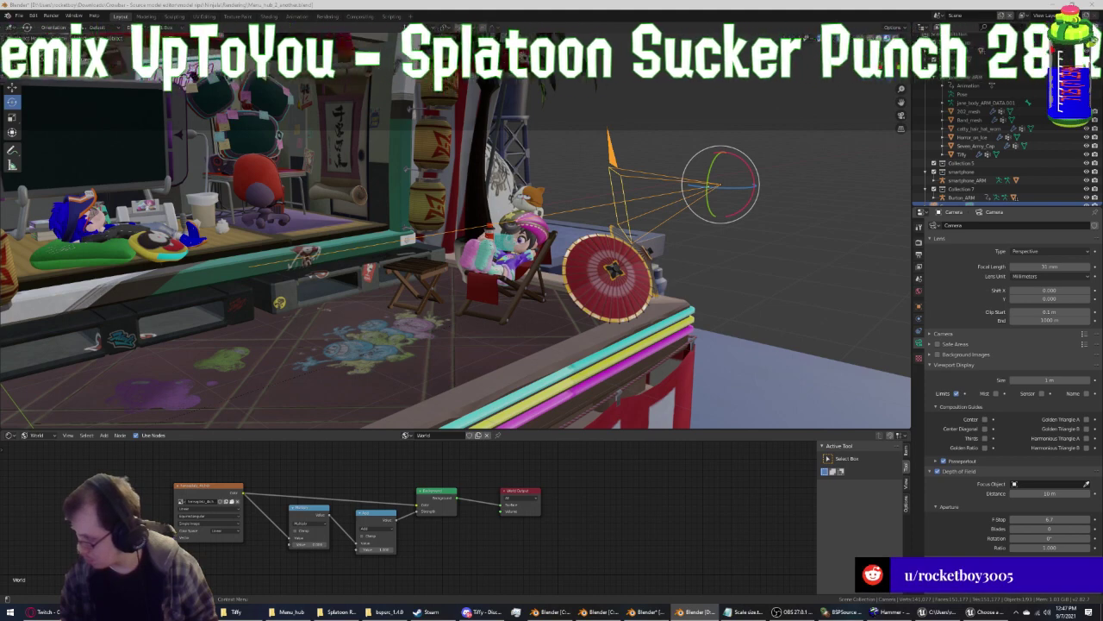
Pull the camera's depth-of-field focus distance from 10 m to about 5.9 m, near the chair
click(932, 334)
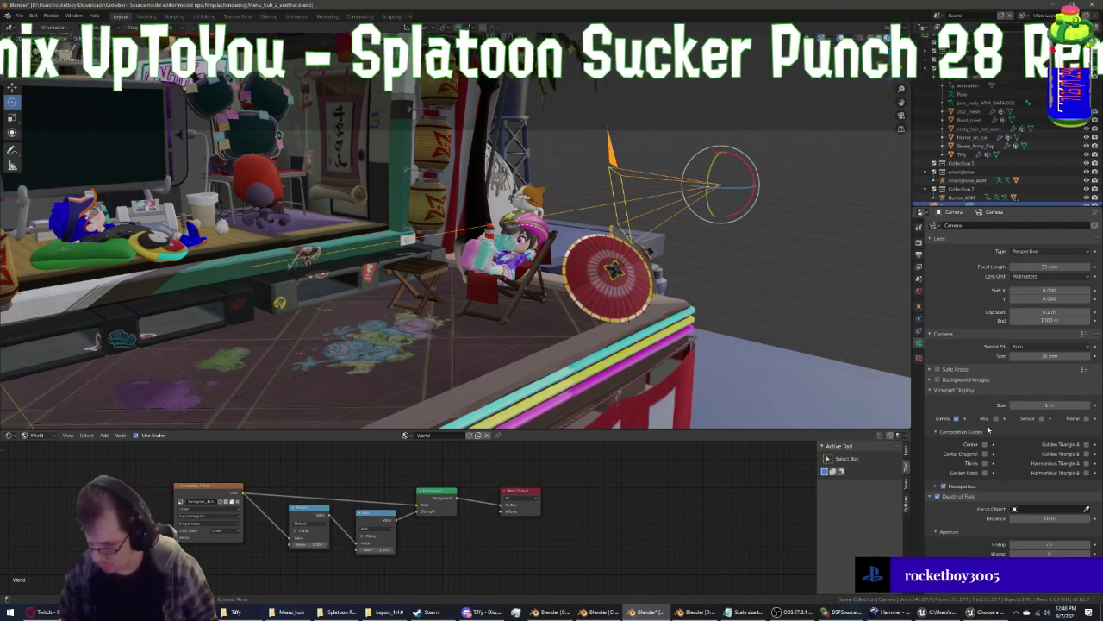
mouse_move(681, 293)
middle_down()
mouse_move(714, 311)
mouse_move(842, 318)
mouse_move(787, 310)
middle_up()
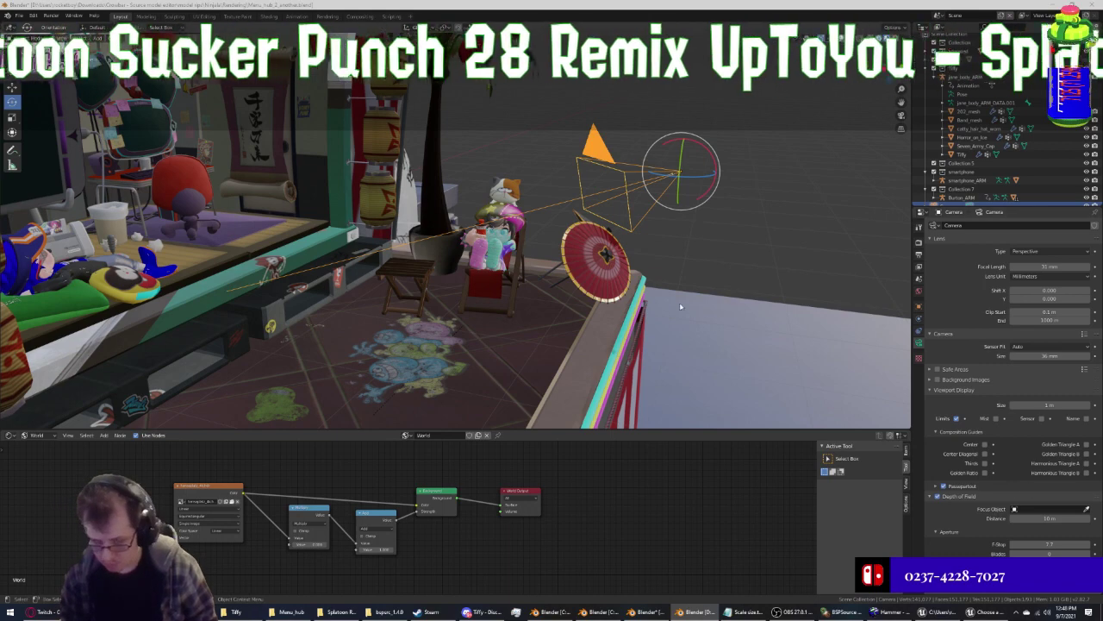
key(alt+Tab)
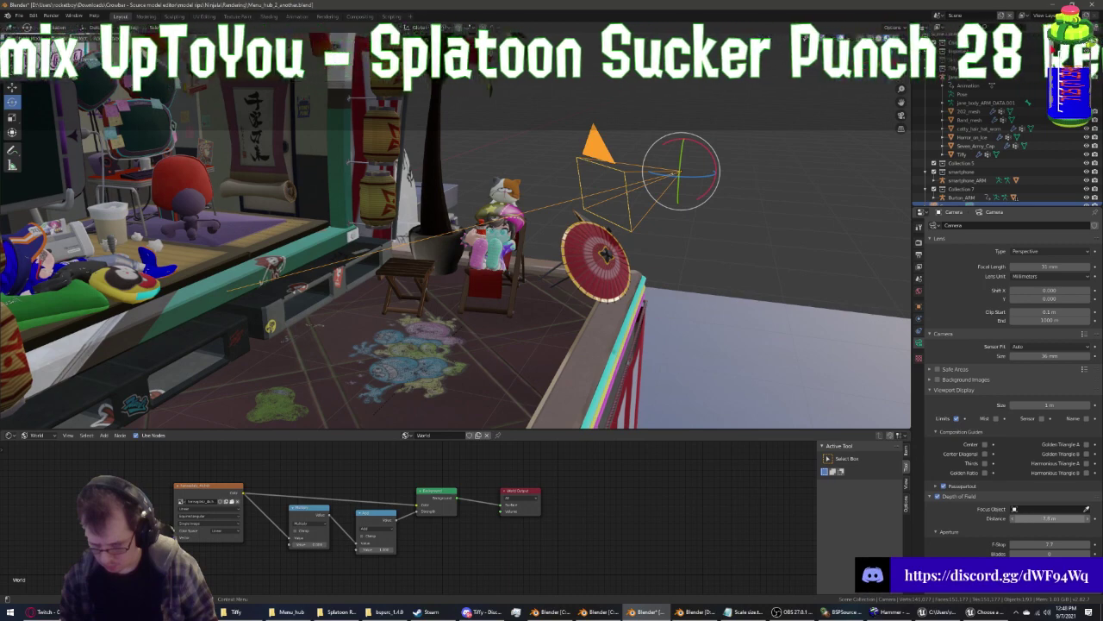
drag(1049, 518, 1034, 518)
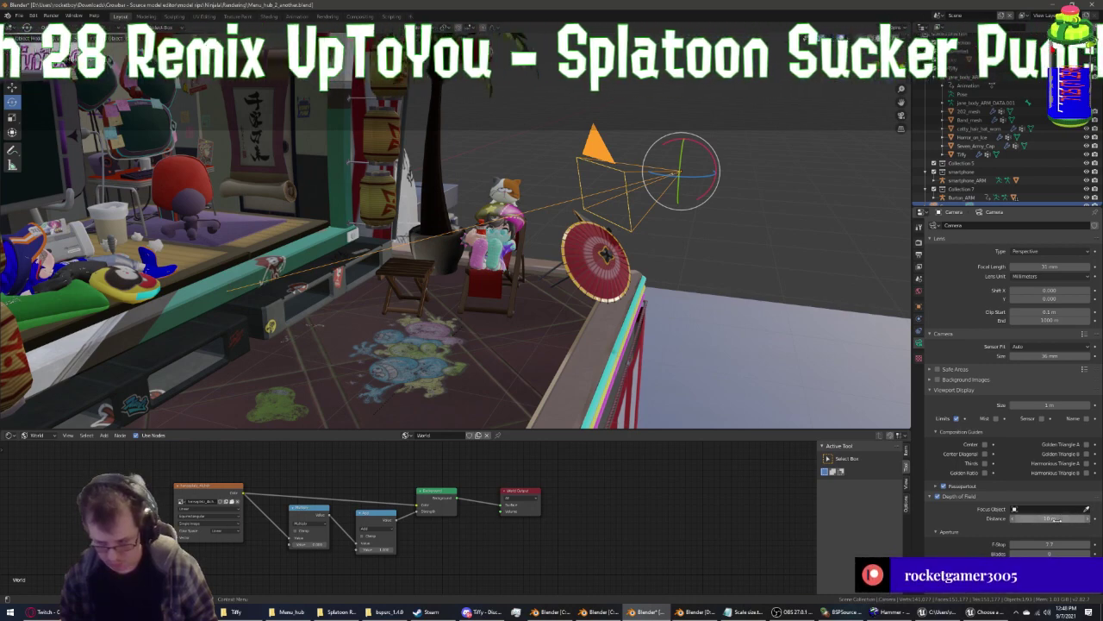
drag(1049, 518, 1038, 518)
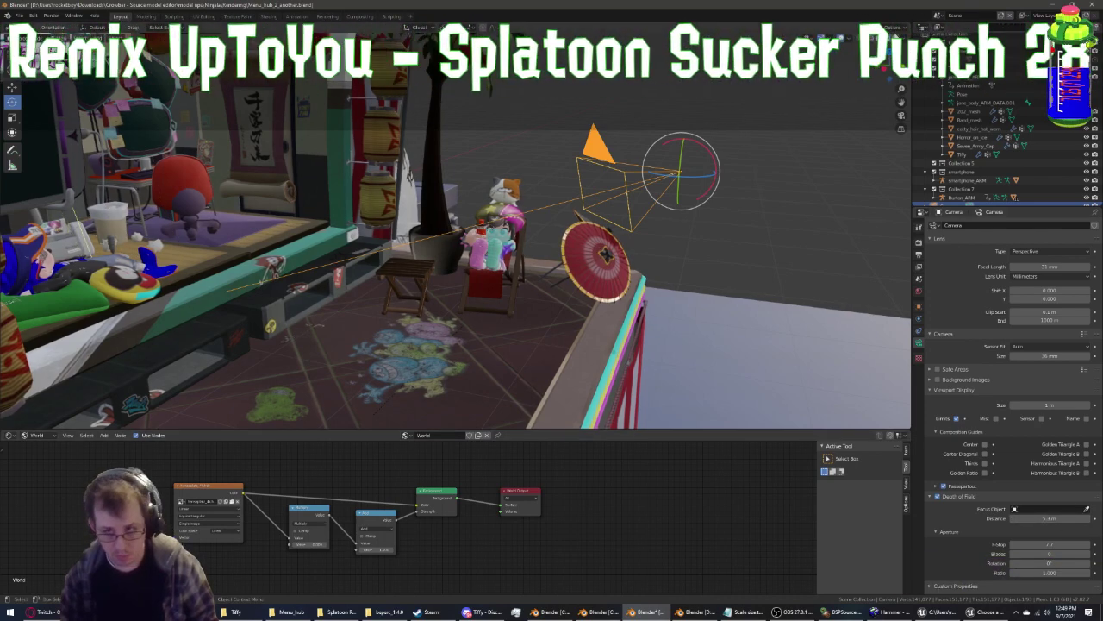
Unhide the whole scene and view the posed characters through the camera with Numpad 0
key(shift+h)
key(alt+h)
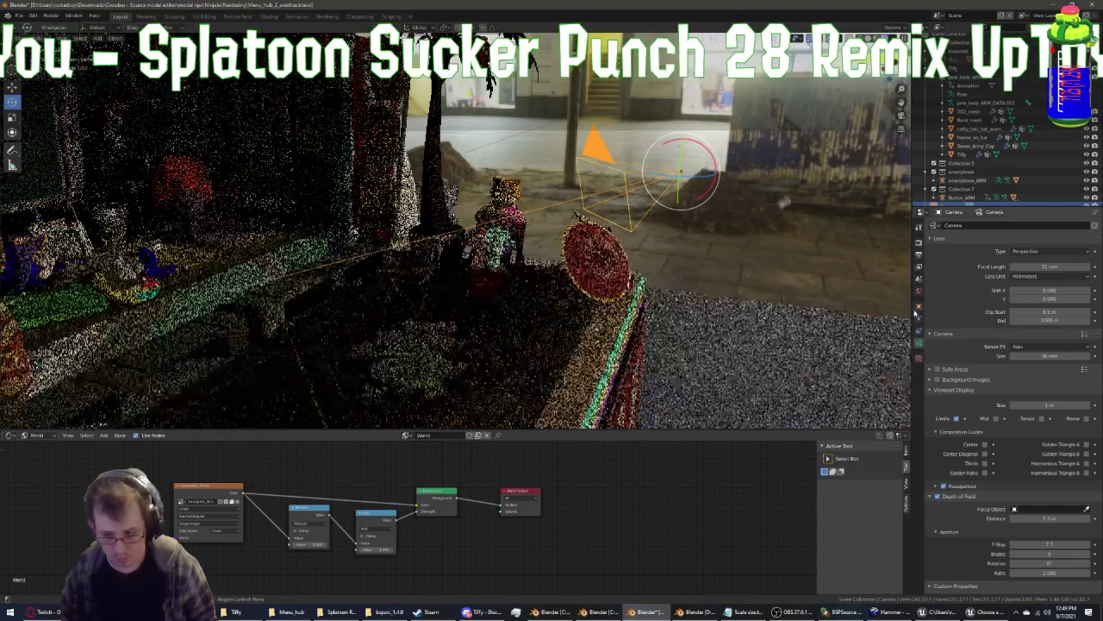
key(KP_0)
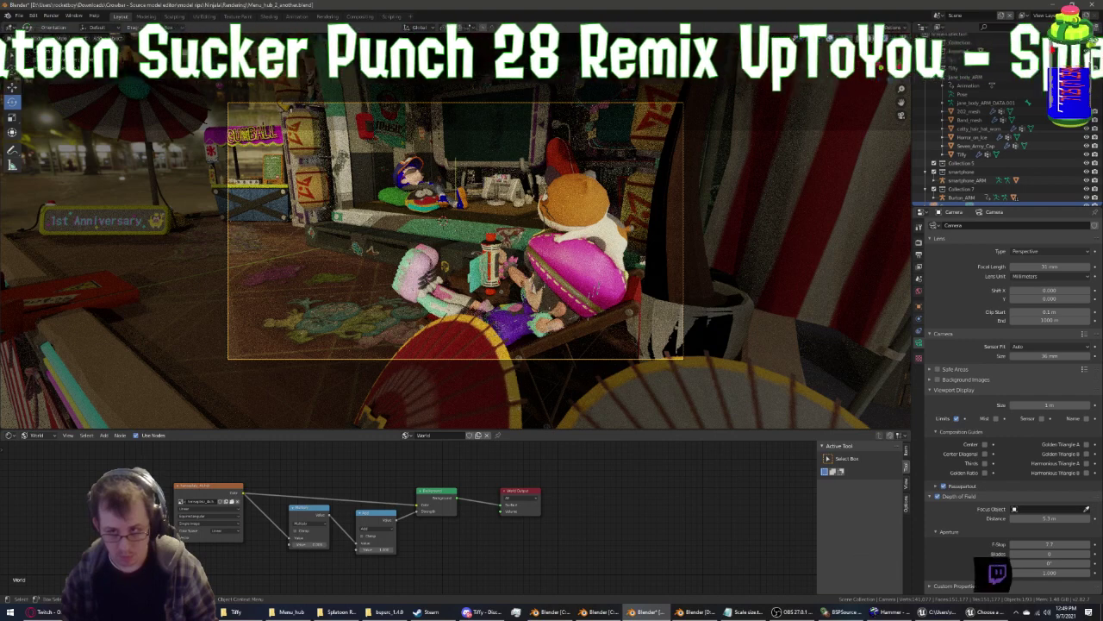
Try the Eevee render engine, orbiting across the stall and desk before returning to the camera view
click(919, 243)
click(1053, 225)
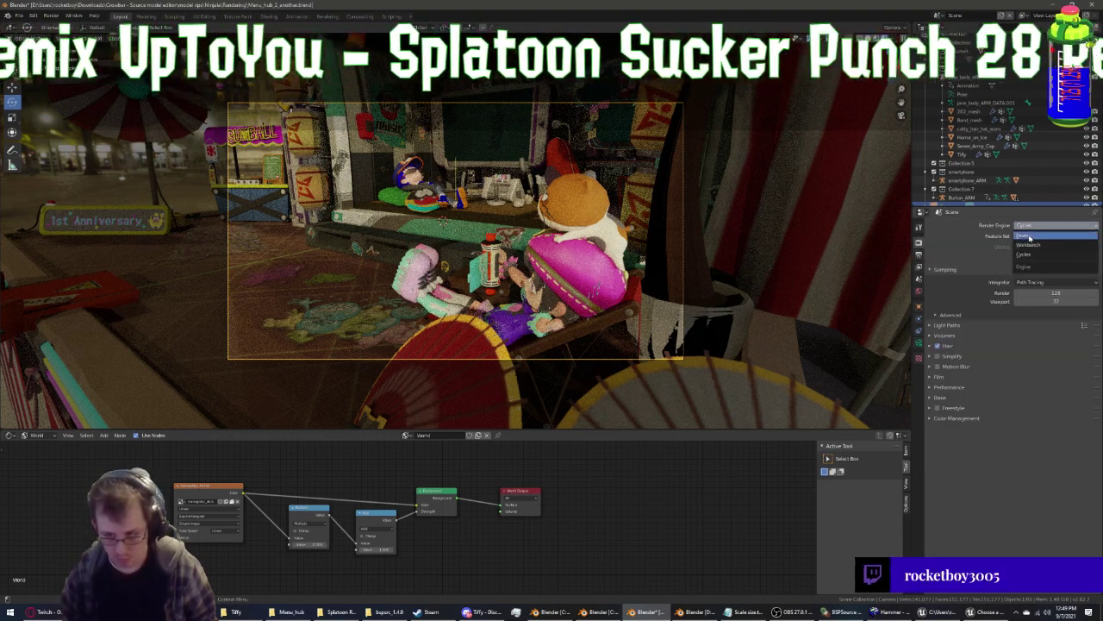
click(1027, 237)
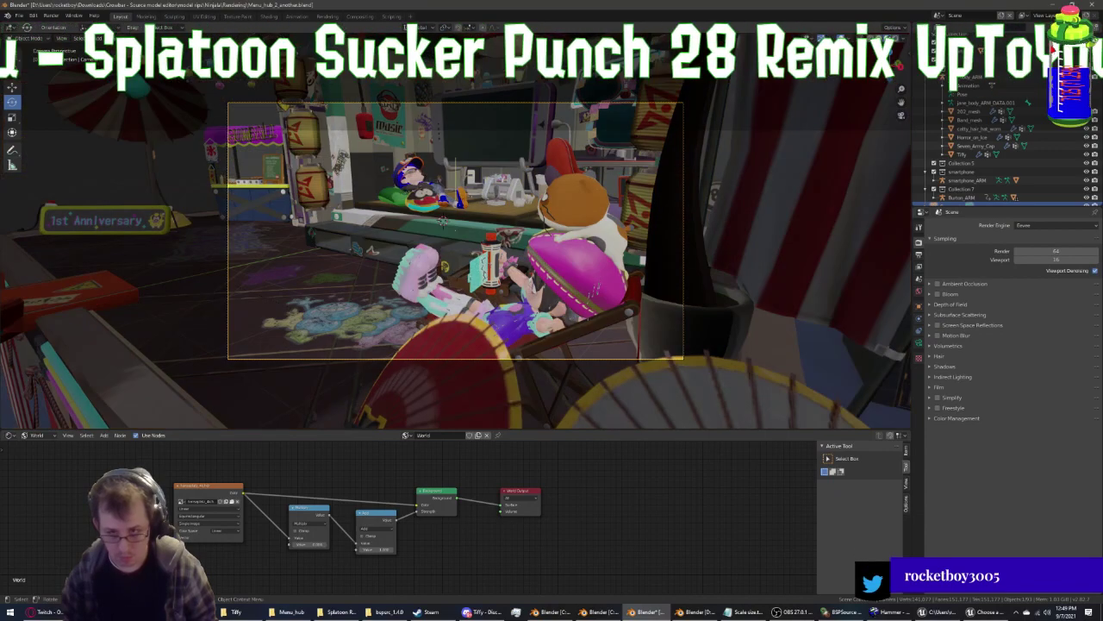
key(a)
mouse_move(441, 220)
middle_down()
mouse_move(438, 144)
mouse_move(467, 148)
mouse_move(464, 353)
middle_up()
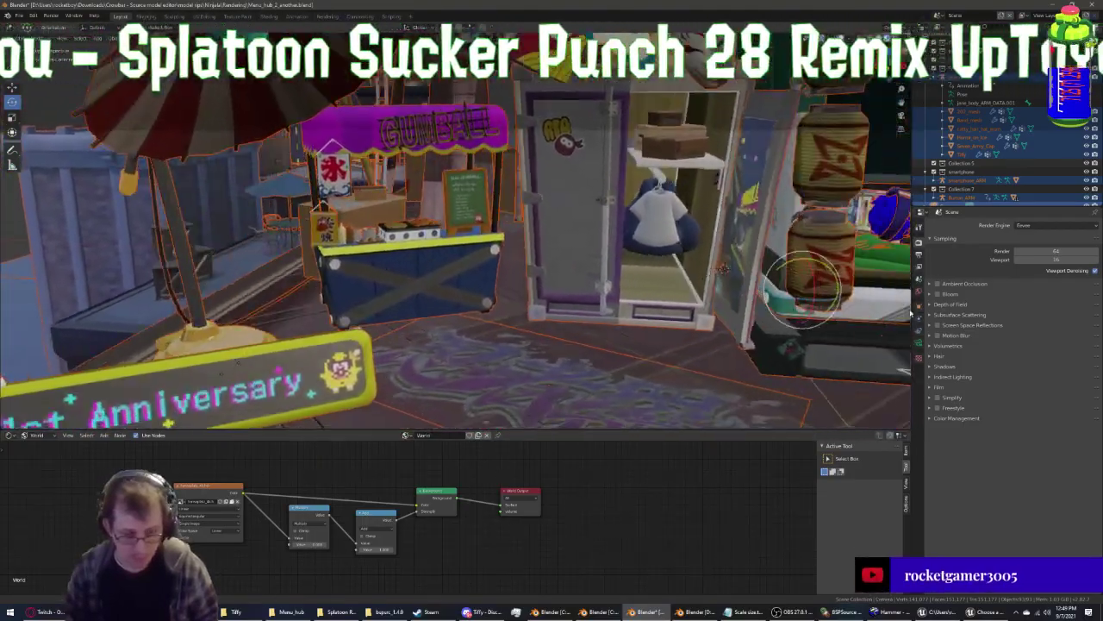
mouse_move(464, 354)
middle_down()
mouse_move(542, 111)
mouse_move(603, 138)
middle_up()
key(KP_0)
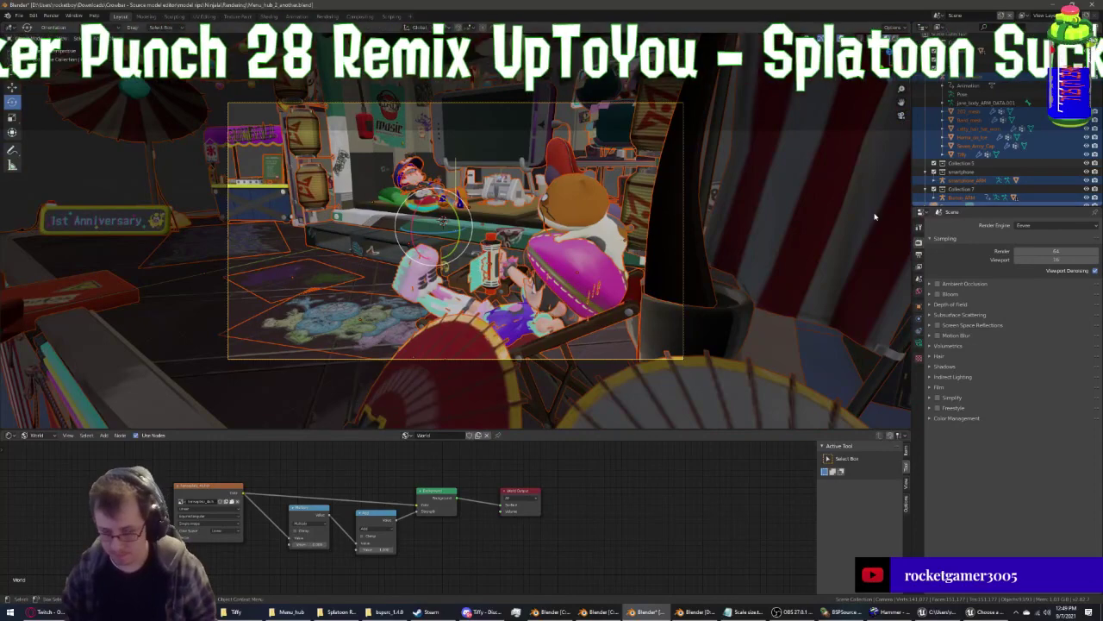
Deselect everything and set the render engine to Cycles
key(alt+a)
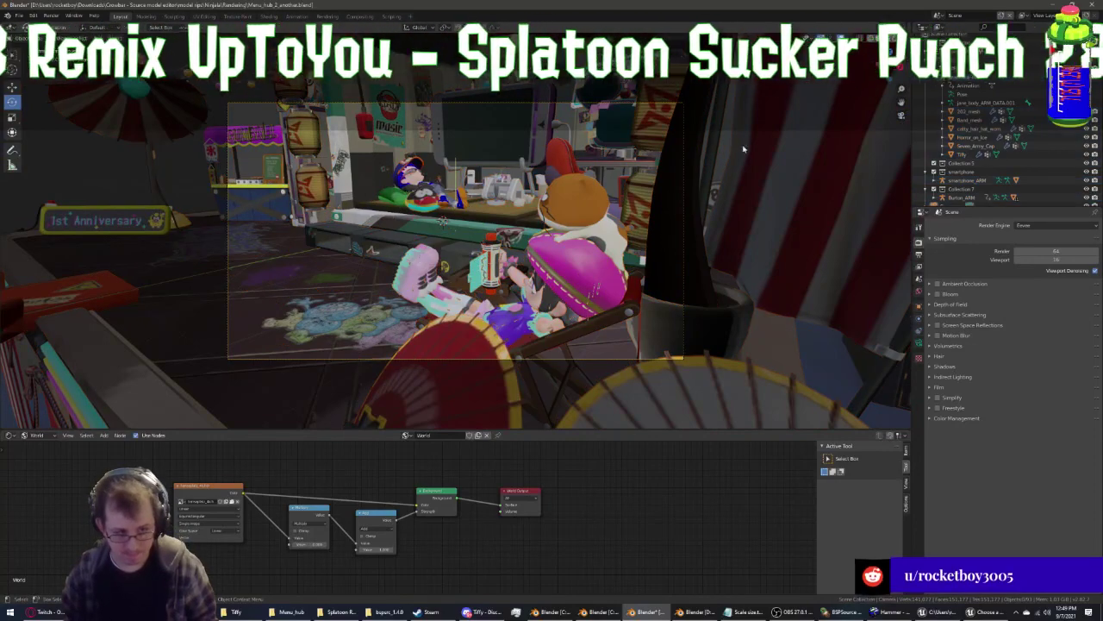
click(938, 283)
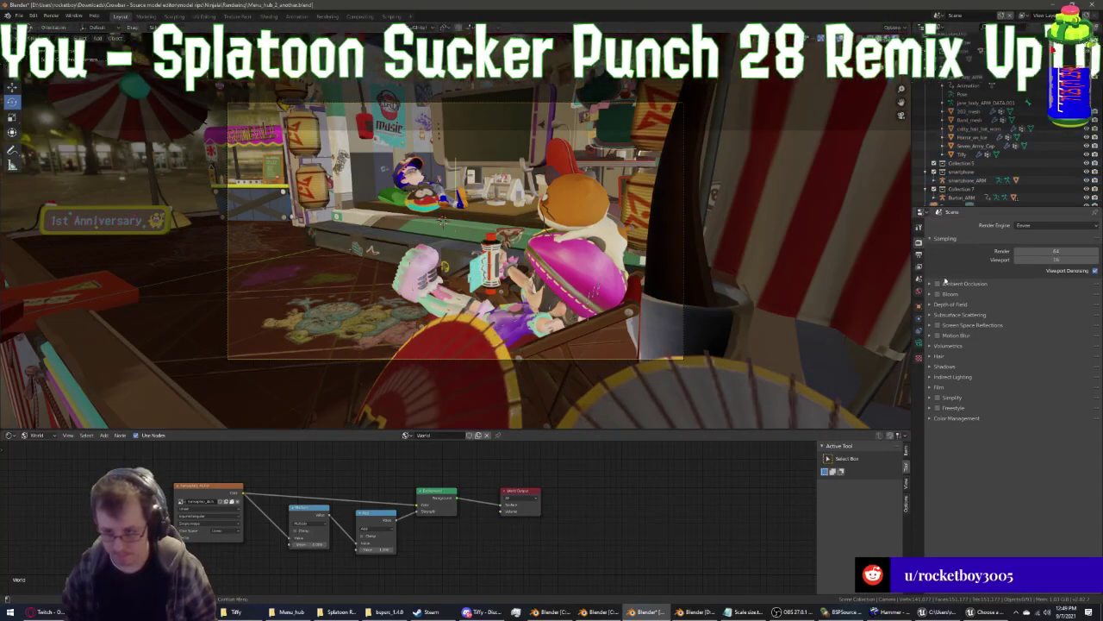
click(1038, 225)
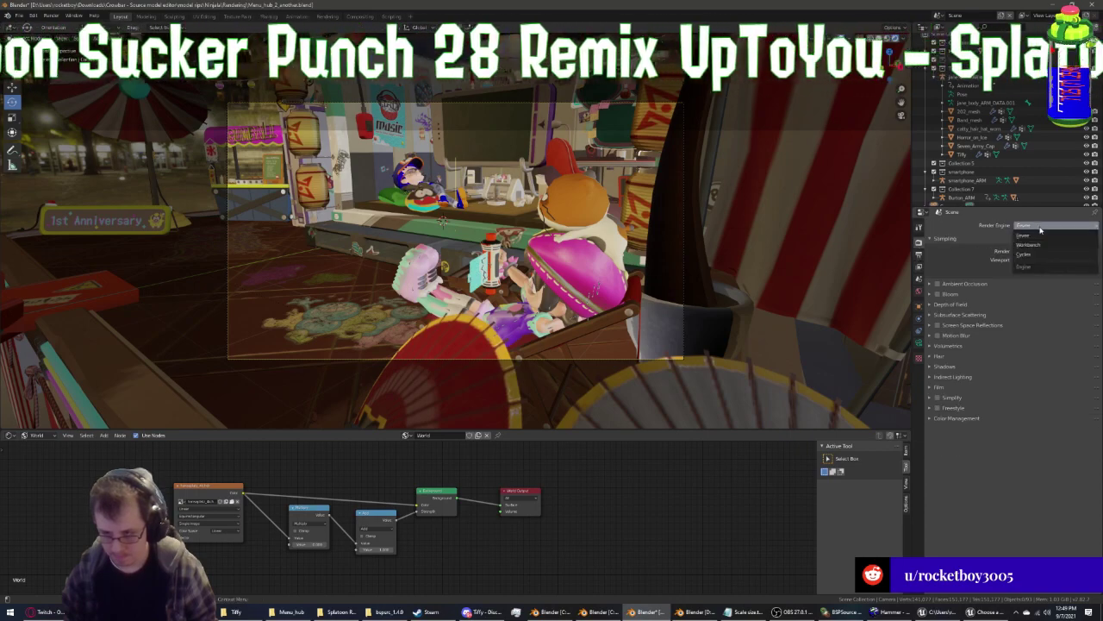
click(1025, 254)
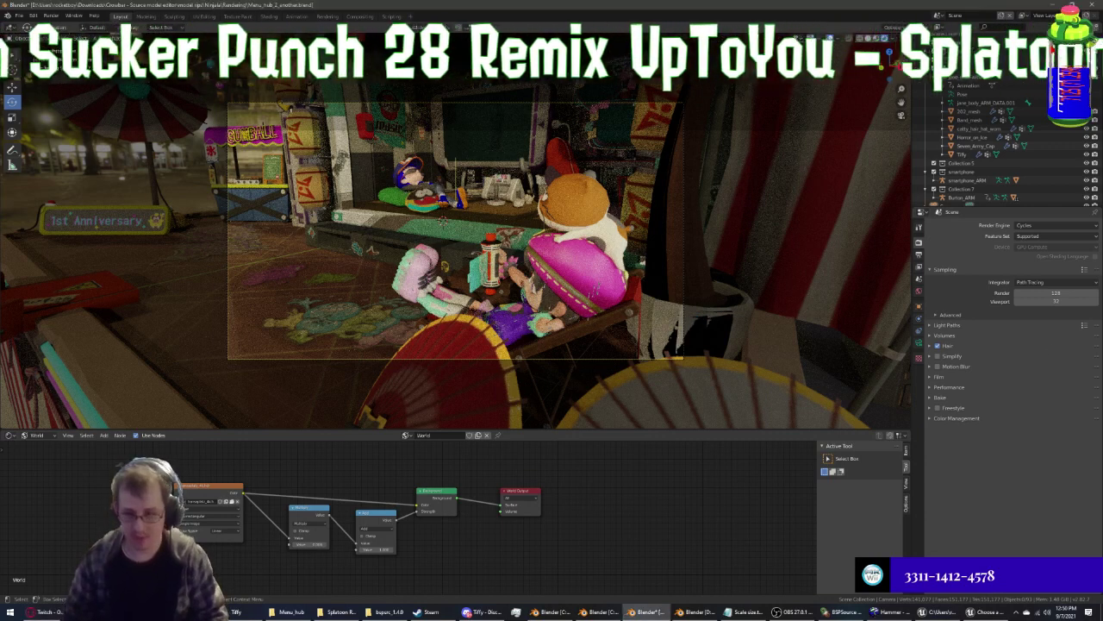
Save the blend file and change the render output file format from PNG to JPEG
click(804, 309)
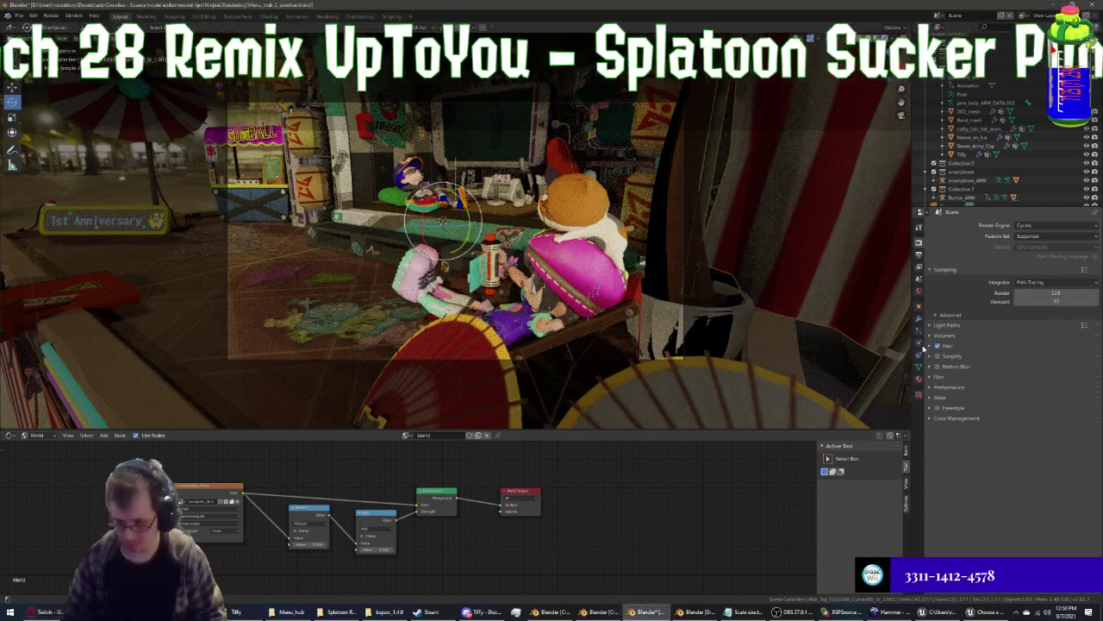
key(ctrl+s)
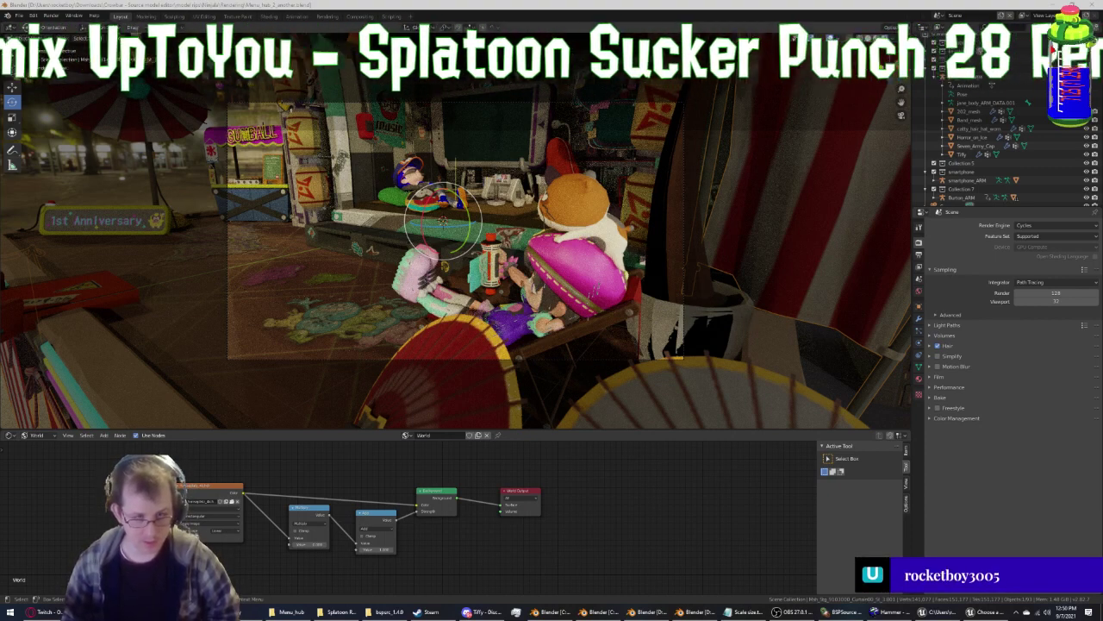
click(918, 267)
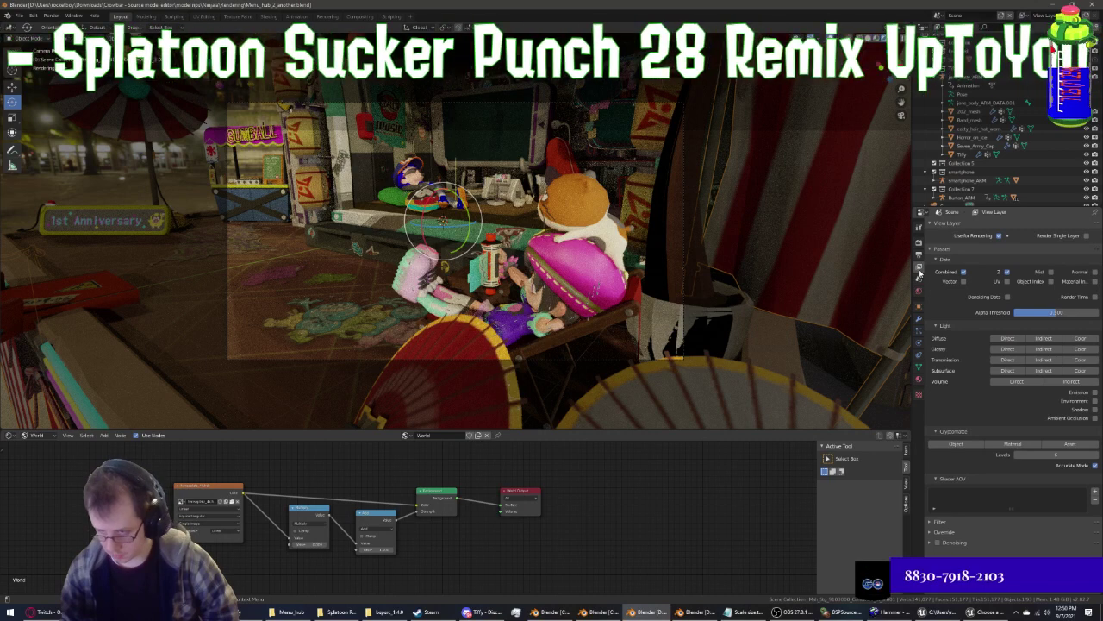
click(919, 254)
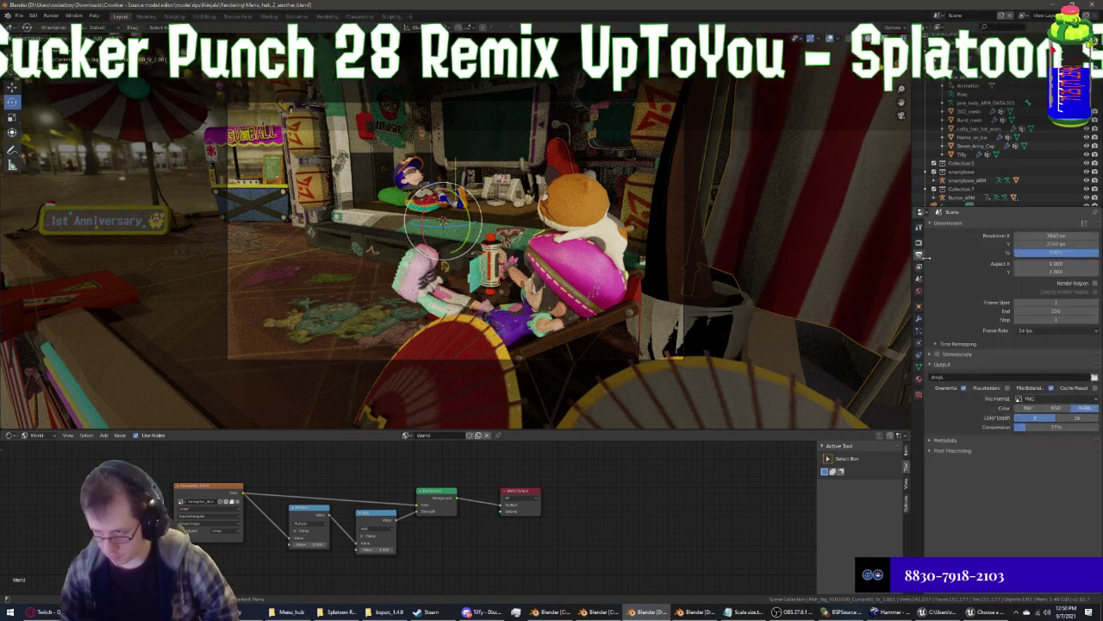
click(1055, 398)
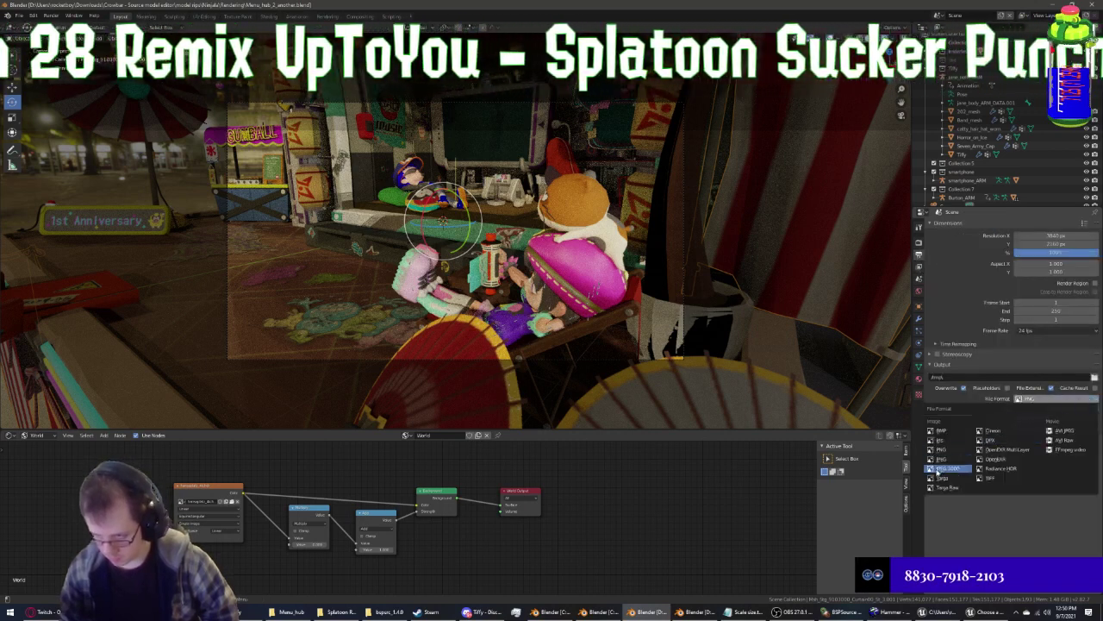
click(991, 450)
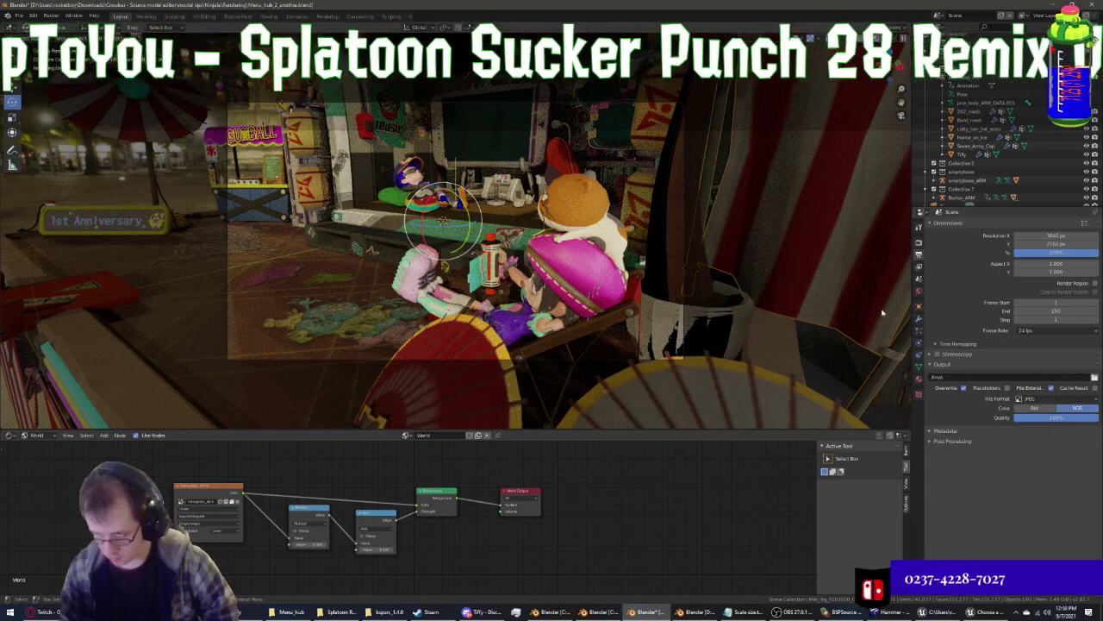
Review the Cycles render, post-processing and view layer settings
click(919, 244)
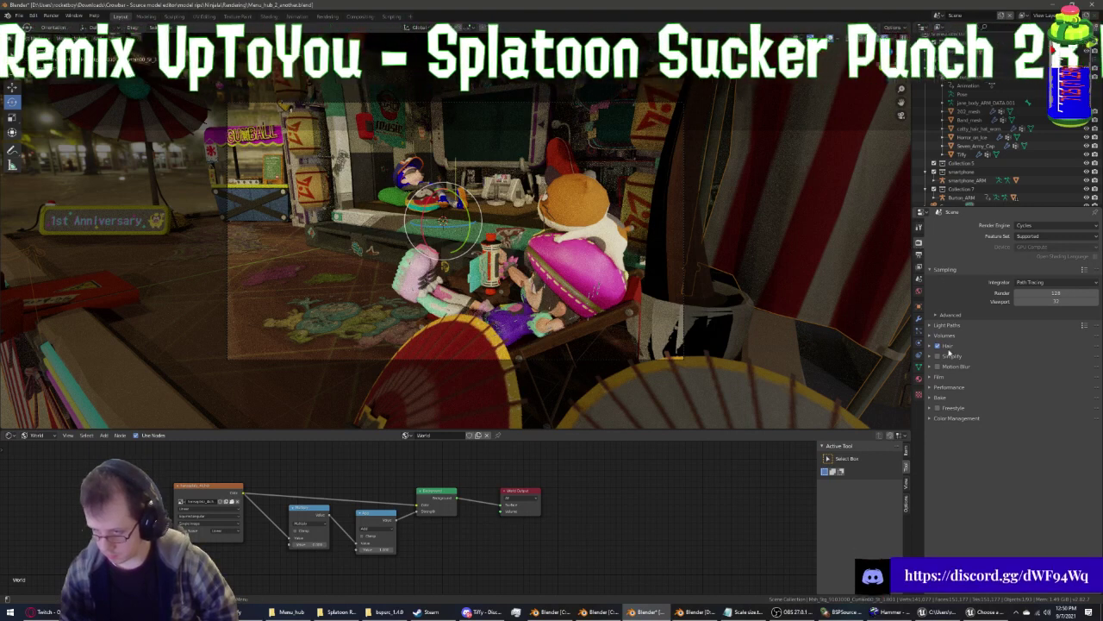
click(918, 256)
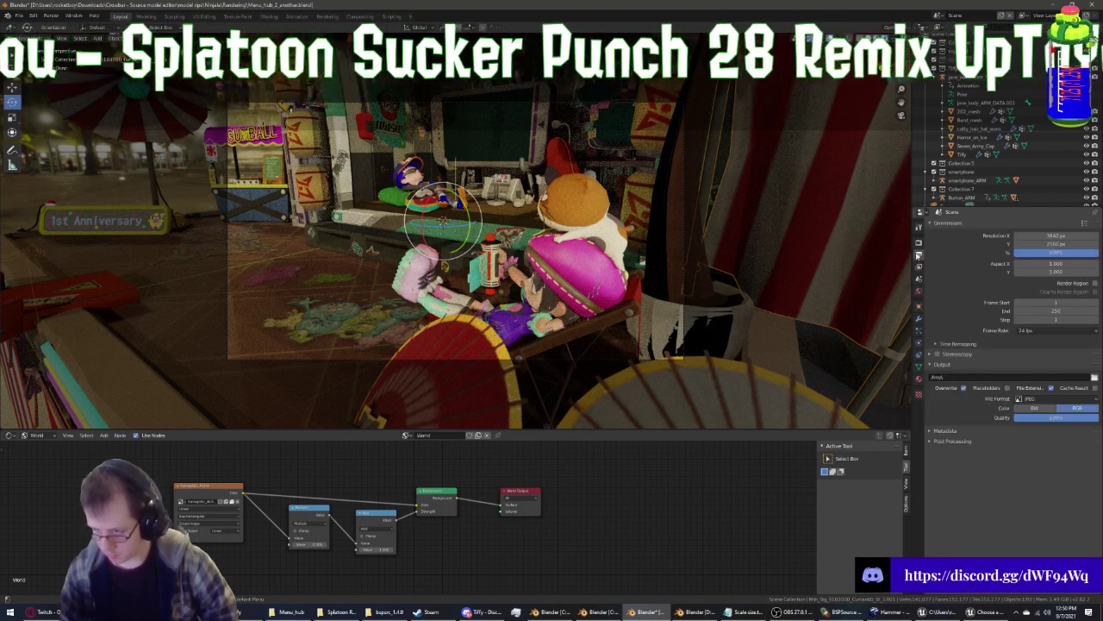
click(929, 441)
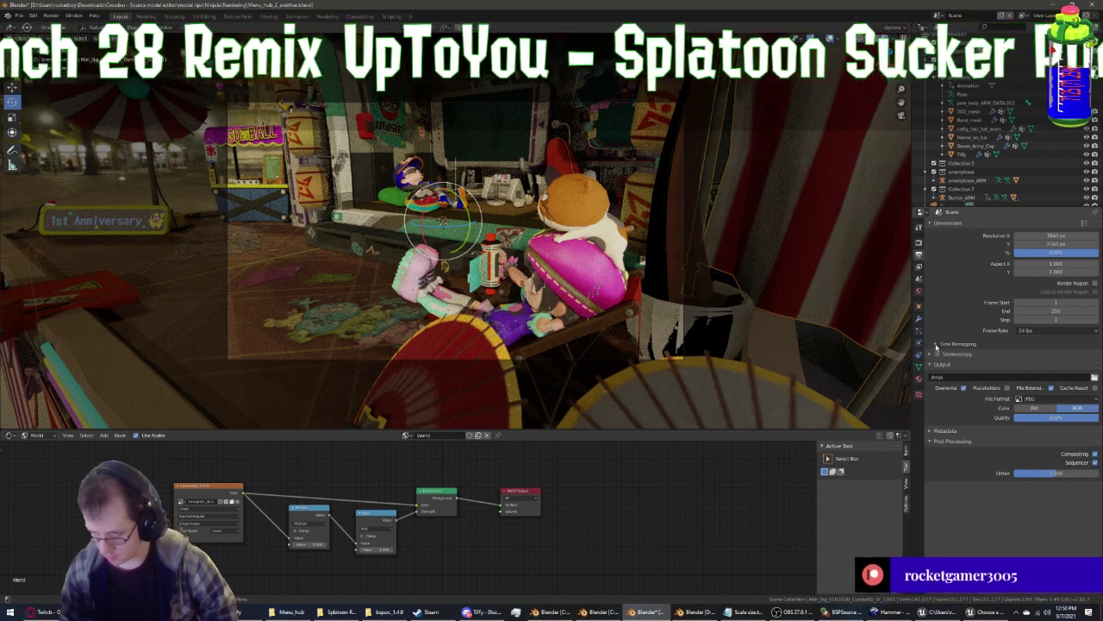
click(919, 268)
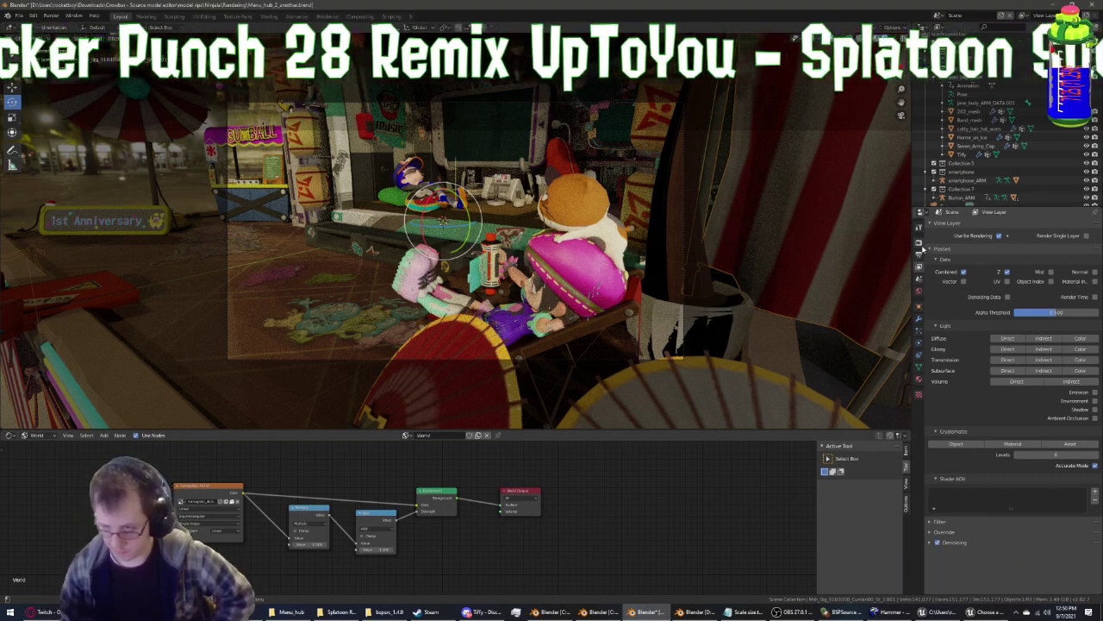
click(919, 240)
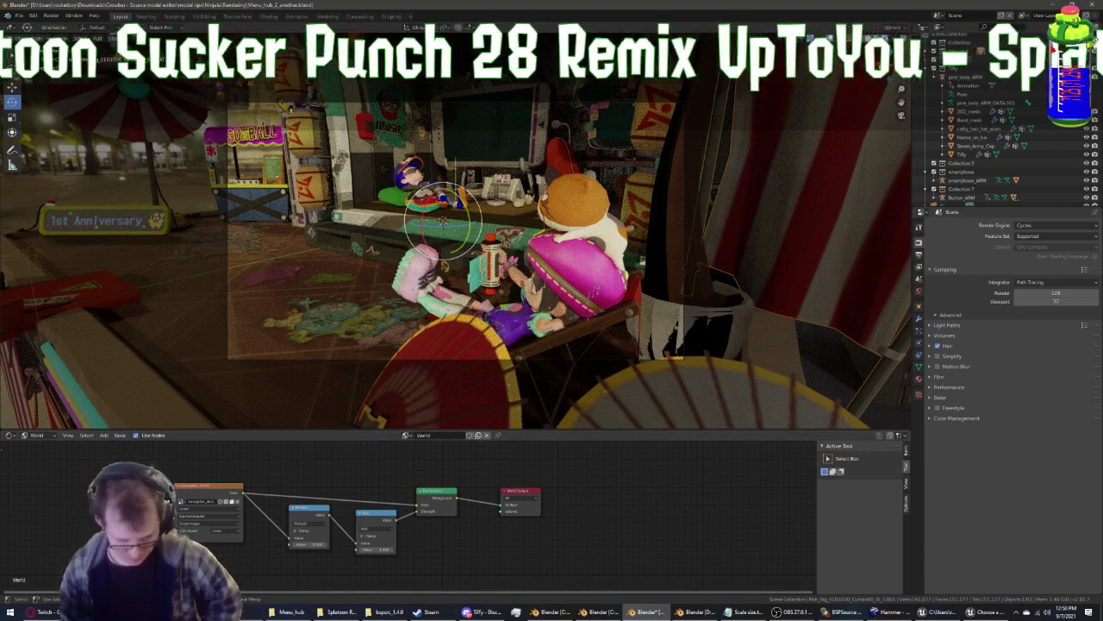
click(481, 611)
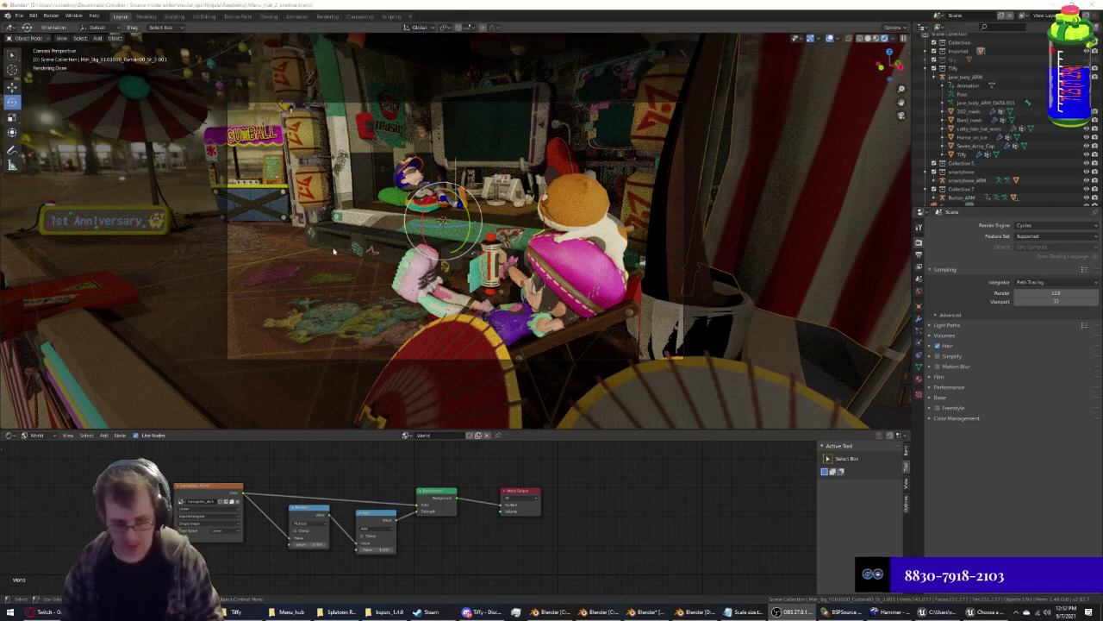
mouse_move(334, 251)
middle_down()
mouse_move(576, 212)
mouse_move(627, 172)
middle_up()
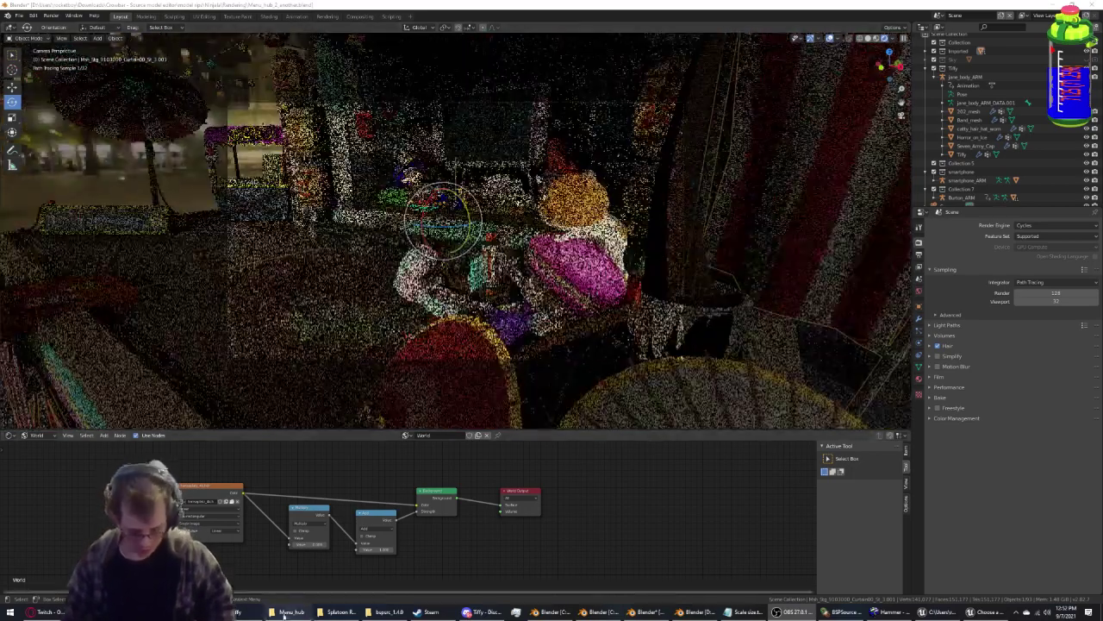
Bring the BlenderUmap File Explorer window up over the Blender preview from the taskbar
click(291, 611)
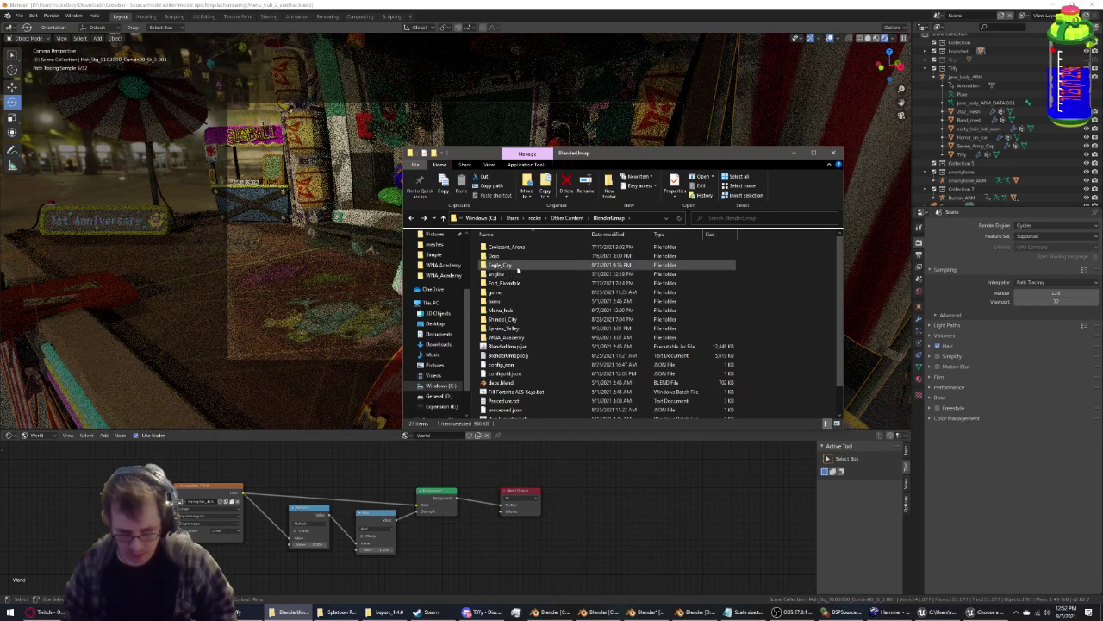
mouse_move(497, 273)
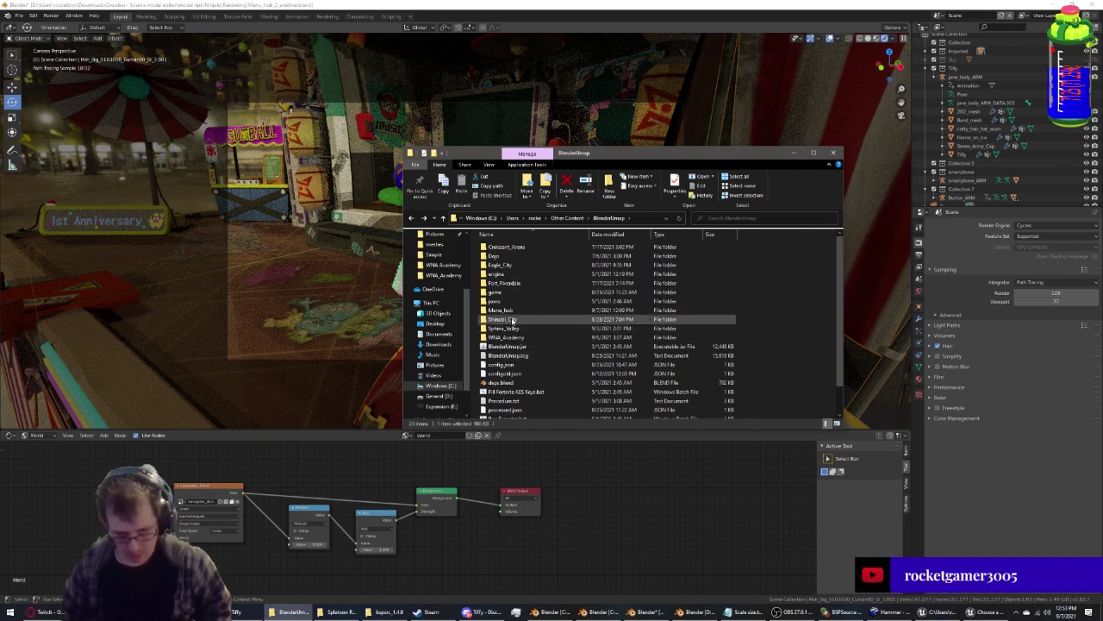
mouse_move(502, 319)
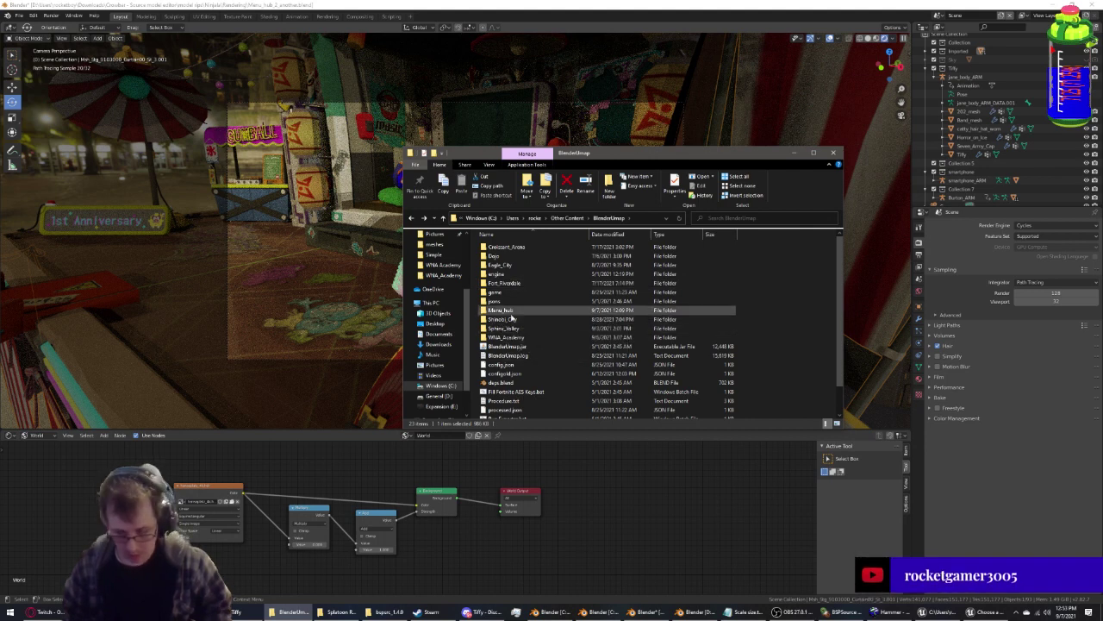
Select the Dojo, Shinobi_City, Croissant_Arena and Fort_Fondale folders, then move the window lower right
click(494, 256)
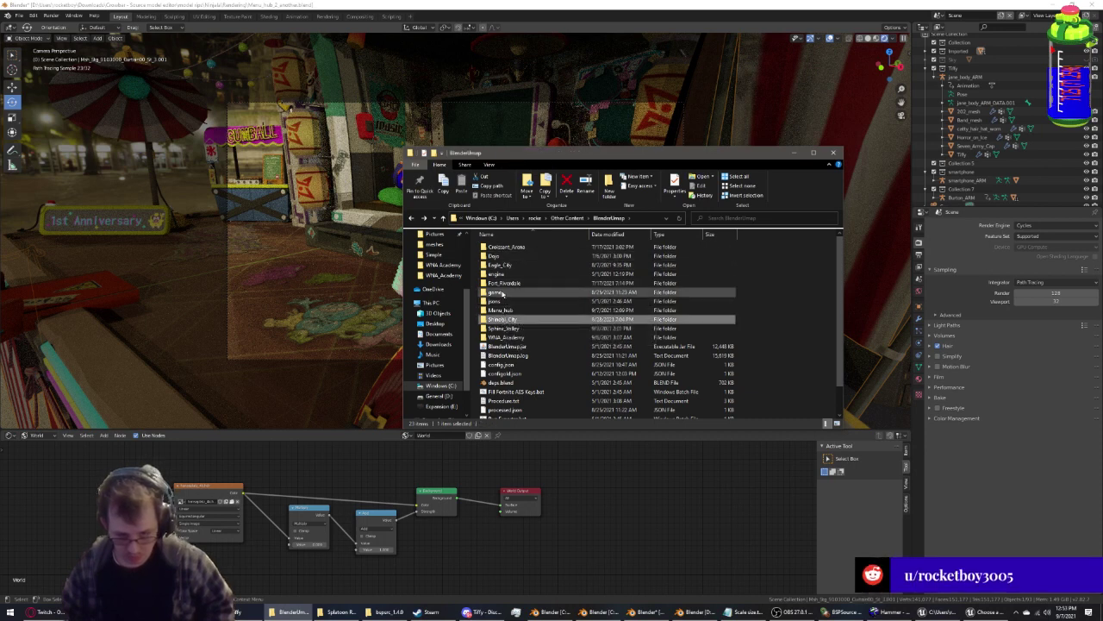
click(500, 319)
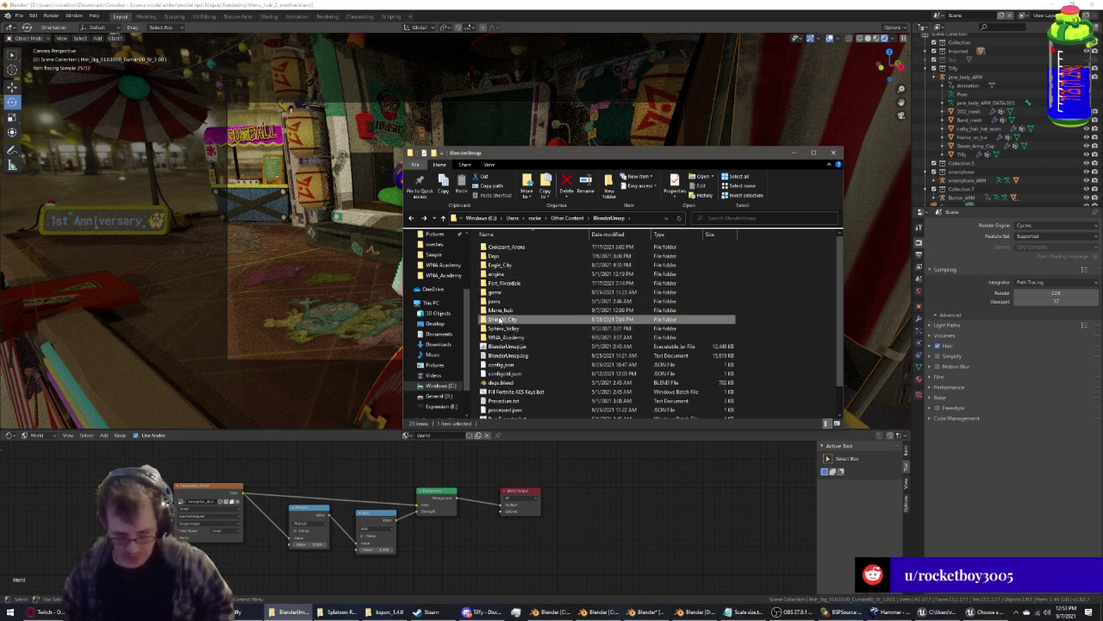
click(514, 248)
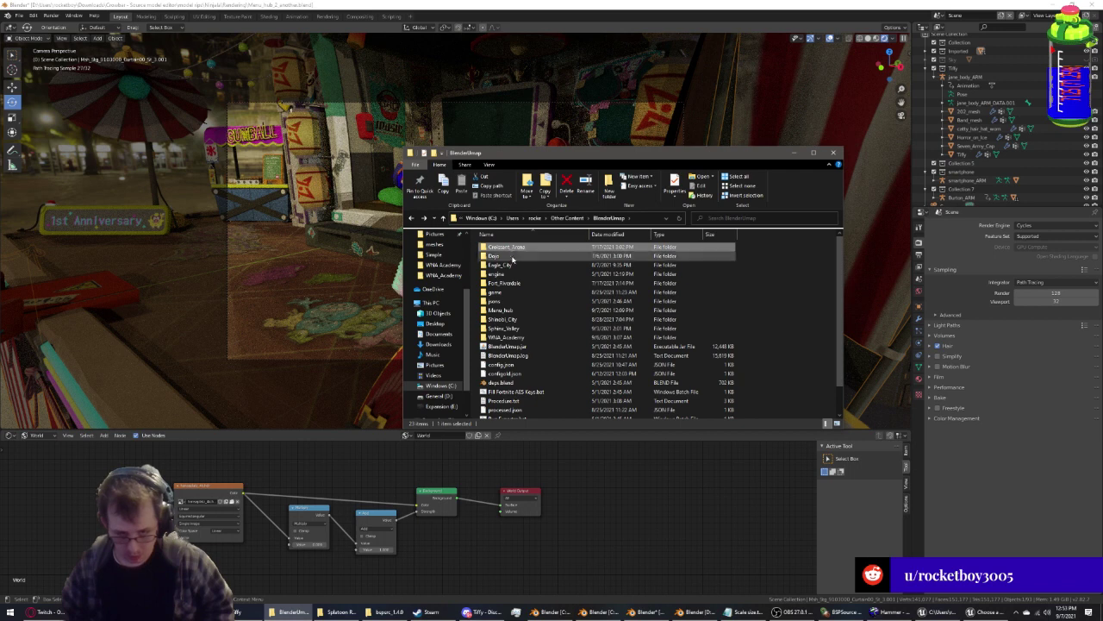
click(508, 282)
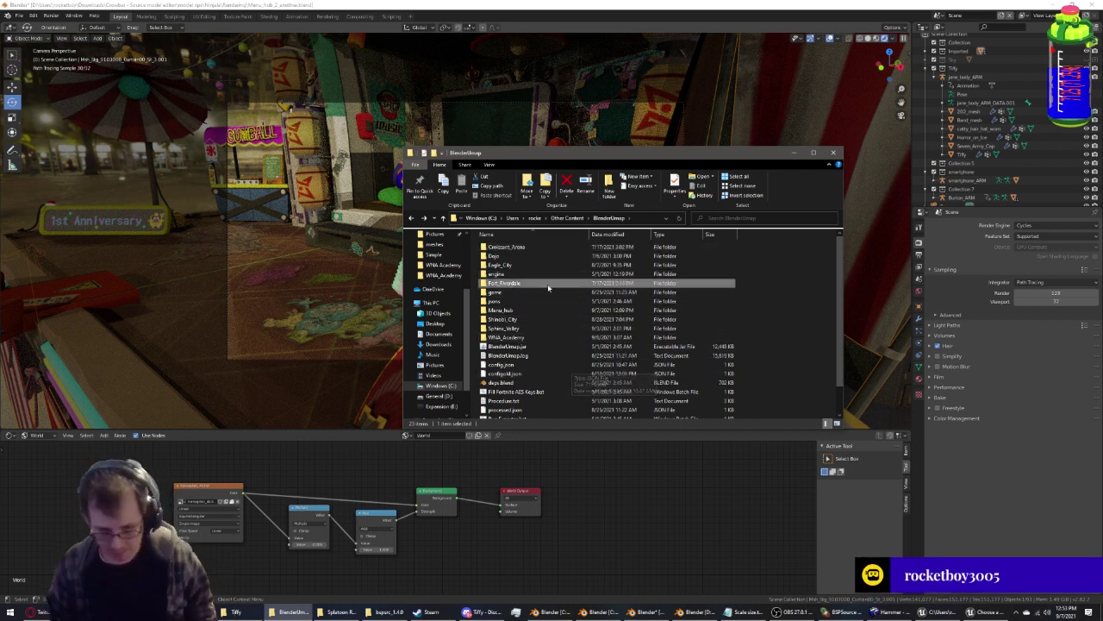
drag(523, 160, 705, 251)
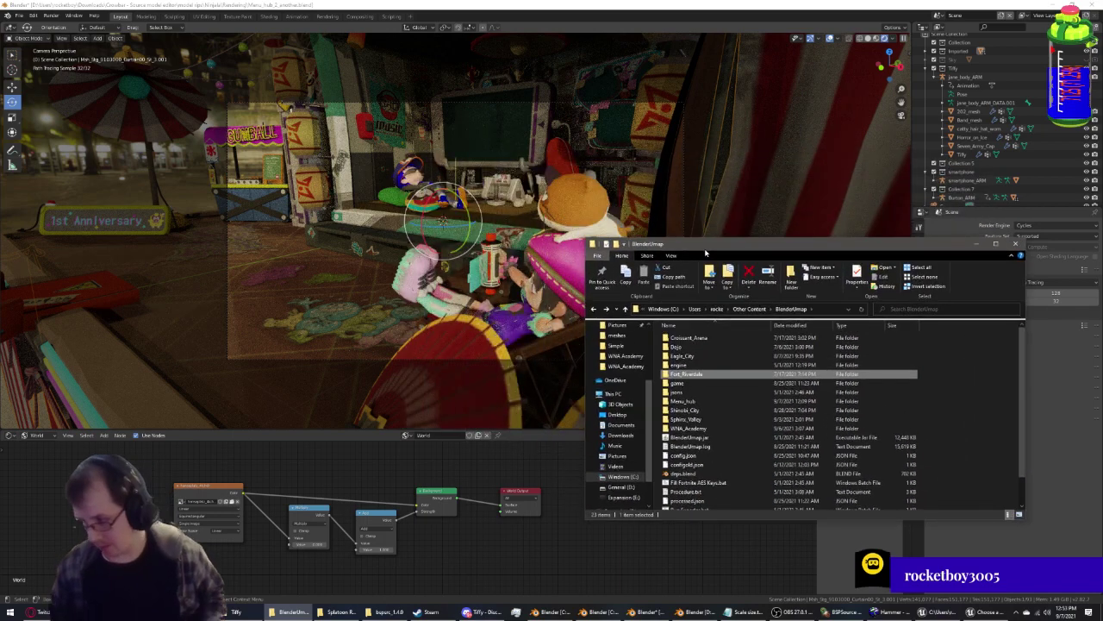
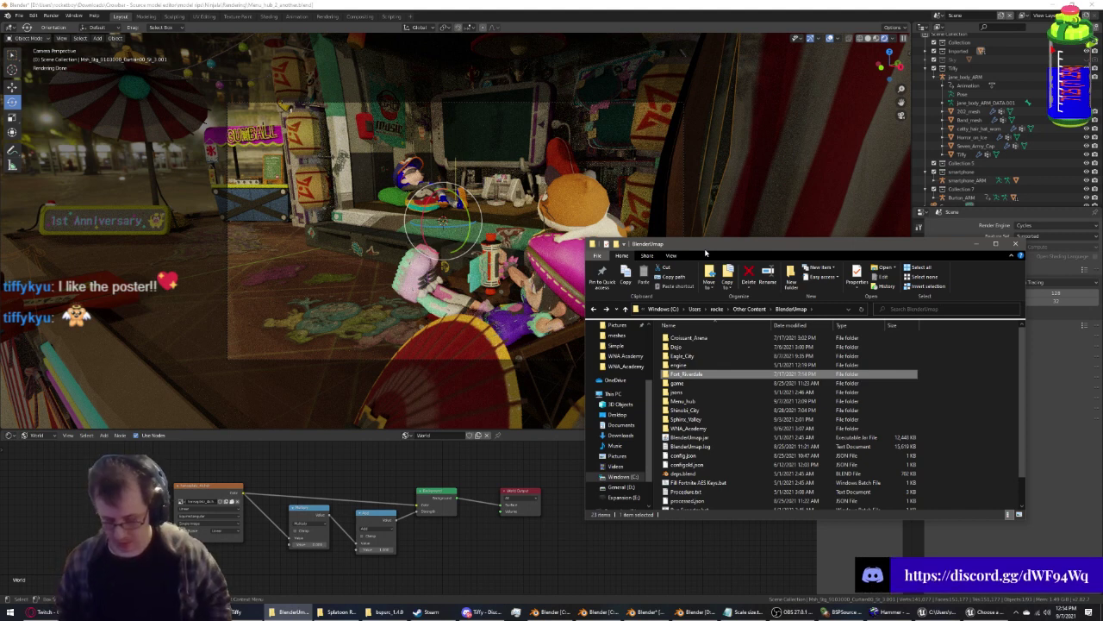
Browse the Croissant_Arena and Dojo folders, open Shinobi_City, then return to BlenderUmap
click(710, 339)
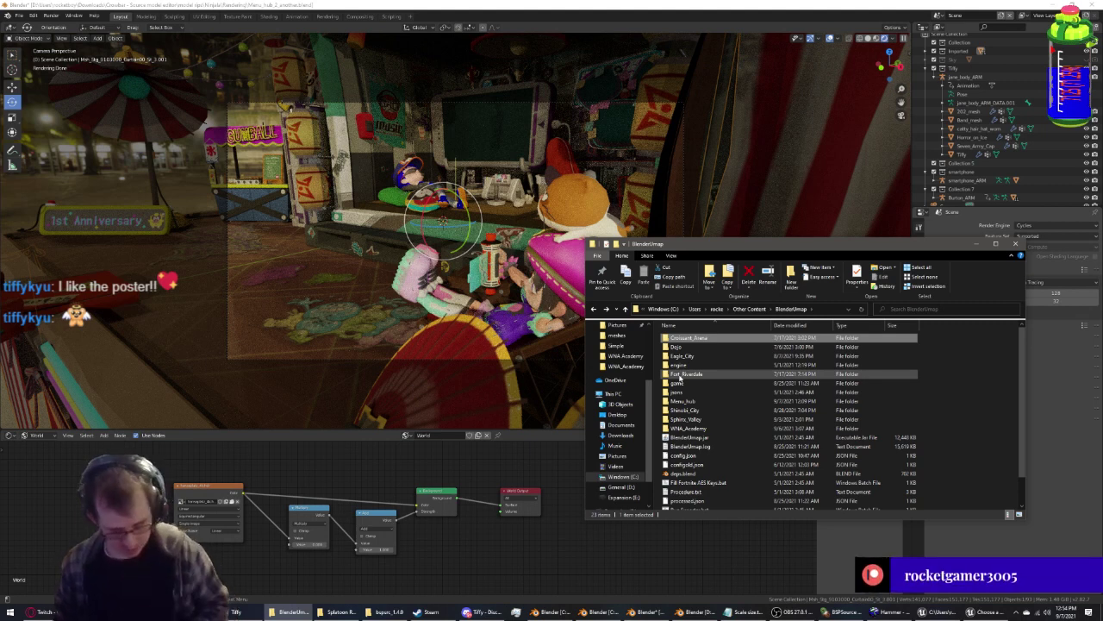
click(689, 347)
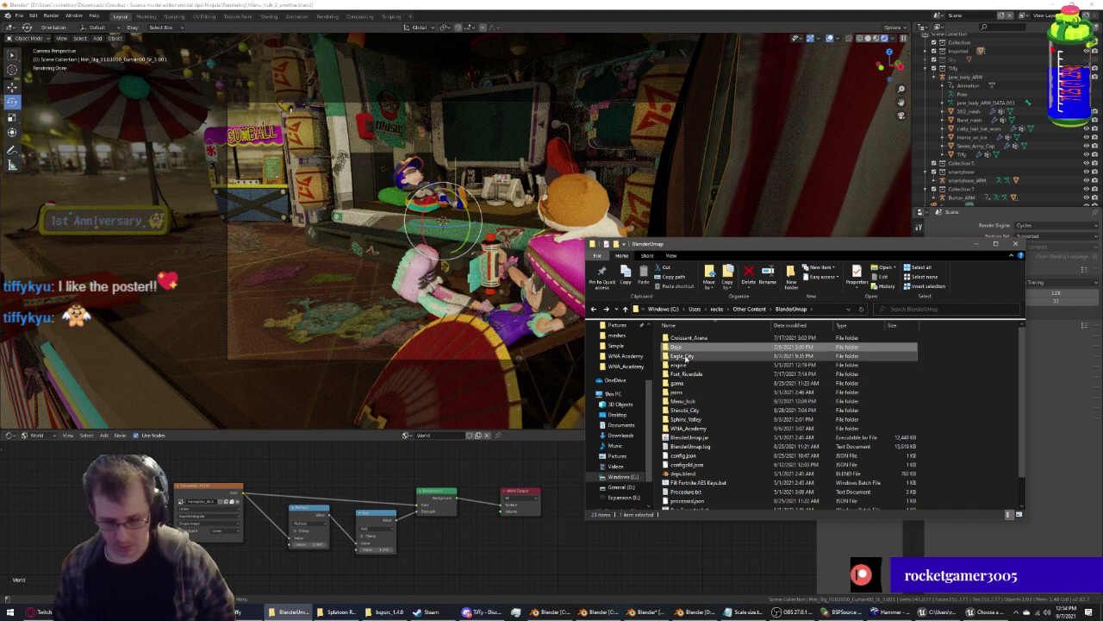
click(695, 411)
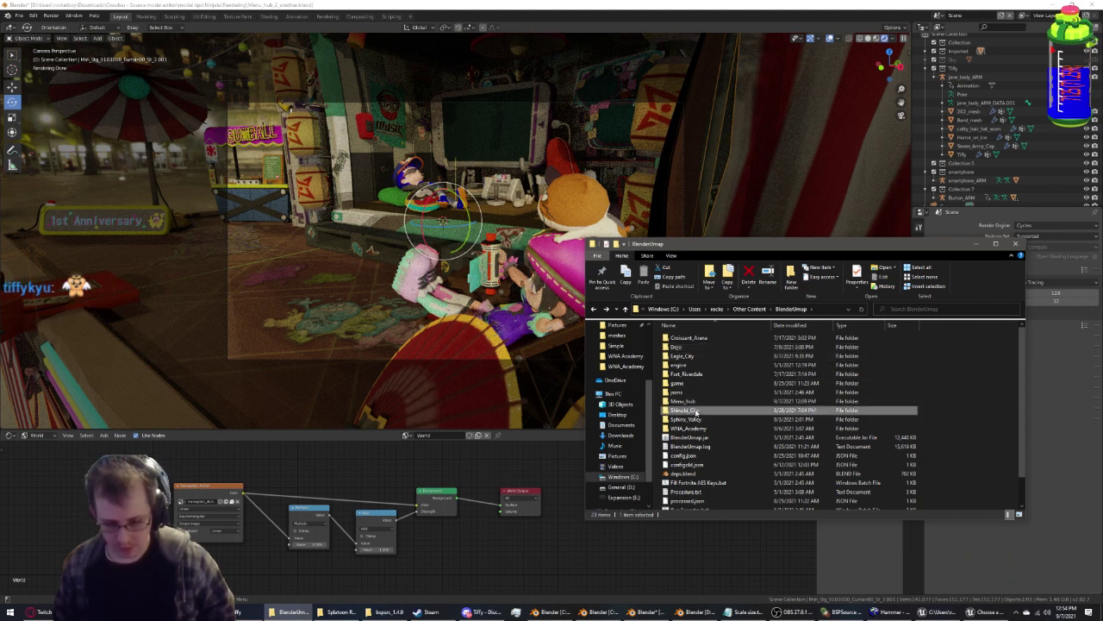
double_click(695, 411)
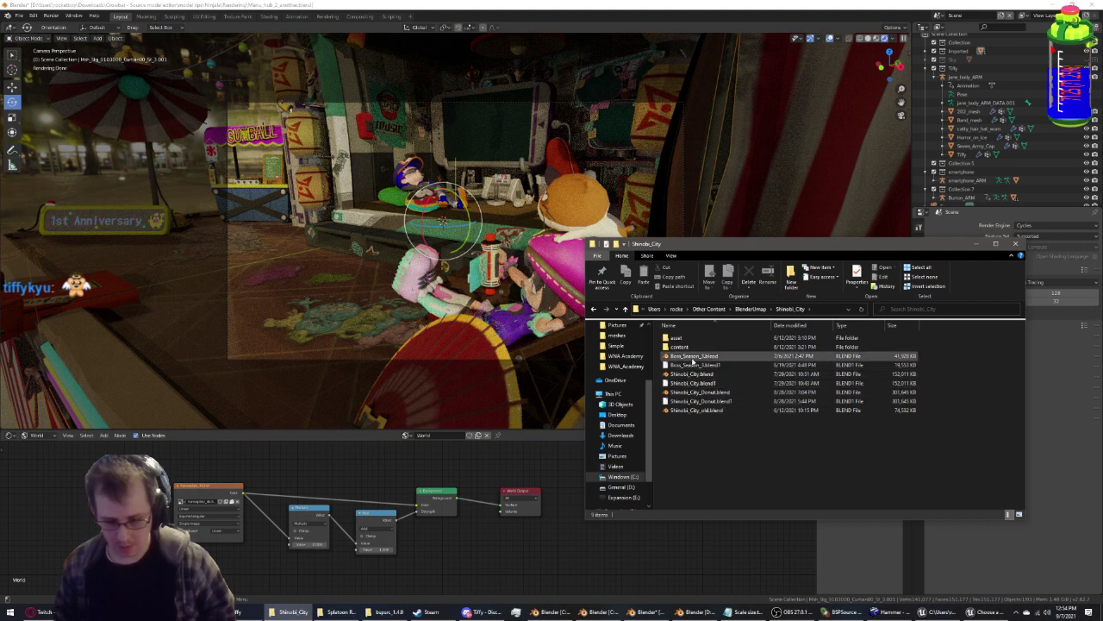
key(alt+Left)
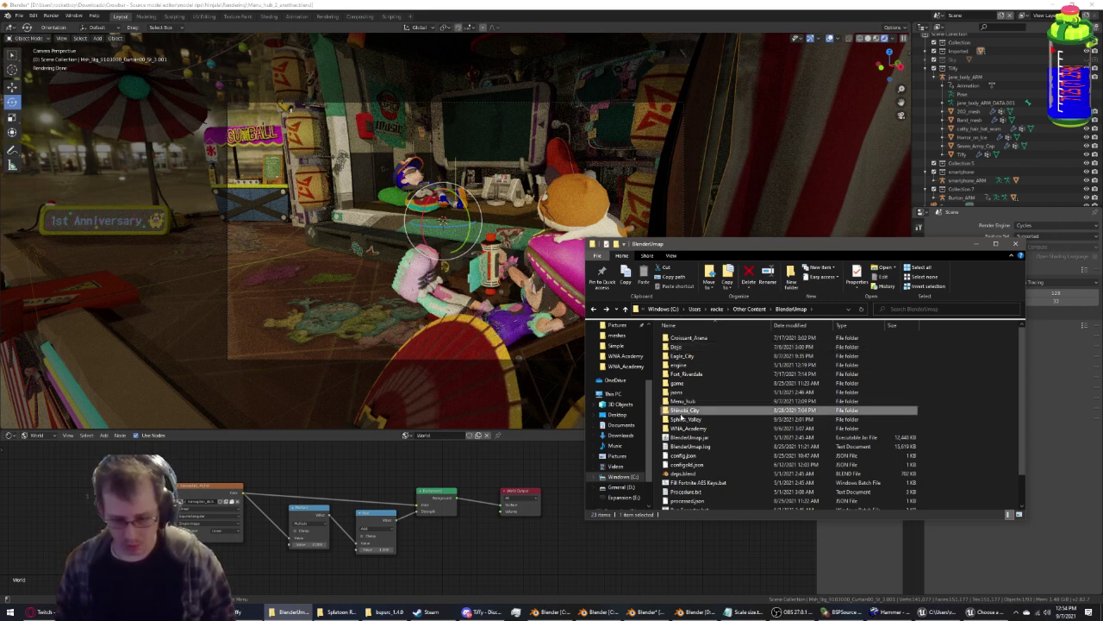
Reselect the Dojo, fort and Croissant_Arena map folders in BlenderUmap
click(674, 347)
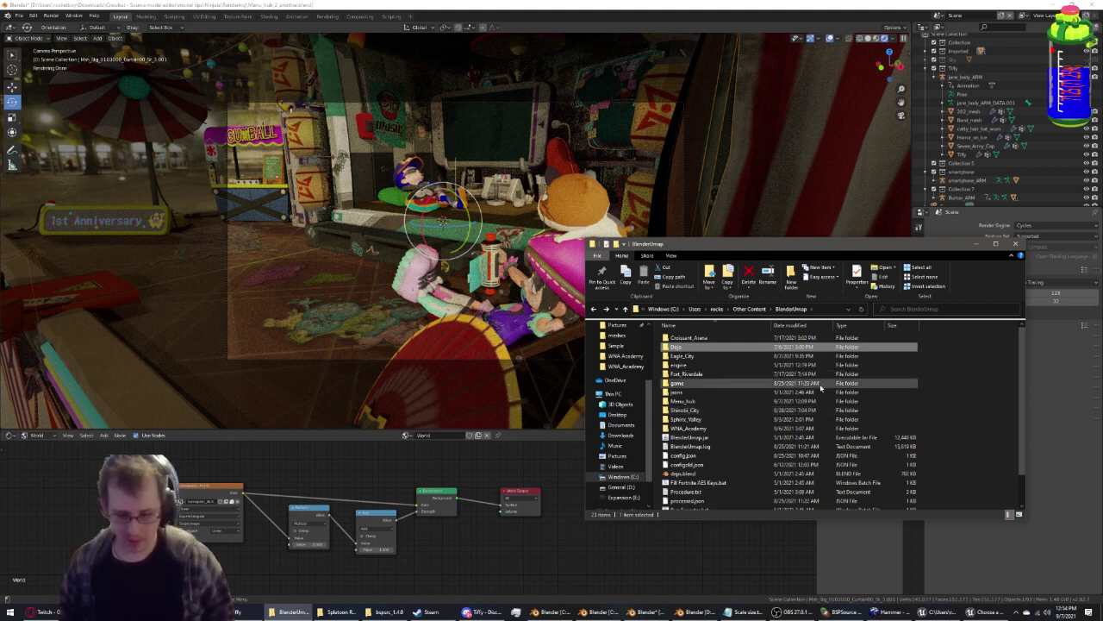
click(685, 337)
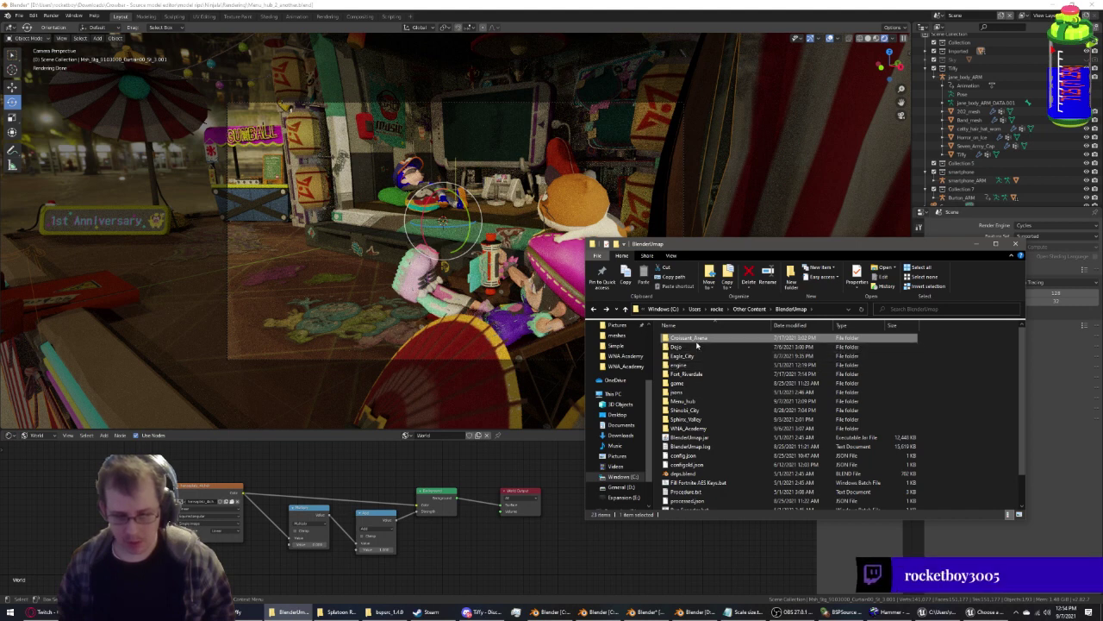
click(703, 374)
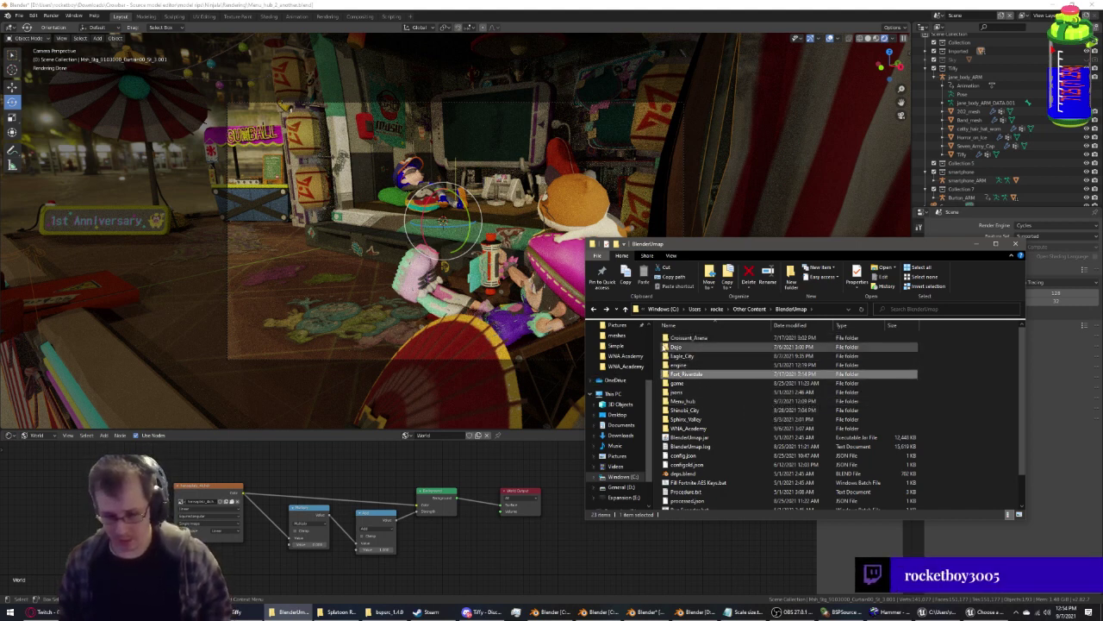
click(689, 339)
click(689, 374)
click(693, 338)
click(689, 375)
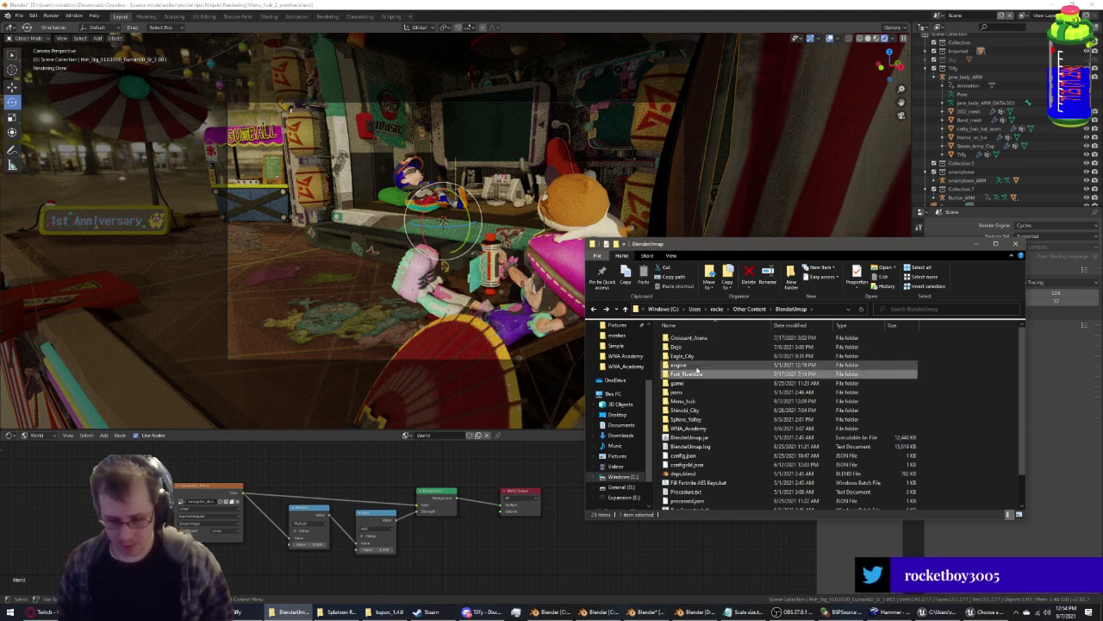
click(696, 338)
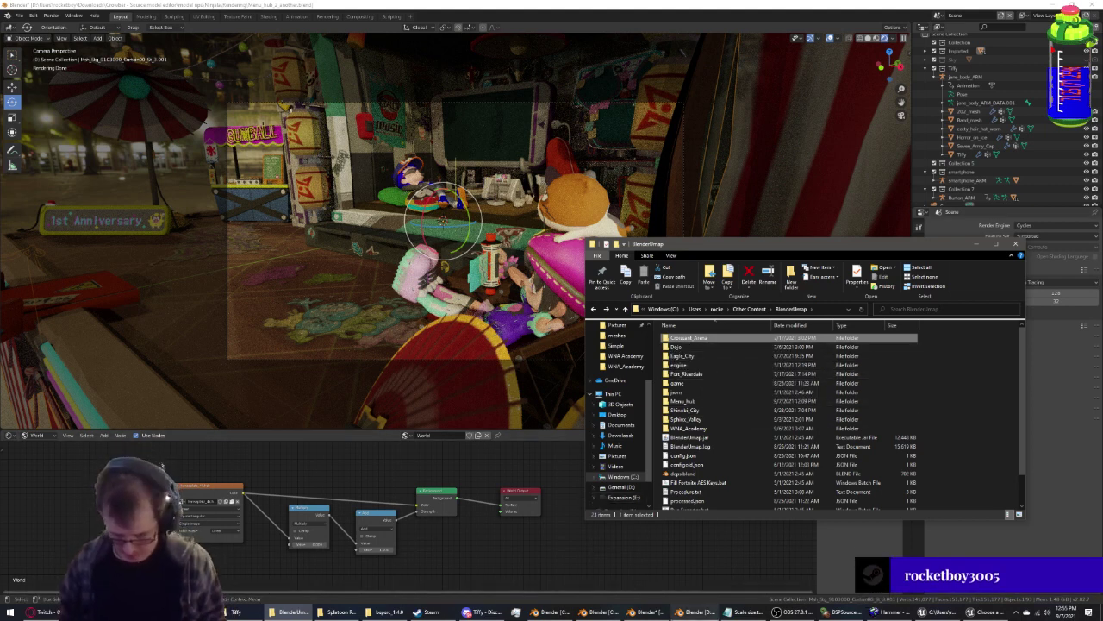
In Hammer, fly the 3D view past the academy, yellow wall, rails, tower and banners
click(882, 614)
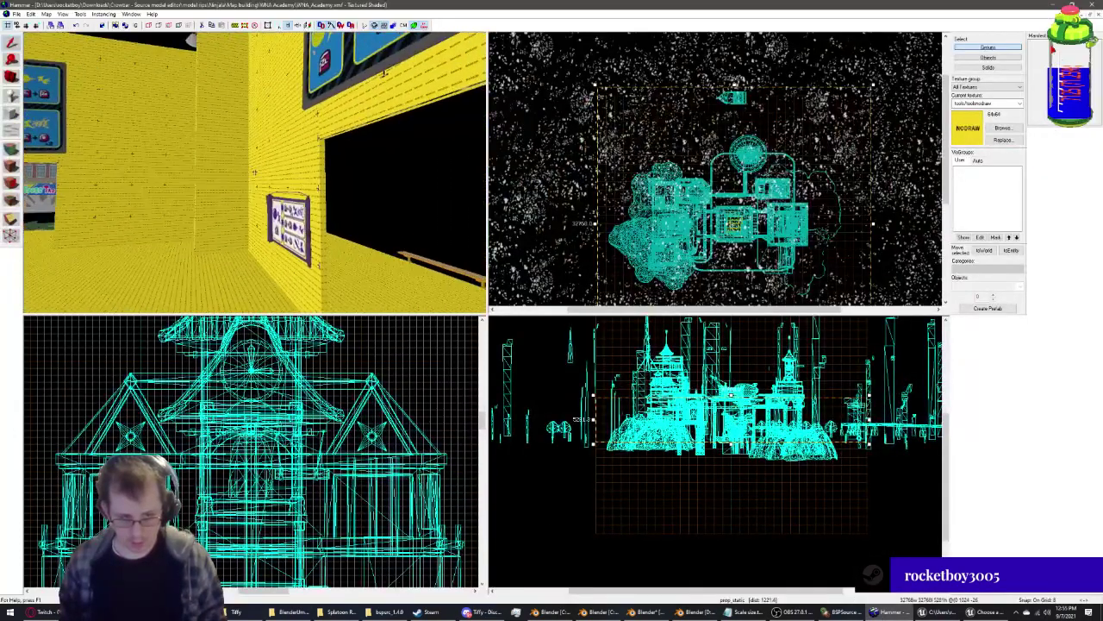
key(w)
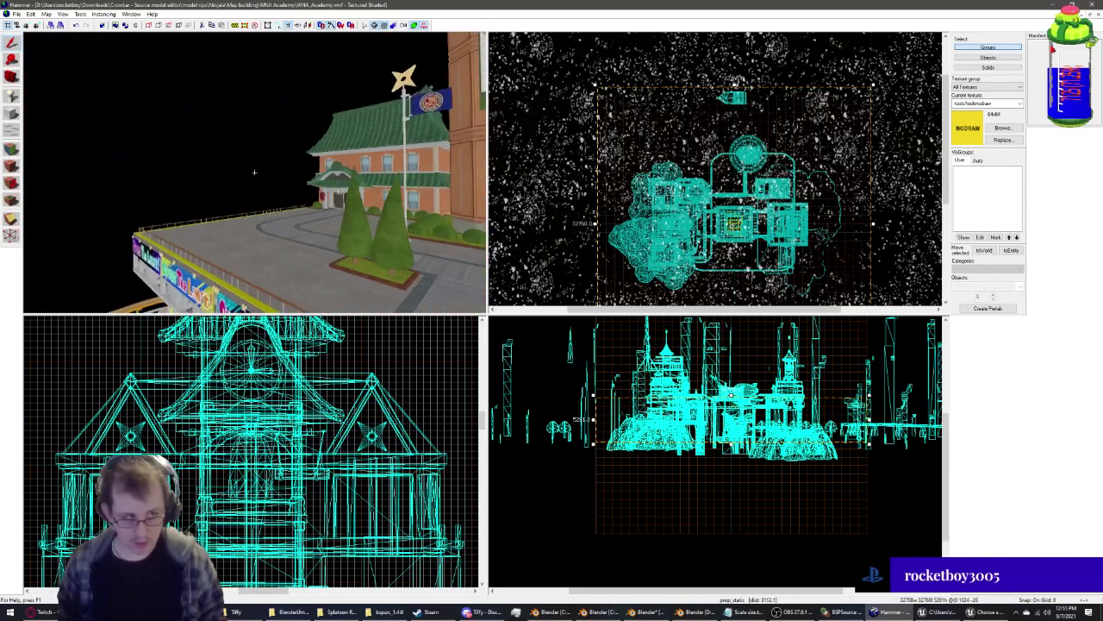
key(w)
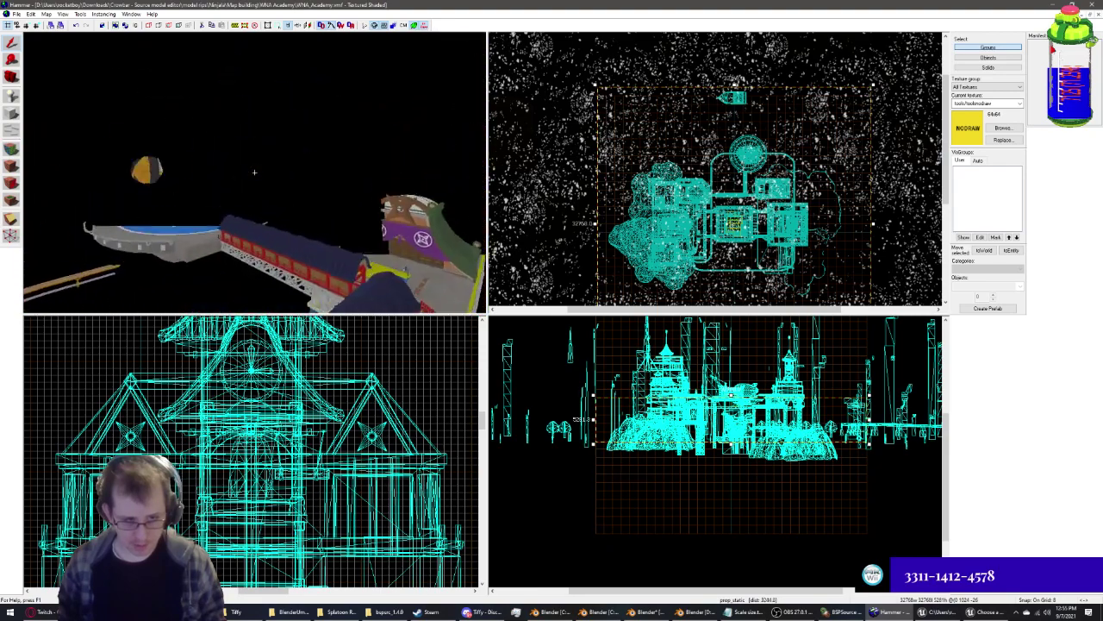
key(w)
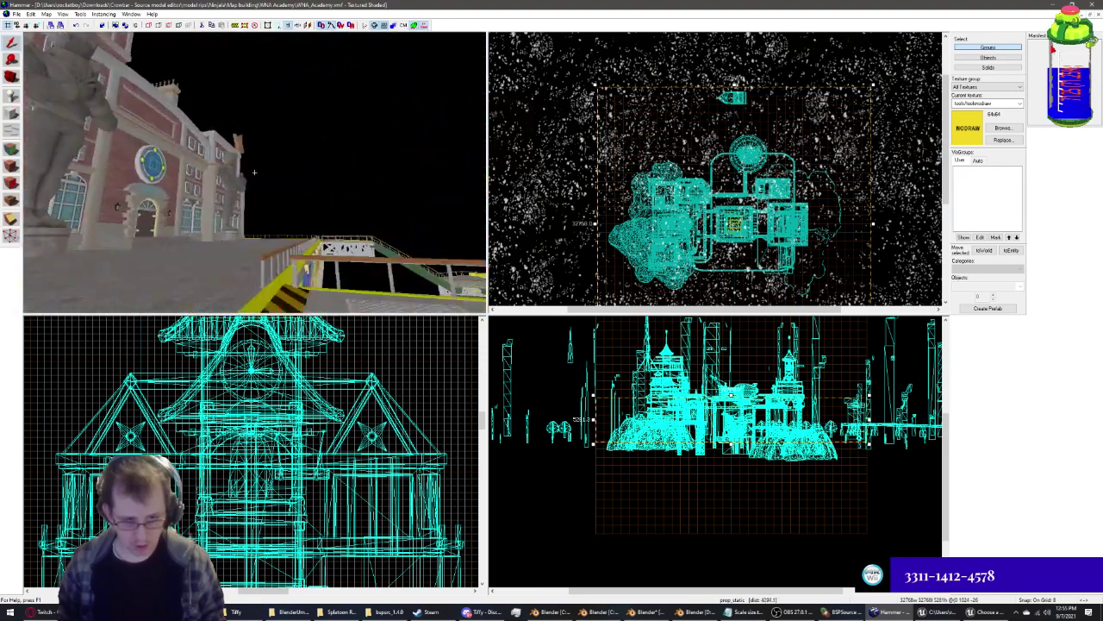
key(w)
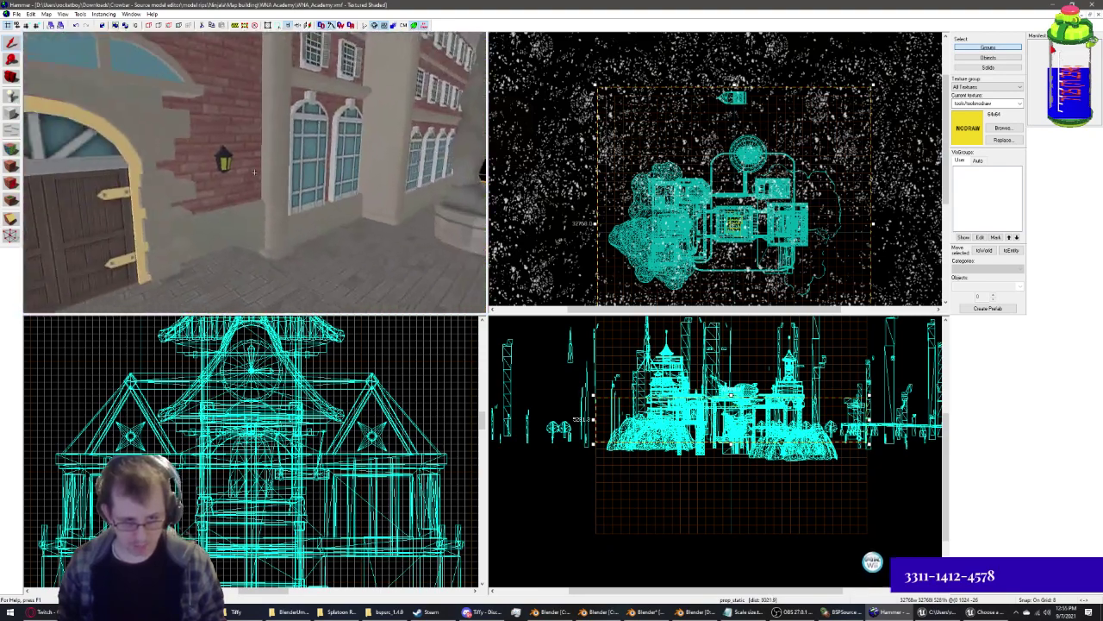
key(w)
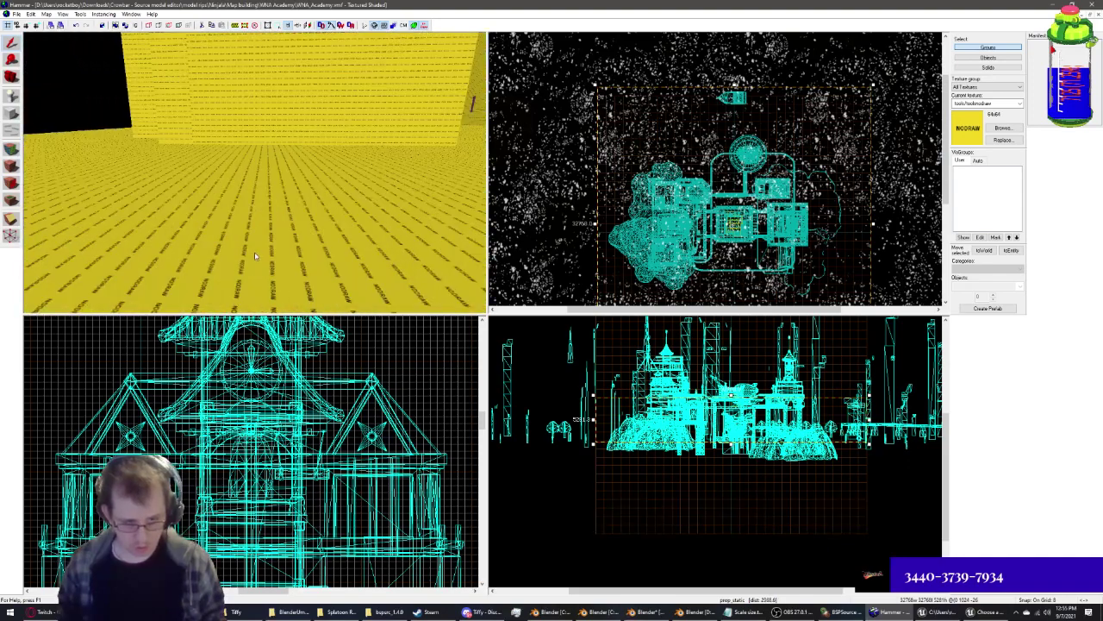
key(z)
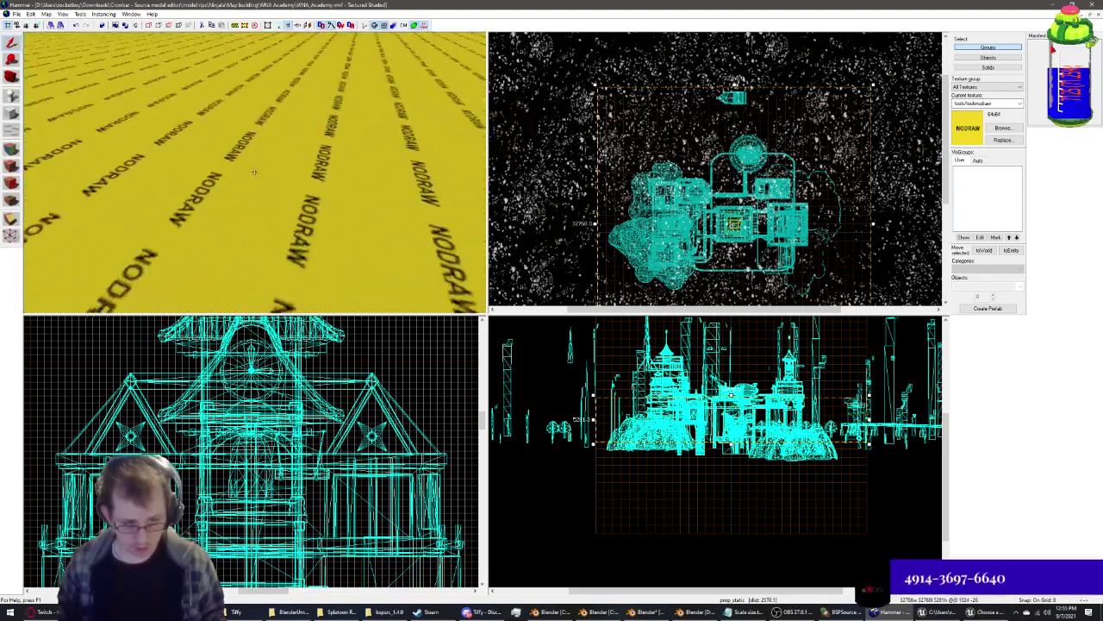
key(w)
key(w)
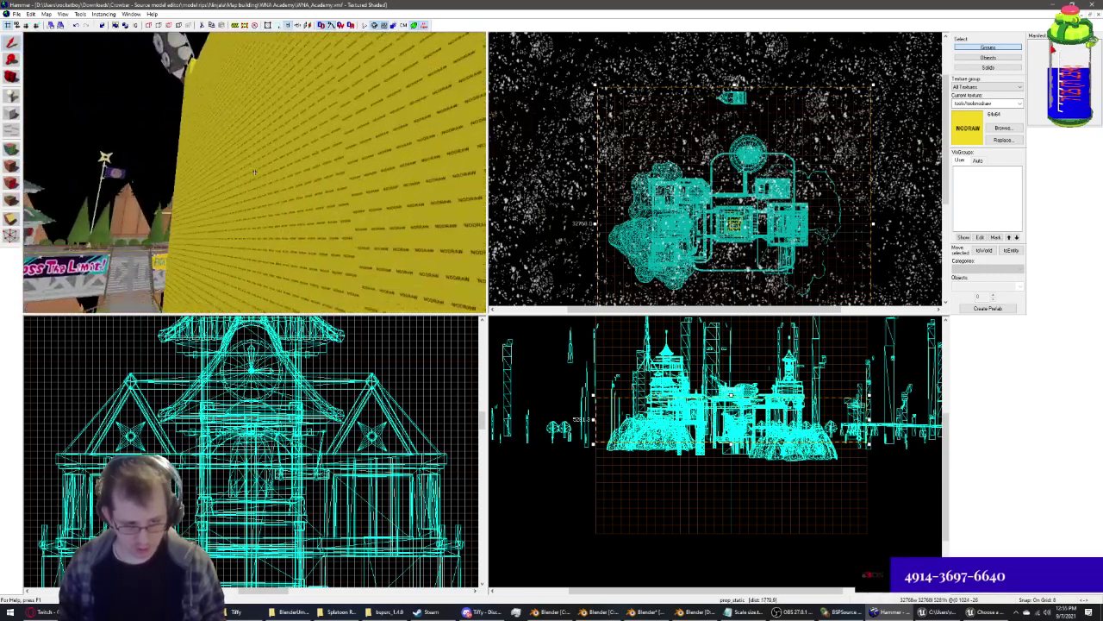
key(z)
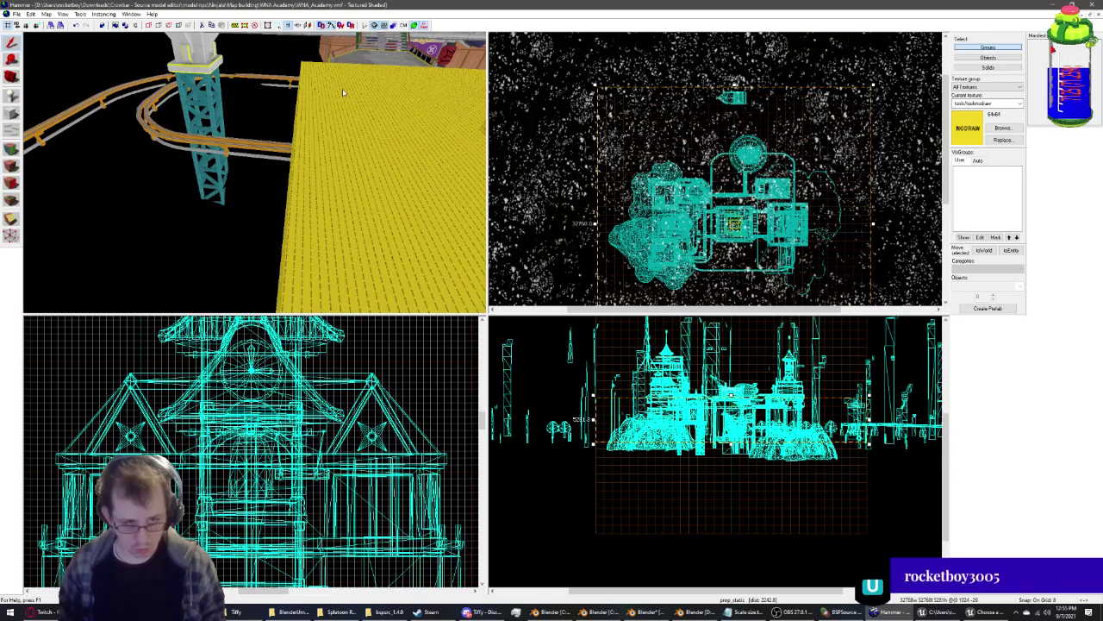
key(z)
key(z)
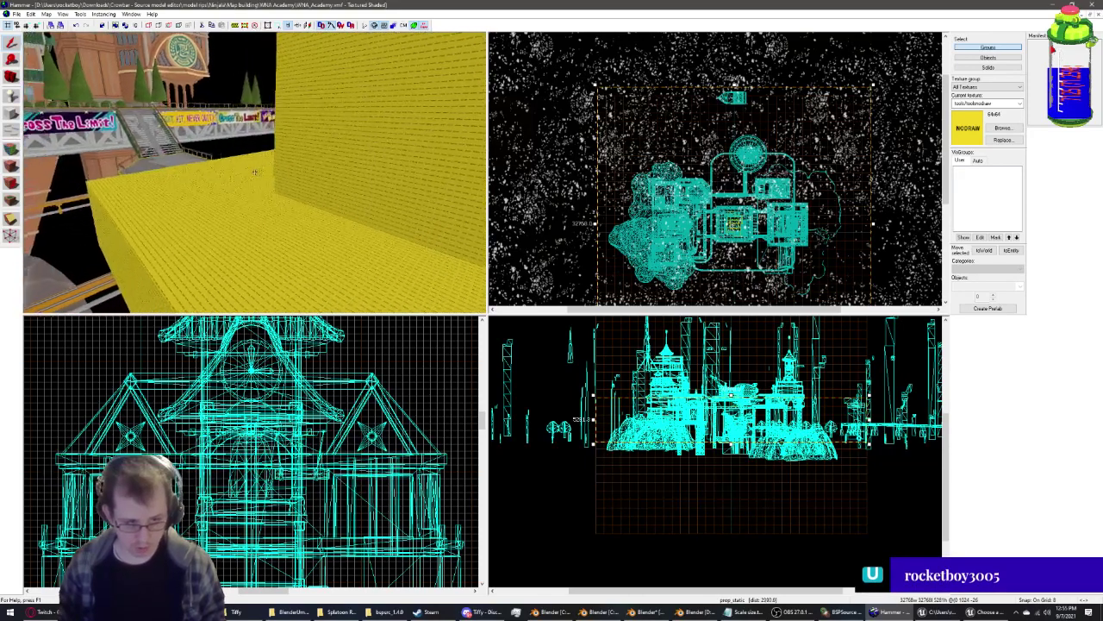
key(z)
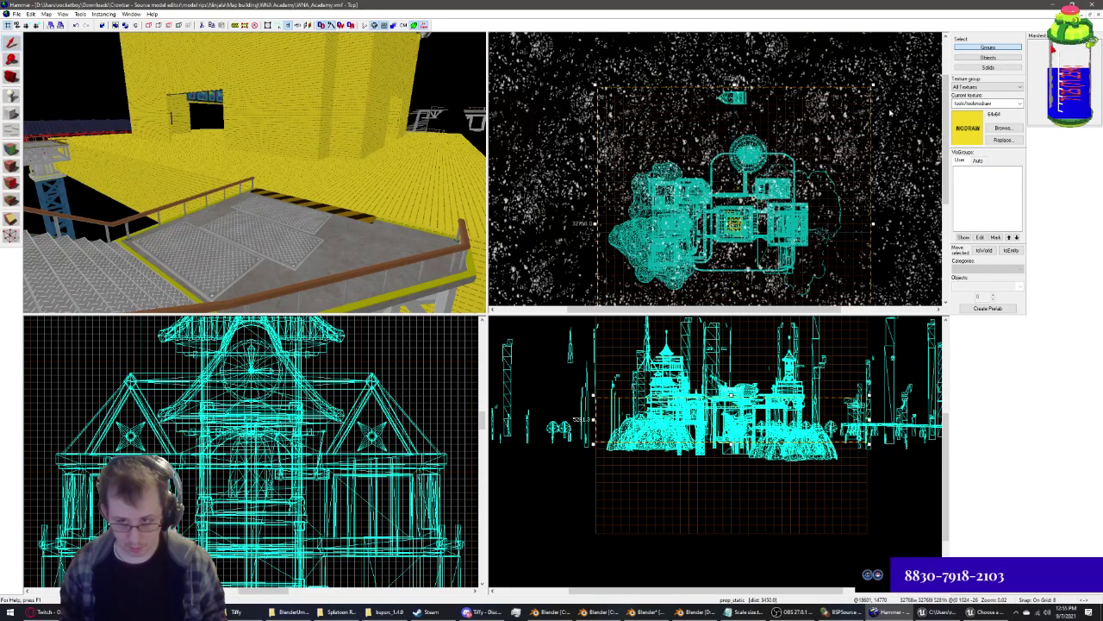
Pan the Top view south, look beneath the stairs, and centre the Top view on an object
click(887, 223)
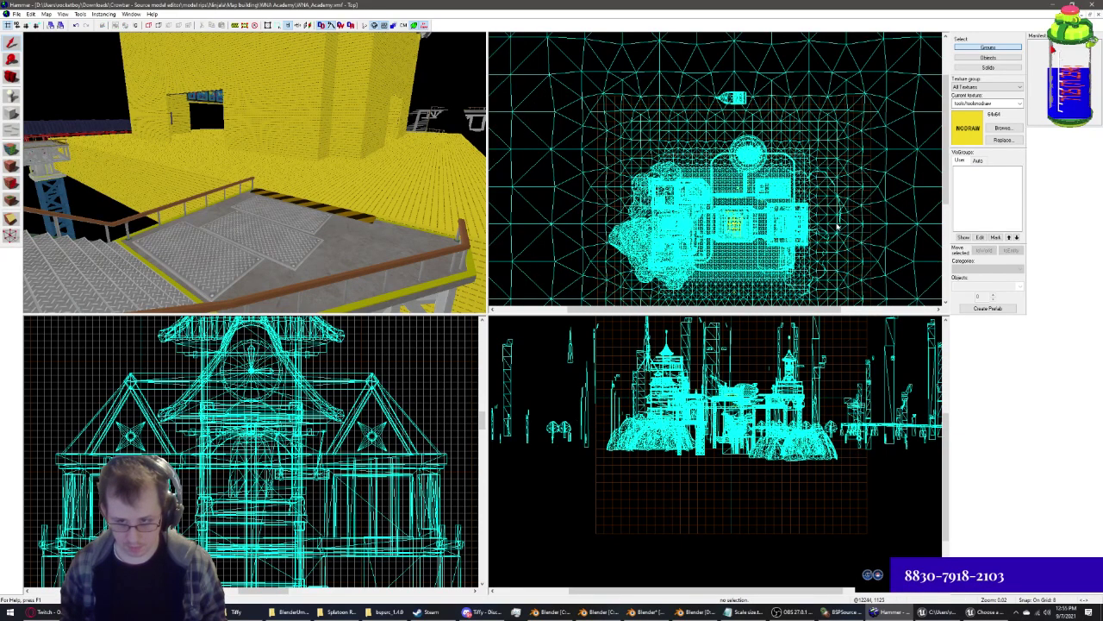
key(Down)
key(Down)
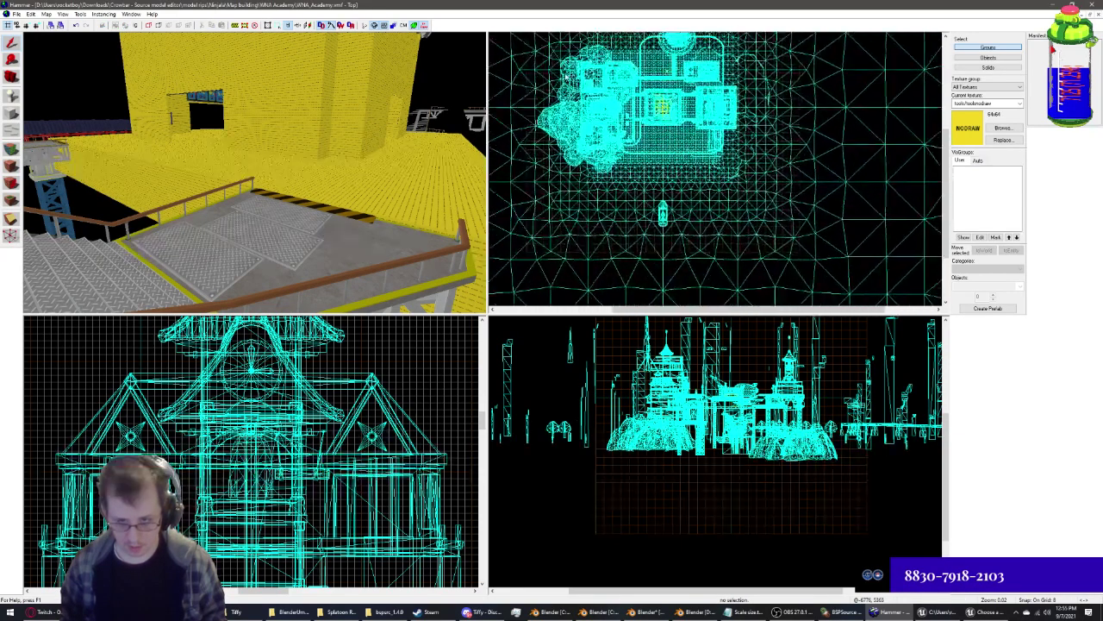
key(Left)
click(405, 209)
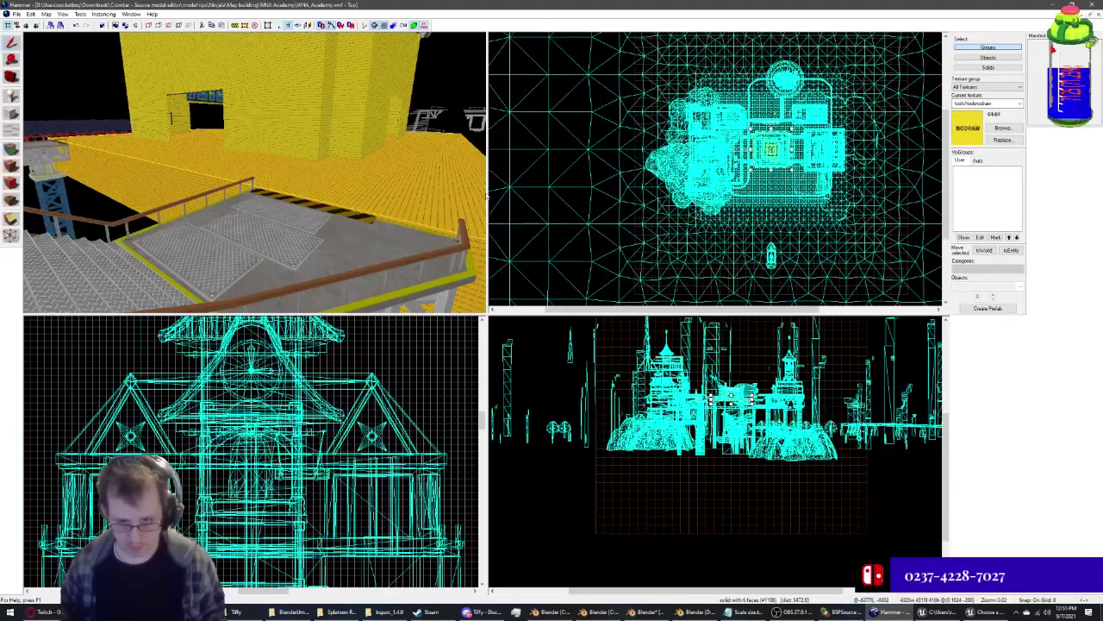
key(z)
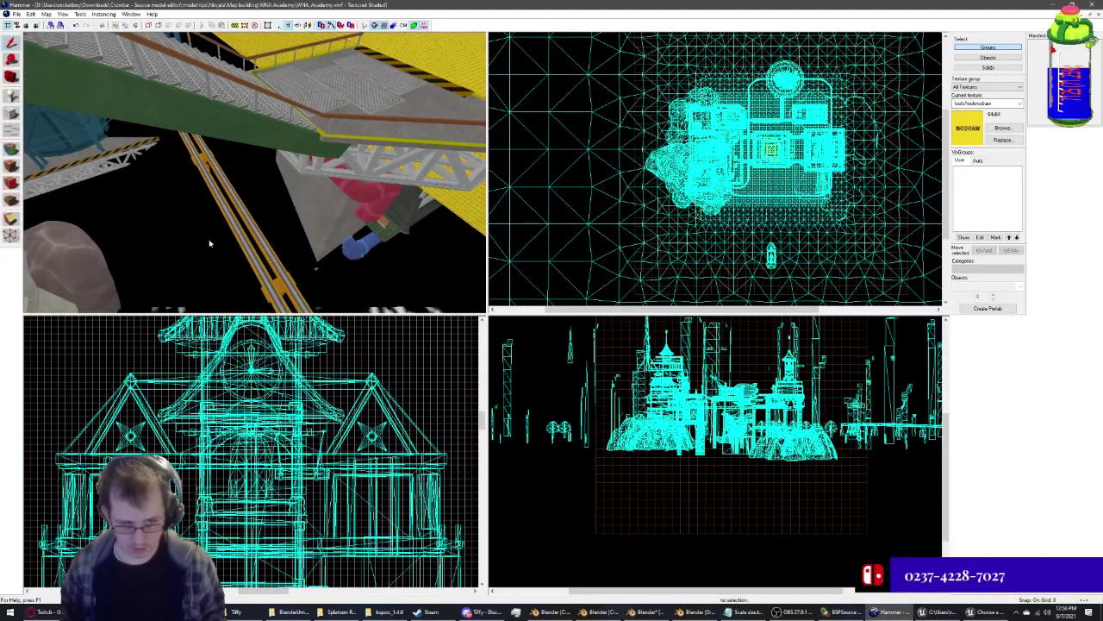
click(589, 148)
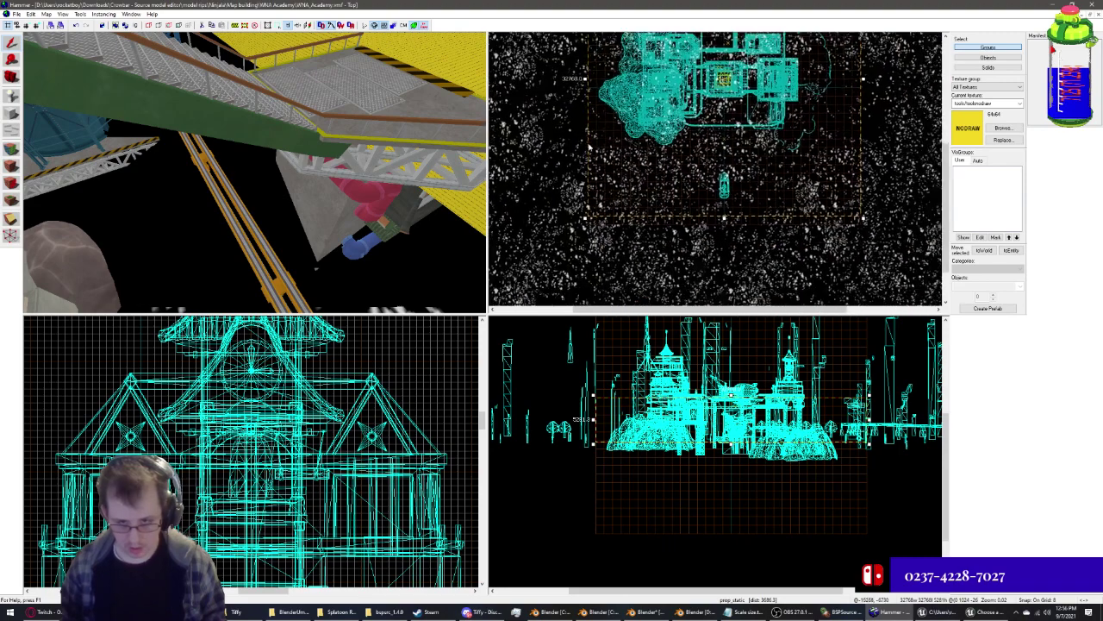
key(ctrl+shift+e)
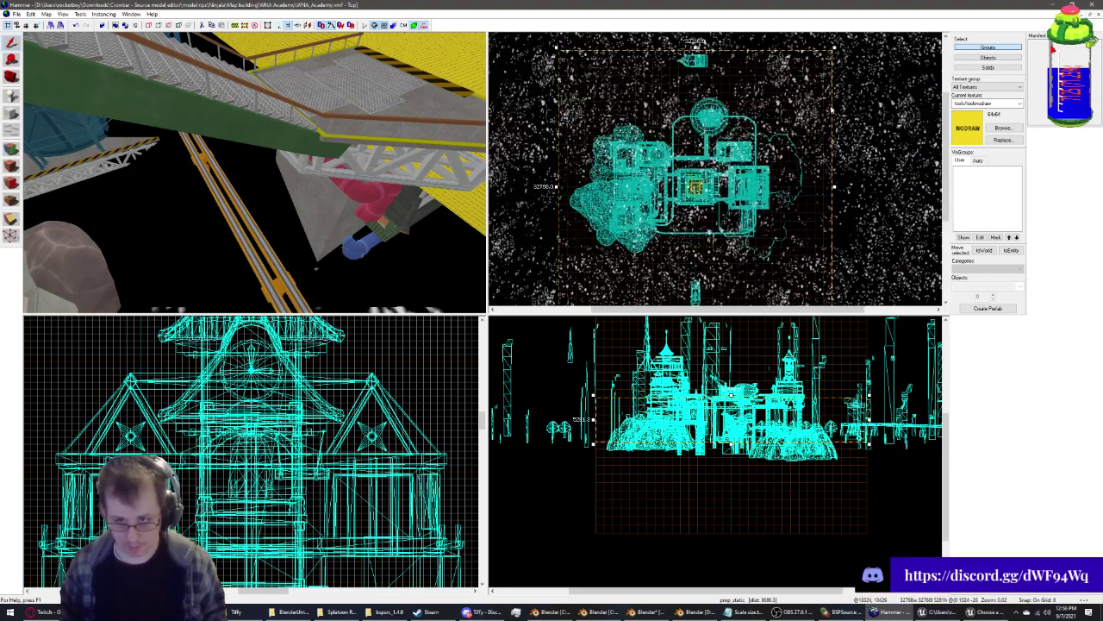
Pan the Top view back, then pan and zoom the side wireframe view onto the skyline
middle_drag(565, 239, 849, 193)
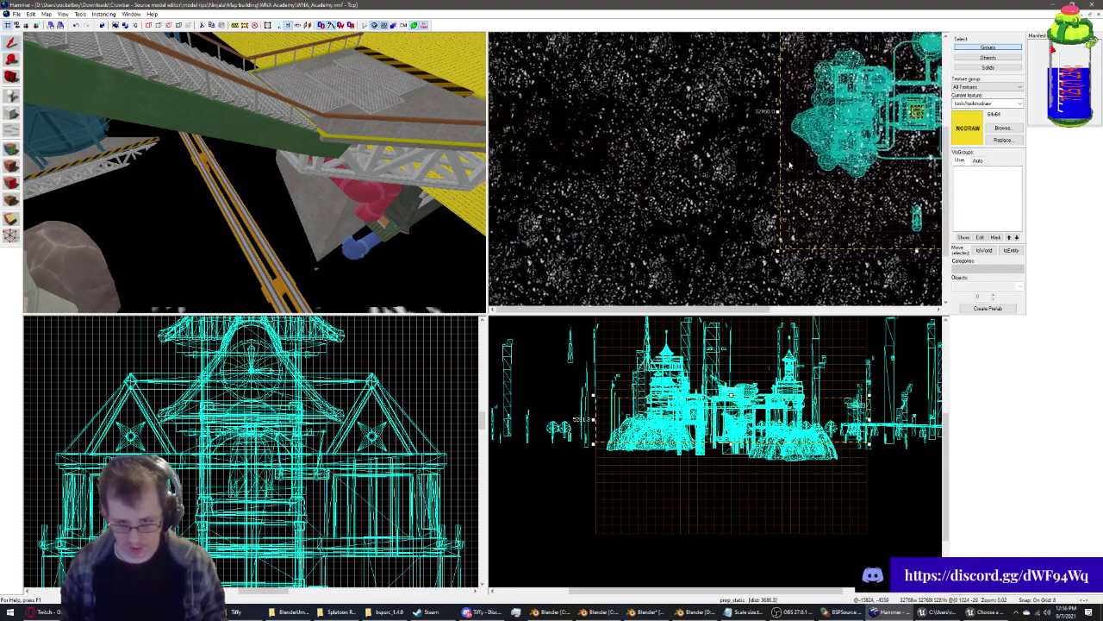
mouse_move(760, 135)
middle_down()
mouse_move(351, 62)
mouse_move(475, 175)
mouse_move(431, 204)
middle_up()
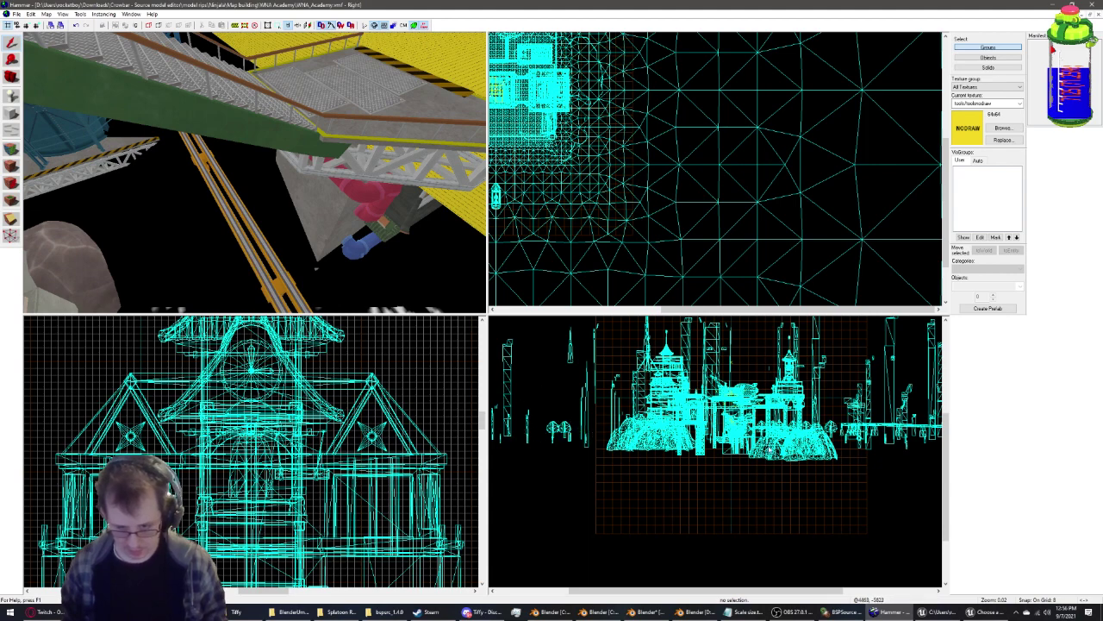
middle_drag(518, 416, 657, 442)
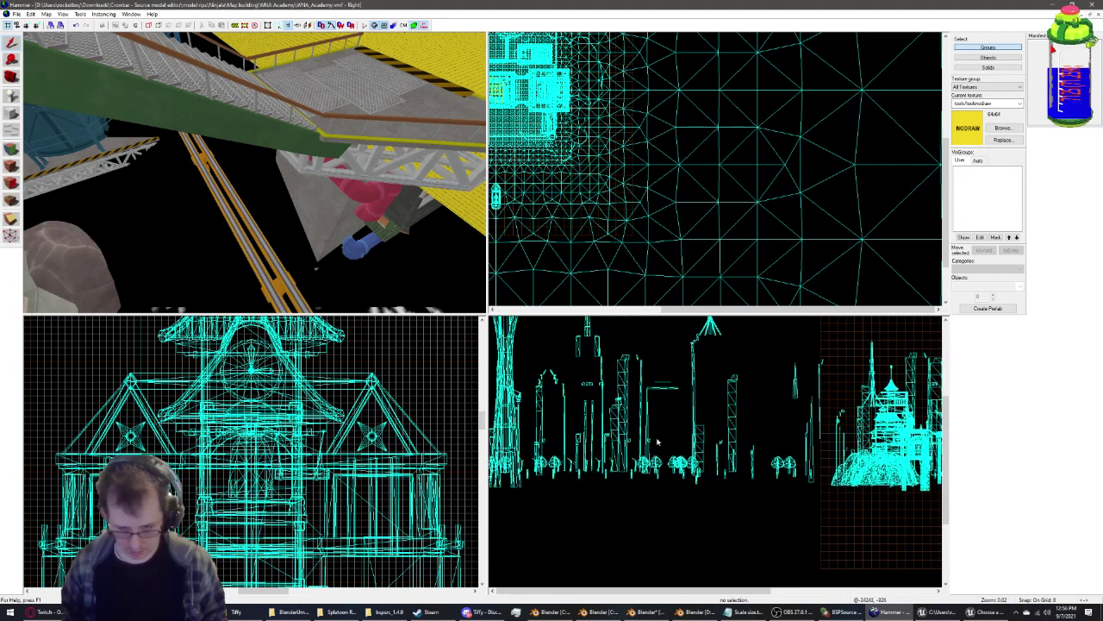
middle_drag(727, 392, 421, 378)
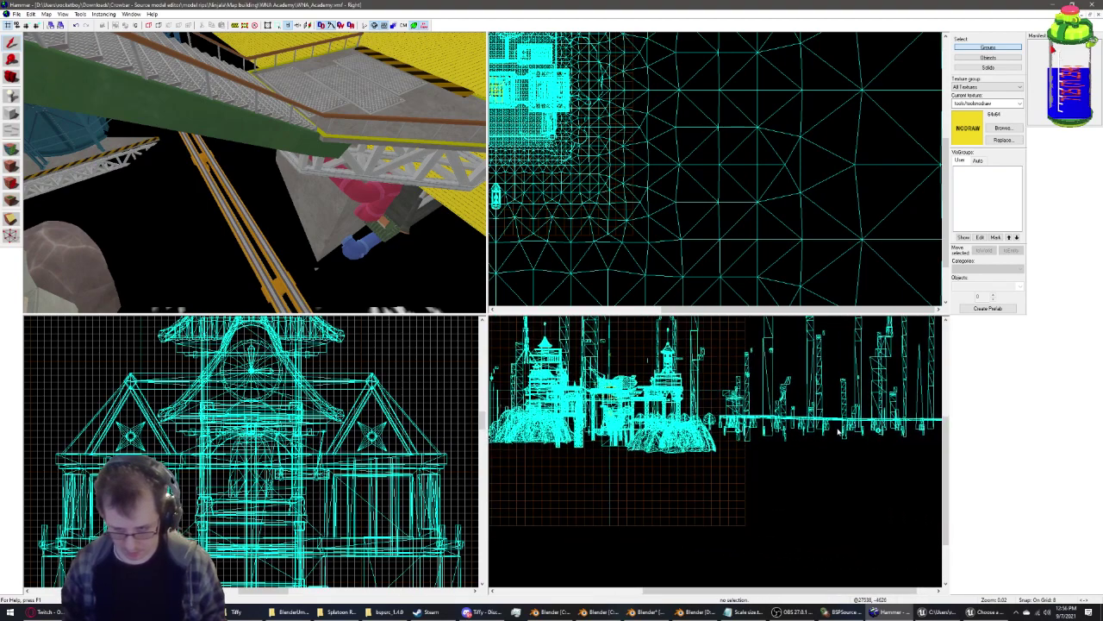
middle_drag(560, 517, 559, 440)
scroll(517, 336, up, 5)
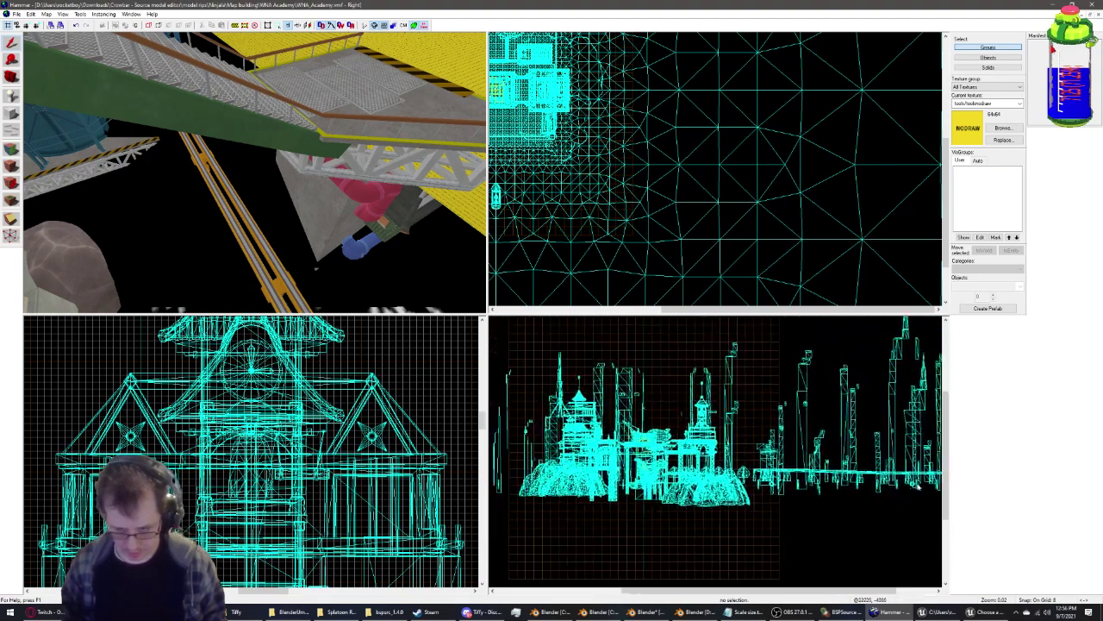
Fly the 3D camera toward the railing and ship, then close the WNA Academy map
key(z)
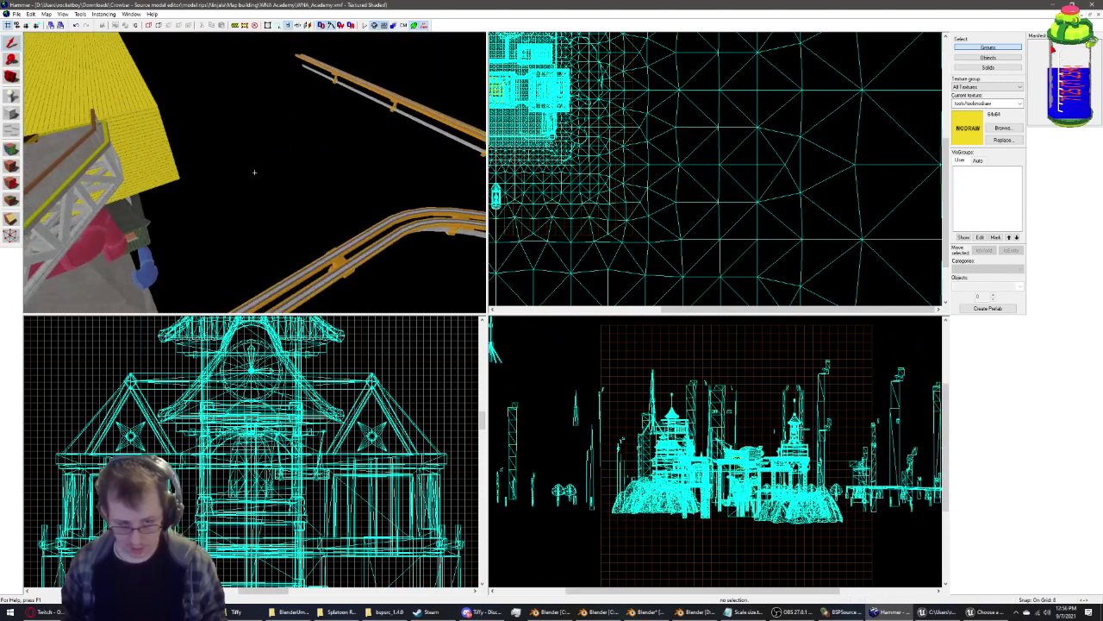
key(w)
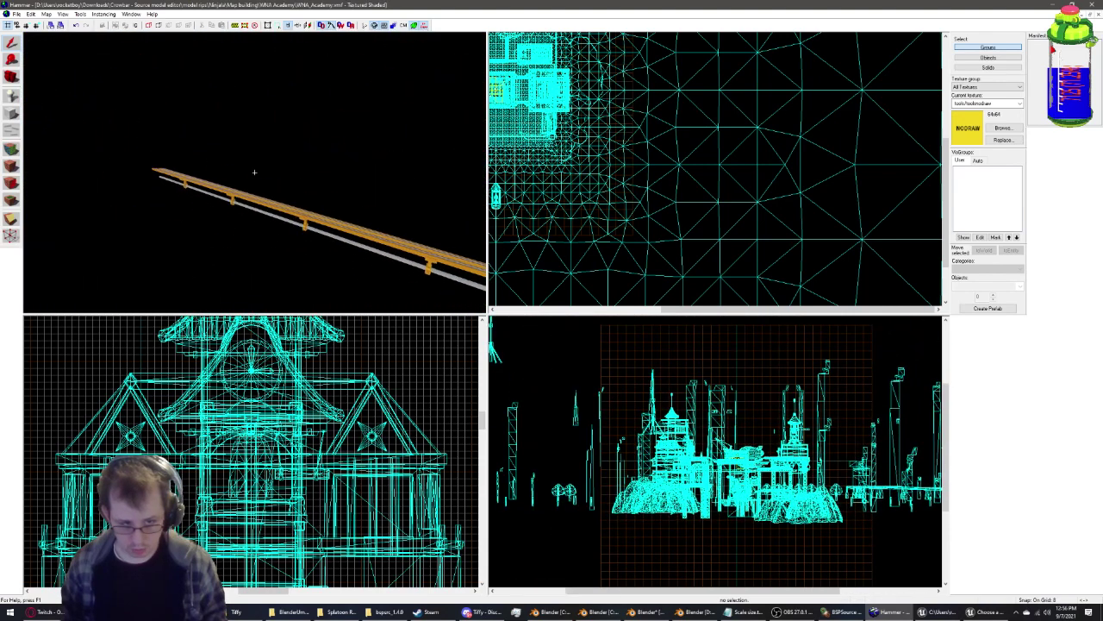
key(w)
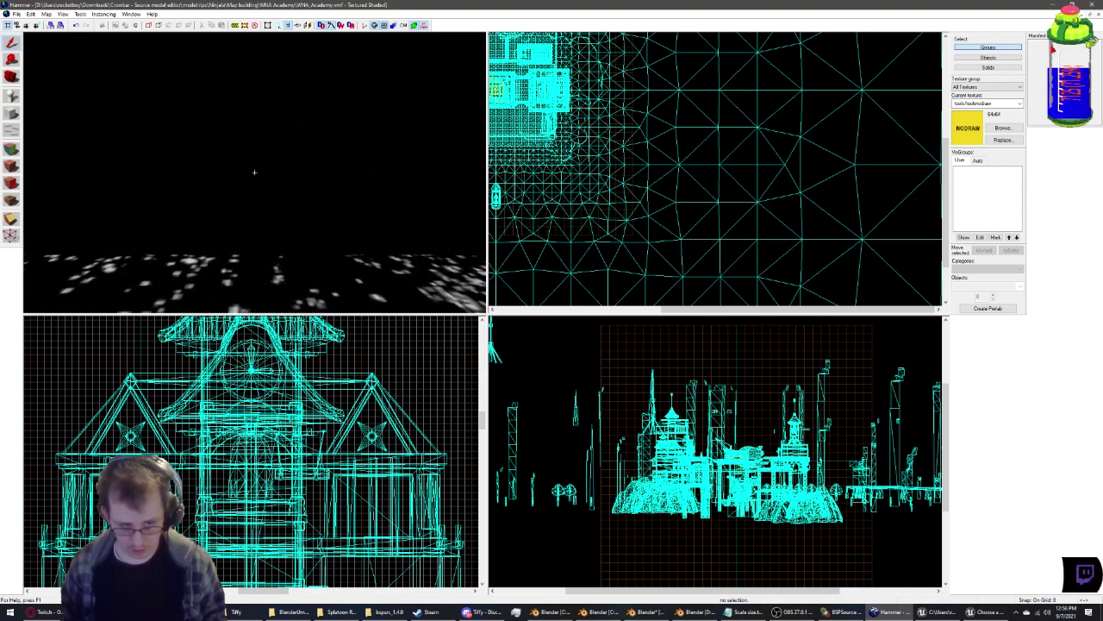
key(z)
key(z)
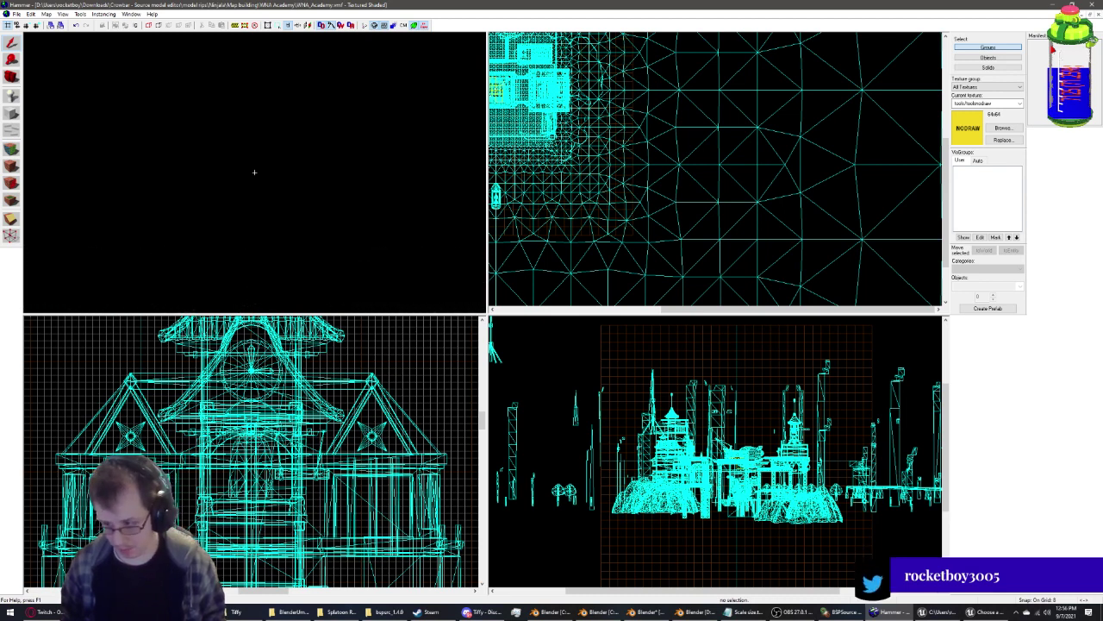
key(w)
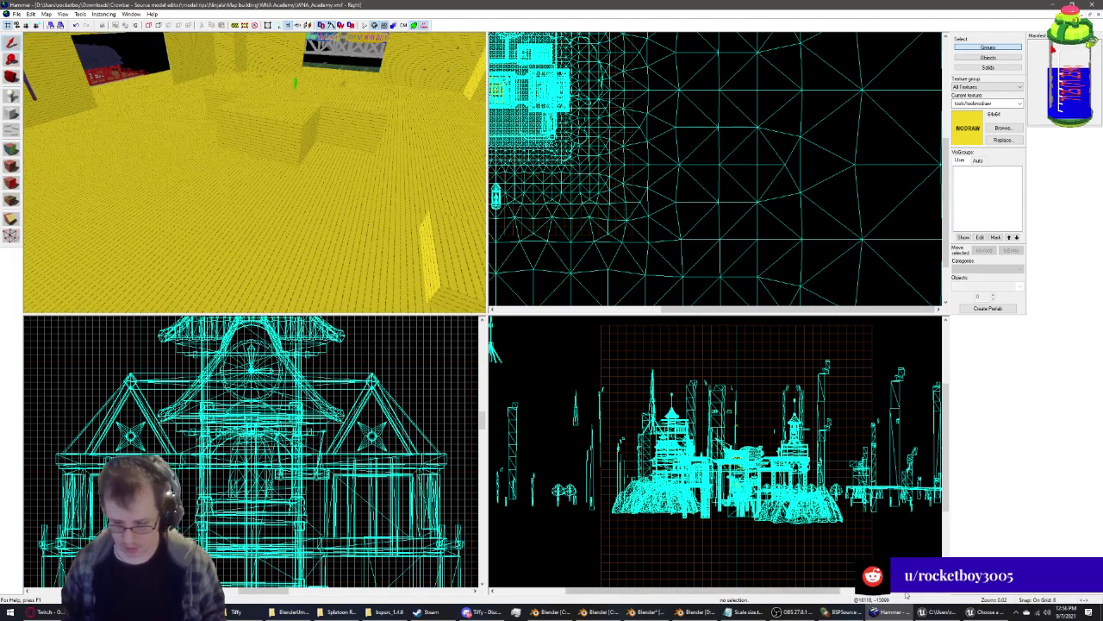
mouse_move(888, 612)
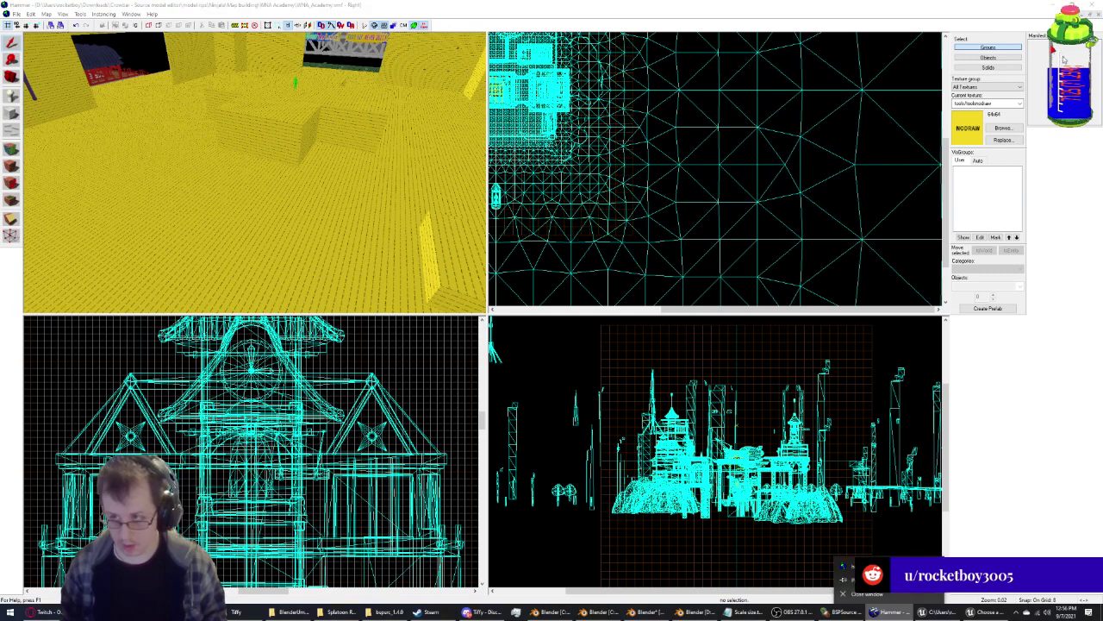
click(843, 593)
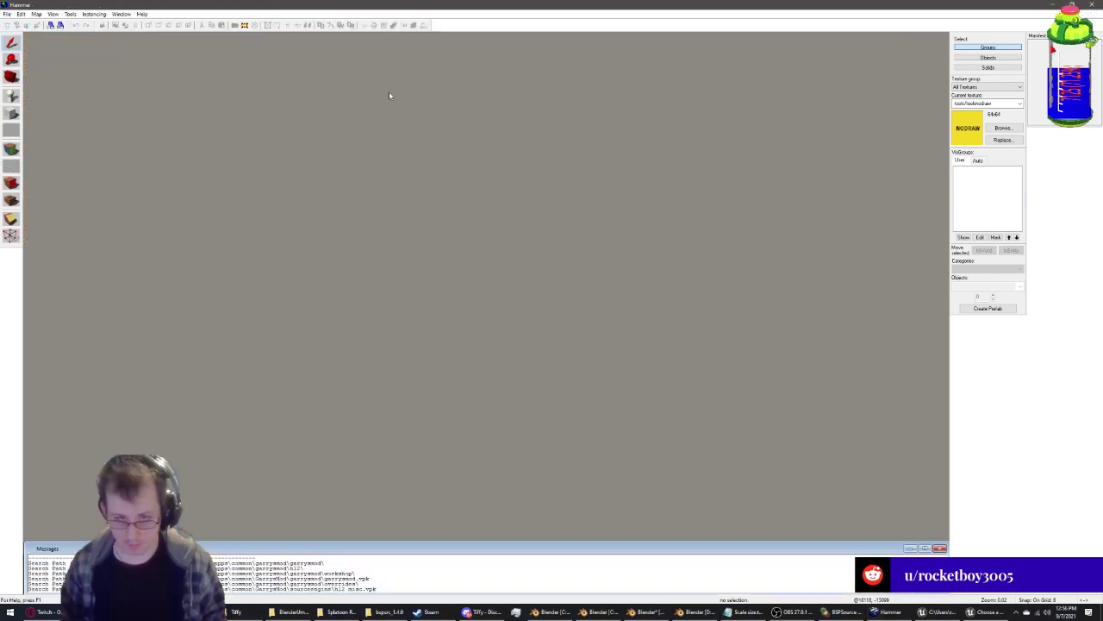
click(8, 15)
Open ninjala_base_d.vmf and fly around its red objects, NODRAW block and env_cubemap
click(65, 143)
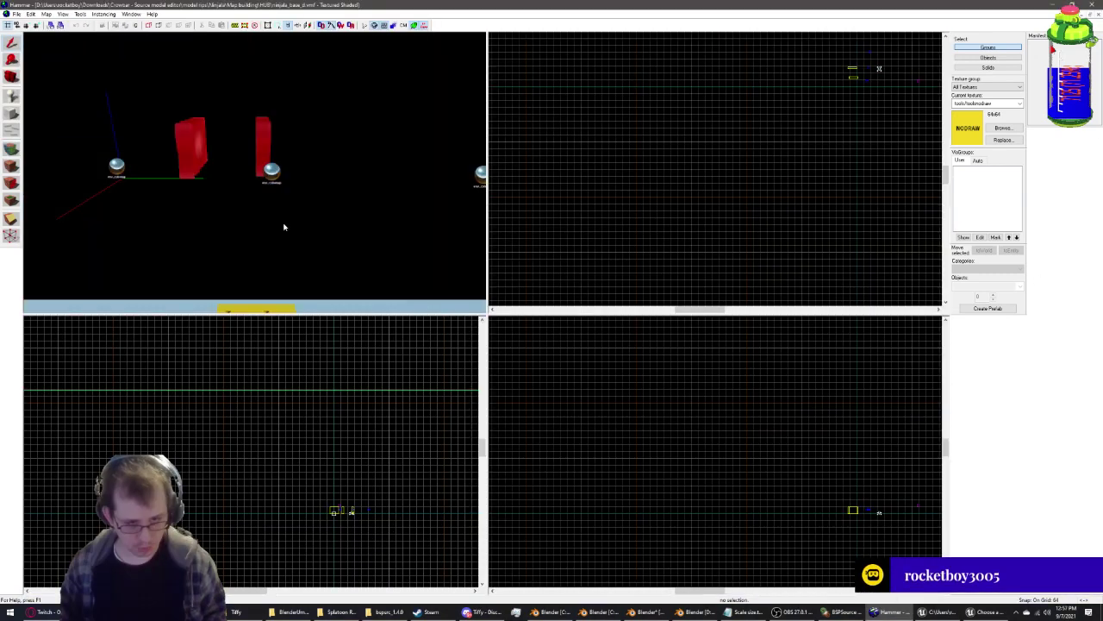
key(w)
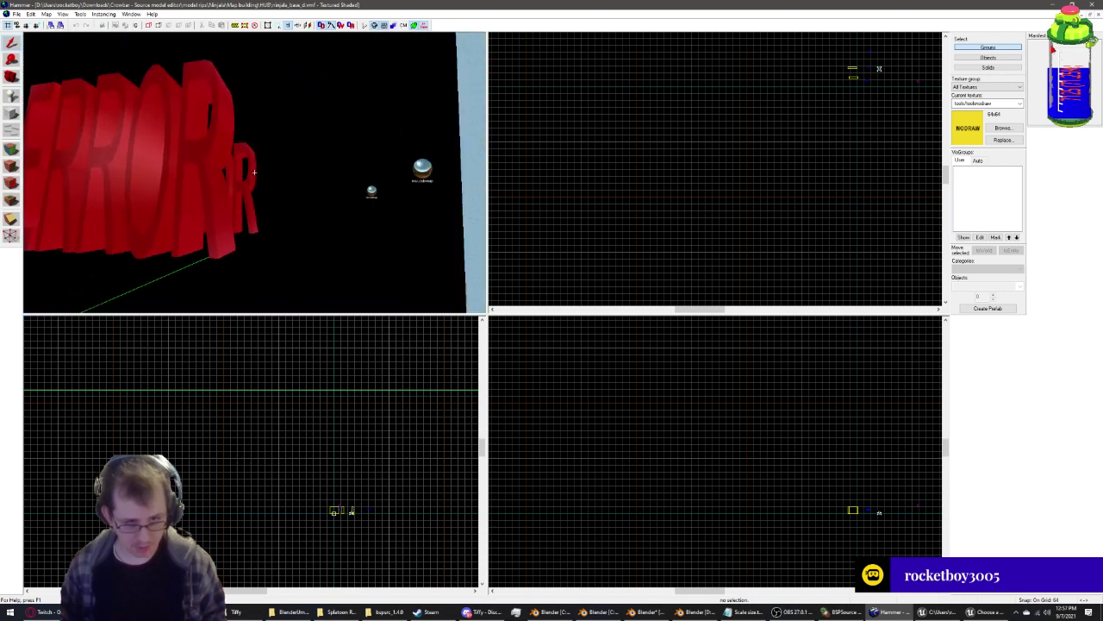
key(s)
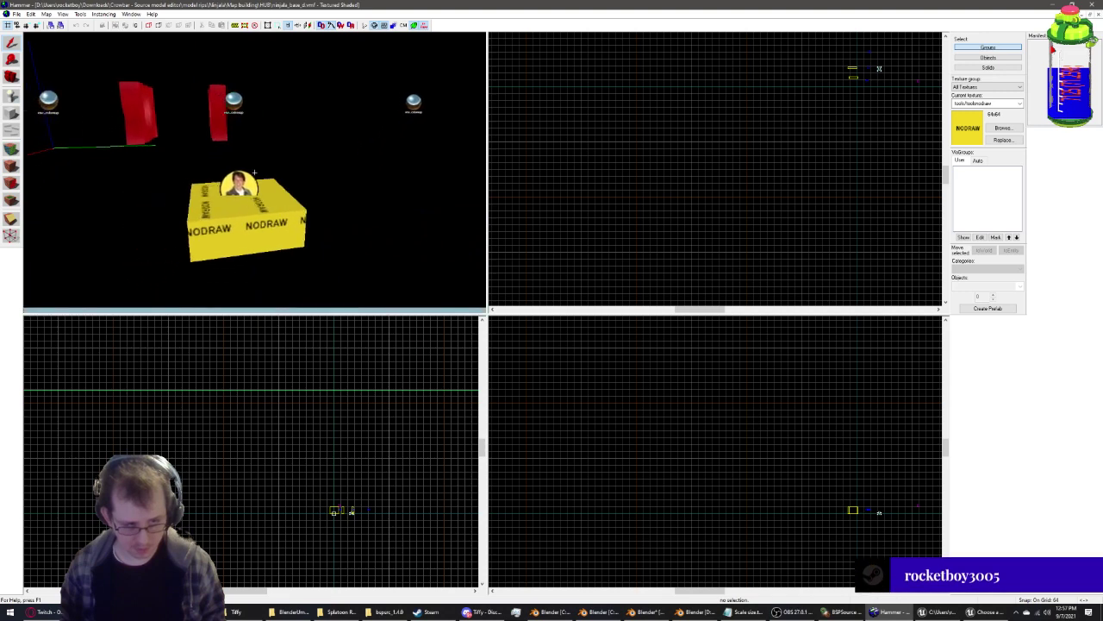
key(w)
key(s)
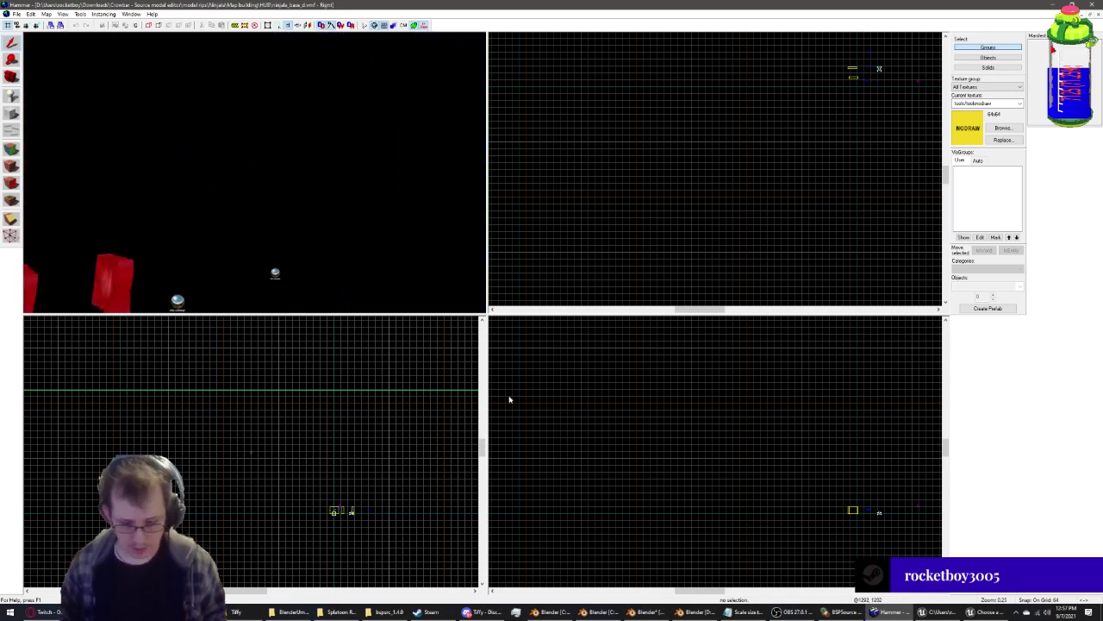
In Blender, orbit and zoom the city view around the rooftop building
click(551, 611)
mouse_move(524, 345)
middle_down()
mouse_move(588, 346)
mouse_move(534, 301)
mouse_move(417, 133)
middle_up()
scroll(589, 346, down, 5)
scroll(516, 282, up, 4)
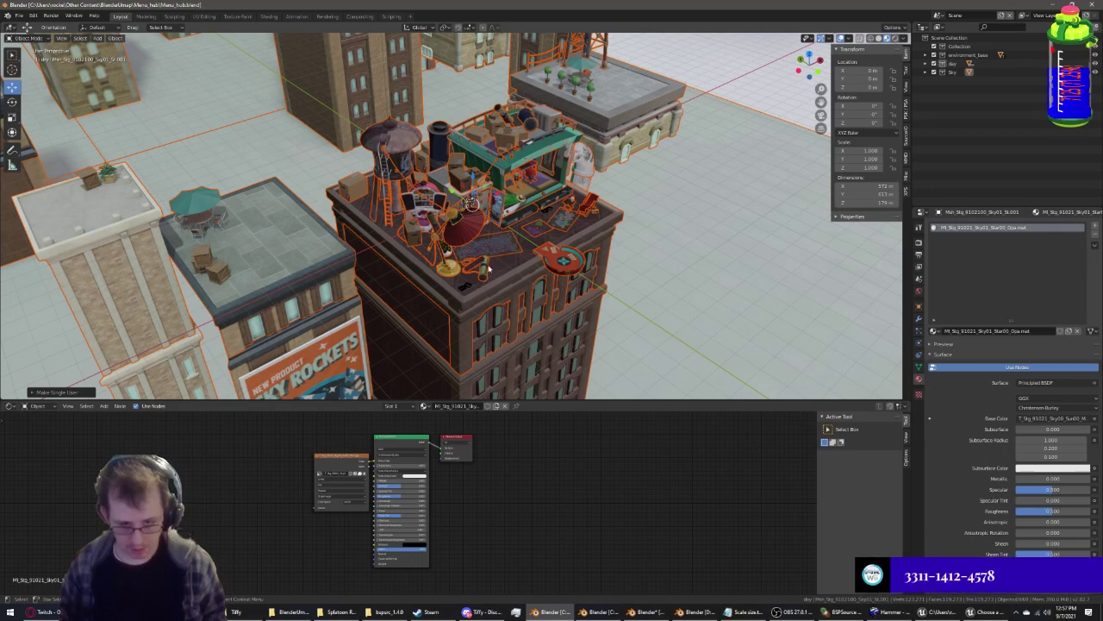
Back in Hammer, fly past the skybox wall and through the black opening to the red entity
click(892, 612)
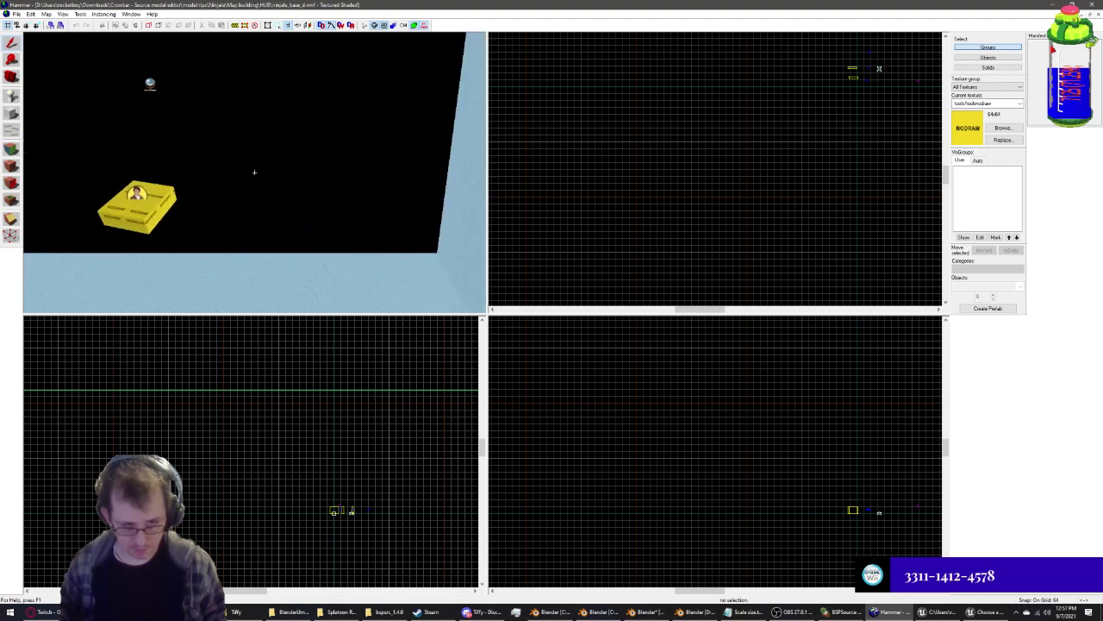
key(w)
key(w)
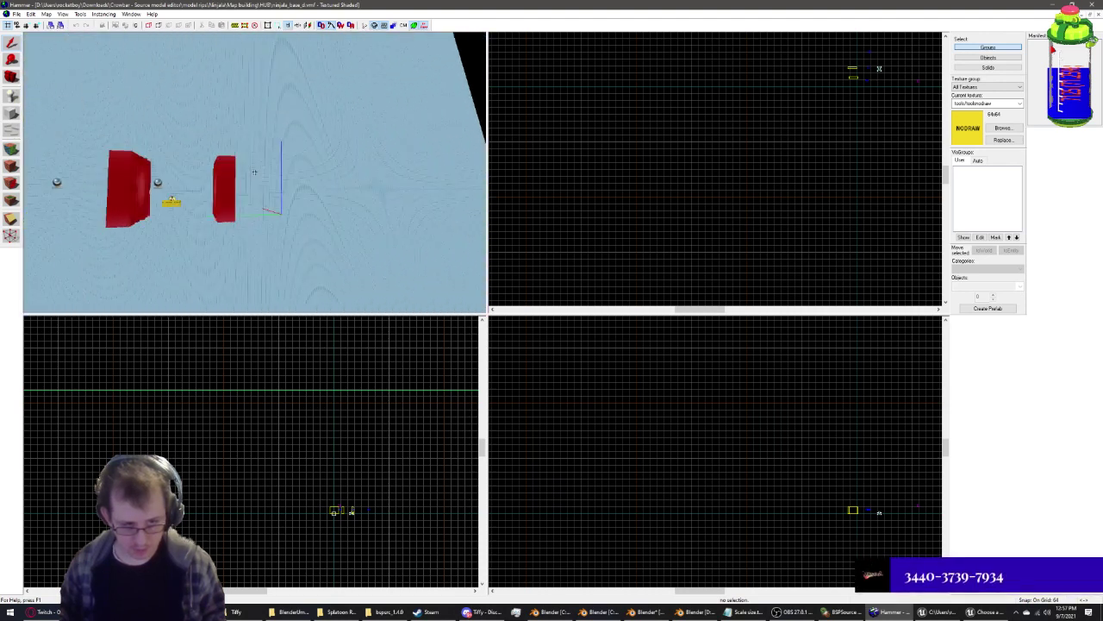
key(w)
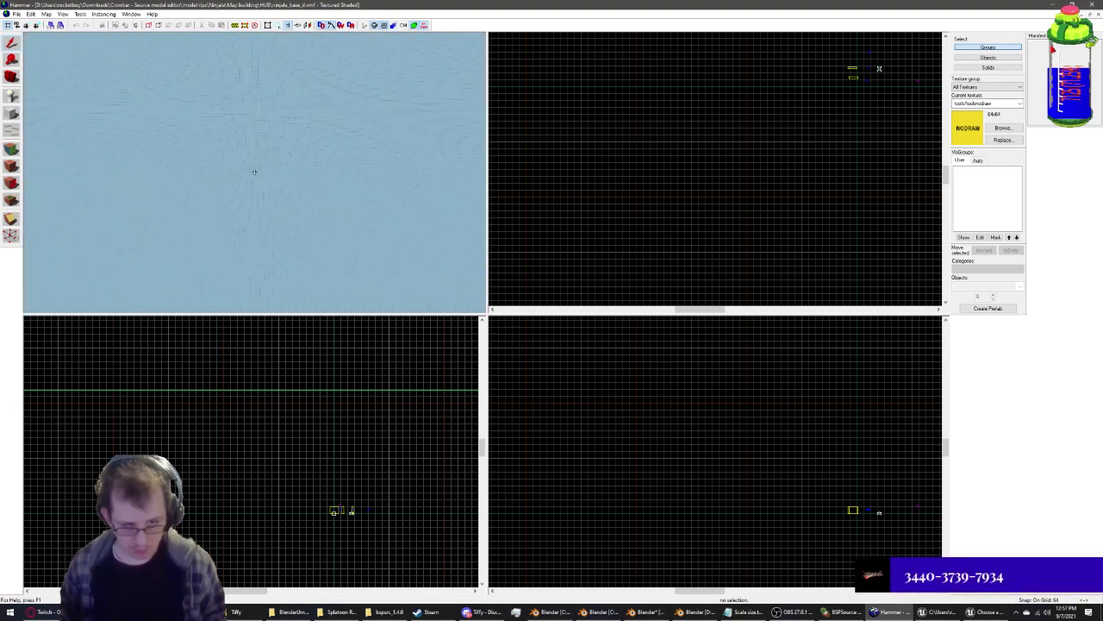
key(s)
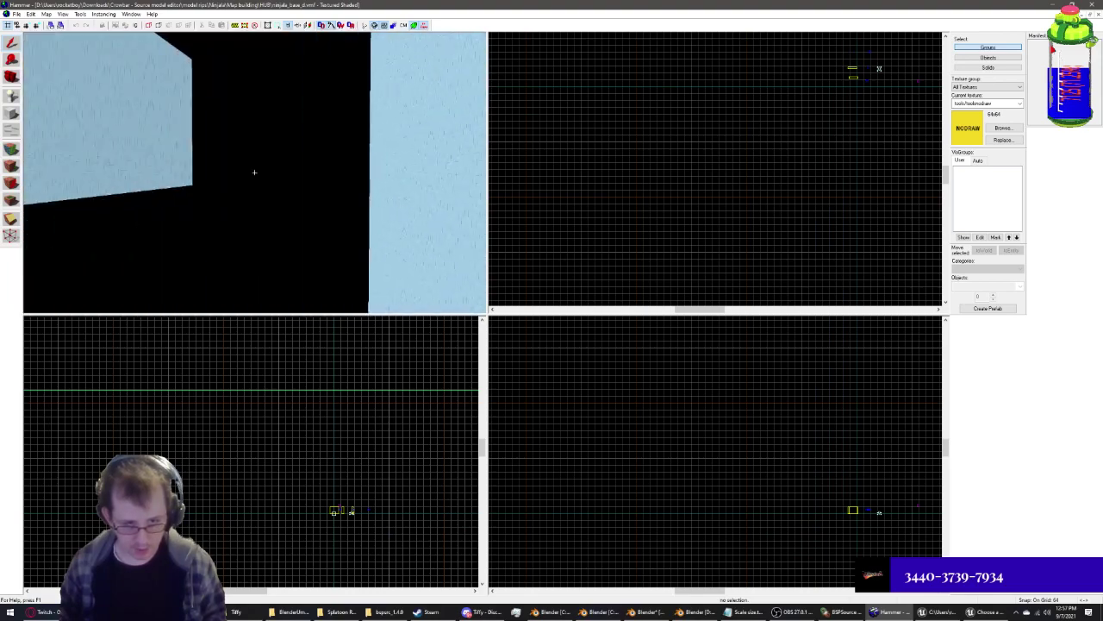
key(s)
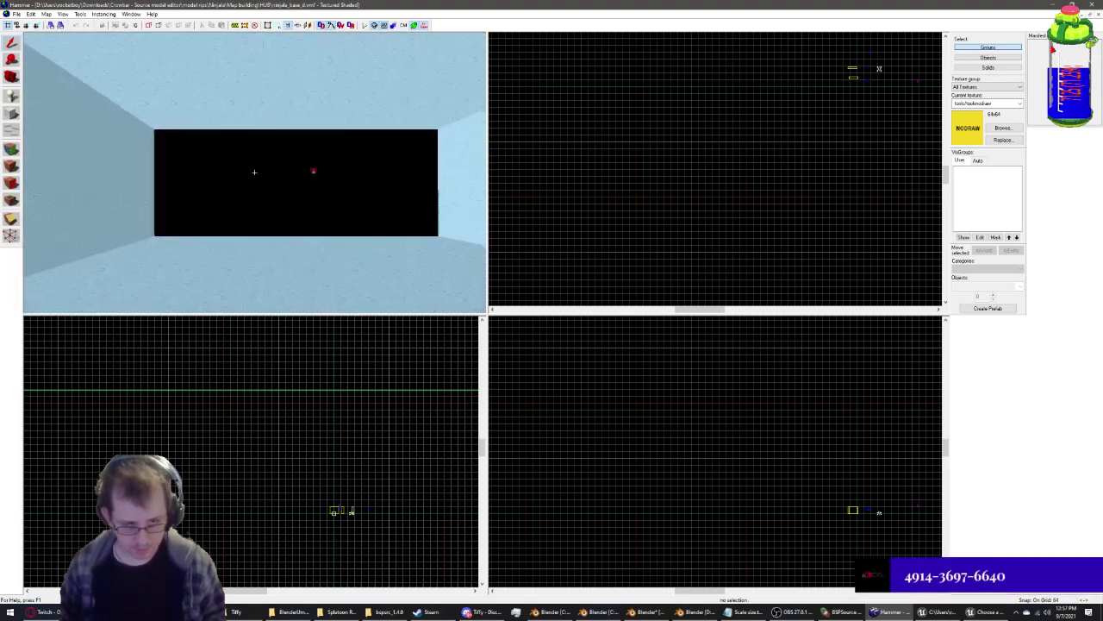
key(s)
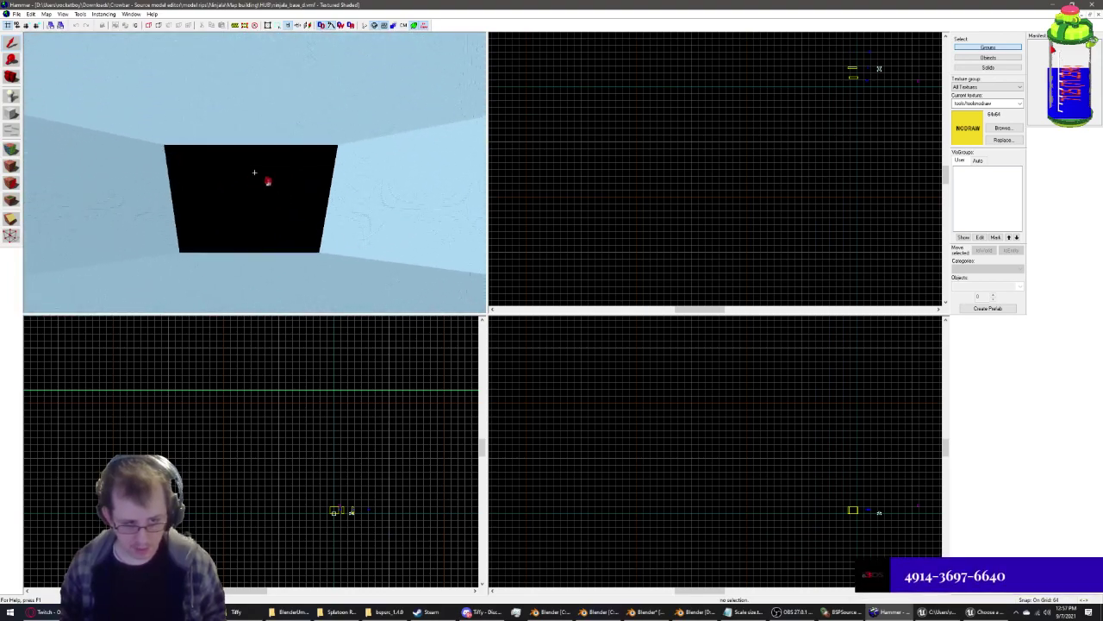
key(w)
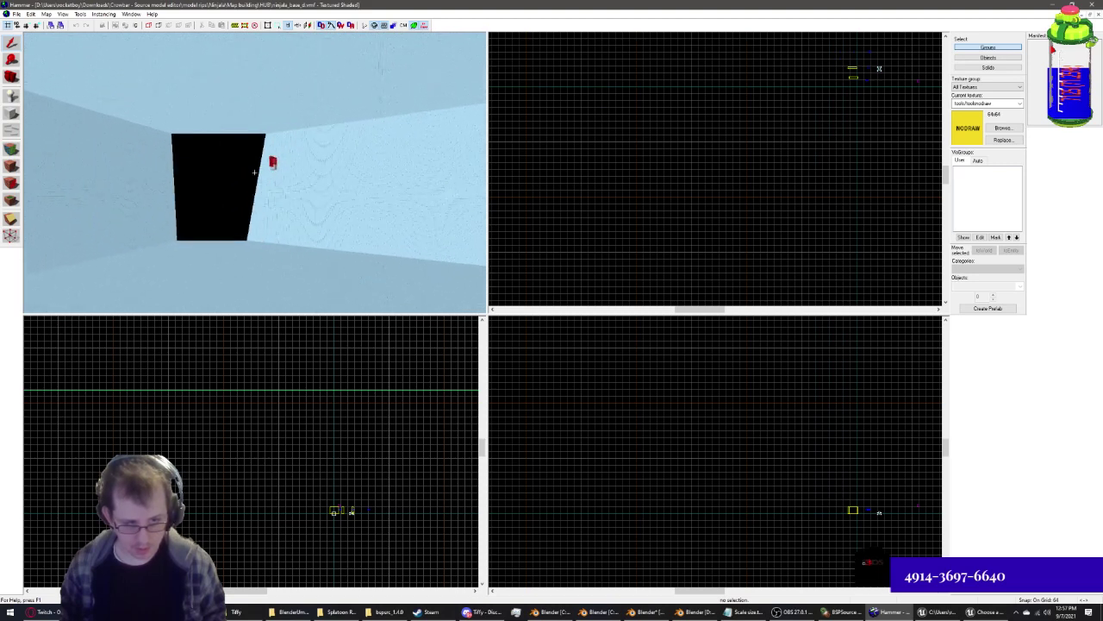
key(w)
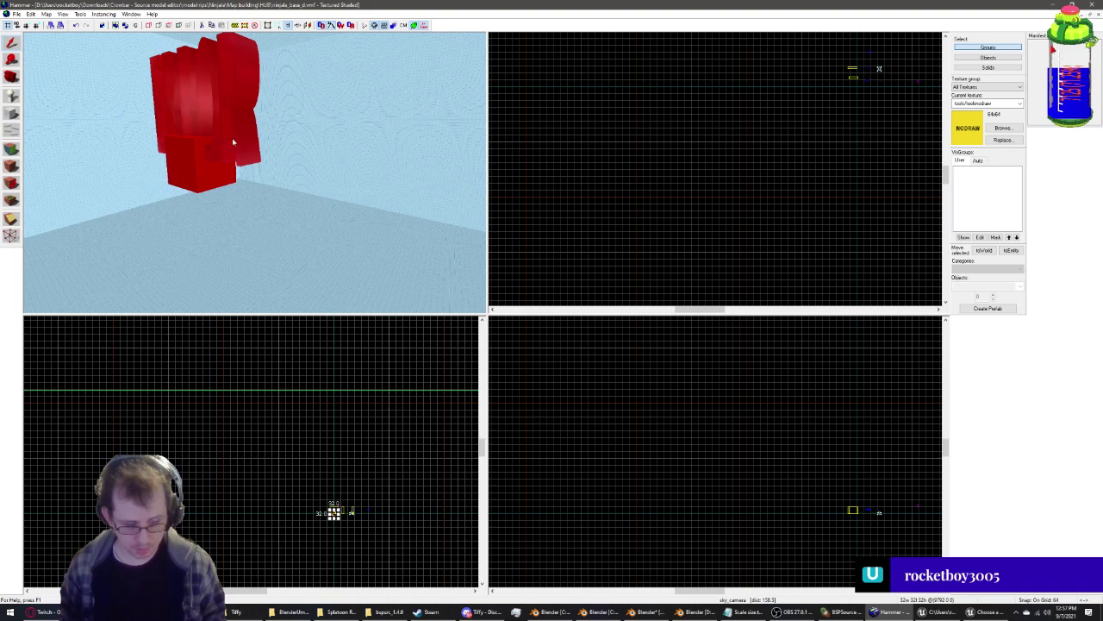
Circle and zoom the 3D view around the red entity and room corner, then switch to Blender
key(d)
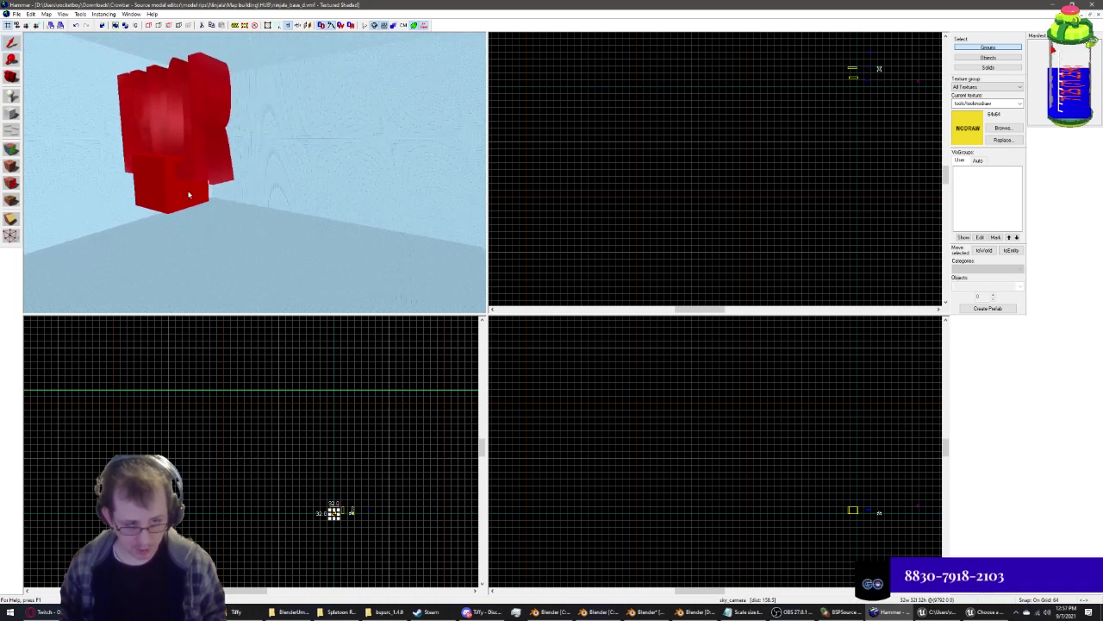
key(a)
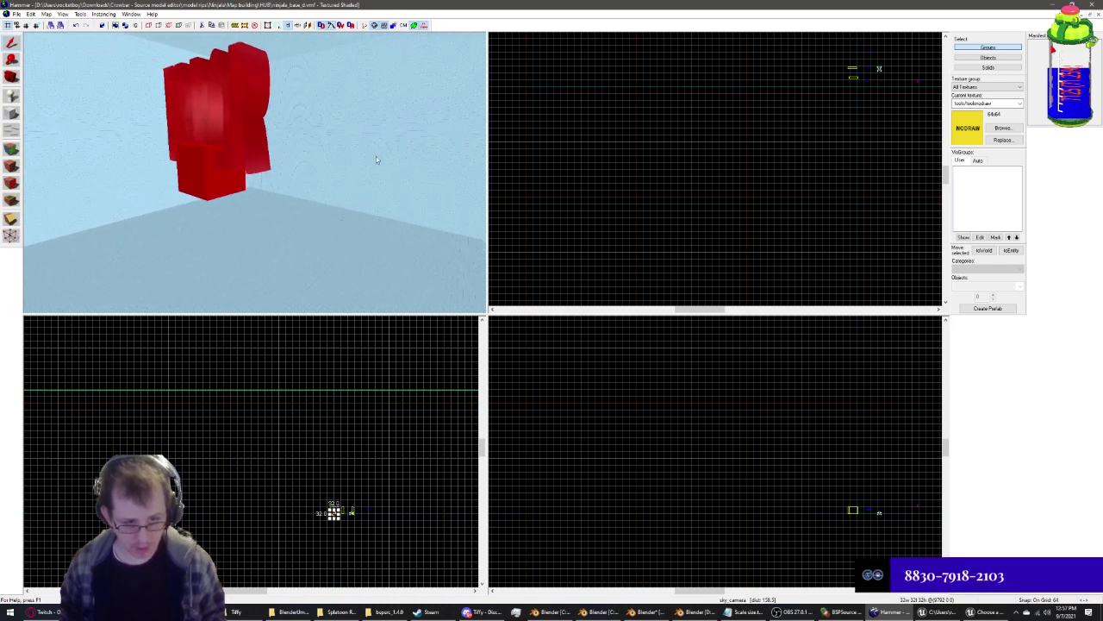
drag(376, 156, 220, 181)
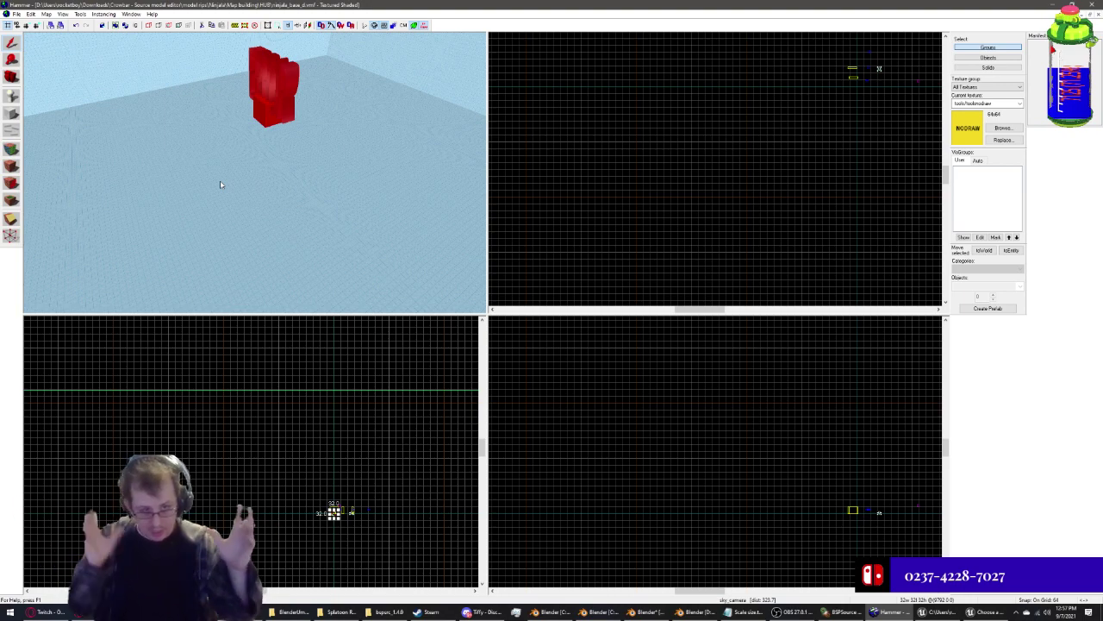
scroll(266, 162, up, 2)
drag(265, 162, 254, 175)
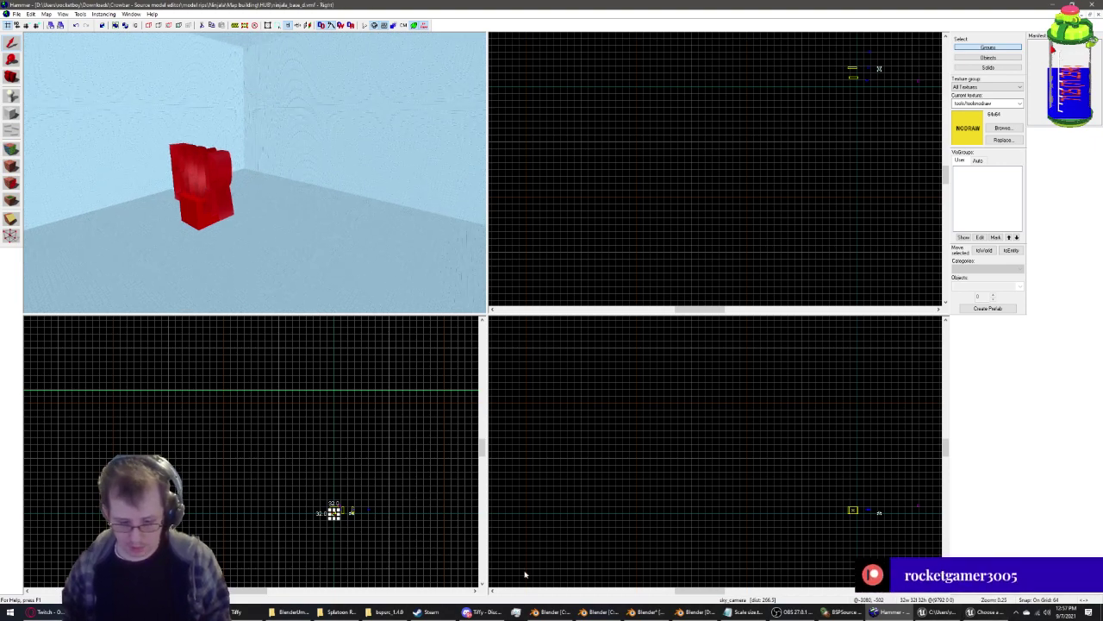
key(alt+Tab)
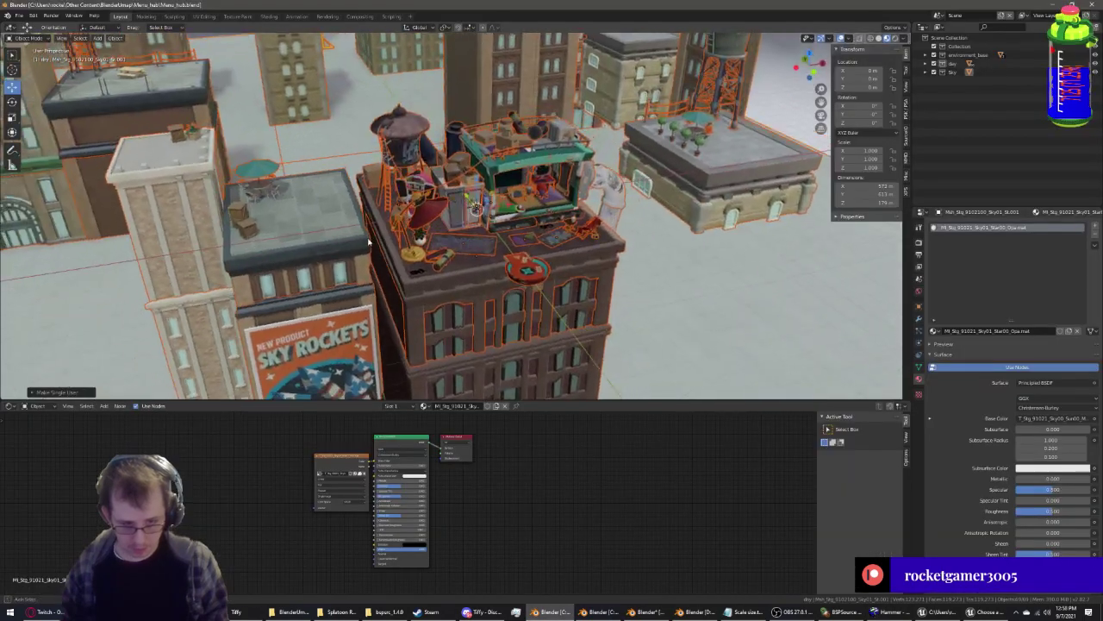
Orbit the Blender city view lower to reveal the cranes and horizon
middle_drag(362, 259, 330, 266)
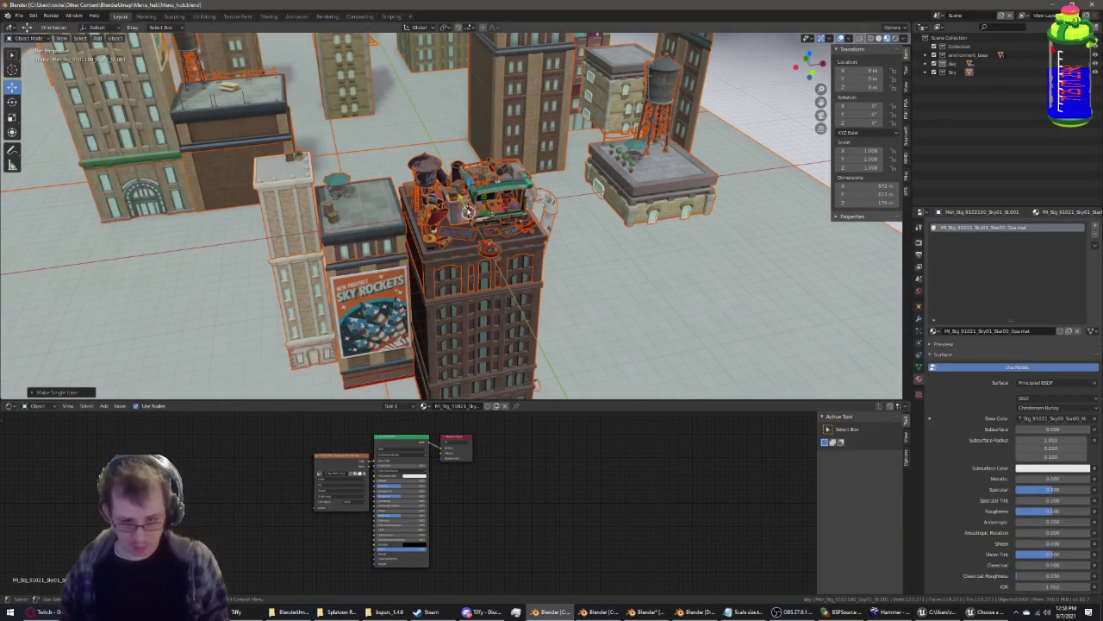
middle_drag(531, 345, 333, 217)
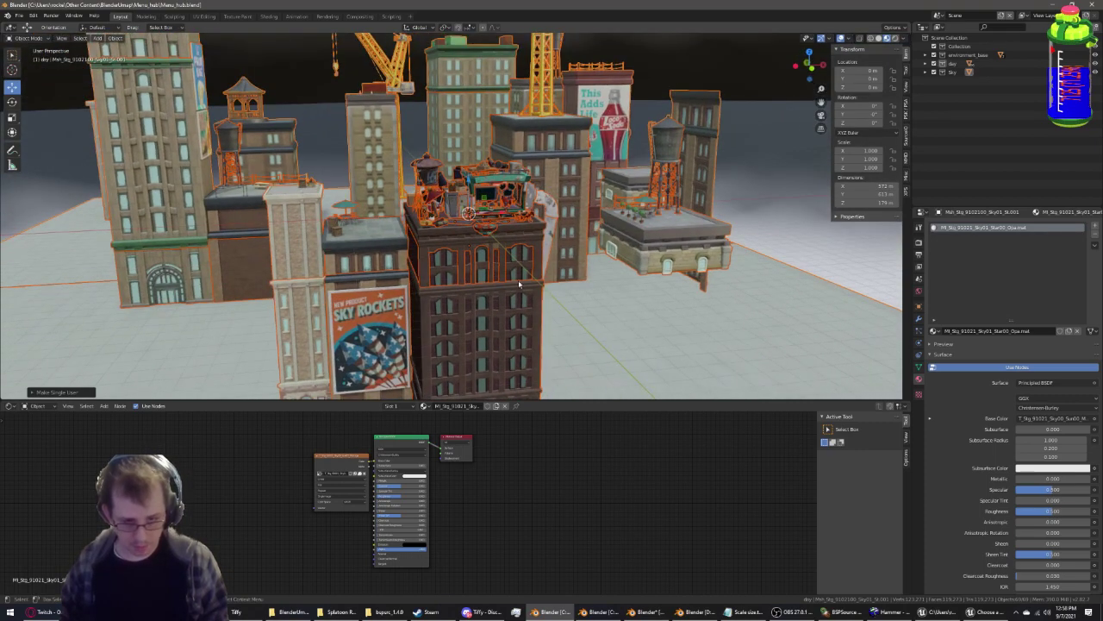
Fly the 3D camera around the red ERROR model, blocks and spheres, then close the test map with Ctrl+F4
key(alt+Tab)
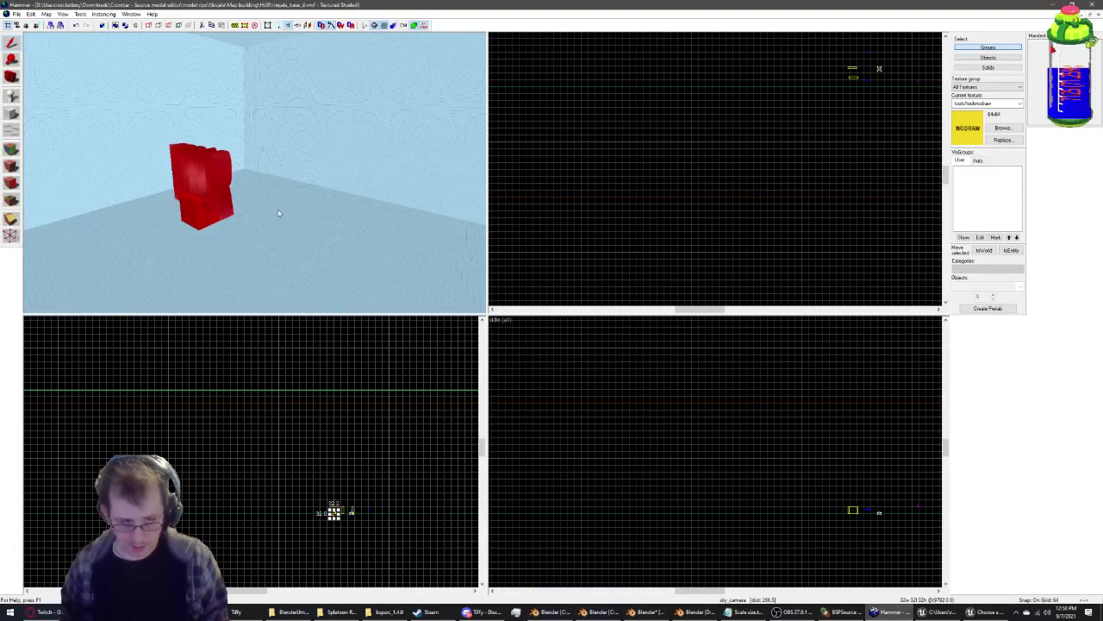
key(z)
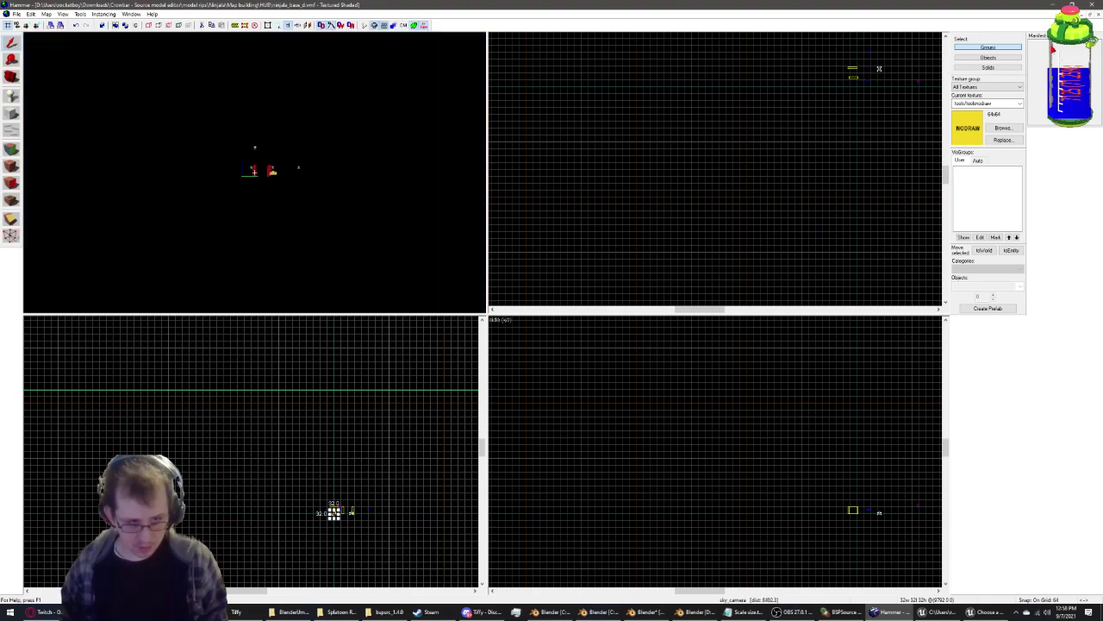
key(w)
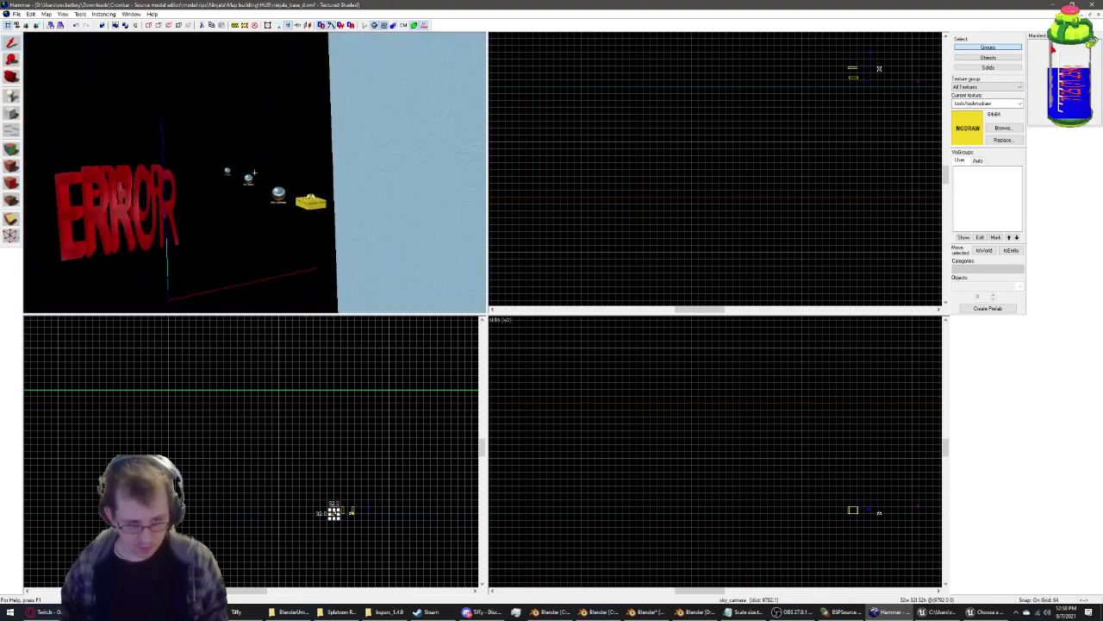
key(d)
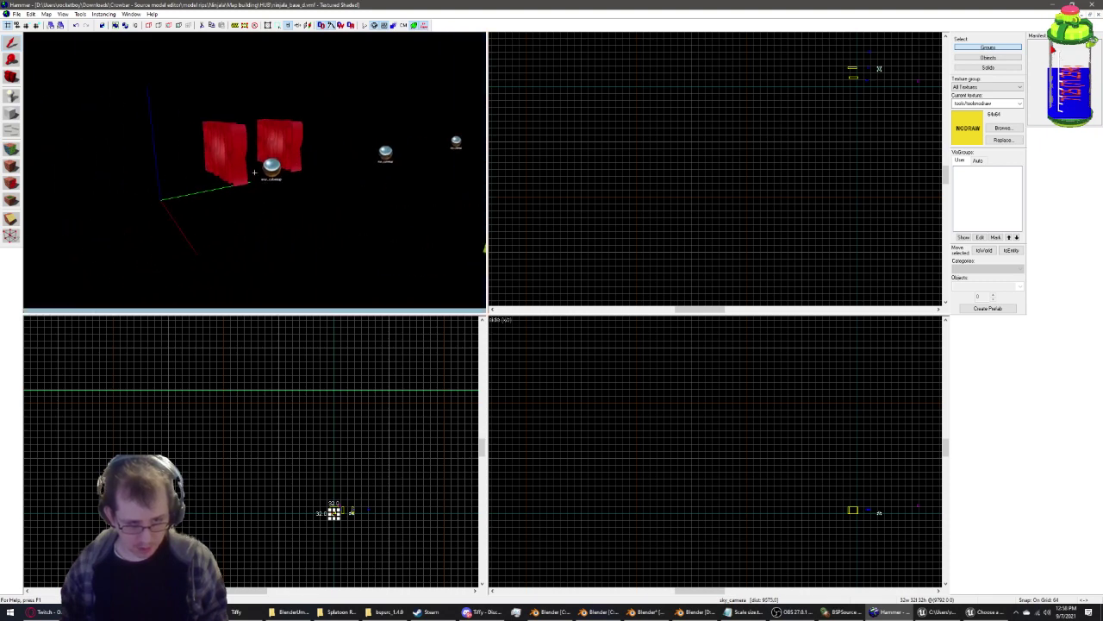
key(w)
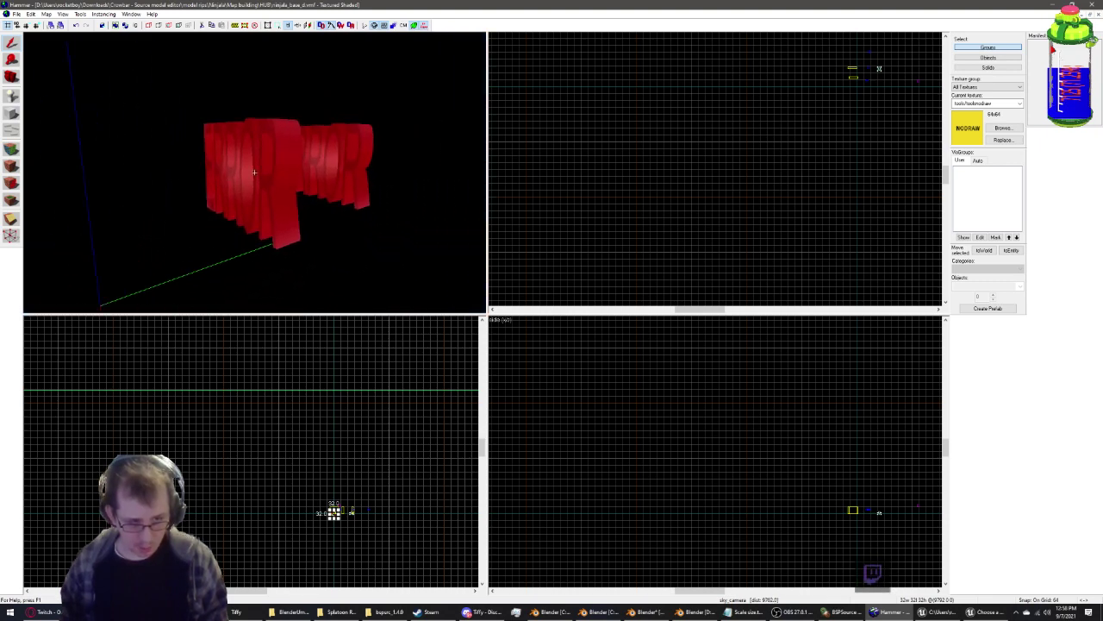
key(s)
key(s)
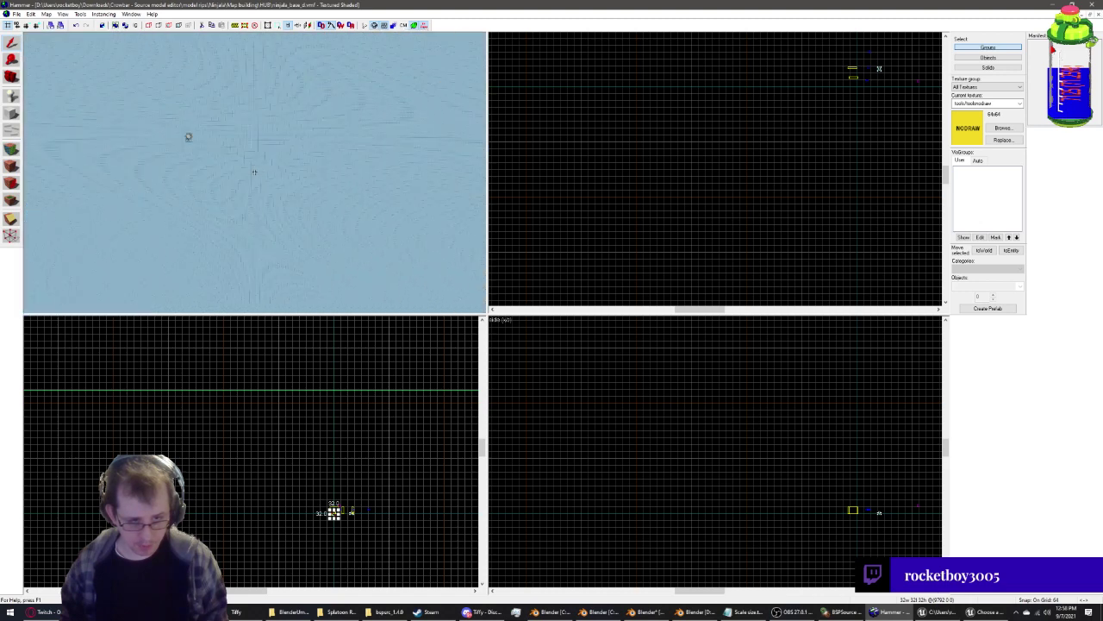
key(a)
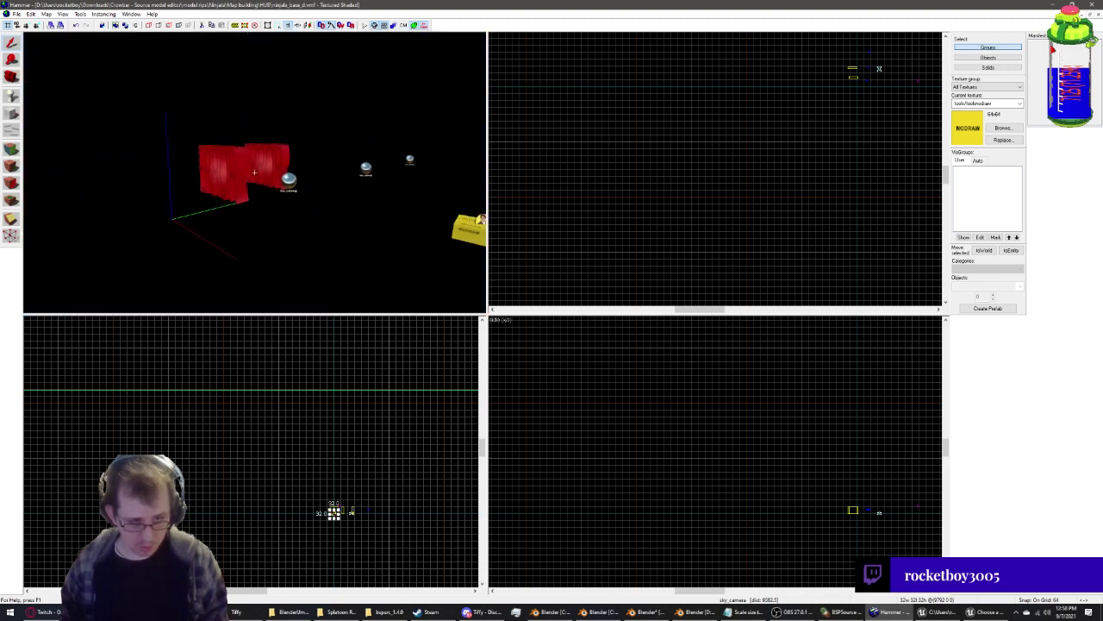
key(s)
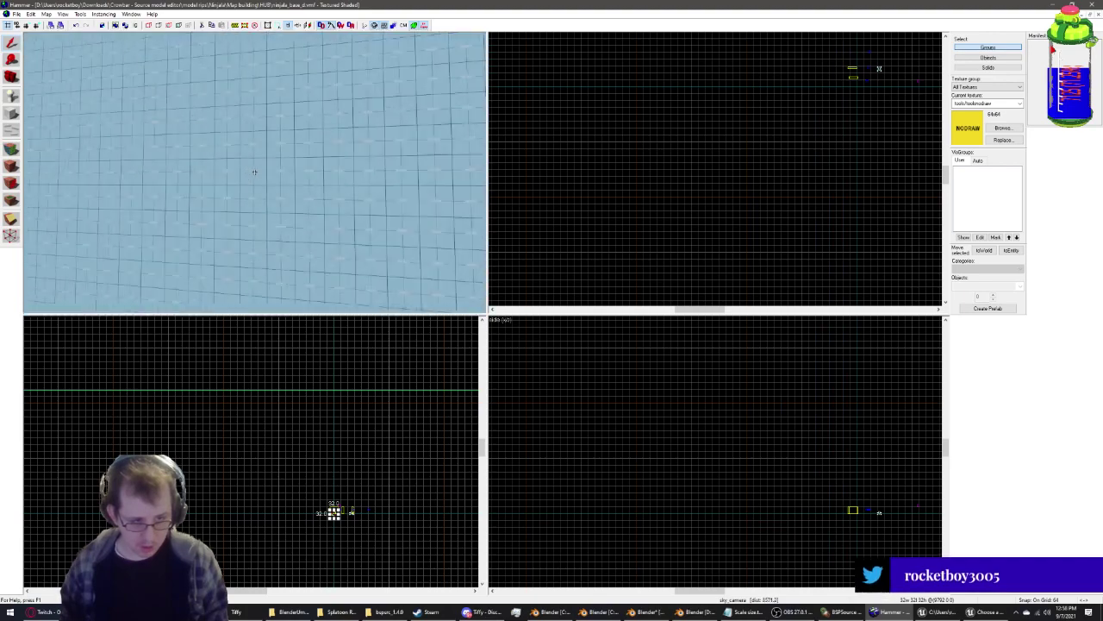
key(s)
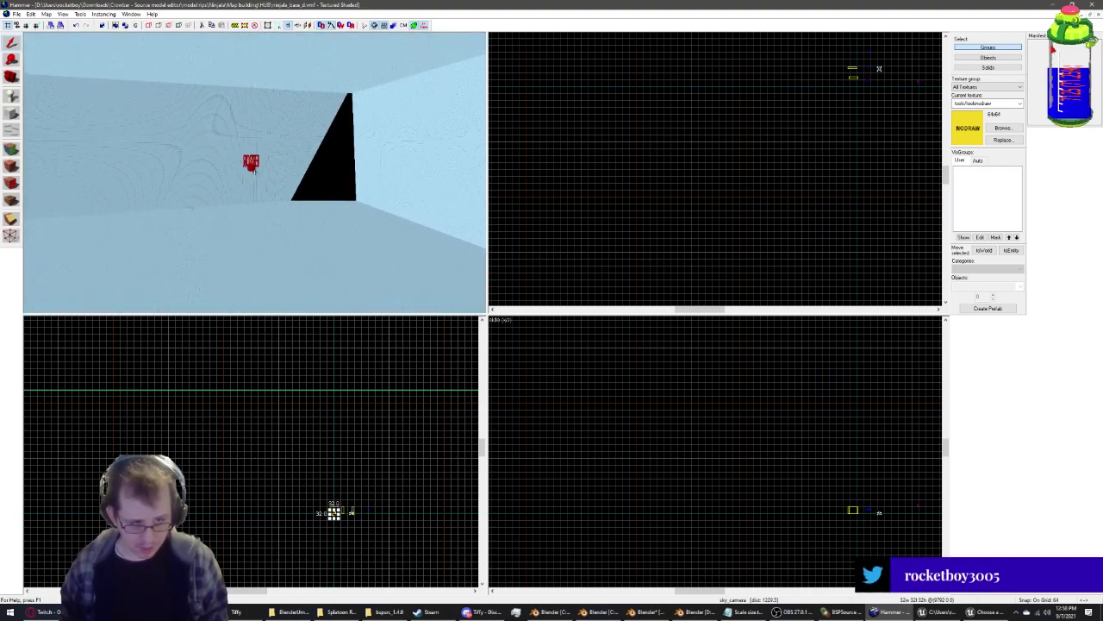
drag(254, 171, 254, 172)
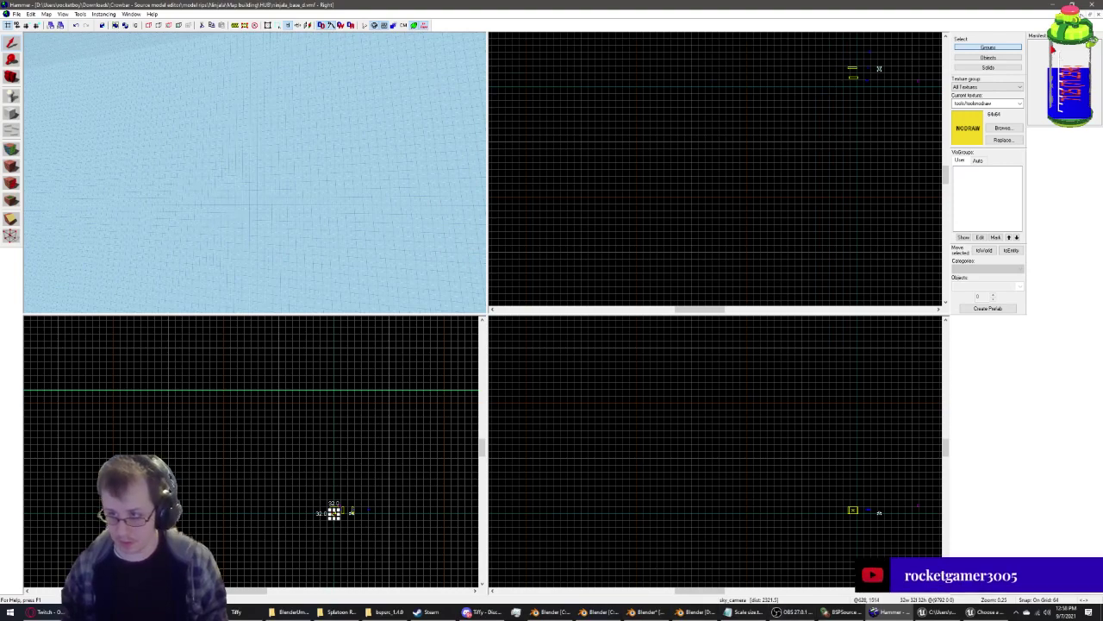
key(ctrl+F4)
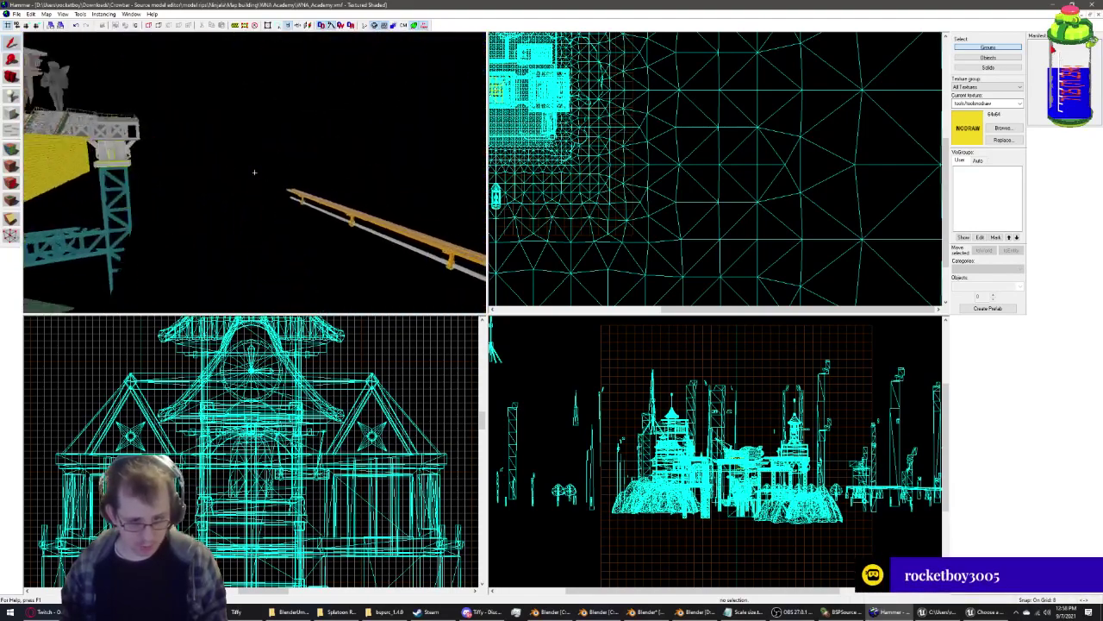
Fly to the yellow NODRAW block, face the academy and bridge, and zoom out the Top view
key(w)
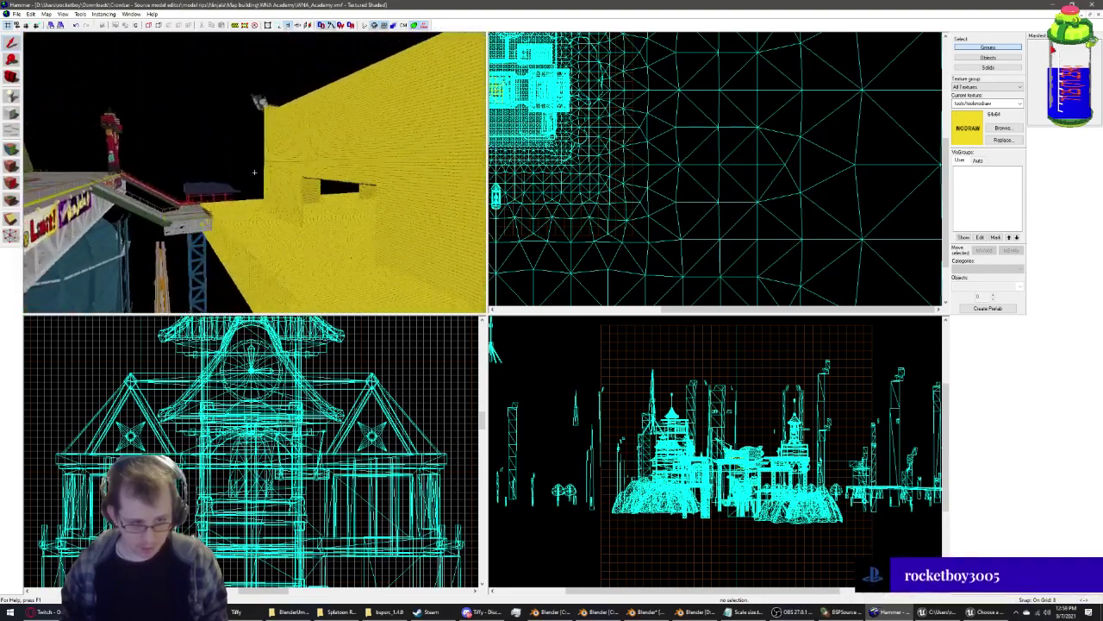
key(z)
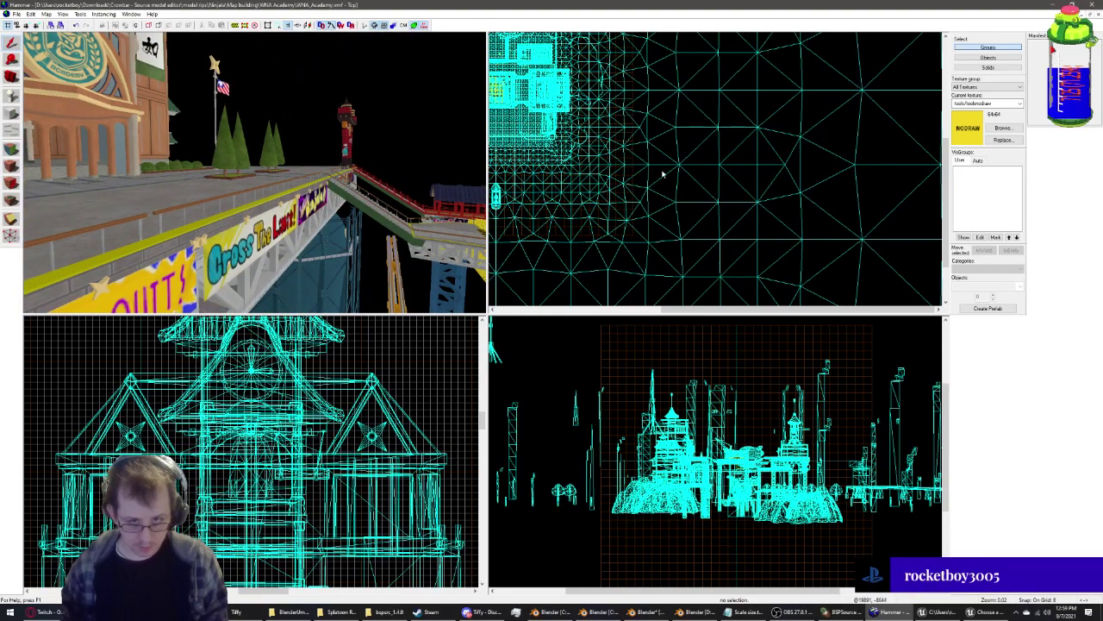
scroll(662, 174, down, 2)
scroll(681, 206, down, 2)
scroll(687, 223, down, 2)
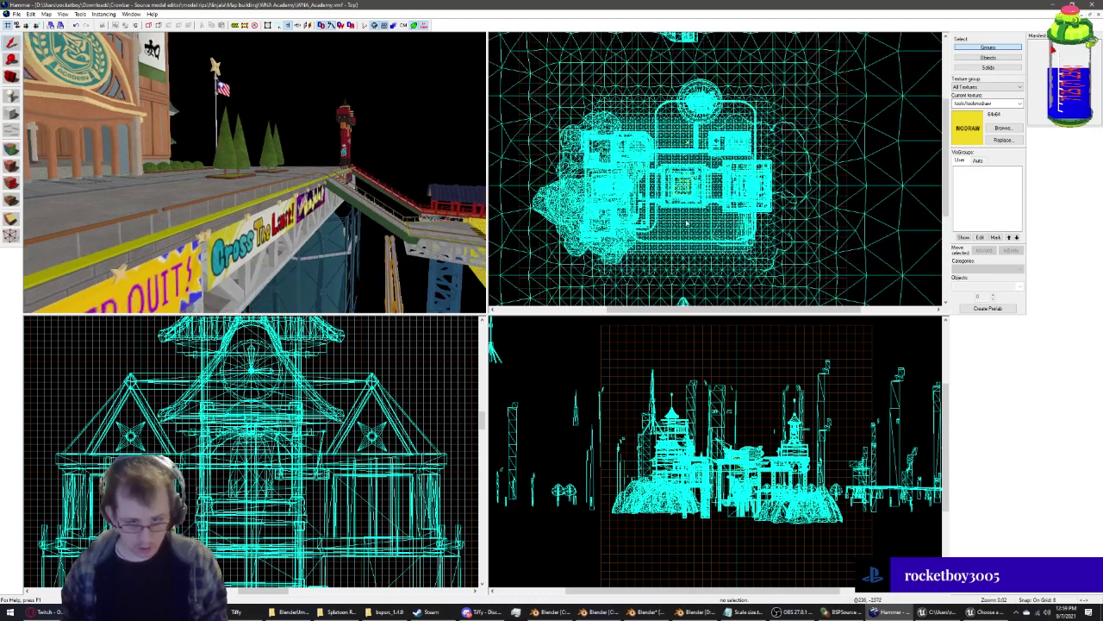
scroll(687, 222, down, 1)
scroll(304, 183, down, 1)
Select the rock and clock-tower prop_static and zoom the Top view in, centred on it
click(608, 194)
scroll(551, 185, up, 1)
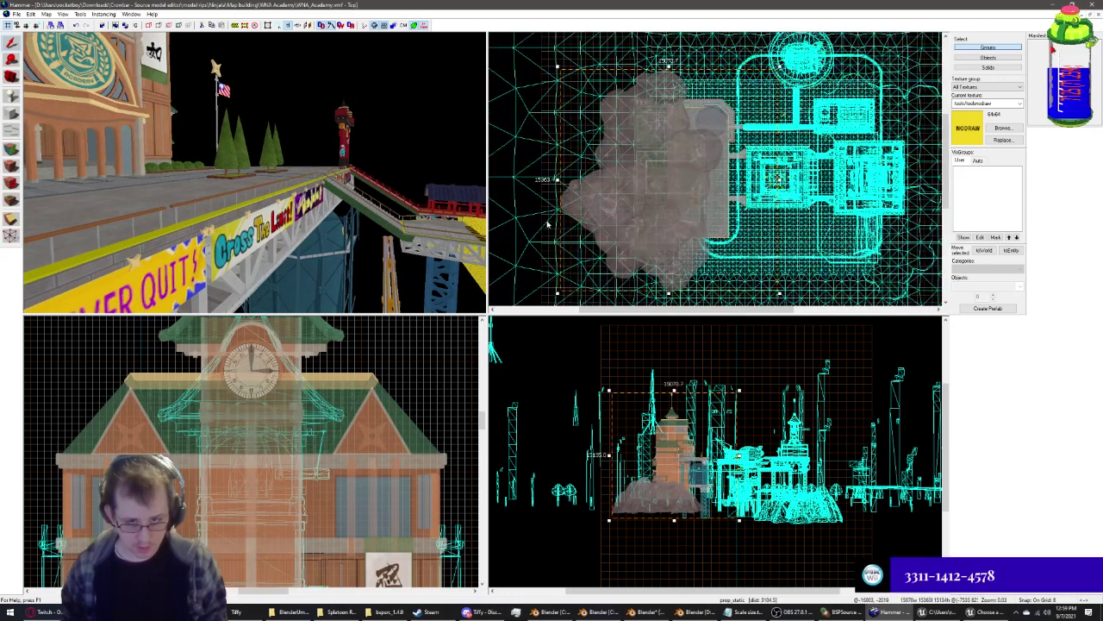
scroll(517, 183, up, 1)
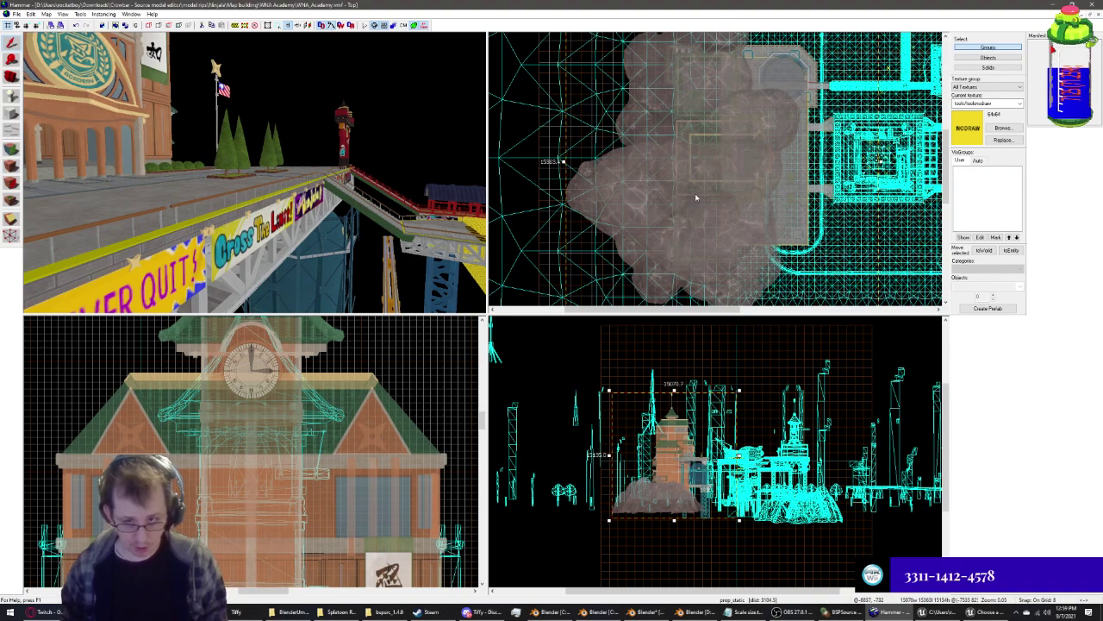
middle_drag(695, 197, 649, 228)
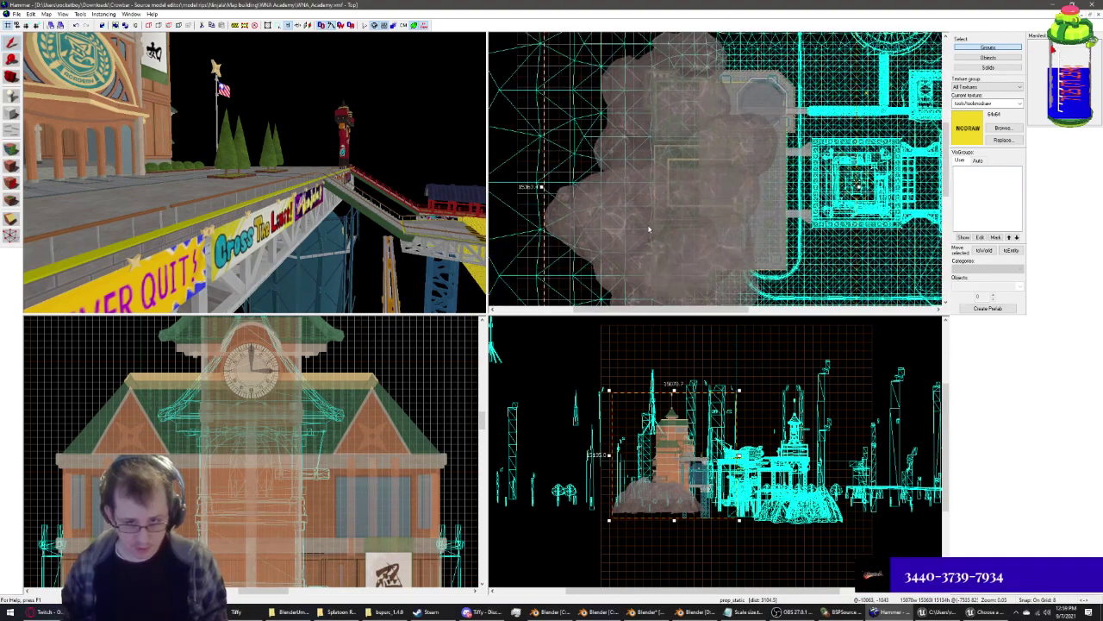
scroll(593, 212, up, 2)
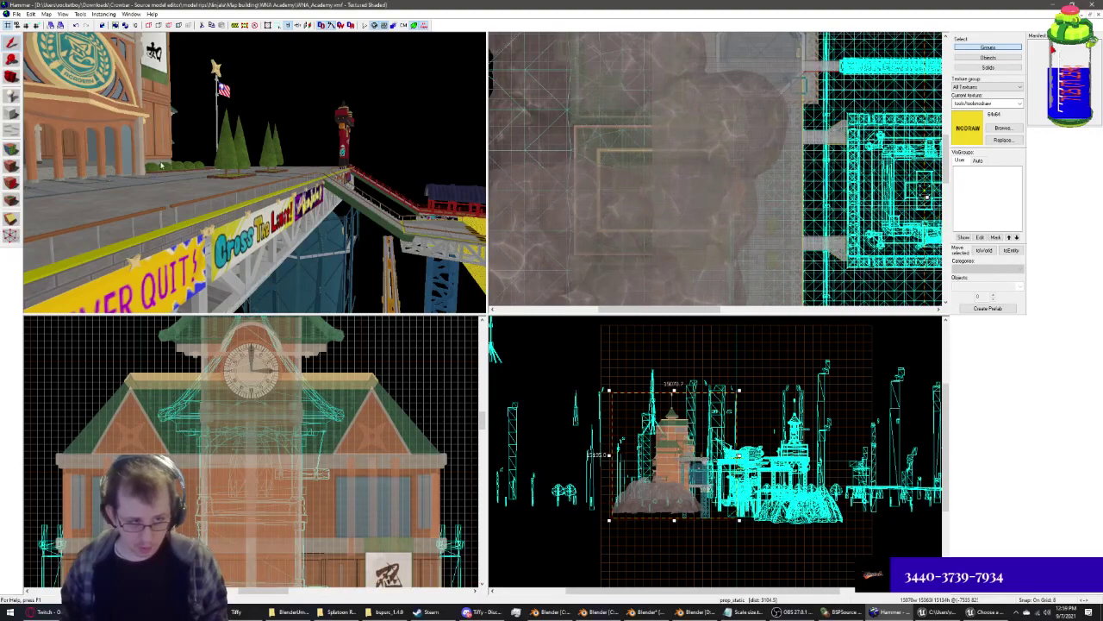
Move the 3D camera to the bridge banner and yellow wall, then select the green-roofed building prop
mouse_move(161, 165)
mouse_down()
mouse_move(226, 175)
mouse_move(314, 225)
mouse_up()
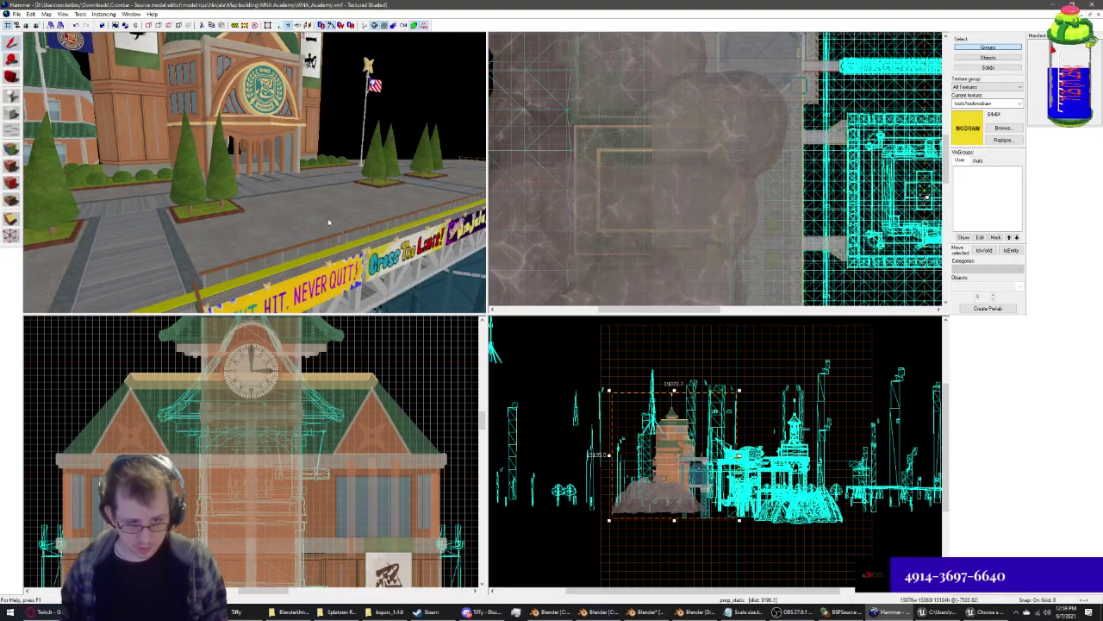
mouse_move(382, 195)
mouse_down()
mouse_move(267, 176)
mouse_move(258, 215)
mouse_up()
scroll(659, 232, down, 2)
scroll(660, 233, down, 2)
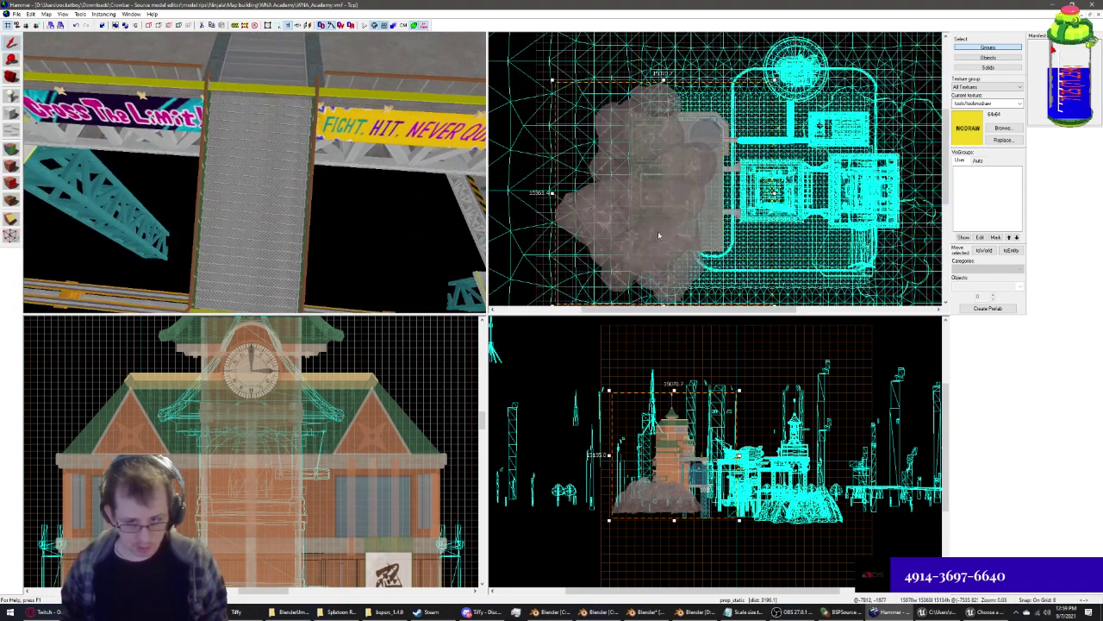
scroll(687, 201, down, 1)
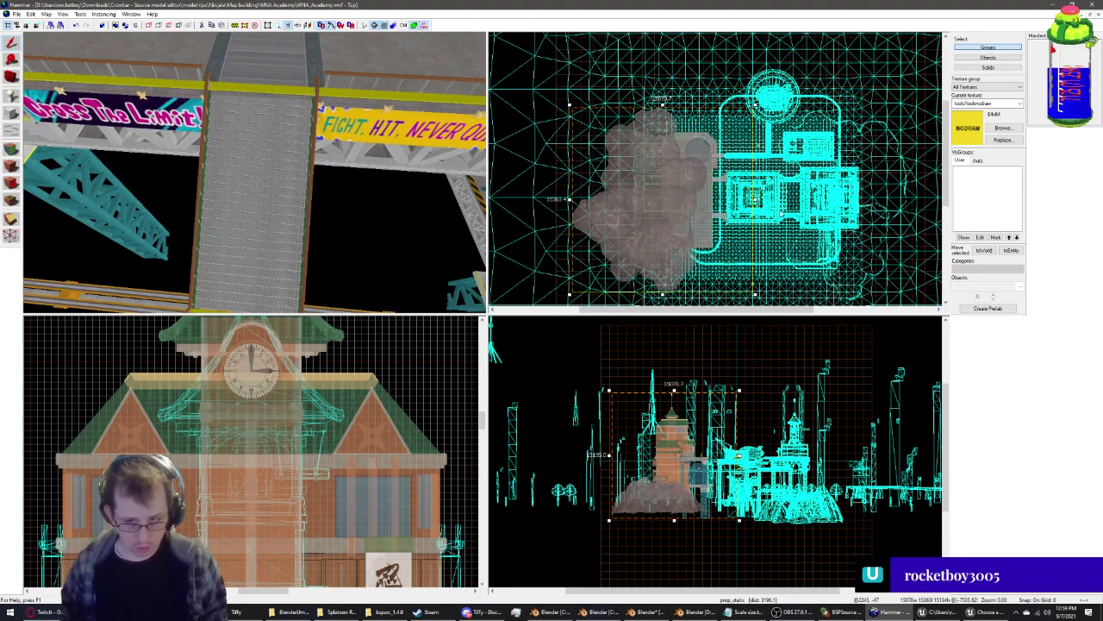
mouse_move(254, 173)
mouse_down()
mouse_move(350, 227)
mouse_move(255, 172)
mouse_up()
click(350, 228)
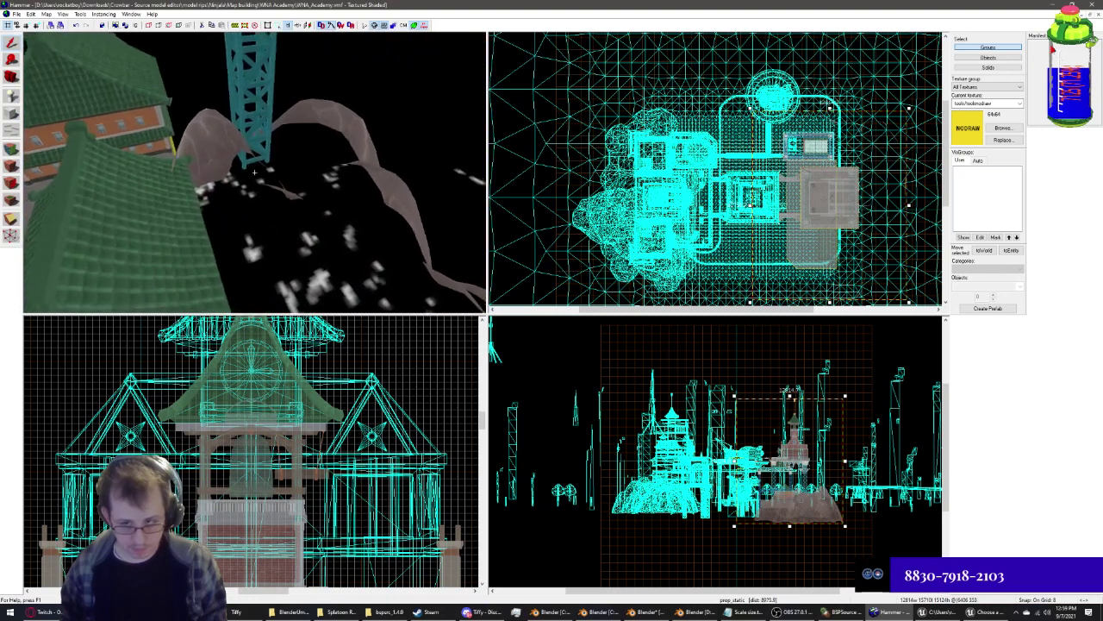
drag(255, 172, 254, 173)
scroll(870, 216, up, 2)
scroll(870, 216, up, 1)
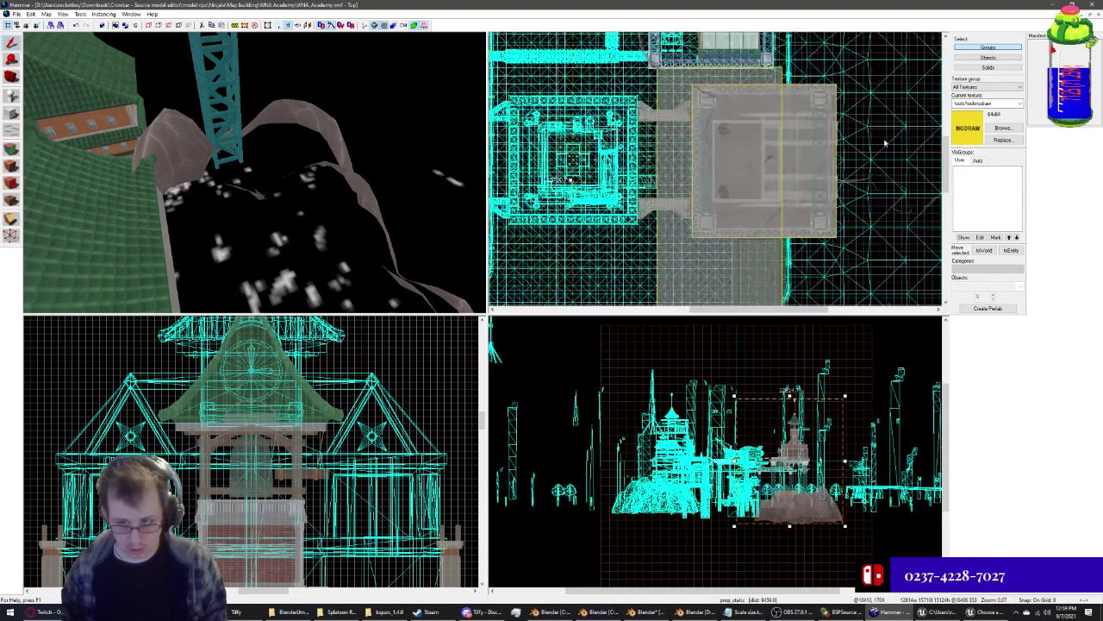
scroll(871, 216, up, 1)
scroll(849, 370, up, 1)
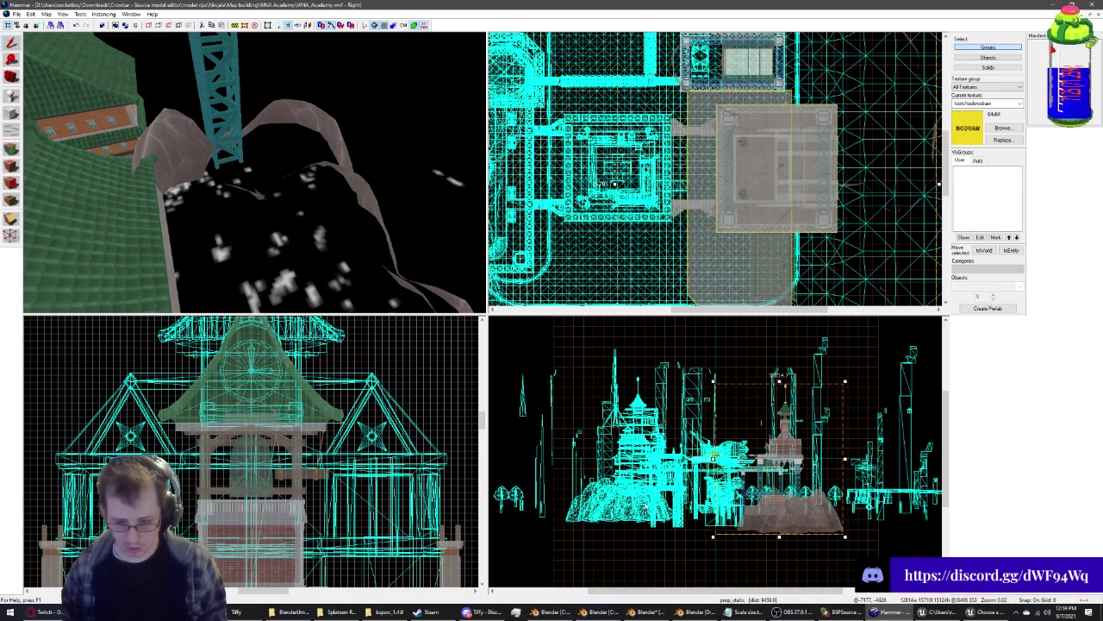
key(z)
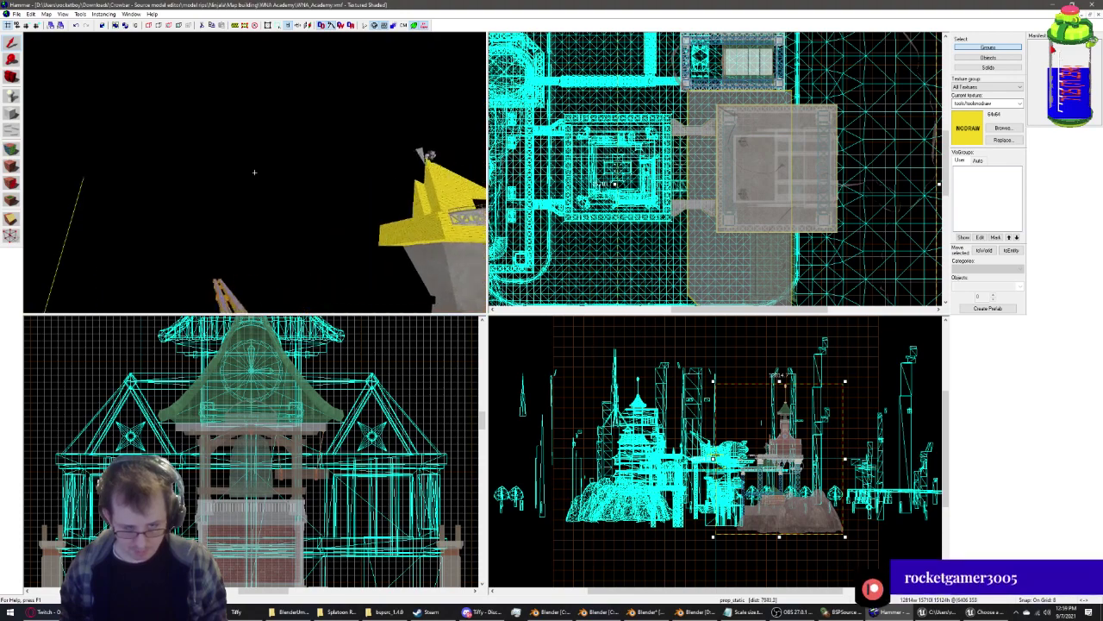
key(w)
key(w)
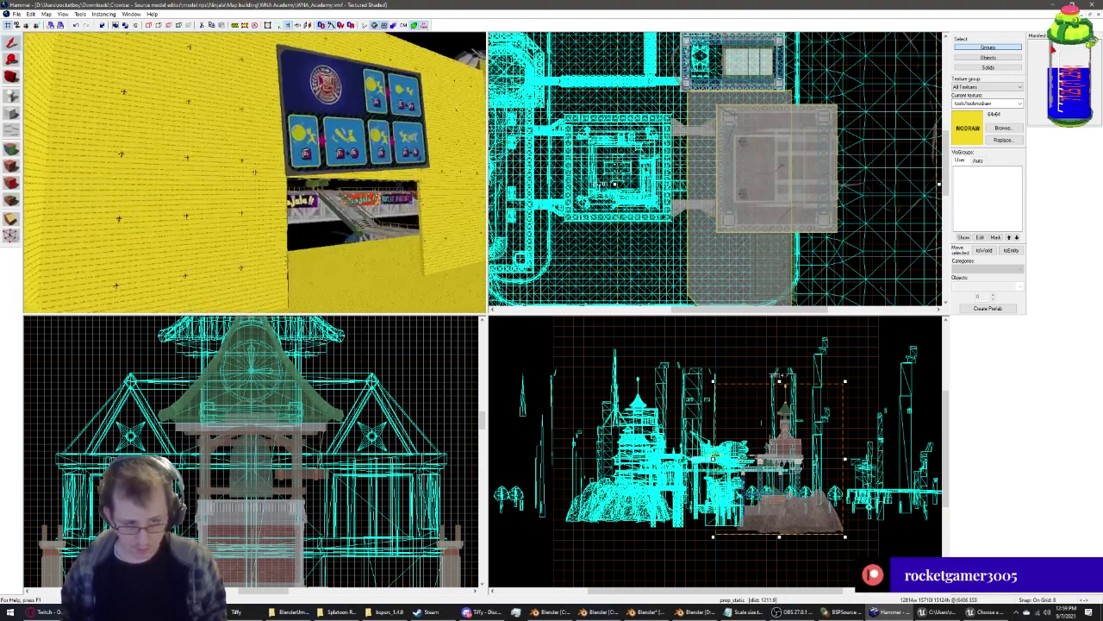
key(w)
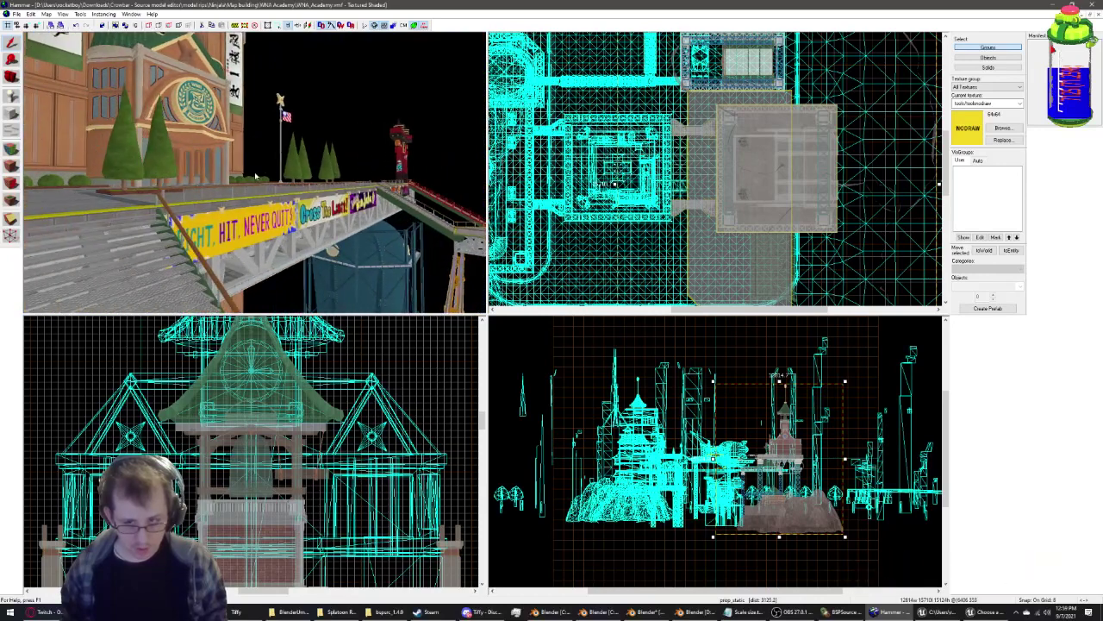
key(z)
middle_drag(772, 227, 818, 233)
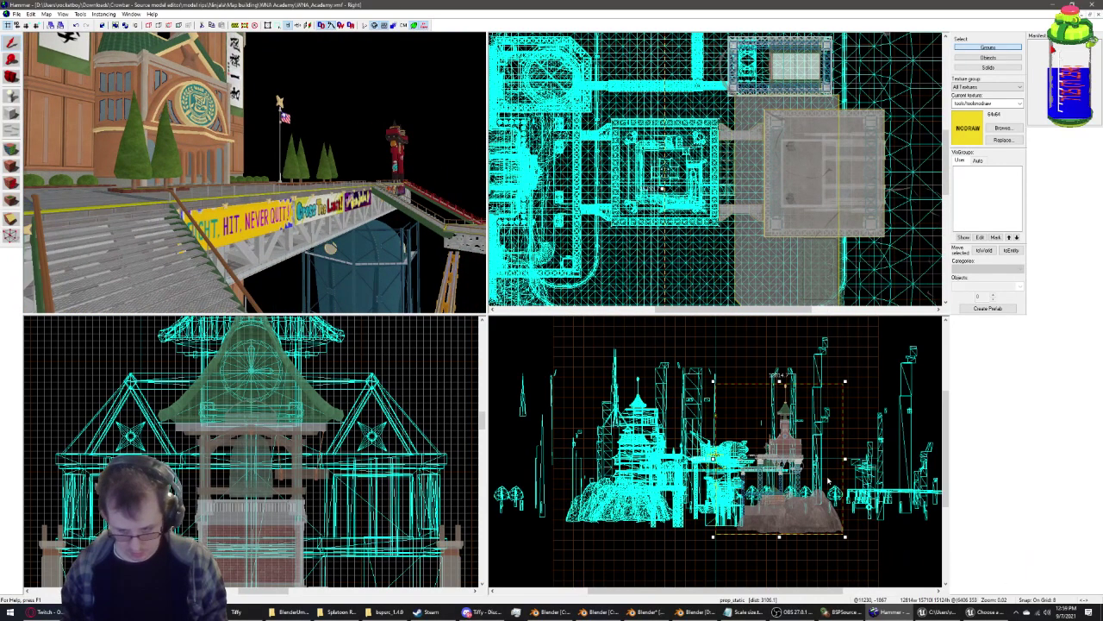
scroll(643, 463, up, 1)
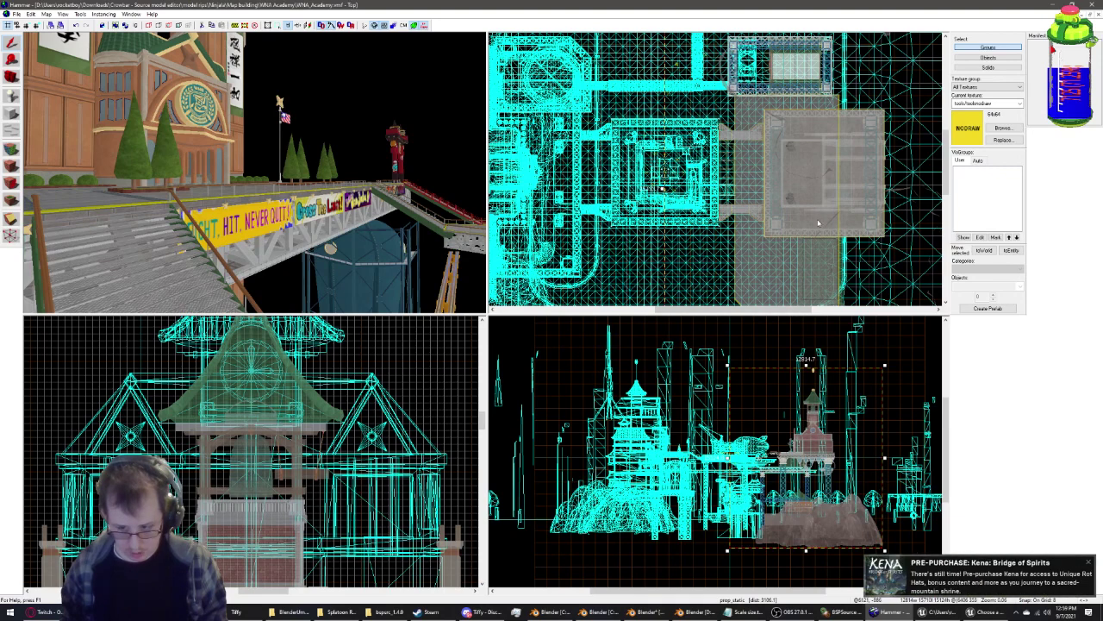
click(1087, 564)
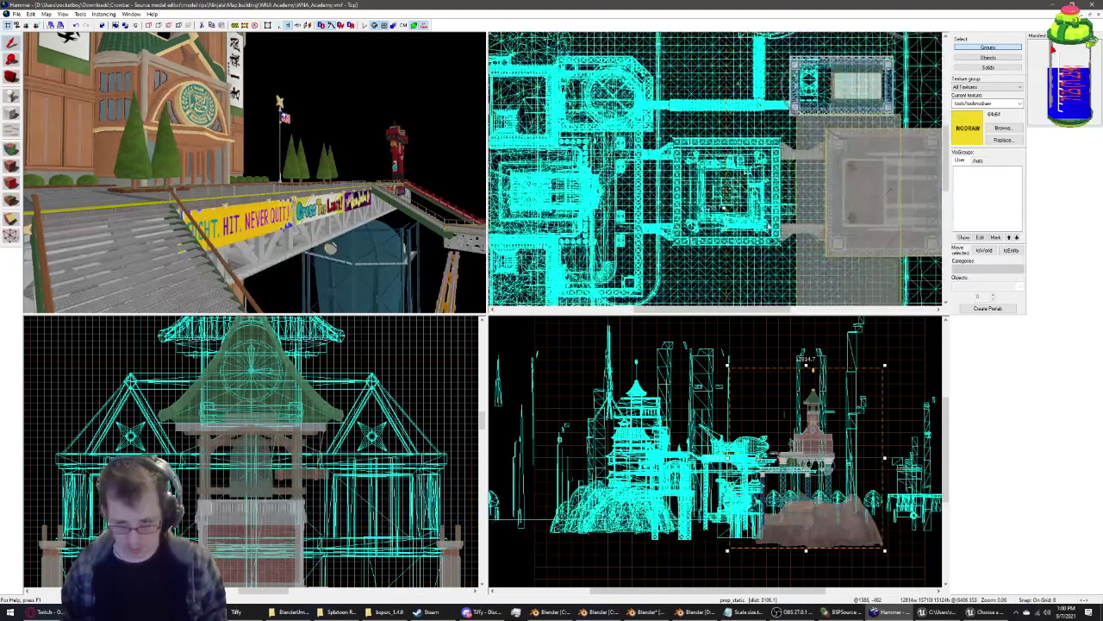
key(Down)
key(Down)
scroll(868, 264, down, 1)
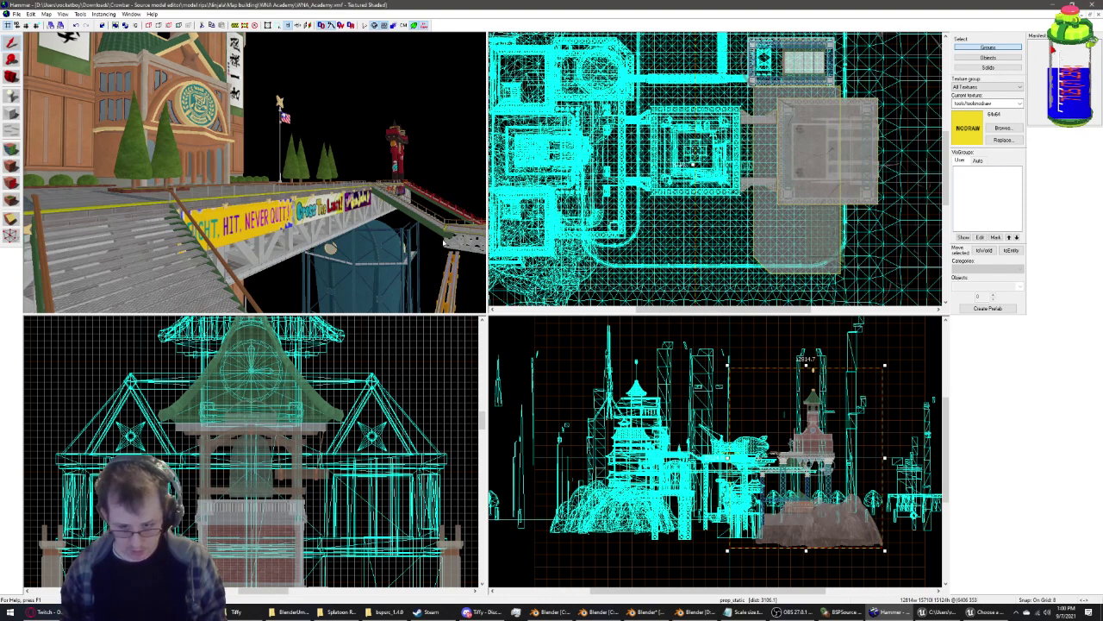
scroll(666, 203, up, 2)
scroll(666, 202, up, 2)
scroll(665, 203, up, 2)
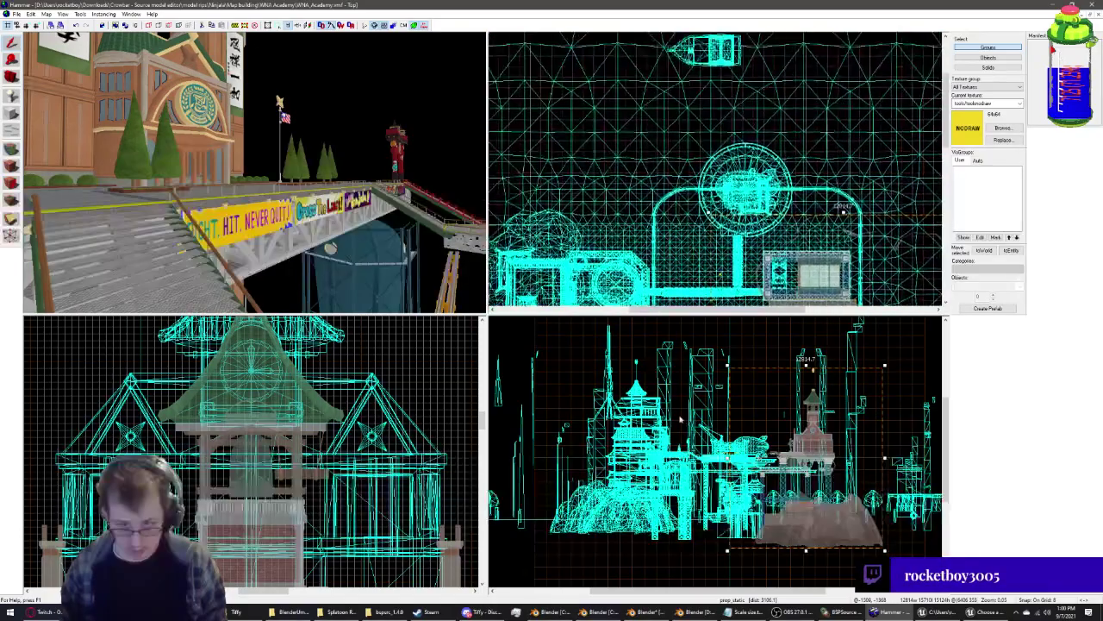
scroll(666, 203, up, 2)
key(z)
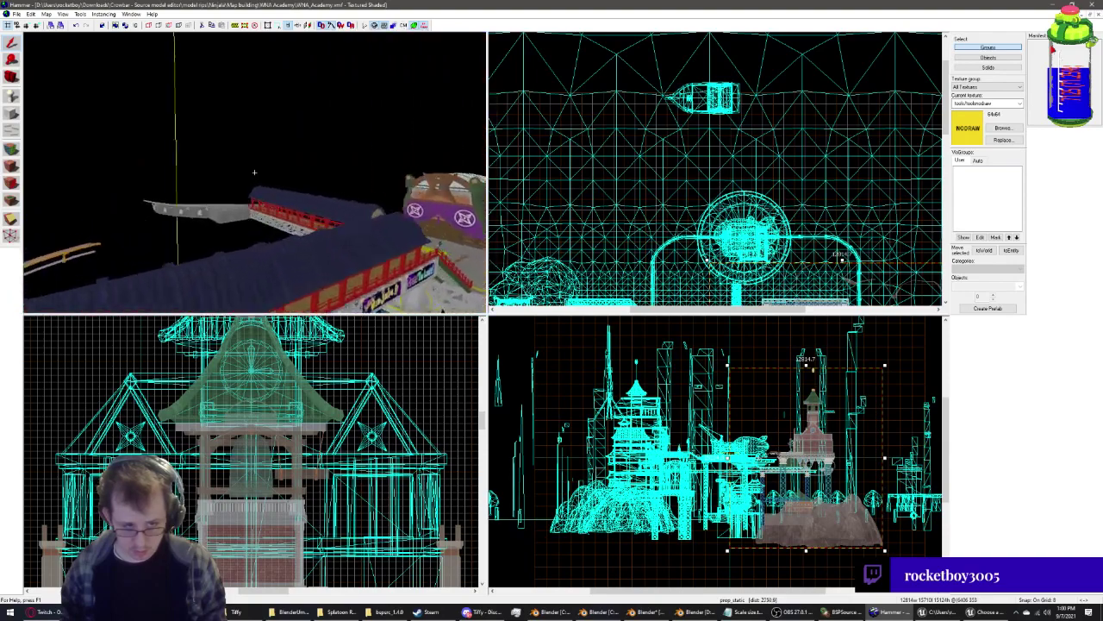
key(z)
Select the blimp and its landing platform, then zoom out the Front and Top views to the whole map
click(255, 176)
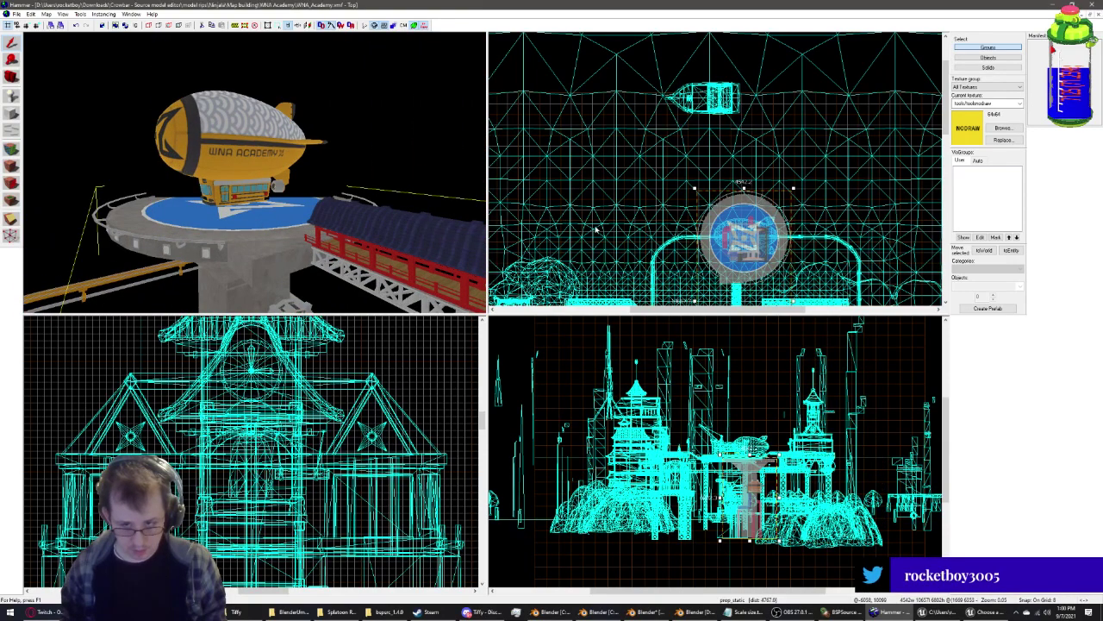
scroll(594, 229, down, 2)
scroll(629, 199, up, 2)
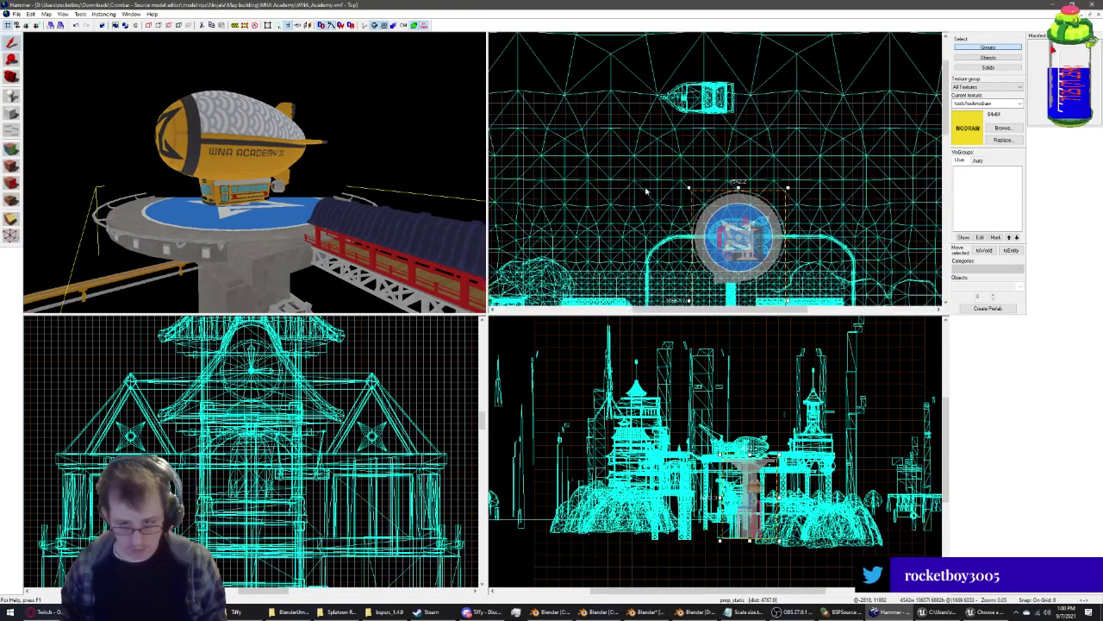
scroll(244, 365, down, 1)
scroll(245, 366, down, 2)
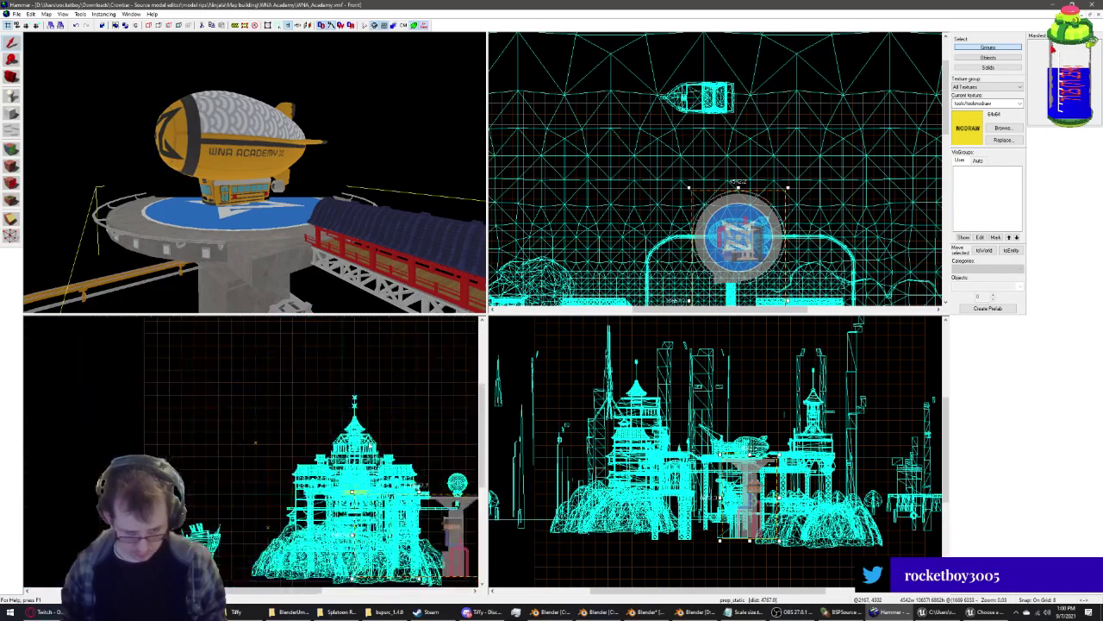
scroll(245, 365, down, 1)
scroll(245, 365, down, 1)
scroll(245, 363, right, 1)
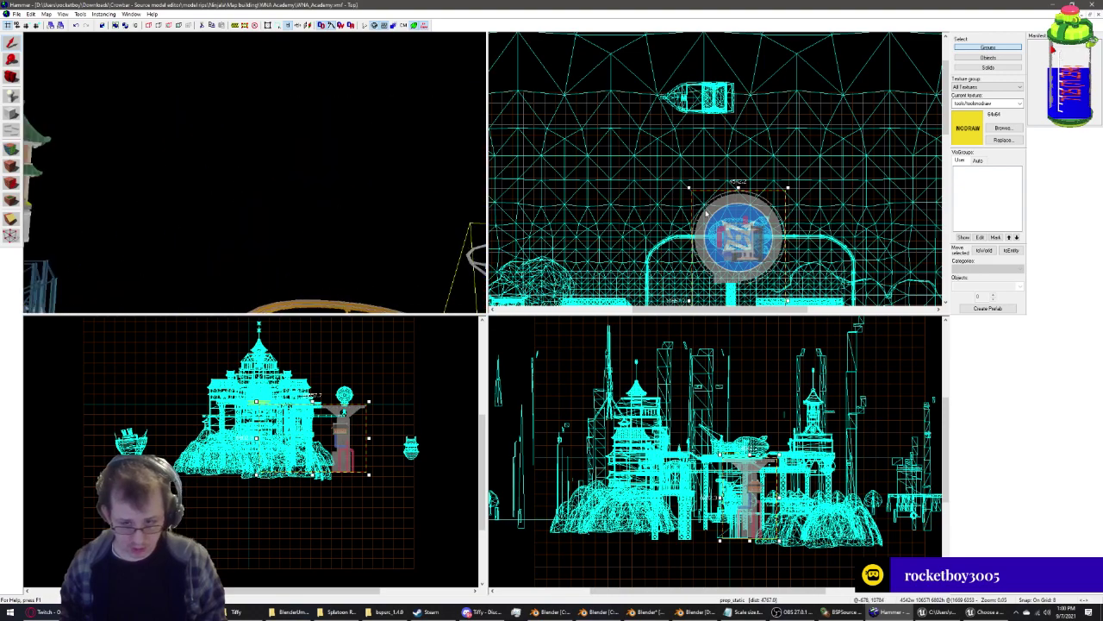
scroll(723, 175, down, 3)
scroll(723, 175, up, 1)
Fly the 3D camera around the yellow NODRAW building and past the green wall into it
key(z)
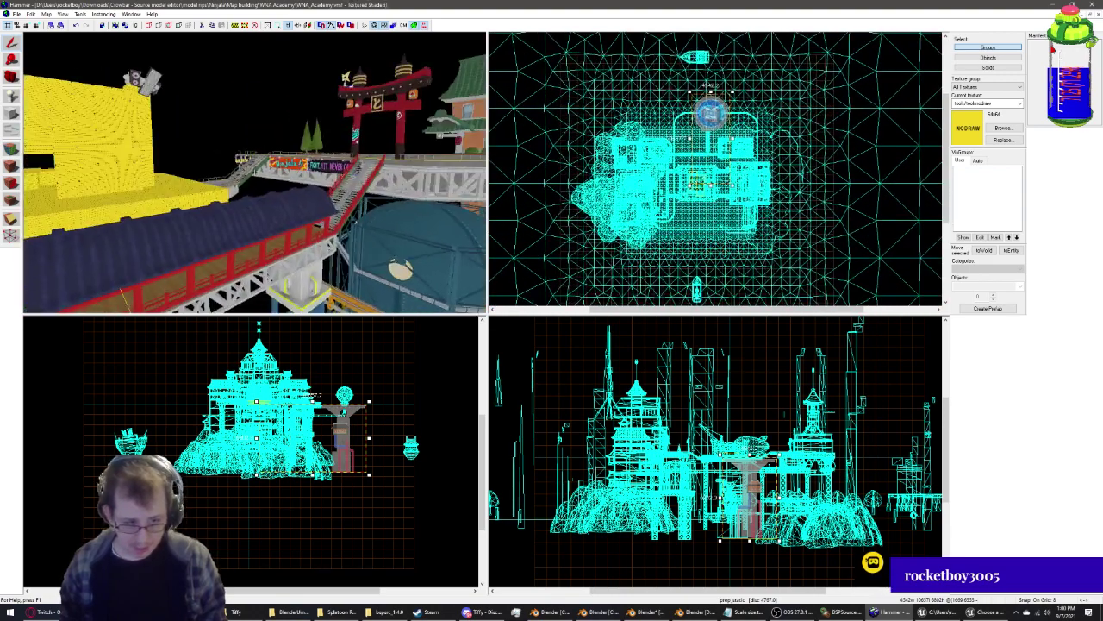
key(w)
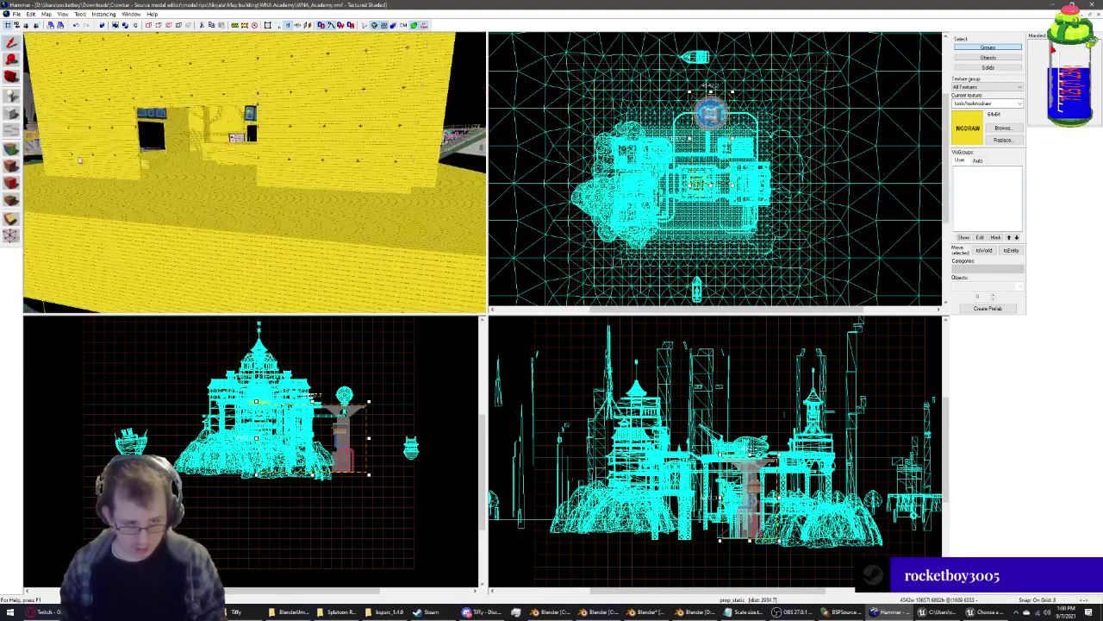
key(z)
key(z)
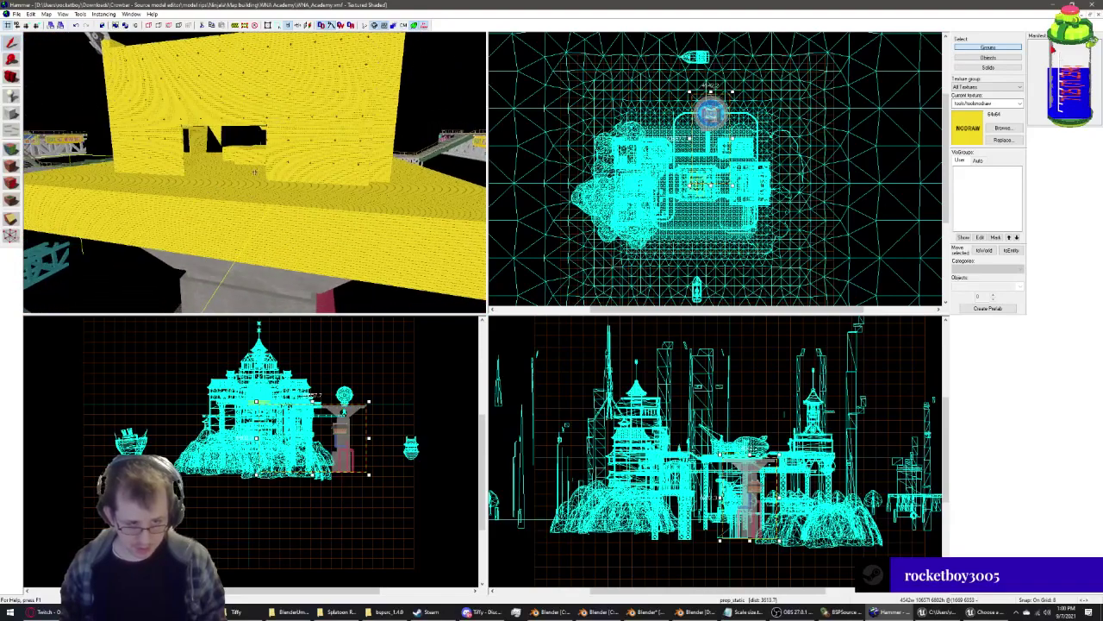
key(z)
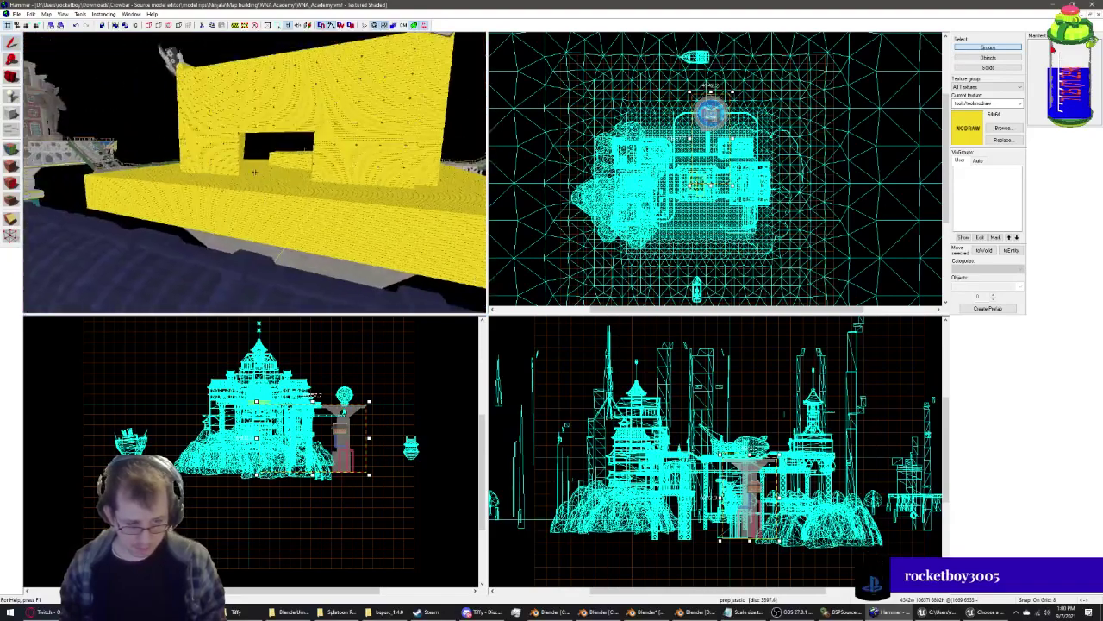
key(w)
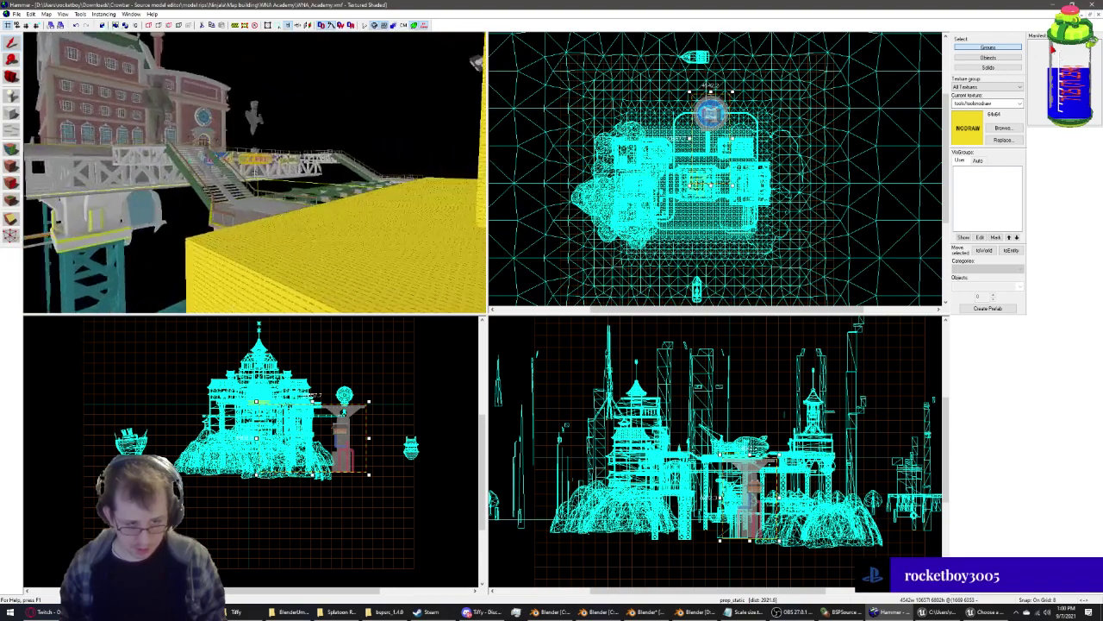
key(w)
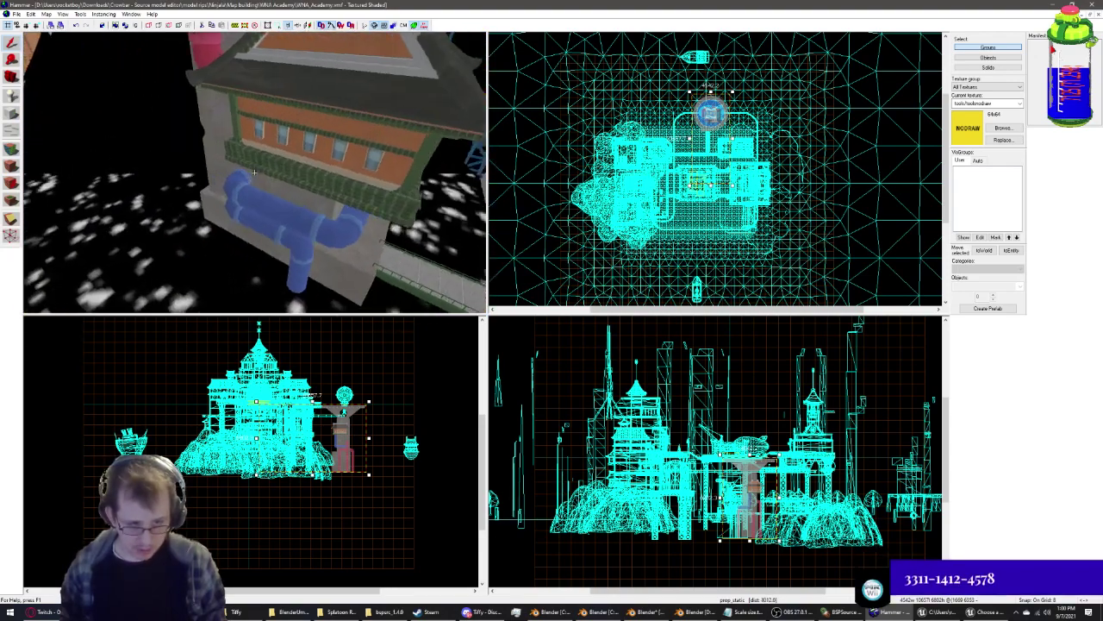
key(z)
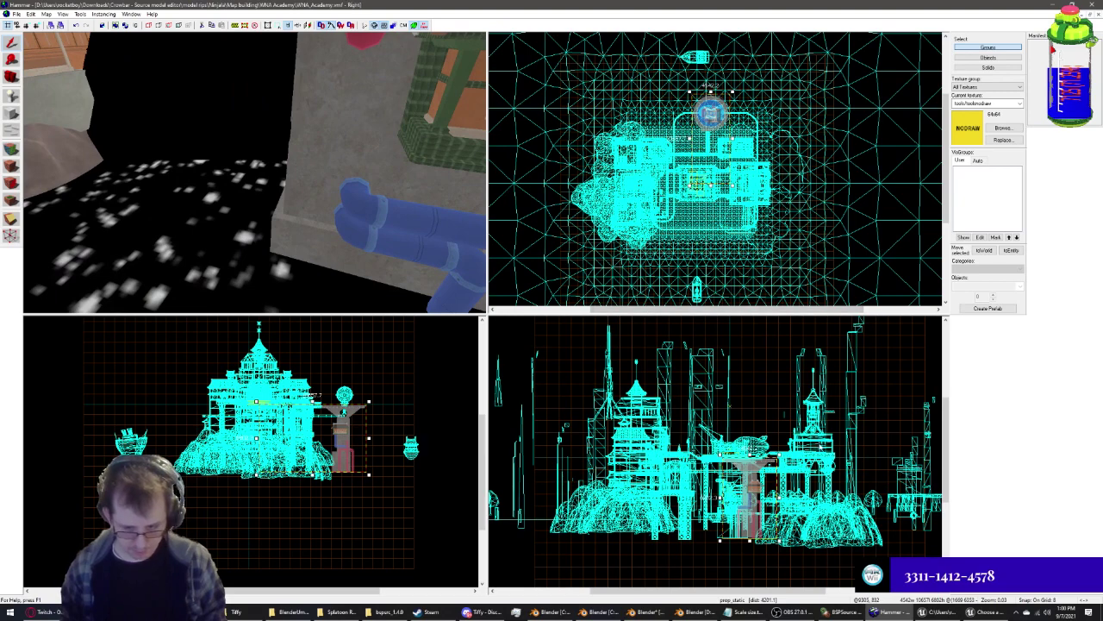
key(z)
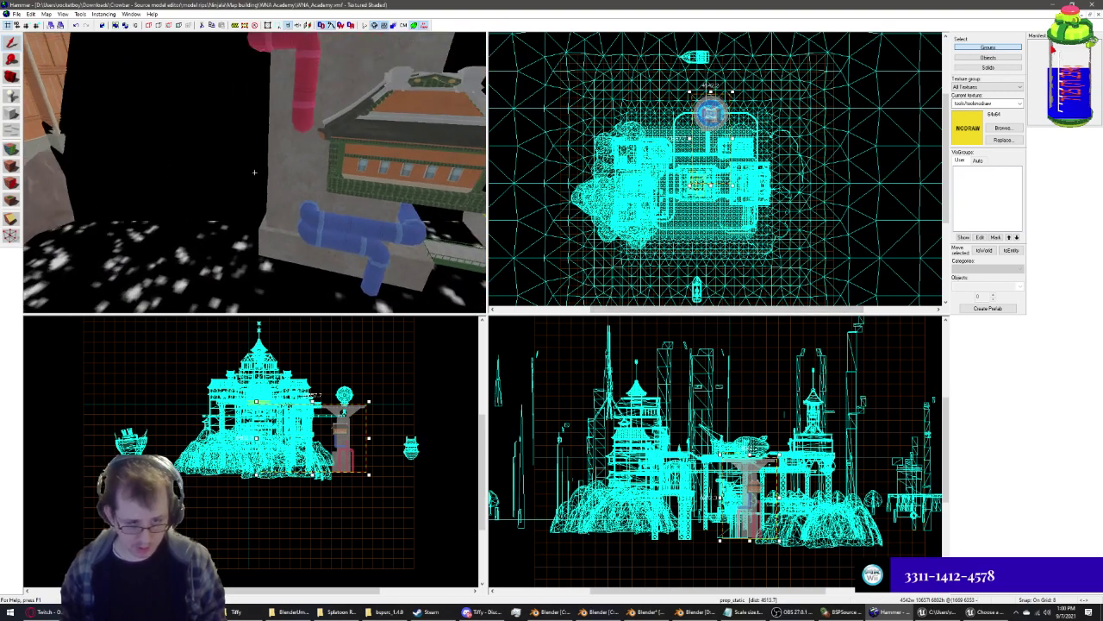
key(w)
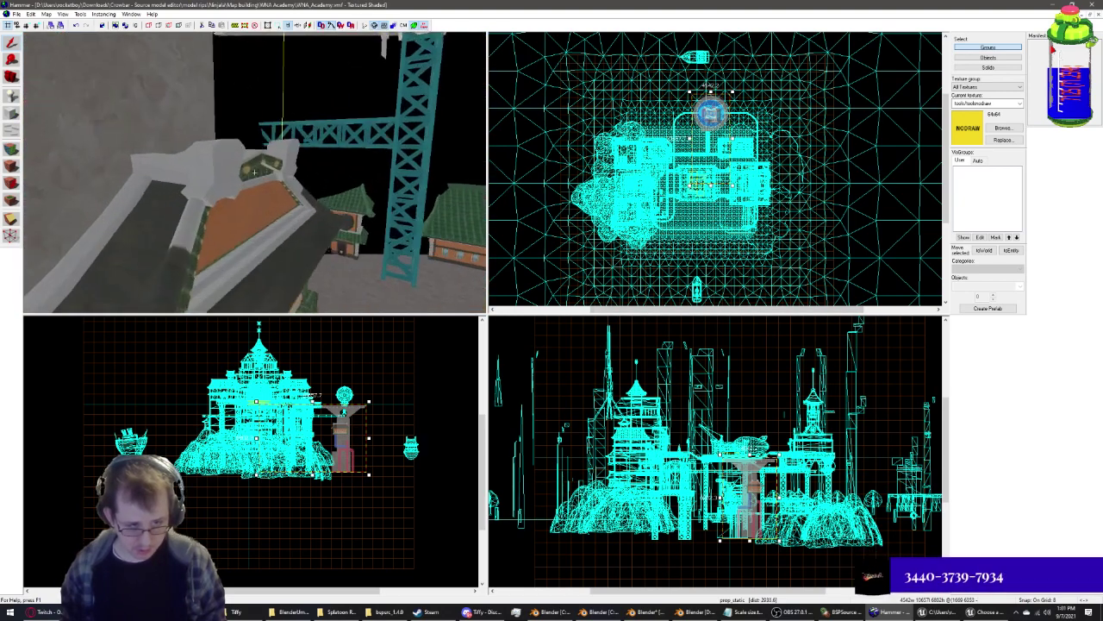
key(w)
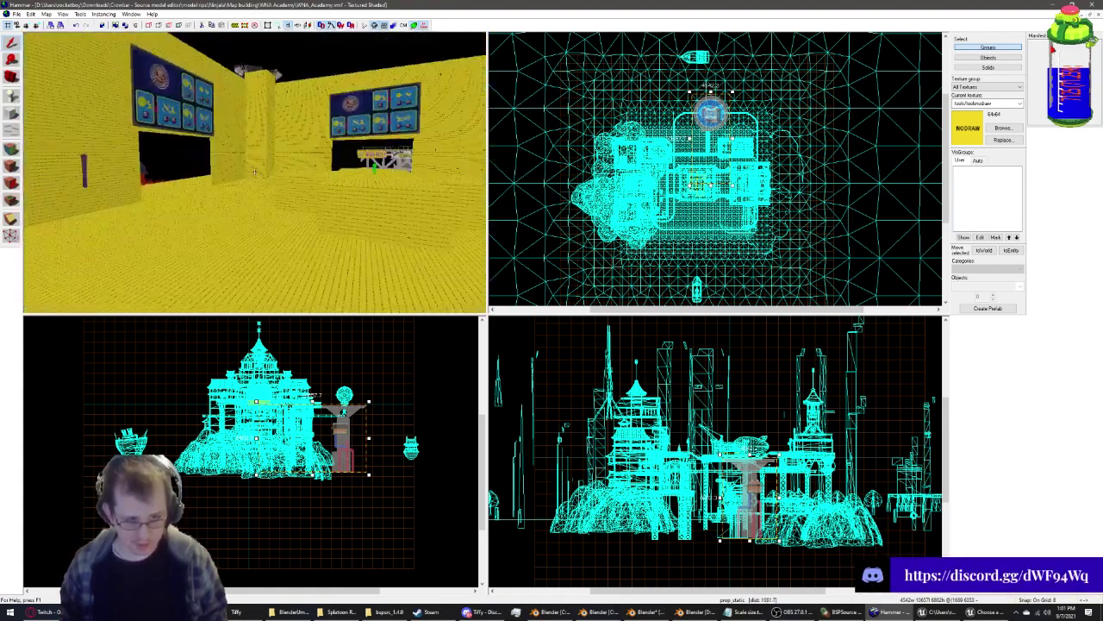
Turn toward the green player start inside the yellow room and select the floor brush
key(z)
key(w)
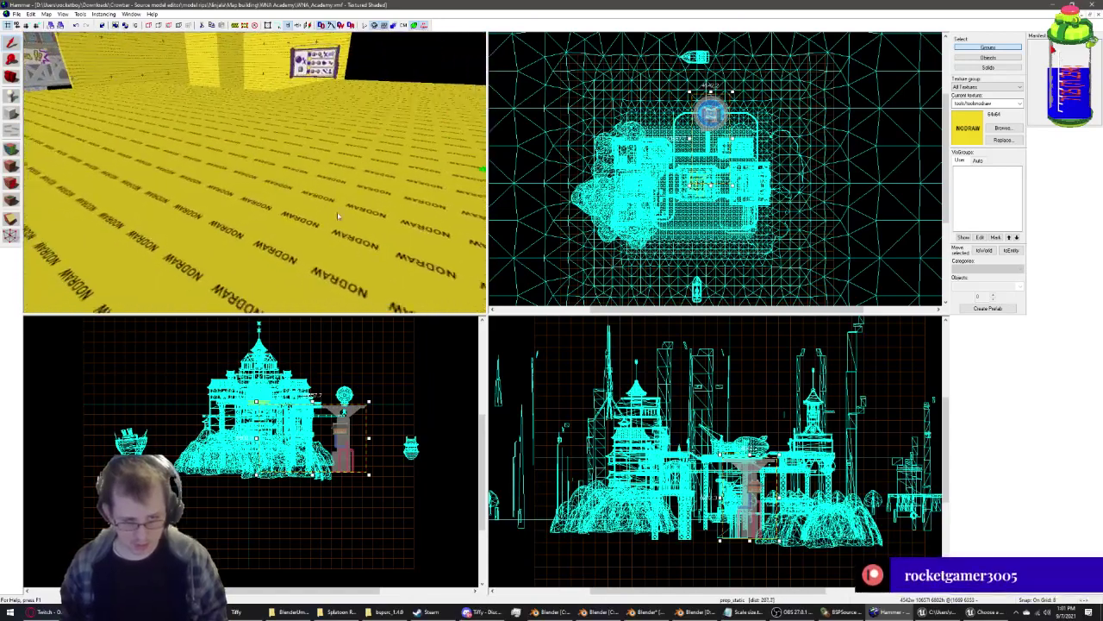
key(z)
click(248, 193)
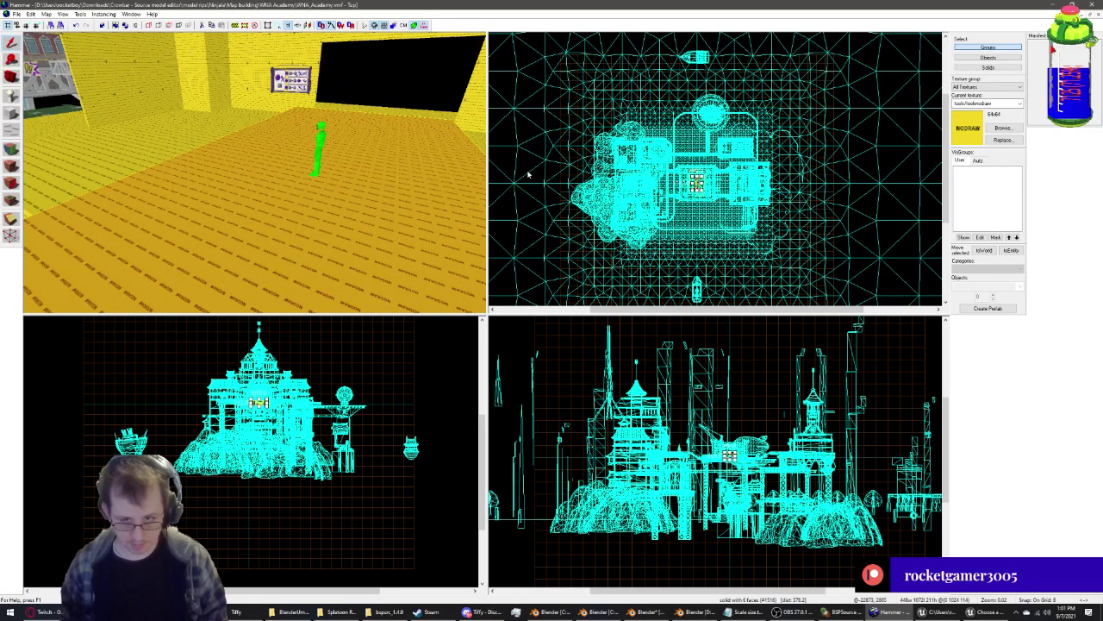
key(w)
scroll(617, 355, up, 2)
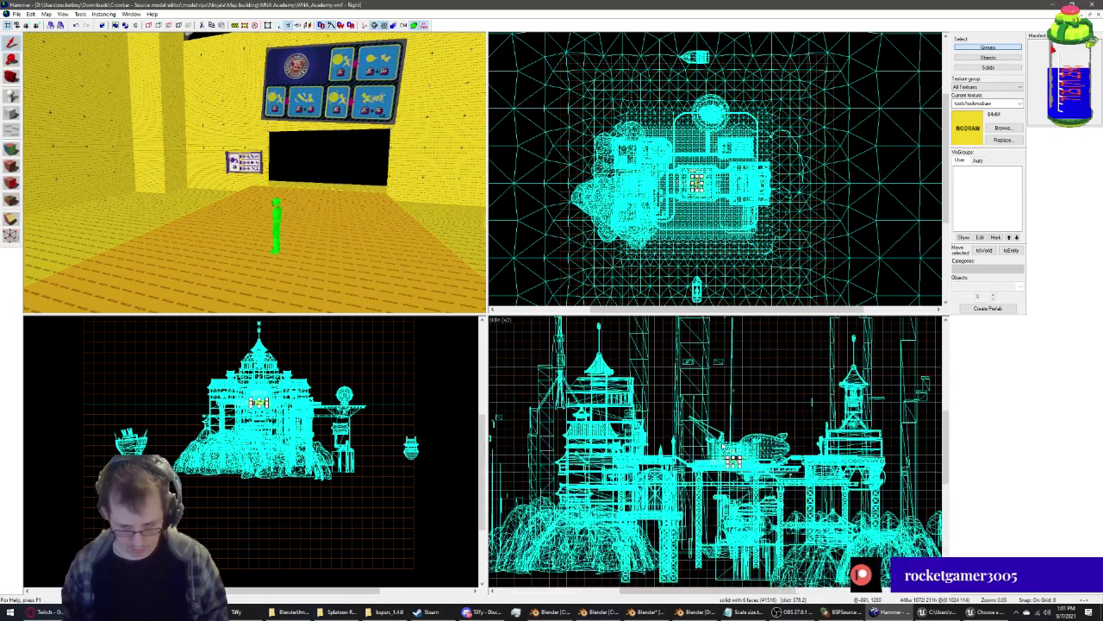
scroll(617, 355, up, 3)
scroll(617, 355, up, 3)
key(ctrl+z)
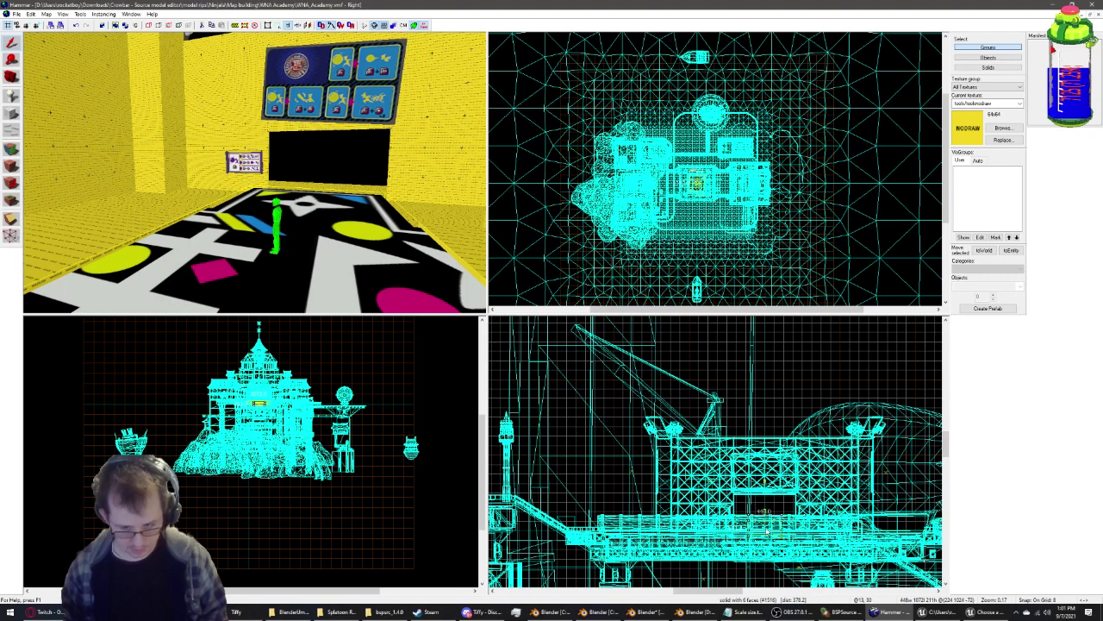
key(ctrl+z)
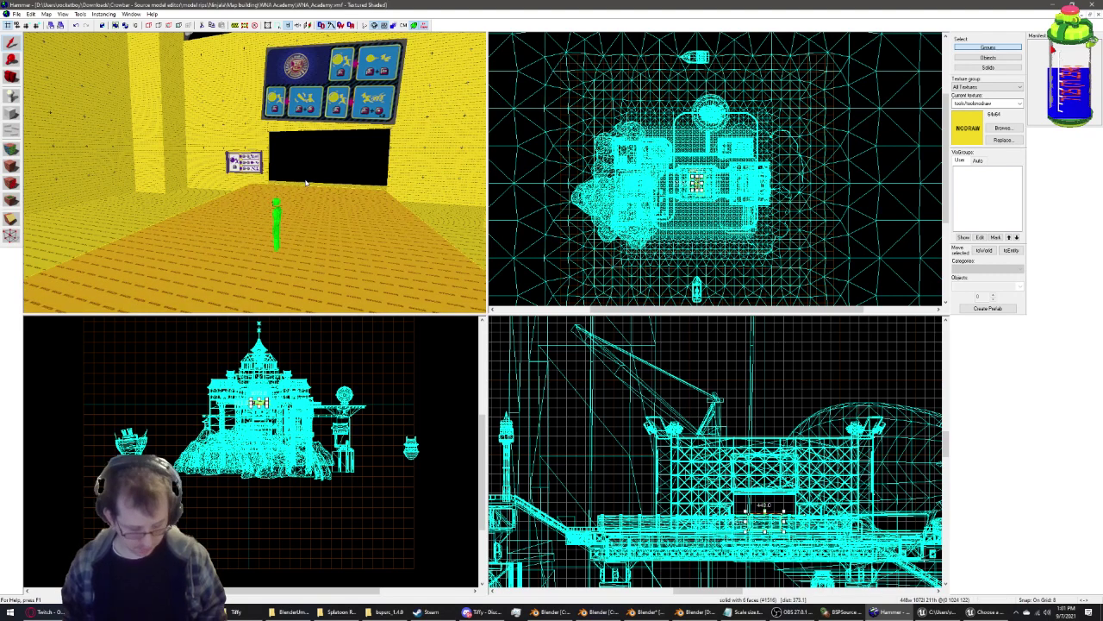
key(ctrl+z)
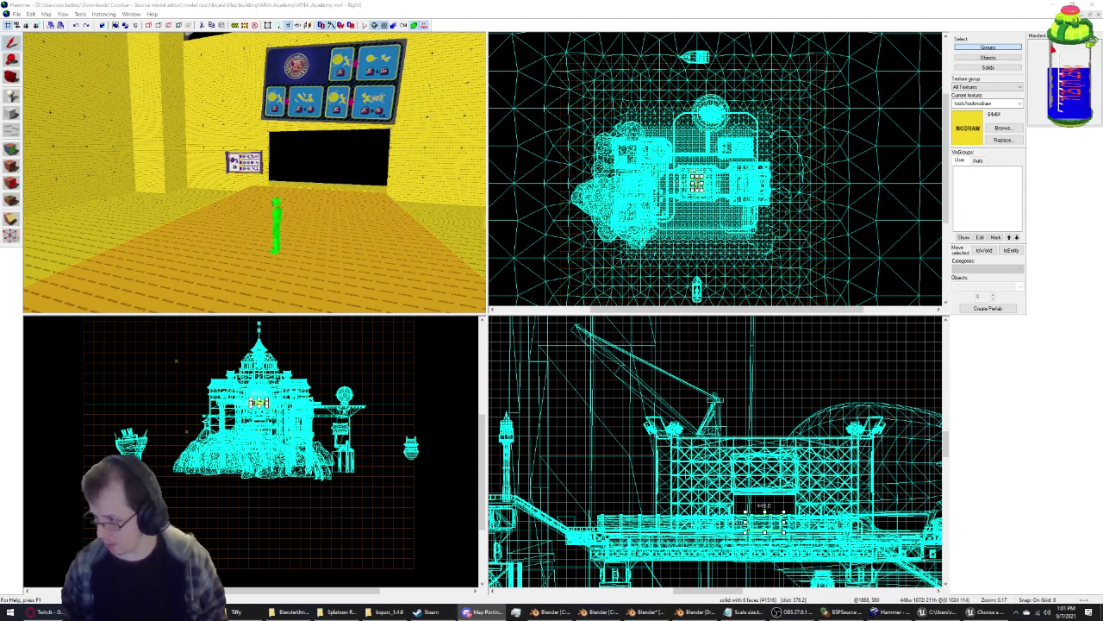
key(alt+Tab)
click(280, 319)
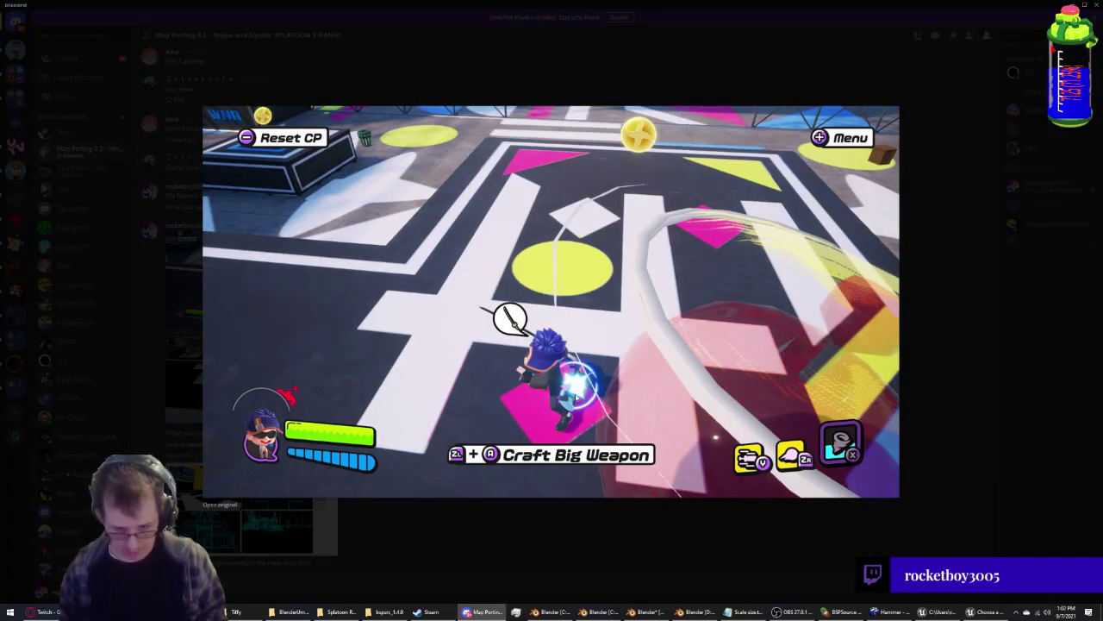
click(457, 535)
click(250, 375)
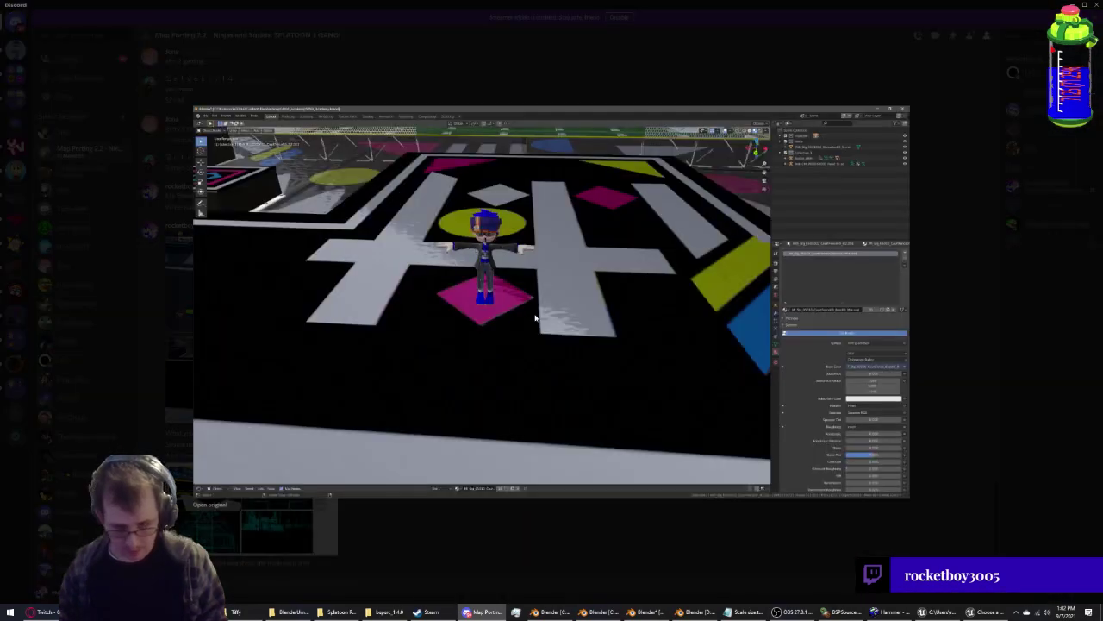
click(535, 534)
click(258, 513)
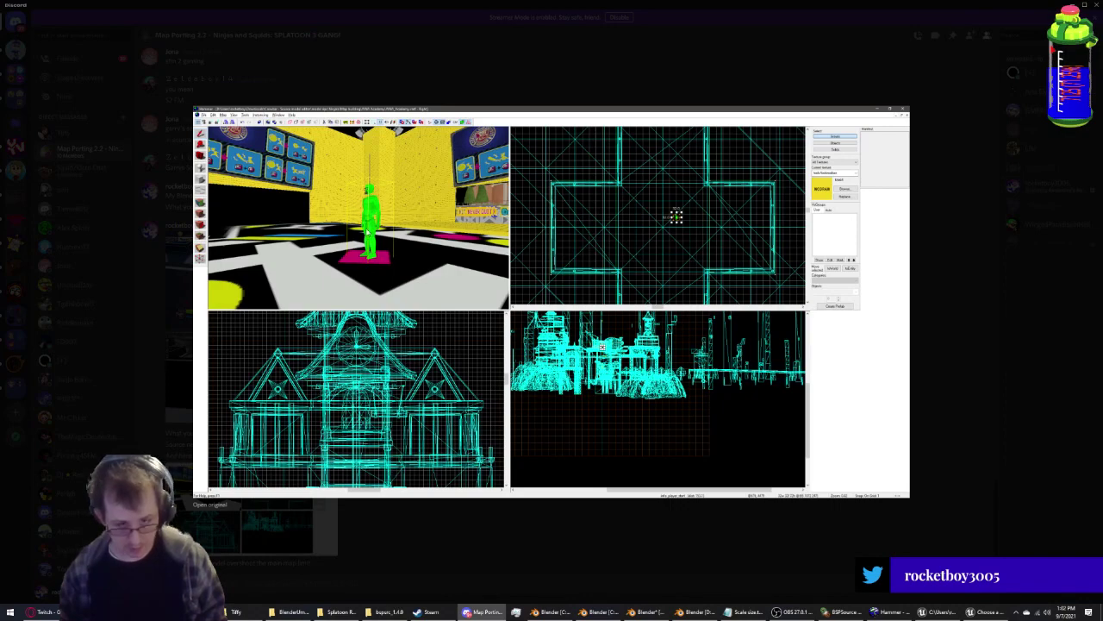
Return to Hammer and angle the 3D view down at the spawn-room floor
key(alt+Tab)
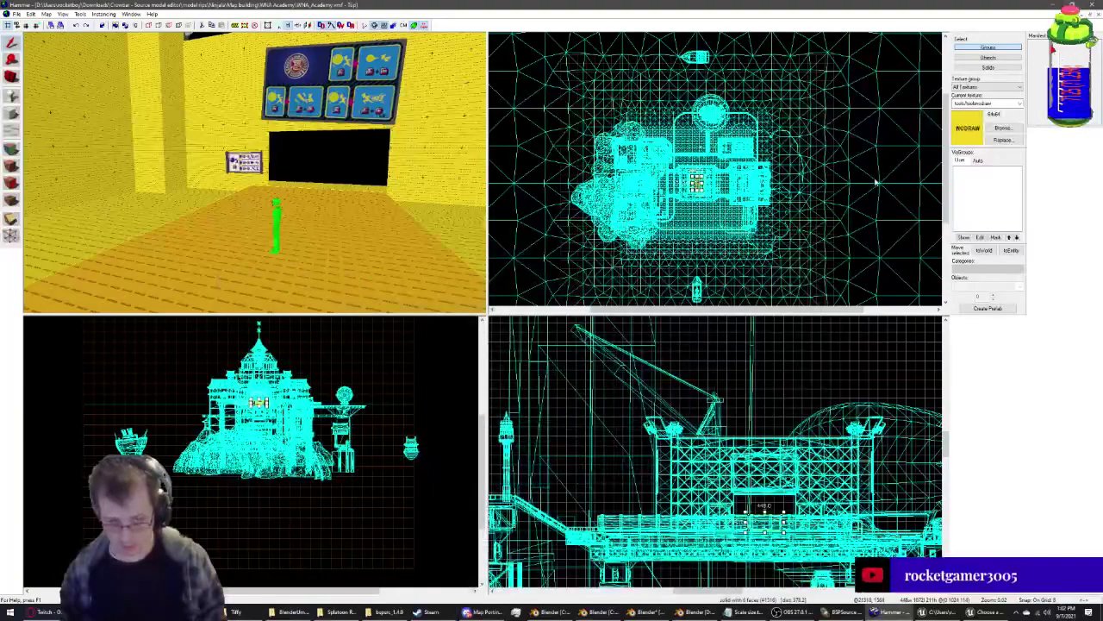
drag(259, 172, 272, 151)
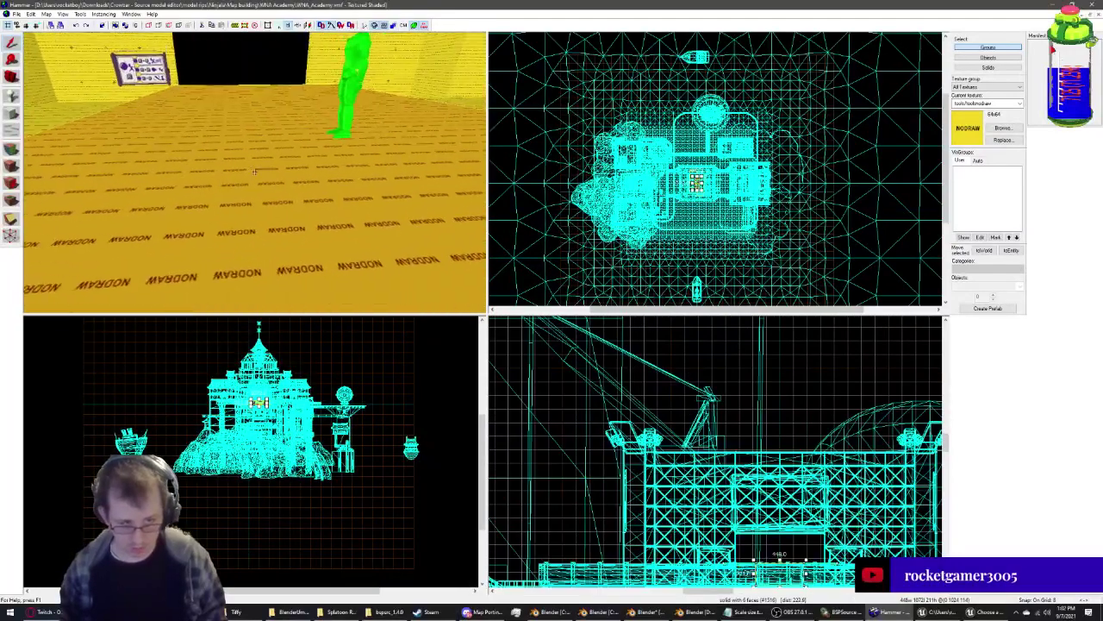
scroll(778, 570, up, 1)
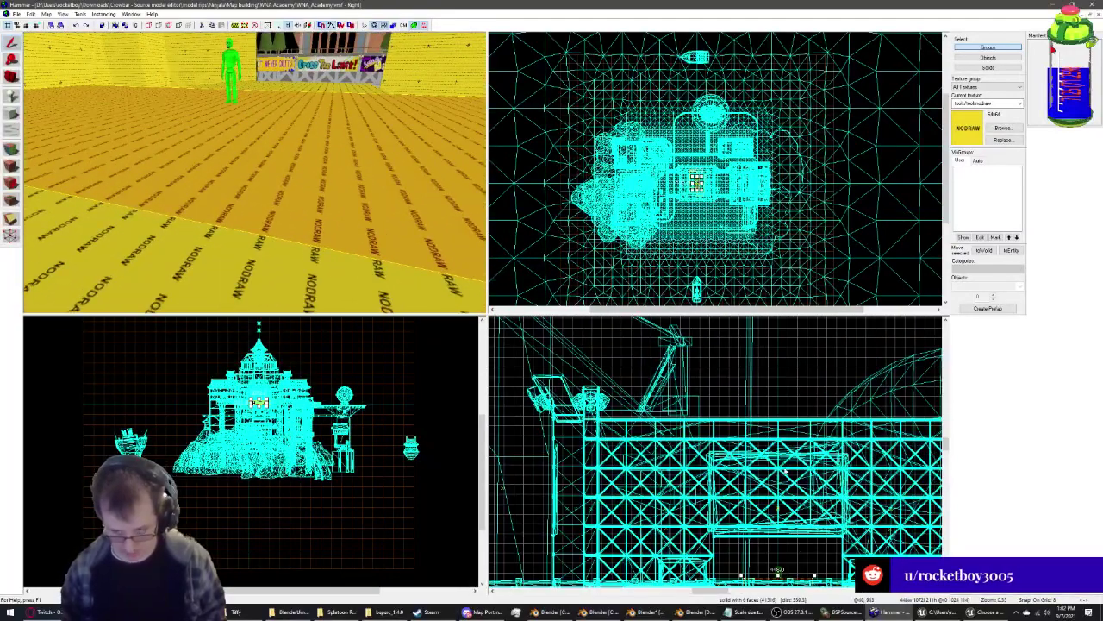
scroll(778, 570, up, 2)
scroll(767, 535, up, 2)
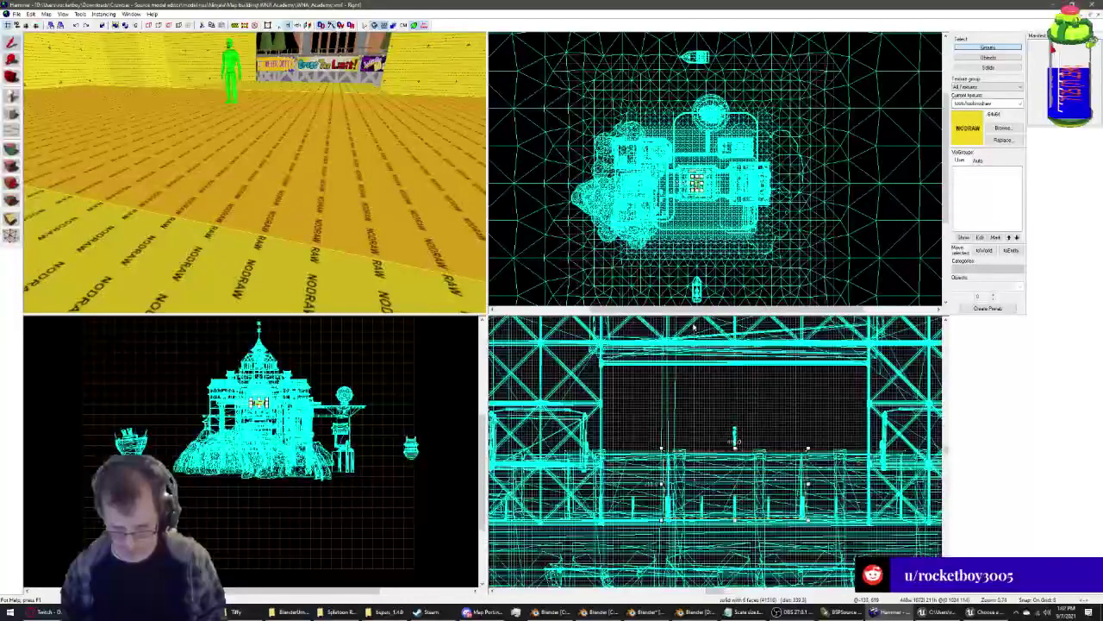
scroll(750, 492, up, 2)
scroll(738, 450, up, 2)
scroll(775, 500, up, 2)
scroll(842, 582, up, 2)
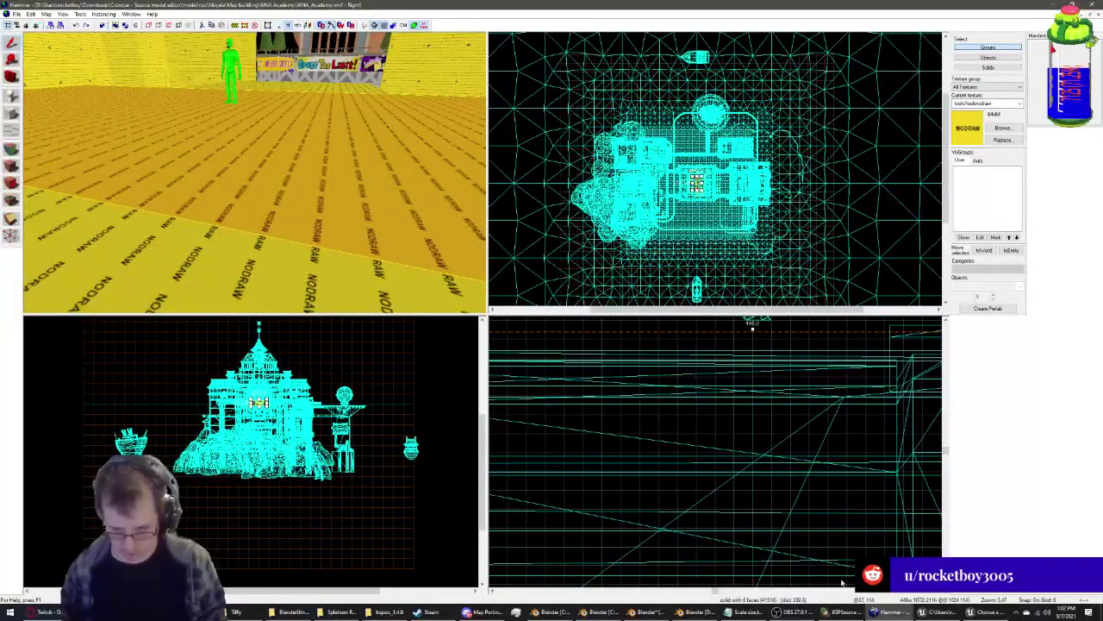
Lower the floor brush's top edge slightly in the Side view on a 1-unit grid
click(757, 353)
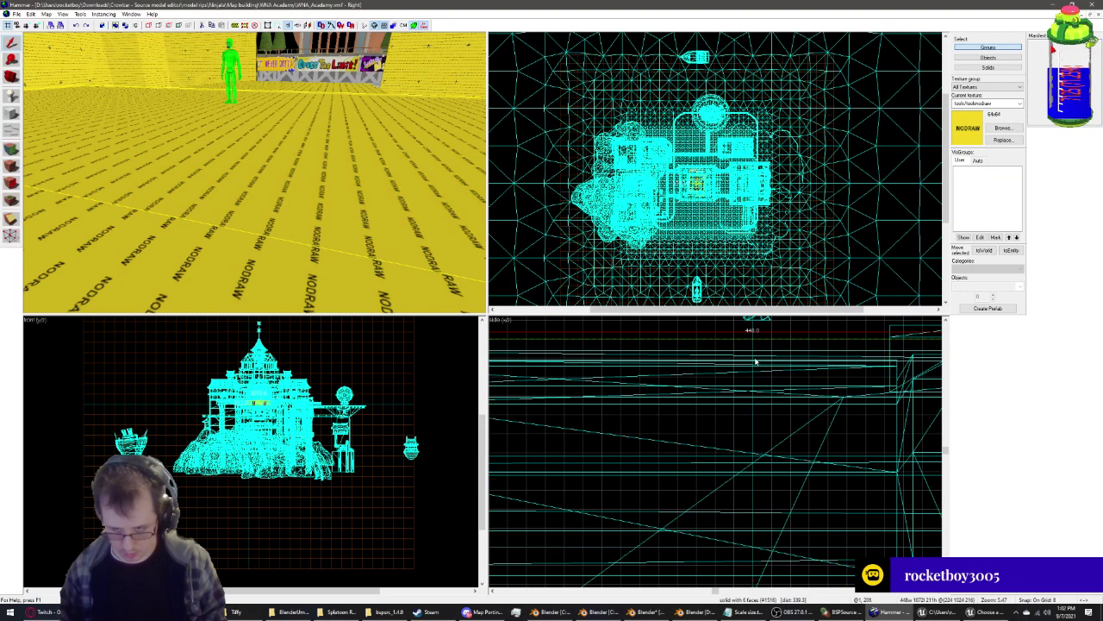
click(752, 357)
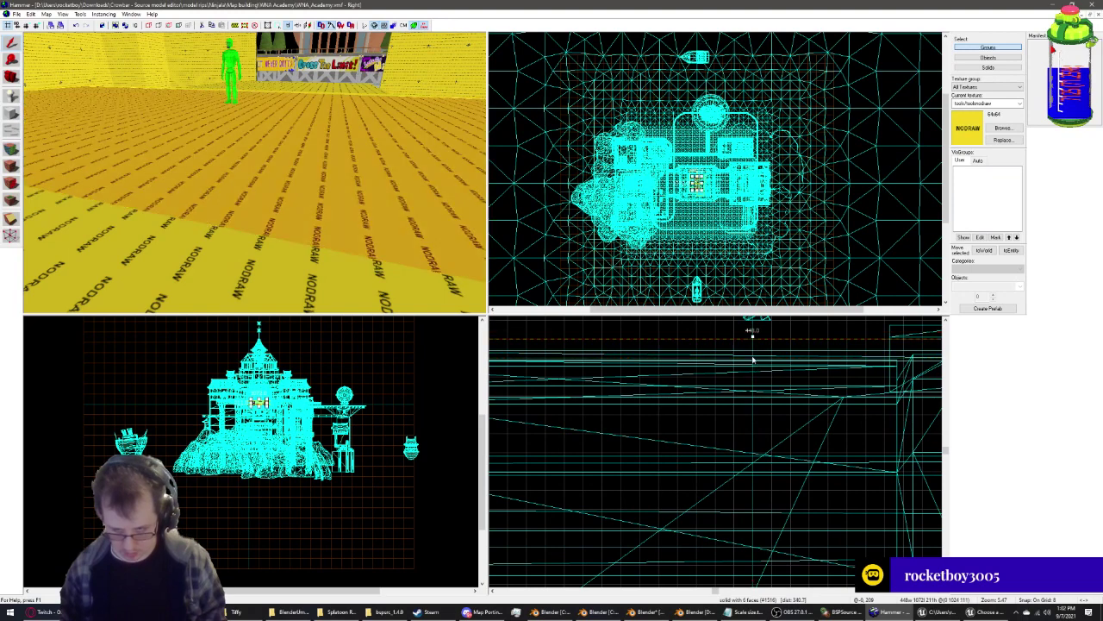
key([)
key([)
key([)
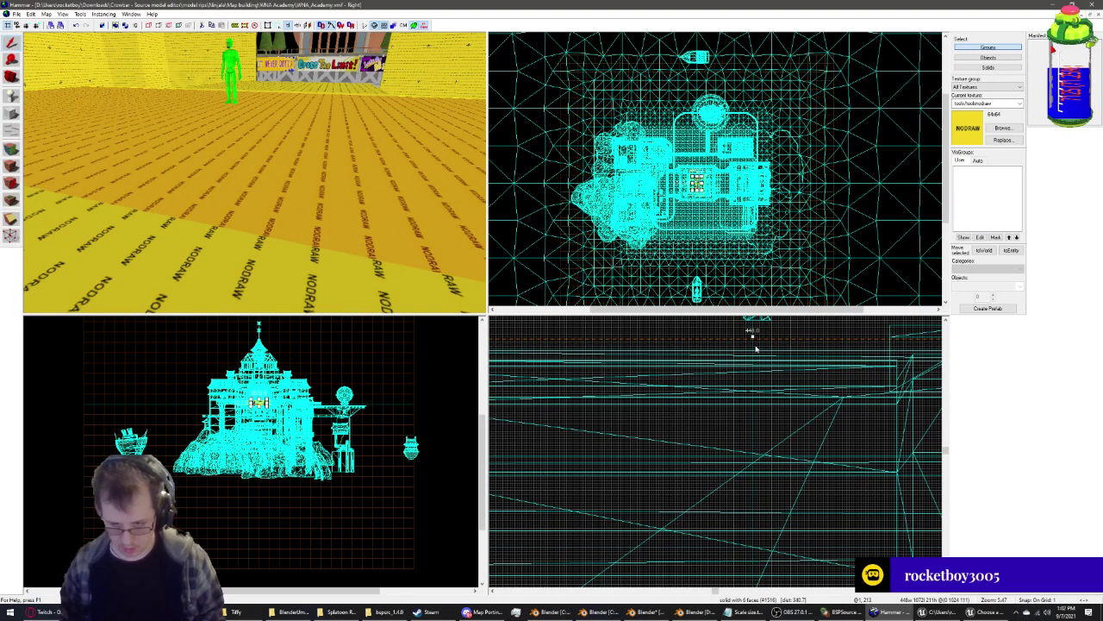
drag(755, 351, 758, 362)
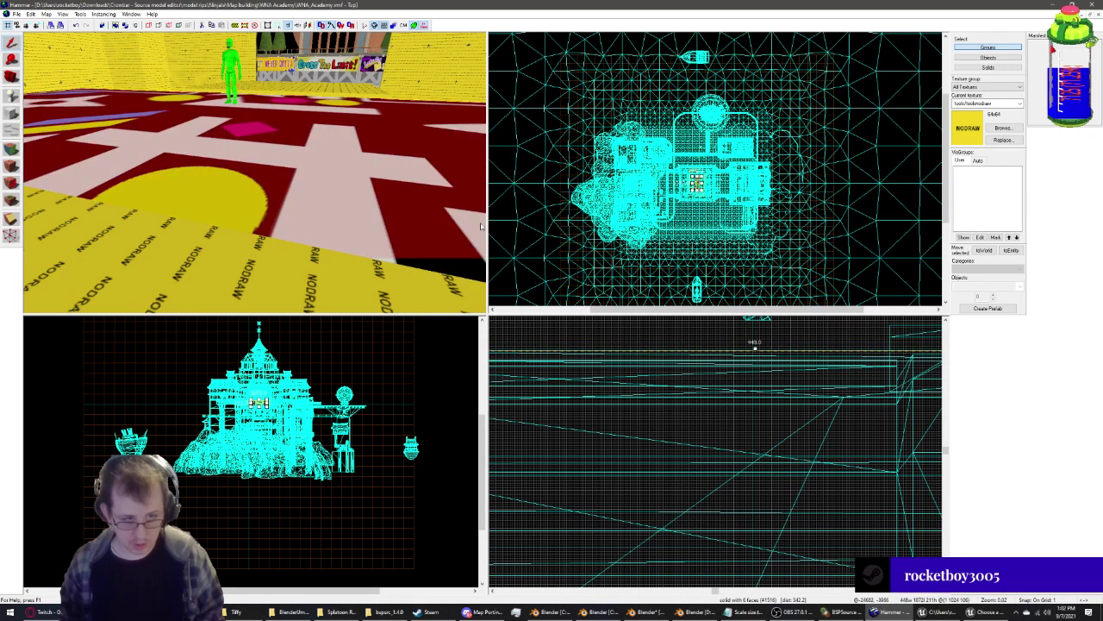
Select the info_player_start entity and drag it into the centre of the side view
click(337, 130)
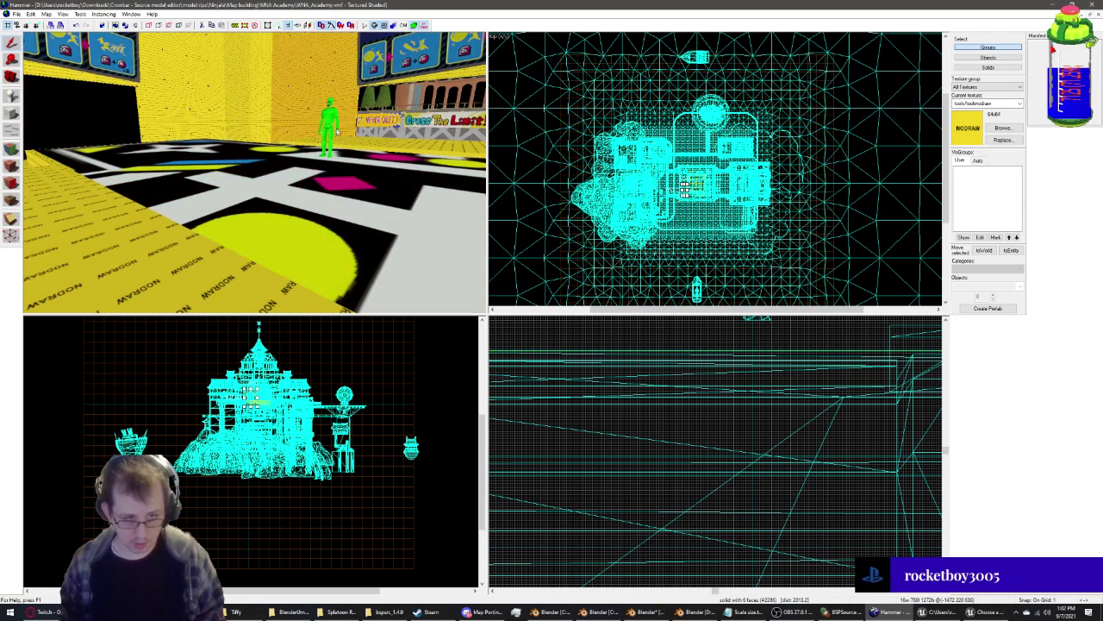
click(329, 129)
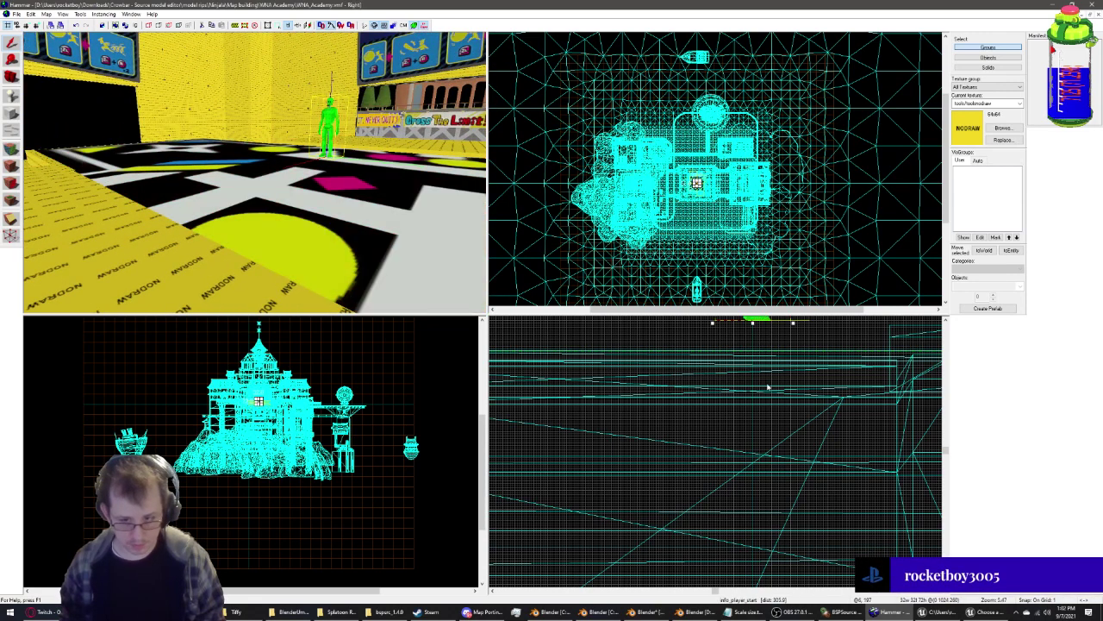
middle_drag(767, 387, 703, 492)
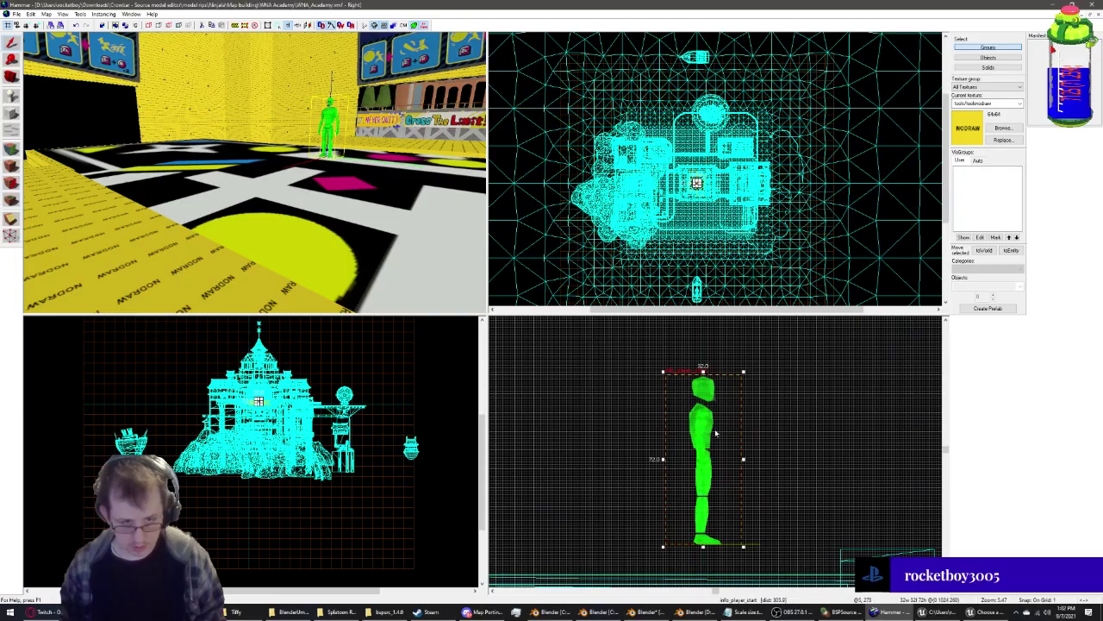
scroll(716, 433, up, 5)
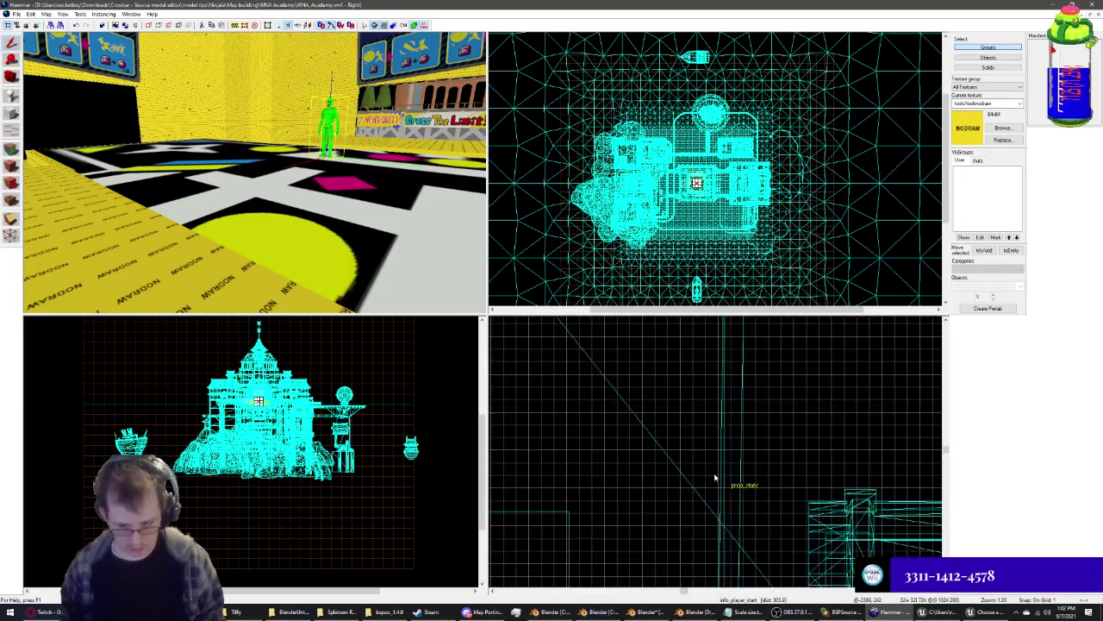
scroll(715, 477, down, 5)
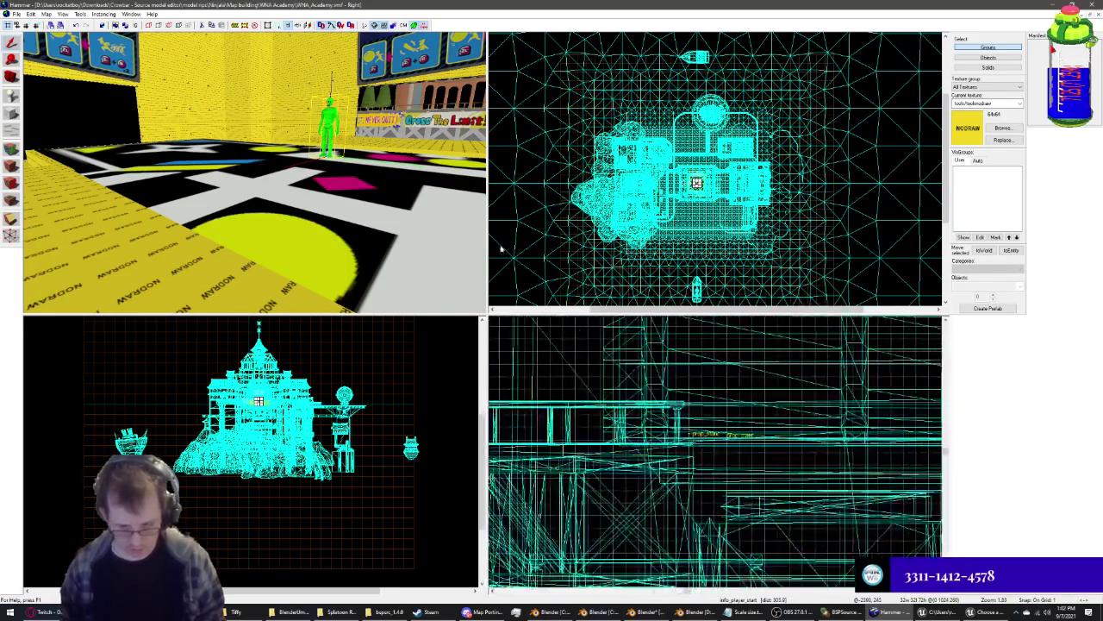
scroll(664, 429, down, 5)
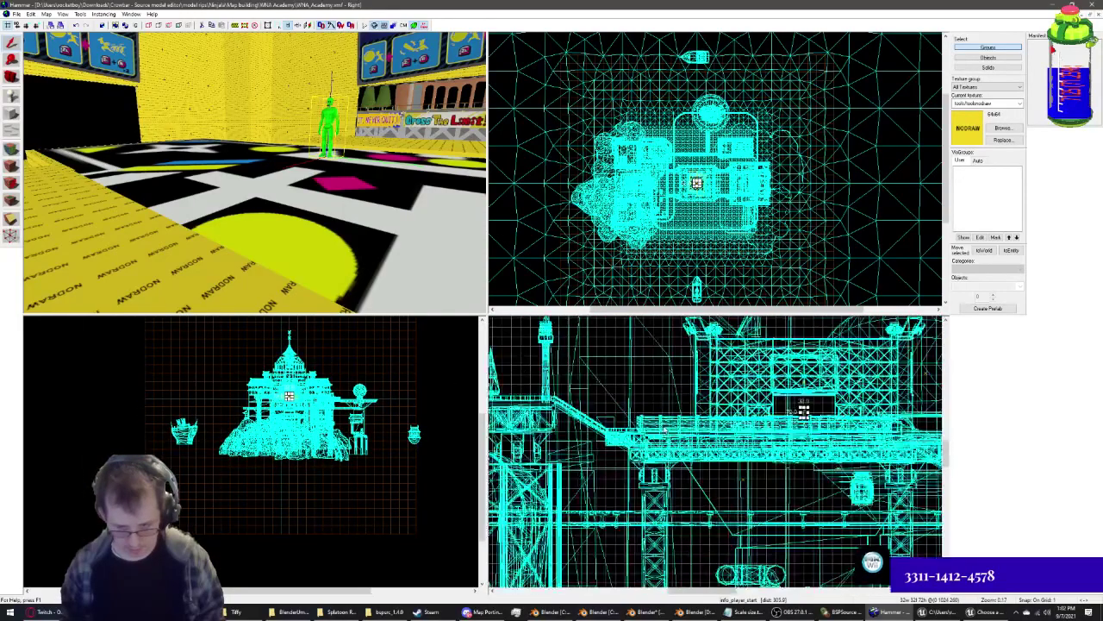
scroll(760, 417, up, 1)
scroll(760, 417, up, 1)
scroll(760, 417, up, 2)
scroll(761, 417, up, 2)
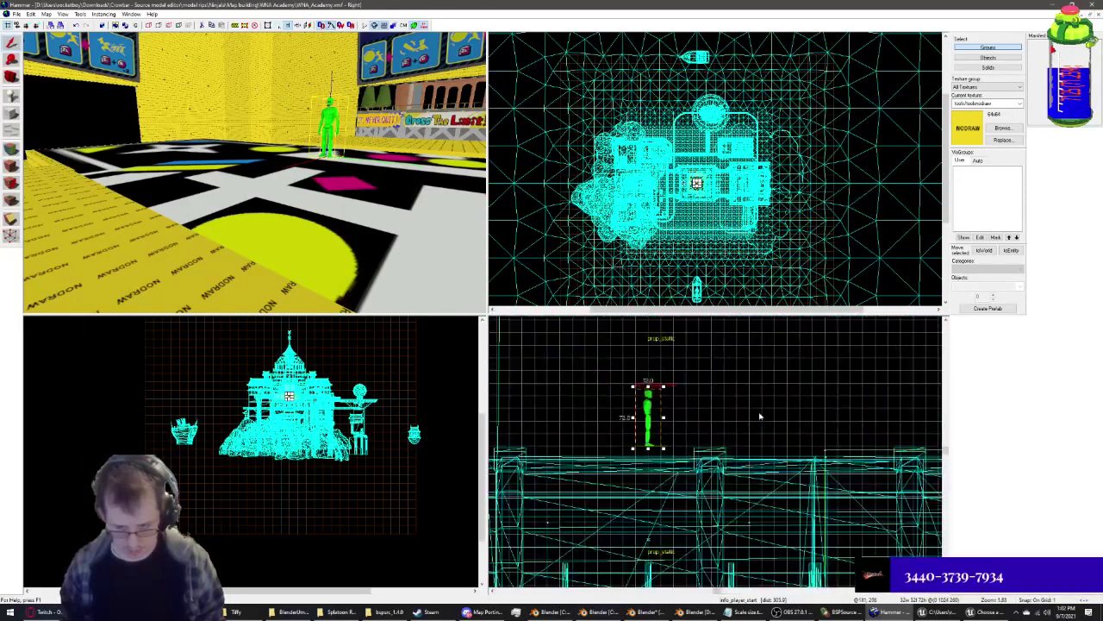
scroll(760, 417, up, 2)
Shift the player start sideways to the right until it stands on the magenta square
mouse_move(528, 436)
mouse_down()
mouse_move(755, 440)
mouse_move(667, 448)
mouse_up()
scroll(120, 473, up, 2)
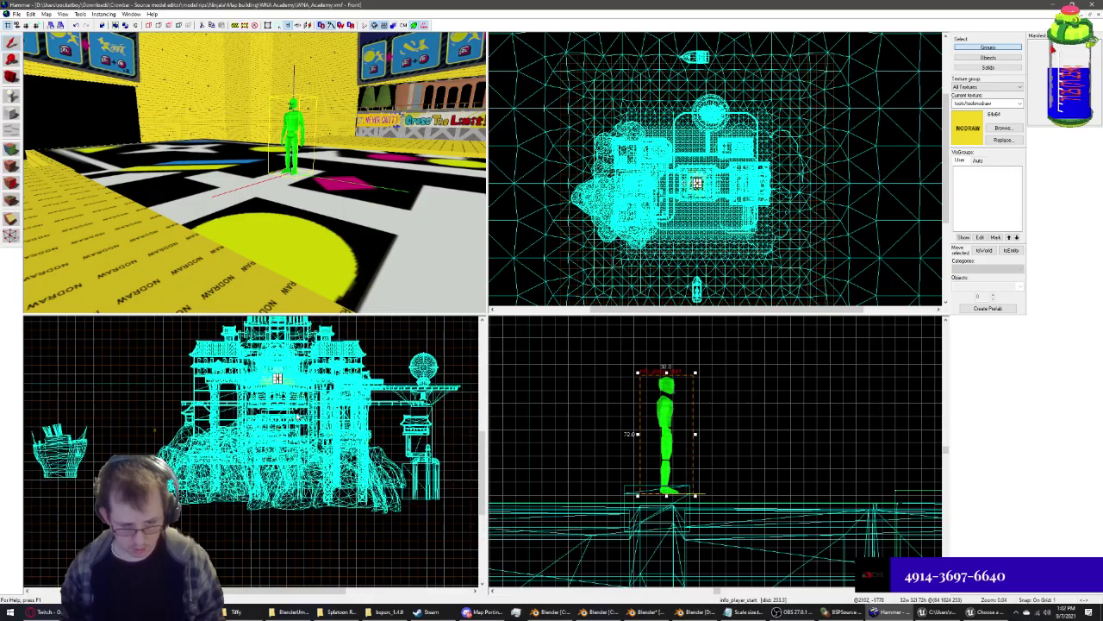
scroll(121, 473, up, 2)
scroll(373, 454, up, 2)
scroll(414, 456, up, 2)
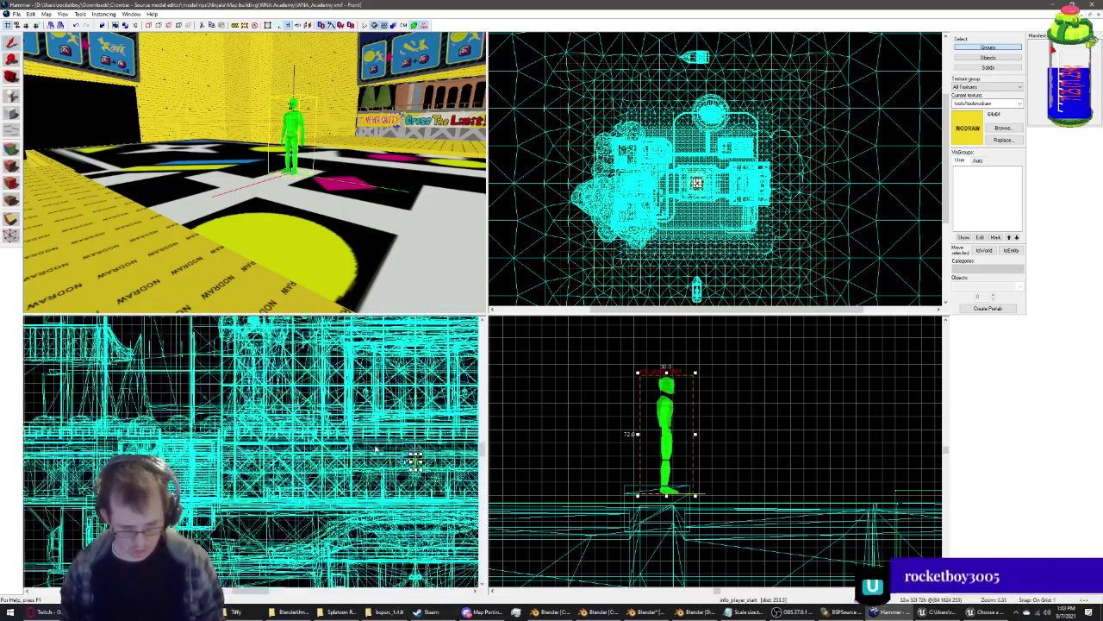
scroll(362, 451, up, 2)
scroll(179, 412, up, 2)
scroll(180, 412, down, 1)
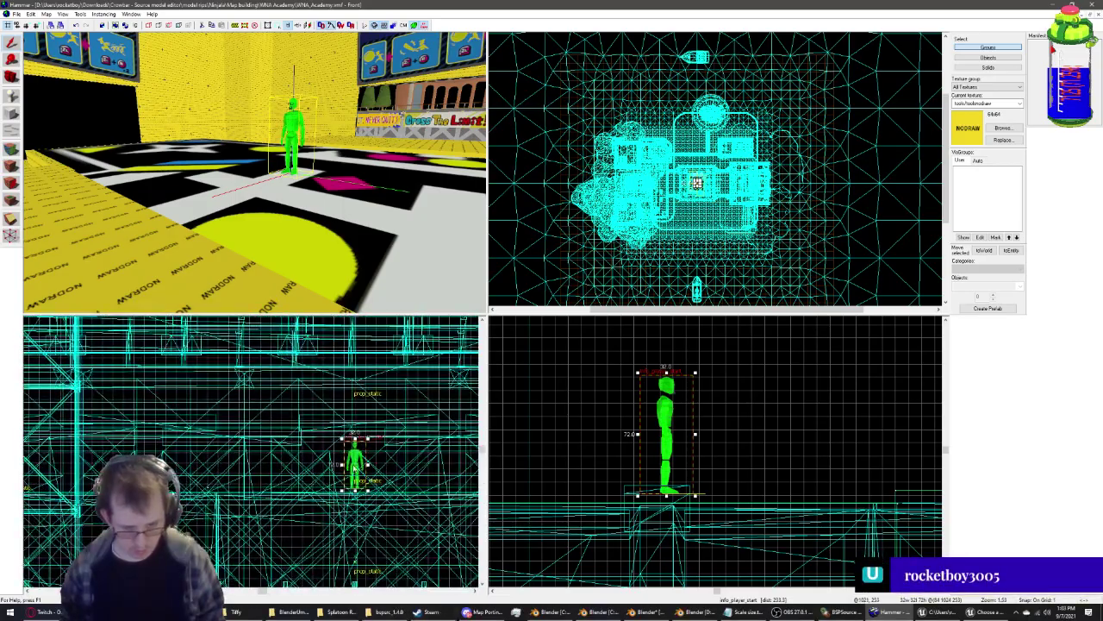
shift+drag(353, 467, 388, 470)
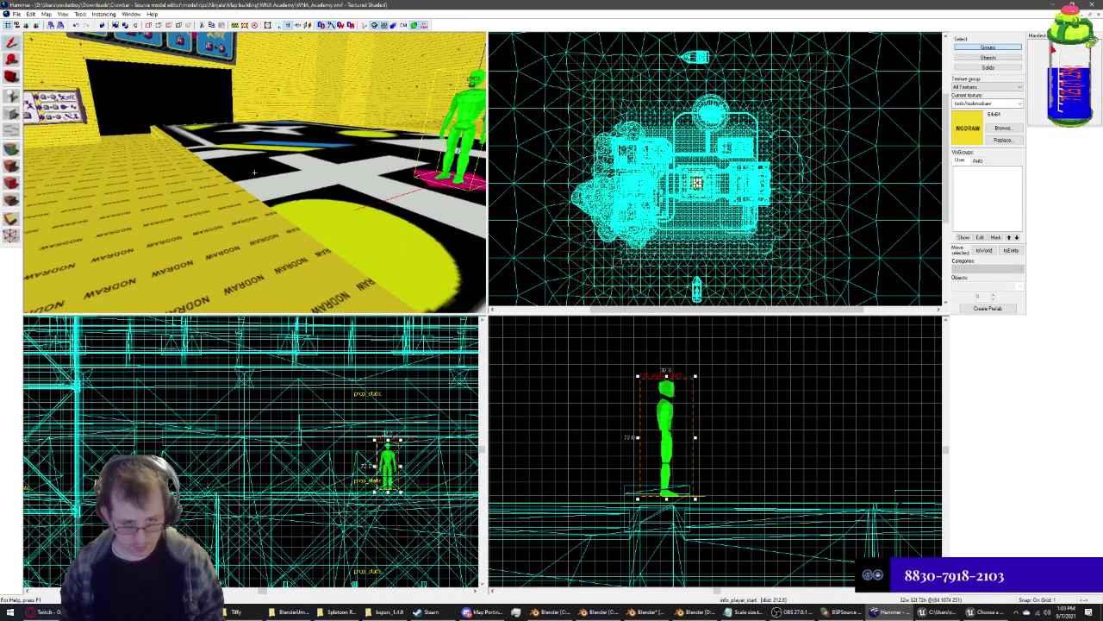
key(w)
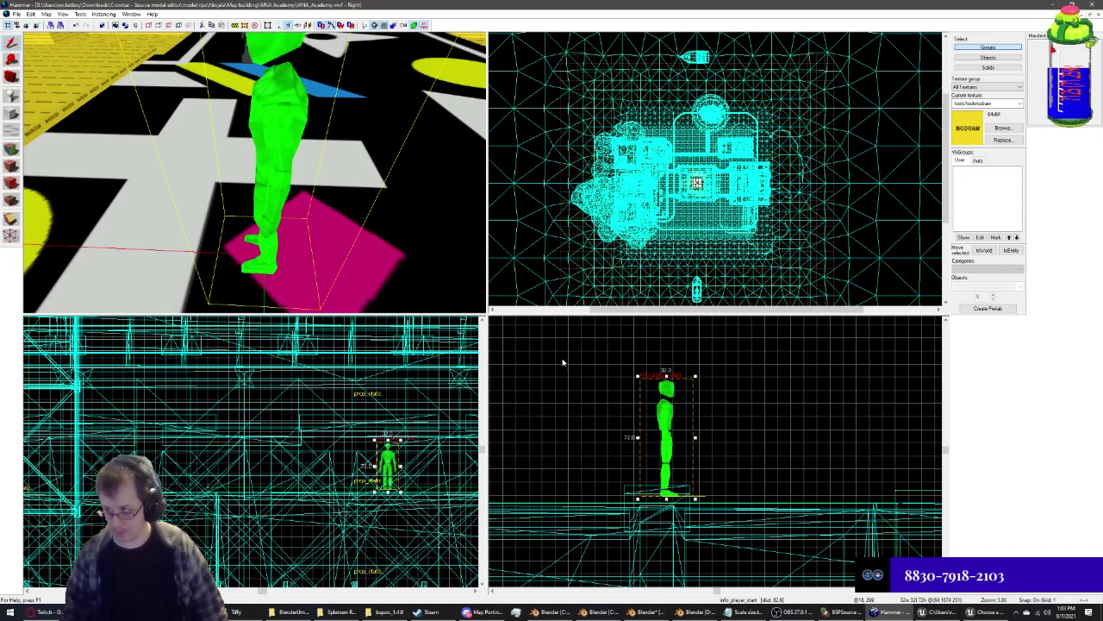
key(s)
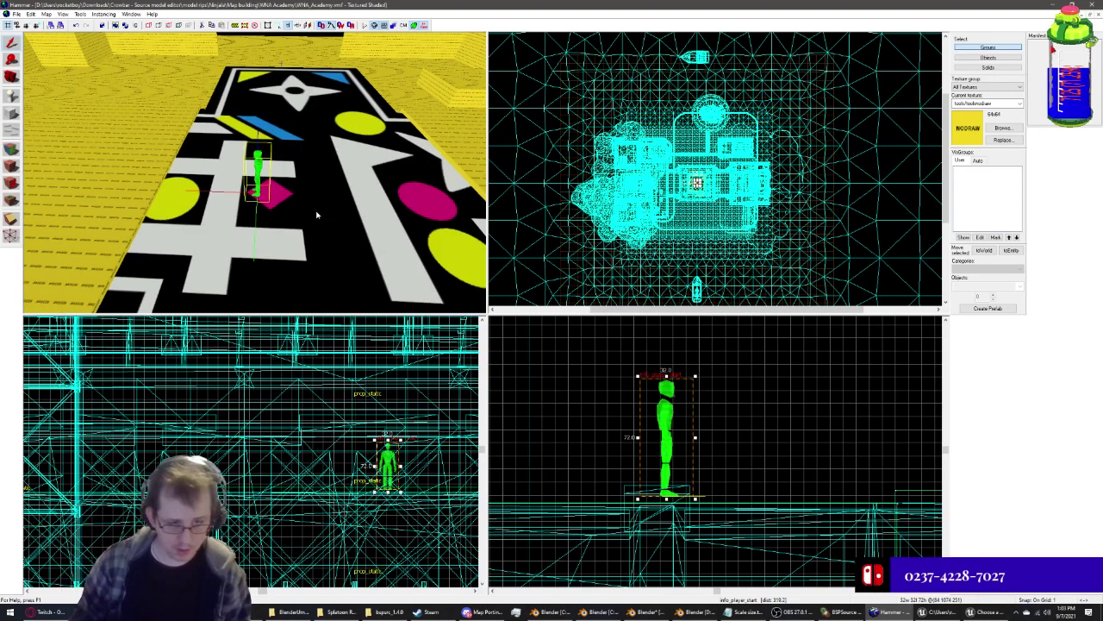
key(Right)
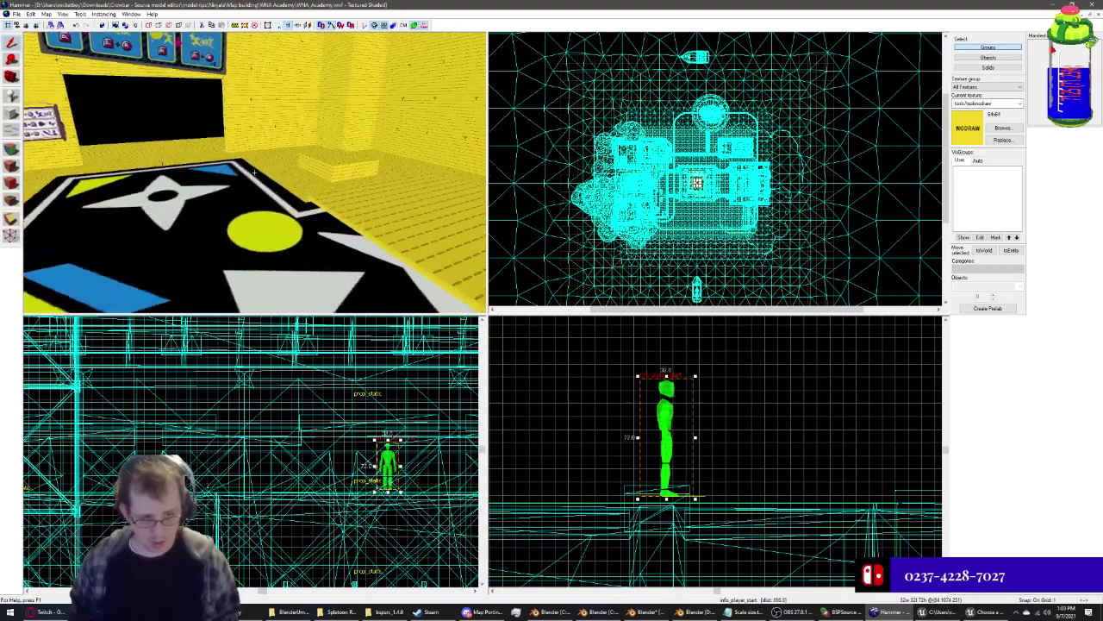
key(w)
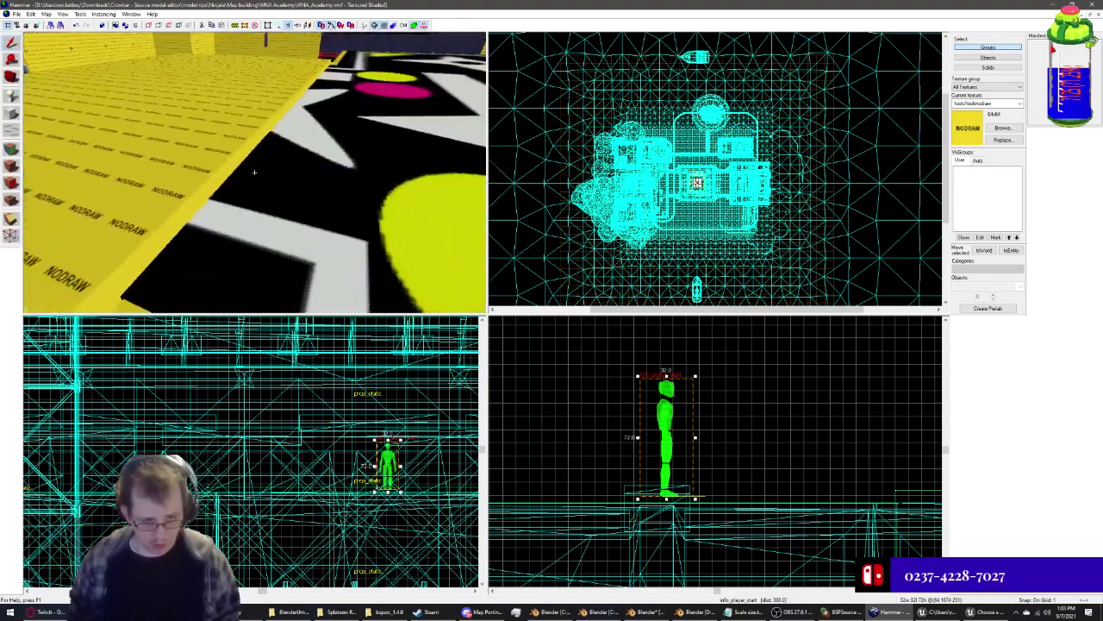
key(s)
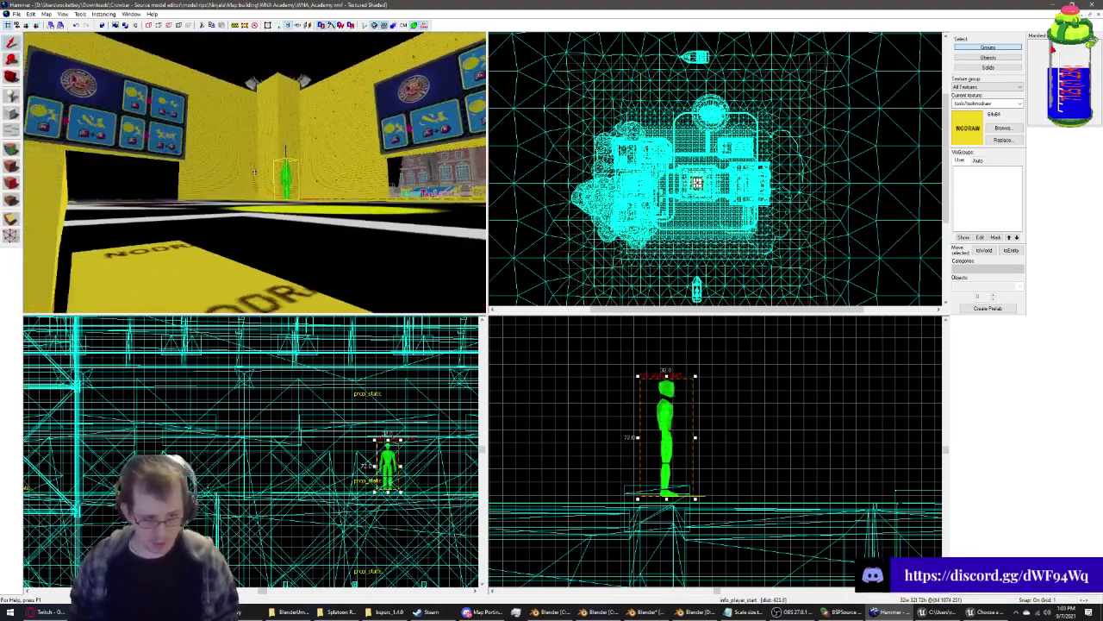
key(Left)
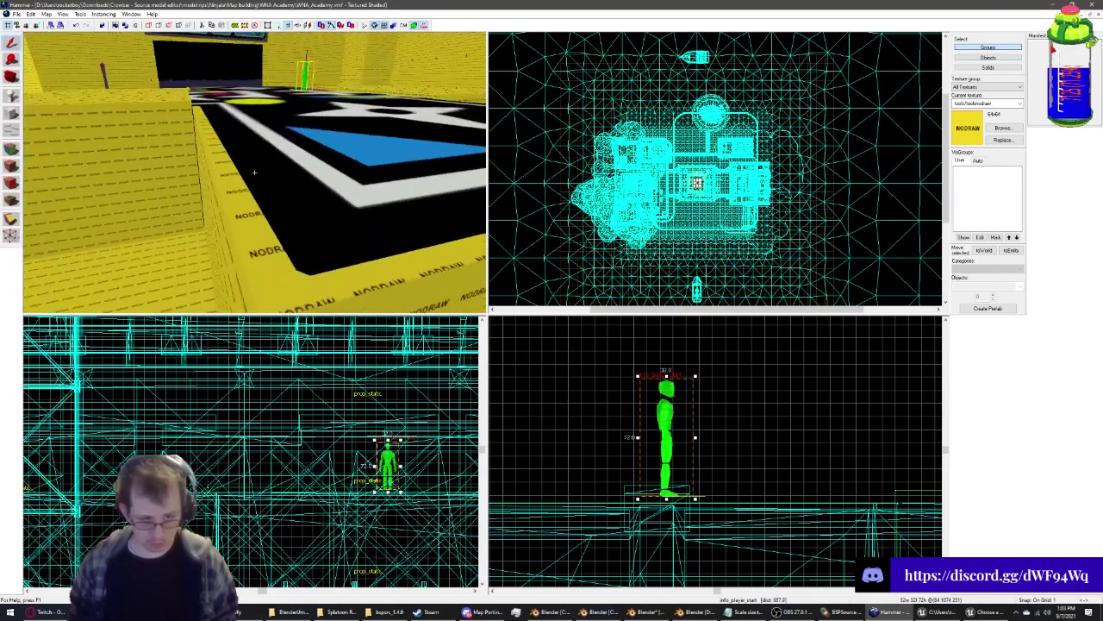
key(w)
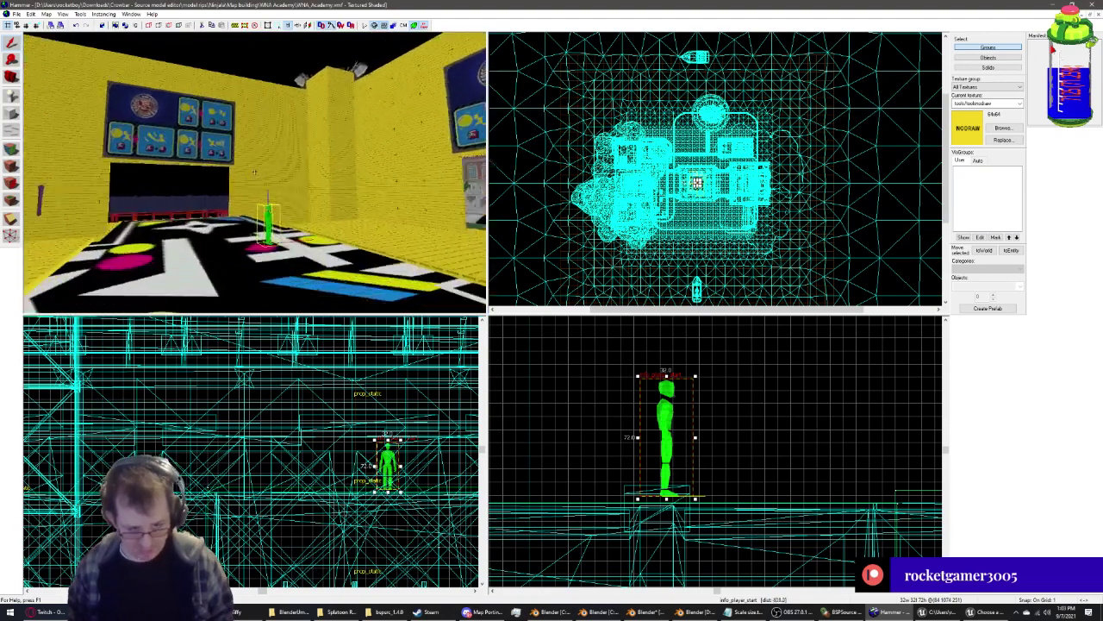
key(w)
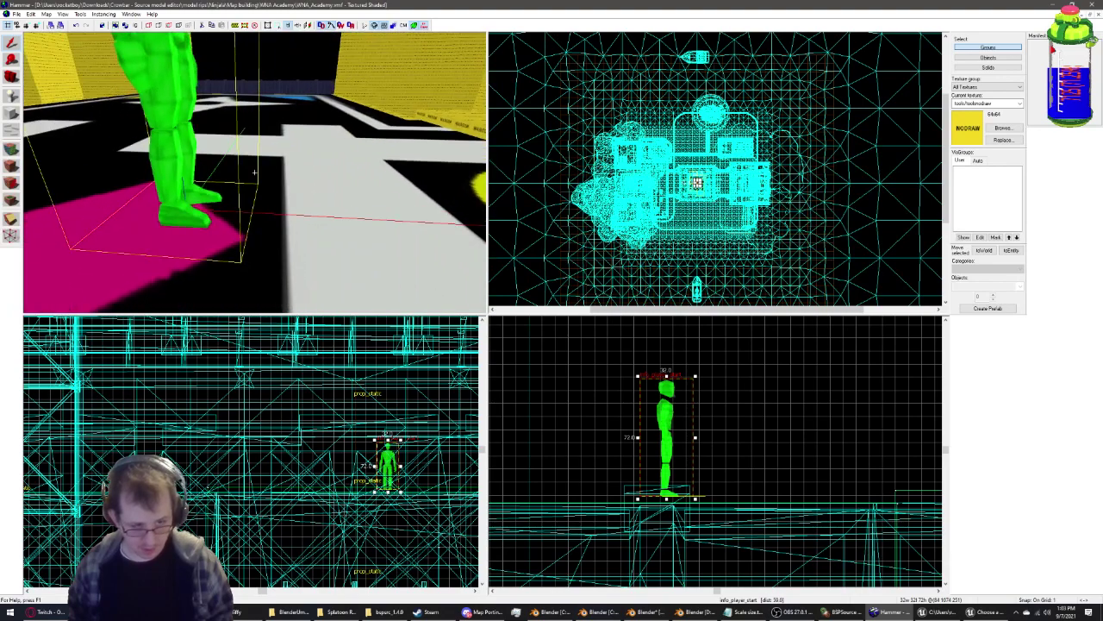
key(z)
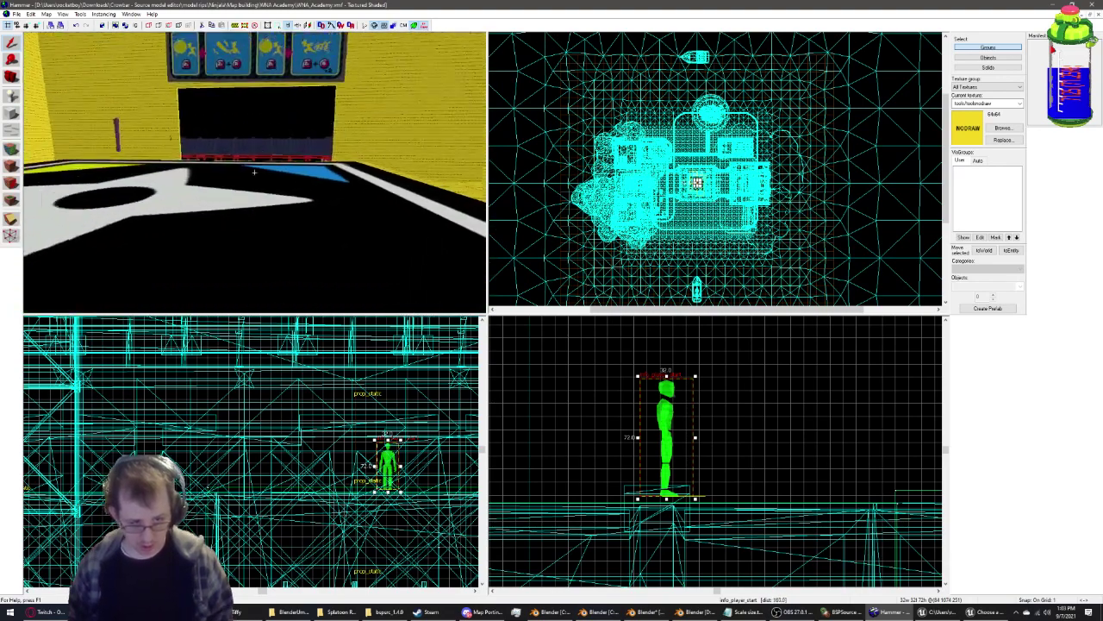
key(w)
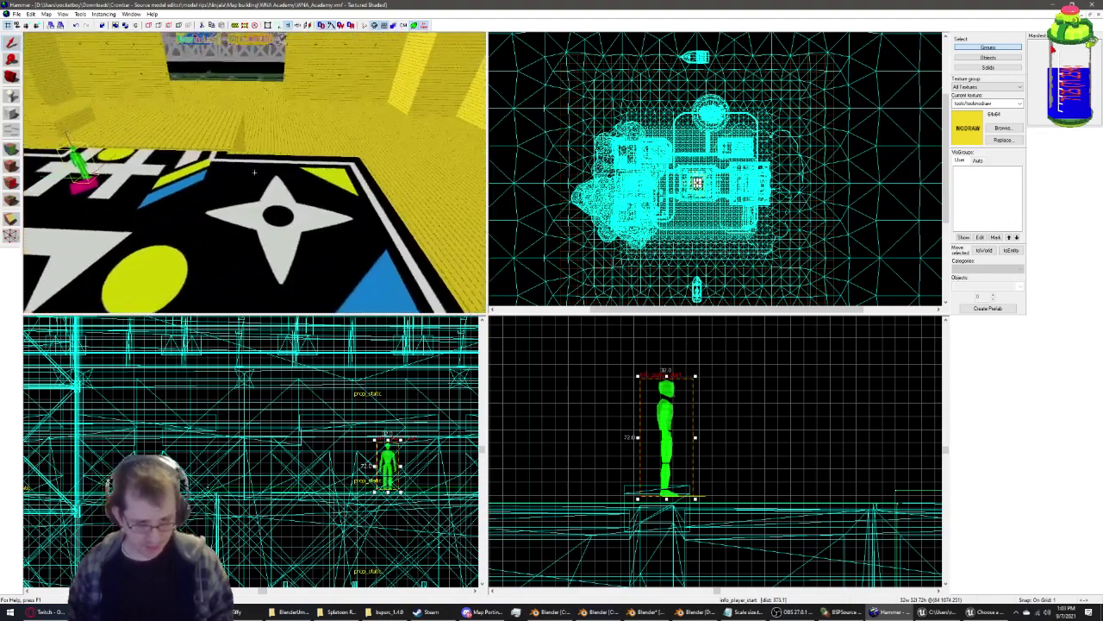
key(s)
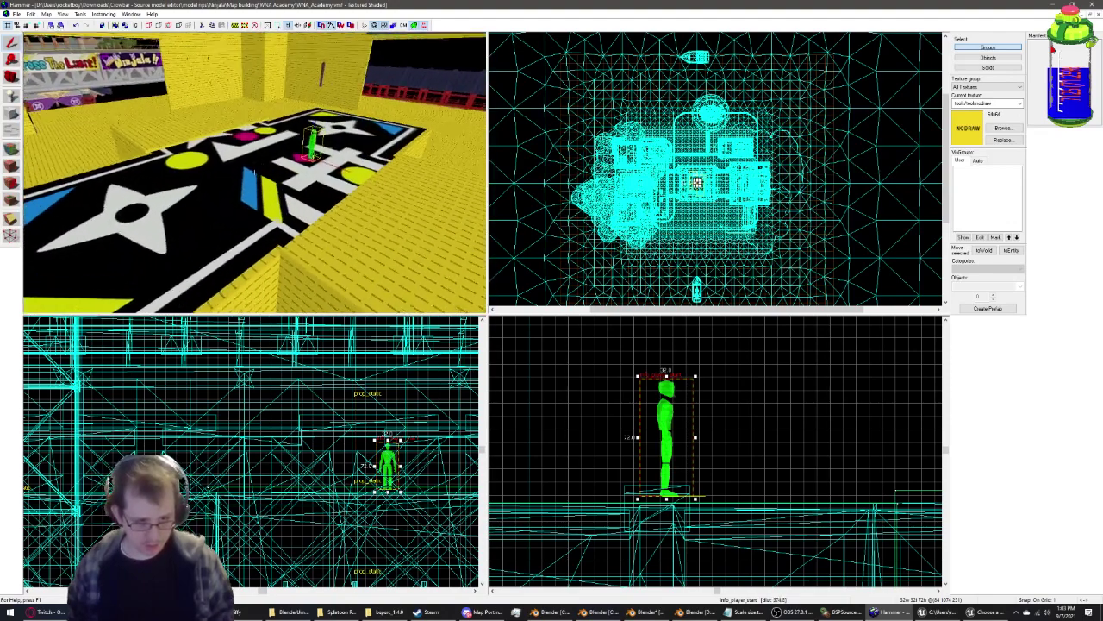
key(z)
Drop the star-patterned floor brush below the yellow floor, then switch to Blender's city scene
click(280, 302)
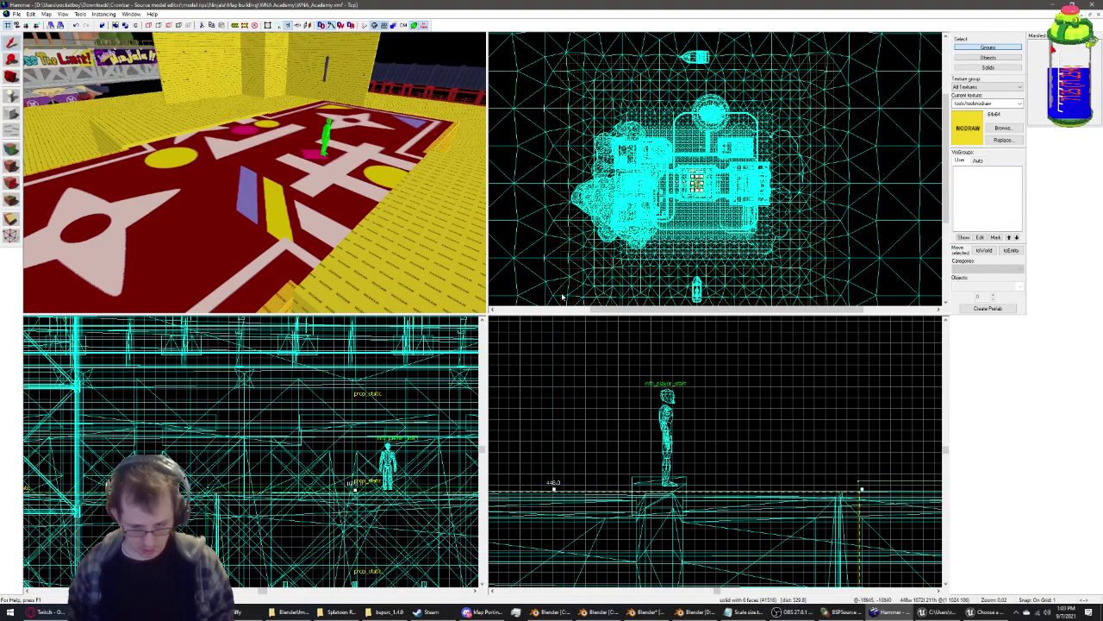
drag(699, 510, 701, 502)
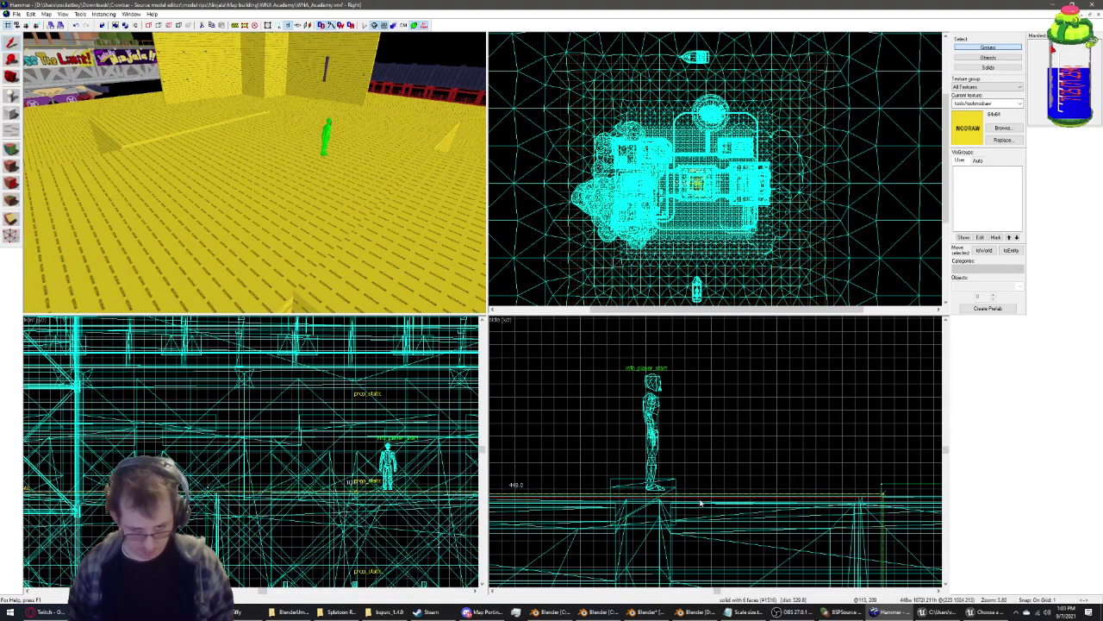
key(z)
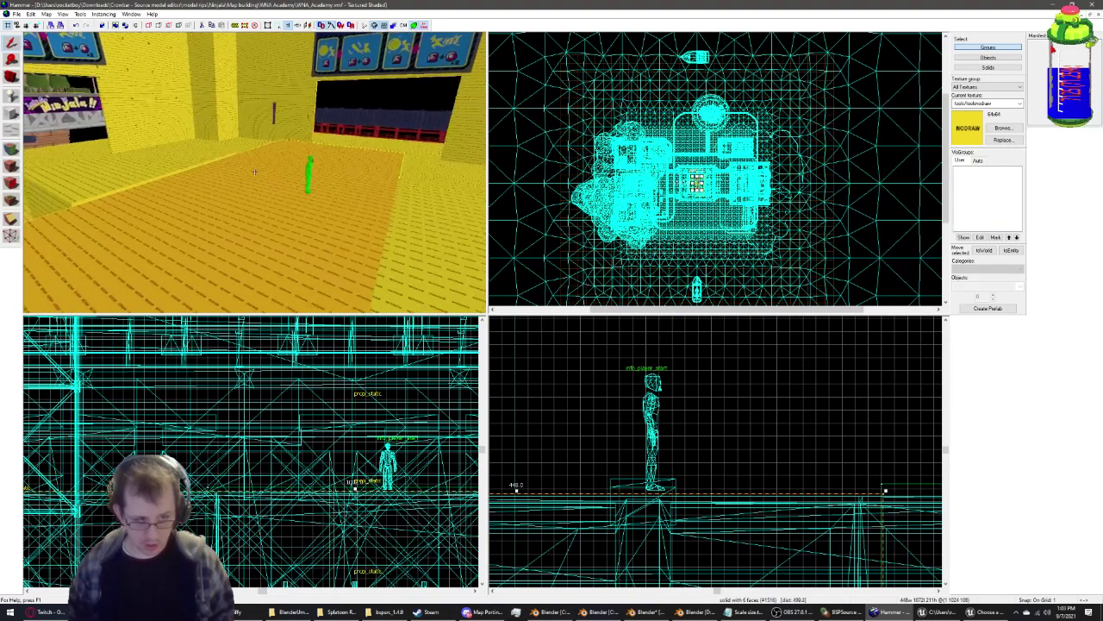
key(w)
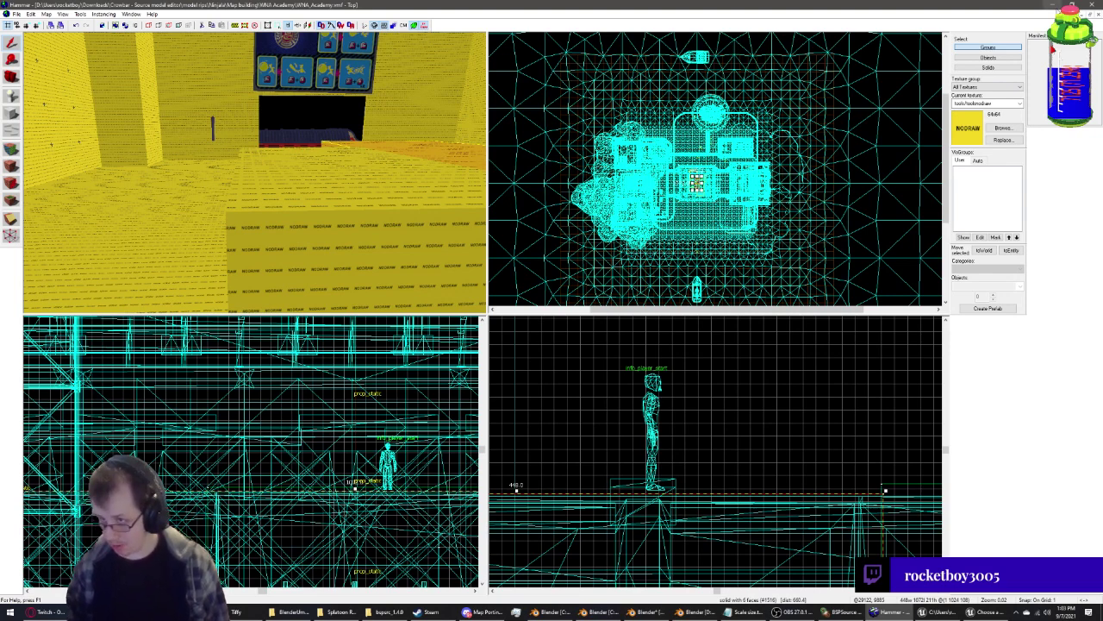
key(alt+Tab)
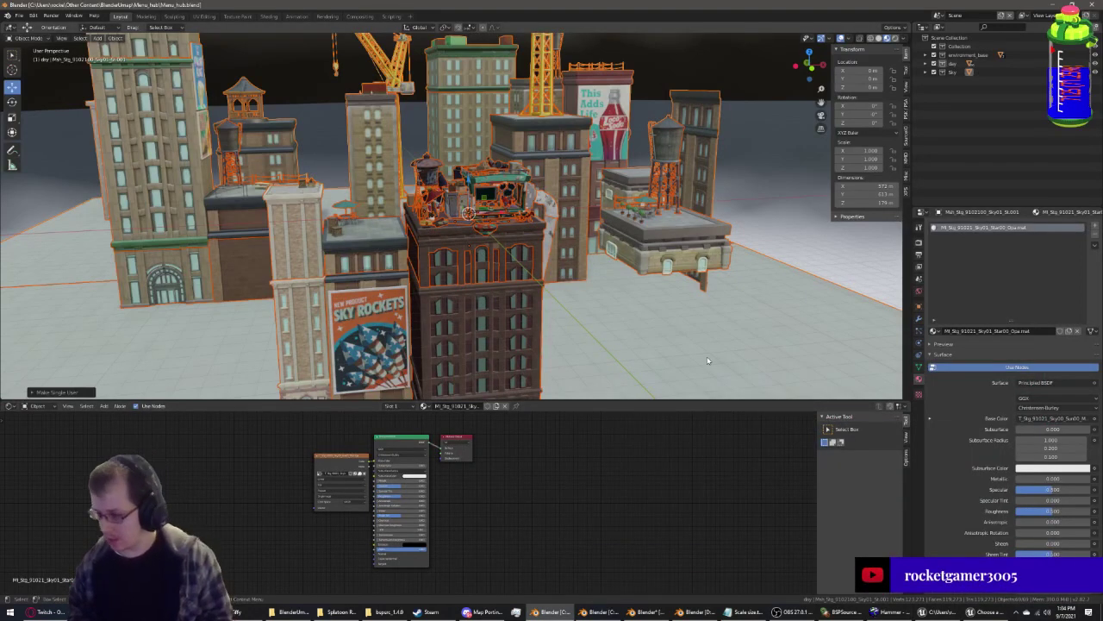
Bring the Blender window with the carnival umbrella scene to the front
key(alt+Tab)
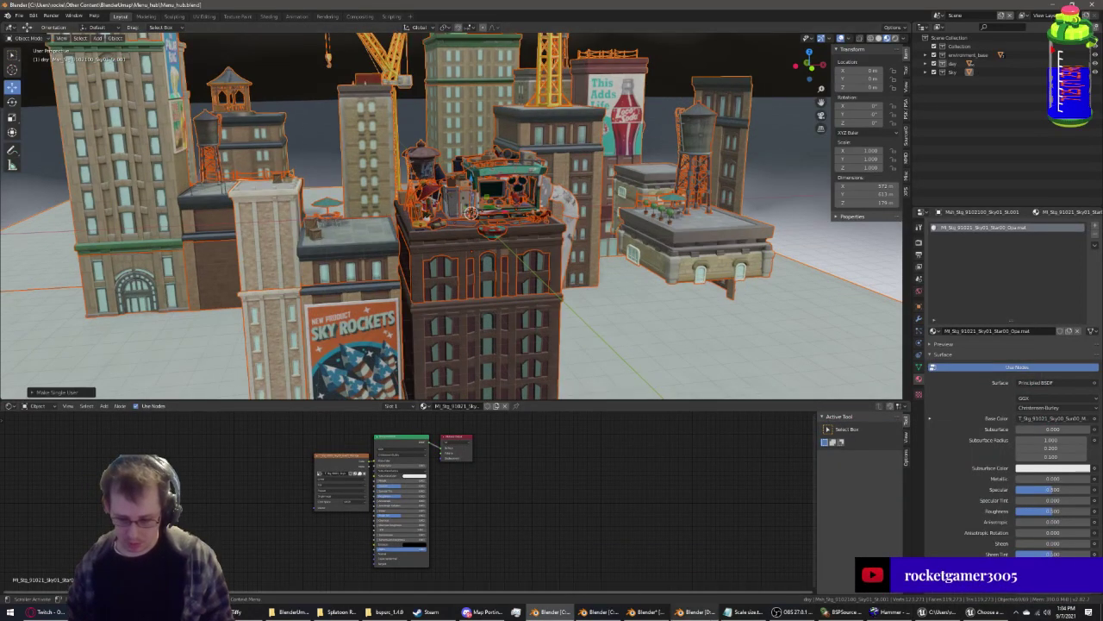
click(647, 611)
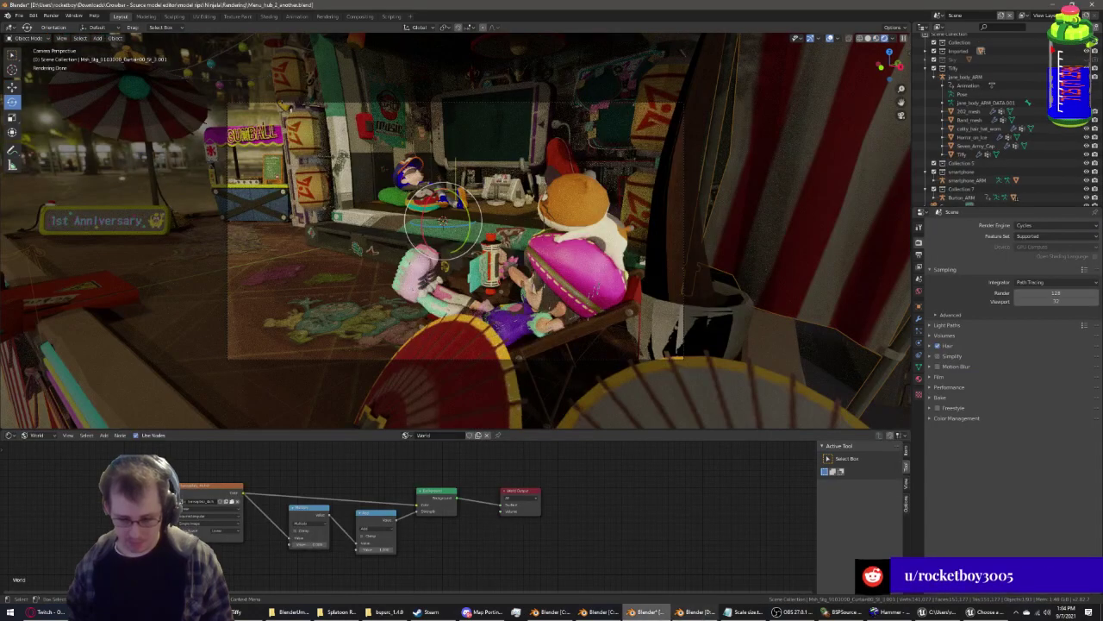